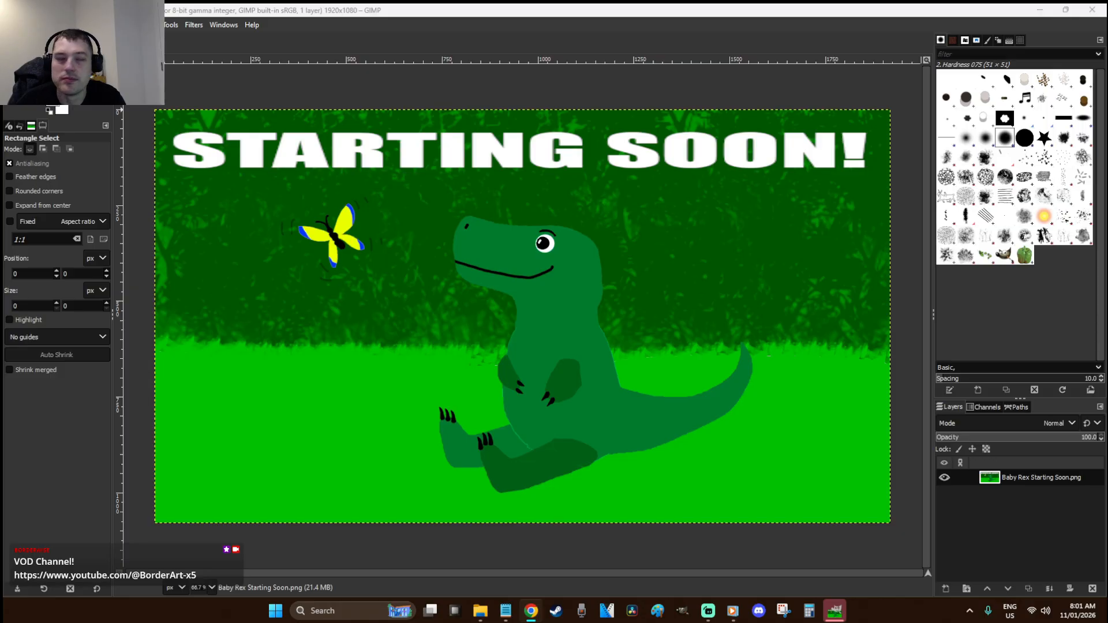
Bring the Baby Rex Starting Soon picture's window forward and clear any selection on it
click(417, 6)
click(371, 97)
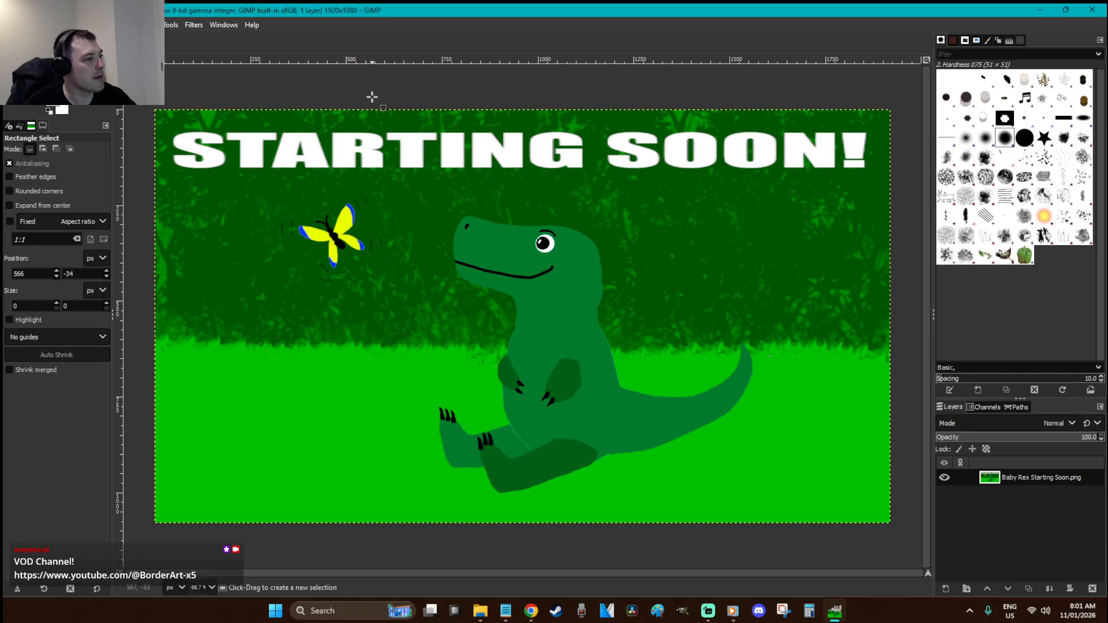
click(375, 96)
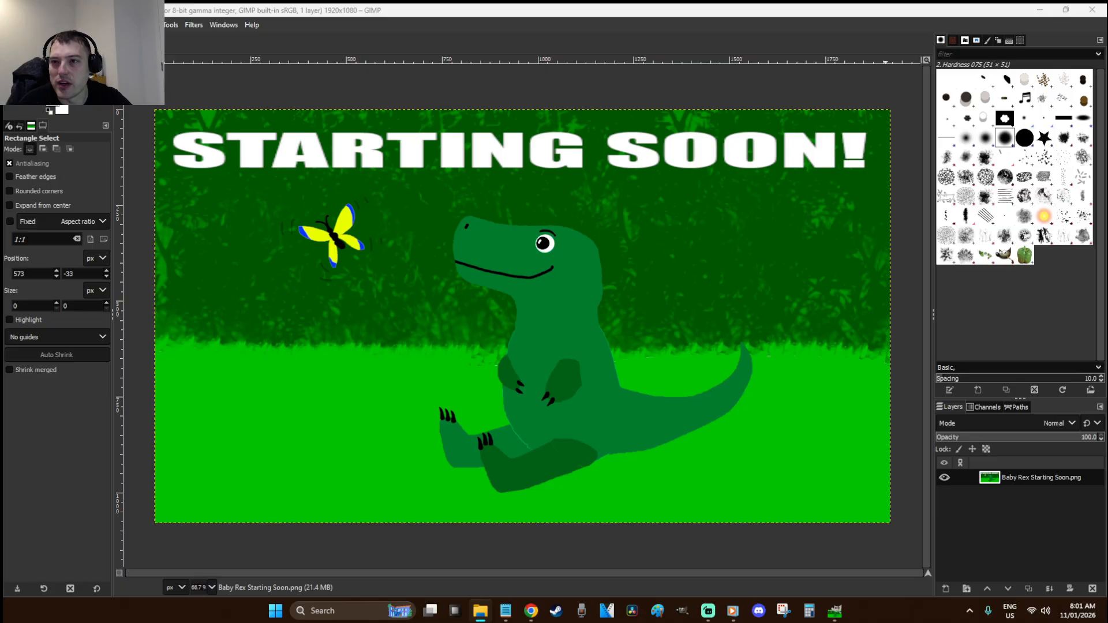
key(alt+Tab)
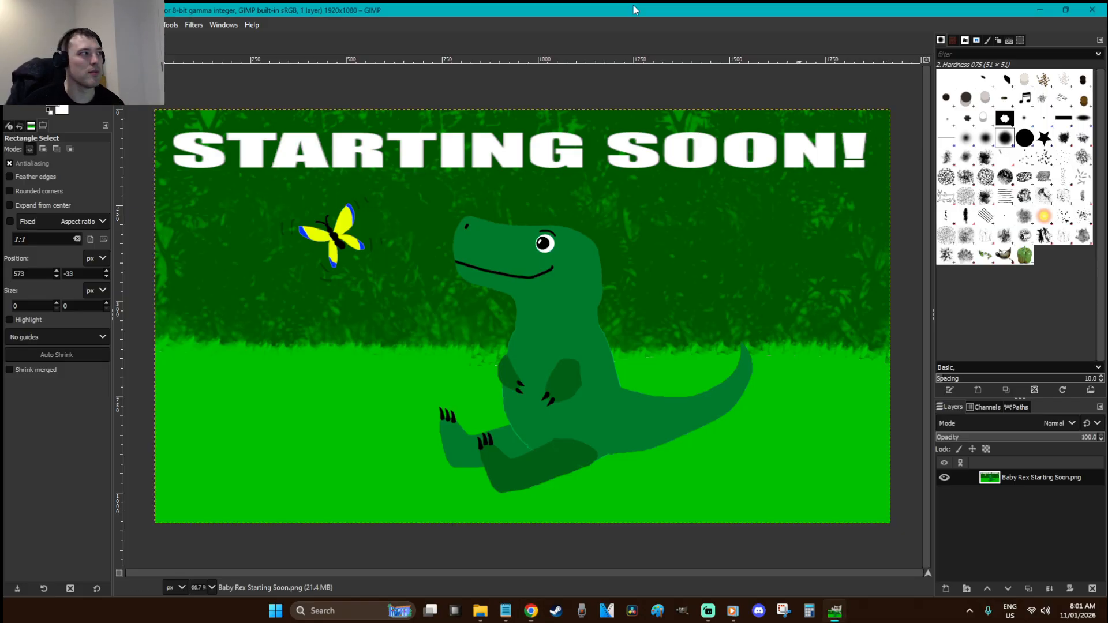
click(599, 104)
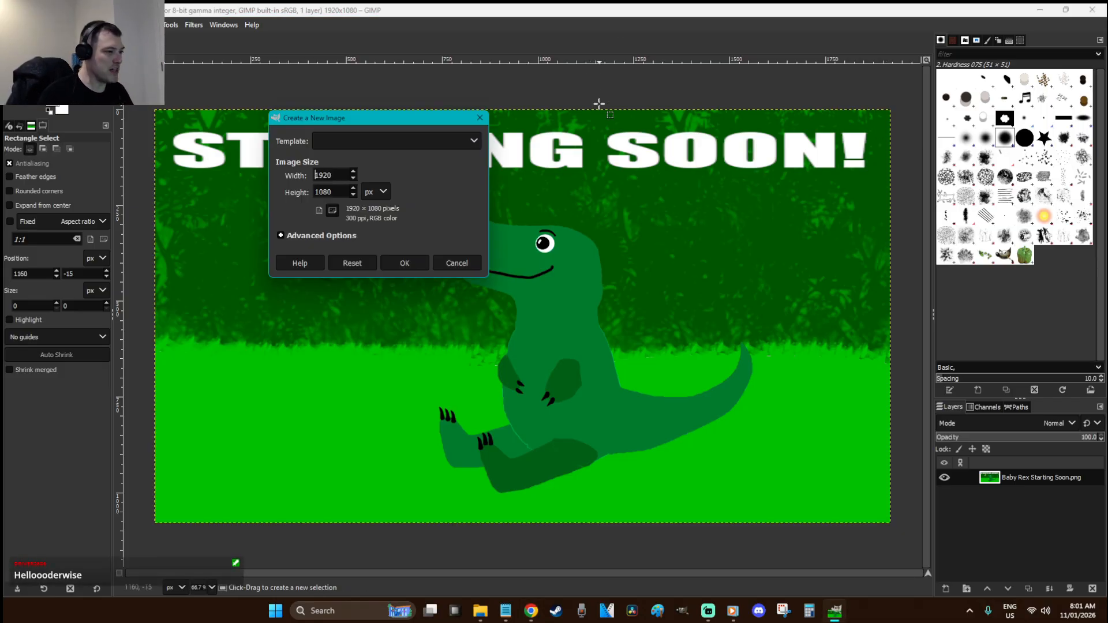
Create the blank 1920×1080 image and choose a bright cyan-blue colour
click(417, 258)
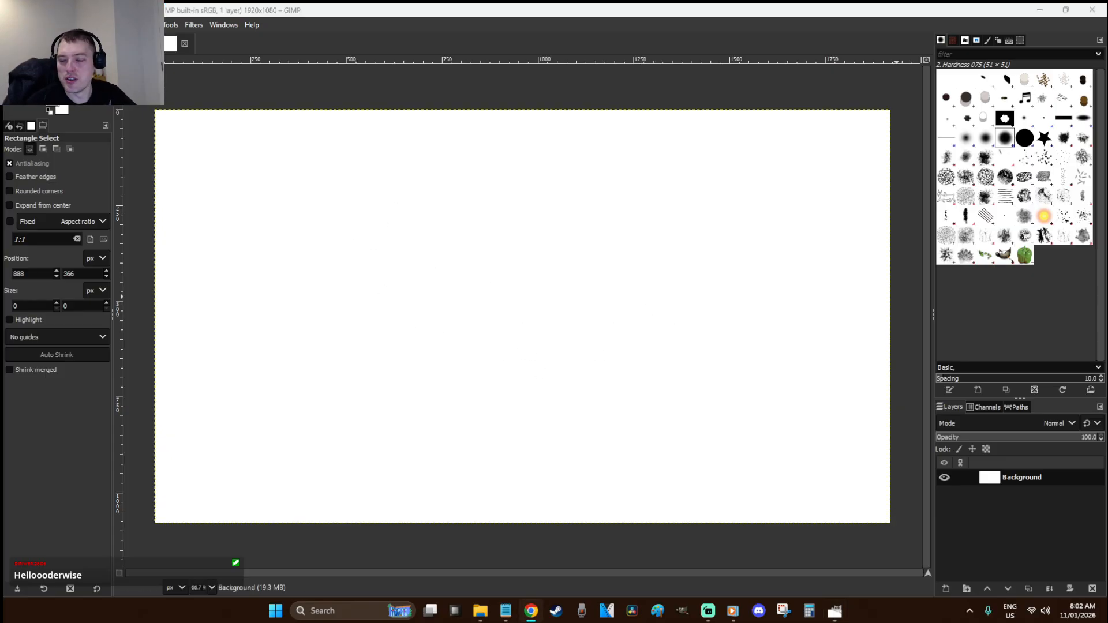
click(600, 358)
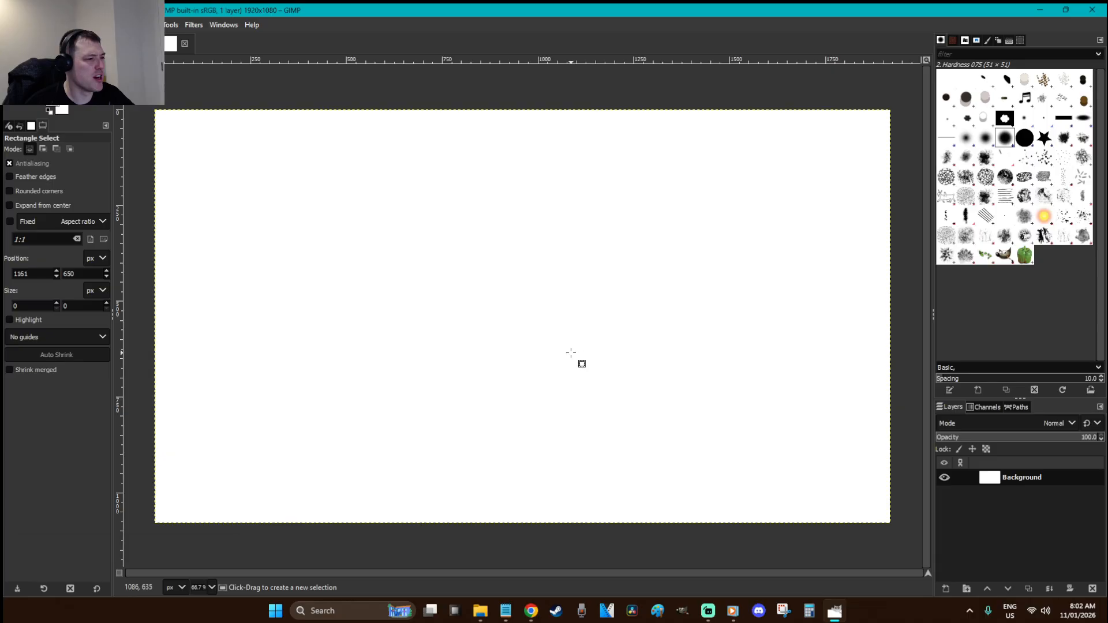
click(65, 111)
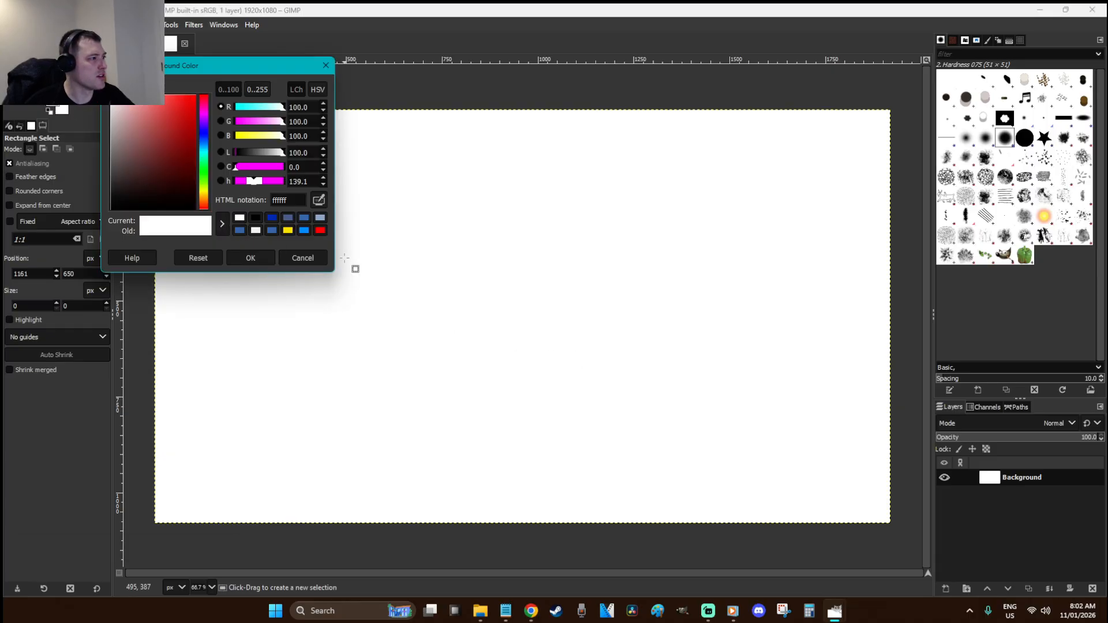
click(318, 261)
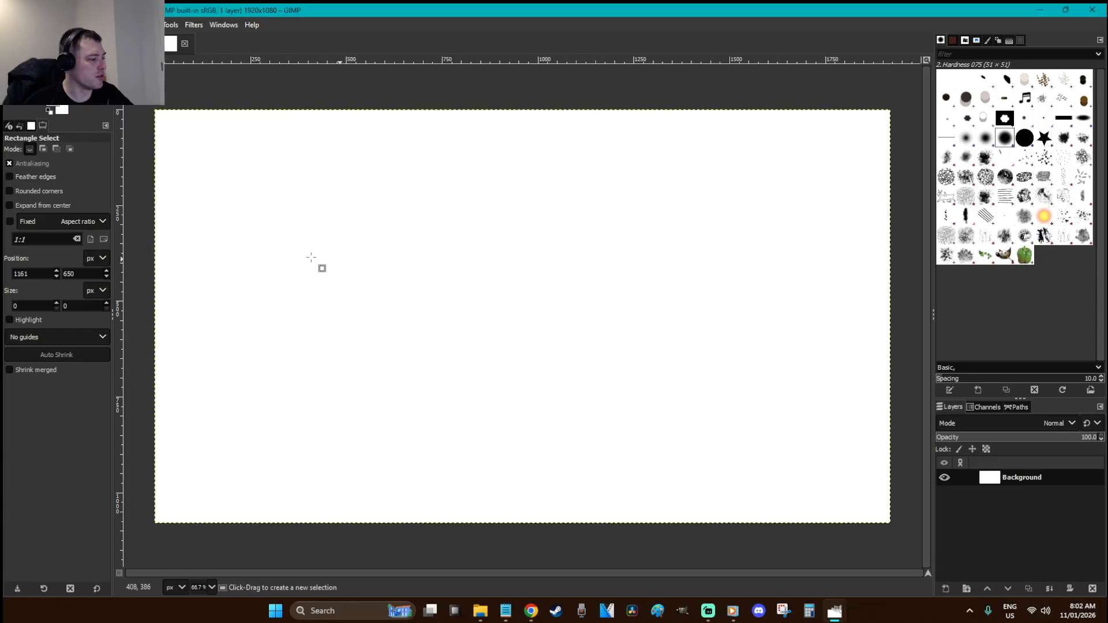
click(64, 114)
click(204, 156)
drag(204, 153, 255, 93)
click(251, 258)
Bucket-fill the entire canvas with the bright cyan for the sky
key(shift+b)
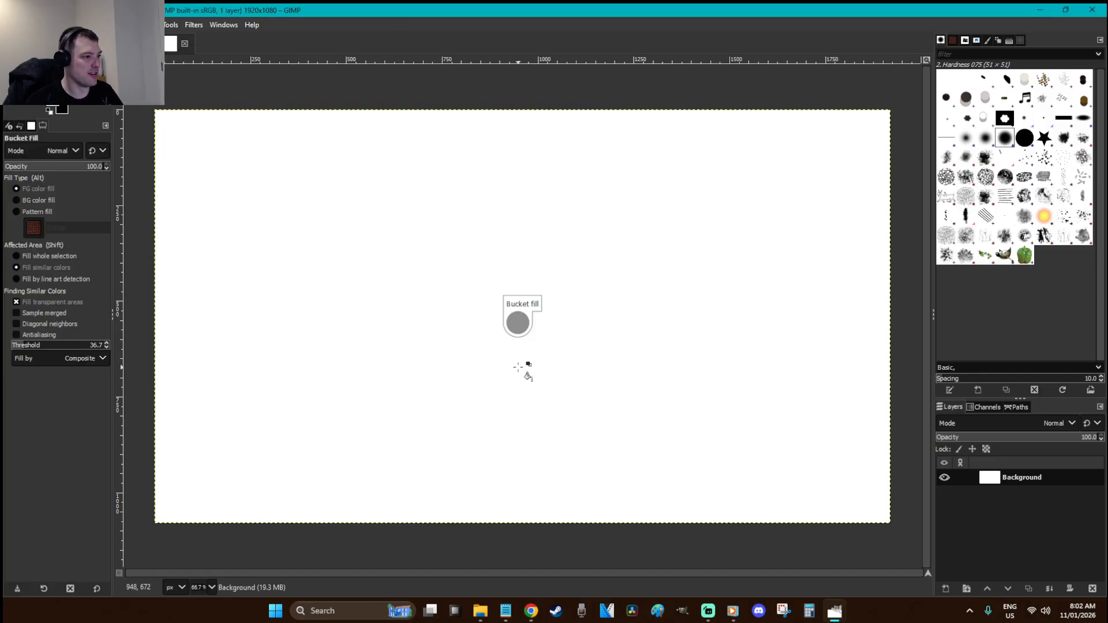
click(517, 368)
key(r)
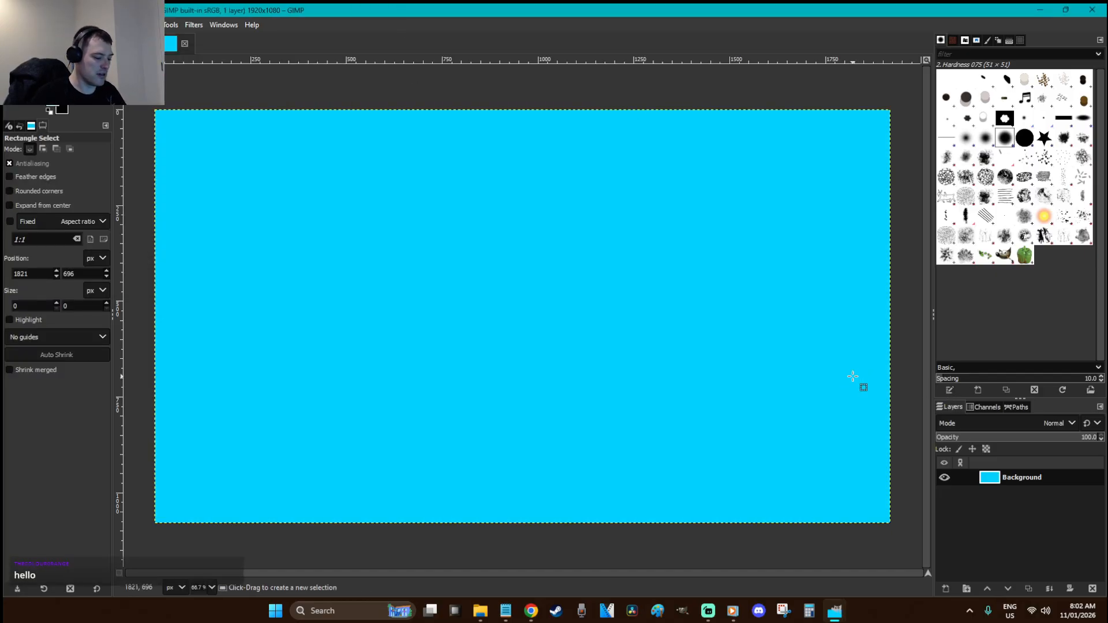
key(ctrl+shift+n)
Add a transparent layer named Ground 2 and set the foreground colour to bright green
text(Ground)
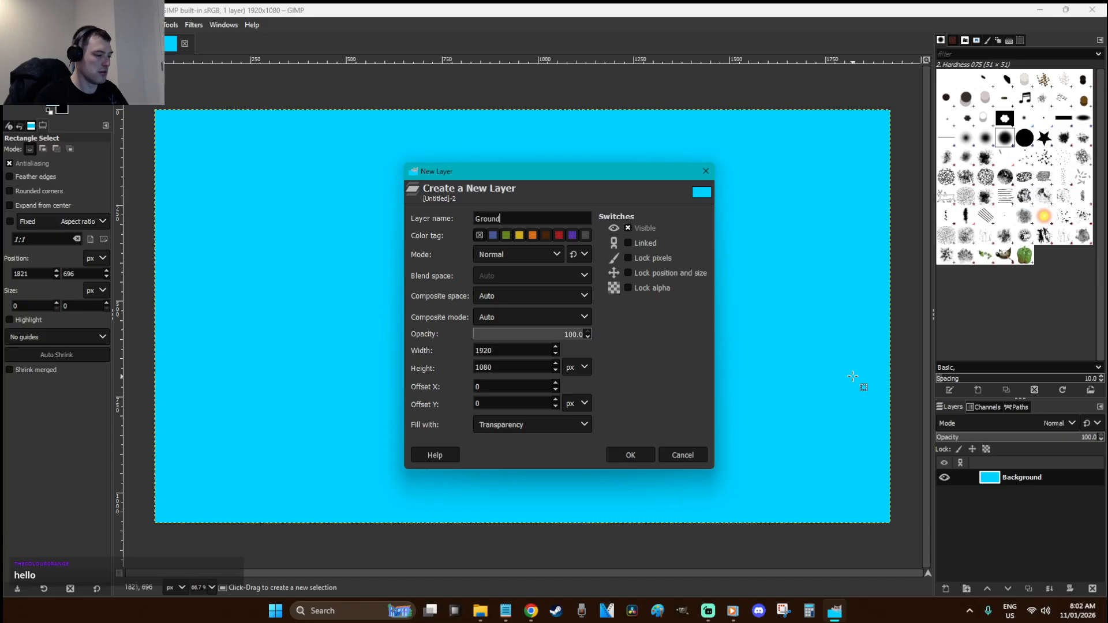
key(Return)
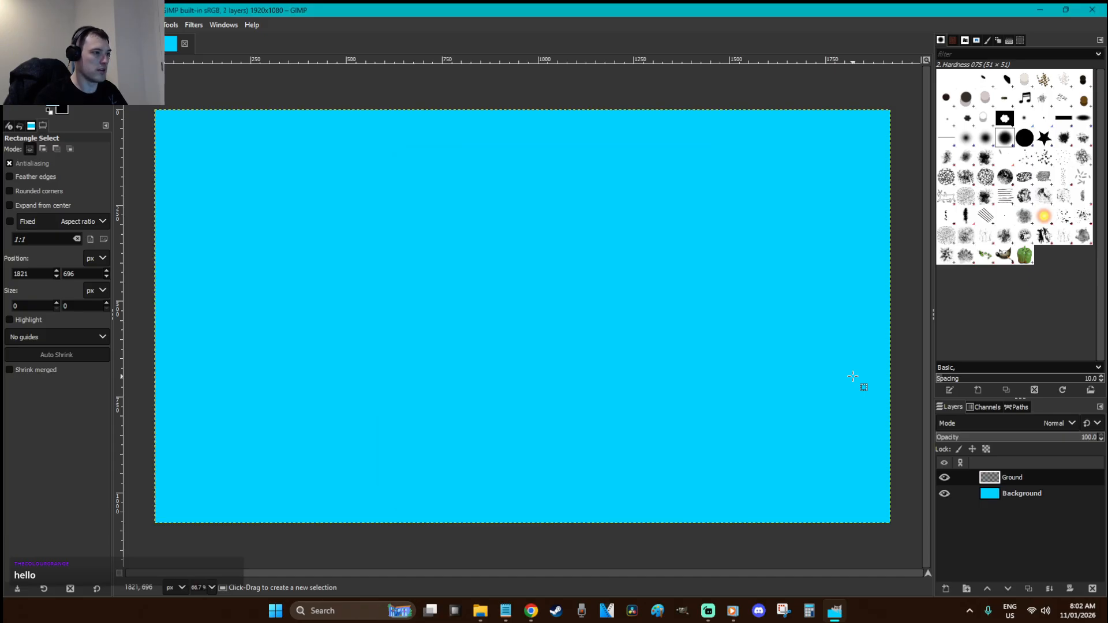
click(50, 109)
click(205, 172)
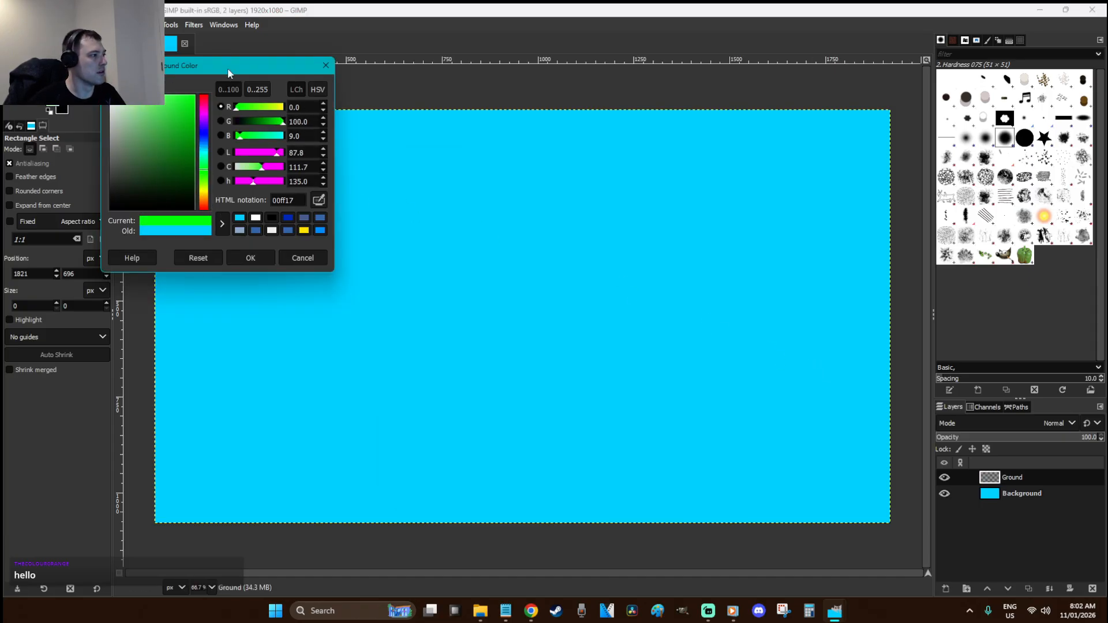
click(251, 258)
key(f)
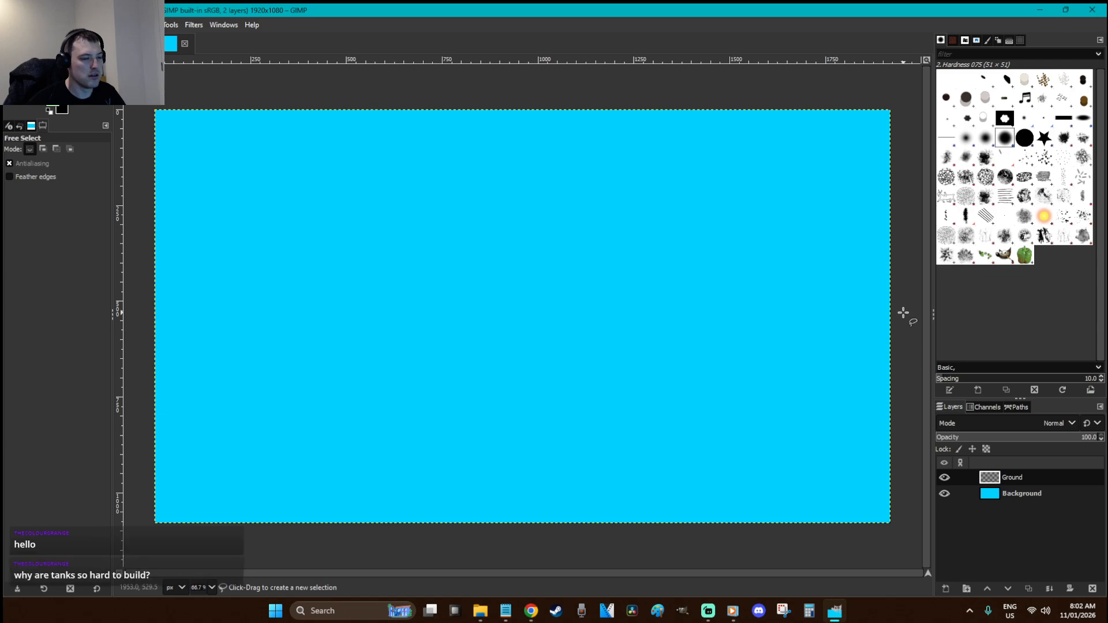
double_click(1020, 477)
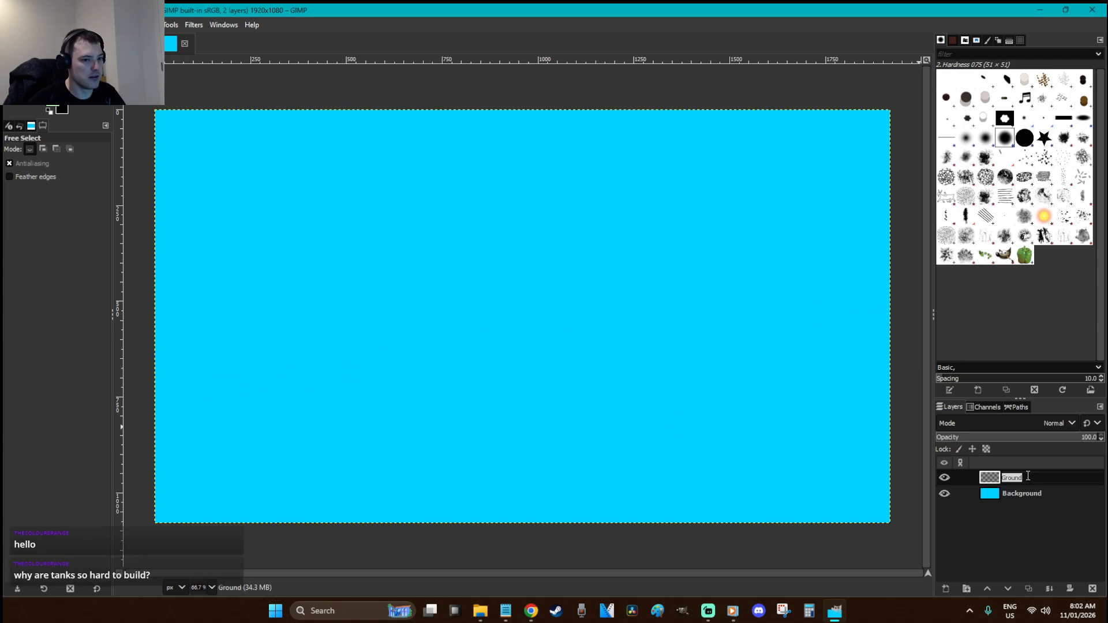
text(2)
Outline the rolling hill line across the lower canvas and fill it with green
mouse_move(903, 323)
mouse_down()
mouse_move(710, 311)
mouse_move(604, 351)
mouse_move(402, 344)
mouse_move(297, 372)
mouse_move(191, 357)
mouse_move(123, 386)
mouse_move(124, 471)
mouse_move(143, 543)
mouse_move(662, 556)
mouse_move(885, 535)
mouse_move(913, 512)
mouse_move(904, 325)
mouse_up()
key(Return)
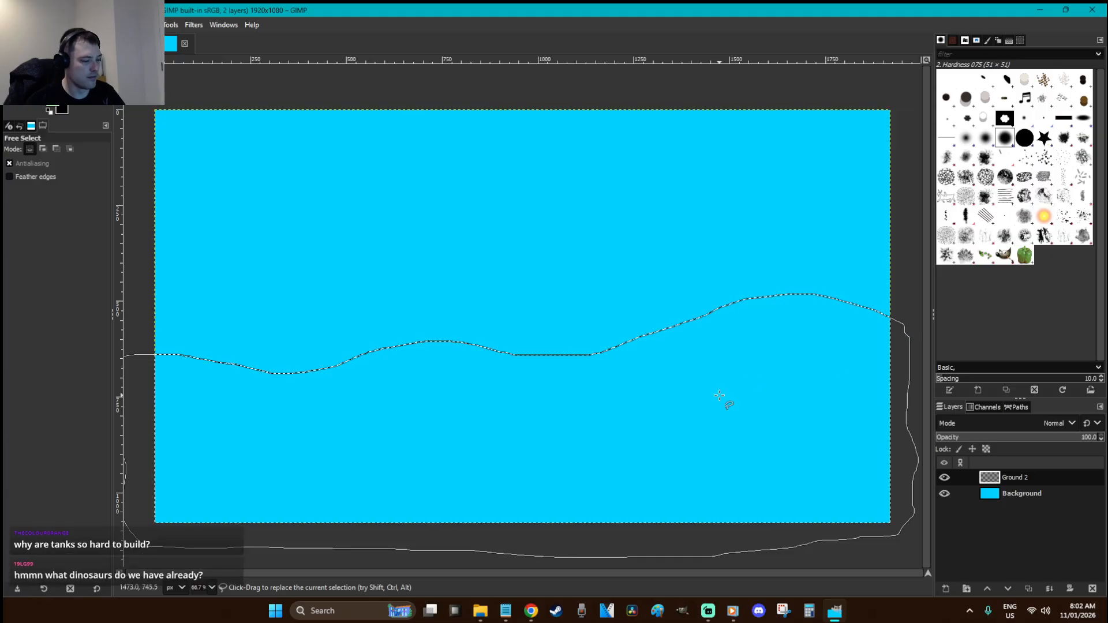
key(r)
key(ctrl+comma)
click(498, 294)
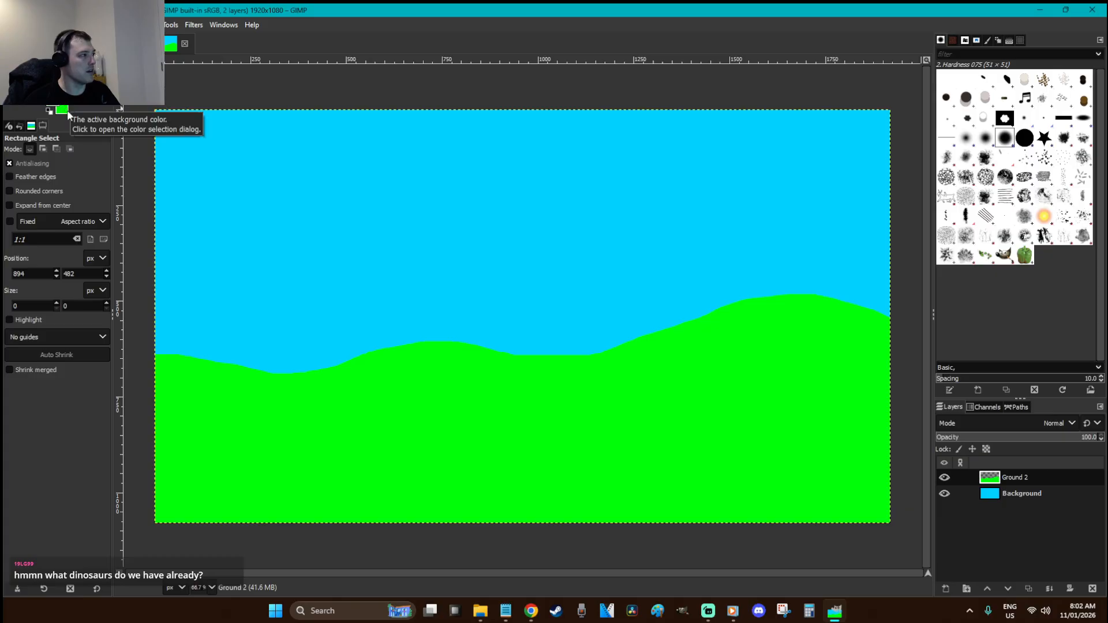
Refill the hills with a slightly yellower, brighter green
key(o)
click(57, 98)
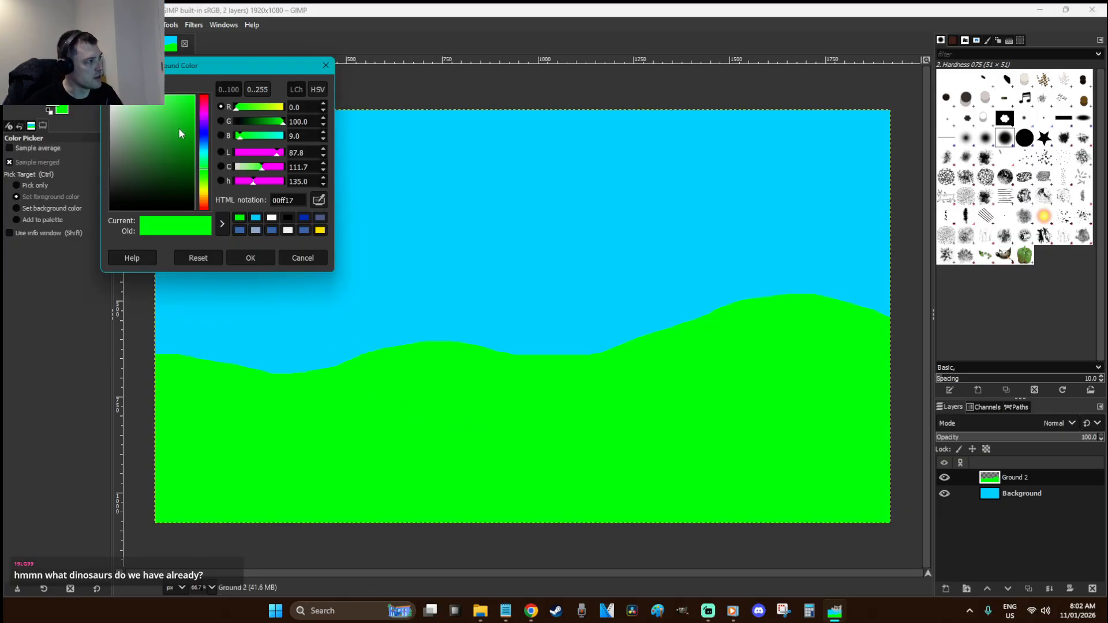
click(204, 175)
click(261, 258)
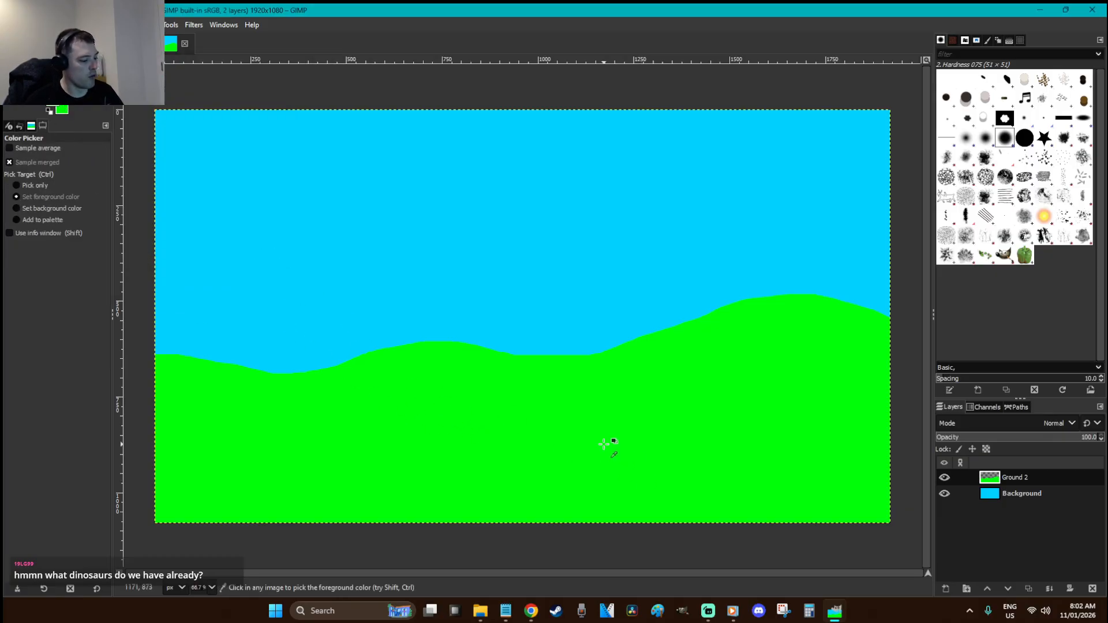
key(shift+b)
click(603, 436)
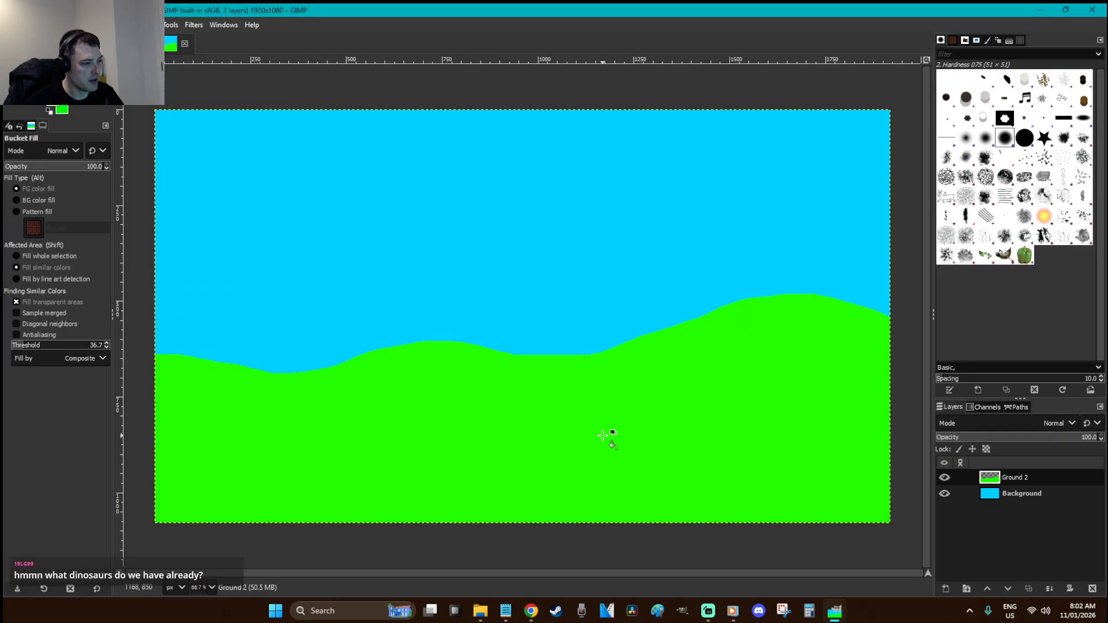
Recolour the hills with a darker grass green (24ae00)
click(58, 110)
click(191, 149)
mouse_move(191, 149)
mouse_down()
mouse_move(198, 162)
mouse_move(200, 132)
mouse_up()
click(261, 257)
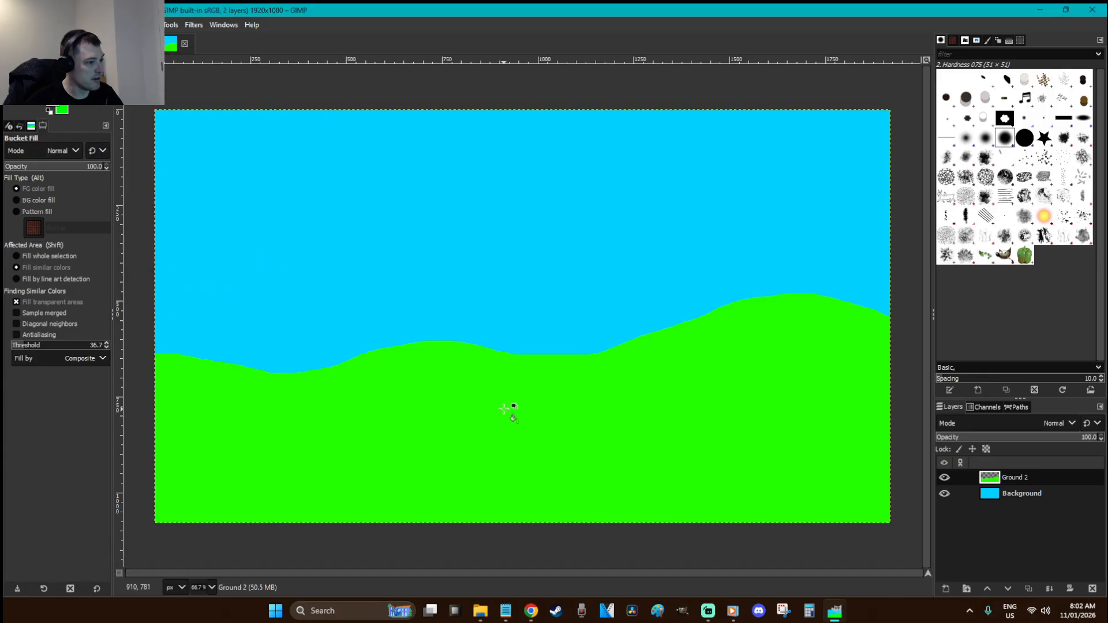
click(505, 404)
key(r)
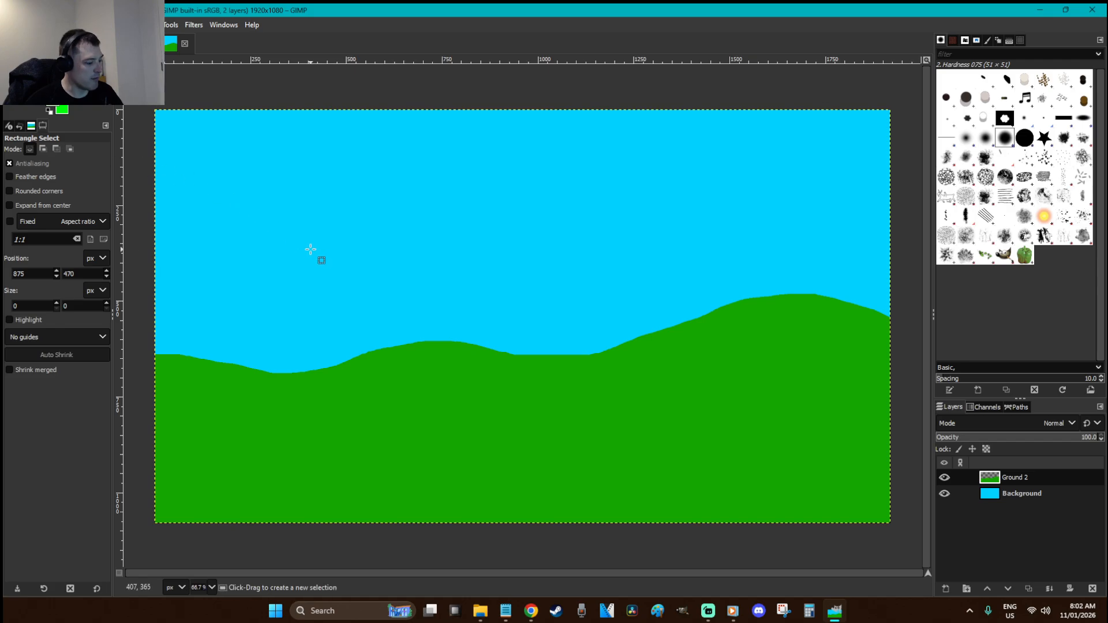
Add a new transparent layer named Ground 1
key(ctrl+shift)
key(ctrl+shift+n)
text(Ground 1)
key(Return)
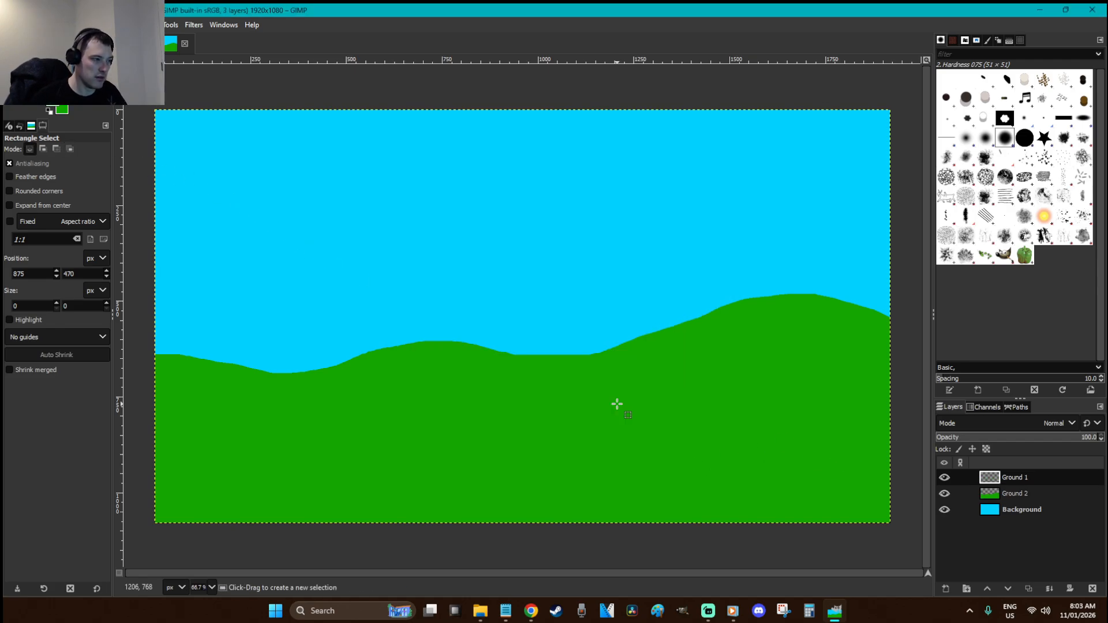
Outline the foreground slope from the left edge and fill it bright green
key(f)
mouse_move(146, 322)
mouse_down()
mouse_move(373, 415)
mouse_move(584, 434)
mouse_move(661, 462)
mouse_move(920, 511)
mouse_move(862, 564)
mouse_move(581, 581)
mouse_move(142, 543)
mouse_move(124, 464)
mouse_move(126, 335)
mouse_move(145, 320)
mouse_up()
key(Return)
key(shift+b)
click(309, 431)
key(r)
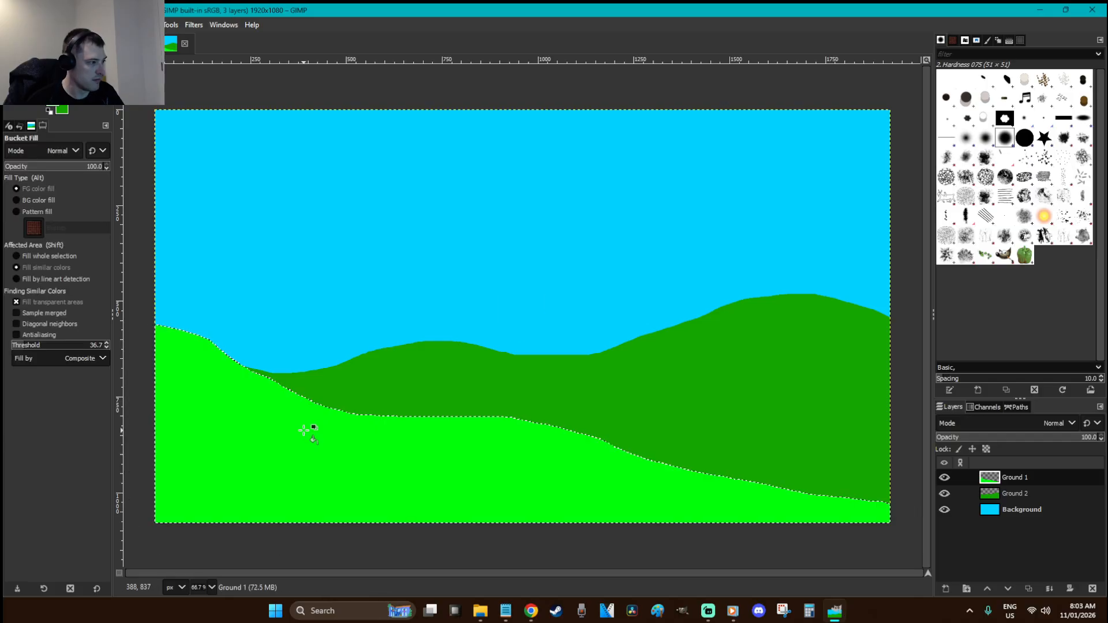
click(367, 302)
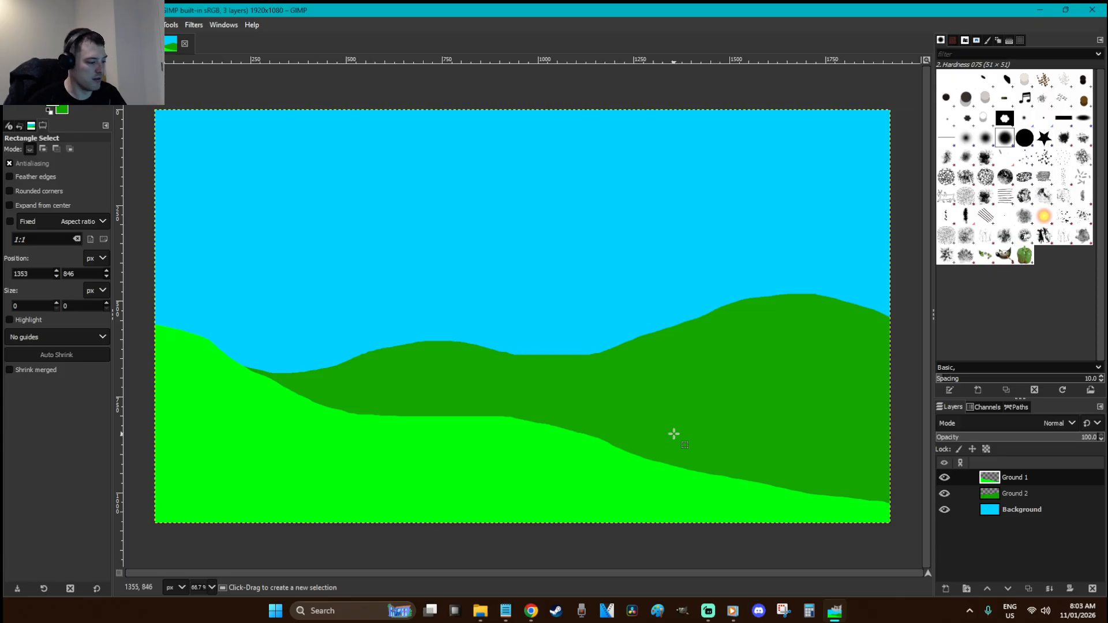
Choose the Smudge tool with the Bristles 03 brush
key(s)
click(1046, 158)
click(1064, 156)
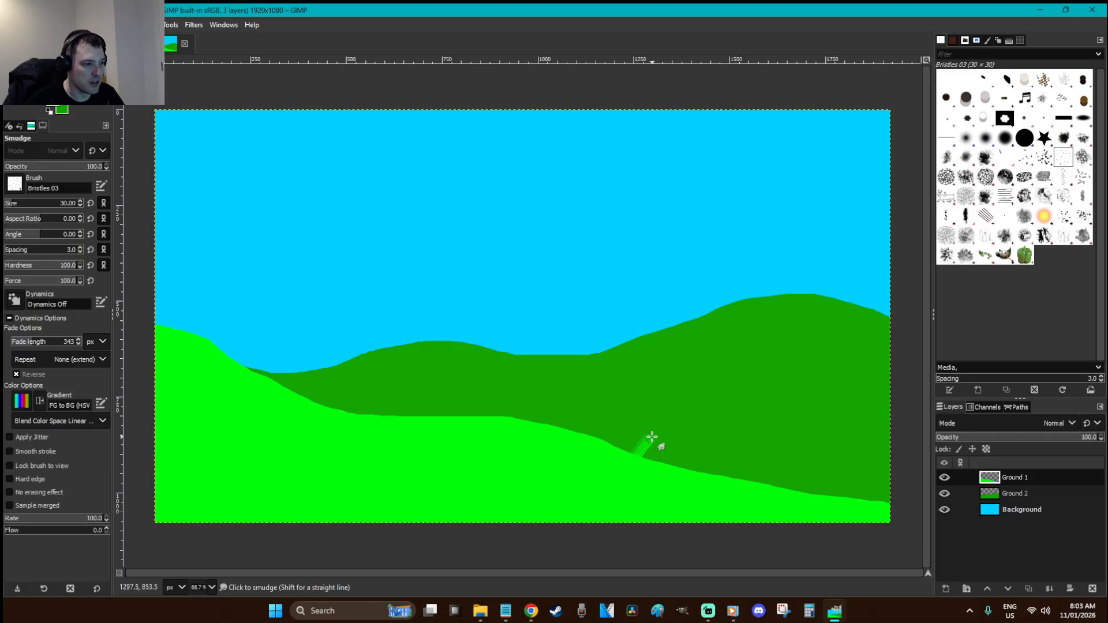
Set the smudge brush size back to 30 and undo the last smudge stroke
click(30, 205)
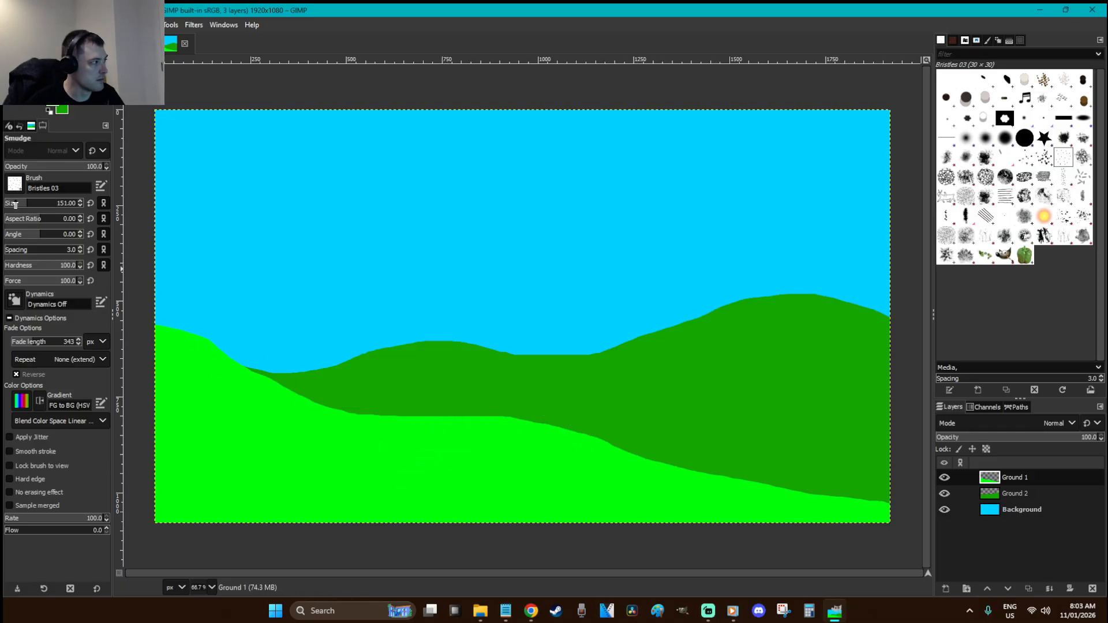
drag(12, 205, 14, 205)
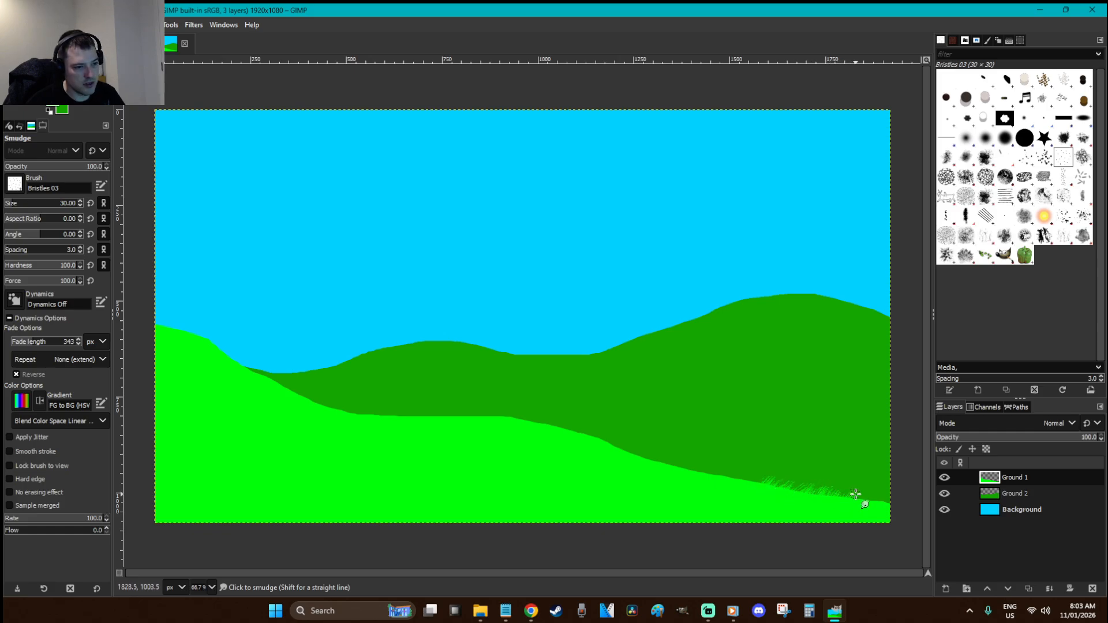
key(ctrl)
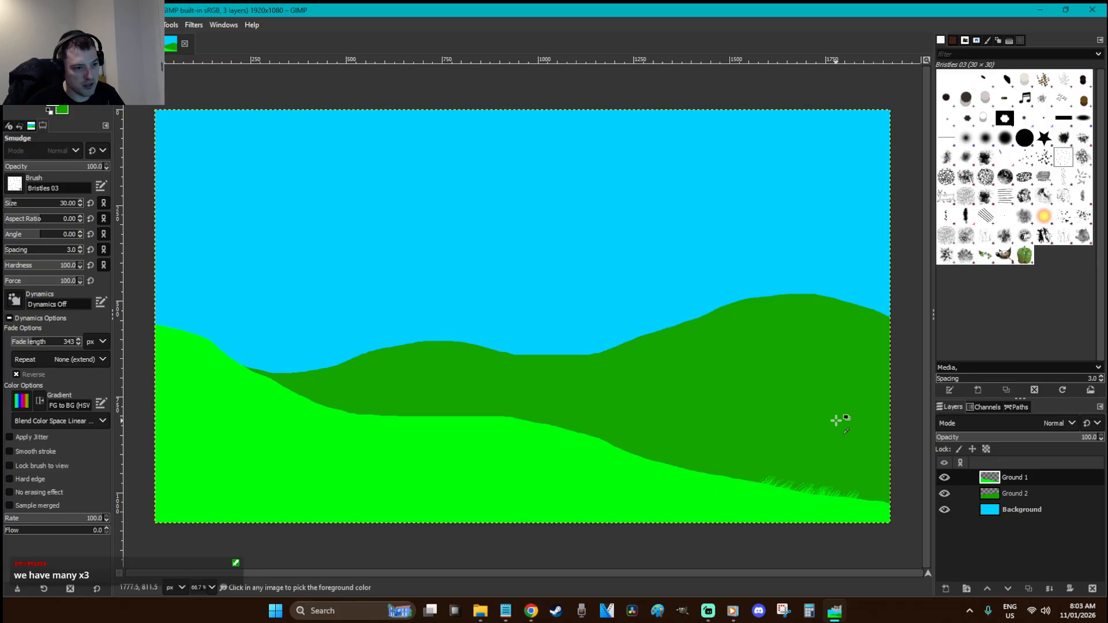
key(ctrl+z)
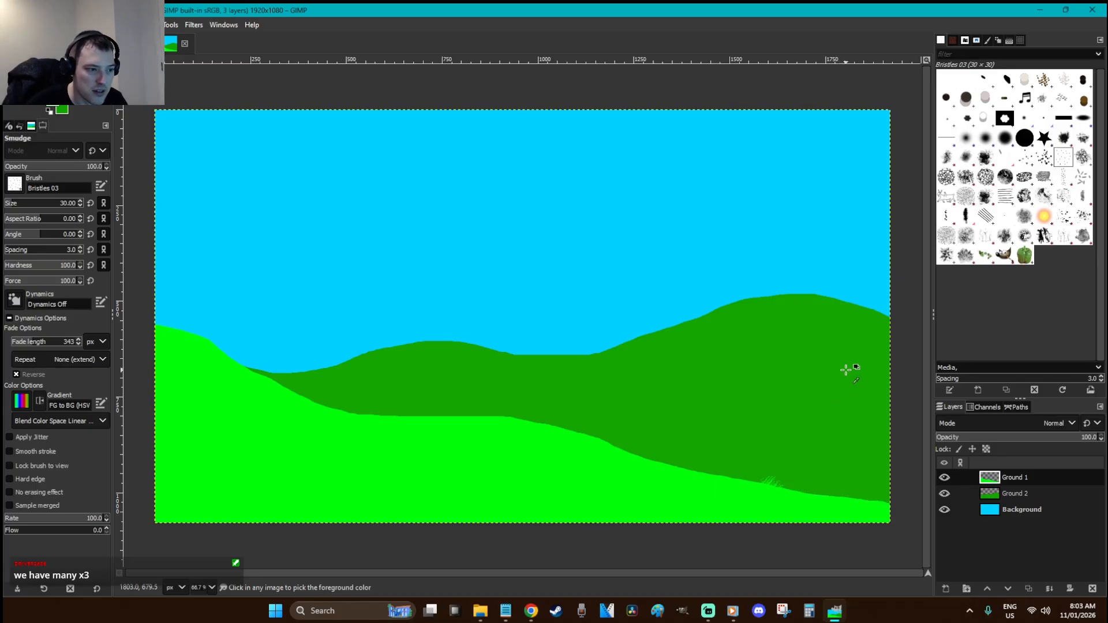
Paint Vegetation 01 grass at size 170 along the front hill's full edge
click(946, 255)
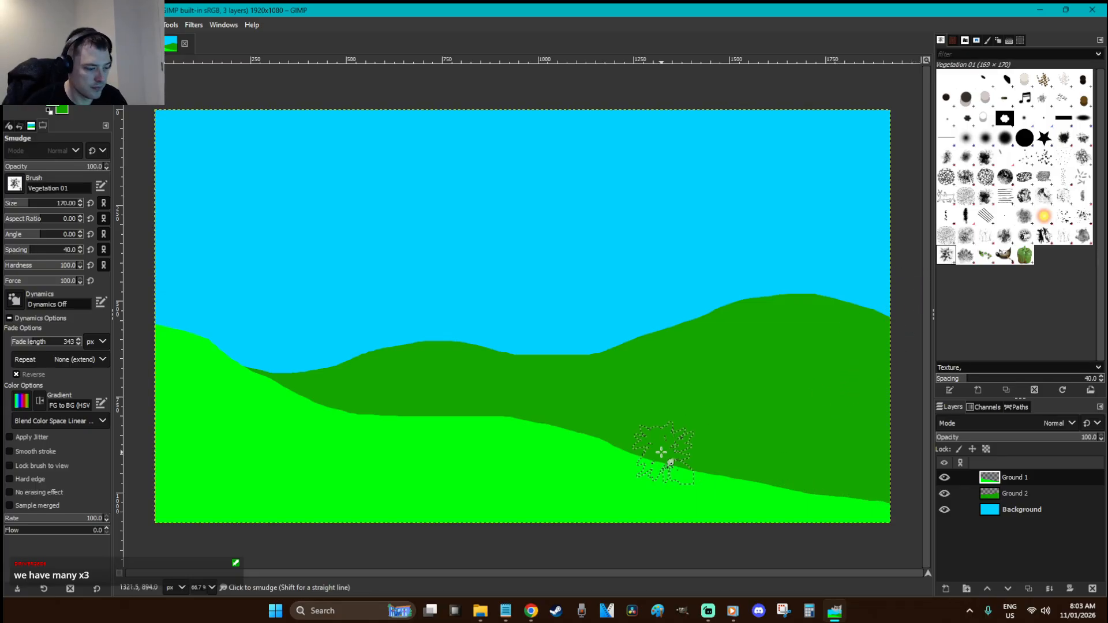
key(o)
key(p)
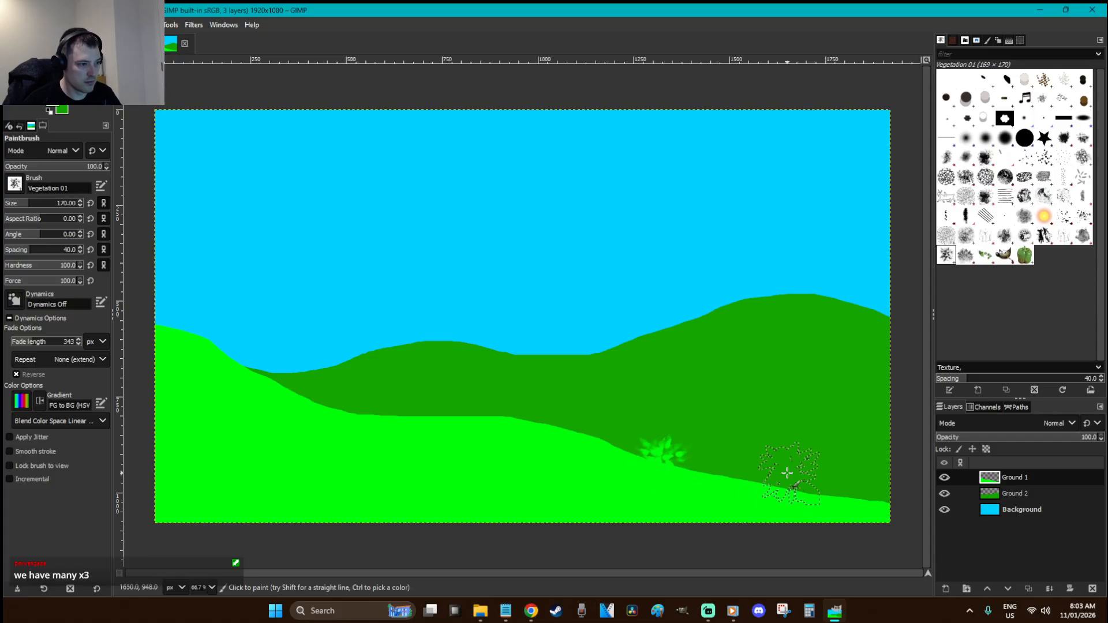
mouse_move(658, 467)
mouse_down()
mouse_move(553, 433)
mouse_move(329, 406)
mouse_move(208, 356)
mouse_move(185, 330)
mouse_move(139, 321)
mouse_up()
drag(678, 490, 854, 505)
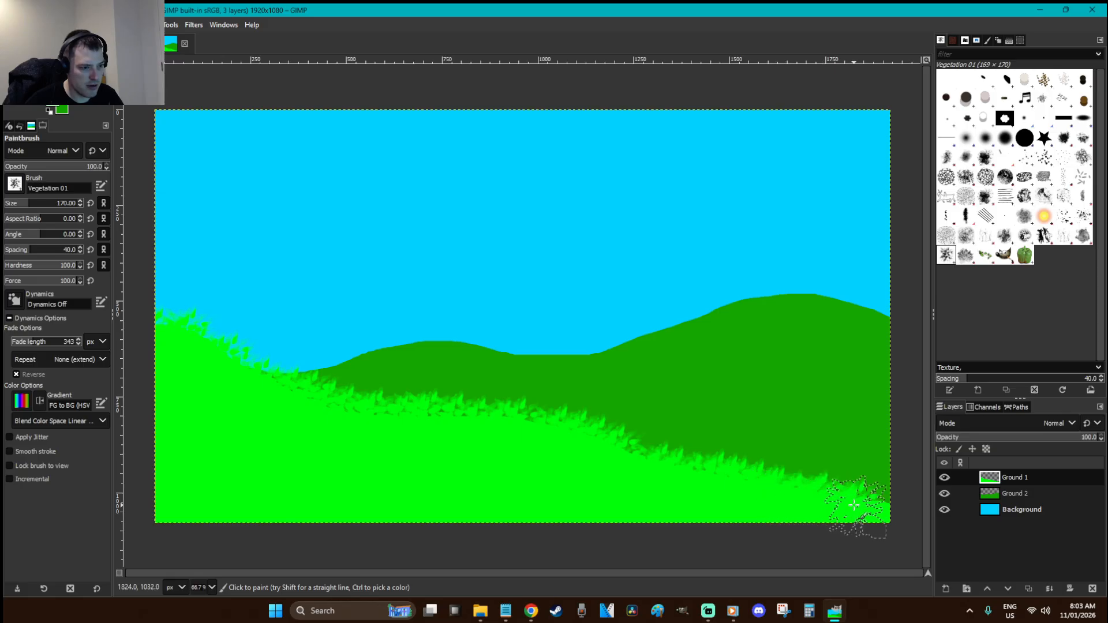
click(1039, 495)
Paint size-55 Vegetation 01 tufts along the right, middle and left back hill crests
click(16, 204)
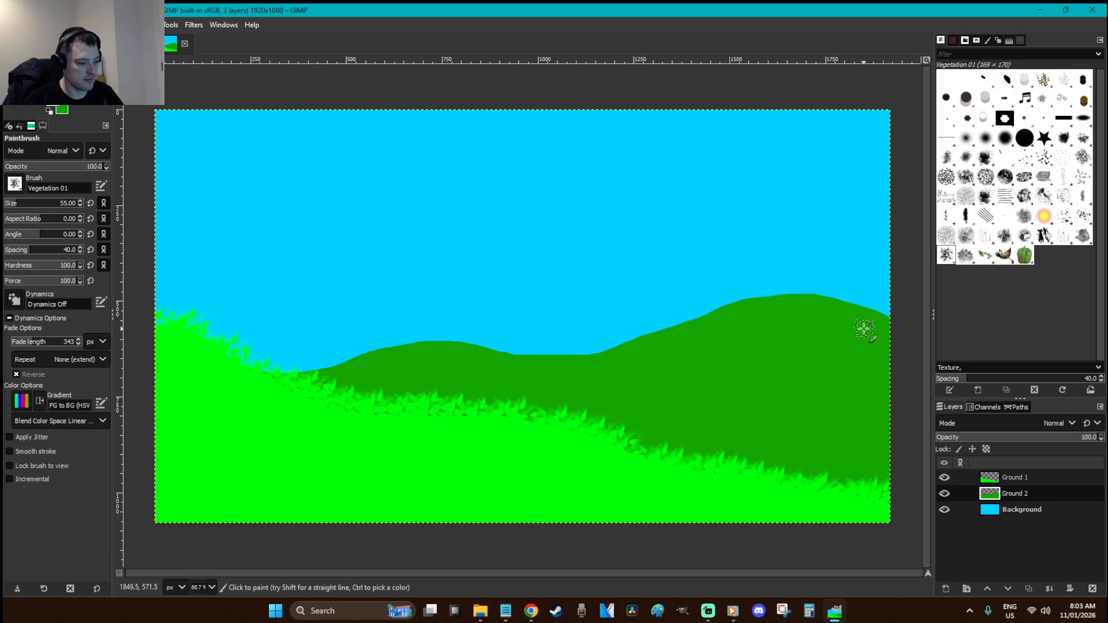
mouse_move(872, 323)
mouse_down()
mouse_move(865, 304)
mouse_move(850, 303)
mouse_up()
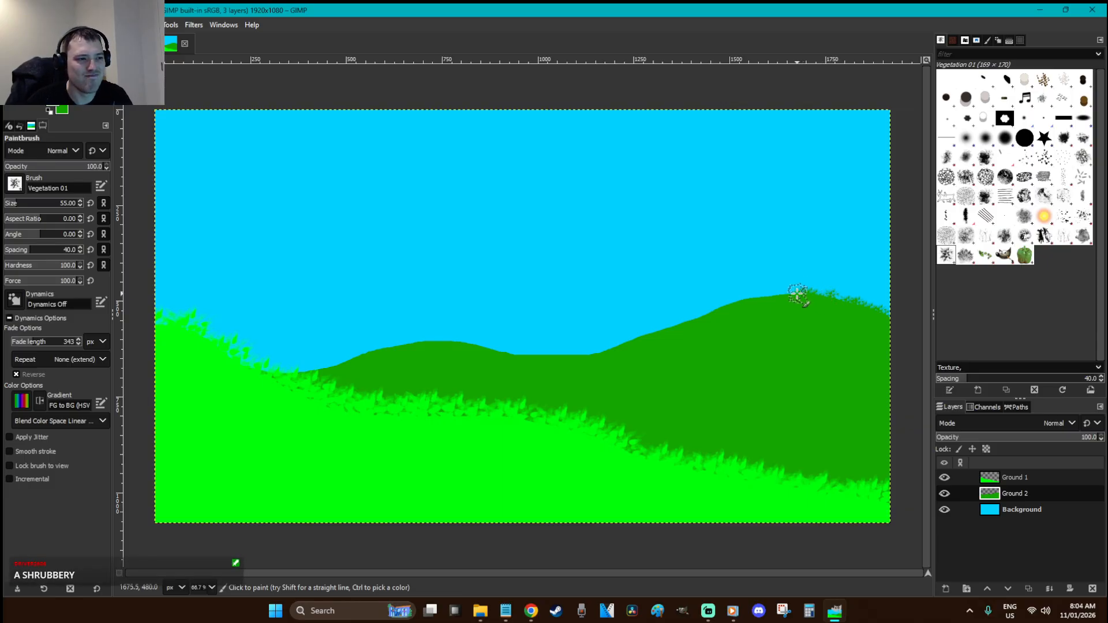
drag(775, 297, 729, 313)
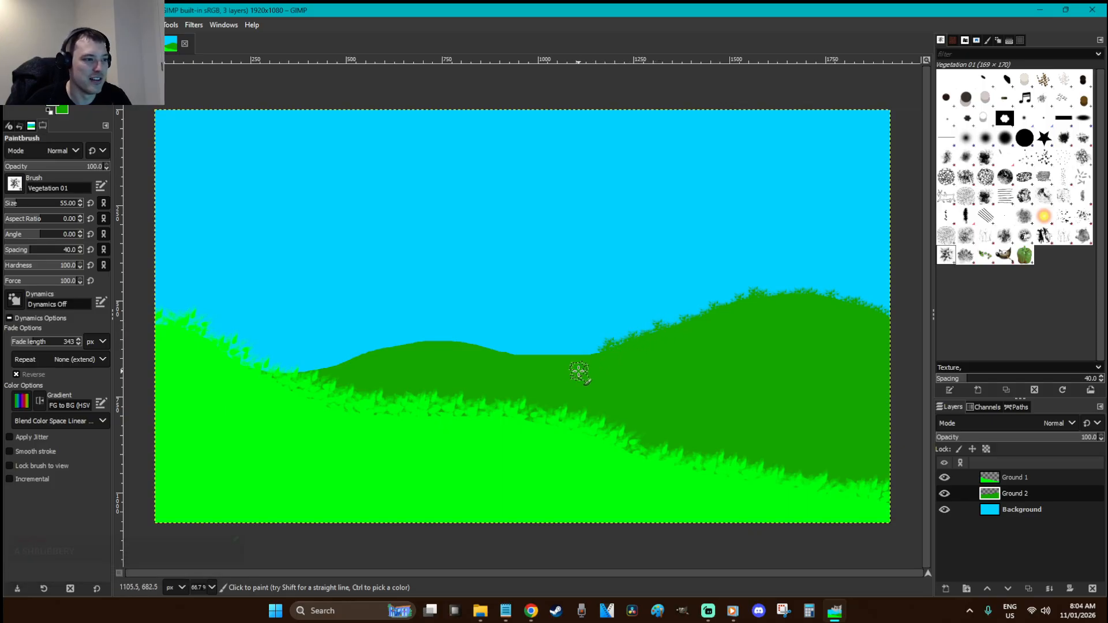
mouse_move(594, 359)
mouse_down()
mouse_move(493, 359)
mouse_move(493, 348)
mouse_move(461, 340)
mouse_move(402, 349)
mouse_up()
key(ctrl+z)
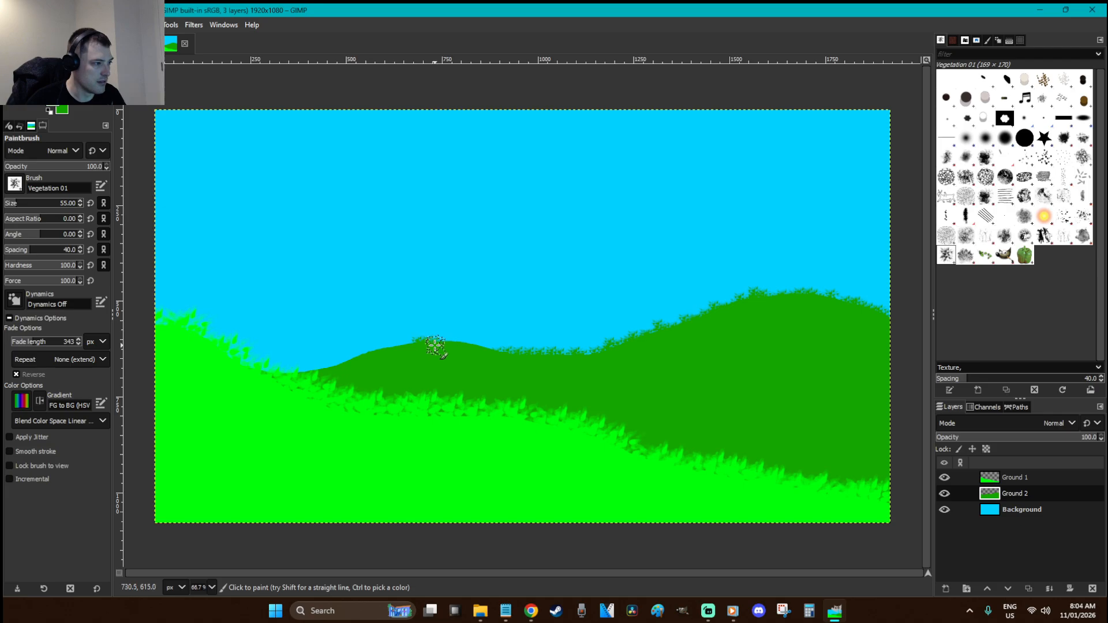
drag(462, 344, 496, 356)
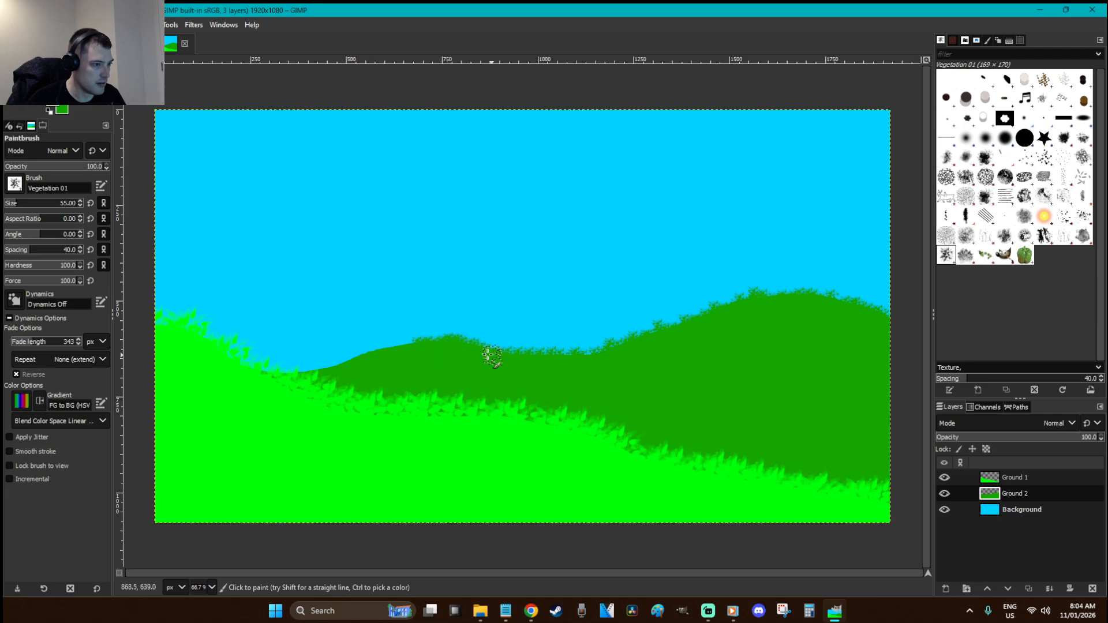
drag(408, 346, 234, 378)
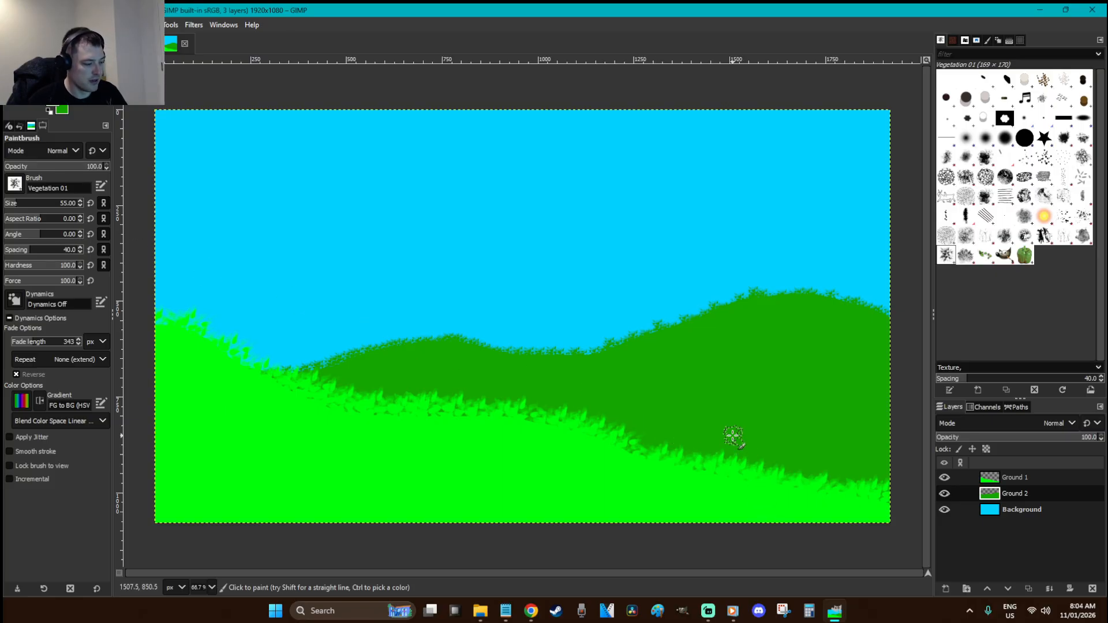
key(r)
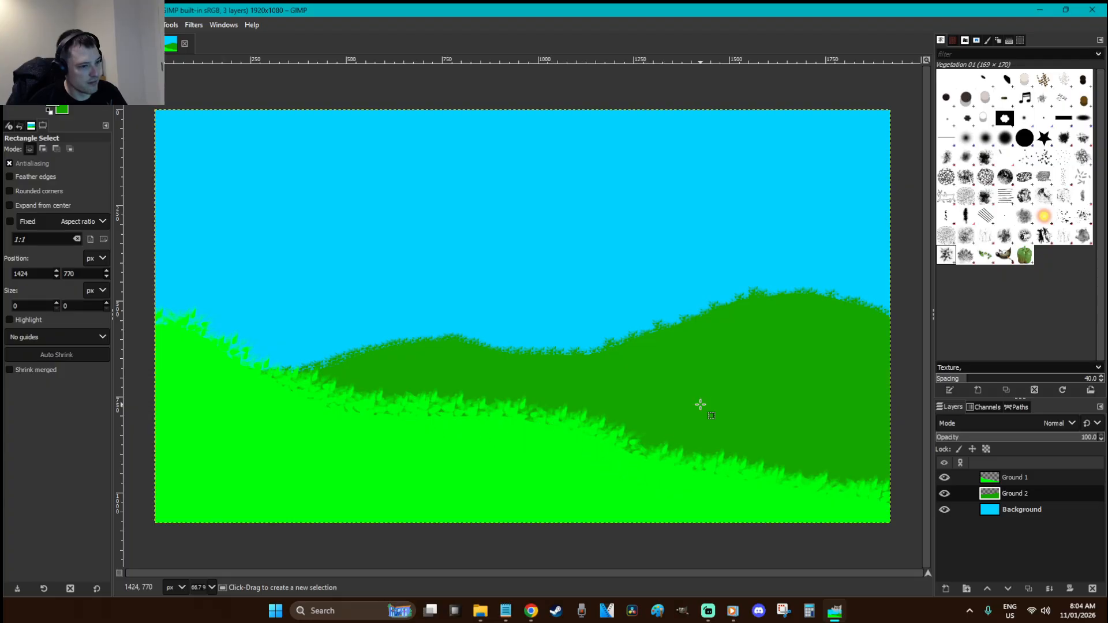
Paste a copy of the Ground 1 grass, shifted slightly down and left
click(1014, 477)
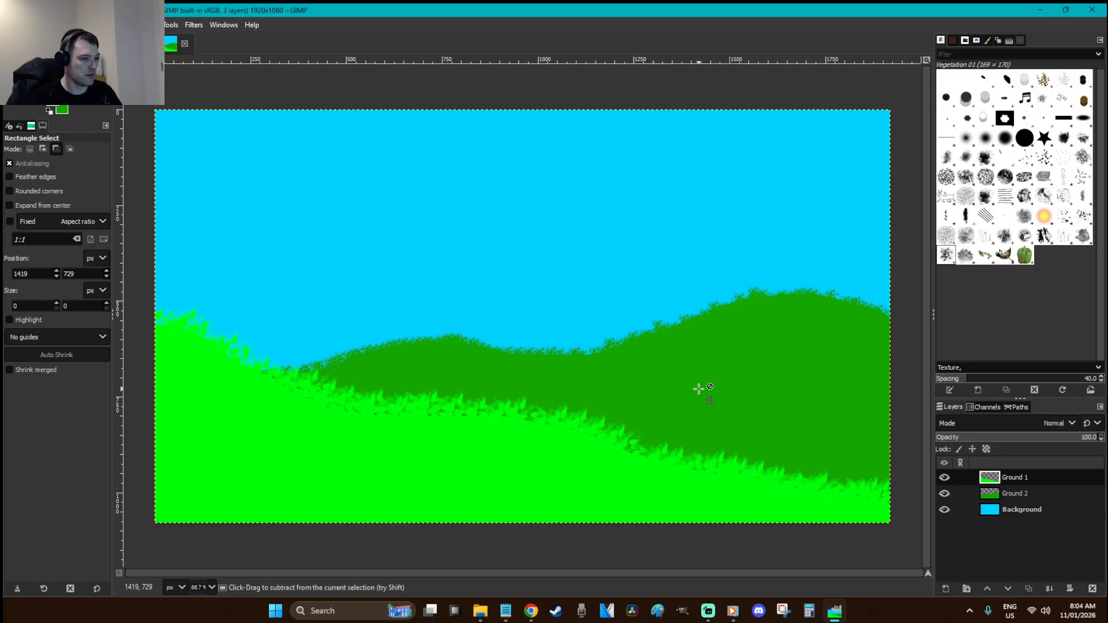
key(ctrl+c)
key(ctrl+v)
drag(587, 458, 581, 472)
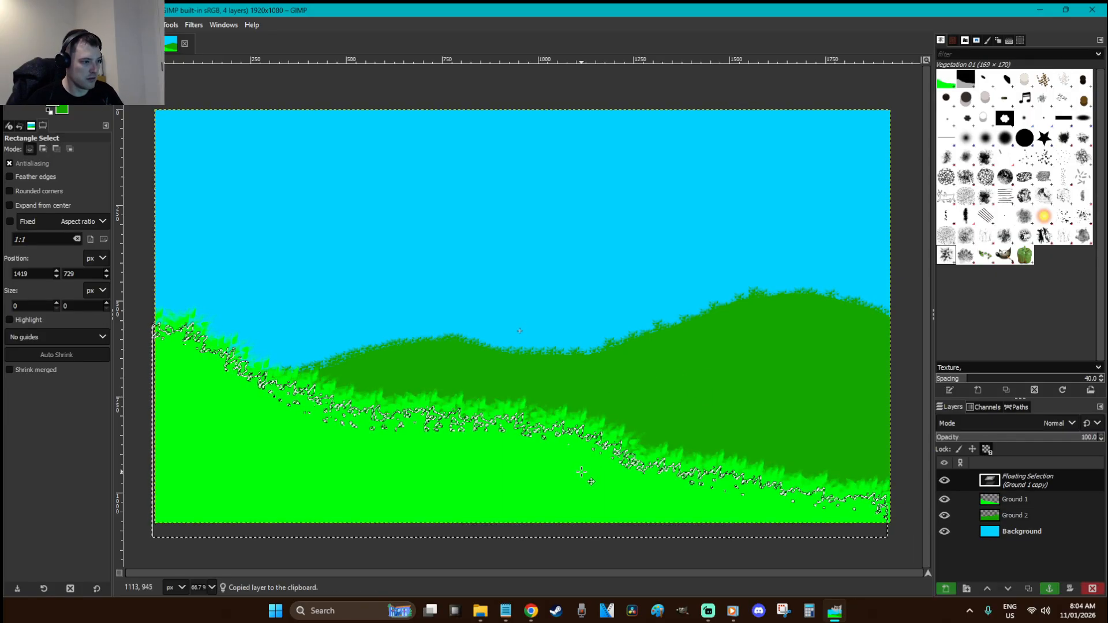
Darken the pasted grass copy to brightness -49 with Brightness-Contrast
right_click(481, 297)
click(618, 325)
drag(341, 178, 300, 181)
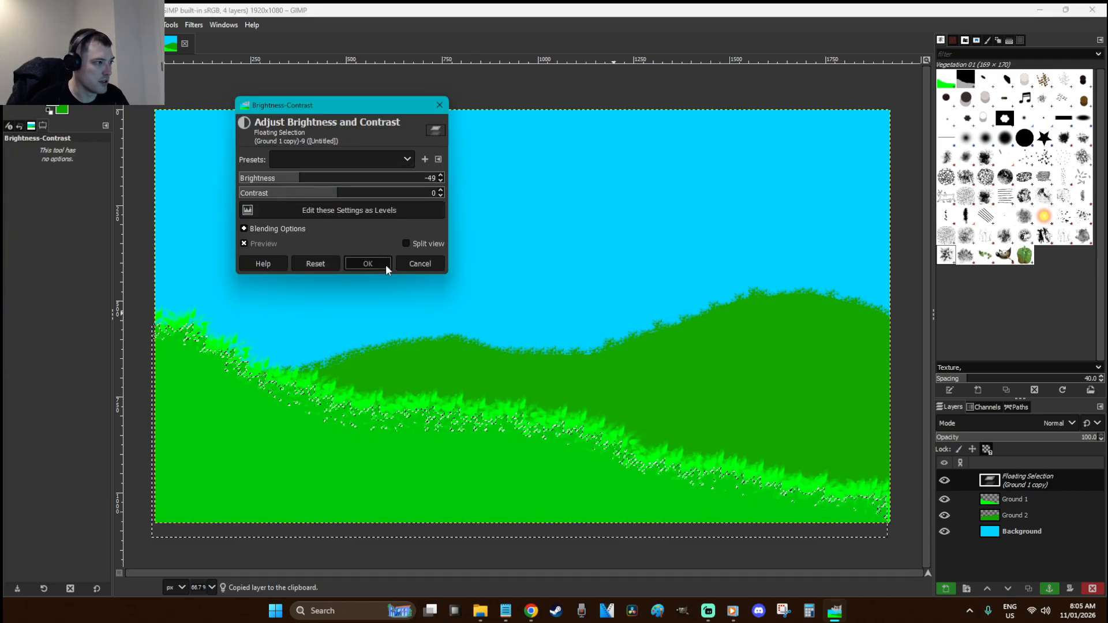
click(383, 264)
Anchor the darkened copy, then anchor another grass copy moved down and left
click(538, 346)
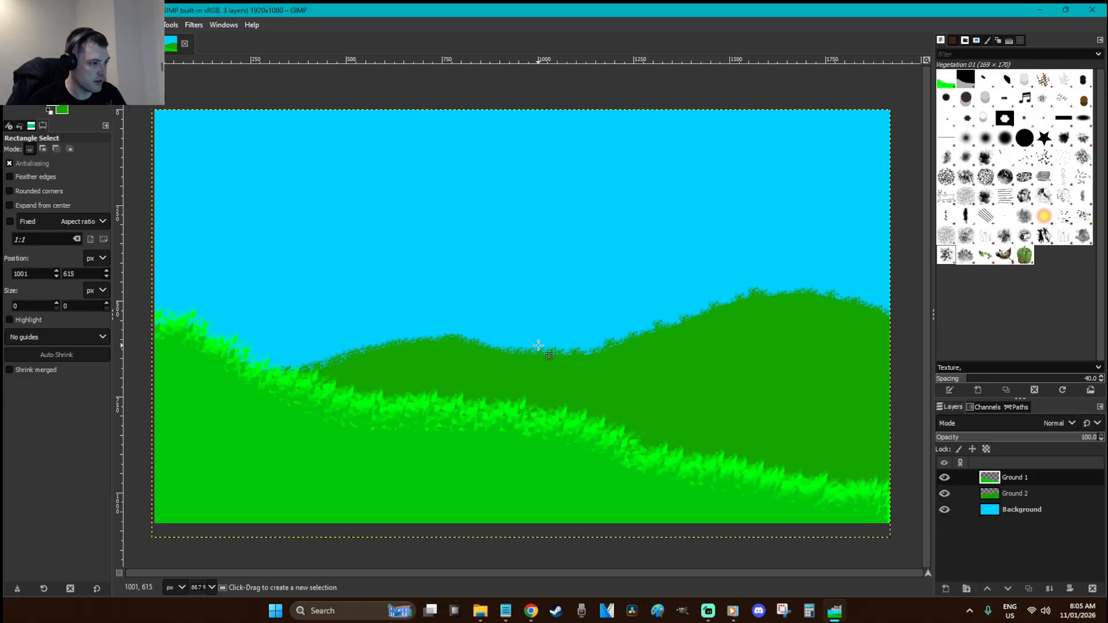
key(ctrl+c)
key(ctrl+v)
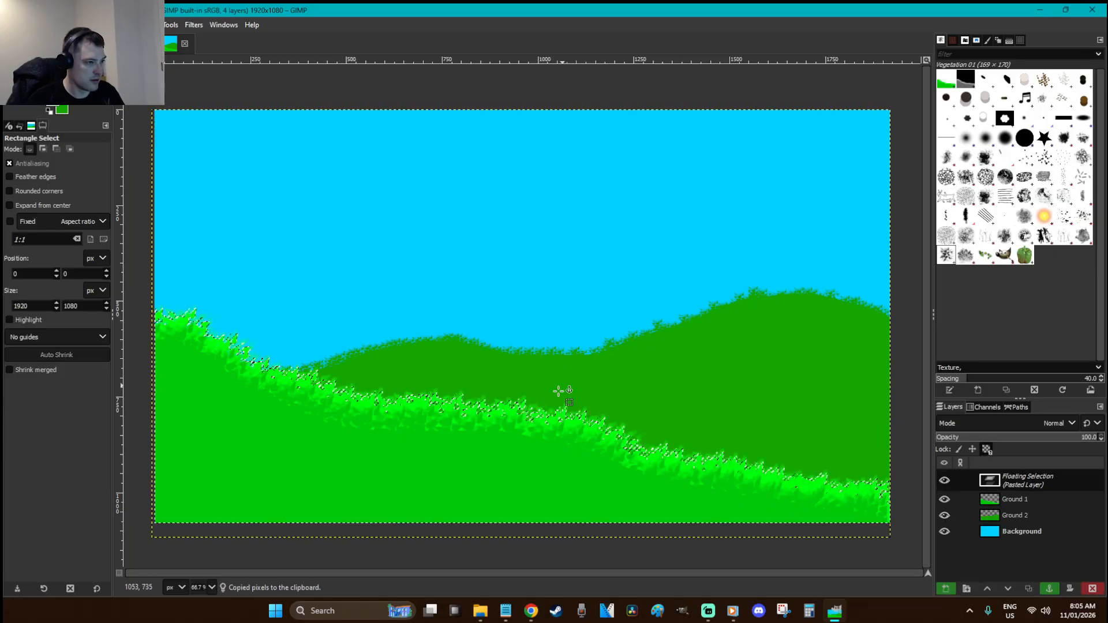
drag(558, 498, 530, 502)
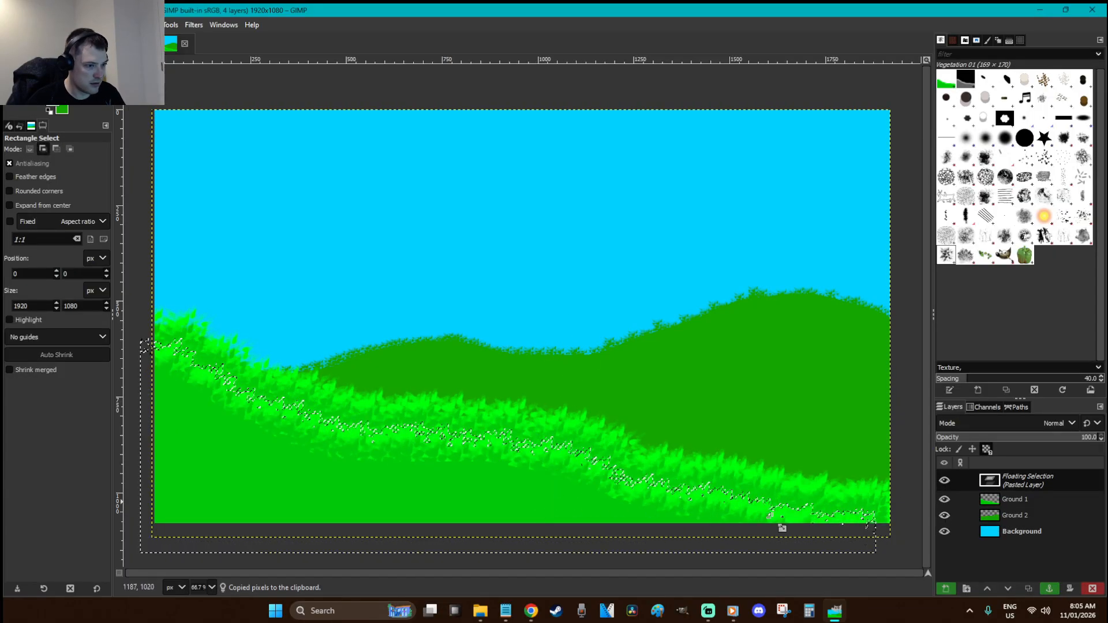
key(shift+s)
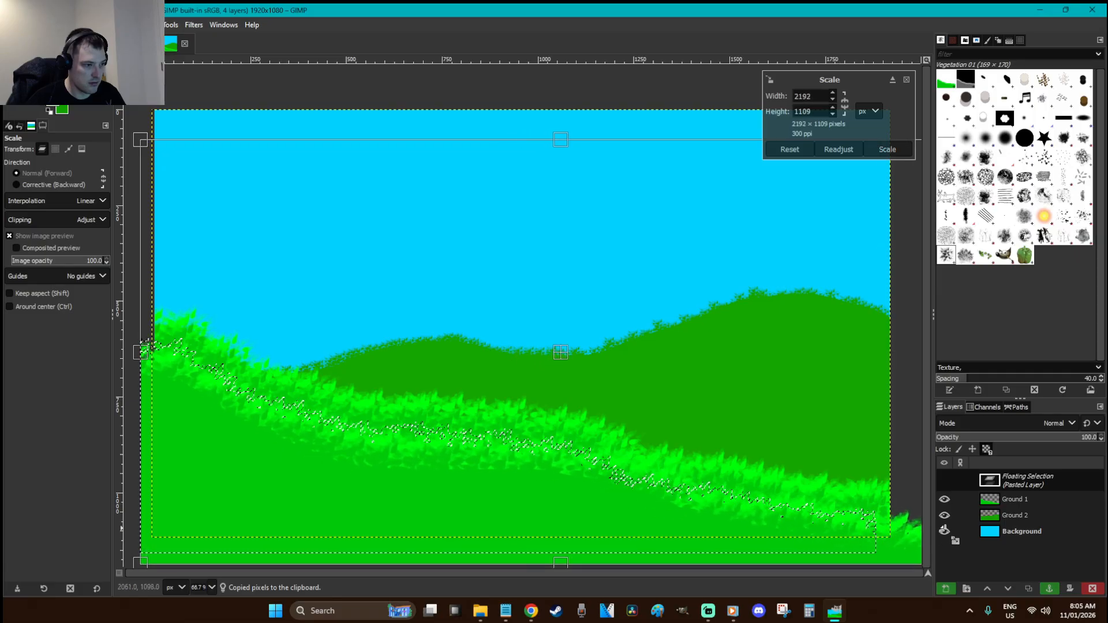
key(Escape)
key(r)
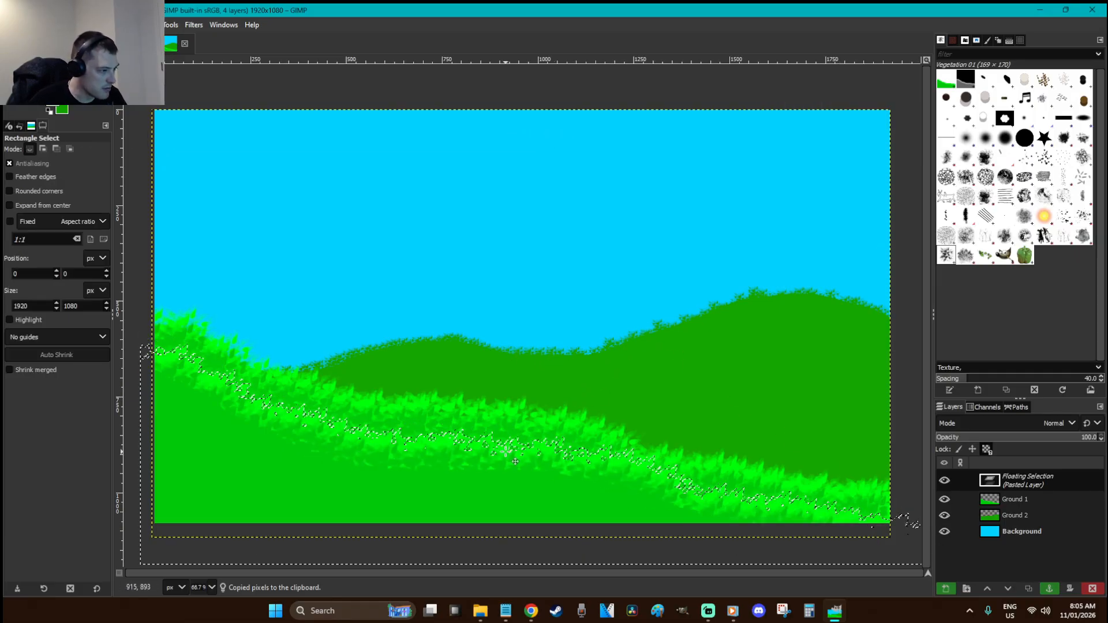
click(513, 323)
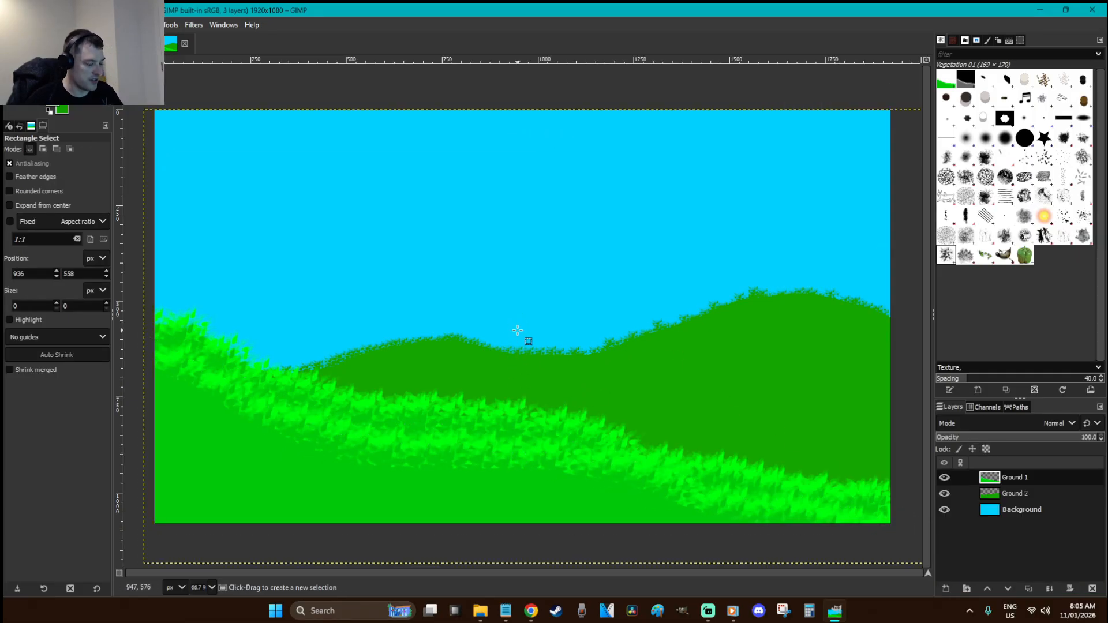
Paste a grass copy scaled to 1275×1041, nudge it left, and anchor it
key(ctrl+v)
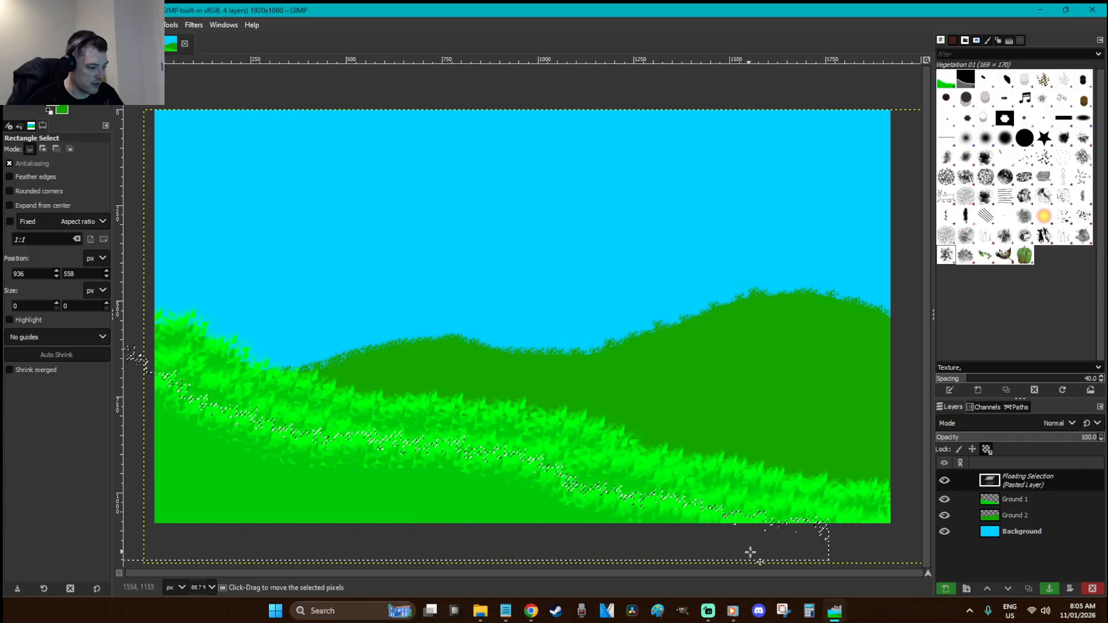
key(shift+s)
drag(778, 549, 561, 547)
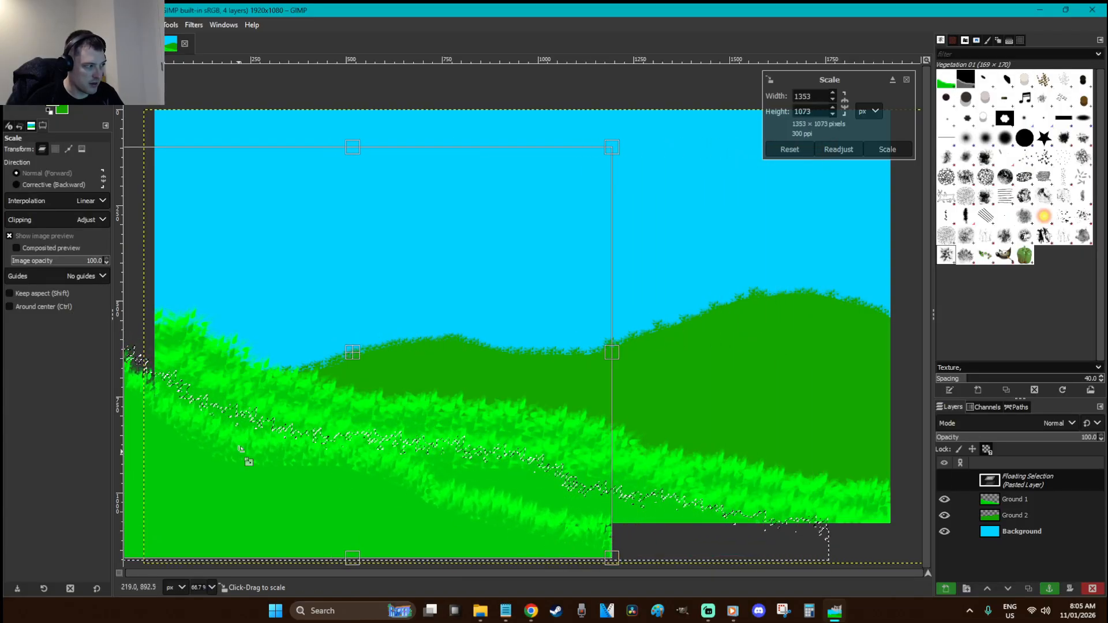
drag(260, 453, 381, 414)
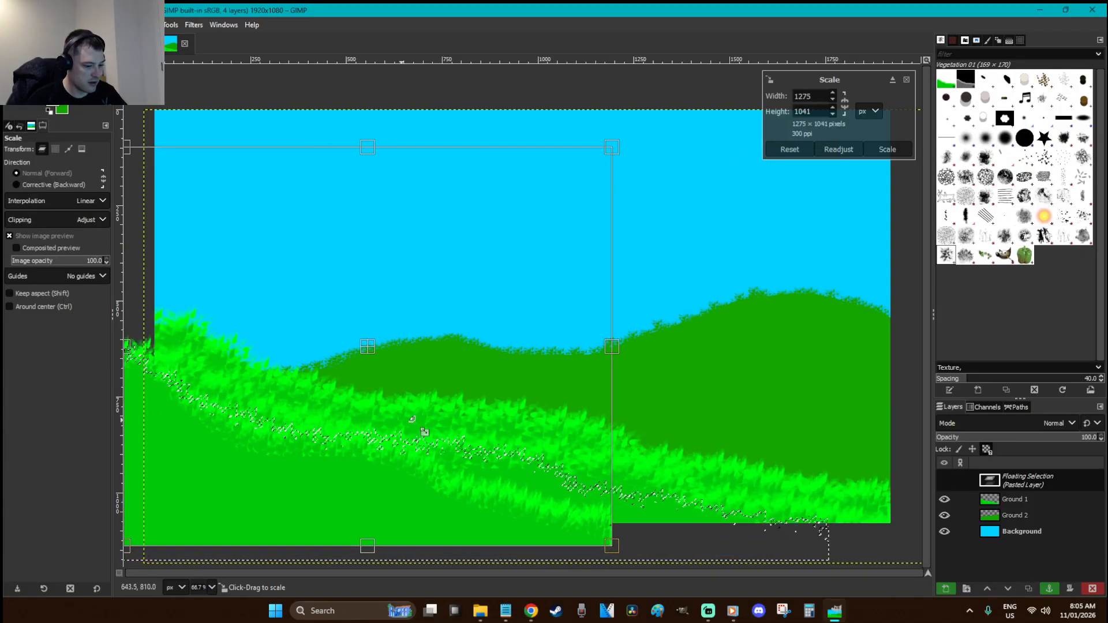
key(Return)
key(r)
drag(424, 503, 423, 500)
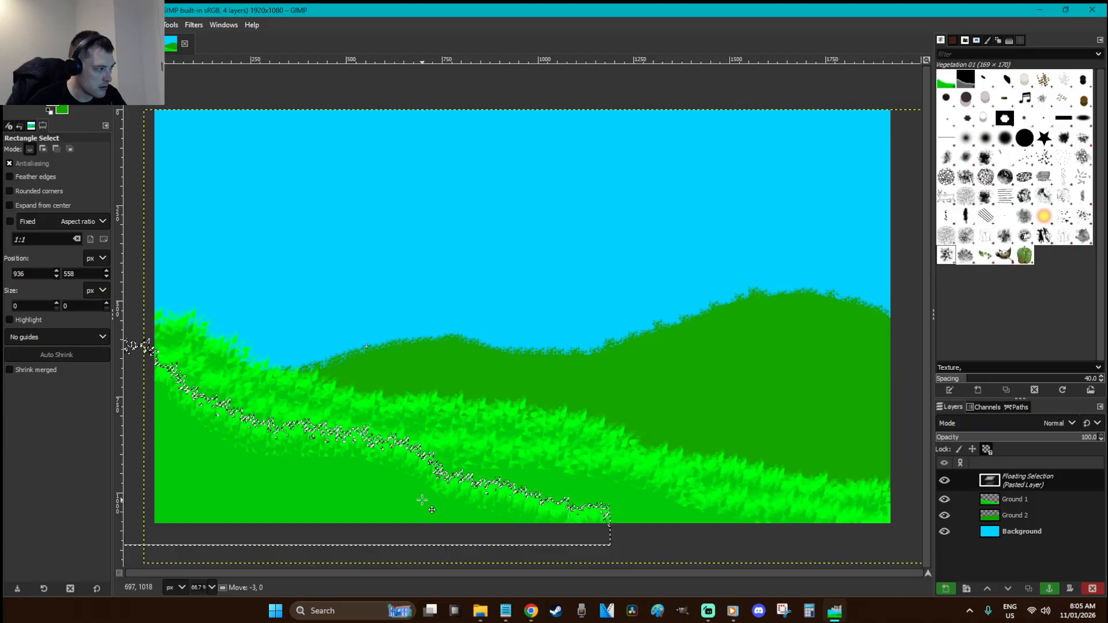
click(530, 291)
Anchor a grass copy moved down the slope and tilted about -4.8°
key(ctrl+v)
drag(521, 460, 532, 513)
key(shift+r)
drag(883, 559, 876, 528)
key(Return)
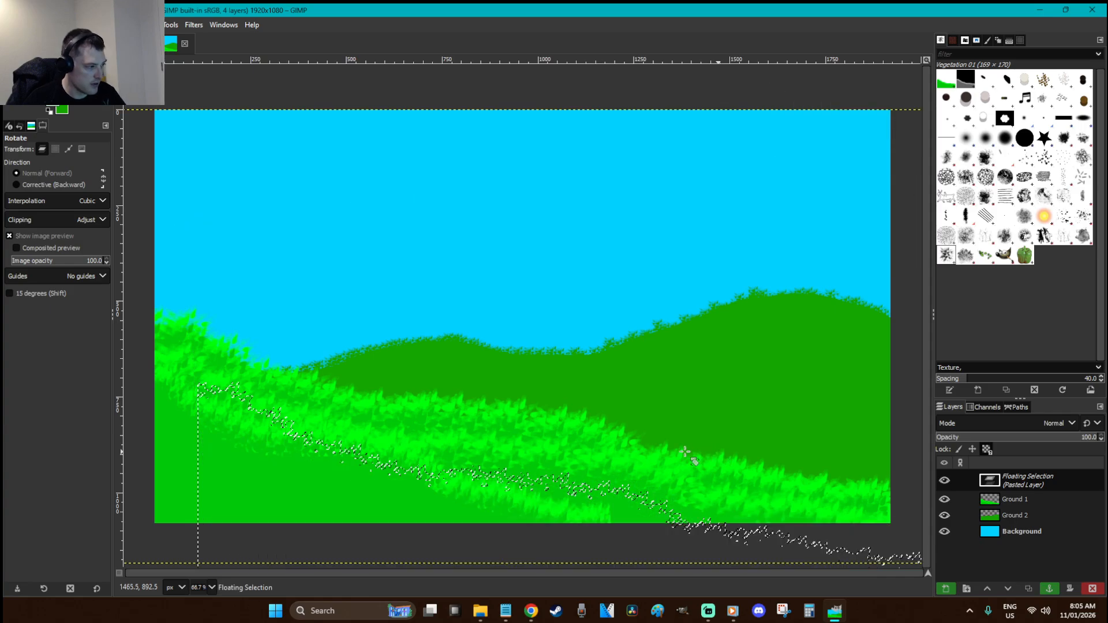
key(r)
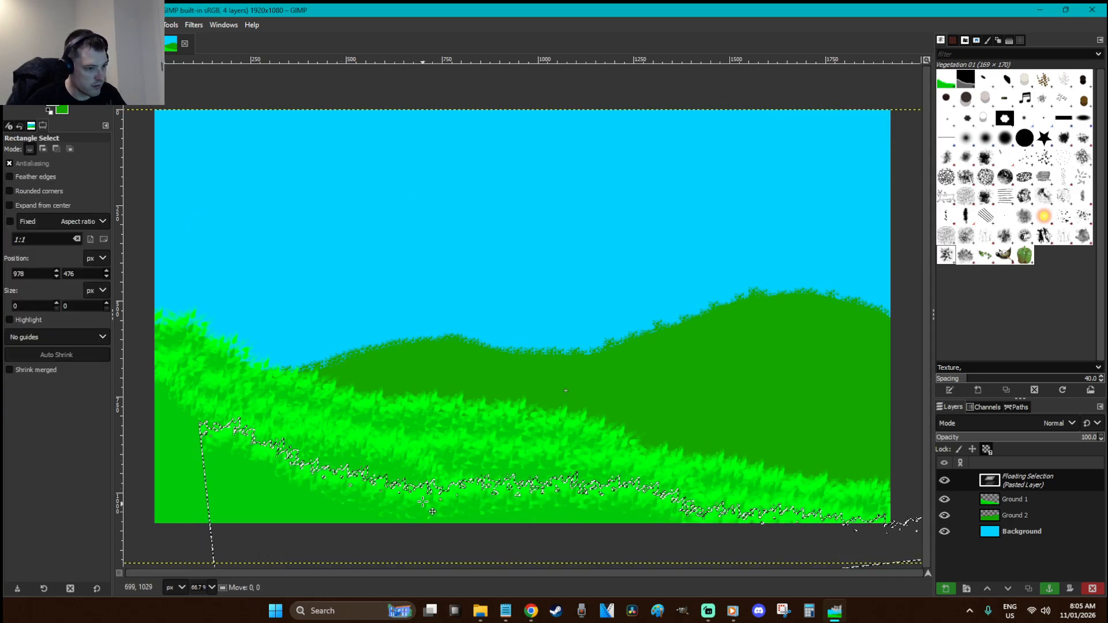
click(400, 267)
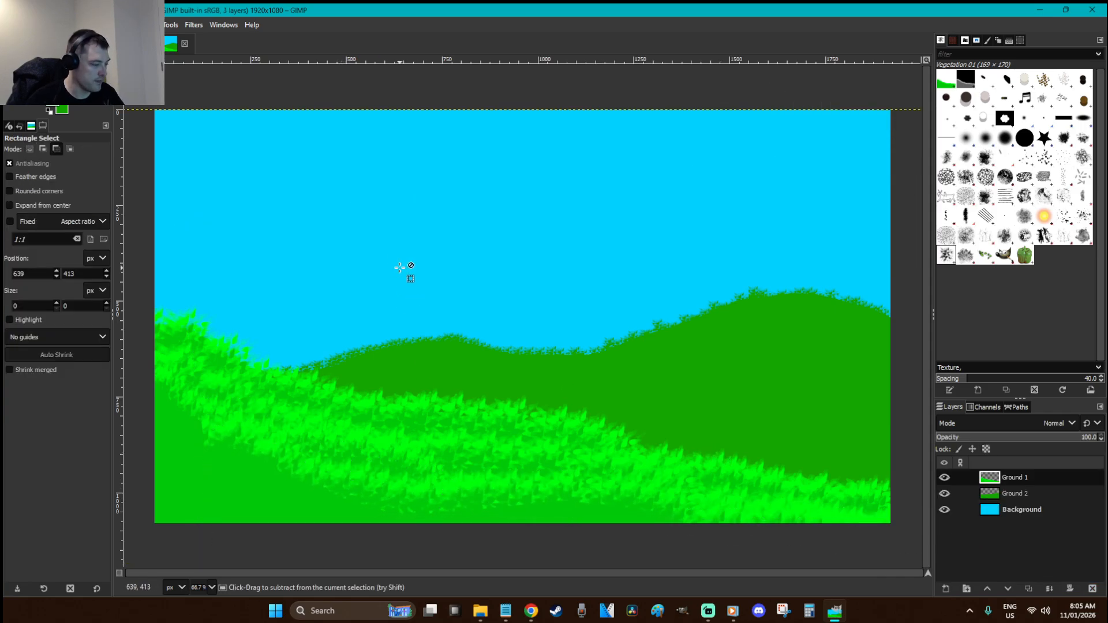
Try a down-left grass copy tilted about 5.6°, then discard it
key(ctrl+v)
drag(375, 483, 273, 508)
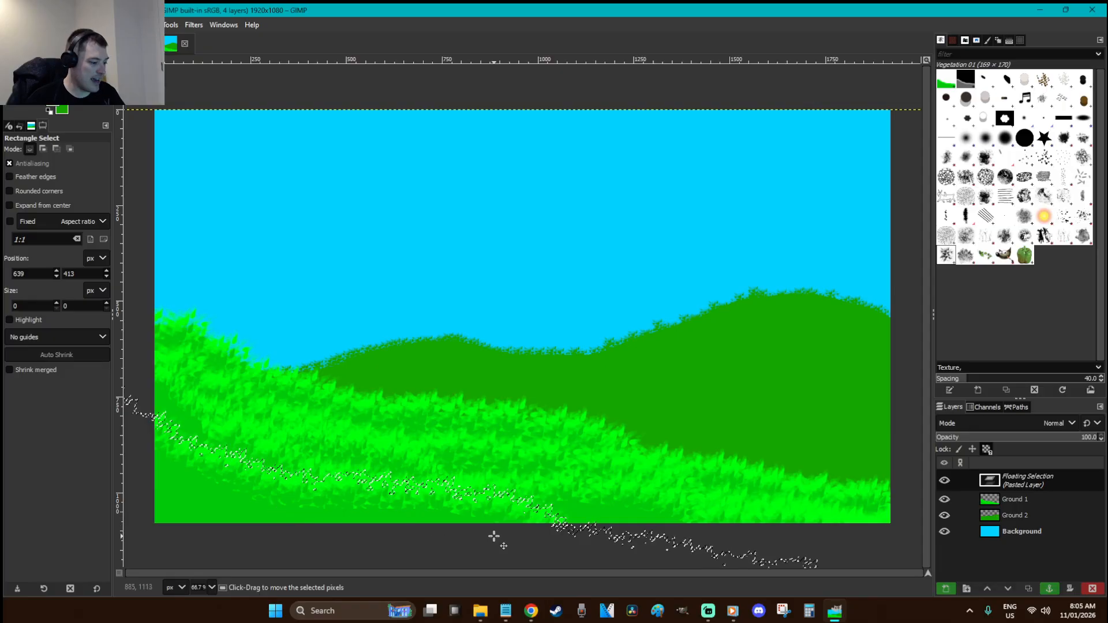
key(shift+r)
drag(564, 548, 553, 565)
key(Escape)
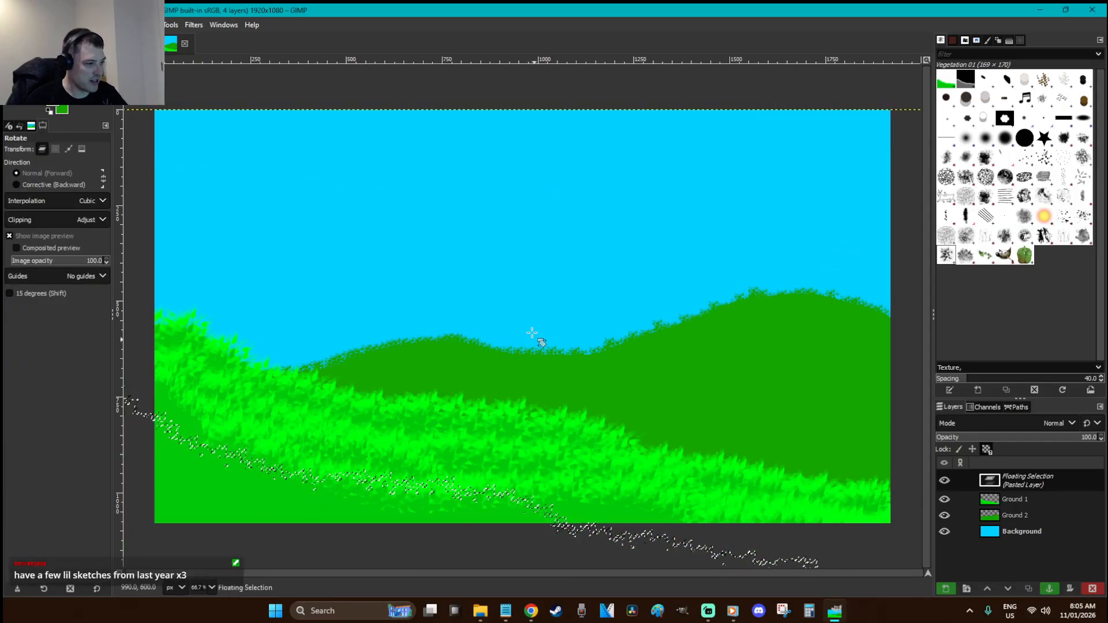
key(r)
key(Delete)
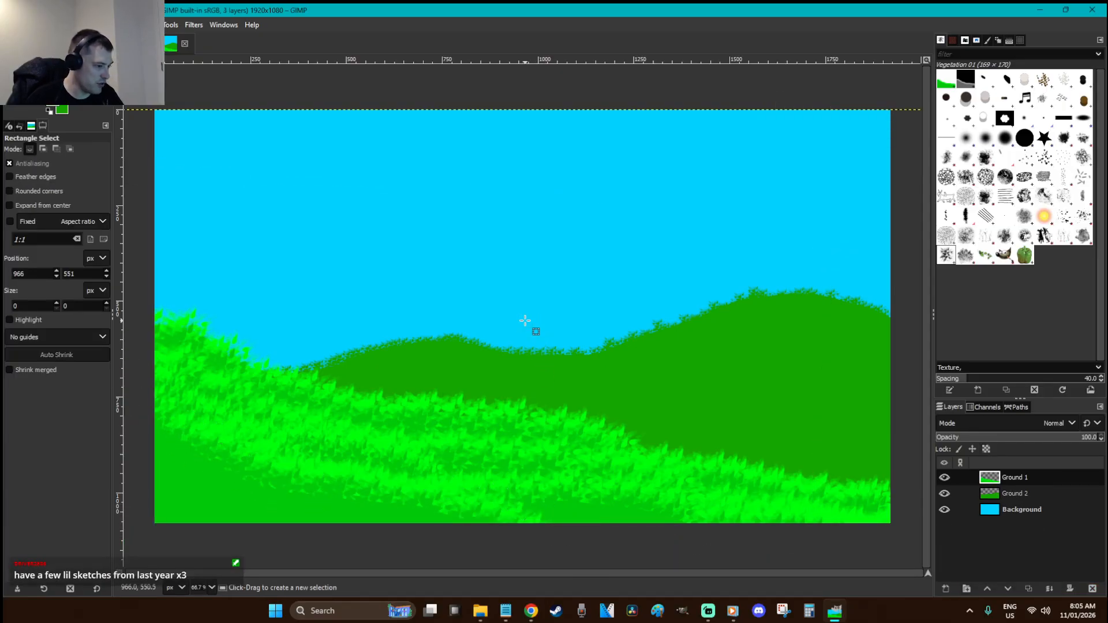
Anchor a grass copy tilted about -9.5° and moved toward the image bottom
key(ctrl+v)
key(shift+r)
drag(751, 520, 774, 480)
key(r)
drag(541, 519, 537, 543)
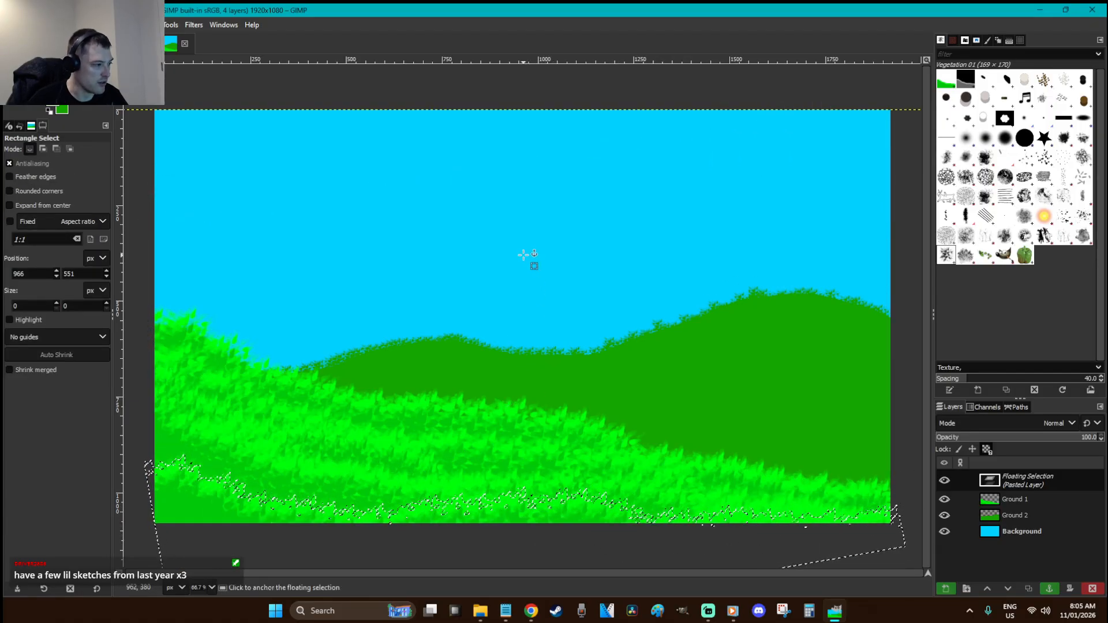
click(523, 255)
Anchor a shrunken grass copy tilted about 10° clockwise, shifted left and down
key(ctrl+v)
key(shift+s)
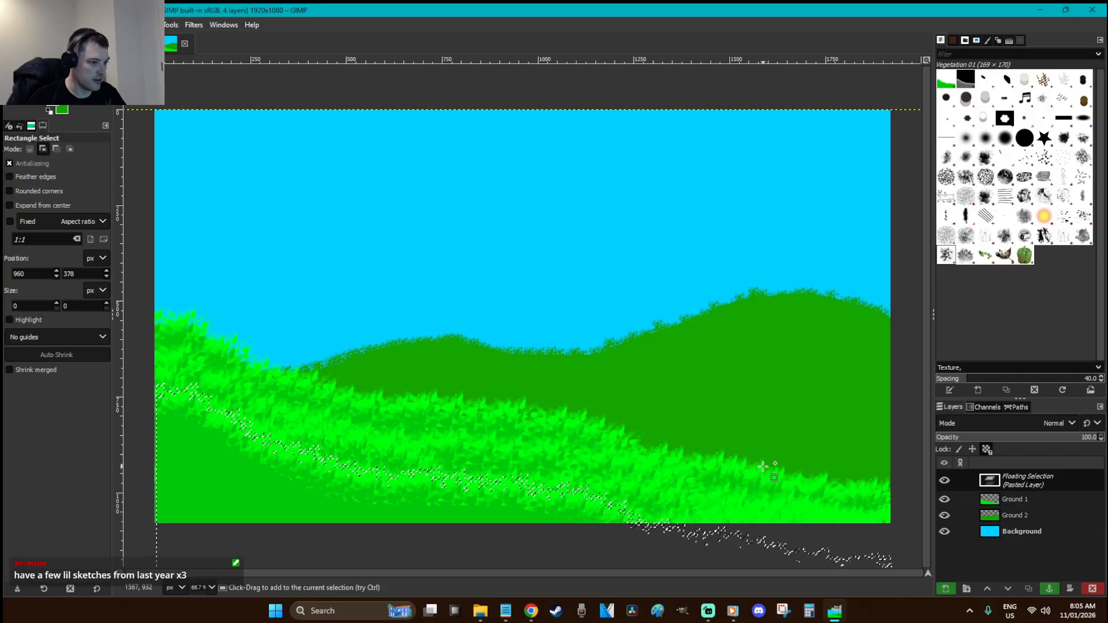
click(542, 504)
drag(542, 504, 517, 529)
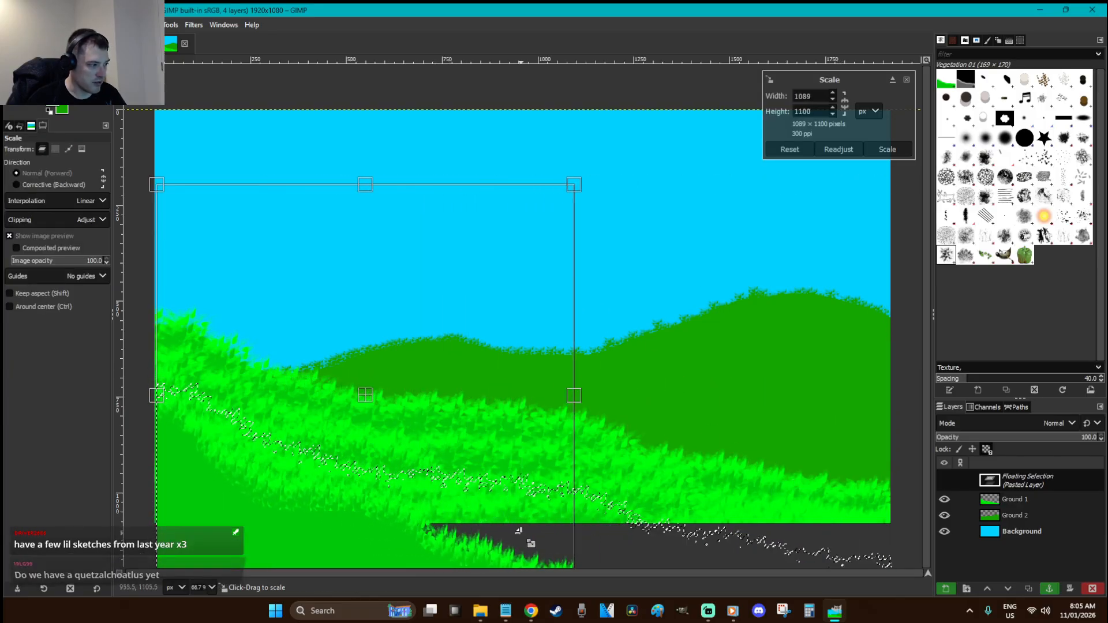
key(Return)
key(r)
drag(318, 516, 270, 524)
key(shift+r)
key(Return)
key(r)
drag(208, 496, 196, 515)
click(385, 216)
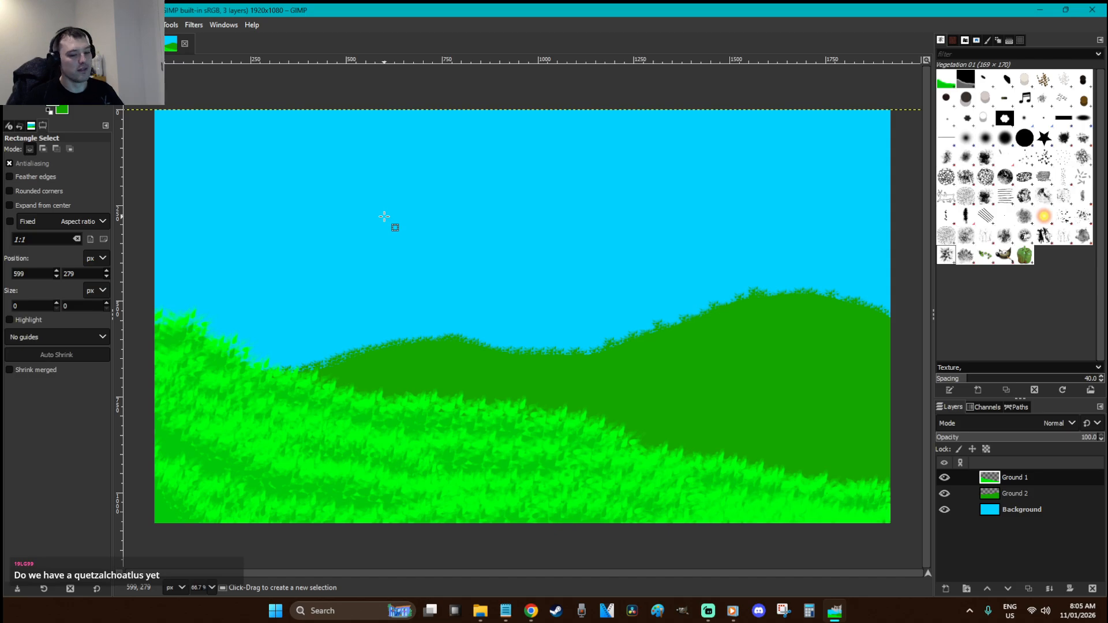
Zoom so the image fills the canvas, then add a new layer named Dinosaur below Ground 1
key(minus)
key(minus)
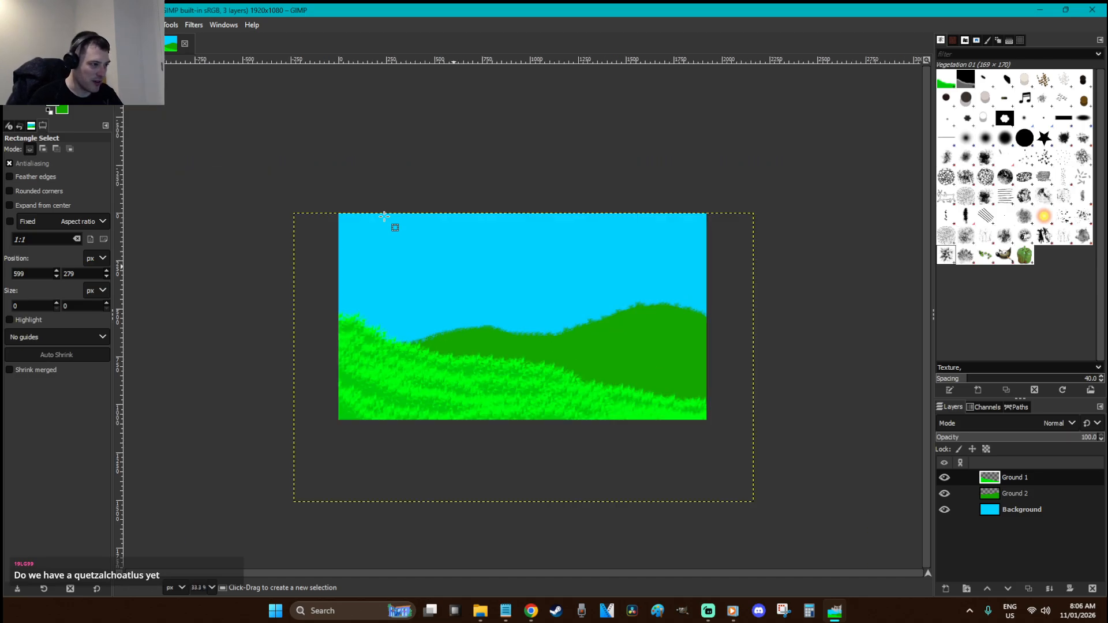
key(plus)
key(plus)
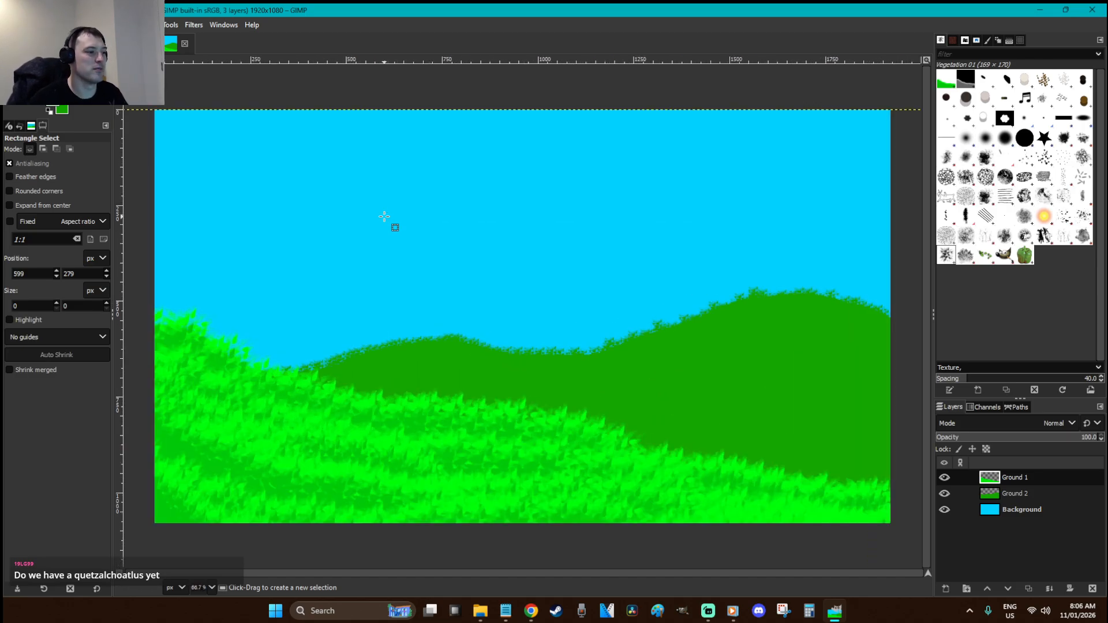
click(558, 312)
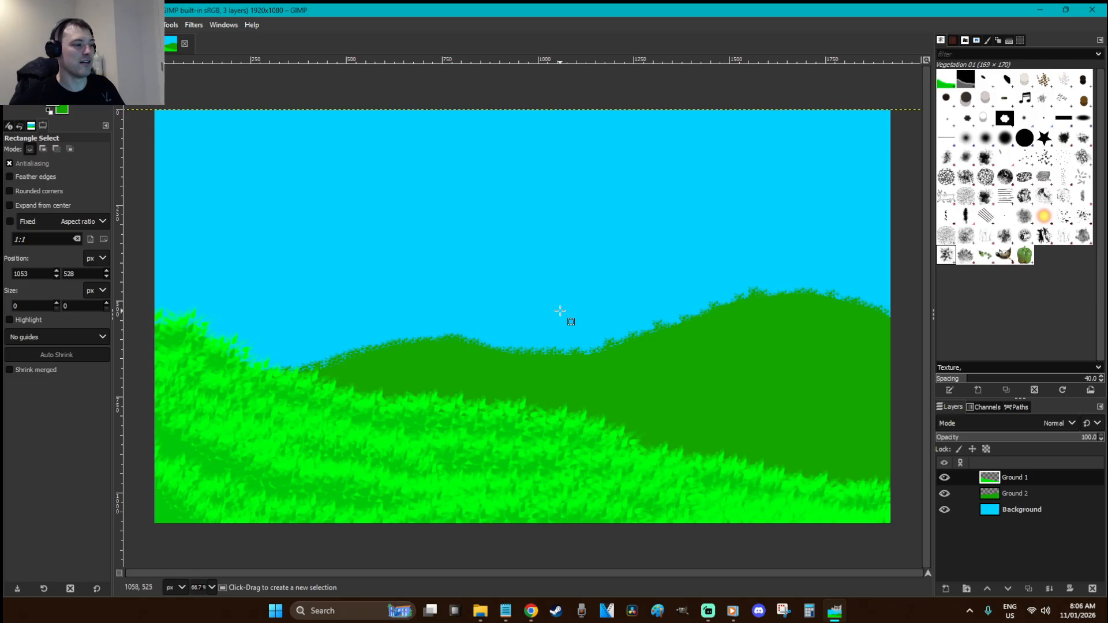
key(shift+ctrl+n)
text(Dinosaur)
key(Return)
drag(1014, 477, 996, 507)
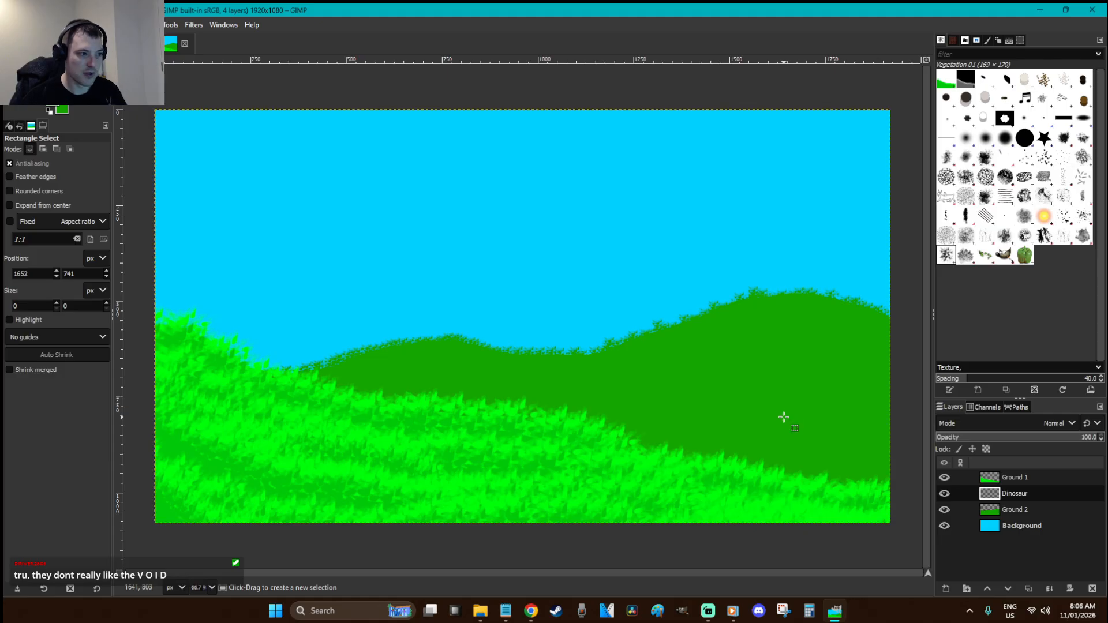
Rename the Ground 1 and Ground 2 layers to Tree 1 and Tree 2
click(1081, 508)
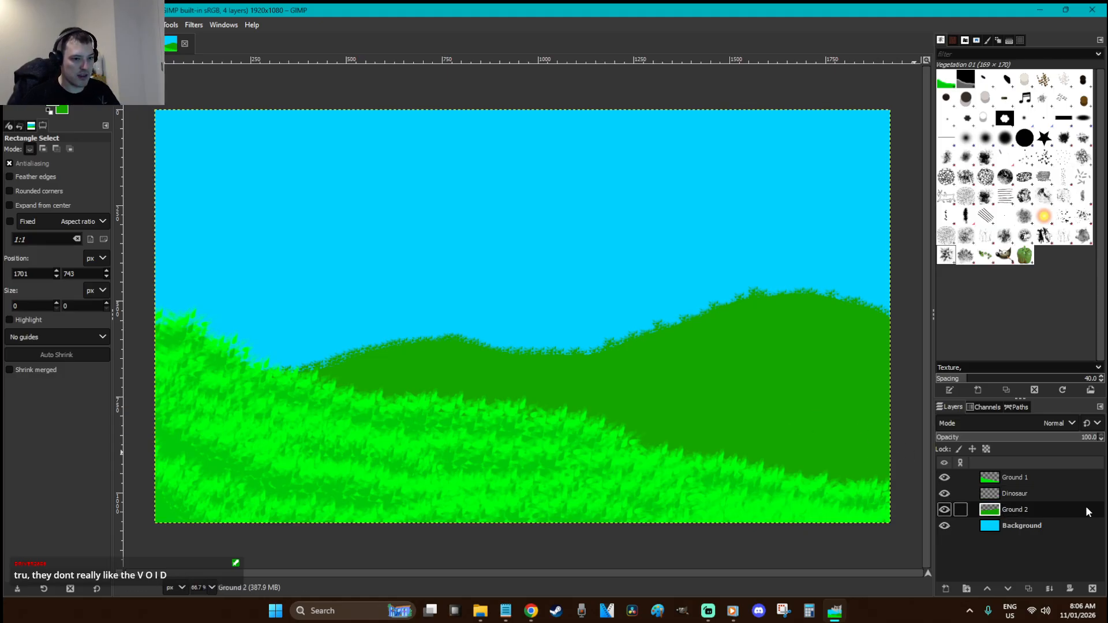
click(1016, 478)
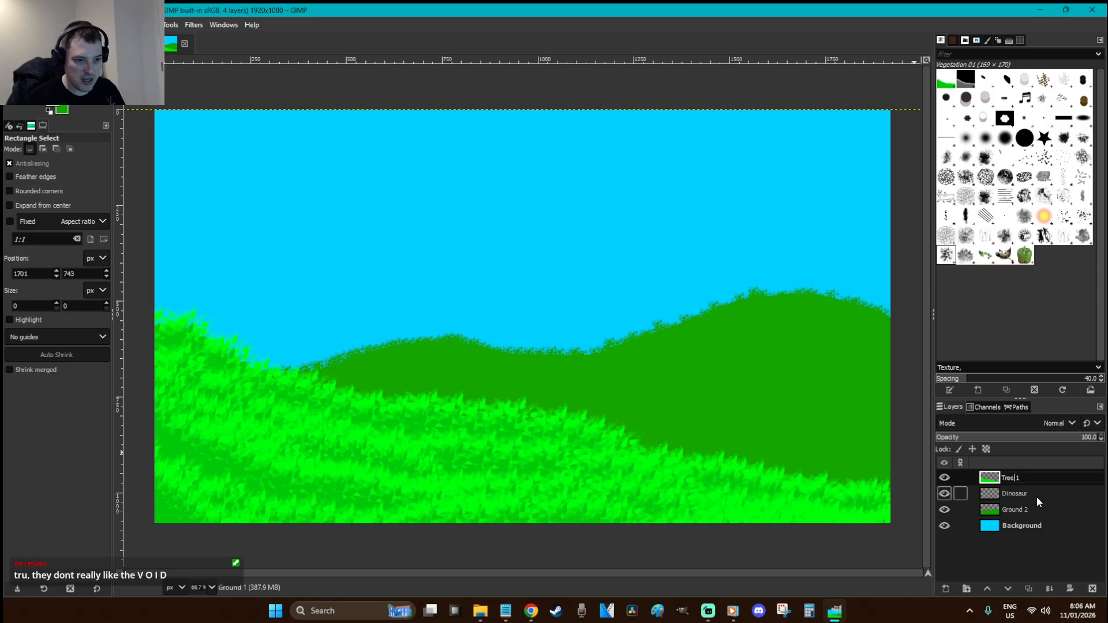
click(1022, 512)
double_click(1016, 512)
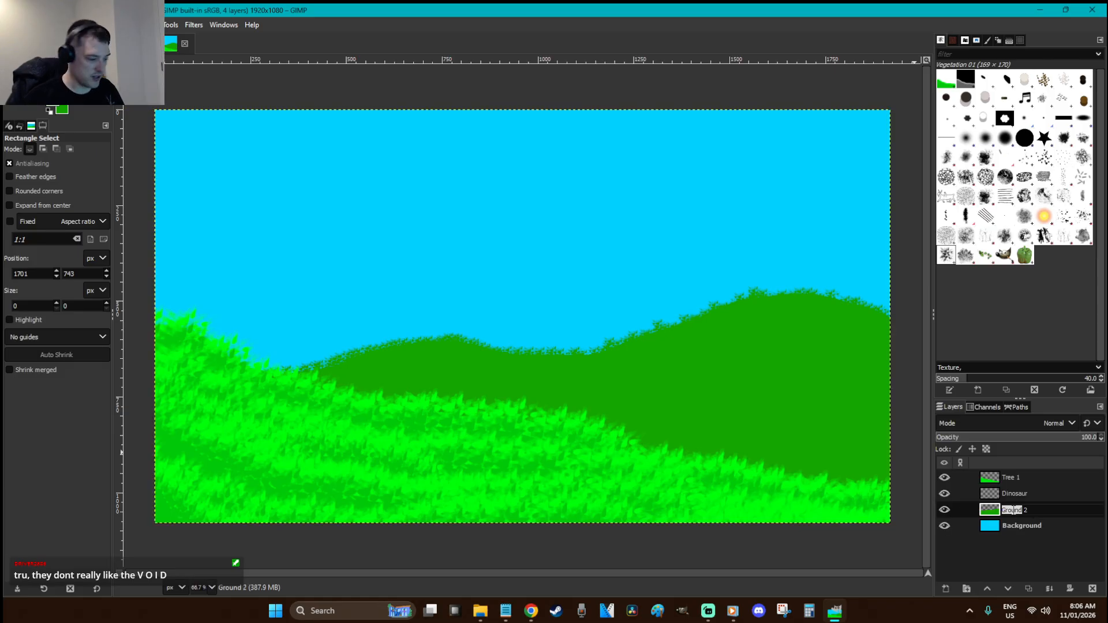
text(Tree)
key(Return)
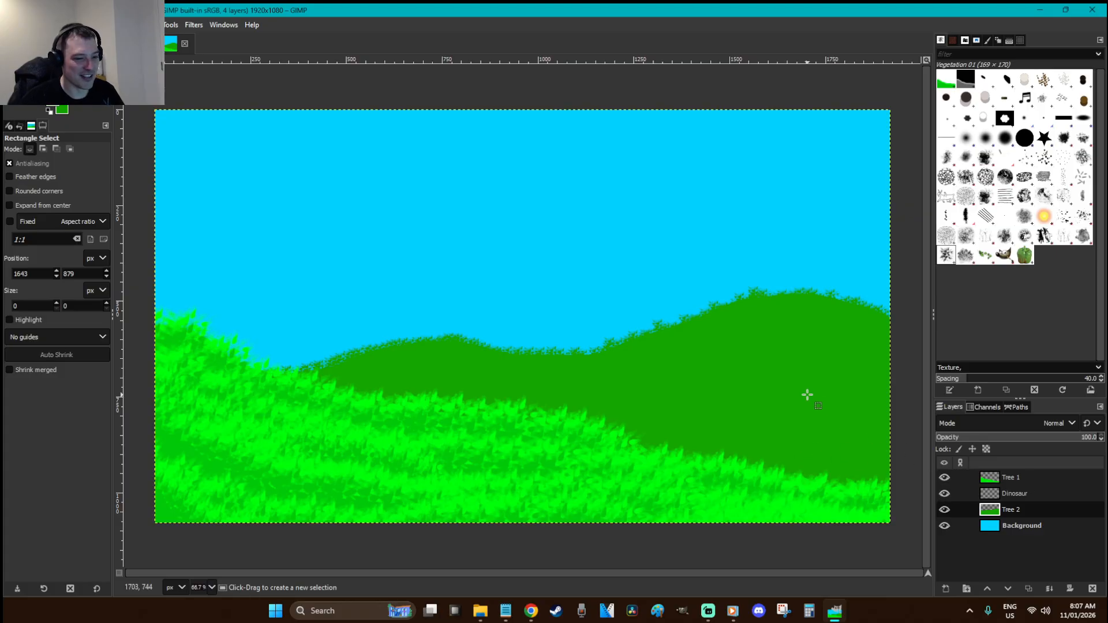
Hide the bright green Tree 1 grass and sample the dark green of the hills
key(o)
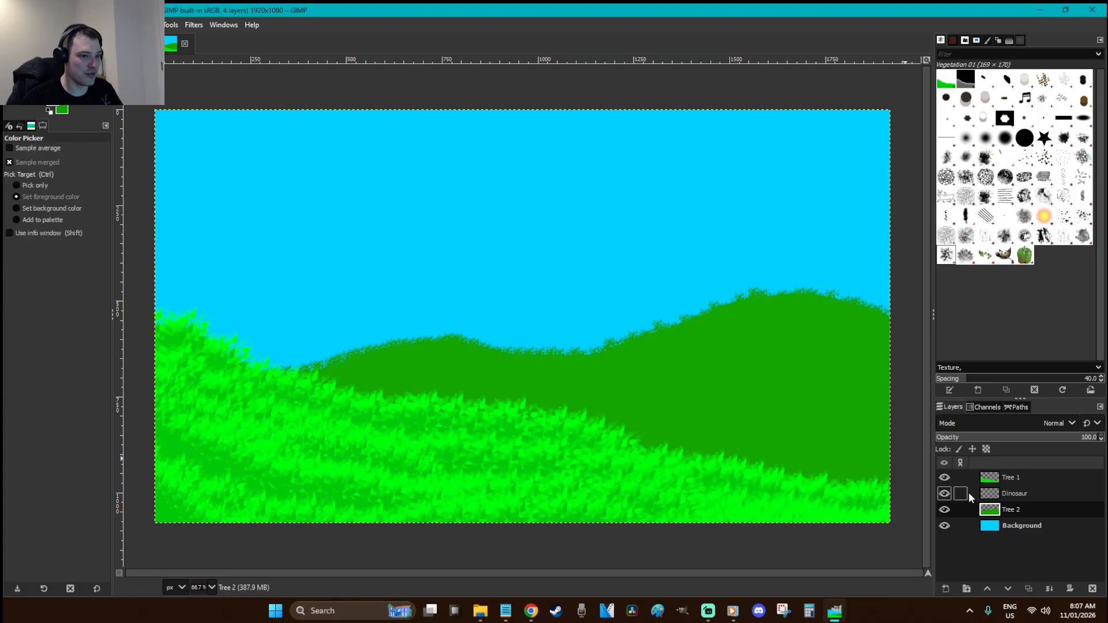
click(943, 479)
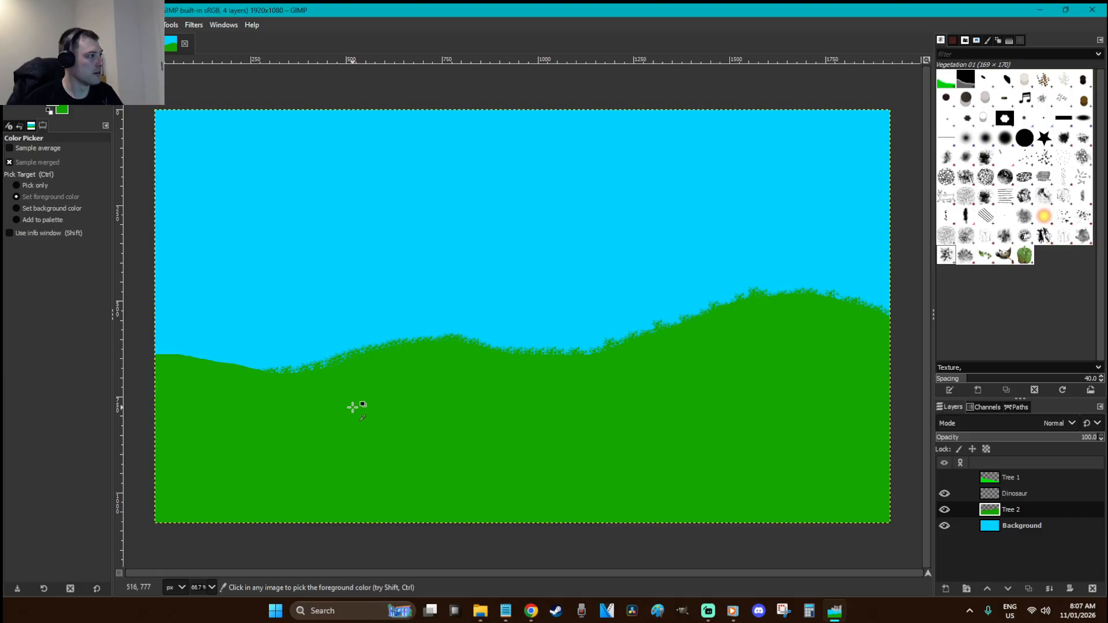
click(54, 99)
click(303, 257)
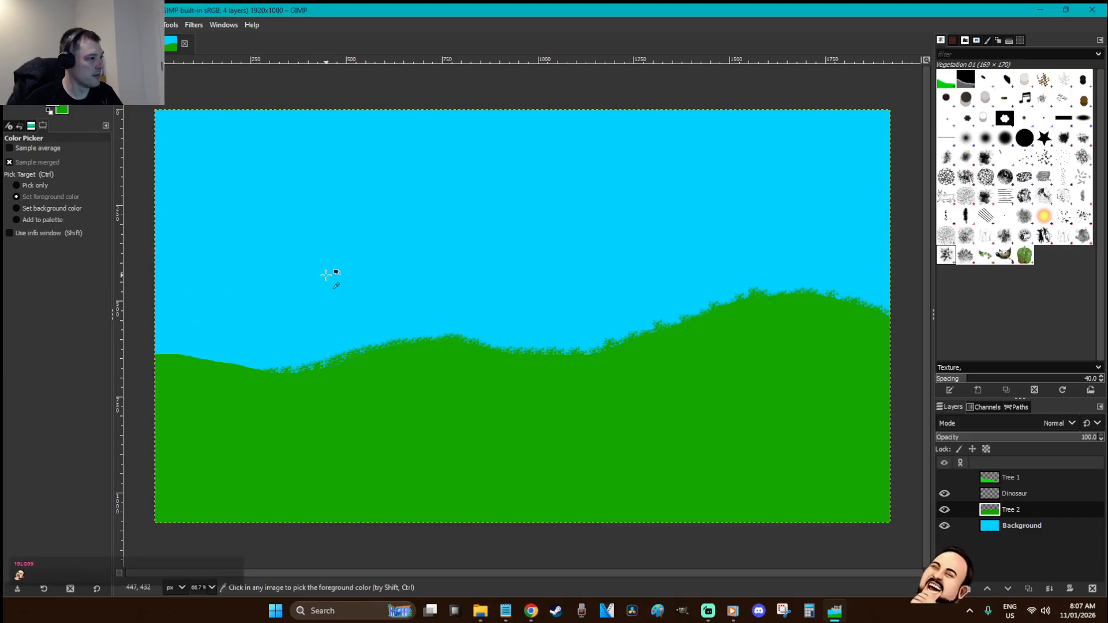
Copy the Tree 2 hills and paste them as a floating selection
key(r)
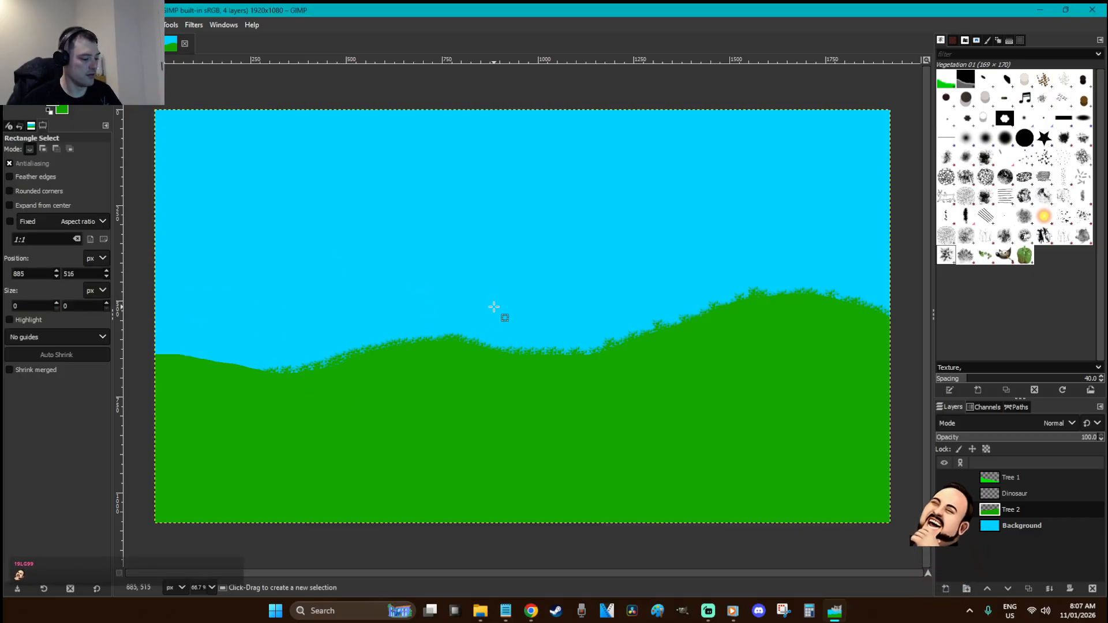
key(ctrl+c)
key(ctrl+v)
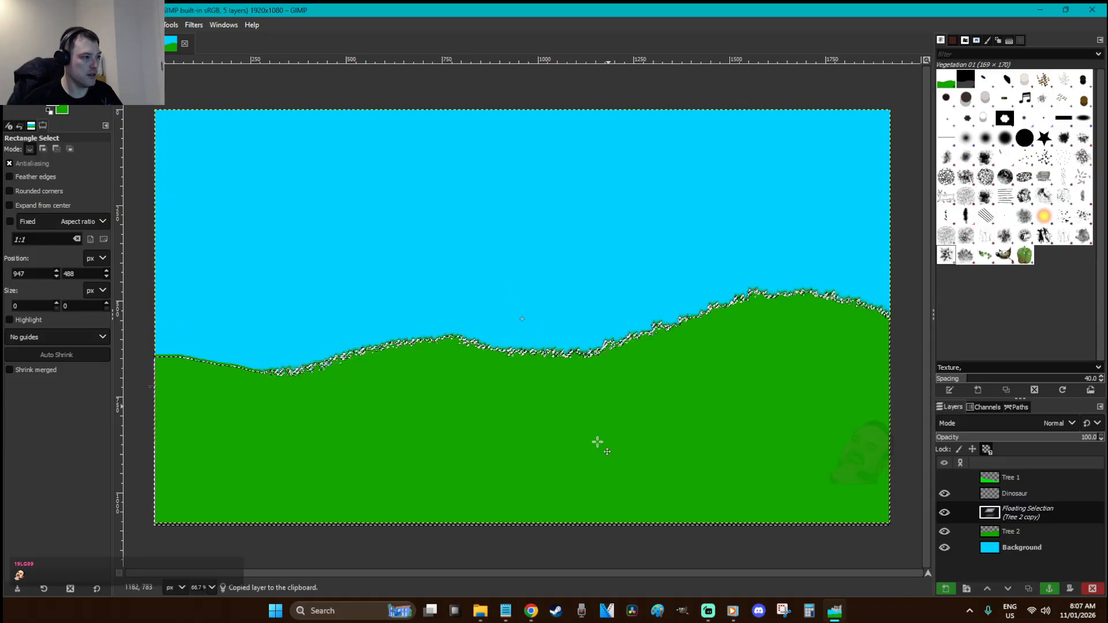
Darken the pasted hills with Brightness-Contrast, shift them up-right, and anchor them into Tree 2
drag(600, 432, 605, 419)
right_click(382, 205)
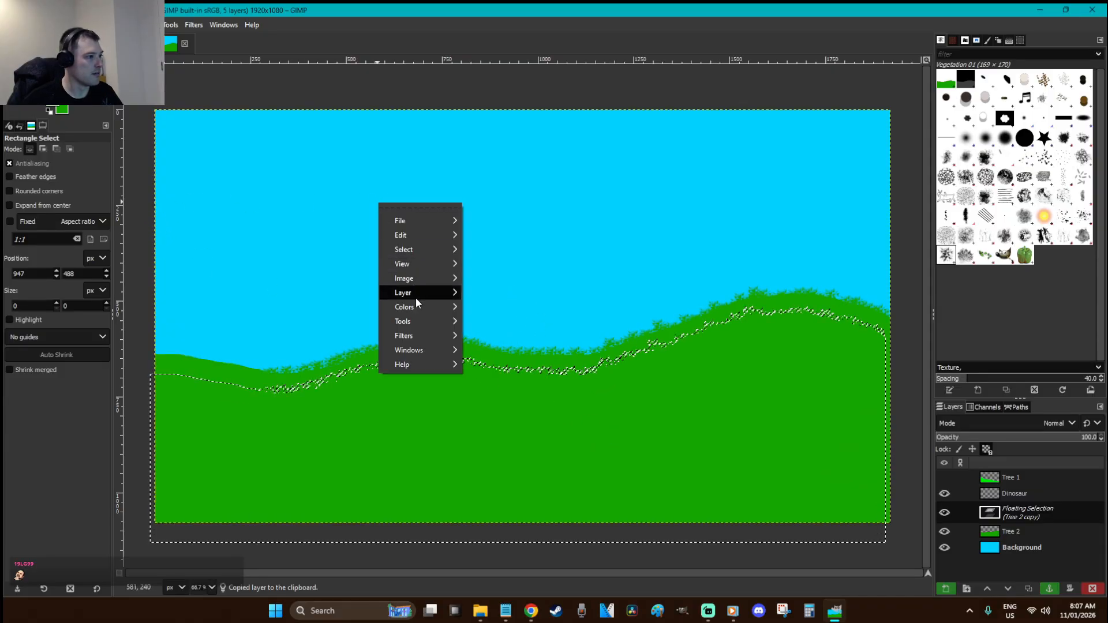
mouse_move(417, 309)
click(501, 328)
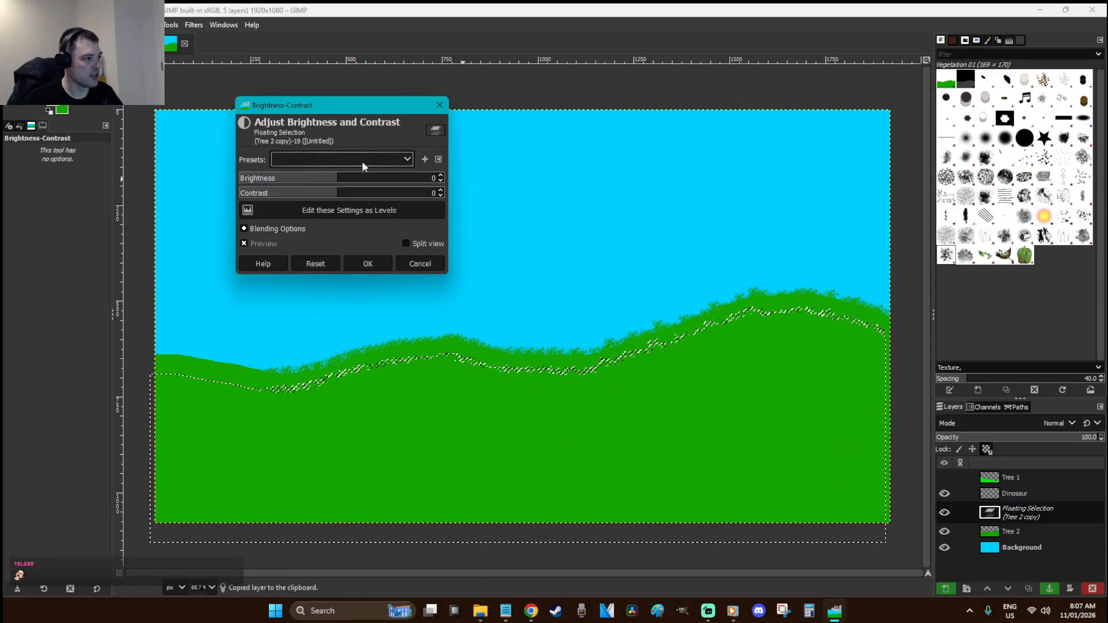
click(296, 182)
click(369, 264)
key(r)
drag(703, 374, 708, 368)
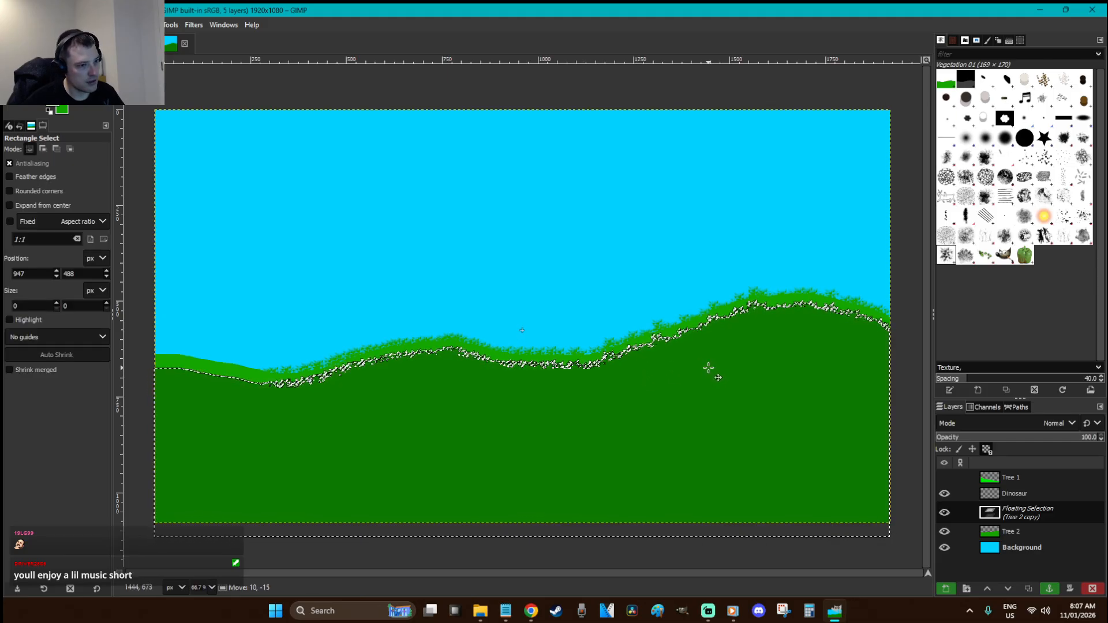
click(671, 226)
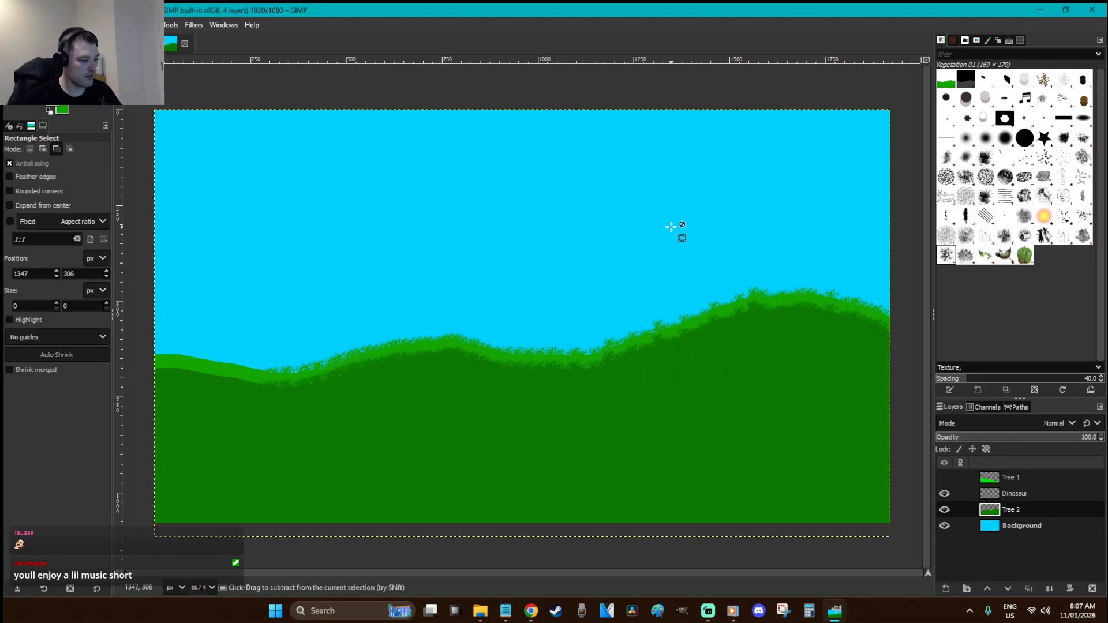
Copy the whole hills, paste, squeeze the copy into the right part, and anchor it into Tree 2
key(ctrl+a)
key(ctrl+c)
key(ctrl+v)
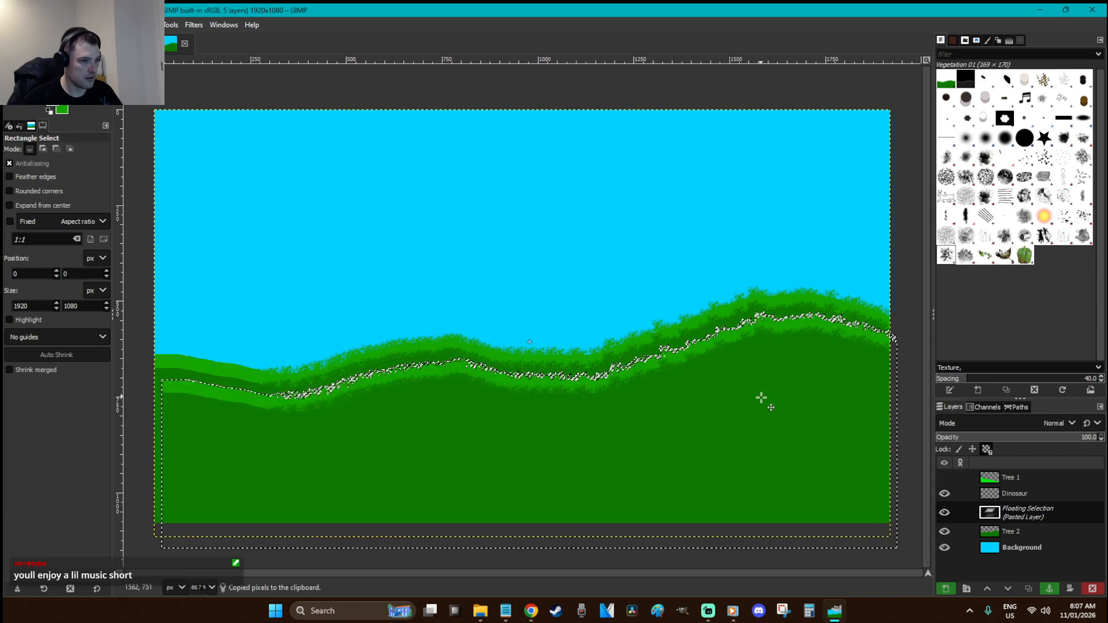
key(shift+r)
click(883, 453)
drag(883, 453, 877, 472)
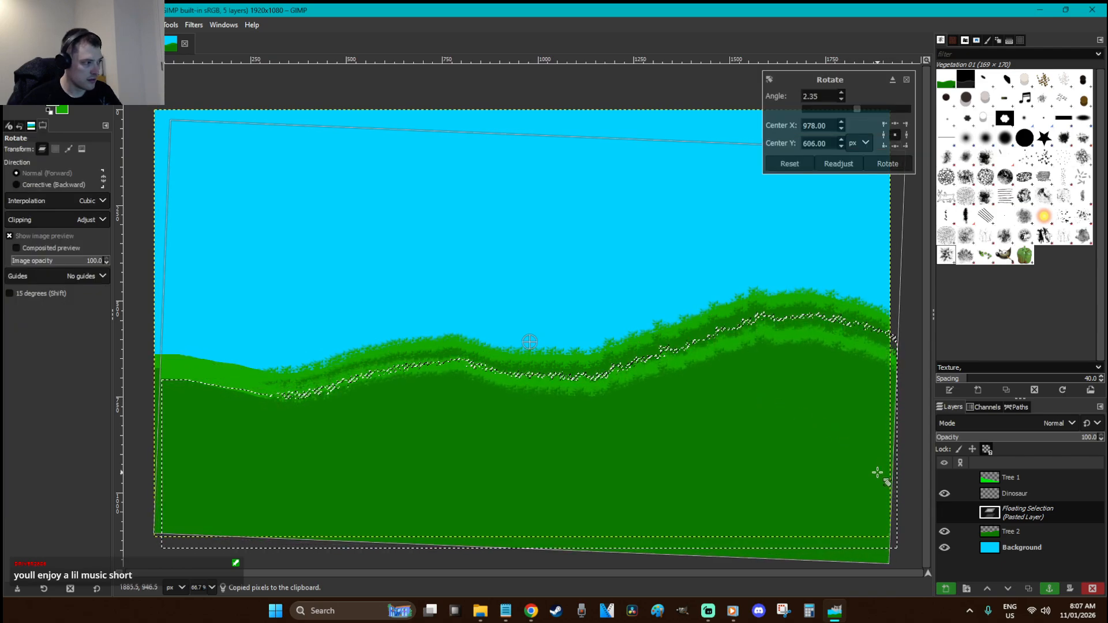
key(Escape)
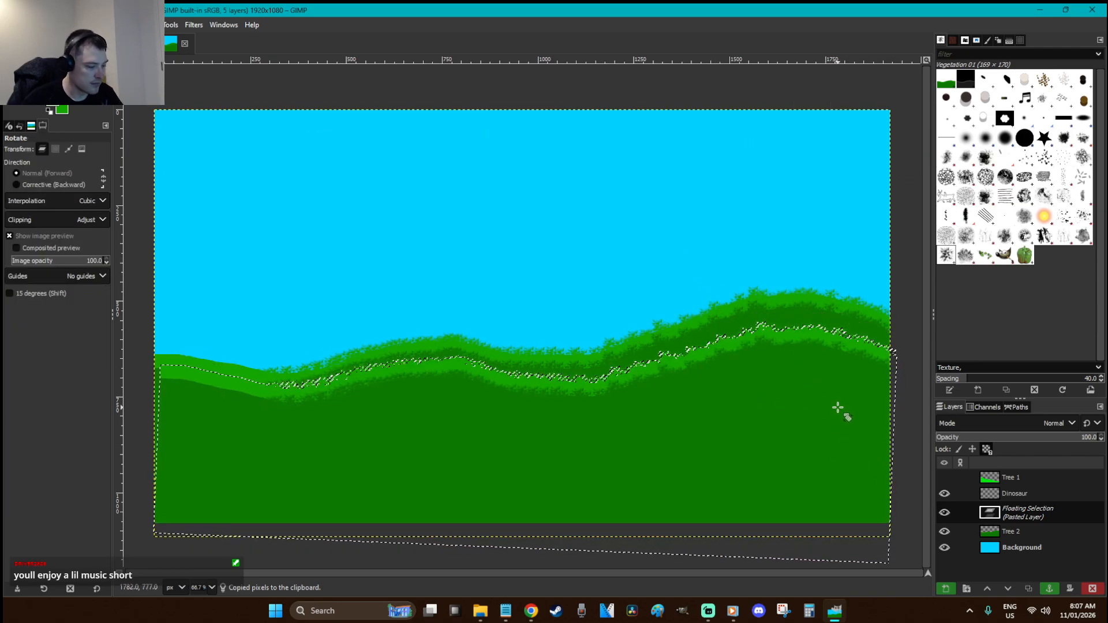
key(r)
key(shift+s)
click(767, 343)
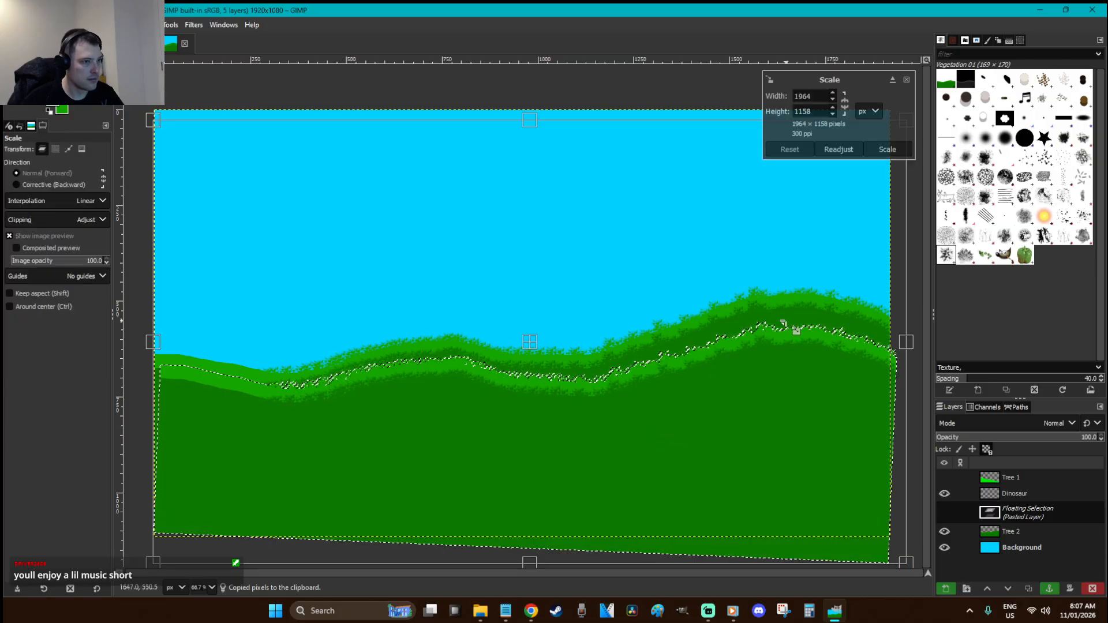
drag(241, 448, 501, 405)
key(Return)
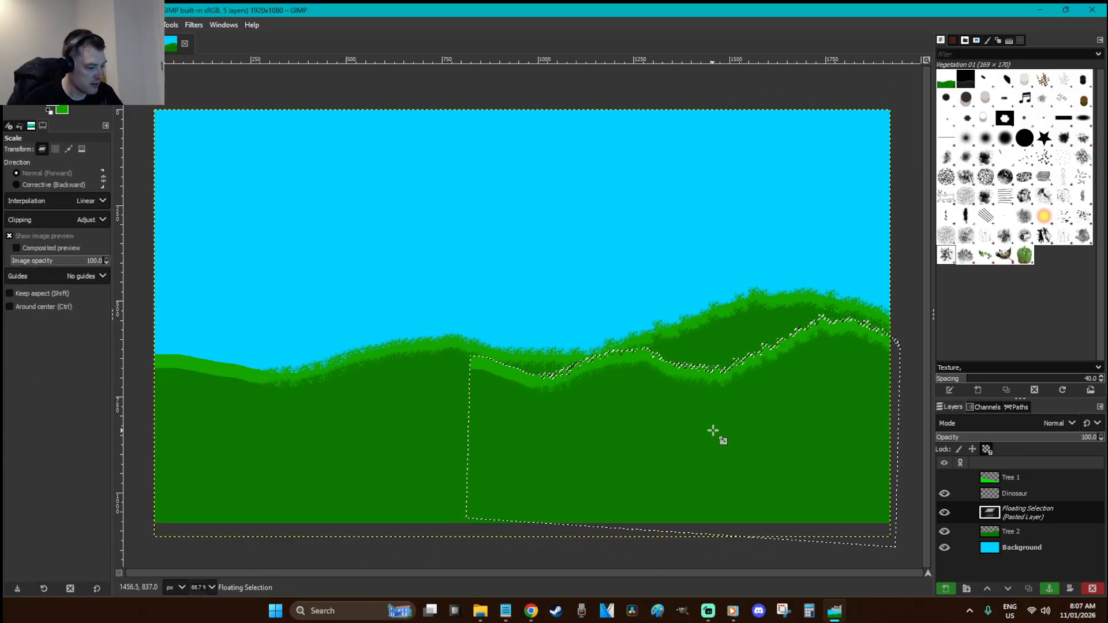
key(r)
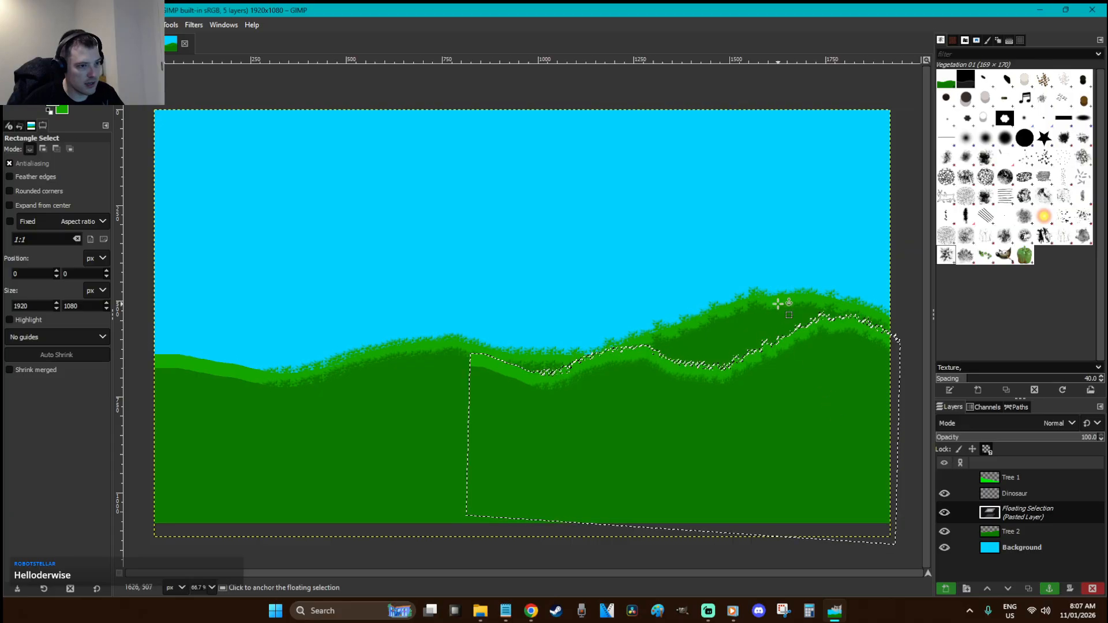
click(767, 259)
Anchor two more tilted hill copies into Tree 2, one lowered, one rotated about 4.5°
key(ctrl+v)
drag(783, 461, 822, 433)
key(shift+r)
key(Return)
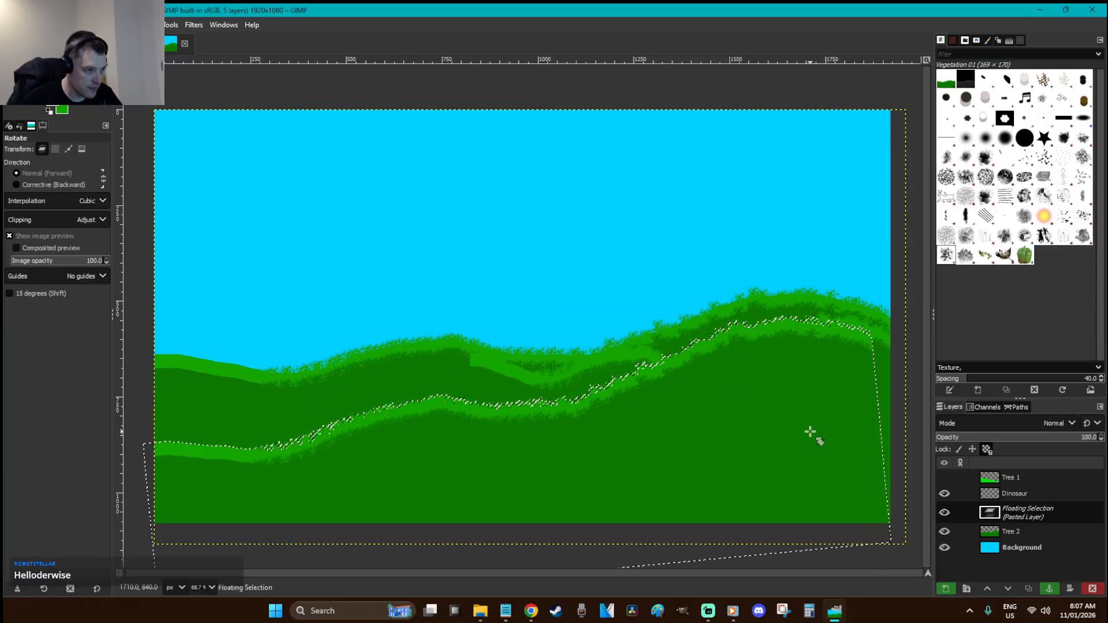
key(r)
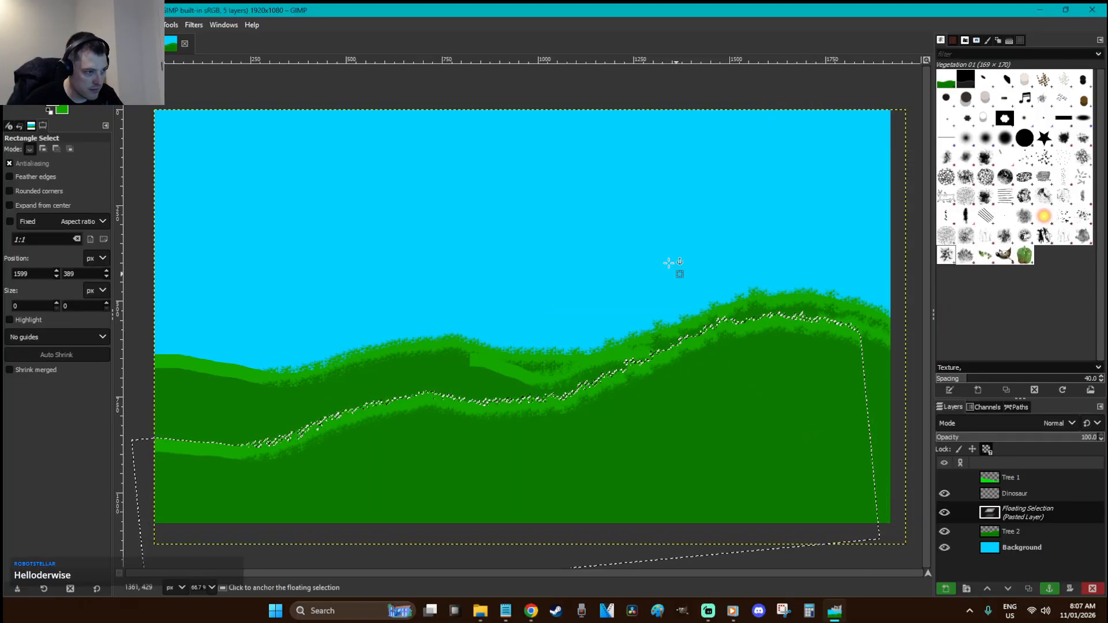
click(643, 236)
key(ctrl+v)
key(shift+r)
drag(836, 457, 828, 495)
key(Return)
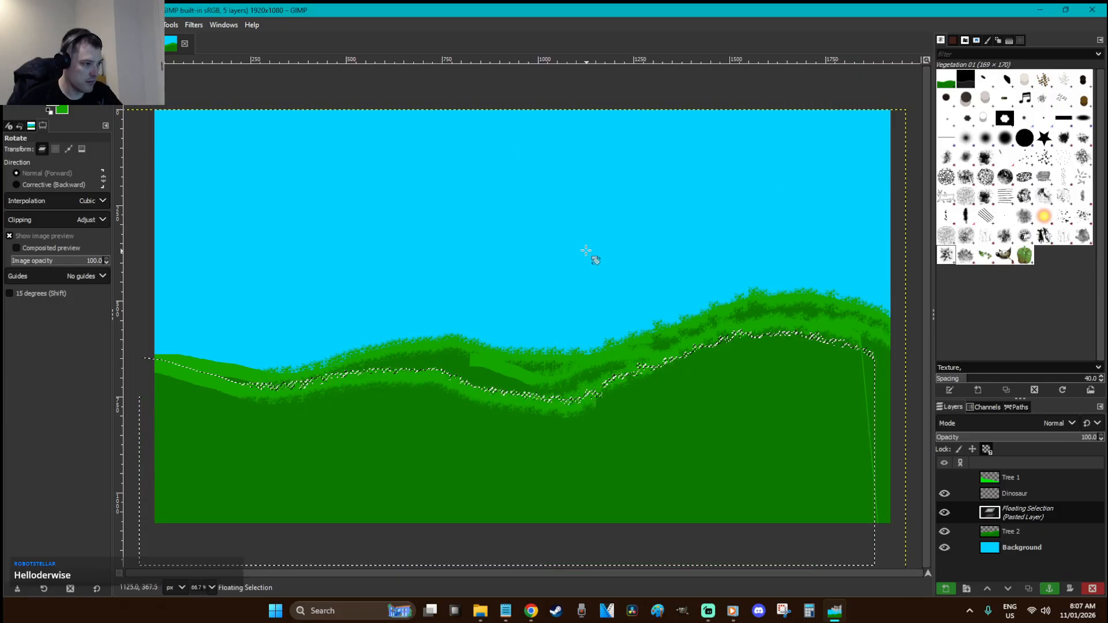
key(r)
click(586, 250)
Paste another hill copy far to the left, tilt it slightly, and anchor it into Tree 2
key(ctrl+v)
drag(706, 428, 423, 455)
key(shift+r)
drag(639, 459, 642, 474)
key(Return)
key(r)
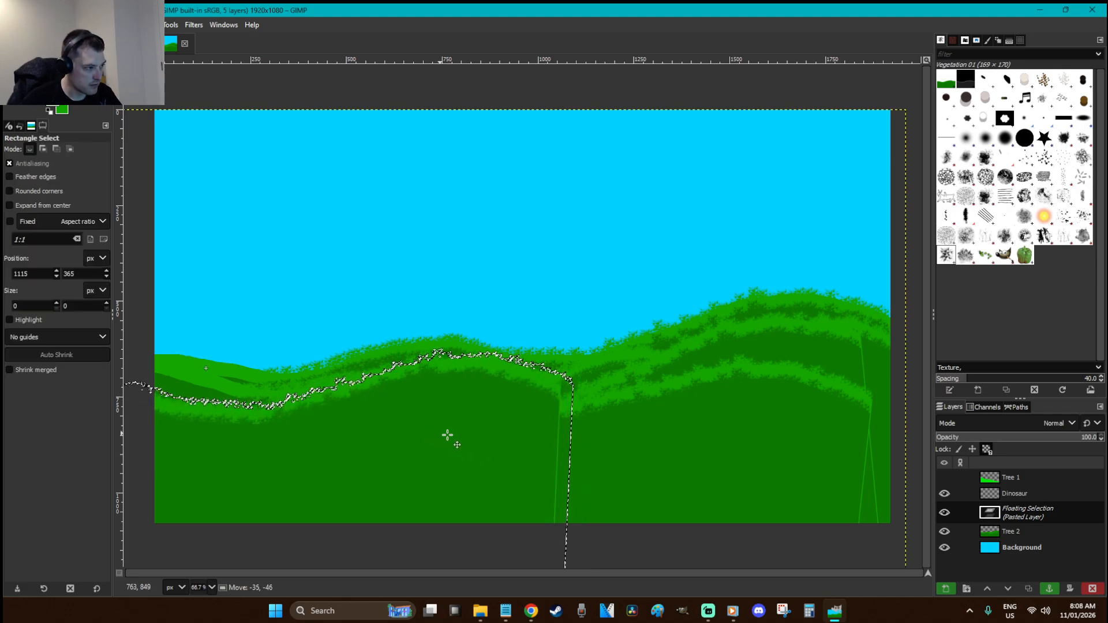
click(537, 214)
Paste a hill strip, stretch it wider to the left, and anchor it into Tree 2
key(ctrl+v)
drag(710, 401, 834, 440)
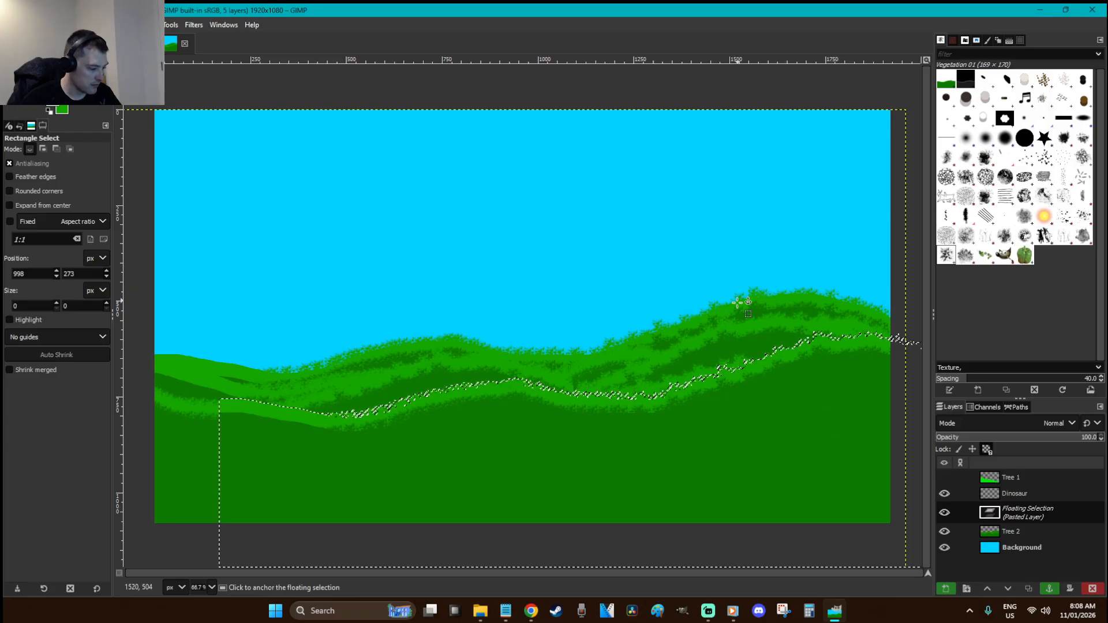
key(shift+r)
click(817, 376)
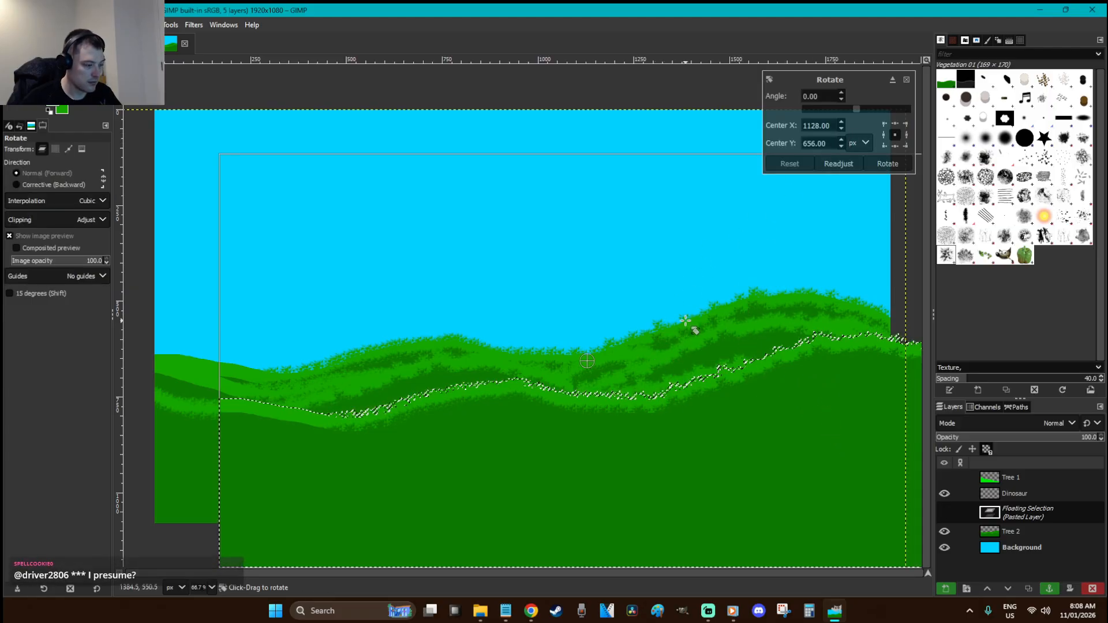
key(shift+s)
click(684, 323)
drag(250, 447, 23, 452)
key(Return)
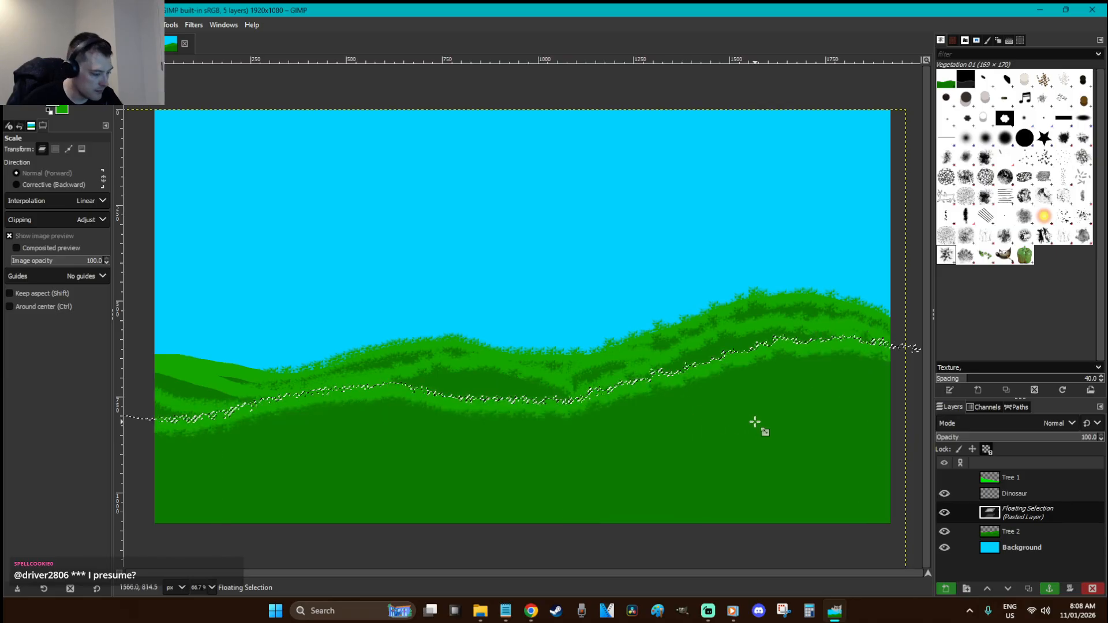
key(r)
click(613, 181)
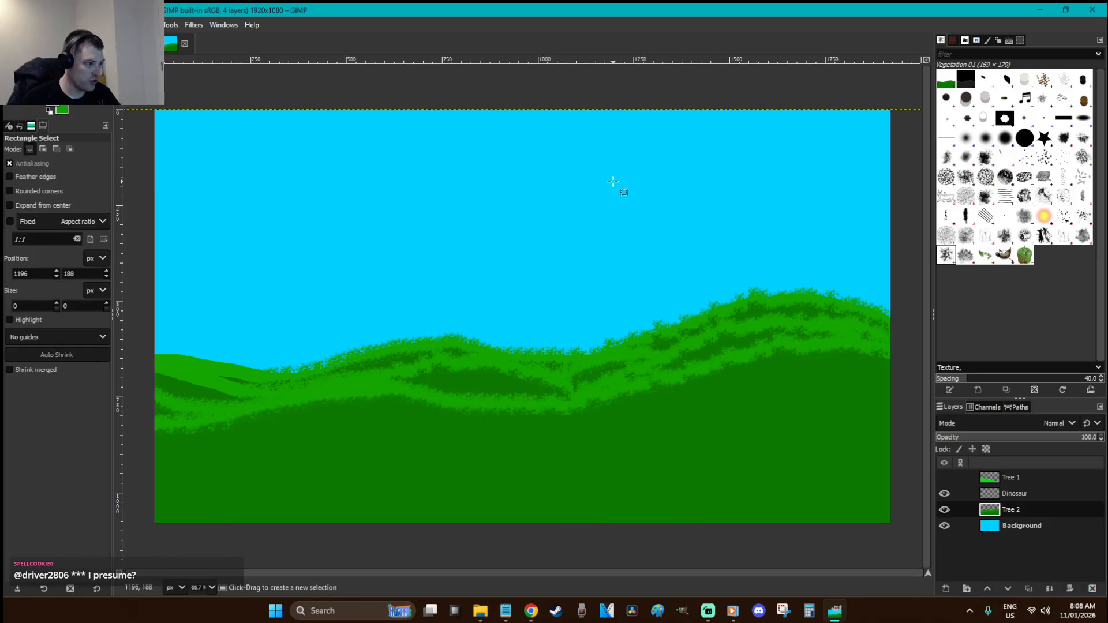
Paste a hill copy to the right, rotate it, and anchor it into Tree 2
key(ctrl+v)
drag(626, 369, 882, 494)
key(shift+r)
key(Return)
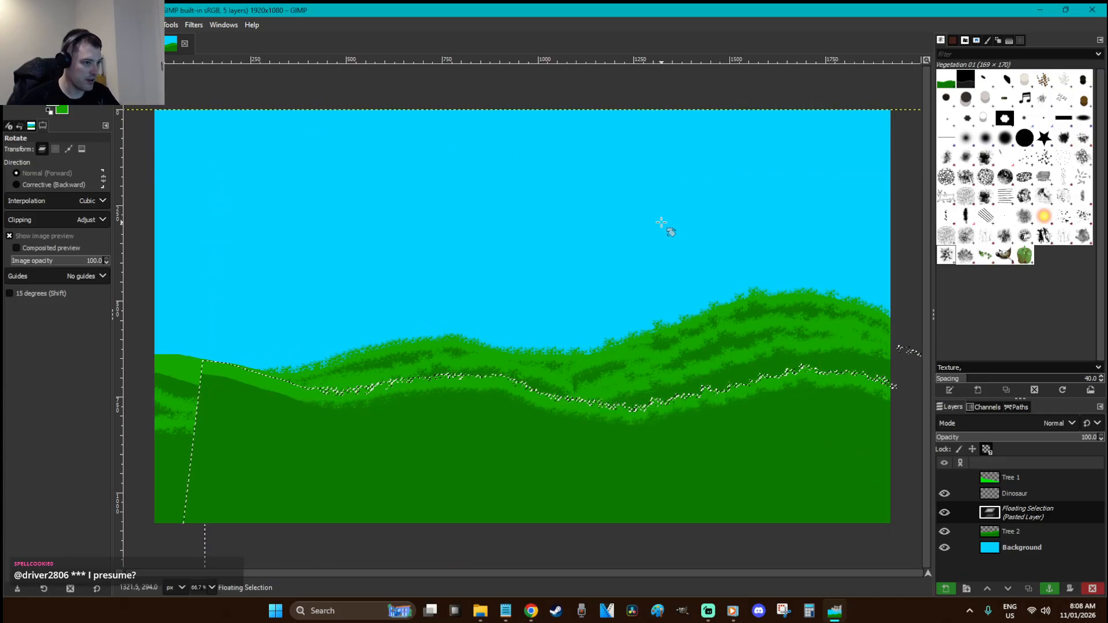
key(r)
click(661, 222)
Paste another hill copy, flip it horizontally onto the left, tilt it, and anchor it
key(ctrl+v)
drag(712, 434, 734, 527)
key(shift+f)
click(543, 442)
key(r)
key(shift+r)
key(Return)
key(r)
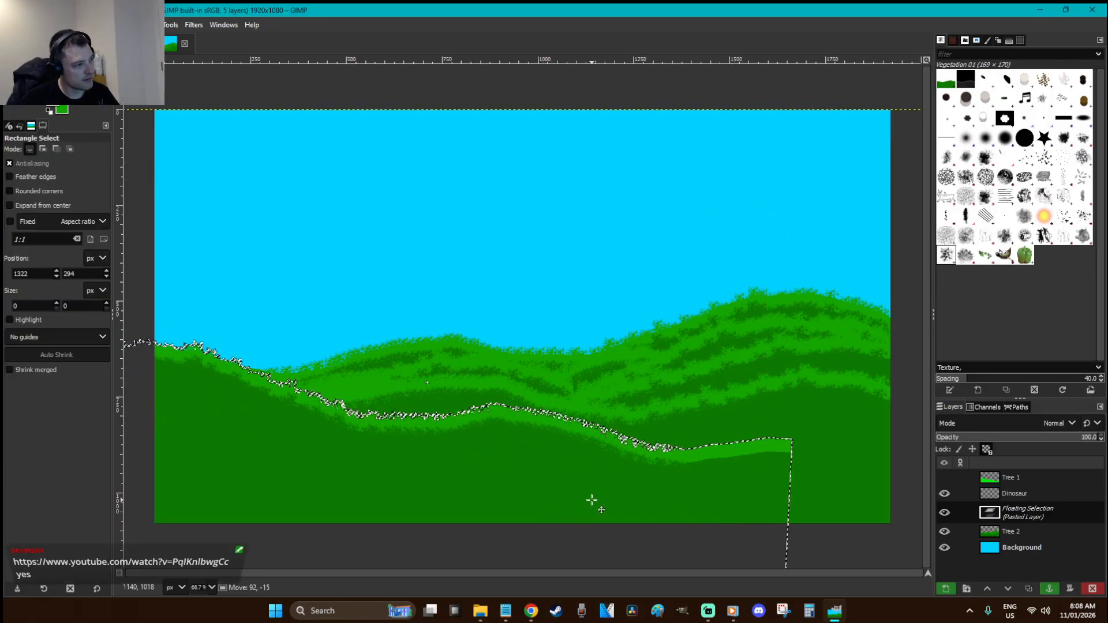
click(557, 267)
Add a hill copy tilted about -5° and shifted right, anchored into Tree 2
key(ctrl+v)
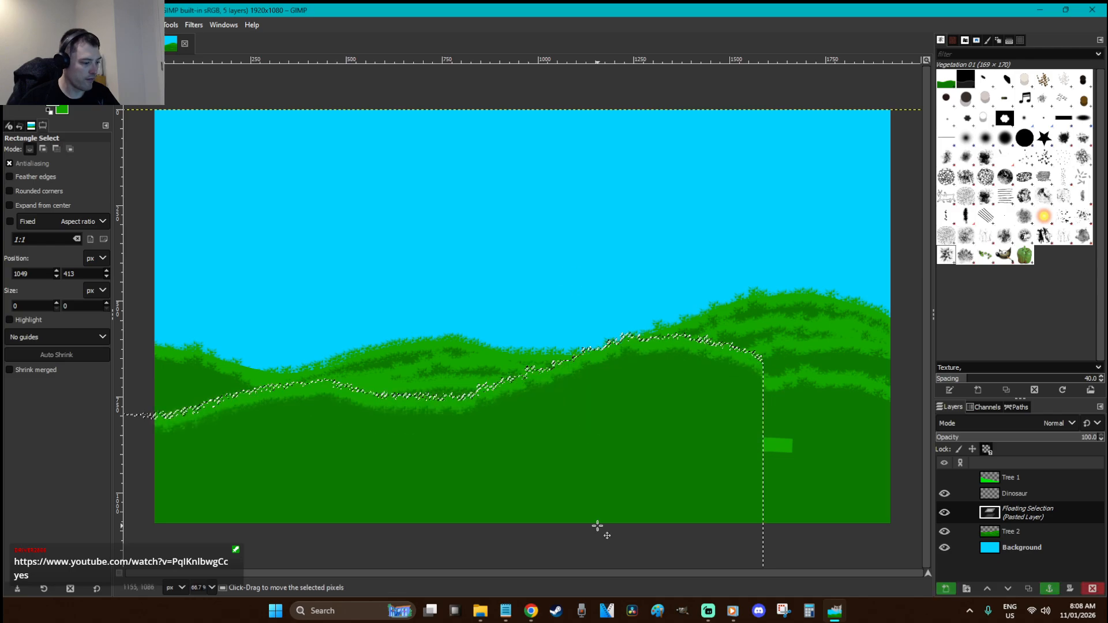
key(shift+f)
key(shift+r)
drag(764, 493, 782, 463)
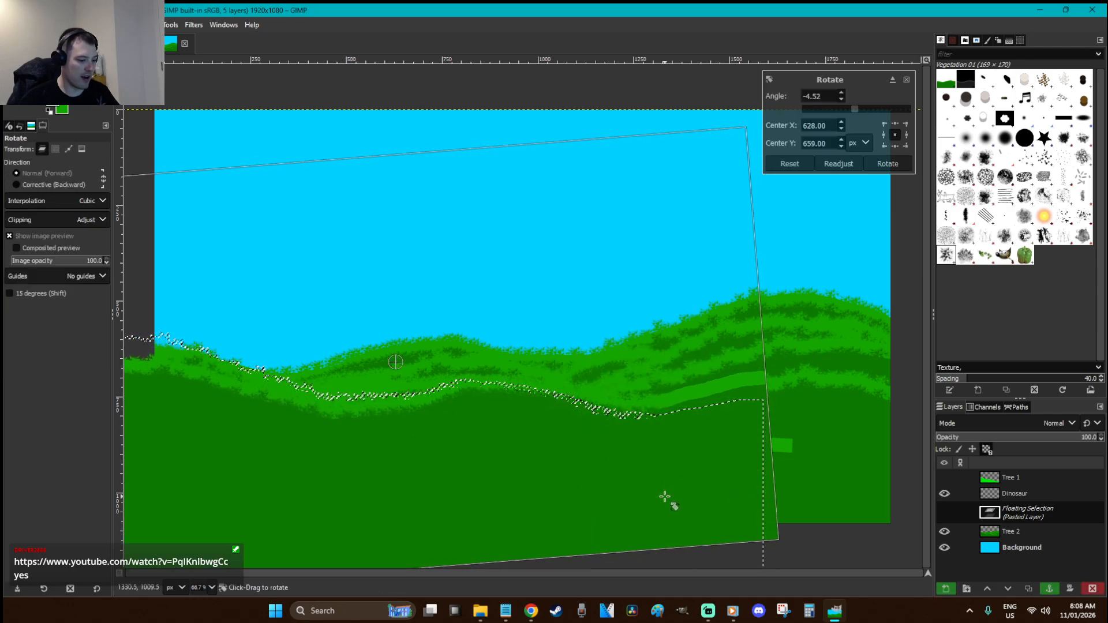
key(Return)
key(r)
drag(453, 479, 818, 489)
click(647, 285)
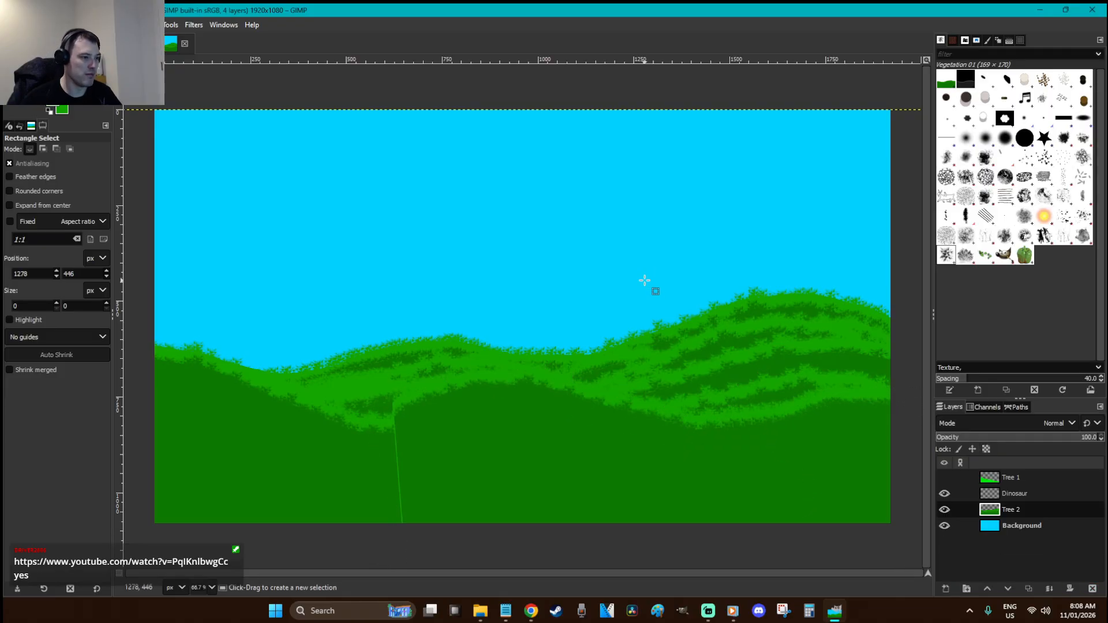
Paste a lowered hill copy, rotate it, nudge it up-right, and anchor it into Tree 2
key(ctrl+v)
drag(702, 433, 795, 512)
key(shift+r)
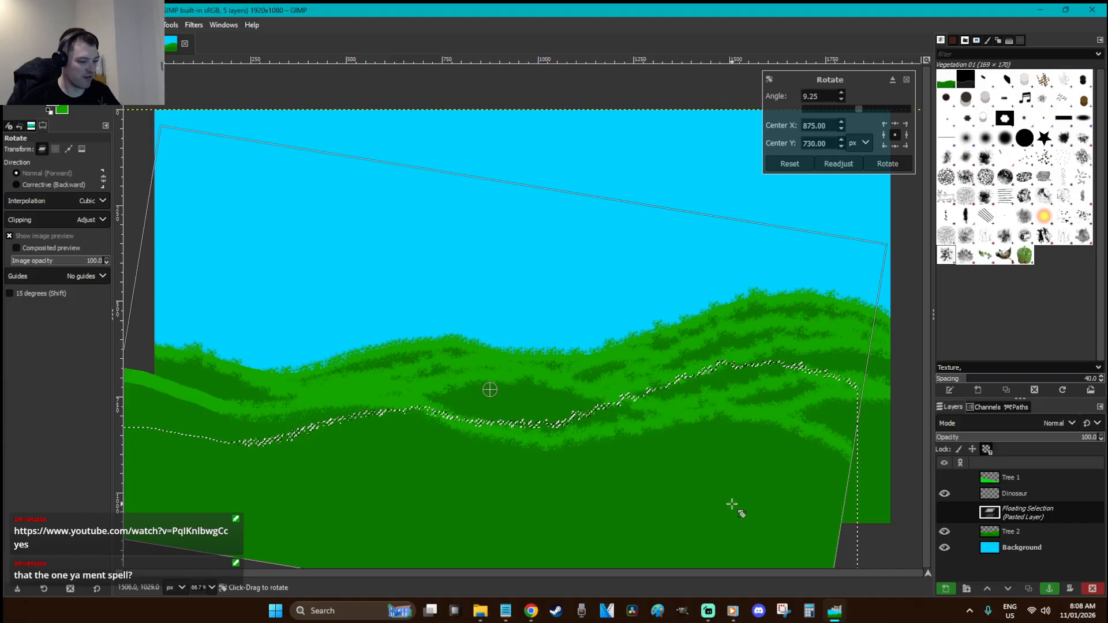
key(Return)
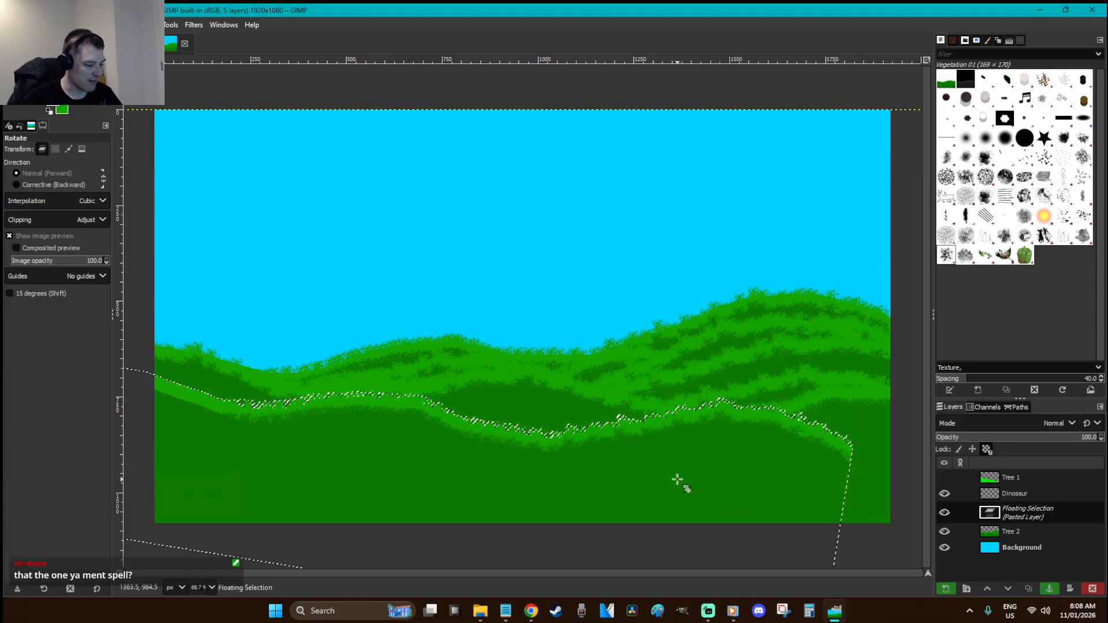
key(r)
drag(700, 467, 753, 452)
click(625, 325)
Paste a final hill copy, scale it down, place it lower-left, and anchor it into Tree 2
key(ctrl+v)
mouse_move(722, 415)
mouse_down()
mouse_move(692, 428)
mouse_move(718, 436)
mouse_up()
drag(650, 480, 589, 486)
key(shift+s)
click(747, 482)
drag(786, 441, 272, 292)
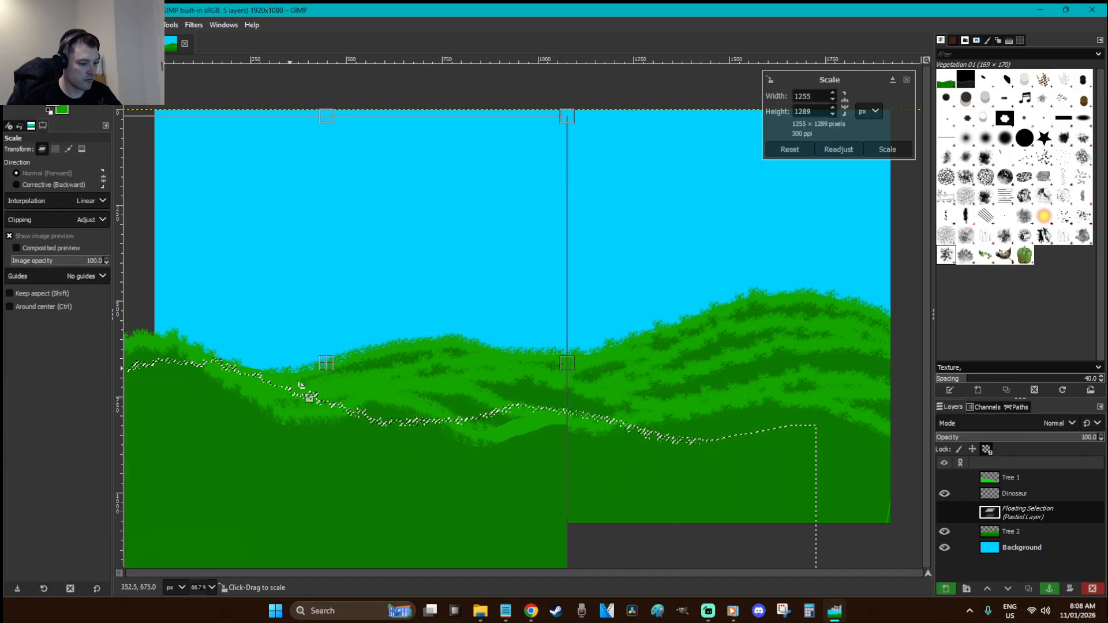
key(Return)
key(r)
drag(331, 462, 400, 490)
click(383, 296)
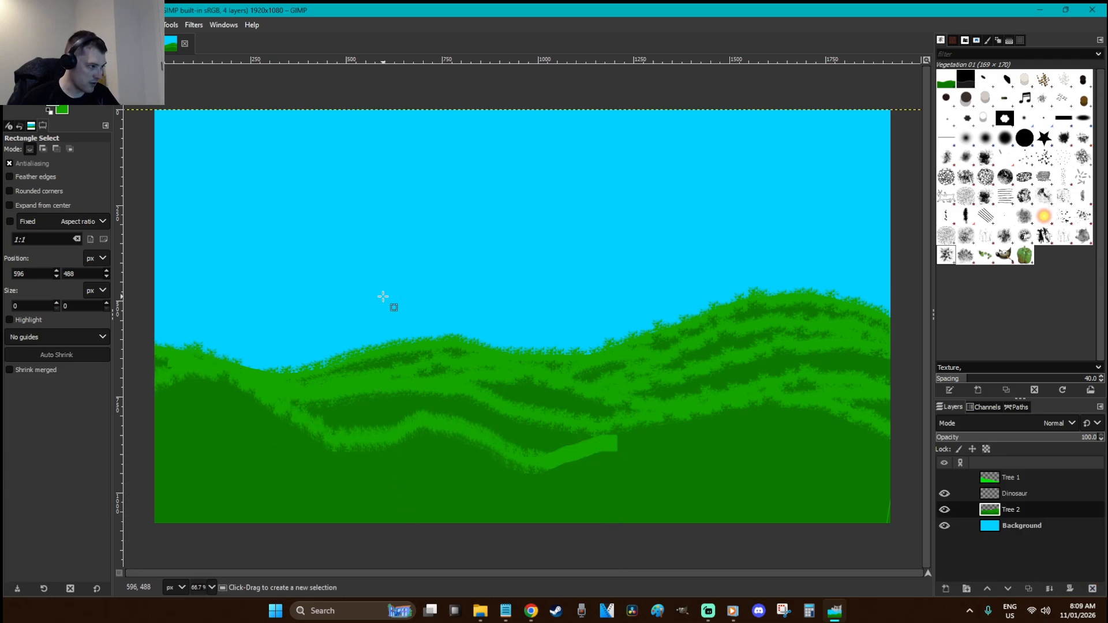
Anchor two more hill copies onto Tree 2, the second one tilted about 8°
key(ctrl+v)
drag(445, 440, 568, 479)
click(455, 217)
key(ctrl+v)
drag(603, 441, 388, 487)
key(shift+r)
drag(593, 464, 537, 521)
key(r)
drag(419, 488, 555, 469)
click(506, 220)
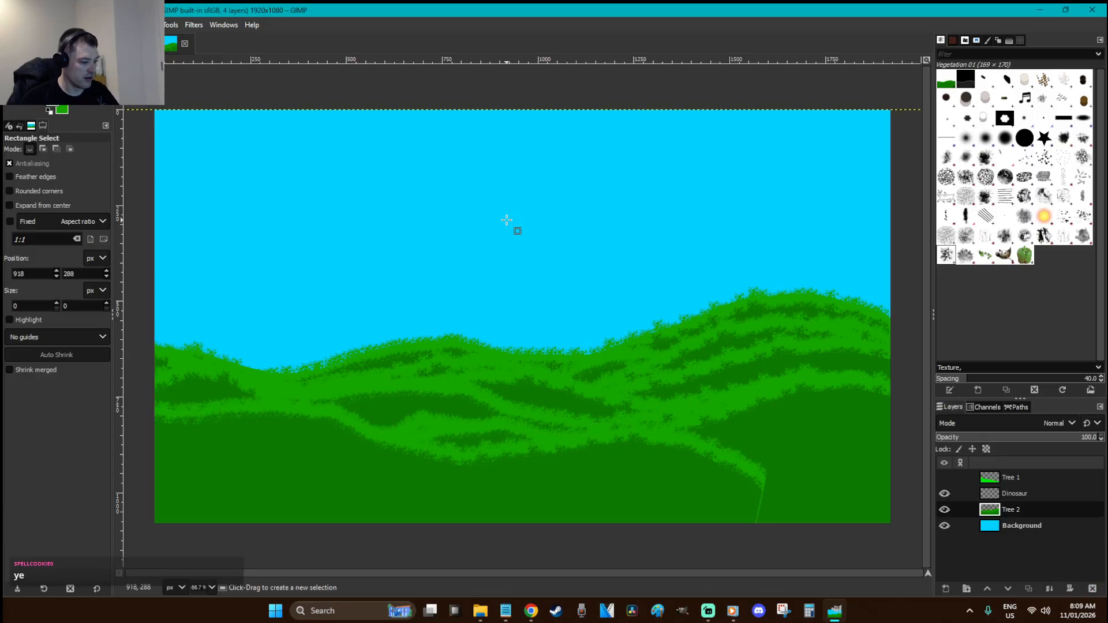
Paste a hill copy, squash it lower, move it right, tilt it slightly and anchor it
key(ctrl+v)
drag(671, 445, 719, 460)
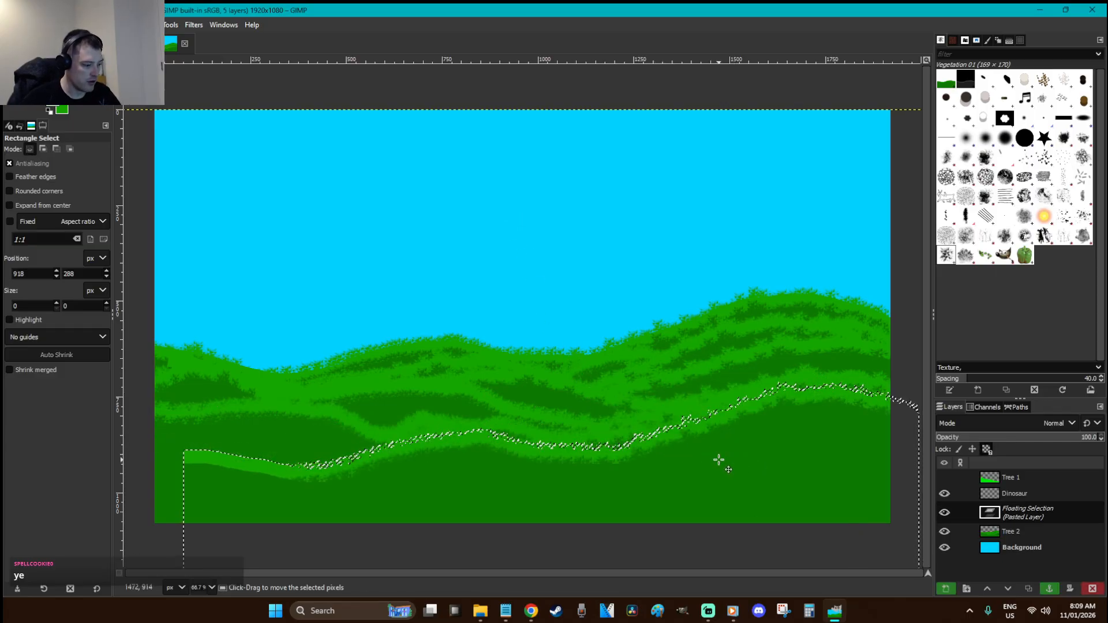
key(shift+s)
click(730, 515)
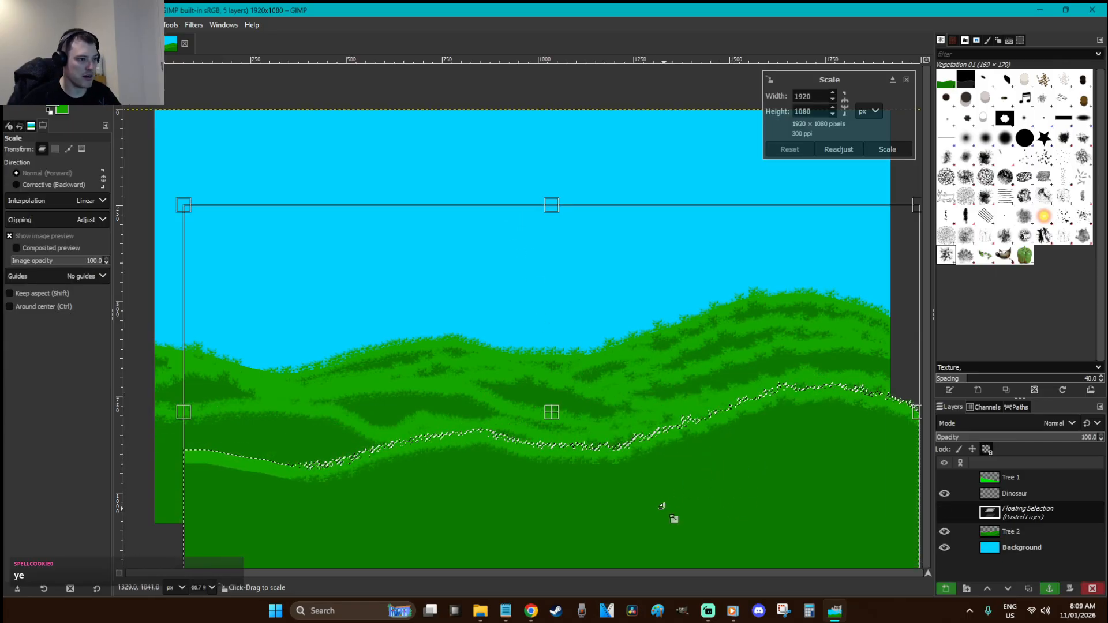
drag(582, 257, 590, 387)
key(Return)
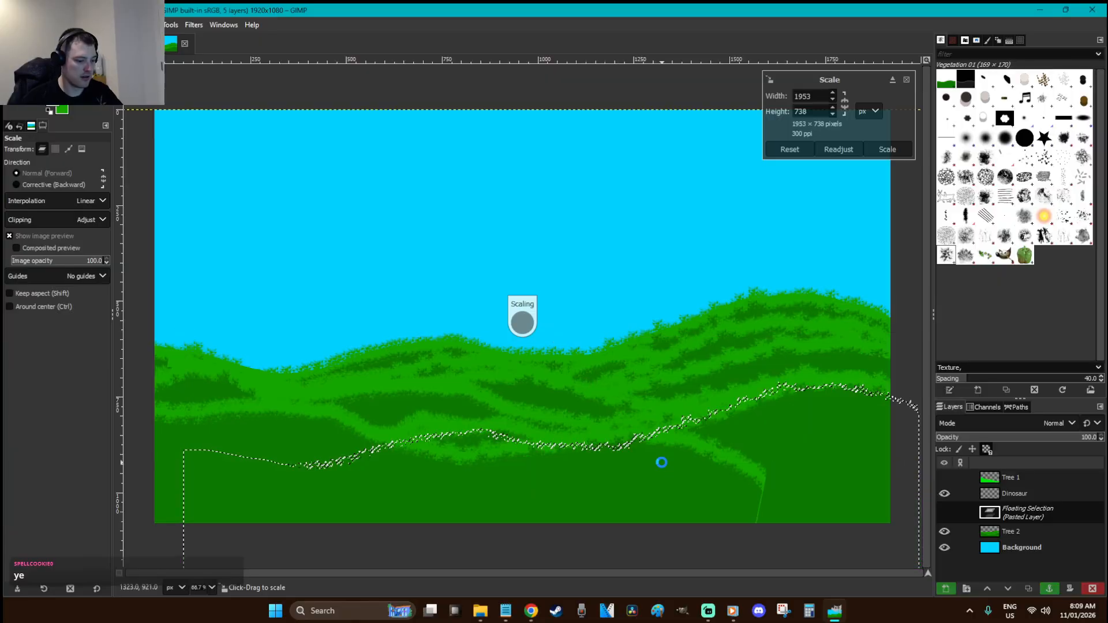
key(r)
drag(571, 513, 859, 462)
key(shift+r)
click(858, 460)
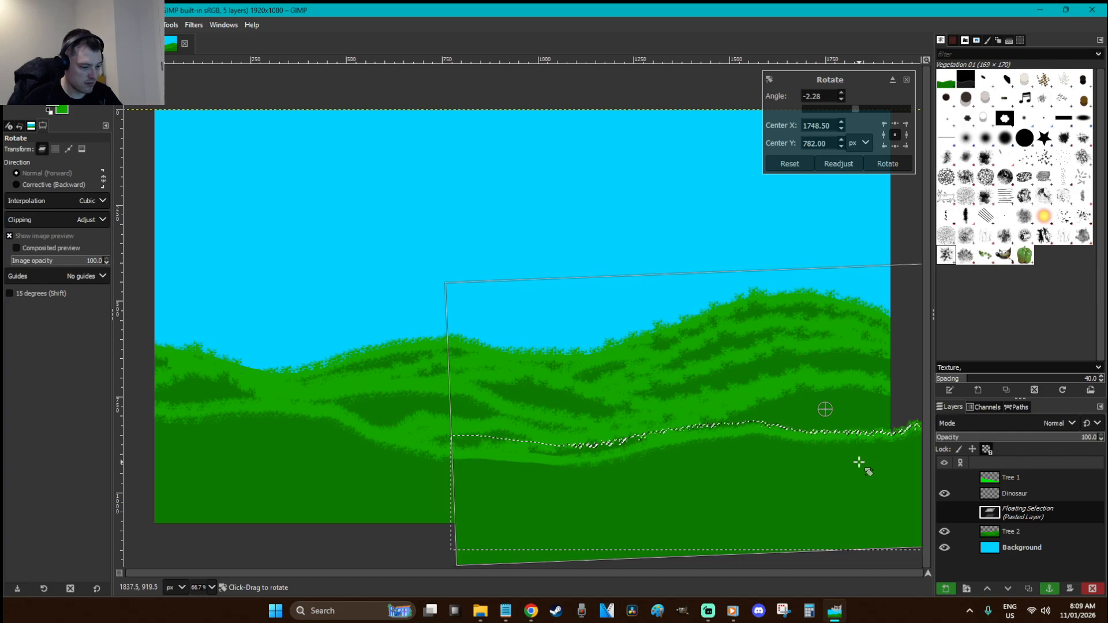
key(Return)
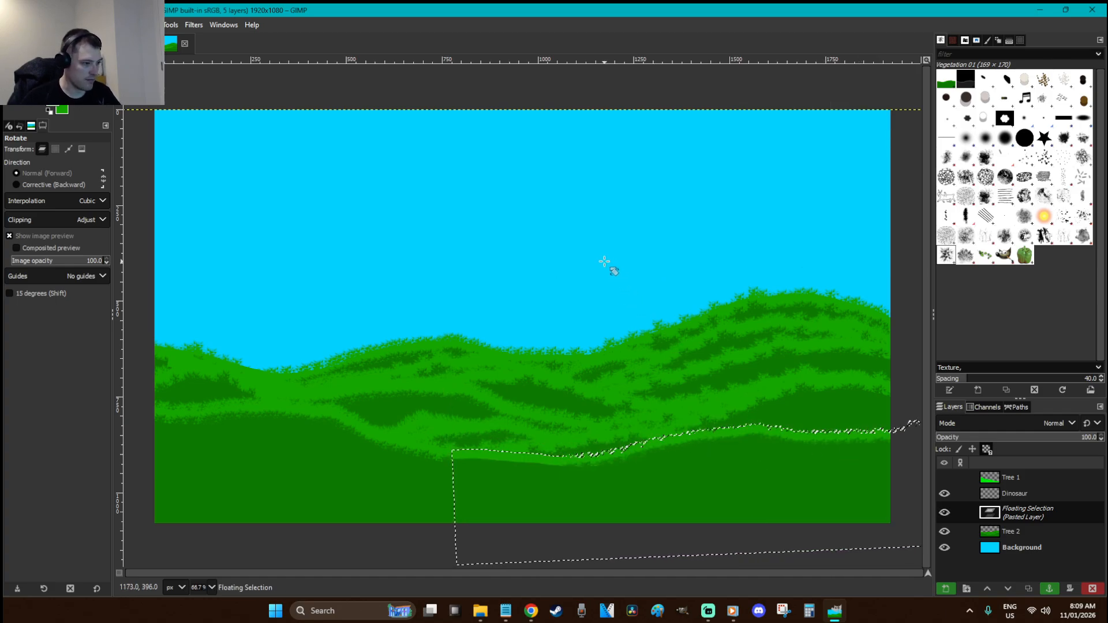
click(604, 261)
Undo the flattened hill and anchor a copy stretched to 1610 px tall, lower right
key(r)
click(572, 181)
key(ctrl+z)
key(ctrl+z)
key(ctrl+z)
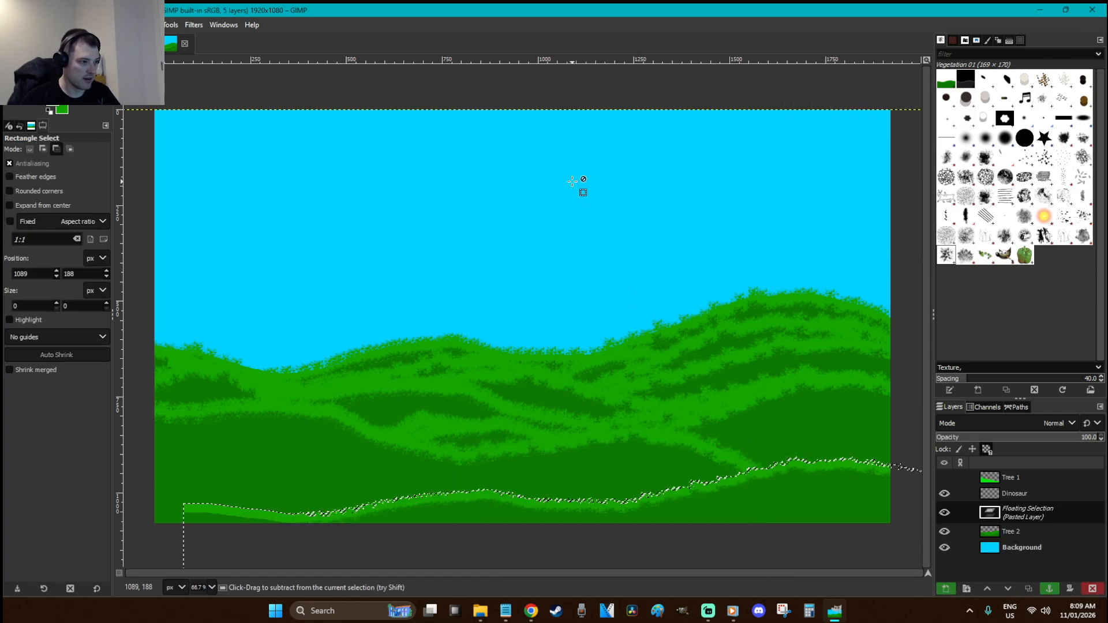
key(ctrl+z)
key(ctrl+z)
key(ctrl+z)
key(ctrl+v)
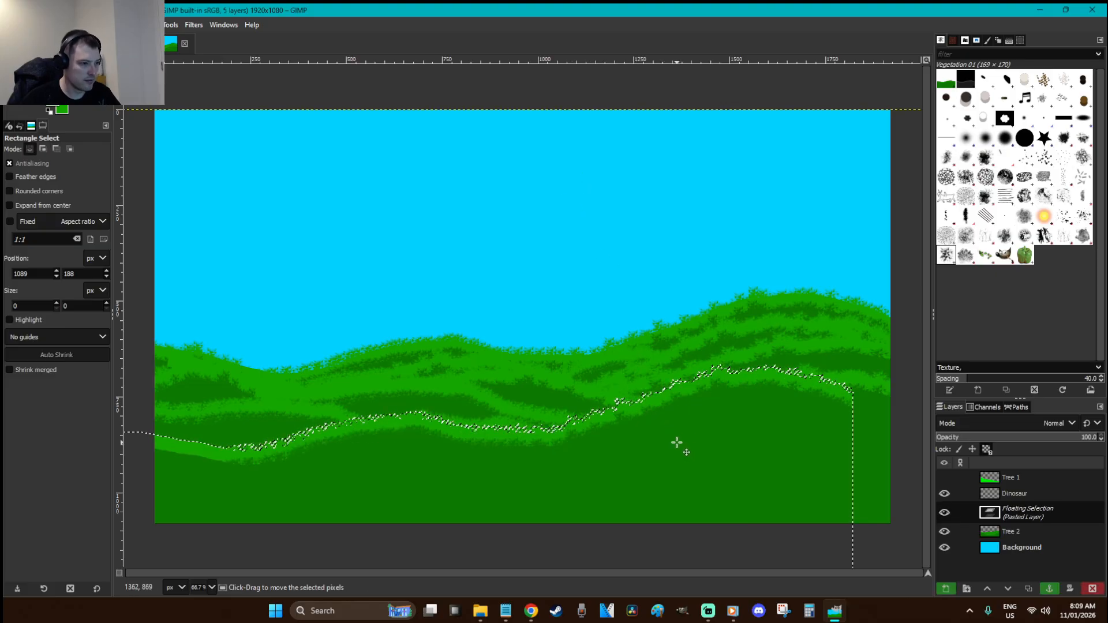
key(shift+s)
drag(535, 312, 526, 110)
key(Return)
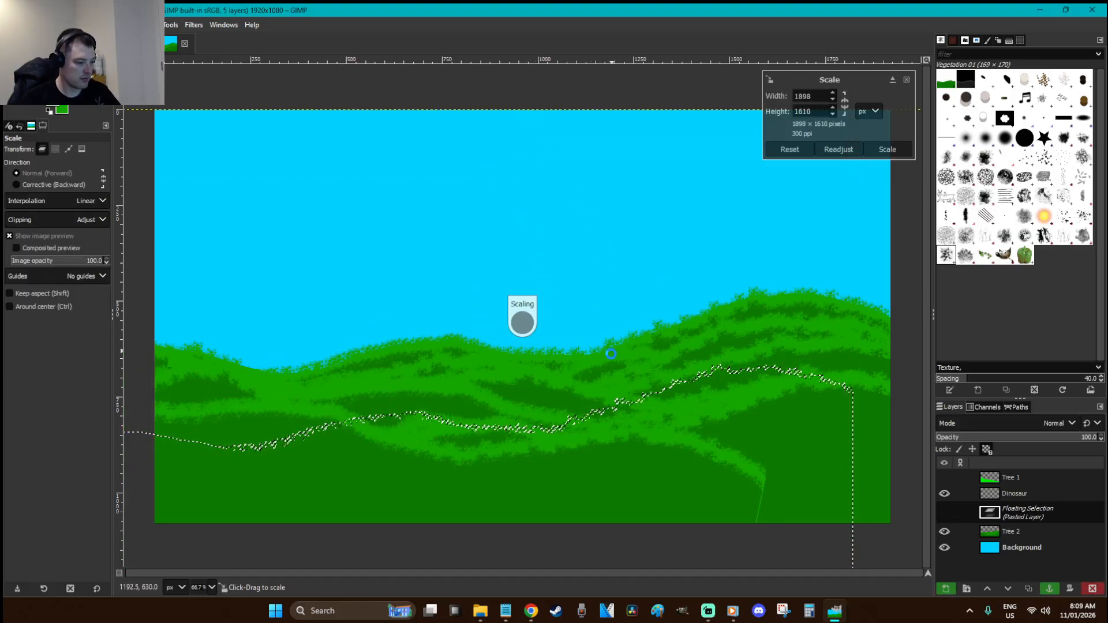
key(r)
drag(642, 432, 816, 535)
click(542, 270)
Add a hill copy stretched to 1760 px tall, tilted clockwise, anchored on Tree 2
key(ctrl+v)
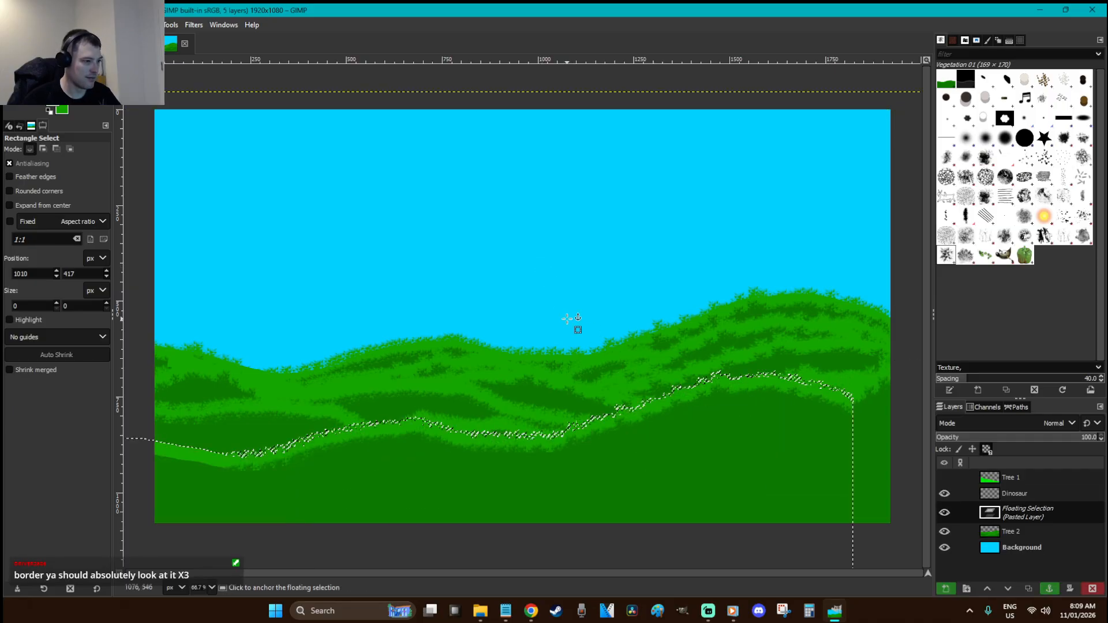
key(shift+s)
drag(555, 385, 541, 121)
key(Return)
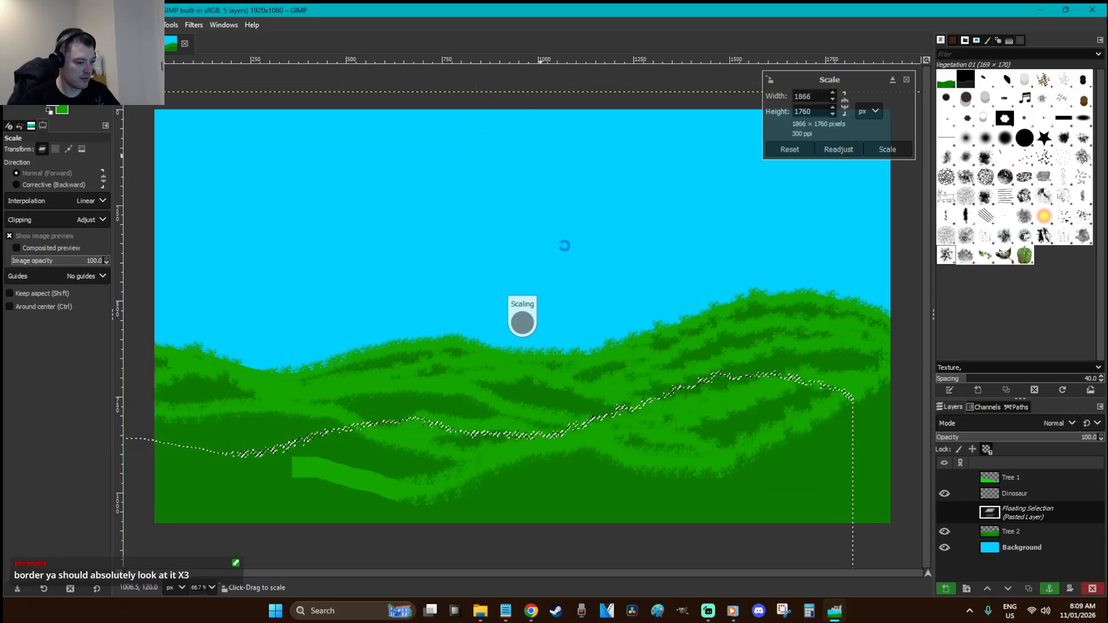
key(r)
drag(690, 425, 562, 594)
key(shift+r)
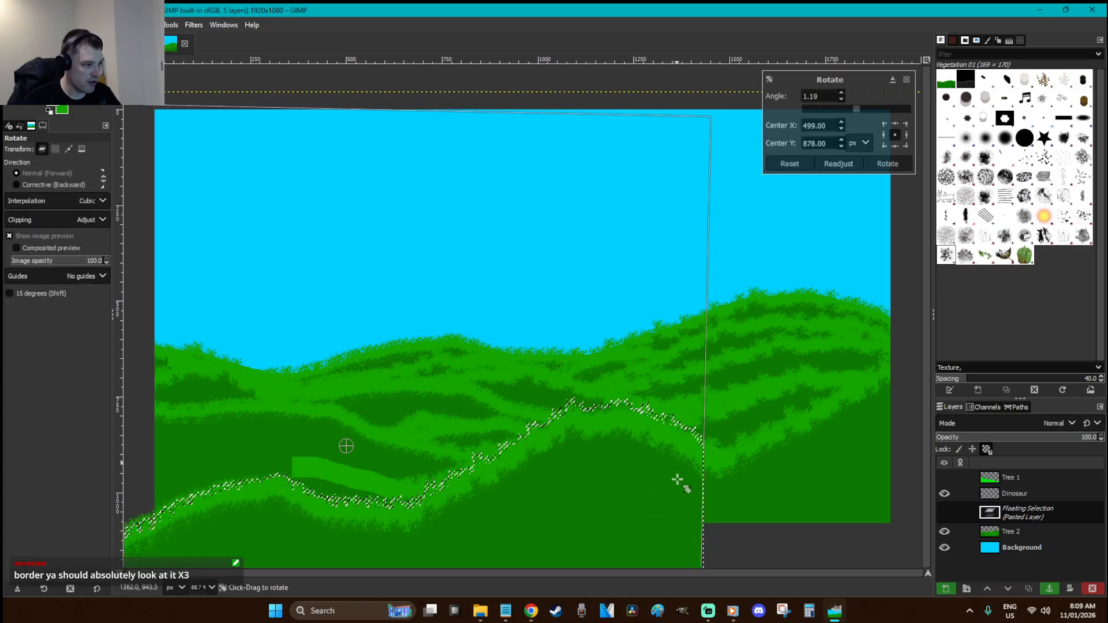
drag(677, 474, 658, 574)
key(Return)
key(r)
drag(496, 520, 566, 510)
click(500, 208)
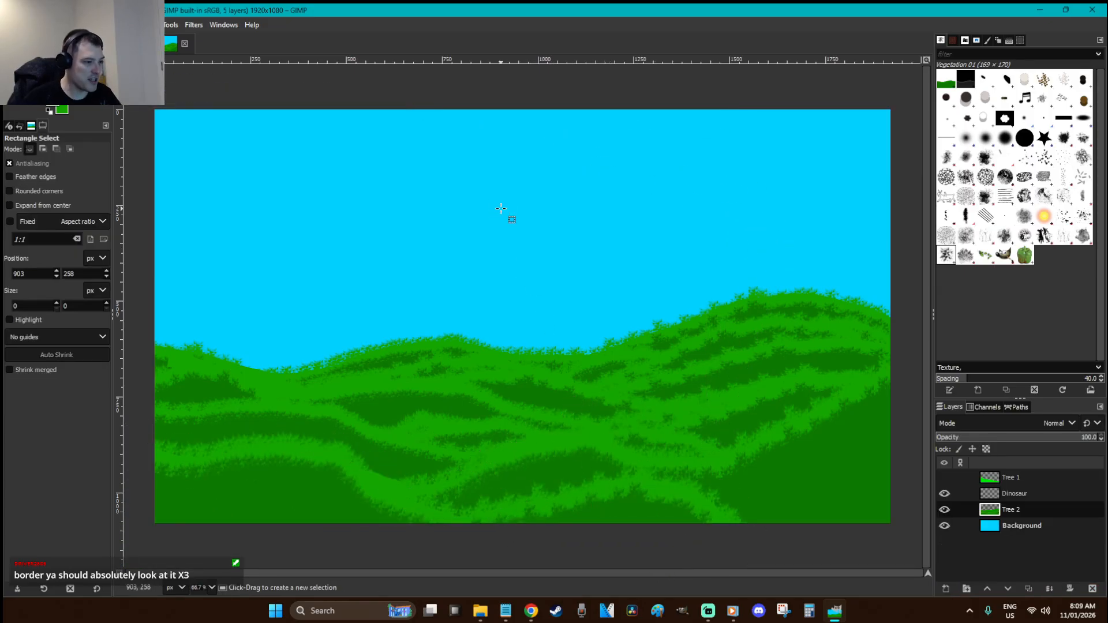
With Tree 1 hidden, place a much taller, slightly tilted hill copy, then show Tree 1 again
click(944, 477)
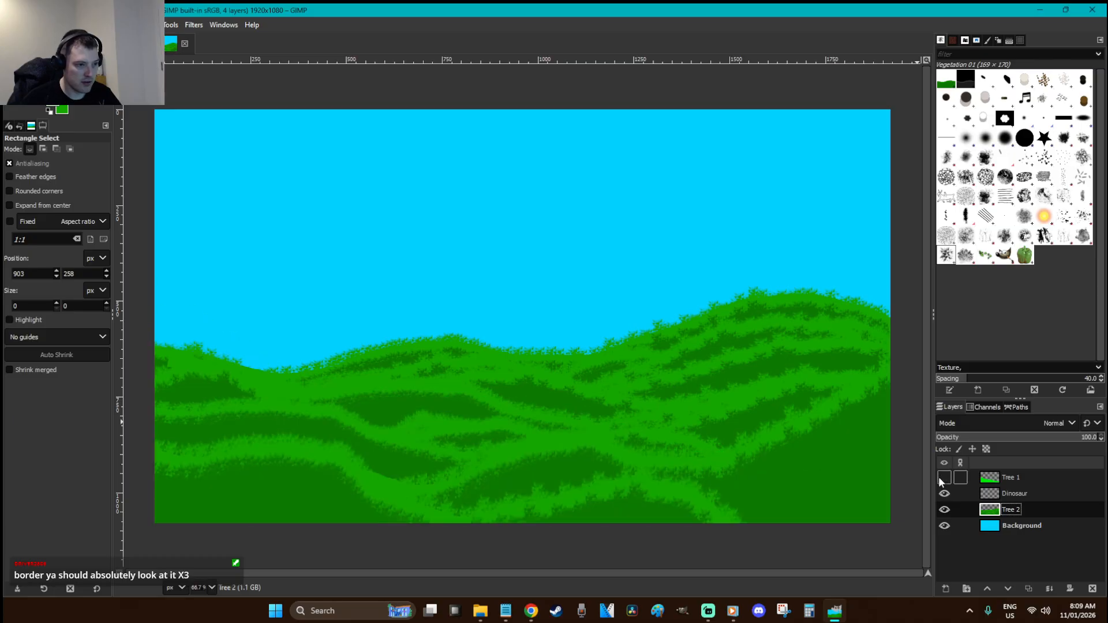
key(ctrl+v)
key(shift+r)
drag(783, 474, 804, 440)
key(Return)
key(r)
drag(672, 456, 799, 454)
key(shift+s)
drag(589, 275, 590, 11)
key(Return)
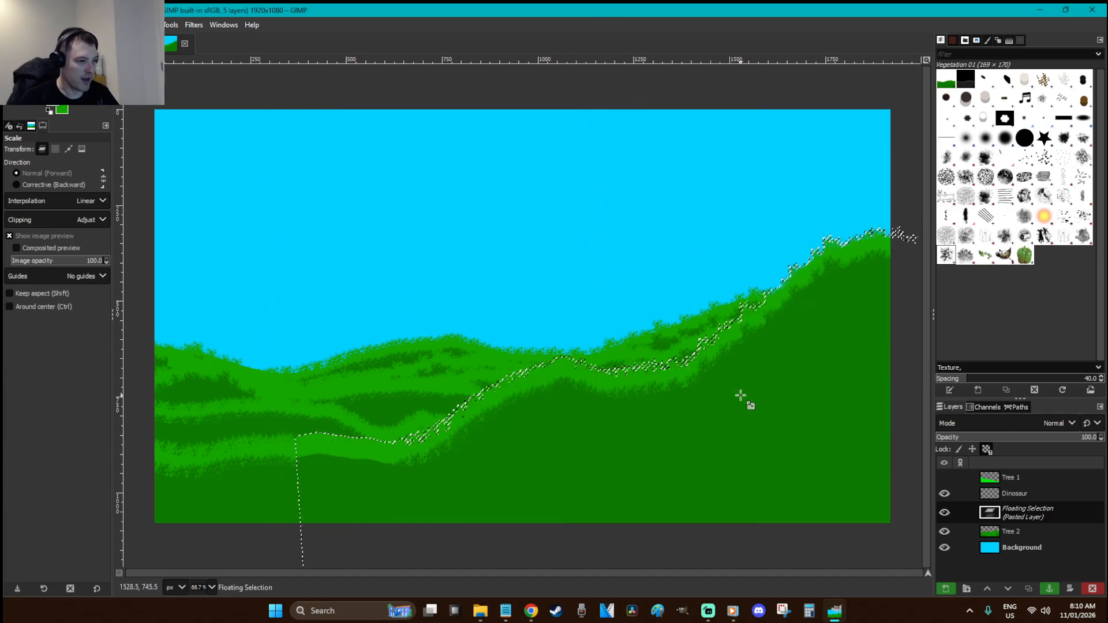
key(r)
drag(825, 465, 860, 481)
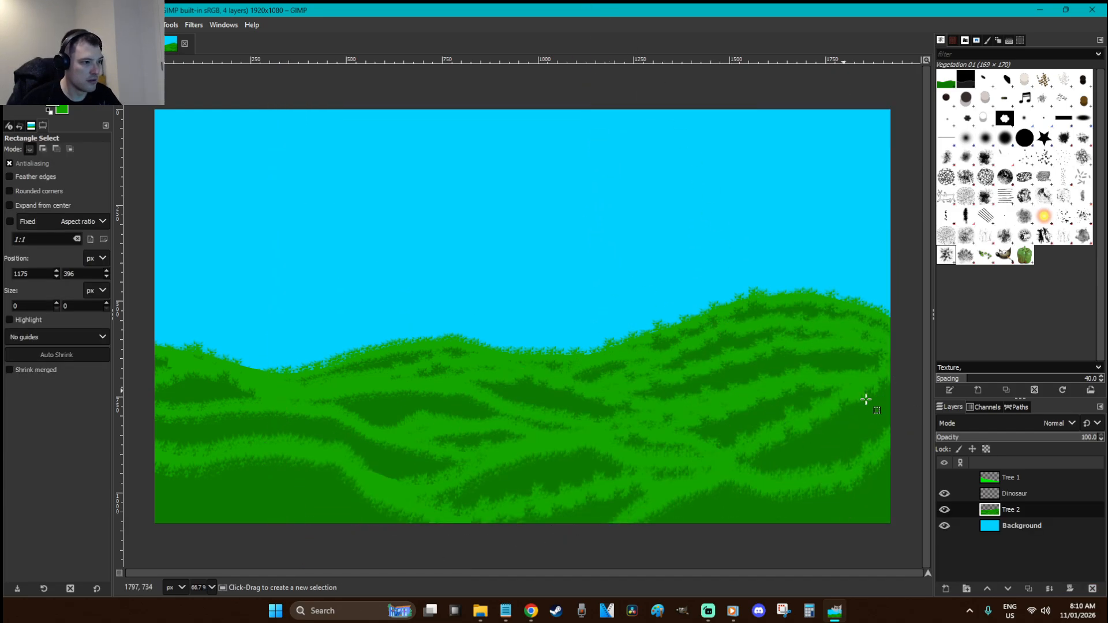
click(944, 477)
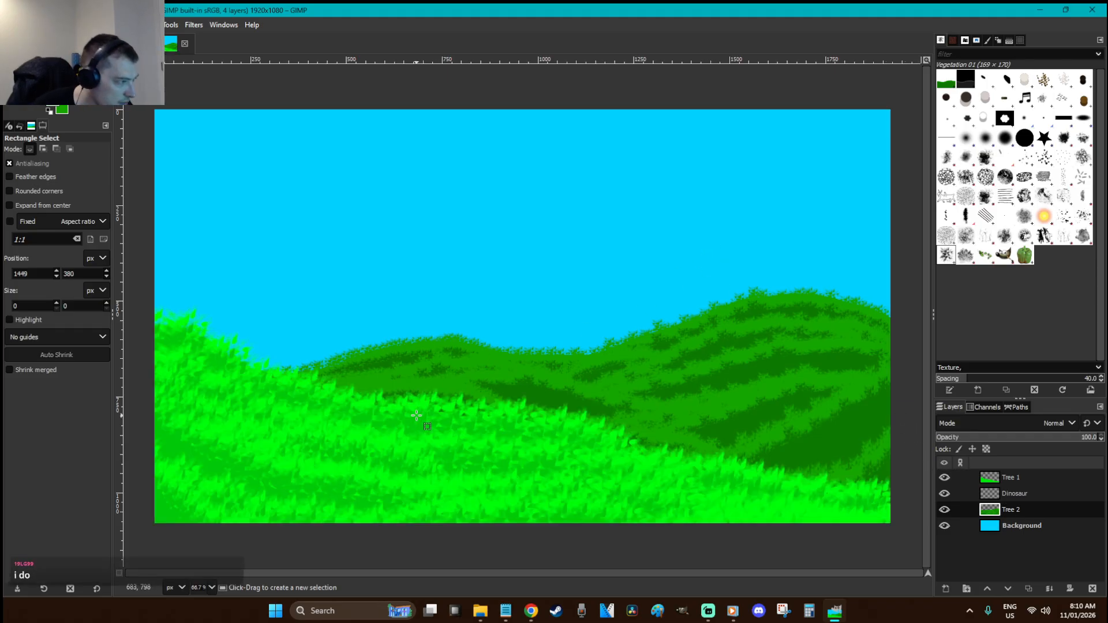
On the Dinosaur layer, lasso a curved neck-and-head outline rising from the grass
click(1014, 494)
key(f)
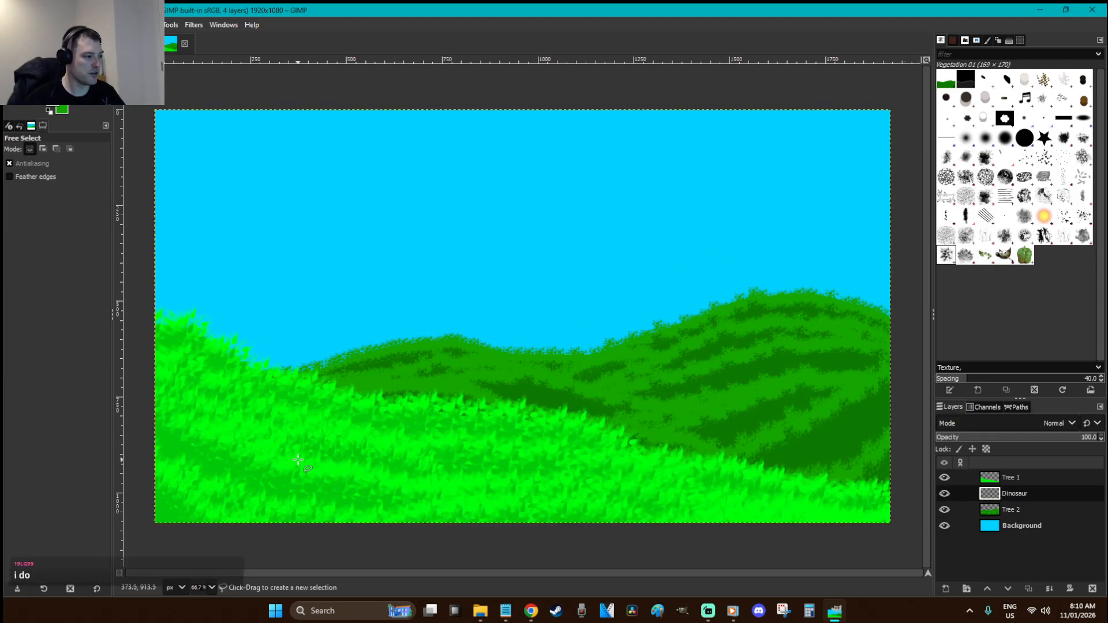
mouse_move(214, 532)
mouse_down()
mouse_move(300, 420)
mouse_move(411, 228)
mouse_move(514, 163)
mouse_move(574, 165)
mouse_move(644, 199)
mouse_up()
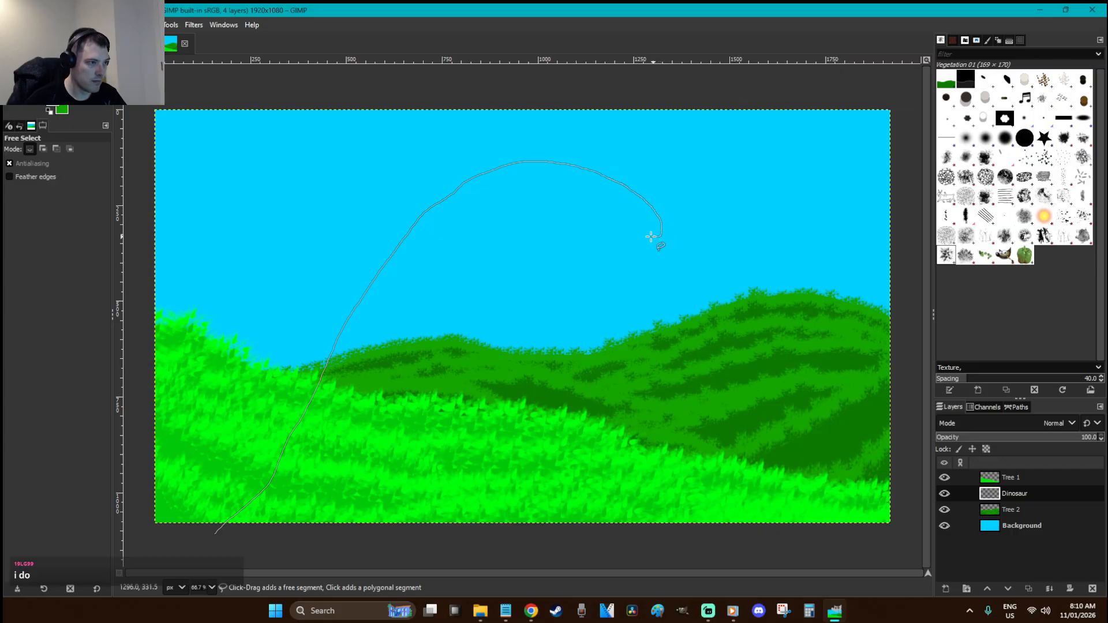
mouse_move(554, 216)
mouse_down()
mouse_move(470, 267)
mouse_move(405, 446)
mouse_move(358, 513)
mouse_move(279, 546)
mouse_move(209, 537)
mouse_up()
key(Return)
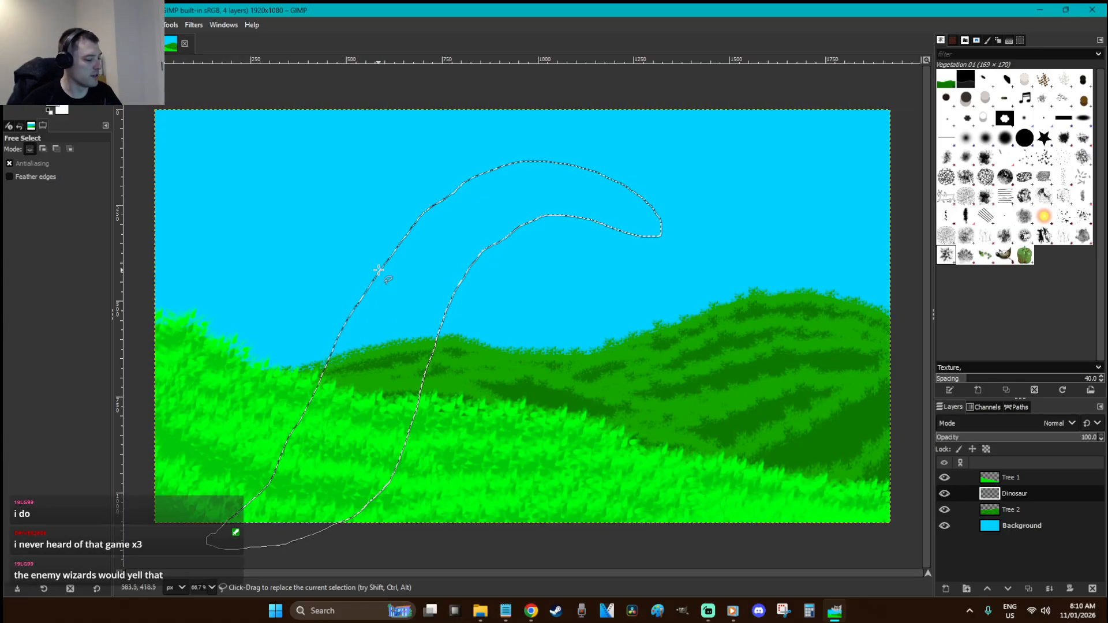
Fill the dinosaur outline with a pale sage-green foreground colour
click(54, 106)
drag(127, 151, 133, 123)
click(202, 182)
click(250, 257)
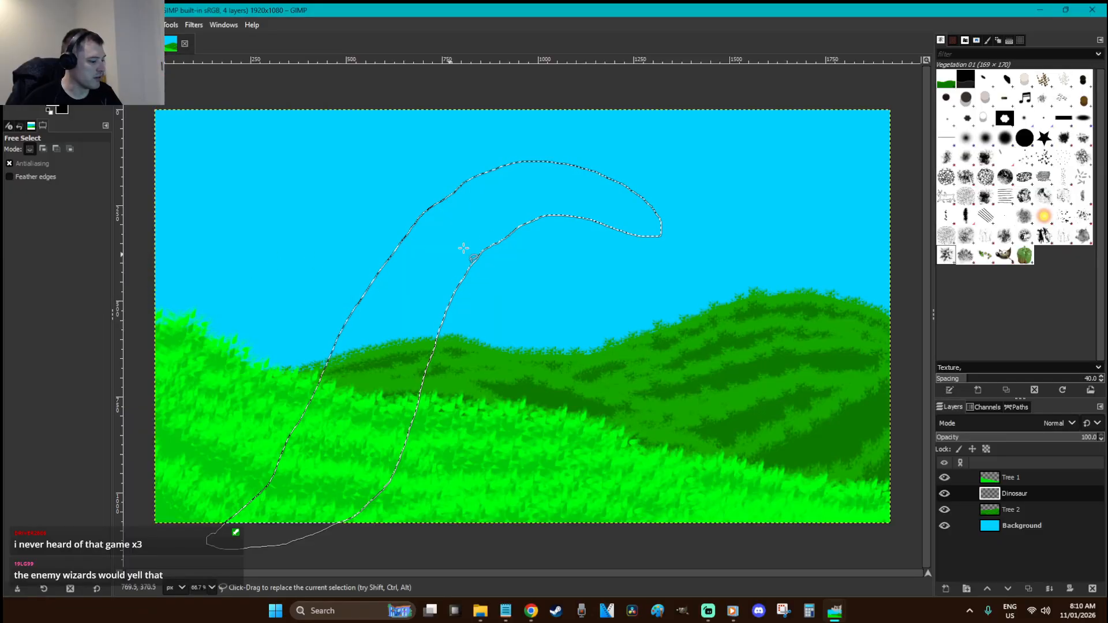
key(shift+b)
click(485, 203)
Deselect, set a full-hardness paintbrush and add a bump on top of the head
key(r)
click(637, 274)
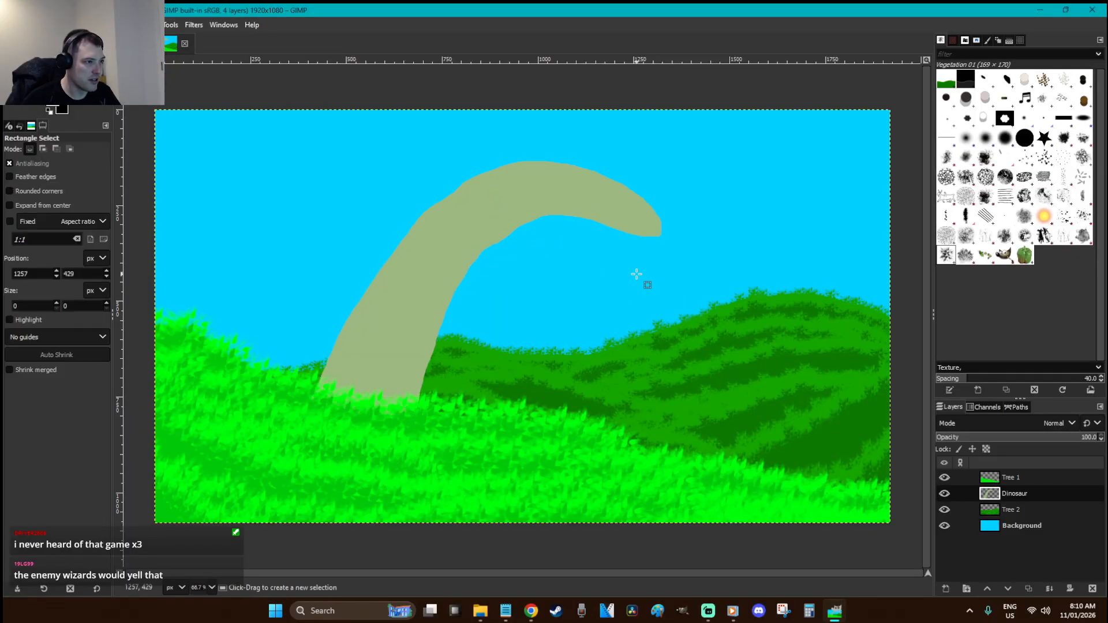
click(629, 239)
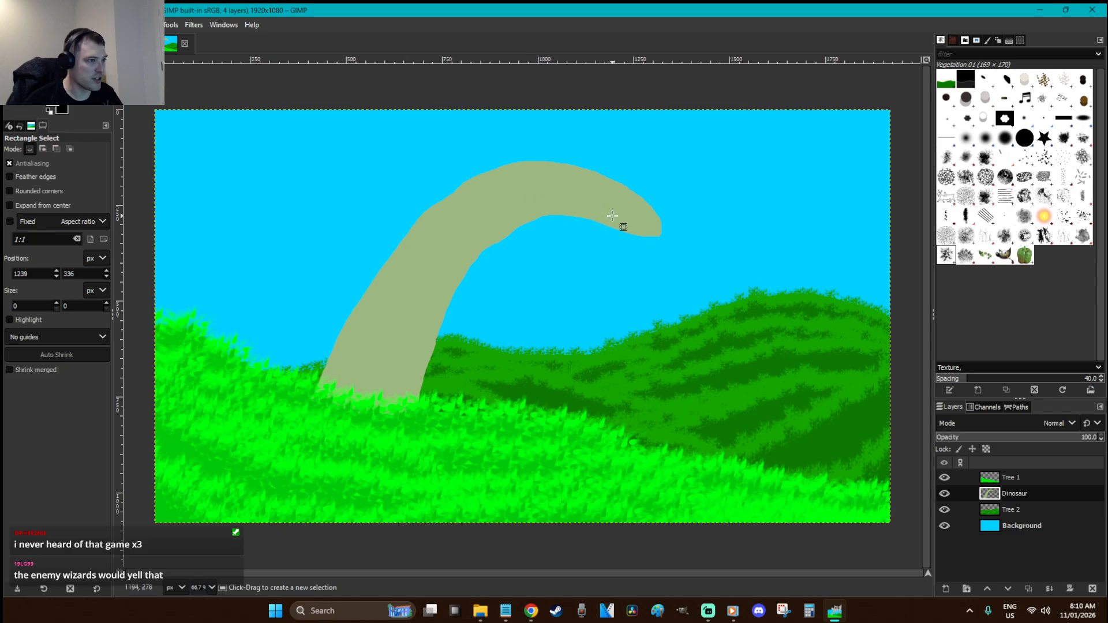
key(p)
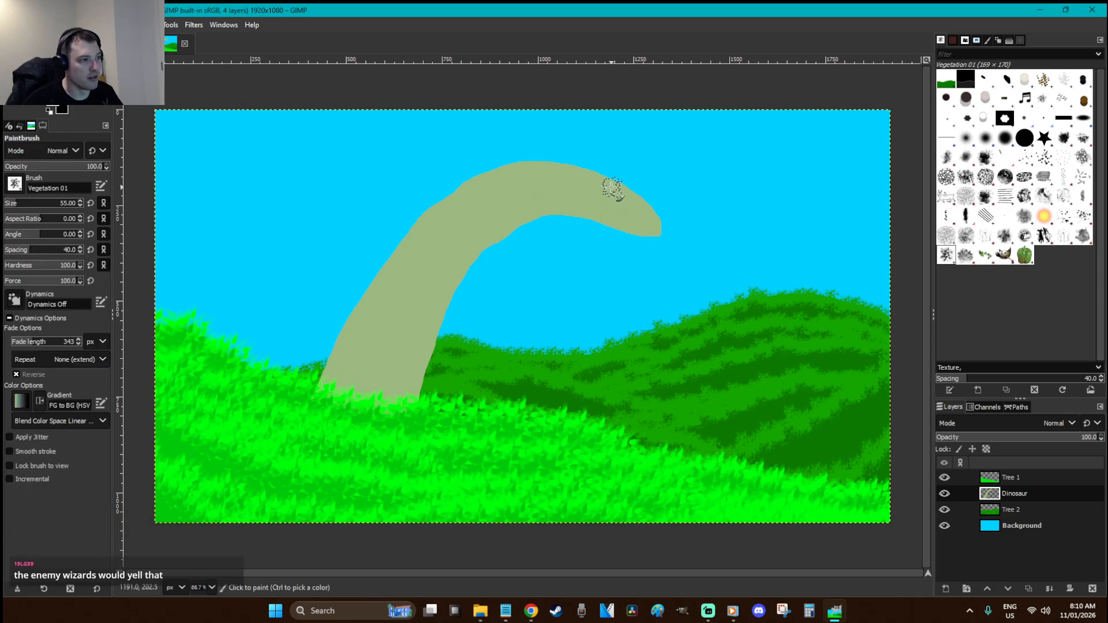
drag(36, 265, 104, 266)
mouse_move(613, 181)
mouse_down()
mouse_move(637, 199)
mouse_move(590, 178)
mouse_move(639, 211)
mouse_up()
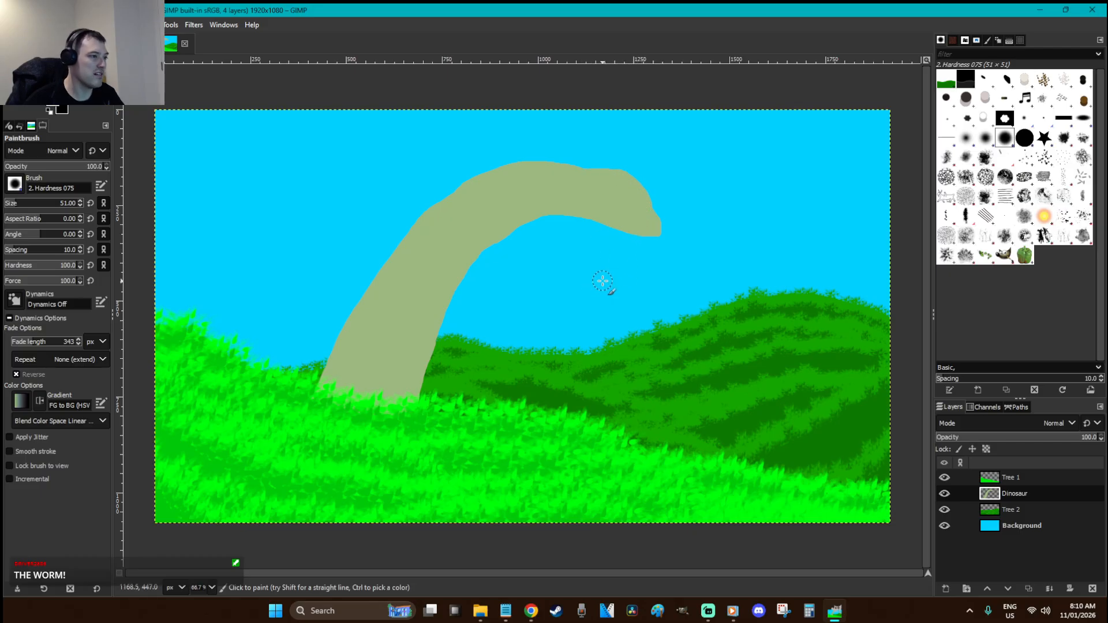
Select the dinosaur shape by colour and set the foreground to dark olive 4e5a42
key(r)
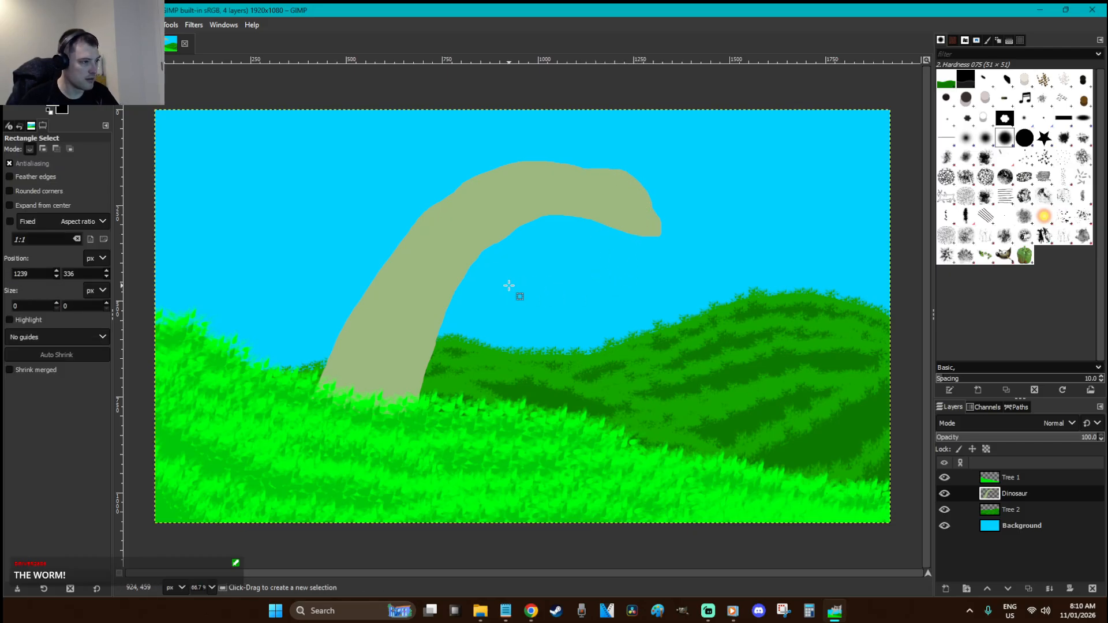
key(u)
click(463, 252)
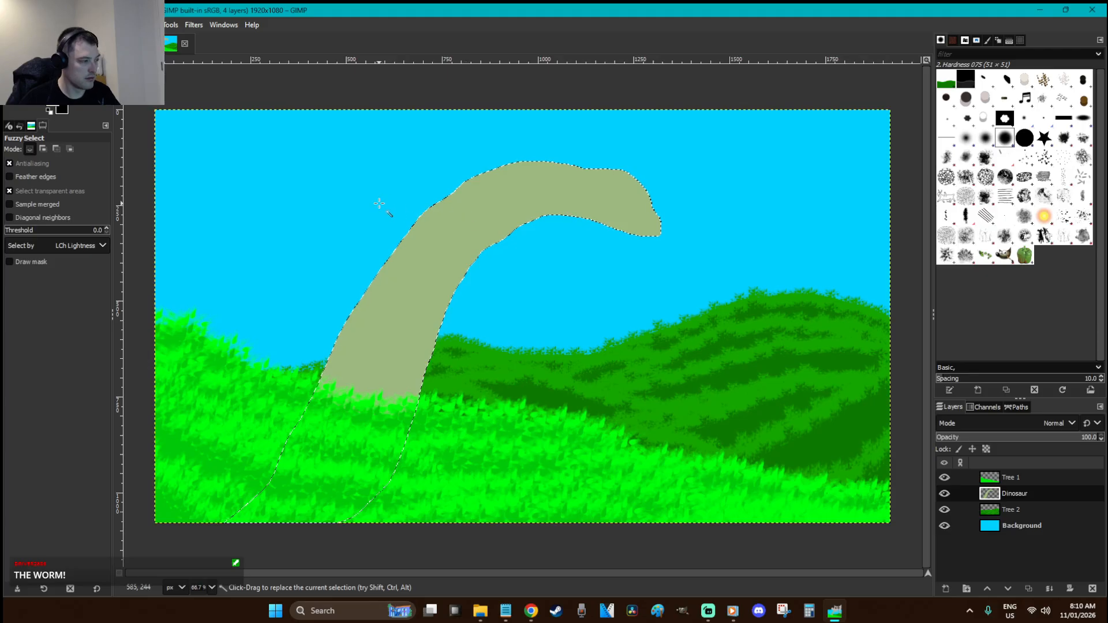
key(o)
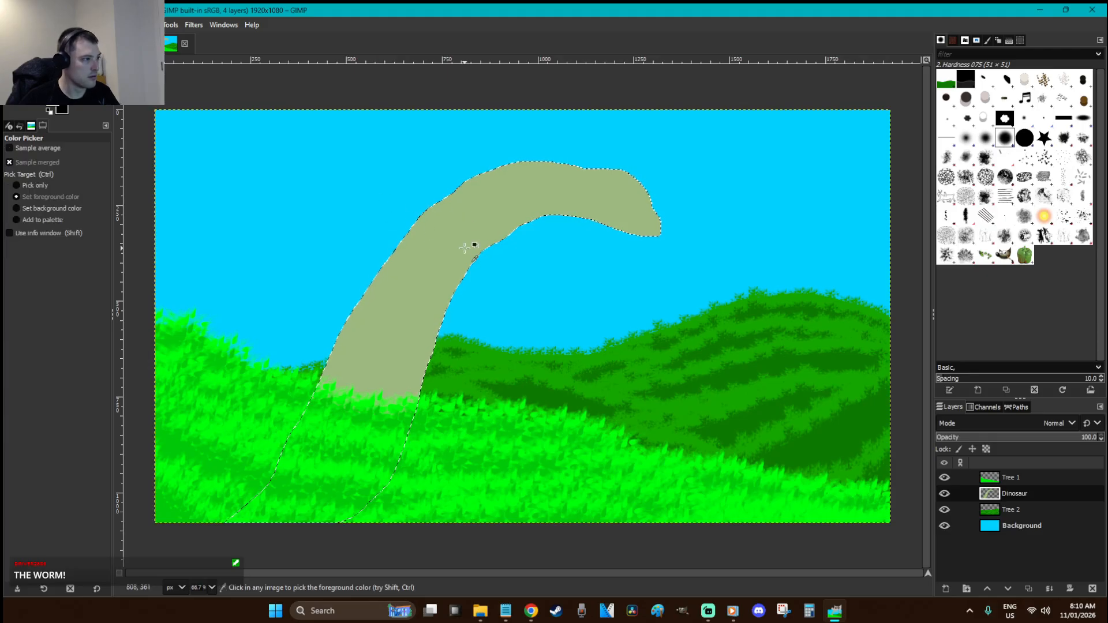
click(63, 110)
click(133, 169)
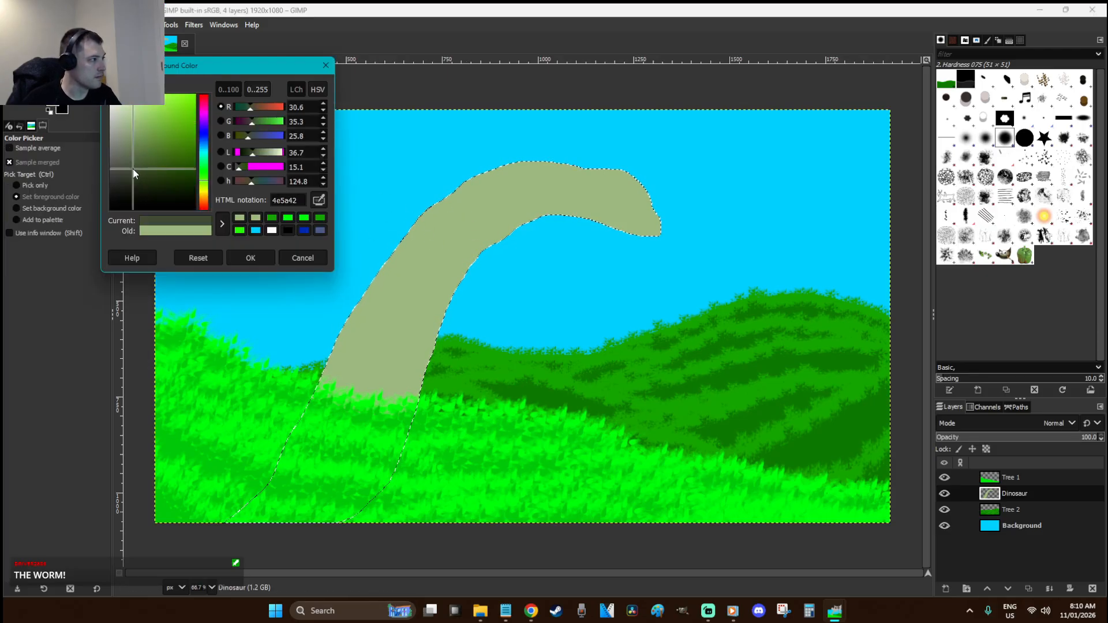
click(258, 255)
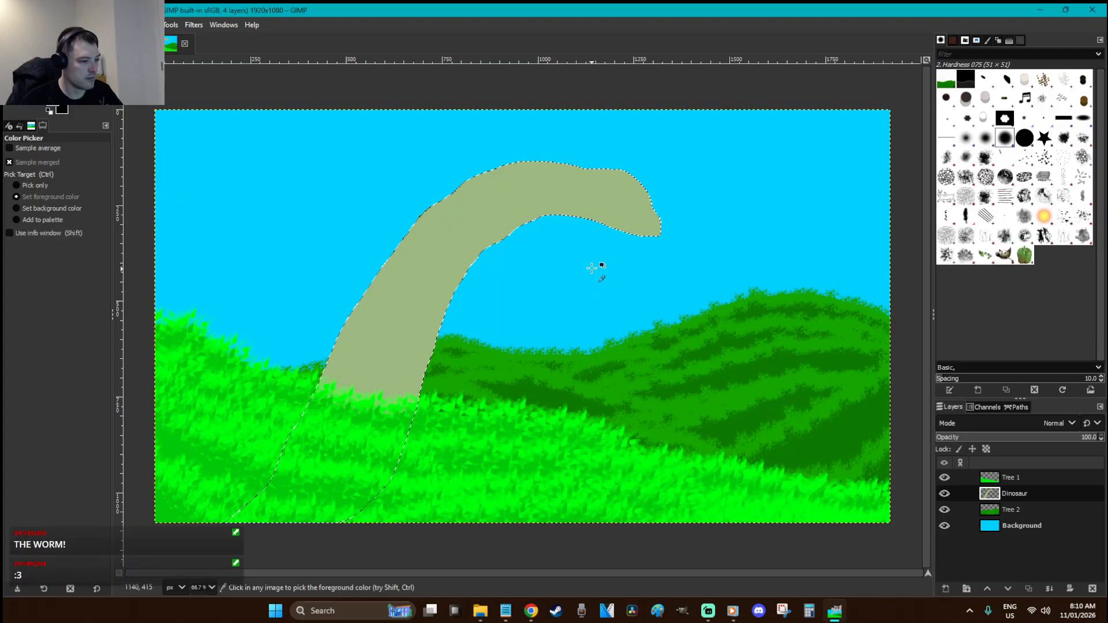
Paint dark olive shading under the snout, down the throat and across the neck base
key(p)
drag(639, 232, 522, 218)
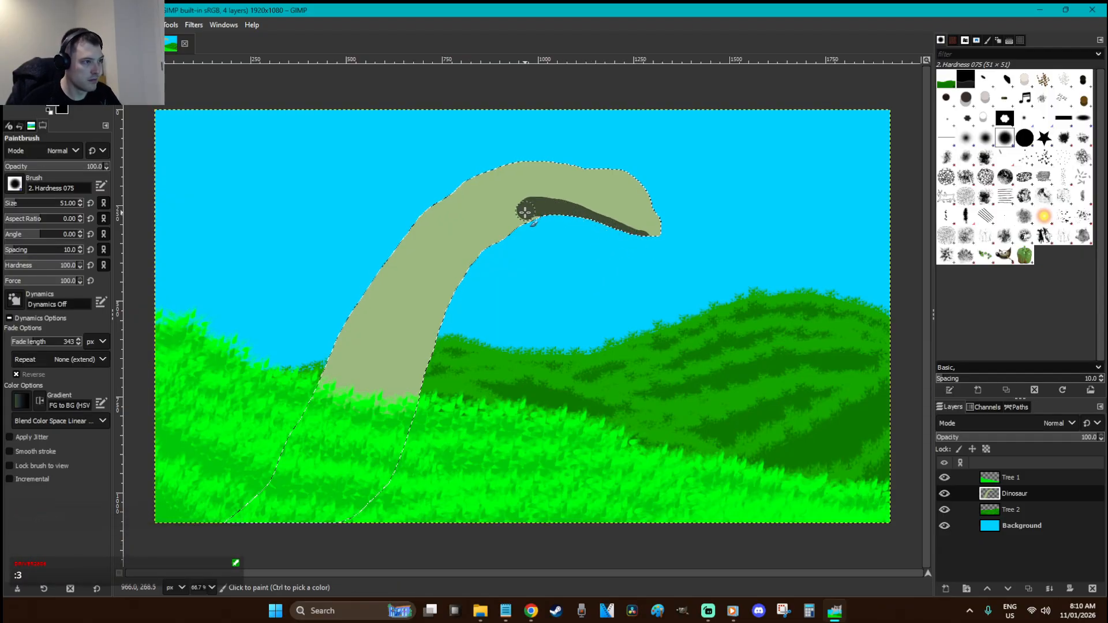
mouse_move(635, 235)
mouse_down()
mouse_move(568, 217)
mouse_move(494, 228)
mouse_move(504, 226)
mouse_move(434, 323)
mouse_up()
mouse_move(488, 238)
mouse_down()
mouse_move(452, 280)
mouse_move(412, 376)
mouse_move(442, 314)
mouse_up()
mouse_move(385, 456)
mouse_down()
mouse_move(408, 383)
mouse_move(376, 436)
mouse_move(445, 292)
mouse_up()
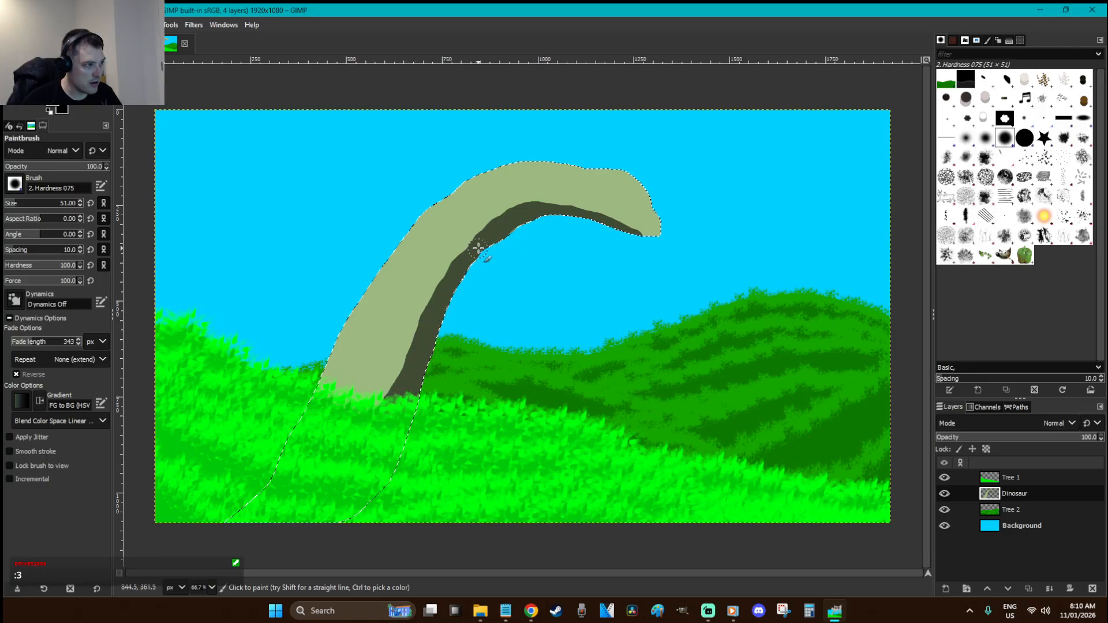
Deselect, zoom in on the dinosaur's head and set the paintbrush size to 3
key(r)
click(668, 246)
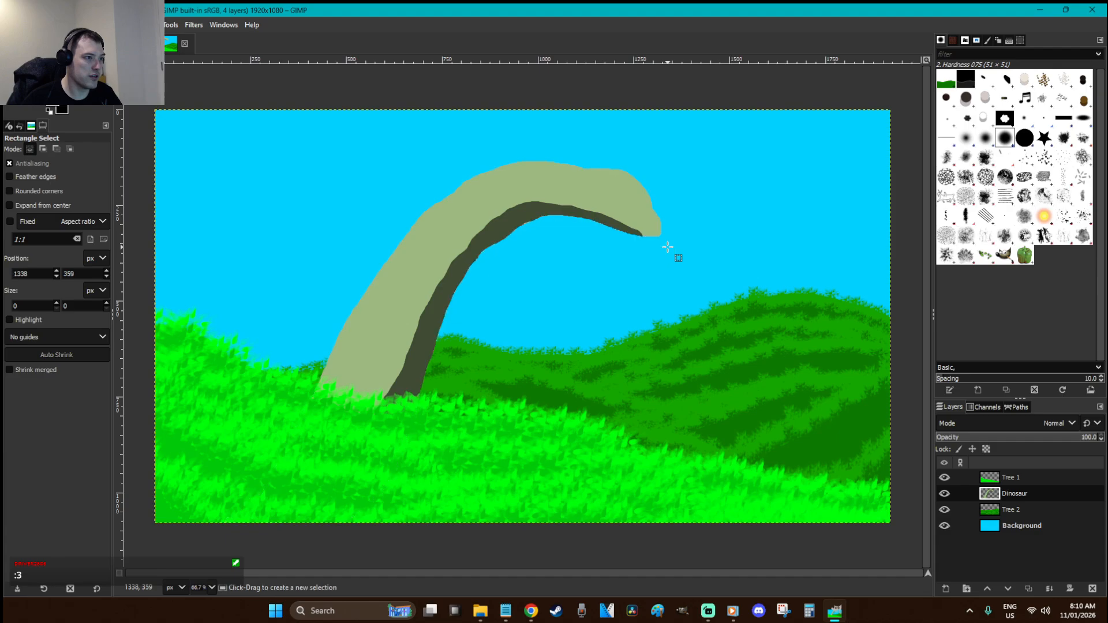
key(z)
drag(703, 277, 547, 172)
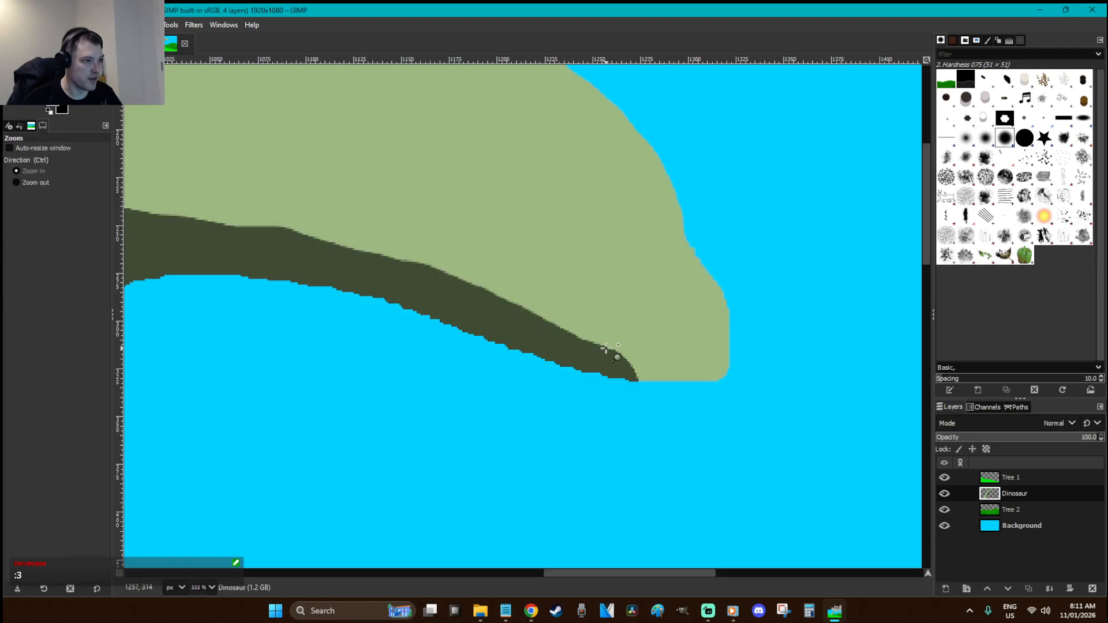
key(p)
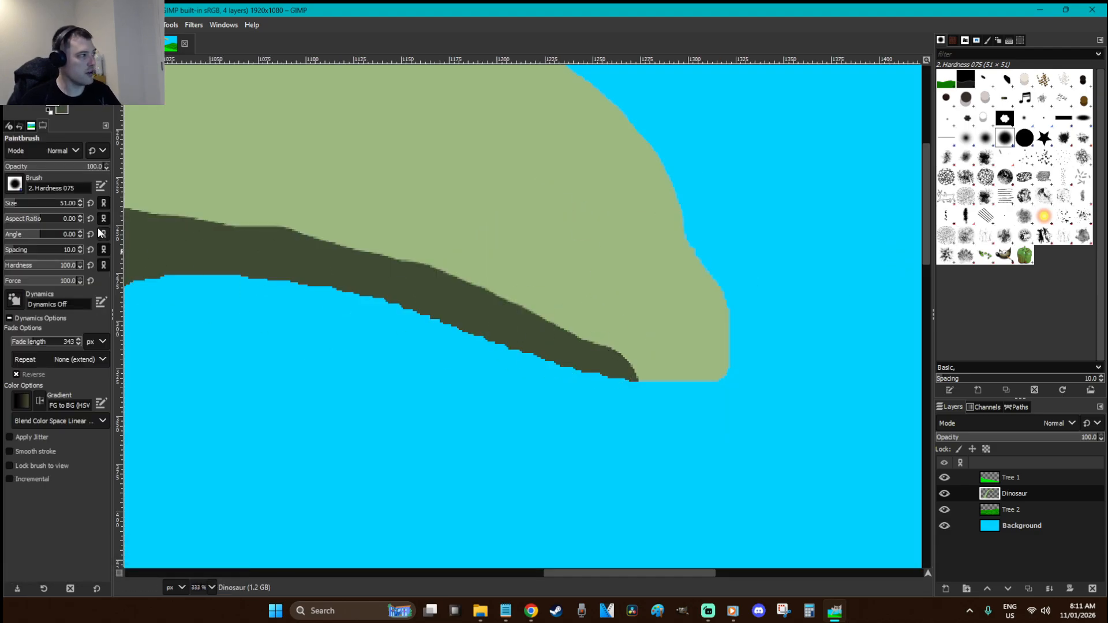
click(62, 204)
key(Return)
drag(487, 257, 570, 269)
key(ctrl+z)
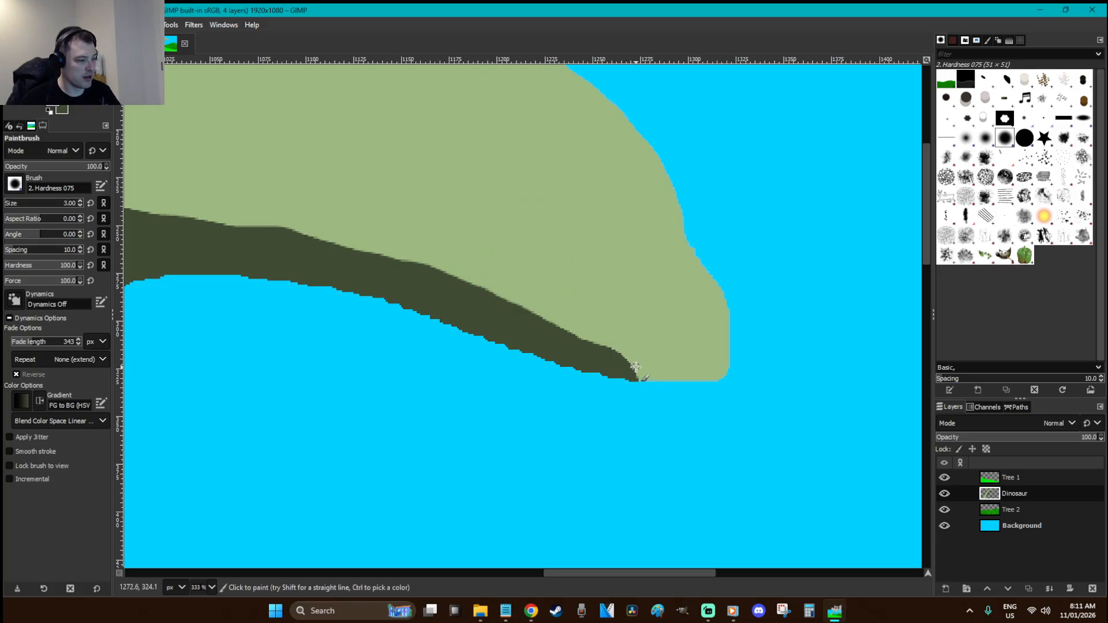
Float a copy of the dinosaur and draw a black mouth line, patching the jaw notch dark green
key(ctrl+x)
key(ctrl+v)
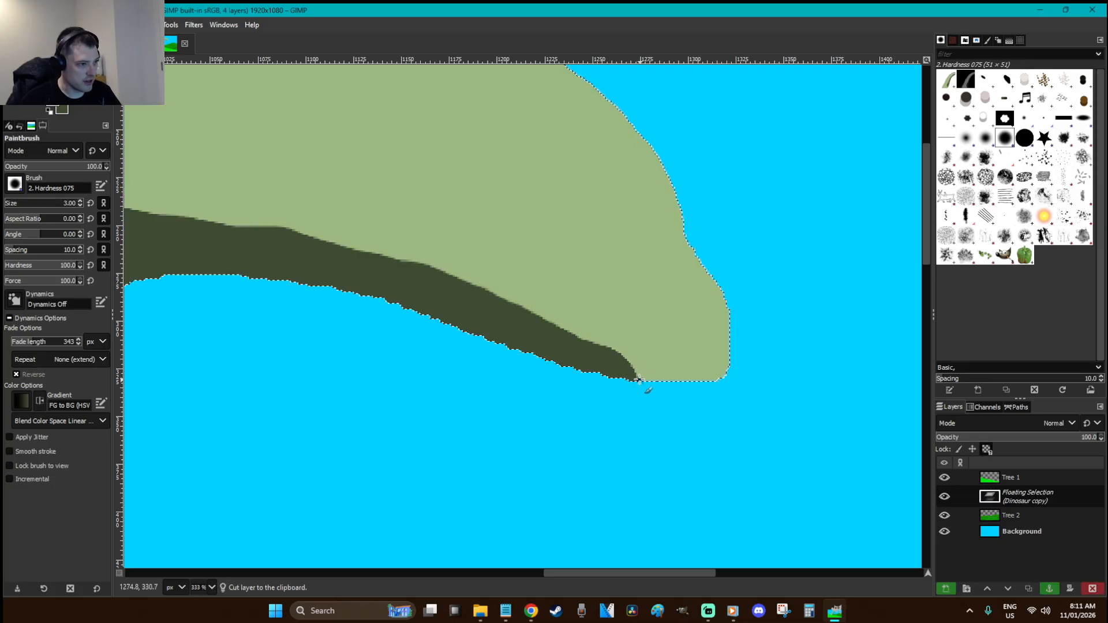
drag(672, 381, 449, 274)
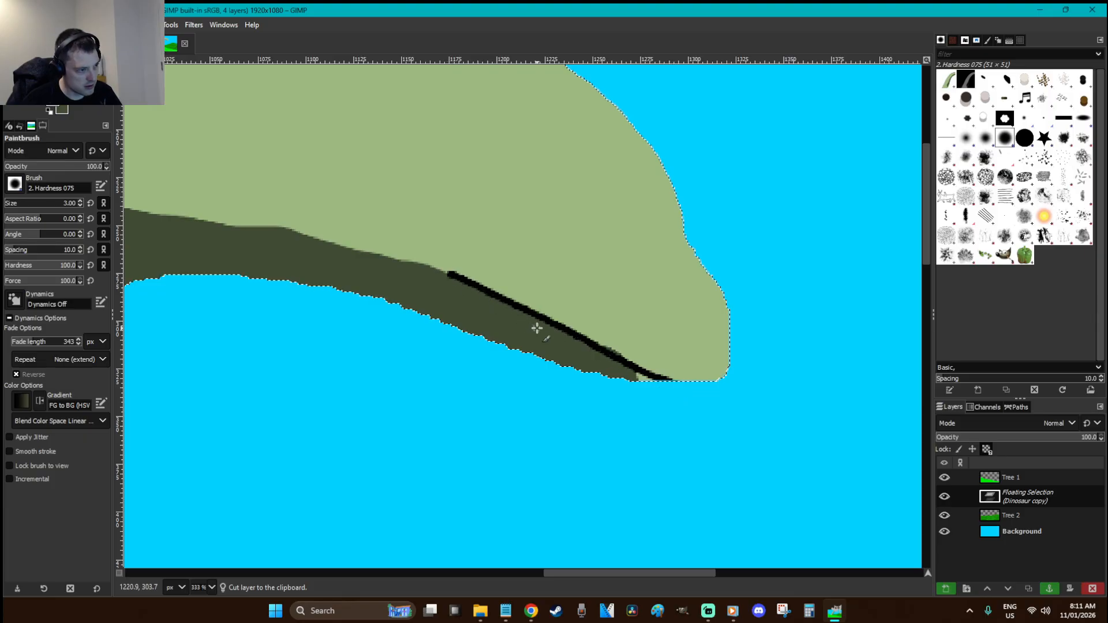
key(o)
click(555, 347)
key(p)
mouse_move(637, 375)
mouse_down()
mouse_move(651, 379)
mouse_move(638, 382)
mouse_up()
Reset colours to black and white and sketch the eye outline, undoing unsatisfactory strokes
scroll(651, 302, up, 3)
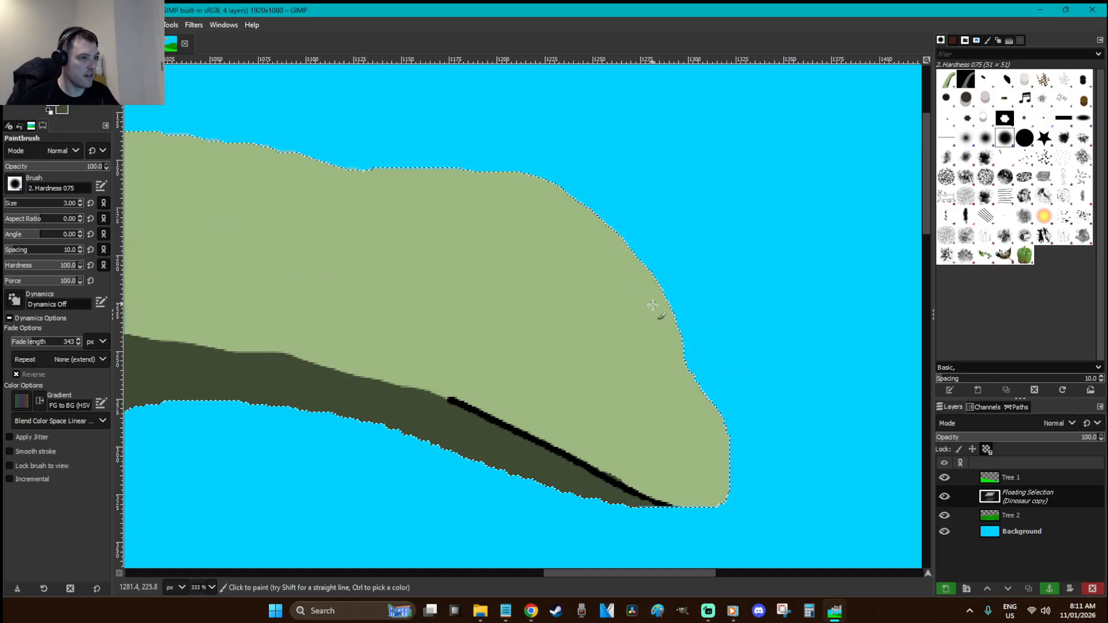
key(d)
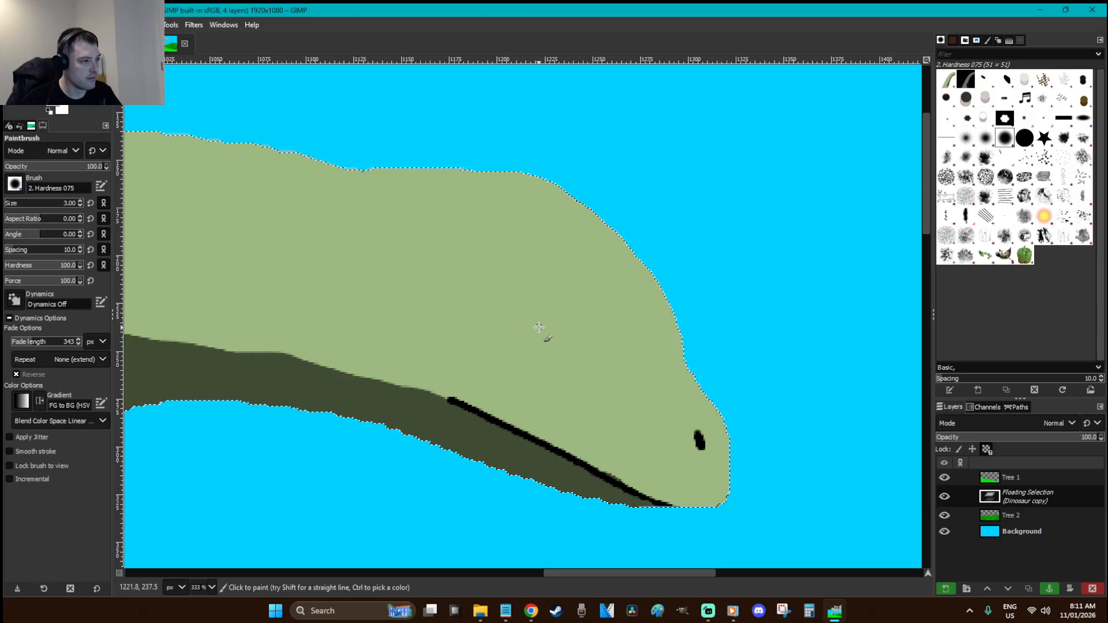
mouse_move(502, 320)
mouse_down()
mouse_move(558, 343)
mouse_move(499, 318)
mouse_move(547, 337)
mouse_move(533, 344)
mouse_move(509, 321)
mouse_move(537, 346)
mouse_up()
key(ctrl+z)
key(ctrl+z)
key(ctrl+z)
key(ctrl+z)
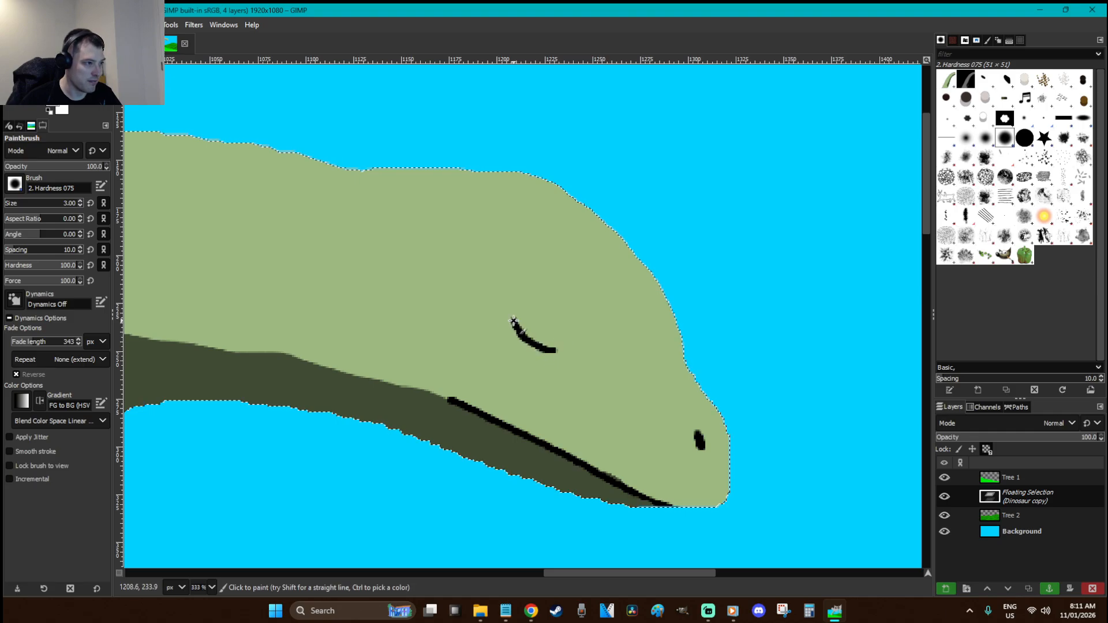
key(ctrl+z)
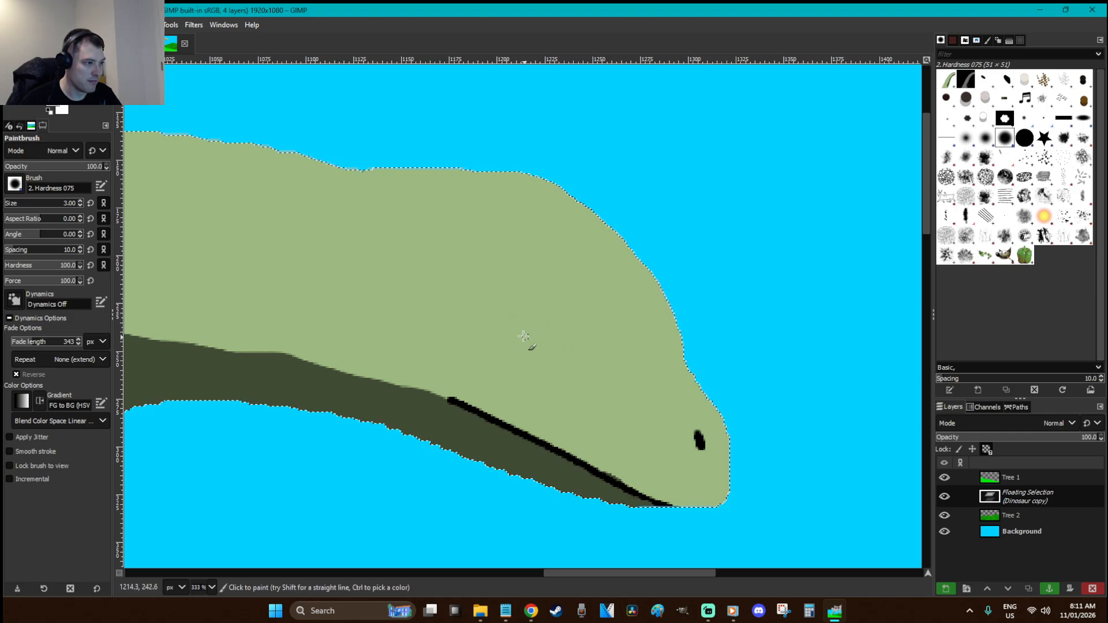
mouse_move(559, 348)
mouse_down()
mouse_move(522, 318)
mouse_move(563, 330)
mouse_move(522, 319)
mouse_up()
key(ctrl+z)
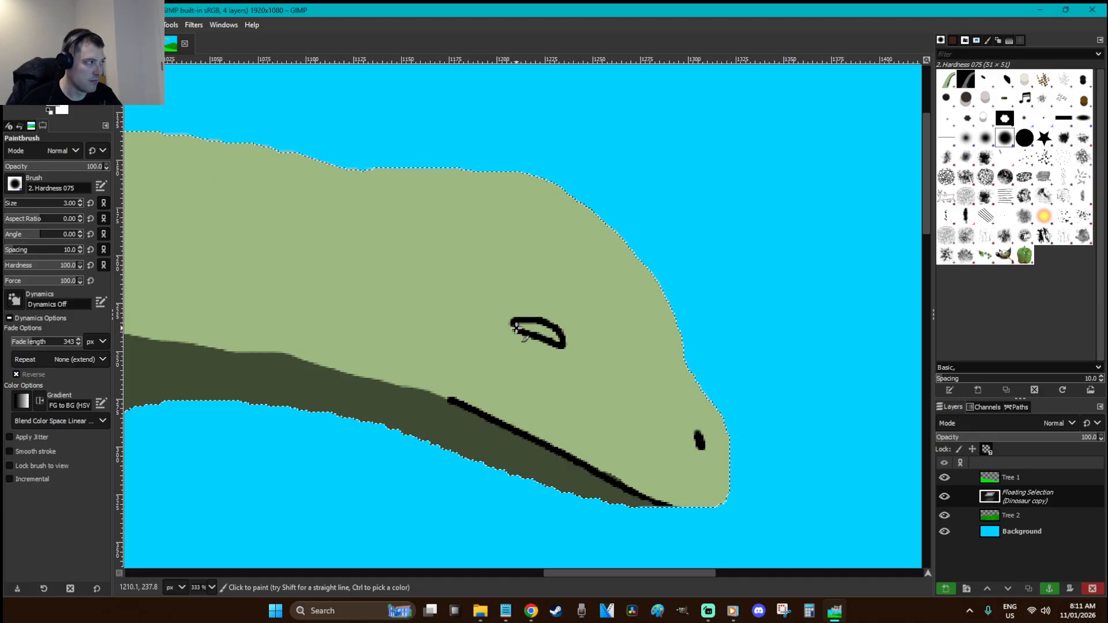
Fill the eye white and add a black pupil, removing a stray stroke at the mouth
key(shift+b)
click(555, 330)
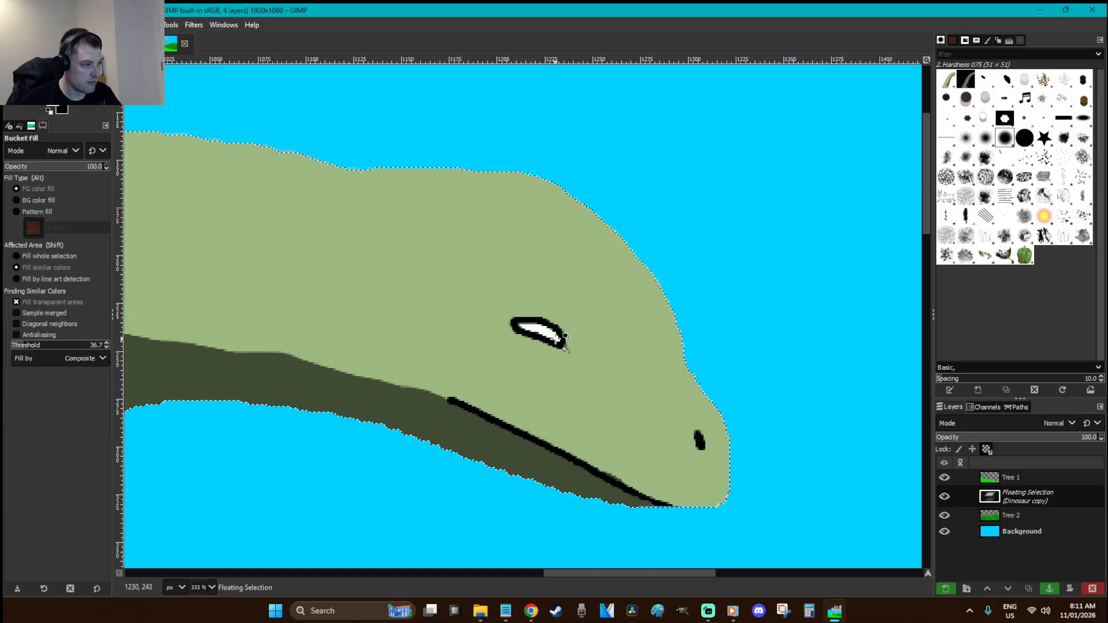
key(p)
key(x)
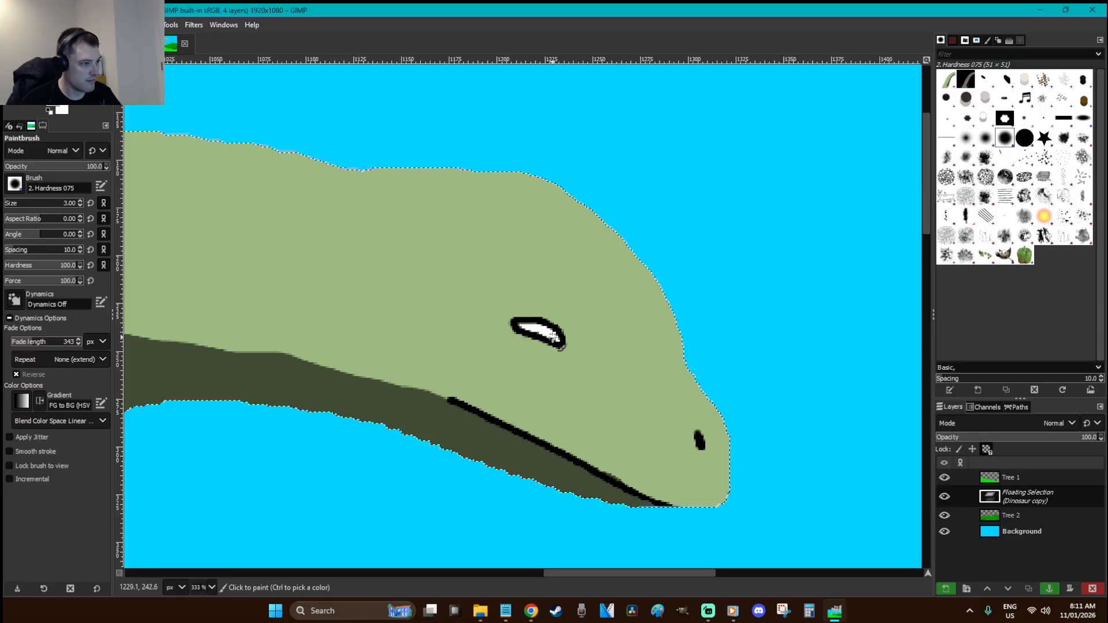
click(552, 335)
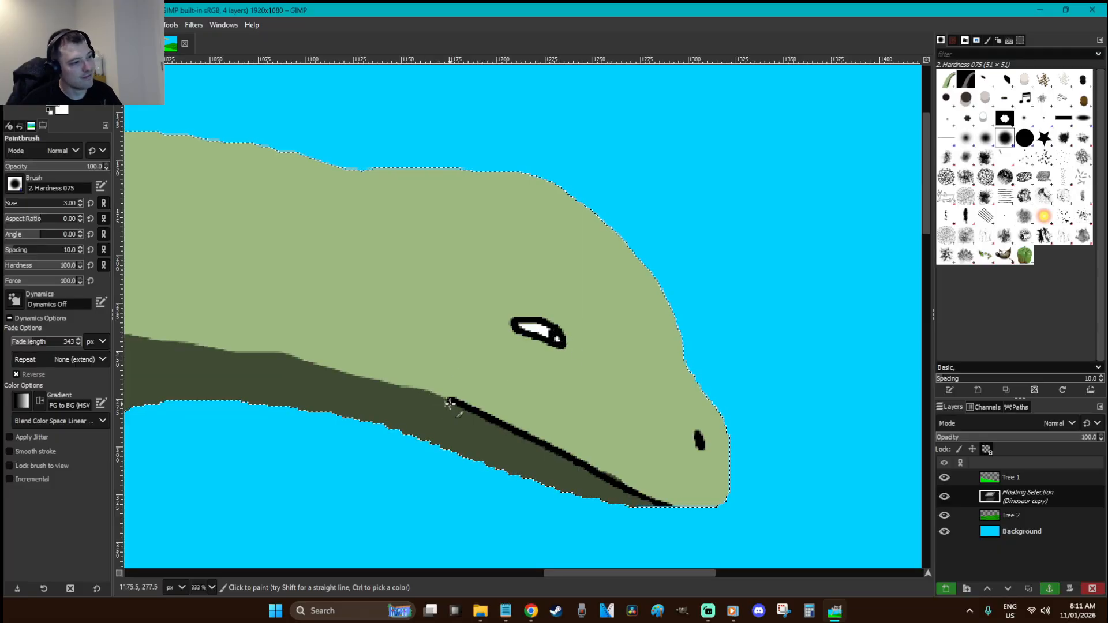
key(ctrl+z)
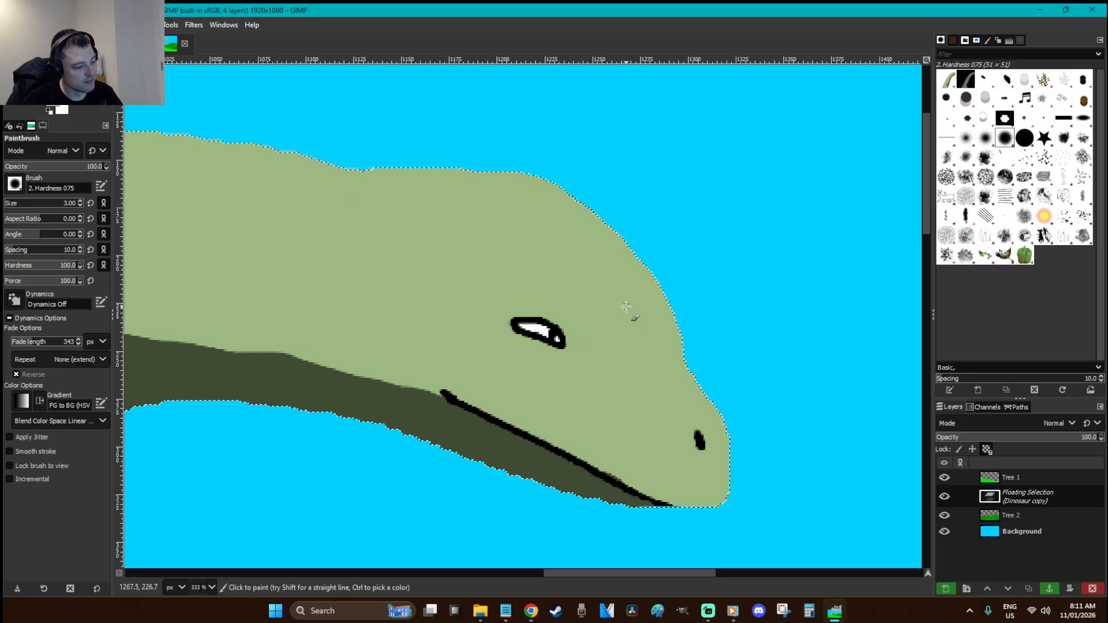
key(r)
scroll(603, 327, down, 6)
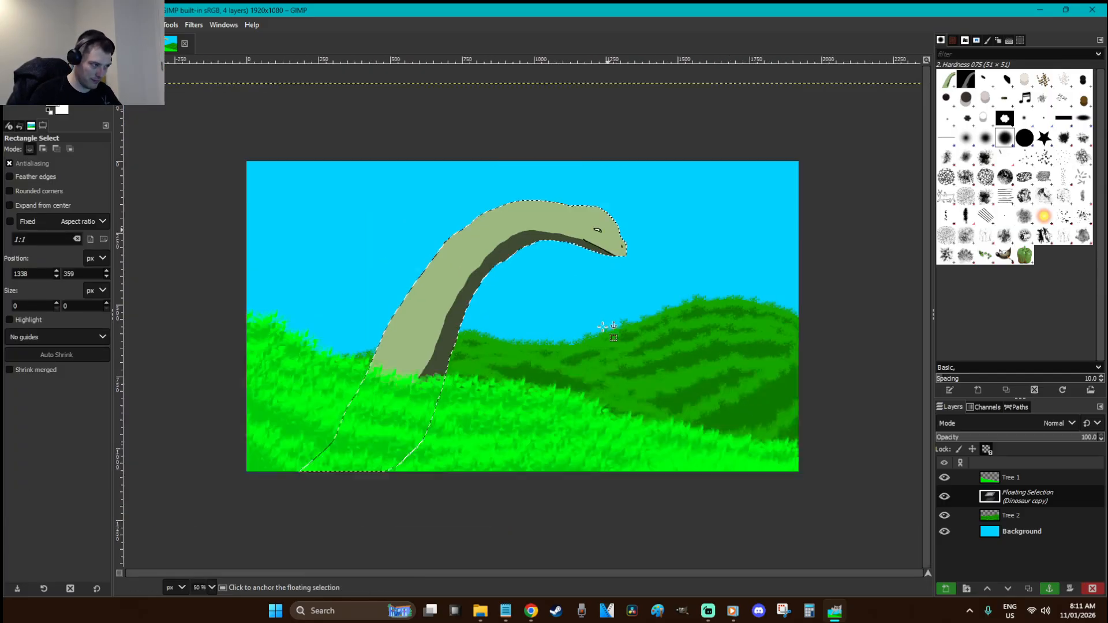
Anchor the floating dinosaur copy into Tree 2 and zoom in on the dinosaur
click(586, 295)
key(z)
drag(727, 367, 351, 182)
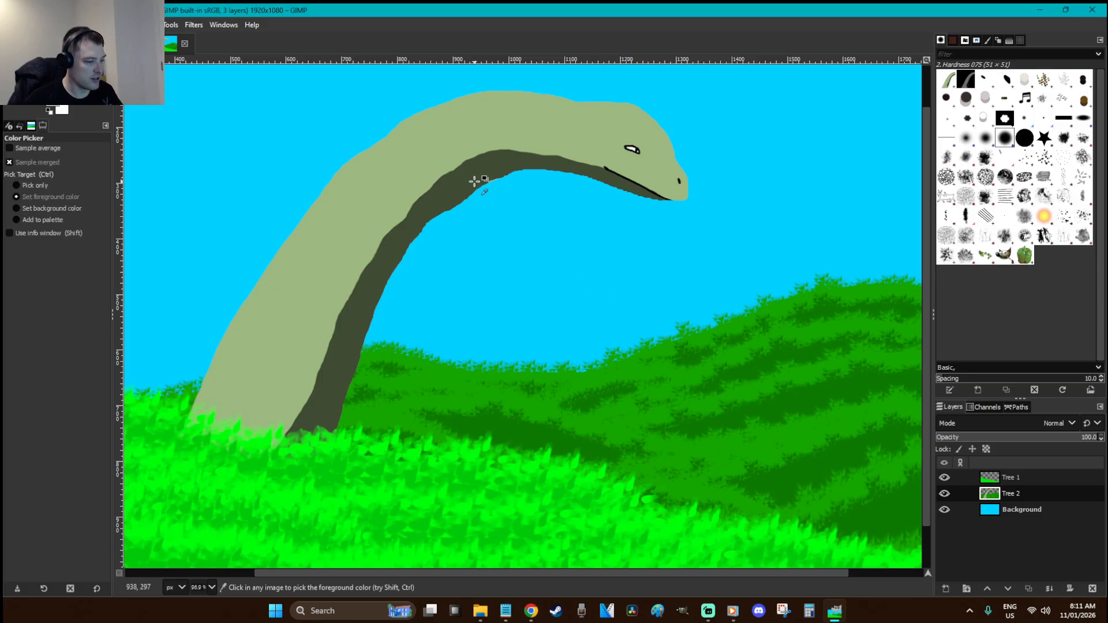
Free-select a zigzag spike outline along the neck from head to grass
key(p)
key(f)
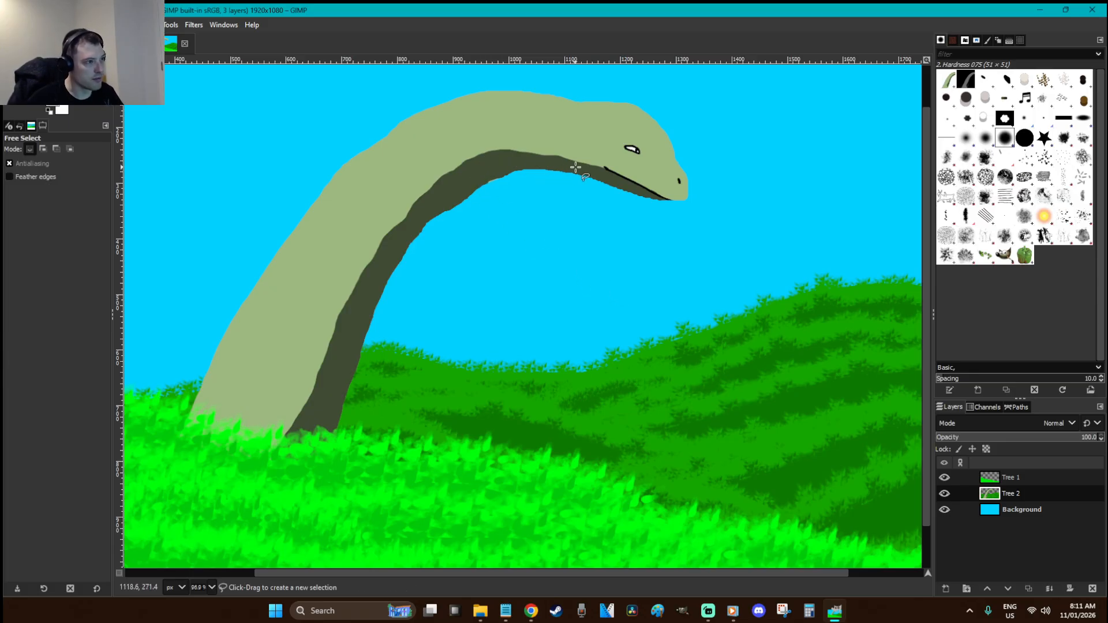
mouse_move(574, 163)
mouse_down()
mouse_move(531, 130)
mouse_move(536, 151)
mouse_move(515, 156)
mouse_move(467, 137)
mouse_move(473, 153)
mouse_move(453, 174)
mouse_move(404, 163)
mouse_move(417, 206)
mouse_move(383, 203)
mouse_move(385, 256)
mouse_move(313, 266)
mouse_move(351, 306)
mouse_move(314, 314)
mouse_move(279, 346)
mouse_up()
mouse_move(324, 375)
mouse_down()
mouse_move(260, 409)
mouse_move(310, 422)
mouse_move(243, 470)
mouse_up()
mouse_move(333, 389)
mouse_down()
mouse_move(399, 243)
mouse_move(483, 179)
mouse_up()
drag(574, 162, 574, 163)
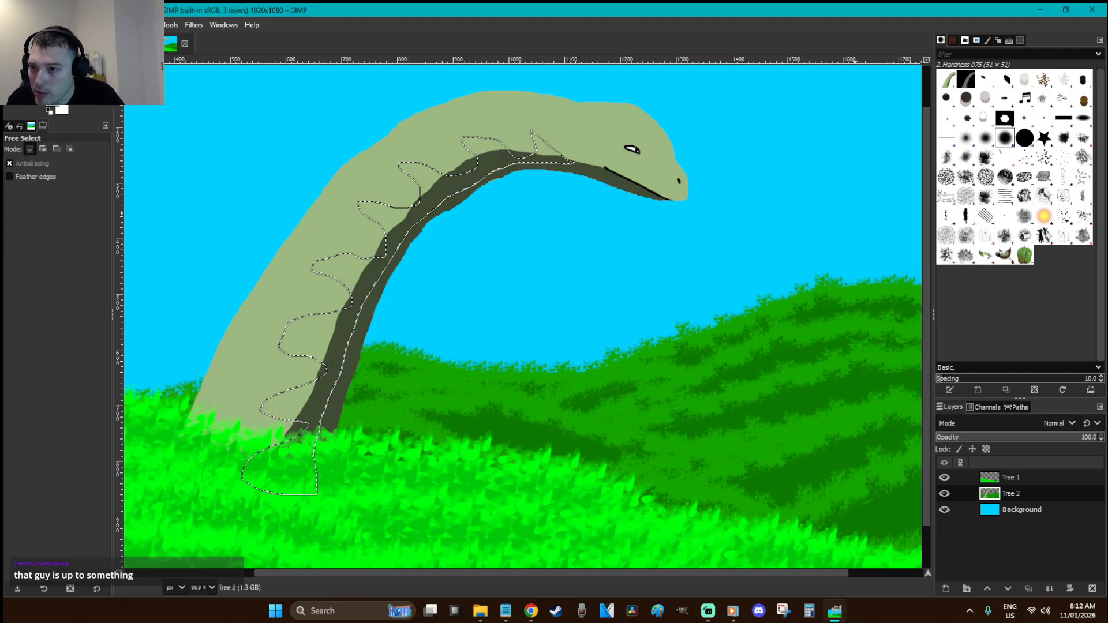
key(alt+Tab)
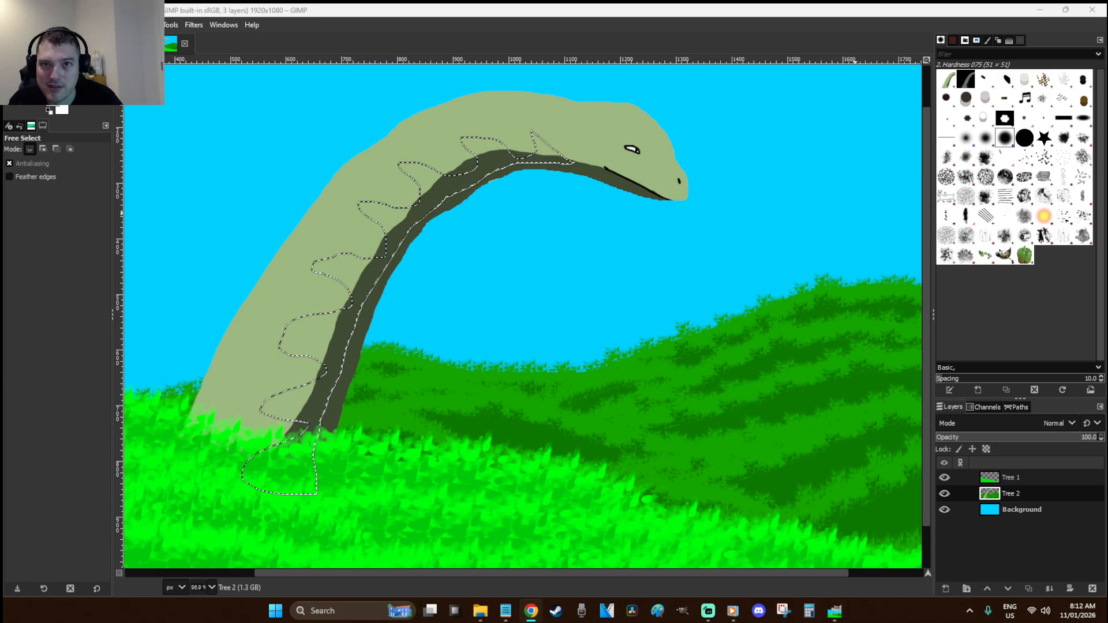
Back in GIMP, set the paintbrush to size 24 and touch up the dark paint near the last spike
click(789, 6)
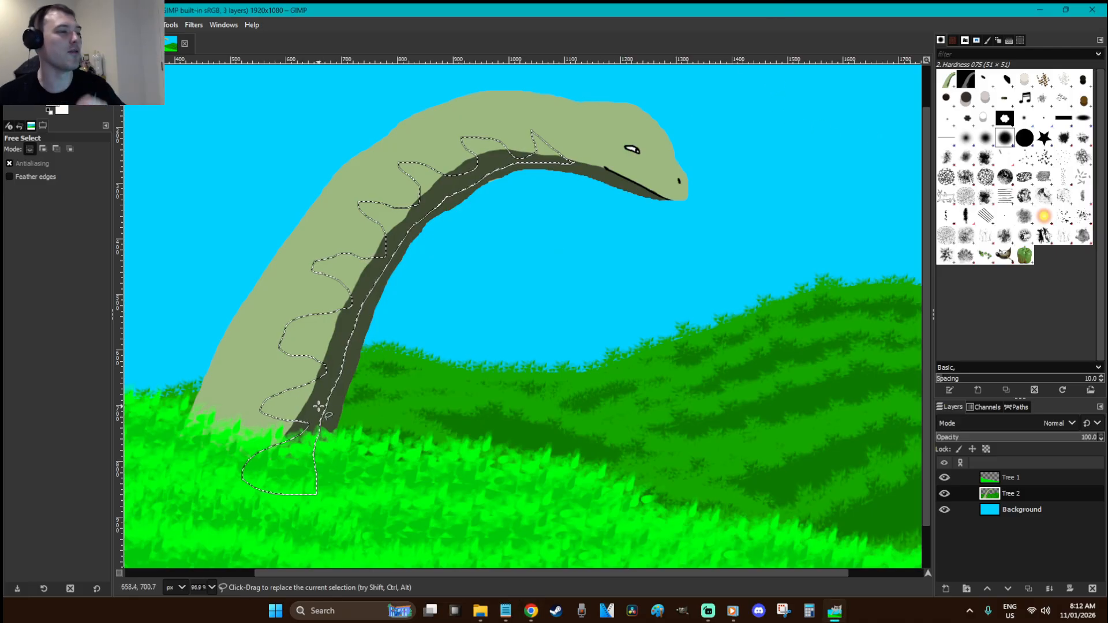
key(shift+b)
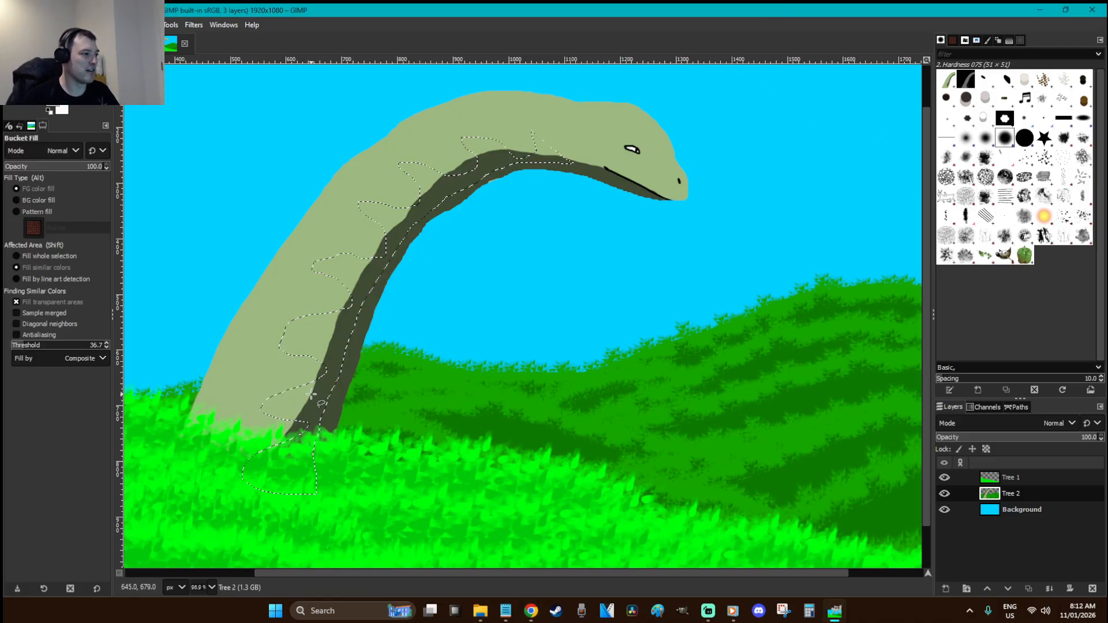
key(p)
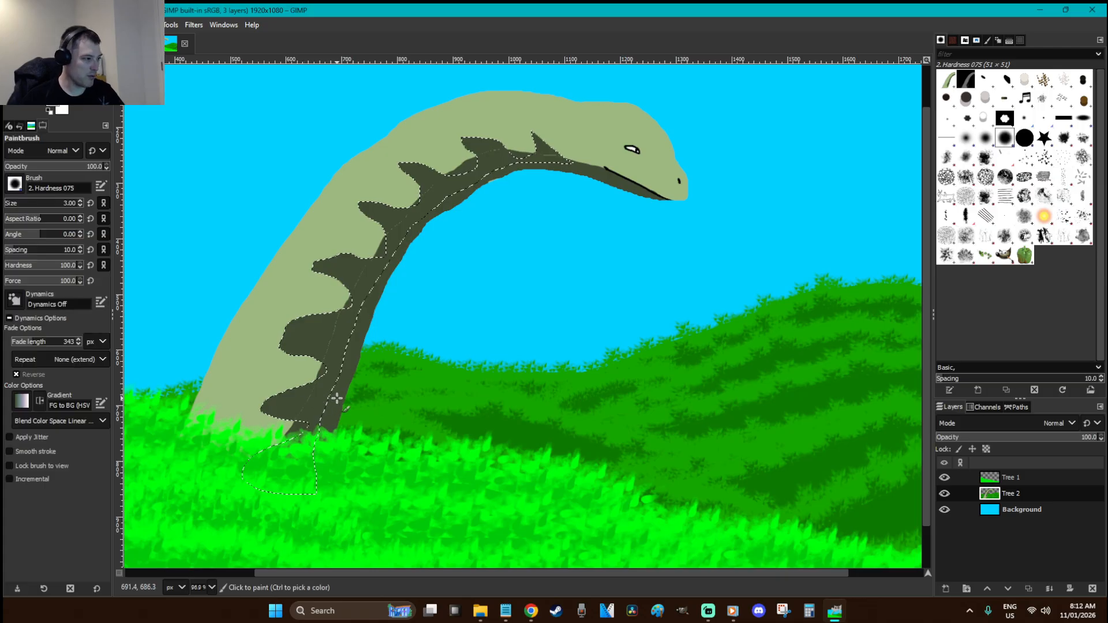
click(10, 205)
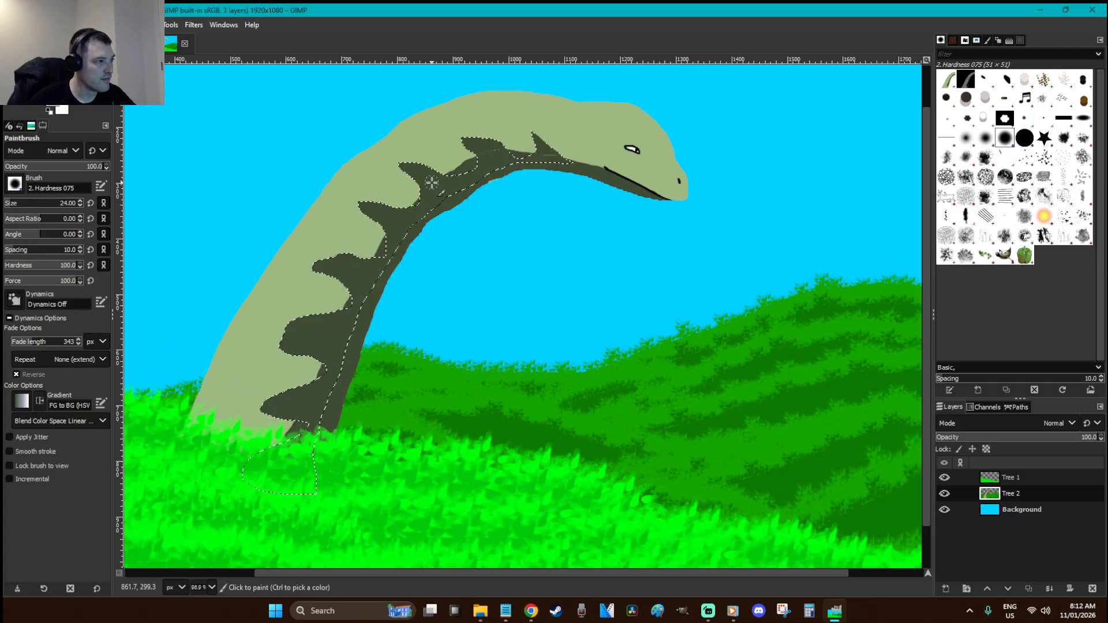
drag(568, 152, 571, 156)
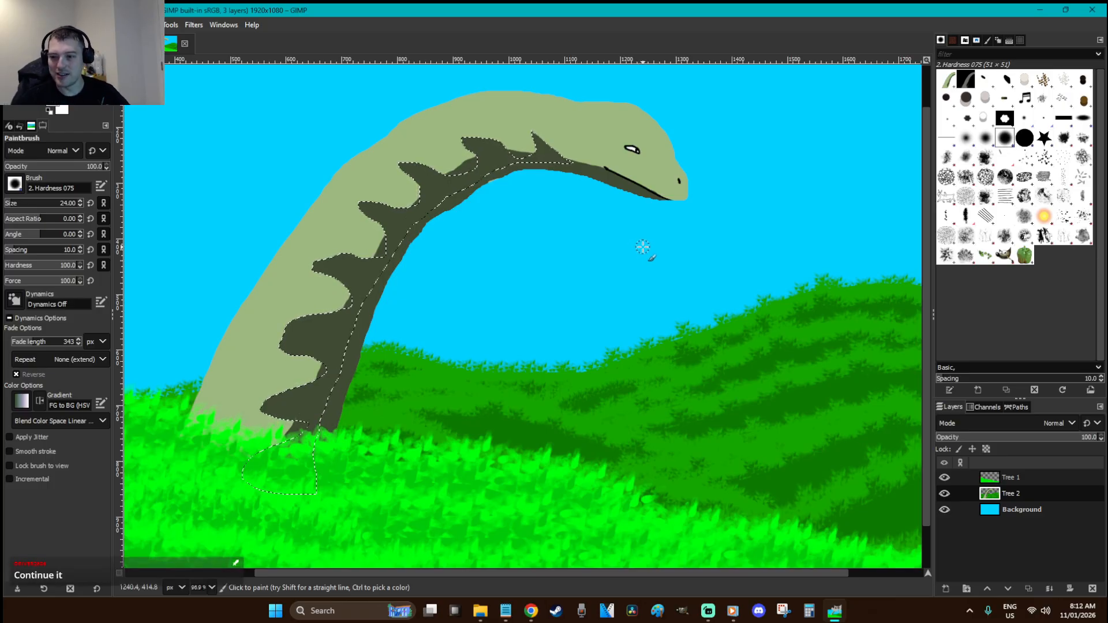
Clear the selection and zoom into the neck near the dinosaur's head
key(r)
click(597, 276)
key(z)
drag(624, 203, 523, 142)
scroll(516, 274, up, 3)
Paint a dark green stroke along the spike edge with a size-10 brush, then return to 100% view
key(p)
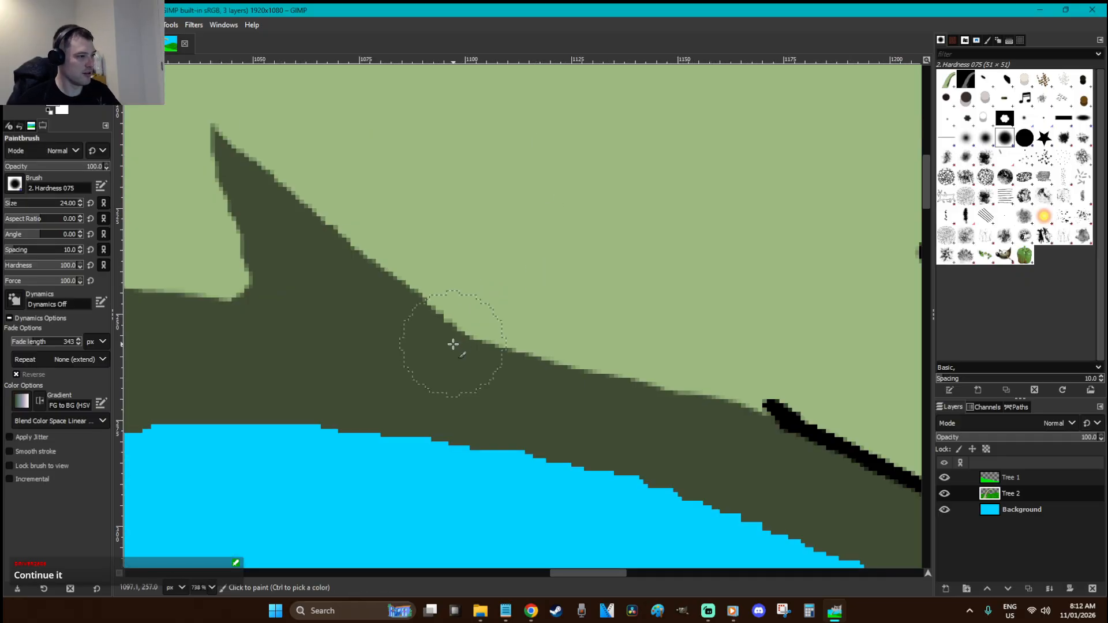
click(69, 205)
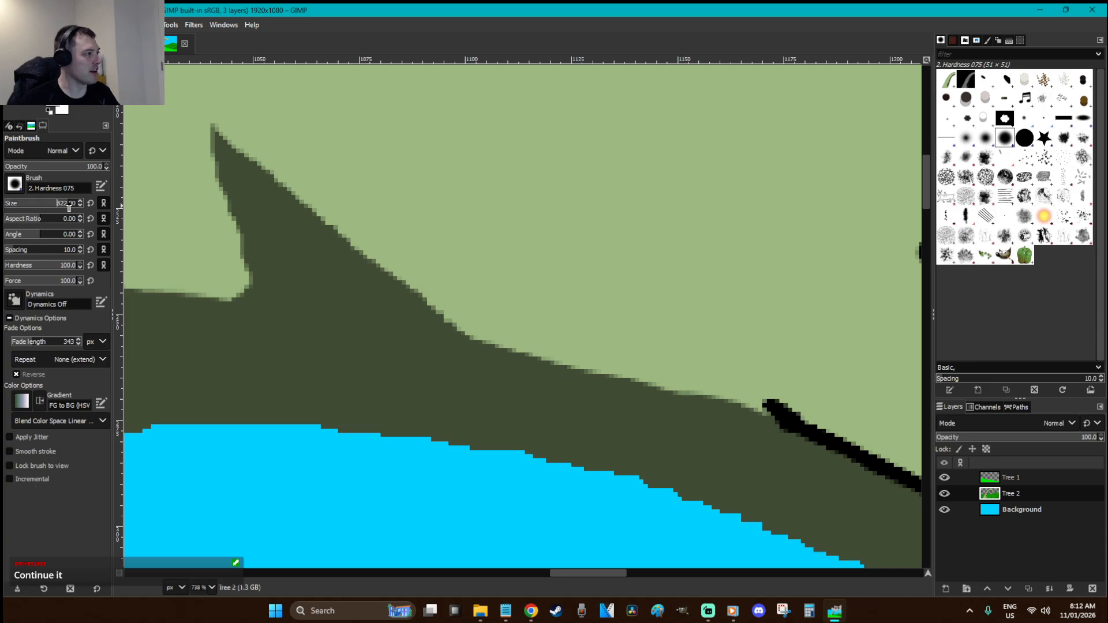
text(10)
key(Return)
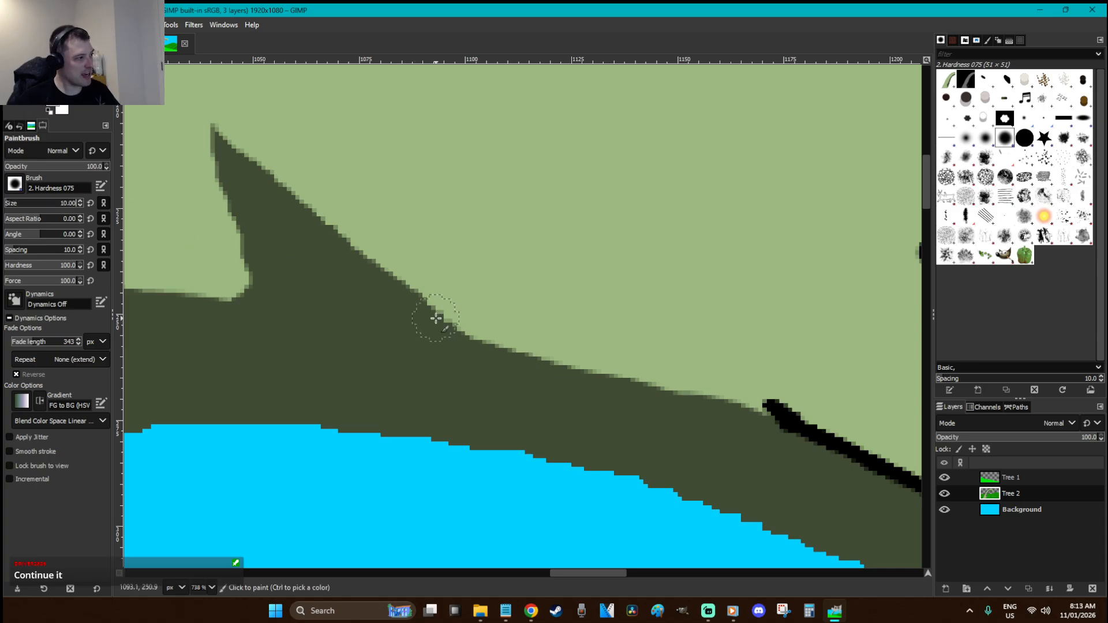
mouse_move(445, 331)
mouse_down()
mouse_move(222, 128)
mouse_move(212, 164)
mouse_up()
key(1)
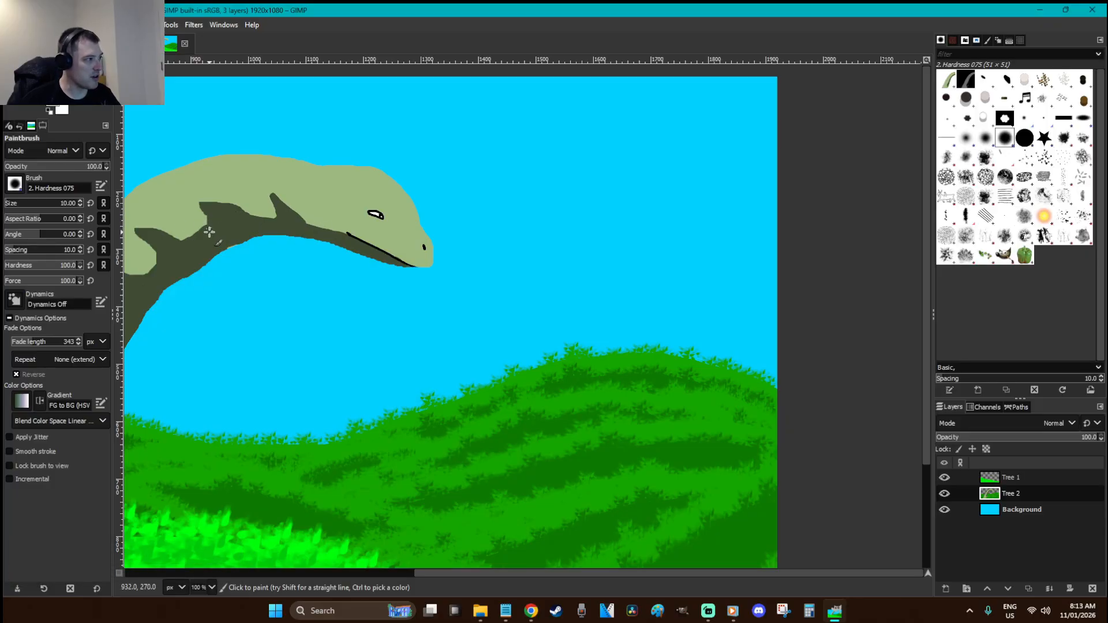
scroll(518, 574, left, 5)
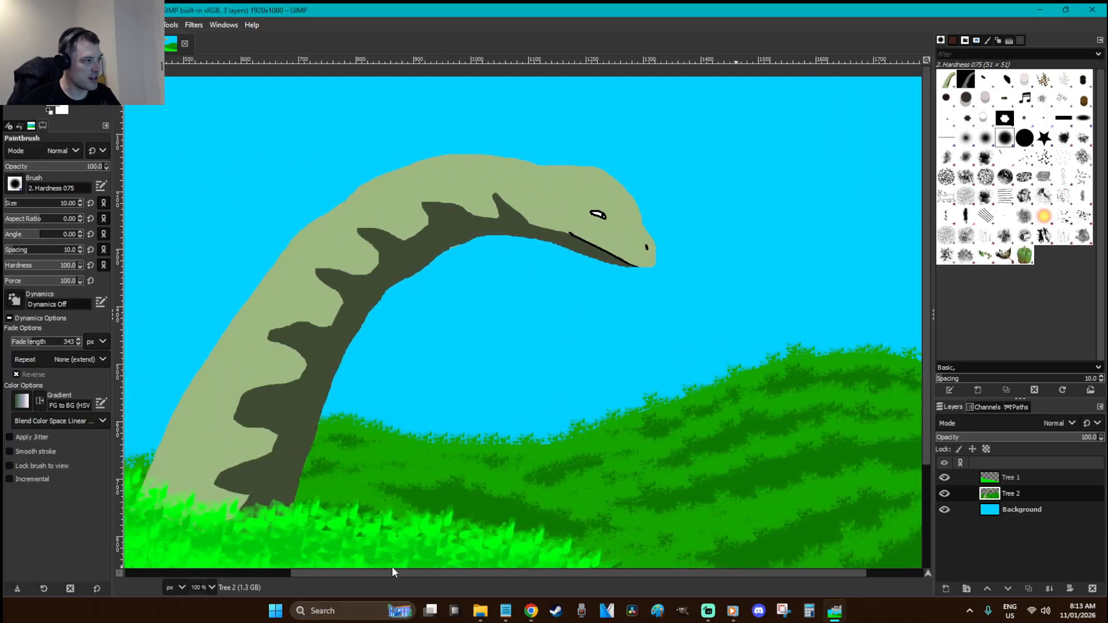
Zoom into the head and paint over the old eye with sampled skin green
key(r)
key(z)
drag(760, 302, 510, 139)
key(r)
drag(636, 339, 549, 274)
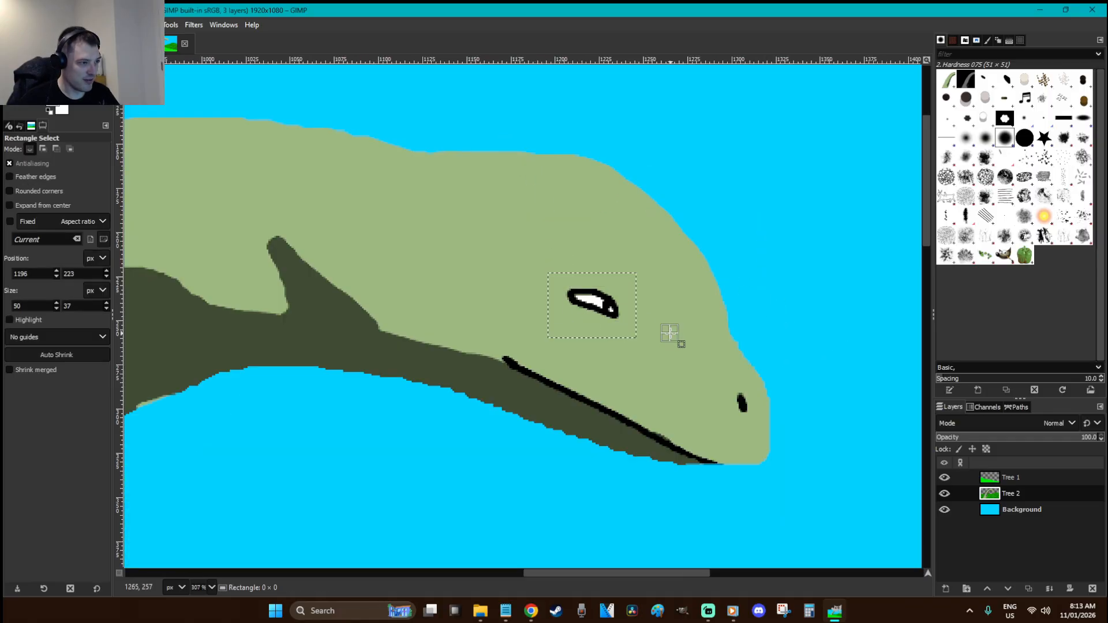
click(669, 333)
key(o)
key(p)
mouse_move(623, 321)
mouse_down()
mouse_move(577, 282)
mouse_move(583, 292)
mouse_up()
Fill a round elliptical eye selection with white, then deselect it
key(e)
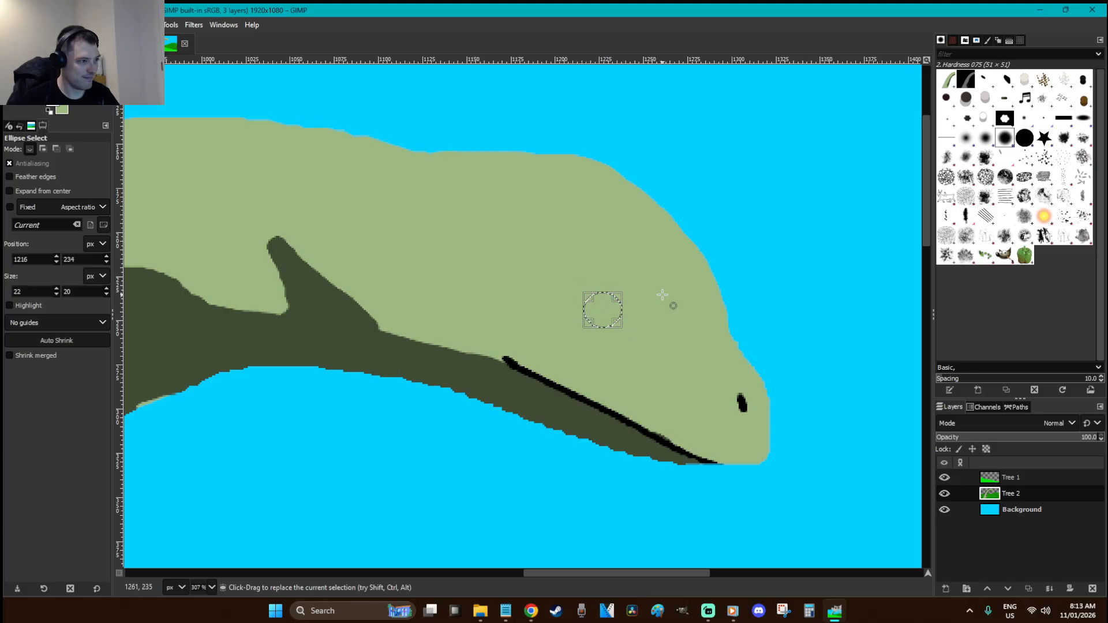
key(shift+b)
click(631, 312)
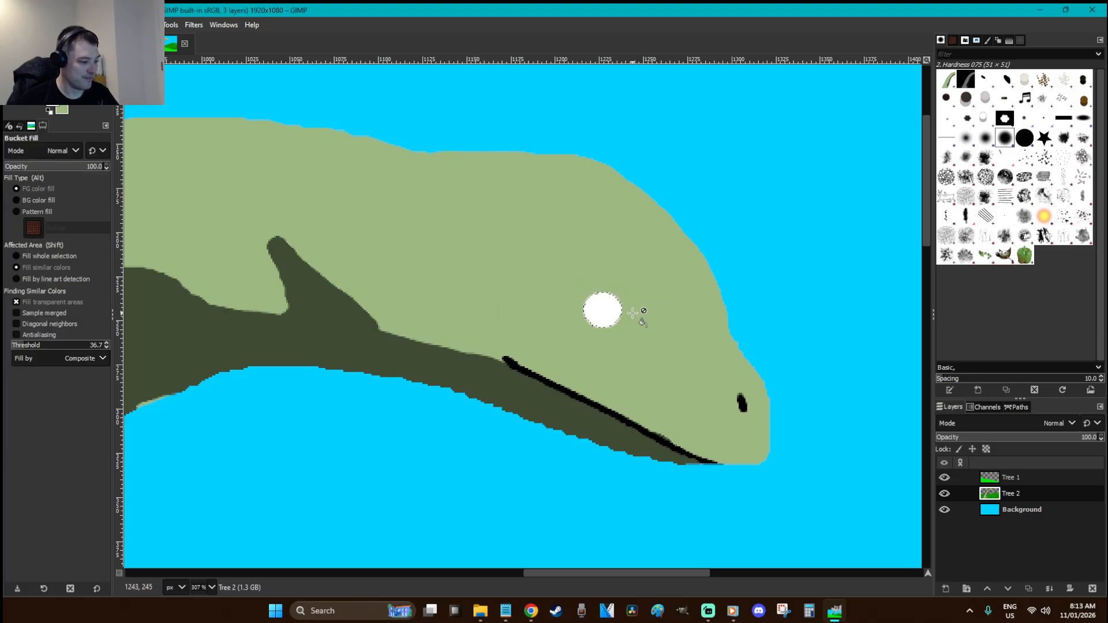
key(r)
click(633, 313)
Reset colours to black and white and paint a black pupil inside the white eye
key(d)
click(612, 313)
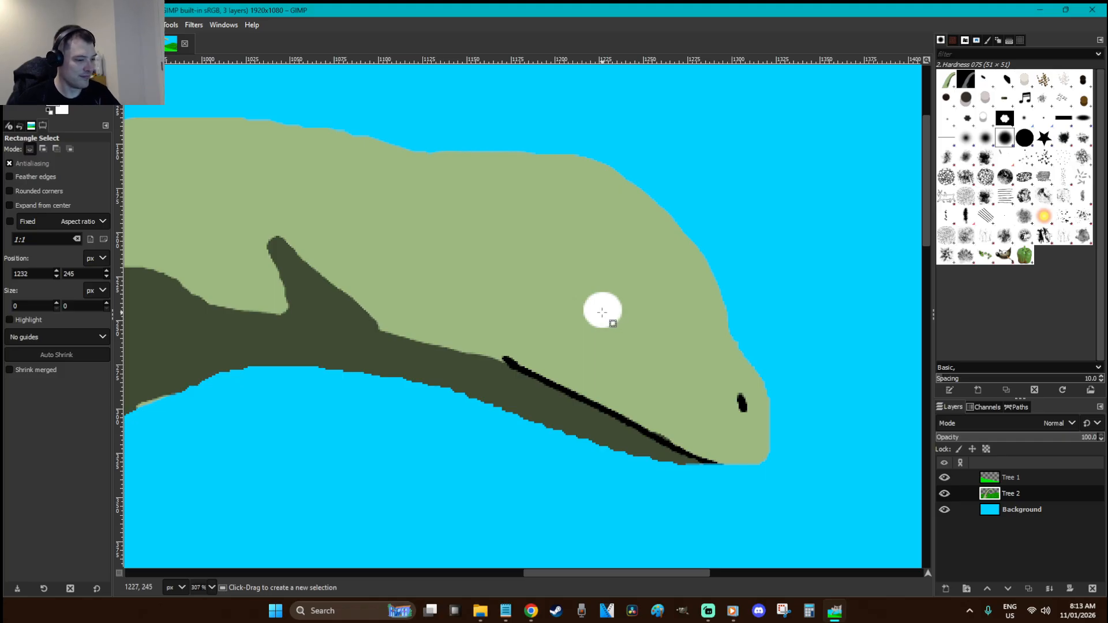
key(p)
key(ctrl+z)
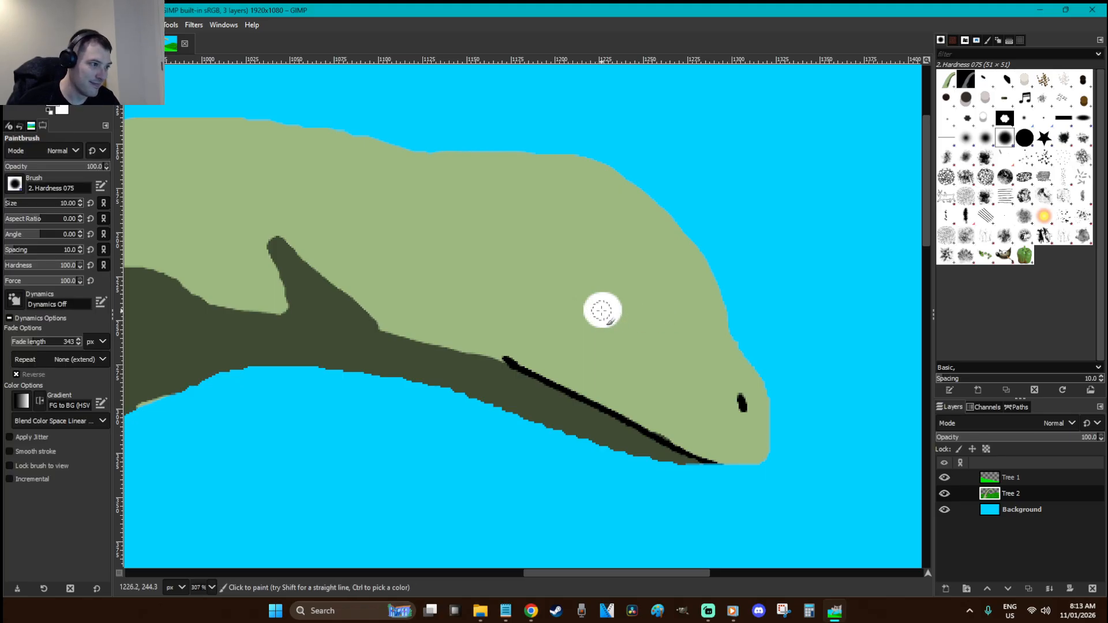
key(ctrl+z)
key(ctrl+z)
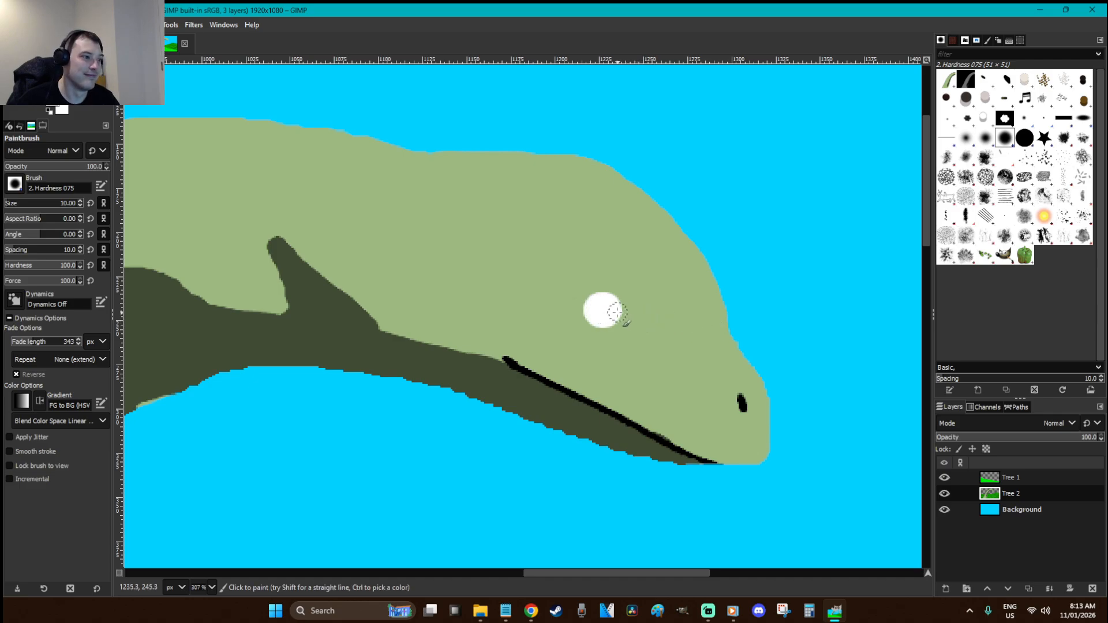
click(610, 309)
key(ctrl+z)
click(610, 313)
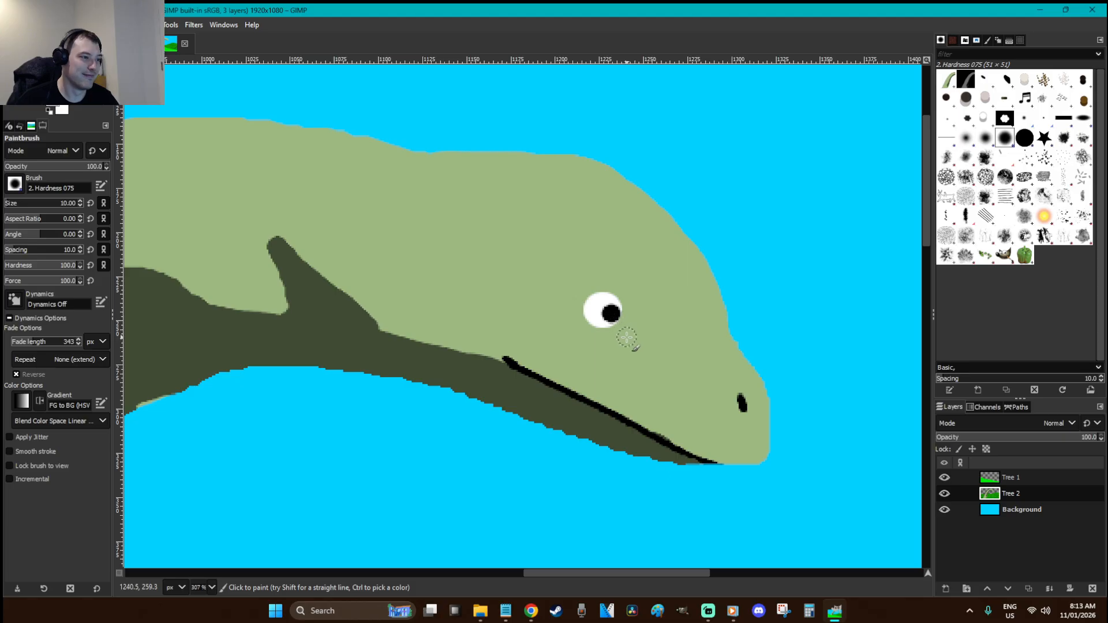
Cover the lower part of the eye with sampled skin green to form a half-closed lid
key(o)
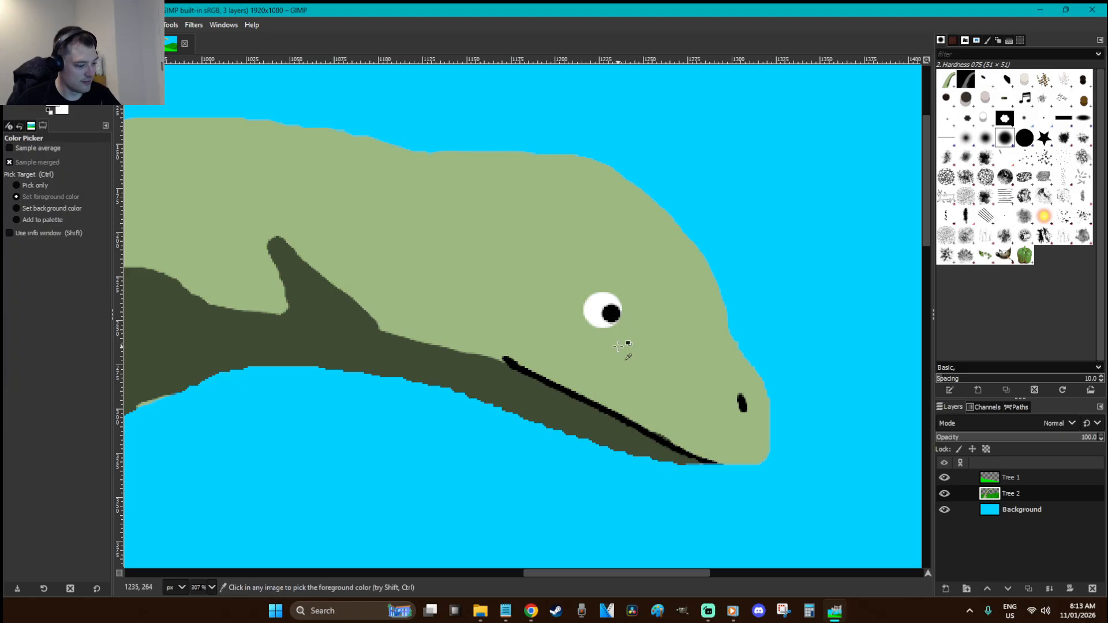
key(p)
drag(607, 332, 582, 326)
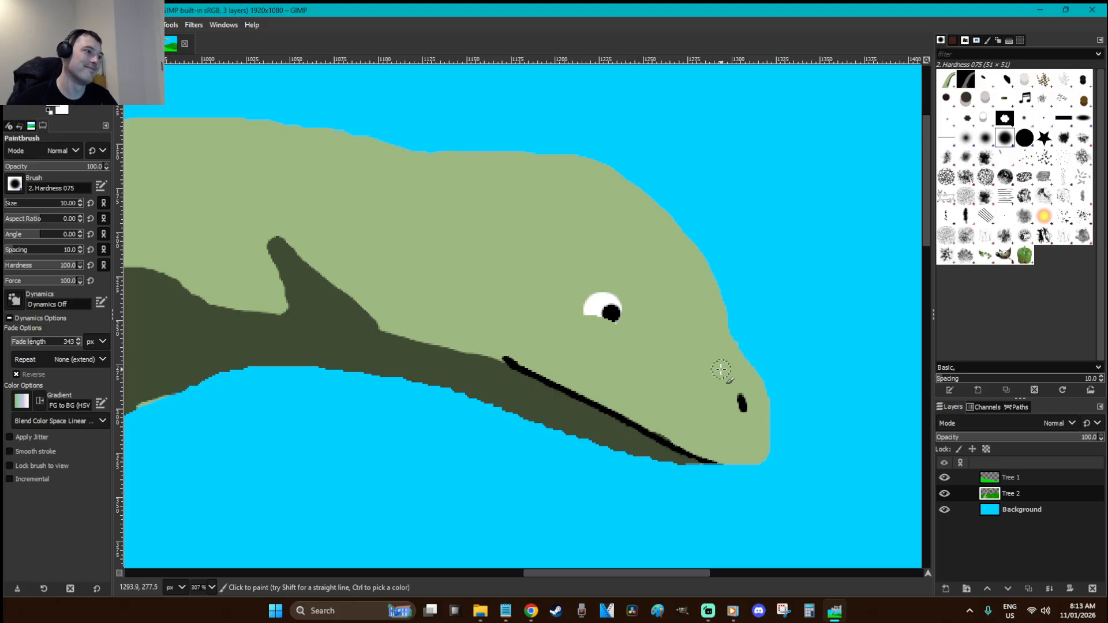
Set the brush size to 3 and try a black eyebrow stroke, undoing it
key(e)
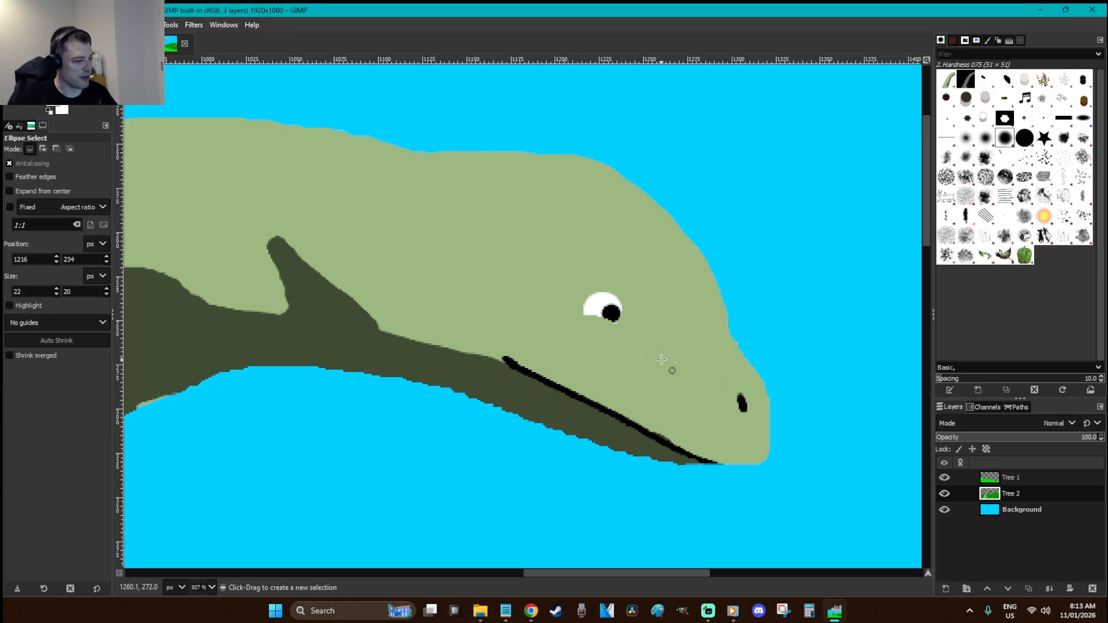
key(p)
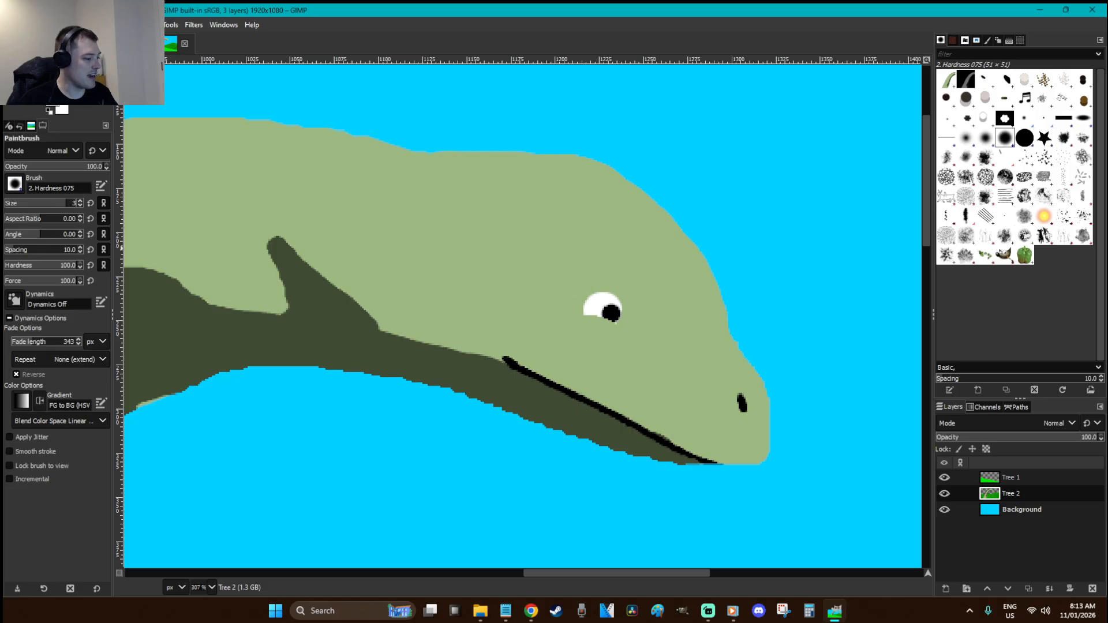
text(3)
key(Return)
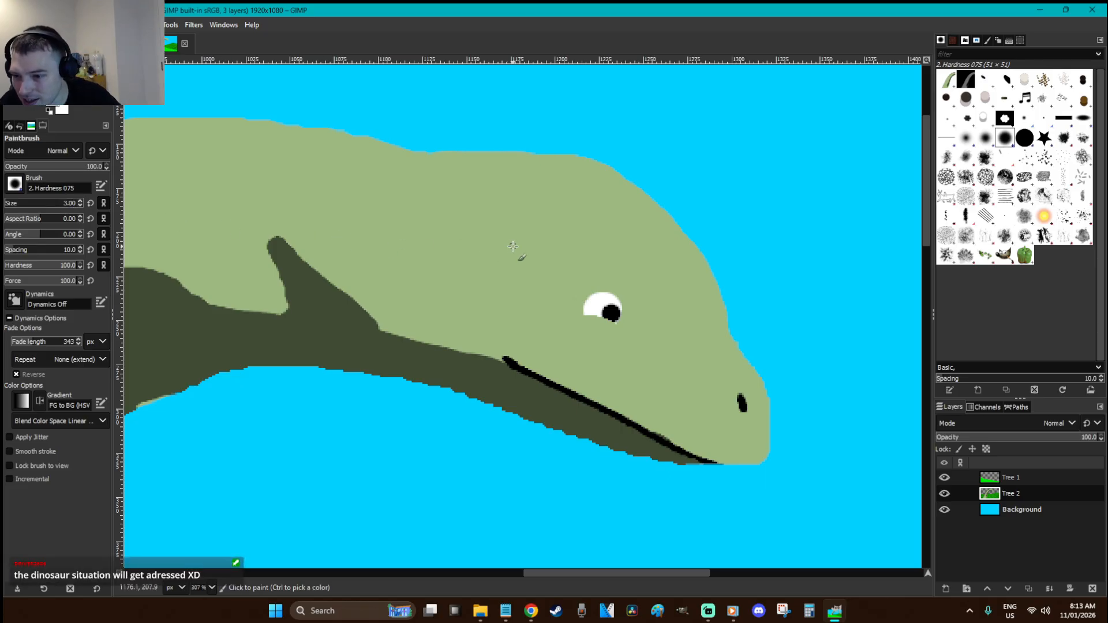
mouse_move(616, 242)
mouse_down()
mouse_move(634, 234)
mouse_move(645, 287)
mouse_up()
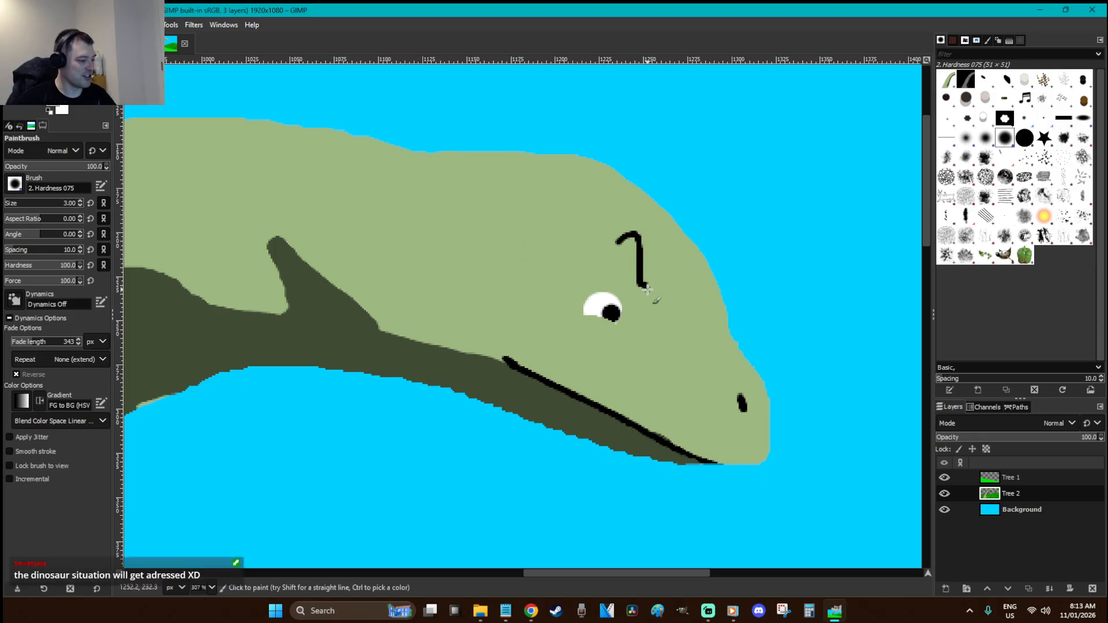
key(ctrl+z)
Zoom in closely, outline the eye in black and paint a curved black eyebrow above it
key(z)
drag(687, 363, 511, 254)
key(p)
mouse_move(638, 404)
mouse_down()
mouse_move(520, 363)
mouse_move(518, 314)
mouse_move(552, 281)
mouse_move(598, 266)
mouse_move(662, 297)
mouse_move(673, 326)
mouse_move(645, 411)
mouse_up()
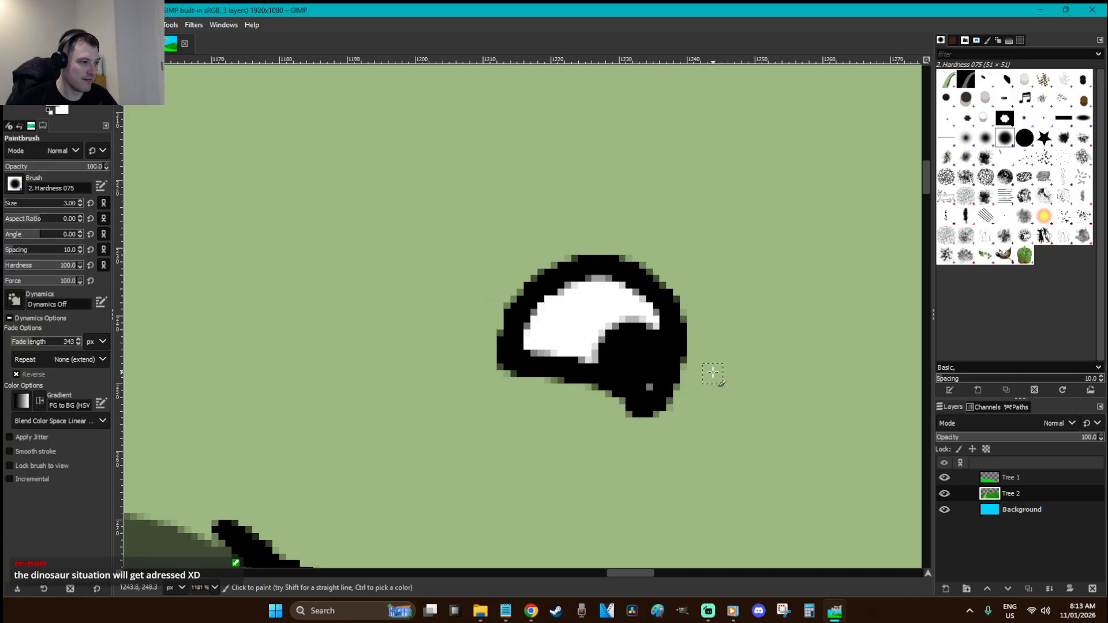
drag(535, 215, 698, 267)
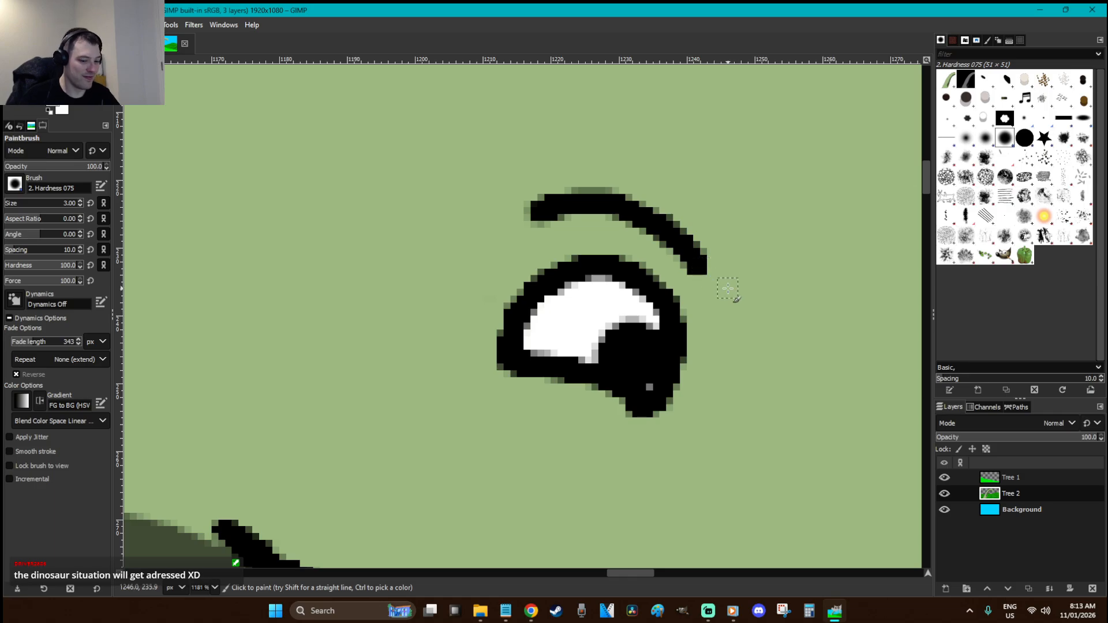
scroll(727, 288, down, 6)
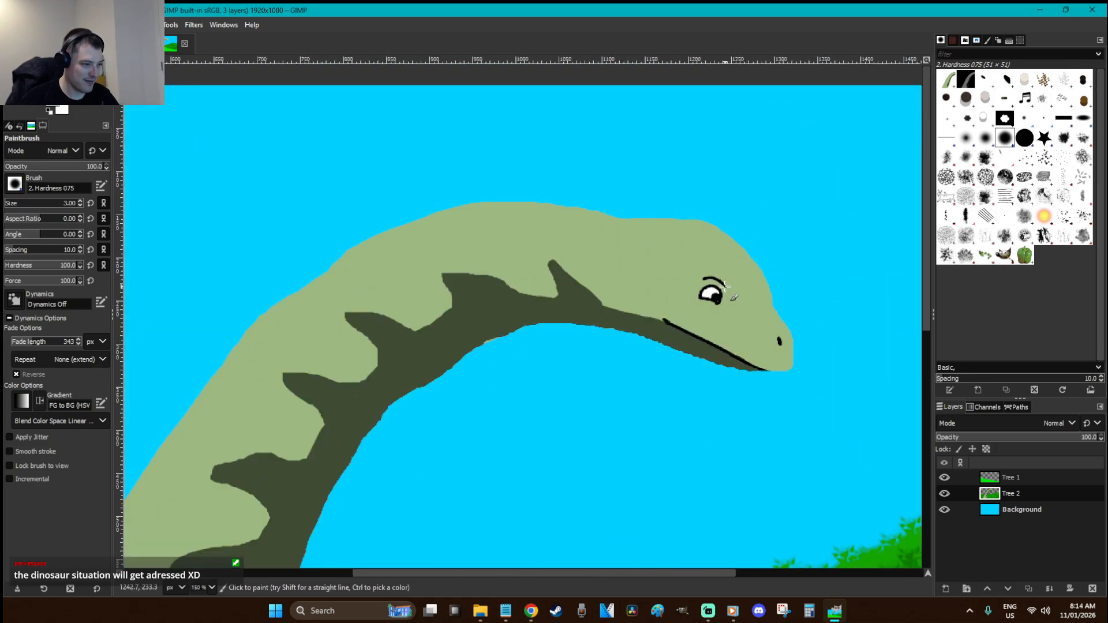
Toggle the Tree 2 layer's visibility to compare the dinosaur against it
key(r)
scroll(706, 359, down, 3)
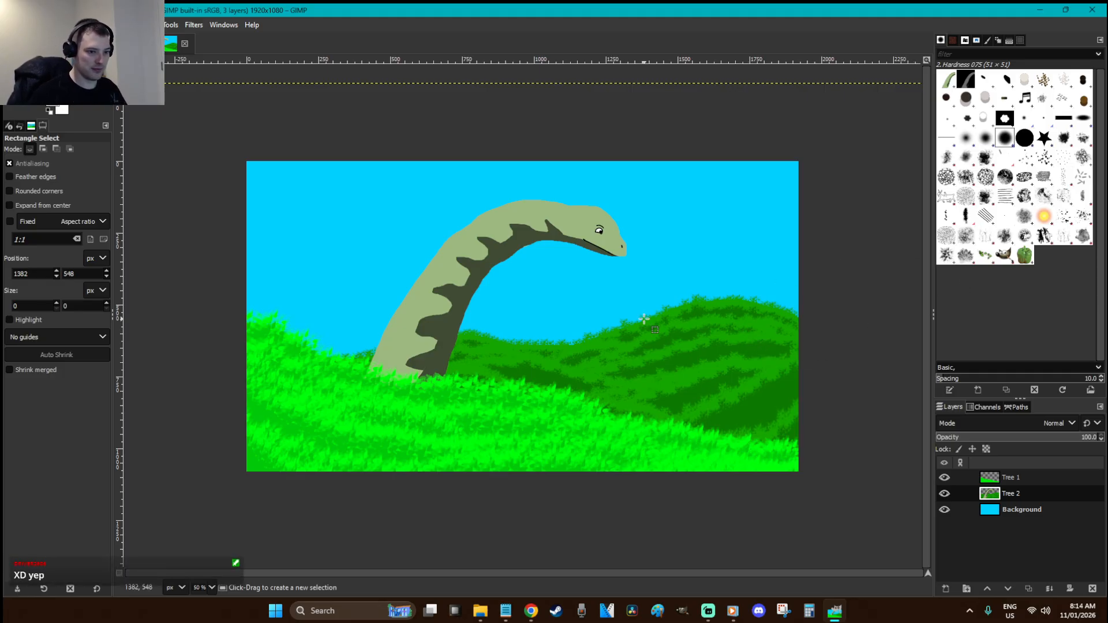
click(945, 494)
click(945, 494)
click(945, 494)
click(945, 494)
key(ctrl)
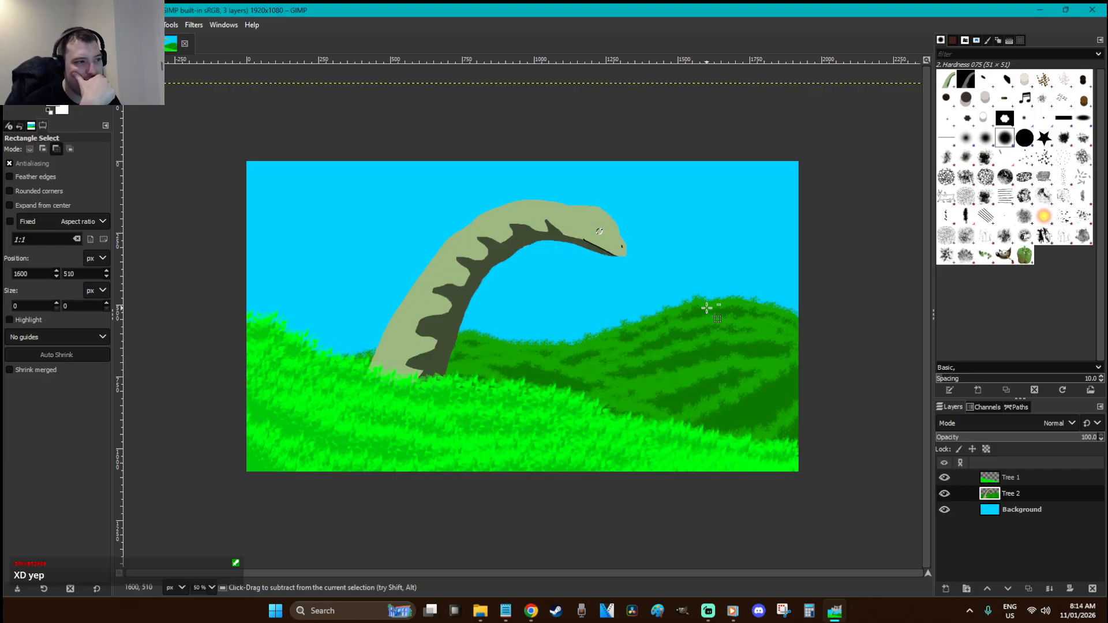
Anchor the floating dinosaur copy, undo it, and redo to bring back the Dinosaur layer
key(ctrl+z)
key(ctrl+z)
key(ctrl+z)
key(ctrl+z)
key(ctrl+z)
key(ctrl+z)
key(ctrl+z)
key(ctrl+z)
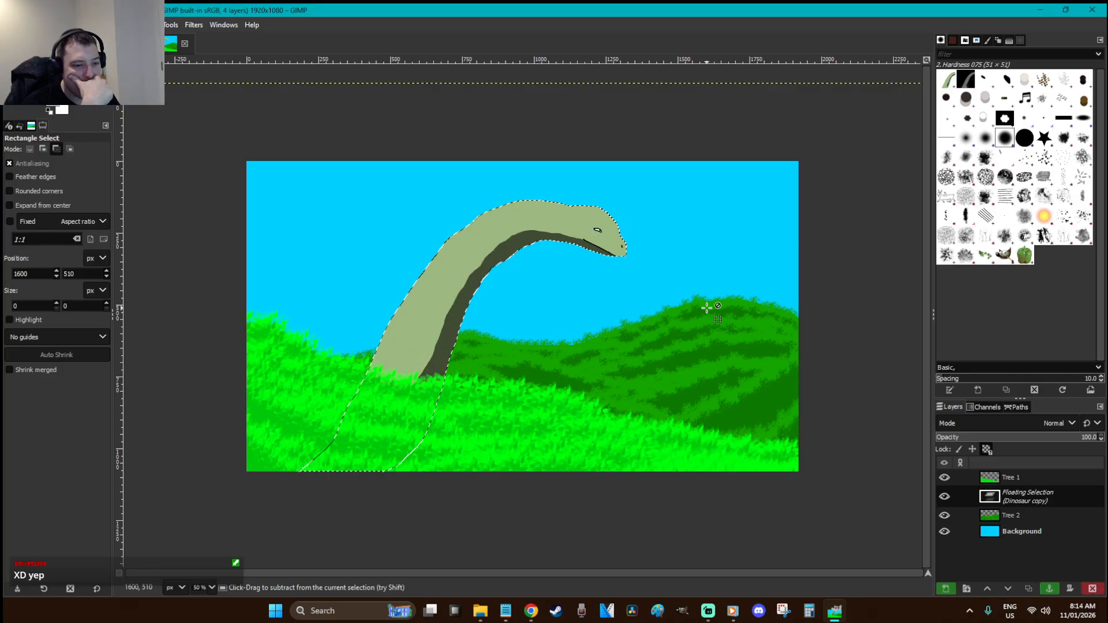
click(707, 307)
key(ctrl+z)
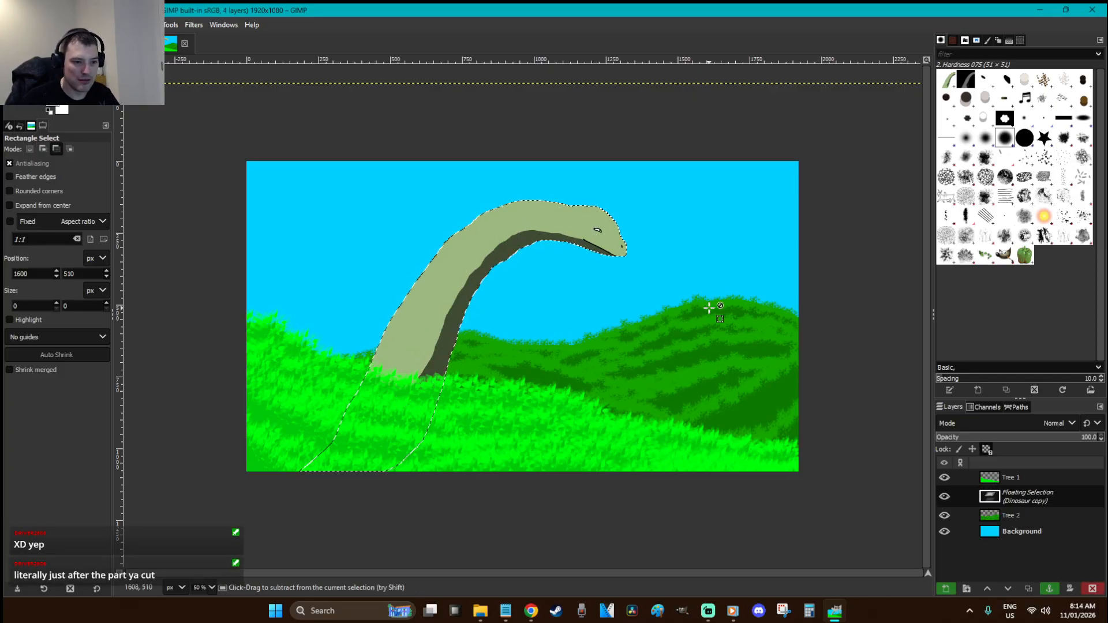
key(ctrl+z)
key(ctrl+z)
key(ctrl+z)
key(ctrl+z)
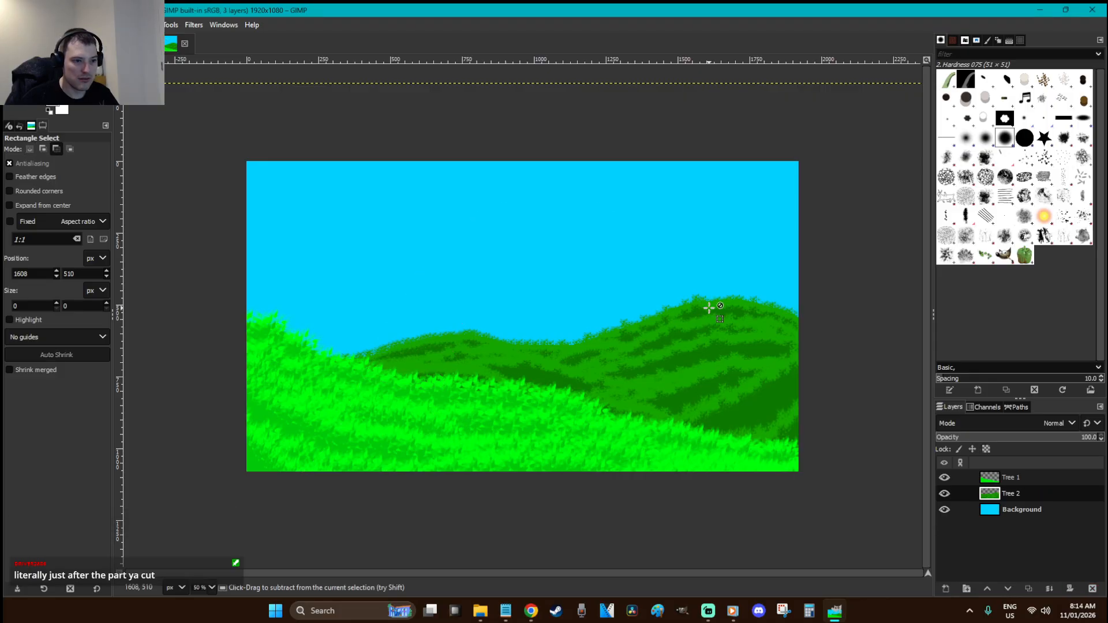
key(ctrl+y)
Toggle the Dinosaur layer's visibility, cut and restore it, and zoom in on the head
click(944, 494)
click(945, 494)
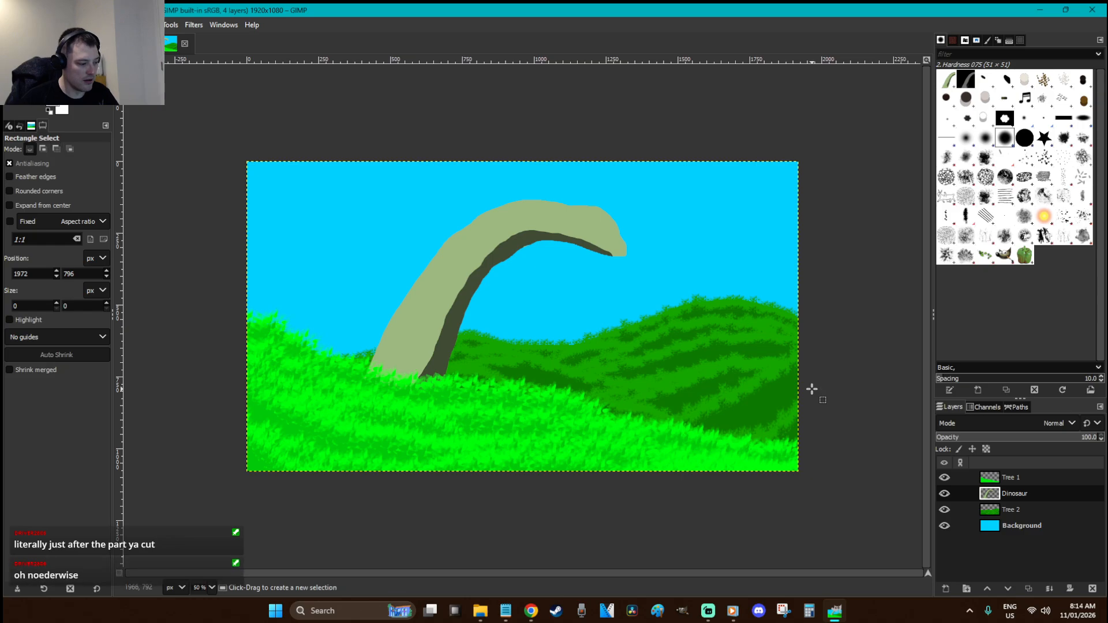
key(ctrl+x)
key(ctrl+z)
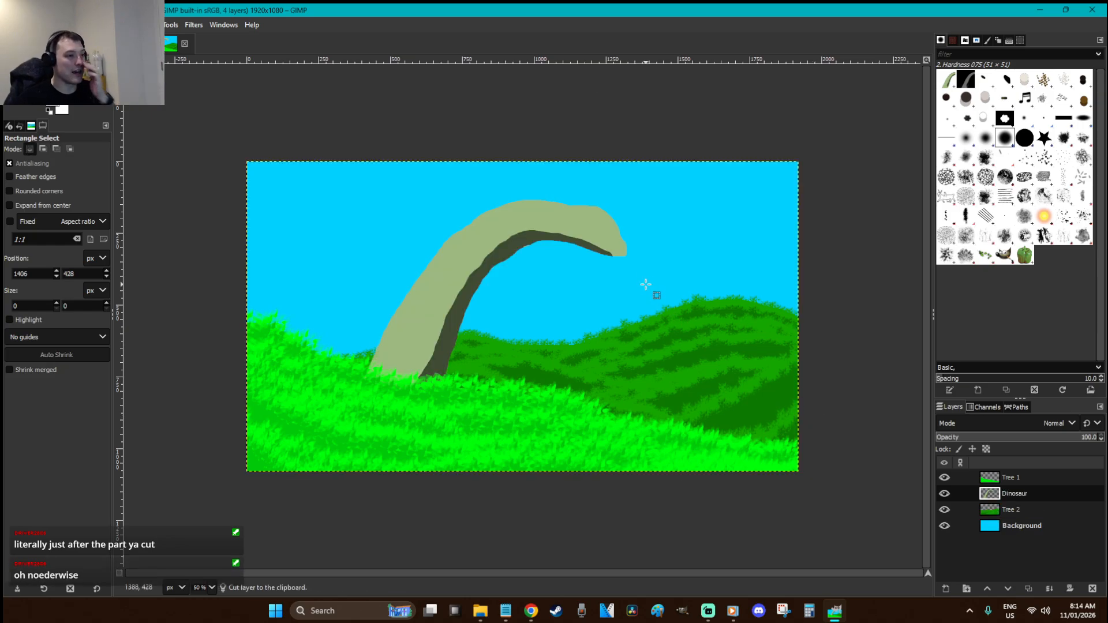
key(z)
drag(649, 279, 507, 198)
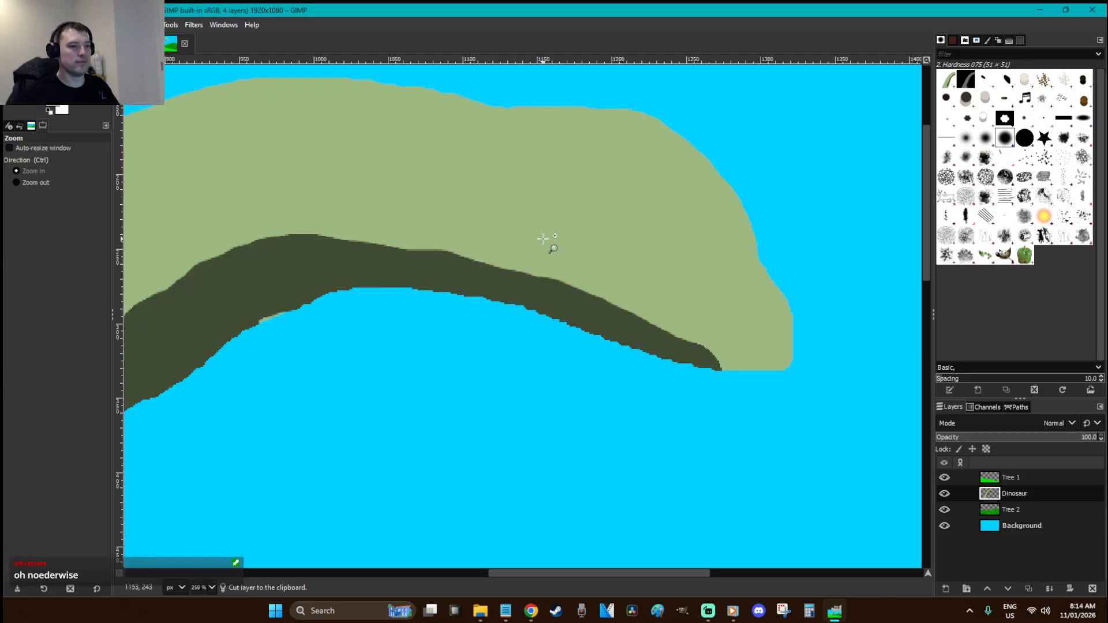
Select an ellipse on the head and fill it white for the new eye
key(r)
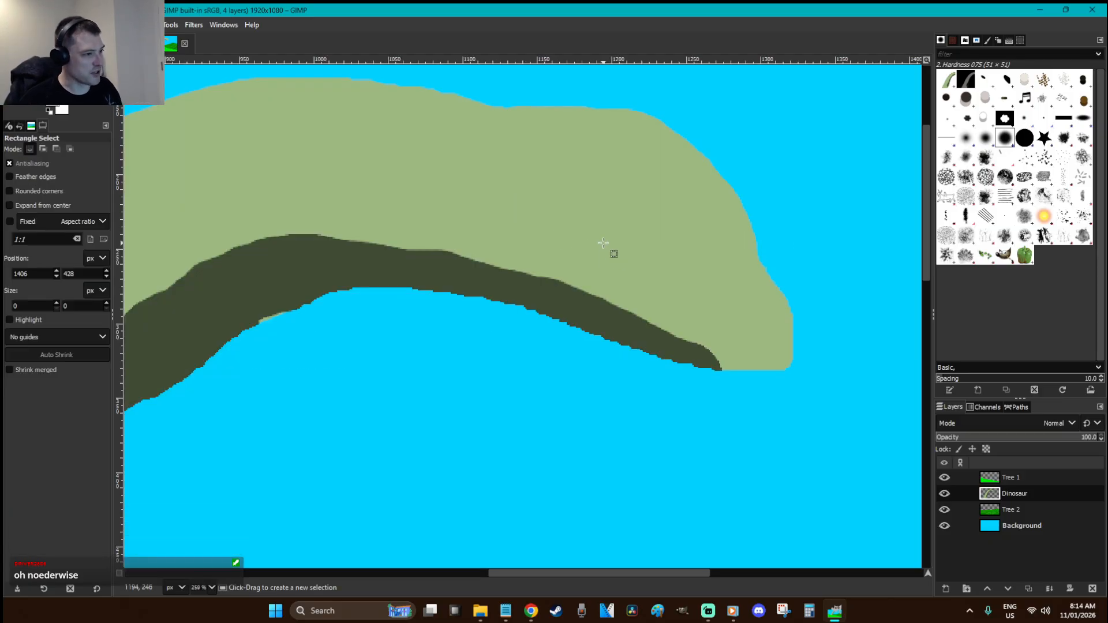
key(e)
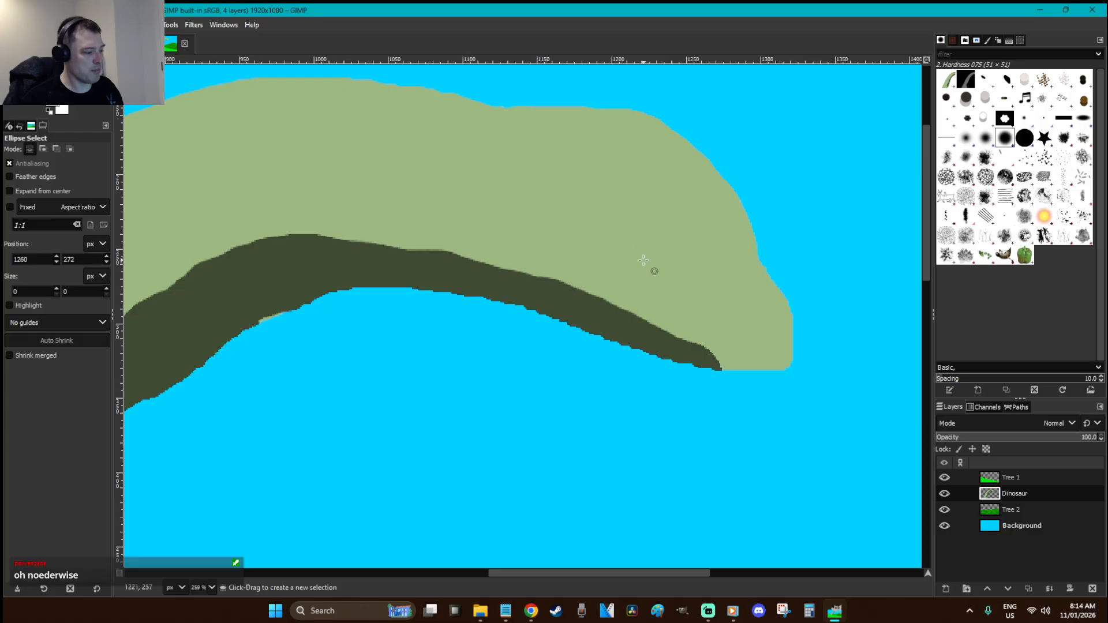
drag(650, 255, 613, 221)
key(shift+b)
click(641, 238)
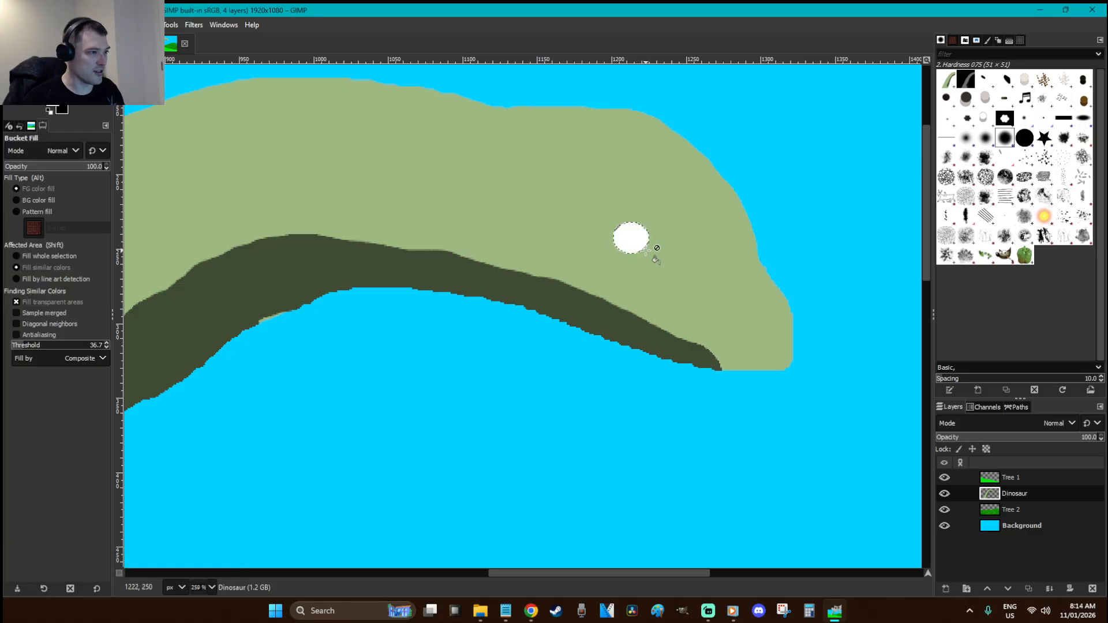
key(ctrl+shift+a)
key(p)
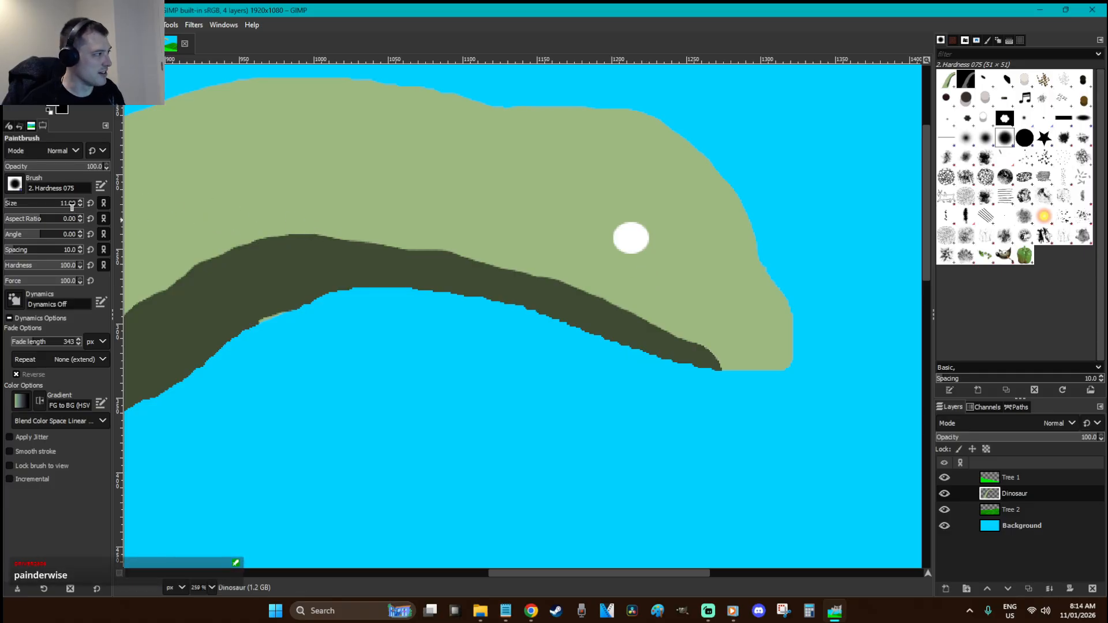
Paint green over the eye's lower part and thin the brush to 3 px
scroll(72, 207, up, 1)
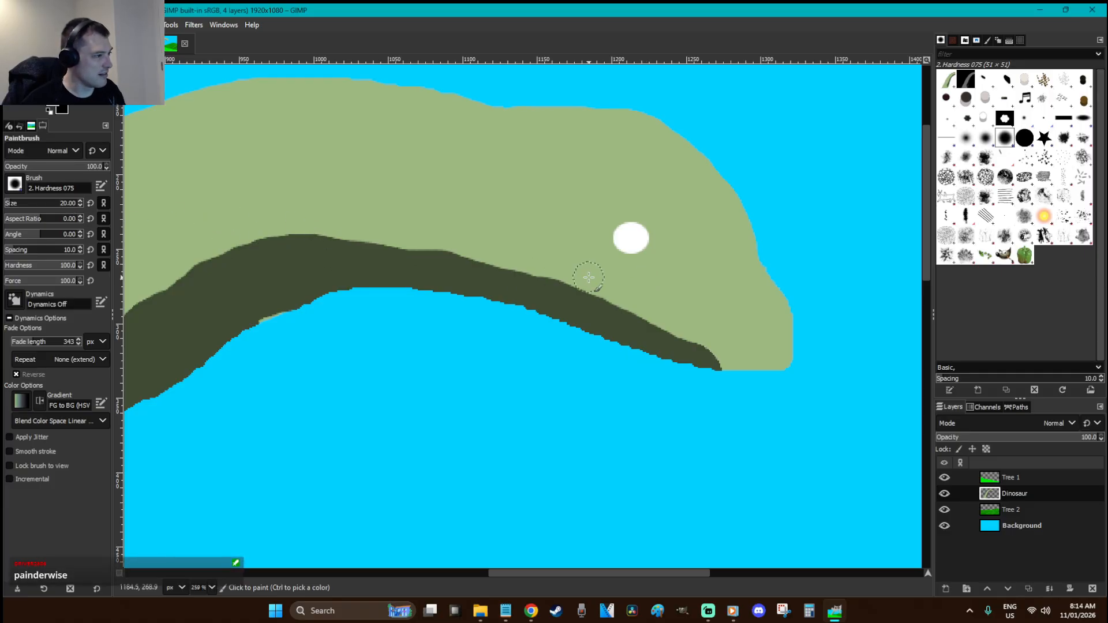
mouse_move(637, 274)
mouse_down()
mouse_move(633, 258)
mouse_move(621, 262)
mouse_up()
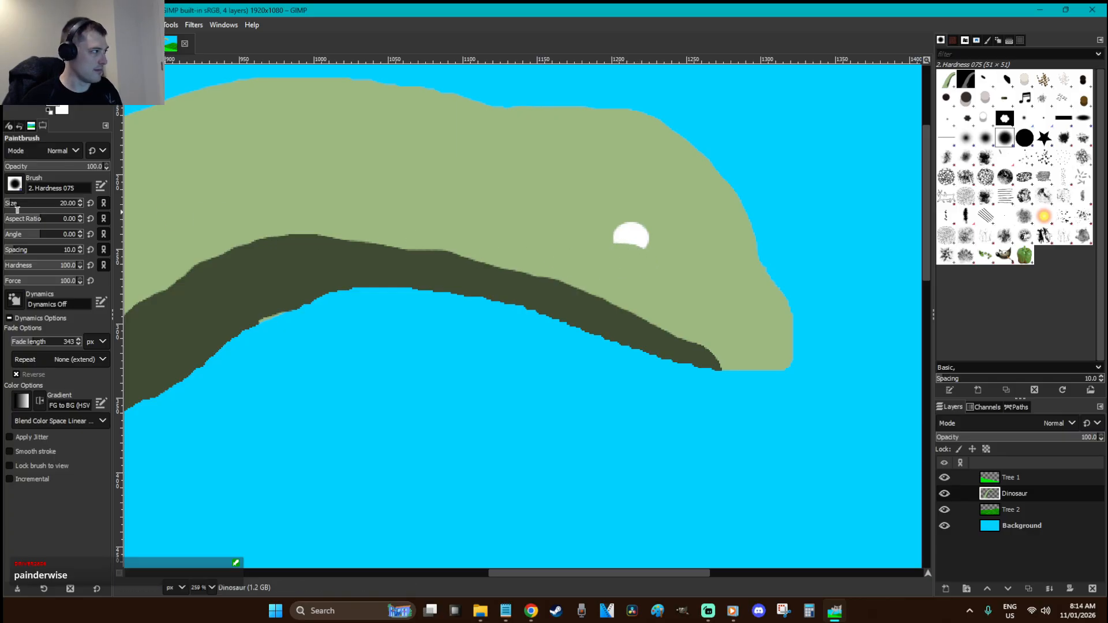
drag(65, 204, 14, 205)
mouse_move(487, 201)
mouse_down()
mouse_move(527, 149)
mouse_move(560, 224)
mouse_up()
key(ctrl+z)
Zoom in on the white eye and draw black outline strokes along its bottom and left
key(z)
click(574, 283)
key(p)
mouse_move(680, 382)
mouse_down()
mouse_move(606, 348)
mouse_move(517, 339)
mouse_move(543, 347)
mouse_up()
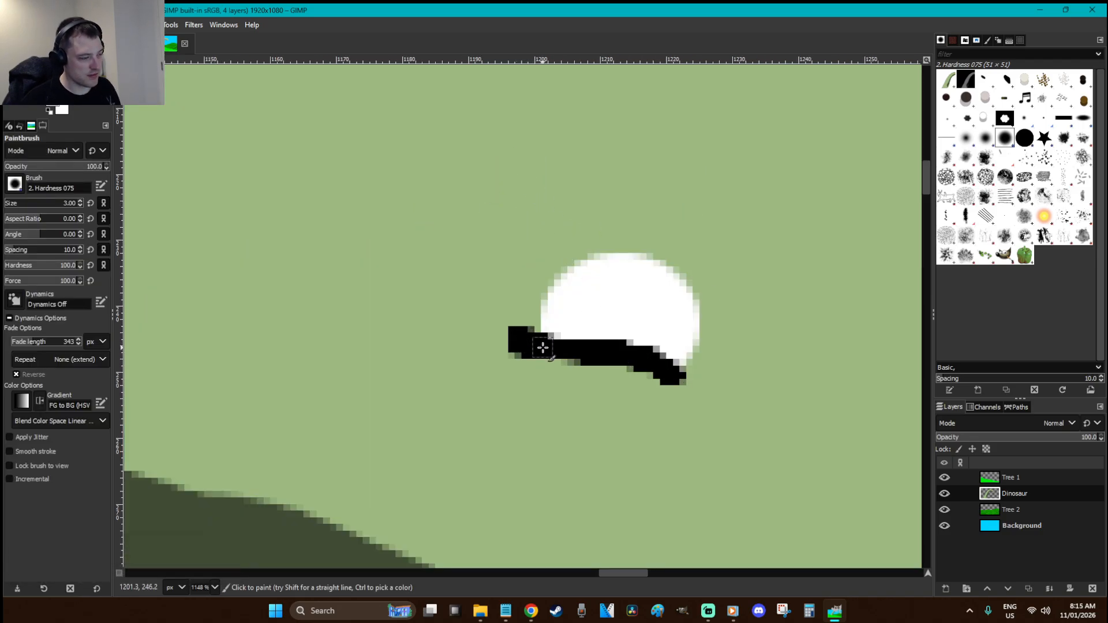
key(ctrl+z)
mouse_move(676, 380)
mouse_down()
mouse_move(542, 345)
mouse_move(548, 295)
mouse_move(599, 257)
mouse_move(657, 259)
mouse_move(683, 278)
mouse_move(694, 317)
mouse_move(687, 370)
mouse_move(697, 367)
mouse_move(701, 295)
mouse_move(676, 266)
mouse_move(631, 251)
mouse_move(571, 257)
mouse_move(541, 280)
mouse_move(530, 339)
mouse_move(665, 377)
mouse_move(661, 327)
mouse_move(648, 331)
mouse_move(664, 345)
mouse_move(677, 312)
mouse_move(655, 302)
mouse_move(655, 326)
mouse_move(674, 335)
mouse_move(644, 337)
mouse_move(661, 311)
mouse_up()
key(ctrl+z)
Zoom in on the eye and snout, then cut and paste the dinosaur as a floating selection
key(r)
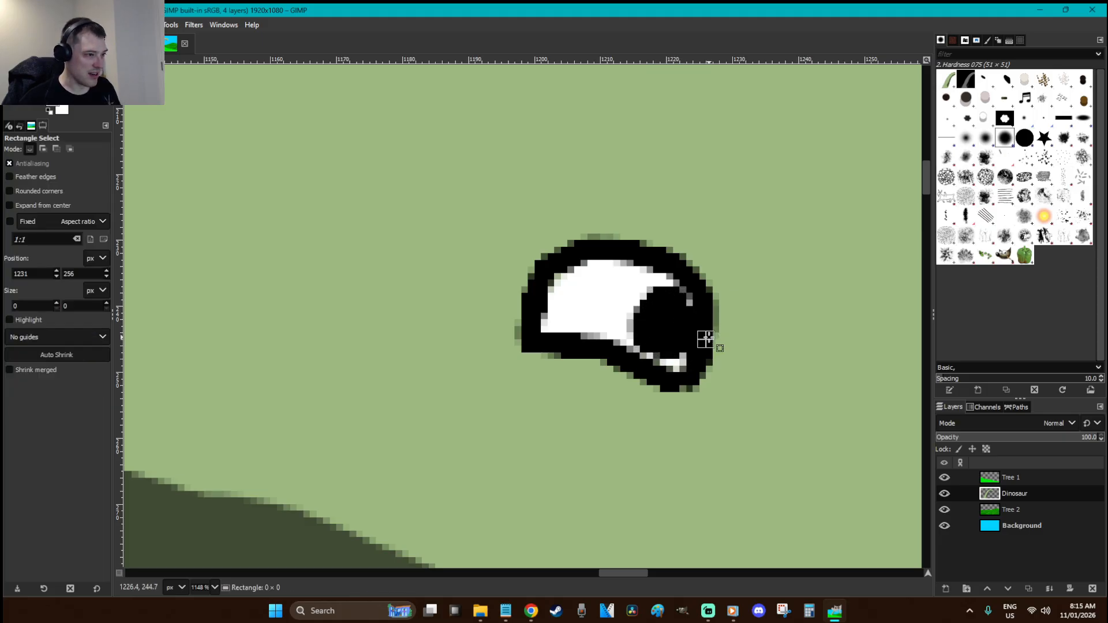
key(1)
key(z)
drag(772, 414, 664, 345)
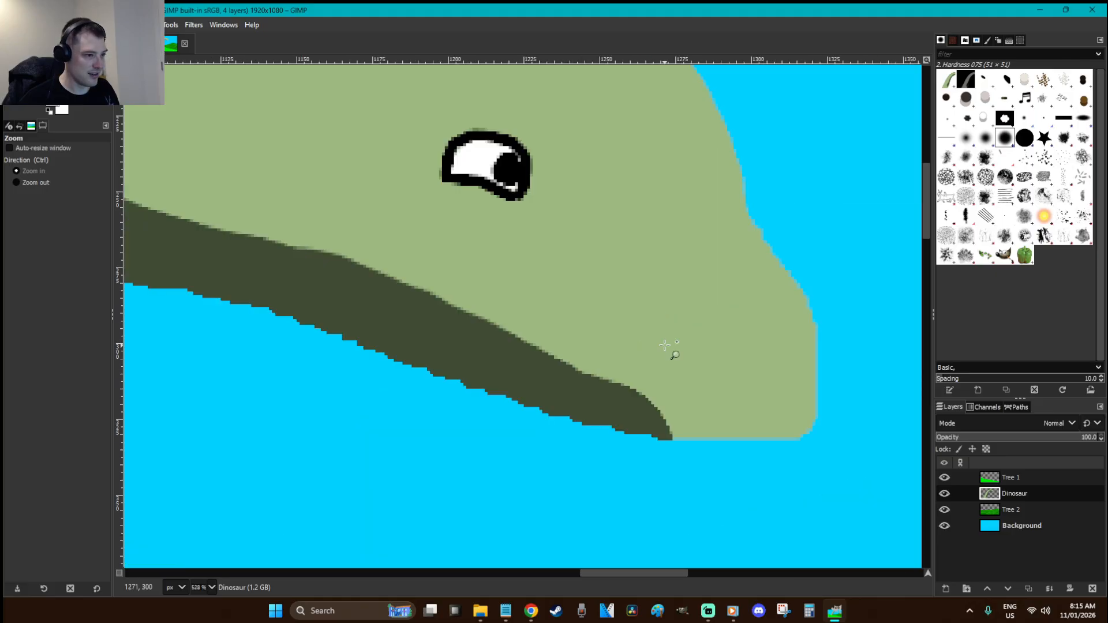
key(p)
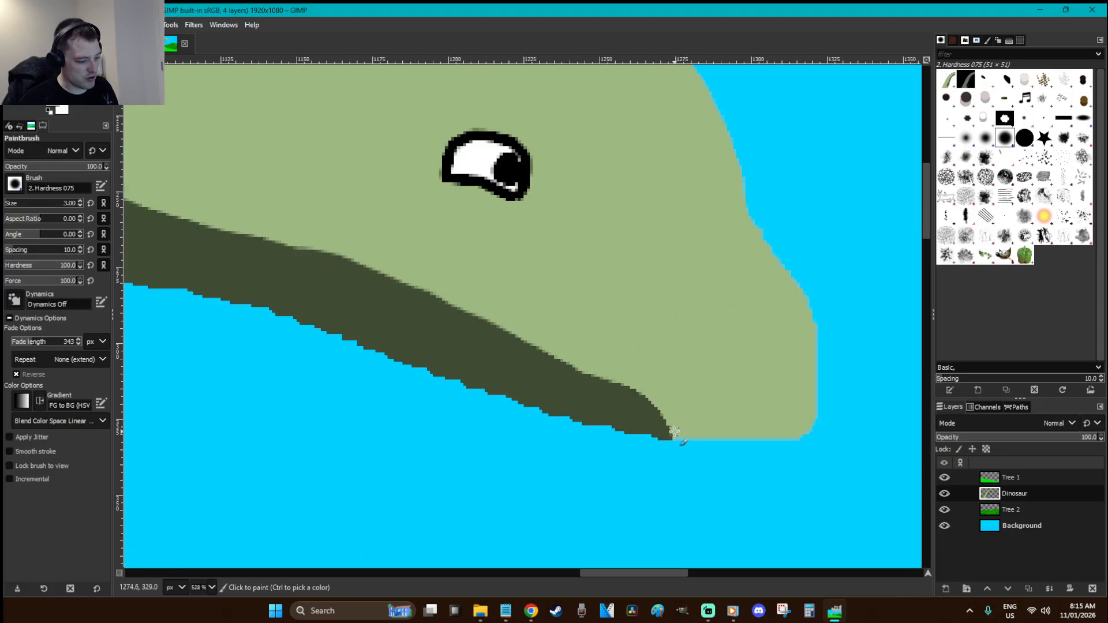
key(r)
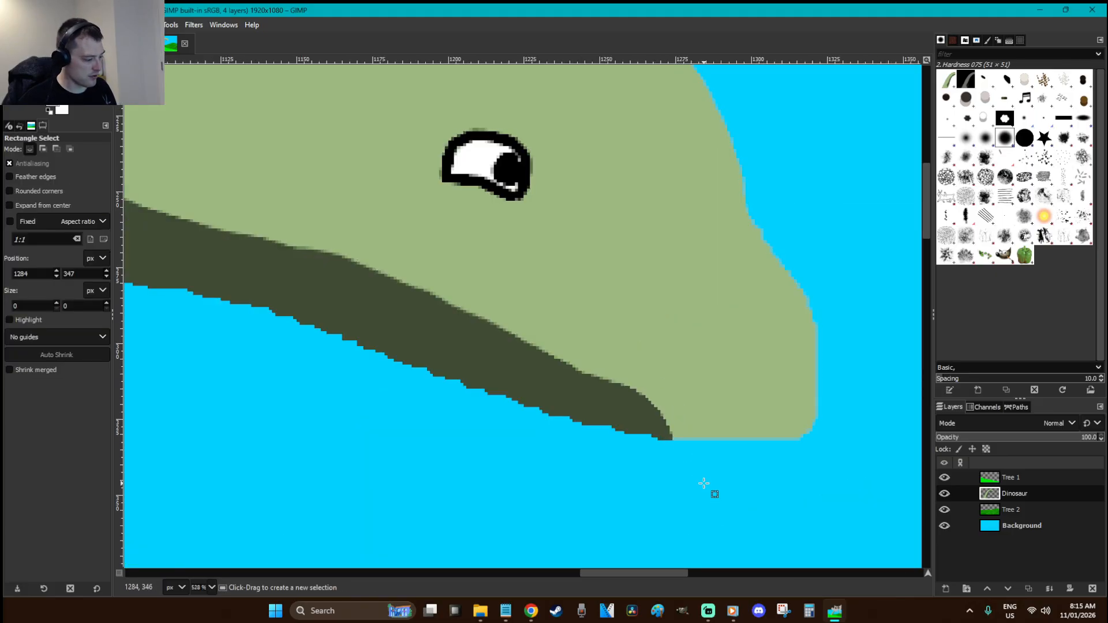
key(ctrl+a)
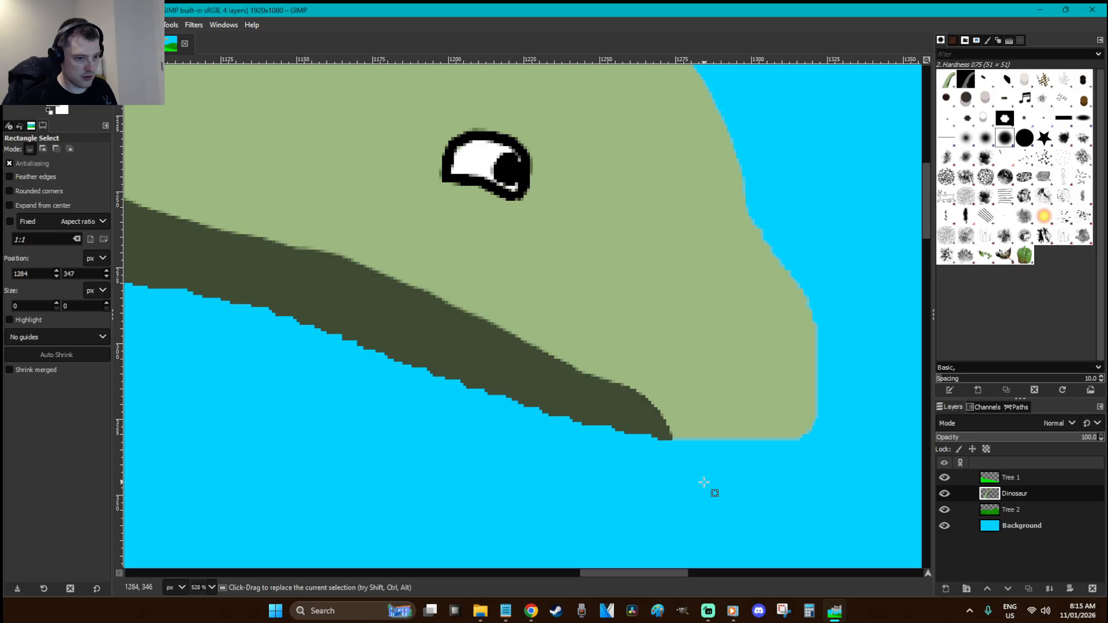
key(ctrl+x)
key(ctrl+v)
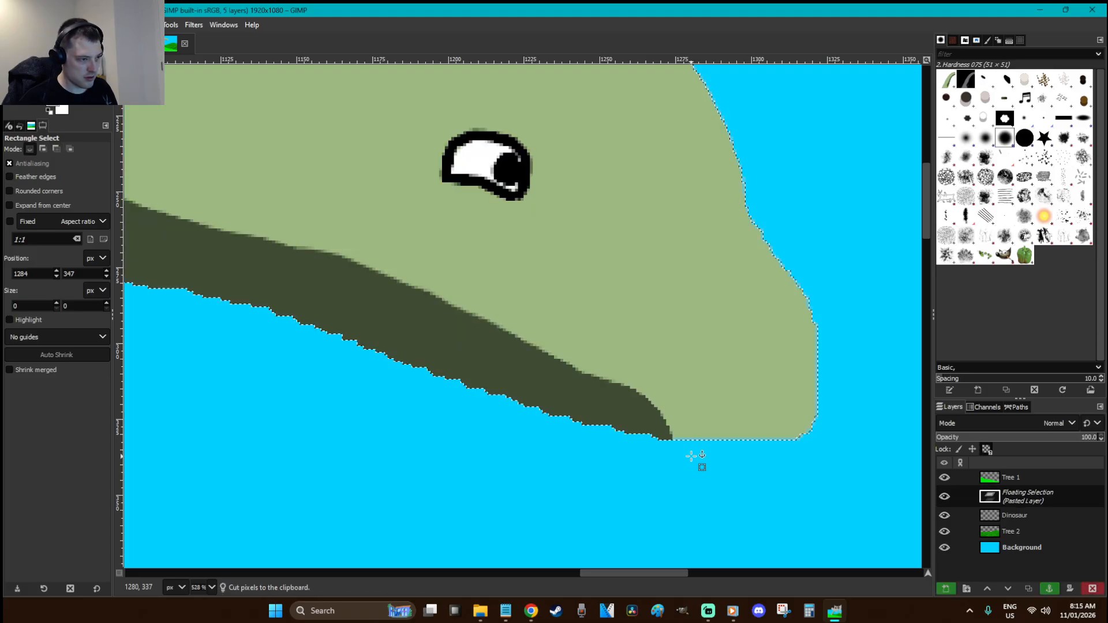
Paint a curved black mouth line along the jaw plus a small nostril, then anchor it
key(p)
mouse_move(682, 432)
mouse_down()
mouse_move(618, 376)
mouse_move(482, 321)
mouse_move(437, 283)
mouse_up()
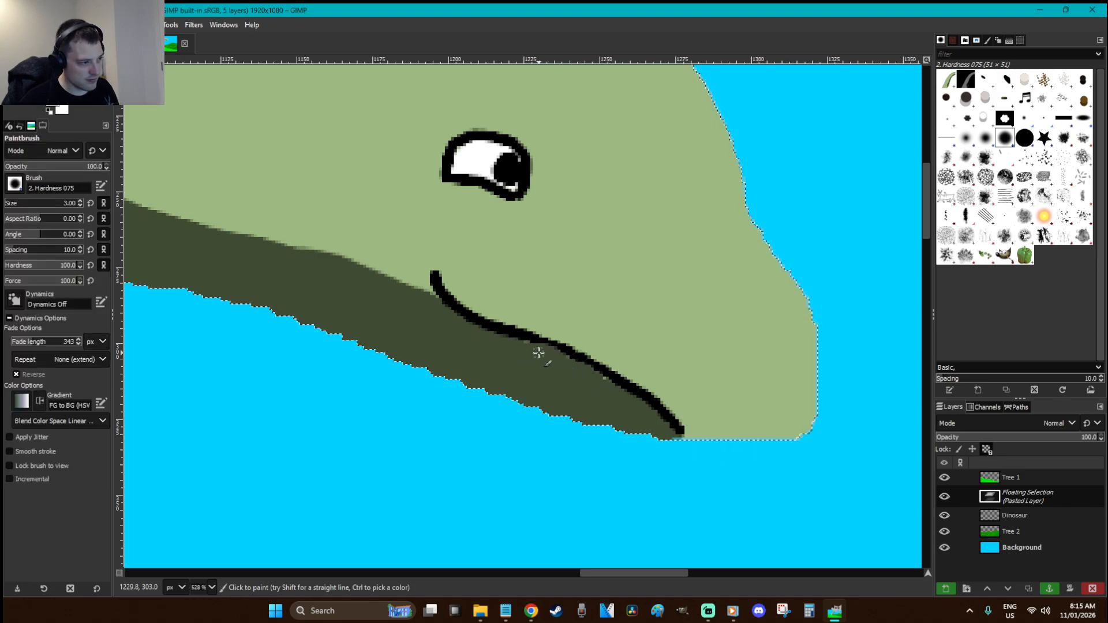
mouse_move(668, 421)
mouse_down()
mouse_move(680, 434)
mouse_move(574, 362)
mouse_move(487, 329)
mouse_up()
drag(770, 354, 776, 378)
key(r)
key(1)
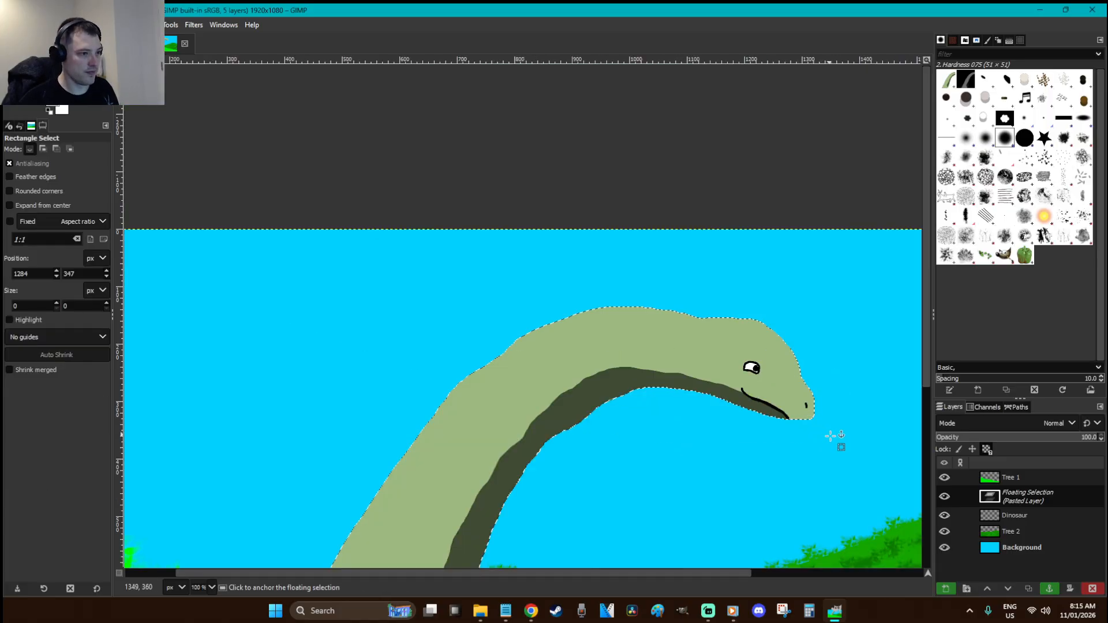
click(829, 431)
Zoom closer on the head, re-float the dinosaur pixels and anchor them back into the Dinosaur layer
key(z)
drag(826, 430, 682, 274)
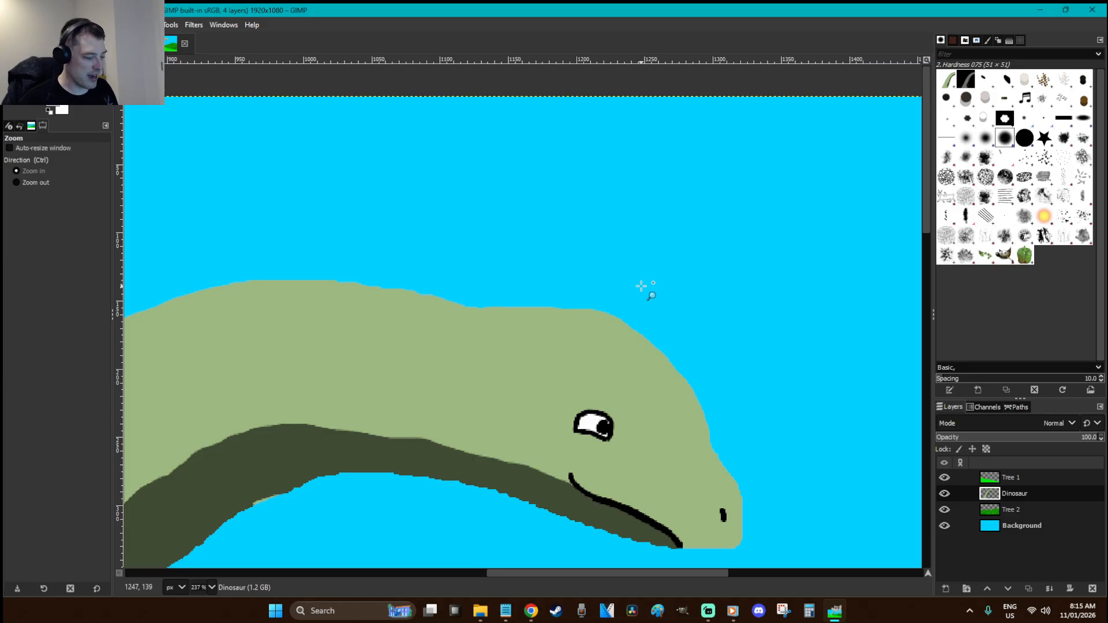
click(530, 398)
key(ctrl+x)
key(ctrl+v)
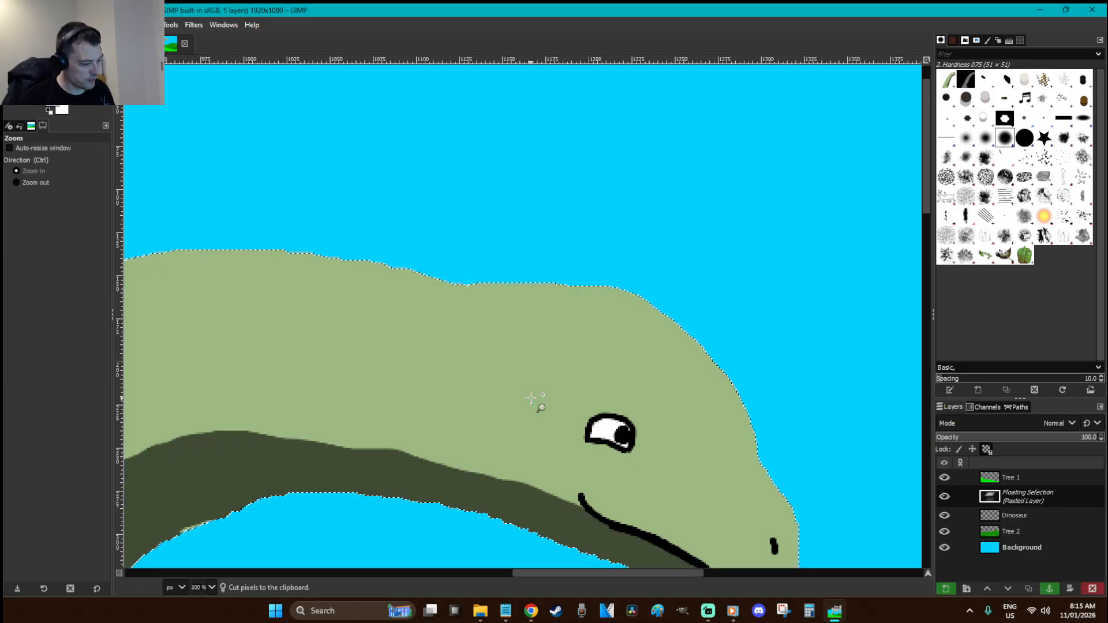
scroll(534, 401, down, 3)
key(o)
key(f)
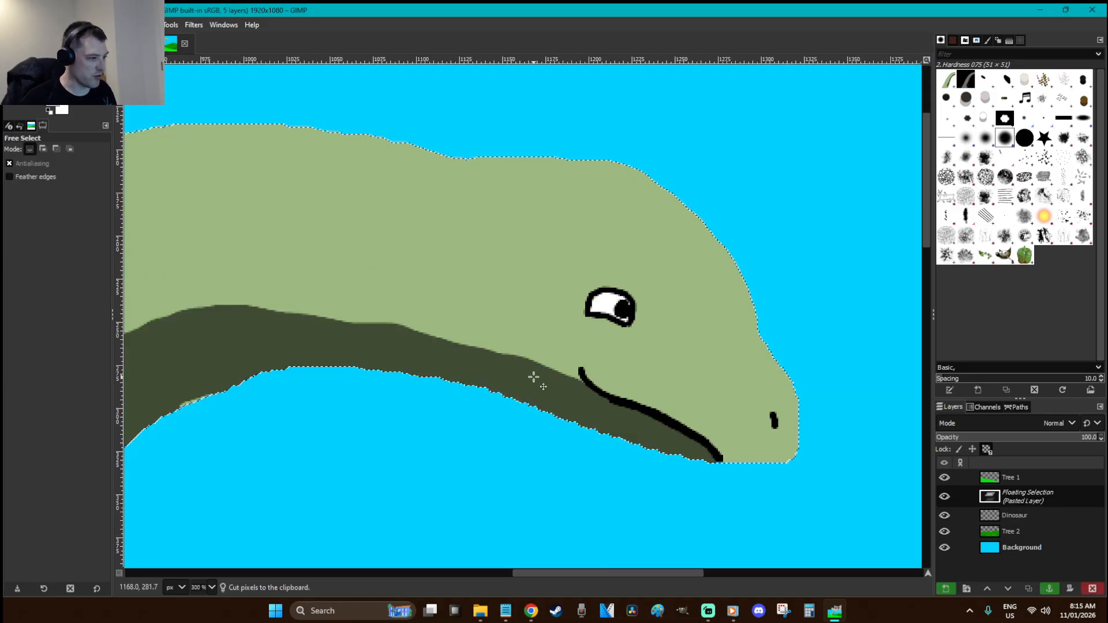
key(r)
click(515, 423)
Sample the dark green of the neck stripe and enlarge the brush to about 21
key(f)
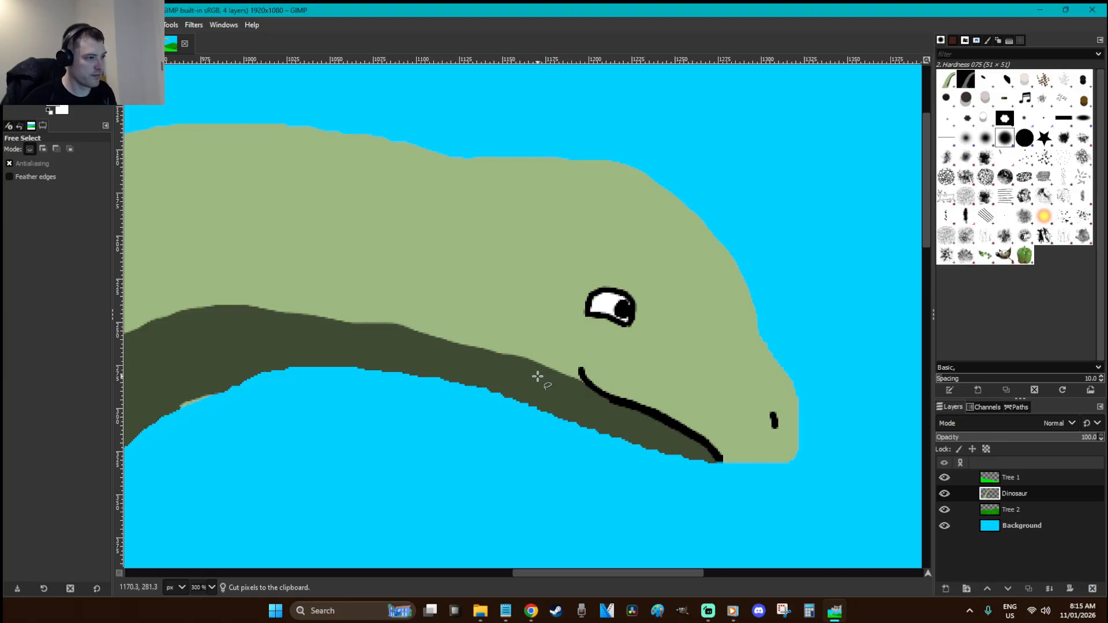
key(p)
key(o)
click(521, 368)
key(p)
click(16, 205)
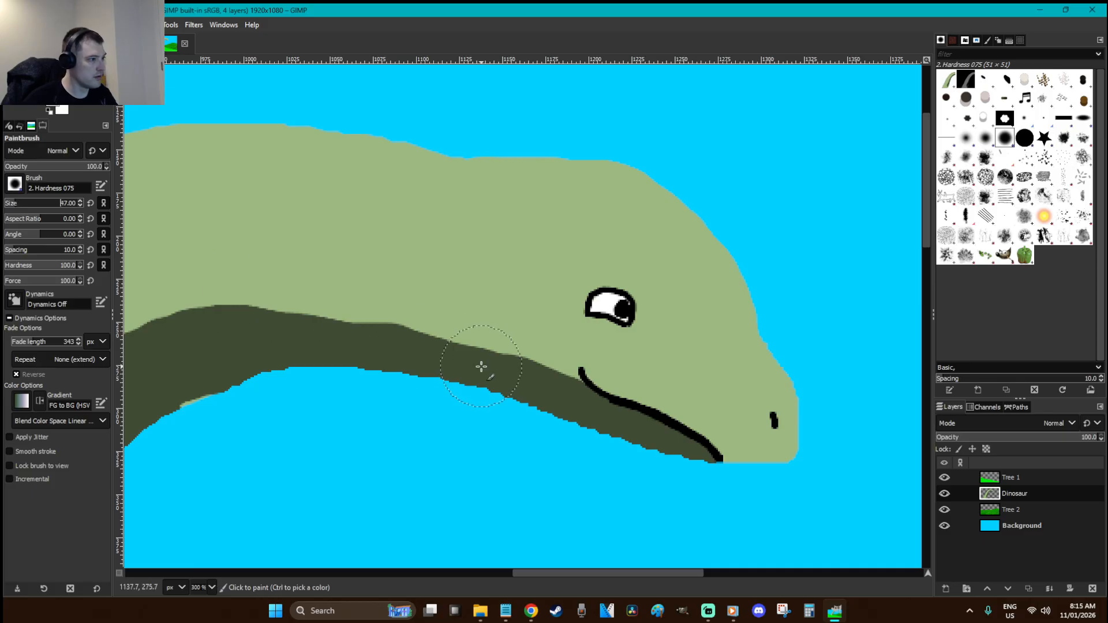
Paint dark green spikes up from the neck stripe and fill gaps at their bases
mouse_move(476, 346)
mouse_down()
mouse_move(435, 292)
mouse_move(445, 329)
mouse_up()
mouse_move(285, 328)
mouse_down()
mouse_move(222, 243)
mouse_move(252, 310)
mouse_up()
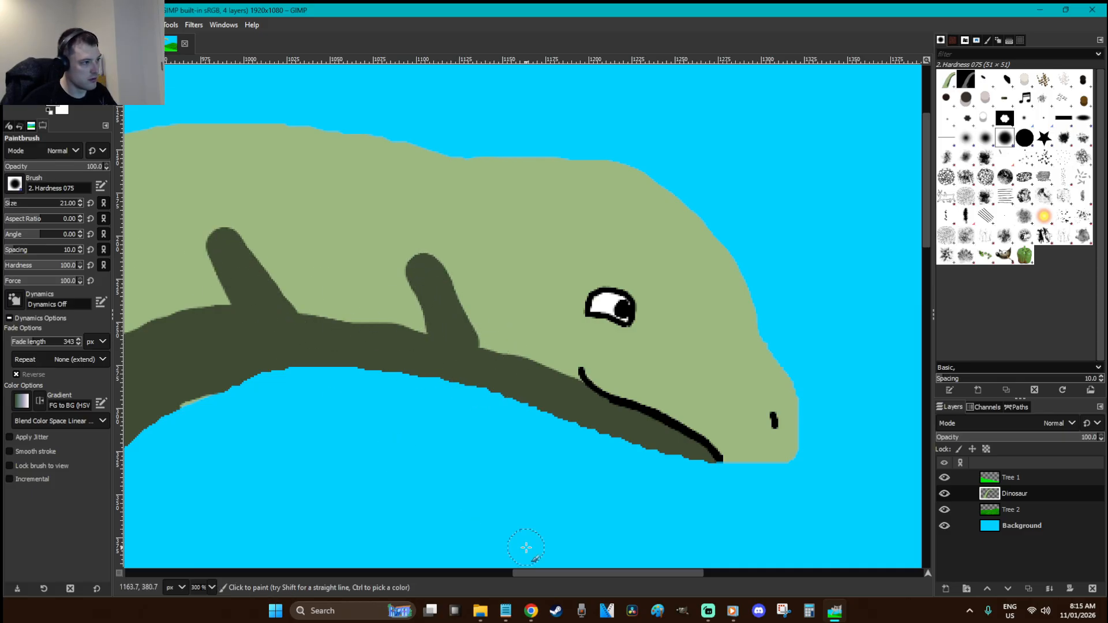
drag(597, 571, 492, 564)
drag(573, 366, 552, 365)
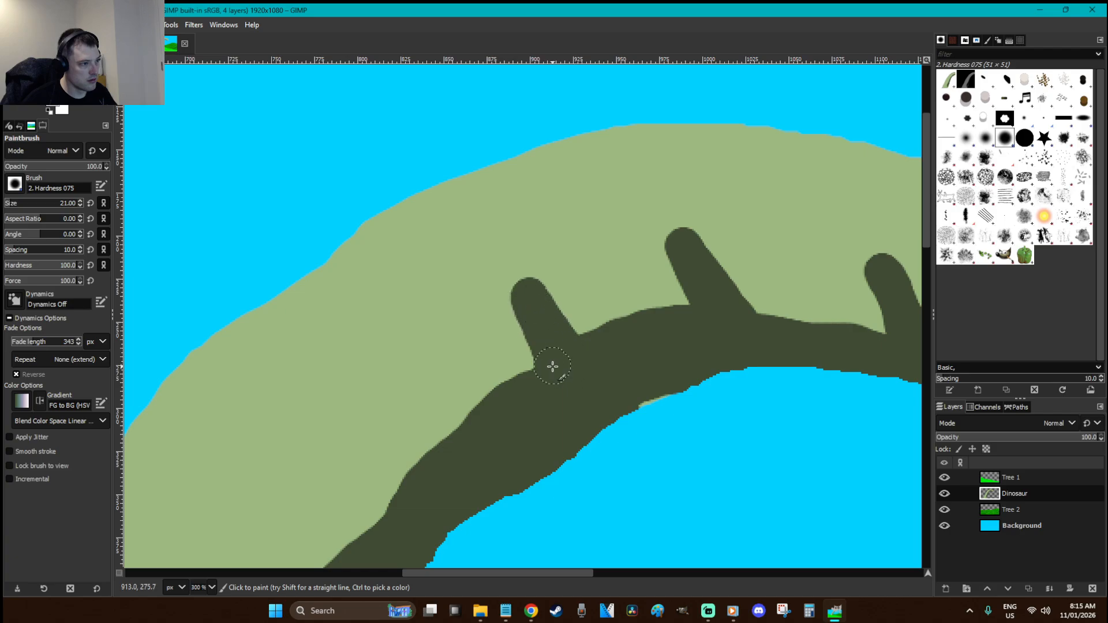
drag(676, 334, 691, 316)
drag(767, 331, 725, 299)
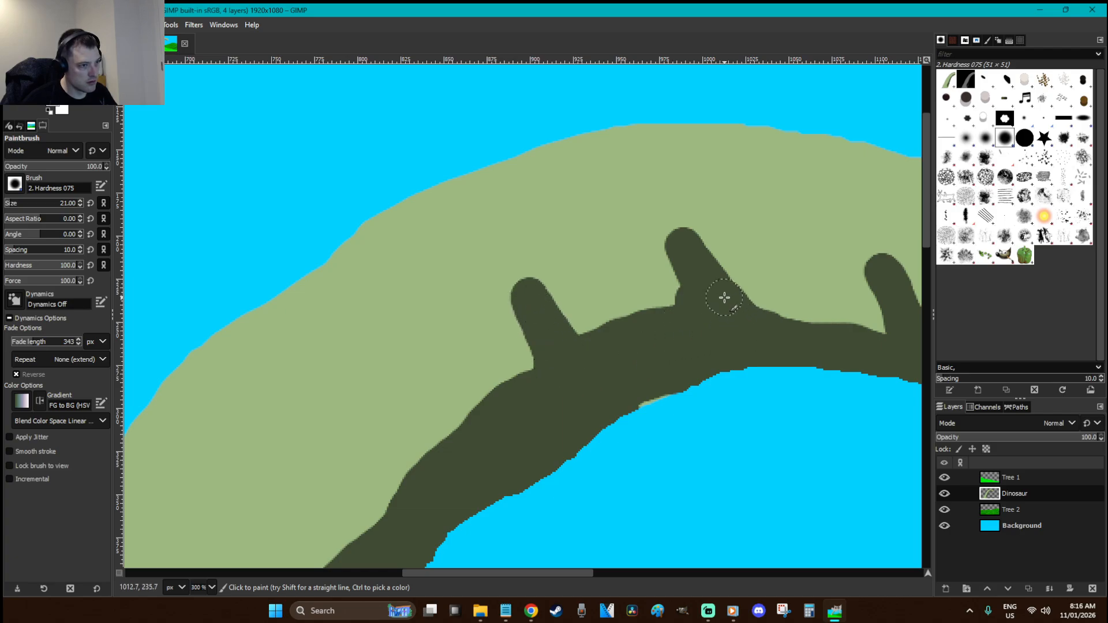
drag(888, 324, 875, 335)
mouse_move(491, 414)
mouse_down()
mouse_move(408, 403)
mouse_move(456, 442)
mouse_move(453, 457)
mouse_move(426, 429)
mouse_move(423, 487)
mouse_up()
Add dark green spikes and bumps along the lower neck down toward the grass
scroll(396, 443, down, 5)
mouse_move(386, 278)
mouse_down()
mouse_move(314, 276)
mouse_move(337, 326)
mouse_move(340, 311)
mouse_move(323, 301)
mouse_move(315, 358)
mouse_move(299, 292)
mouse_up()
scroll(466, 502, down, 5)
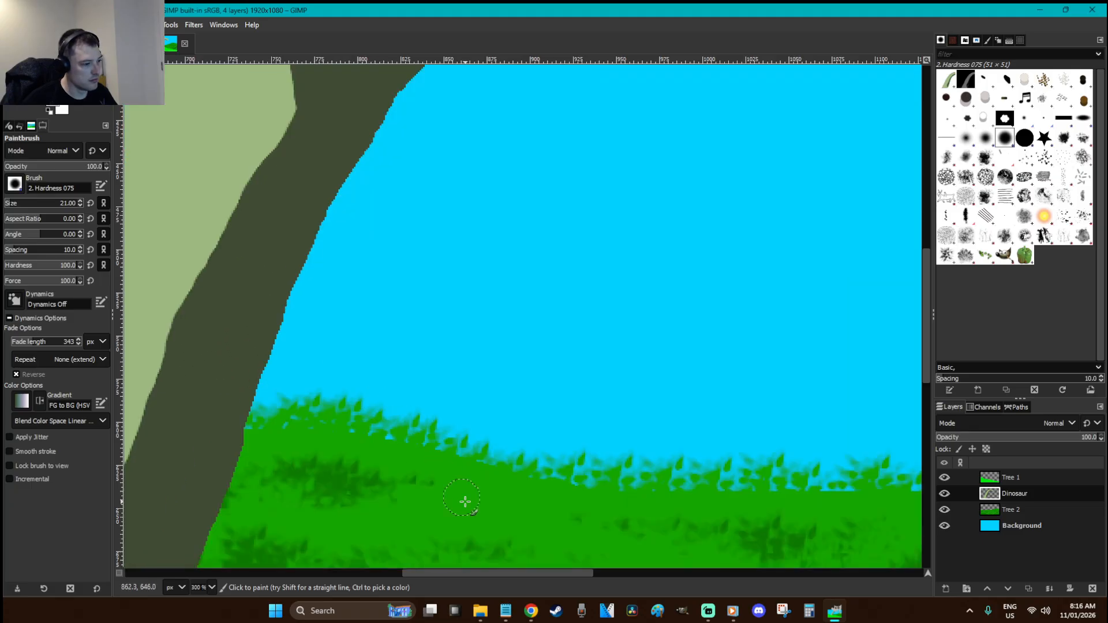
ctrl+scroll(495, 523, down, 3)
mouse_move(420, 390)
mouse_down()
mouse_move(393, 392)
mouse_move(402, 415)
mouse_up()
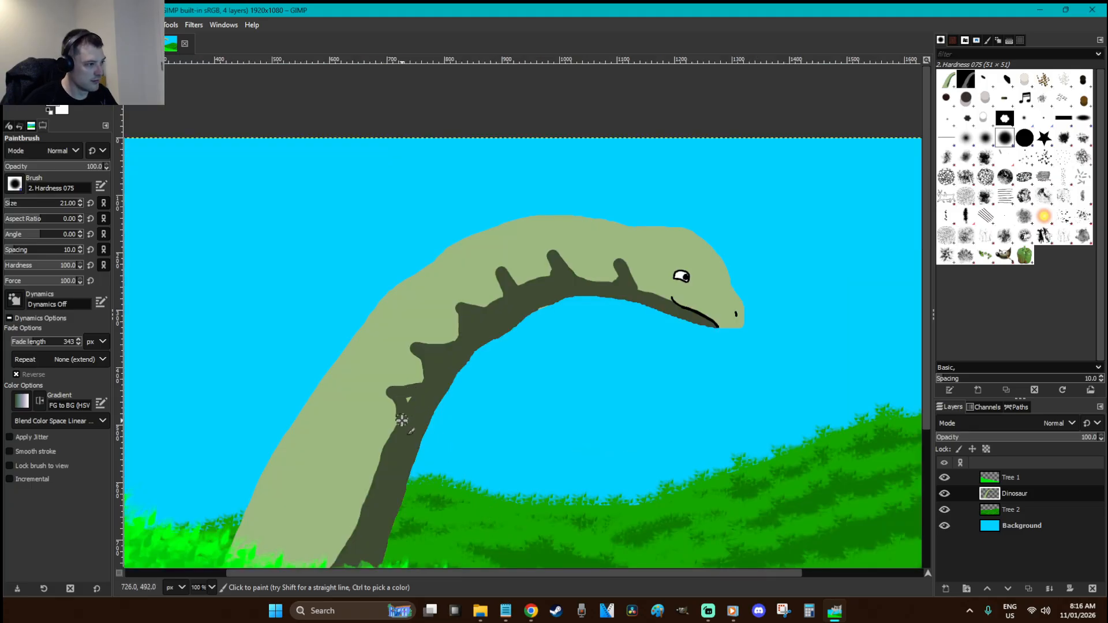
drag(383, 452, 380, 494)
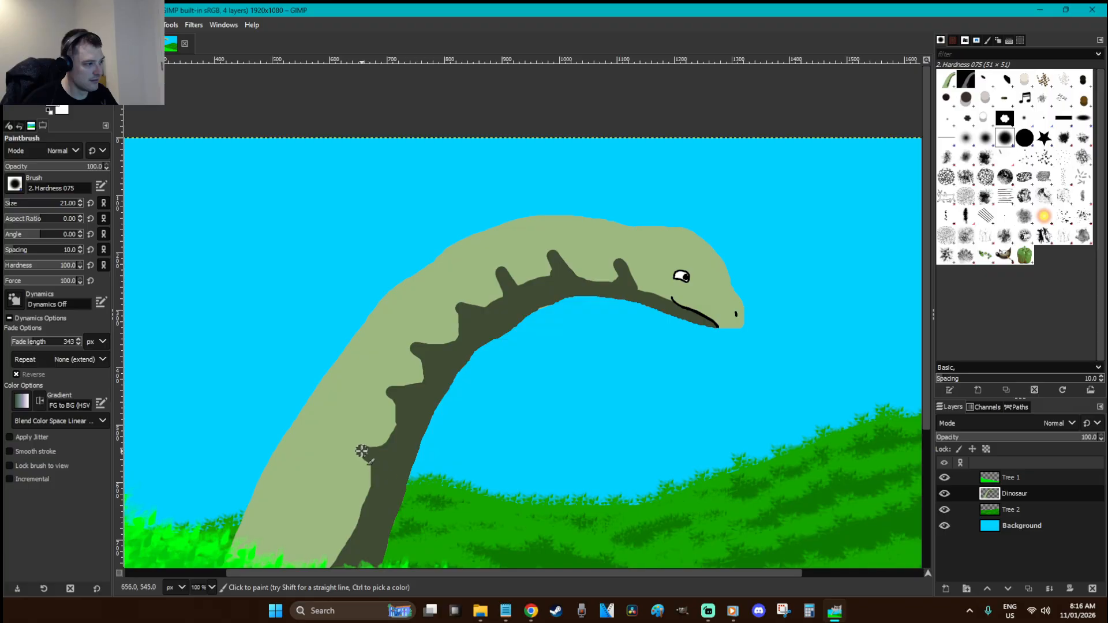
scroll(388, 445, down, 5)
mouse_move(361, 320)
mouse_down()
mouse_move(349, 321)
mouse_move(358, 357)
mouse_up()
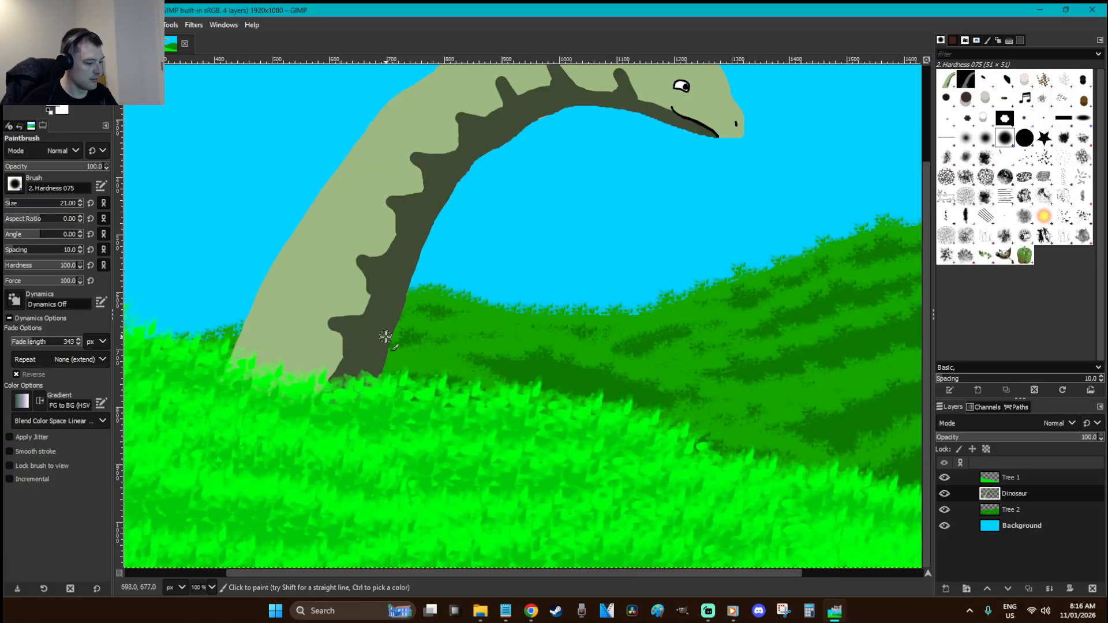
Zoom in on the lower neck bumps to inspect them
key(o)
key(p)
key(z)
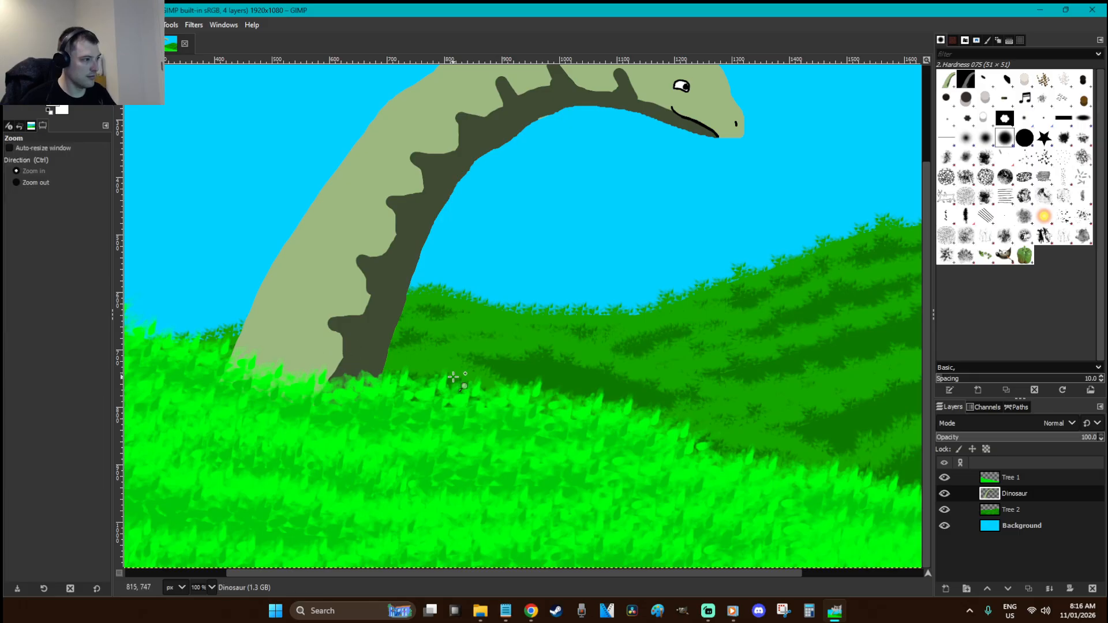
drag(444, 382, 222, 251)
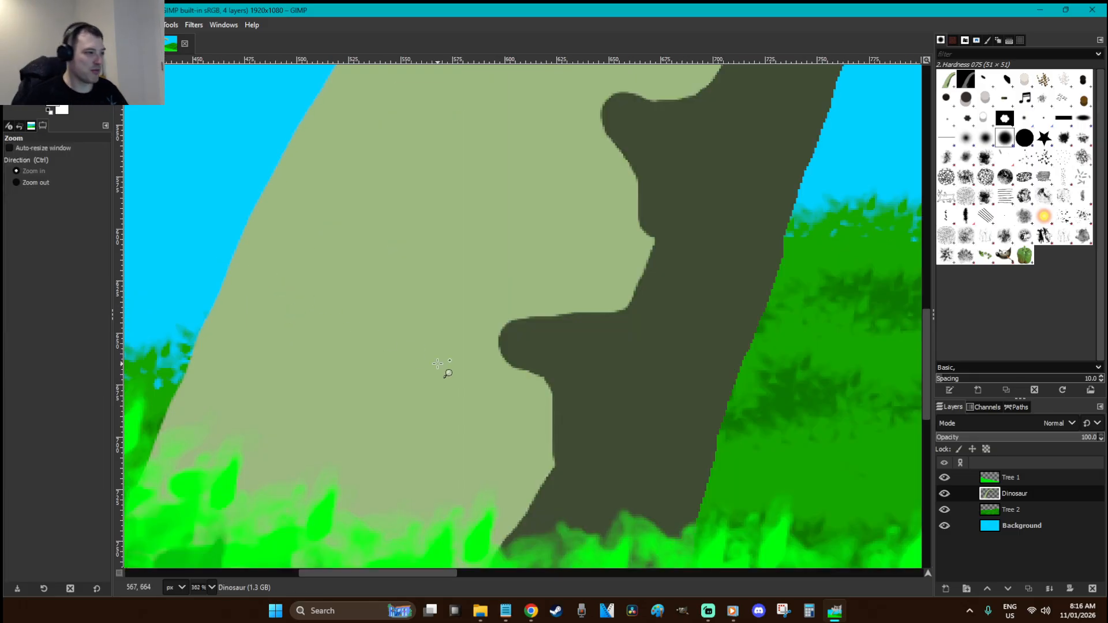
Paint light green over the dark neck bumps' edges and fill a dark notch
key(p)
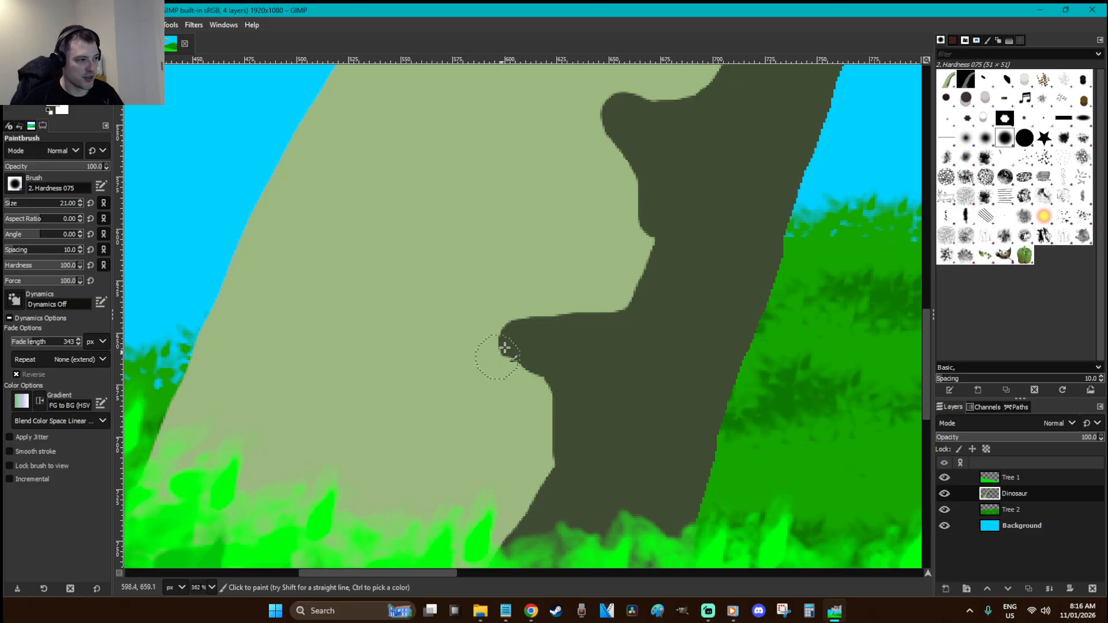
mouse_move(553, 294)
mouse_down()
mouse_move(492, 311)
mouse_move(463, 355)
mouse_move(486, 386)
mouse_move(484, 369)
mouse_move(525, 394)
mouse_move(521, 471)
mouse_up()
scroll(591, 352, up, 3)
drag(629, 371, 617, 325)
mouse_move(657, 203)
mouse_down()
mouse_move(576, 220)
mouse_move(663, 230)
mouse_up()
scroll(711, 257, up, 3)
drag(717, 198, 691, 142)
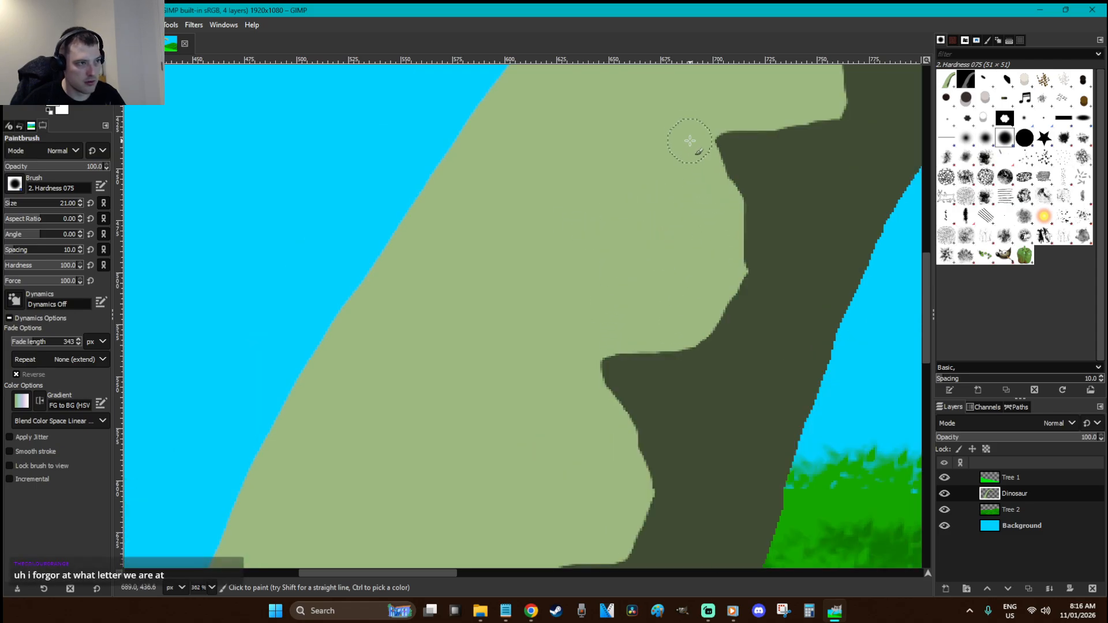
scroll(742, 100, up, 1)
drag(808, 173, 778, 95)
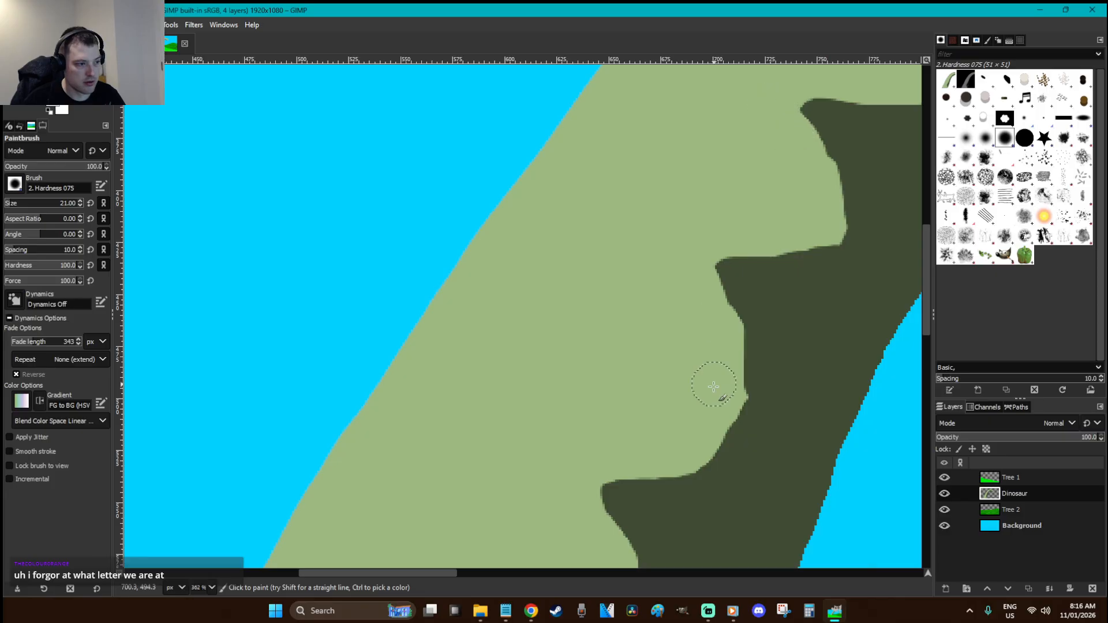
scroll(707, 375, up, 1)
drag(449, 572, 530, 575)
scroll(522, 404, up, 2)
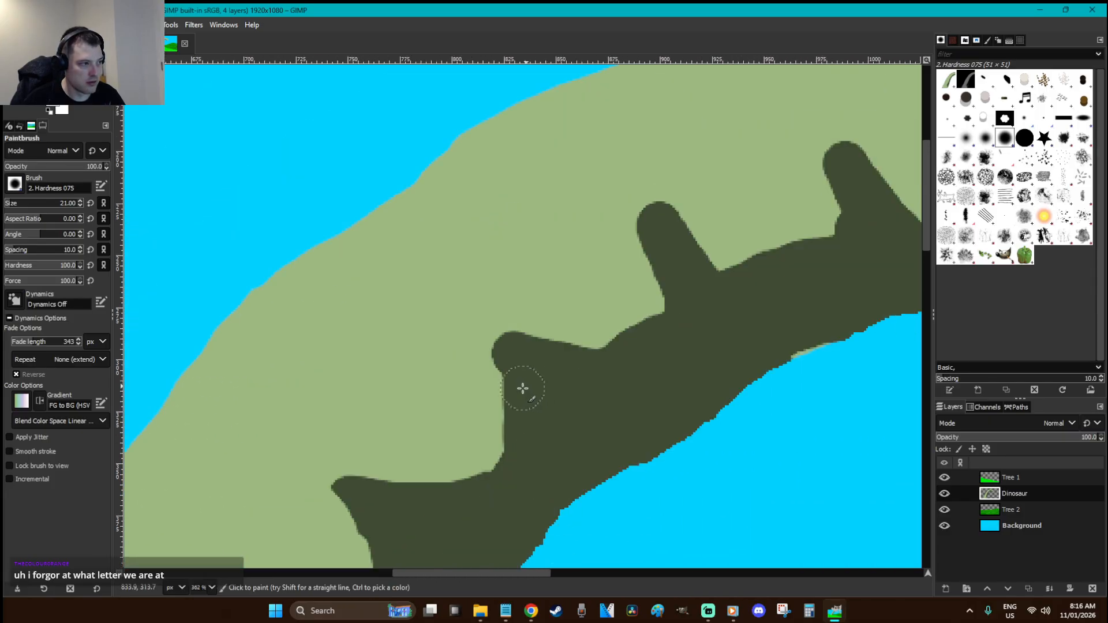
Reshape the left bump and trim both sides of the spikes into curved, tapered points
mouse_move(488, 386)
mouse_down()
mouse_move(479, 360)
mouse_move(514, 314)
mouse_up()
key(ctrl)
key(ctrl+z)
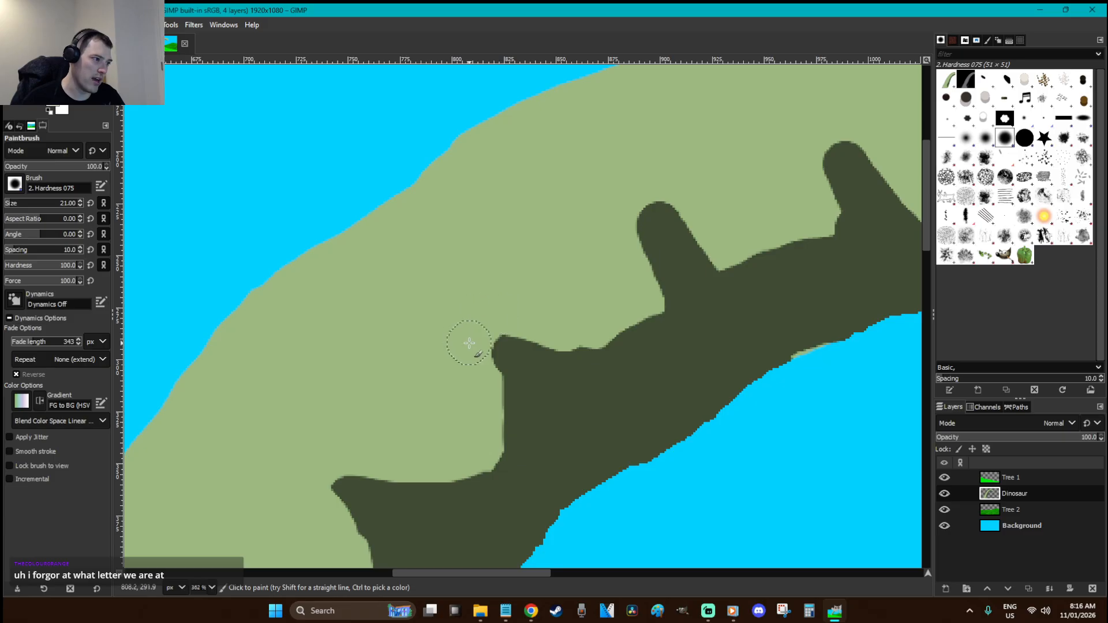
drag(487, 396, 479, 436)
mouse_move(634, 298)
mouse_down()
mouse_move(622, 187)
mouse_move(665, 186)
mouse_up()
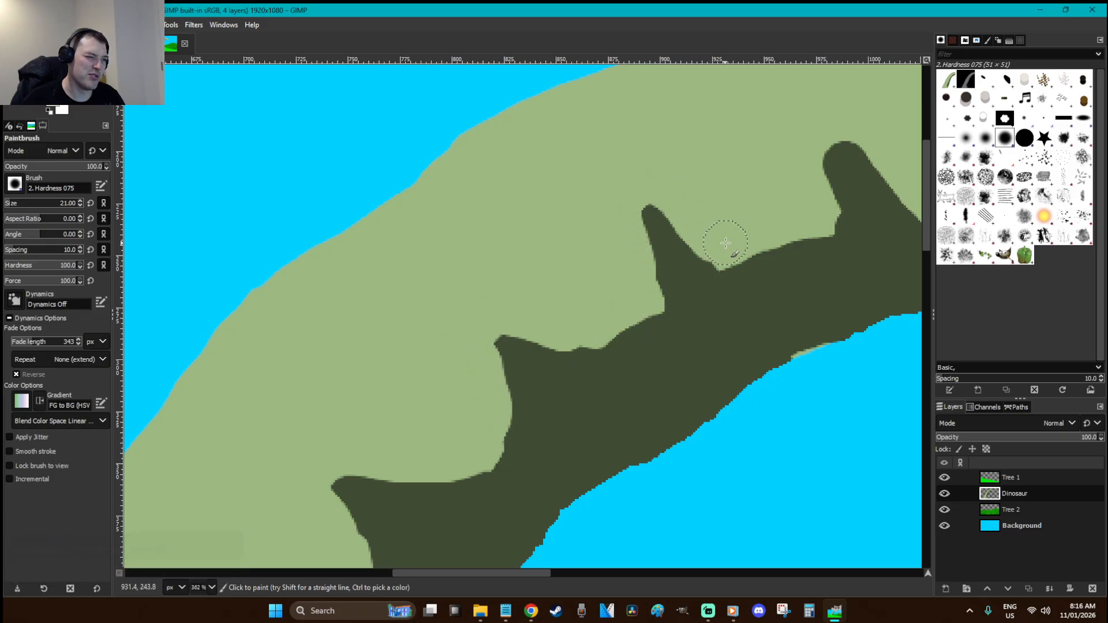
mouse_move(635, 272)
mouse_down()
mouse_move(624, 319)
mouse_move(647, 291)
mouse_up()
mouse_move(742, 239)
mouse_down()
mouse_move(755, 248)
mouse_move(824, 217)
mouse_move(819, 159)
mouse_up()
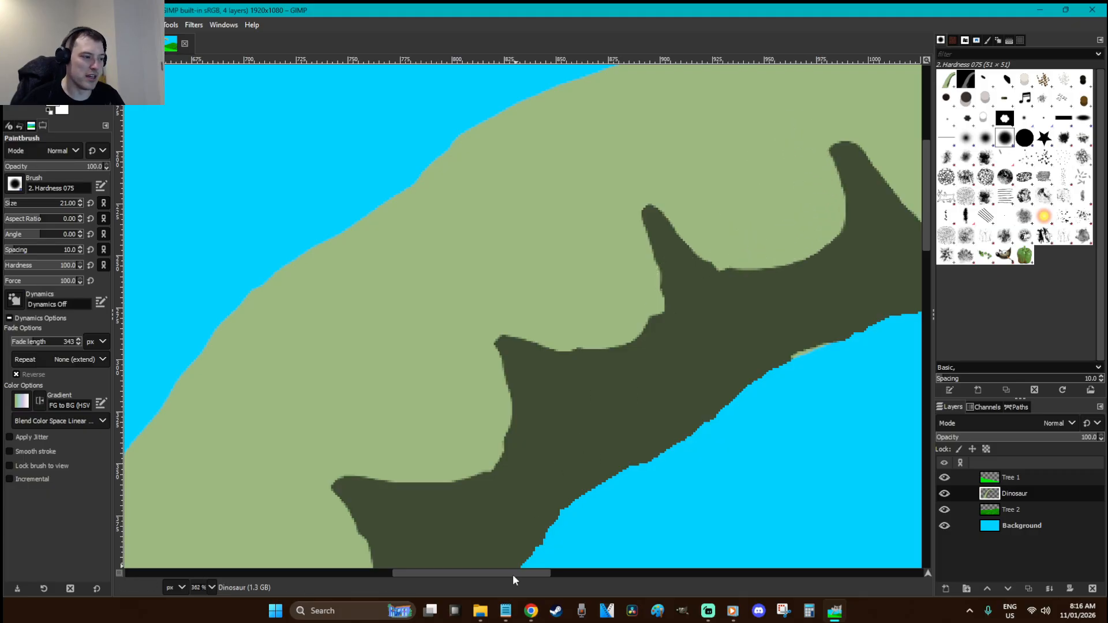
drag(507, 574, 589, 571)
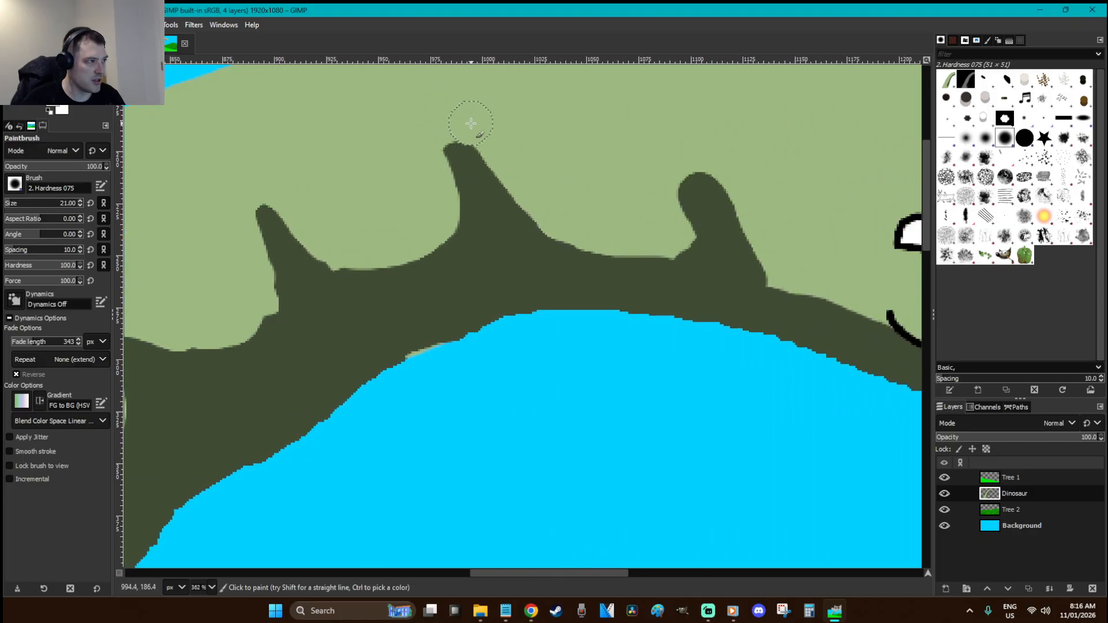
drag(669, 218, 660, 141)
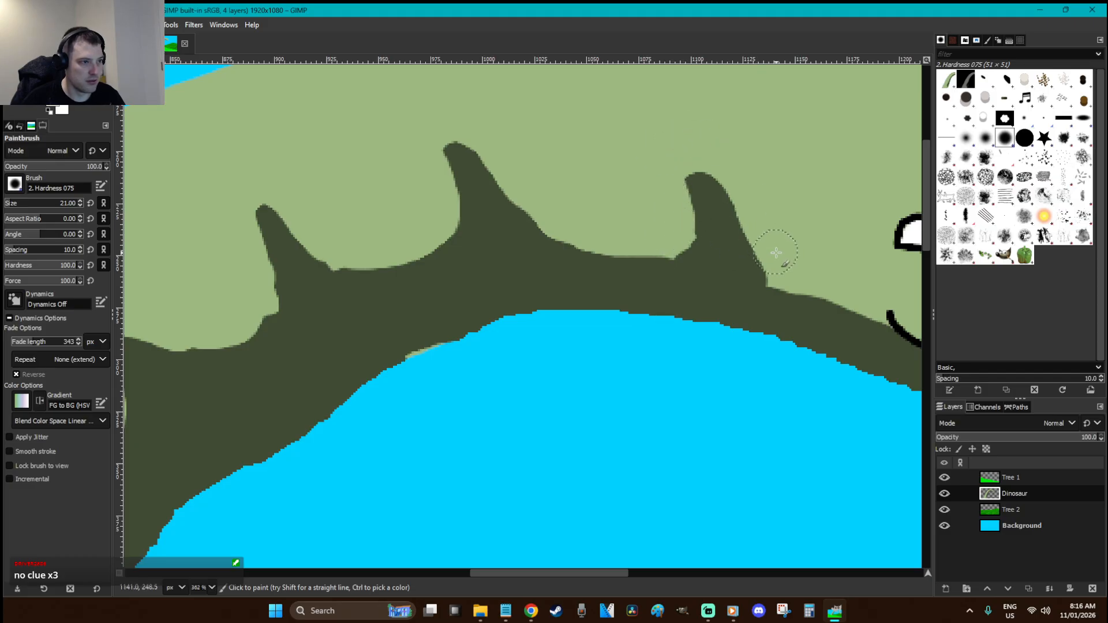
drag(773, 252, 747, 197)
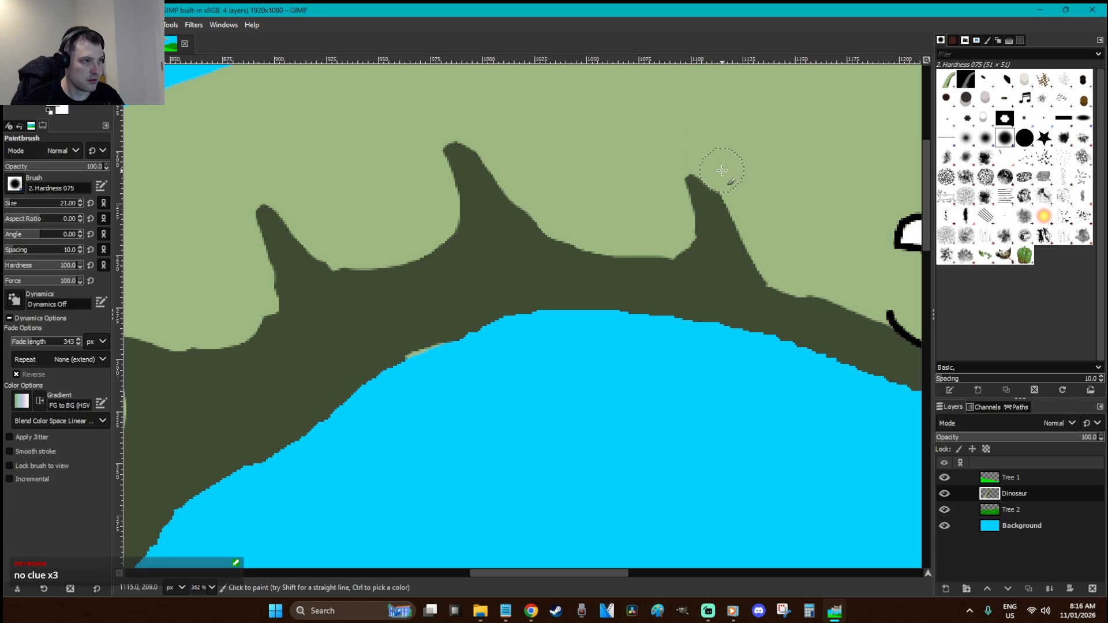
scroll(781, 322, down, 2)
Zoom in on the dinosaur's neck and head, and undo a stray light-green dab
key(r)
key(1)
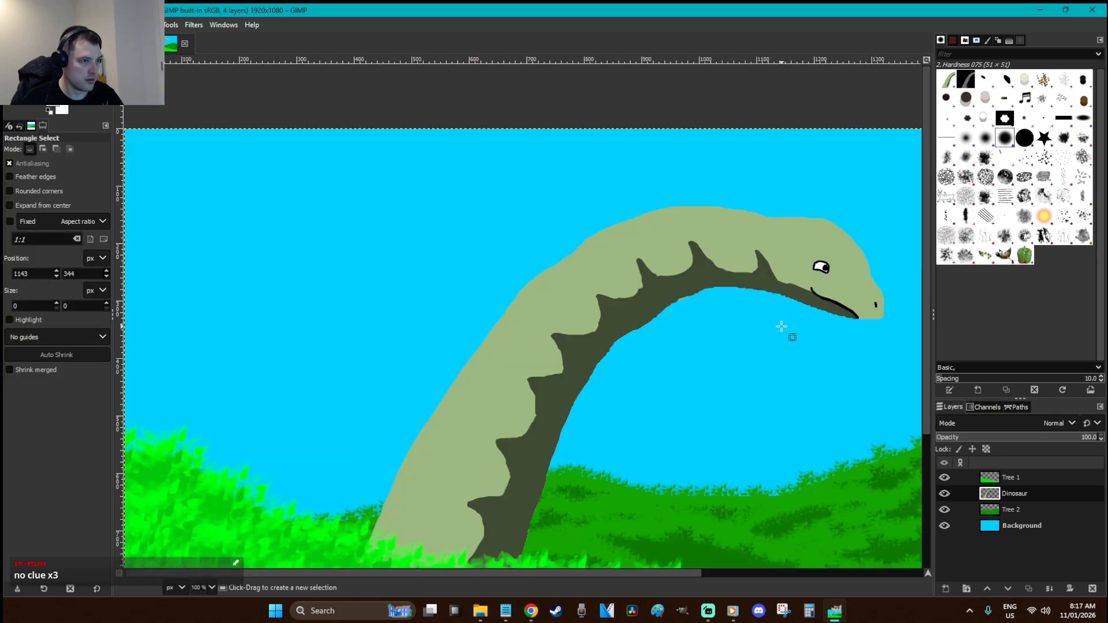
key(z)
drag(799, 305, 744, 253)
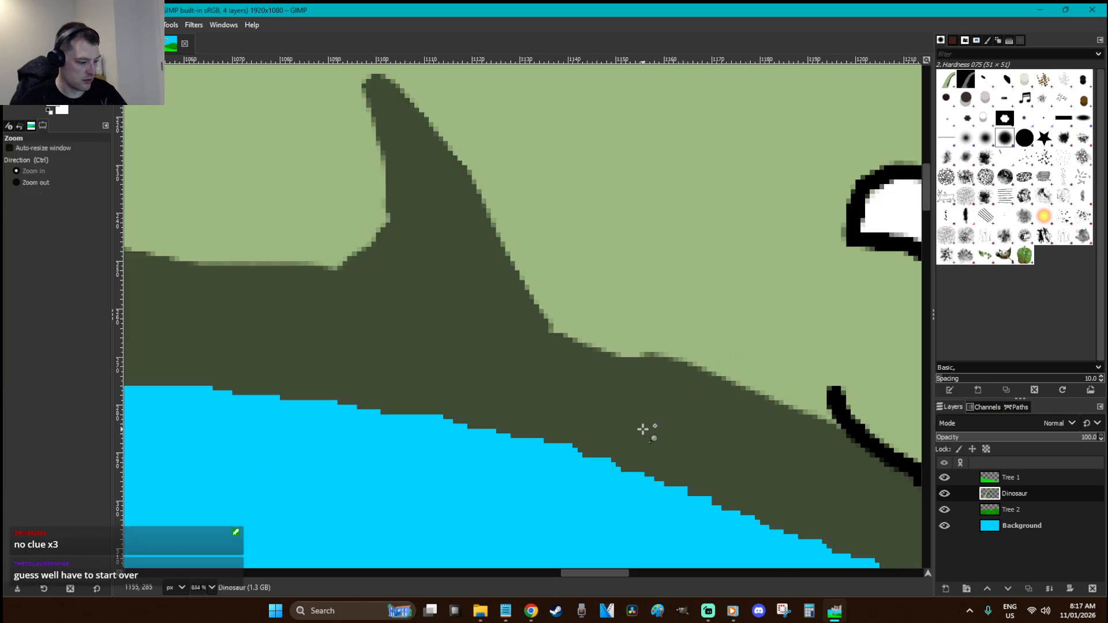
key(p)
click(650, 418)
key(ctrl+z)
Sample the dark neck green and paint it along the neck's upper edge up to the jaw
ctrl+click(665, 415)
mouse_move(663, 404)
mouse_down()
mouse_move(589, 366)
mouse_move(495, 287)
mouse_move(448, 225)
mouse_move(462, 208)
mouse_up()
key(r)
key(2)
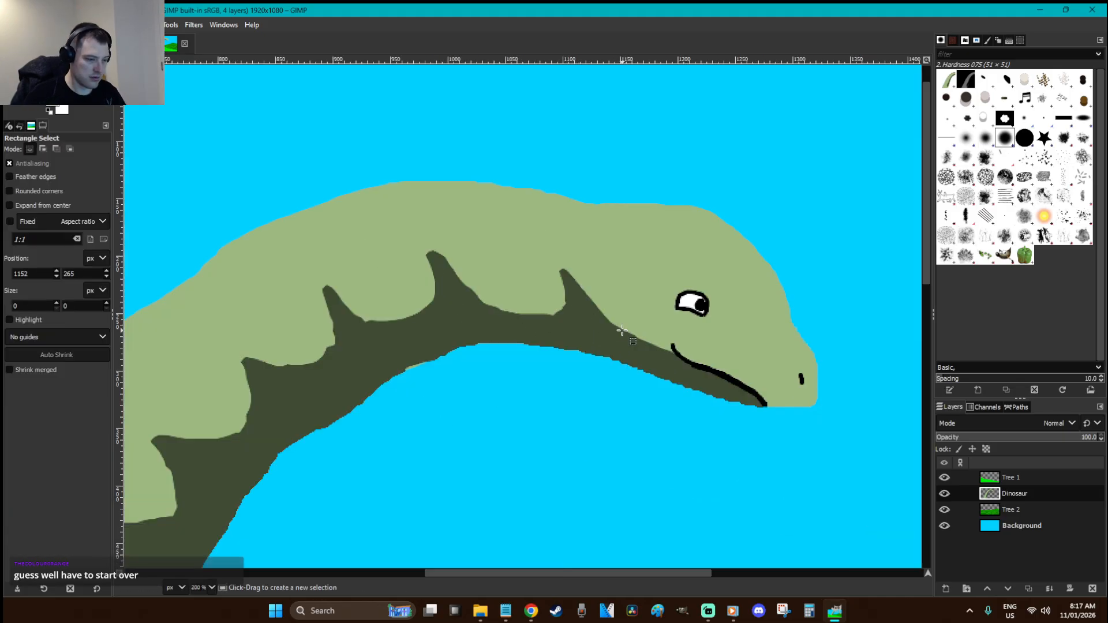
scroll(623, 331, down, 3)
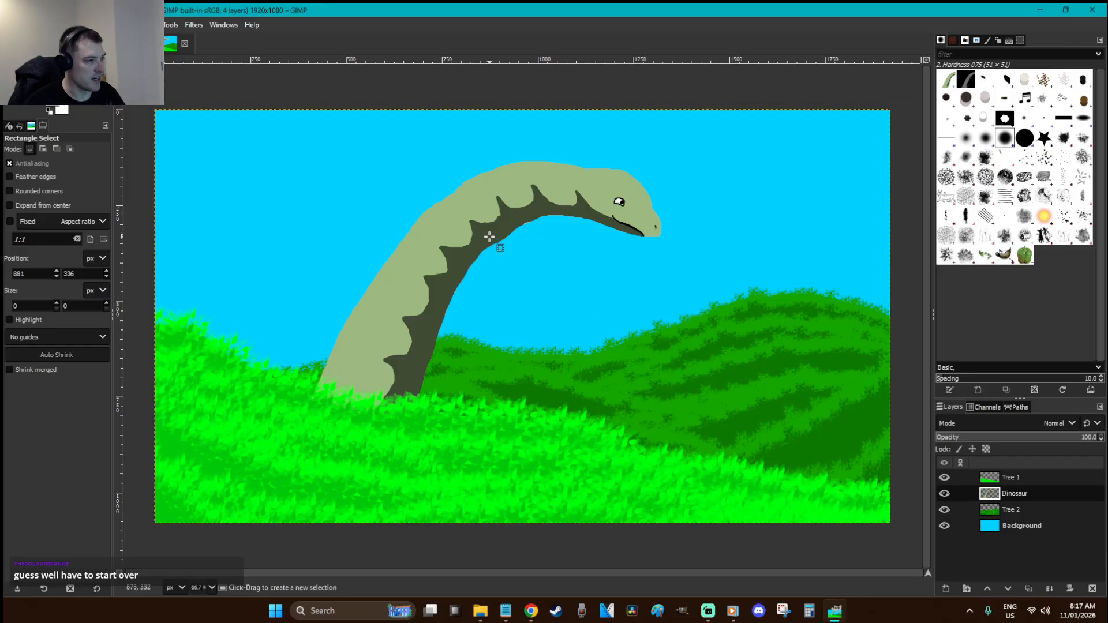
click(689, 207)
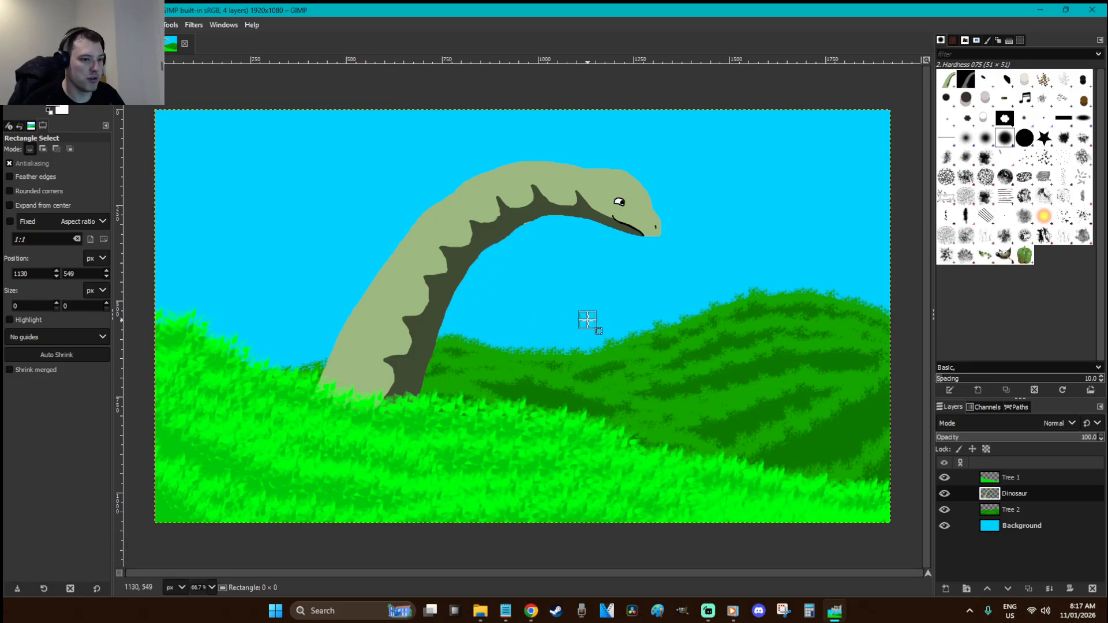
Add a new layer named 'Leaf' above the Dinosaur layer
key(shift+ctrl+n)
text(Leaf)
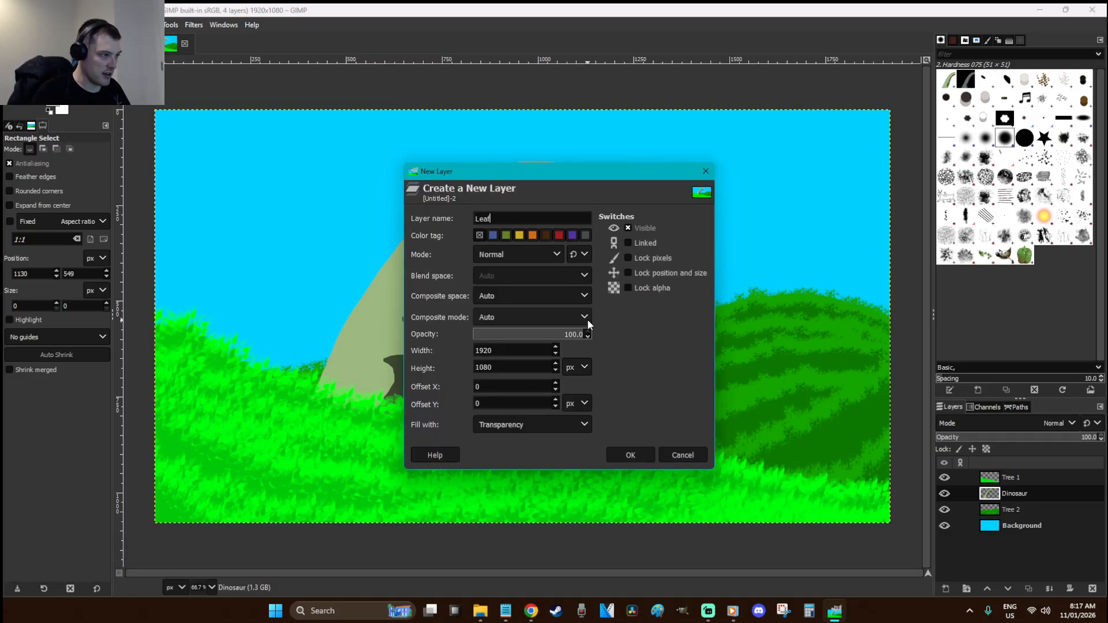
key(Return)
click(659, 250)
key(x)
drag(692, 274, 579, 198)
click(719, 343)
Zoom in on the head and freehand-select a rounded leaf area below the mouth
key(z)
drag(701, 305, 482, 173)
key(f)
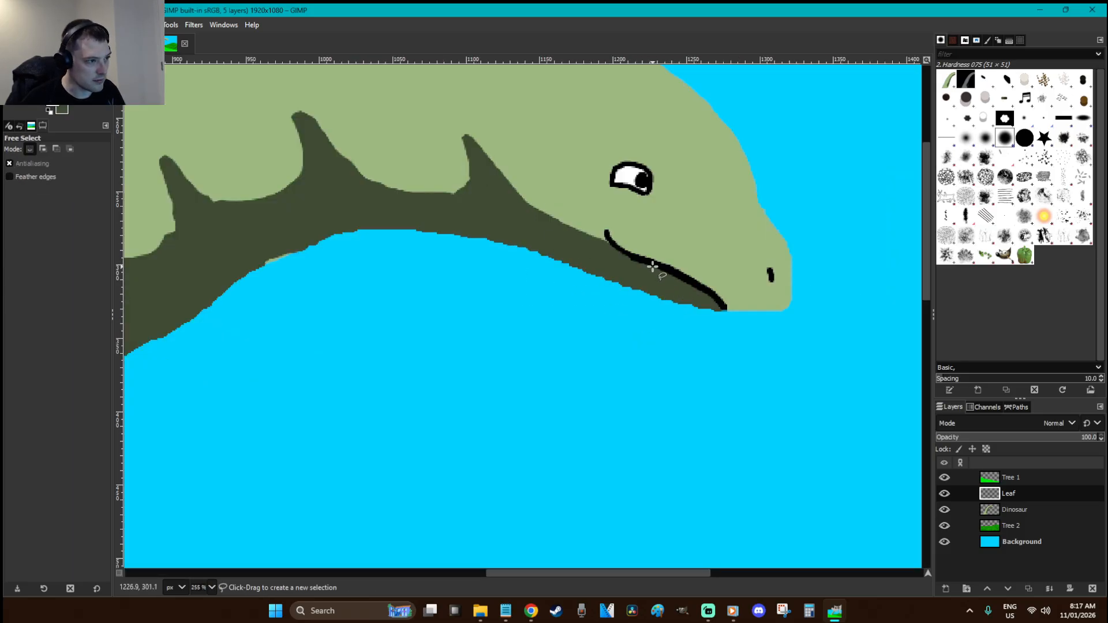
click(614, 246)
key(Escape)
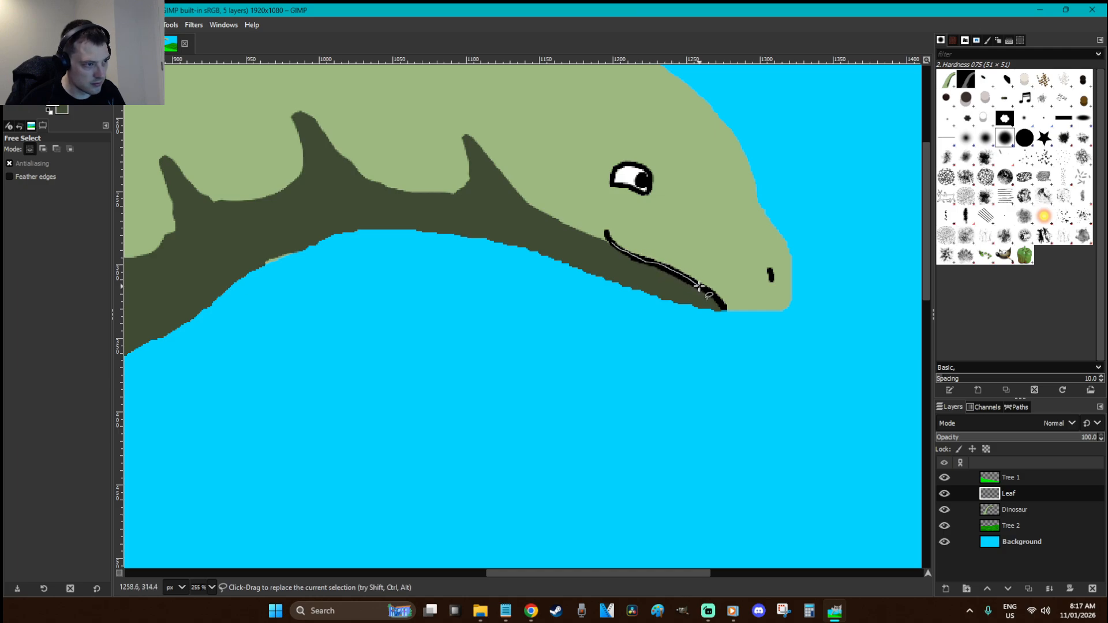
mouse_move(716, 299)
mouse_down()
mouse_move(824, 421)
mouse_move(468, 509)
mouse_move(326, 288)
mouse_move(565, 229)
mouse_move(611, 243)
mouse_up()
click(947, 254)
Switch to the Color Picker to sample a grass green for the leaves
scroll(805, 307, down, 5)
key(o)
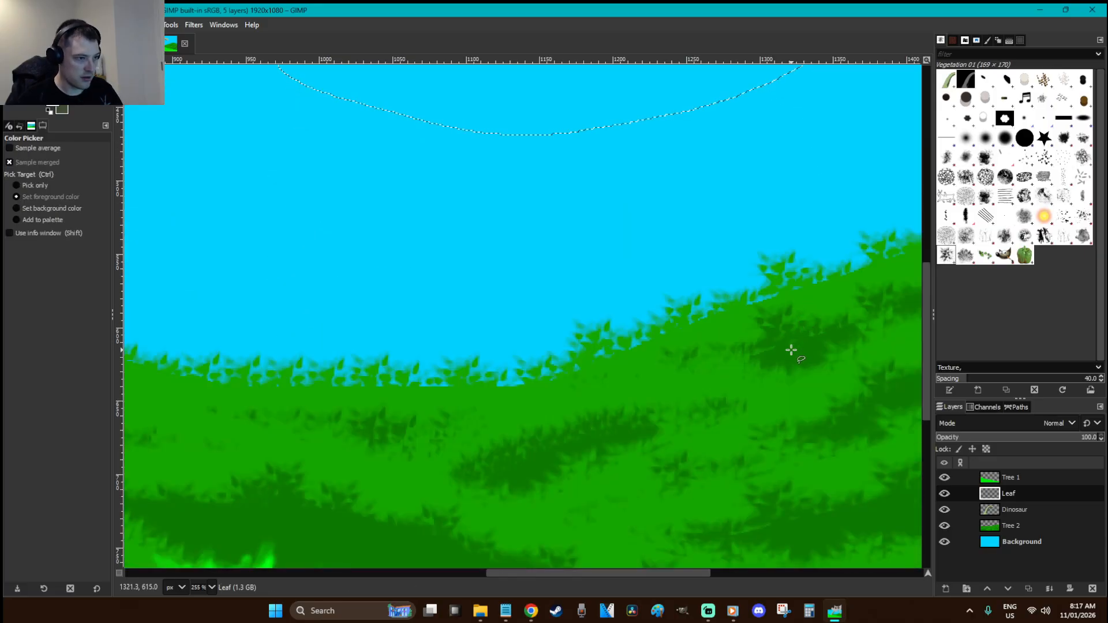
scroll(669, 395, down, 5)
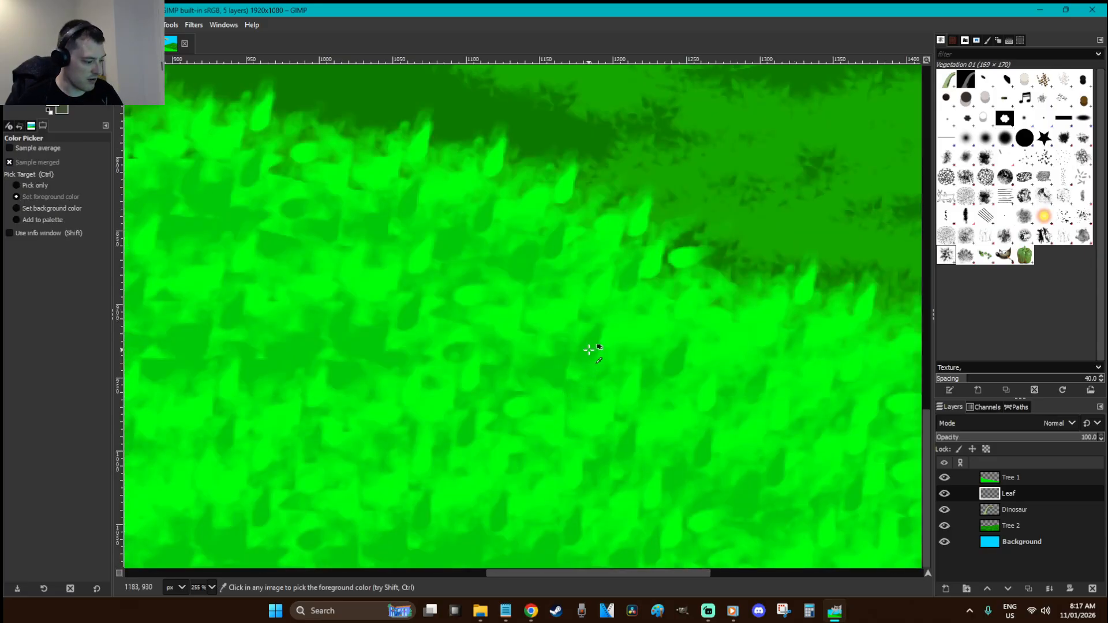
scroll(625, 336, up, 12)
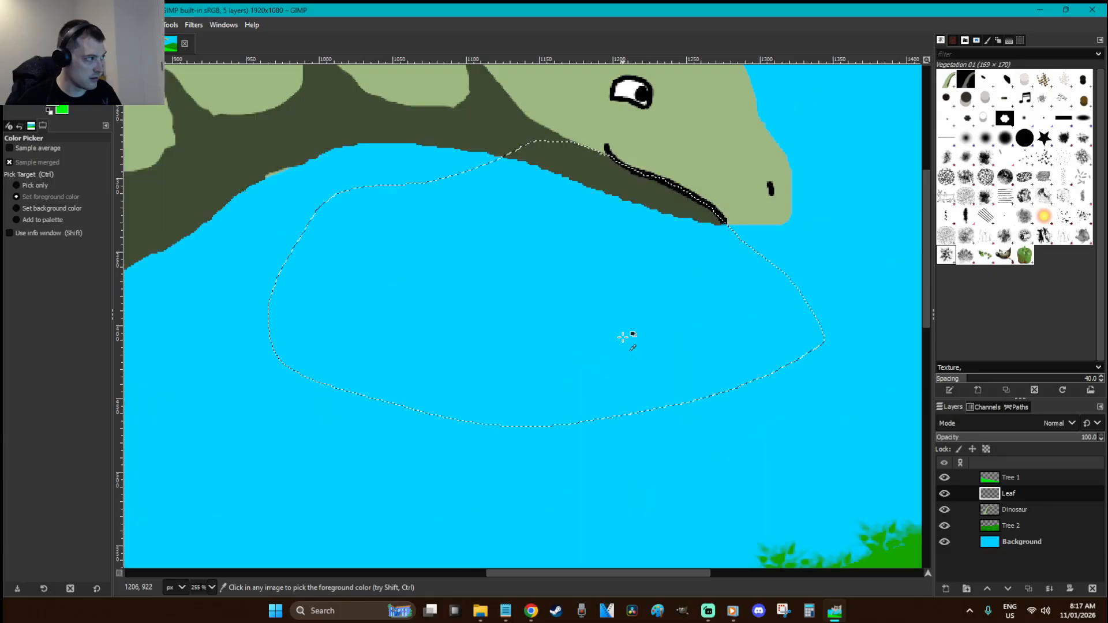
Try painting Vegetation 01 leaves at the mouth, undoing the unsatisfactory strokes
key(p)
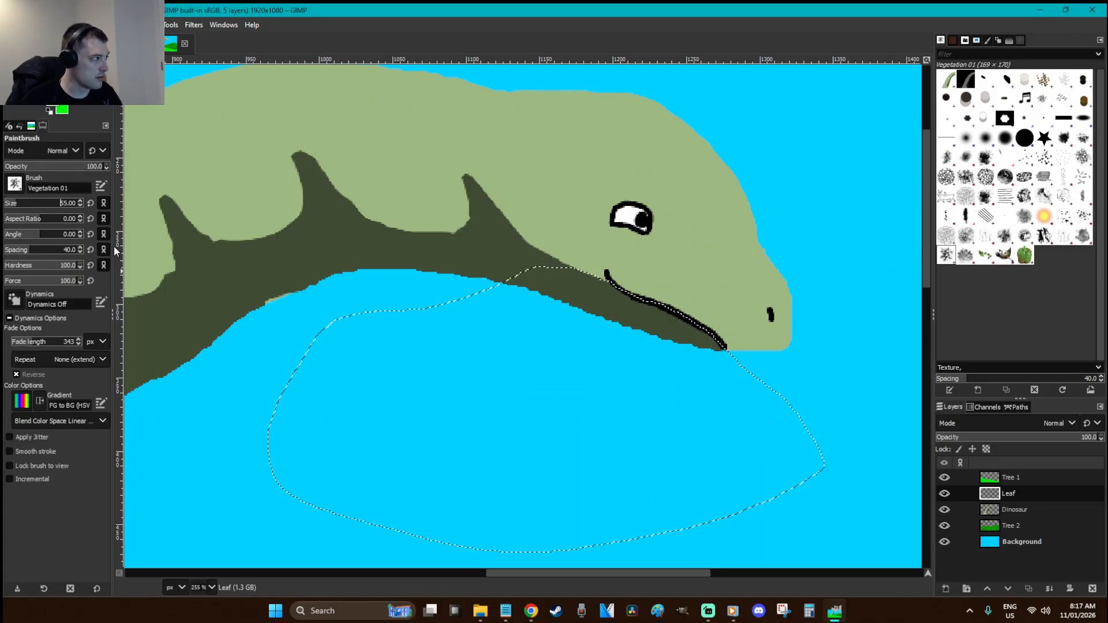
mouse_move(676, 359)
mouse_down()
mouse_move(667, 336)
mouse_move(615, 341)
mouse_up()
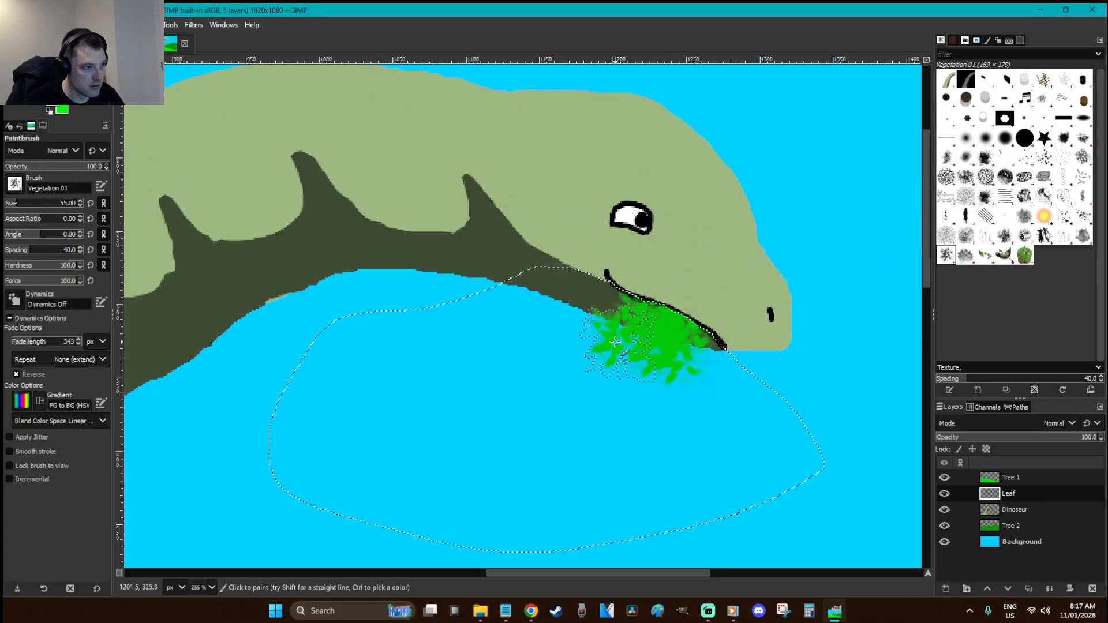
key(ctrl+z)
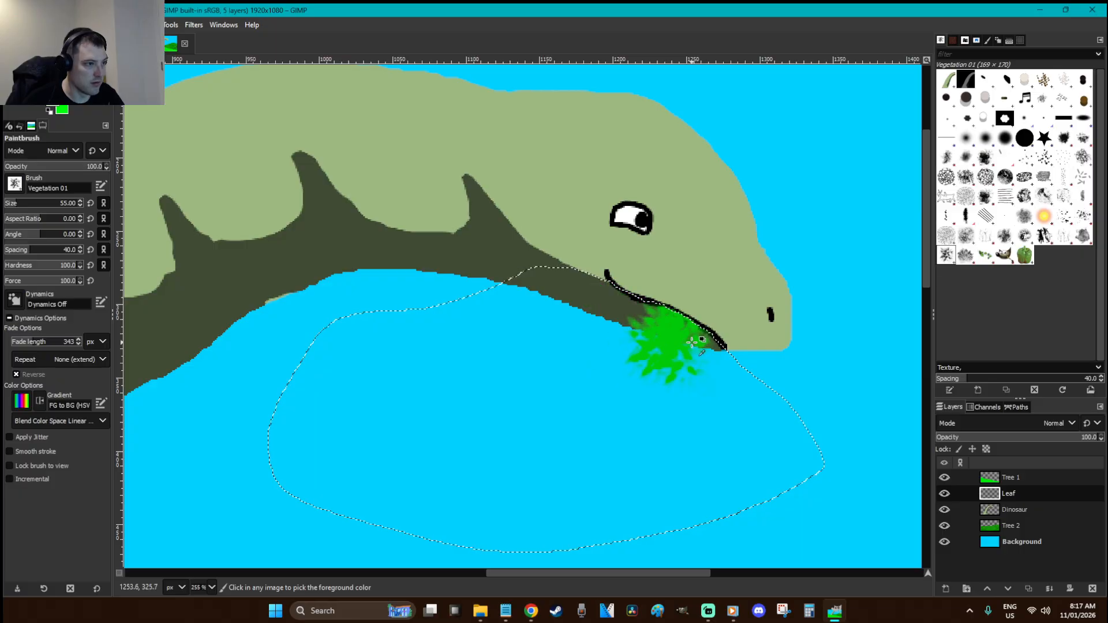
key(ctrl+z)
mouse_move(672, 367)
mouse_down()
mouse_move(671, 329)
mouse_move(644, 369)
mouse_move(633, 326)
mouse_up()
key(ctrl+z)
key(ctrl+z)
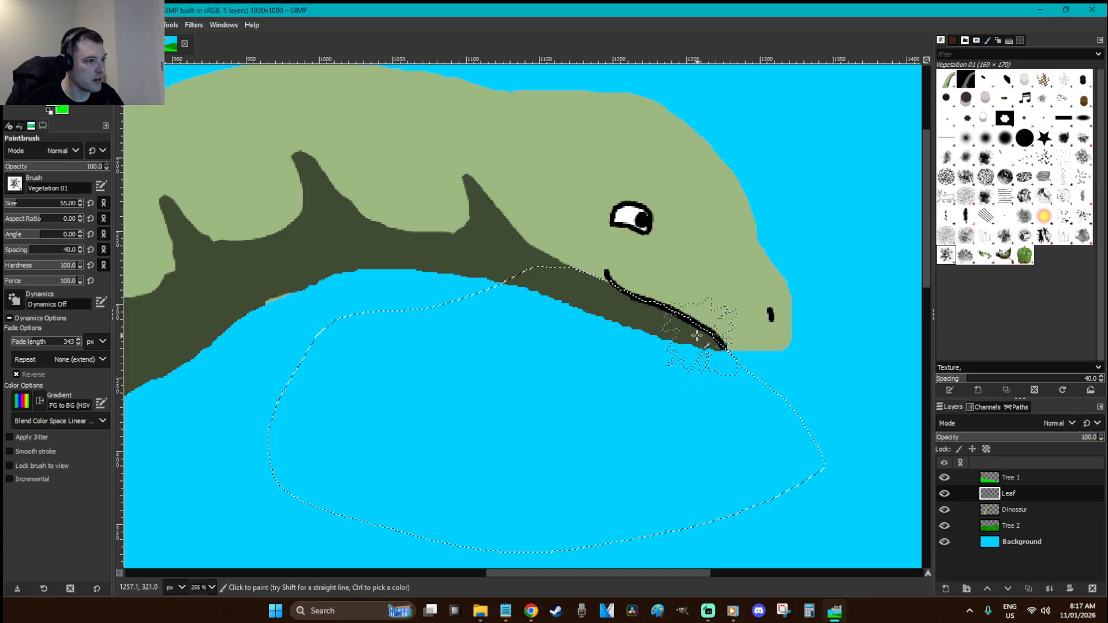
Paint a dense bright green leaf clump spreading down from the mouth, then deselect
drag(698, 336, 656, 360)
mouse_move(602, 302)
mouse_down()
mouse_move(628, 353)
mouse_move(657, 342)
mouse_move(691, 352)
mouse_up()
drag(701, 392, 664, 425)
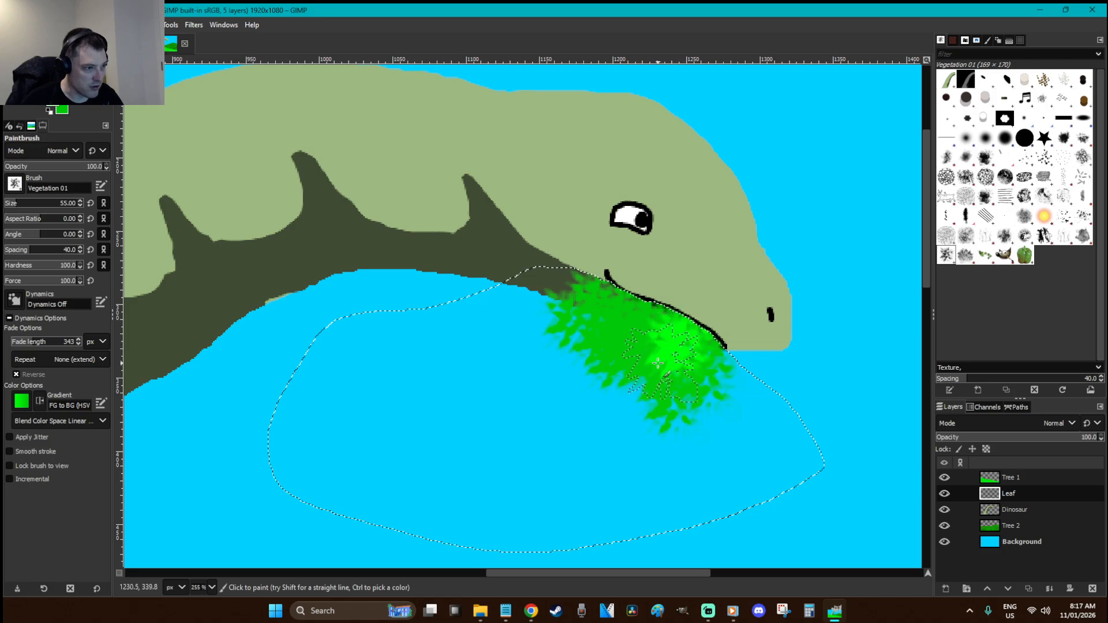
mouse_move(580, 292)
mouse_down()
mouse_move(626, 392)
mouse_move(664, 372)
mouse_move(652, 421)
mouse_move(612, 415)
mouse_move(572, 381)
mouse_move(652, 378)
mouse_move(618, 398)
mouse_move(583, 375)
mouse_move(707, 384)
mouse_up()
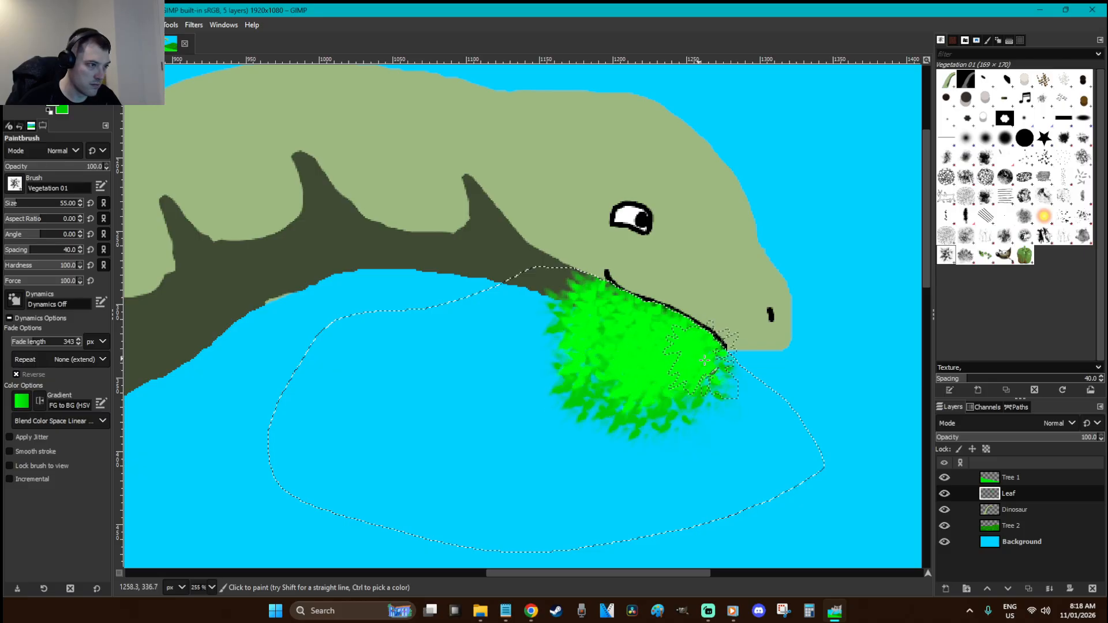
key(r)
click(827, 370)
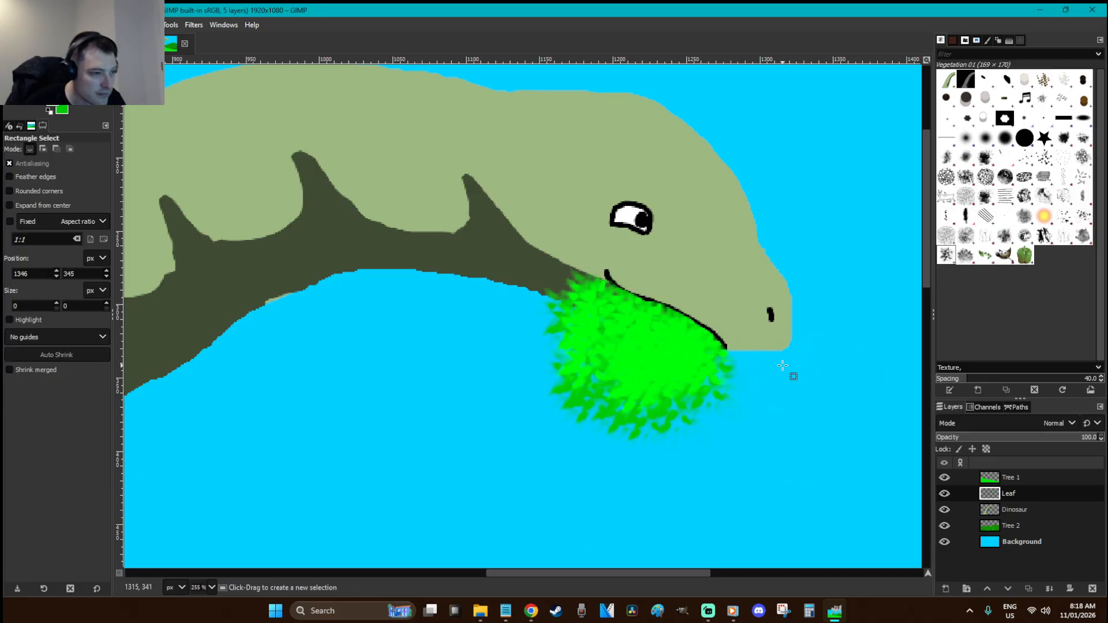
Create a 'Leaf 2' layer and move it below the Dinosaur layer
key(shift+ctrl+n)
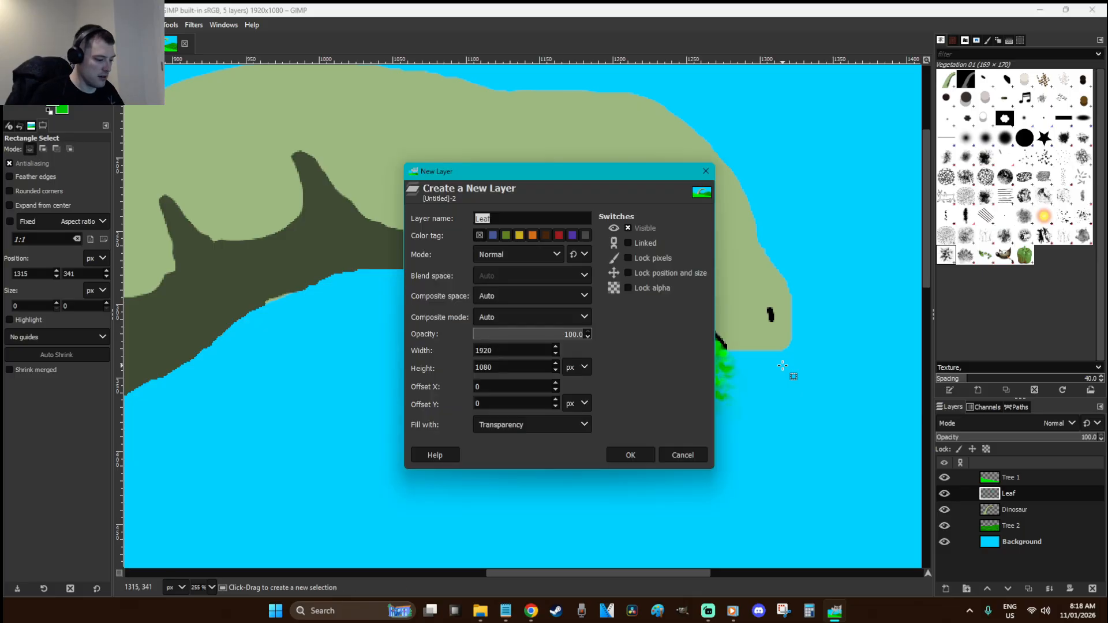
text(2)
key(Return)
click(782, 407)
drag(1046, 496, 1045, 536)
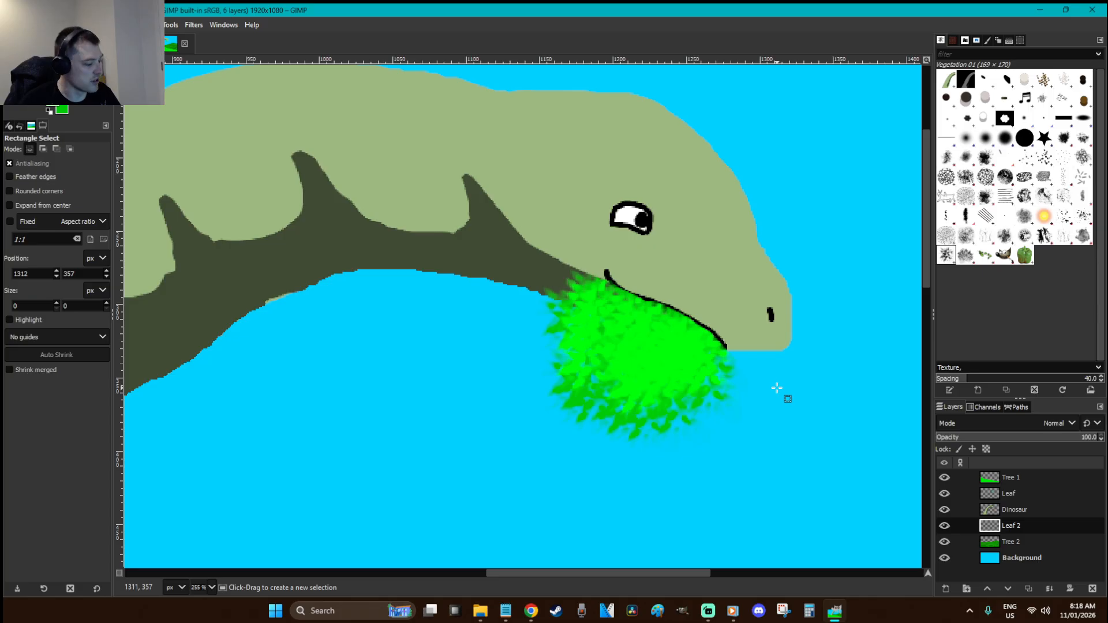
Dab green leaves beyond the snout, plus one darker green leaf, then view the whole image
key(p)
click(697, 361)
click(729, 352)
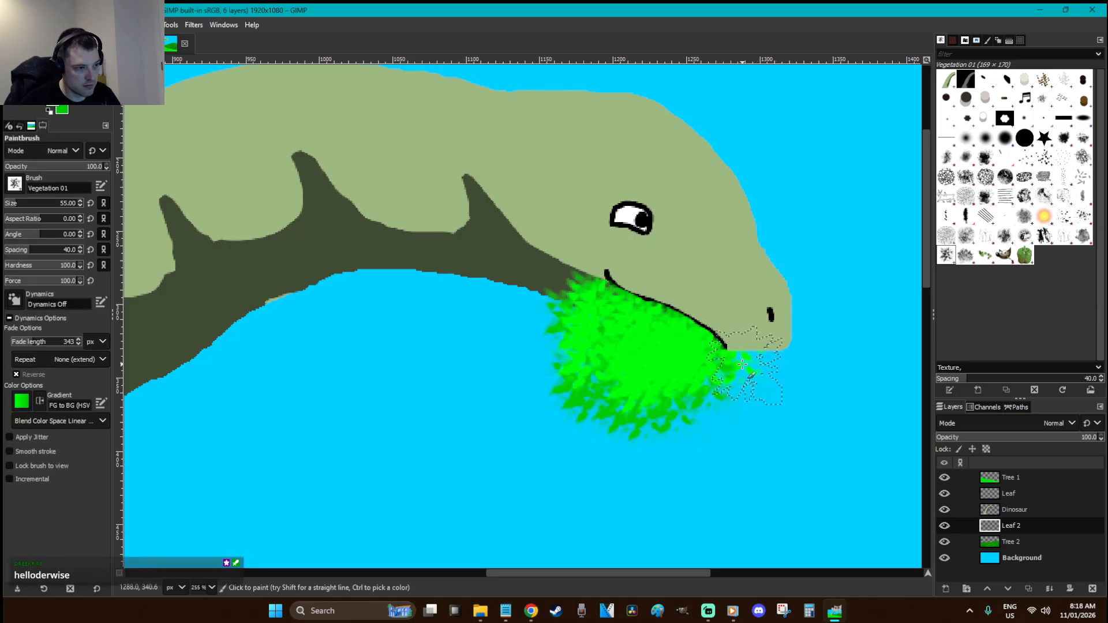
click(755, 359)
click(768, 364)
click(754, 371)
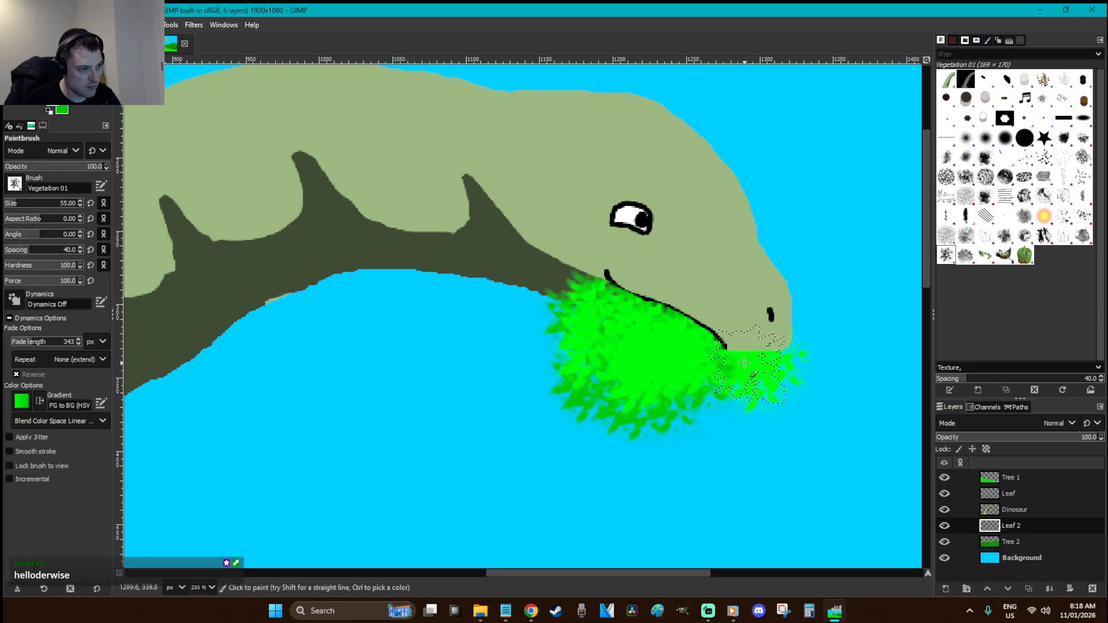
key(x)
click(746, 358)
key(r)
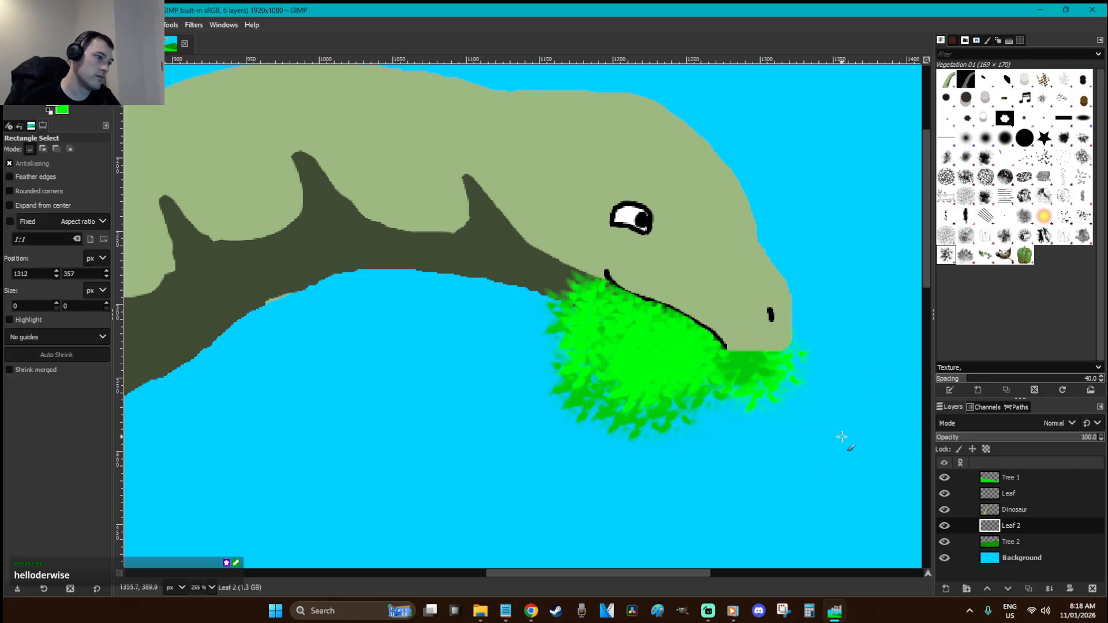
key(1)
key(shift+2)
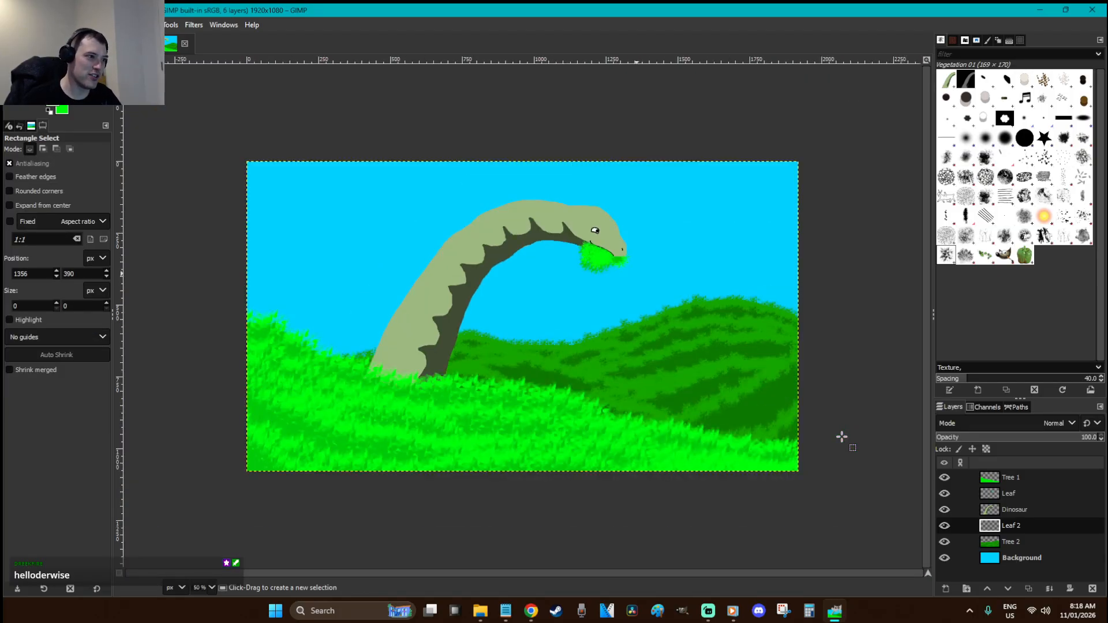
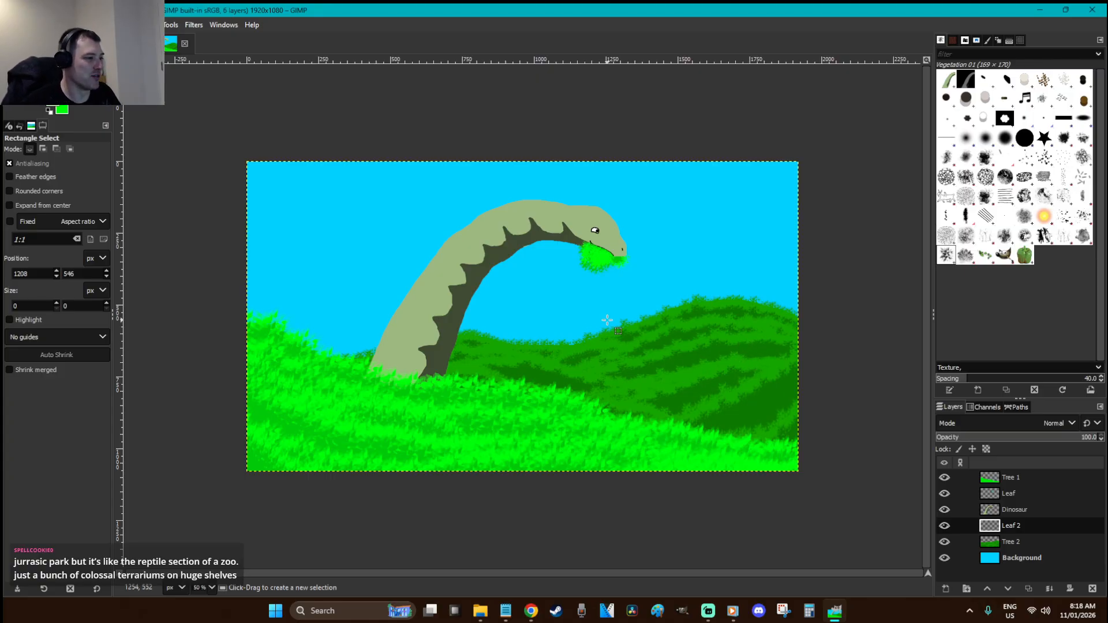
Zoom in on the dinosaur's neck and make the Dinosaur layer active with no selection
key(z)
drag(685, 375, 296, 207)
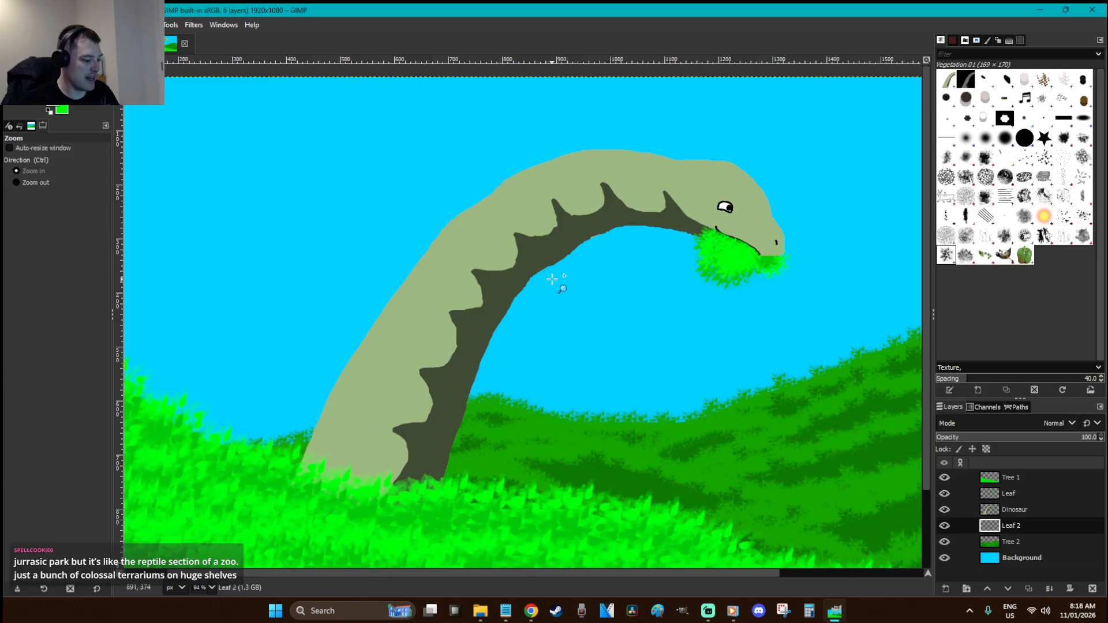
key(u)
click(547, 255)
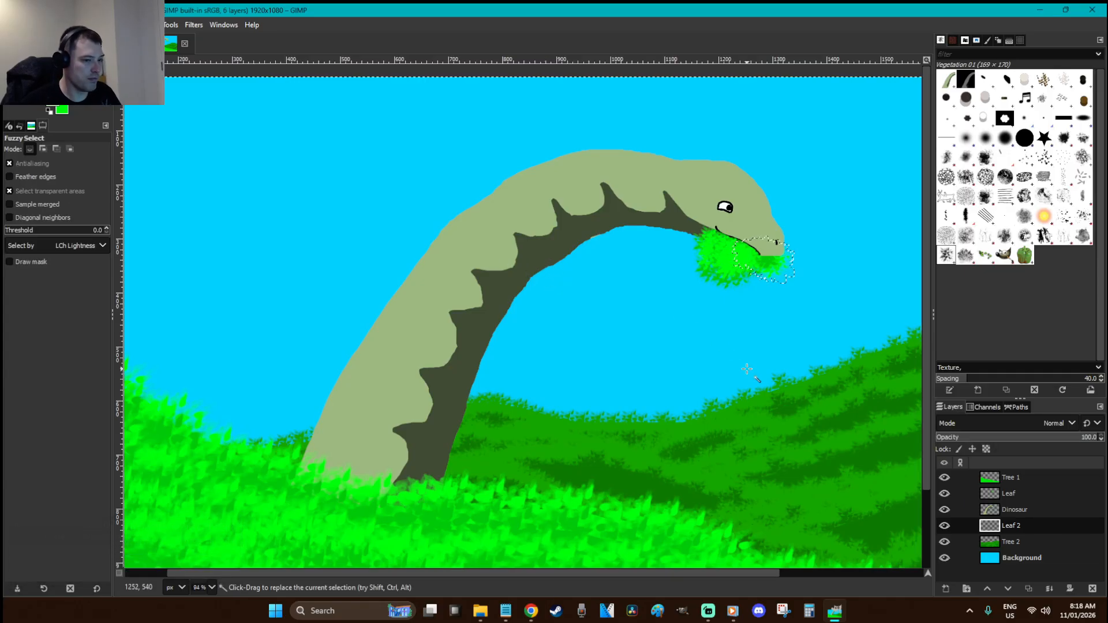
key(ctrl+shift+a)
click(1014, 510)
click(500, 283)
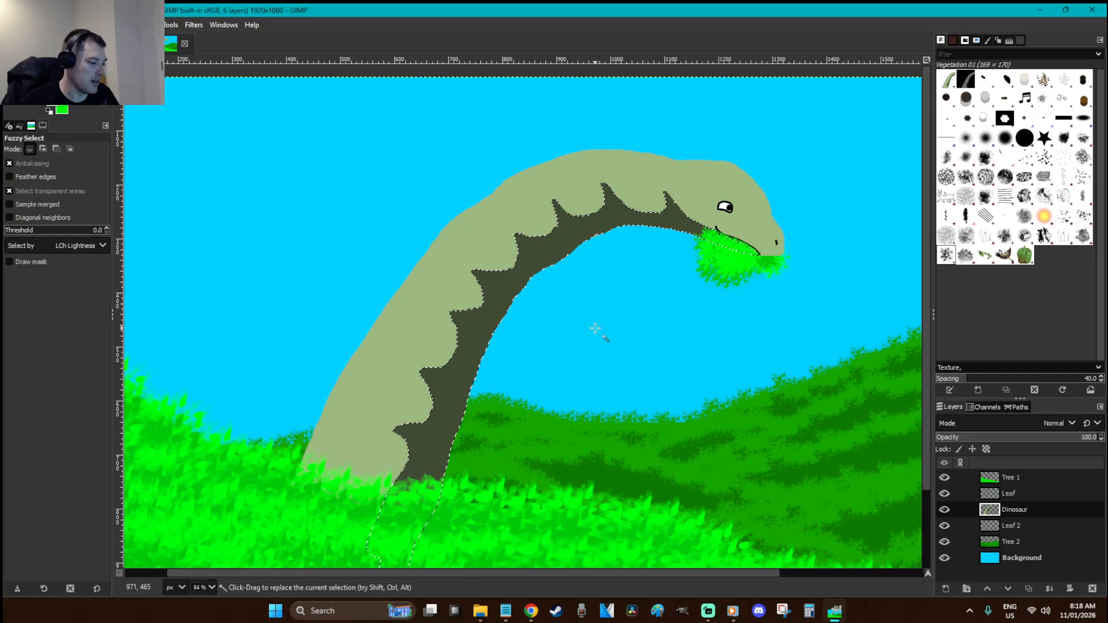
key(r)
click(595, 328)
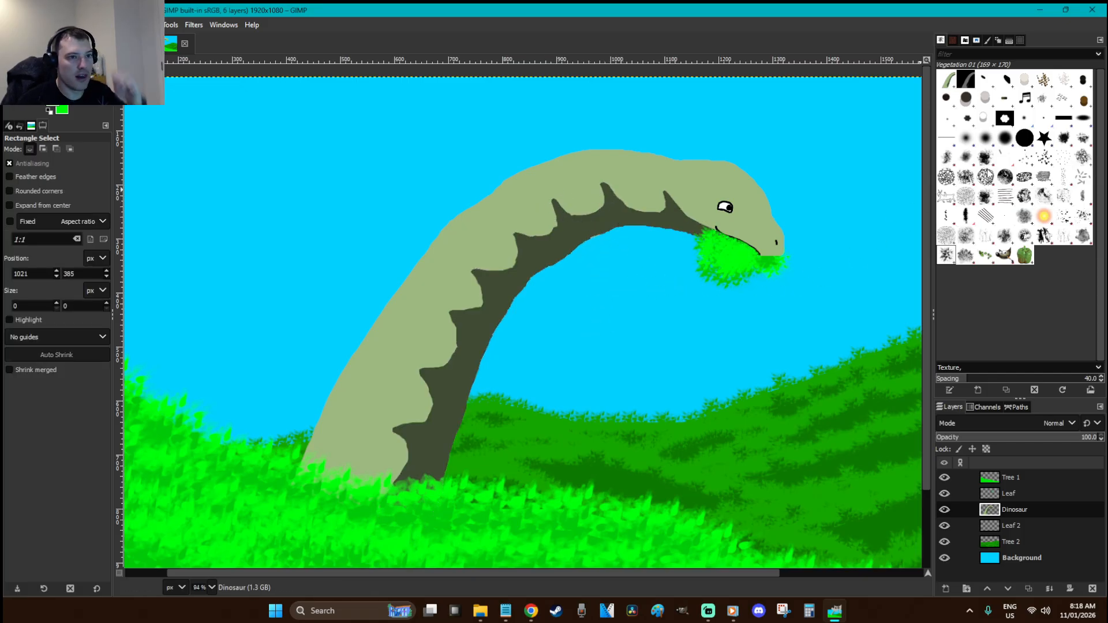
Stipple dark dots along the neck shadow using the Bristles 02 brush at spacing 15
click(1043, 157)
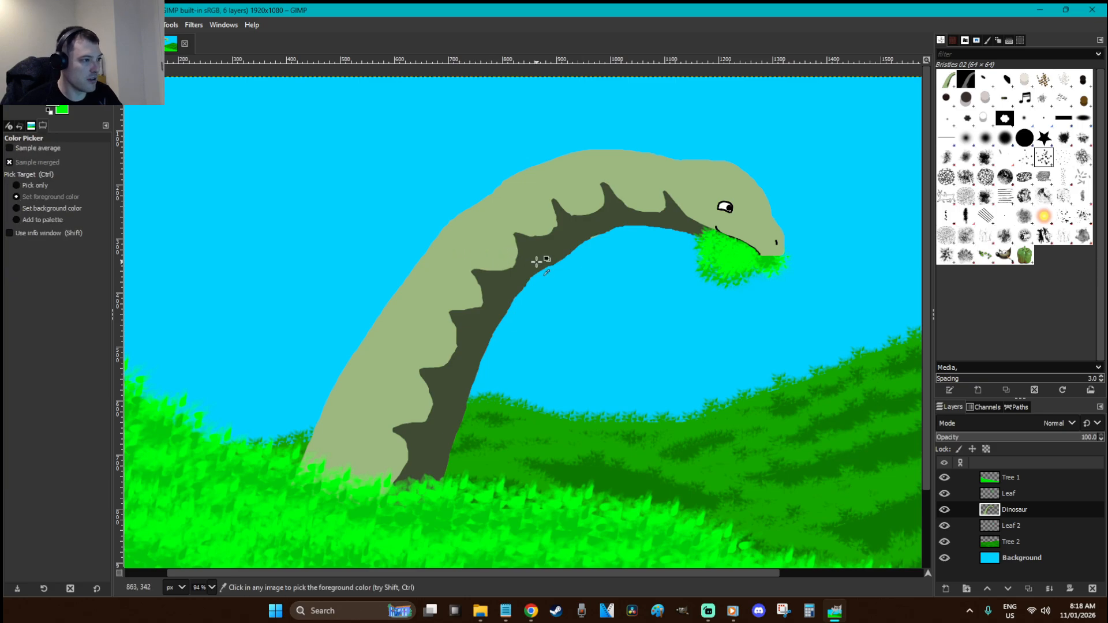
key(p)
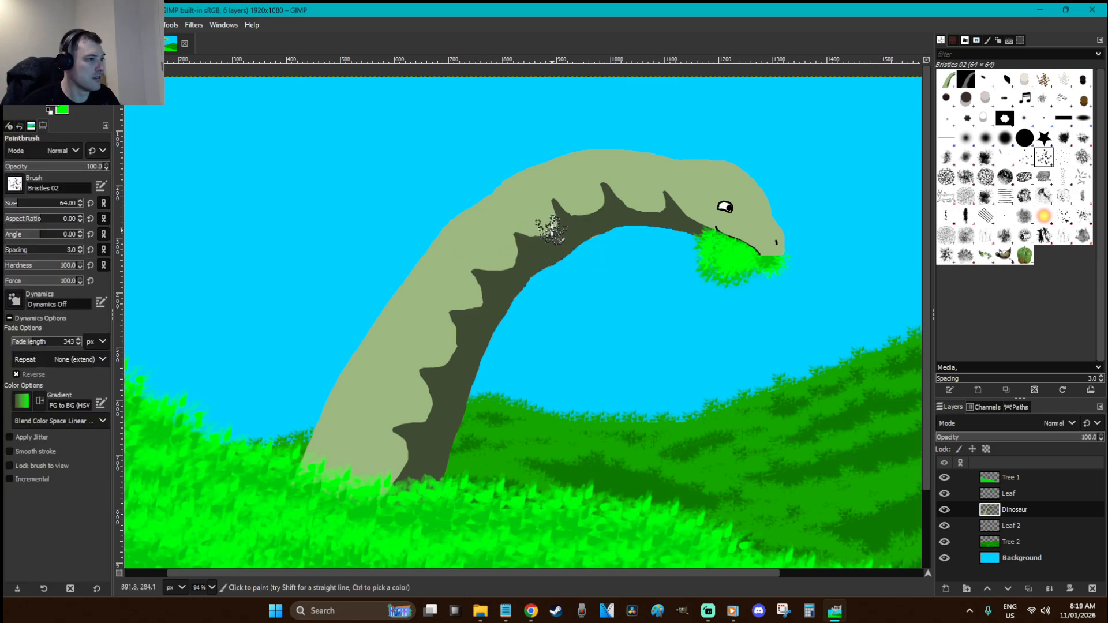
click(17, 251)
mouse_move(542, 226)
mouse_down()
mouse_move(534, 248)
mouse_move(486, 273)
mouse_move(487, 297)
mouse_move(456, 329)
mouse_move(454, 350)
mouse_move(448, 329)
mouse_move(397, 480)
mouse_move(566, 215)
mouse_move(623, 198)
mouse_move(663, 208)
mouse_move(623, 209)
mouse_up()
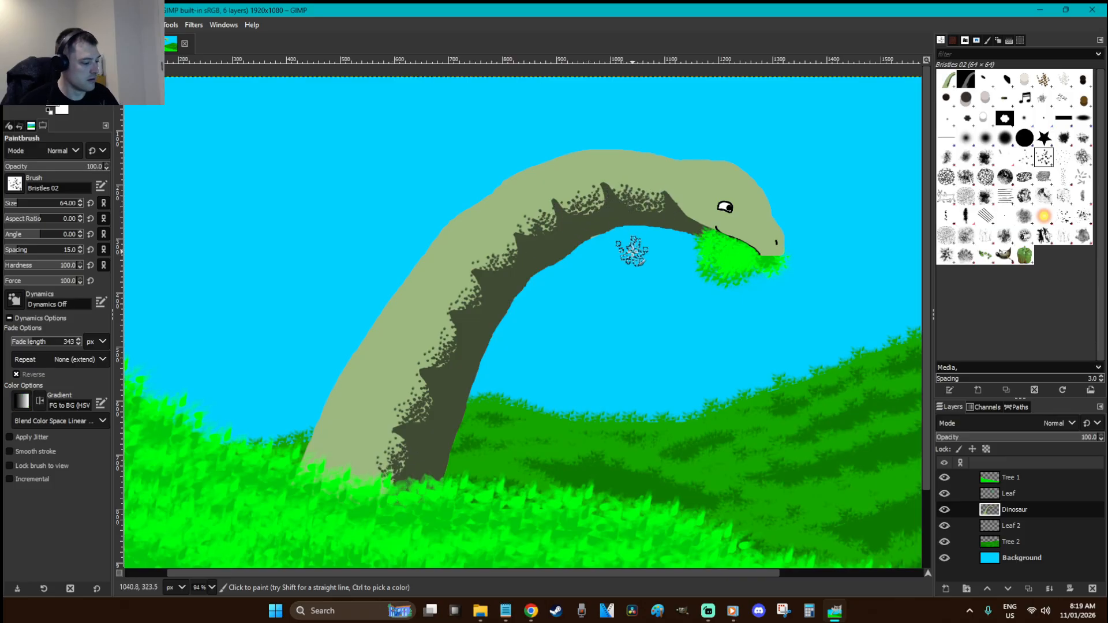
Re-paste the dinosaur as a floating selection and darken the neck underside at 44.8 opacity
key(ctrl+x)
key(ctrl+v)
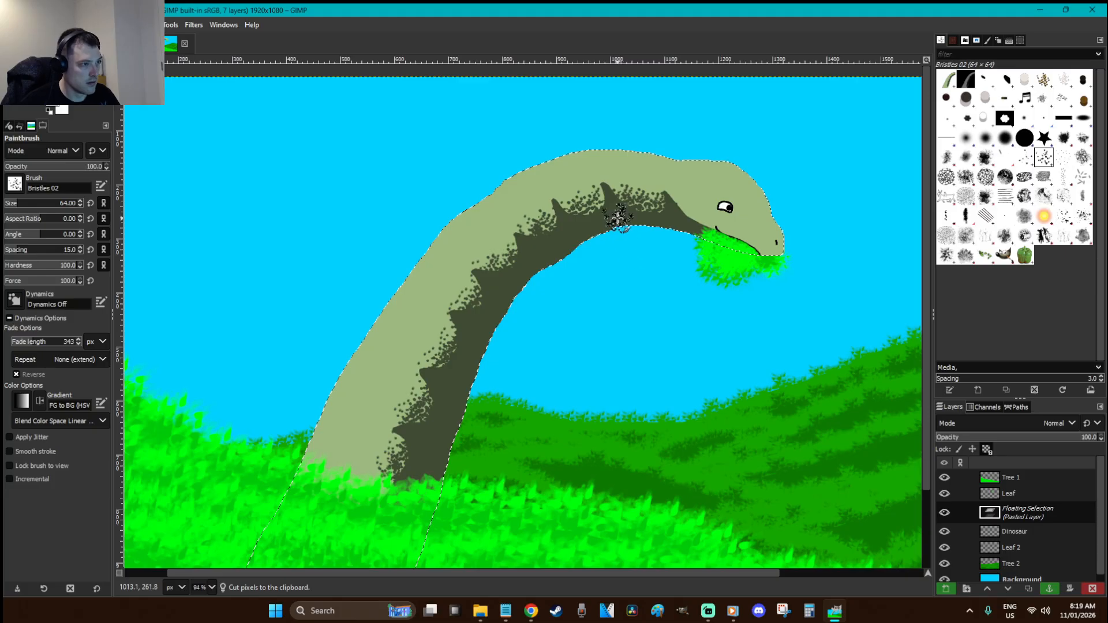
click(48, 167)
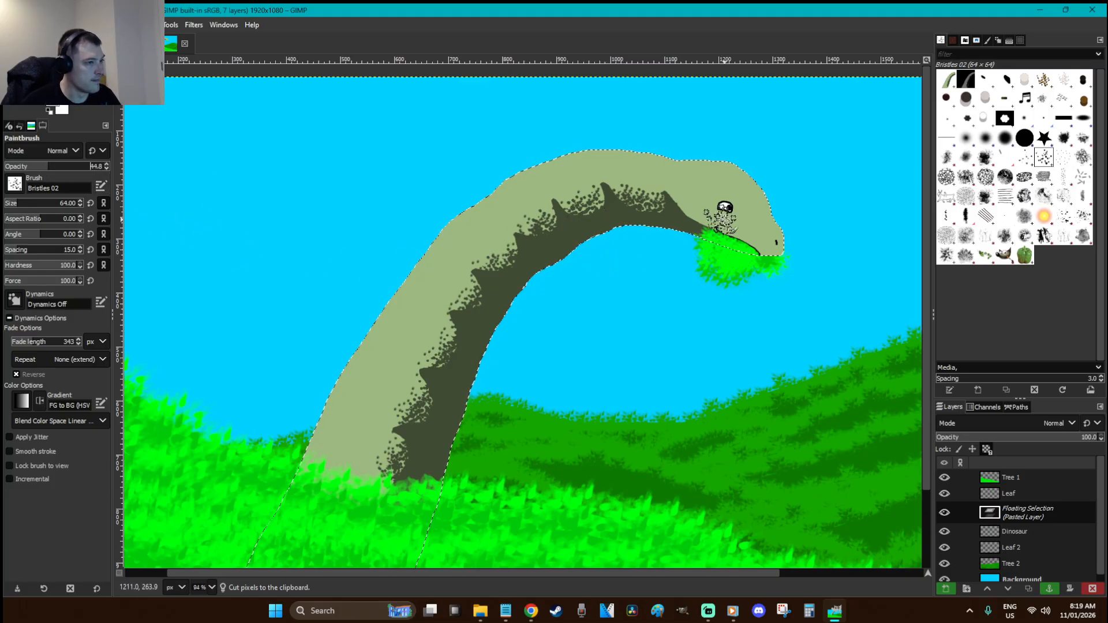
mouse_move(635, 195)
mouse_down()
mouse_move(601, 223)
mouse_move(570, 203)
mouse_move(659, 238)
mouse_move(689, 229)
mouse_move(613, 219)
mouse_move(528, 244)
mouse_move(541, 229)
mouse_move(553, 224)
mouse_move(513, 290)
mouse_move(489, 285)
mouse_move(472, 302)
mouse_move(494, 303)
mouse_move(499, 275)
mouse_move(488, 336)
mouse_move(457, 326)
mouse_move(439, 342)
mouse_move(463, 383)
mouse_move(427, 377)
mouse_move(442, 417)
mouse_move(483, 376)
mouse_move(470, 362)
mouse_move(448, 431)
mouse_move(409, 426)
mouse_move(444, 460)
mouse_move(401, 469)
mouse_up()
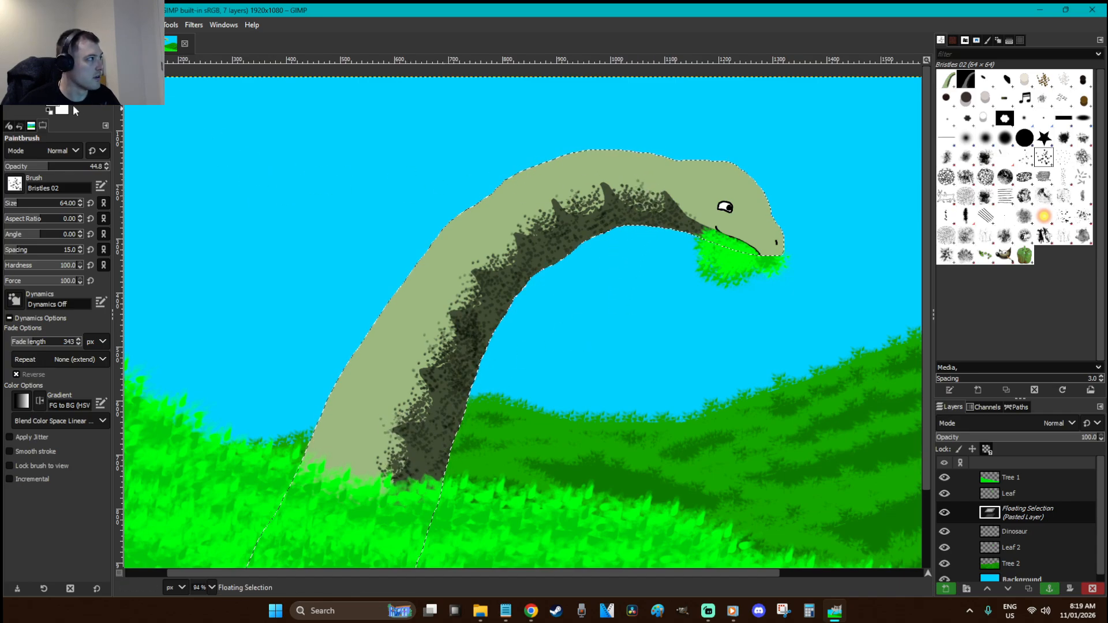
Set the foreground colour to bright yellow and raise brush opacity back to 100
click(52, 110)
click(205, 193)
click(175, 165)
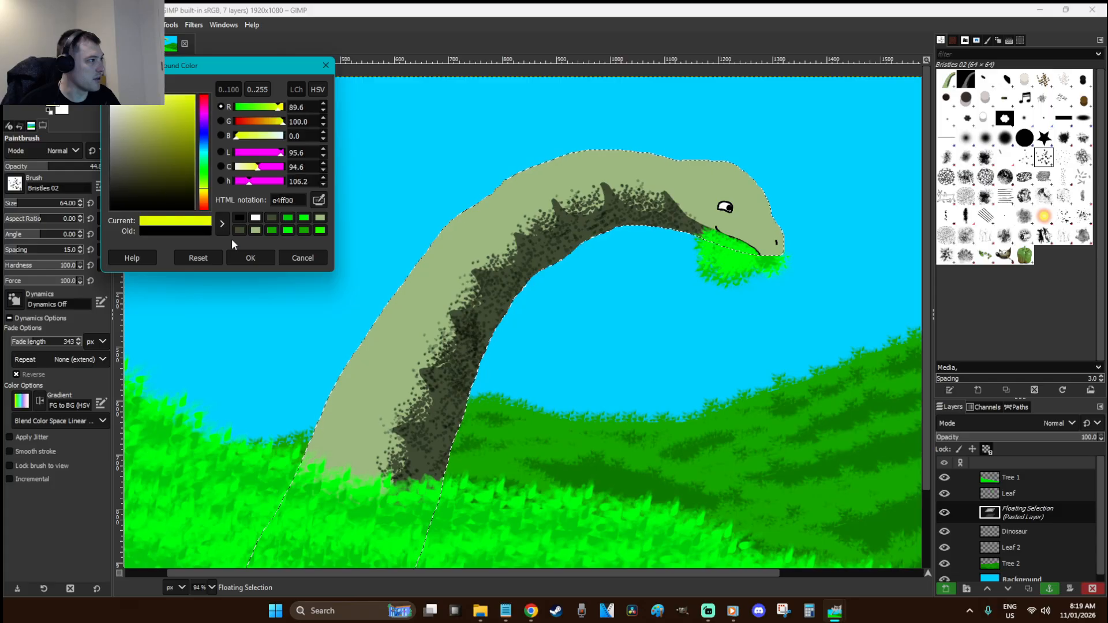
click(251, 258)
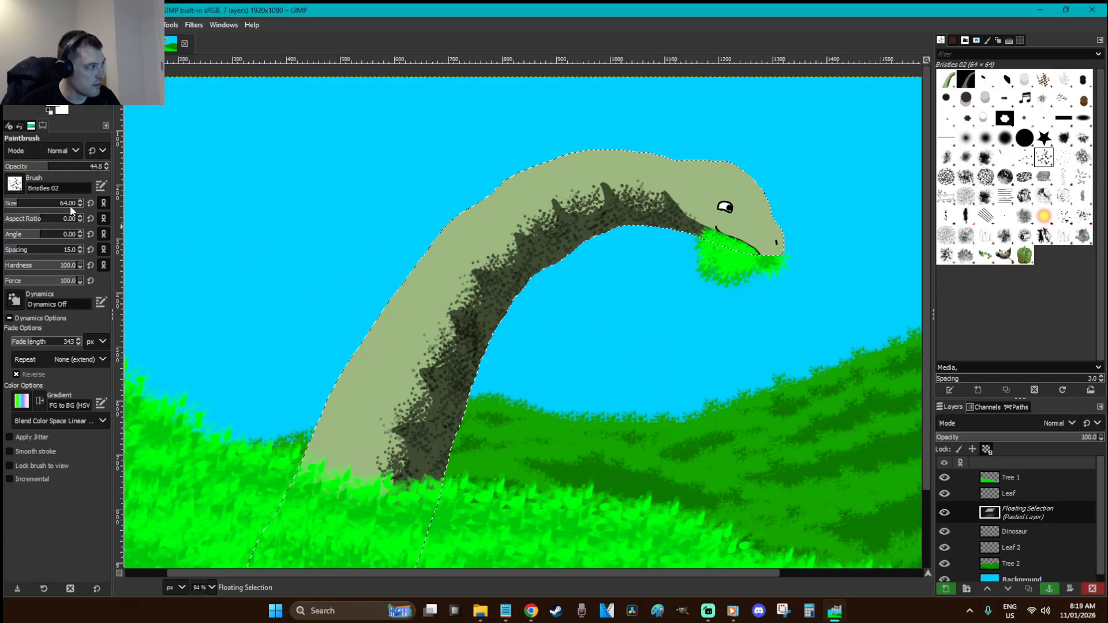
drag(55, 168, 154, 169)
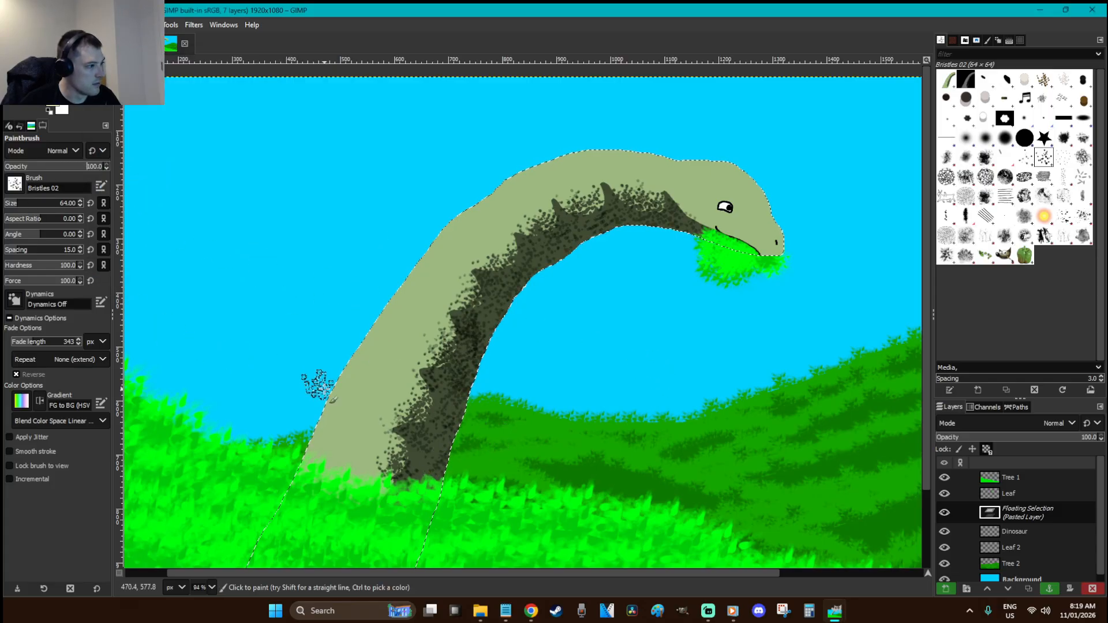
key(ctrl+z)
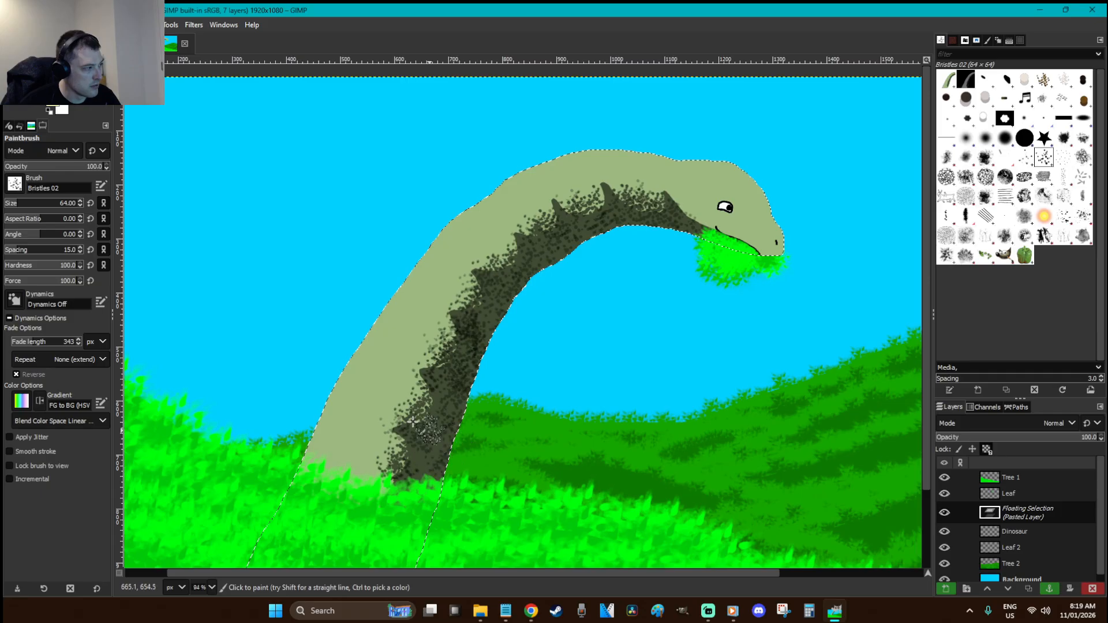
Switch brush dynamics to Track Direction, testing and undoing a yellow stroke on the neck
click(30, 295)
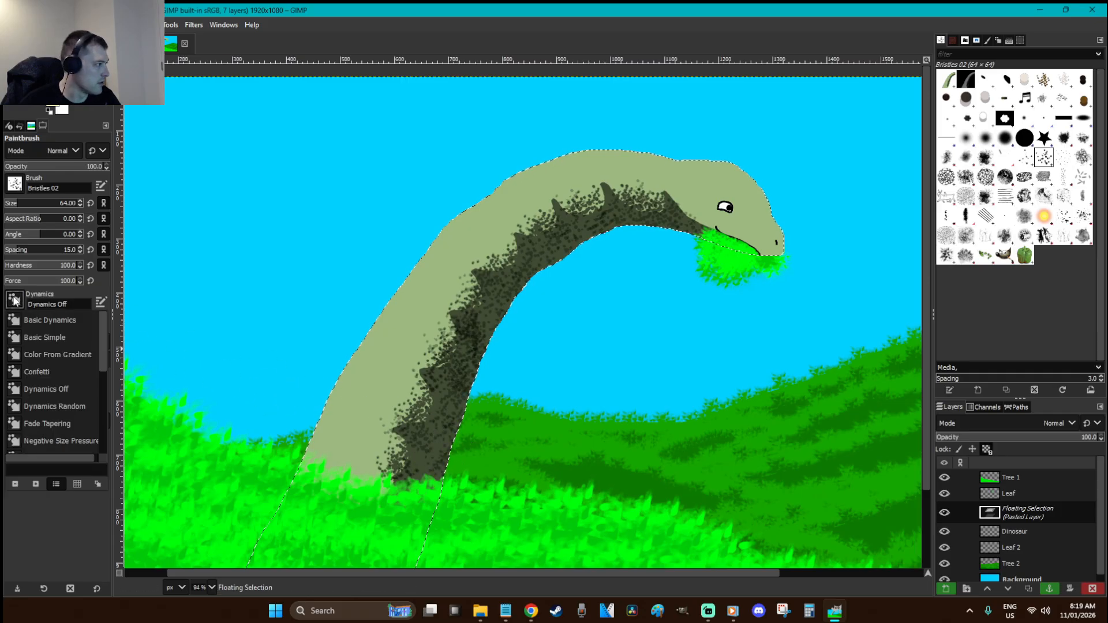
scroll(61, 365, down, 4)
scroll(60, 363, down, 2)
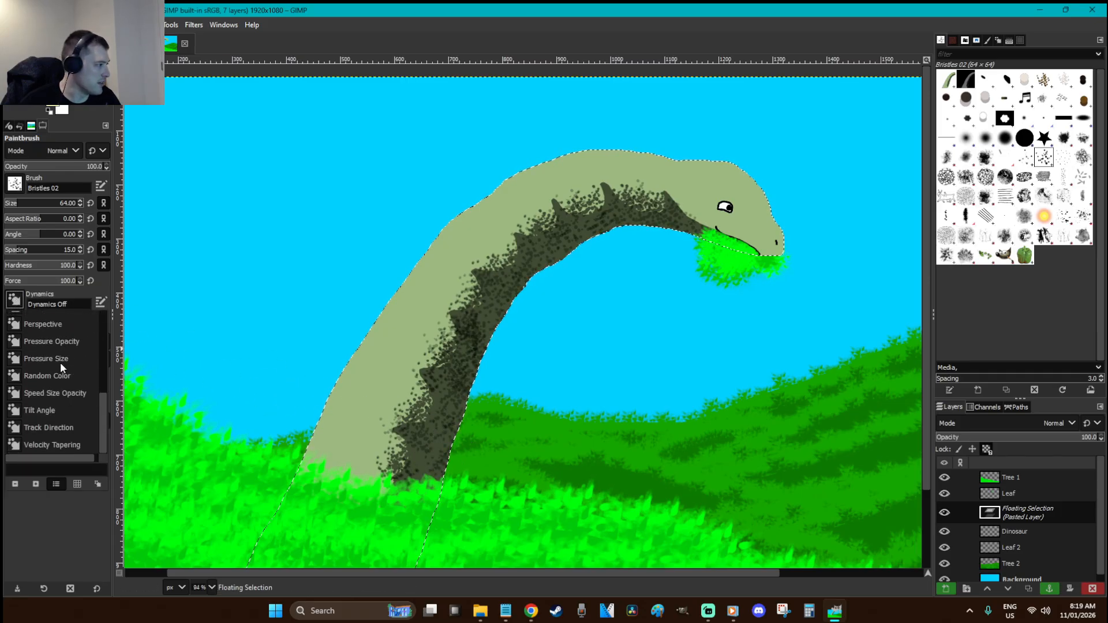
click(62, 425)
click(422, 462)
drag(422, 454, 447, 407)
key(ctrl+z)
key(ctrl+z)
Dab yellow speckles along the neck shadow from the base up toward the head
click(427, 441)
click(461, 387)
click(462, 413)
click(485, 332)
click(503, 287)
click(536, 264)
click(557, 233)
click(590, 233)
click(631, 211)
click(671, 220)
click(453, 354)
click(481, 307)
click(427, 404)
click(393, 477)
click(405, 482)
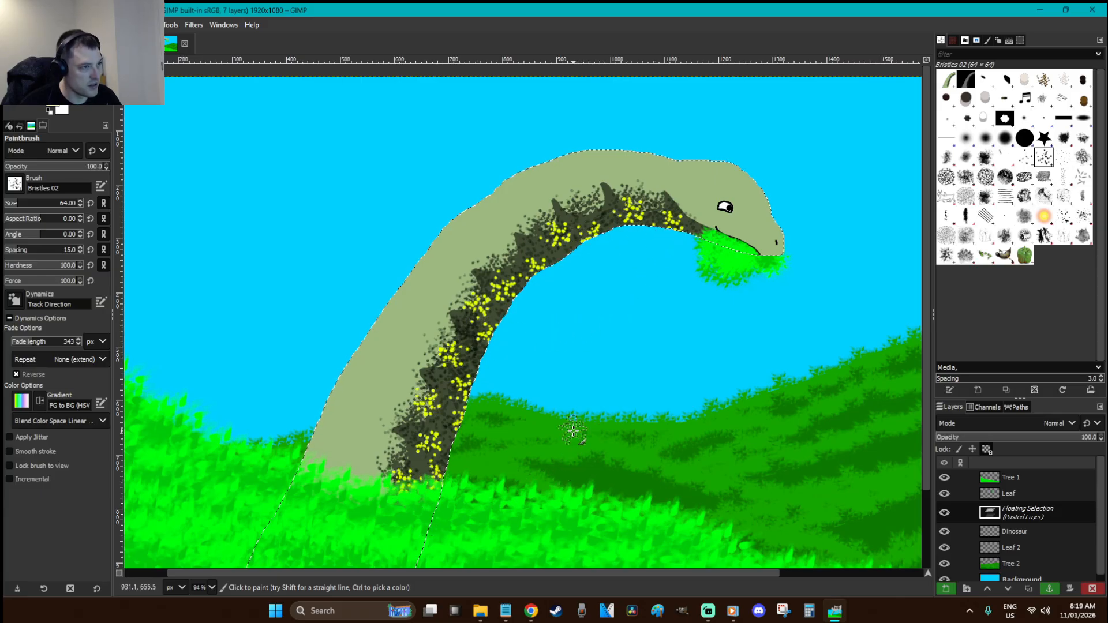
key(r)
click(592, 395)
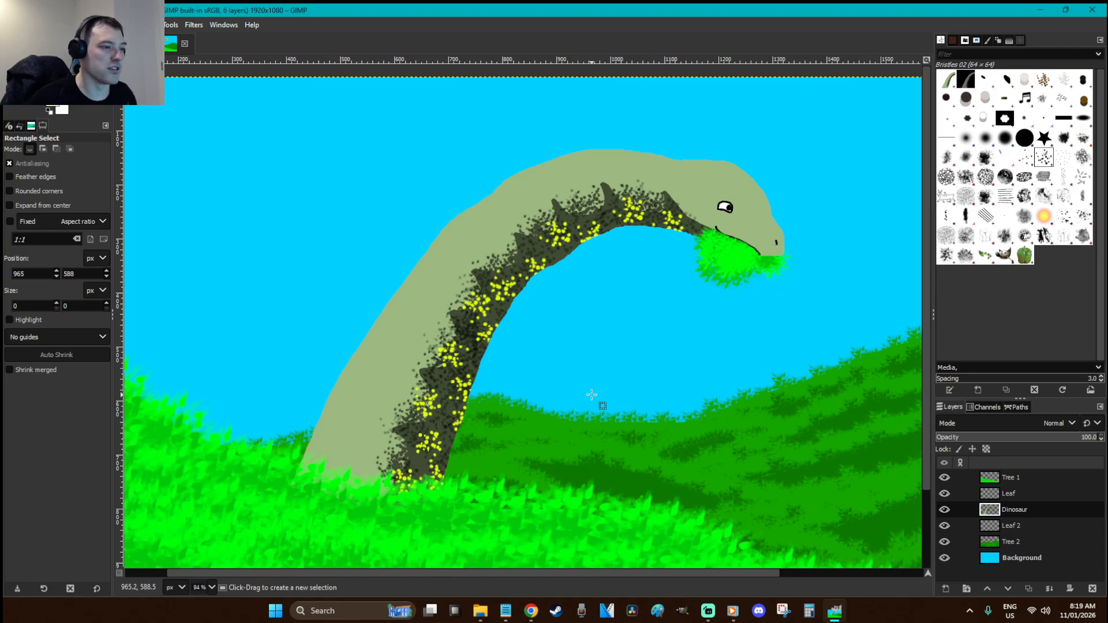
click(946, 176)
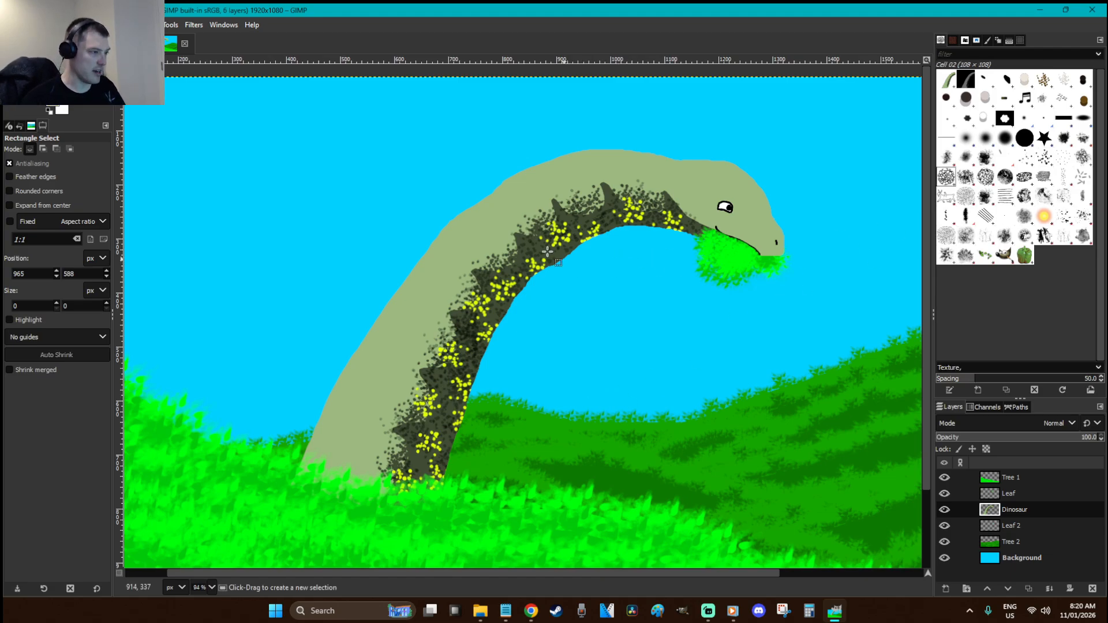
key(p)
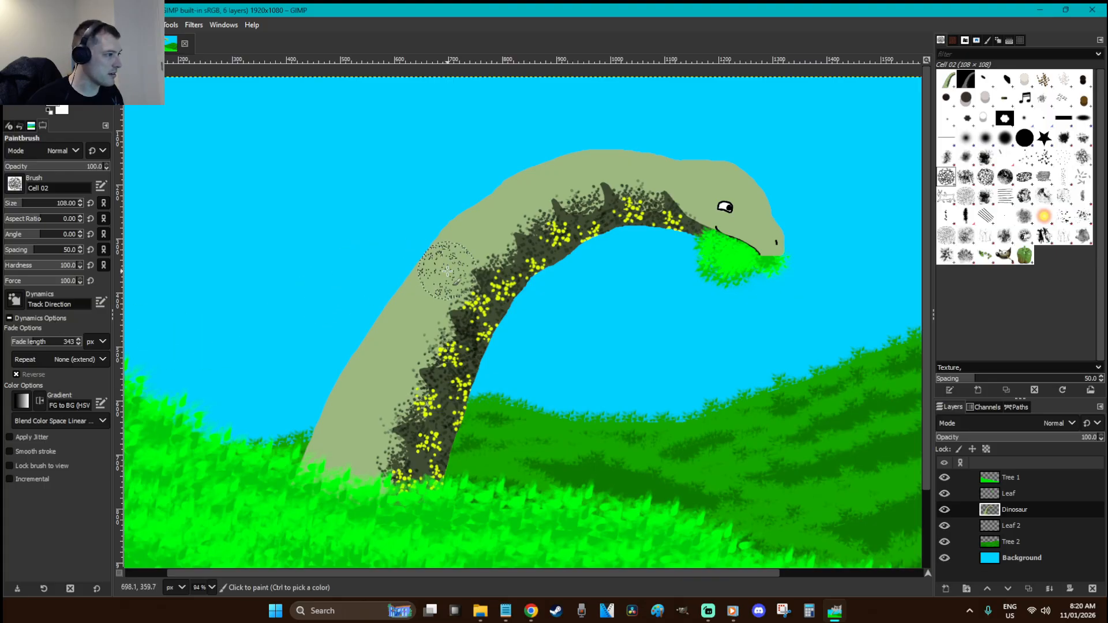
click(45, 167)
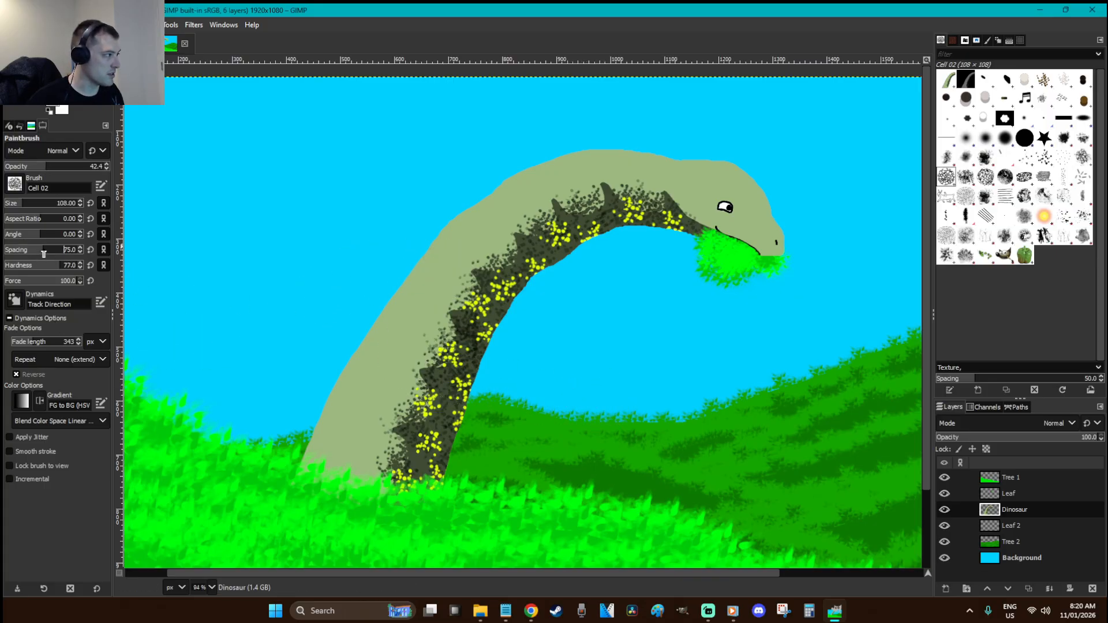
click(411, 305)
key(ctrl+z)
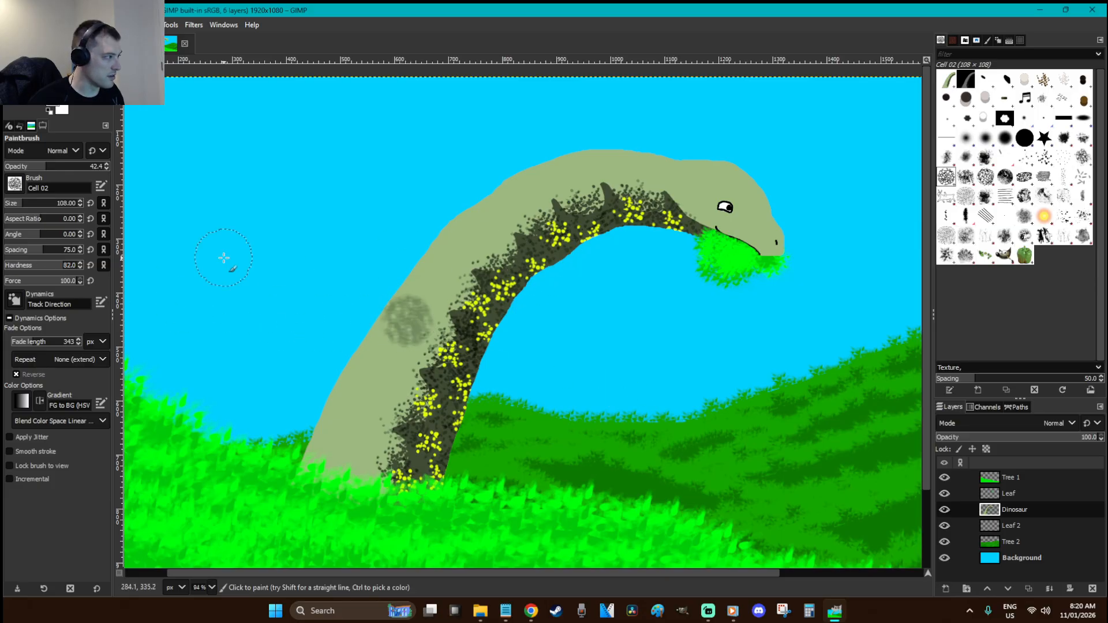
click(447, 336)
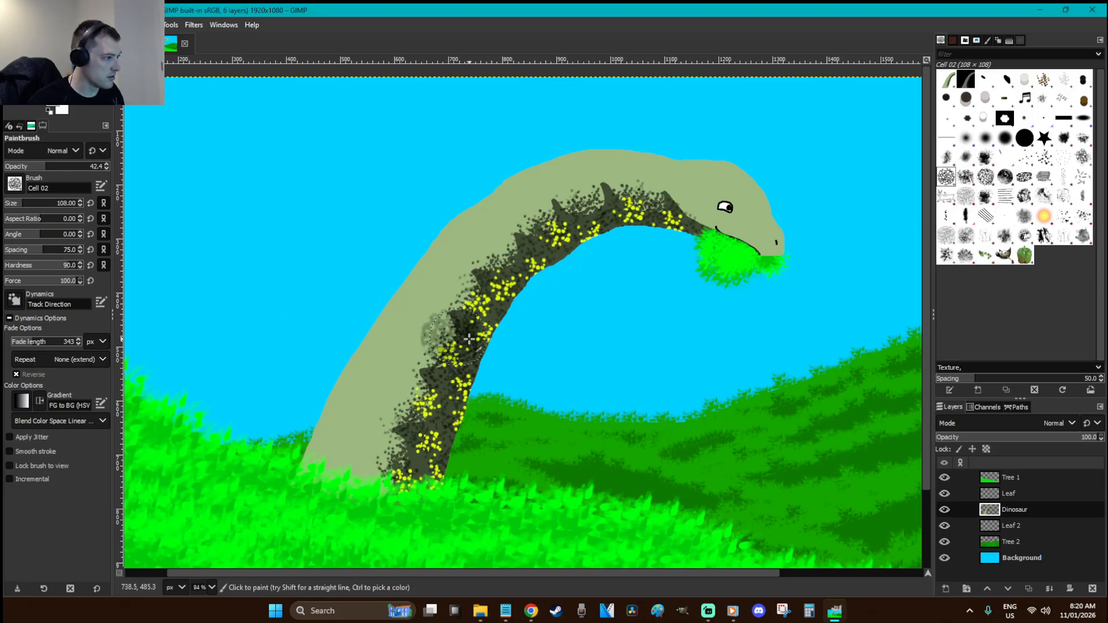
key(ctrl+z)
click(402, 331)
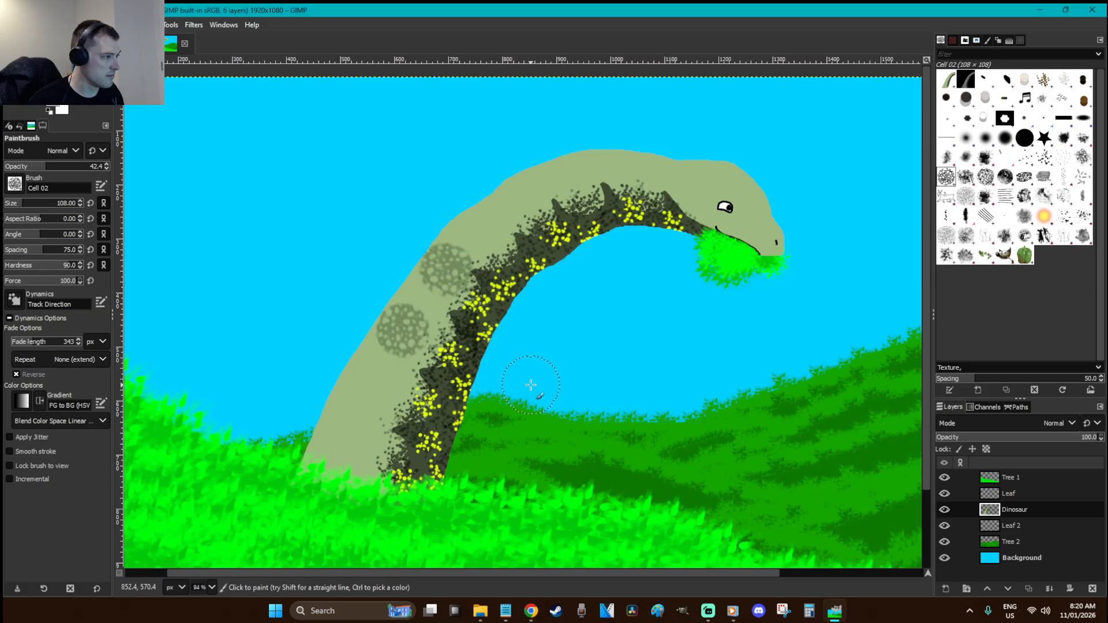
key(ctrl+z)
key(ctrl+z)
click(12, 204)
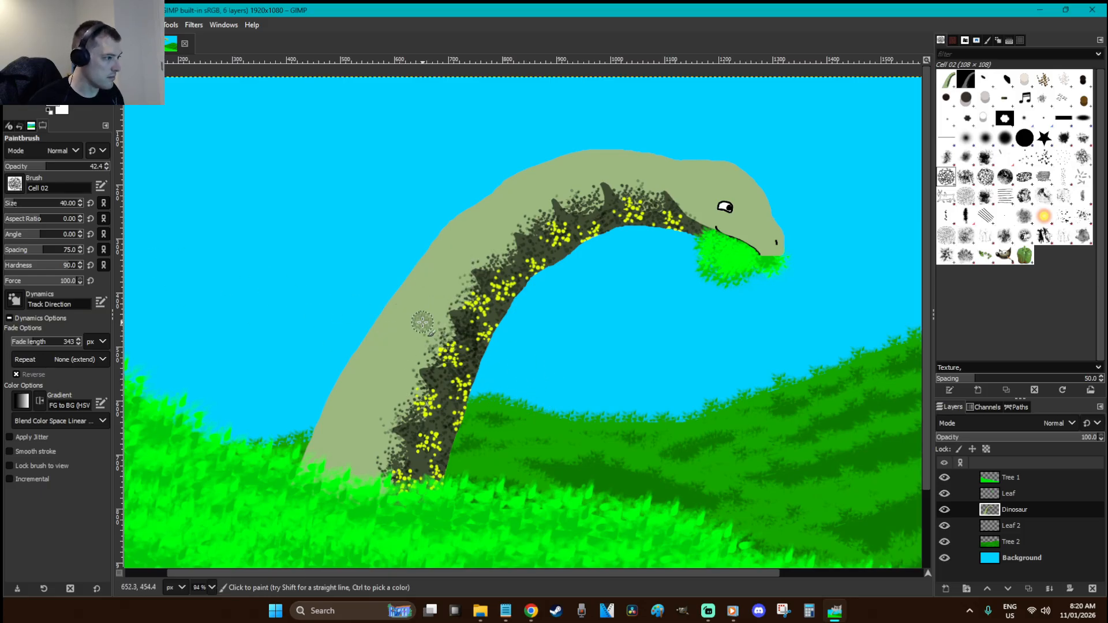
drag(469, 237, 364, 381)
key(ctrl+z)
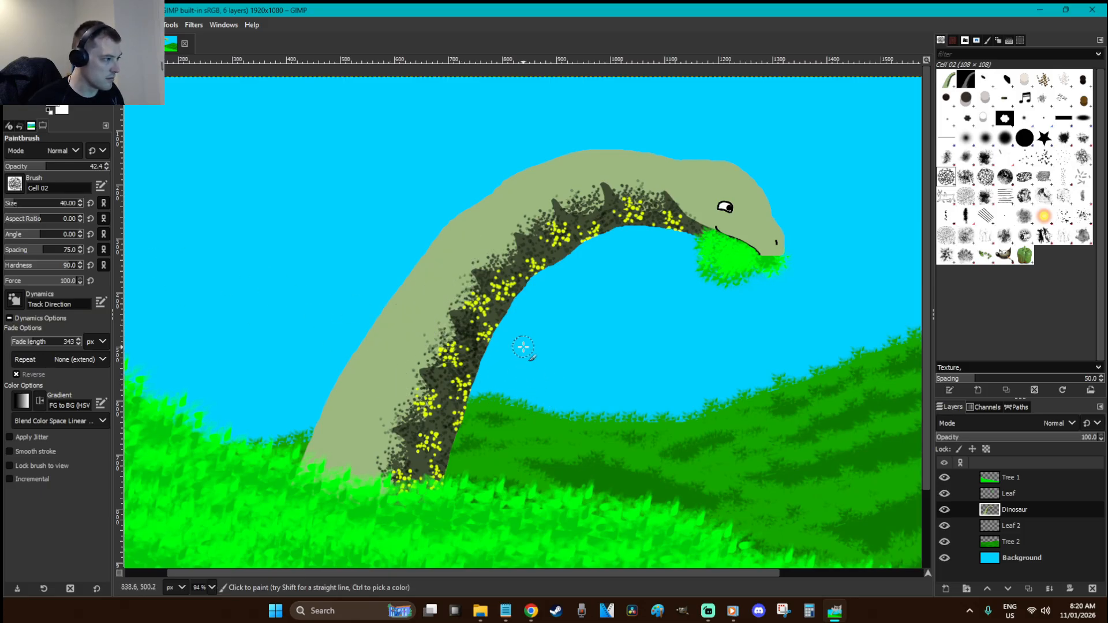
key(ctrl+x)
key(ctrl+v)
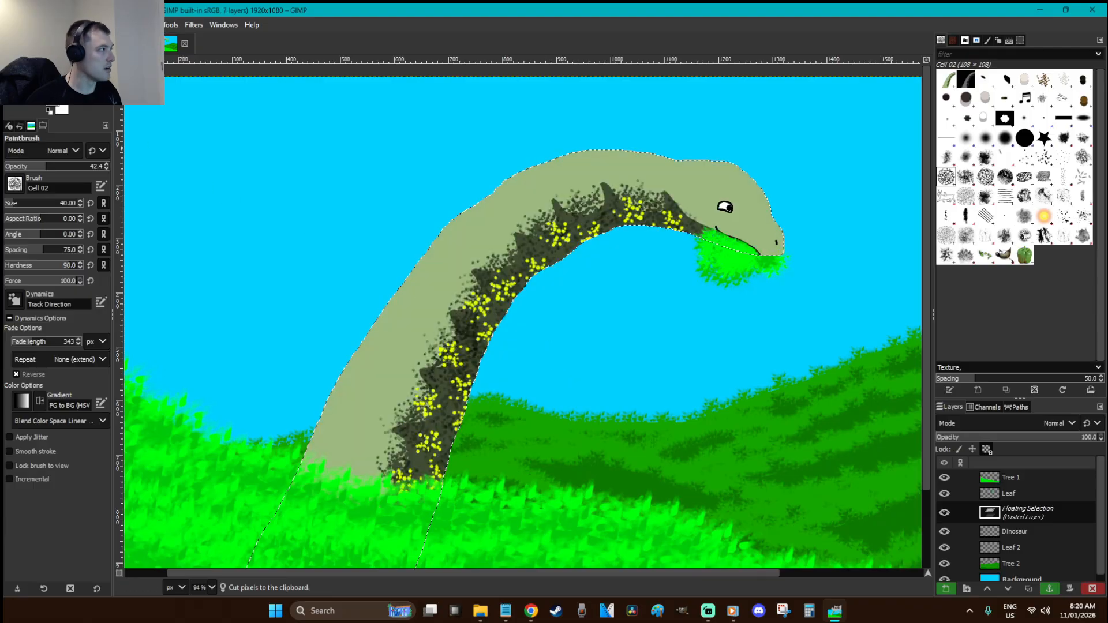
Save as 'Warmup - Hee Hee I Have Leaf.xcf' in the Pictures > GIMP Work folder
click(10, 25)
click(57, 151)
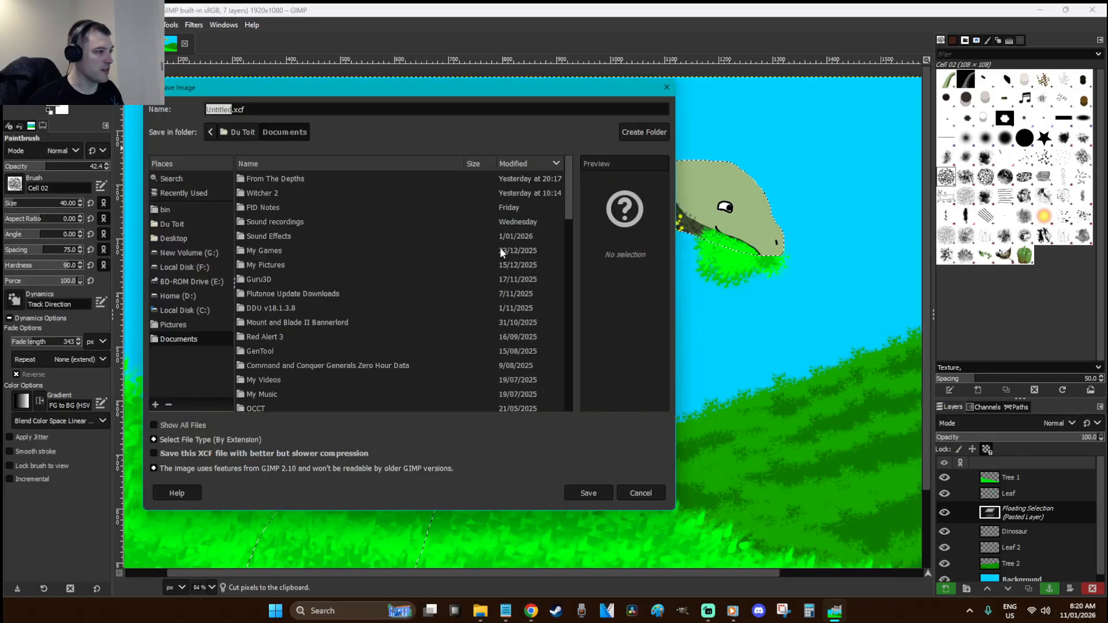
click(173, 324)
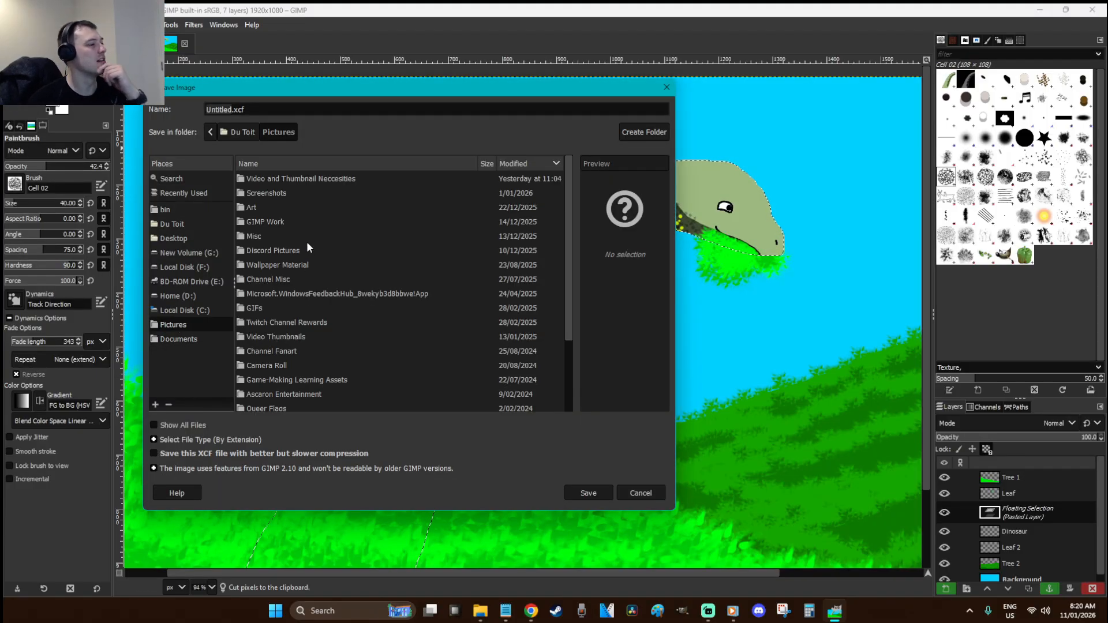
double_click(292, 220)
double_click(218, 109)
text(Warmu)
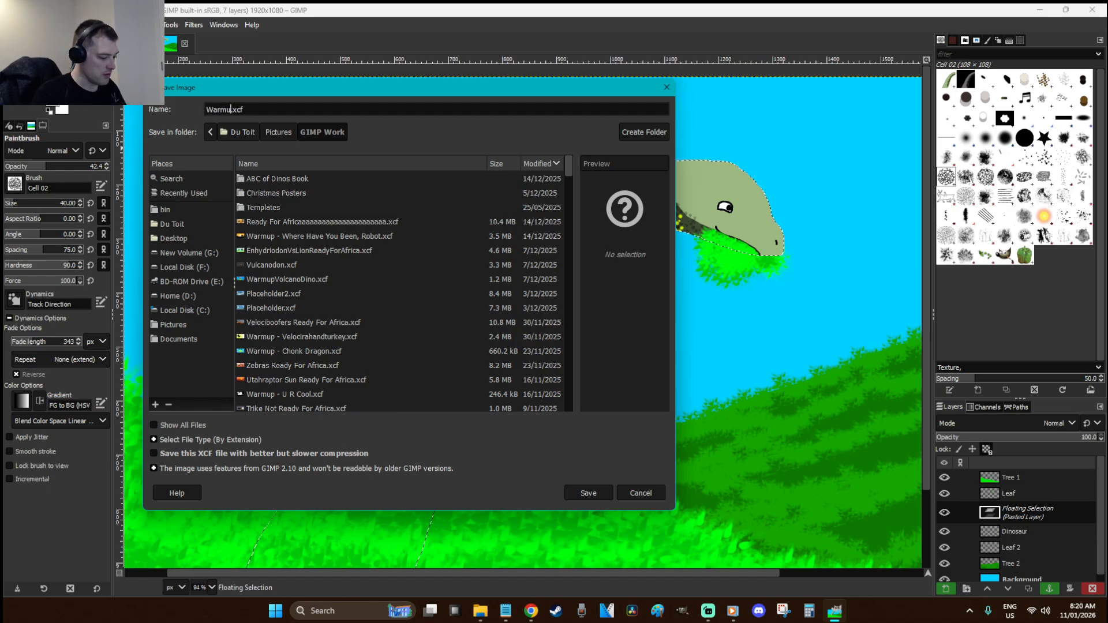
text(p - )
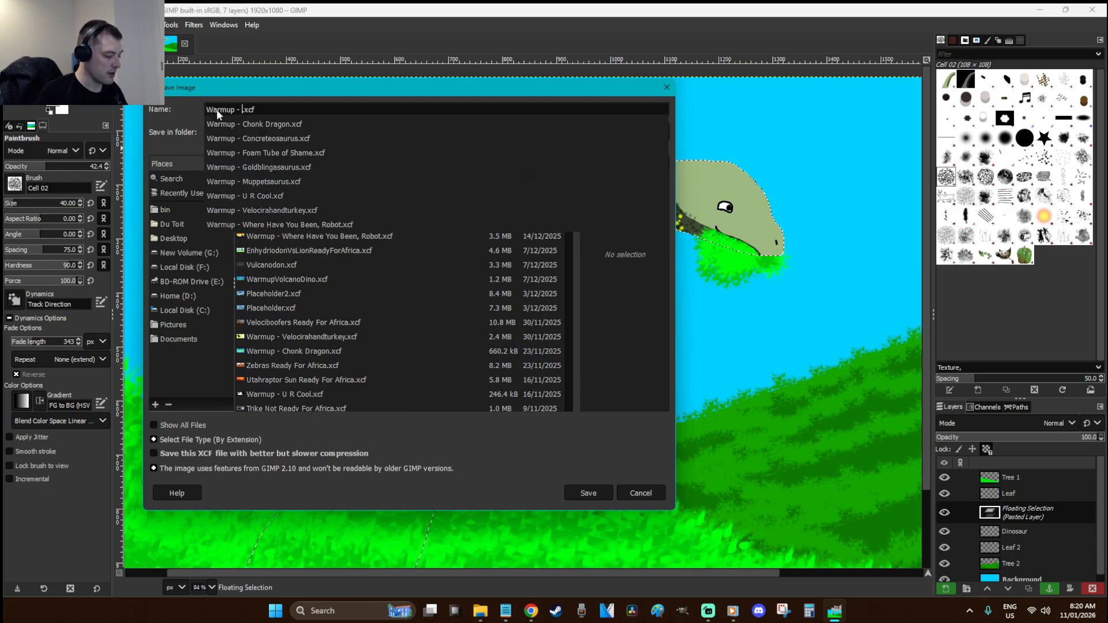
text(Hee)
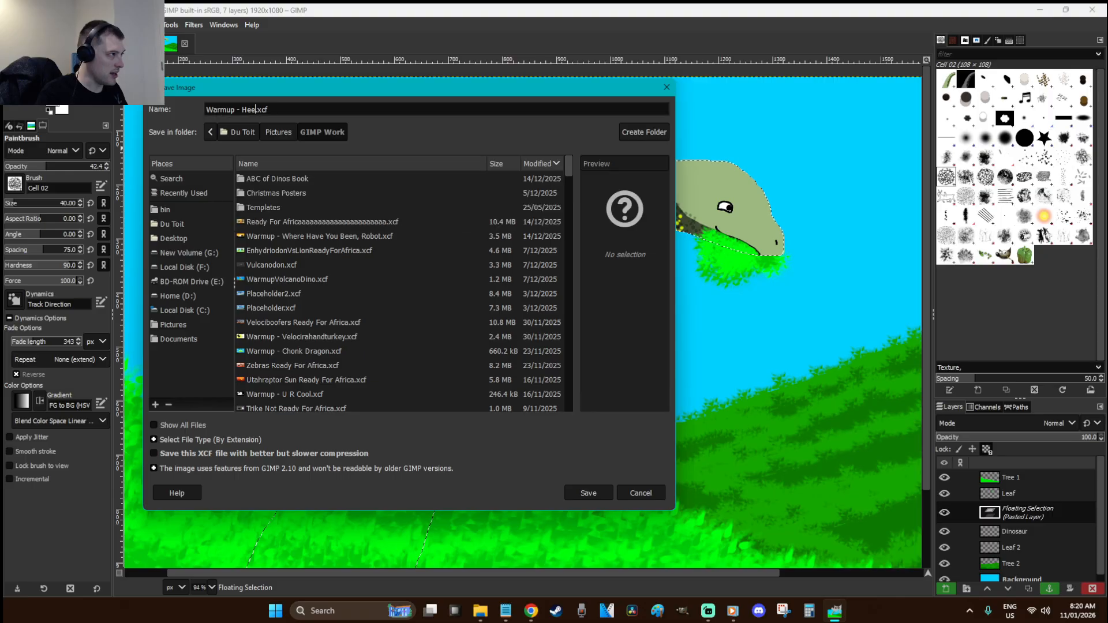
text( Hee I Have Leaf)
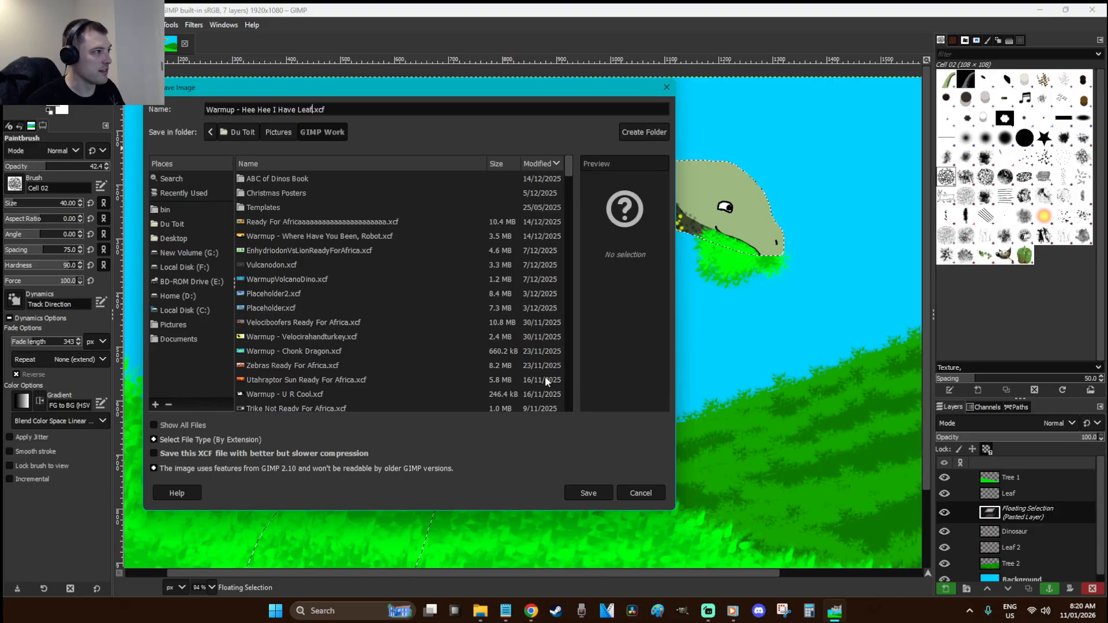
click(589, 493)
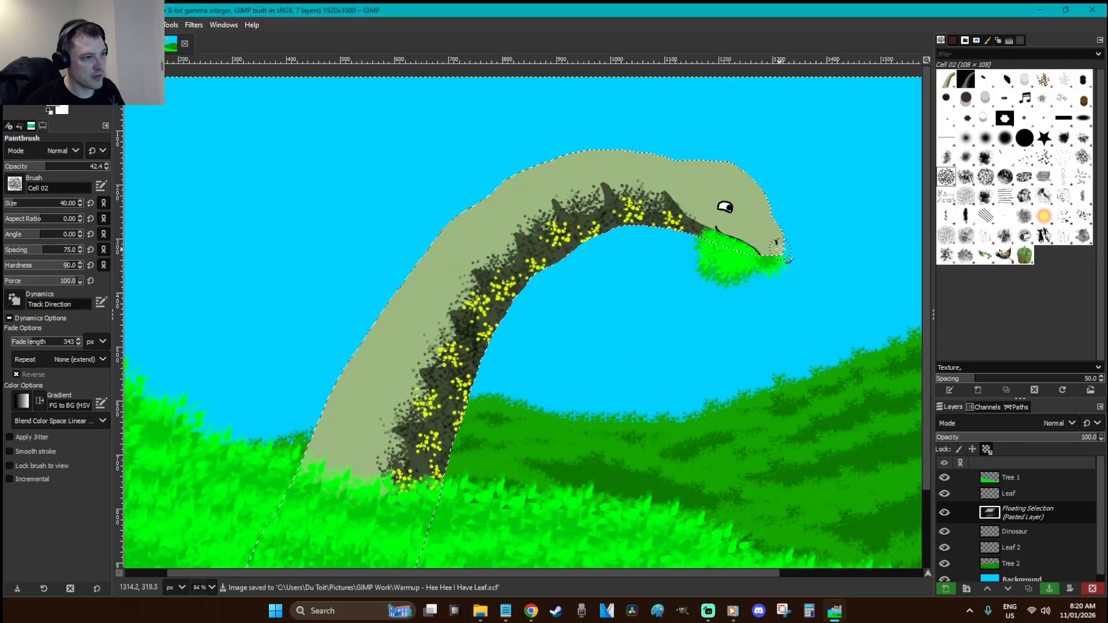
Paint Cell 02 scale texture across the head and down the neck
drag(660, 161, 658, 161)
mouse_move(756, 246)
mouse_down()
mouse_move(688, 217)
mouse_move(672, 192)
mouse_move(764, 246)
mouse_move(739, 194)
mouse_move(663, 174)
mouse_up()
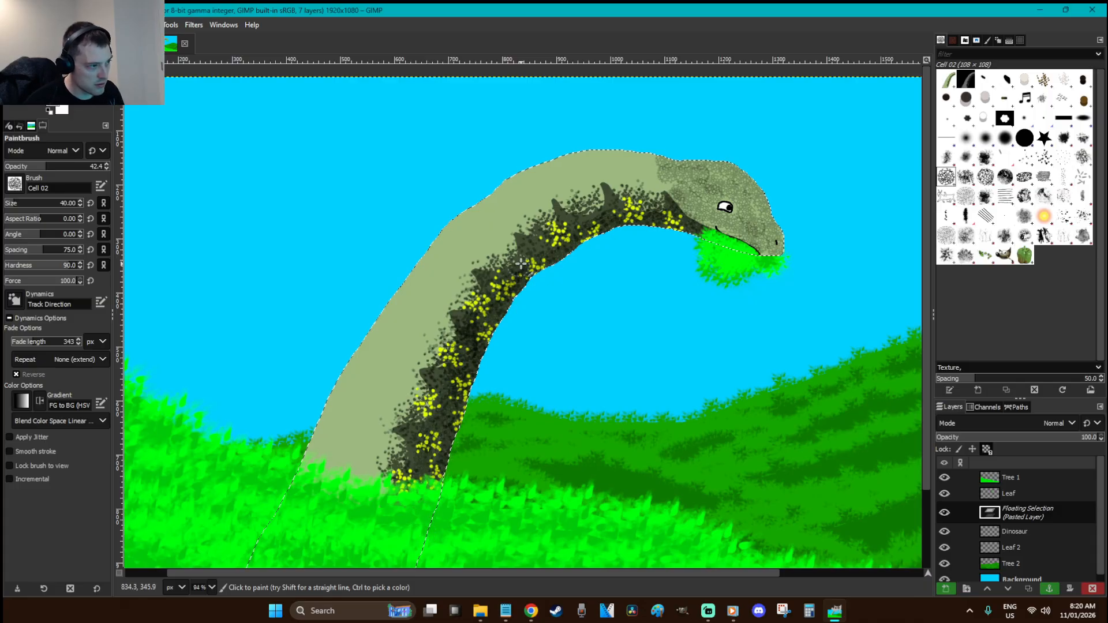
mouse_move(668, 195)
mouse_down()
mouse_move(602, 193)
mouse_move(517, 230)
mouse_move(455, 314)
mouse_move(388, 488)
mouse_move(362, 509)
mouse_move(419, 353)
mouse_move(482, 246)
mouse_move(556, 192)
mouse_move(656, 161)
mouse_move(656, 172)
mouse_move(644, 160)
mouse_move(572, 161)
mouse_move(624, 149)
mouse_move(596, 148)
mouse_move(501, 167)
mouse_move(550, 188)
mouse_move(525, 192)
mouse_move(456, 244)
mouse_move(470, 208)
mouse_move(539, 162)
mouse_move(478, 250)
mouse_move(421, 301)
mouse_move(500, 223)
mouse_move(476, 239)
mouse_move(457, 224)
mouse_move(384, 329)
mouse_move(381, 374)
mouse_move(445, 290)
mouse_move(387, 367)
mouse_move(406, 305)
mouse_move(349, 421)
mouse_up()
mouse_move(391, 390)
mouse_down()
mouse_move(347, 521)
mouse_move(367, 409)
mouse_move(314, 516)
mouse_move(347, 418)
mouse_move(314, 490)
mouse_move(332, 407)
mouse_move(297, 472)
mouse_move(332, 416)
mouse_move(310, 488)
mouse_move(350, 461)
mouse_up()
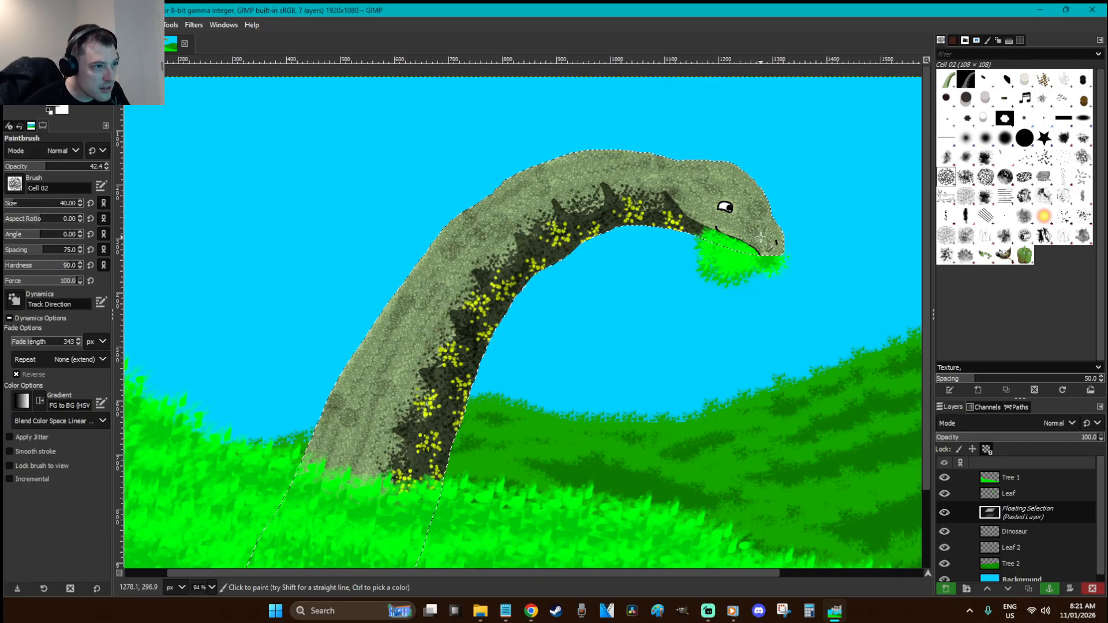
Sample the light green from the dinosaur's neck as the paint colour
key(o)
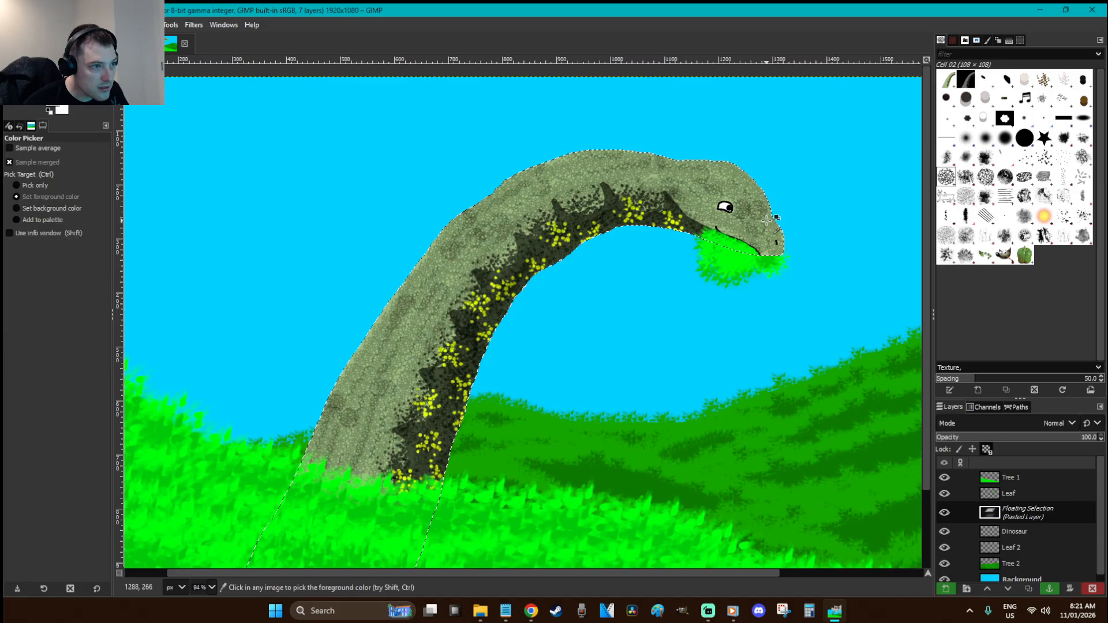
key(p)
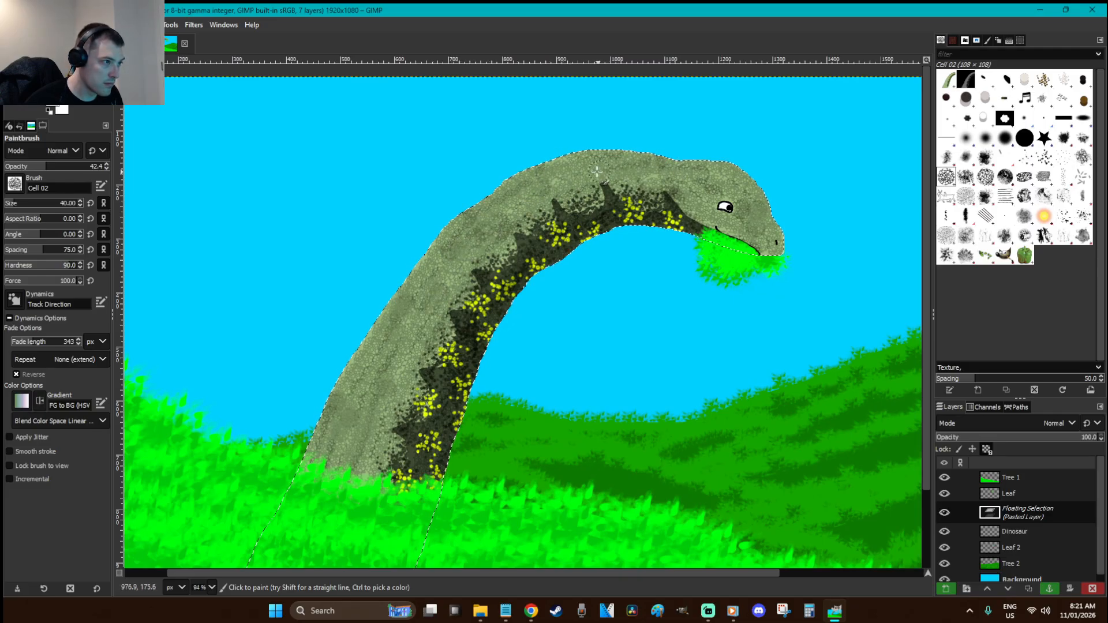
key(o)
click(554, 182)
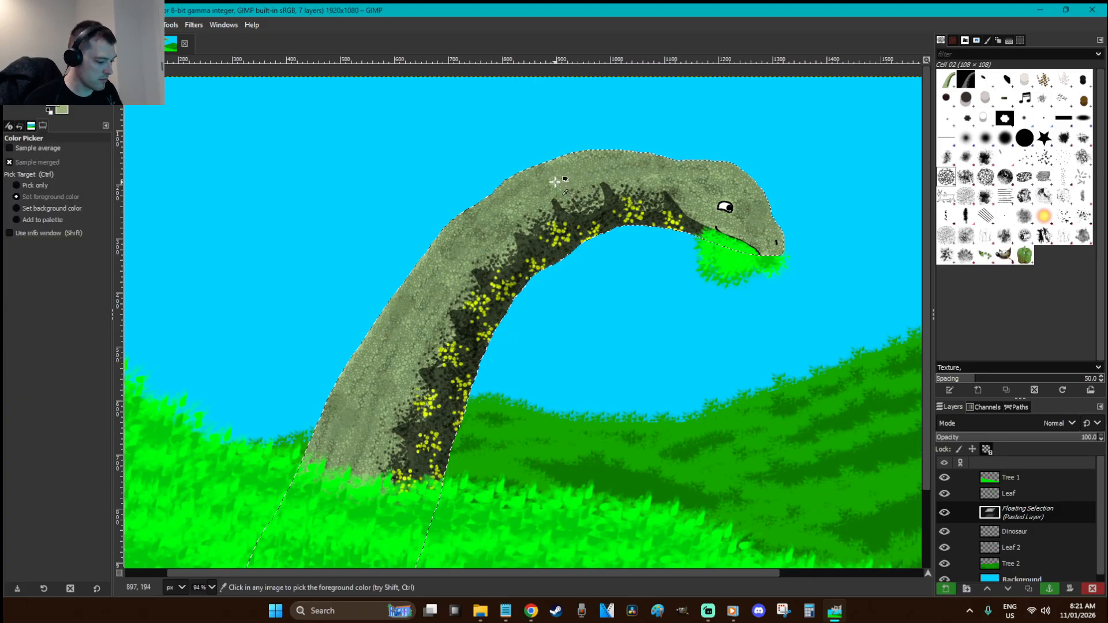
key(p)
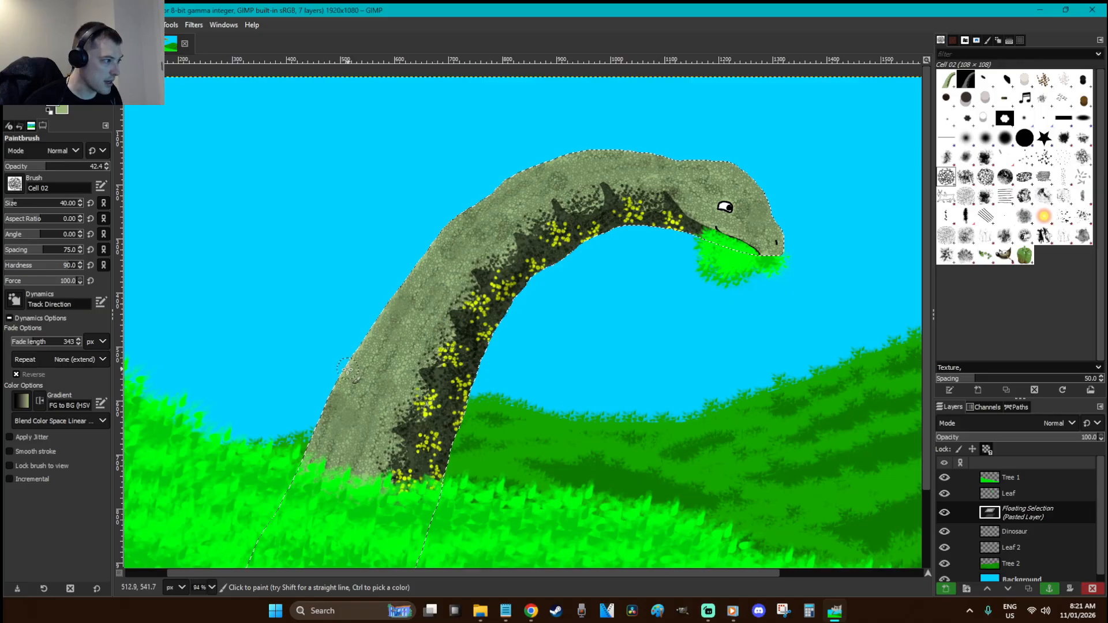
Reset colours to black and white, anchor the floating paste, and view the whole image
key(d)
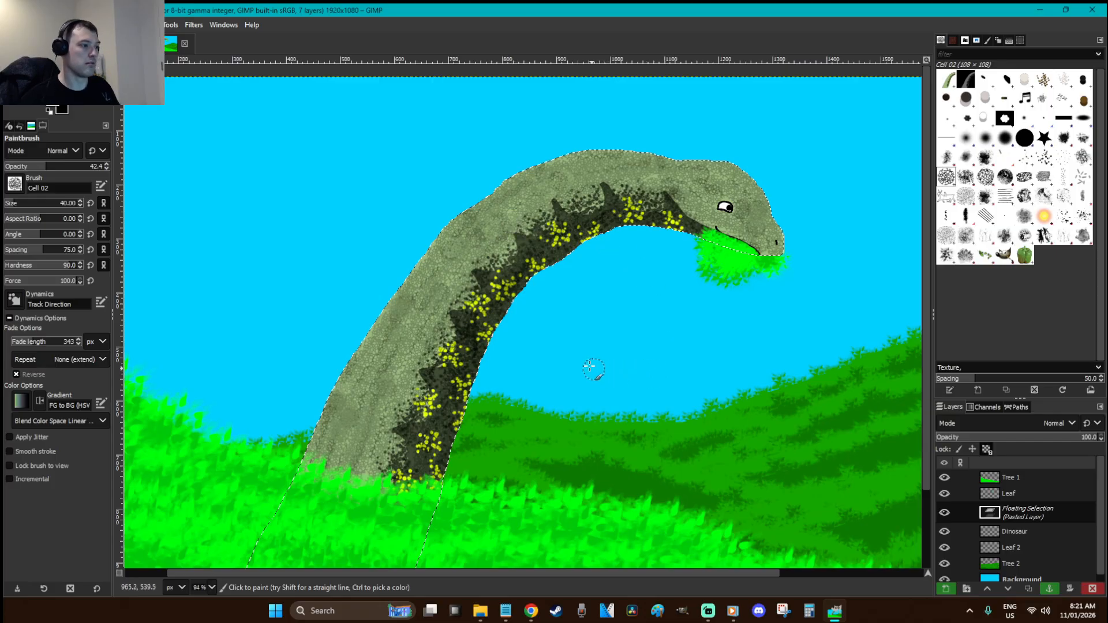
key(r)
click(585, 321)
key(1)
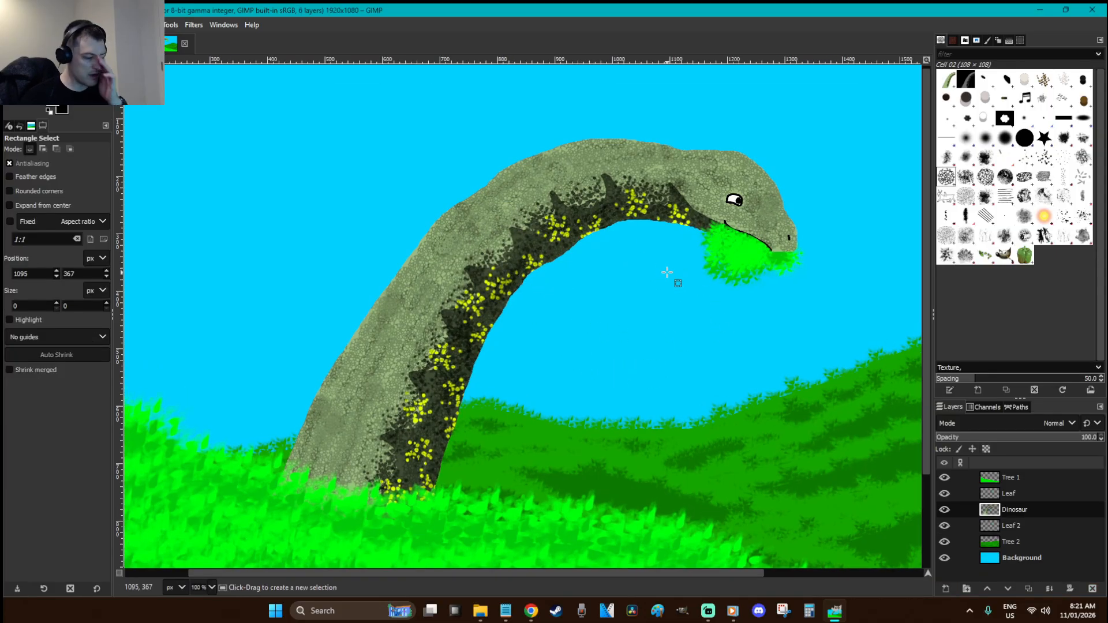
key(minus)
key(minus)
key(plus)
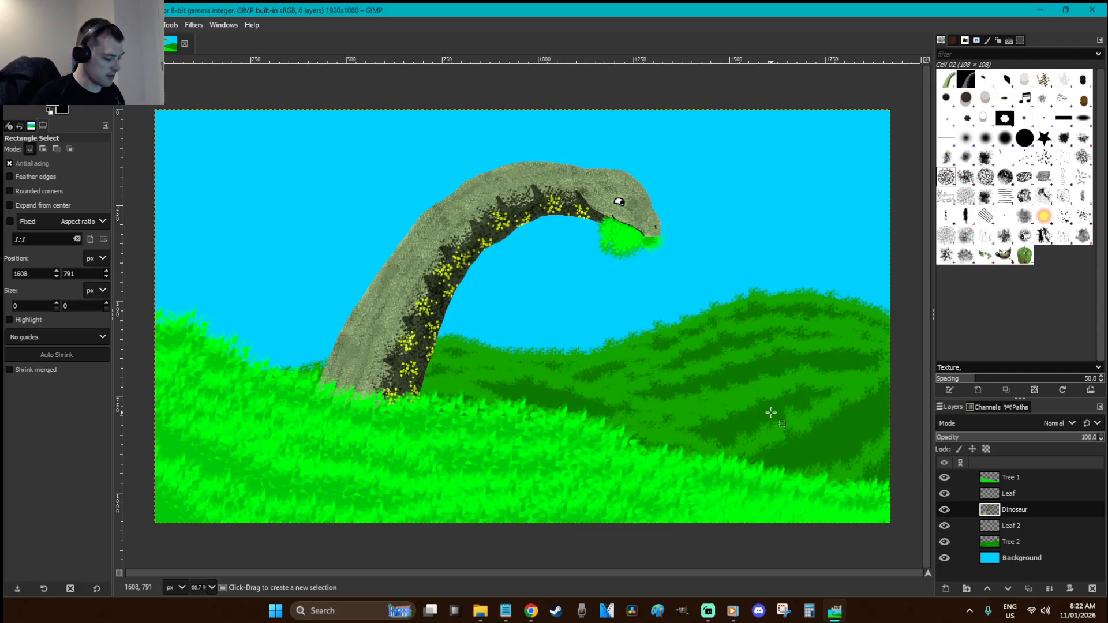
Add a 'Dino Shading' layer and zoom in on the dinosaur's neck and head
key(shift+ctrl+n)
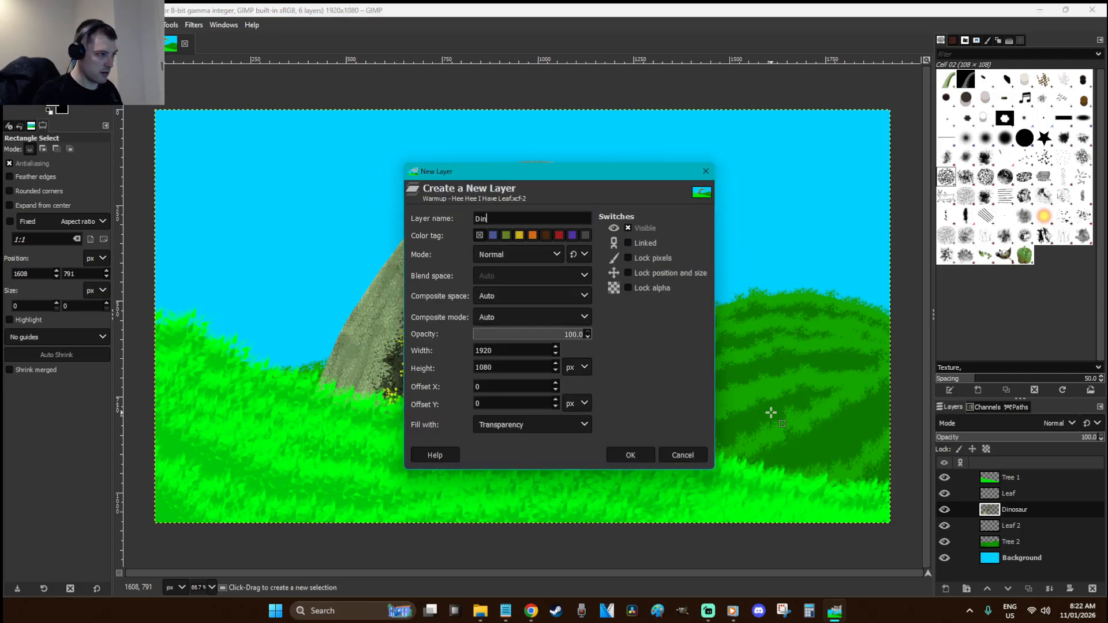
key(Return)
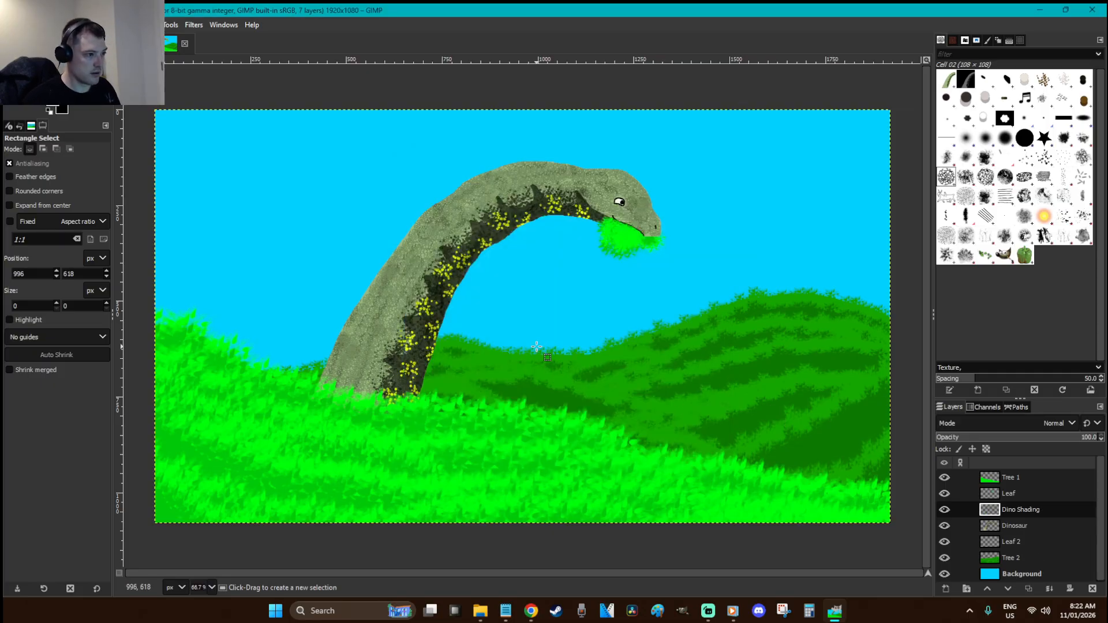
key(z)
drag(753, 444, 339, 173)
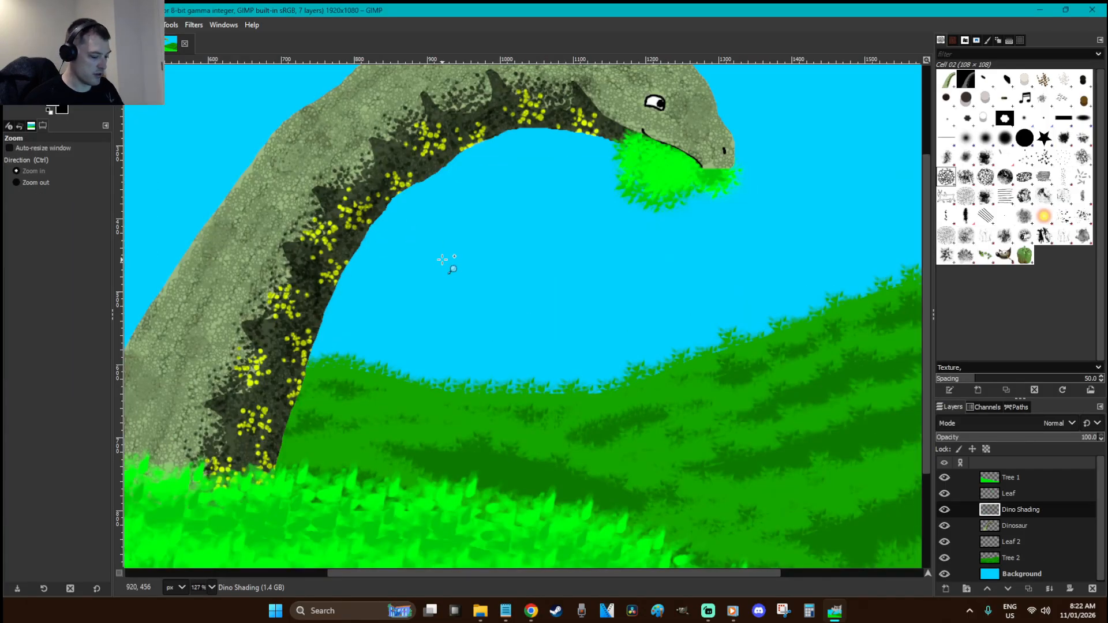
Test and undo a black shadow stroke with the 2. Hardness 075 brush, then activate the Dinosaur layer
key(p)
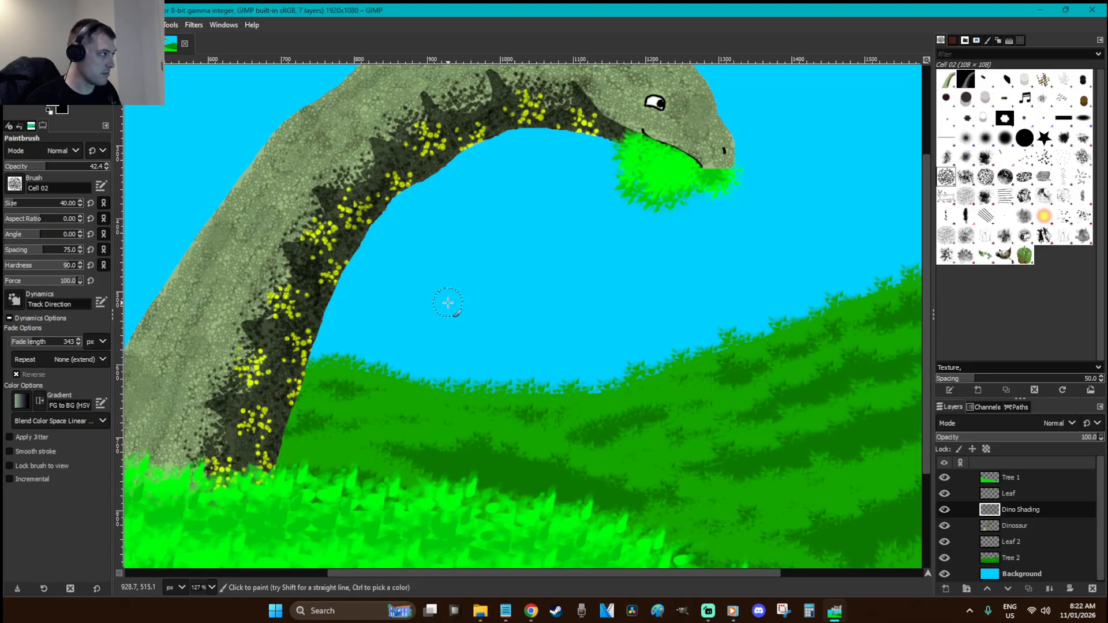
key(d)
click(1005, 137)
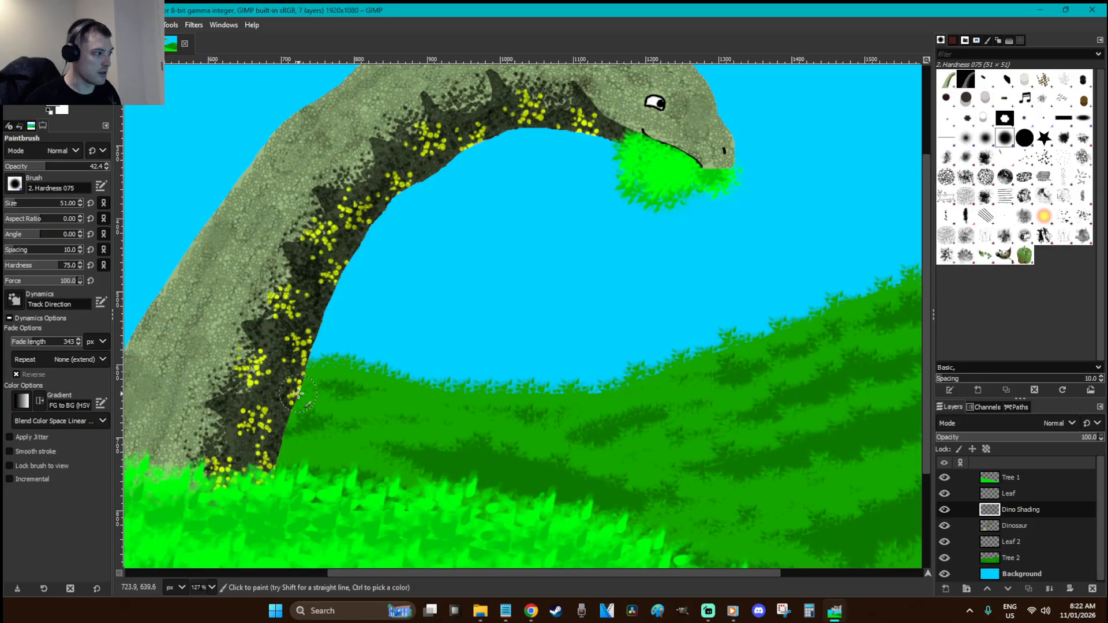
drag(271, 450, 366, 237)
key(ctrl+z)
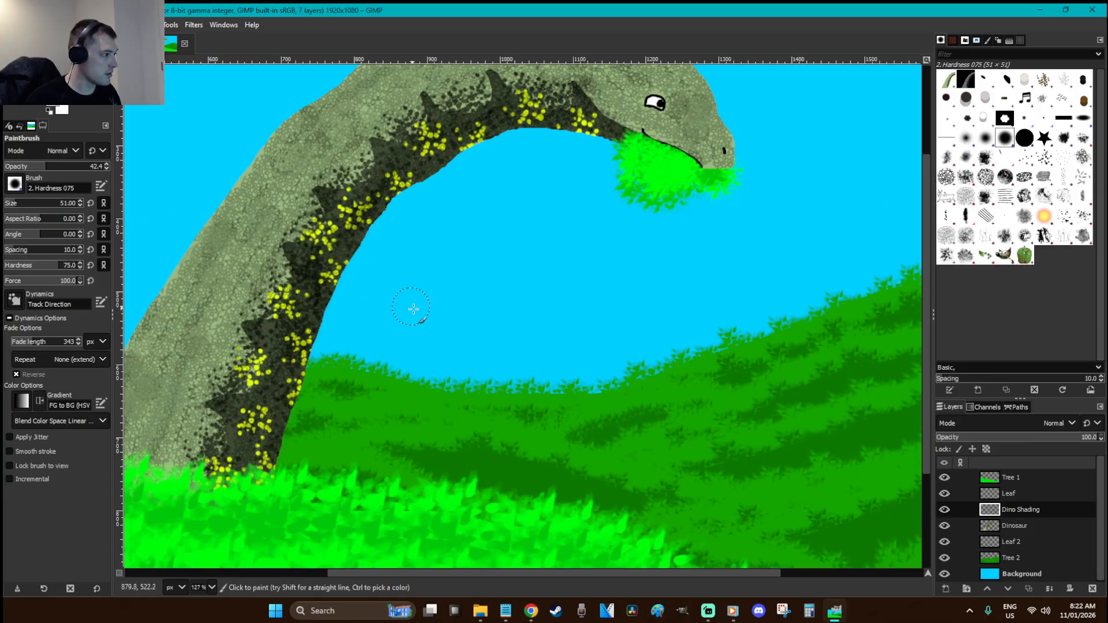
key(r)
key(f)
scroll(594, 359, up, 5)
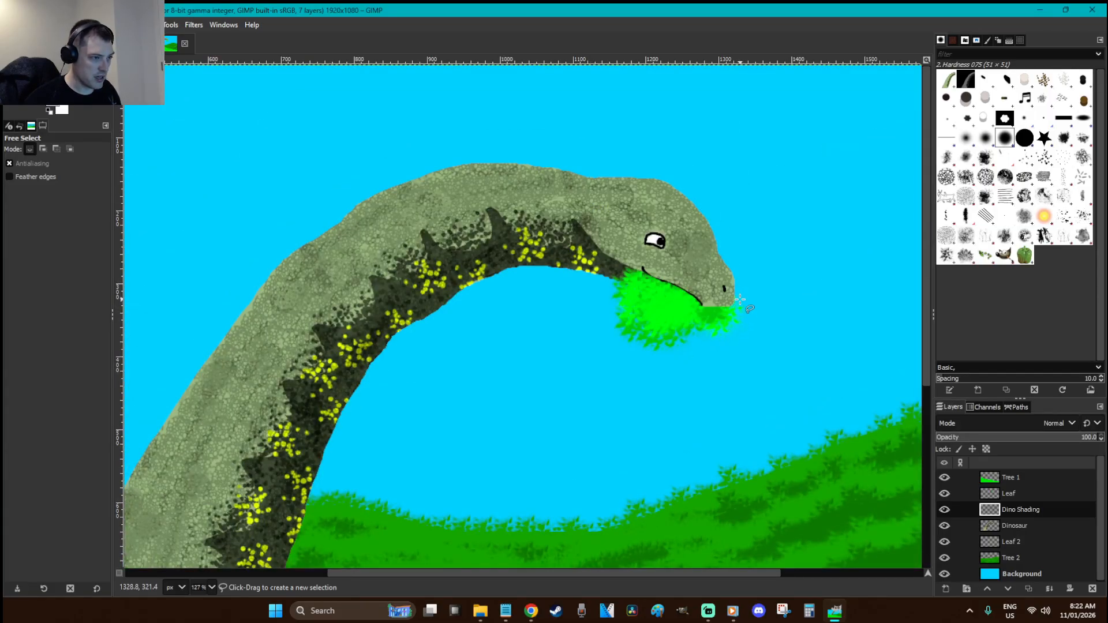
key(Page_Down)
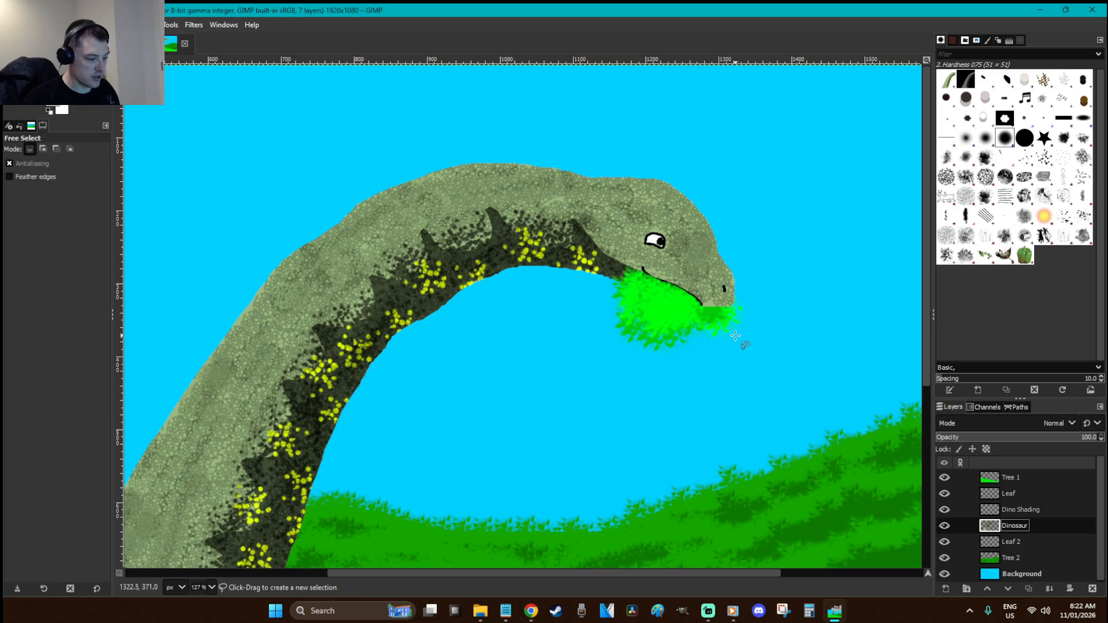
Zoom close on the mouth and set up the Cell 02 brush at size 1
key(r)
key(z)
drag(767, 350, 608, 241)
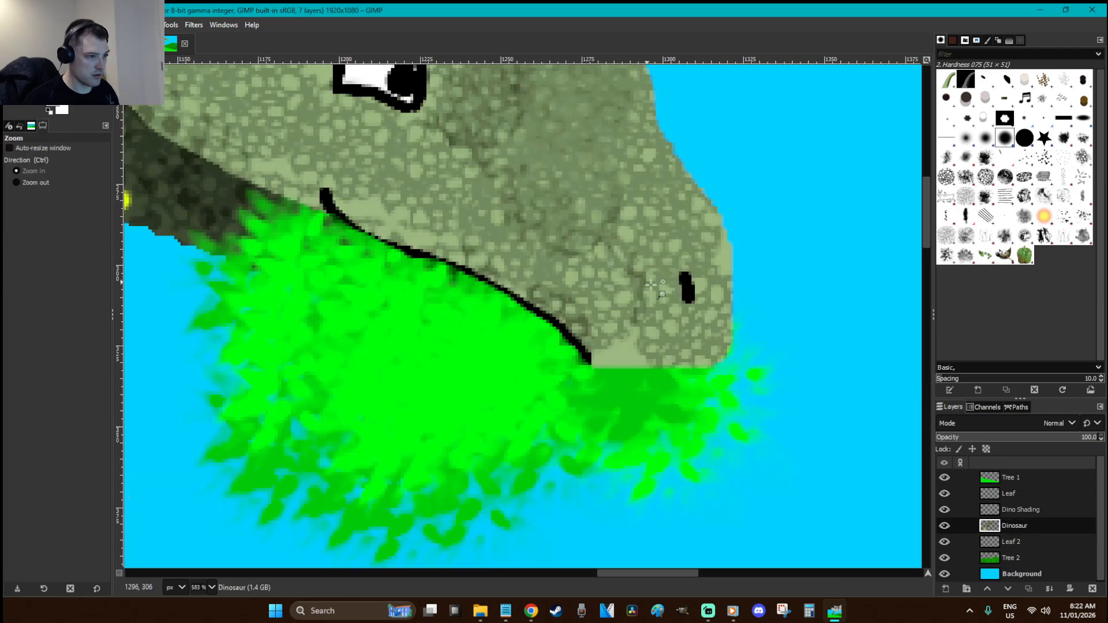
click(949, 176)
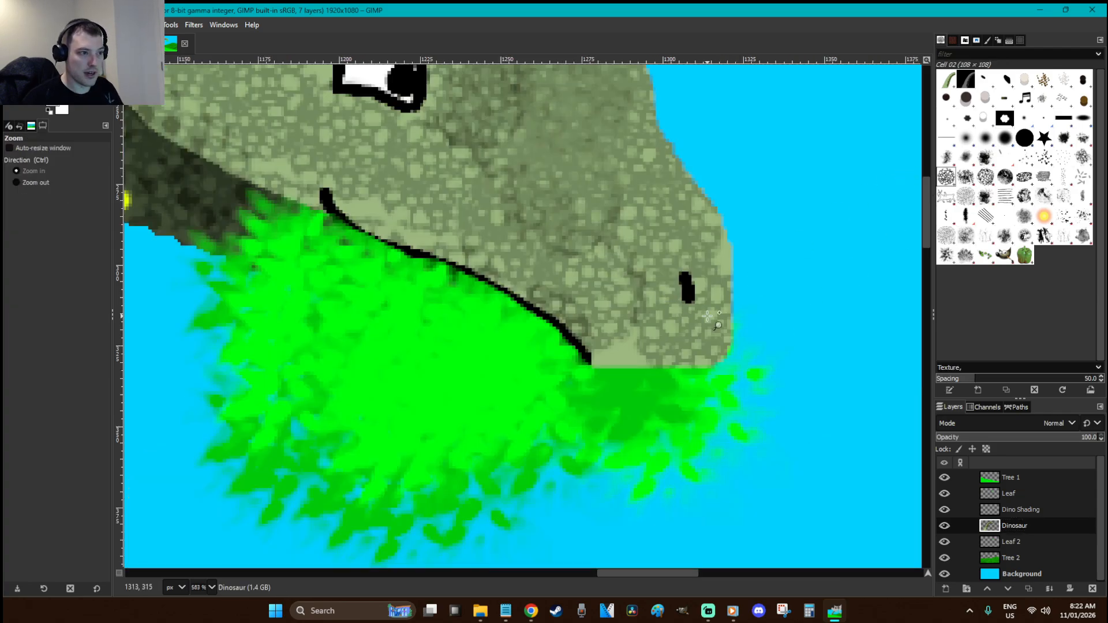
key(p)
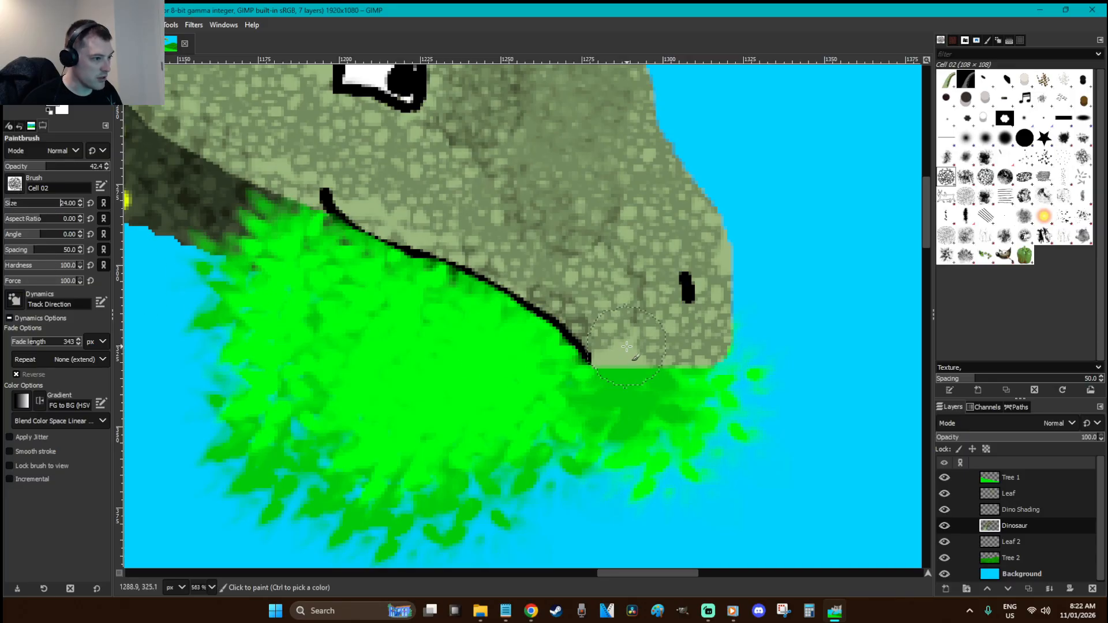
key(ctrl+a)
text(24.00)
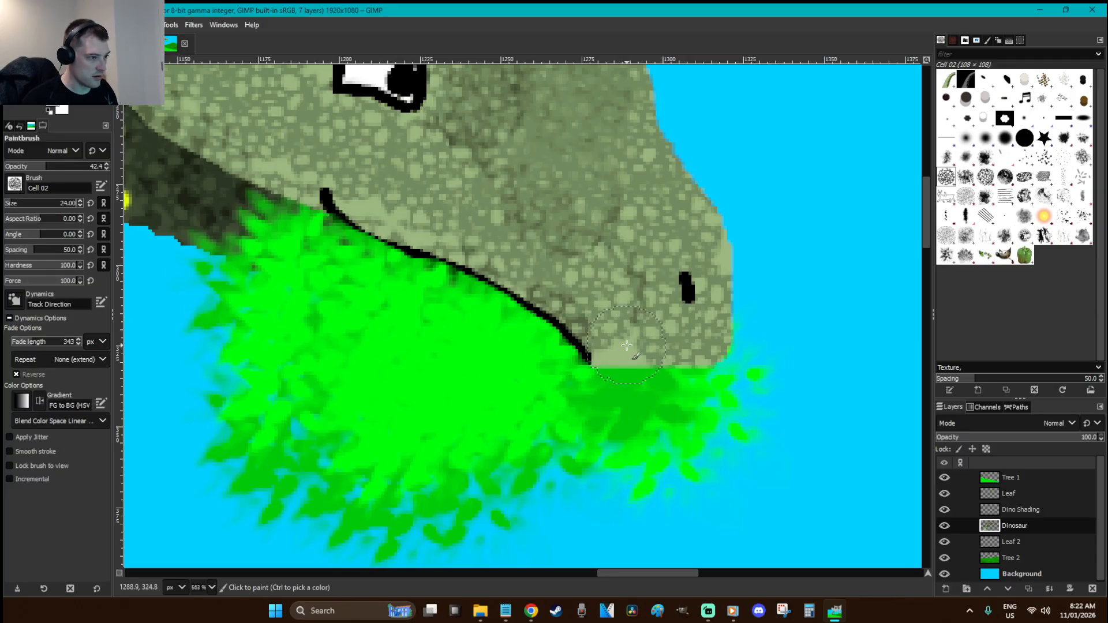
key(ctrl+a)
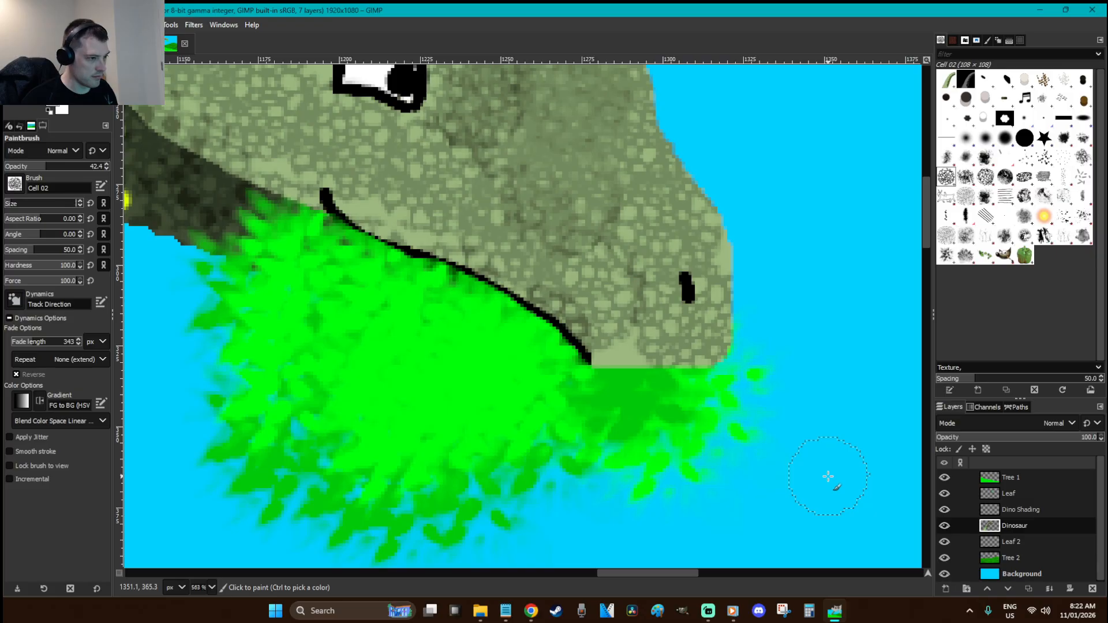
text(1)
key(Return)
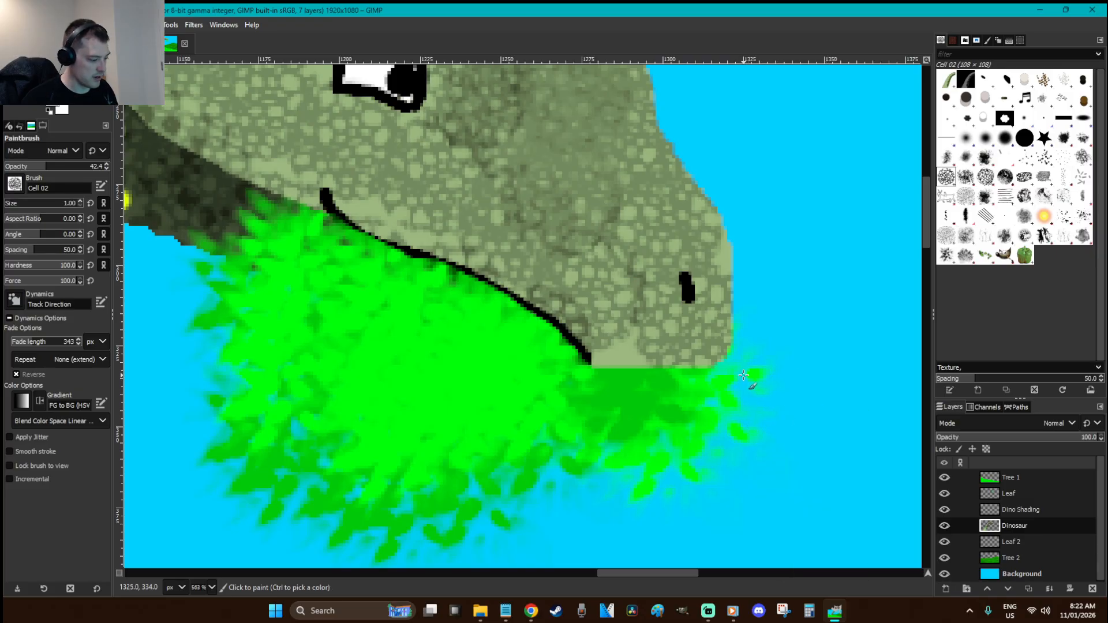
Re-paste the dinosaur as a floating layer and paint darker cell texture on the snout
key(ctrl+x)
key(ctrl+v)
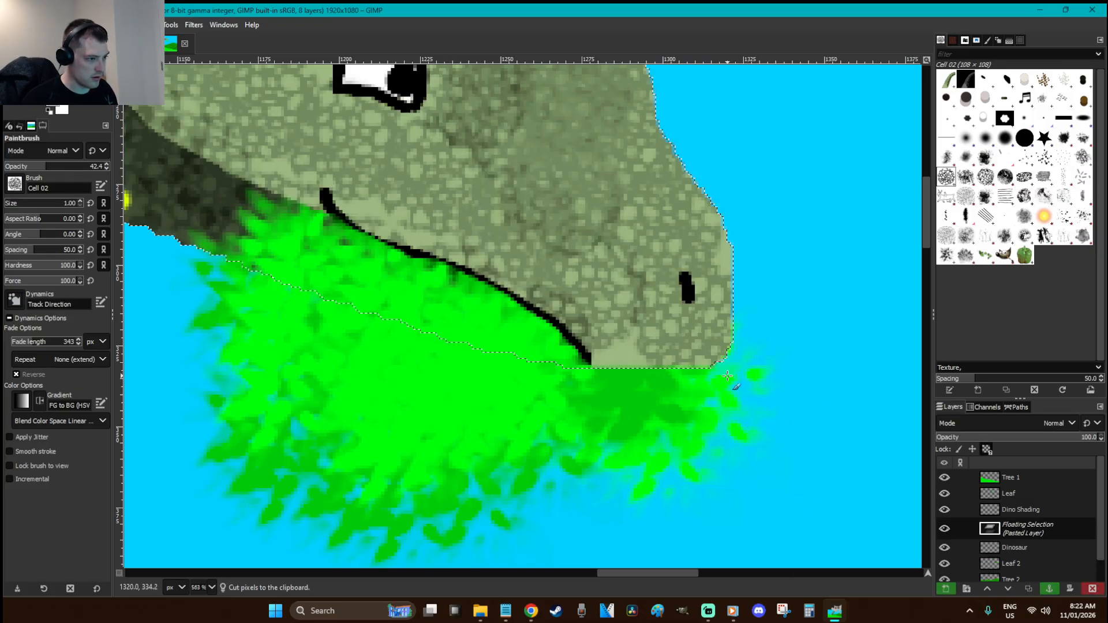
right_click(627, 349)
click(637, 347)
ctrl+click(639, 353)
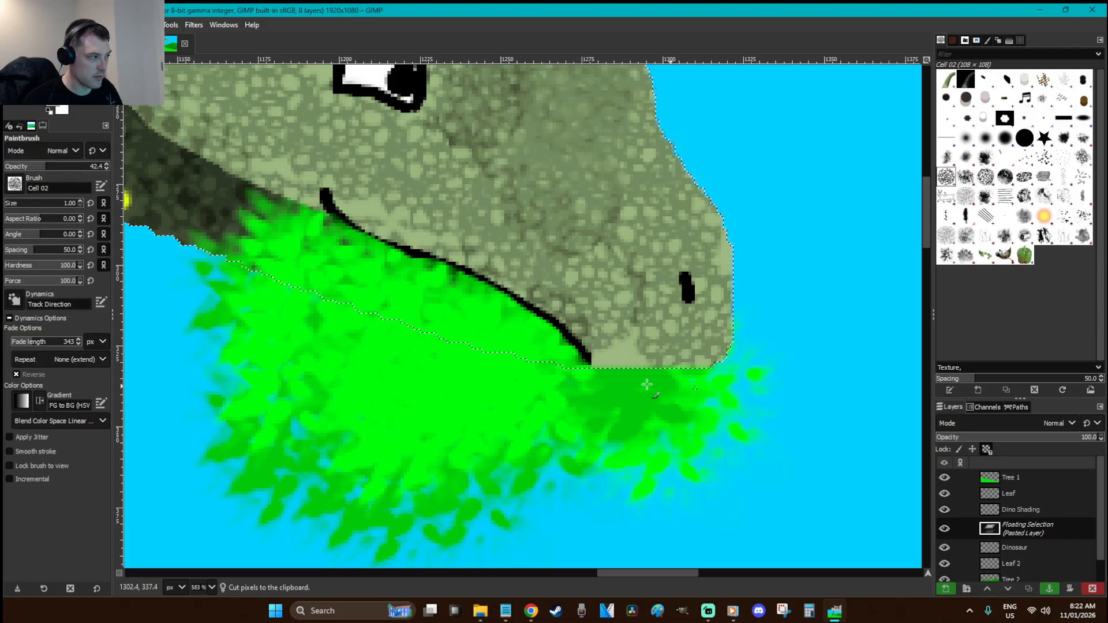
click(9, 201)
drag(638, 354, 621, 365)
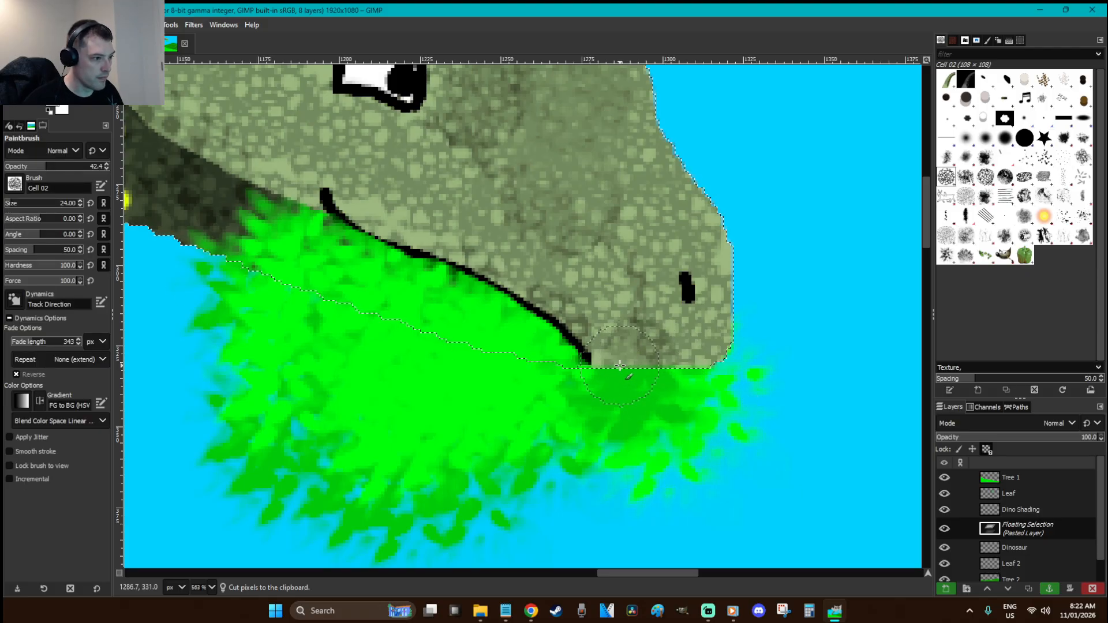
Anchor the floating piece, save the image, and make Dino Shading the active layer
key(r)
click(793, 411)
key(1)
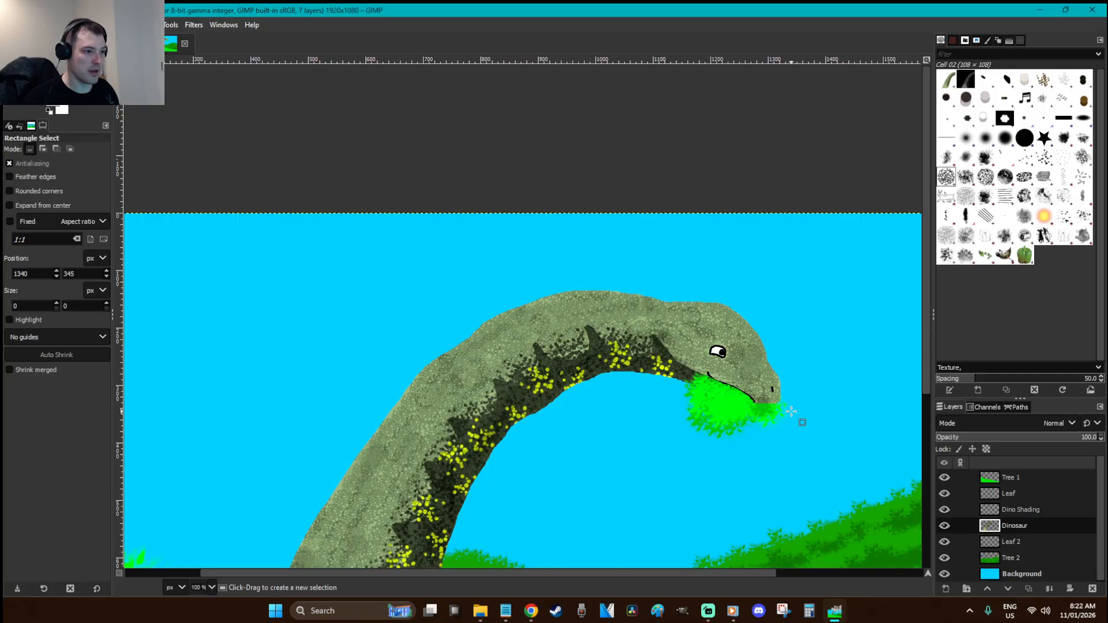
scroll(791, 411, down, 4)
key(ctrl+s)
click(1013, 510)
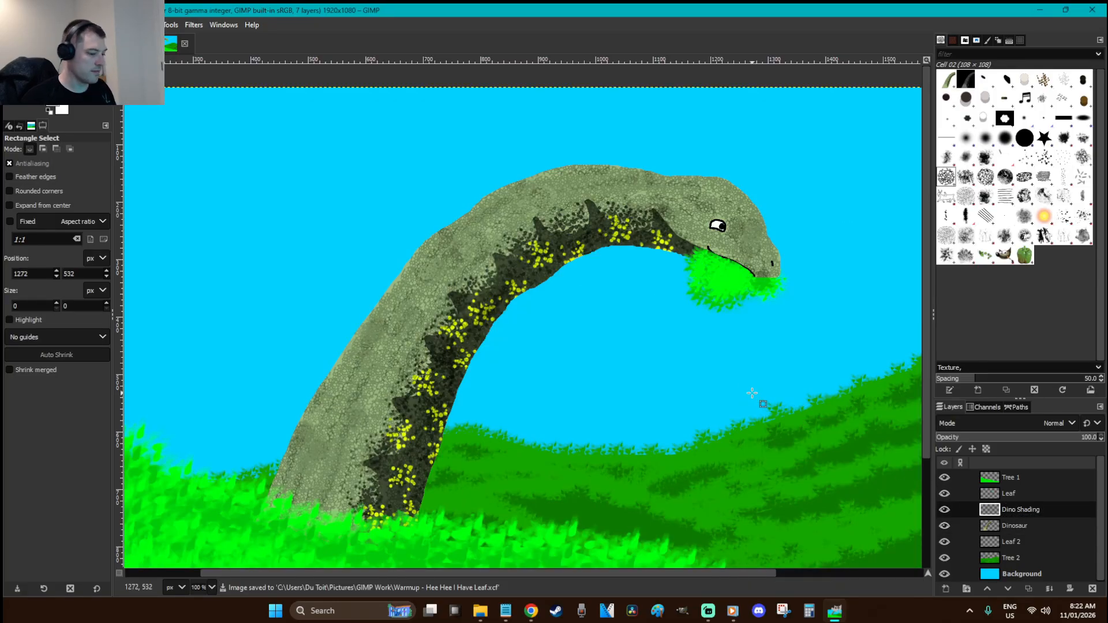
key(f)
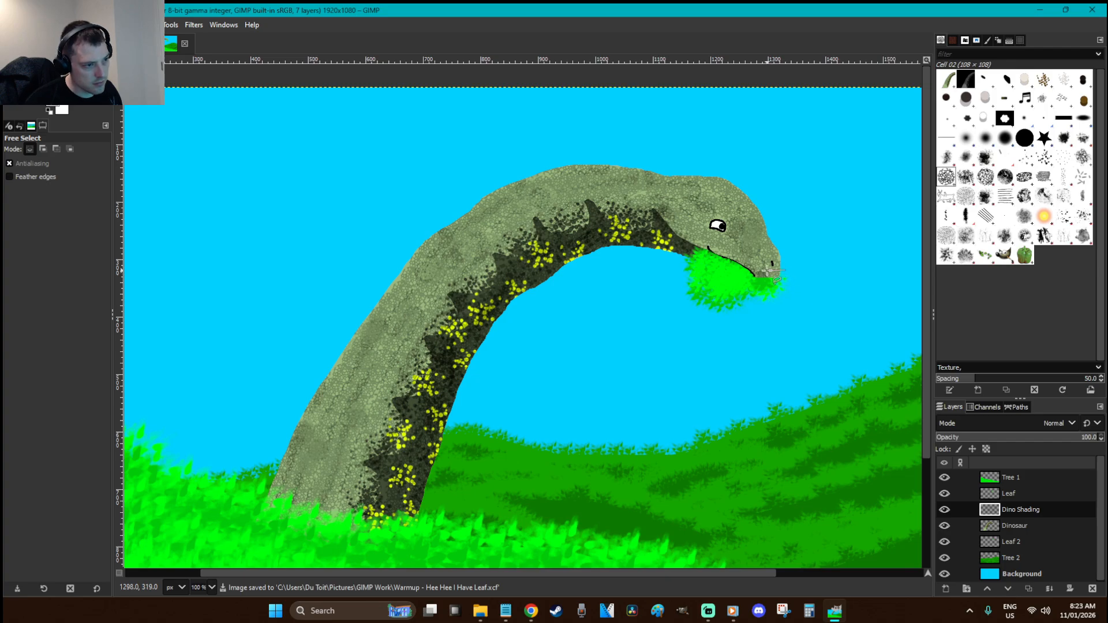
drag(675, 239, 621, 236)
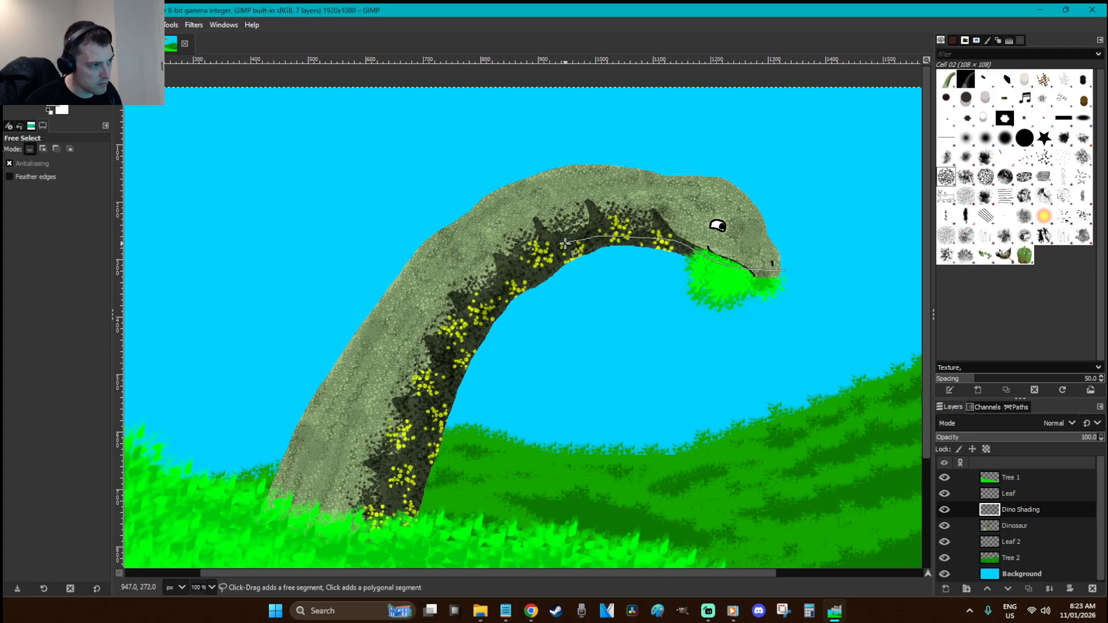
drag(462, 326, 417, 431)
mouse_move(367, 555)
mouse_down()
mouse_move(500, 545)
mouse_move(760, 443)
mouse_move(797, 339)
mouse_move(802, 275)
mouse_up()
click(785, 270)
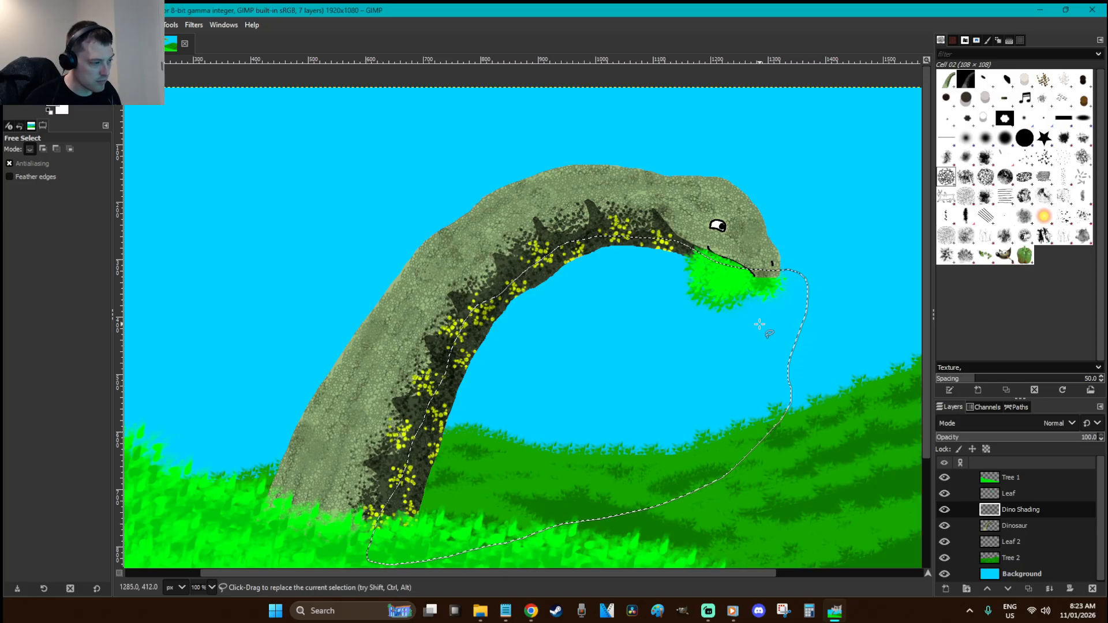
key(p)
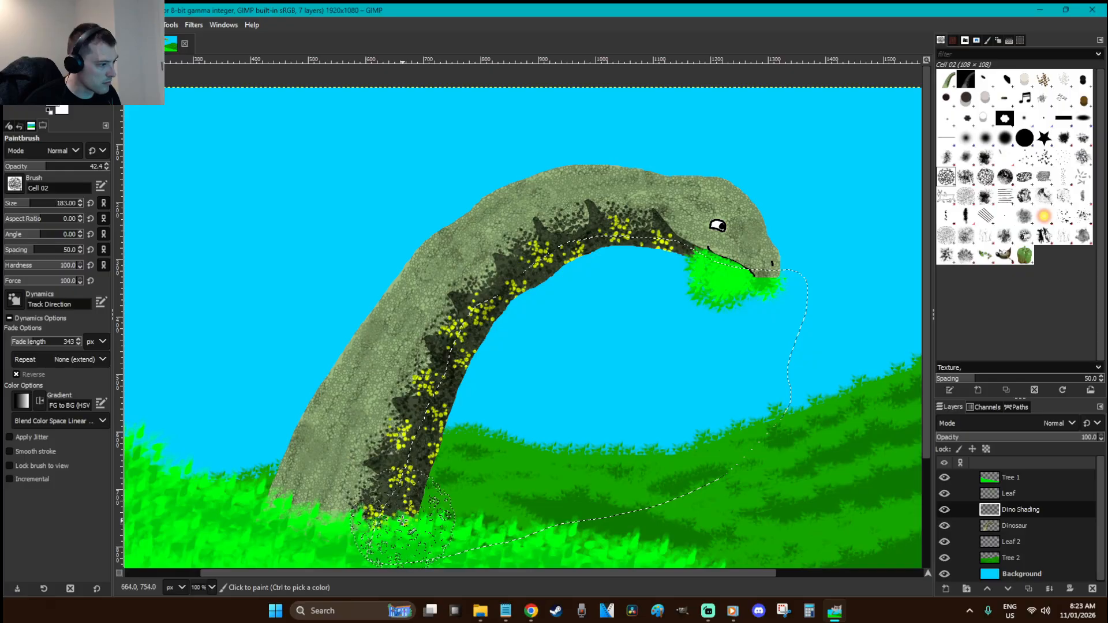
click(1005, 137)
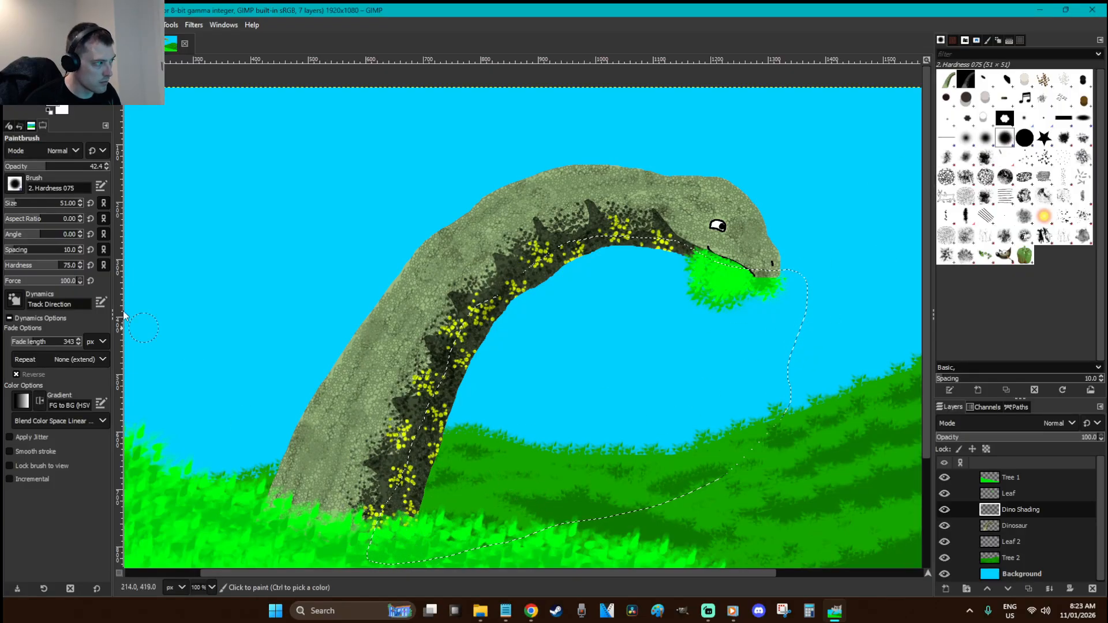
click(29, 204)
mouse_move(398, 516)
mouse_down()
mouse_move(473, 346)
mouse_move(551, 278)
mouse_move(598, 263)
mouse_move(669, 265)
mouse_move(712, 284)
mouse_move(799, 315)
mouse_up()
key(r)
click(853, 387)
key(z)
drag(848, 385, 719, 287)
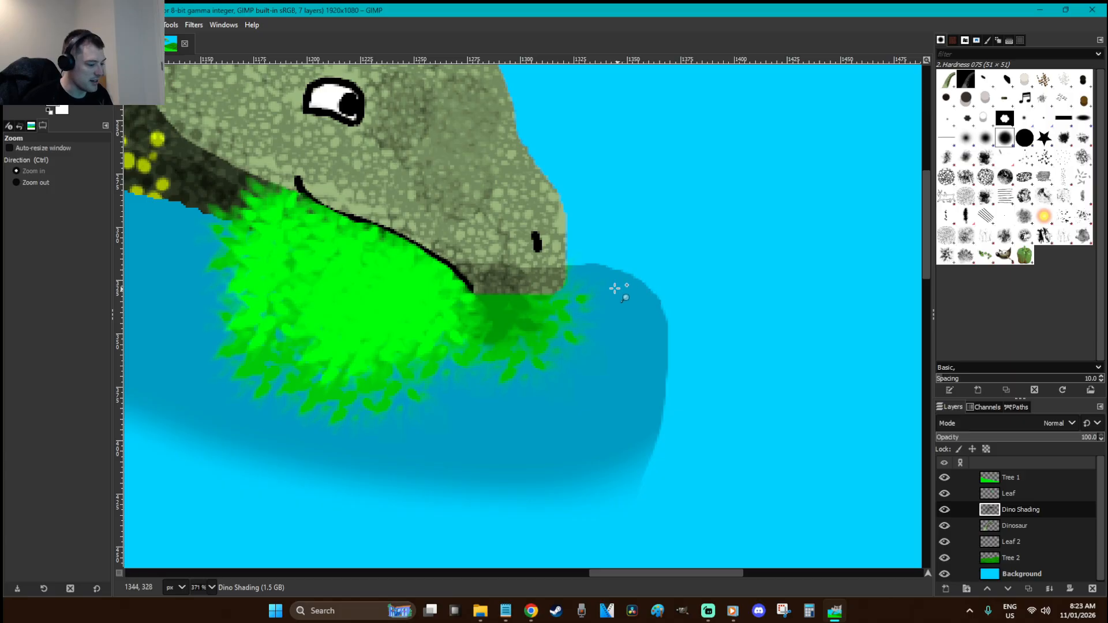
key(f)
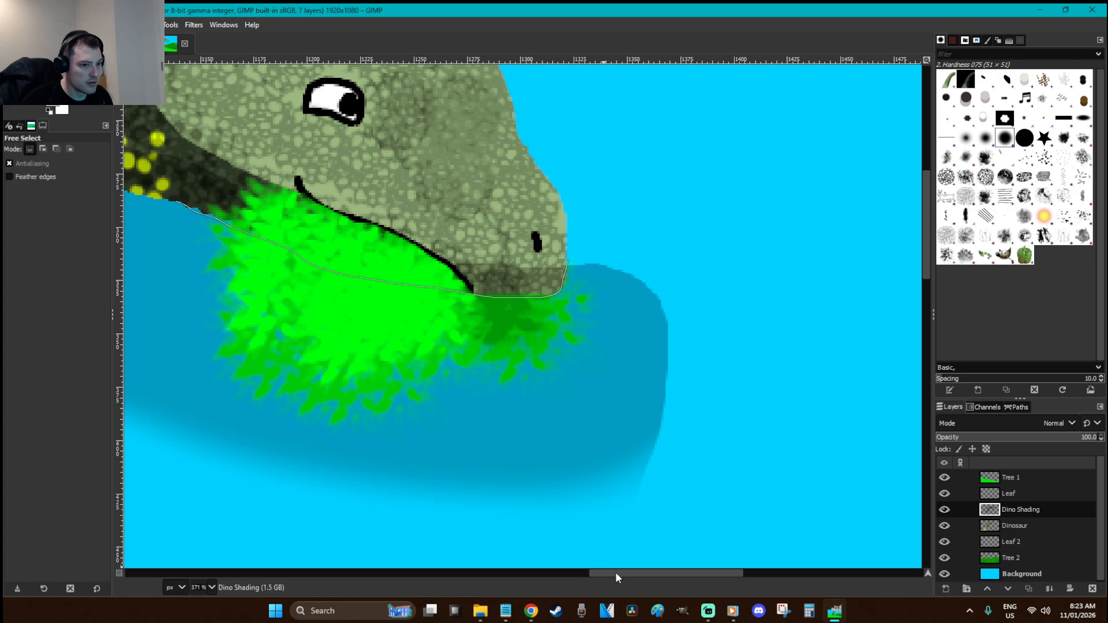
drag(618, 574, 517, 573)
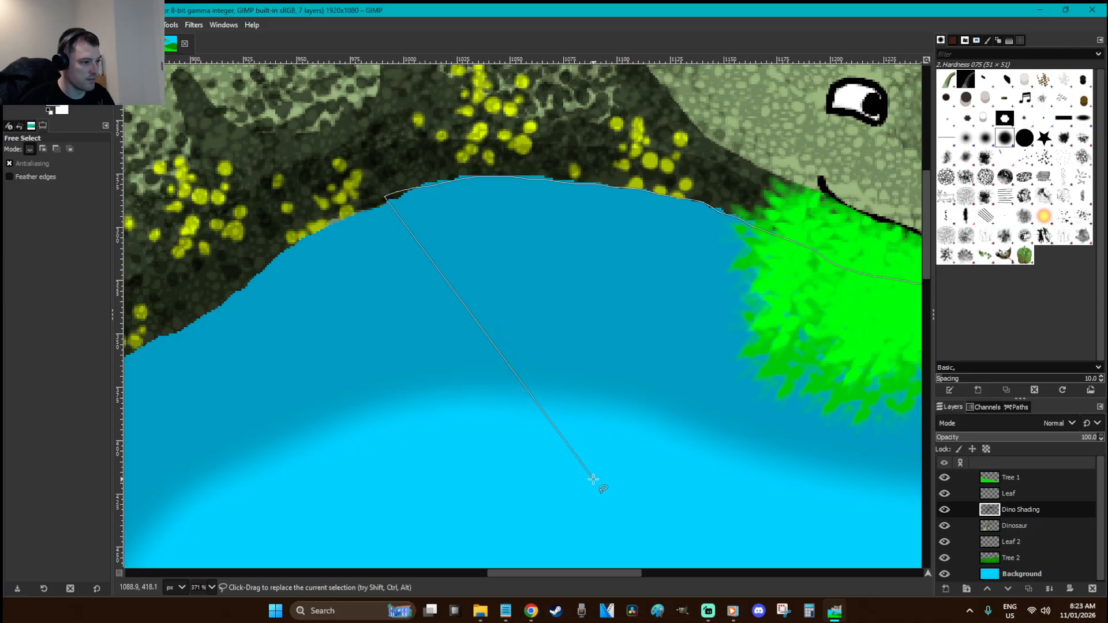
key(r)
ctrl+scroll(526, 469, down, 5)
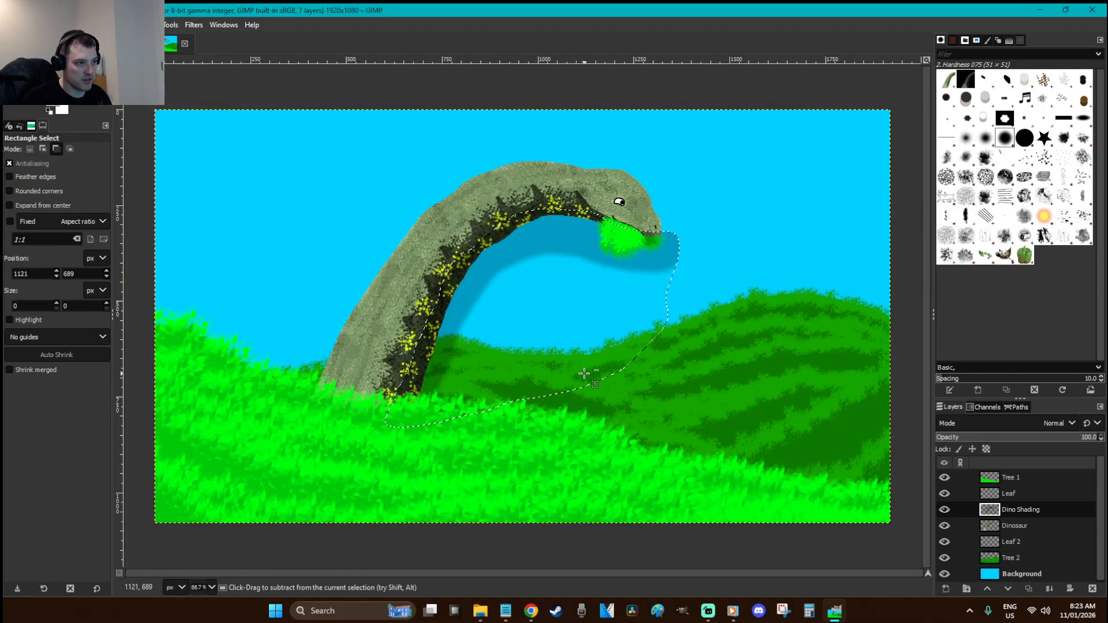
key(ctrl+z)
key(ctrl+v)
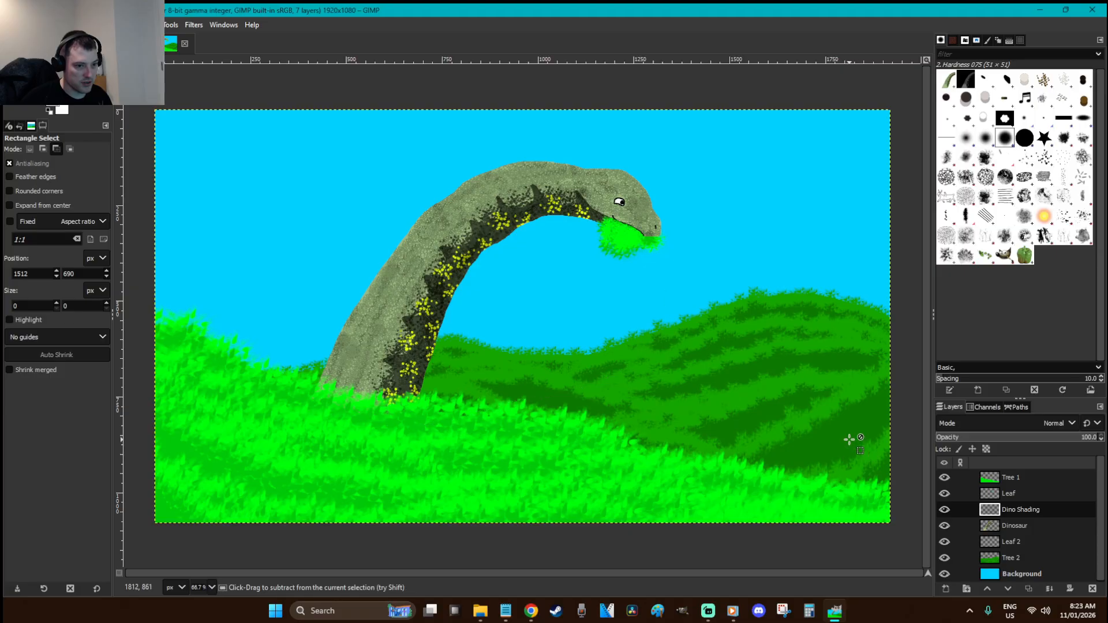
key(ctrl+z)
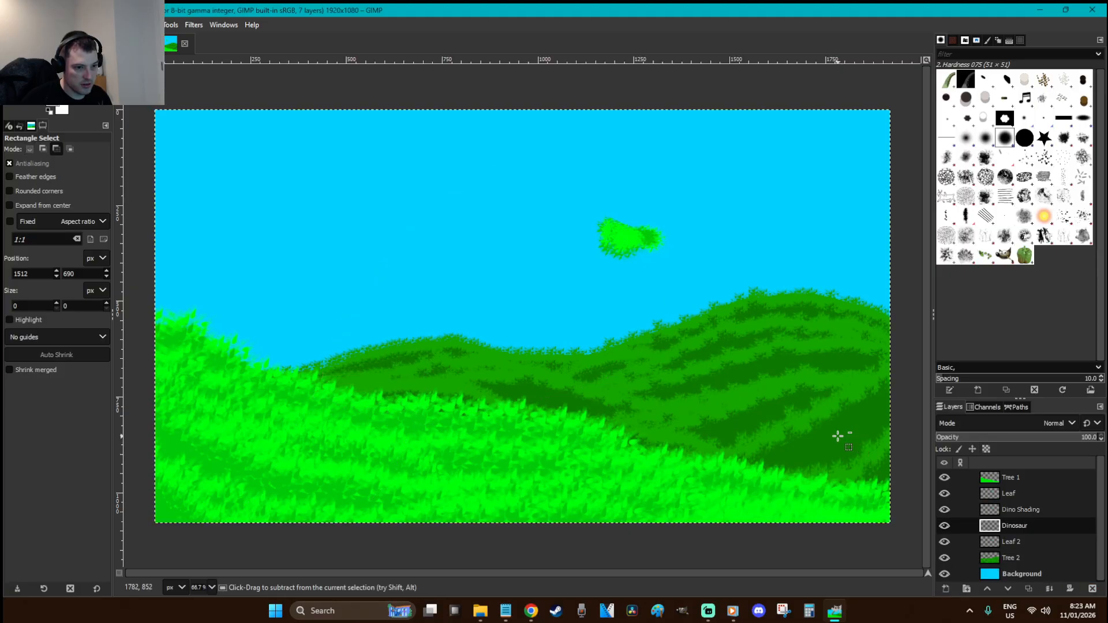
key(ctrl+z)
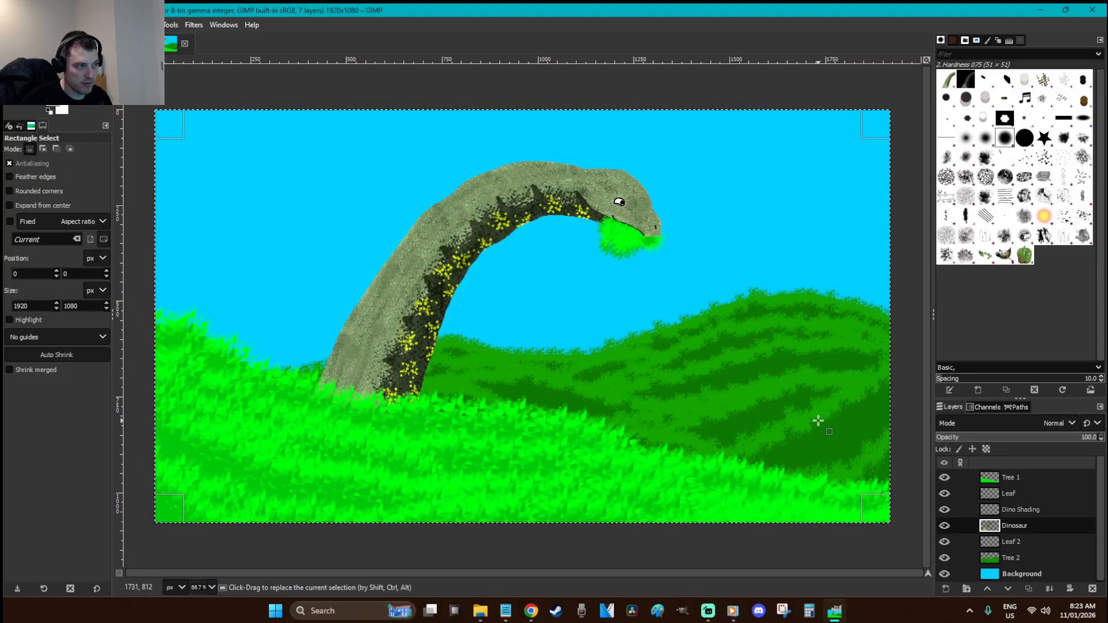
right_click(1039, 510)
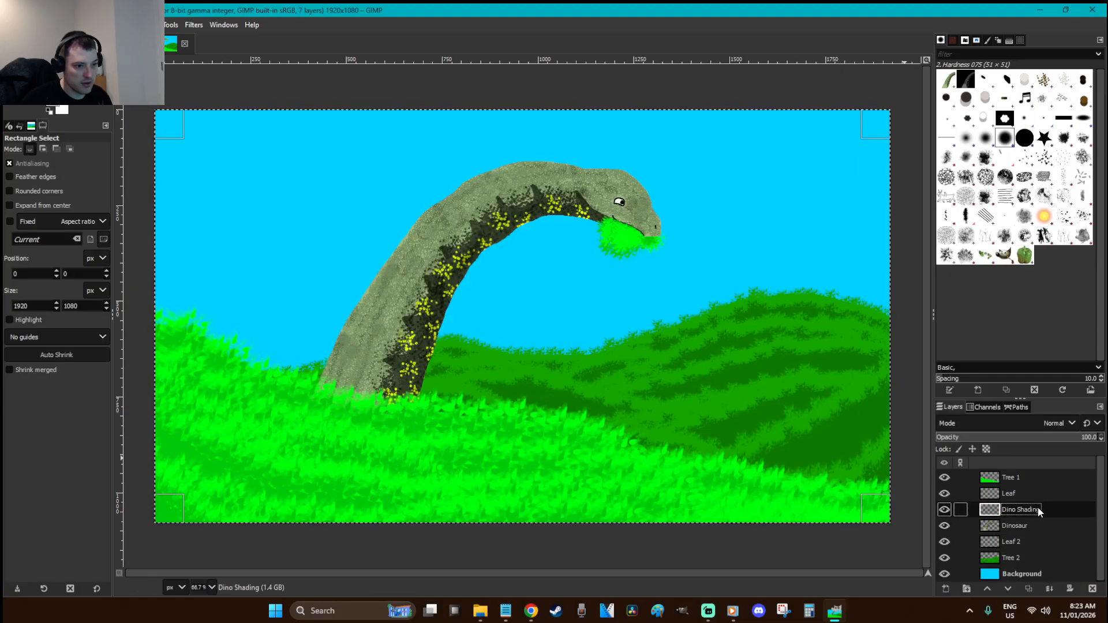
click(854, 425)
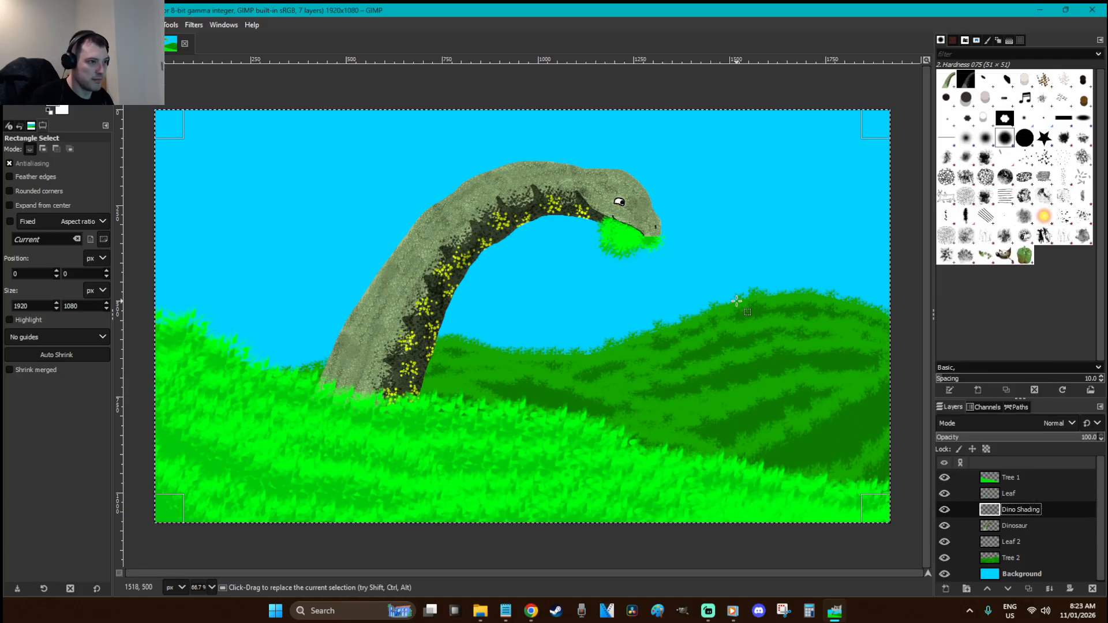
key(ctrl)
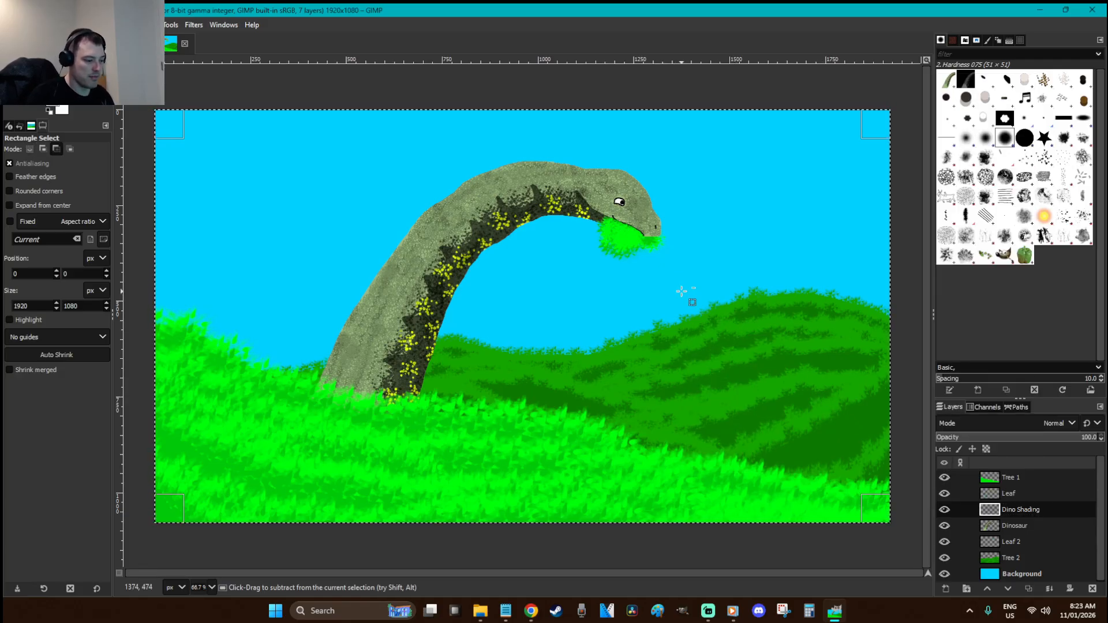
click(681, 292)
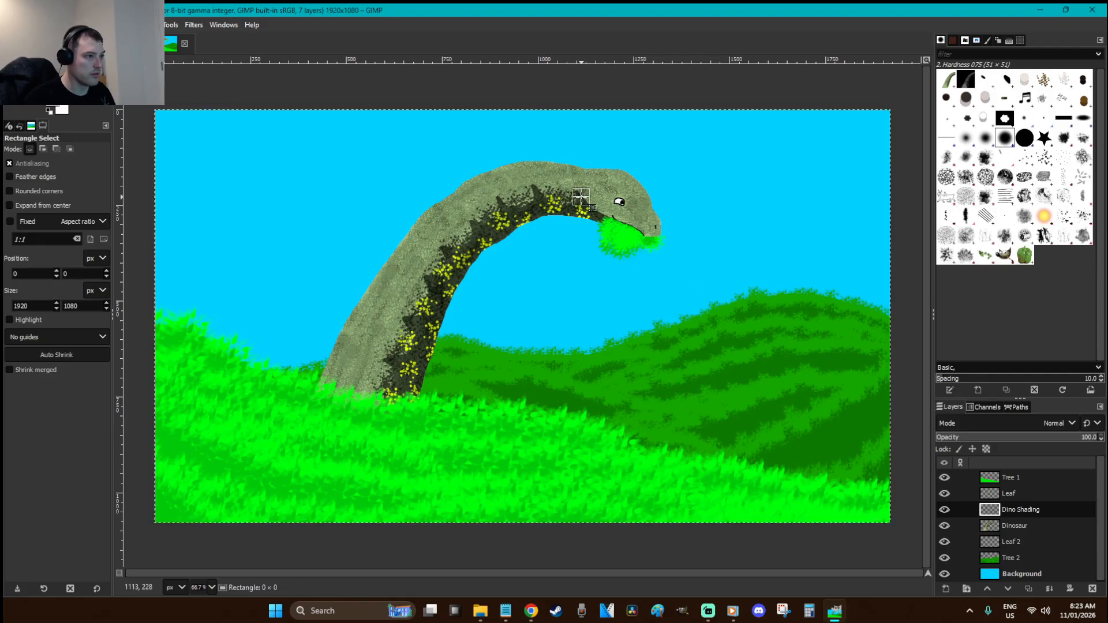
key(ctrl)
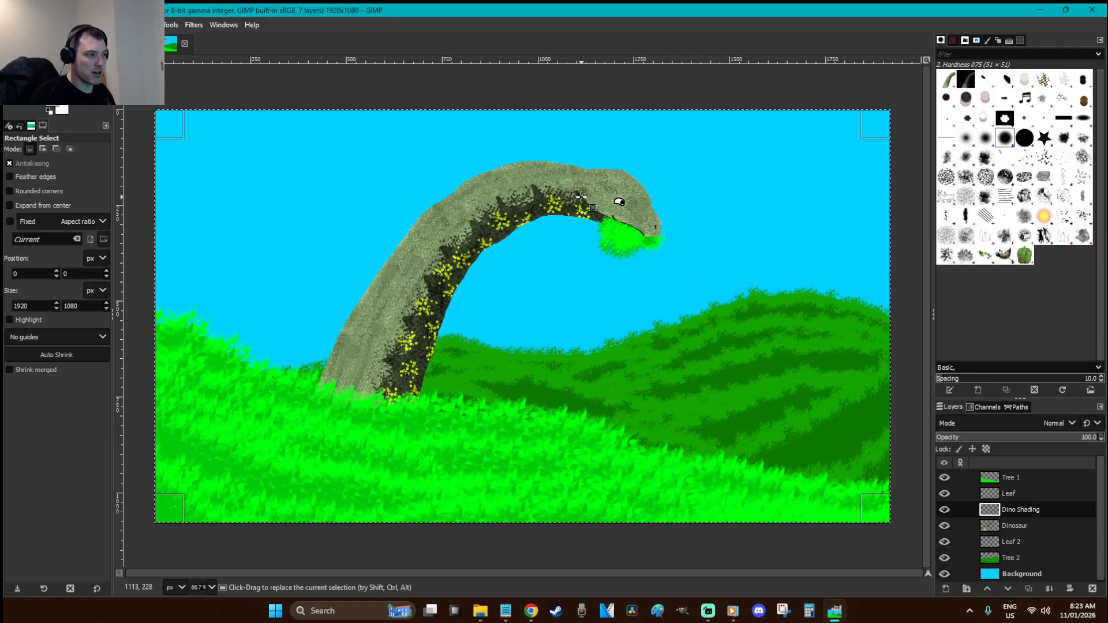
key(z)
drag(722, 261, 590, 206)
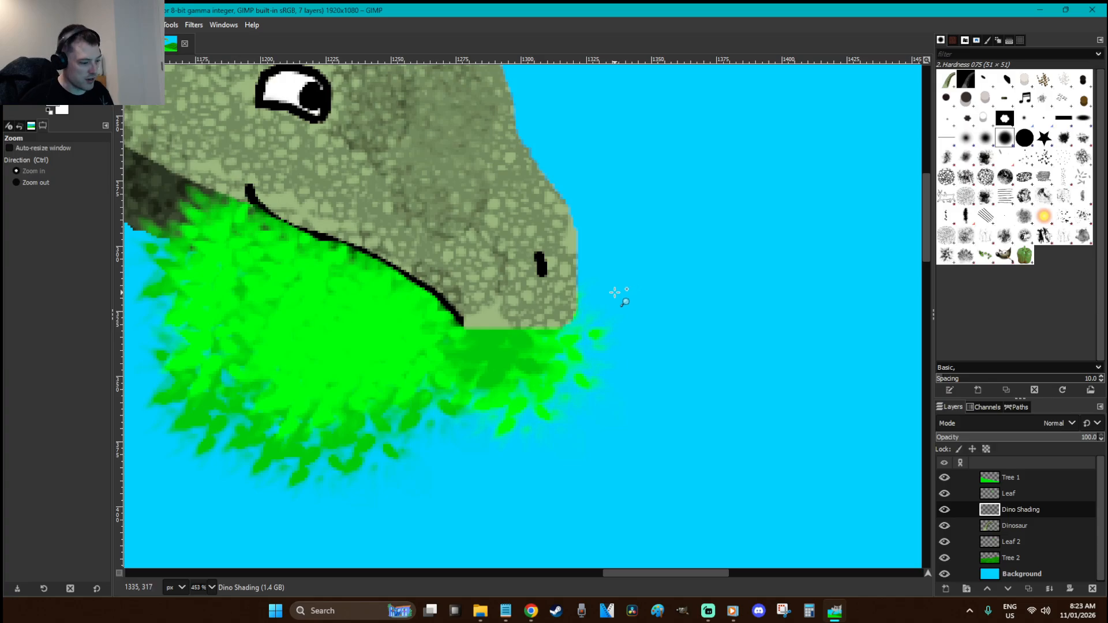
Set up the Paintbrush with the Cell 02 brush at size 18
key(r)
key(p)
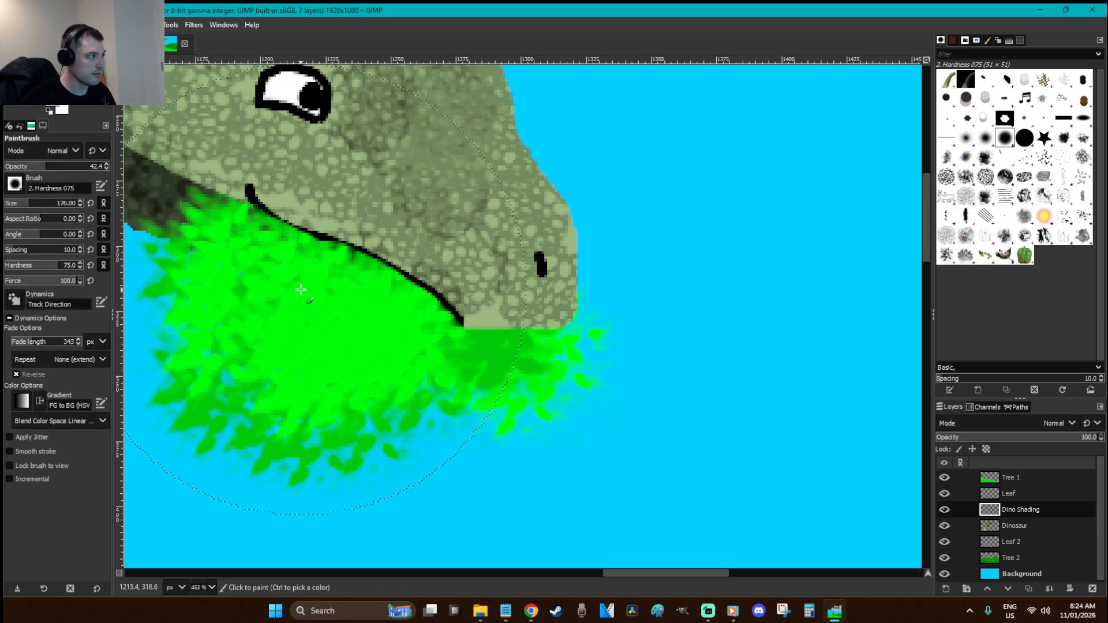
click(945, 177)
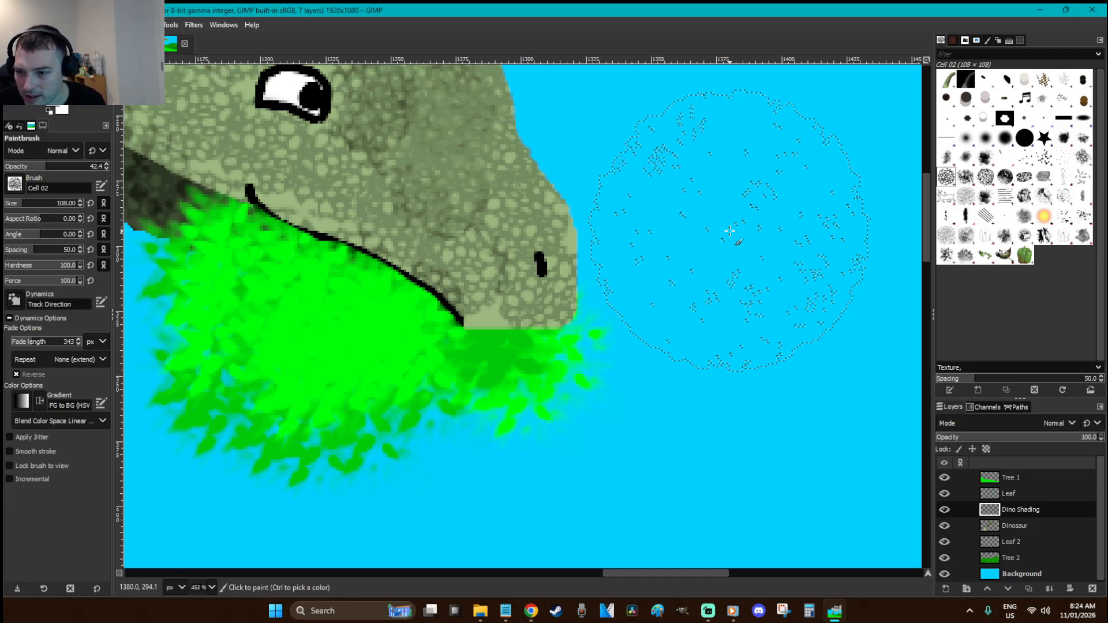
click(10, 206)
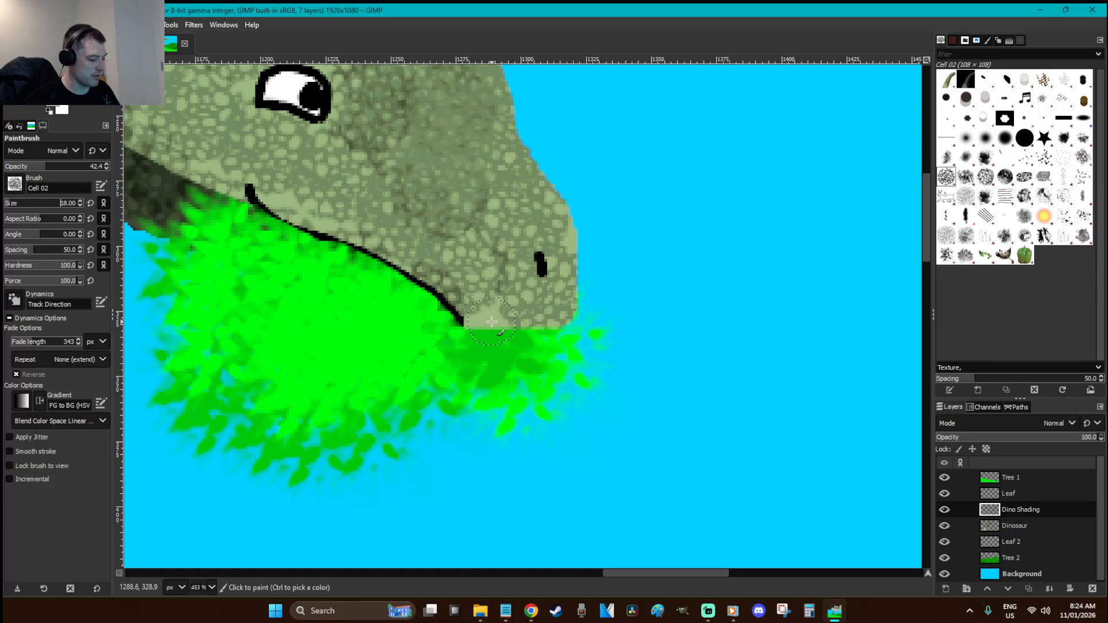
Cut, re-paste and anchor the Dinosaur layer's pixels, save, and fit the image in view
click(1038, 525)
key(ctrl+x)
key(ctrl+v)
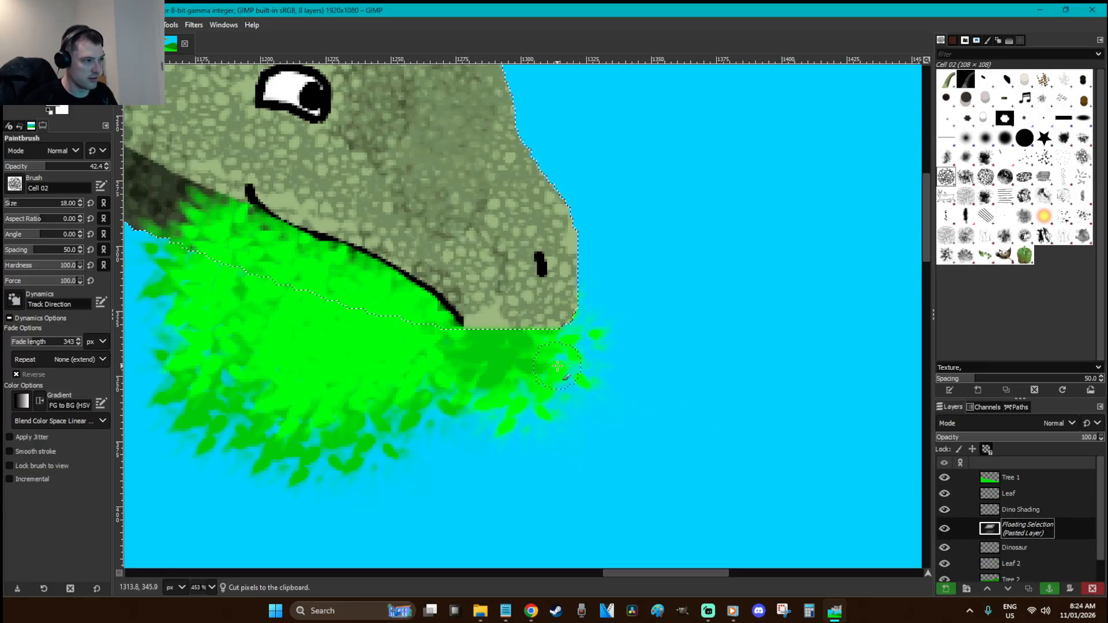
key(ctrl+h)
key(r)
key(ctrl+s)
key(shift+ctrl+j)
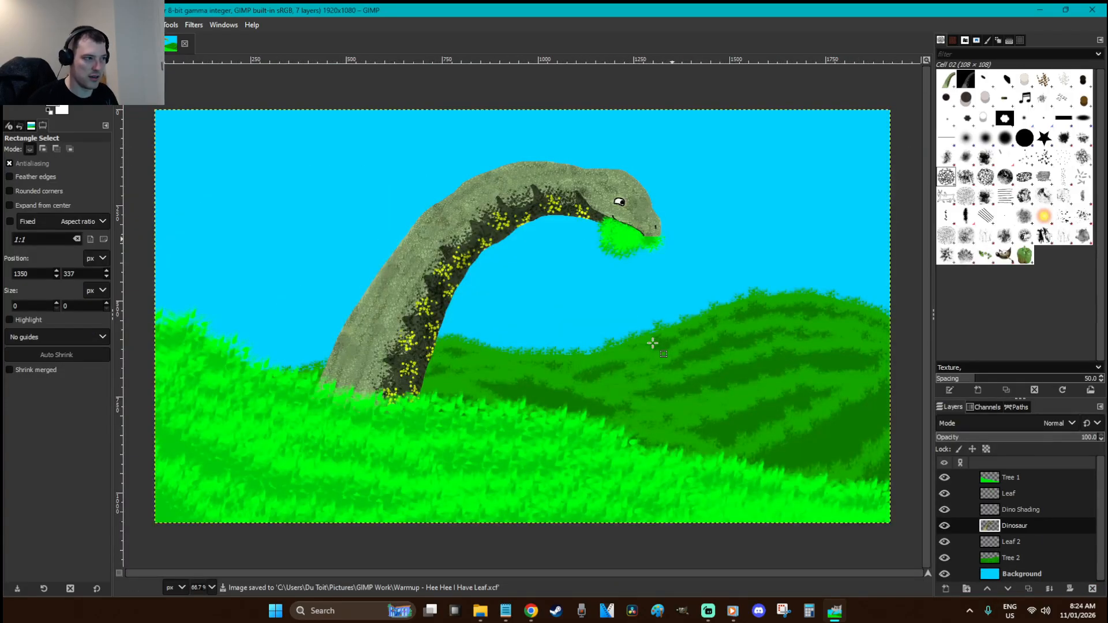
Delete the Dino Shading layer and zoom in on the dinosaur's neck and head
right_click(1016, 507)
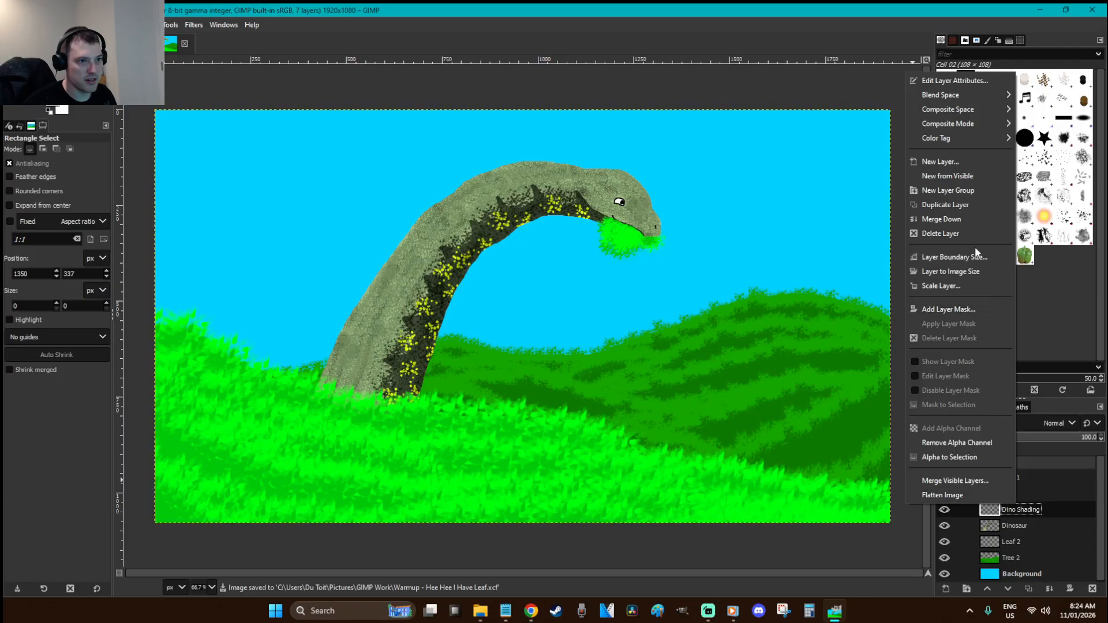
click(965, 232)
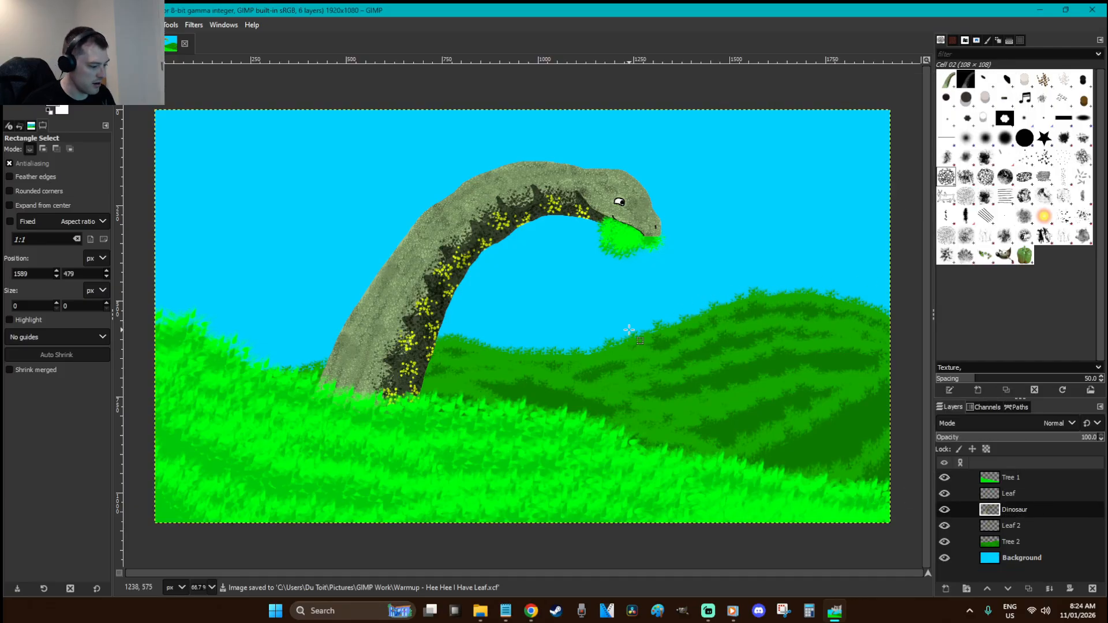
key(f)
key(z)
drag(757, 443, 279, 194)
key(f)
Free-select the neck's underside and the grass beneath the jaw
click(767, 180)
click(752, 178)
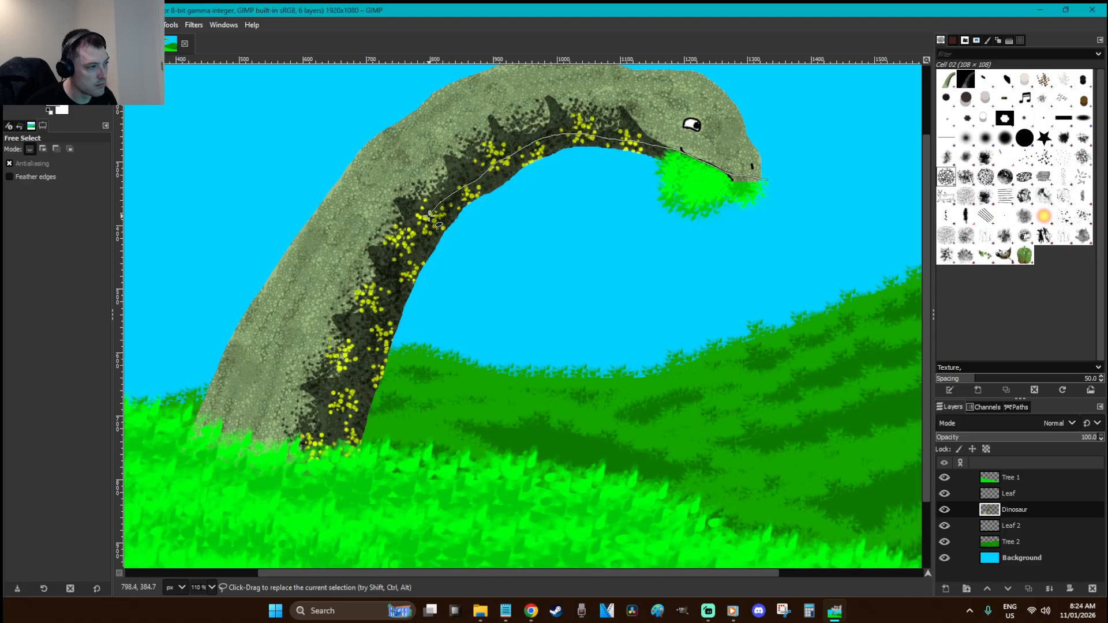
drag(378, 320, 331, 431)
mouse_move(635, 439)
mouse_down()
mouse_move(723, 243)
mouse_move(761, 215)
mouse_up()
double_click(767, 180)
Darken the selection with Brightness-Contrast using the Standard Shadow preset (Brightness -50)
right_click(549, 179)
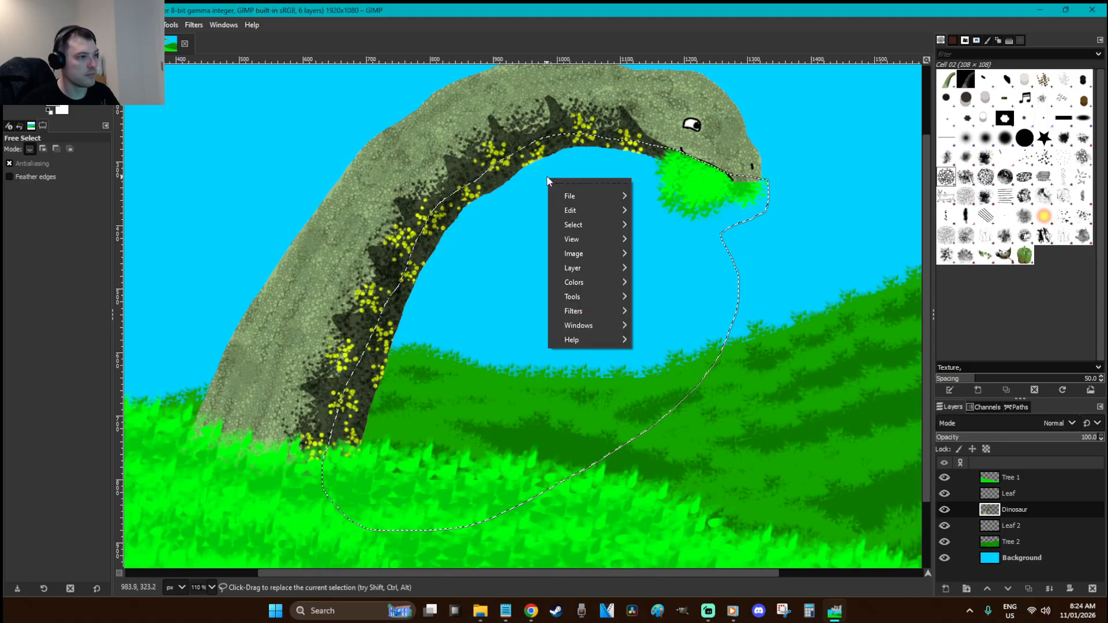
mouse_move(606, 283)
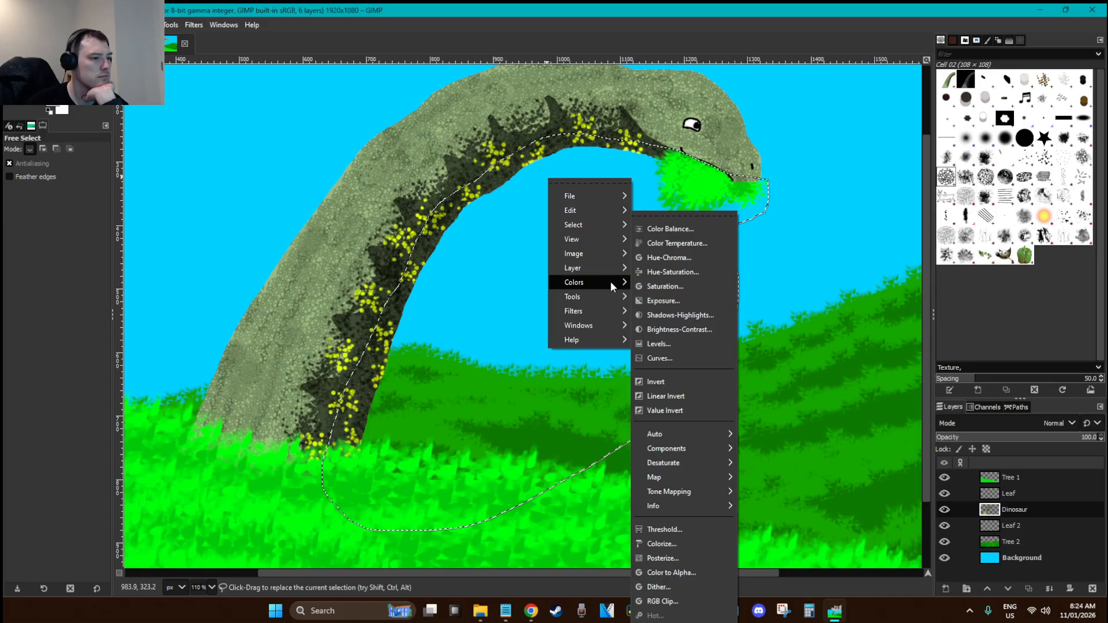
click(678, 329)
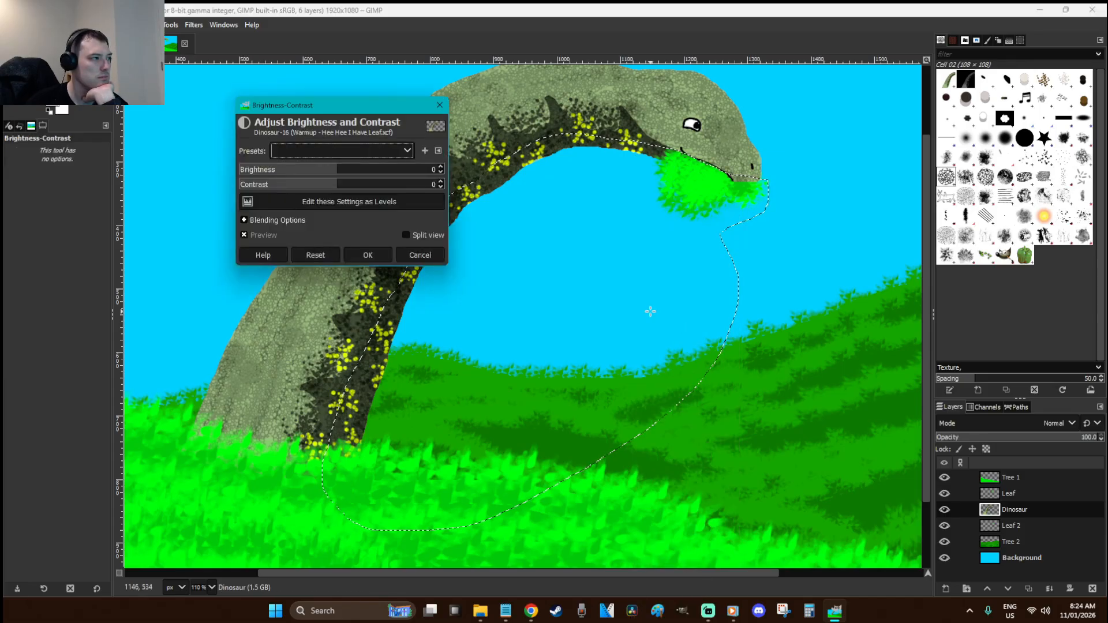
click(274, 173)
click(404, 151)
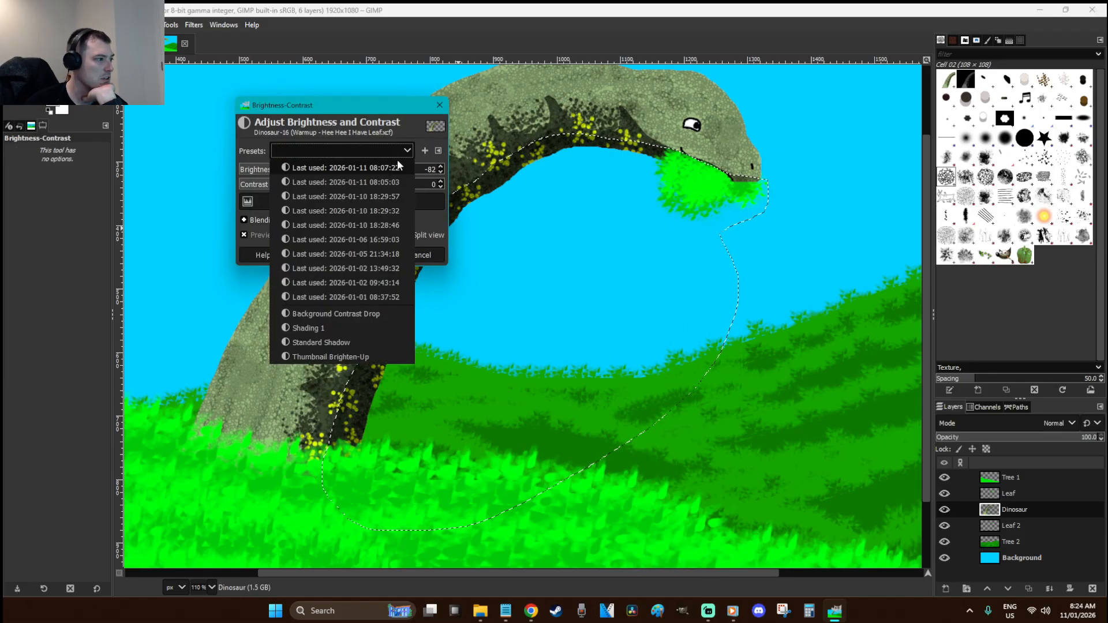
click(366, 342)
click(367, 254)
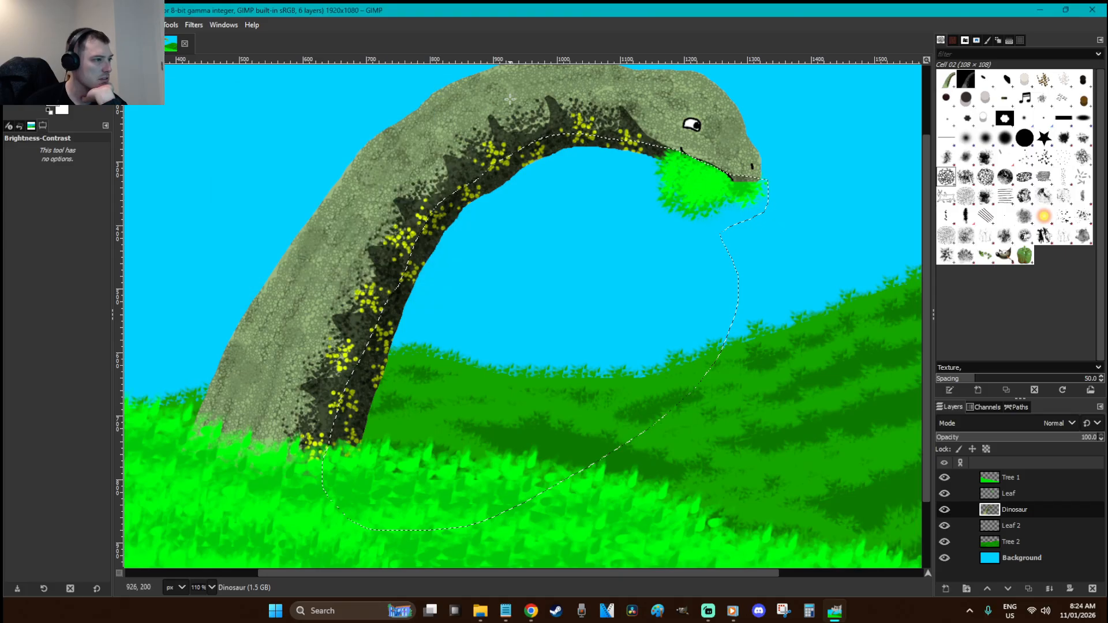
Deselect, zoom out, select the Background layer and load the Acrylic 05 #2 paintbrush, undoing a trial stroke
click(820, 227)
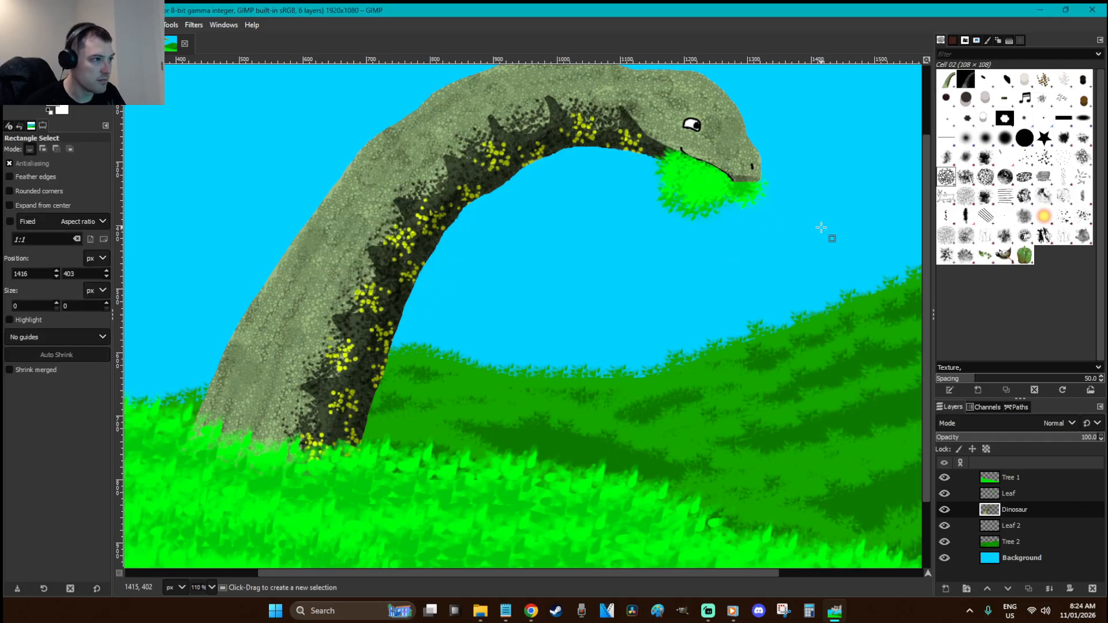
scroll(821, 227, down, 3)
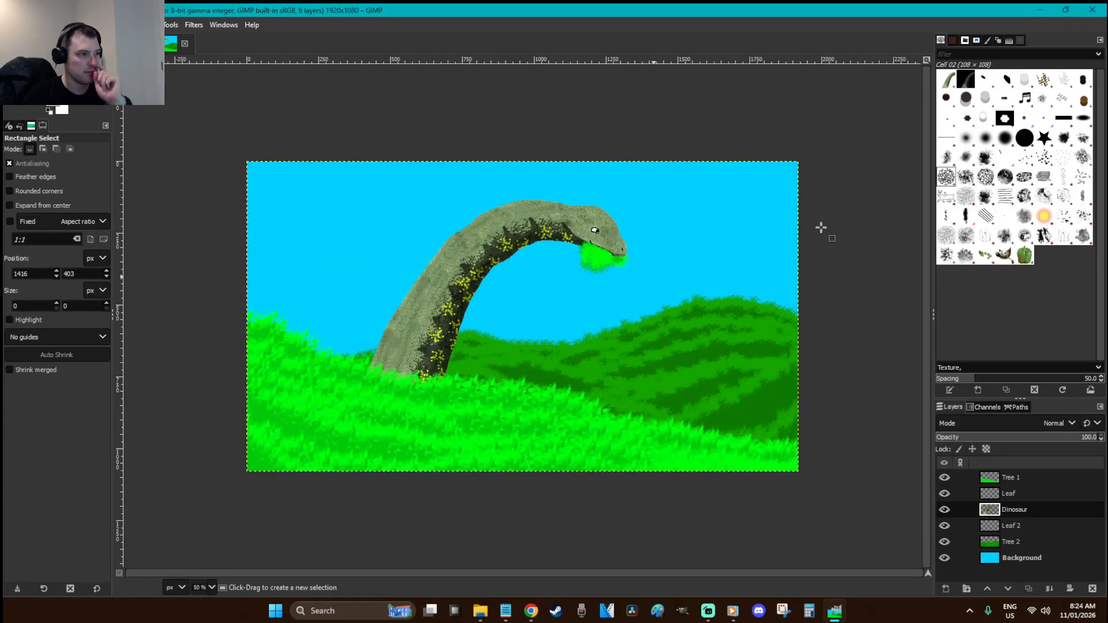
click(1024, 557)
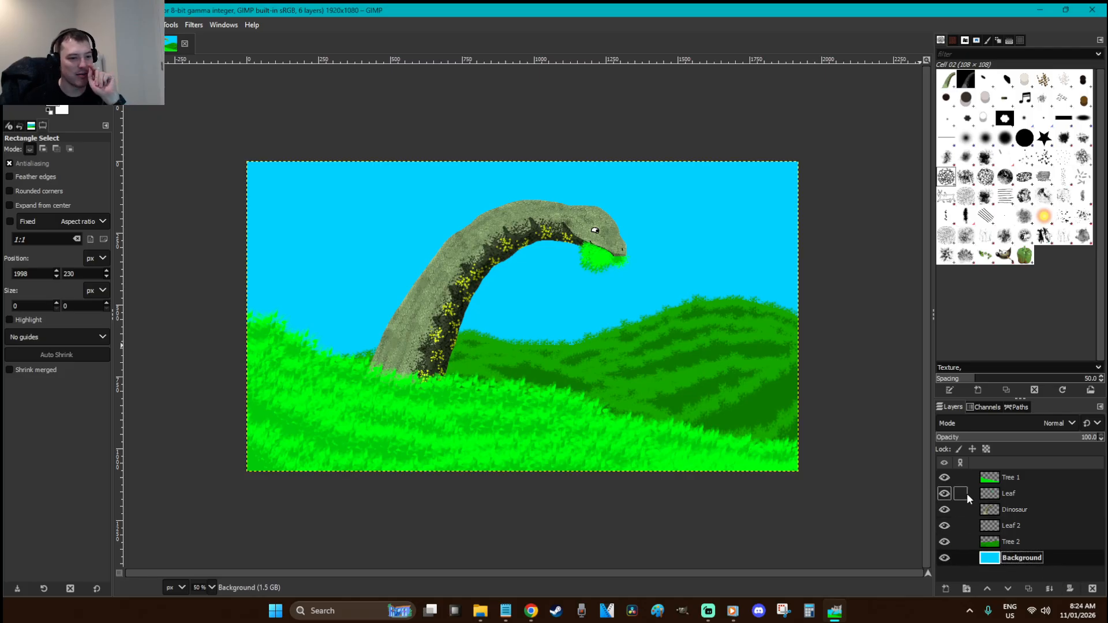
click(749, 245)
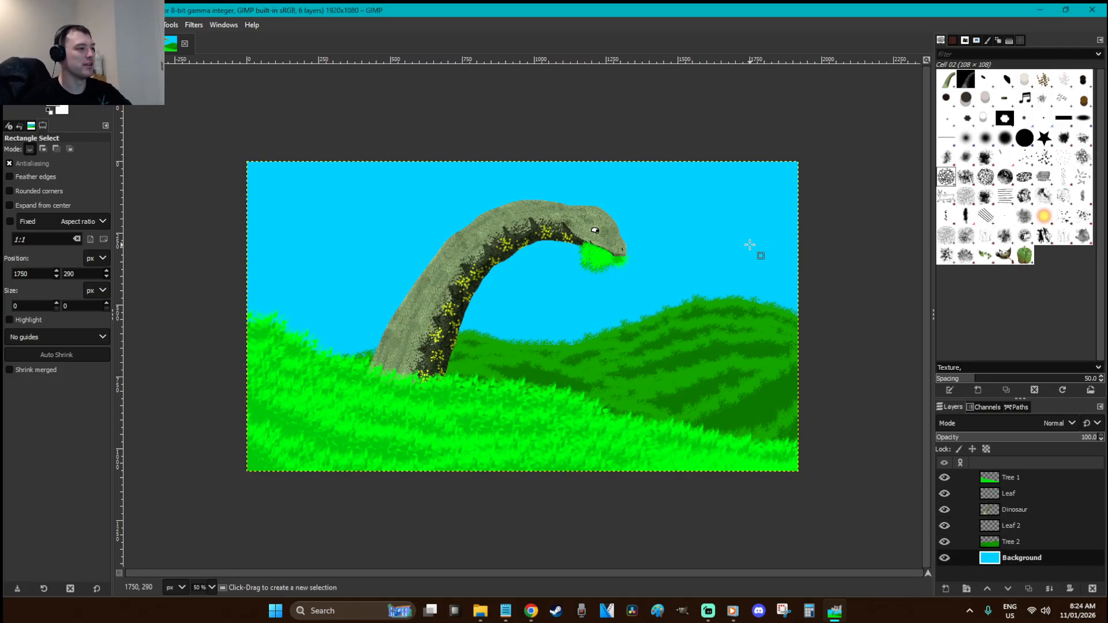
click(986, 155)
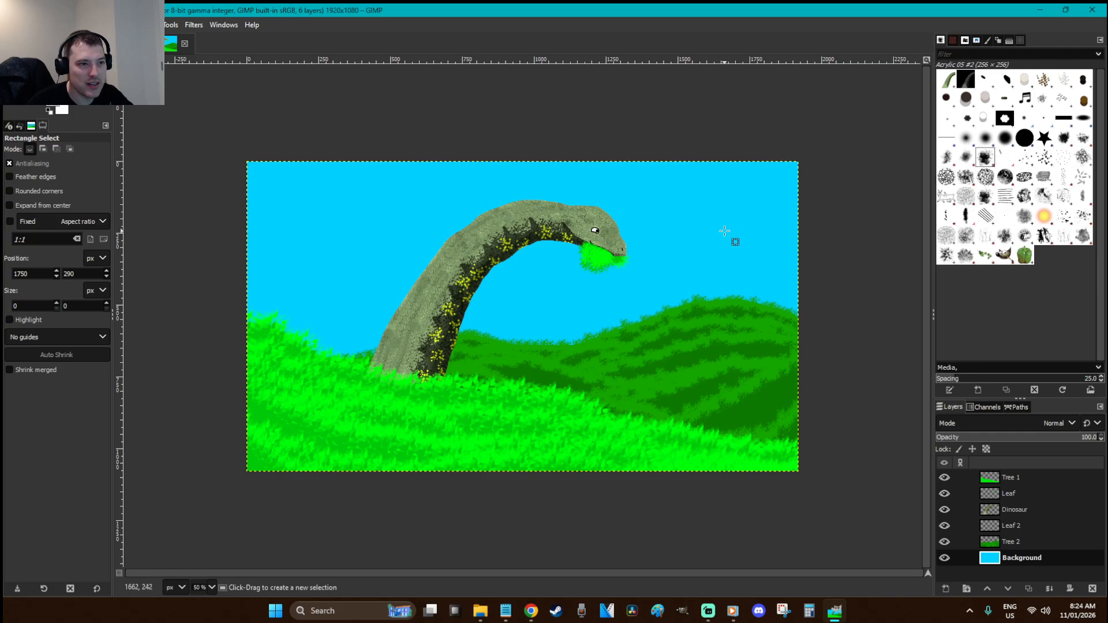
key(p)
drag(787, 222, 670, 225)
key(ctrl+z)
Set brush opacity to 100 and hardness to 60, then undo a test stroke
drag(46, 166, 192, 169)
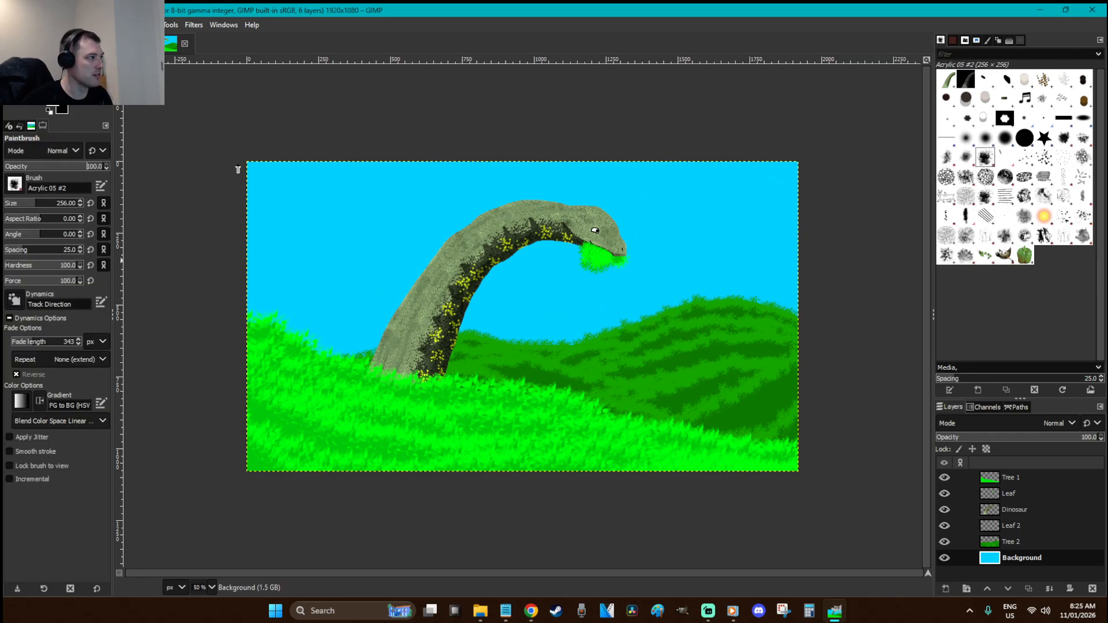
click(56, 270)
drag(309, 205, 407, 209)
key(ctrl+z)
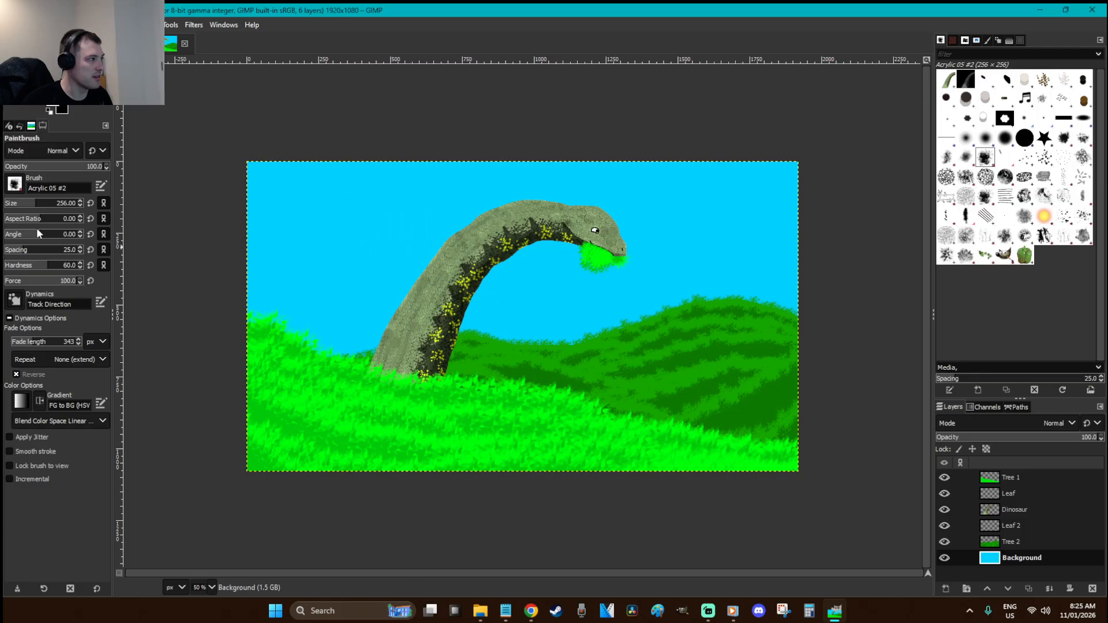
Try the Speed Size Opacity dynamics with trial cloud strokes, then undo them
click(14, 300)
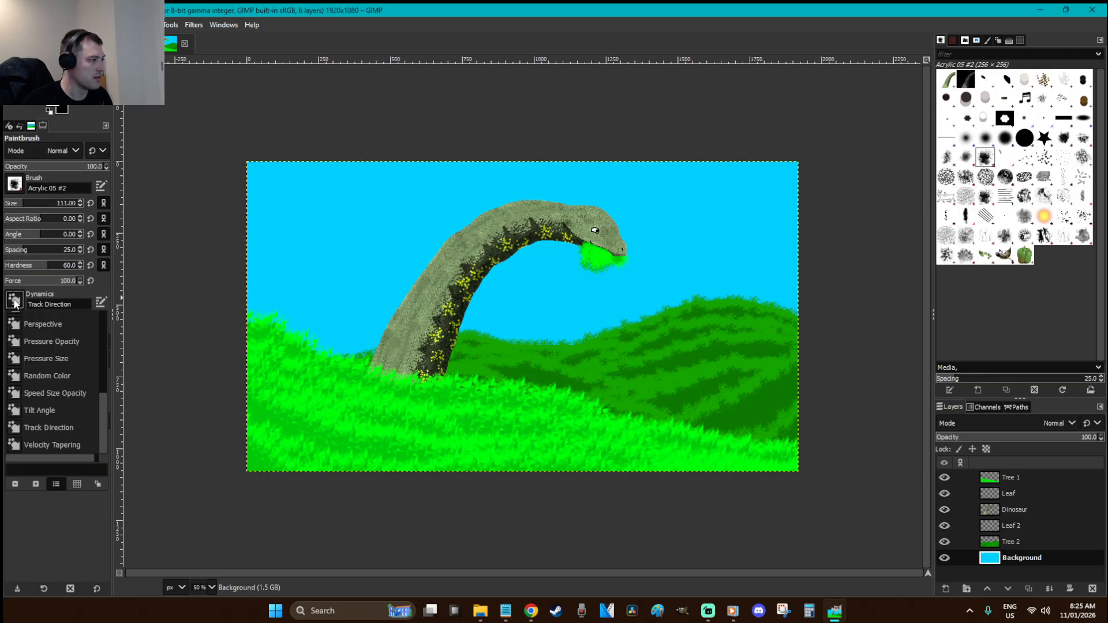
mouse_move(105, 414)
mouse_down()
mouse_move(105, 321)
mouse_move(106, 424)
mouse_up()
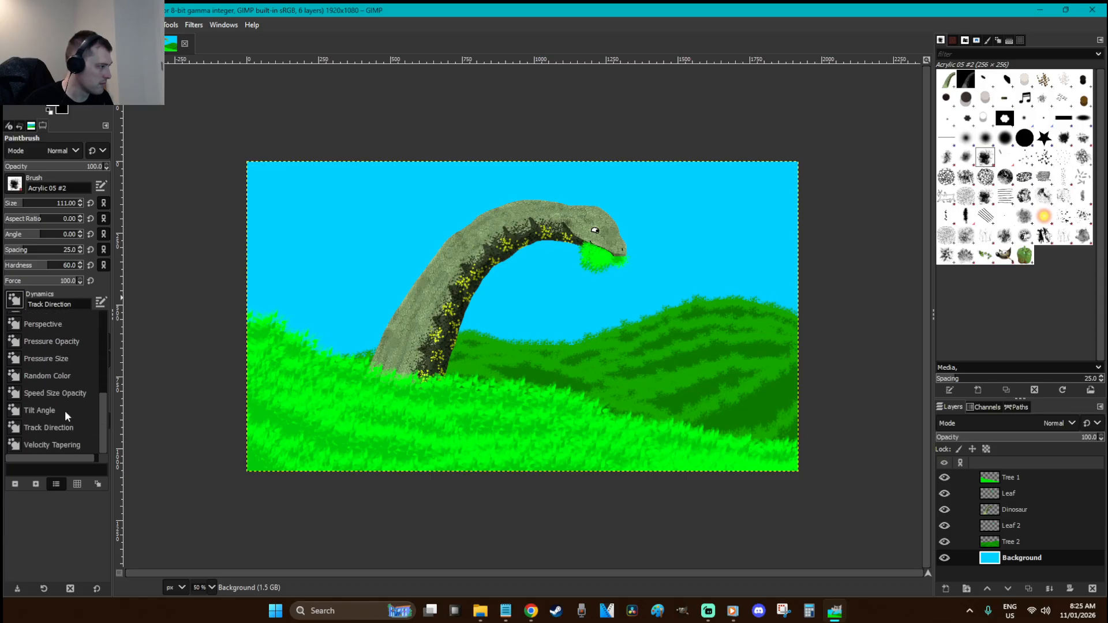
click(65, 394)
mouse_move(287, 218)
mouse_down()
mouse_move(469, 199)
mouse_move(683, 202)
mouse_up()
key(ctrl+z)
mouse_move(813, 206)
mouse_down()
mouse_move(704, 201)
mouse_move(814, 214)
mouse_move(669, 206)
mouse_move(702, 218)
mouse_up()
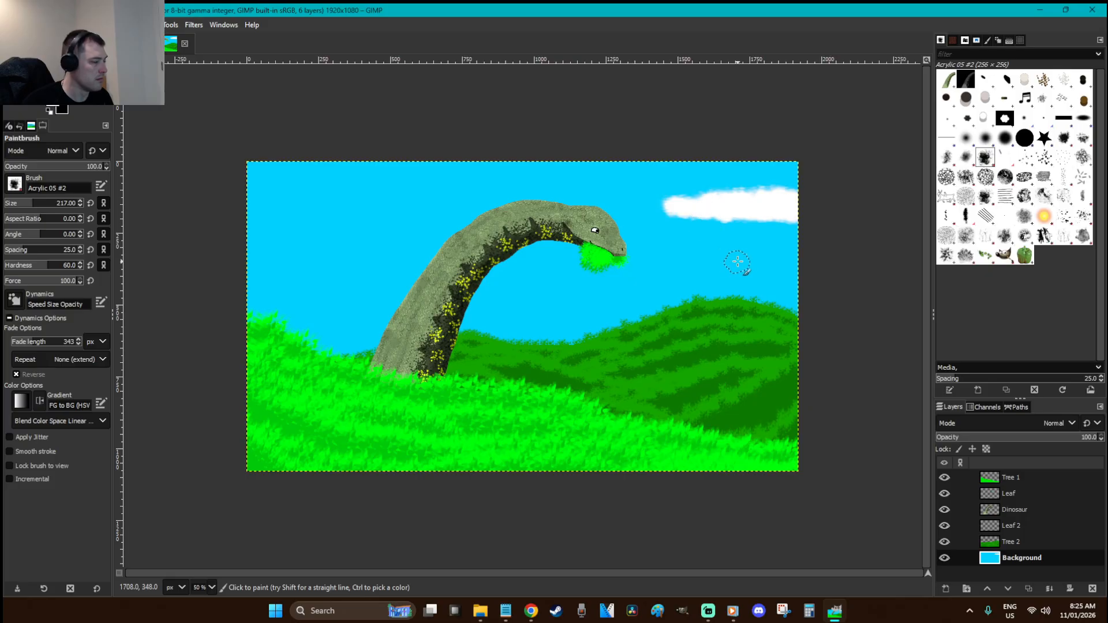
key(ctrl+z)
key(ctrl+z)
key(ctrl+z)
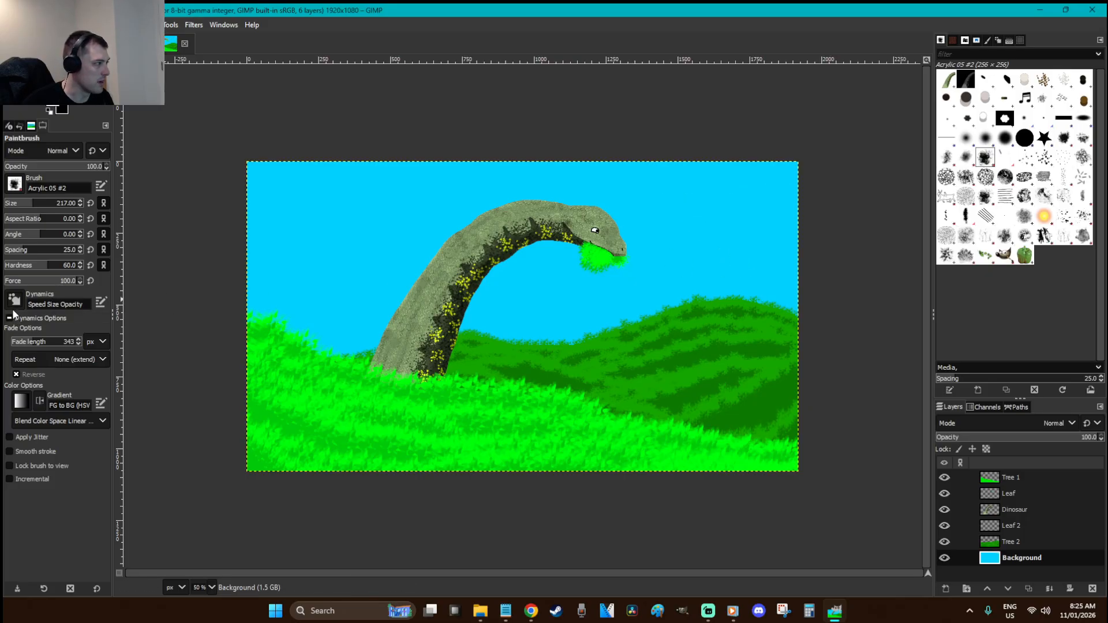
Switch brush dynamics to Perspective and test cloud strokes in the sky, undoing them all
click(14, 300)
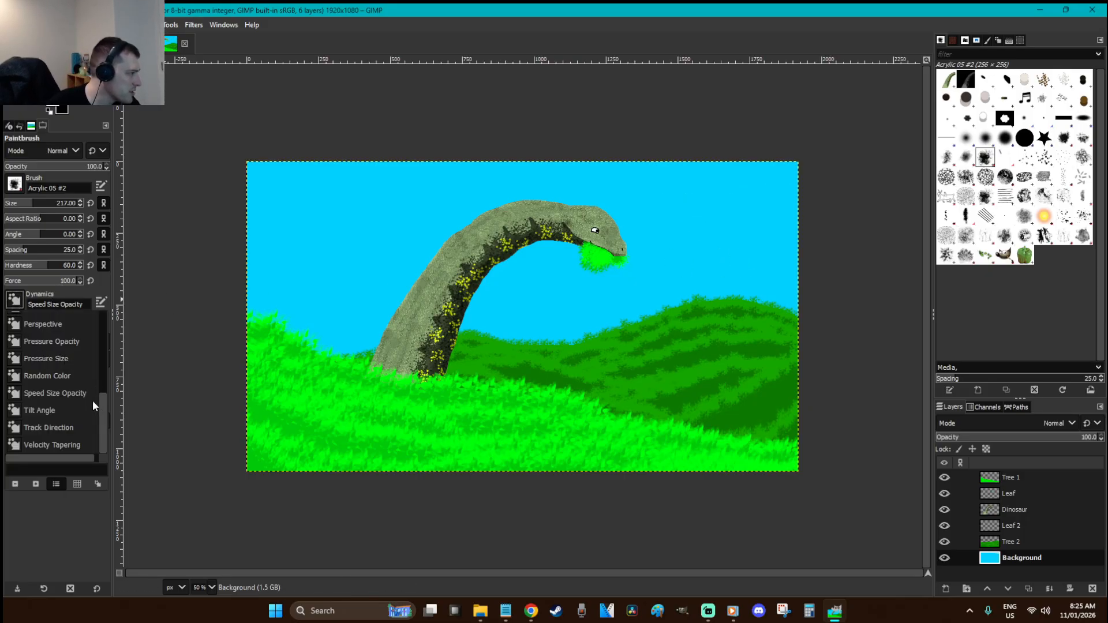
mouse_move(103, 414)
mouse_down()
mouse_move(102, 392)
mouse_move(82, 389)
mouse_up()
click(82, 389)
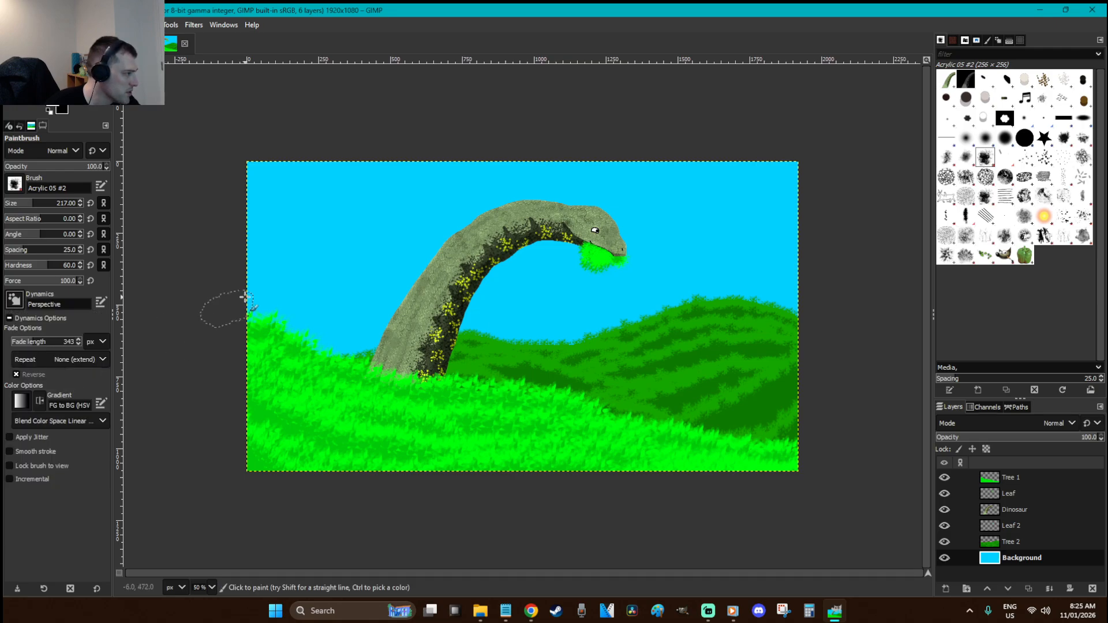
drag(300, 237, 468, 197)
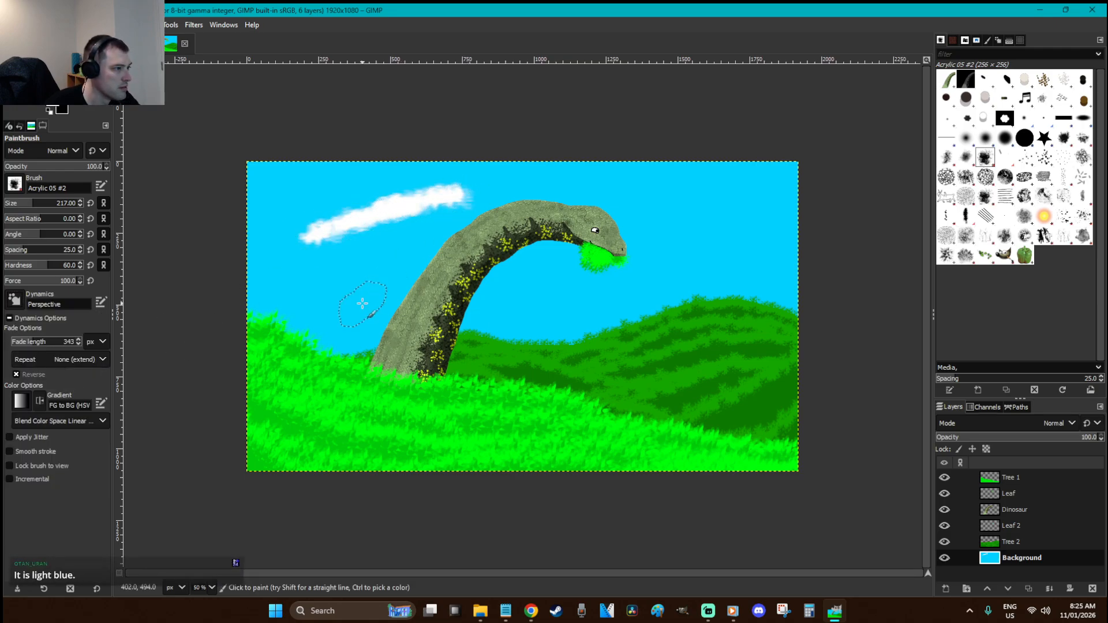
key(ctrl+z)
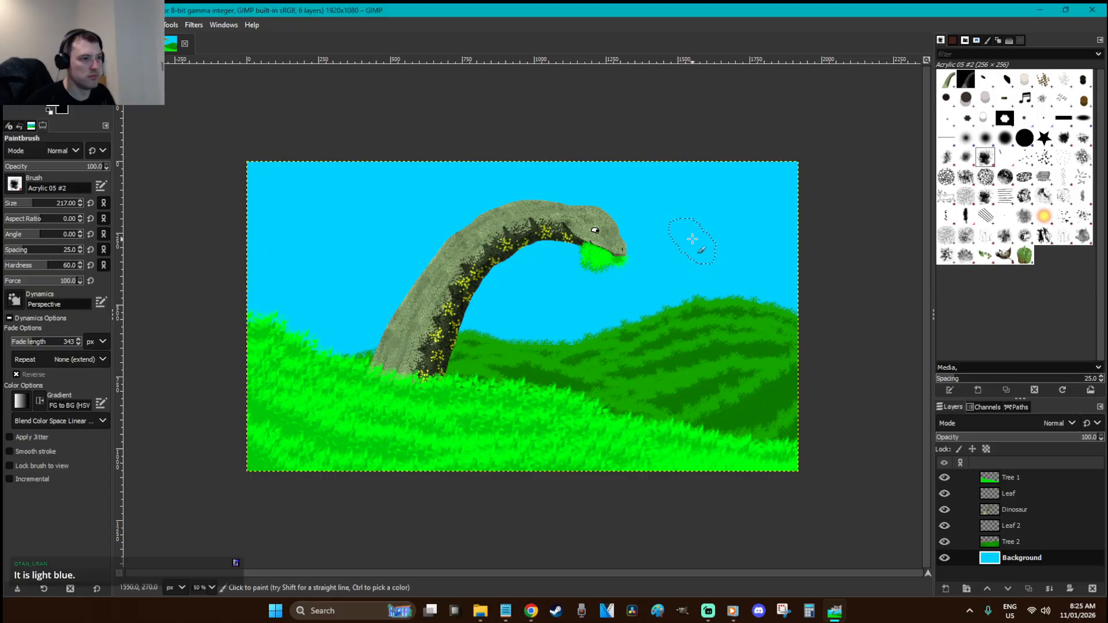
mouse_move(813, 242)
mouse_down()
mouse_move(707, 225)
mouse_move(826, 218)
mouse_up()
mouse_move(224, 257)
mouse_down()
mouse_move(330, 260)
mouse_move(285, 241)
mouse_move(240, 242)
mouse_move(376, 253)
mouse_move(335, 248)
mouse_up()
key(ctrl+z)
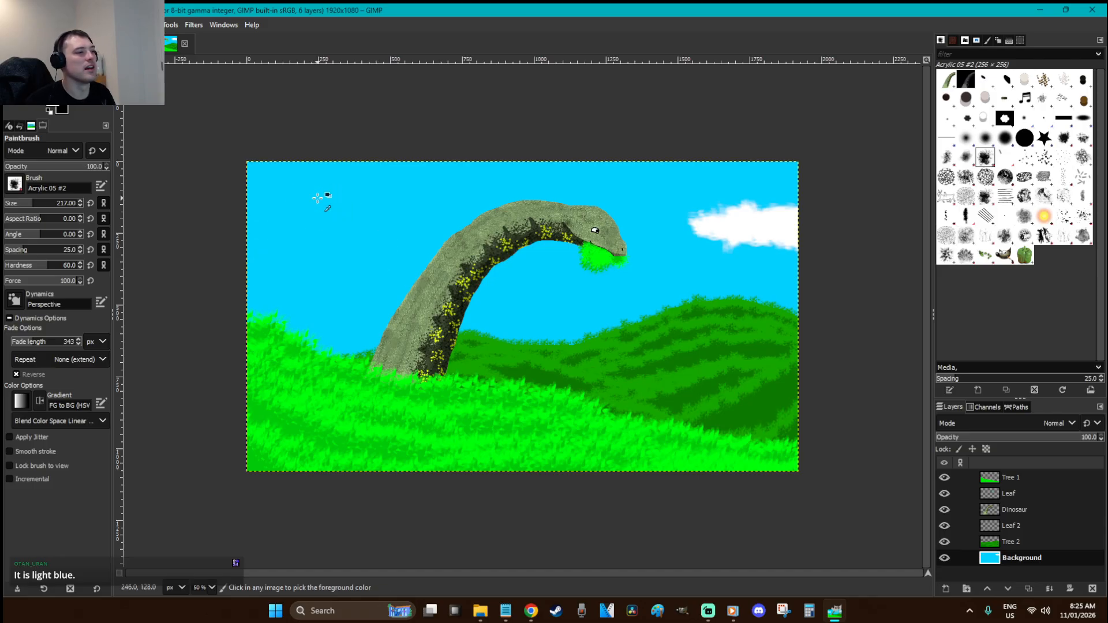
mouse_move(240, 250)
mouse_down()
mouse_move(310, 256)
mouse_move(335, 248)
mouse_move(242, 245)
mouse_move(352, 240)
mouse_up()
key(ctrl+z)
key(ctrl+z)
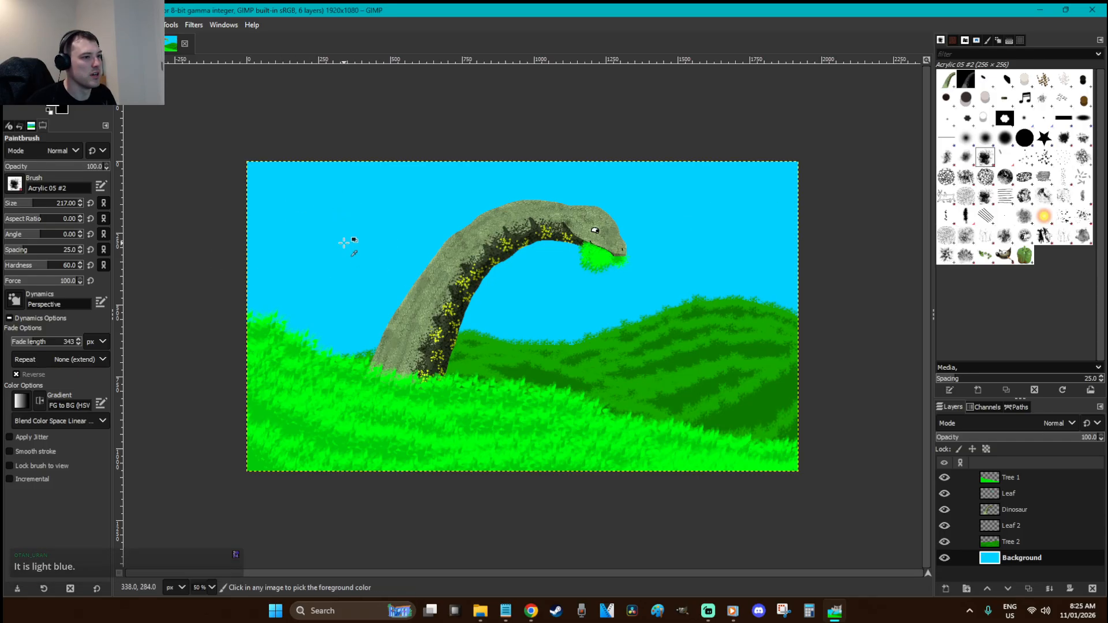
Turn brush dynamics off and paint white clouds top-left and top-right at brush size 183
click(15, 307)
scroll(102, 407, up, 4)
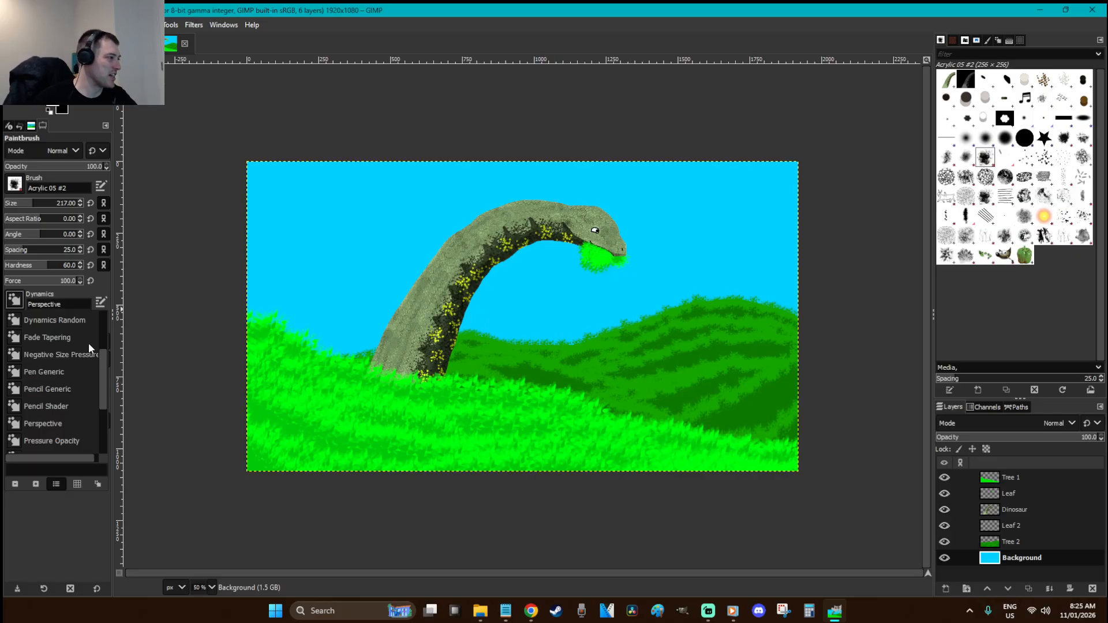
scroll(100, 365, up, 5)
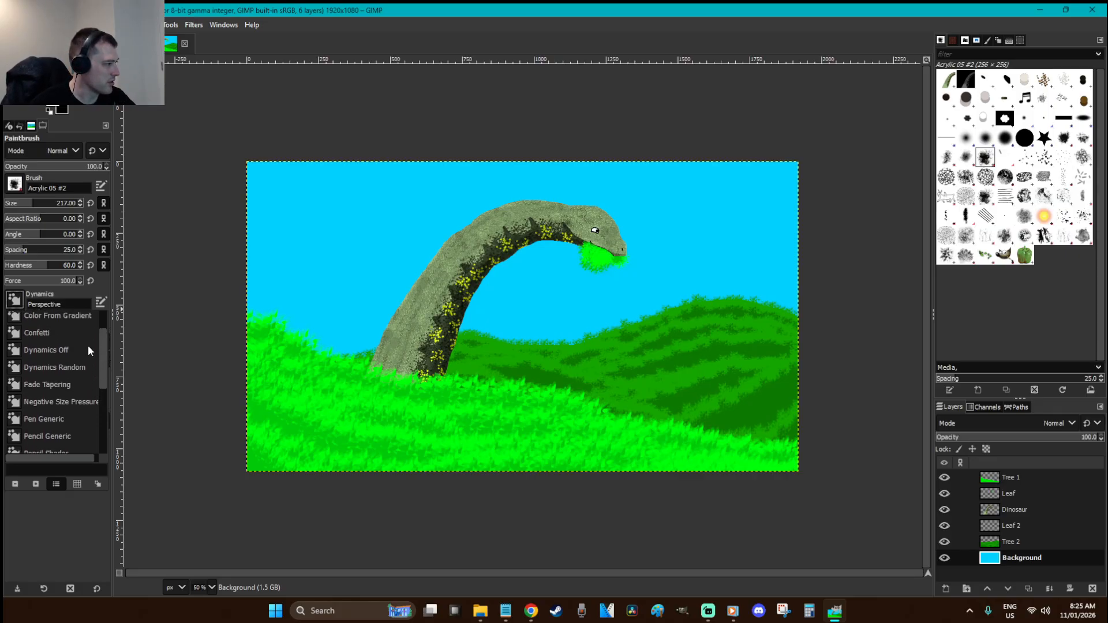
click(94, 344)
drag(250, 224, 353, 230)
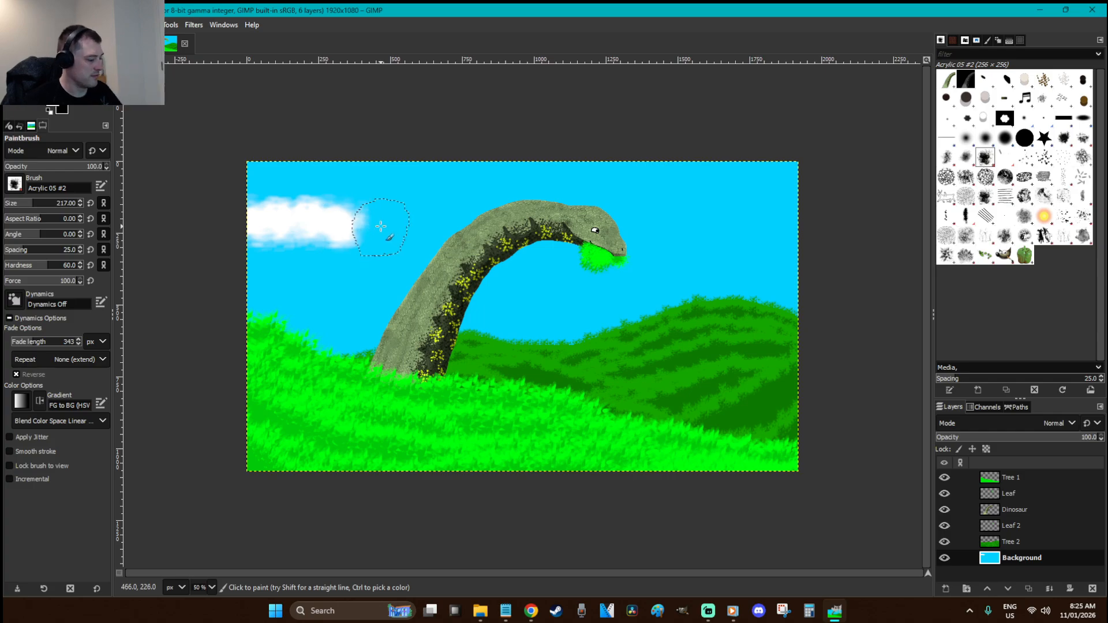
key(ctrl+z)
click(31, 203)
mouse_move(264, 239)
mouse_down()
mouse_move(348, 237)
mouse_move(229, 242)
mouse_move(304, 225)
mouse_move(386, 225)
mouse_move(291, 214)
mouse_up()
mouse_move(806, 230)
mouse_down()
mouse_move(730, 227)
mouse_move(831, 217)
mouse_move(696, 222)
mouse_move(816, 222)
mouse_move(764, 208)
mouse_move(701, 218)
mouse_move(781, 232)
mouse_up()
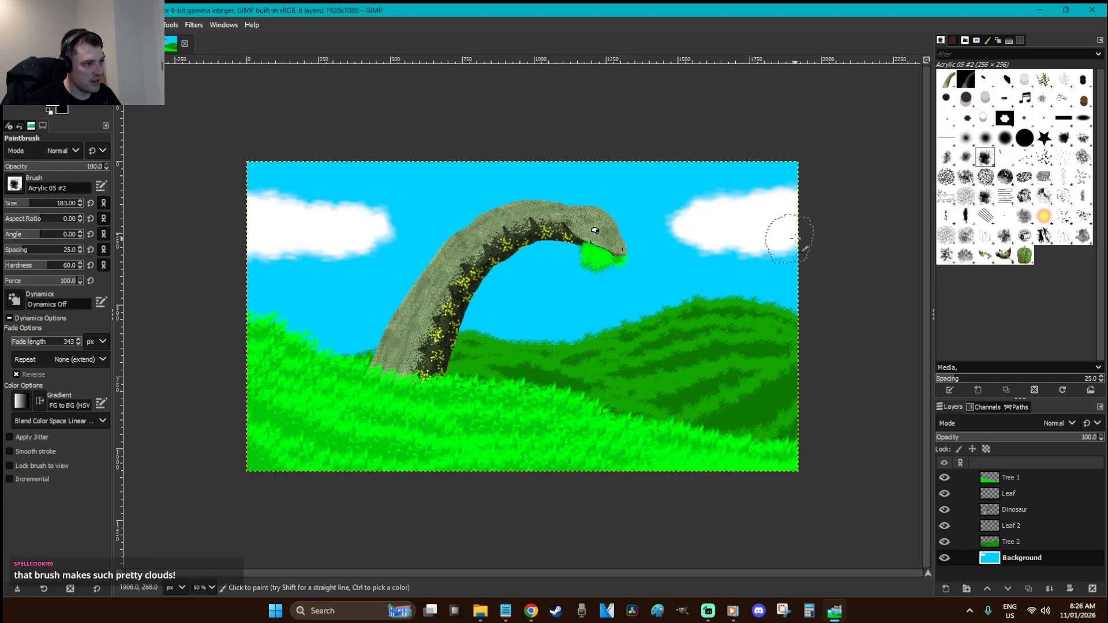
Shade both clouds' undersides with light grey d6d6d6 at brush size 96
click(56, 109)
drag(120, 115, 99, 112)
click(250, 258)
click(22, 204)
mouse_move(717, 245)
mouse_down()
mouse_move(704, 235)
mouse_move(772, 240)
mouse_move(693, 237)
mouse_move(797, 240)
mouse_move(742, 249)
mouse_up()
mouse_move(243, 245)
mouse_down()
mouse_move(350, 246)
mouse_move(292, 250)
mouse_move(241, 237)
mouse_move(364, 242)
mouse_up()
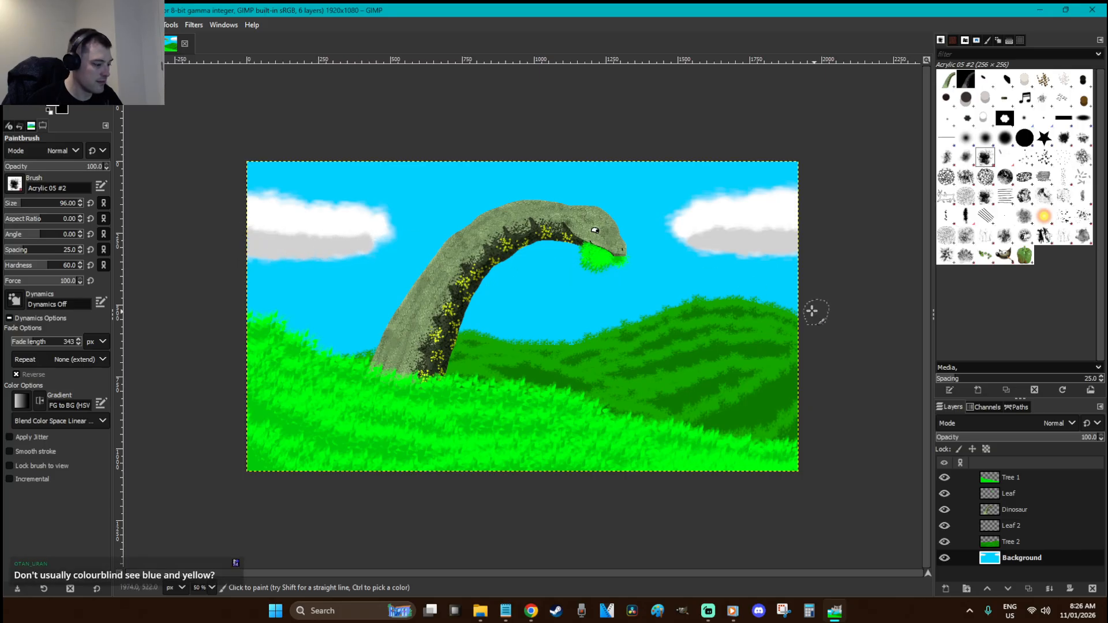
key(r)
click(790, 310)
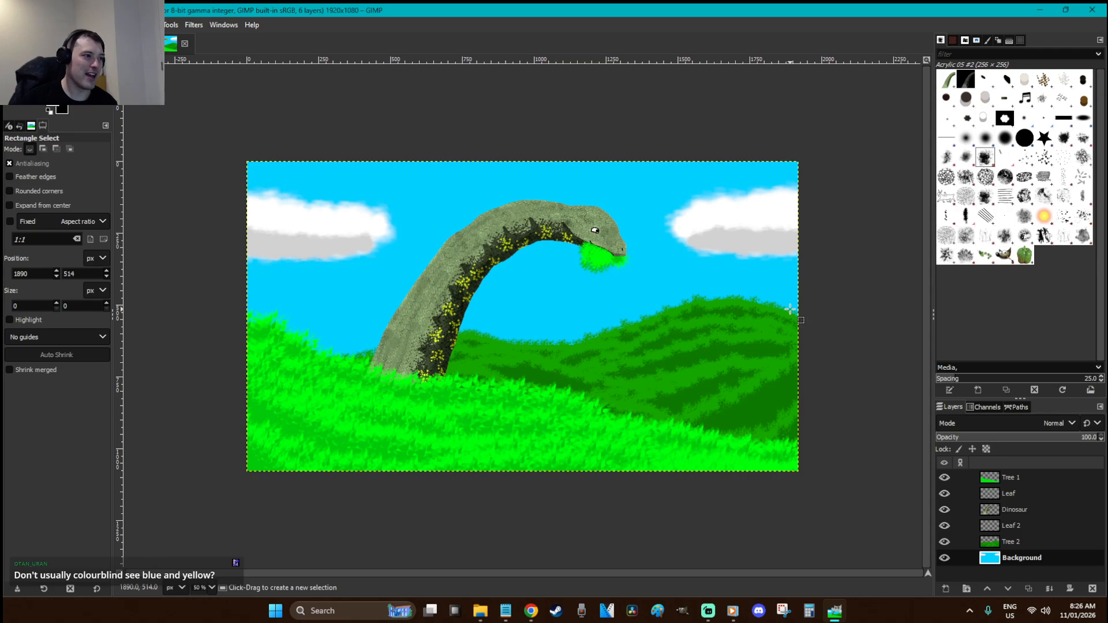
Save Warmup - Hee Hee I Have Leaf.xcf twice with Ctrl+S, then select the Tree 2 layer
key(ctrl+s)
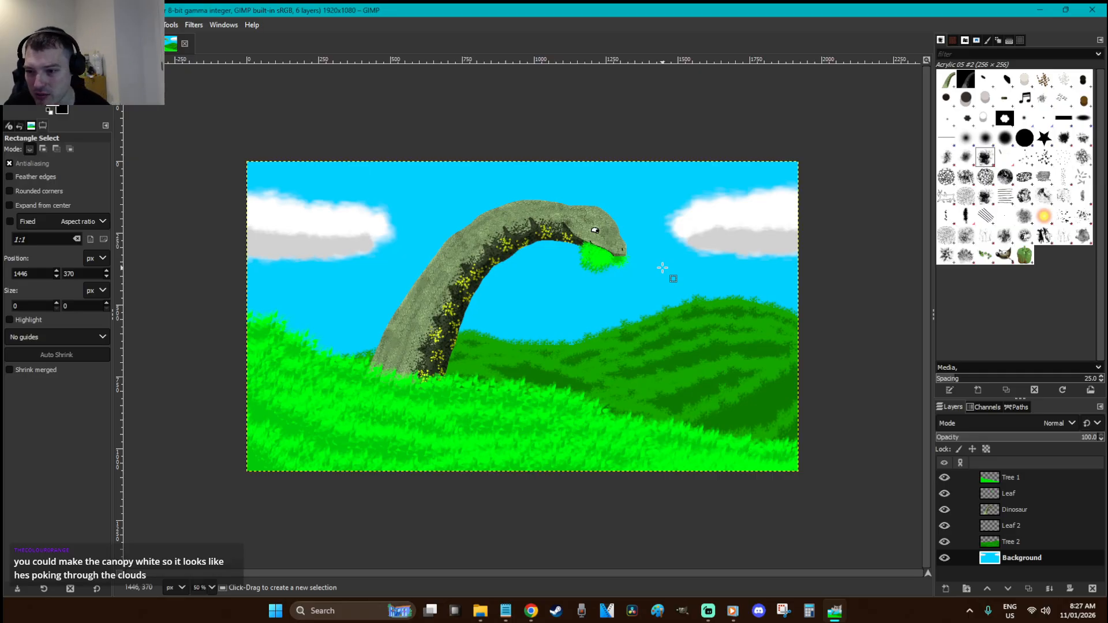
key(ctrl+s)
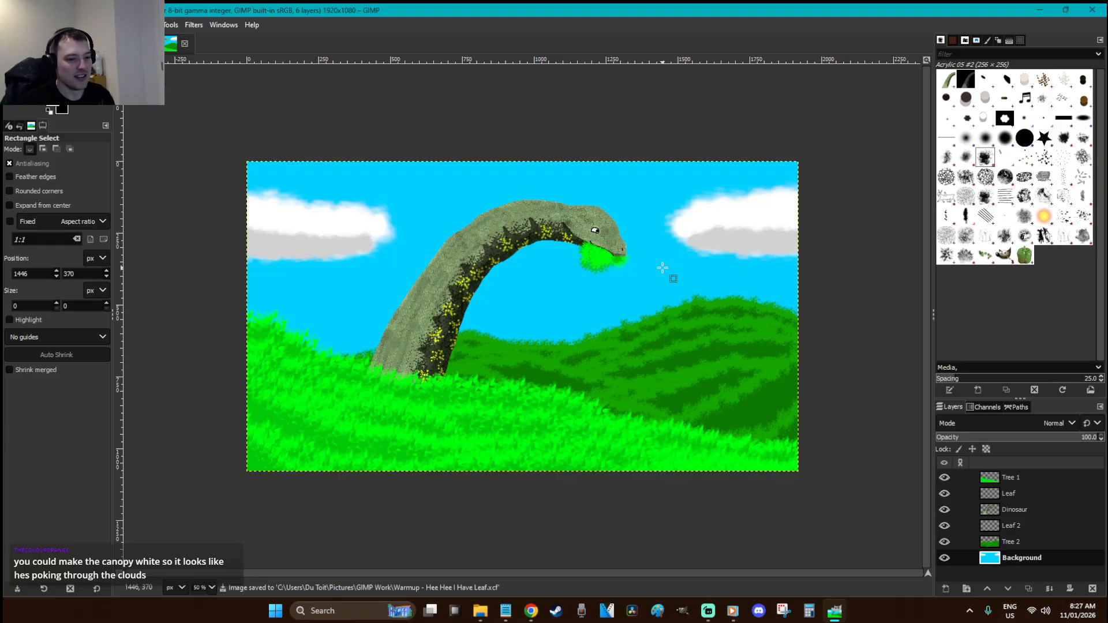
click(1056, 545)
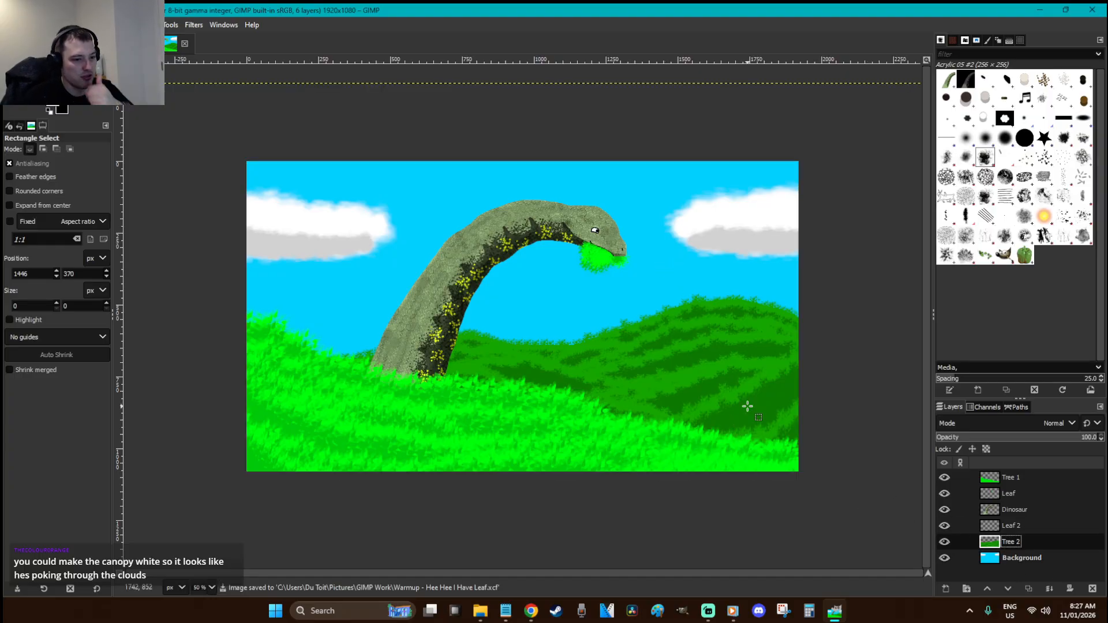
Desaturate the Tree 2 back-hills layer to grey through Colors > Desaturate
click(147, 25)
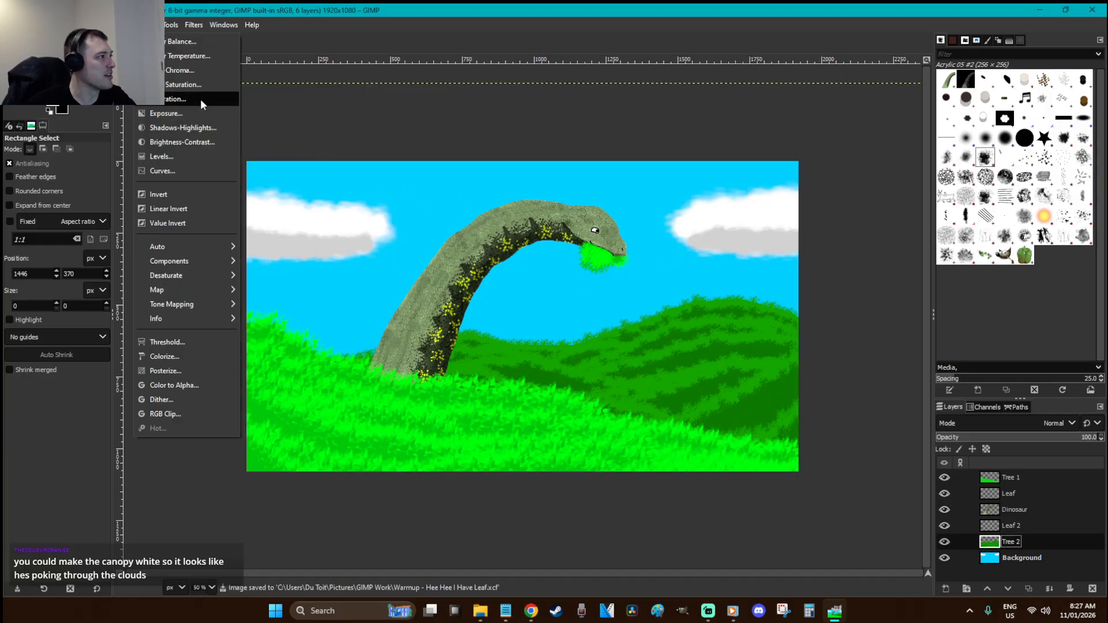
click(419, 230)
right_click(400, 220)
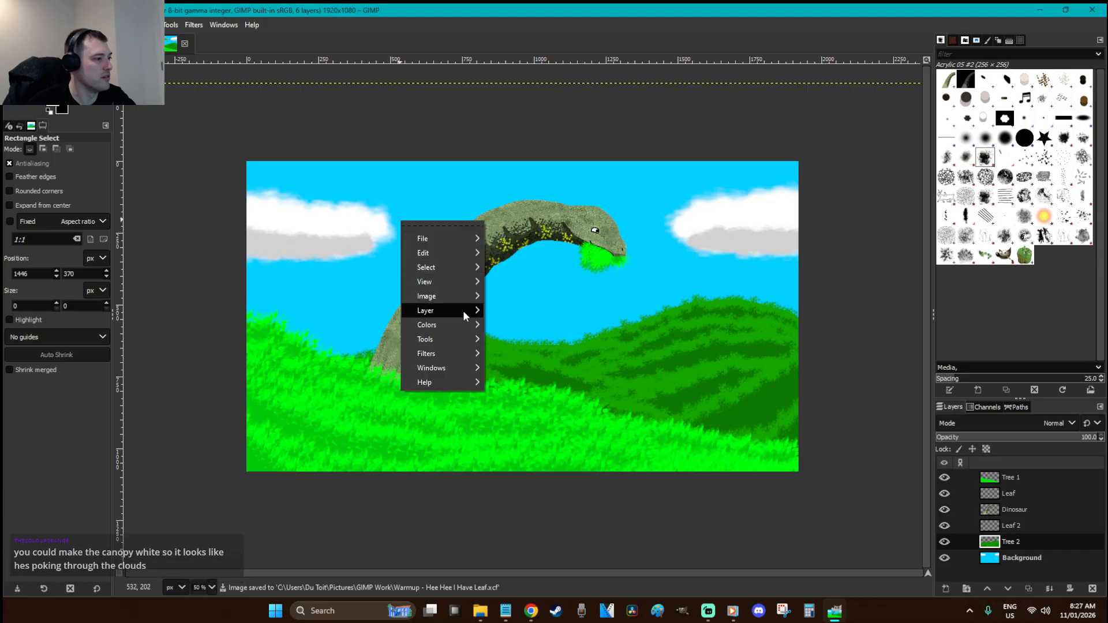
mouse_move(463, 323)
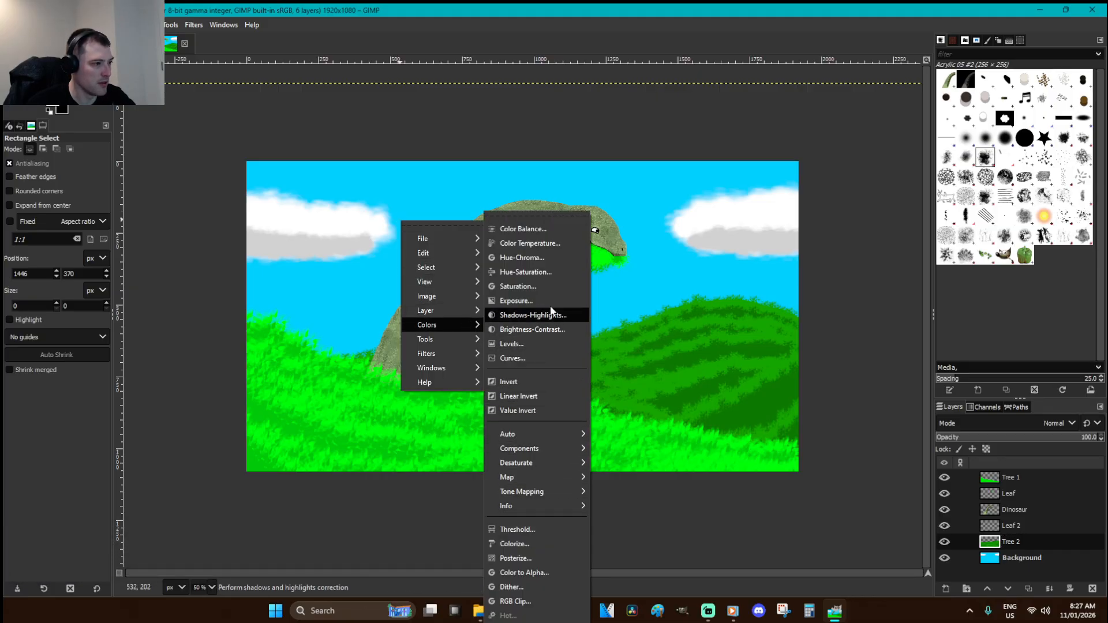
click(545, 287)
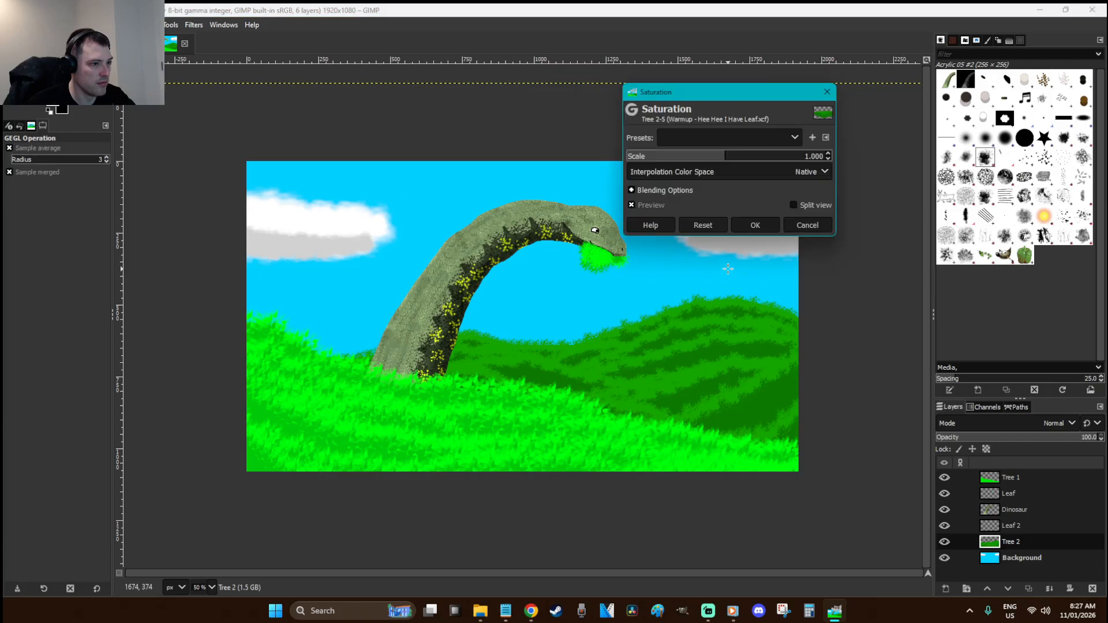
click(756, 226)
right_click(575, 328)
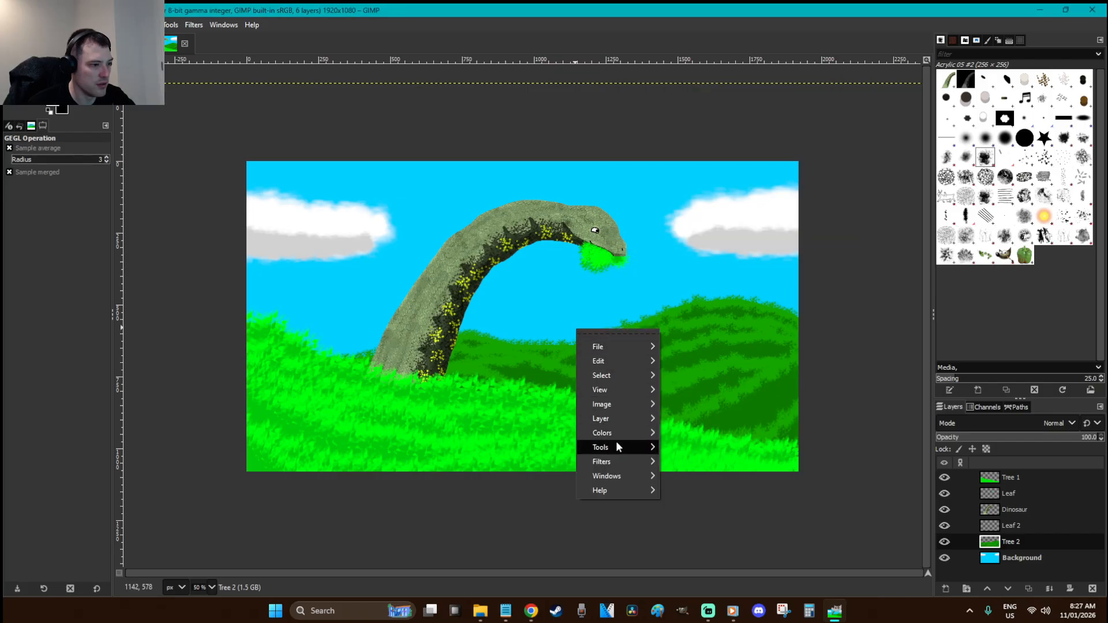
mouse_move(617, 432)
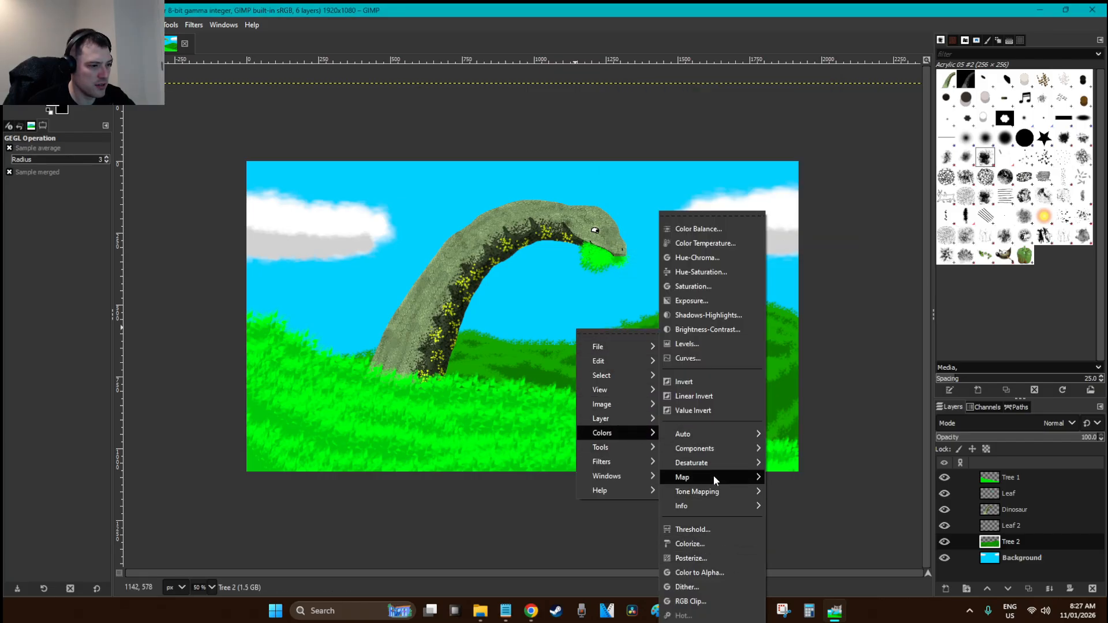
mouse_move(710, 462)
click(795, 487)
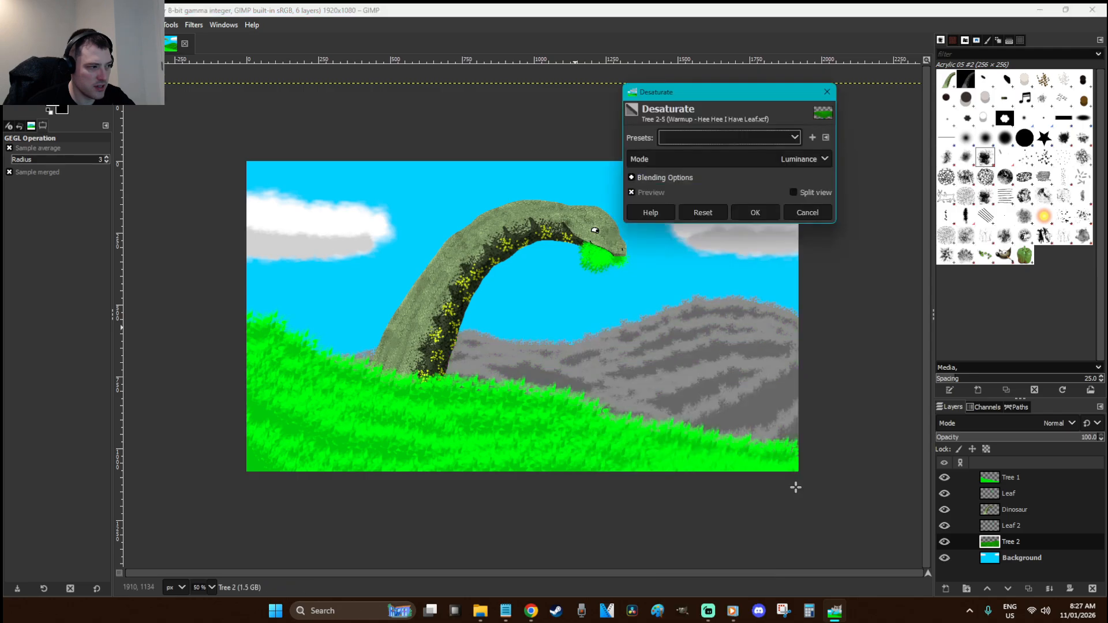
click(777, 214)
Select the Tree 1 front grass layer and desaturate it to grey as well
click(1002, 477)
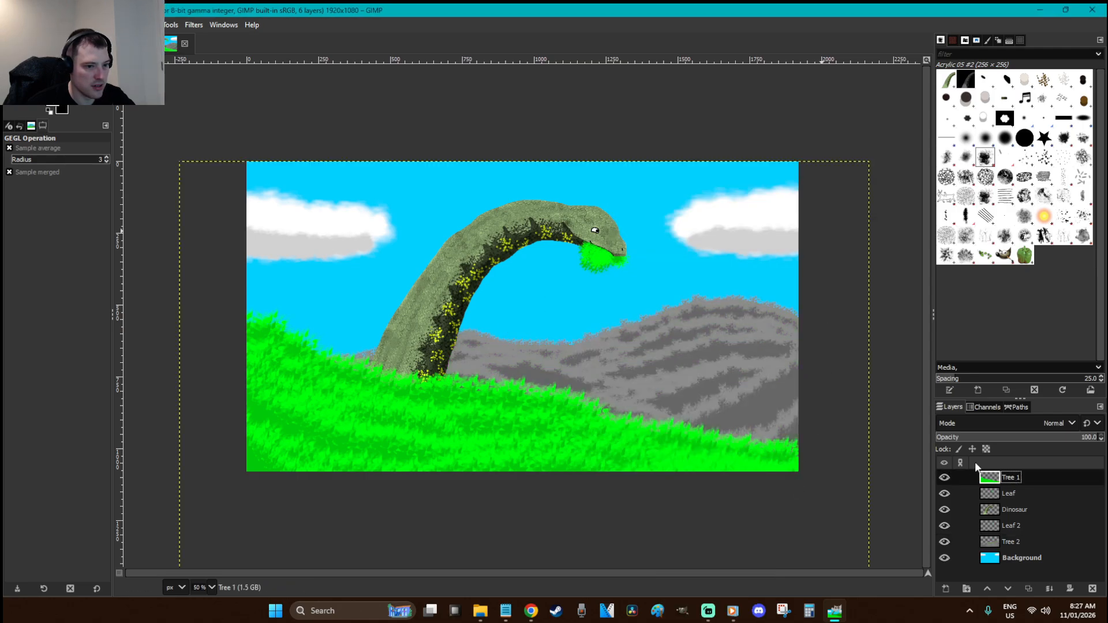
right_click(737, 361)
mouse_move(789, 459)
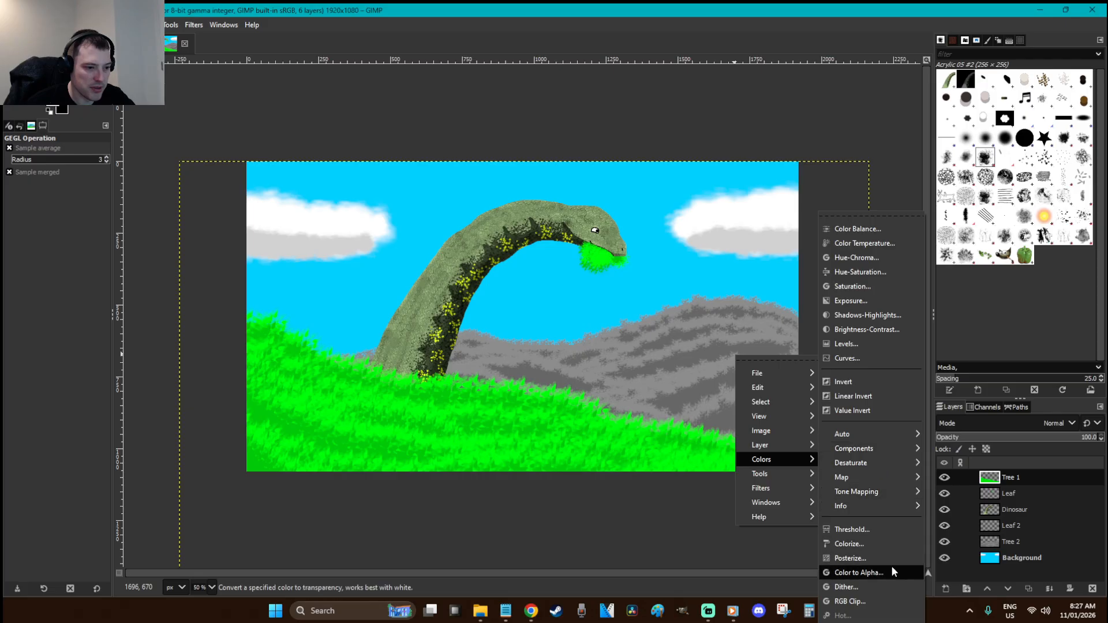
mouse_move(865, 464)
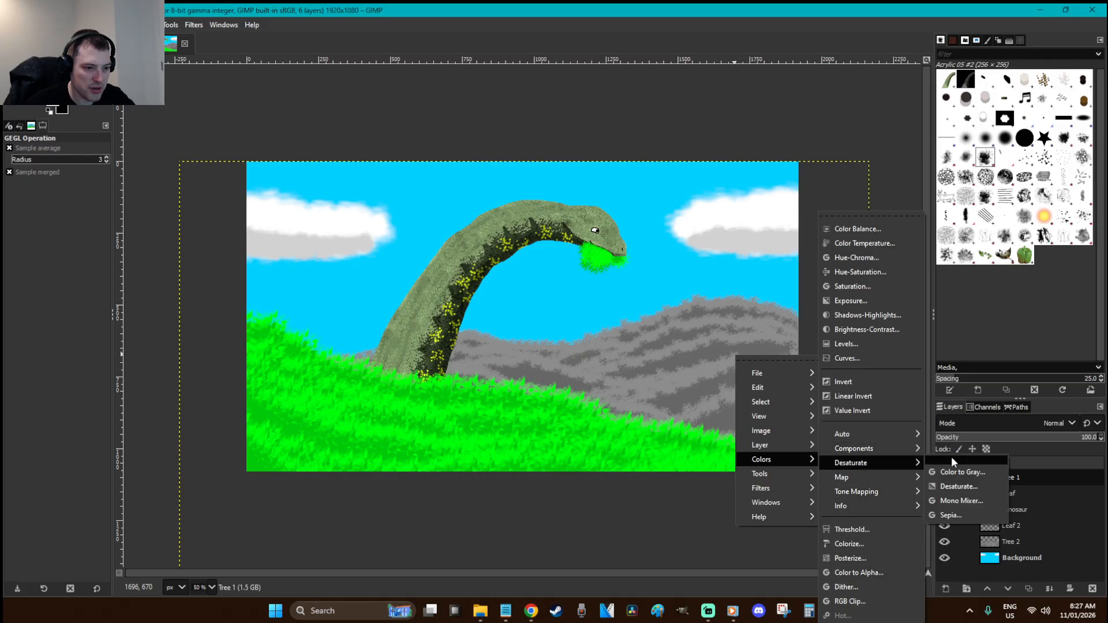
click(958, 486)
click(757, 214)
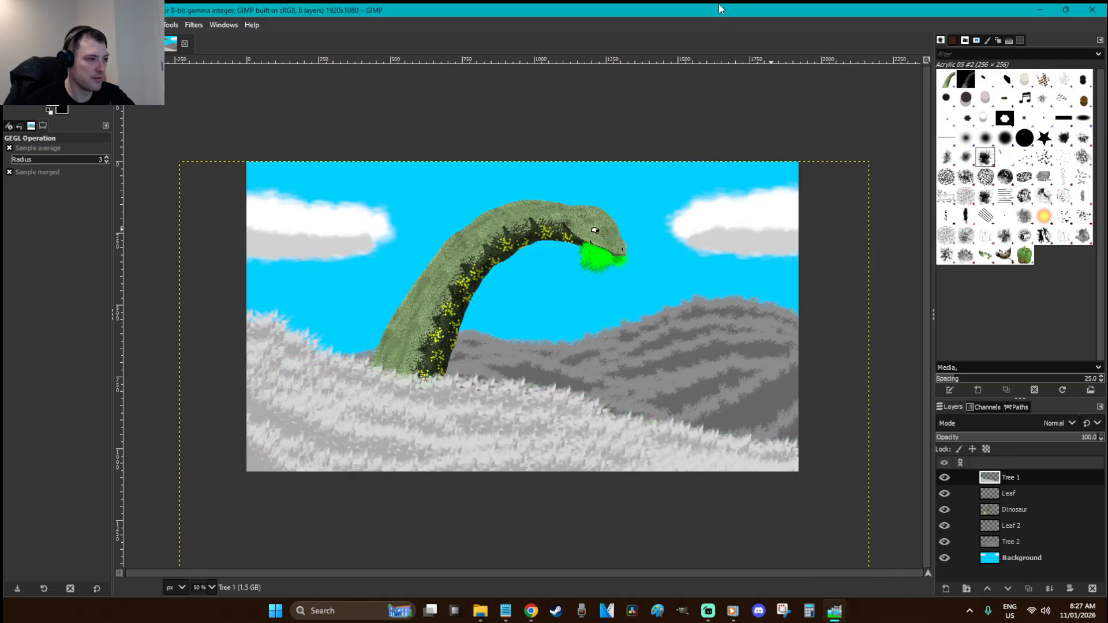
Raise Brightness-Contrast brightness on Tree 1, then on Leaf 2 to the maximum 127
key(r)
click(657, 270)
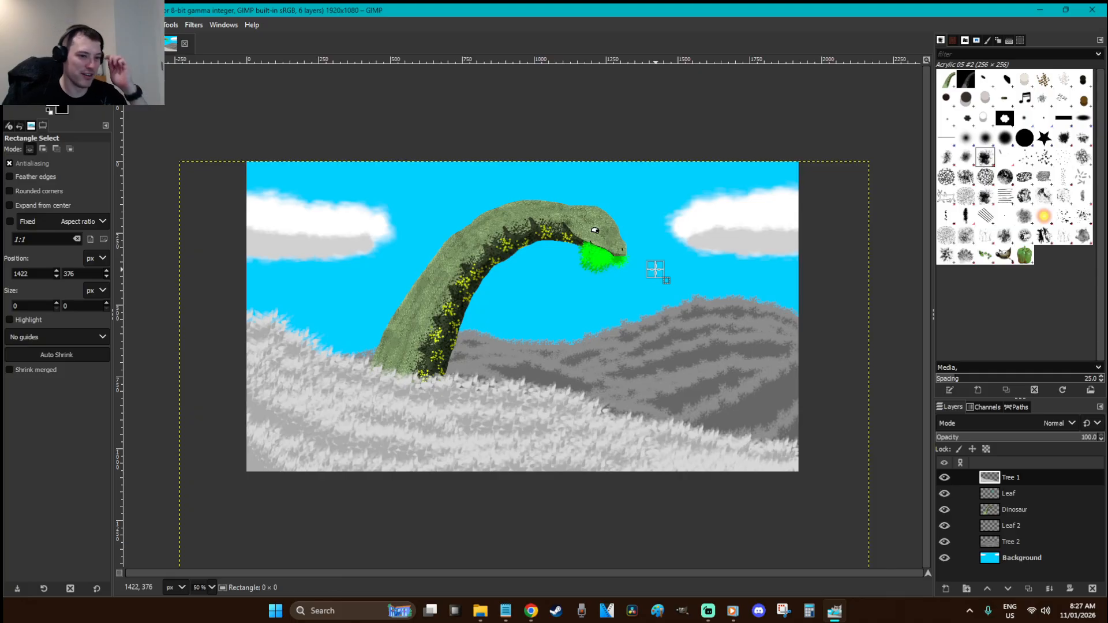
click(148, 25)
click(199, 152)
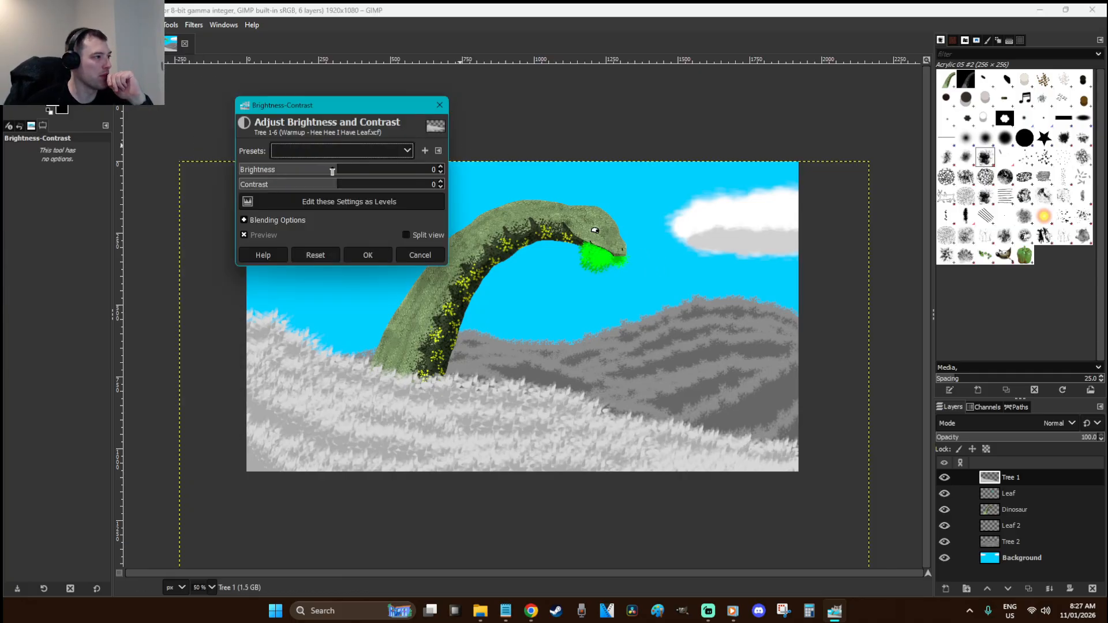
drag(331, 172, 436, 171)
click(374, 254)
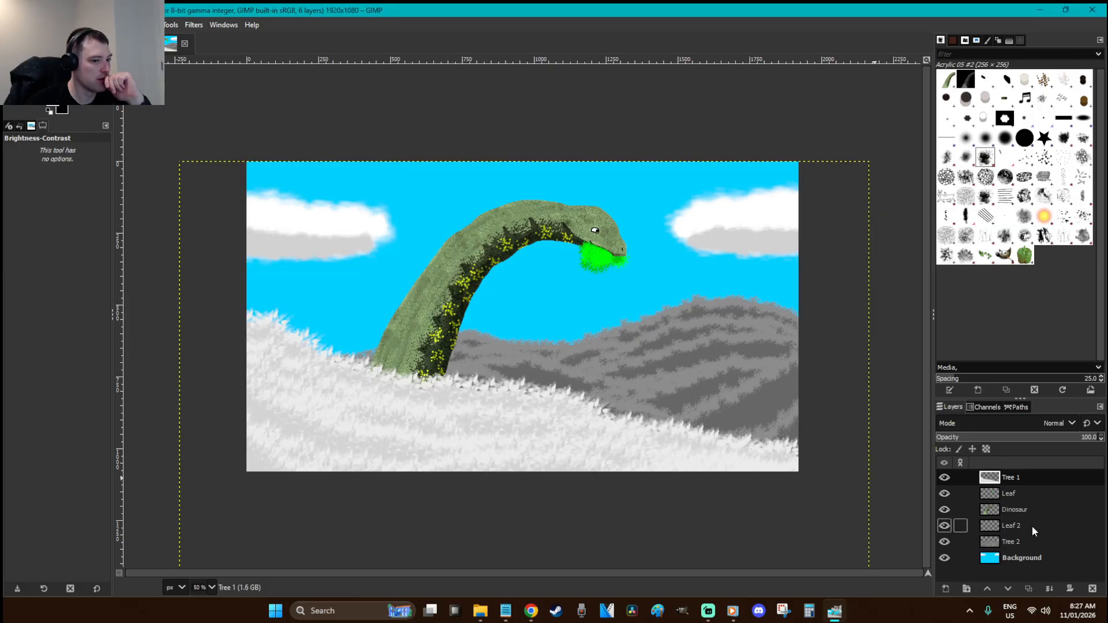
click(1033, 531)
key(ctrl+shift+f)
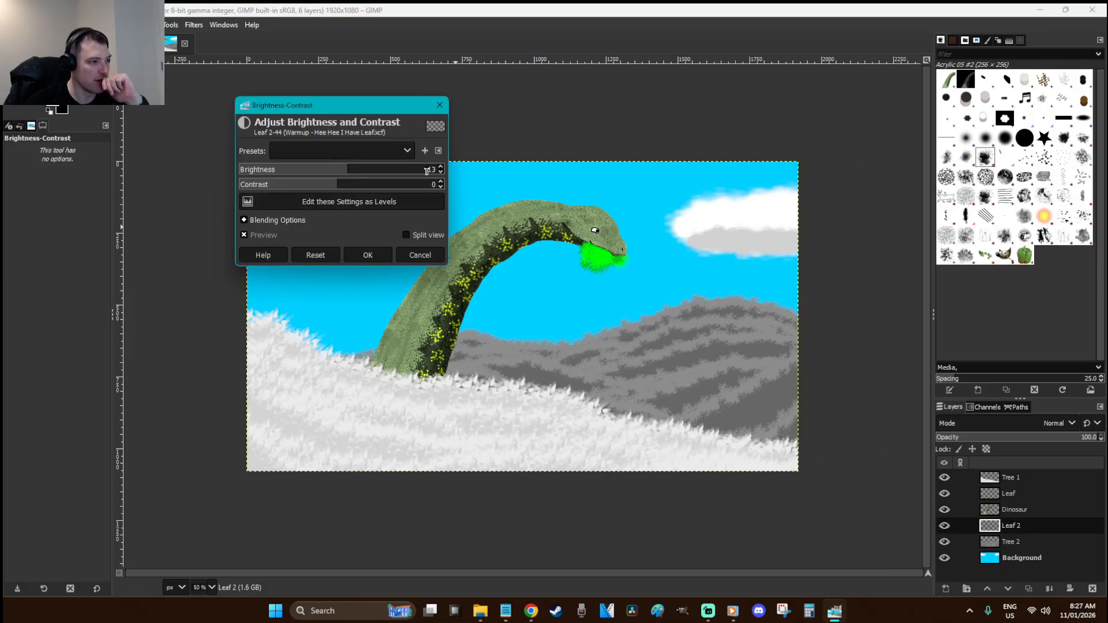
drag(386, 170, 548, 177)
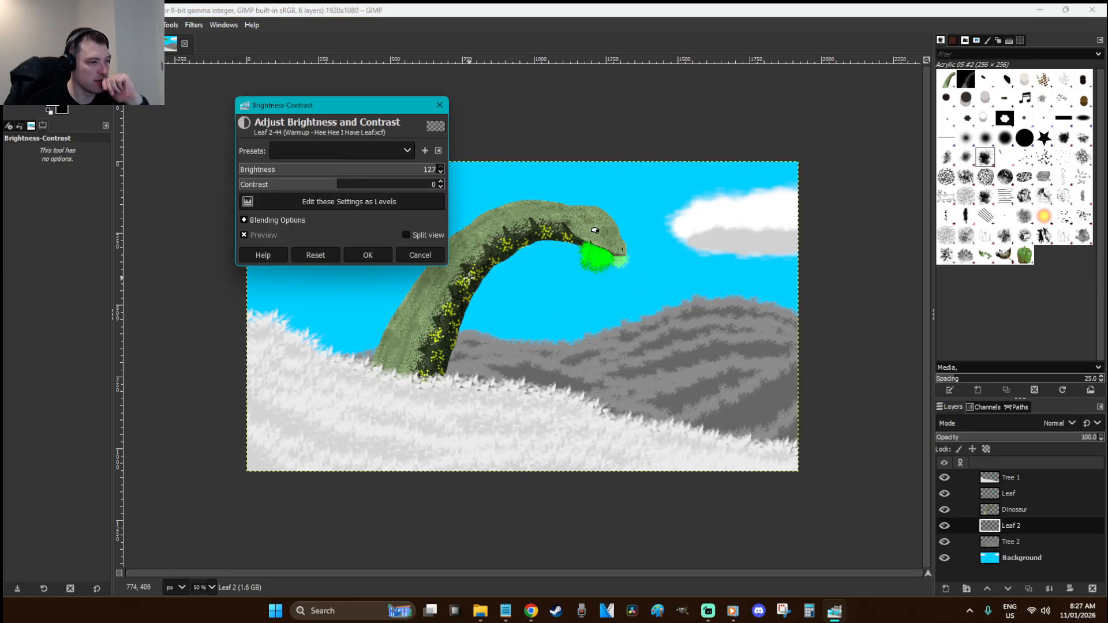
click(368, 255)
Push Tree 2's brightness to 127 with Brightness-Contrast, applying it twice
click(1019, 542)
key(ctrl+shift+f)
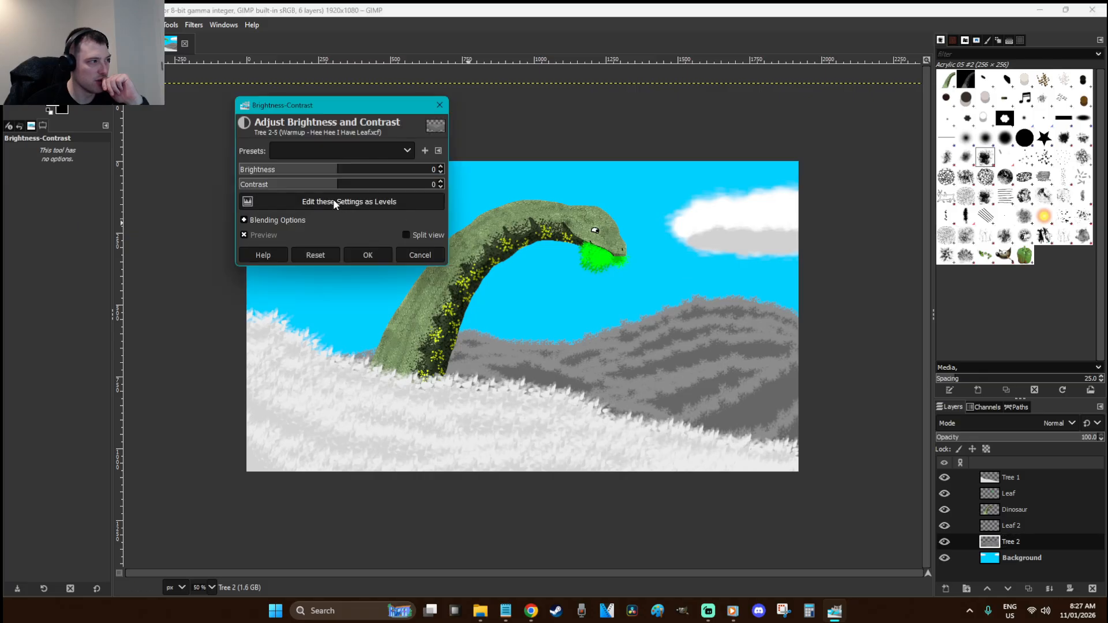
drag(339, 169, 450, 171)
click(380, 254)
key(ctrl+shift+f)
drag(358, 171, 602, 172)
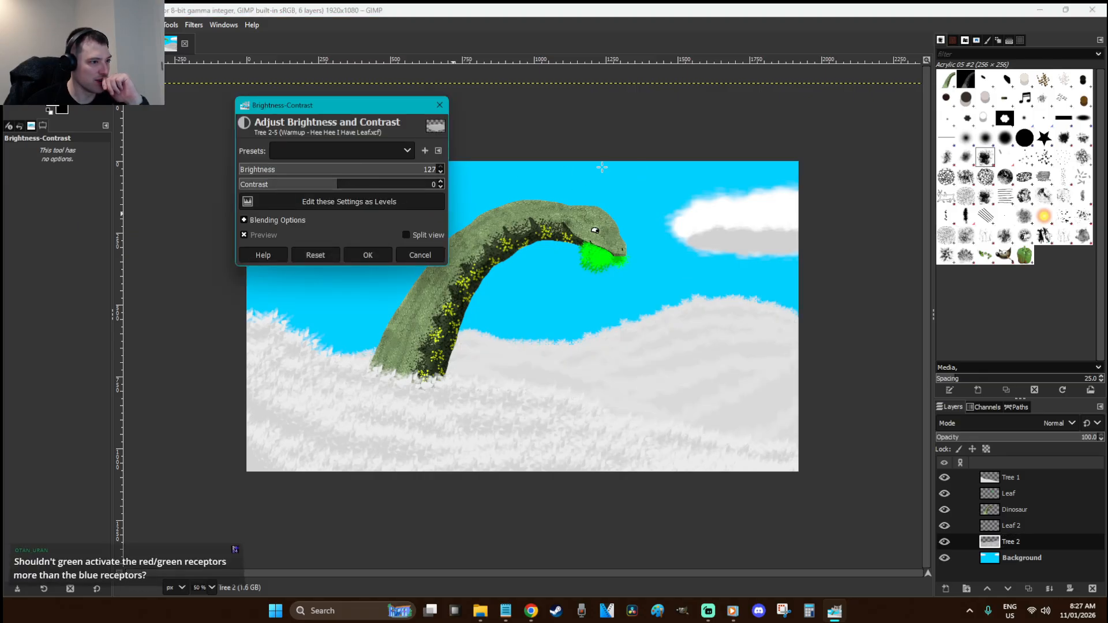
click(376, 250)
Raise Tree 1's brightness to 127, then deselect and undo the whitened hills
click(1016, 477)
key(ctrl+shift+f)
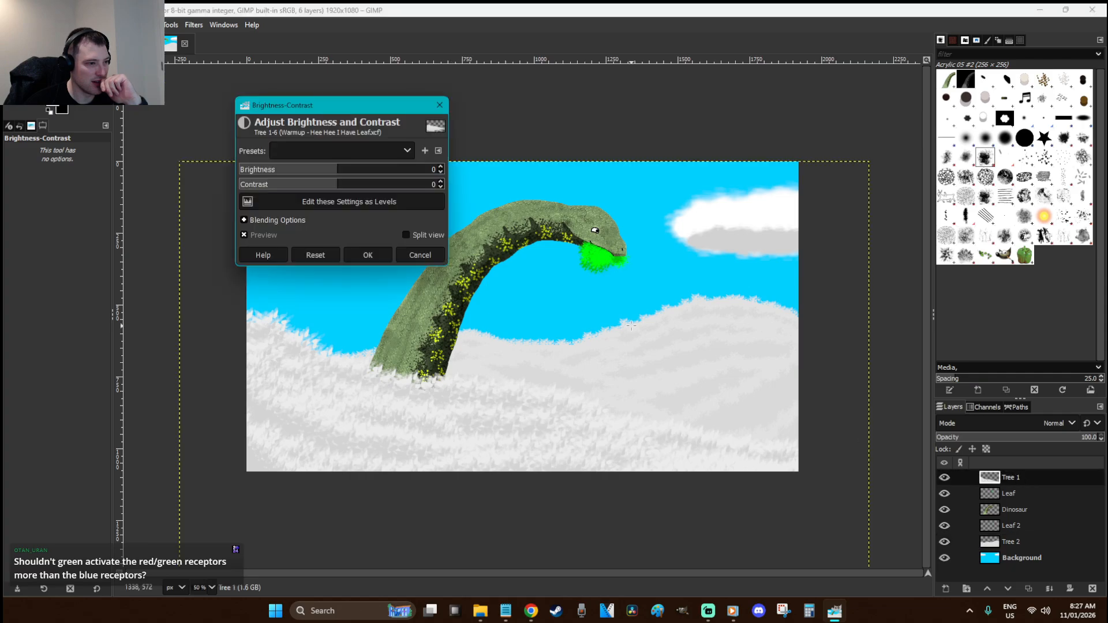
drag(341, 169, 533, 166)
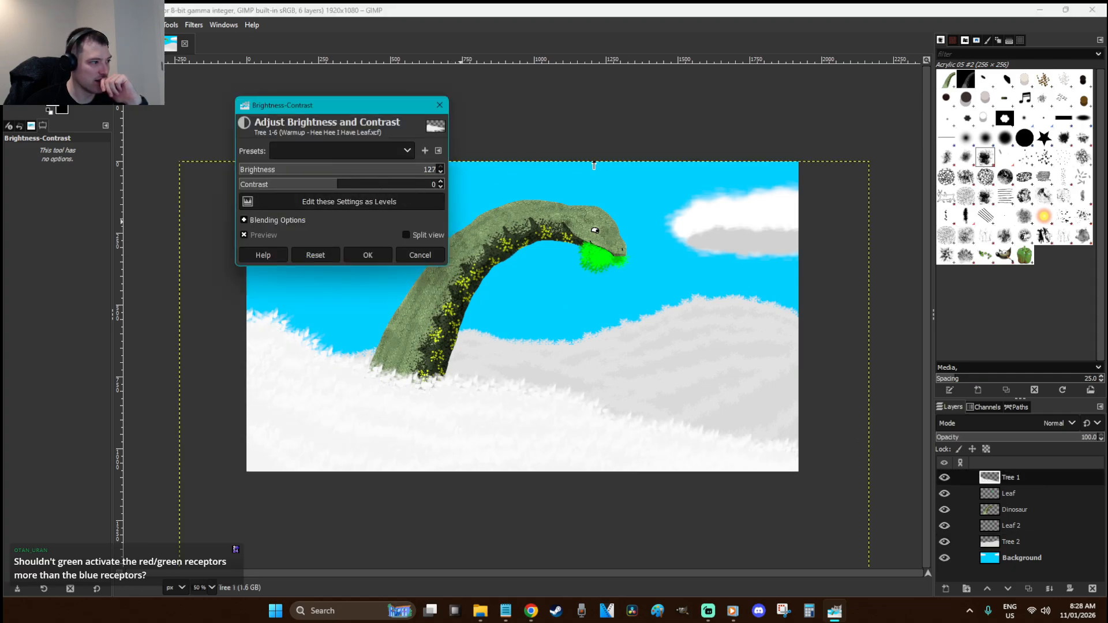
click(371, 256)
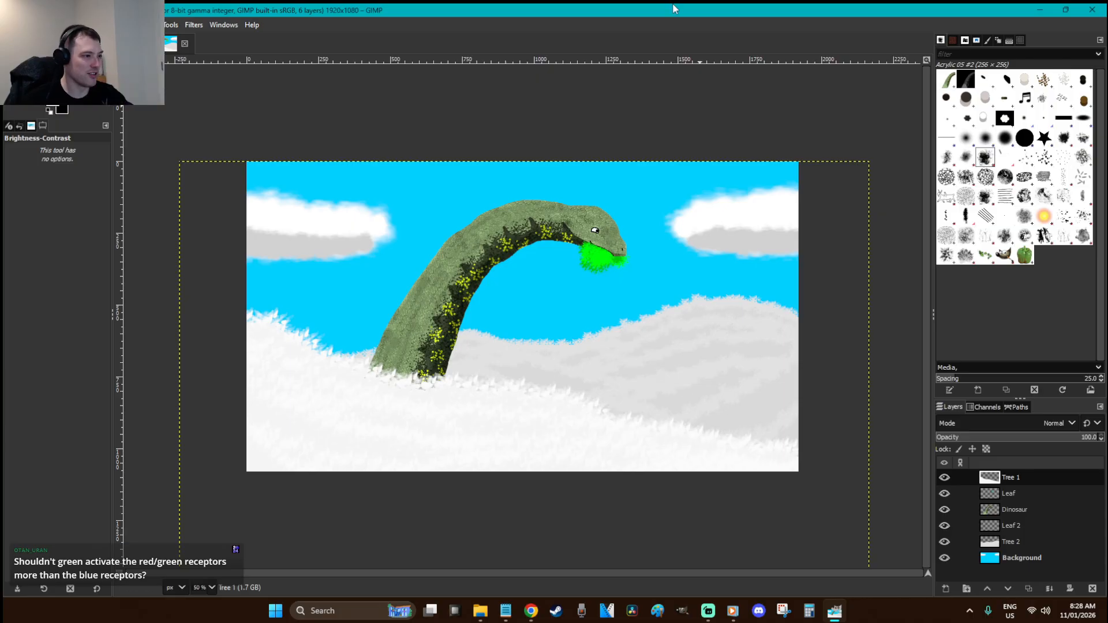
key(r)
click(590, 159)
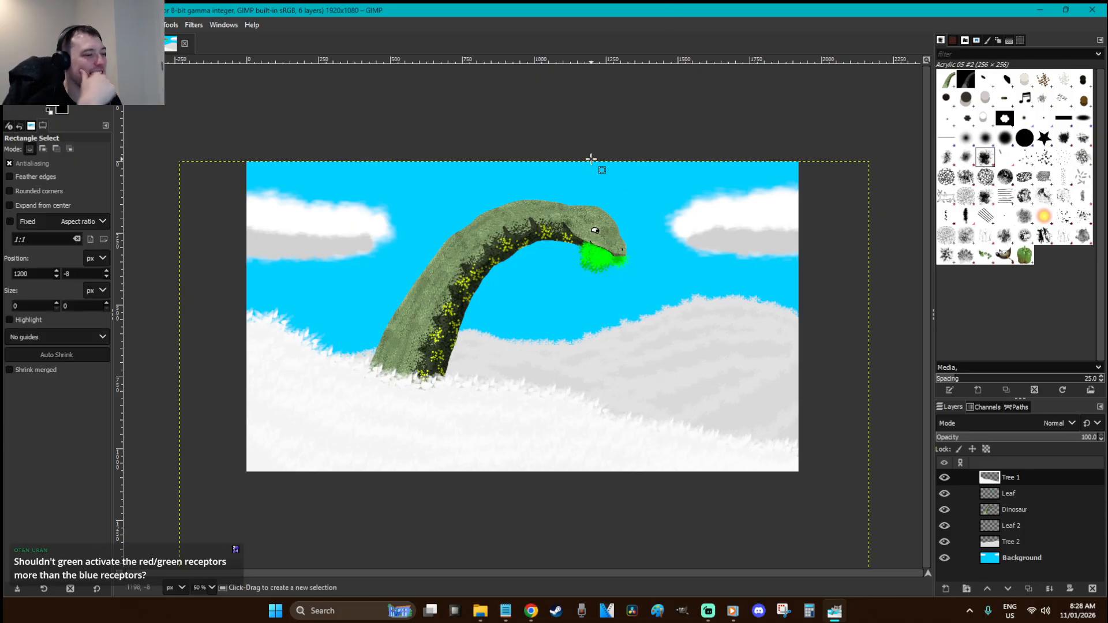
key(ctrl+z)
key(ctrl+z)
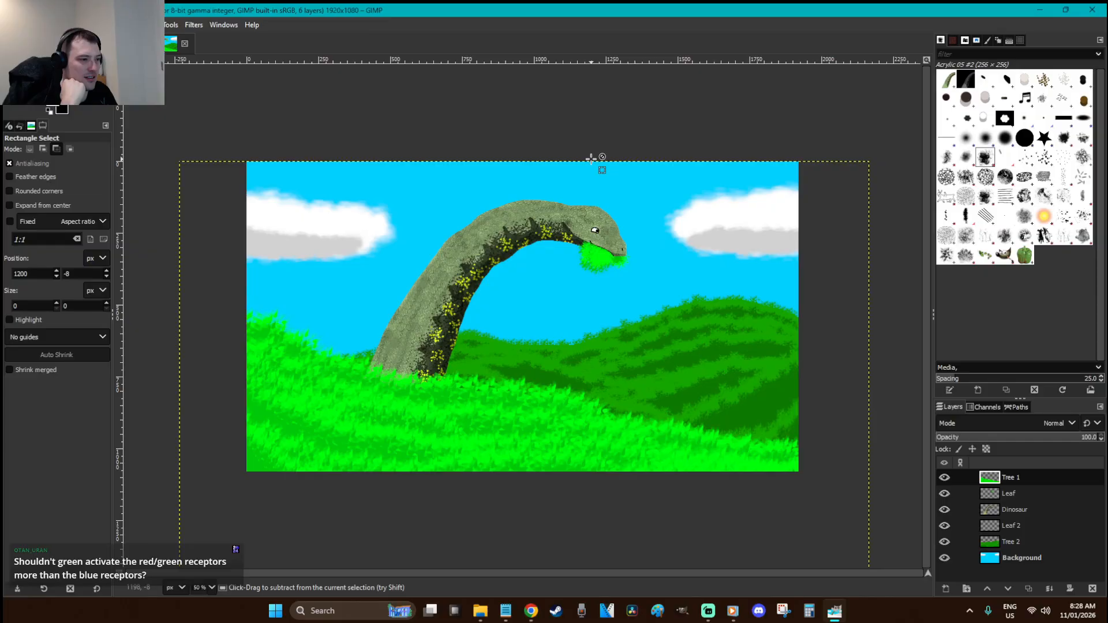
key(ctrl+s)
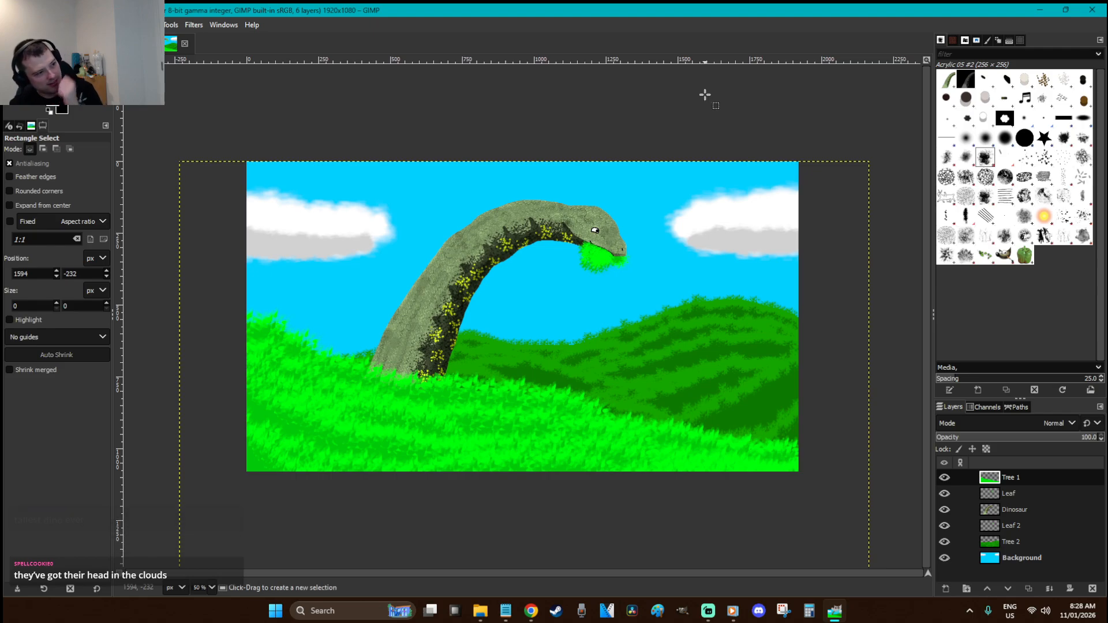
key(z)
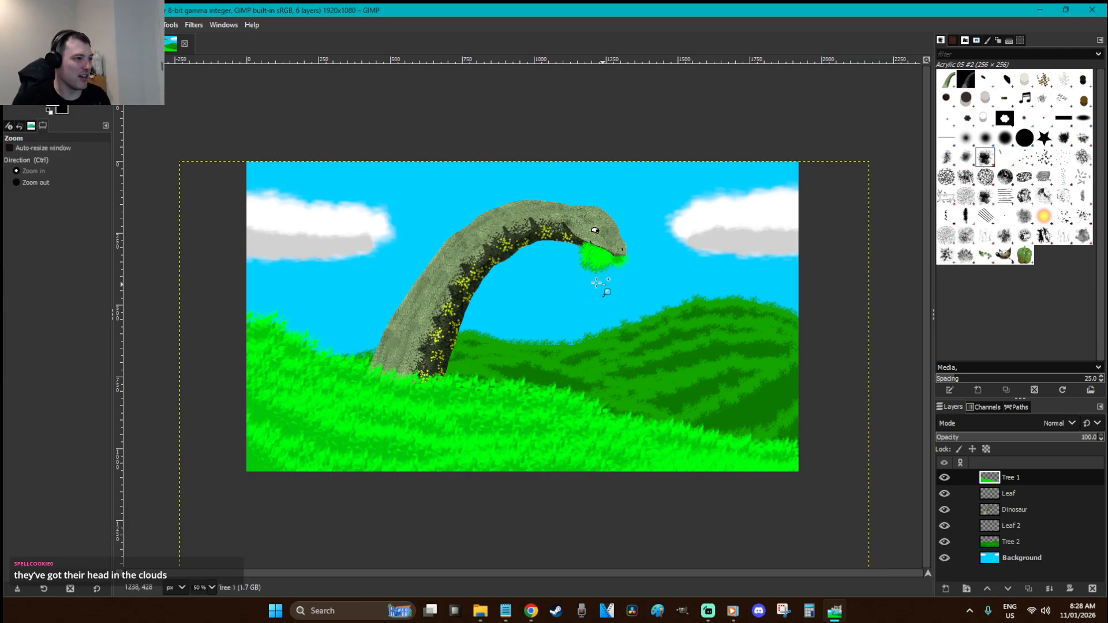
drag(609, 291, 449, 193)
key(r)
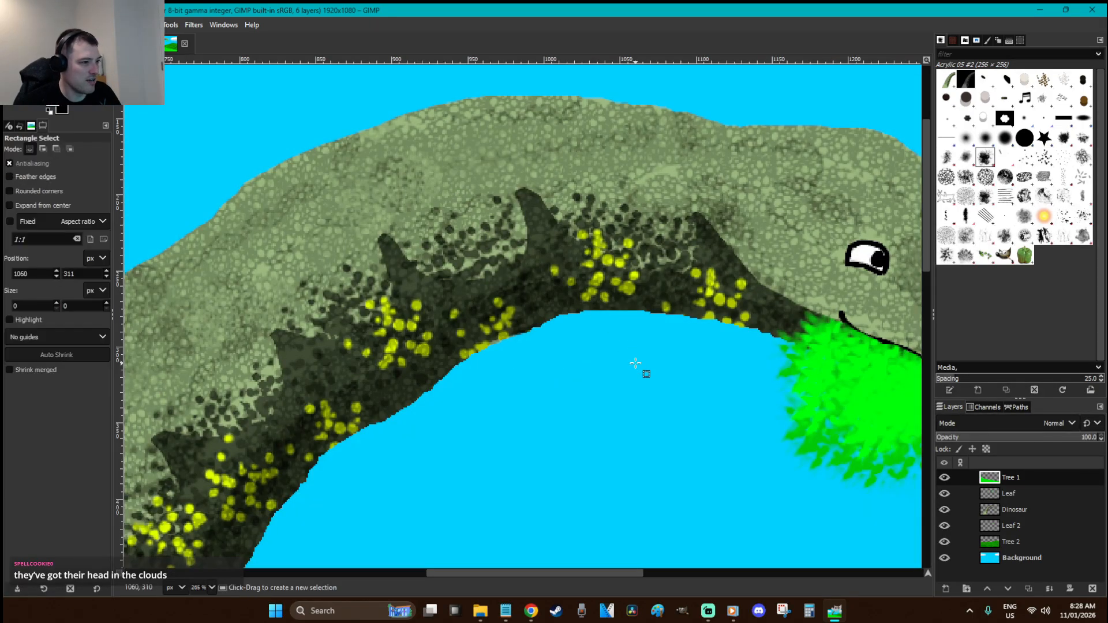
key(minus)
key(minus)
key(minus)
key(minus)
key(minus)
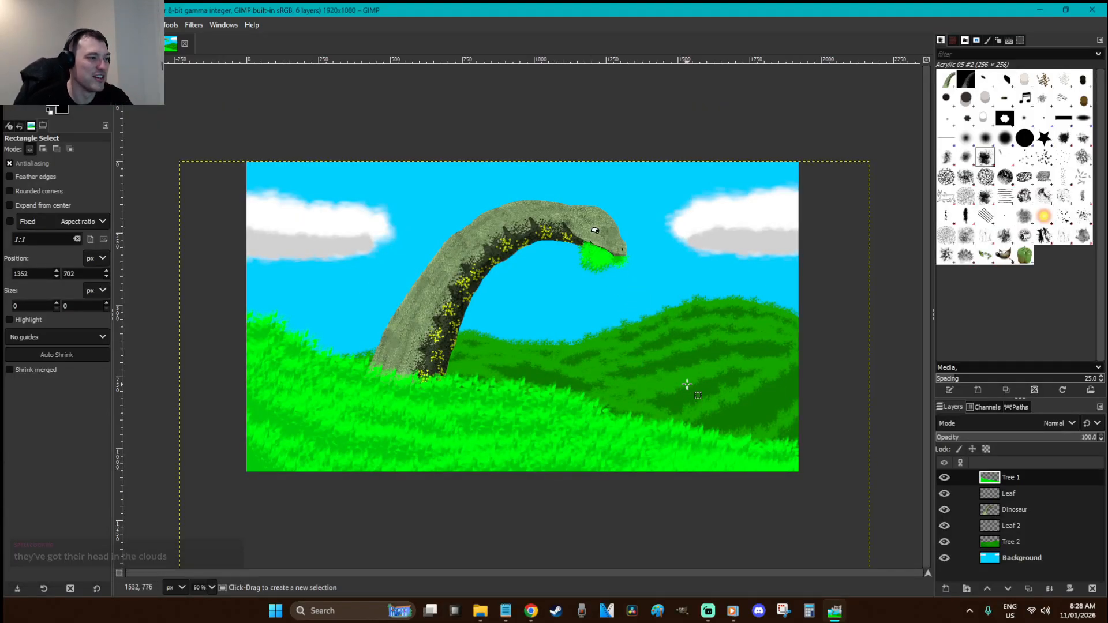
key(z)
drag(651, 291, 581, 235)
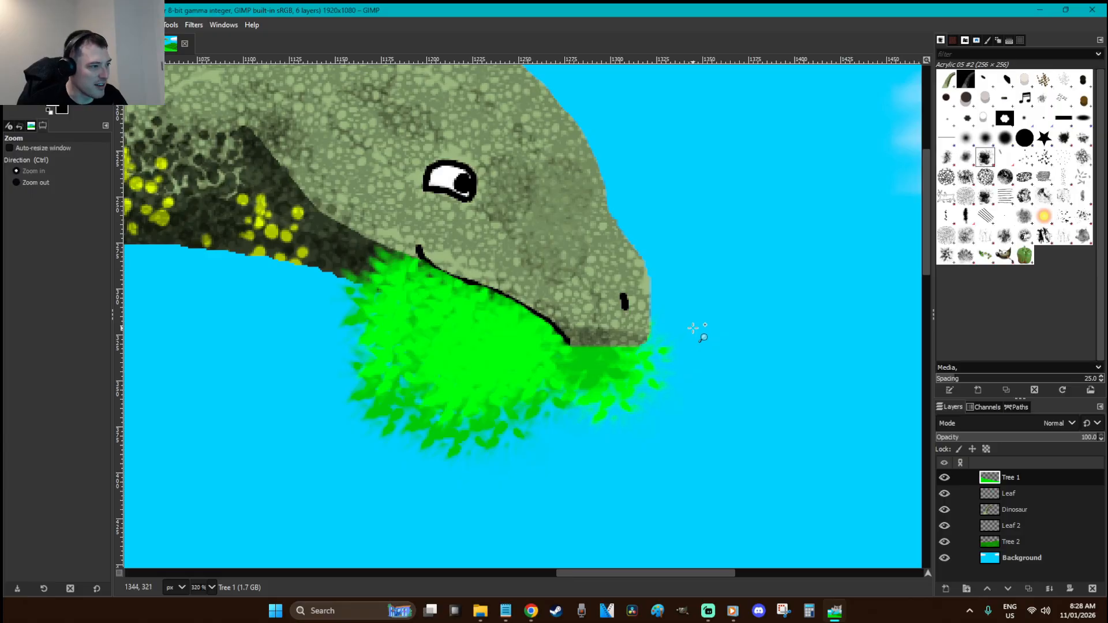
key(r)
scroll(693, 328, down, 3)
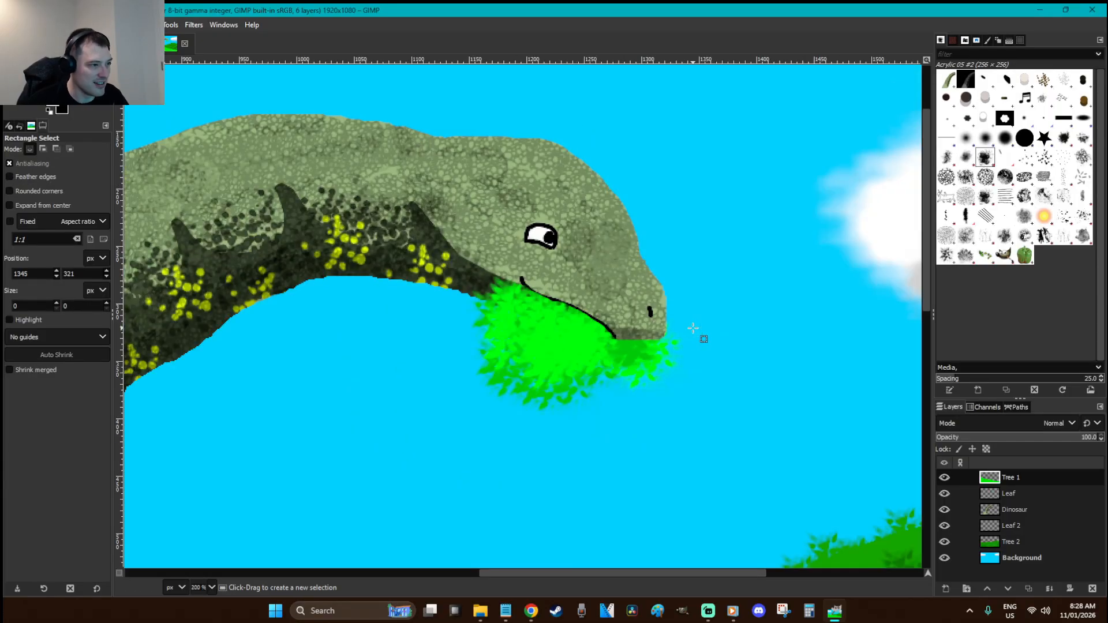
scroll(693, 328, down, 2)
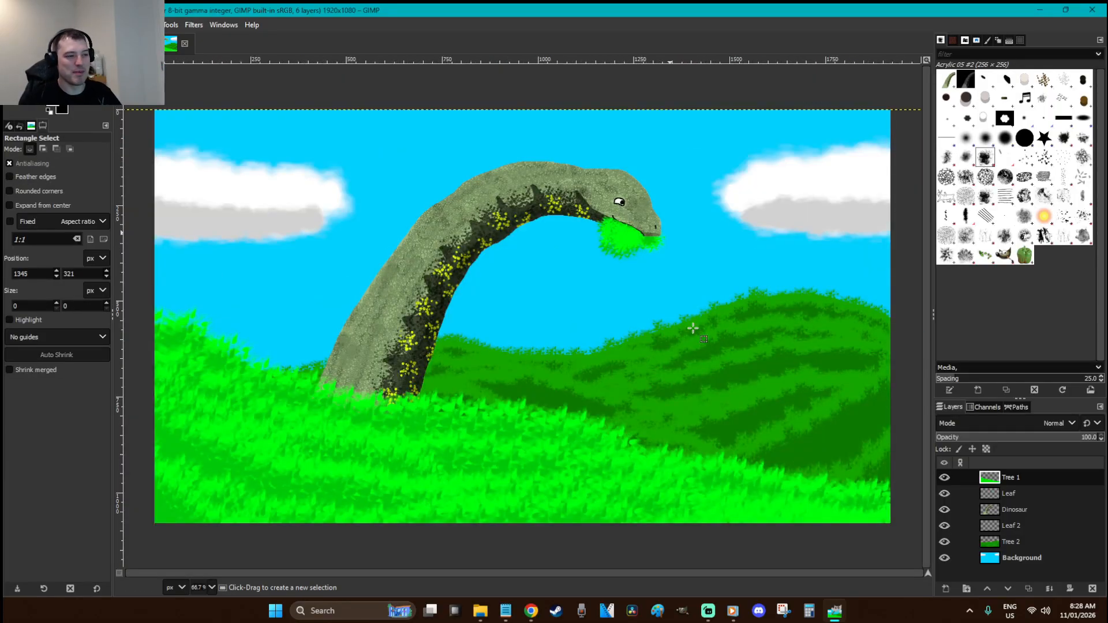
scroll(693, 328, down, 1)
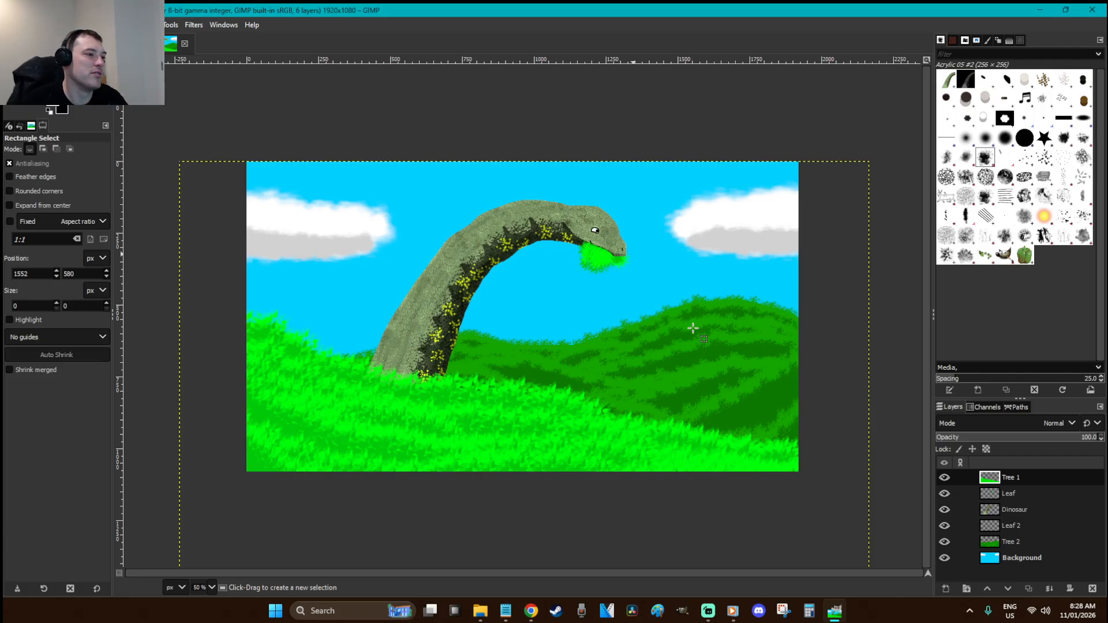
Return from the browser to GIMP and zoom the canvas from 50% to 66.7%
key(alt+Tab)
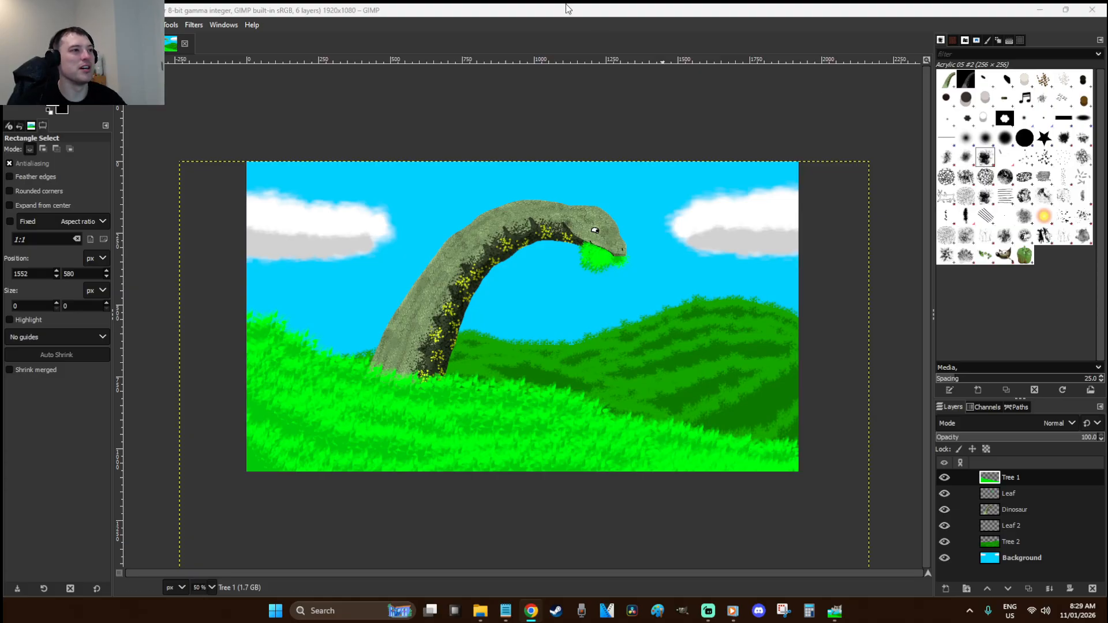
click(625, 4)
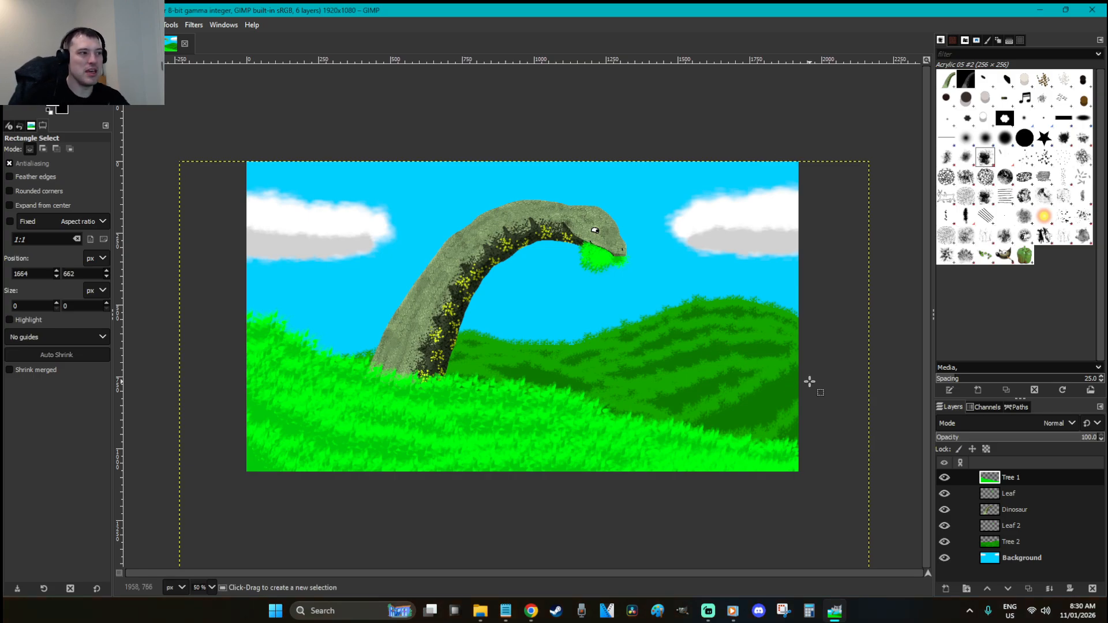
key(plus)
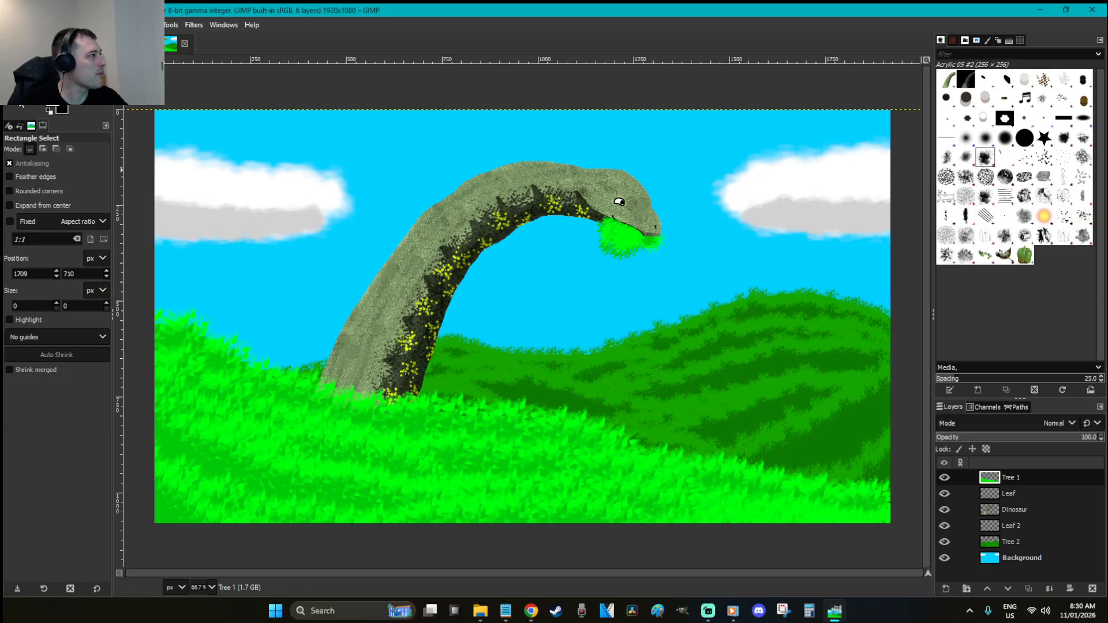
Export Warmup - Hee Hee I Have Leaf.png to Pictures > Art > BorderArt Stream Pictures with default PNG settings
click(11, 25)
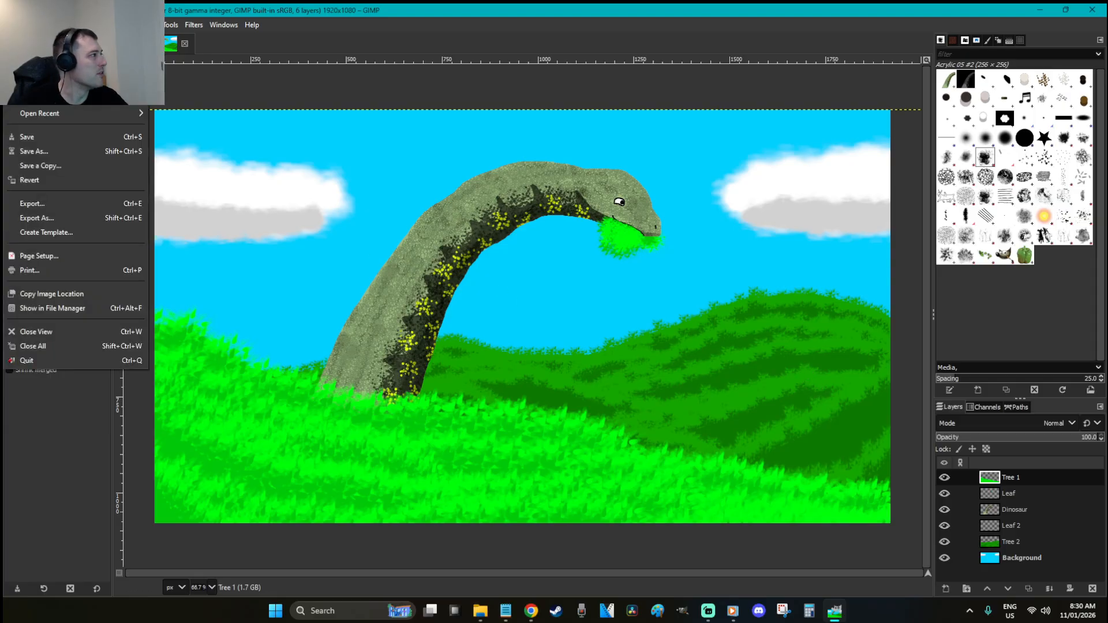
click(70, 217)
click(442, 108)
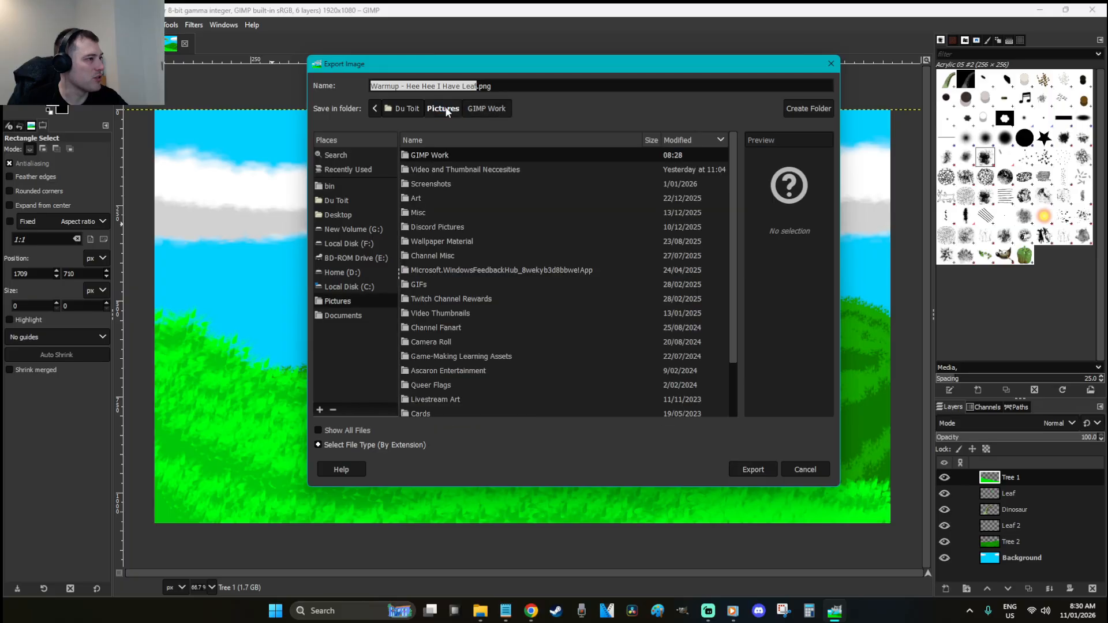
double_click(435, 206)
double_click(452, 167)
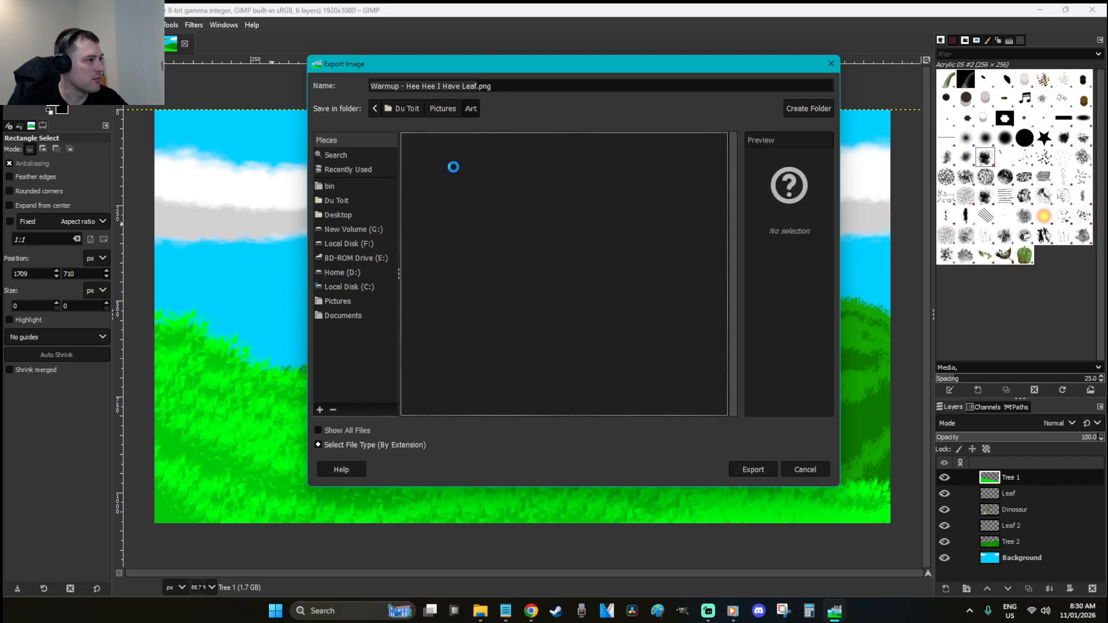
click(756, 469)
click(559, 453)
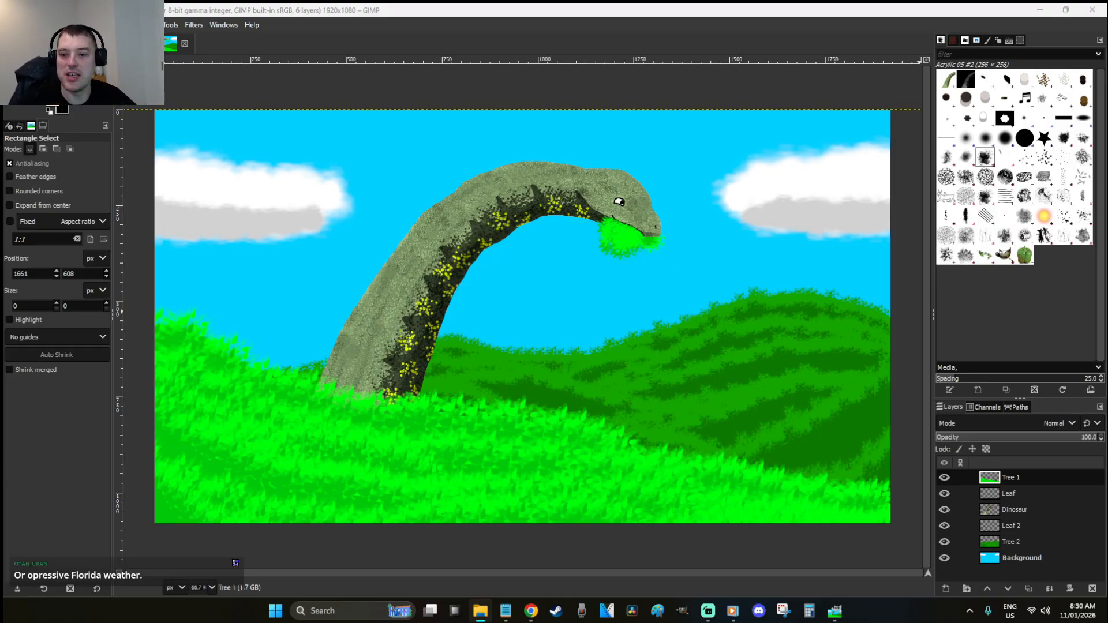
click(674, 153)
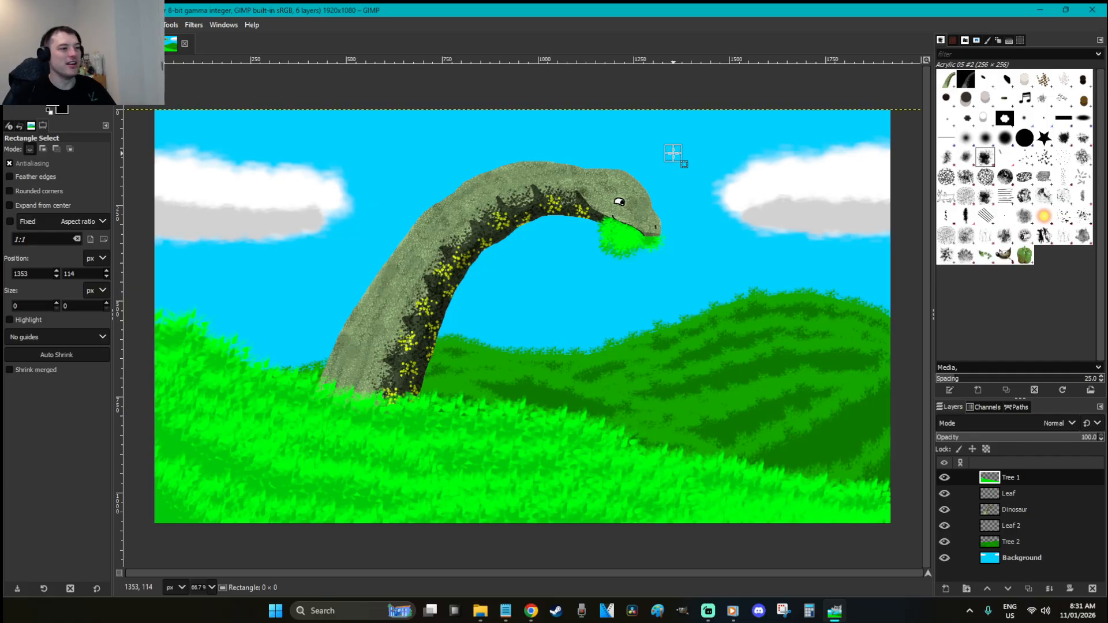
click(665, 158)
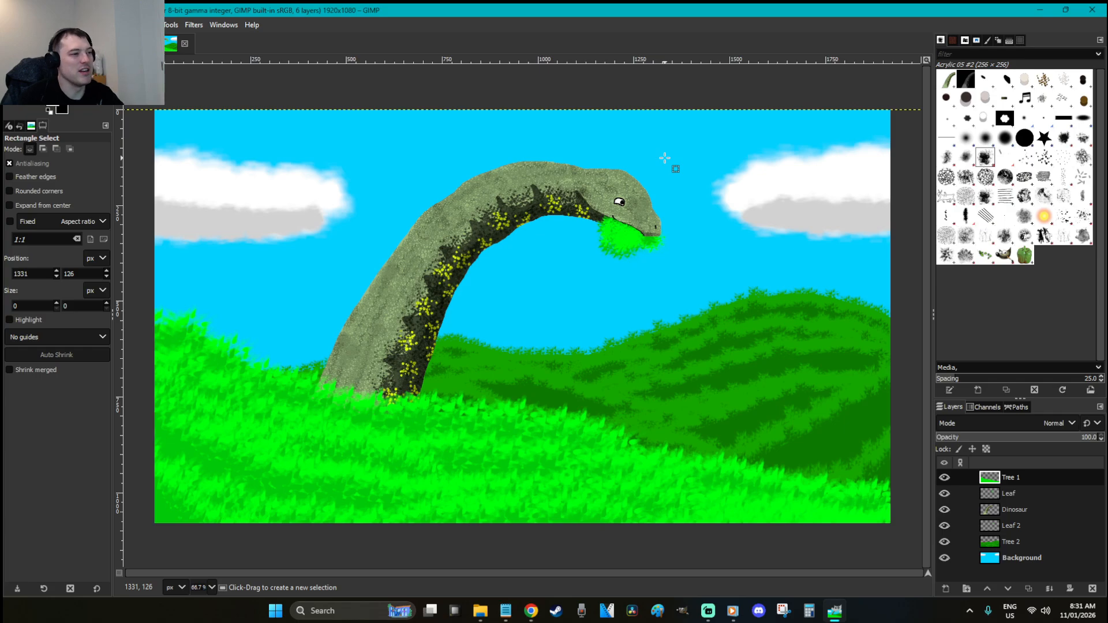
click(732, 166)
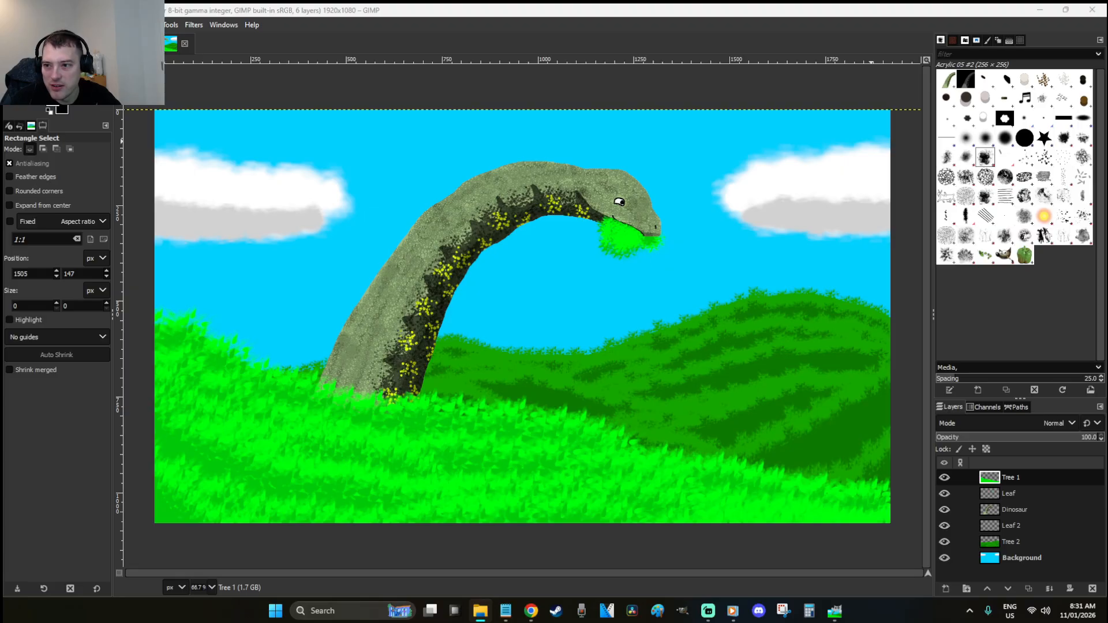
key(alt+Tab)
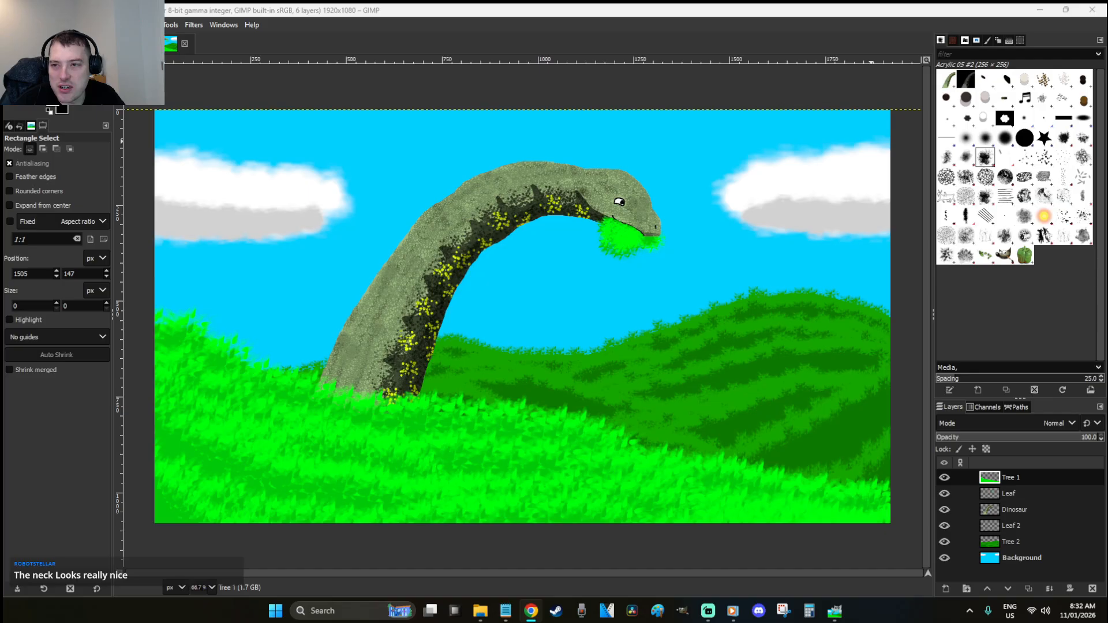
drag(1107, 334, 623, 293)
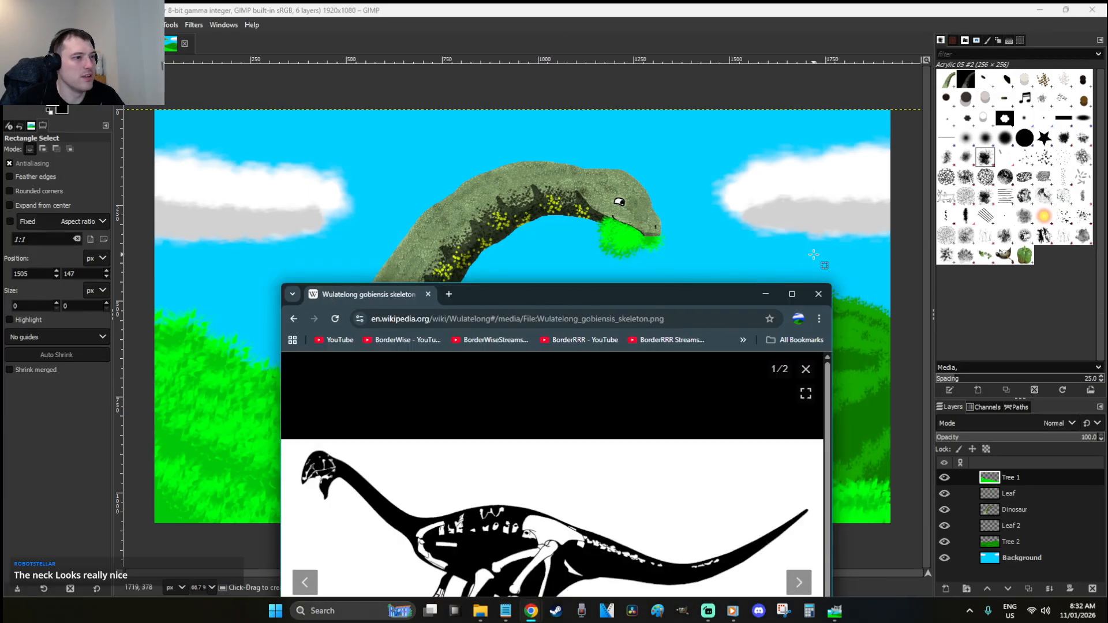
click(797, 295)
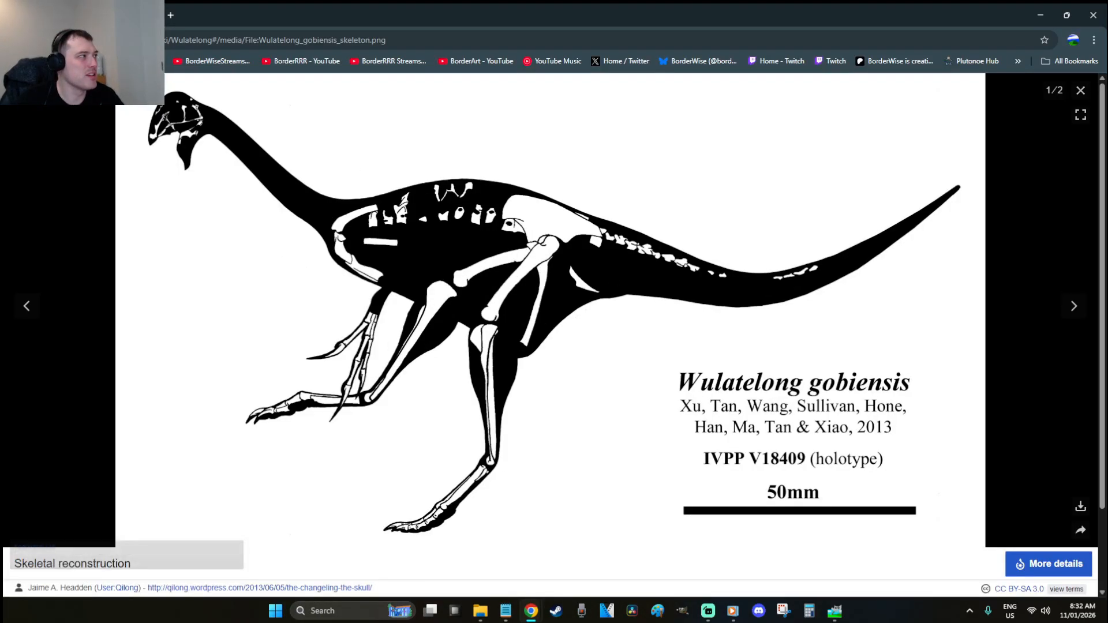
drag(808, 15, 1107, 174)
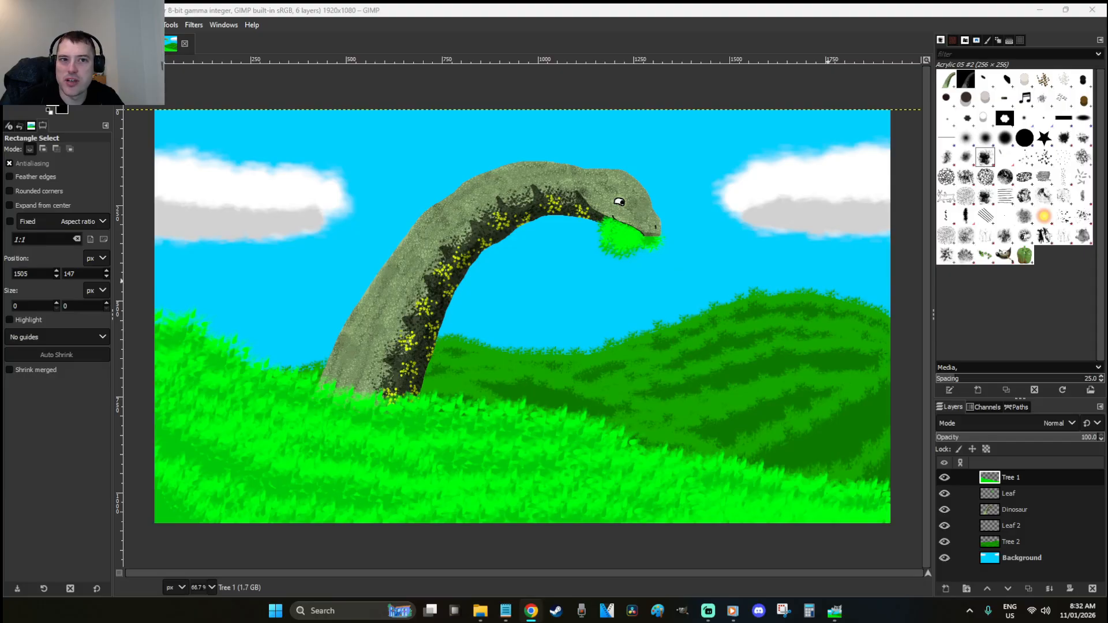
click(760, 8)
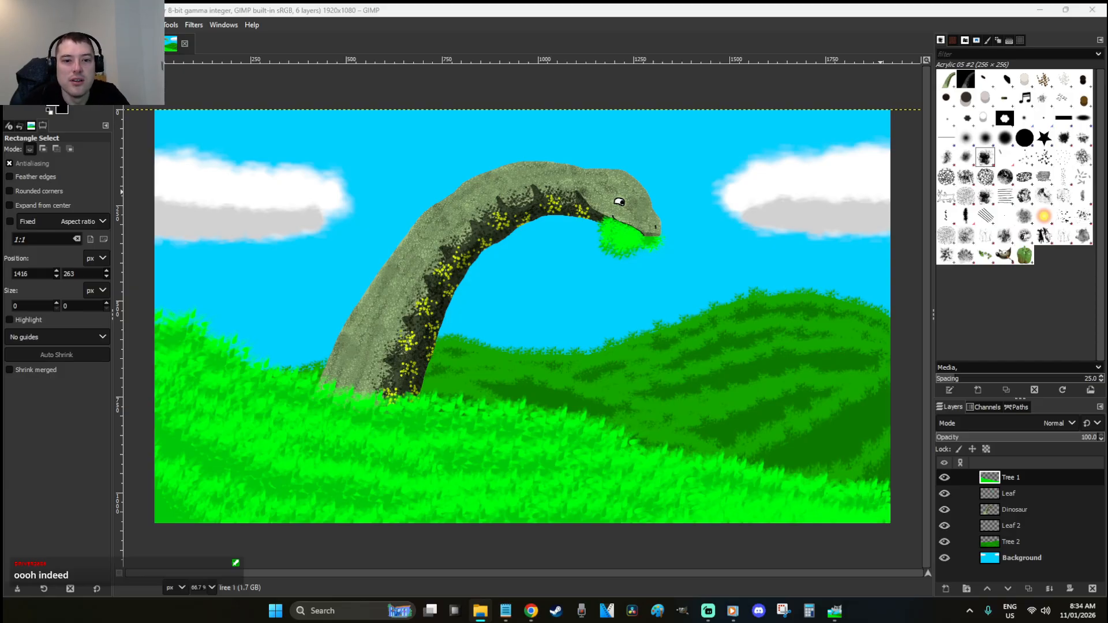
Detach the Dino Alphabet Book Draft Pics tab into its own window, move it aside, and refocus GIMP
drag(1107, 90, 306, 56)
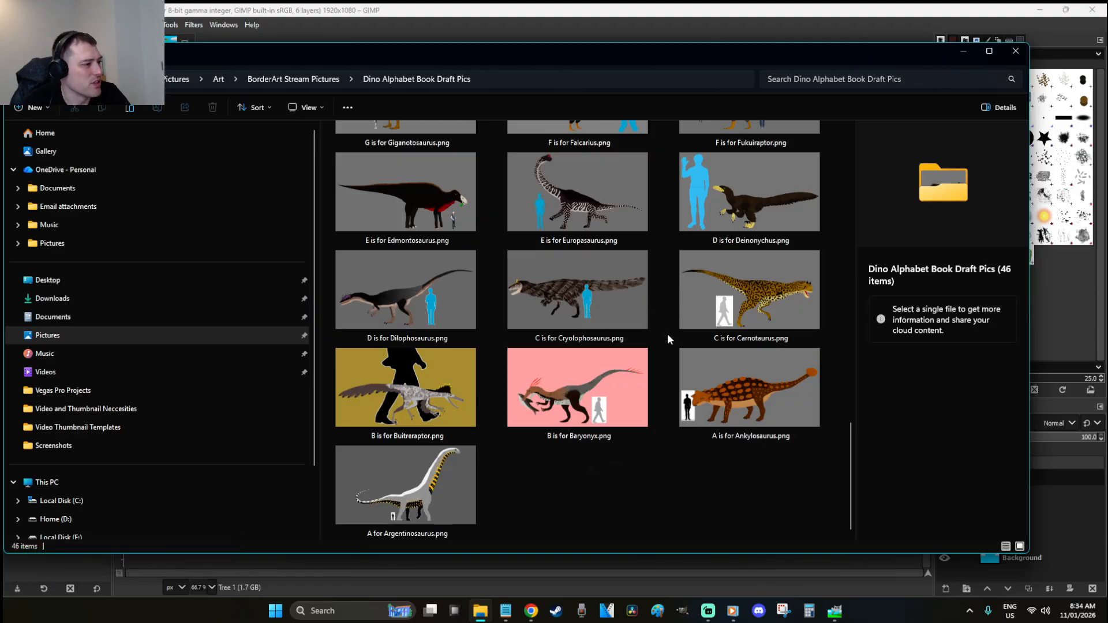
scroll(659, 314, up, 4)
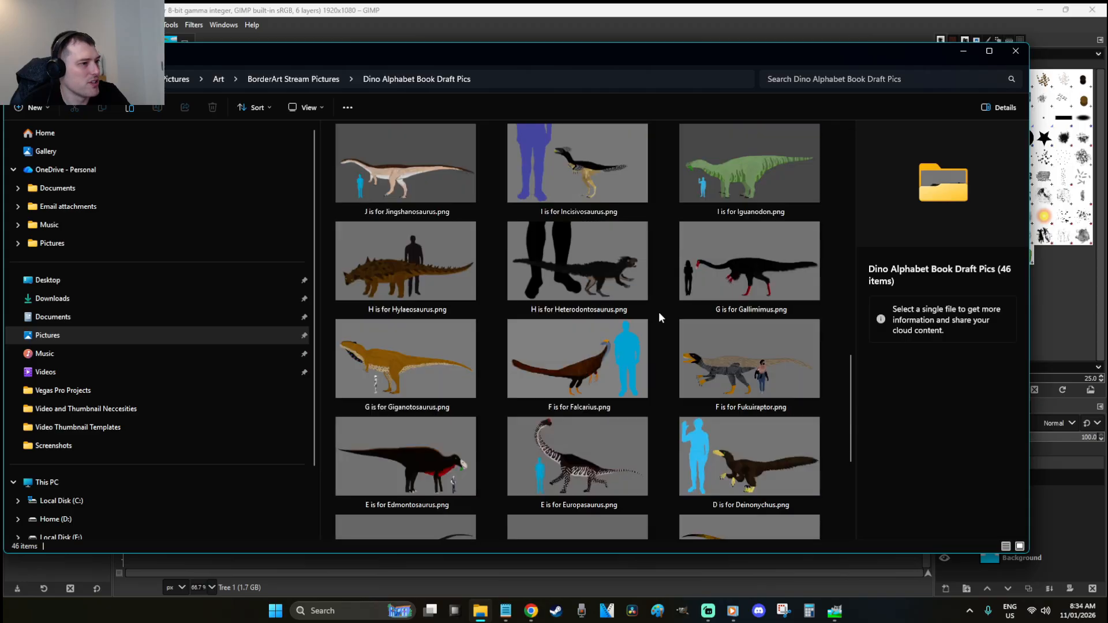
scroll(659, 312, up, 10)
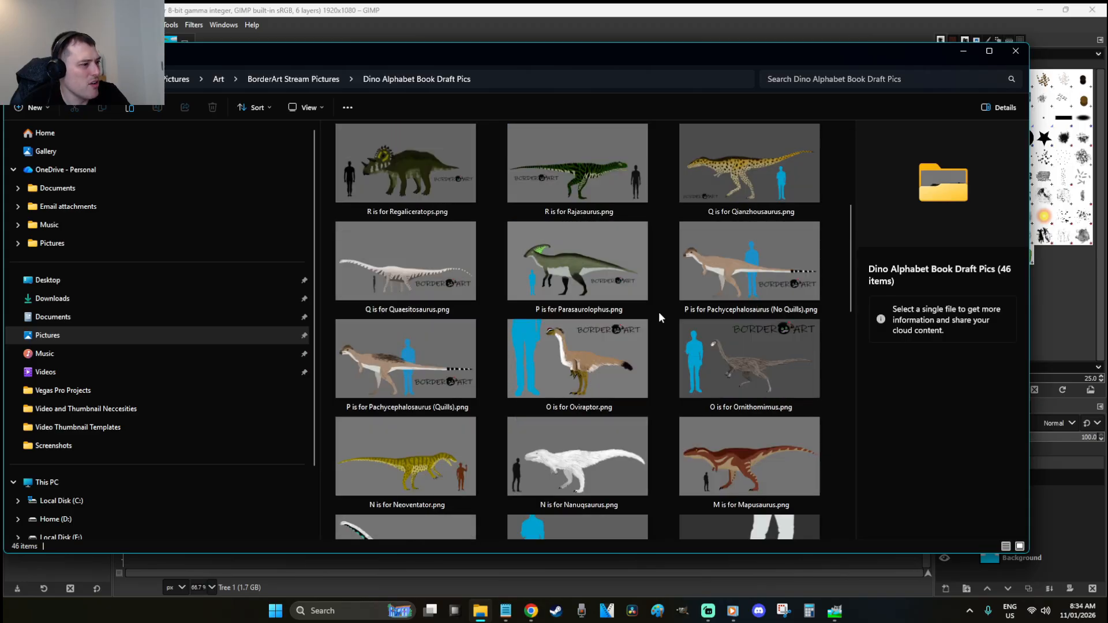
scroll(659, 312, up, 5)
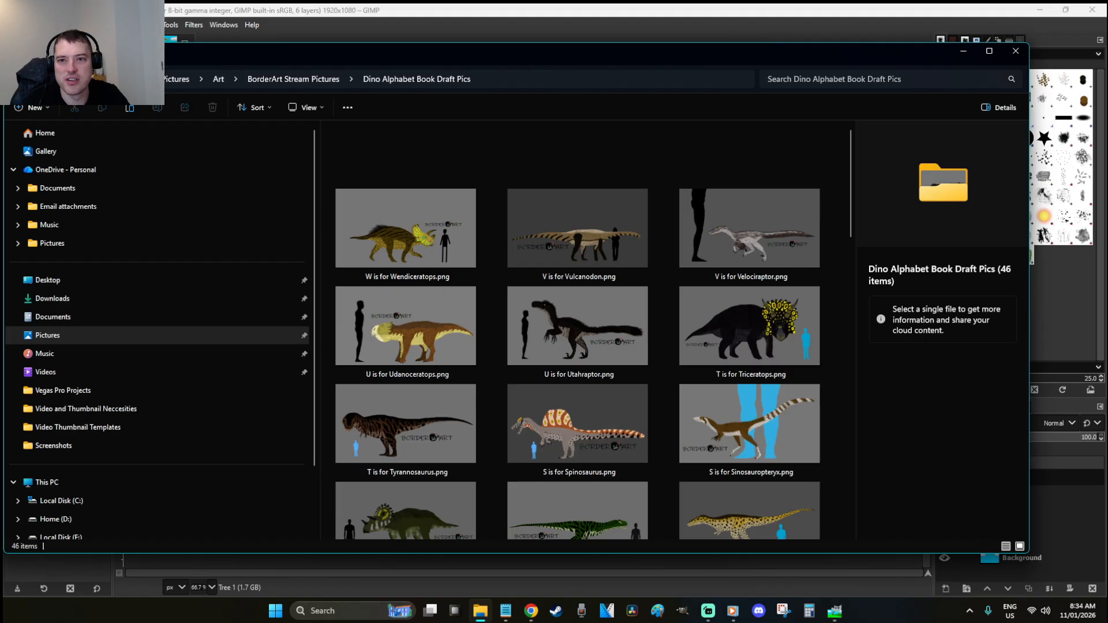
drag(82, 56, 298, 67)
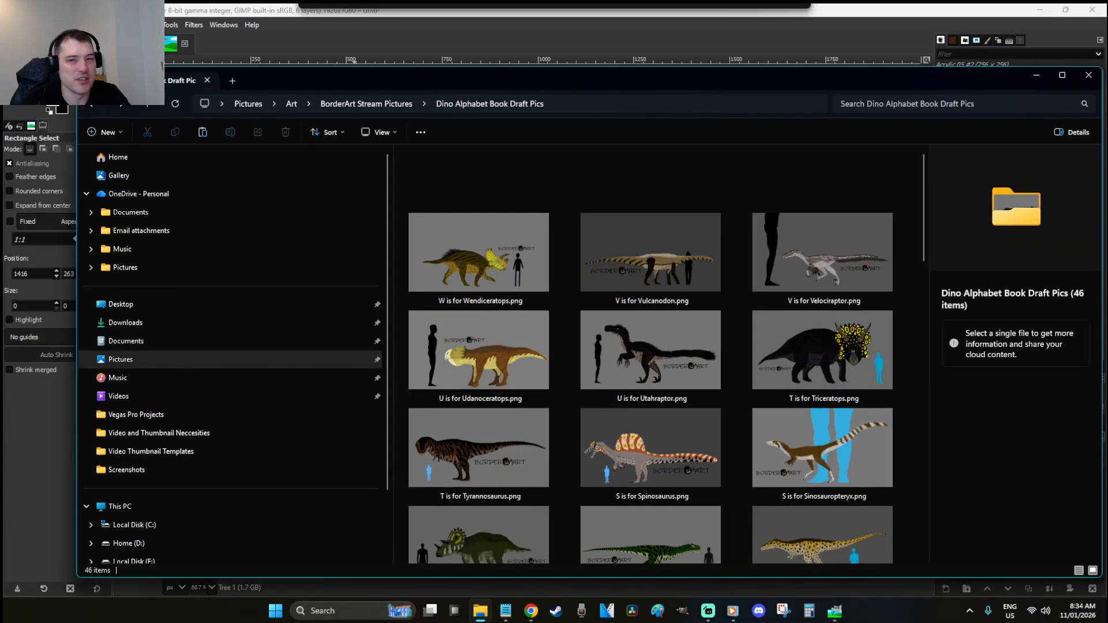
drag(153, 80, 92, 70)
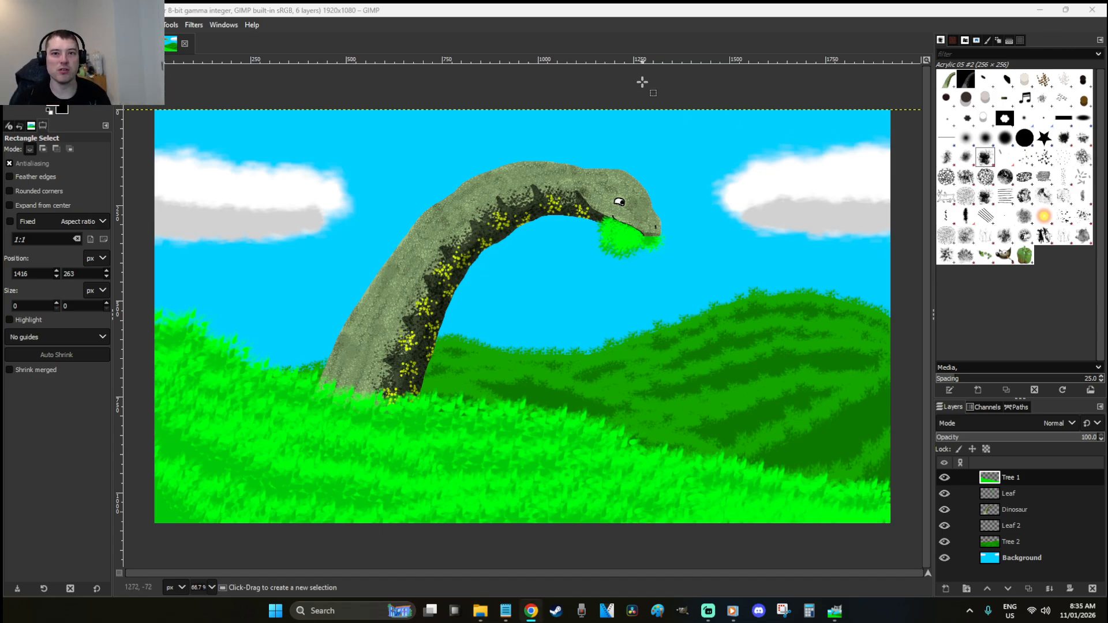
click(678, 103)
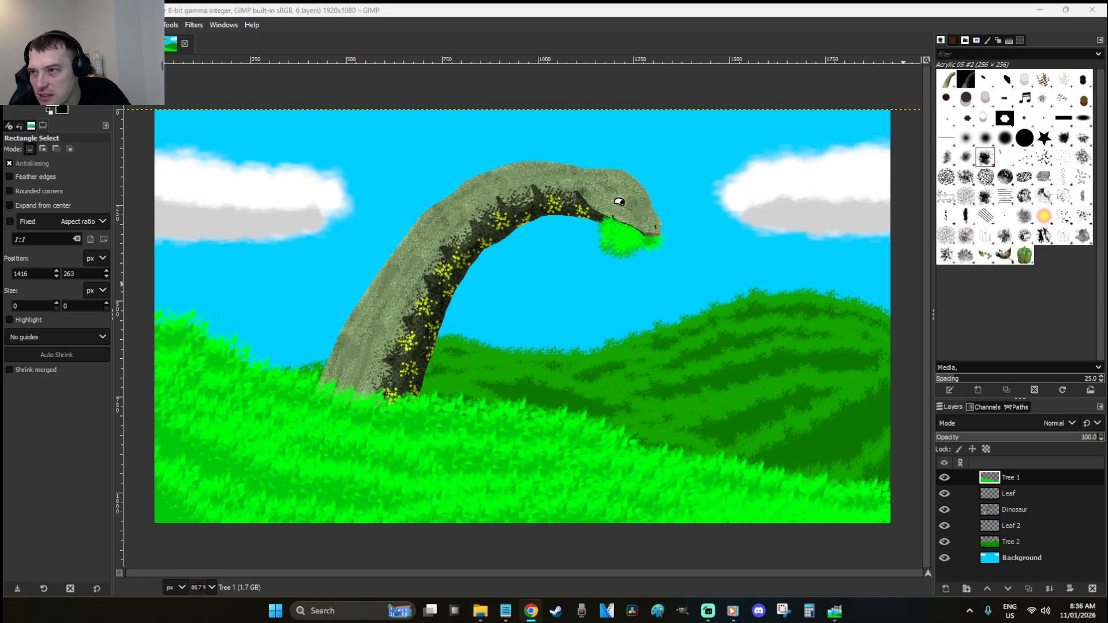
key(alt+Tab)
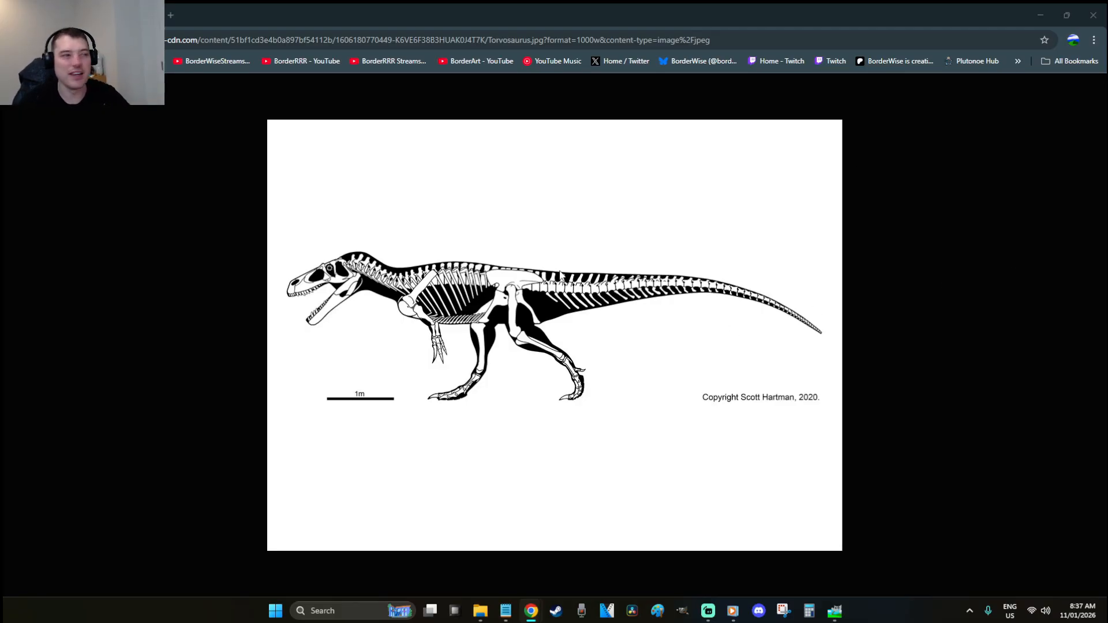
click(1040, 15)
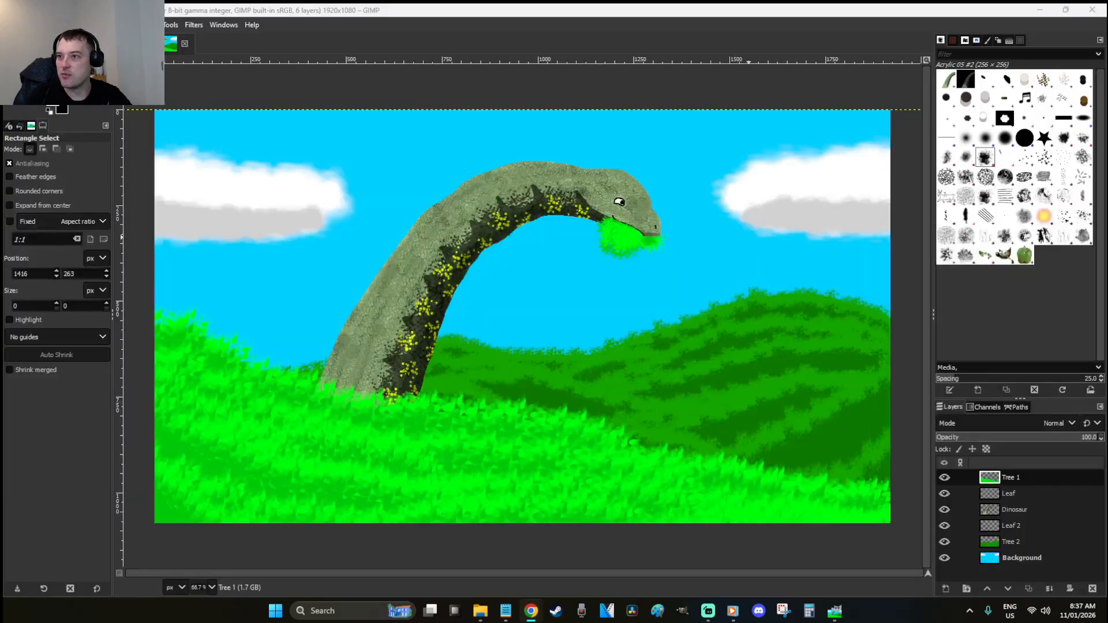
click(604, 192)
click(603, 193)
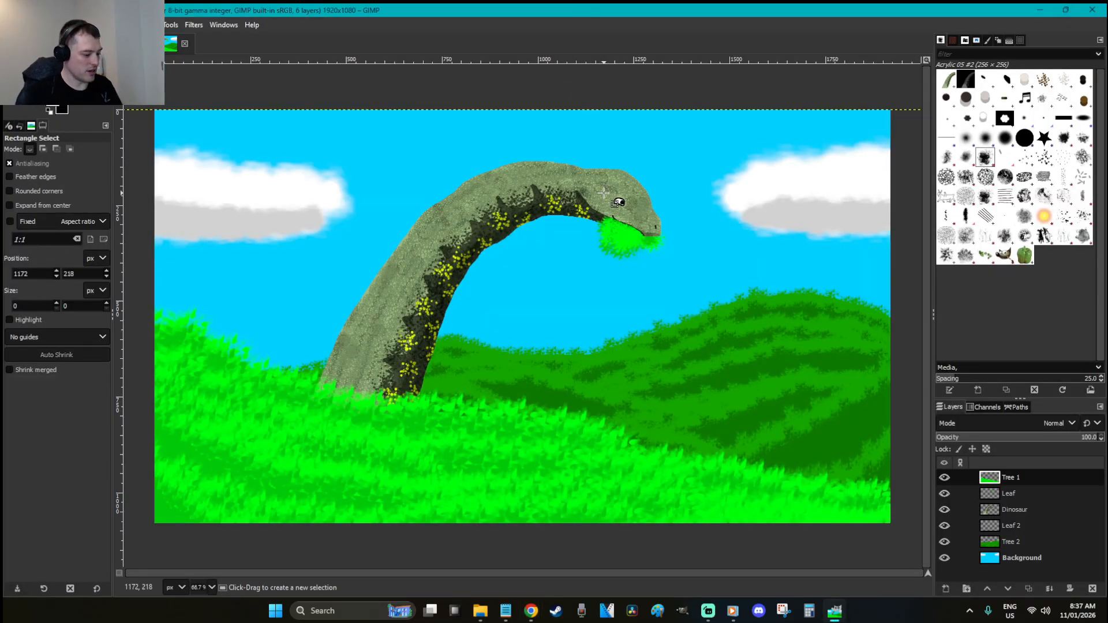
key(ctrl+n)
Create the new 1920x1080 image and try a grey background colour without applying it
click(409, 264)
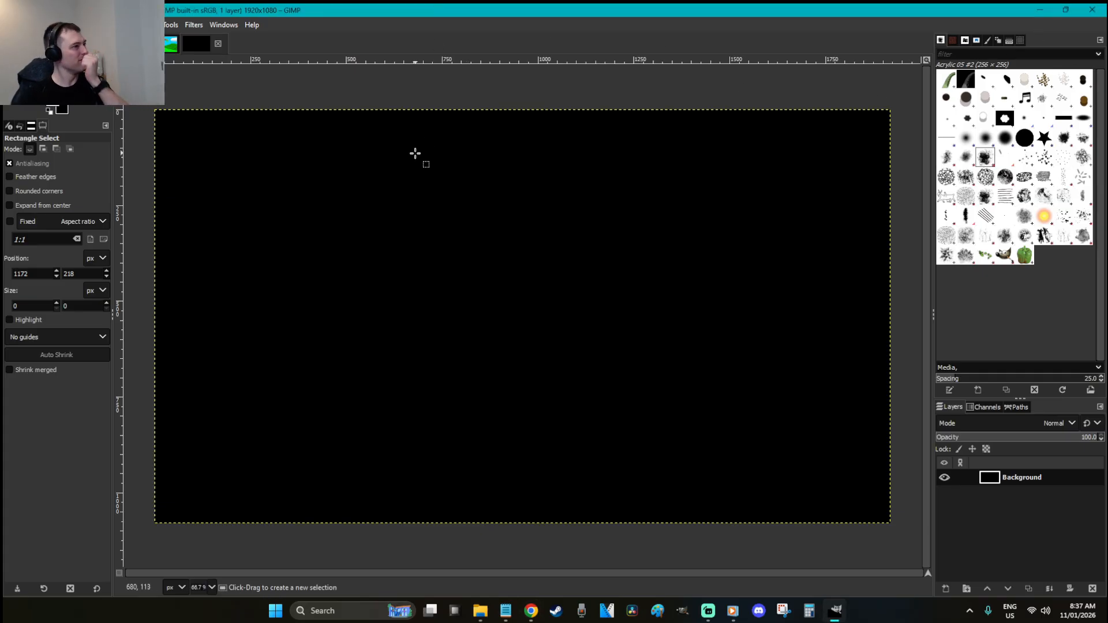
click(60, 109)
click(133, 152)
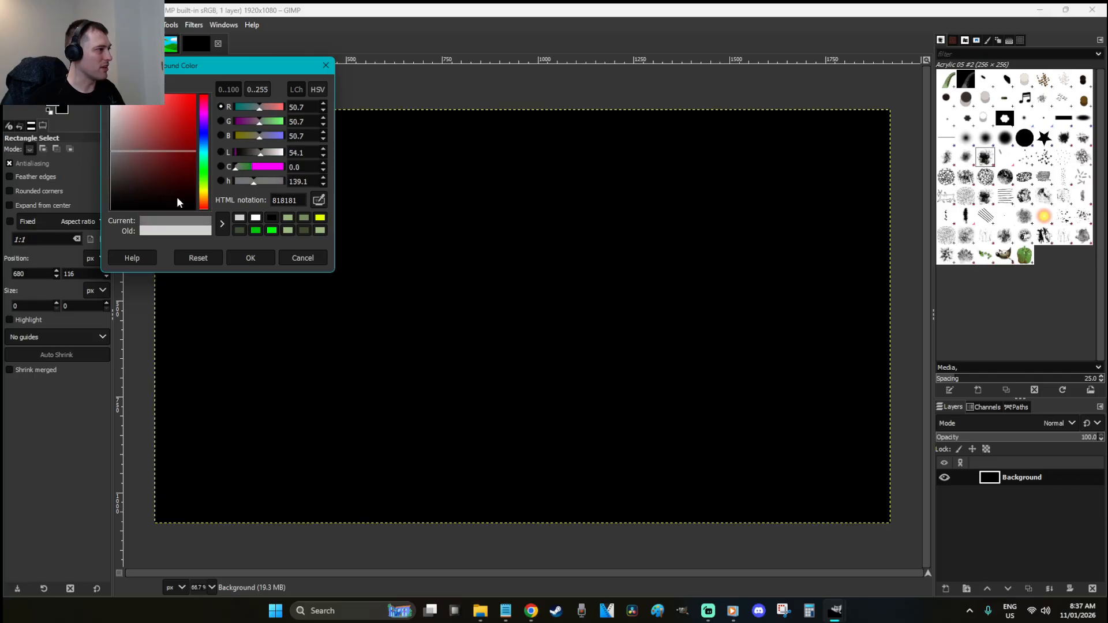
click(301, 259)
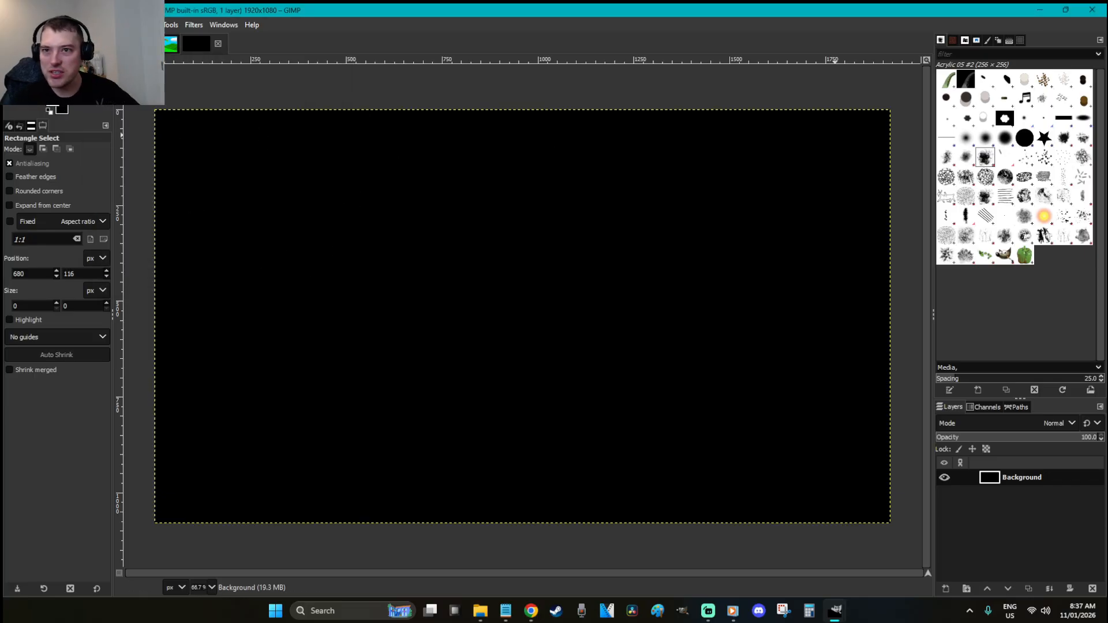
key(alt+Tab)
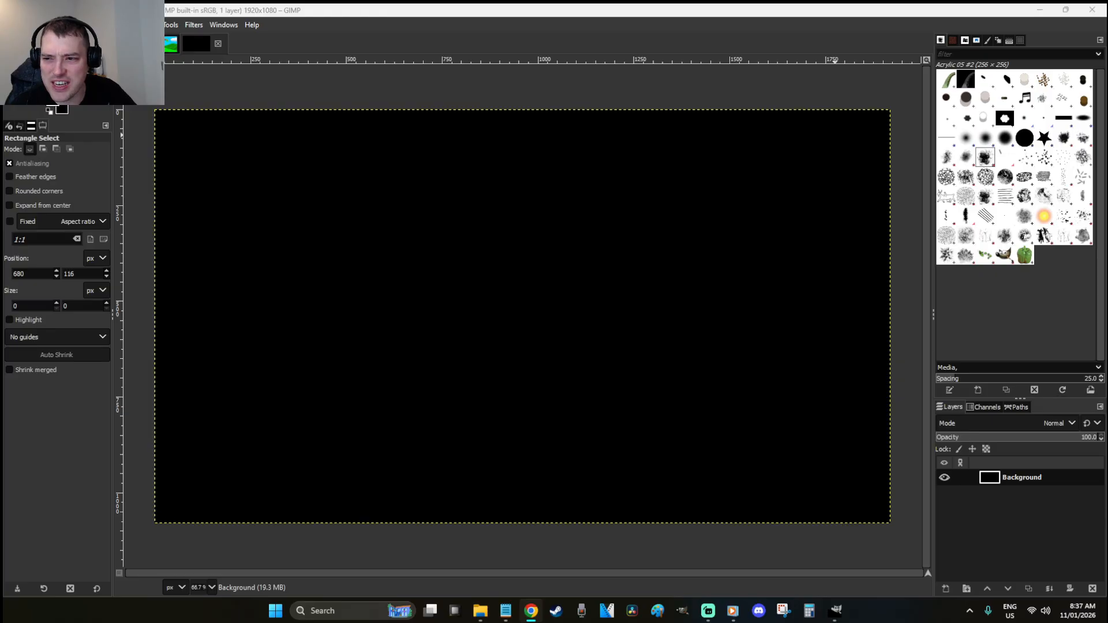
click(323, 8)
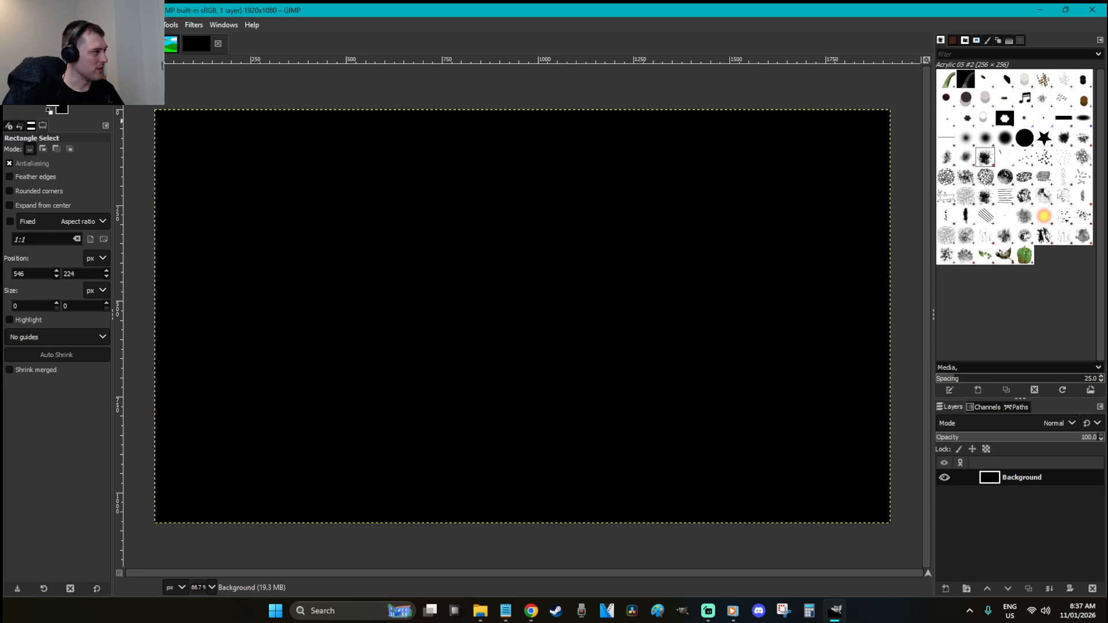
Set the background colour to grey 838383 and bucket-fill the canvas with it
click(65, 113)
click(111, 154)
drag(121, 153, 98, 150)
click(250, 257)
key(shift+b)
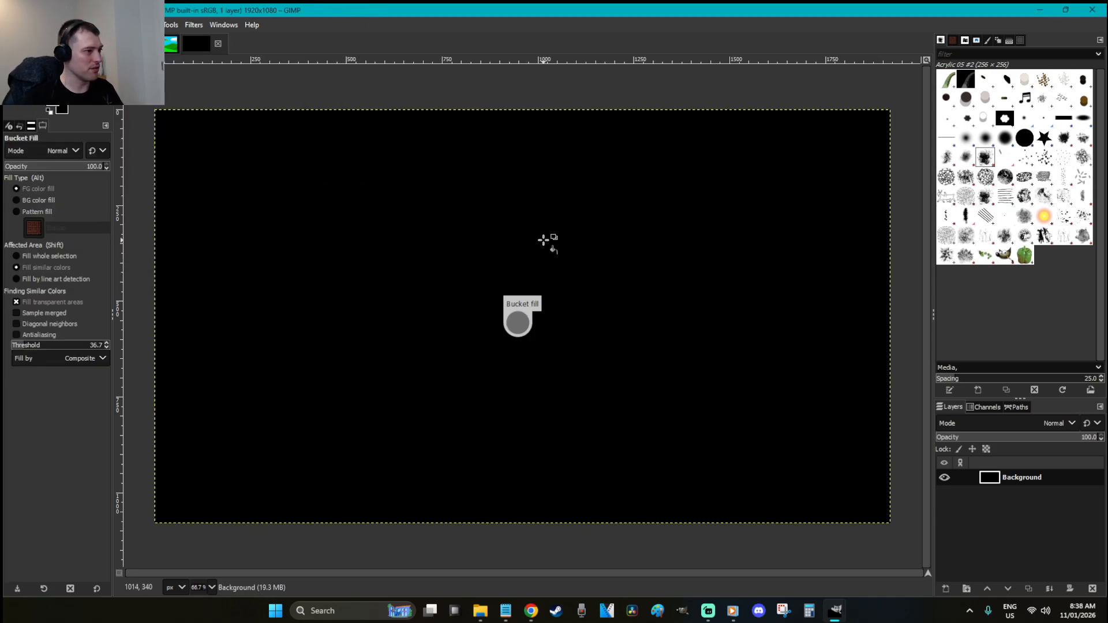
click(594, 120)
Add three new layers named Drawing, Reference and Size Reference, then make Reference active
key(r)
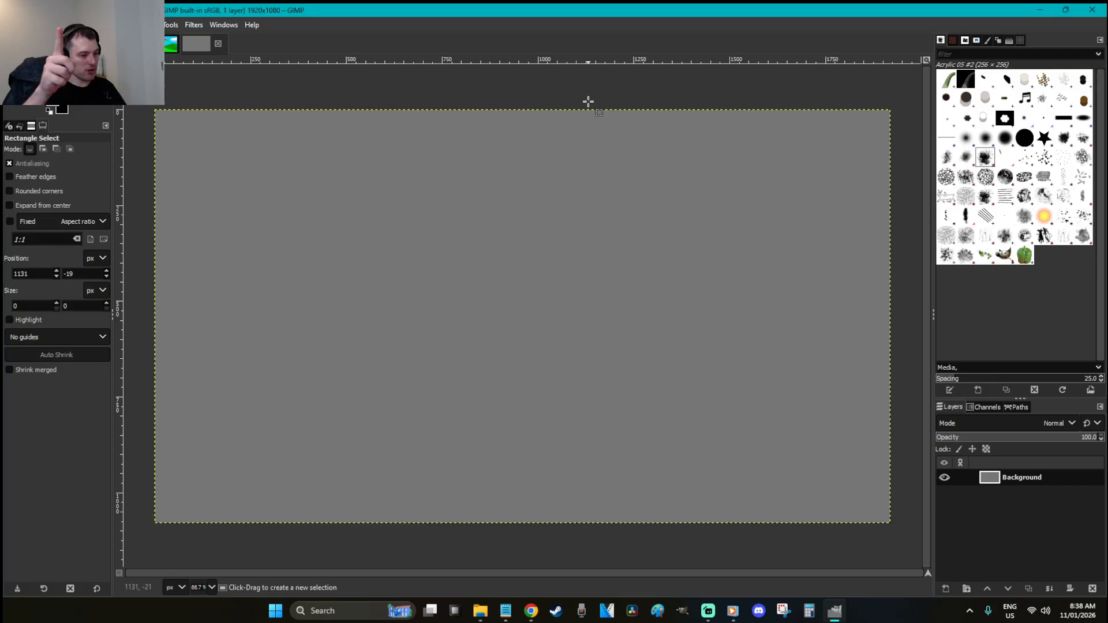
key(ctrl+shift+n)
text(Drawing)
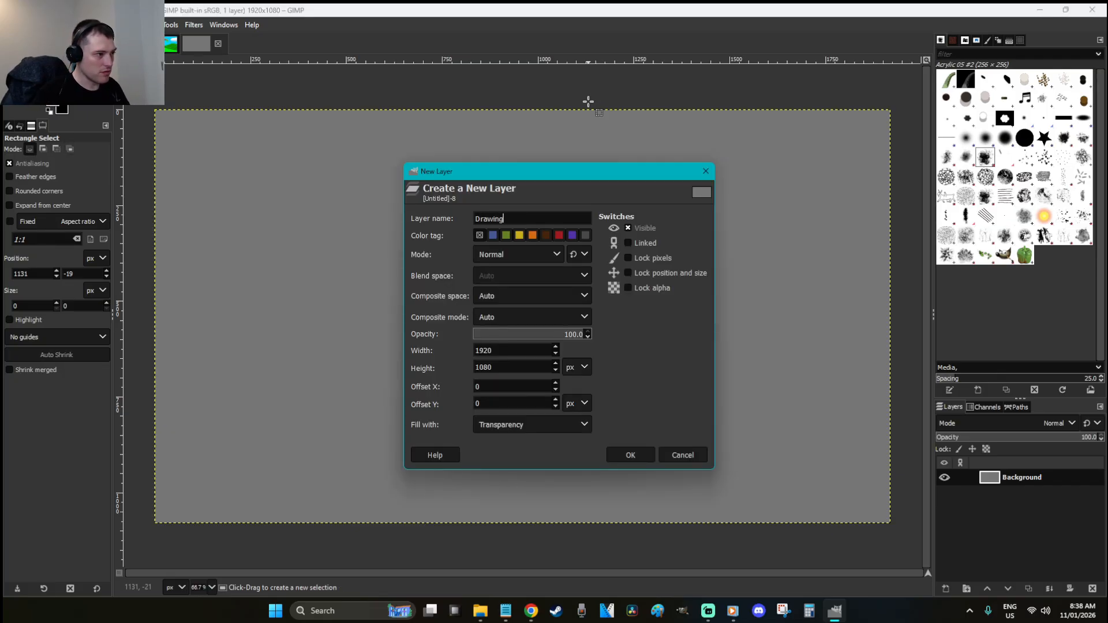
key(Return)
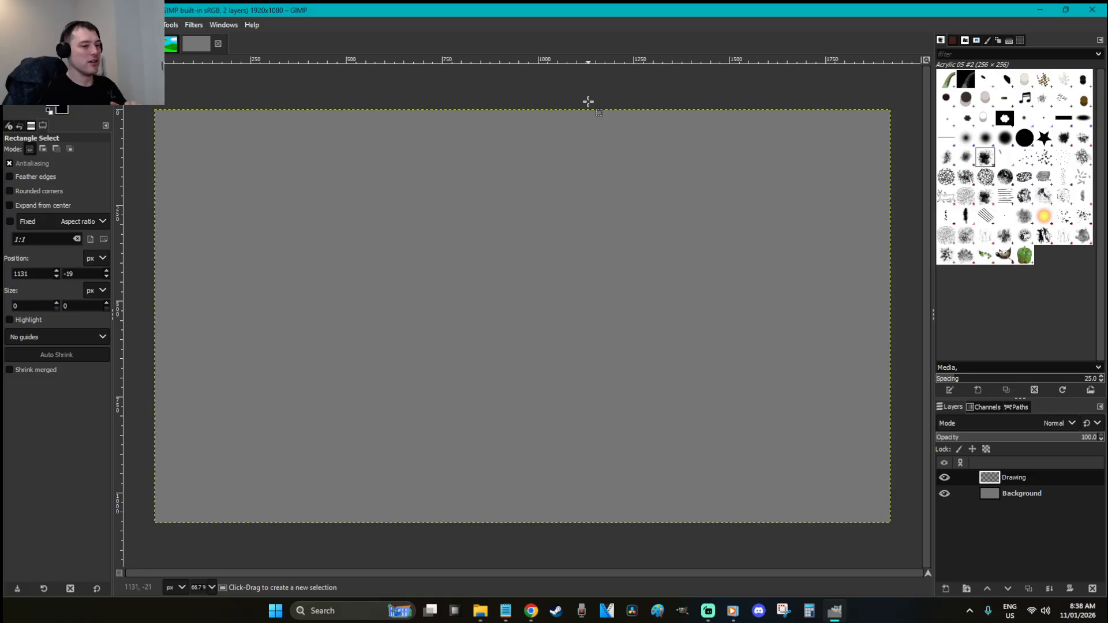
key(ctrl+shift+n)
text(Re)
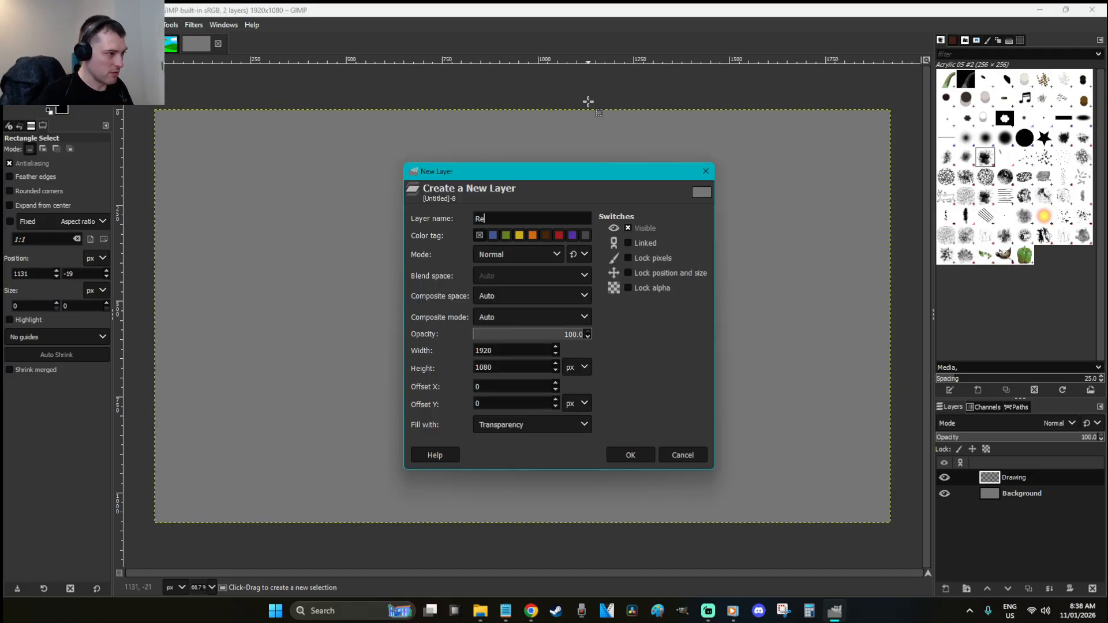
text(ference)
key(Return)
key(ctrl+shift+n)
text(Size Reference)
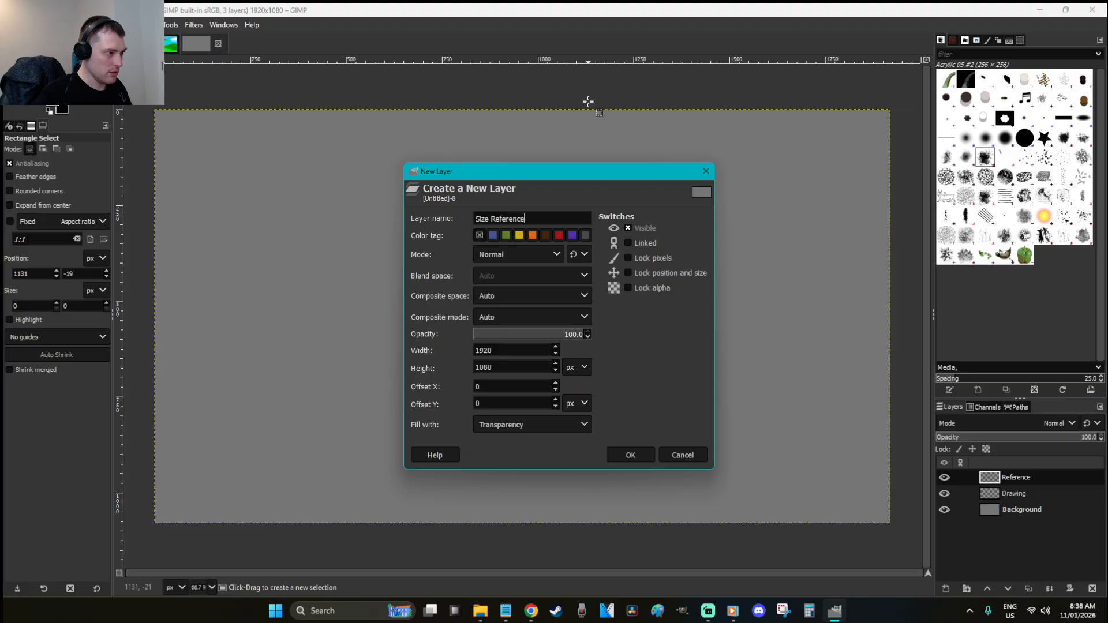
key(Return)
click(1020, 494)
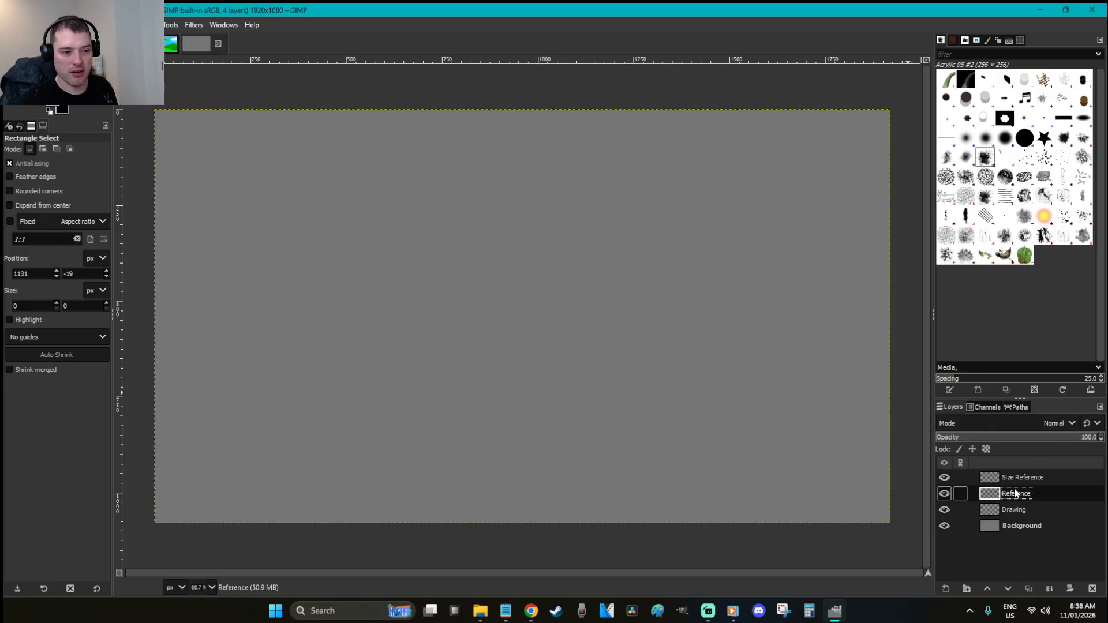
key(alt+Tab)
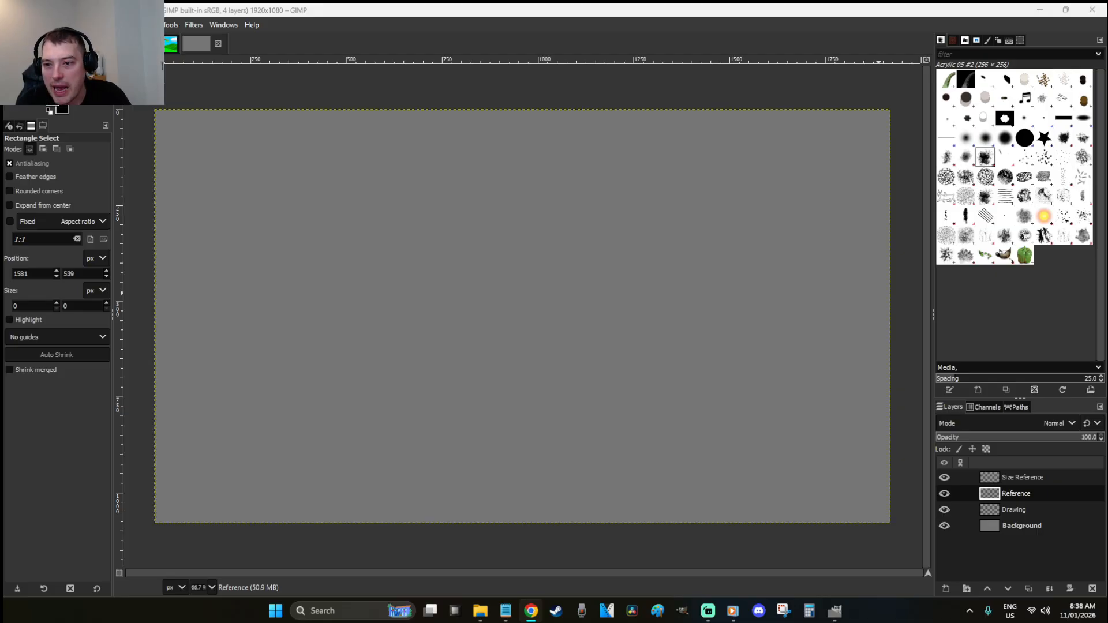
Paste the theropod skeleton at the canvas top-left and scale it to 1031x338
click(645, 9)
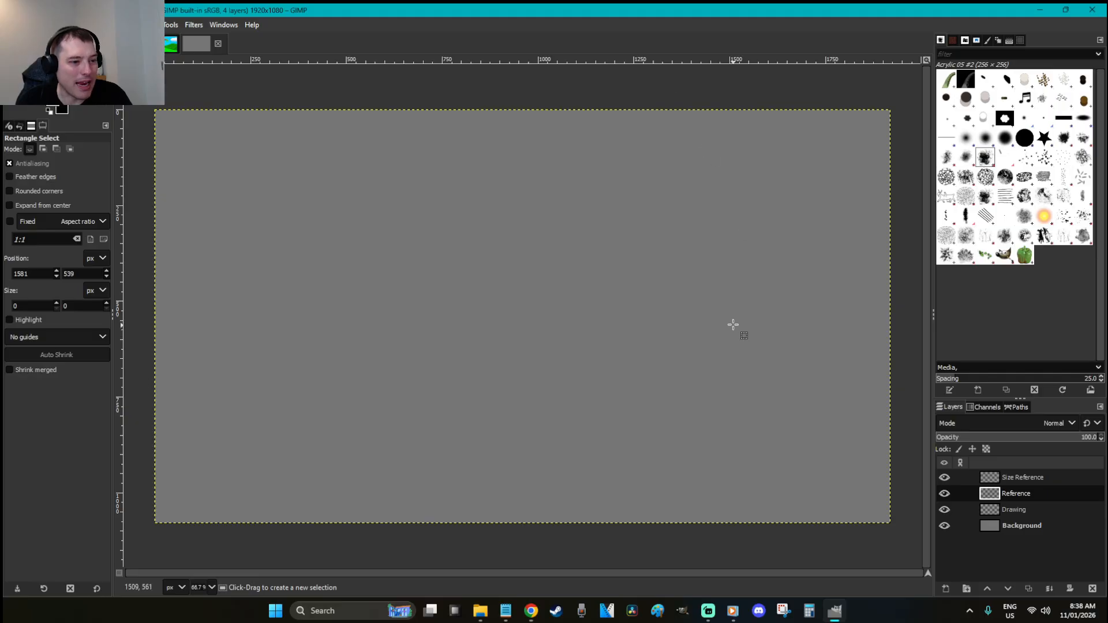
key(ctrl+v)
drag(574, 303, 311, 140)
key(shift+s)
click(439, 219)
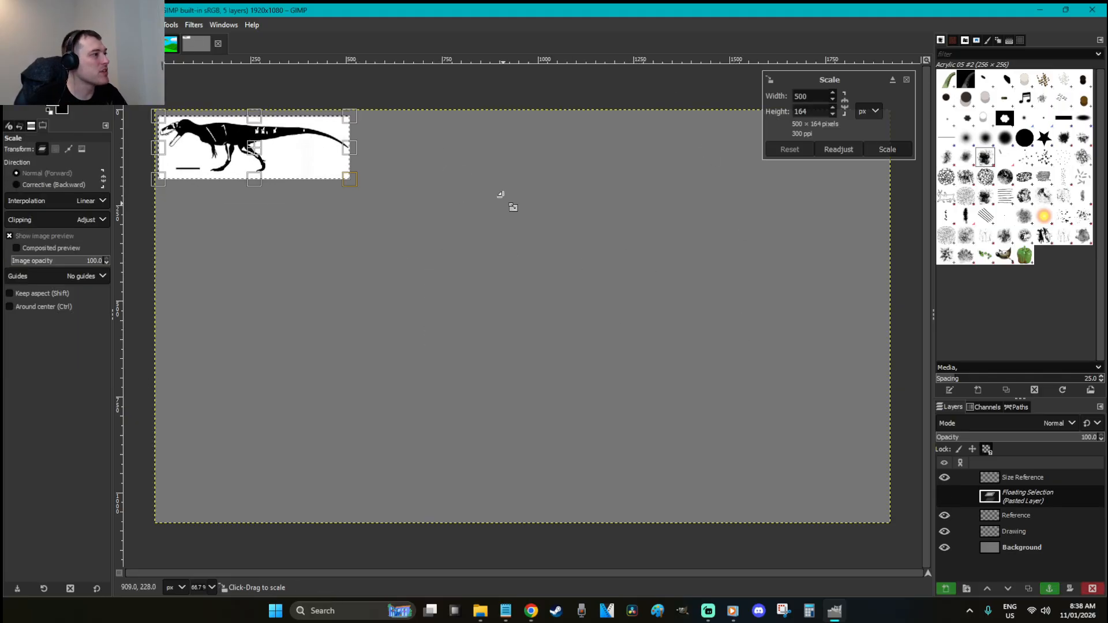
drag(350, 179, 524, 268)
key(Return)
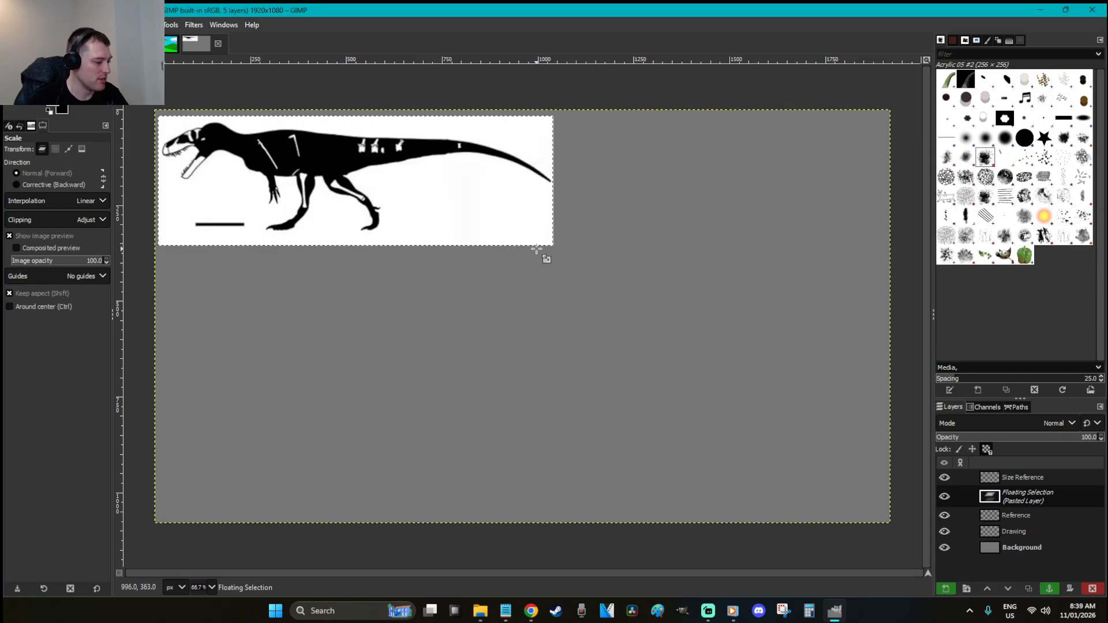
Anchor the skeleton into the Reference layer and clear its empty lower-right corner
key(r)
click(517, 209)
drag(564, 303, 386, 187)
key(Delete)
click(703, 216)
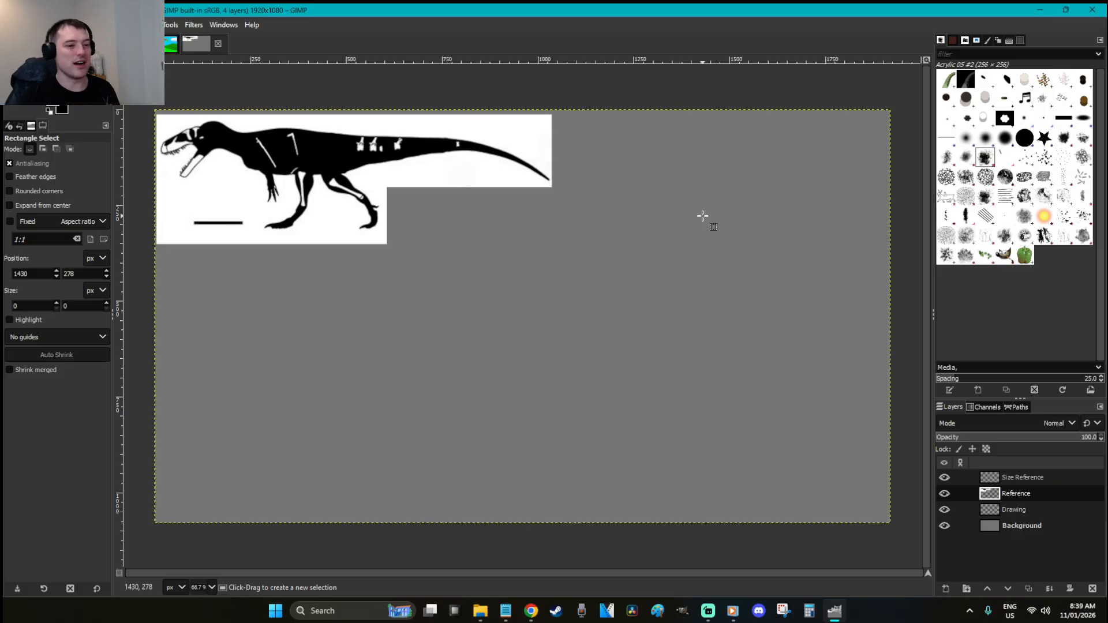
Create a new layer named Notes and move it to the top of the stack
key(shift+ctrl+n)
text(Notes)
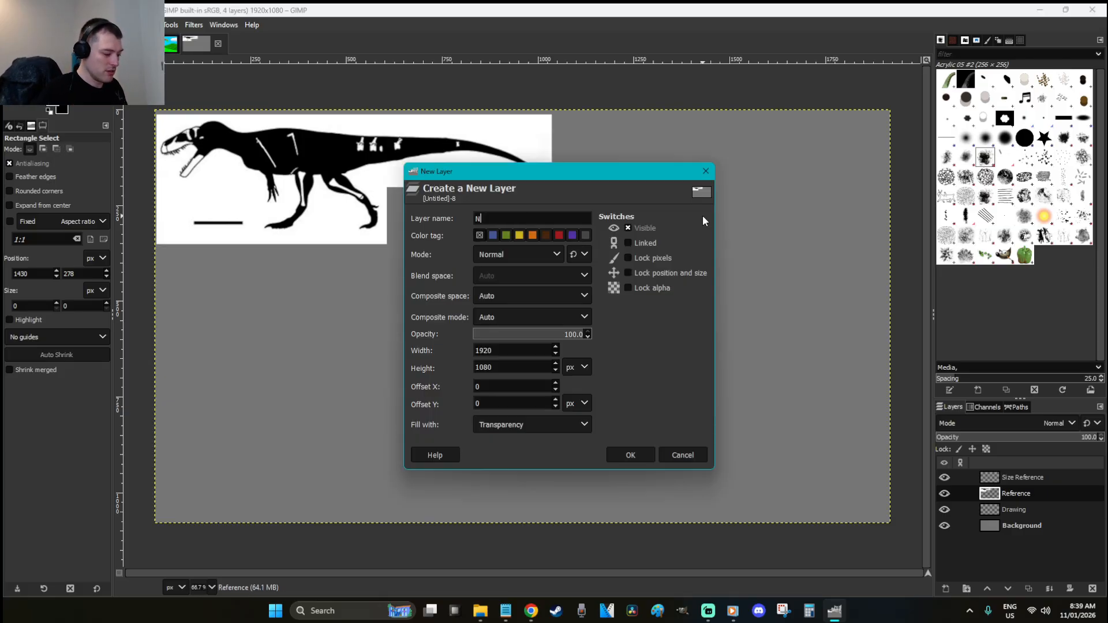
key(Return)
drag(1011, 496, 1041, 473)
click(630, 264)
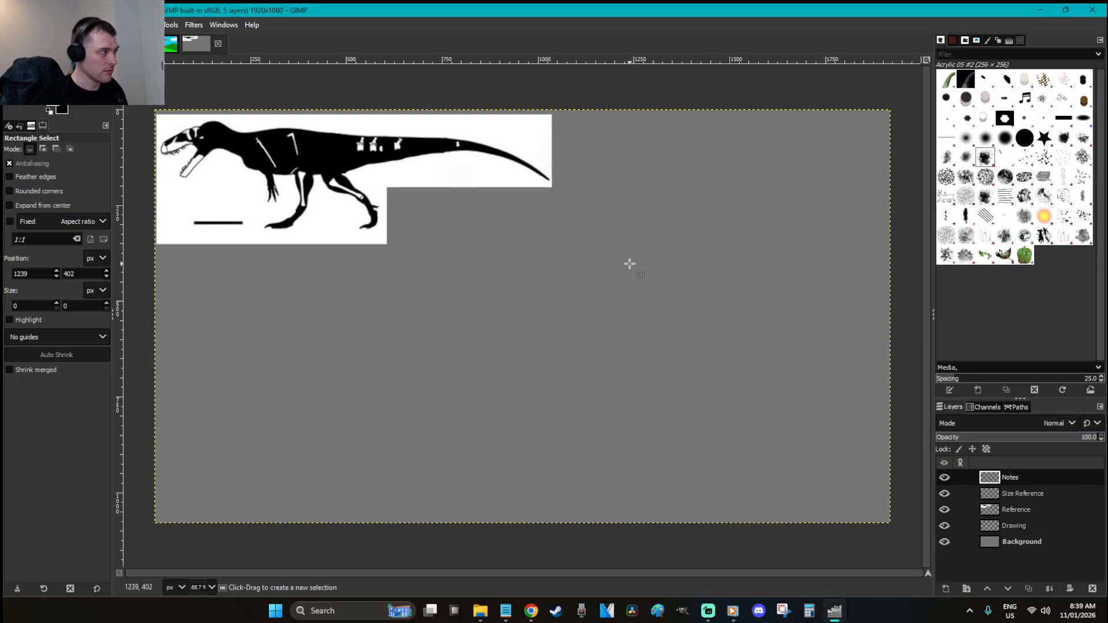
Type the note "- Island predator: 'marine tiger'" with the Text tool near the canvas centre
key(t)
click(531, 292)
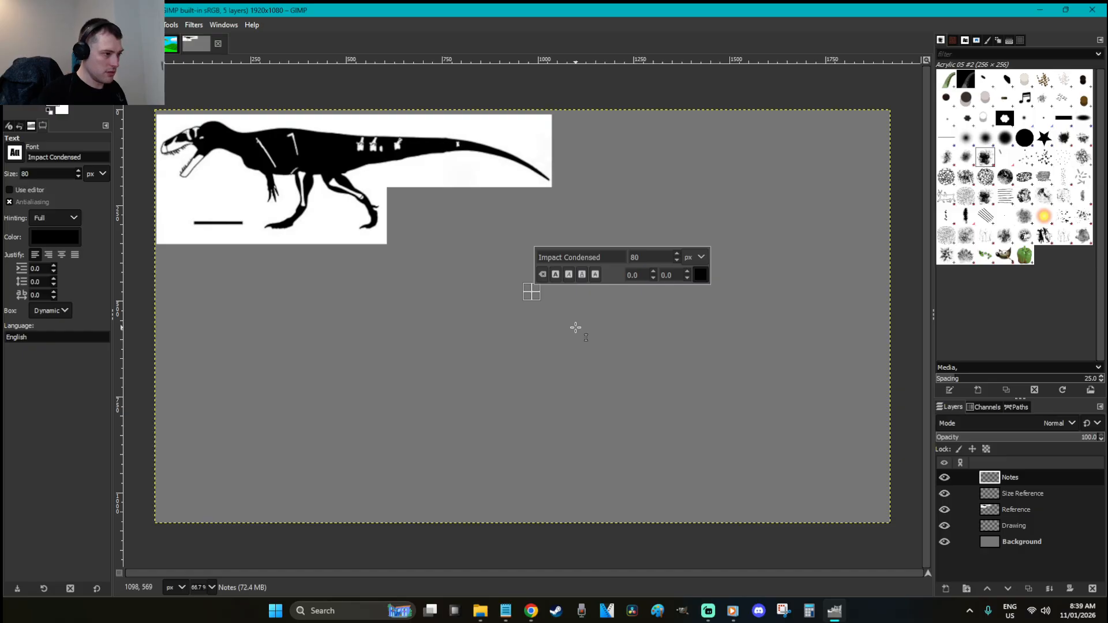
text(- Isal)
key(BackSpace)
key(BackSpace)
text(land)
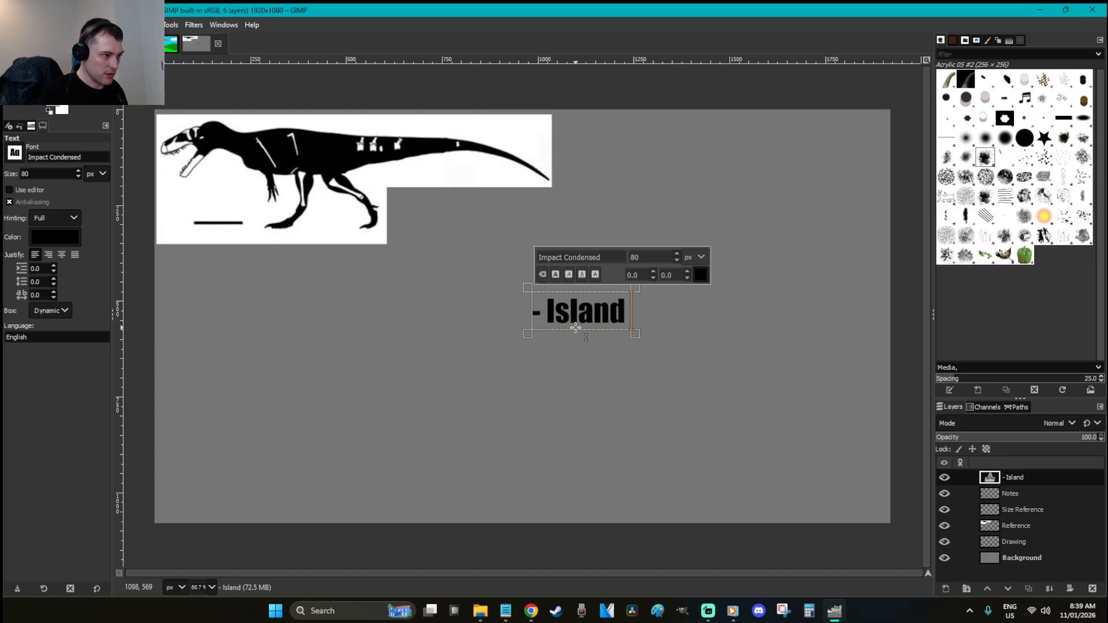
text( predat)
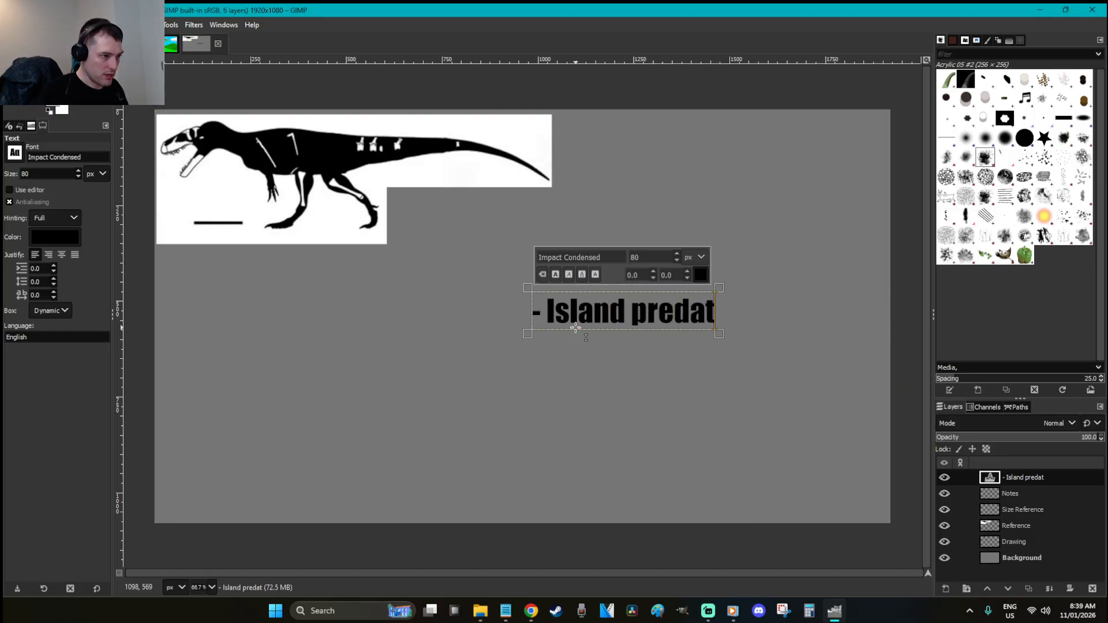
text(or: m)
key(BackSpace)
key(BackSpace)
text('mari)
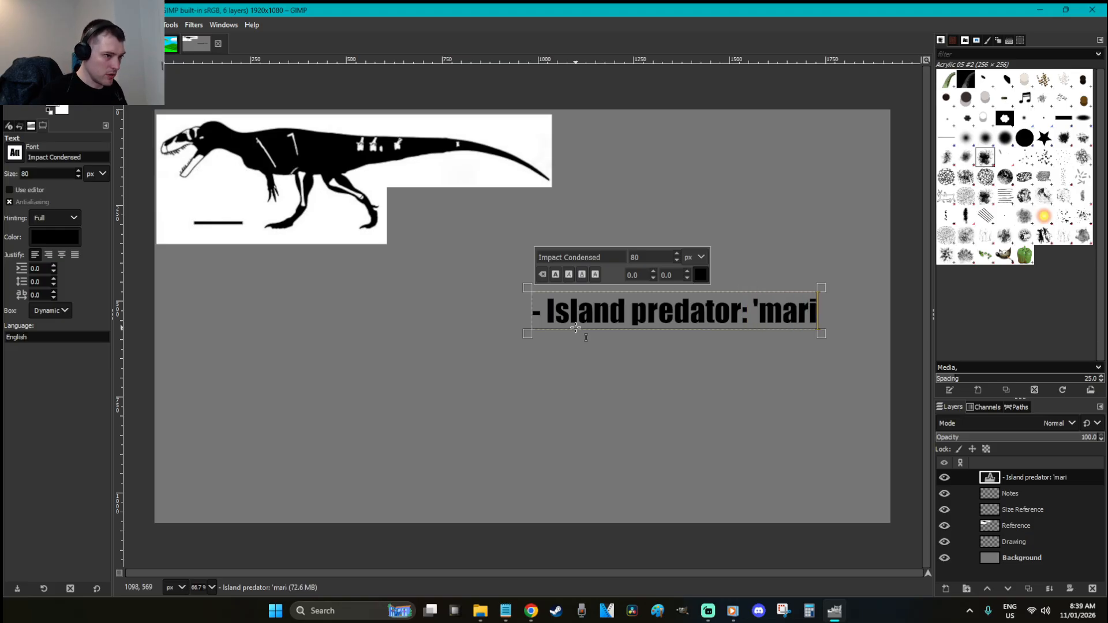
text(ne tig)
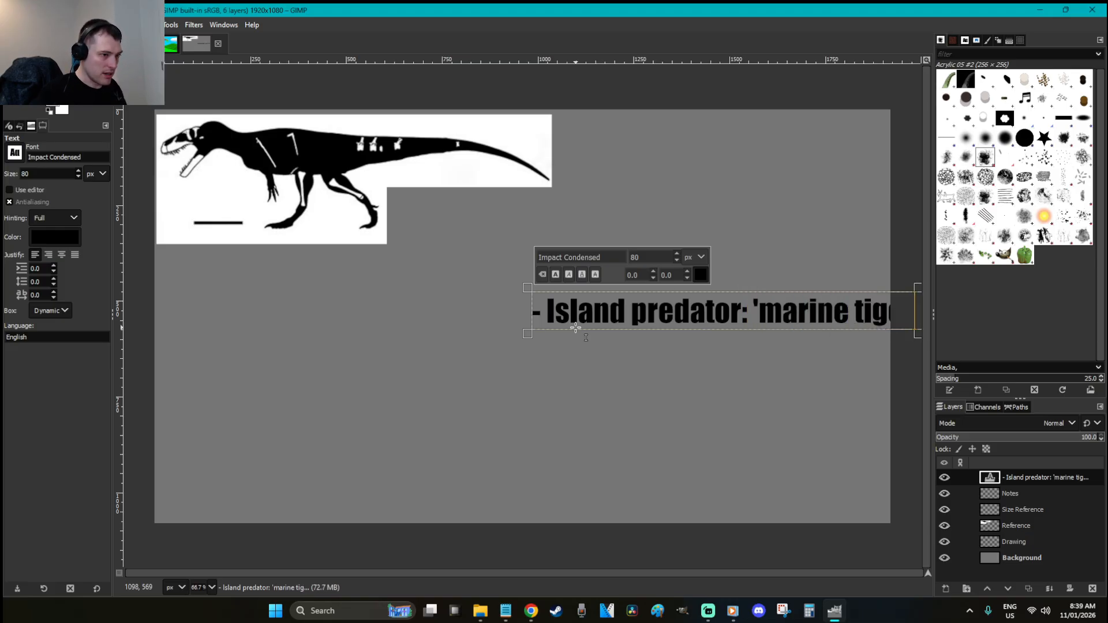
text(er')
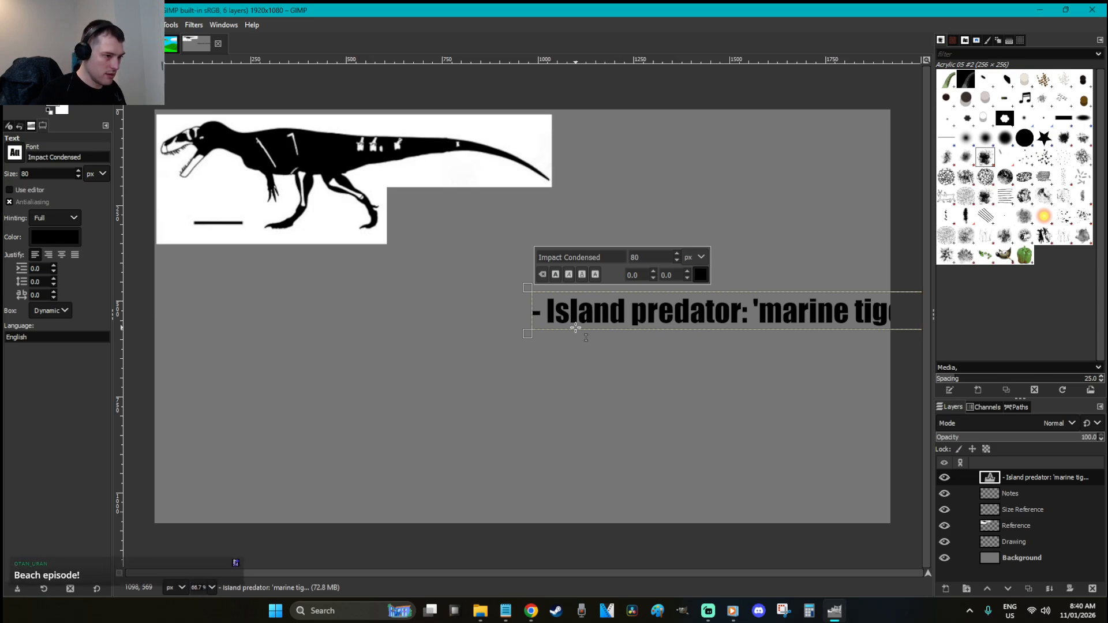
Enlarge the text box and break the note onto a Tab-indented second line
drag(527, 289, 434, 232)
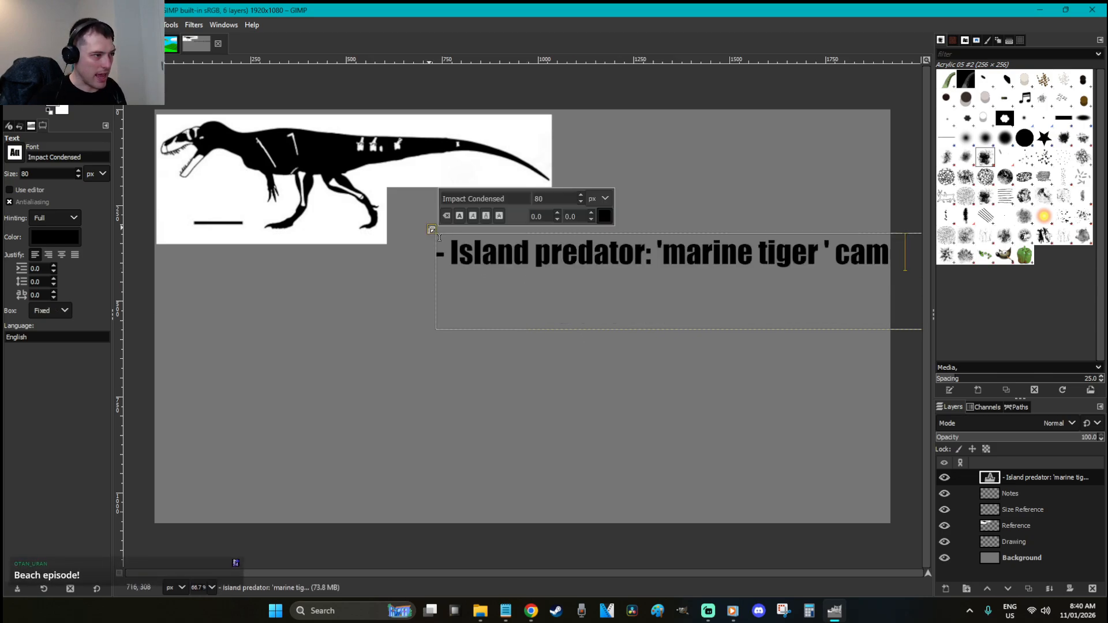
click(662, 257)
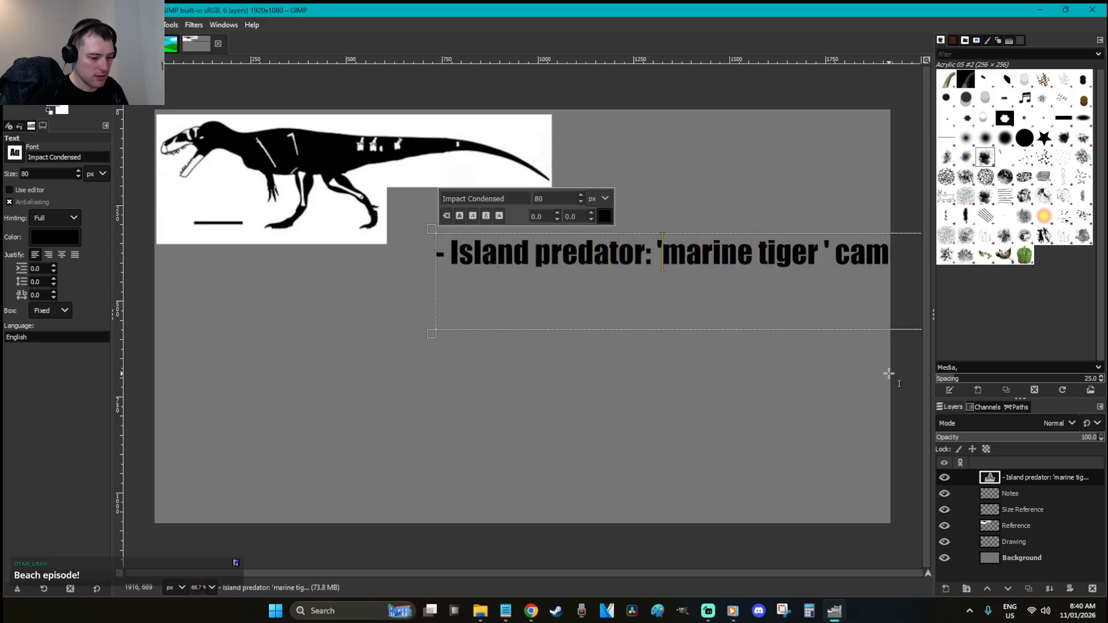
text(-)
key(Home)
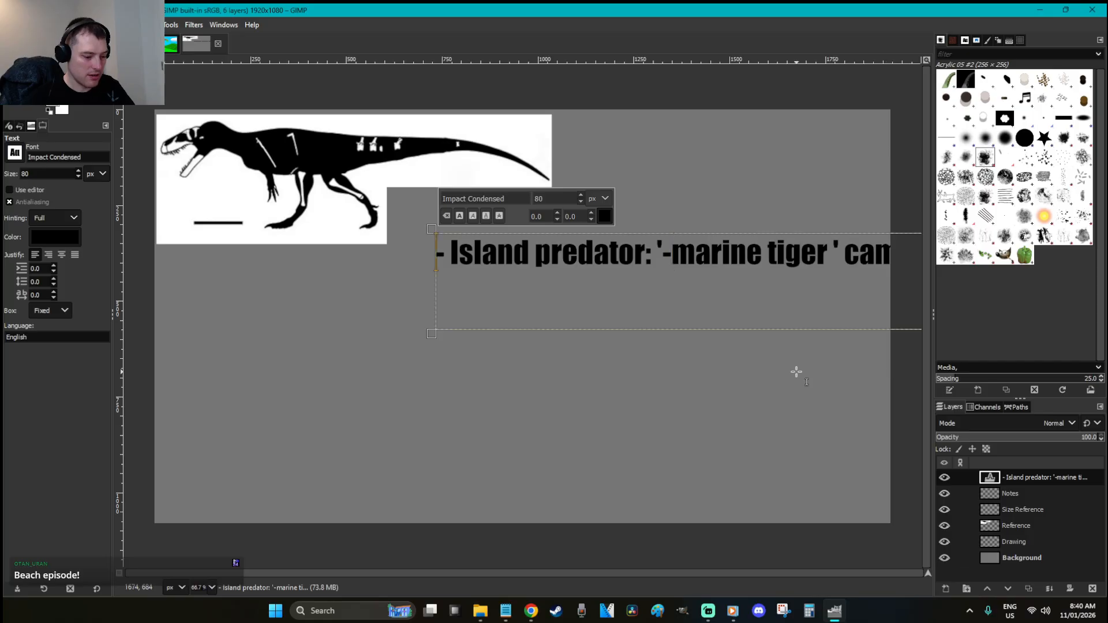
click(673, 245)
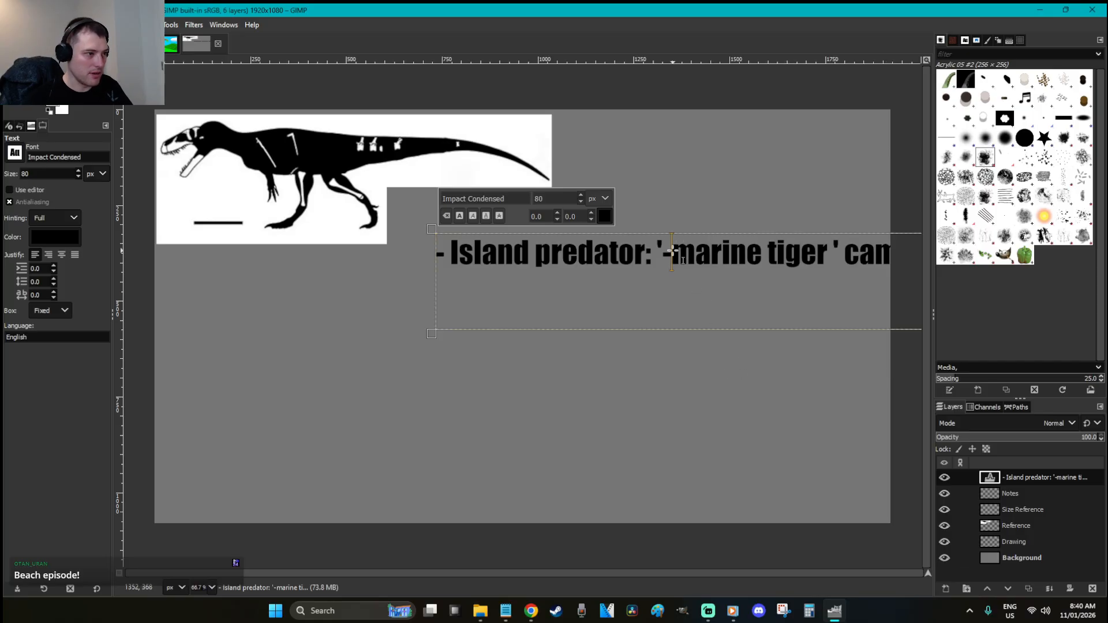
key(BackSpace)
key(Return)
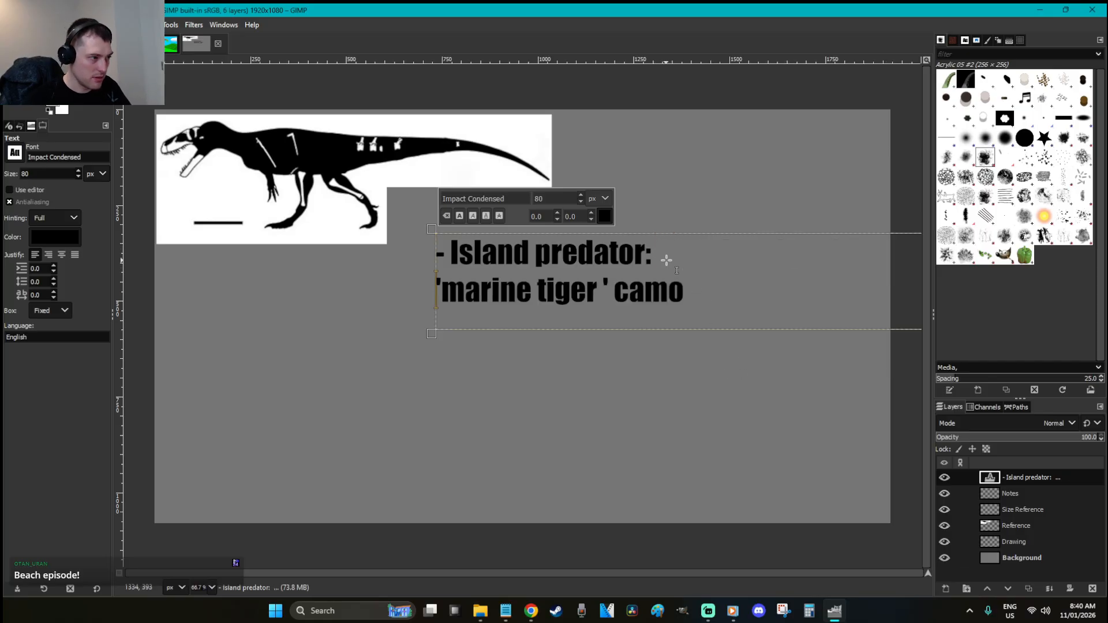
key(Tab)
Reduce the note text size to 61 and move it beside the skeleton
click(679, 258)
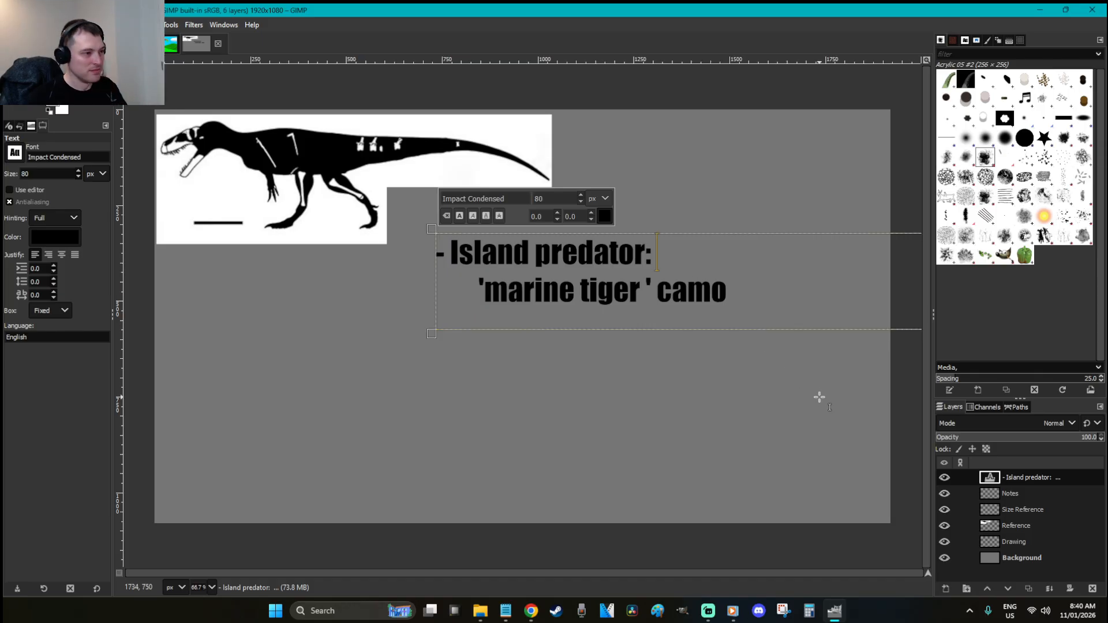
key(ctrl+a)
scroll(567, 198, down, 15)
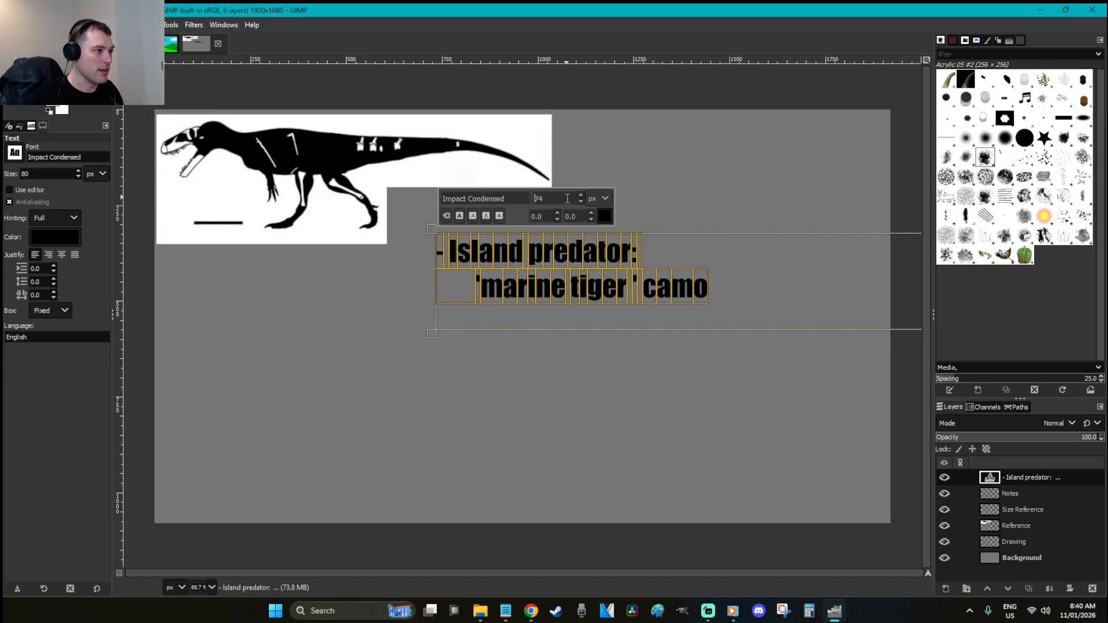
scroll(567, 199, down, 4)
drag(432, 229, 399, 199)
click(1007, 493)
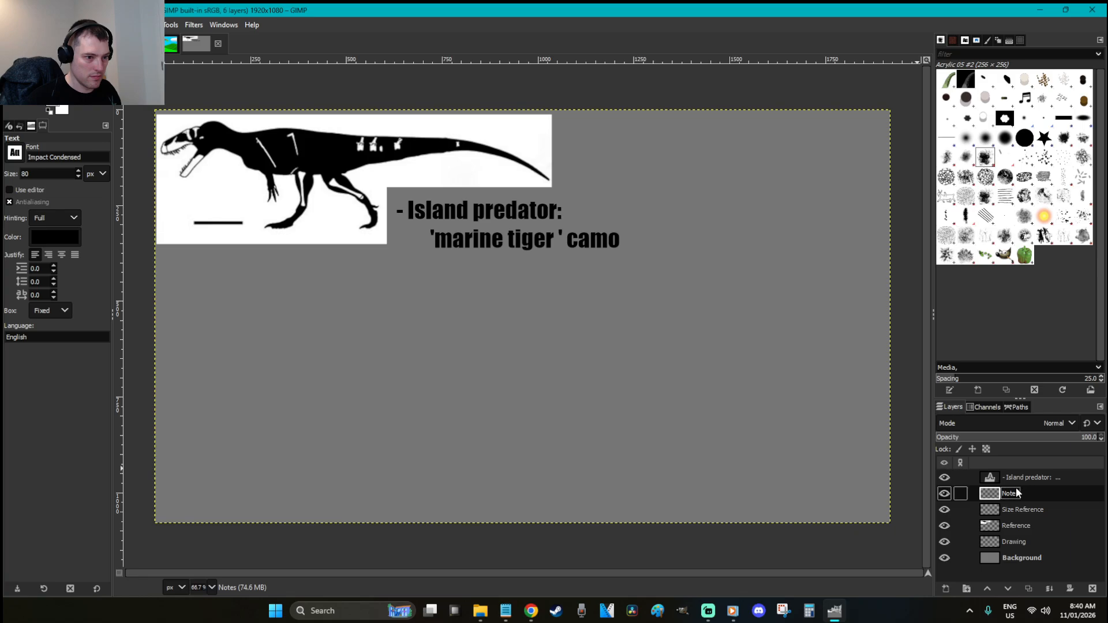
Delete the empty Notes layer
right_click(1016, 490)
click(962, 217)
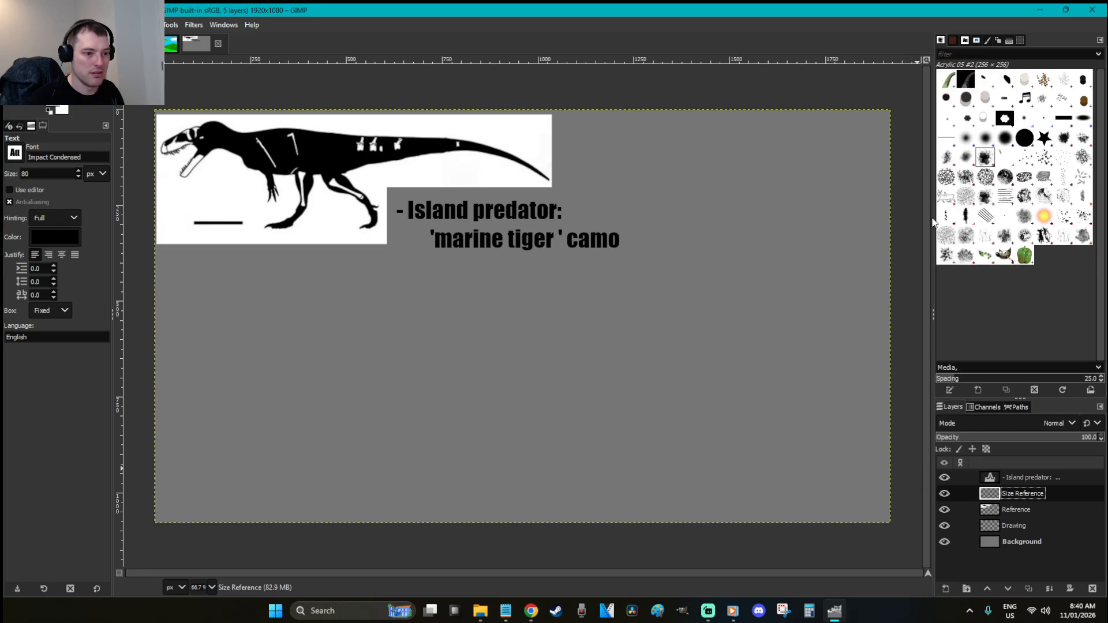
key(r)
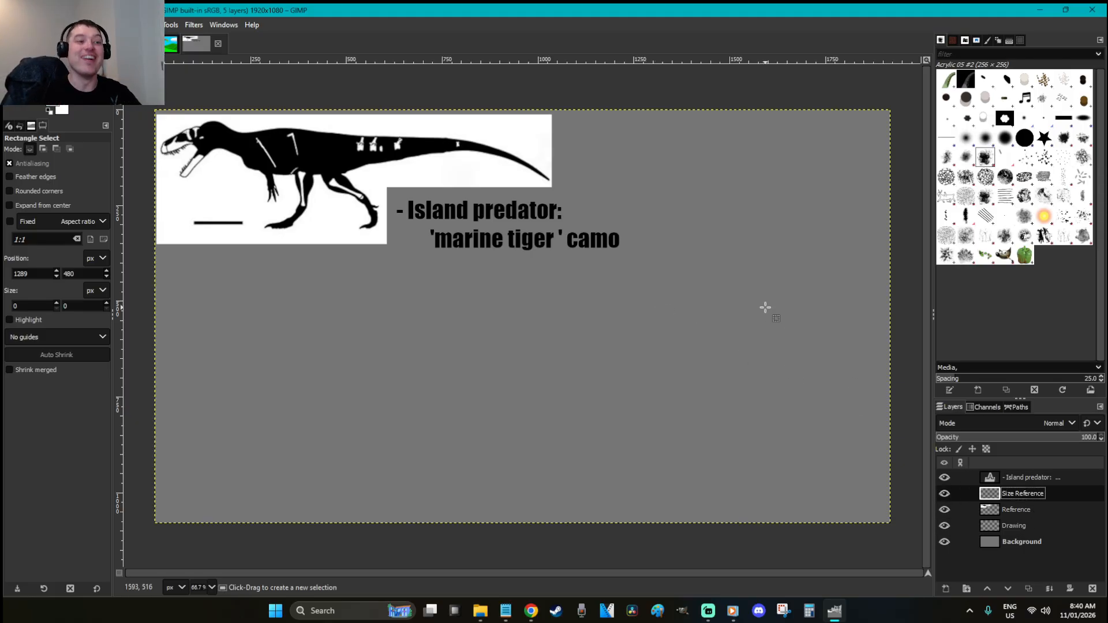
Rename the Reference layer to Reference 1
click(1021, 507)
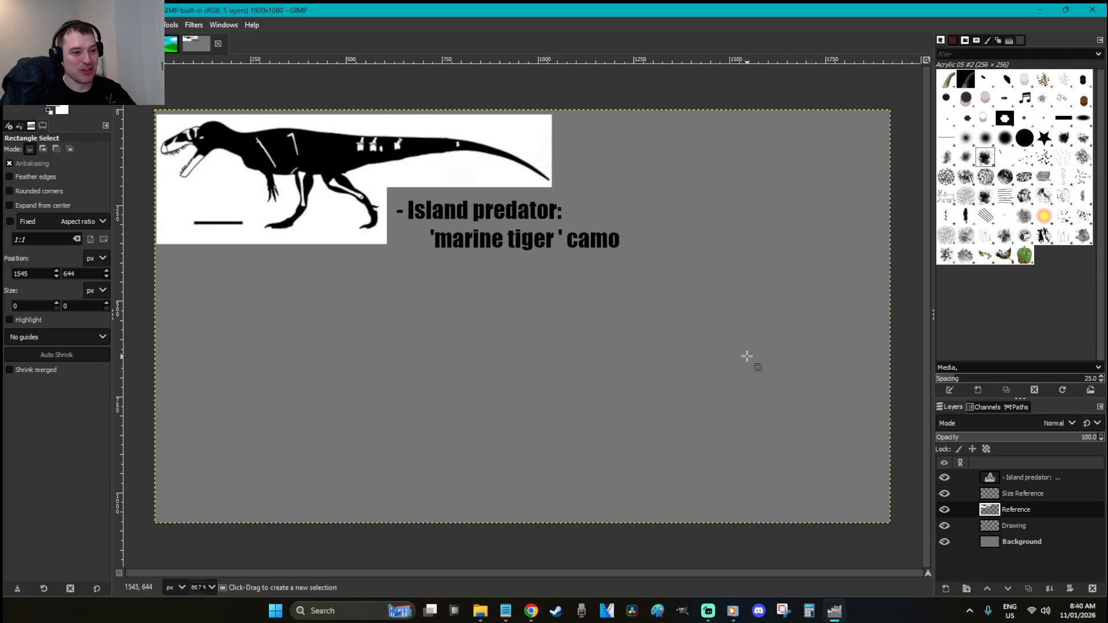
click(944, 508)
click(945, 509)
double_click(1026, 510)
click(1051, 515)
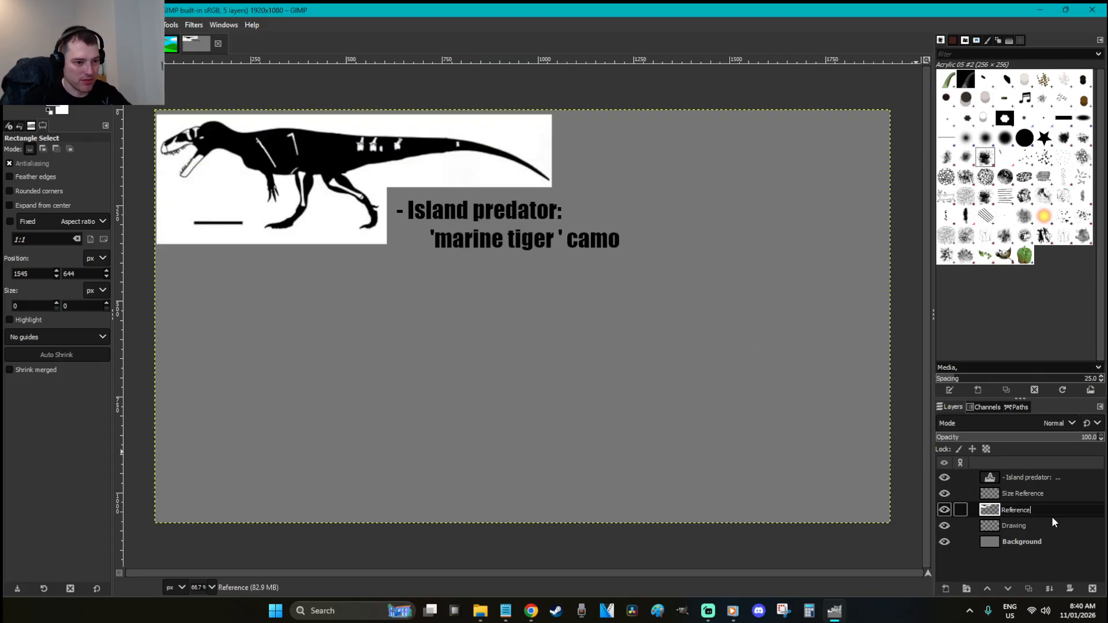
text(1)
key(Return)
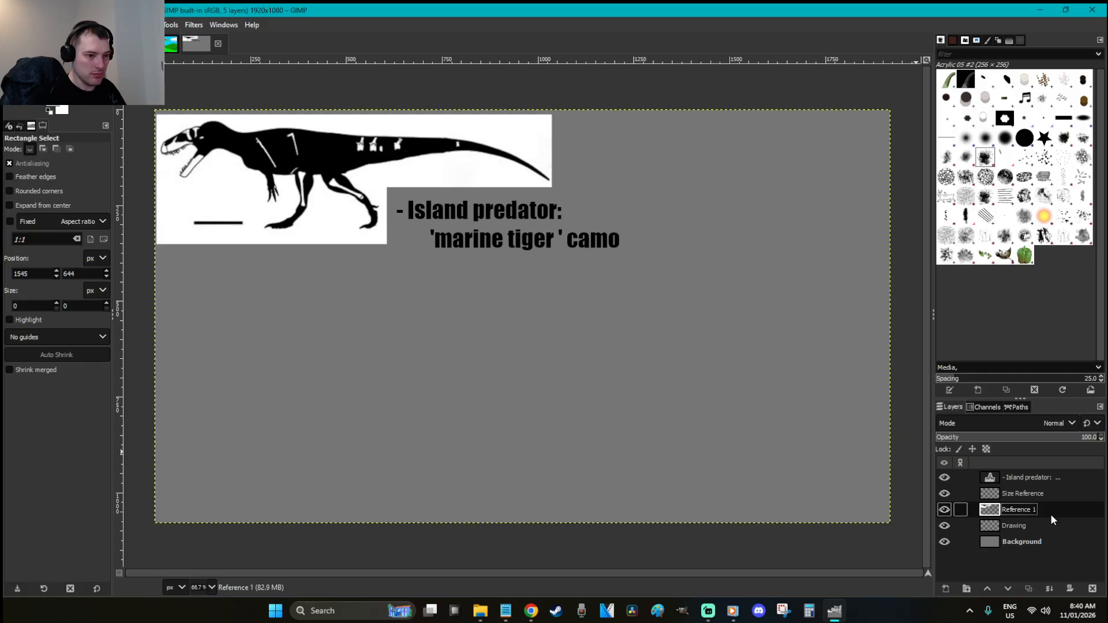
Hide the Island predator text layer and add a new layer named Reference 2
click(945, 477)
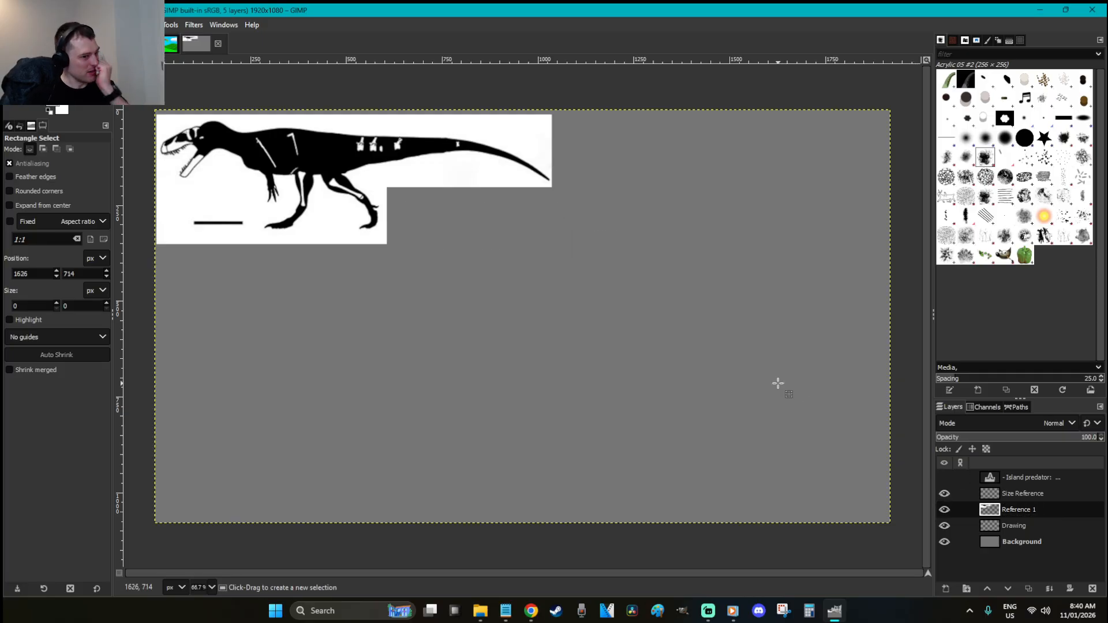
key(ctrl+shift+n)
text(Reference 2)
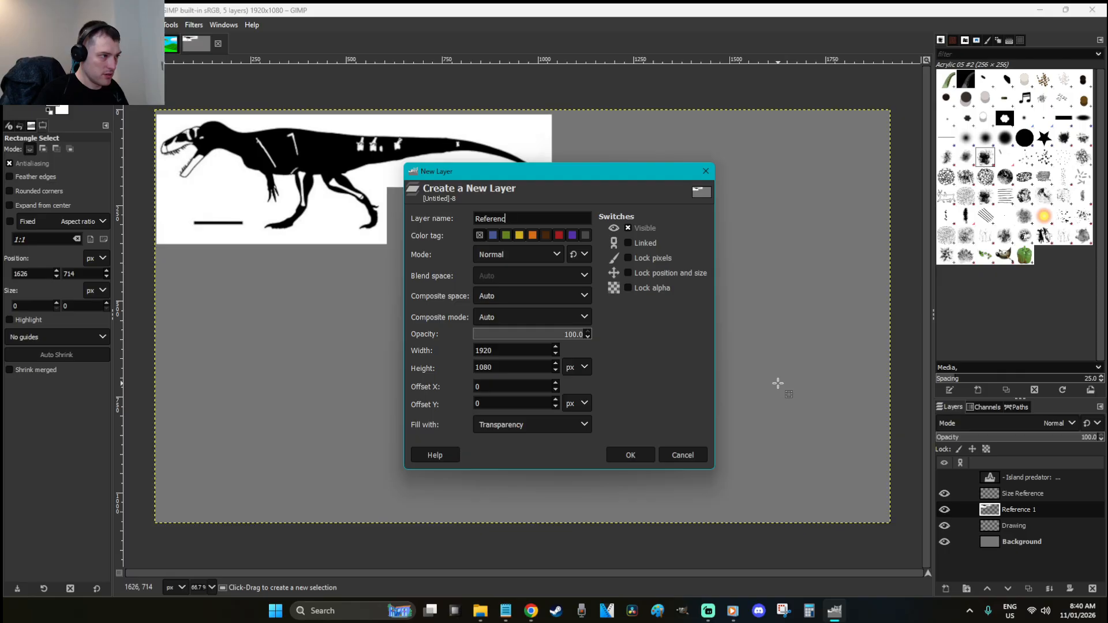
key(Return)
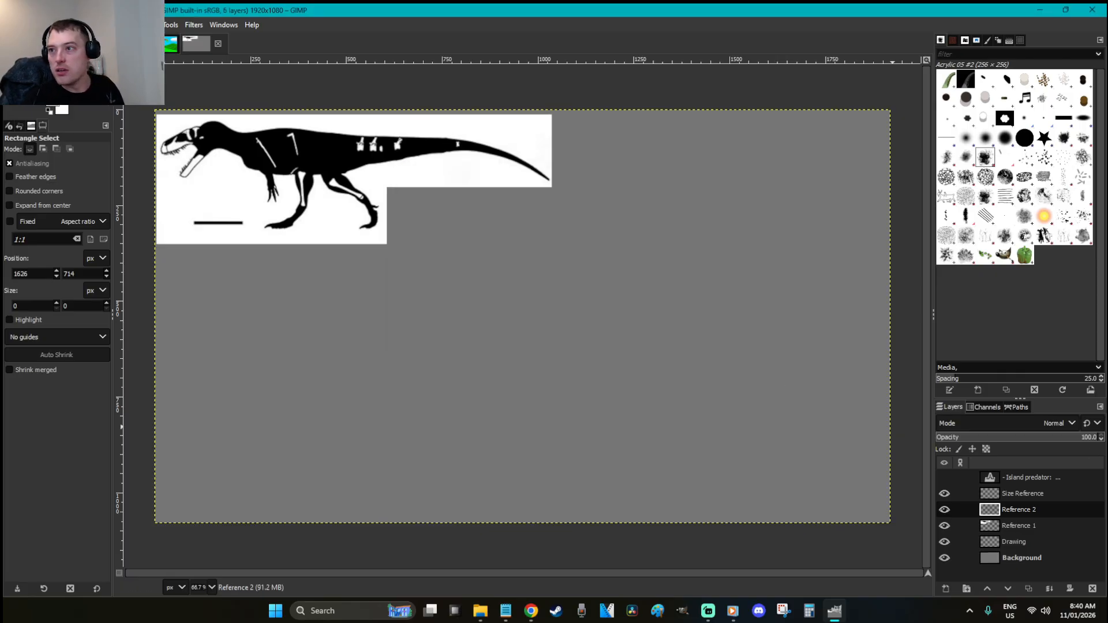
key(alt+Tab)
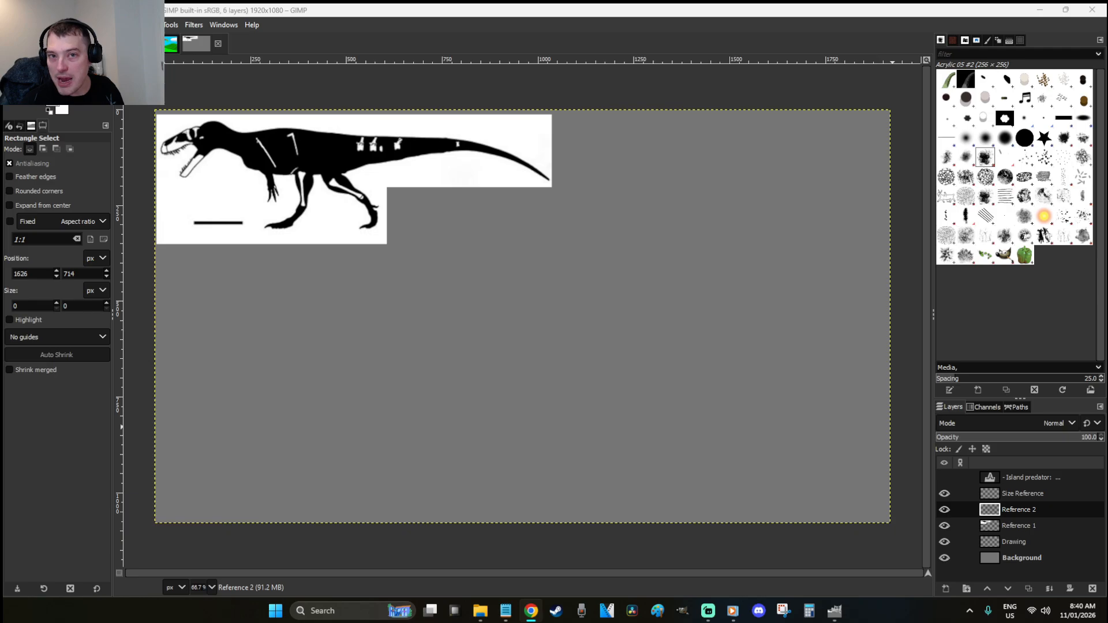
key(alt+Tab)
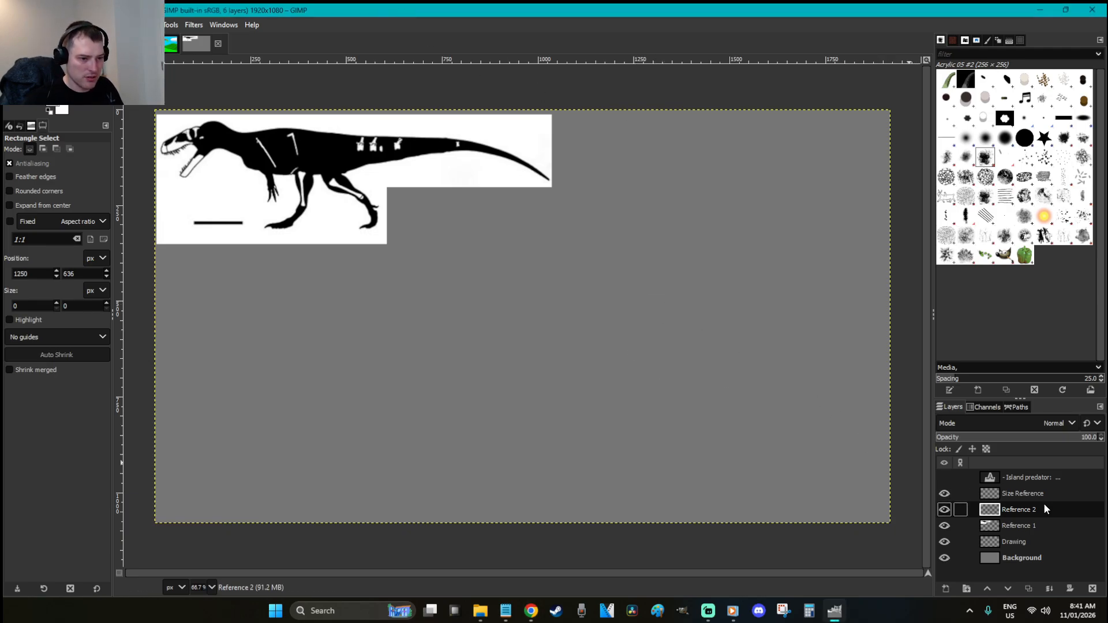
Rename the first reference layer to 'Reference 1 - Wiehenvenator'
click(1034, 527)
double_click(1034, 529)
key(End)
text(- Wieh)
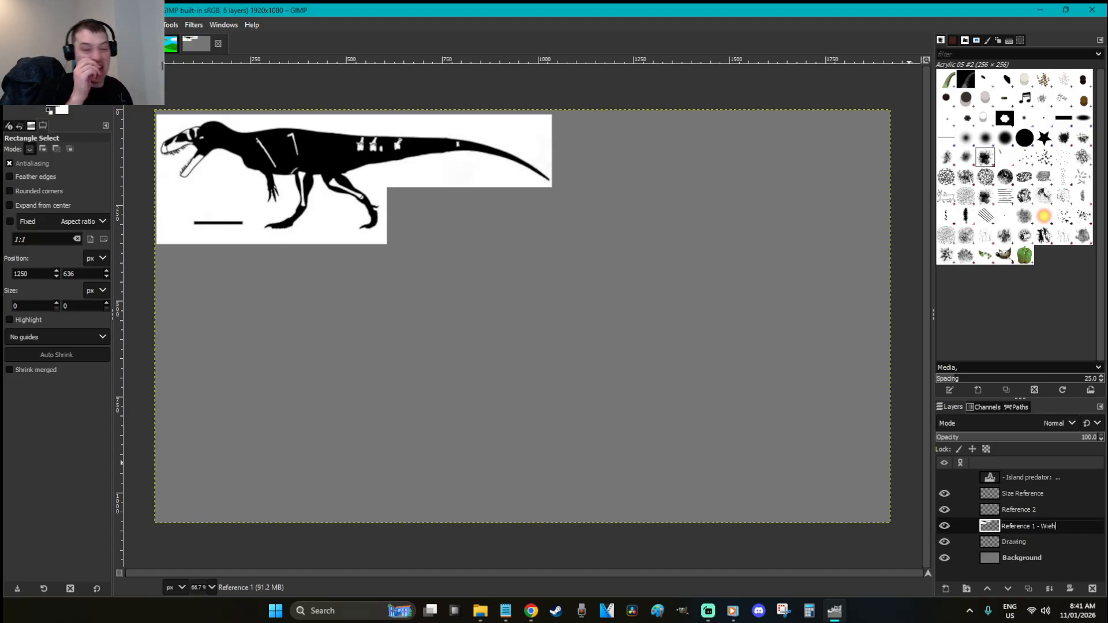
text(hen)
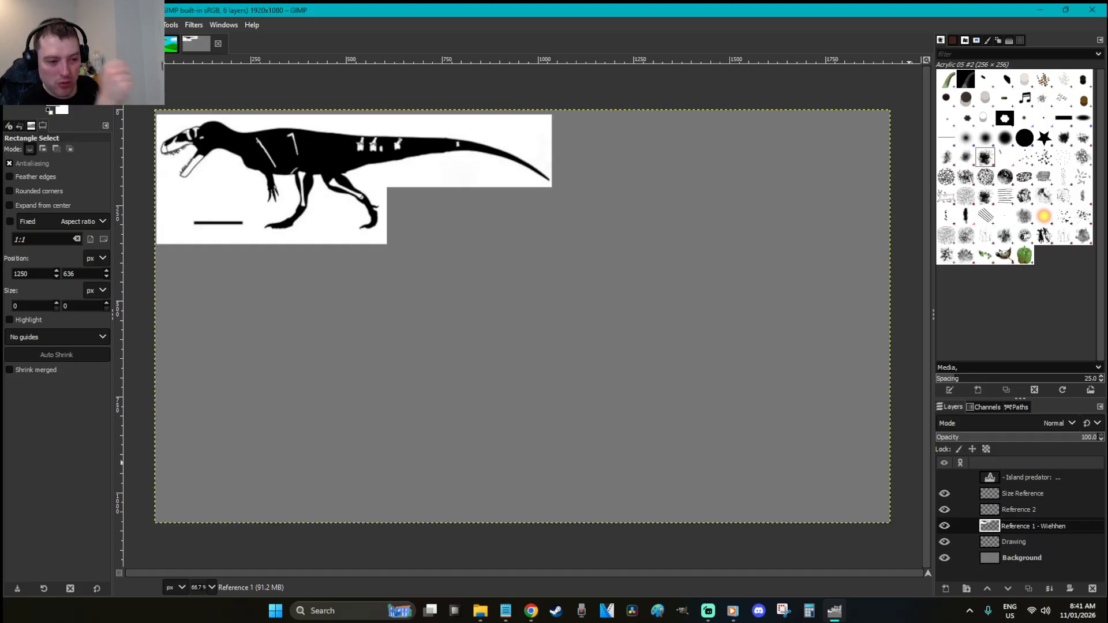
key(BackSpace)
key(BackSpace)
key(BackSpace)
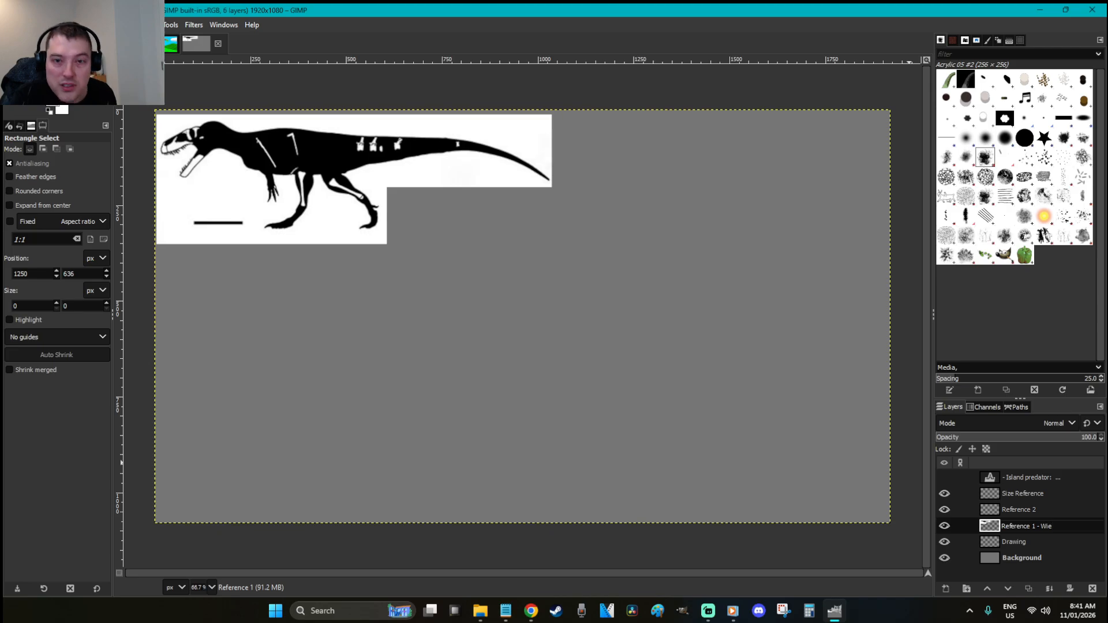
text(hen)
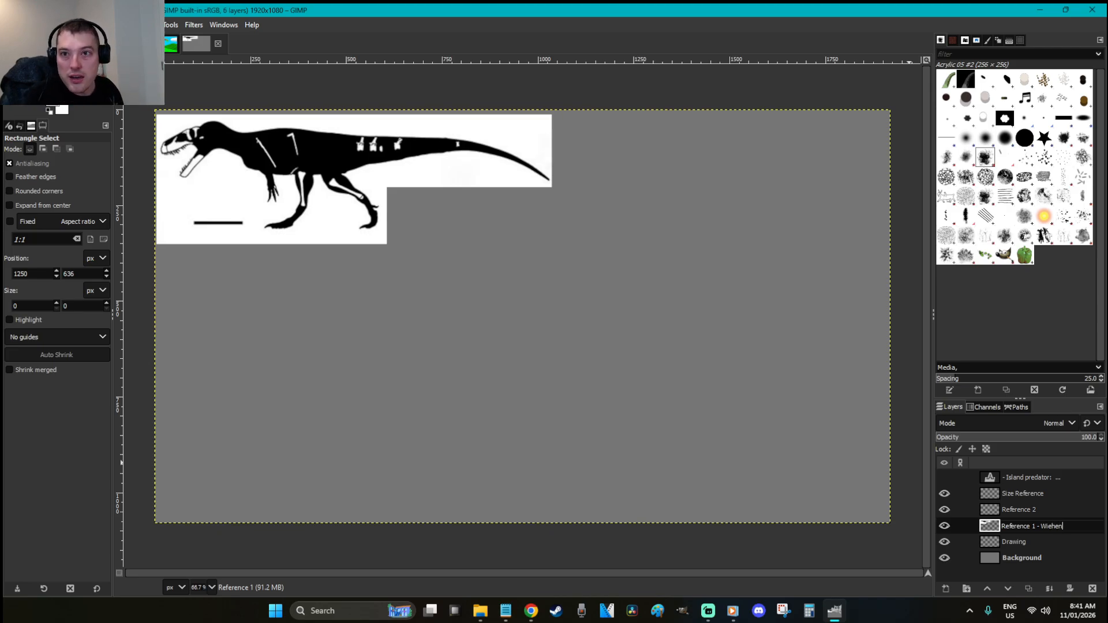
text(venta)
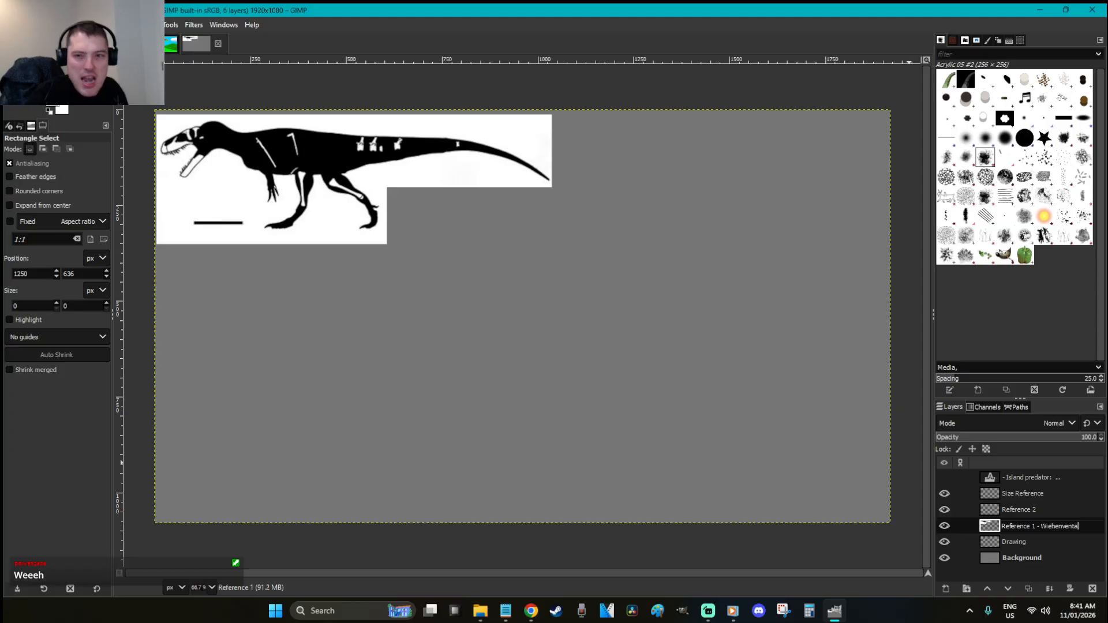
key(BackSpace)
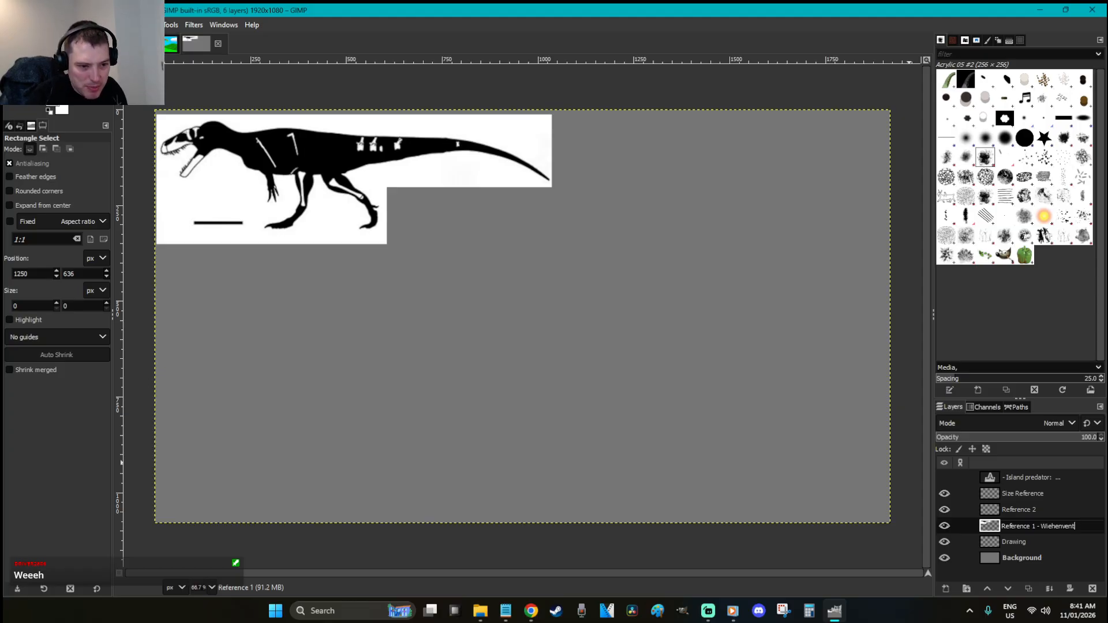
text(ator)
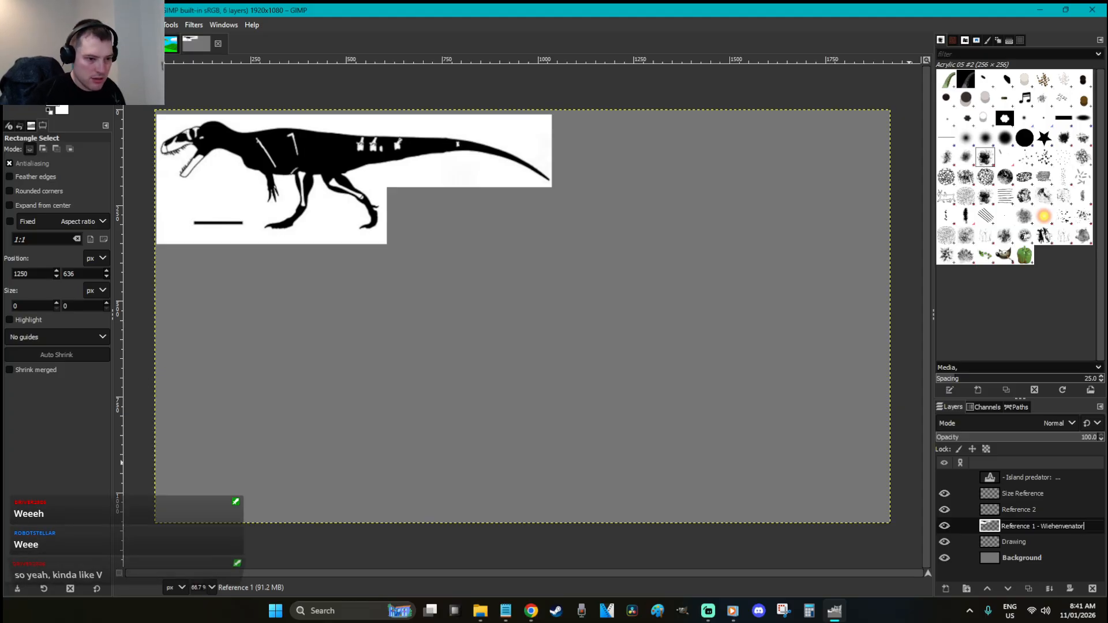
key(Return)
Rename the second reference layer to 'Reference 2 - Torvosaurus'
click(1033, 511)
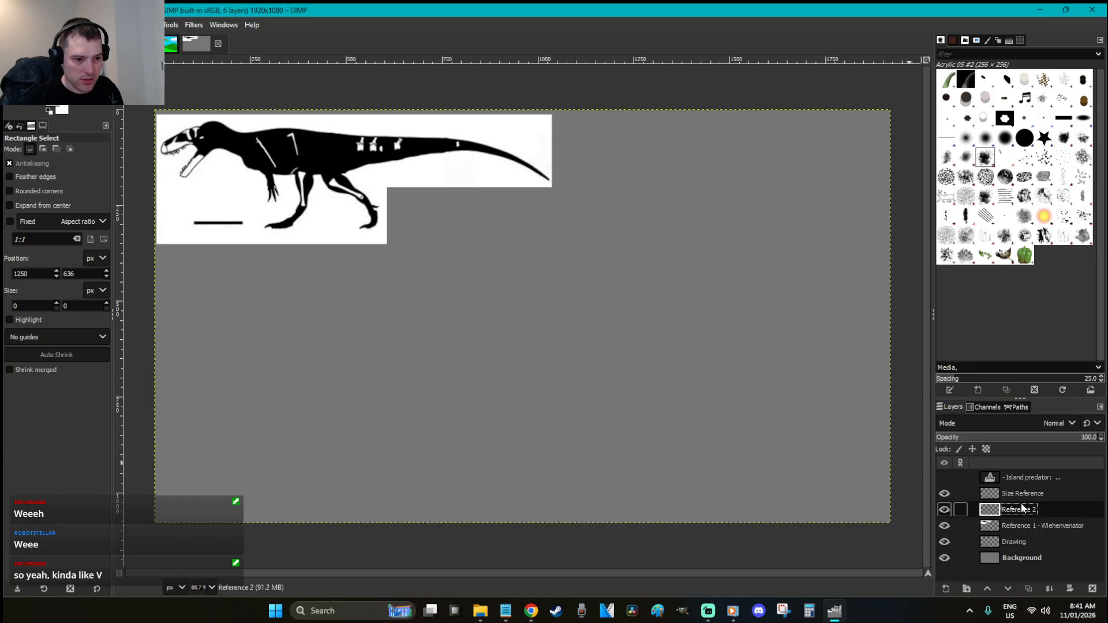
double_click(1033, 511)
text(- )
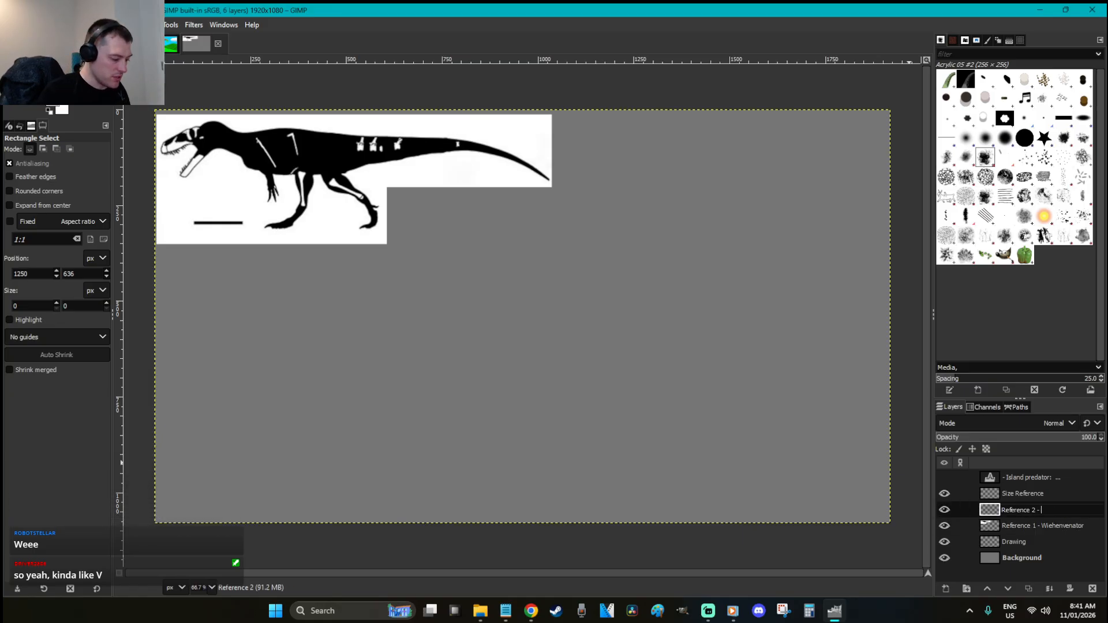
text(Torvosaurus)
key(Return)
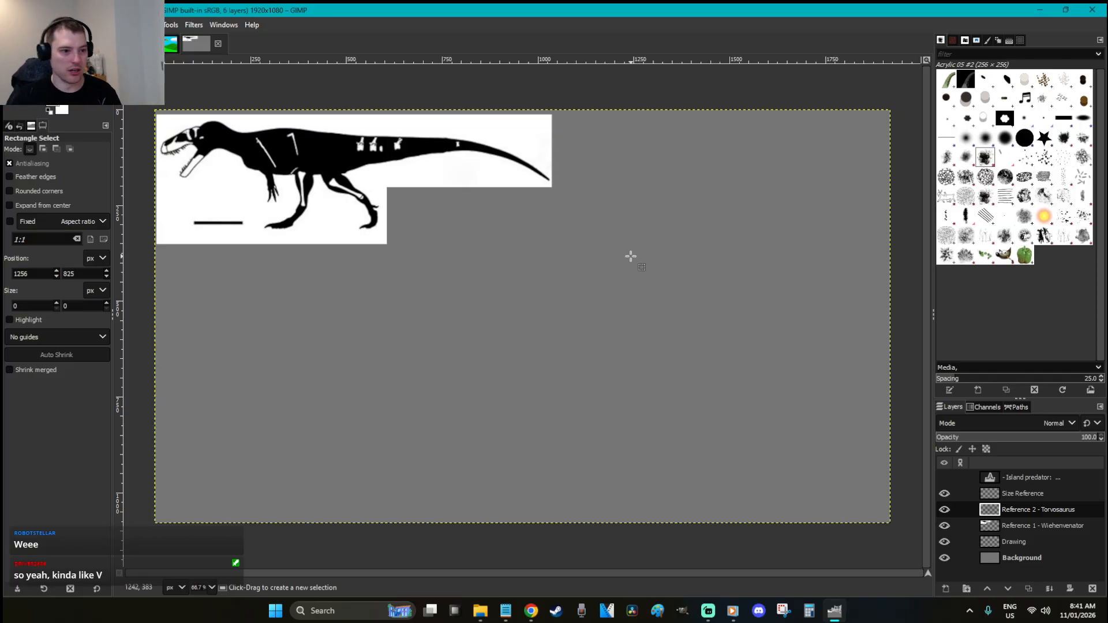
Paste the skeletal drawing, shift it right and down, and anchor it into Reference 2
right_click(487, 251)
click(654, 307)
click(585, 302)
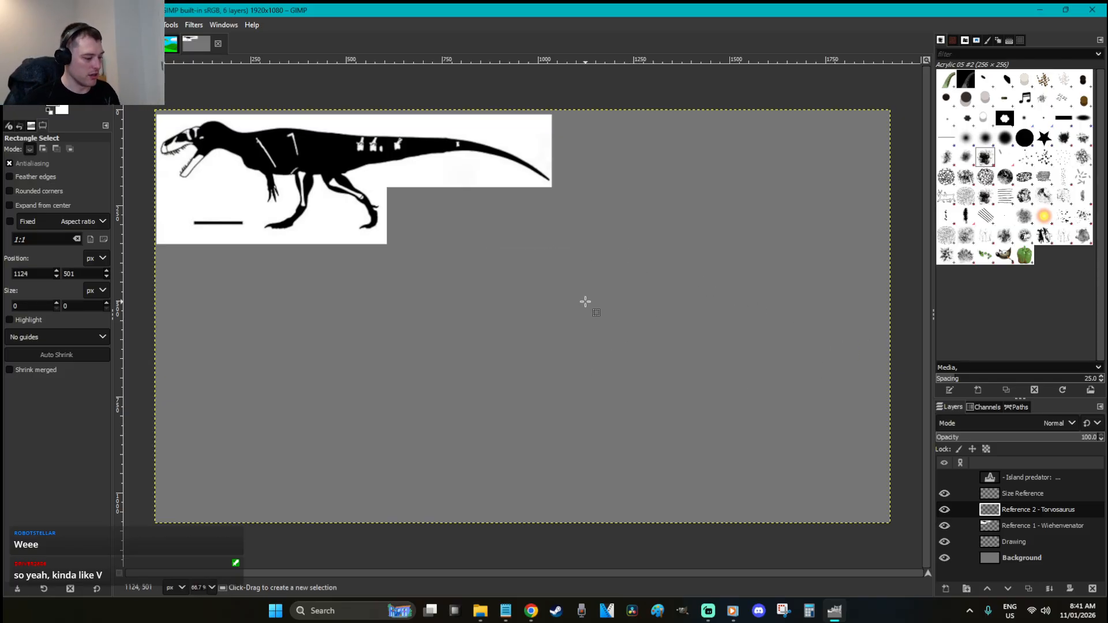
key(ctrl+v)
drag(595, 311, 701, 355)
click(829, 365)
Delete the white strips below and above the skeletal drawing
drag(848, 526, 383, 397)
key(Delete)
click(881, 296)
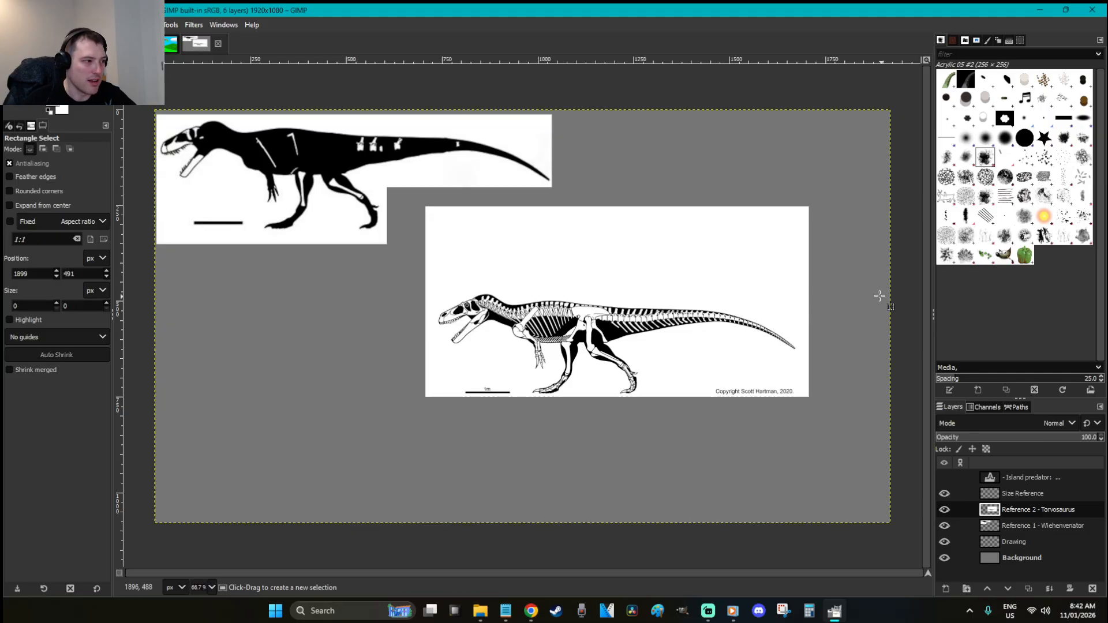
drag(407, 195, 871, 286)
key(Delete)
click(880, 355)
Cut and repaste the trimmed drawing, anchoring it just below-right of the first silhouette
drag(842, 430, 399, 263)
key(ctrl+x)
key(ctrl+v)
drag(637, 300, 690, 241)
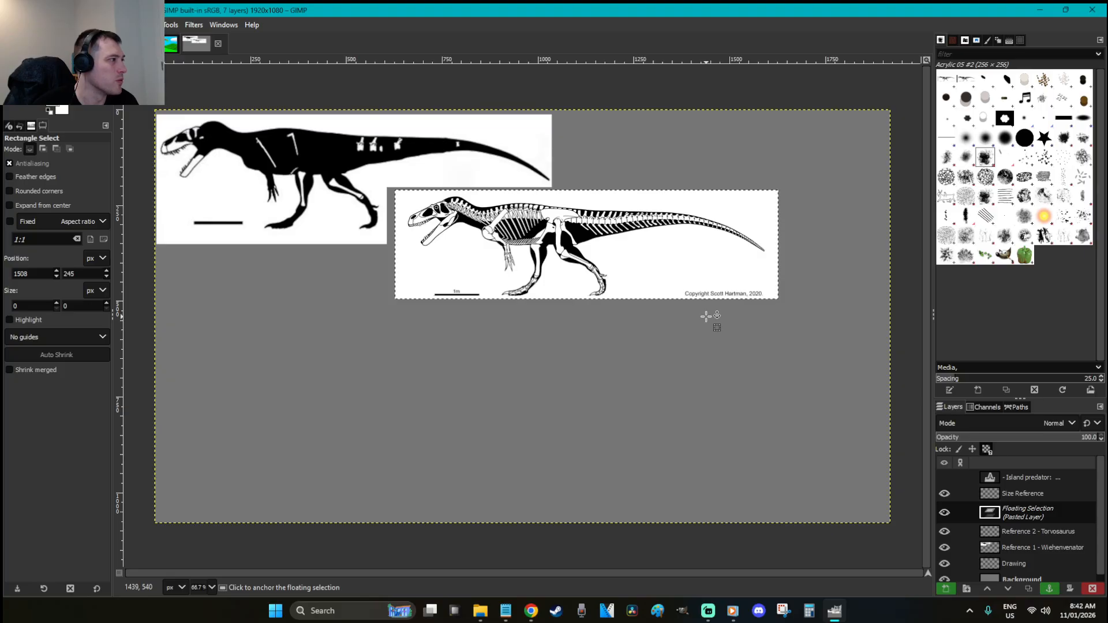
drag(660, 257, 632, 239)
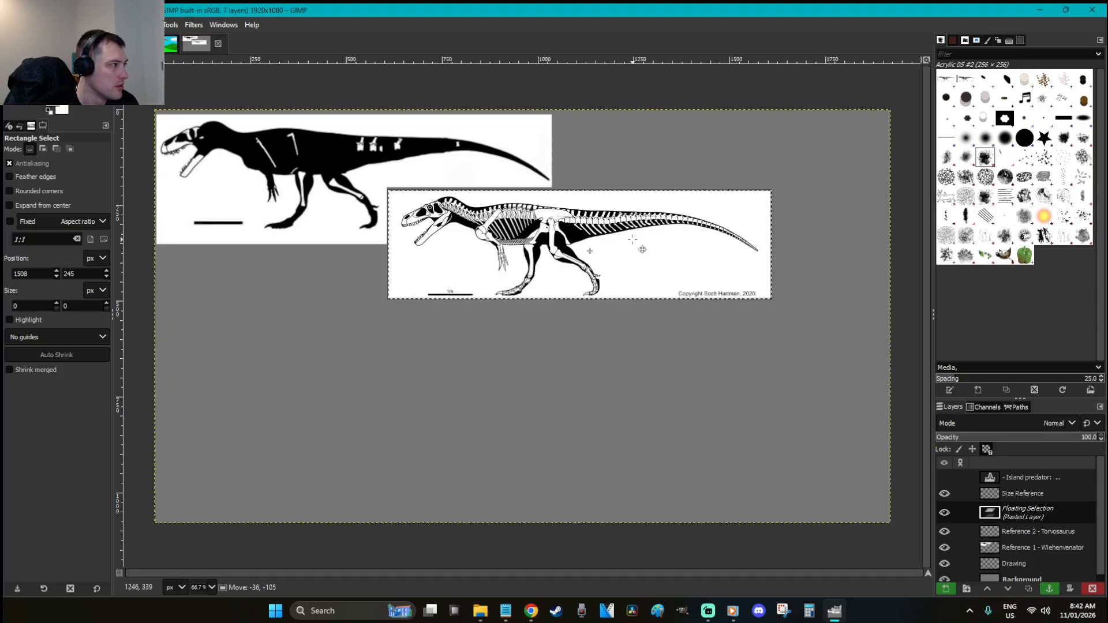
click(648, 324)
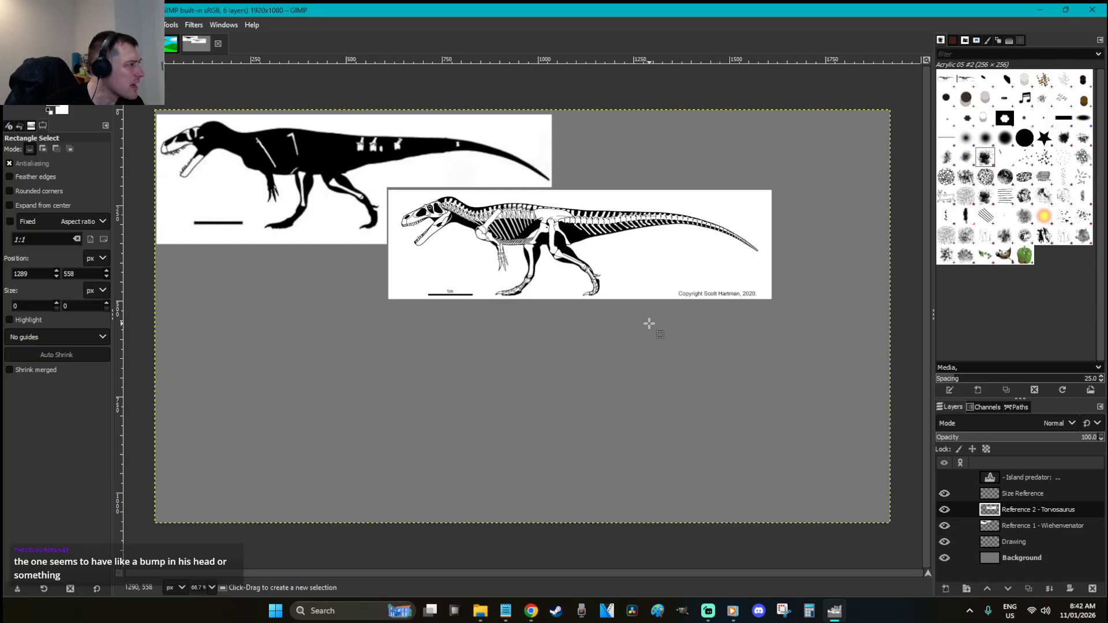
key(z)
drag(536, 282, 153, 106)
key(r)
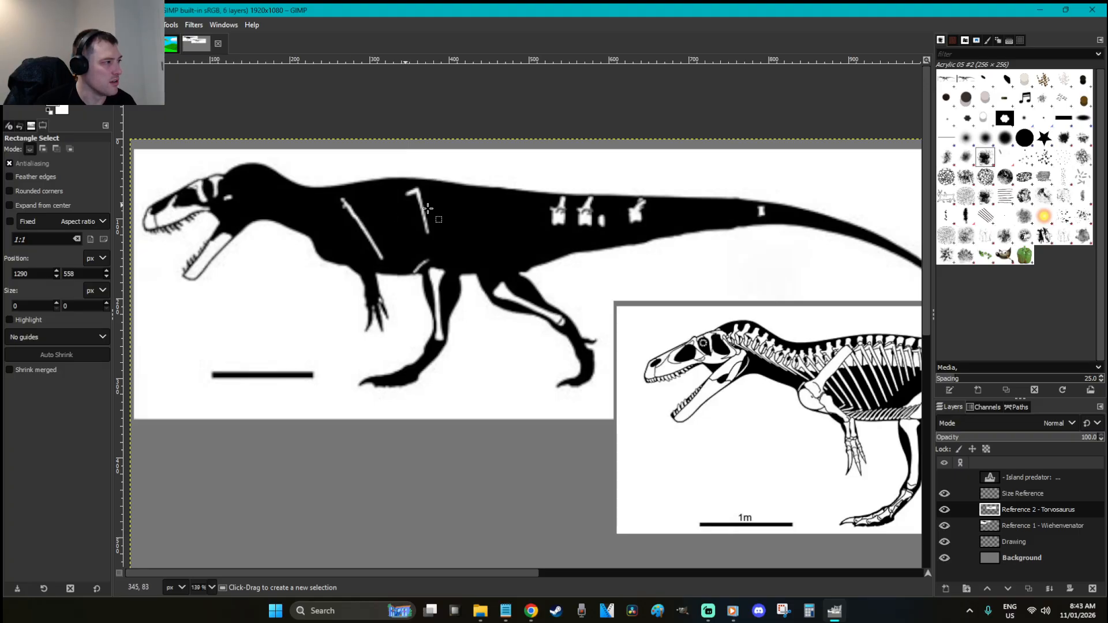
click(515, 221)
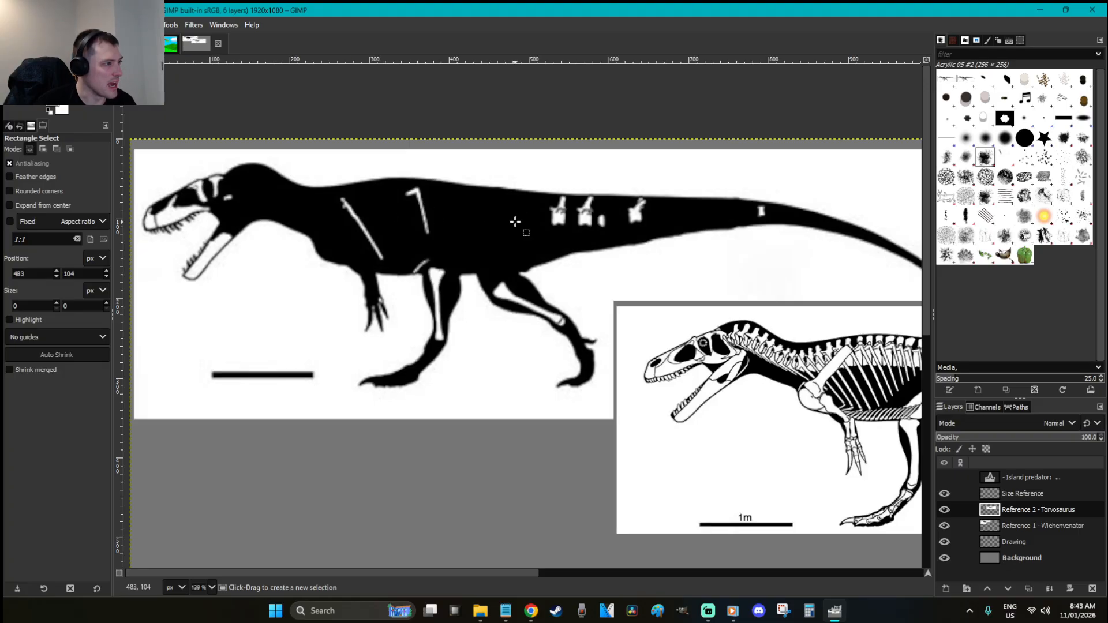
click(523, 231)
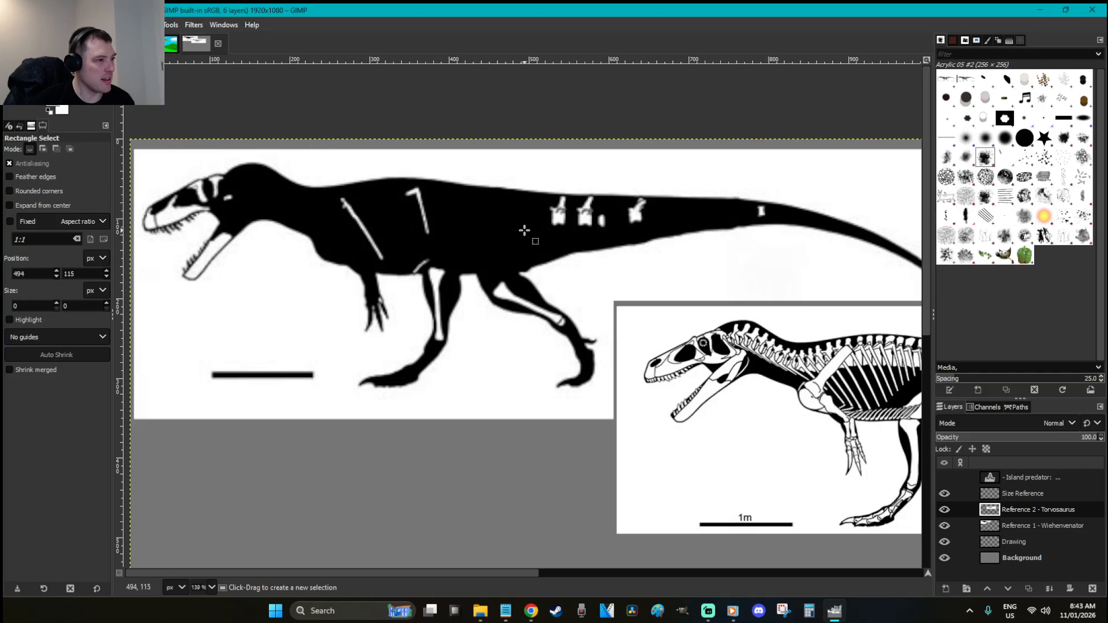
scroll(524, 230, down, 1)
scroll(524, 230, down, 2)
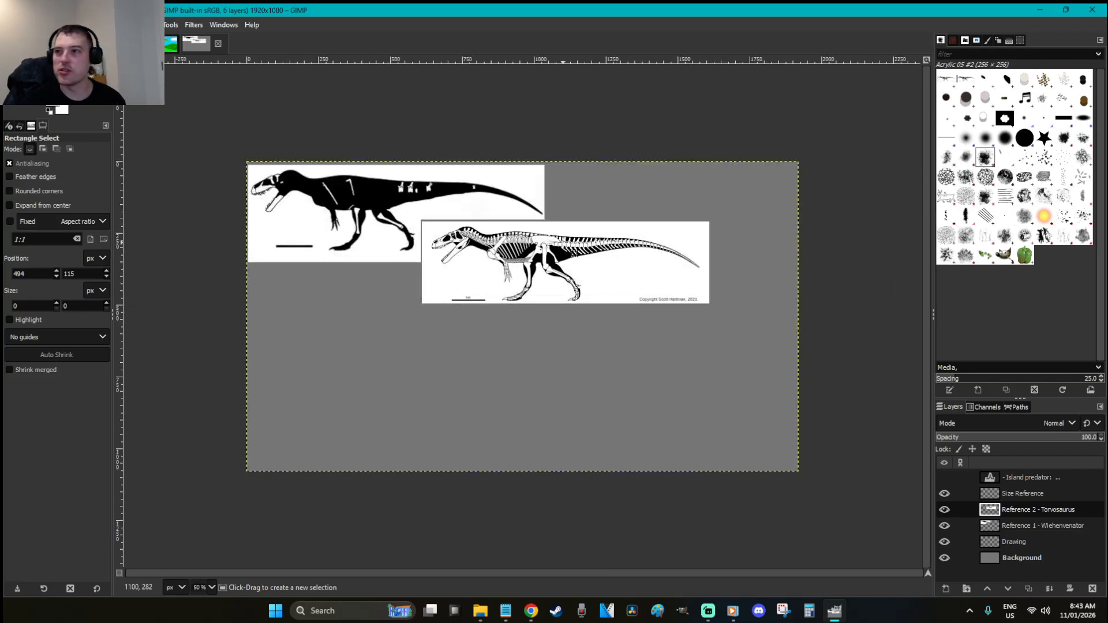
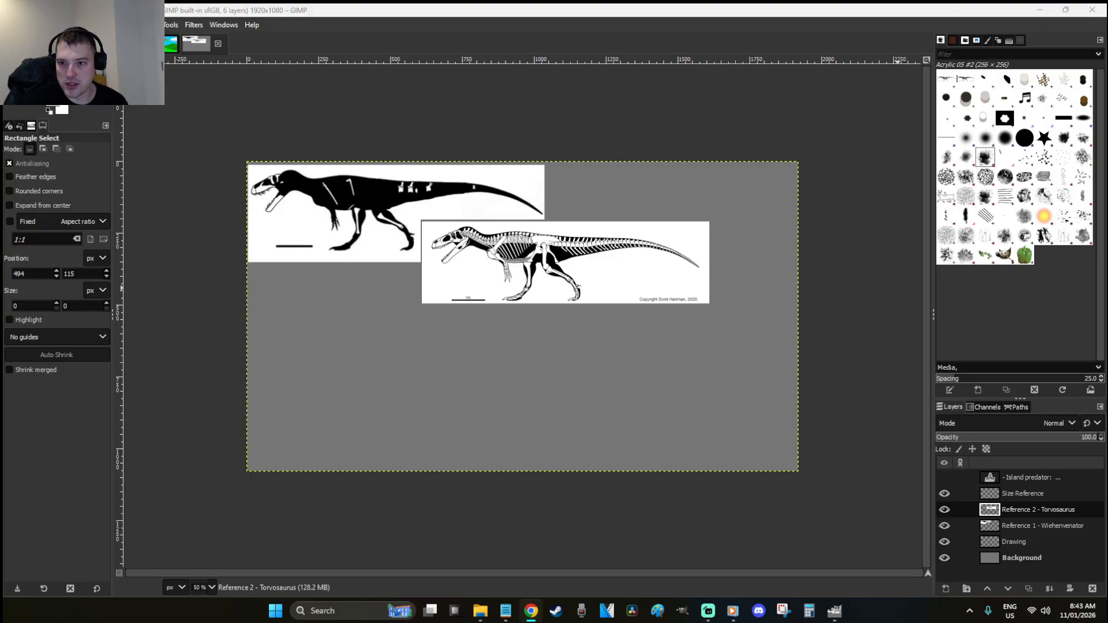
Paste the green 8 m chart into Size Reference, shrink it, and anchor it at lower right
click(752, 8)
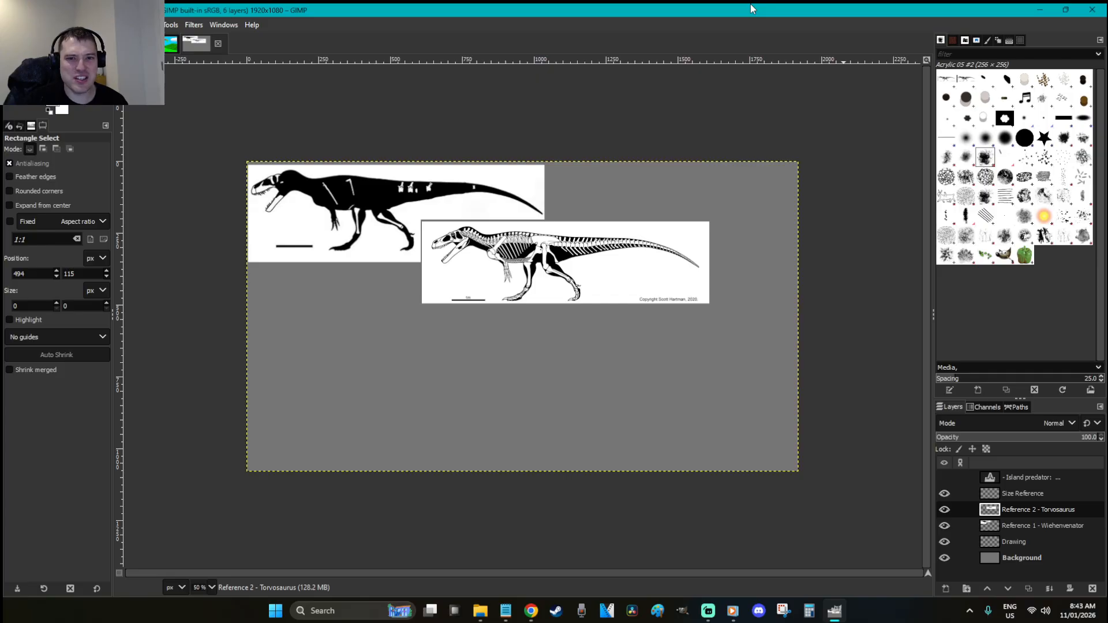
key(Page_Up)
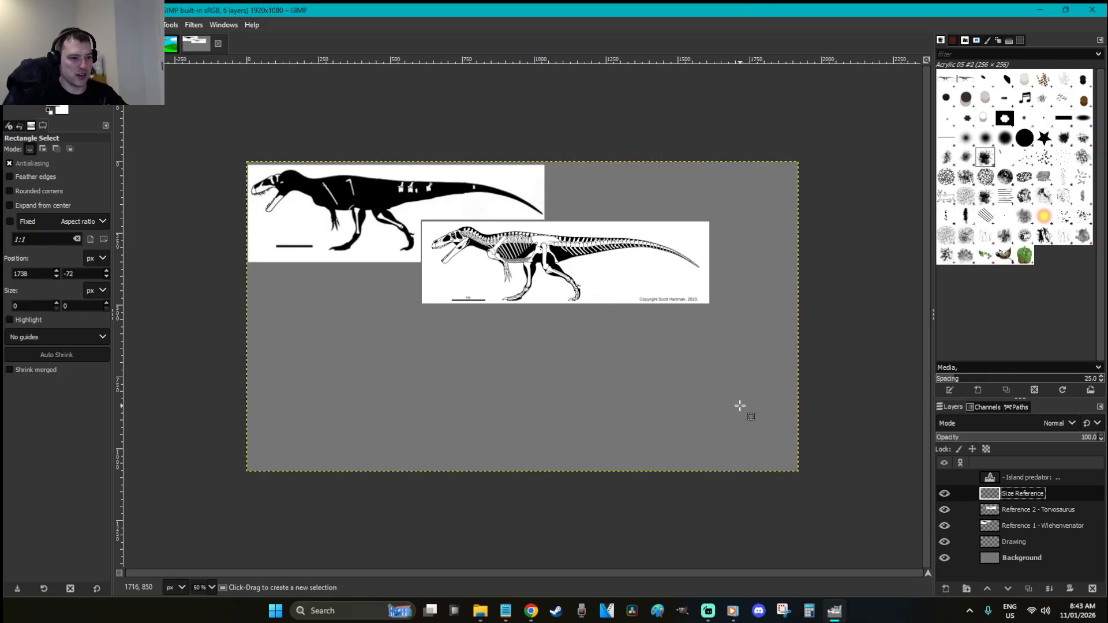
key(ctrl+v)
key(shift+s)
click(730, 406)
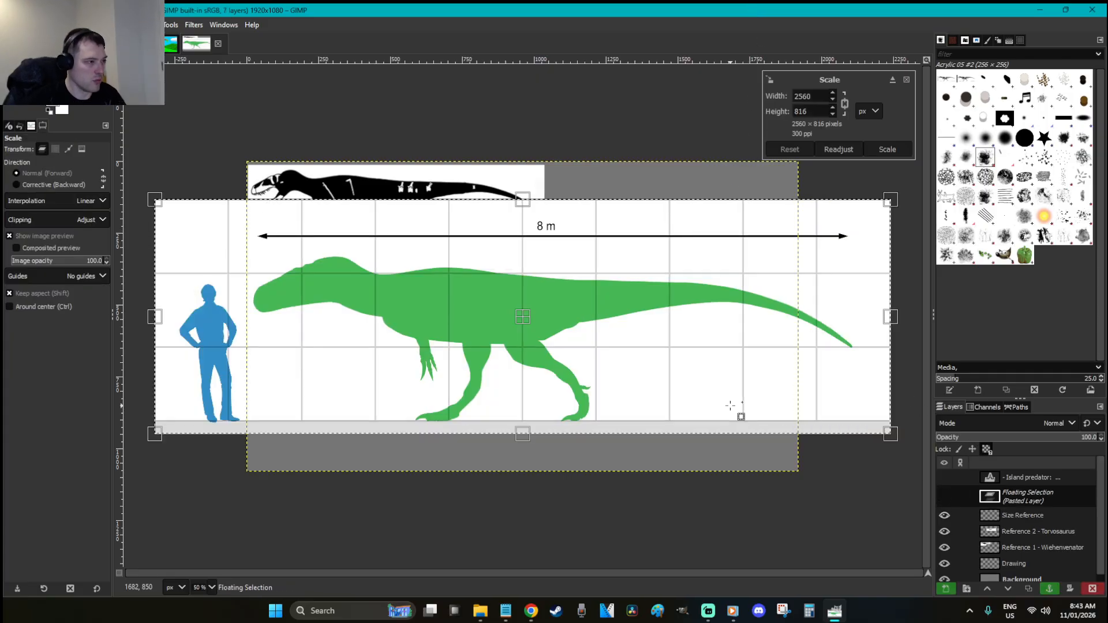
drag(312, 270, 521, 337)
drag(836, 384, 733, 409)
key(Return)
key(r)
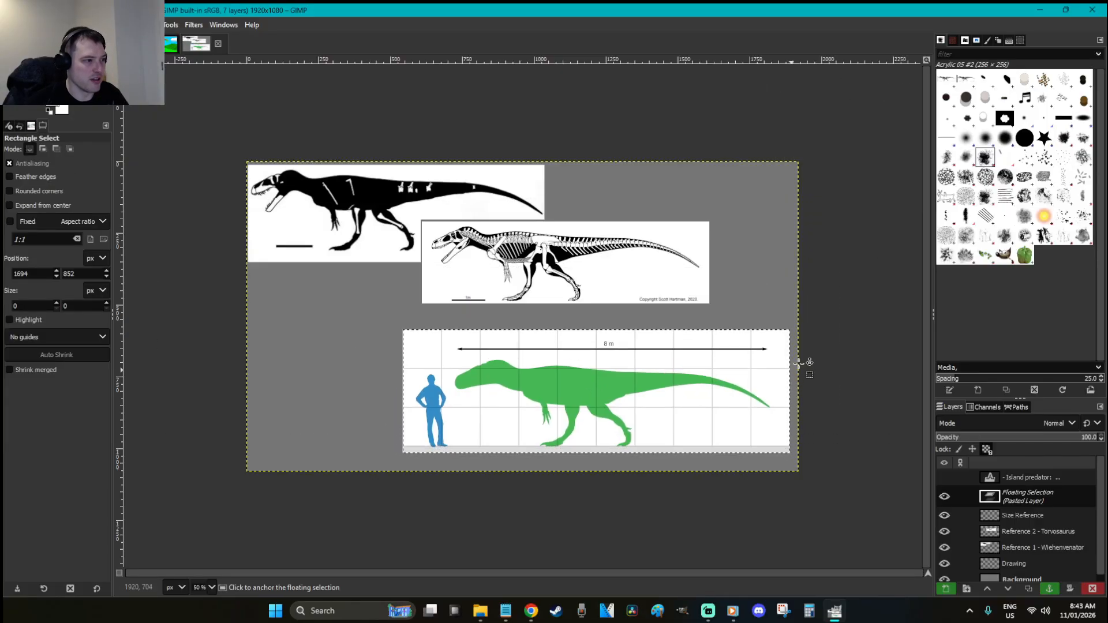
click(838, 288)
key(alt+Tab)
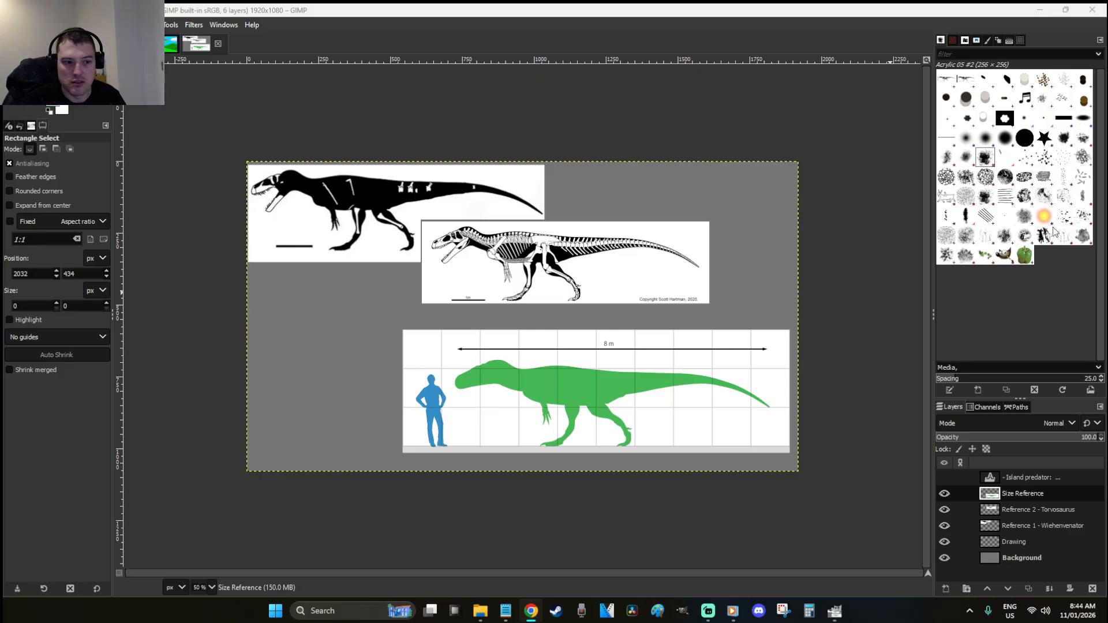
click(858, 445)
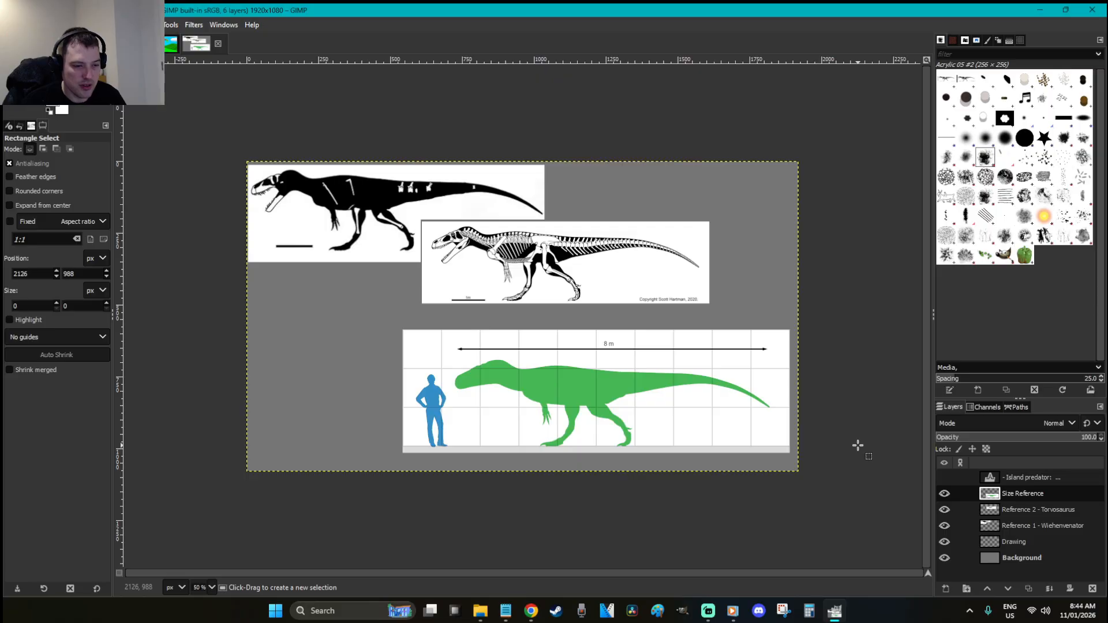
key(ctrl+v)
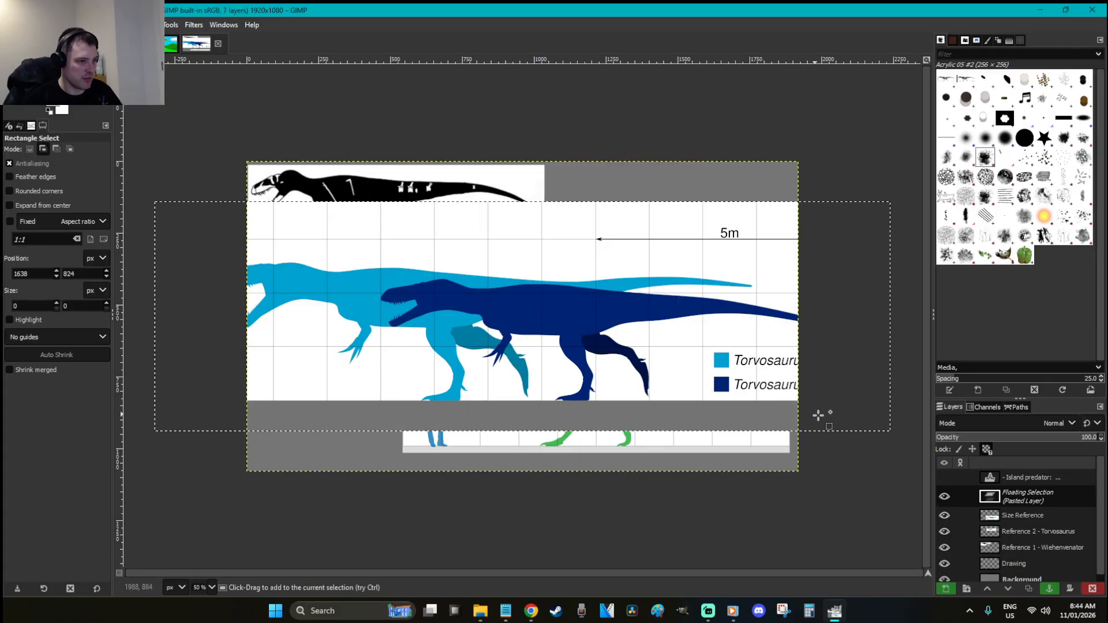
key(shift+s)
drag(288, 216, 444, 265)
drag(813, 385, 770, 369)
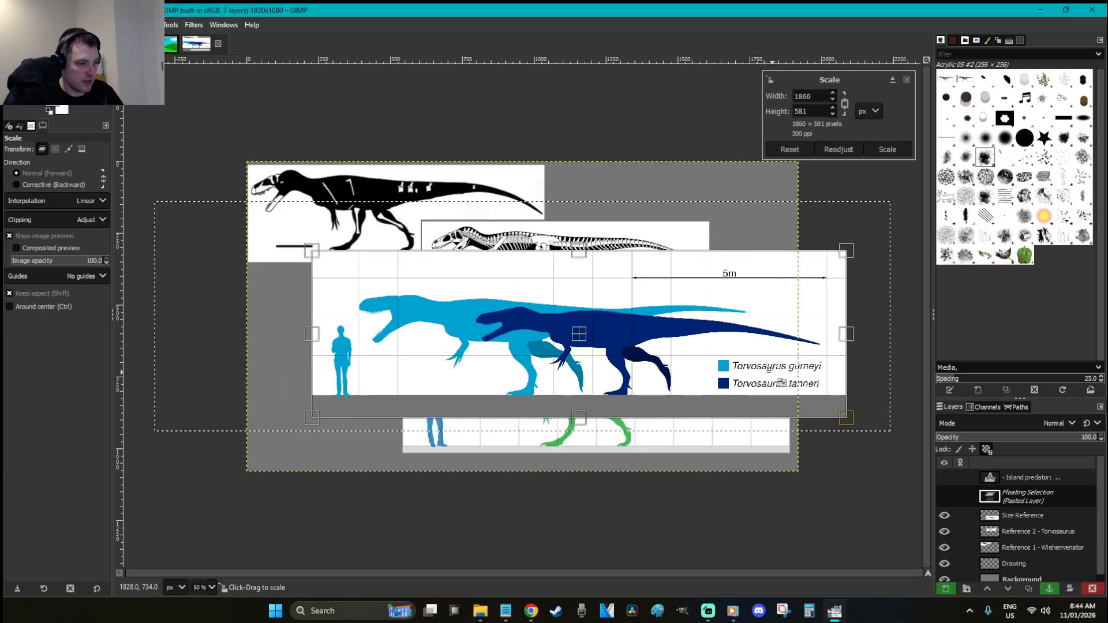
key(Return)
key(r)
drag(619, 362, 769, 413)
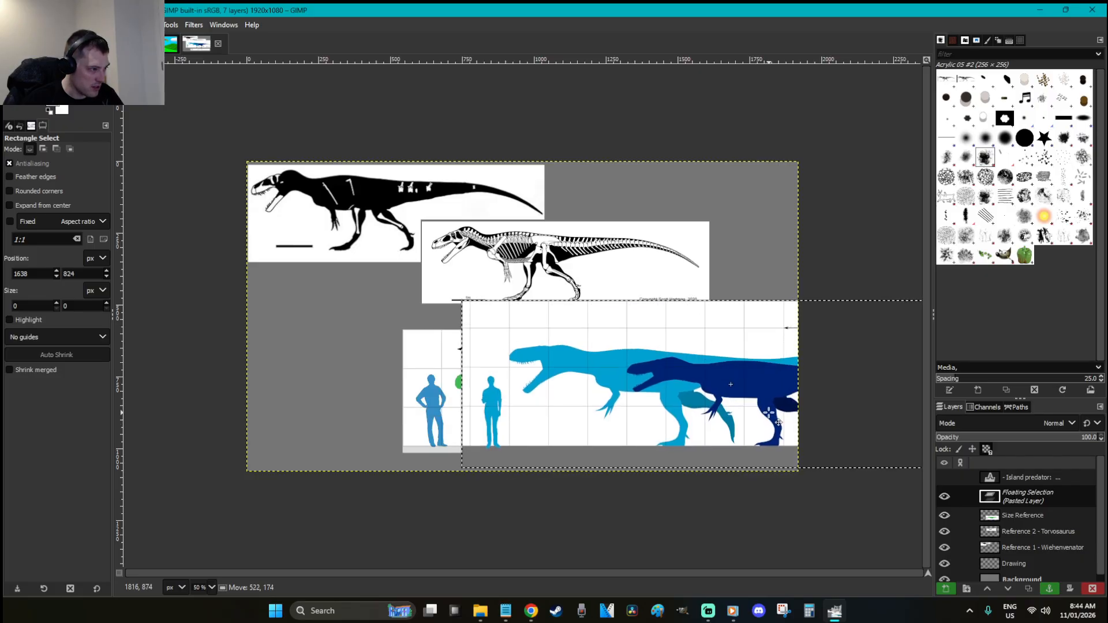
key(shift+s)
drag(420, 279, 404, 269)
key(Return)
key(r)
drag(616, 398, 465, 252)
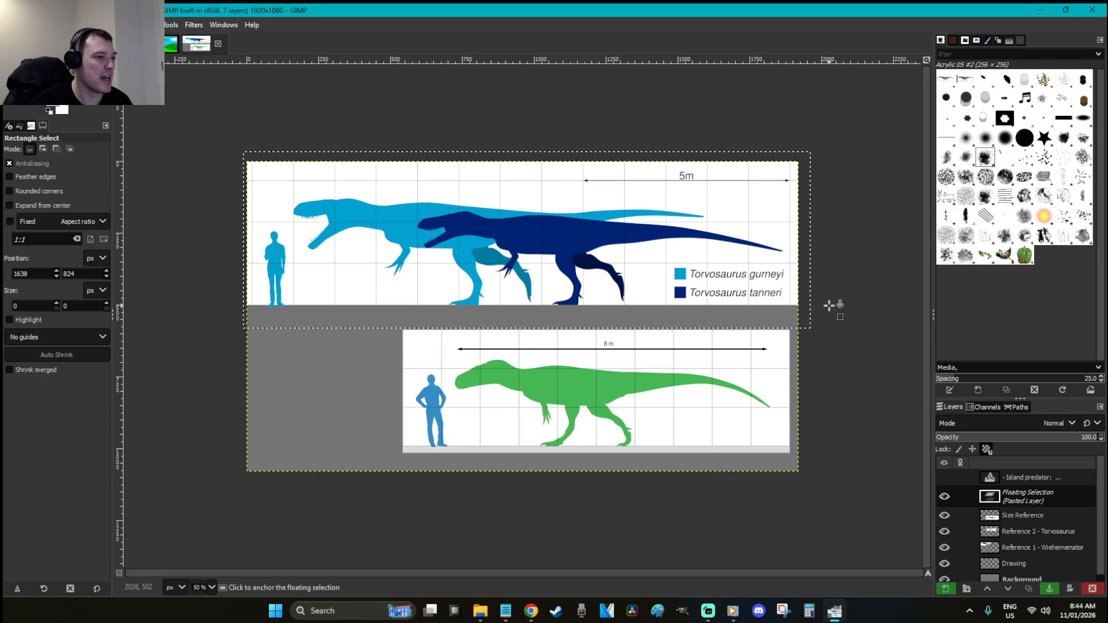
click(880, 298)
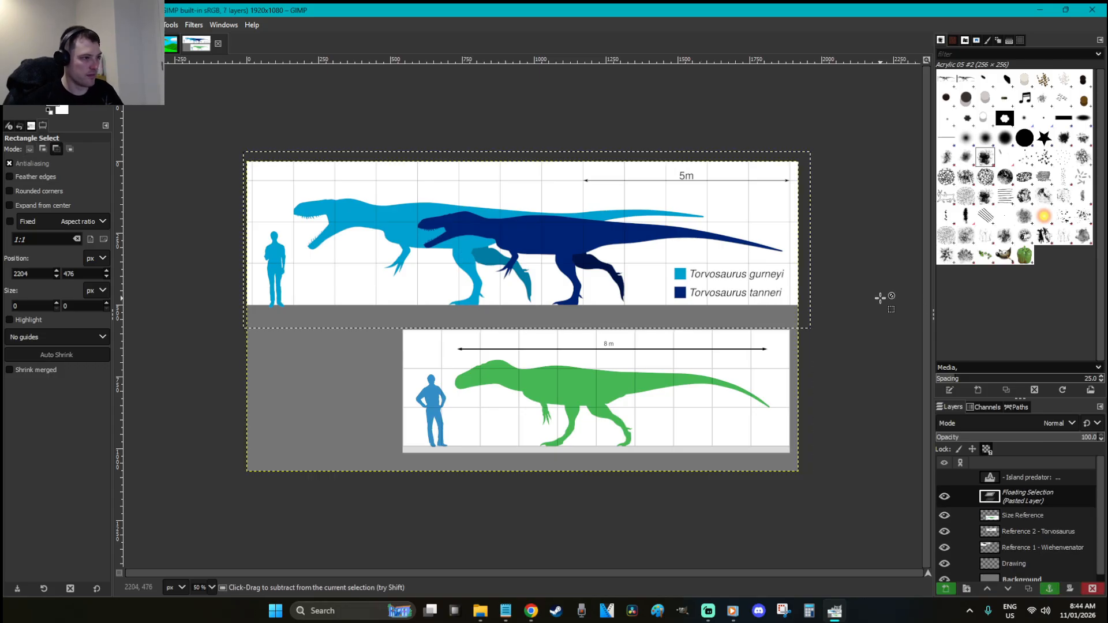
key(ctrl+v)
key(ctrl+z)
key(ctrl+z)
key(ctrl+z)
key(ctrl+z)
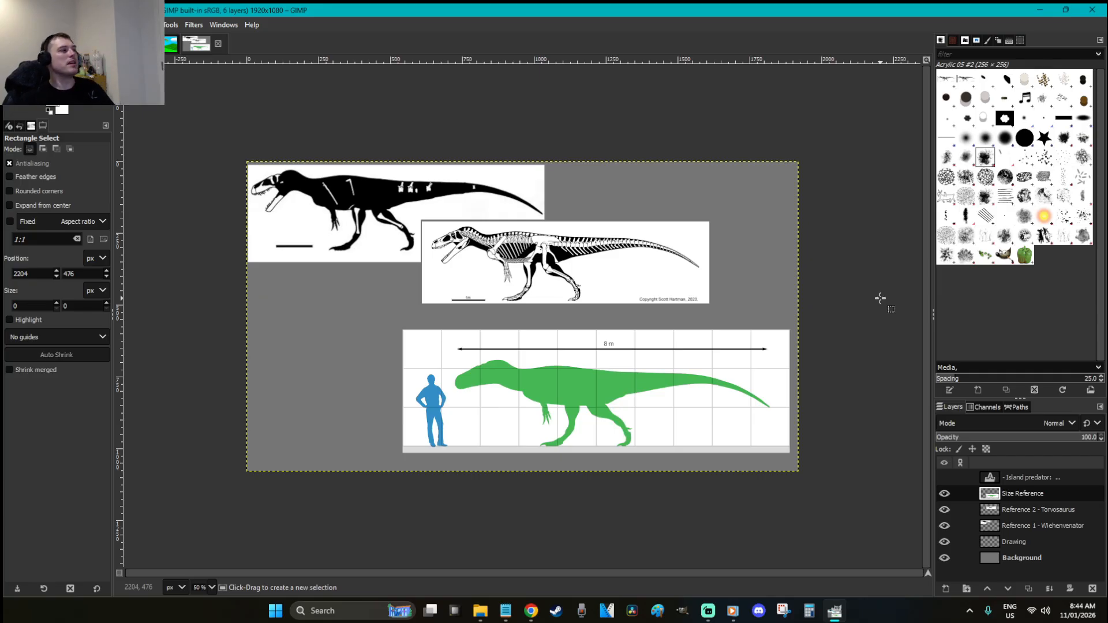
Save As 'W is for Wiehenvenator' into the ABC of Dinos Book folder
click(10, 25)
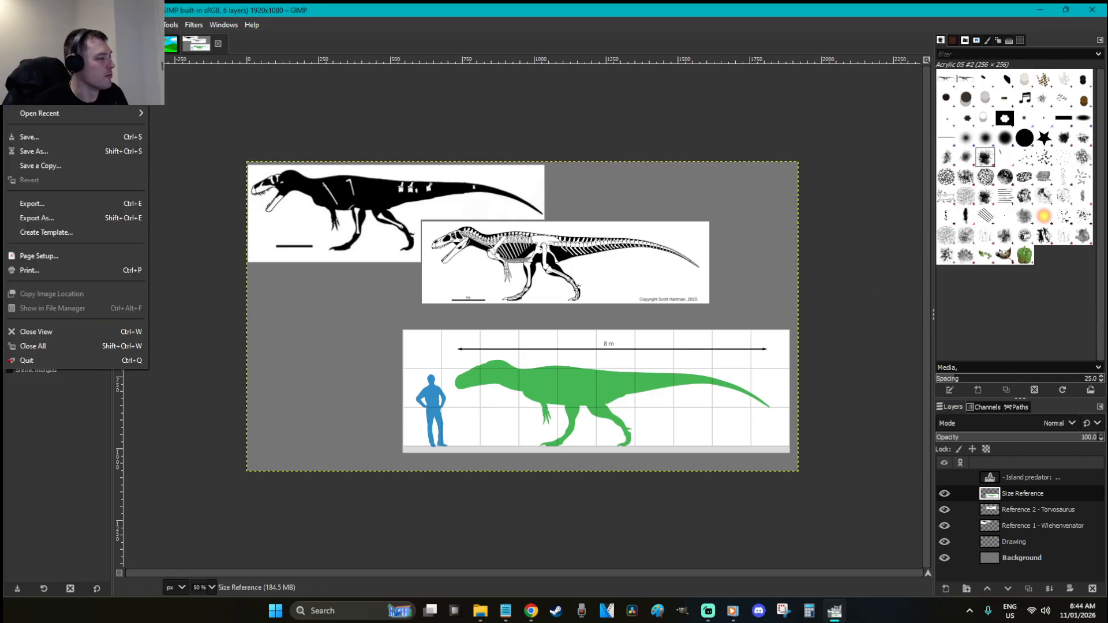
click(35, 84)
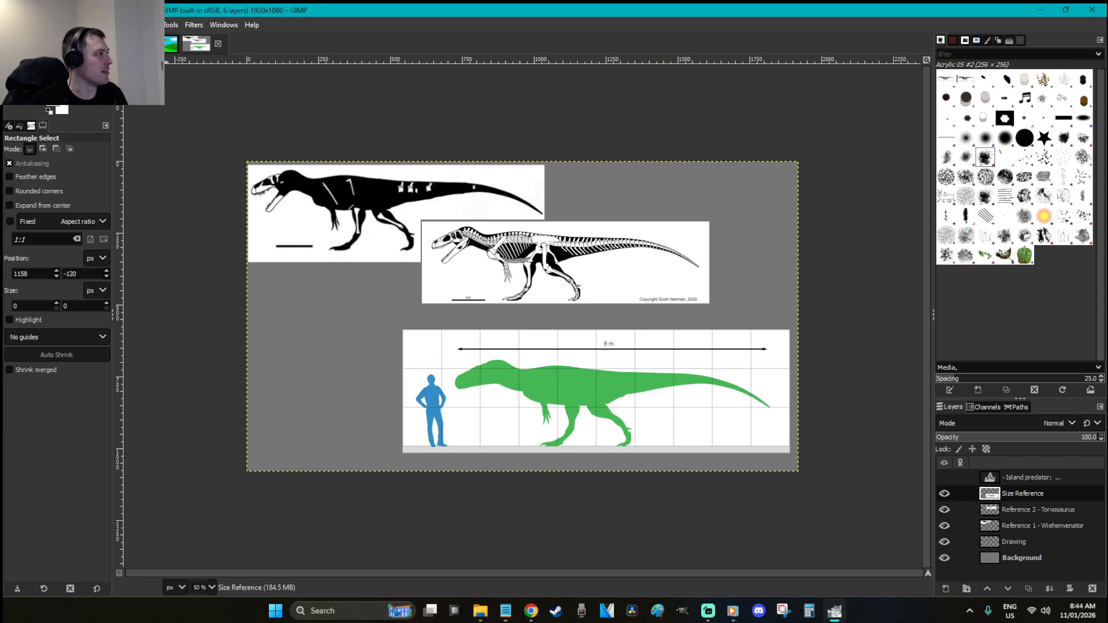
click(12, 24)
click(79, 151)
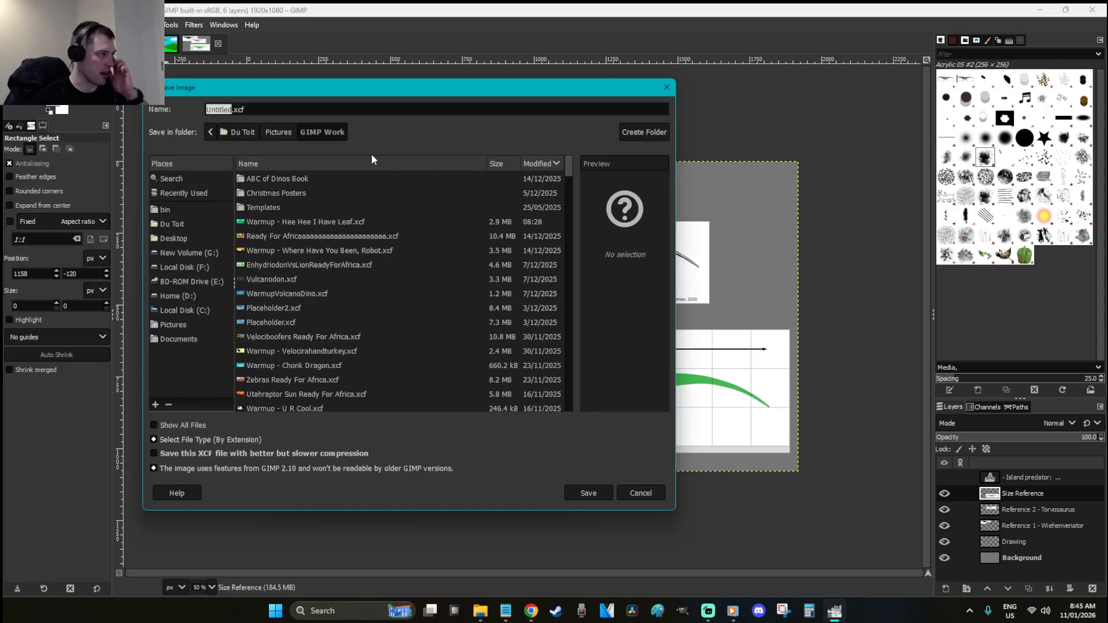
double_click(276, 179)
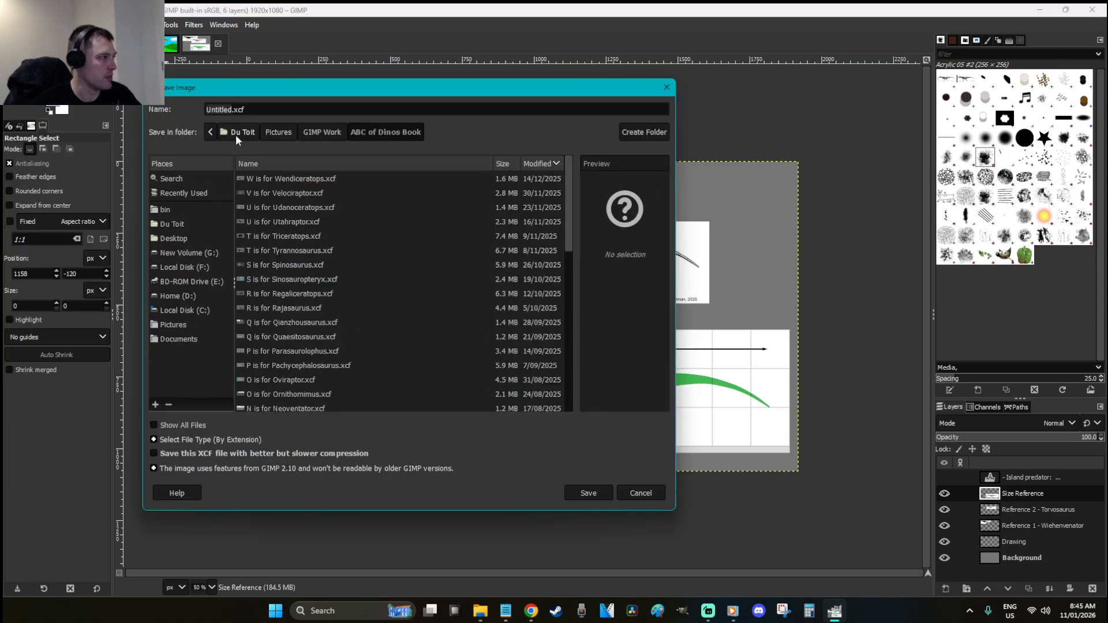
text(W is for Wie)
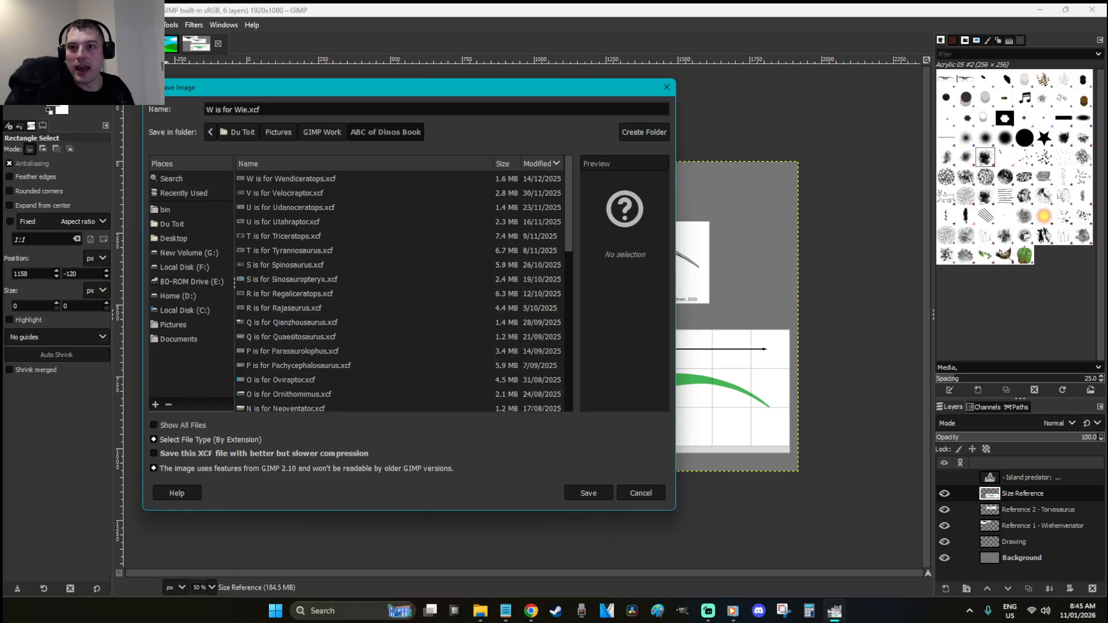
text(hen)
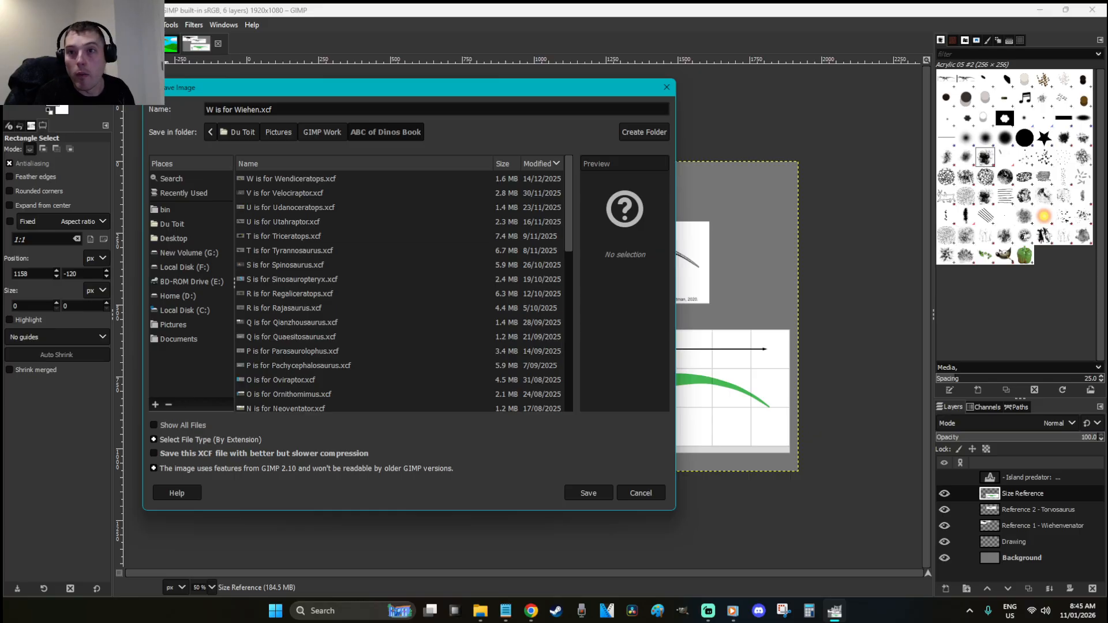
text(venator)
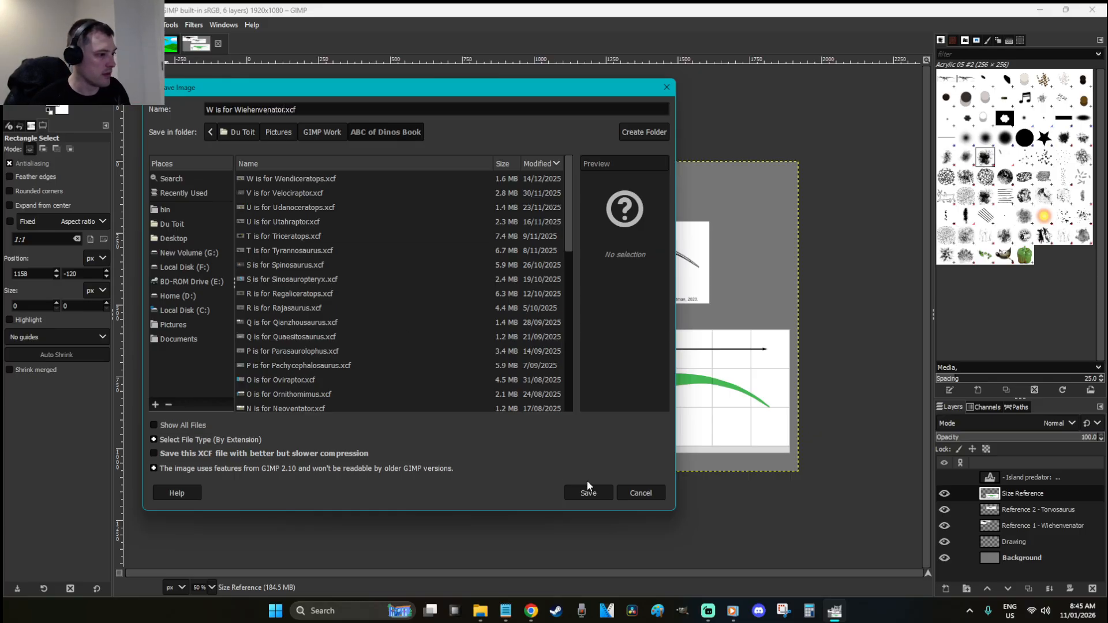
click(589, 494)
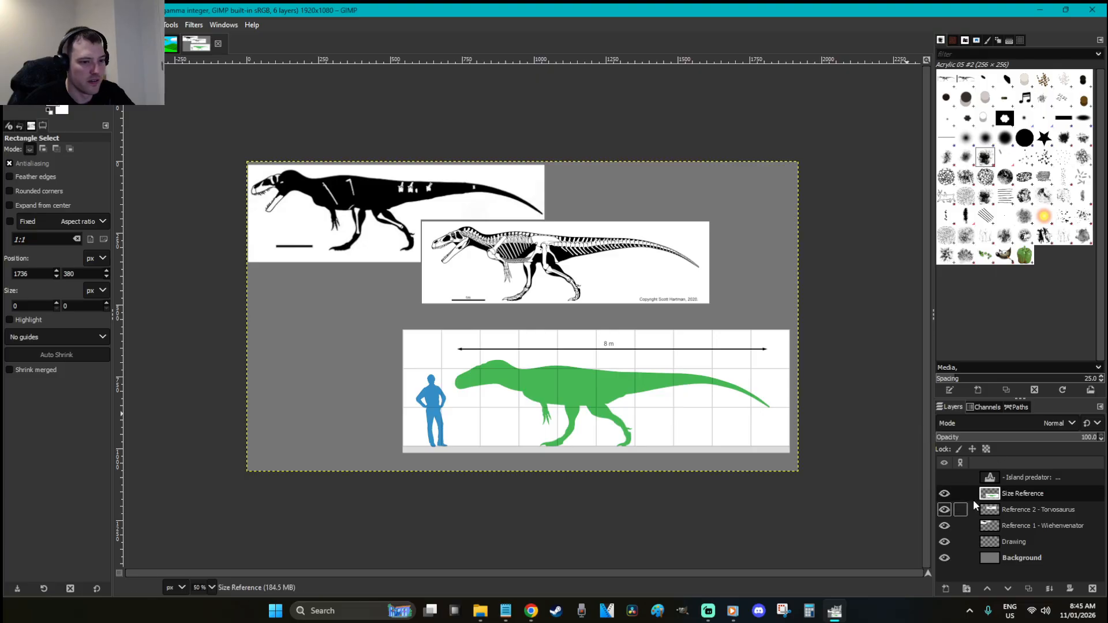
Hide Size Reference, move the skeleton up beside the black silhouette, and raise the Drawing layer
click(944, 494)
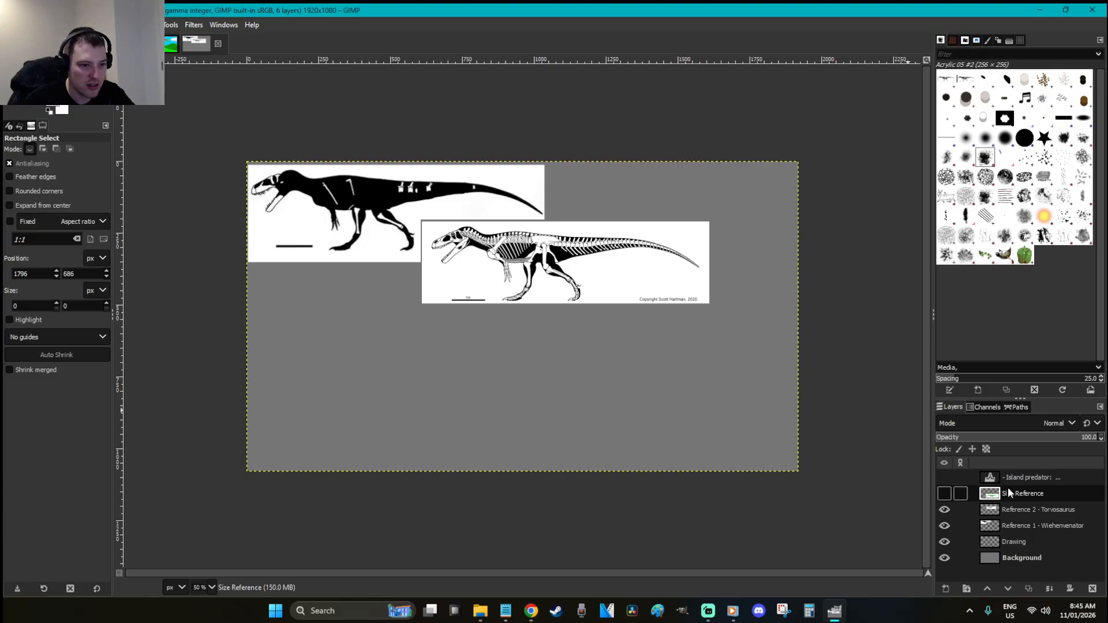
click(1036, 514)
key(m)
drag(593, 279, 613, 229)
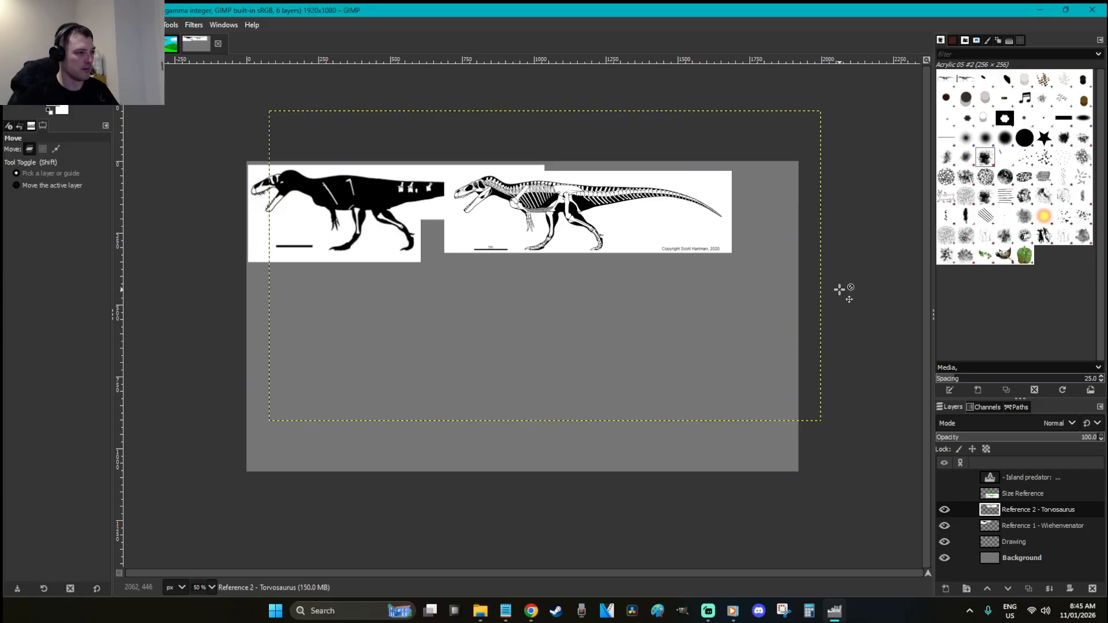
key(r)
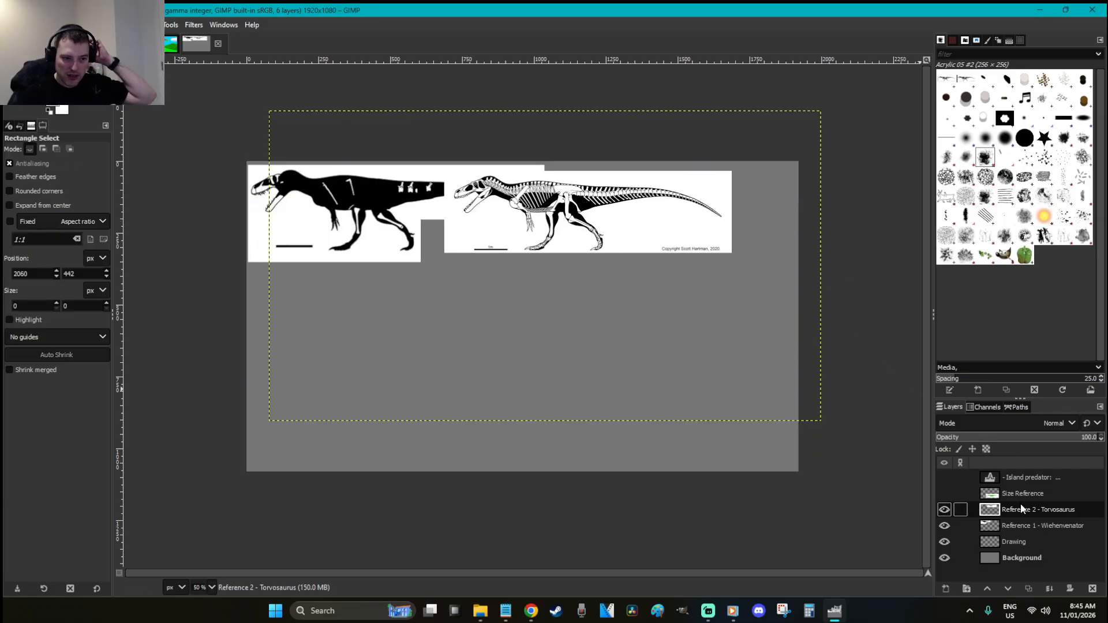
mouse_move(1041, 542)
mouse_down()
mouse_move(1059, 524)
mouse_move(1025, 494)
mouse_up()
click(1039, 510)
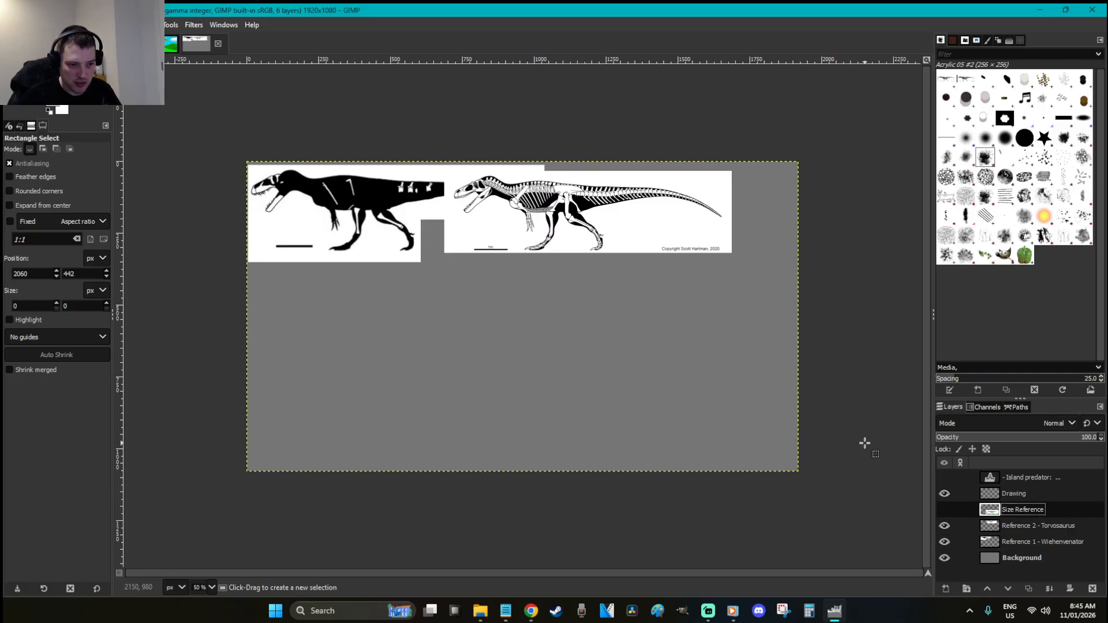
click(1012, 494)
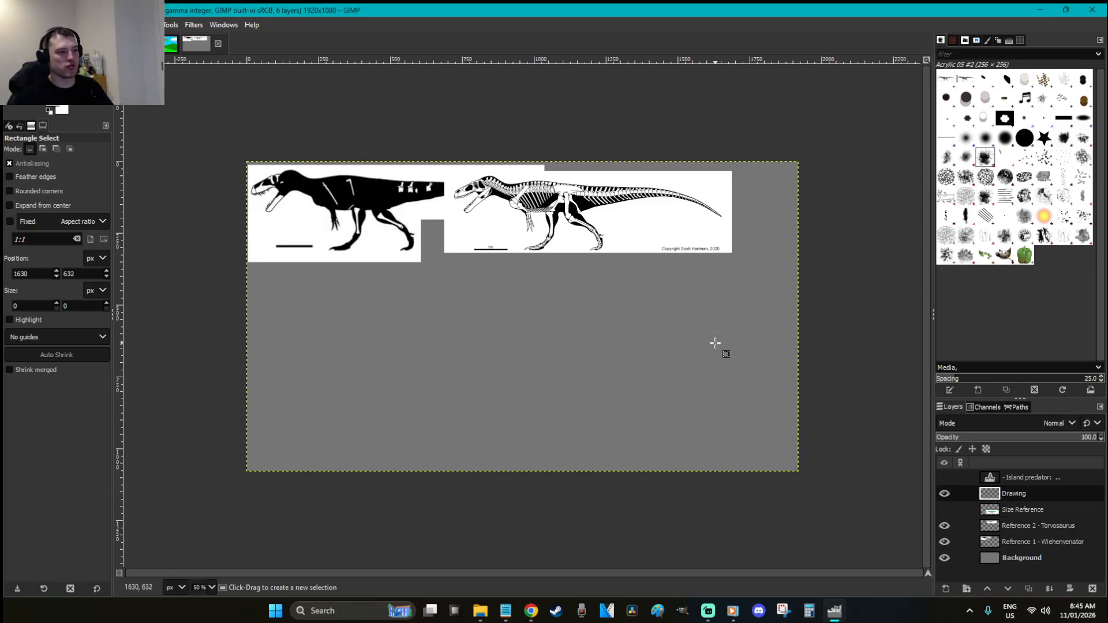
Set the foreground colour to teal 087b84 and clear the selection
click(54, 101)
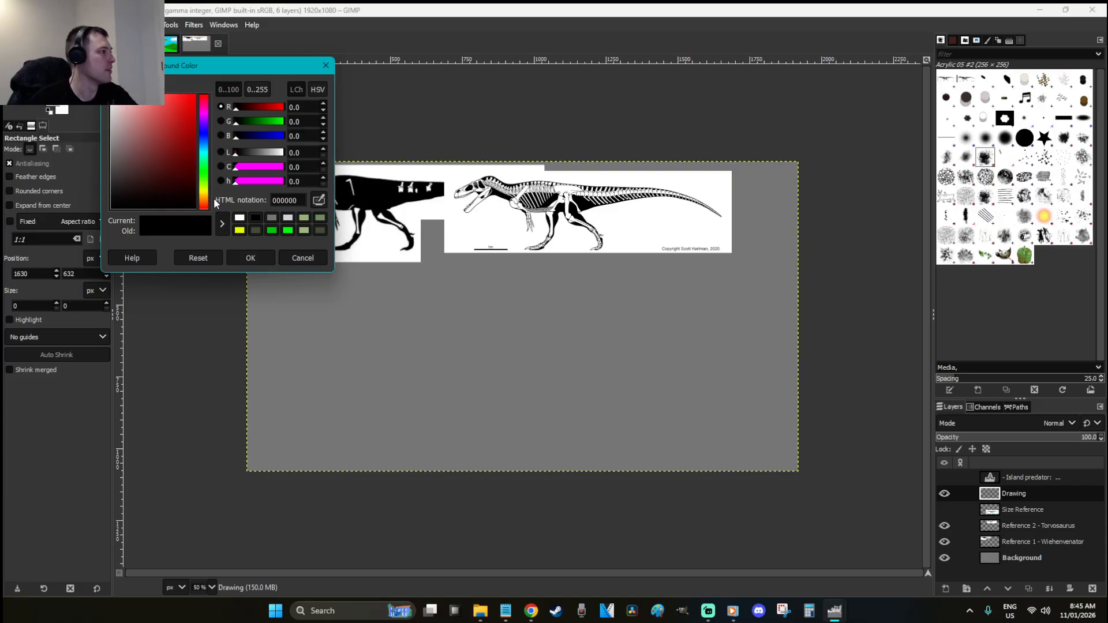
click(203, 185)
drag(203, 181, 202, 176)
mouse_move(192, 136)
mouse_down()
mouse_move(205, 151)
mouse_move(210, 143)
mouse_up()
click(263, 257)
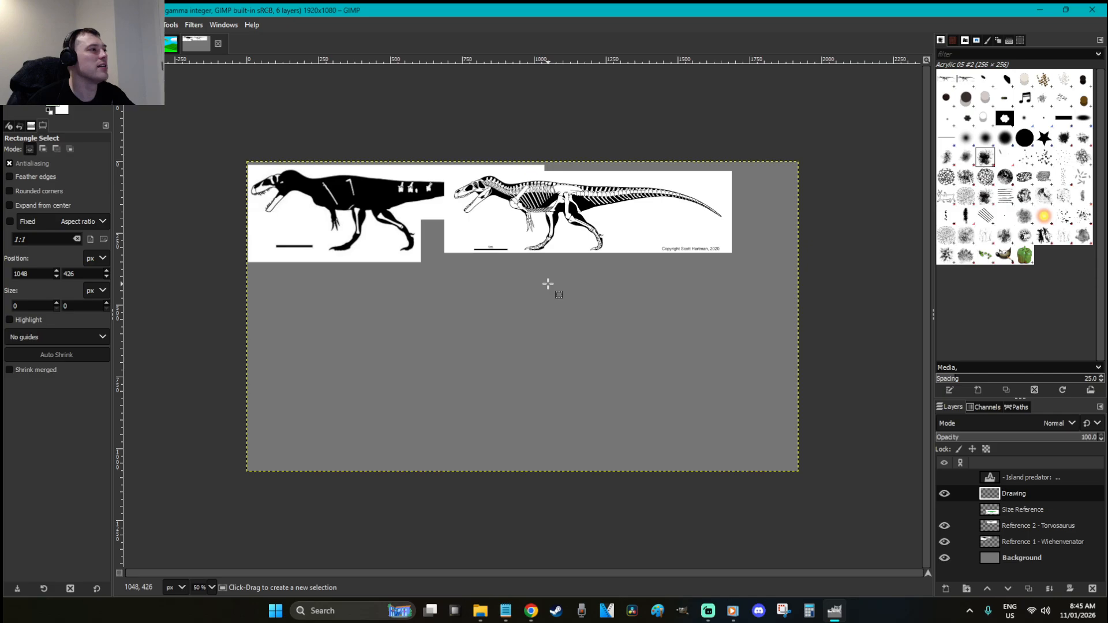
click(55, 100)
click(206, 146)
mouse_move(193, 145)
mouse_down()
mouse_move(206, 159)
mouse_move(167, 152)
mouse_up()
click(207, 151)
click(260, 260)
click(459, 286)
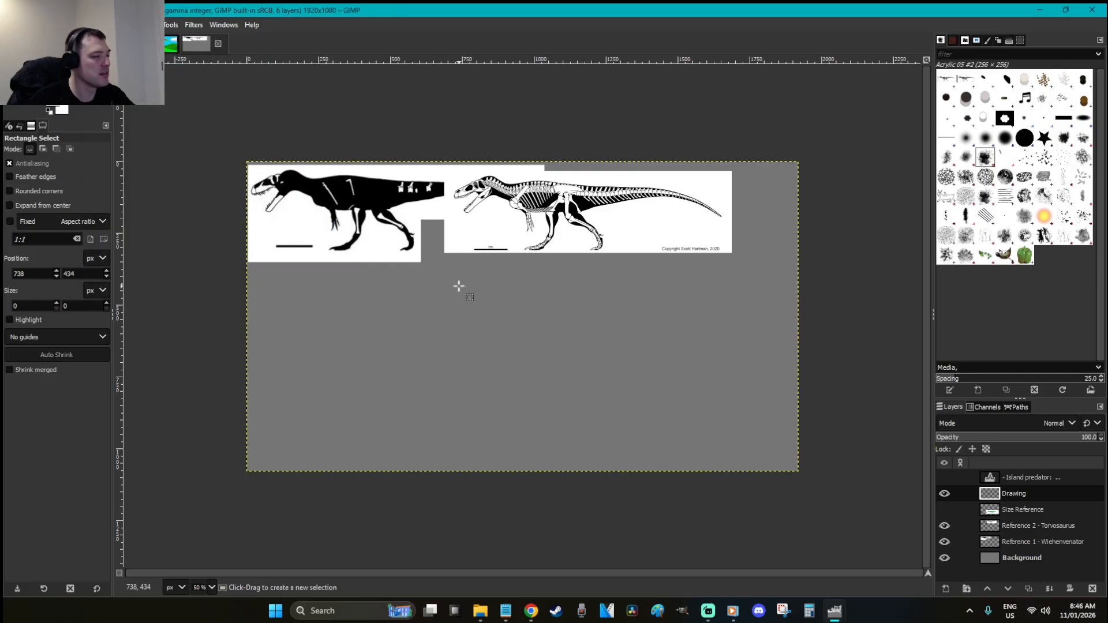
key(f)
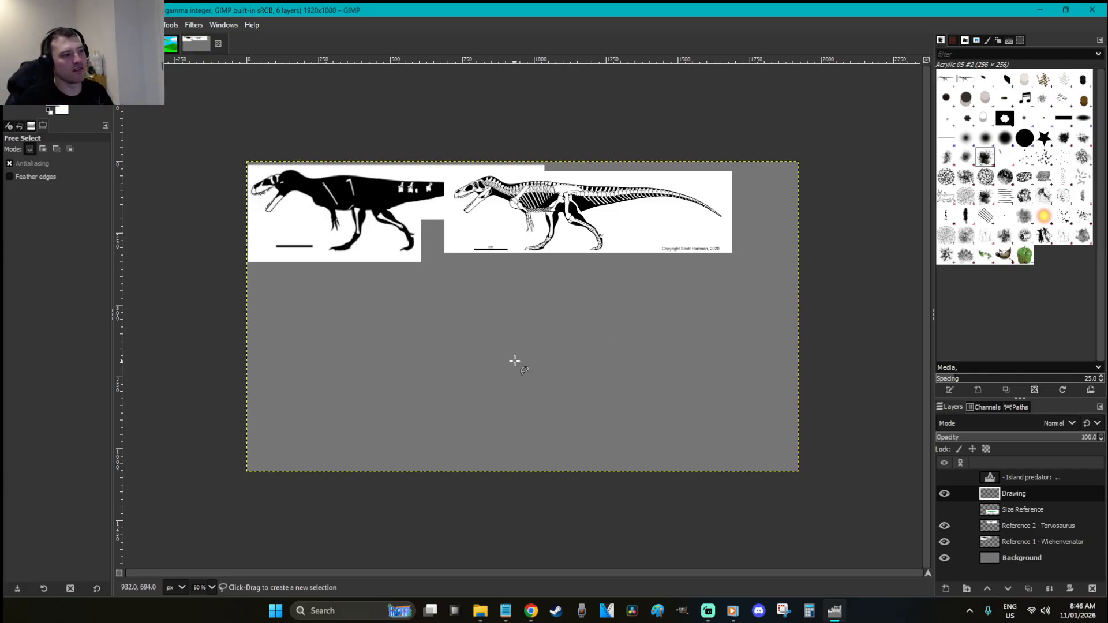
Lasso the first body blob at the front and fill it teal
click(325, 385)
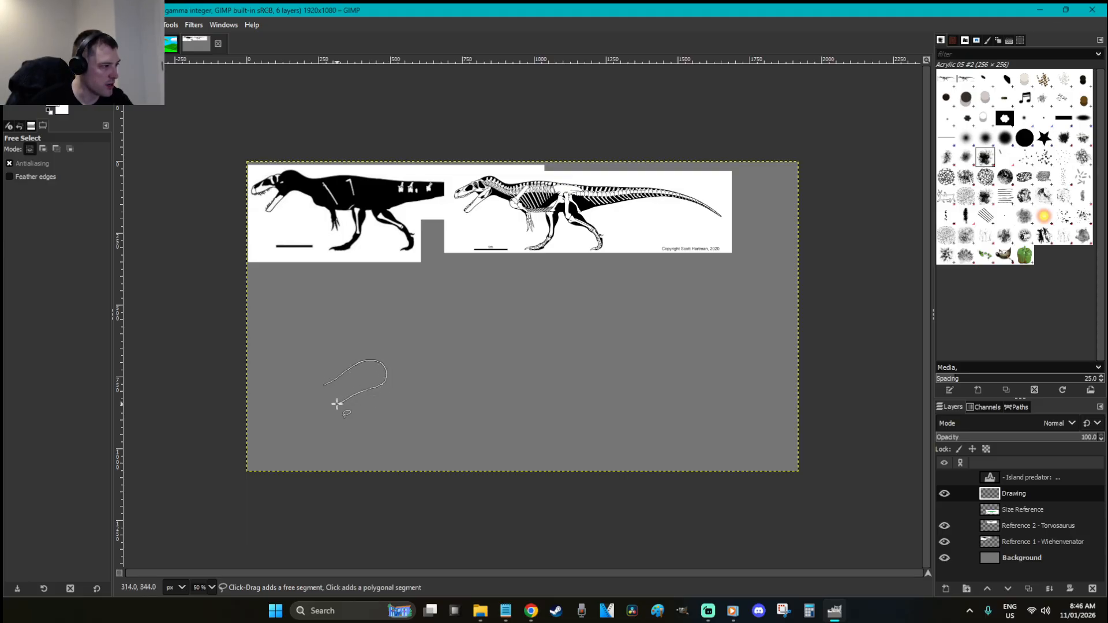
drag(321, 391, 324, 385)
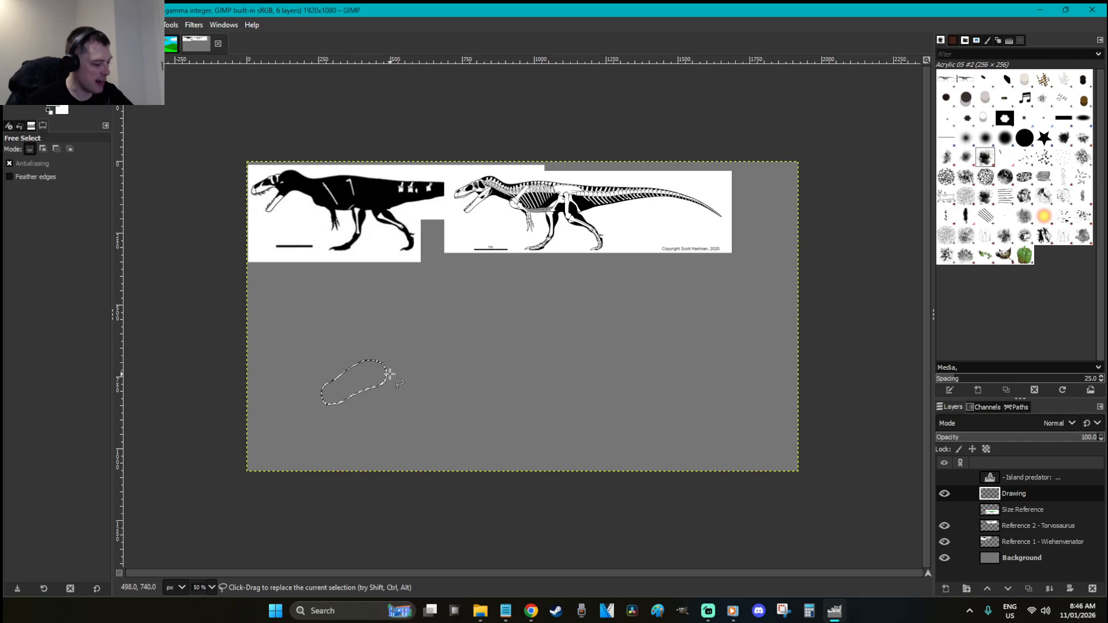
key(shift+b)
click(368, 379)
key(r)
click(426, 354)
key(f)
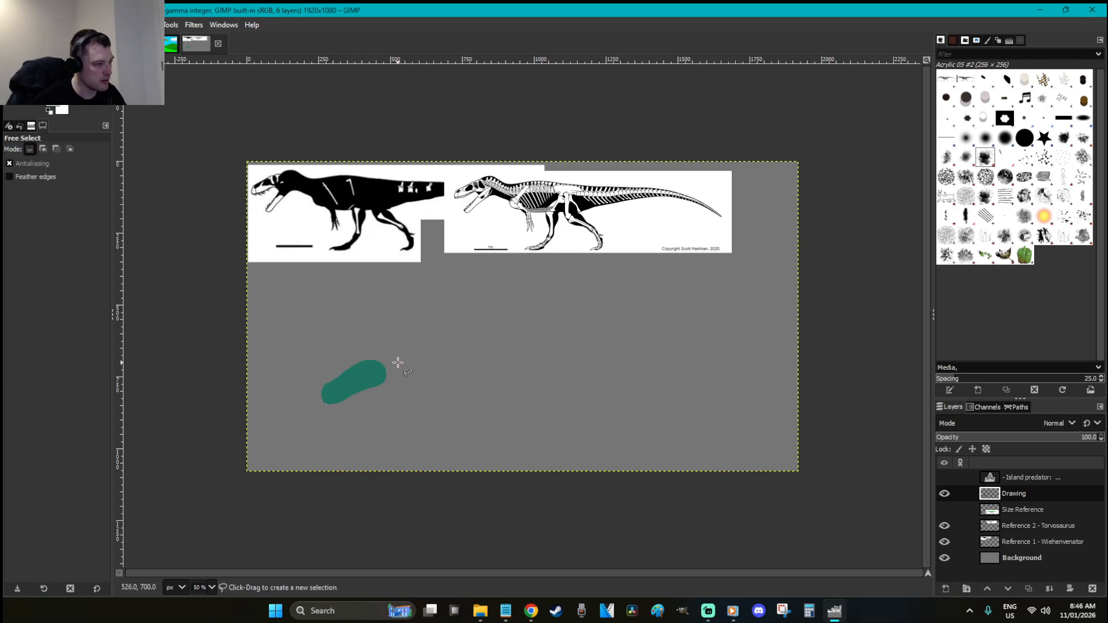
Extend the teal body rightward with two more filled sections toward the hips
click(369, 362)
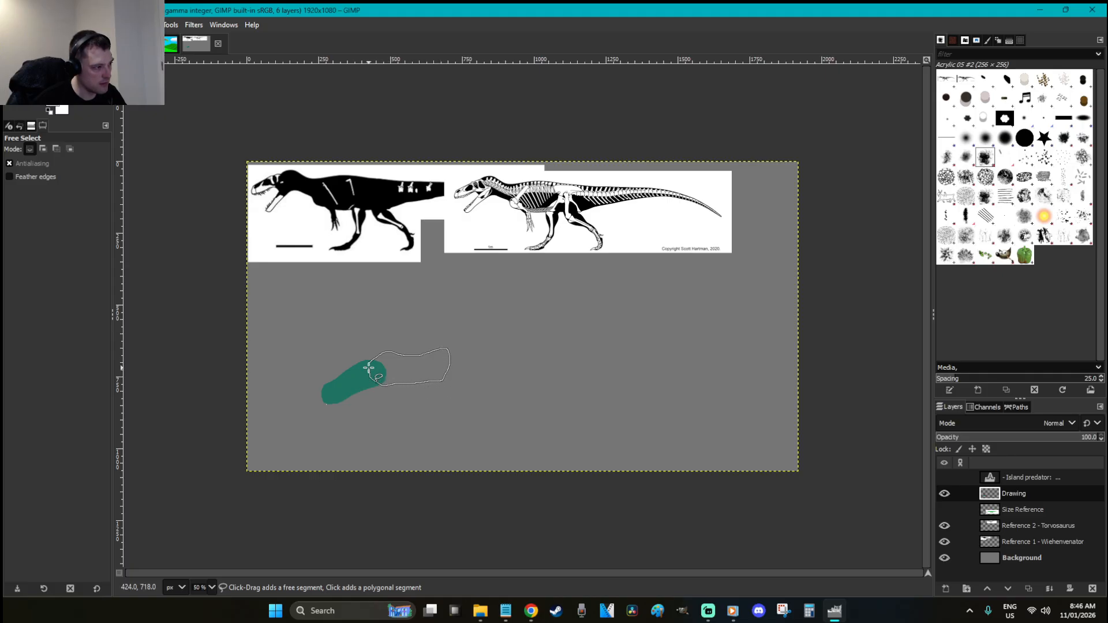
drag(369, 364, 369, 363)
key(shift+b)
click(417, 364)
key(r)
click(494, 357)
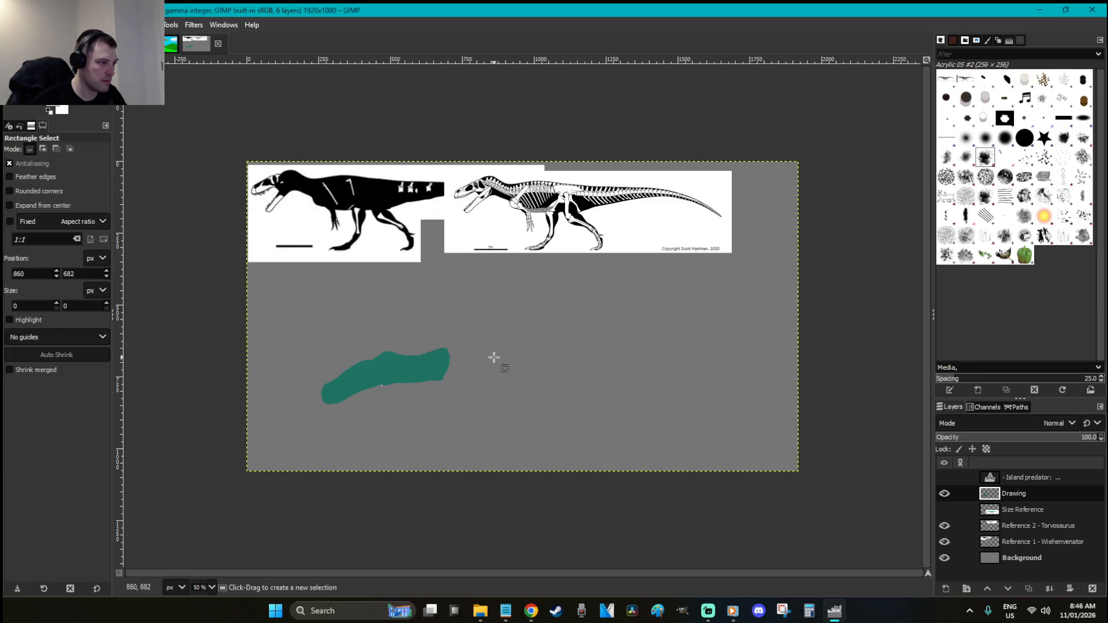
key(f)
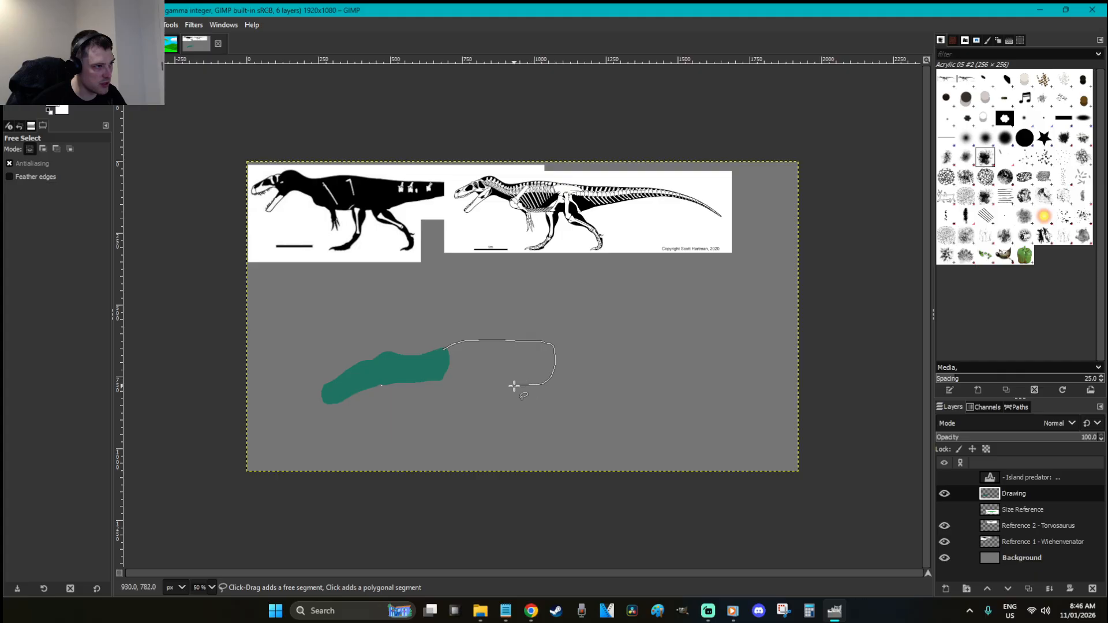
click(443, 350)
key(r)
key(ctrl+comma)
key(ctrl+shift+a)
key(f)
Outline the long tapering tail and fill it teal
click(544, 381)
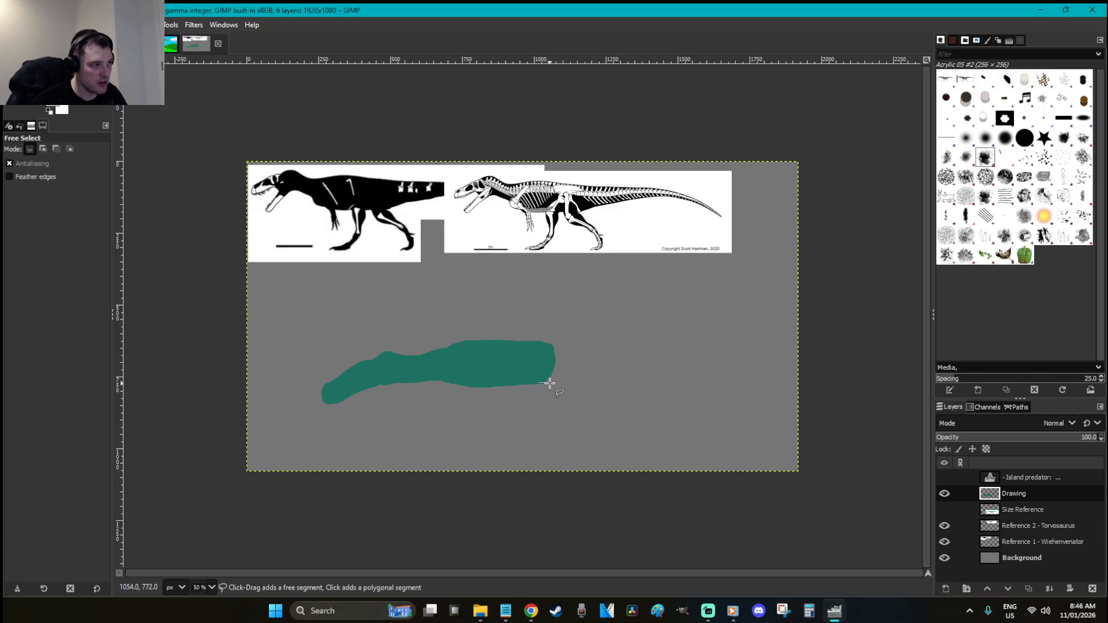
drag(601, 370, 724, 338)
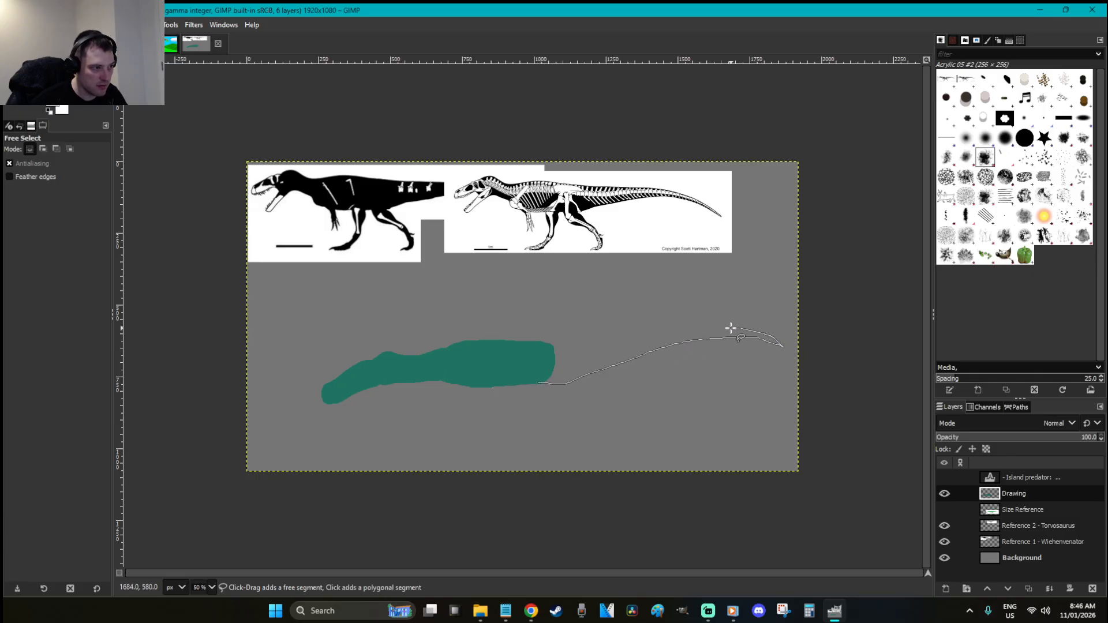
drag(700, 328, 650, 333)
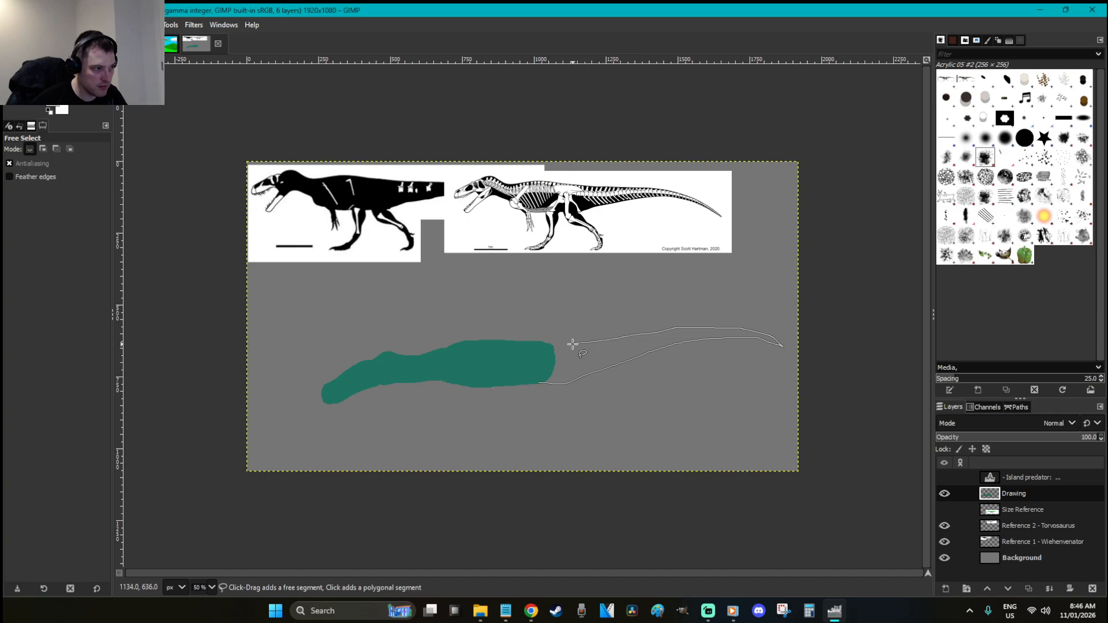
drag(537, 379, 537, 381)
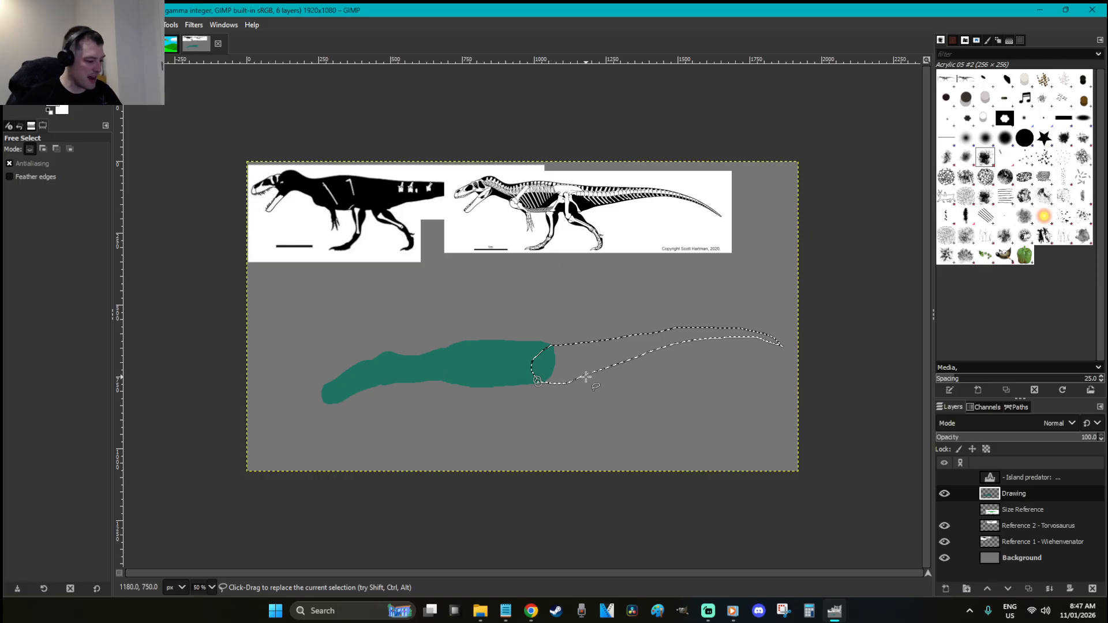
key(shift+b)
click(606, 378)
key(r)
click(688, 410)
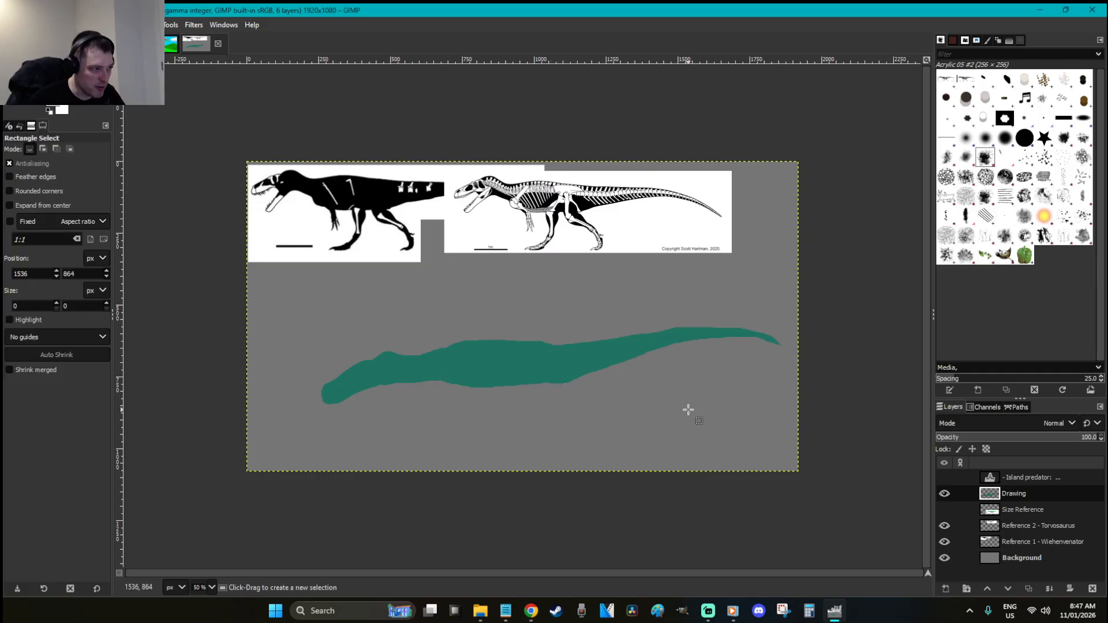
Nudge the teal silhouette slightly left and up, then zoom in on it
key(m)
drag(586, 371, 547, 365)
key(r)
key(z)
drag(843, 474, 306, 306)
drag(587, 575, 535, 553)
scroll(462, 451, up, 2)
Pick a hard round paintbrush at hardness 100, reduced to size 33
key(p)
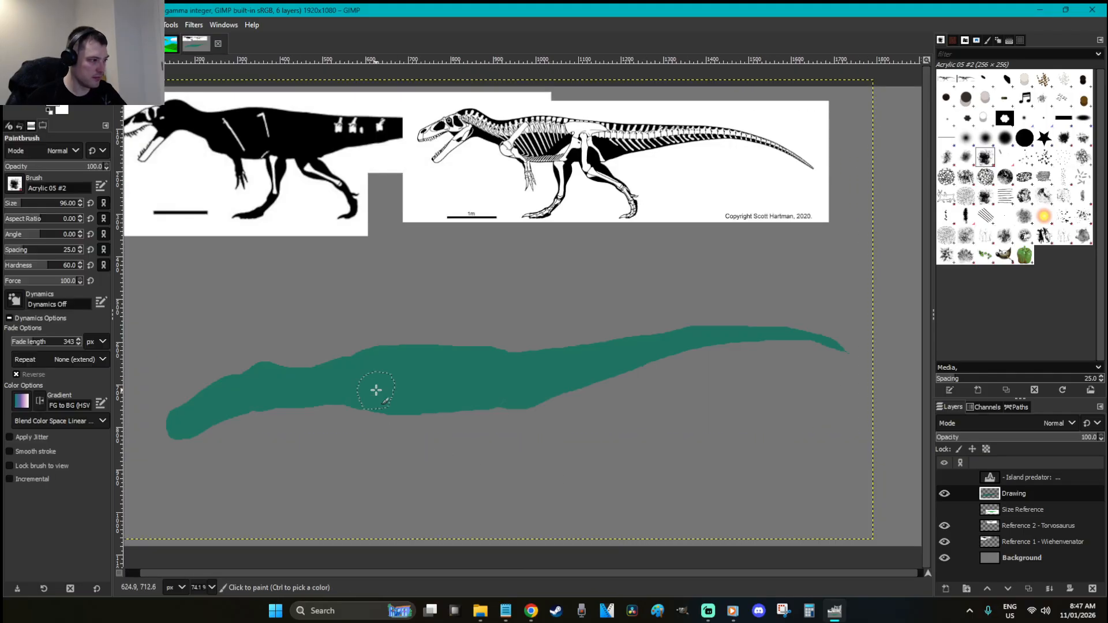
click(1005, 139)
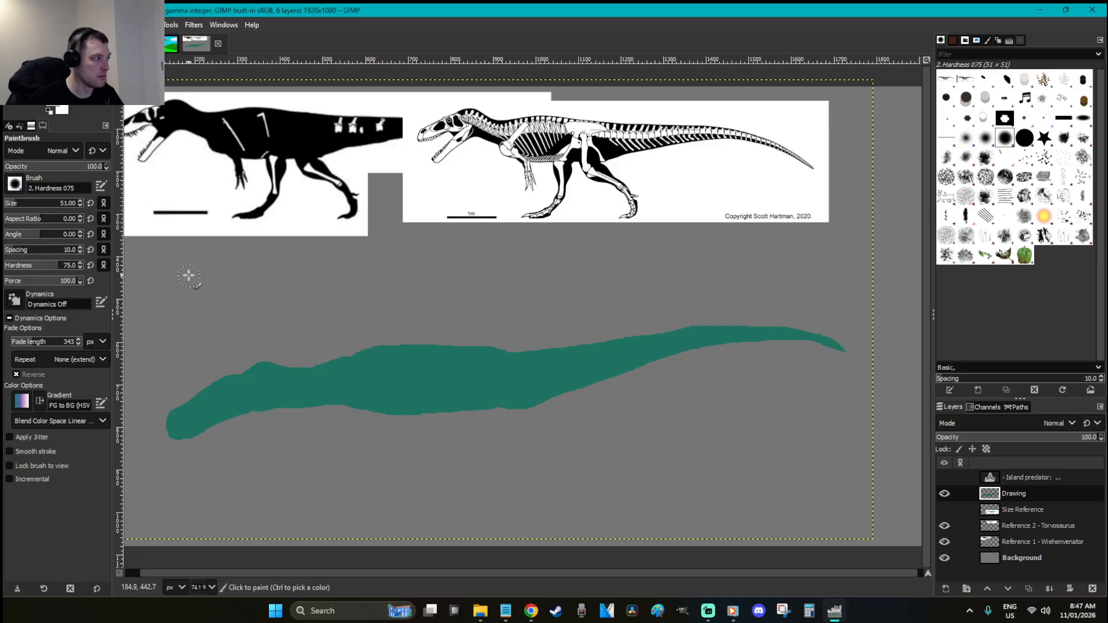
drag(62, 270, 90, 273)
click(7, 205)
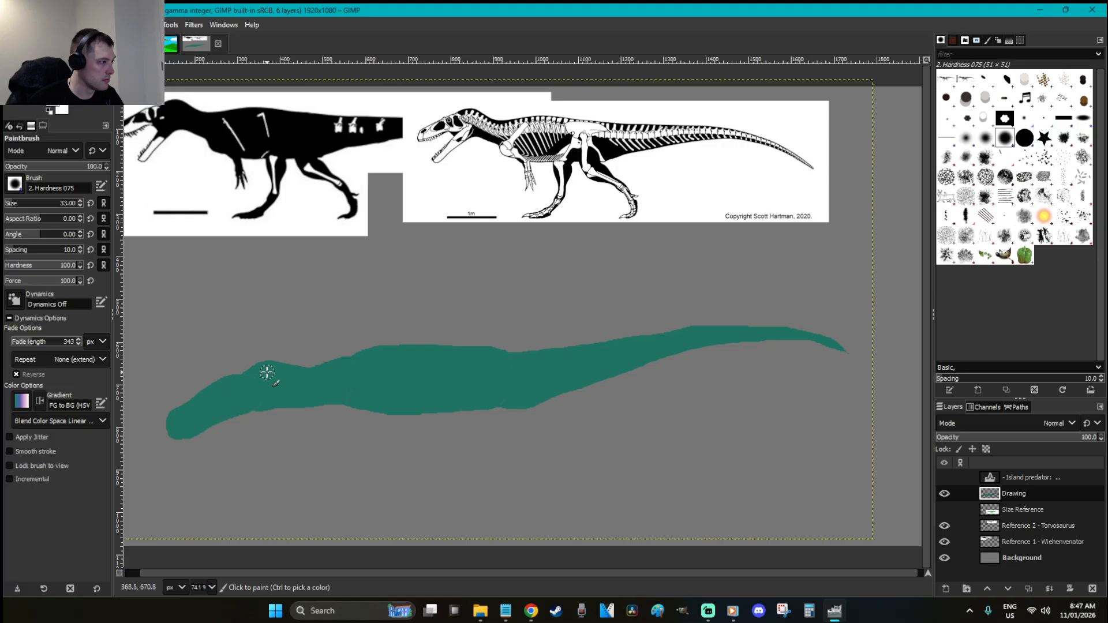
Paint and erase along the neck to fill the top-edge dip and trim its underside
drag(280, 373, 356, 360)
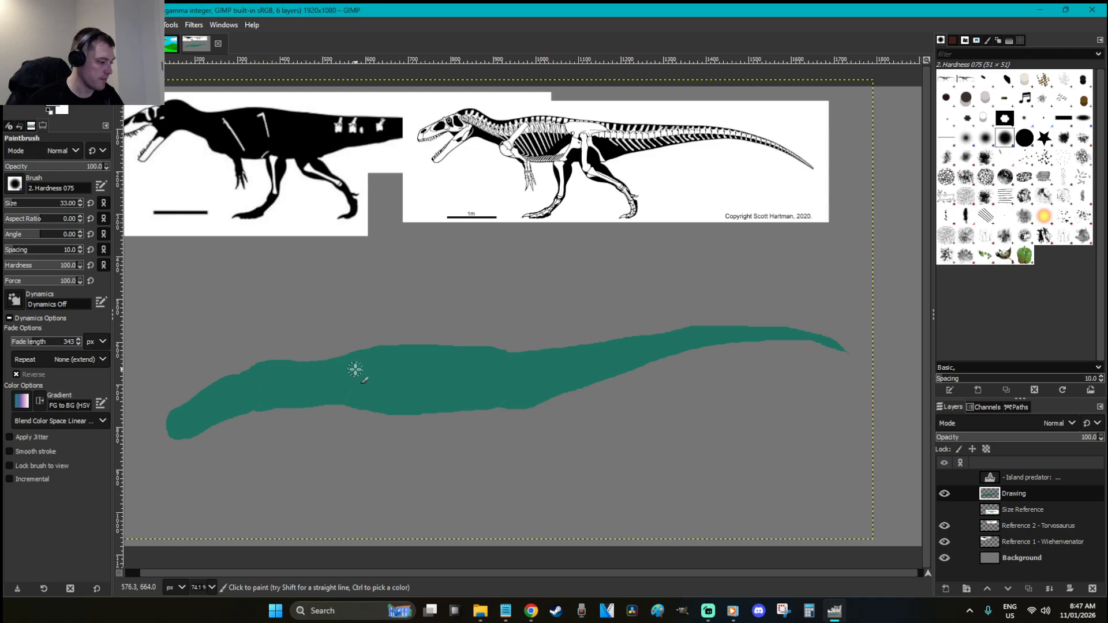
key(shift+e)
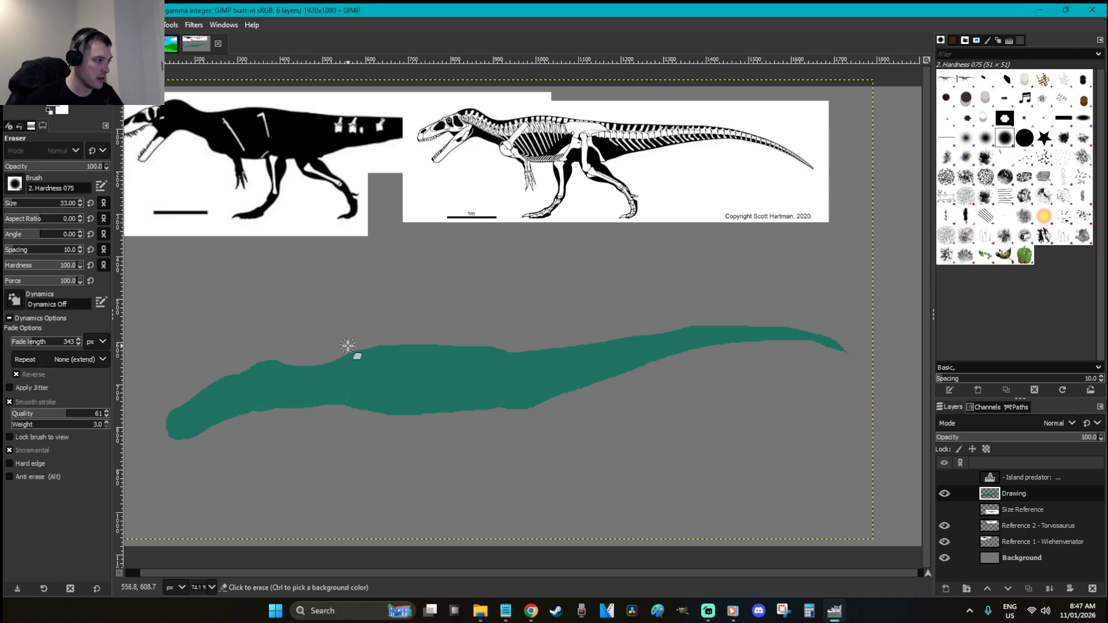
key(p)
mouse_move(333, 366)
mouse_down()
mouse_move(275, 367)
mouse_move(352, 361)
mouse_up()
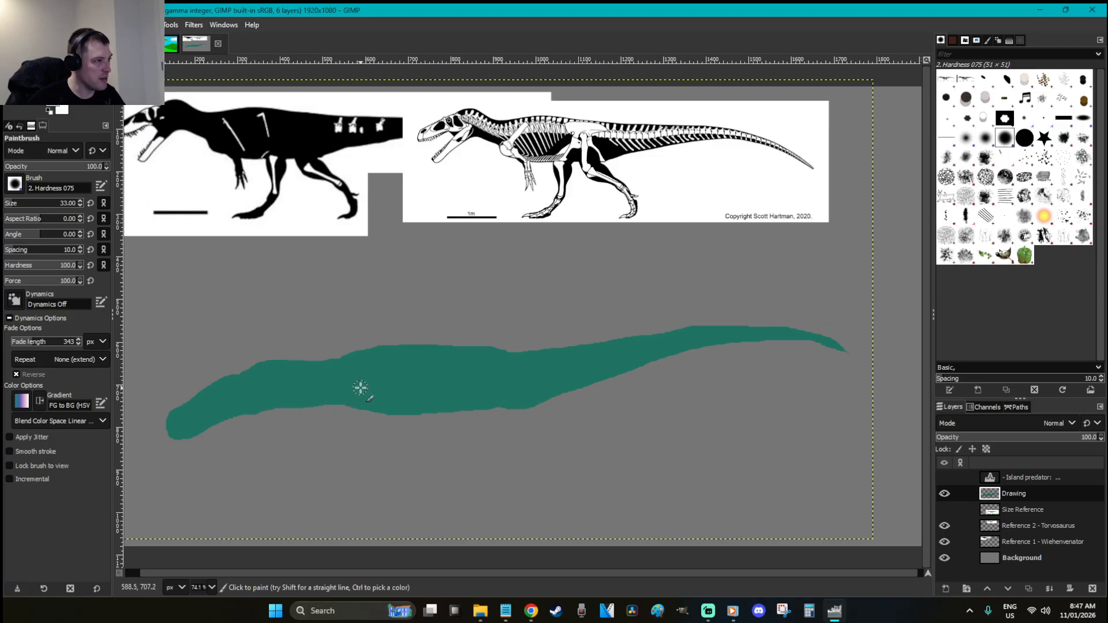
key(shift+e)
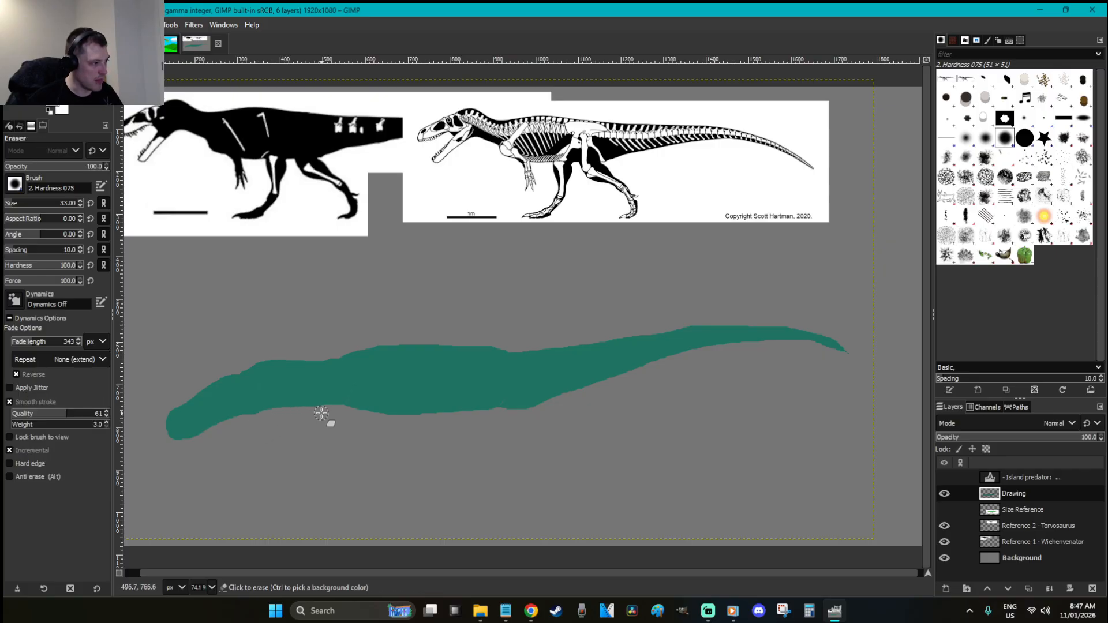
drag(297, 413, 248, 422)
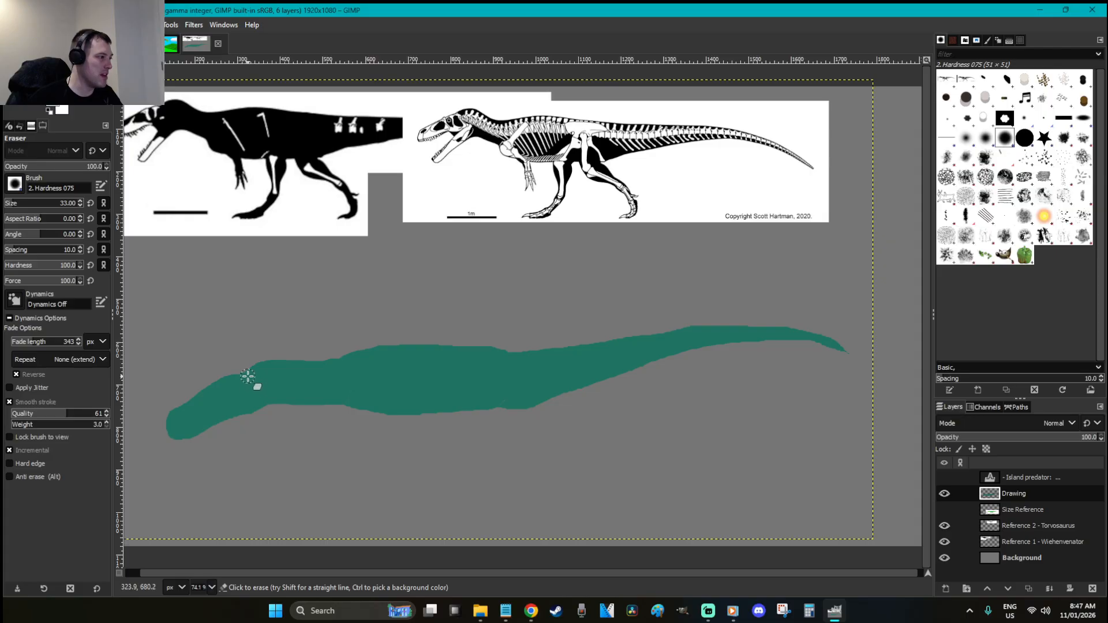
key(p)
drag(247, 371, 327, 370)
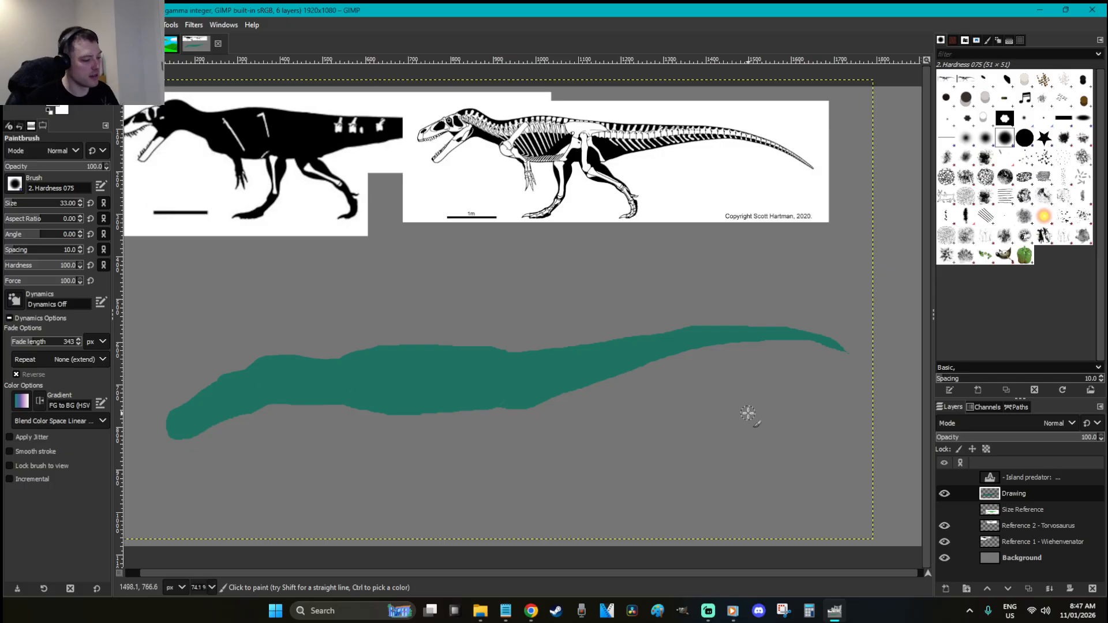
Trim the tail tip and build up the back's upper edge near the hips
key(shift+e)
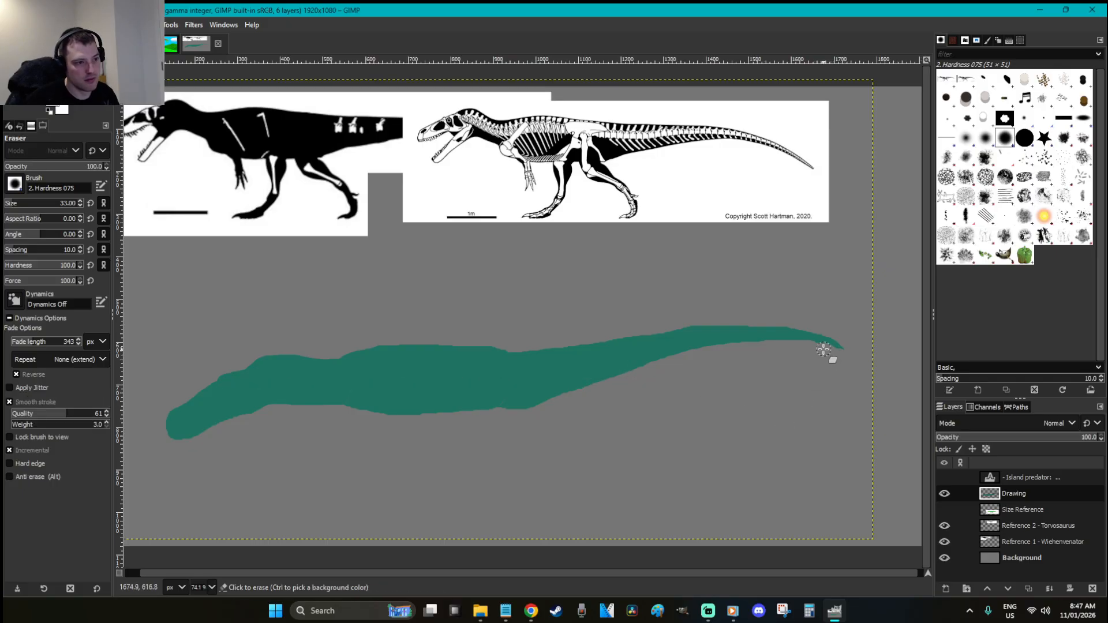
mouse_move(799, 346)
mouse_down()
mouse_move(853, 354)
mouse_move(778, 326)
mouse_move(608, 333)
mouse_up()
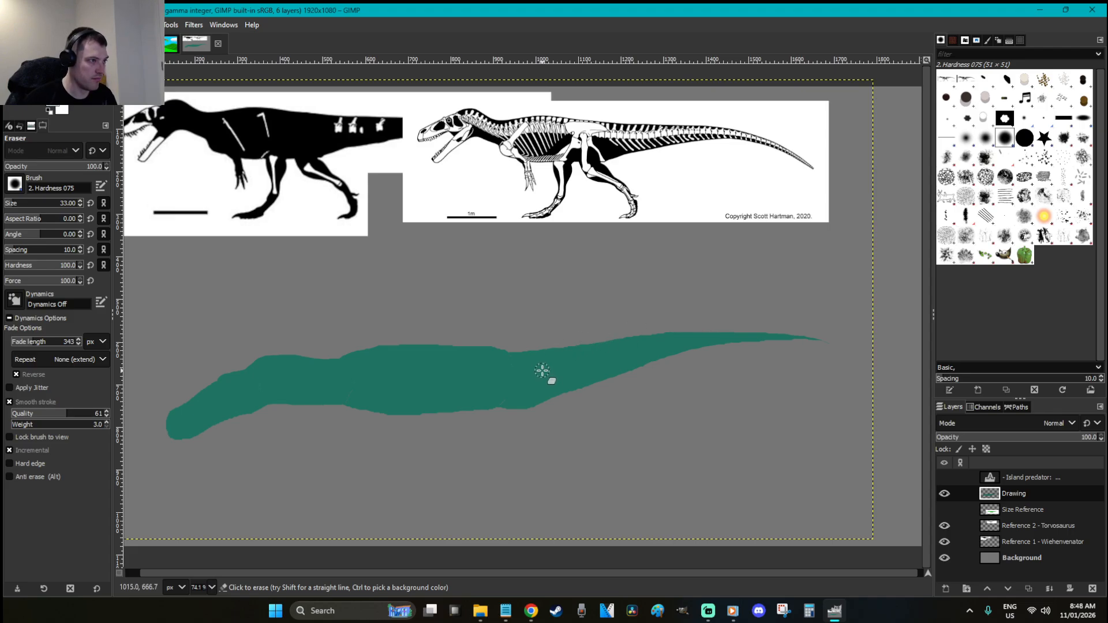
key(p)
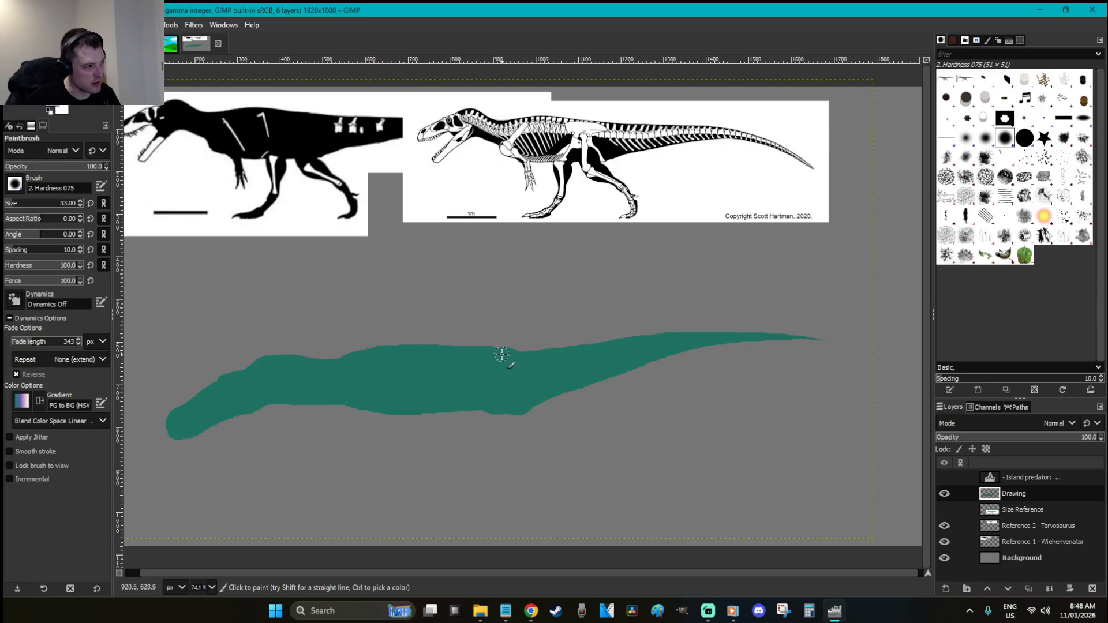
mouse_move(435, 349)
mouse_down()
mouse_move(364, 352)
mouse_move(582, 353)
mouse_up()
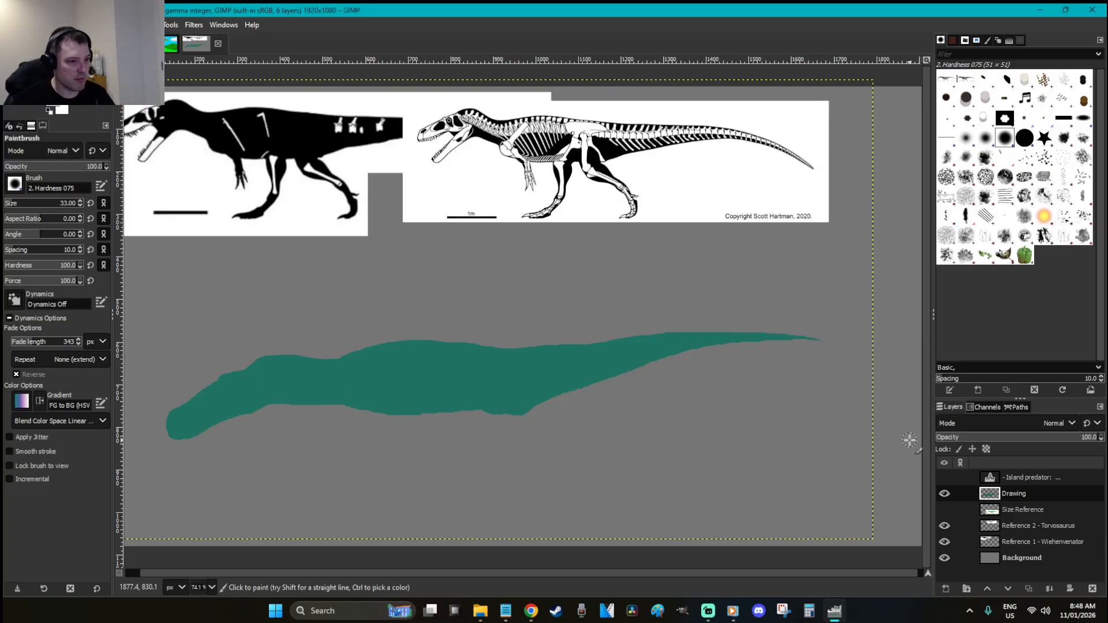
Shift the teal silhouette about 43 px to the left
key(m)
drag(494, 399, 470, 397)
key(f)
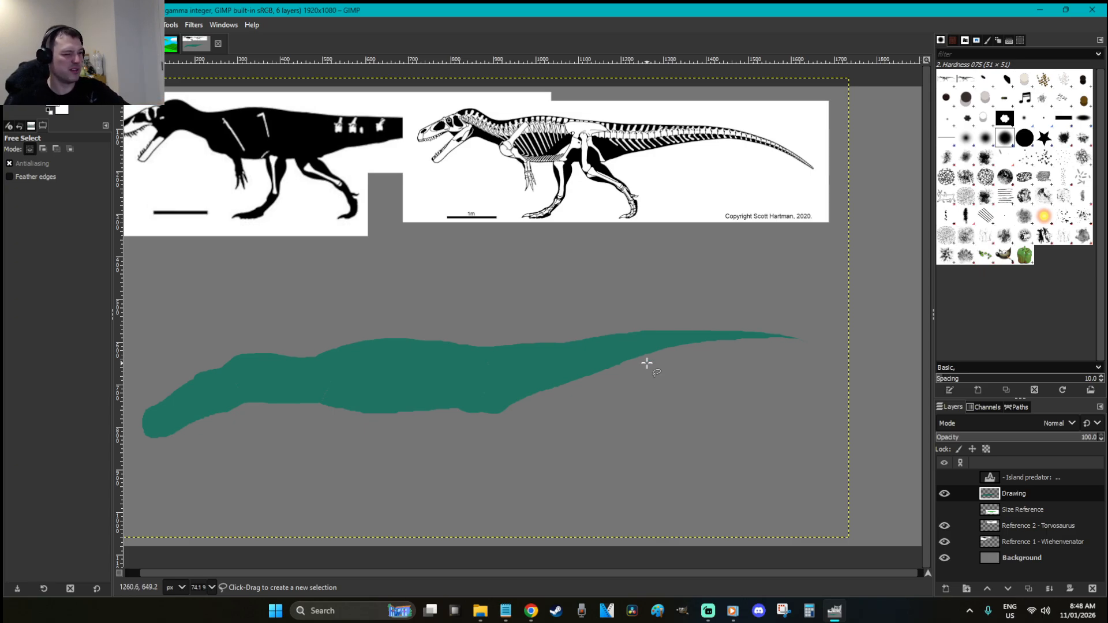
Lasso a longer tail tip past the end and fill it teal
click(832, 360)
drag(822, 356, 772, 342)
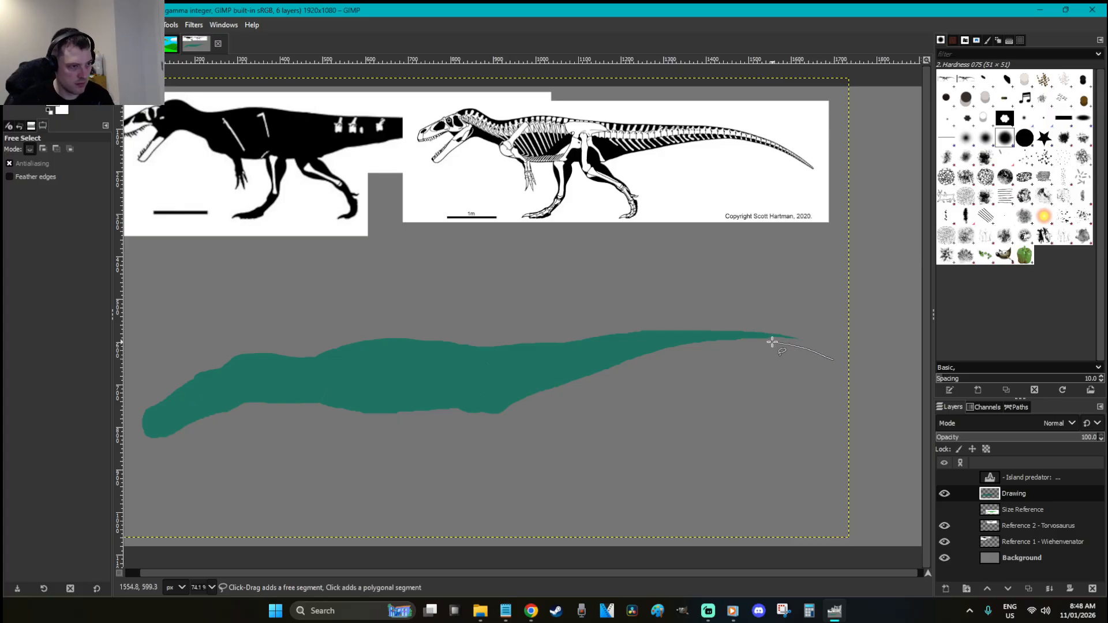
mouse_move(705, 344)
mouse_down()
mouse_move(585, 357)
mouse_move(673, 330)
mouse_move(782, 337)
mouse_move(845, 364)
mouse_move(832, 360)
mouse_up()
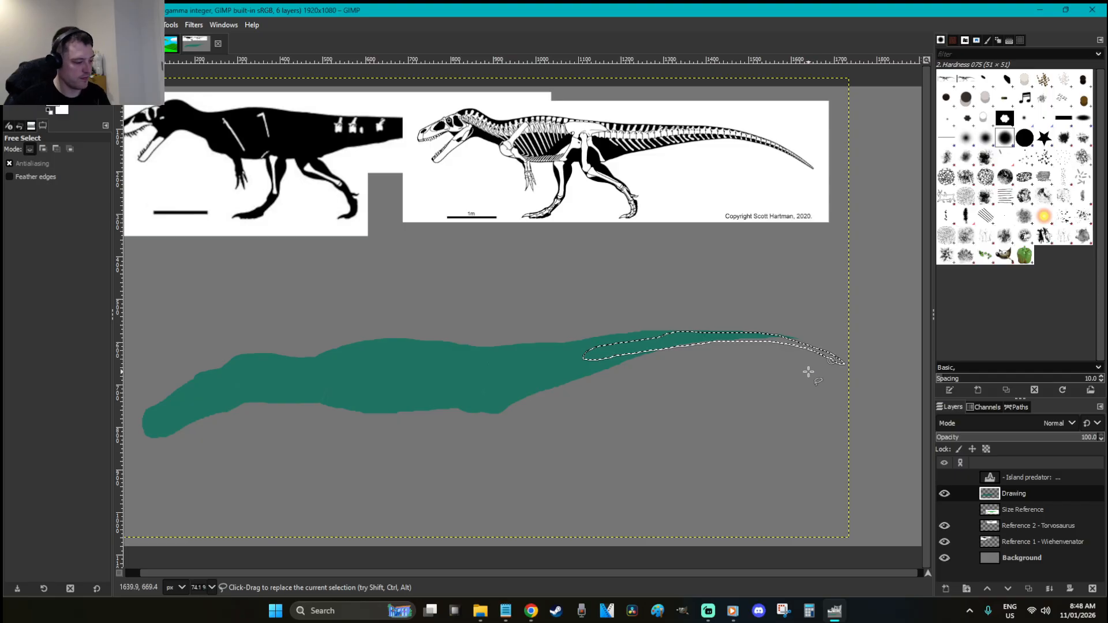
key(shift+b)
click(783, 341)
key(r)
click(799, 372)
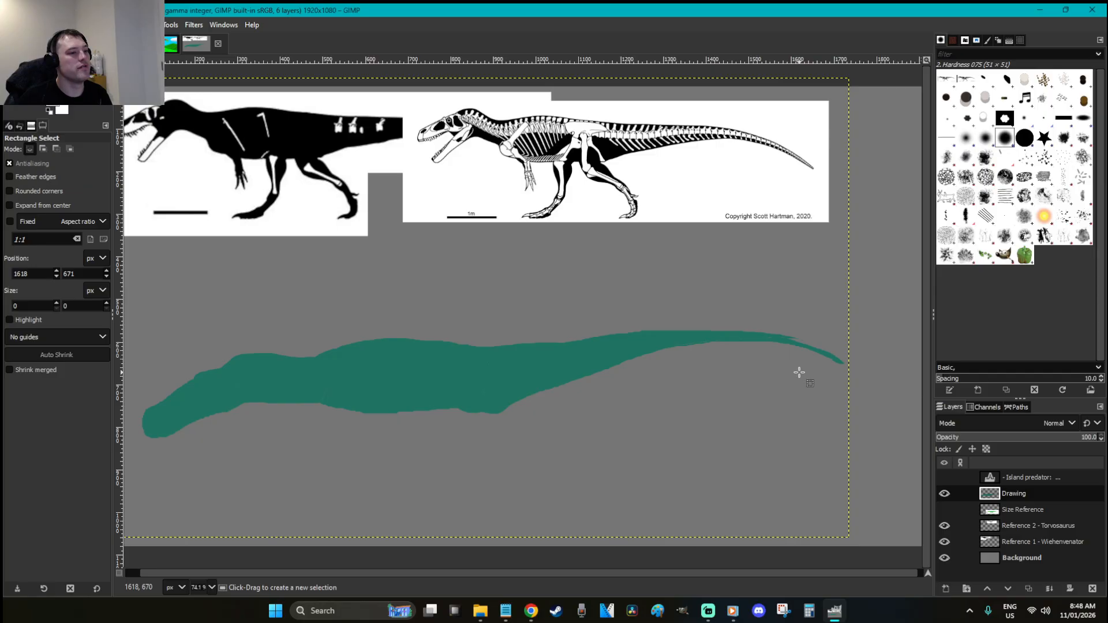
Resize the Drawing layer to cover the whole image
click(805, 371)
right_click(656, 299)
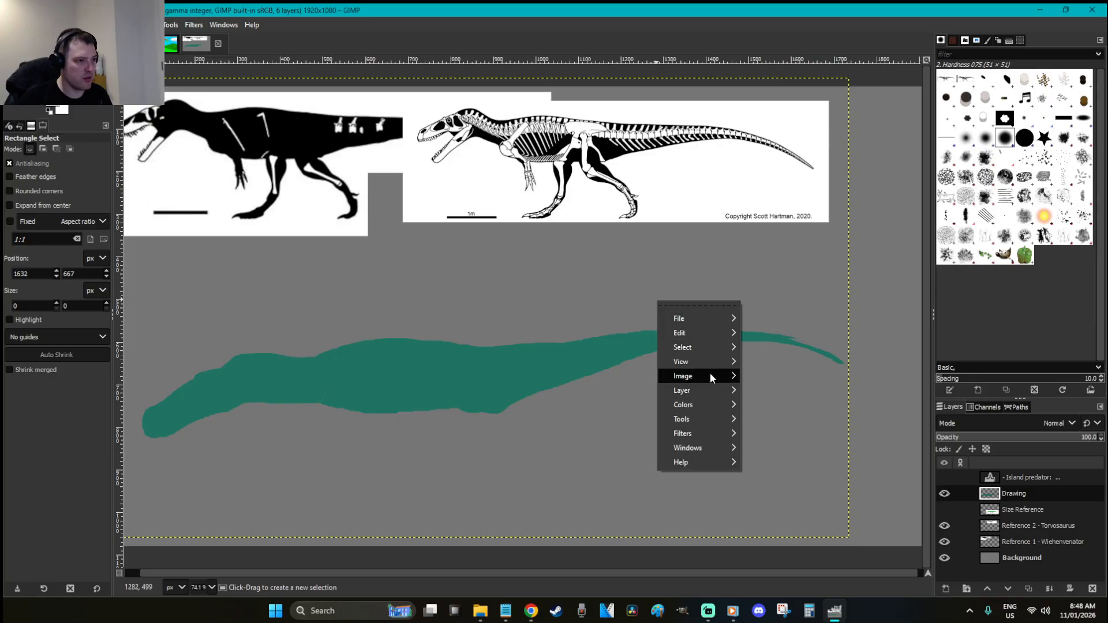
mouse_move(709, 376)
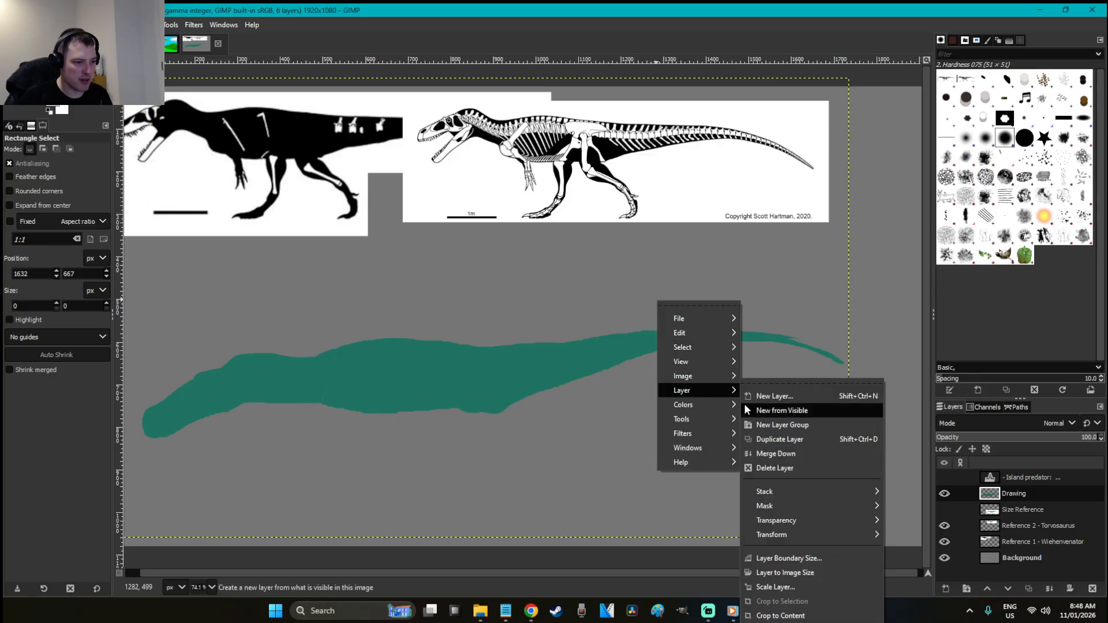
click(810, 572)
Paint over the tail's gaps with a 10 px brush, then fit the image in view
key(z)
drag(866, 421, 674, 292)
key(p)
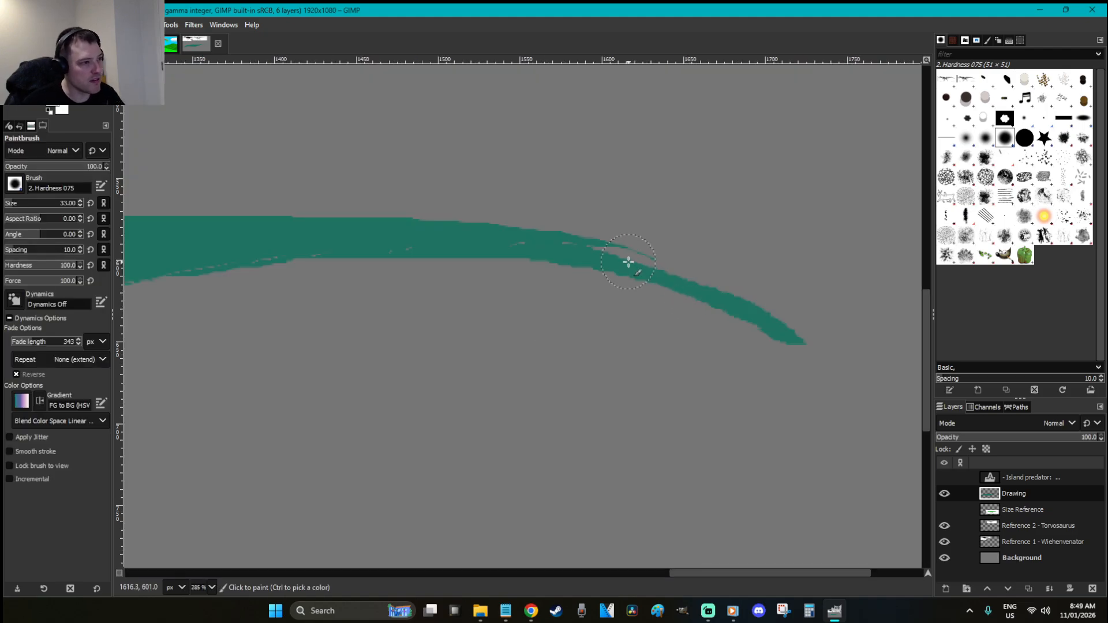
double_click(61, 203)
text(10)
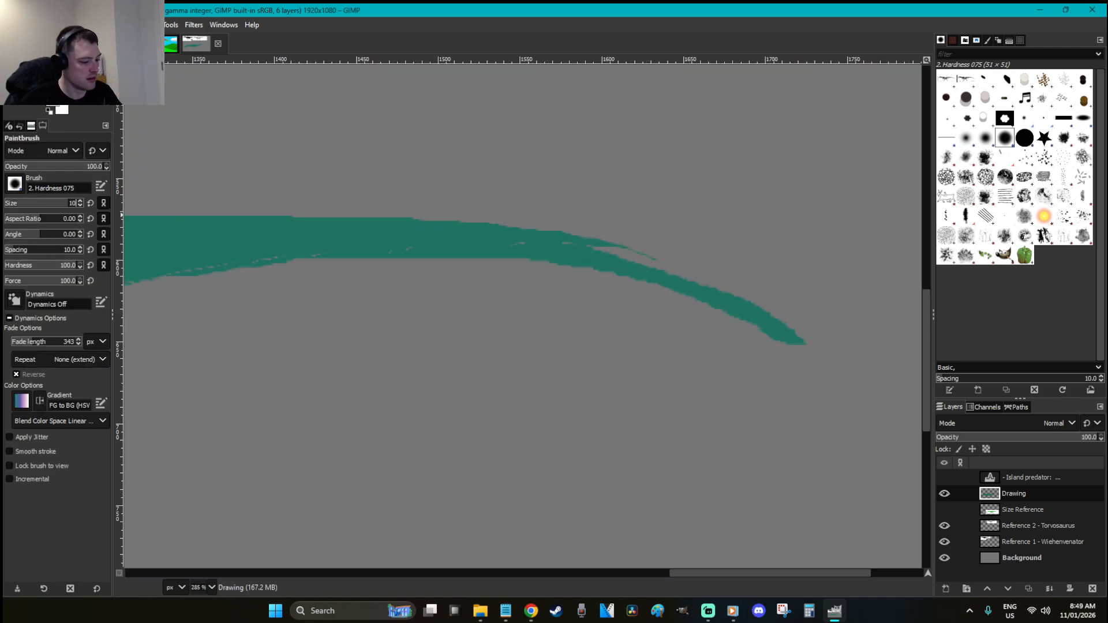
key(Return)
drag(591, 247, 756, 317)
mouse_move(599, 257)
mouse_down()
mouse_move(537, 242)
mouse_move(306, 240)
mouse_move(421, 244)
mouse_move(128, 277)
mouse_up()
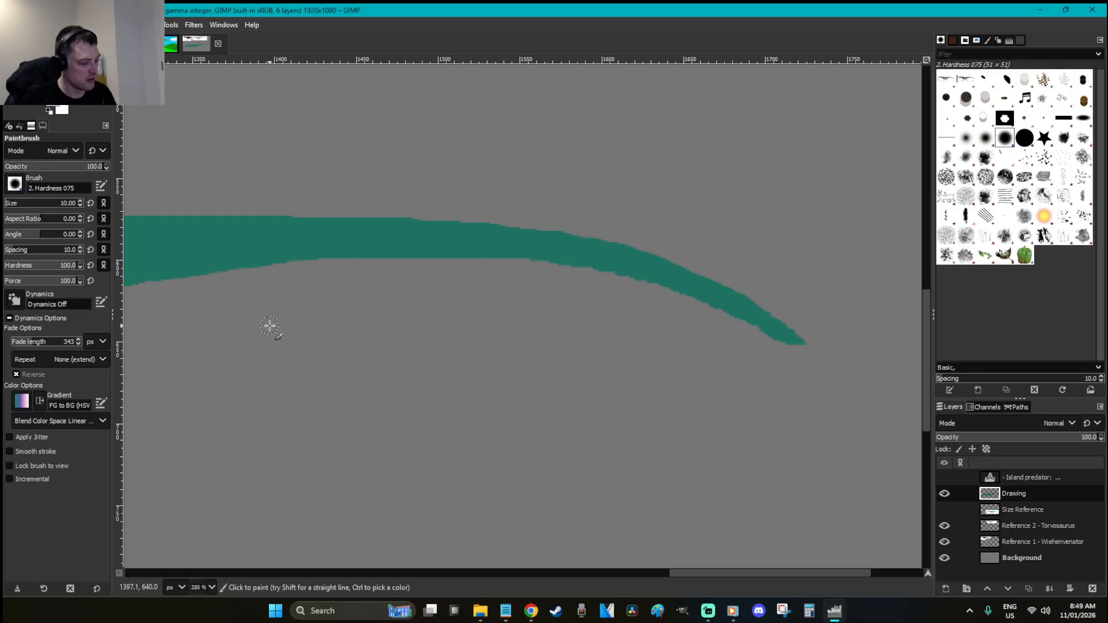
key(r)
key(1)
key(minus)
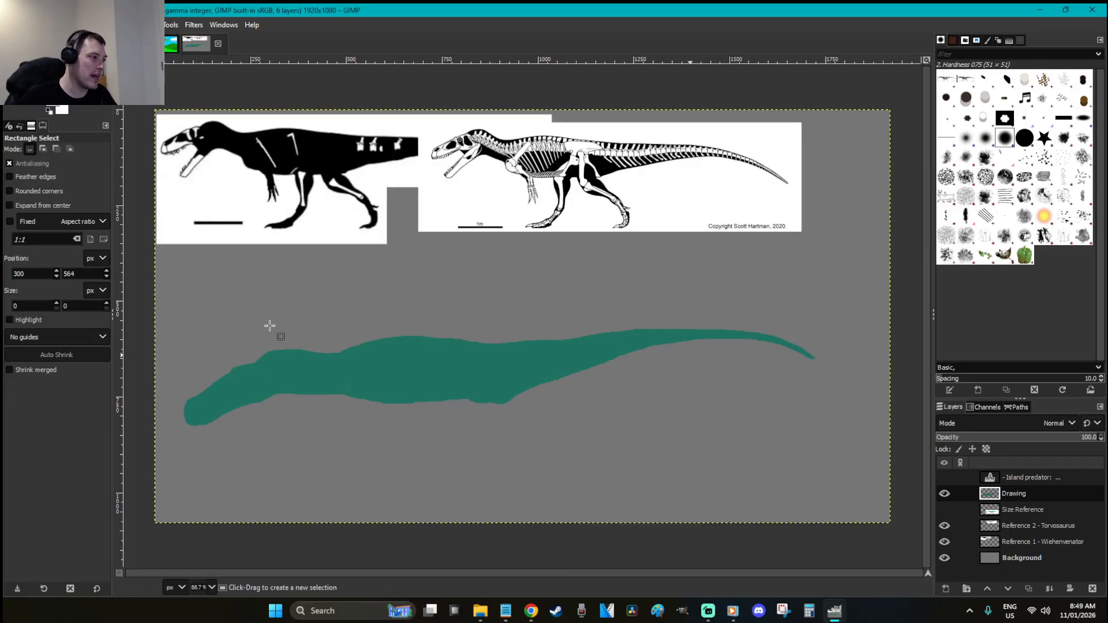
Pick ochre brown 94743d and bucket-fill the silhouette with it
click(60, 107)
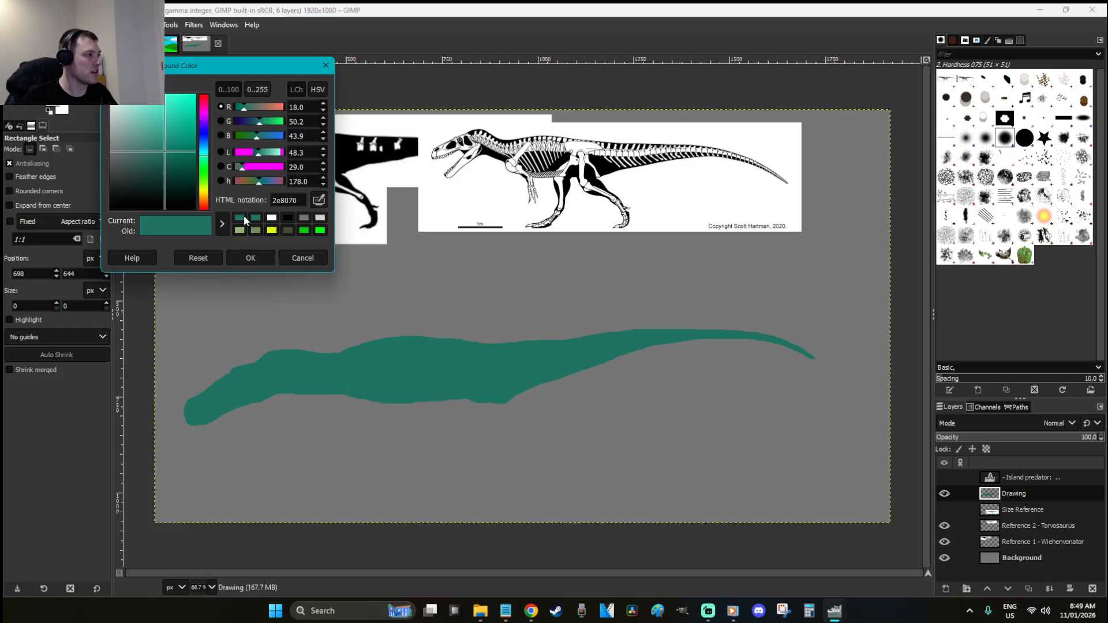
click(205, 202)
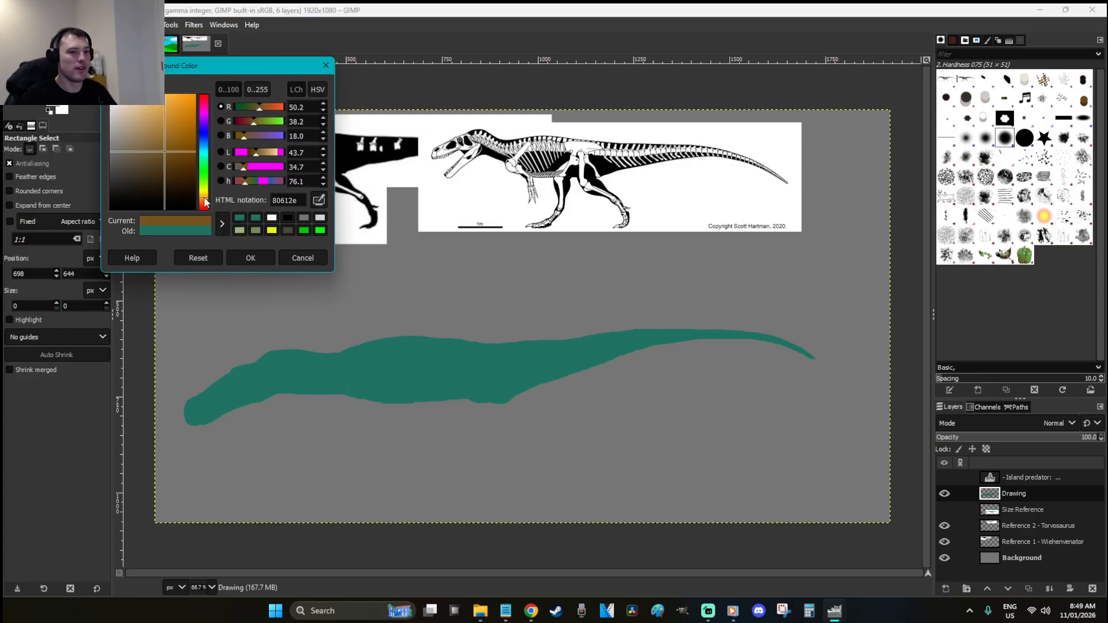
click(477, 616)
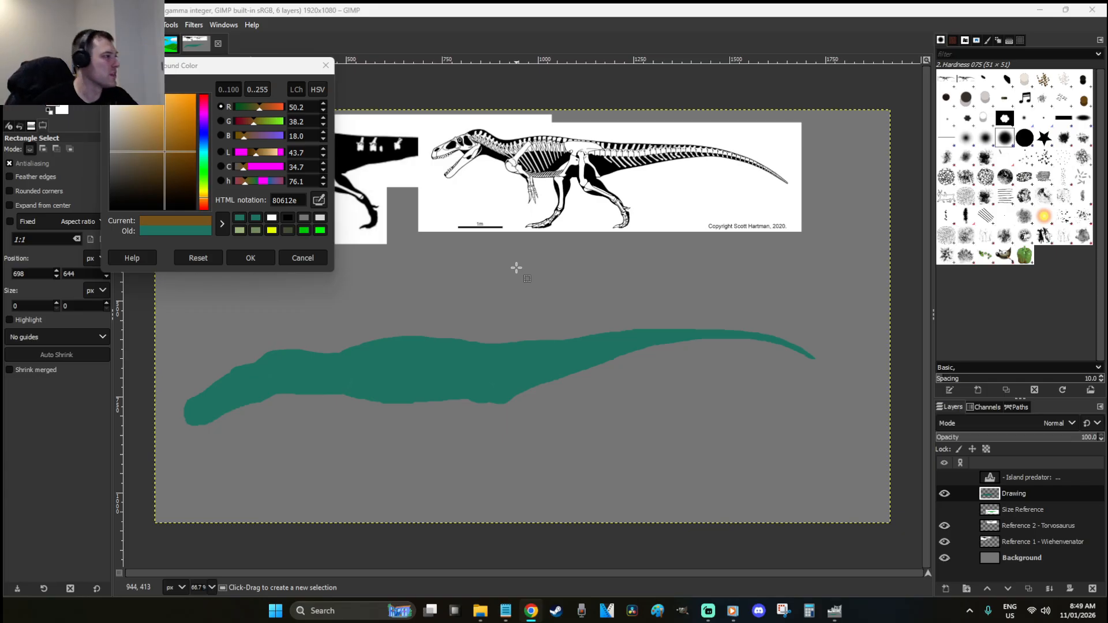
drag(160, 155, 160, 144)
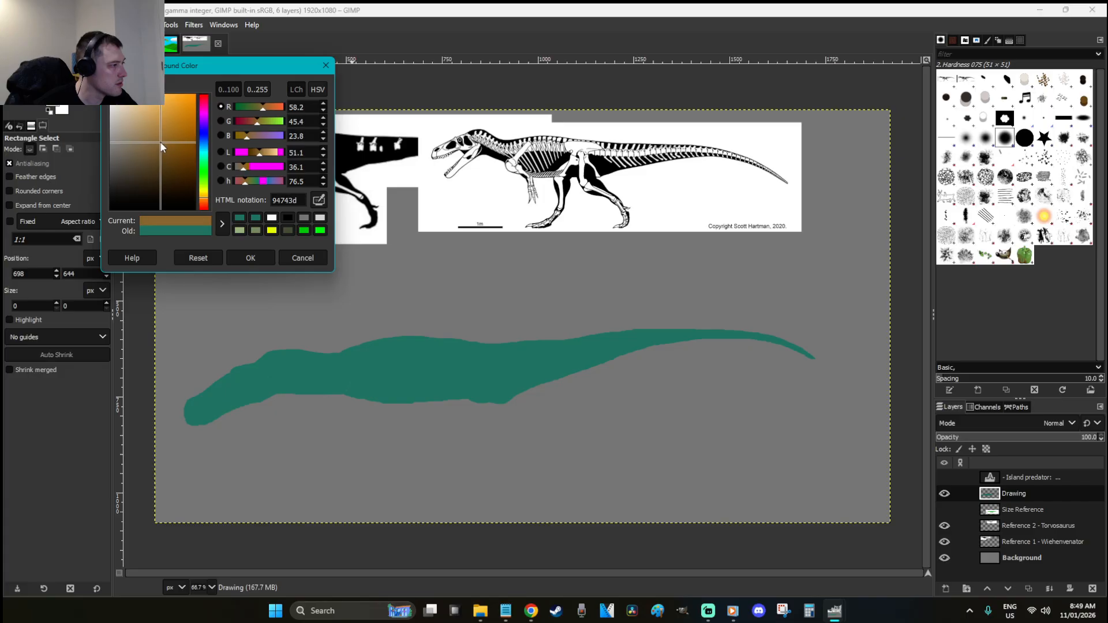
click(250, 258)
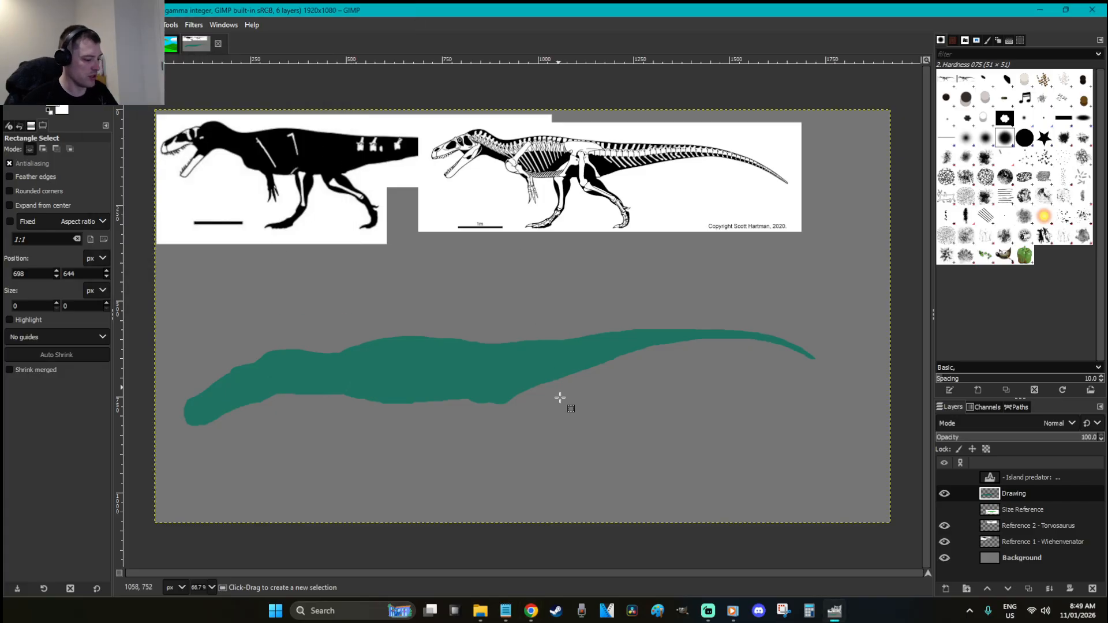
key(shift+b)
click(510, 378)
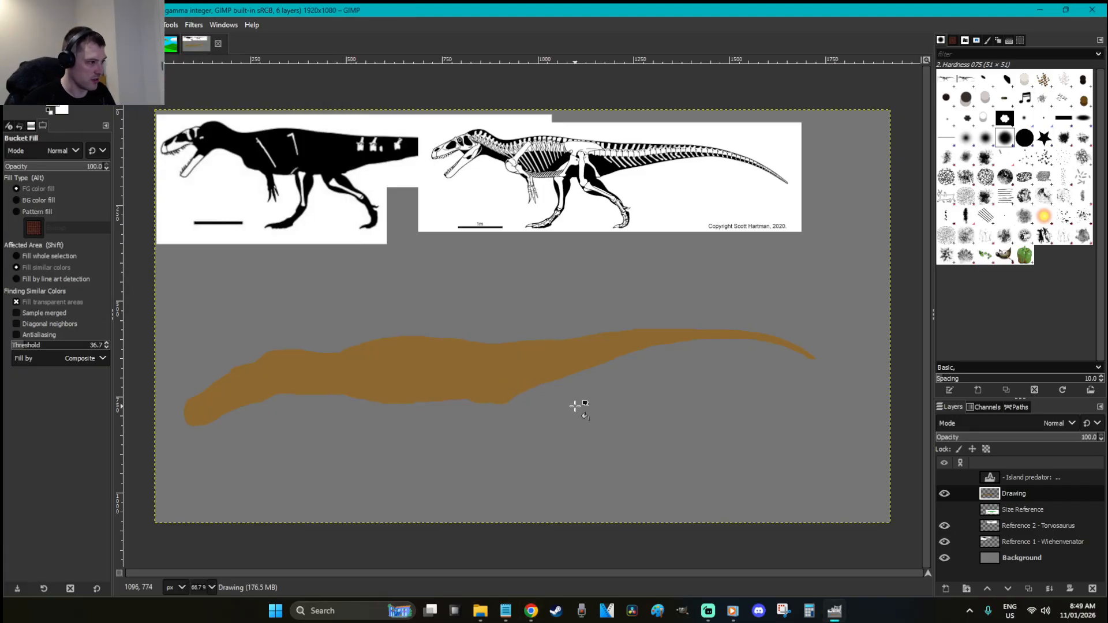
Fill the Background layer with a dark charcoal grey
key(r)
click(1057, 555)
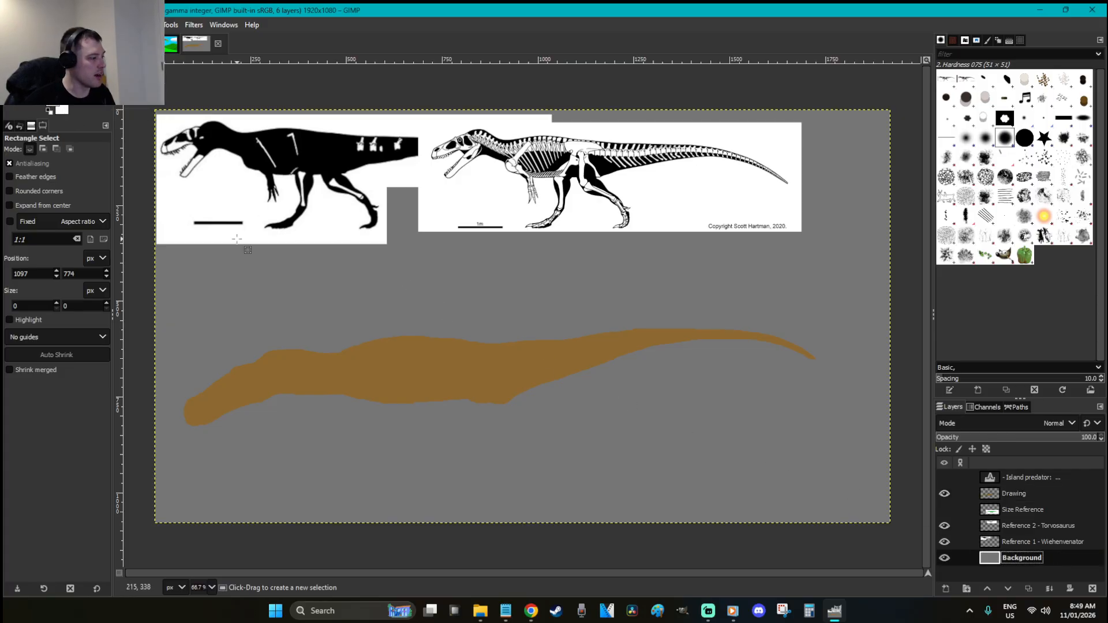
key(o)
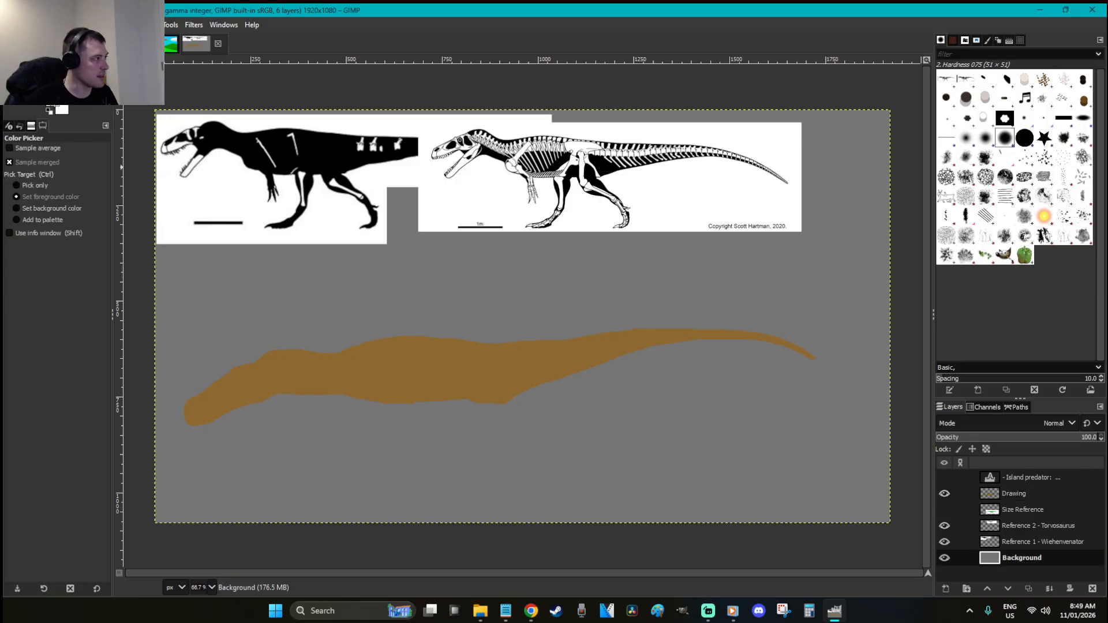
click(52, 103)
drag(119, 173, 105, 181)
click(234, 257)
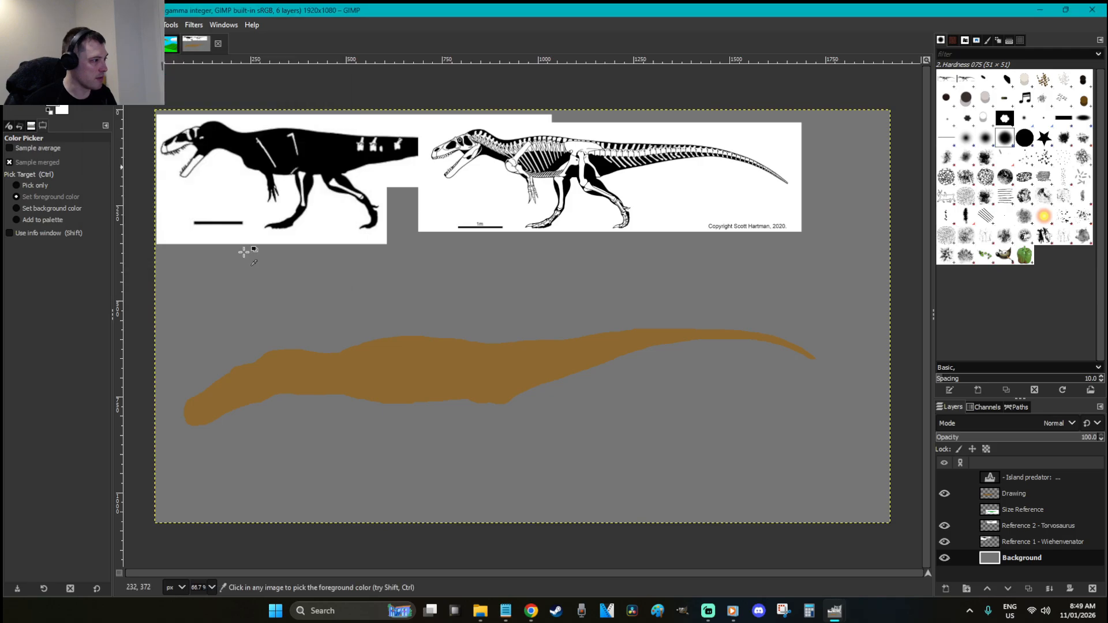
key(r)
key(ctrl+comma)
click(513, 292)
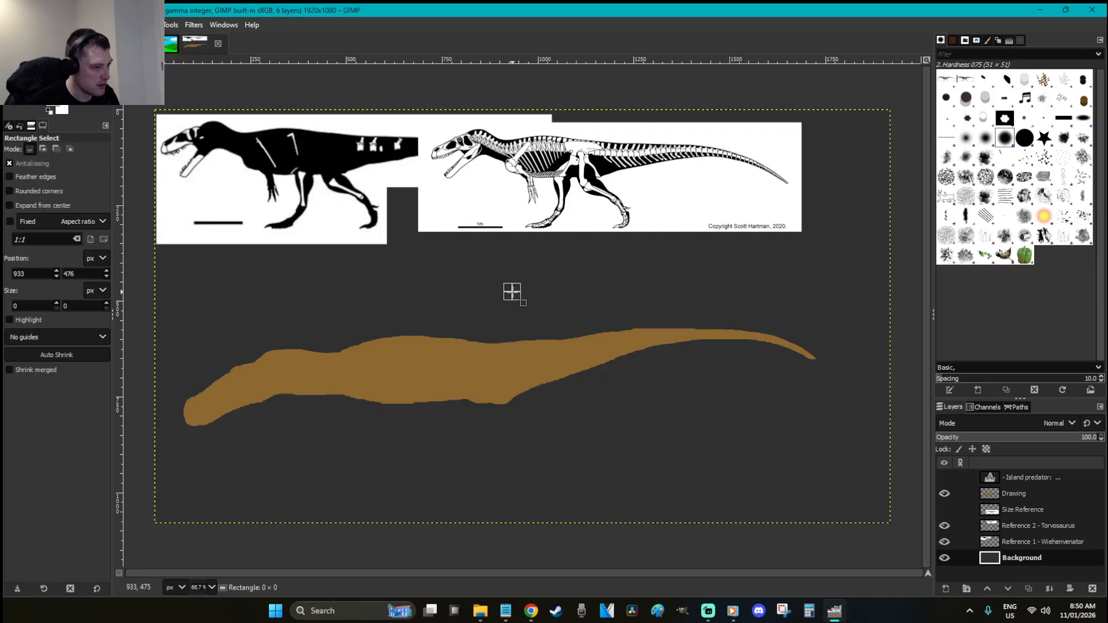
click(684, 387)
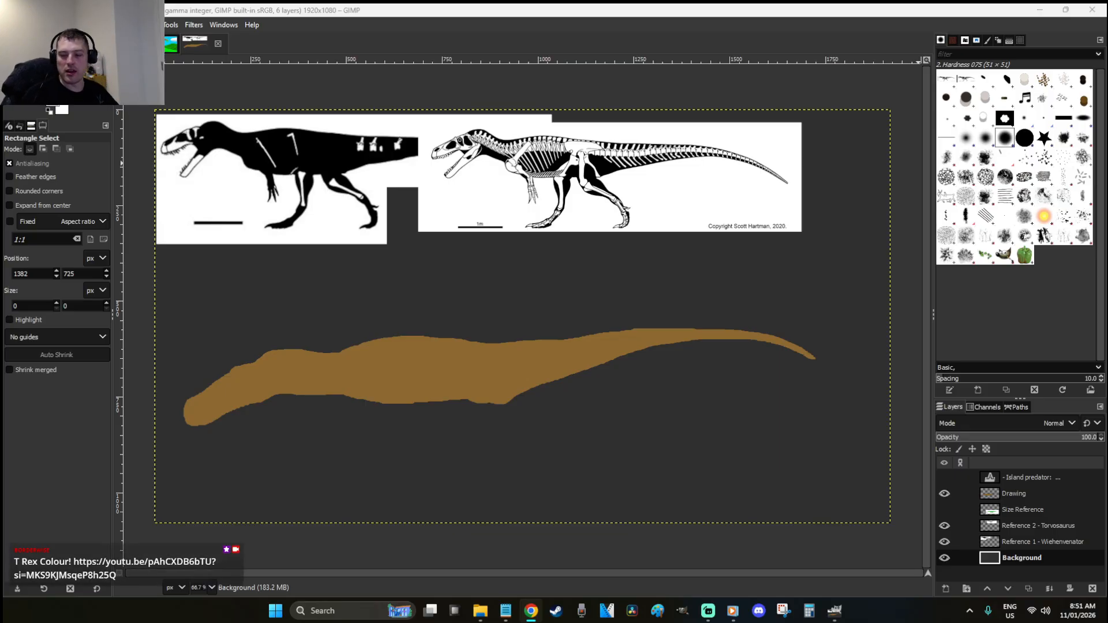
click(577, 9)
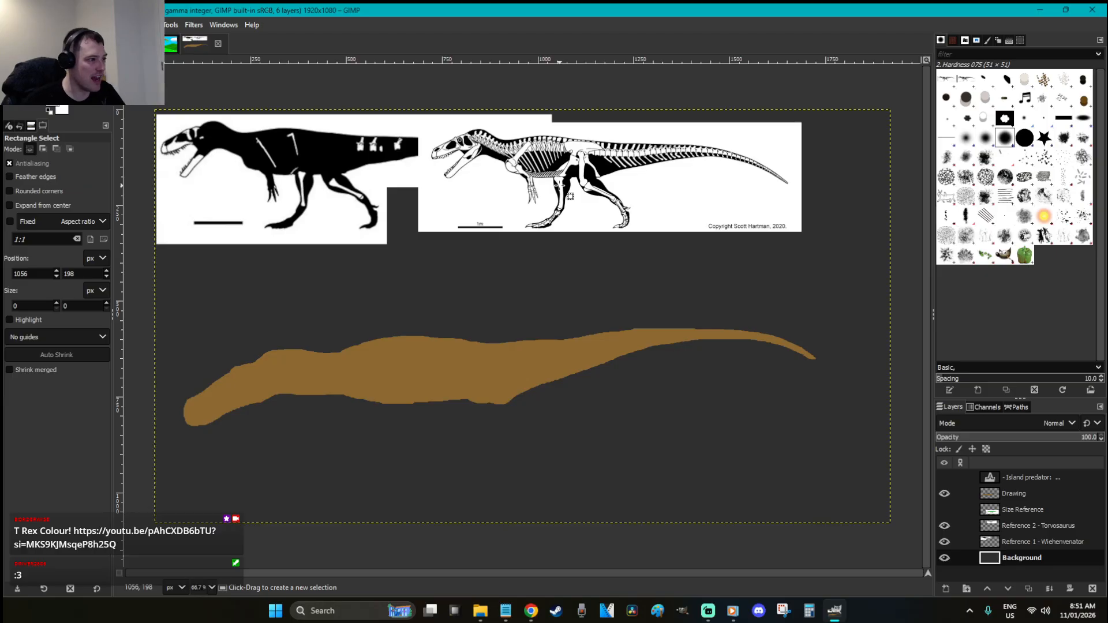
click(535, 347)
click(599, 415)
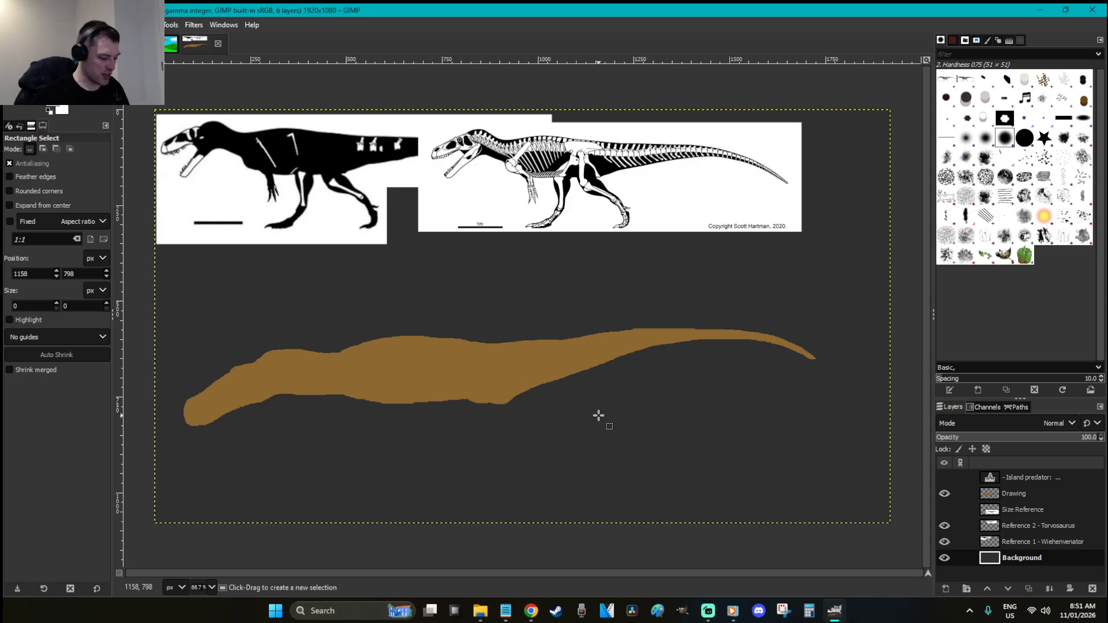
key(o)
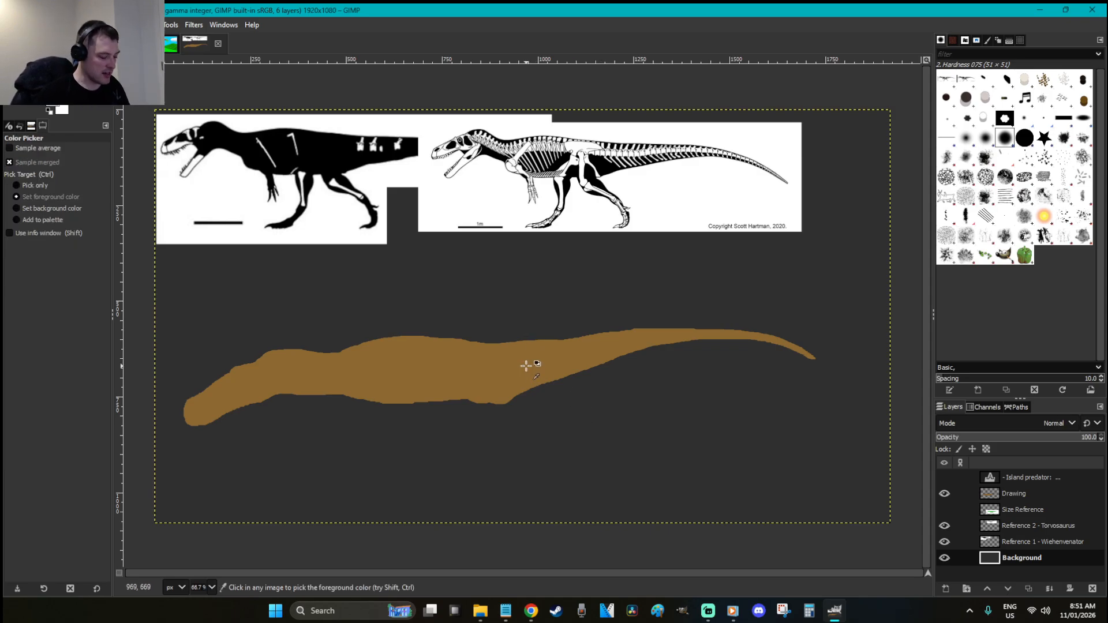
key(shift+ctrl+n)
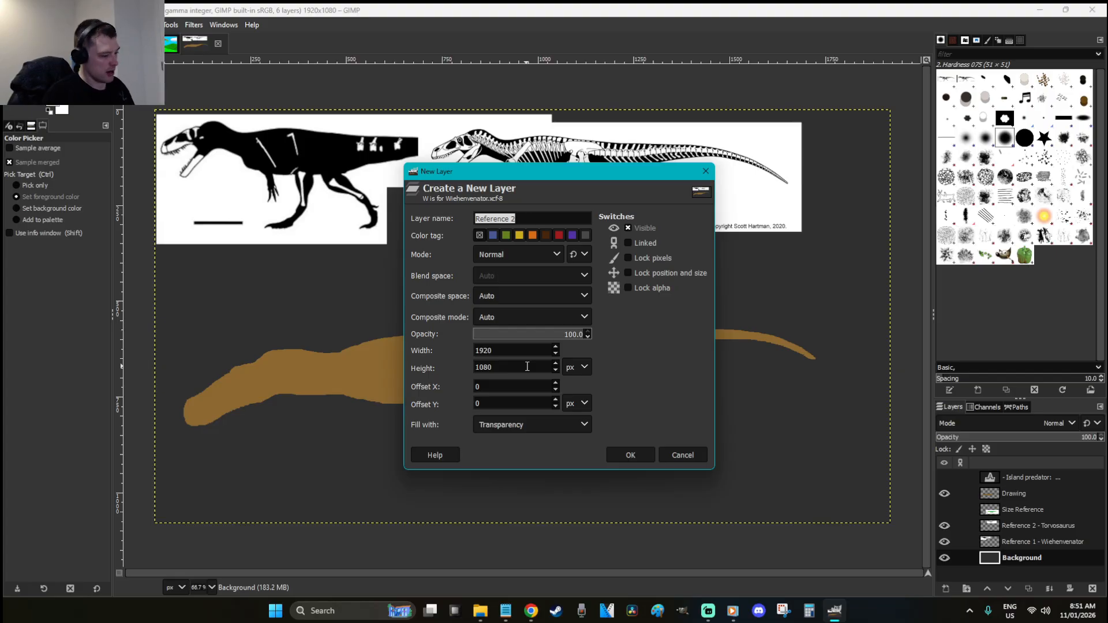
Create a layer named 'Limbs 1' and place it above the Drawing layer
text(Limbs 1)
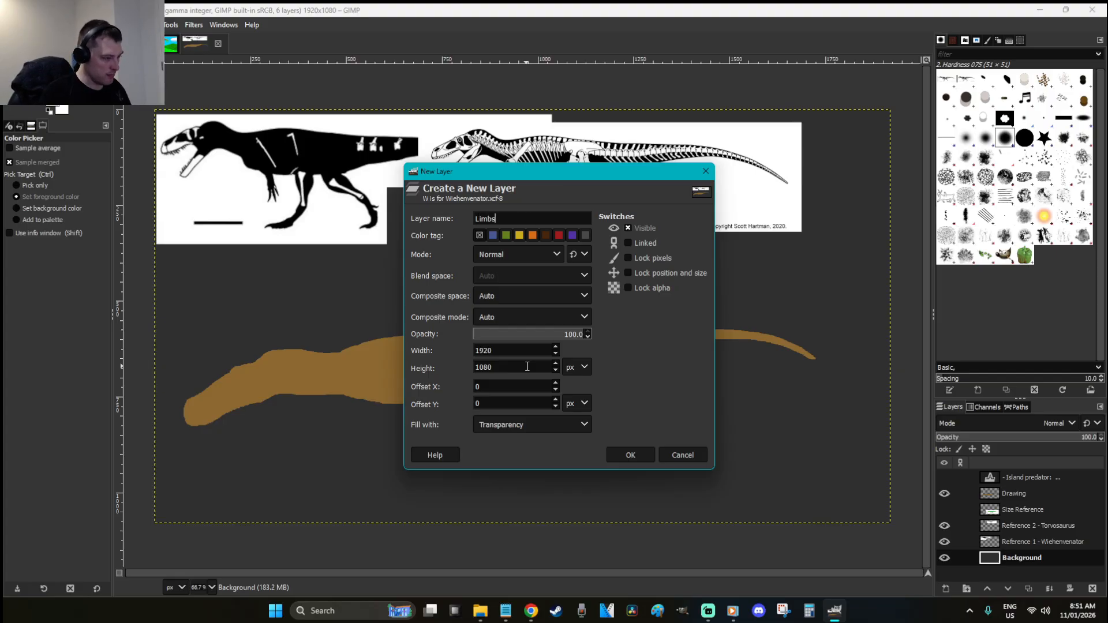
key(Return)
drag(975, 558, 1036, 491)
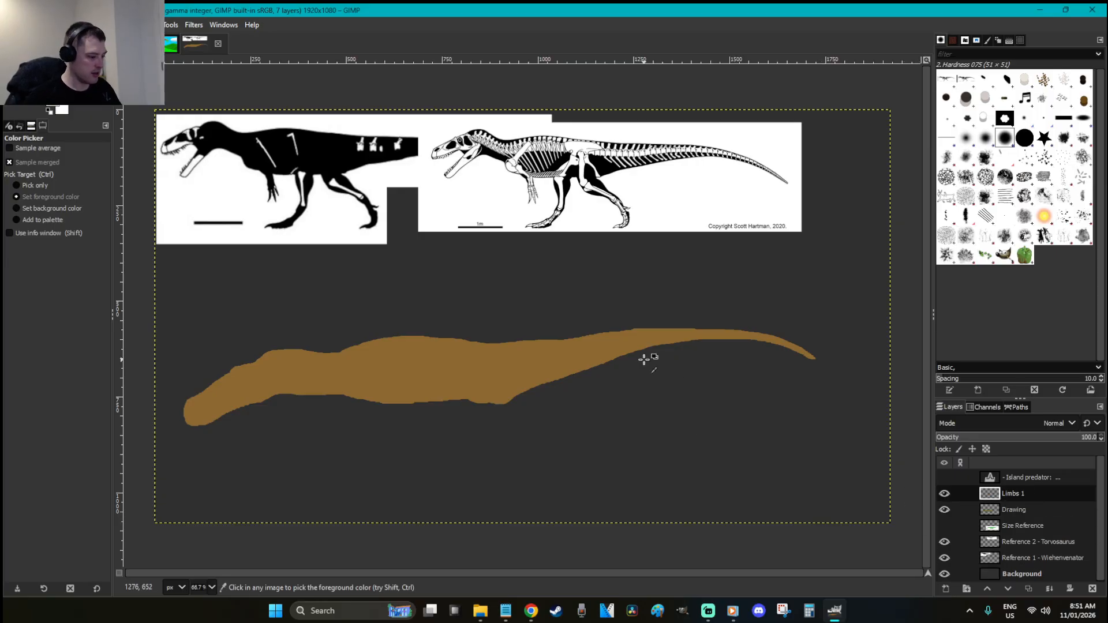
Move the Torvosaurus skeleton reference down beside the silhouette
key(r)
click(1051, 540)
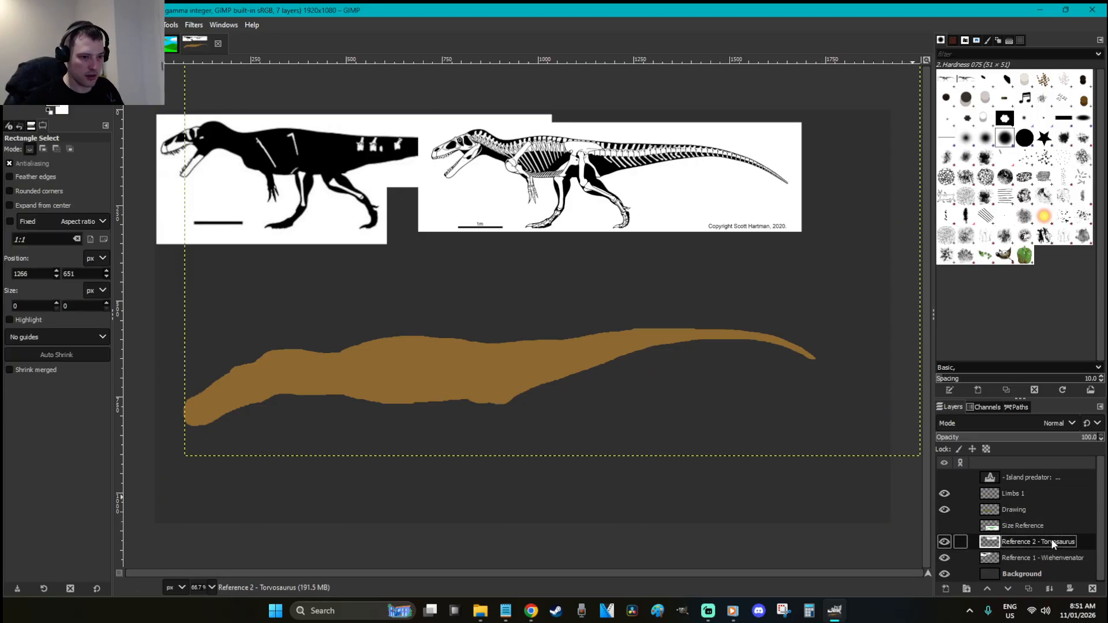
key(m)
drag(639, 216, 780, 465)
Zoom in on the body and lasso a hind leg shape hanging below it
key(r)
click(1045, 510)
key(z)
drag(832, 508, 563, 413)
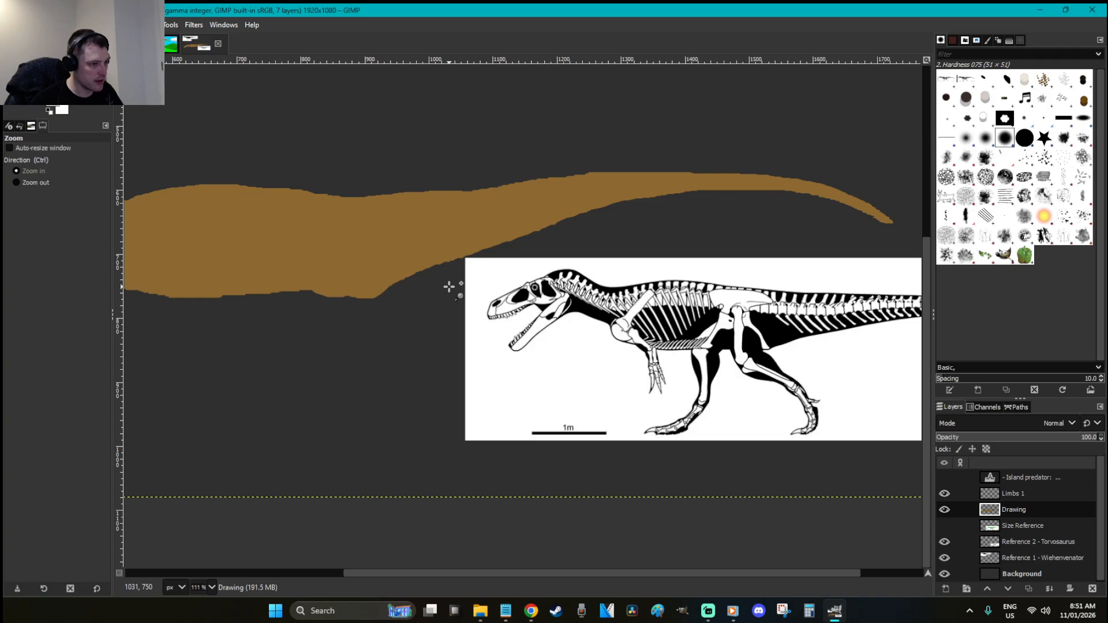
key(f)
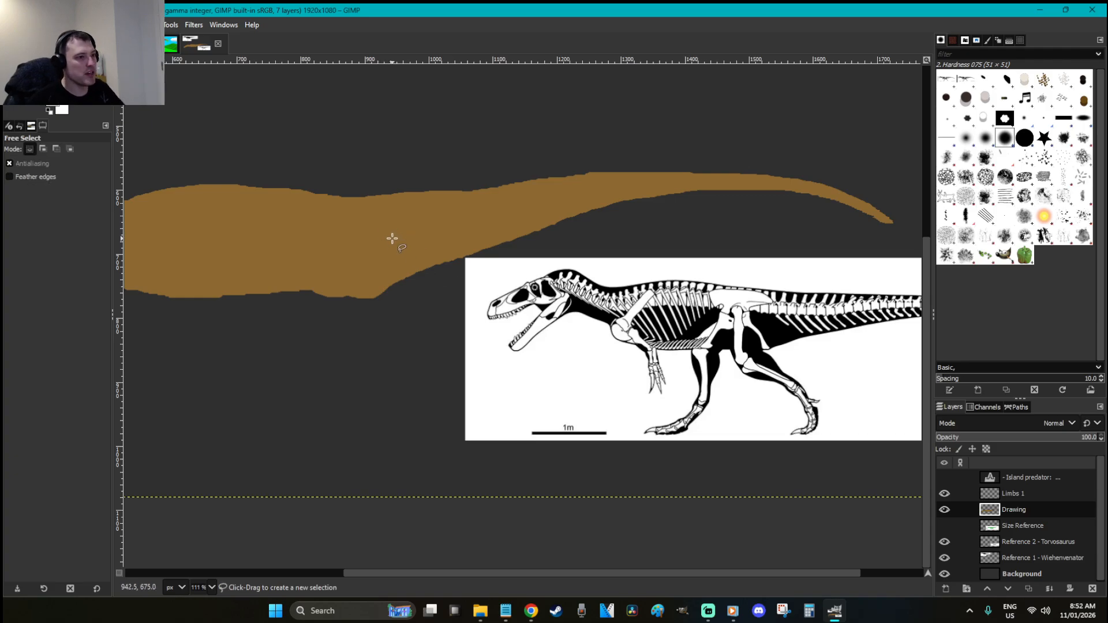
click(328, 223)
mouse_move(315, 230)
mouse_down()
mouse_move(322, 324)
mouse_move(341, 359)
mouse_move(411, 401)
mouse_move(410, 440)
mouse_move(362, 472)
mouse_move(412, 470)
mouse_move(431, 416)
mouse_up()
key(r)
key(f)
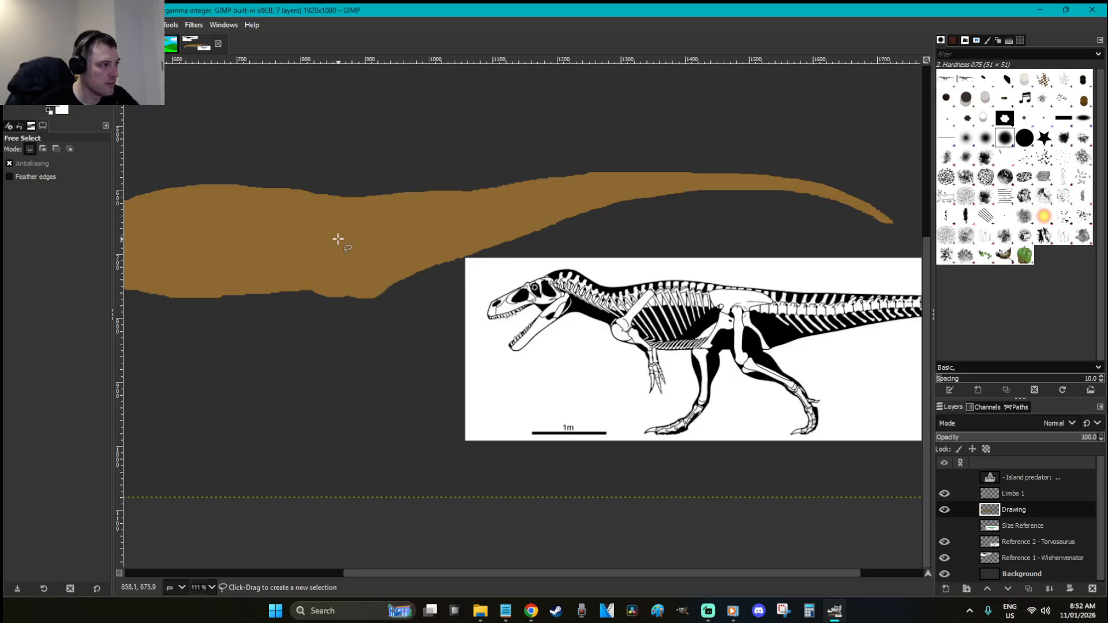
mouse_move(342, 237)
mouse_down()
mouse_move(322, 300)
mouse_move(374, 403)
mouse_move(366, 427)
mouse_move(310, 462)
mouse_move(369, 456)
mouse_move(395, 398)
mouse_move(393, 339)
mouse_move(376, 315)
mouse_move(387, 241)
mouse_move(368, 223)
mouse_move(339, 237)
mouse_up()
key(Return)
Fill the leg selection on Limbs 1 with lighter tan be944f, then deselect
key(o)
click(353, 272)
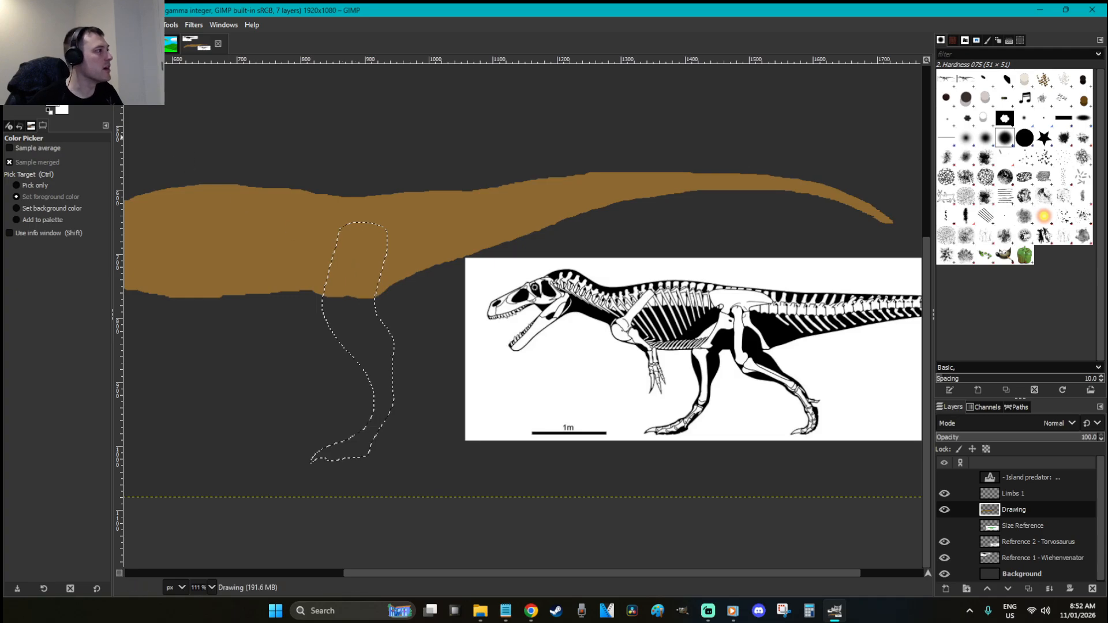
click(53, 101)
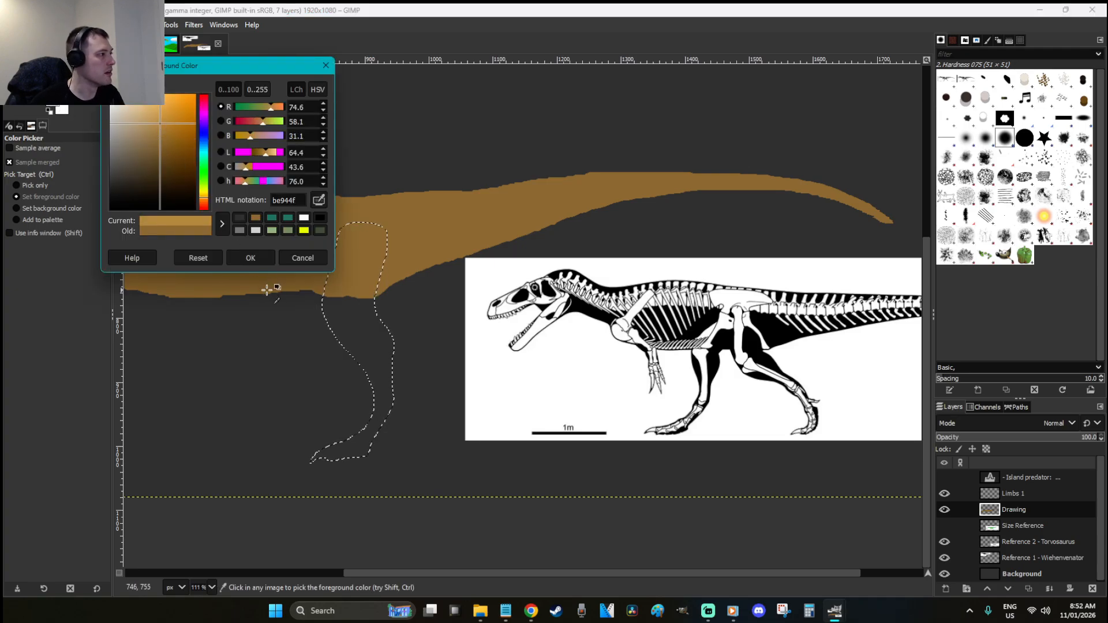
click(254, 258)
key(shift+b)
click(353, 336)
click(367, 292)
key(ctrl+z)
click(1014, 494)
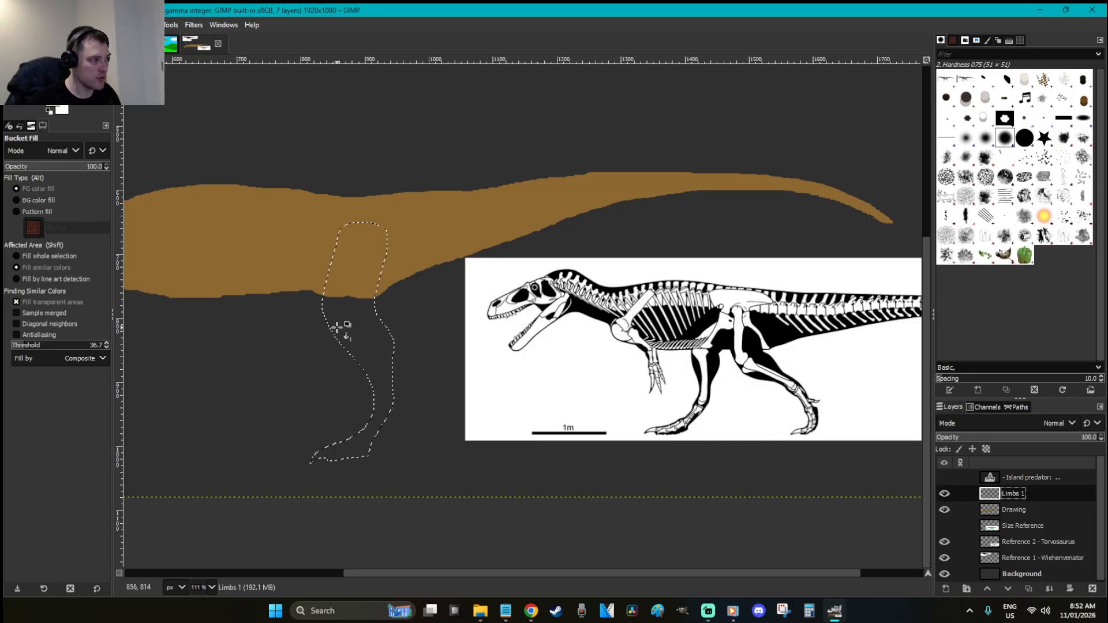
click(354, 268)
key(r)
click(453, 419)
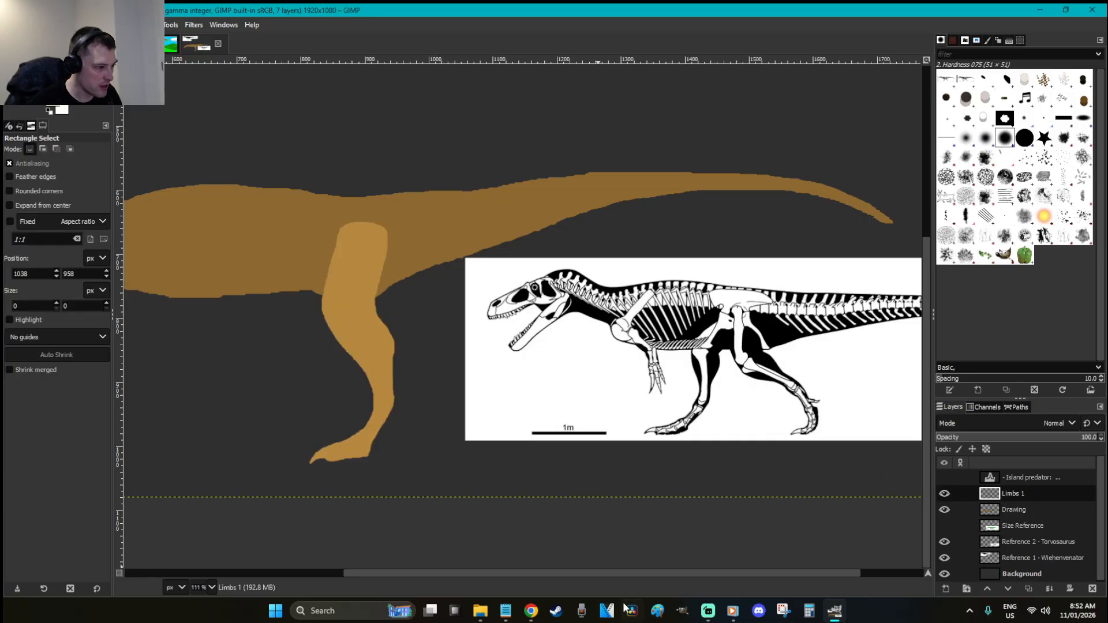
drag(615, 574, 574, 573)
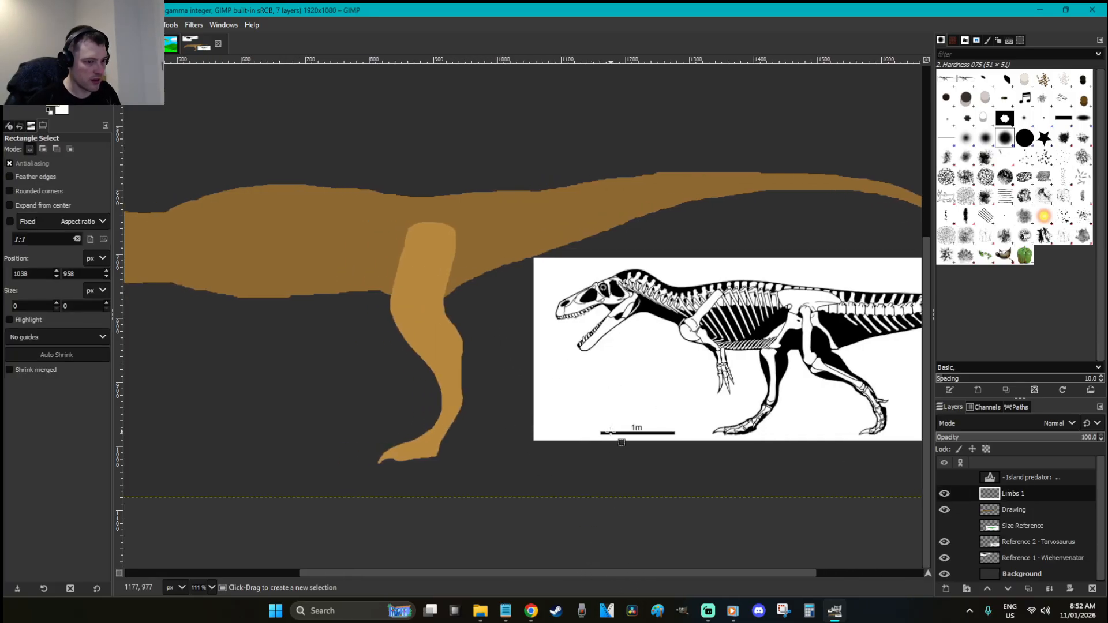
Create a layer named 'Limbs 2' and move it below the Drawing layer
key(shift+ctrl+n)
text(Limbs 2)
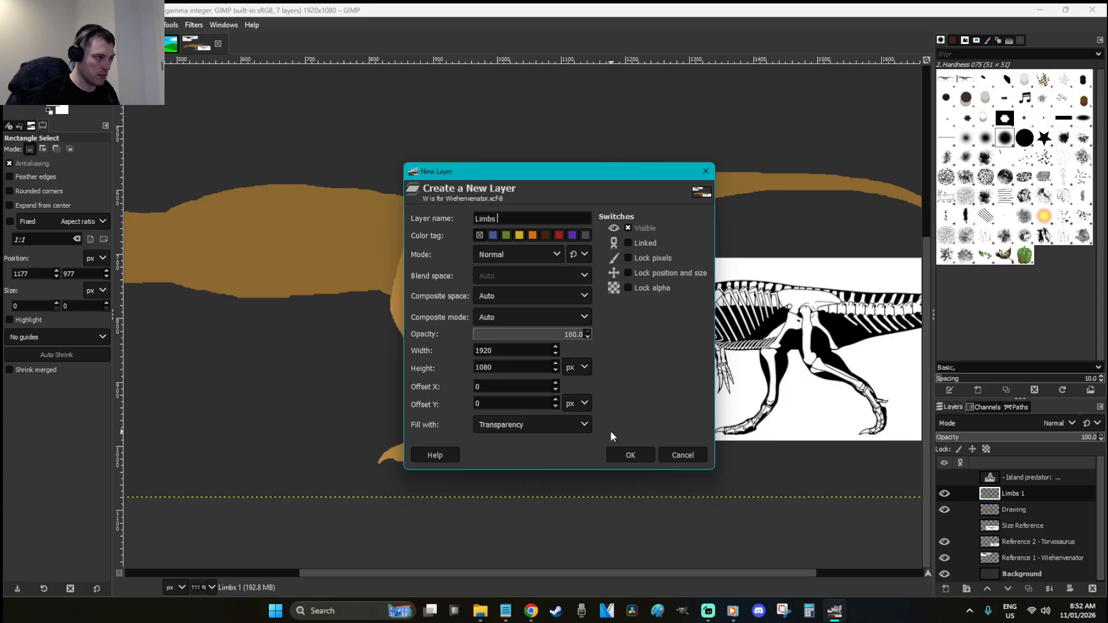
key(Return)
drag(1020, 491, 1017, 532)
Thicken the upper-left thigh edge on Limbs 1 with a 40px brown brush
key(o)
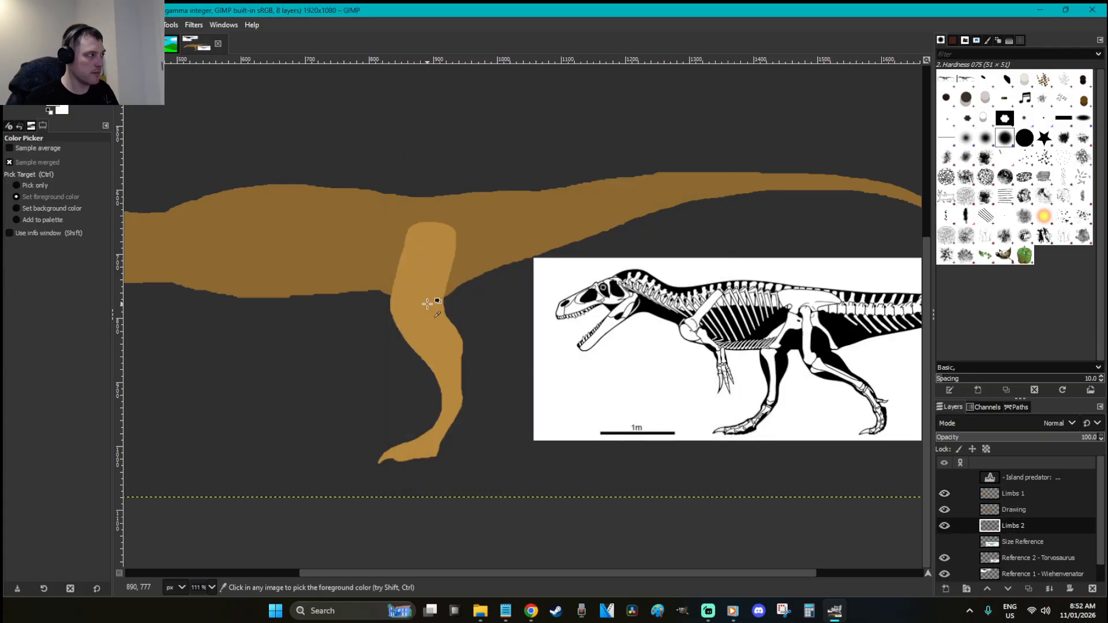
click(56, 117)
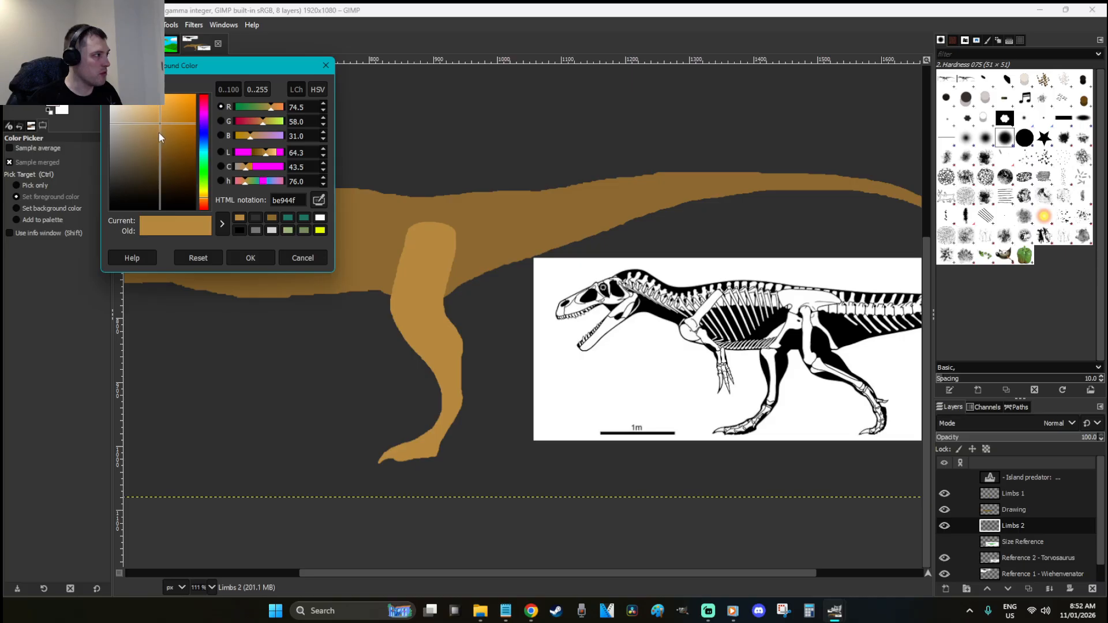
click(248, 255)
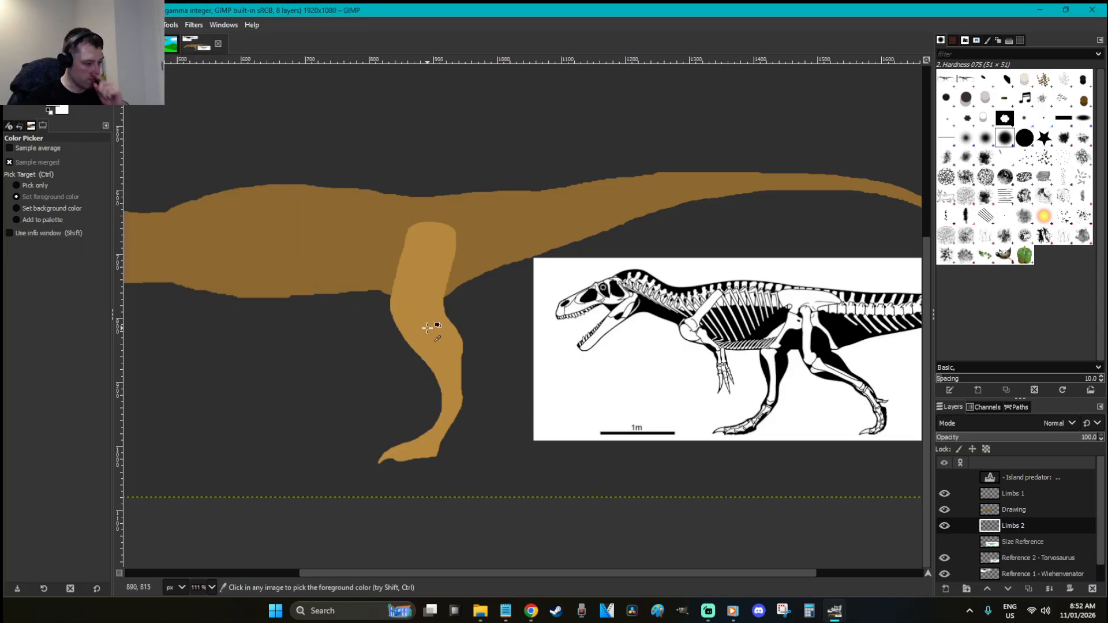
click(1017, 493)
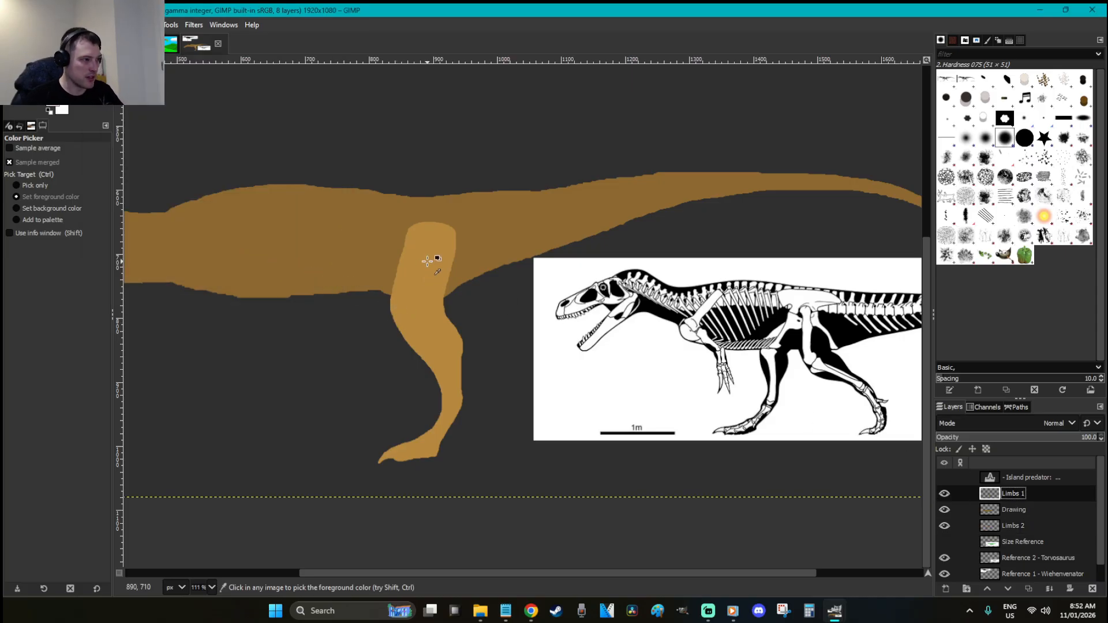
key(p)
click(11, 203)
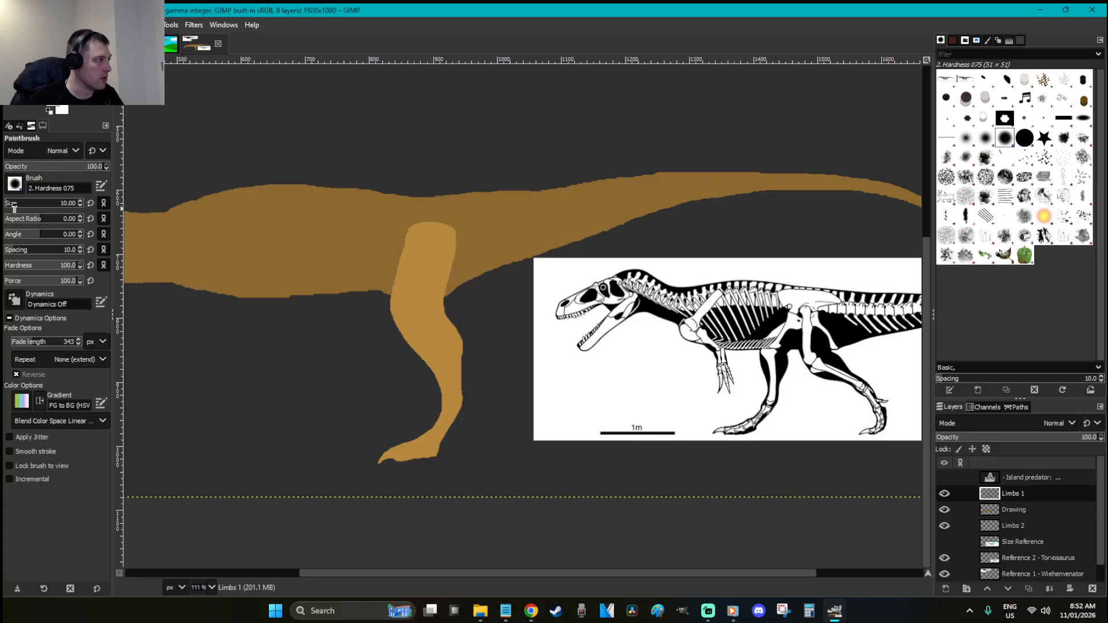
mouse_move(407, 258)
mouse_down()
mouse_move(429, 234)
mouse_move(409, 277)
mouse_up()
scroll(409, 277, down, 2)
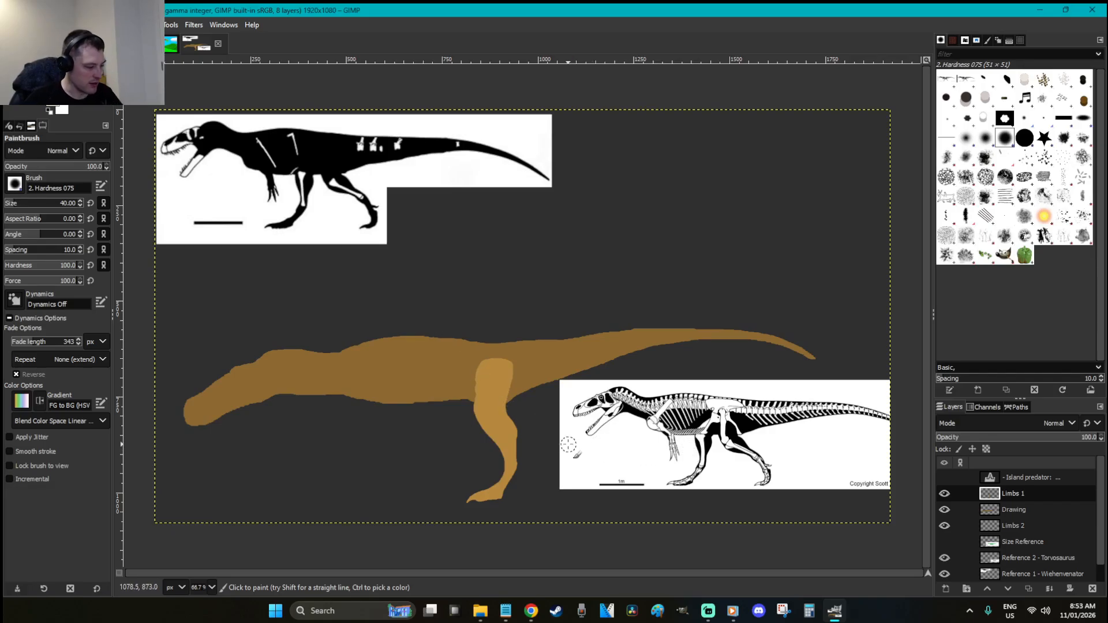
Shift the leg slightly left and scale it larger on Limbs 1
key(m)
drag(520, 446, 500, 445)
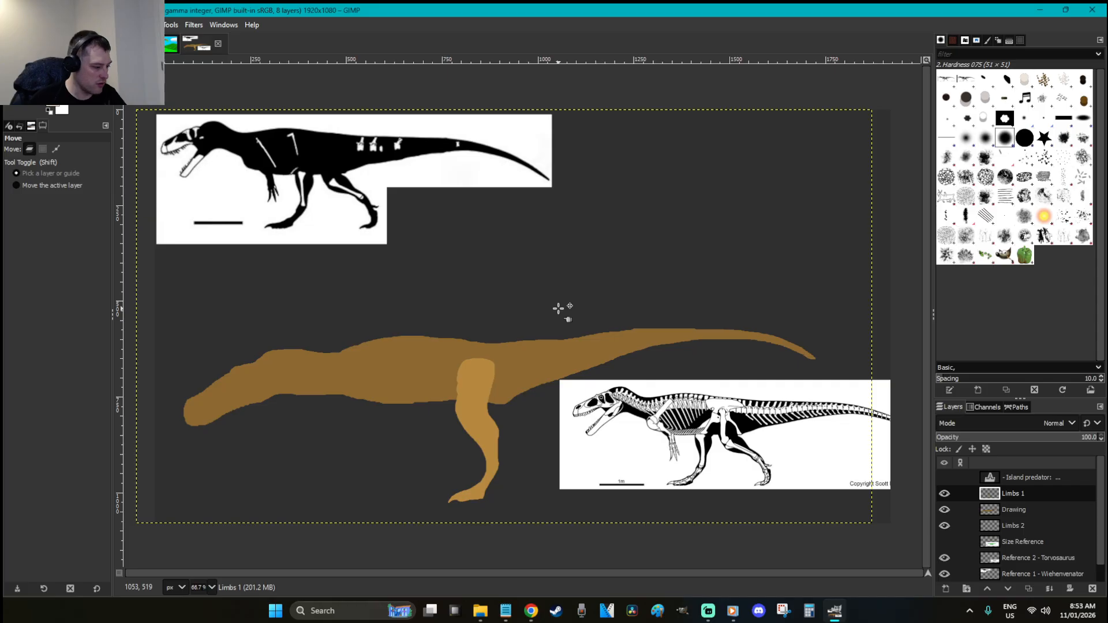
key(shift+s)
click(514, 445)
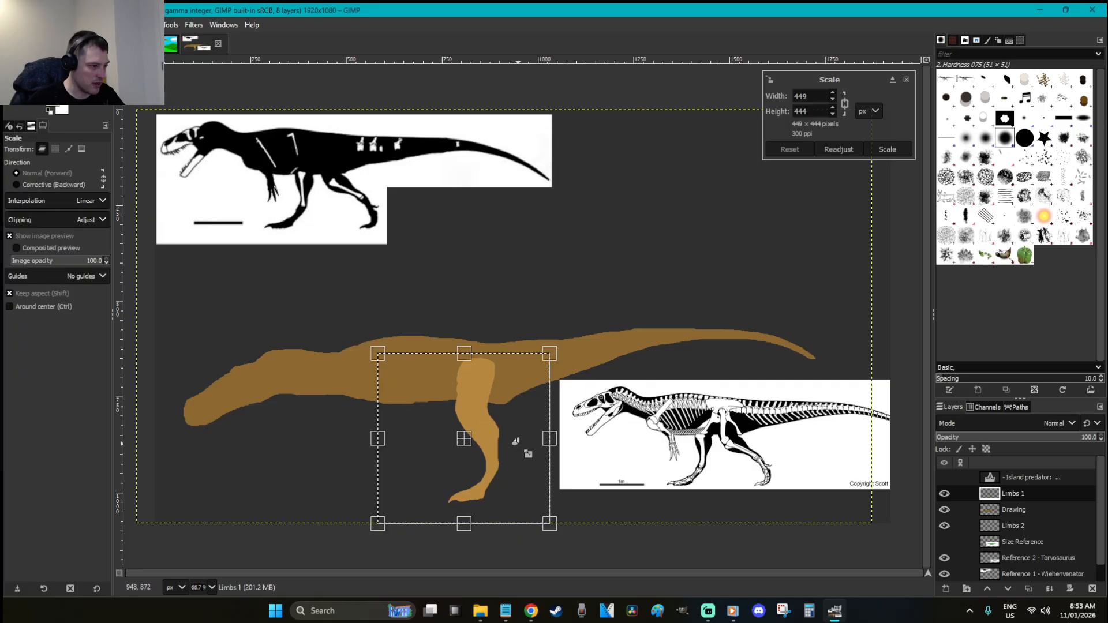
drag(527, 475, 536, 486)
key(Return)
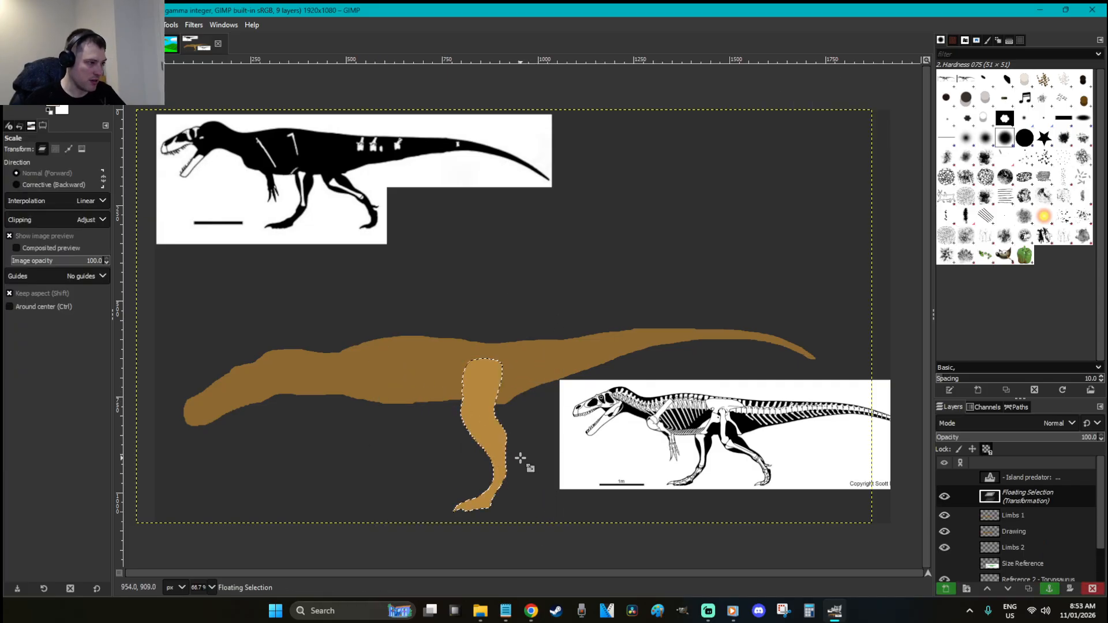
key(r)
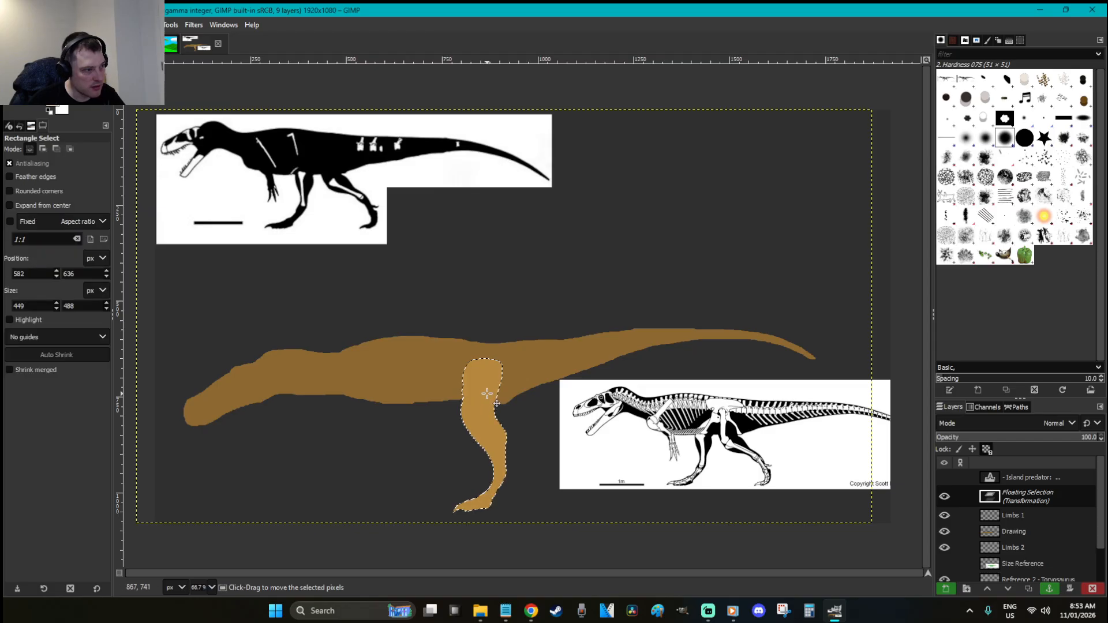
click(531, 270)
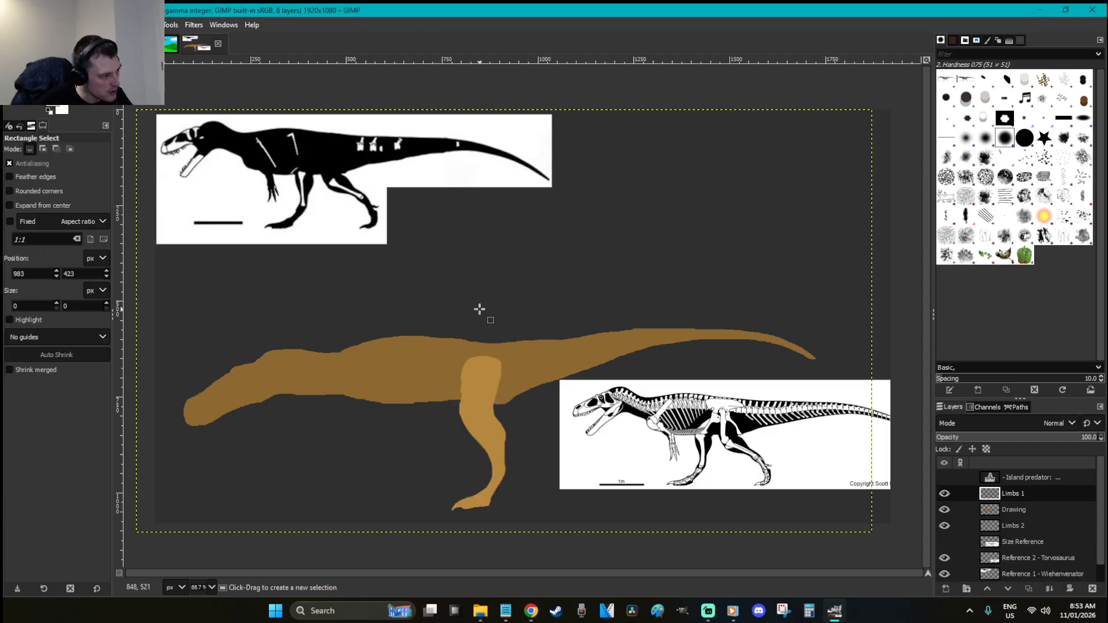
Link Limbs 1 with Drawing and raise the body 53 px so the leg meets the hip
click(961, 493)
click(961, 509)
key(m)
drag(456, 380, 450, 355)
key(r)
click(532, 264)
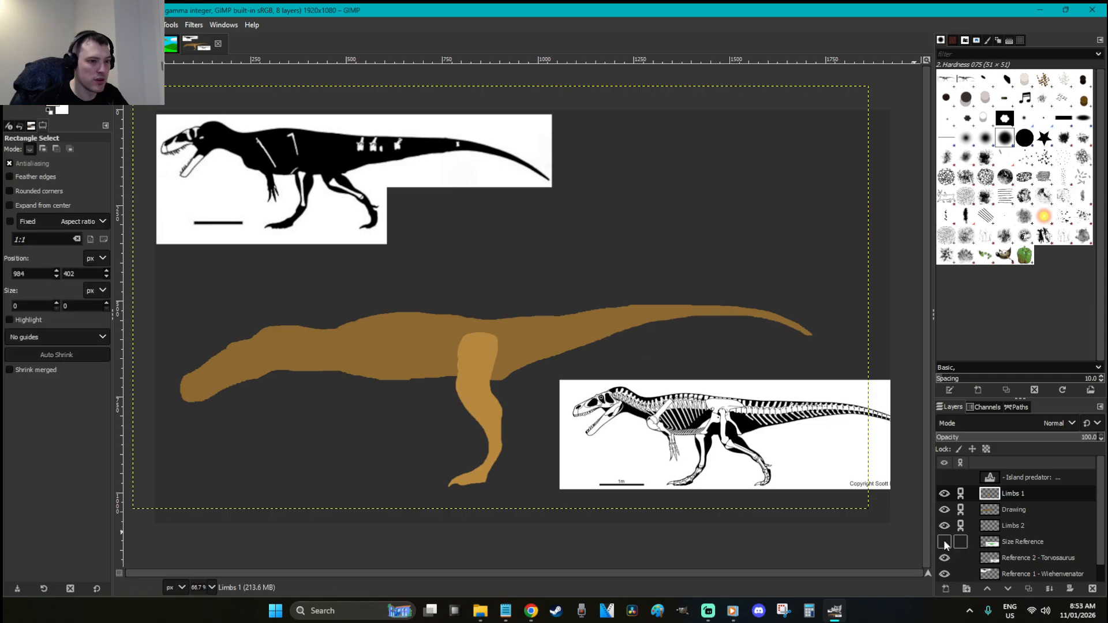
key(z)
drag(637, 519, 242, 305)
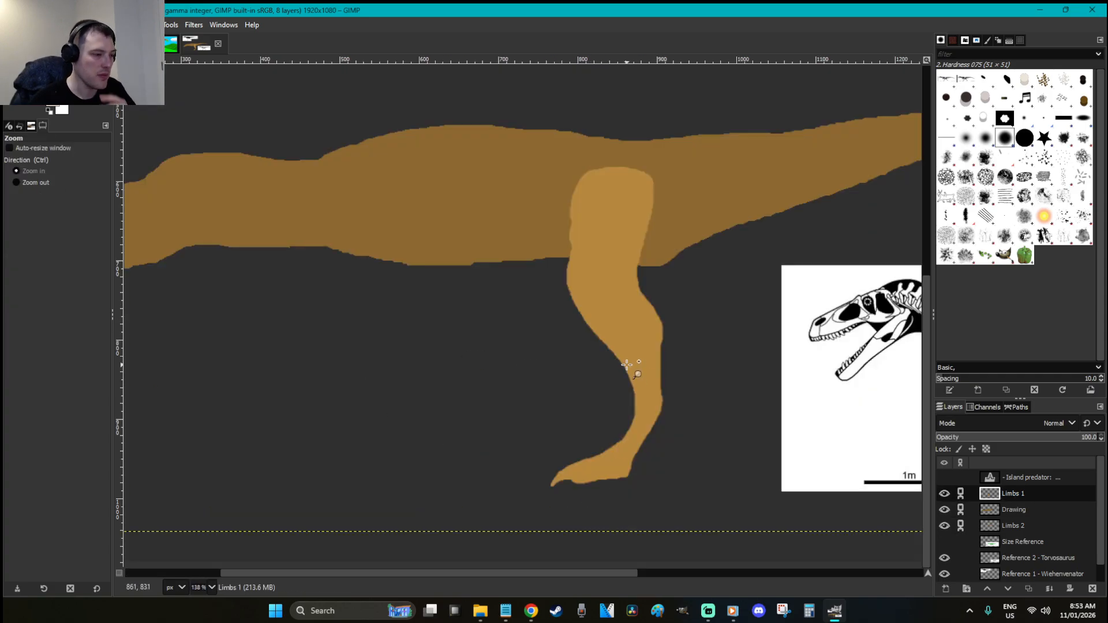
click(1007, 525)
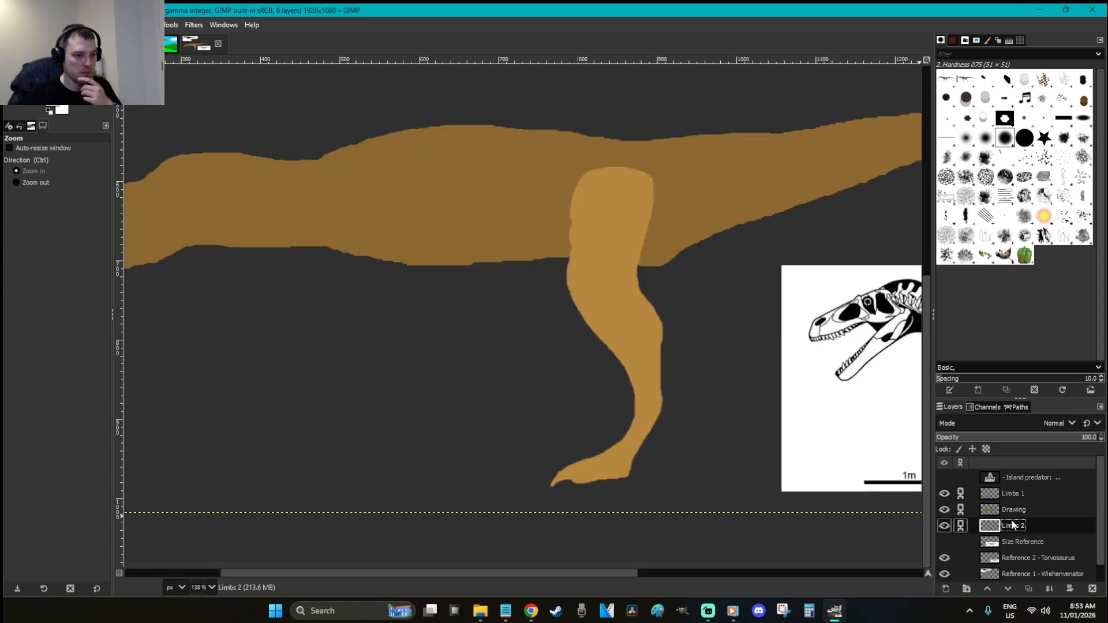
key(r)
click(637, 296)
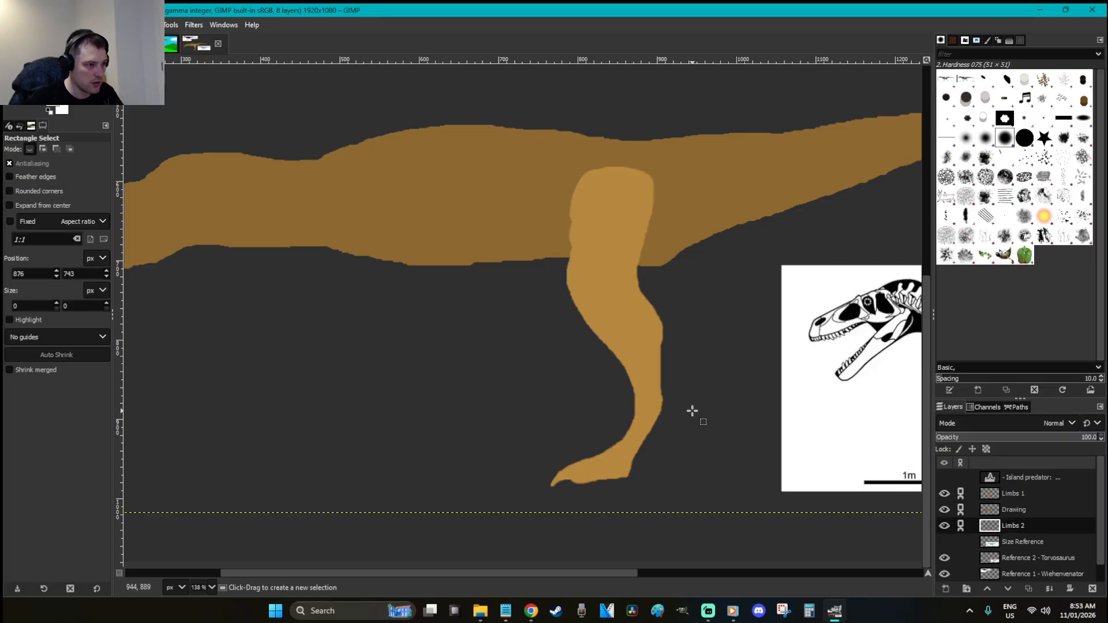
click(1002, 490)
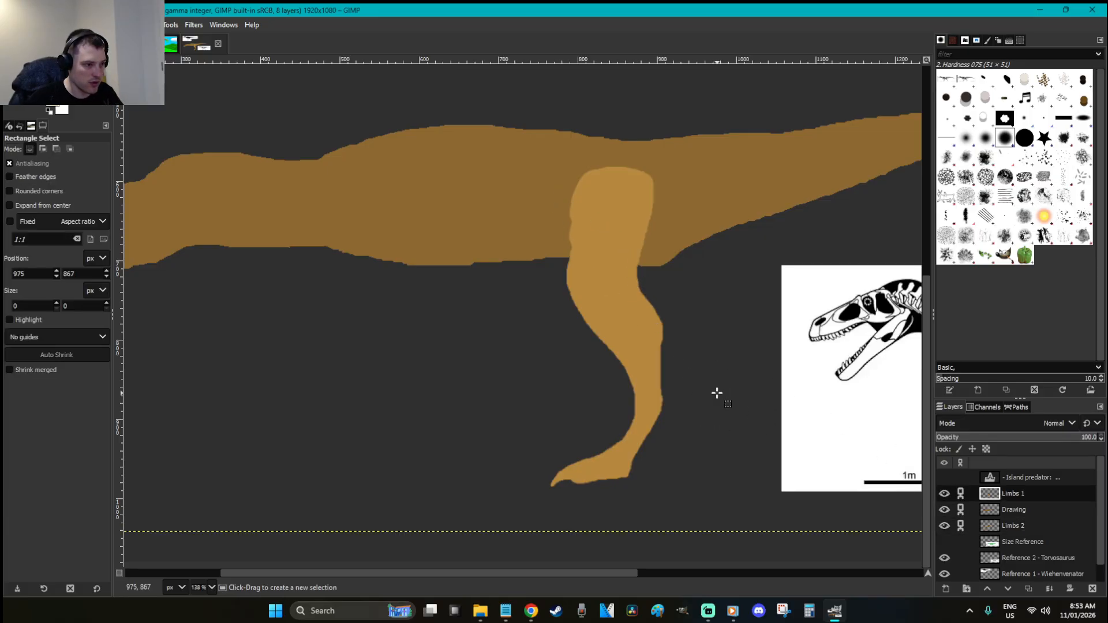
Paste a copy of the leg onto Limbs 2, right of the original, tilted about 16°
key(ctrl+c)
key(Page_Down)
key(Page_Down)
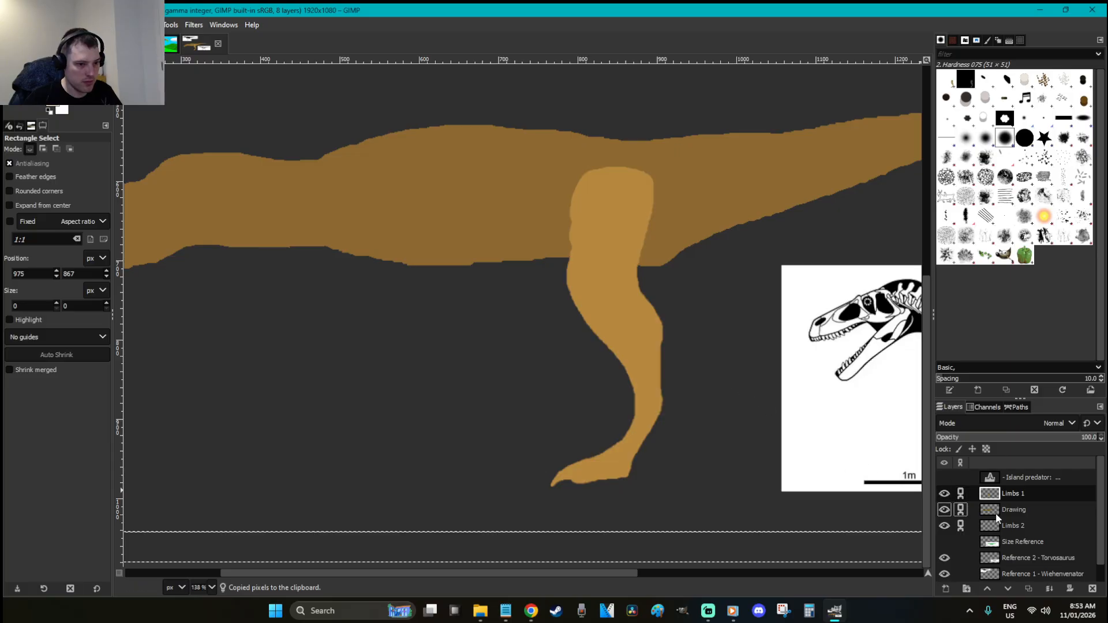
key(ctrl+v)
drag(572, 372, 742, 359)
key(shift+r)
drag(798, 448, 865, 359)
key(Return)
key(r)
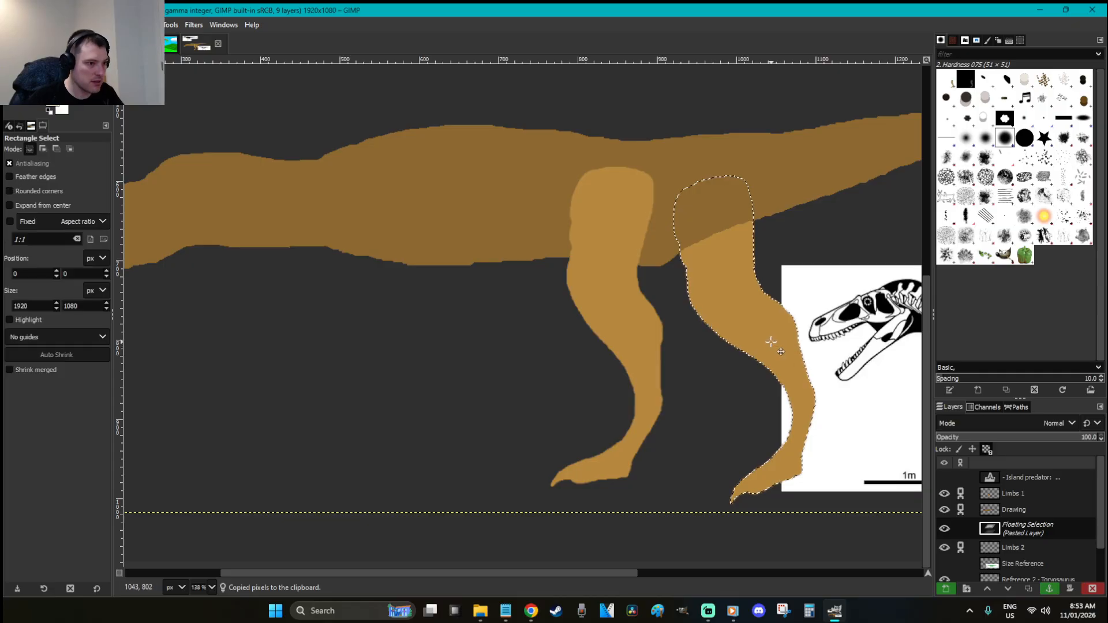
drag(714, 322, 705, 320)
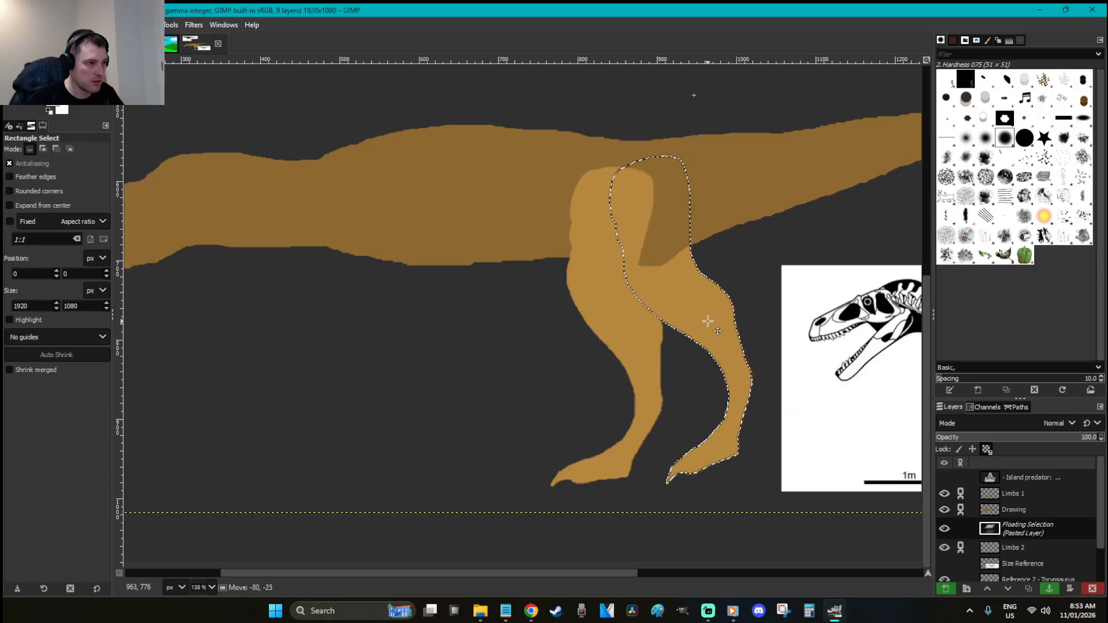
Darken the copied leg with Brightness-Contrast brightness -48
right_click(680, 268)
mouse_move(732, 370)
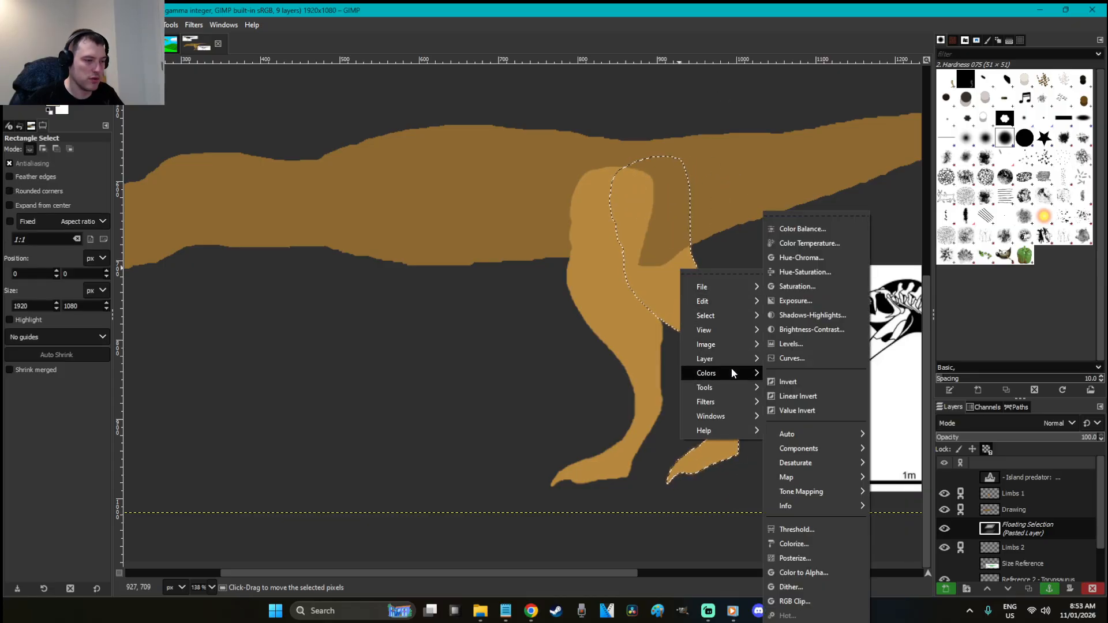
click(811, 344)
click(319, 180)
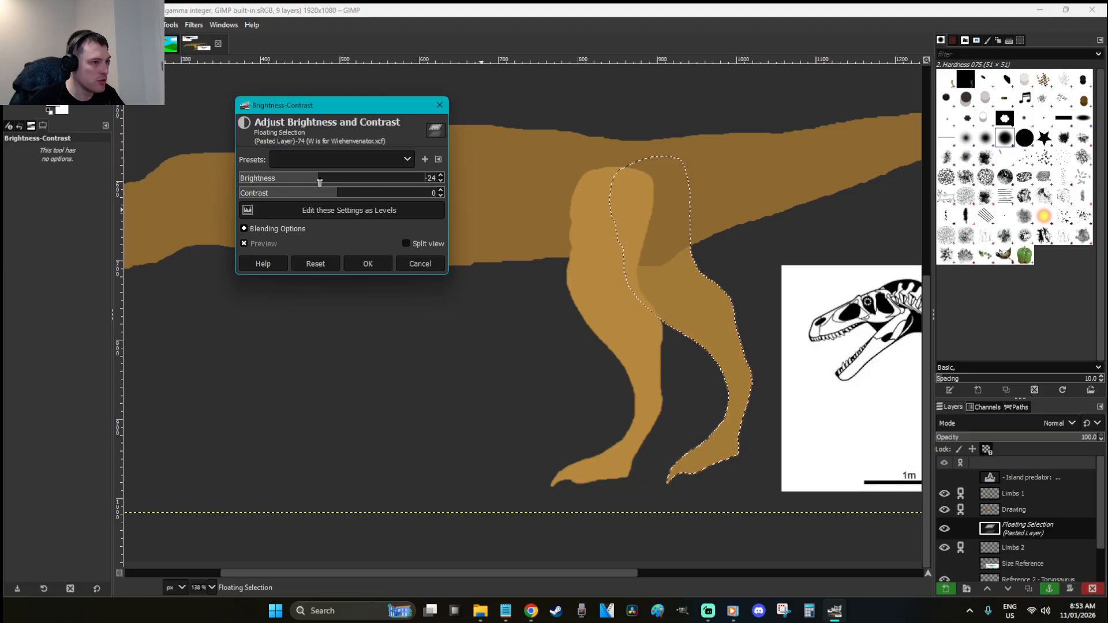
drag(320, 183, 298, 180)
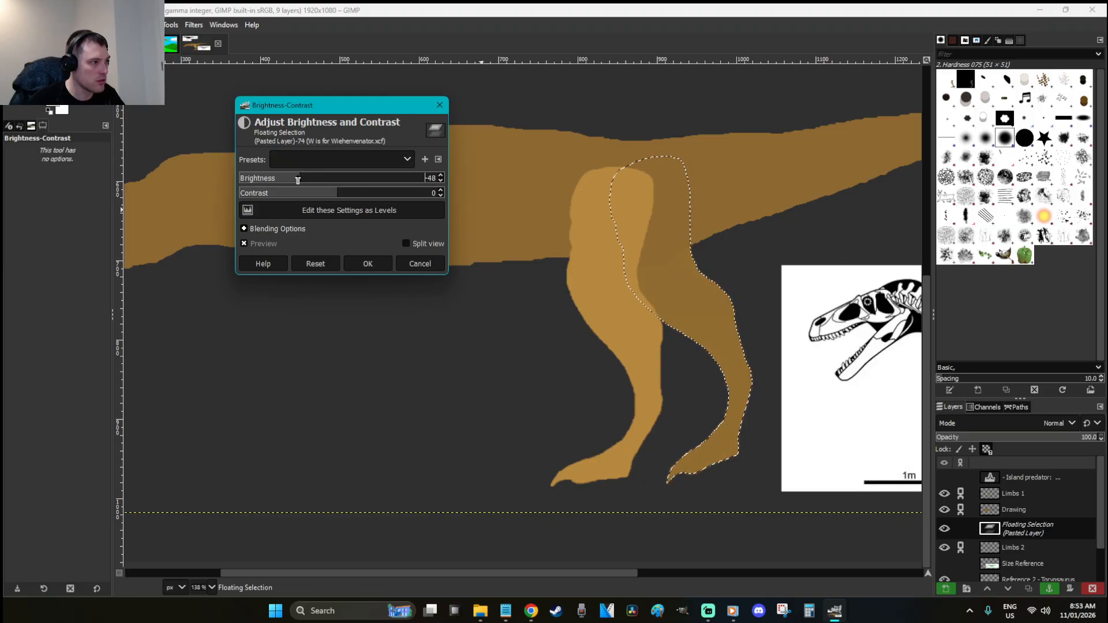
click(365, 261)
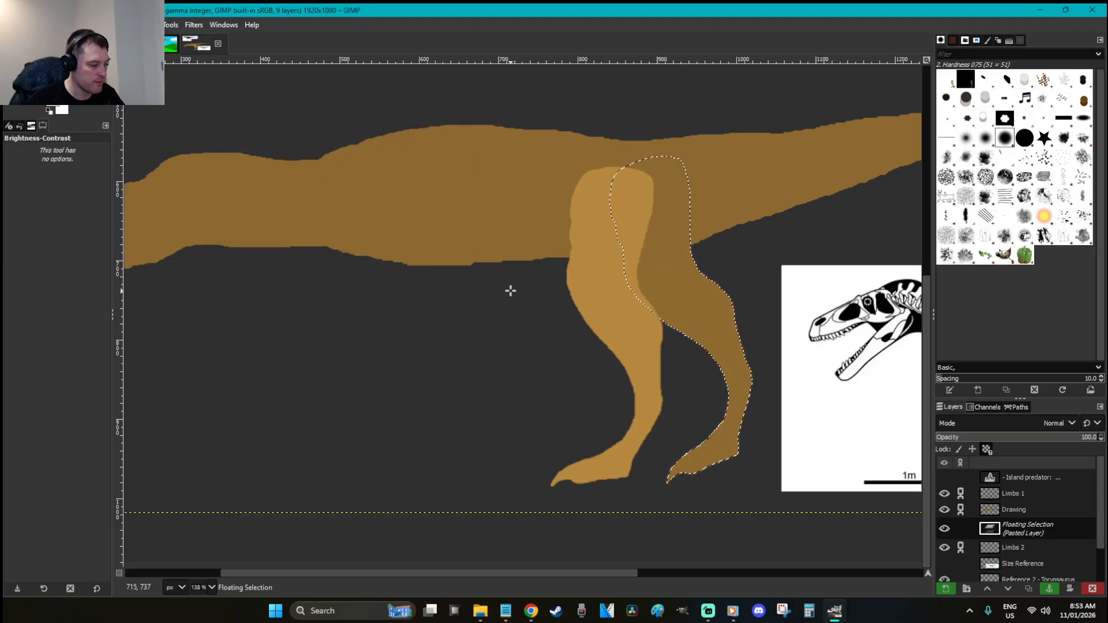
Darken the copied leg further with brightness -25
key(shift+r)
click(739, 329)
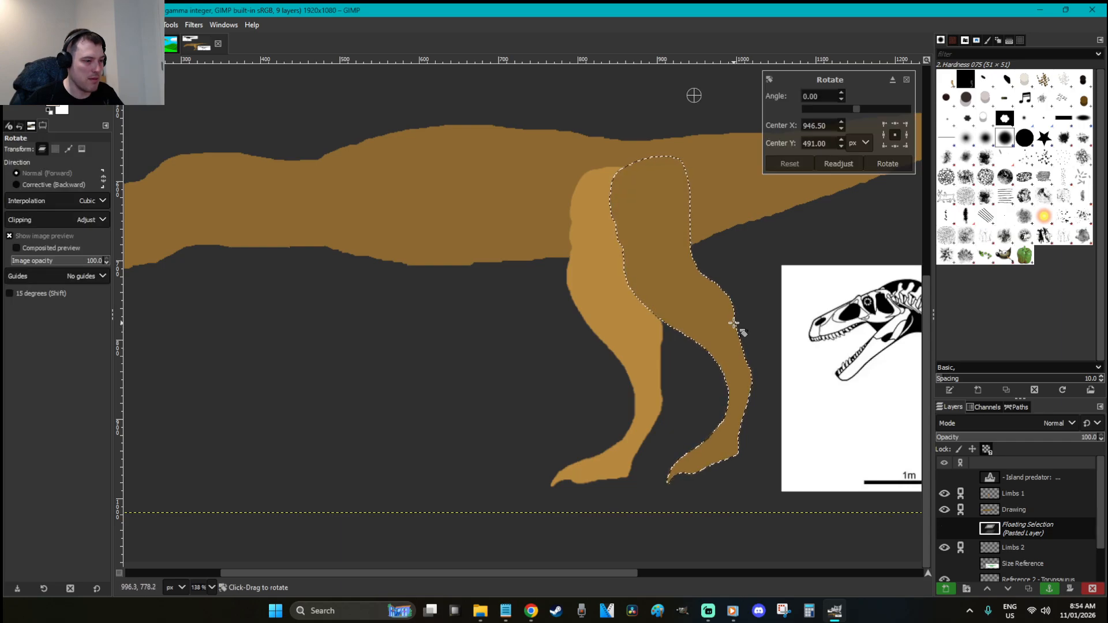
right_click(464, 169)
click(621, 177)
key(r)
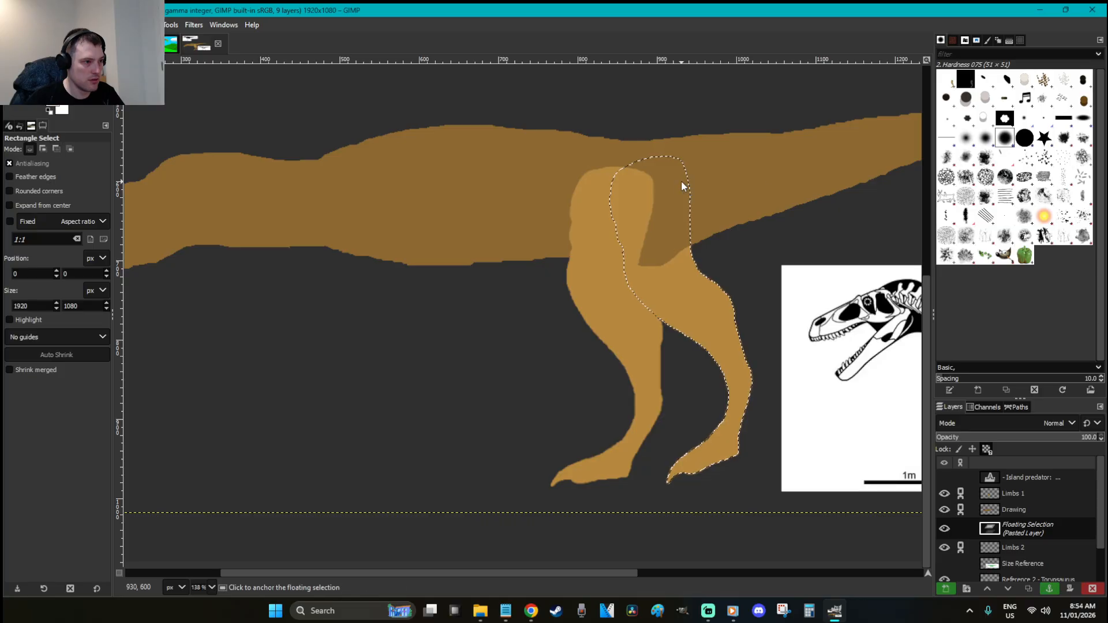
right_click(684, 181)
mouse_move(729, 285)
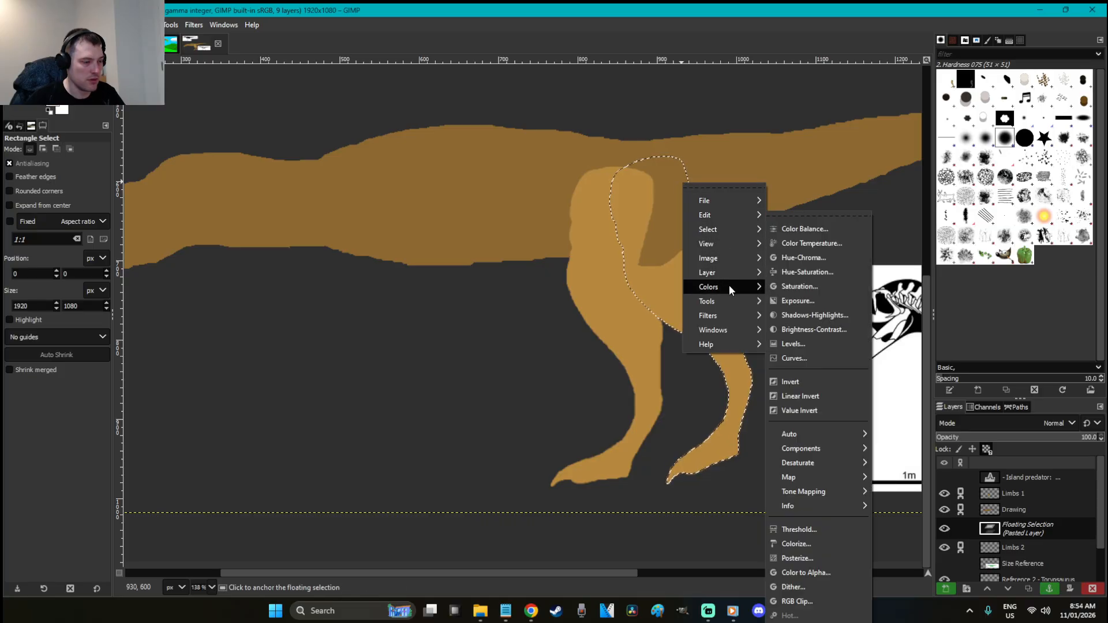
click(829, 329)
drag(338, 177, 319, 178)
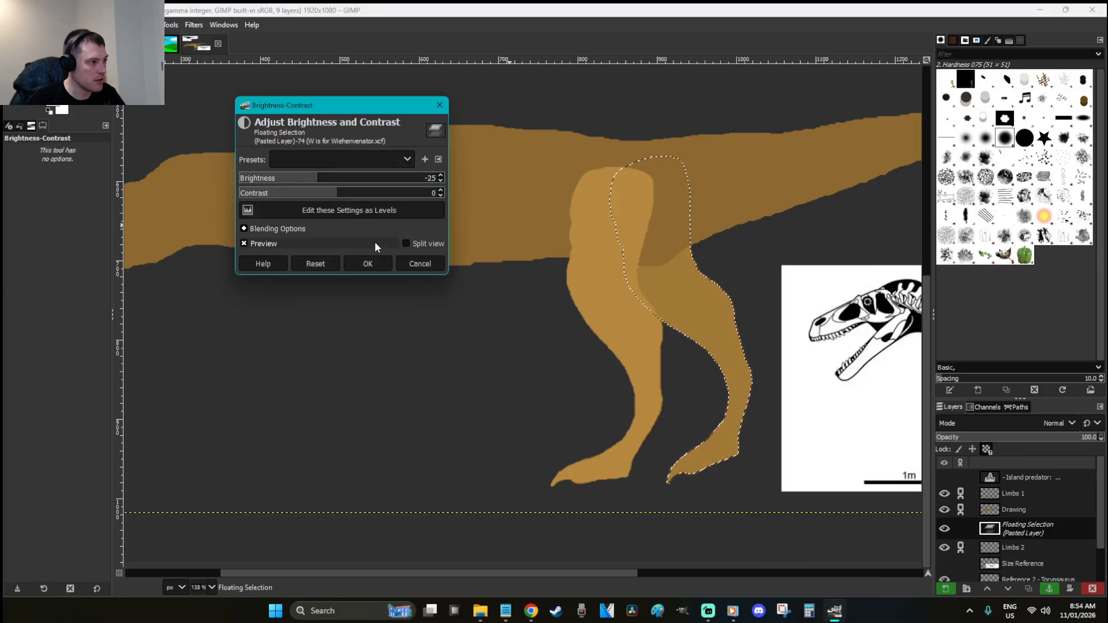
click(374, 262)
Rotate the copied leg slightly and anchor it into Limbs 2
key(shift+r)
drag(773, 392, 697, 322)
key(r)
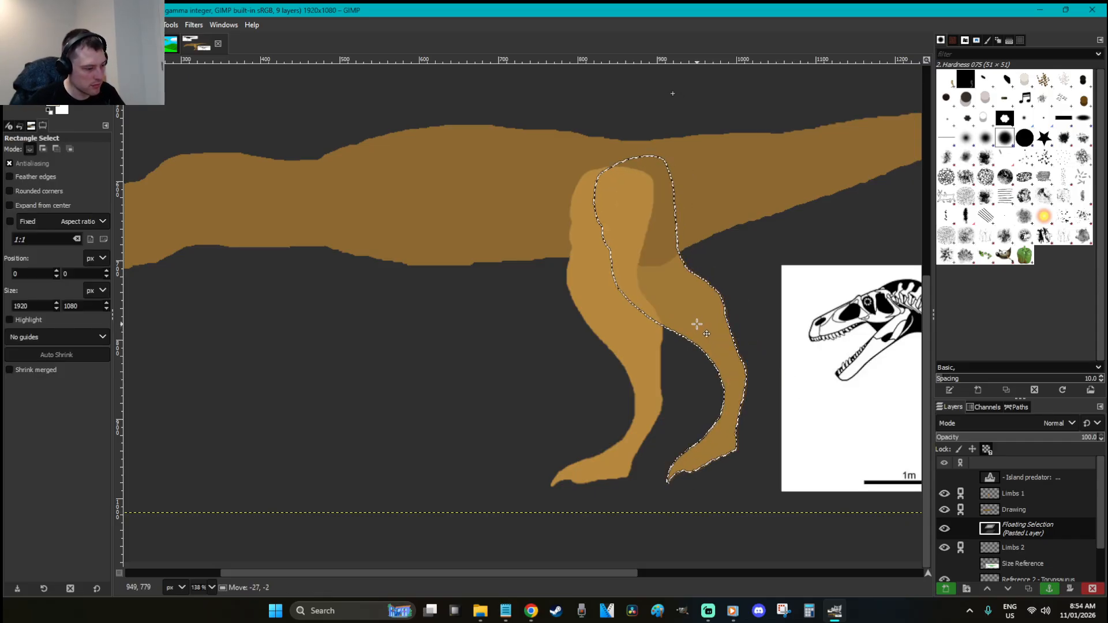
click(807, 416)
Select the far leg's foot with an ellipse and rotate it about 18°
key(z)
drag(798, 527, 538, 390)
key(e)
mouse_move(655, 414)
mouse_down()
mouse_move(475, 265)
mouse_move(478, 245)
mouse_up()
key(shift+r)
mouse_move(784, 425)
mouse_down()
mouse_move(696, 451)
mouse_move(710, 447)
mouse_move(698, 460)
mouse_move(733, 434)
mouse_up()
Undo the earlier foot rotation and zoom in closely on the dinosaur's feet
key(Return)
key(r)
click(733, 434)
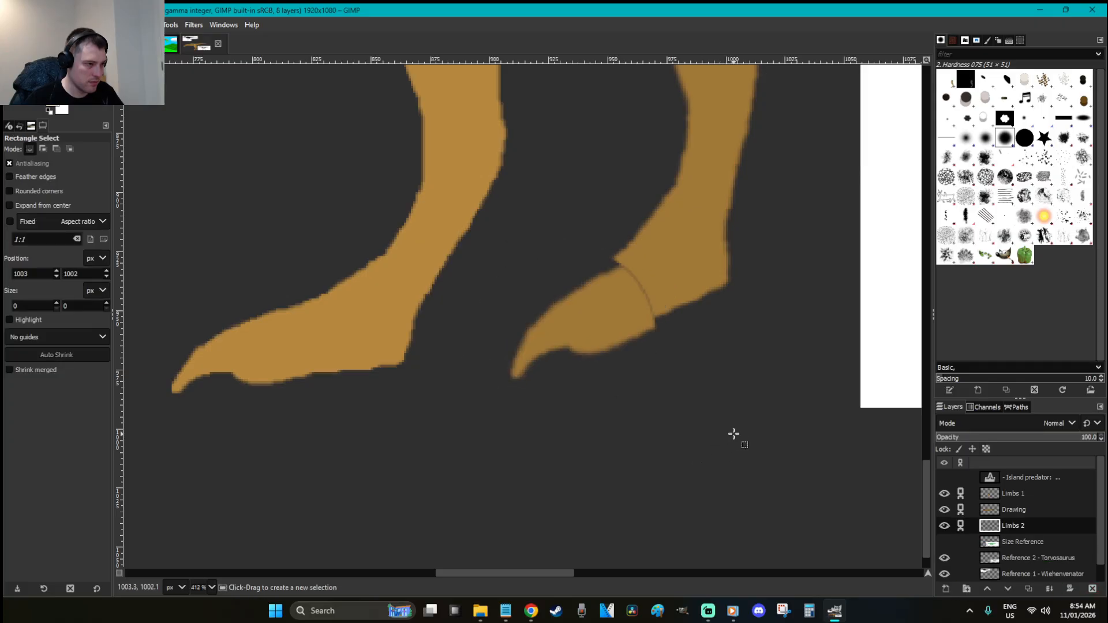
key(ctrl+z)
key(ctrl+z)
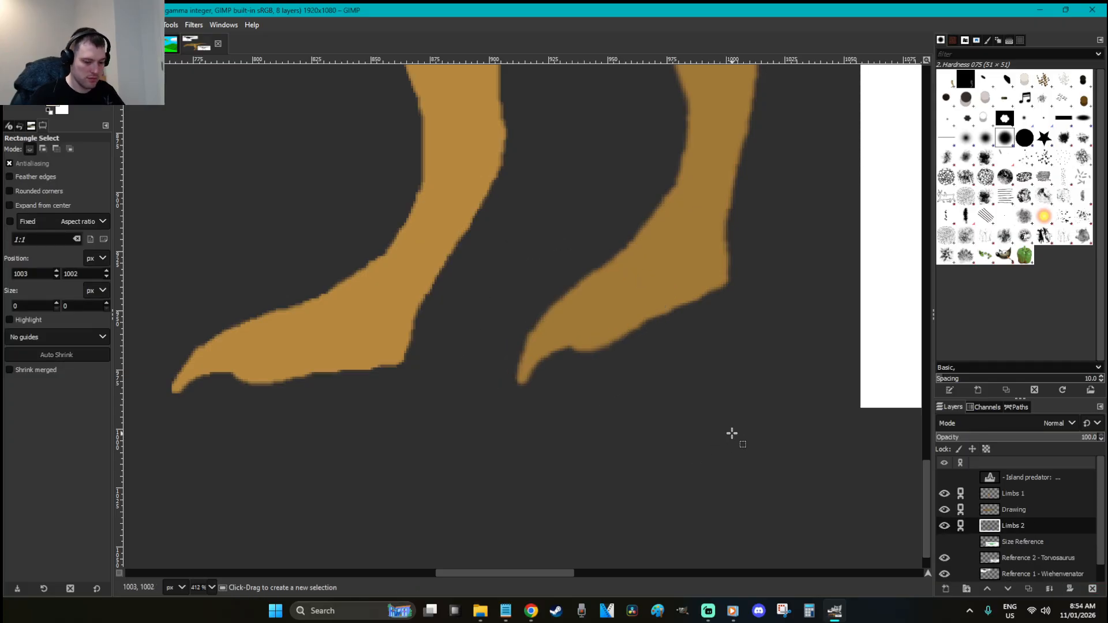
key(1)
key(ctrl)
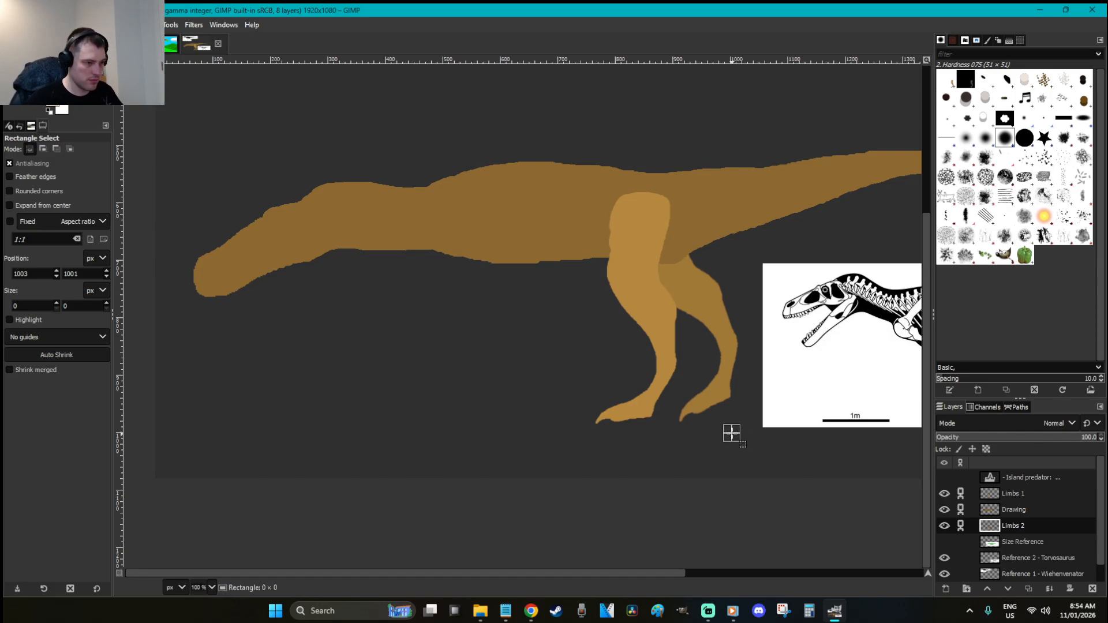
key(z)
drag(767, 452, 626, 366)
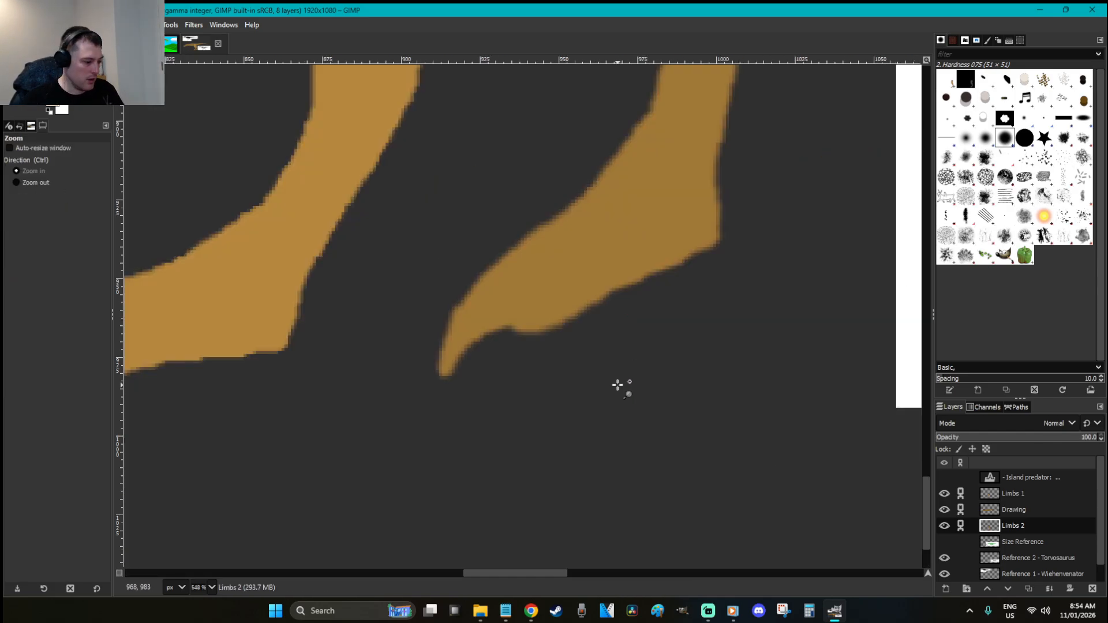
Tilt the toes of one foot about 15 degrees, nudge them up and anchor
key(e)
drag(587, 403, 379, 218)
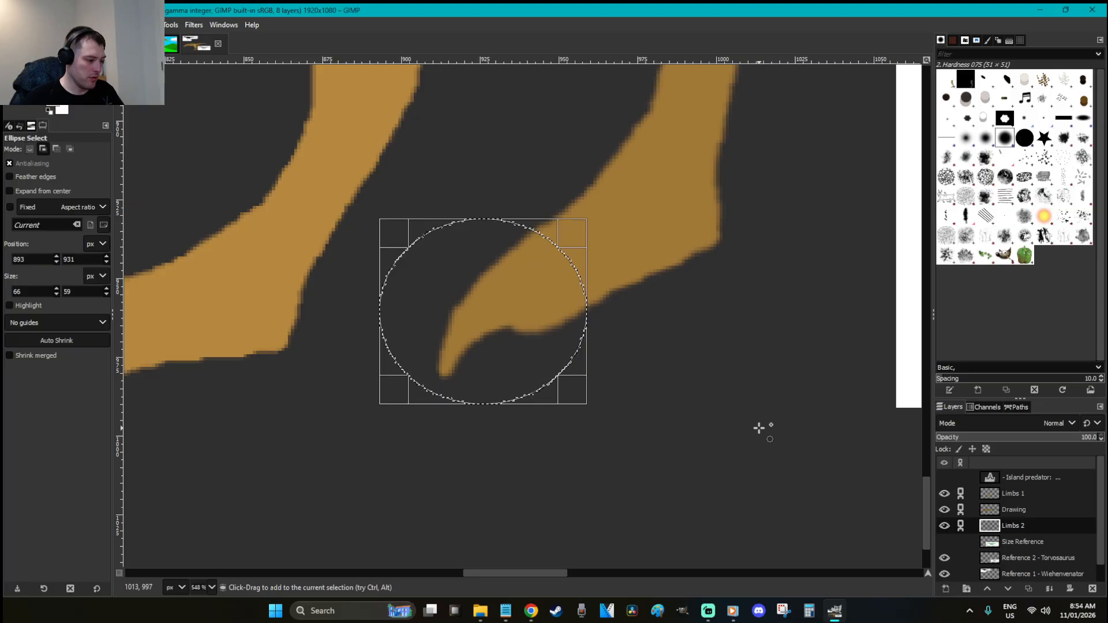
key(shift+r)
drag(773, 451, 717, 495)
key(Return)
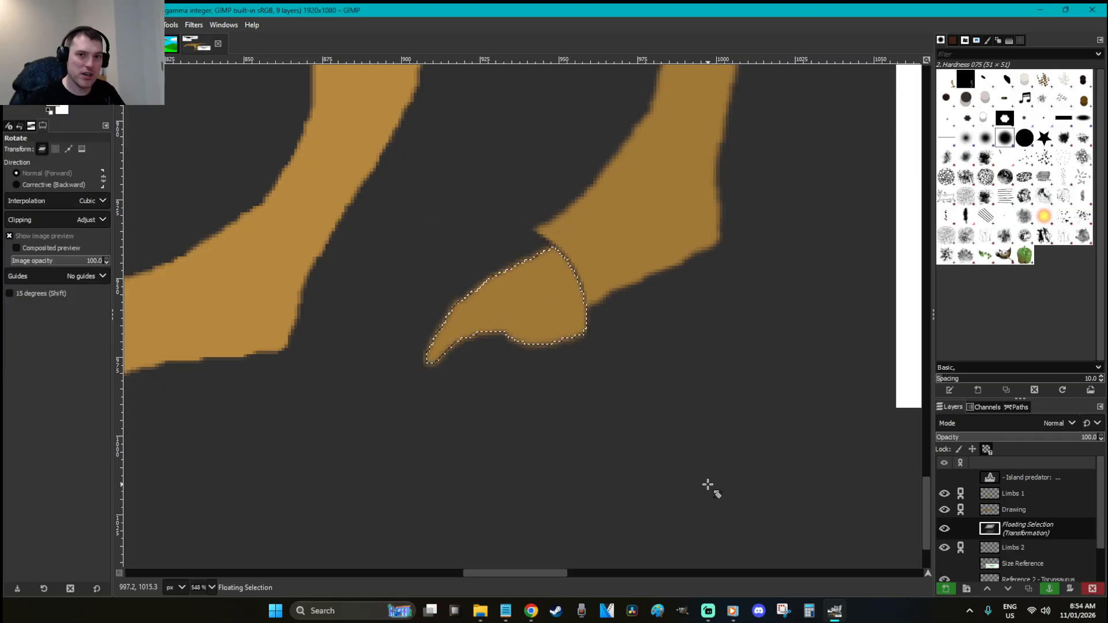
key(r)
drag(528, 309, 533, 282)
click(529, 282)
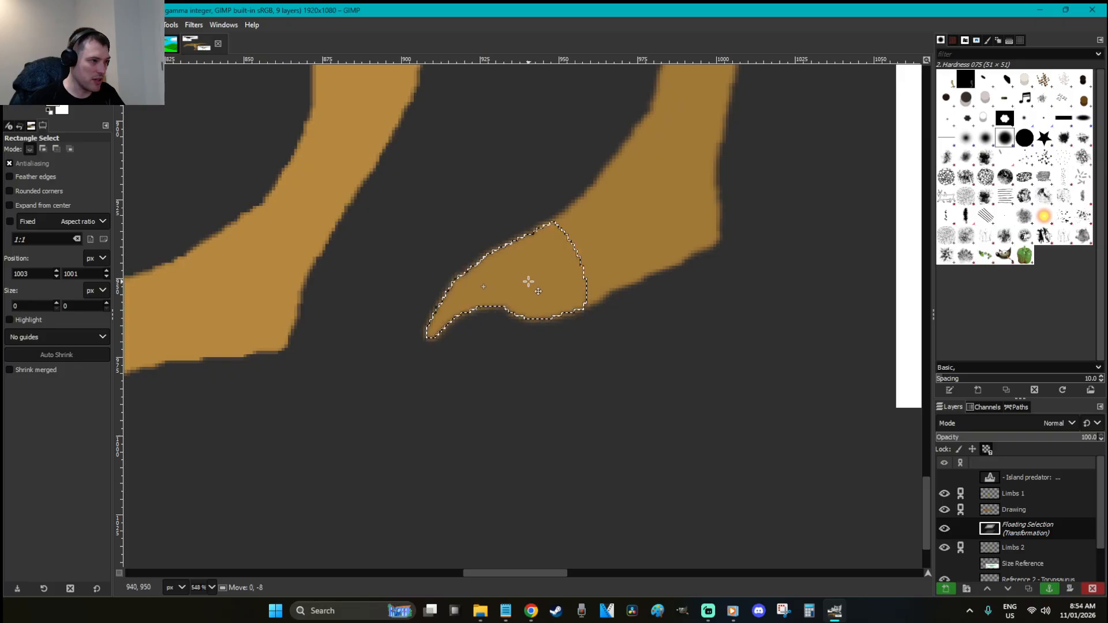
Rotate the back foot about 8 degrees, shift it right and down, and anchor it
scroll(717, 379, down, 10)
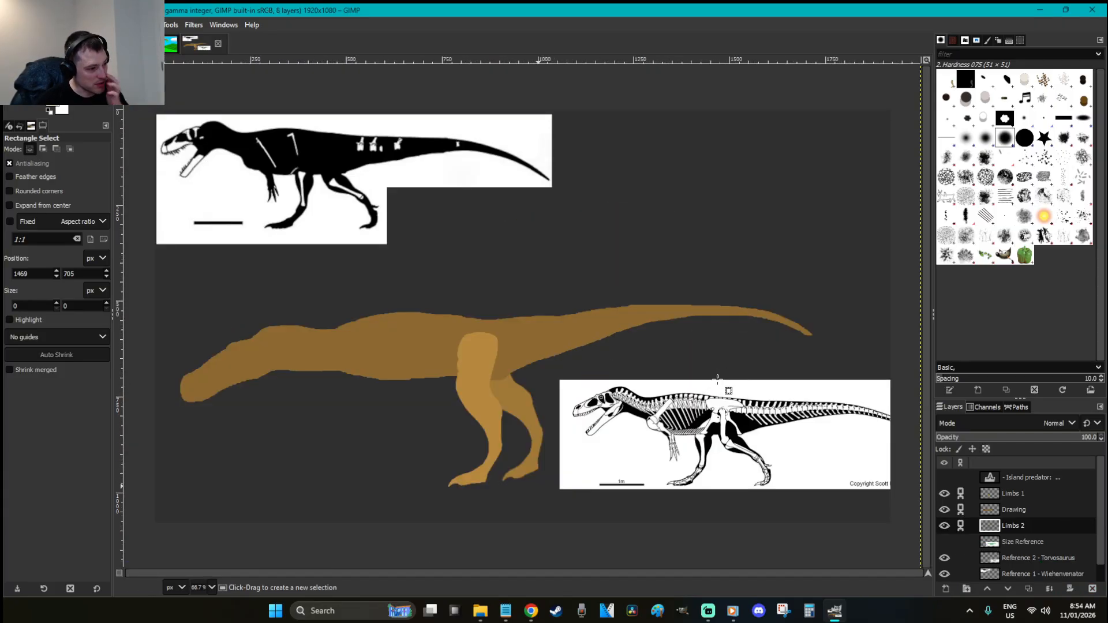
key(z)
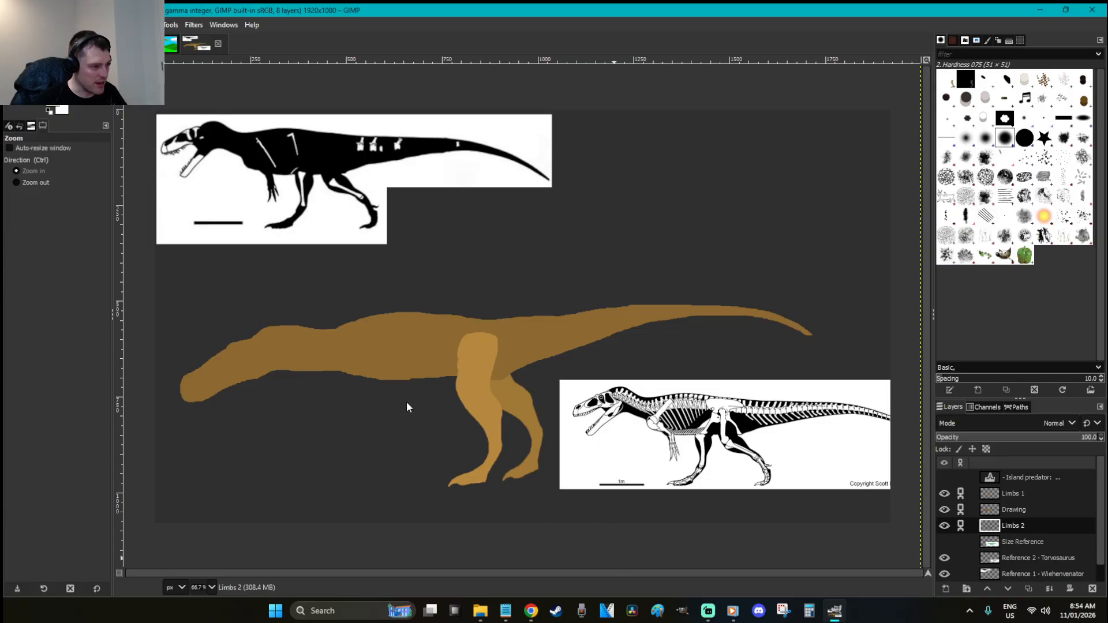
click(560, 465)
key(r)
key(z)
drag(634, 525, 348, 369)
key(e)
drag(731, 500, 440, 247)
key(shift+r)
drag(787, 452, 870, 416)
key(Return)
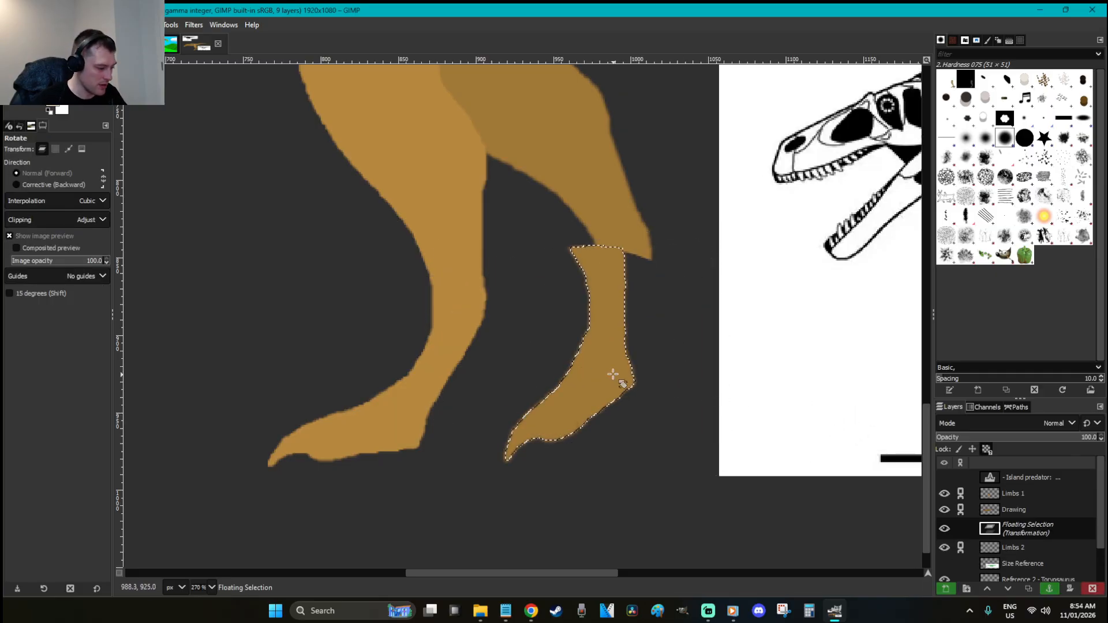
key(r)
drag(601, 359, 628, 364)
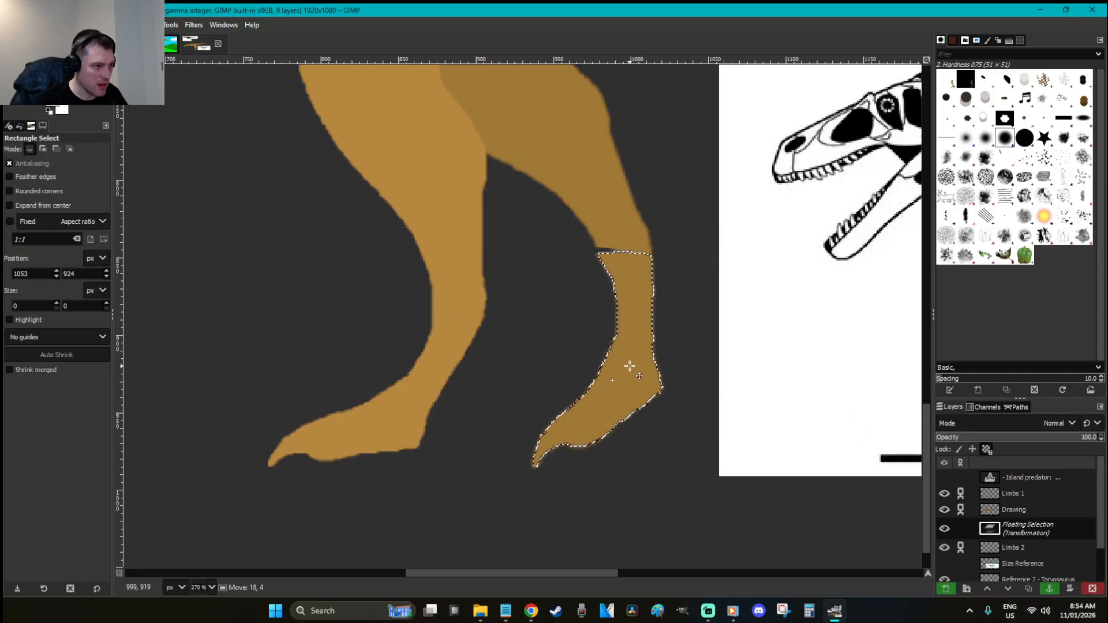
click(668, 457)
Rotate the back leg's foot about 20 degrees, move it up-left and anchor it
key(e)
mouse_move(622, 511)
mouse_down()
mouse_move(485, 413)
mouse_move(478, 384)
mouse_up()
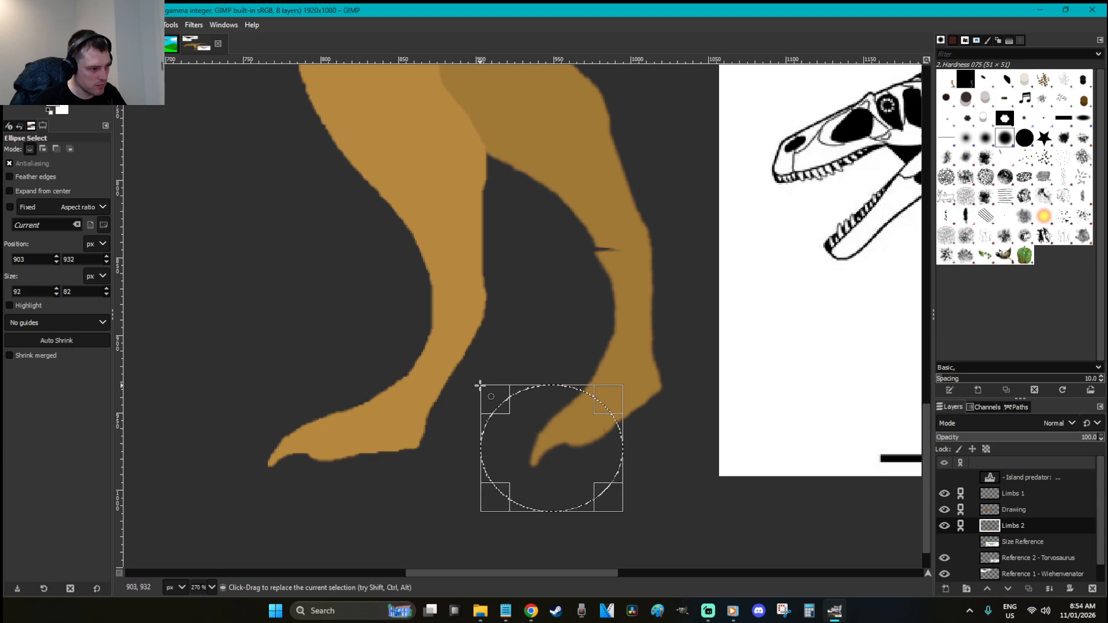
key(shift+e)
key(shift+r)
mouse_move(479, 442)
mouse_down()
mouse_move(452, 441)
mouse_move(415, 385)
mouse_up()
key(Return)
key(r)
drag(599, 442, 580, 428)
click(581, 428)
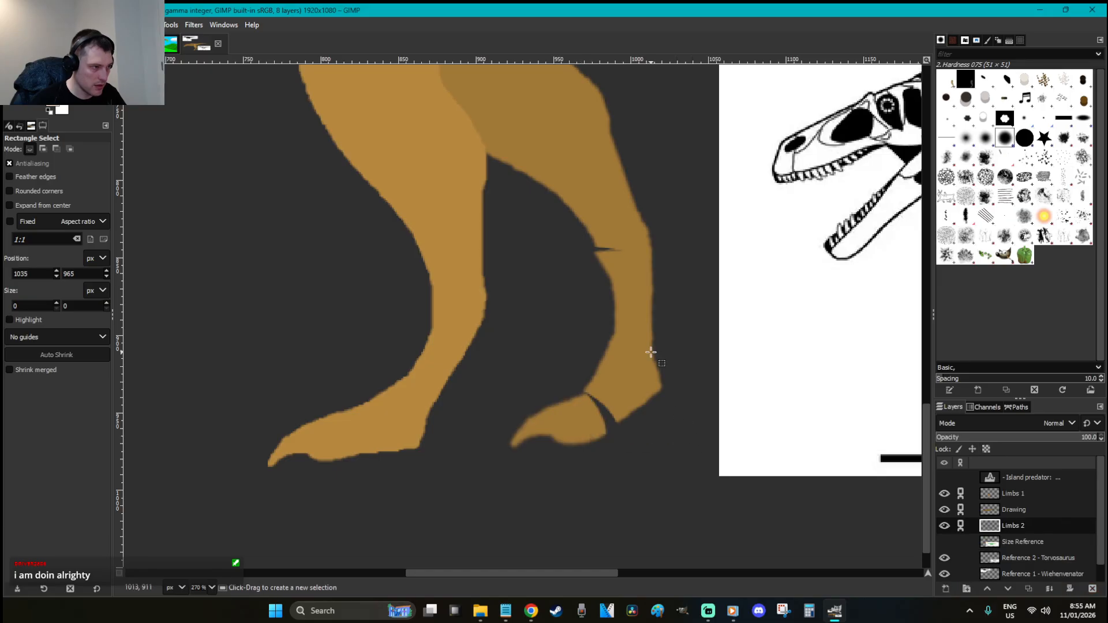
With a 10 px Paintbrush, paint over the back-leg notch and the foot-leg gap
key(p)
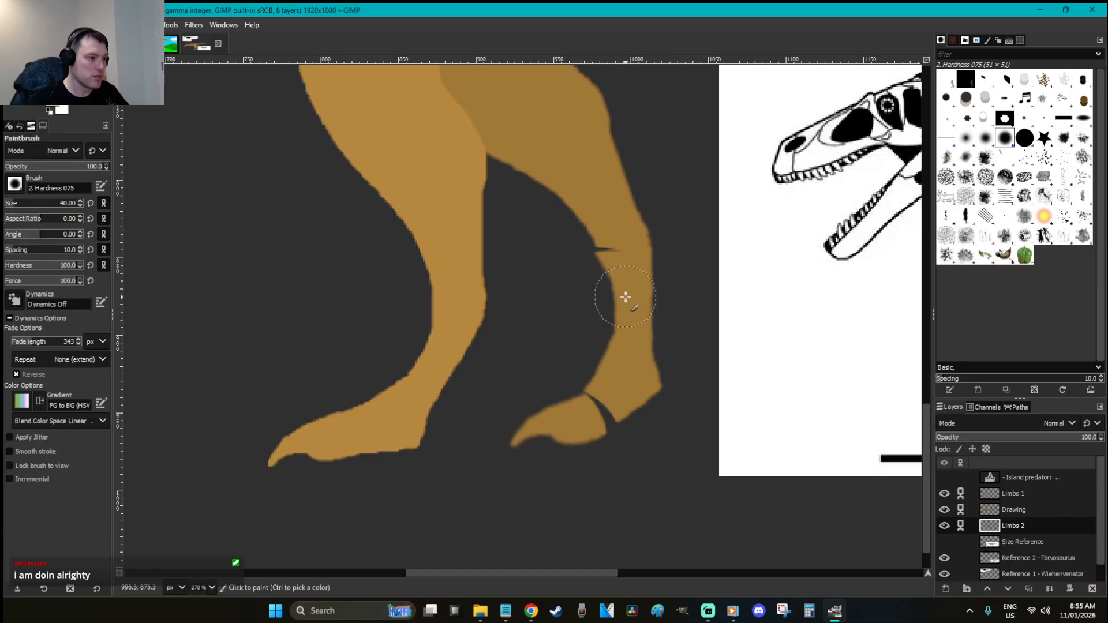
click(69, 206)
text(10)
key(Return)
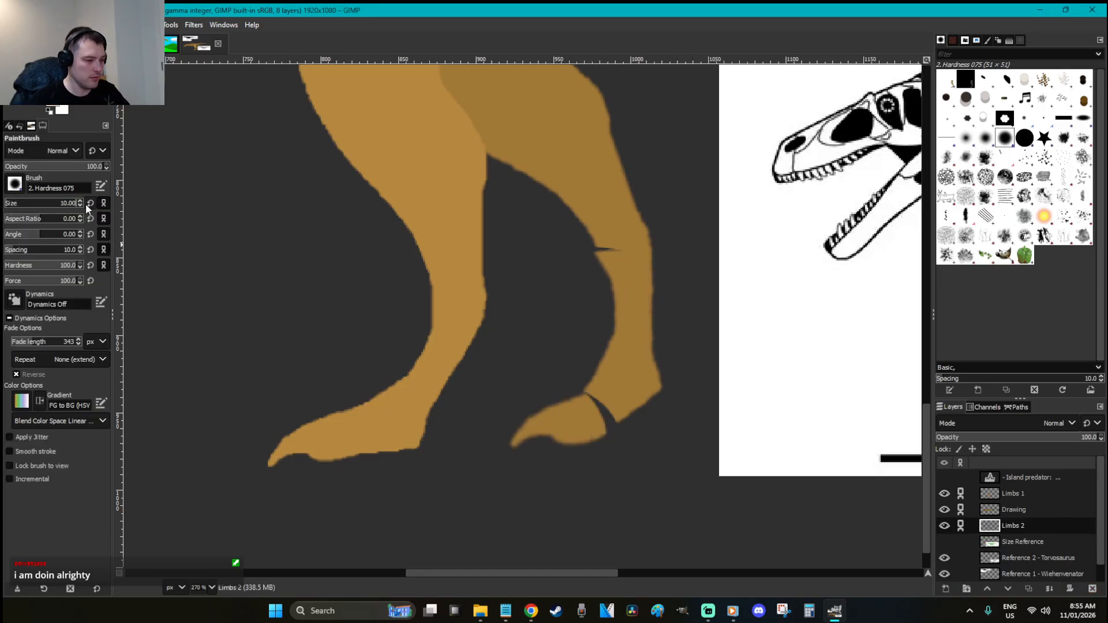
drag(606, 248, 619, 289)
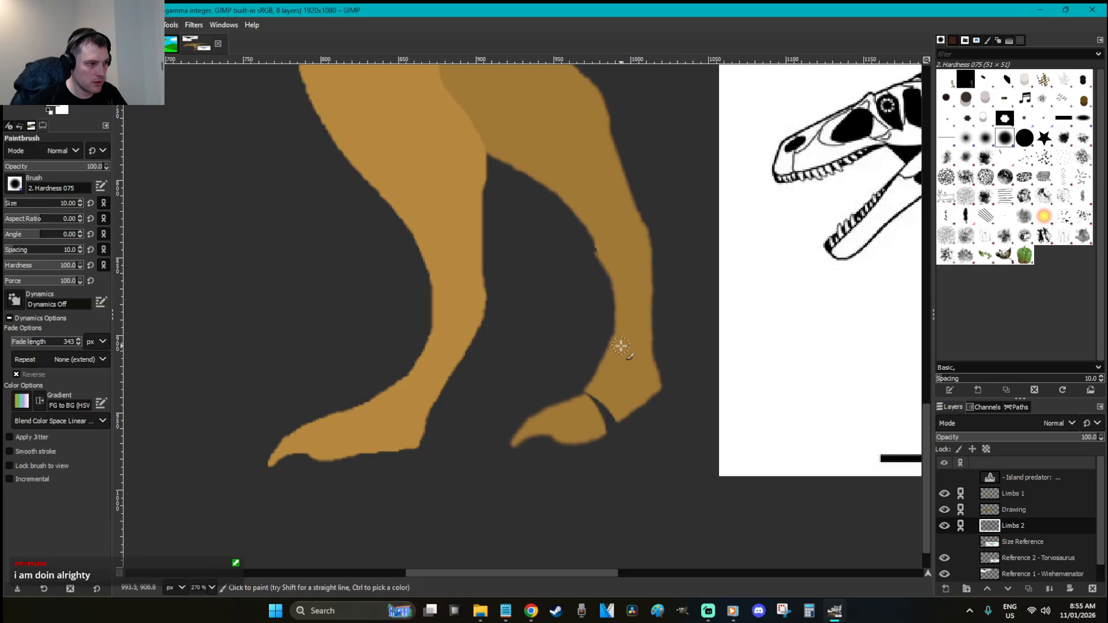
mouse_move(614, 411)
mouse_down()
mouse_move(596, 428)
mouse_move(598, 394)
mouse_move(579, 407)
mouse_move(596, 392)
mouse_move(587, 419)
mouse_move(613, 413)
mouse_up()
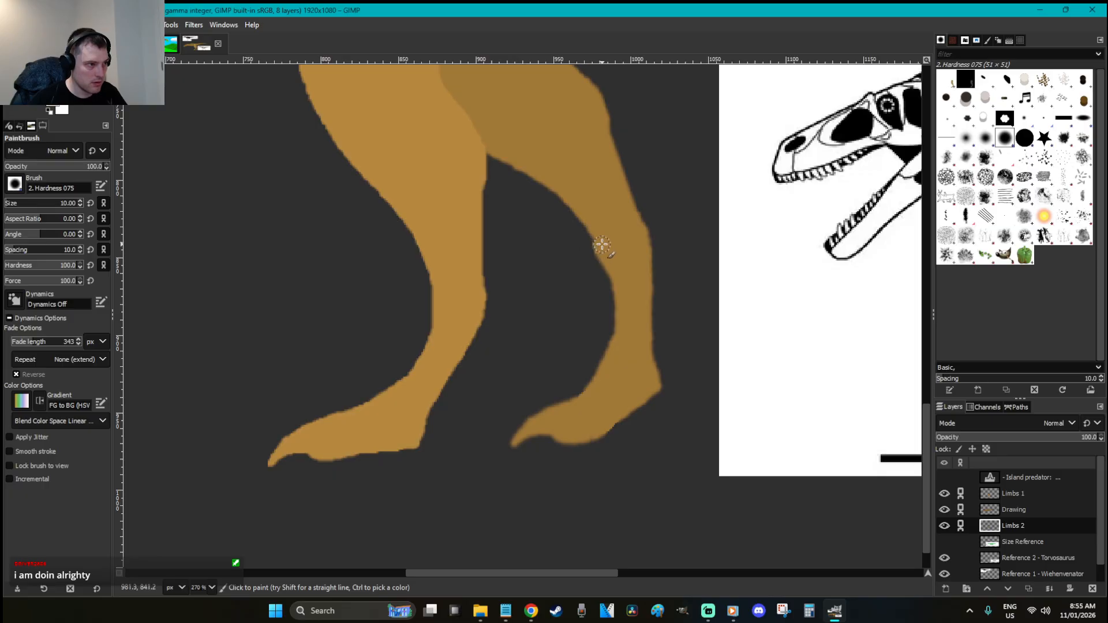
Copy the back leg, paste it back in and anchor it
key(r)
click(638, 262)
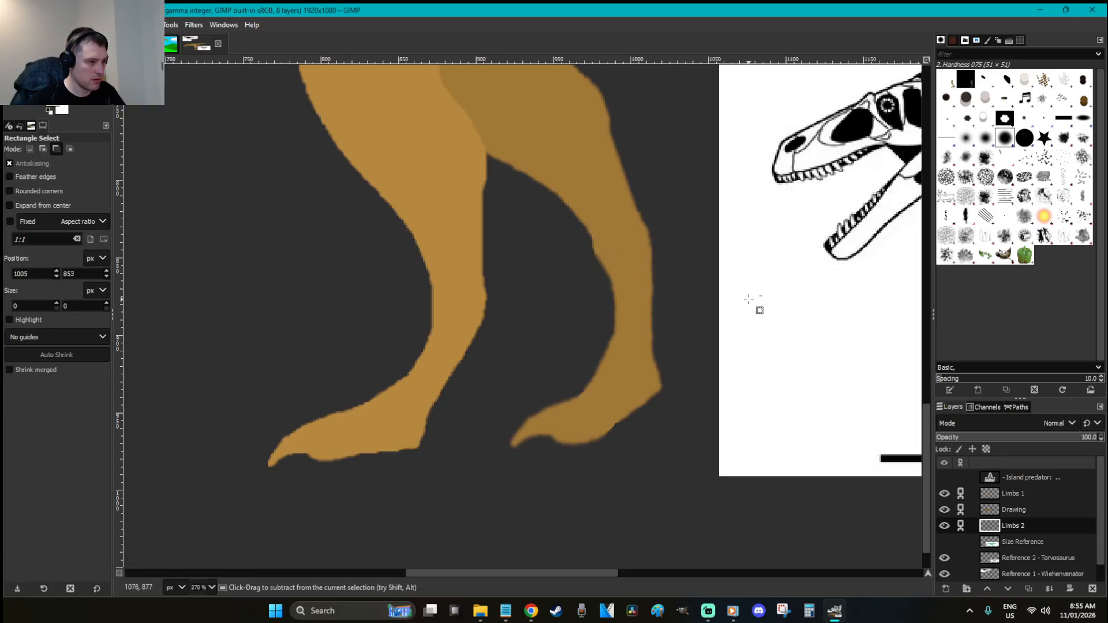
key(ctrl+x)
key(ctrl+z)
key(ctrl+c)
key(ctrl+v)
click(749, 299)
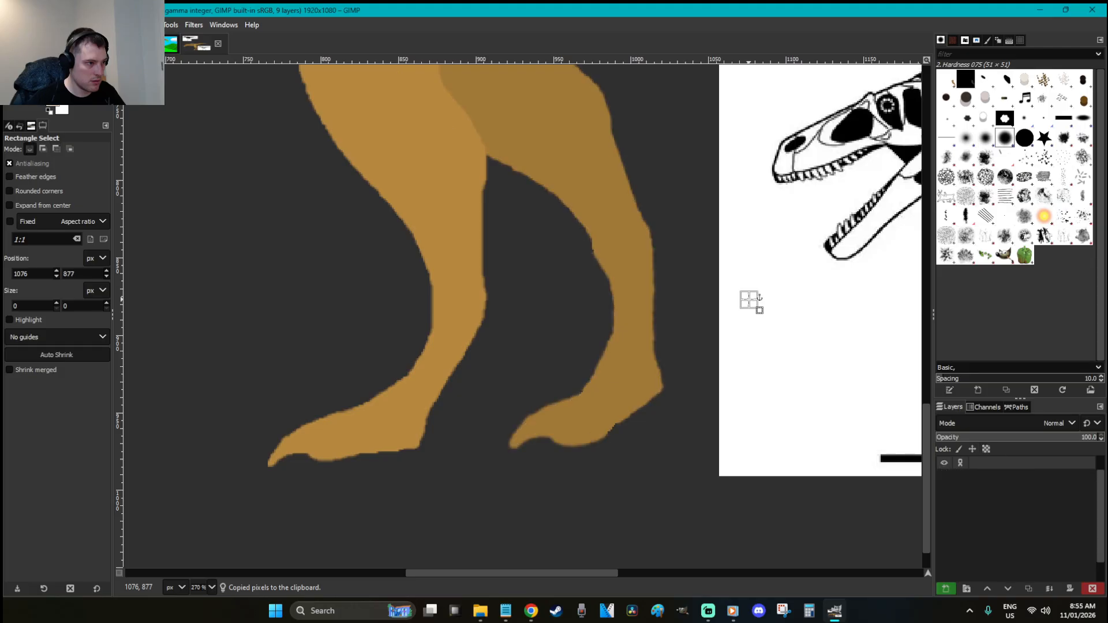
scroll(749, 299, down, 2)
scroll(749, 299, down, 3)
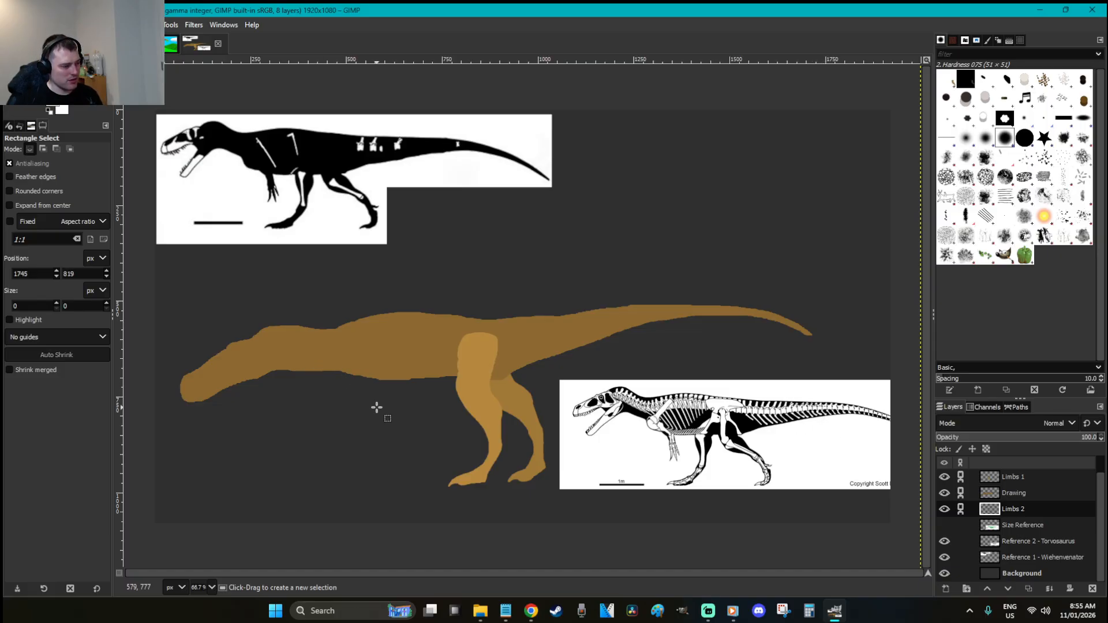
key(e)
drag(155, 326, 300, 457)
click(391, 456)
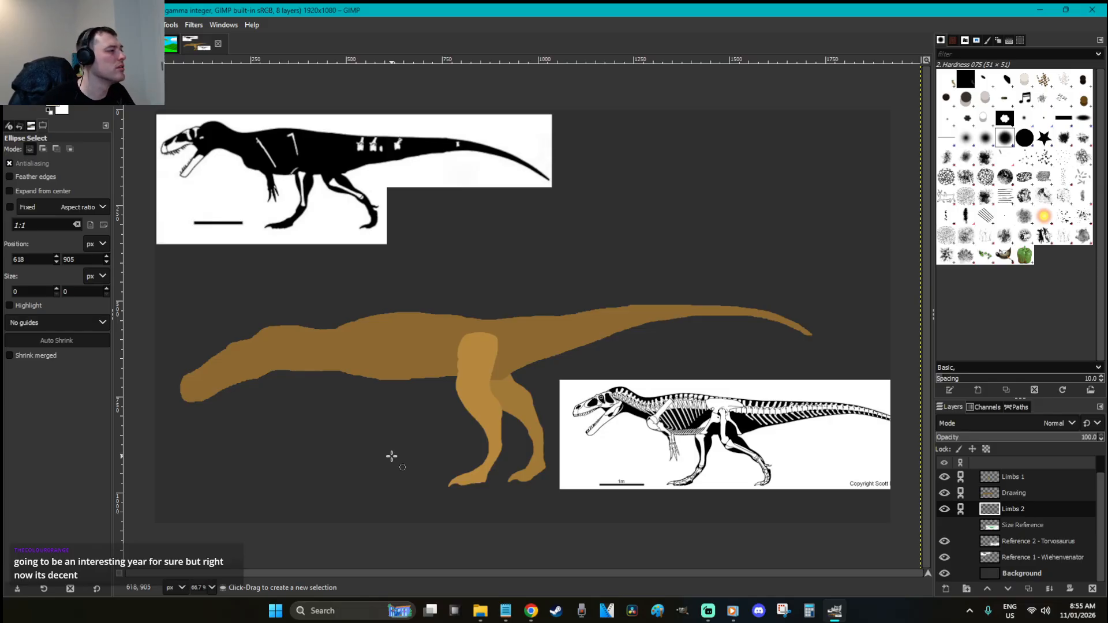
On the Drawing layer, lasso a strip along the dinosaur's lower belly
click(1072, 509)
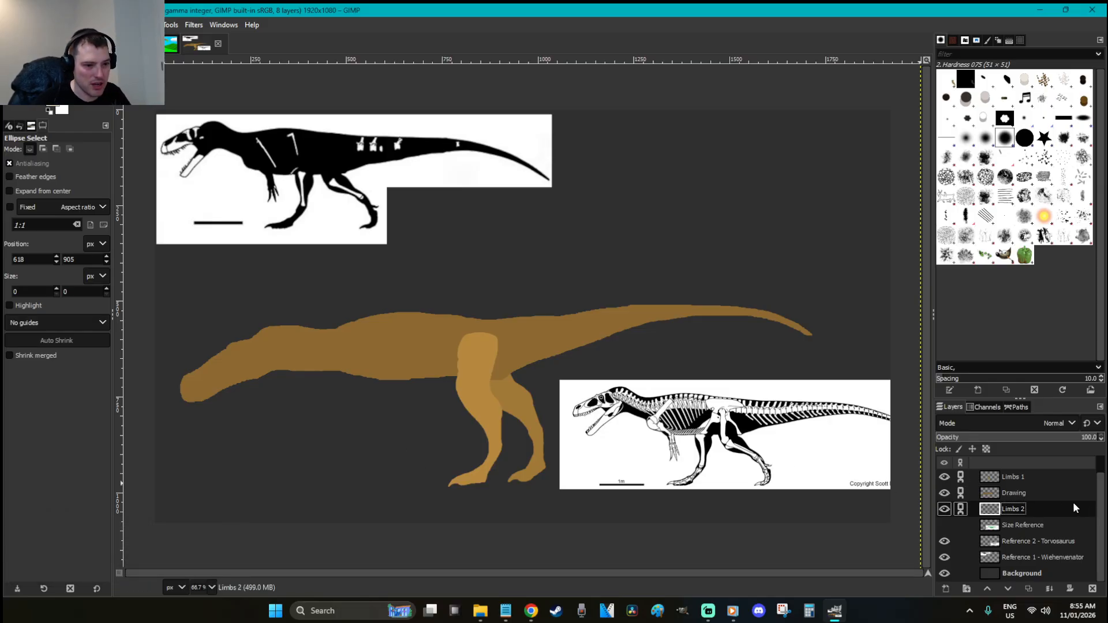
key(Page_Up)
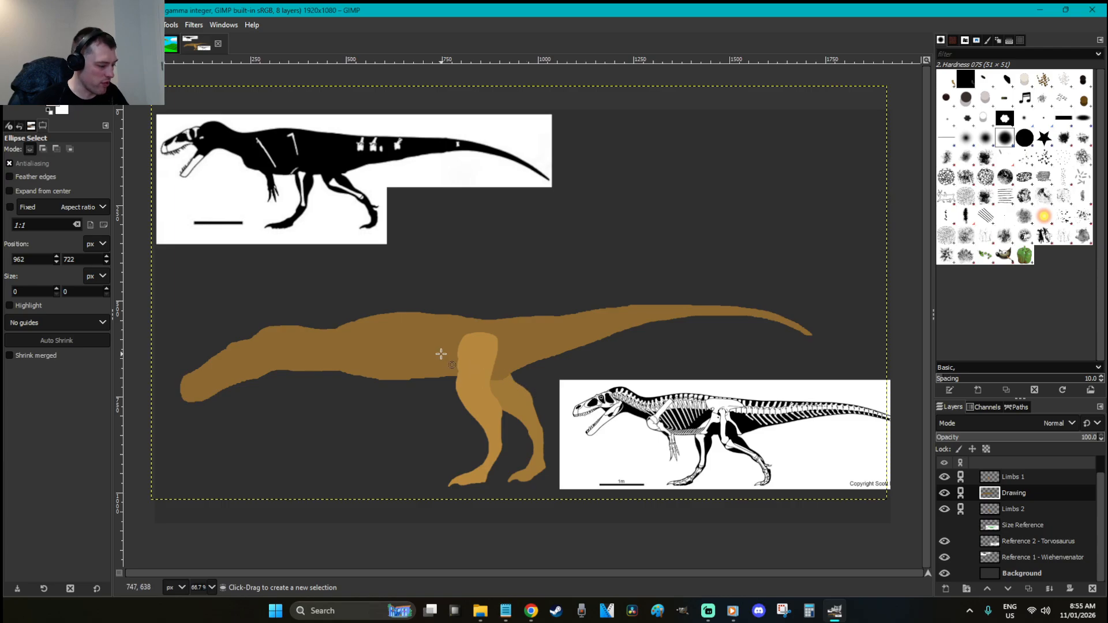
key(o)
key(f)
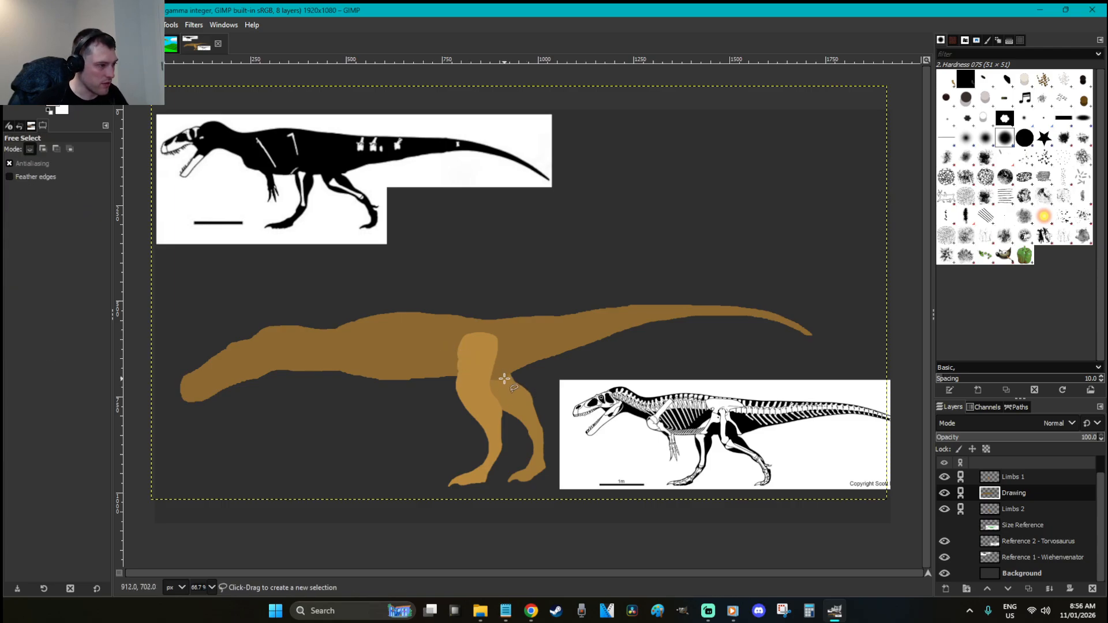
click(523, 363)
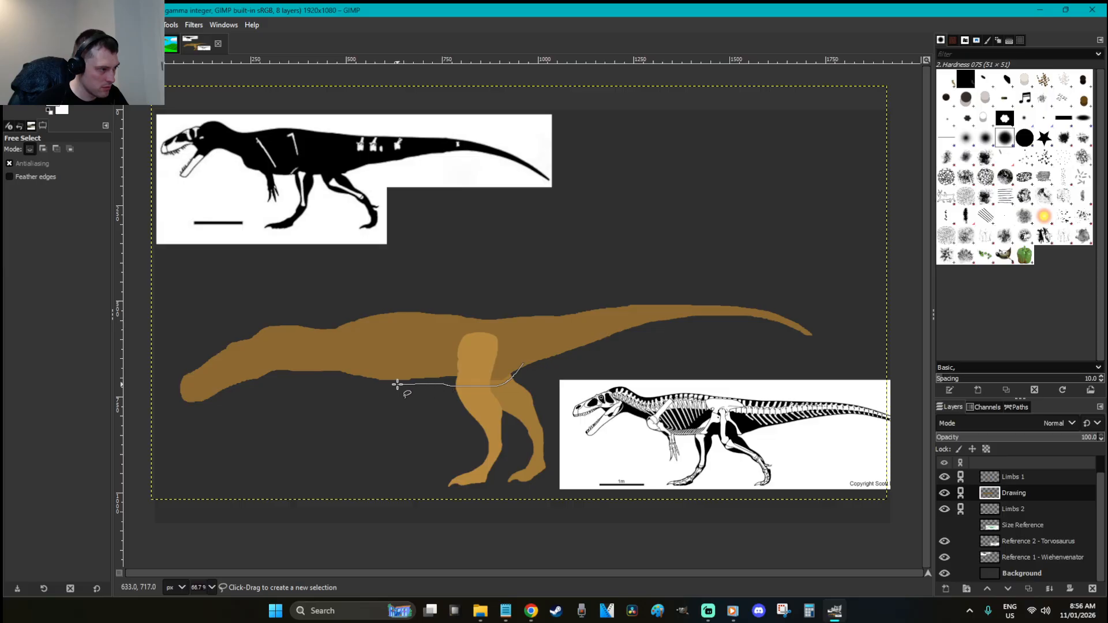
mouse_move(371, 384)
mouse_down()
mouse_move(400, 346)
mouse_move(521, 361)
mouse_up()
Bucket-fill the belly strip brown, deselect, and zoom out to the whole image
key(shift+b)
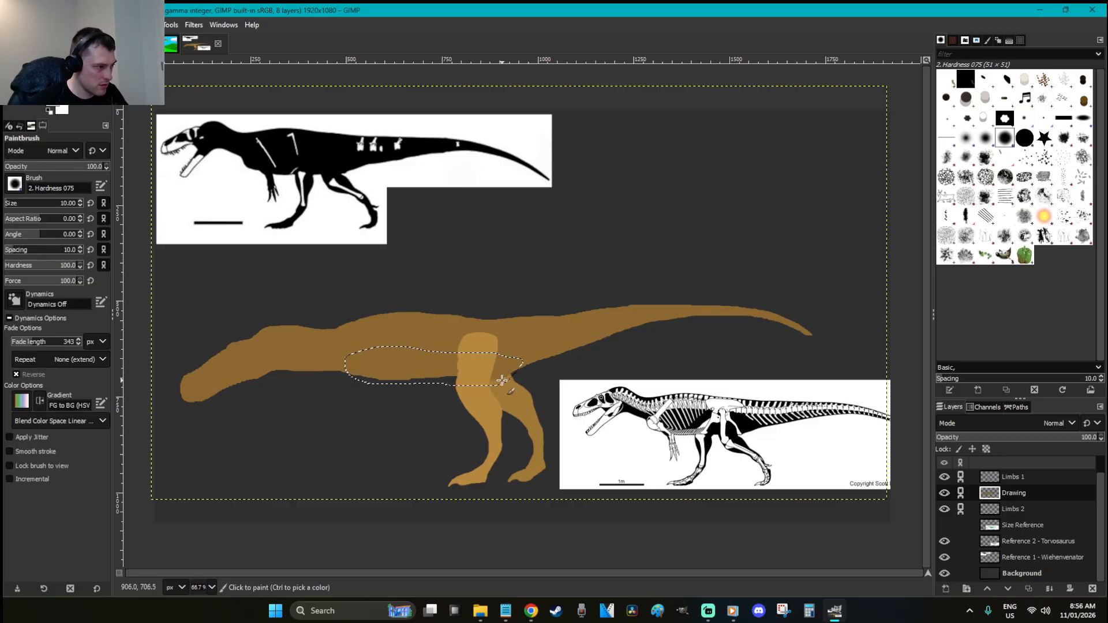
click(446, 383)
key(z)
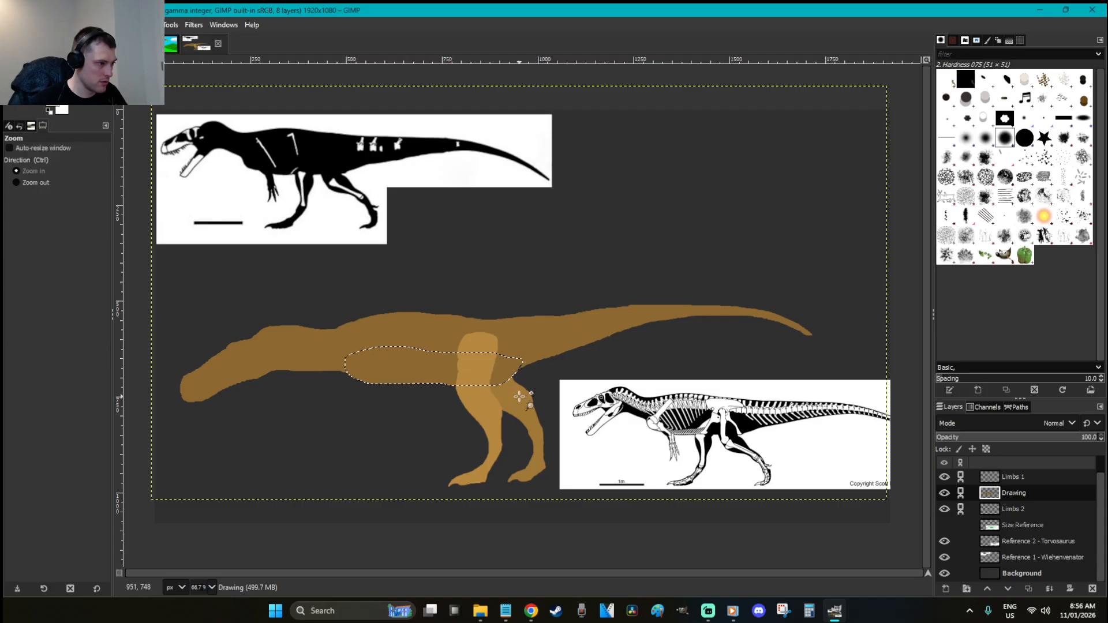
drag(589, 417, 264, 326)
key(r)
click(567, 387)
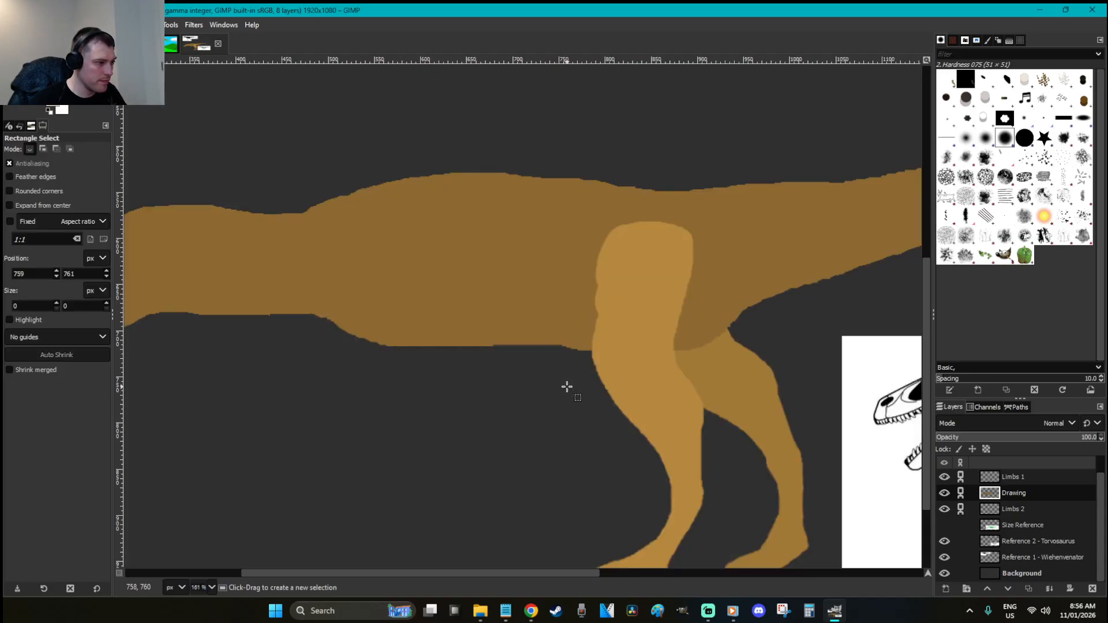
key(1)
key(shift+2)
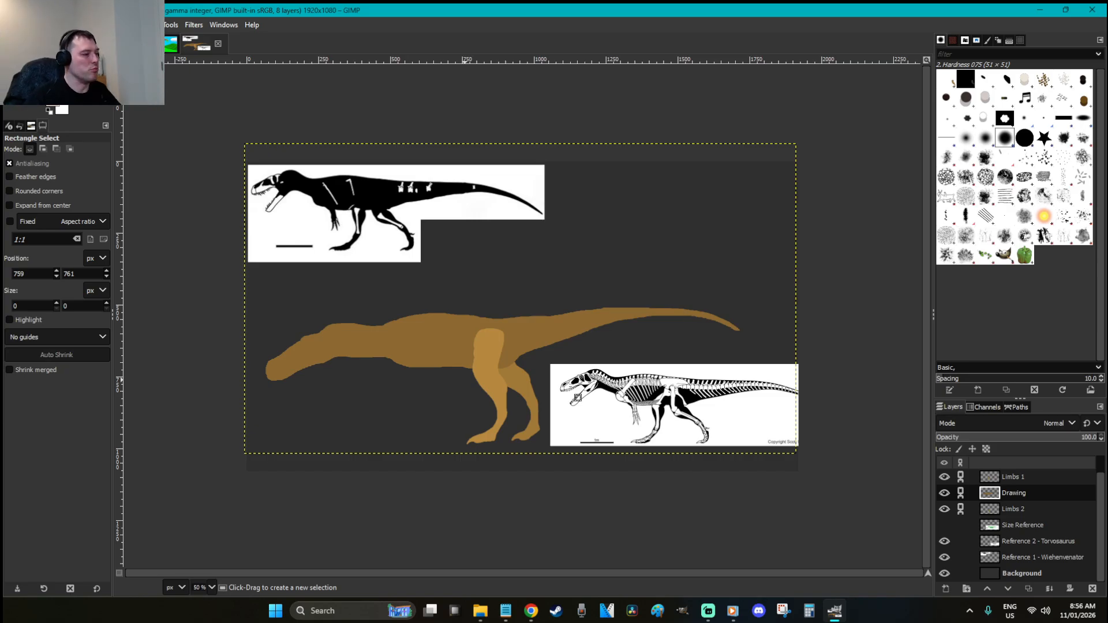
Shrink the head piece to 444×297, shift it left and down, and anchor it
key(f)
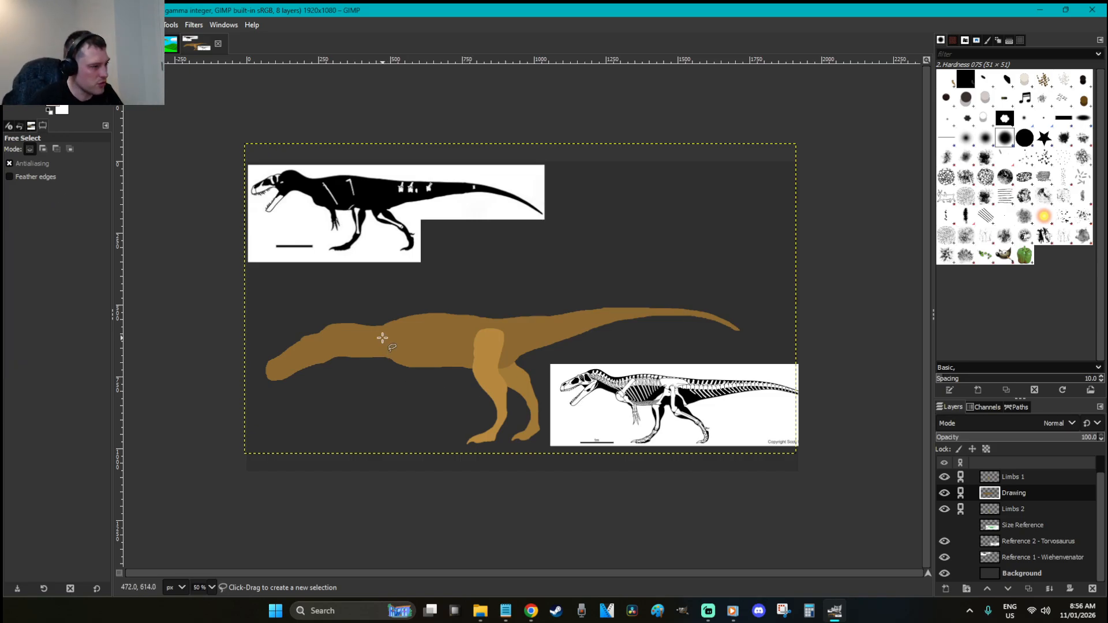
mouse_move(379, 329)
mouse_down()
mouse_move(392, 354)
mouse_move(308, 402)
mouse_move(211, 354)
mouse_move(329, 307)
mouse_move(378, 327)
mouse_up()
key(shift+s)
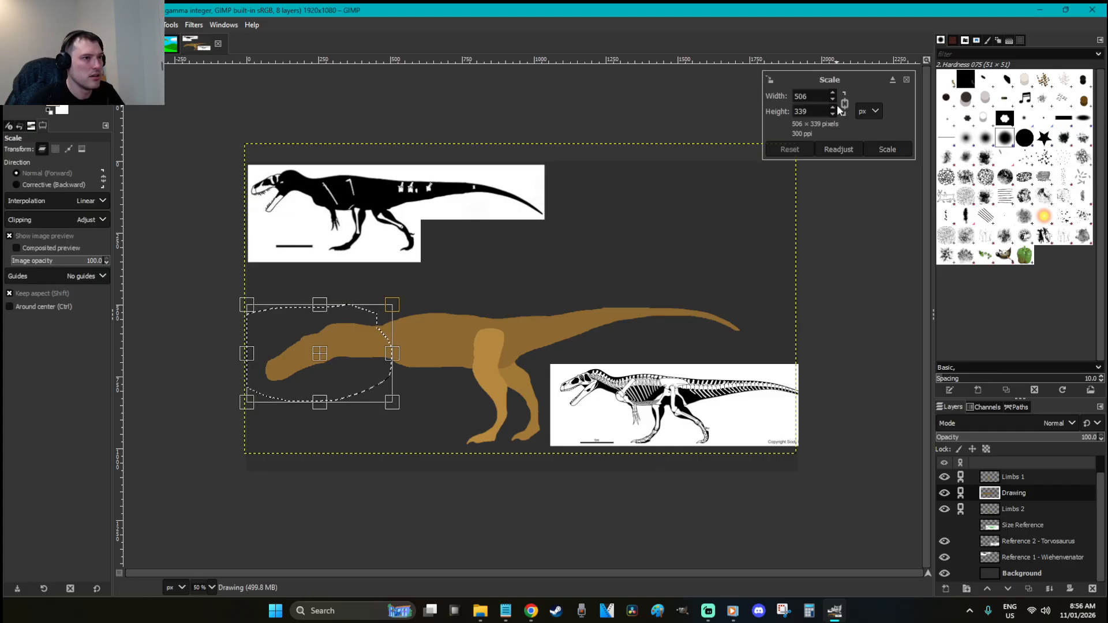
drag(280, 388, 299, 381)
key(Return)
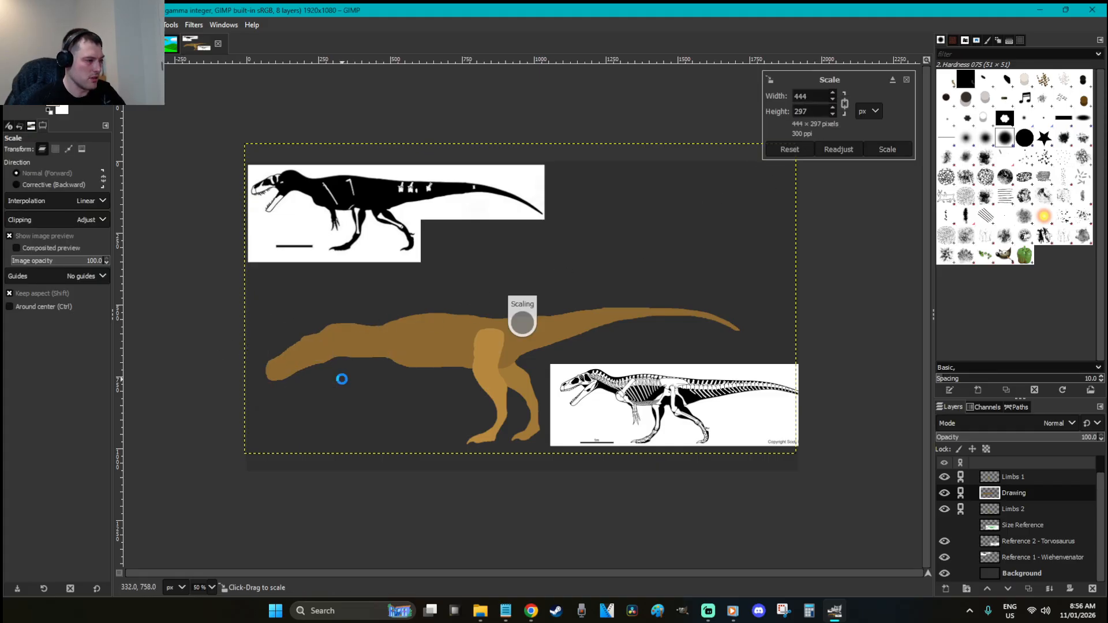
key(r)
drag(378, 345, 381, 348)
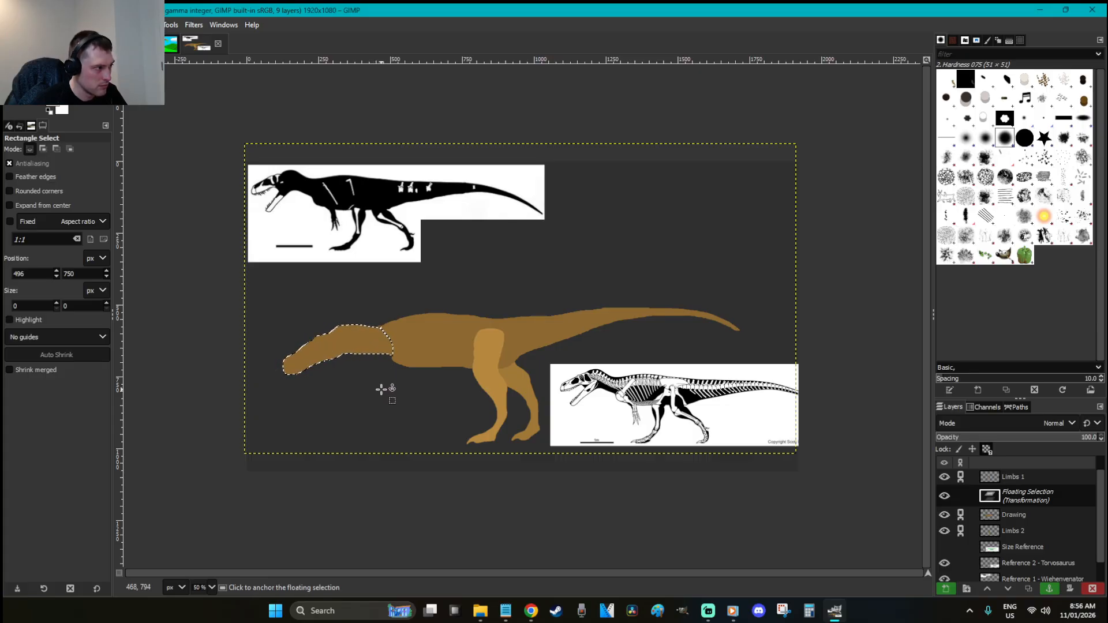
click(381, 389)
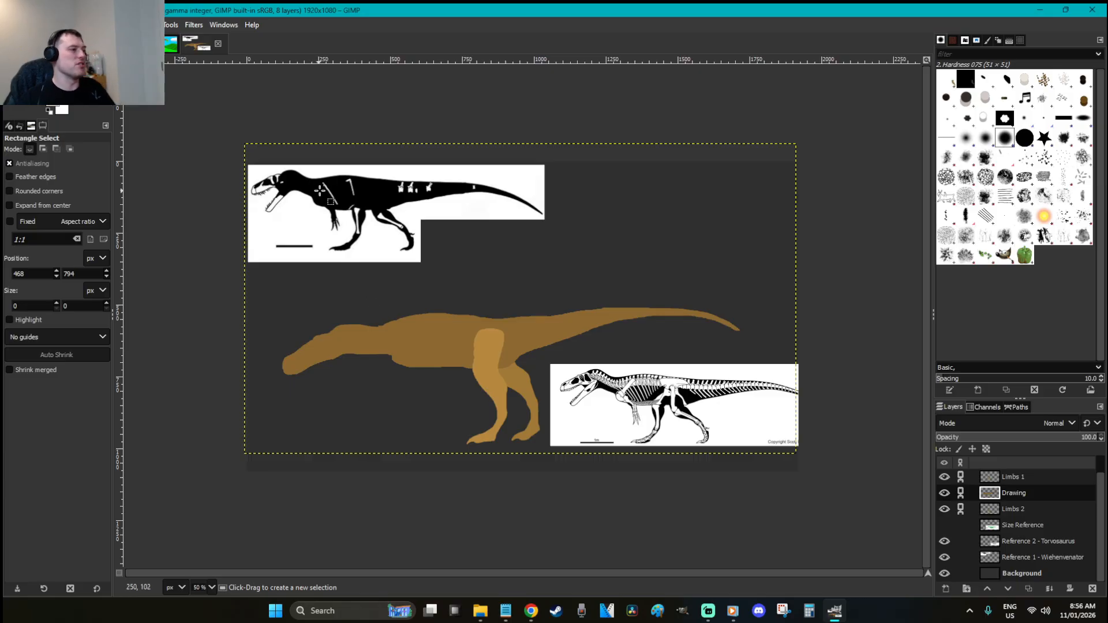
Zoom in on the head and neck and paint brown into the notch under the body
click(383, 372)
key(z)
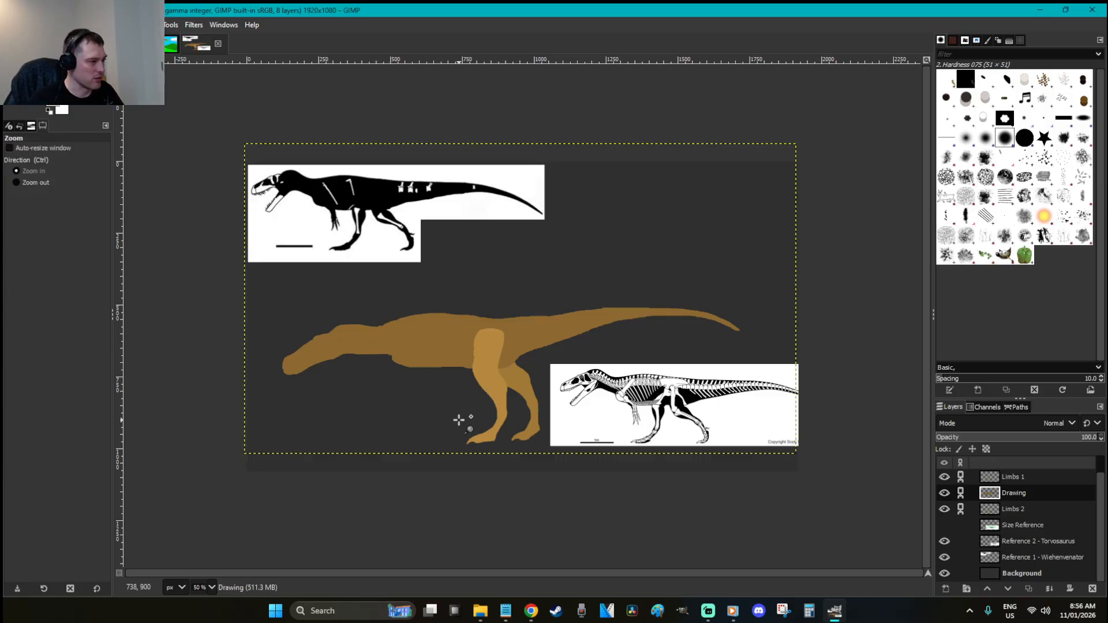
drag(461, 427, 276, 295)
key(p)
mouse_move(630, 314)
mouse_down()
mouse_move(607, 295)
mouse_move(626, 316)
mouse_up()
Freehand-select the head and neck, rescale them, and anchor onto the Drawing layer
key(r)
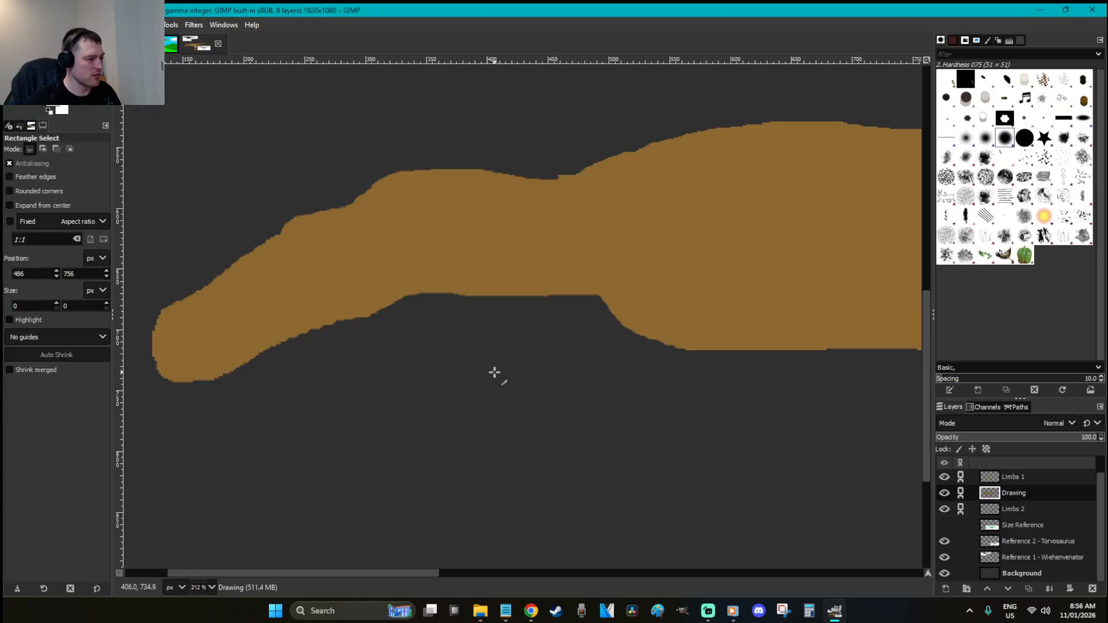
key(f)
click(341, 207)
mouse_move(369, 230)
mouse_down()
mouse_move(370, 365)
mouse_move(215, 432)
mouse_move(141, 401)
mouse_move(125, 361)
mouse_move(148, 257)
mouse_move(300, 199)
mouse_up()
key(Return)
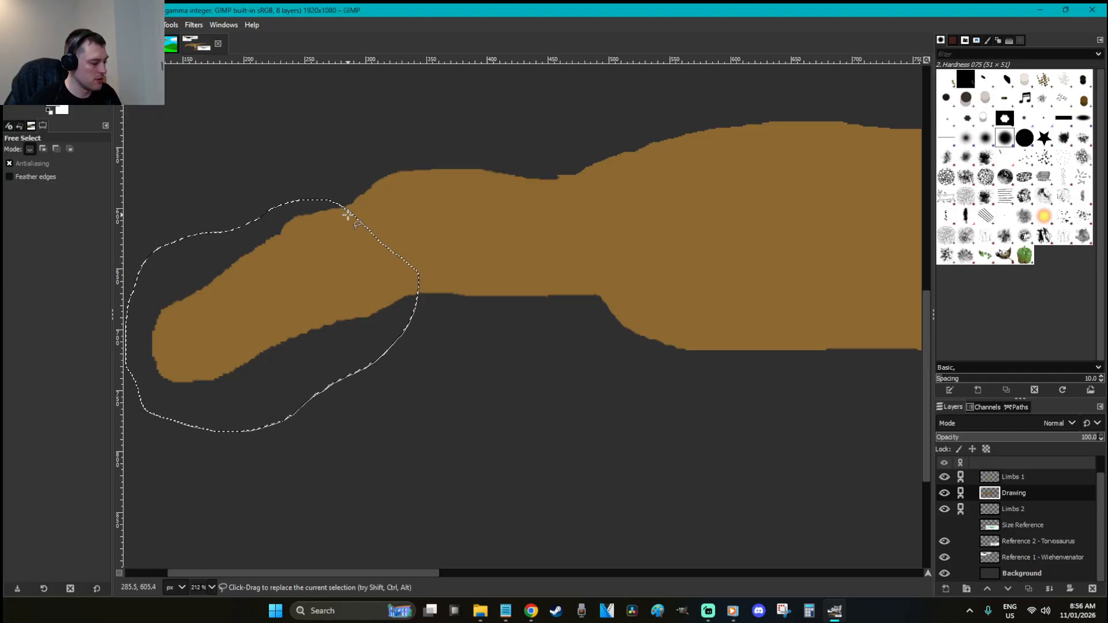
key(shift+s)
click(268, 314)
key(Return)
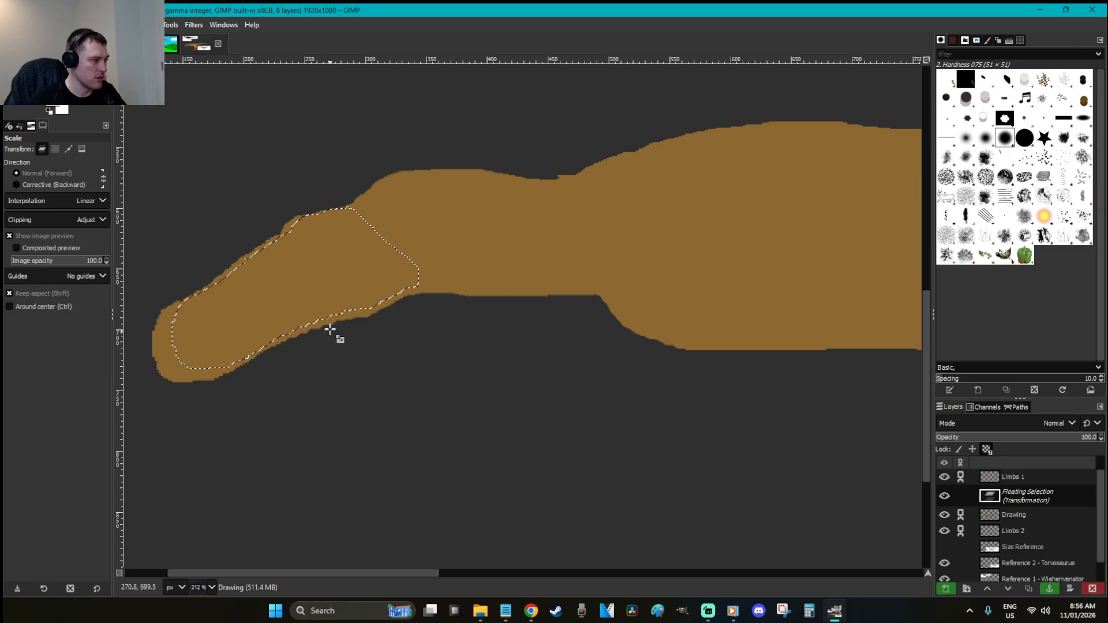
key(r)
click(463, 334)
Paint brown into the notch under the neck, then check the neck top and zoom out
key(o)
key(p)
drag(426, 287, 404, 286)
key(r)
click(510, 365)
scroll(510, 365, down, 2)
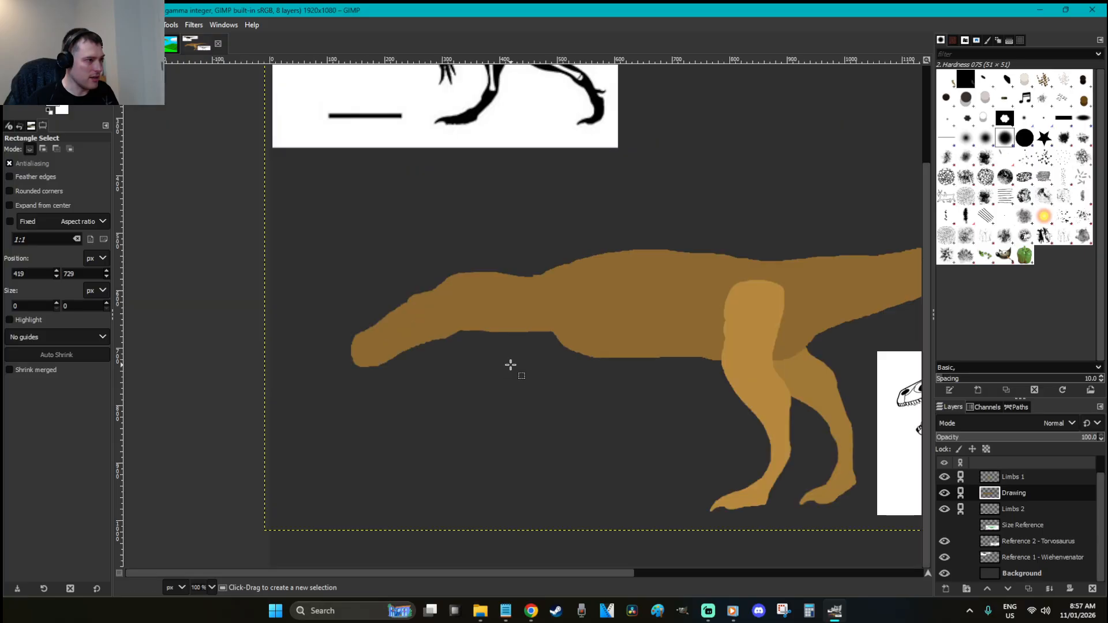
scroll(511, 365, down, 2)
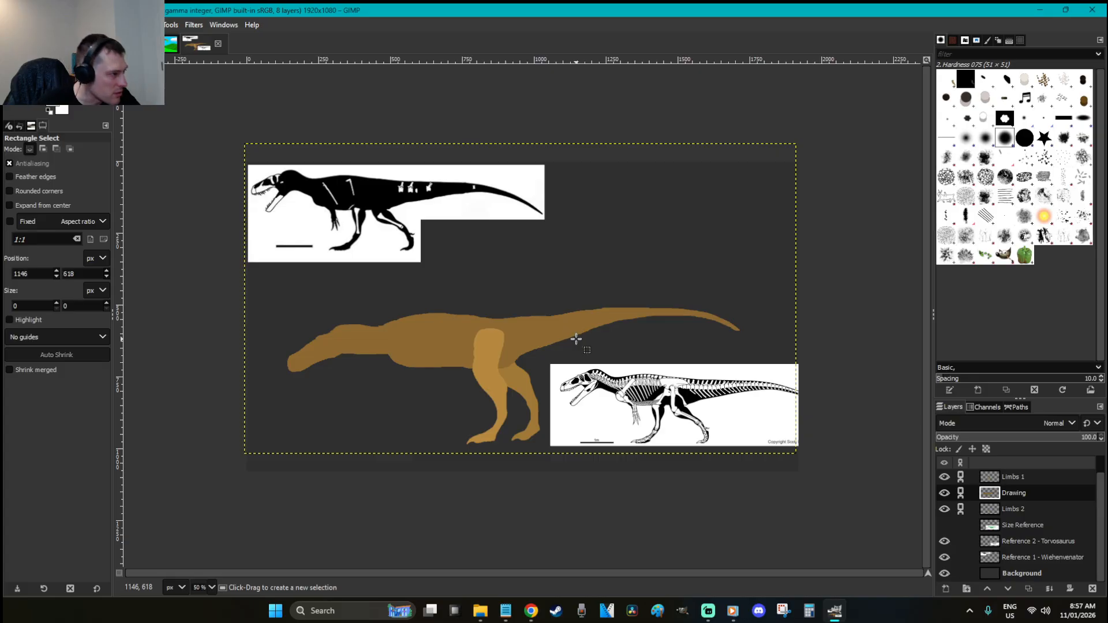
click(377, 326)
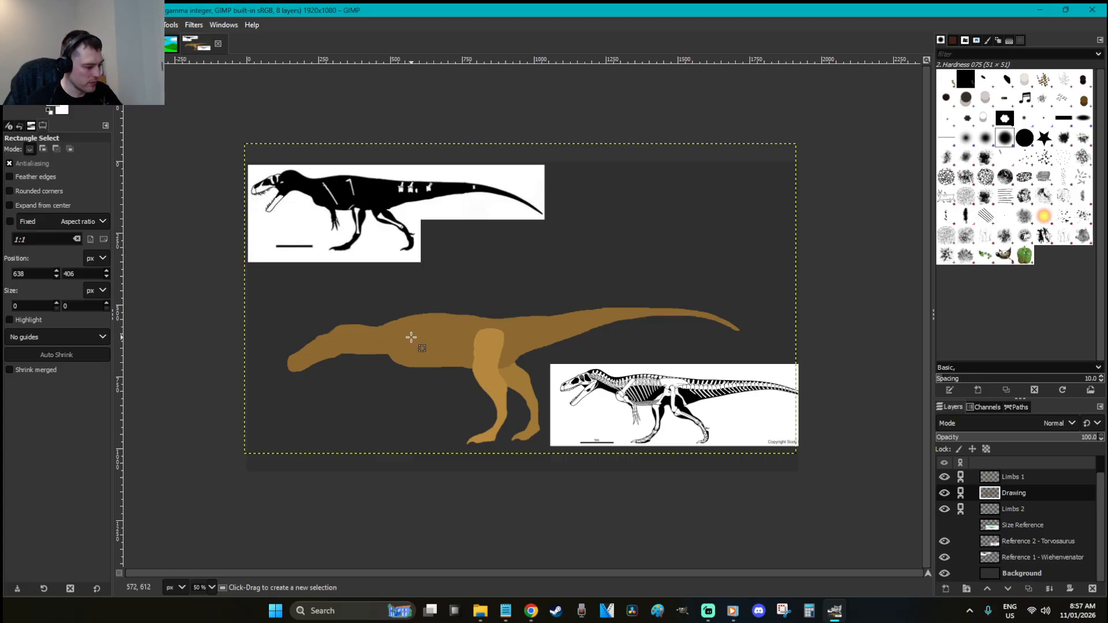
key(z)
drag(300, 272, 470, 325)
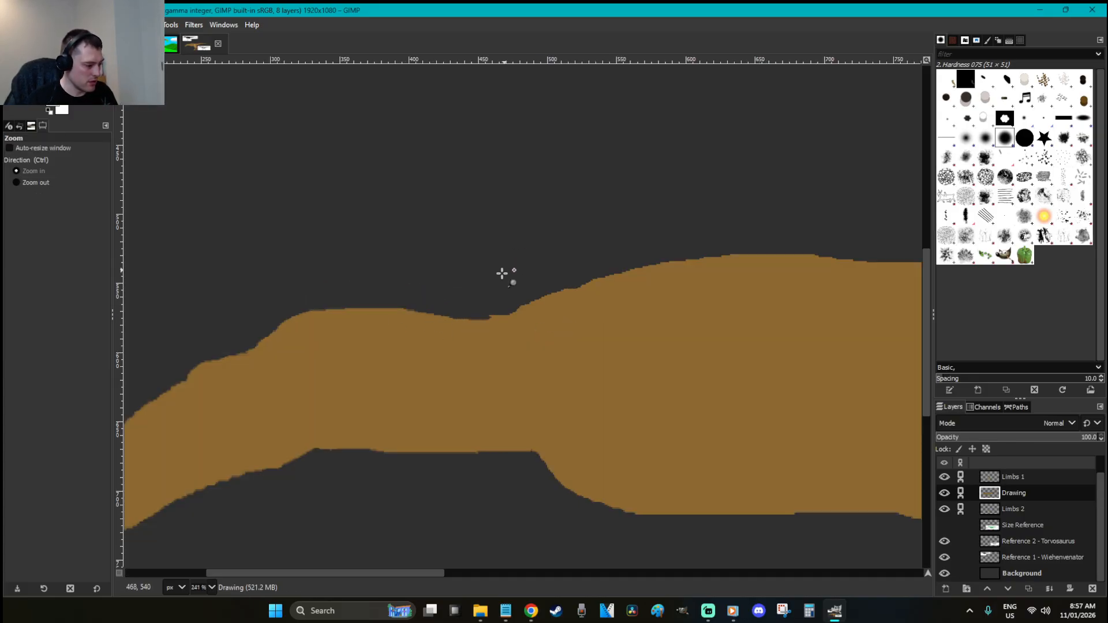
key(shift+e)
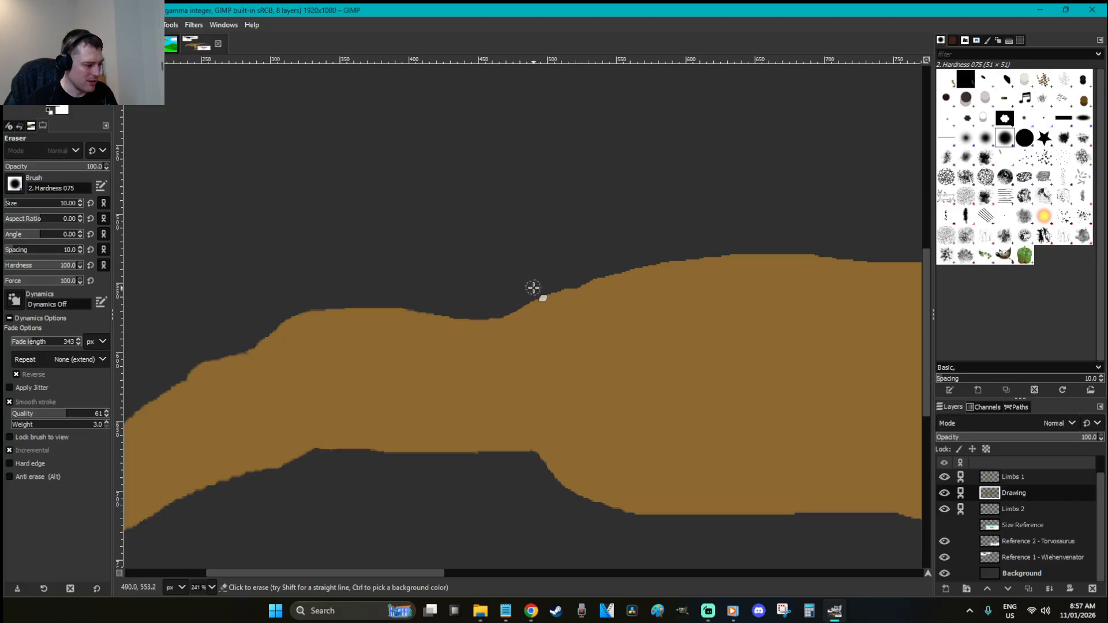
key(r)
key(1)
scroll(566, 327, down, 2)
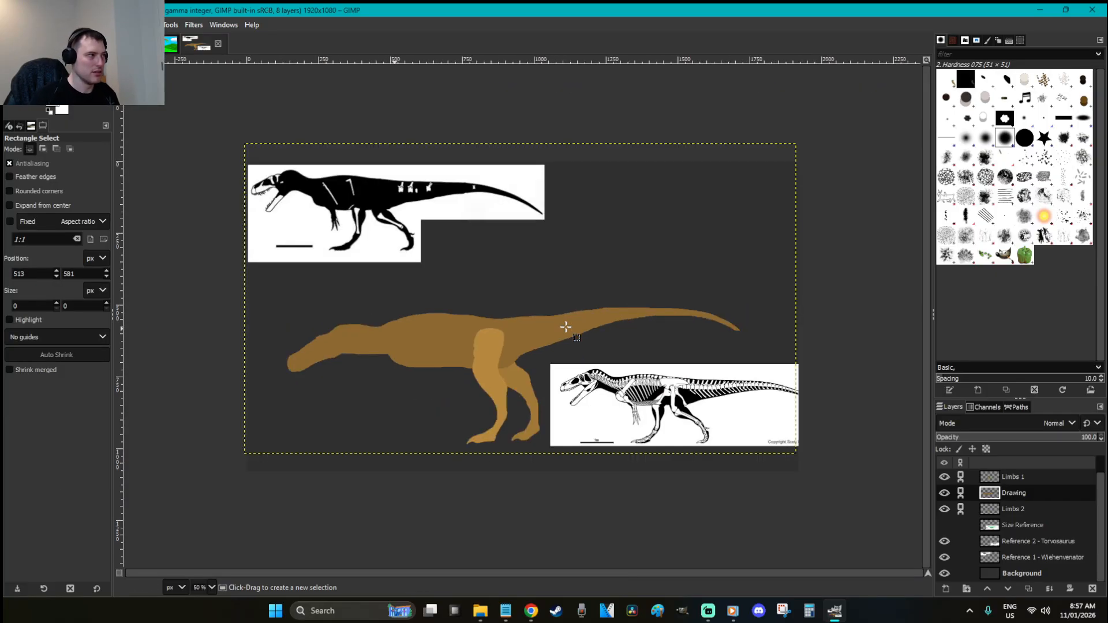
click(171, 45)
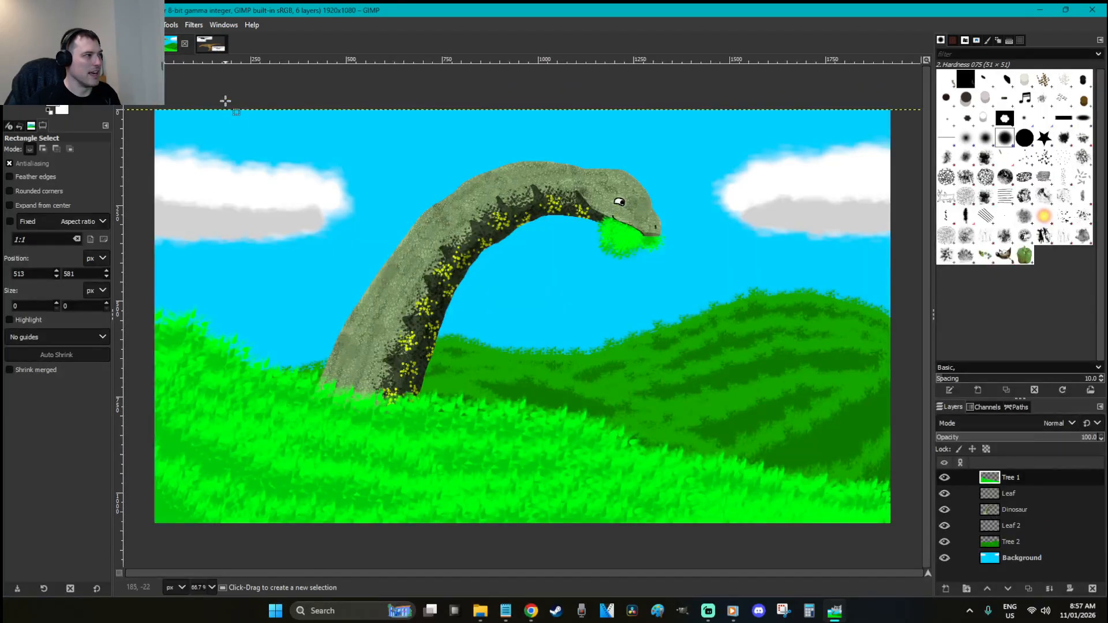
click(210, 43)
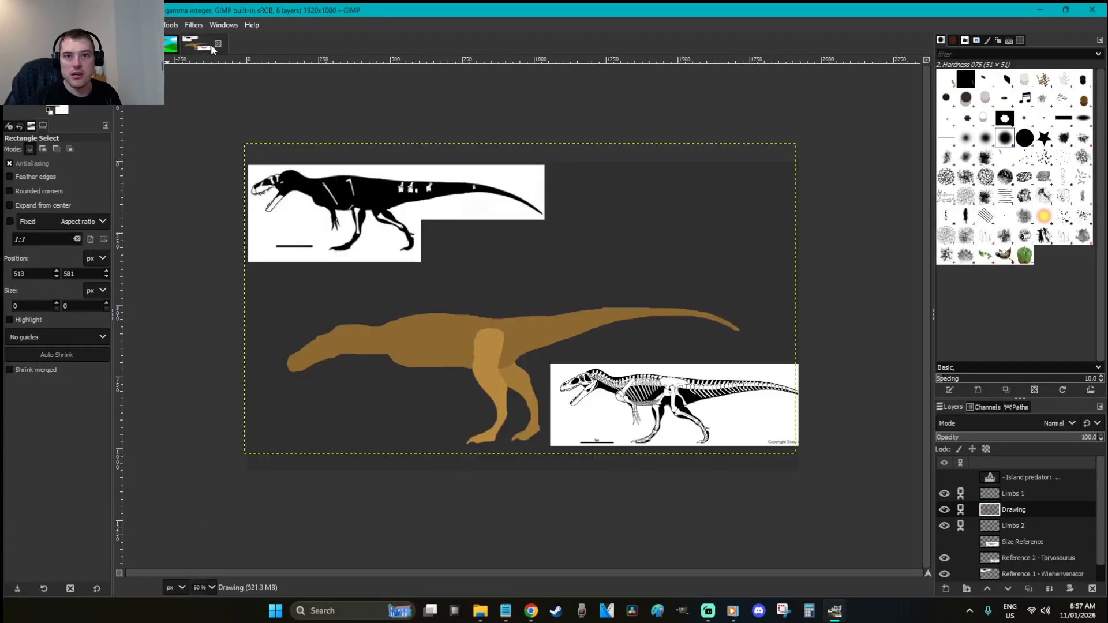
click(522, 313)
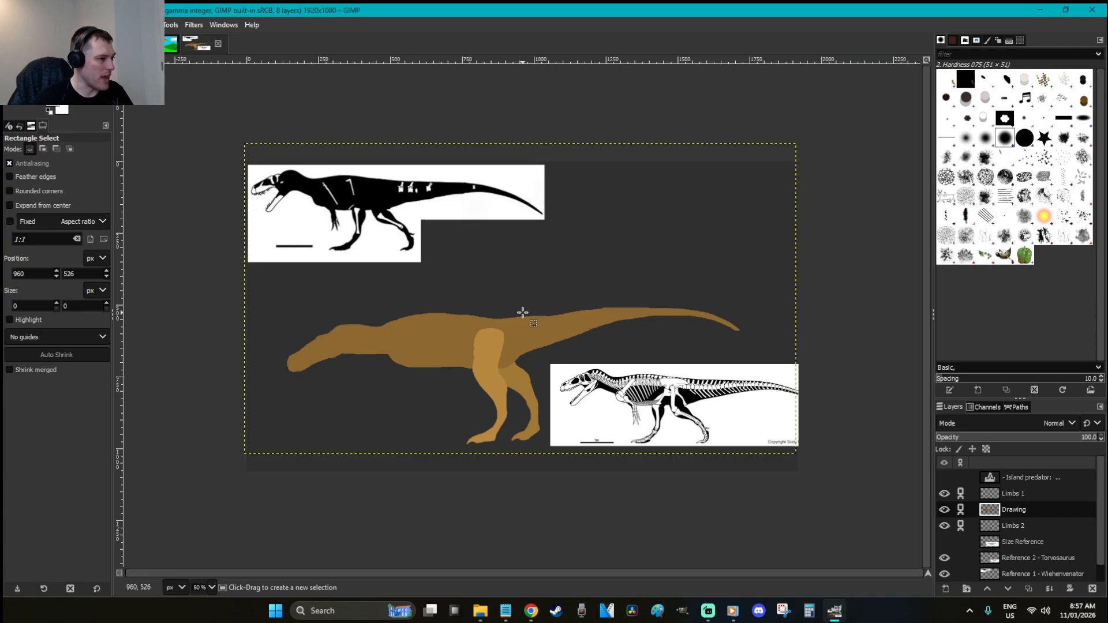
key(z)
drag(300, 200, 380, 249)
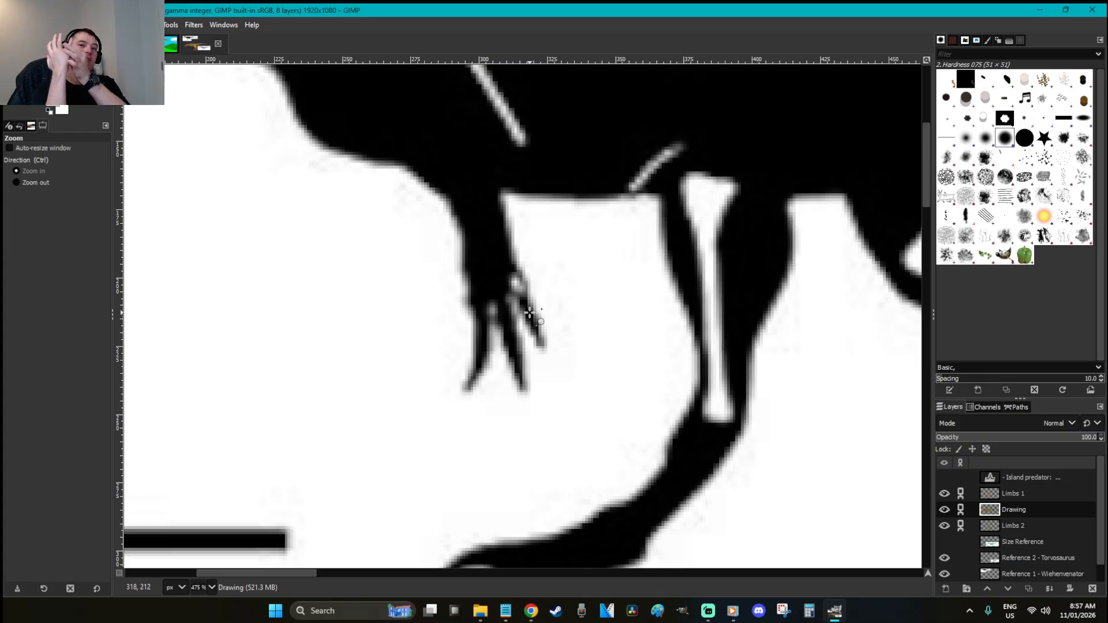
key(r)
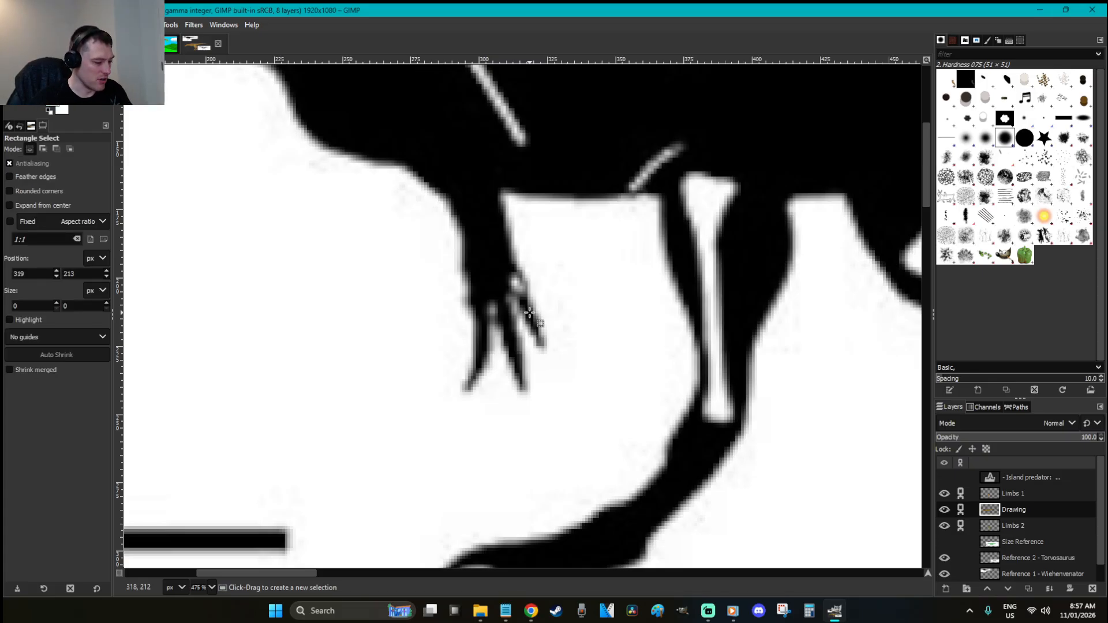
scroll(529, 313, down, 7)
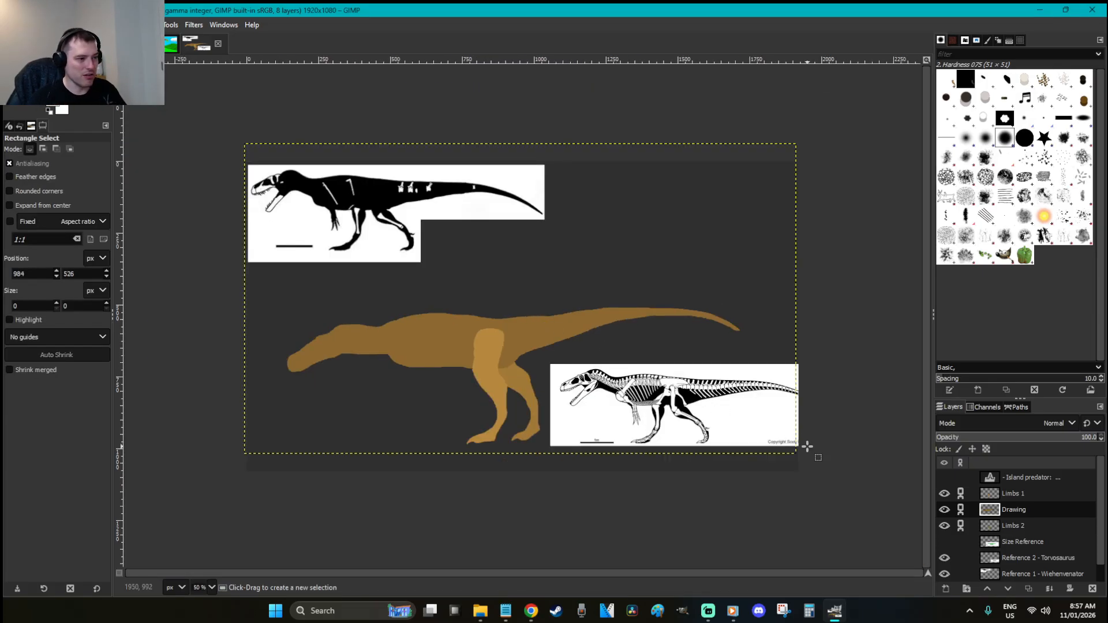
Move the Torvosaurus skeleton reference left beside the silhouette's head
click(952, 558)
key(m)
mouse_move(652, 460)
mouse_down()
mouse_move(378, 460)
mouse_move(365, 450)
mouse_move(360, 348)
mouse_up()
drag(391, 298, 399, 299)
key(r)
key(z)
drag(488, 405, 219, 237)
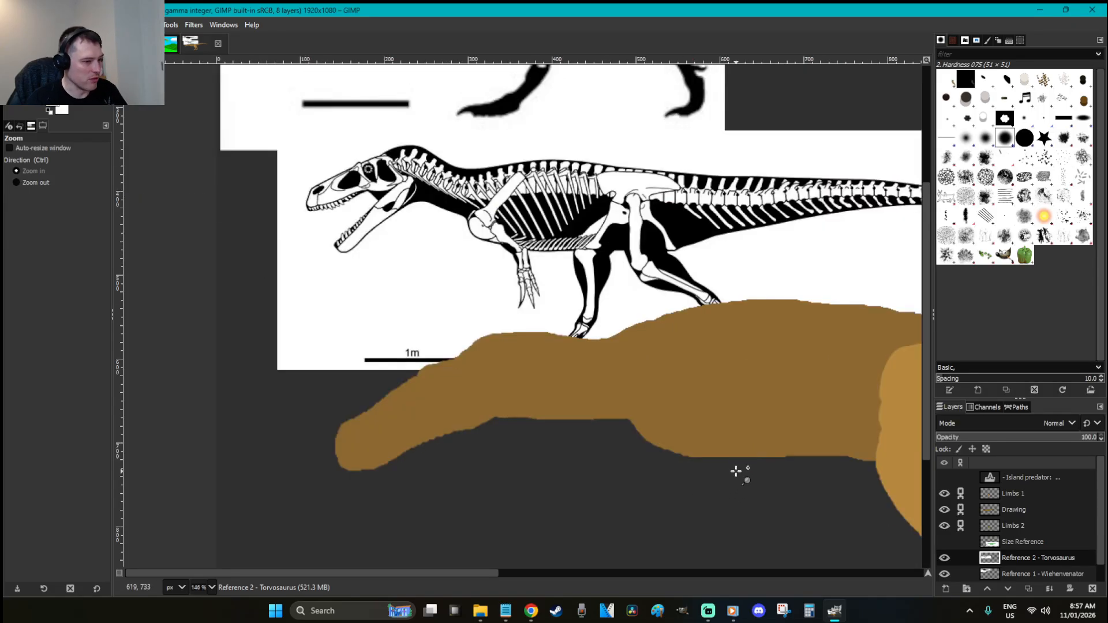
key(r)
On Limbs 1, trace a clawed arm below the neck and fill it brown
click(1024, 493)
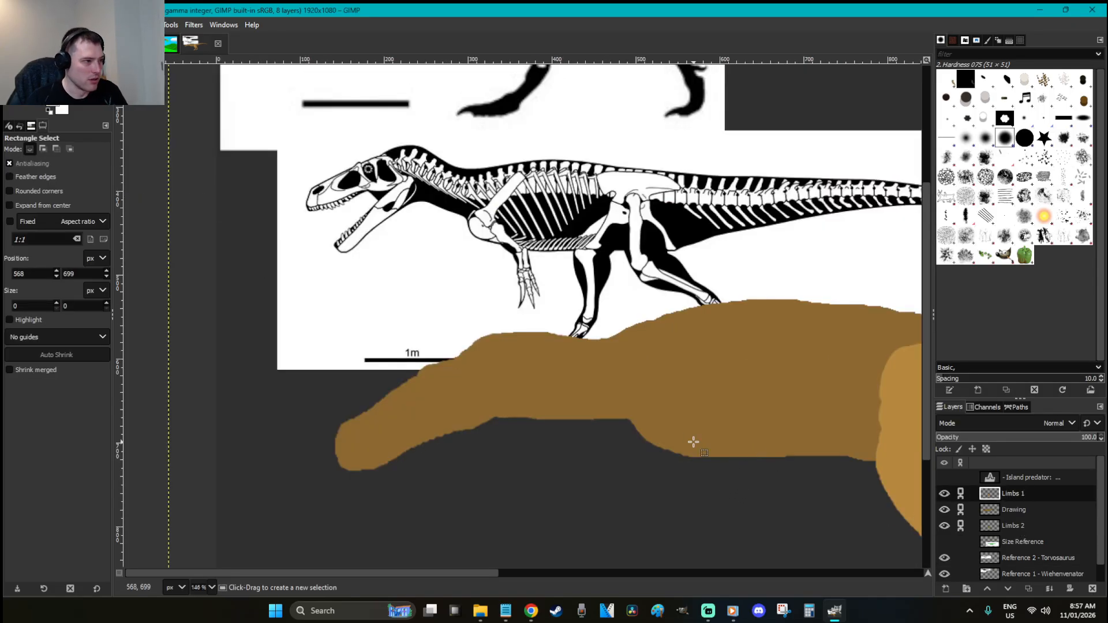
key(o)
key(f)
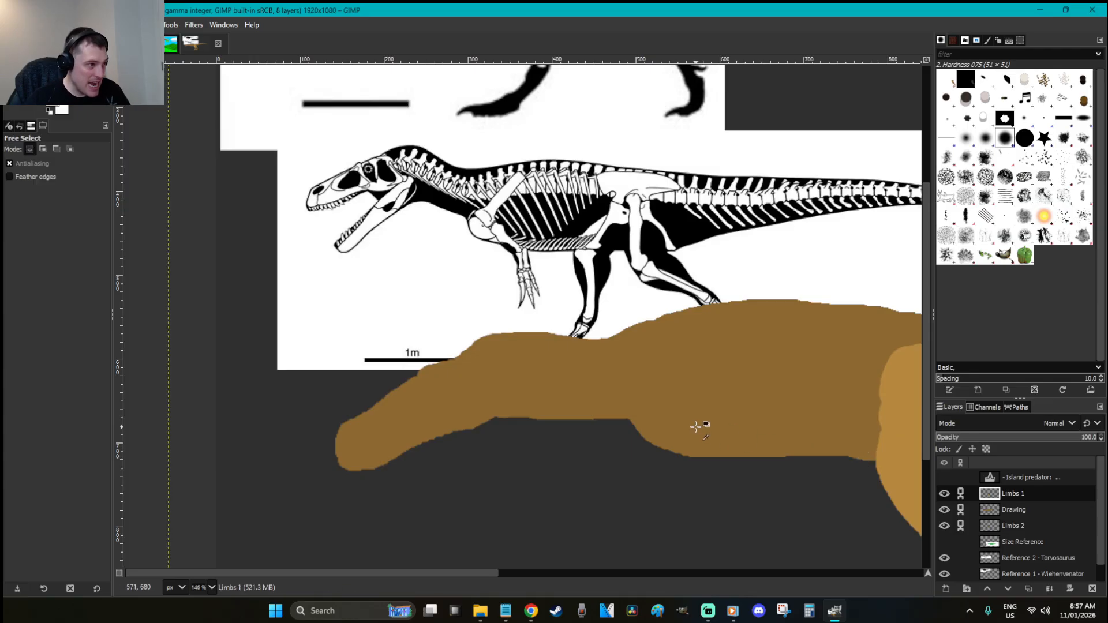
click(669, 424)
mouse_move(709, 442)
mouse_down()
mouse_move(738, 520)
mouse_move(725, 497)
mouse_move(726, 523)
mouse_move(718, 500)
mouse_up()
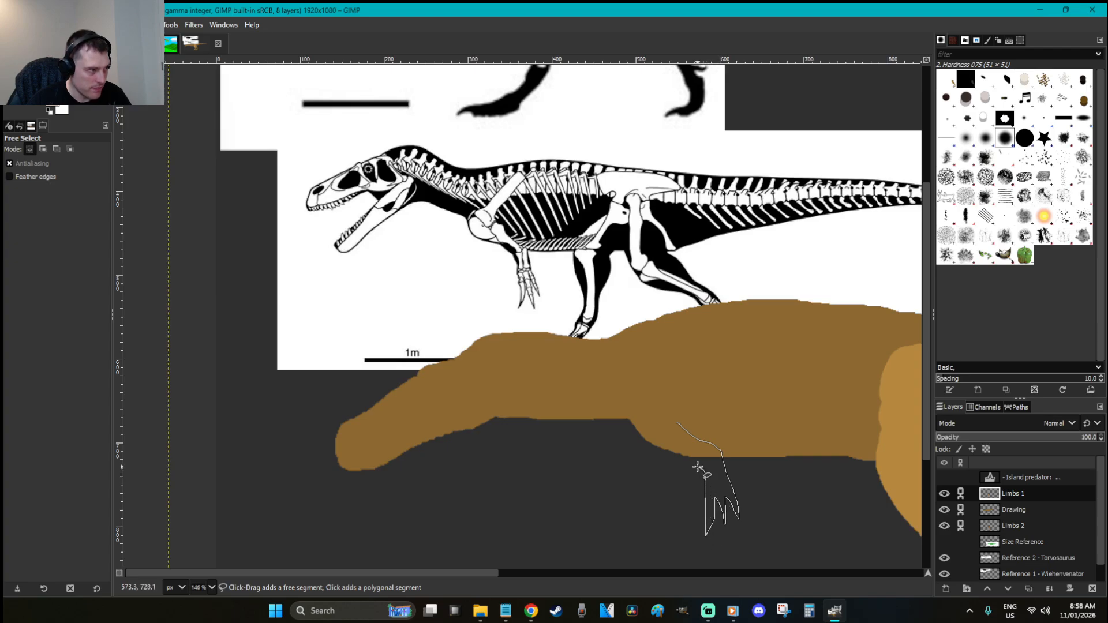
drag(686, 462, 658, 444)
key(Return)
key(r)
key(ctrl+comma)
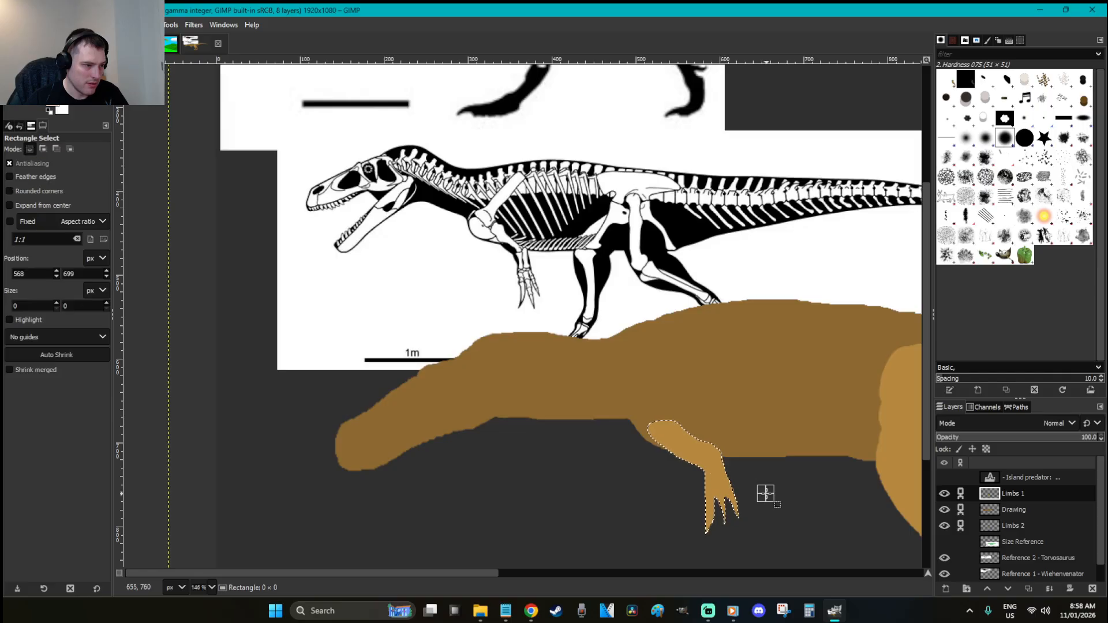
click(765, 493)
Clear a stray rectangle selection and zoom in closely on the new arm's claws
scroll(766, 494, down, 2)
click(753, 466)
scroll(756, 460, up, 2)
key(x)
click(790, 558)
drag(788, 555, 614, 448)
click(761, 411)
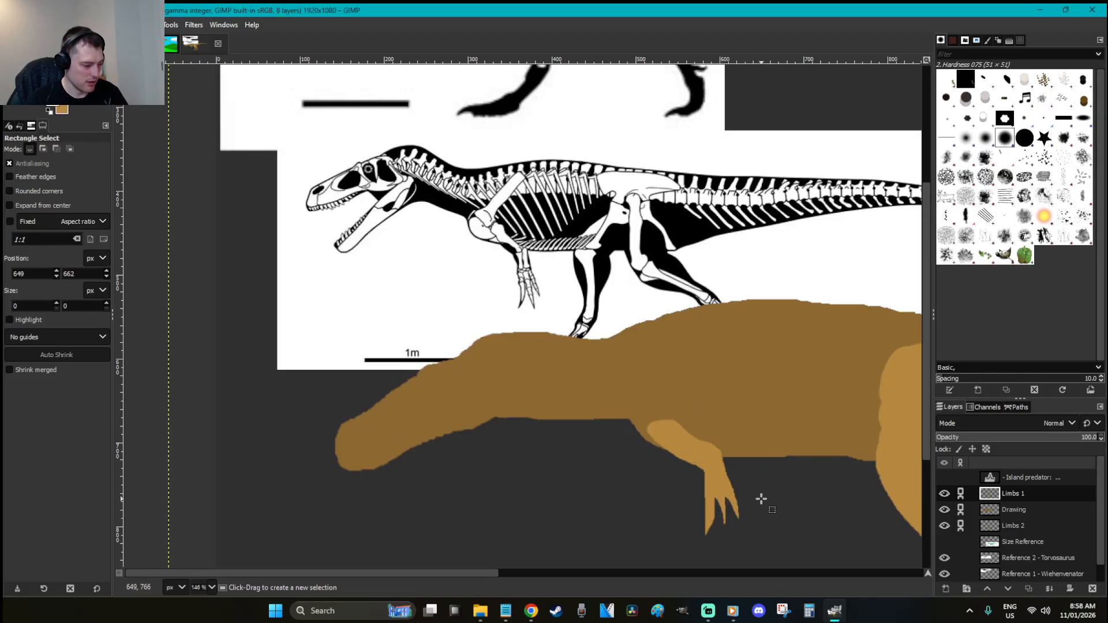
key(z)
drag(774, 544, 622, 460)
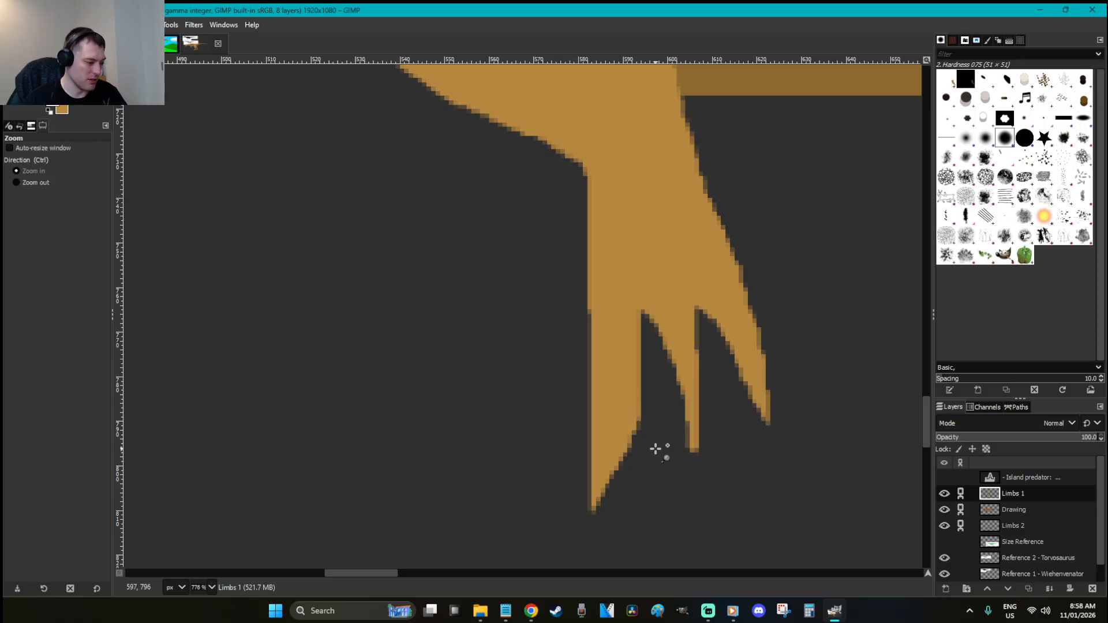
Outline the gap between two claws with Free Select and fill it brown
key(shift+e)
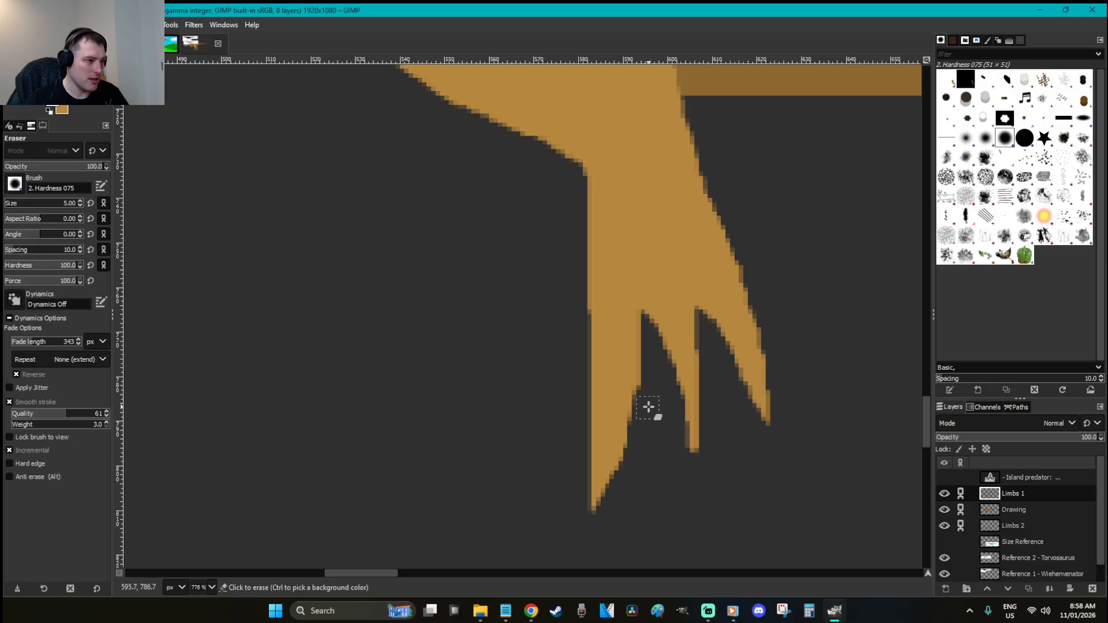
key(f)
mouse_move(689, 445)
mouse_down()
mouse_move(668, 400)
mouse_move(656, 311)
mouse_up()
mouse_move(689, 366)
mouse_down()
mouse_move(688, 444)
mouse_move(647, 289)
mouse_up()
key(x)
key(p)
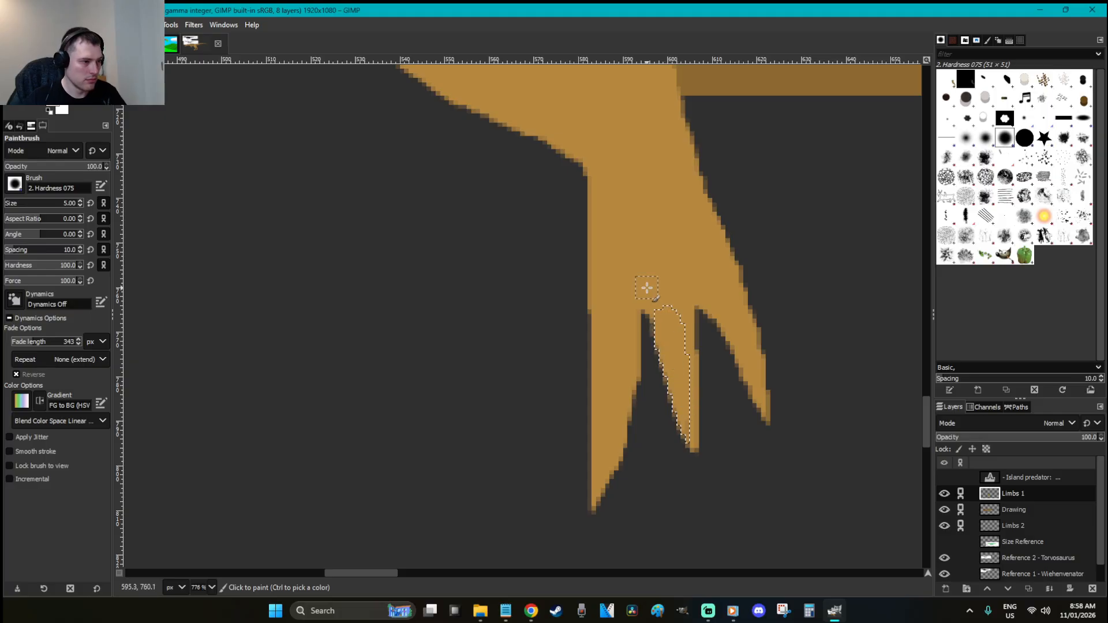
key(r)
click(747, 466)
Thicken the forearm's left edge with brown paint and fit the whole image in view
key(p)
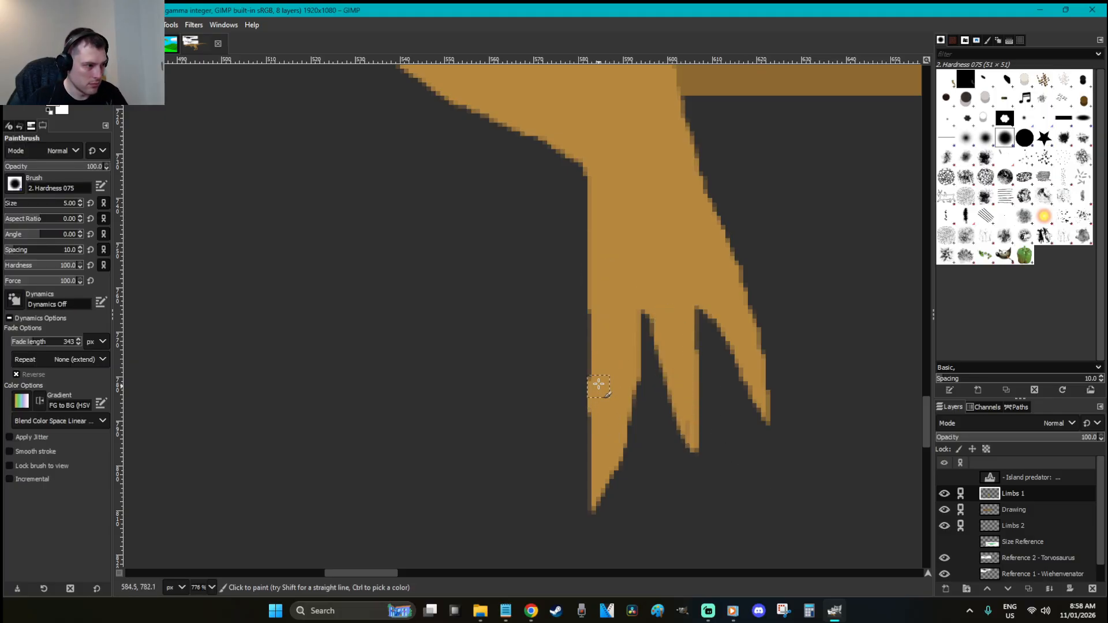
drag(596, 302, 600, 374)
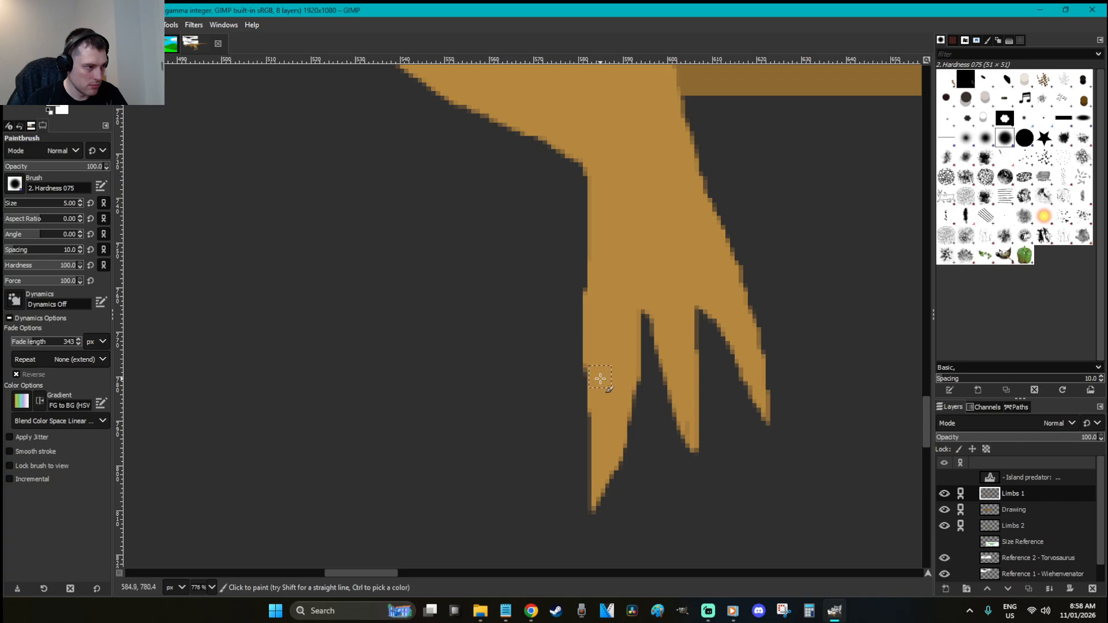
key(r)
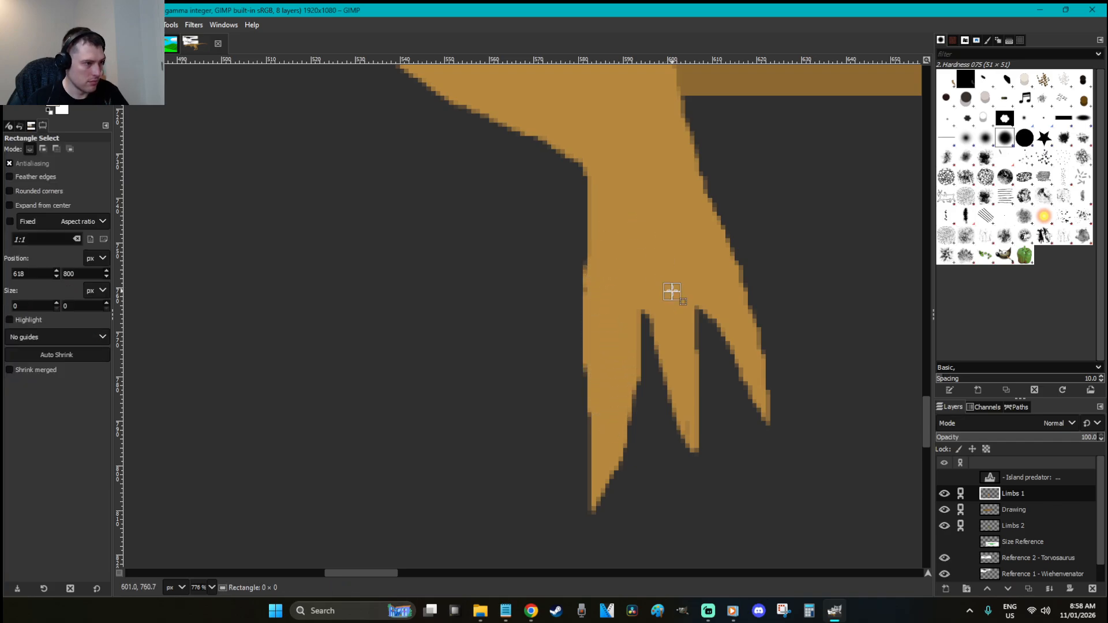
click(703, 292)
key(shift+ctrl+j)
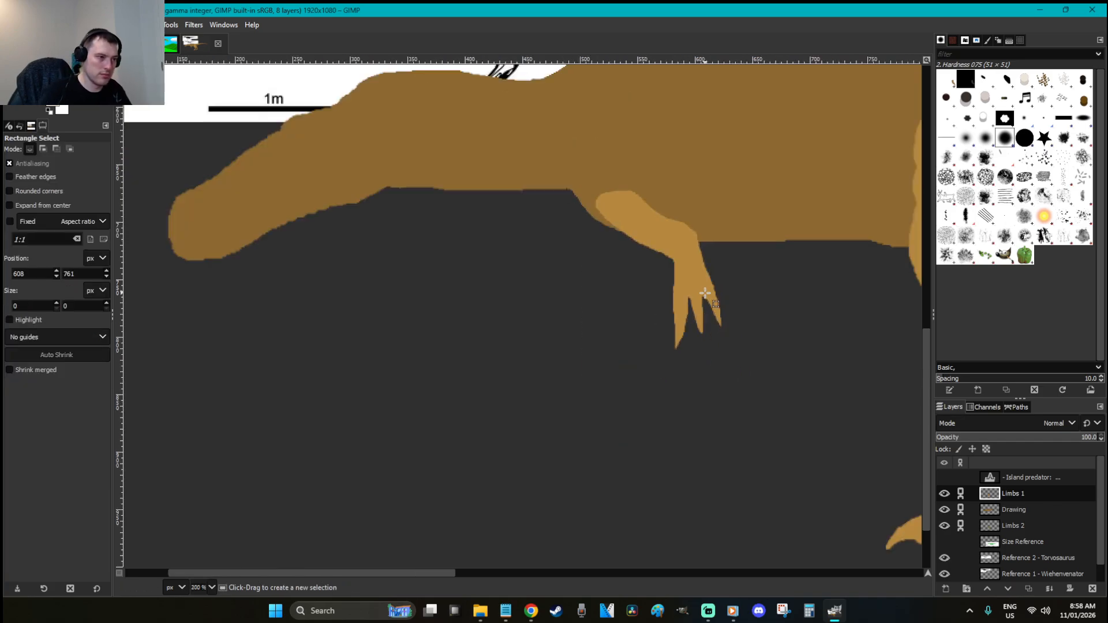
key(z)
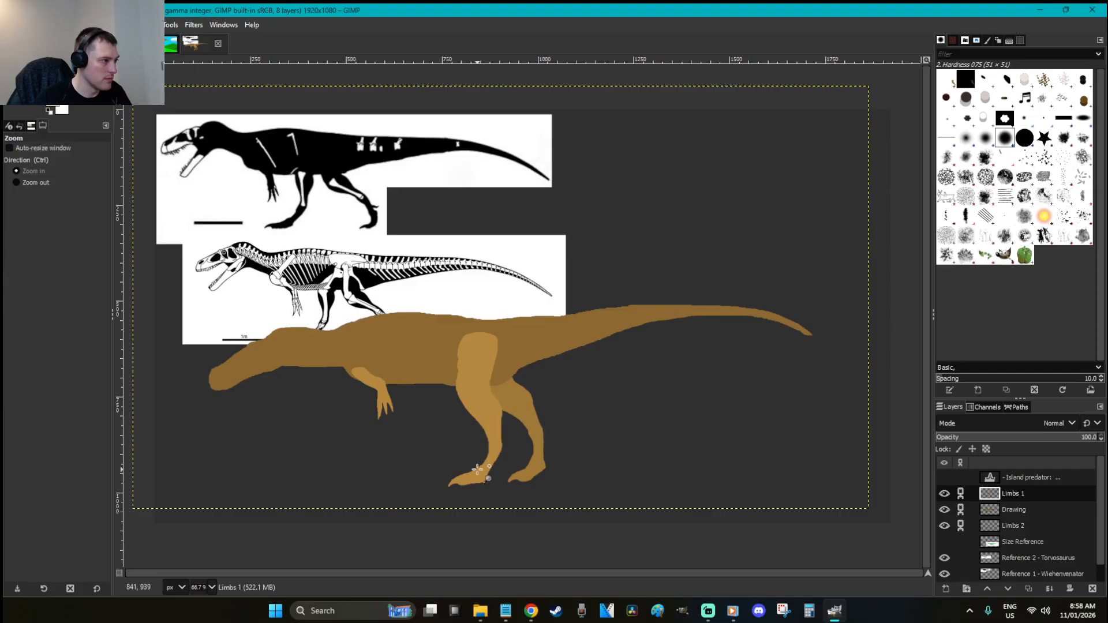
drag(477, 467, 303, 322)
key(r)
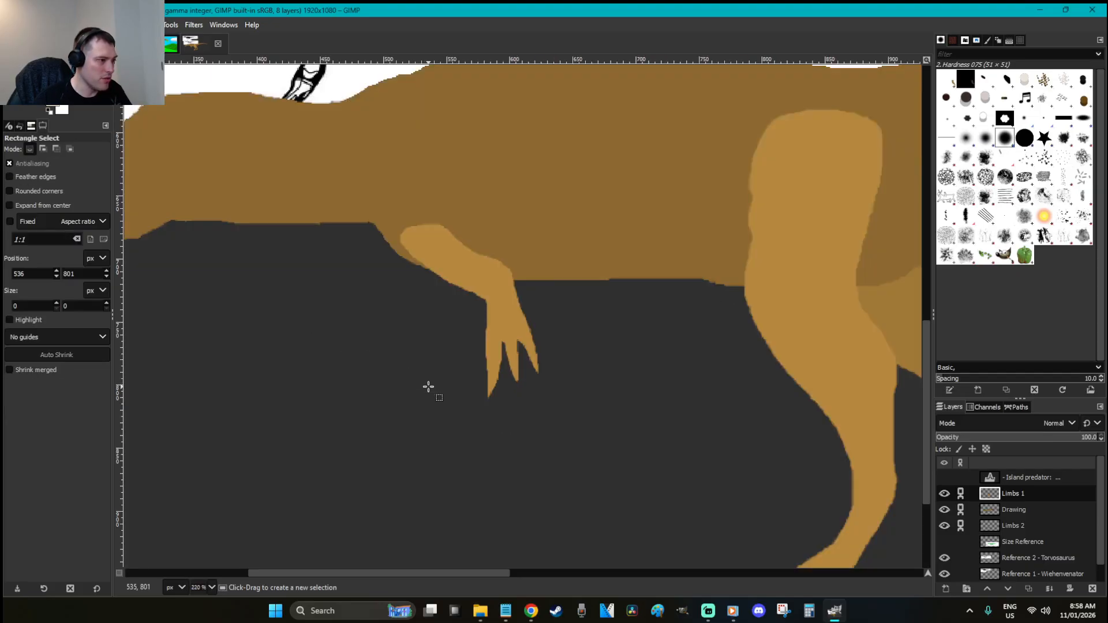
key(1)
scroll(428, 386, up, 4)
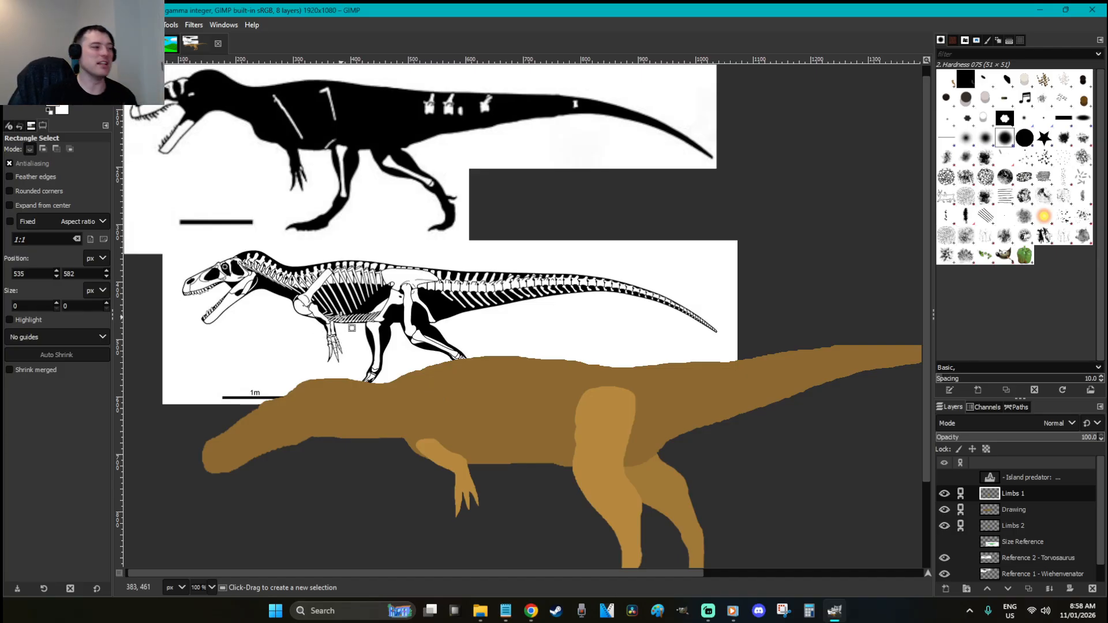
click(944, 493)
click(945, 493)
click(945, 511)
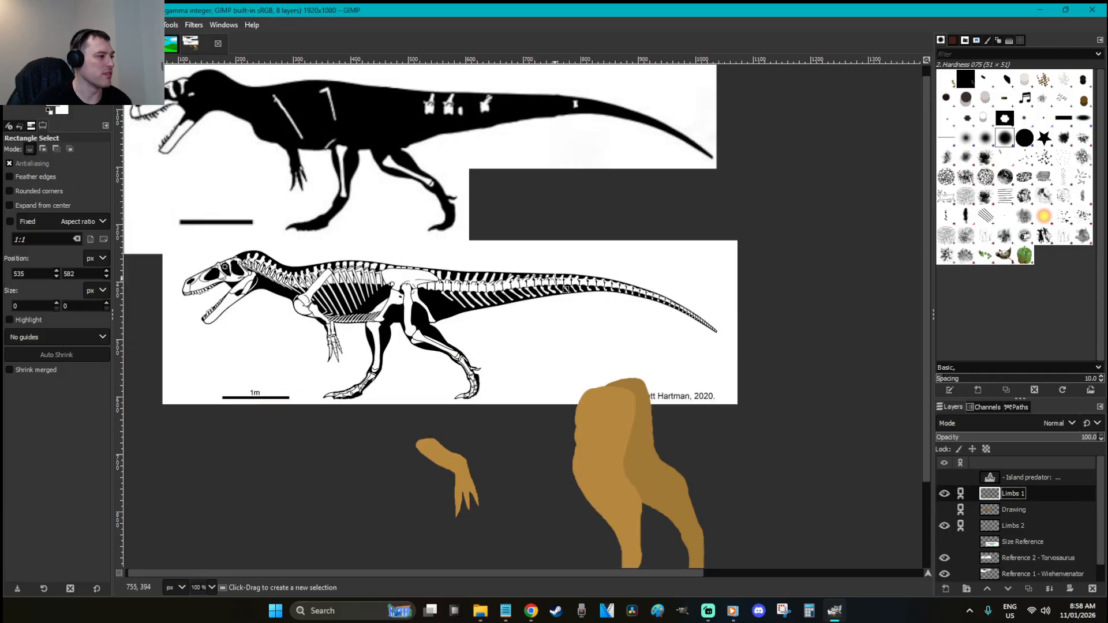
scroll(552, 277, down, 3)
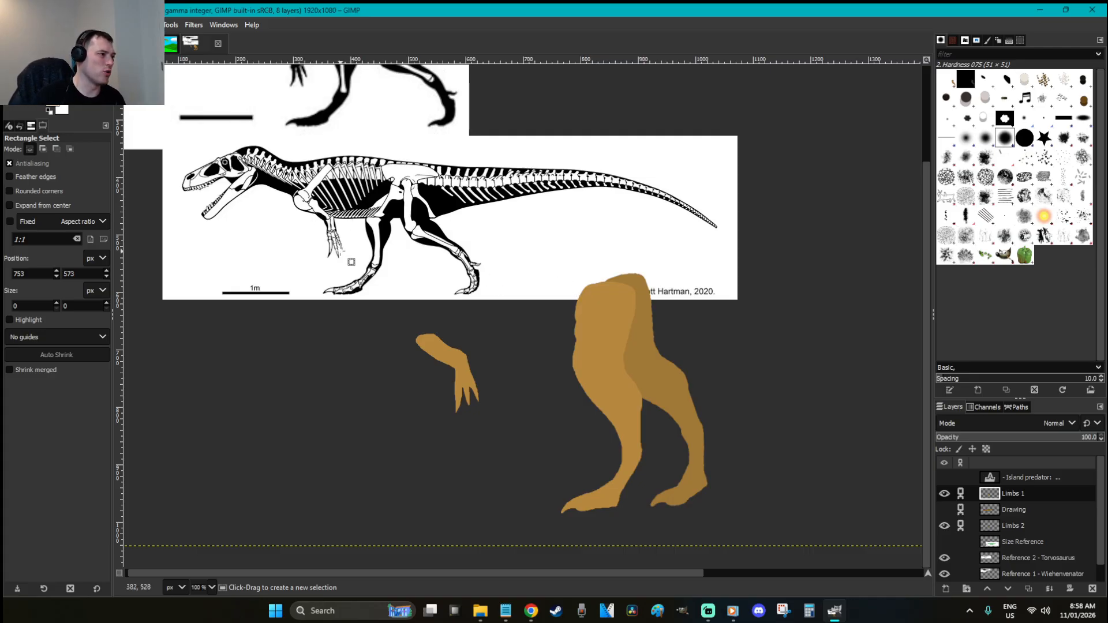
scroll(376, 303, up, 3)
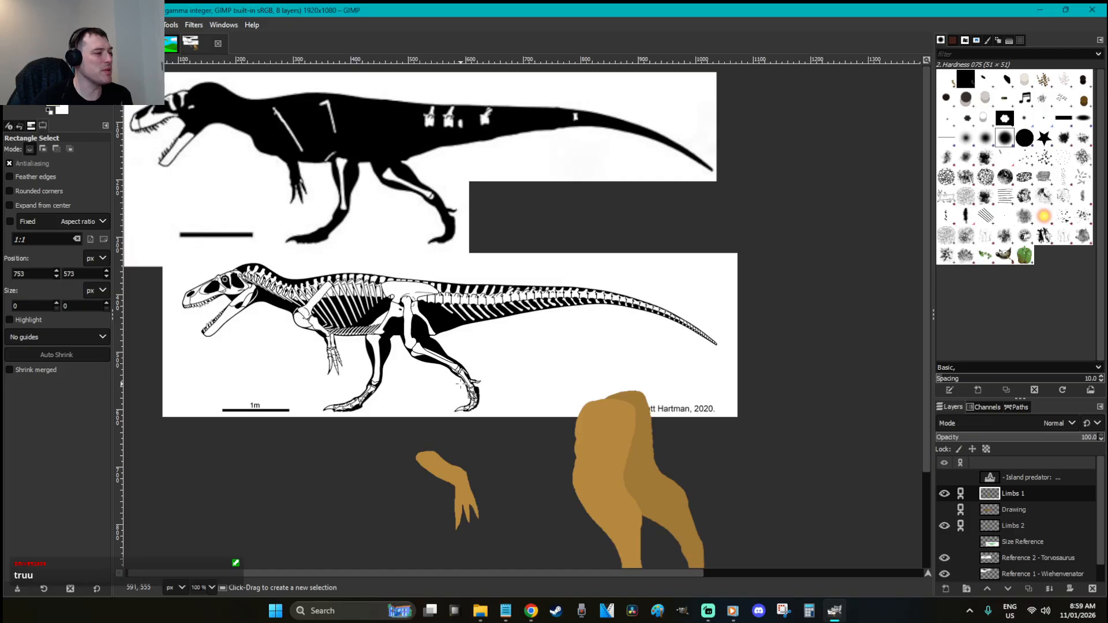
scroll(458, 382, down, 4)
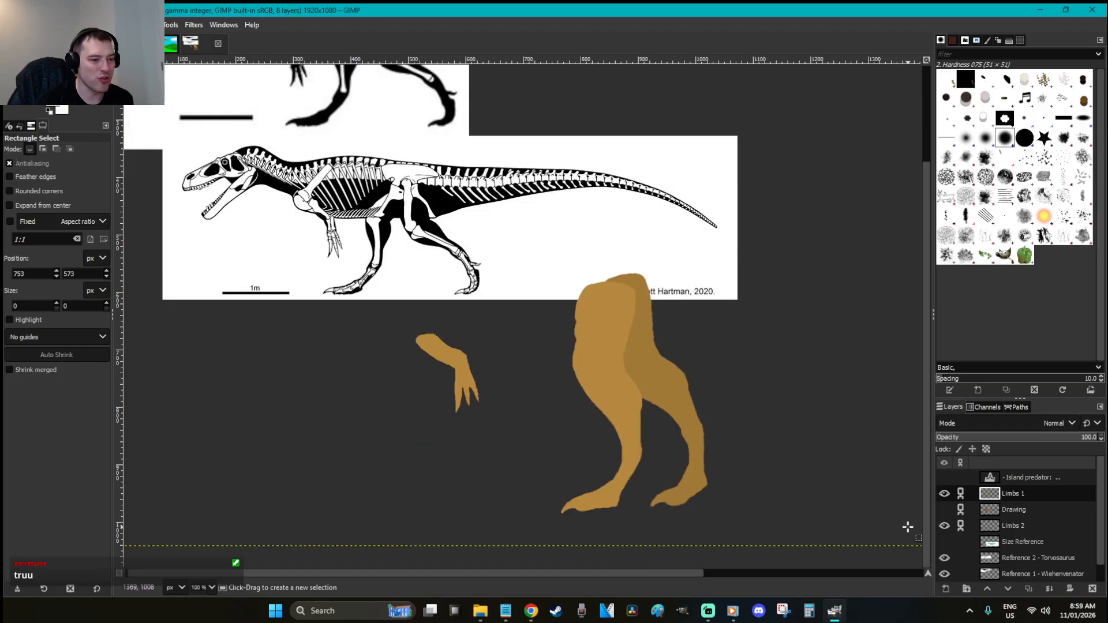
click(944, 510)
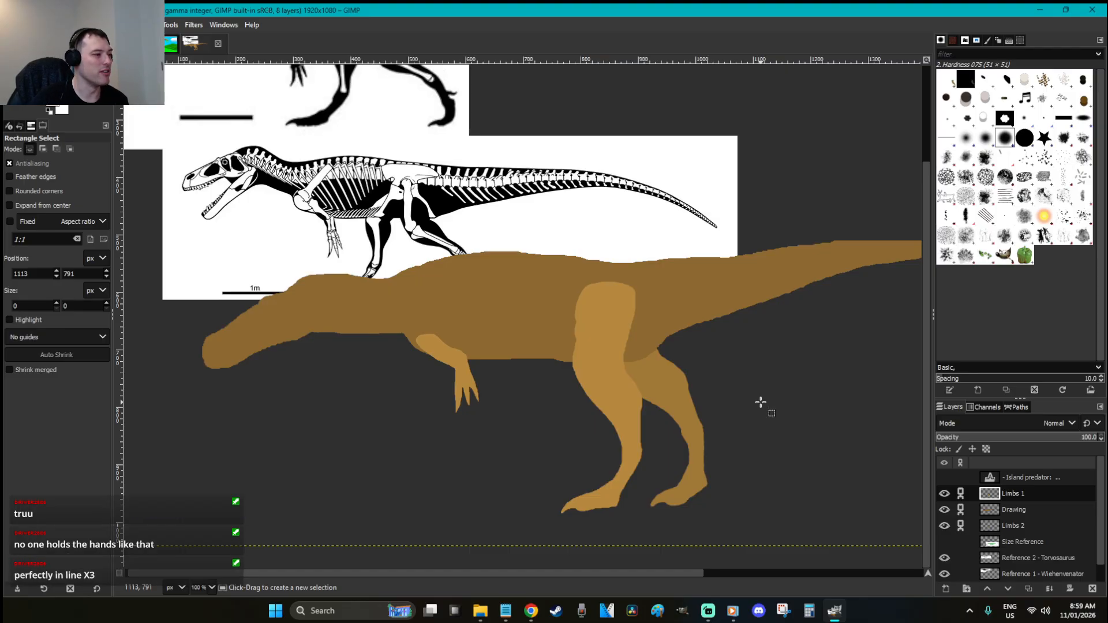
Cut out the clawed hand, paste it lower below the forearm, and anchor it into Limbs 1
click(479, 387)
key(f)
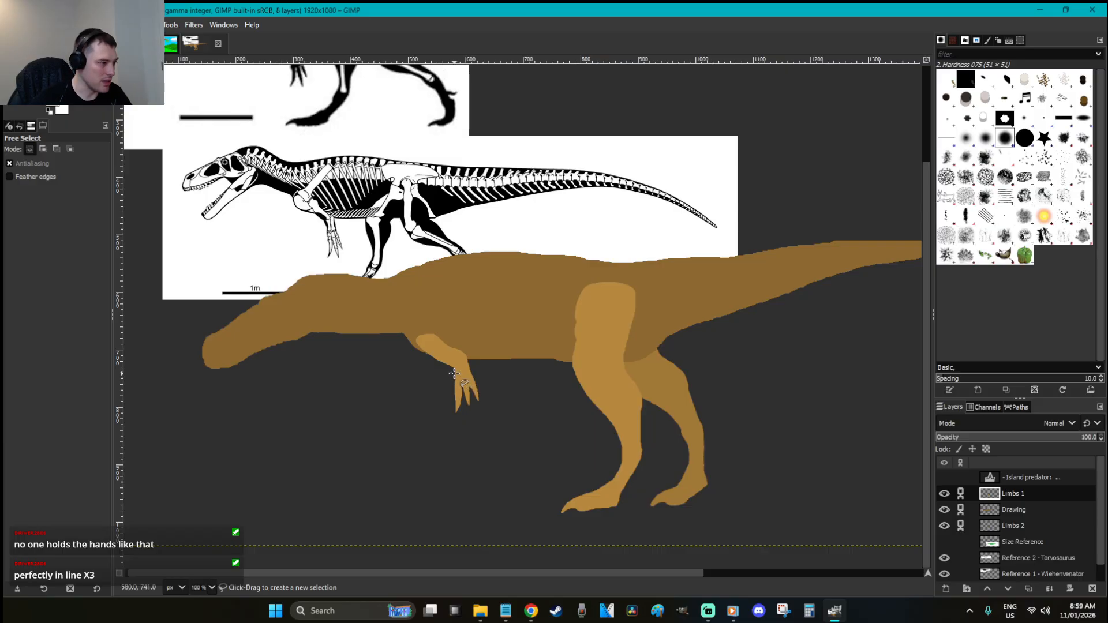
mouse_move(461, 354)
mouse_down()
mouse_move(501, 369)
mouse_move(504, 414)
mouse_move(475, 442)
mouse_move(436, 408)
mouse_move(462, 354)
mouse_up()
key(ctrl+x)
key(r)
key(ctrl+v)
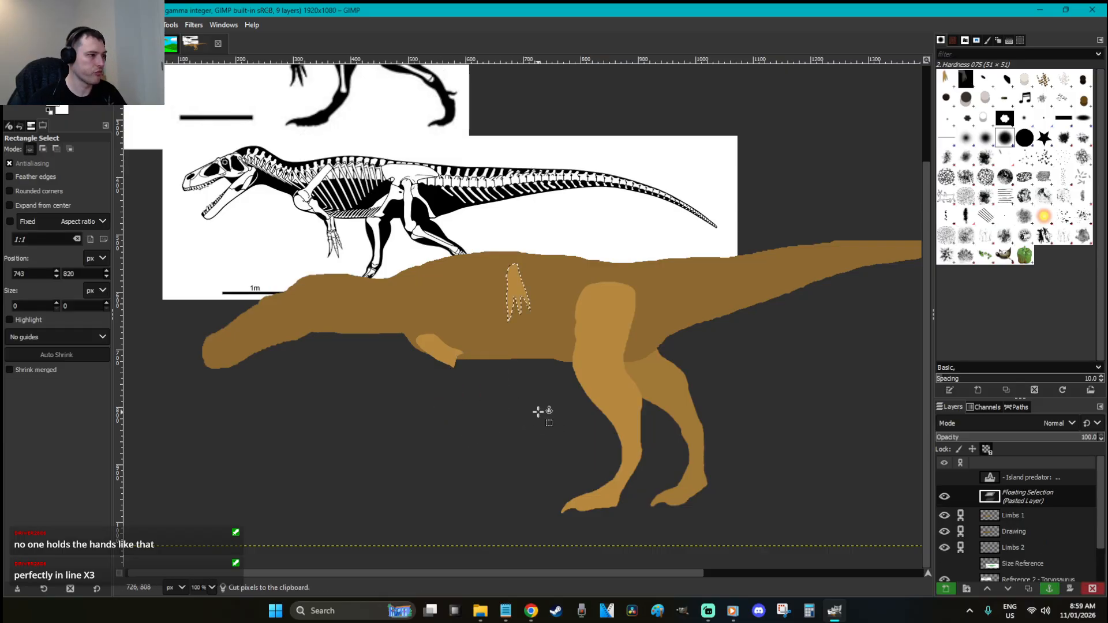
drag(511, 287, 469, 394)
click(499, 389)
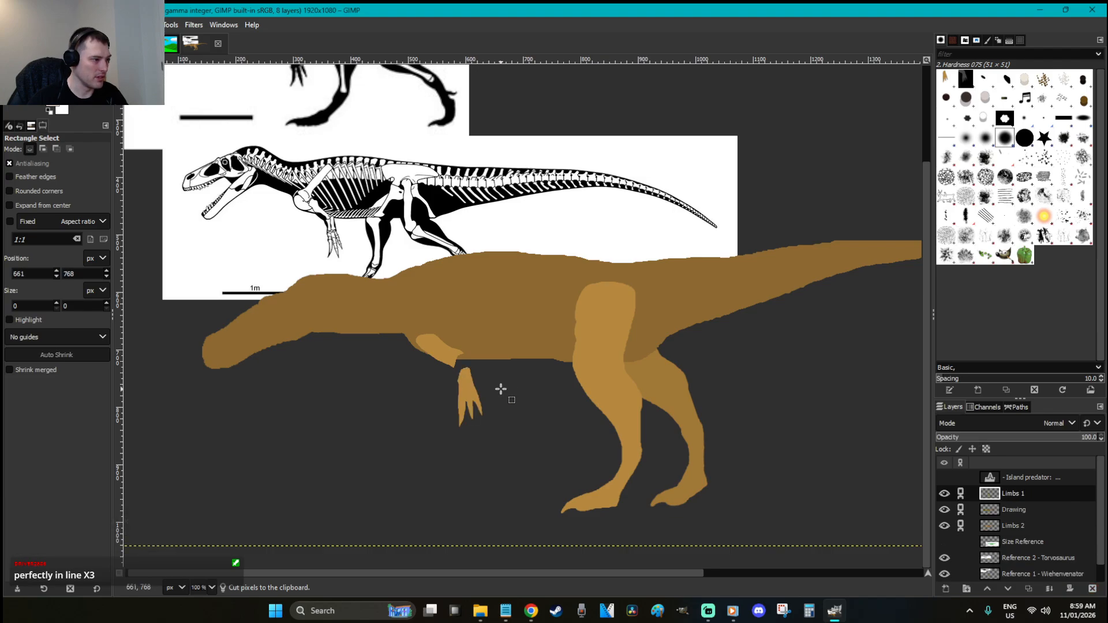
Zoom in and paint a brown stroke joining the lowered hand to the arm
key(z)
drag(514, 457, 333, 255)
key(p)
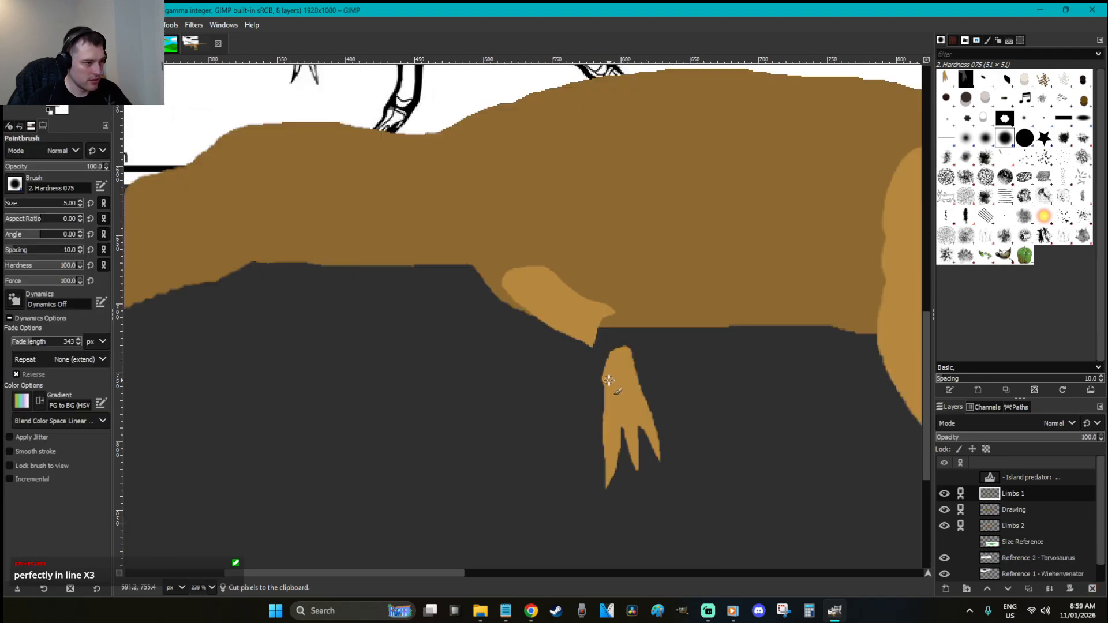
mouse_move(600, 359)
mouse_down()
mouse_move(588, 324)
mouse_move(611, 314)
mouse_move(624, 353)
mouse_move(601, 365)
mouse_move(591, 331)
mouse_move(619, 355)
mouse_up()
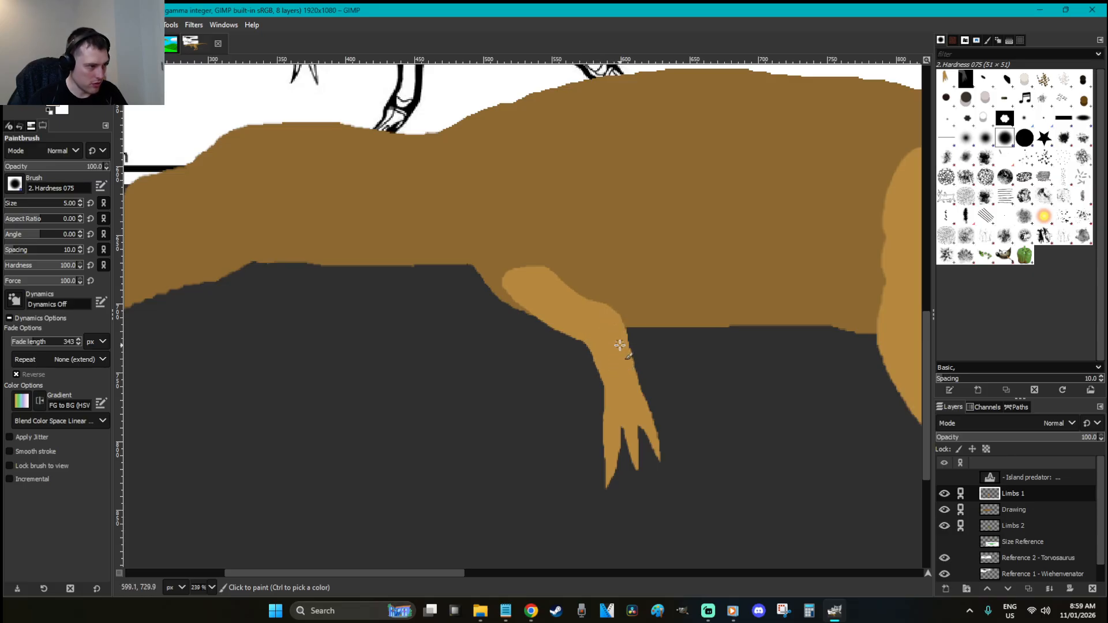
On Limbs 2, outline a second clawed arm from the body and bucket-fill it brown
key(r)
click(1019, 524)
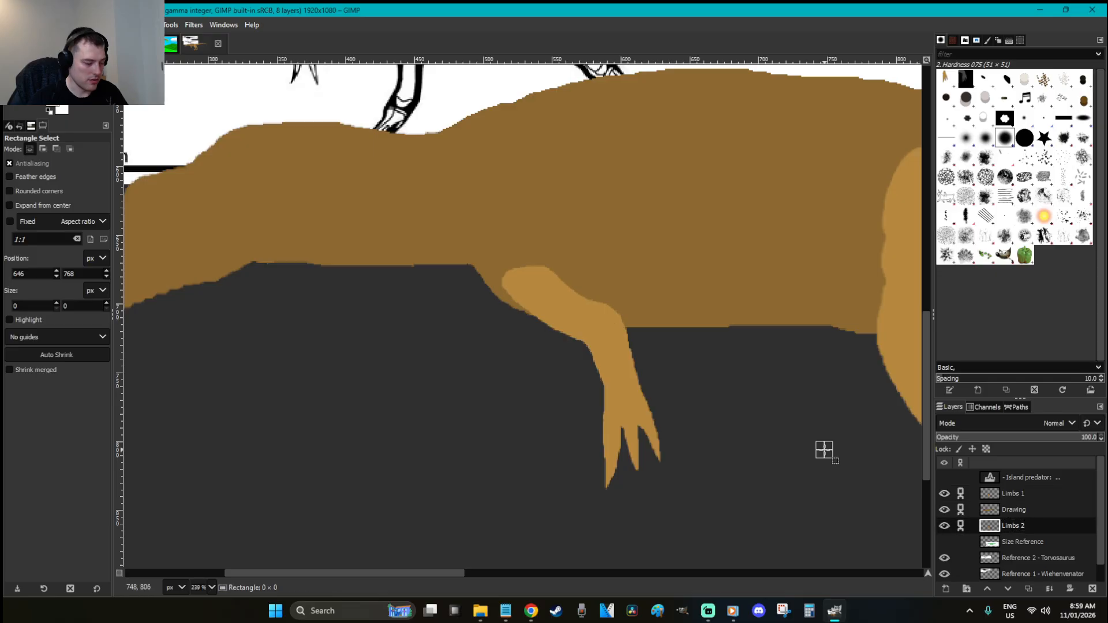
key(f)
click(490, 281)
mouse_move(524, 329)
mouse_down()
mouse_move(533, 361)
mouse_move(527, 473)
mouse_up()
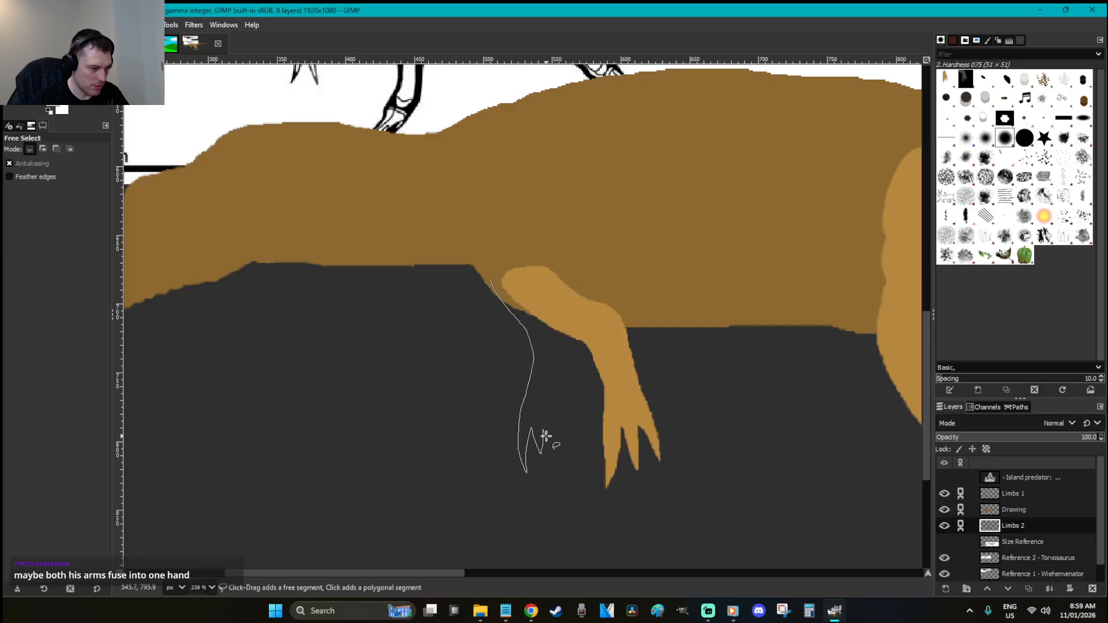
drag(560, 453, 563, 336)
click(490, 279)
key(Return)
mouse_move(459, 571)
mouse_down()
mouse_move(587, 561)
mouse_move(444, 574)
mouse_up()
key(o)
key(shift+b)
click(507, 408)
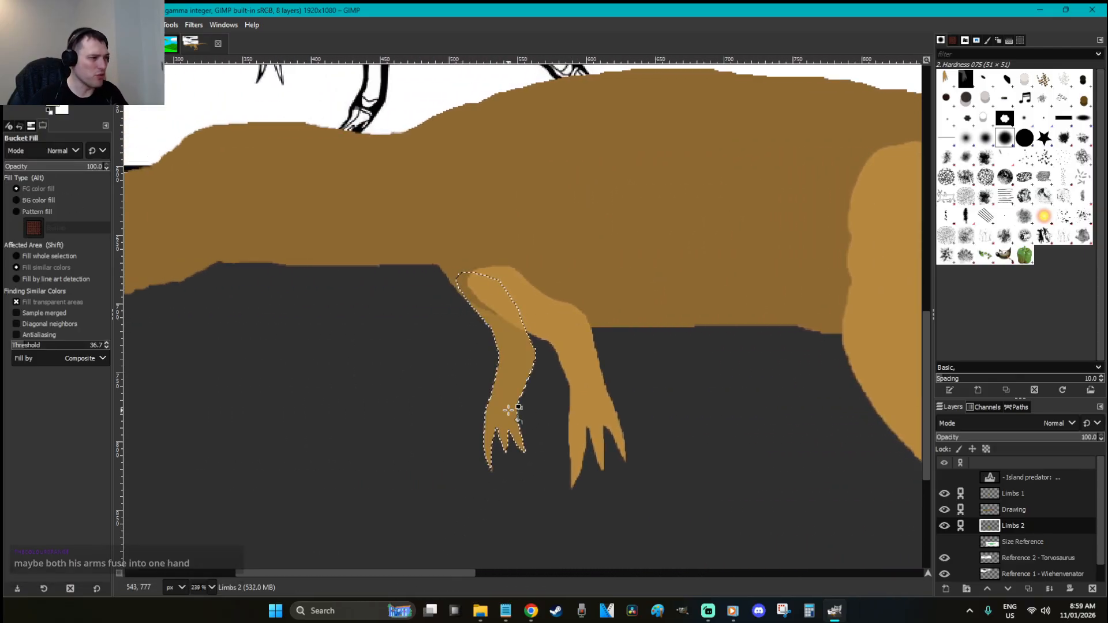
Enlarge the new arm slightly to 64×158 px, anchor it, and erase along its left edge
key(shift+s)
click(588, 437)
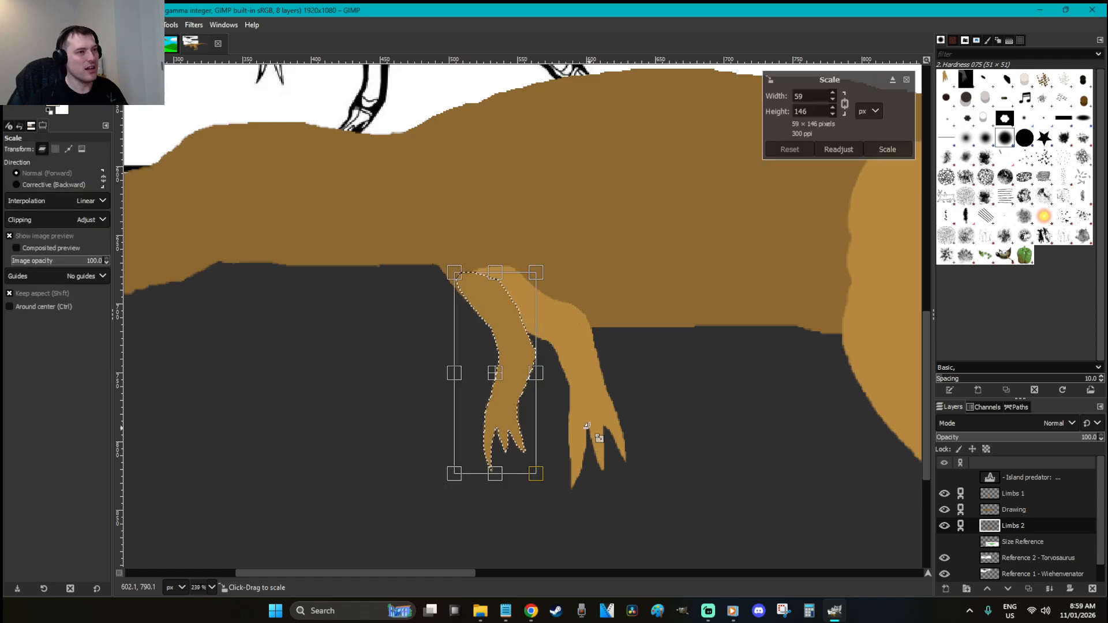
drag(552, 493, 545, 471)
key(Return)
key(Return)
key(ctrl+h)
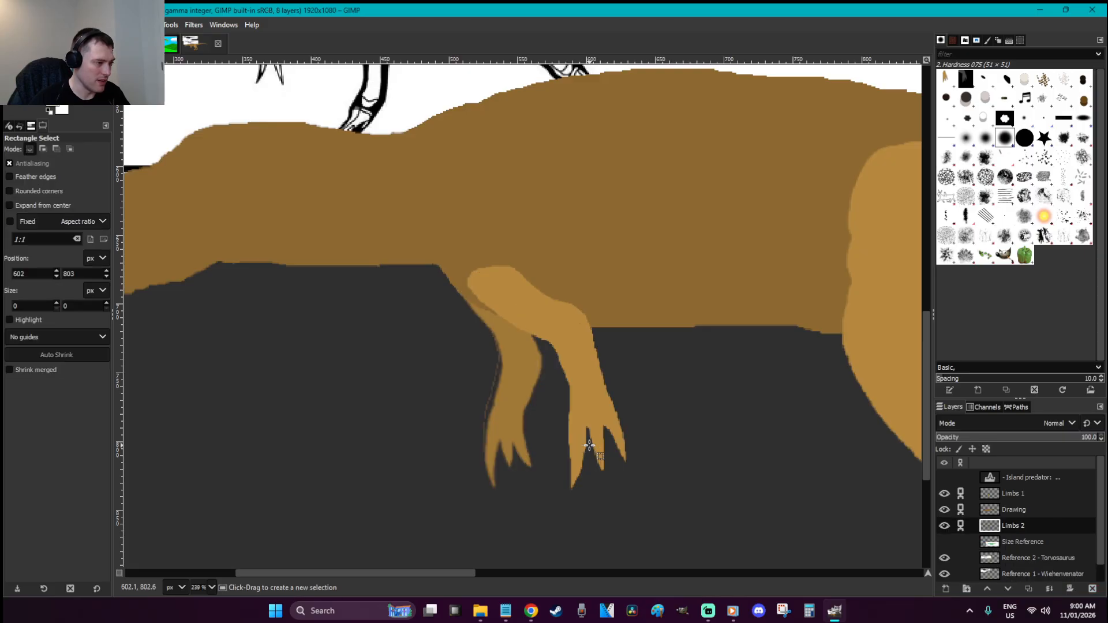
key(shift+e)
drag(495, 362, 482, 447)
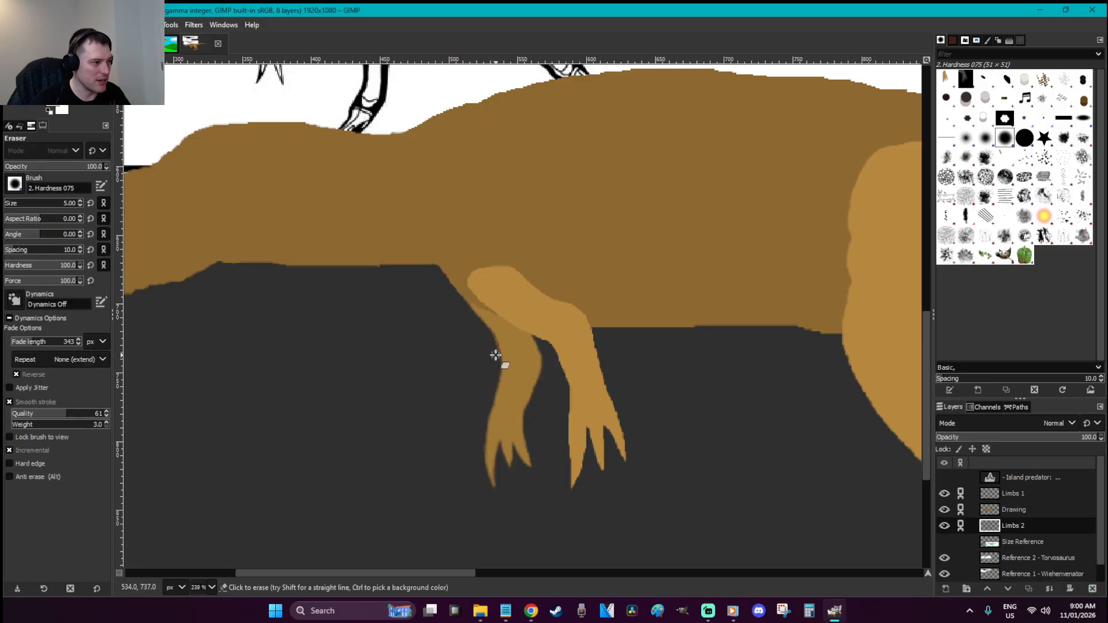
Zoom out to the whole image and lasso the tail with Free Select
key(r)
key(1)
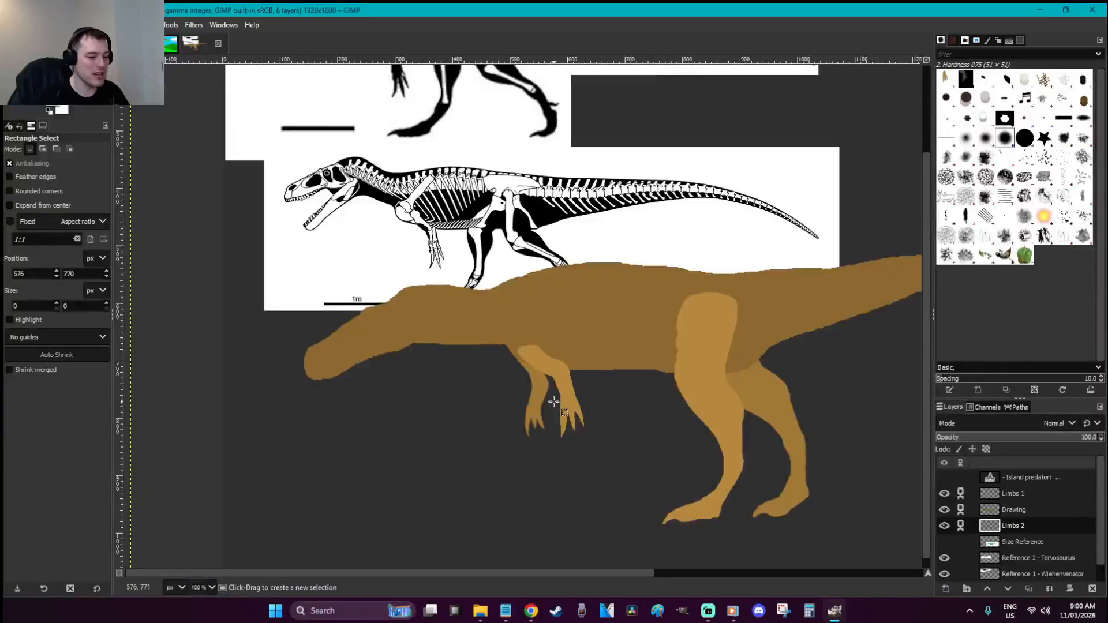
key(shift+2)
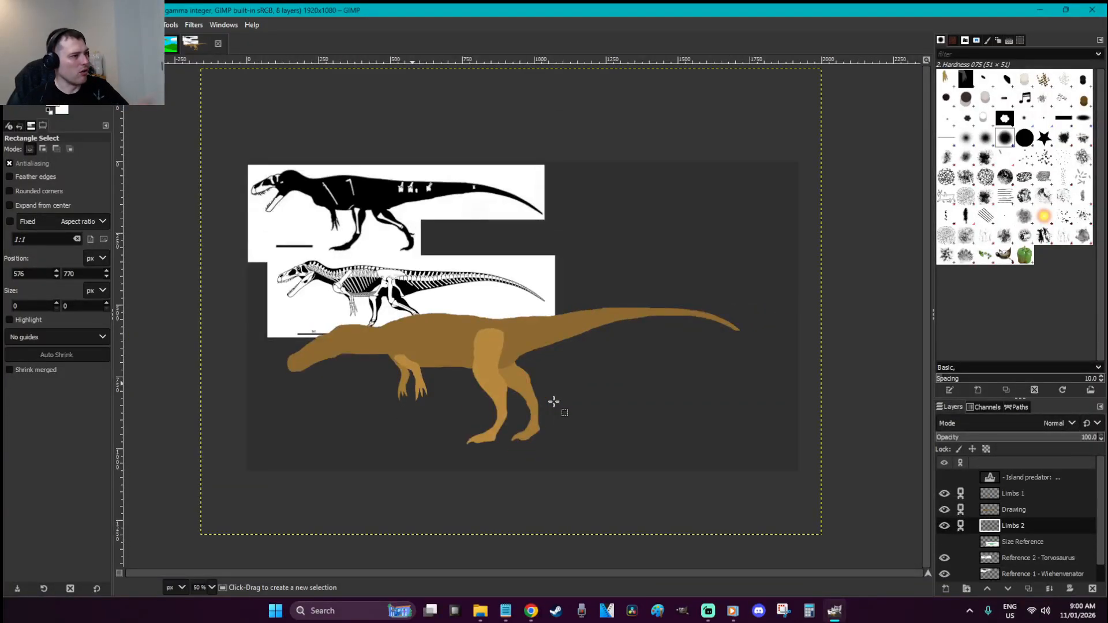
click(662, 362)
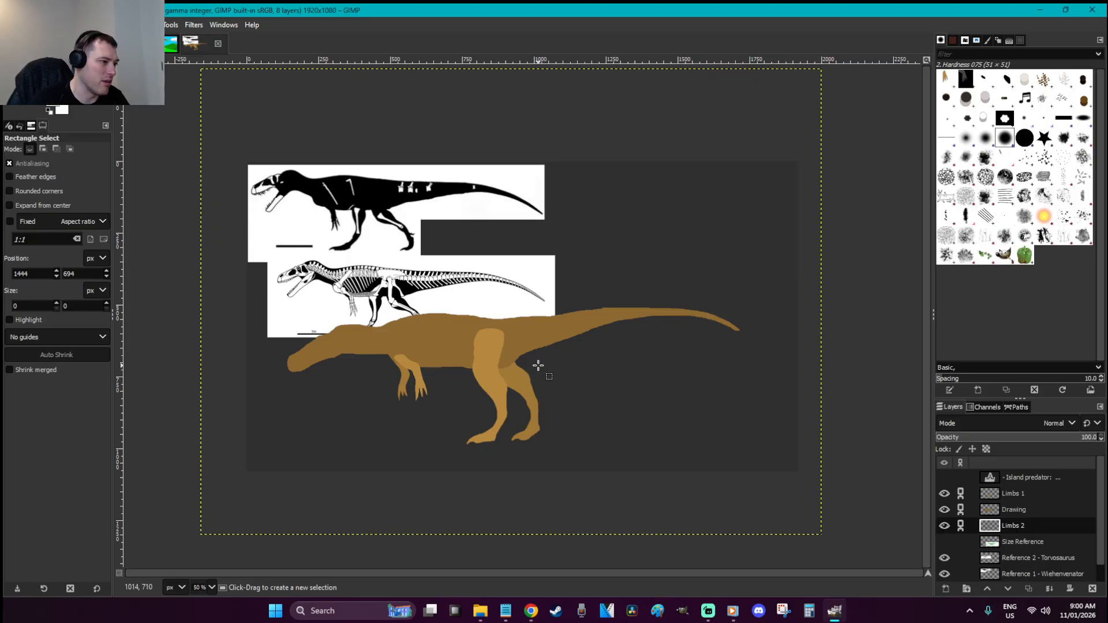
key(f)
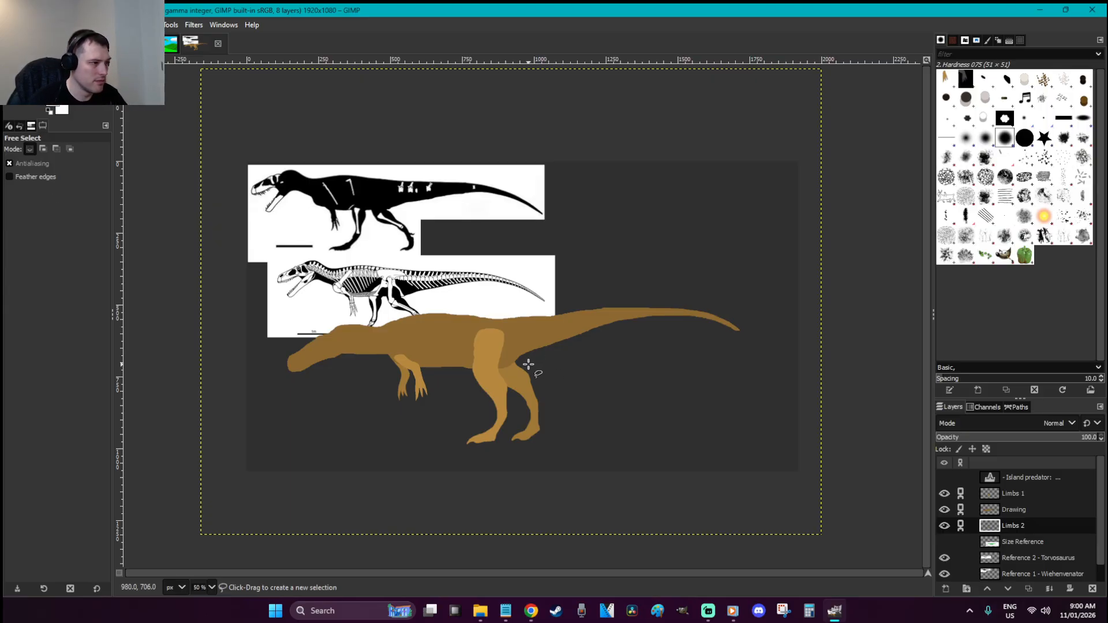
mouse_move(522, 359)
mouse_down()
mouse_move(518, 319)
mouse_move(559, 297)
mouse_move(688, 287)
mouse_move(753, 307)
mouse_move(757, 352)
mouse_move(644, 372)
mouse_move(525, 364)
mouse_up()
key(Return)
Rotate the tail down about 4.86° on the Drawing layer, move it back onto the body, and anchor it
key(shift+r)
drag(754, 442, 747, 460)
click(1028, 510)
drag(792, 389, 792, 402)
key(Return)
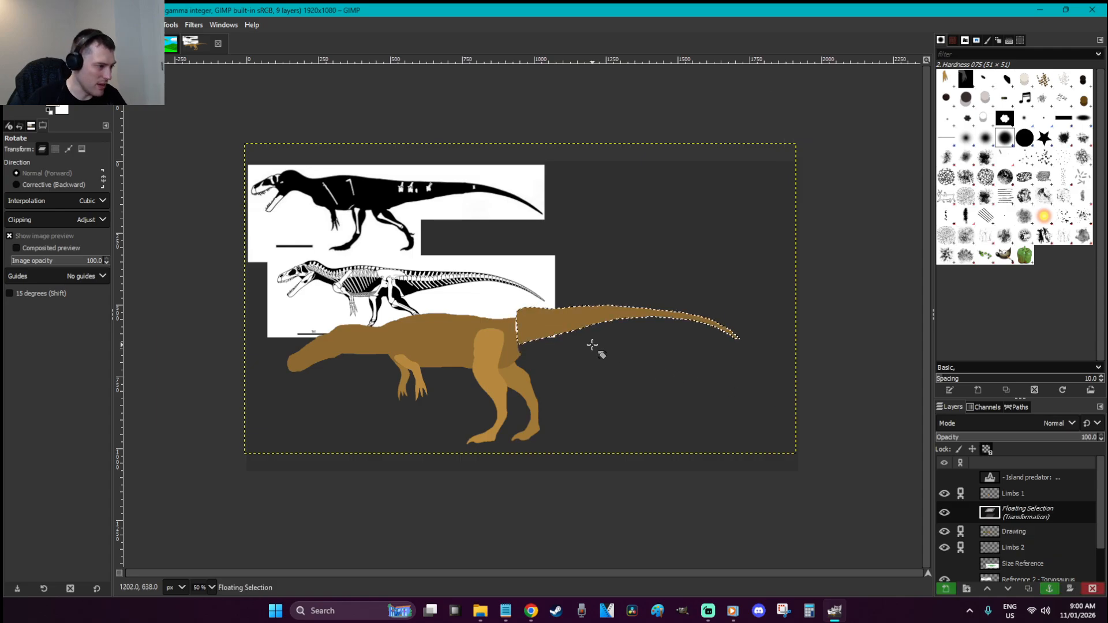
key(r)
drag(563, 325, 558, 338)
click(634, 395)
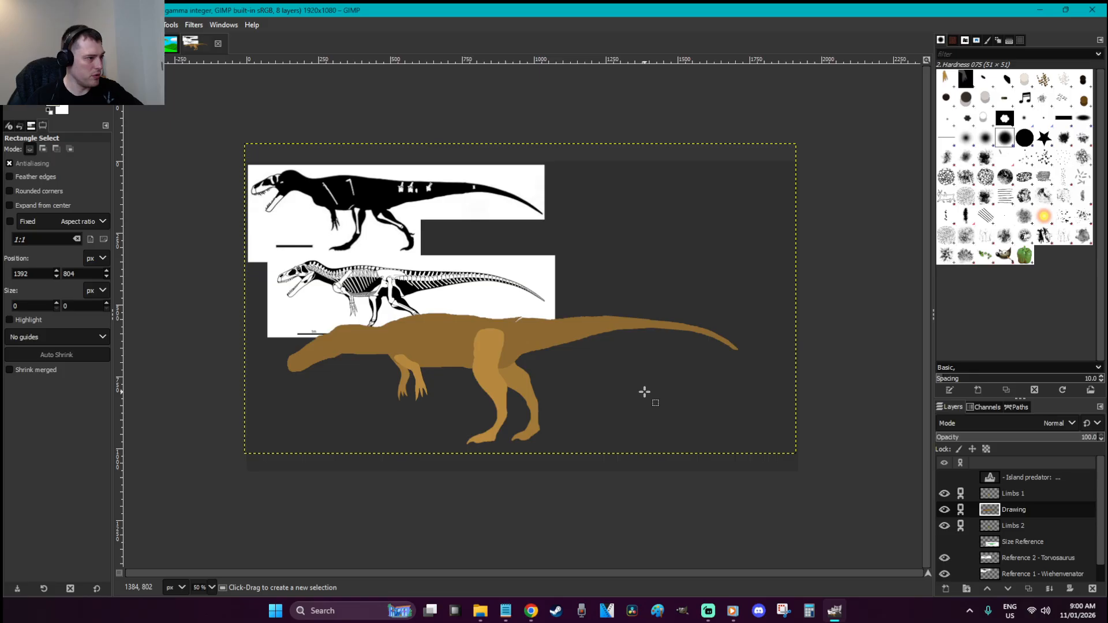
Save the image as W is for Wiehenvenator.xcf and bring the tail back as a floating piece
key(ctrl+s)
click(691, 398)
key(ctrl+z)
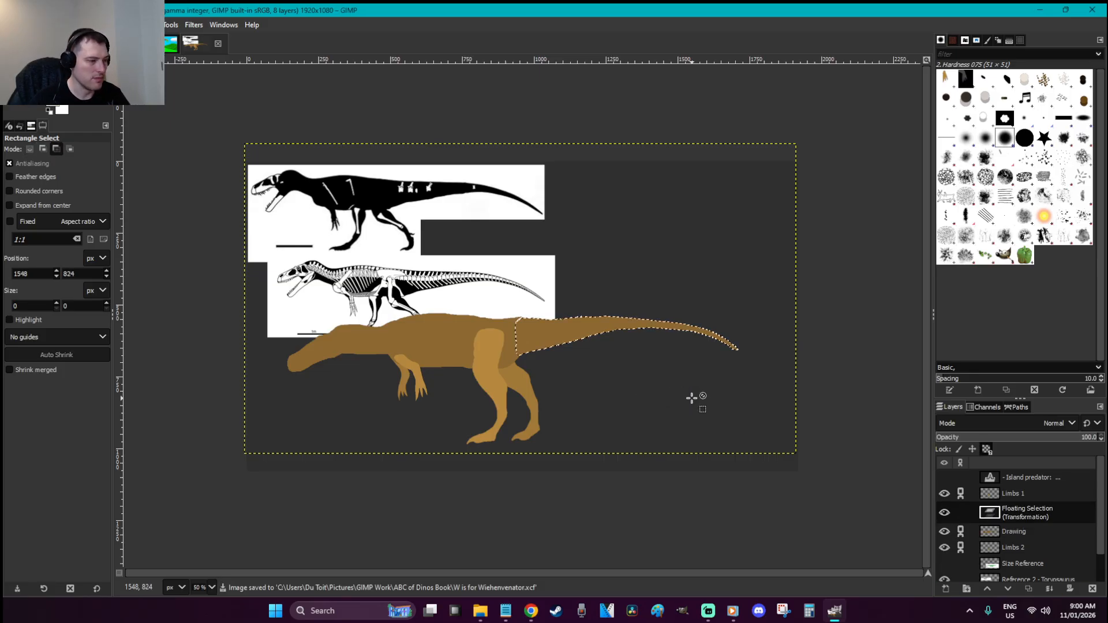
Stretch the tail to 1102×430 px and anchor it into the Drawing layer
key(shift+s)
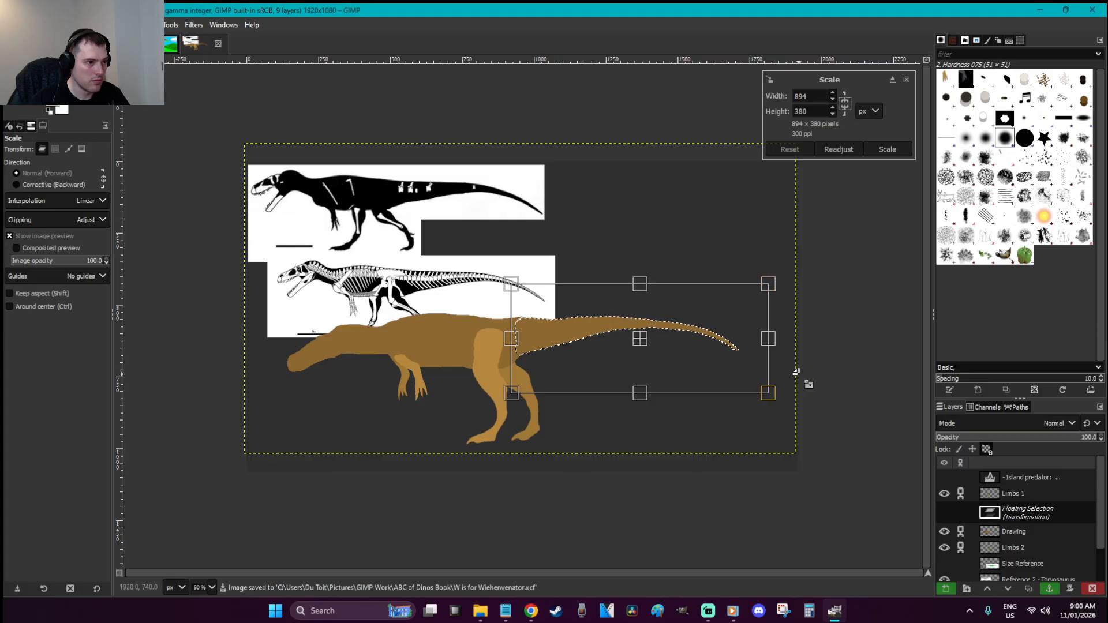
drag(773, 375, 832, 384)
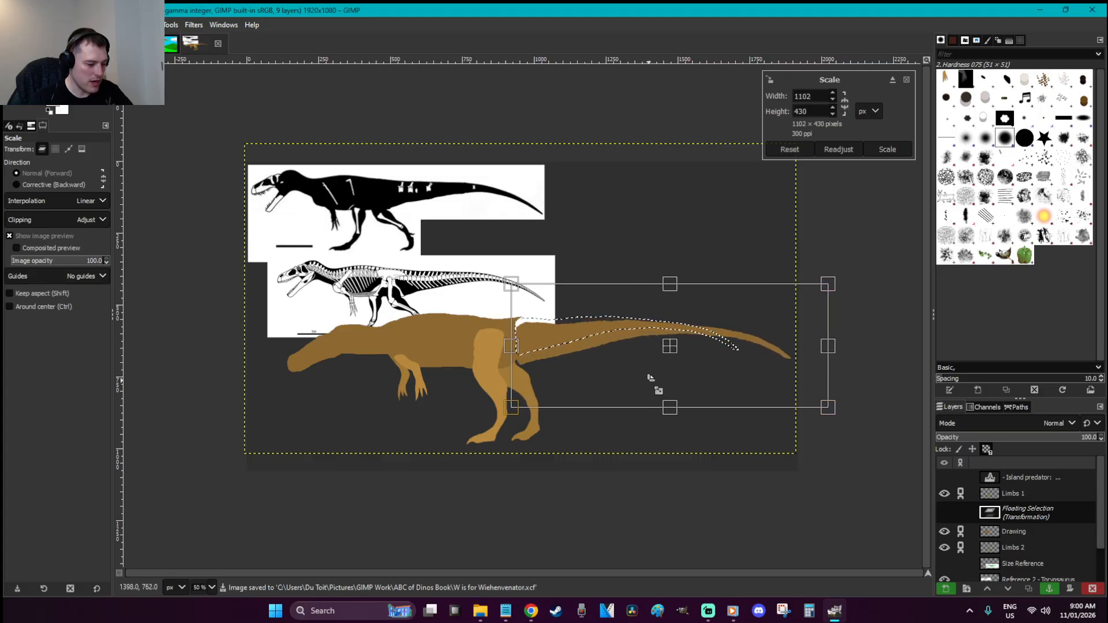
key(Return)
key(r)
key(ctrl+h)
Anchor the tail, zoom in on the hips, and touch up where the tail meets the leg
key(z)
drag(655, 409, 469, 293)
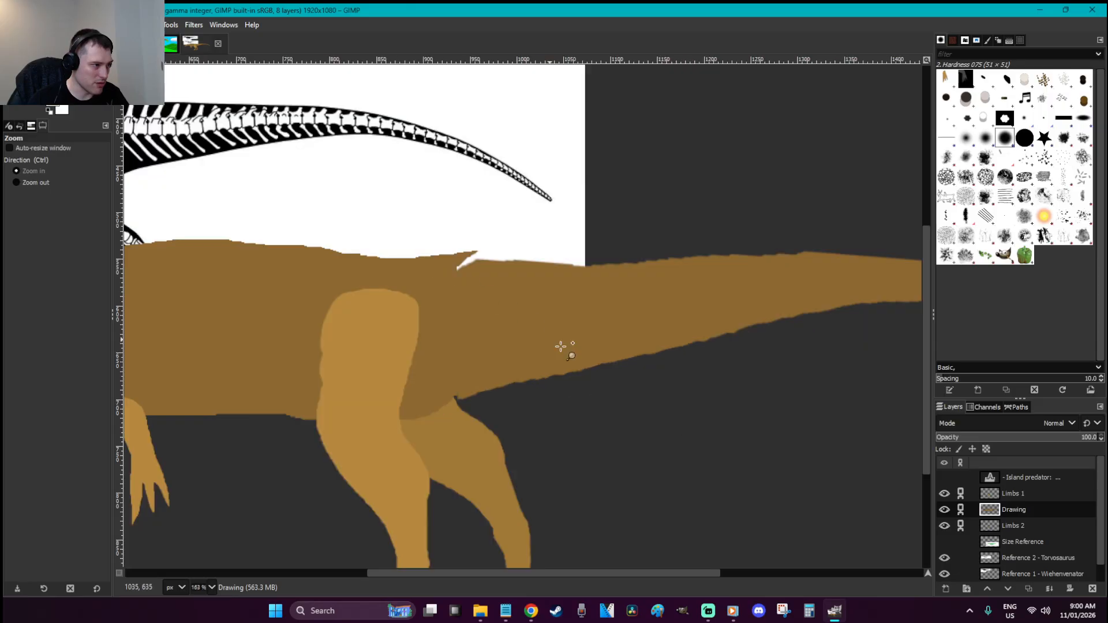
key(p)
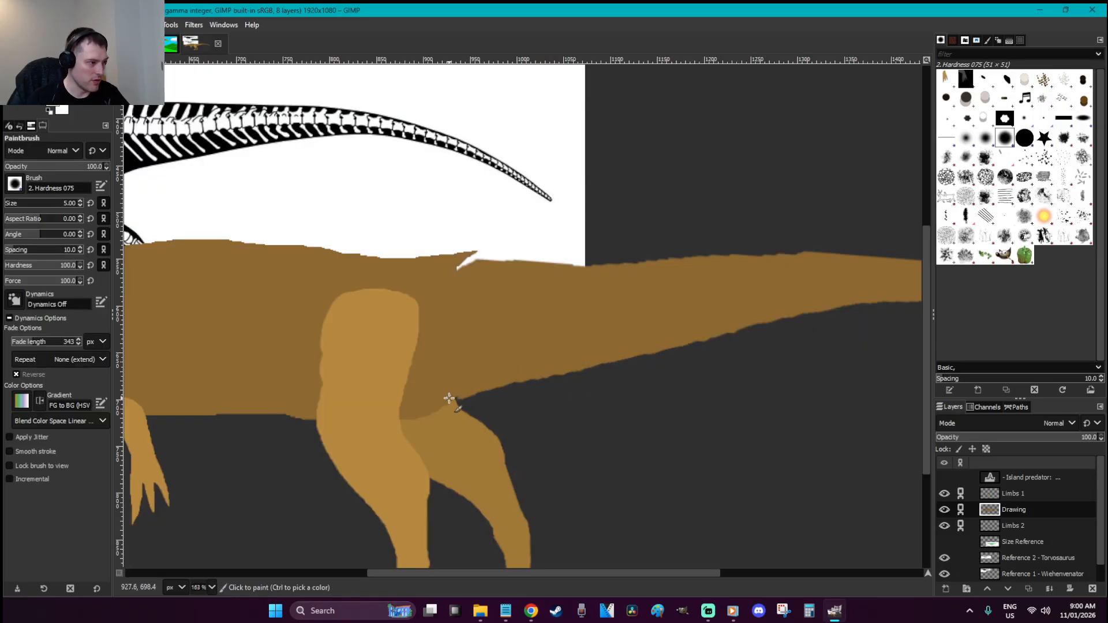
drag(450, 400, 466, 391)
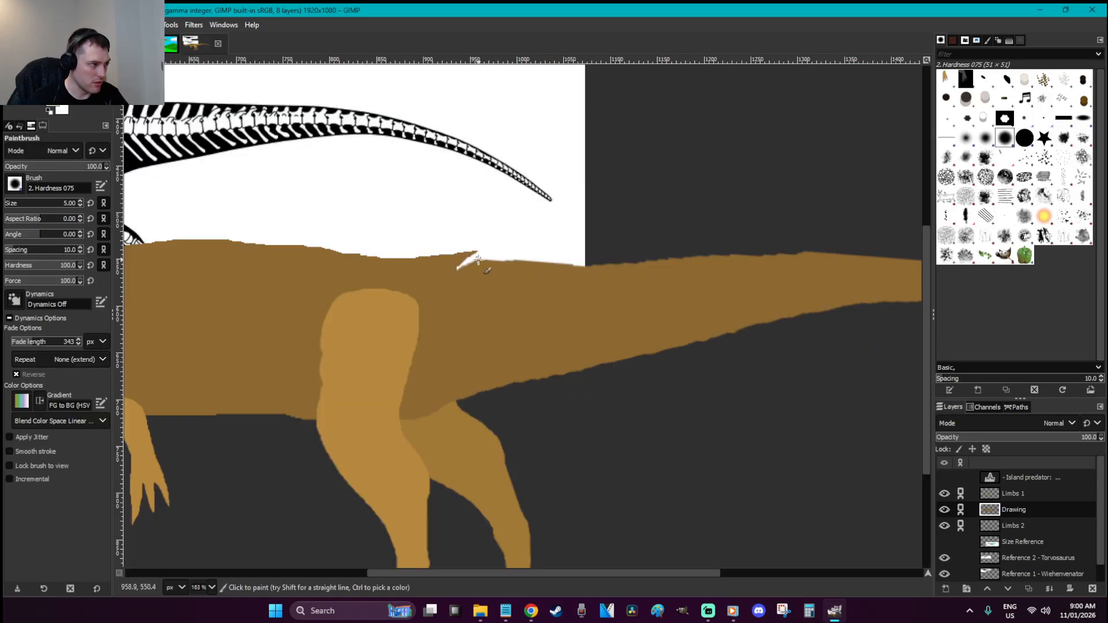
drag(598, 573, 518, 563)
scroll(594, 478, up, 4)
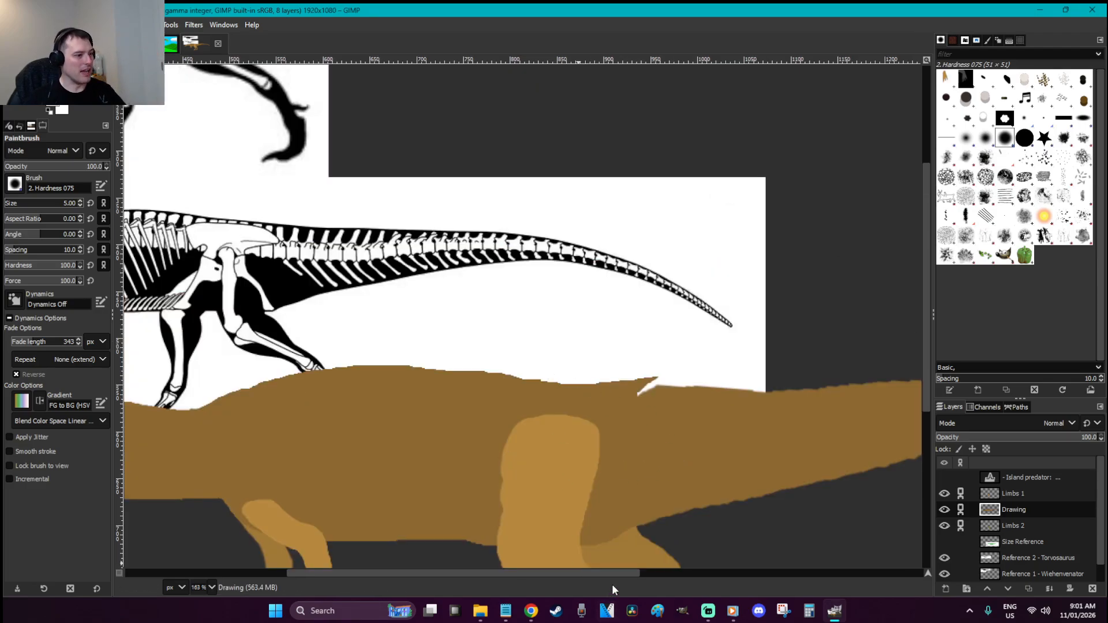
drag(614, 573, 498, 565)
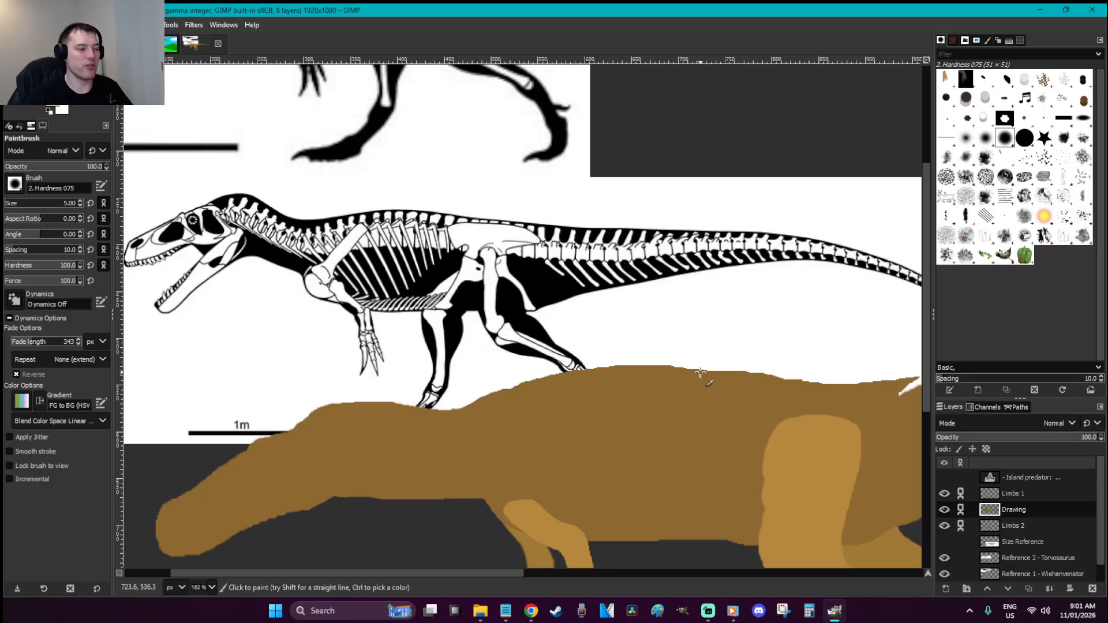
drag(516, 577, 655, 572)
Sample the brown body colour and paint over the white notch on the back, undoing a raised bump
key(o)
key(p)
key(bracketright)
key(bracketright)
key(bracketright)
drag(581, 397, 619, 391)
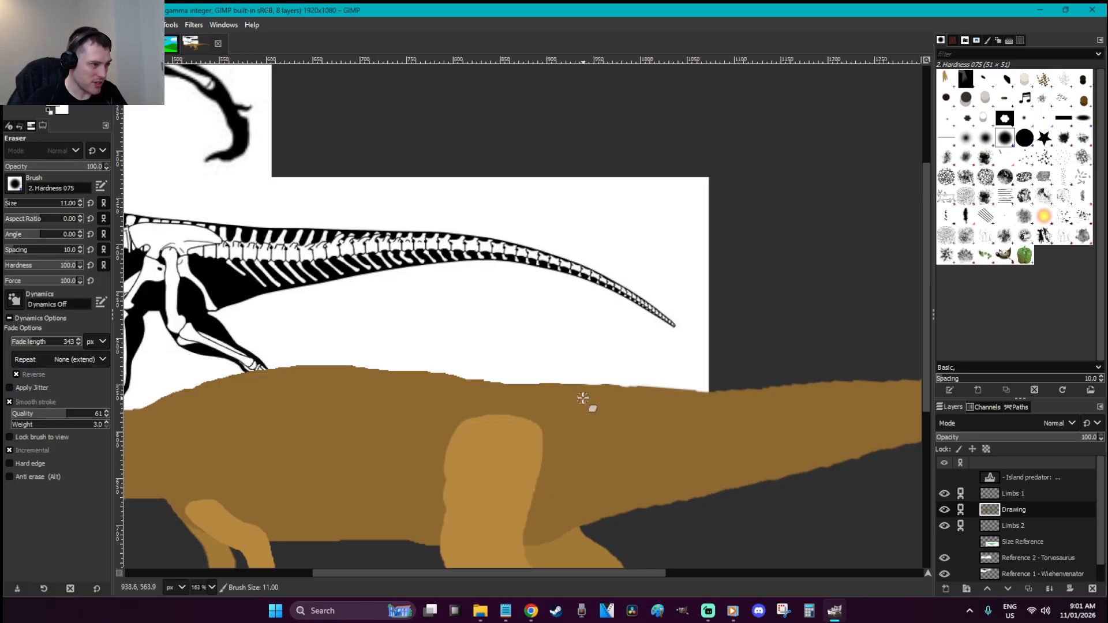
key(r)
key(p)
drag(569, 389, 520, 383)
key(ctrl+z)
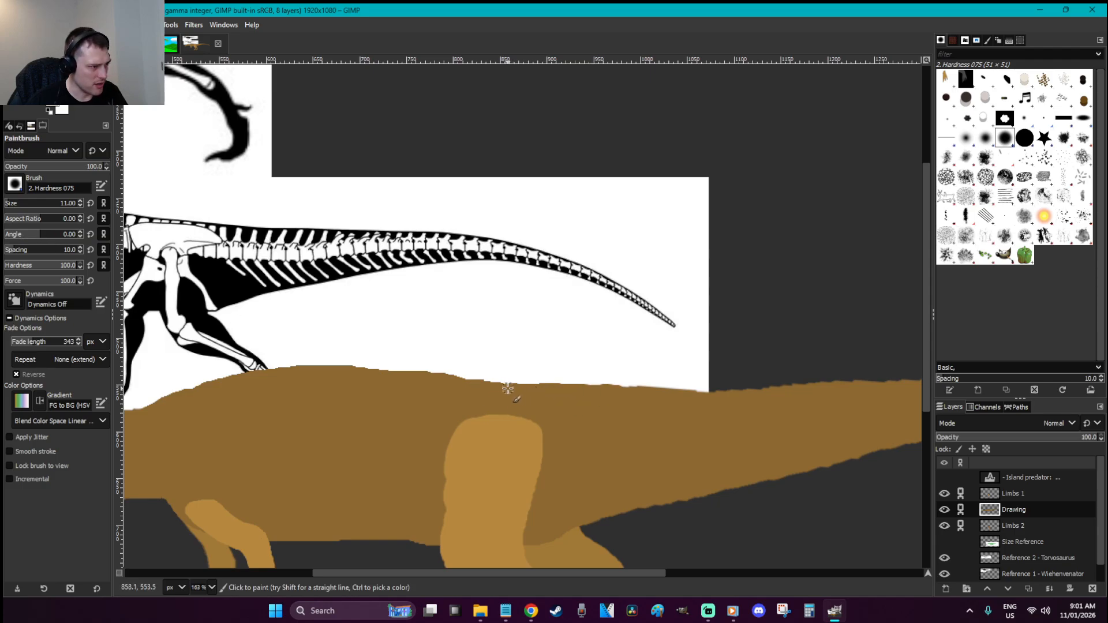
Check the landscape image, return to the dinosaur, and zoom out to show the whole image
click(170, 44)
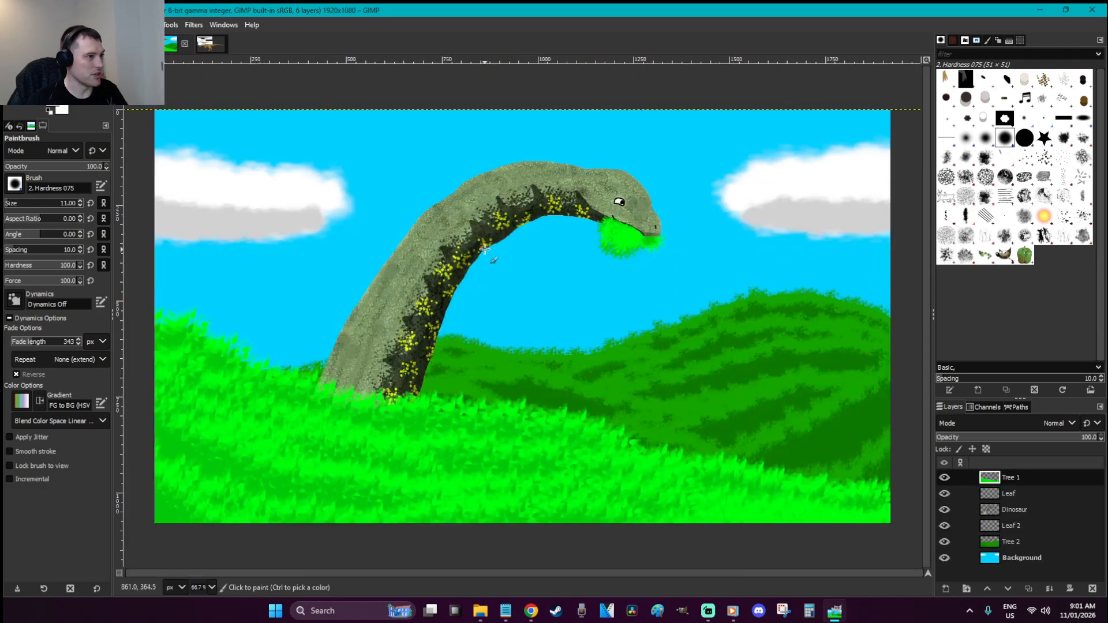
click(211, 45)
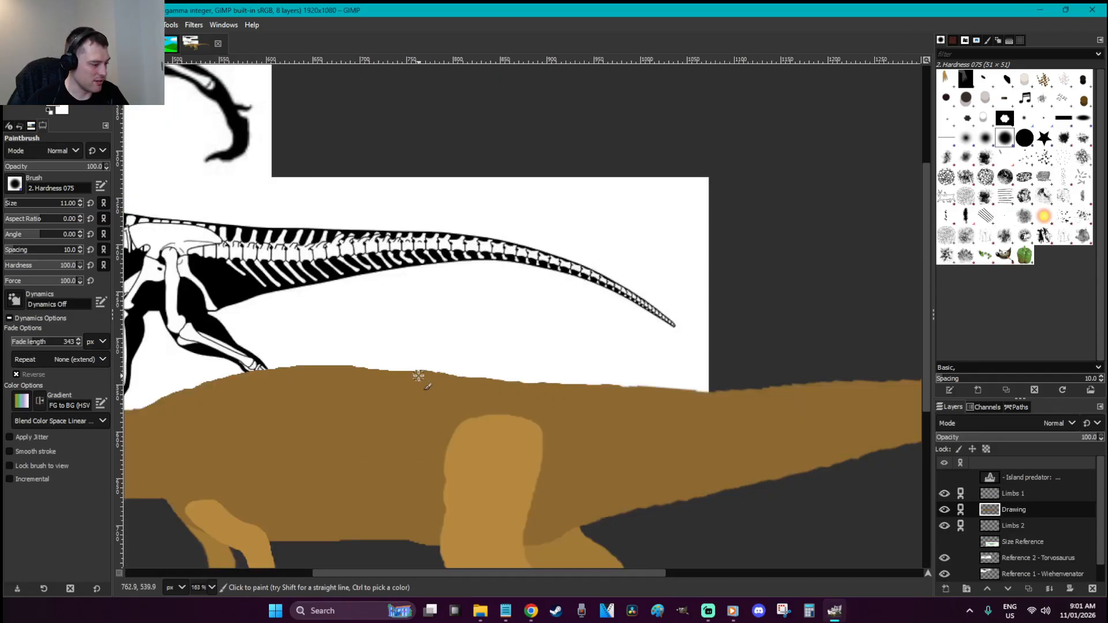
key(r)
key(1)
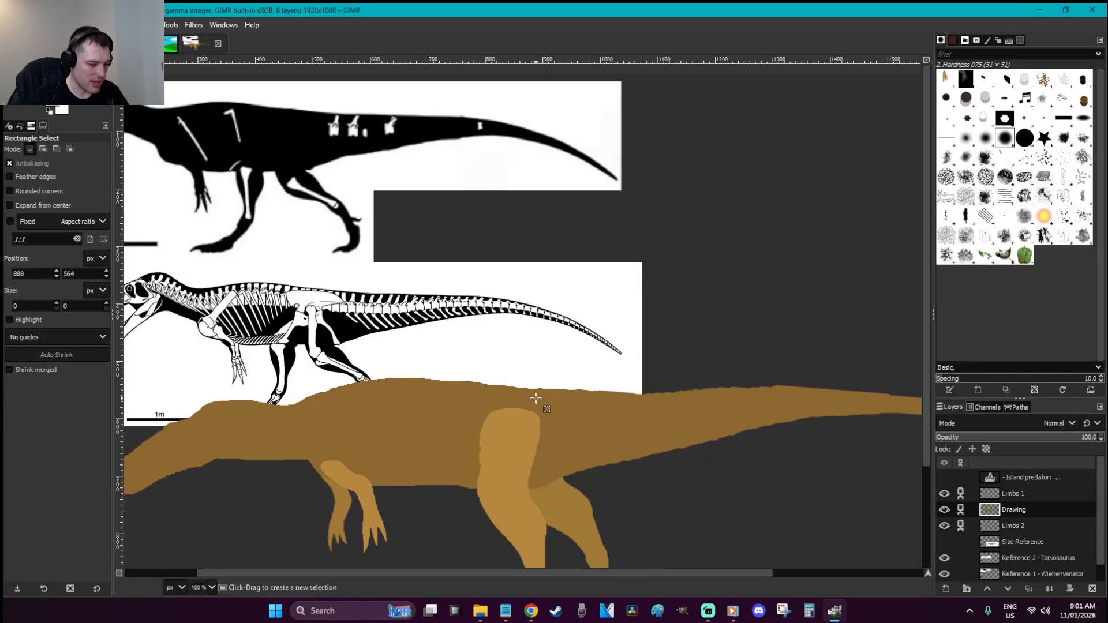
key(shift+2)
Zoom in on the tail, paint brown along its top edge, and zoom back out
key(z)
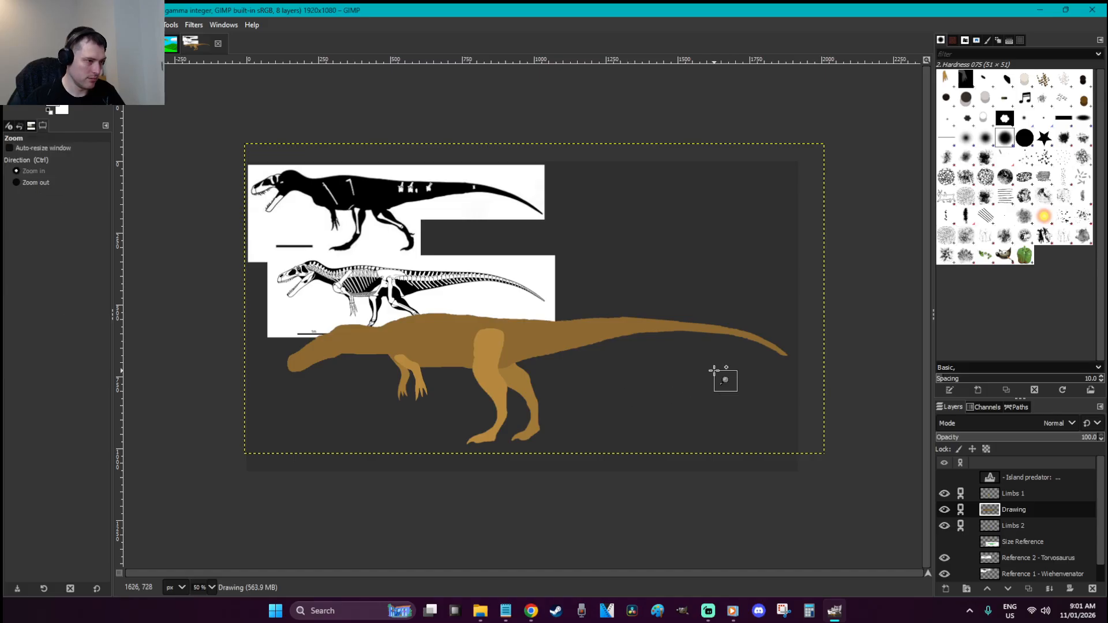
drag(729, 381, 543, 257)
key(p)
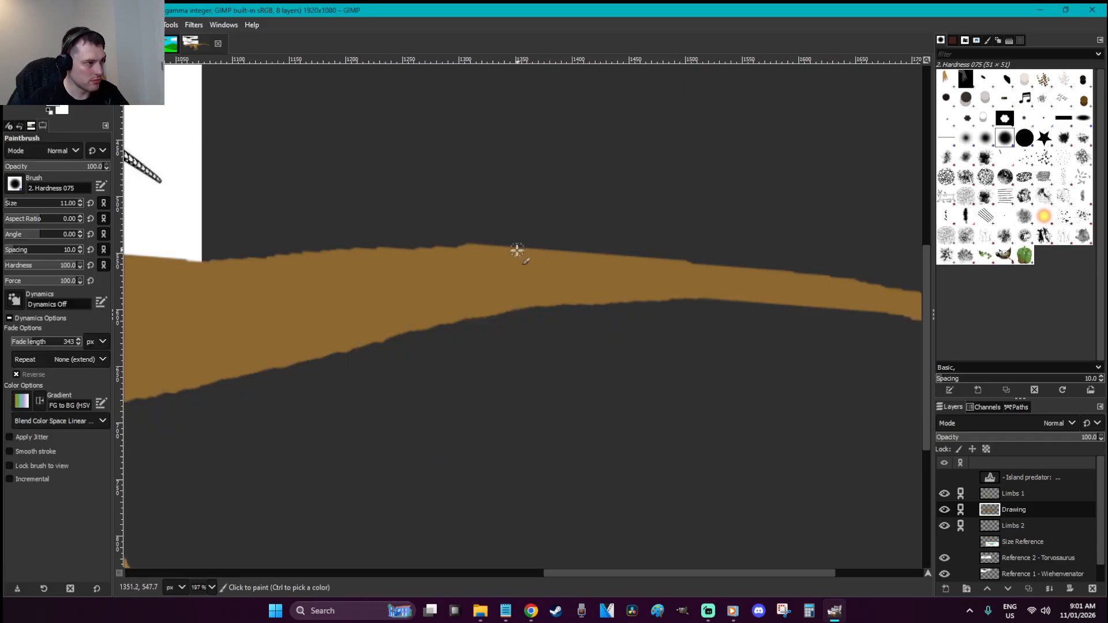
drag(553, 255, 755, 275)
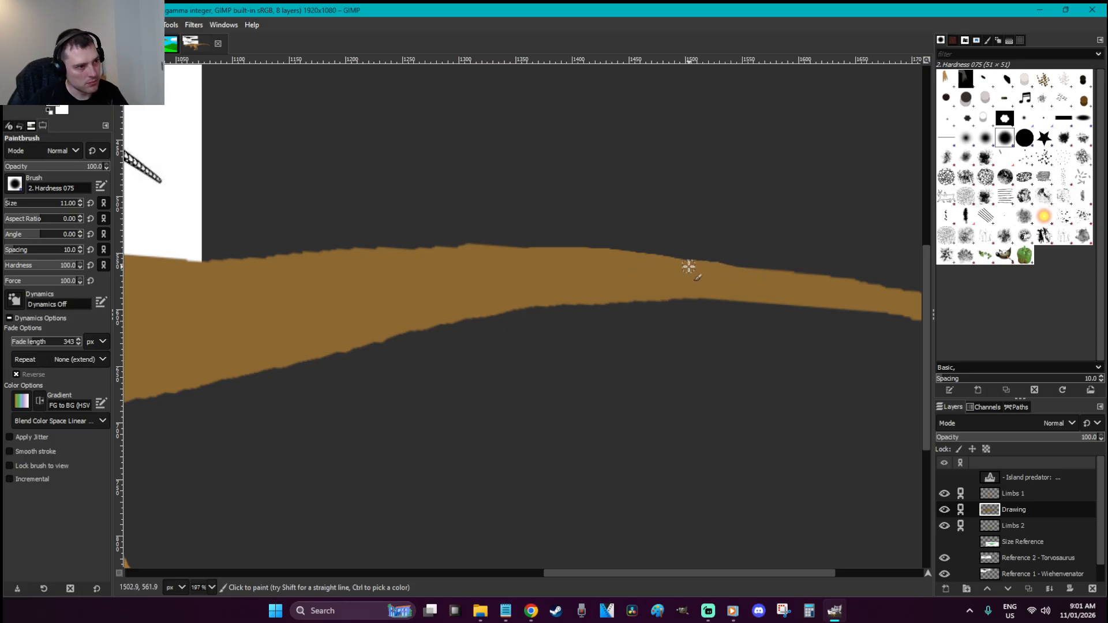
key(r)
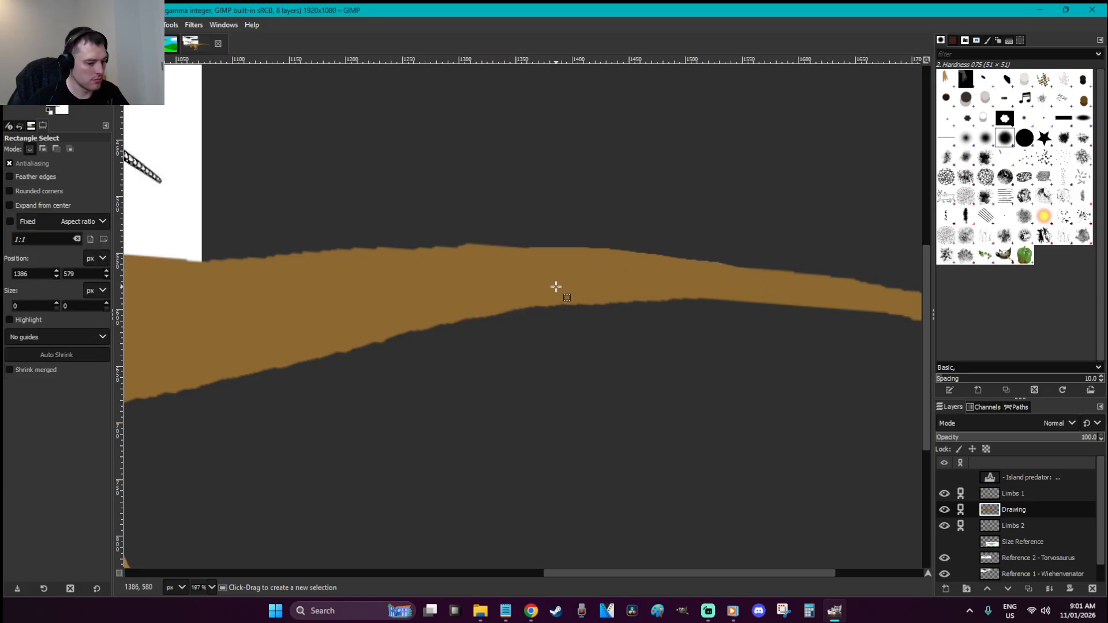
key(shift+2)
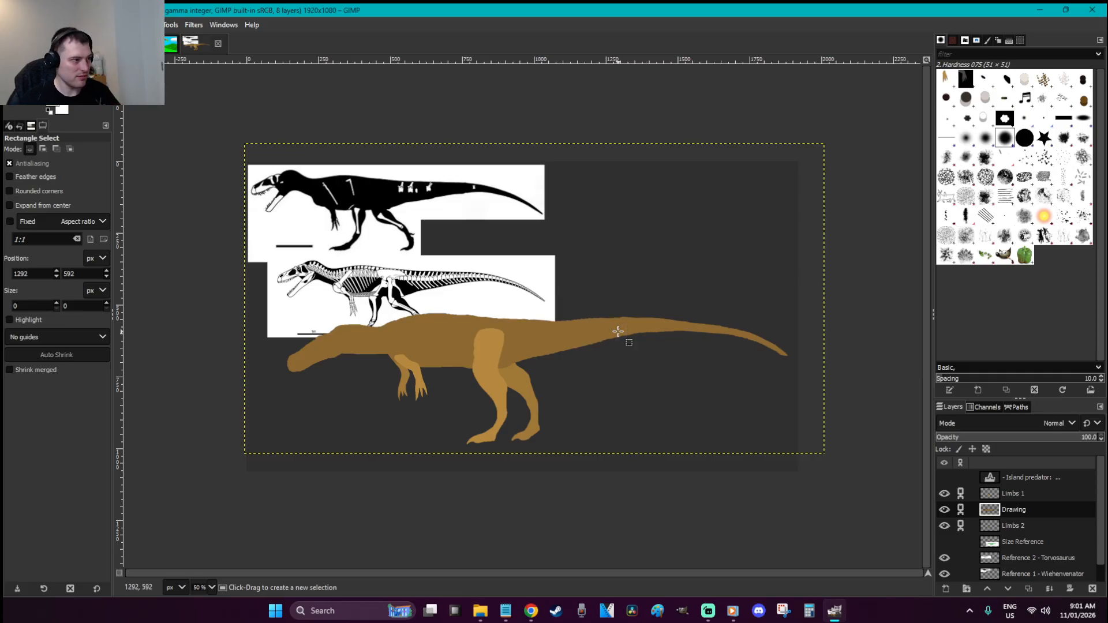
With a slightly larger brush, thicken the tail's upper edge, redoing one stroke
key(z)
drag(808, 401, 525, 260)
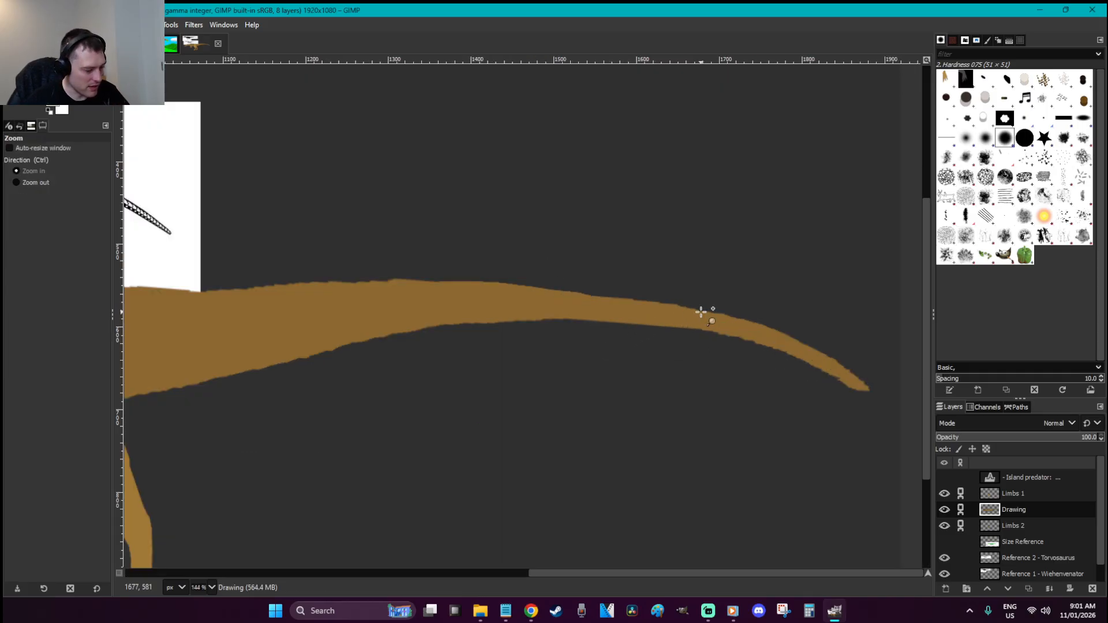
key(p)
key(bracketright)
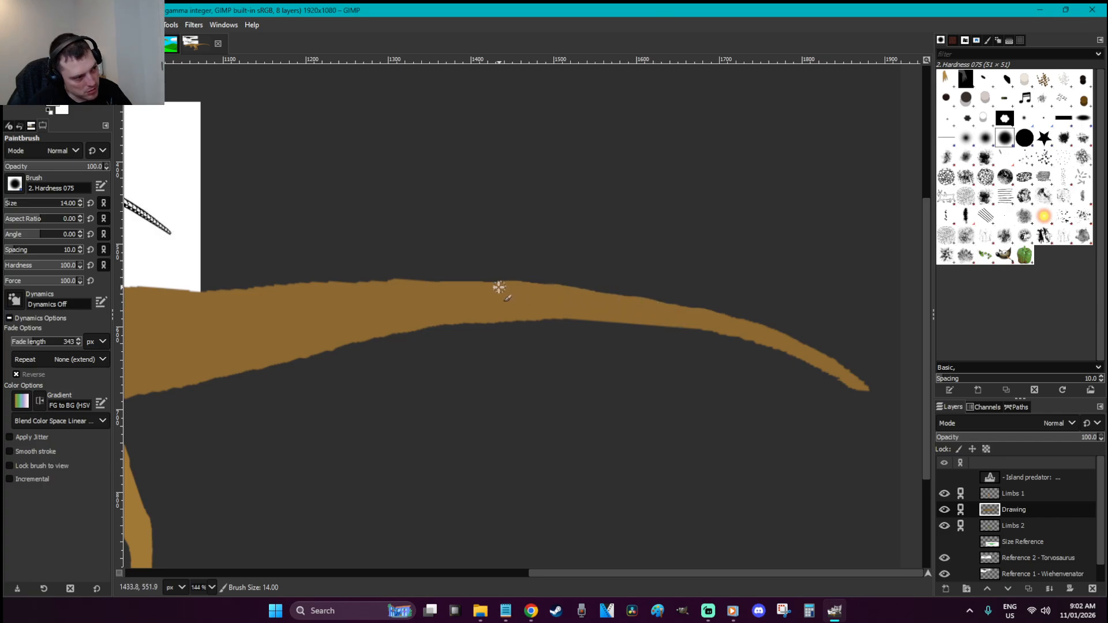
mouse_move(458, 285)
mouse_down()
mouse_move(400, 286)
mouse_move(563, 285)
mouse_move(697, 319)
mouse_up()
key(ctrl+z)
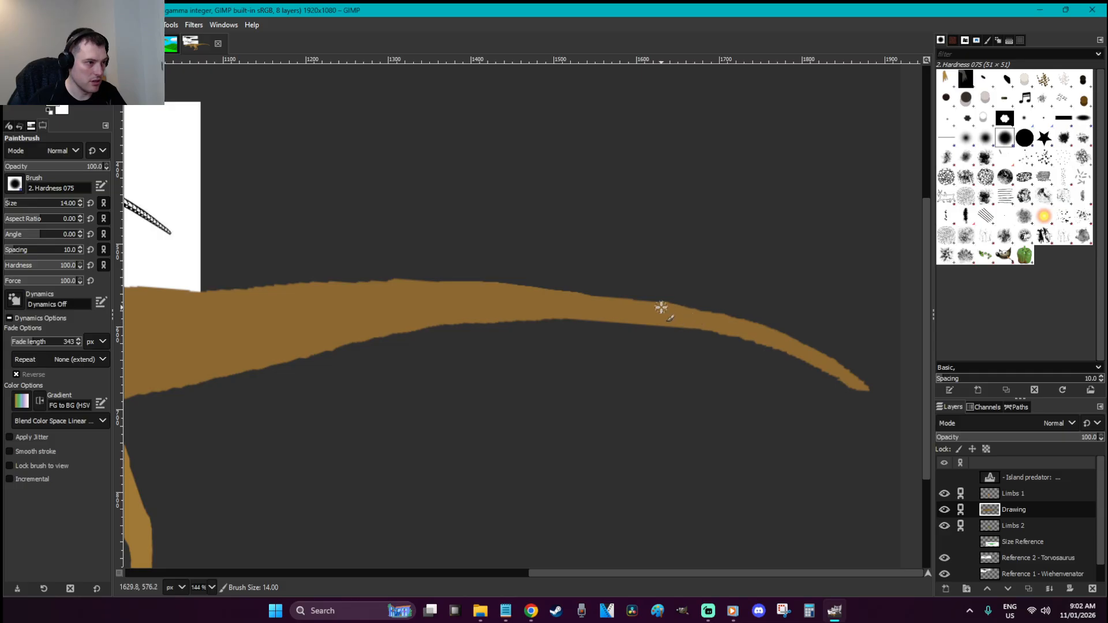
mouse_move(618, 302)
mouse_down()
mouse_move(495, 284)
mouse_move(304, 289)
mouse_up()
Zoom closer on the tail and extend the brown further along its upper edge
key(r)
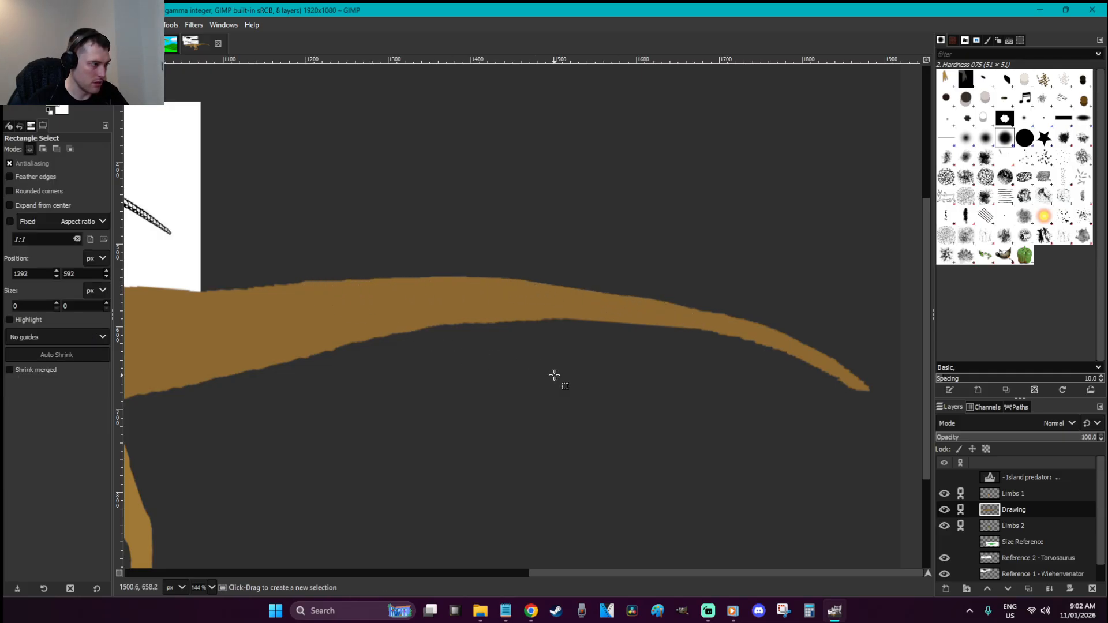
key(1)
key(z)
drag(767, 396, 431, 262)
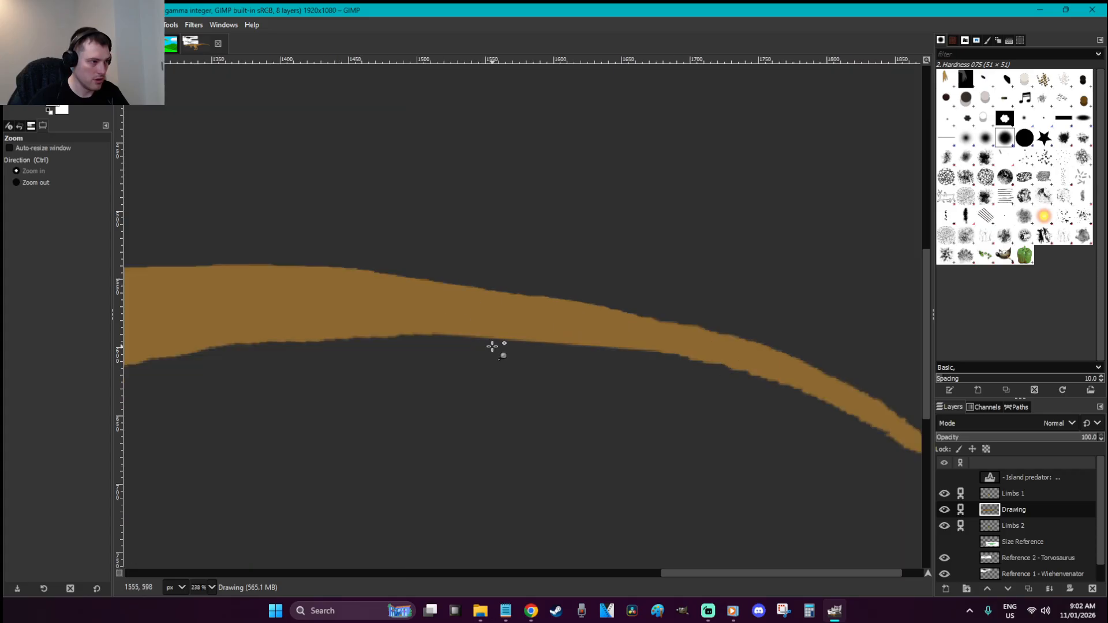
key(p)
drag(557, 310, 357, 281)
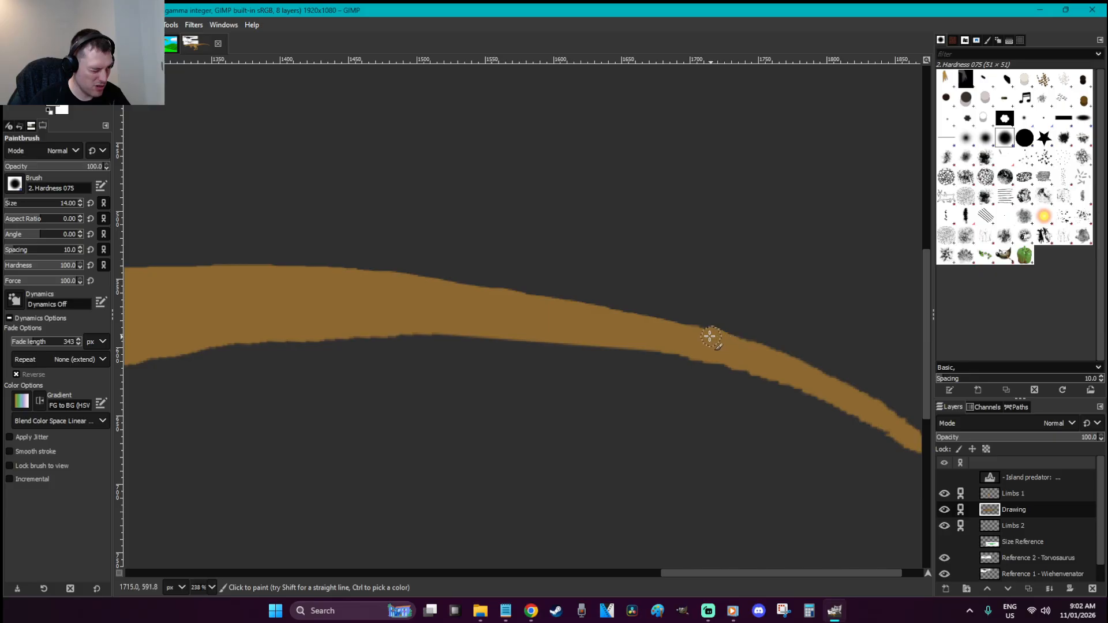
Zoom out to the whole drawing and save W is for Wiehenvenator.xcf
key(r)
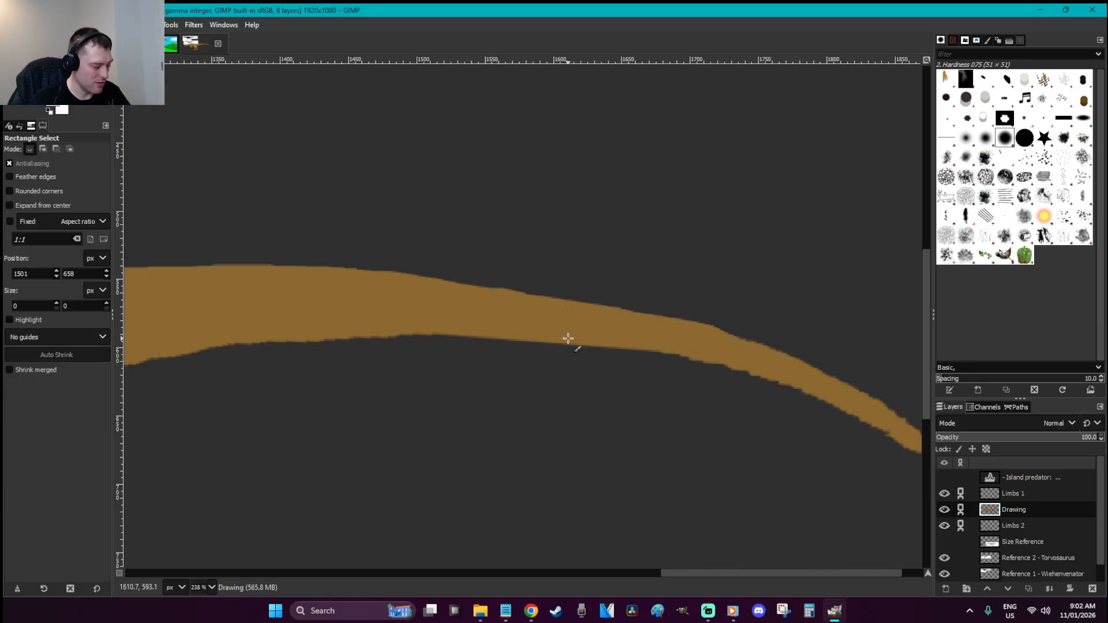
key(shift+2)
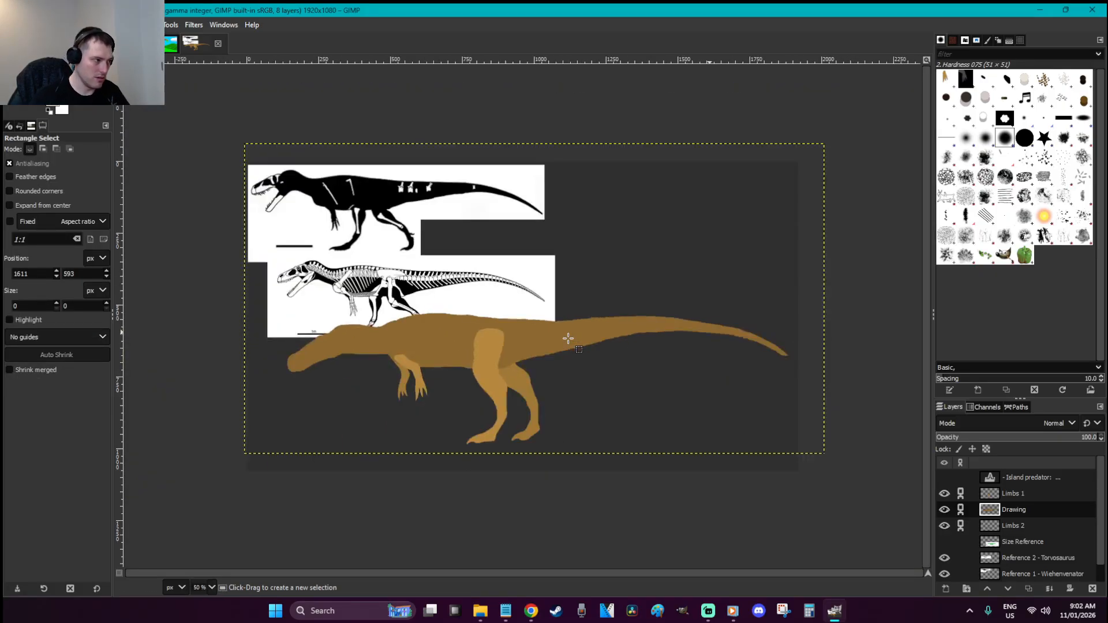
key(ctrl+s)
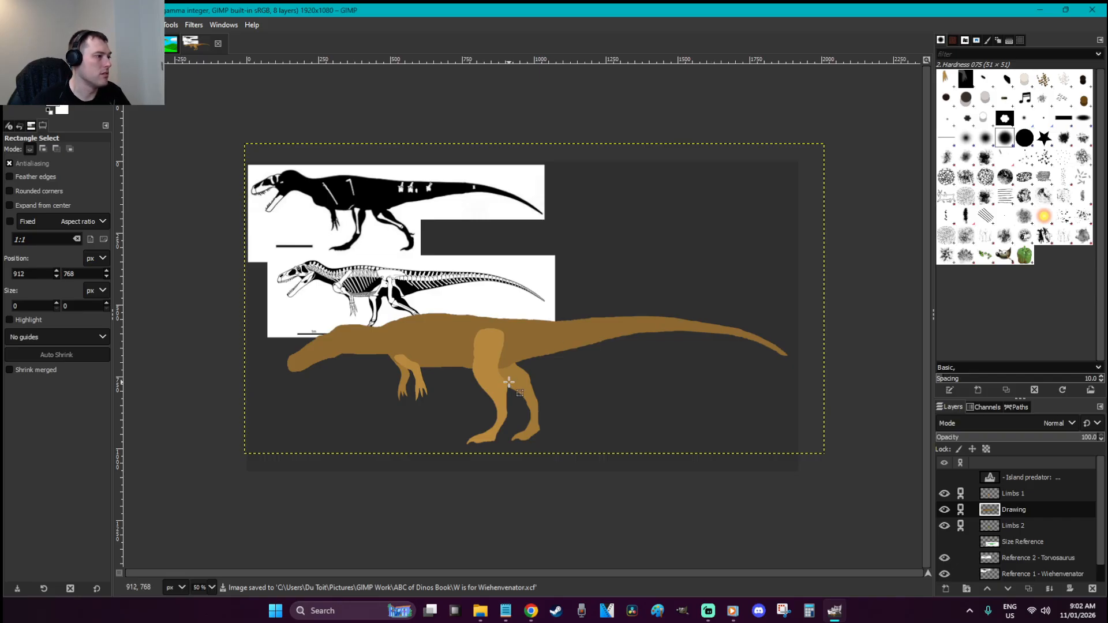
key(z)
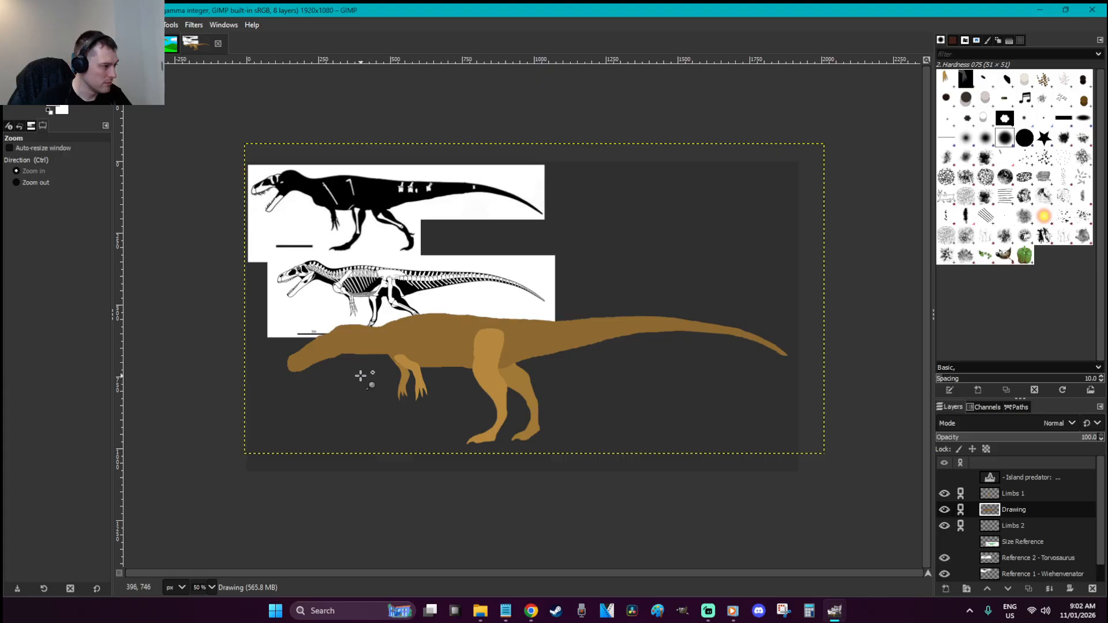
Zoom in on the head below the skeleton and undo a stray brown brush dab
key(r)
key(z)
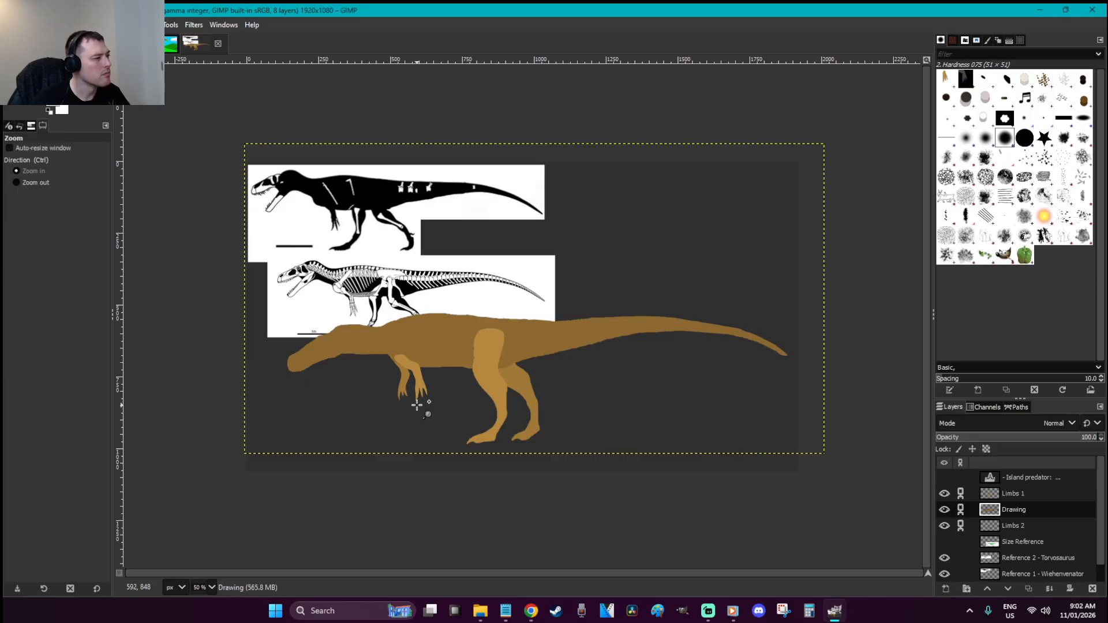
drag(413, 417, 230, 329)
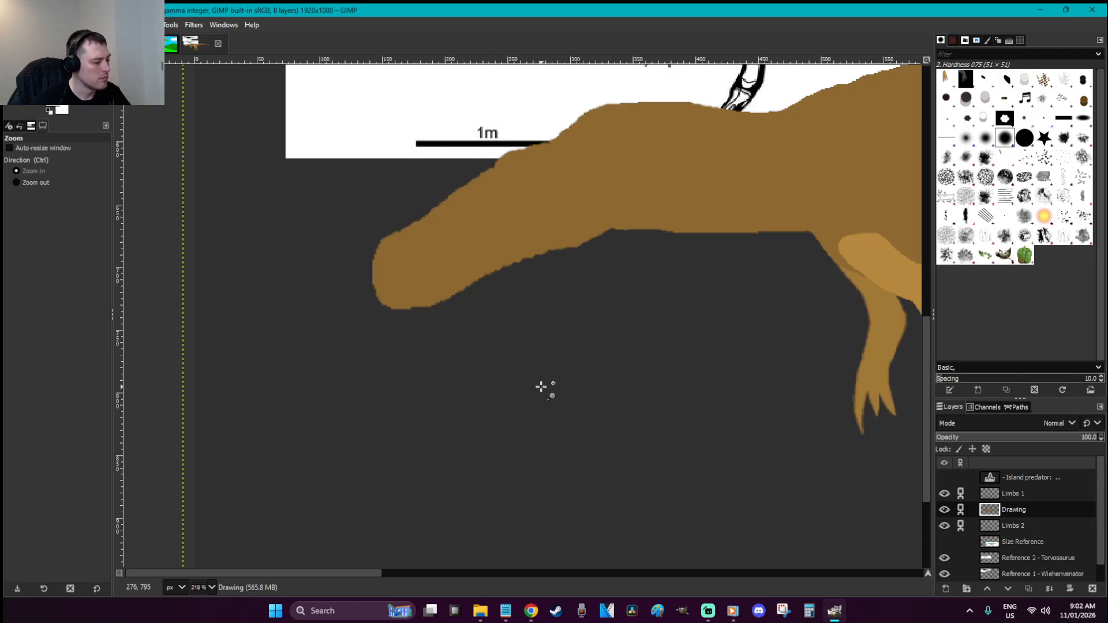
key(r)
key(1)
key(shift+2)
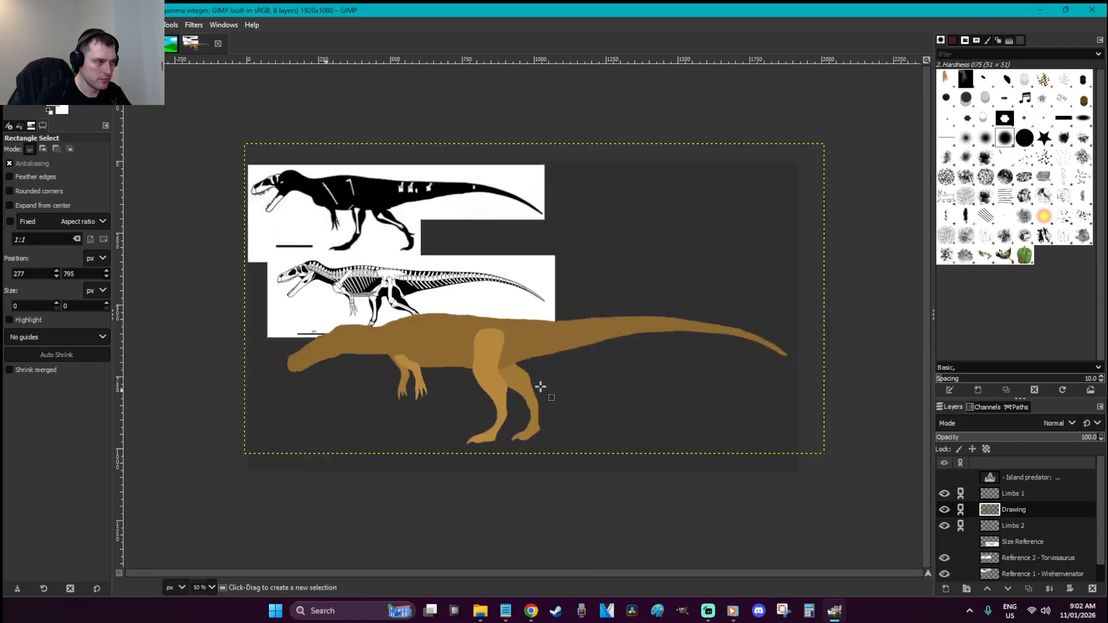
key(z)
drag(460, 433, 391, 396)
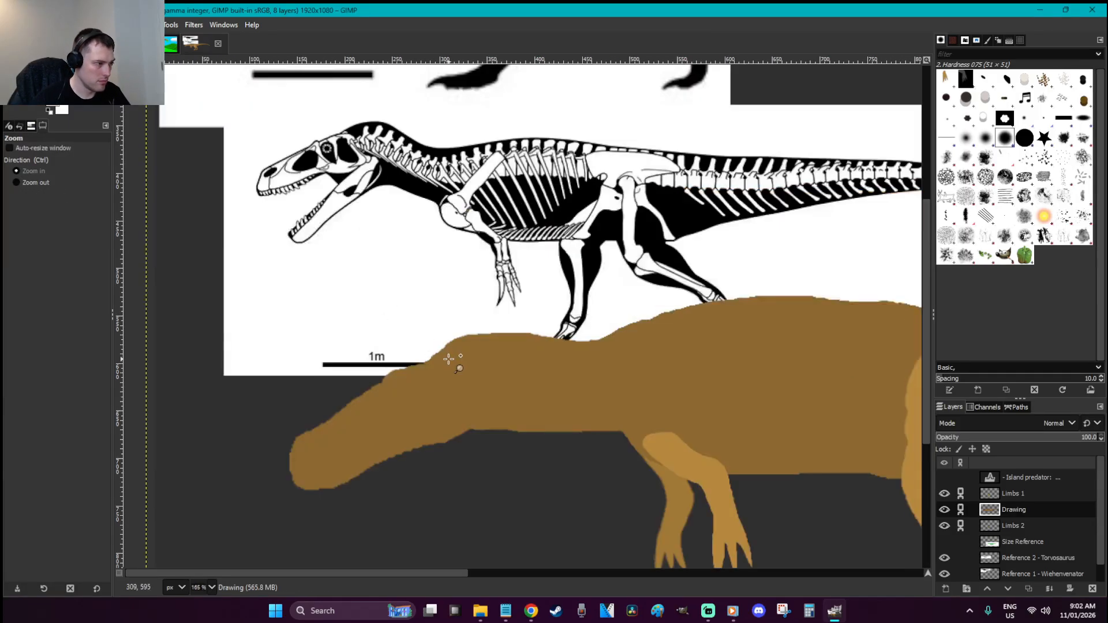
key(p)
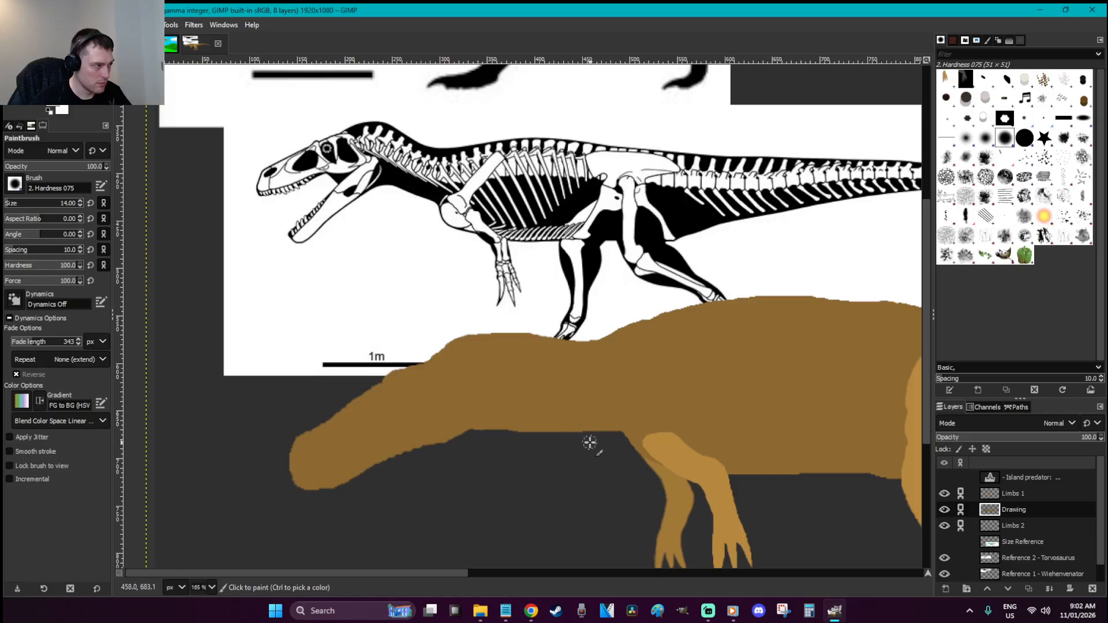
scroll(589, 445, up, 5)
scroll(583, 437, down, 5)
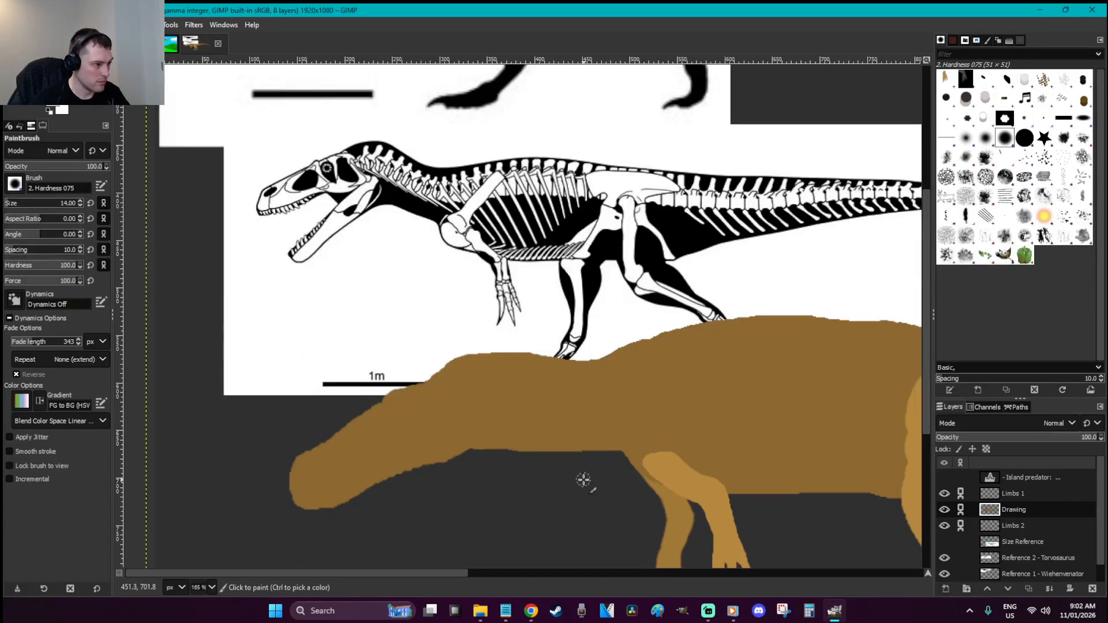
mouse_move(583, 460)
mouse_down()
mouse_move(502, 448)
mouse_move(503, 457)
mouse_move(482, 452)
mouse_move(488, 467)
mouse_up()
key(ctrl+z)
Paint along the body's upper edge to raise and smooth the theropod's back
key(shift+e)
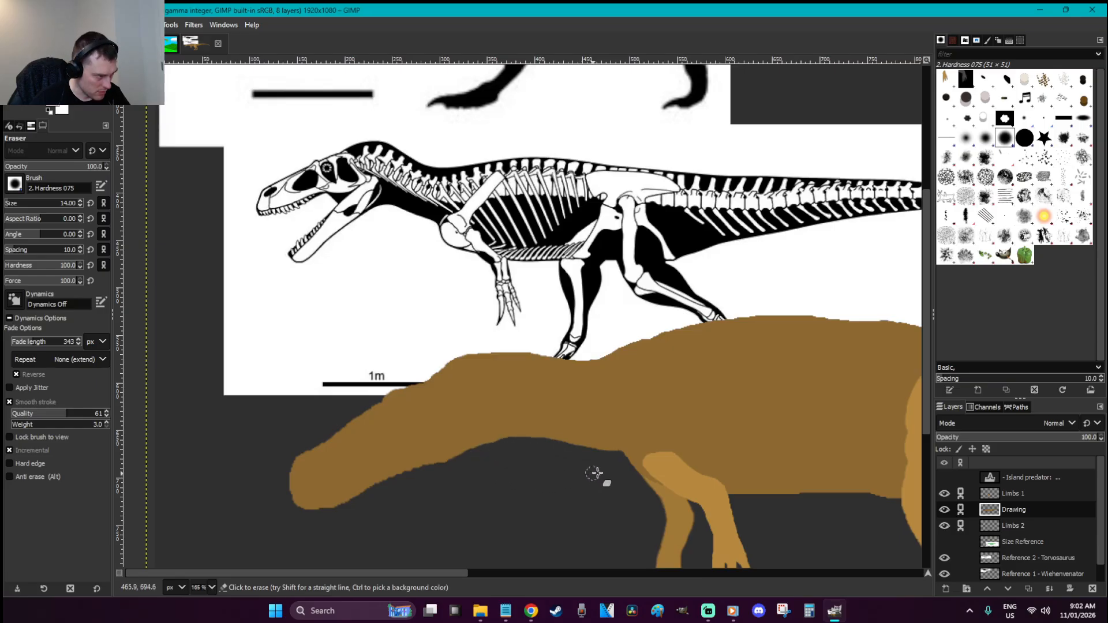
scroll(608, 471, up, 5)
scroll(607, 468, down, 8)
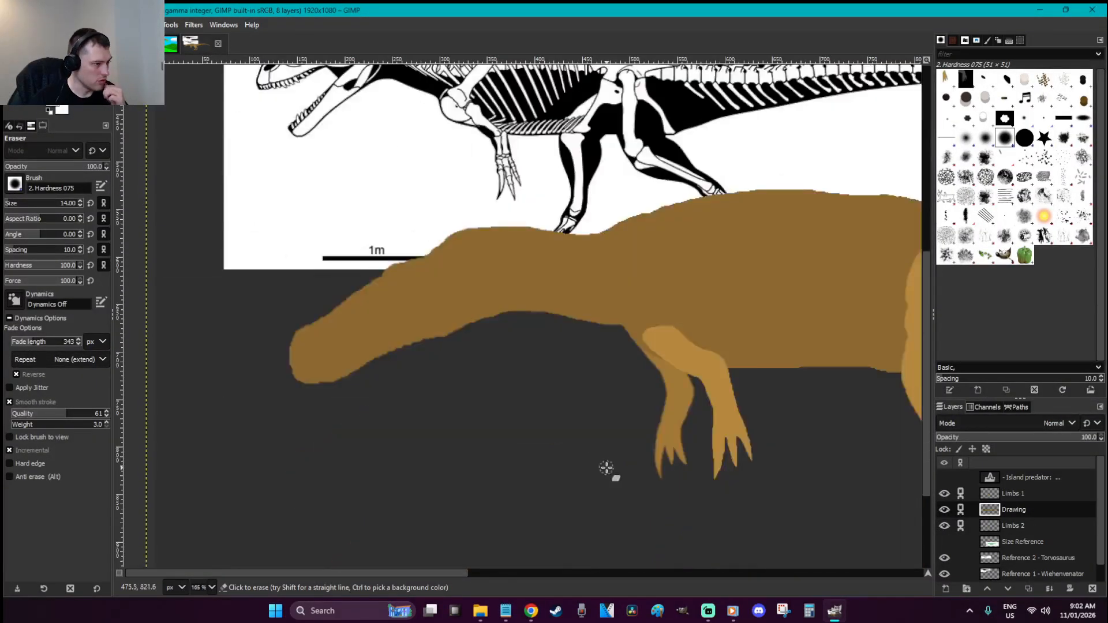
scroll(606, 465, up, 3)
key(p)
mouse_move(467, 363)
mouse_down()
mouse_move(583, 368)
mouse_move(492, 353)
mouse_move(441, 377)
mouse_up()
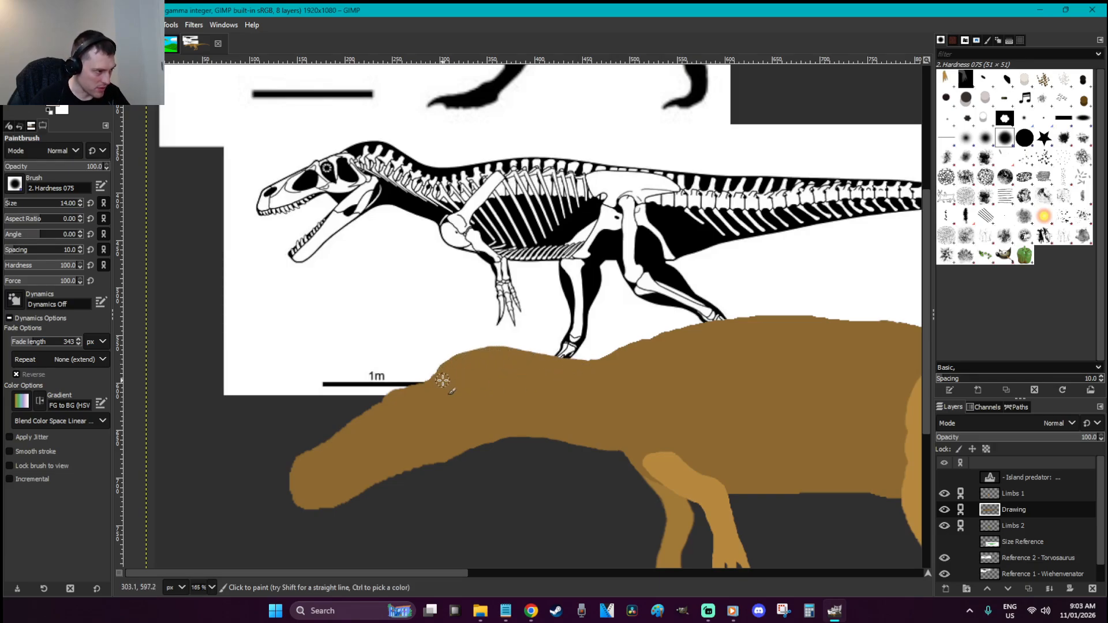
scroll(442, 378, up, 4)
scroll(413, 470, down, 2)
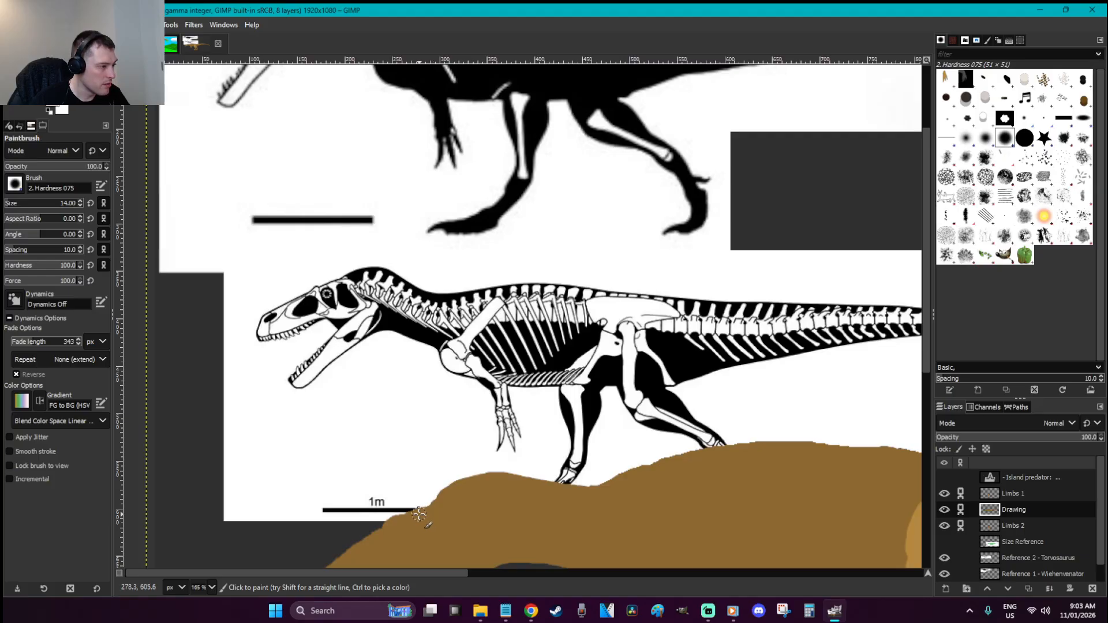
scroll(473, 470, down, 4)
Magnify the snout and fill out its upper edge into a smoother, rounded tip
key(r)
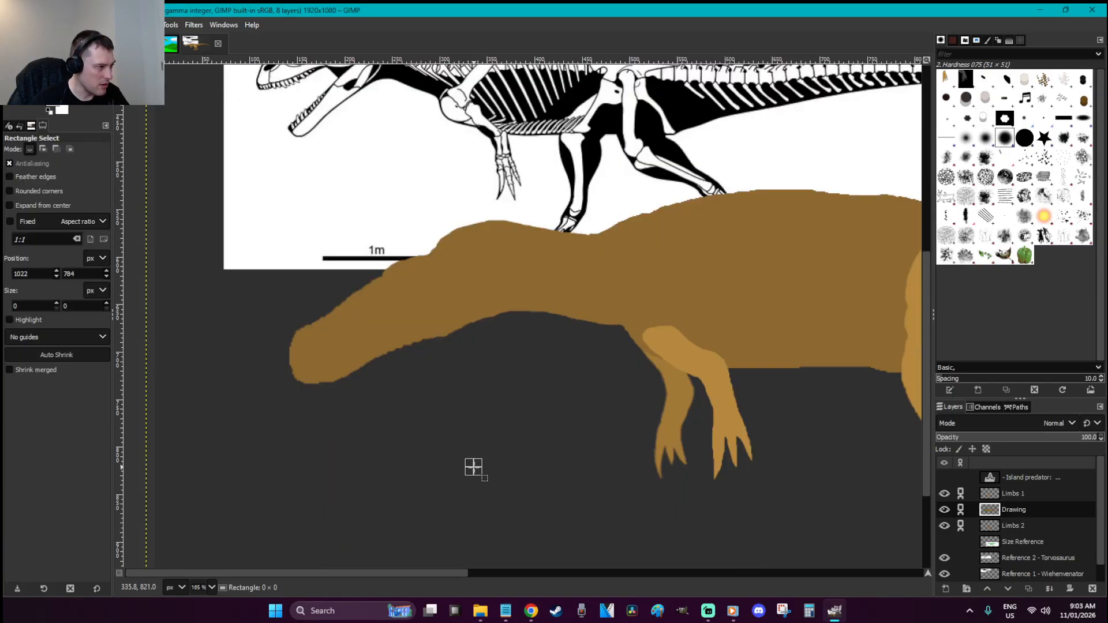
key(1)
scroll(474, 468, up, 1)
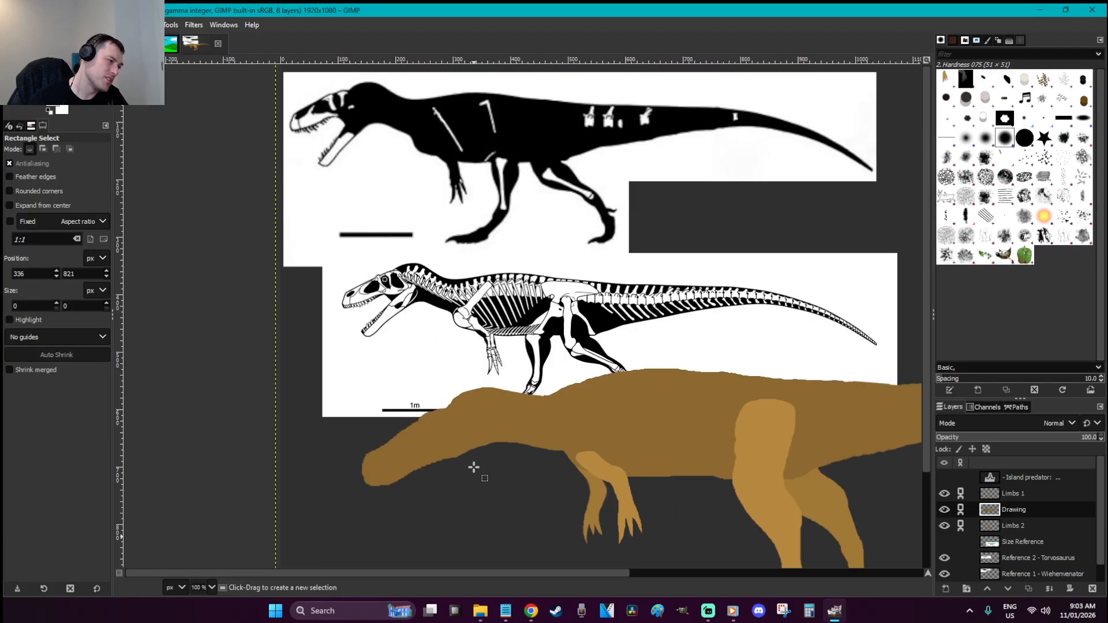
key(shift+e)
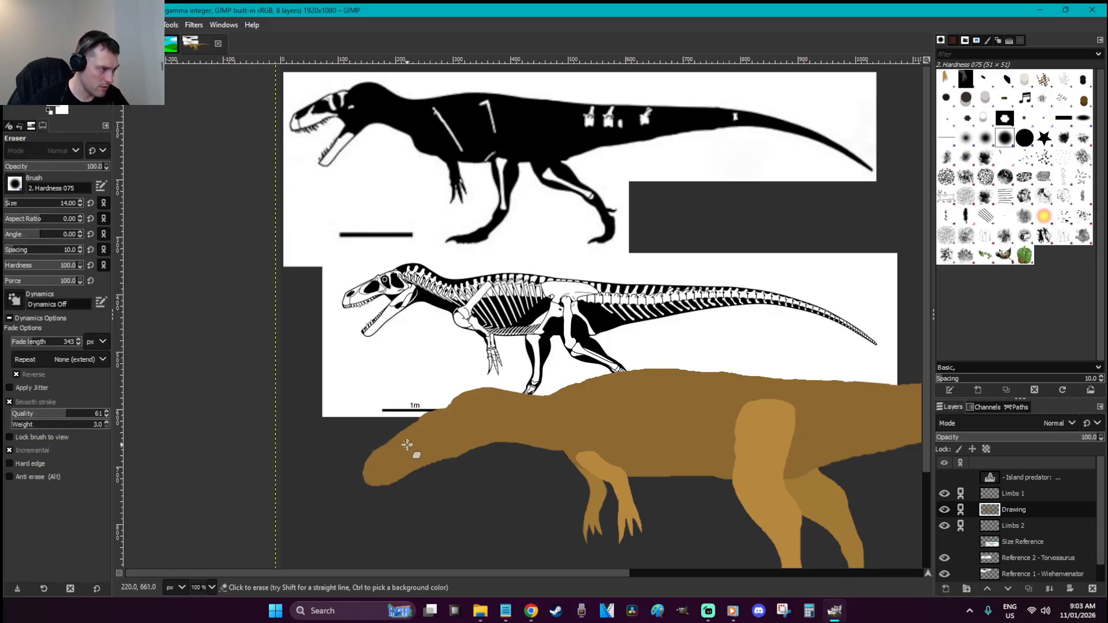
key(z)
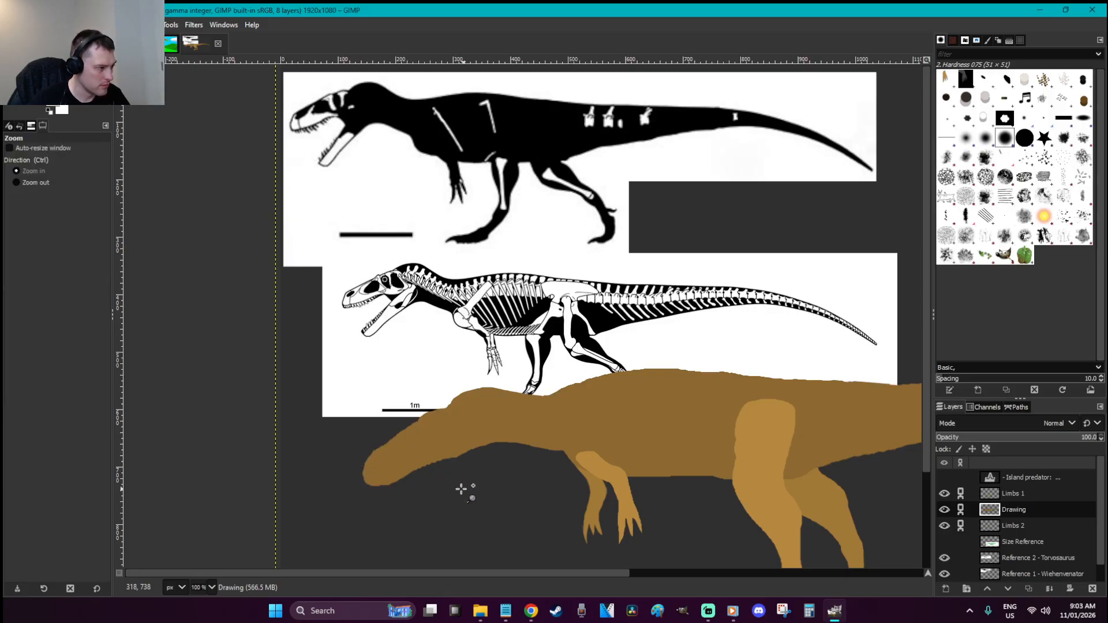
drag(462, 489, 310, 409)
key(p)
mouse_move(630, 234)
mouse_down()
mouse_move(490, 318)
mouse_move(450, 366)
mouse_up()
key(r)
key(1)
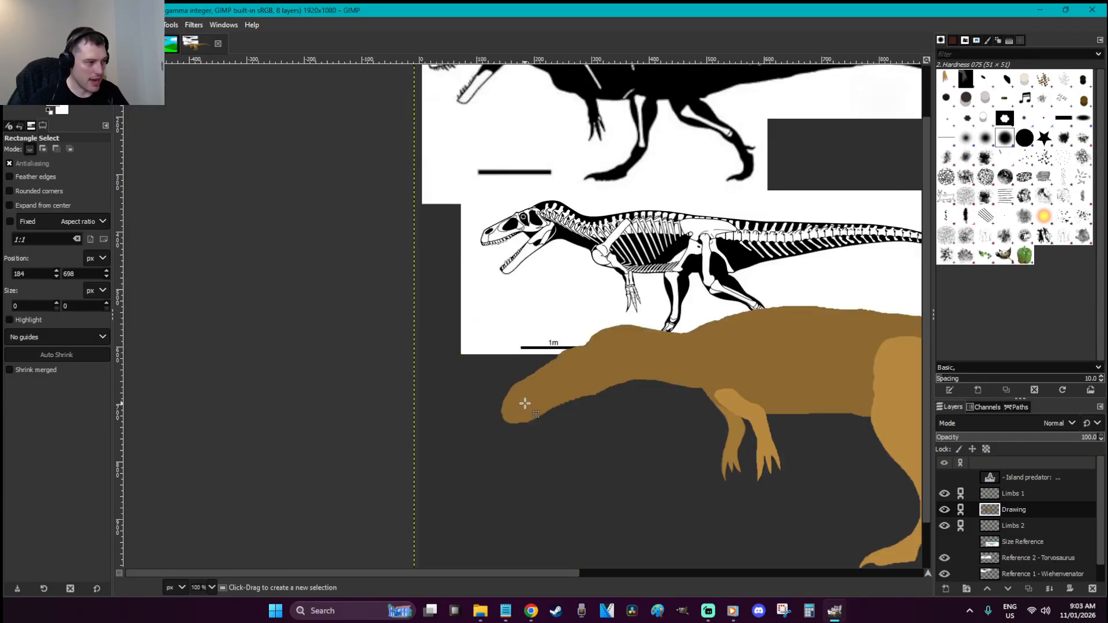
scroll(539, 363, up, 3)
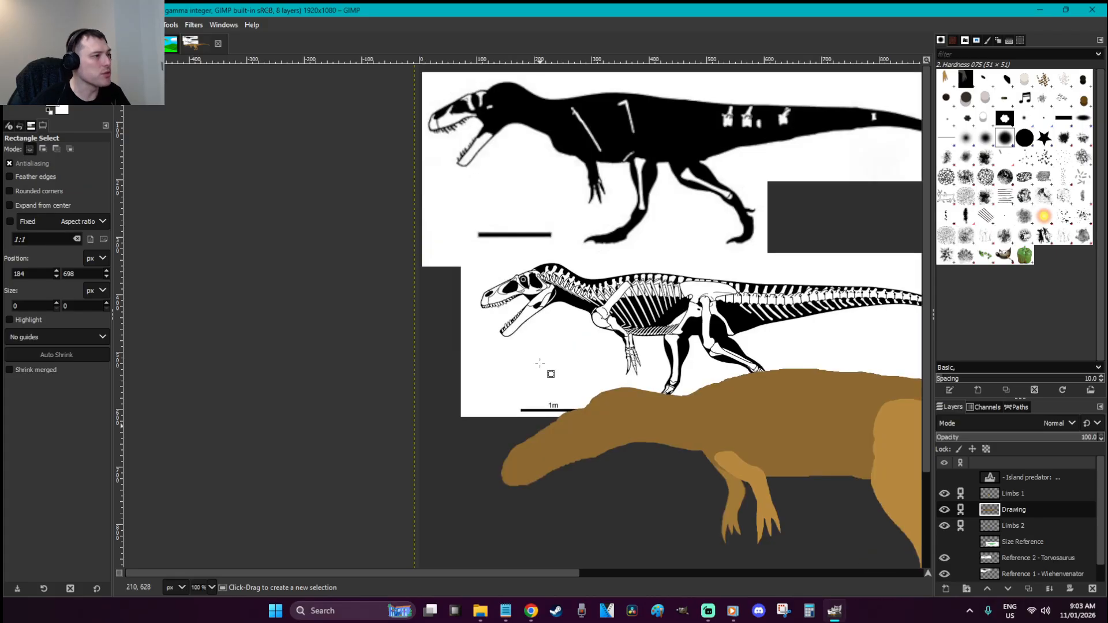
key(z)
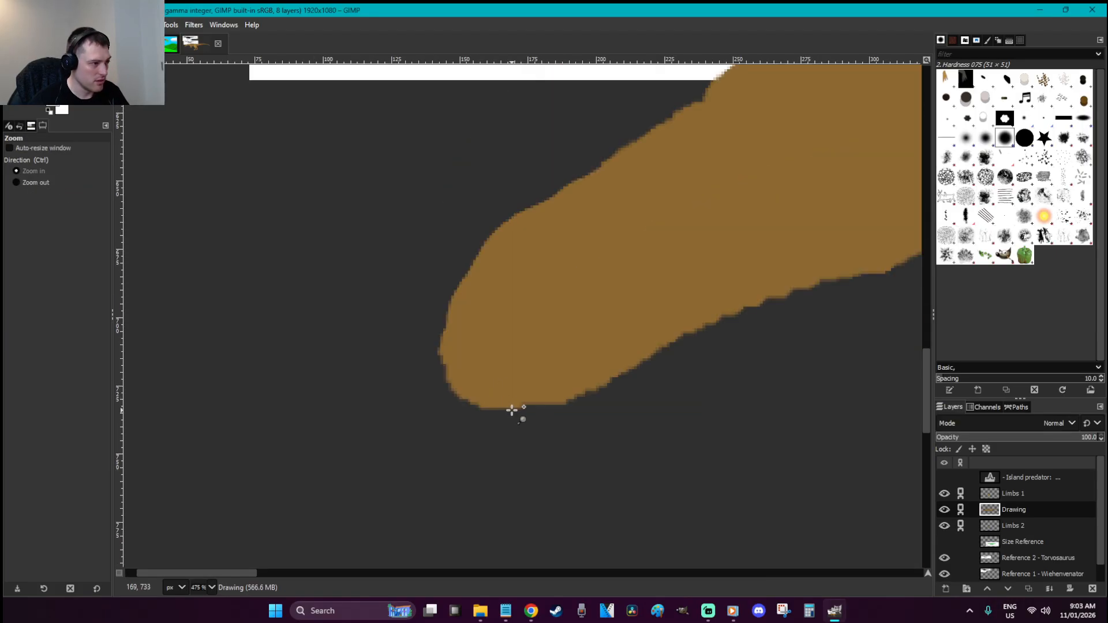
Widen the snout's lower edge with brown paint and save the drawing
key(p)
mouse_move(559, 374)
mouse_down()
mouse_move(517, 397)
mouse_move(489, 382)
mouse_move(522, 403)
mouse_move(592, 367)
mouse_move(532, 402)
mouse_move(497, 405)
mouse_move(475, 378)
mouse_move(562, 383)
mouse_up()
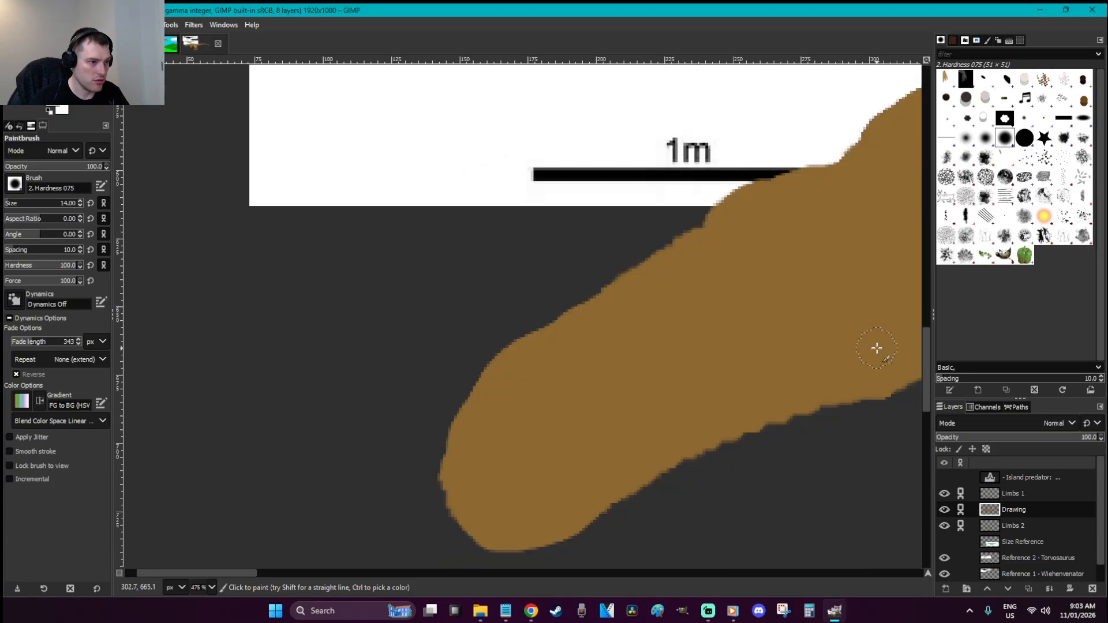
mouse_move(877, 348)
mouse_down()
mouse_move(860, 377)
mouse_move(875, 379)
mouse_move(712, 433)
mouse_up()
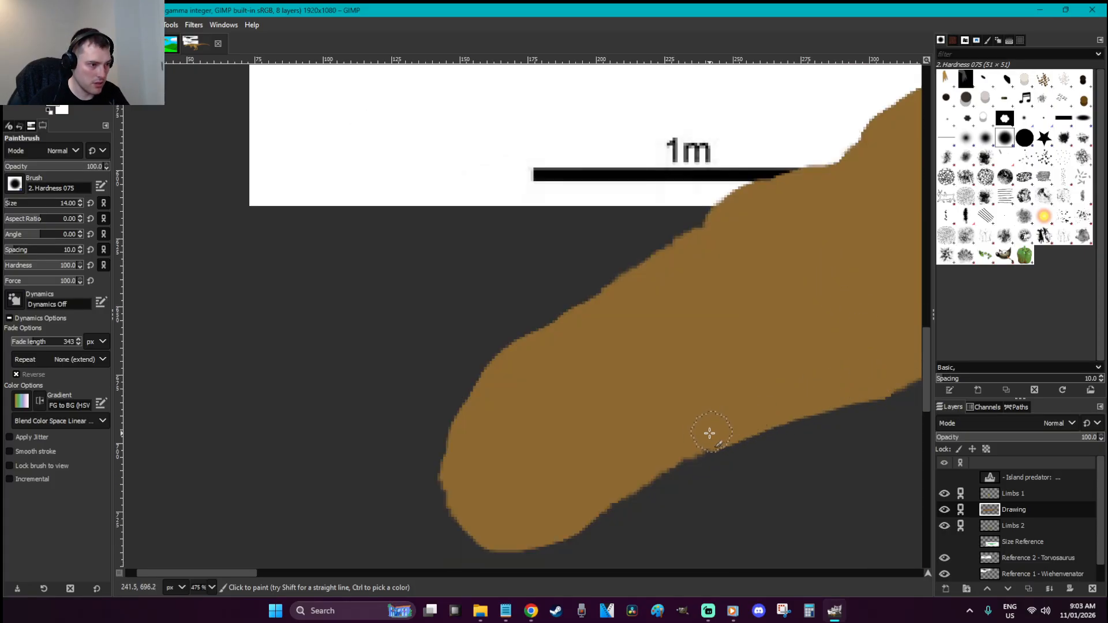
key(r)
key(1)
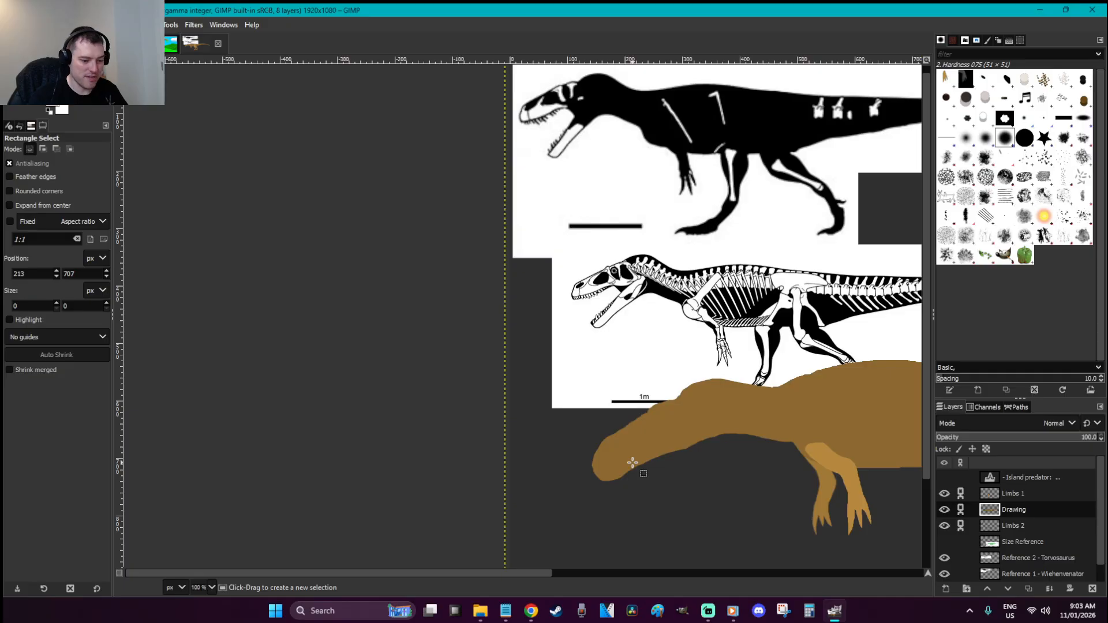
key(shift+2)
key(ctrl+s)
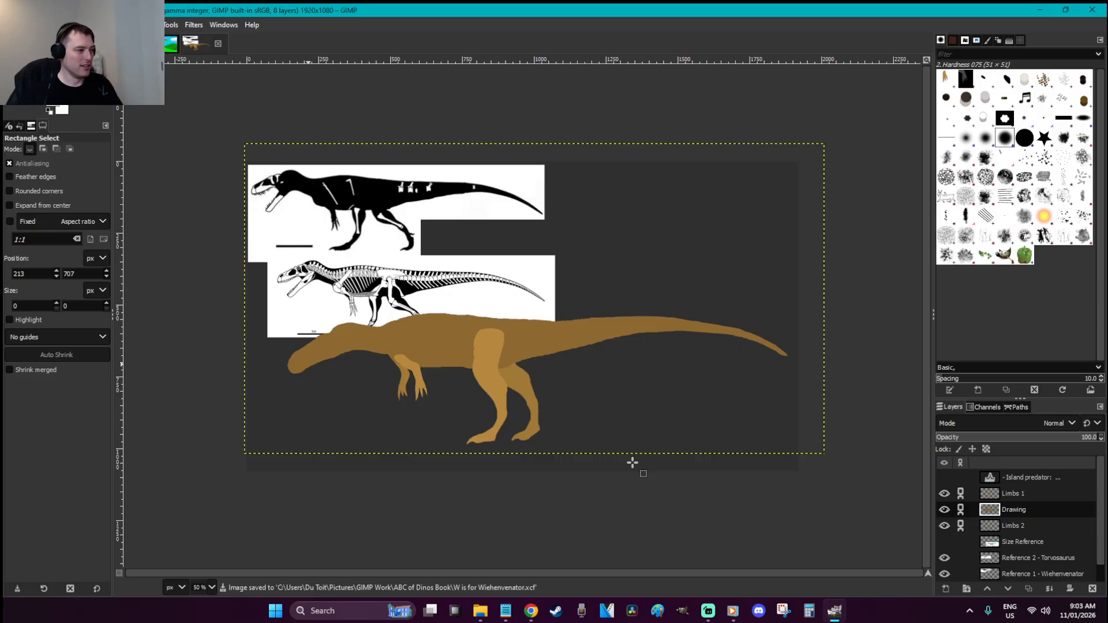
Zoom in on the legs with the Limbs 2 layer active, then fit the whole image in view
key(z)
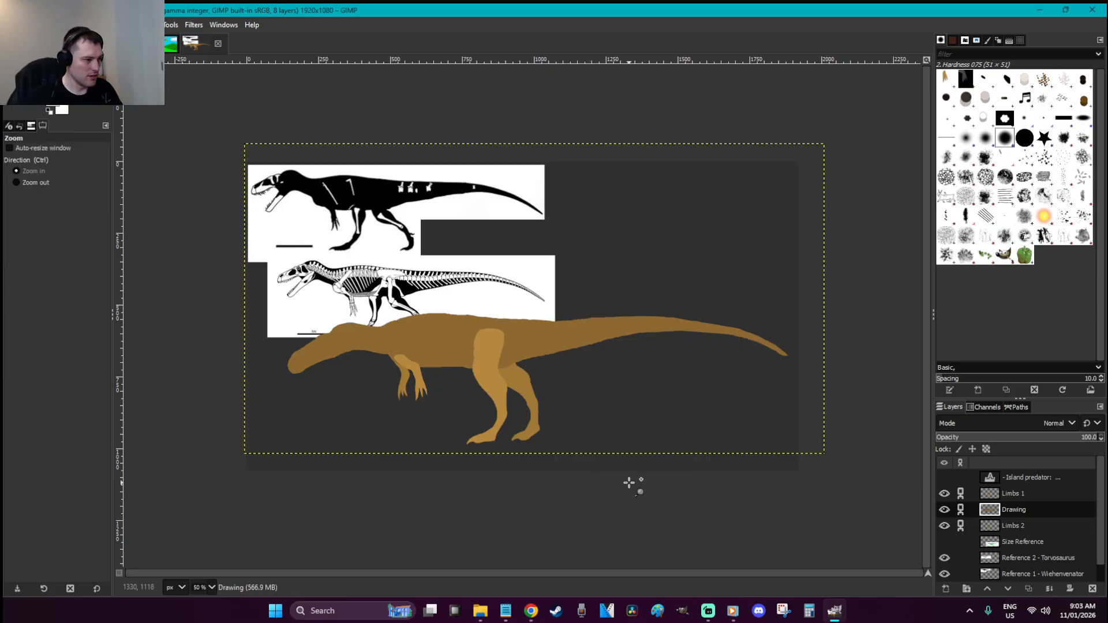
drag(621, 483, 412, 303)
click(1002, 524)
key(2)
key(r)
drag(675, 476, 345, 217)
click(739, 333)
key(shift+ctrl+j)
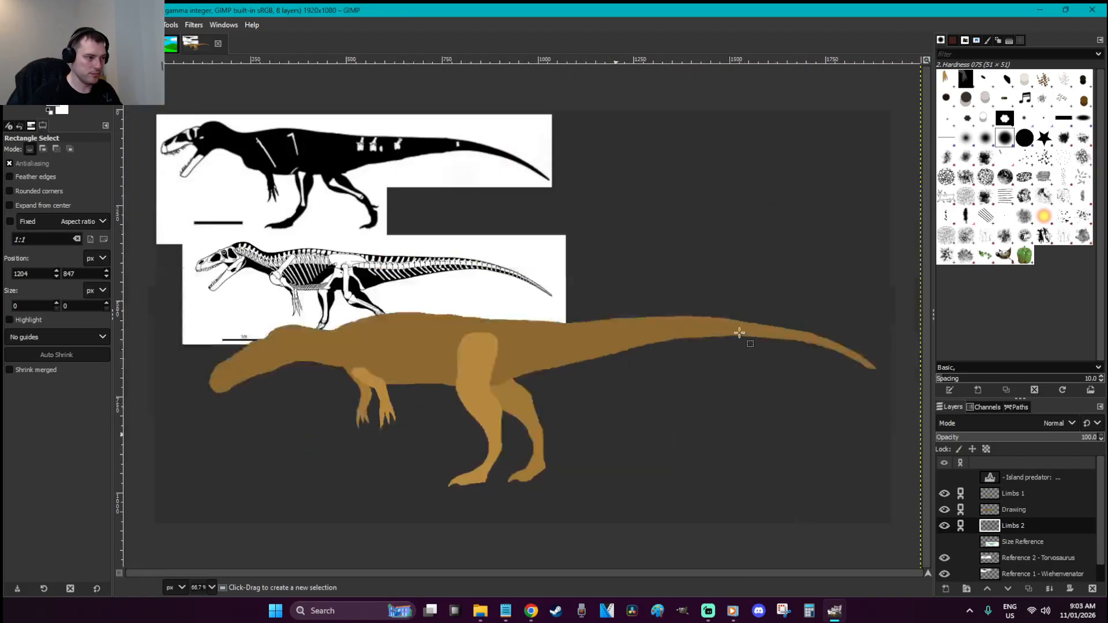
key(shift+s)
Scale the Limbs 2 legs down to height 638 and save the file
click(554, 452)
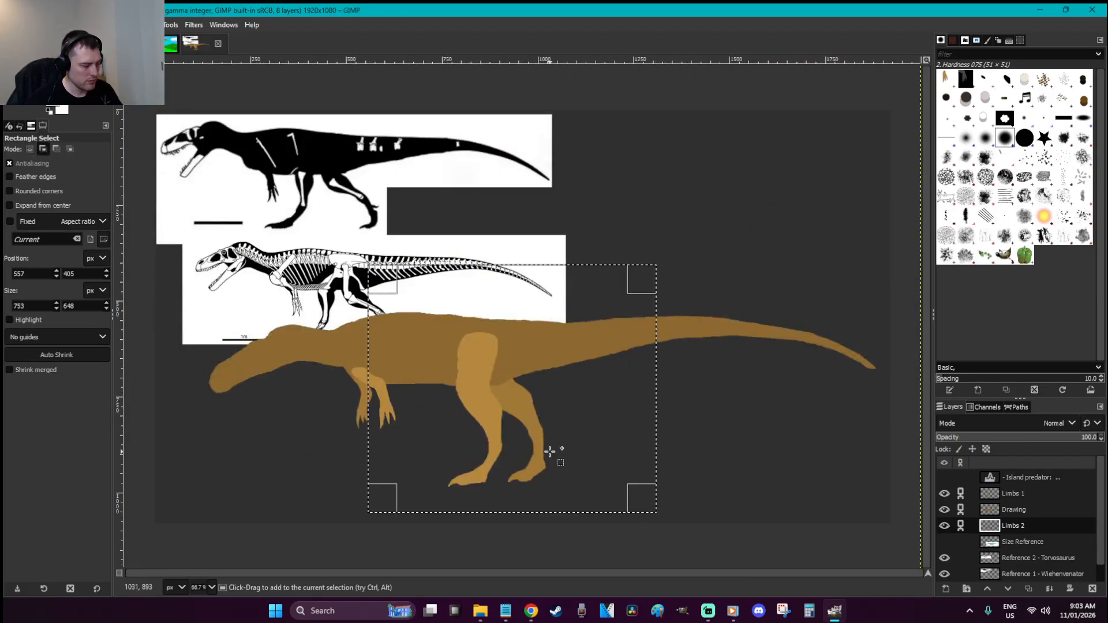
drag(562, 517, 562, 513)
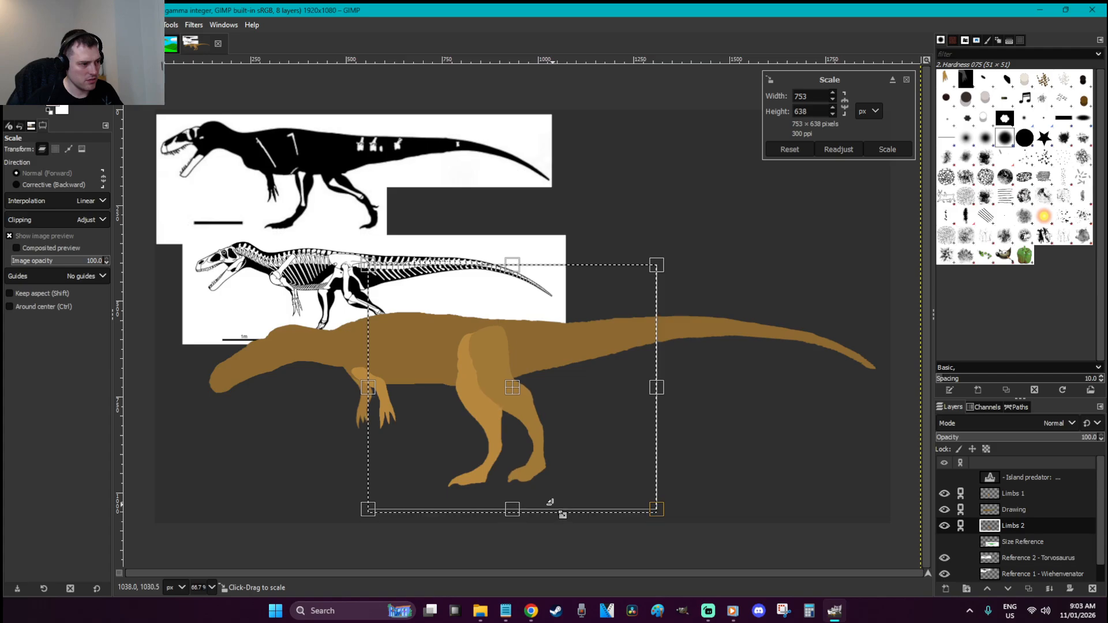
key(Return)
key(r)
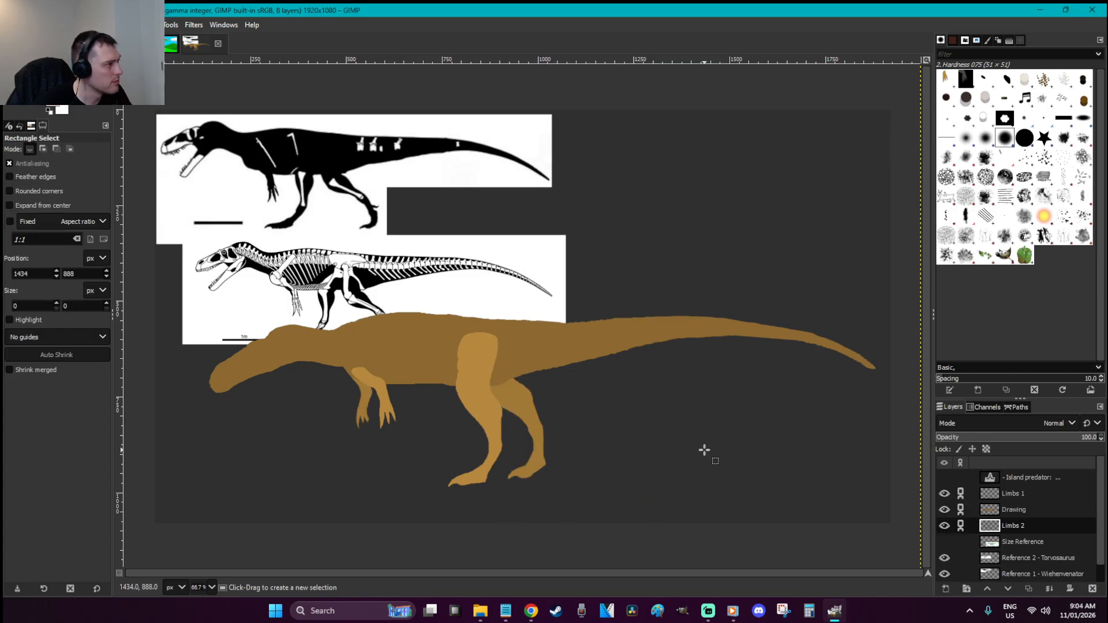
key(ctrl+s)
Move the Torvosaurus skeleton reference to the top right, then hide that layer
click(1056, 558)
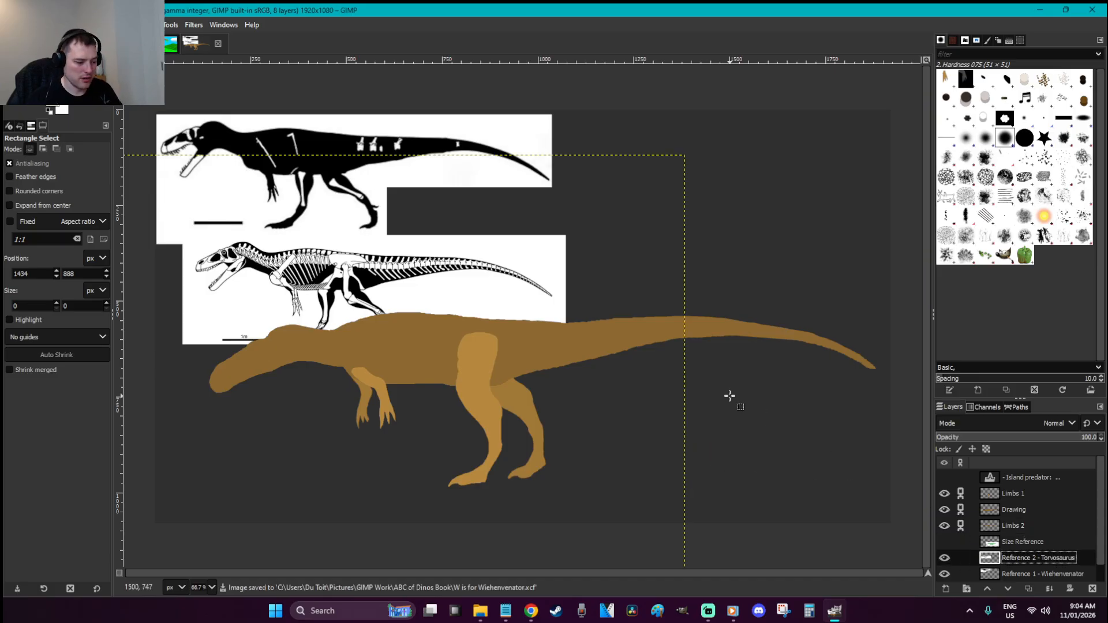
key(m)
drag(441, 286, 759, 175)
key(r)
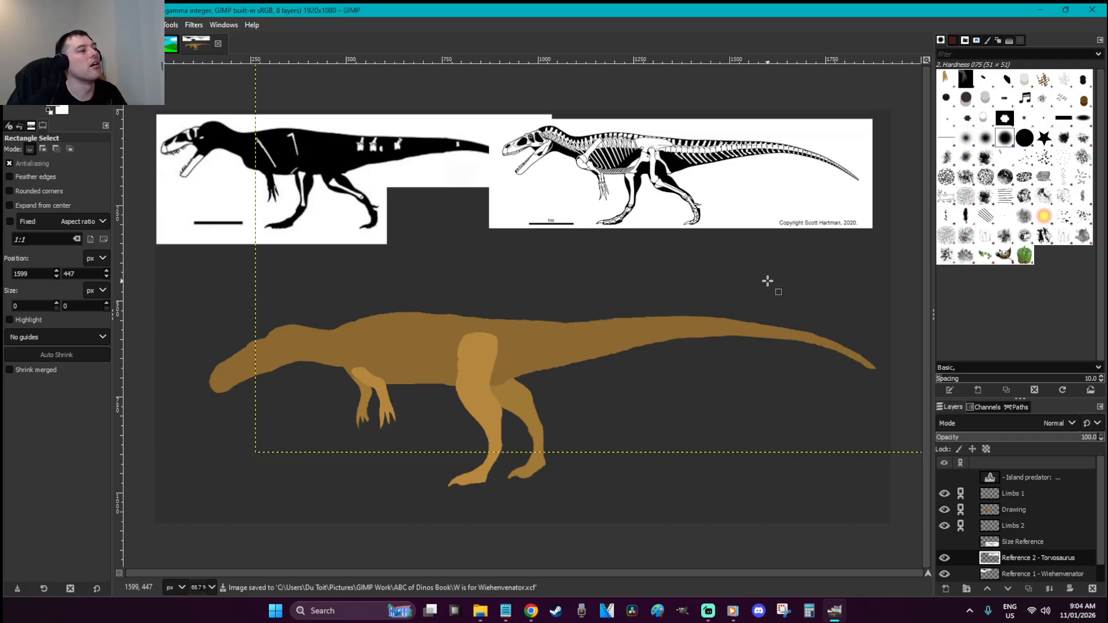
click(945, 558)
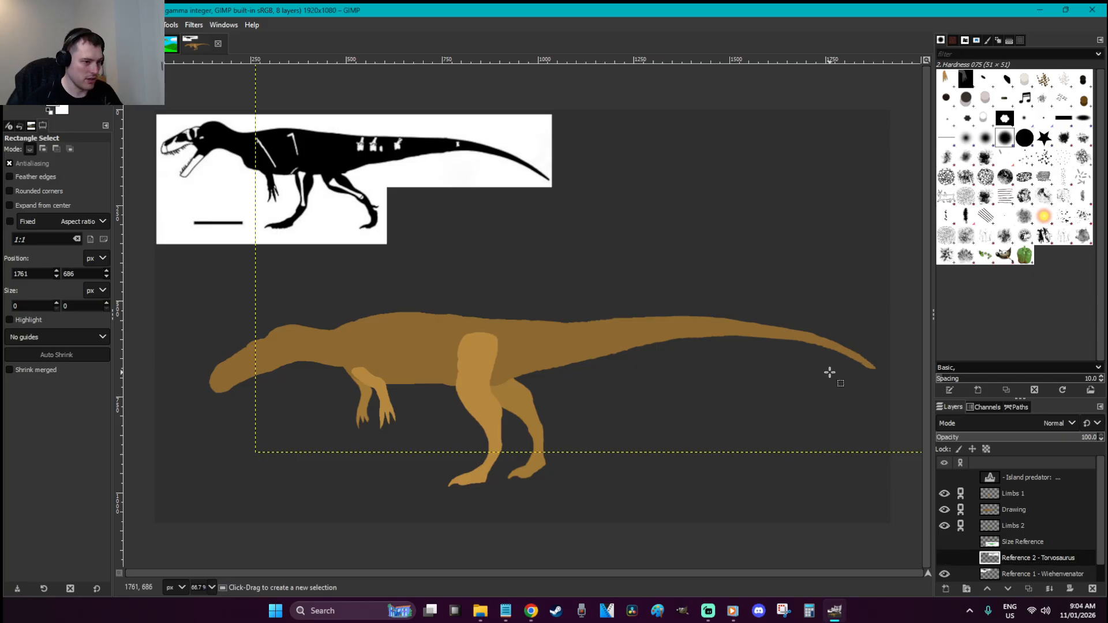
Check the tail tip on the Drawing layer with the Eraser and save the file
key(z)
drag(875, 394, 826, 335)
key(shift+e)
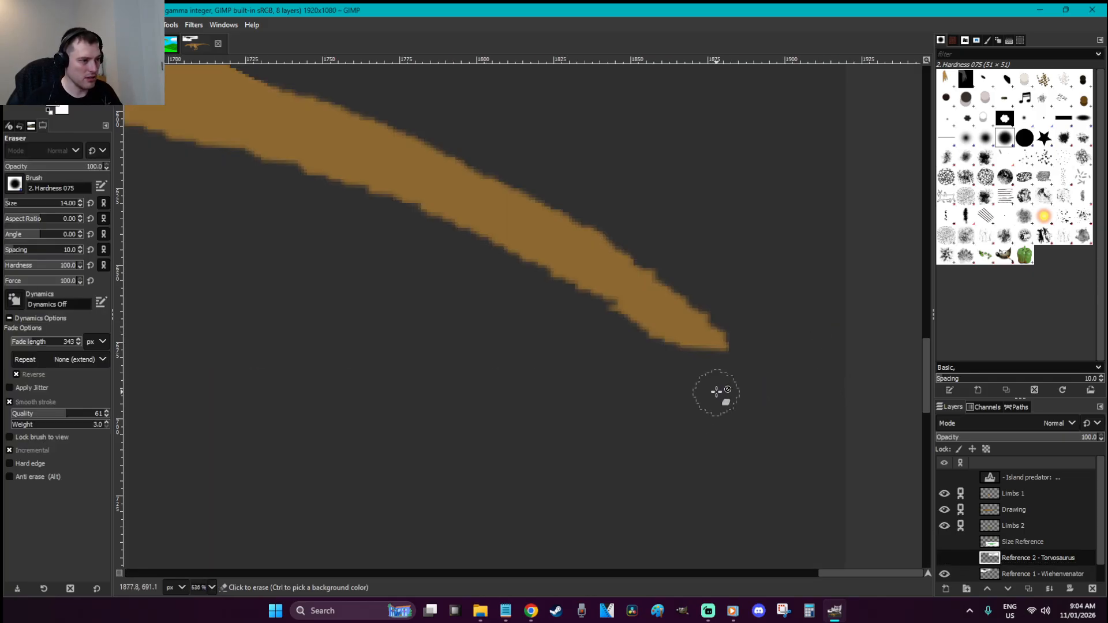
click(1024, 510)
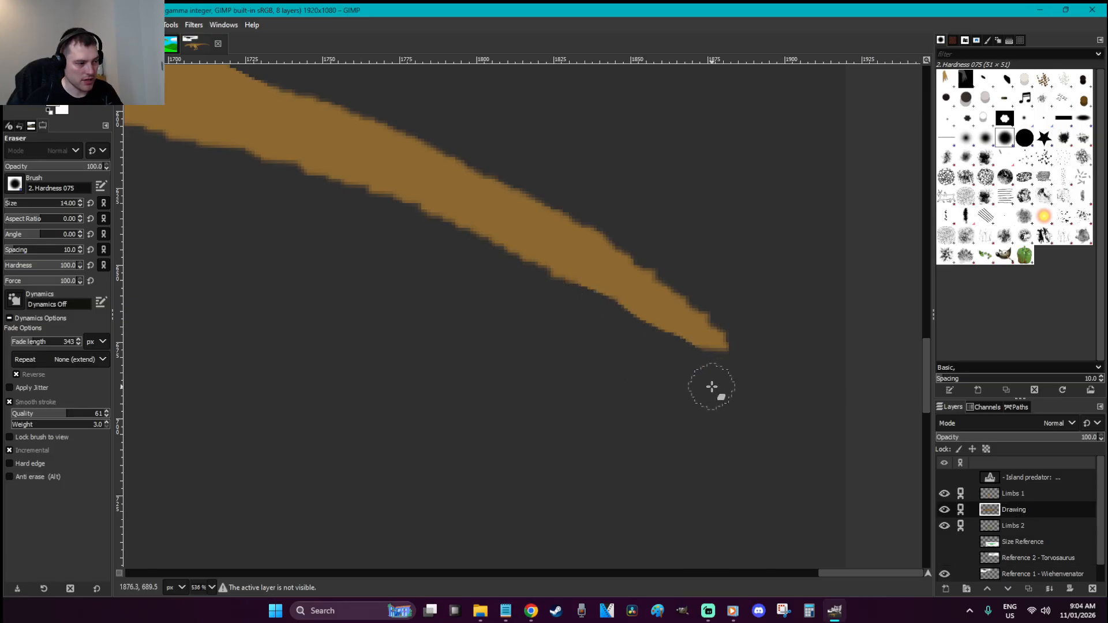
key(r)
key(shift+e)
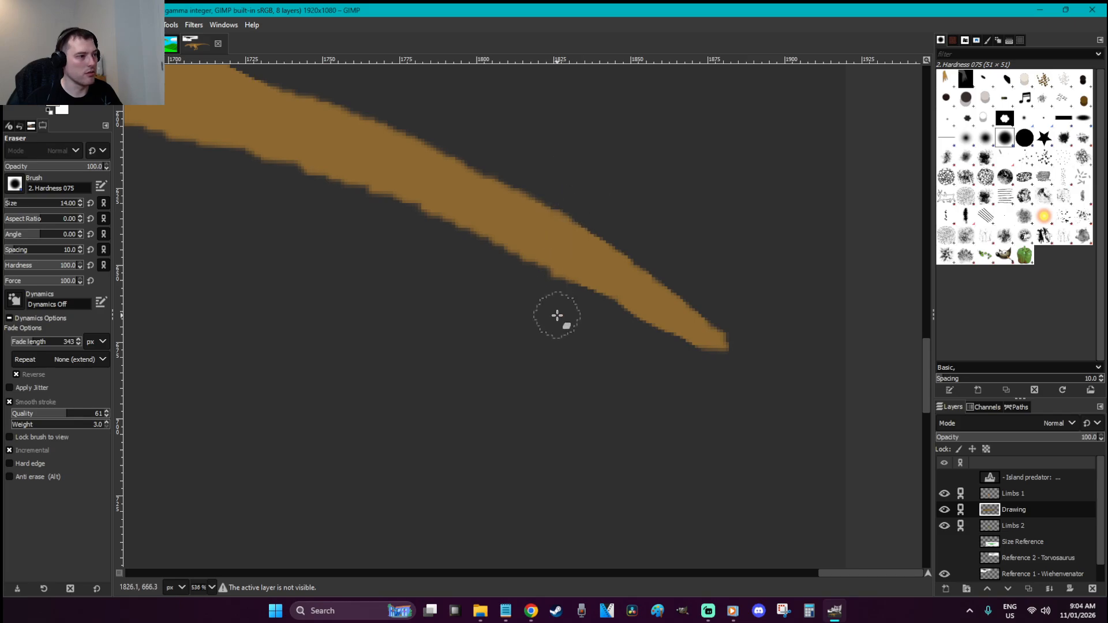
key(r)
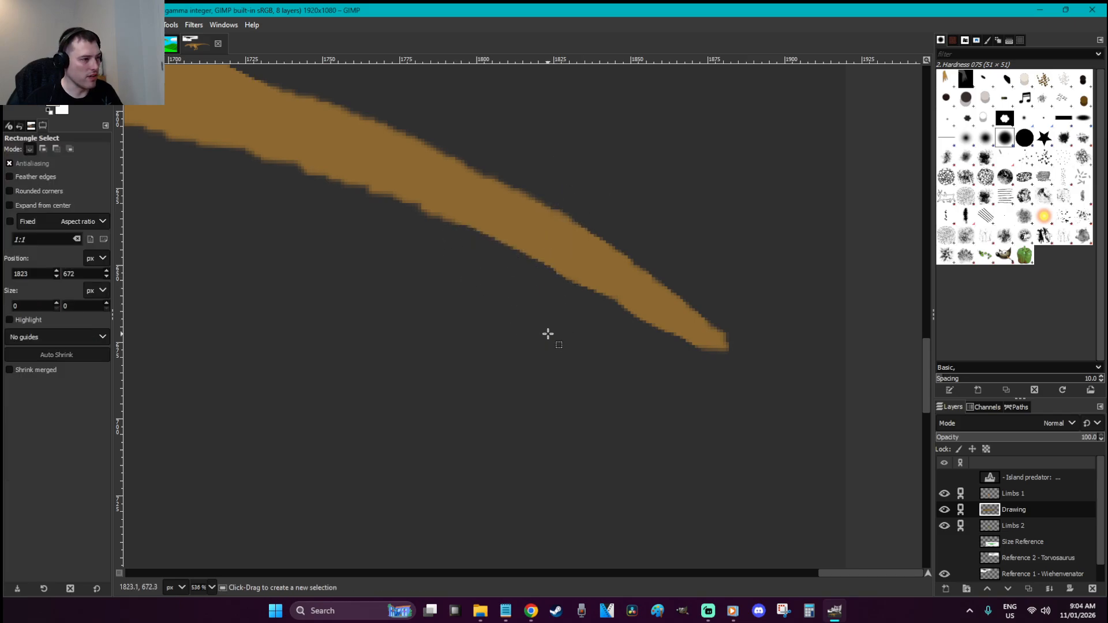
ctrl+scroll(548, 334, down, 8)
key(ctrl+s)
Widen the thigh's right edge on the Limbs 1 layer and save the Wiehenvenator drawing
ctrl+scroll(547, 334, up, 2)
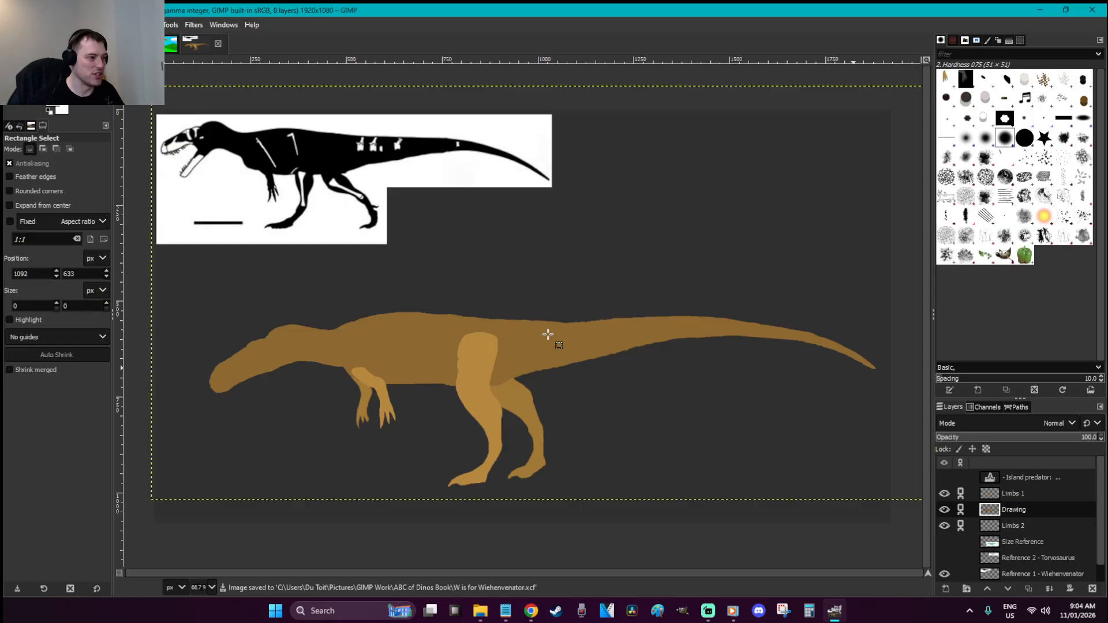
click(1014, 496)
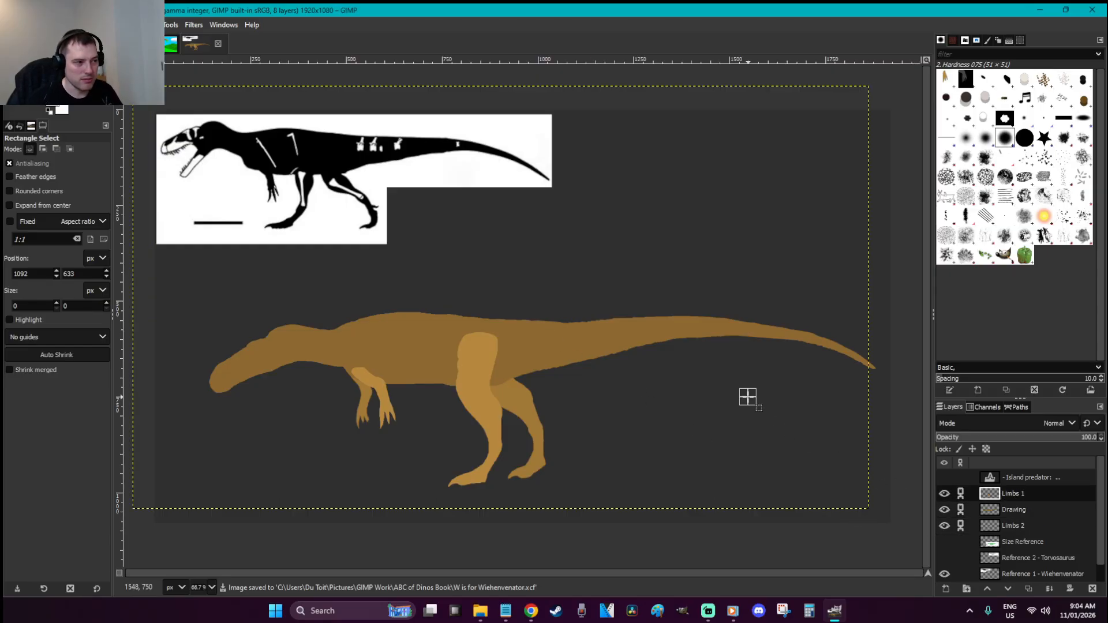
key(z)
drag(549, 408, 341, 265)
key(p)
mouse_move(549, 447)
mouse_down()
mouse_move(567, 314)
mouse_move(579, 335)
mouse_move(547, 451)
mouse_move(586, 352)
mouse_move(581, 319)
mouse_move(551, 307)
mouse_move(588, 321)
mouse_move(546, 459)
mouse_move(584, 387)
mouse_move(596, 325)
mouse_move(539, 306)
mouse_move(479, 319)
mouse_move(468, 449)
mouse_move(460, 376)
mouse_move(468, 327)
mouse_move(493, 310)
mouse_up()
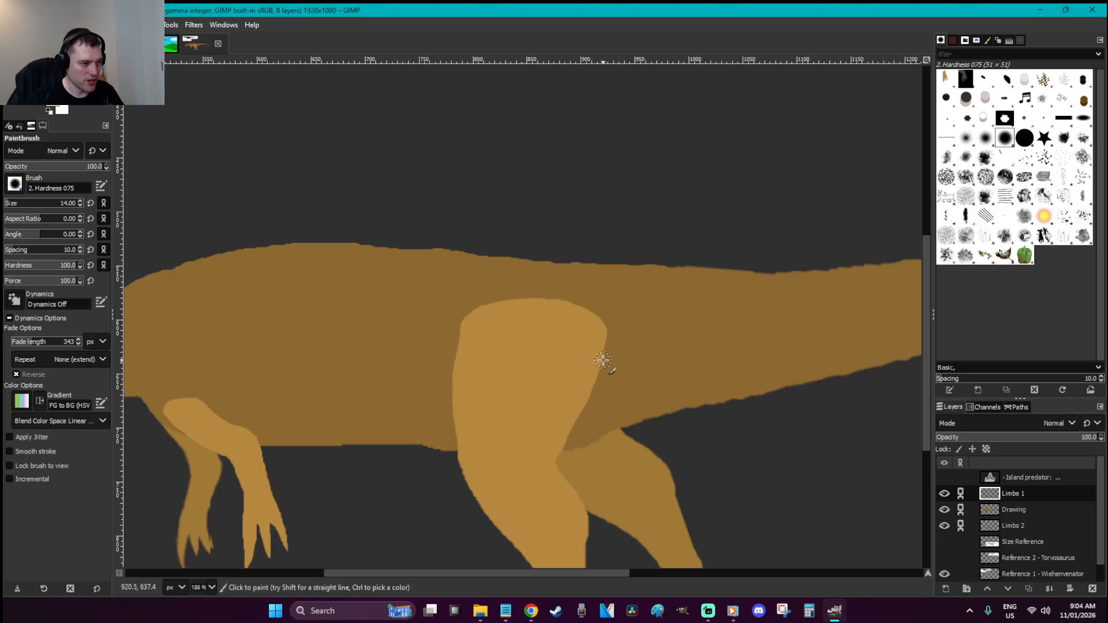
scroll(603, 360, down, 2)
key(r)
scroll(607, 364, down, 3)
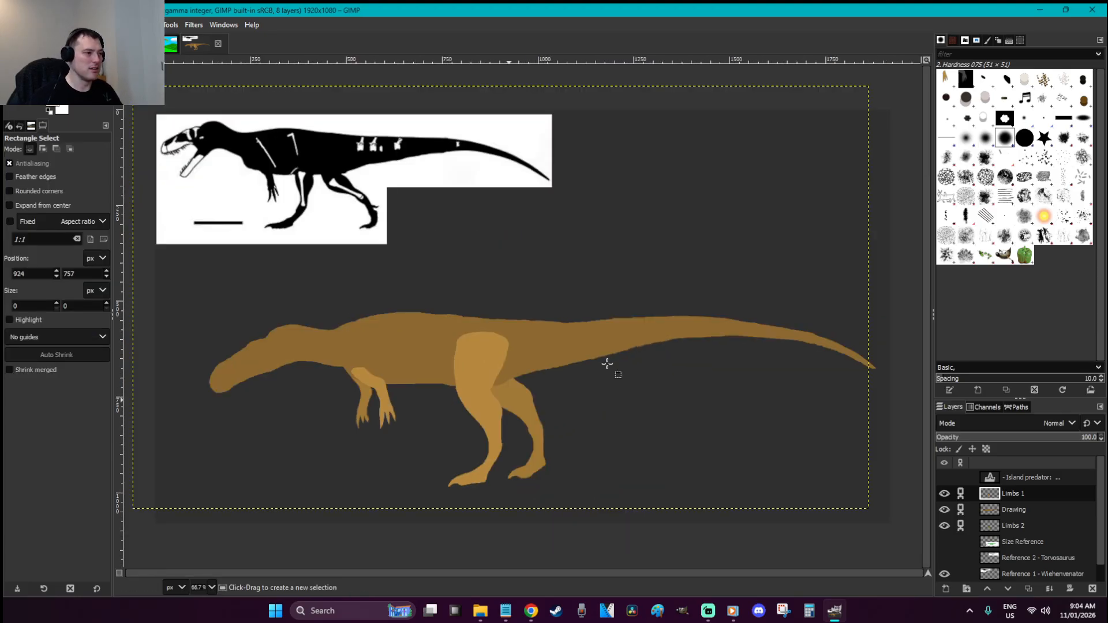
key(ctrl+s)
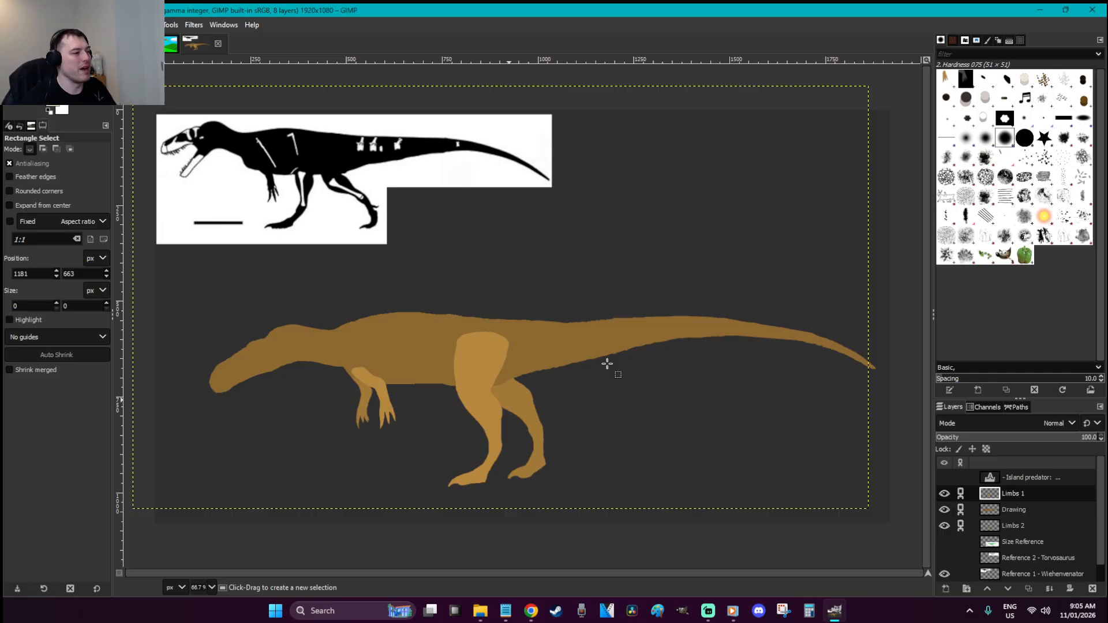
key(z)
drag(531, 408, 320, 301)
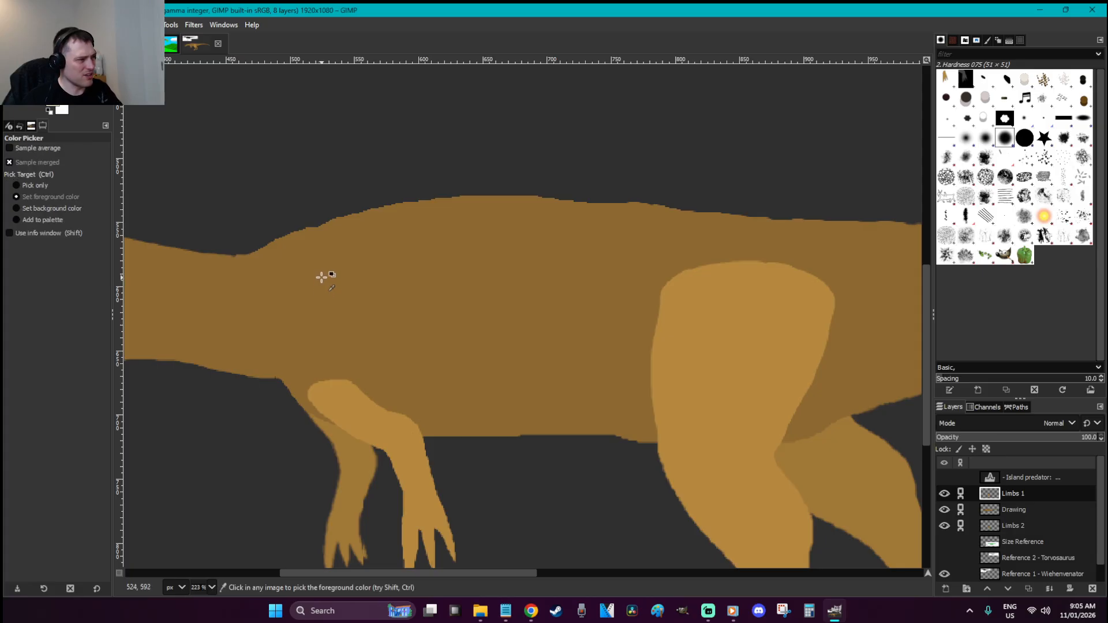
key(p)
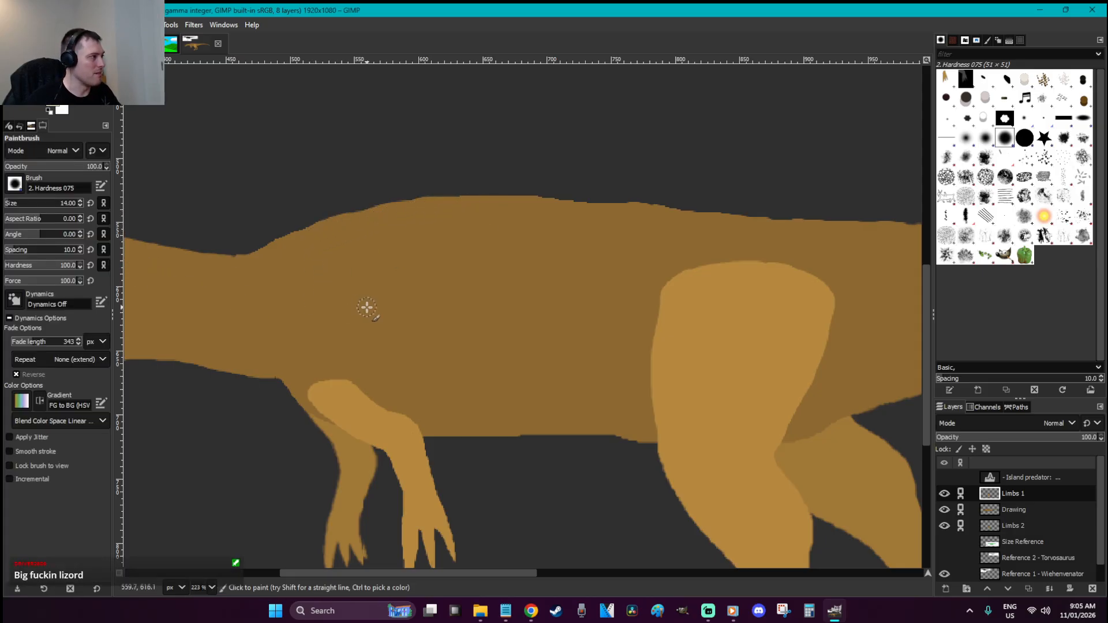
key(r)
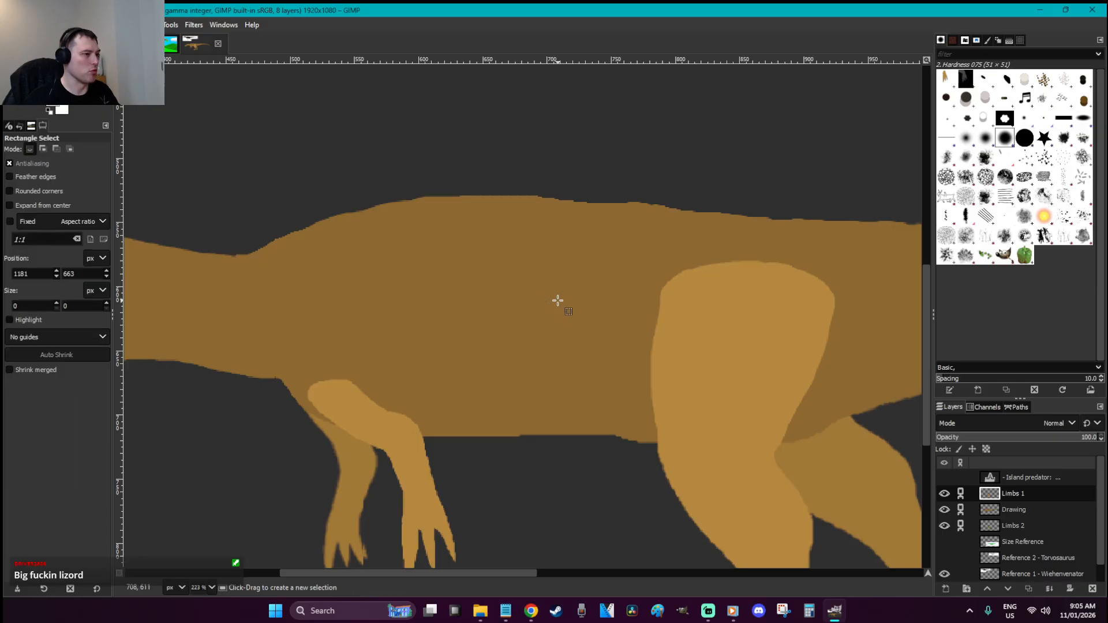
key(minus)
key(minus)
key(minus)
key(minus)
key(minus)
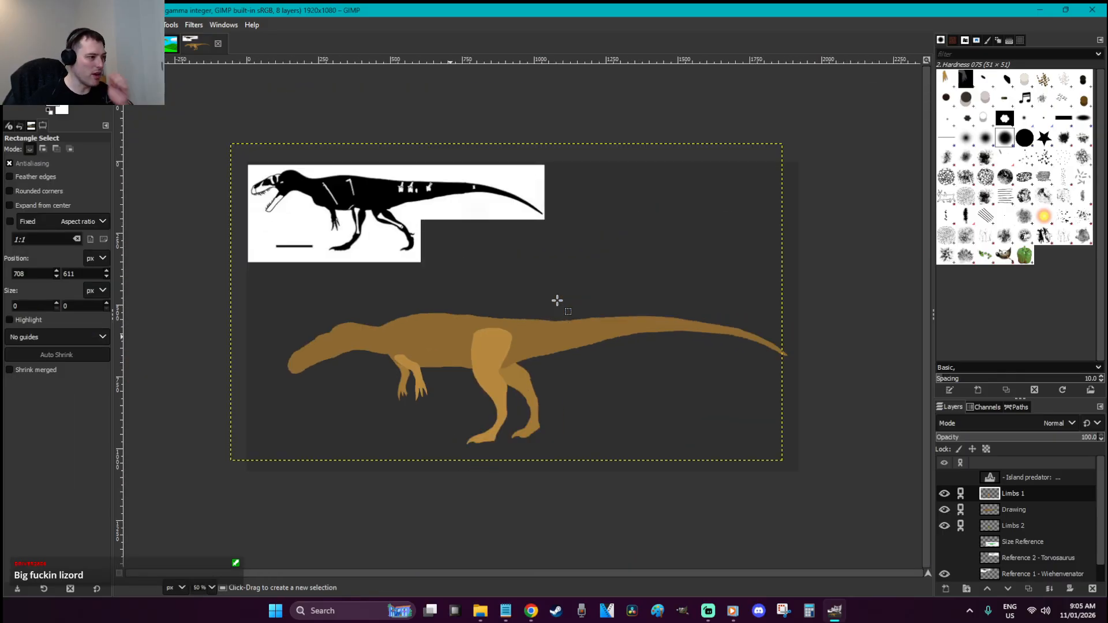
key(ctrl+s)
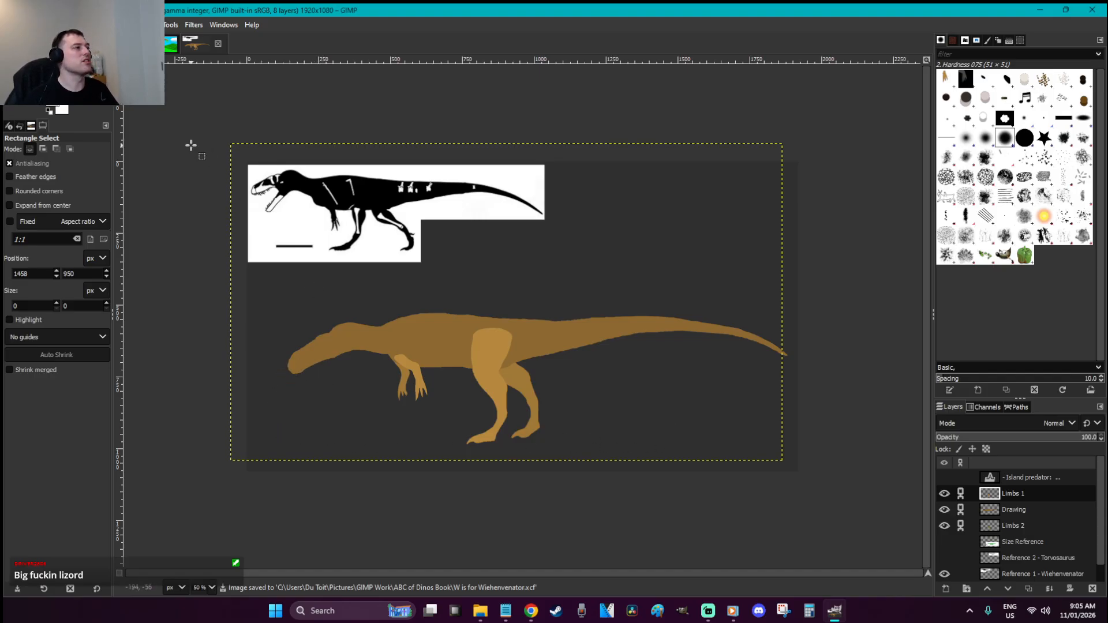
click(135, 44)
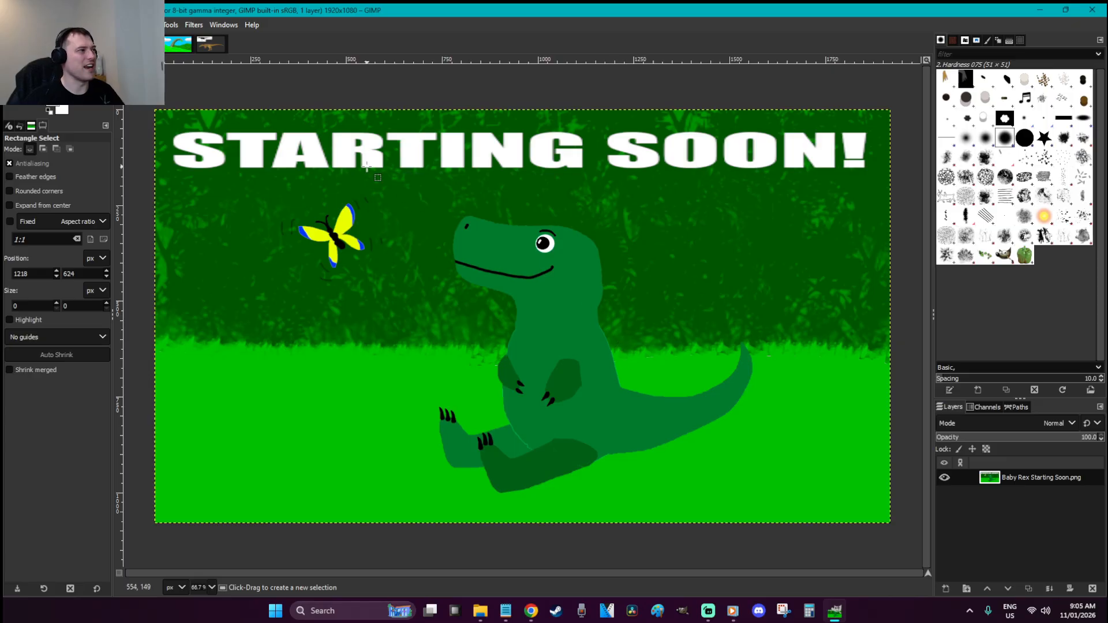
click(210, 44)
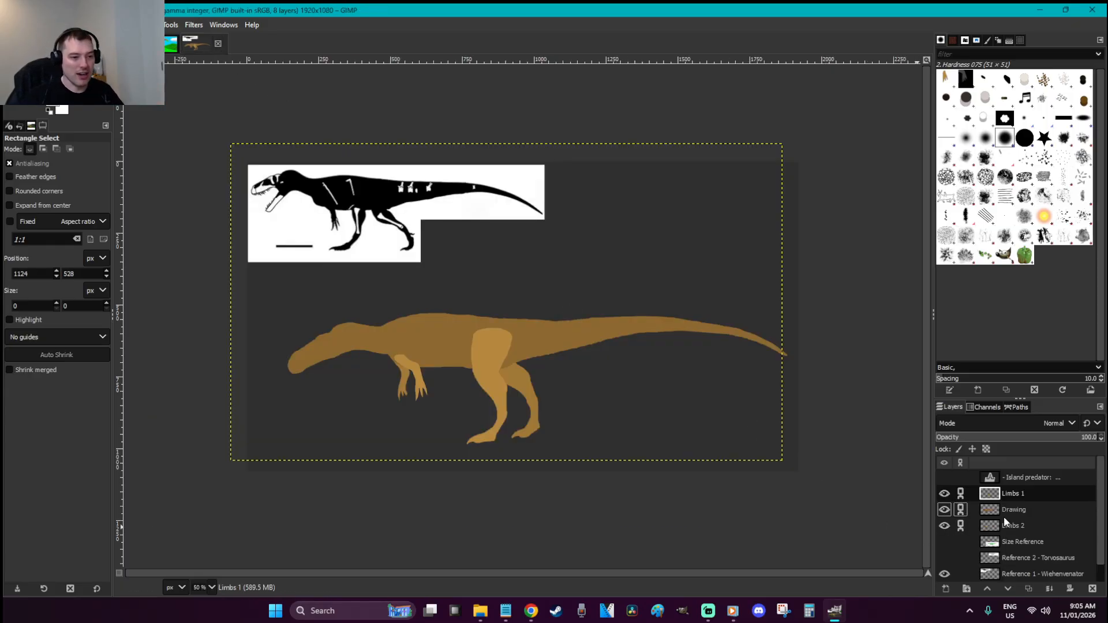
Make the Island predator caption layer visible and start editing its text
click(1026, 478)
click(942, 476)
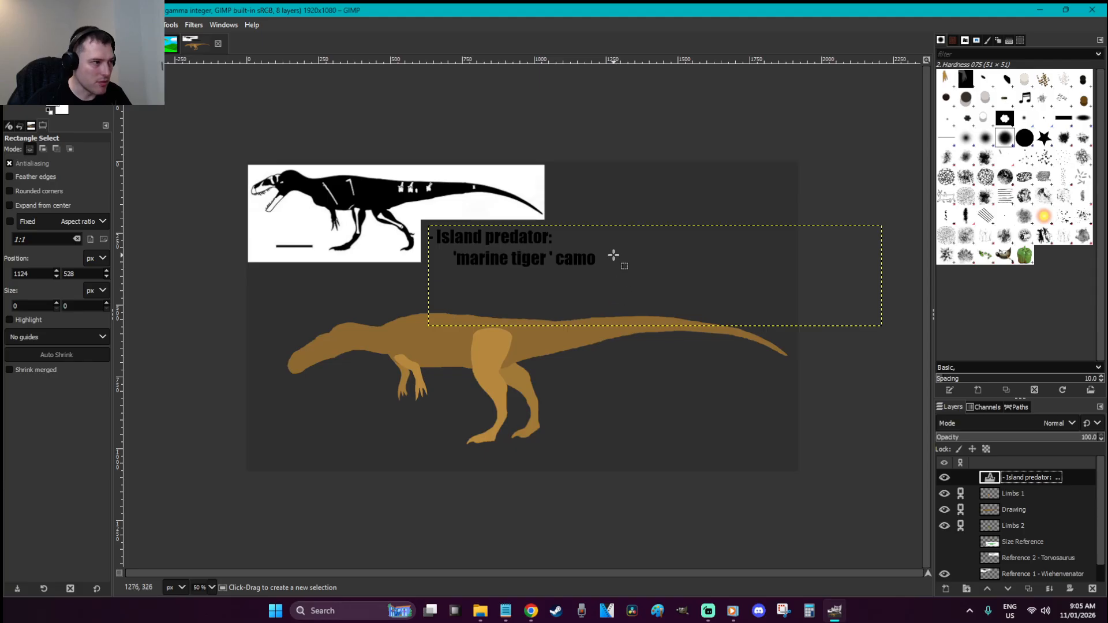
key(t)
click(659, 279)
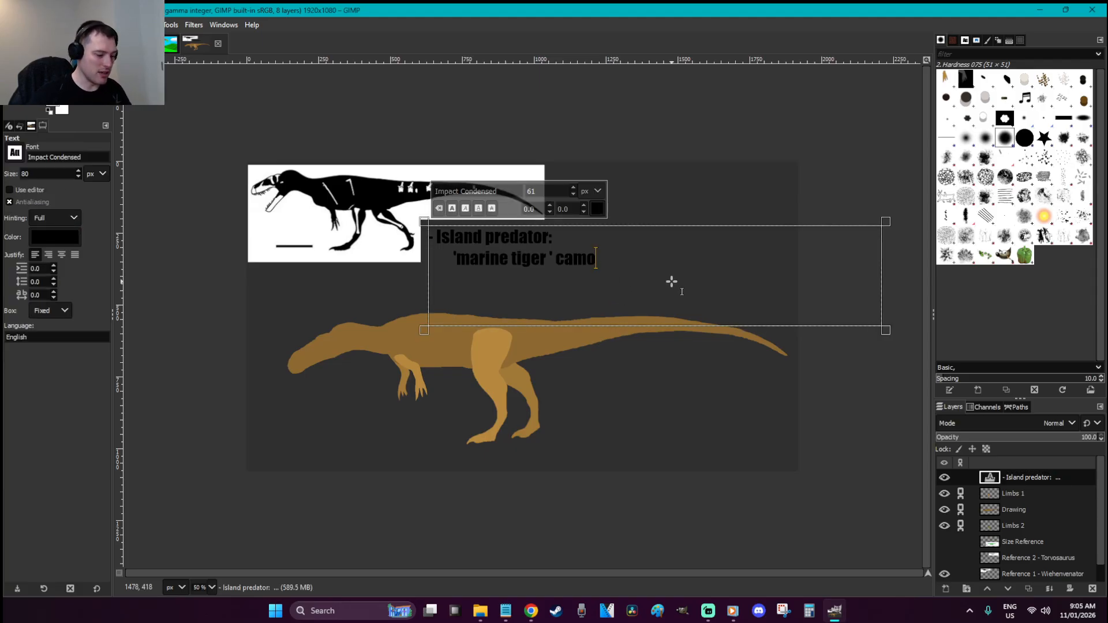
Add an indented line 'OR: komodo dragon on two legs' below the camo line
key(Return)
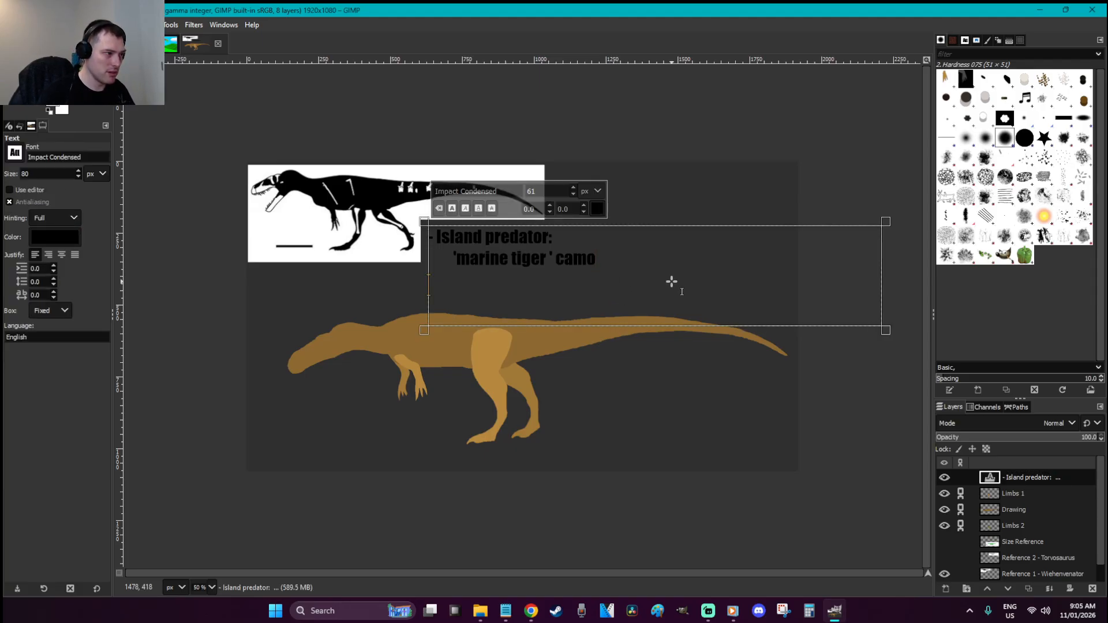
key(Tab)
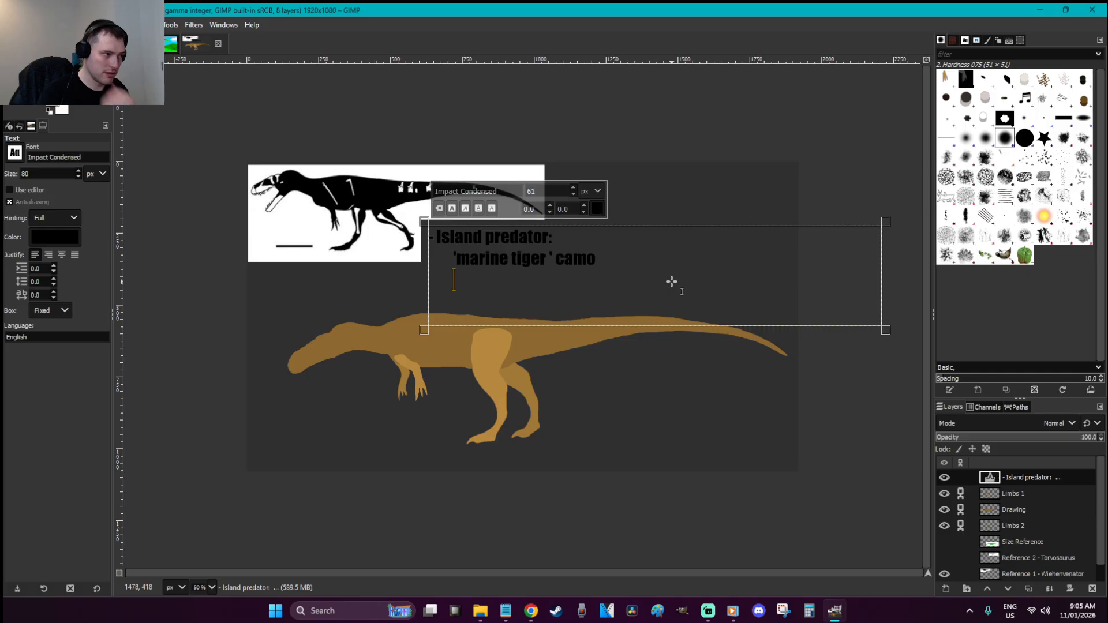
text(komodo )
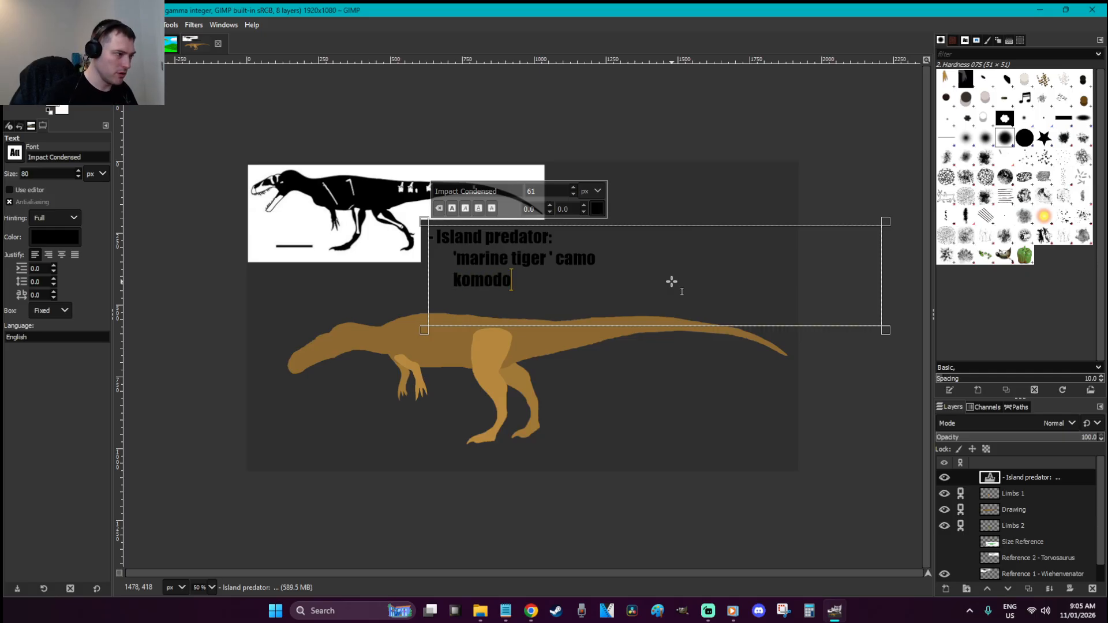
text(dragon )
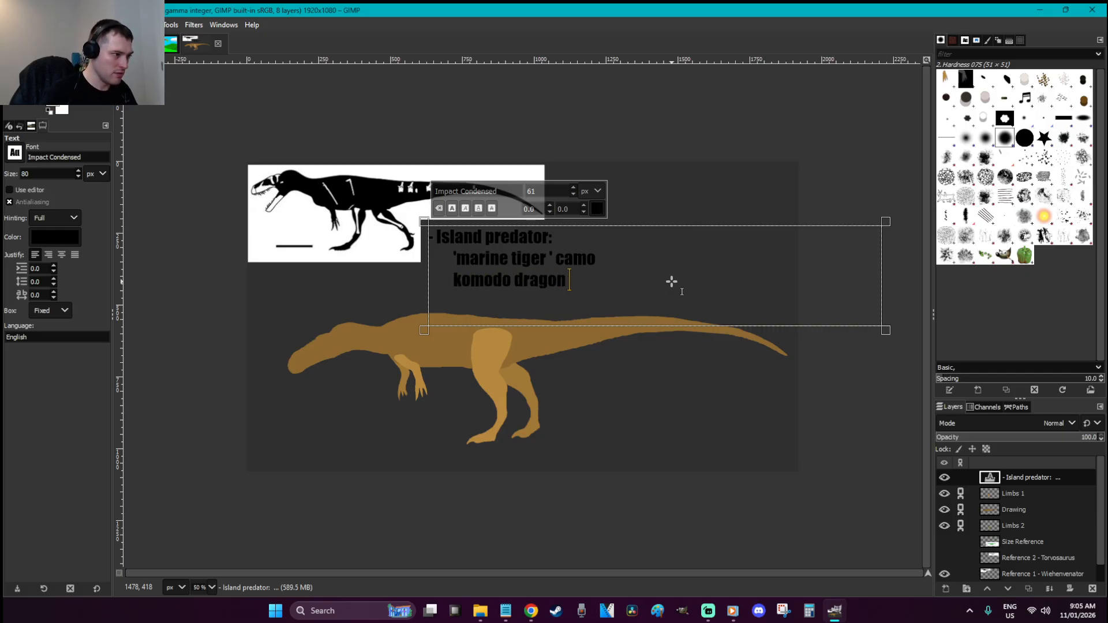
text(on two legs)
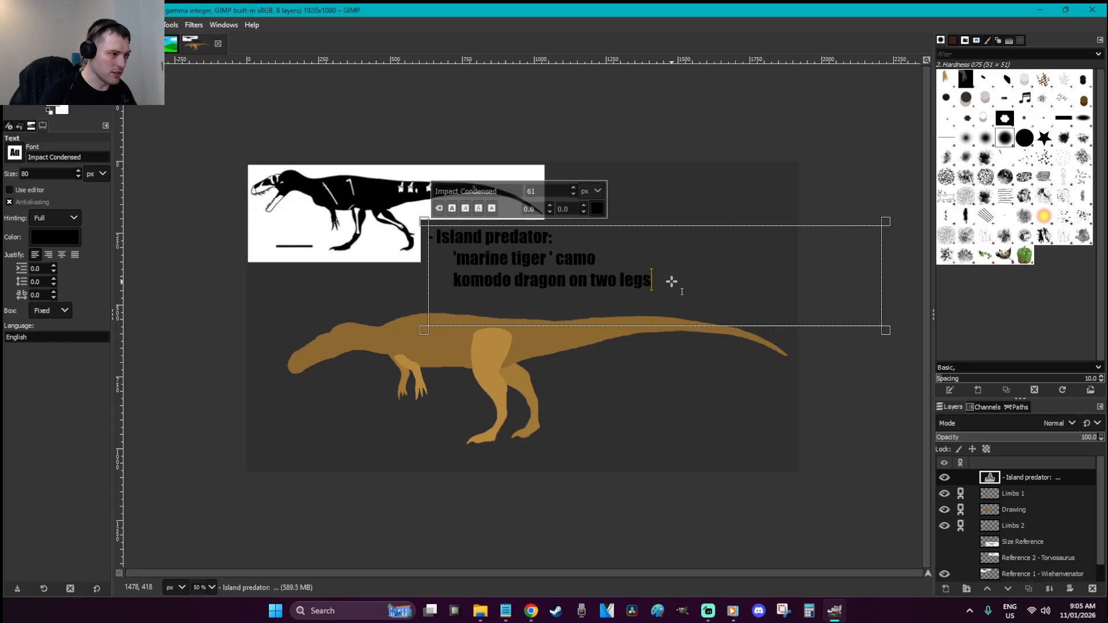
click(457, 283)
text(OR:)
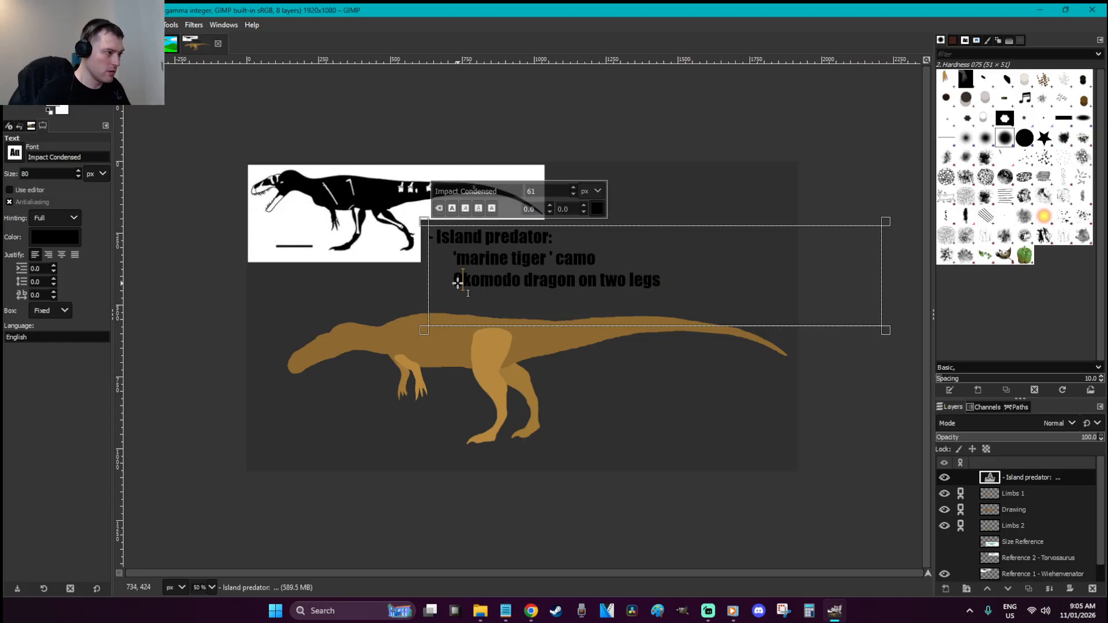
click(724, 394)
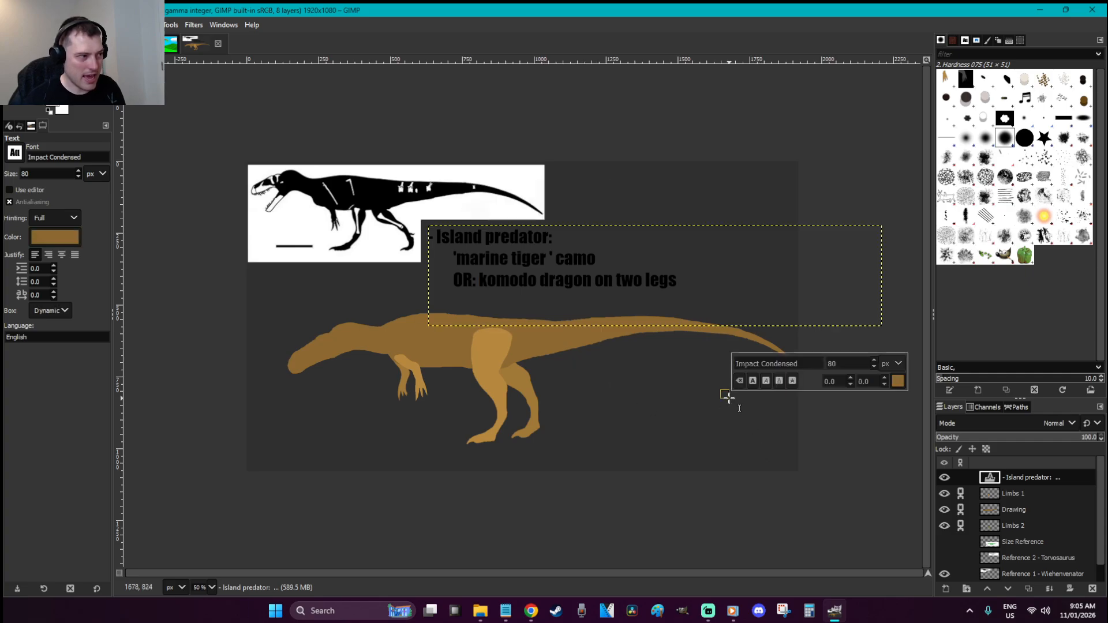
click(1019, 492)
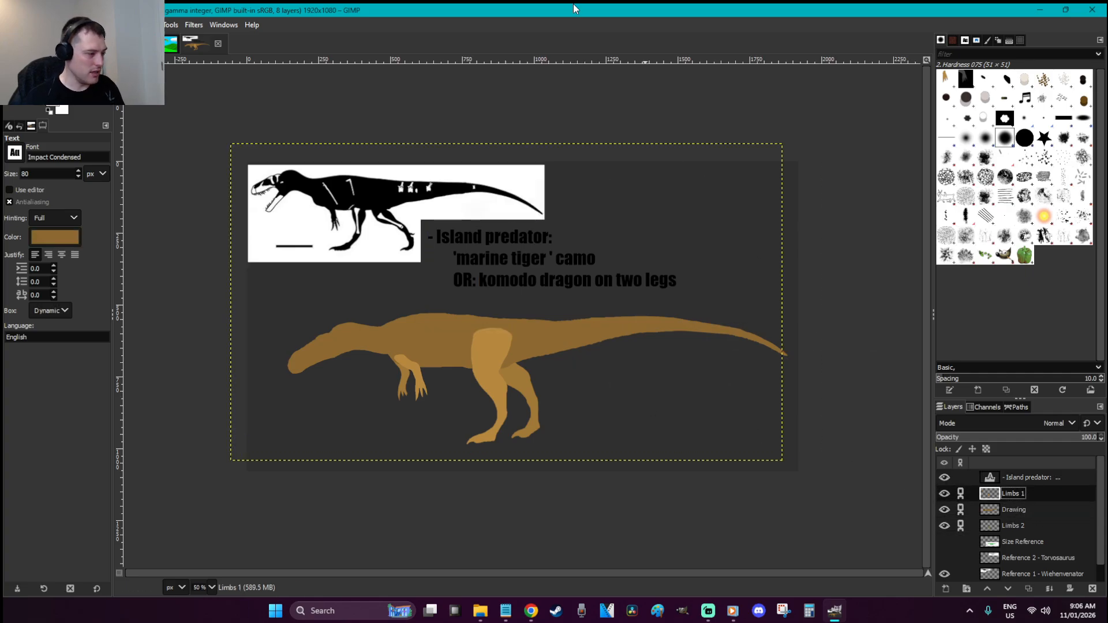
Display the Baby Rex Starting Soon.png image, then switch to the streaming app and Chrome
key(r)
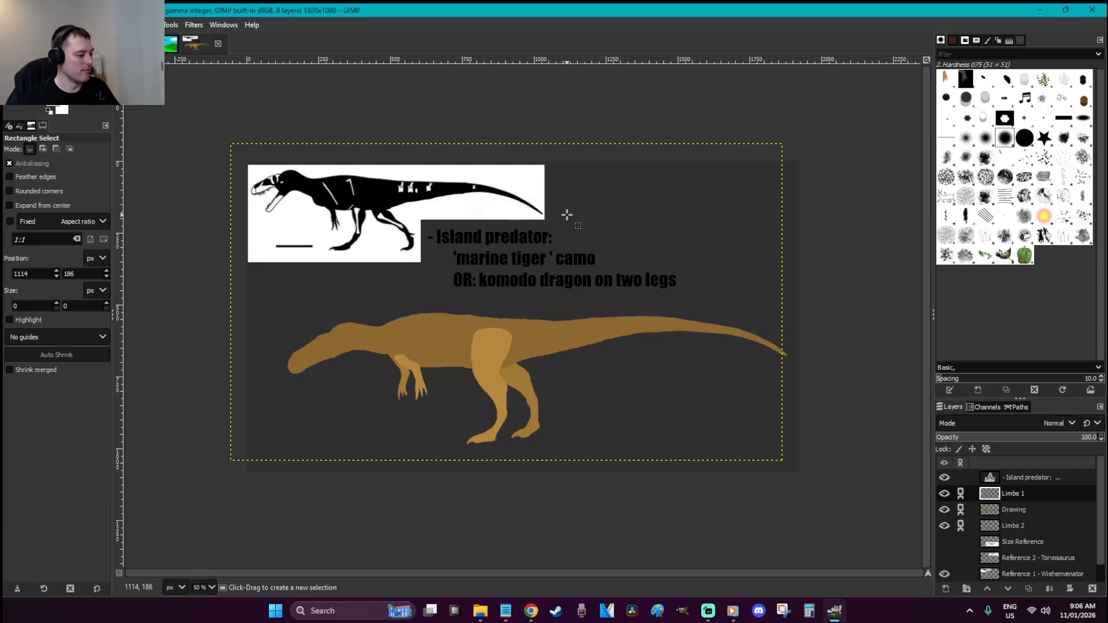
click(171, 43)
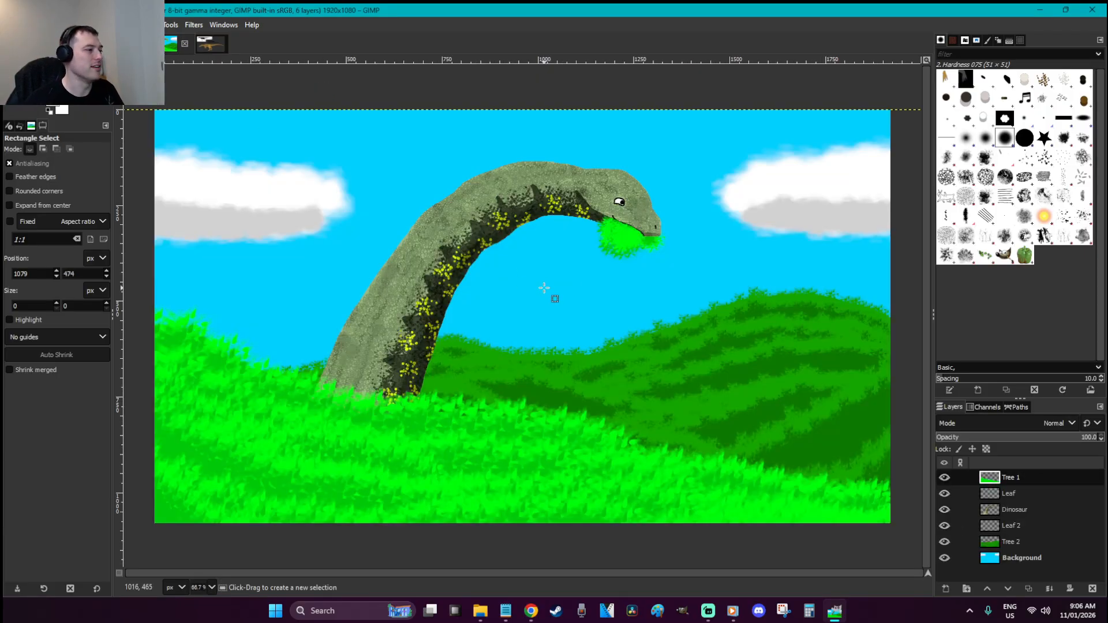
click(134, 44)
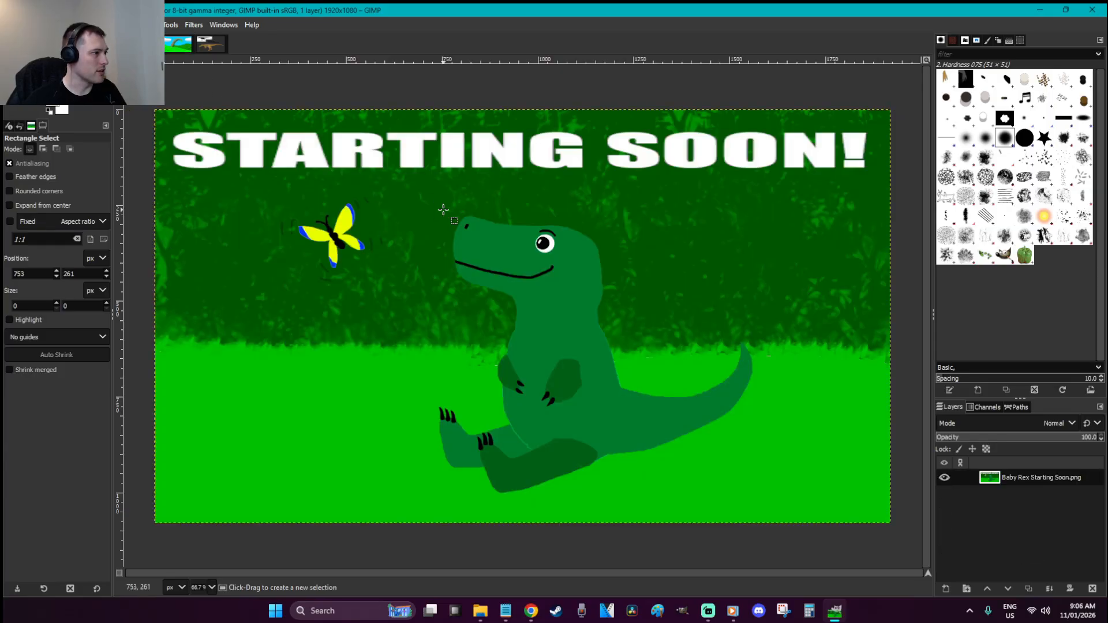
key(alt+Tab)
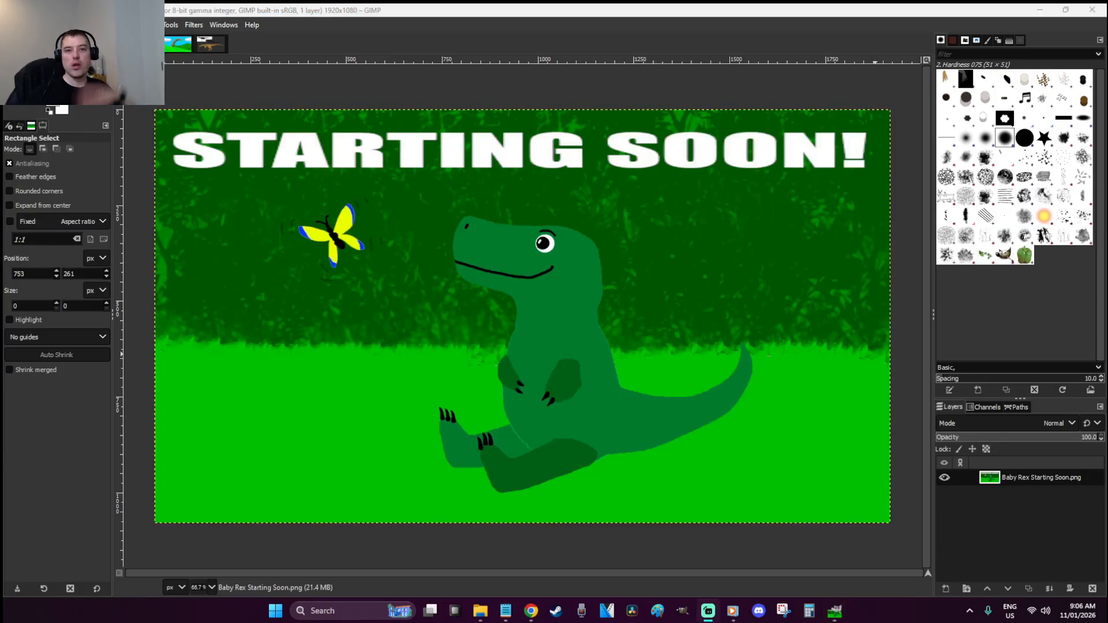
key(alt+Tab)
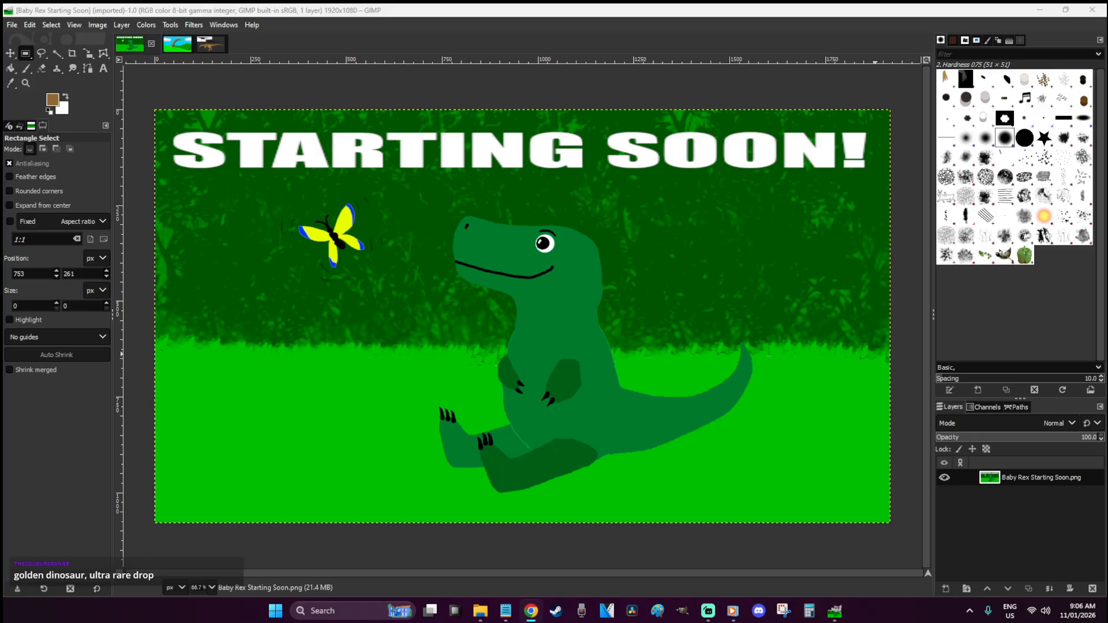
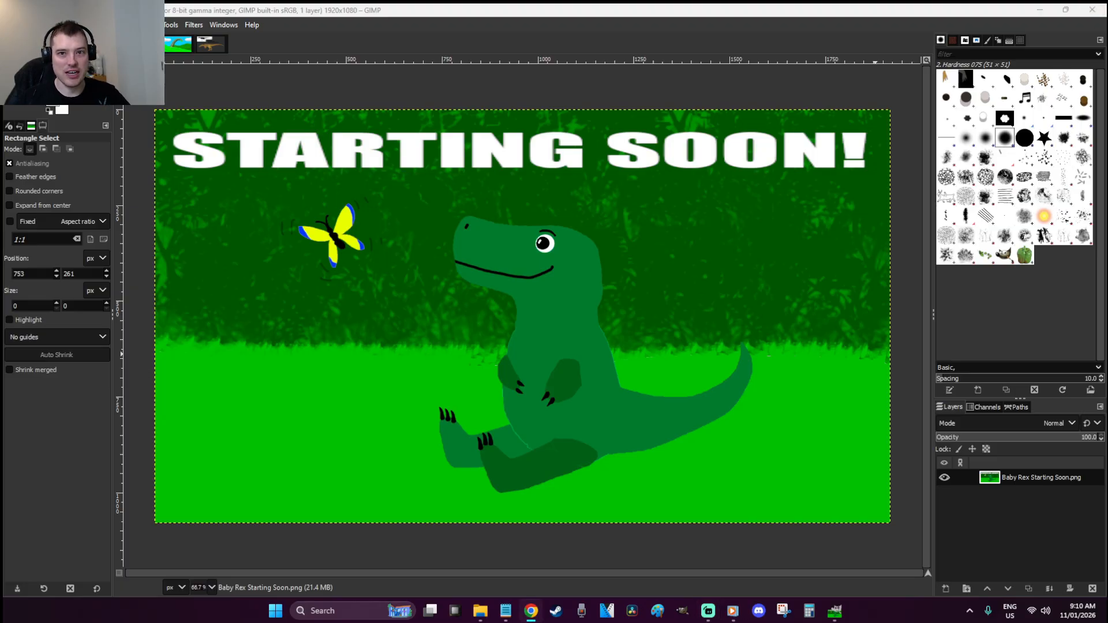
Switch the GIMP window to the dinosaur reference image with the brown silhouette
click(558, 8)
click(523, 144)
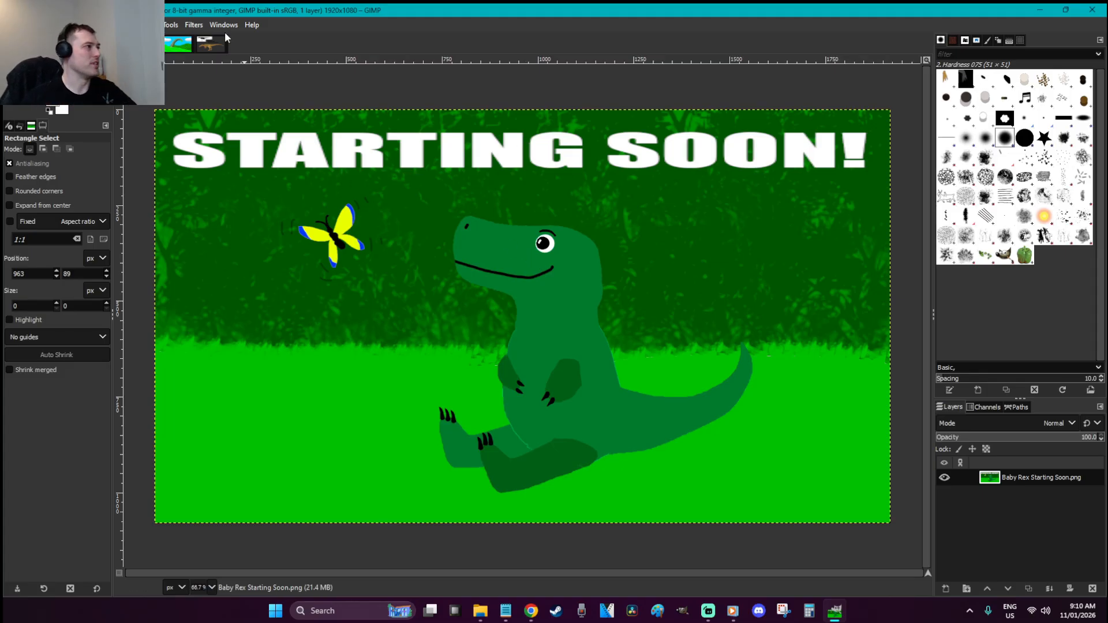
click(207, 44)
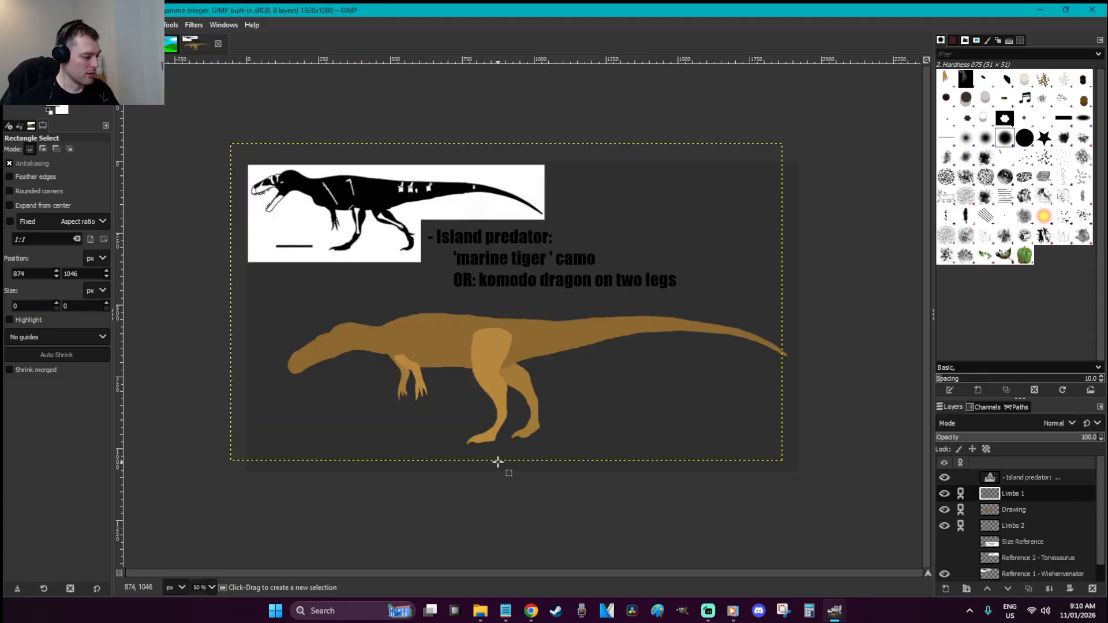
Make the Reference 2 - Torvosaurus layer visible and active
key(z)
drag(409, 414, 211, 292)
key(r)
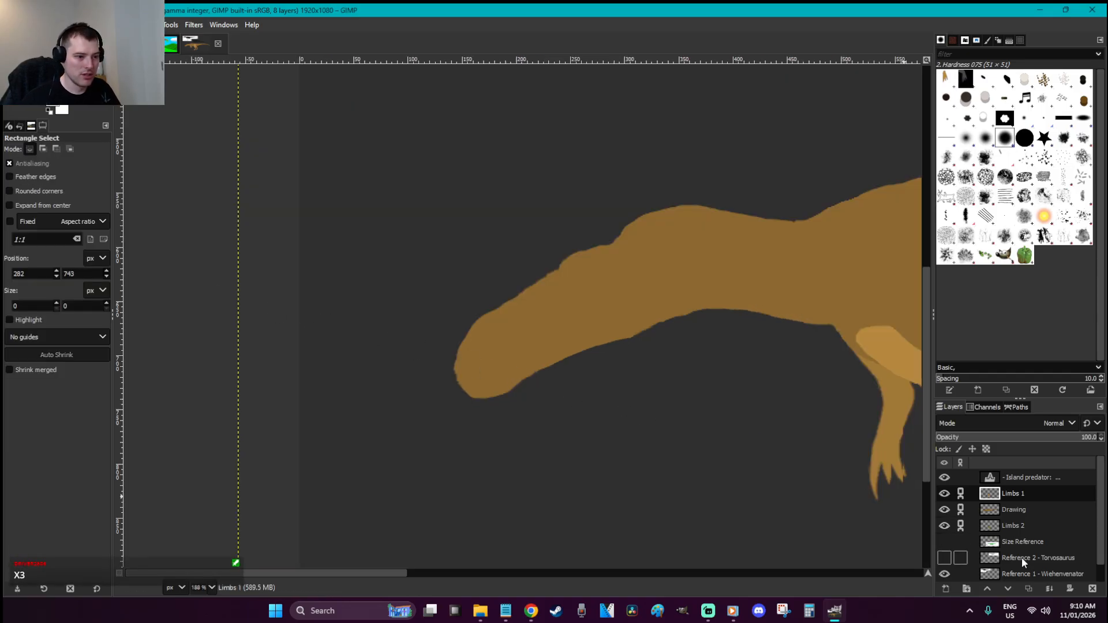
click(944, 558)
click(1033, 558)
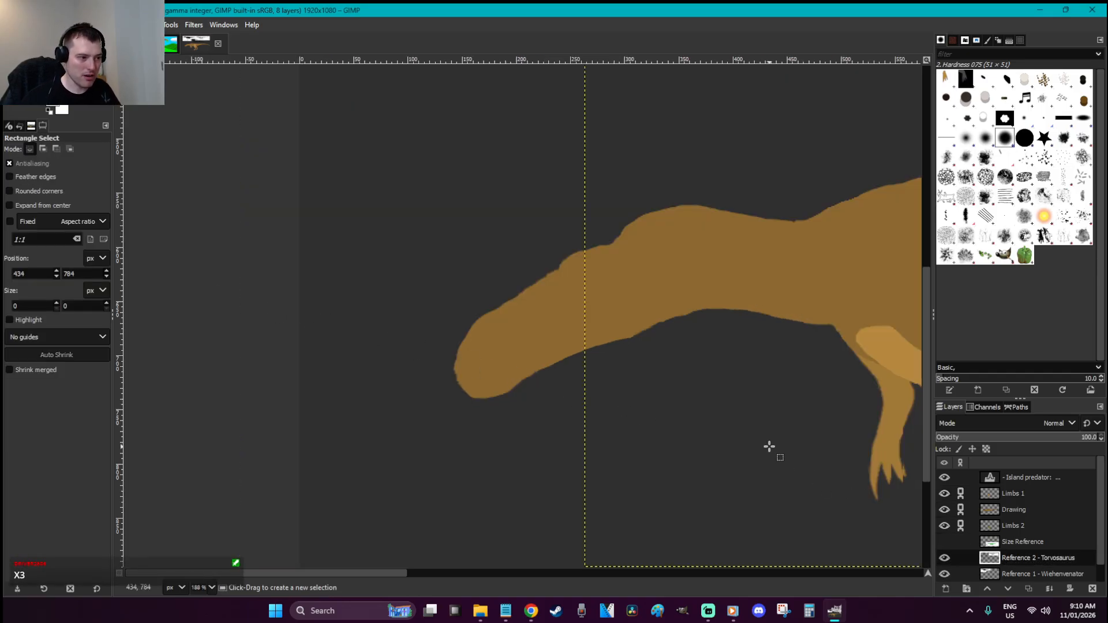
key(grave)
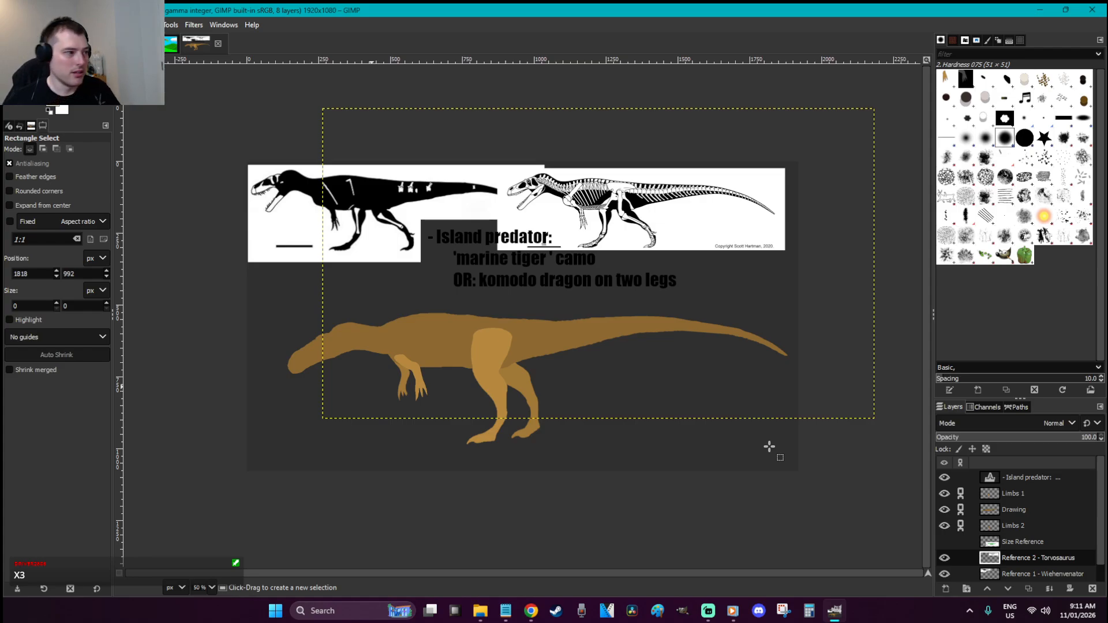
Move the Torvosaurus skeleton reference under the brown silhouette
key(m)
drag(669, 254, 470, 445)
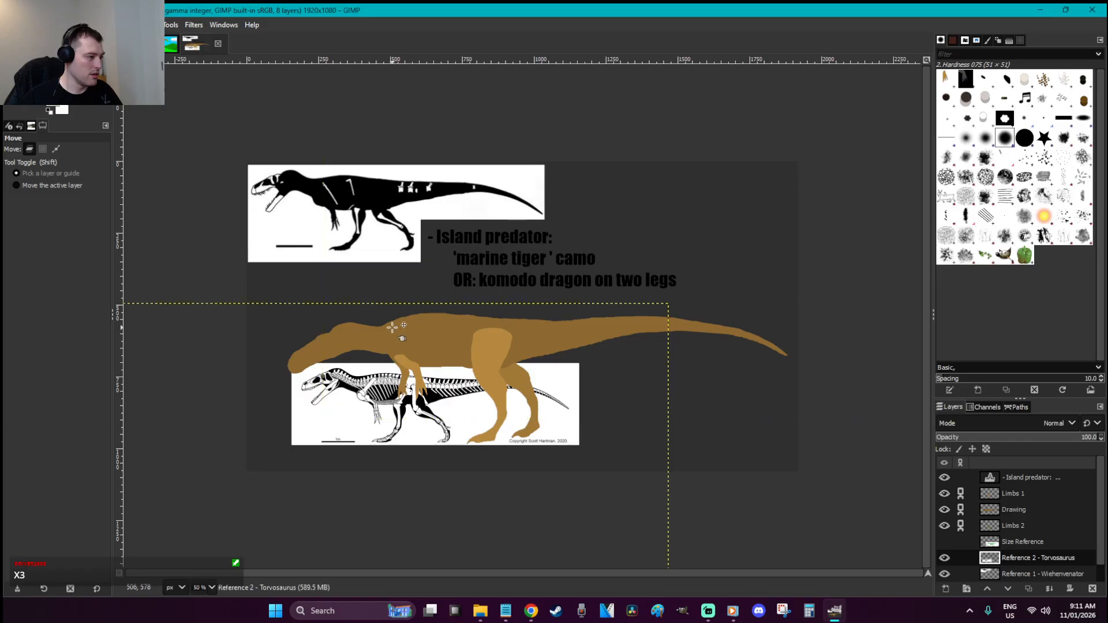
key(r)
click(386, 314)
Drag the brown Drawing layer down so it overlaps the skeletal references, then deselect
click(1043, 542)
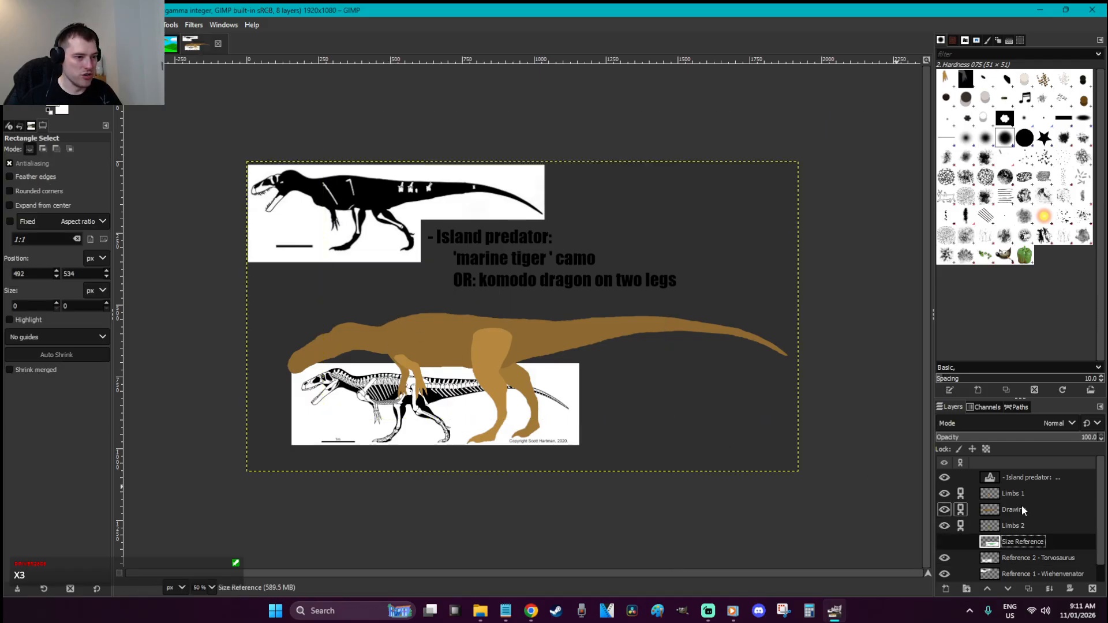
click(1014, 510)
key(z)
drag(393, 421, 270, 283)
scroll(461, 316, up, 9)
key(m)
drag(562, 311, 571, 465)
scroll(569, 439, down, 2)
scroll(569, 422, up, 1)
drag(517, 135, 559, 456)
scroll(559, 453, down, 5)
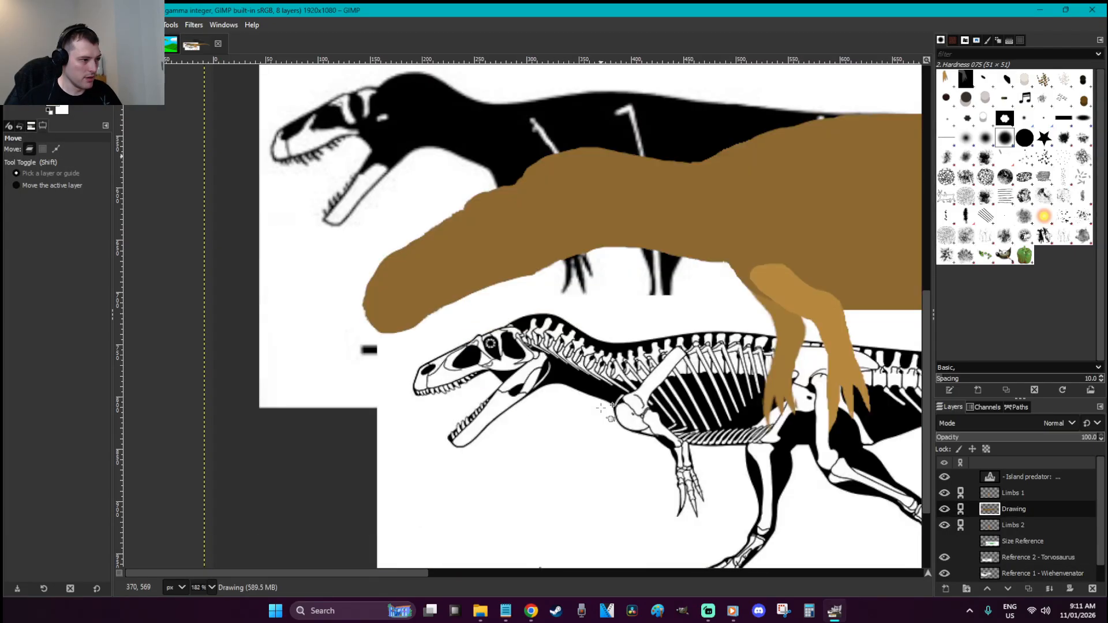
key(r)
click(600, 404)
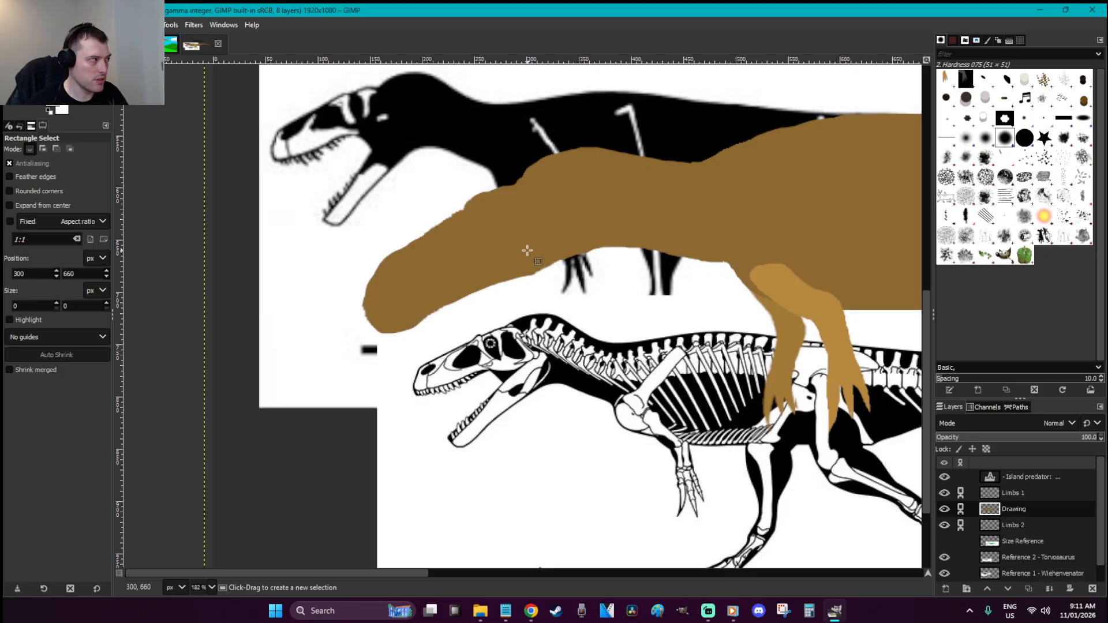
Paint a thin black jaw line inside the selected silhouette using a size 3 brush
key(u)
click(537, 234)
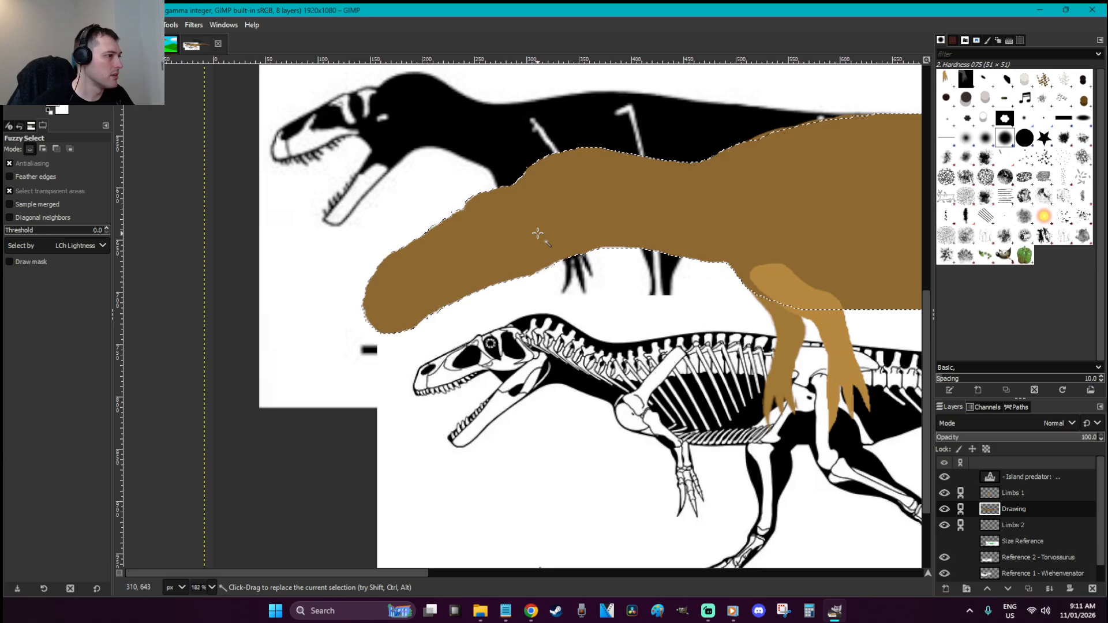
click(76, 92)
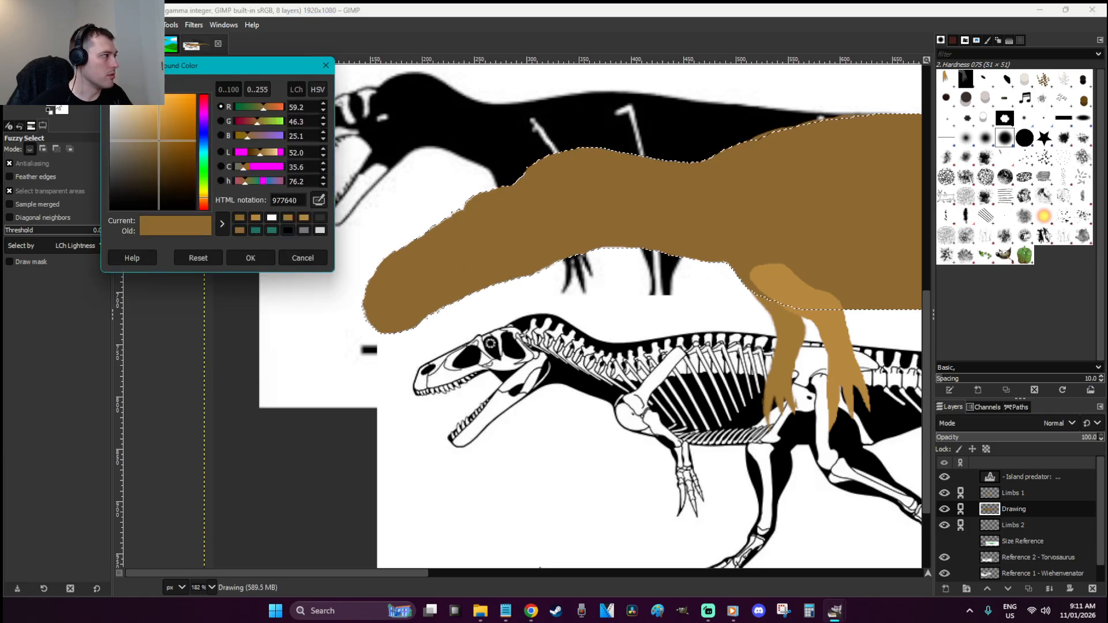
click(159, 206)
click(260, 259)
key(p)
mouse_move(494, 245)
mouse_down()
mouse_move(536, 213)
mouse_move(604, 225)
mouse_up()
key(ctrl+z)
double_click(68, 204)
text(3)
key(Return)
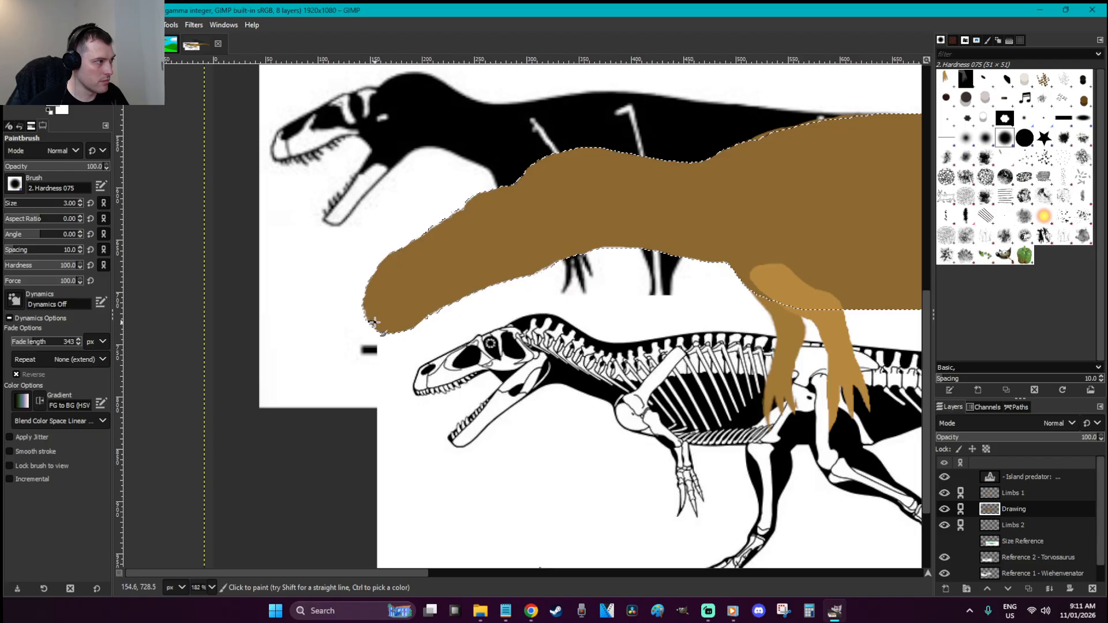
drag(469, 264, 498, 254)
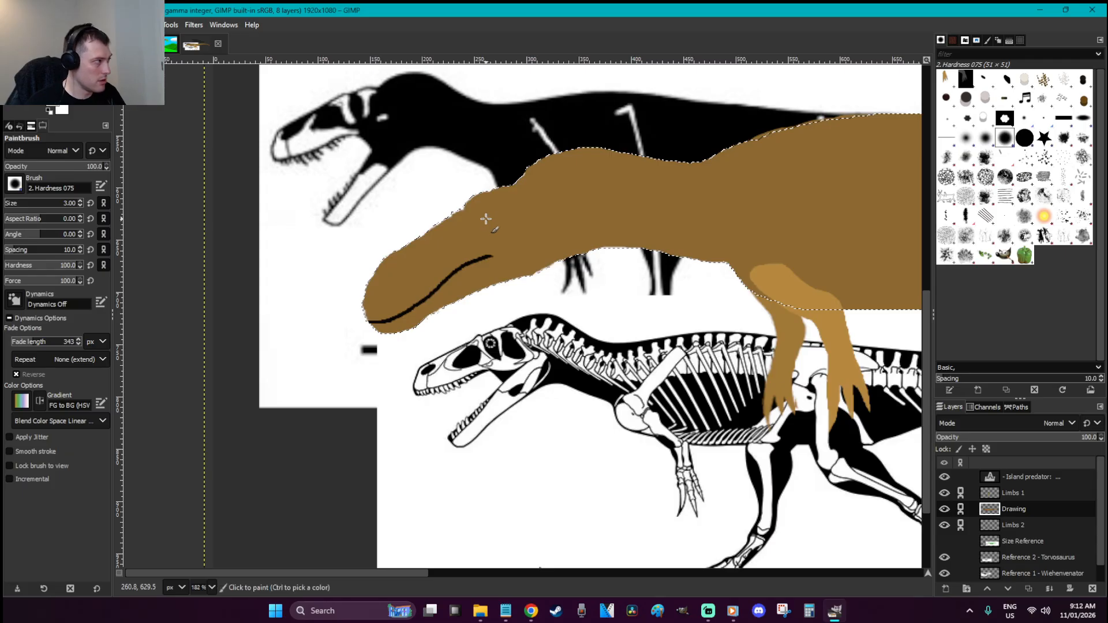
Paint a round black eye on the head, then deselect and zoom in on it
key(c)
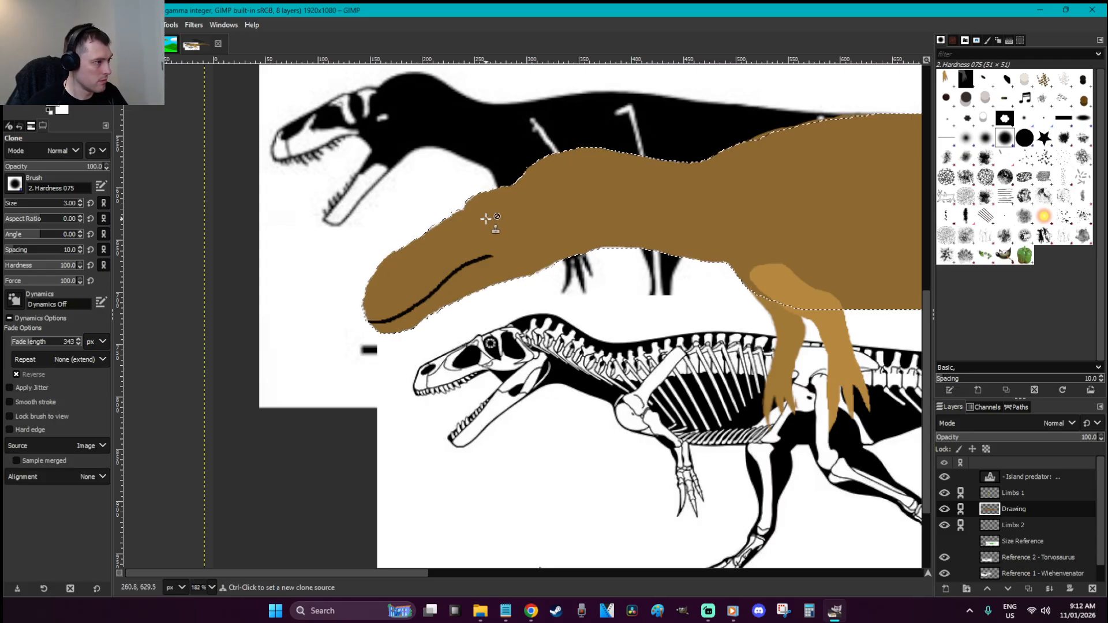
key(p)
key(bracketright)
key(bracketright)
key(bracketright)
key(bracketright)
key(bracketright)
key(bracketright)
key(bracketright)
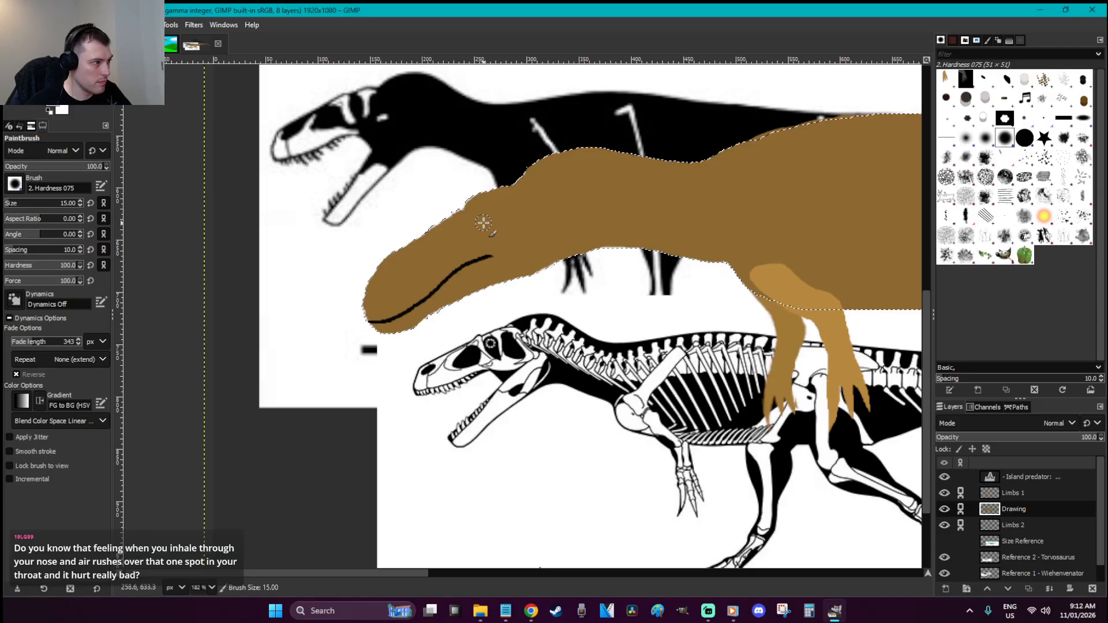
click(482, 224)
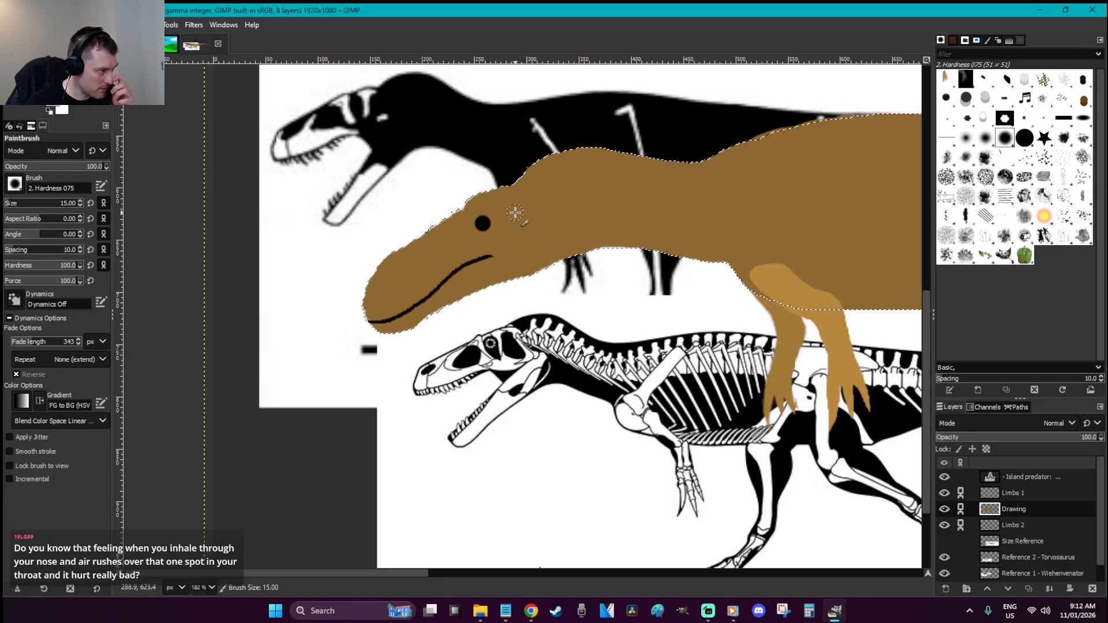
key(r)
click(515, 211)
click(583, 340)
key(z)
drag(558, 260, 444, 199)
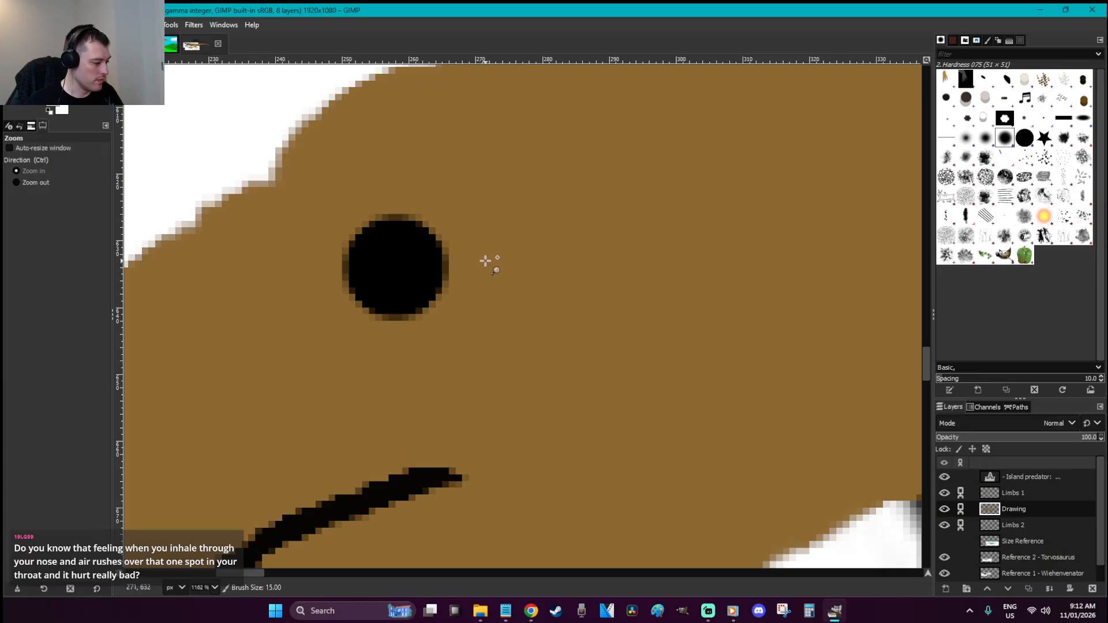
Fill the eye with bright yellow and add a black pupil
click(62, 109)
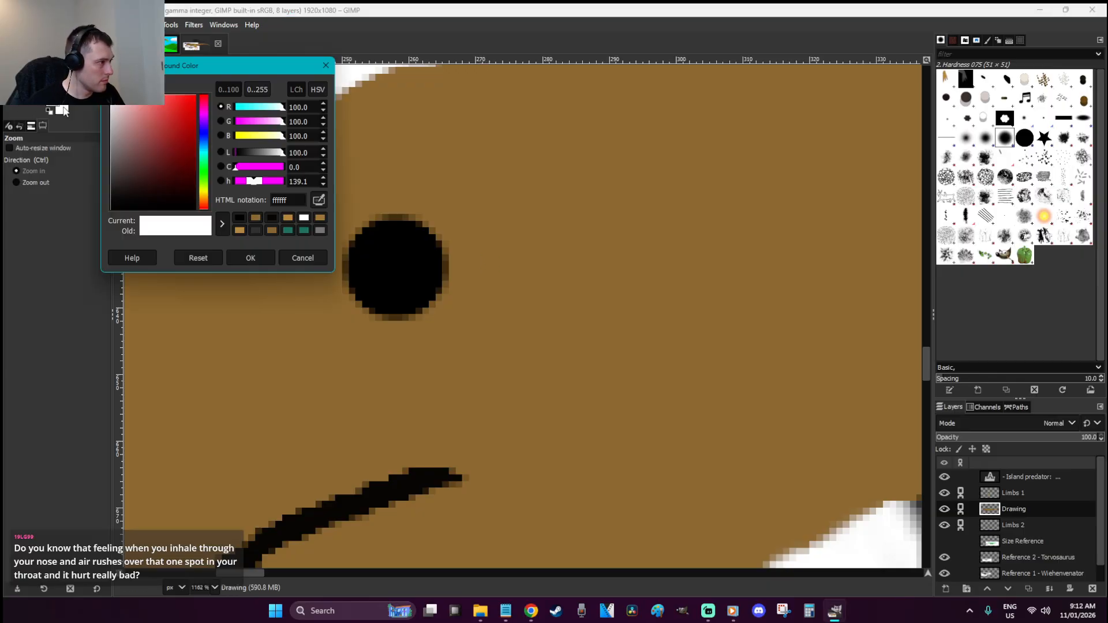
click(205, 193)
drag(192, 130, 198, 94)
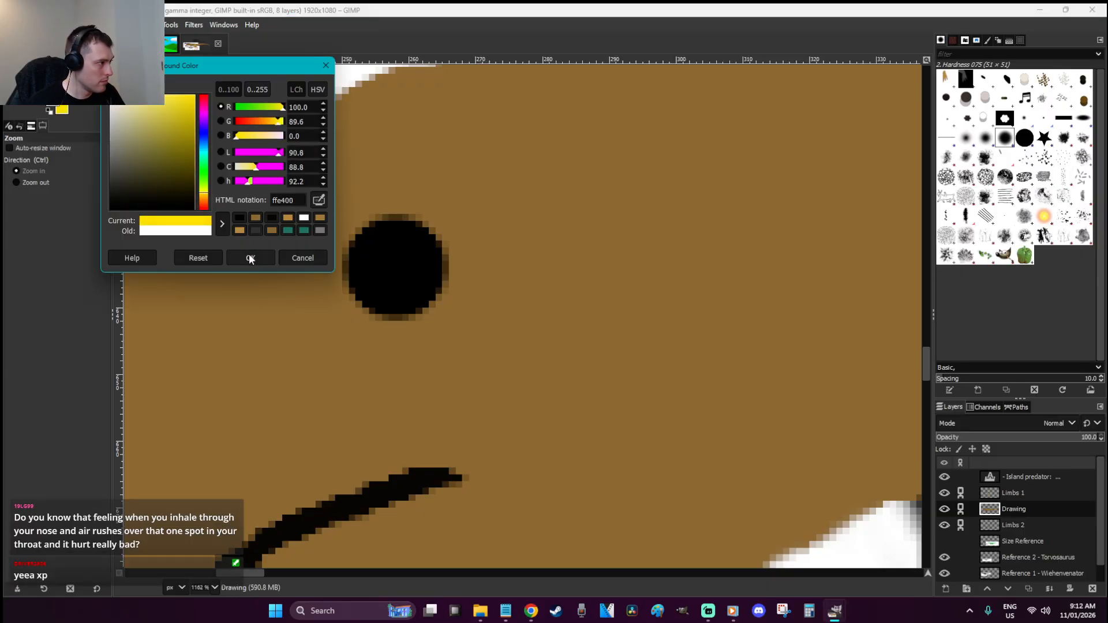
click(250, 258)
key(p)
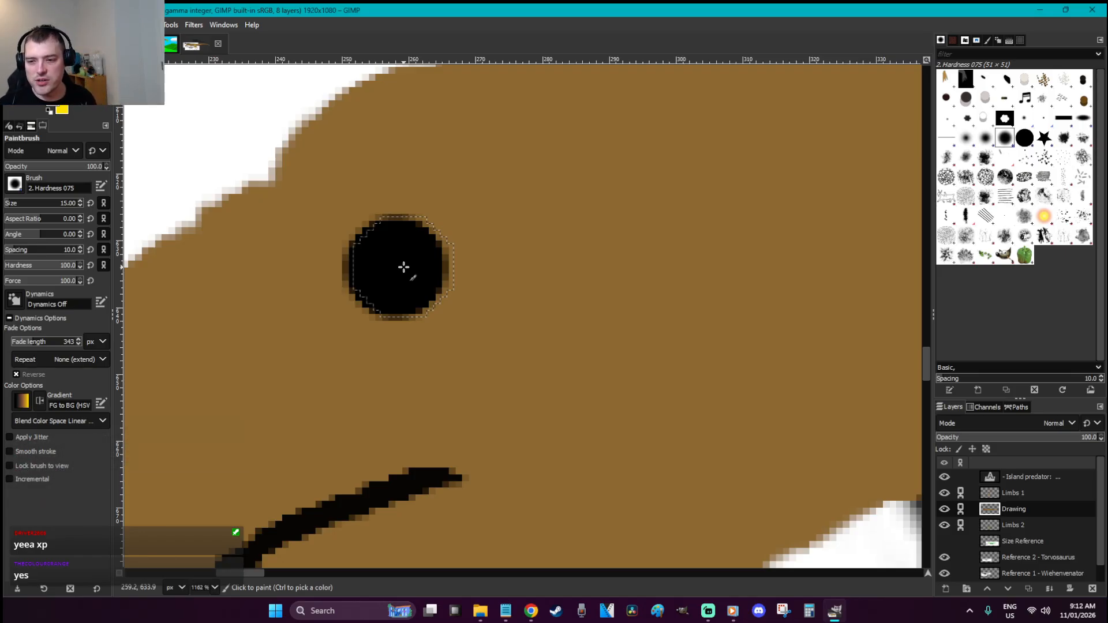
key(bracketleft)
key(bracketleft)
key(bracketleft)
key(bracketleft)
key(bracketleft)
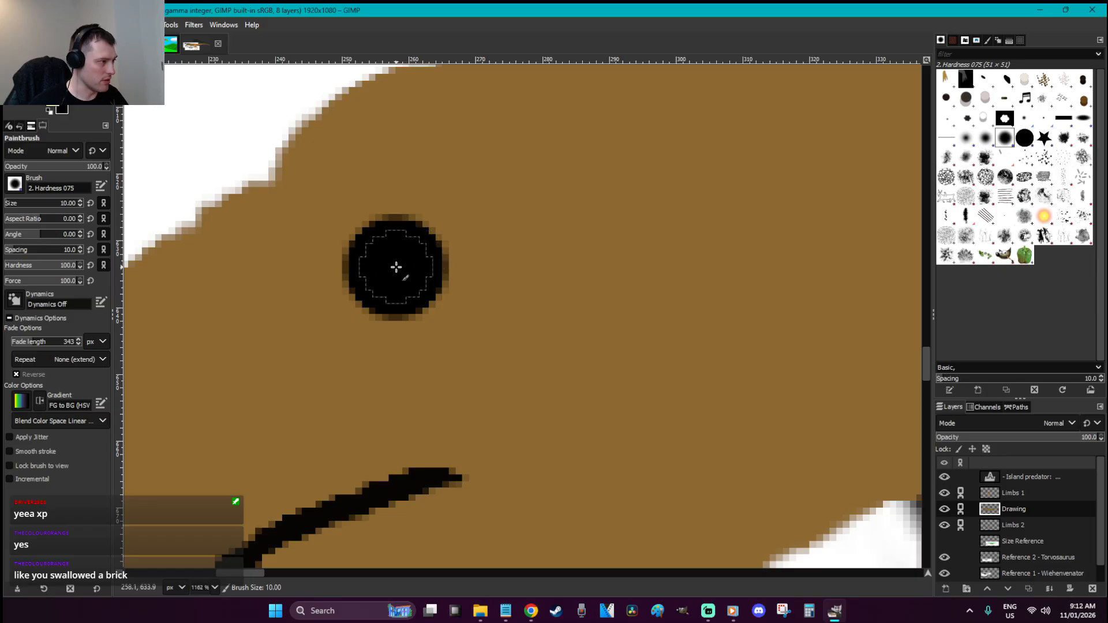
click(396, 267)
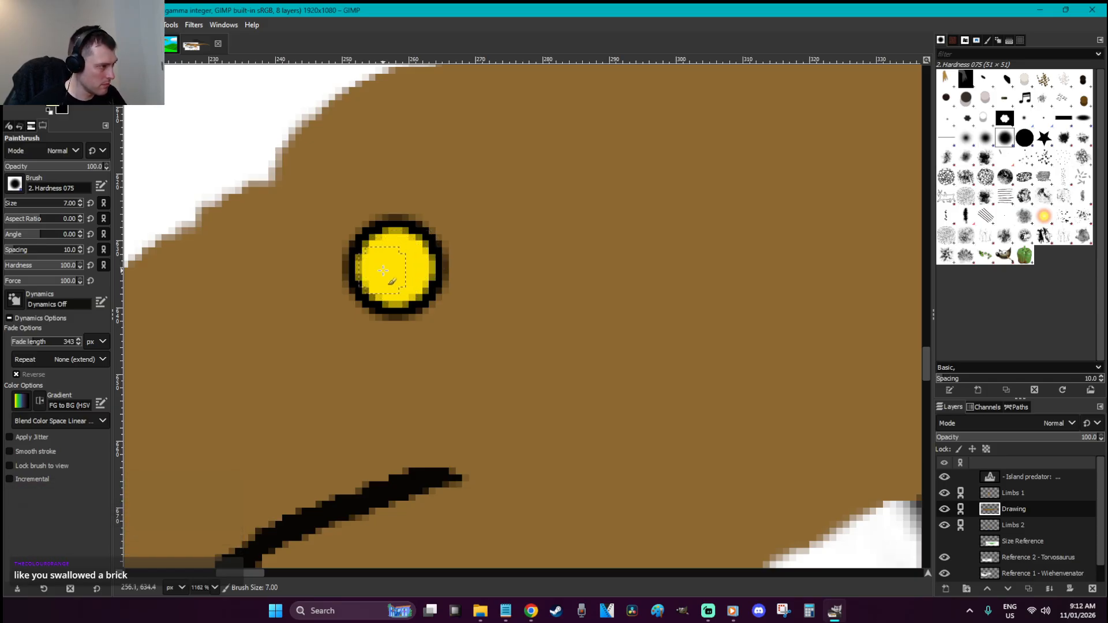
key(x)
click(385, 271)
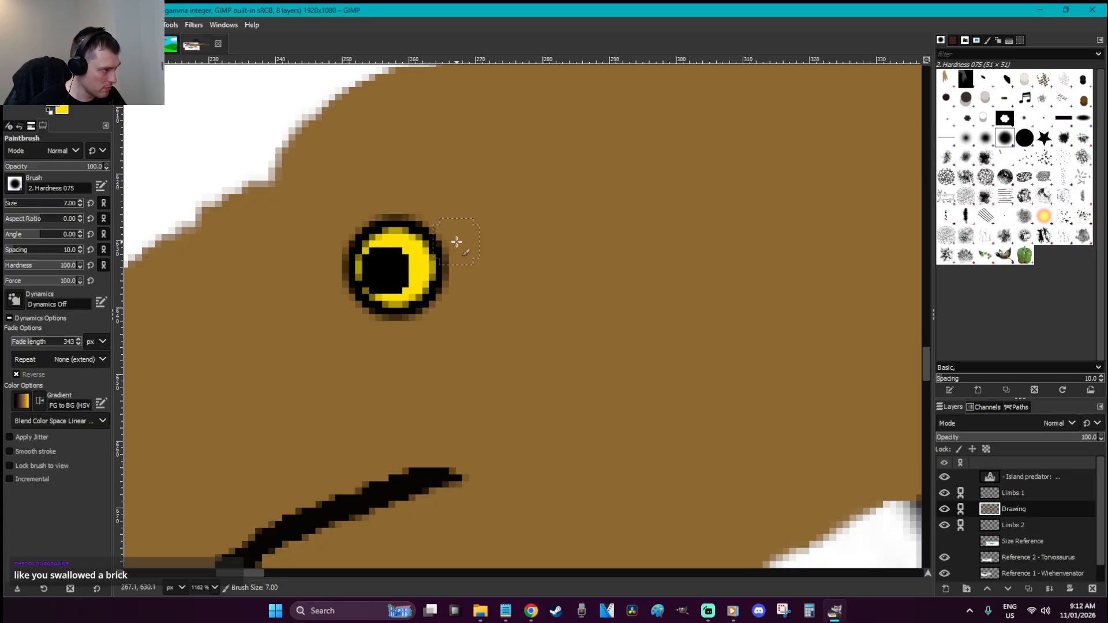
key(r)
click(483, 277)
Cover the eye's top and bottom outline with brown and try redrawing a black outline
key(p)
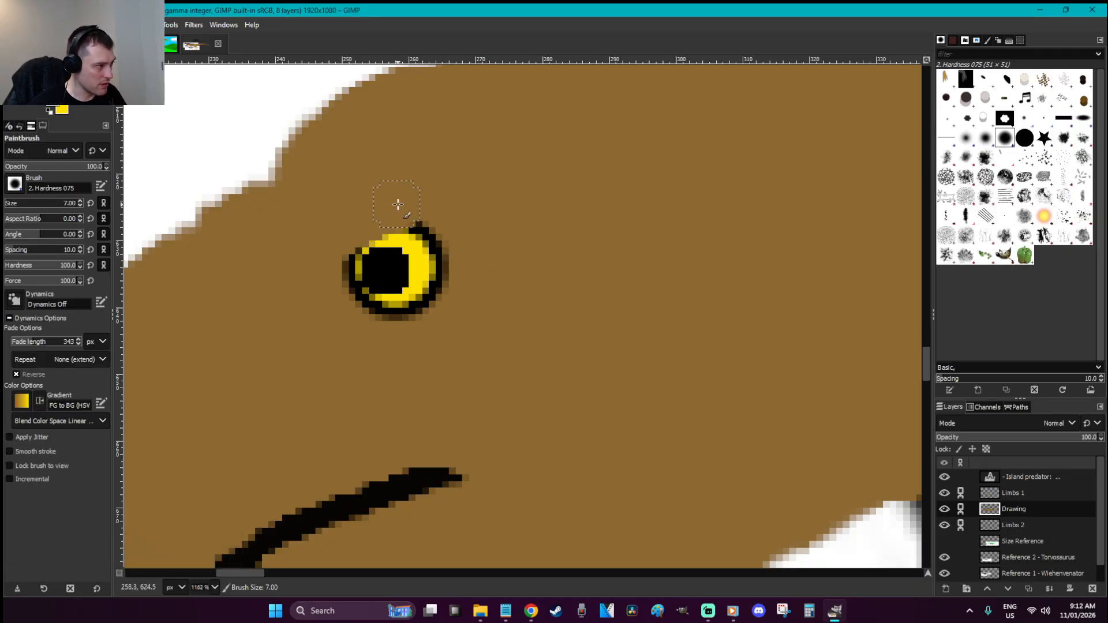
drag(428, 194, 363, 218)
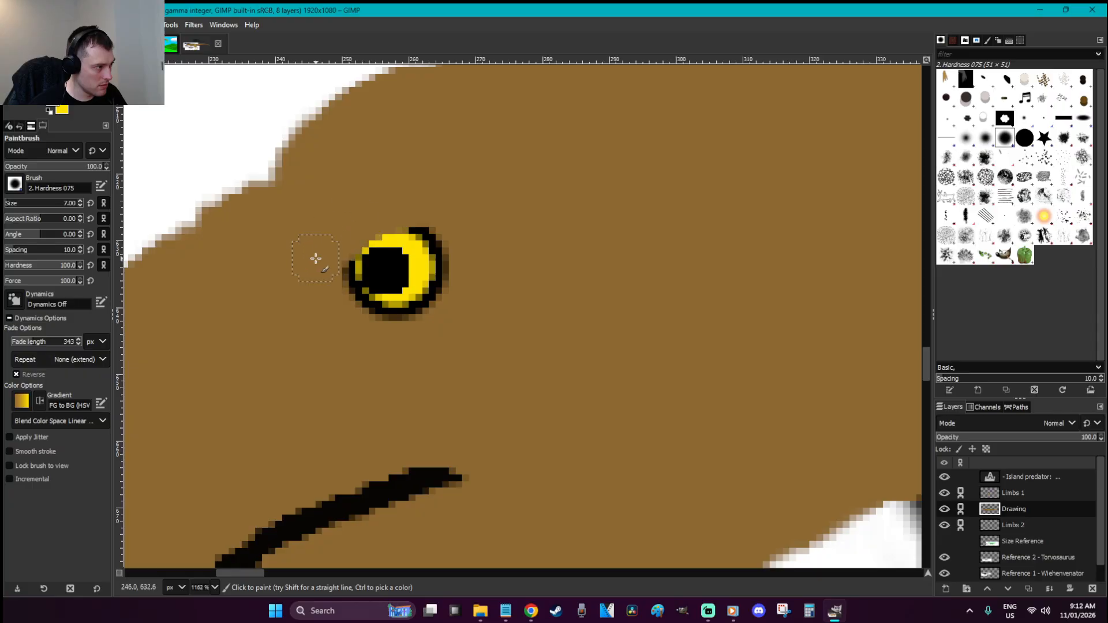
drag(345, 320, 448, 323)
key(d)
key(bracketleft)
key(bracketleft)
key(bracketleft)
key(bracketleft)
mouse_move(424, 220)
mouse_down()
mouse_move(344, 261)
mouse_move(364, 311)
mouse_move(435, 305)
mouse_move(366, 311)
mouse_move(335, 278)
mouse_move(351, 245)
mouse_move(408, 219)
mouse_move(451, 232)
mouse_move(441, 292)
mouse_move(374, 313)
mouse_move(339, 287)
mouse_up()
key(ctrl+z)
key(ctrl+z)
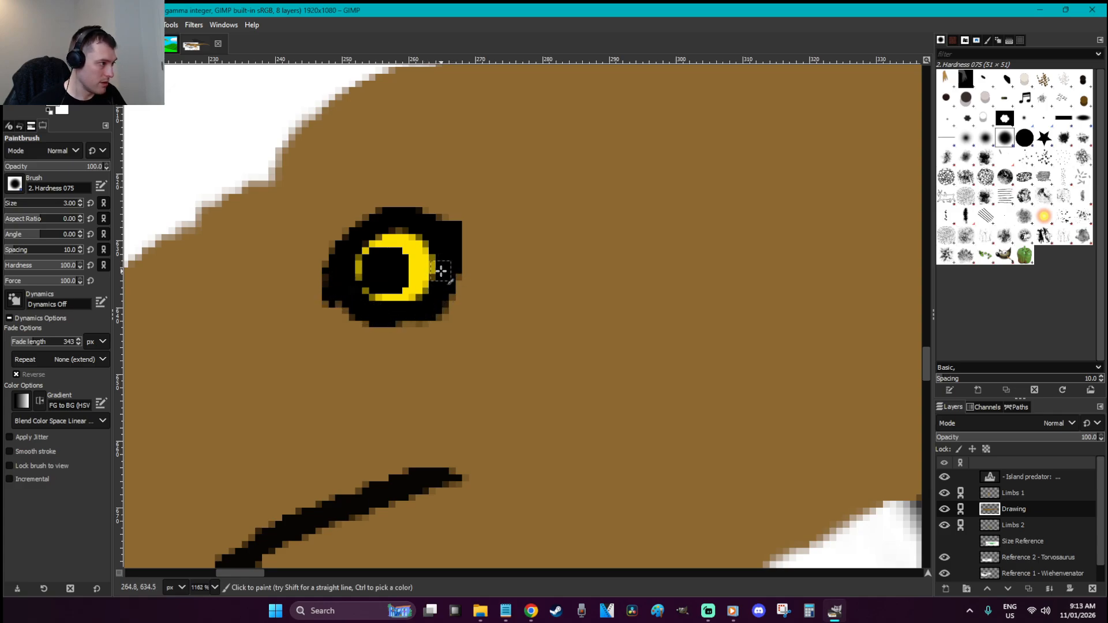
Select the eye and scale it down proportionally with the Scale tool
key(r)
click(462, 273)
key(1)
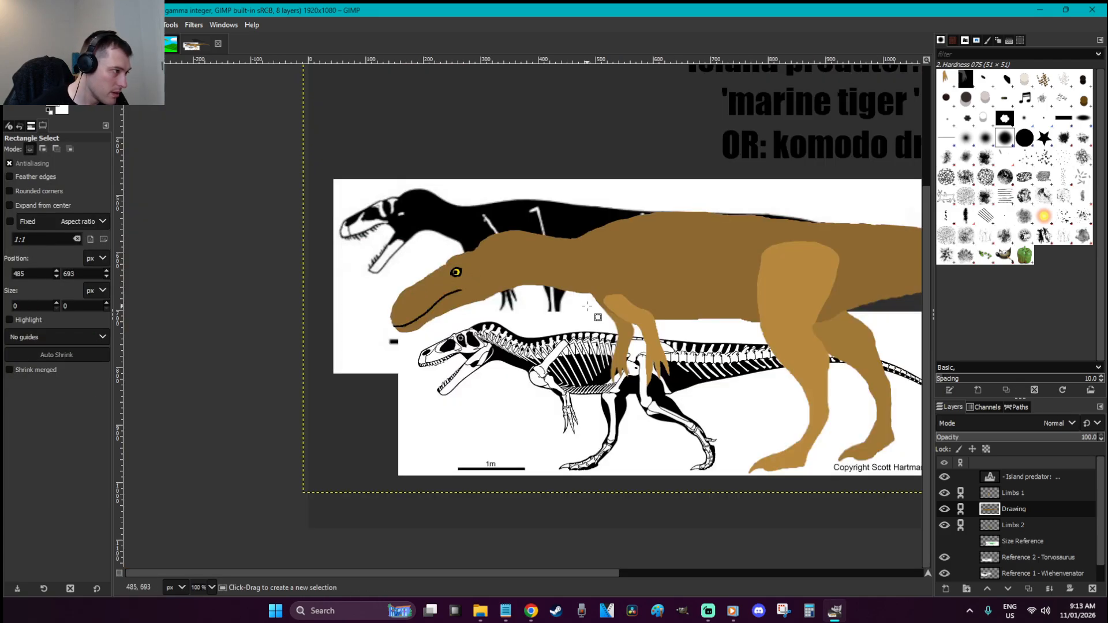
scroll(446, 266, up, 6)
drag(596, 385, 287, 142)
key(shift+s)
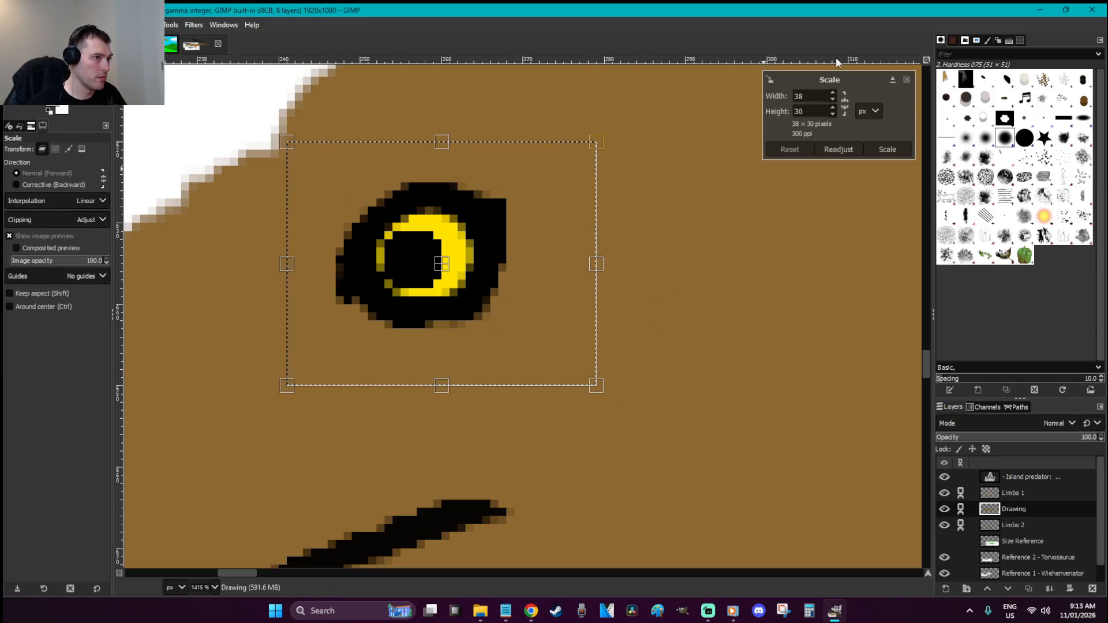
click(843, 103)
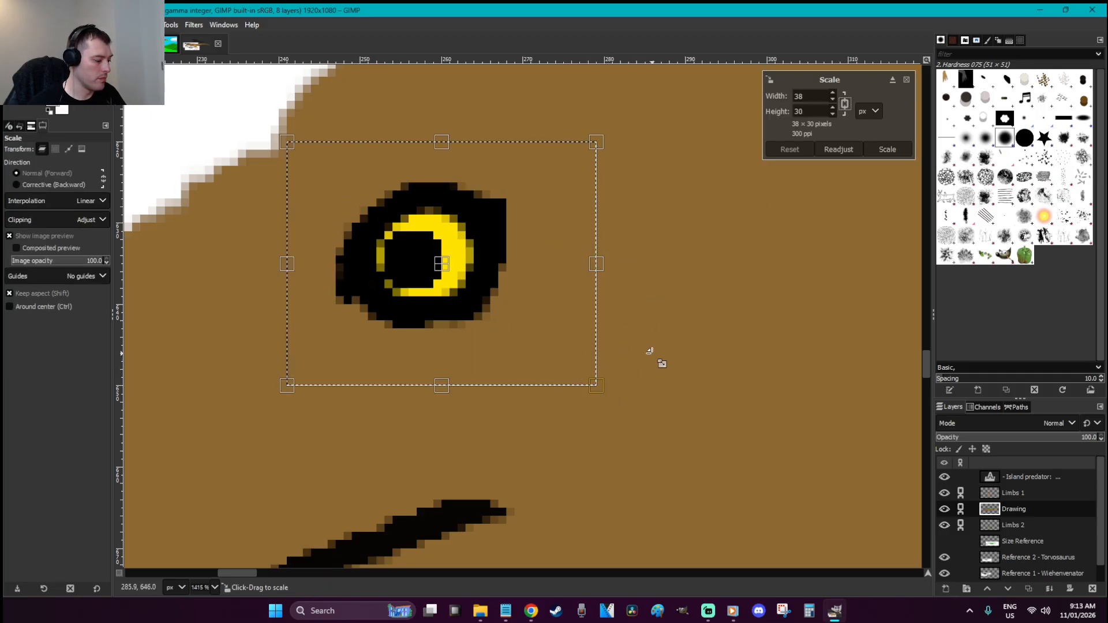
key(ctrl+c)
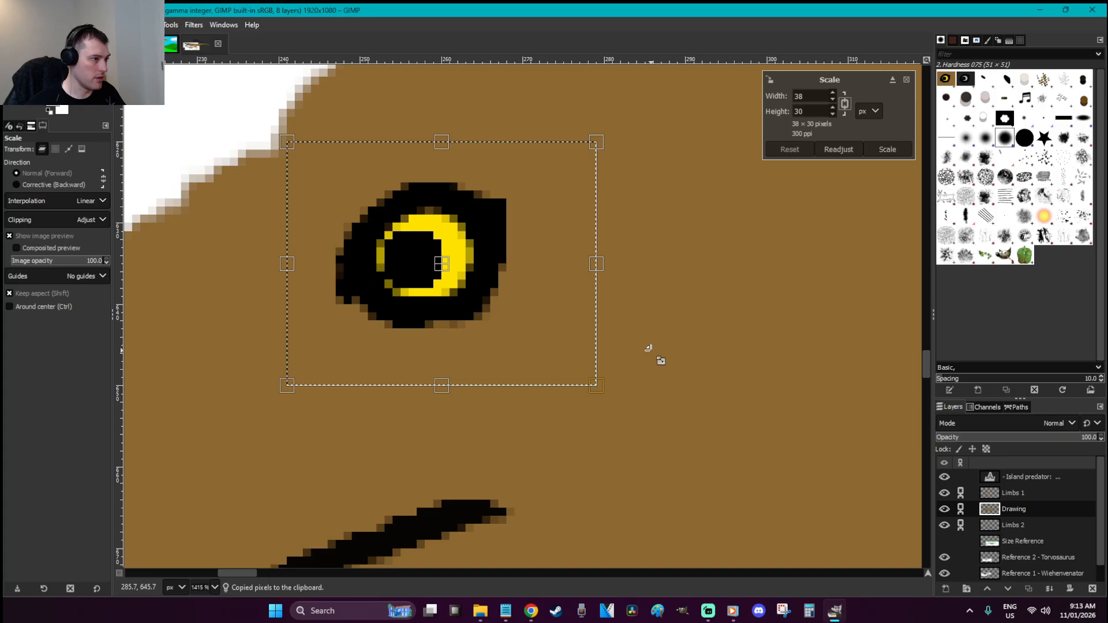
drag(580, 369, 512, 326)
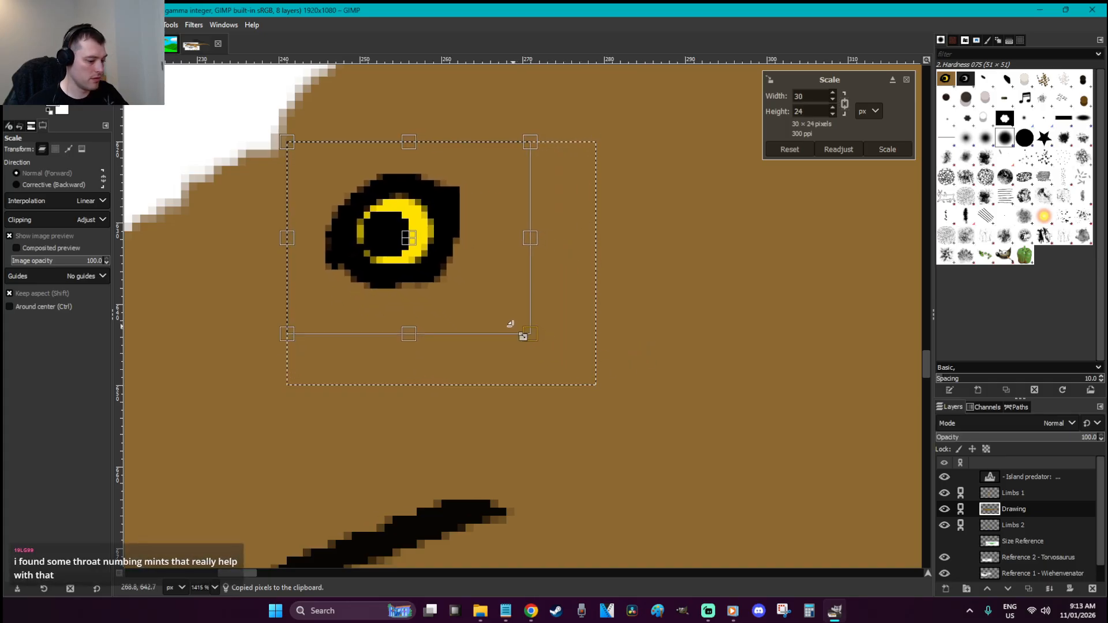
key(ctrl+z)
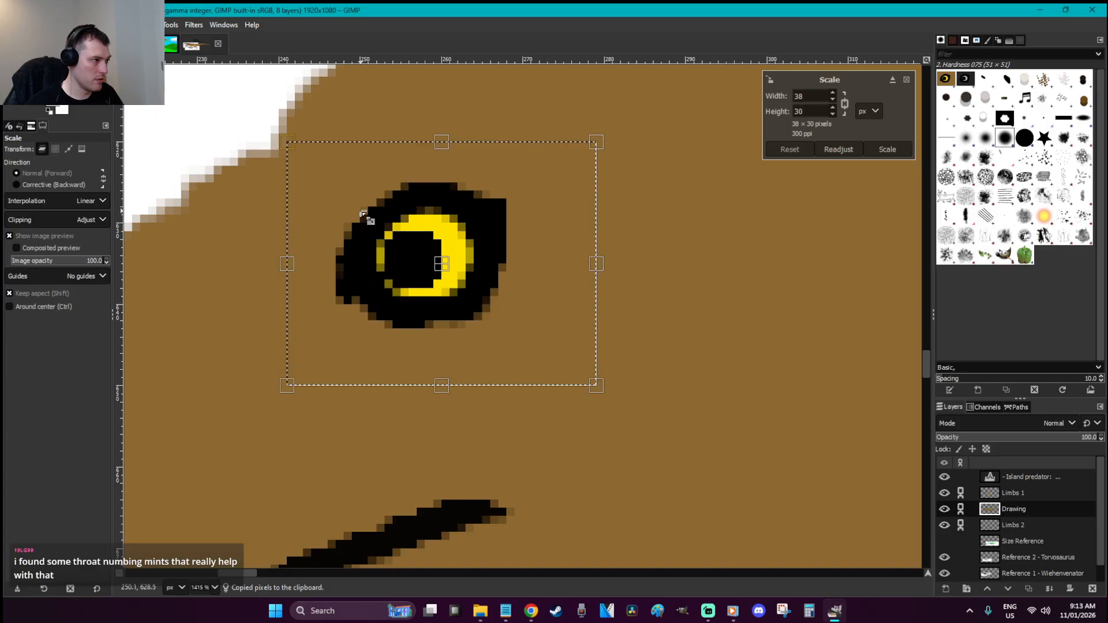
drag(340, 199, 366, 221)
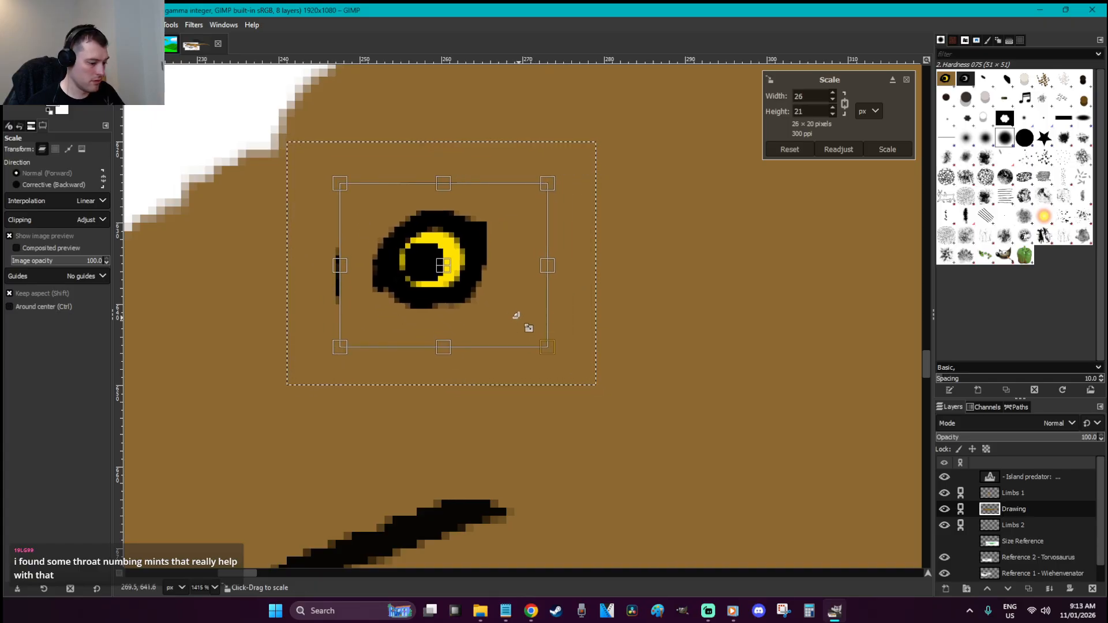
key(Return)
key(r)
click(670, 342)
Fill the white box around the eye and the leftover white lines with brown
scroll(670, 342, down, 2)
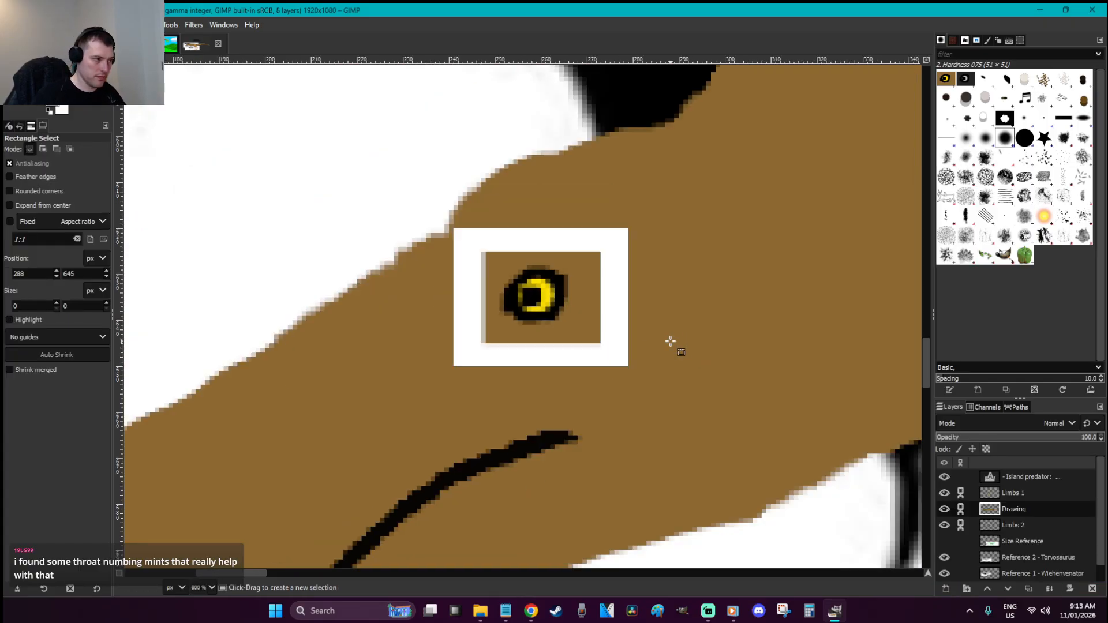
scroll(670, 342, down, 3)
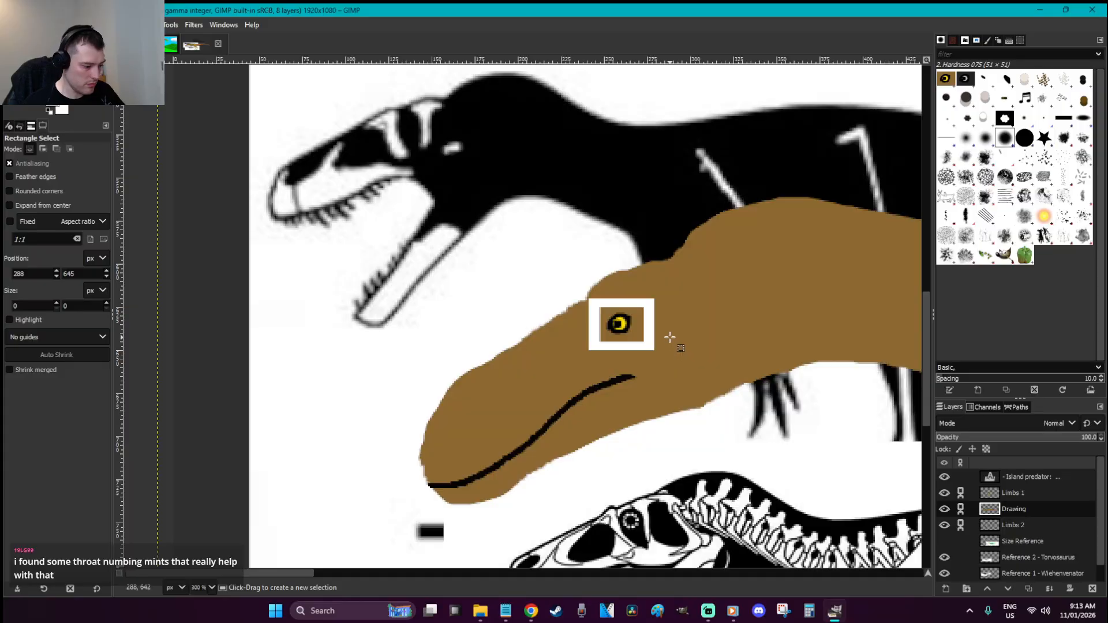
key(p)
click(647, 345)
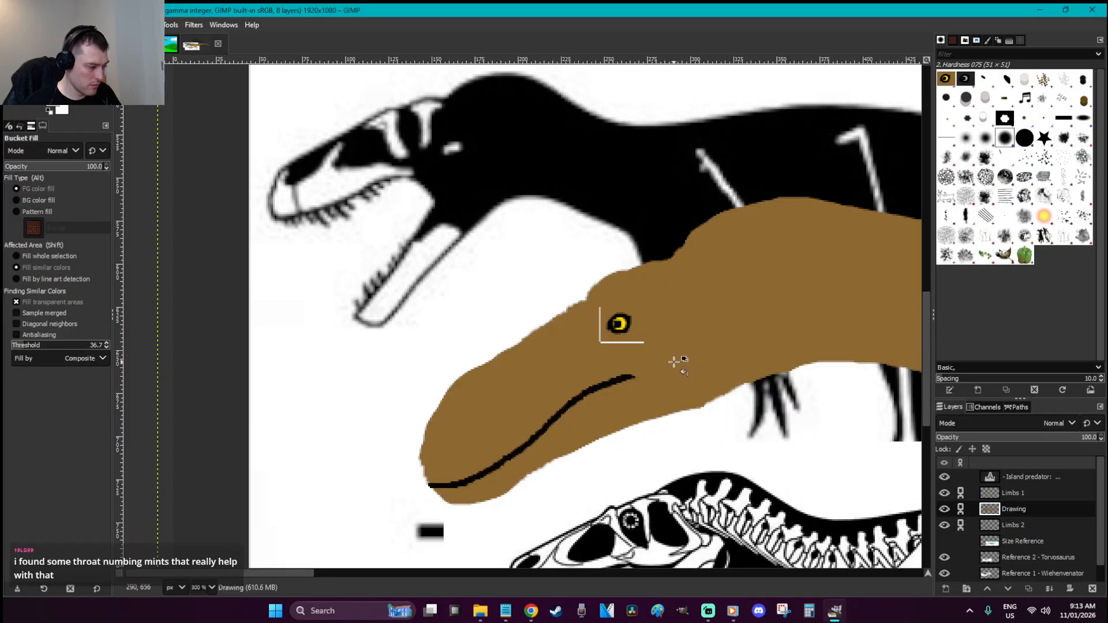
key(z)
drag(692, 383, 564, 327)
key(p)
mouse_move(696, 334)
mouse_down()
mouse_move(467, 322)
mouse_move(449, 246)
mouse_move(456, 144)
mouse_up()
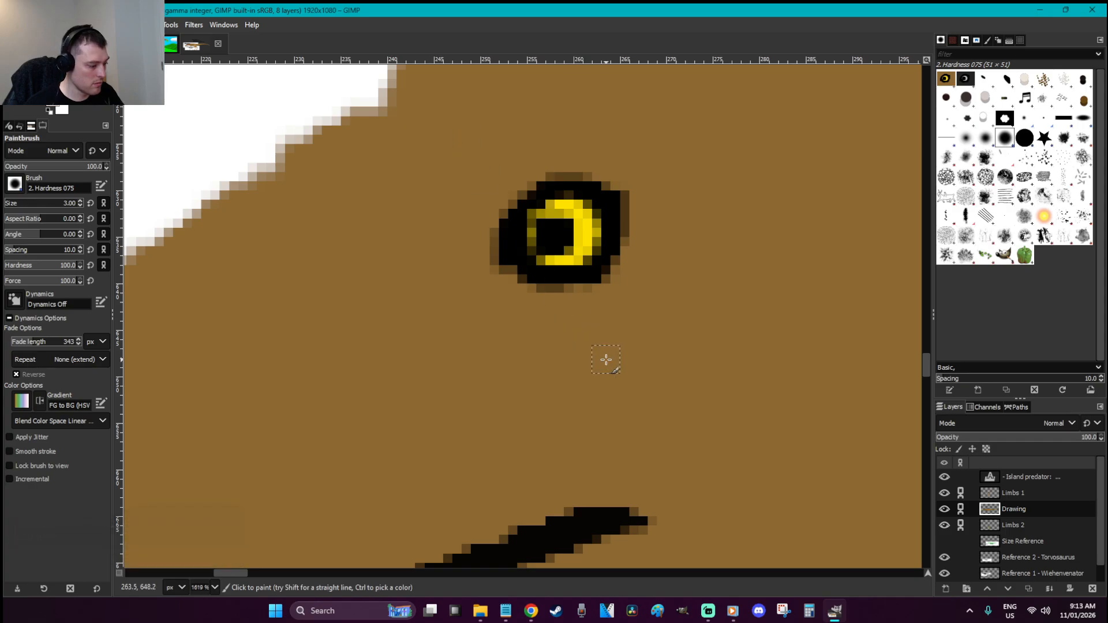
Cut the eye out, paste it over the gap, and anchor it to the Drawing layer
key(r)
key(1)
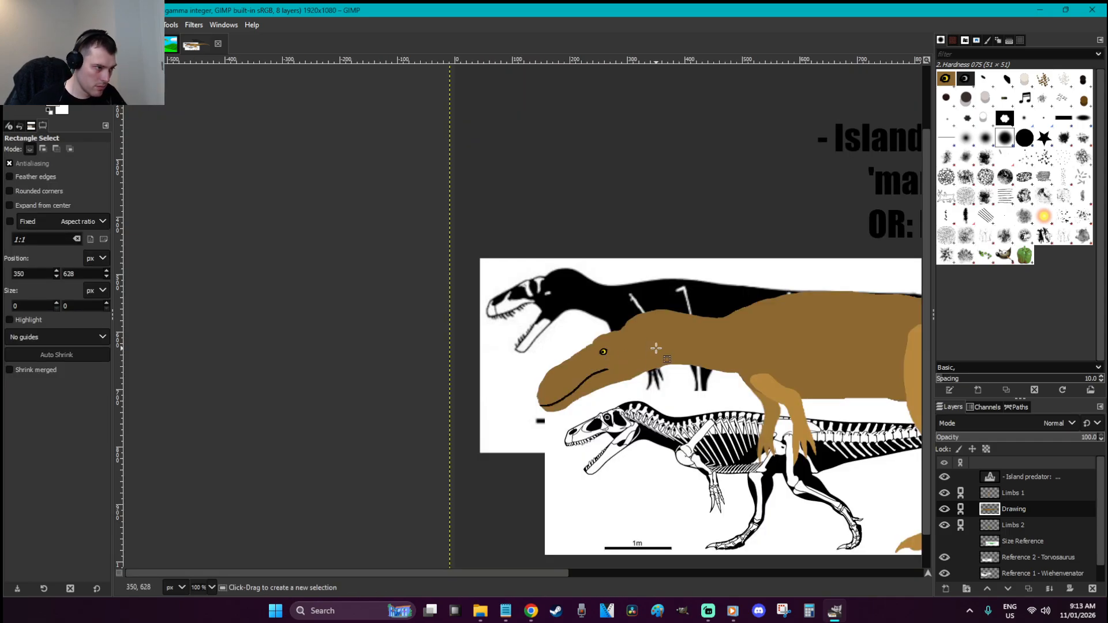
key(z)
drag(651, 388, 537, 323)
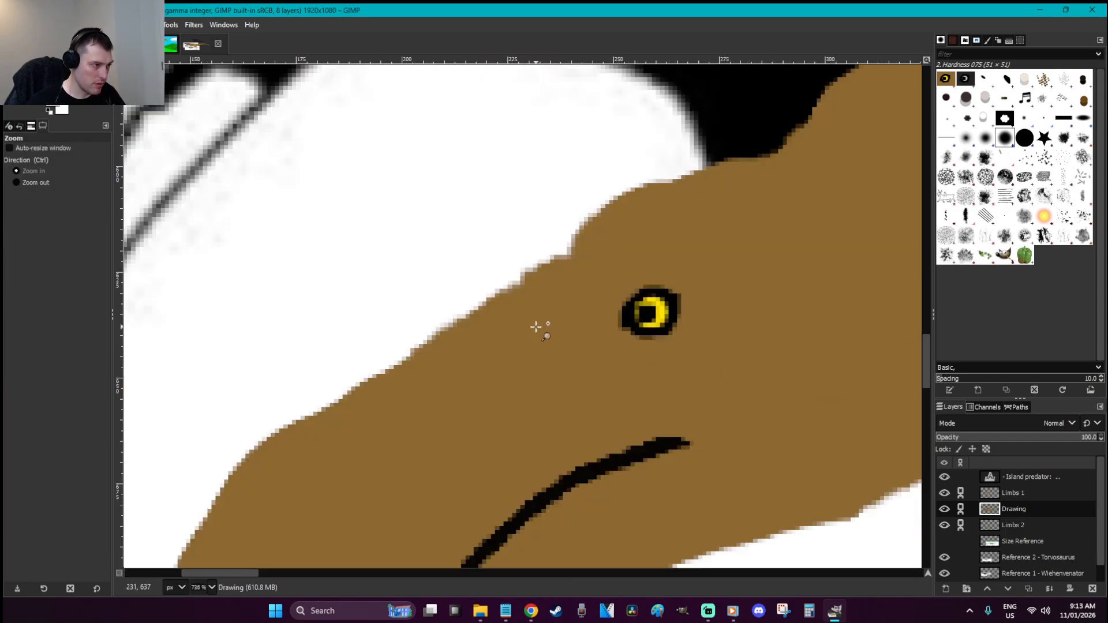
key(r)
drag(689, 357, 609, 279)
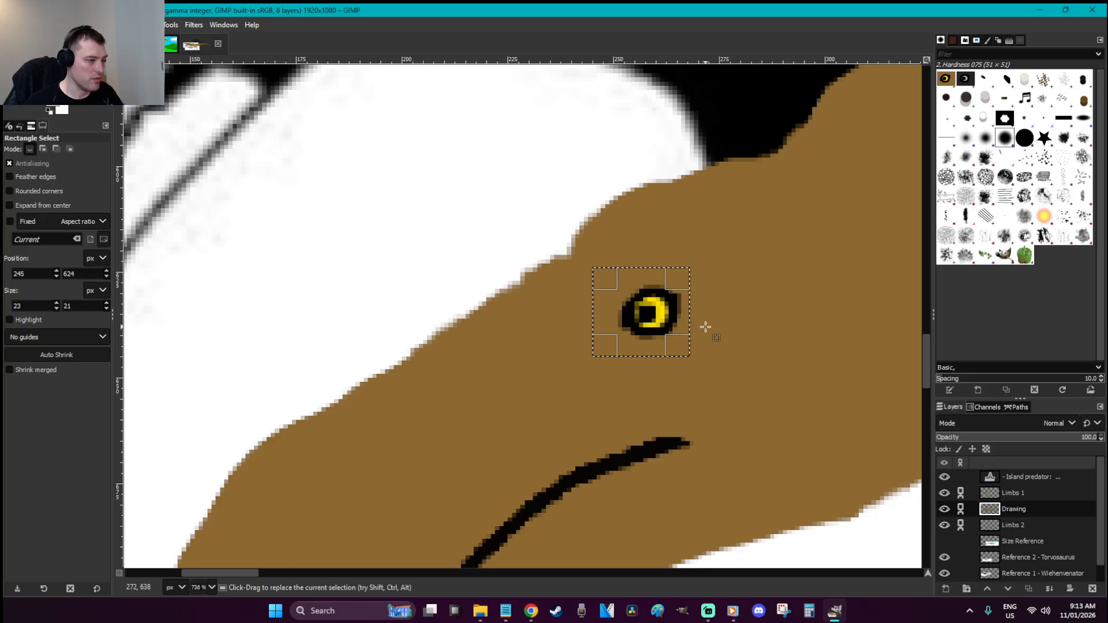
key(ctrl+x)
key(ctrl+v)
drag(521, 314, 630, 305)
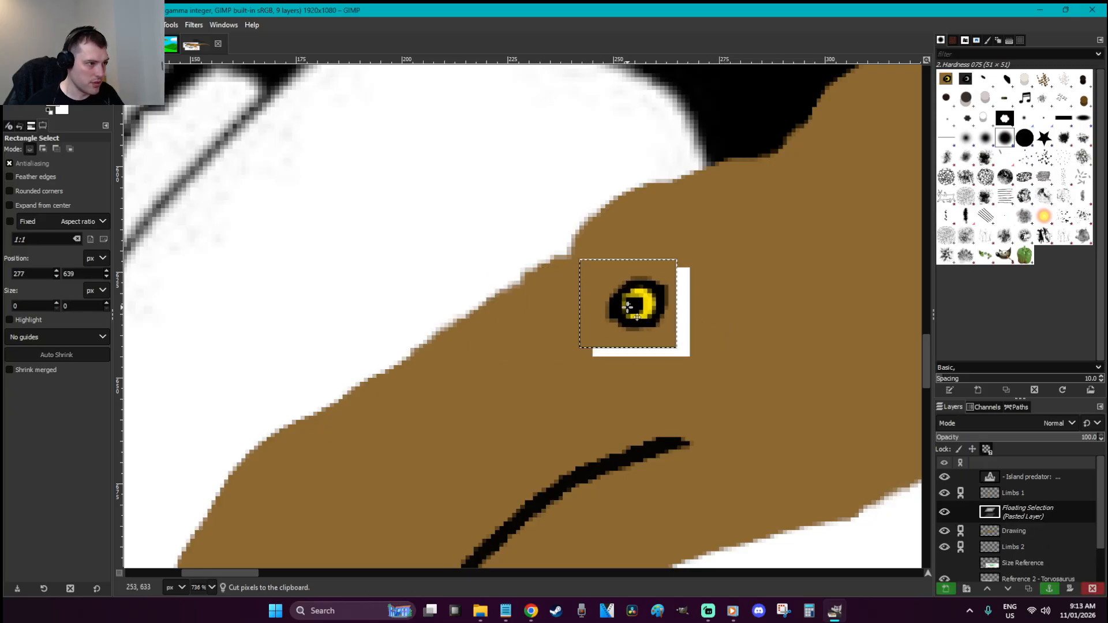
scroll(632, 307, down, 3)
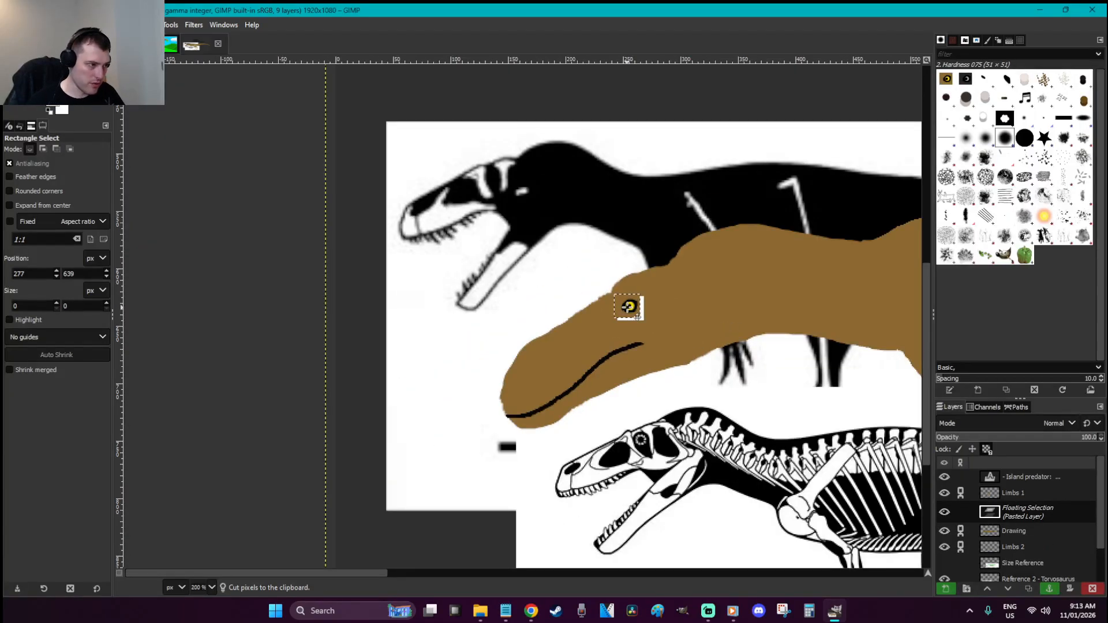
drag(638, 316, 639, 315)
key(ctrl+h)
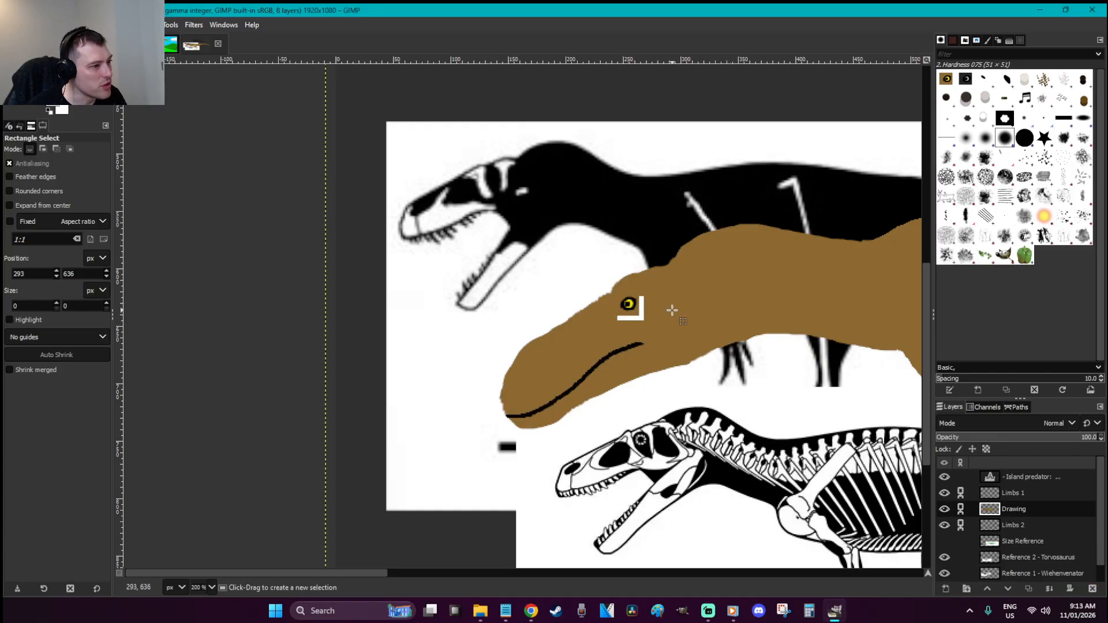
Paint brown over the white bar under the eye and save the XCF
key(z)
drag(688, 368, 475, 220)
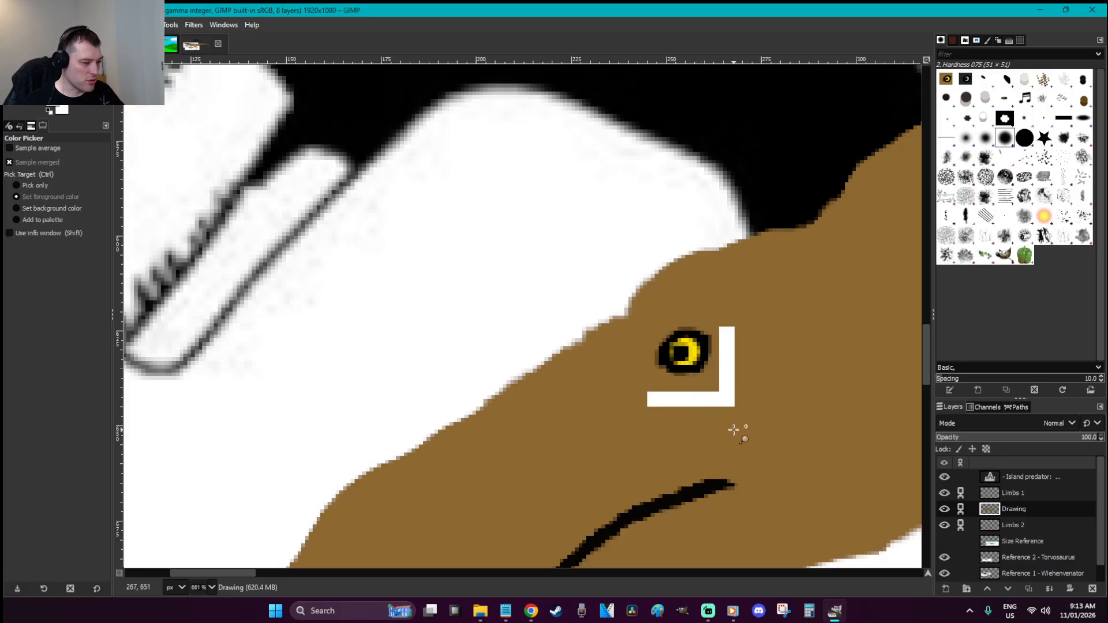
key(p)
mouse_move(715, 398)
mouse_down()
mouse_move(629, 403)
mouse_move(716, 400)
mouse_move(648, 389)
mouse_move(717, 405)
mouse_move(721, 337)
mouse_move(737, 349)
mouse_move(735, 422)
mouse_move(736, 337)
mouse_move(733, 373)
mouse_up()
key(r)
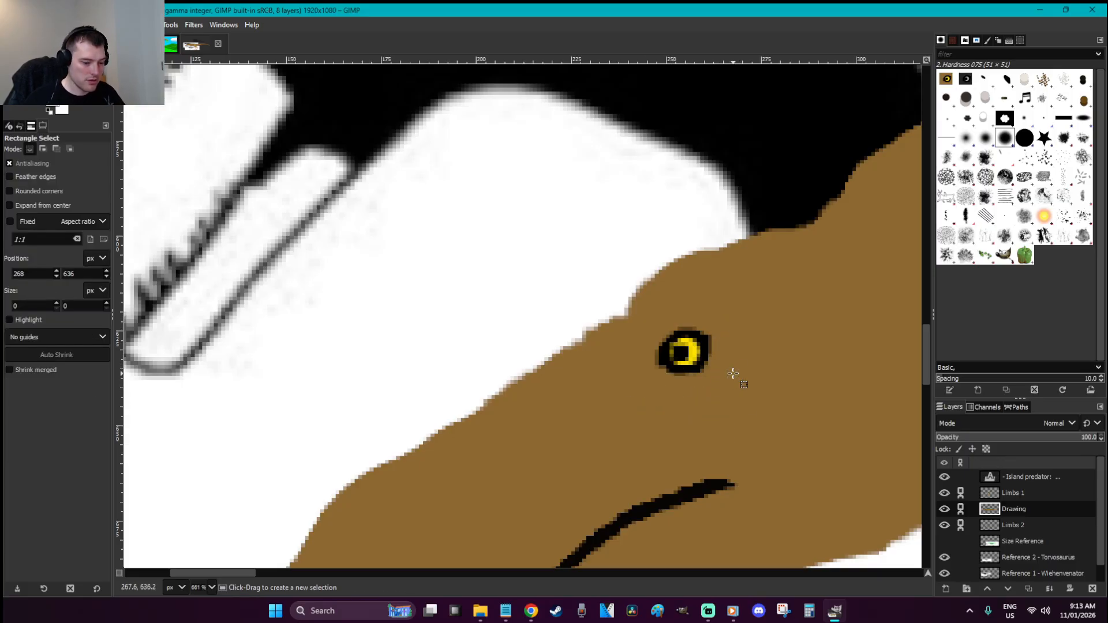
scroll(733, 373, down, 5)
key(ctrl+s)
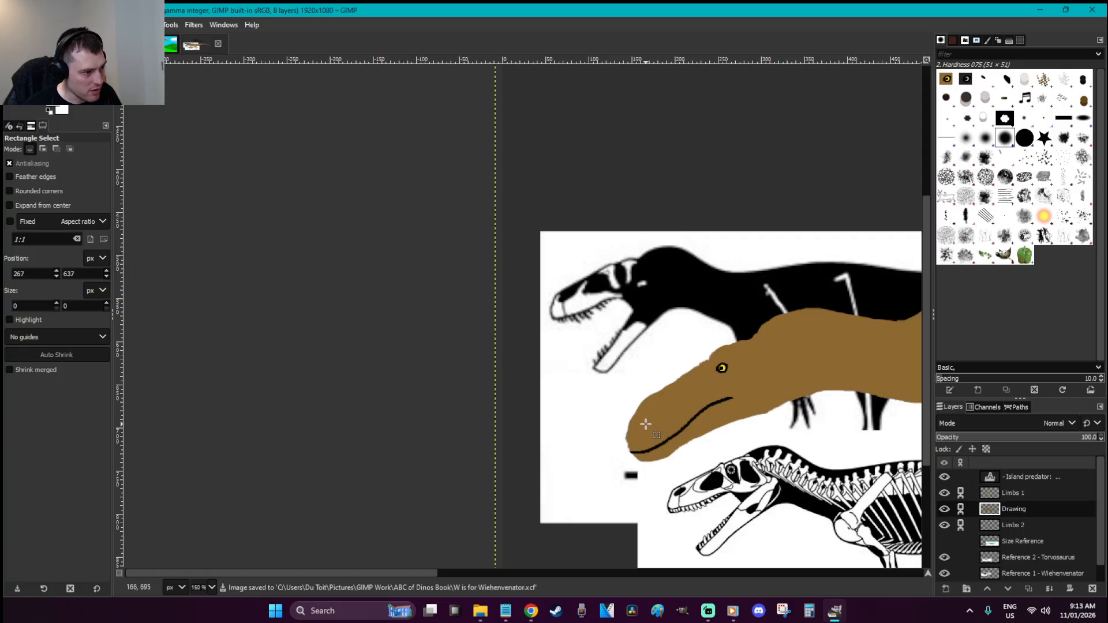
Pick black from the mouth line and try painting a nostril on the snout
key(p)
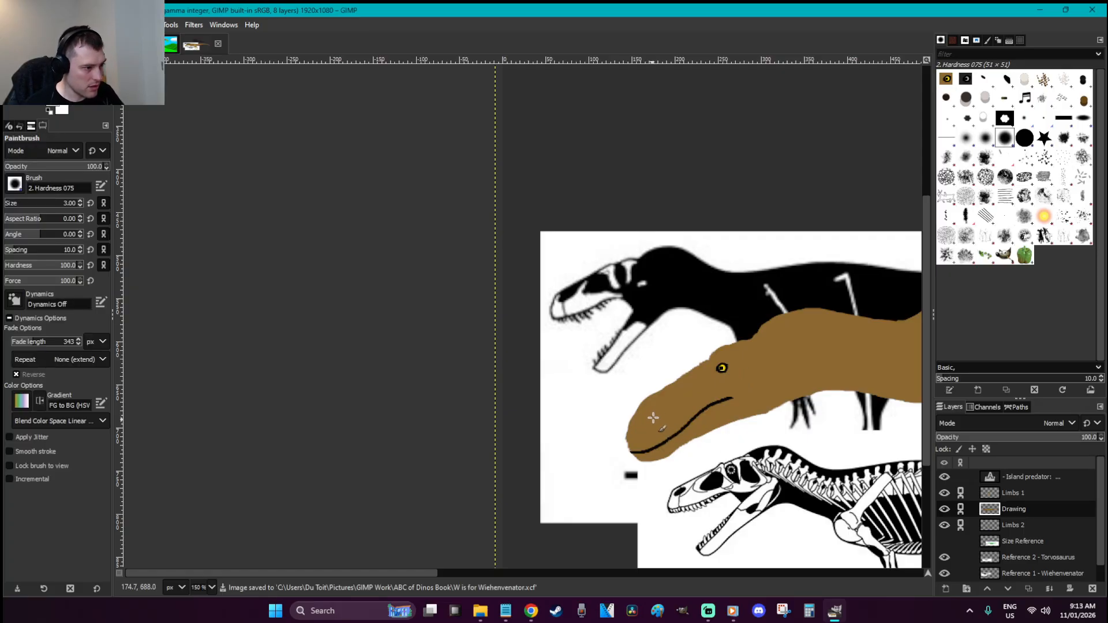
key(o)
click(687, 425)
key(p)
drag(644, 422, 650, 415)
scroll(663, 420, up, 5)
key(ctrl+z)
mouse_move(481, 332)
mouse_down()
mouse_move(510, 287)
mouse_move(503, 324)
mouse_move(526, 288)
mouse_move(489, 316)
mouse_move(521, 271)
mouse_move(490, 338)
mouse_move(526, 277)
mouse_move(495, 306)
mouse_move(497, 329)
mouse_move(530, 274)
mouse_move(516, 305)
mouse_move(540, 288)
mouse_move(485, 360)
mouse_move(546, 279)
mouse_up()
key(ctrl+z)
key(ctrl+z)
key(r)
key(1)
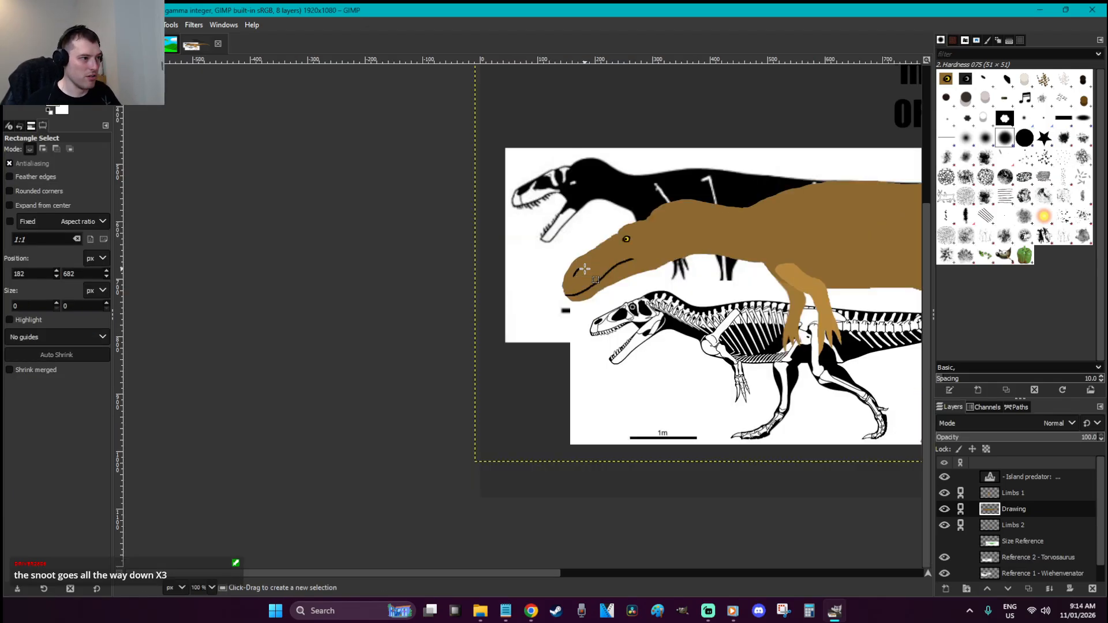
Zoom in on the snout and thicken the nostril's upper part in black picked from the nostril
key(z)
drag(609, 301, 506, 239)
key(p)
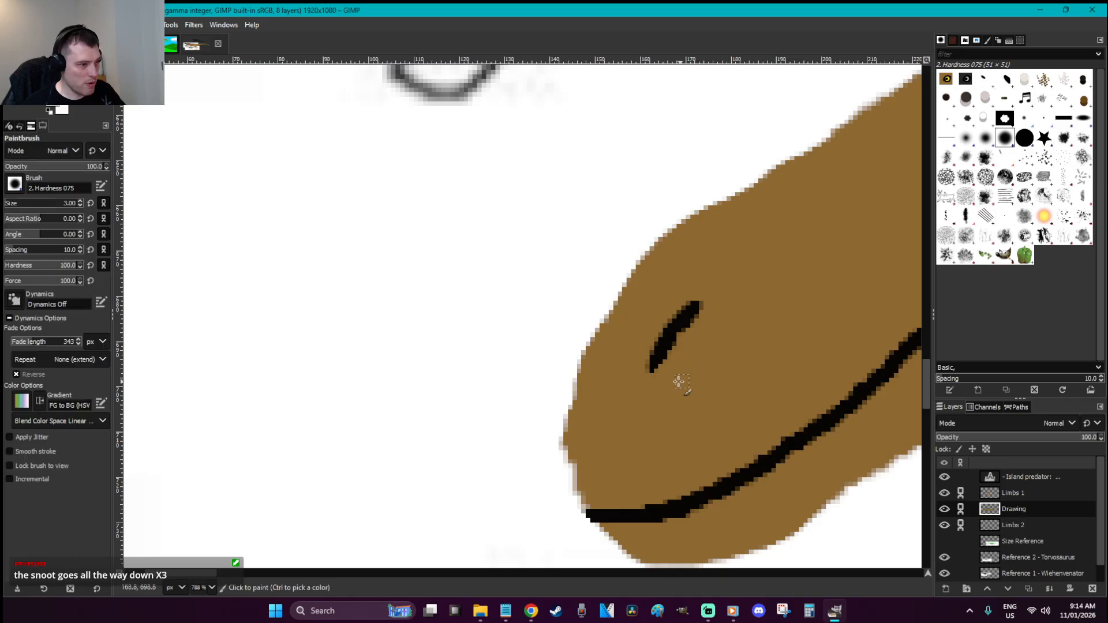
ctrl+click(697, 322)
click(690, 311)
key(ctrl+z)
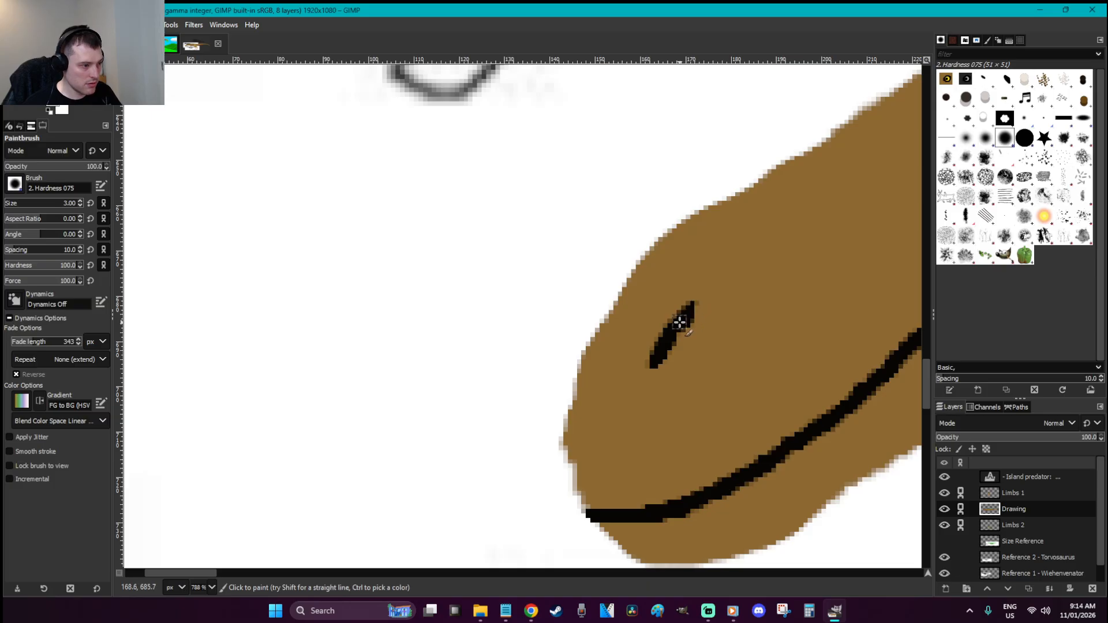
ctrl+click(674, 332)
drag(682, 322, 693, 309)
Zoom out to the whole image and save it as XCF
key(r)
key(1)
key(shift+2)
key(ctrl+s)
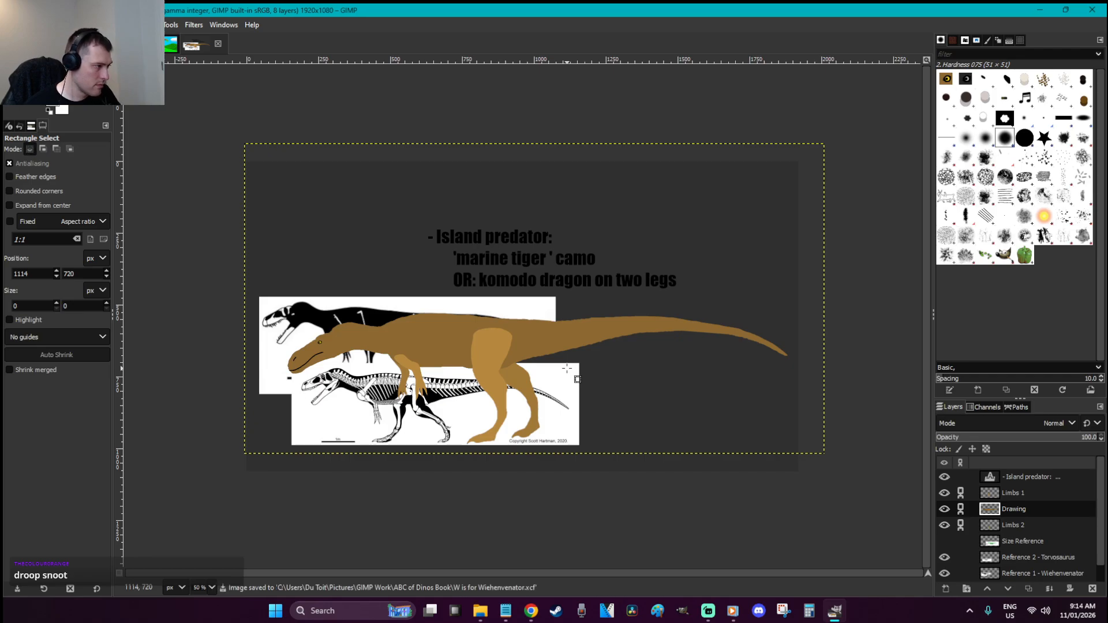
Zoom in on the head and free-select the white strip along the top of the snout
key(z)
drag(474, 425, 228, 235)
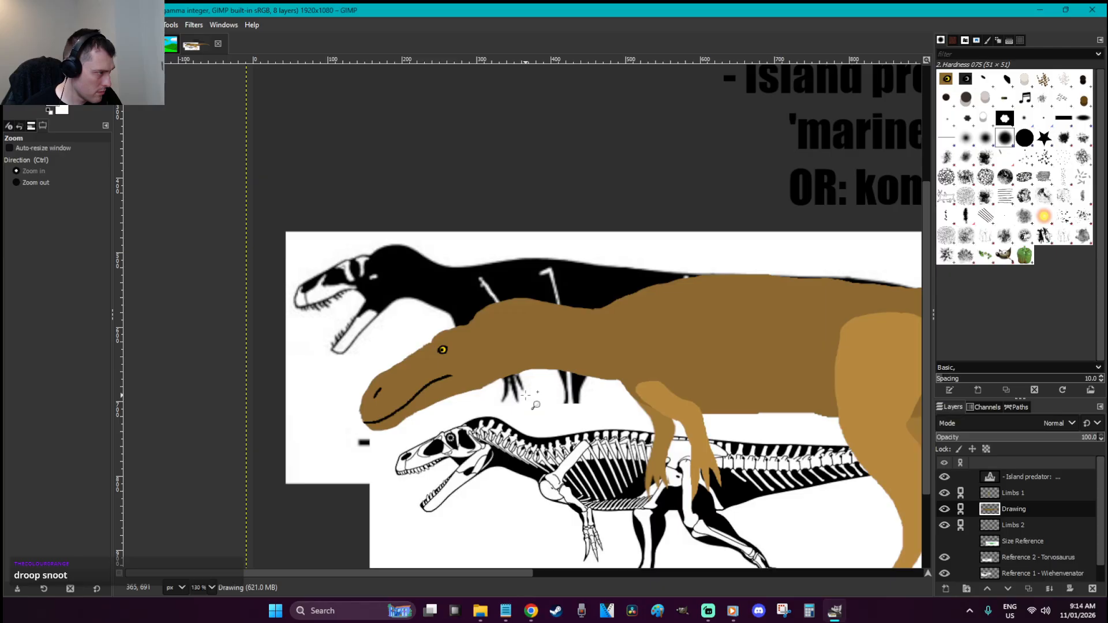
key(r)
key(z)
drag(571, 431, 393, 328)
key(o)
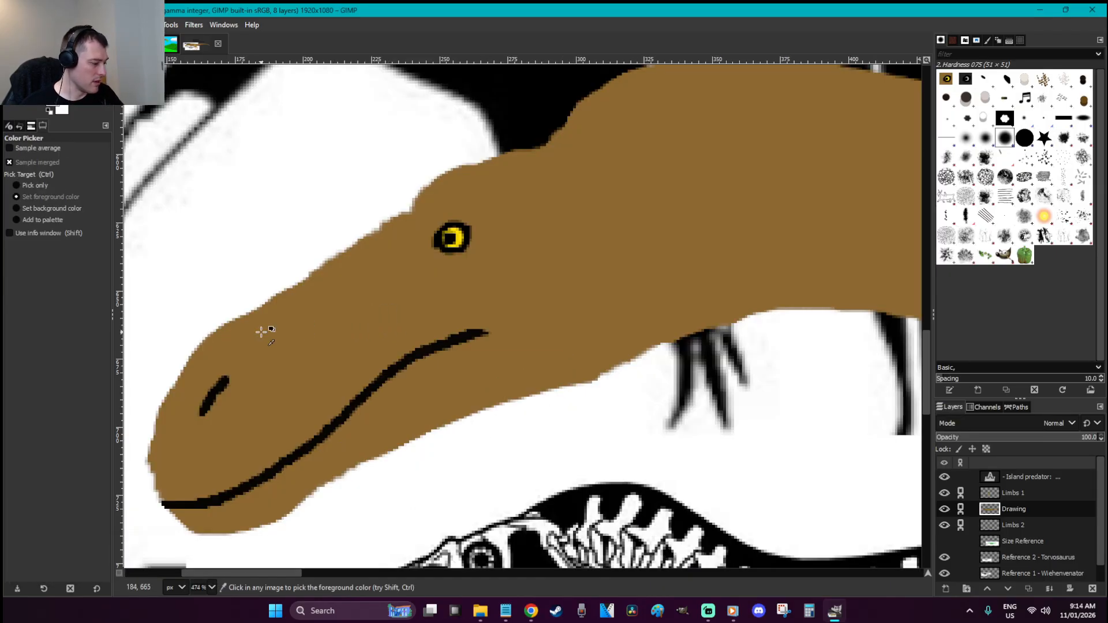
key(f)
mouse_move(224, 331)
mouse_down()
mouse_move(419, 167)
mouse_move(498, 150)
mouse_move(487, 180)
mouse_move(435, 220)
mouse_move(223, 331)
mouse_up()
key(Return)
Bucket-fill the snout strip brown, brush over leftover white specks, then deselect
key(shift+b)
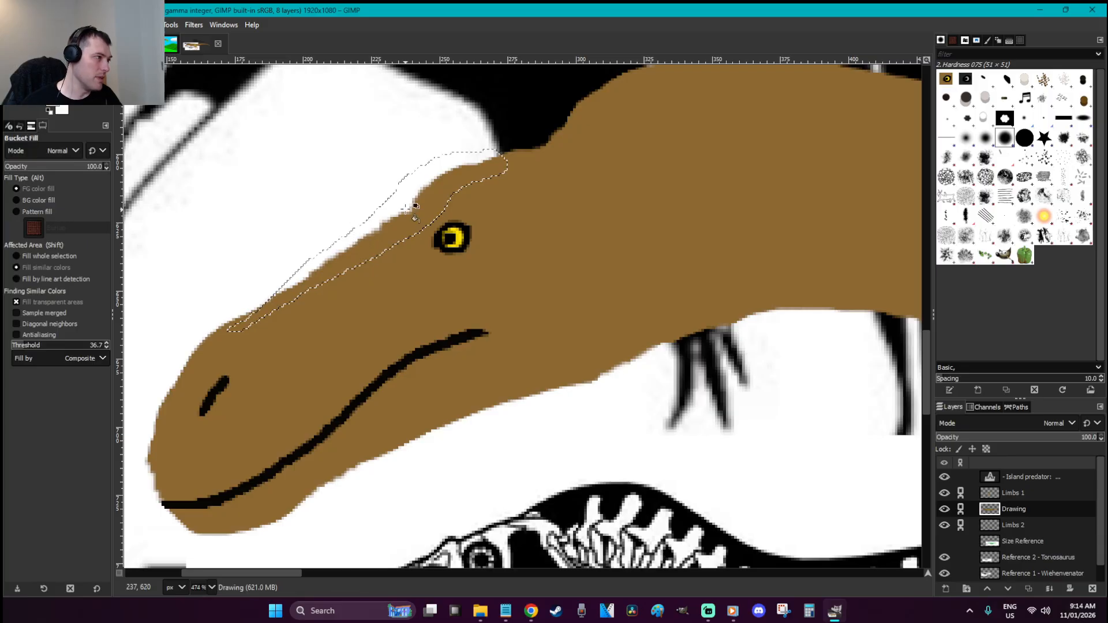
click(408, 200)
key(p)
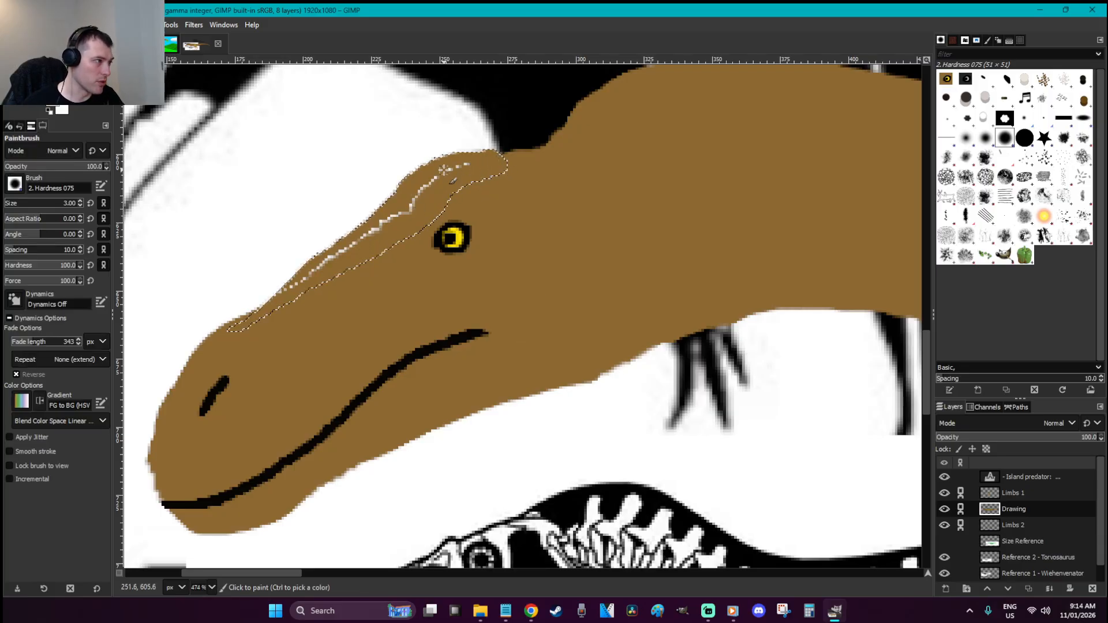
drag(464, 168, 314, 272)
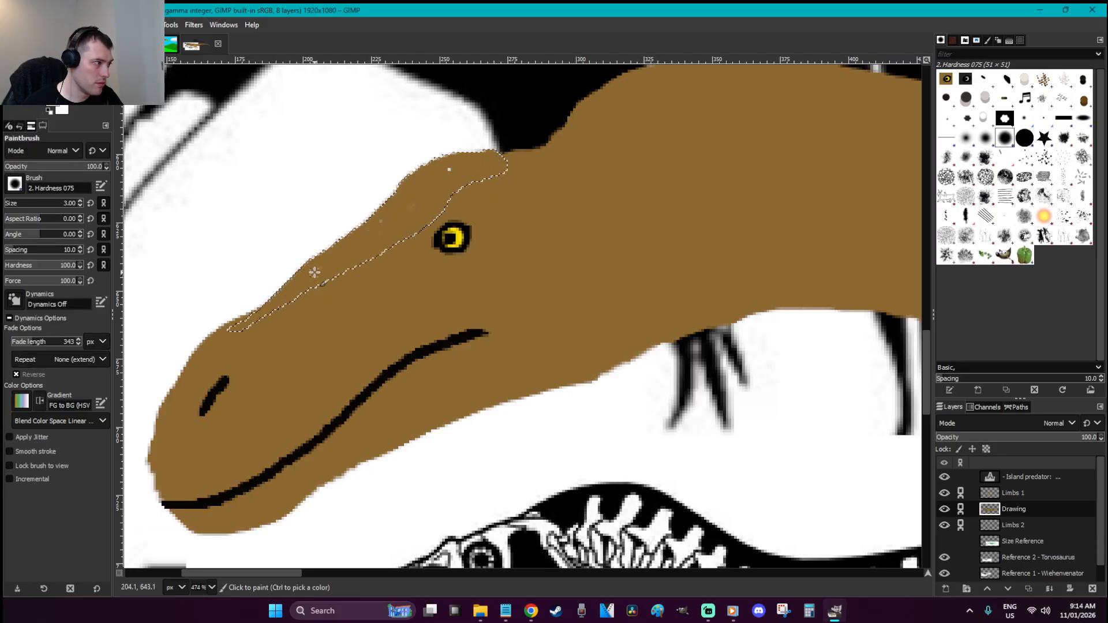
key(r)
click(463, 209)
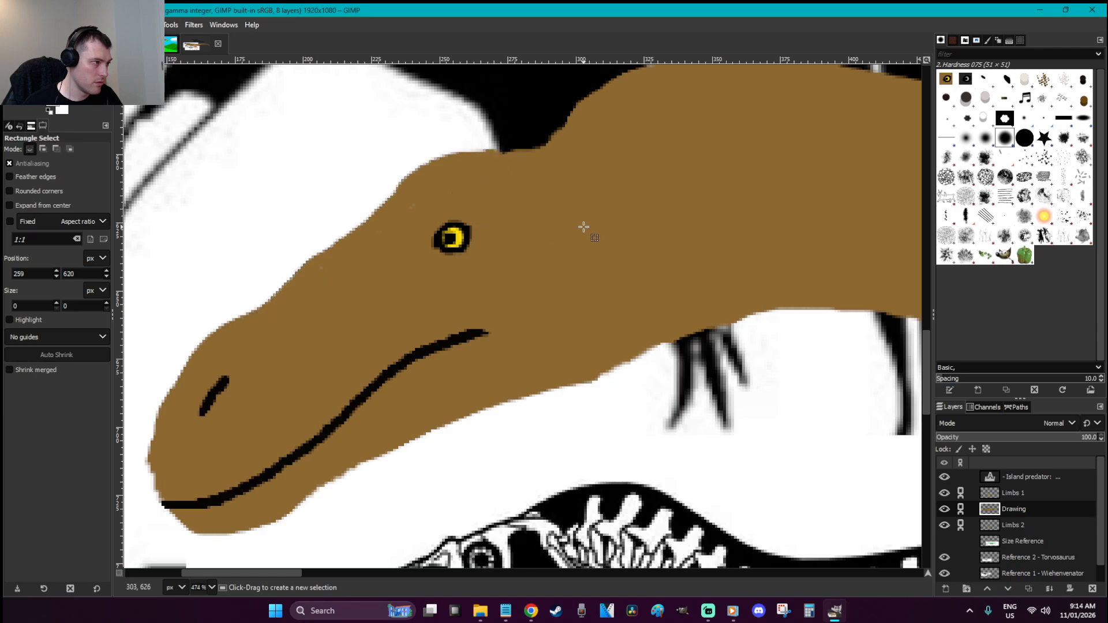
scroll(584, 226, down, 6)
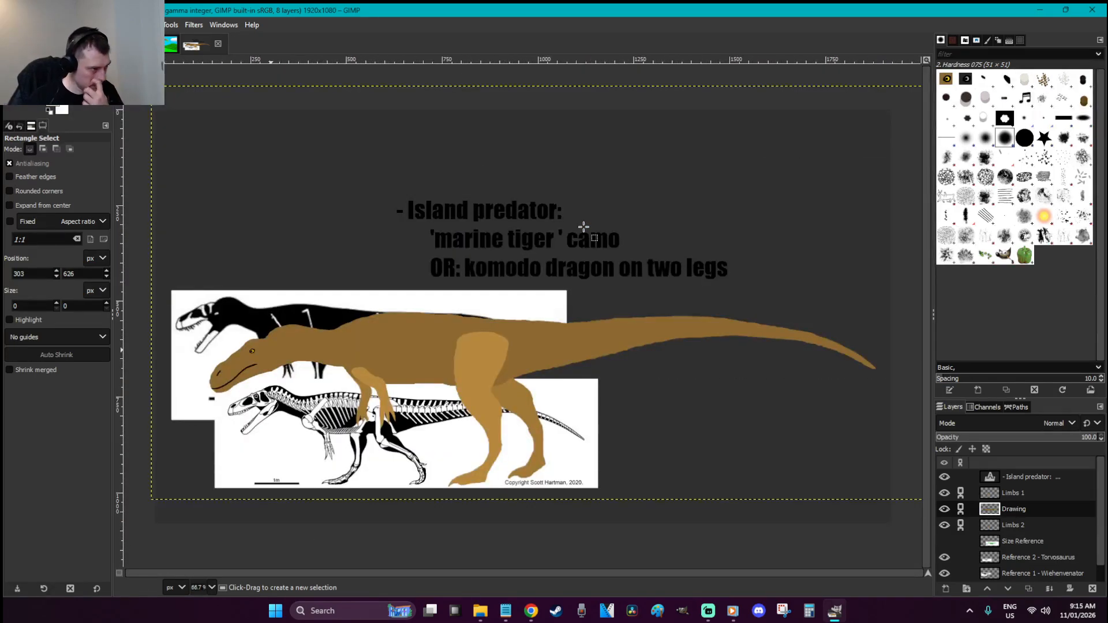
Save the XCF and briefly hide and show the Drawing layer to check it
key(ctrl+s)
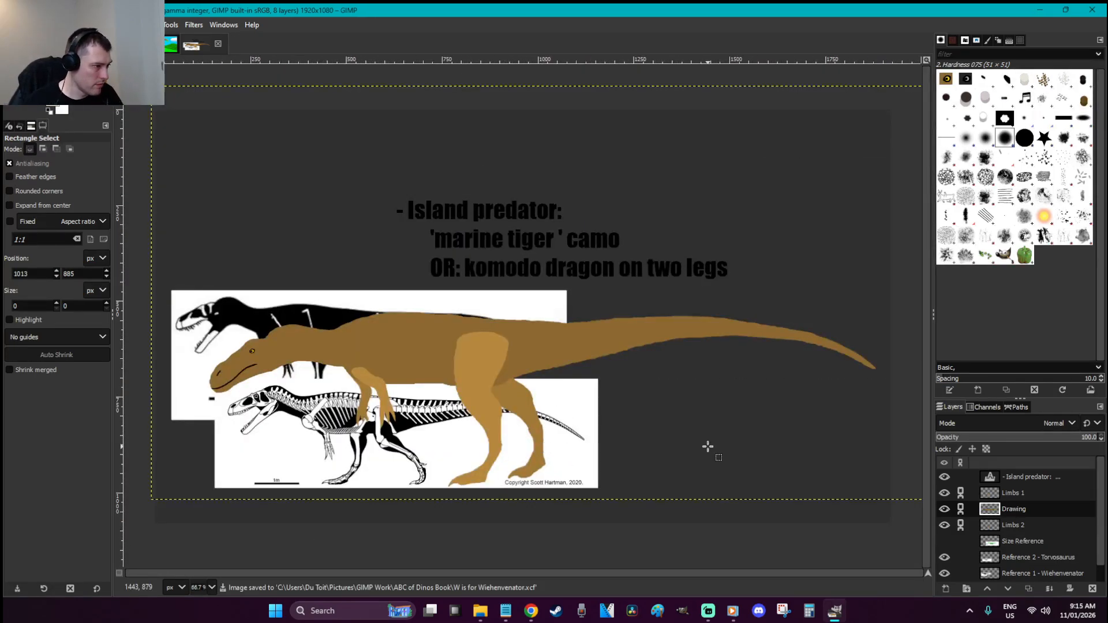
click(945, 509)
click(946, 510)
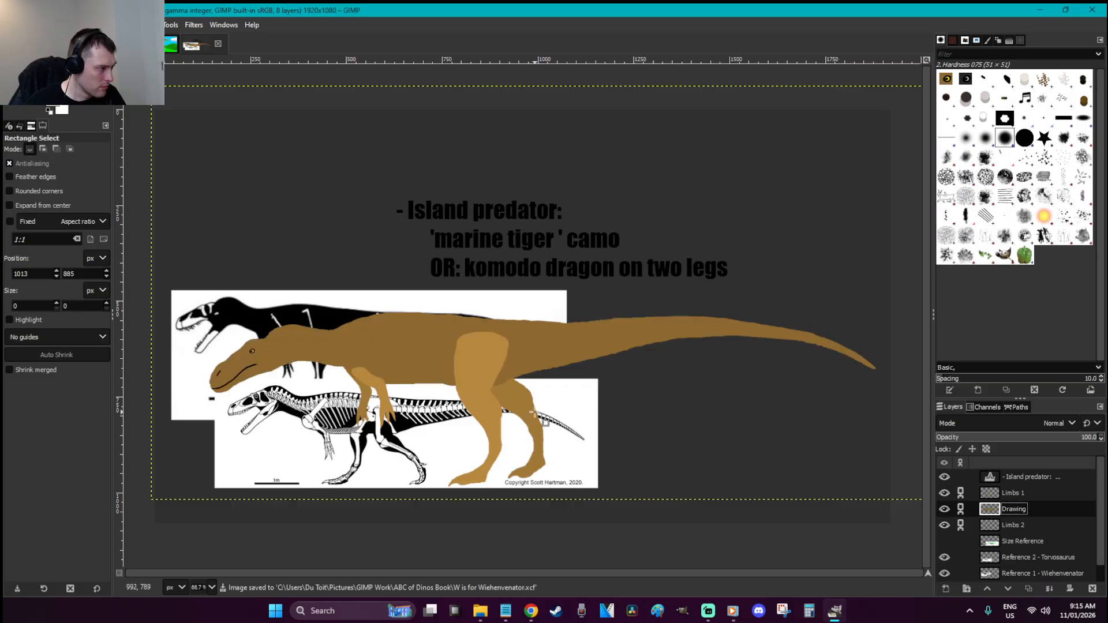
Outline the lower belly under the body, then deselect, zoom out and save
key(z)
drag(579, 440, 332, 328)
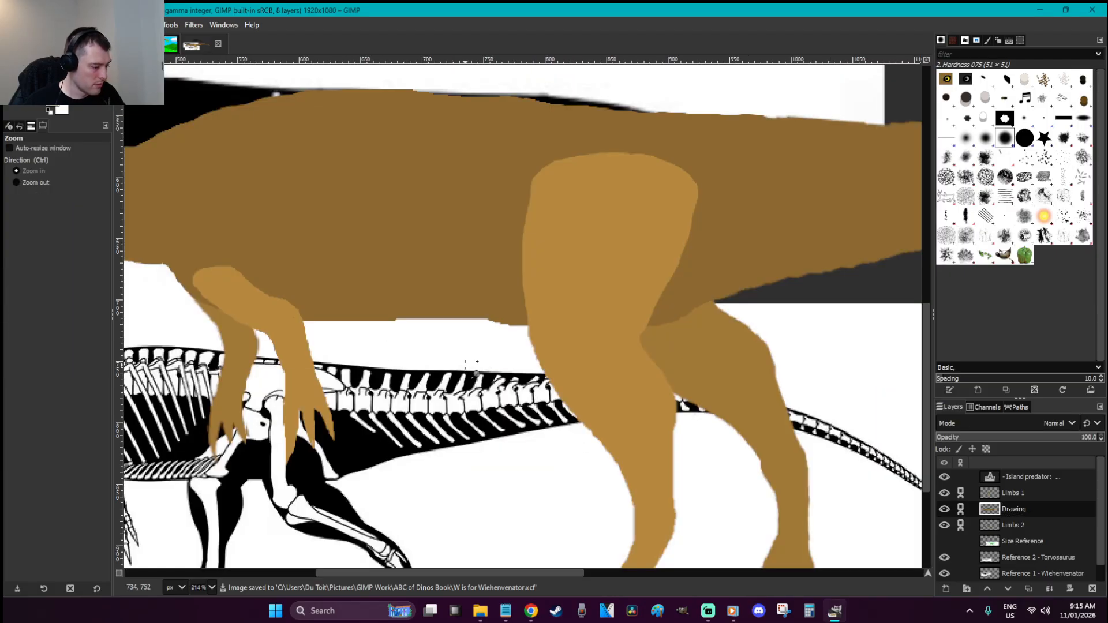
key(f)
click(357, 324)
mouse_move(248, 313)
mouse_down()
mouse_move(357, 326)
mouse_move(341, 331)
mouse_move(502, 326)
mouse_move(569, 280)
mouse_move(339, 273)
mouse_move(247, 313)
mouse_up()
key(shift+b)
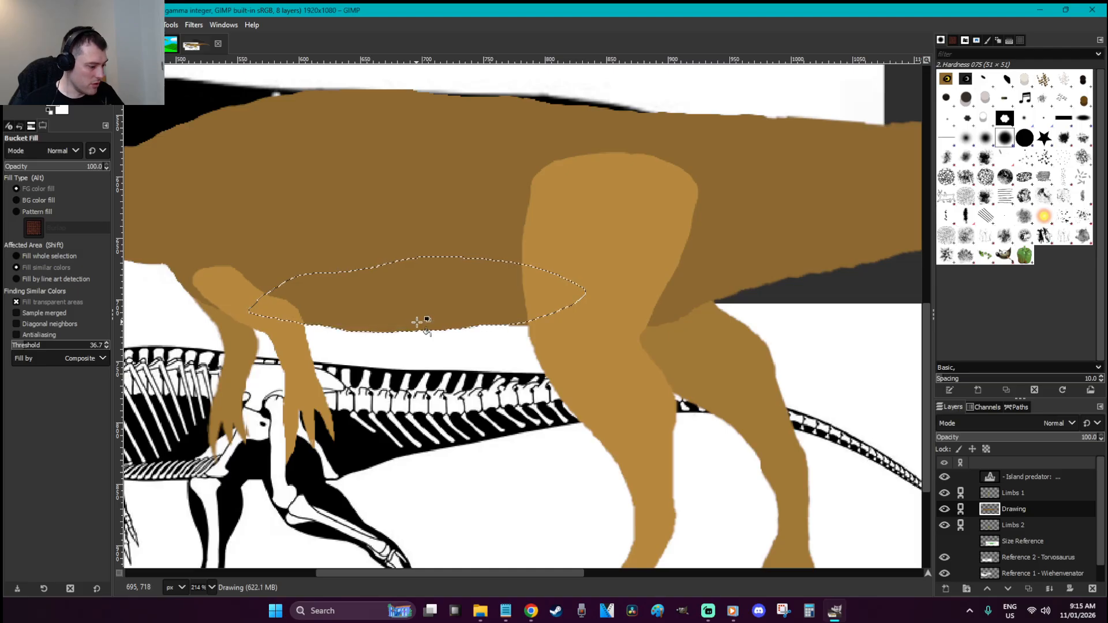
key(r)
click(543, 366)
key(shift+2)
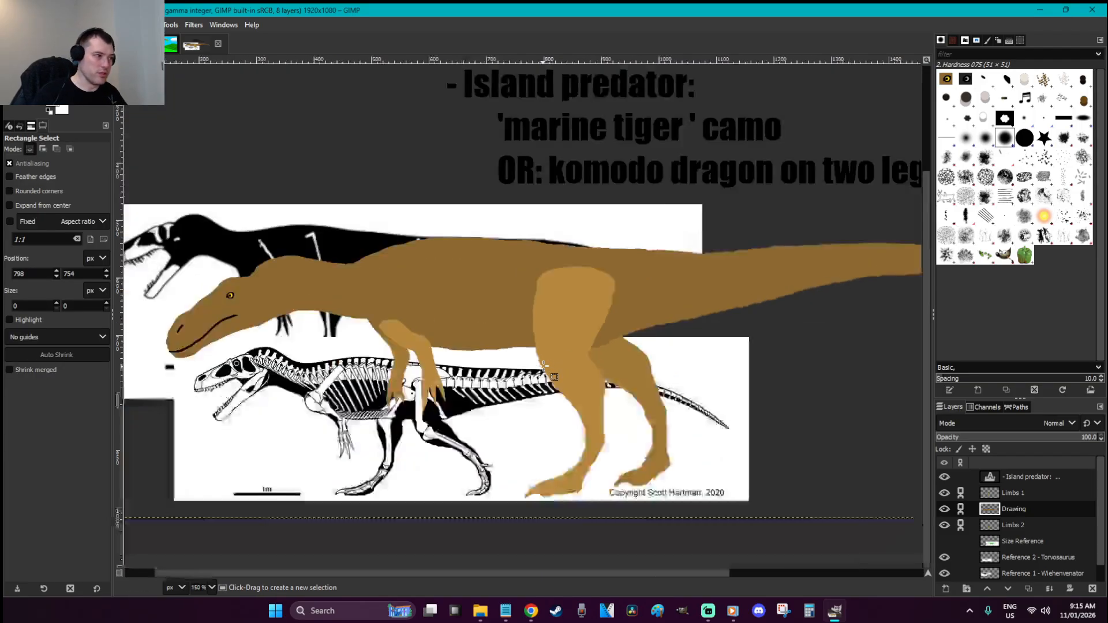
key(ctrl+s)
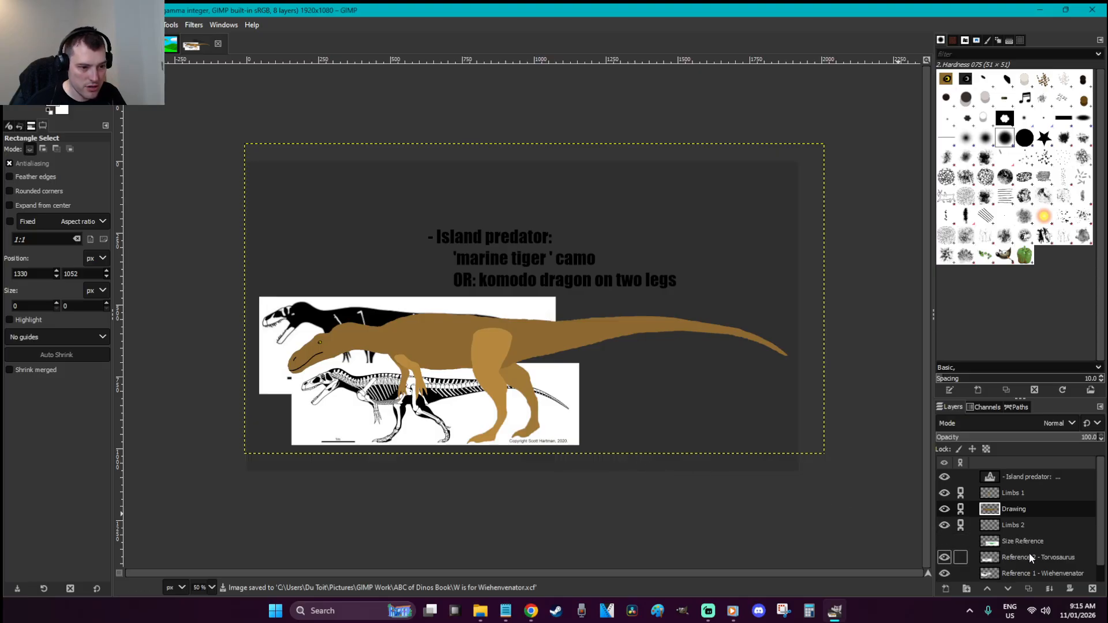
Try moving both references linked to the drawing, then undo and unlink Reference 1
click(961, 557)
click(960, 573)
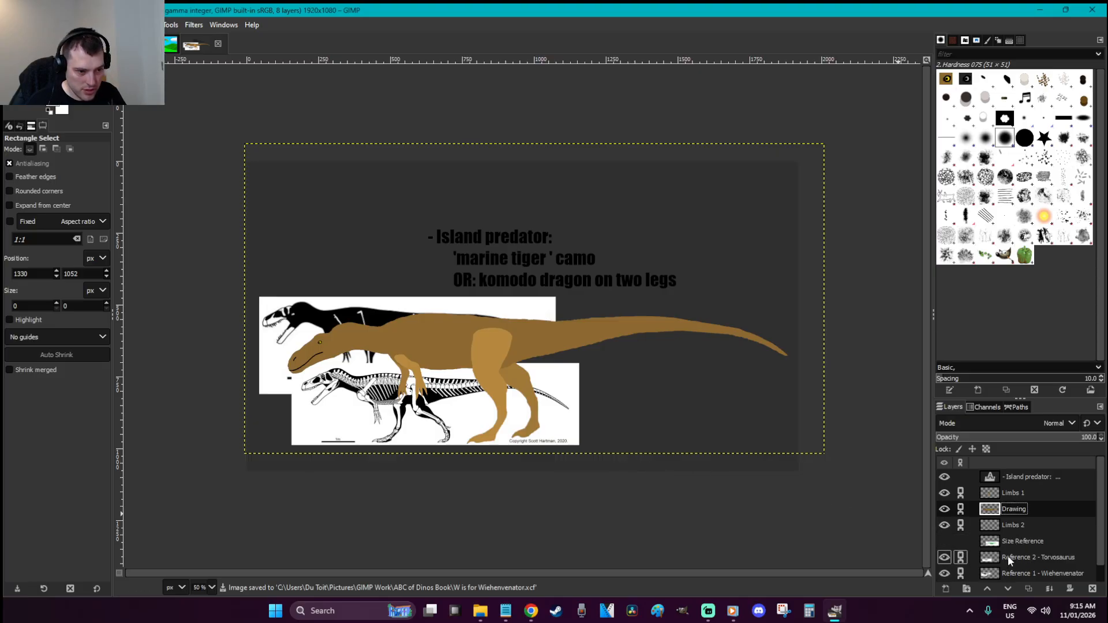
key(m)
mouse_move(294, 313)
mouse_down()
mouse_move(318, 291)
mouse_move(318, 262)
mouse_up()
key(ctrl+z)
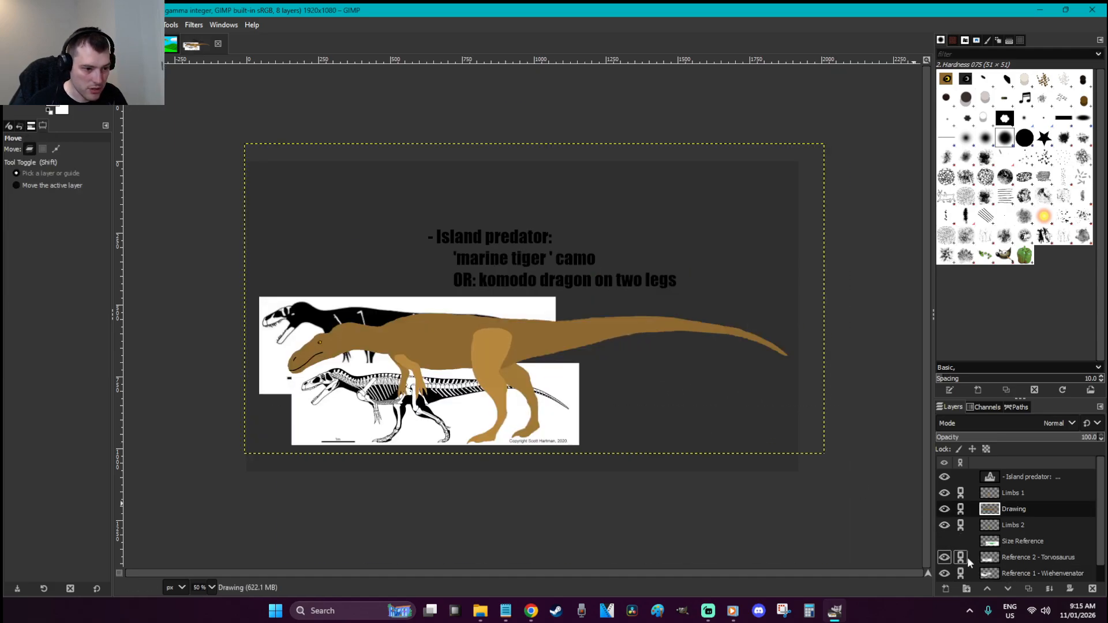
click(960, 573)
Drag the silhouette and skeleton references up above the brown dinosaur
key(r)
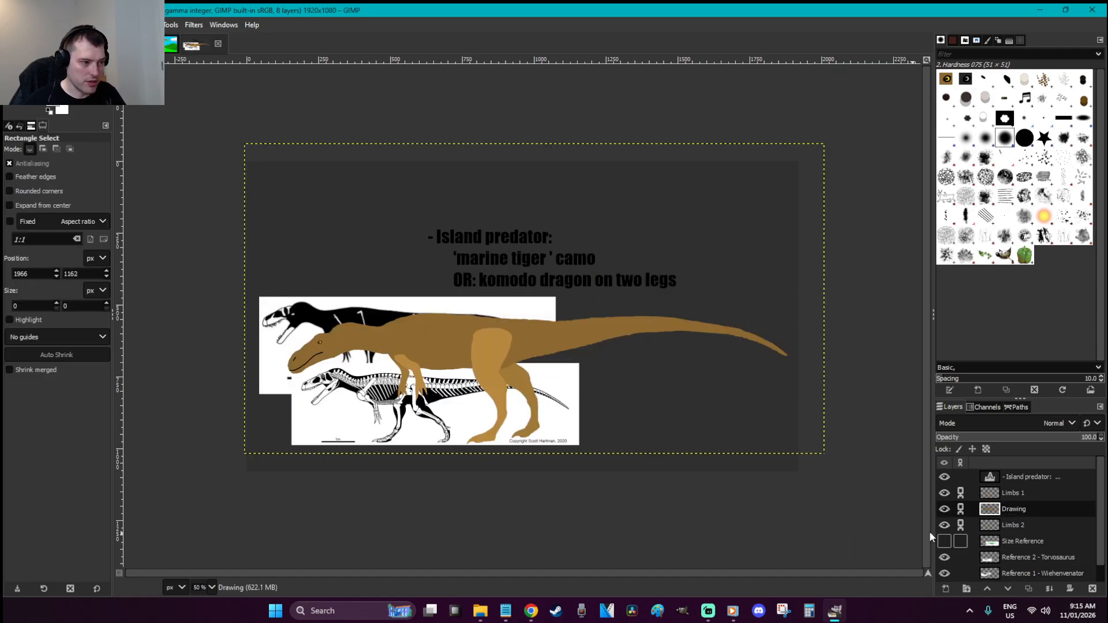
key(m)
drag(305, 341, 297, 221)
drag(364, 399, 353, 291)
Make Limbs 1 the active layer and zoom in on the skeleton's hand claws
key(r)
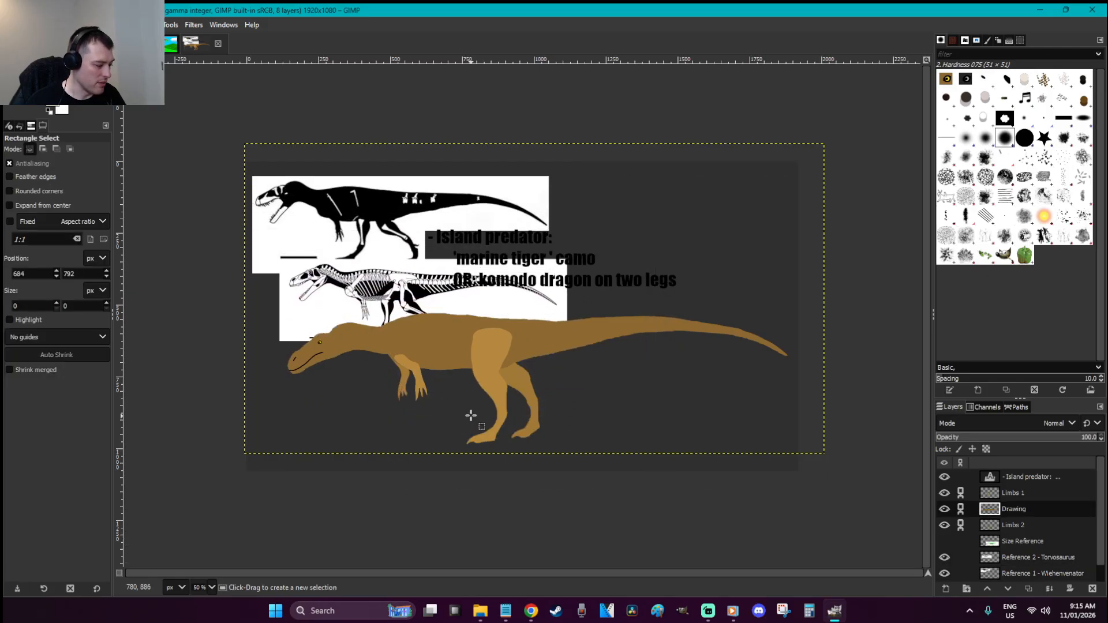
click(1030, 497)
key(z)
drag(460, 431, 356, 313)
scroll(699, 403, up, 1)
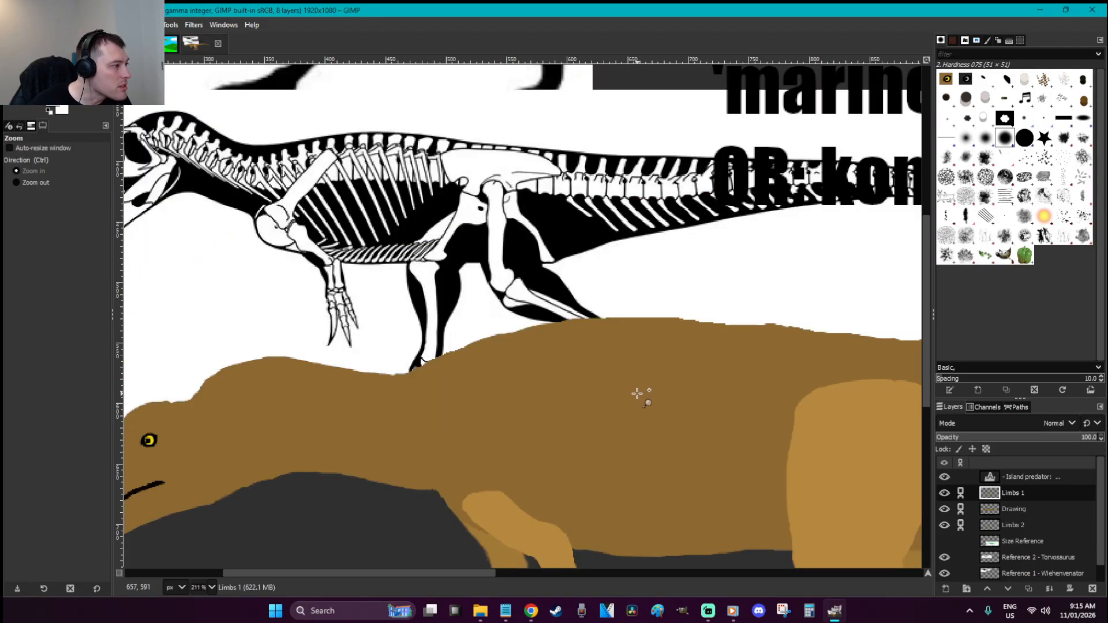
drag(449, 407, 208, 242)
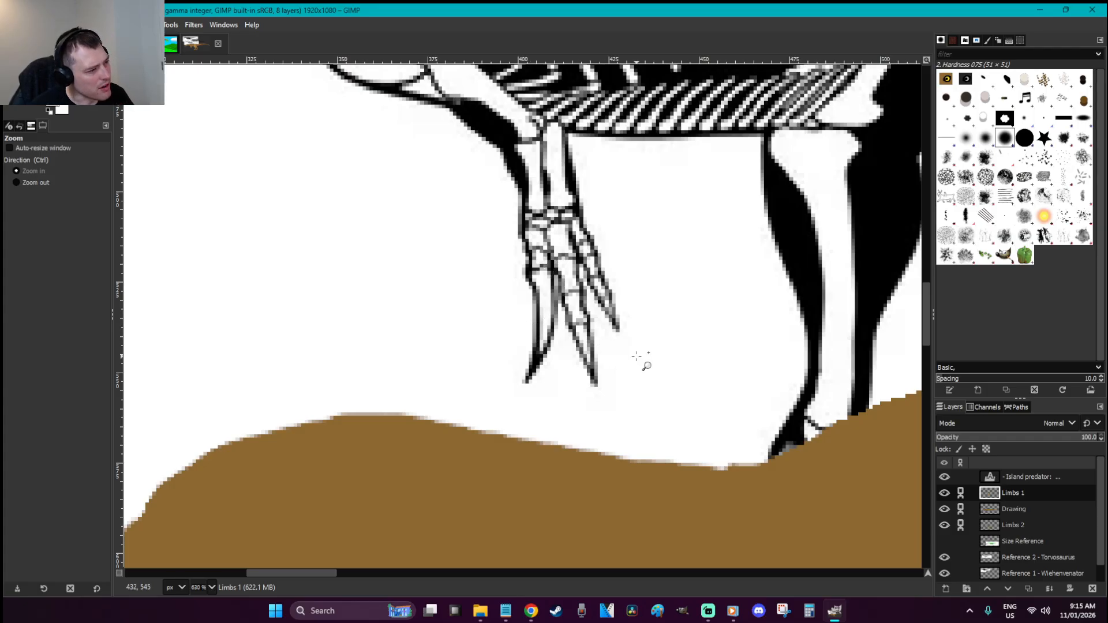
scroll(701, 331, down, 6)
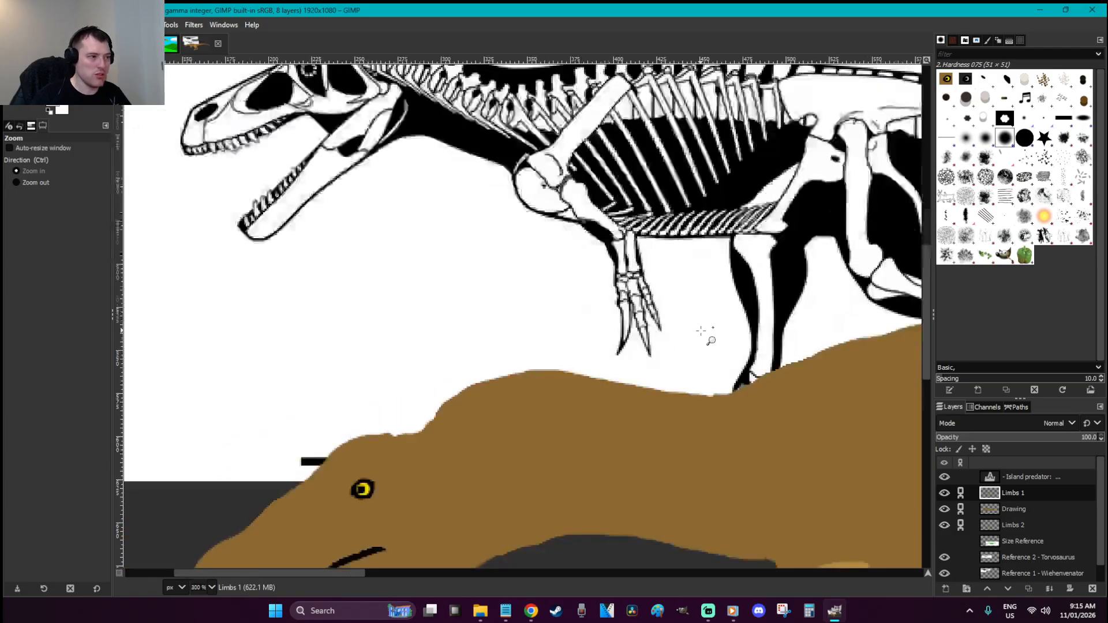
Zoom in and pan around the brown dinosaur's feet to inspect them
key(r)
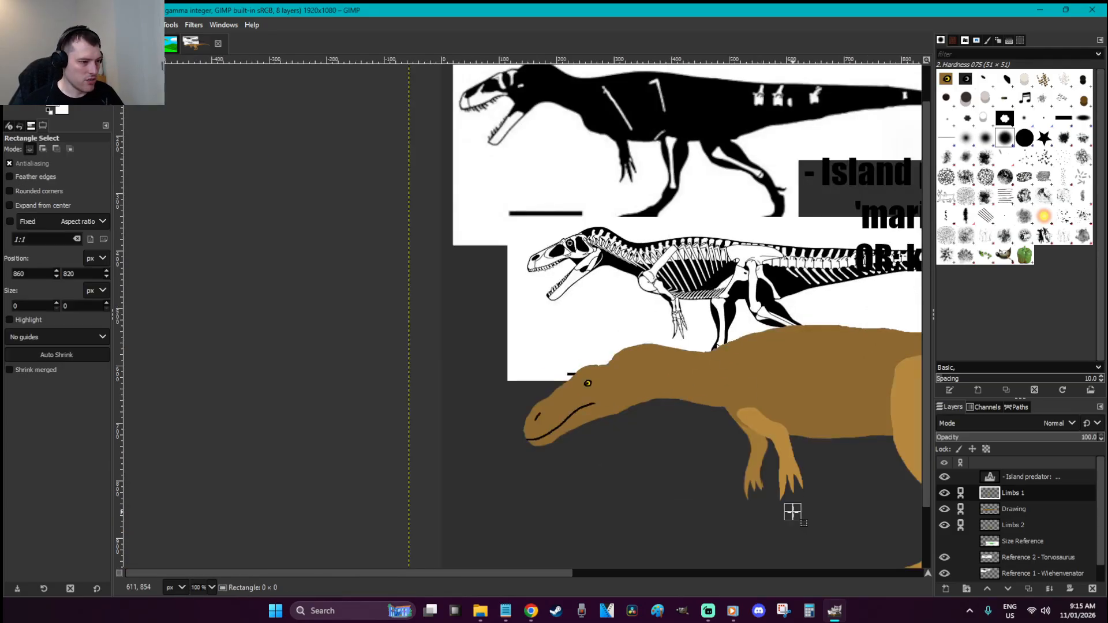
key(z)
drag(839, 516, 704, 425)
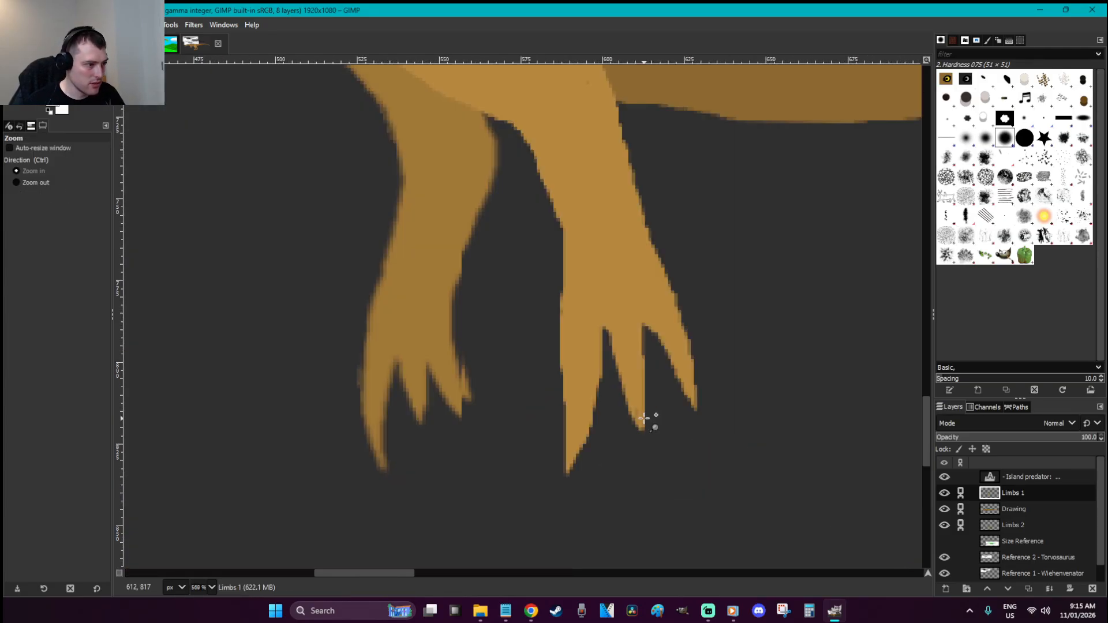
scroll(644, 420, up, 6)
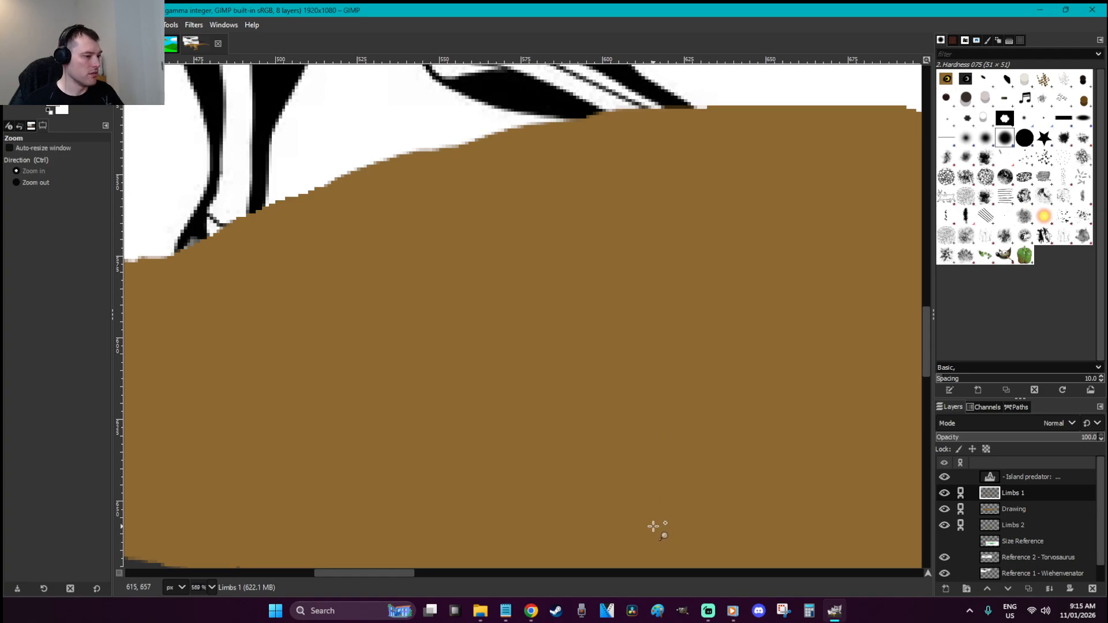
scroll(618, 435, down, 9)
scroll(577, 490, up, 4)
drag(358, 574, 291, 568)
scroll(420, 408, up, 6)
scroll(348, 327, down, 2)
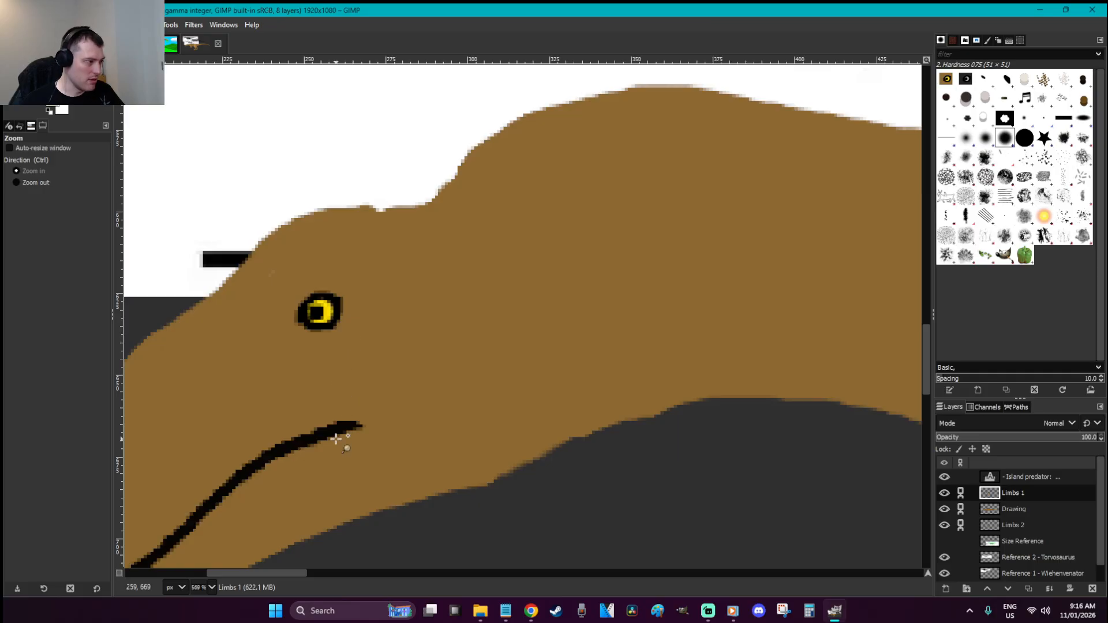
Move the skeleton reference down-right so its hand sits beside the forelimbs
key(o)
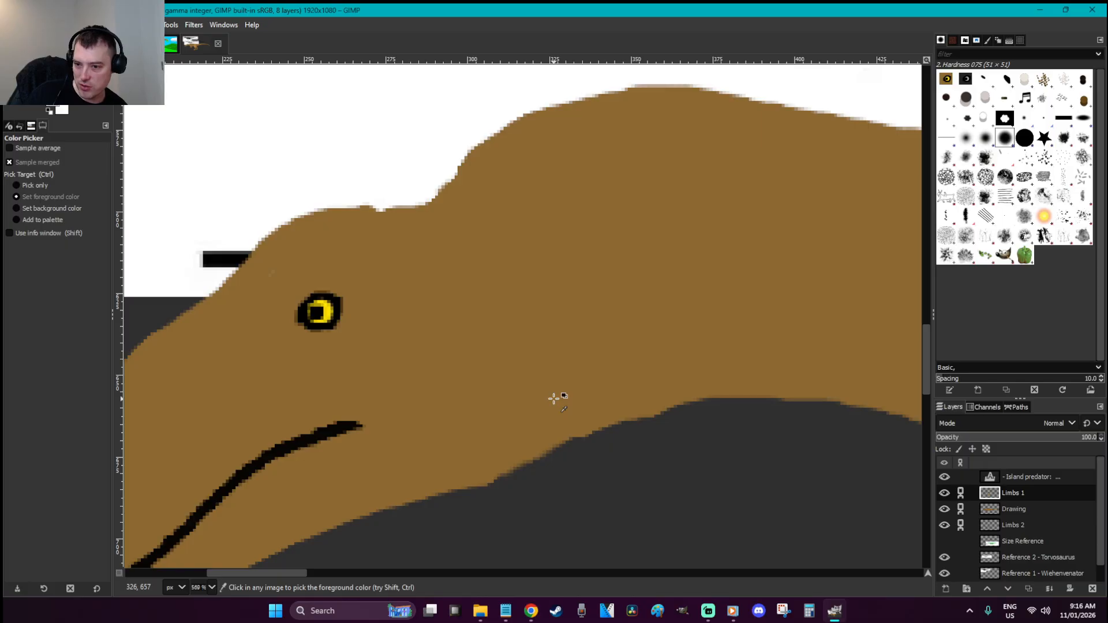
scroll(555, 397, down, 6)
drag(290, 576, 371, 571)
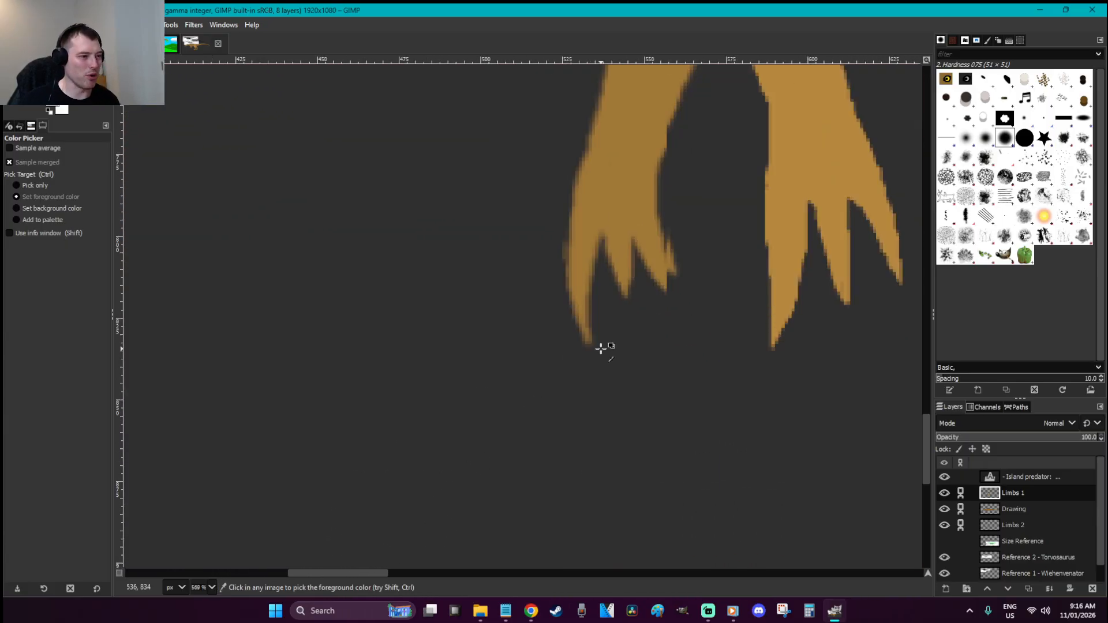
key(f)
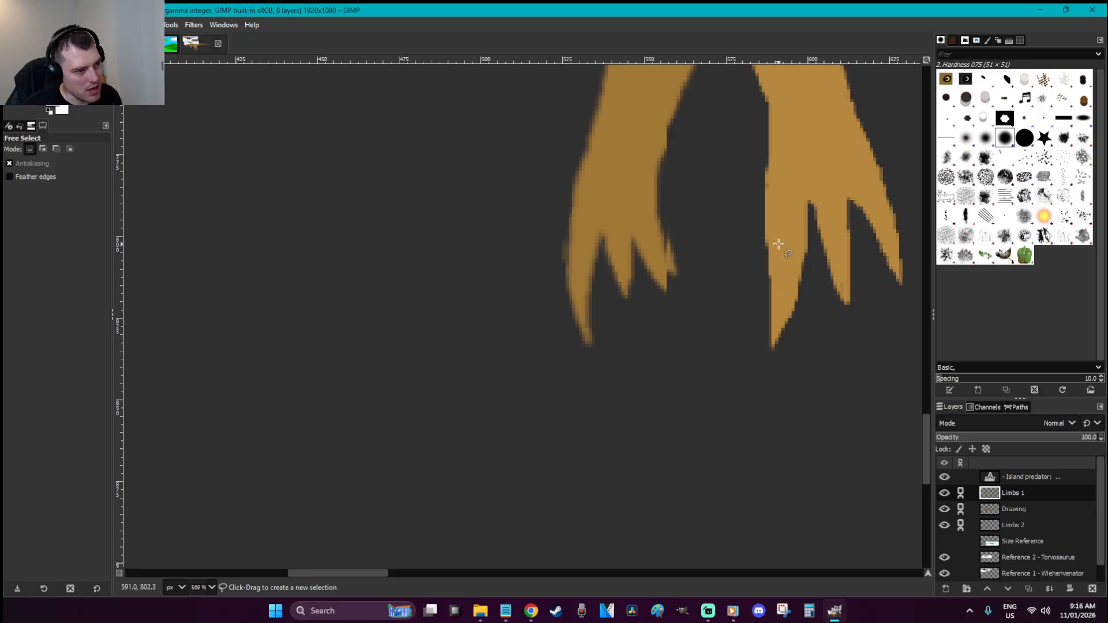
key(r)
scroll(727, 339, down, 5)
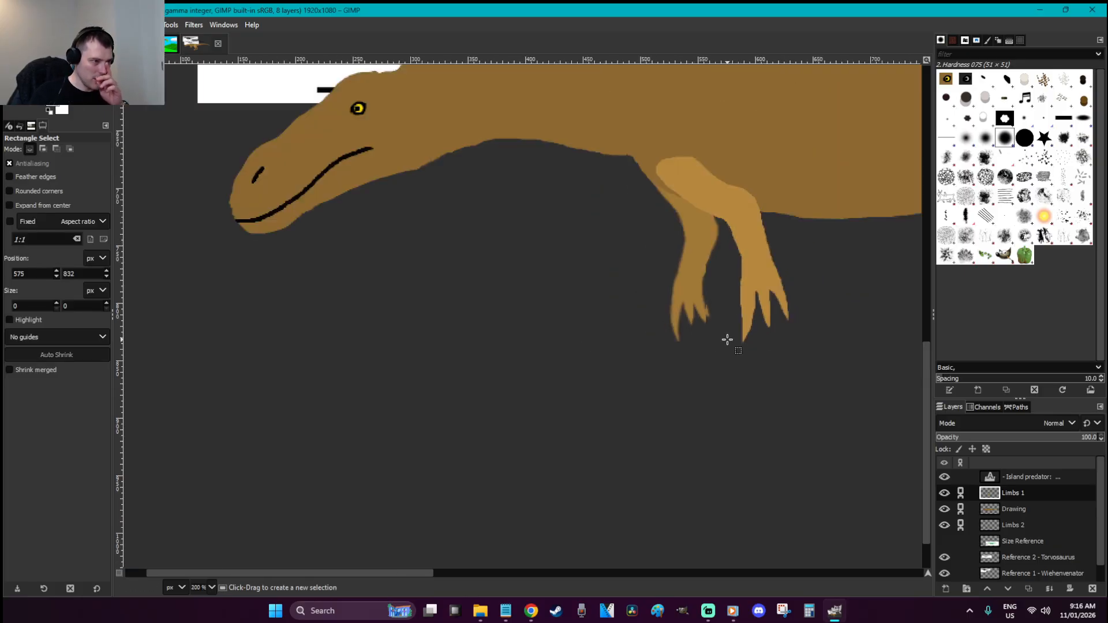
key(m)
drag(641, 115, 853, 321)
Zoom in on the brown forelimb claws
key(r)
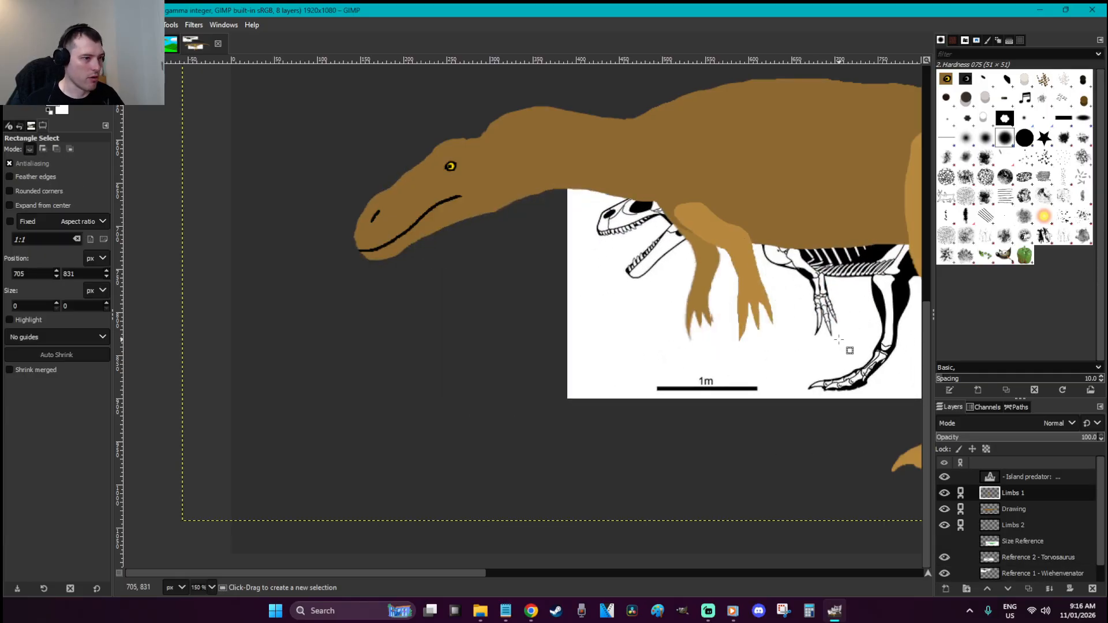
key(z)
drag(860, 365, 617, 250)
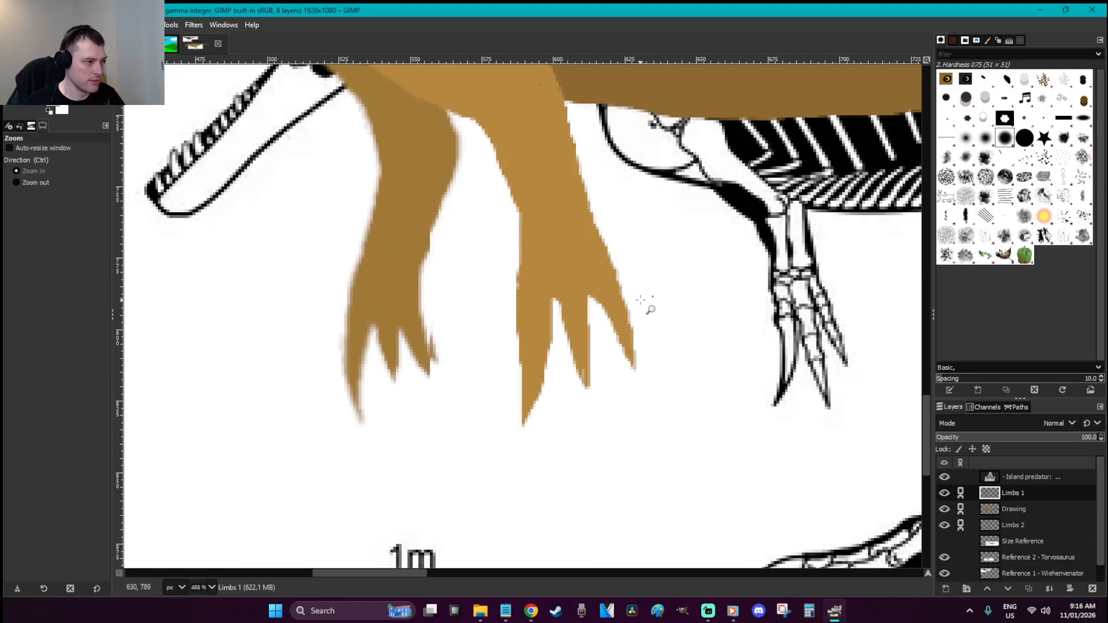
Free-select a forelimb claw and fill it and its transparent tip black
key(f)
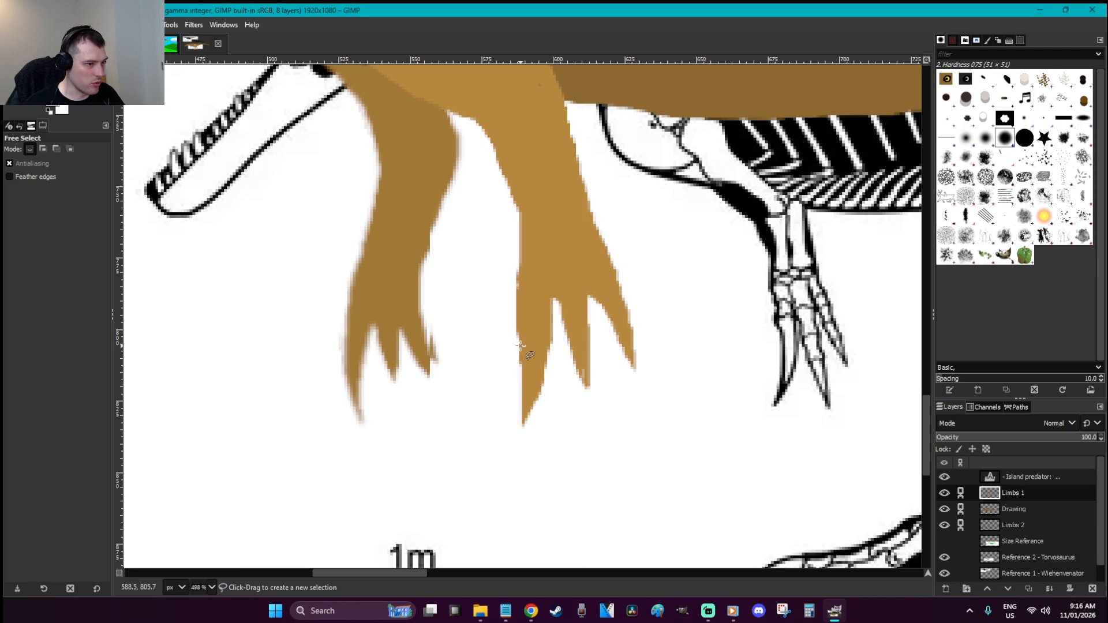
mouse_move(521, 332)
mouse_down()
mouse_move(545, 329)
mouse_move(546, 375)
mouse_move(540, 404)
mouse_move(499, 449)
mouse_move(515, 417)
mouse_up()
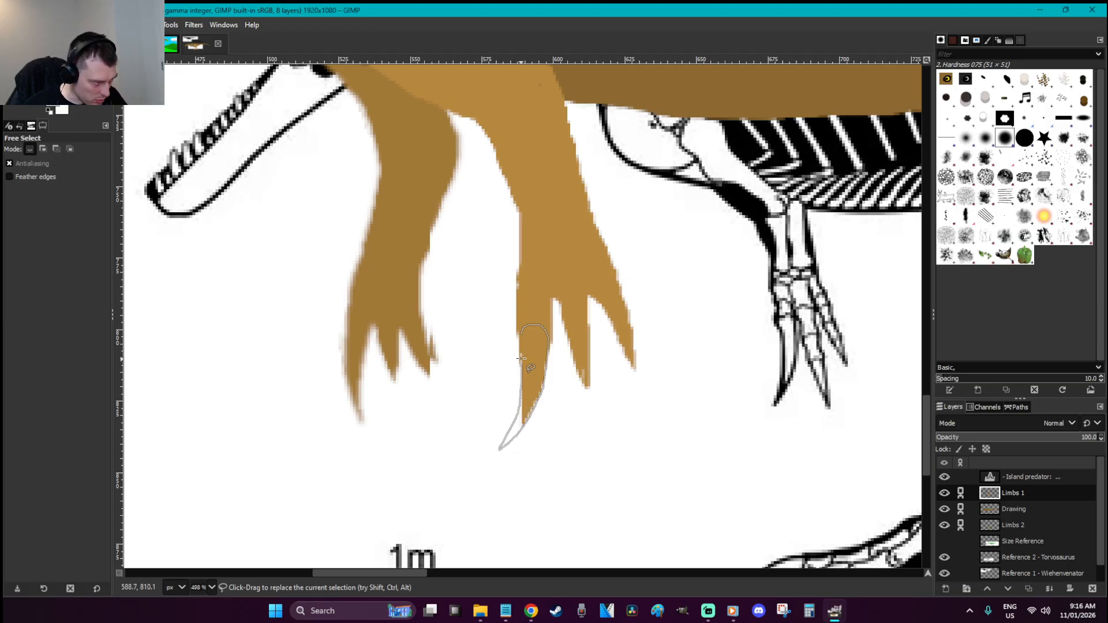
click(519, 334)
key(shift+b)
click(527, 365)
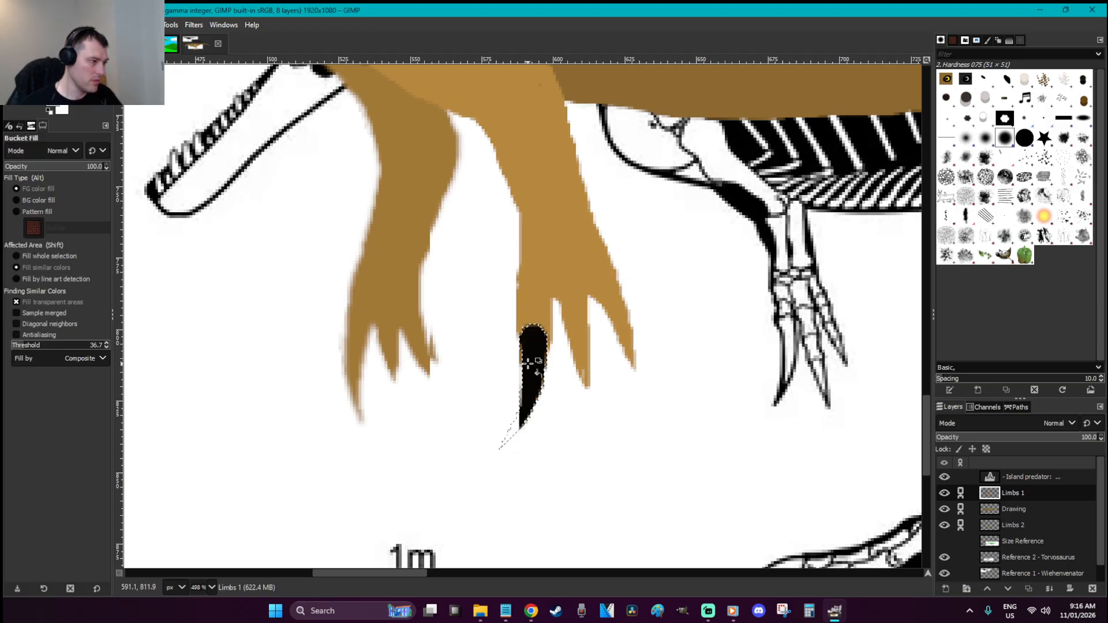
click(511, 433)
key(p)
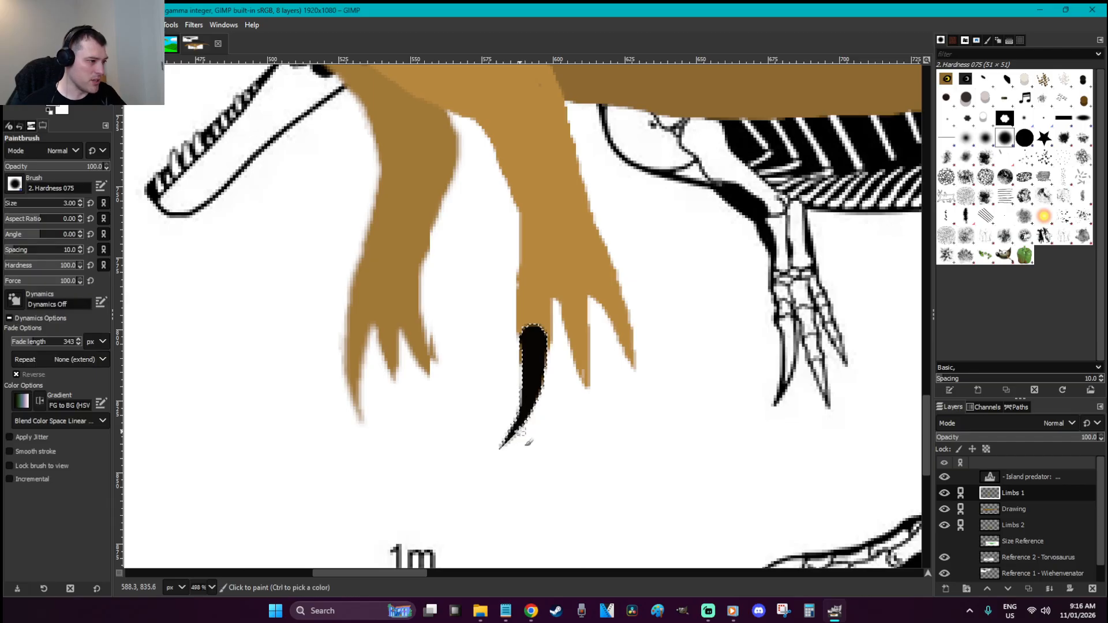
key(r)
click(562, 396)
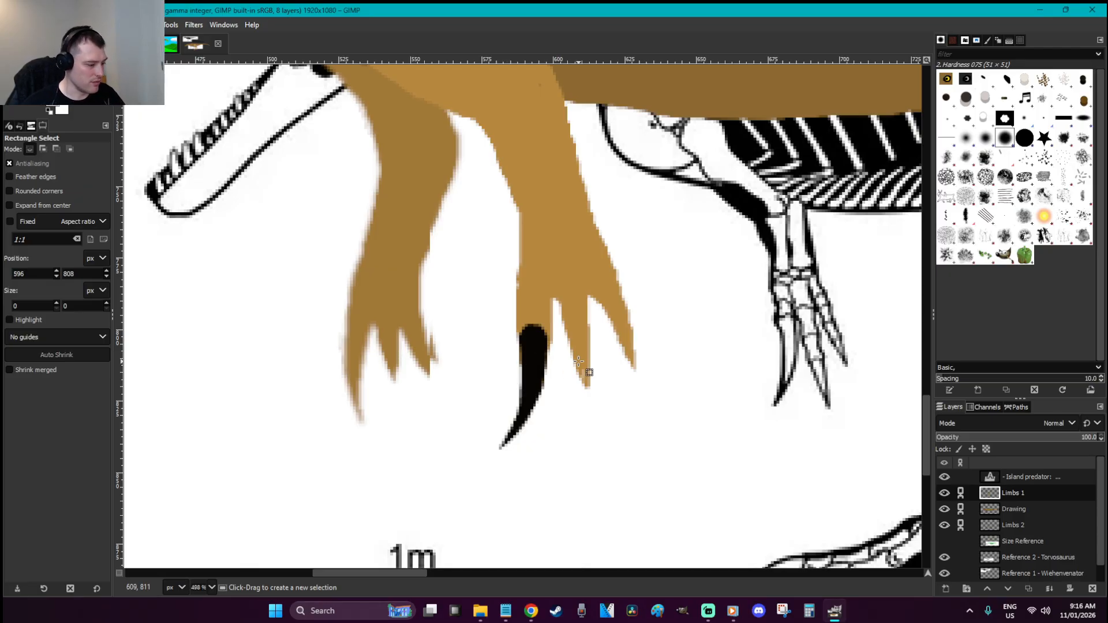
Outline the second claw and paint it black inside the selection
key(f)
drag(575, 359, 592, 358)
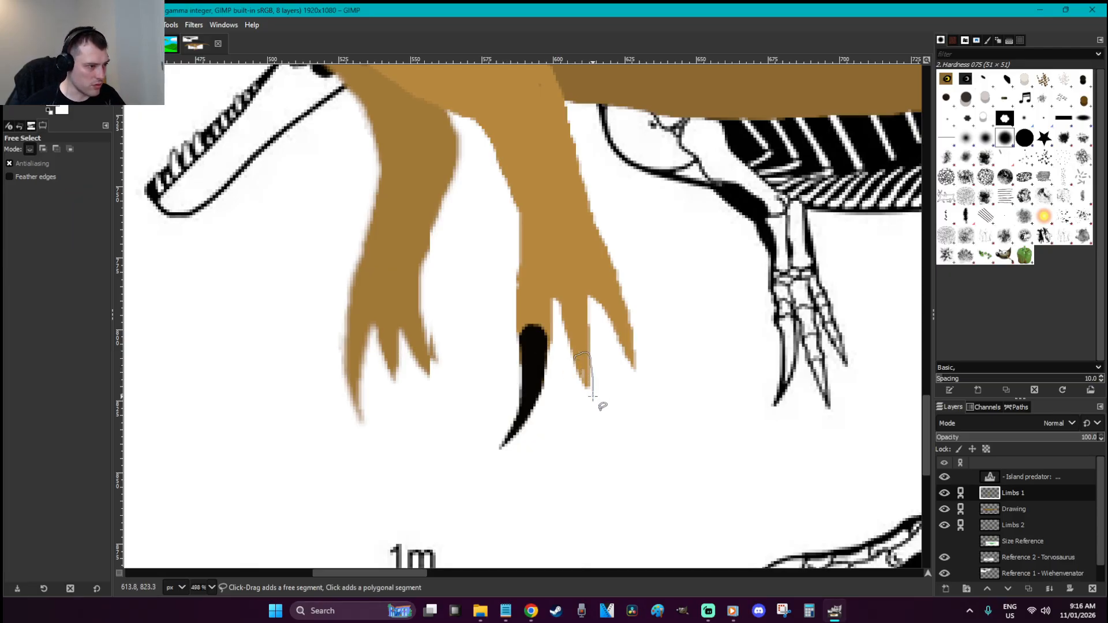
drag(574, 358, 574, 358)
key(p)
mouse_move(591, 399)
mouse_down()
mouse_move(582, 347)
mouse_move(583, 378)
mouse_up()
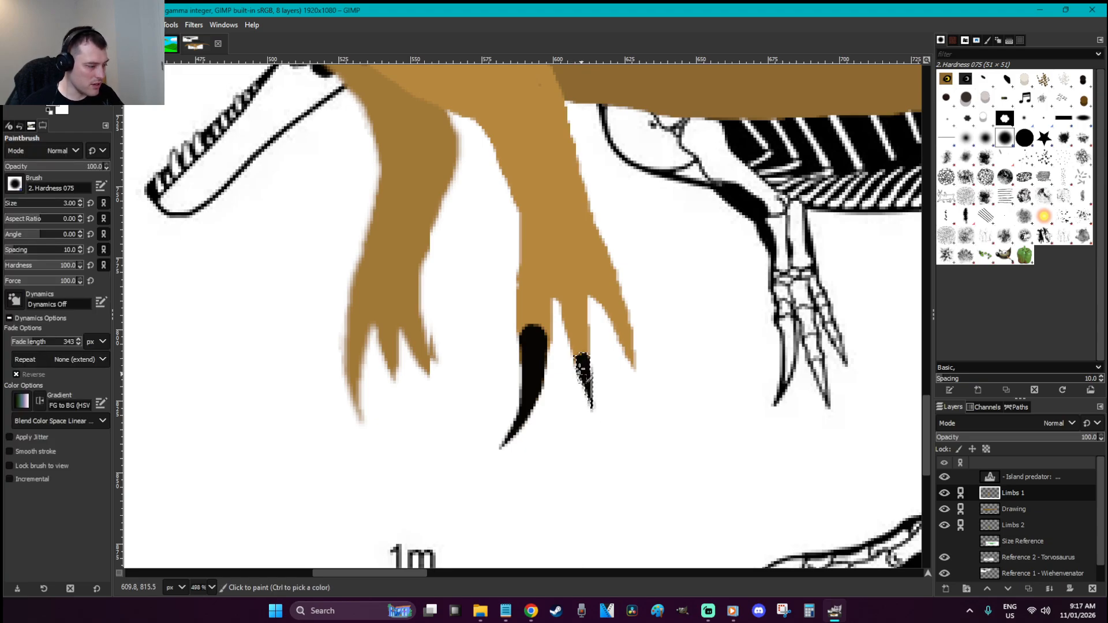
key(r)
click(650, 412)
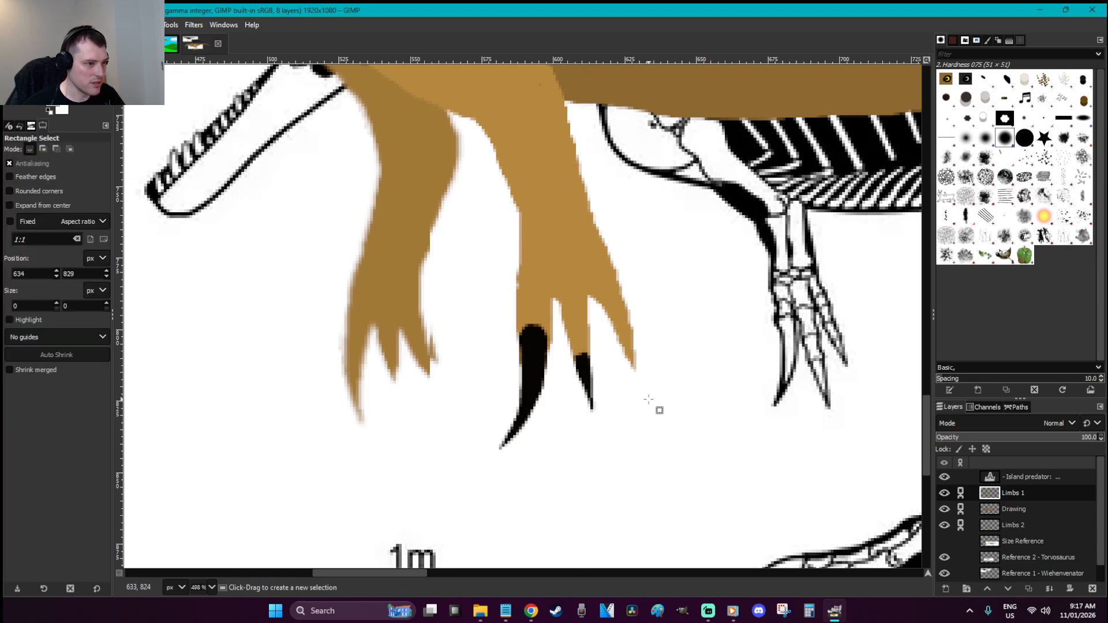
scroll(649, 399, down, 3)
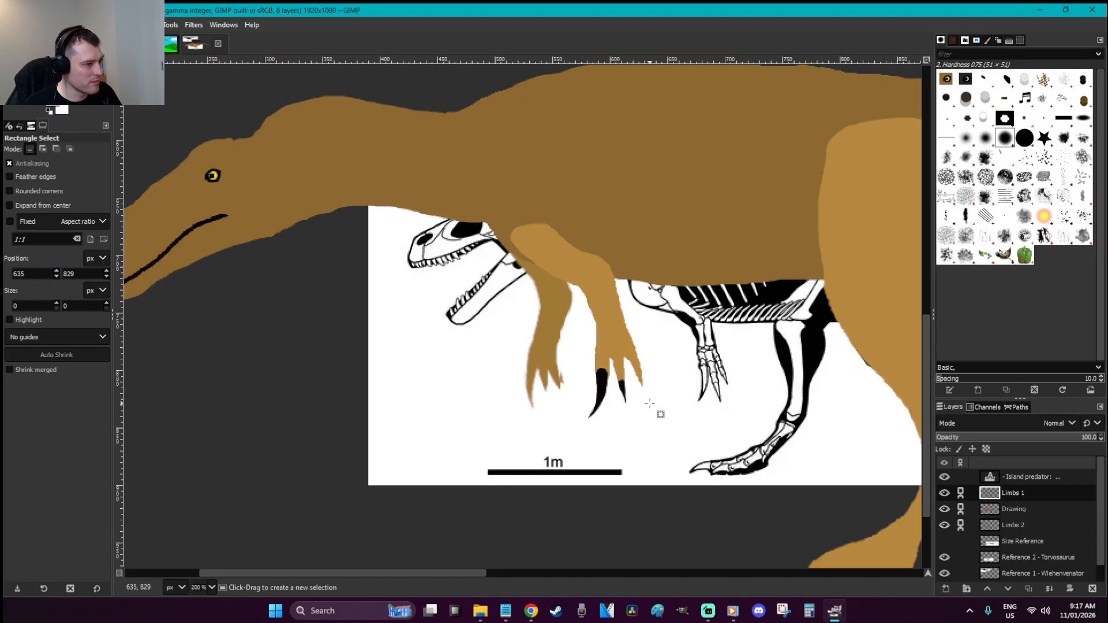
Outline an extension of the middle claw and paint it longer and wider in black
key(z)
drag(524, 330, 704, 456)
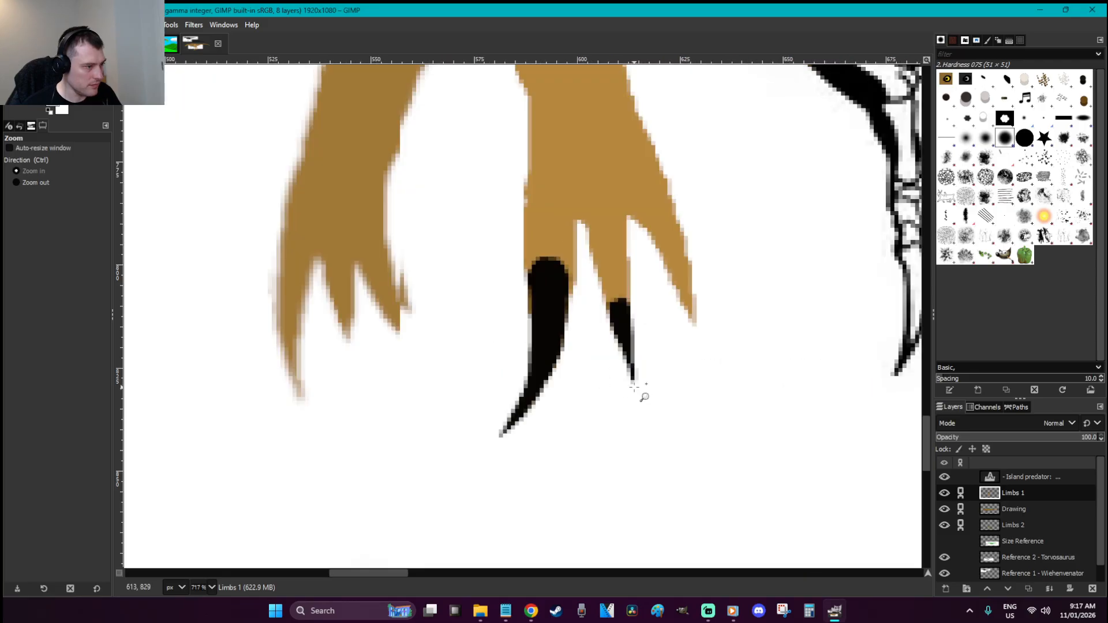
key(f)
click(610, 312)
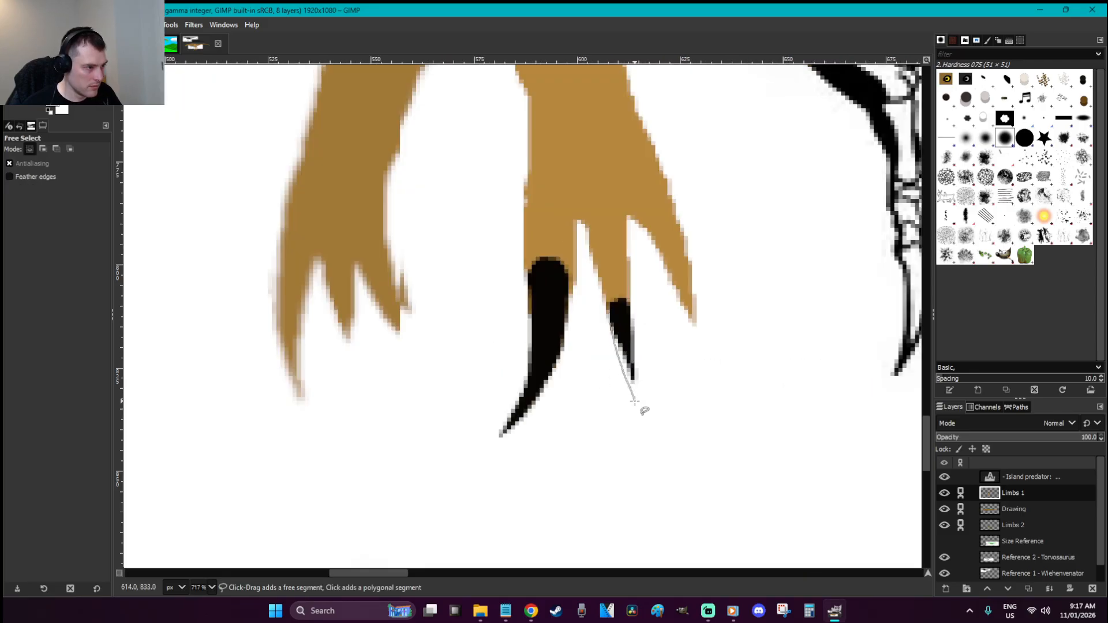
mouse_move(634, 343)
mouse_down()
mouse_move(622, 306)
mouse_move(610, 312)
mouse_up()
key(p)
drag(633, 391, 632, 386)
key(r)
click(668, 403)
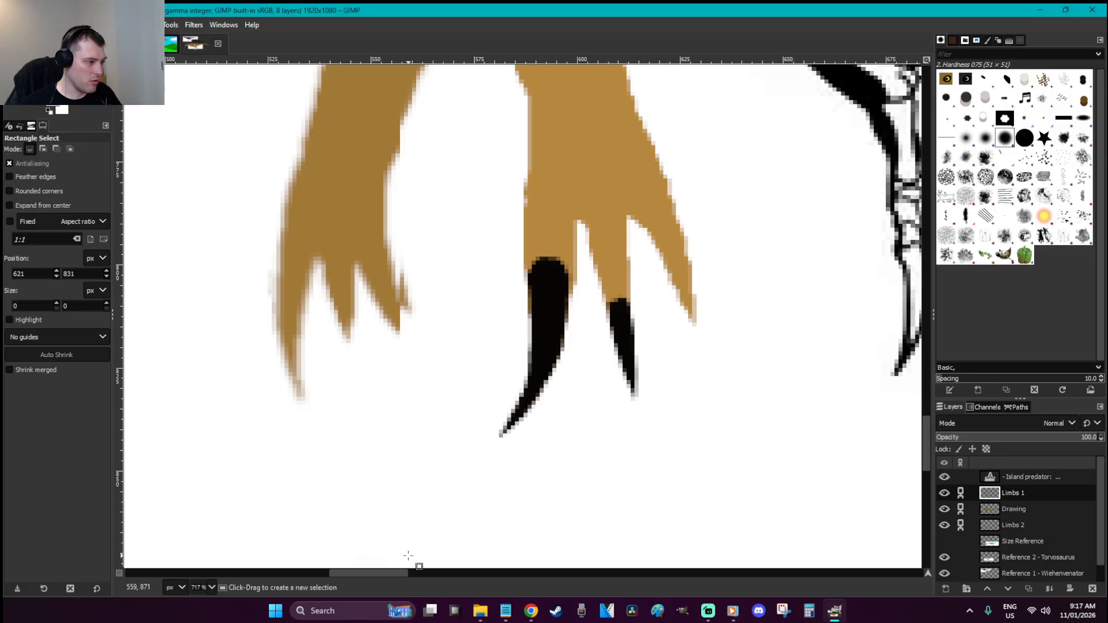
drag(400, 573, 426, 576)
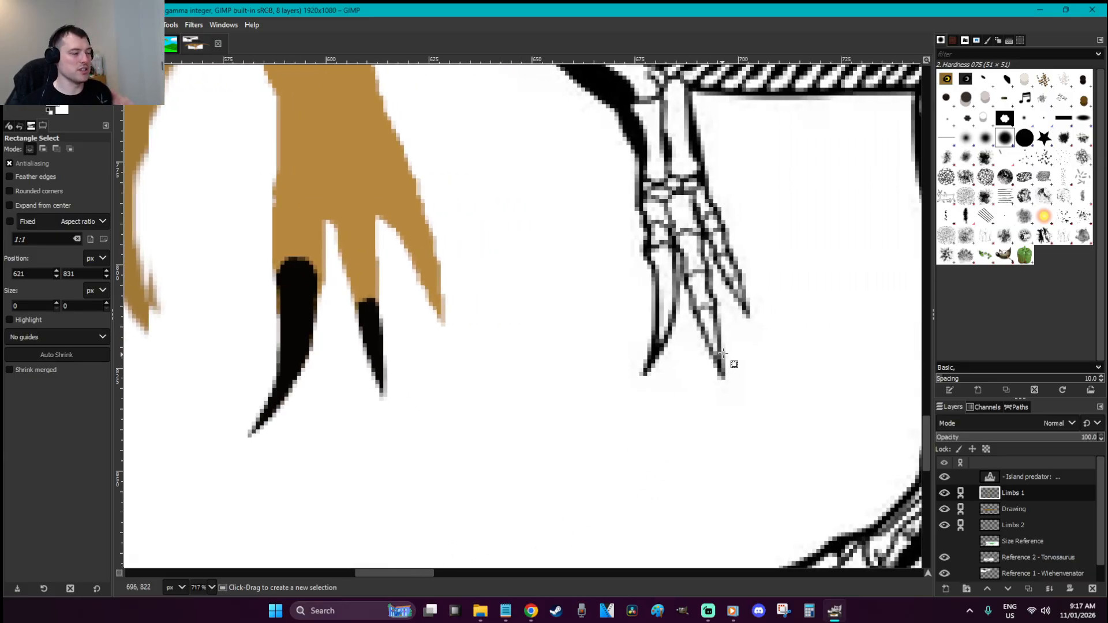
Paint a black claw on the outer finger, then copy and paste it into Limbs 1
key(f)
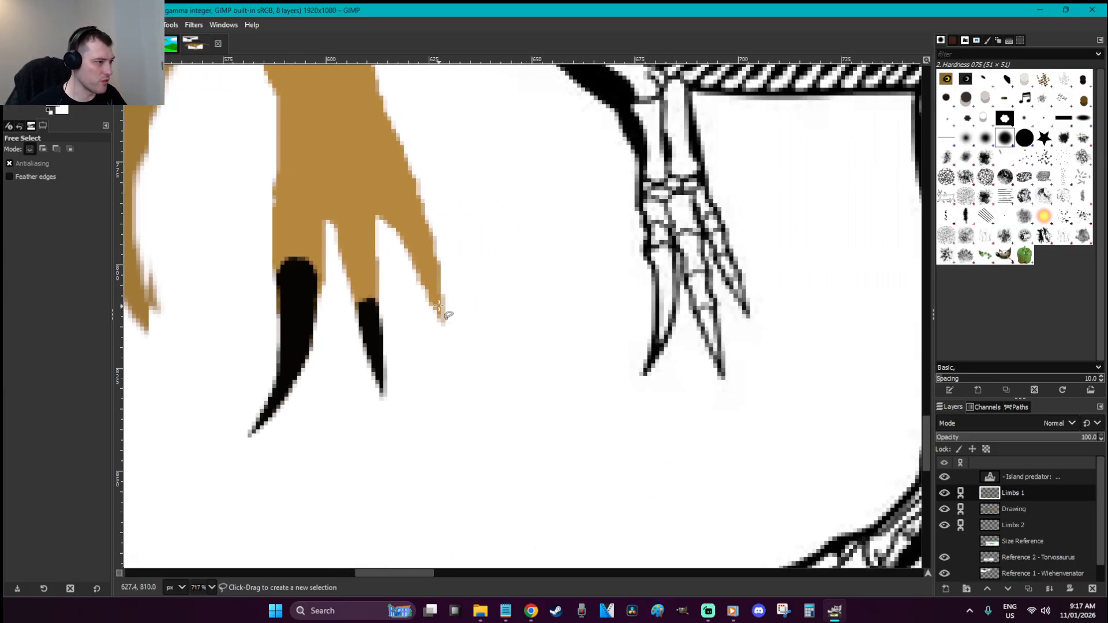
click(426, 295)
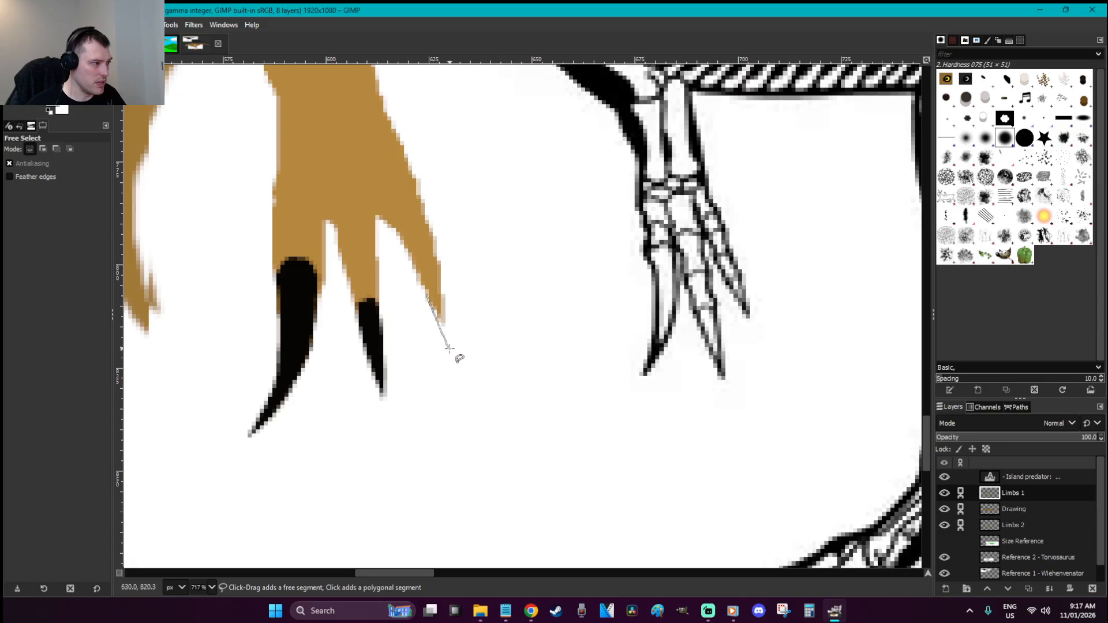
key(Return)
drag(427, 294, 449, 346)
key(p)
key(r)
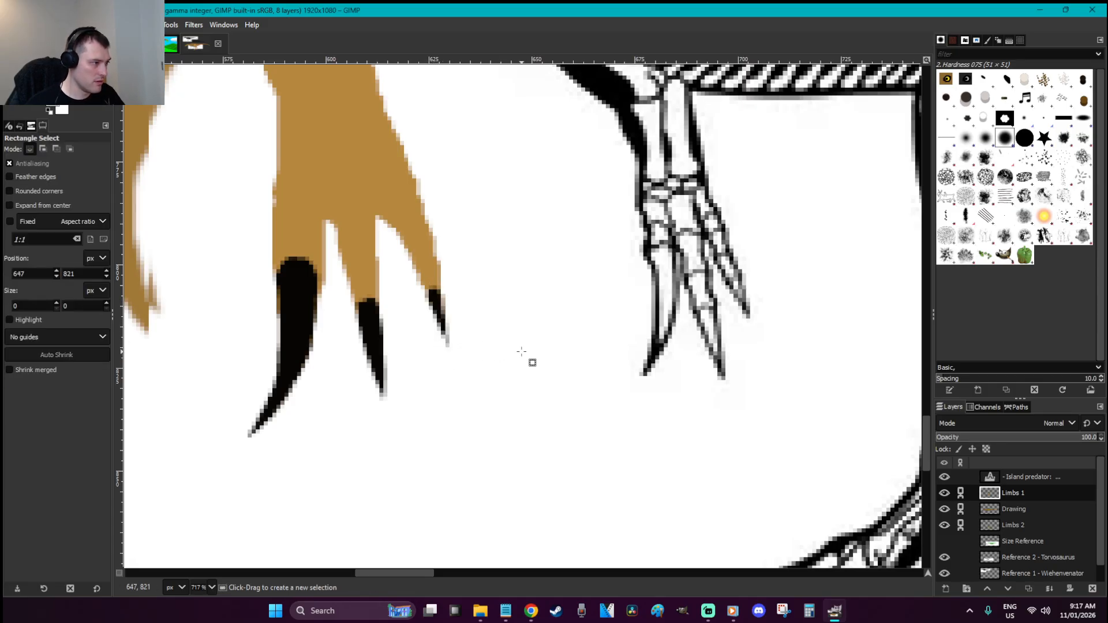
key(ctrl+c)
key(ctrl+v)
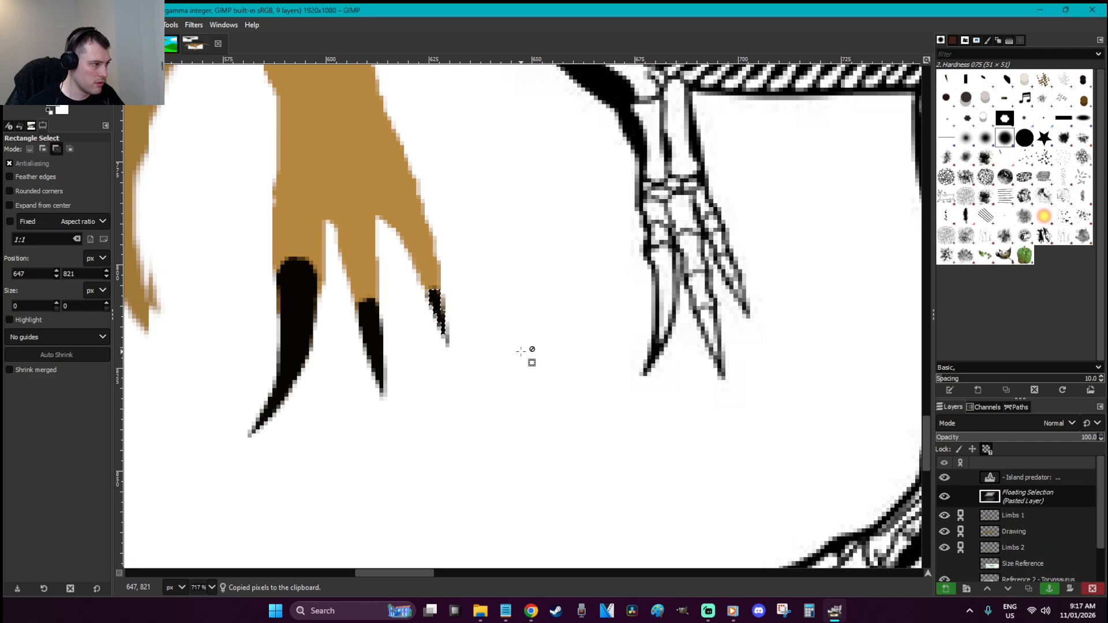
click(521, 352)
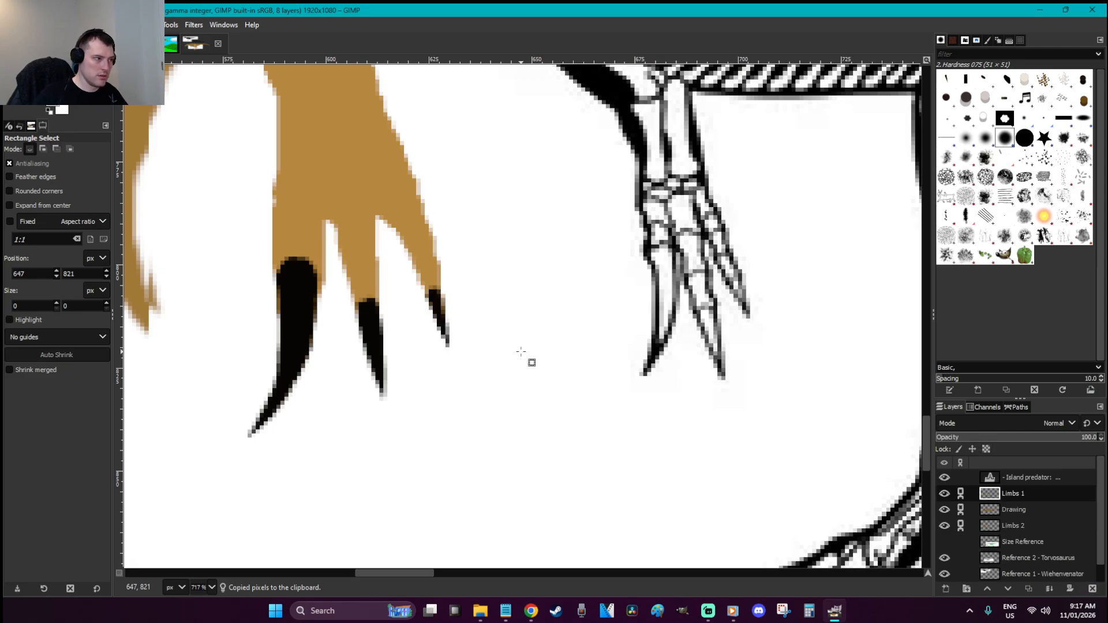
Erase the small claw's edges to a slim, pointed shape
key(p)
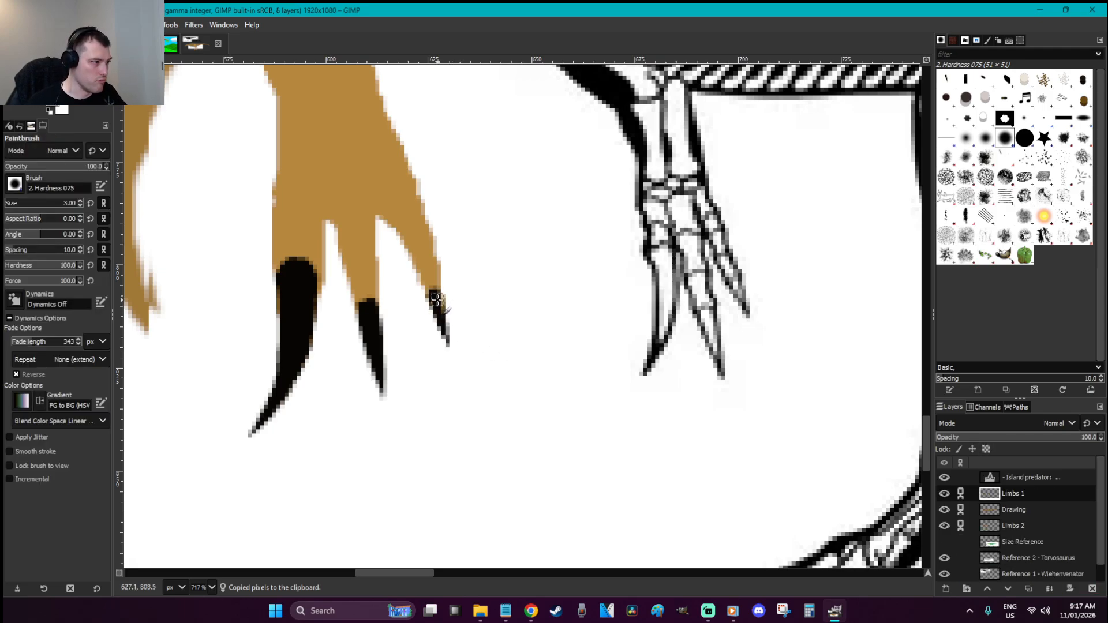
key(shift+e)
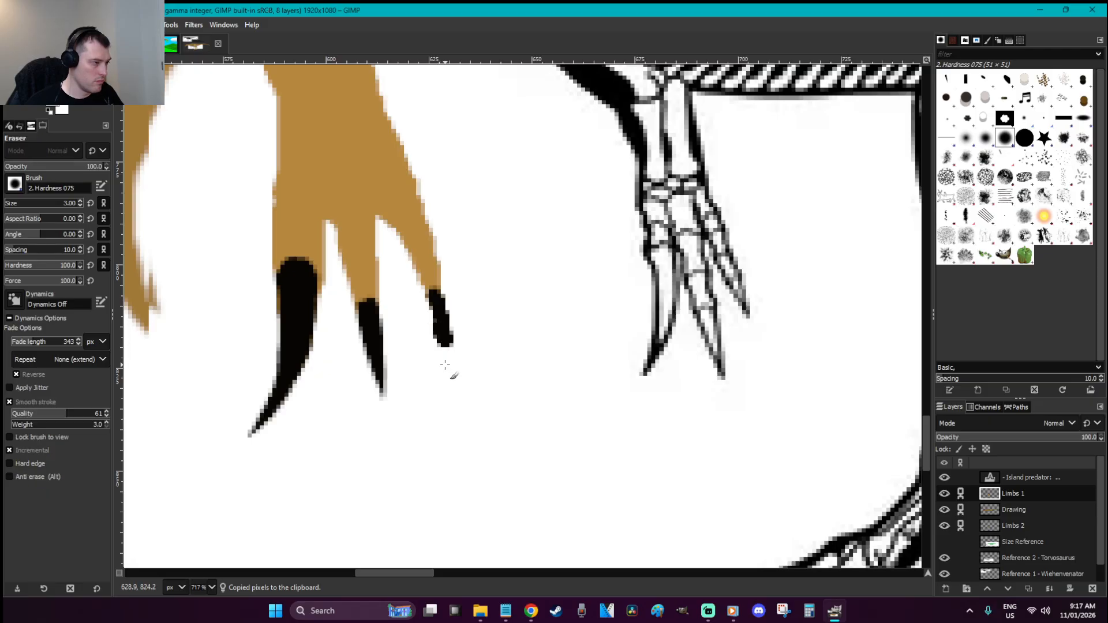
mouse_move(435, 343)
mouse_down()
mouse_move(426, 325)
mouse_move(456, 345)
mouse_move(454, 316)
mouse_up()
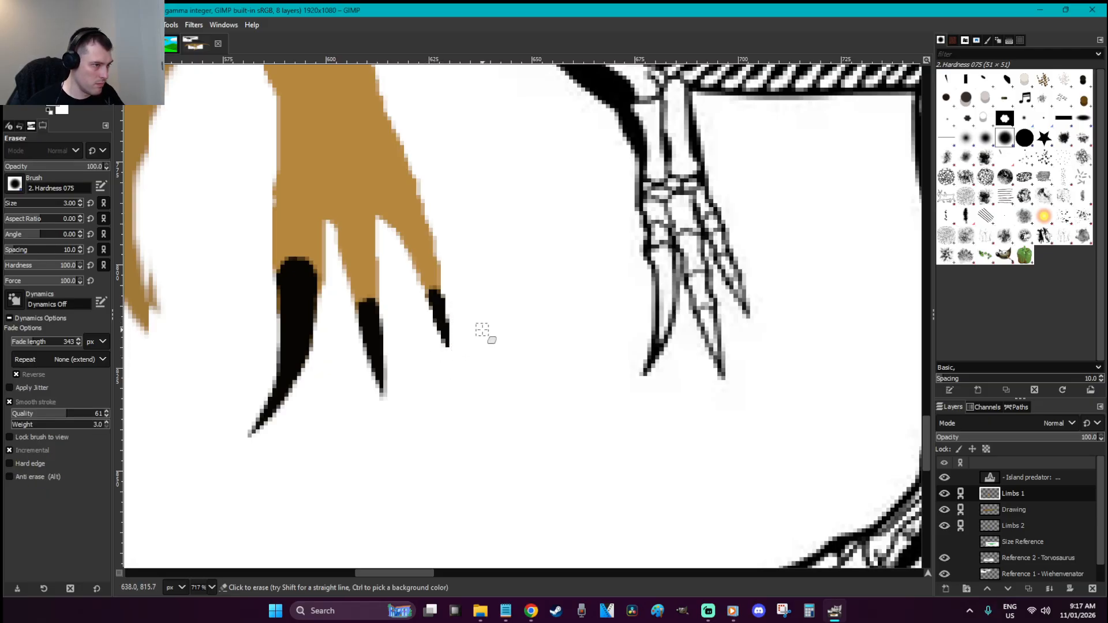
key(o)
key(p)
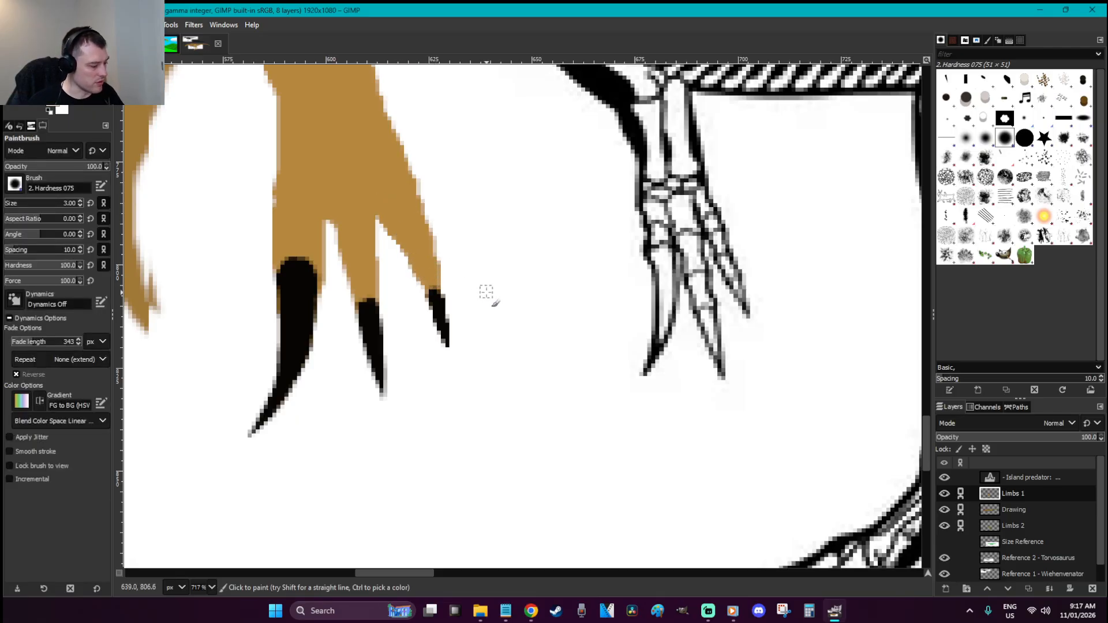
Cut out the outer claw, move it left onto its toe and anchor it in Limbs 1
key(f)
mouse_move(407, 270)
mouse_down()
mouse_move(418, 168)
mouse_move(474, 341)
mouse_move(403, 307)
mouse_up()
key(Return)
key(ctrl+x)
key(r)
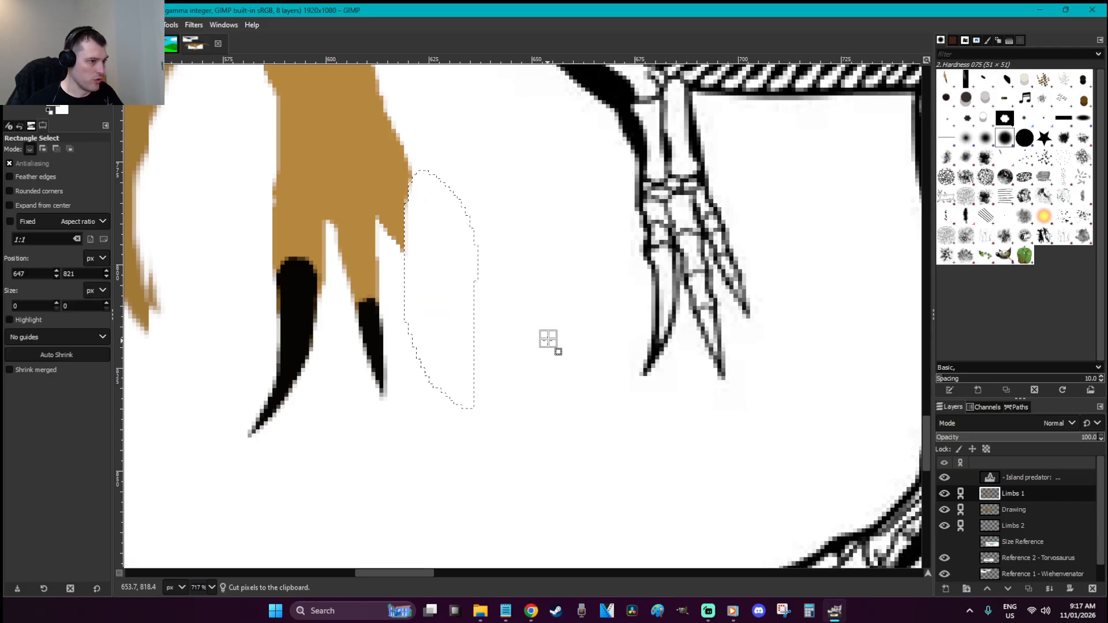
key(ctrl+v)
drag(501, 298, 408, 278)
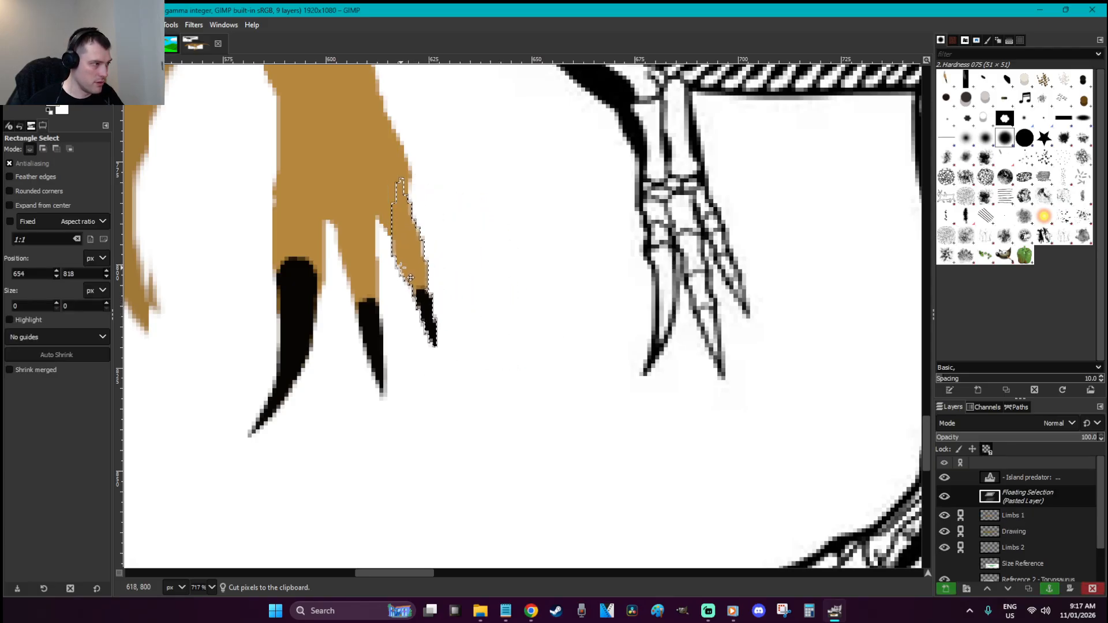
drag(408, 277, 405, 277)
key(ctrl+h)
Paint the foot's right edge and the outer toe's edge brown
key(shift+e)
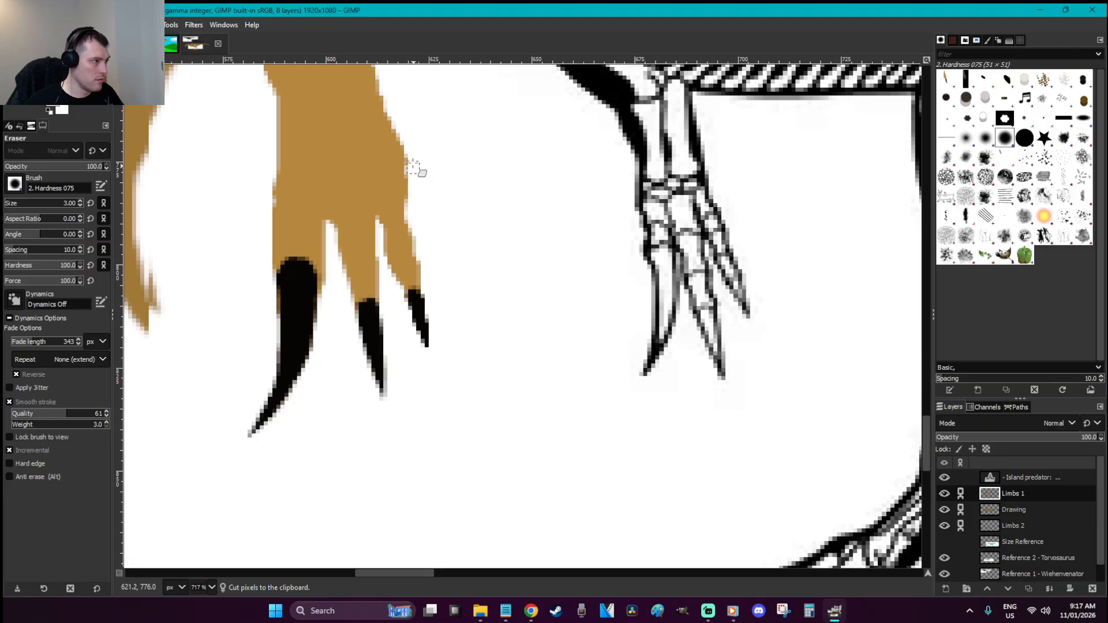
key(p)
drag(406, 252, 393, 176)
drag(407, 223, 413, 264)
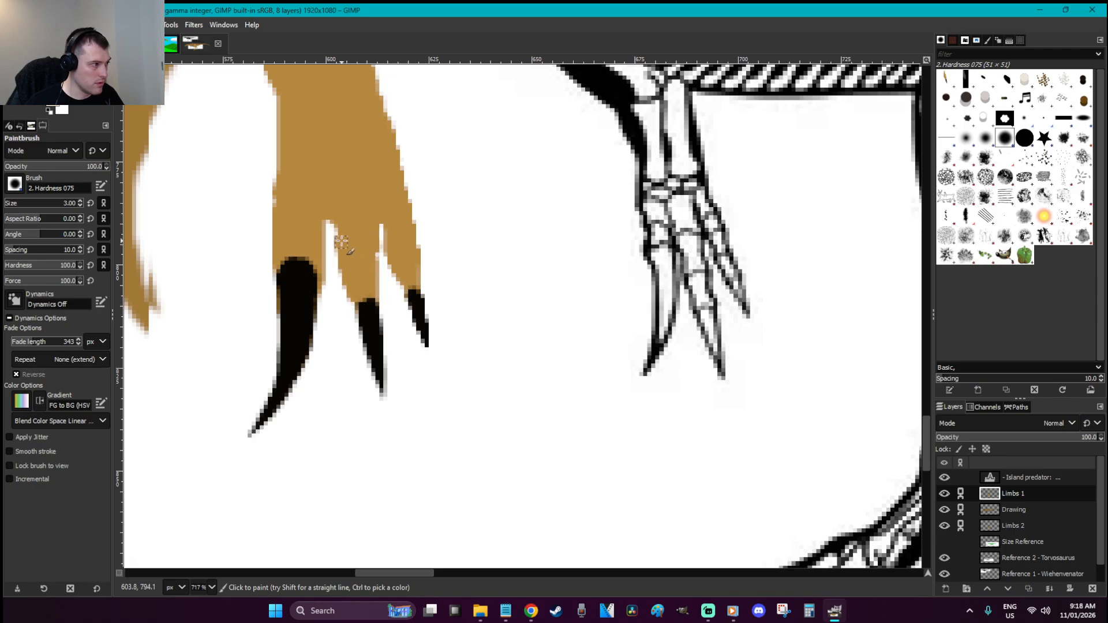
Cut out the large claw with its toe, drag it back onto the toe and anchor it in Limbs 1
key(f)
click(329, 221)
mouse_move(329, 359)
mouse_down()
mouse_move(182, 430)
mouse_move(233, 213)
mouse_move(273, 126)
mouse_up()
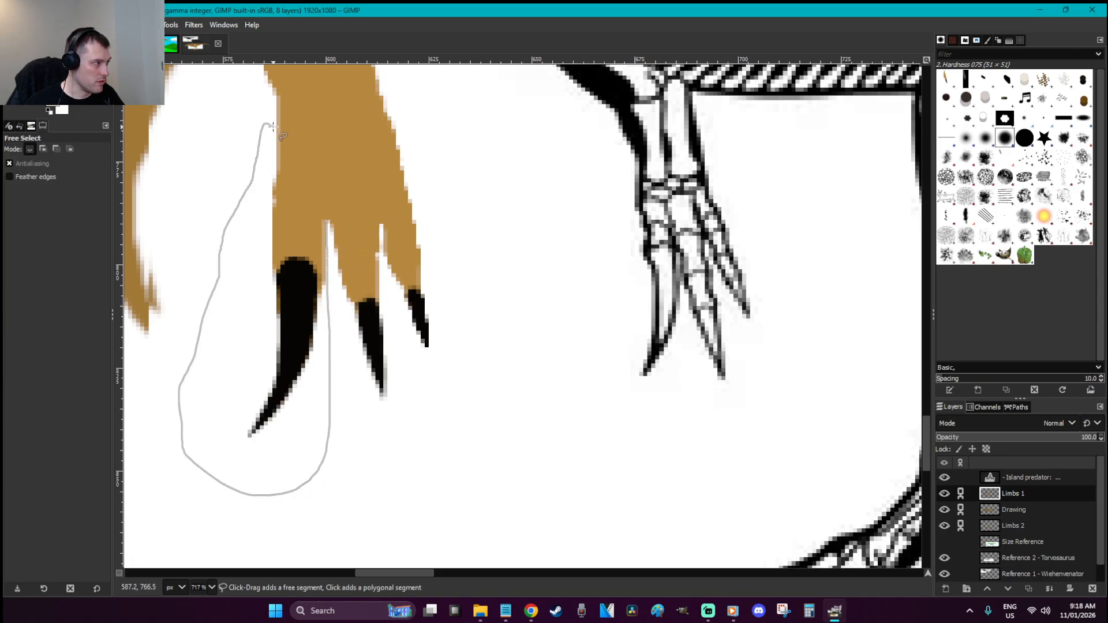
click(327, 220)
key(Return)
key(ctrl+x)
key(ctrl+shift+a)
key(r)
key(ctrl+v)
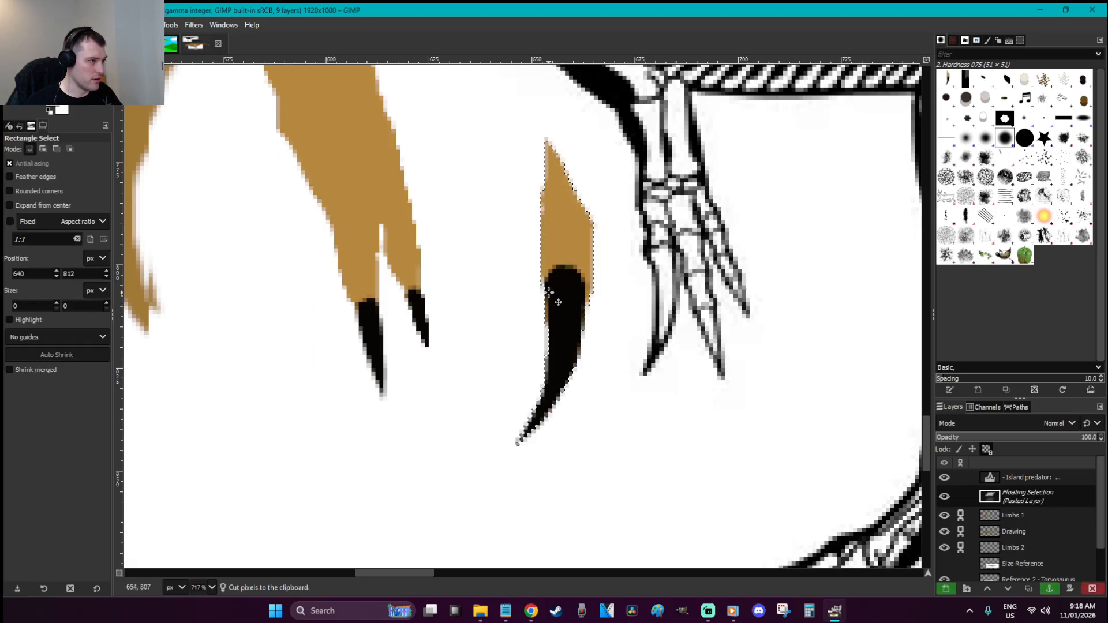
drag(554, 289, 311, 214)
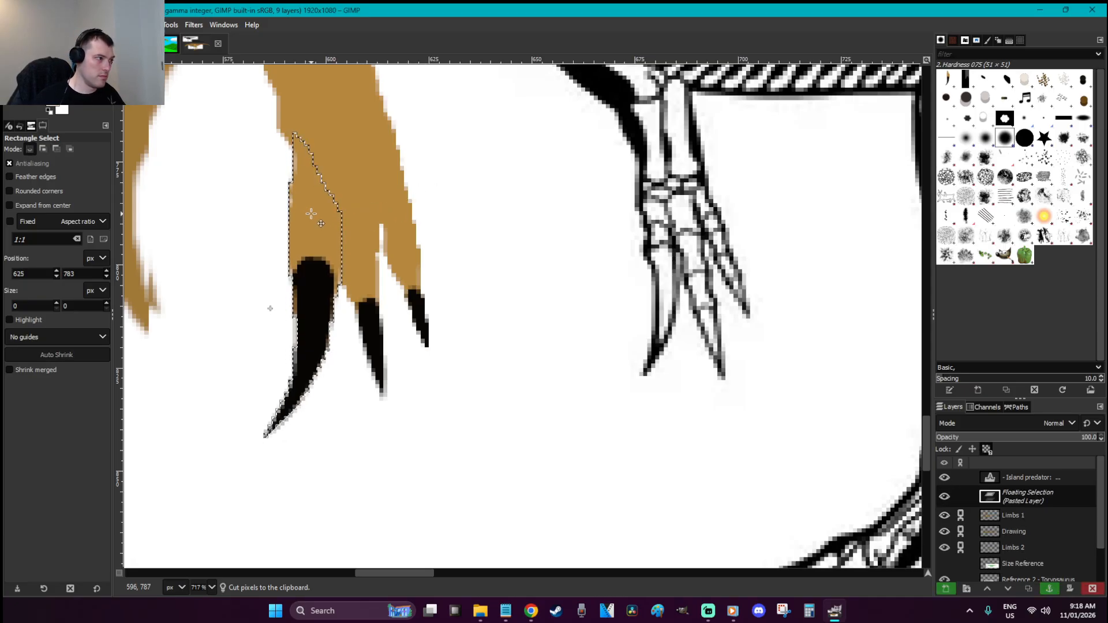
click(495, 199)
Save the drawing as XCF
scroll(495, 199, down, 4)
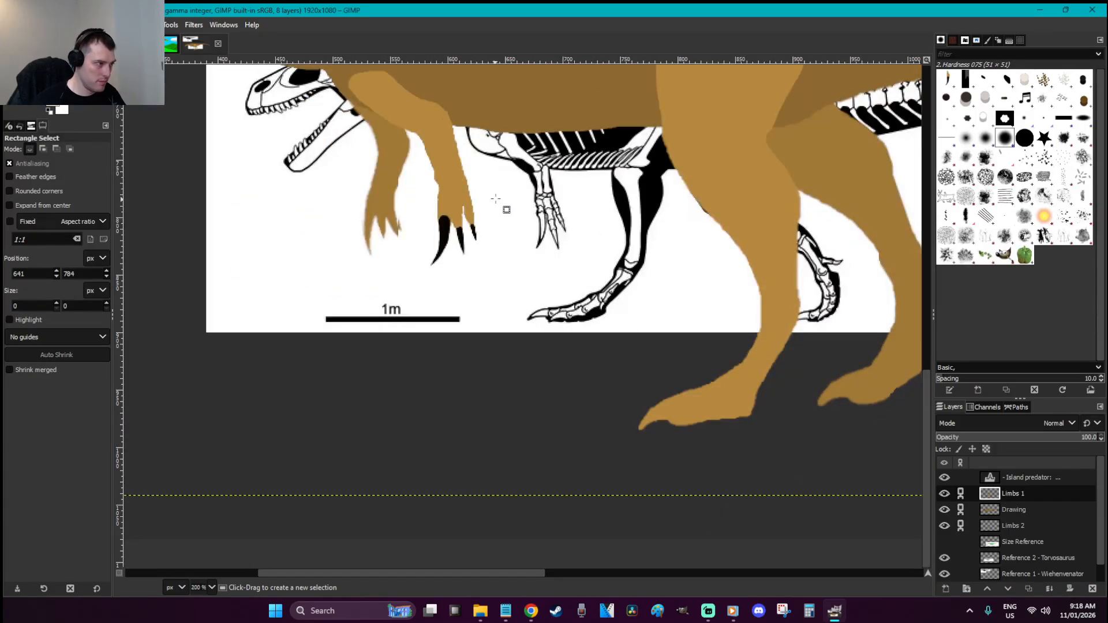
scroll(497, 267, up, 5)
key(ctrl+s)
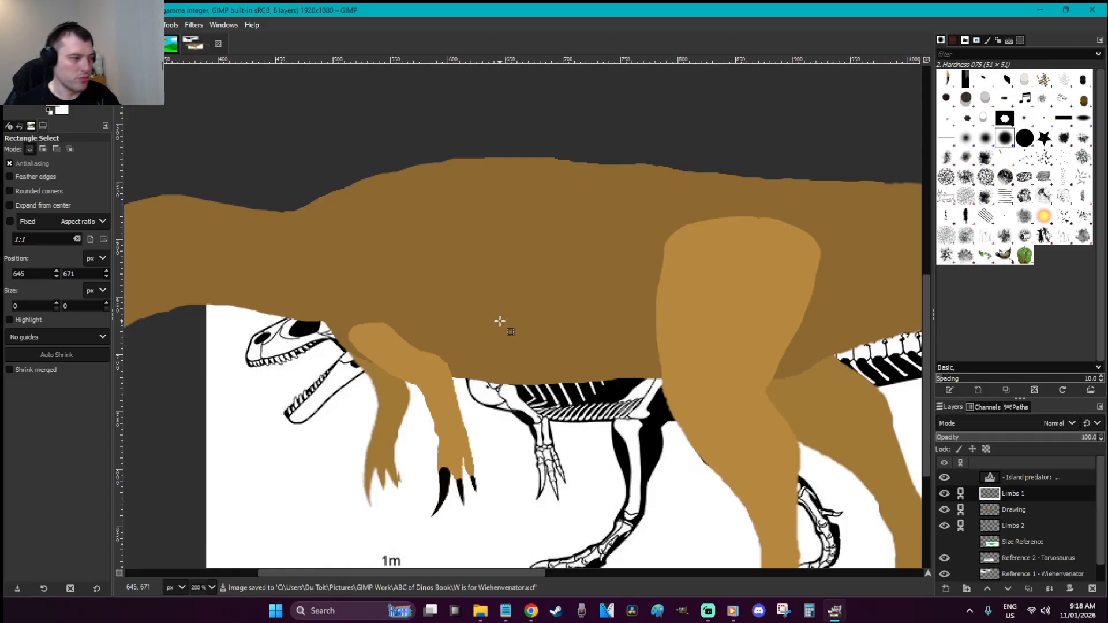
Zoom in on the claws and paint the gap between the toe and the third claw brown
scroll(500, 322, down, 2)
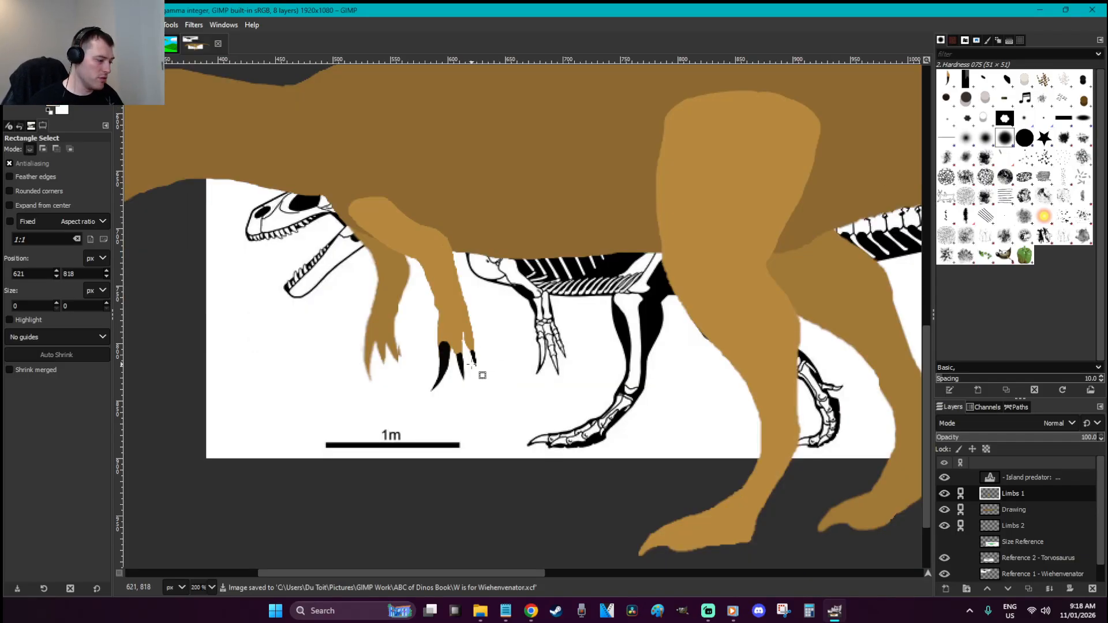
key(z)
drag(575, 397, 349, 293)
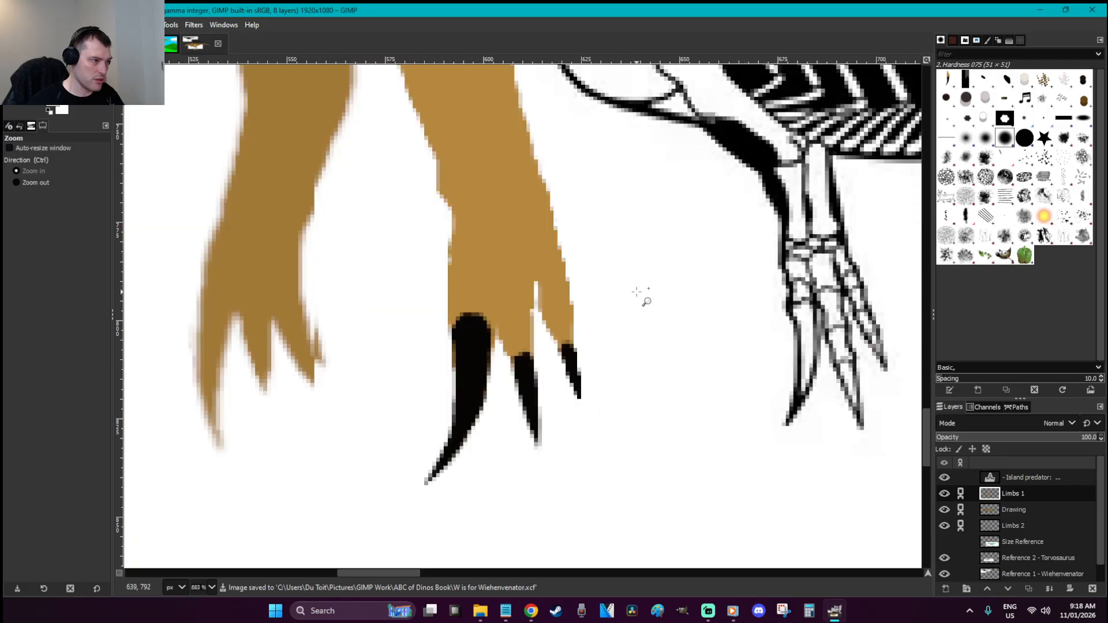
key(p)
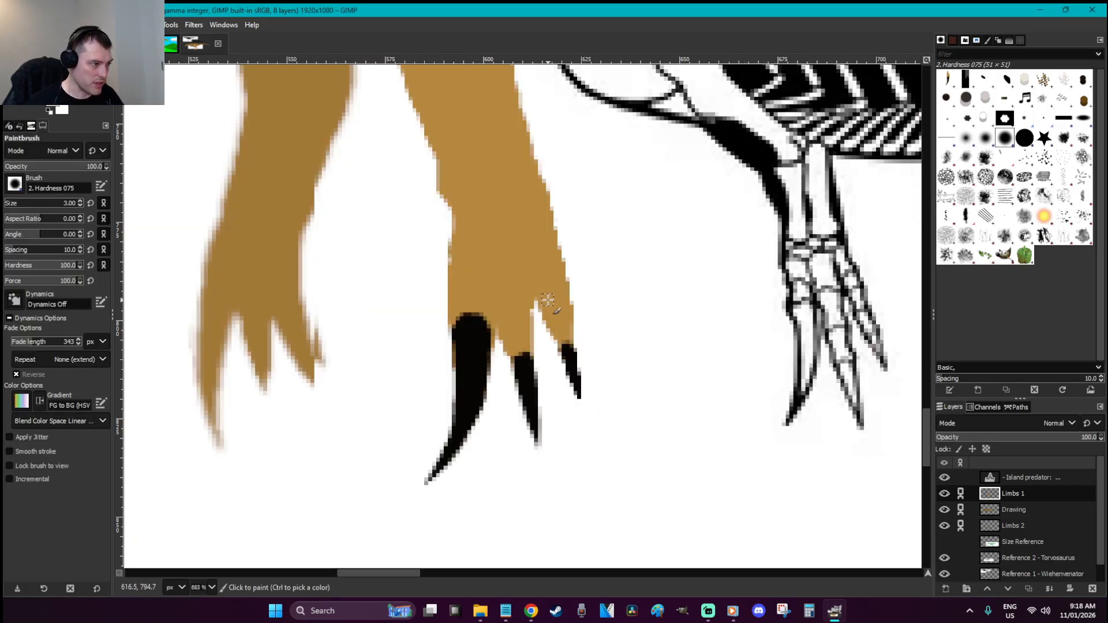
drag(560, 342, 551, 332)
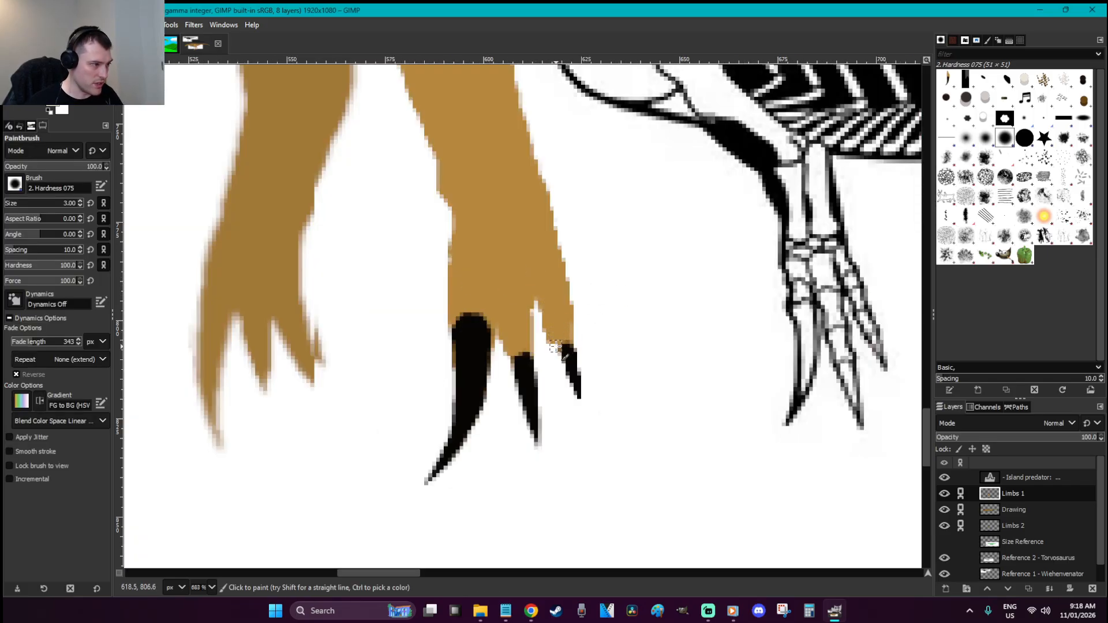
Switch to the eraser and make Limbs 2 the active layer
key(shift+e)
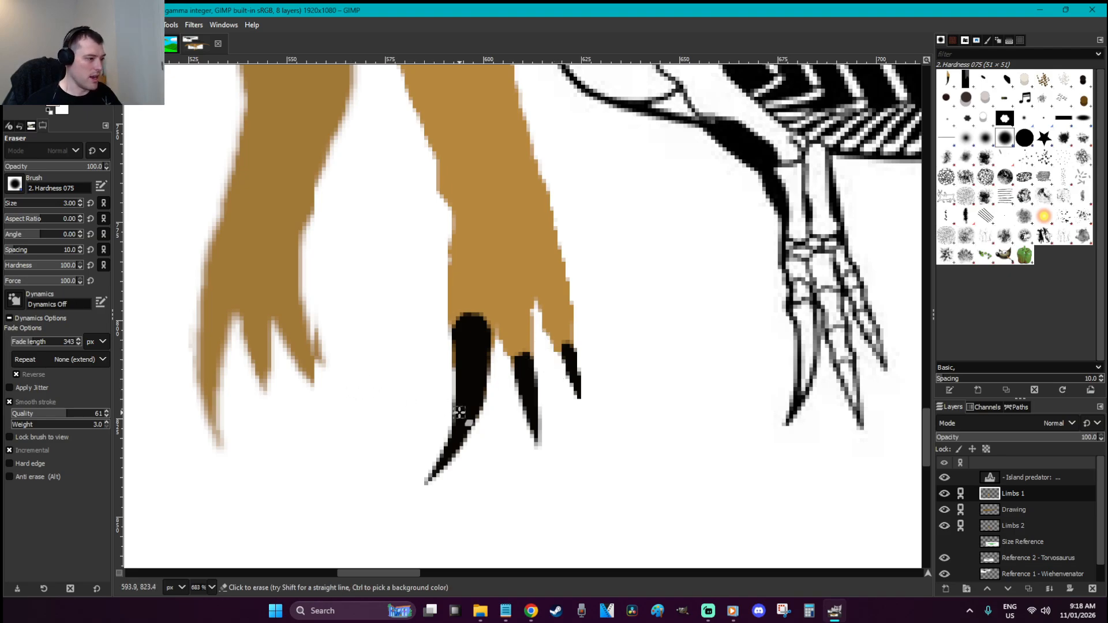
click(1024, 527)
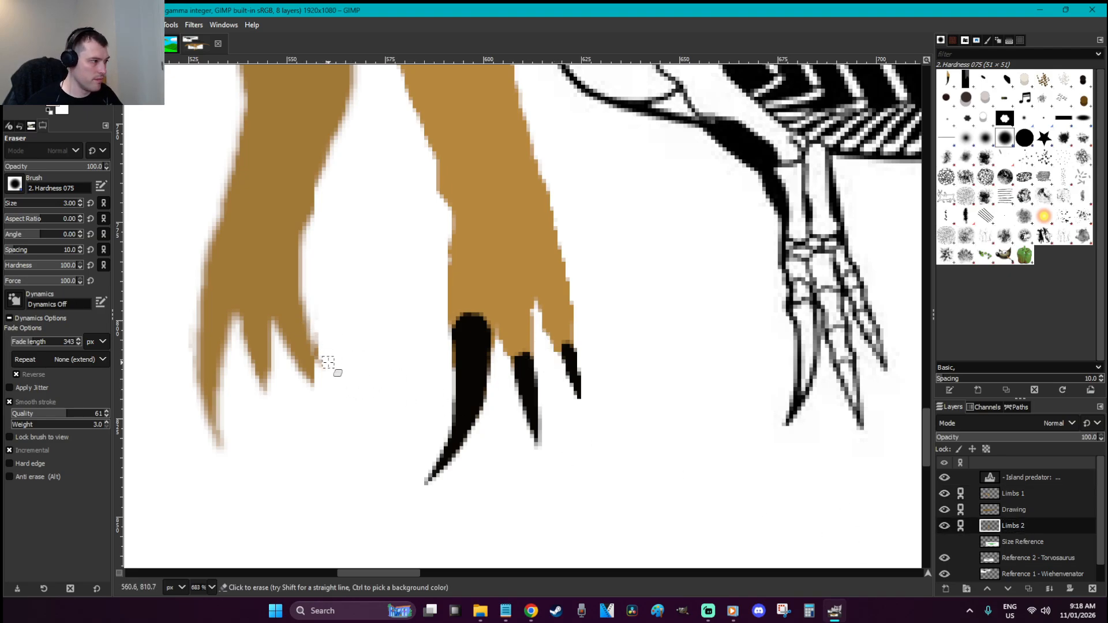
scroll(334, 361, down, 4)
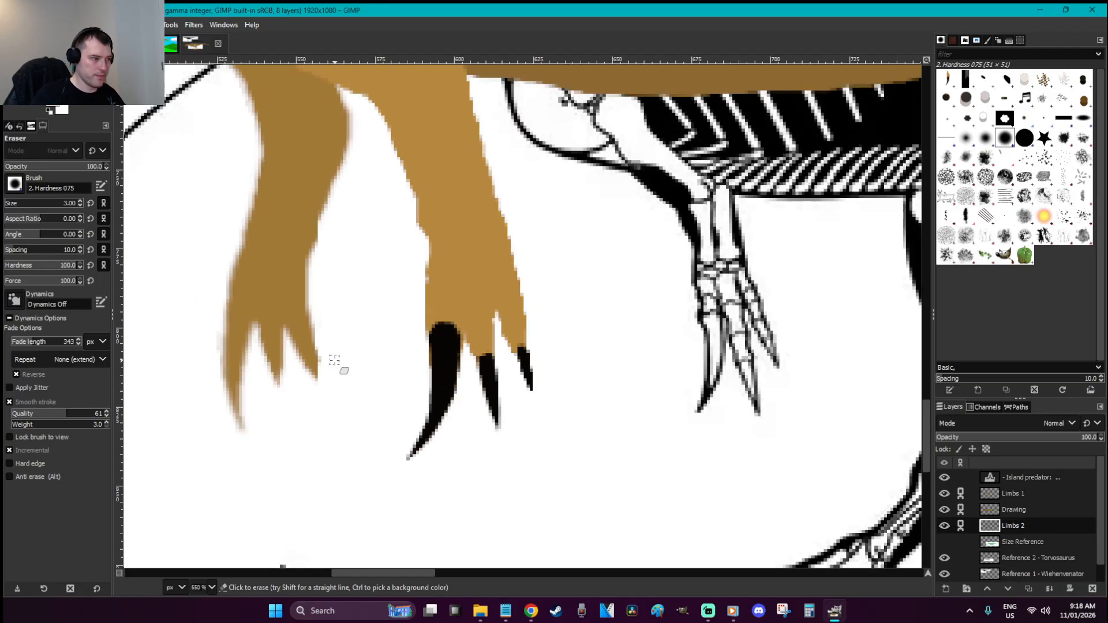
Toggle Limbs 2 off and on to compare, deselect, and zoom in on the left hand's claws
key(r)
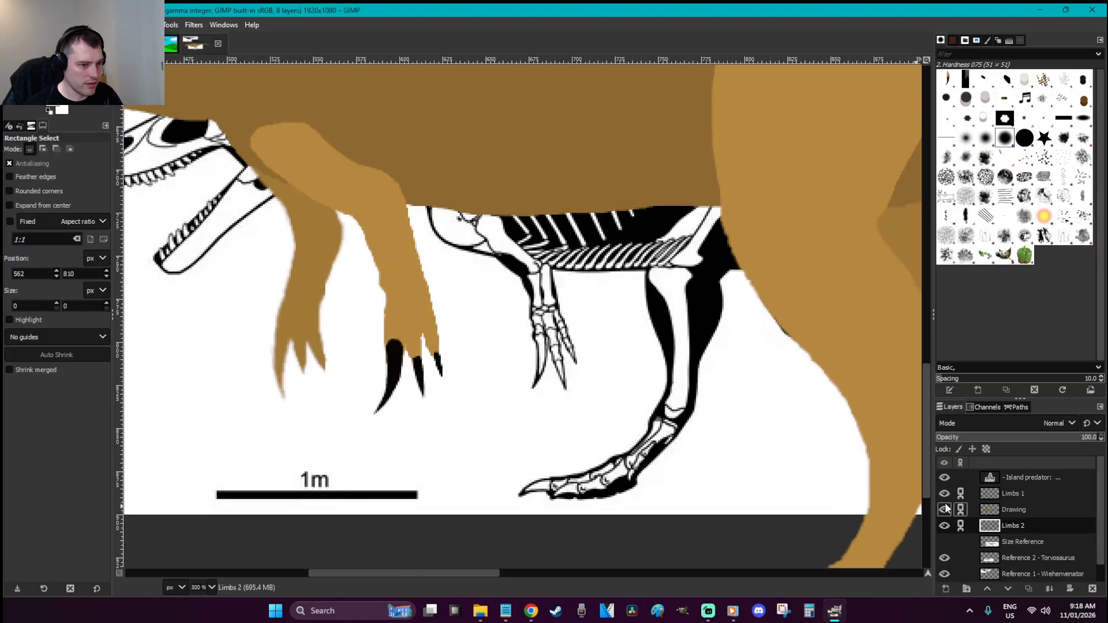
click(945, 526)
click(945, 526)
drag(450, 382, 450, 381)
key(z)
drag(425, 438, 237, 265)
Outline the left hand's leftmost claw as a selection, undoing an accidental brown fill
key(g)
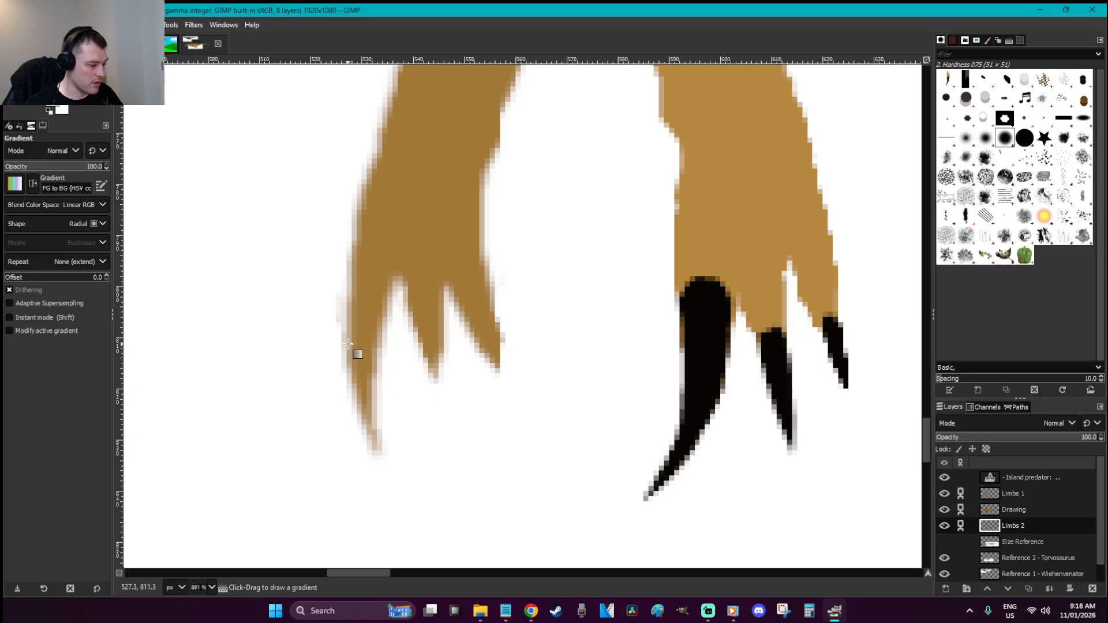
key(f)
drag(348, 347, 361, 363)
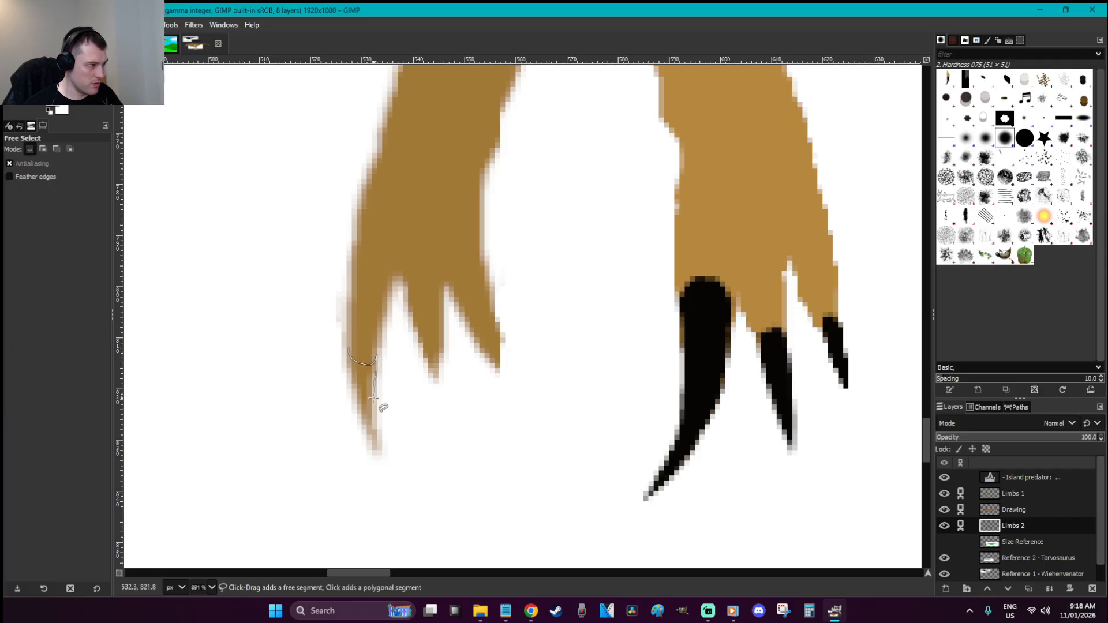
drag(358, 444, 341, 374)
key(r)
key(f)
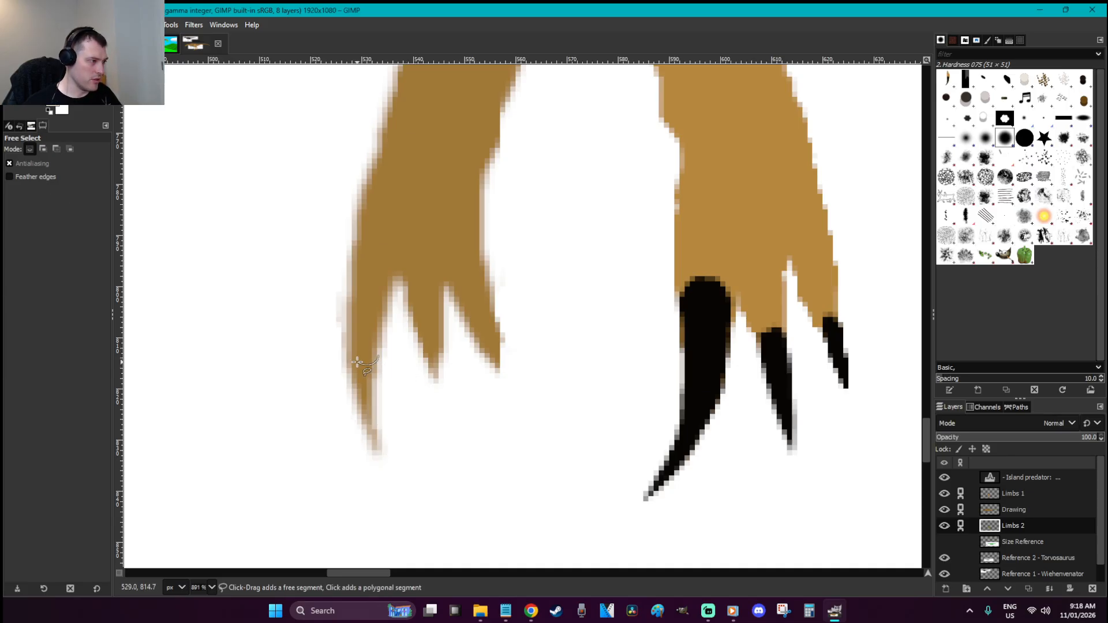
mouse_move(348, 372)
mouse_down()
mouse_move(366, 449)
mouse_move(406, 497)
mouse_move(375, 393)
mouse_up()
key(Return)
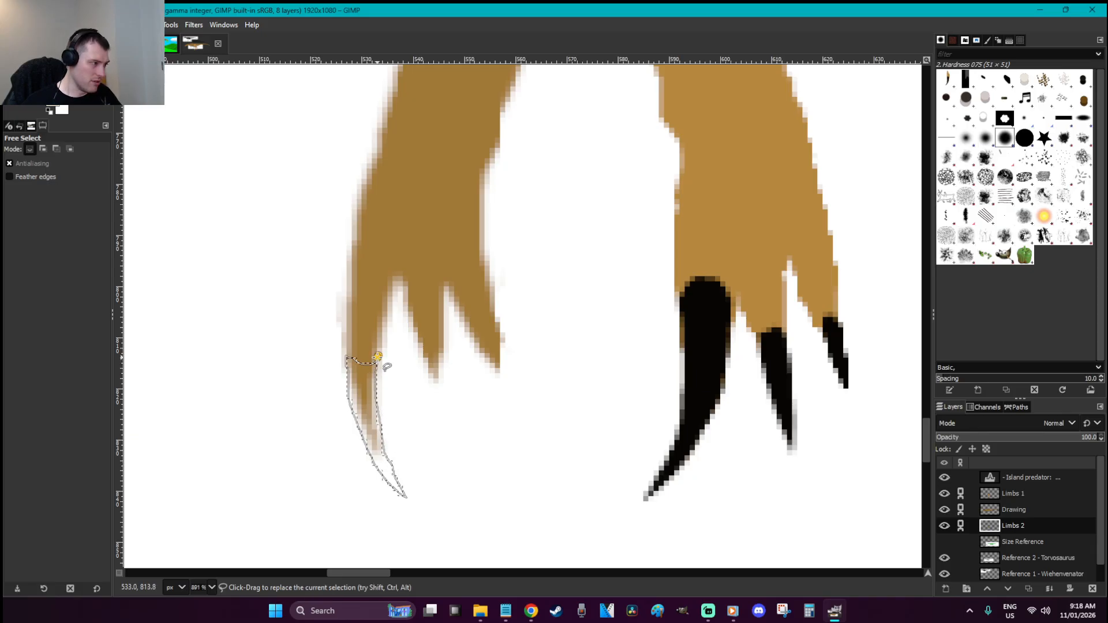
key(shift+b)
click(365, 390)
key(ctrl+z)
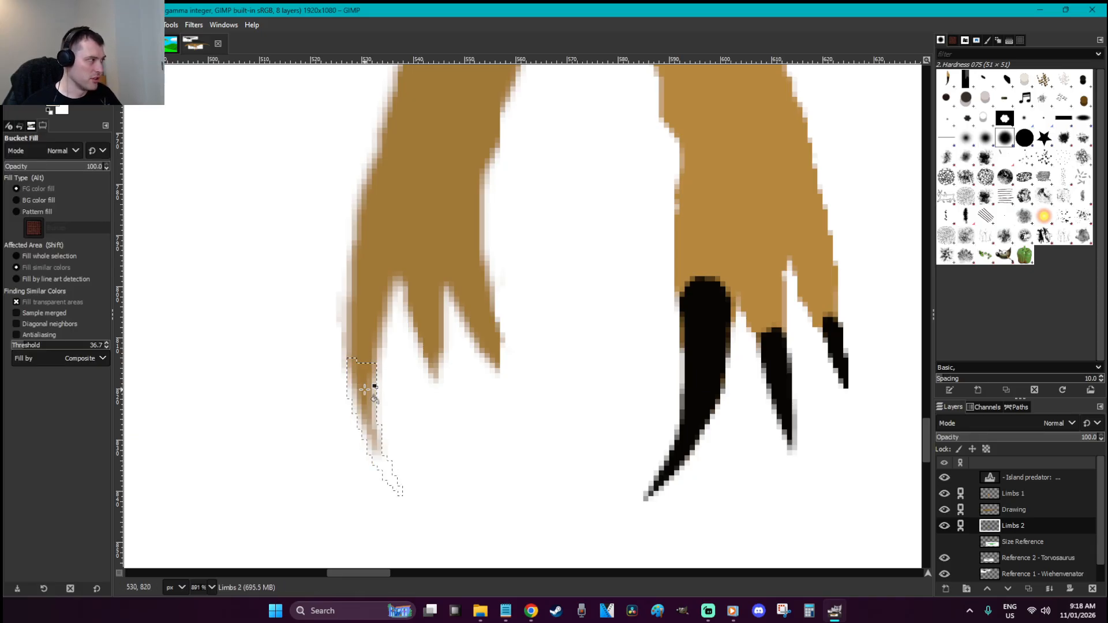
Set the foreground to black and fill and paint the leftmost claw black
key(p)
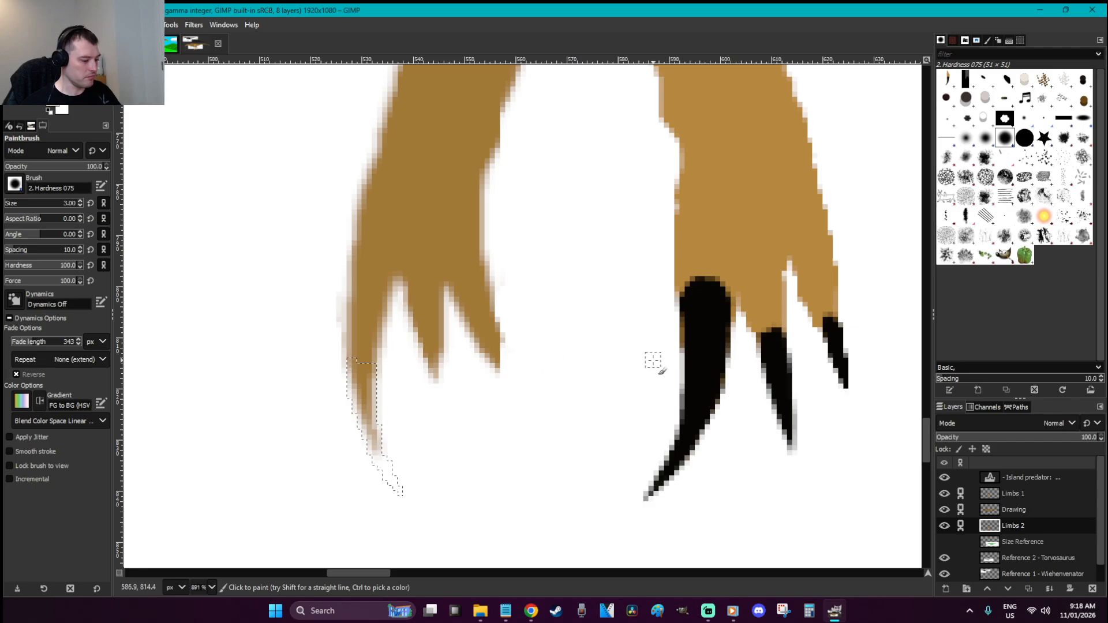
key(o)
click(57, 108)
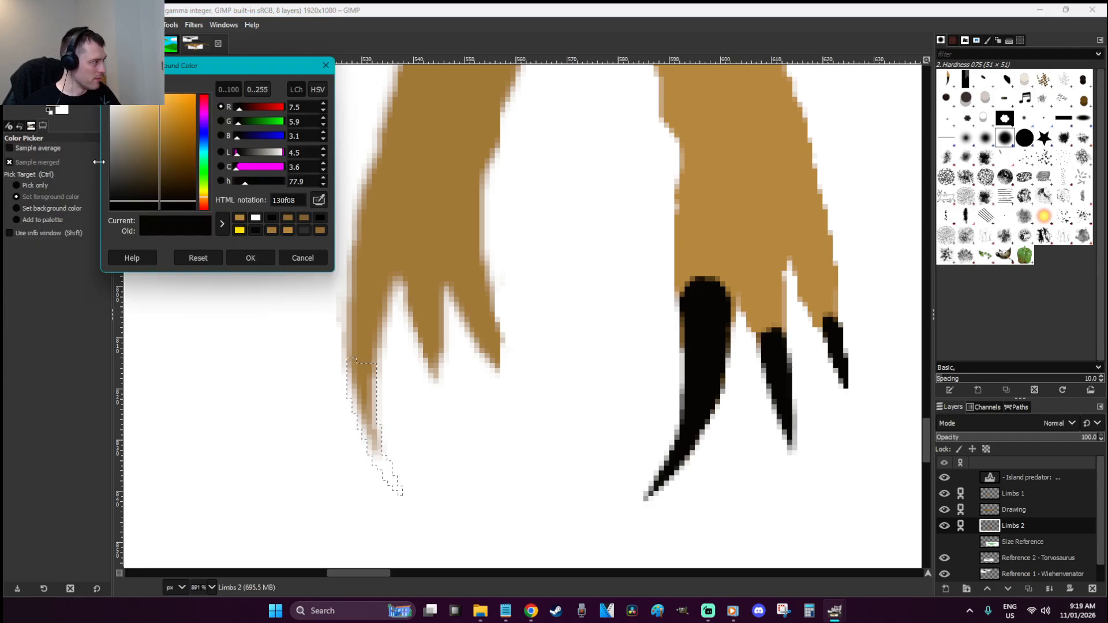
click(251, 257)
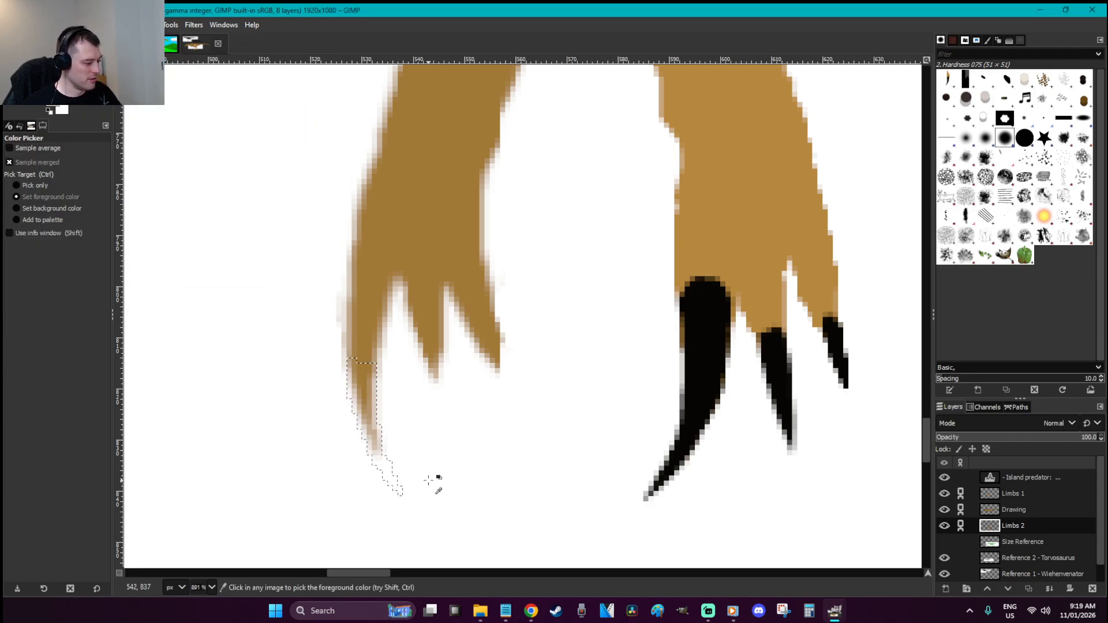
key(shift+b)
click(395, 467)
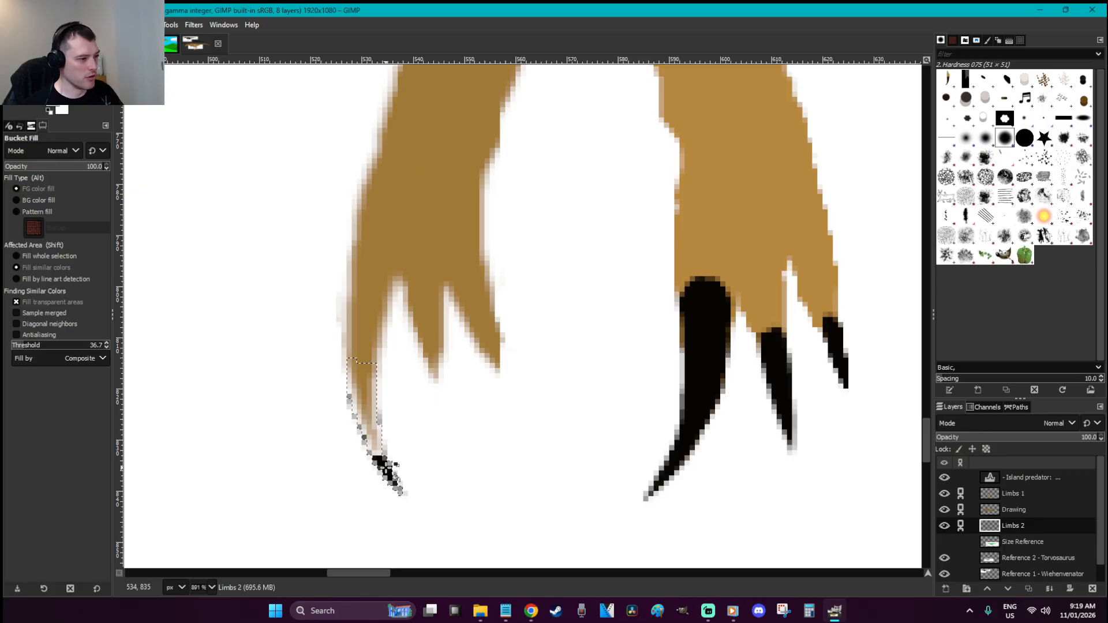
key(p)
mouse_move(383, 465)
mouse_down()
mouse_move(361, 461)
mouse_move(351, 399)
mouse_move(363, 389)
mouse_move(373, 402)
mouse_move(368, 374)
mouse_move(346, 356)
mouse_move(370, 402)
mouse_move(343, 373)
mouse_up()
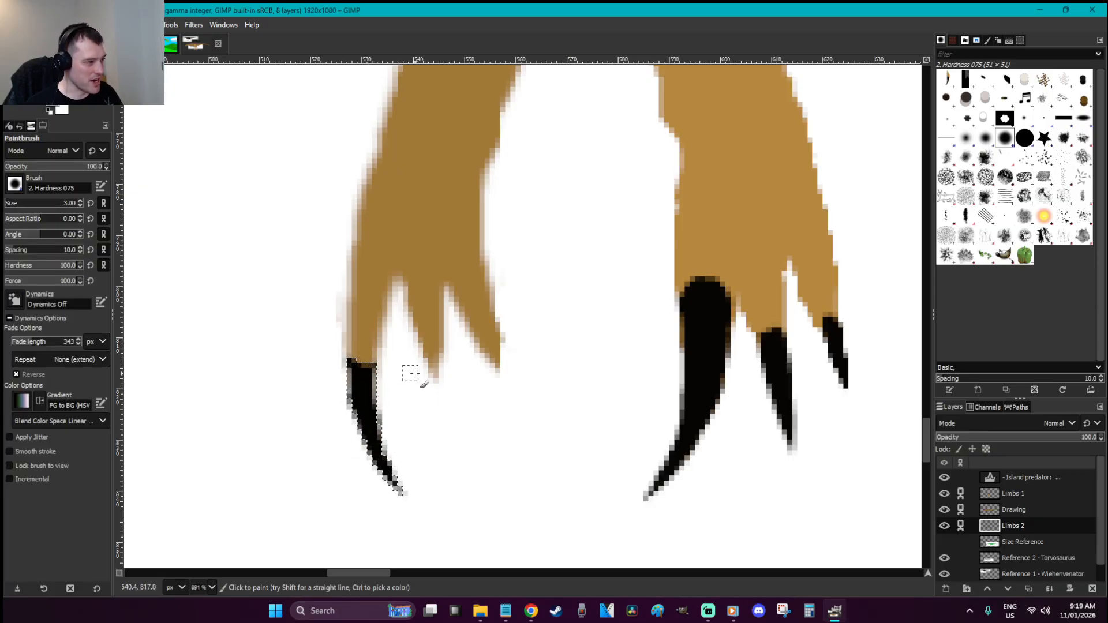
key(r)
click(455, 393)
Trace the middle claw into a selection after several restarted outlines
key(f)
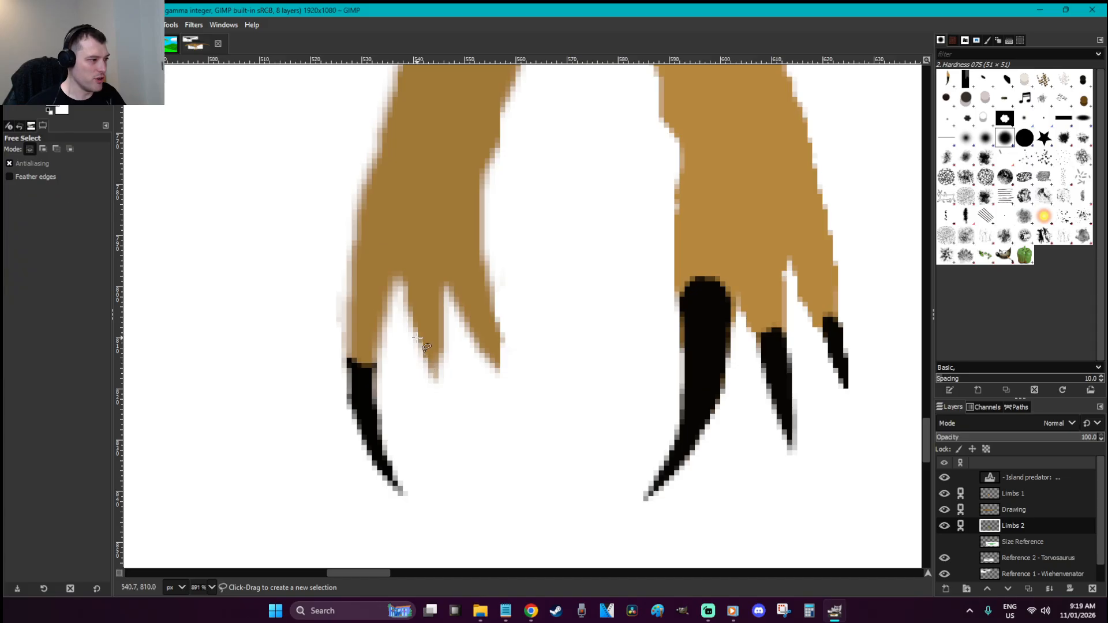
click(414, 333)
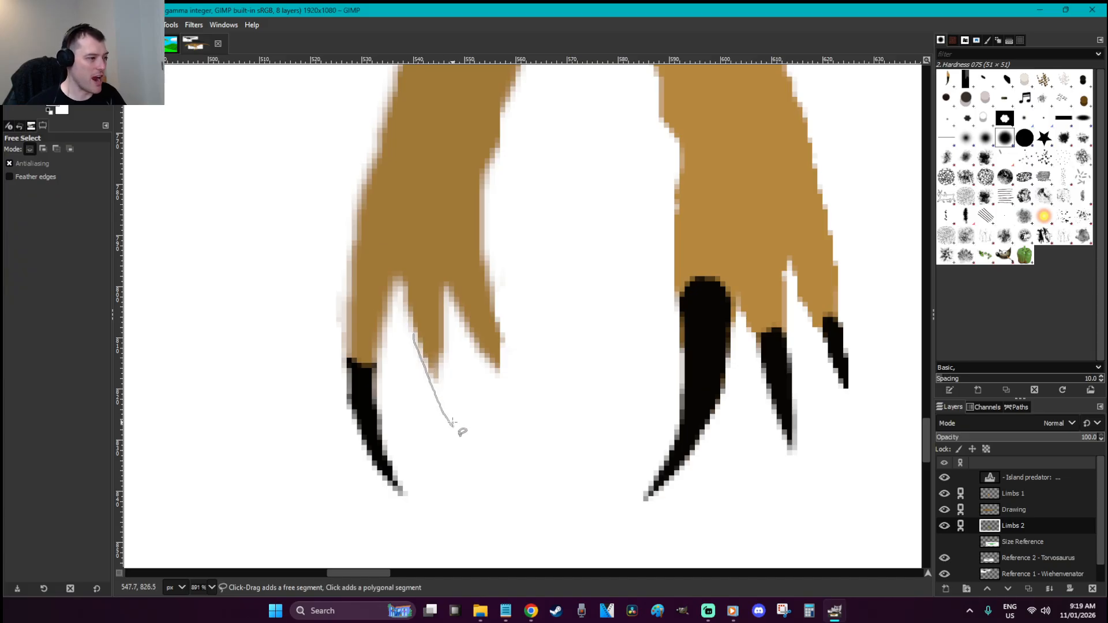
key(Escape)
drag(415, 342, 451, 434)
key(Escape)
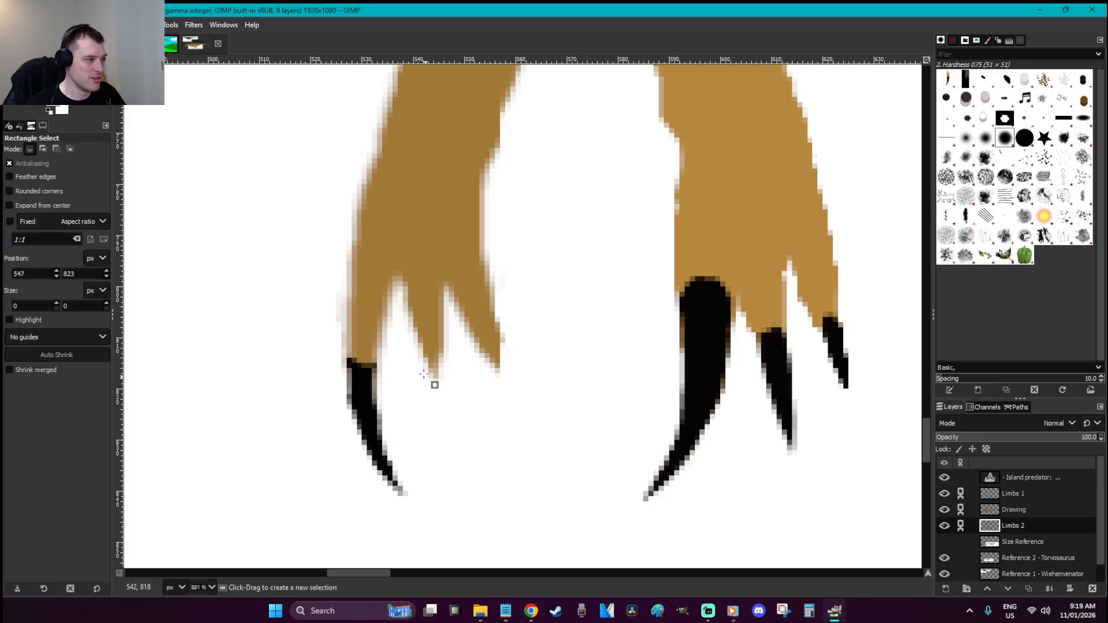
click(415, 335)
drag(444, 418, 451, 434)
key(r)
key(f)
drag(416, 339, 439, 403)
key(r)
key(f)
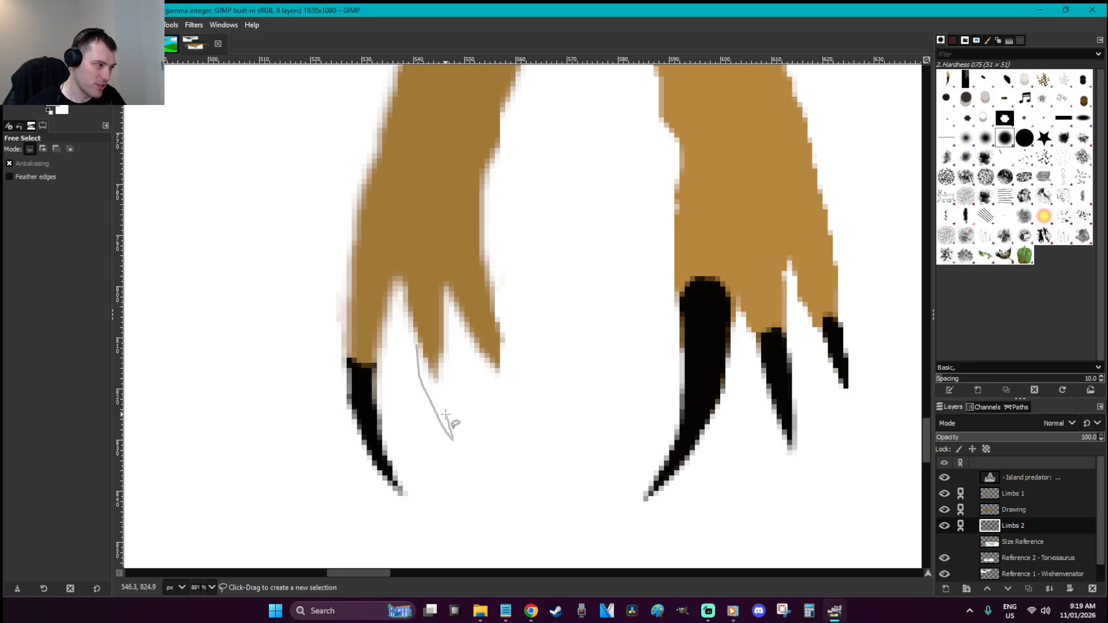
click(426, 343)
Fill the middle claw selection black and darken its tip
key(Return)
key(shift+b)
click(434, 392)
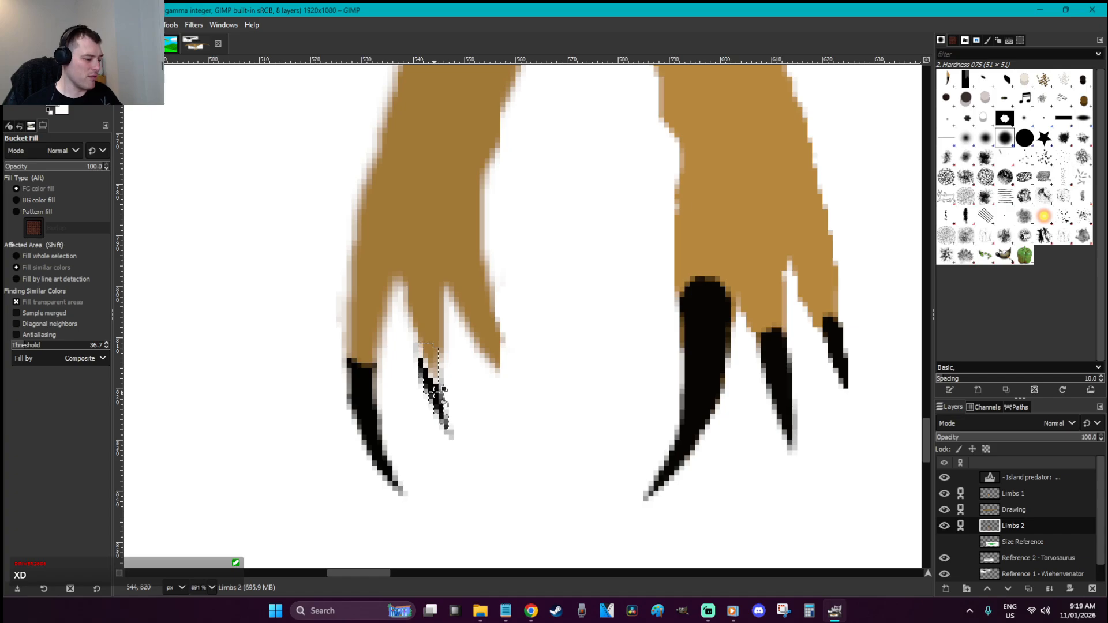
key(p)
drag(454, 438, 436, 391)
Copy and paste the claw pixels, anchor them into Limbs 2, and sample brown from the hand
key(ctrl+c)
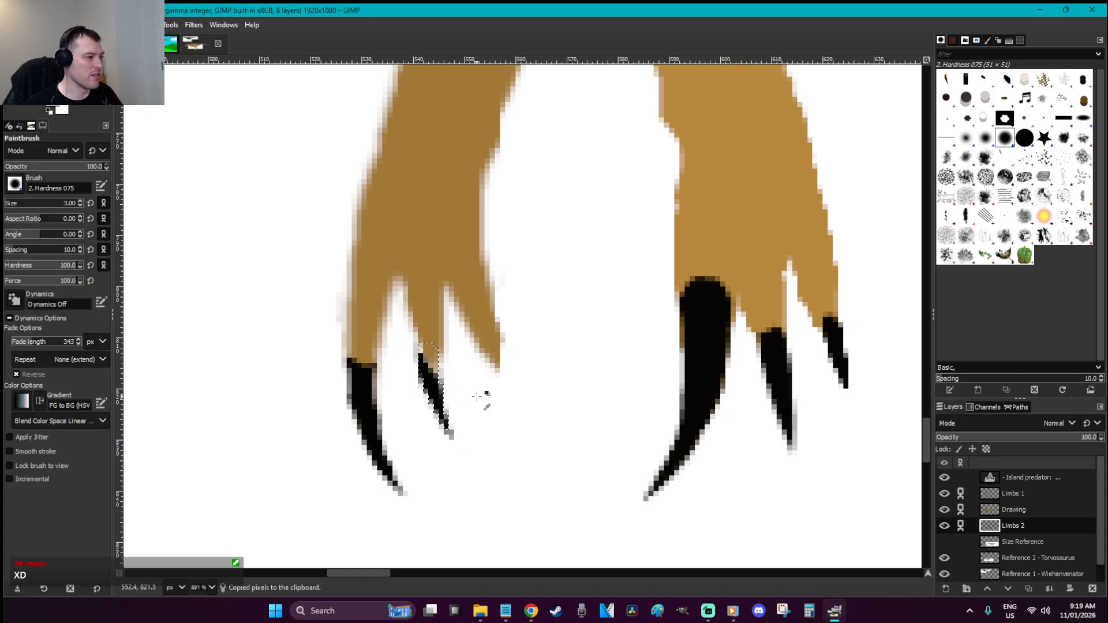
key(ctrl+v)
key(r)
click(476, 396)
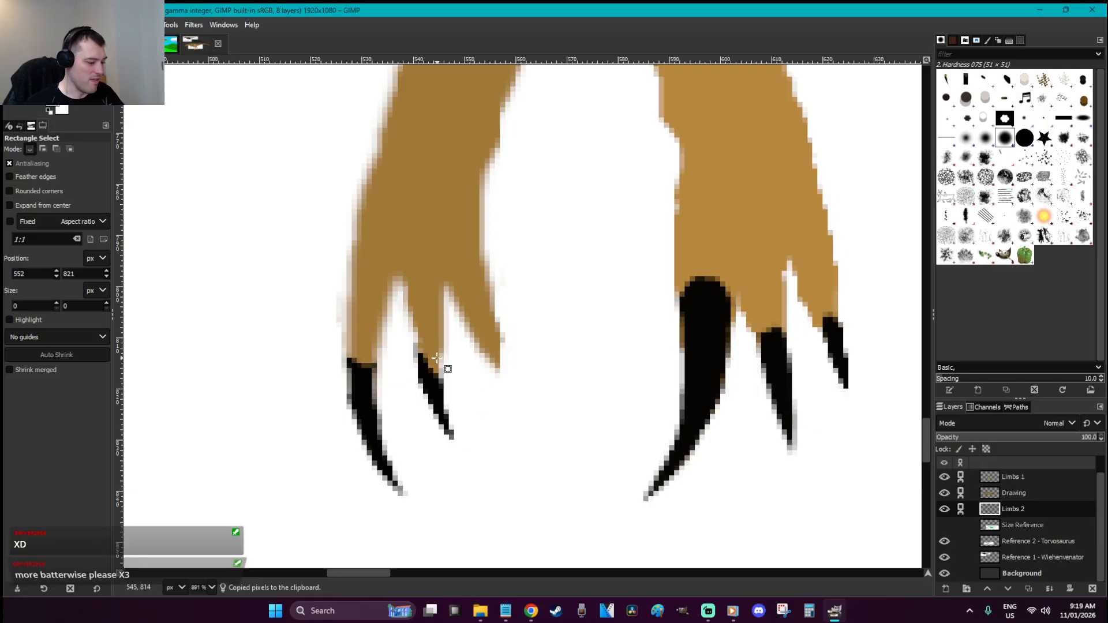
key(o)
click(436, 357)
key(p)
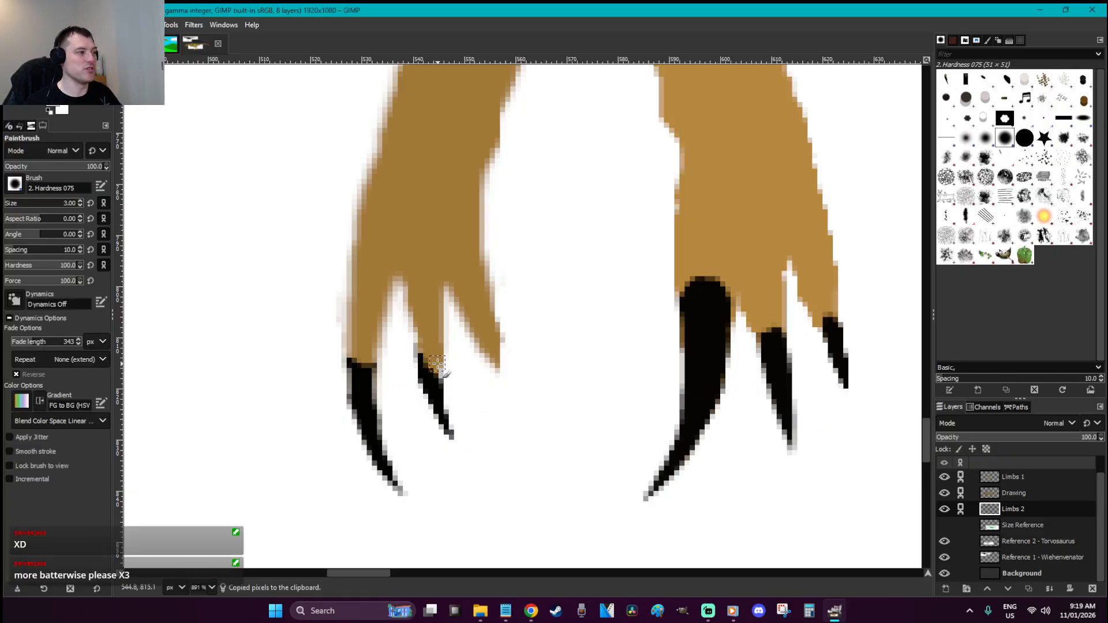
Reselect the middle claw and paint it solid black
key(f)
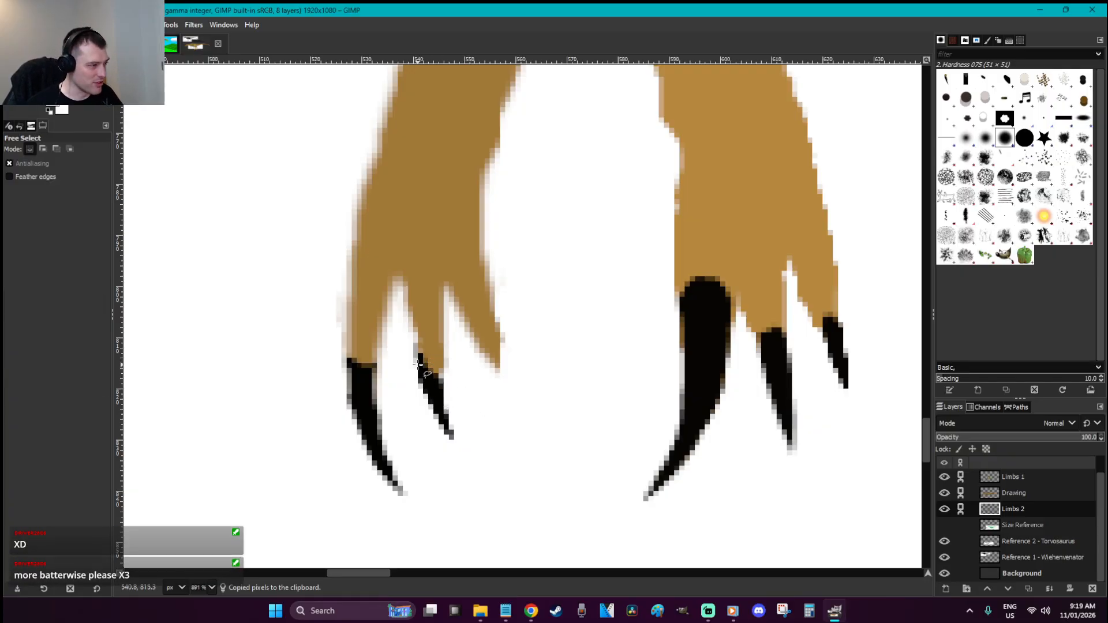
mouse_move(449, 433)
mouse_down()
mouse_move(456, 445)
mouse_move(441, 392)
mouse_up()
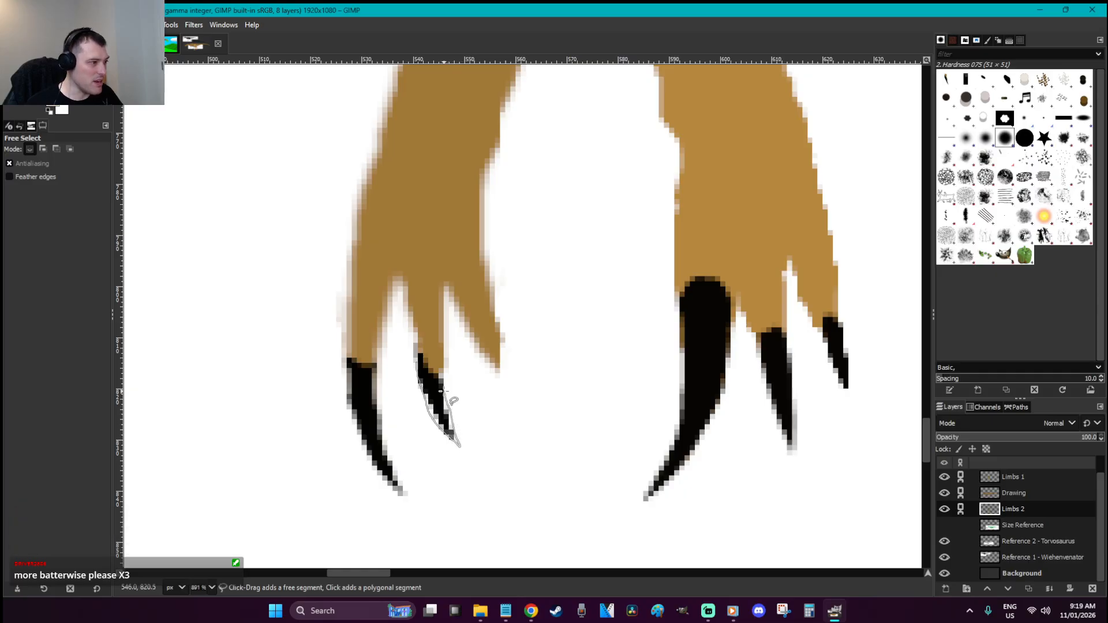
click(415, 362)
key(Return)
key(p)
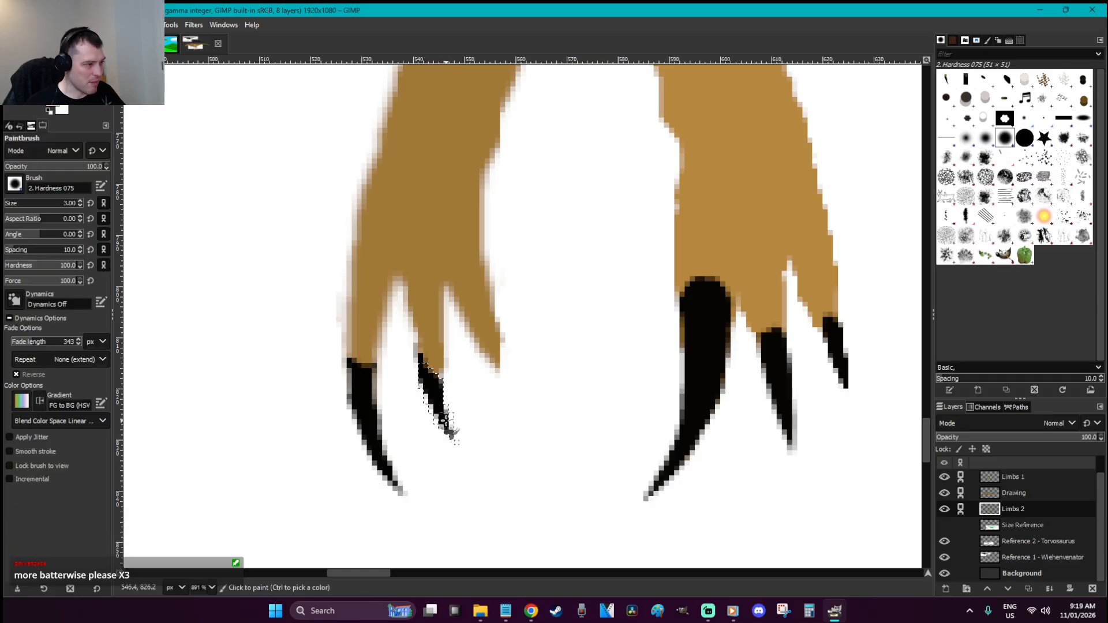
ctrl+click(438, 405)
mouse_move(430, 396)
mouse_down()
mouse_move(450, 433)
mouse_move(433, 396)
mouse_up()
key(ctrl+shift+a)
Outline the left hand's right claw and paint it black, tip first, then the rest
key(f)
mouse_move(475, 340)
mouse_down()
mouse_move(509, 395)
mouse_move(505, 371)
mouse_move(477, 341)
mouse_up()
key(Return)
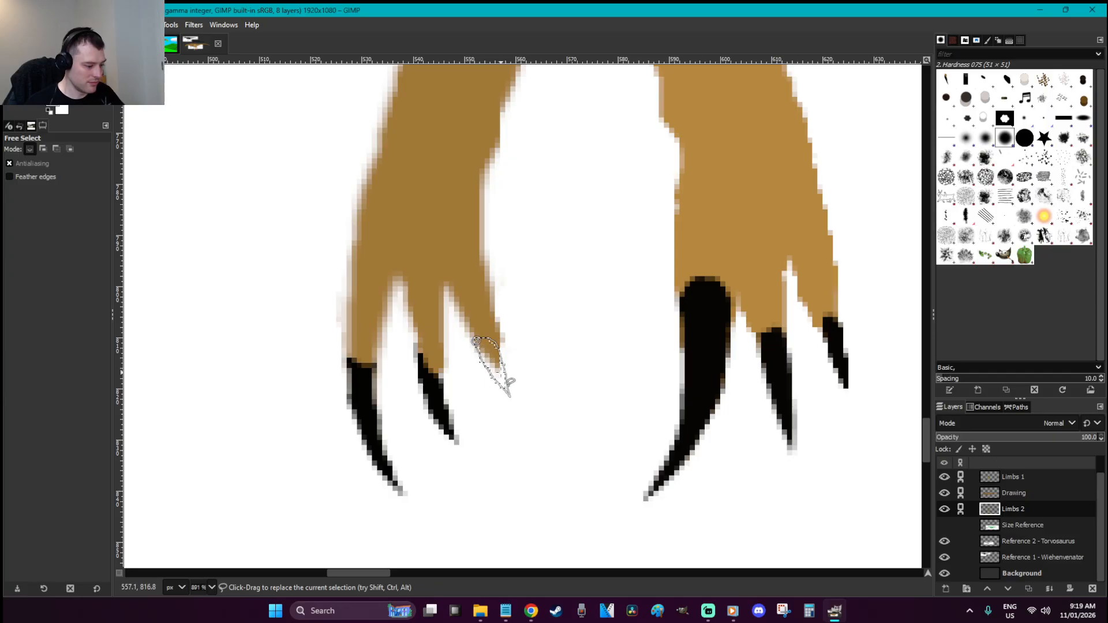
key(p)
drag(495, 382, 502, 386)
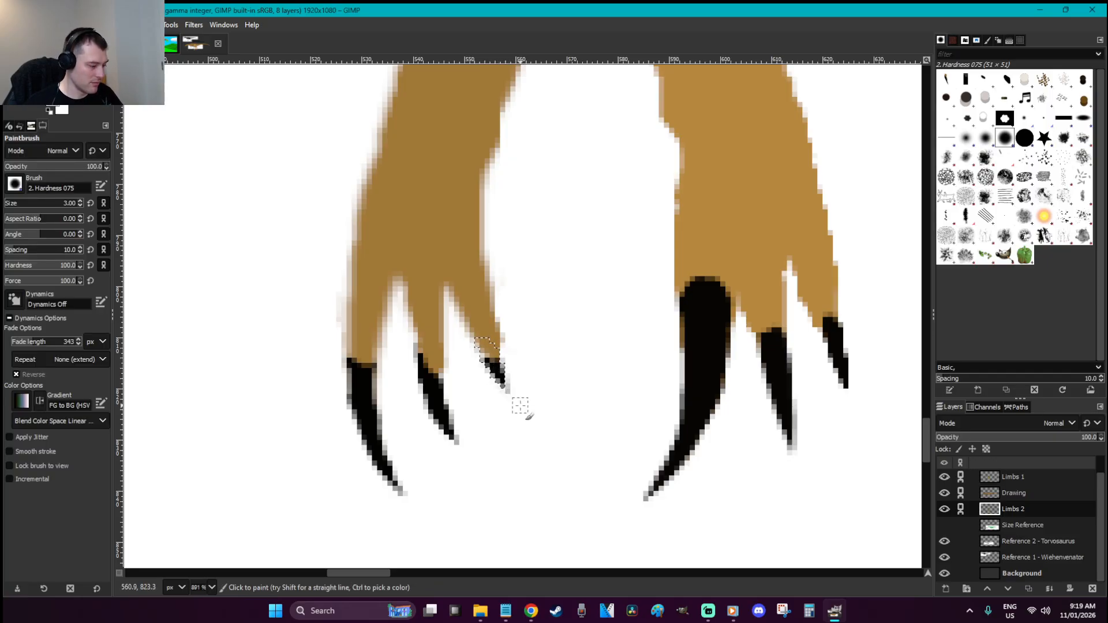
key(f)
click(479, 354)
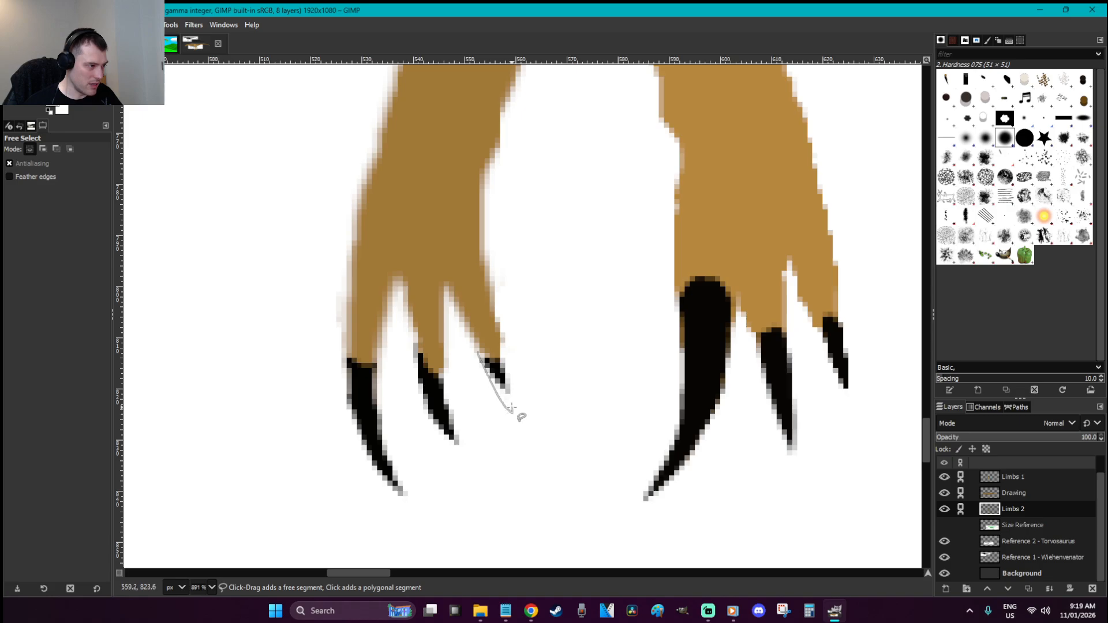
click(479, 352)
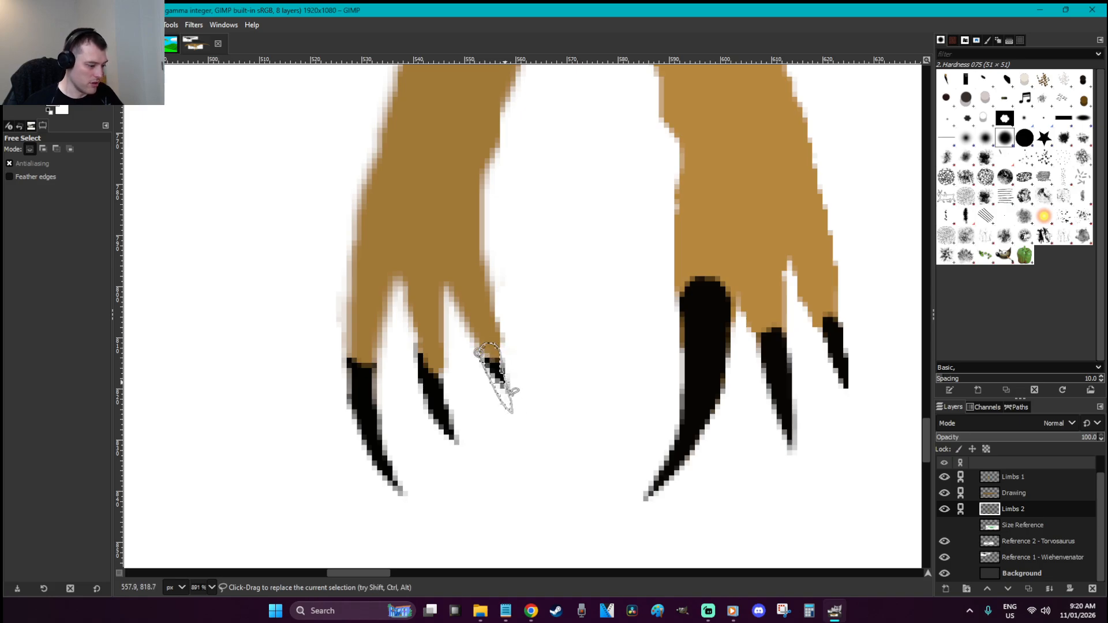
key(p)
drag(508, 396, 514, 407)
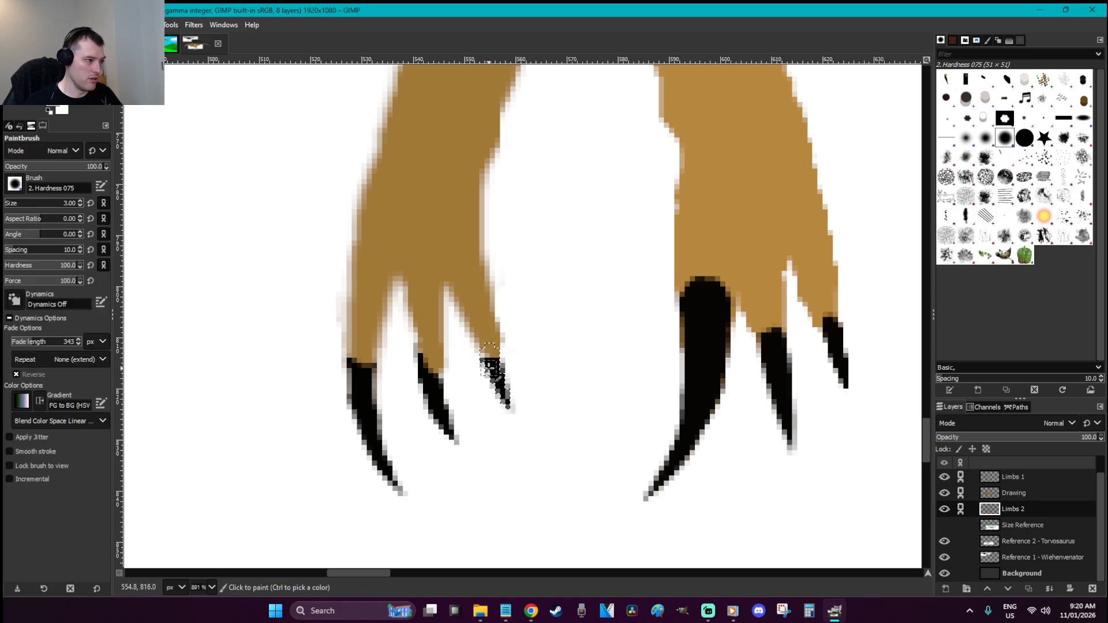
key(r)
click(571, 347)
Paint the leftmost claw's edge black and cover the black at its top with brown
scroll(570, 347, down, 5)
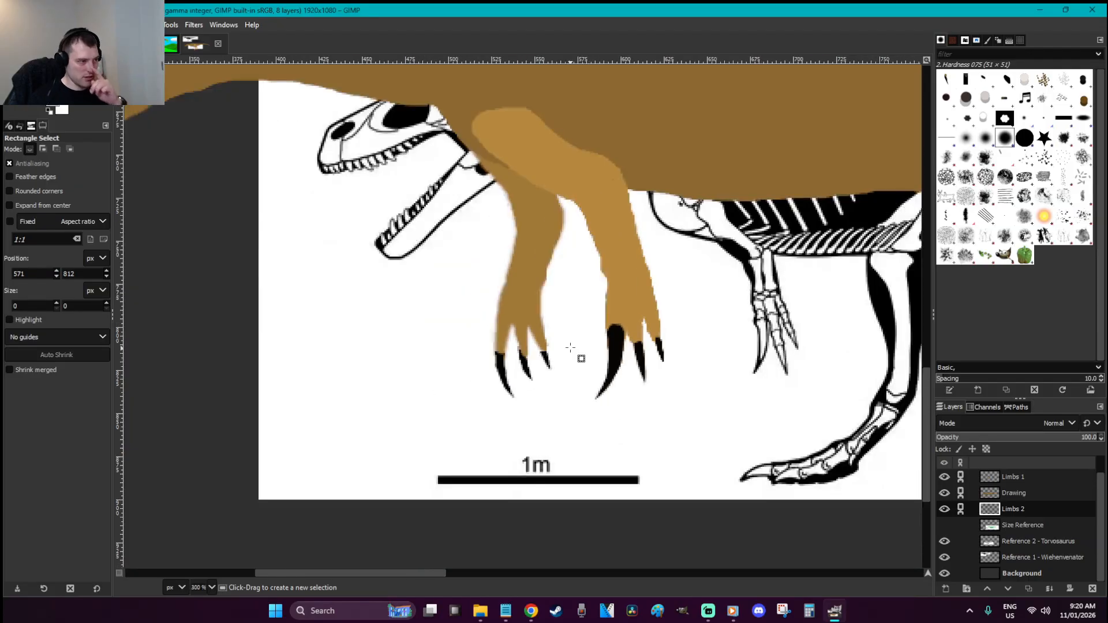
key(z)
drag(576, 388, 482, 293)
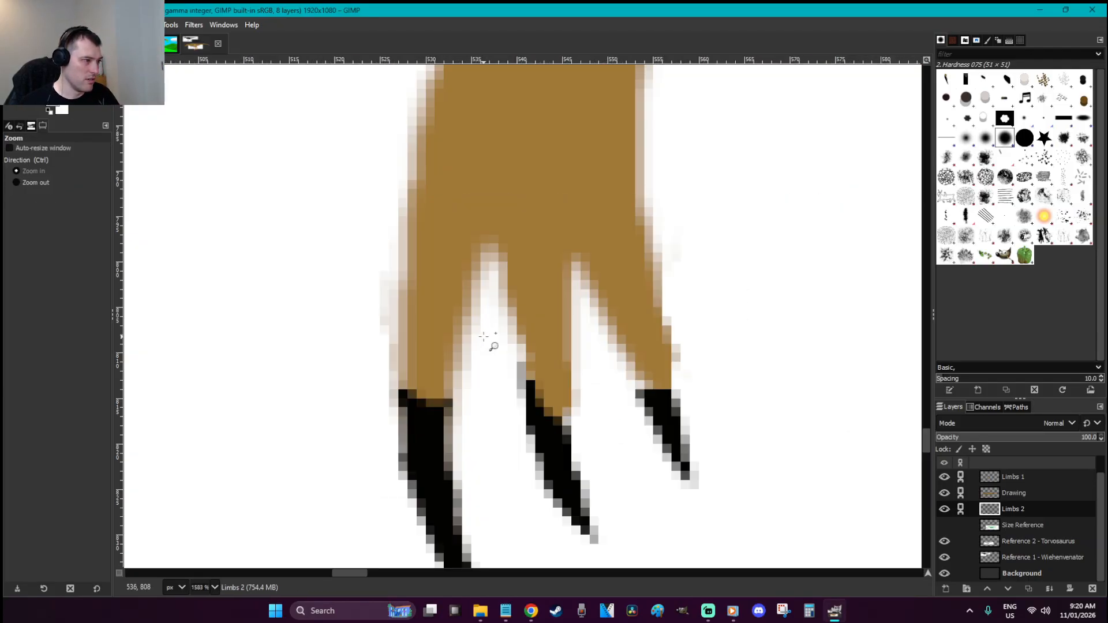
click(436, 420)
key(p)
mouse_move(460, 339)
mouse_down()
mouse_move(425, 391)
mouse_move(396, 315)
mouse_move(455, 430)
mouse_up()
ctrl+click(446, 272)
mouse_move(445, 268)
mouse_down()
mouse_move(453, 296)
mouse_move(430, 310)
mouse_move(417, 288)
mouse_move(440, 299)
mouse_up()
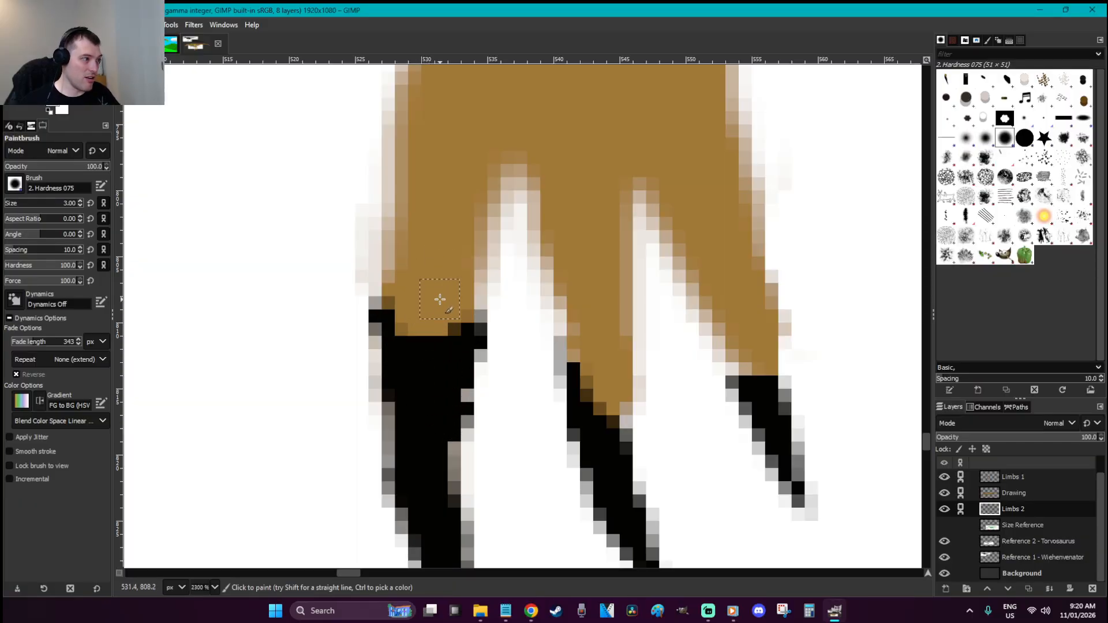
Repaint the front hand's claw base black over the brown, then sample the finger's brown
scroll(439, 299, down, 6)
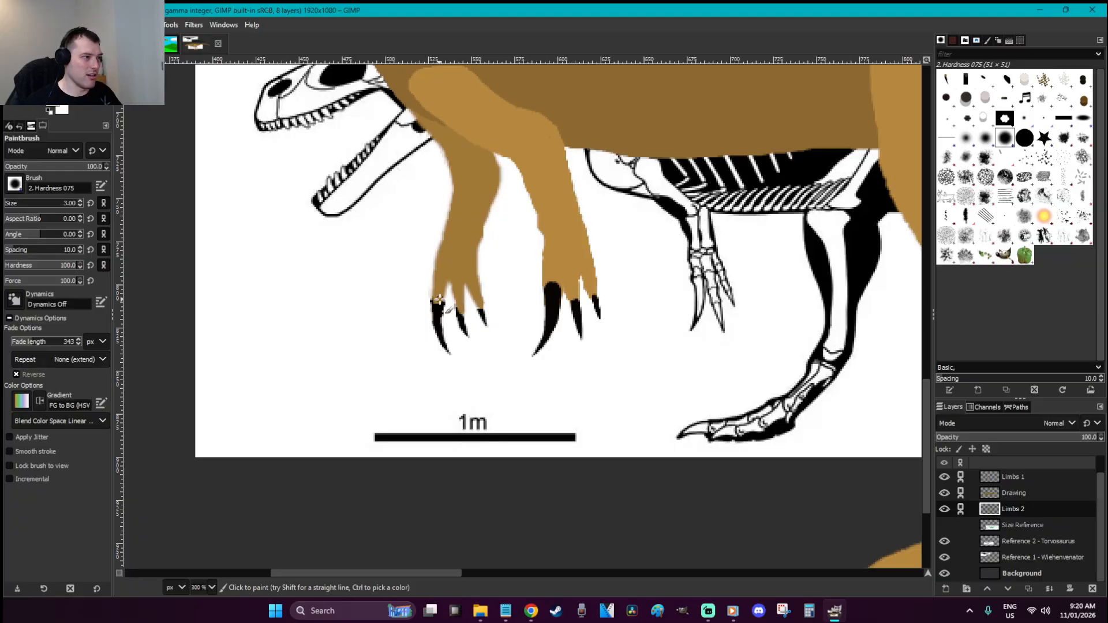
key(z)
drag(465, 335, 419, 240)
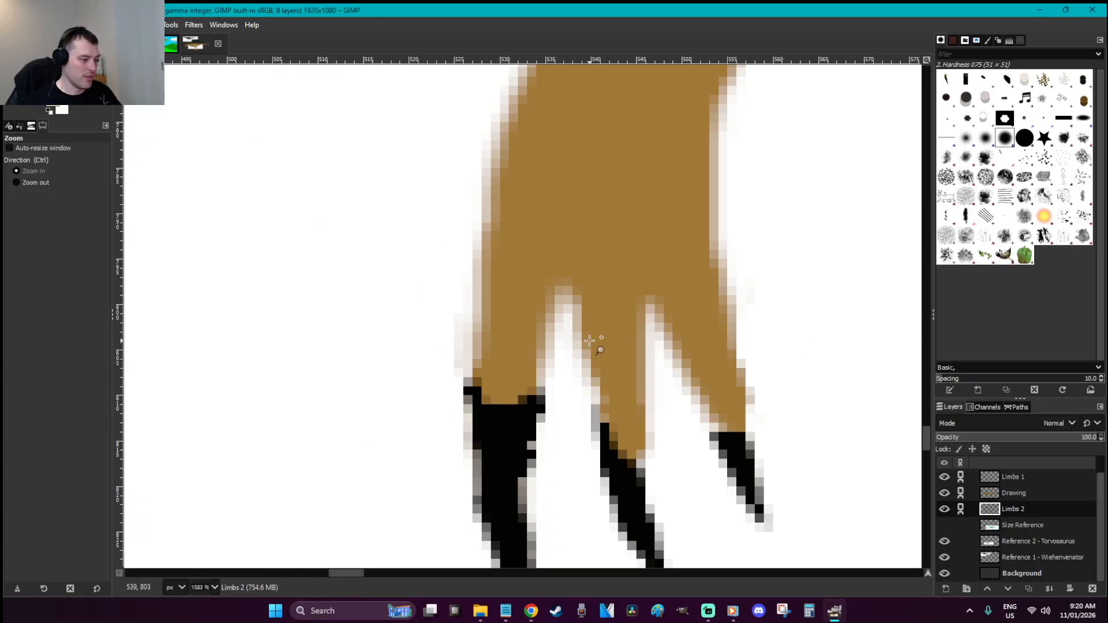
key(o)
click(529, 453)
key(p)
mouse_move(532, 387)
mouse_down()
mouse_move(501, 391)
mouse_move(493, 358)
mouse_move(491, 401)
mouse_move(491, 356)
mouse_move(513, 373)
mouse_move(526, 321)
mouse_move(523, 351)
mouse_move(505, 345)
mouse_move(514, 365)
mouse_move(499, 352)
mouse_move(526, 361)
mouse_up()
key(o)
click(531, 304)
key(p)
Save the drawing and view it at 100%
key(r)
key(ctrl+s)
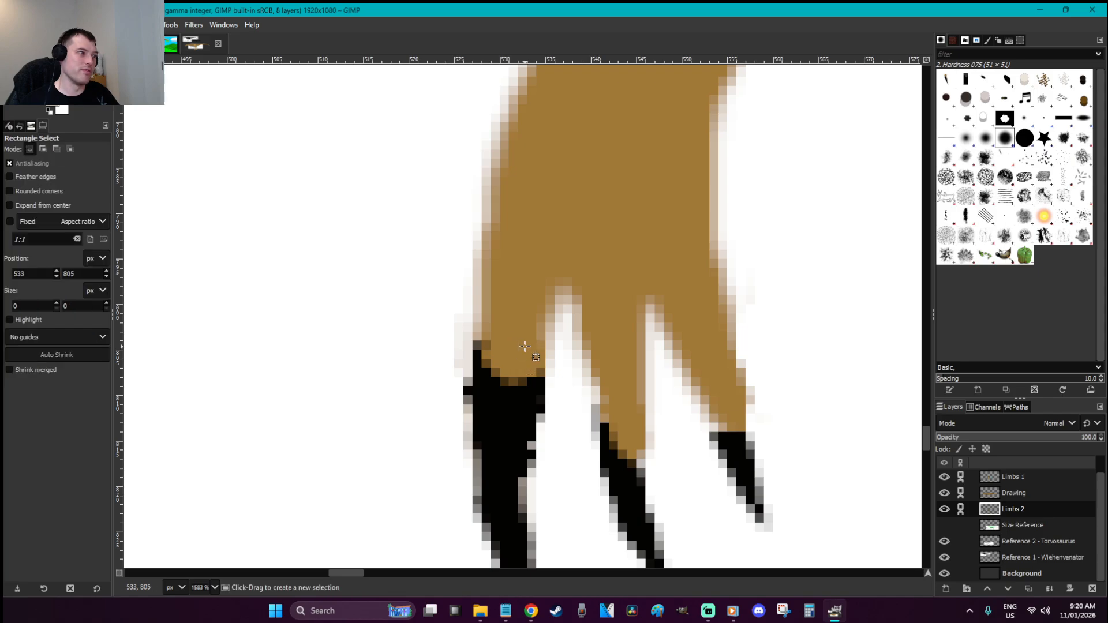
key(1)
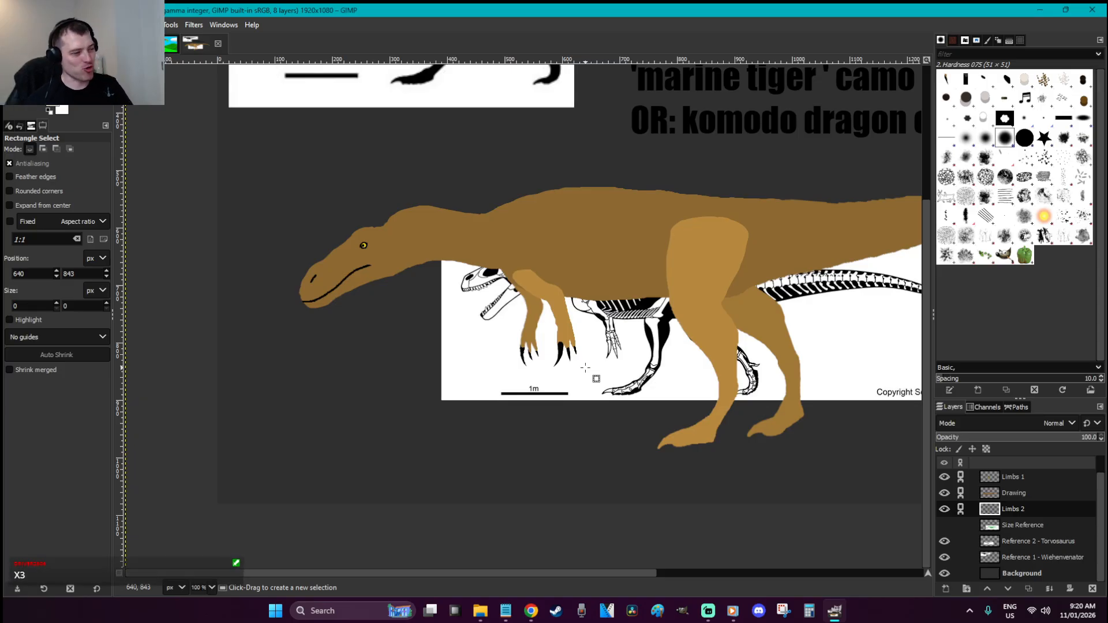
Zoom in on the front hand, cut the outer claw and move it back toward its finger tip
key(z)
drag(590, 380, 505, 317)
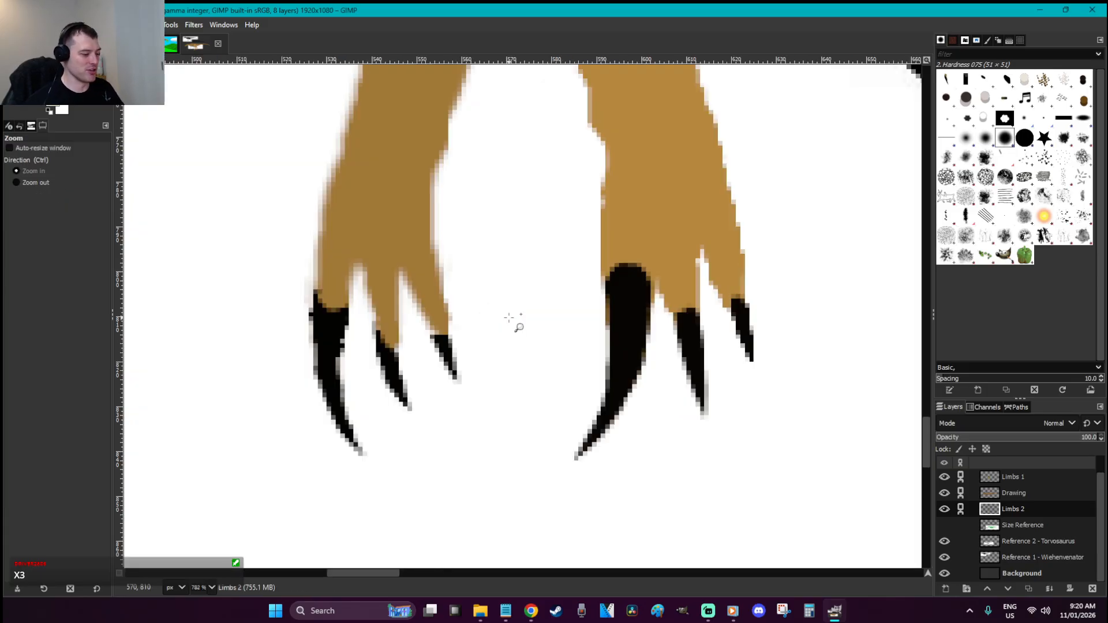
key(f)
mouse_move(400, 274)
mouse_down()
mouse_move(439, 246)
mouse_move(497, 287)
mouse_move(481, 410)
mouse_move(442, 393)
mouse_move(409, 315)
mouse_up()
key(Return)
key(ctrl+x)
key(r)
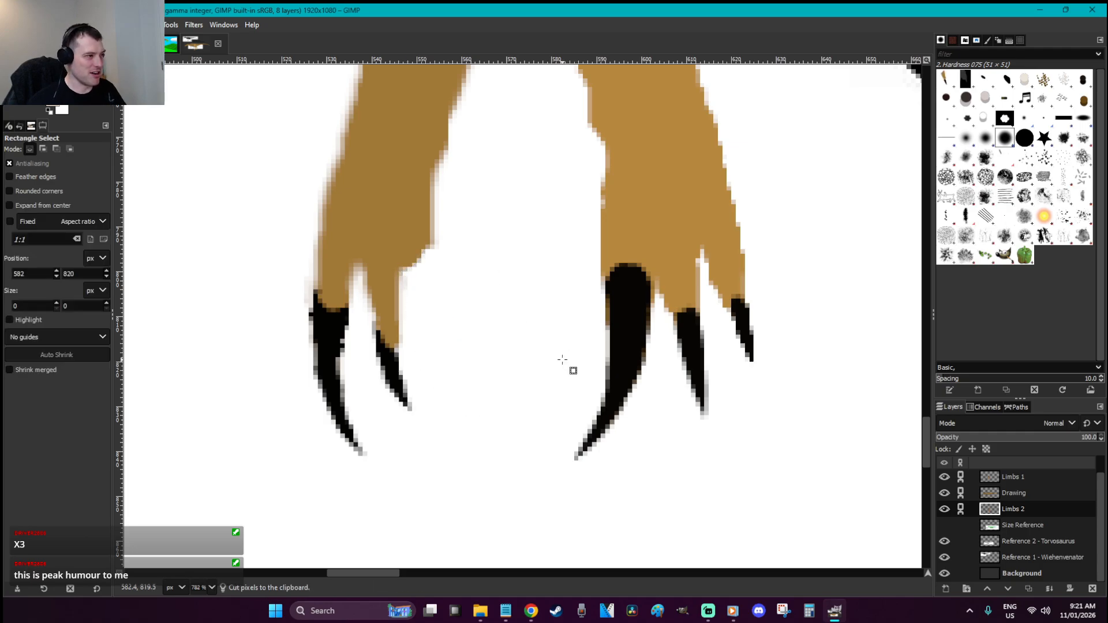
key(ctrl+v)
drag(499, 285, 430, 325)
click(450, 258)
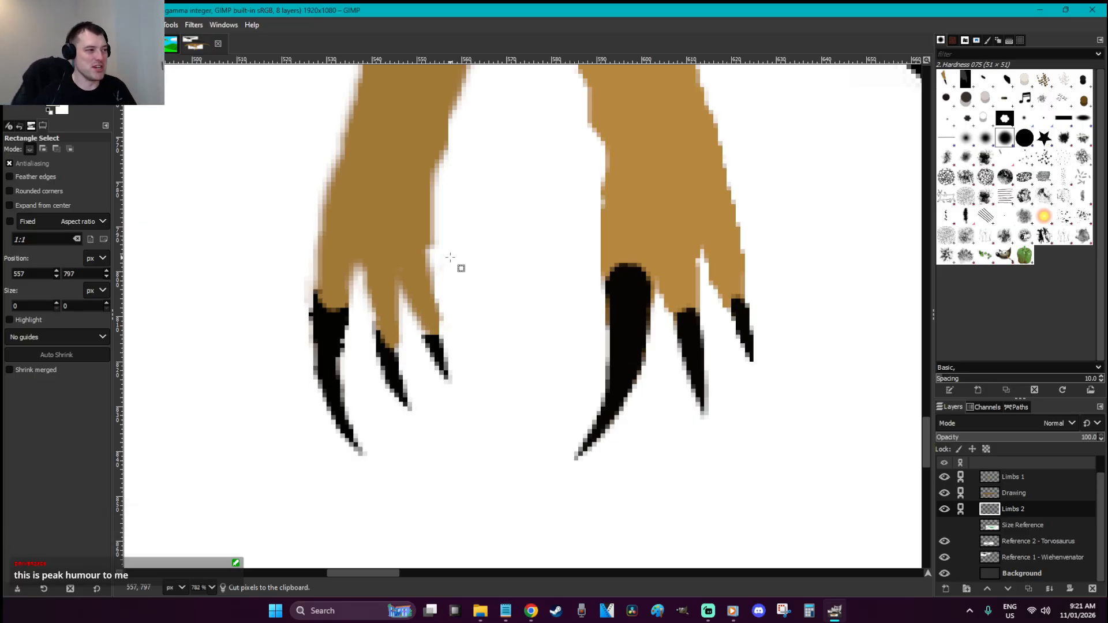
Paint the outer claw's grey edge solid black, then deselect
key(f)
mouse_move(345, 319)
mouse_down()
mouse_move(342, 389)
mouse_move(363, 455)
mouse_move(329, 414)
mouse_move(310, 362)
mouse_move(318, 321)
mouse_move(347, 320)
mouse_move(340, 400)
mouse_move(320, 341)
mouse_move(320, 365)
mouse_move(353, 445)
mouse_up()
key(p)
key(r)
click(393, 404)
Cut the claw again, shift it up-left onto the finger tip and anchor it
key(f)
mouse_move(358, 269)
mouse_down()
mouse_move(326, 191)
mouse_move(271, 317)
mouse_move(292, 450)
mouse_move(370, 478)
mouse_move(378, 444)
mouse_move(357, 269)
mouse_up()
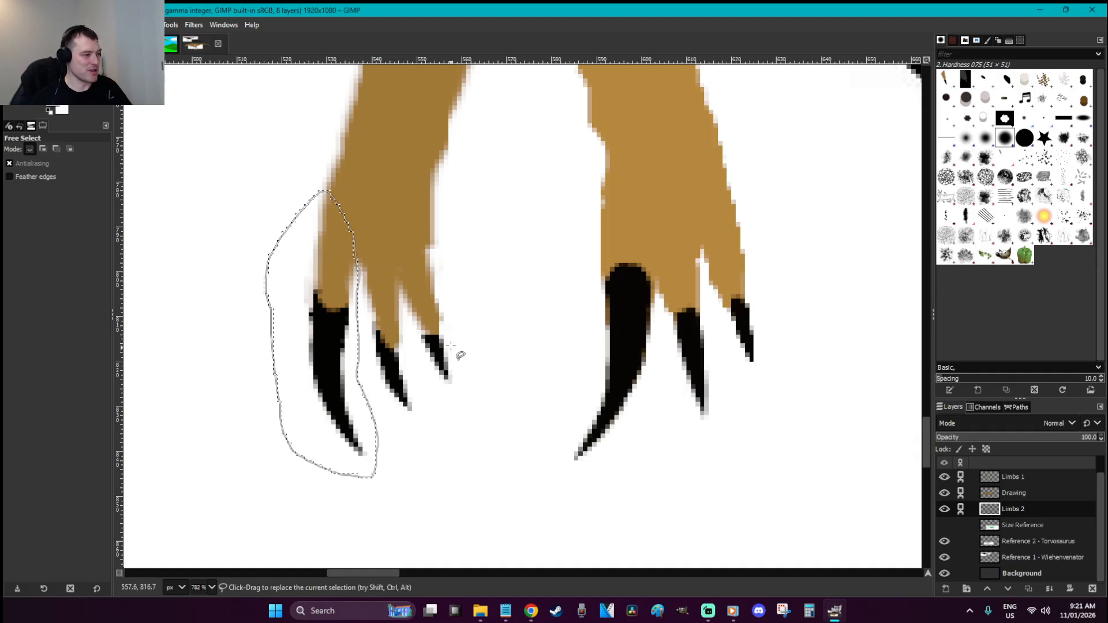
key(ctrl+x)
key(r)
key(ctrl+v)
mouse_move(474, 274)
mouse_down()
mouse_move(317, 277)
mouse_move(329, 283)
mouse_up()
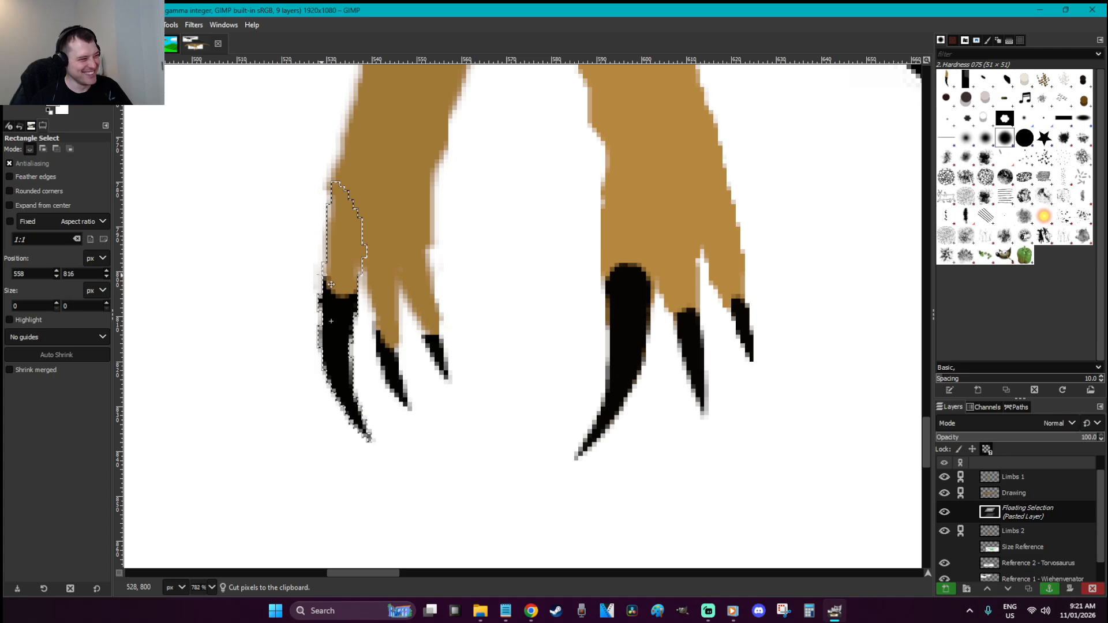
click(361, 153)
Save the drawing as W is for Wiehenvenator.xcf
scroll(373, 166, down, 5)
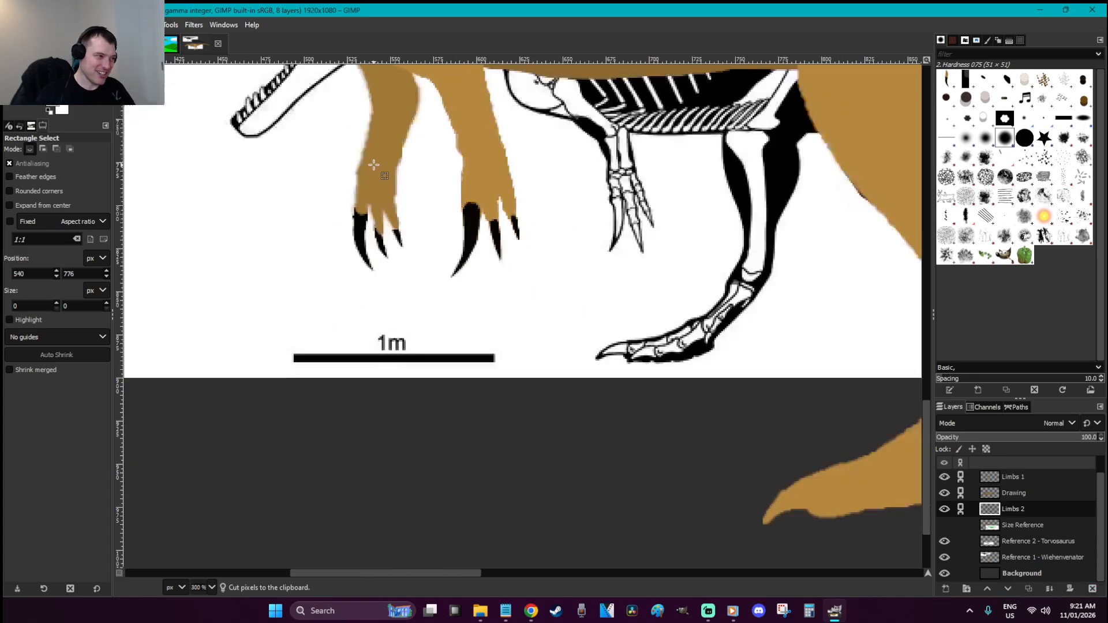
scroll(447, 346, up, 3)
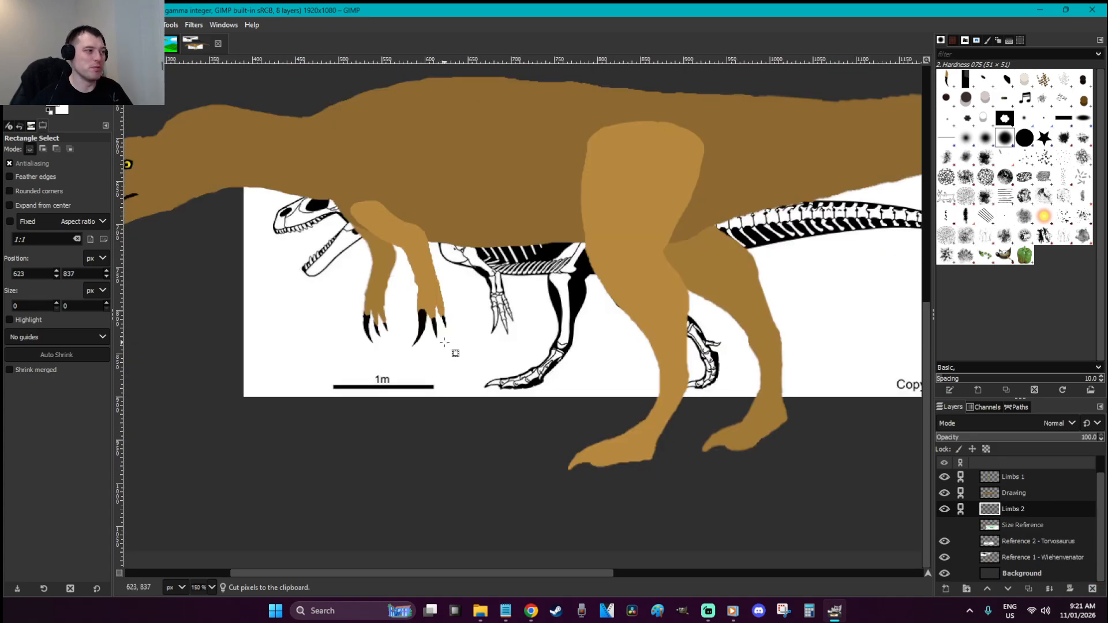
key(ctrl+s)
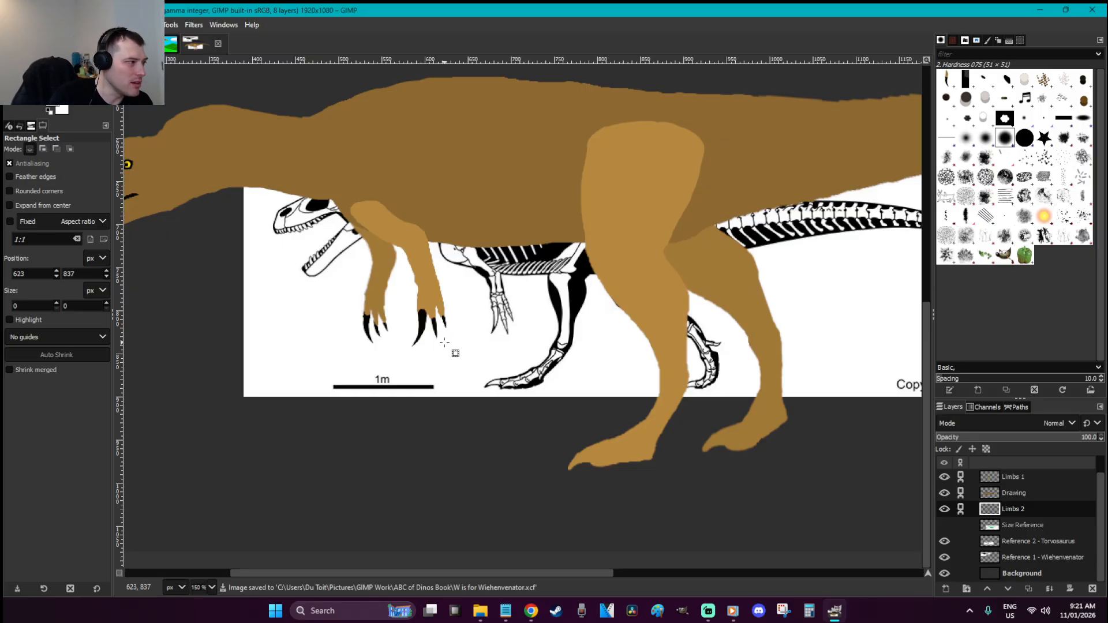
scroll(445, 343, down, 1)
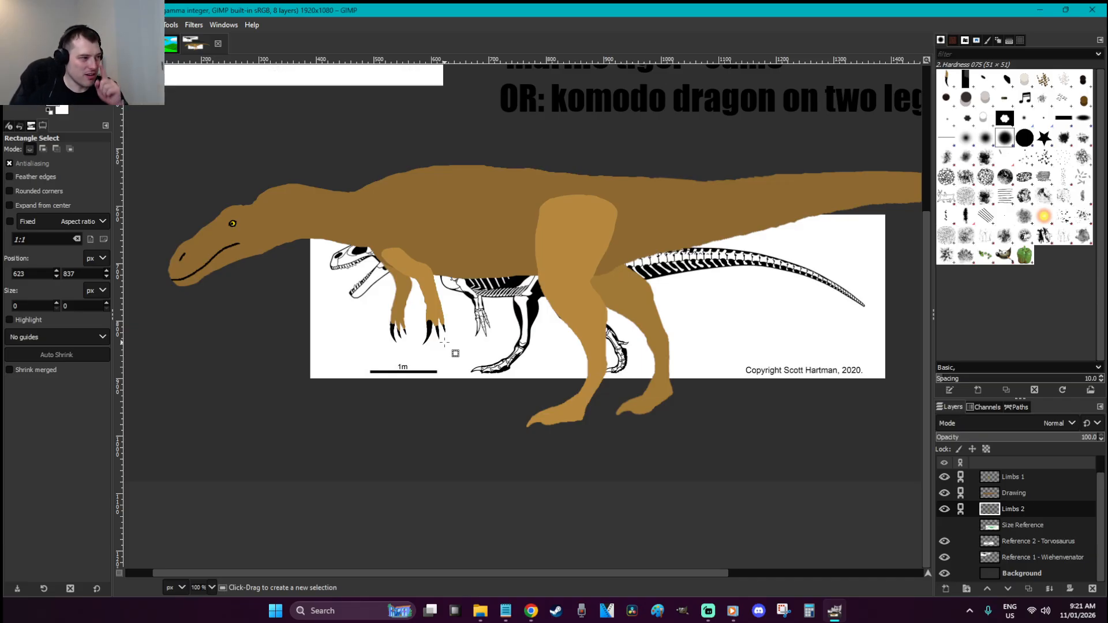
click(520, 371)
click(509, 361)
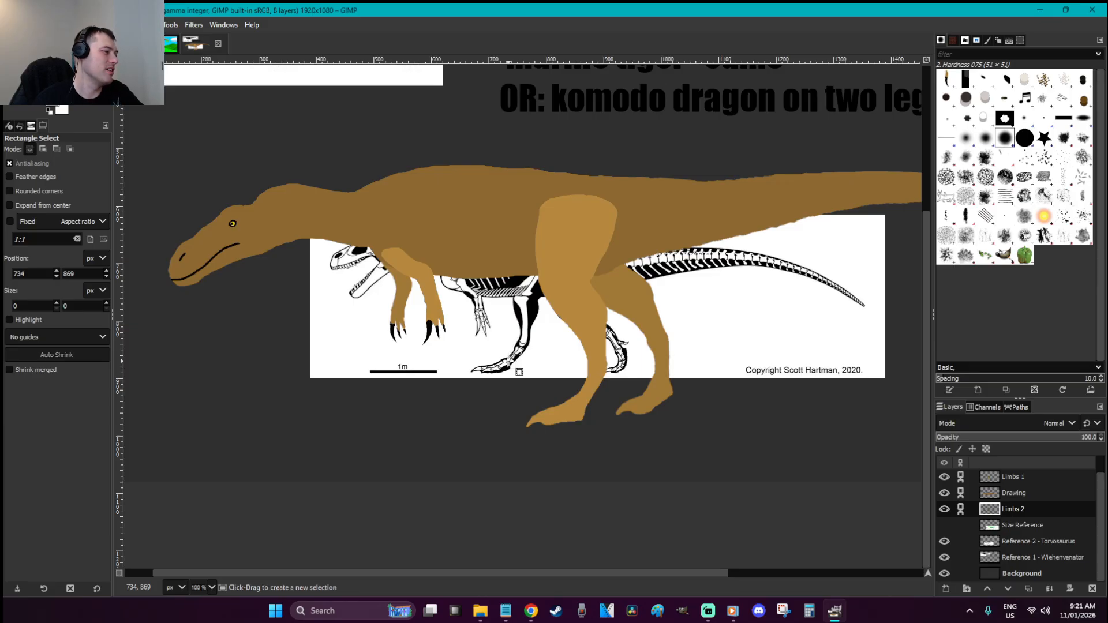
key(ctrl+s)
Zoom in on the lower hind legs and make the Drawing layer active
key(z)
drag(714, 439, 423, 321)
scroll(424, 321, up, 10)
scroll(425, 322, down, 5)
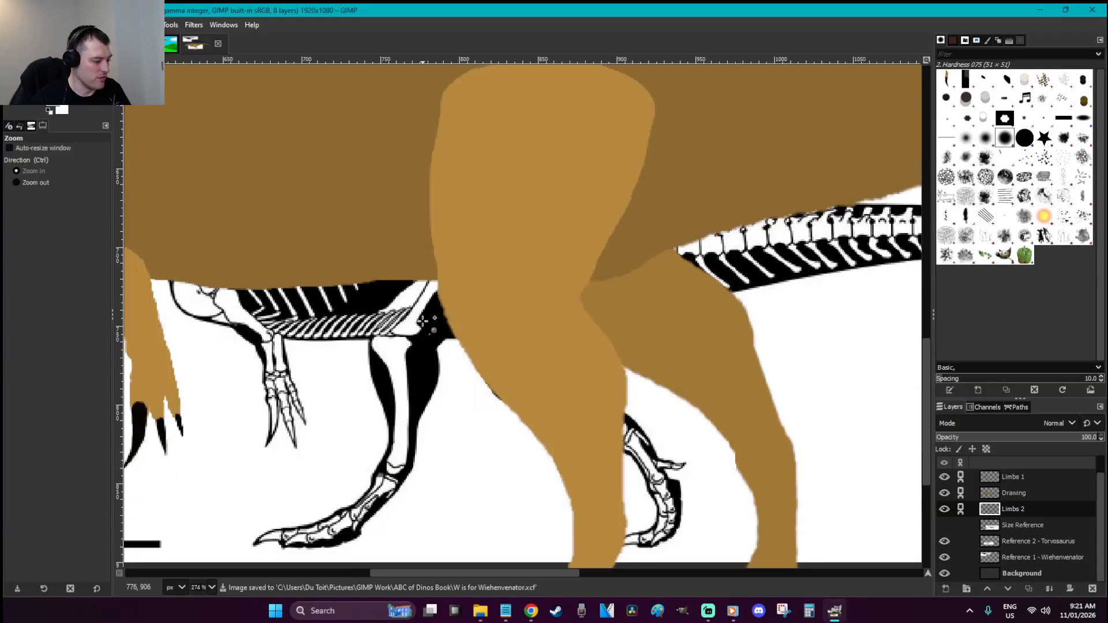
key(r)
key(1)
scroll(423, 322, up, 3)
scroll(423, 321, down, 3)
key(z)
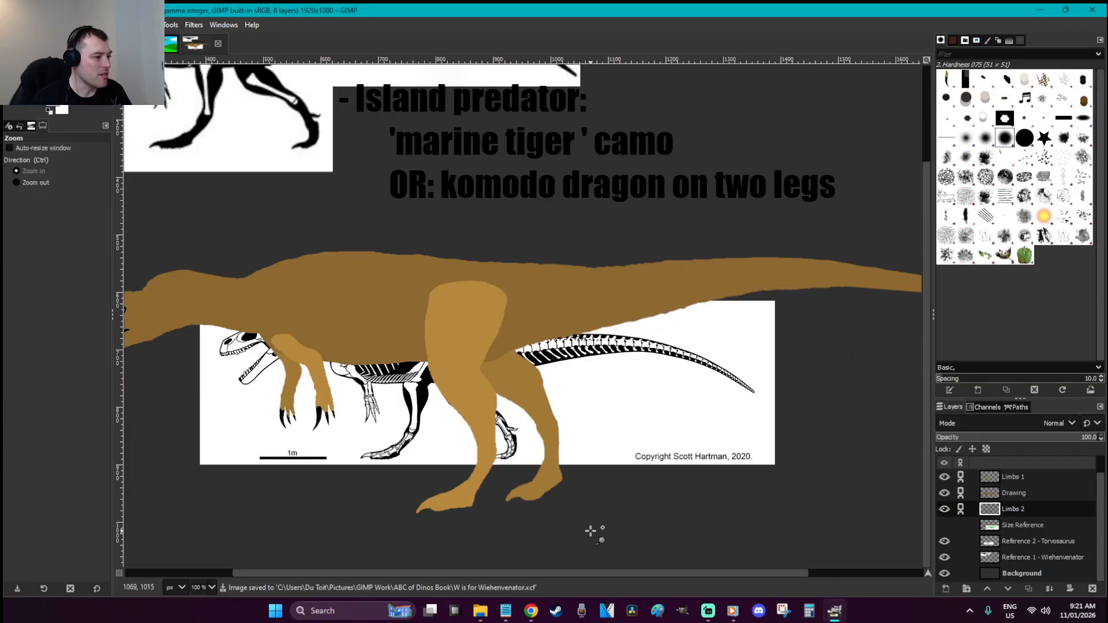
drag(595, 529, 304, 414)
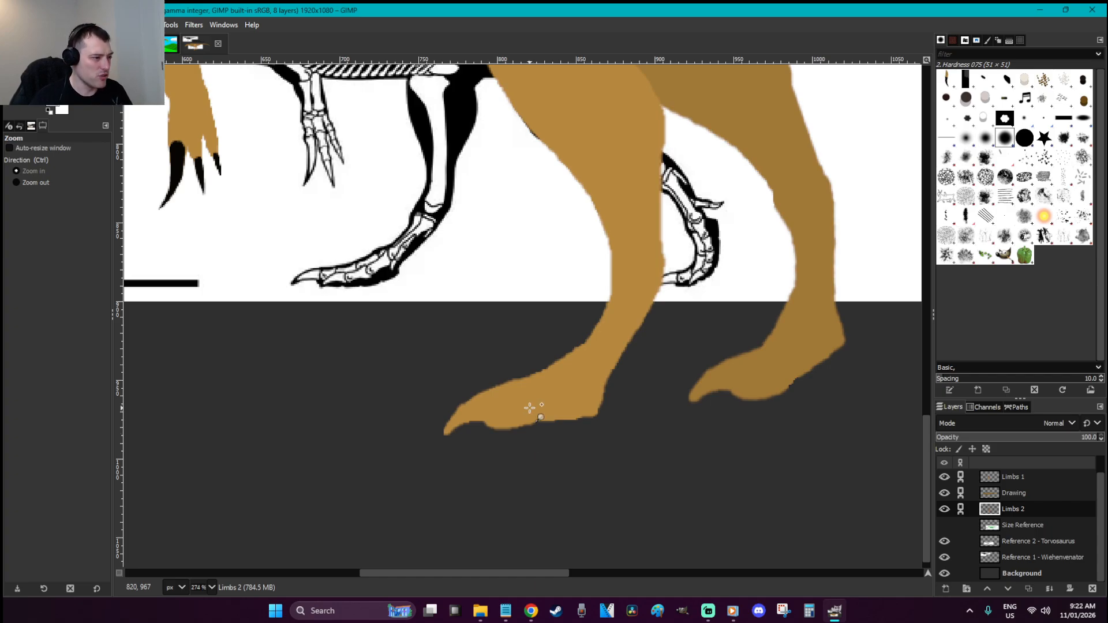
key(r)
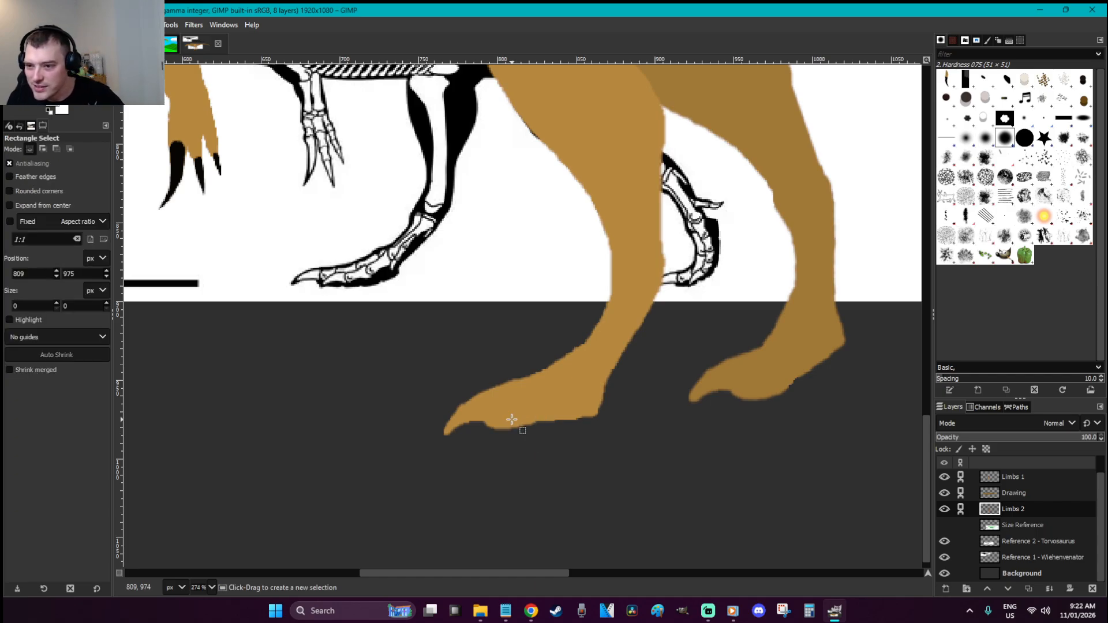
click(511, 420)
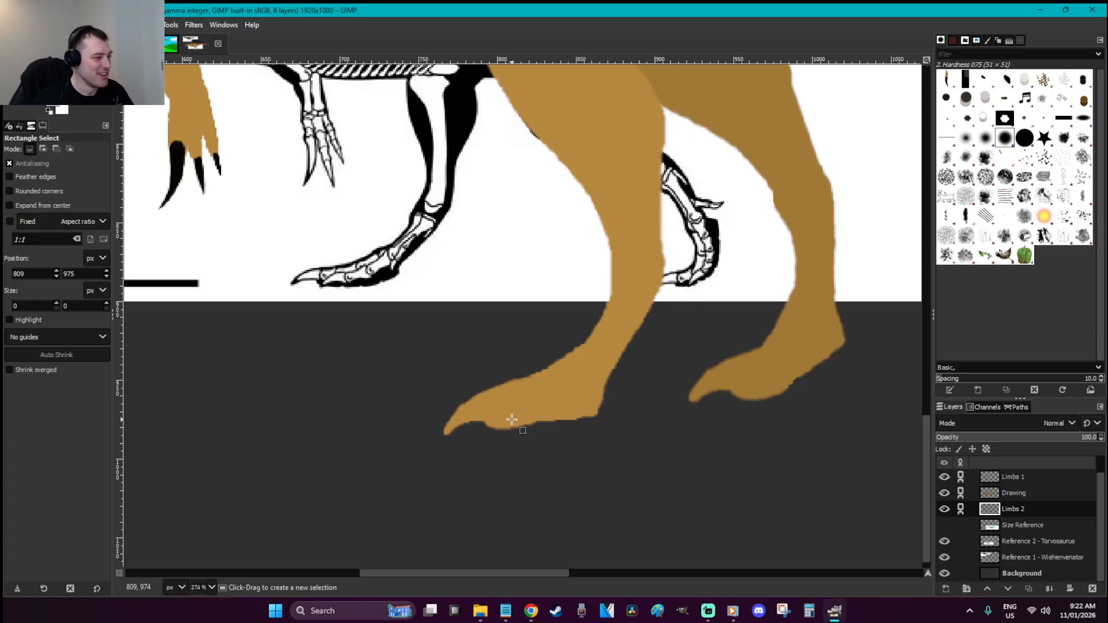
click(1016, 493)
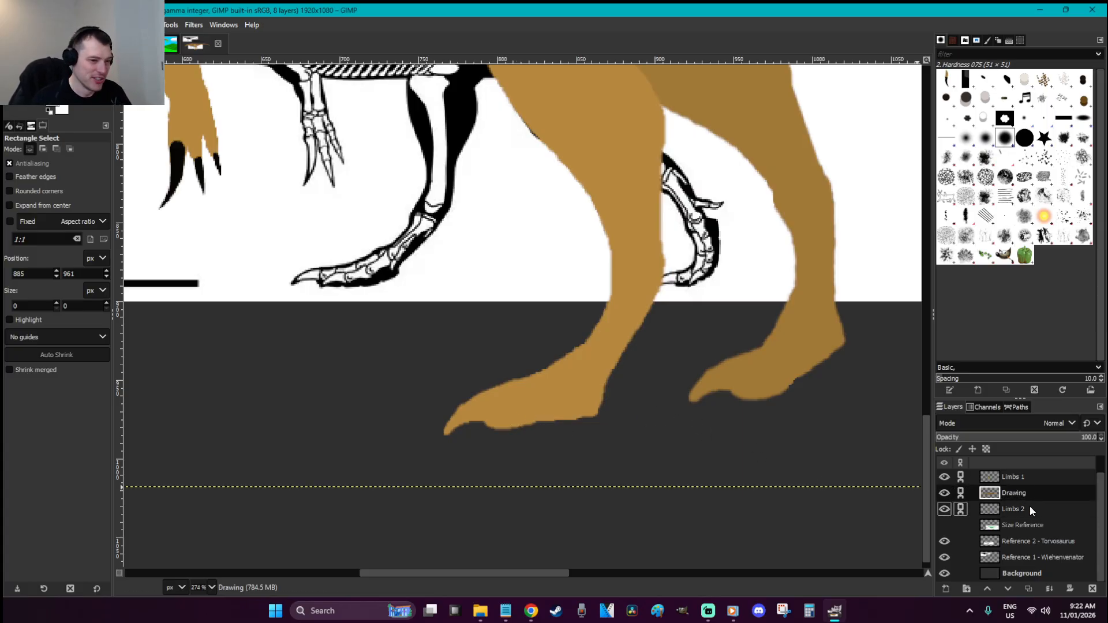
On Limbs 1, erase along the left hind foot's top edge with a size-8 eraser
click(1016, 477)
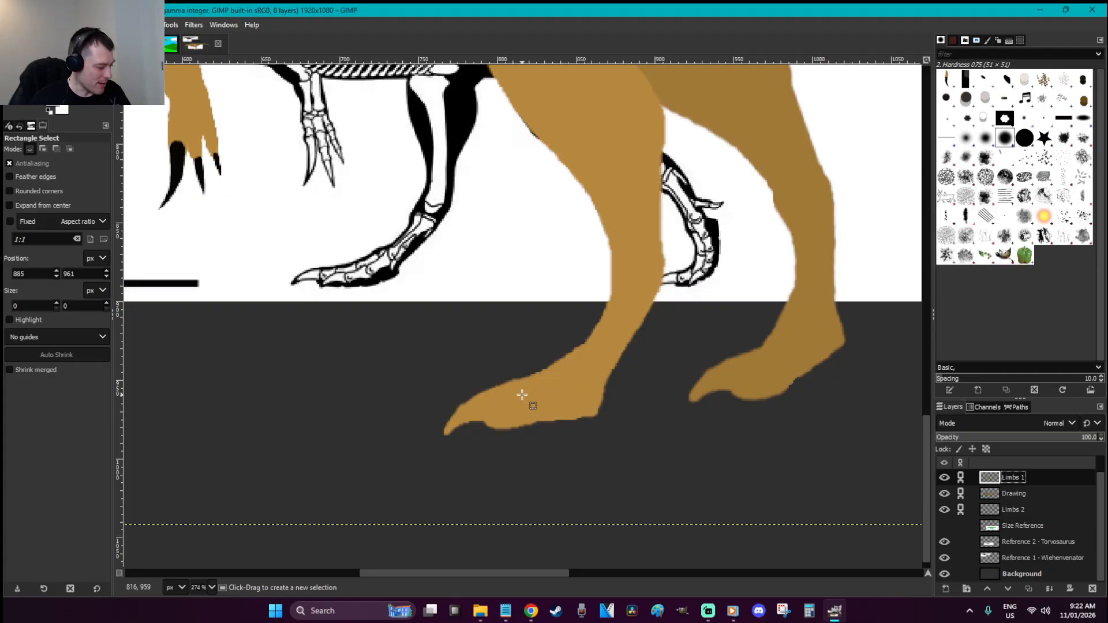
key(shift+e)
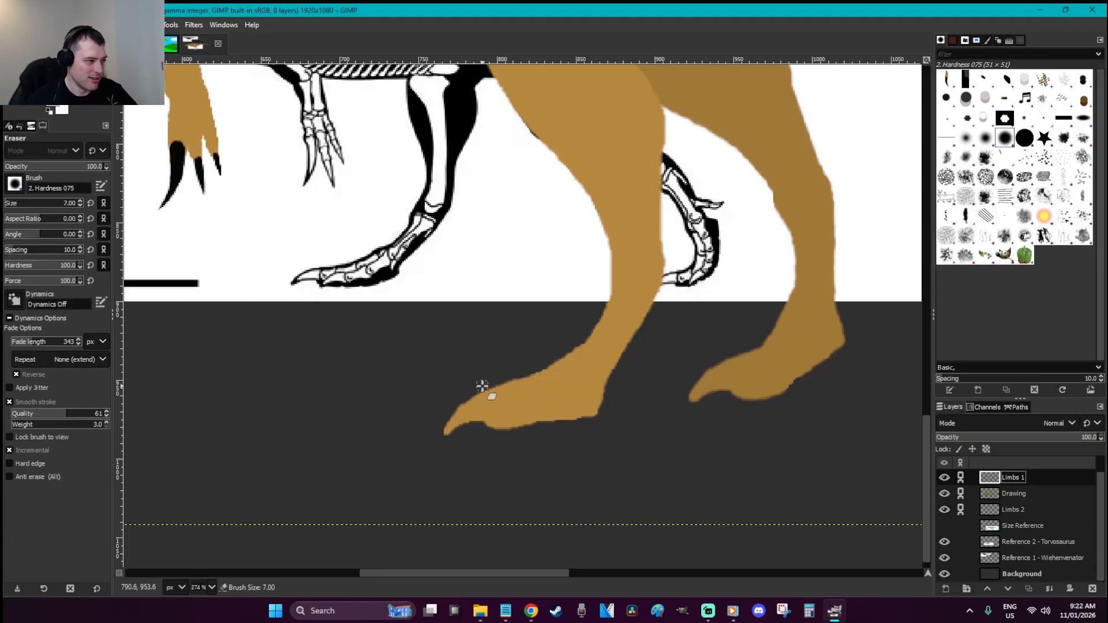
key(bracketright)
mouse_move(482, 388)
mouse_down()
mouse_move(539, 371)
mouse_move(562, 350)
mouse_up()
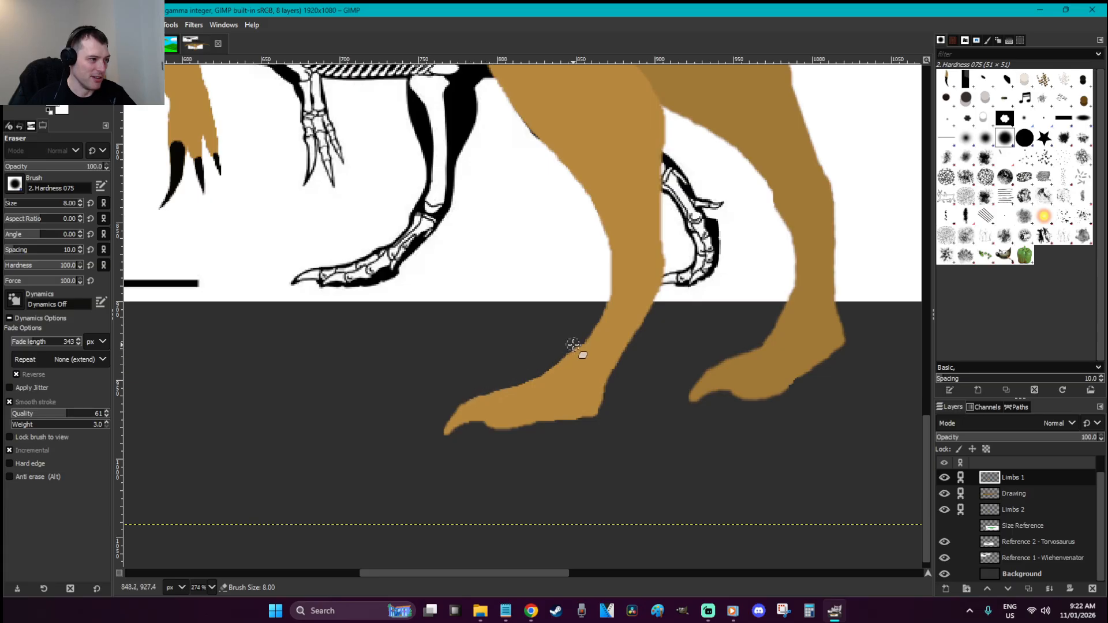
mouse_move(570, 345)
mouse_down()
mouse_move(531, 380)
mouse_move(453, 404)
mouse_up()
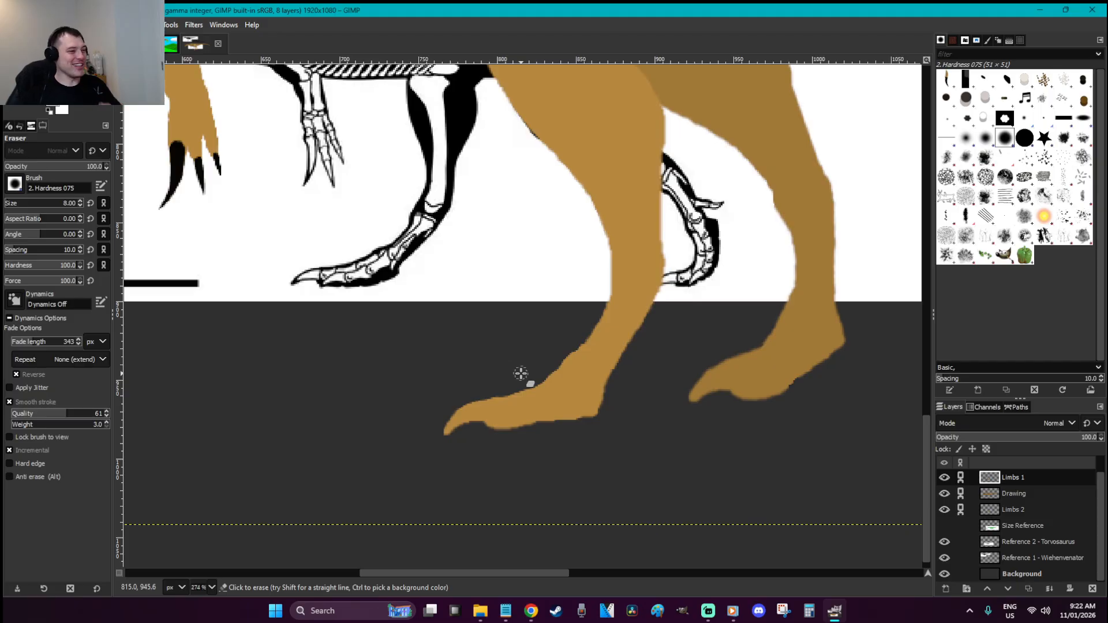
Lasso the toe tip of the left hind foot
key(f)
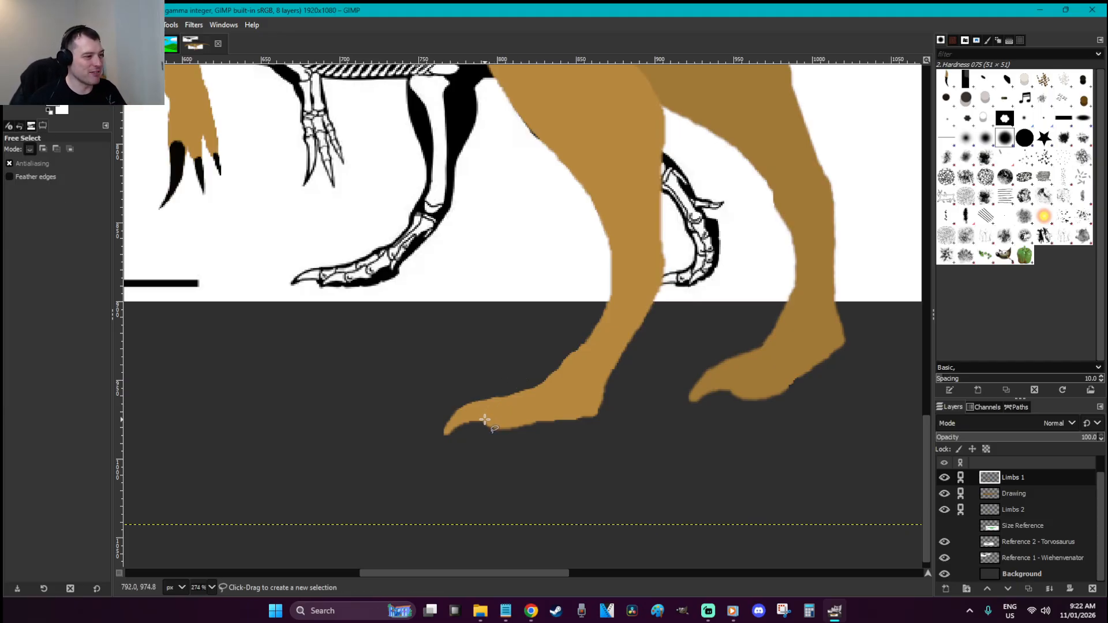
click(484, 420)
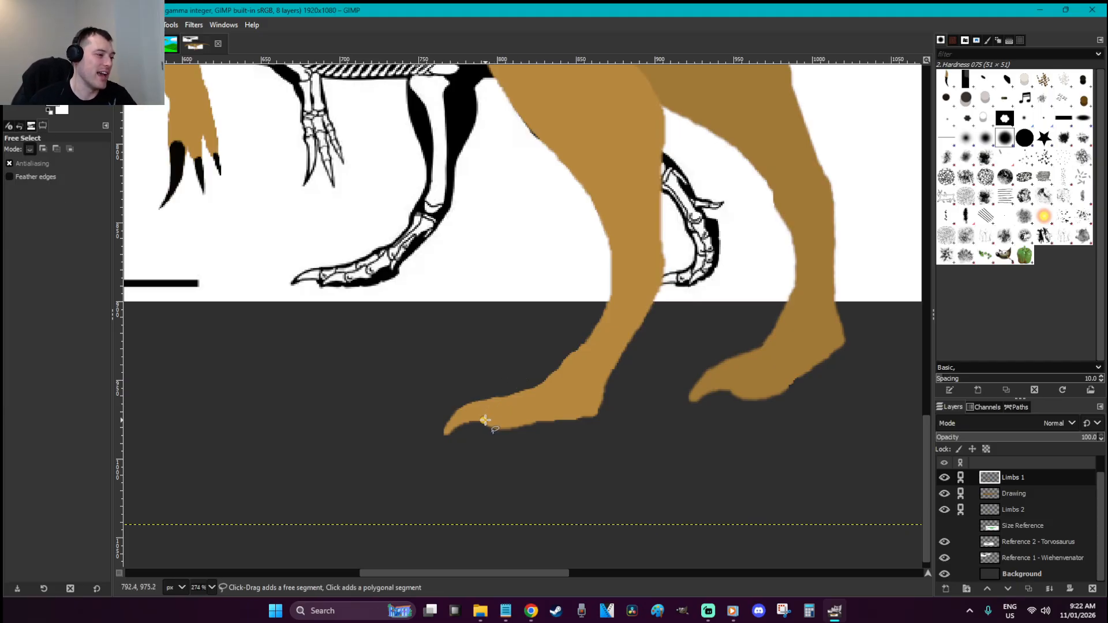
mouse_move(476, 392)
mouse_down()
mouse_move(411, 444)
mouse_move(448, 461)
mouse_move(486, 421)
mouse_up()
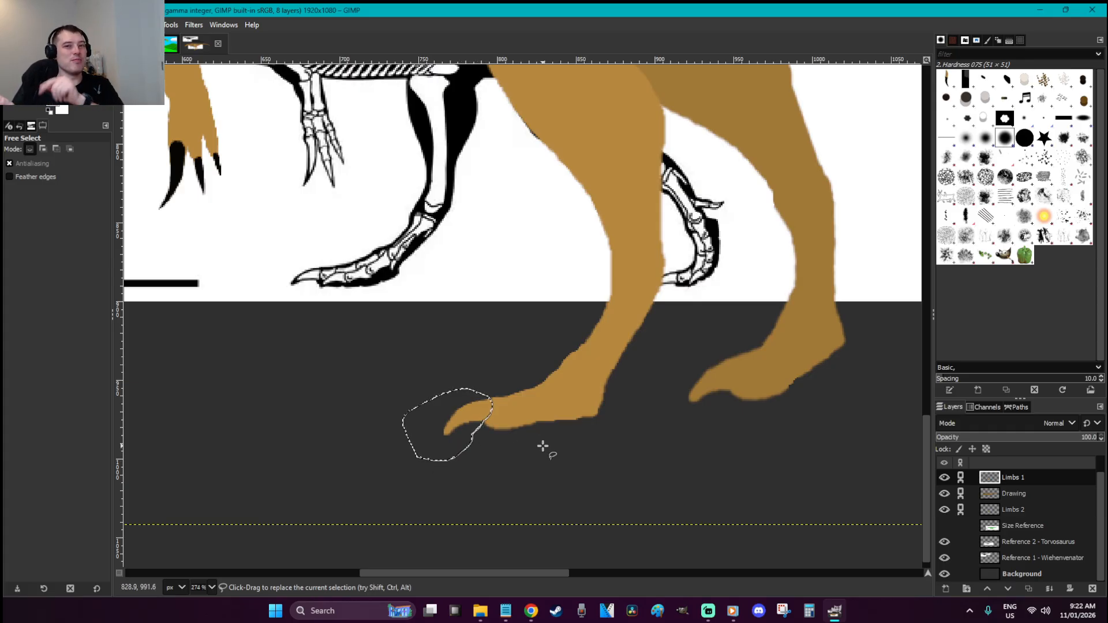
Fill the left hind toe tip black as a claw and anchor it on Limbs 1
key(ctrl+x)
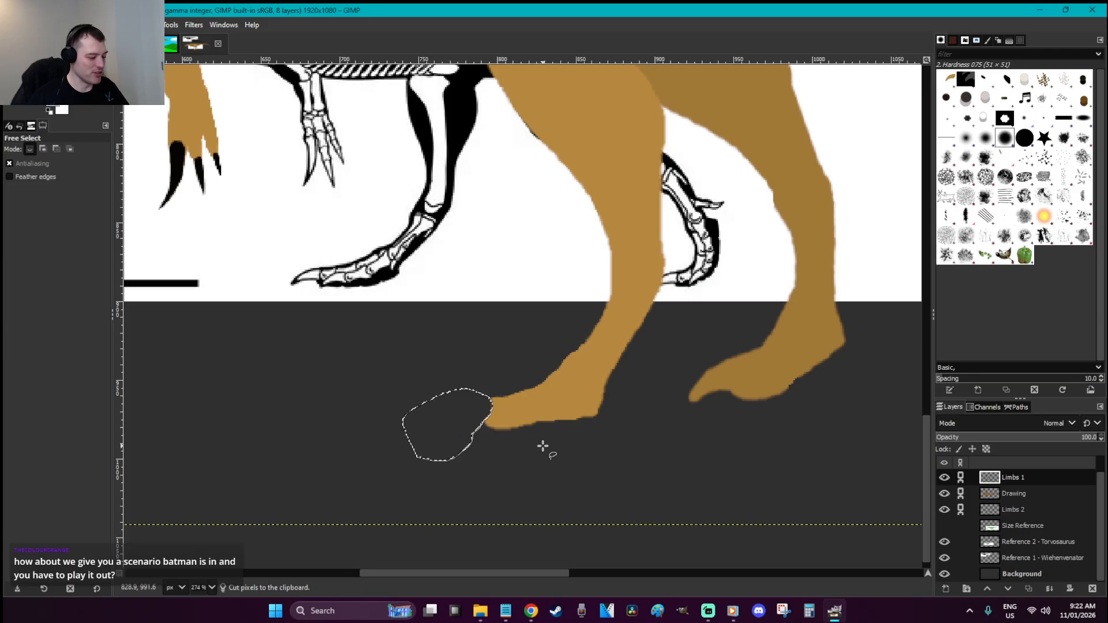
key(ctrl+v)
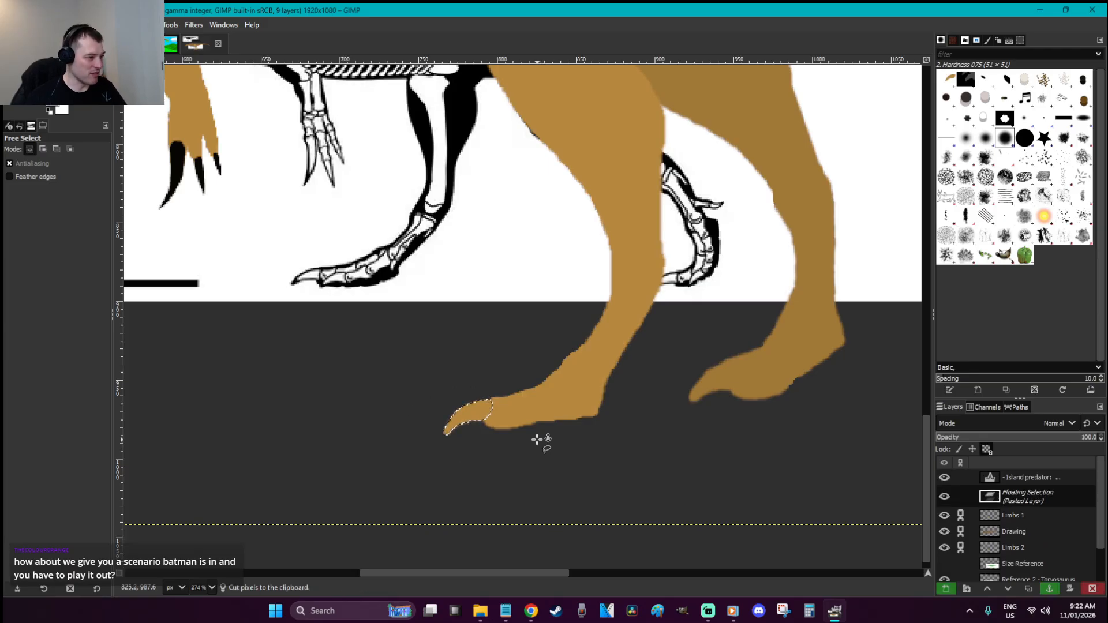
scroll(537, 440, up, 3)
key(shift+b)
scroll(440, 404, down, 3)
click(440, 403)
key(r)
click(529, 411)
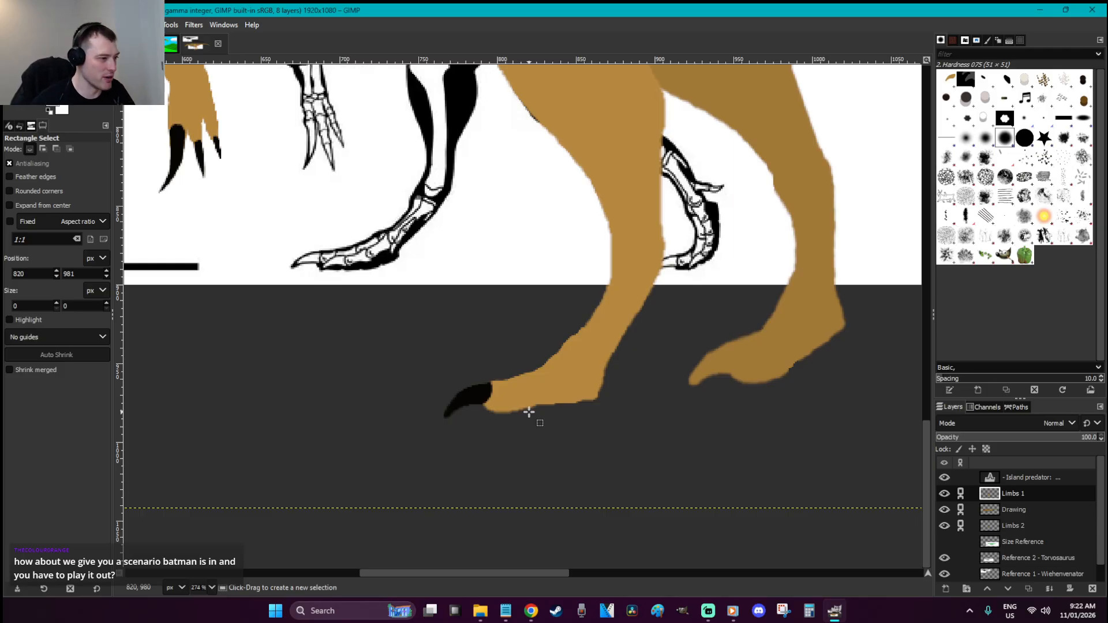
Copy the black hind claw onto the other hind foot and shrink it to fit
key(f)
mouse_move(525, 368)
mouse_down()
mouse_move(553, 374)
mouse_move(540, 427)
mouse_move(469, 438)
mouse_move(441, 434)
mouse_move(425, 414)
mouse_move(462, 378)
mouse_move(525, 368)
mouse_up()
key(Return)
key(ctrl+c)
key(r)
key(ctrl+v)
drag(564, 321, 546, 407)
key(shift+s)
click(550, 415)
key(Return)
key(r)
click(599, 440)
key(ctrl+z)
Set a size-4 brush with a darker tan based on the foot's colour
key(z)
drag(617, 458, 418, 366)
key(r)
key(p)
key(bracketleft)
key(bracketleft)
key(bracketleft)
key(bracketleft)
key(o)
click(588, 265)
click(52, 100)
click(159, 144)
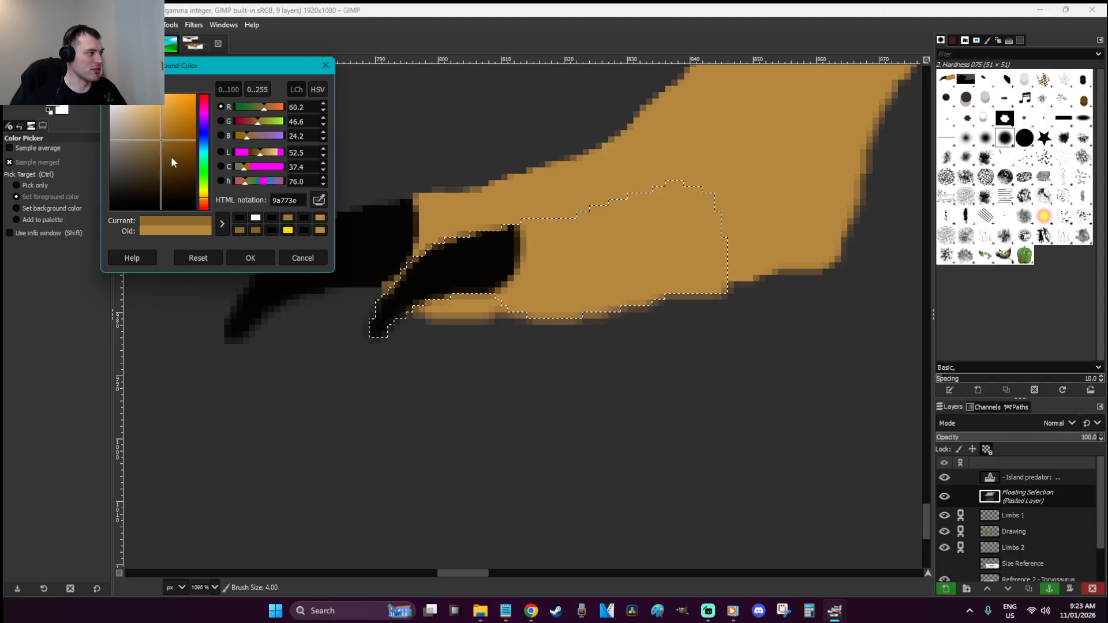
click(250, 258)
Shade the toe's top and lower edges in darker tan and anchor the pasted piece
key(p)
mouse_move(545, 214)
mouse_down()
mouse_move(532, 218)
mouse_move(648, 181)
mouse_up()
drag(498, 299, 526, 318)
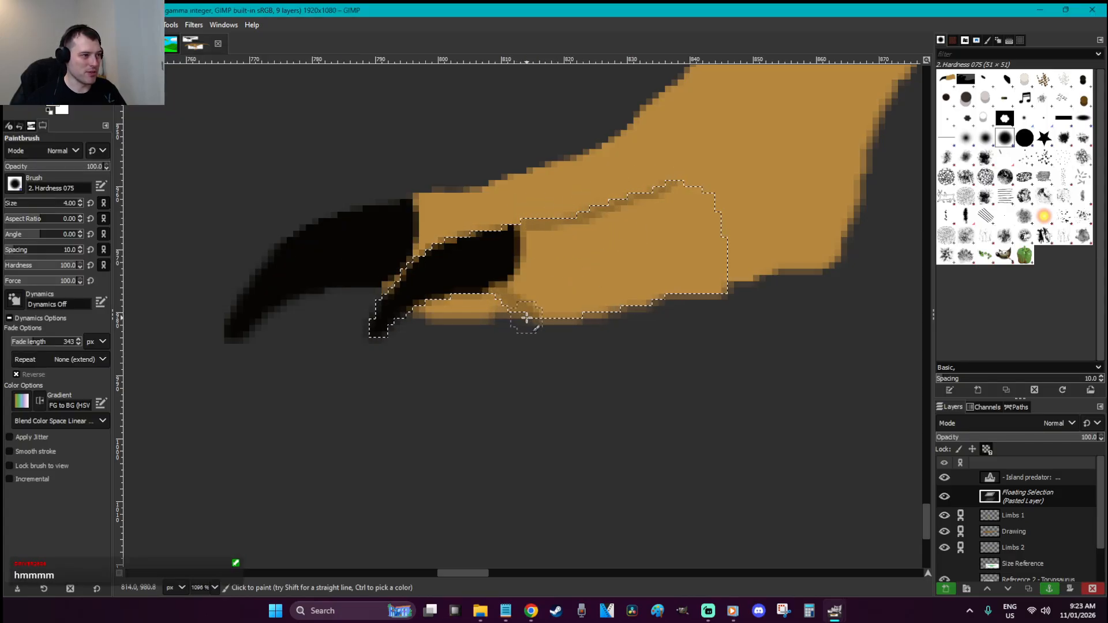
key(r)
click(619, 370)
scroll(619, 370, down, 3)
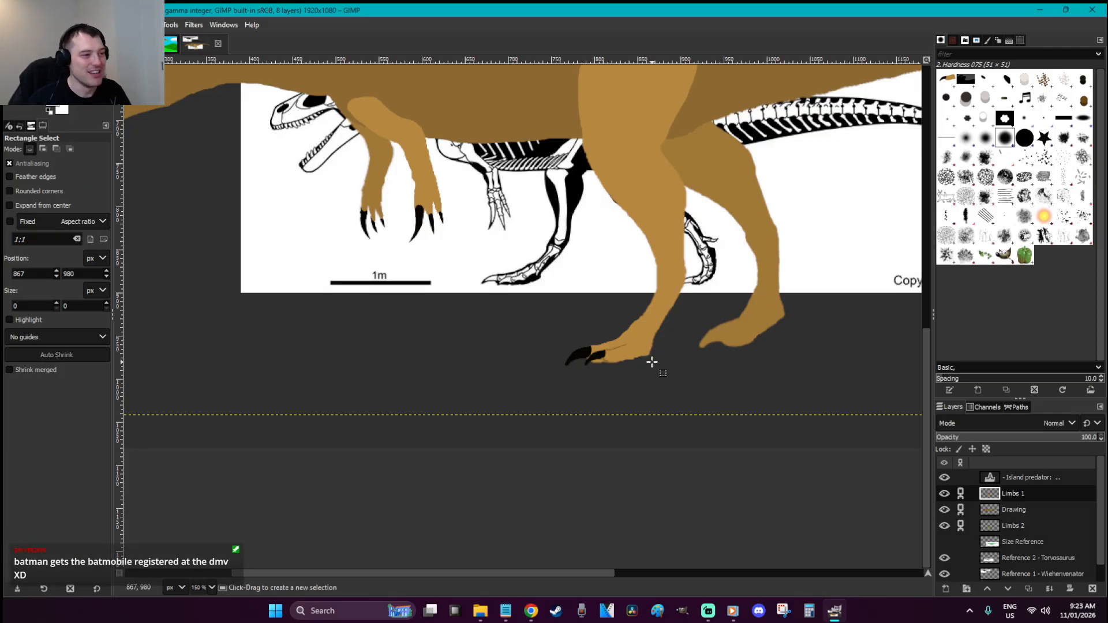
Zoom in and erase the right foot's front edge on Limbs 2 with a size-9 eraser
key(z)
drag(831, 388, 469, 247)
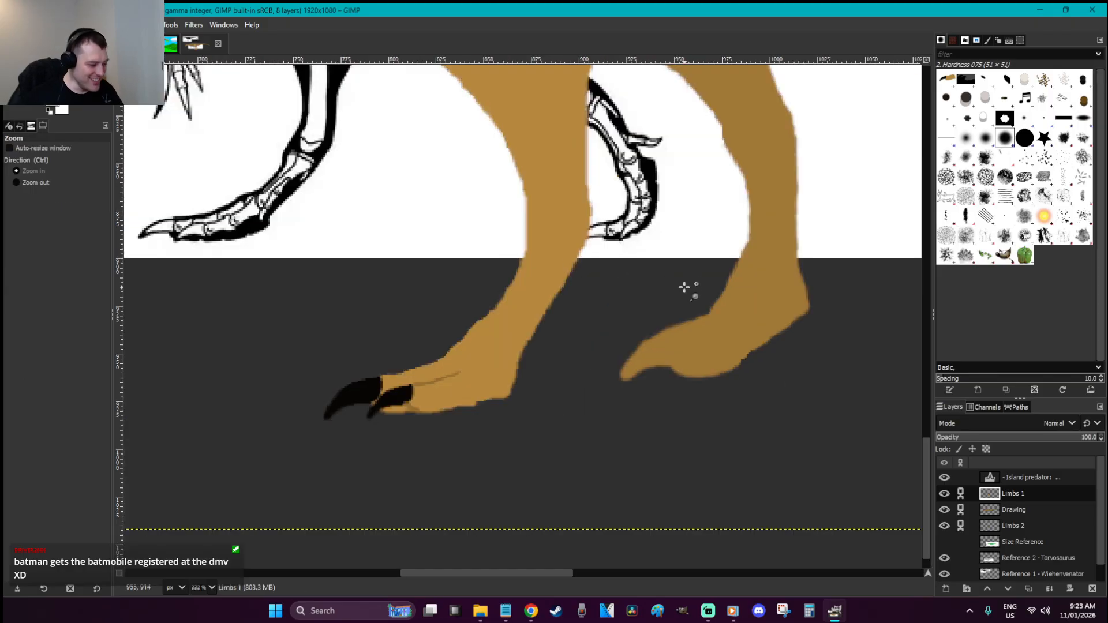
key(r)
key(e)
key(shift+e)
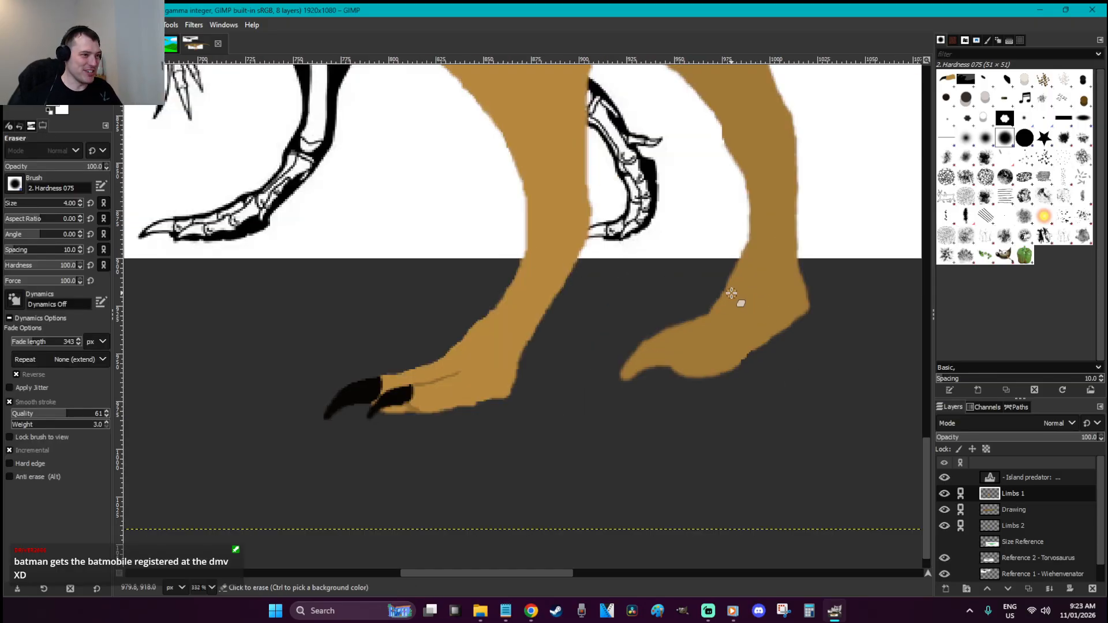
key(bracketright)
key(bracketright)
key(bracketright)
key(bracketright)
key(bracketright)
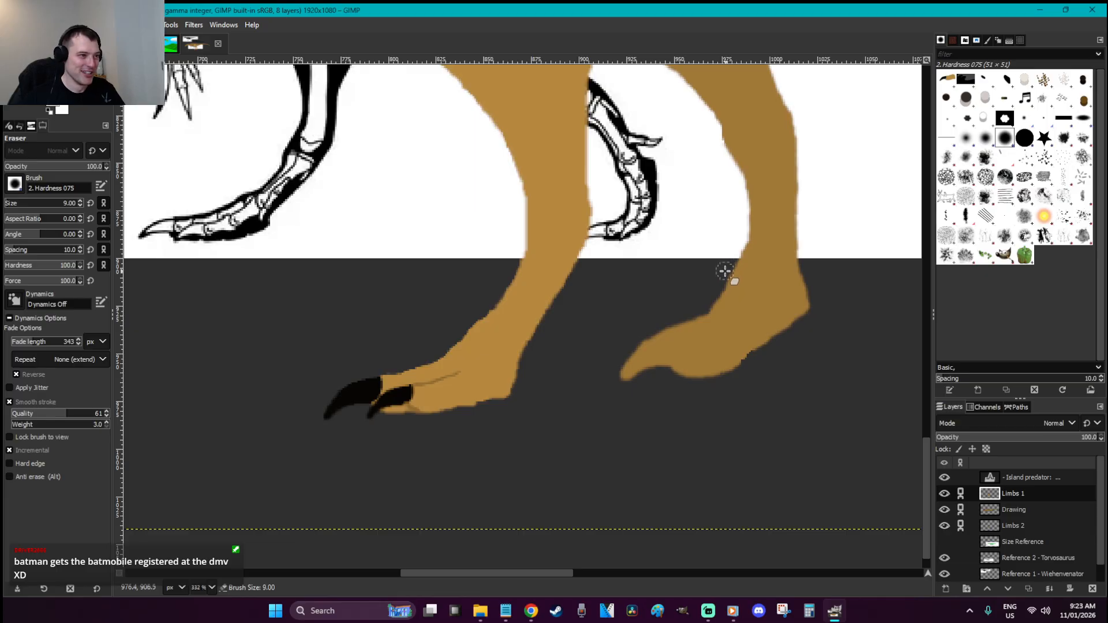
click(1012, 524)
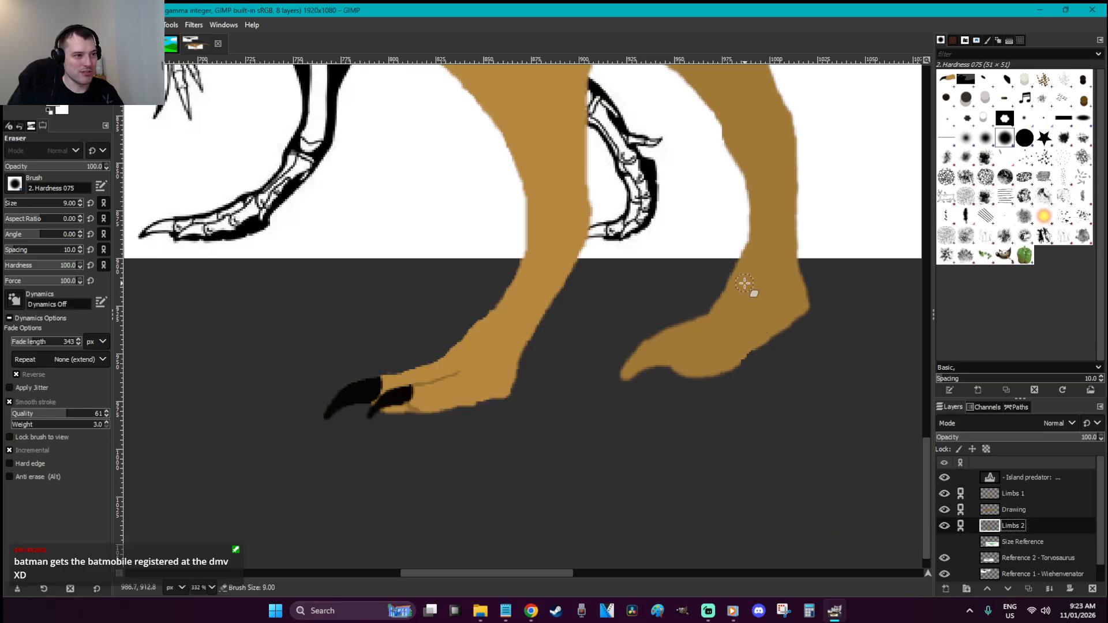
mouse_move(728, 254)
mouse_down()
mouse_move(725, 289)
mouse_move(633, 341)
mouse_up()
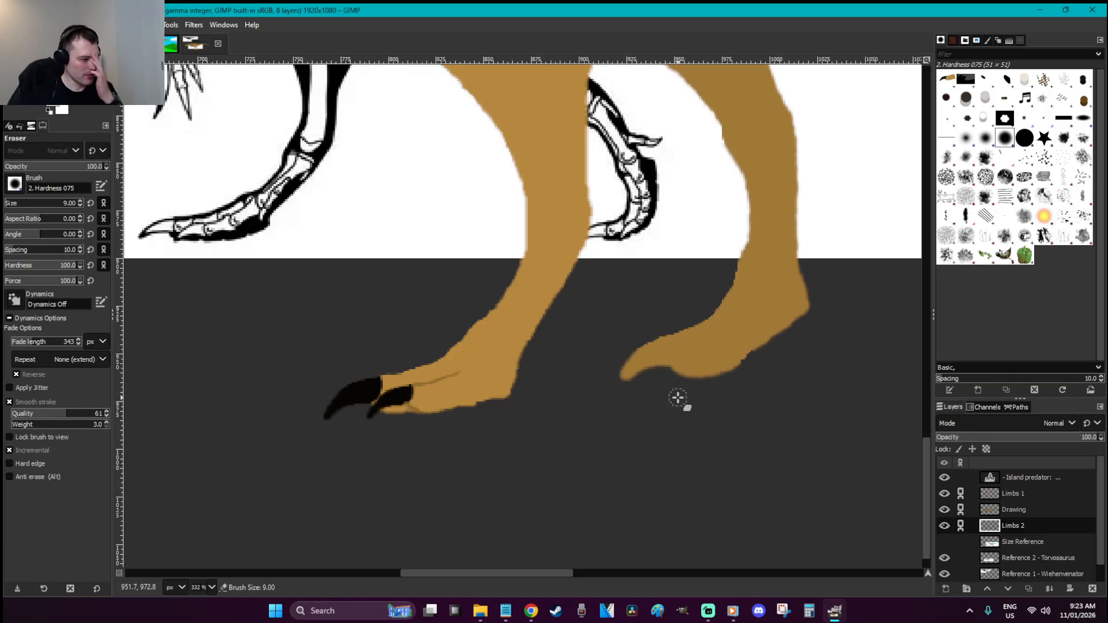
Turn the right foot's toe tip into a black claw anchored on Limbs 2
key(f)
mouse_move(668, 365)
mouse_down()
mouse_move(654, 385)
mouse_move(588, 364)
mouse_move(644, 312)
mouse_move(672, 306)
mouse_move(668, 369)
mouse_up()
key(o)
key(ctrl+x)
key(ctrl+v)
key(shift+b)
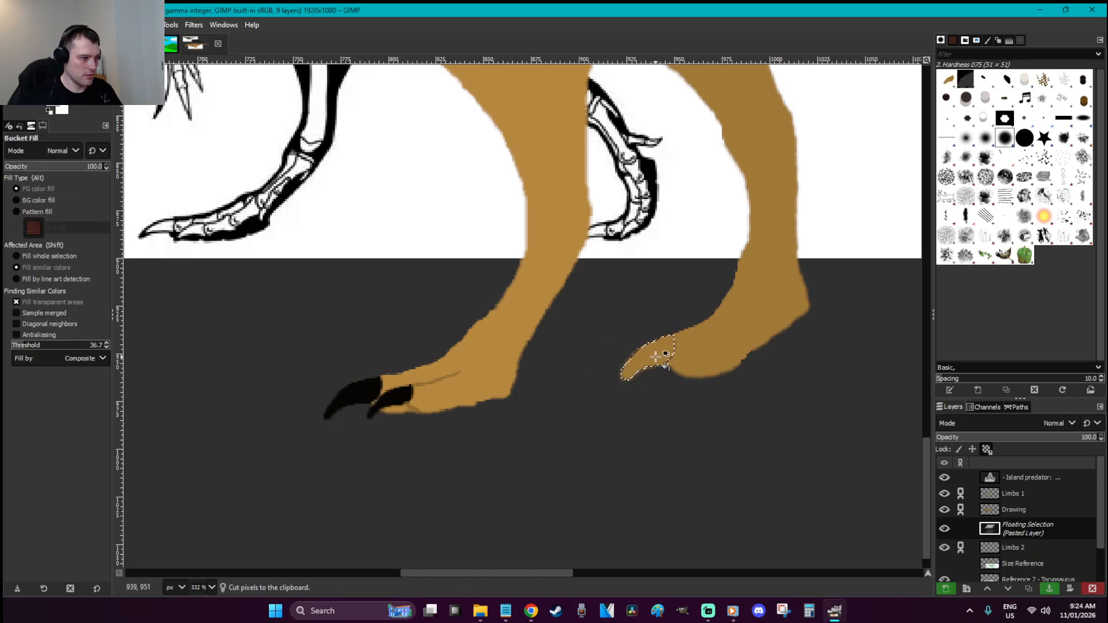
click(663, 360)
key(r)
click(672, 388)
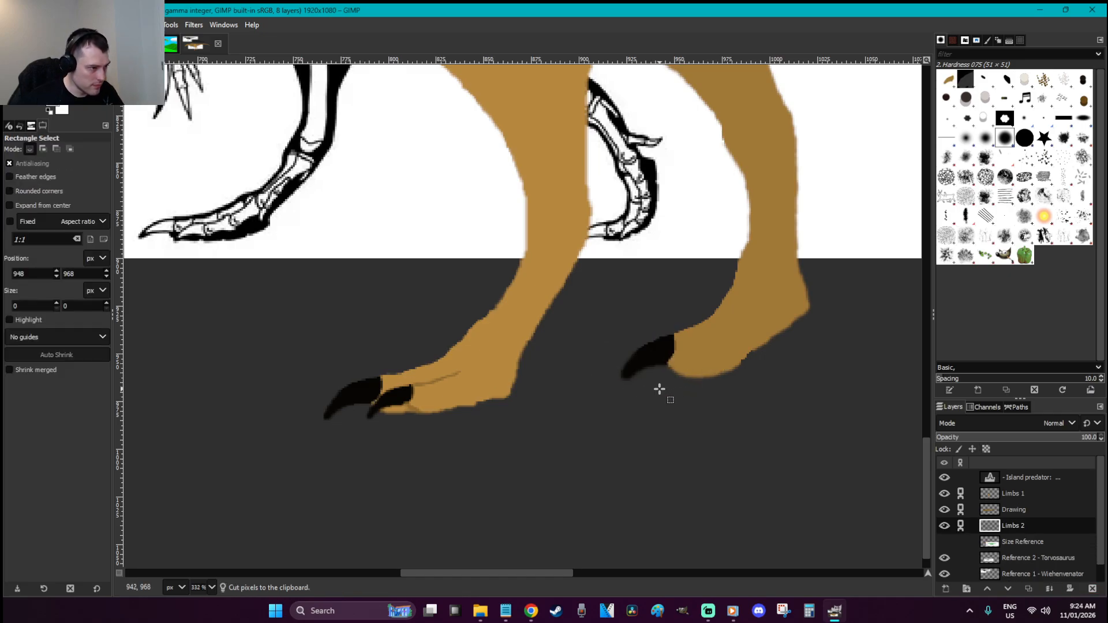
Thin the upper edge of the new black claw with the eraser
key(shift+e)
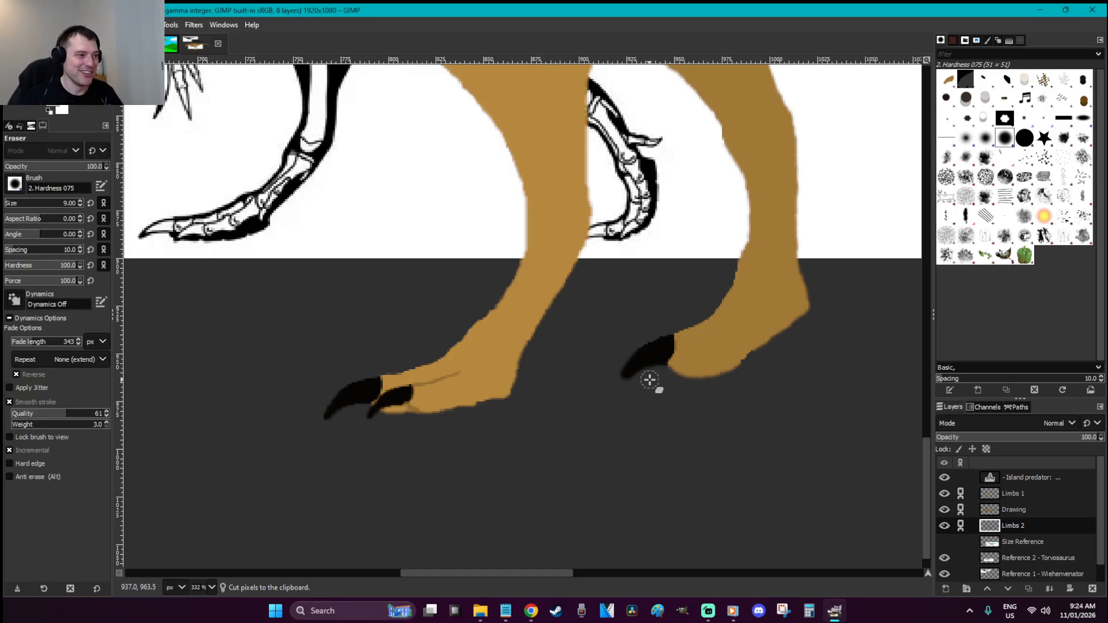
mouse_move(631, 389)
mouse_down()
mouse_move(613, 379)
mouse_move(621, 361)
mouse_move(661, 324)
mouse_up()
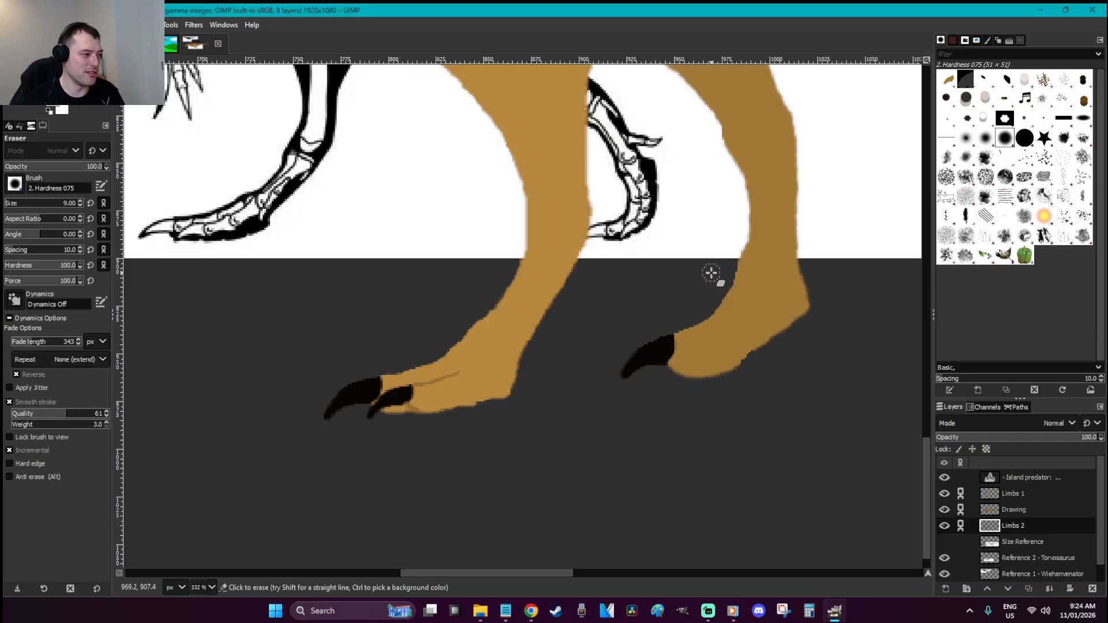
key(o)
key(p)
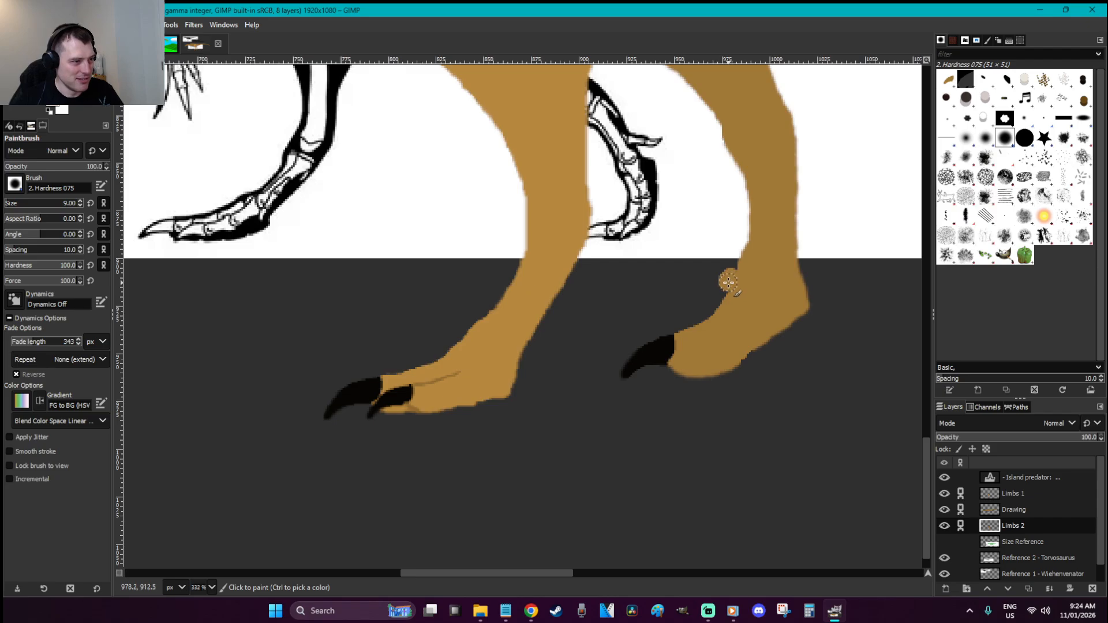
key(o)
key(p)
key(shift+e)
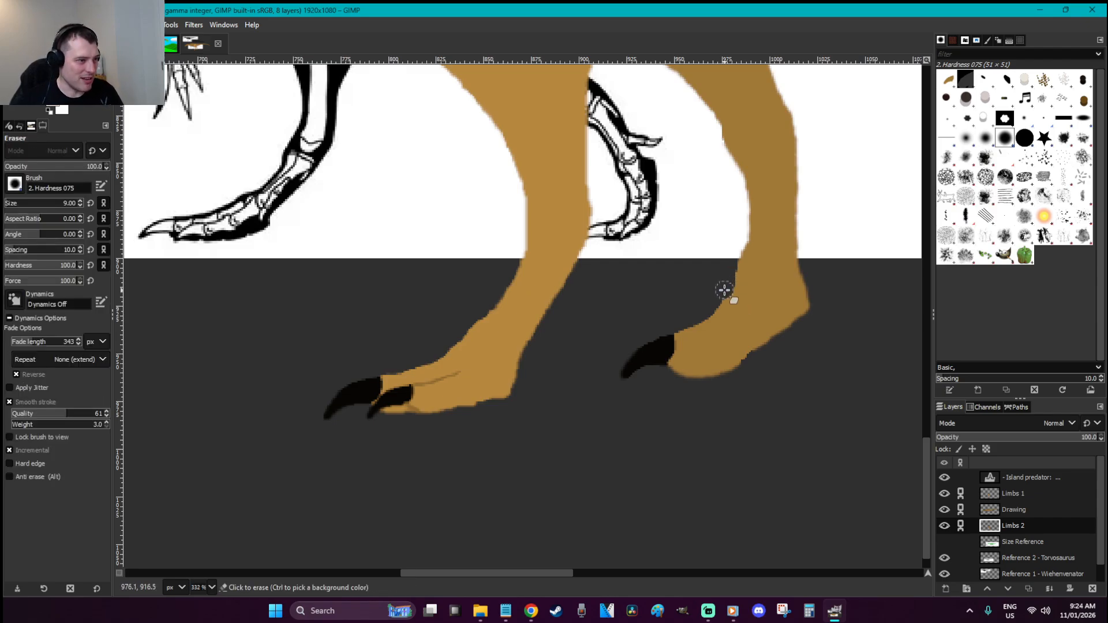
Erase along the right foot's upper edge up to the black claw for a smoother line
drag(690, 321, 663, 324)
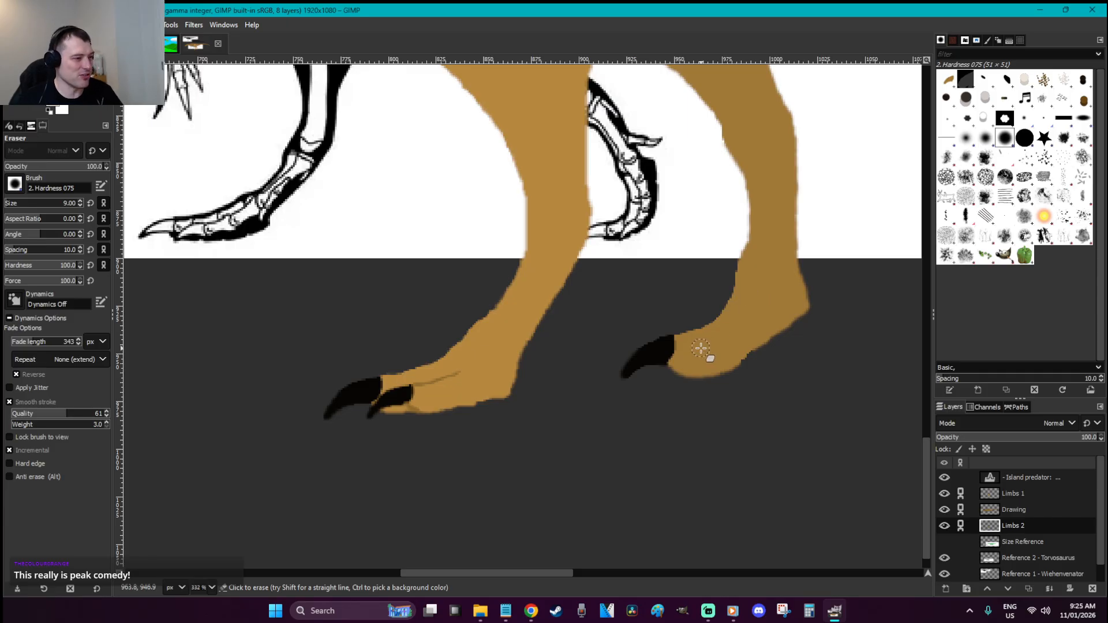
key(r)
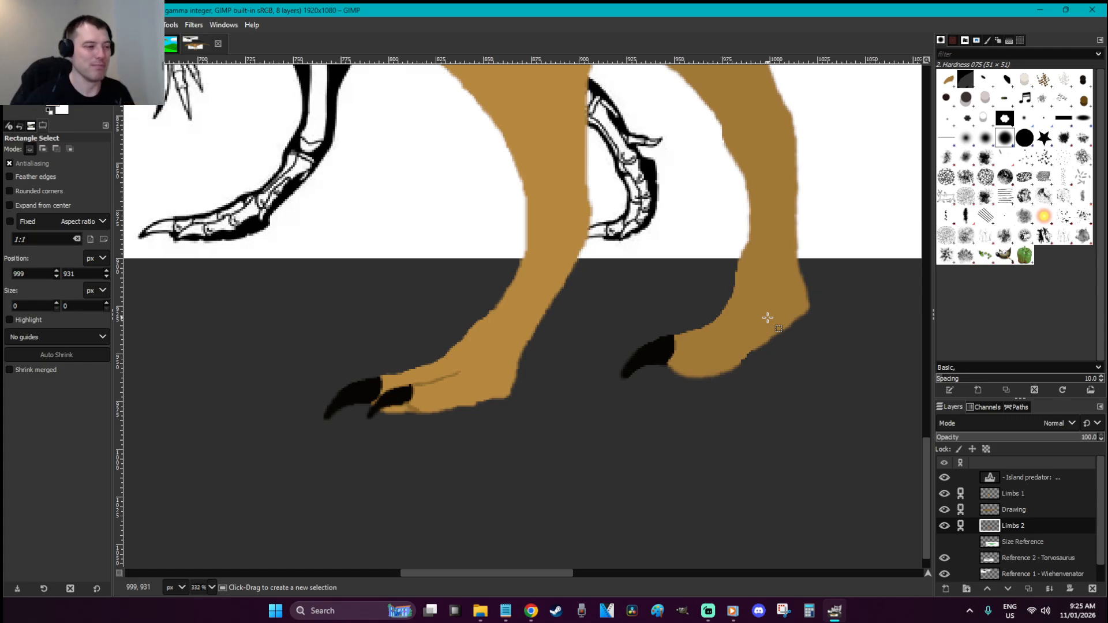
Select the area under the right foot's toe and paint a second black claw there
key(f)
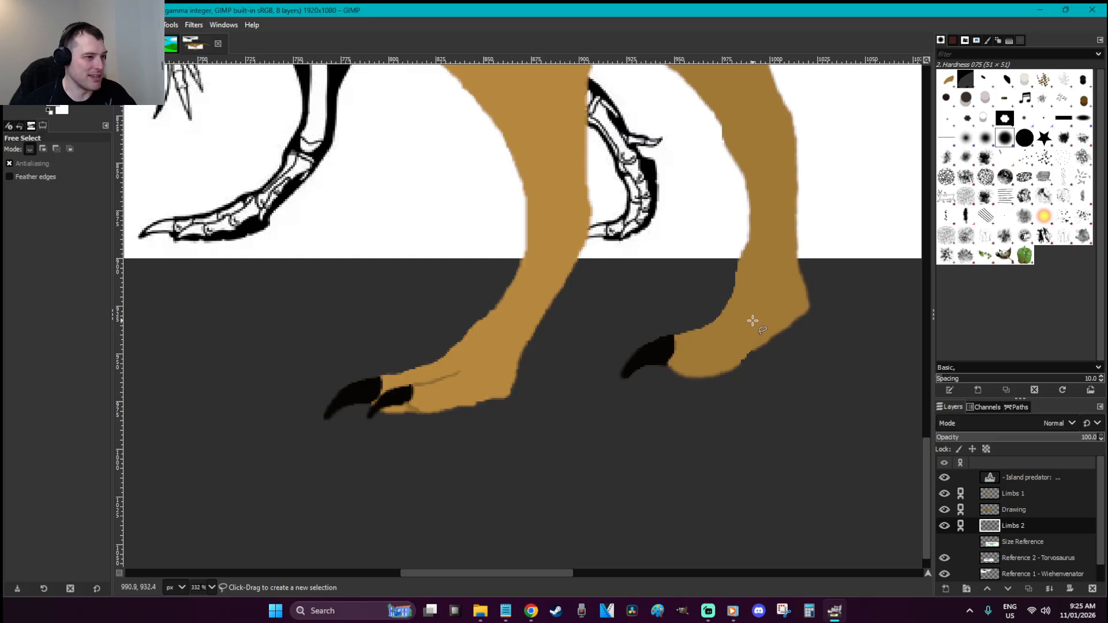
mouse_move(745, 327)
mouse_down()
mouse_move(674, 365)
mouse_move(668, 386)
mouse_move(688, 370)
mouse_move(728, 372)
mouse_move(773, 342)
mouse_move(761, 325)
mouse_move(747, 326)
mouse_up()
key(Return)
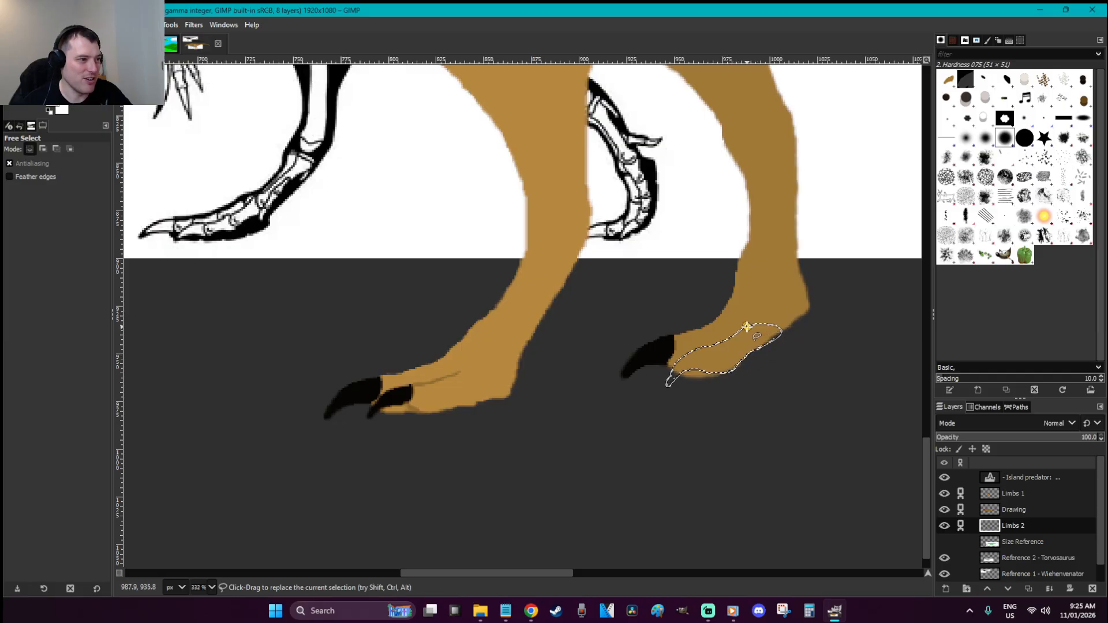
key(o)
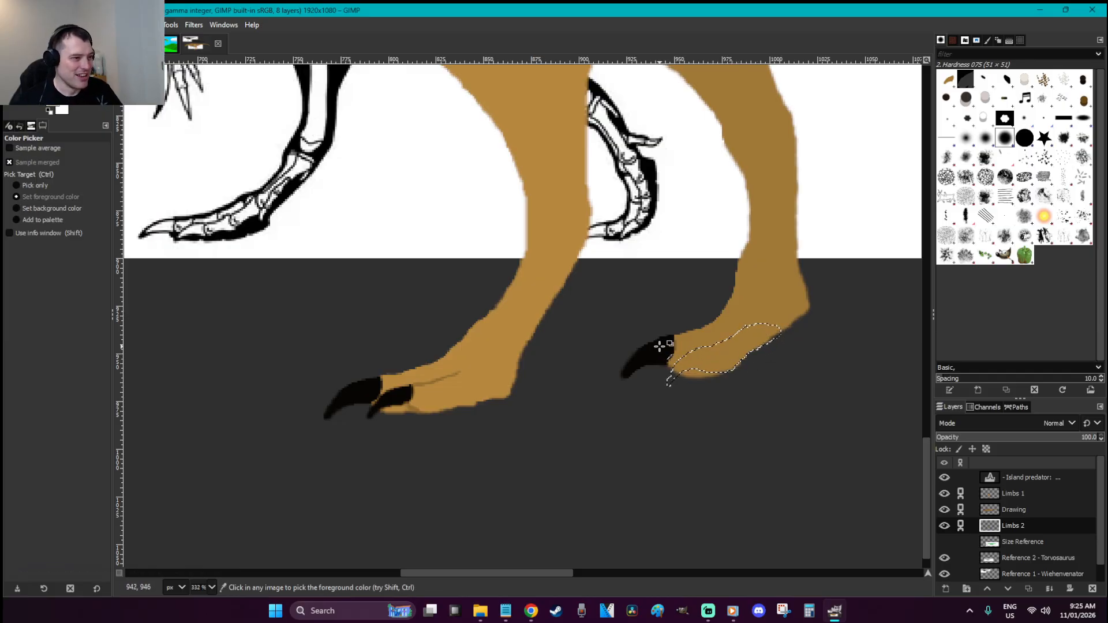
key(p)
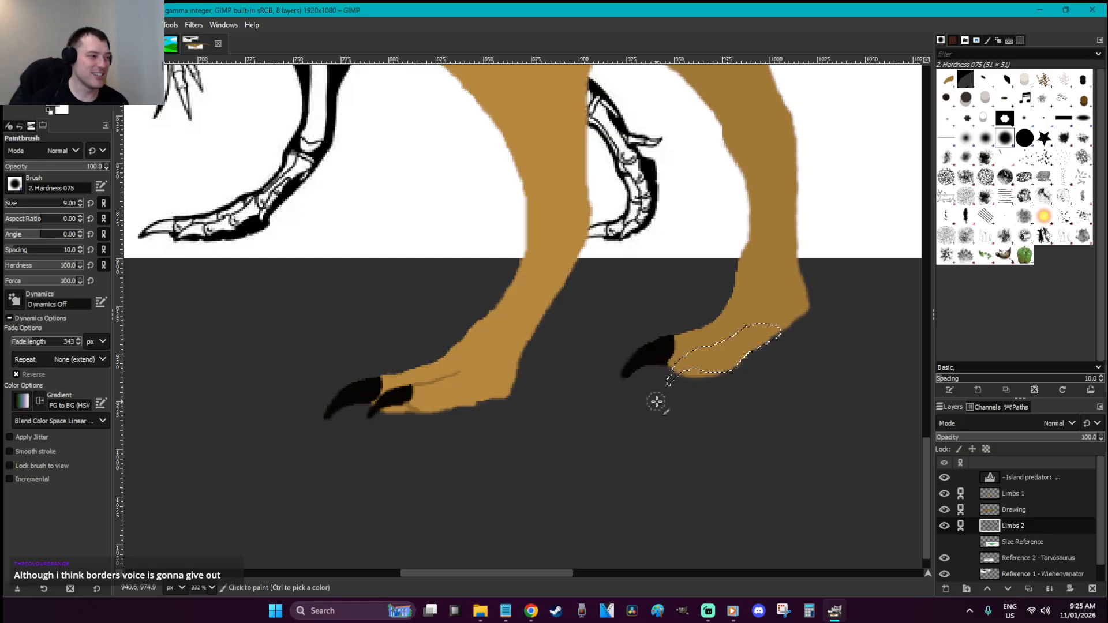
click(693, 355)
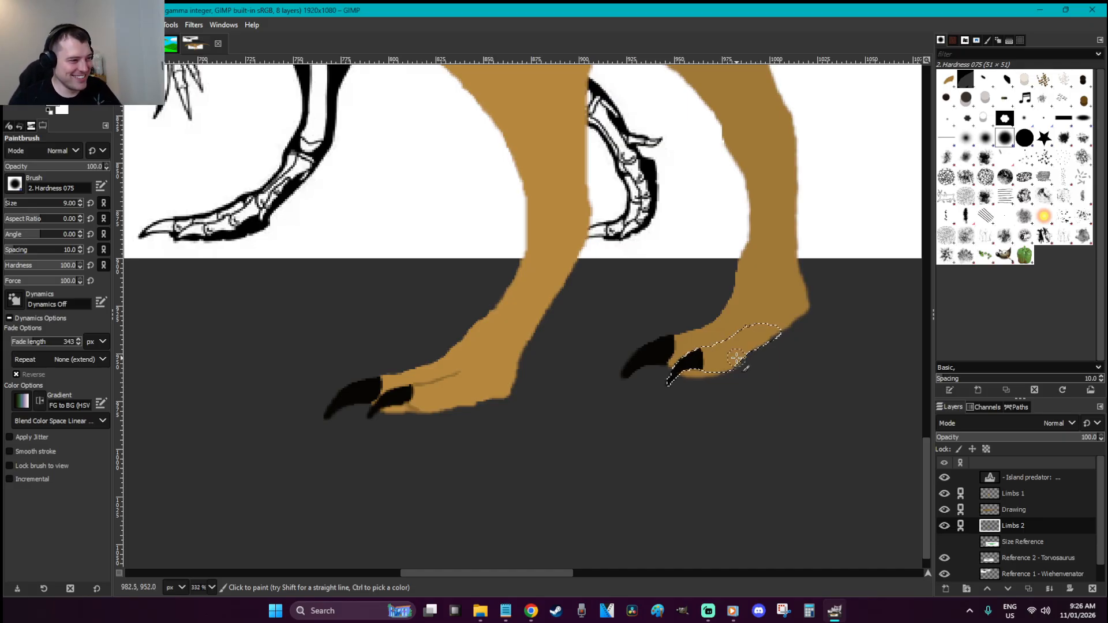
Choose a darker brown foreground colour based on the foot's tan
key(o)
key(p)
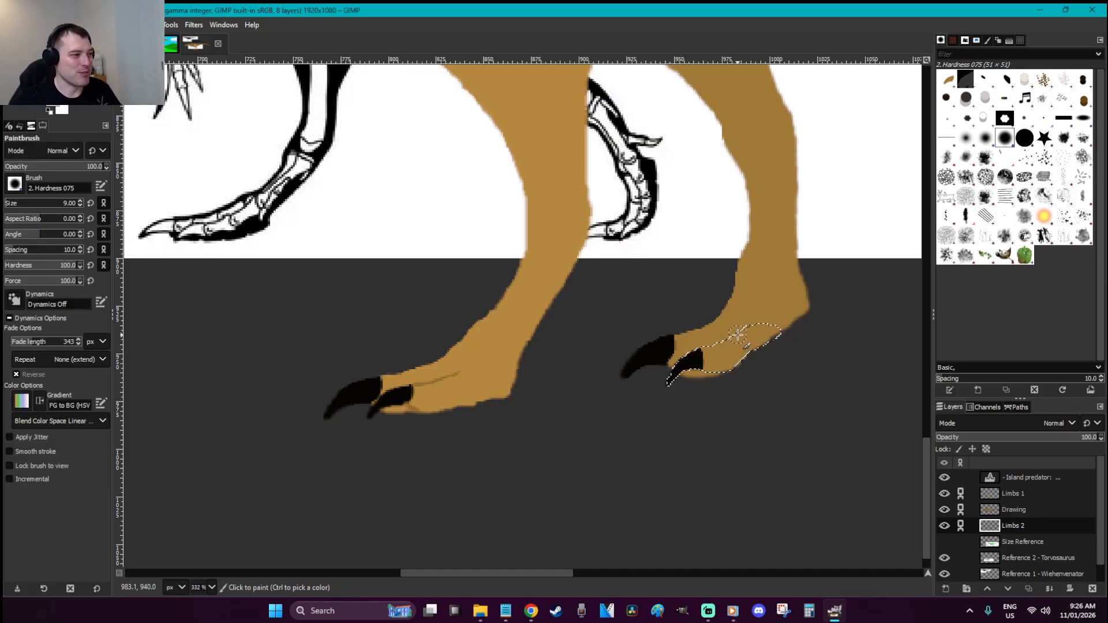
key(o)
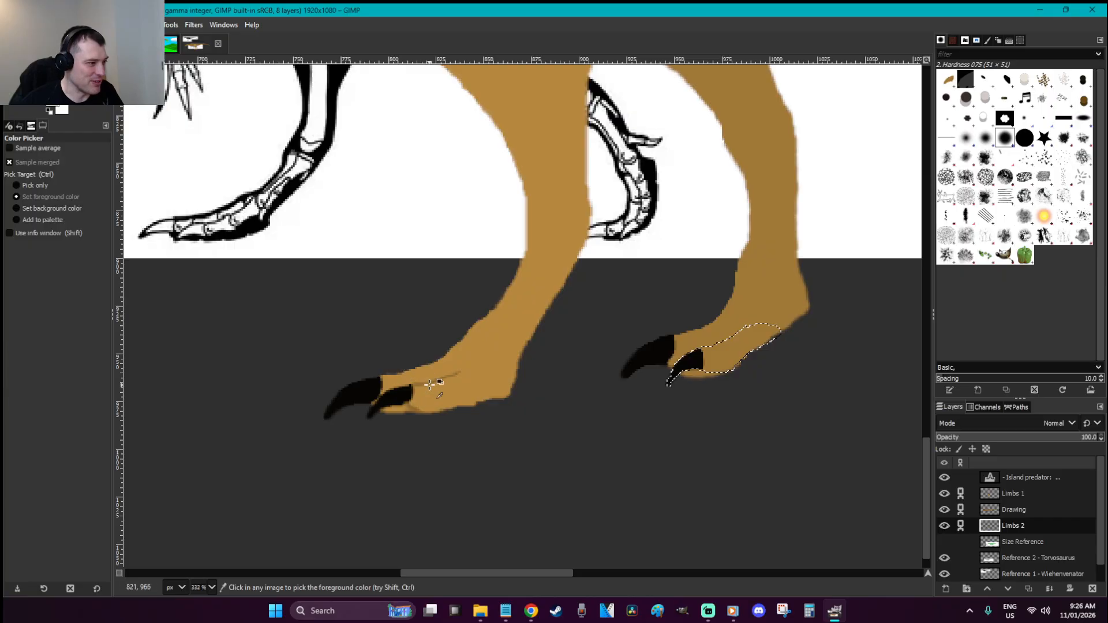
click(60, 108)
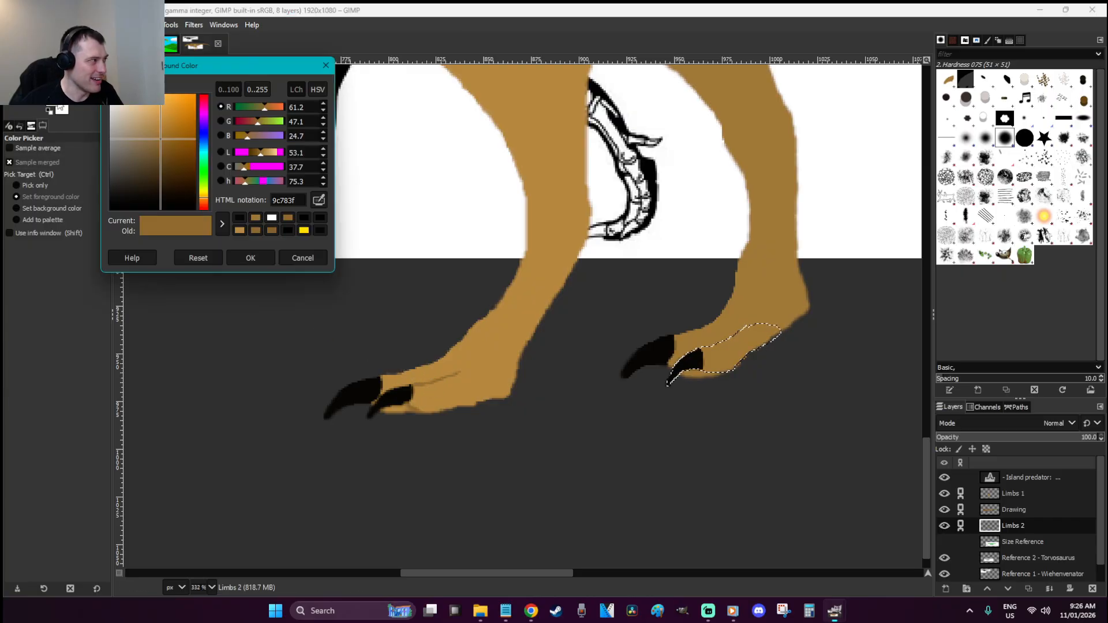
click(160, 149)
click(251, 258)
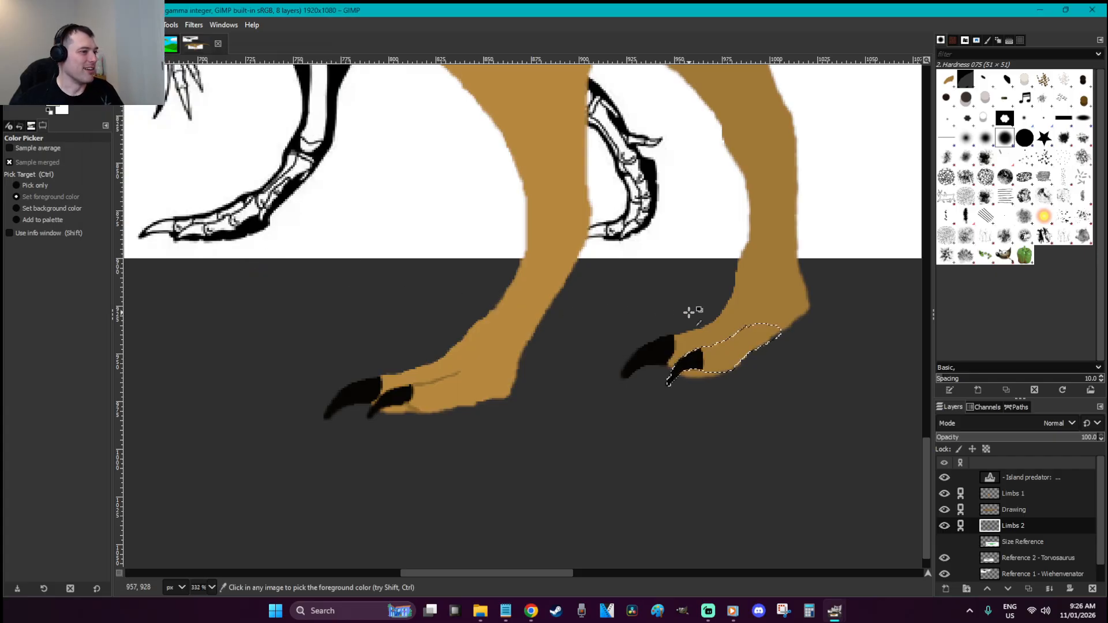
Paint a darker brown line along the toe's top with a smaller brush, then deselect
key(p)
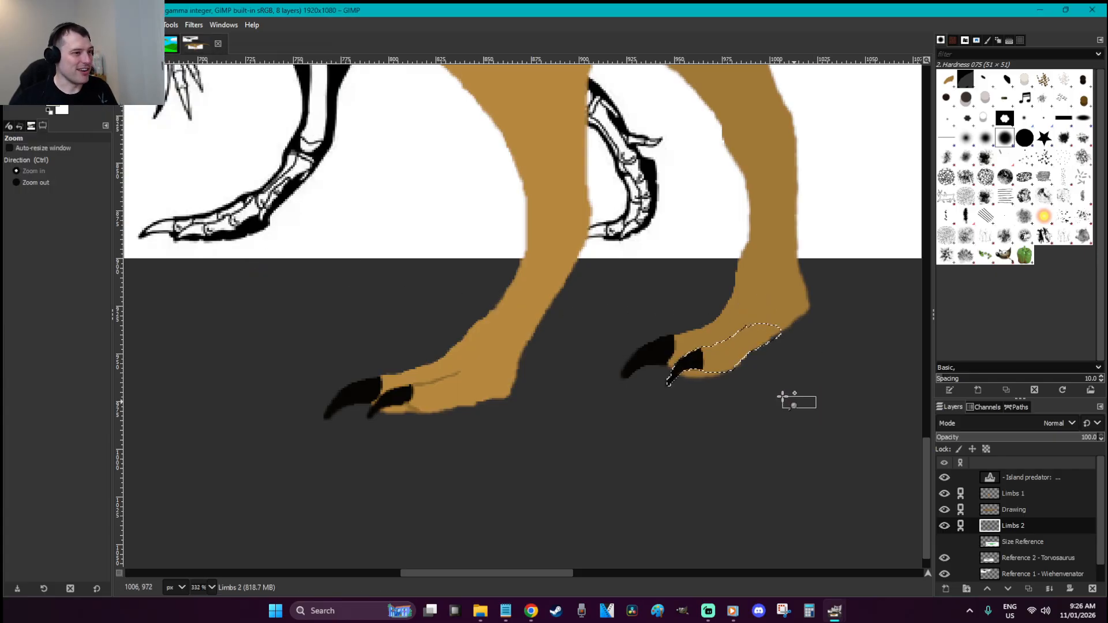
scroll(802, 403, up, 5)
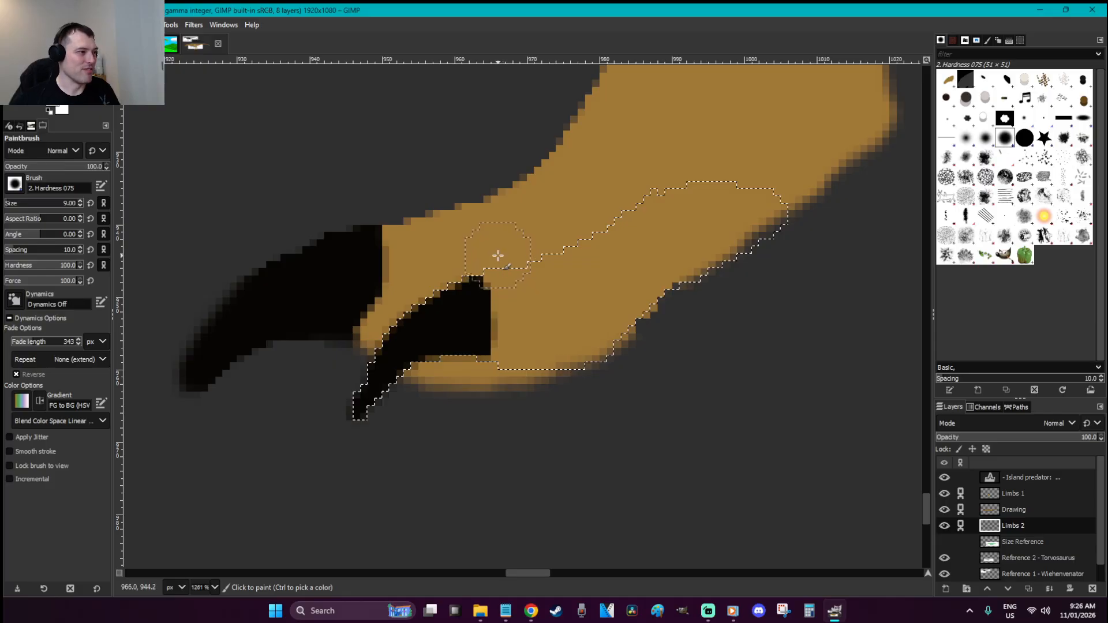
key(bracketleft)
key(bracketleft)
key(bracketleft)
key(bracketleft)
key(bracketleft)
key(bracketleft)
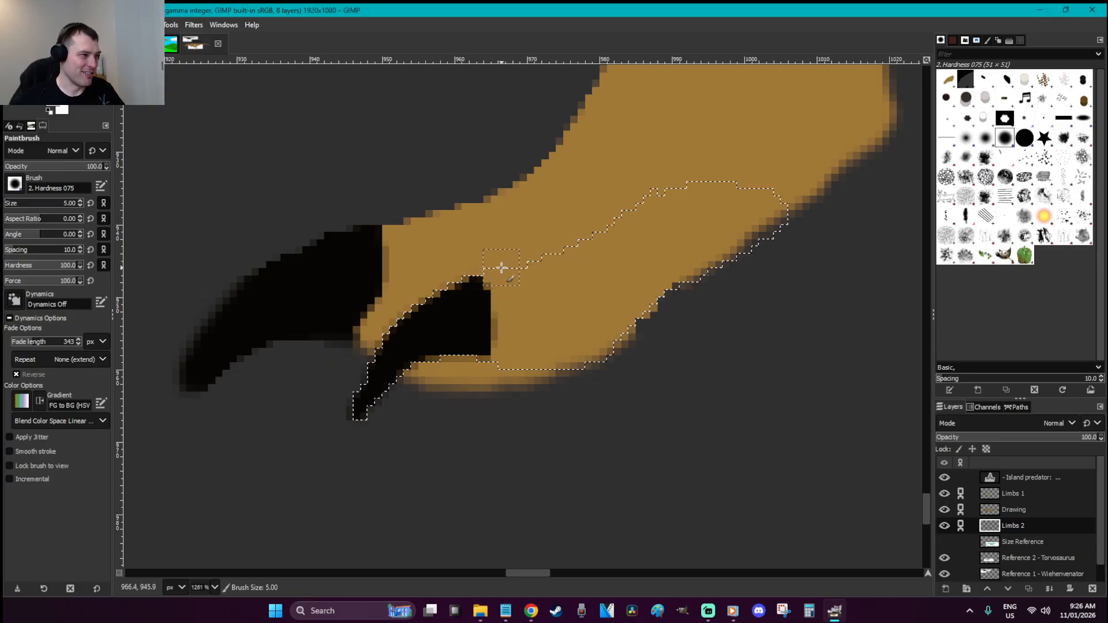
mouse_move(494, 269)
mouse_down()
mouse_move(602, 229)
mouse_move(660, 183)
mouse_up()
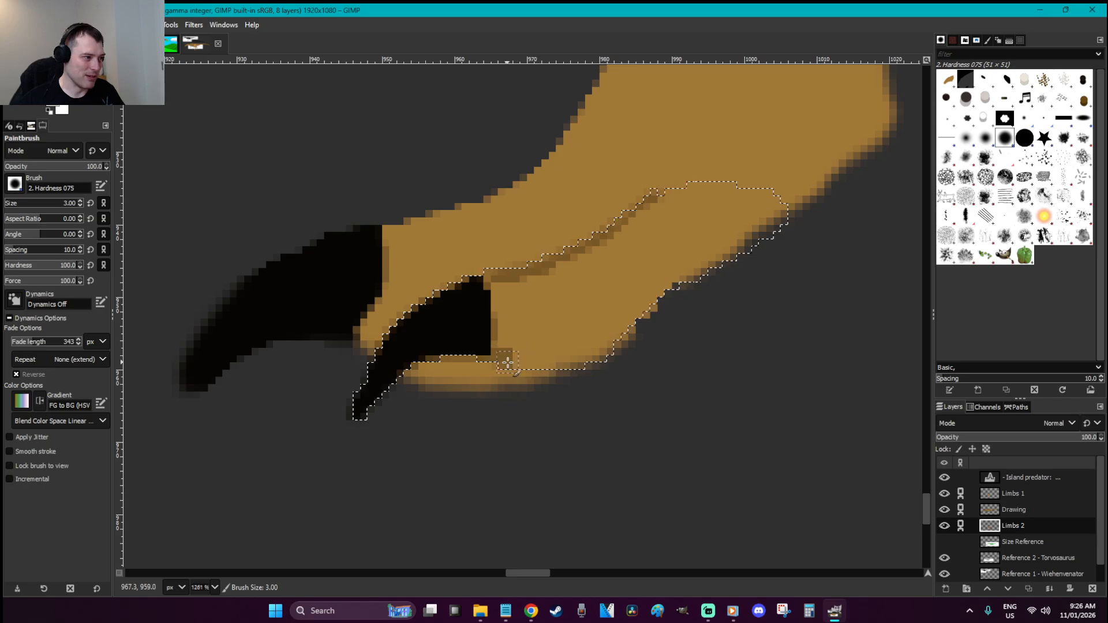
key(r)
click(636, 393)
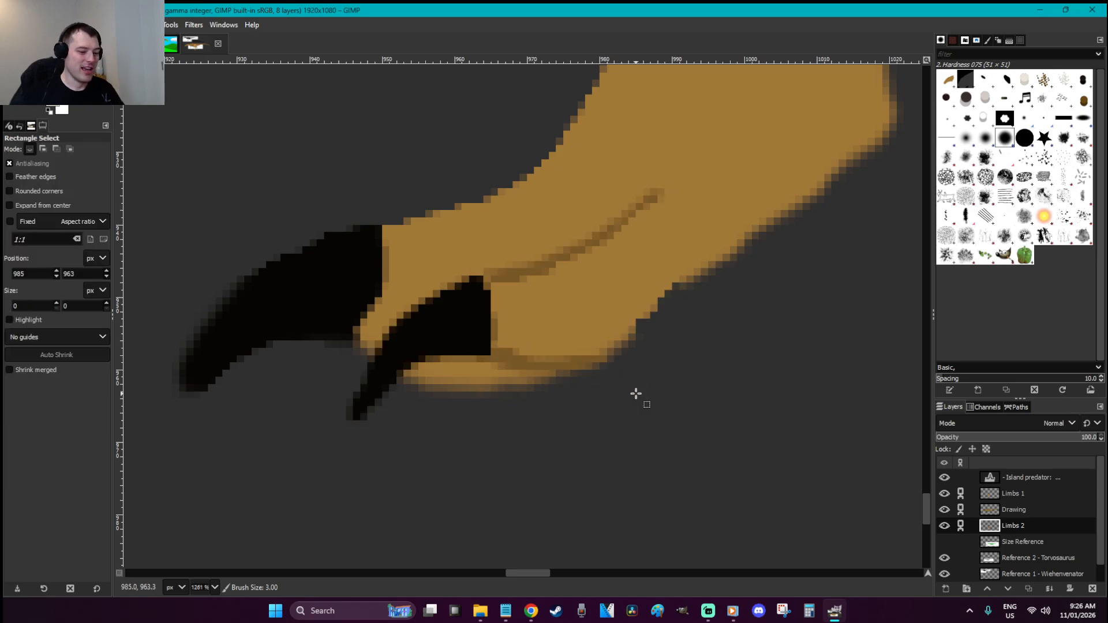
scroll(635, 394, down, 5)
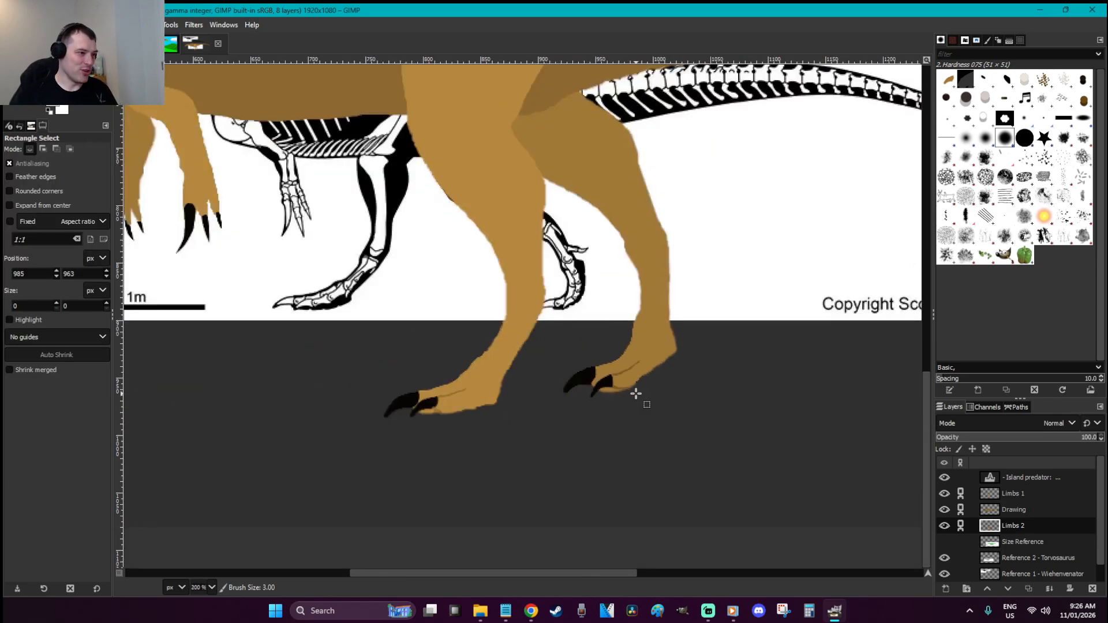
Zoom in on the right hind foot and undo the old lower-toe claw and dark stroke
key(z)
drag(752, 433, 495, 315)
key(p)
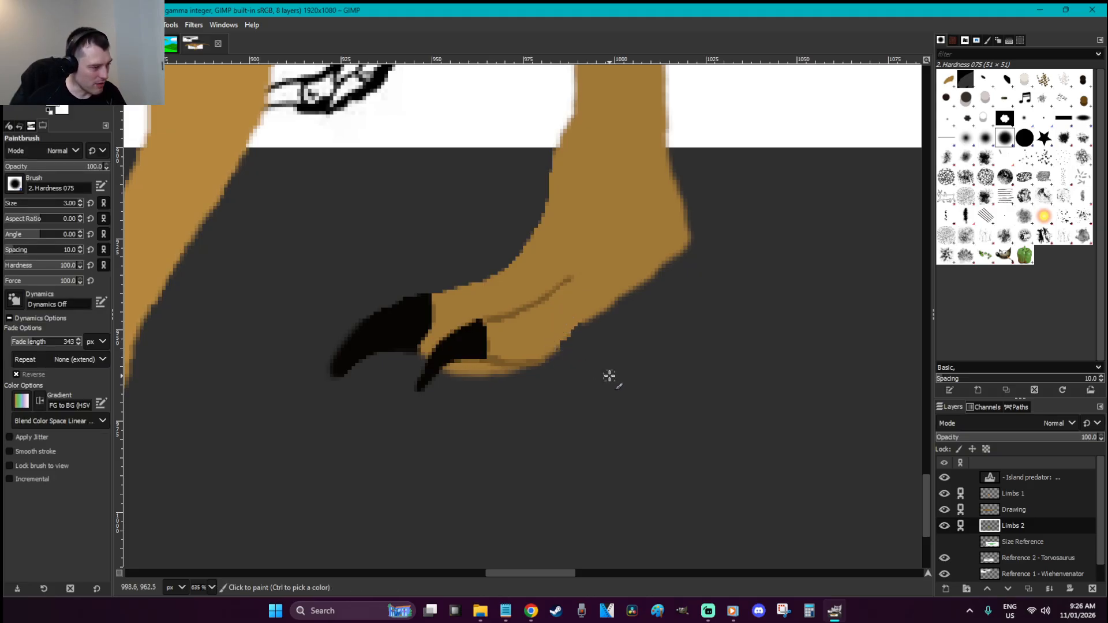
key(ctrl+z)
key(ctrl+z)
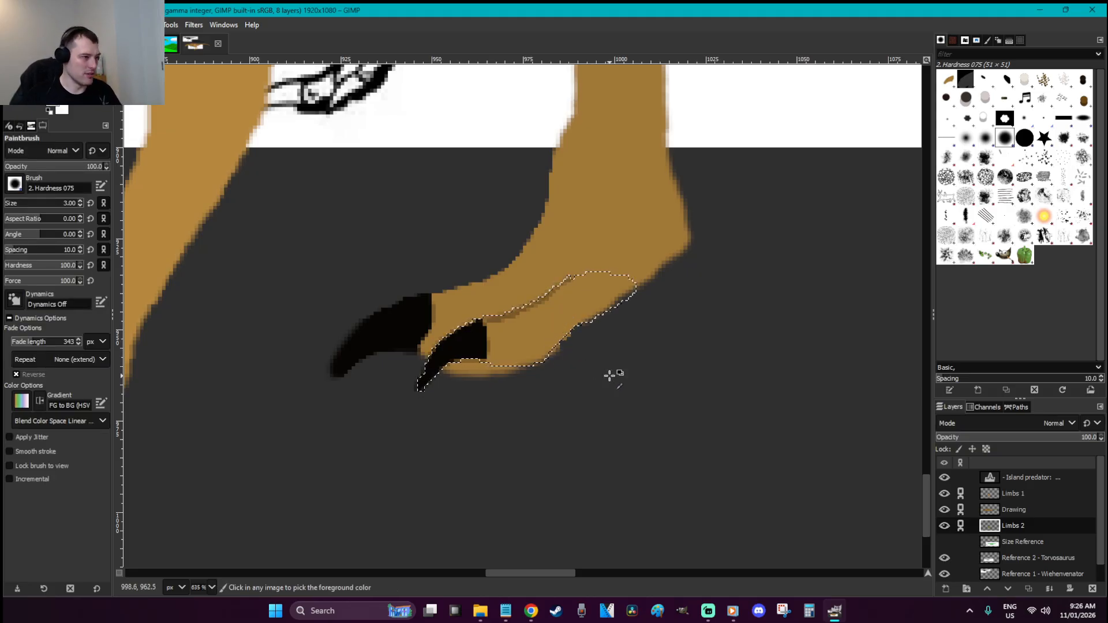
key(ctrl+z)
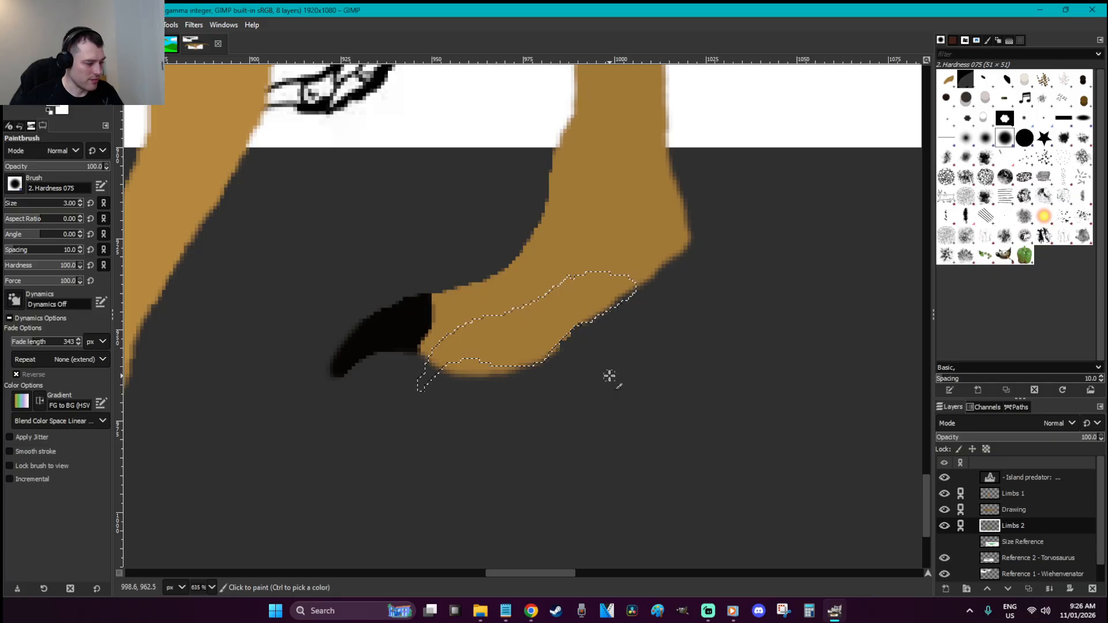
key(f)
key(ctrl+shift+a)
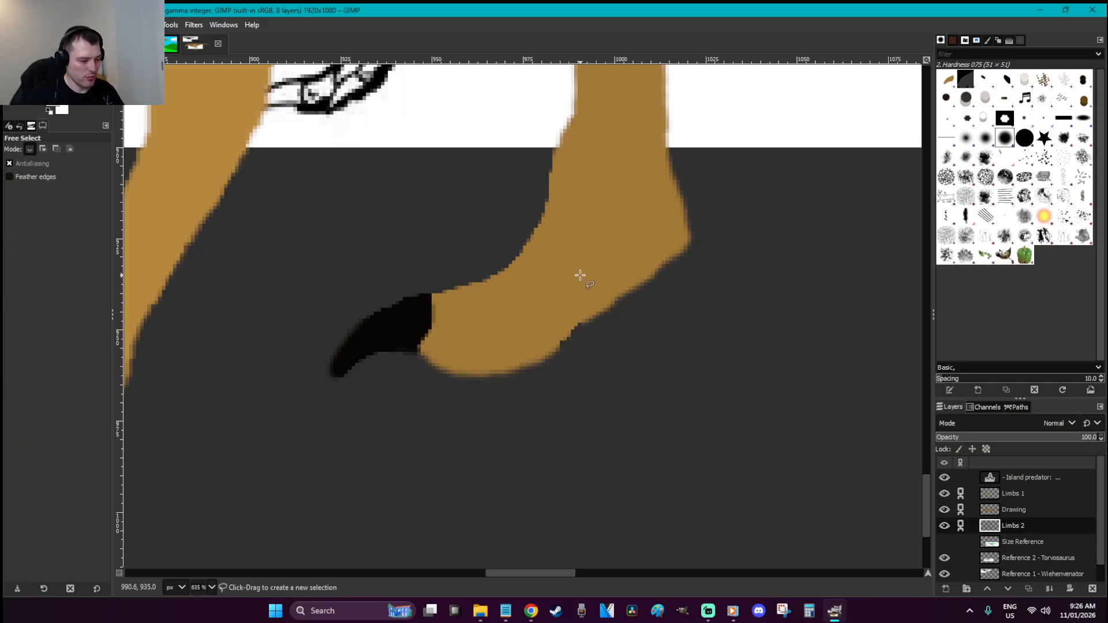
scroll(580, 275, down, 5)
scroll(580, 275, up, 4)
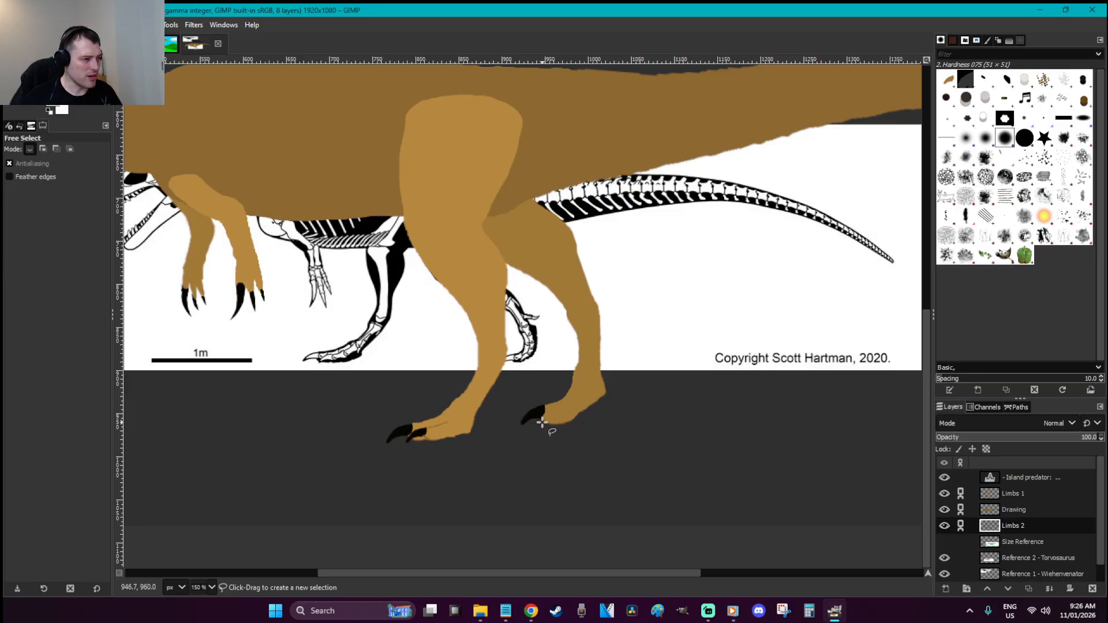
scroll(577, 433, up, 8)
Outline a new curved claw below the toe, paint it black, and paint the strip above tan
drag(516, 300, 477, 312)
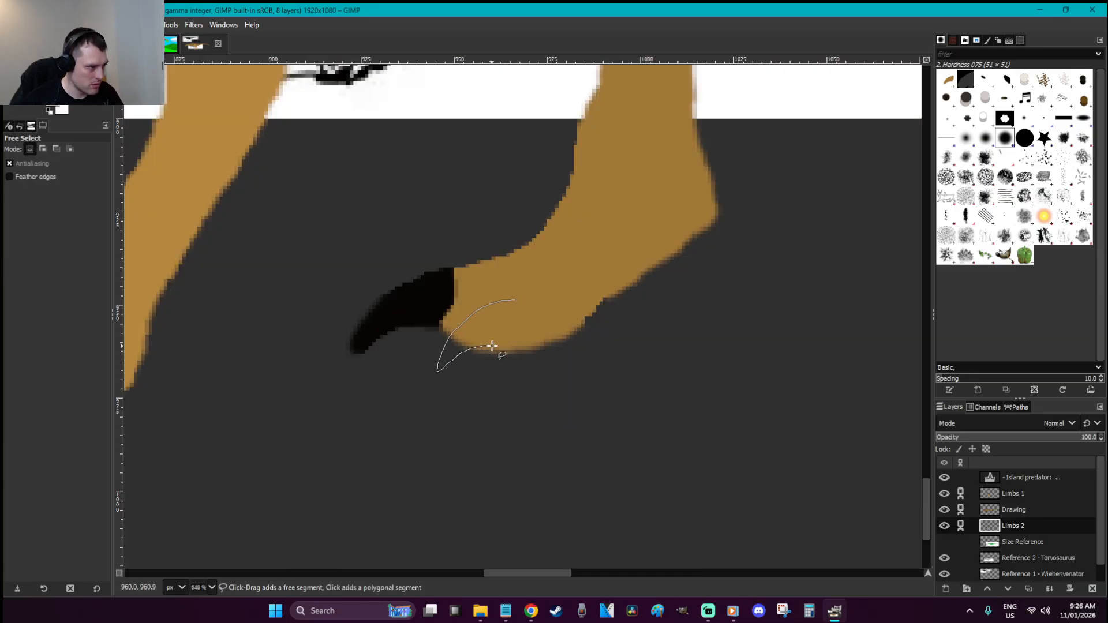
drag(594, 332, 644, 283)
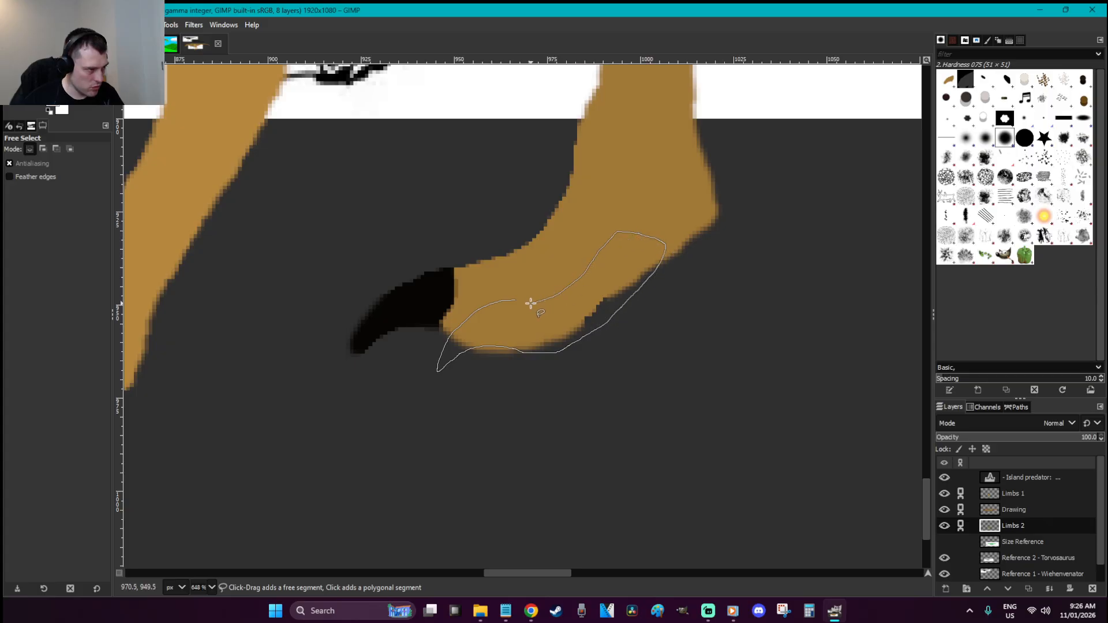
key(Return)
key(p)
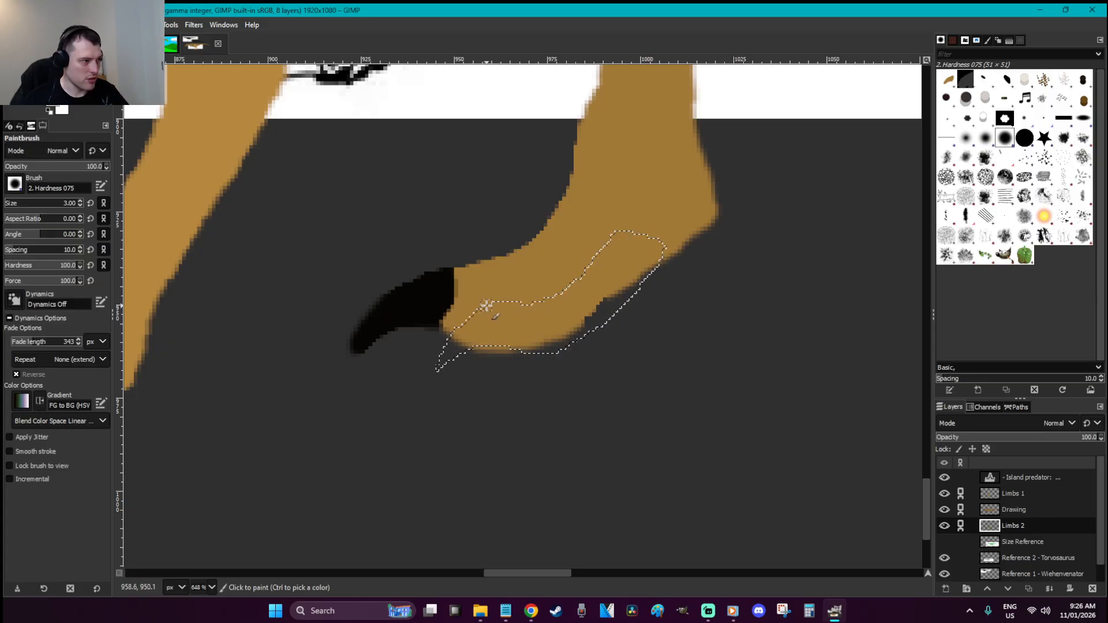
key(bracketright)
key(bracketright)
key(bracketright)
key(bracketright)
mouse_move(500, 319)
mouse_down()
mouse_move(452, 355)
mouse_move(497, 309)
mouse_move(487, 343)
mouse_move(514, 307)
mouse_up()
ctrl+click(557, 322)
mouse_move(532, 351)
mouse_down()
mouse_move(598, 322)
mouse_move(652, 266)
mouse_move(587, 378)
mouse_up()
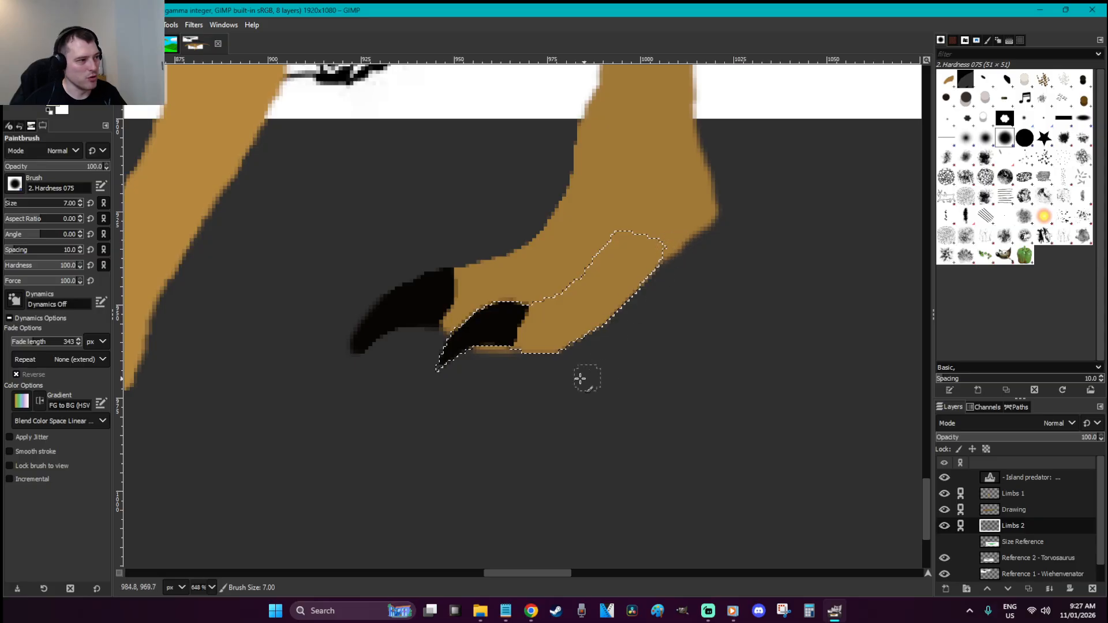
Pick a colour and paint shading along the claw's edge with a smaller brush
drag(559, 572, 520, 573)
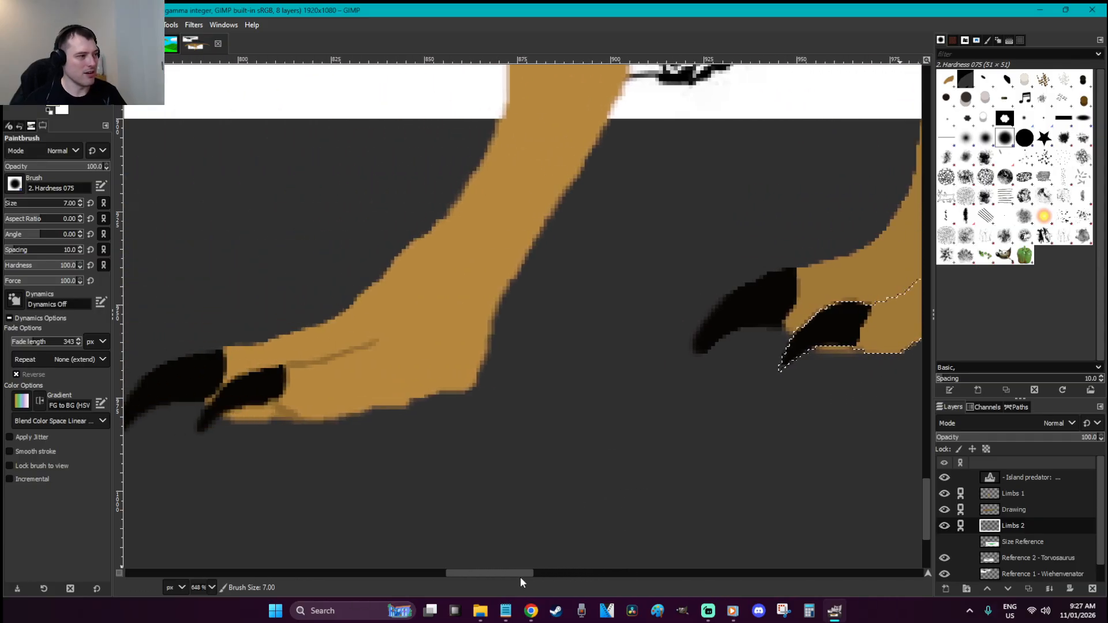
key(o)
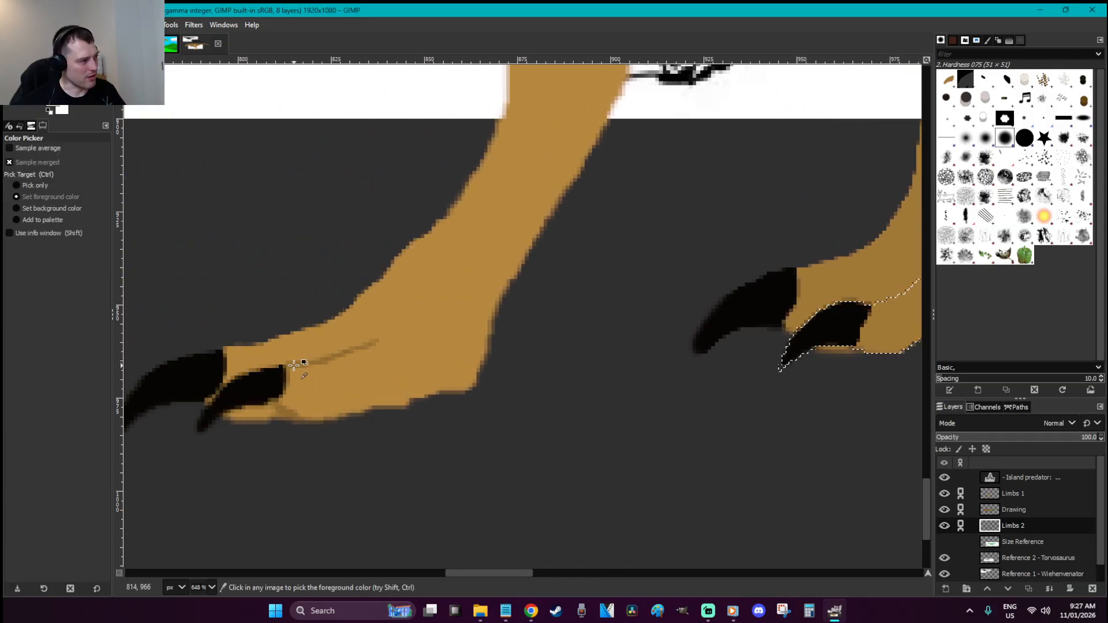
drag(509, 575, 569, 541)
key(p)
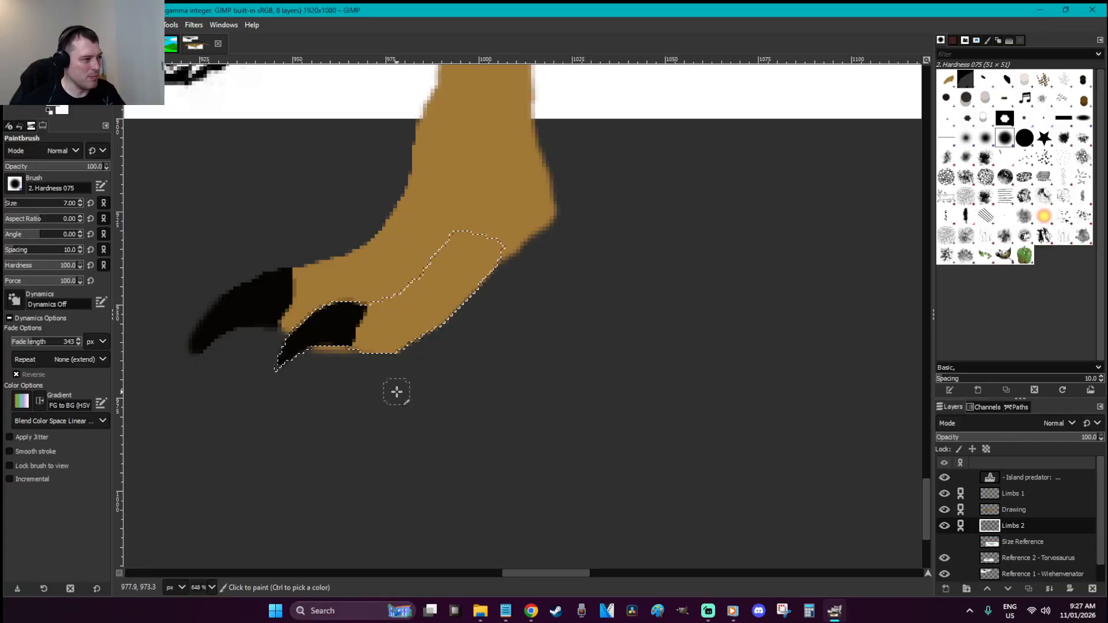
key(bracketleft)
key(bracketleft)
key(bracketleft)
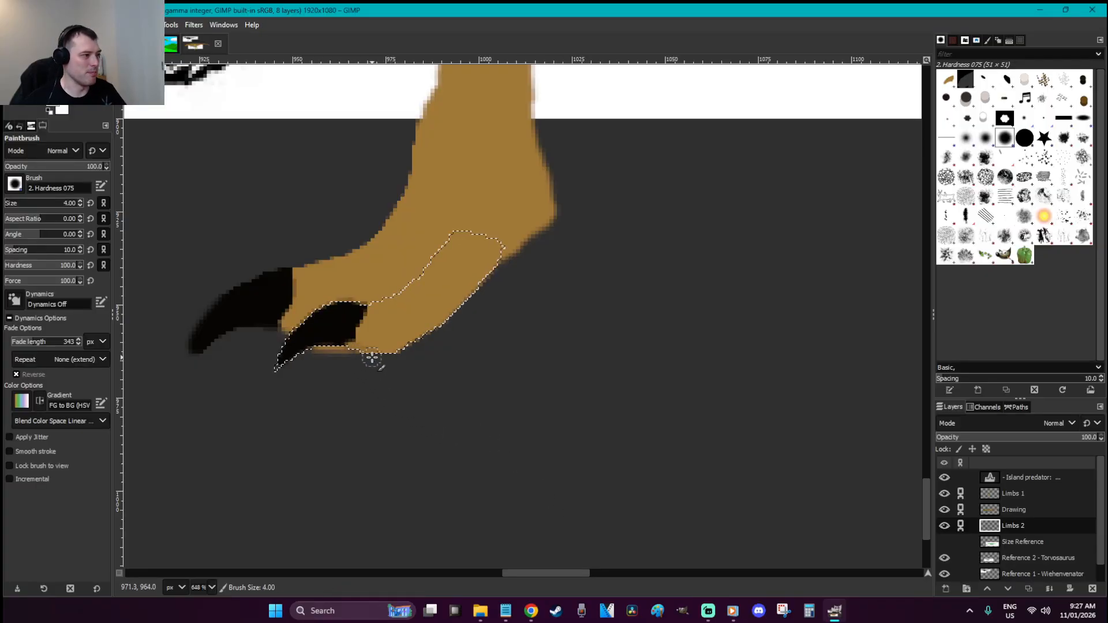
mouse_move(362, 354)
mouse_down()
mouse_move(412, 361)
mouse_move(377, 302)
mouse_move(452, 222)
mouse_up()
Choose a darker brown and paint shading along the toe's upper edge and bottom
key(o)
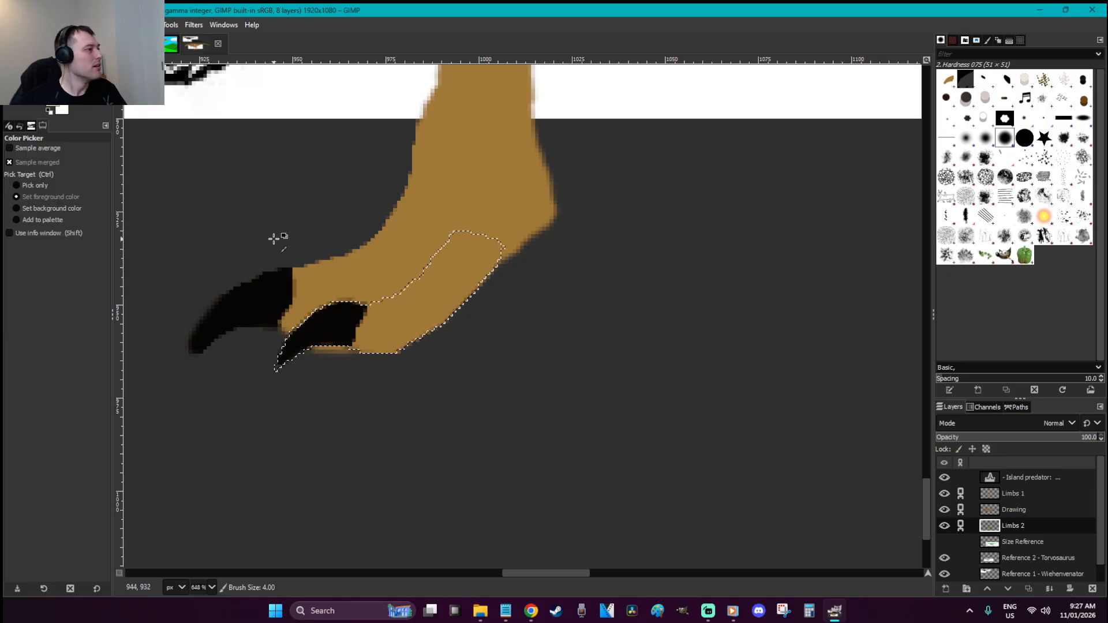
click(52, 101)
click(162, 144)
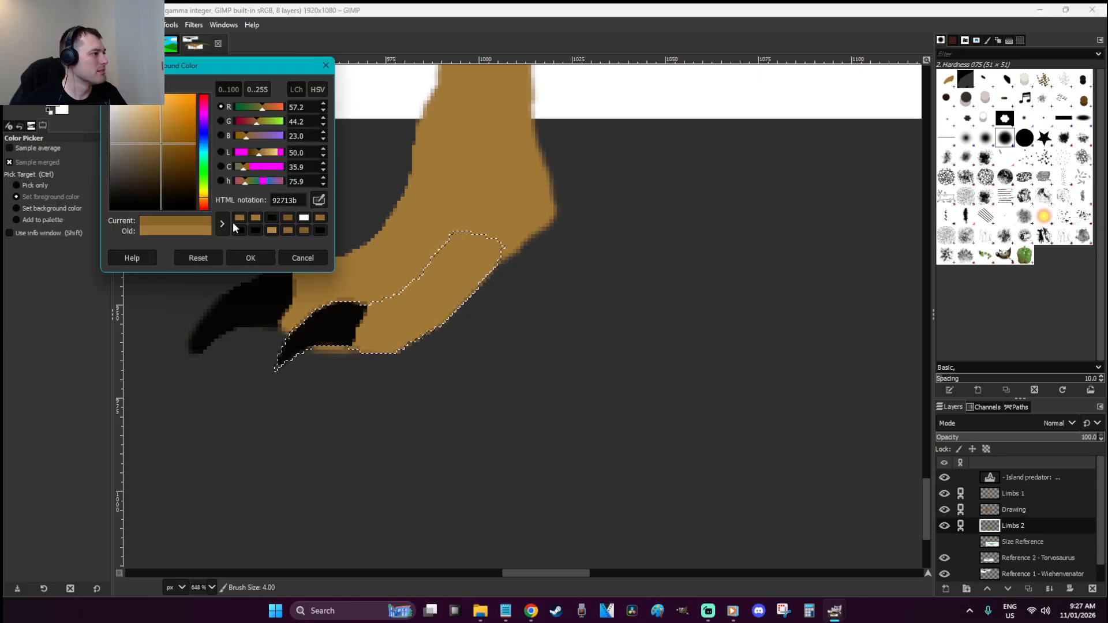
click(259, 251)
key(p)
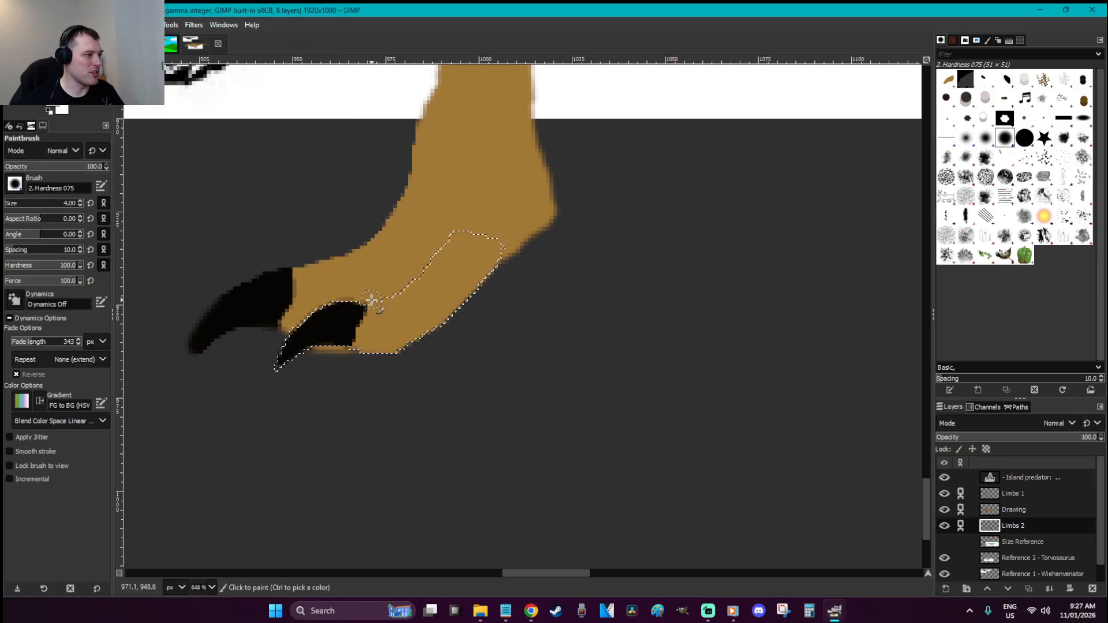
drag(400, 287, 462, 236)
drag(357, 353, 408, 354)
Deselect, fill out the foot's back edge in brown, and view the whole dinosaur at 100%
key(r)
click(475, 402)
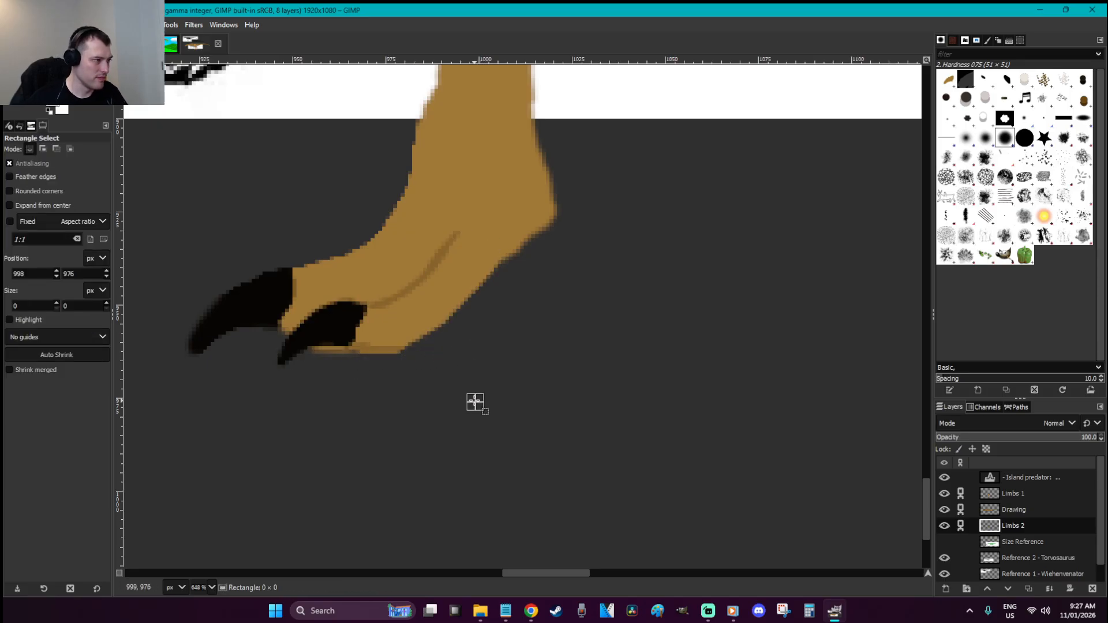
key(o)
key(p)
mouse_move(405, 333)
mouse_down()
mouse_move(427, 329)
mouse_move(528, 224)
mouse_up()
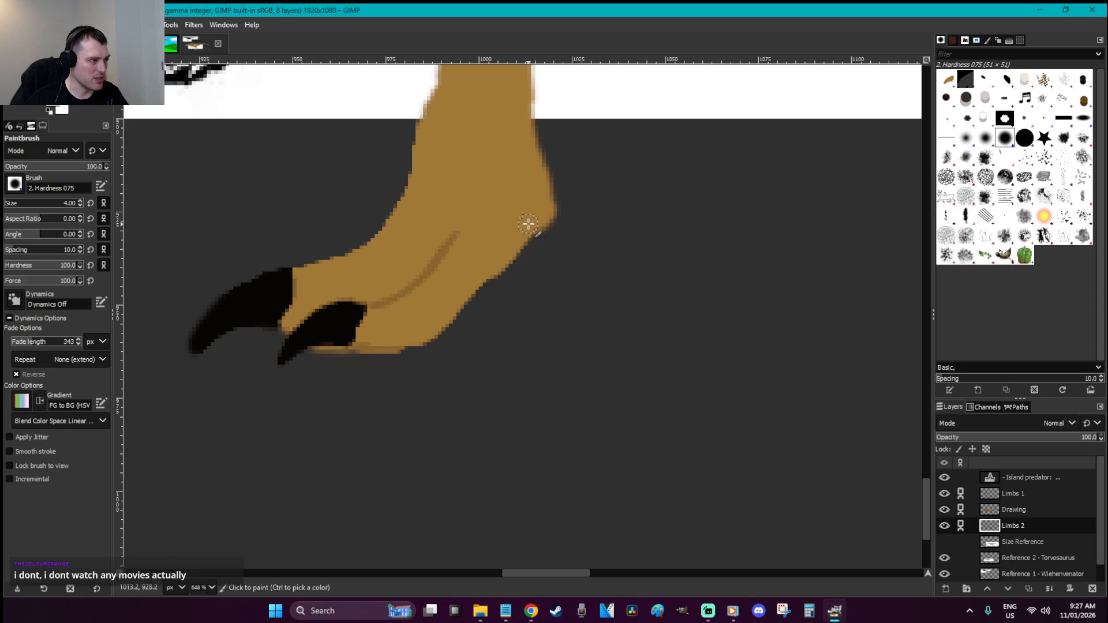
scroll(536, 226, up, 5)
key(shift+e)
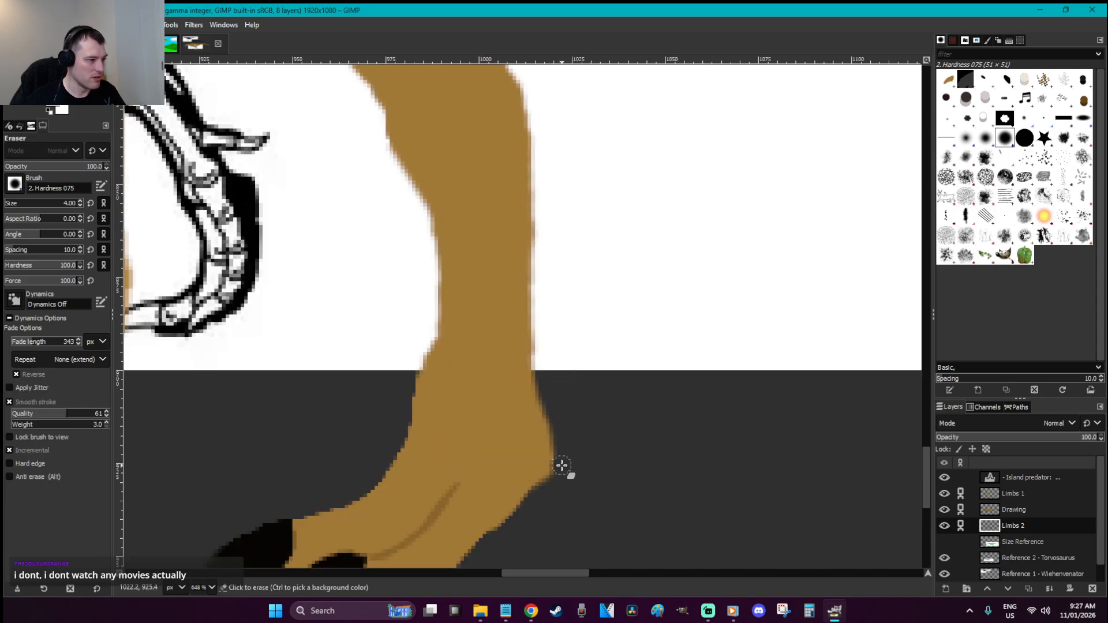
key(r)
key(1)
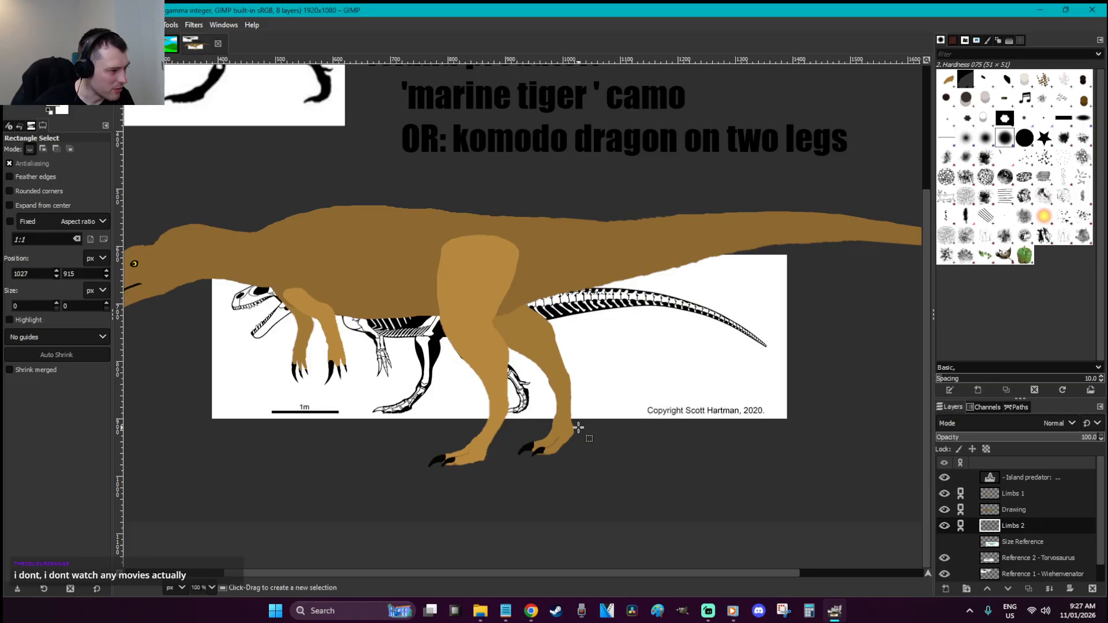
Zoom in on the hind feet, select a dewclaw shape on the foot's back, and paint it black
key(z)
click(579, 428)
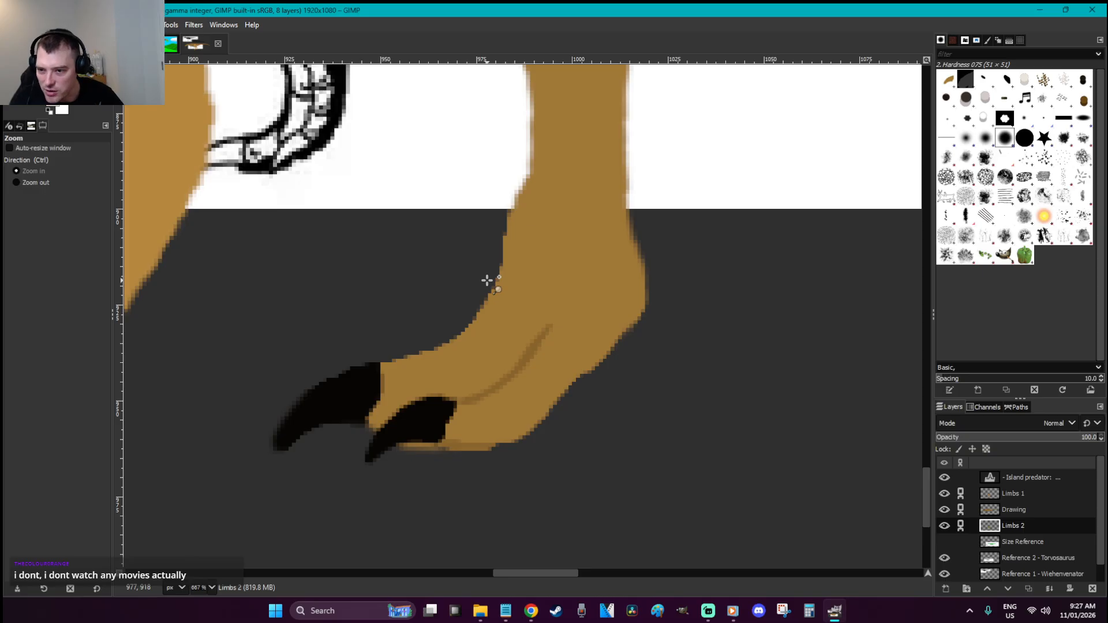
scroll(487, 280, down, 4)
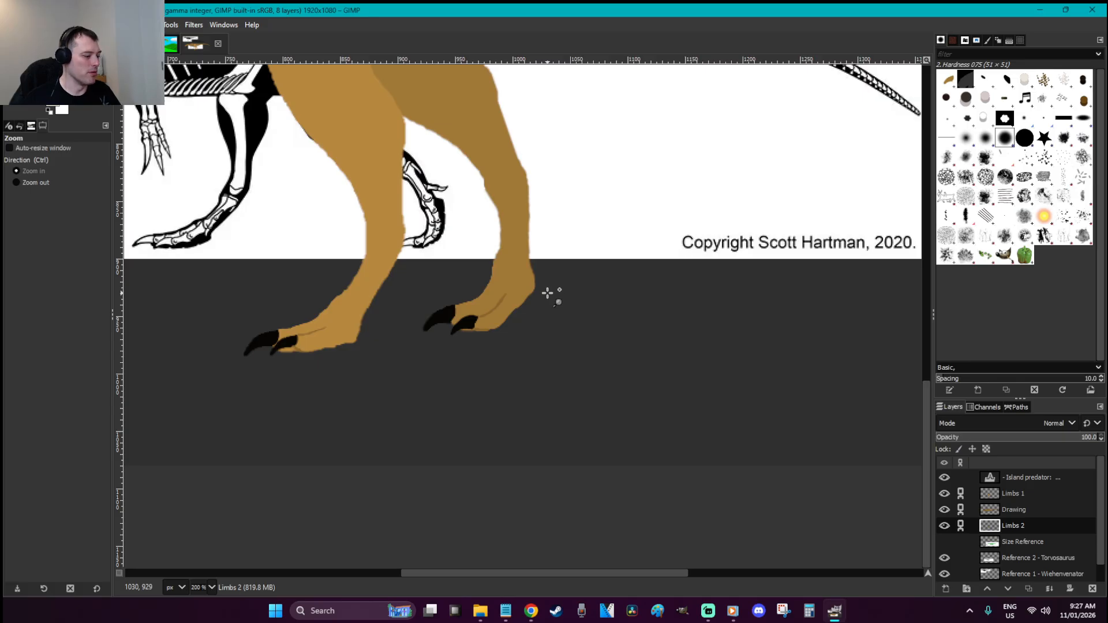
key(r)
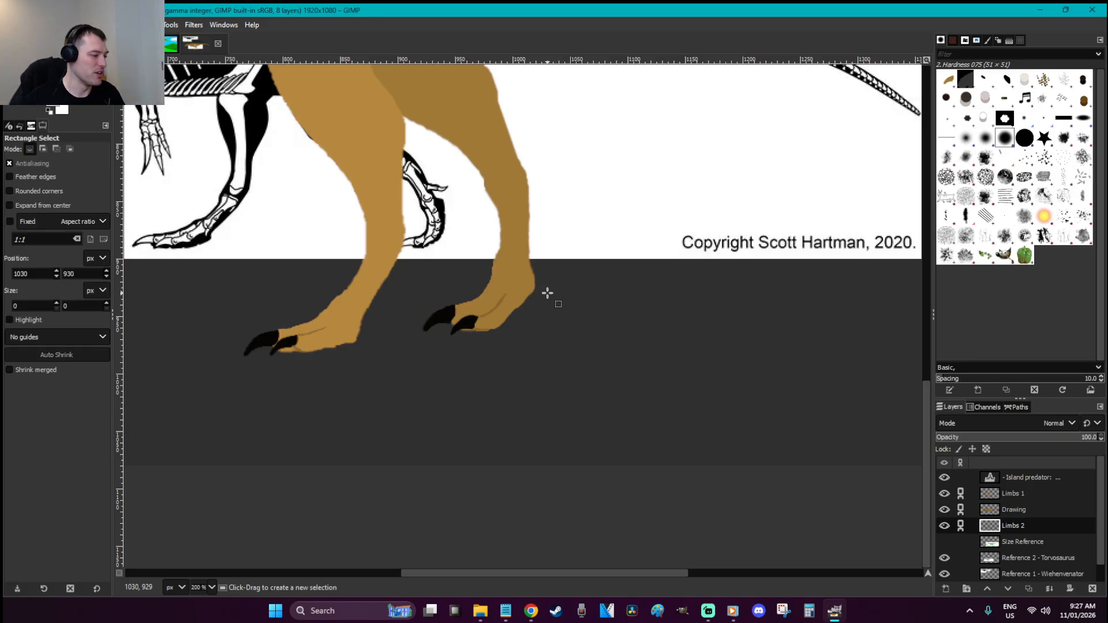
key(z)
drag(621, 397, 264, 215)
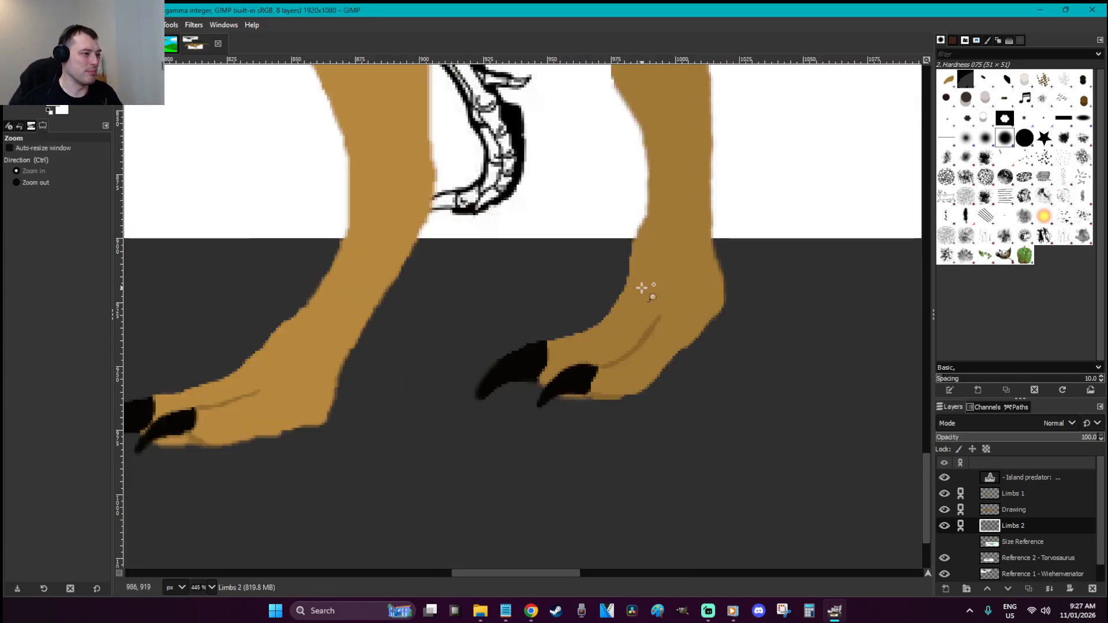
key(f)
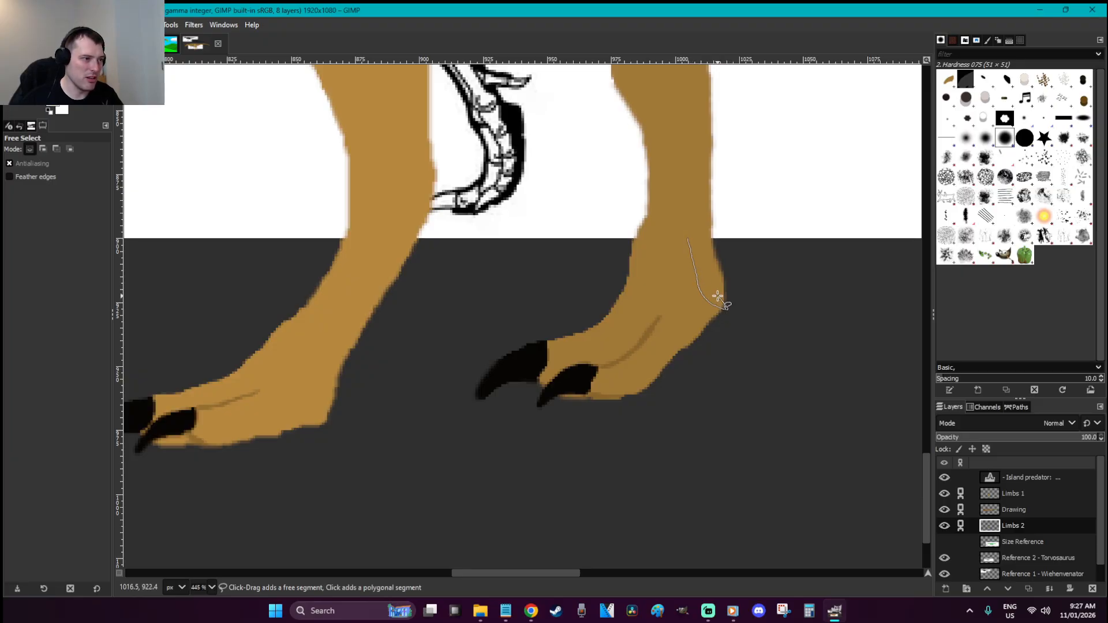
click(687, 238)
key(Return)
key(p)
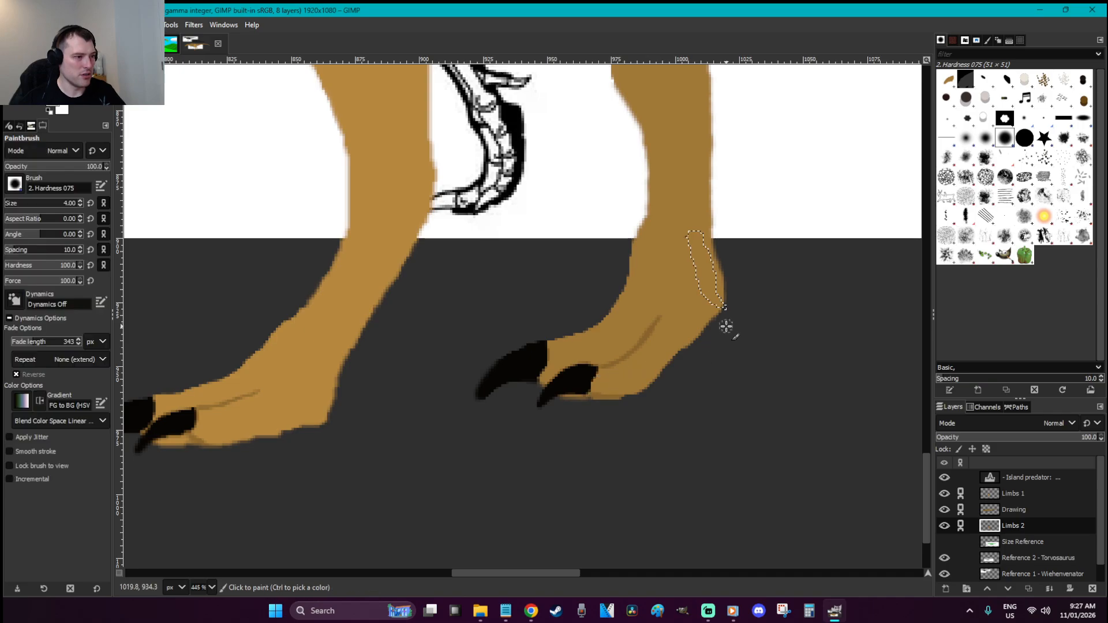
drag(716, 299, 731, 313)
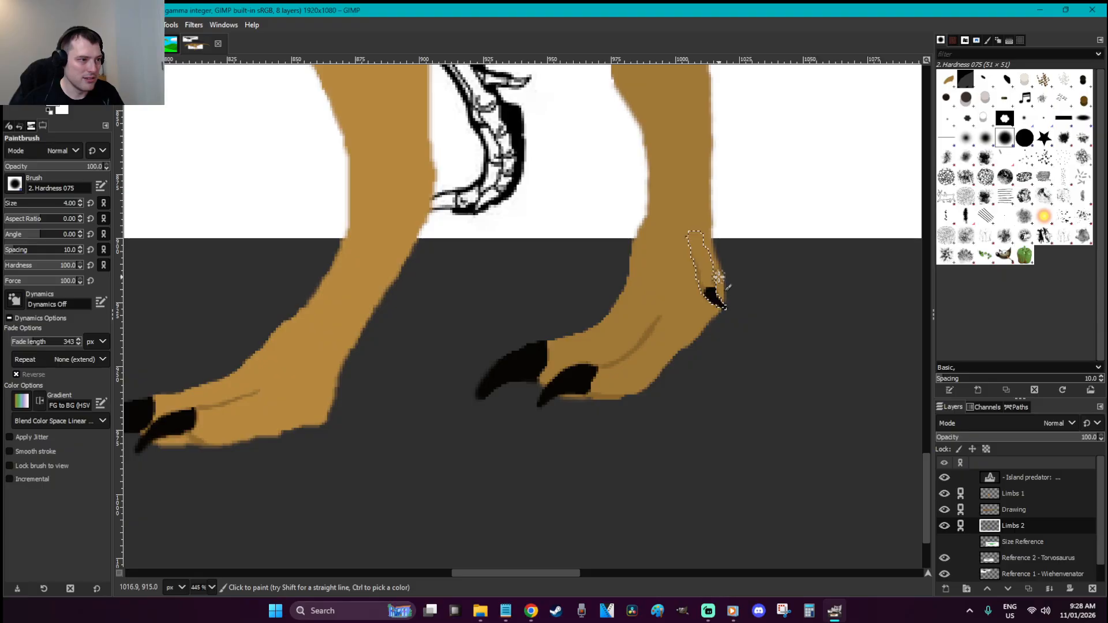
Scale the dewclaw selection taller and anchor it onto the leg
key(r)
click(774, 305)
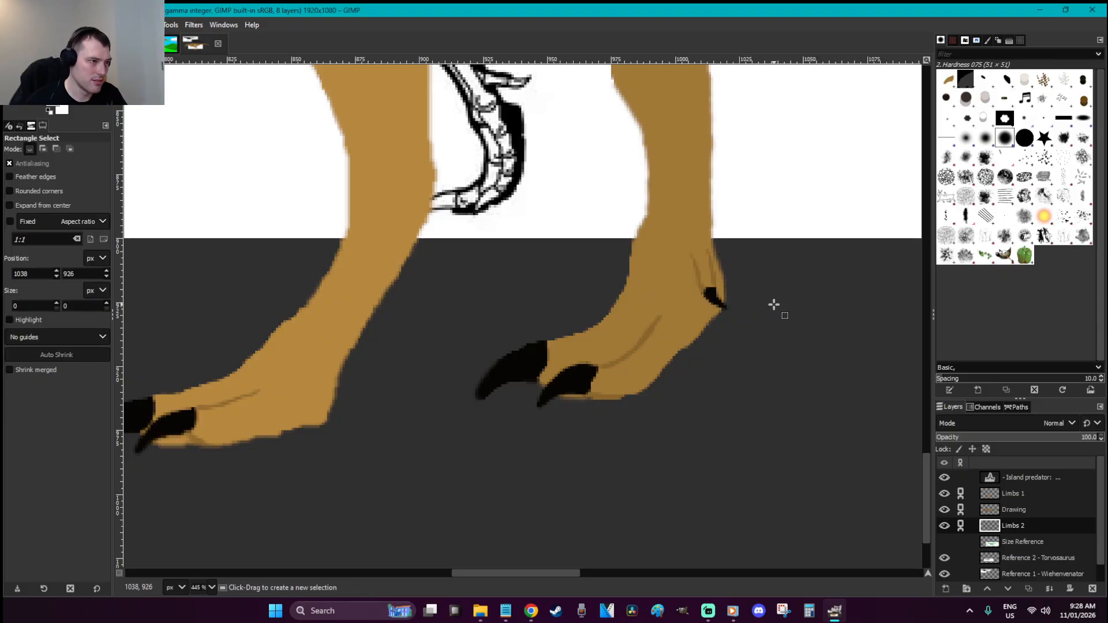
key(ctrl+z)
key(shift+s)
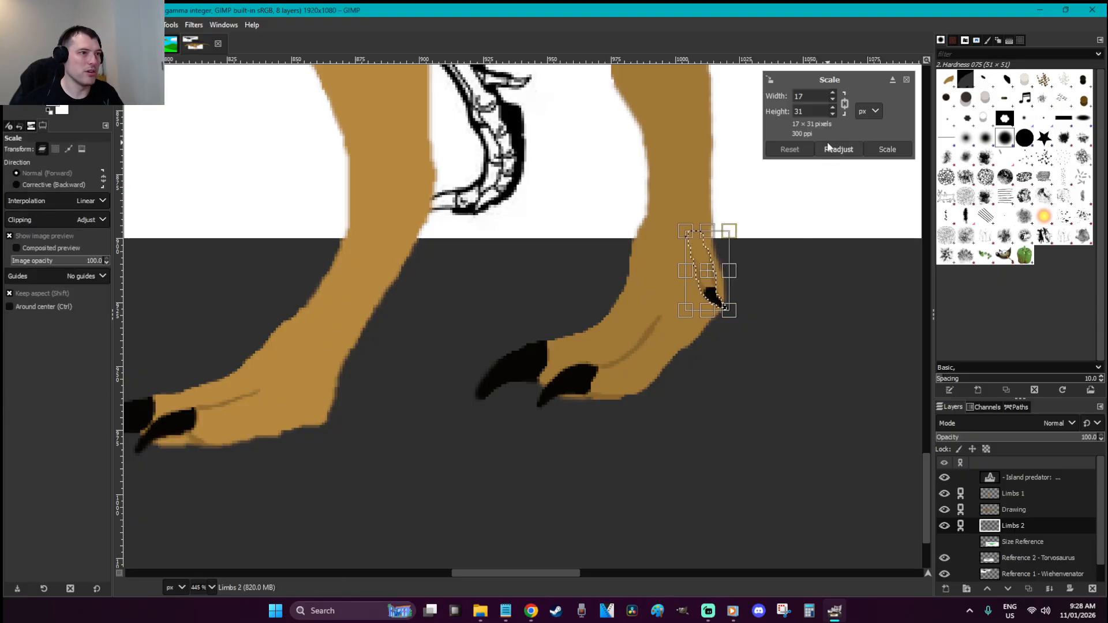
drag(731, 321, 733, 316)
key(Return)
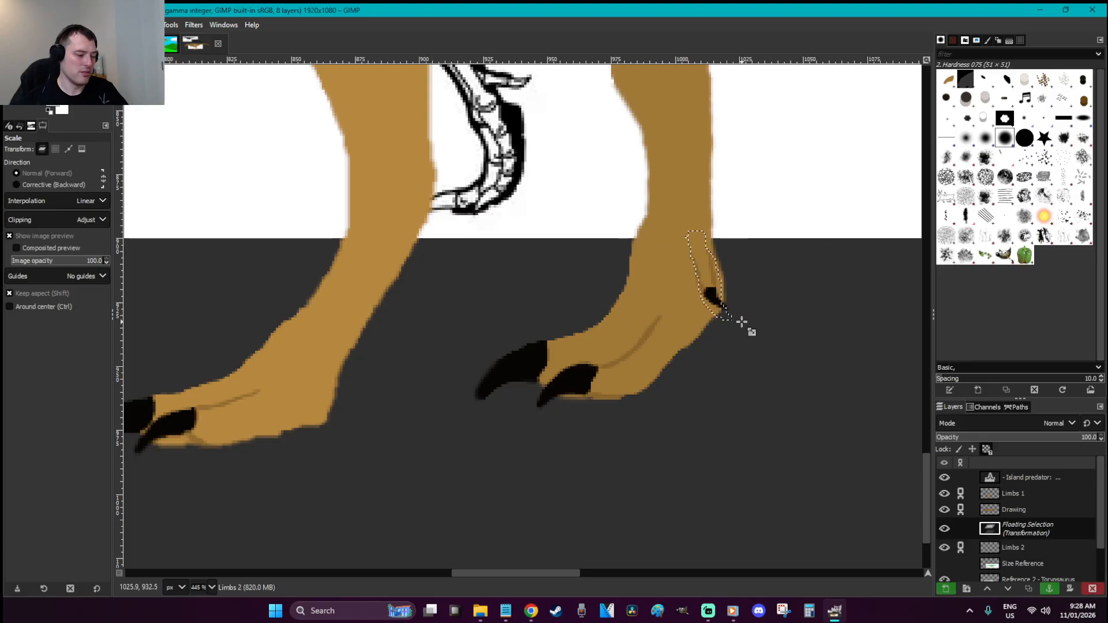
key(r)
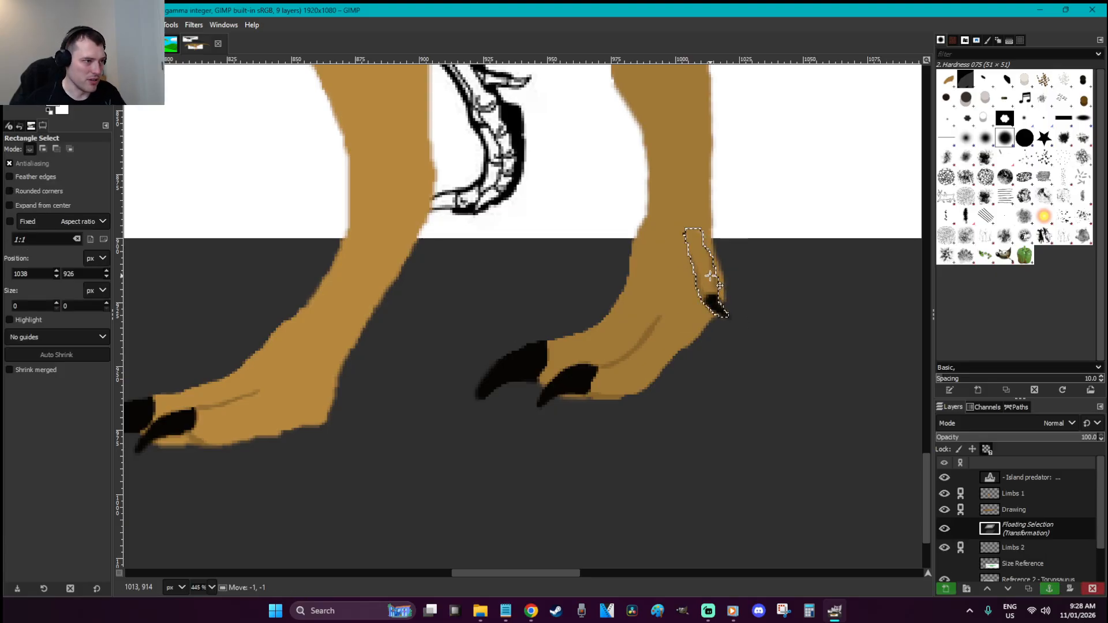
click(748, 266)
click(747, 265)
Sample the foot's brown colour from the image
key(o)
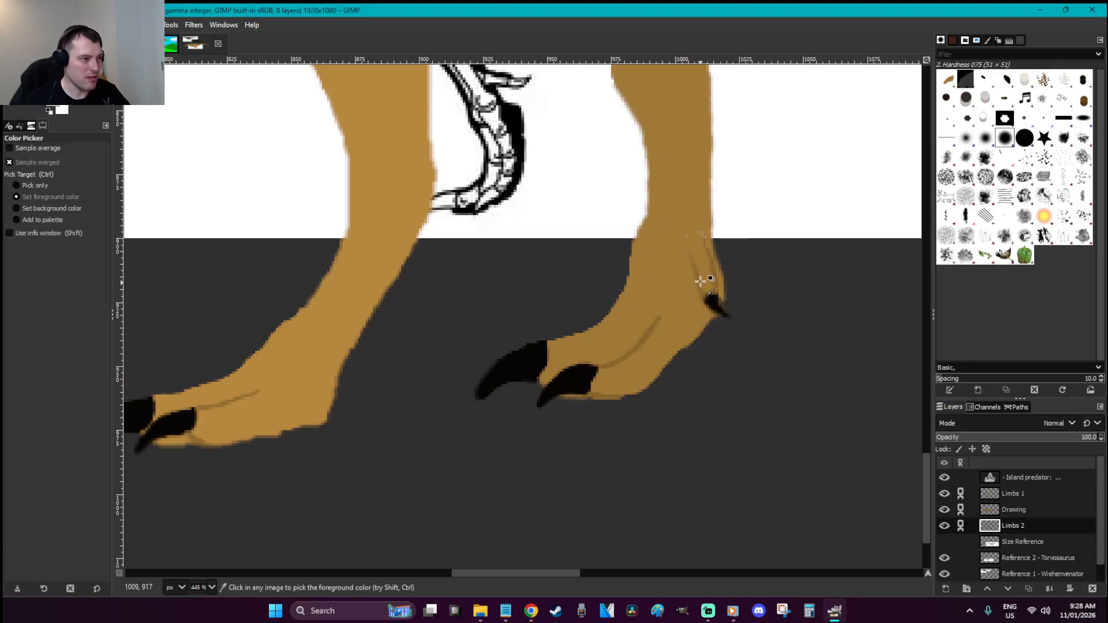
click(700, 283)
key(p)
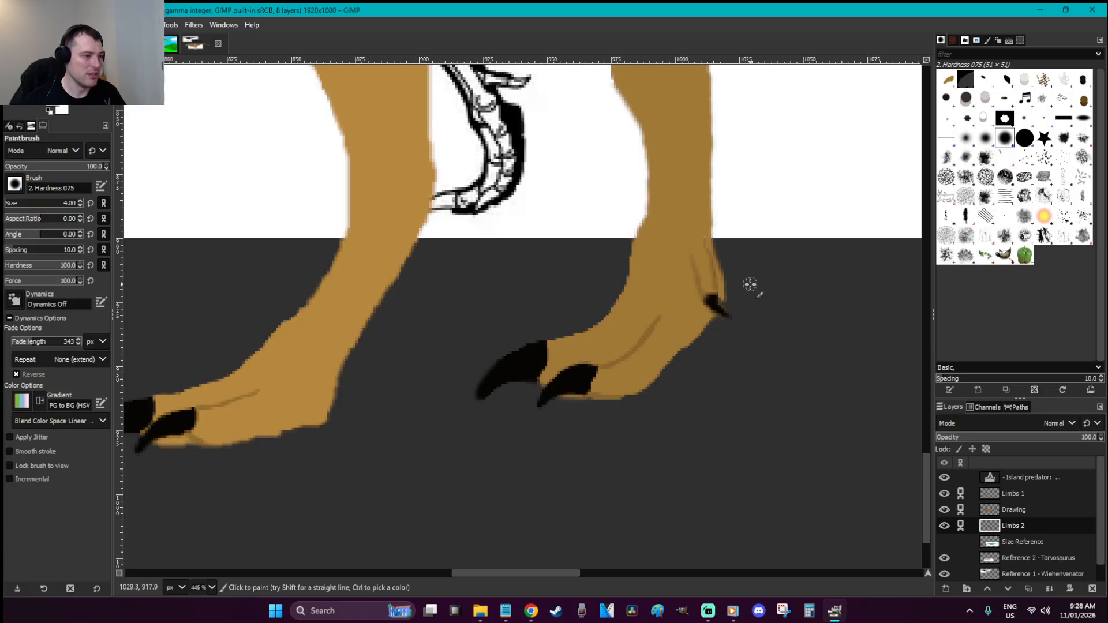
key(r)
scroll(750, 283, down, 6)
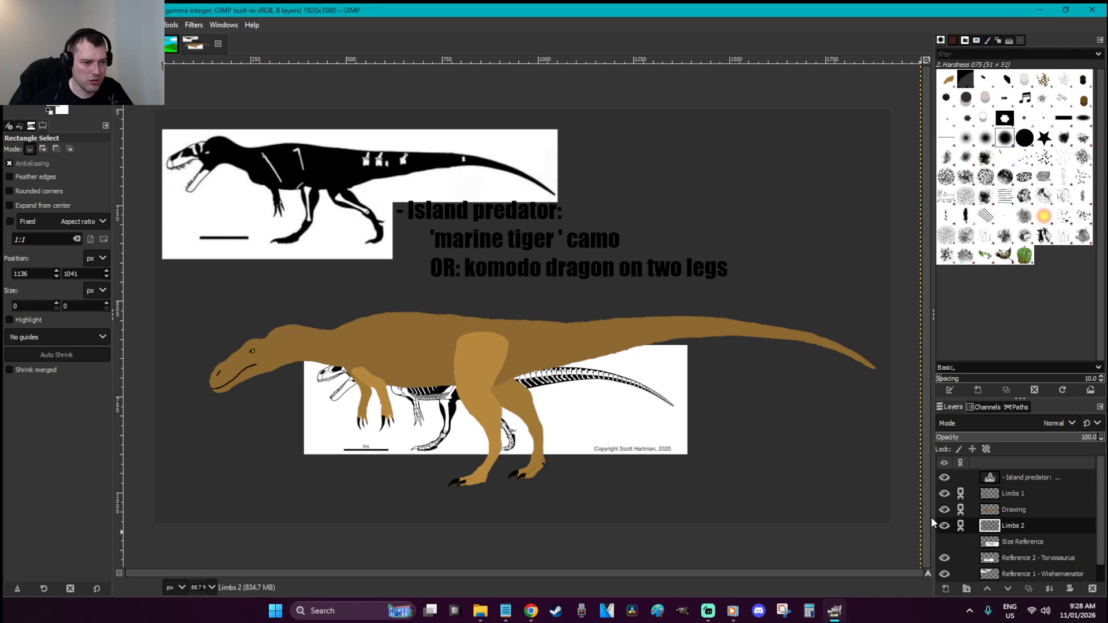
Move the Torvosaurus skeleton reference up beside the Wiehenvenator silhouette, both visible
click(945, 558)
click(947, 574)
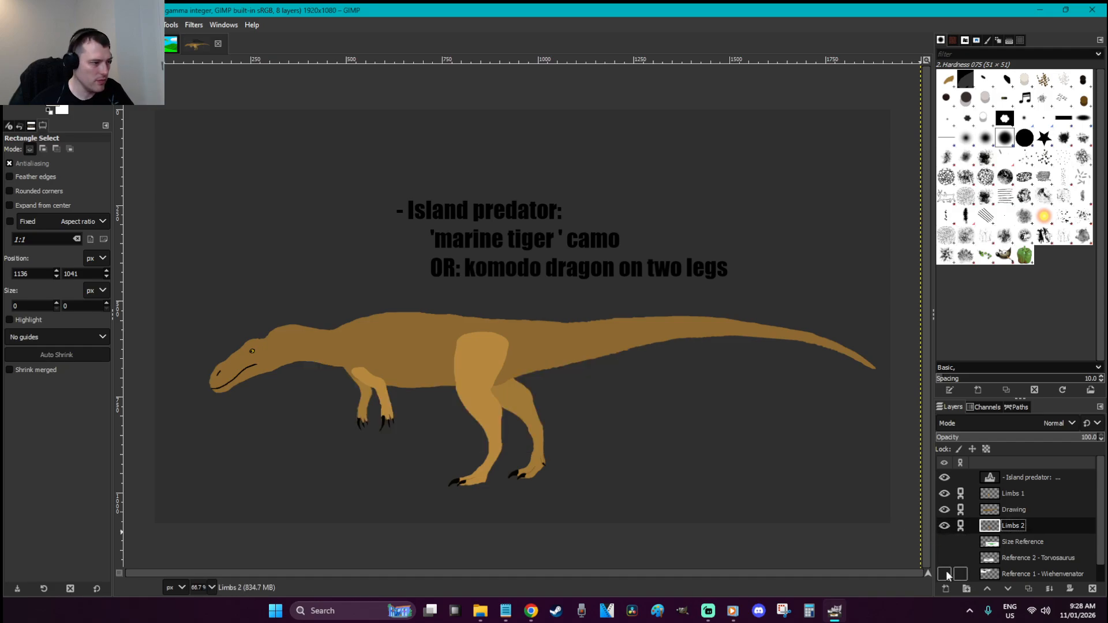
click(946, 574)
click(944, 558)
click(944, 558)
click(945, 575)
click(944, 574)
click(943, 558)
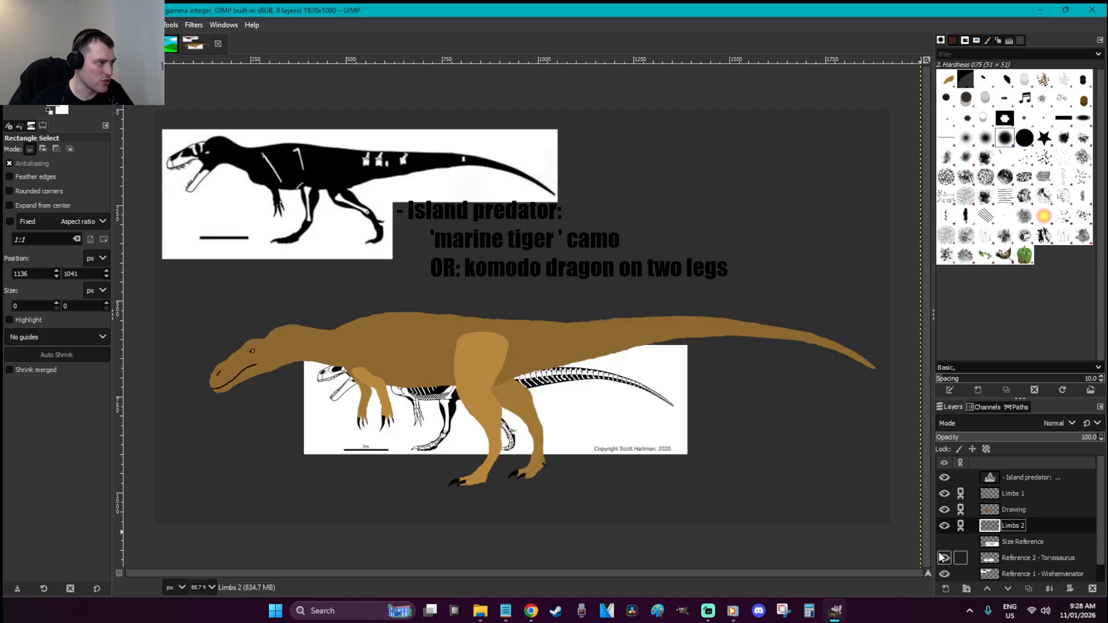
key(m)
drag(647, 432, 815, 217)
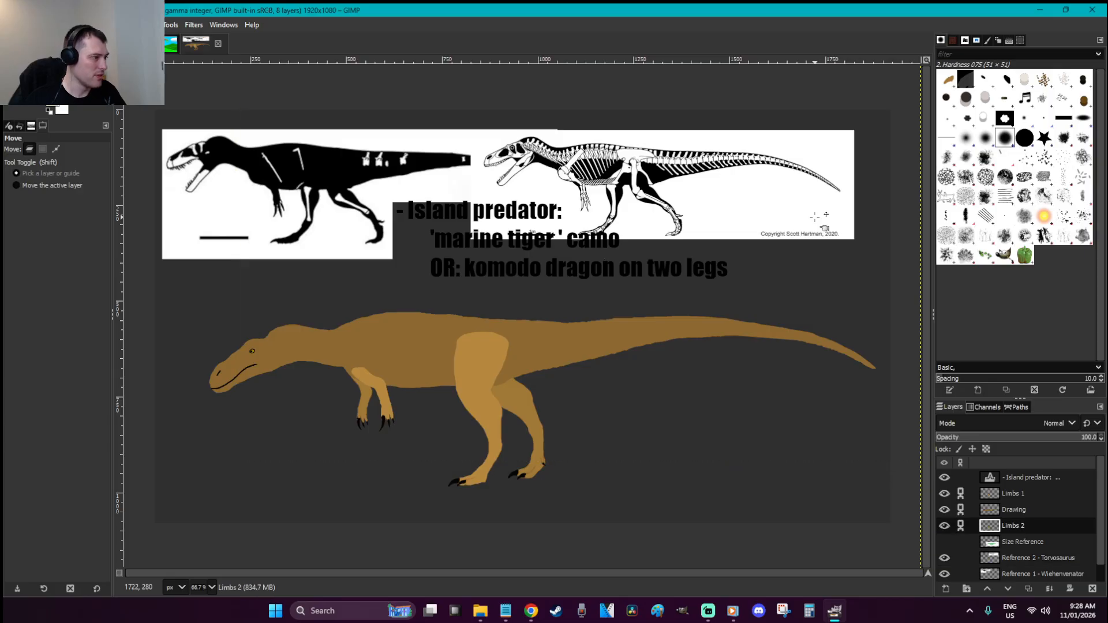
Zoom in on the neck and back and test-erase a notch on the Drawing layer, then undo it
key(r)
key(z)
drag(662, 392, 255, 273)
key(shift+e)
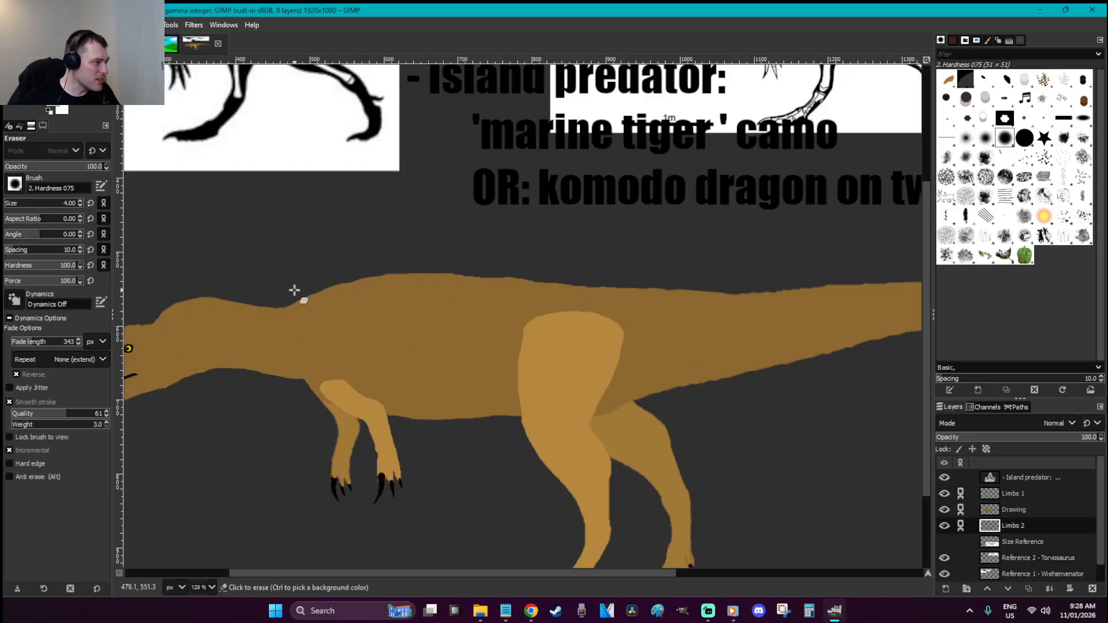
key(bracketright)
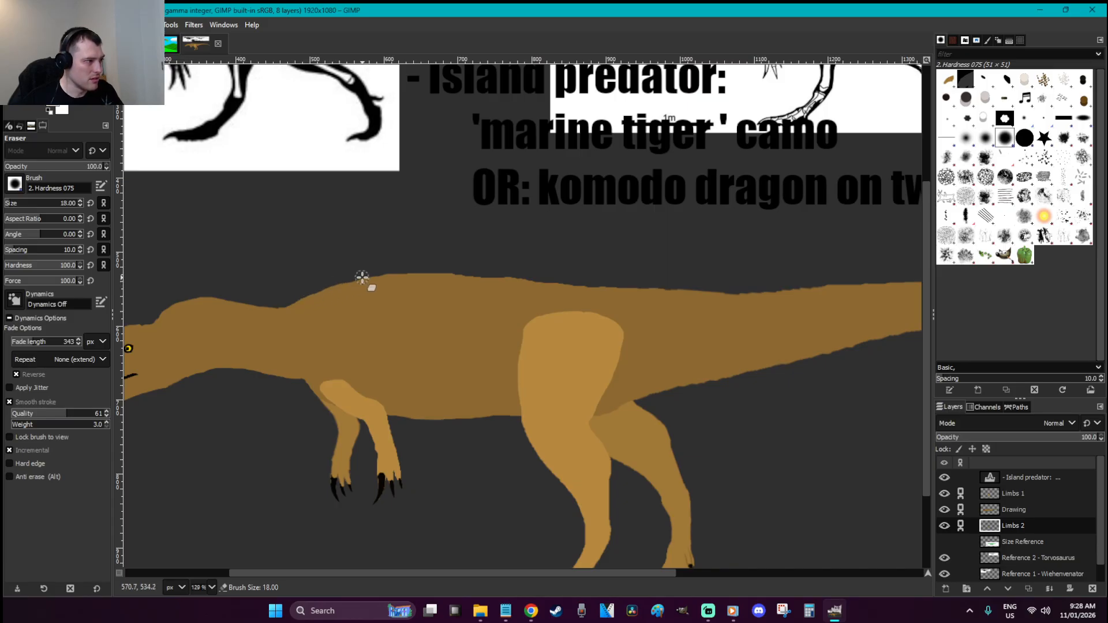
key(Page_Up)
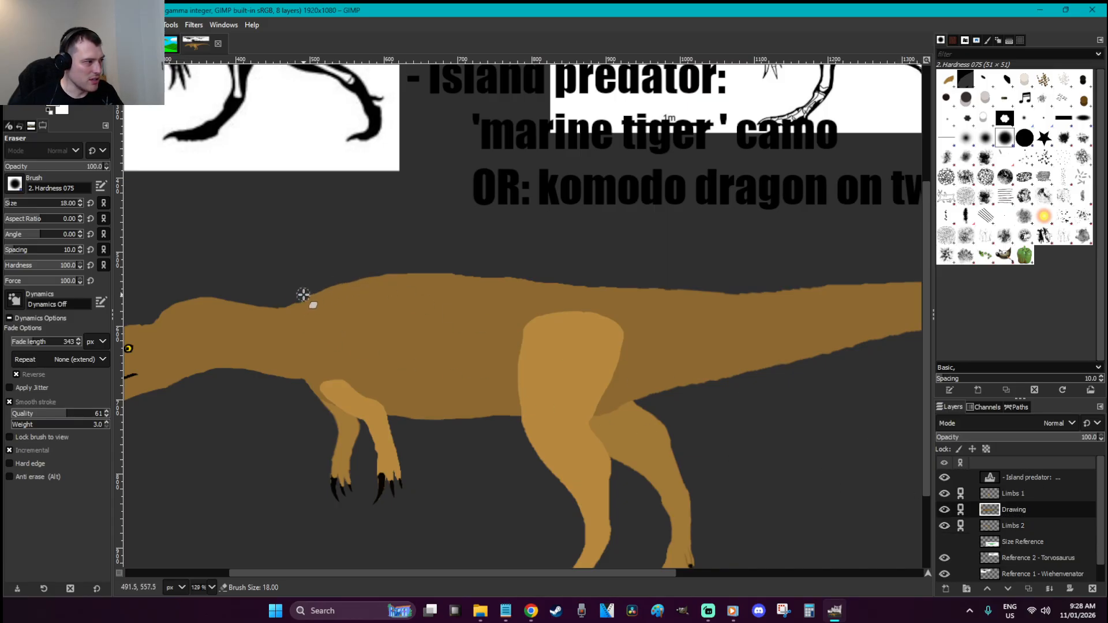
drag(426, 306, 460, 302)
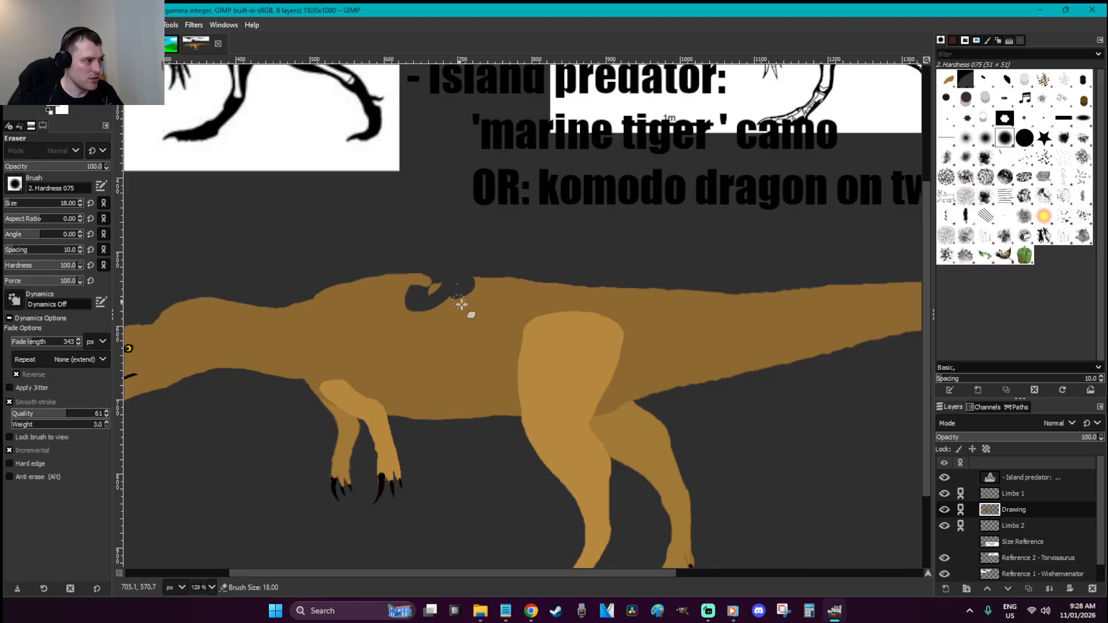
key(ctrl+z)
Cut a 304×153 rectangle over the neck and upper back from the Limbs 1 layer
click(944, 510)
click(944, 509)
click(944, 493)
click(944, 494)
click(944, 494)
click(944, 494)
click(970, 493)
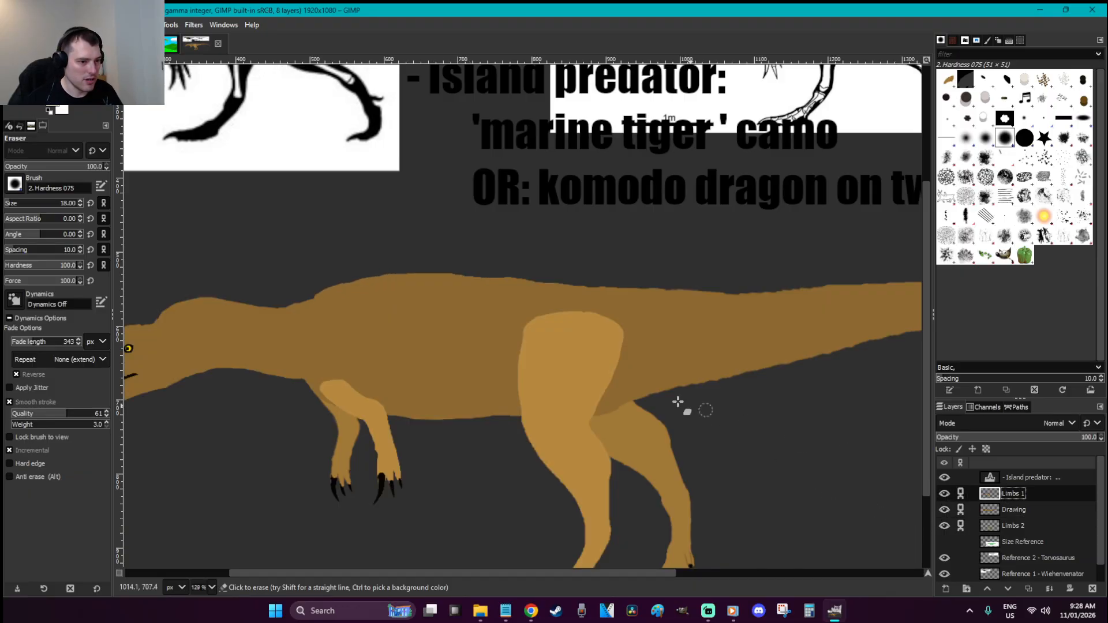
key(r)
drag(472, 350, 247, 237)
key(ctrl+x)
Paste the cut neck region into the Drawing layer and anchor it
click(1014, 509)
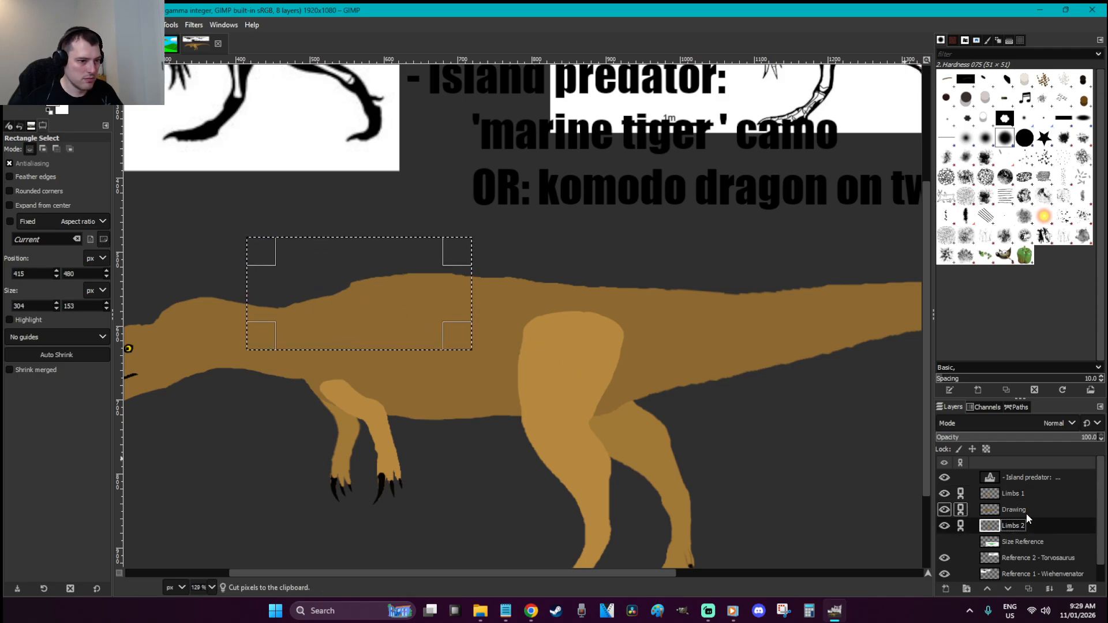
key(ctrl+v)
click(505, 330)
key(p)
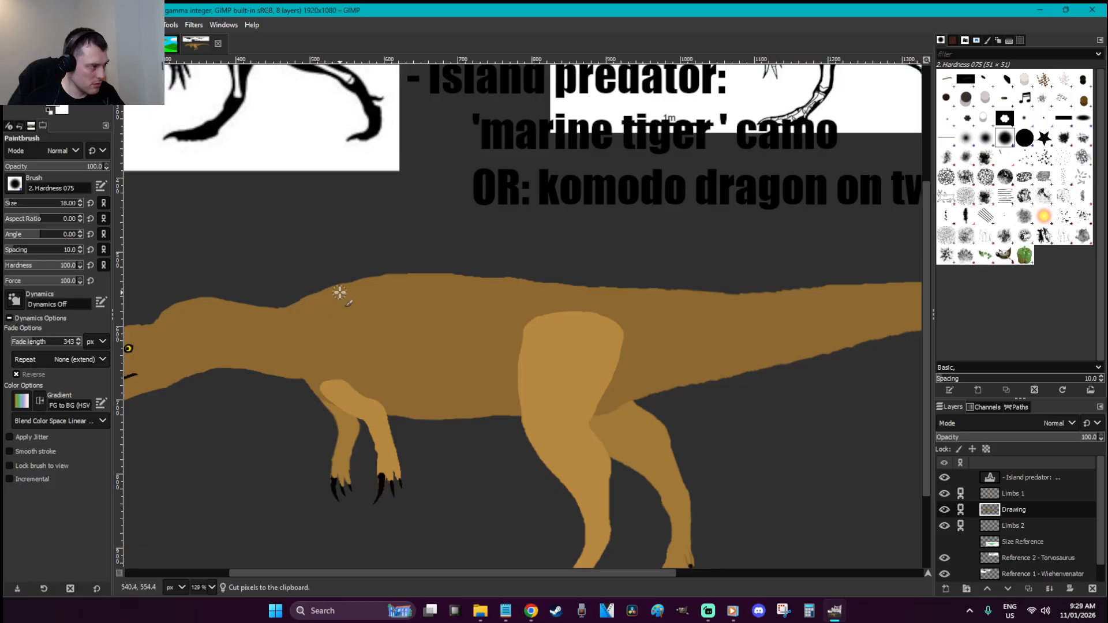
scroll(384, 317, up, 5)
drag(576, 575, 534, 572)
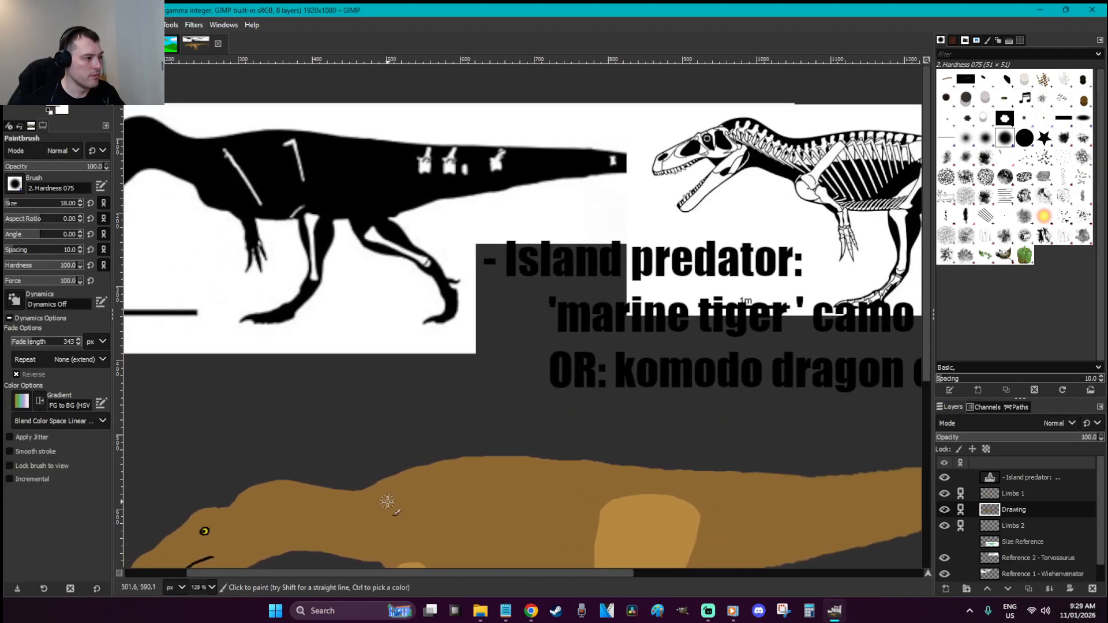
scroll(386, 502, down, 3)
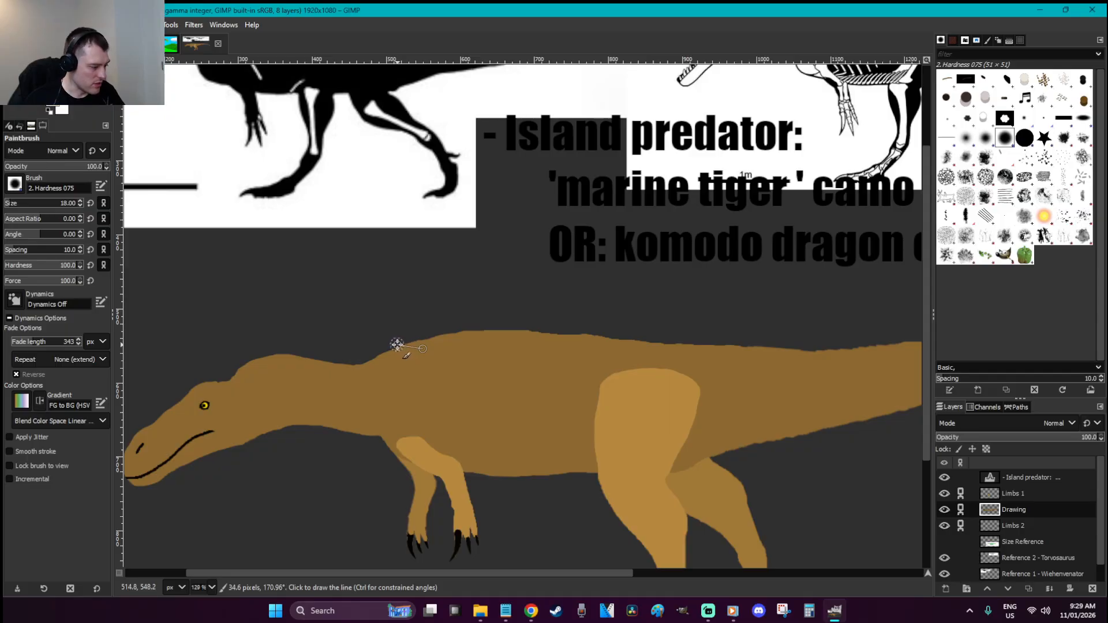
Erase the back's top edge lower, then paint brown along the back to even the outline
key(shift+e)
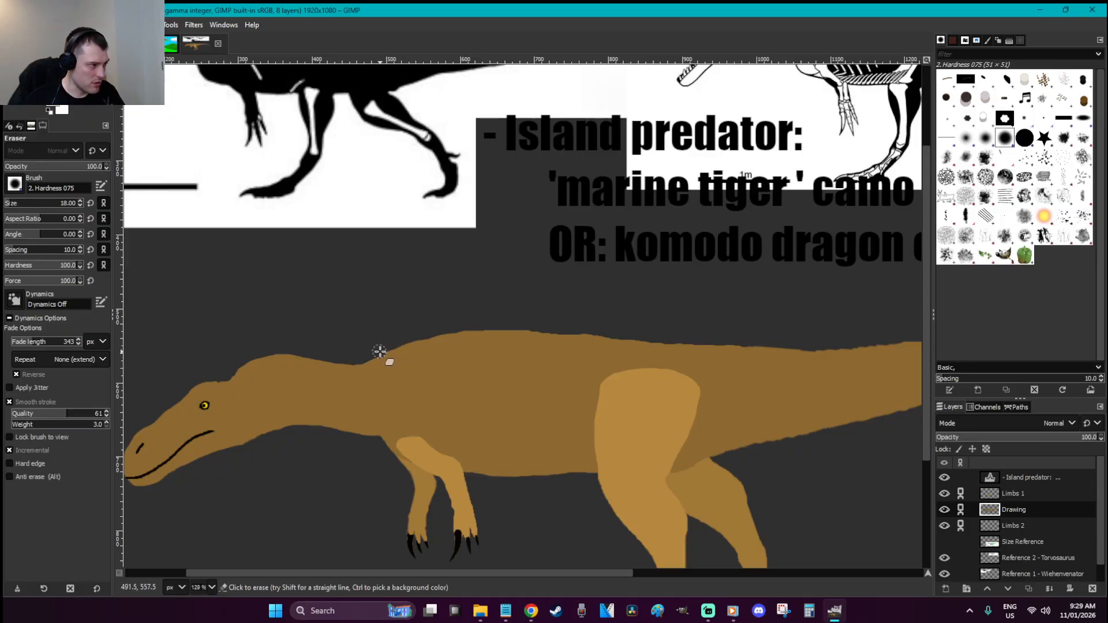
mouse_move(629, 328)
mouse_down()
mouse_move(446, 335)
mouse_move(375, 356)
mouse_move(386, 347)
mouse_up()
scroll(527, 336, up, 4)
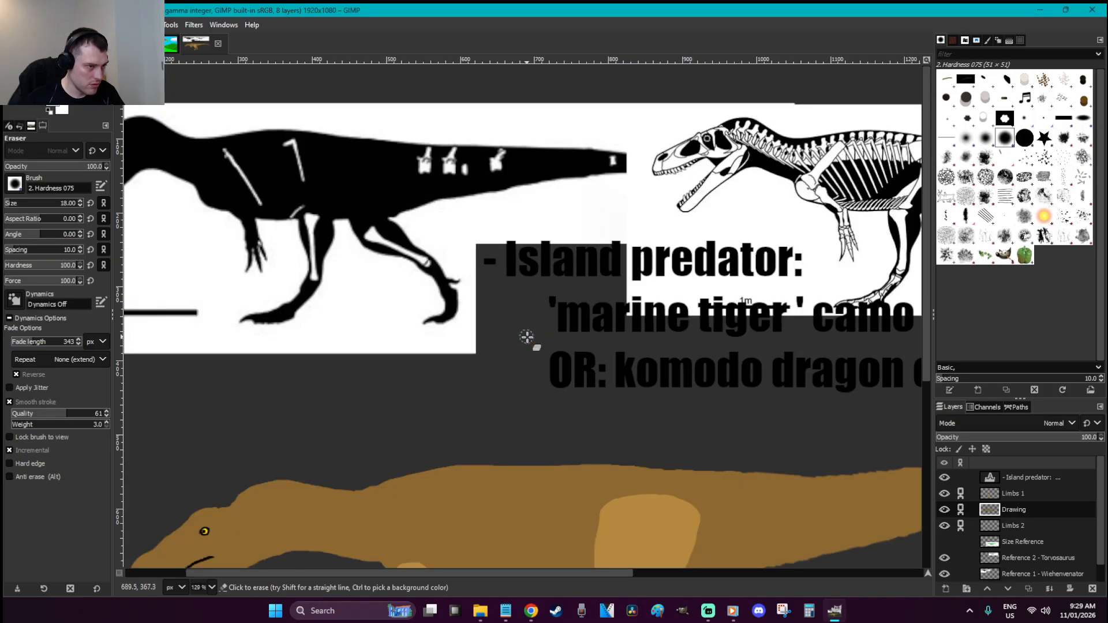
scroll(523, 347, down, 4)
key(p)
drag(476, 342, 559, 353)
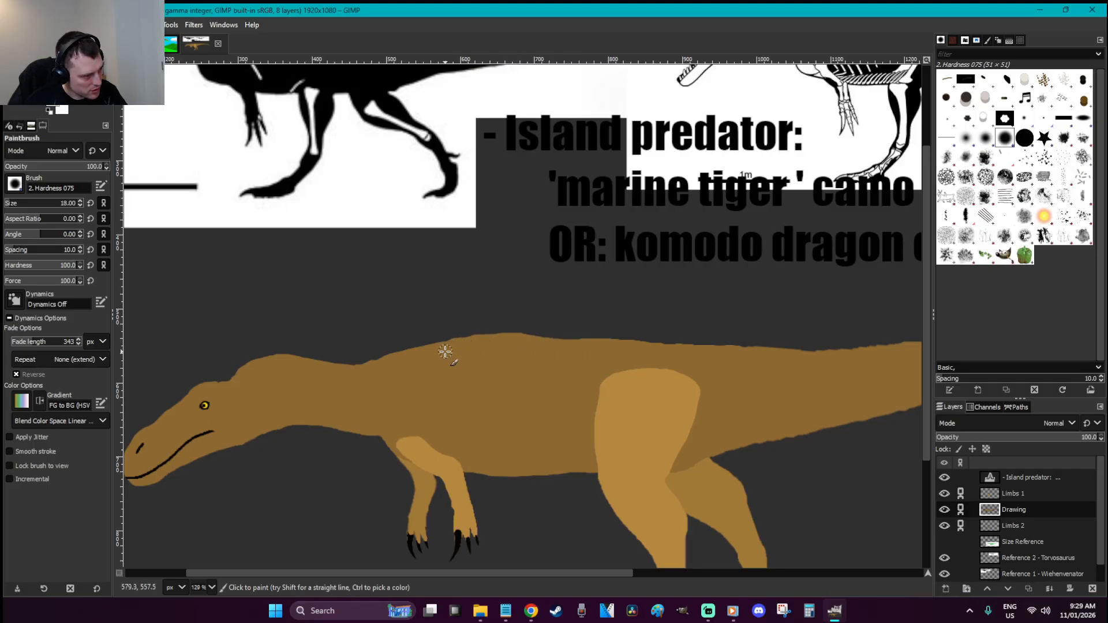
Zoom out to the whole image and save W is for Wiehenvenator.xcf
key(r)
key(shift+ctrl+j)
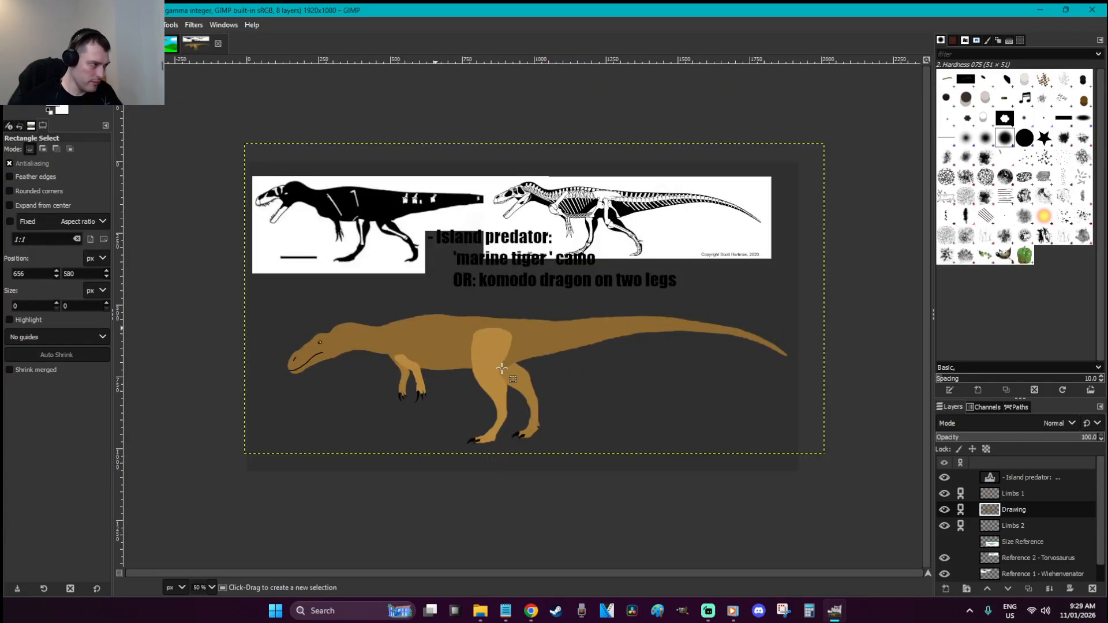
key(ctrl+s)
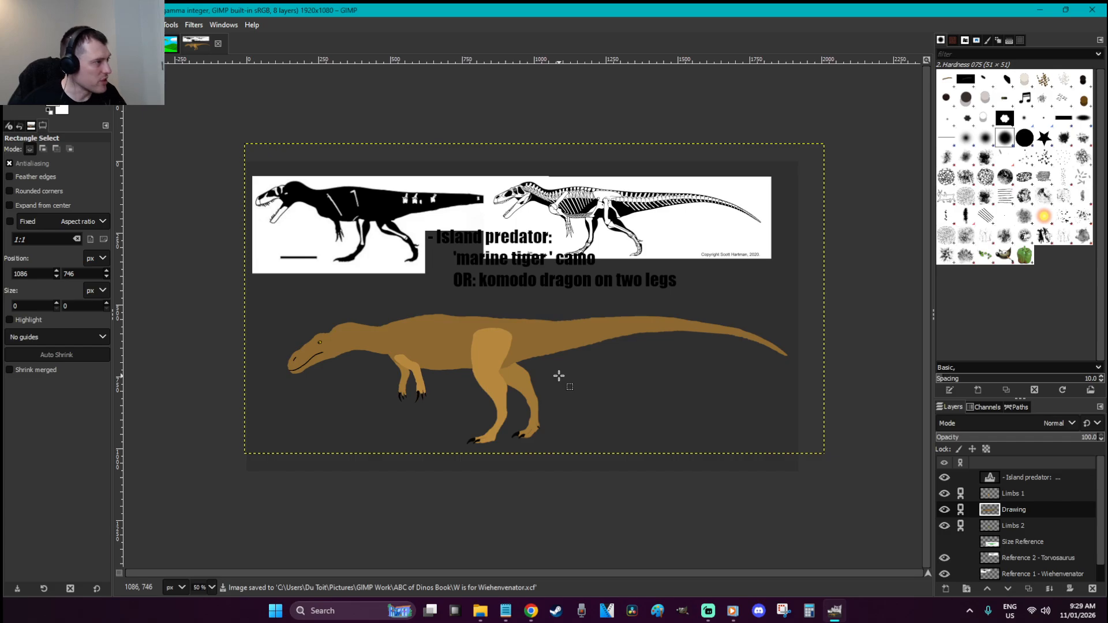
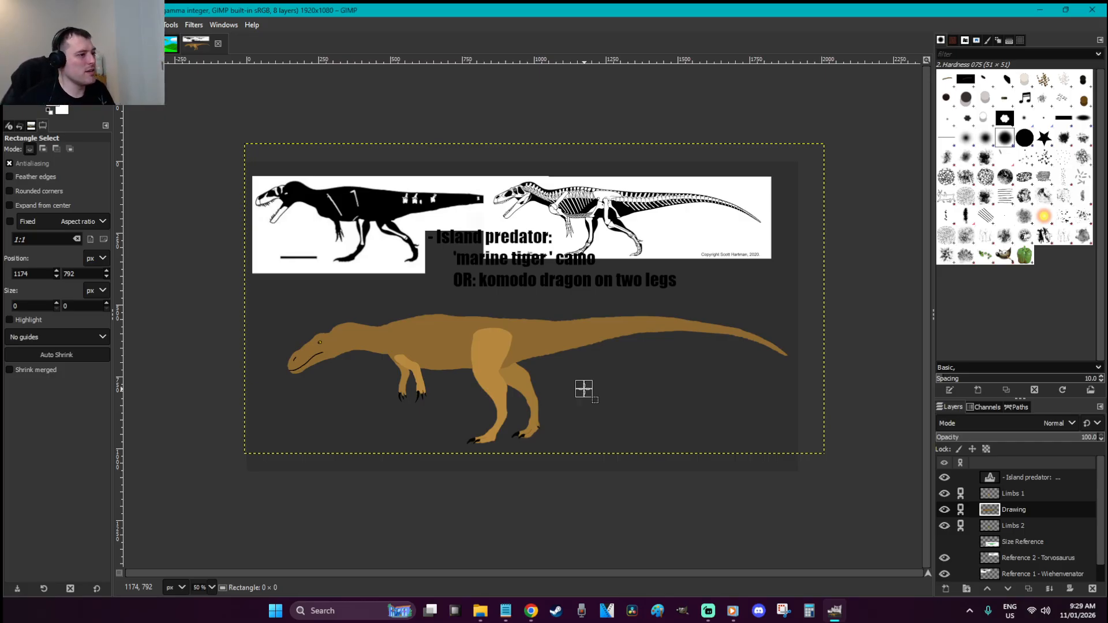
Save W is for Wiehenvenator.xcf and make Limbs 1 the active layer
key(ctrl+s)
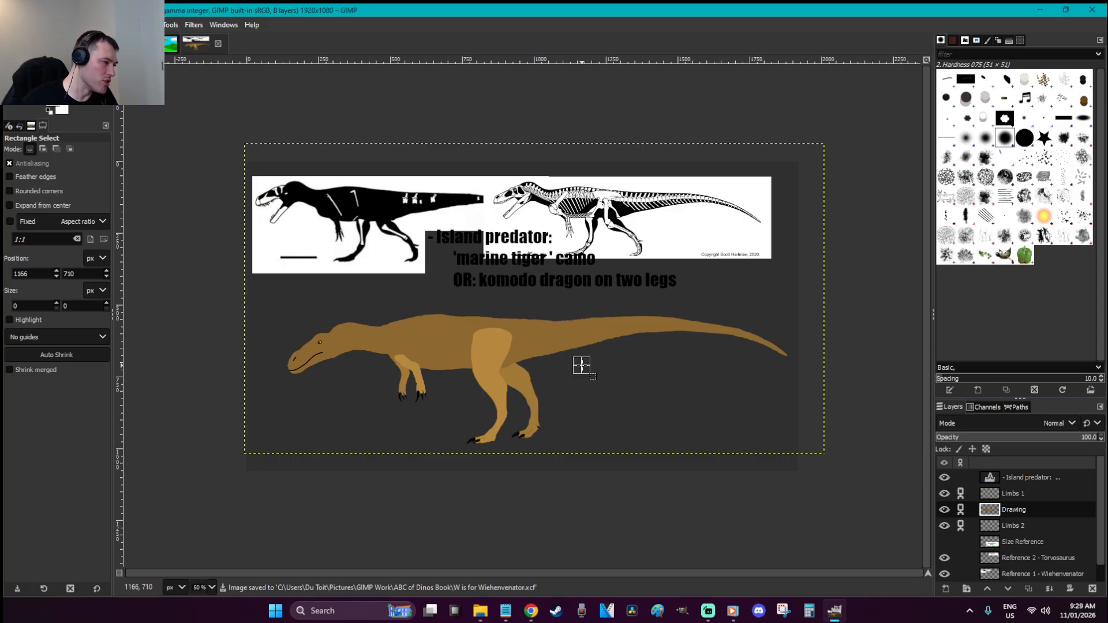
click(1004, 494)
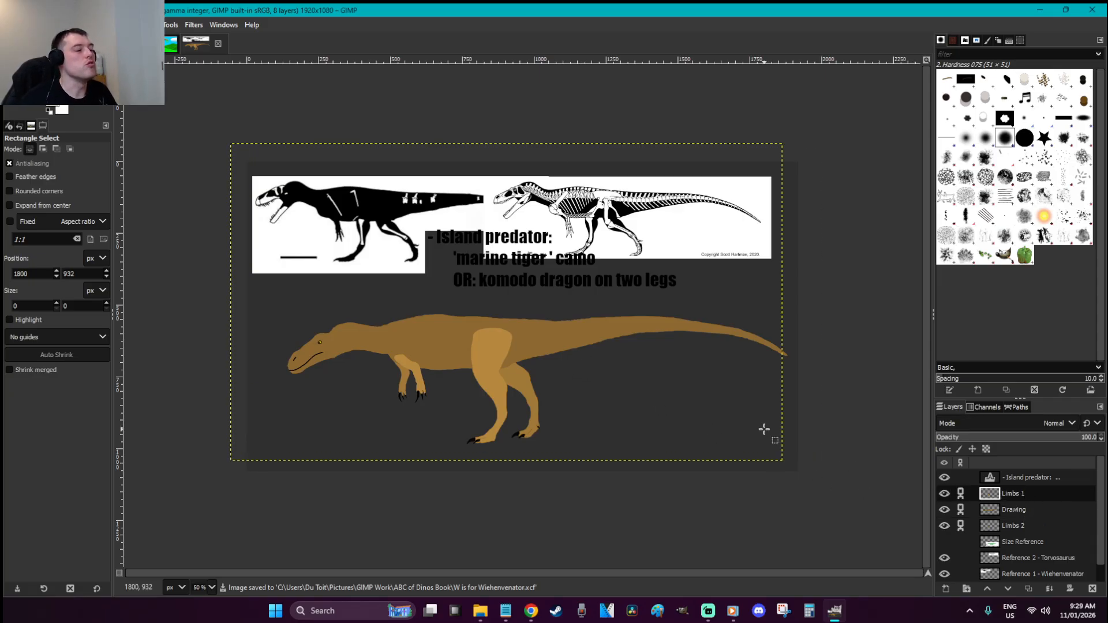
Bucket-fill the lighter thigh and the front arm on Limbs 1 with the body brown
key(o)
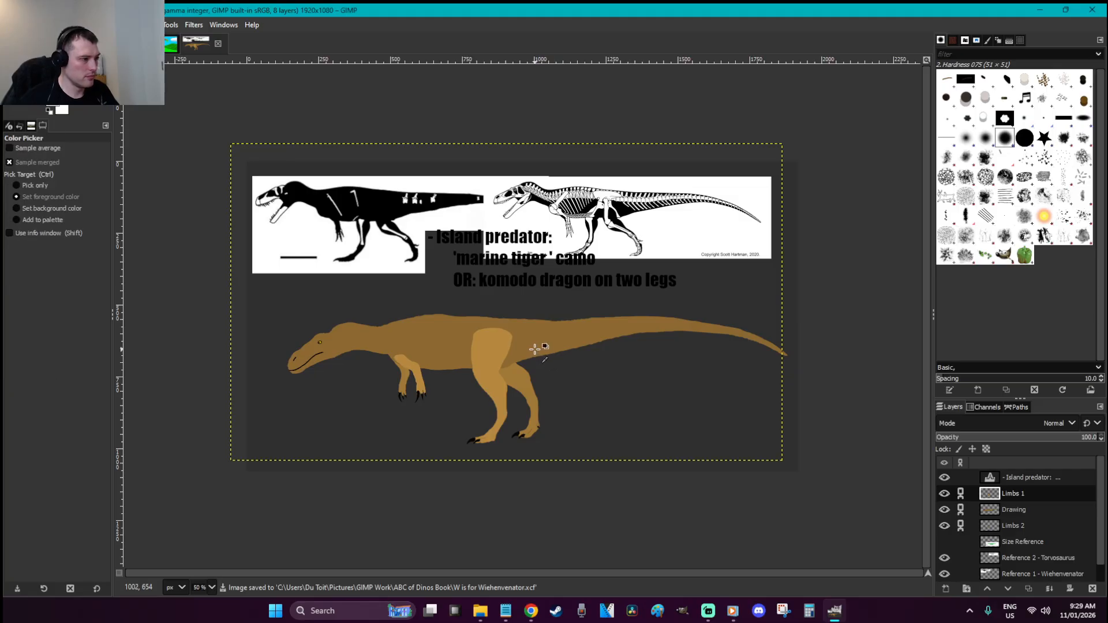
key(shift+b)
click(492, 349)
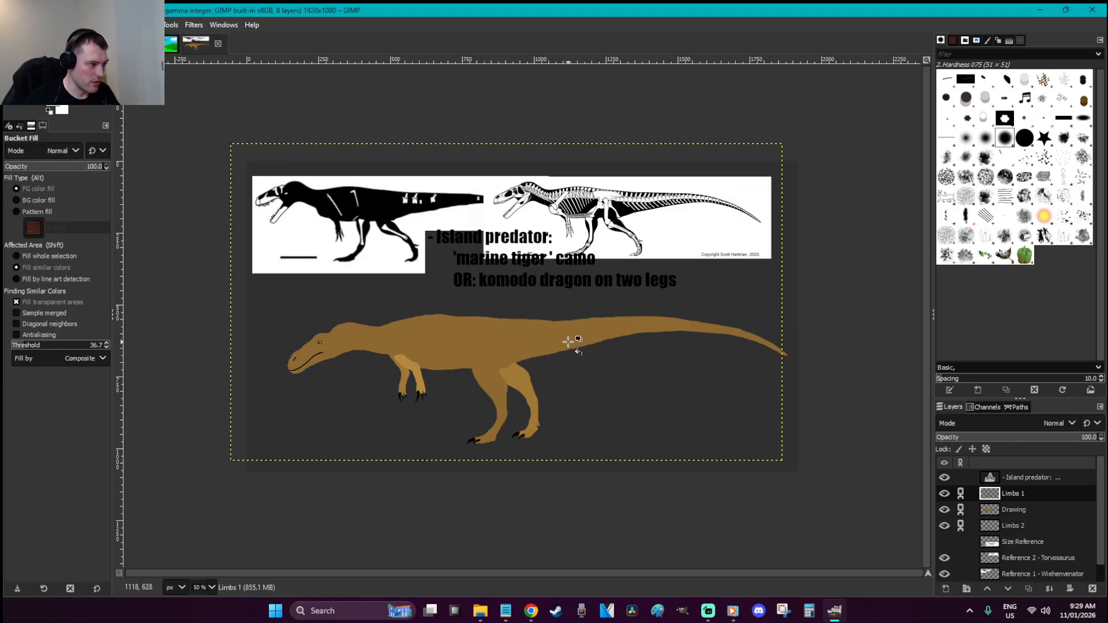
click(425, 369)
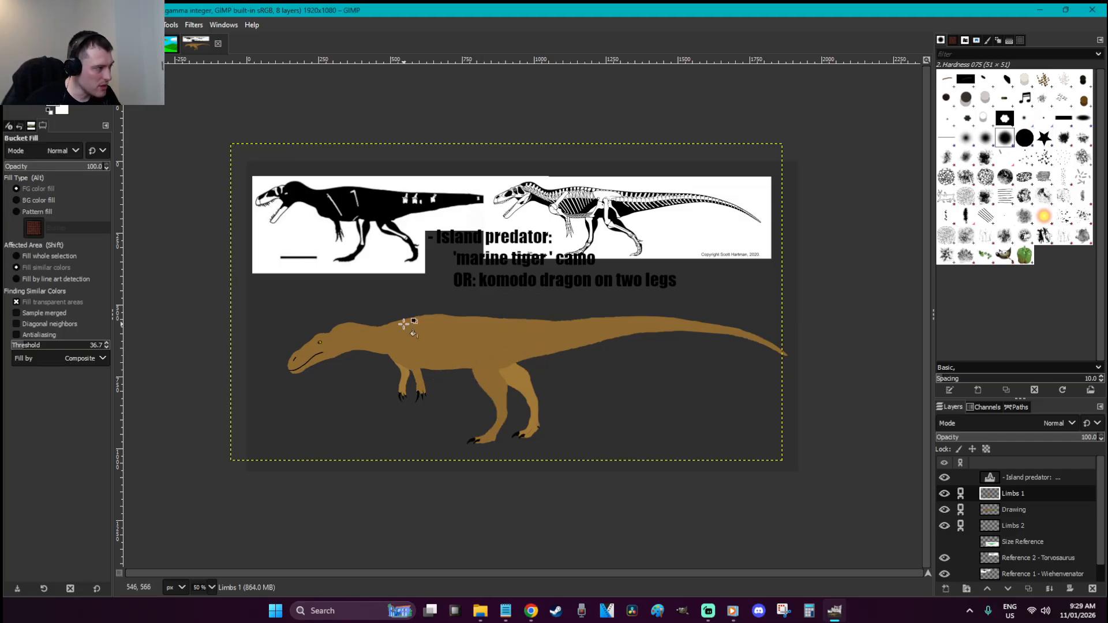
Set a darker brown foreground colour and fill a limb, undoing an accidental whole-canvas fill
key(o)
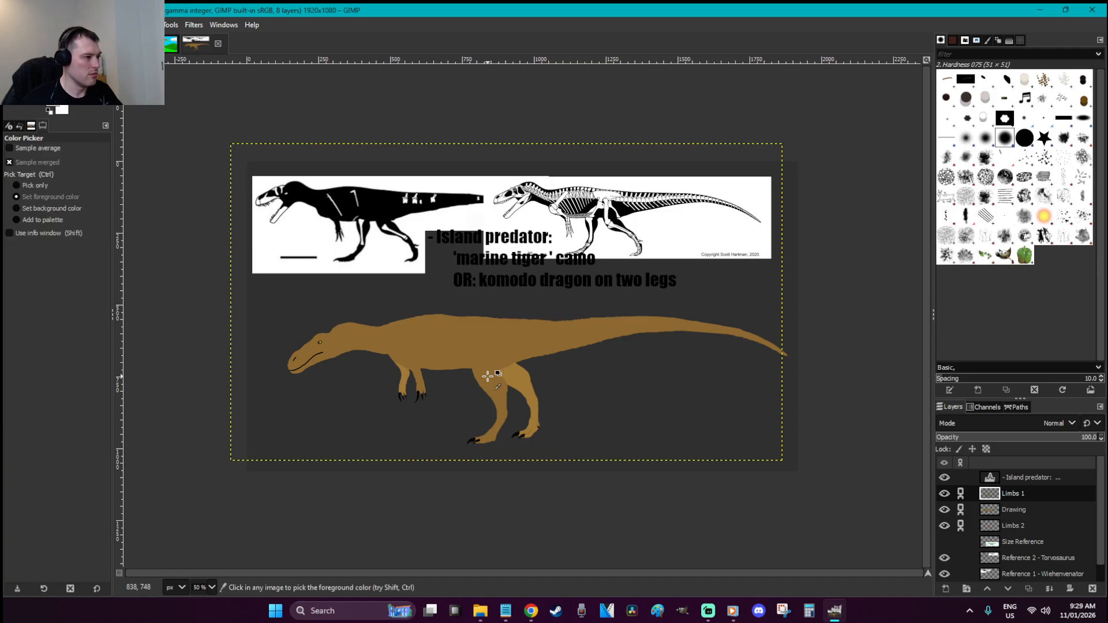
click(58, 108)
click(156, 154)
click(250, 258)
key(shift+b)
click(617, 412)
key(ctrl+z)
Fill the far leg on Limbs 2 with the darker brown and save the drawing
click(1033, 531)
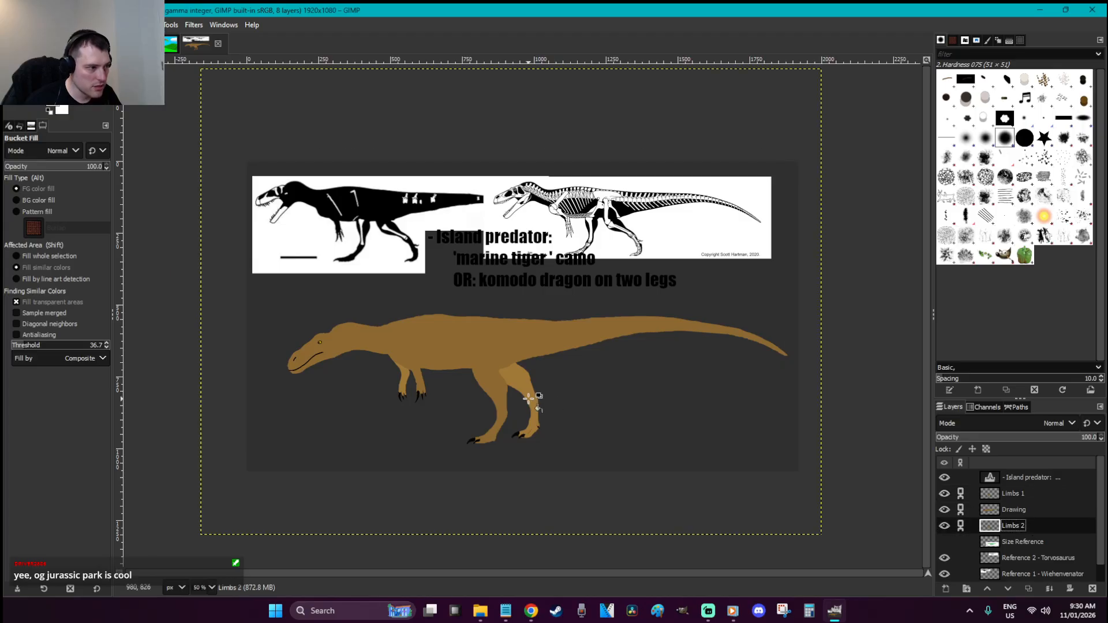
click(408, 379)
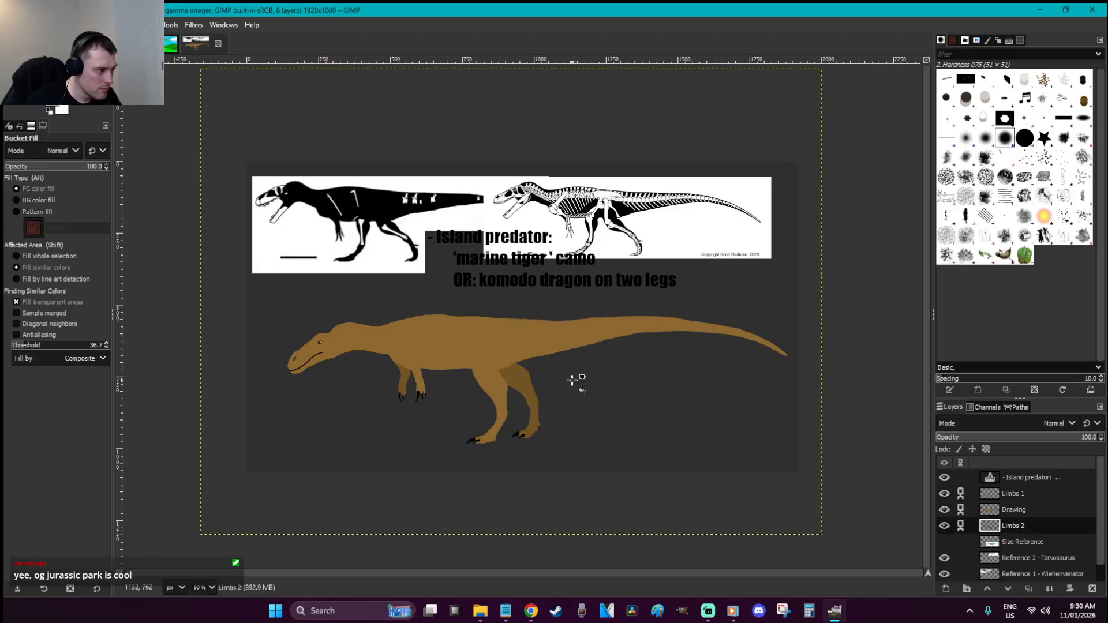
key(r)
key(ctrl+s)
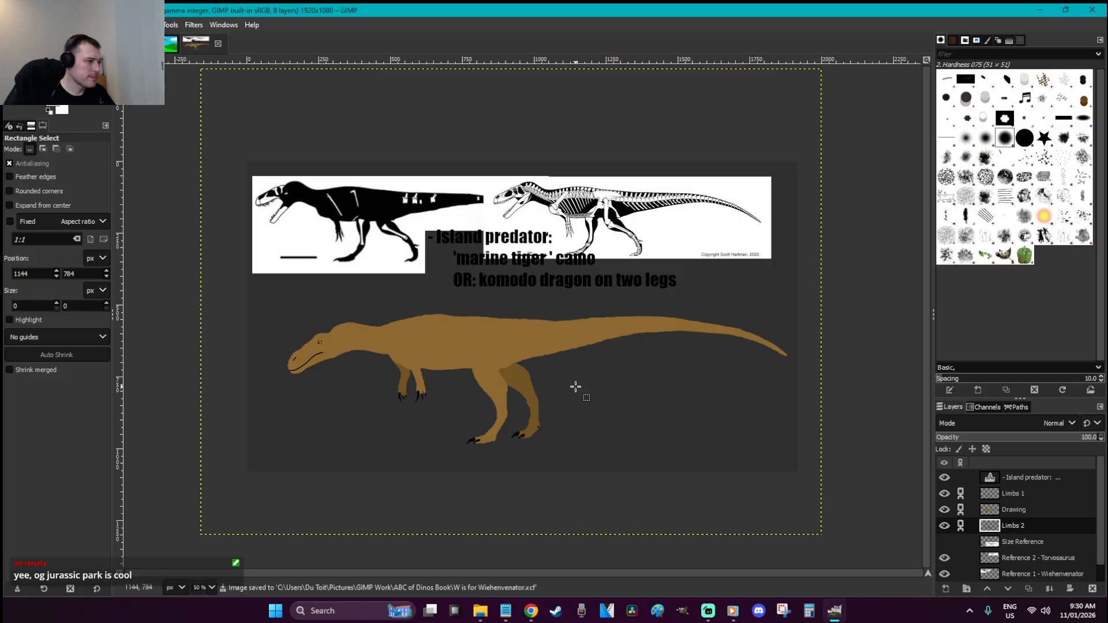
Zoom in on the dinosaur and start a belly outline at the throat, then cancel it
key(z)
drag(802, 445, 282, 299)
drag(330, 370, 122, 266)
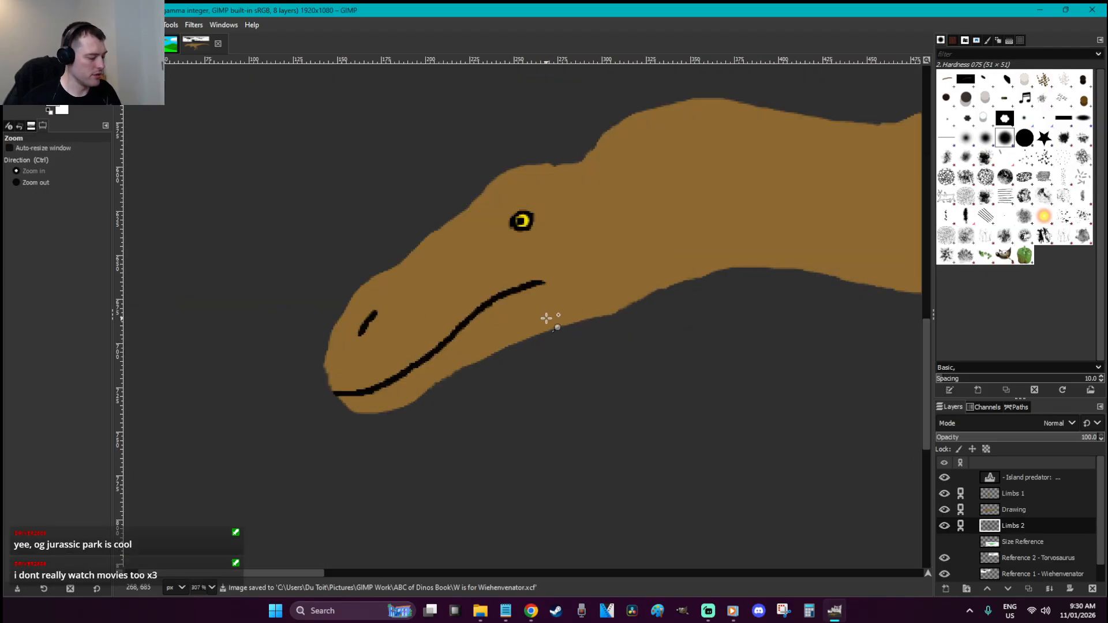
key(f)
key(1)
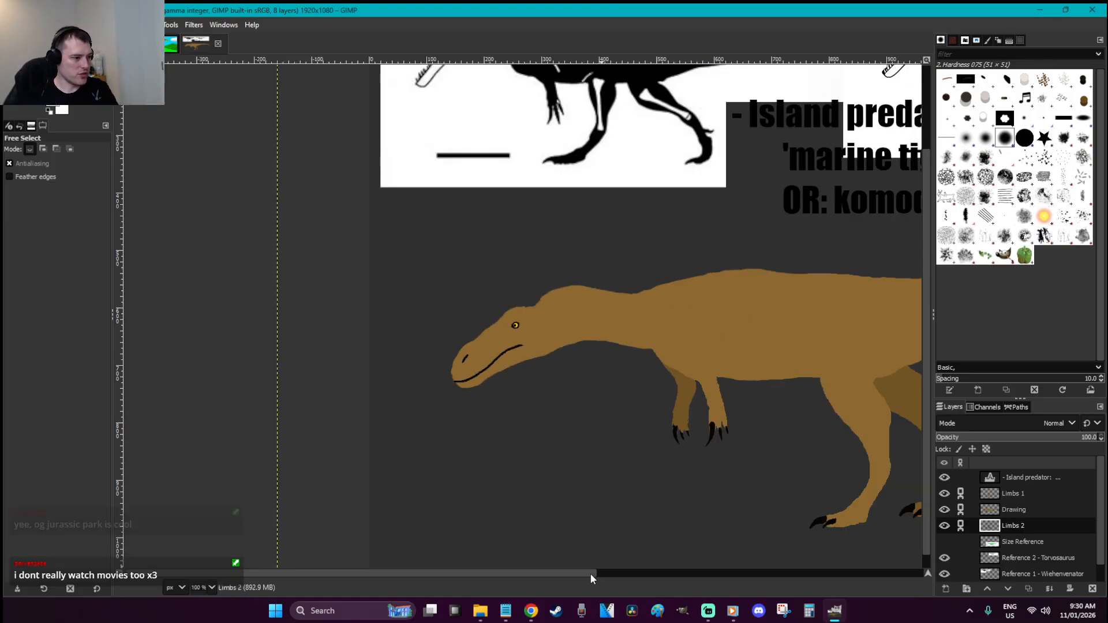
scroll(627, 566, right, 5)
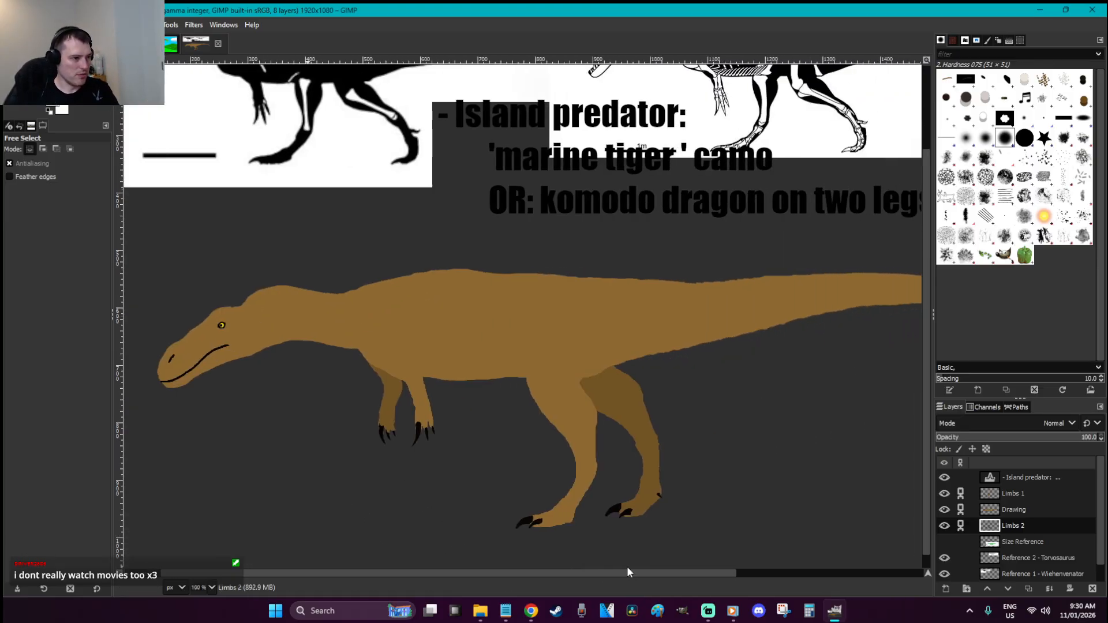
click(213, 367)
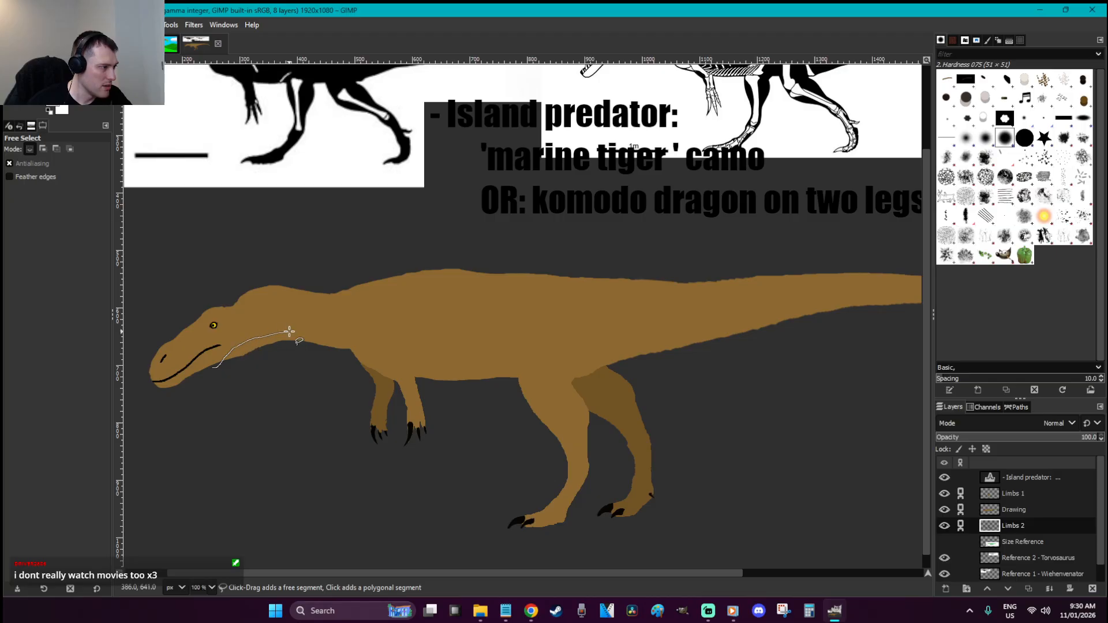
drag(348, 334, 358, 335)
scroll(357, 334, up, 2)
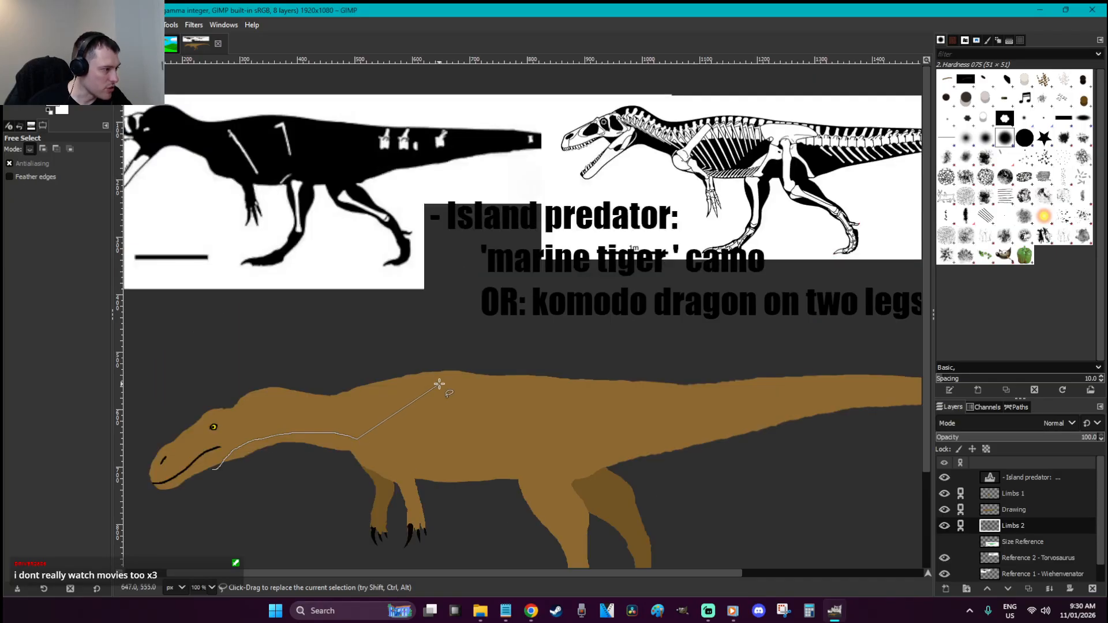
click(944, 510)
click(944, 510)
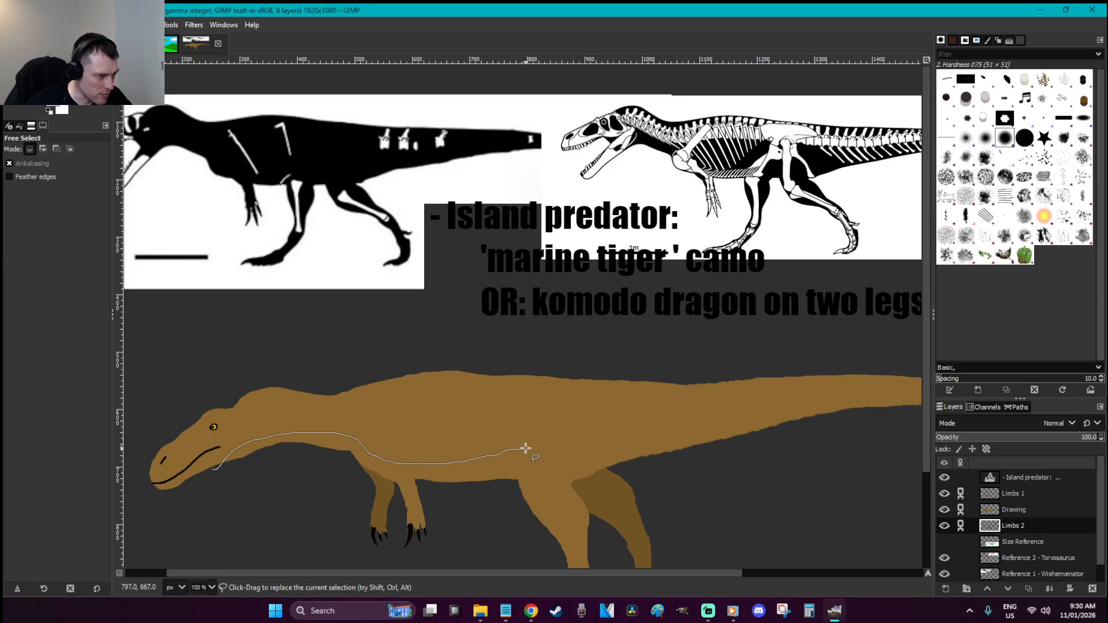
click(659, 430)
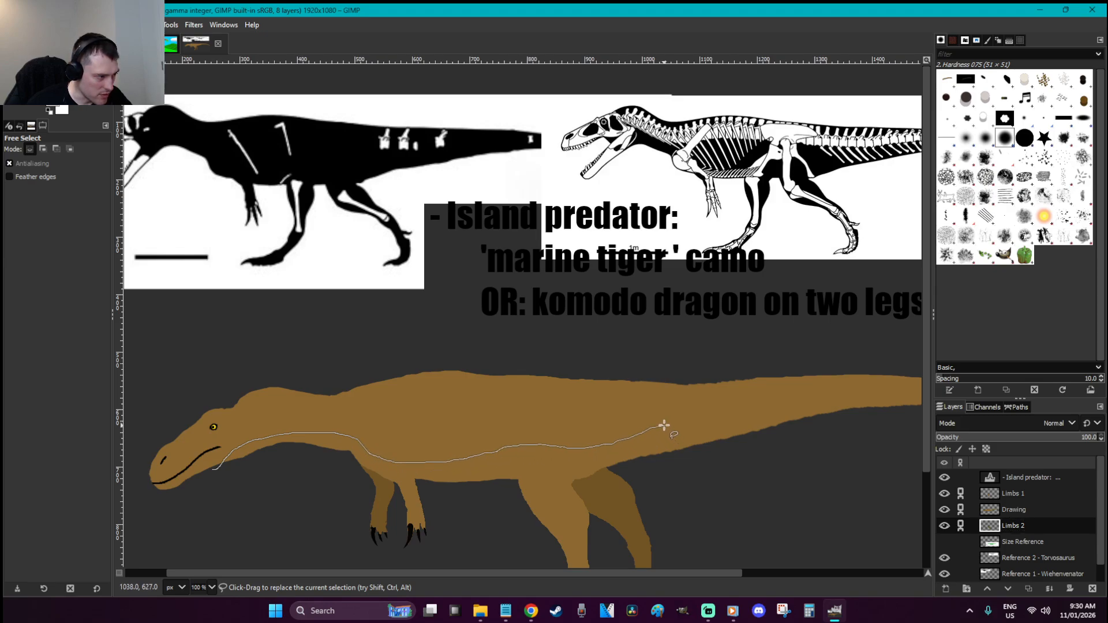
key(Escape)
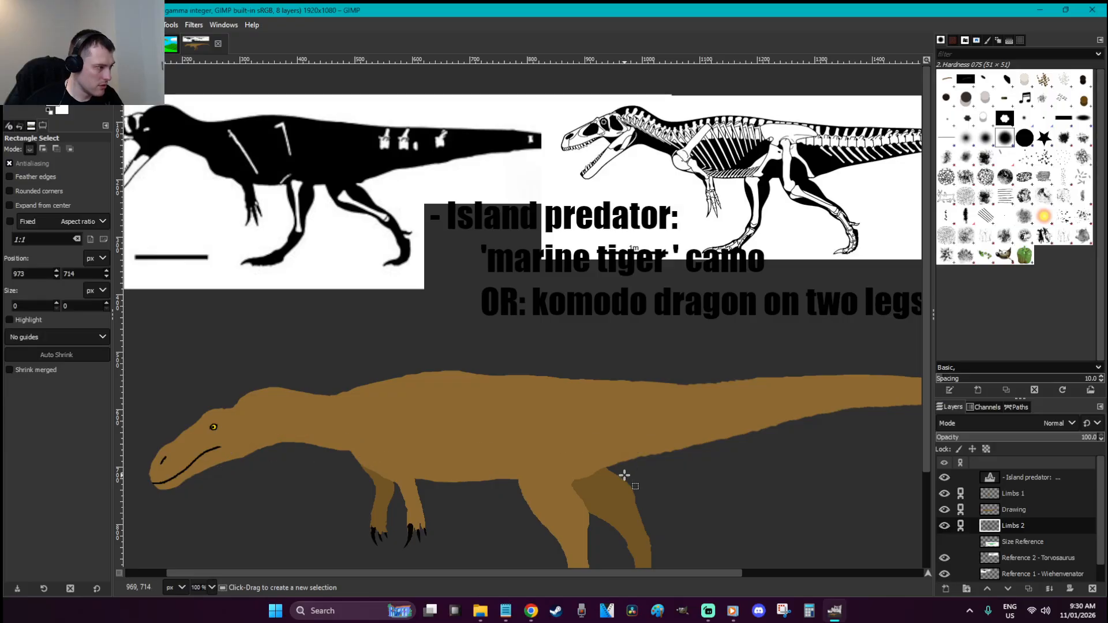
Trace a closed freehand outline from below the jaw along the belly, tail and legs
click(226, 465)
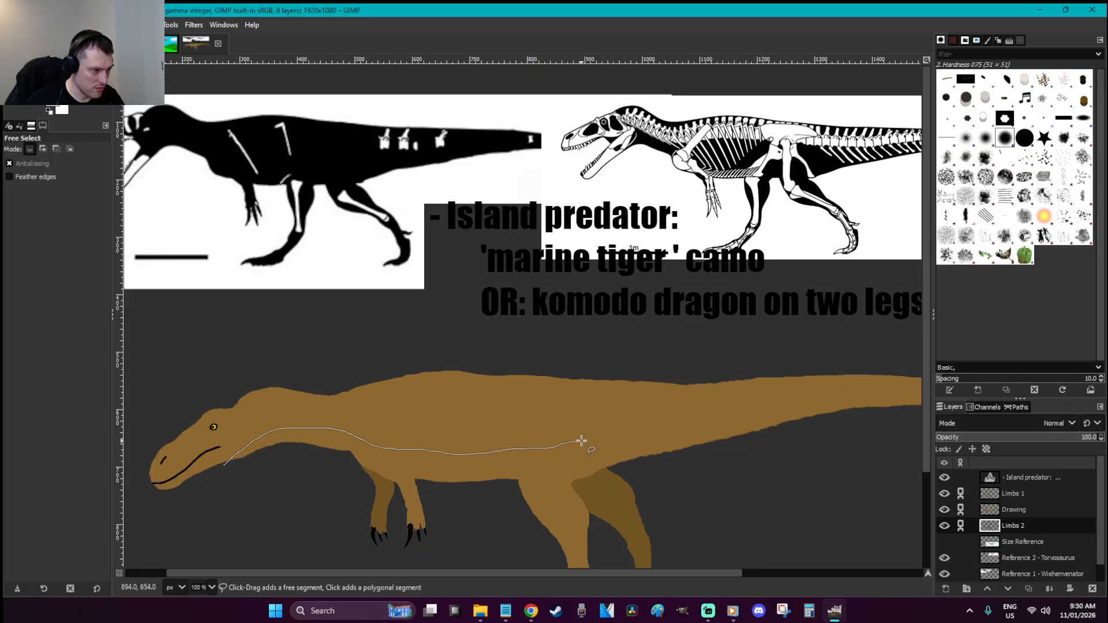
drag(645, 430, 651, 429)
drag(720, 573, 905, 554)
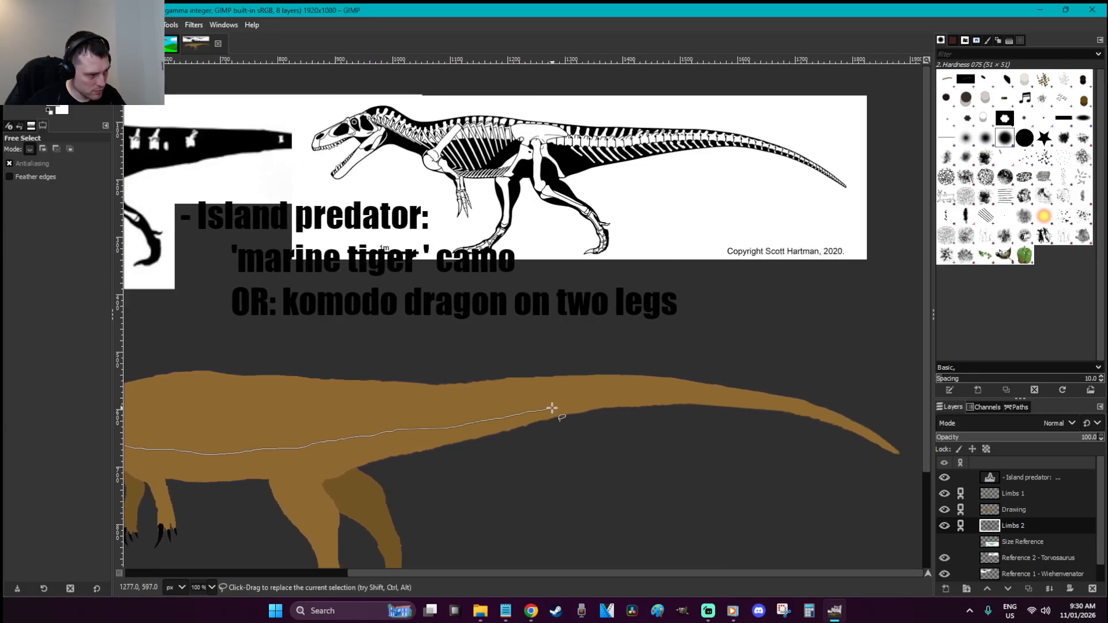
mouse_move(735, 402)
mouse_down()
mouse_move(792, 444)
mouse_move(815, 495)
mouse_move(805, 539)
mouse_move(759, 581)
mouse_move(661, 574)
mouse_up()
mouse_move(641, 509)
mouse_down()
mouse_move(386, 539)
mouse_move(222, 512)
mouse_move(192, 483)
mouse_up()
click(177, 466)
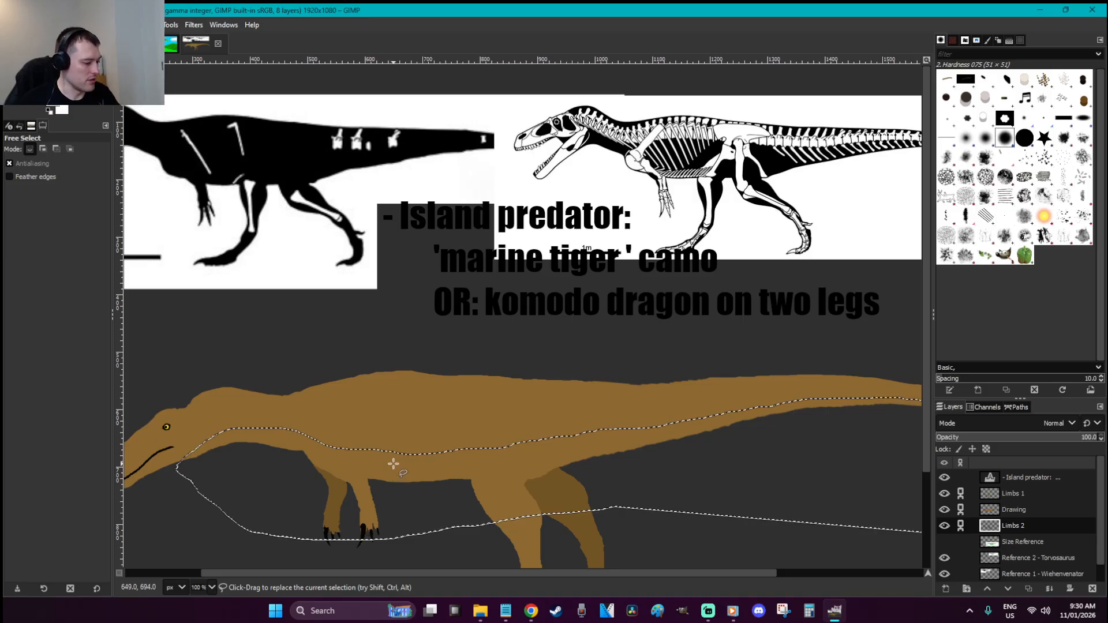
key(o)
click(50, 110)
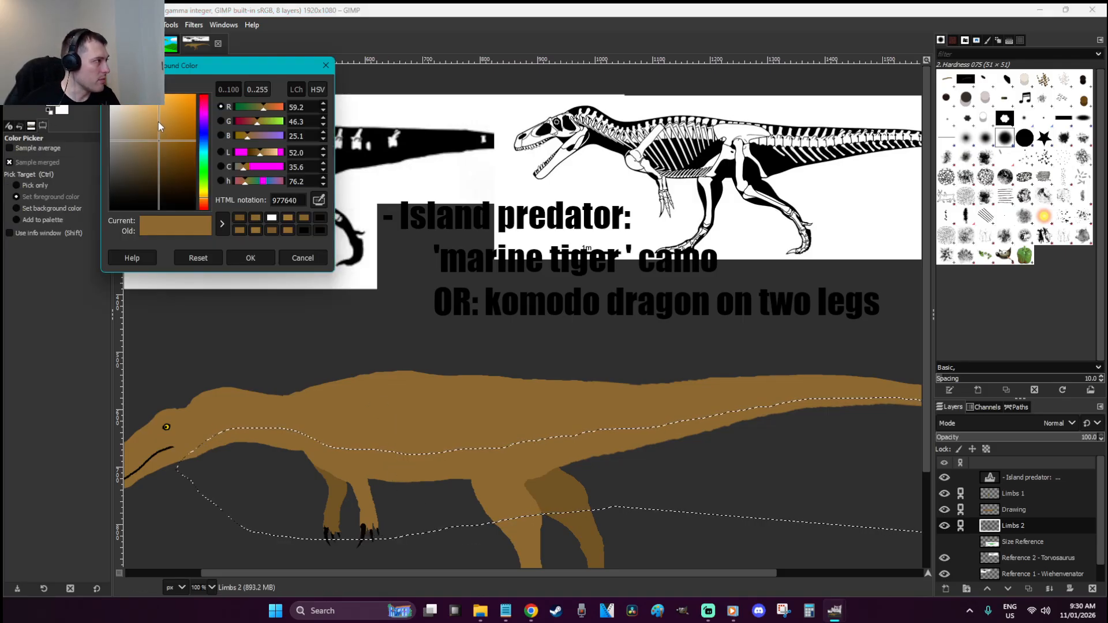
Fill the belly selection on the Drawing layer with pale tan cfa96c, then deselect
click(150, 116)
click(253, 259)
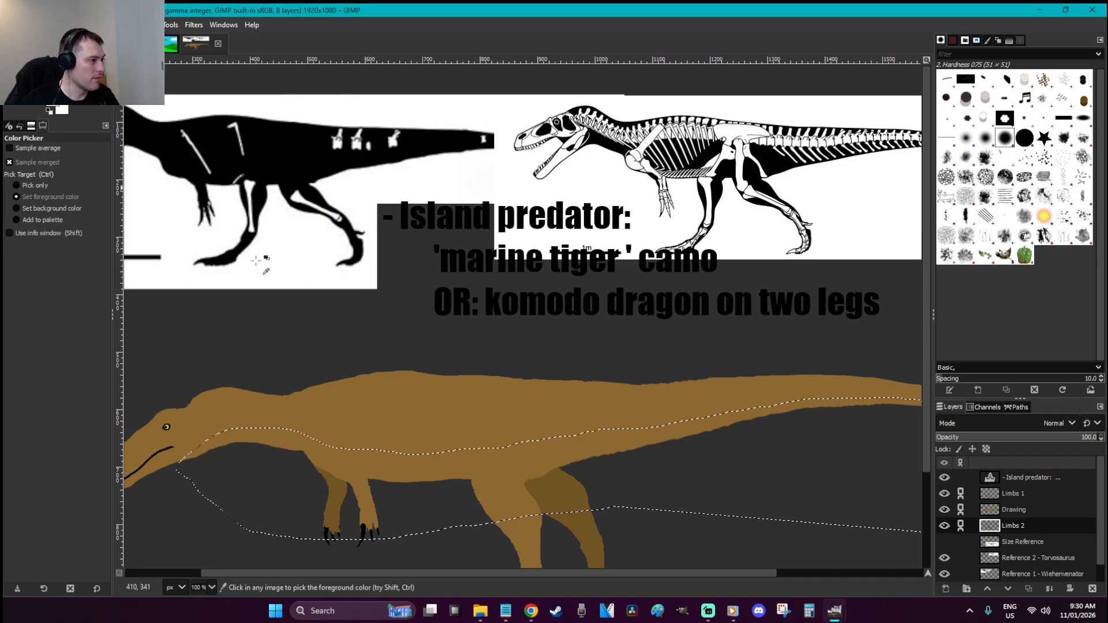
key(shift+b)
click(437, 474)
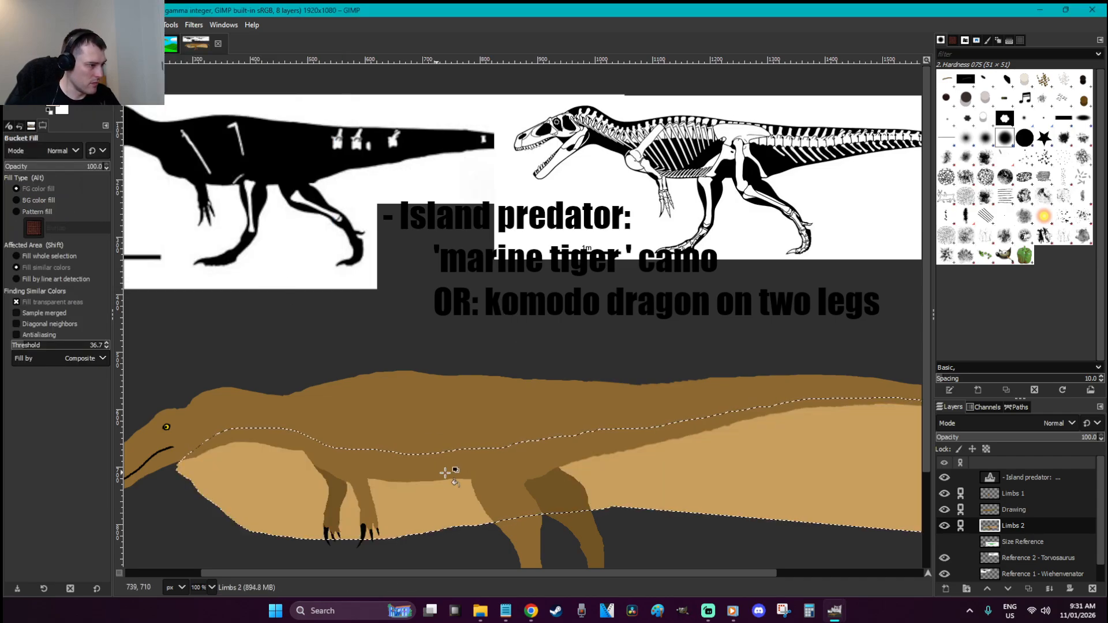
key(ctrl+z)
click(1033, 510)
click(729, 426)
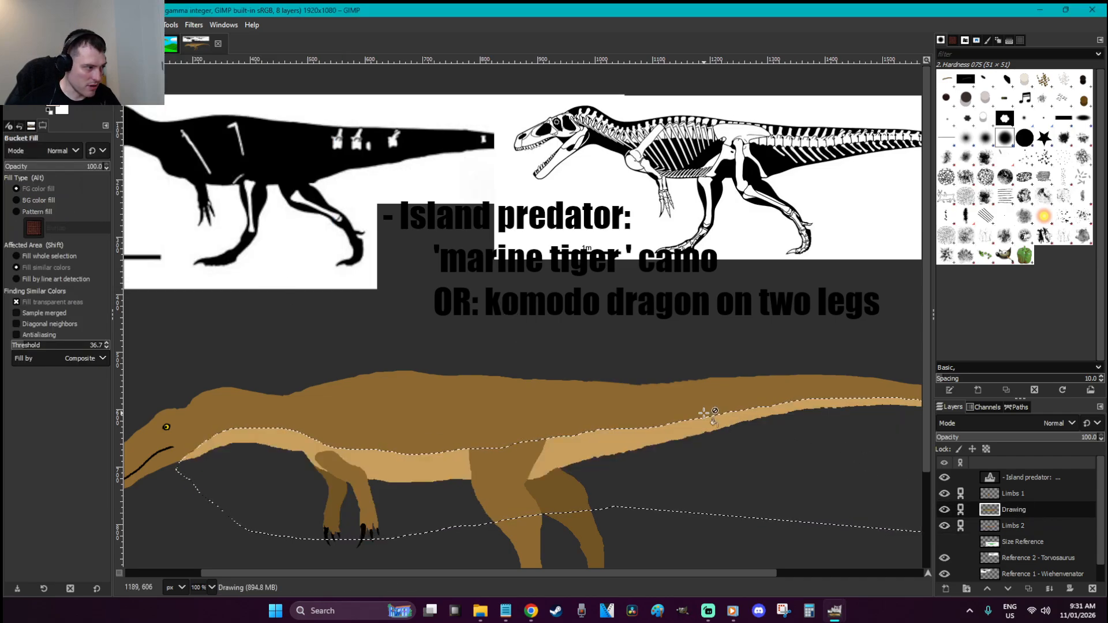
key(r)
click(599, 350)
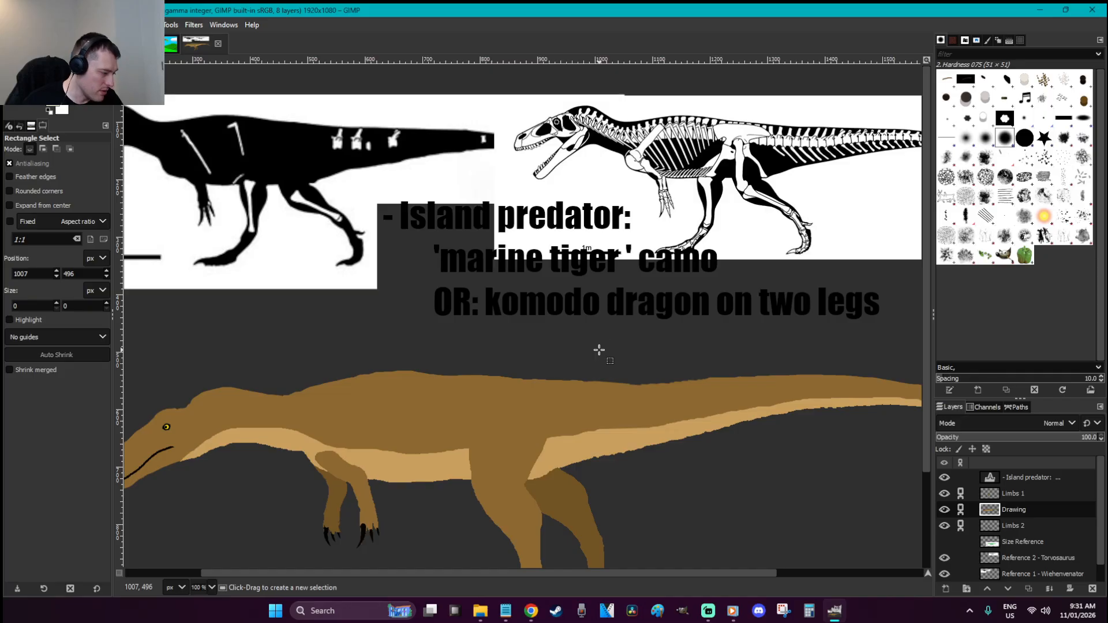
Paint out the pale strip at the foreleg joint with body brown
key(z)
drag(528, 508, 234, 384)
key(o)
key(p)
mouse_move(350, 340)
mouse_down()
mouse_move(305, 271)
mouse_move(365, 328)
mouse_move(342, 286)
mouse_move(368, 334)
mouse_move(401, 303)
mouse_move(393, 346)
mouse_move(397, 325)
mouse_move(412, 354)
mouse_move(405, 337)
mouse_move(433, 322)
mouse_move(554, 300)
mouse_move(457, 324)
mouse_move(418, 355)
mouse_up()
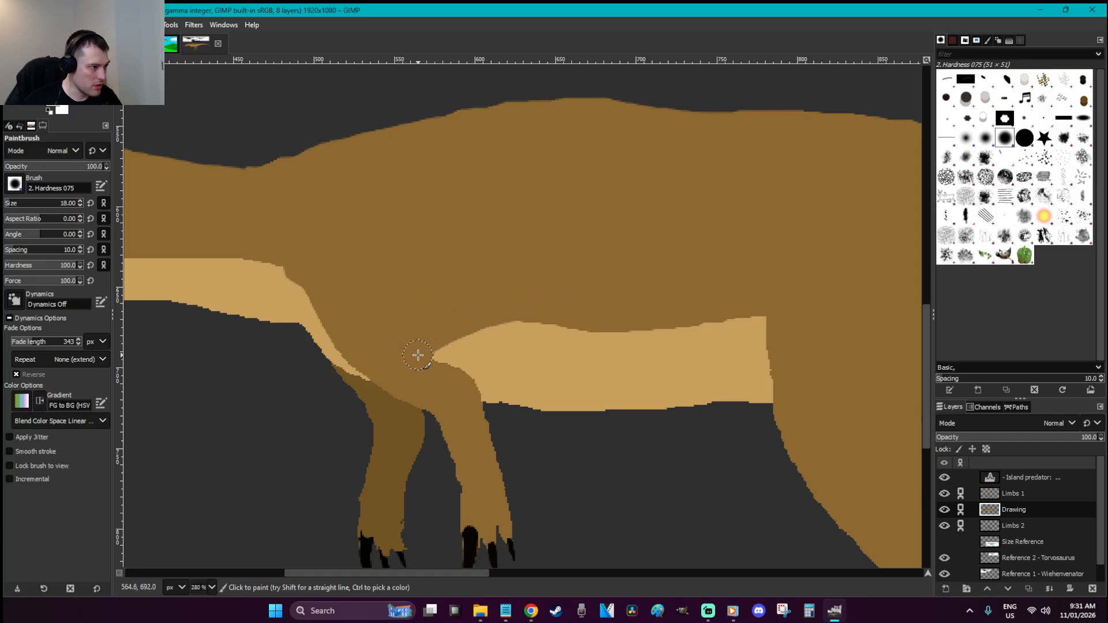
key(r)
key(1)
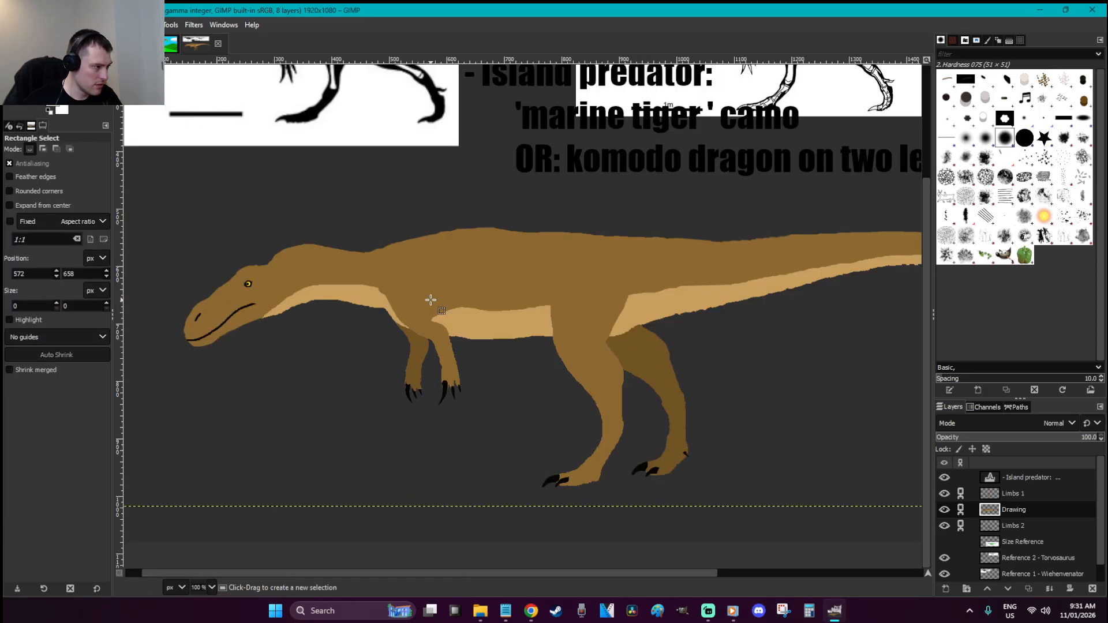
Toggle the Drawing, Limbs 1 and Limbs 2 layers' visibility to inspect the limbs
click(941, 513)
click(942, 512)
click(940, 496)
click(941, 496)
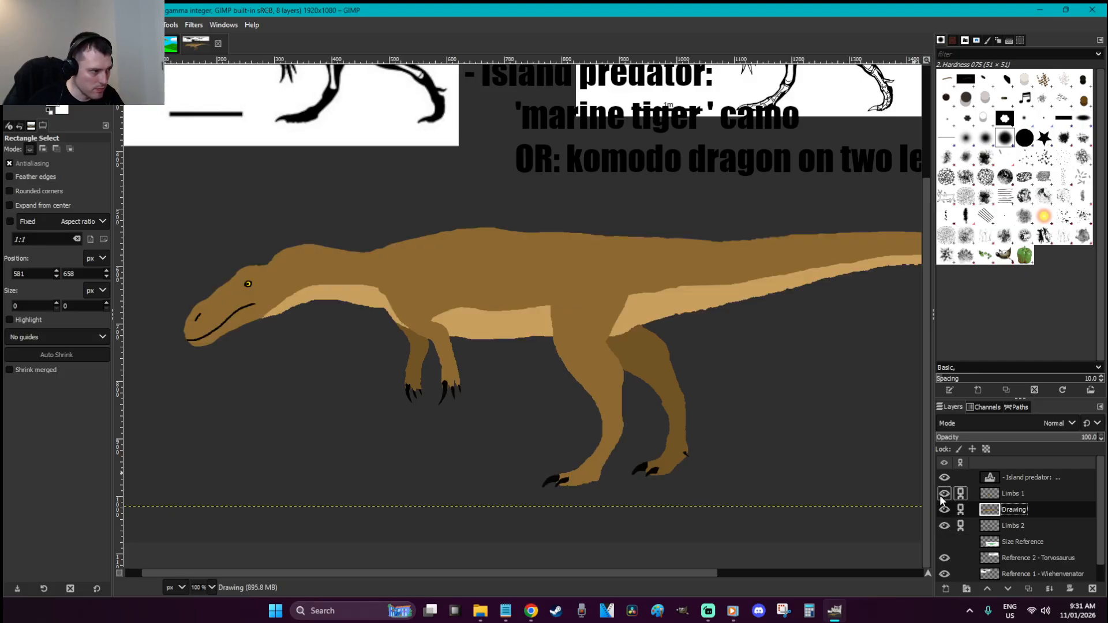
click(944, 524)
click(944, 524)
Erase the left edge of the left leg on the Limbs 2 layer
key(z)
drag(487, 435, 355, 327)
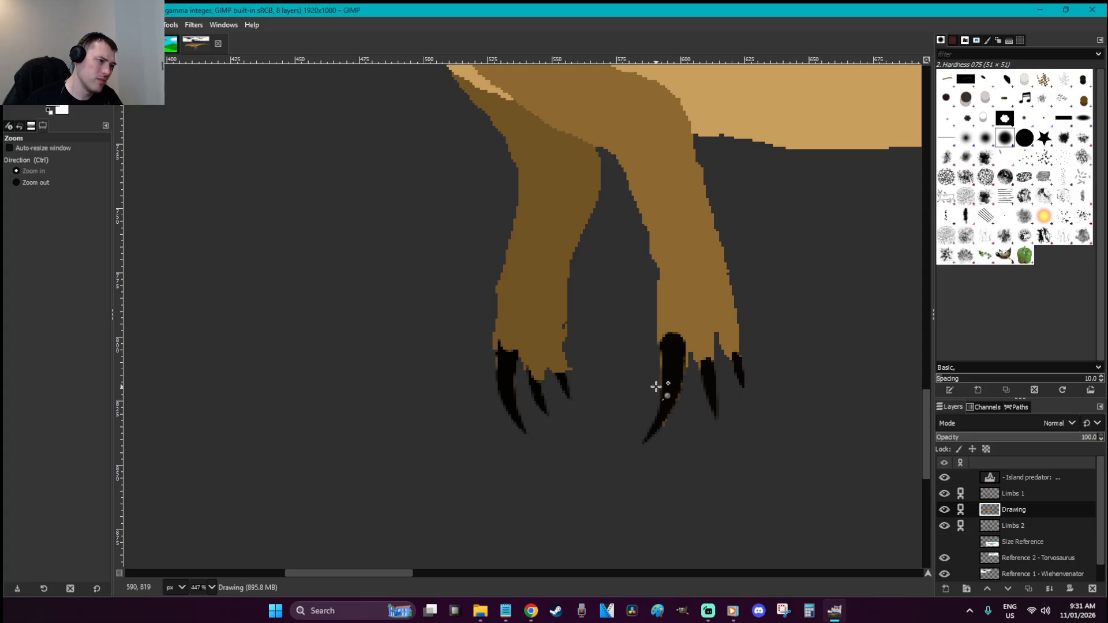
key(e)
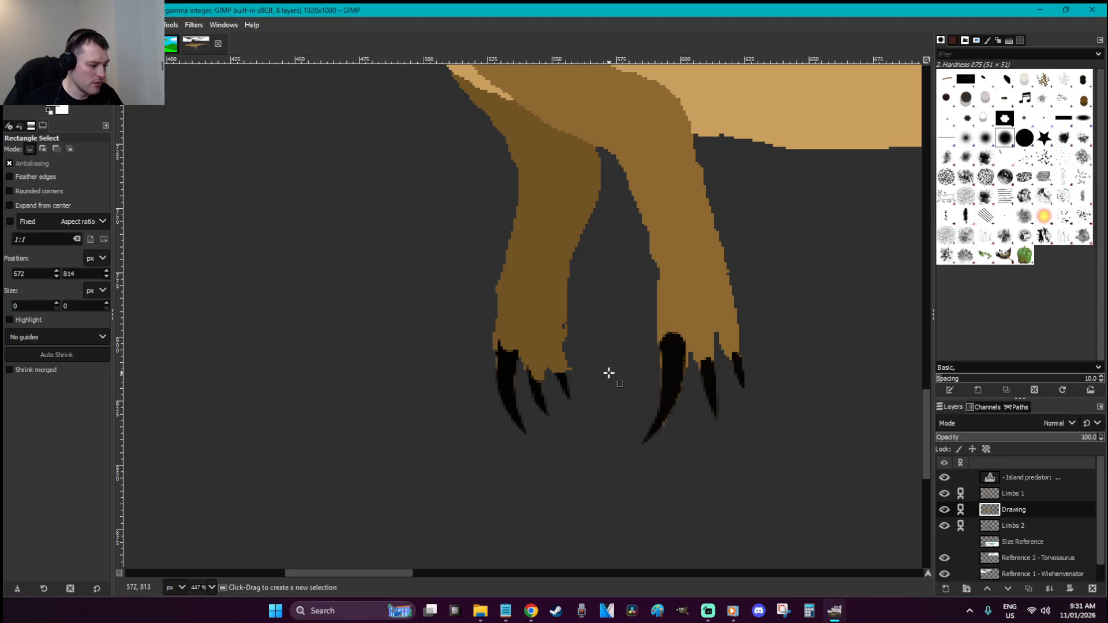
key(shift+e)
key(Page_Down)
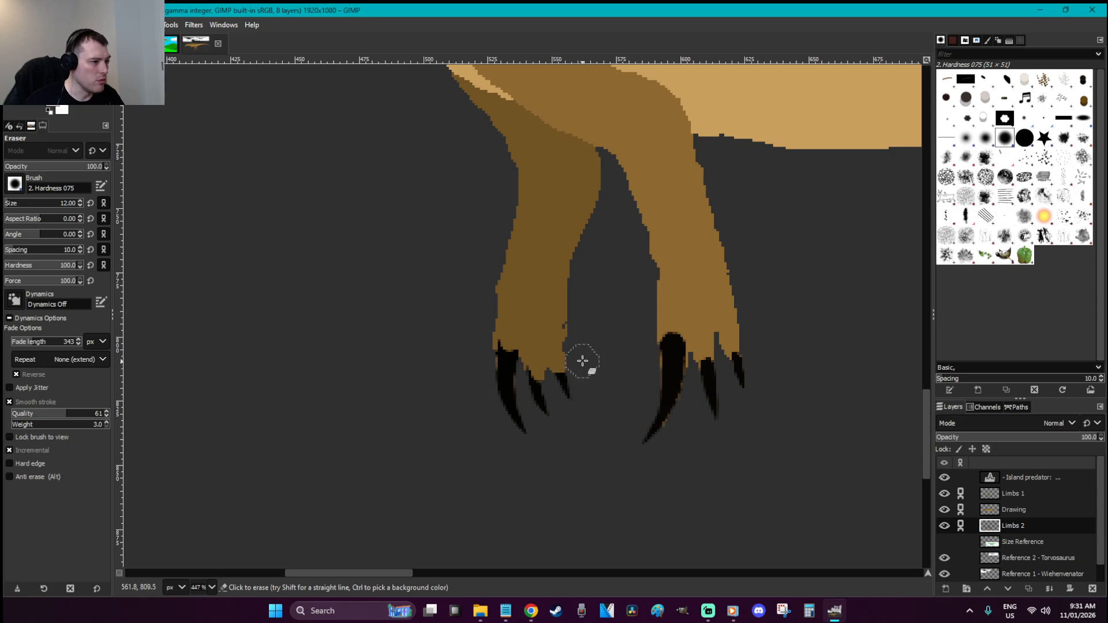
drag(491, 262, 478, 372)
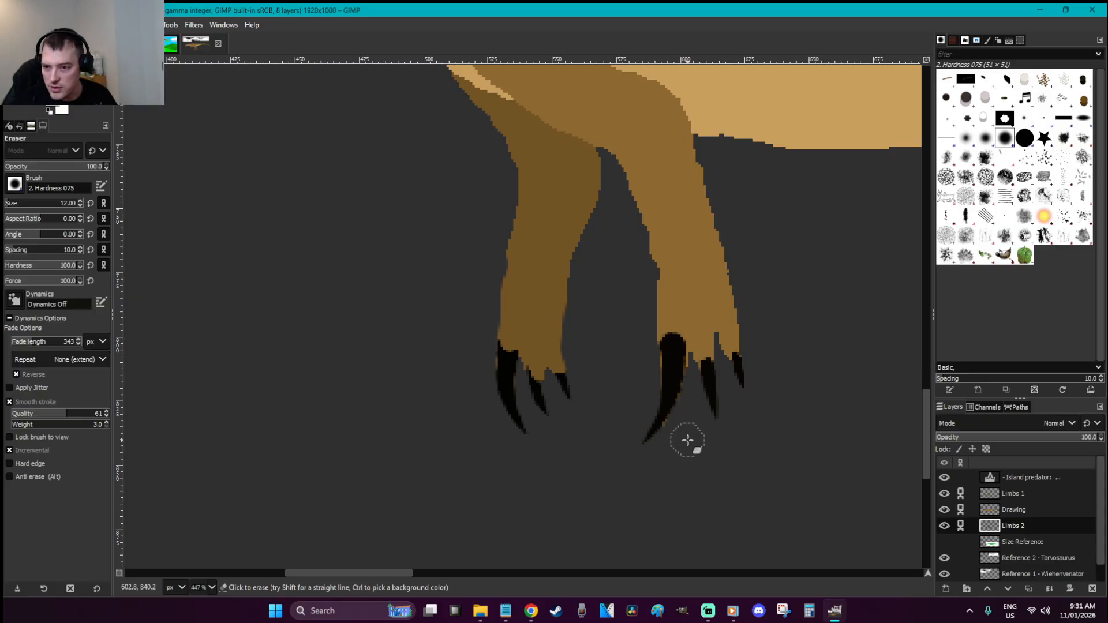
key(r)
scroll(687, 440, down, 6)
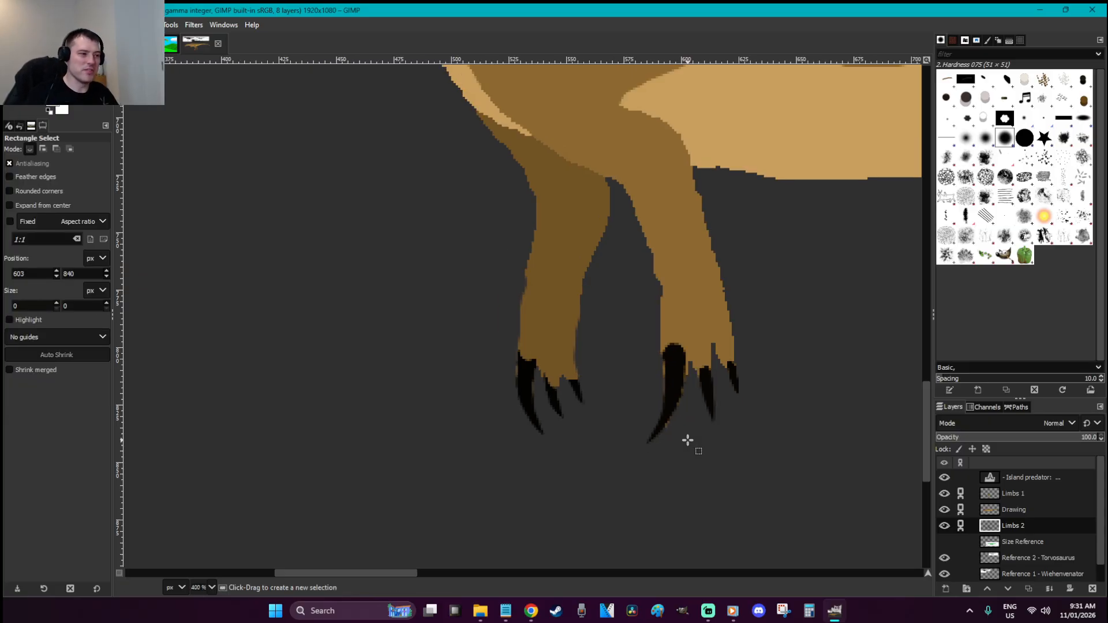
Zoom in on the chest and arms and make the Drawing layer active
key(z)
drag(466, 397, 296, 333)
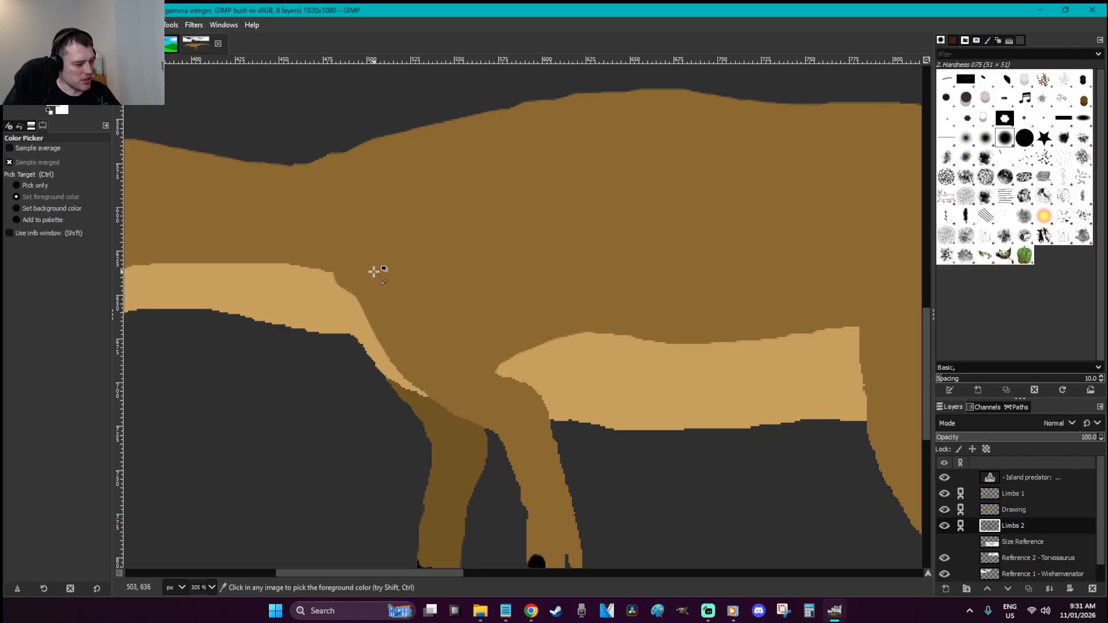
key(p)
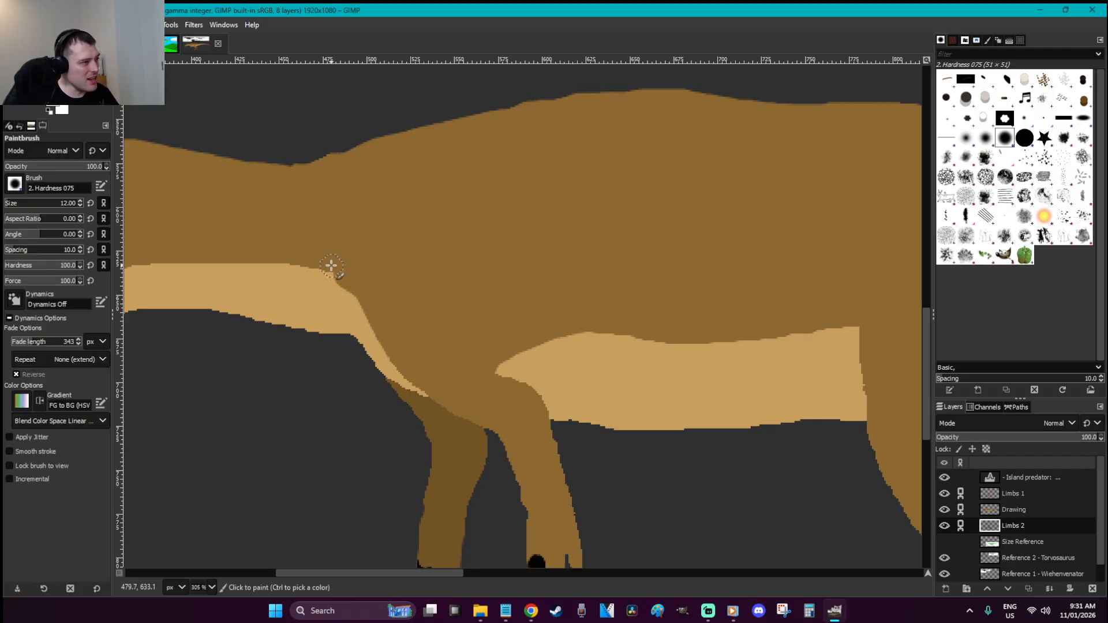
click(1010, 511)
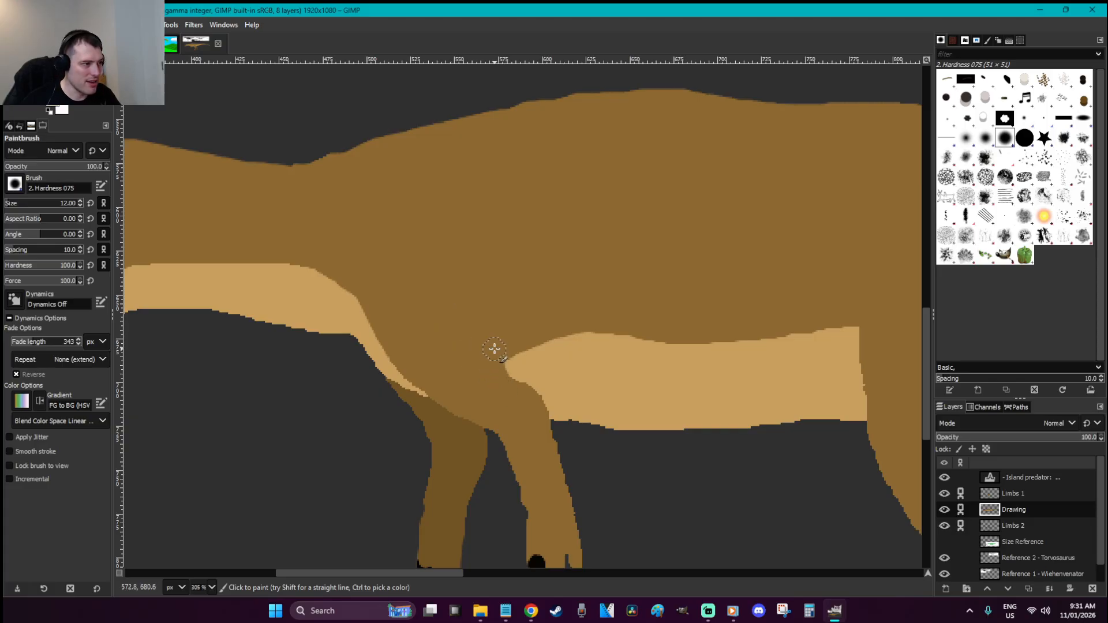
key(r)
scroll(554, 375, down, 4)
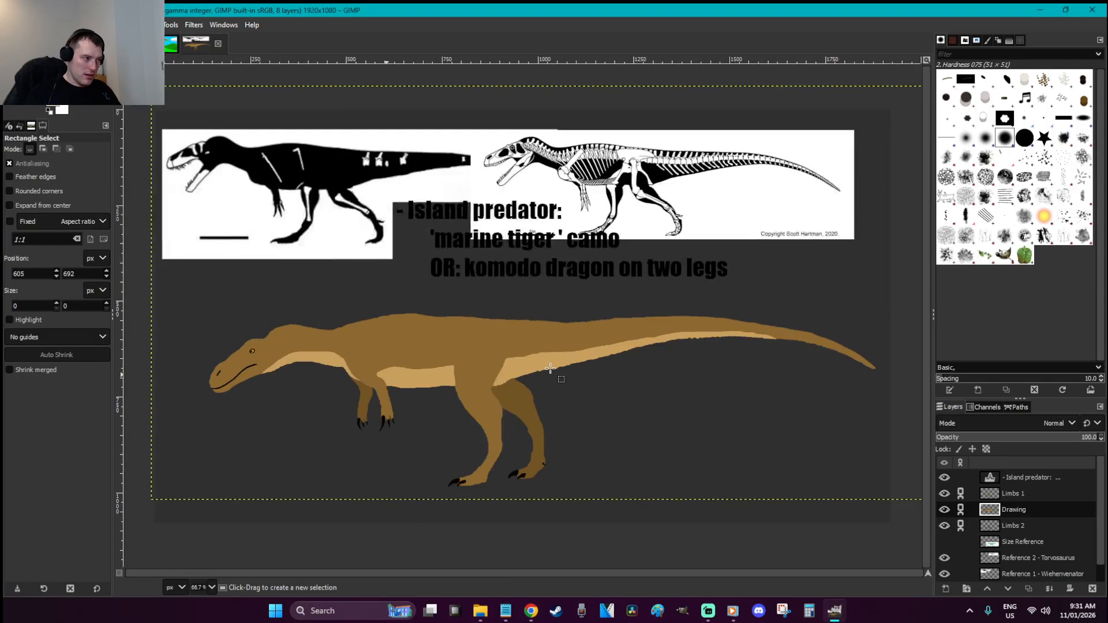
Cut and paste the body as a floating selection and set Smudge to hardness 0, size 27
key(ctrl+s)
key(z)
drag(491, 413, 184, 296)
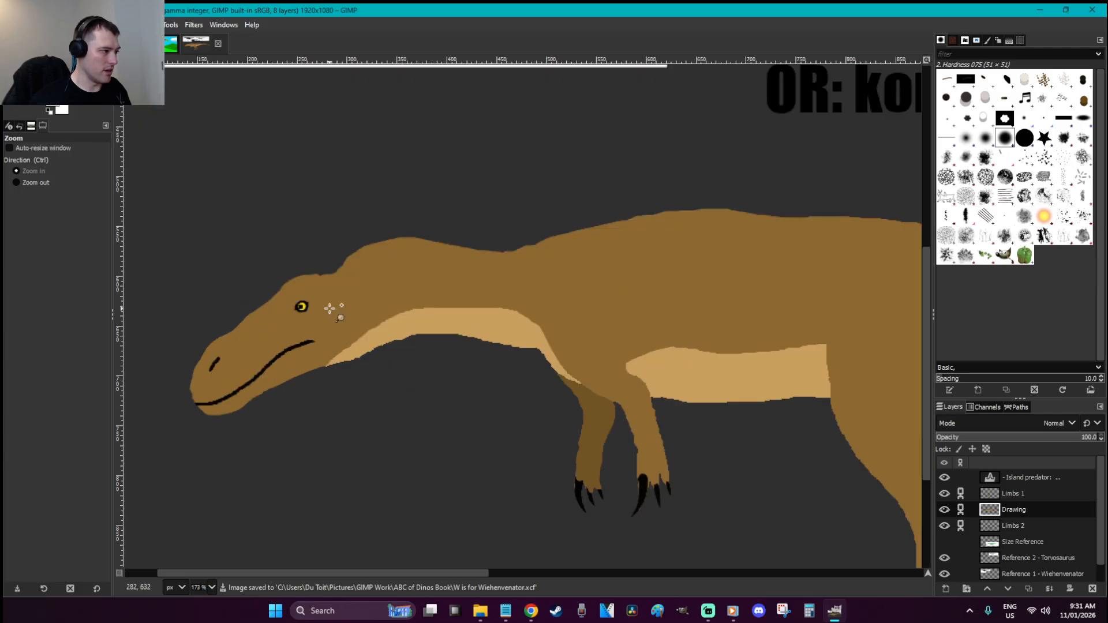
key(ctrl+x)
key(ctrl+v)
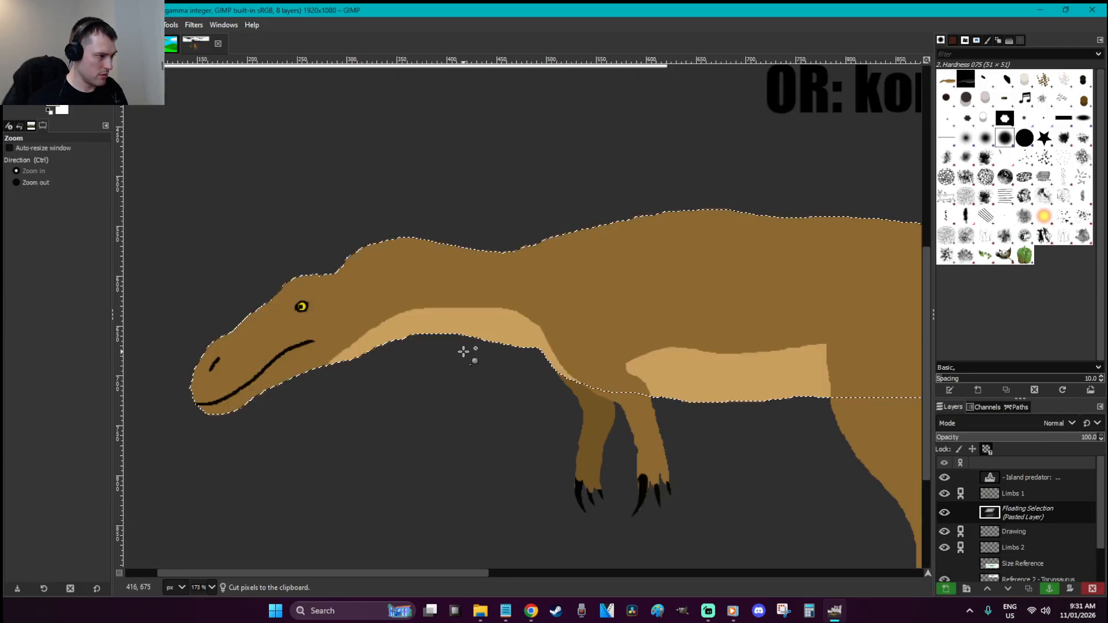
key(s)
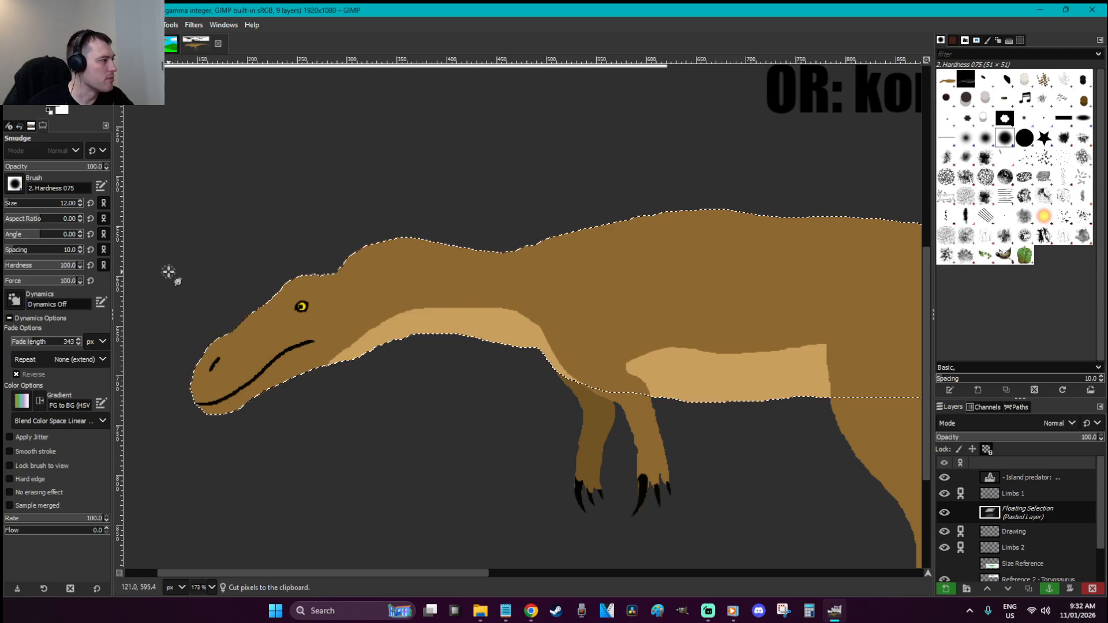
drag(46, 268, 5, 266)
click(28, 204)
click(13, 204)
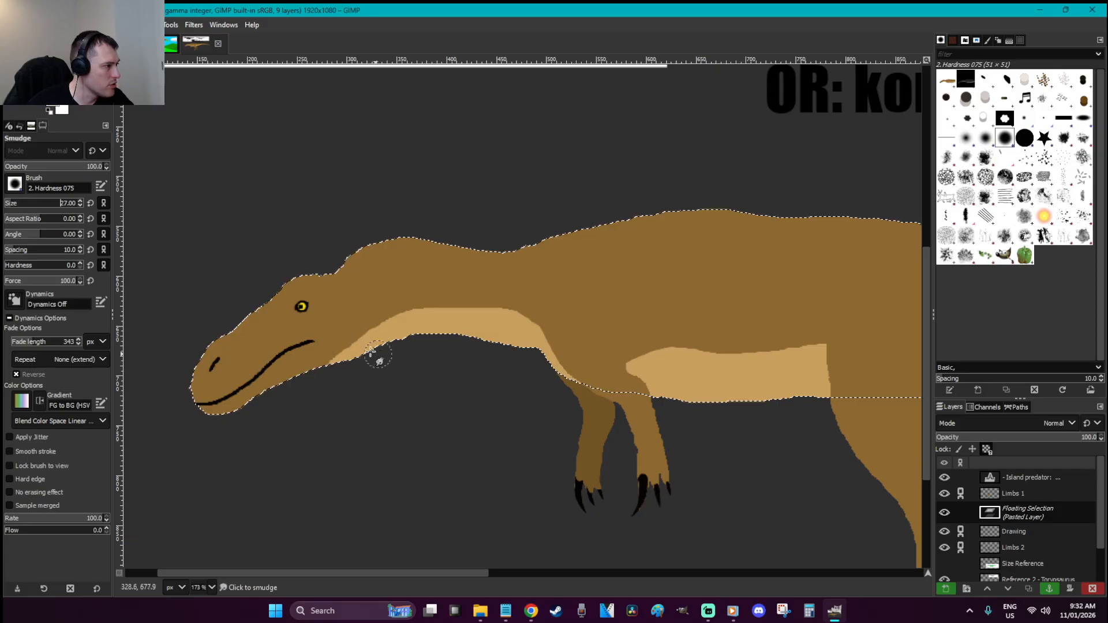
Smudge the brown-tan boundary along the throat, neck, chest, belly and tail, then save
drag(347, 339, 339, 356)
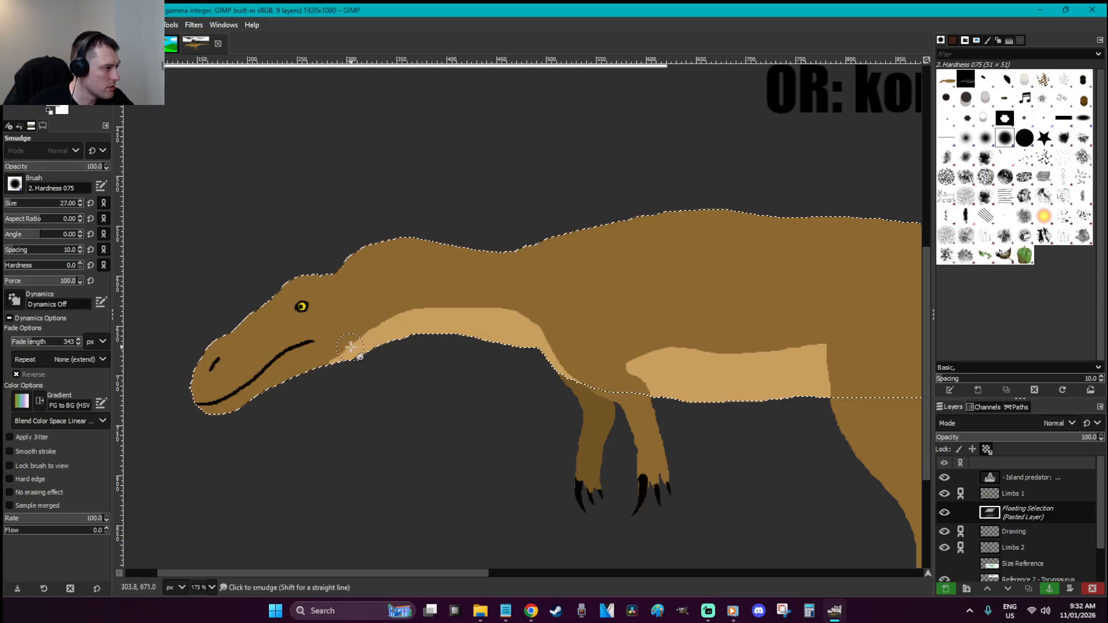
mouse_move(387, 315)
mouse_down()
mouse_move(462, 307)
mouse_move(526, 316)
mouse_up()
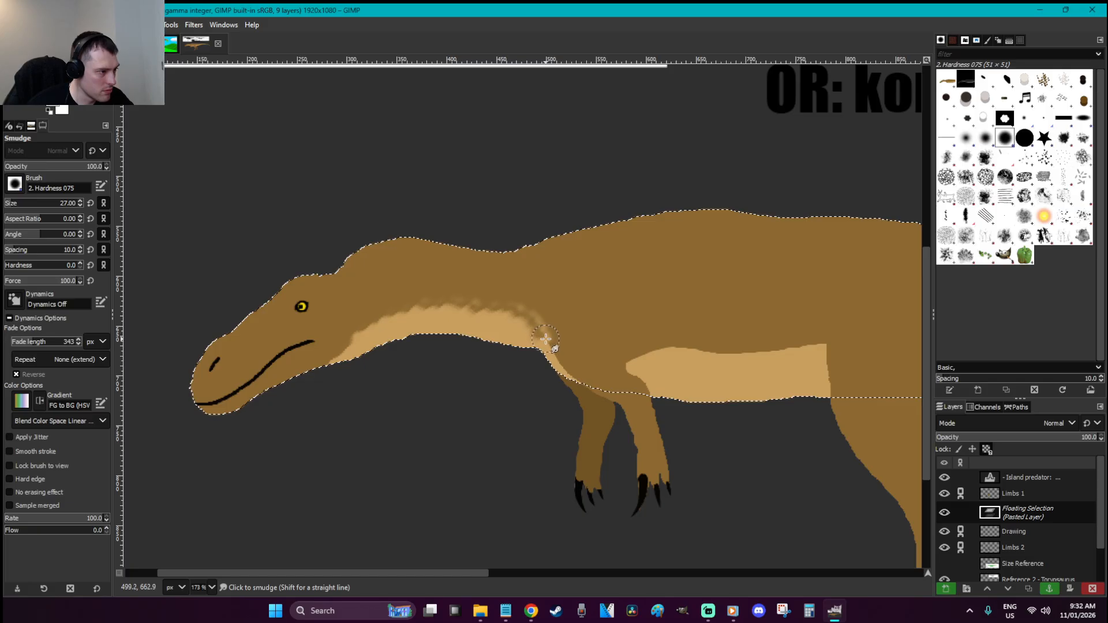
drag(561, 362, 527, 321)
mouse_move(647, 355)
mouse_down()
mouse_move(824, 347)
mouse_move(770, 365)
mouse_move(762, 357)
mouse_move(808, 354)
mouse_up()
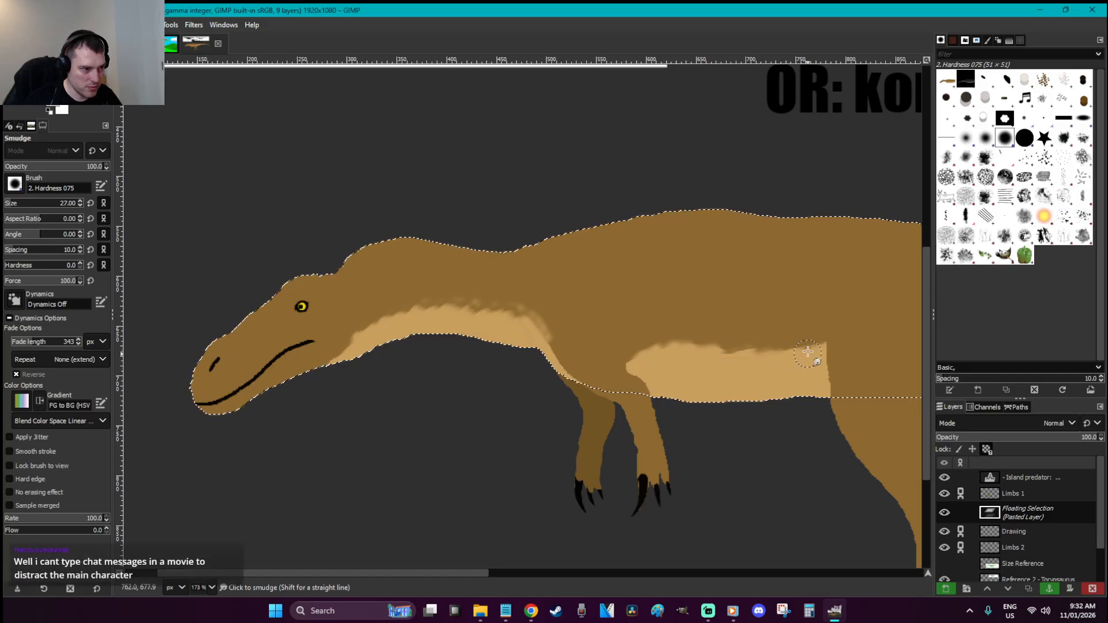
drag(477, 571, 673, 571)
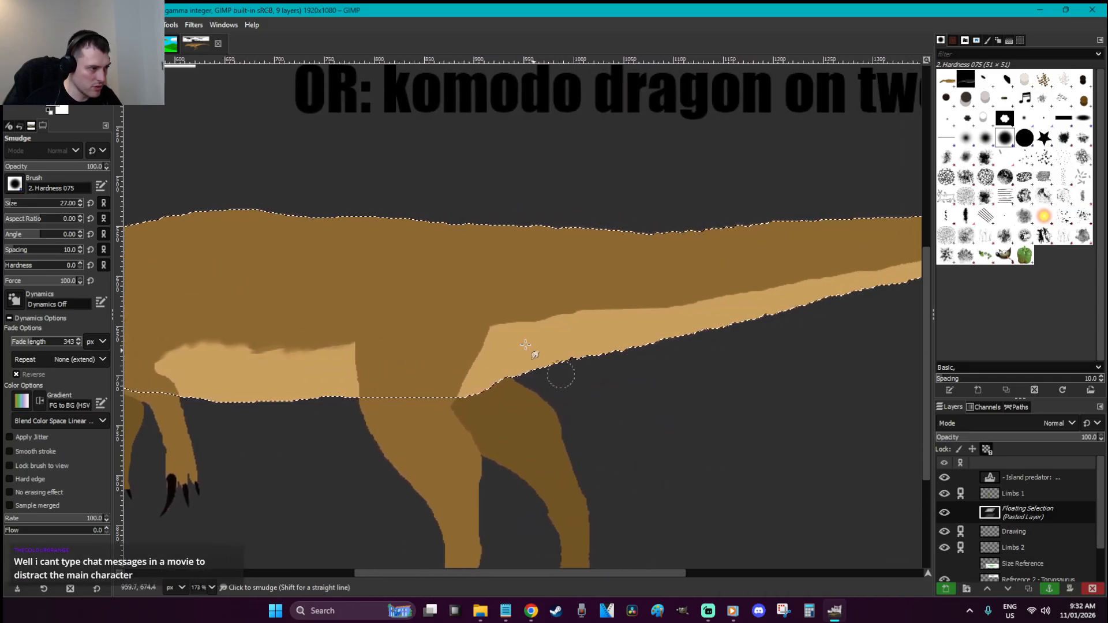
mouse_move(500, 332)
mouse_down()
mouse_move(554, 312)
mouse_move(643, 317)
mouse_move(844, 275)
mouse_up()
drag(630, 572, 783, 572)
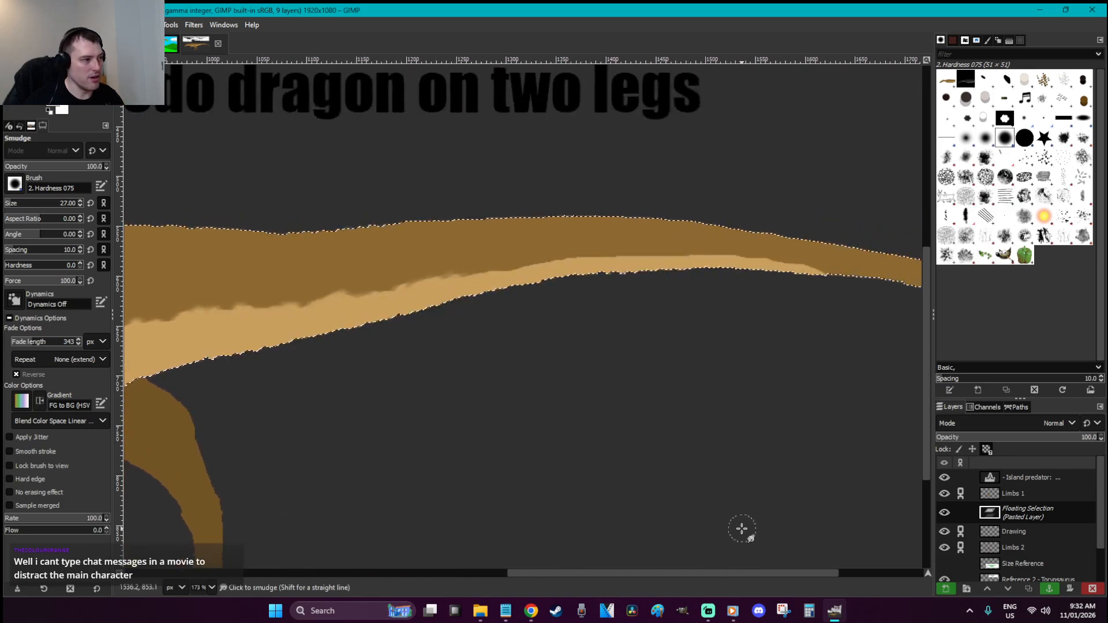
mouse_move(481, 291)
mouse_down()
mouse_move(623, 255)
mouse_move(752, 254)
mouse_move(822, 270)
mouse_up()
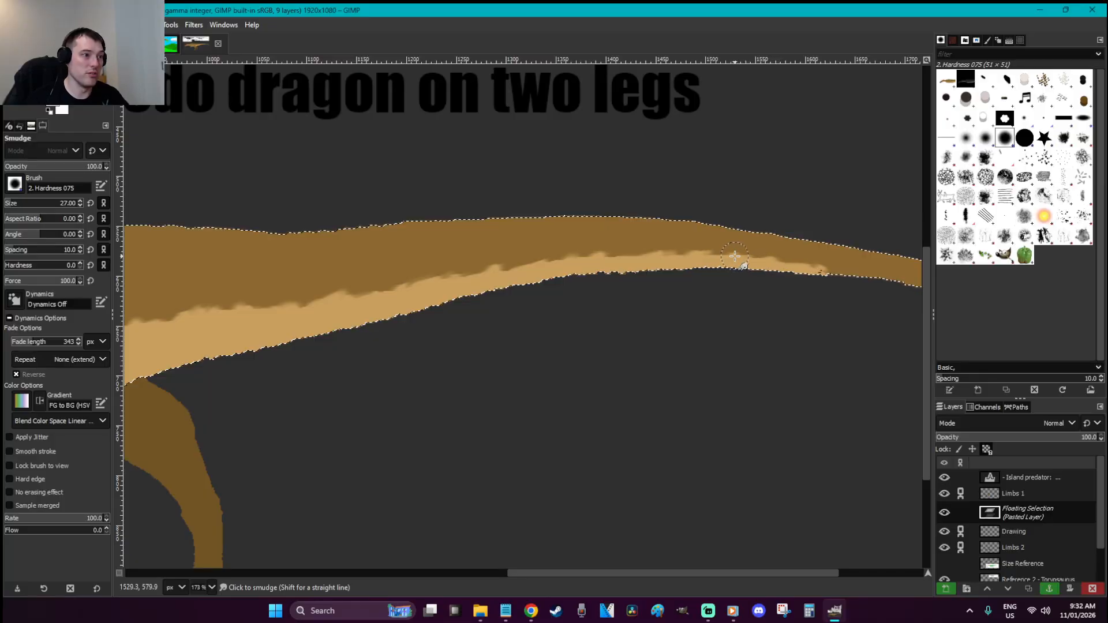
key(ctrl+s)
Preview a purple Hue-Saturation shift on the whole dinosaur, then cancel to keep it brown
key(r)
key(ctrl+h)
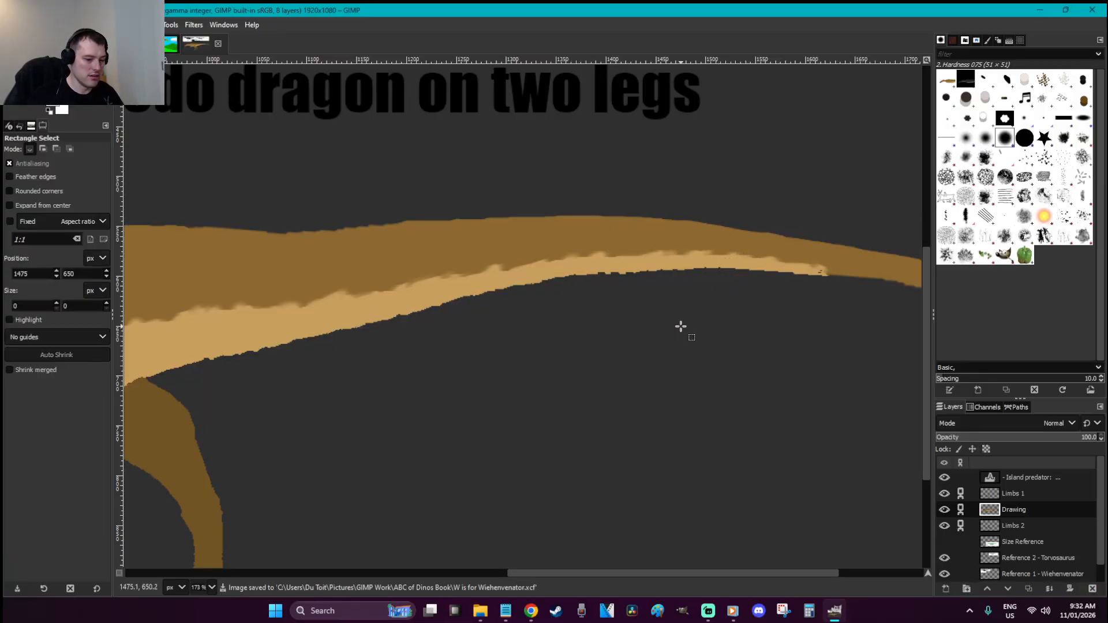
key(minus)
key(minus)
key(minus)
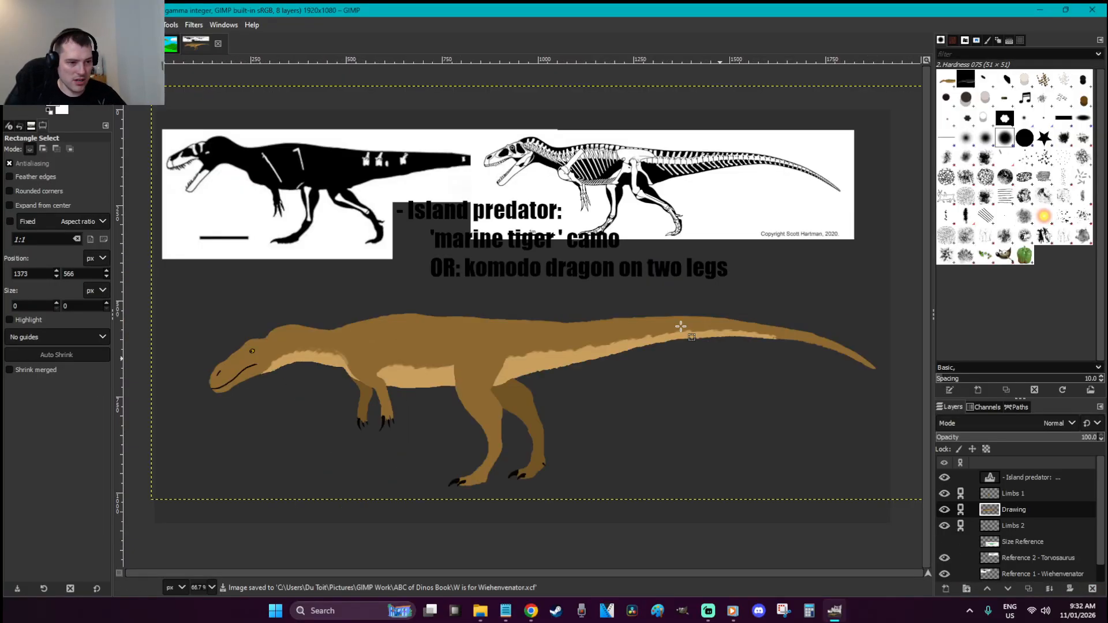
right_click(534, 353)
mouse_move(567, 455)
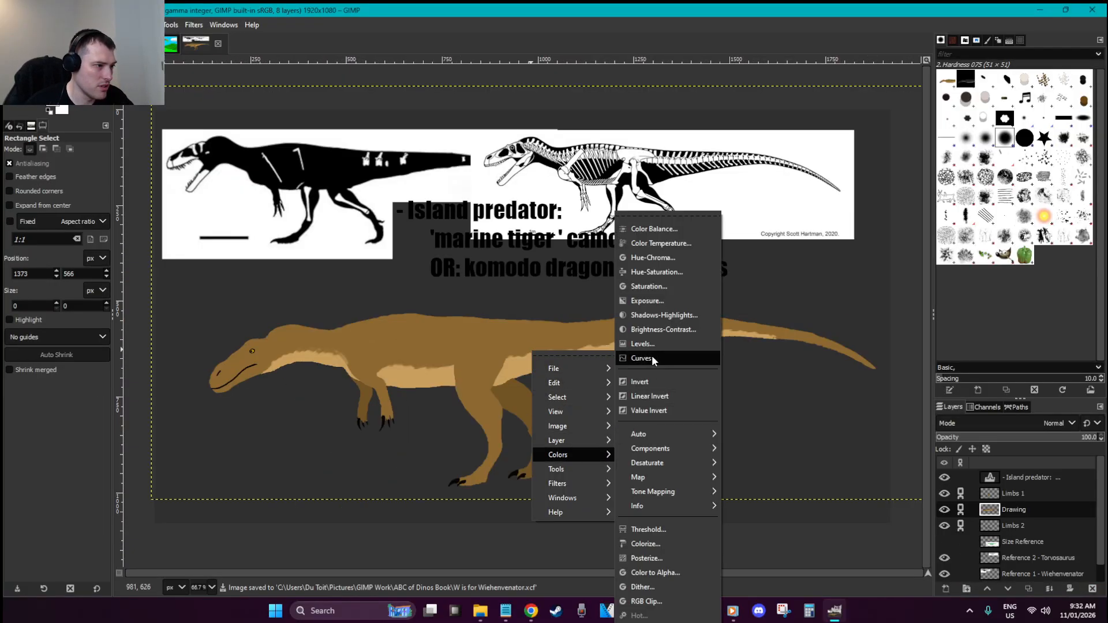
click(657, 272)
drag(726, 286, 677, 286)
click(808, 382)
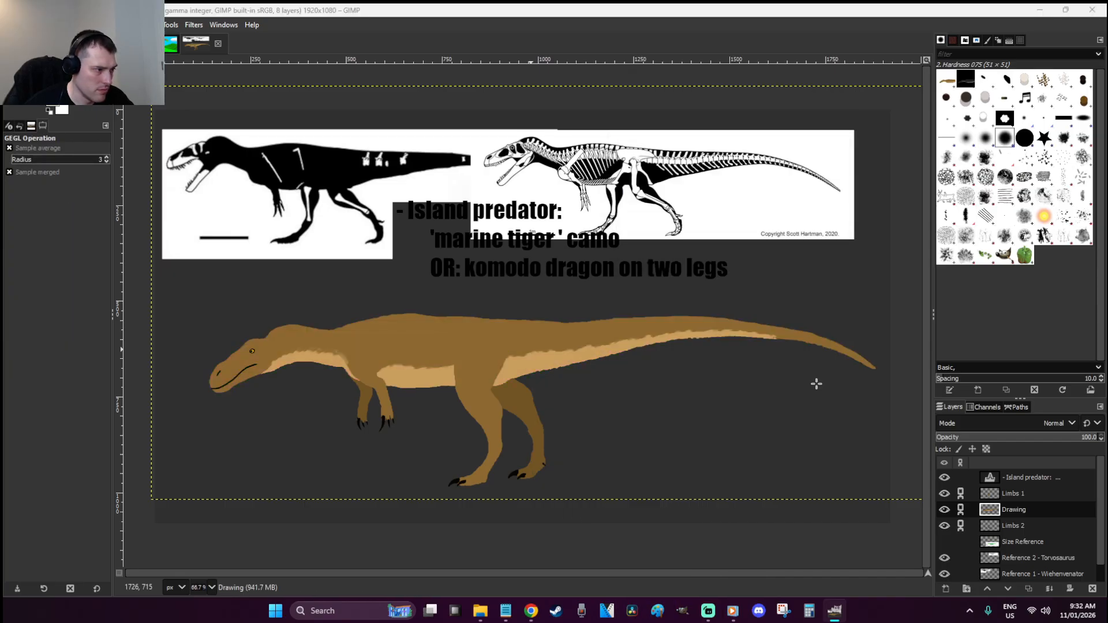
Merge Limbs 1 and Drawing down into Limbs 2, rename it 'Drawing', and save
right_click(1013, 495)
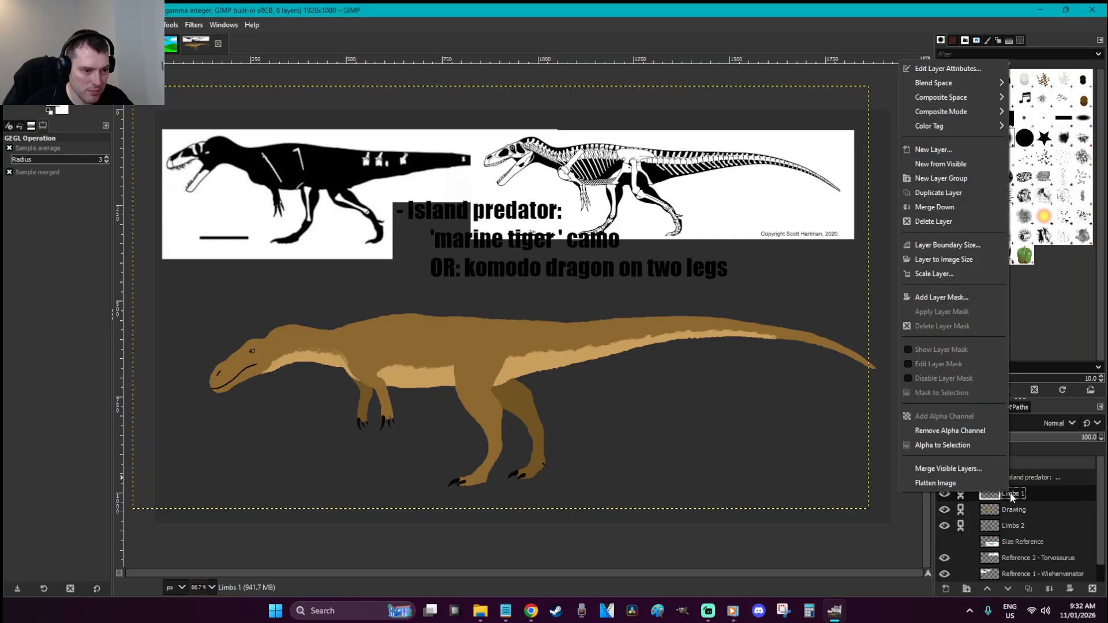
click(954, 211)
right_click(1022, 499)
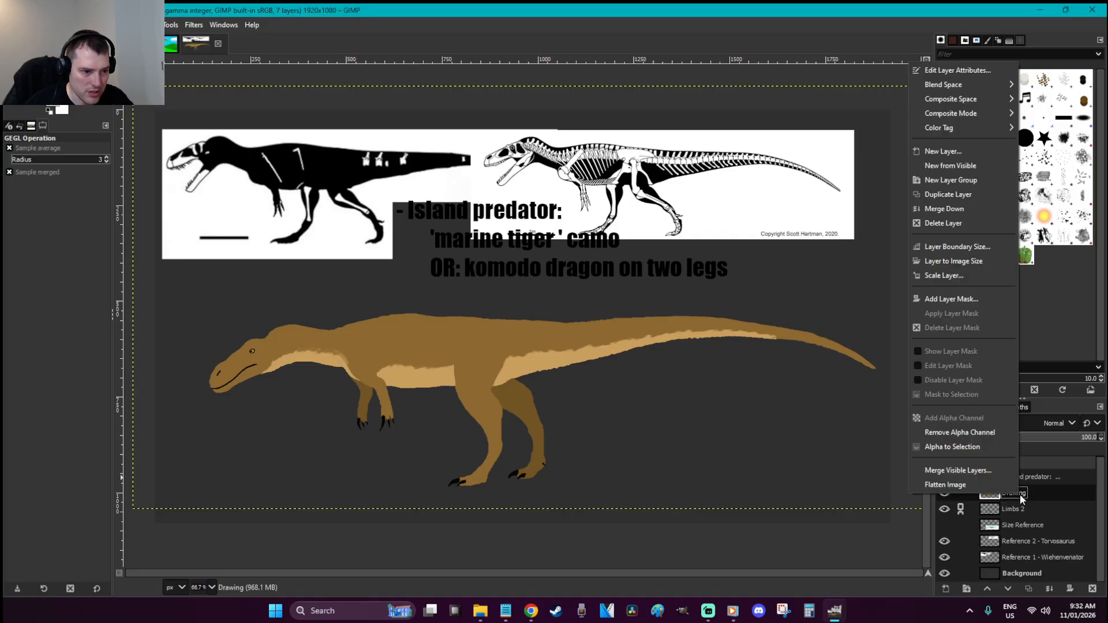
click(953, 212)
double_click(1016, 495)
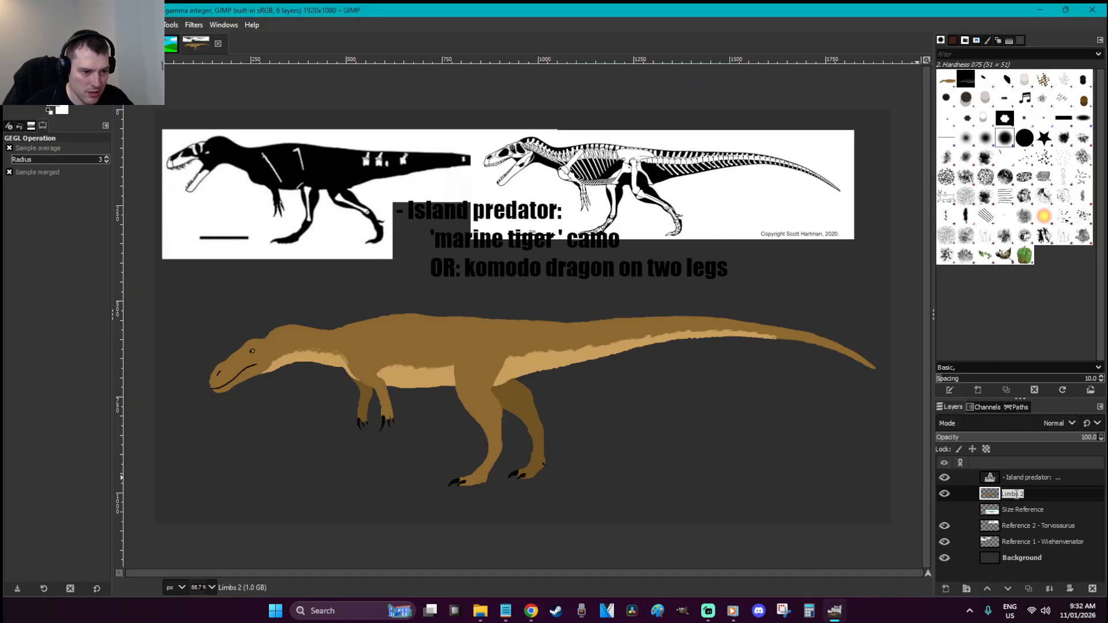
text(Drawing)
key(Return)
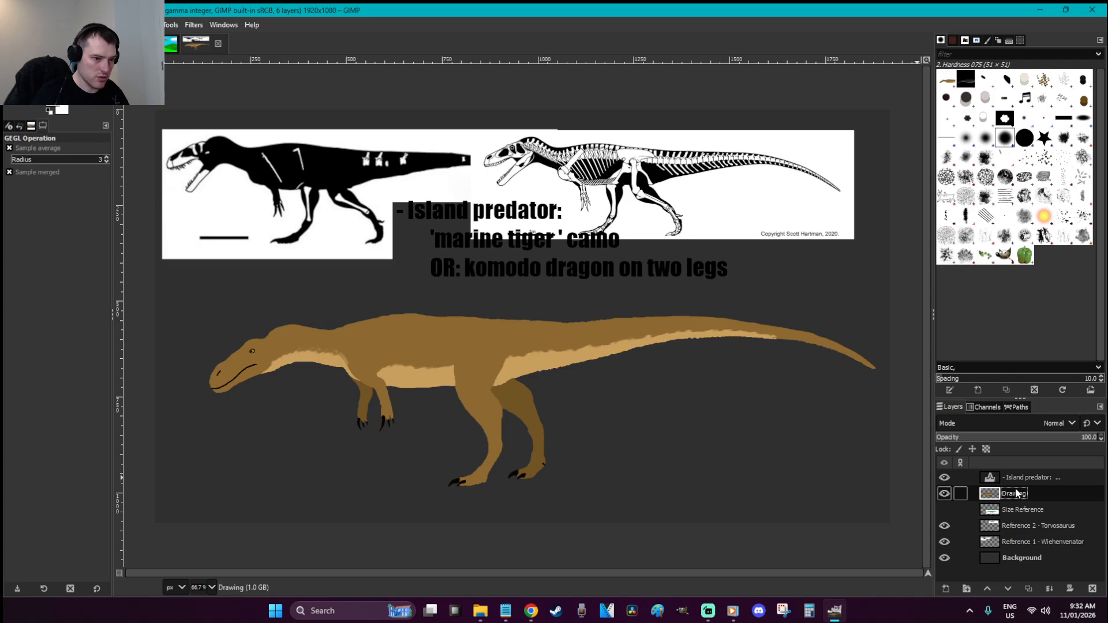
key(ctrl+u)
click(810, 381)
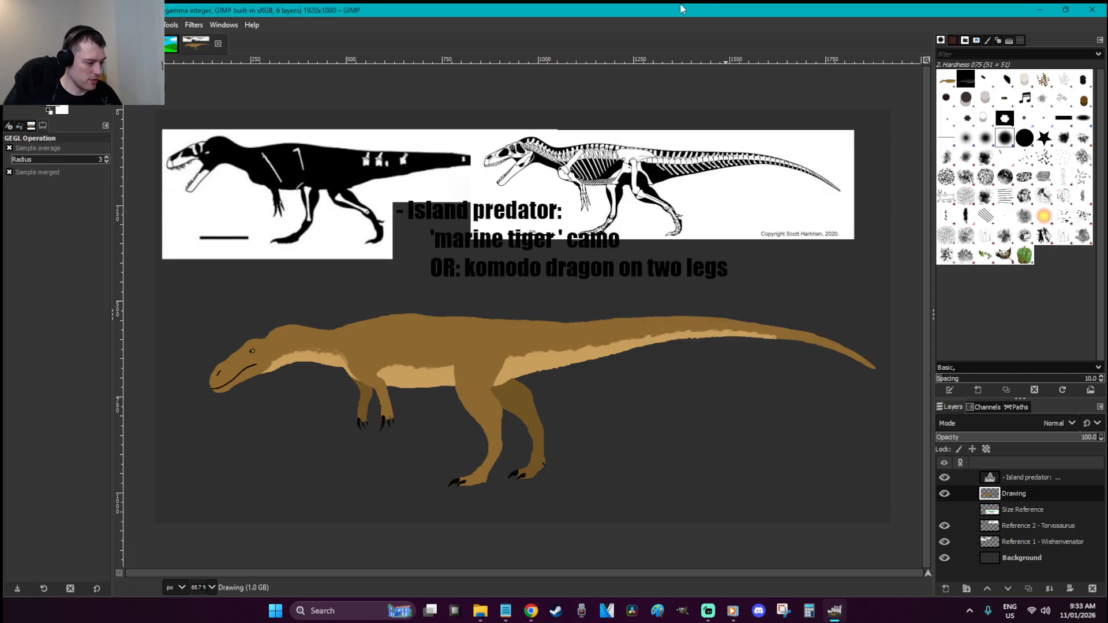
key(r)
key(ctrl+s)
Preview green and strongly negative hue shifts in Hue-Chroma, cancelling each
right_click(563, 338)
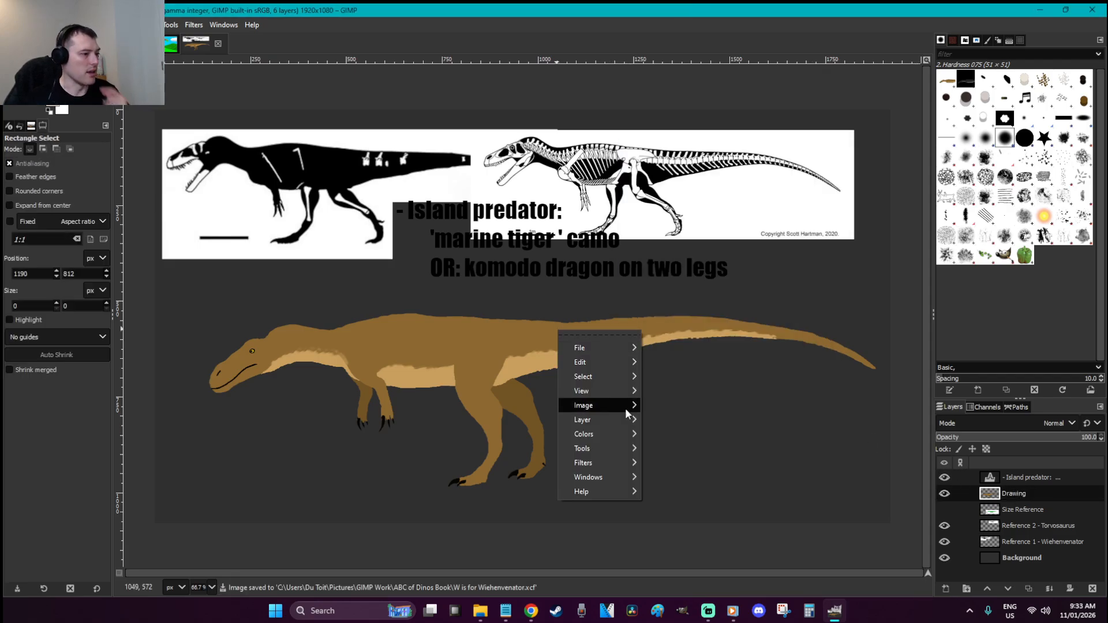
mouse_move(618, 433)
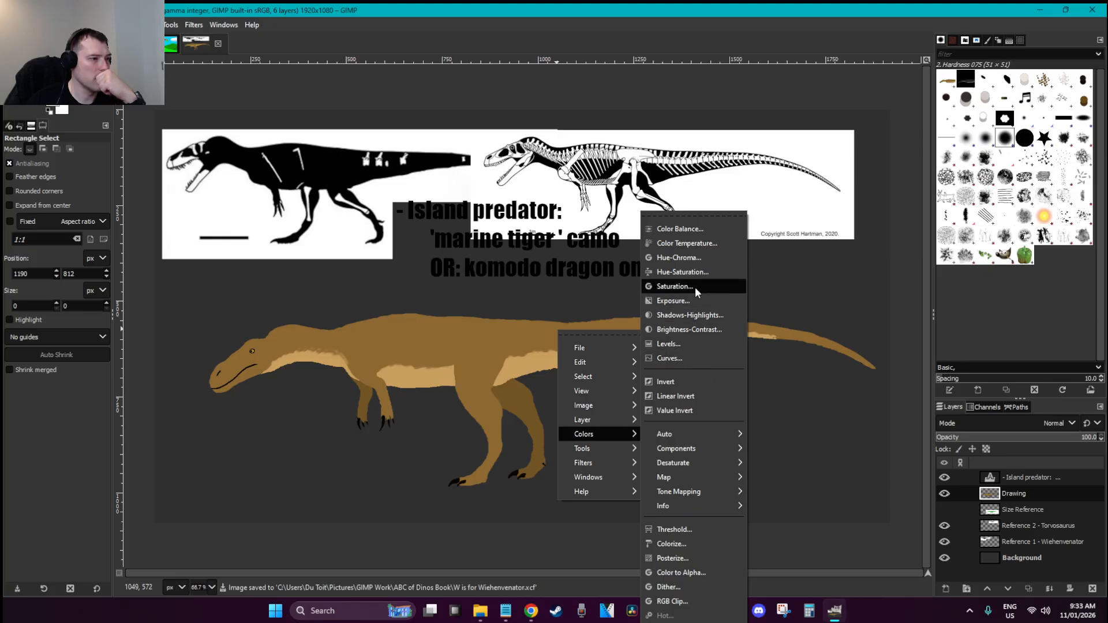
click(687, 258)
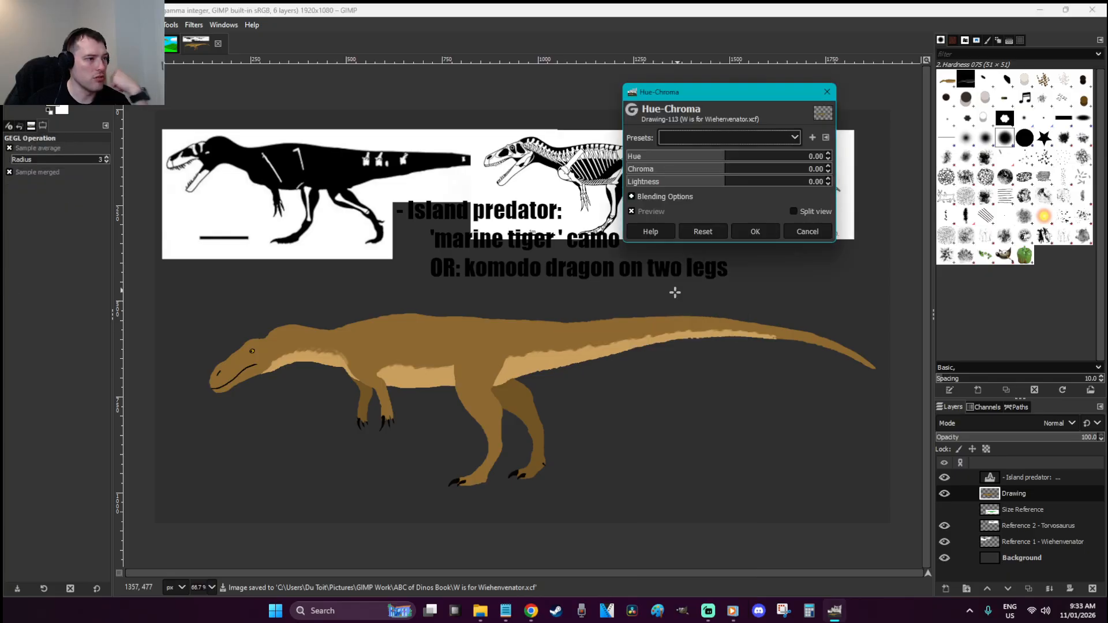
drag(723, 156, 779, 157)
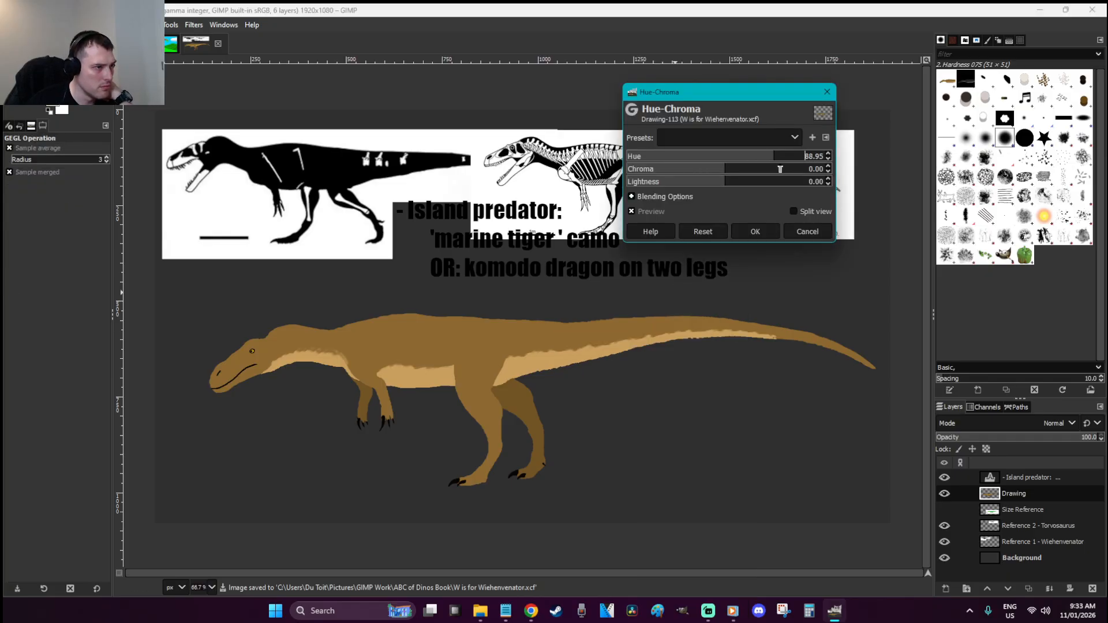
click(809, 236)
click(701, 312)
click(653, 157)
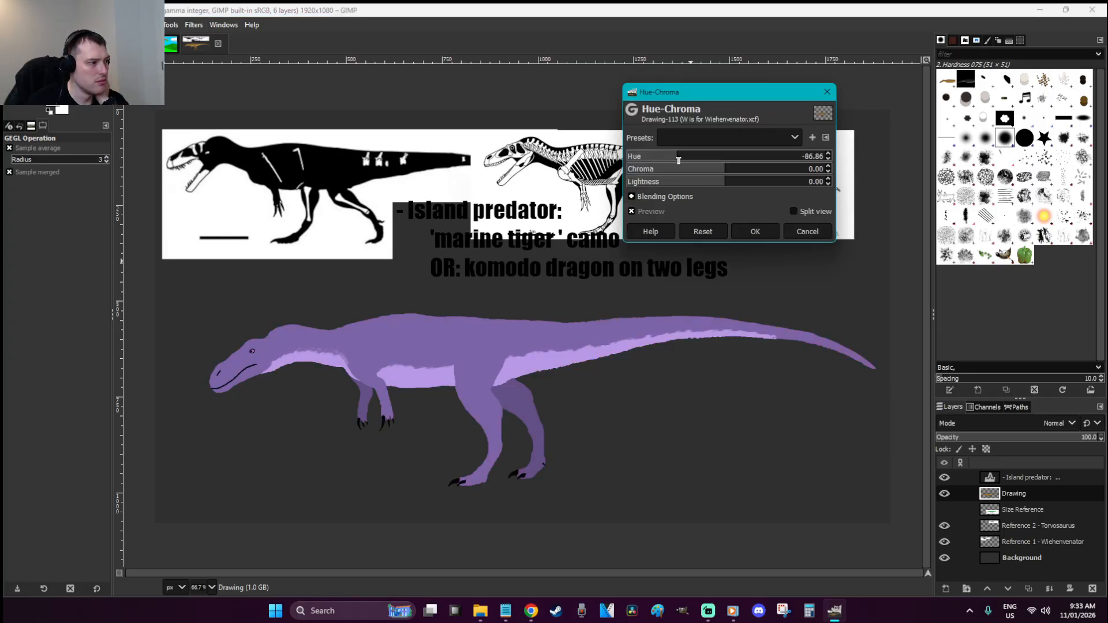
click(808, 234)
click(641, 270)
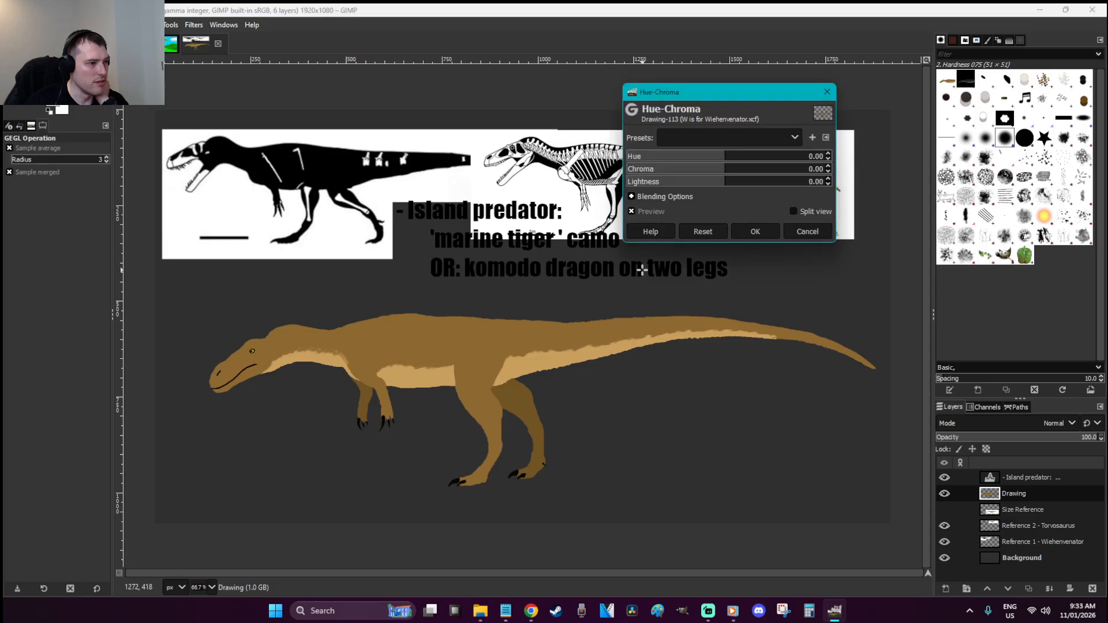
click(815, 235)
Apply a Hue-Saturation hue shift of 35.1 to turn the dinosaur olive green
right_click(566, 223)
mouse_move(607, 326)
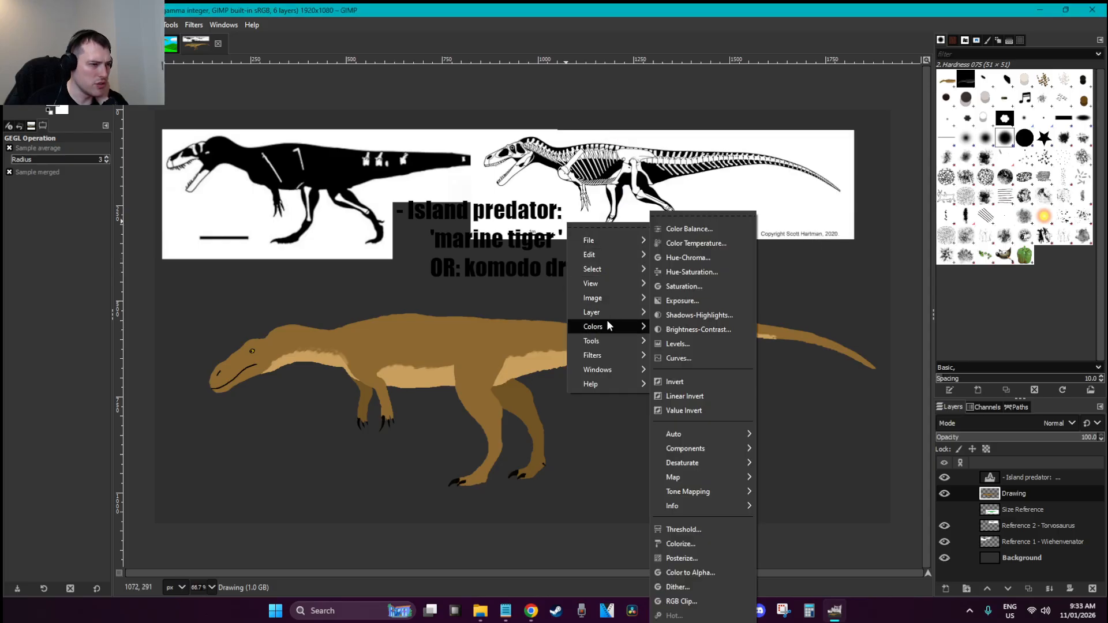
click(698, 274)
drag(725, 288, 750, 287)
mouse_move(737, 288)
mouse_down()
mouse_move(758, 288)
mouse_move(709, 314)
mouse_move(681, 314)
mouse_move(725, 315)
mouse_move(738, 289)
mouse_up()
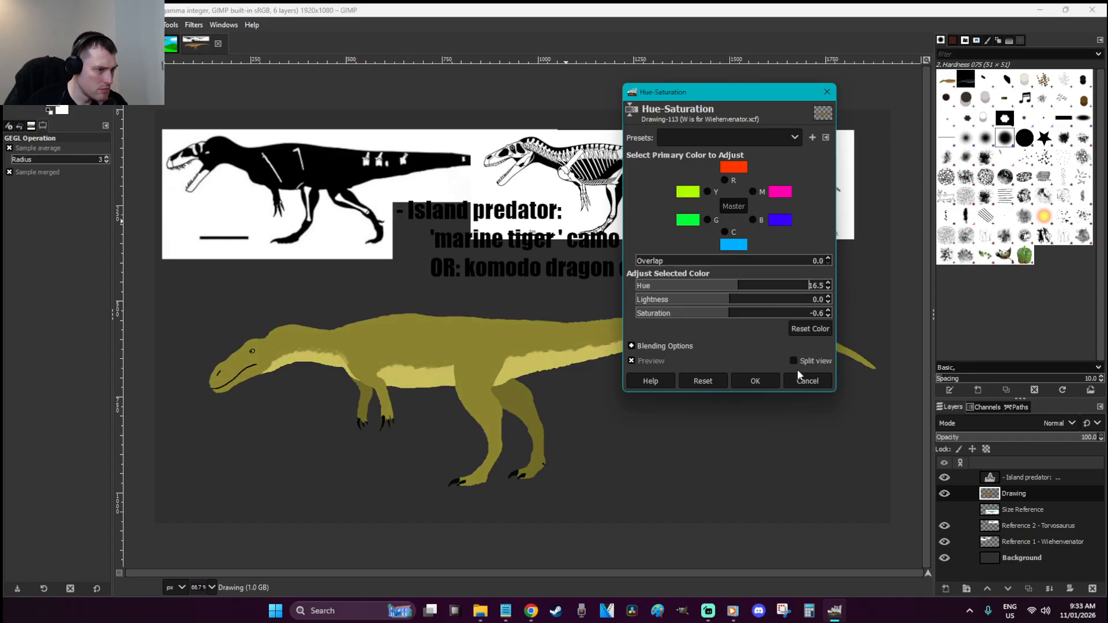
click(806, 381)
key(ctrl+shift+f)
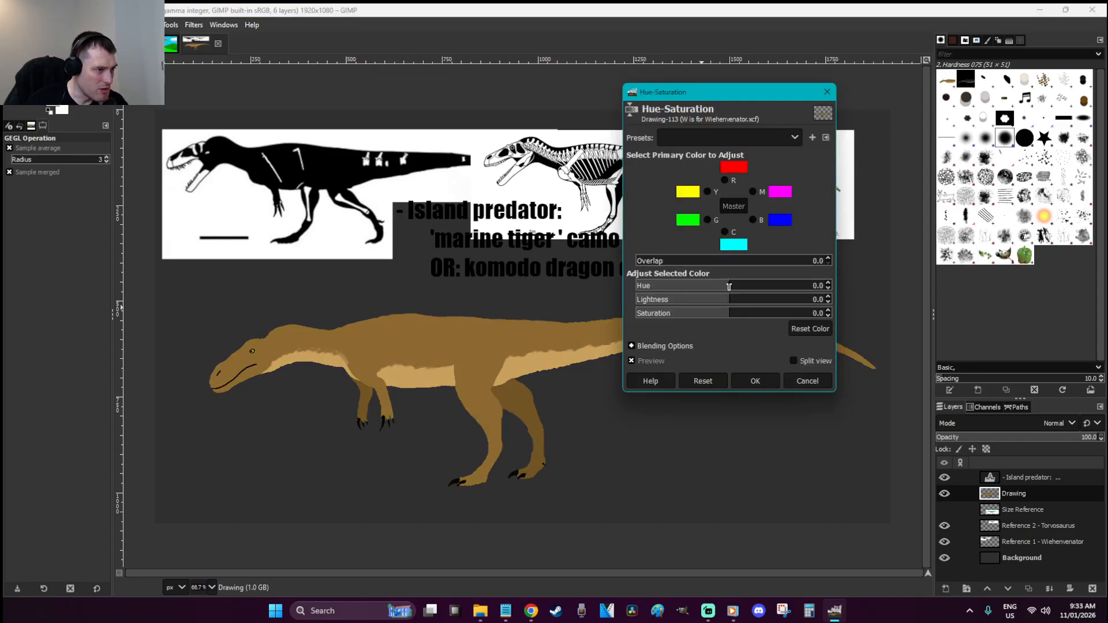
drag(736, 286, 748, 286)
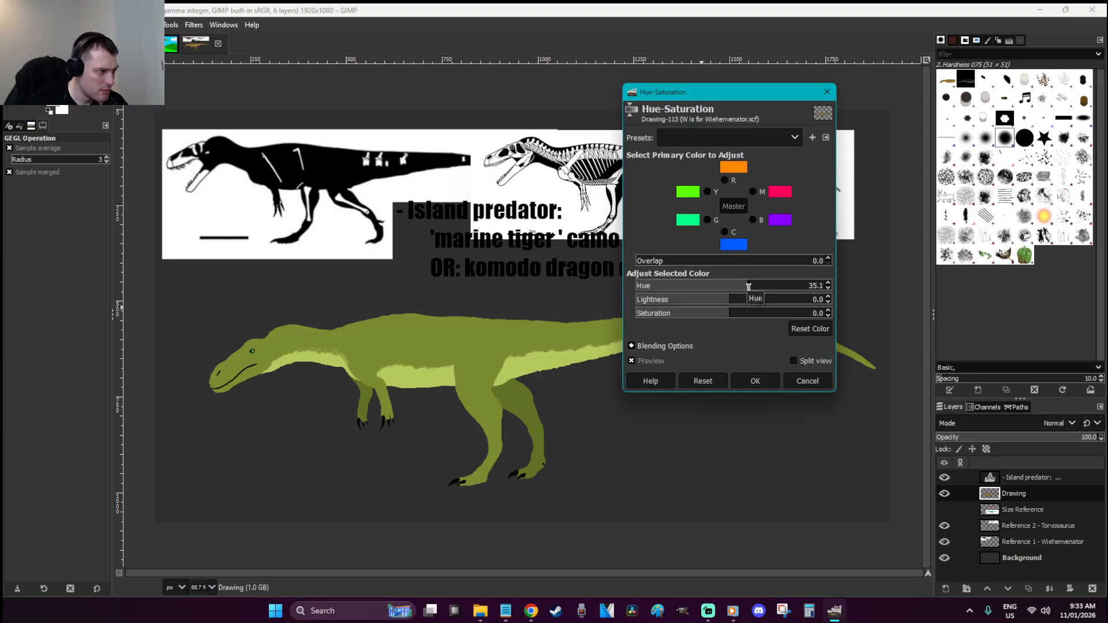
click(753, 383)
Zoom in on the eye and set the foreground colour to bright yellow fff413
key(z)
drag(301, 316, 226, 382)
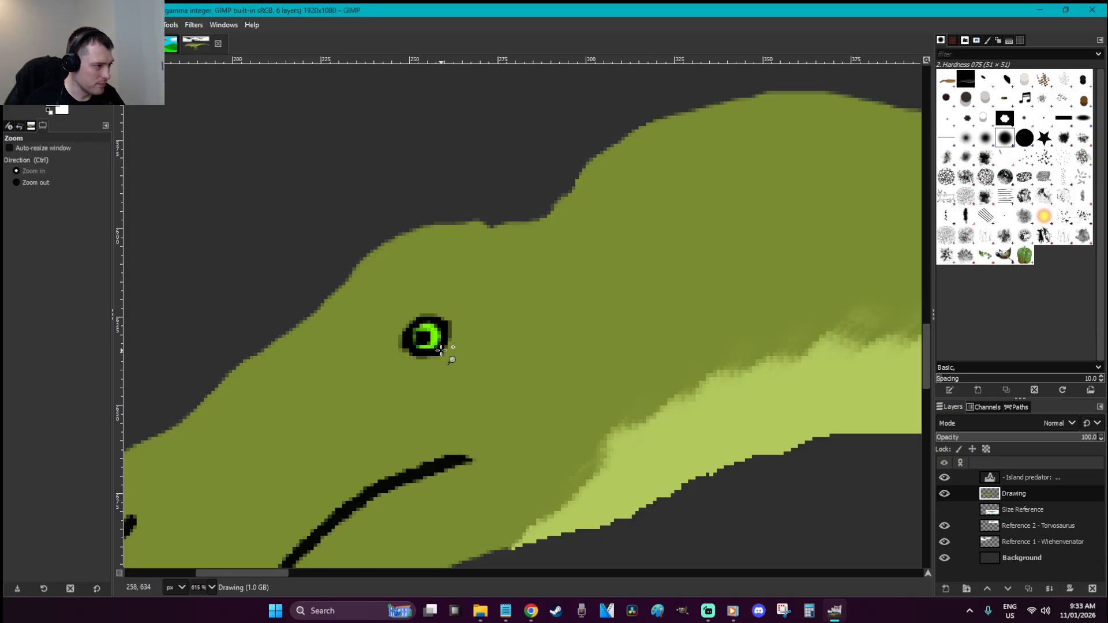
drag(511, 395, 340, 278)
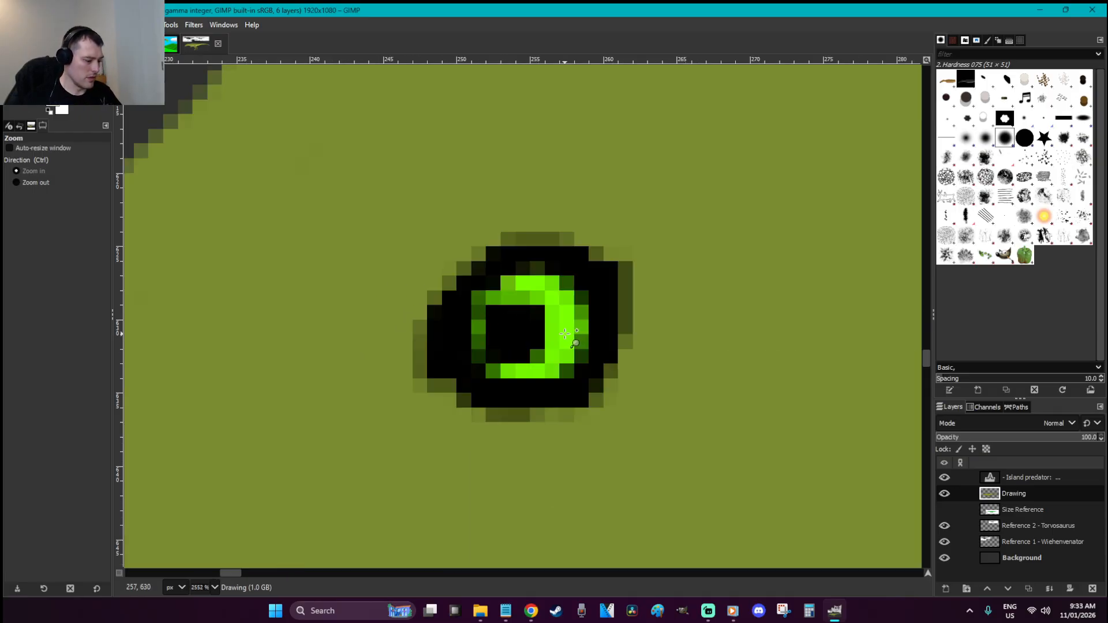
click(53, 102)
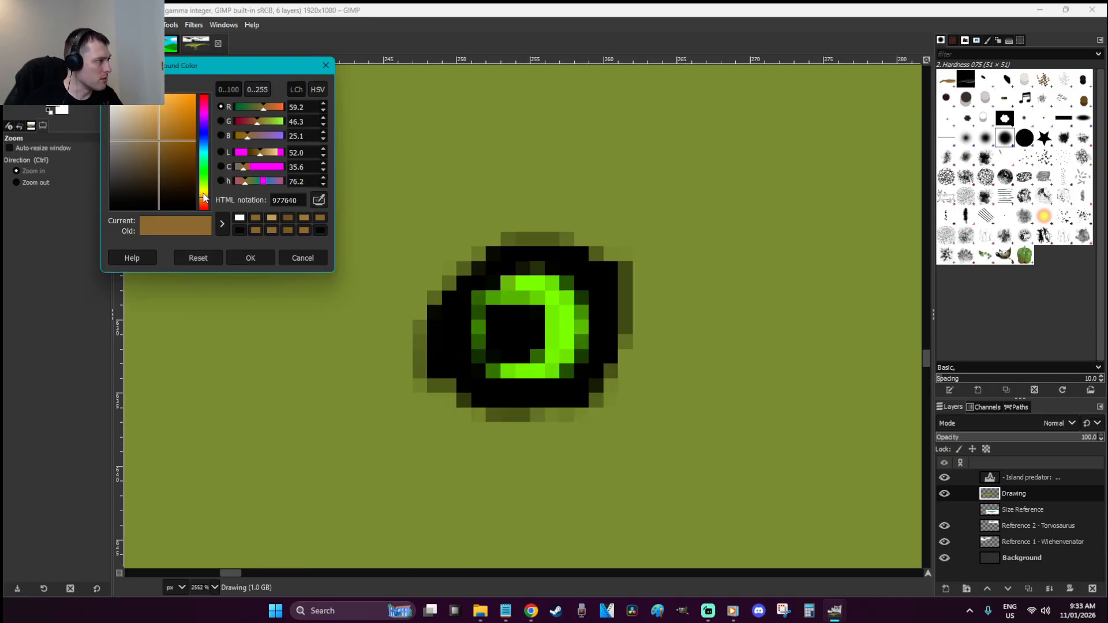
click(204, 191)
drag(181, 116, 190, 92)
click(250, 258)
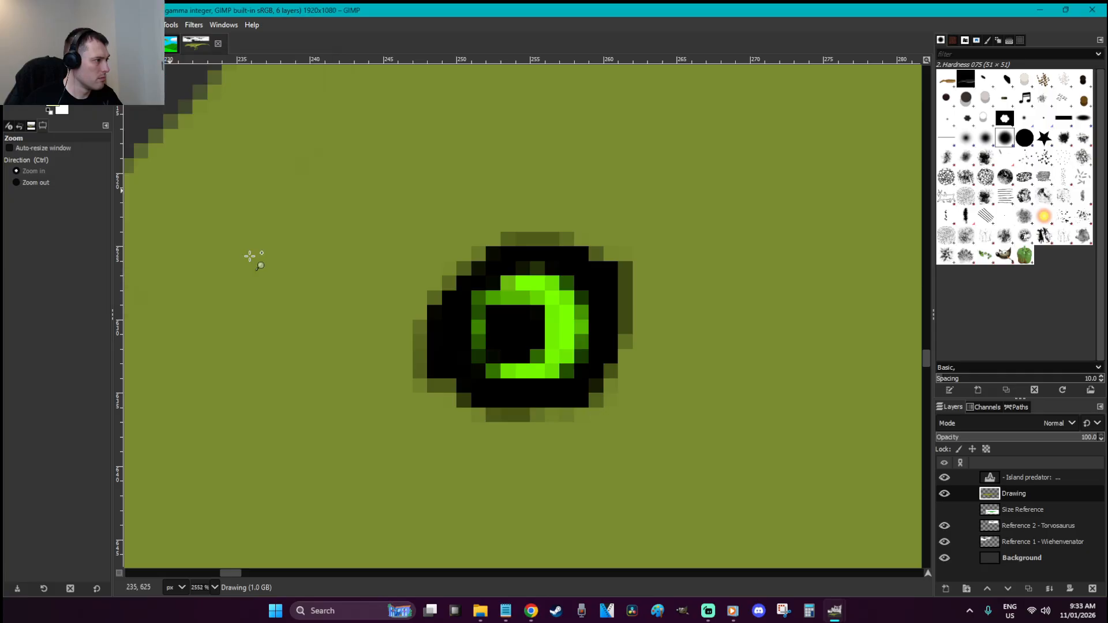
Paint the whole eye bright yellow with a 5 px fully hard brush
key(p)
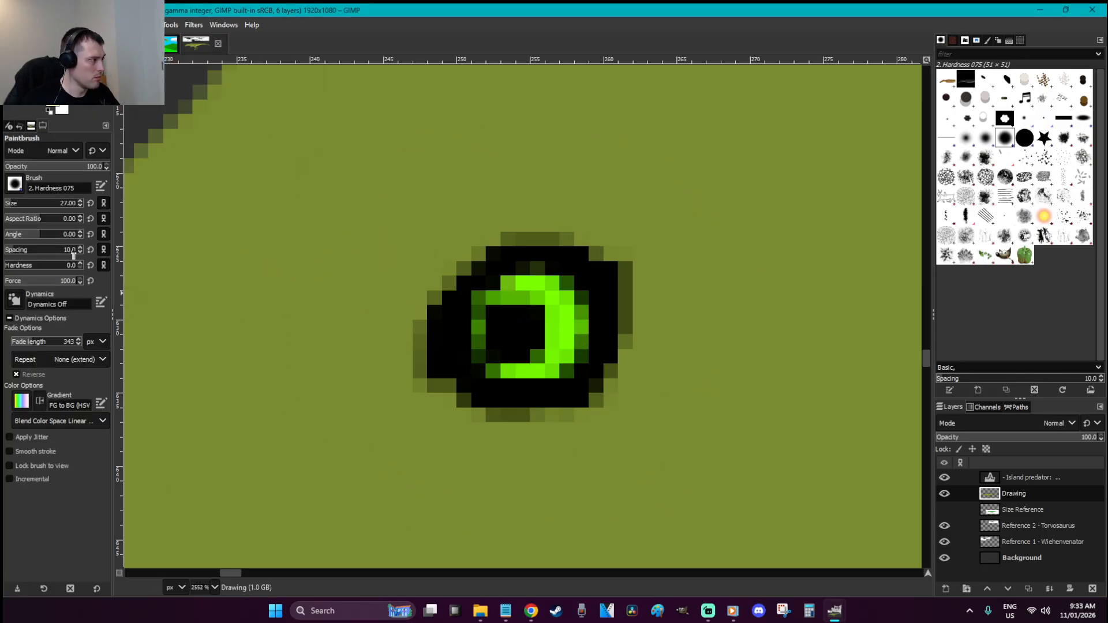
click(67, 204)
text(5)
key(Return)
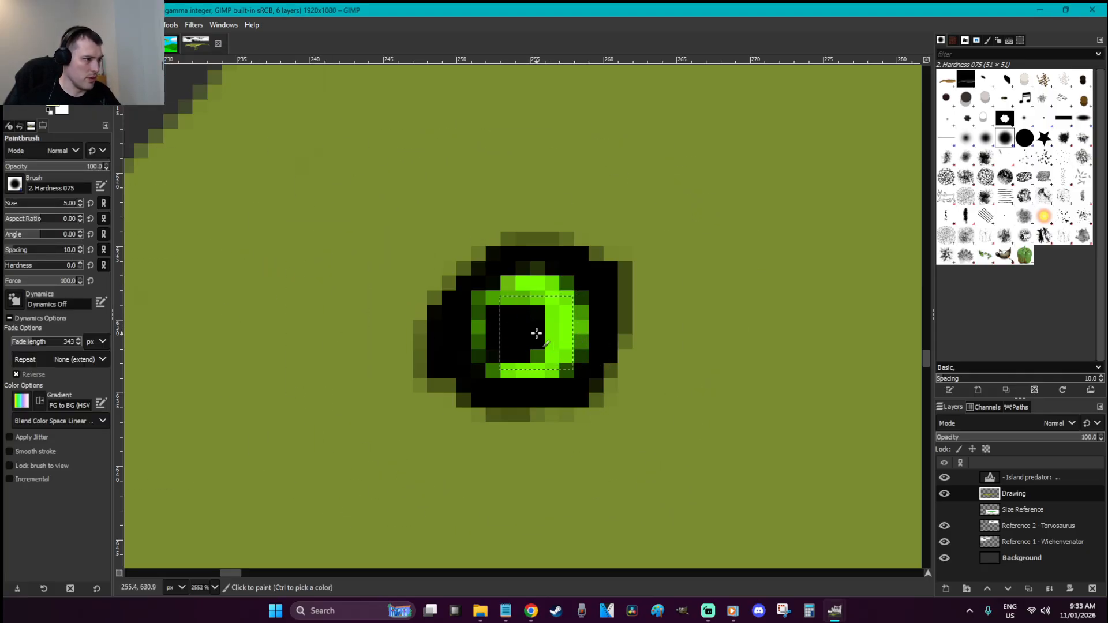
mouse_move(517, 341)
mouse_down()
mouse_move(538, 326)
mouse_move(527, 347)
mouse_move(522, 314)
mouse_move(558, 321)
mouse_move(528, 334)
mouse_move(536, 295)
mouse_up()
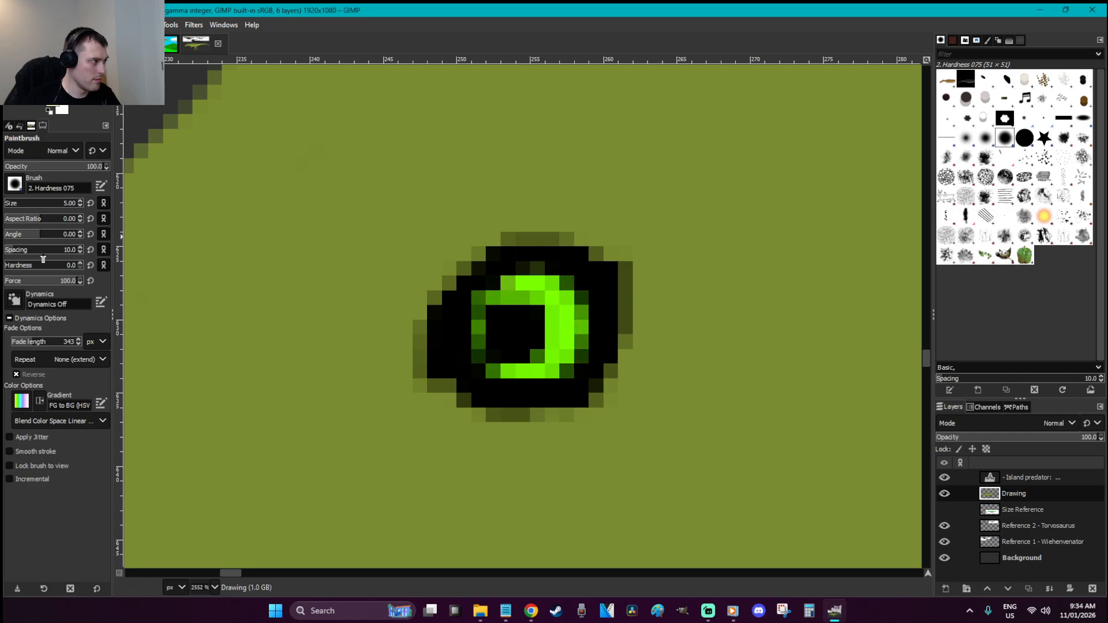
drag(45, 267, 241, 294)
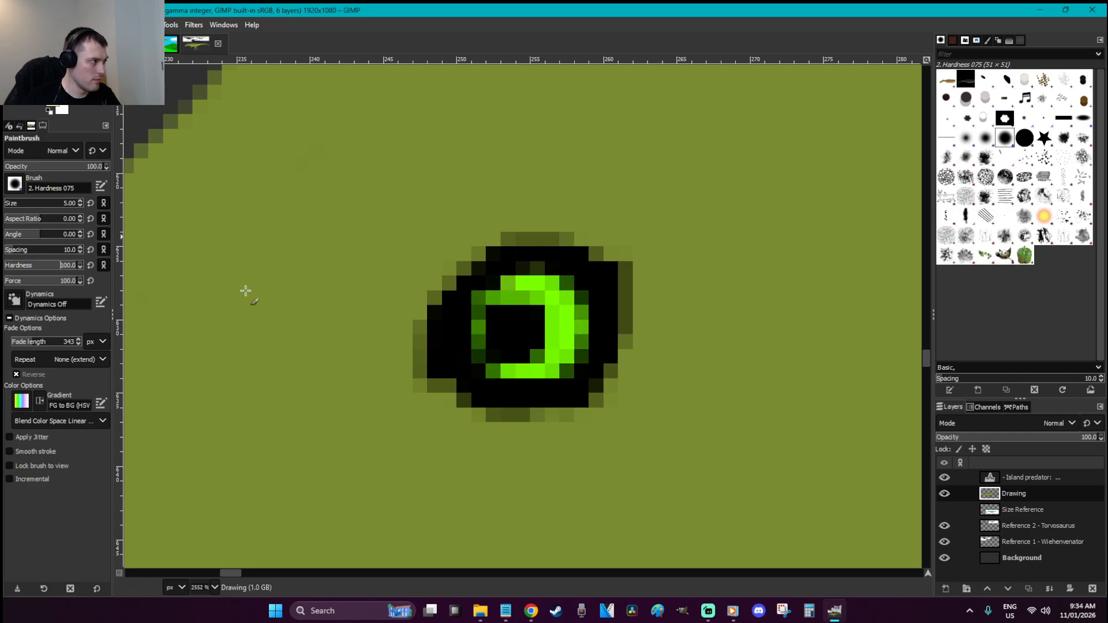
mouse_move(522, 333)
mouse_down()
mouse_move(549, 324)
mouse_move(524, 321)
mouse_move(536, 337)
mouse_up()
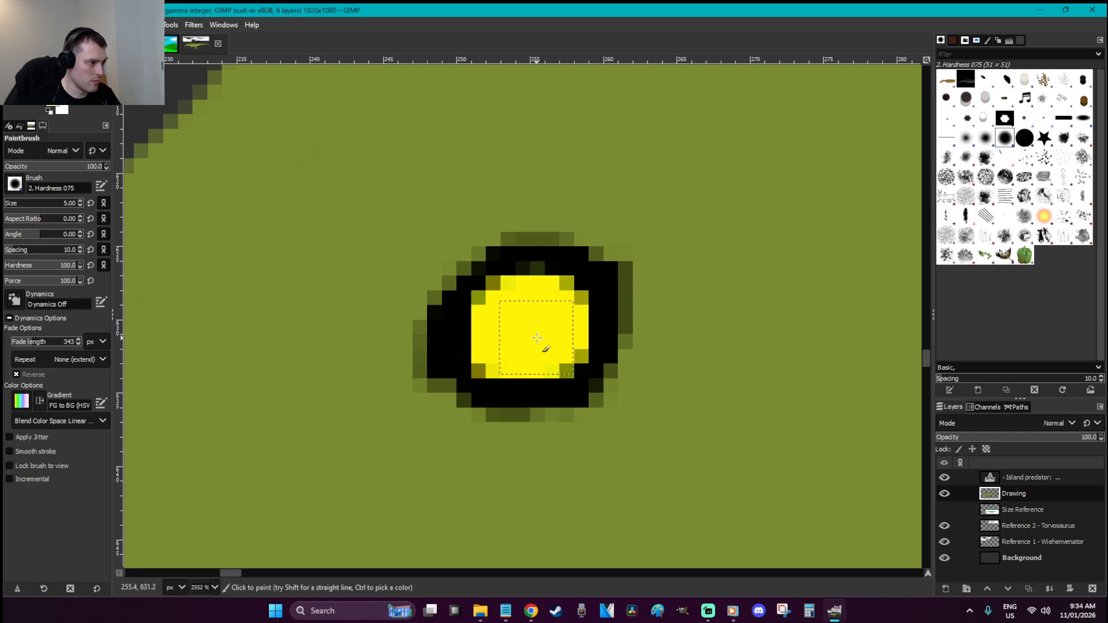
Reset colours to black and dab a black pupil onto the yellow eye
click(514, 336)
key(ctrl+z)
key(d)
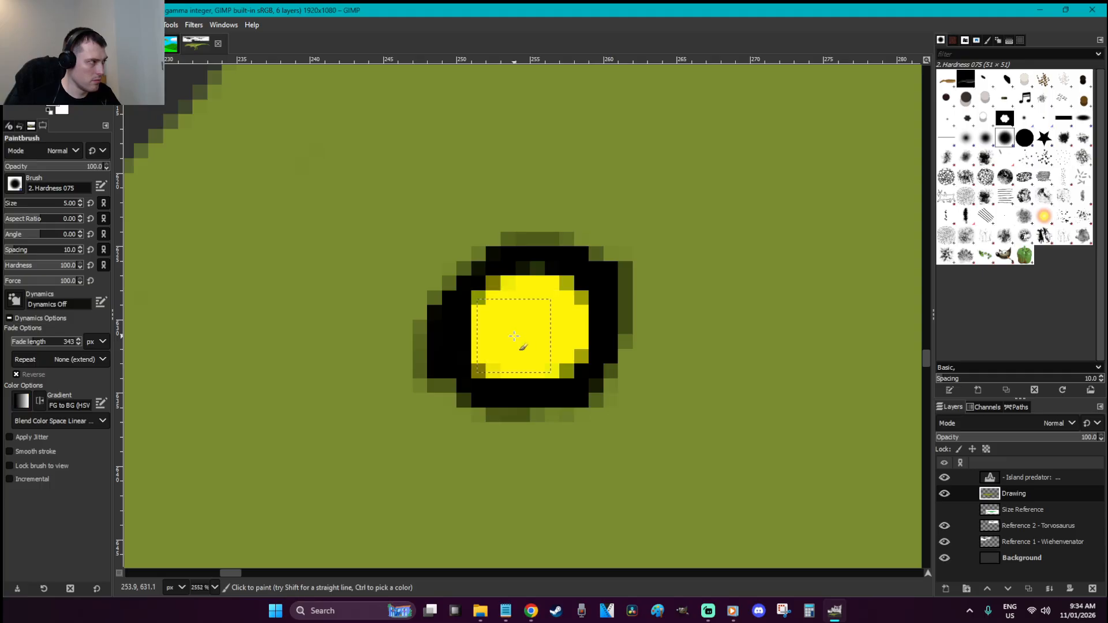
click(505, 338)
Clear the selection and save the image
key(r)
click(600, 361)
scroll(598, 359, down, 3)
scroll(598, 359, down, 8)
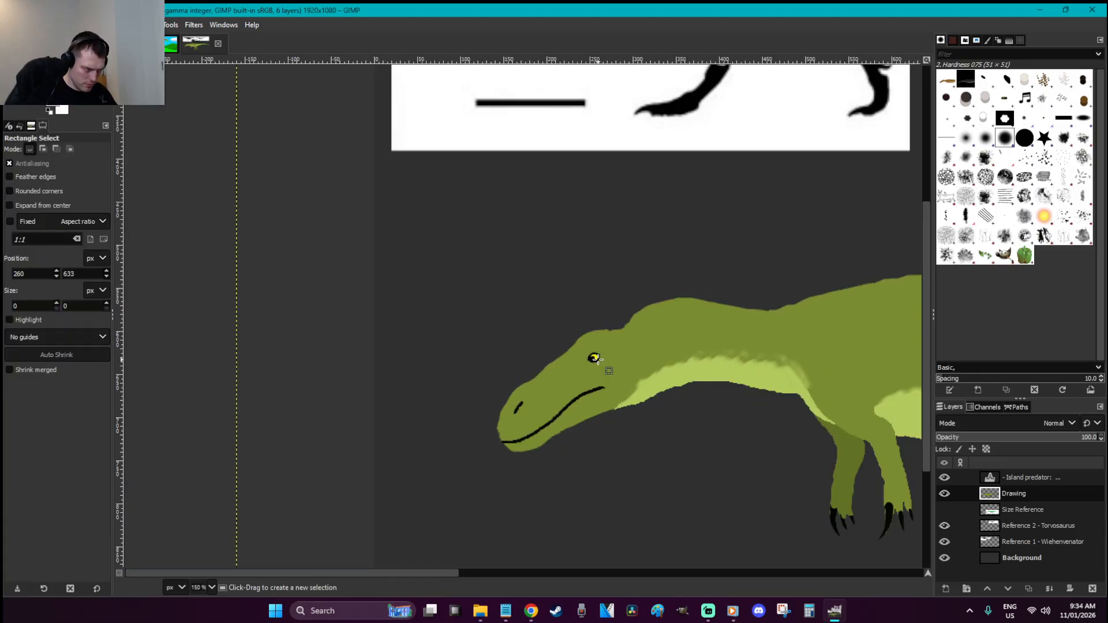
key(ctrl+s)
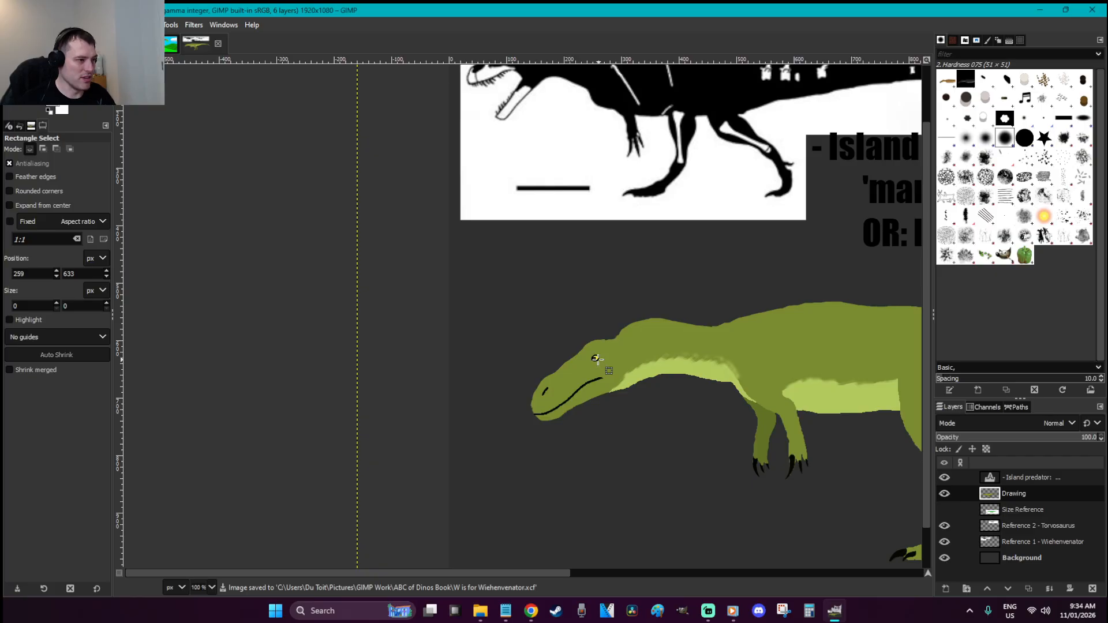
Paint out the stray dark specks under the tail with a soft brush and re-save
scroll(598, 359, down, 1)
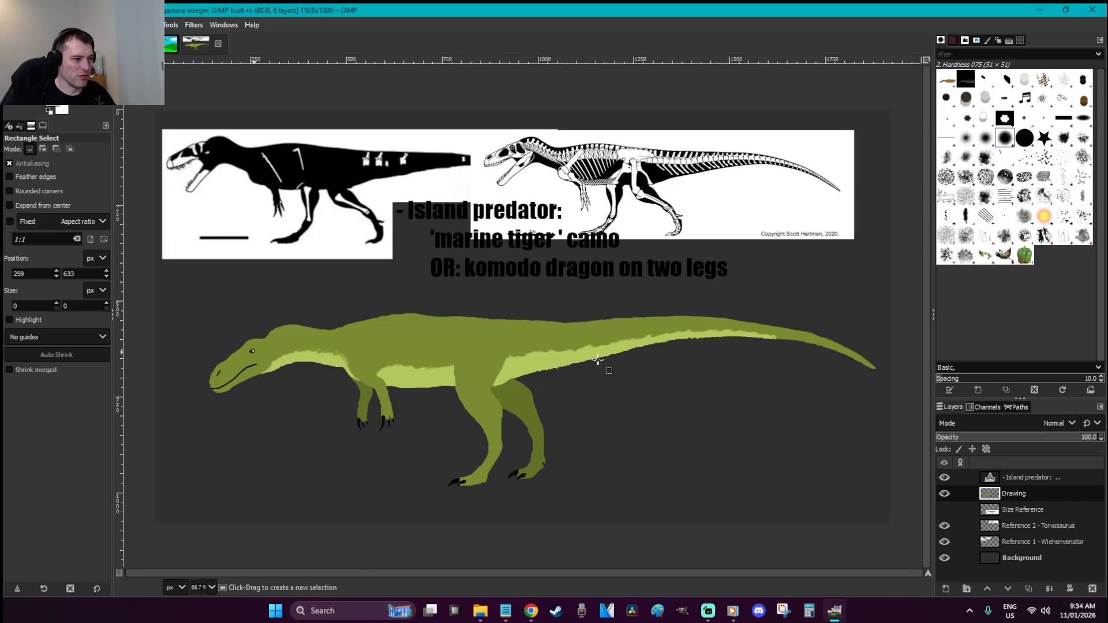
key(z)
drag(757, 329, 800, 374)
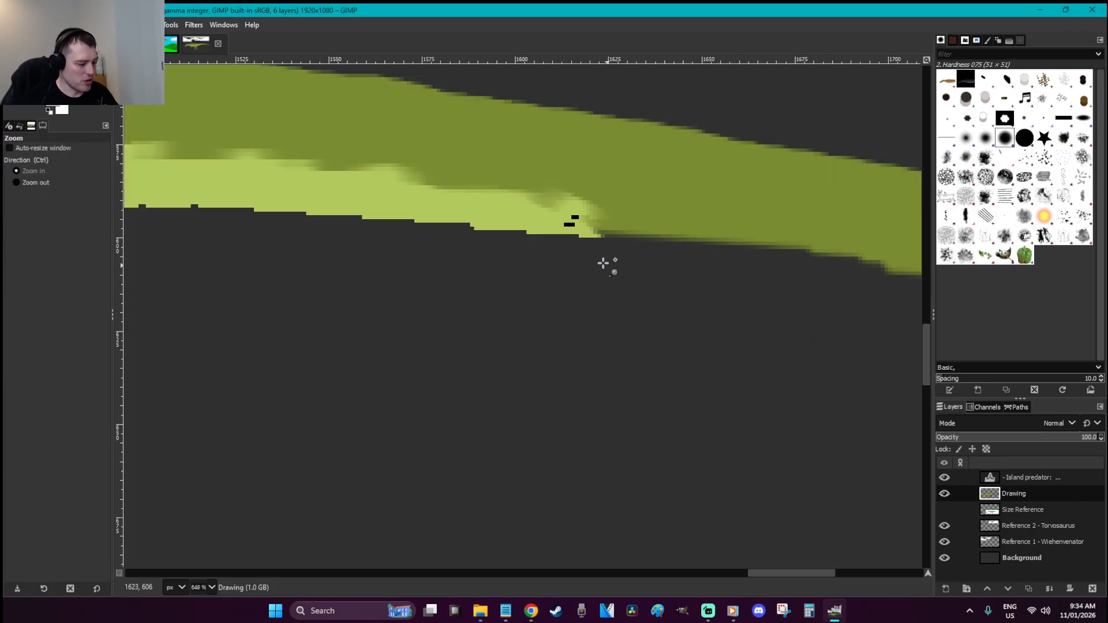
key(p)
click(577, 223)
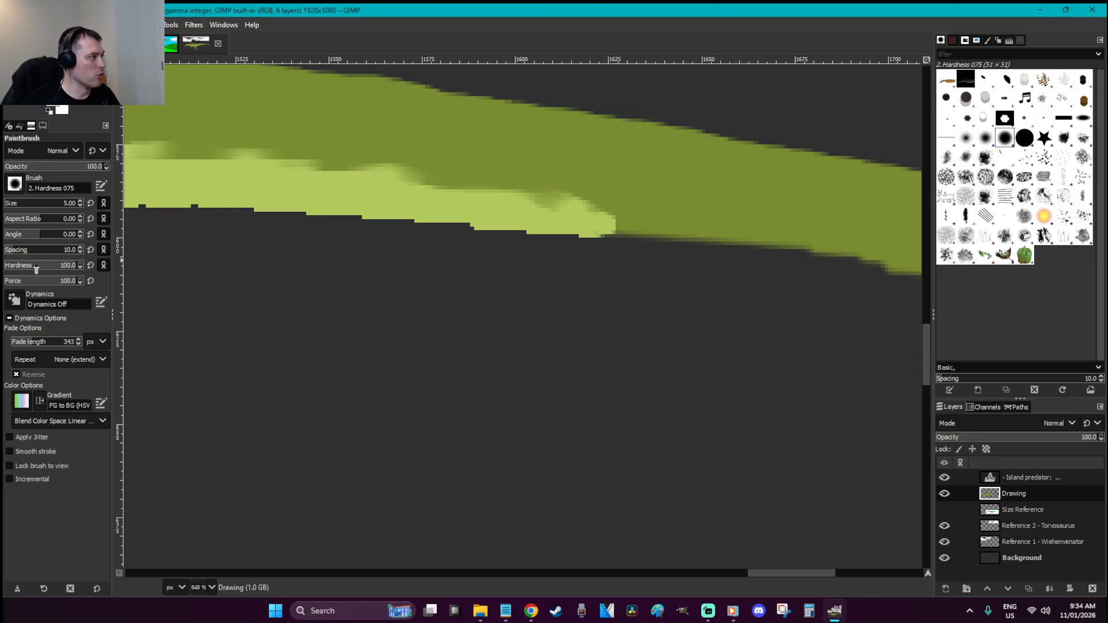
drag(36, 270, 7, 269)
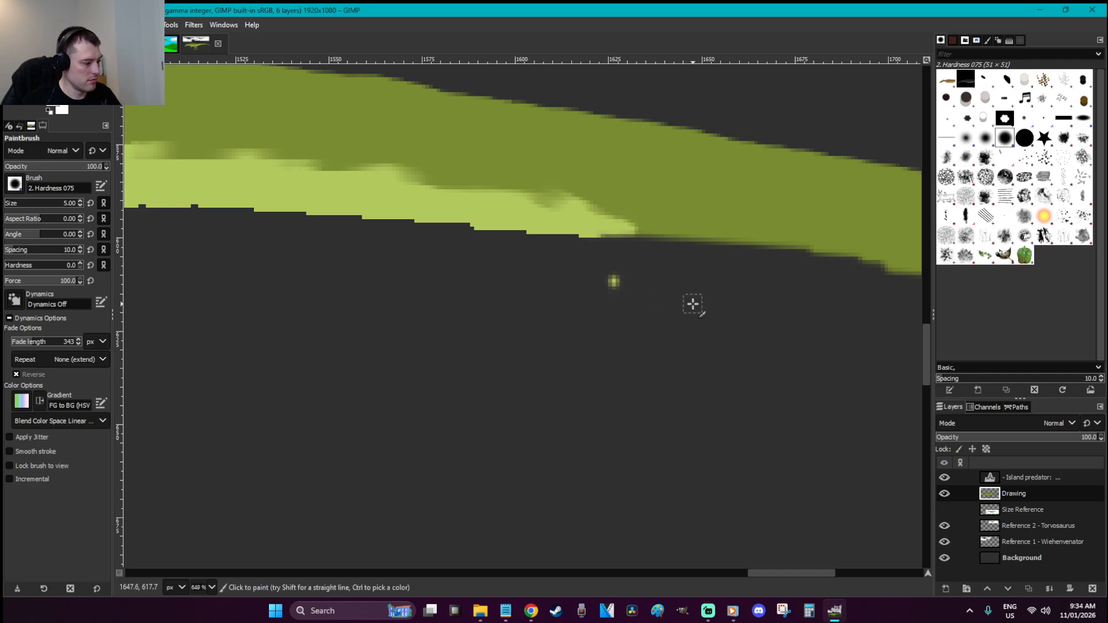
key(r)
scroll(691, 303, down, 7)
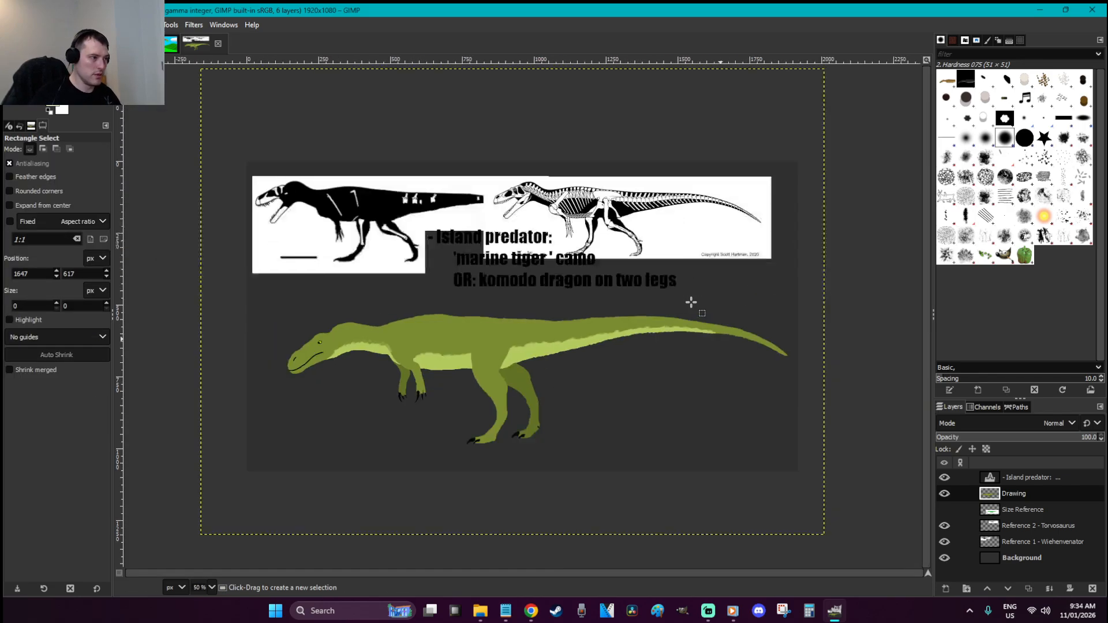
key(ctrl+s)
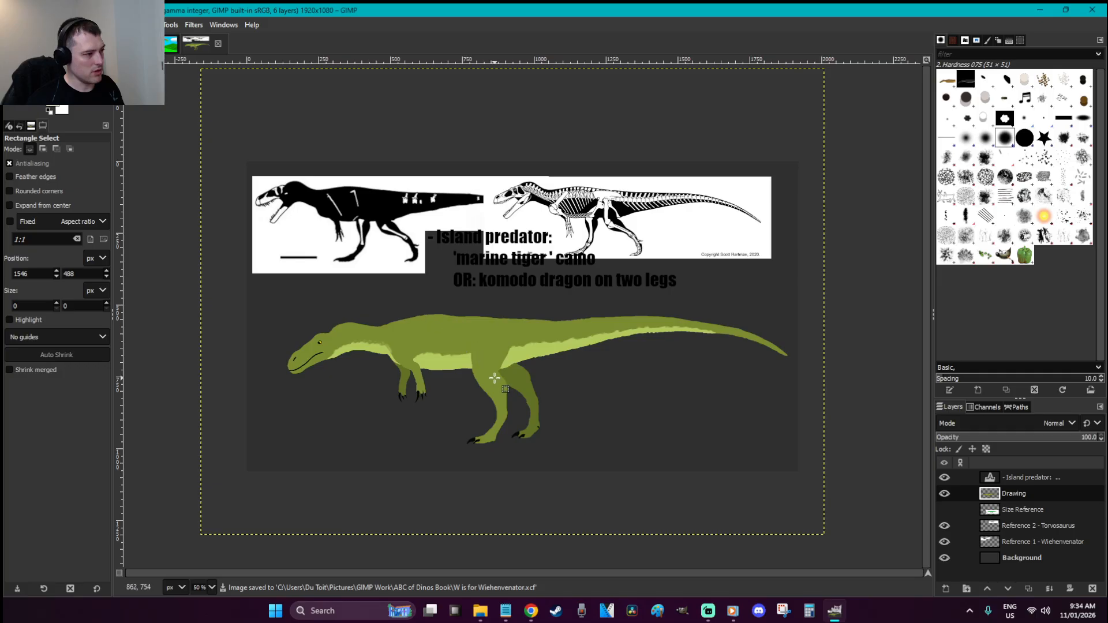
key(z)
drag(488, 433, 253, 305)
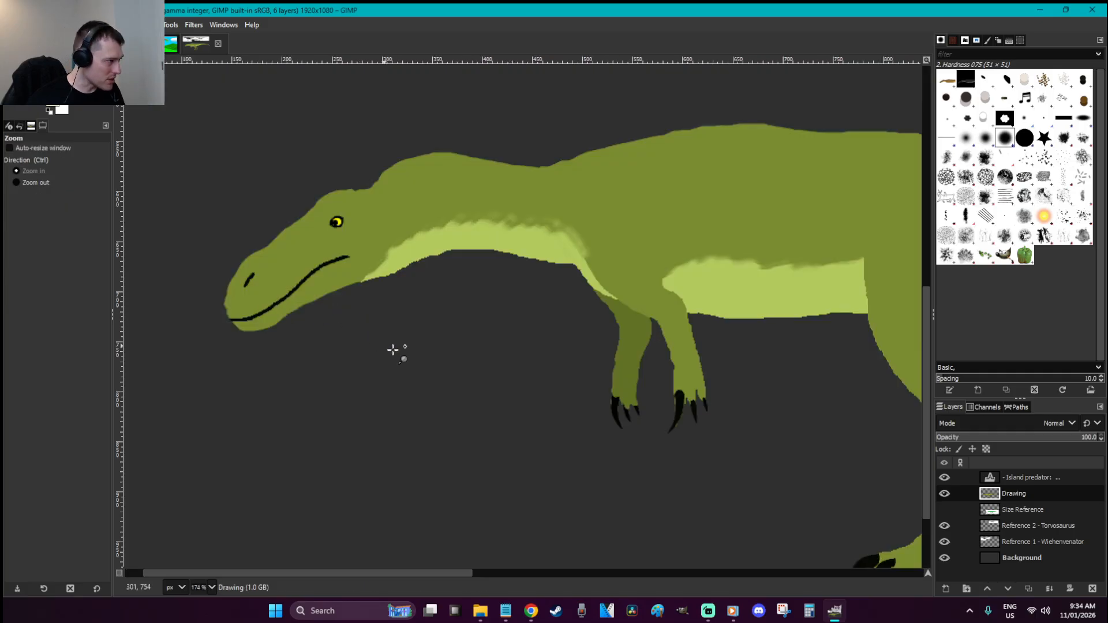
Sample the olive skin and darken the foreground to near-black olive 26271f
drag(521, 407, 262, 167)
key(o)
click(482, 218)
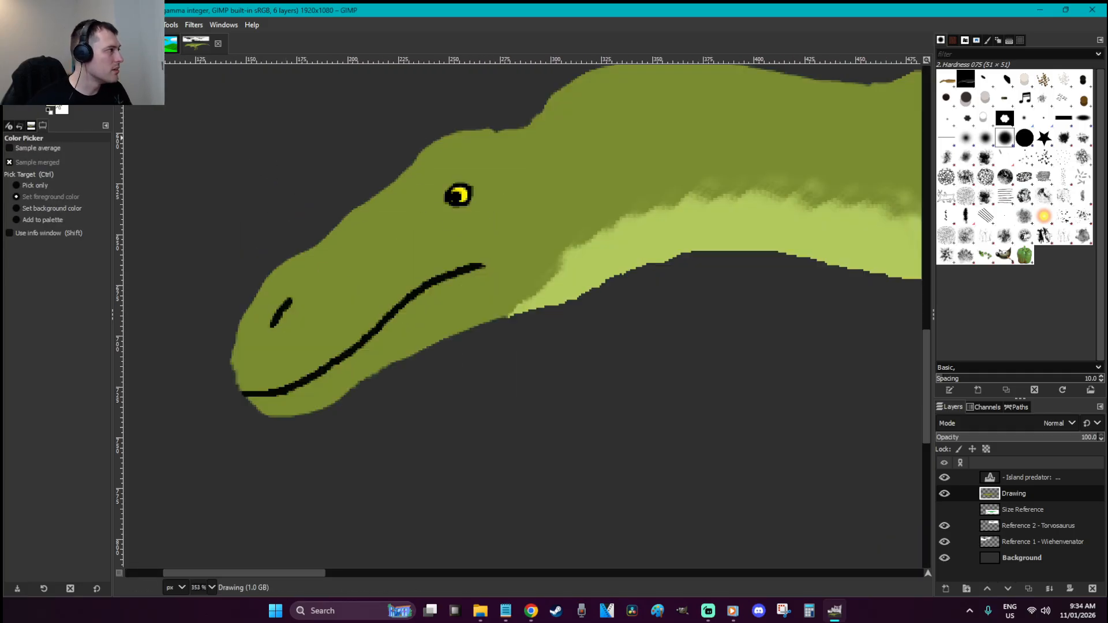
click(52, 101)
click(128, 192)
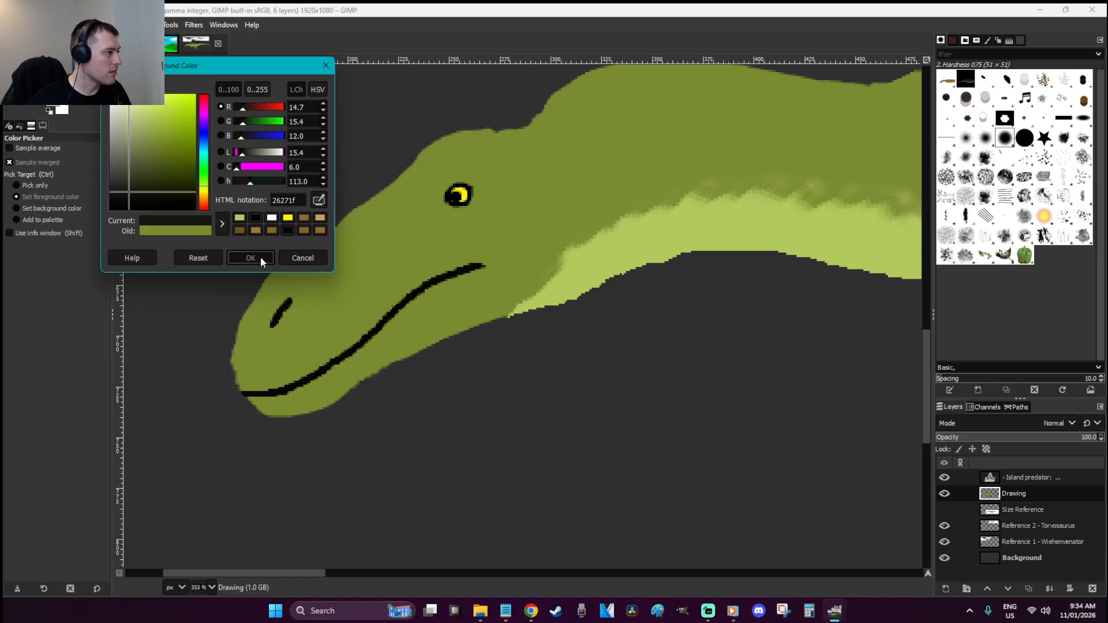
click(250, 258)
Try dark test strokes on the neck and settle on Paintbrush hardness 86
key(p)
mouse_move(579, 194)
mouse_down()
mouse_move(598, 151)
mouse_move(696, 148)
mouse_up()
key(ctrl+z)
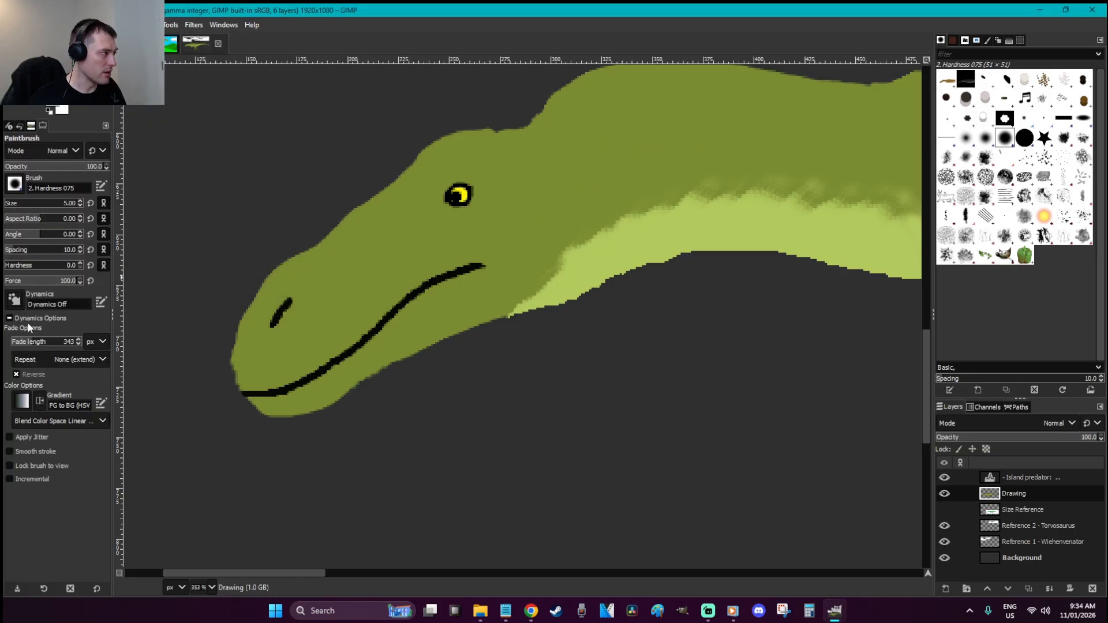
click(45, 267)
drag(611, 222, 654, 109)
key(ctrl+z)
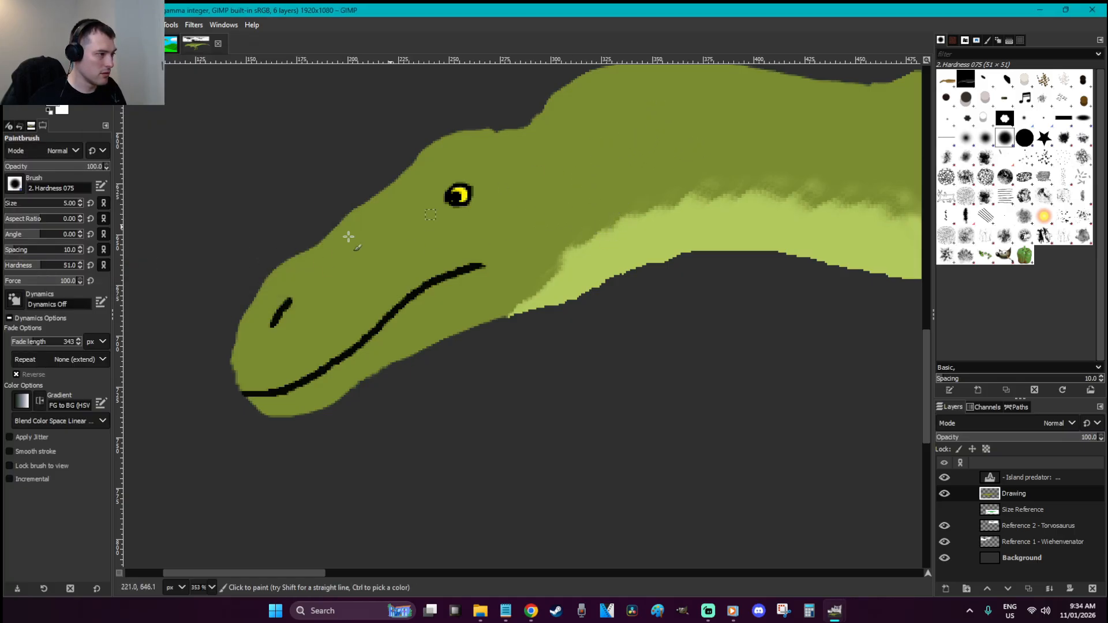
click(71, 267)
drag(565, 219, 617, 123)
key(ctrl+z)
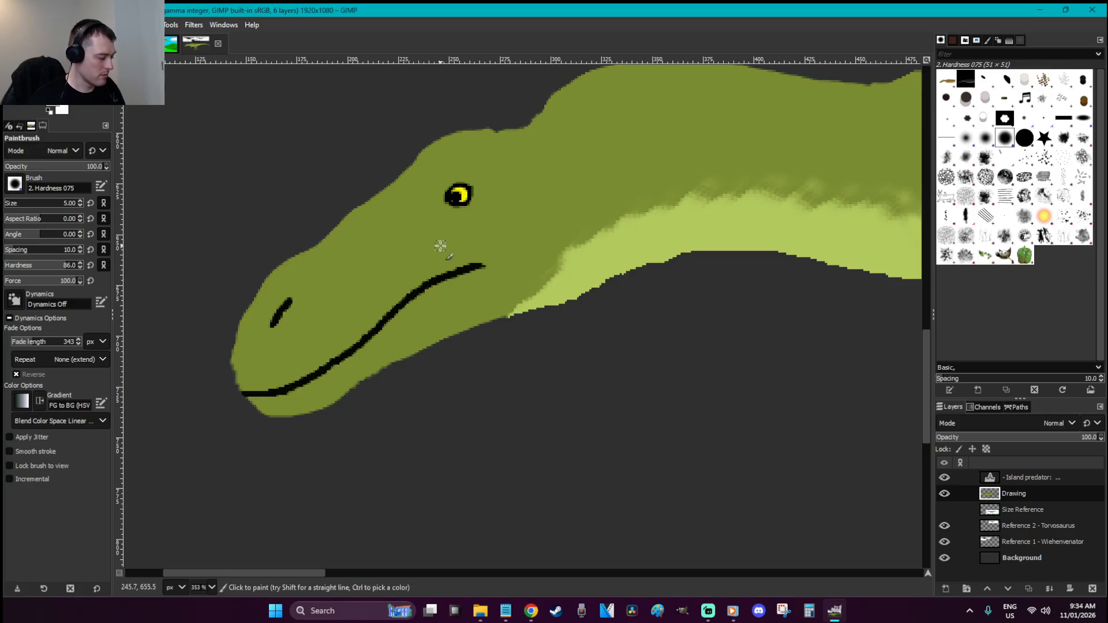
Fuzzy-select the dark-green head and neck, adding the light-green underside
key(u)
click(519, 241)
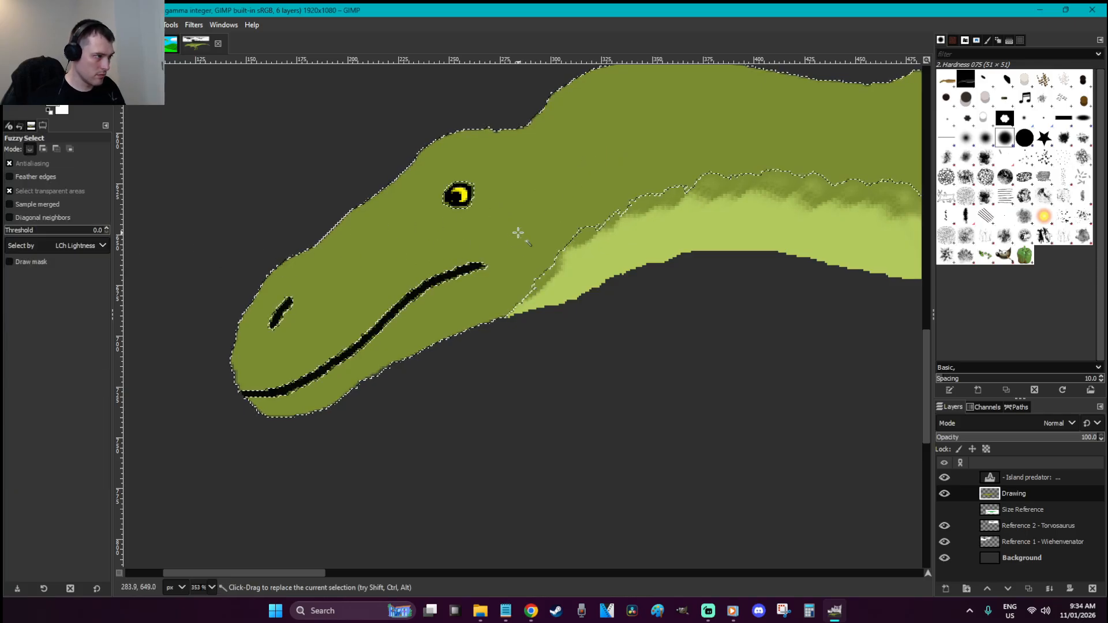
shift+click(629, 222)
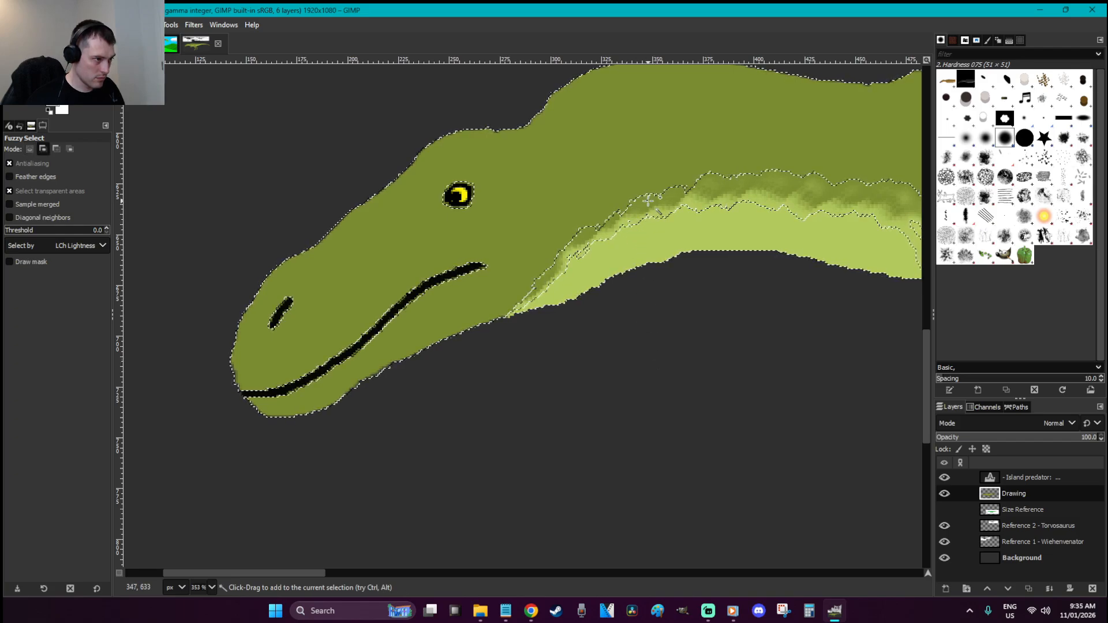
key(r)
click(646, 311)
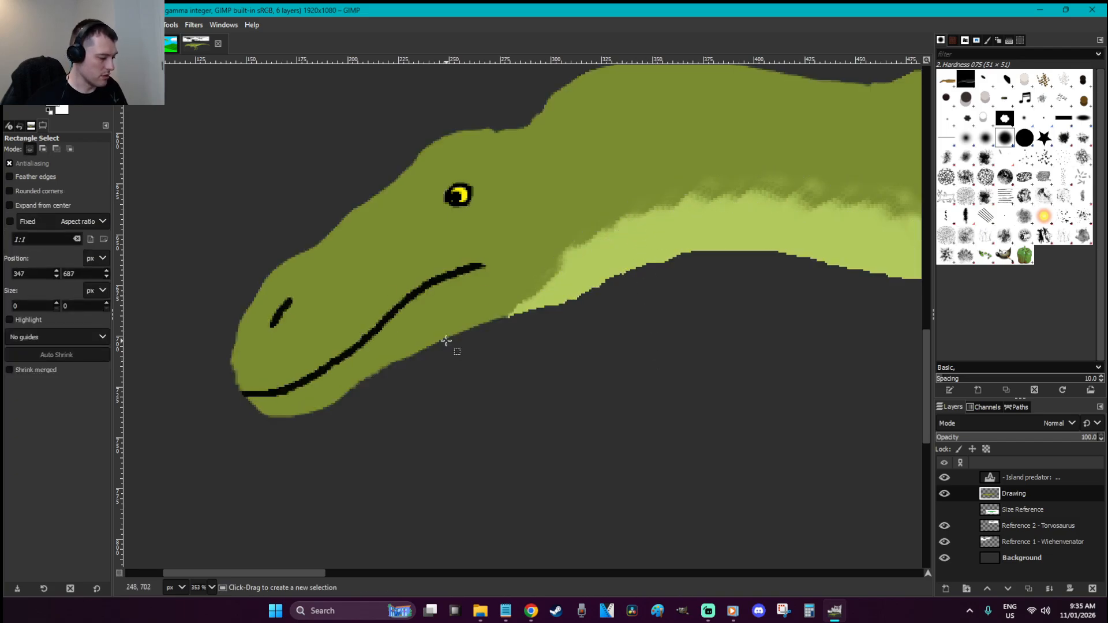
key(u)
click(593, 198)
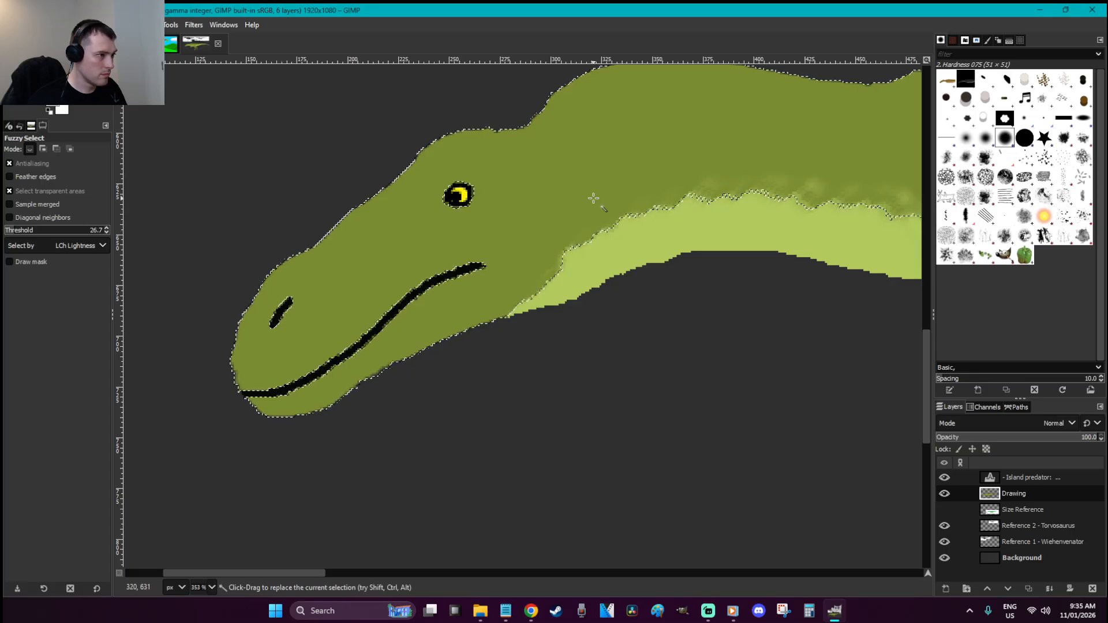
shift+click(637, 253)
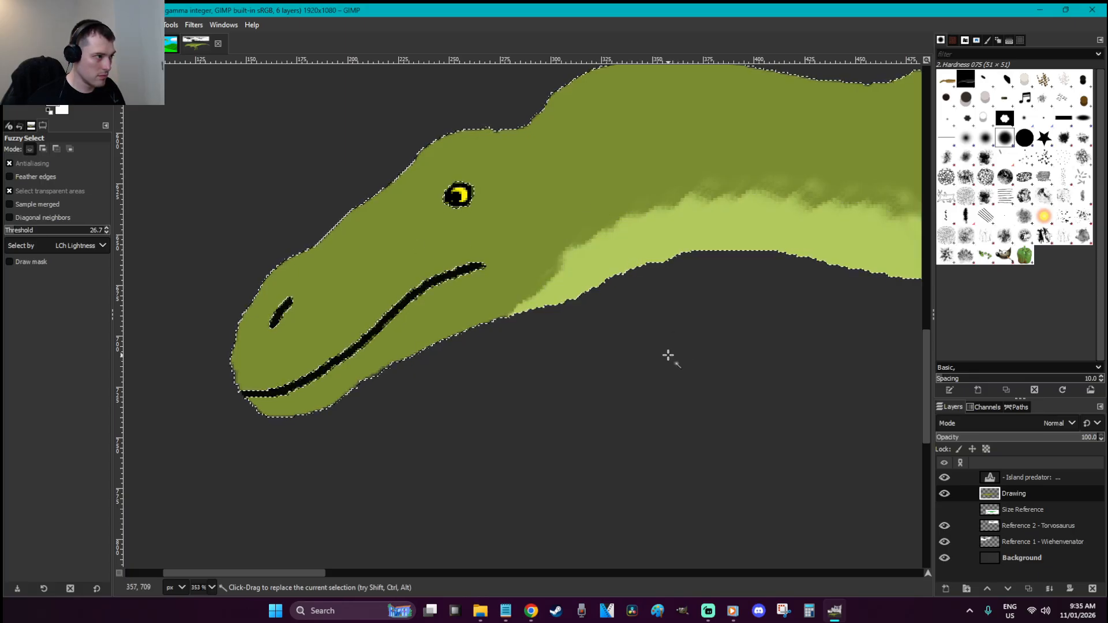
Enlarge the brush to 24 and test eye stripes at hardness 100, returning to 86
key(p)
drag(10, 211, 12, 210)
drag(478, 218, 512, 257)
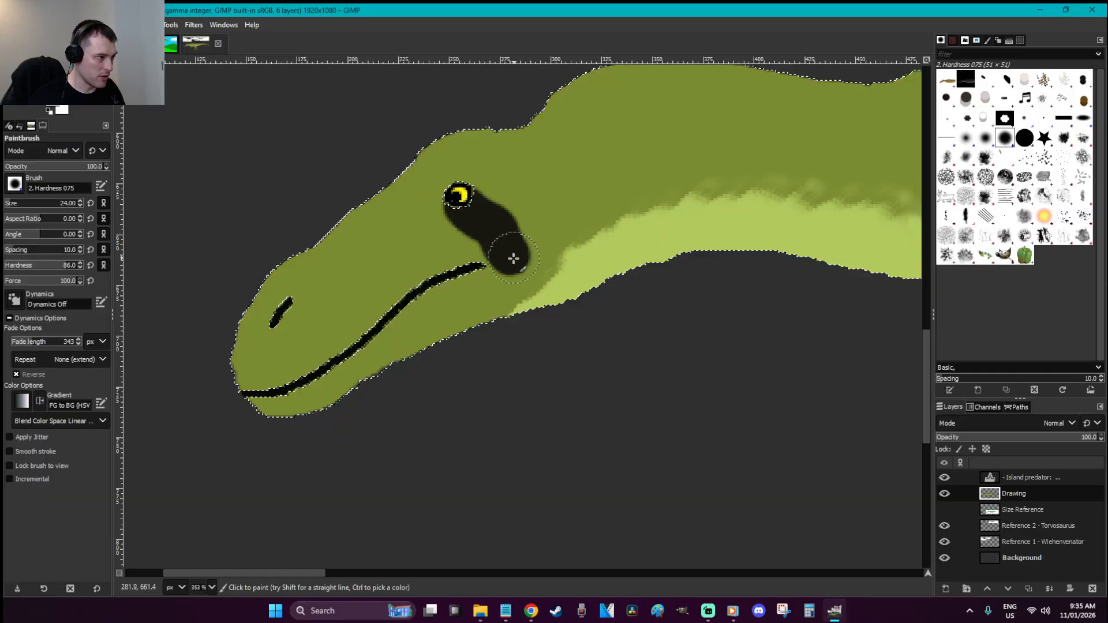
key(ctrl+z)
drag(56, 270, 75, 269)
mouse_move(458, 204)
mouse_down()
mouse_move(517, 252)
mouse_move(524, 305)
mouse_move(562, 311)
mouse_up()
key(ctrl+z)
click(66, 268)
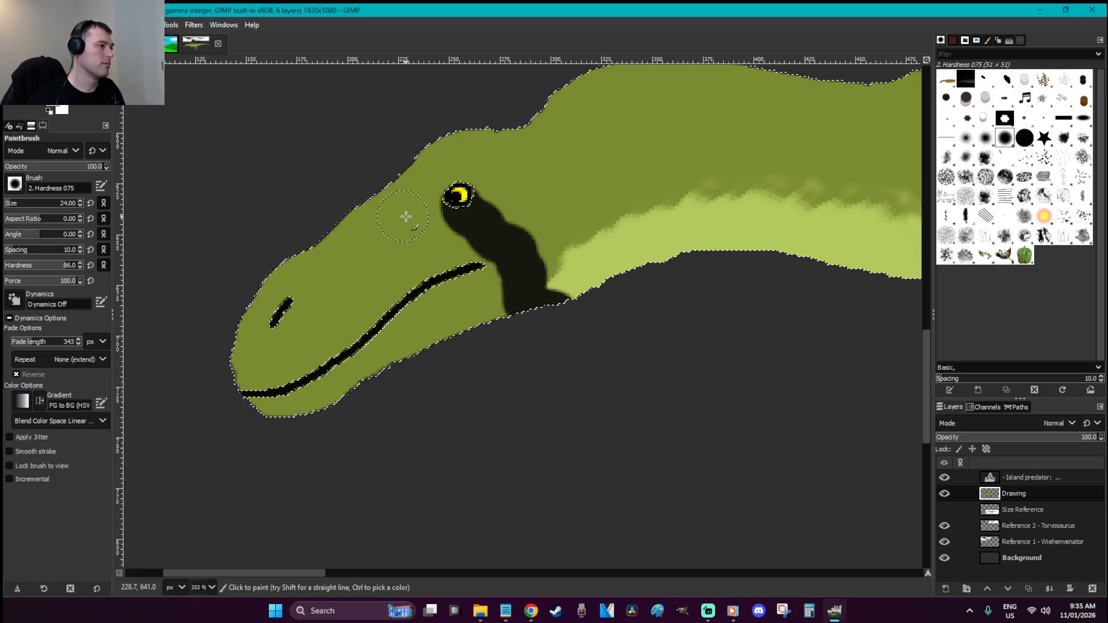
key(ctrl+z)
Paint a thick black stripe from the eye down the neck
mouse_move(460, 204)
mouse_down()
mouse_move(535, 197)
mouse_move(650, 219)
mouse_up()
key(ctrl+z)
mouse_move(460, 198)
mouse_down()
mouse_move(517, 199)
mouse_move(641, 232)
mouse_up()
key(ctrl+z)
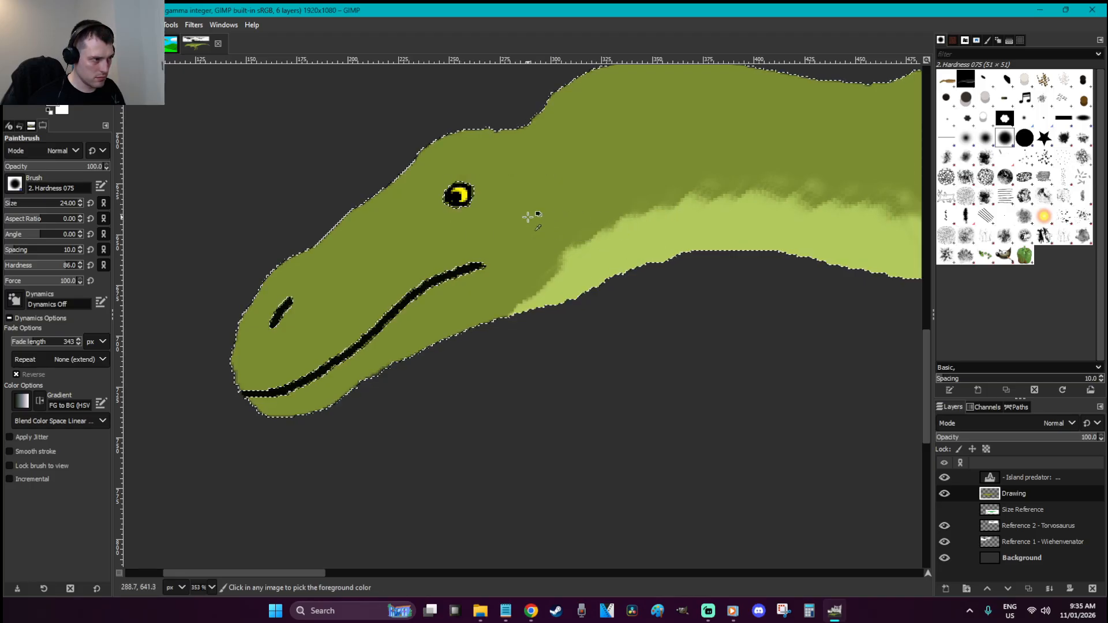
drag(460, 198, 687, 249)
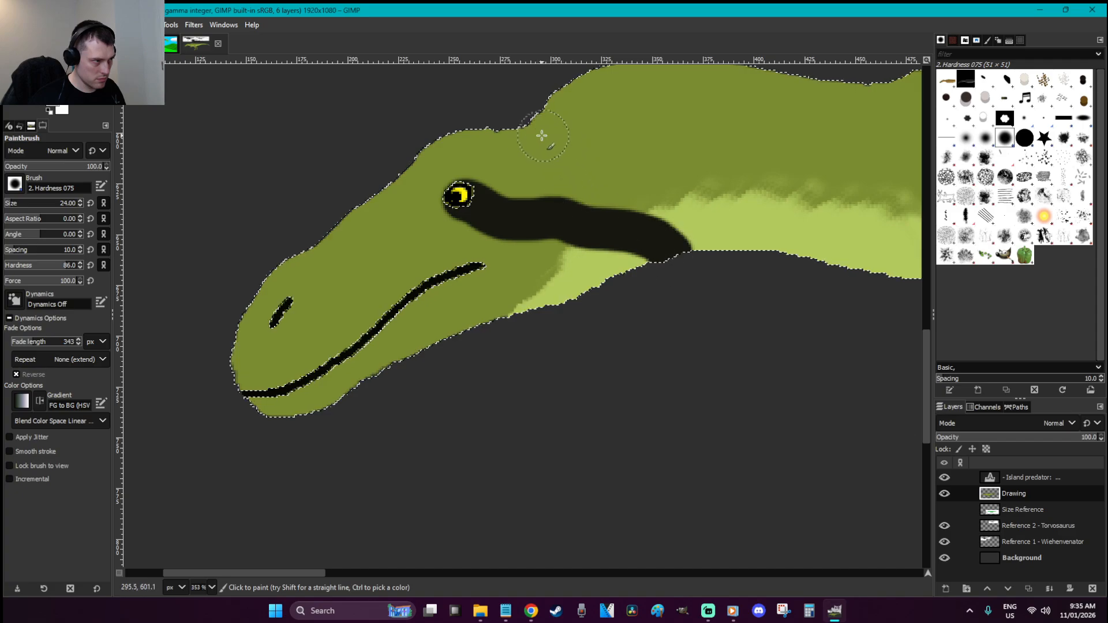
Paint stripes along the upper neck, head top and across the snout with a 14 px brush
drag(517, 136, 791, 171)
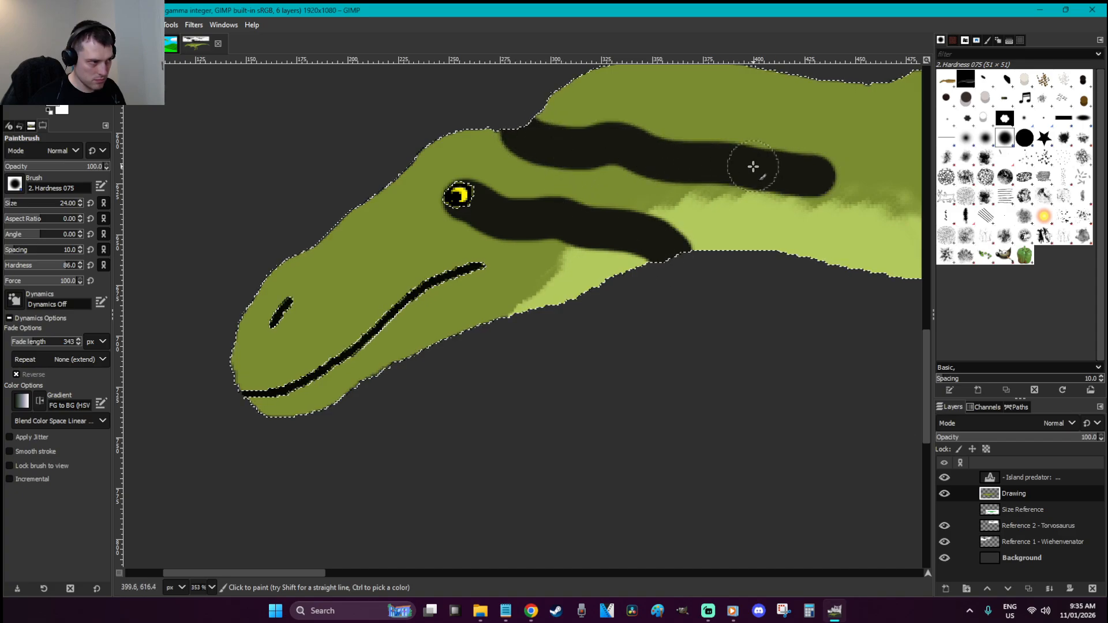
mouse_move(508, 123)
mouse_down()
mouse_move(430, 137)
mouse_move(400, 150)
mouse_move(511, 130)
mouse_up()
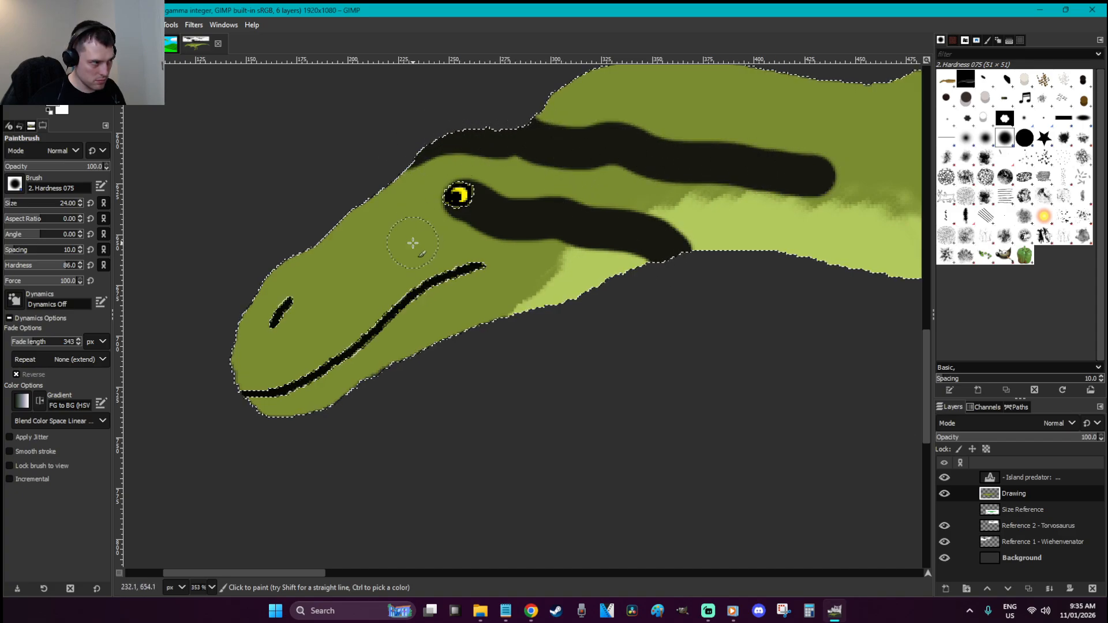
click(10, 203)
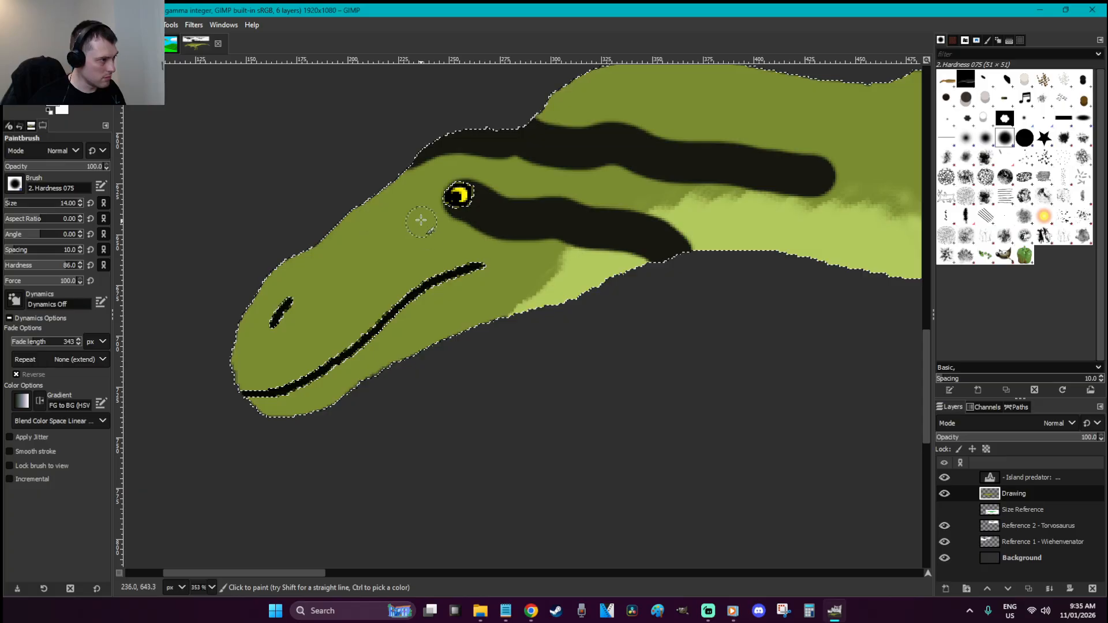
mouse_move(433, 149)
mouse_down()
mouse_move(349, 217)
mouse_move(270, 242)
mouse_up()
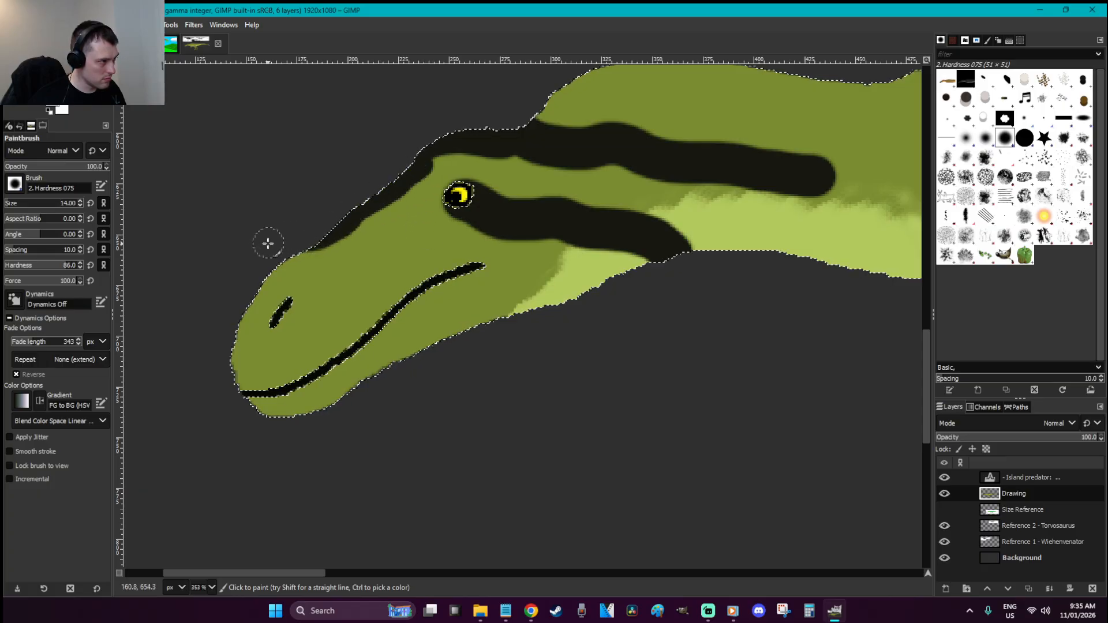
mouse_move(416, 229)
mouse_down()
mouse_move(349, 273)
mouse_move(290, 283)
mouse_move(230, 327)
mouse_move(300, 284)
mouse_up()
Paint stripes along the lower jaw and its edge, redoing one misplaced stroke
drag(407, 299, 243, 391)
mouse_move(437, 299)
mouse_down()
mouse_move(500, 268)
mouse_move(523, 270)
mouse_up()
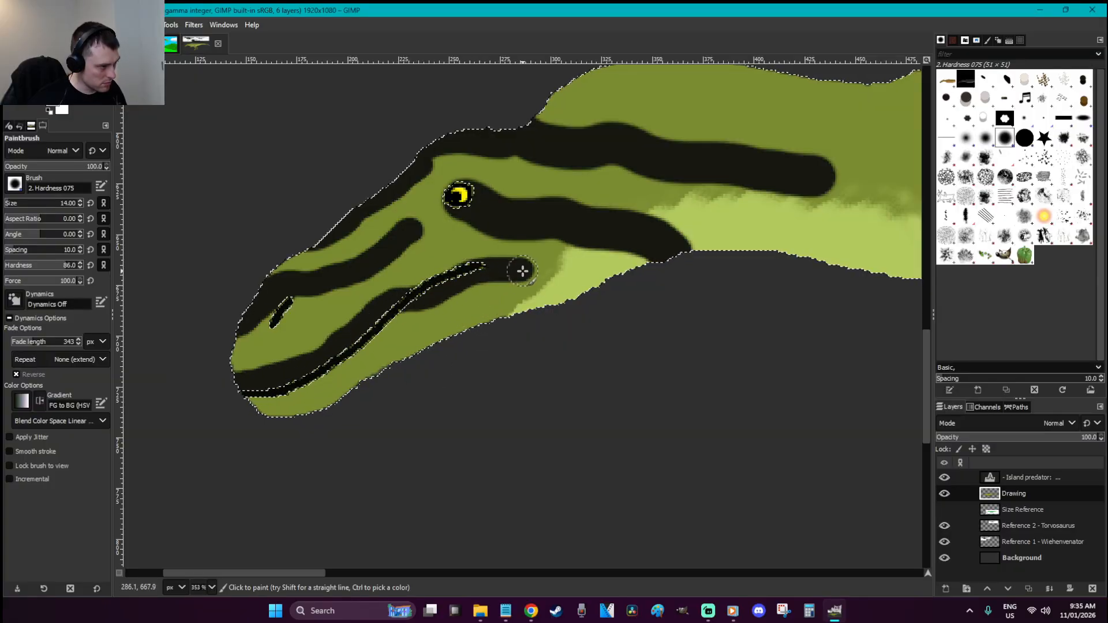
mouse_move(473, 315)
mouse_down()
mouse_move(388, 377)
mouse_move(302, 412)
mouse_up()
key(ctrl+z)
key(ctrl+z)
mouse_move(414, 351)
mouse_down()
mouse_move(356, 388)
mouse_move(417, 351)
mouse_move(491, 335)
mouse_up()
drag(349, 390, 314, 429)
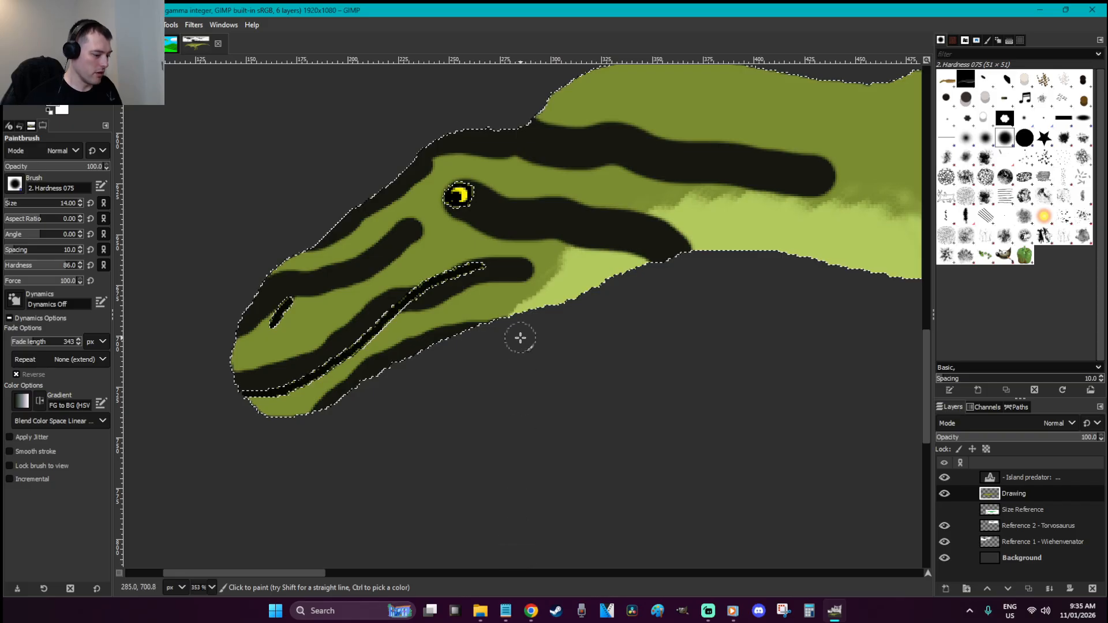
Taper the upper-neck stripe's tip with sampled green skin using a 7 px brush
ctrl+click(502, 290)
key(bracketleft)
key(bracketleft)
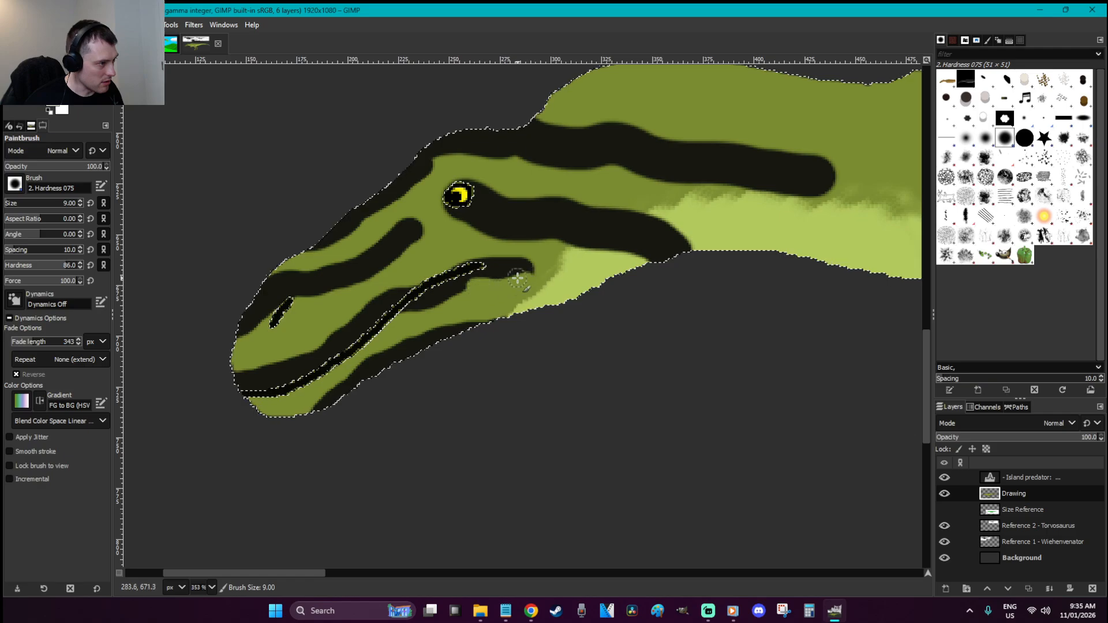
key(bracketleft)
key(bracketleft)
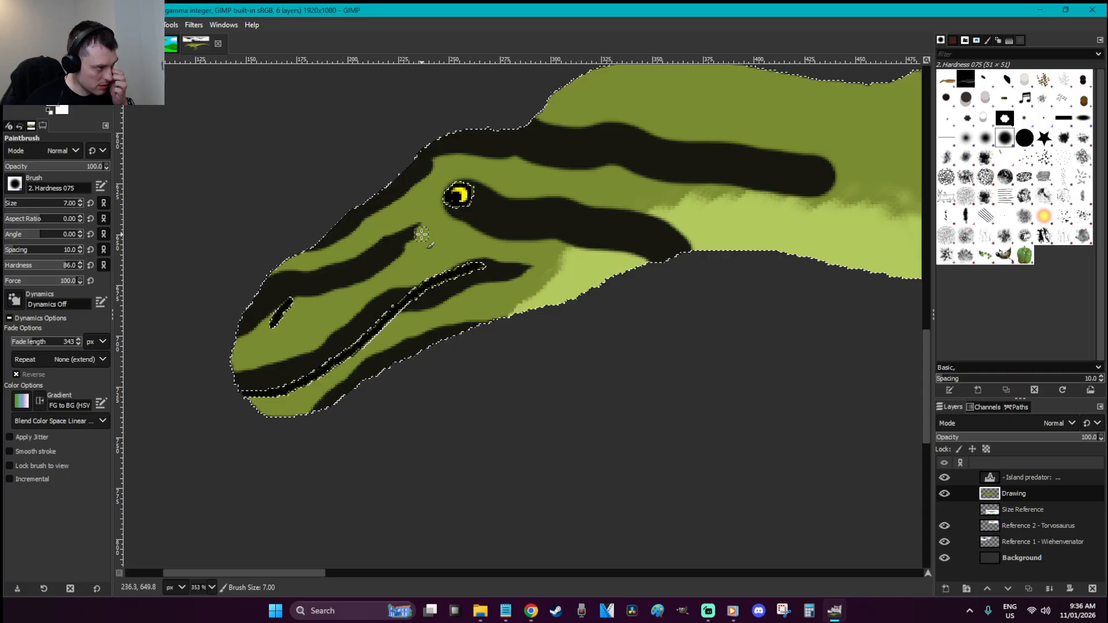
mouse_move(851, 163)
mouse_down()
mouse_move(756, 145)
mouse_move(834, 168)
mouse_up()
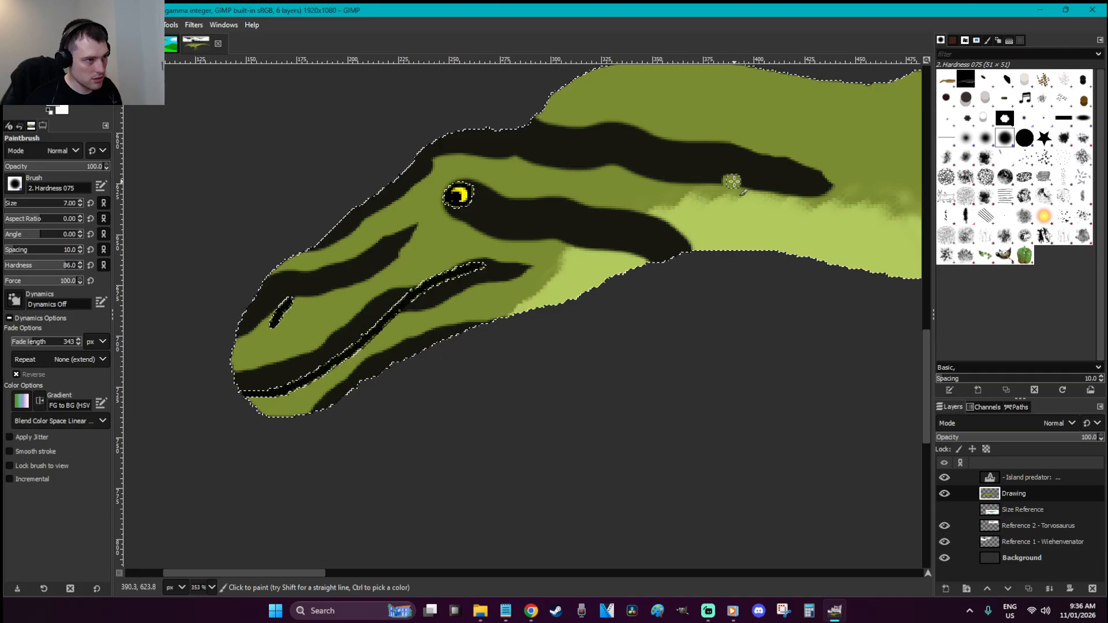
drag(794, 192, 836, 180)
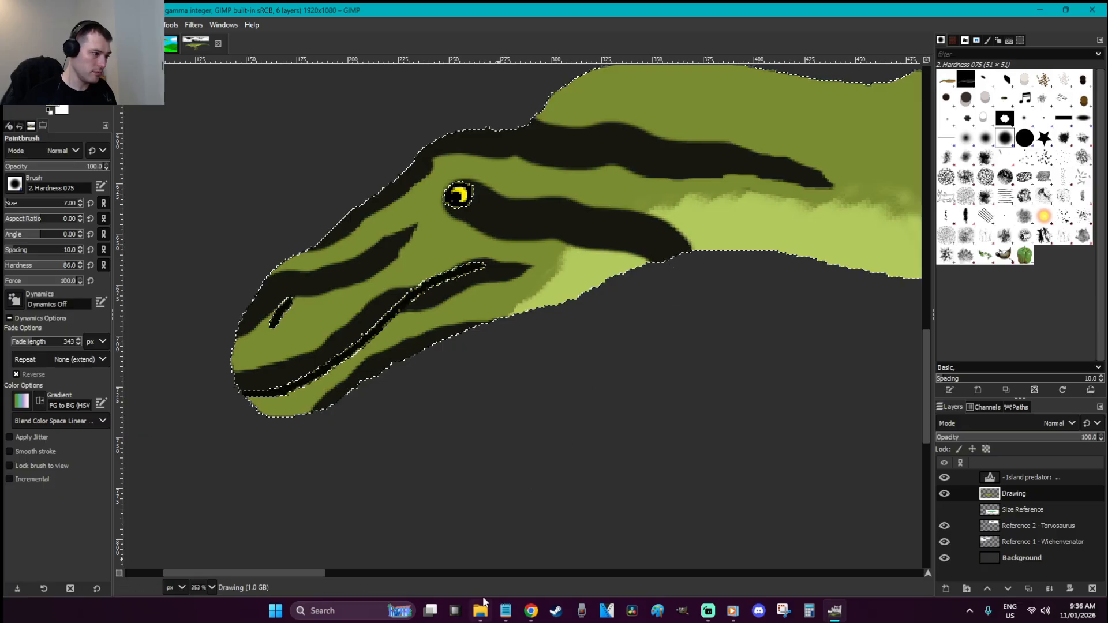
drag(313, 573, 363, 572)
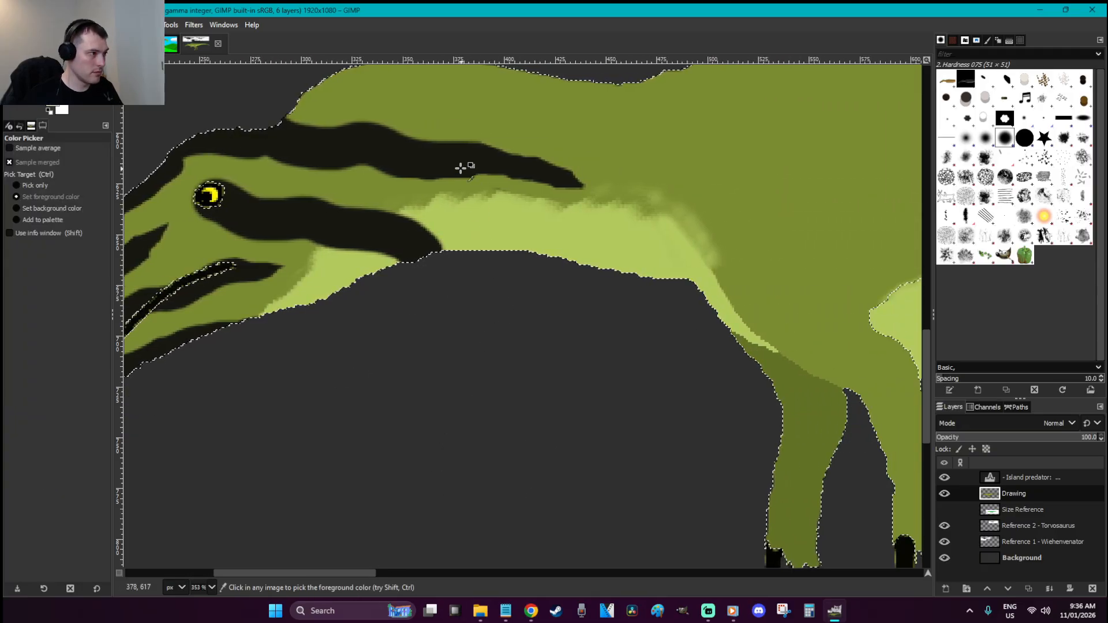
With a 9 px brush, stripe the head's top outline and below the eye stripe
key(bracketright)
key(bracketright)
key(bracketright)
scroll(591, 246, up, 3)
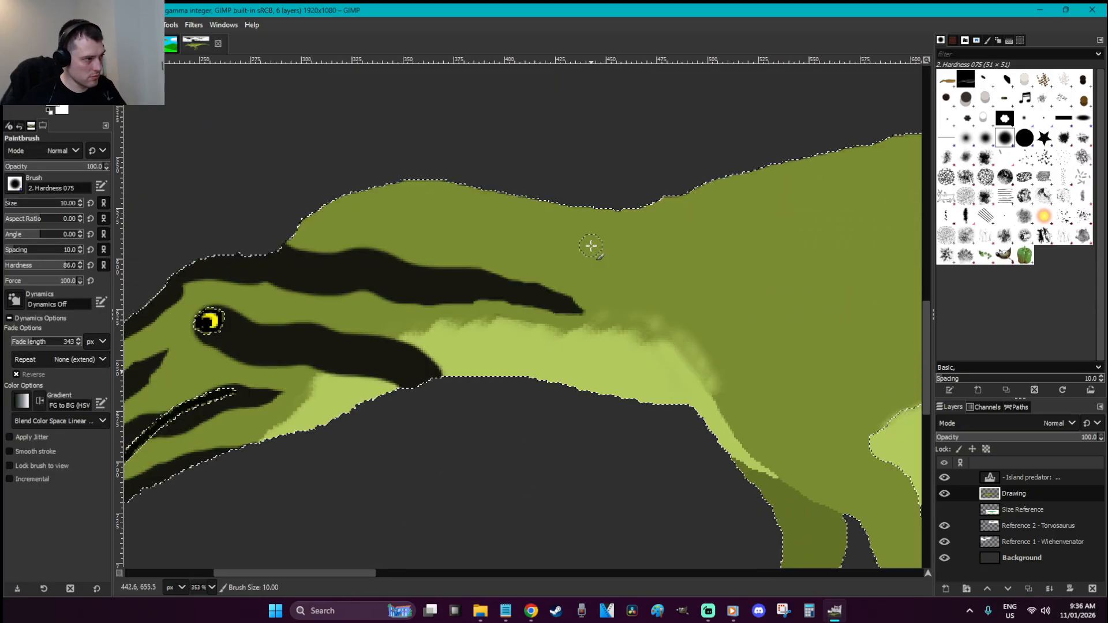
mouse_move(277, 243)
mouse_down()
mouse_move(349, 198)
mouse_move(436, 182)
mouse_move(298, 241)
mouse_move(343, 208)
mouse_move(523, 238)
mouse_move(743, 314)
mouse_move(537, 232)
mouse_move(454, 225)
mouse_move(367, 198)
mouse_move(400, 201)
mouse_move(311, 222)
mouse_up()
mouse_move(482, 330)
mouse_down()
mouse_move(623, 396)
mouse_move(490, 346)
mouse_move(521, 364)
mouse_move(470, 329)
mouse_move(441, 329)
mouse_move(567, 381)
mouse_up()
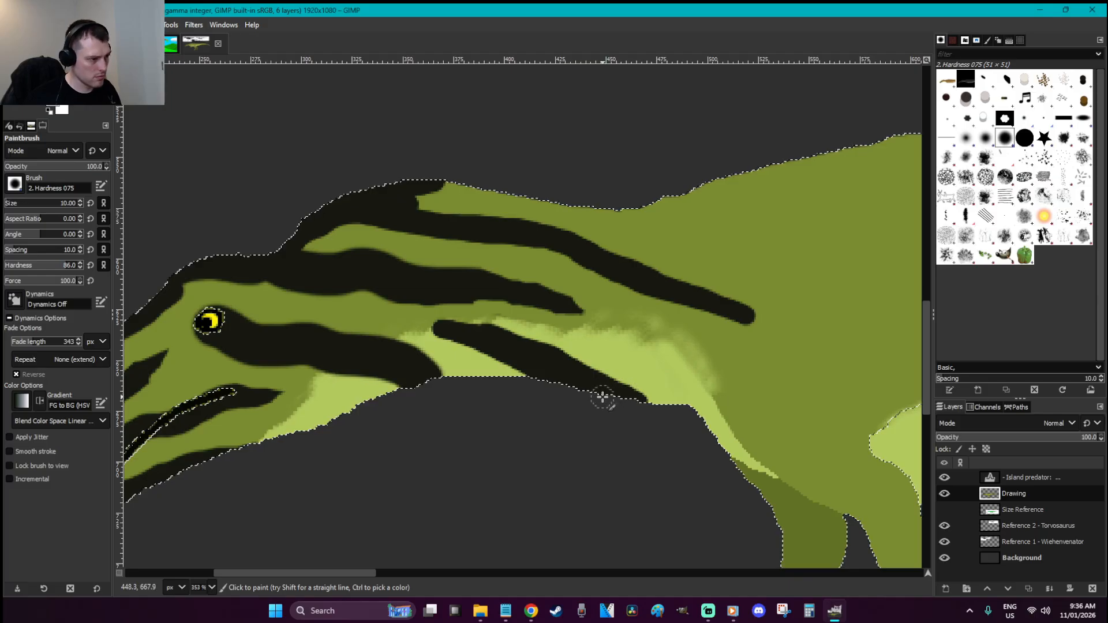
key(ctrl+z)
mouse_move(640, 399)
mouse_down()
mouse_move(581, 373)
mouse_move(484, 350)
mouse_move(584, 386)
mouse_move(545, 378)
mouse_move(449, 351)
mouse_up()
Trim the new stripe's left tip with the sampled pale throat green
ctrl+click(456, 365)
key(bracketleft)
key(bracketleft)
key(bracketleft)
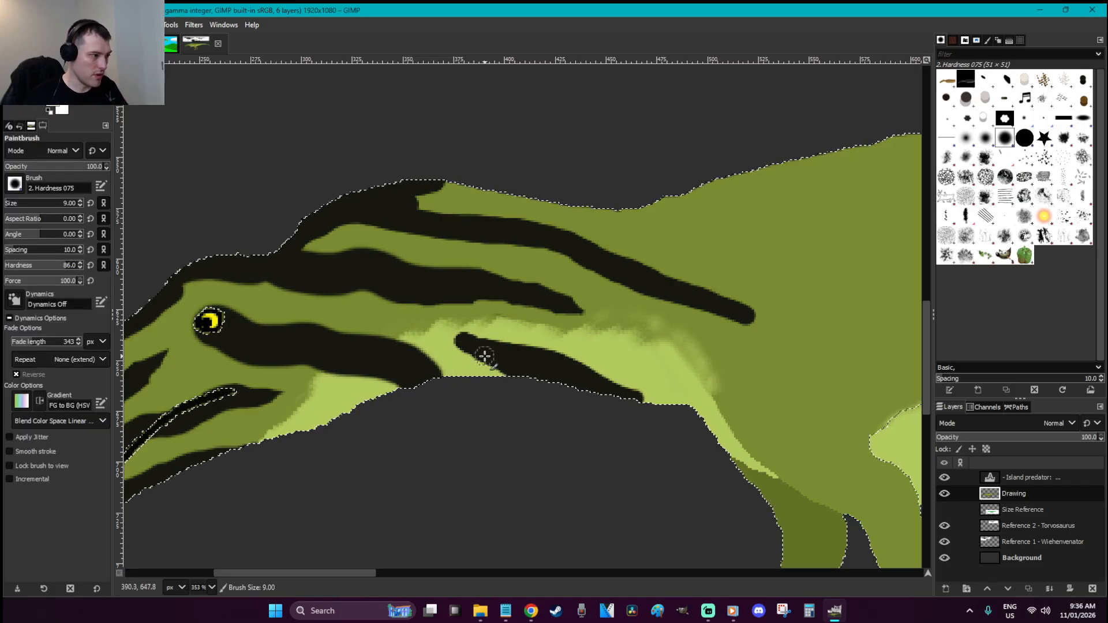
drag(456, 351, 470, 356)
ctrl+click(497, 364)
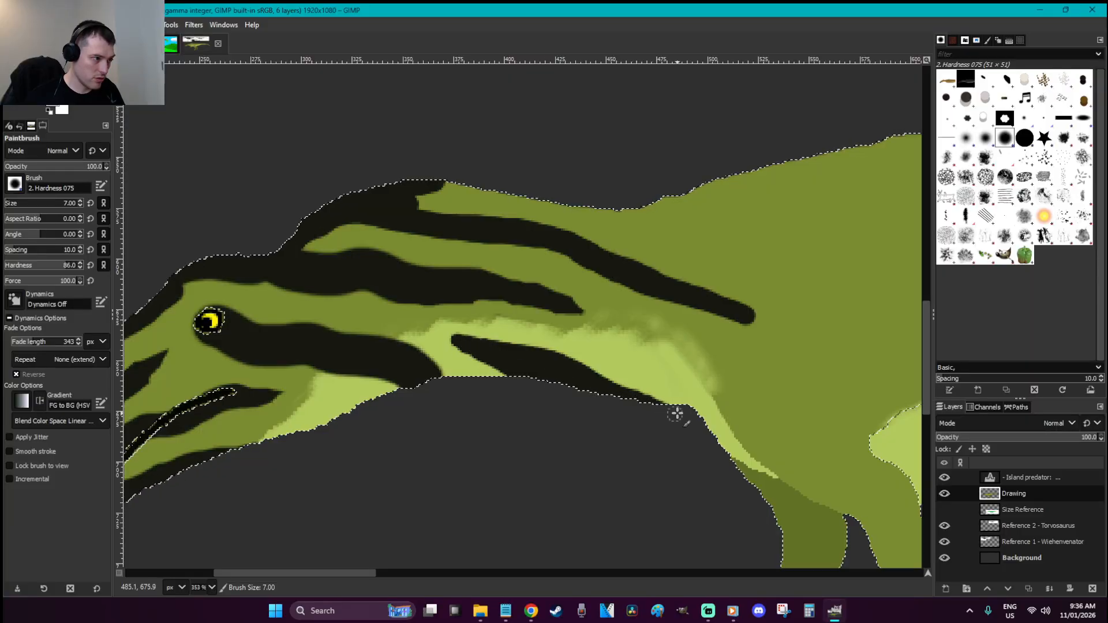
Paint a long stripe diagonally down the neck toward the chest
mouse_move(620, 325)
mouse_down()
mouse_move(714, 390)
mouse_move(753, 444)
mouse_move(708, 380)
mouse_up()
mouse_move(620, 326)
mouse_down()
mouse_move(725, 383)
mouse_move(763, 435)
mouse_move(753, 441)
mouse_move(816, 458)
mouse_move(795, 450)
mouse_up()
key(1)
key(minus)
Paint a stripe from the neck's top edge down toward the shoulder
key(z)
drag(476, 406, 268, 296)
key(p)
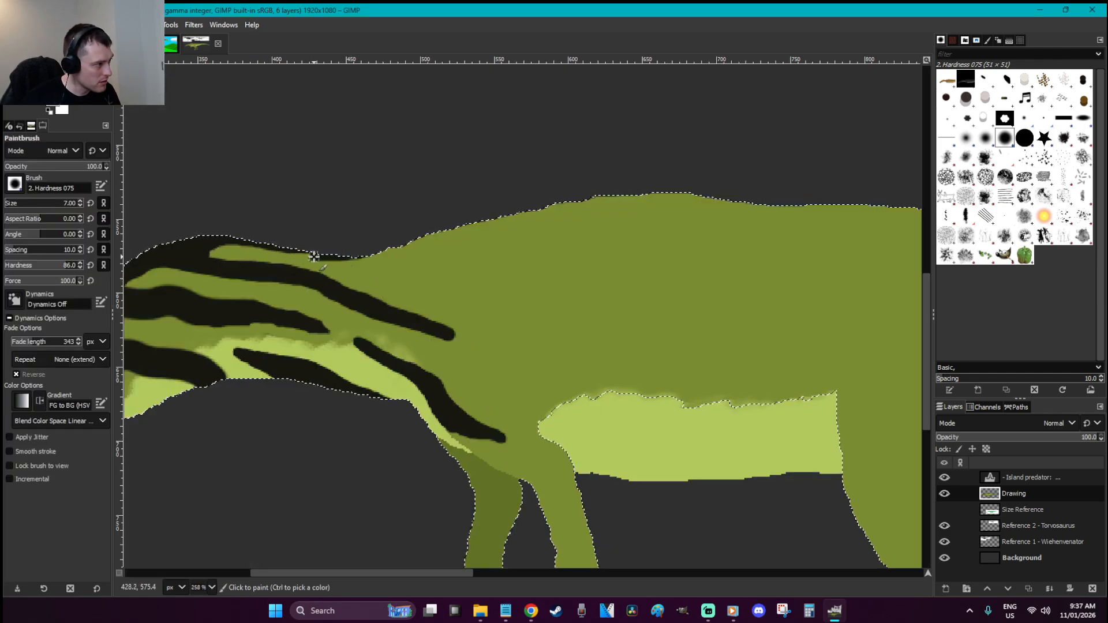
mouse_move(207, 238)
mouse_down()
mouse_move(408, 273)
mouse_move(448, 289)
mouse_move(518, 356)
mouse_up()
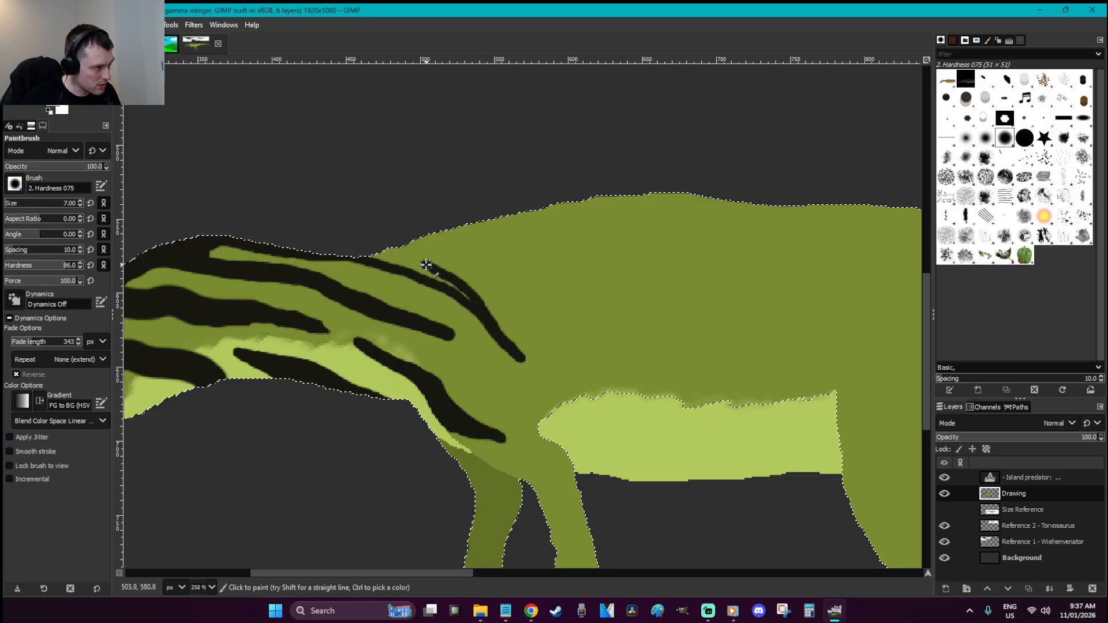
drag(428, 266, 399, 265)
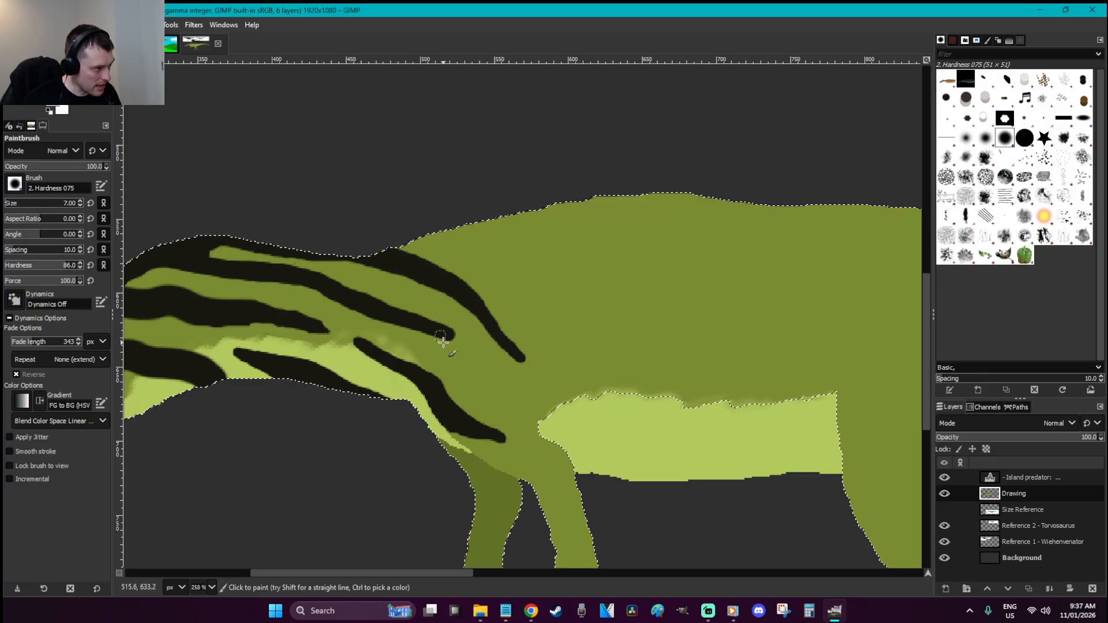
drag(448, 336, 499, 392)
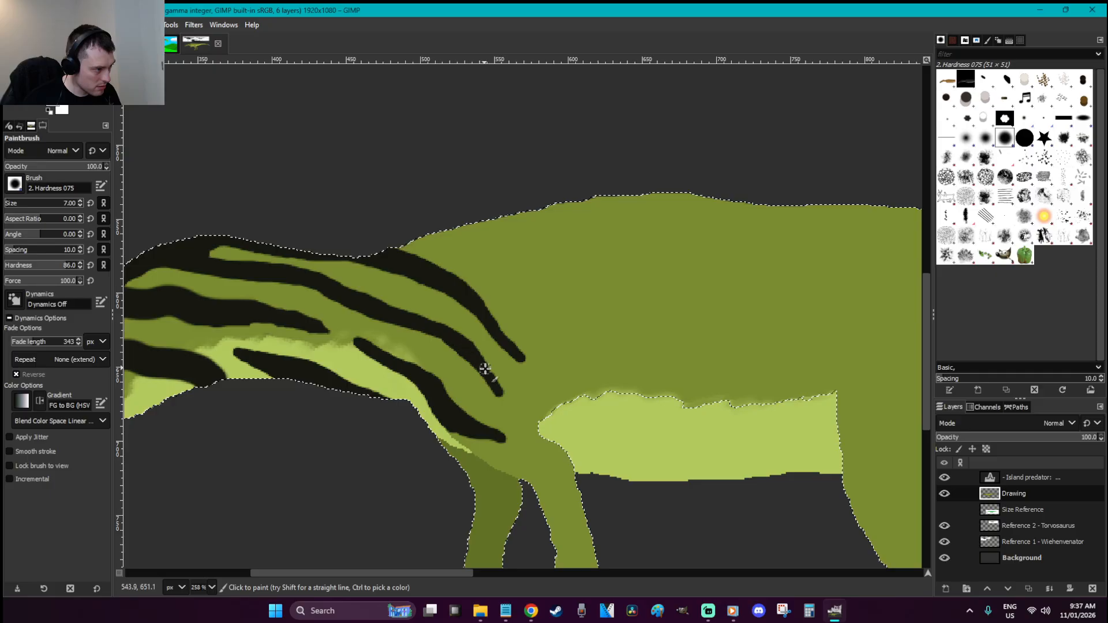
Narrow the shoulder stripe's tip with the sampled olive body colour
key(x)
key(o)
click(502, 399)
key(p)
drag(494, 394, 467, 376)
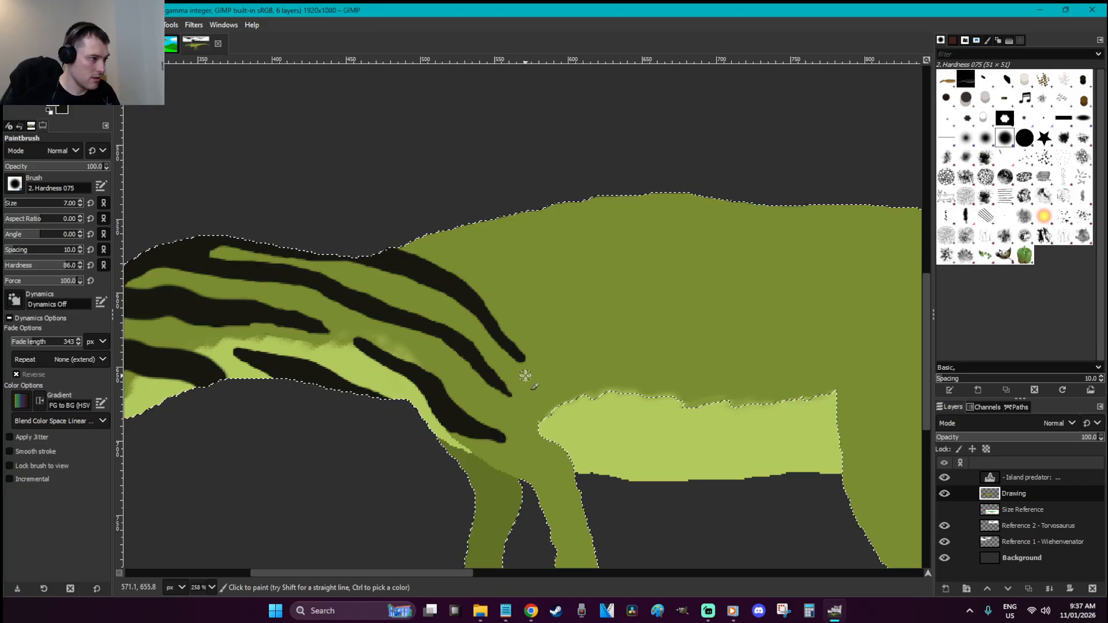
drag(526, 365, 523, 347)
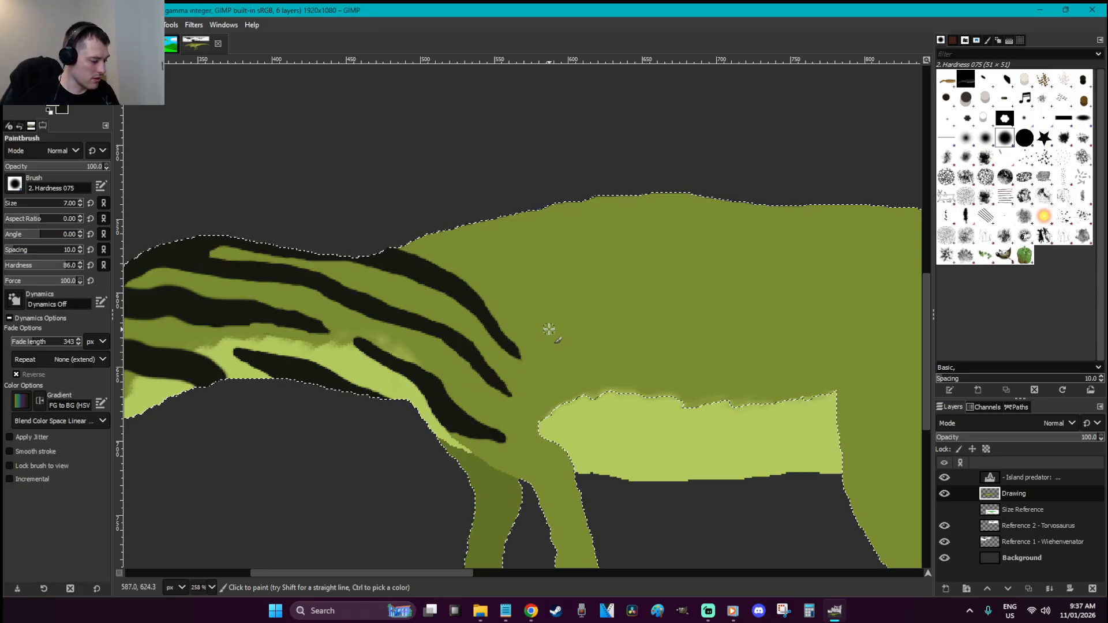
At brush size 11, paint a back band and a stripe curving down onto the added belly
key(bracketright)
key(bracketright)
key(bracketright)
key(bracketright)
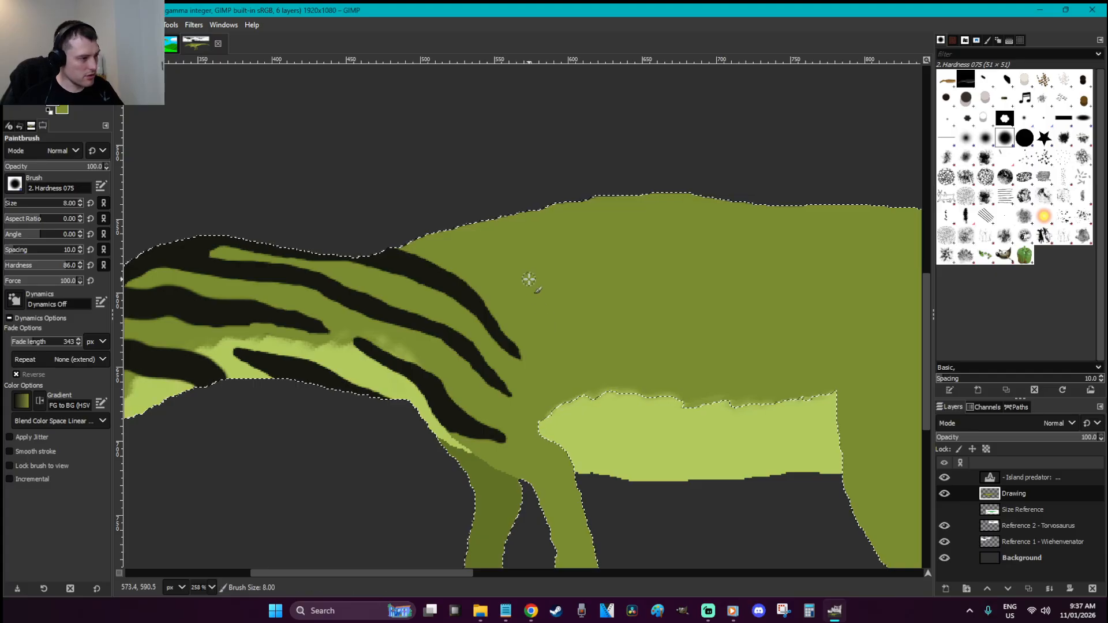
mouse_move(404, 249)
mouse_down()
mouse_move(487, 222)
mouse_move(347, 255)
mouse_up()
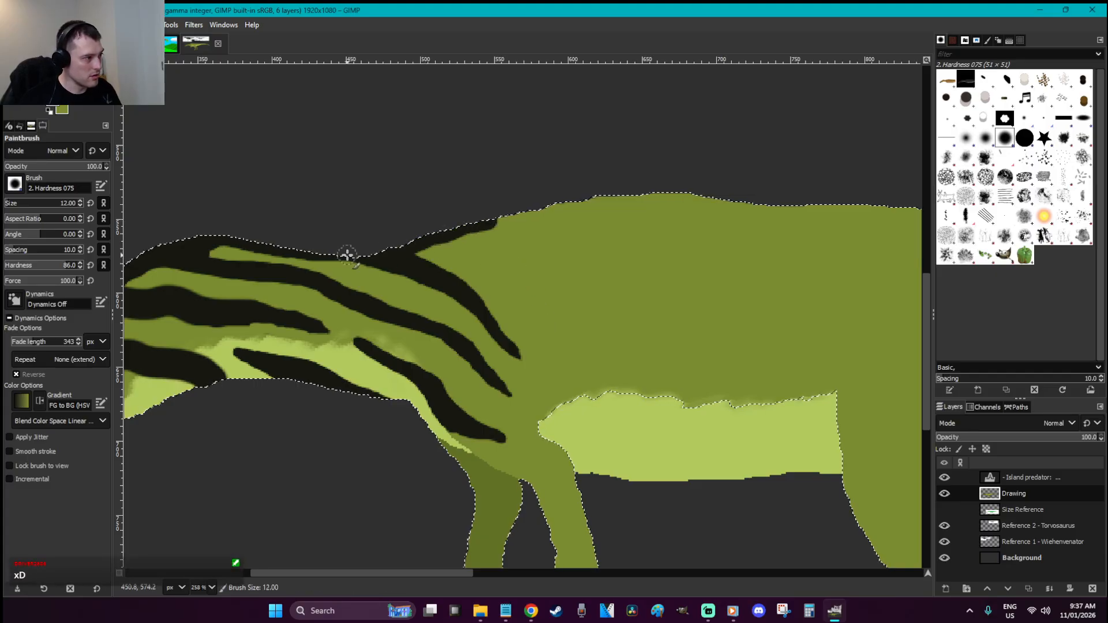
mouse_move(427, 247)
mouse_down()
mouse_move(473, 245)
mouse_move(524, 289)
mouse_move(567, 358)
mouse_move(558, 351)
mouse_up()
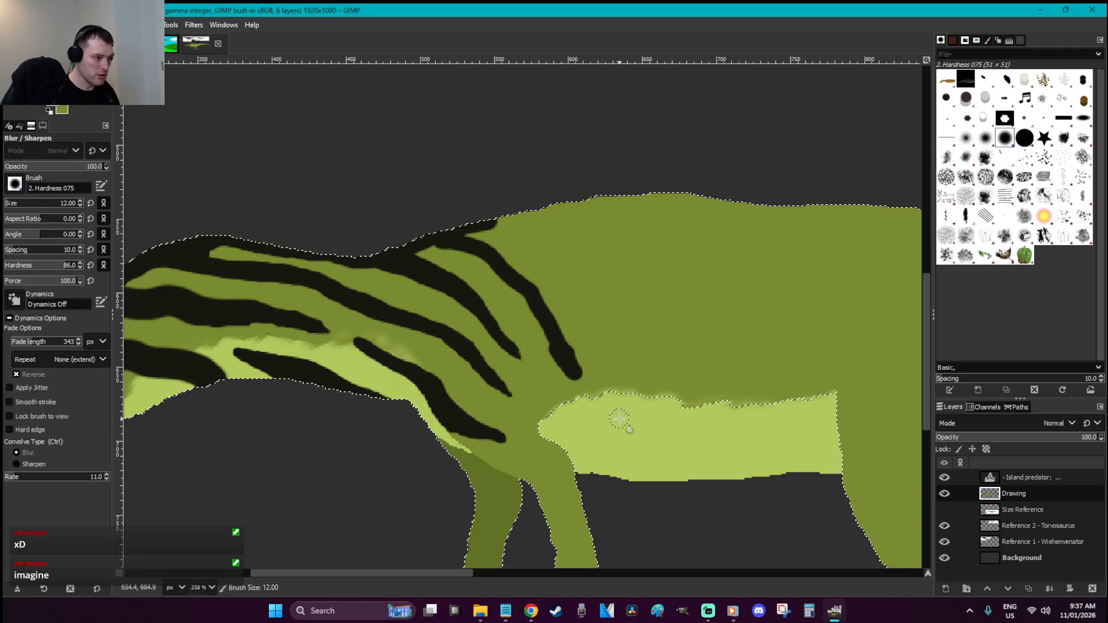
key(u)
shift+click(635, 437)
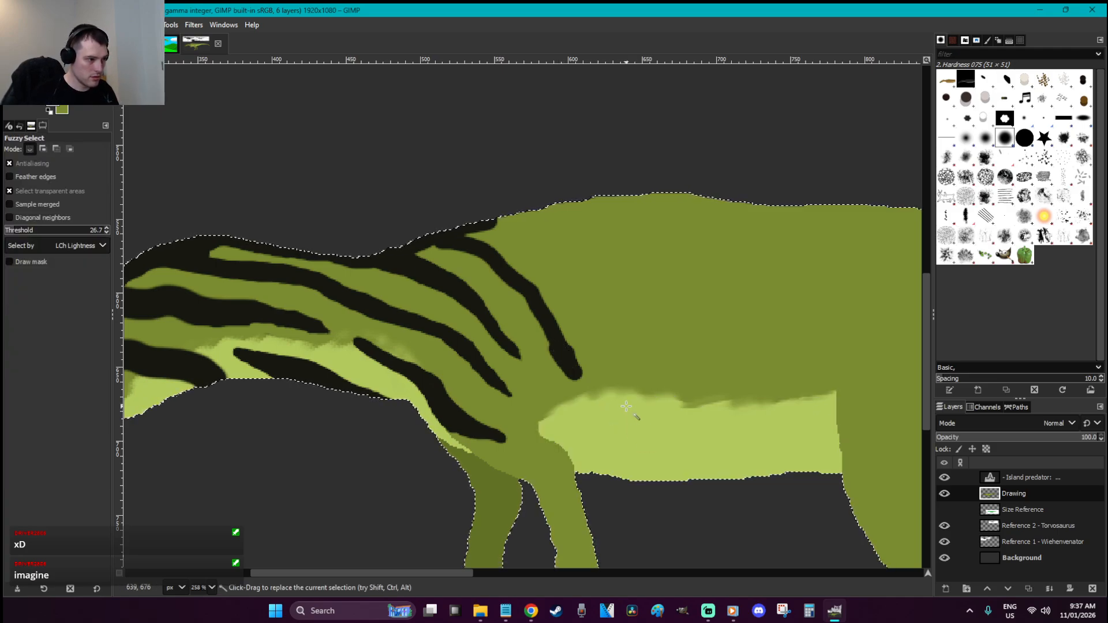
key(p)
mouse_move(574, 372)
mouse_down()
mouse_move(597, 392)
mouse_move(597, 438)
mouse_move(542, 397)
mouse_up()
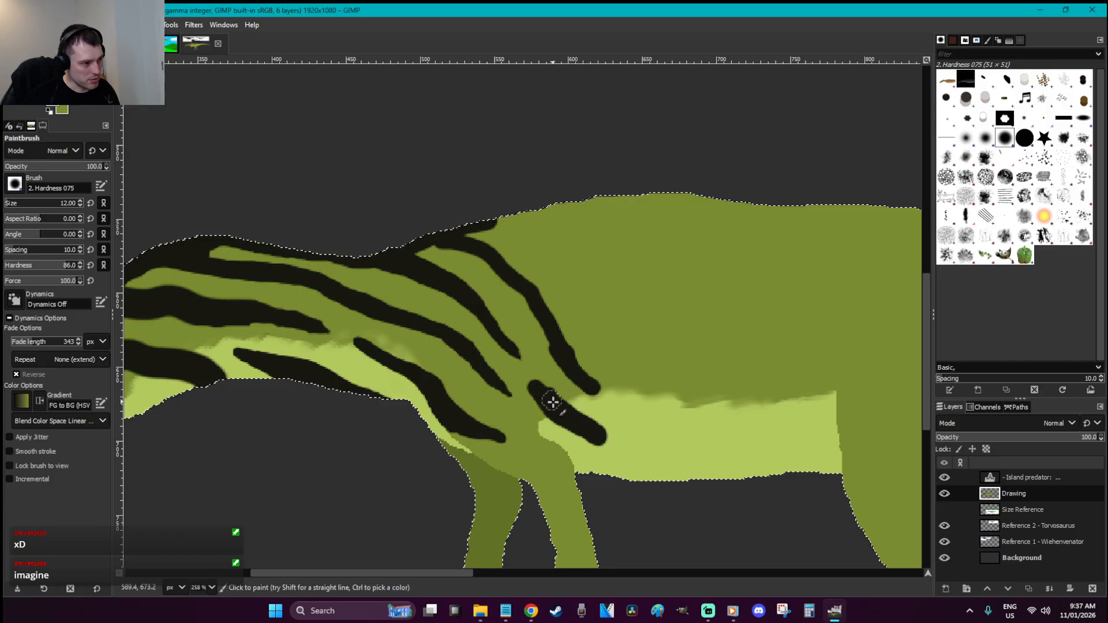
Darken the back outline and paint more stripes down the body, belly and flank
drag(422, 245, 568, 201)
mouse_move(527, 231)
mouse_down()
mouse_move(591, 274)
mouse_move(651, 367)
mouse_up()
drag(594, 279, 516, 223)
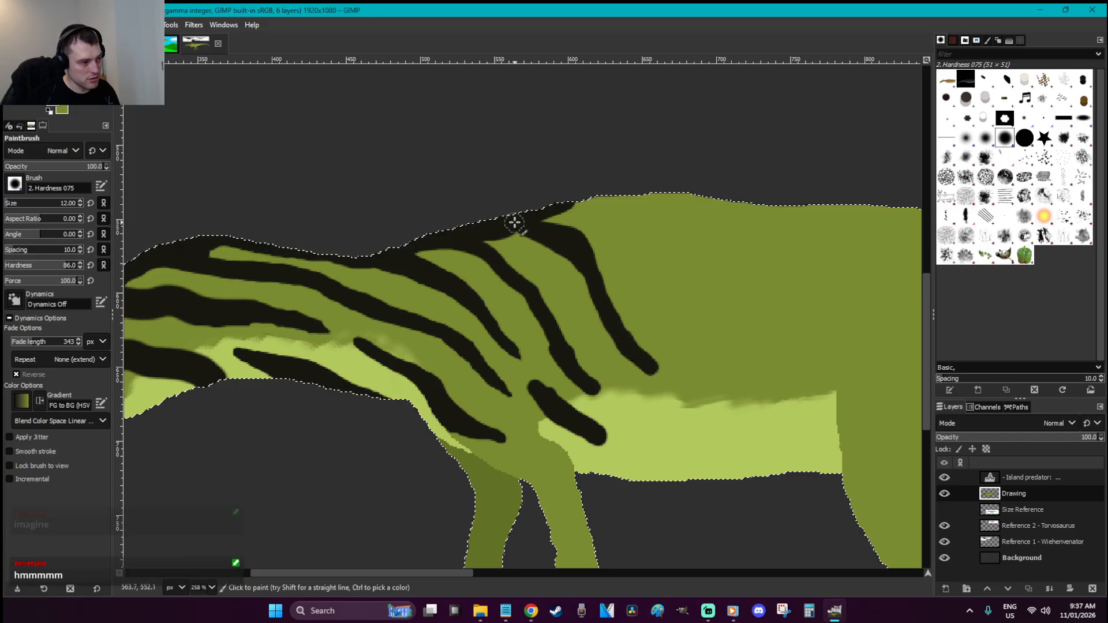
drag(619, 383, 676, 445)
drag(639, 404, 673, 452)
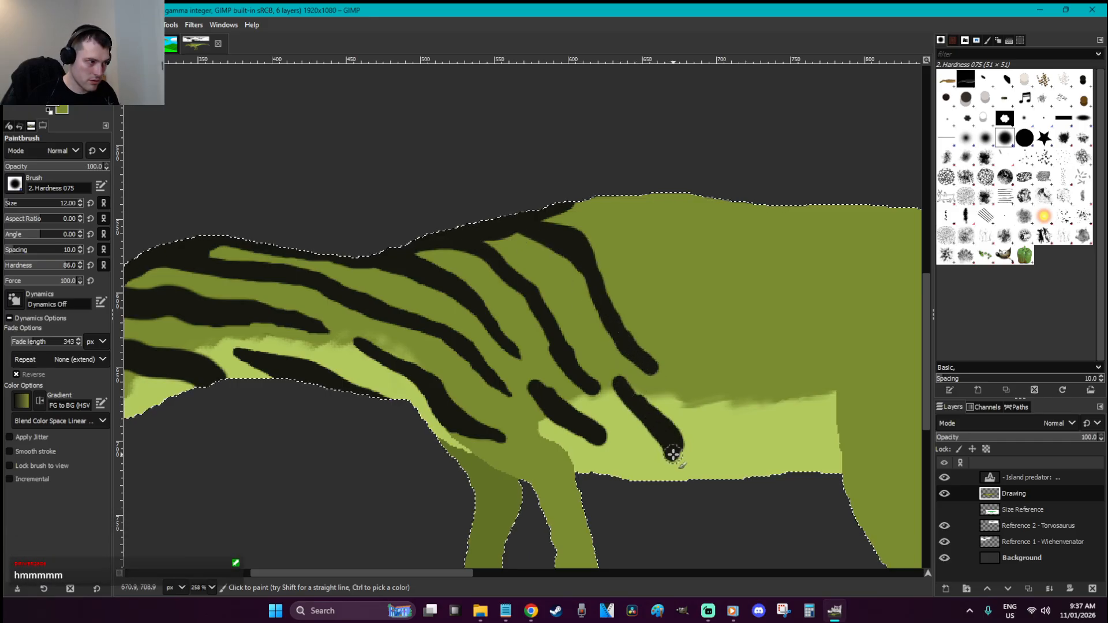
mouse_move(546, 217)
mouse_down()
mouse_move(676, 196)
mouse_move(637, 206)
mouse_move(653, 246)
mouse_move(734, 325)
mouse_move(623, 208)
mouse_up()
mouse_move(636, 284)
mouse_down()
mouse_move(708, 368)
mouse_move(649, 302)
mouse_up()
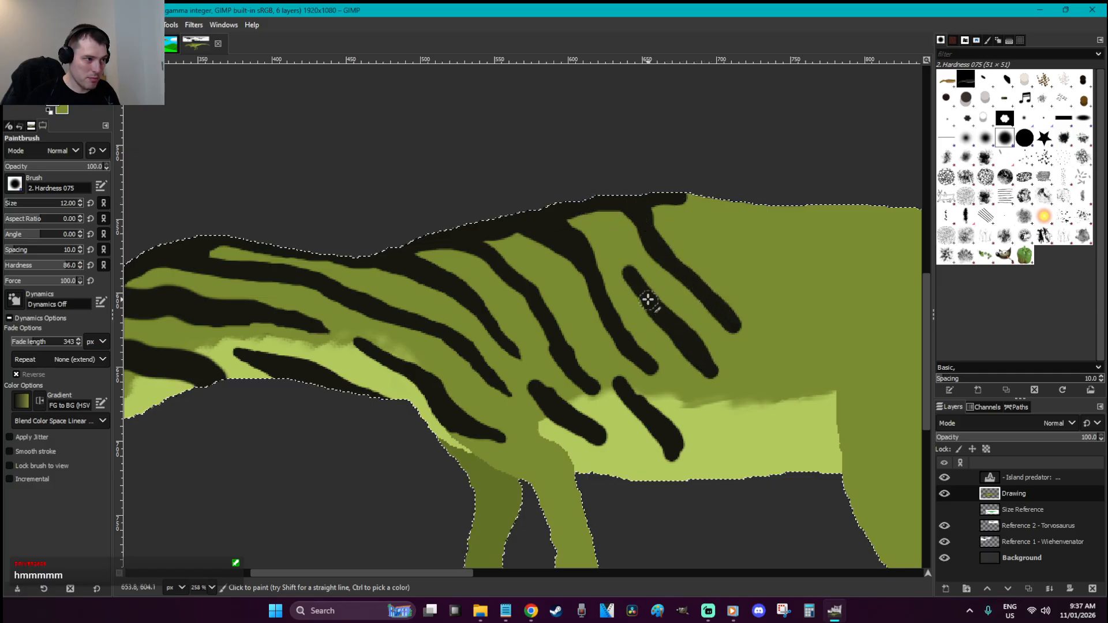
drag(621, 258, 713, 367)
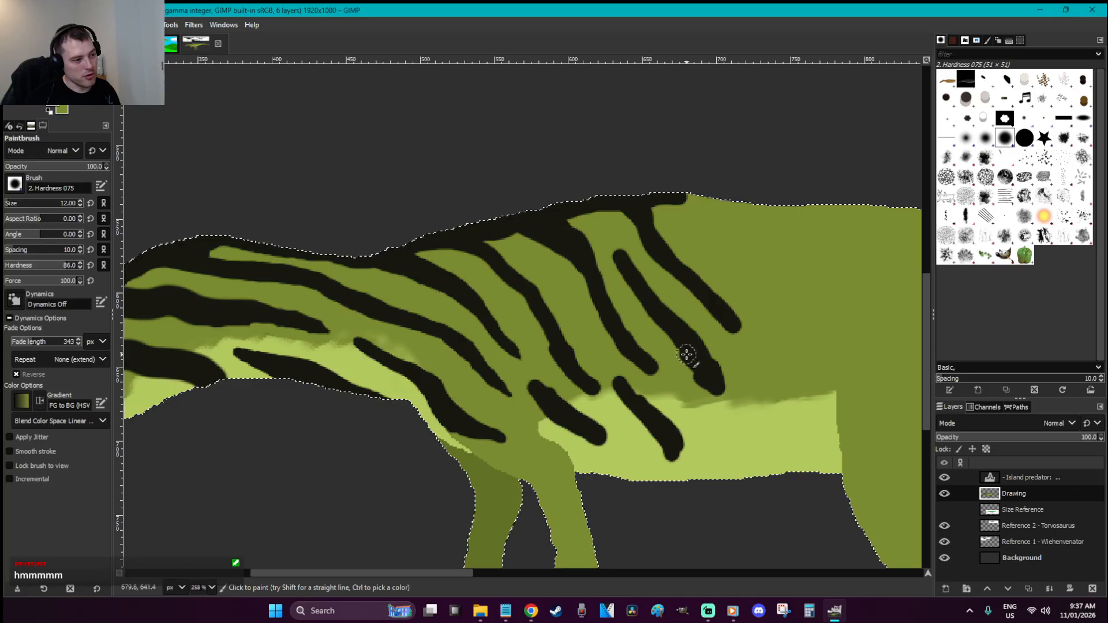
Add black stripes across the rear flank and pale belly, extending the back band
scroll(688, 354, down, 3)
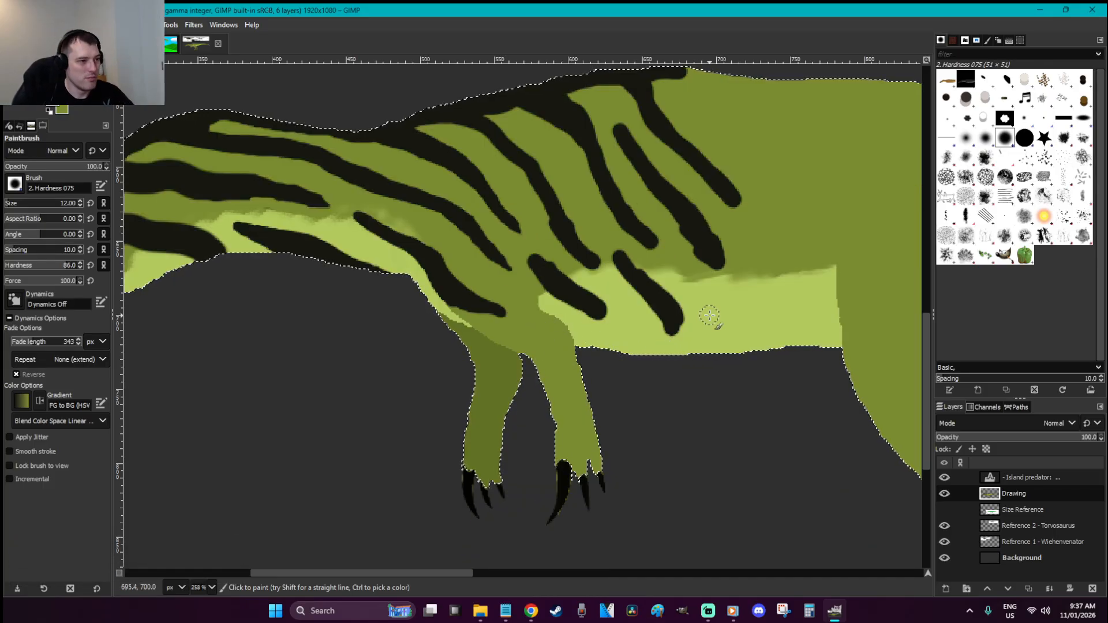
drag(721, 300, 777, 352)
drag(650, 351, 638, 341)
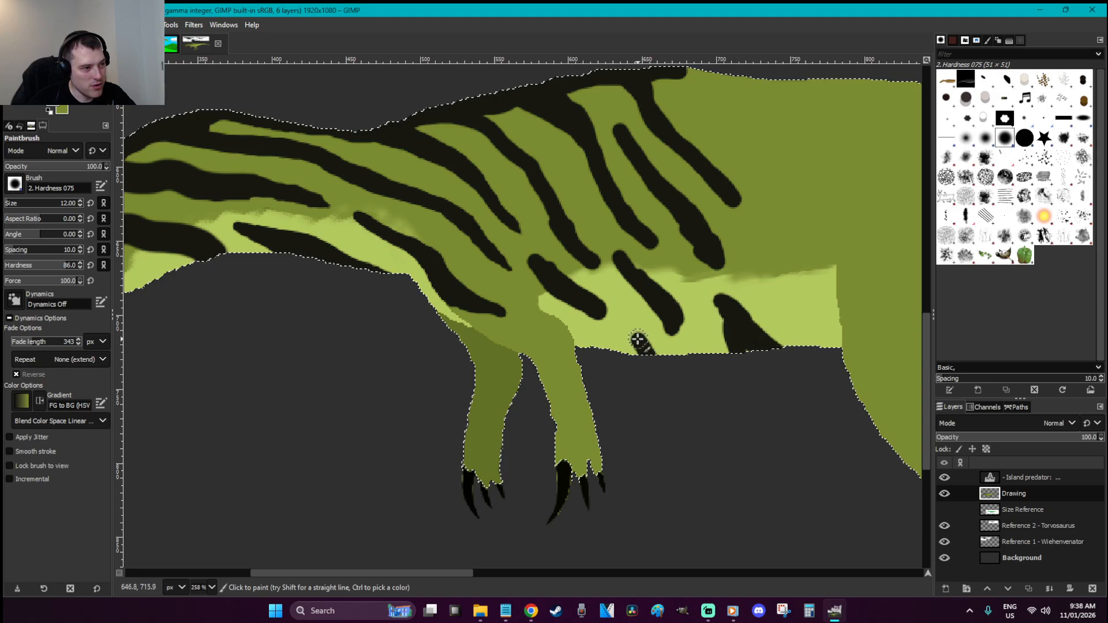
mouse_move(756, 224)
mouse_down()
mouse_move(687, 146)
mouse_move(664, 94)
mouse_up()
scroll(663, 104, up, 3)
mouse_move(664, 211)
mouse_down()
mouse_move(738, 204)
mouse_move(812, 314)
mouse_move(736, 201)
mouse_move(779, 242)
mouse_move(762, 205)
mouse_move(742, 267)
mouse_move(750, 283)
mouse_move(727, 252)
mouse_move(799, 361)
mouse_up()
mouse_move(730, 249)
mouse_down()
mouse_move(802, 369)
mouse_move(797, 338)
mouse_move(800, 373)
mouse_up()
mouse_move(789, 327)
mouse_down()
mouse_move(788, 374)
mouse_move(811, 397)
mouse_move(812, 363)
mouse_up()
mouse_move(794, 434)
mouse_down()
mouse_move(815, 465)
mouse_move(769, 405)
mouse_move(811, 476)
mouse_move(815, 460)
mouse_move(826, 480)
mouse_move(767, 408)
mouse_up()
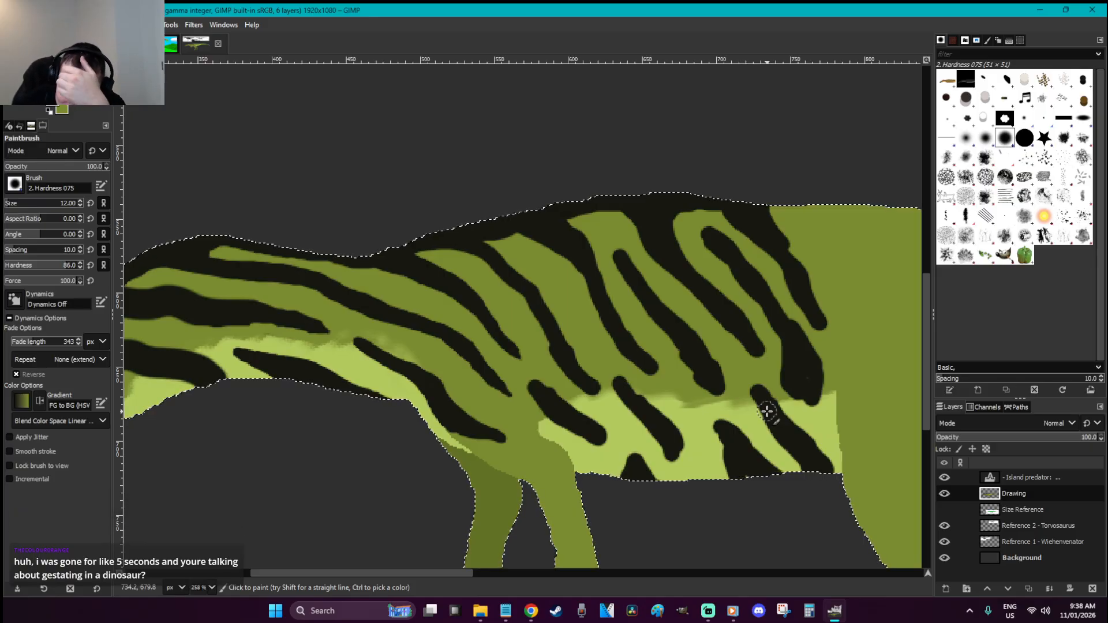
Paint a dark wedge at the hip reaching toward the thigh, redoing the first stroke
scroll(767, 410, down, 4)
drag(460, 573, 543, 574)
scroll(598, 384, up, 4)
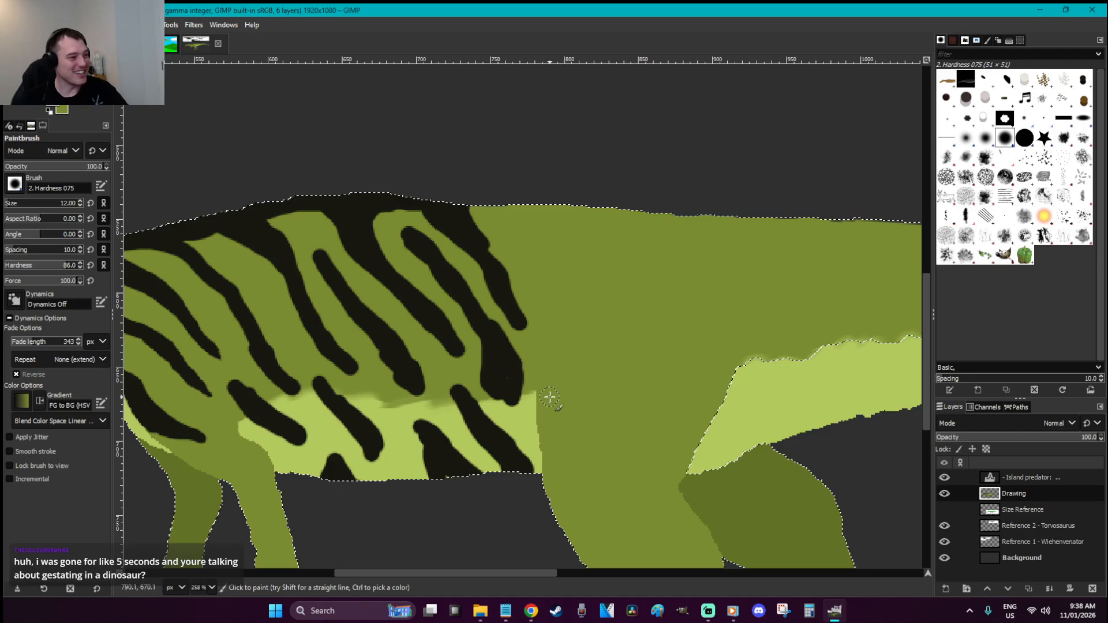
mouse_move(543, 389)
mouse_down()
mouse_move(558, 359)
mouse_move(557, 404)
mouse_move(577, 418)
mouse_move(619, 417)
mouse_move(592, 412)
mouse_move(559, 366)
mouse_move(574, 413)
mouse_up()
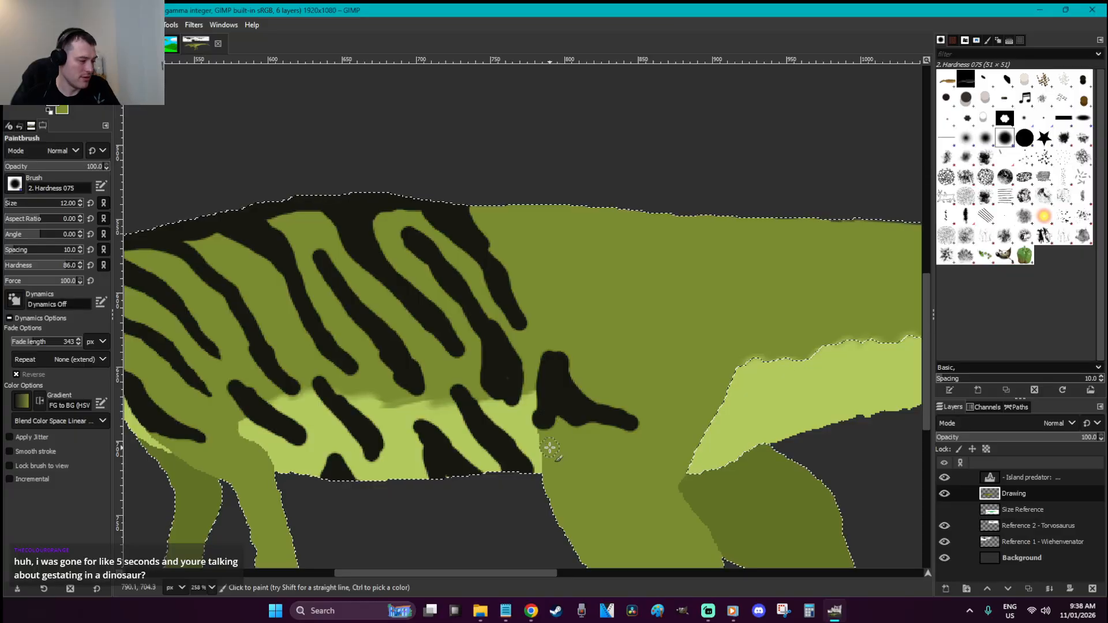
key(ctrl+z)
mouse_move(545, 394)
mouse_down()
mouse_move(559, 359)
mouse_move(574, 385)
mouse_move(631, 425)
mouse_move(585, 416)
mouse_move(555, 432)
mouse_move(564, 380)
mouse_move(570, 405)
mouse_move(583, 394)
mouse_move(569, 367)
mouse_move(641, 424)
mouse_up()
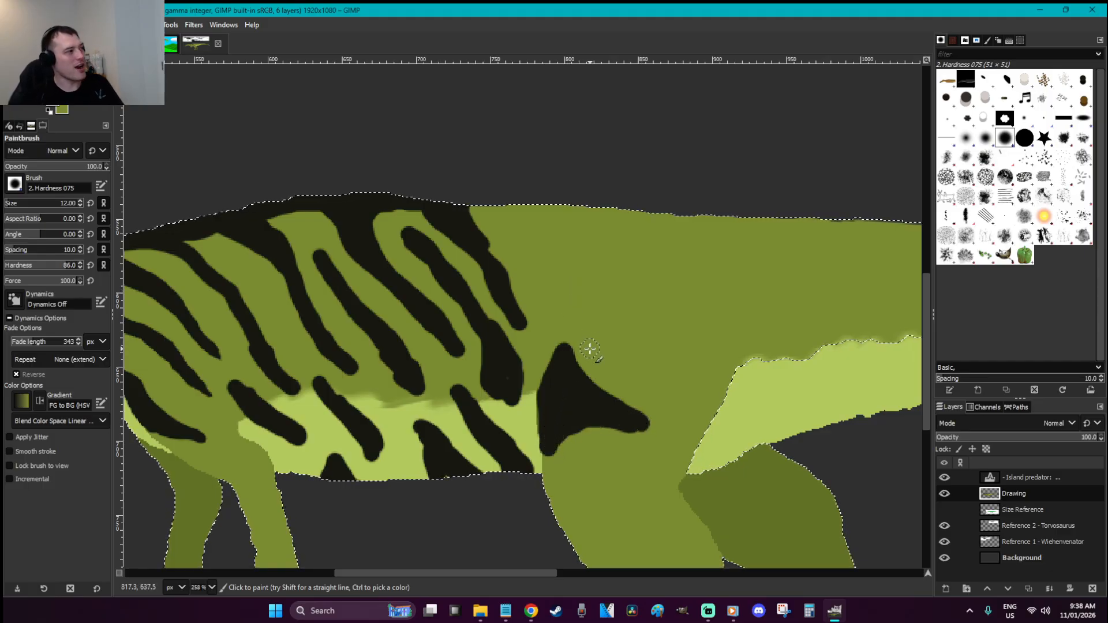
In black, extend the hip stripe and add curved stripes across the upper thigh to its edge
key(d)
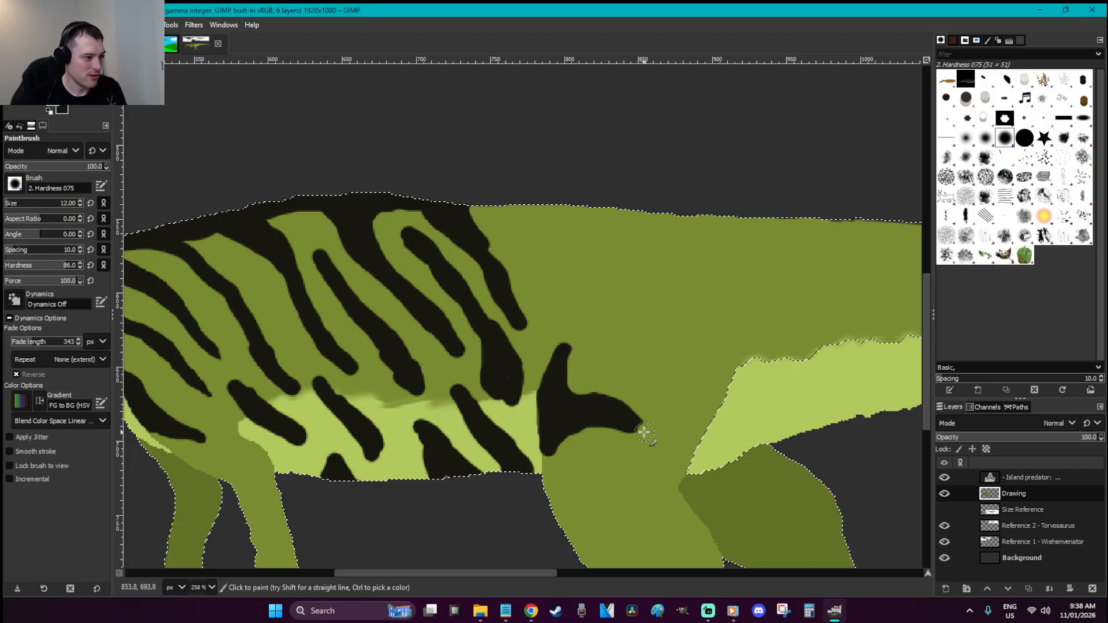
scroll(603, 399, down, 3)
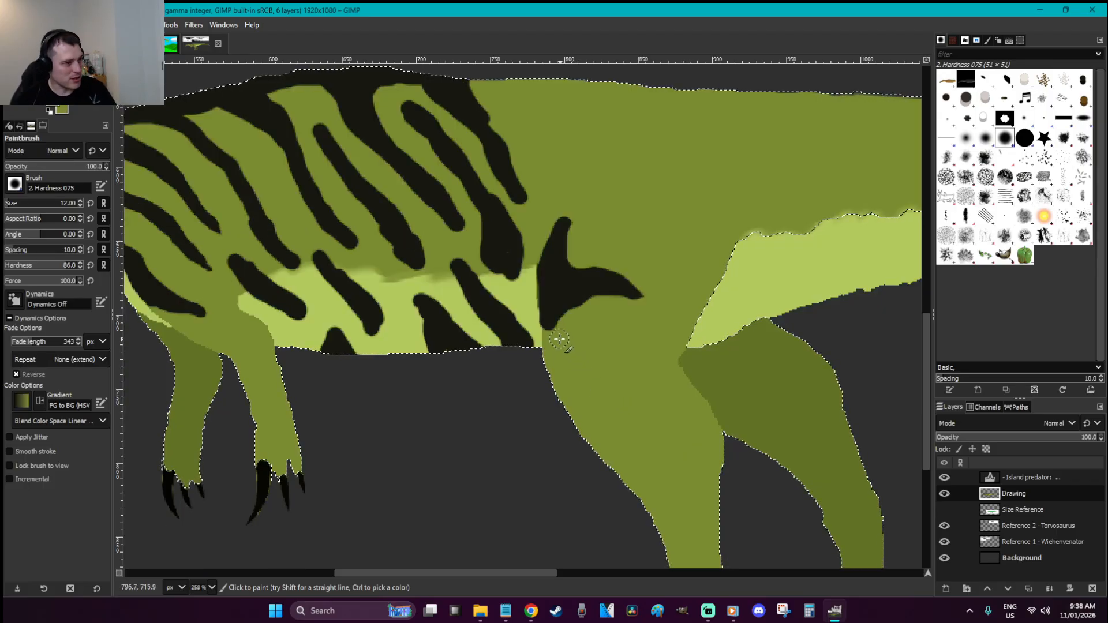
mouse_move(565, 347)
mouse_down()
mouse_move(606, 346)
mouse_move(645, 372)
mouse_move(577, 357)
mouse_move(559, 386)
mouse_move(574, 354)
mouse_up()
mouse_move(618, 319)
mouse_down()
mouse_move(673, 334)
mouse_move(658, 333)
mouse_up()
drag(573, 397, 562, 395)
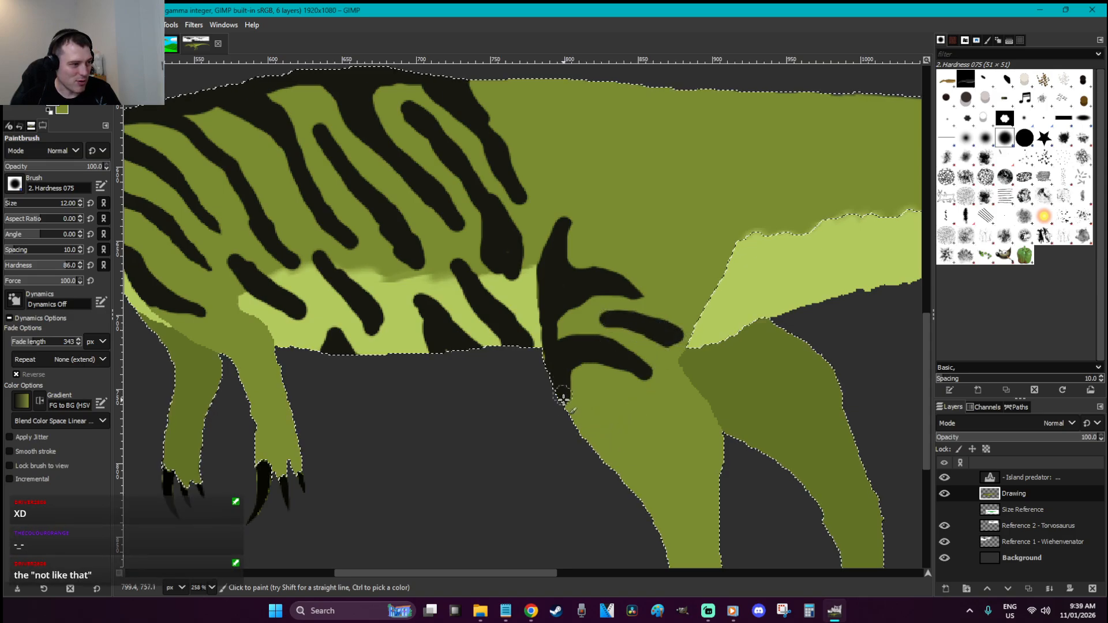
scroll(565, 386, down, 3)
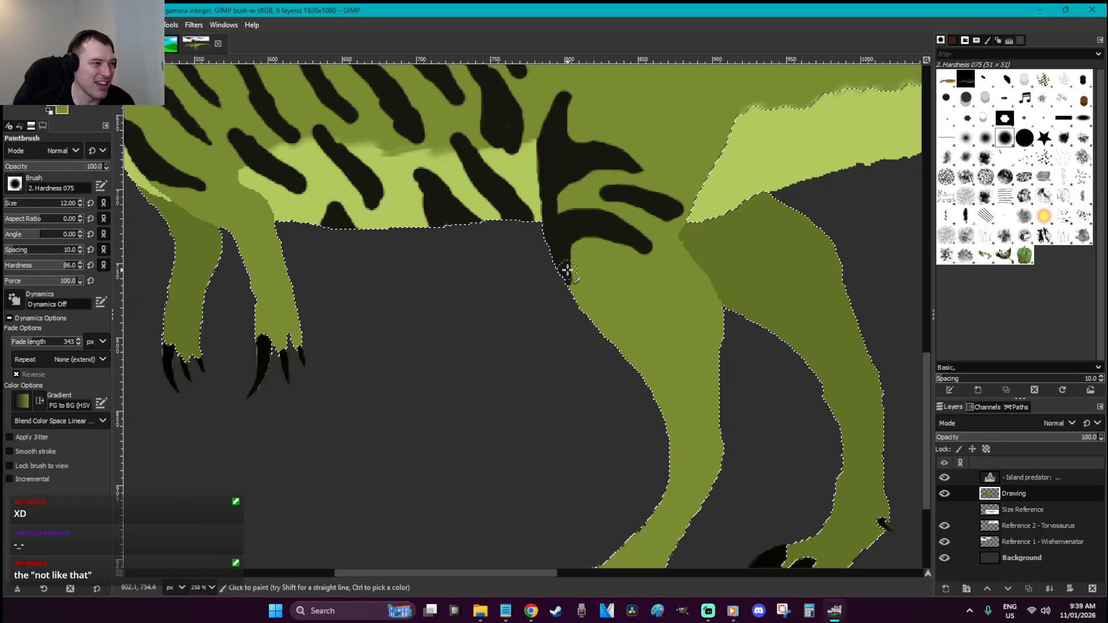
mouse_move(568, 259)
mouse_down()
mouse_move(647, 288)
mouse_move(606, 278)
mouse_move(594, 321)
mouse_move(637, 322)
mouse_move(612, 326)
mouse_up()
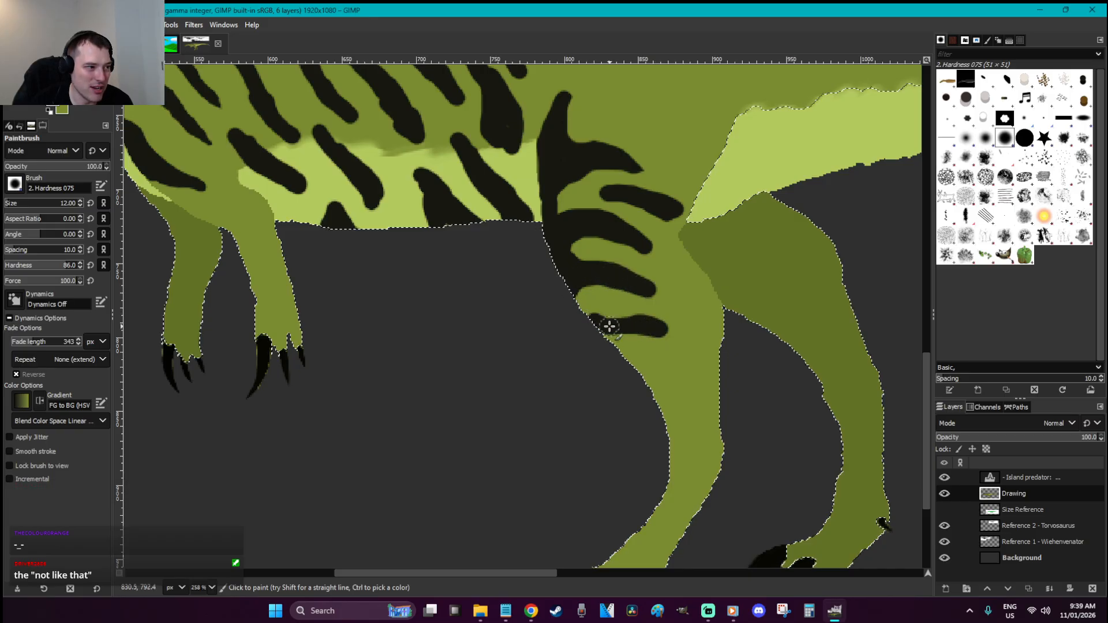
mouse_move(689, 301)
mouse_down()
mouse_move(656, 285)
mouse_move(698, 305)
mouse_up()
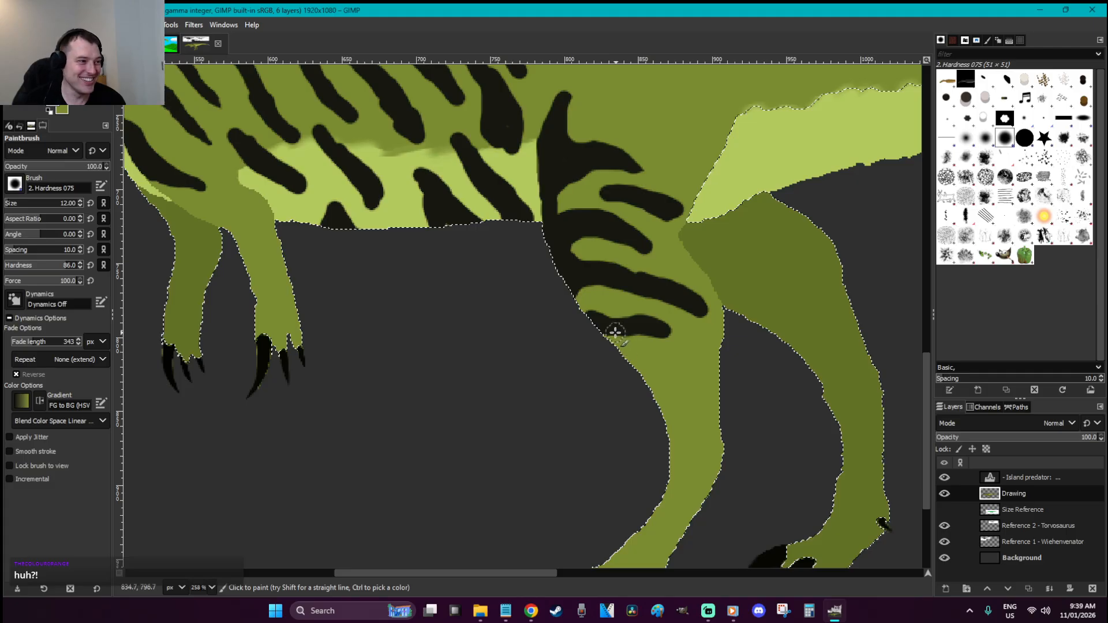
Paint dark stripes and a dot down the lower hind leg
scroll(656, 364, down, 3)
ctrl+scroll(656, 365, down, 6)
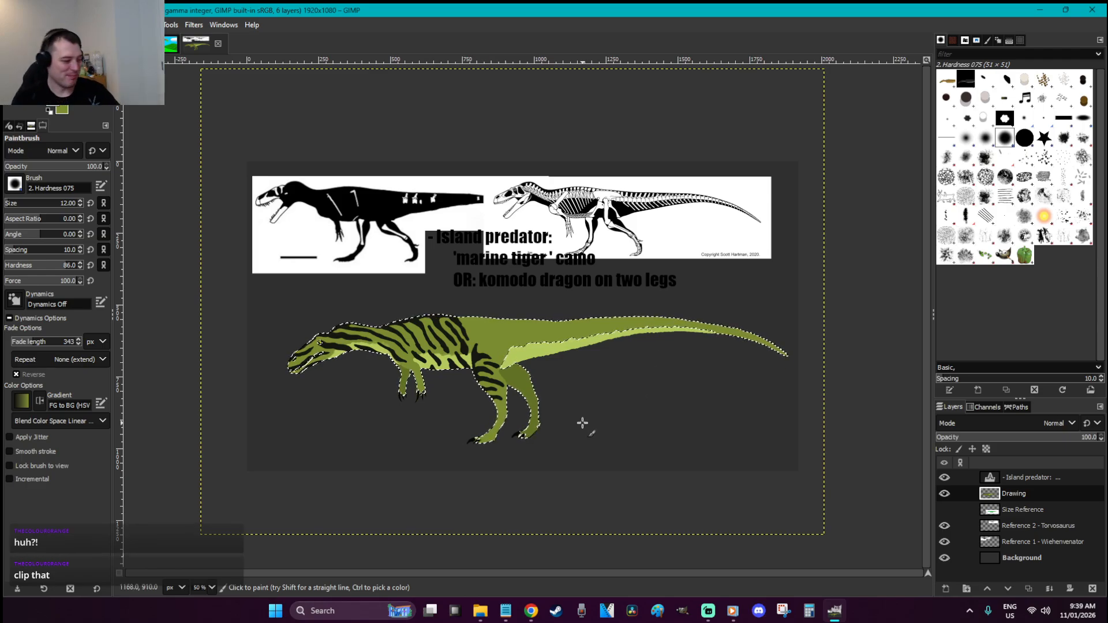
ctrl+scroll(469, 386, up, 9)
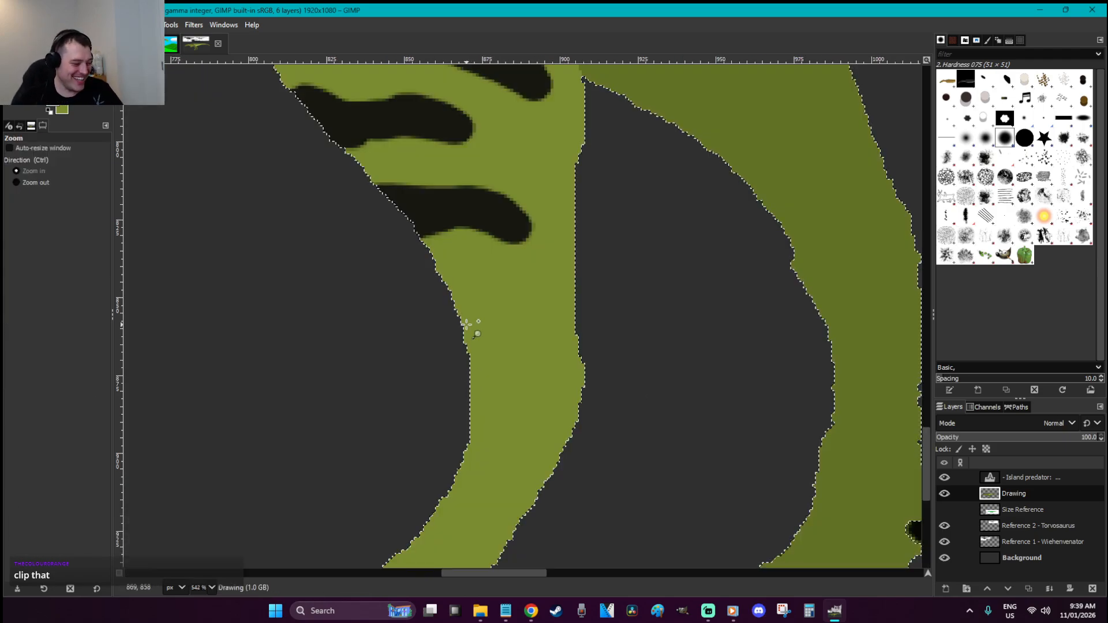
mouse_move(462, 301)
mouse_down()
mouse_move(511, 309)
mouse_move(468, 346)
mouse_move(517, 308)
mouse_move(452, 347)
mouse_move(453, 277)
mouse_move(519, 293)
mouse_move(467, 291)
mouse_up()
scroll(454, 311, down, 3)
click(497, 286)
mouse_move(517, 361)
mouse_down()
mouse_move(503, 361)
mouse_move(543, 392)
mouse_up()
mouse_move(428, 373)
mouse_down()
mouse_move(445, 420)
mouse_move(413, 404)
mouse_up()
Add more dark strokes and three spots along the lower leg's edge toward the ankle
scroll(414, 383, down, 5)
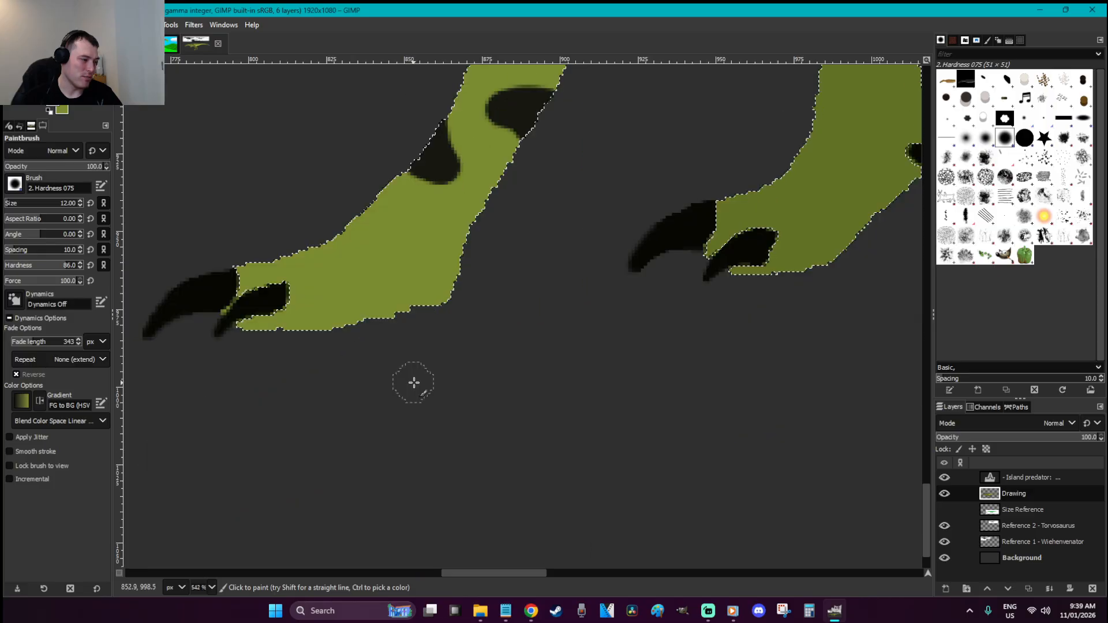
drag(493, 193, 485, 205)
mouse_move(383, 195)
mouse_down()
mouse_move(399, 220)
mouse_move(347, 223)
mouse_up()
scroll(598, 221, up, 3)
mouse_move(581, 354)
mouse_down()
mouse_move(564, 366)
mouse_move(568, 378)
mouse_up()
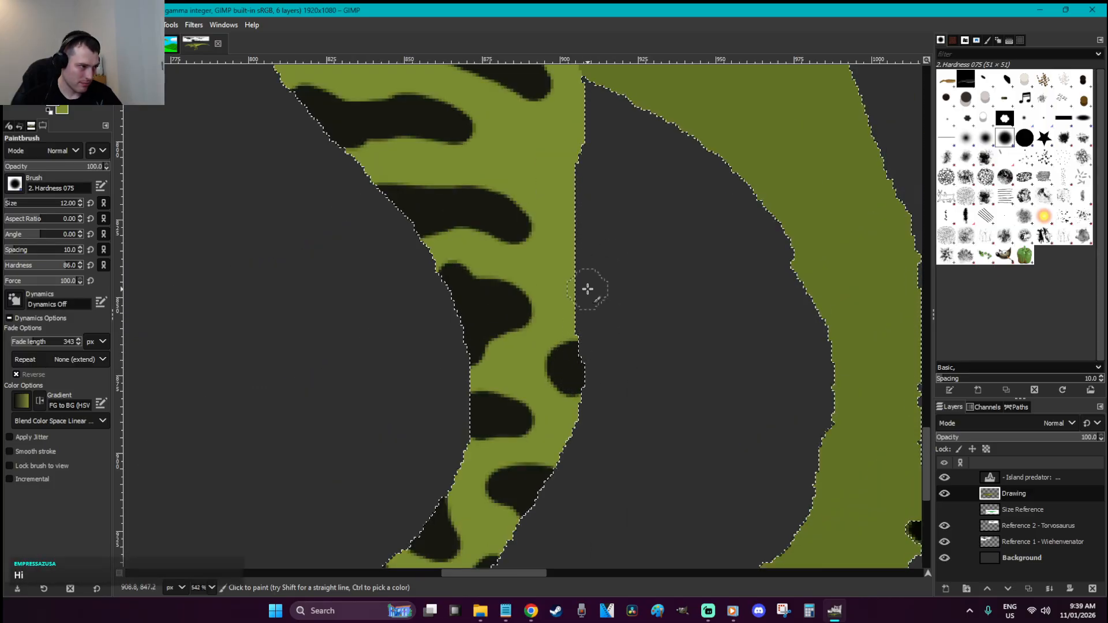
drag(577, 263, 574, 272)
mouse_move(568, 153)
mouse_down()
mouse_move(554, 164)
mouse_move(591, 148)
mouse_up()
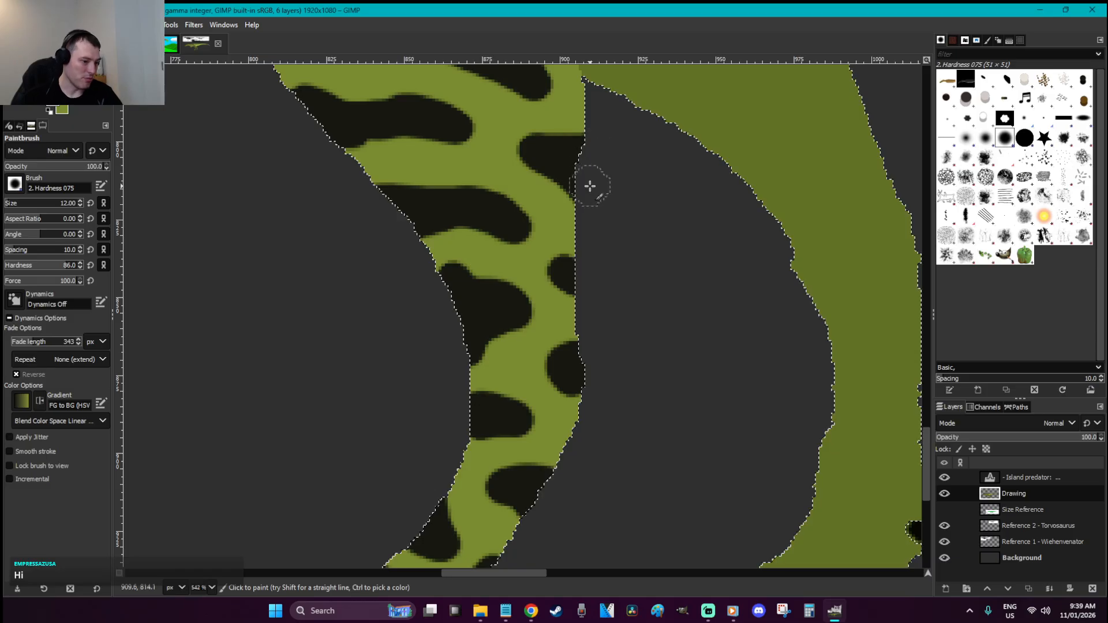
ctrl+scroll(591, 183, down, 4)
scroll(589, 185, up, 5)
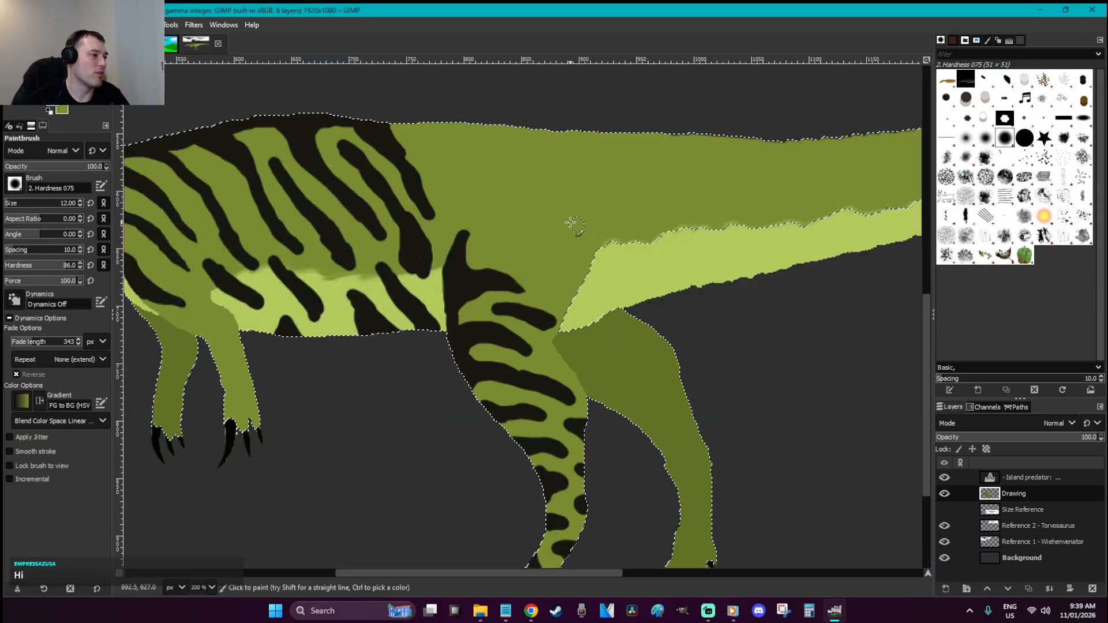
Paint thick black stripes down from the back edge past the hips toward the tail base
mouse_move(421, 130)
mouse_down()
mouse_move(409, 132)
mouse_move(455, 168)
mouse_move(450, 144)
mouse_move(501, 125)
mouse_move(498, 190)
mouse_up()
mouse_move(496, 147)
mouse_down()
mouse_move(480, 140)
mouse_move(527, 123)
mouse_move(549, 220)
mouse_move(527, 143)
mouse_move(549, 168)
mouse_move(555, 252)
mouse_up()
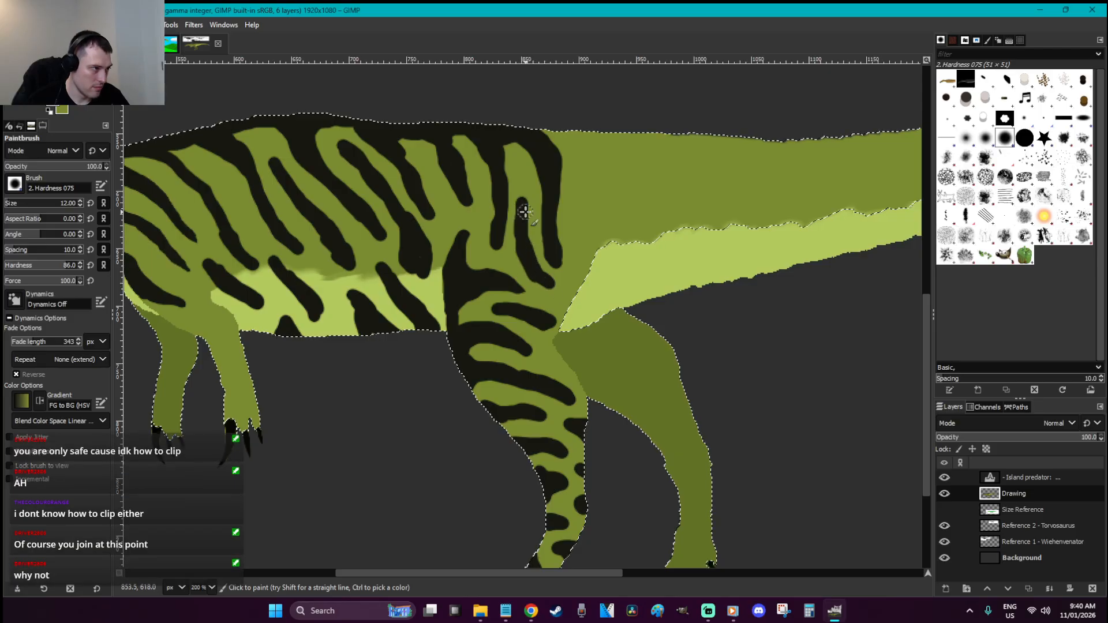
mouse_move(583, 126)
mouse_down()
mouse_move(608, 227)
mouse_move(578, 136)
mouse_move(566, 124)
mouse_move(569, 137)
mouse_move(535, 128)
mouse_move(632, 139)
mouse_move(651, 206)
mouse_up()
key(u)
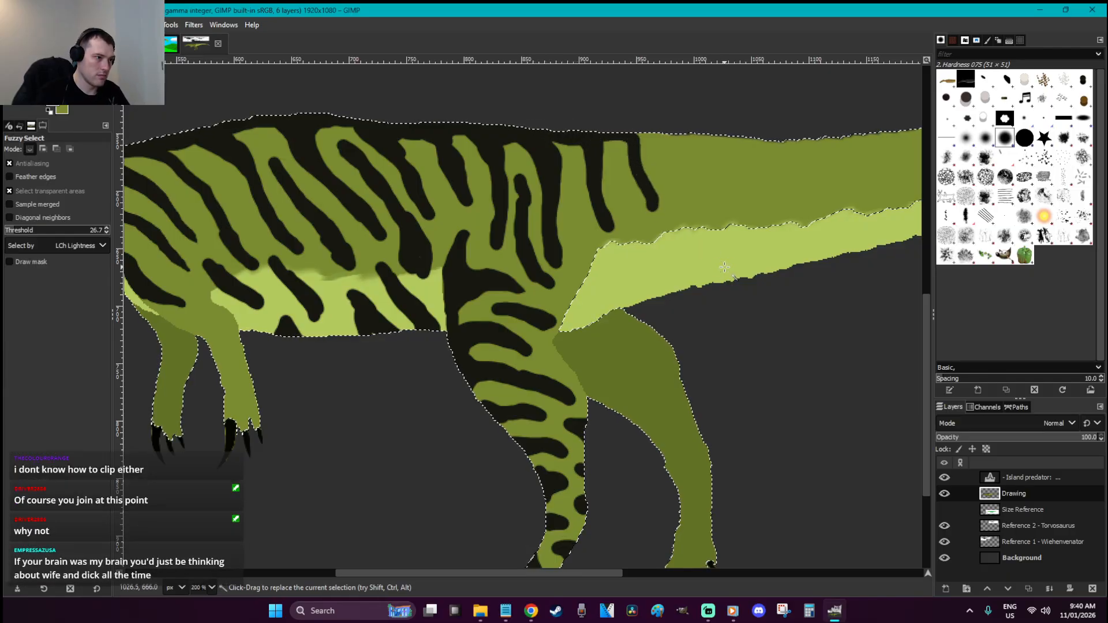
key(p)
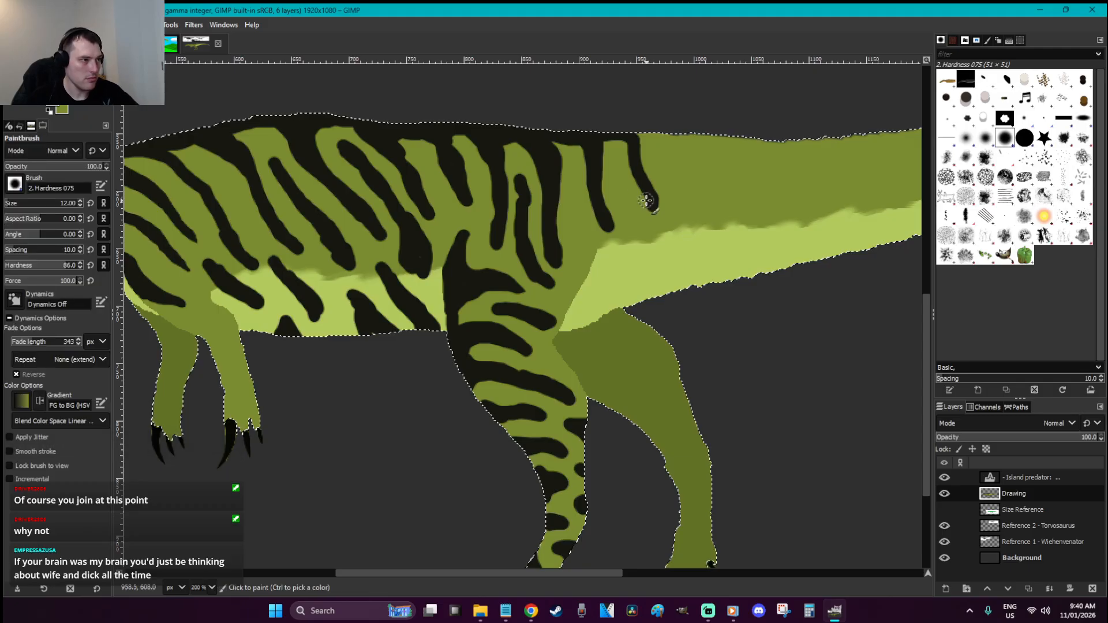
mouse_move(607, 139)
mouse_down()
mouse_move(638, 165)
mouse_move(661, 221)
mouse_move(634, 170)
mouse_move(595, 145)
mouse_up()
mouse_move(636, 248)
mouse_down()
mouse_move(656, 289)
mouse_move(636, 279)
mouse_move(633, 254)
mouse_move(632, 296)
mouse_move(601, 306)
mouse_move(606, 289)
mouse_move(594, 311)
mouse_move(611, 303)
mouse_up()
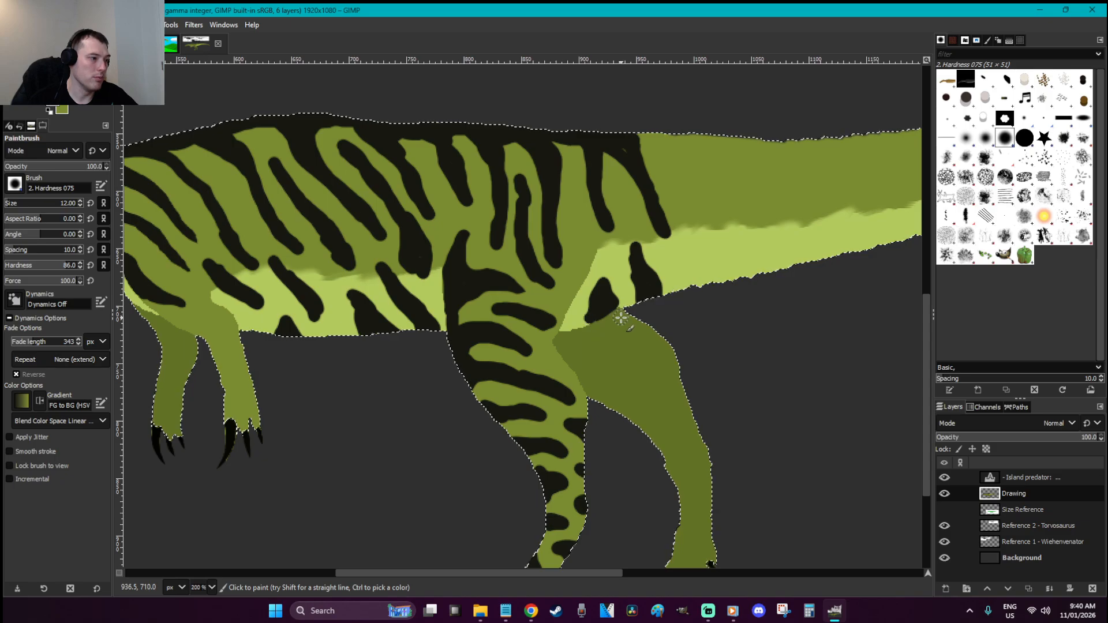
Zoom in on the hip blob and paint light green over its edge and the right stripe's tip
key(z)
drag(658, 360, 485, 264)
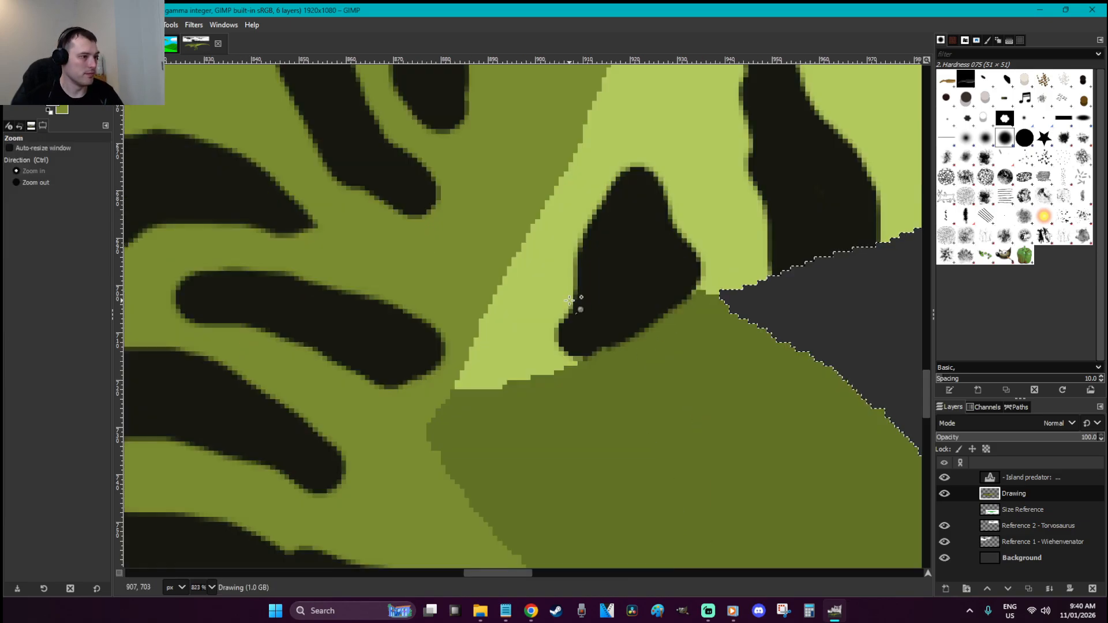
key(o)
key(p)
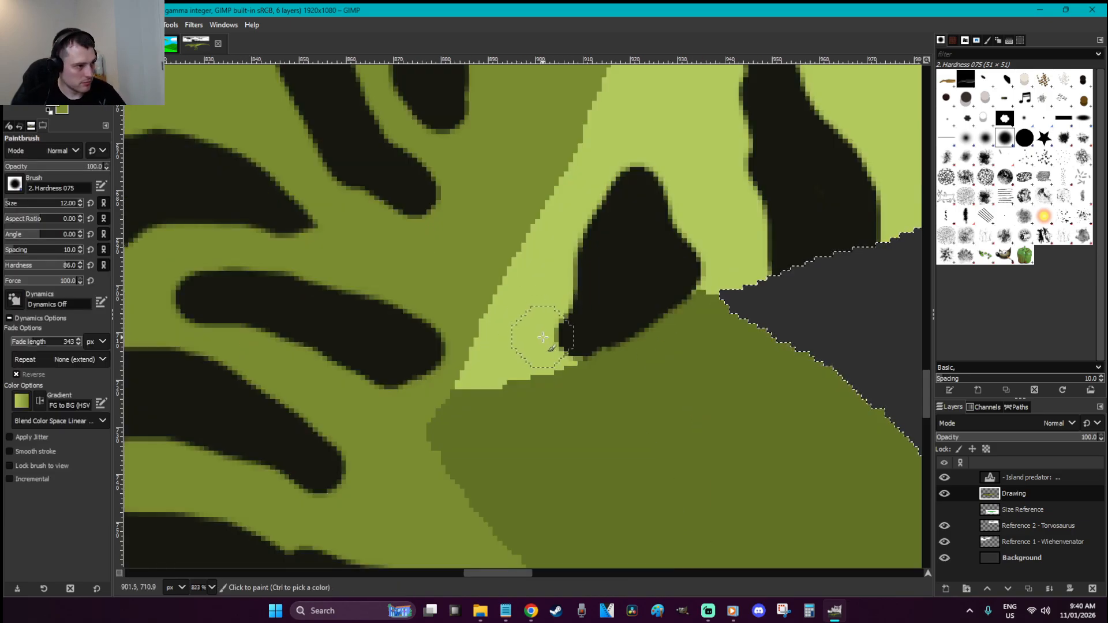
drag(555, 348, 561, 311)
drag(688, 202, 654, 144)
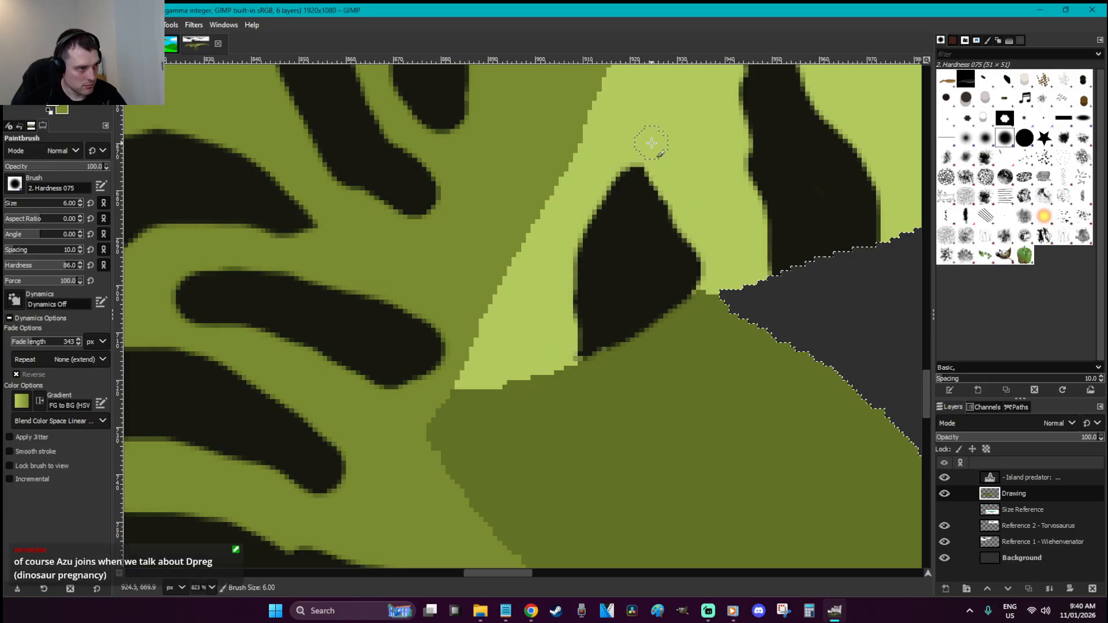
scroll(728, 210, up, 1)
drag(731, 193, 732, 239)
mouse_move(812, 181)
mouse_down()
mouse_move(785, 155)
mouse_move(750, 151)
mouse_move(732, 189)
mouse_up()
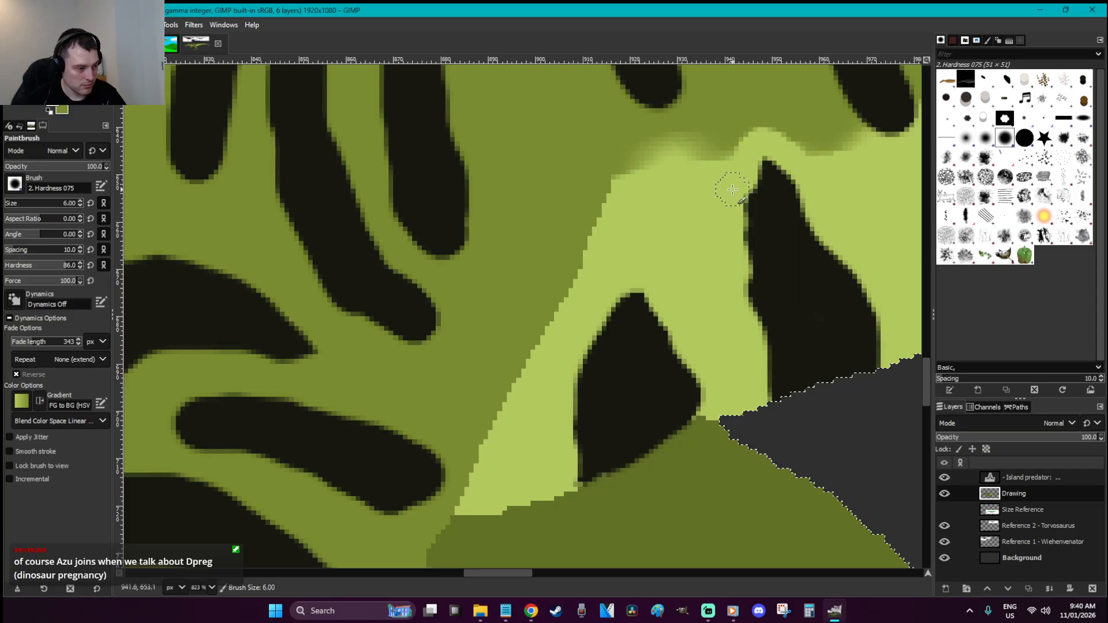
scroll(733, 189, up, 1)
Flatten the light-green bump with olive, smudge the edge, and repaint the belly edge light green
key(bracketleft)
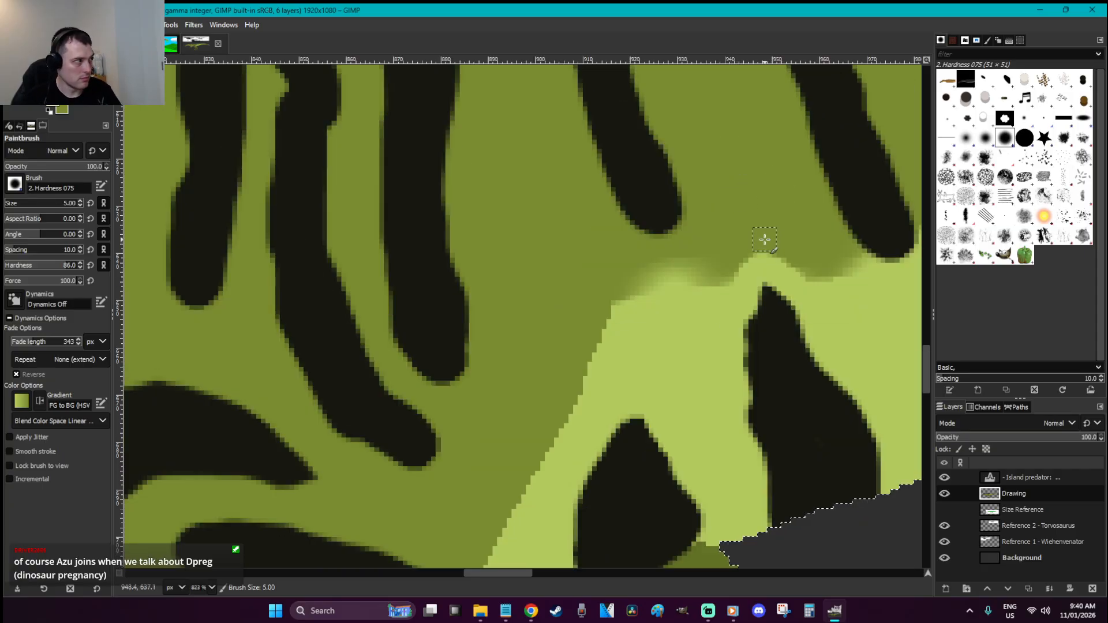
key(x)
mouse_move(782, 251)
mouse_down()
mouse_move(734, 266)
mouse_move(799, 261)
mouse_move(759, 264)
mouse_up()
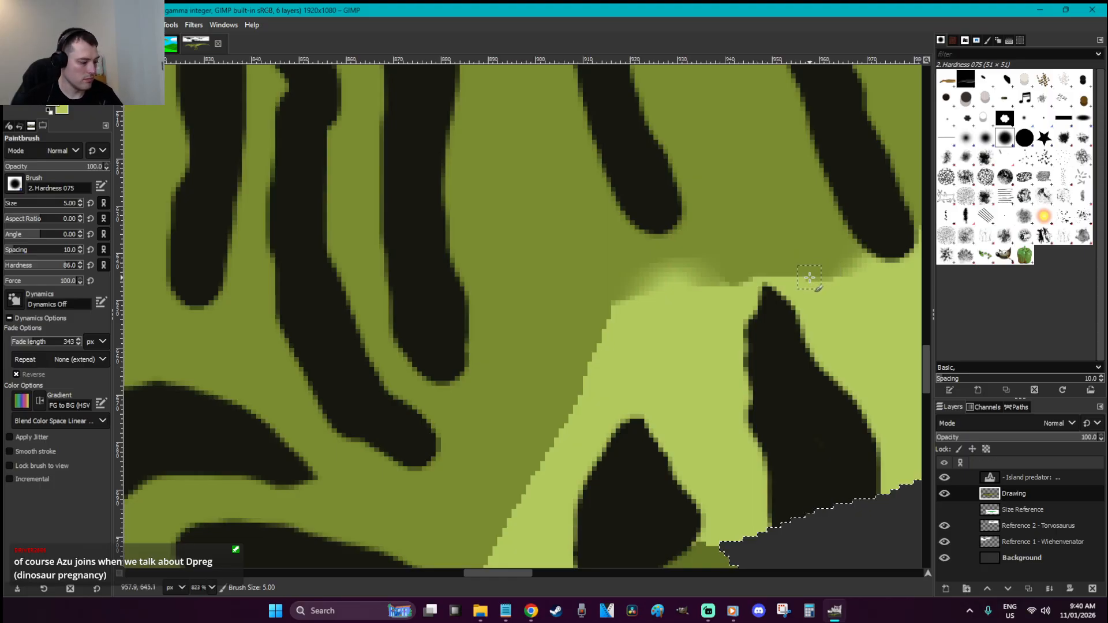
key(s)
mouse_move(744, 293)
mouse_down()
mouse_move(720, 287)
mouse_move(748, 276)
mouse_up()
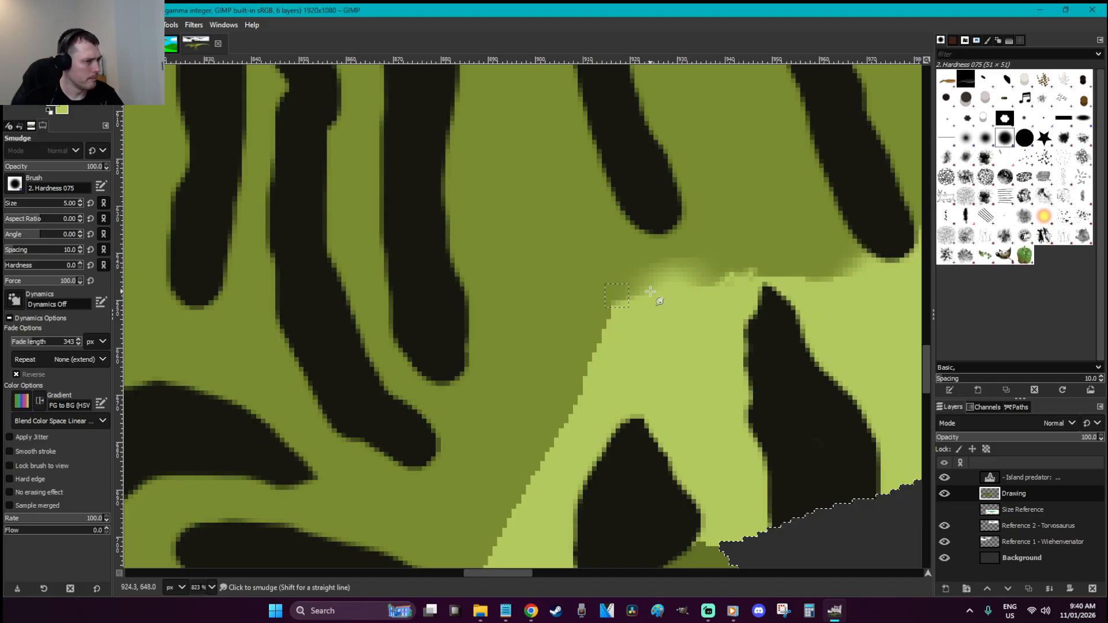
key(o)
click(734, 347)
key(p)
mouse_move(725, 282)
mouse_down()
mouse_move(783, 264)
mouse_move(825, 273)
mouse_move(710, 282)
mouse_up()
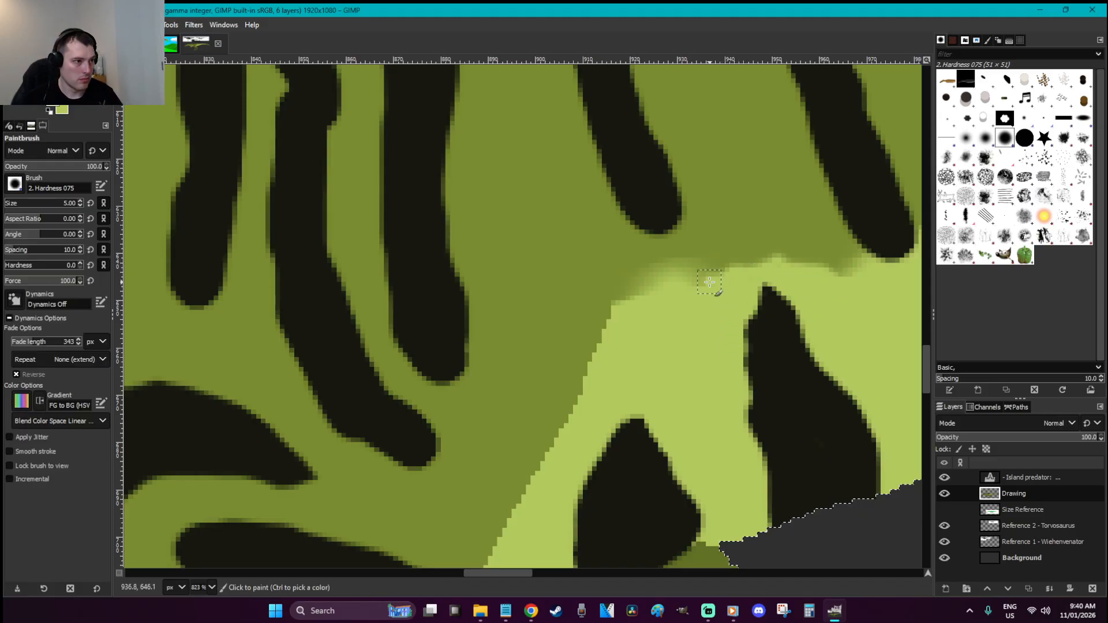
Extend a dark tip, then with olive at hardness 100 taper a stripe's lower end
ctrl+click(769, 307)
mouse_move(762, 302)
mouse_down()
mouse_move(764, 273)
mouse_move(772, 300)
mouse_move(762, 262)
mouse_move(786, 301)
mouse_move(762, 271)
mouse_move(773, 332)
mouse_move(789, 308)
mouse_move(770, 280)
mouse_move(763, 312)
mouse_up()
scroll(746, 311, up, 1)
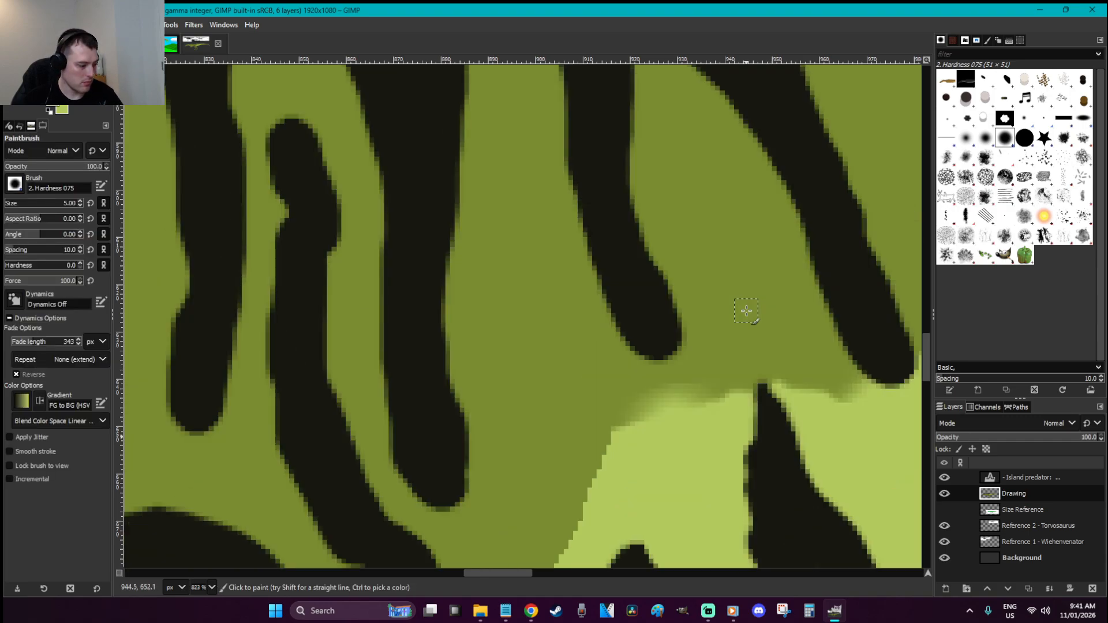
ctrl+click(729, 315)
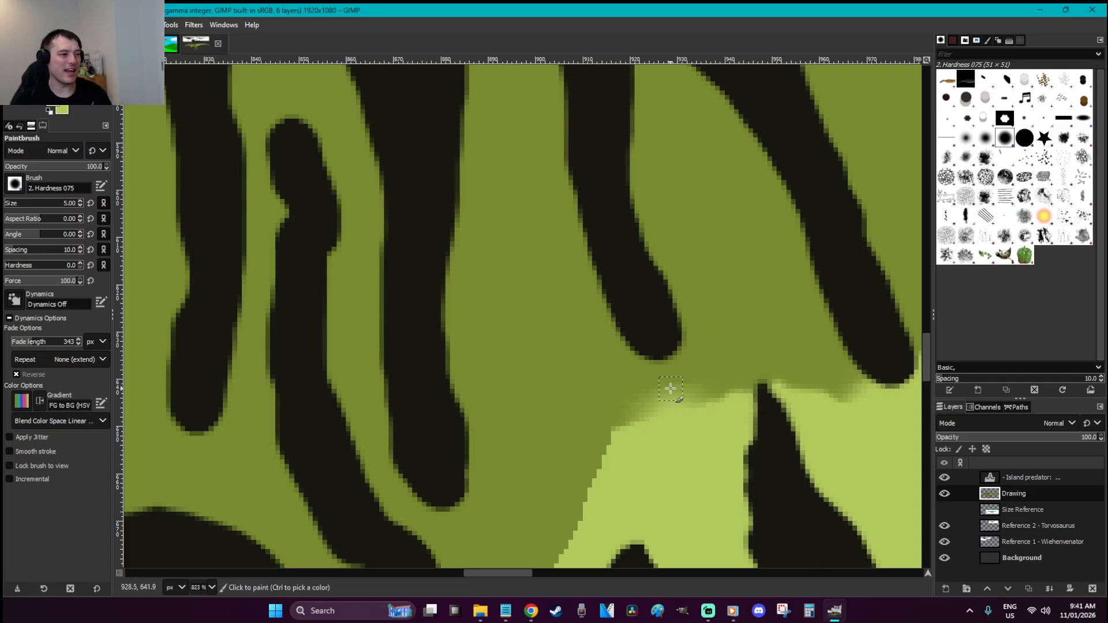
mouse_move(680, 314)
mouse_down()
mouse_move(677, 276)
mouse_move(701, 321)
mouse_move(682, 296)
mouse_move(680, 359)
mouse_up()
key(ctrl+z)
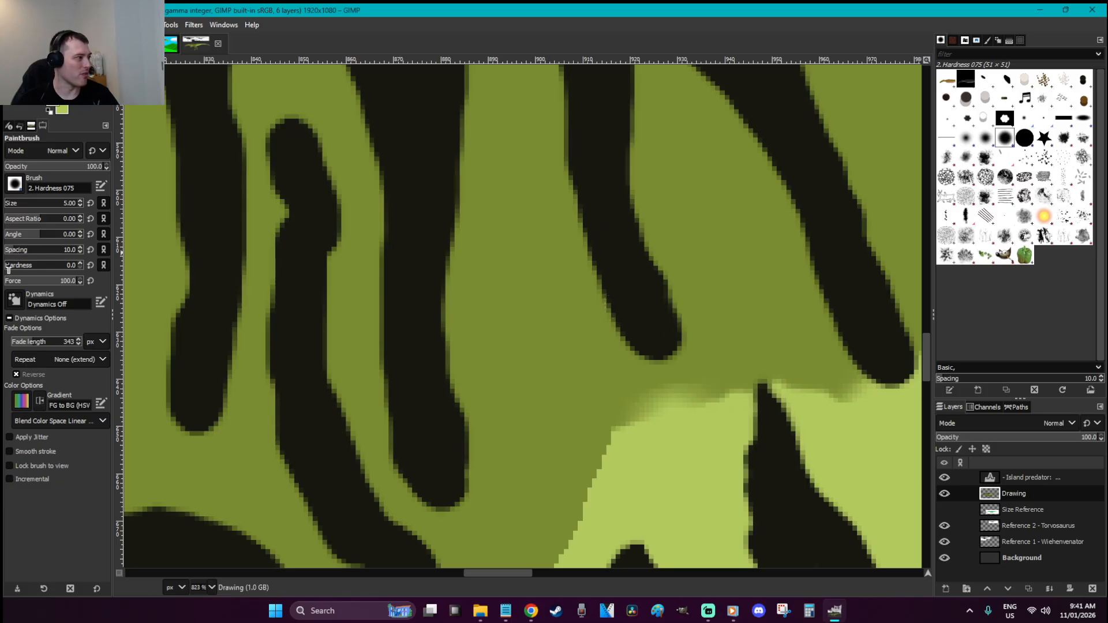
drag(17, 267, 115, 269)
mouse_move(645, 366)
mouse_down()
mouse_move(586, 295)
mouse_move(637, 350)
mouse_move(684, 365)
mouse_move(665, 225)
mouse_up()
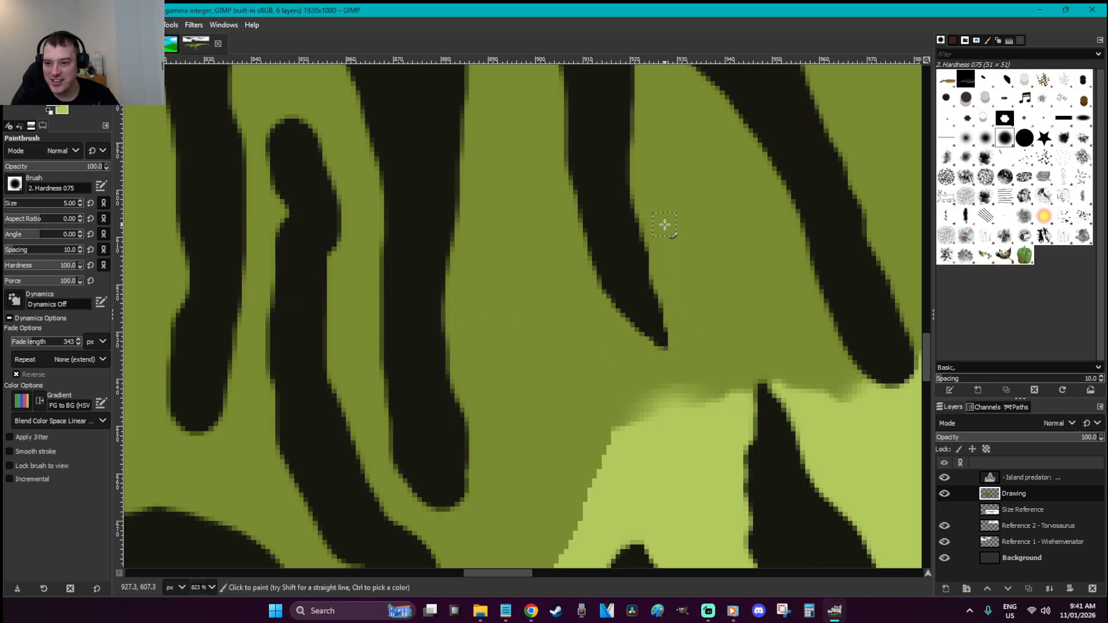
Trim the remaining flank stripes into pointed tips and paint out a hooked stripe end with olive
scroll(621, 200, down, 3)
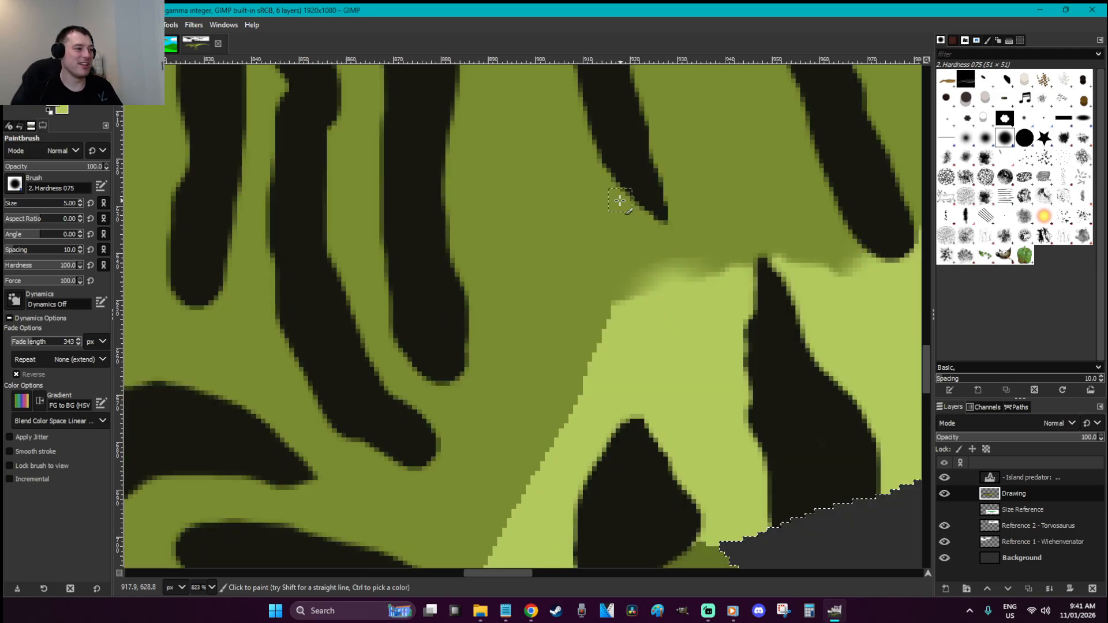
mouse_move(452, 433)
mouse_down()
mouse_move(419, 406)
mouse_move(443, 471)
mouse_move(336, 441)
mouse_move(321, 412)
mouse_move(392, 368)
mouse_up()
mouse_move(377, 296)
mouse_down()
mouse_move(433, 387)
mouse_move(489, 394)
mouse_move(475, 379)
mouse_move(464, 222)
mouse_move(477, 337)
mouse_up()
scroll(476, 343, up, 3)
drag(271, 100, 268, 200)
mouse_move(289, 112)
mouse_down()
mouse_move(318, 128)
mouse_move(349, 248)
mouse_up()
mouse_move(234, 394)
mouse_down()
mouse_move(223, 423)
mouse_move(193, 437)
mouse_move(165, 362)
mouse_move(174, 296)
mouse_up()
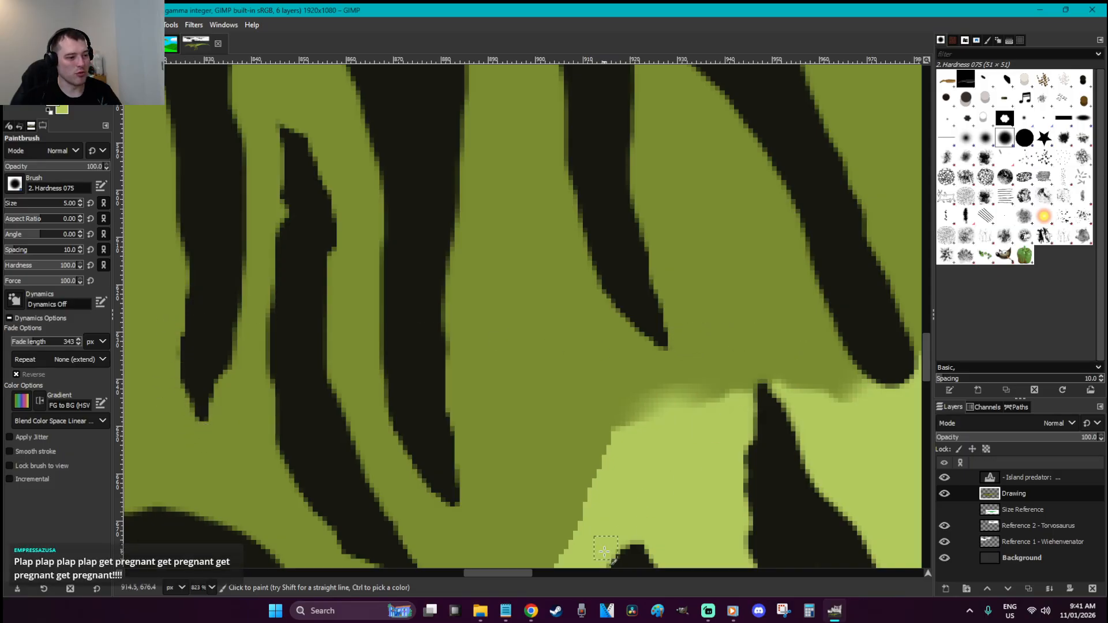
drag(476, 574, 510, 569)
mouse_move(434, 302)
mouse_down()
mouse_move(455, 329)
mouse_move(505, 341)
mouse_move(507, 222)
mouse_up()
mouse_move(521, 311)
mouse_down()
mouse_move(520, 345)
mouse_move(475, 357)
mouse_move(504, 367)
mouse_move(529, 356)
mouse_move(513, 376)
mouse_move(532, 356)
mouse_up()
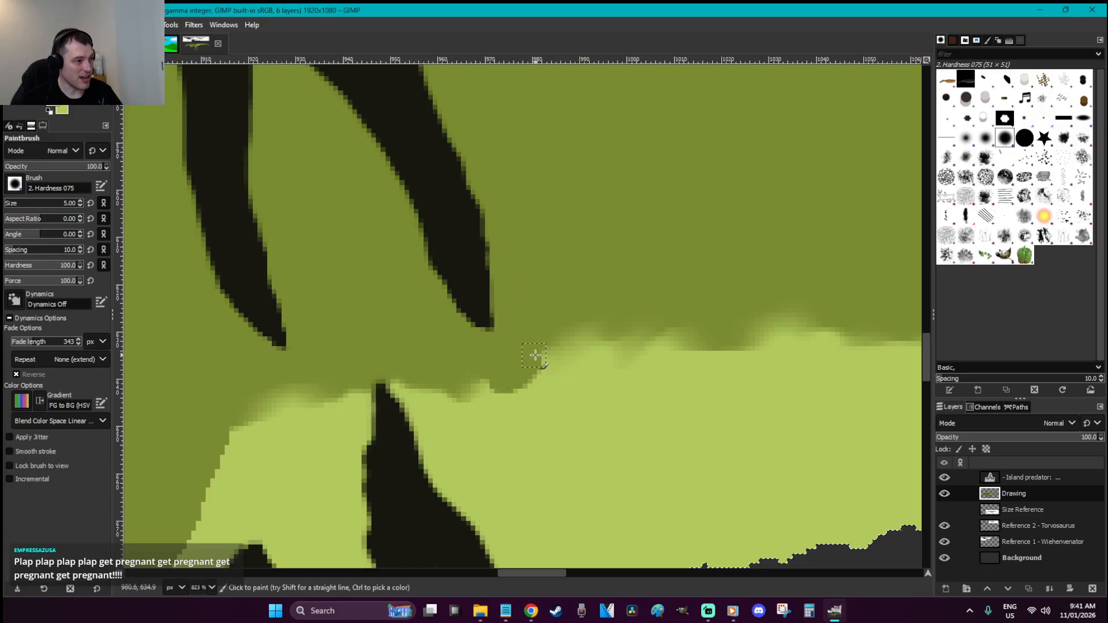
Fuzzy-select the pale belly area, then clear the selection
key(u)
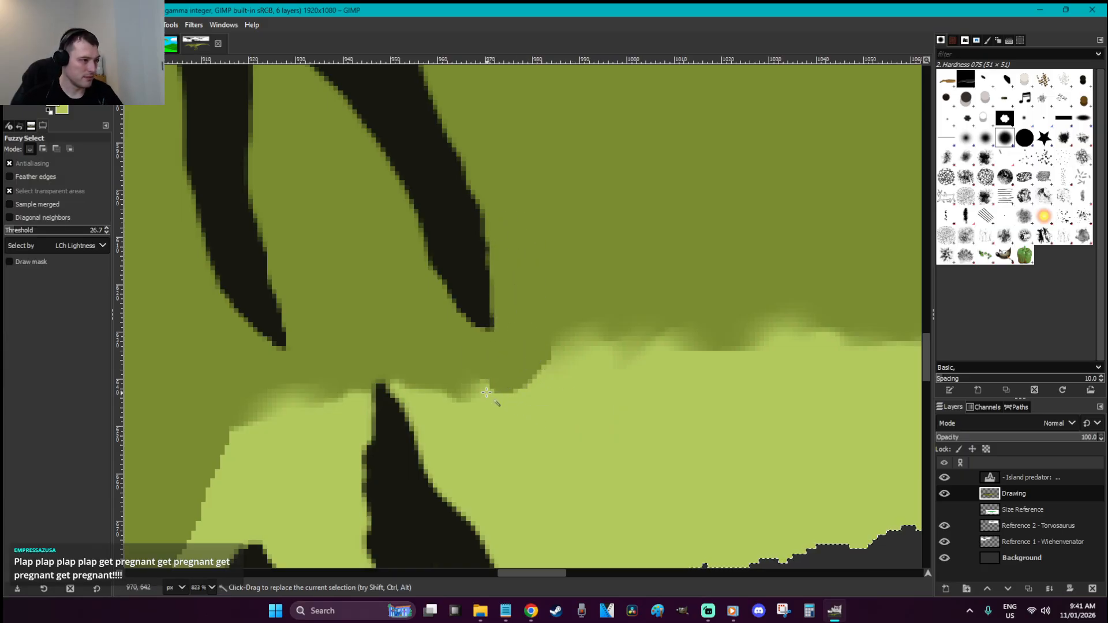
click(537, 385)
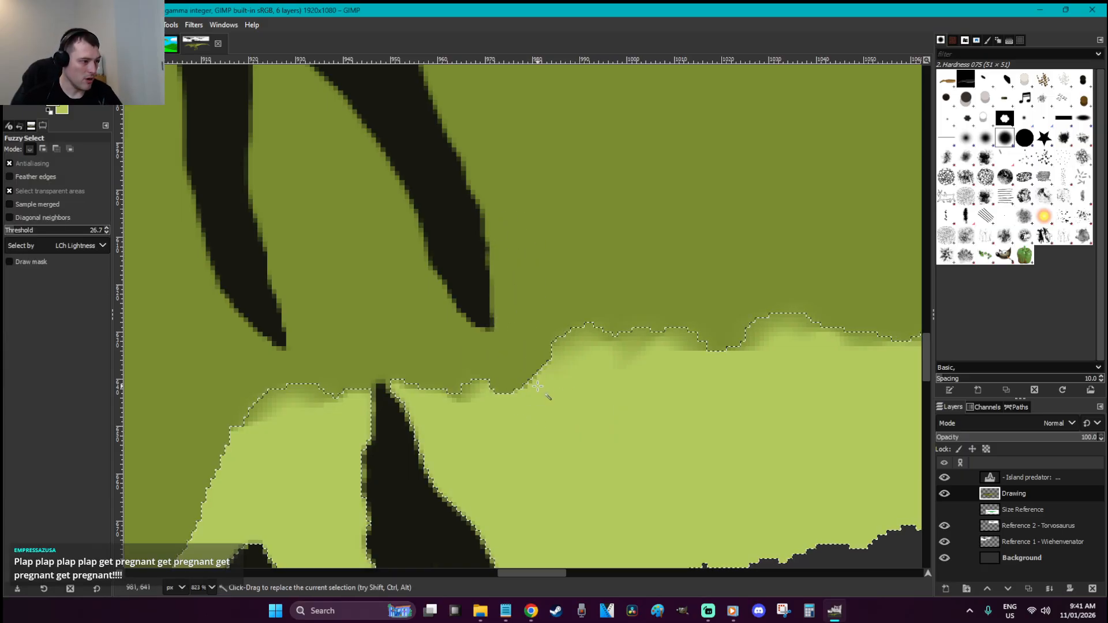
key(r)
click(579, 278)
key(shift+u)
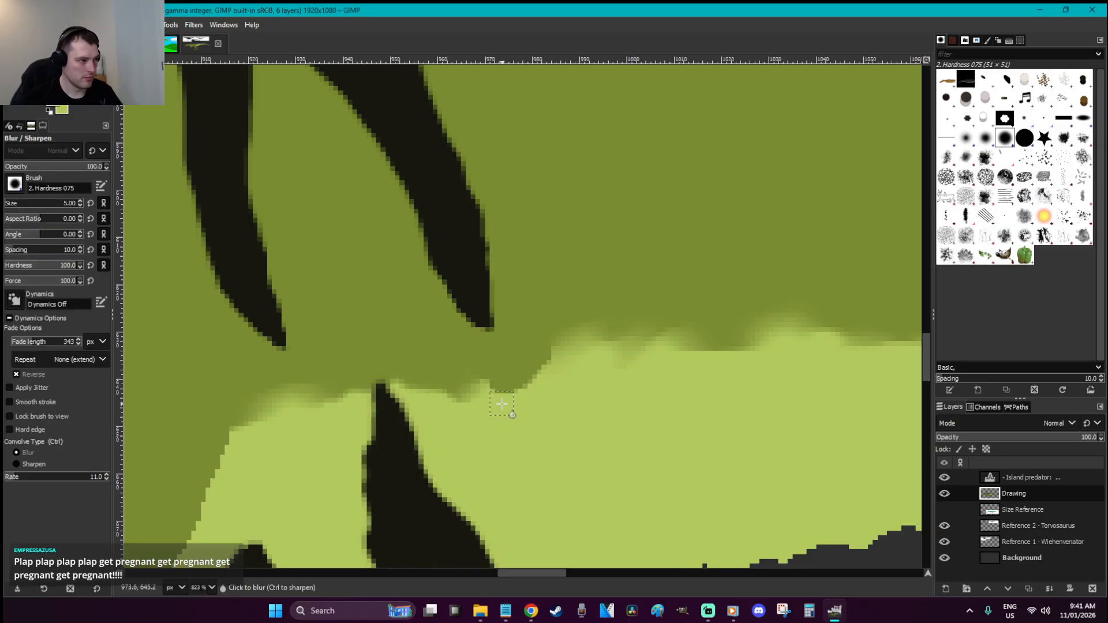
Zoom in and paint a dark stripe up from the belly, extending its tip with a size 3 brush
key(r)
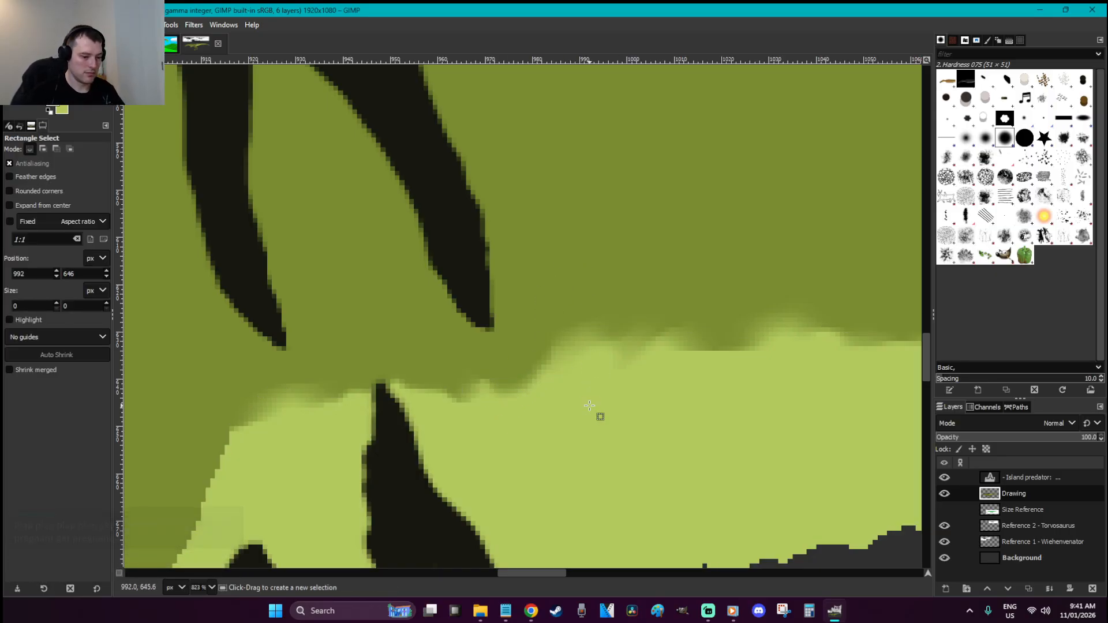
scroll(590, 407, down, 8)
key(z)
drag(593, 404, 516, 291)
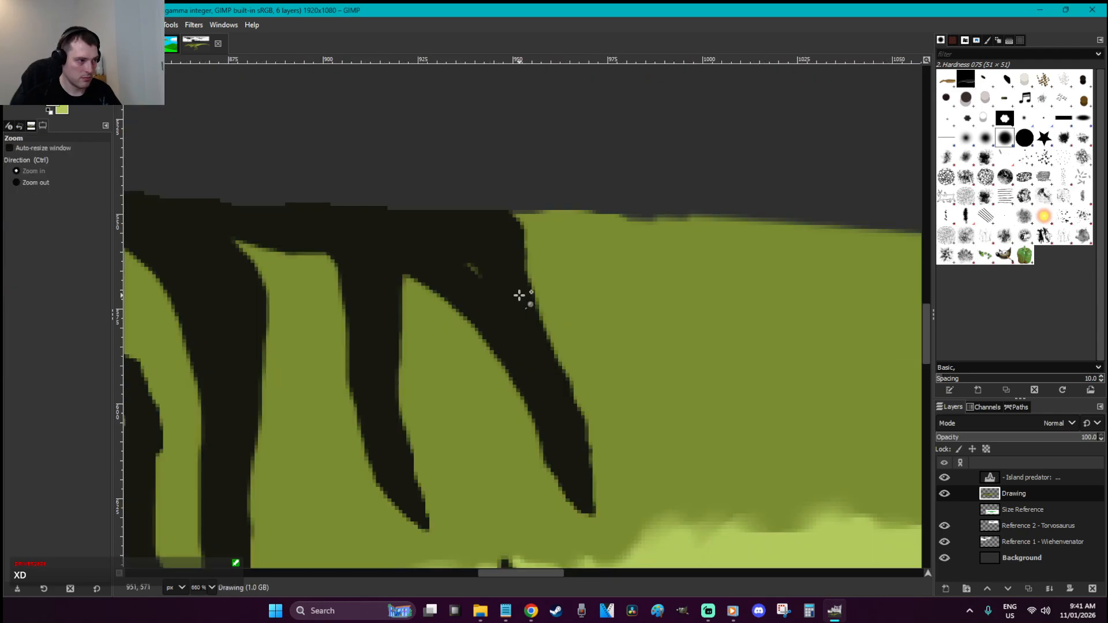
key(p)
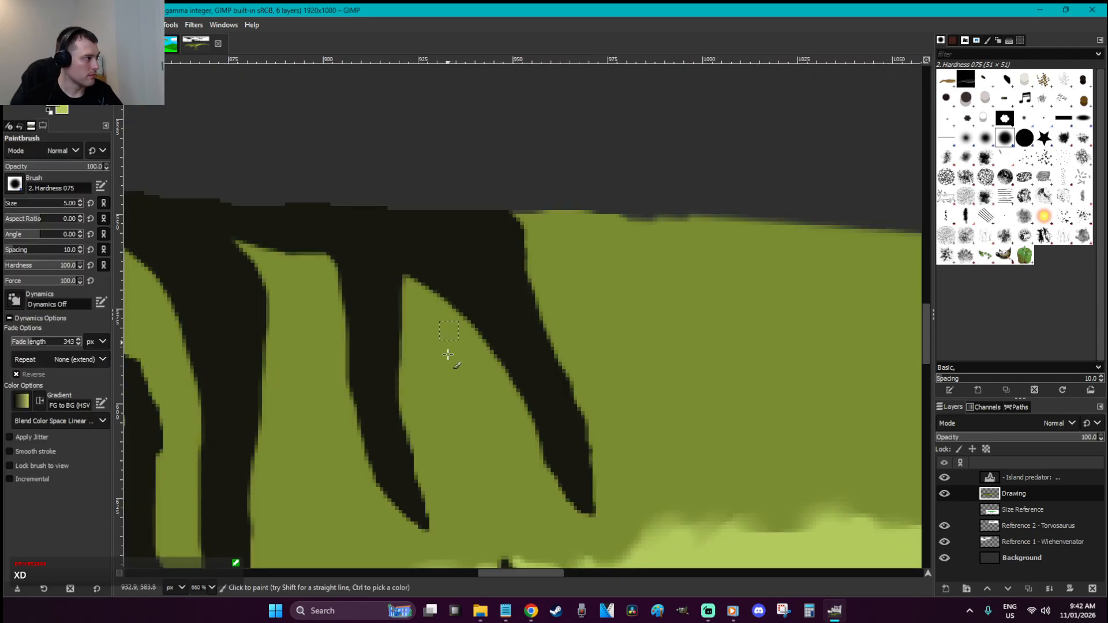
scroll(456, 346, down, 3)
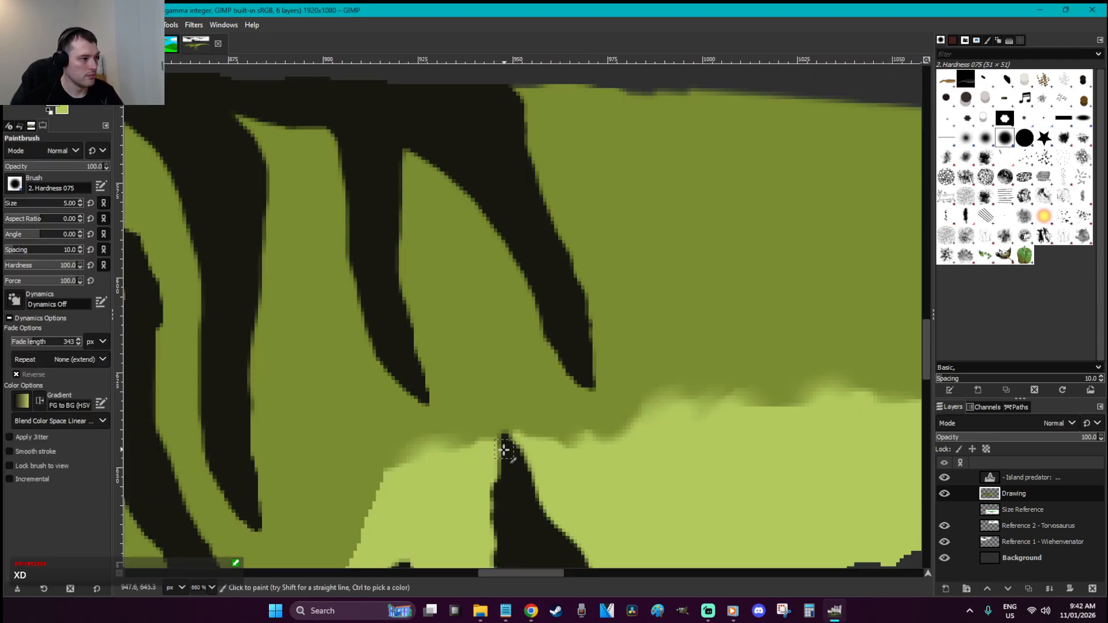
mouse_move(502, 475)
mouse_down()
mouse_move(486, 345)
mouse_move(524, 486)
mouse_move(521, 453)
mouse_up()
click(482, 339)
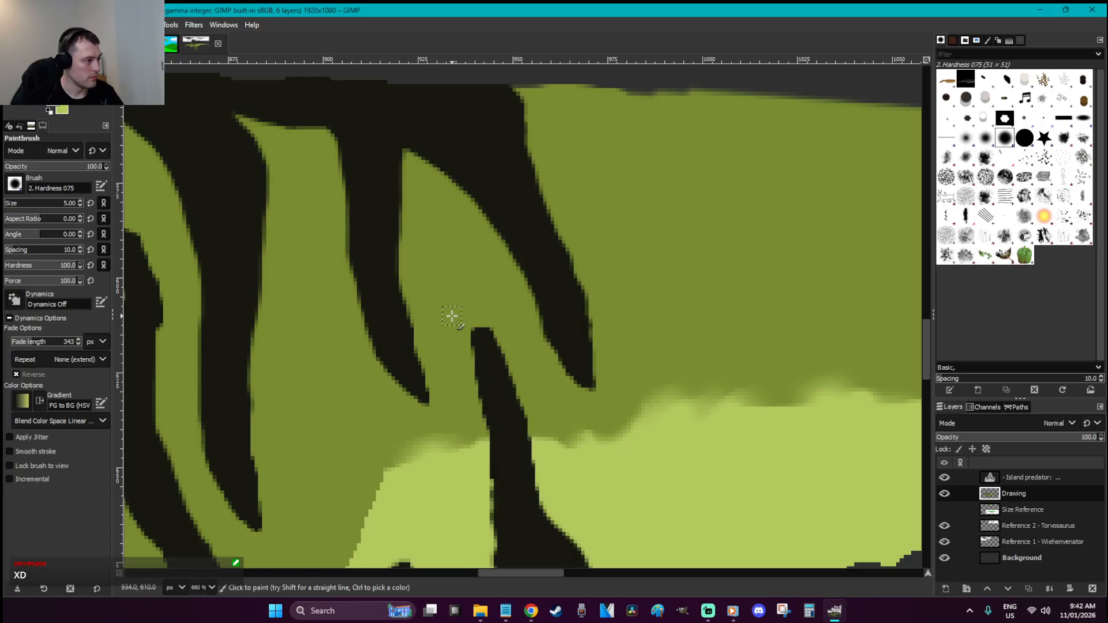
key(bracketleft)
key(bracketleft)
mouse_move(477, 339)
mouse_down()
mouse_move(469, 303)
mouse_move(485, 334)
mouse_move(465, 291)
mouse_move(480, 323)
mouse_up()
Outline and fill a new V-shaped dark stripe on the flank above the belly
scroll(639, 351, down, 6)
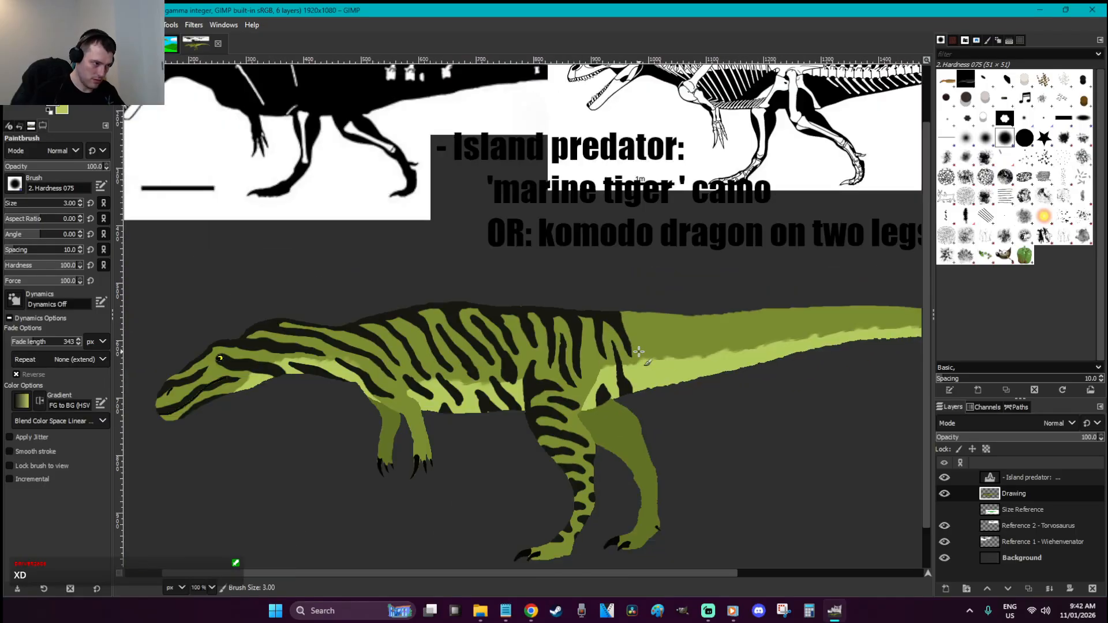
key(z)
drag(672, 425, 508, 324)
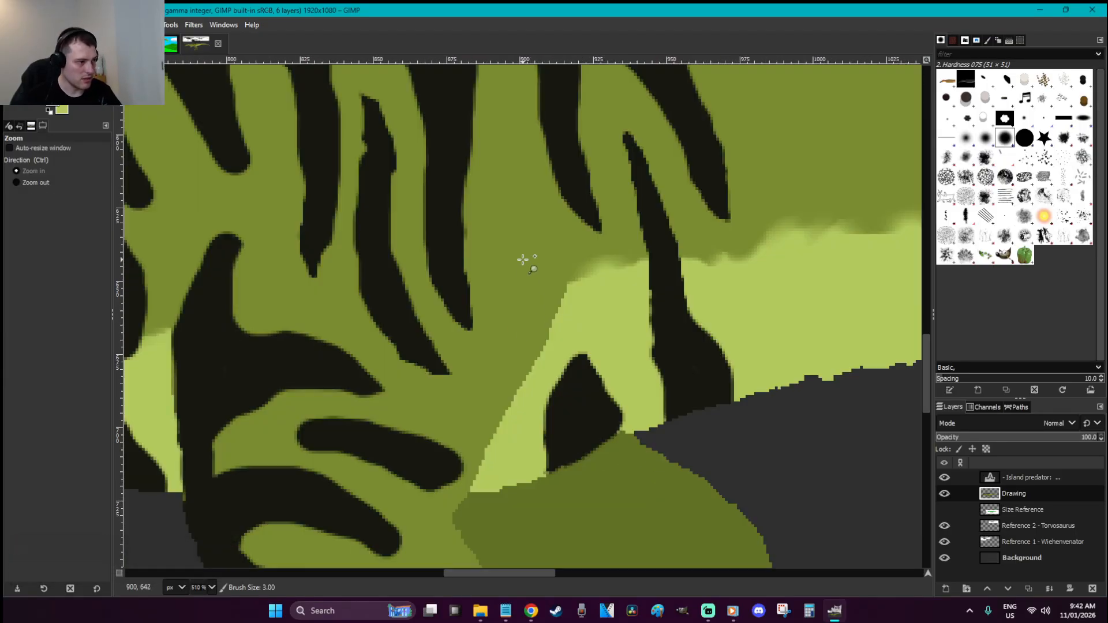
key(p)
mouse_move(567, 293)
mouse_down()
mouse_move(536, 356)
mouse_move(514, 276)
mouse_move(515, 201)
mouse_move(516, 226)
mouse_move(556, 292)
mouse_move(533, 331)
mouse_move(520, 270)
mouse_move(533, 311)
mouse_move(540, 318)
mouse_move(545, 296)
mouse_up()
mouse_move(527, 243)
mouse_down()
mouse_move(527, 227)
mouse_move(546, 278)
mouse_up()
mouse_move(512, 195)
mouse_down()
mouse_move(561, 286)
mouse_move(547, 298)
mouse_up()
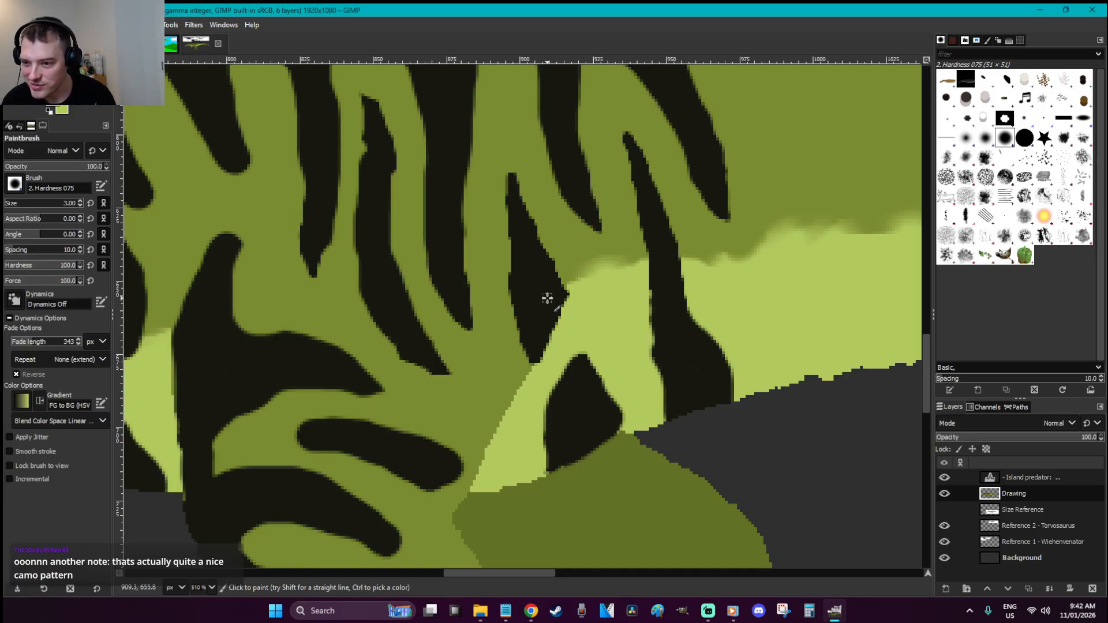
Fuzzy-select the mid-green leg area and paint a dark blotch across the top of the legs with a size 6 brush
scroll(547, 299, down, 10)
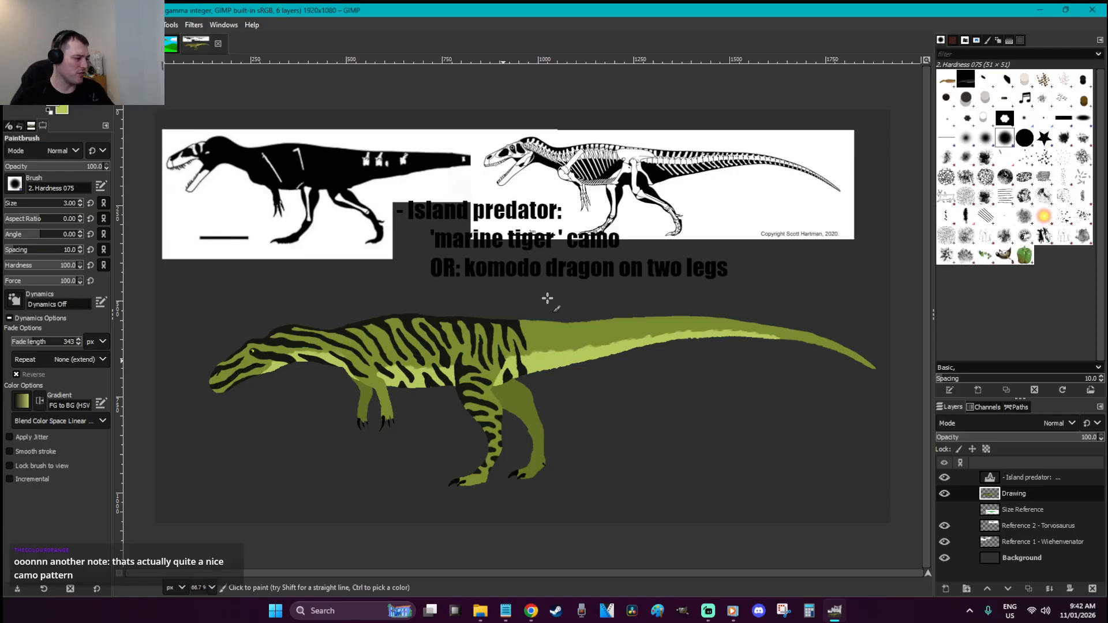
key(z)
drag(451, 441, 321, 325)
key(grave)
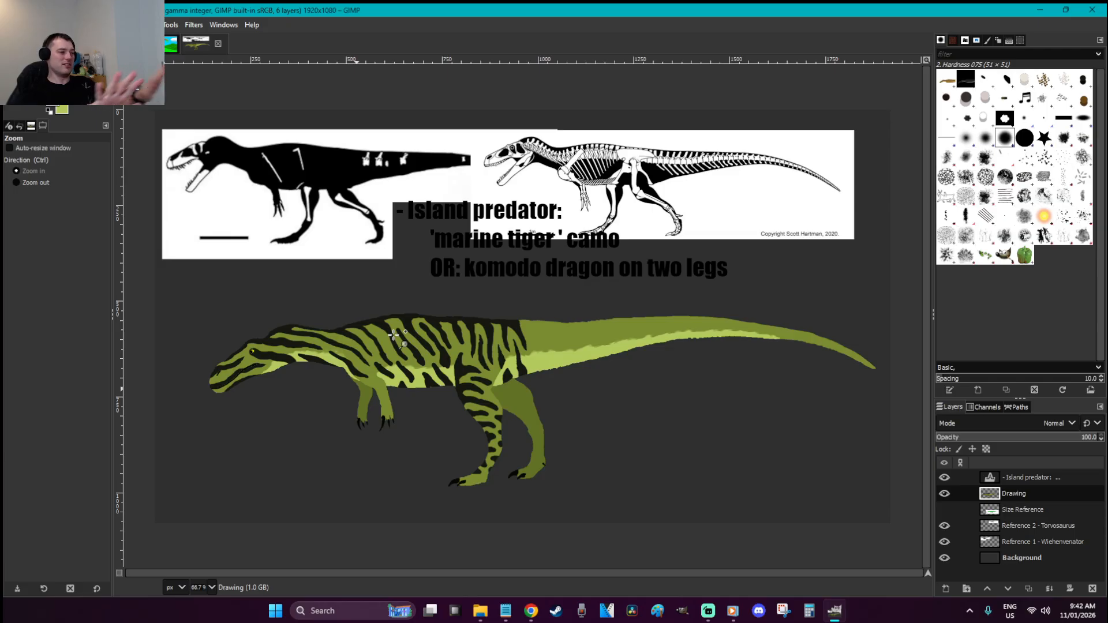
drag(433, 426, 342, 353)
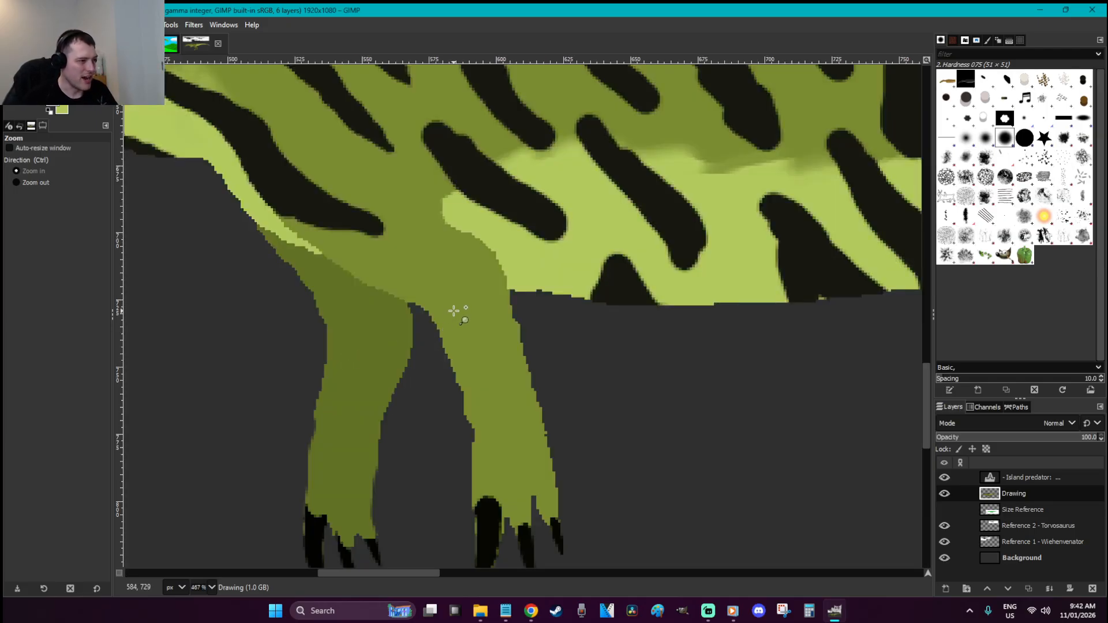
key(u)
click(452, 293)
key(p)
key(bracketright)
key(bracketright)
key(bracketright)
mouse_move(404, 295)
mouse_down()
mouse_move(382, 282)
mouse_move(434, 273)
mouse_move(431, 286)
mouse_move(454, 268)
mouse_move(357, 267)
mouse_move(383, 276)
mouse_up()
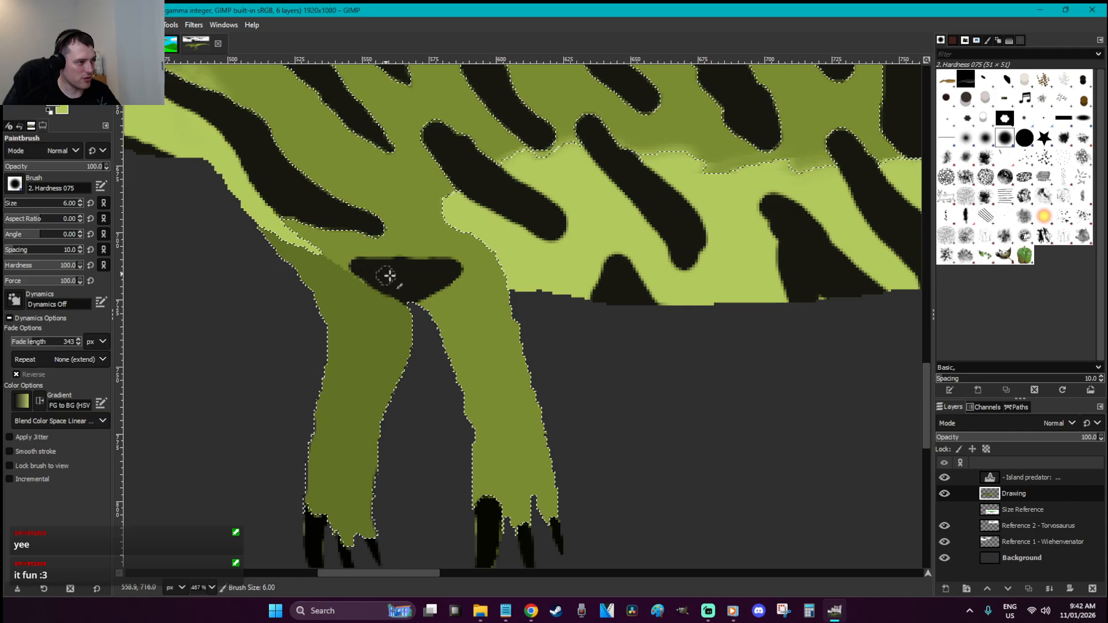
mouse_move(511, 297)
mouse_down()
mouse_move(515, 321)
mouse_move(498, 302)
mouse_move(477, 306)
mouse_move(507, 319)
mouse_move(470, 314)
mouse_move(469, 352)
mouse_move(499, 356)
mouse_move(463, 380)
mouse_move(457, 361)
mouse_move(485, 360)
mouse_move(462, 364)
mouse_move(478, 357)
mouse_move(452, 362)
mouse_up()
Repaint dark stripes down the right leg to its edge, enlarge the top patch, and deselect
key(ctrl+z)
mouse_move(537, 386)
mouse_down()
mouse_move(521, 412)
mouse_move(545, 416)
mouse_move(519, 411)
mouse_move(528, 394)
mouse_move(511, 410)
mouse_move(498, 379)
mouse_move(479, 376)
mouse_move(490, 421)
mouse_up()
drag(488, 364, 522, 356)
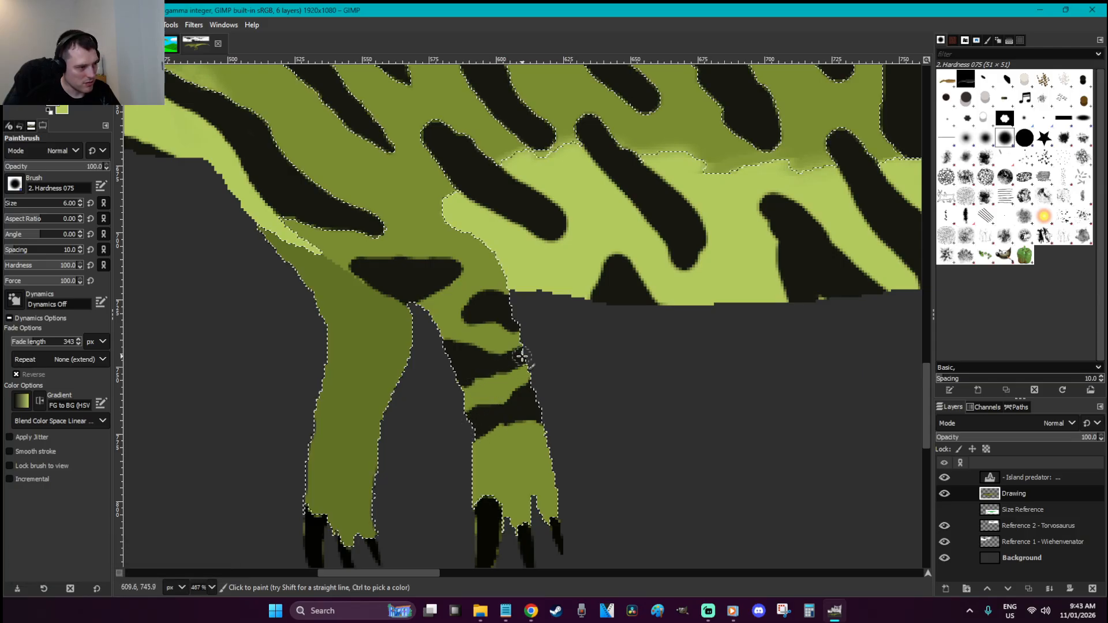
drag(487, 317, 463, 309)
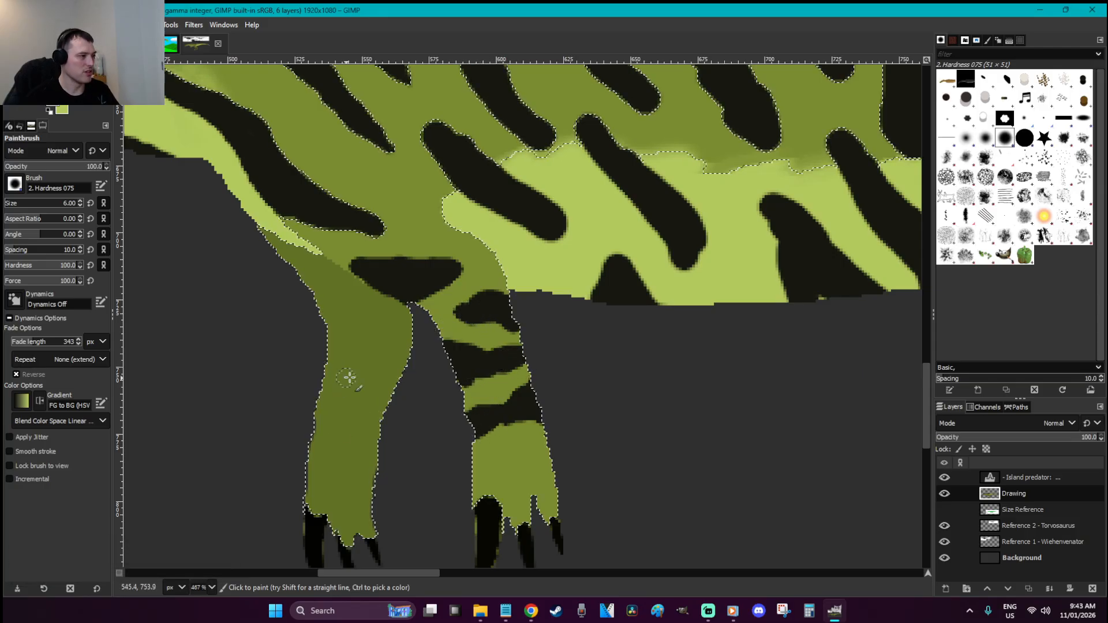
key(r)
click(616, 400)
Outline the front of the left forelimb, fill it pale green, deselect, and save the image
key(o)
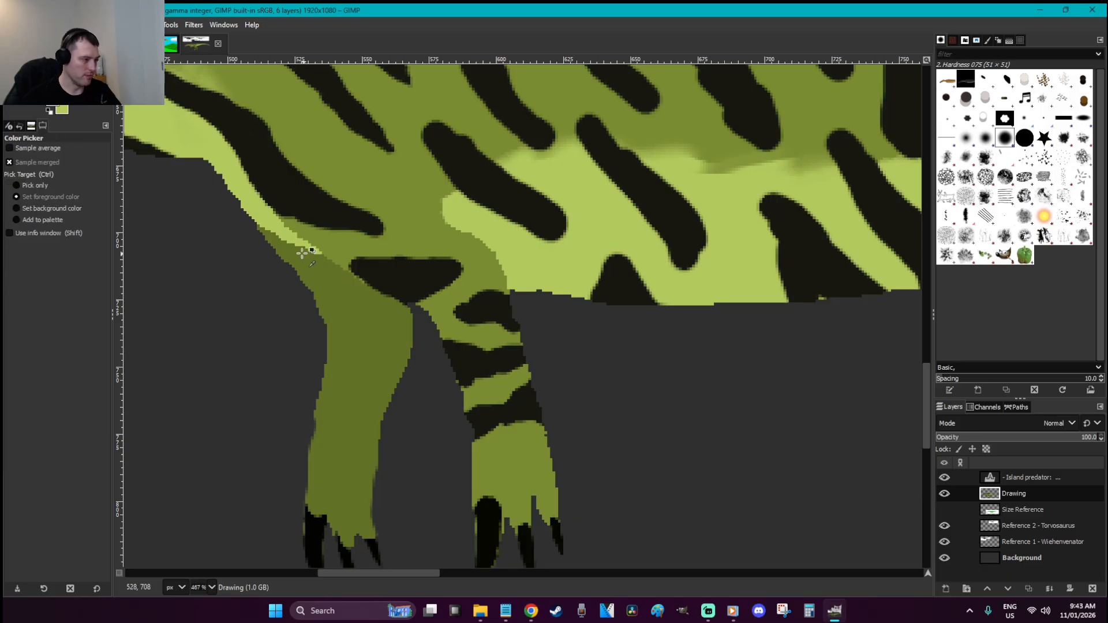
key(f)
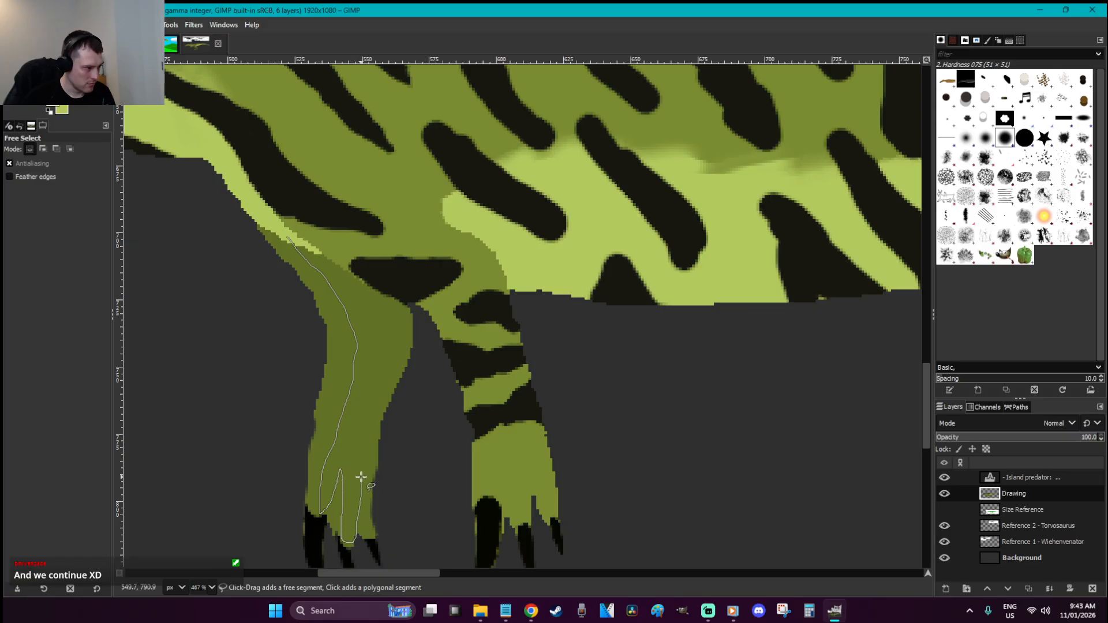
mouse_move(384, 507)
mouse_down()
mouse_move(421, 339)
mouse_move(410, 309)
mouse_move(386, 292)
mouse_up()
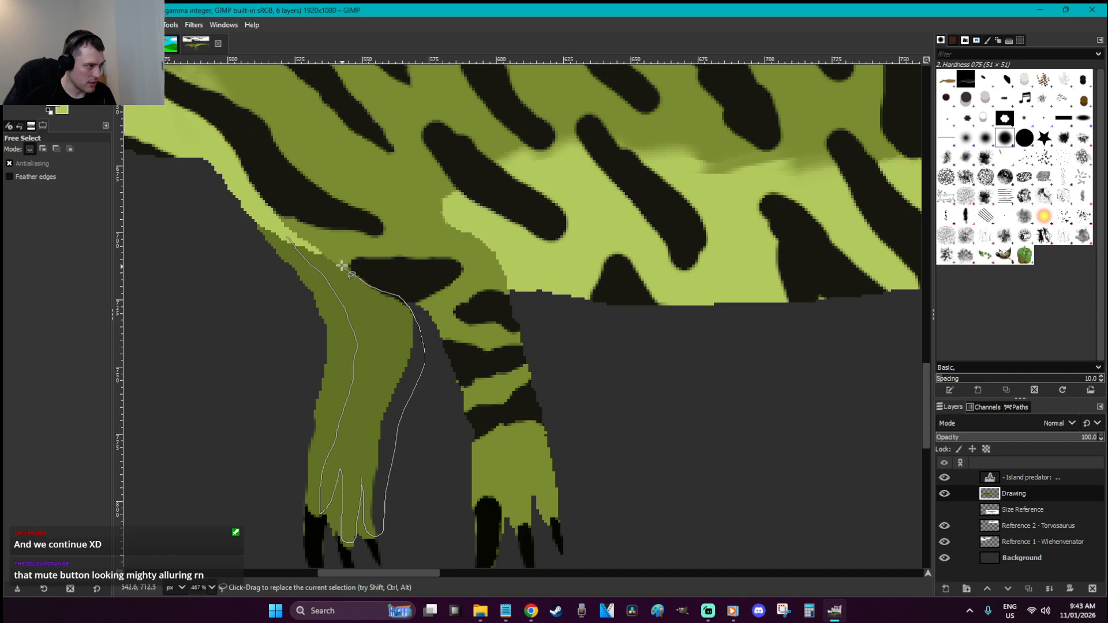
key(Return)
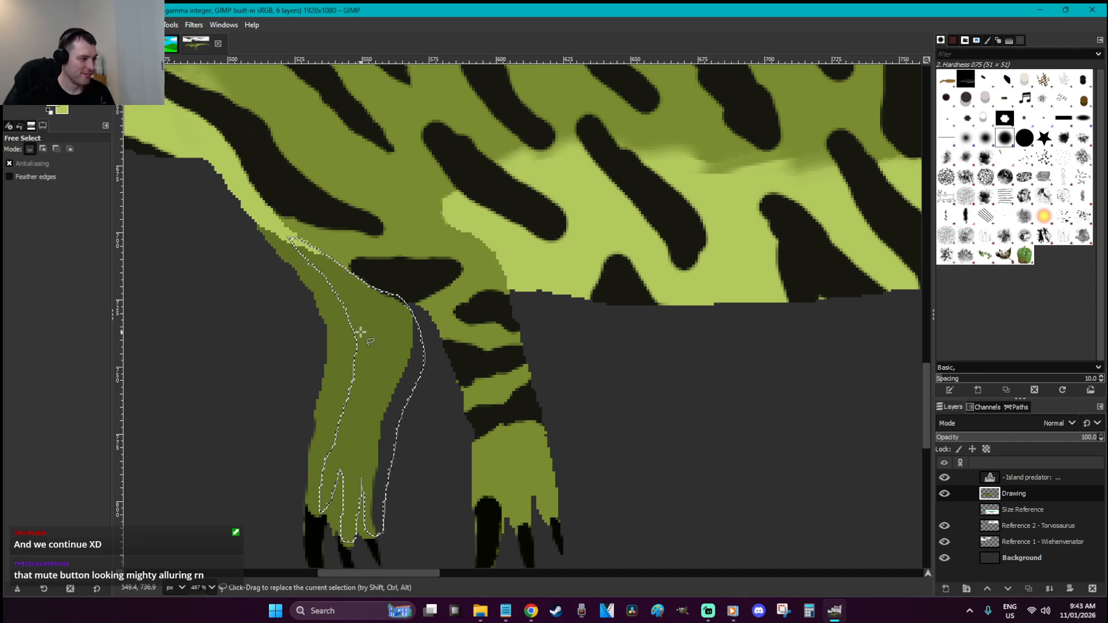
key(shift+b)
click(367, 335)
key(r)
click(449, 406)
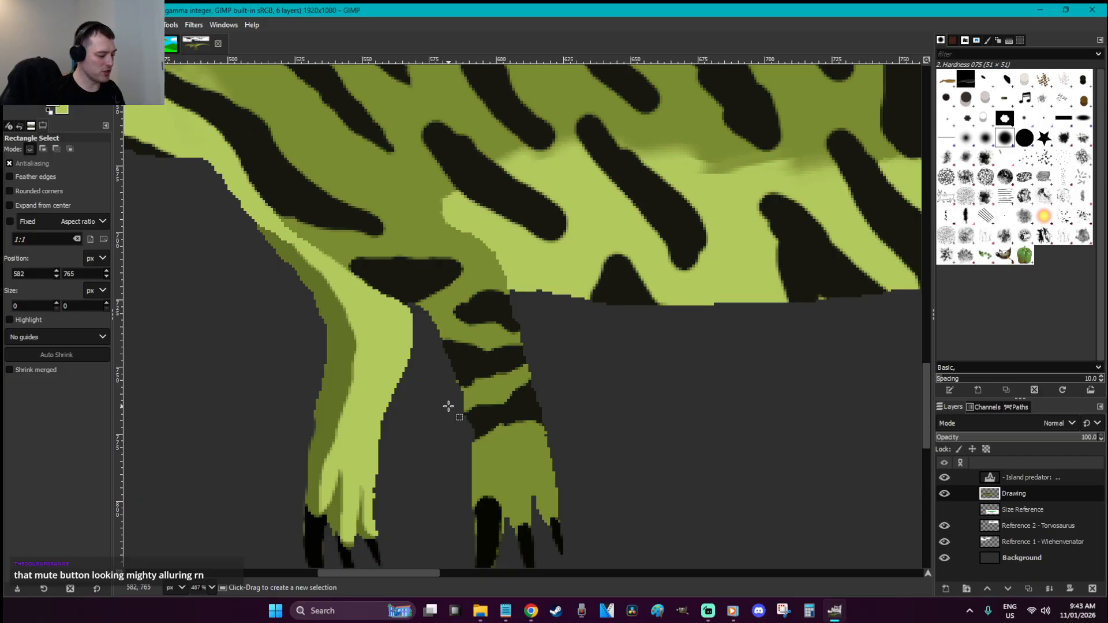
key(ctrl+s)
Select the forelimb's dark-green and pale areas by colour and paint dark spots and bands on them
key(u)
click(341, 388)
shift+click(376, 366)
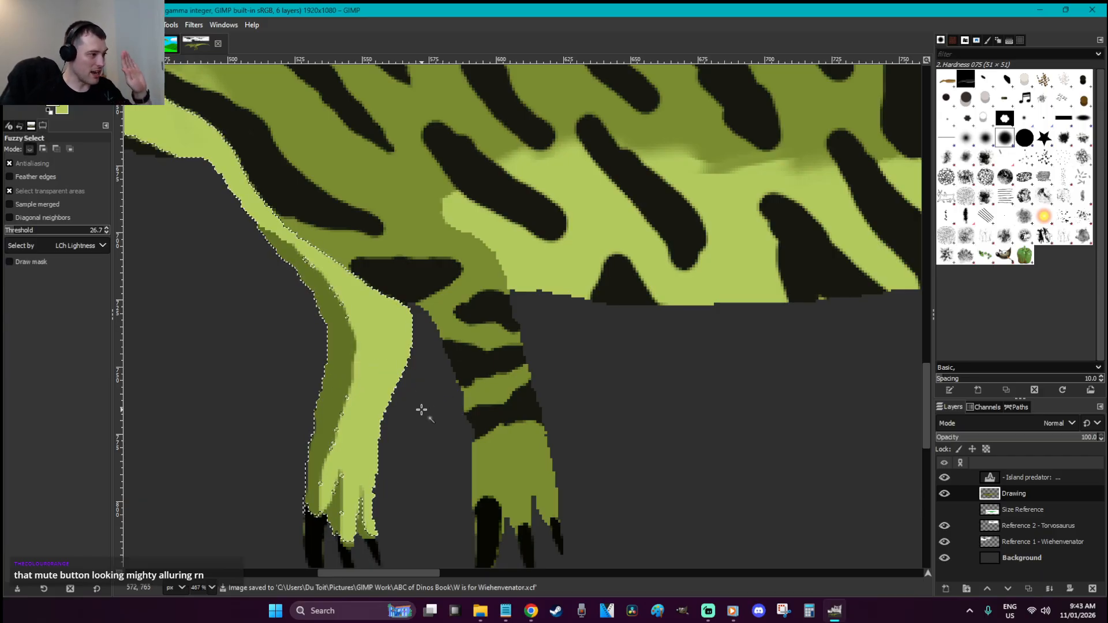
key(o)
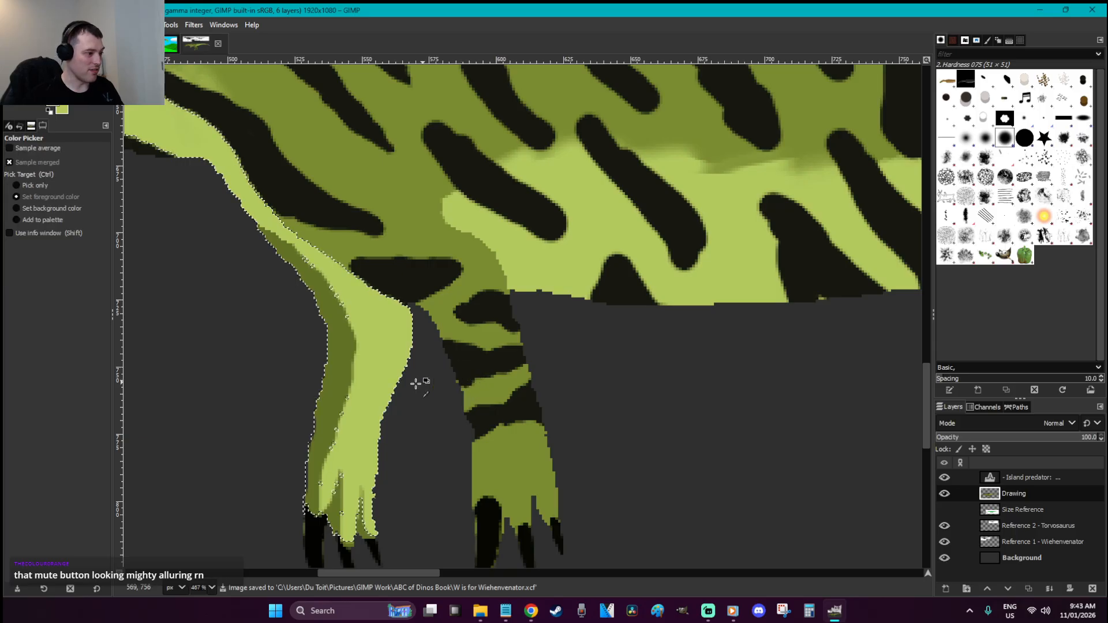
key(p)
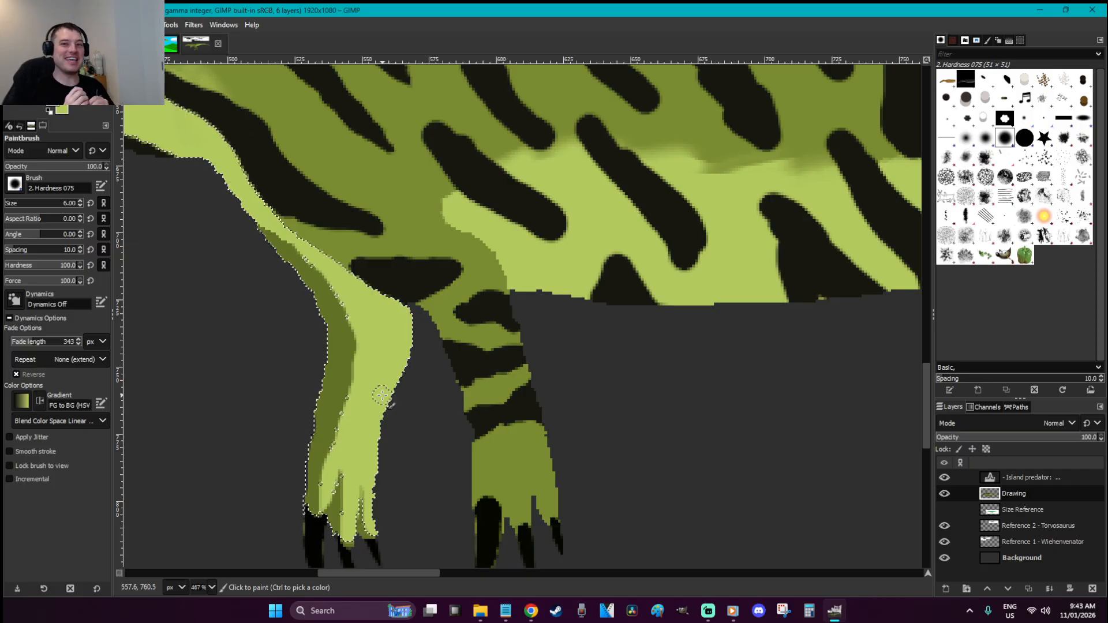
drag(324, 390, 321, 408)
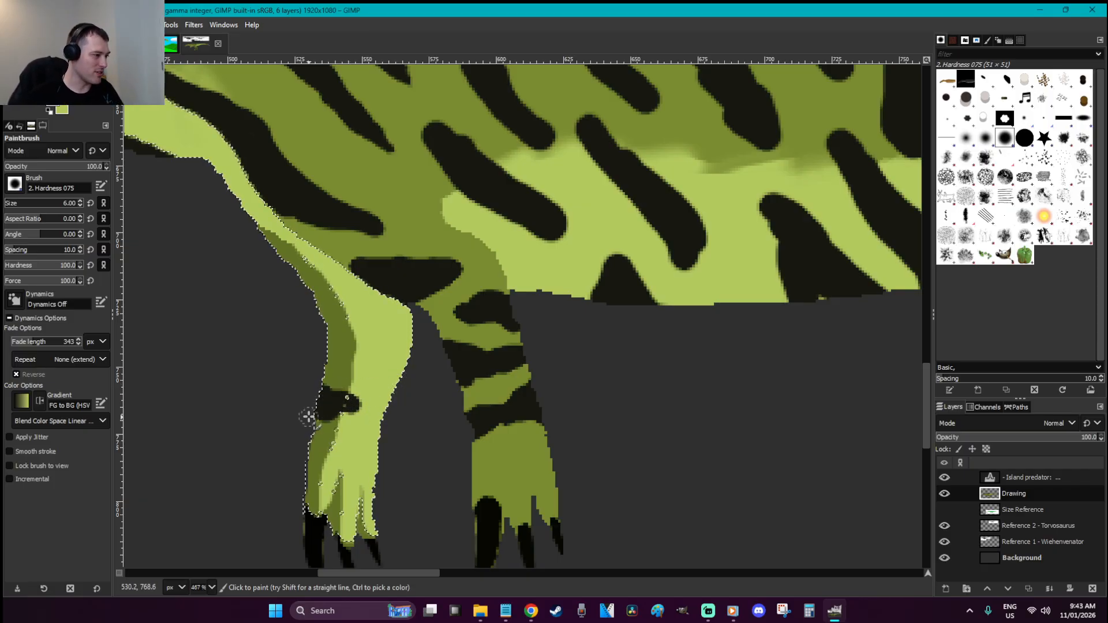
mouse_move(384, 421)
mouse_down()
mouse_move(402, 359)
mouse_move(391, 369)
mouse_move(342, 356)
mouse_move(333, 352)
mouse_move(362, 349)
mouse_move(324, 335)
mouse_move(390, 332)
mouse_move(405, 316)
mouse_move(410, 325)
mouse_move(392, 317)
mouse_move(412, 316)
mouse_move(390, 307)
mouse_up()
mouse_move(315, 287)
mouse_down()
mouse_move(289, 268)
mouse_move(329, 287)
mouse_up()
Deselect, reduce the brush to size 5, and zoom out to view the whole dinosaur
key(ctrl+shift+a)
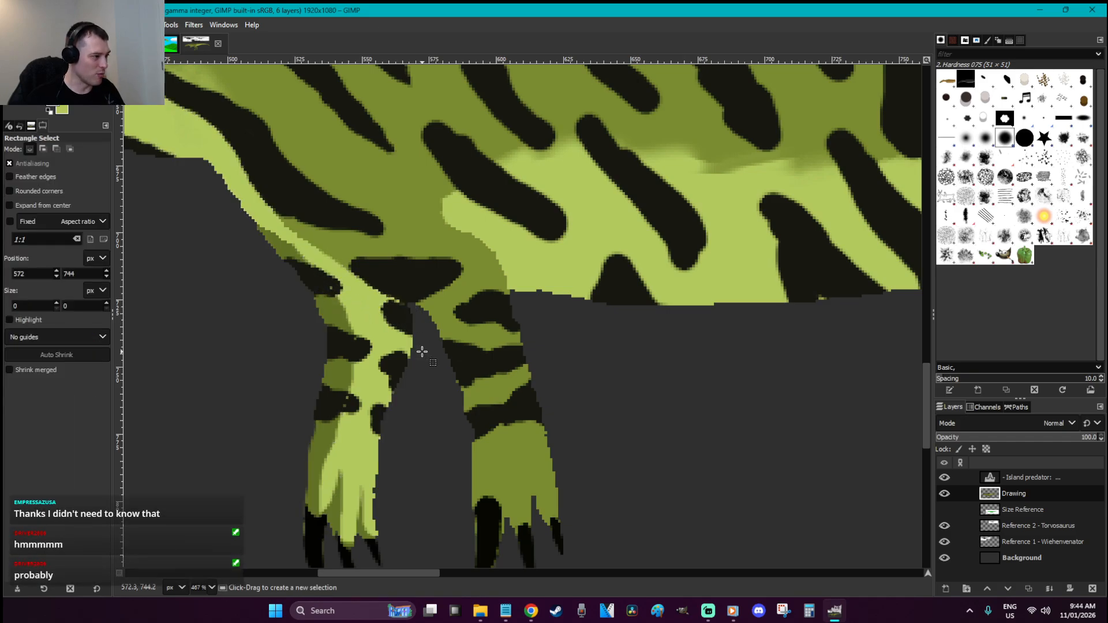
key(bracketleft)
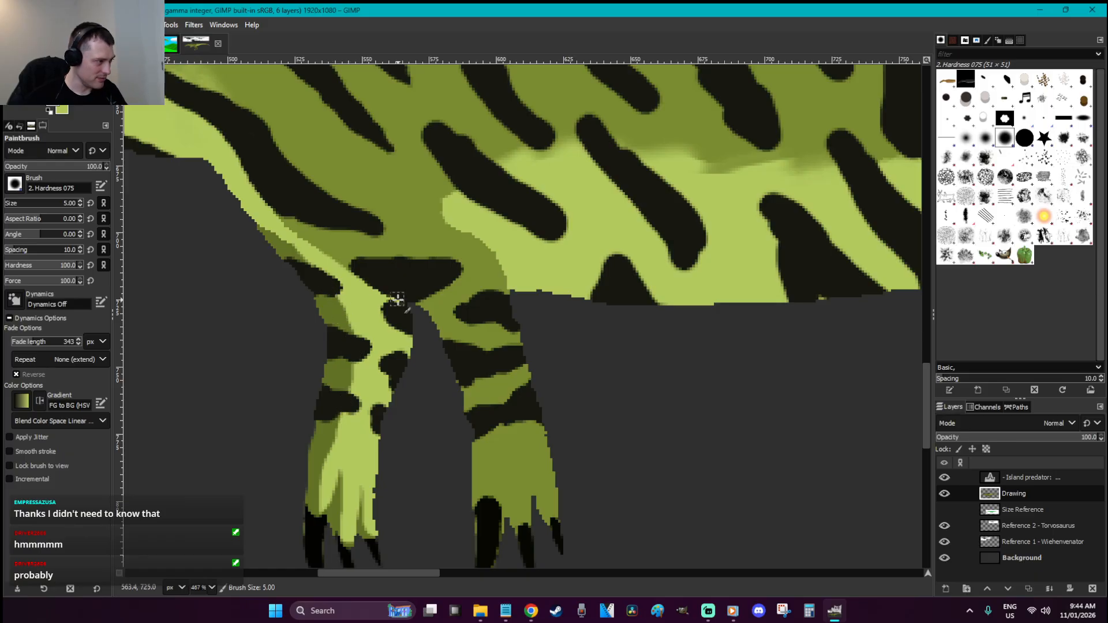
key(r)
scroll(421, 312, down, 1)
Save the drawing and set a light green foreground colour
scroll(413, 307, down, 5)
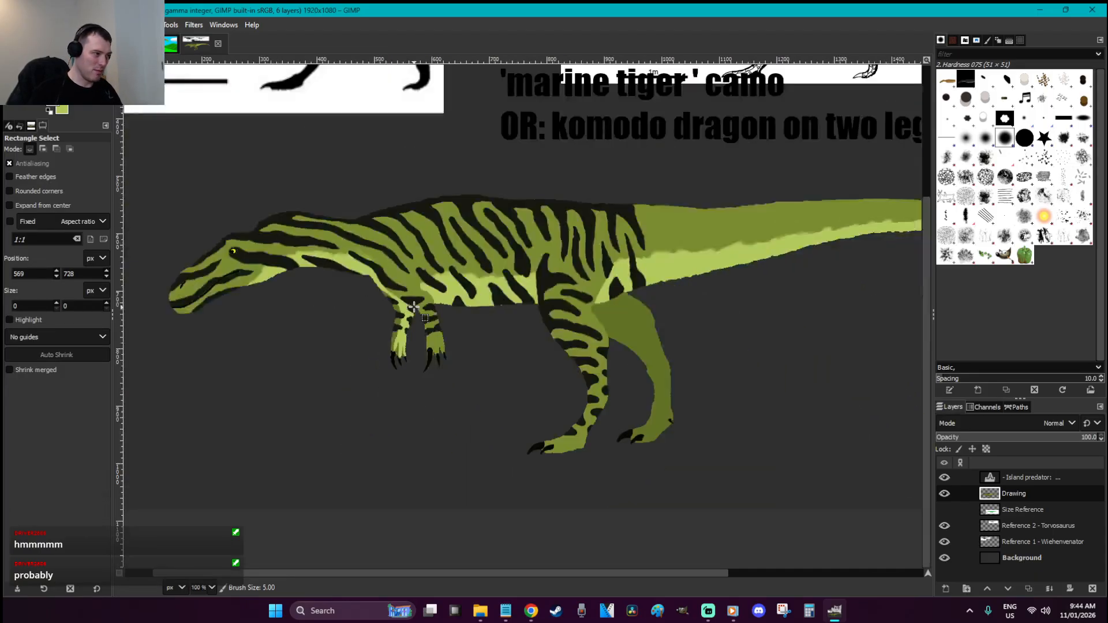
key(ctrl+s)
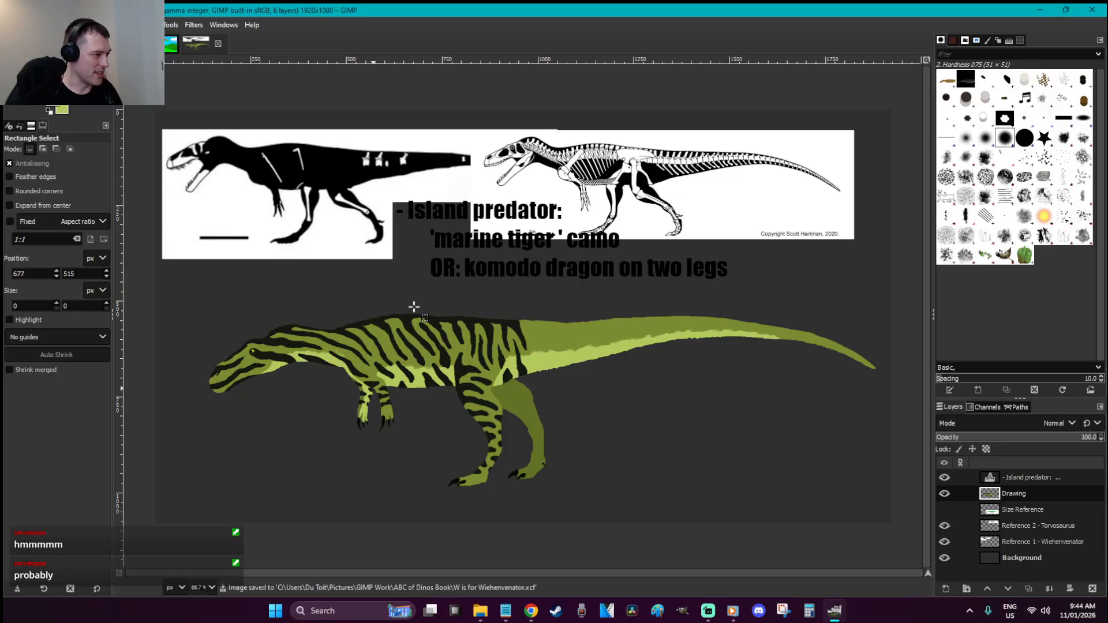
key(o)
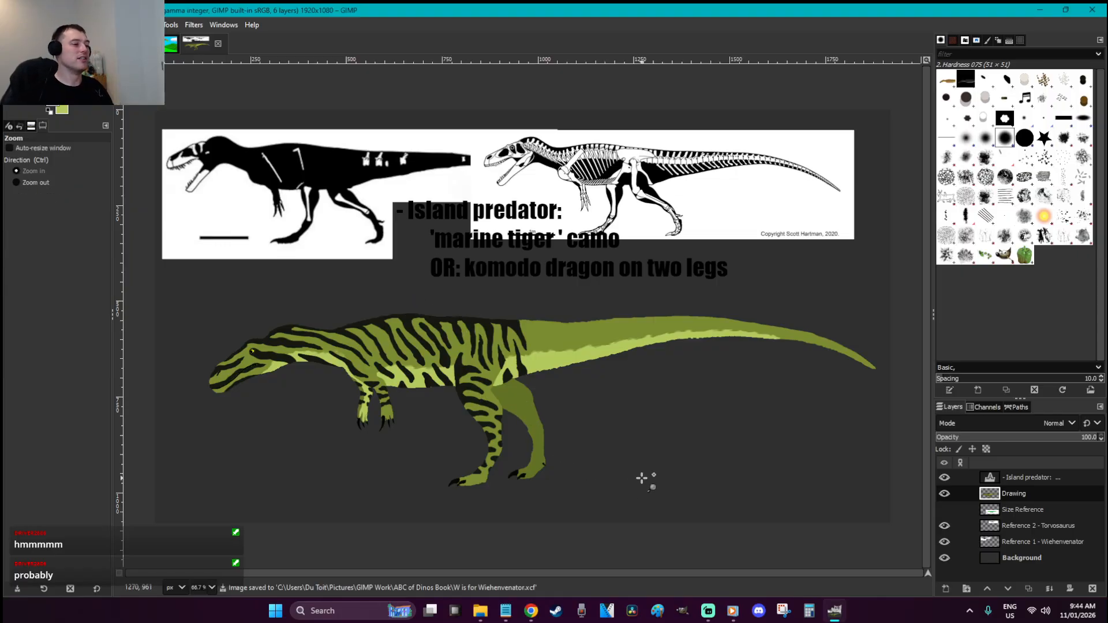
scroll(542, 418, up, 4)
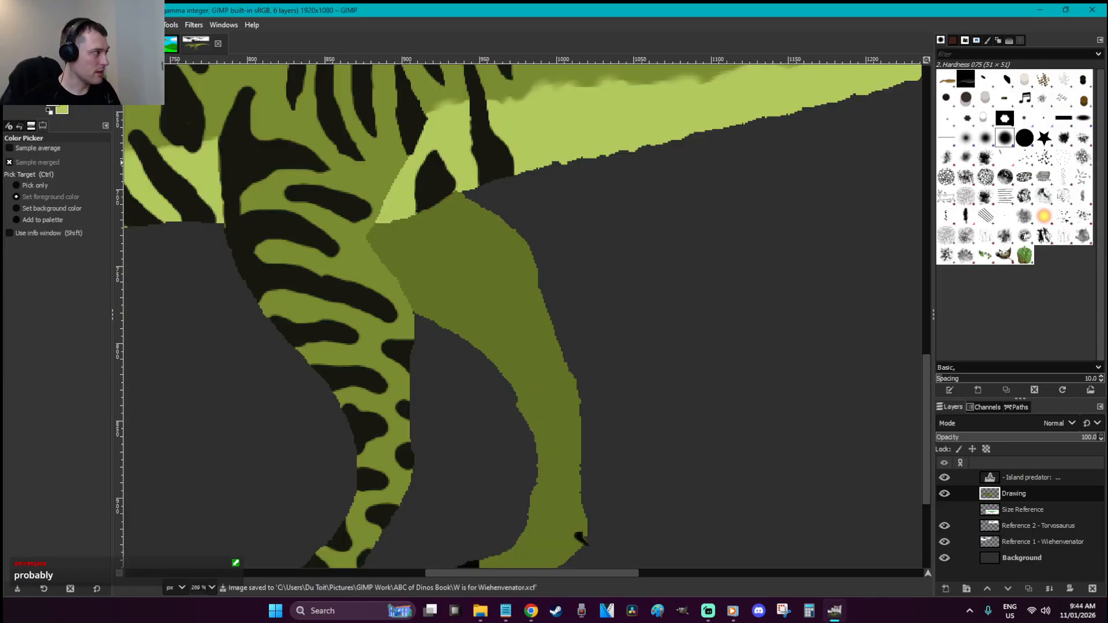
click(52, 101)
click(150, 126)
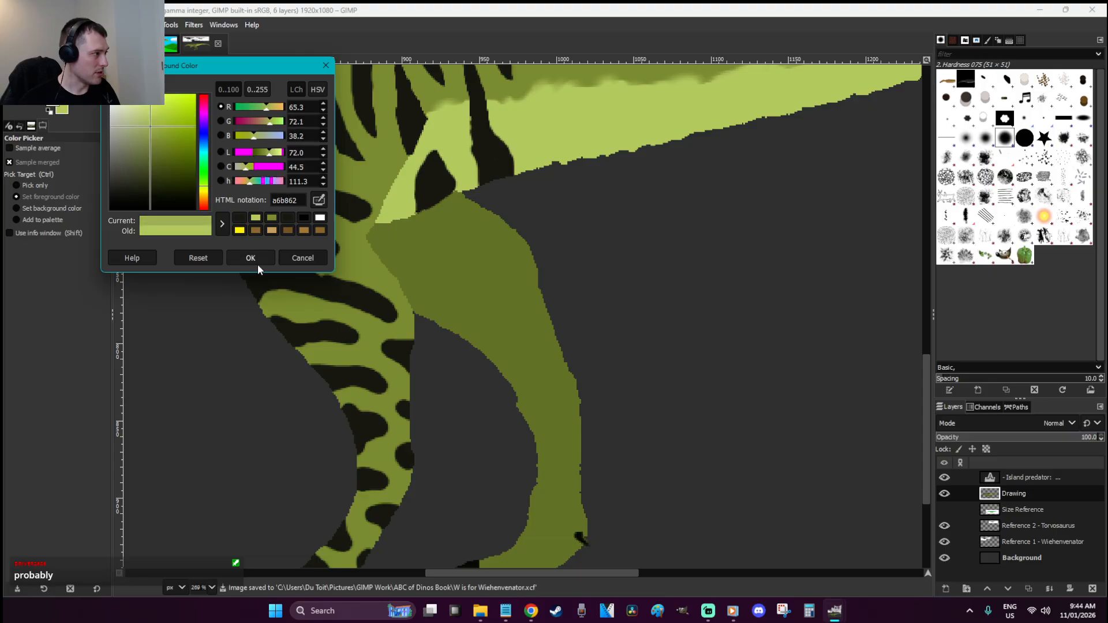
click(259, 254)
Free-select the inner band down the far hind leg
key(f)
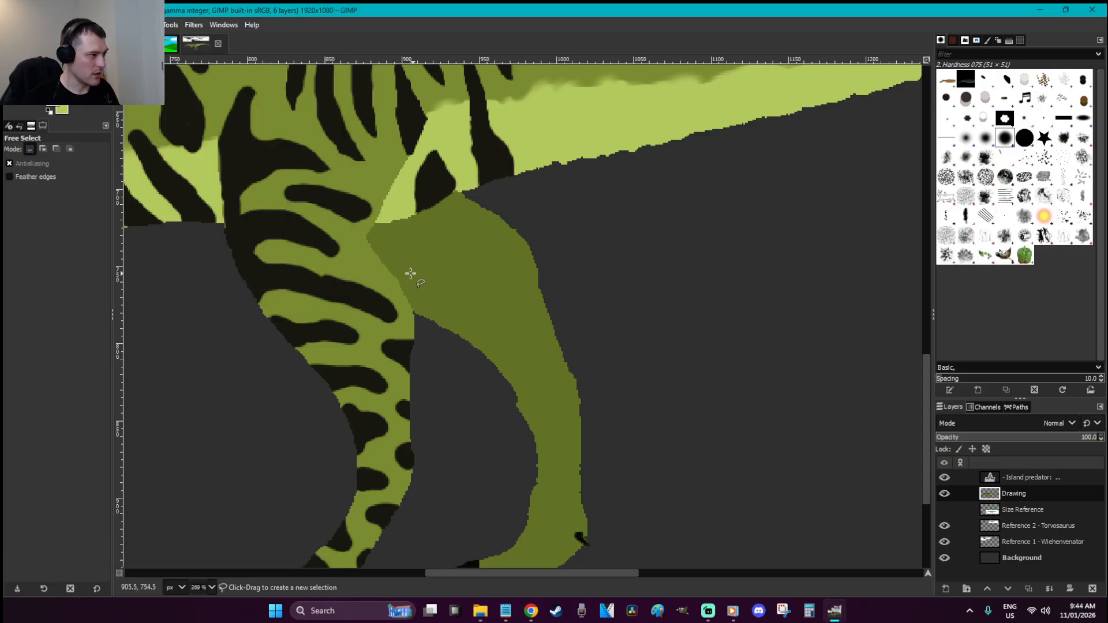
drag(525, 384, 553, 448)
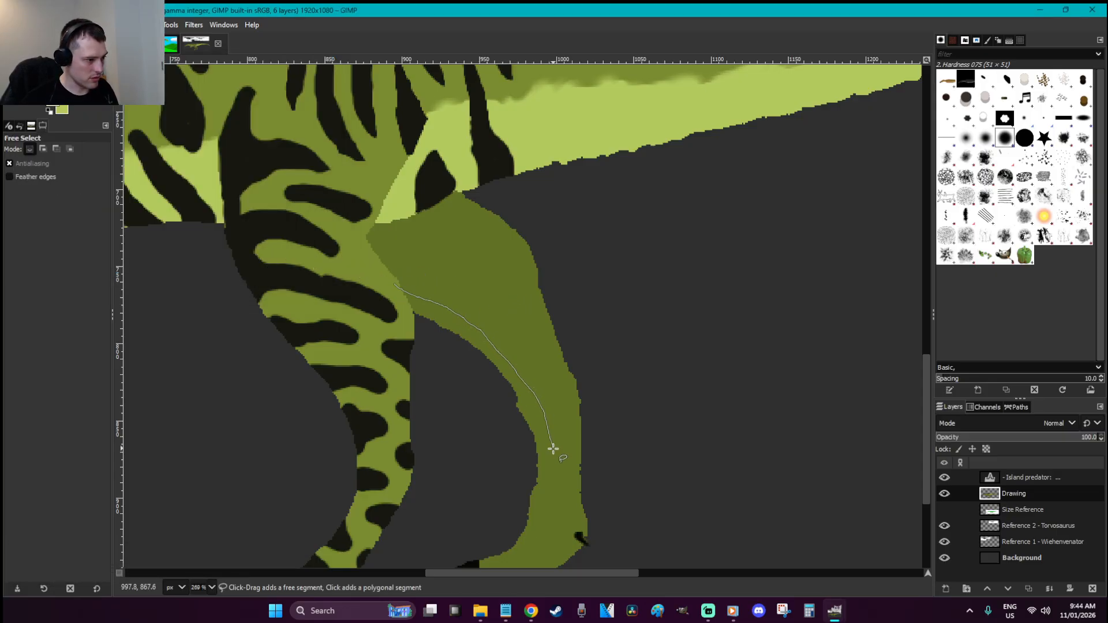
drag(548, 372, 514, 247)
drag(390, 283, 399, 290)
Bucket-fill the leg band light green with threshold 0, then deselect
key(Return)
key(shift+b)
click(468, 265)
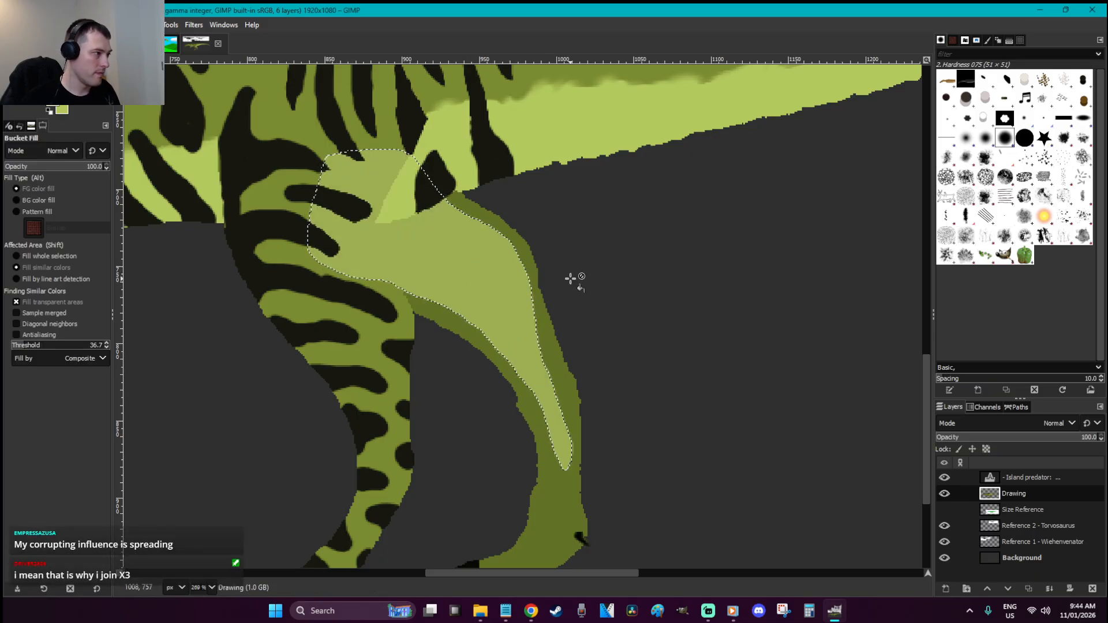
key(ctrl+z)
drag(29, 345, 8, 345)
click(456, 305)
key(ctrl+shift+a)
Save again and fuzzy-select the leg's green areas
key(r)
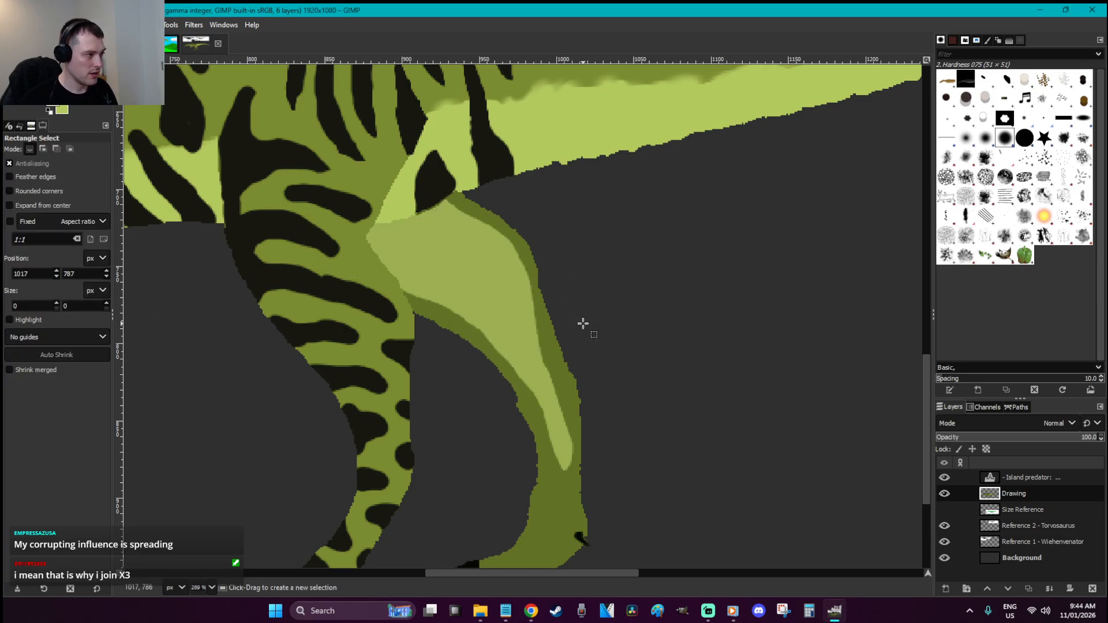
key(o)
key(ctrl+s)
key(u)
click(519, 324)
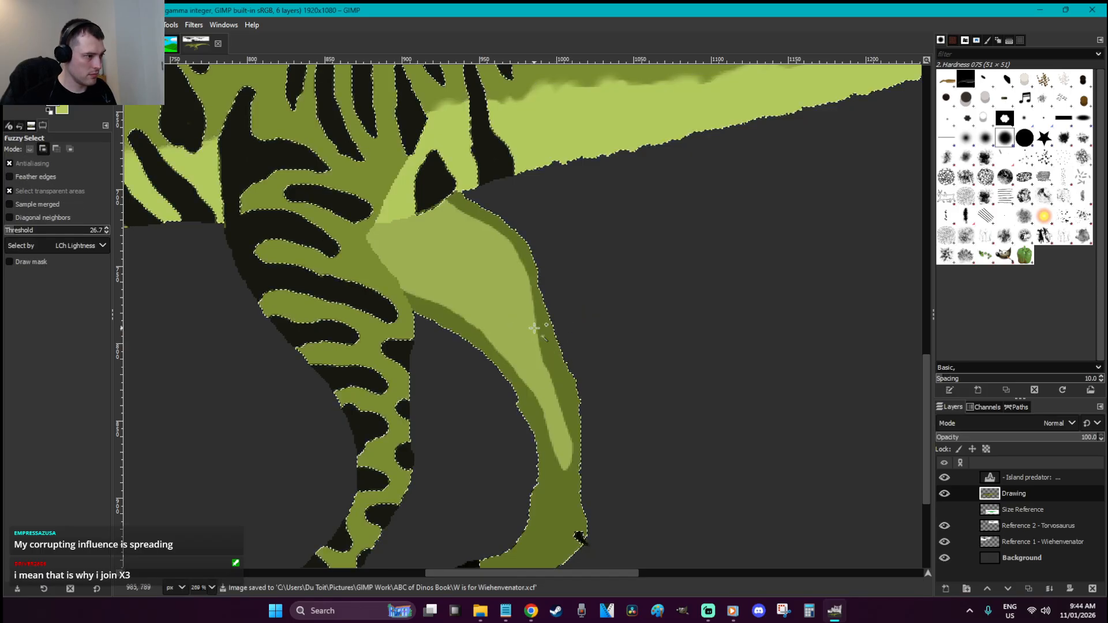
Paint dark stripe blotches across the upper hind leg with a larger brush
key(p)
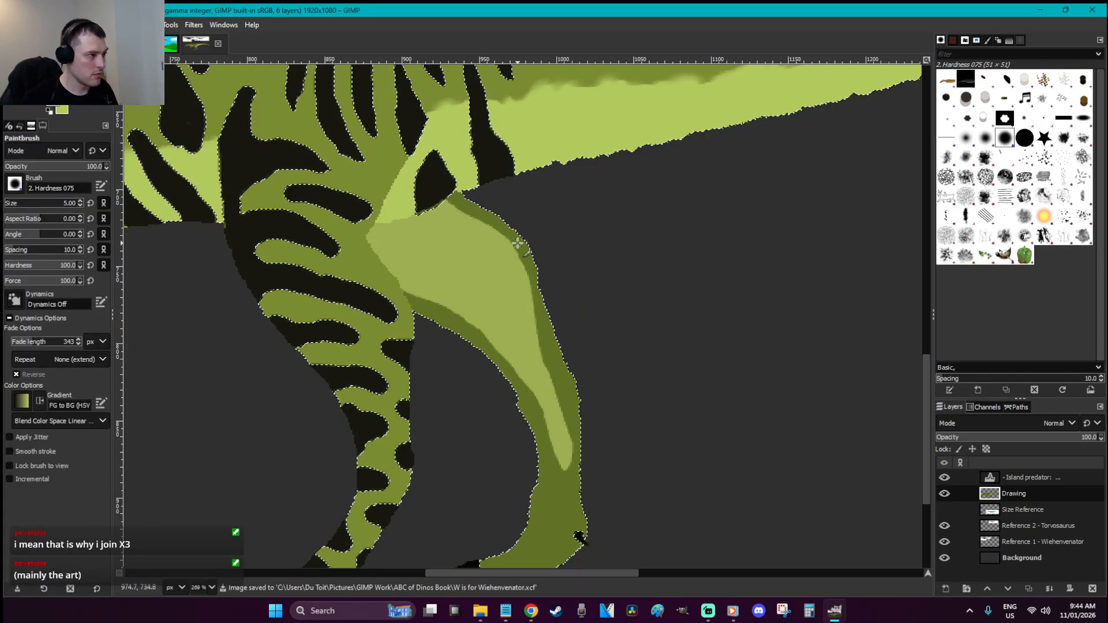
key(bracketright)
key(bracketright)
key(bracketright)
key(bracketright)
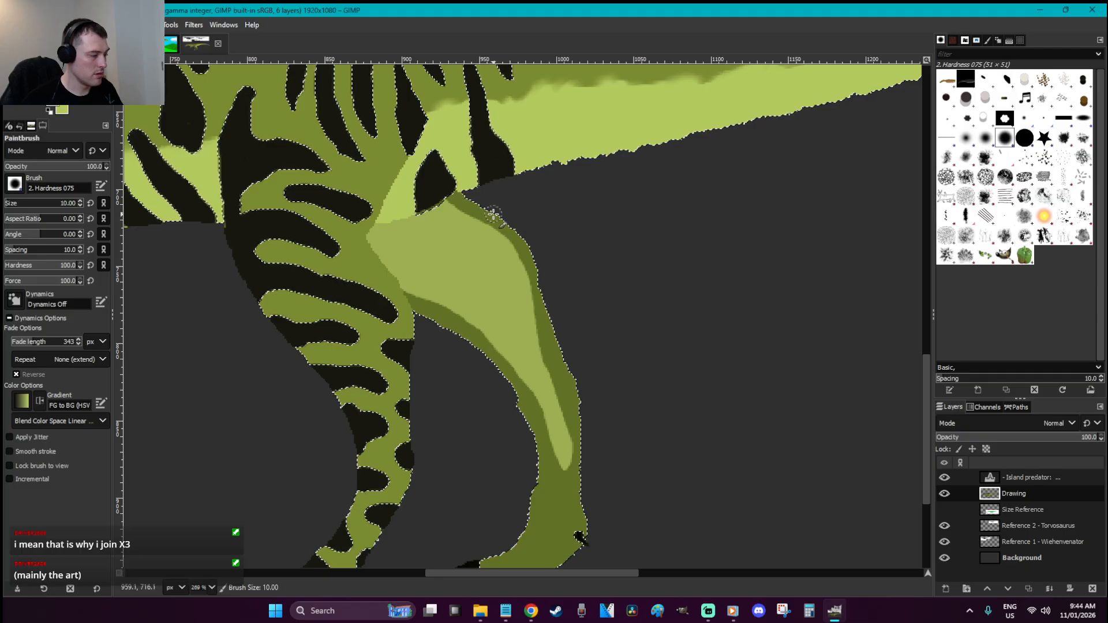
drag(535, 426, 525, 413)
mouse_move(507, 374)
mouse_down()
mouse_move(485, 367)
mouse_move(469, 350)
mouse_move(494, 309)
mouse_move(468, 314)
mouse_move(446, 338)
mouse_move(427, 271)
mouse_up()
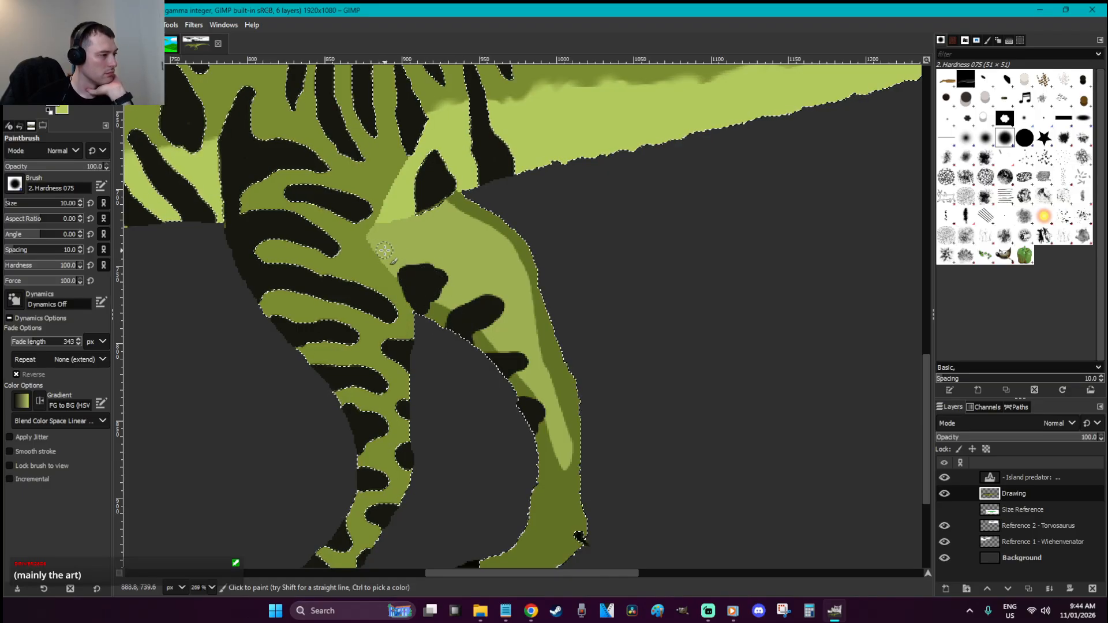
Outline a stripe wedge at the top of the thigh, fill it black, and deselect
key(f)
key(ctrl+shift+a)
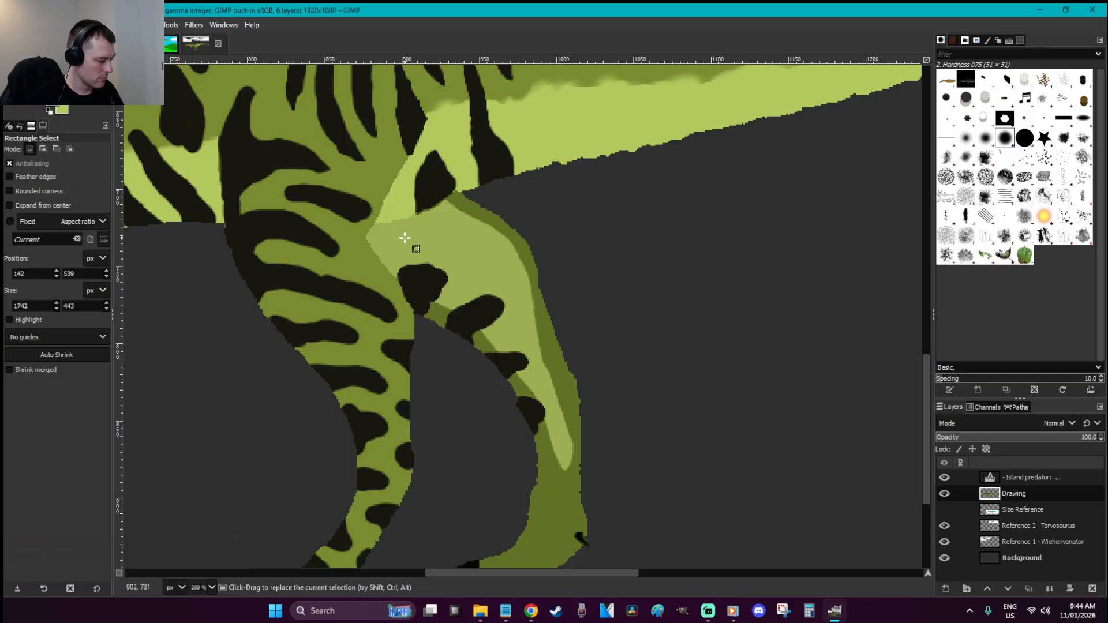
click(371, 247)
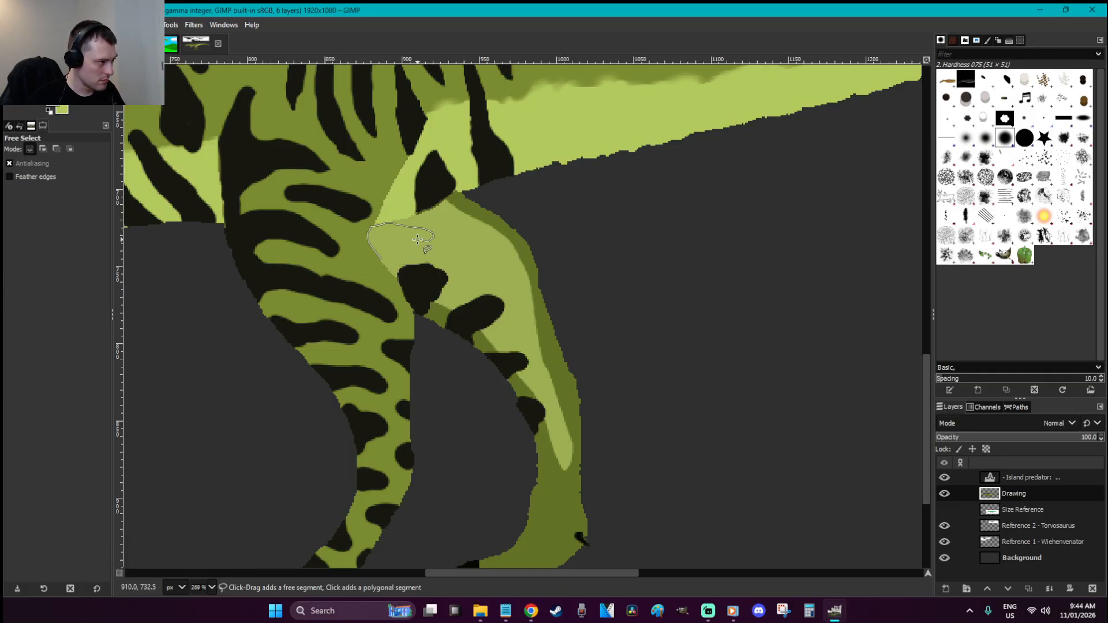
drag(382, 259, 381, 258)
key(shift+b)
click(390, 242)
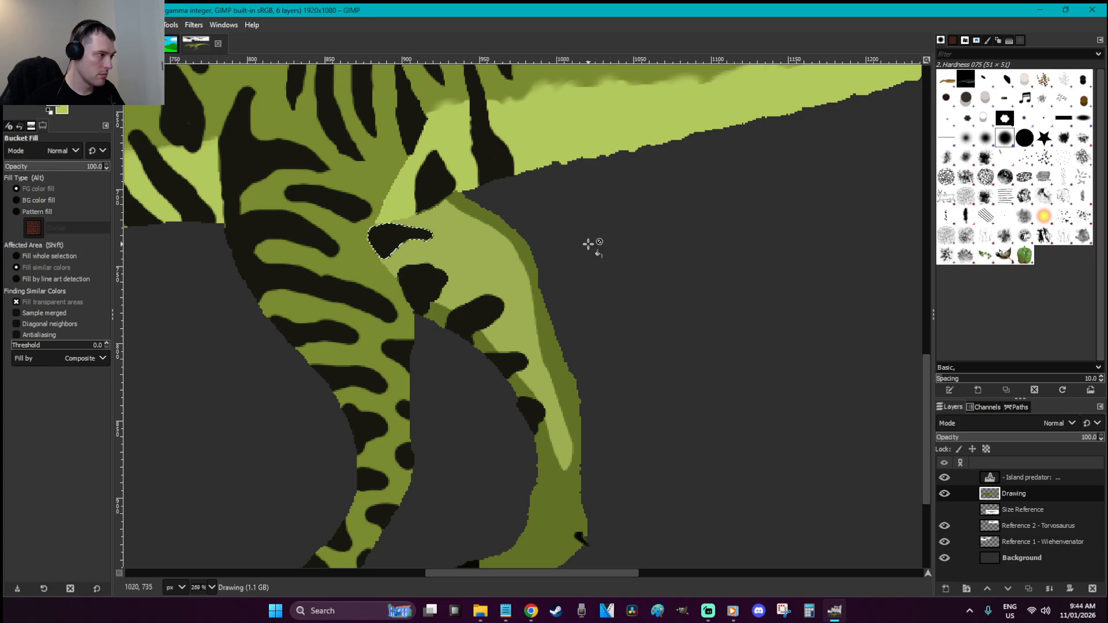
key(r)
click(588, 245)
Zoom in on the far hind leg, save, and fuzzy-select its green areas
key(shift+ctrl+j)
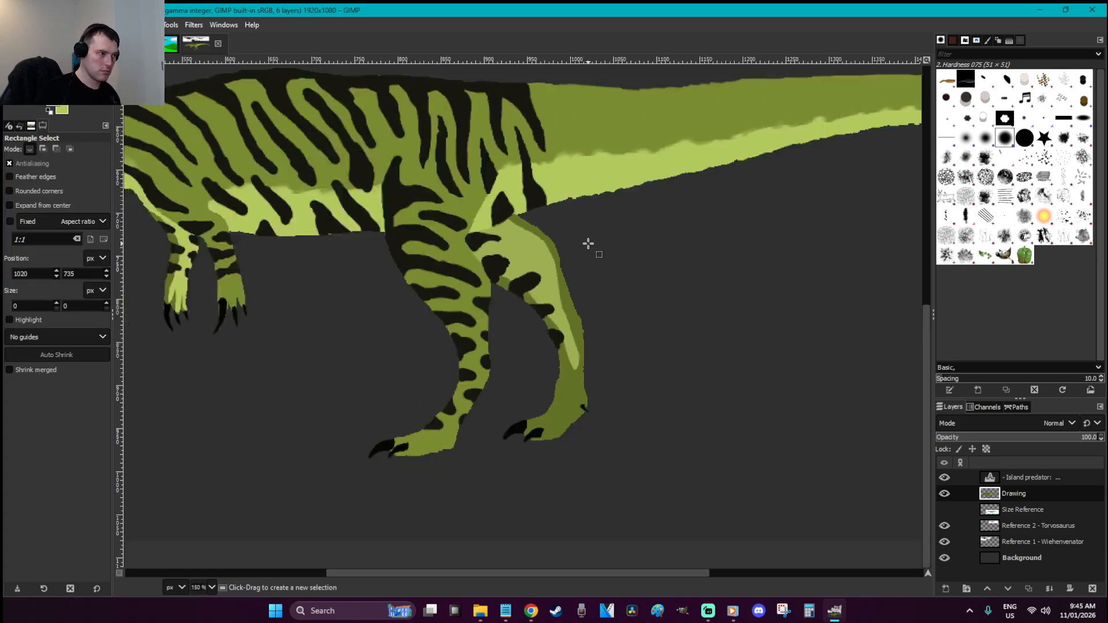
key(z)
drag(588, 455, 466, 341)
key(ctrl+s)
key(u)
click(520, 294)
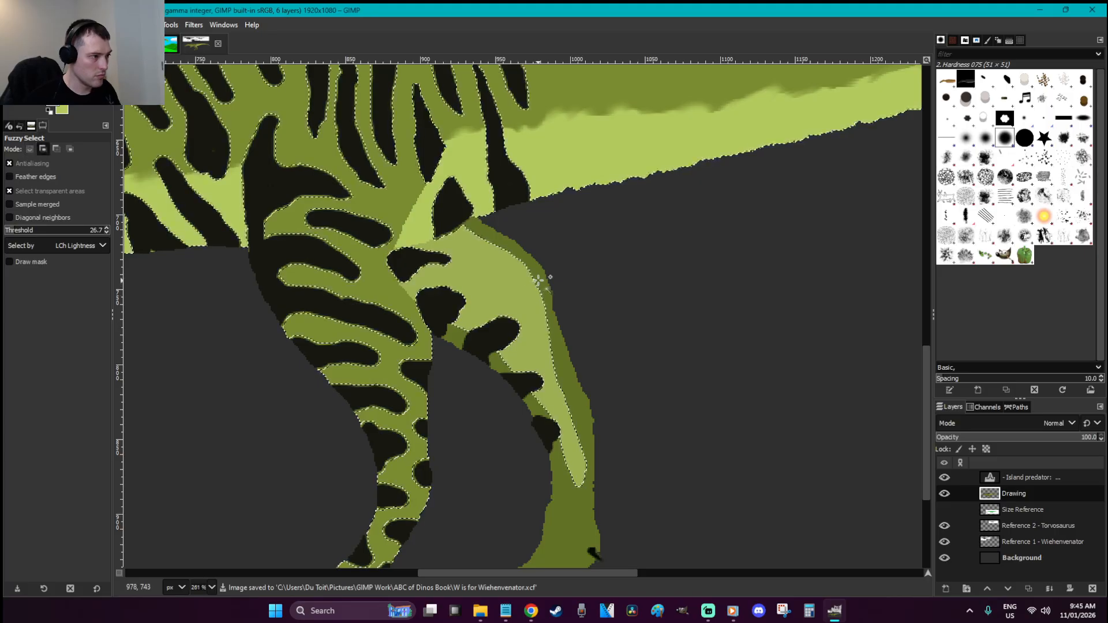
Paint round black spots from the thigh down to the lower leg, then deselect
key(p)
mouse_move(489, 293)
mouse_down()
mouse_move(491, 284)
mouse_move(517, 280)
mouse_move(497, 289)
mouse_move(500, 251)
mouse_up()
key(ctrl+z)
drag(528, 288, 537, 304)
drag(551, 353, 542, 347)
click(537, 311)
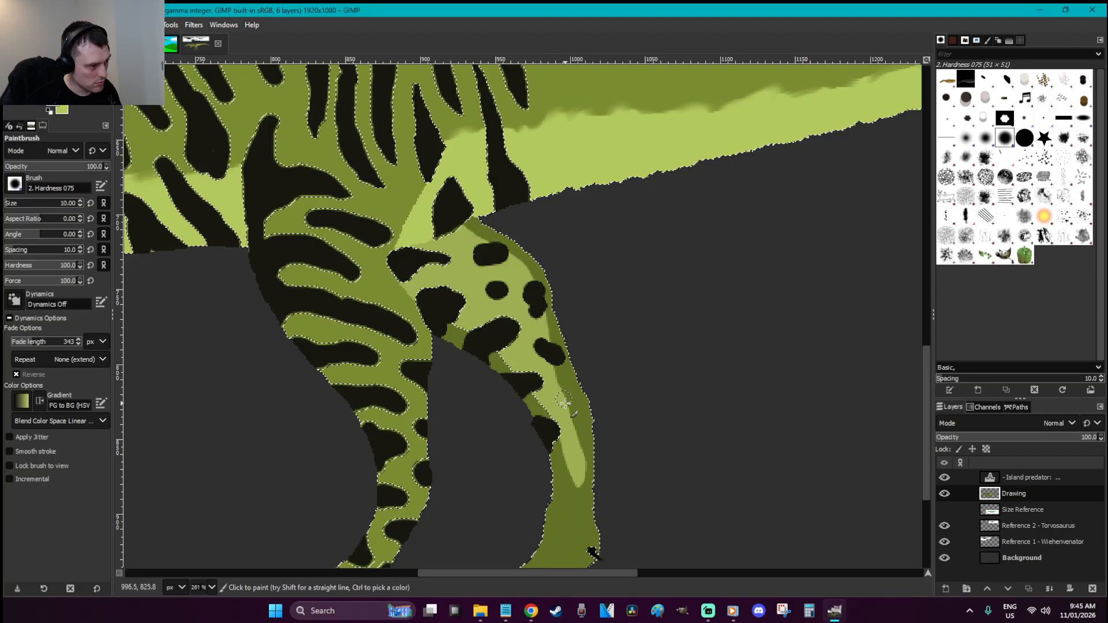
drag(571, 406, 573, 413)
scroll(577, 398, down, 3)
mouse_move(590, 327)
mouse_down()
mouse_move(555, 358)
mouse_move(588, 387)
mouse_move(554, 399)
mouse_up()
key(r)
click(644, 361)
Save the drawing and zoom in on the tail
scroll(644, 362, down, 2)
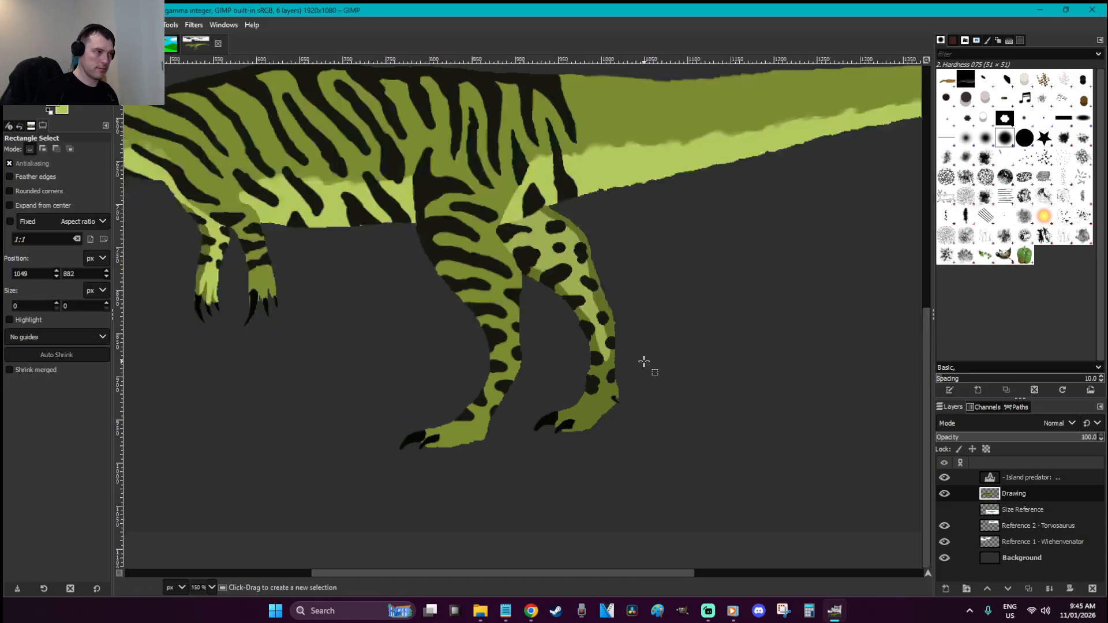
scroll(644, 362, down, 3)
key(ctrl+s)
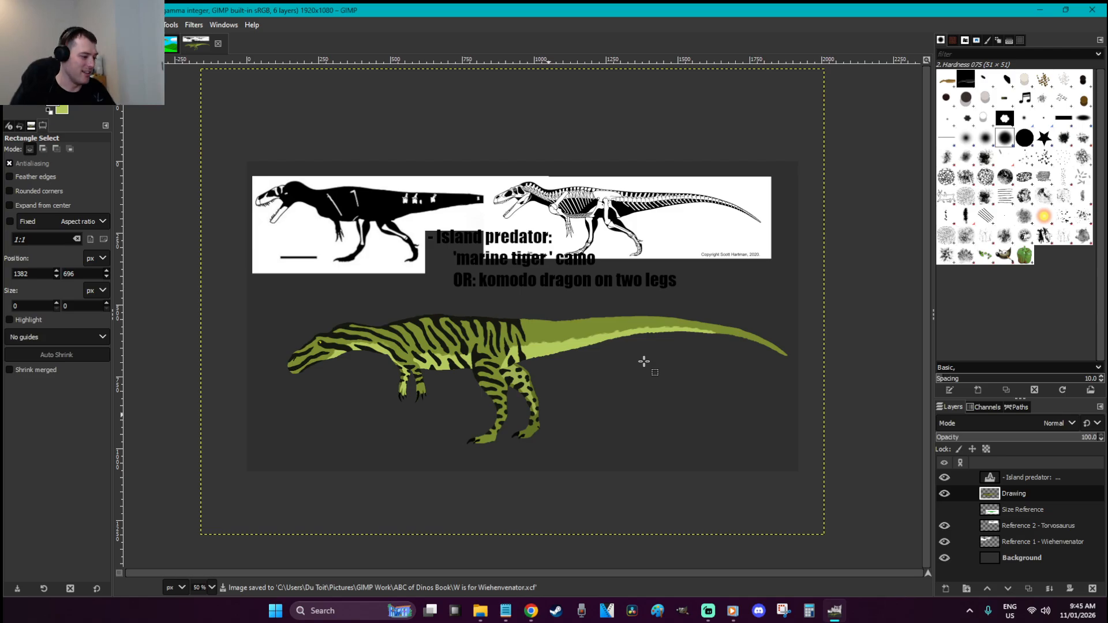
key(z)
drag(631, 399, 445, 288)
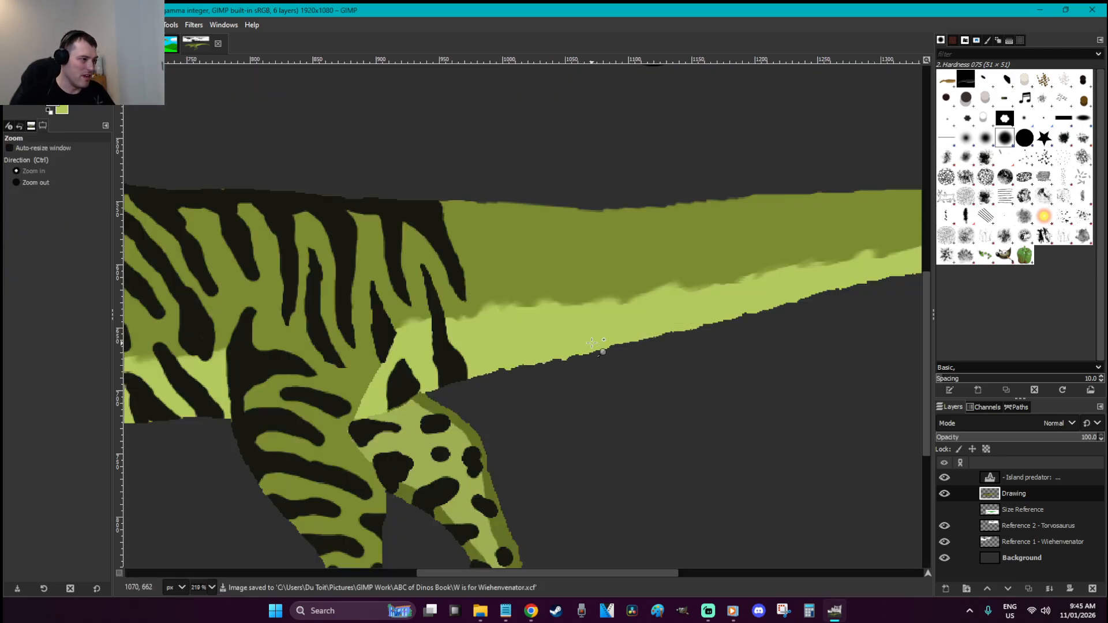
Fuzzy-select the olive body region, then clear the selection
key(u)
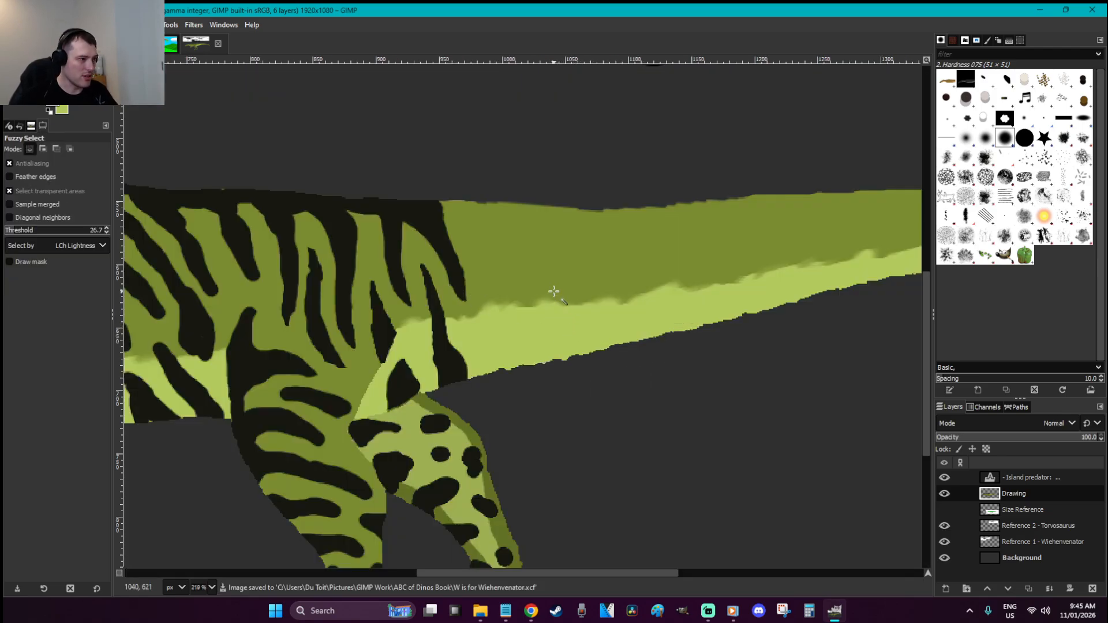
click(555, 277)
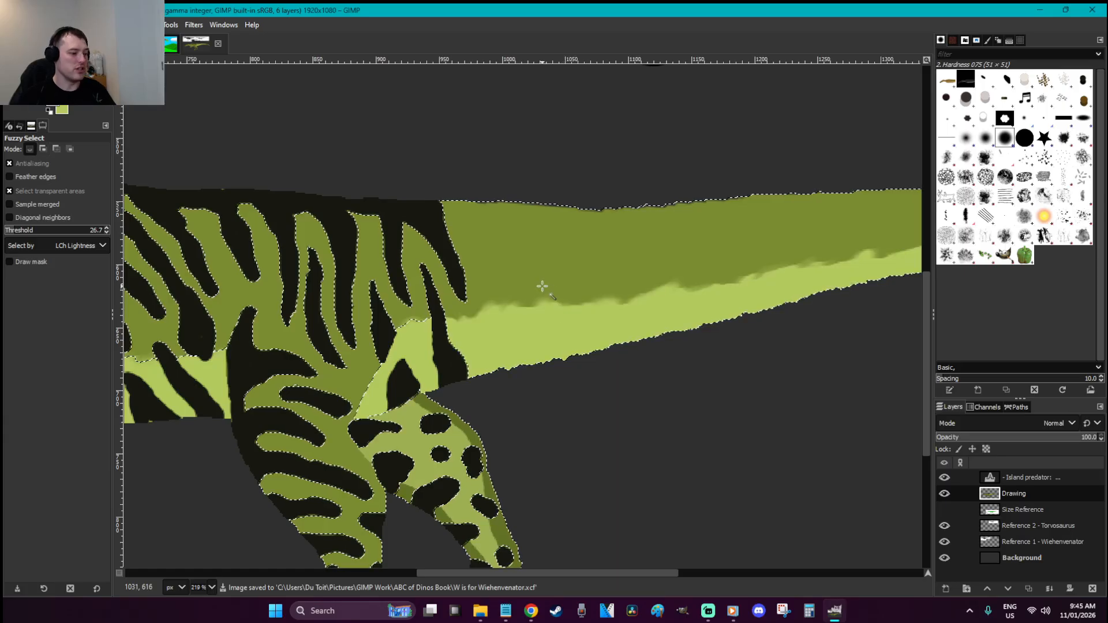
key(p)
key(ctrl+shift+a)
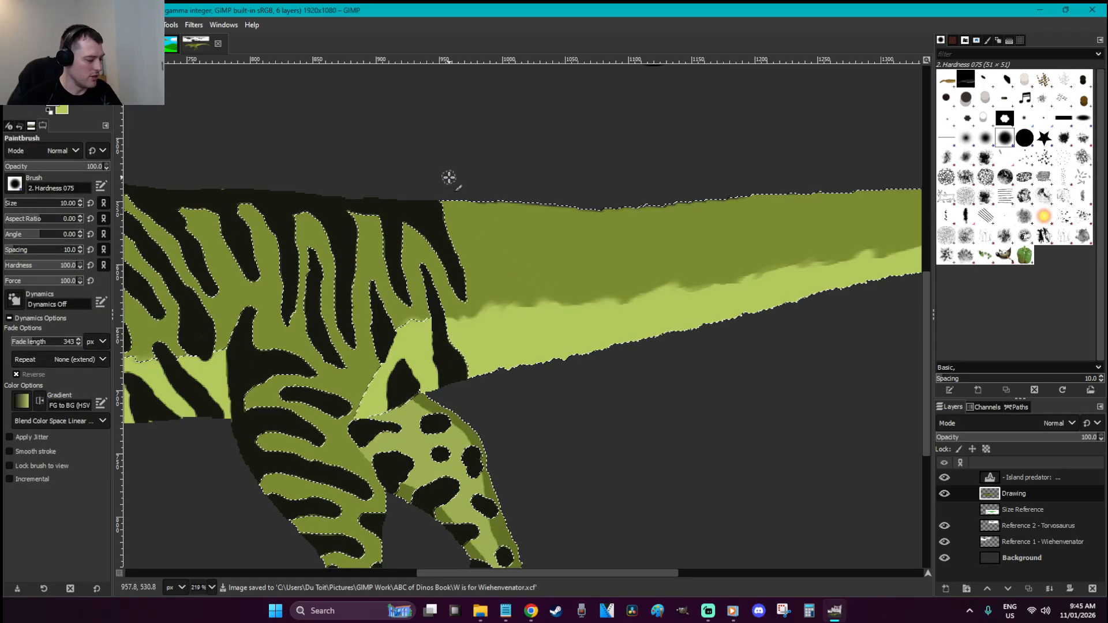
key(r)
click(450, 176)
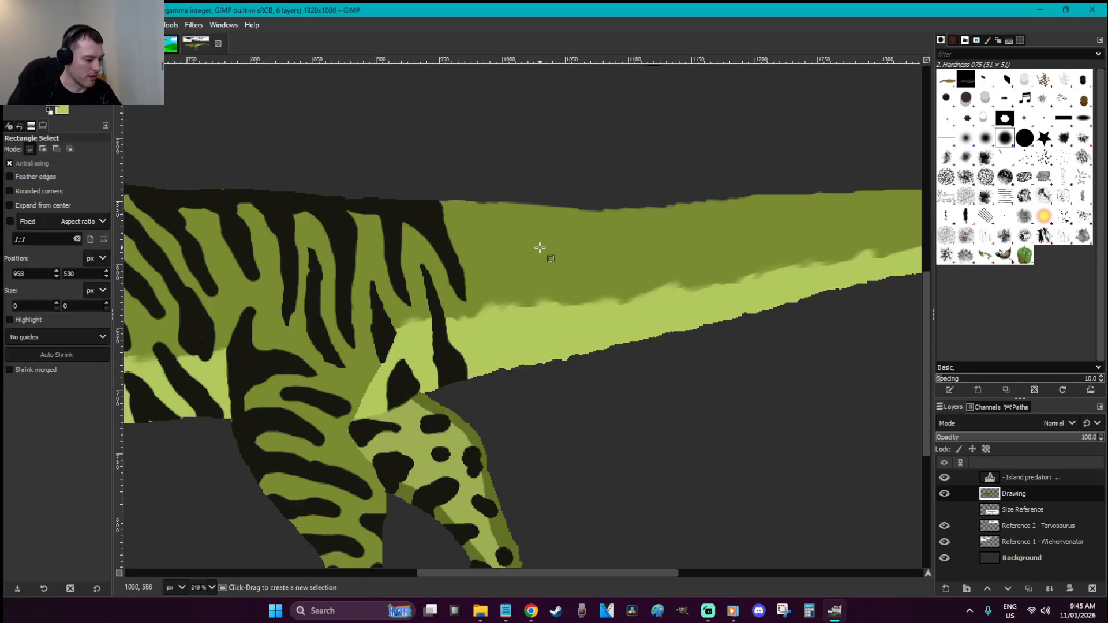
Reselect the olive tail and body together with the black stripes
key(u)
click(518, 275)
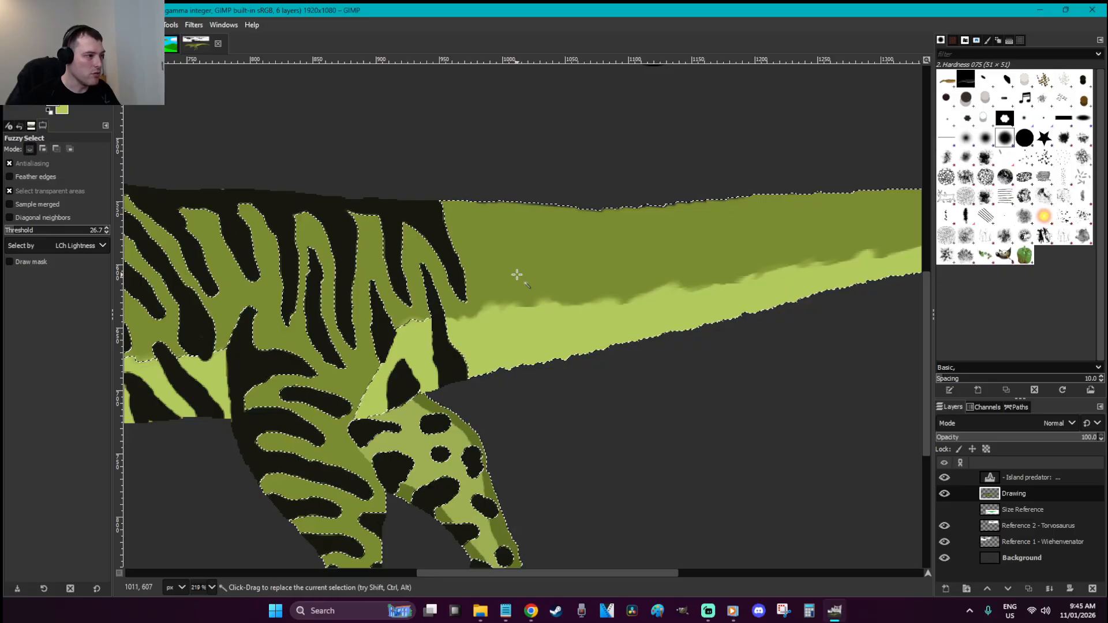
shift+click(420, 217)
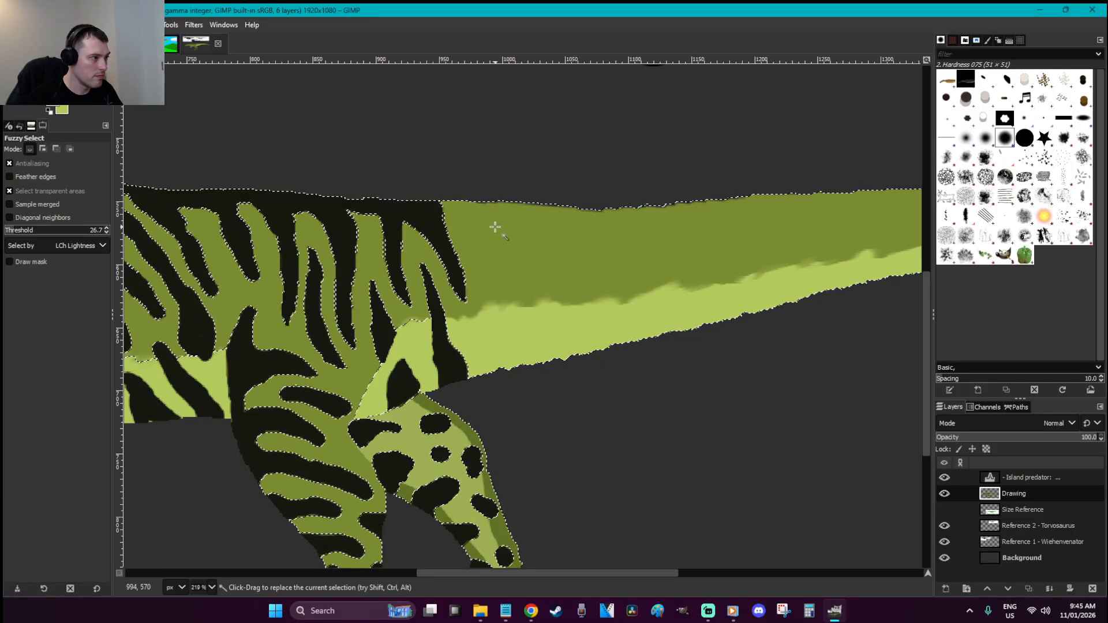
key(r)
click(487, 173)
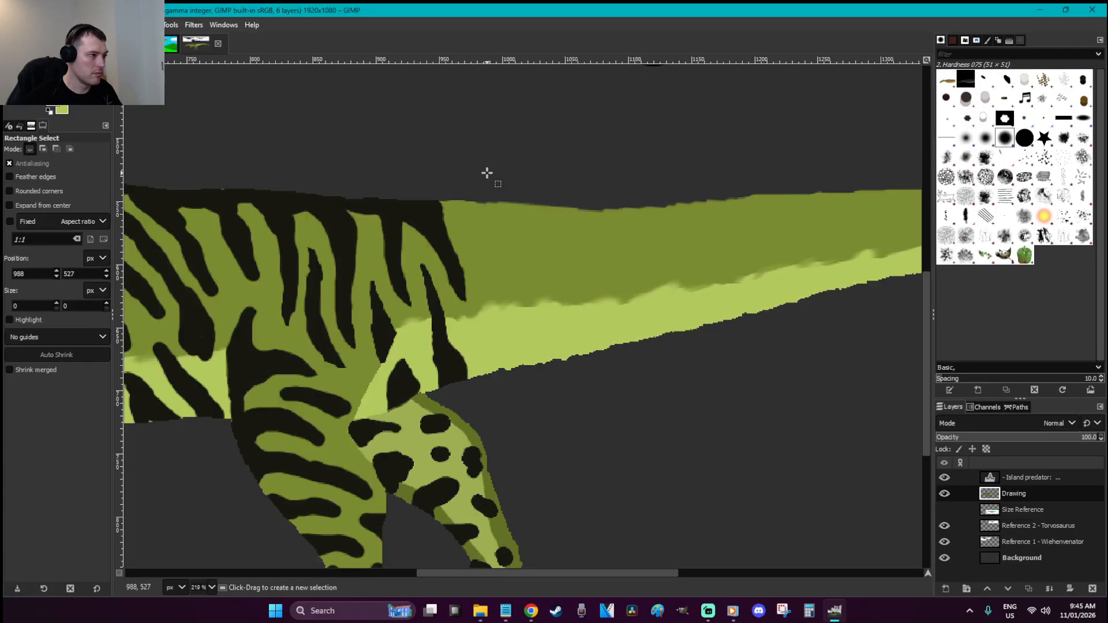
key(ctrl+z)
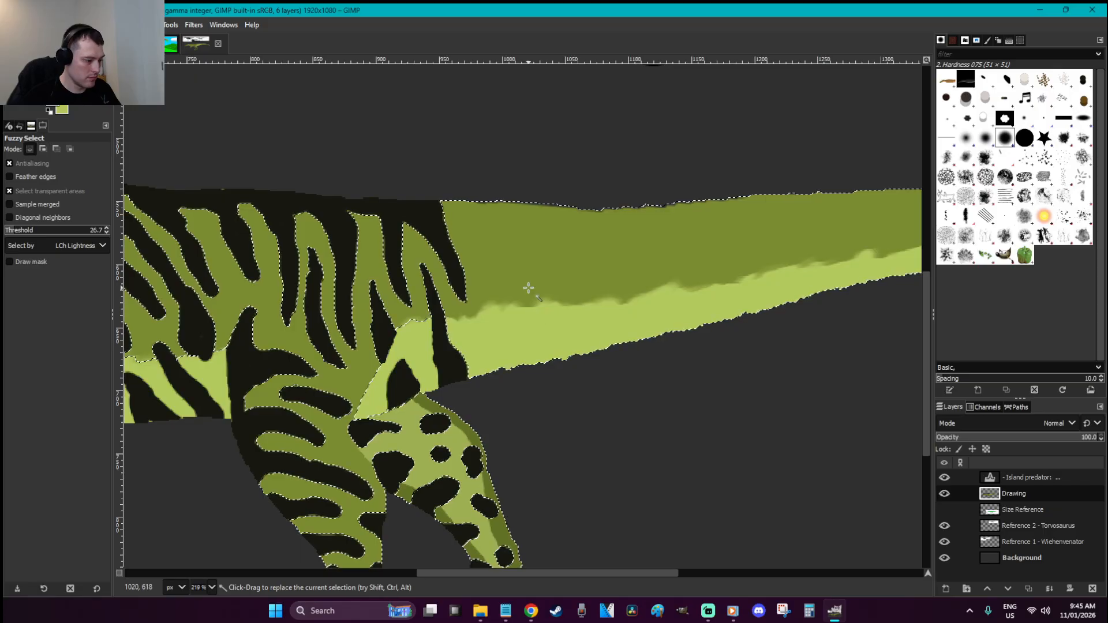
Paint black stripes across the hip, rear flank and pale belly band
key(p)
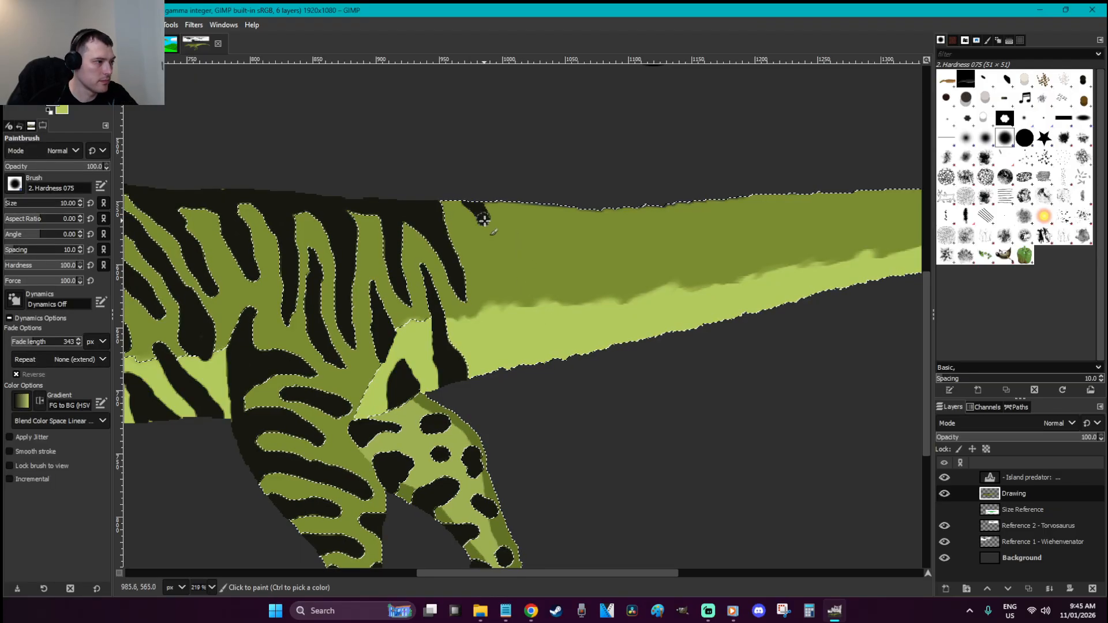
drag(483, 216, 512, 271)
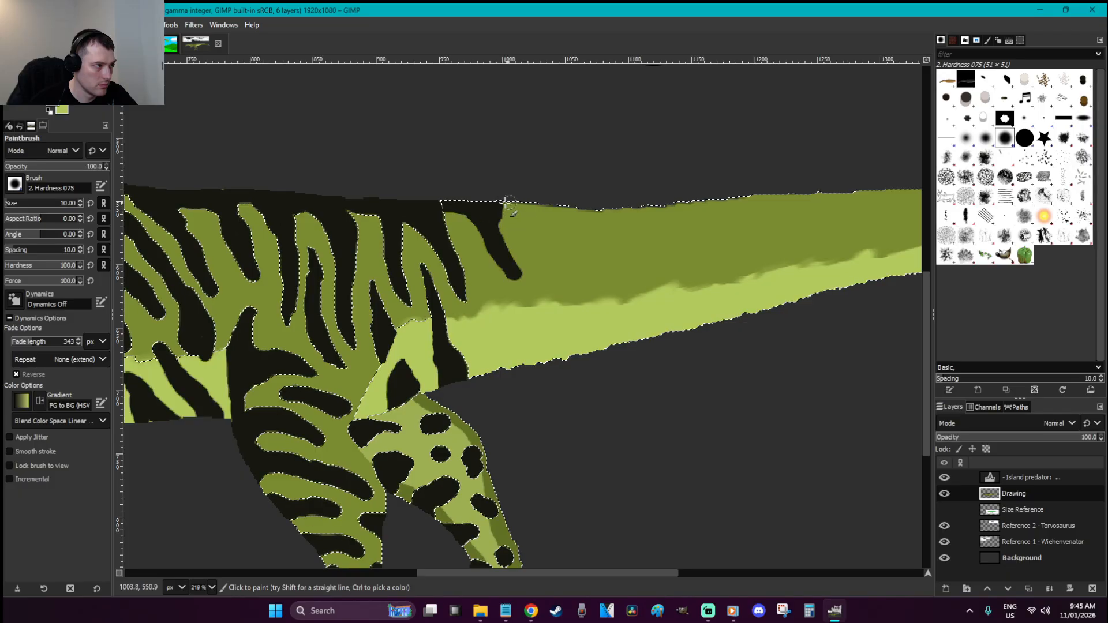
drag(520, 208, 576, 279)
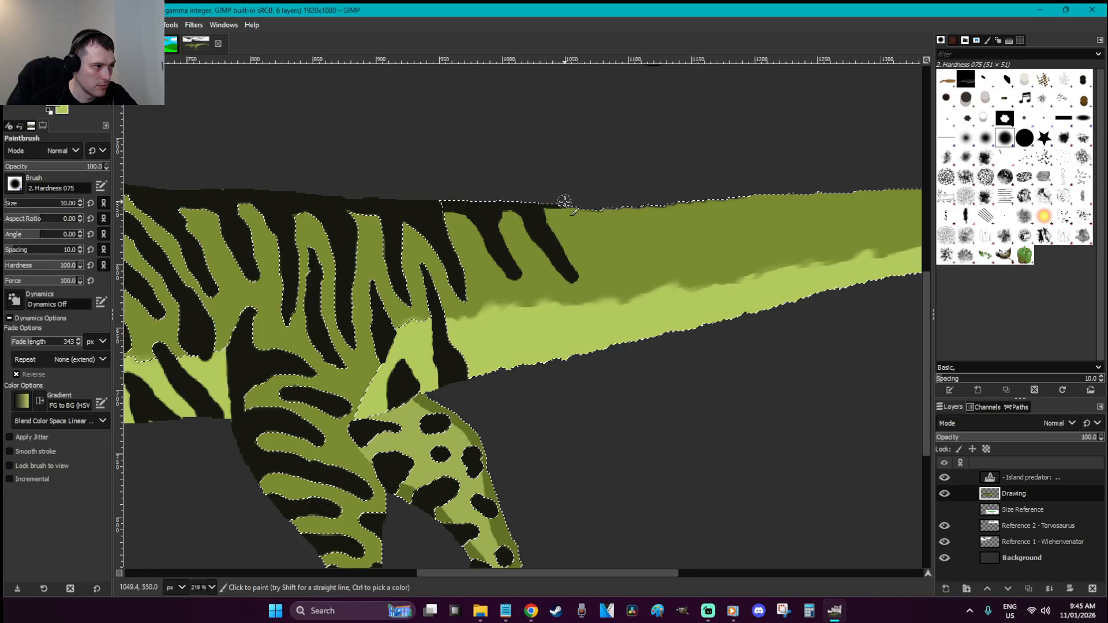
mouse_move(515, 369)
mouse_down()
mouse_move(499, 308)
mouse_move(512, 368)
mouse_move(508, 337)
mouse_move(527, 368)
mouse_move(544, 367)
mouse_move(549, 289)
mouse_move(572, 353)
mouse_move(518, 236)
mouse_up()
drag(529, 304, 535, 335)
drag(491, 283, 470, 251)
drag(482, 351, 470, 321)
mouse_move(626, 342)
mouse_down()
mouse_move(596, 315)
mouse_move(623, 345)
mouse_move(601, 337)
mouse_move(592, 294)
mouse_up()
mouse_move(555, 211)
mouse_down()
mouse_move(621, 259)
mouse_move(565, 205)
mouse_up()
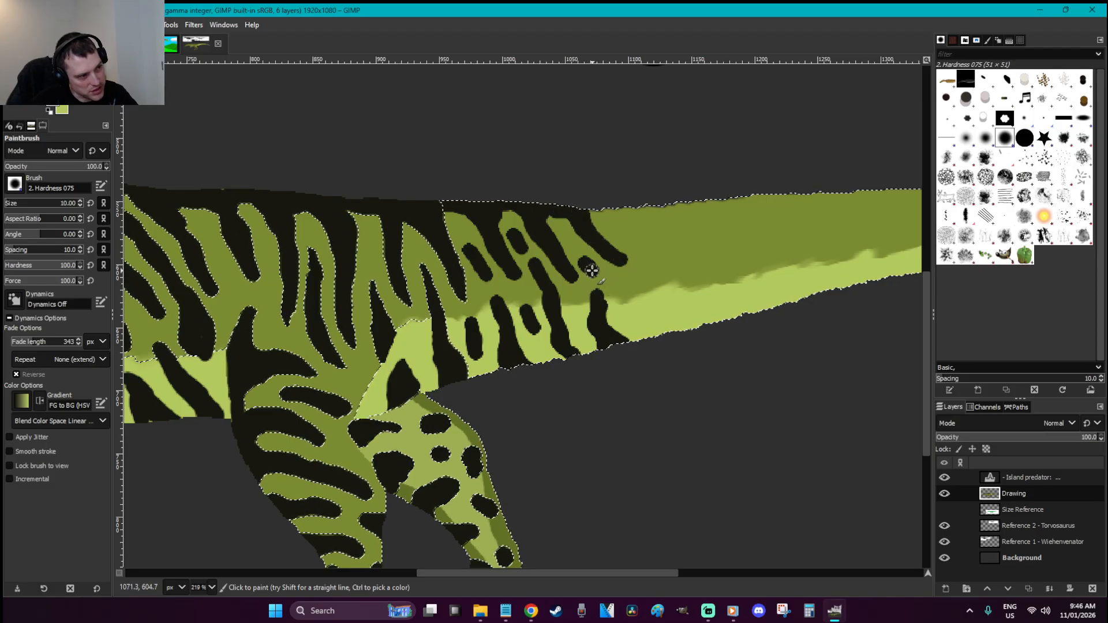
drag(657, 338, 642, 290)
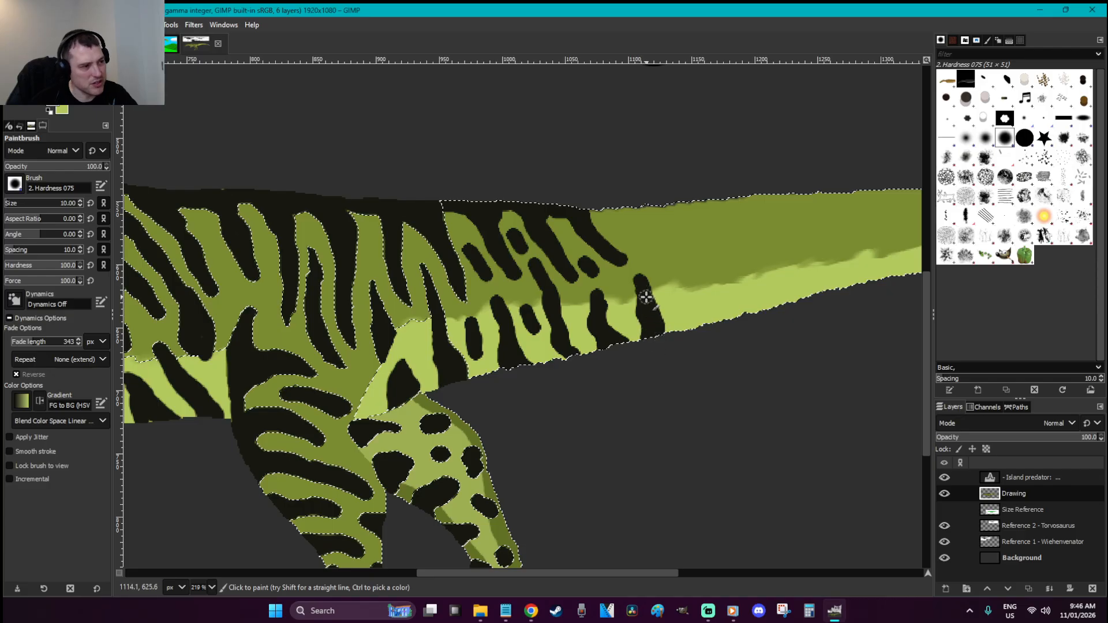
Add black stripes along the top and lower edges of the tail base
mouse_move(598, 218)
mouse_down()
mouse_move(644, 218)
mouse_move(679, 259)
mouse_move(657, 219)
mouse_move(610, 227)
mouse_up()
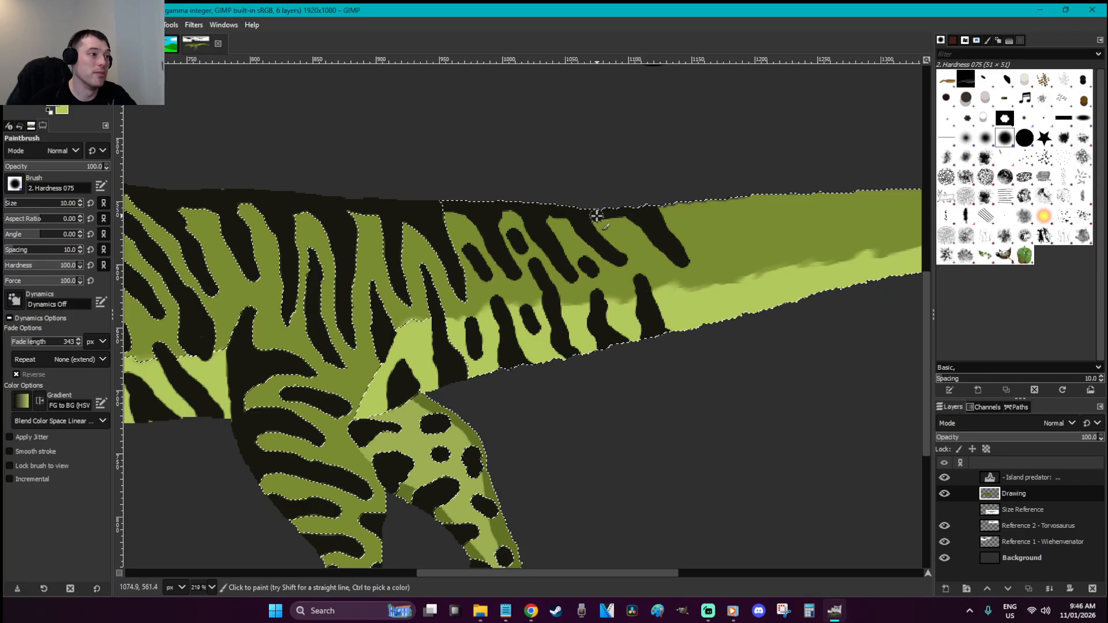
drag(678, 289, 714, 322)
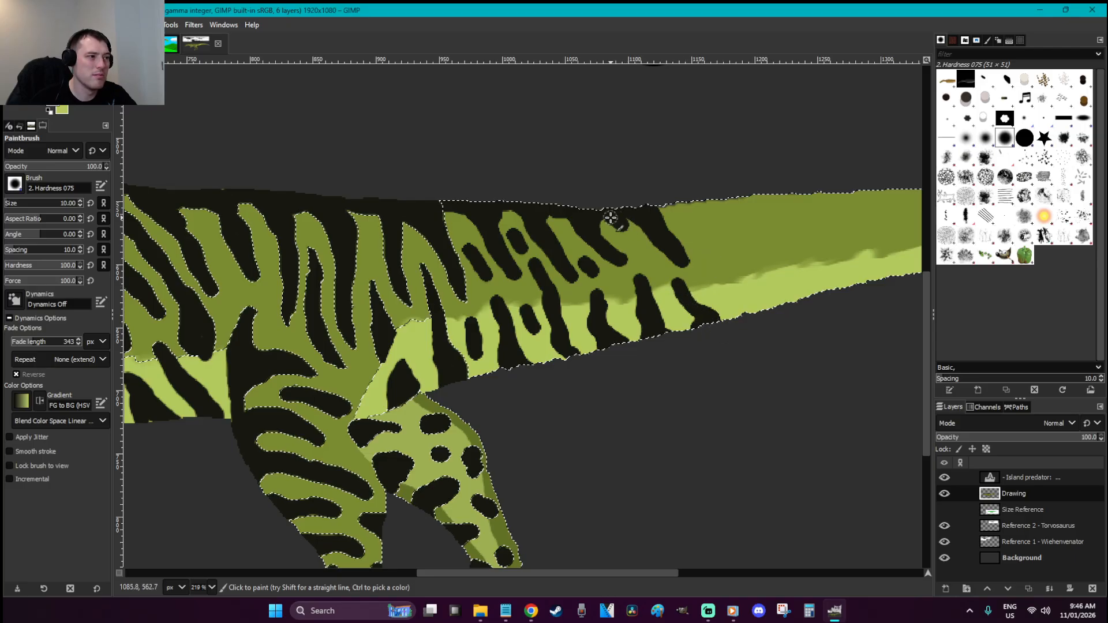
mouse_move(660, 216)
mouse_down()
mouse_move(733, 245)
mouse_move(700, 200)
mouse_up()
mouse_move(713, 266)
mouse_down()
mouse_move(728, 313)
mouse_move(755, 309)
mouse_move(728, 322)
mouse_move(759, 308)
mouse_move(731, 277)
mouse_move(770, 312)
mouse_up()
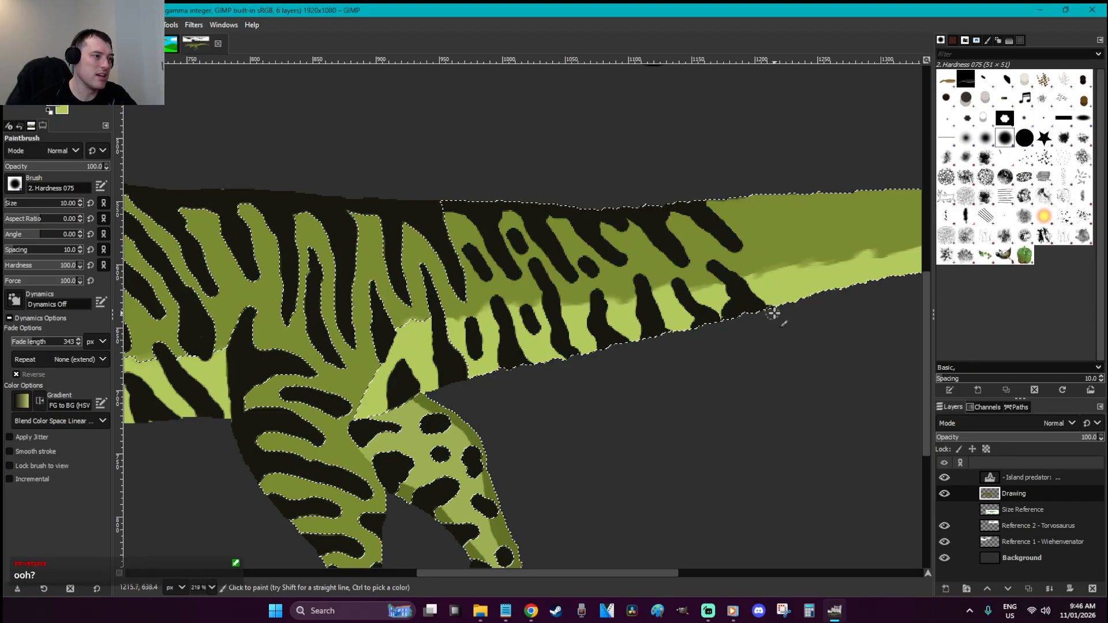
mouse_move(750, 199)
mouse_down()
mouse_move(775, 234)
mouse_move(775, 261)
mouse_move(757, 198)
mouse_up()
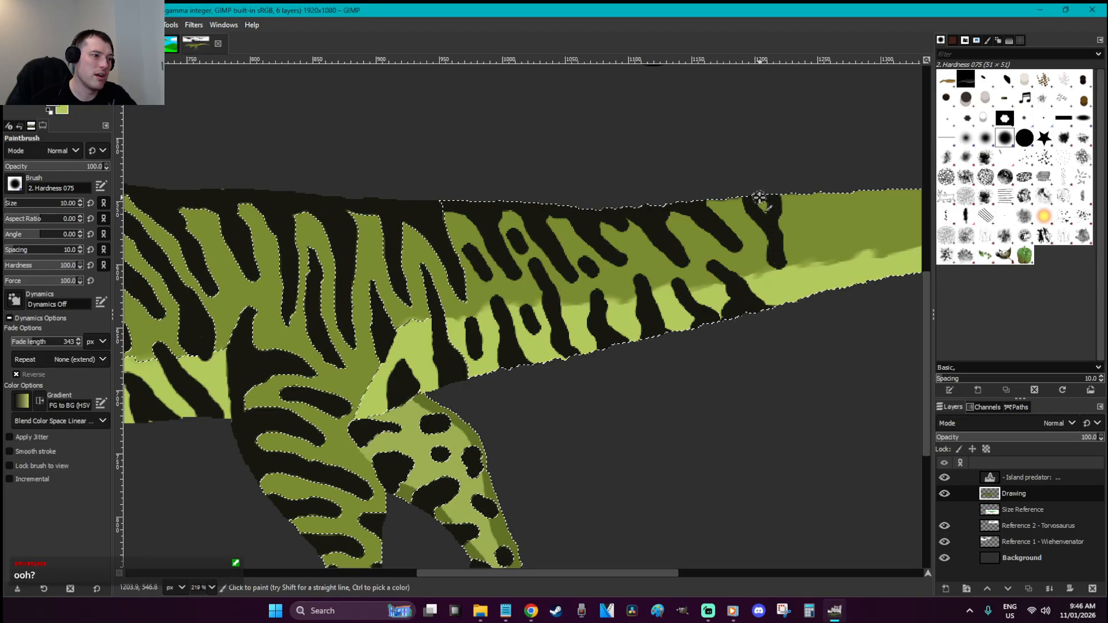
mouse_move(772, 252)
mouse_down()
mouse_move(738, 199)
mouse_move(715, 197)
mouse_up()
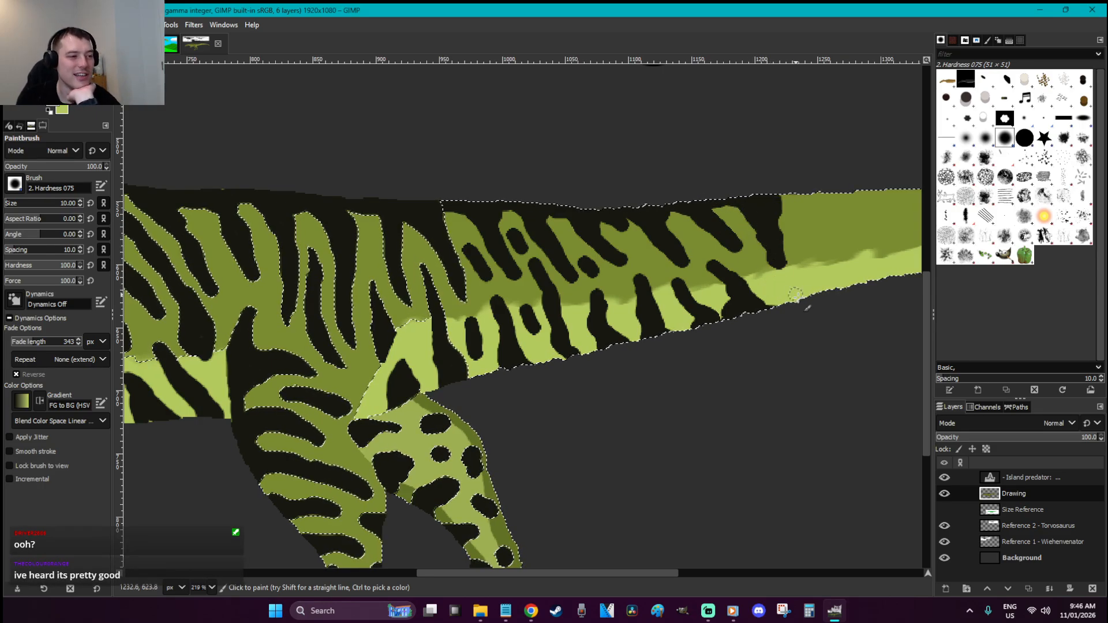
mouse_move(824, 289)
mouse_down()
mouse_move(817, 259)
mouse_move(811, 303)
mouse_up()
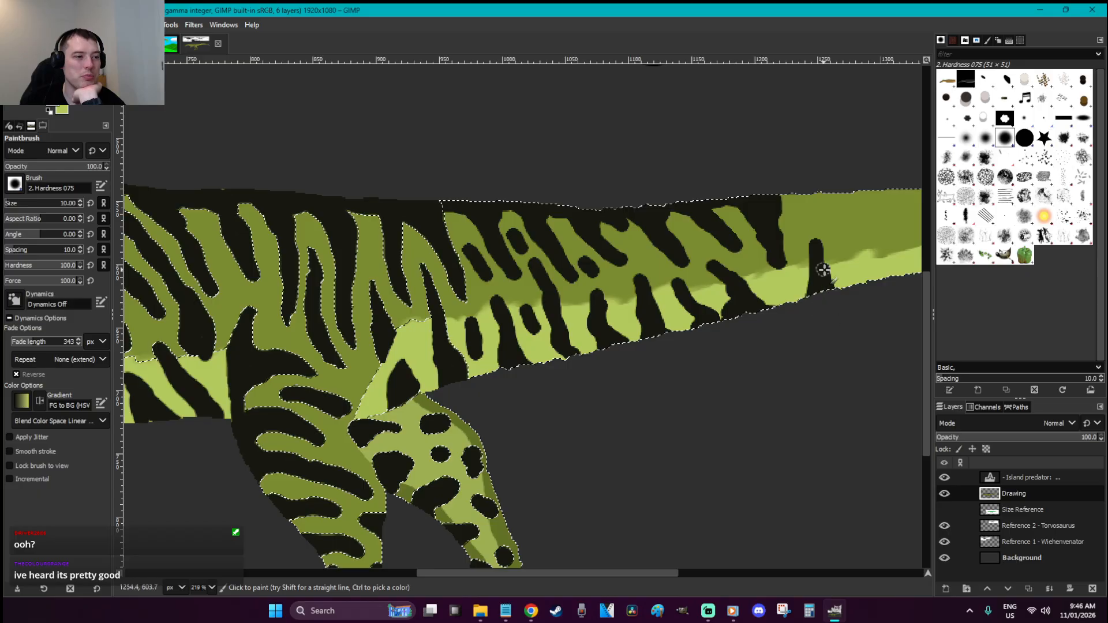
mouse_move(787, 188)
mouse_down()
mouse_move(848, 223)
mouse_move(831, 191)
mouse_up()
drag(818, 245, 811, 247)
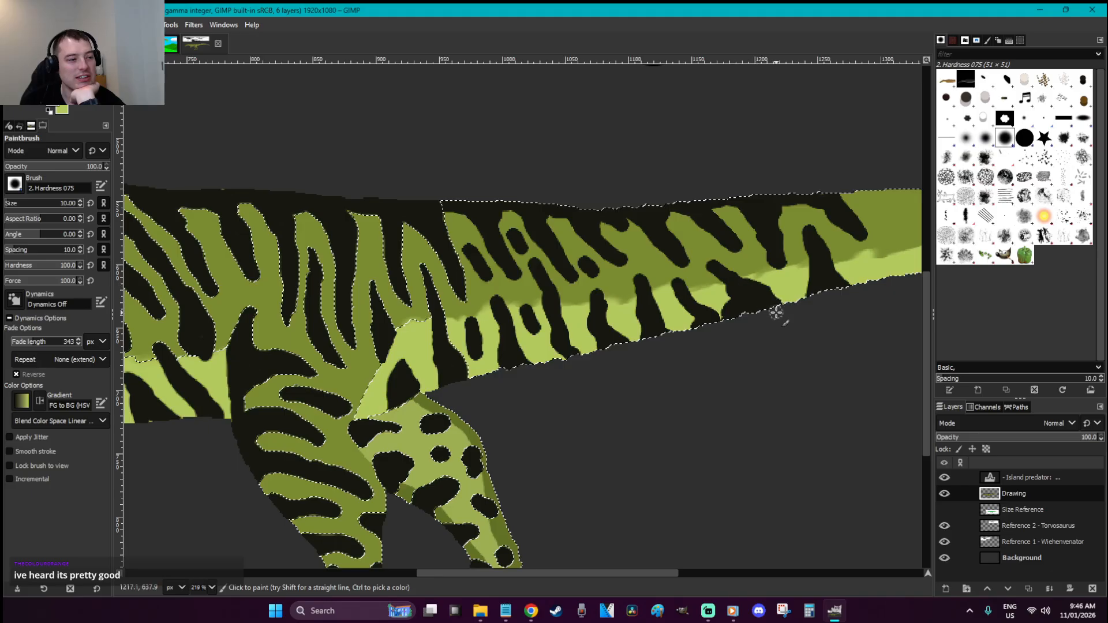
scroll(702, 398, down, 6)
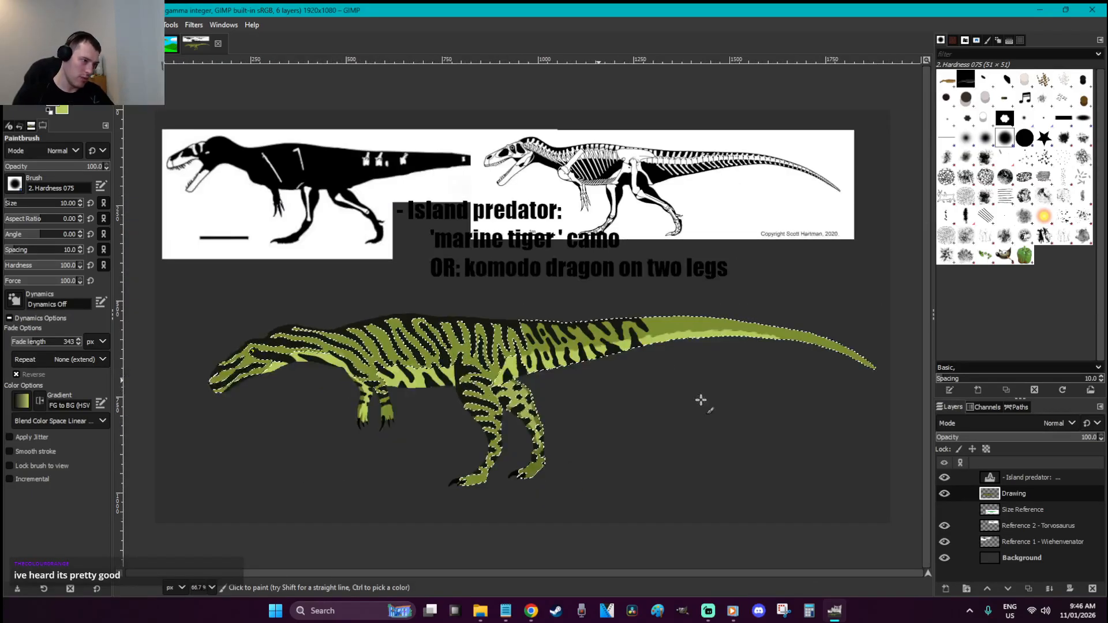
Zoom into the tail and stripe its top edge and underside in black
key(z)
drag(723, 386, 637, 312)
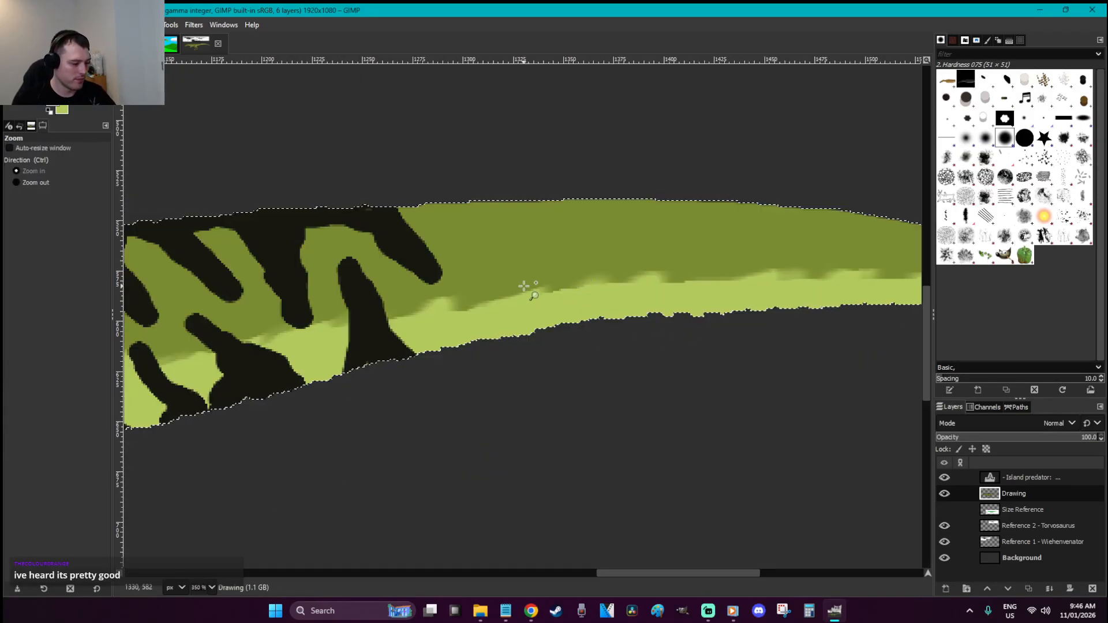
key(p)
mouse_move(498, 338)
mouse_down()
mouse_move(499, 295)
mouse_move(508, 328)
mouse_up()
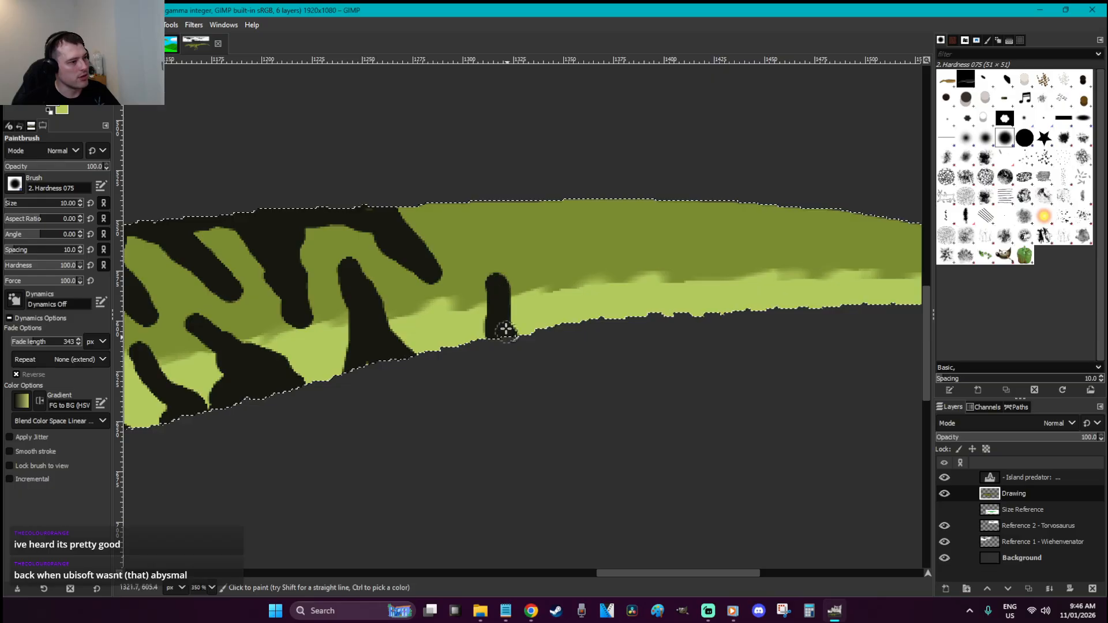
mouse_move(409, 221)
mouse_down()
mouse_move(513, 209)
mouse_move(556, 255)
mouse_move(530, 201)
mouse_up()
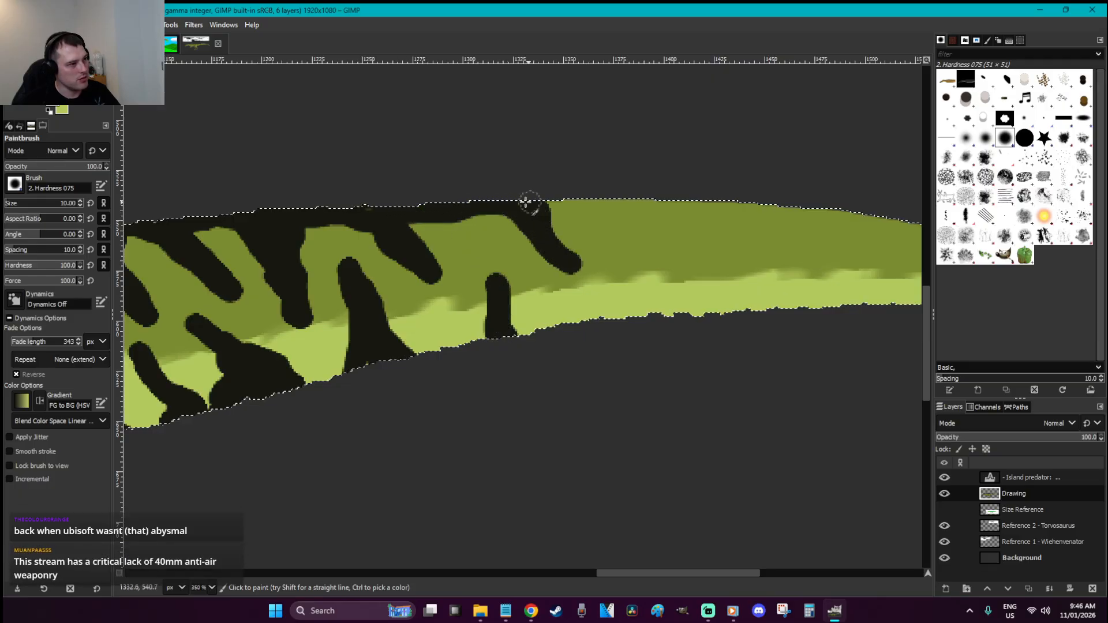
mouse_move(449, 214)
mouse_down()
mouse_move(545, 252)
mouse_move(581, 287)
mouse_move(549, 212)
mouse_move(501, 285)
mouse_move(484, 258)
mouse_move(490, 317)
mouse_move(544, 341)
mouse_up()
mouse_move(596, 188)
mouse_down()
mouse_move(648, 262)
mouse_move(556, 199)
mouse_move(682, 210)
mouse_move(604, 222)
mouse_move(638, 227)
mouse_move(651, 254)
mouse_move(688, 213)
mouse_move(716, 208)
mouse_move(743, 254)
mouse_move(728, 233)
mouse_move(751, 211)
mouse_up()
mouse_move(717, 298)
mouse_down()
mouse_move(697, 315)
mouse_move(744, 316)
mouse_up()
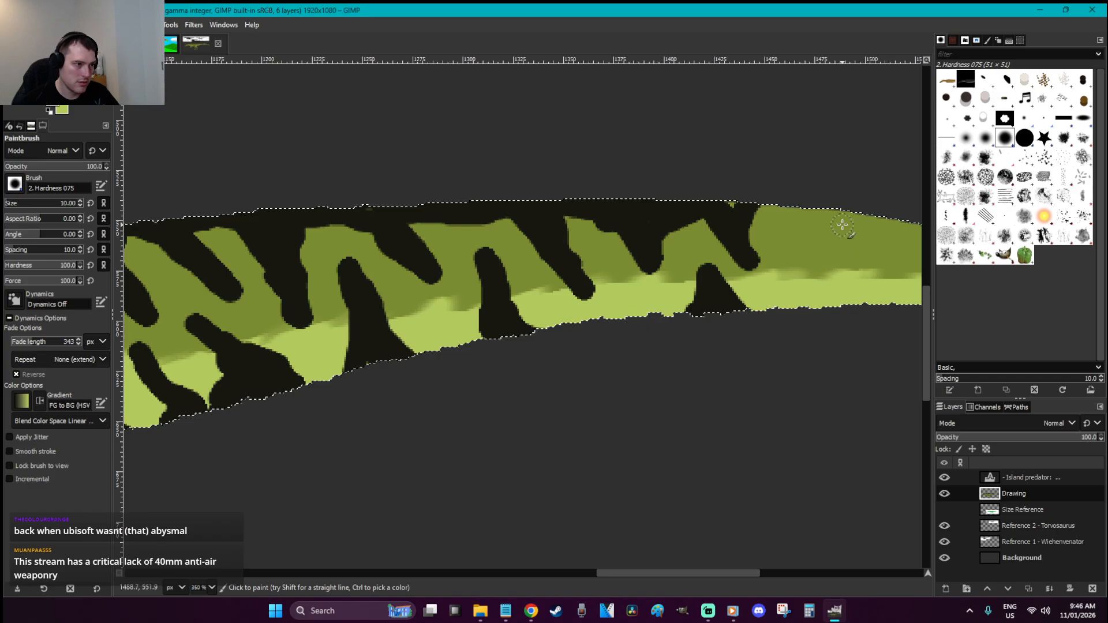
mouse_move(737, 192)
mouse_down()
mouse_move(793, 206)
mouse_move(832, 249)
mouse_move(790, 204)
mouse_up()
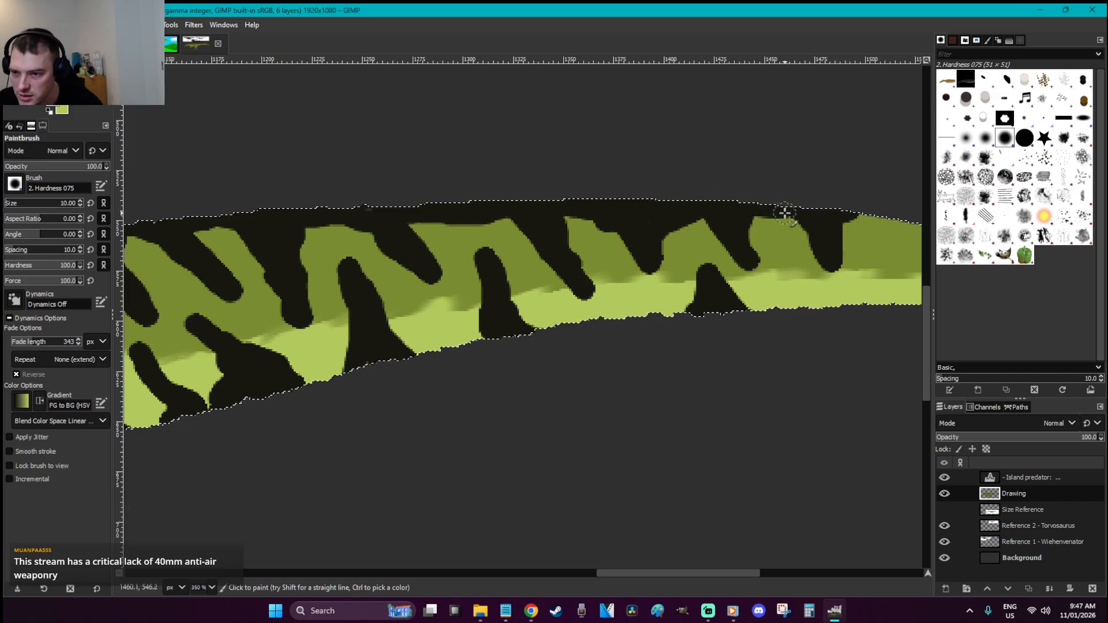
Add dark stripes and patches across the pale band out to the tail tip
drag(644, 574, 725, 574)
mouse_move(458, 220)
mouse_down()
mouse_move(484, 221)
mouse_move(516, 263)
mouse_move(513, 234)
mouse_move(548, 229)
mouse_up()
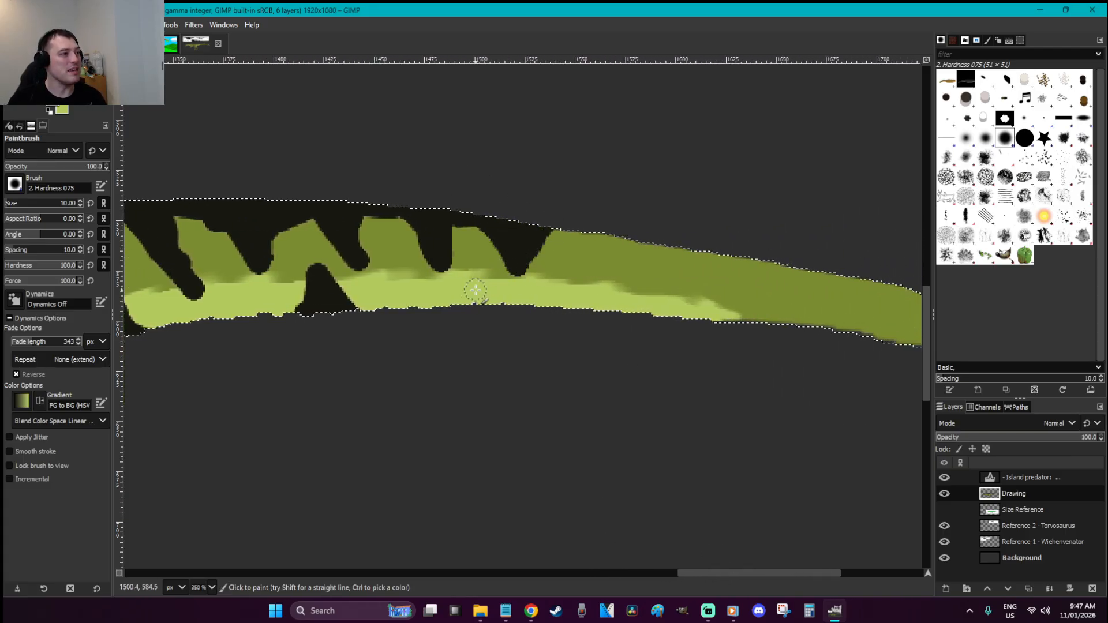
drag(481, 281, 484, 294)
click(404, 294)
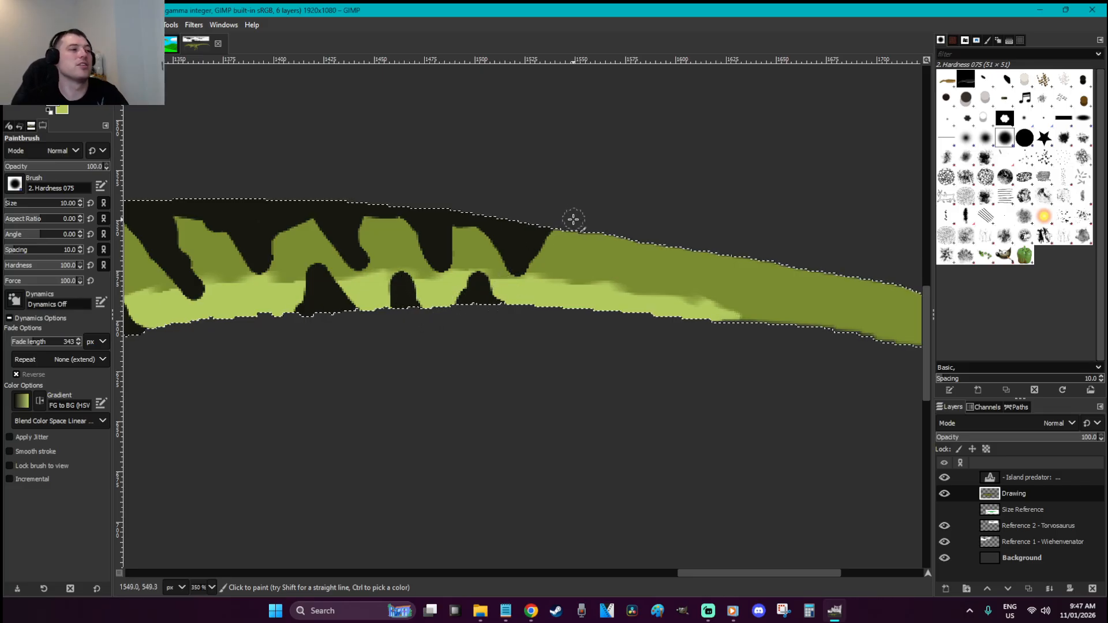
mouse_move(554, 227)
mouse_down()
mouse_move(627, 279)
mouse_move(632, 243)
mouse_move(603, 234)
mouse_move(640, 262)
mouse_up()
mouse_move(597, 306)
mouse_down()
mouse_move(566, 292)
mouse_move(574, 317)
mouse_up()
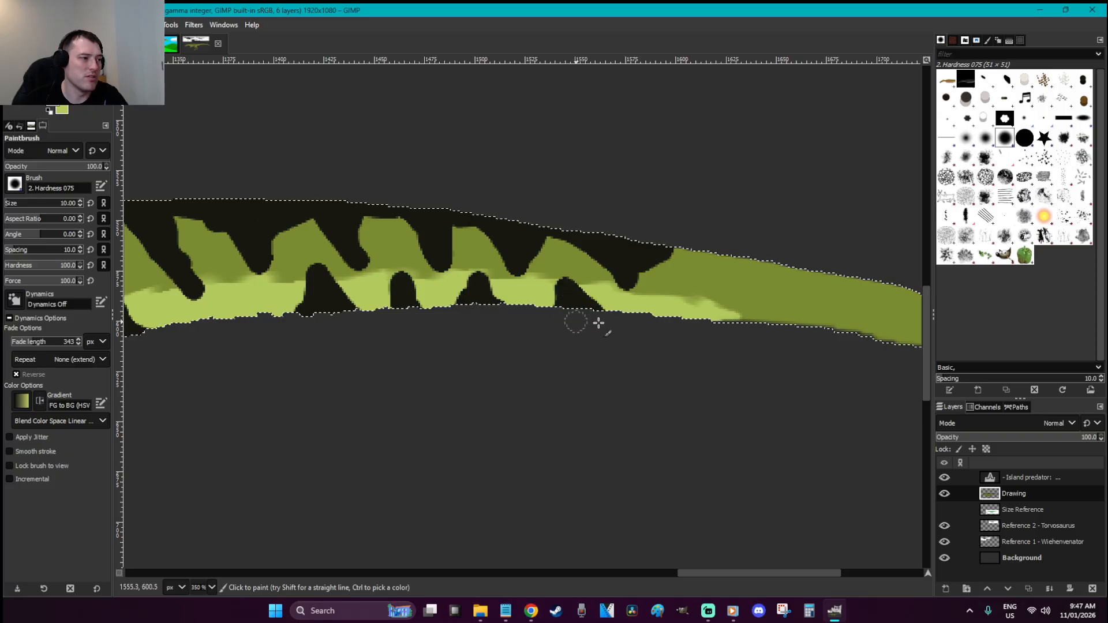
mouse_move(682, 252)
mouse_down()
mouse_move(711, 254)
mouse_move(739, 325)
mouse_move(702, 250)
mouse_move(667, 249)
mouse_move(708, 272)
mouse_up()
mouse_move(756, 324)
mouse_down()
mouse_move(738, 267)
mouse_move(755, 325)
mouse_move(753, 278)
mouse_move(780, 262)
mouse_move(701, 259)
mouse_move(789, 326)
mouse_move(780, 268)
mouse_move(834, 328)
mouse_move(833, 308)
mouse_move(889, 288)
mouse_move(856, 326)
mouse_move(831, 280)
mouse_up()
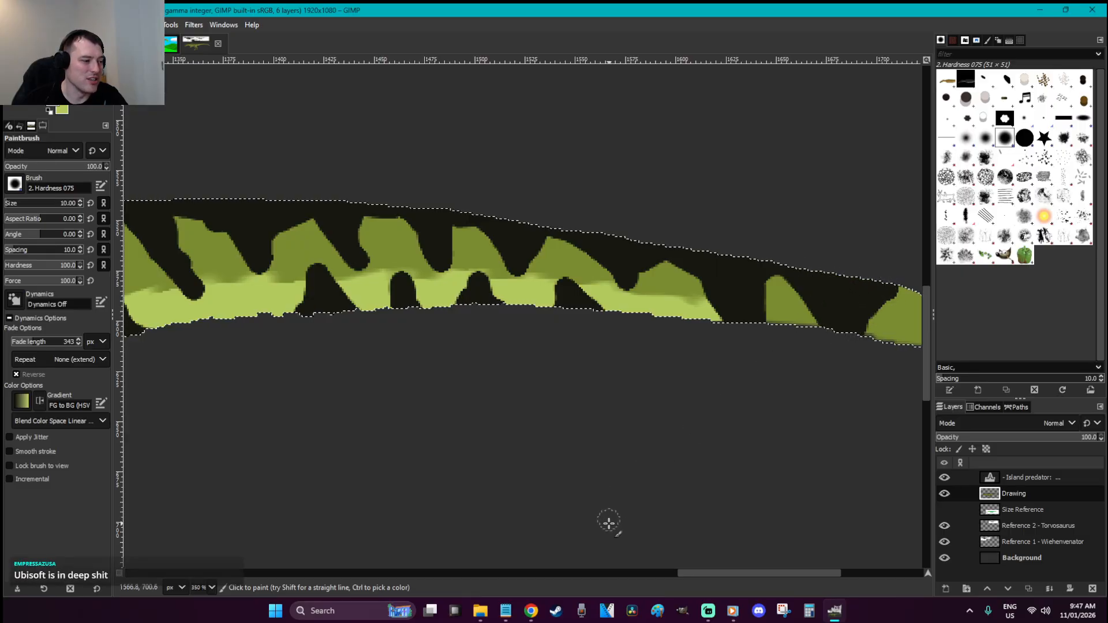
drag(721, 570, 799, 570)
mouse_move(452, 293)
mouse_down()
mouse_move(379, 276)
mouse_move(504, 279)
mouse_move(555, 354)
mouse_move(586, 313)
mouse_move(538, 297)
mouse_move(553, 324)
mouse_move(576, 313)
mouse_move(628, 321)
mouse_move(656, 391)
mouse_move(647, 336)
mouse_move(656, 388)
mouse_move(692, 352)
mouse_move(654, 341)
mouse_move(700, 357)
mouse_move(731, 425)
mouse_move(772, 386)
mouse_move(740, 409)
mouse_move(759, 388)
mouse_move(713, 364)
mouse_move(763, 394)
mouse_move(796, 442)
mouse_move(844, 463)
mouse_up()
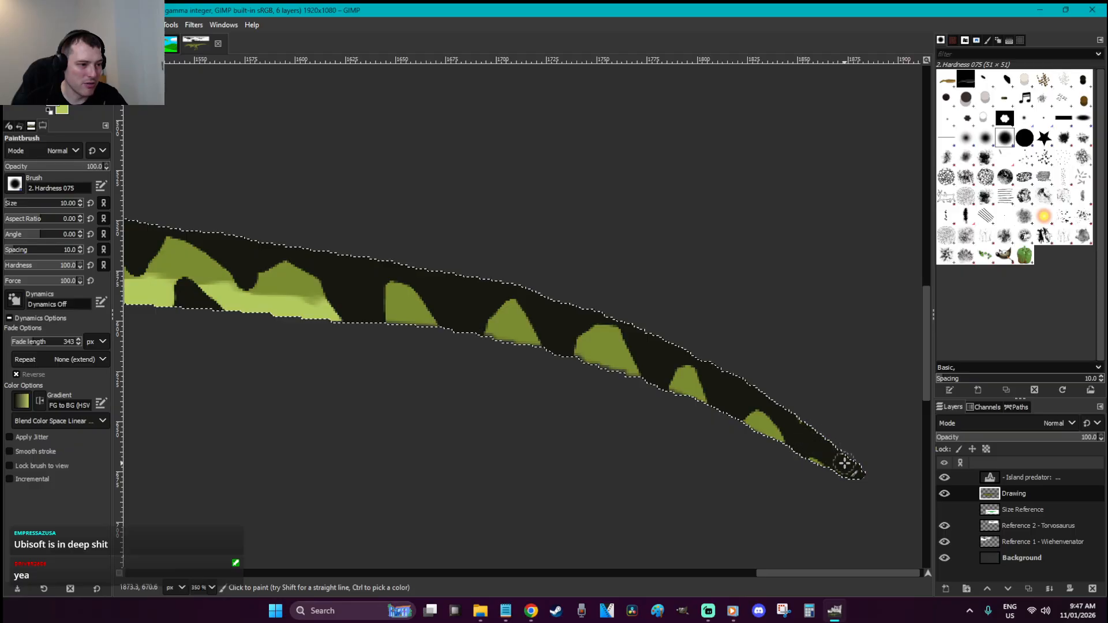
Deselect and re-save W is for Wiehenvenator.xcf
key(r)
click(778, 327)
scroll(778, 327, down, 7)
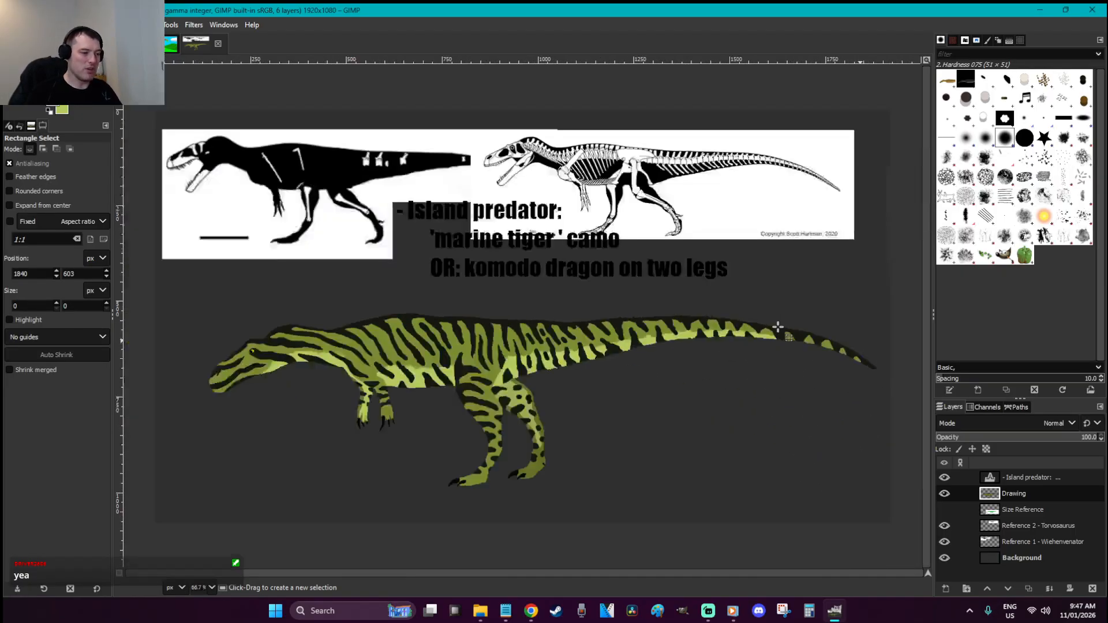
key(ctrl+s)
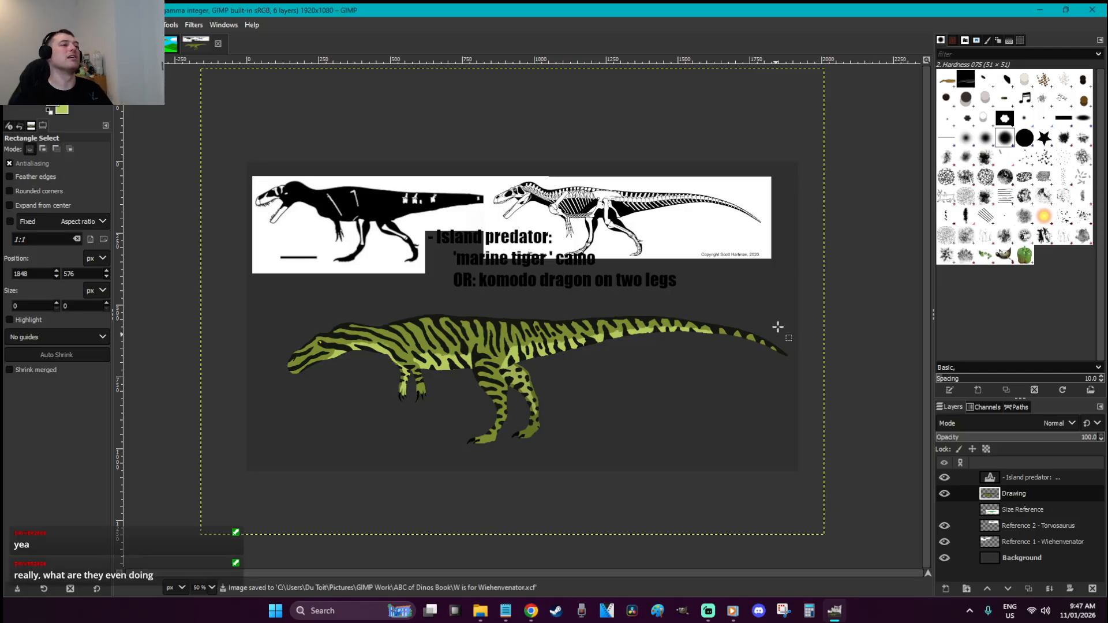
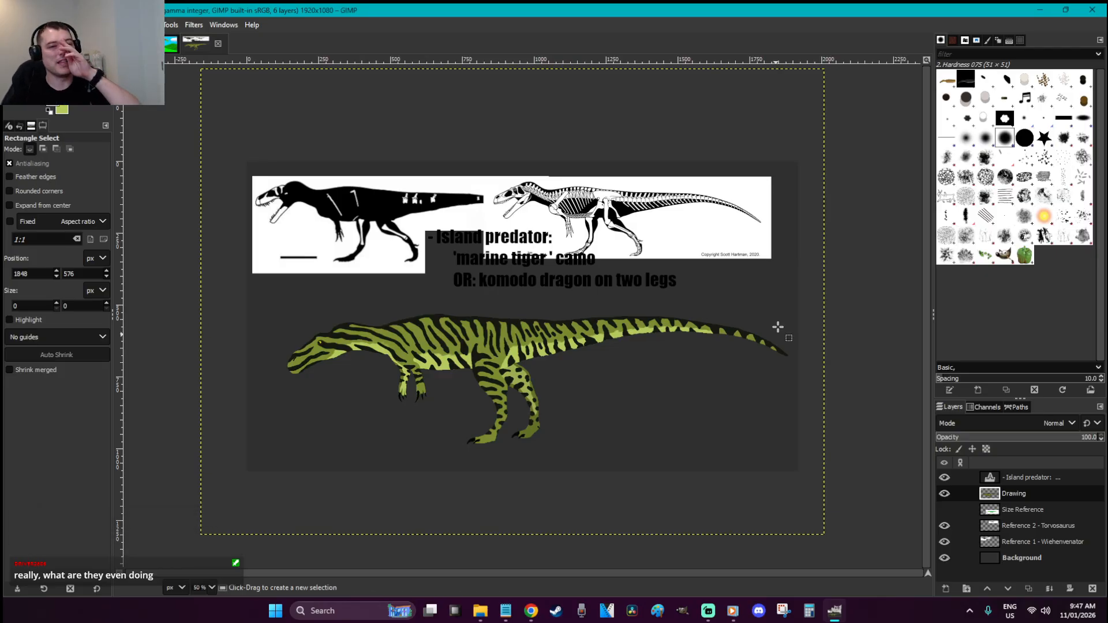
Zoom into a tail stripe and smudge green into the dark blob's edges
key(plus)
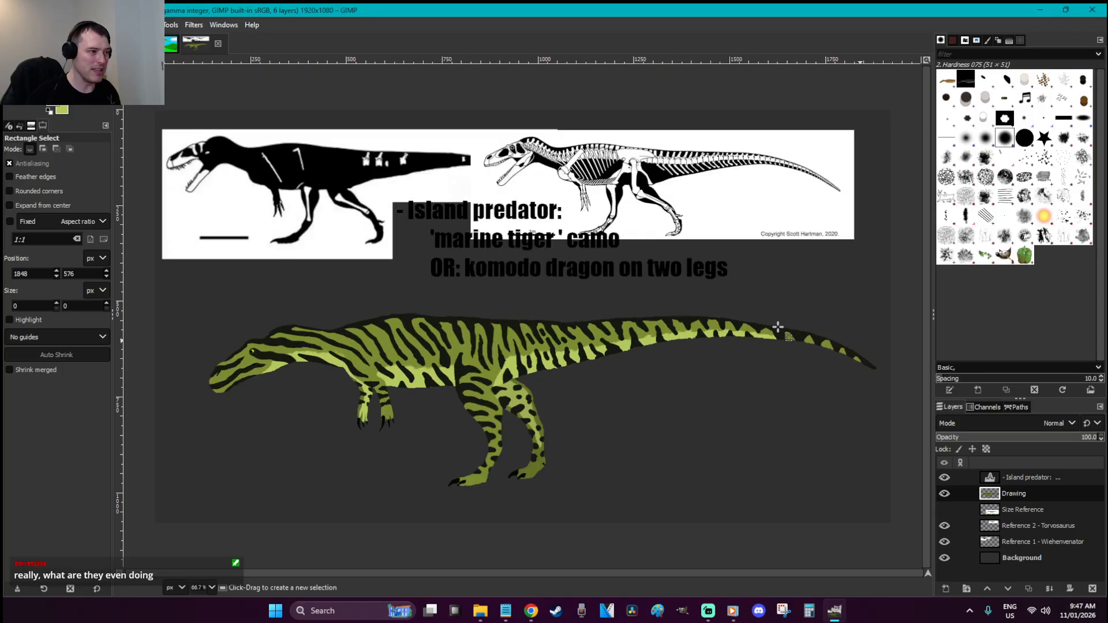
key(z)
mouse_move(729, 378)
mouse_down()
mouse_move(500, 298)
mouse_move(464, 305)
mouse_up()
key(p)
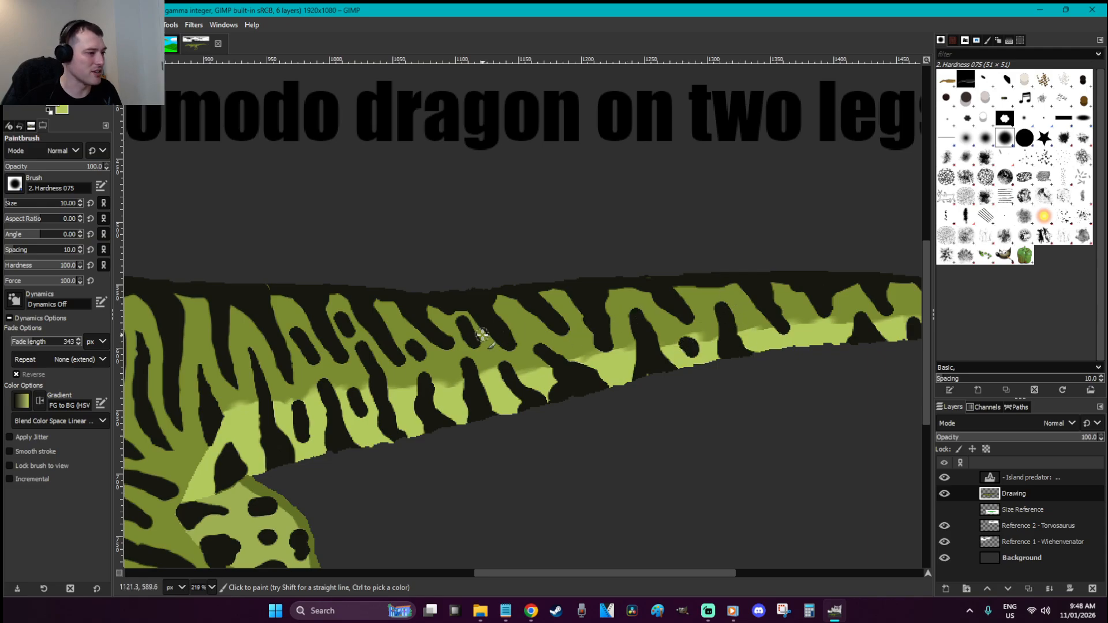
key(z)
drag(768, 398, 622, 325)
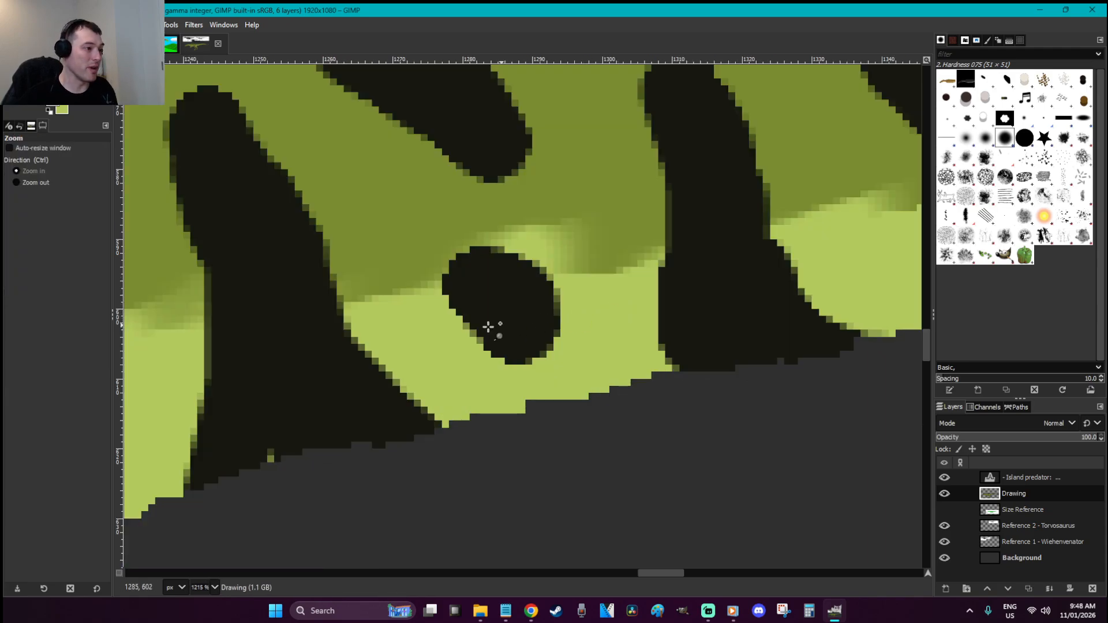
key(s)
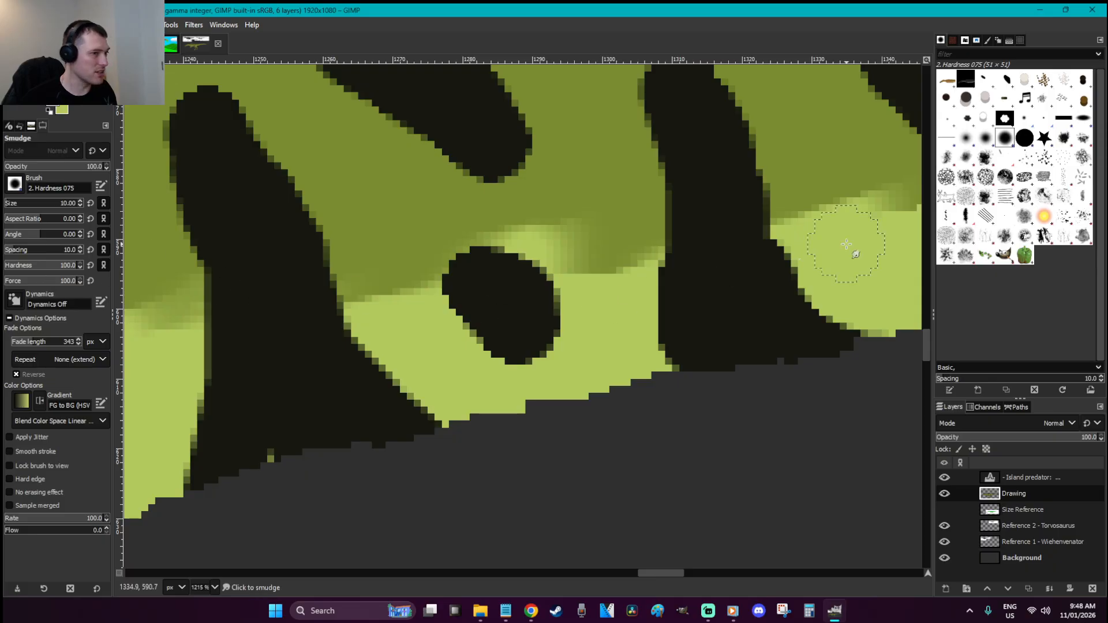
drag(447, 342, 455, 329)
mouse_move(440, 226)
mouse_down()
mouse_move(525, 230)
mouse_move(499, 228)
mouse_up()
scroll(583, 309, up, 5)
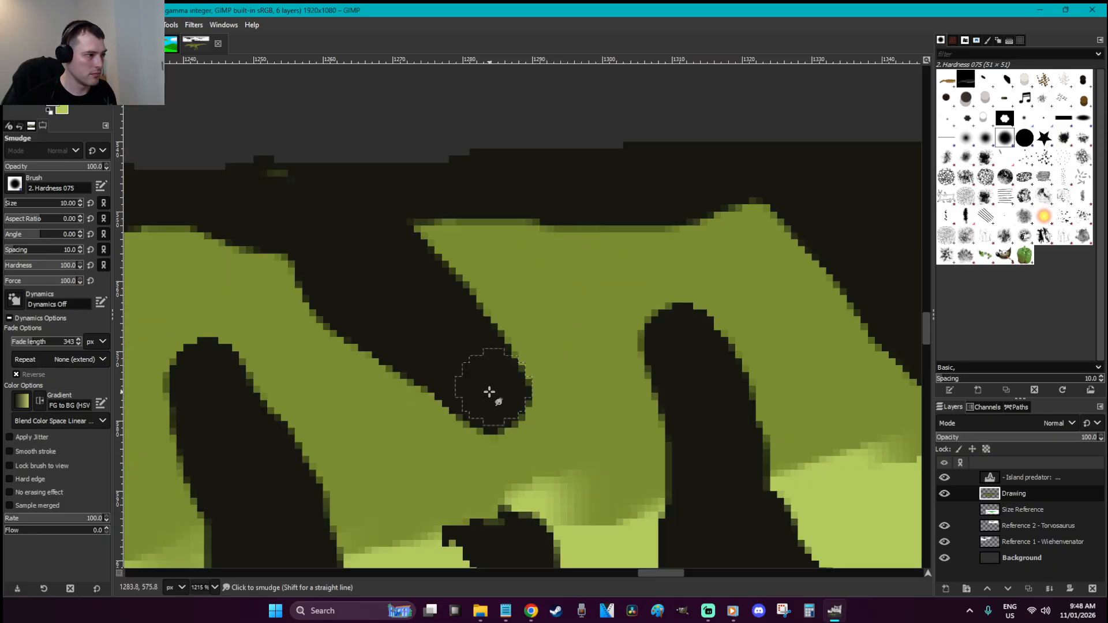
drag(445, 435, 482, 444)
mouse_move(526, 350)
mouse_down()
mouse_move(517, 295)
mouse_move(507, 313)
mouse_move(539, 358)
mouse_move(570, 431)
mouse_move(564, 440)
mouse_move(552, 419)
mouse_up()
mouse_move(598, 286)
mouse_down()
mouse_move(621, 407)
mouse_move(628, 354)
mouse_move(612, 303)
mouse_move(778, 399)
mouse_move(733, 301)
mouse_up()
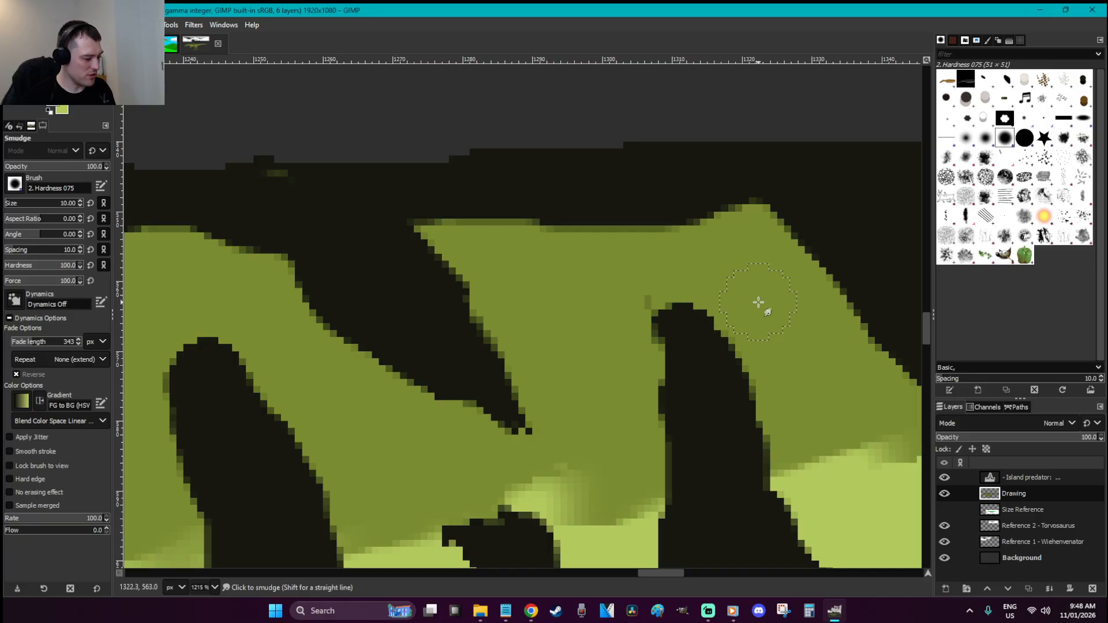
Narrow the dark spike with olive paint, trimming its edges and lower-left tip with a smaller brush
key(p)
mouse_move(670, 277)
mouse_down()
mouse_move(621, 299)
mouse_move(637, 336)
mouse_move(646, 442)
mouse_up()
drag(250, 337, 228, 345)
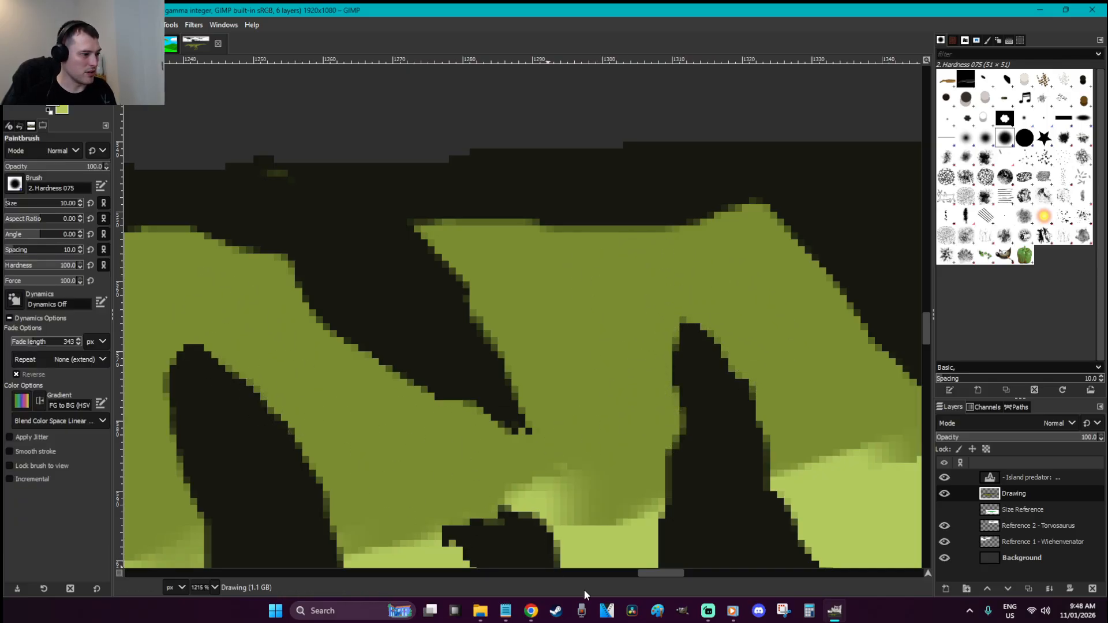
drag(648, 572, 627, 573)
drag(510, 374, 530, 457)
scroll(510, 447, down, 3)
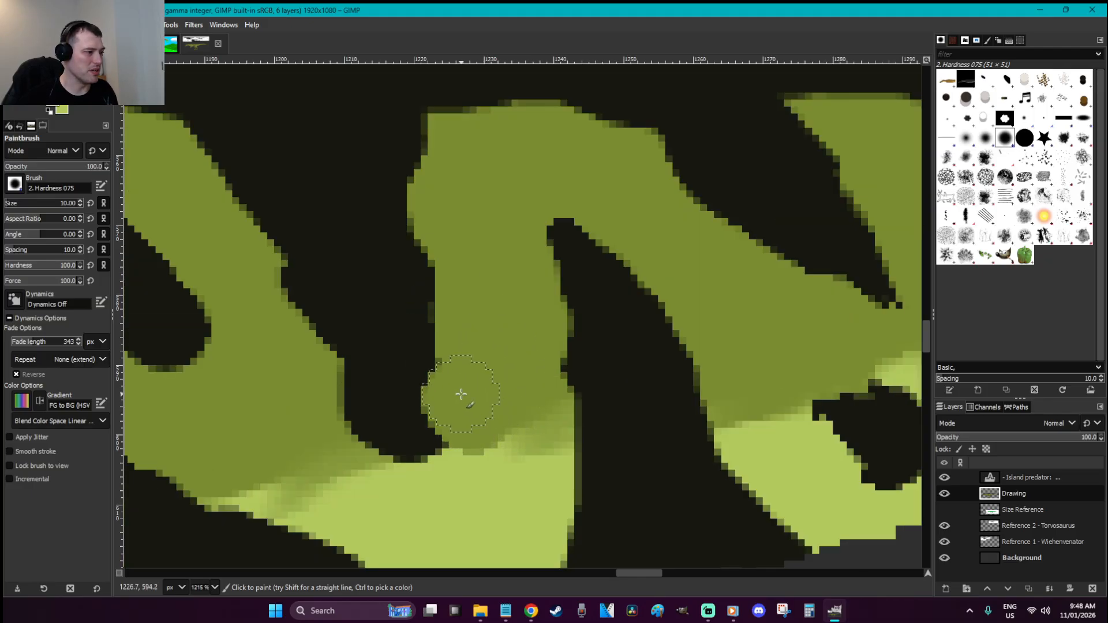
key(bracketleft)
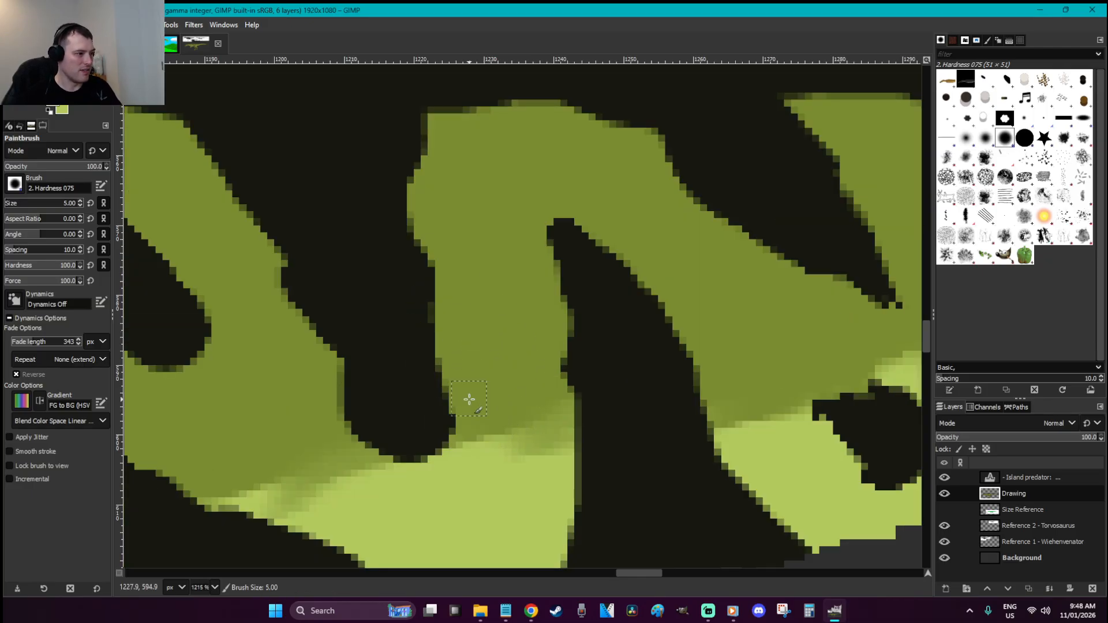
drag(454, 405, 453, 350)
mouse_move(326, 377)
mouse_down()
mouse_move(399, 460)
mouse_move(430, 437)
mouse_move(459, 445)
mouse_move(446, 424)
mouse_up()
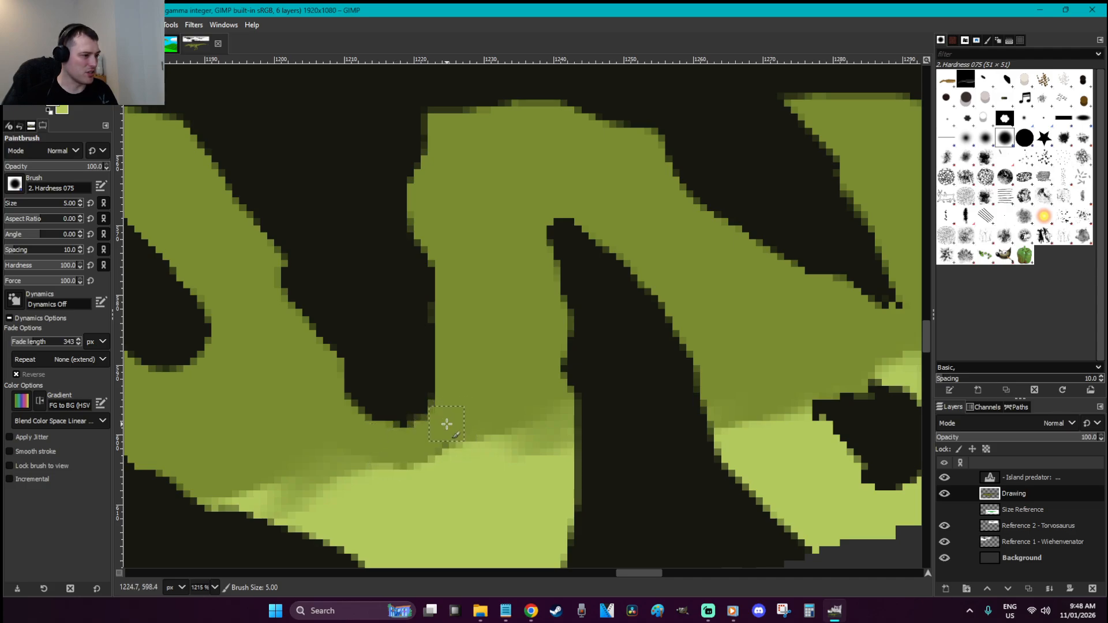
Blur the boundary between the light and dark green areas
key(u)
click(450, 435)
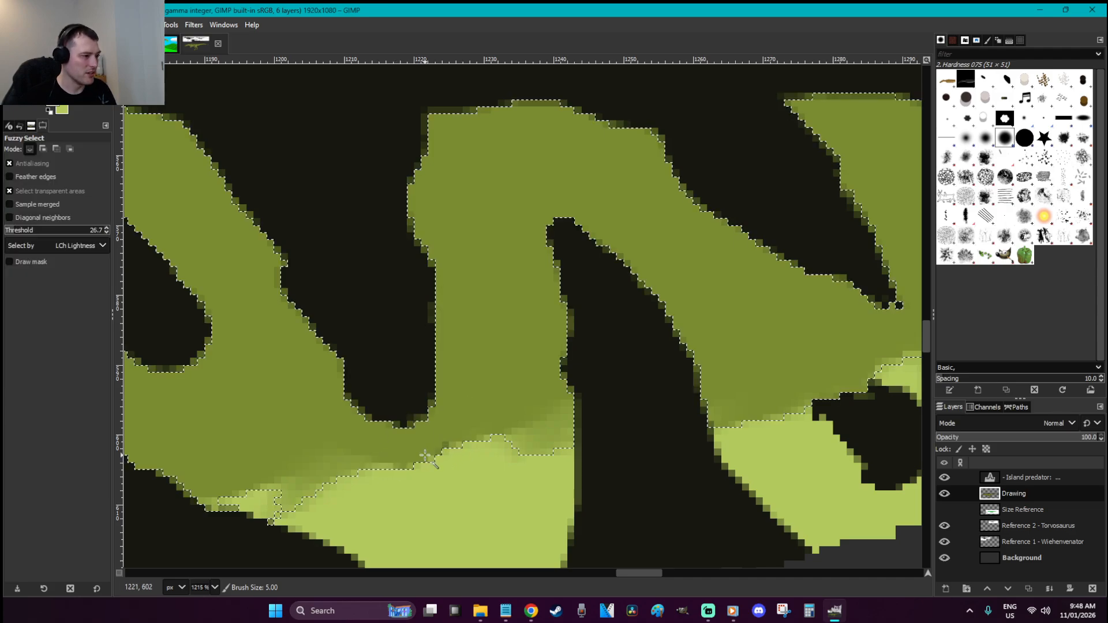
key(r)
click(476, 474)
key(shift+u)
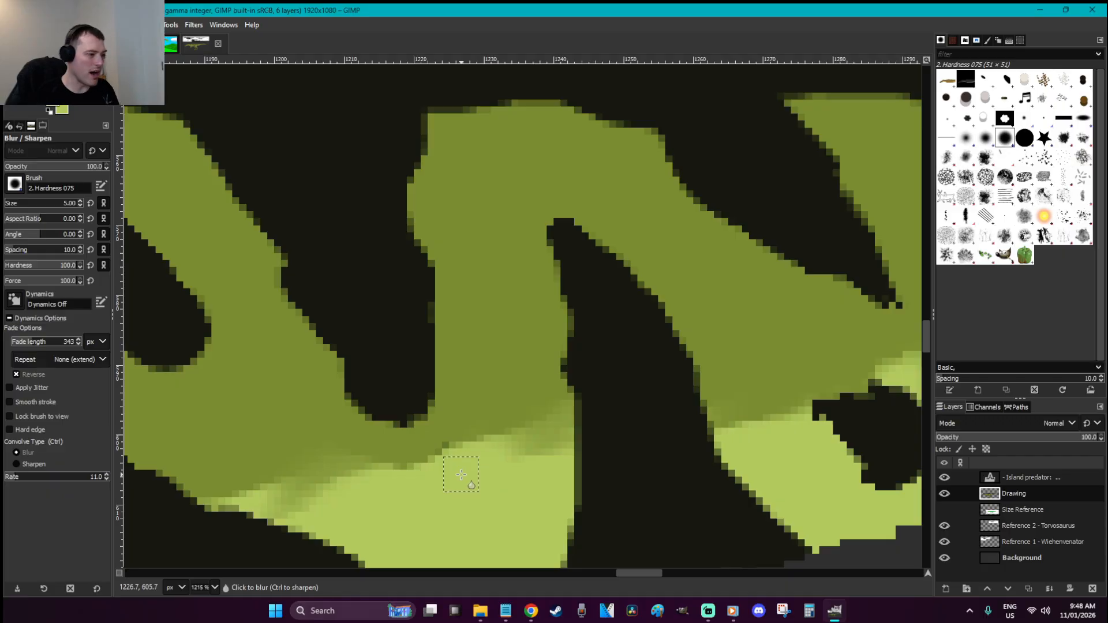
drag(413, 451, 430, 445)
Paint olive along the dark stripe's edge and trim the dark blobs' tips and edges
key(p)
mouse_move(455, 372)
mouse_down()
mouse_move(424, 419)
mouse_move(445, 328)
mouse_move(440, 243)
mouse_up()
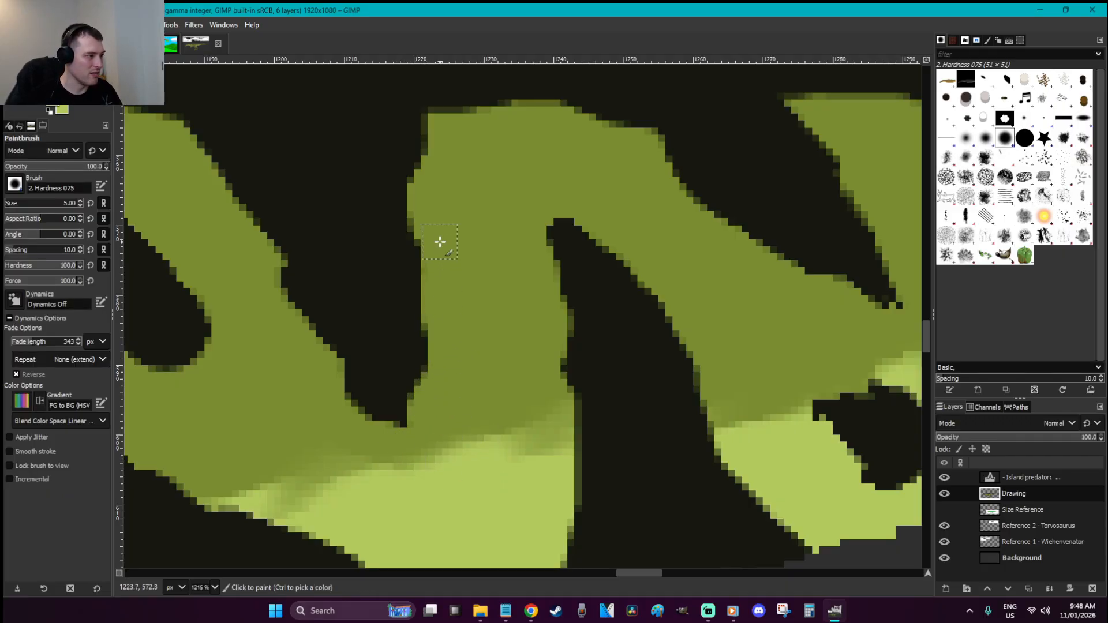
mouse_move(260, 277)
mouse_down()
mouse_move(284, 292)
mouse_move(336, 398)
mouse_up()
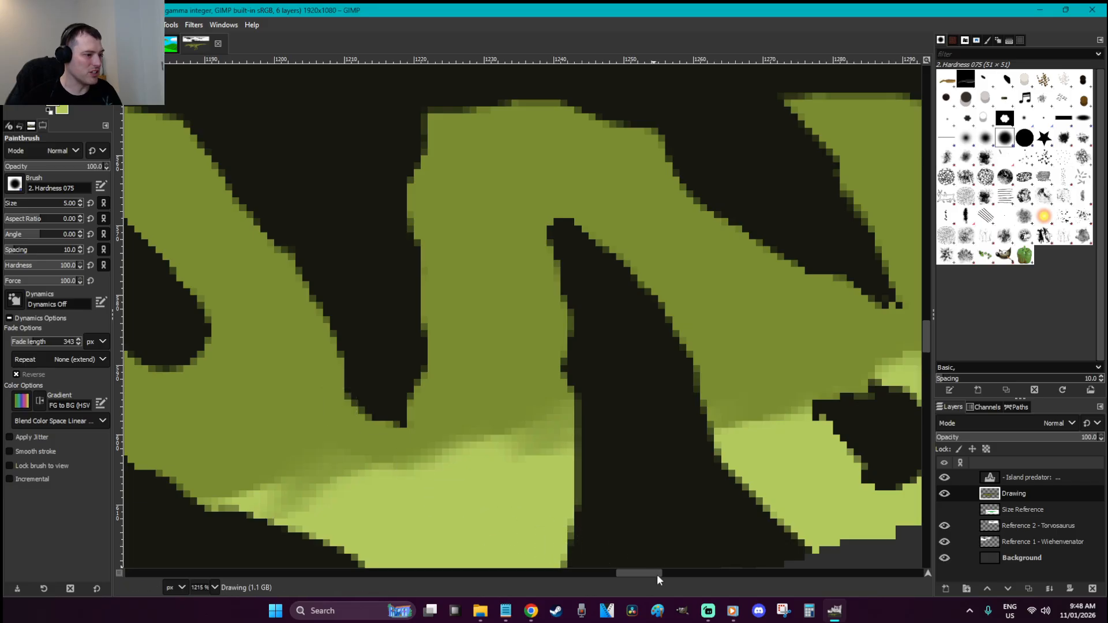
drag(625, 571, 603, 572)
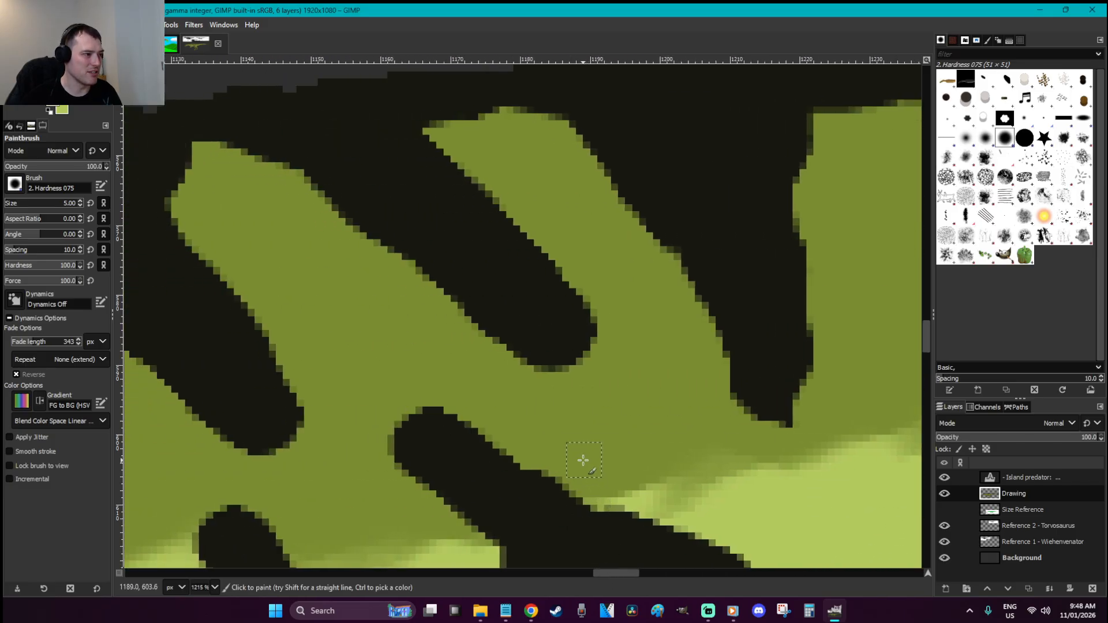
mouse_move(557, 376)
mouse_down()
mouse_move(594, 329)
mouse_move(539, 240)
mouse_move(494, 247)
mouse_up()
scroll(499, 291, down, 3)
mouse_move(500, 291)
mouse_down()
mouse_move(413, 264)
mouse_move(379, 297)
mouse_move(391, 338)
mouse_move(432, 374)
mouse_up()
mouse_move(301, 314)
mouse_down()
mouse_move(292, 234)
mouse_move(267, 185)
mouse_move(307, 346)
mouse_move(205, 303)
mouse_move(151, 264)
mouse_up()
mouse_move(255, 371)
mouse_down()
mouse_move(287, 401)
mouse_move(206, 355)
mouse_up()
drag(200, 458, 187, 401)
drag(614, 573, 581, 573)
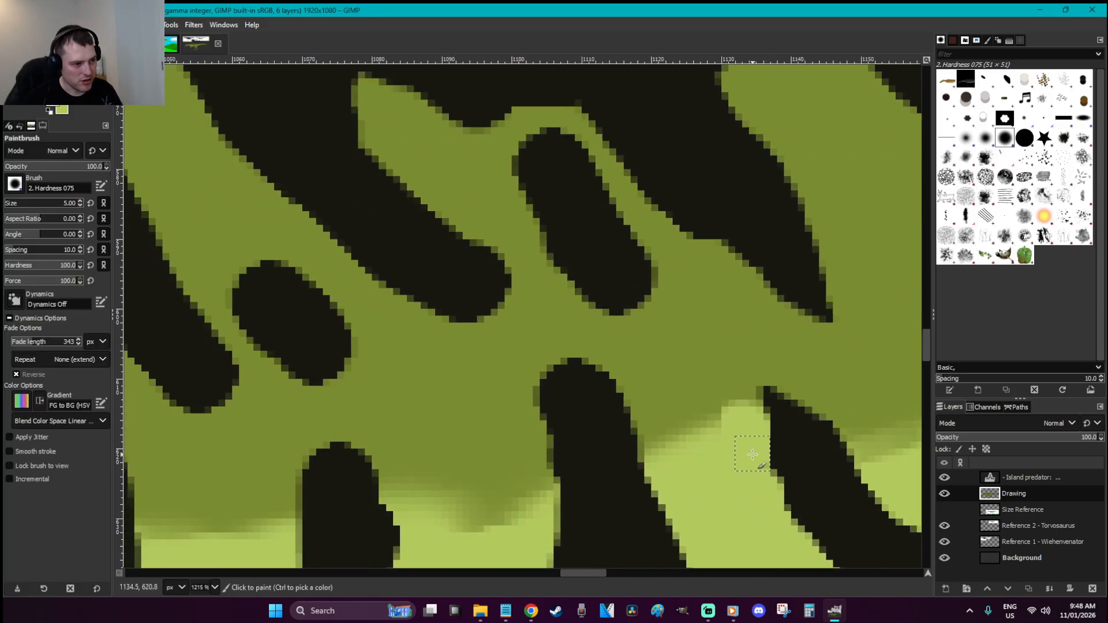
key(u)
click(733, 407)
Cover the dark blob's top in green and trim its right edge with a smaller brush
key(r)
click(747, 432)
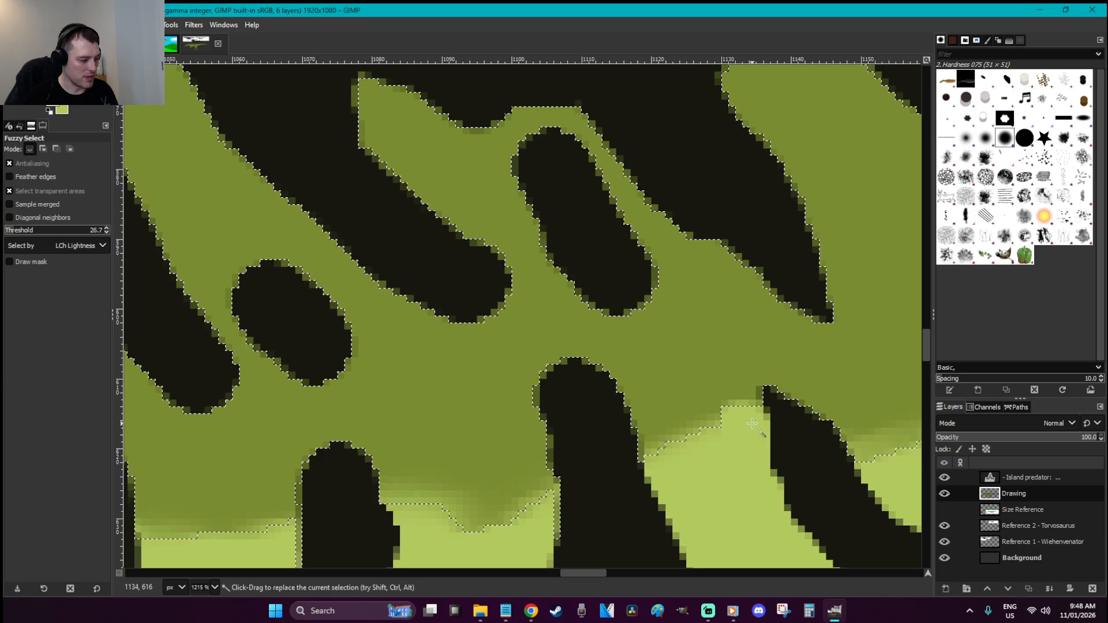
key(shift+u)
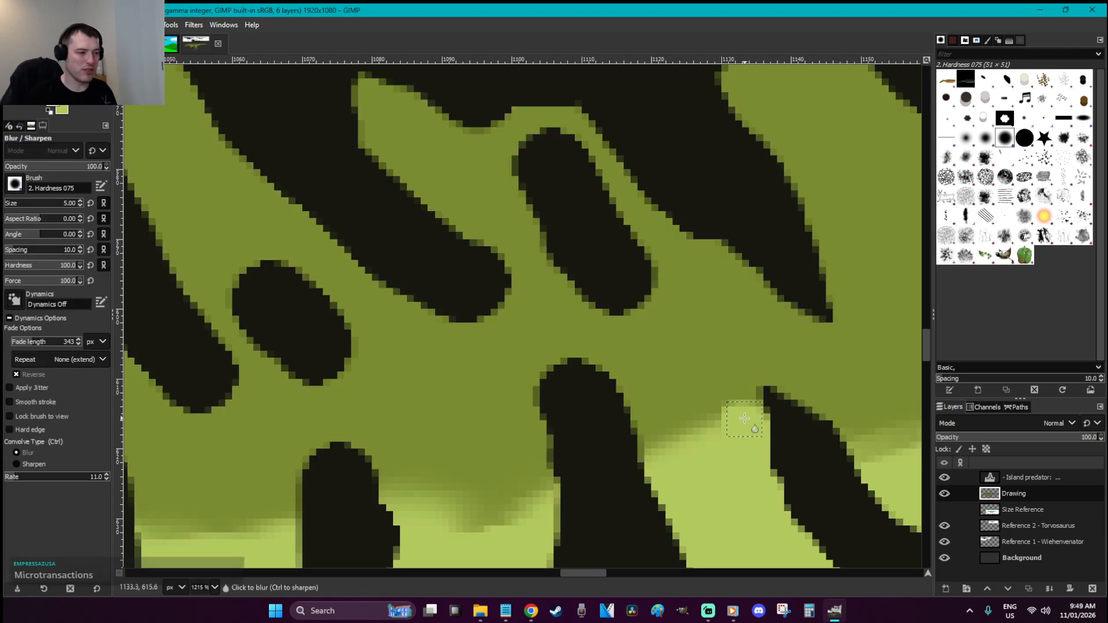
key(p)
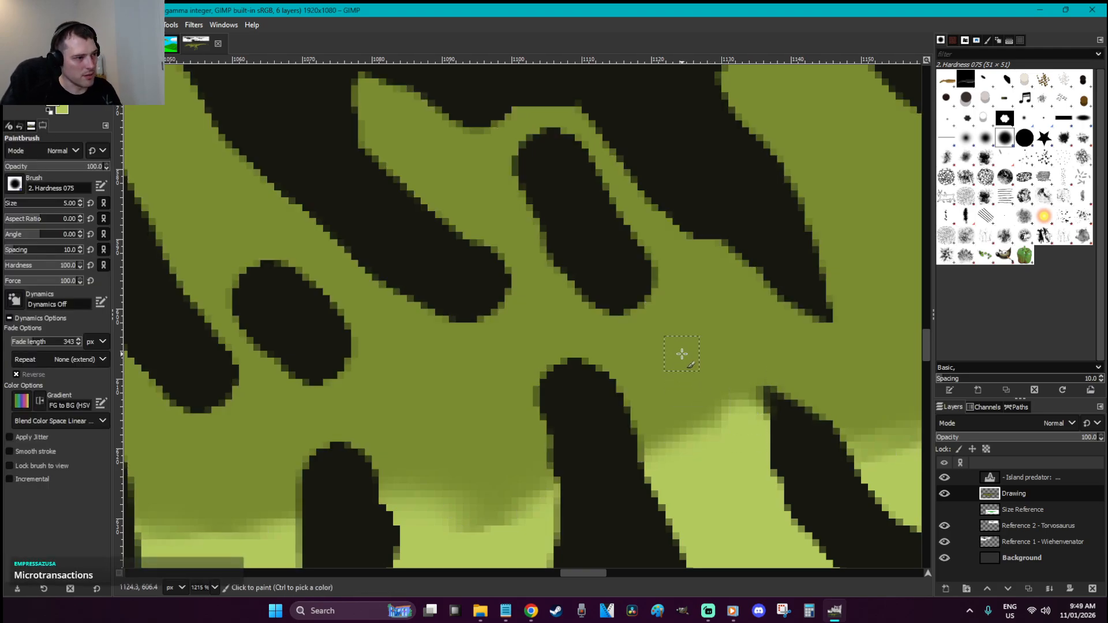
scroll(670, 363, up, 3)
drag(554, 247, 582, 272)
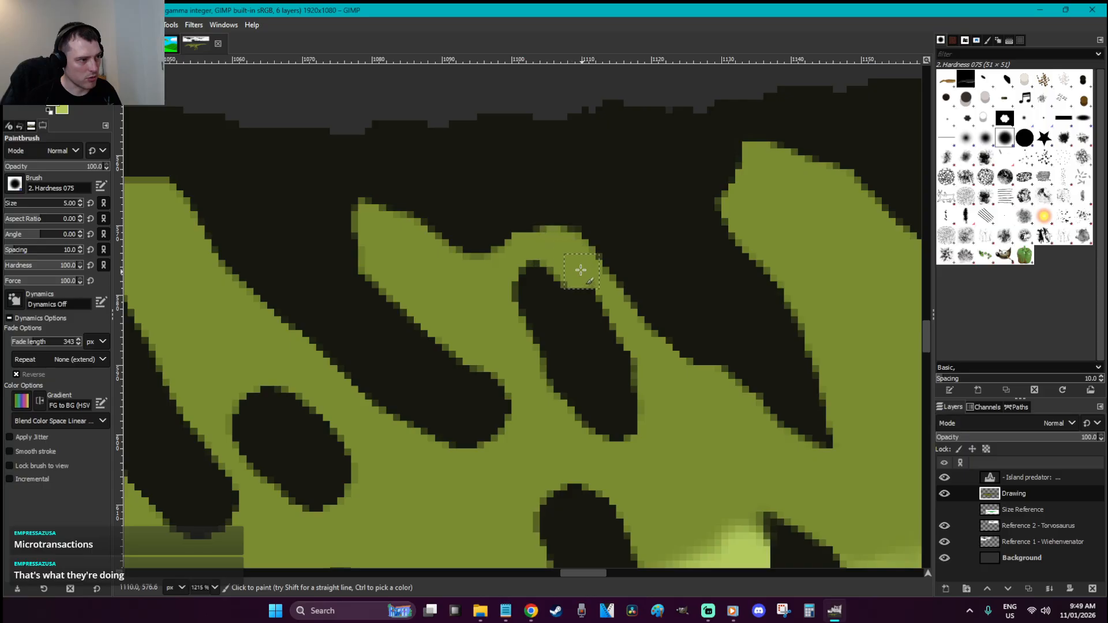
key(bracketleft)
mouse_move(552, 309)
mouse_down()
mouse_move(616, 322)
mouse_move(638, 377)
mouse_move(647, 436)
mouse_move(583, 421)
mouse_up()
Trim the edges of the lower, small left and upper-left dark blobs with green
scroll(593, 394, down, 3)
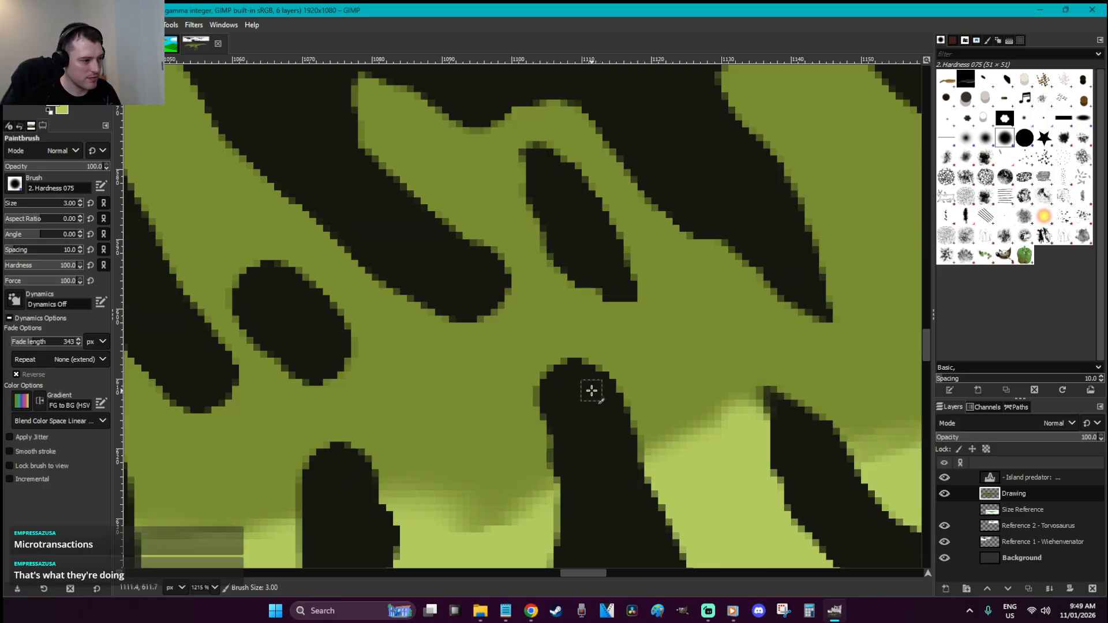
mouse_move(520, 362)
mouse_down()
mouse_move(601, 379)
mouse_move(635, 408)
mouse_up()
mouse_move(332, 378)
mouse_down()
mouse_move(284, 367)
mouse_move(240, 322)
mouse_move(226, 262)
mouse_move(320, 278)
mouse_move(371, 365)
mouse_up()
mouse_move(480, 339)
mouse_down()
mouse_move(433, 317)
mouse_move(440, 216)
mouse_move(500, 272)
mouse_move(406, 174)
mouse_up()
scroll(445, 389, down, 3)
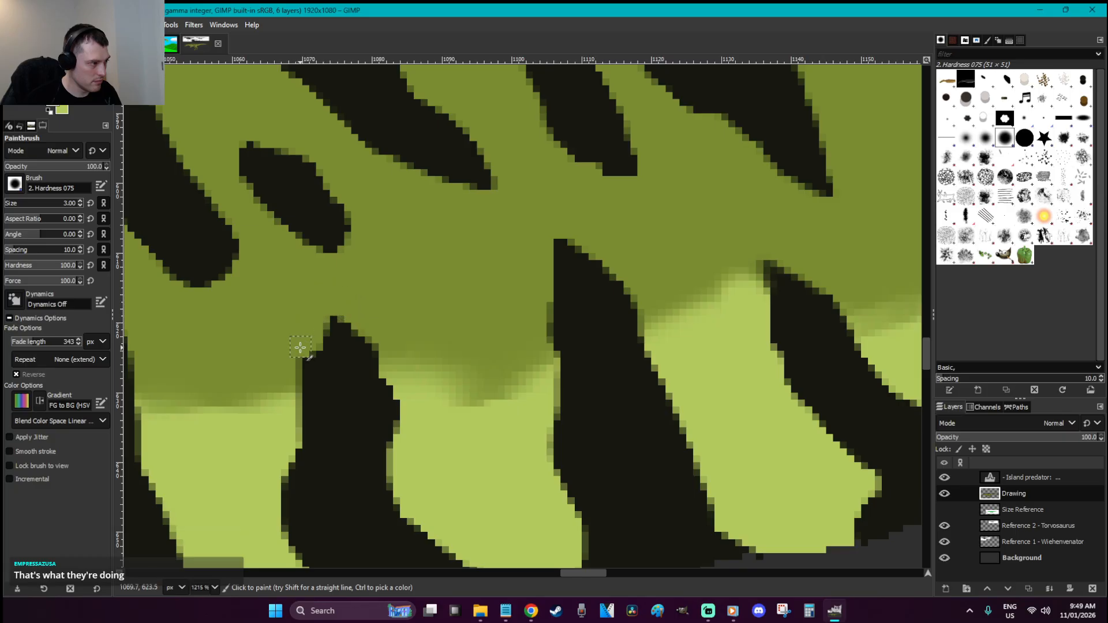
mouse_move(254, 316)
mouse_down()
mouse_move(218, 173)
mouse_move(219, 279)
mouse_move(168, 257)
mouse_move(137, 220)
mouse_up()
scroll(456, 277, left, 5)
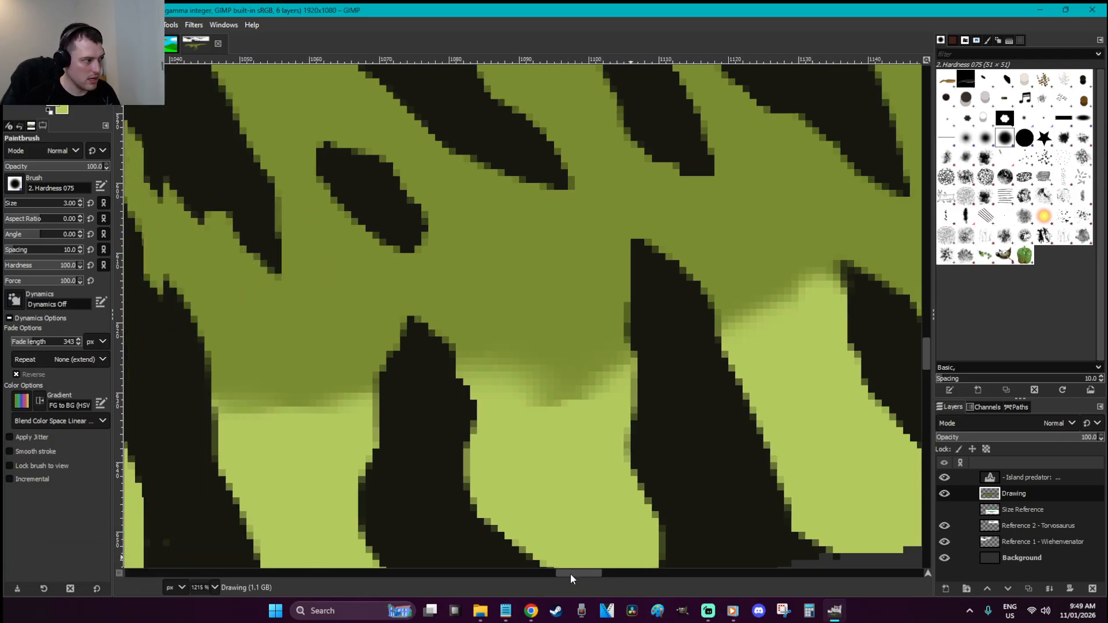
drag(369, 230, 318, 170)
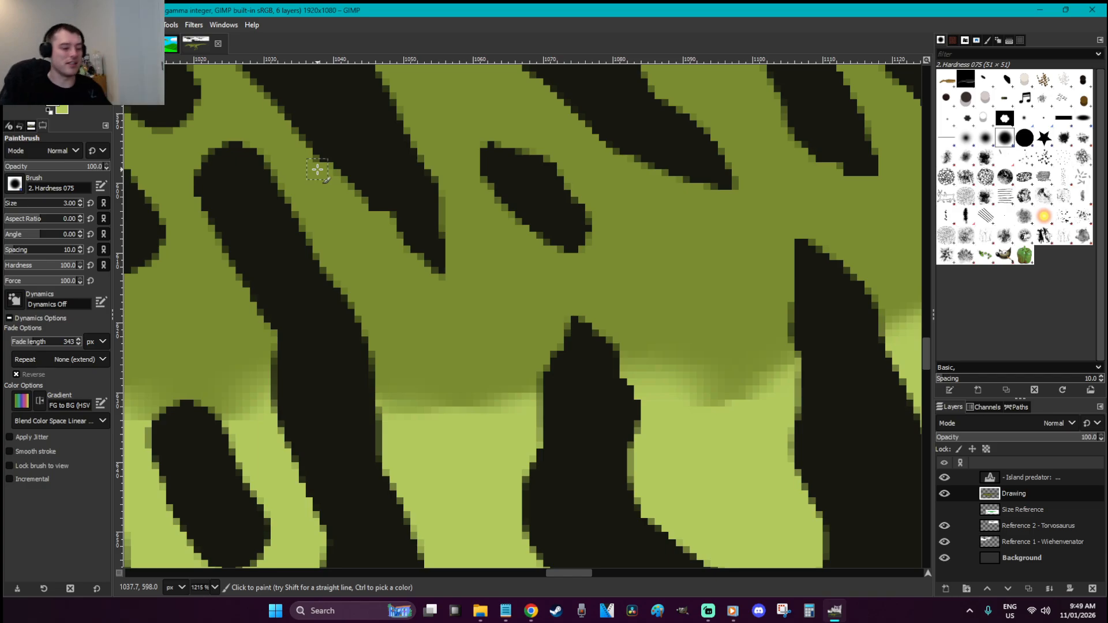
scroll(318, 169, down, 4)
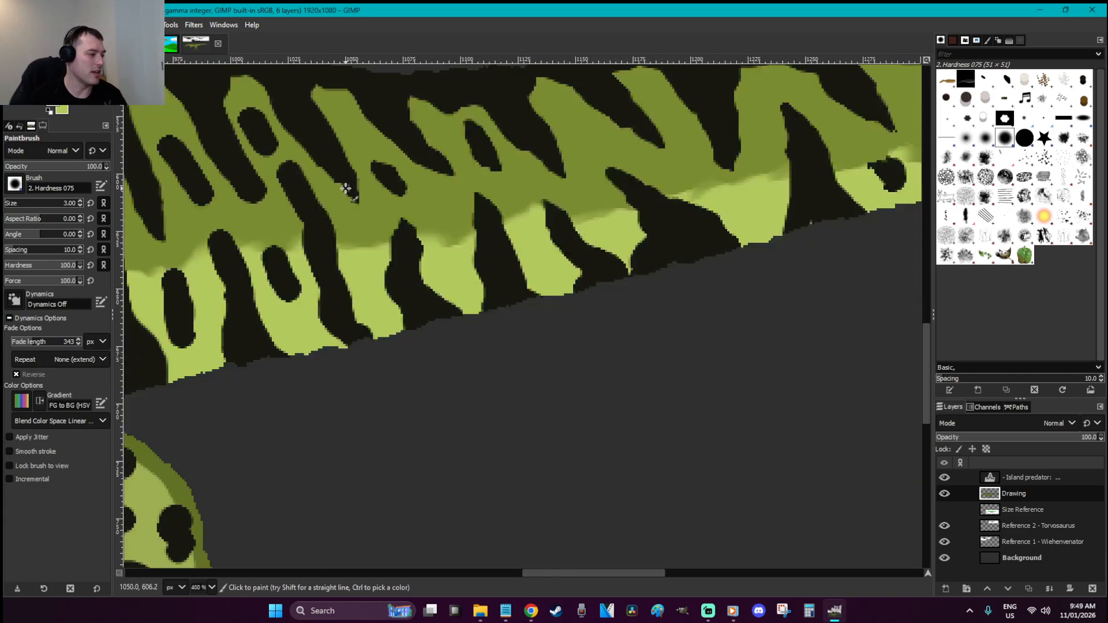
Zoom into the tail stripes and trim the dark shapes, narrowing the middle oval on both sides
key(z)
drag(374, 248, 189, 89)
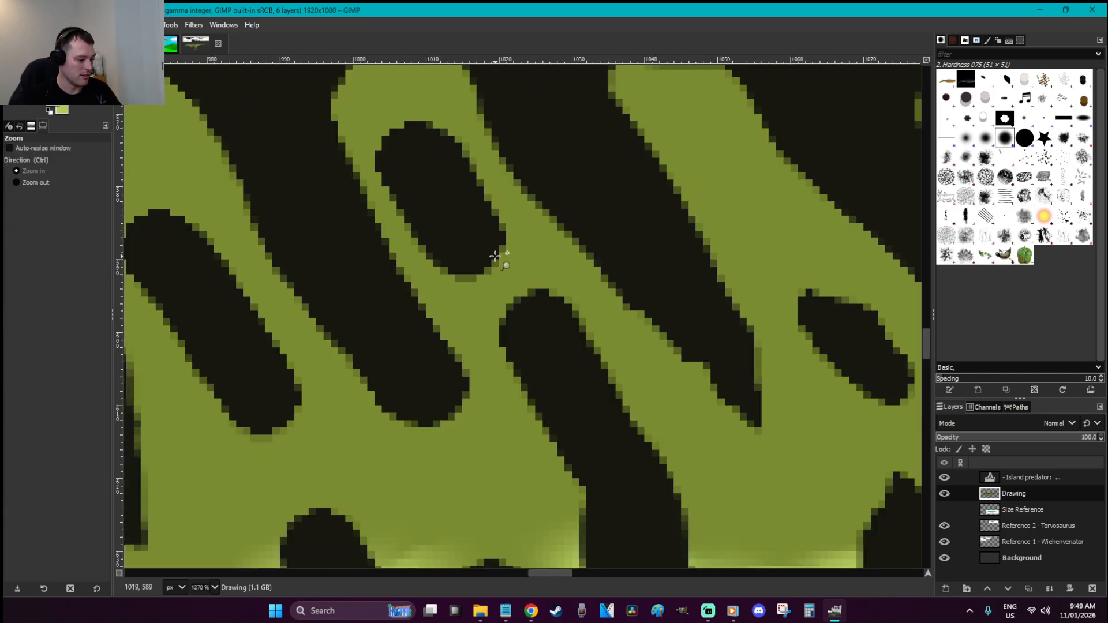
key(p)
mouse_move(566, 296)
mouse_down()
mouse_move(554, 292)
mouse_move(600, 341)
mouse_up()
drag(497, 314, 551, 441)
mouse_move(470, 276)
mouse_down()
mouse_move(385, 194)
mouse_move(392, 114)
mouse_move(449, 137)
mouse_move(497, 212)
mouse_move(505, 292)
mouse_move(459, 404)
mouse_move(384, 419)
mouse_move(330, 334)
mouse_up()
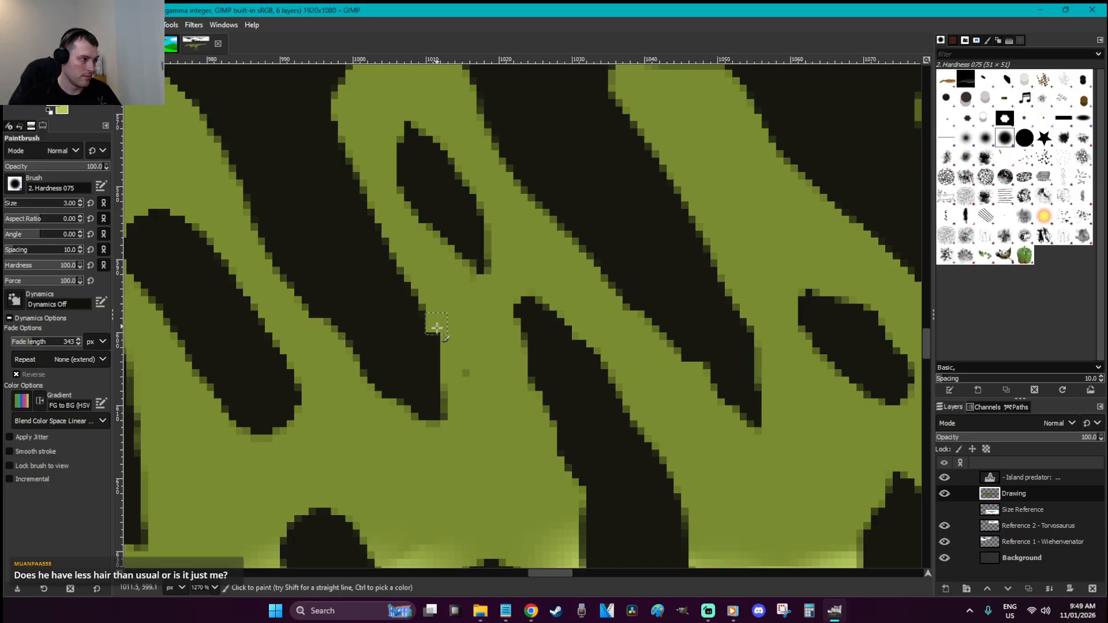
scroll(467, 375, down, 5)
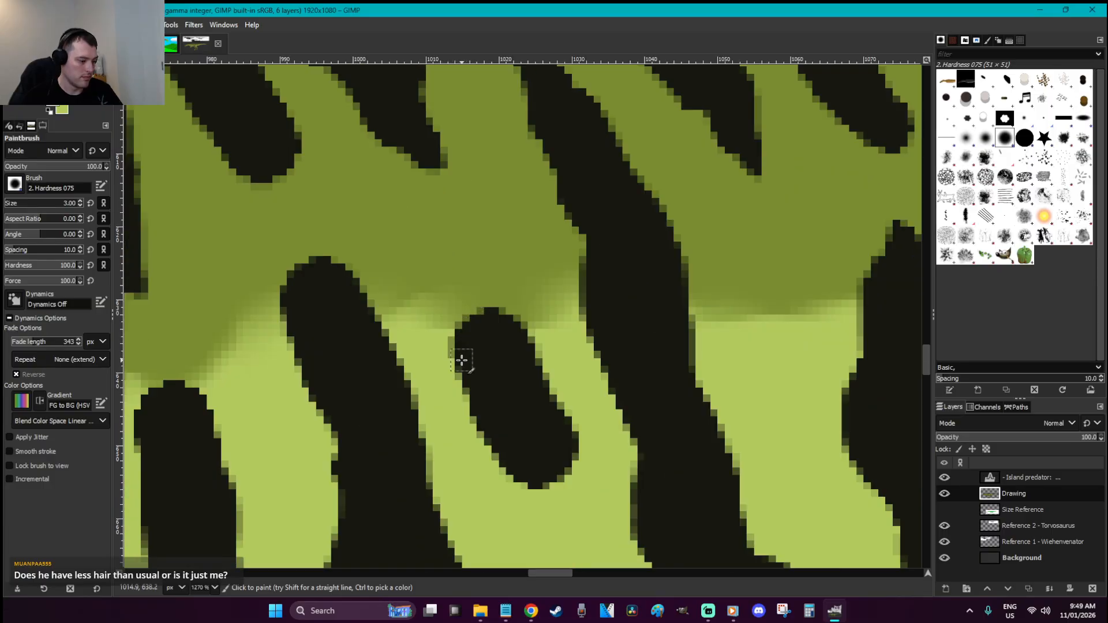
drag(456, 341, 470, 404)
mouse_move(552, 357)
mouse_down()
mouse_move(485, 296)
mouse_move(529, 321)
mouse_move(485, 312)
mouse_move(522, 306)
mouse_up()
Soften the green blending above the dark oval with the Blur tool
key(s)
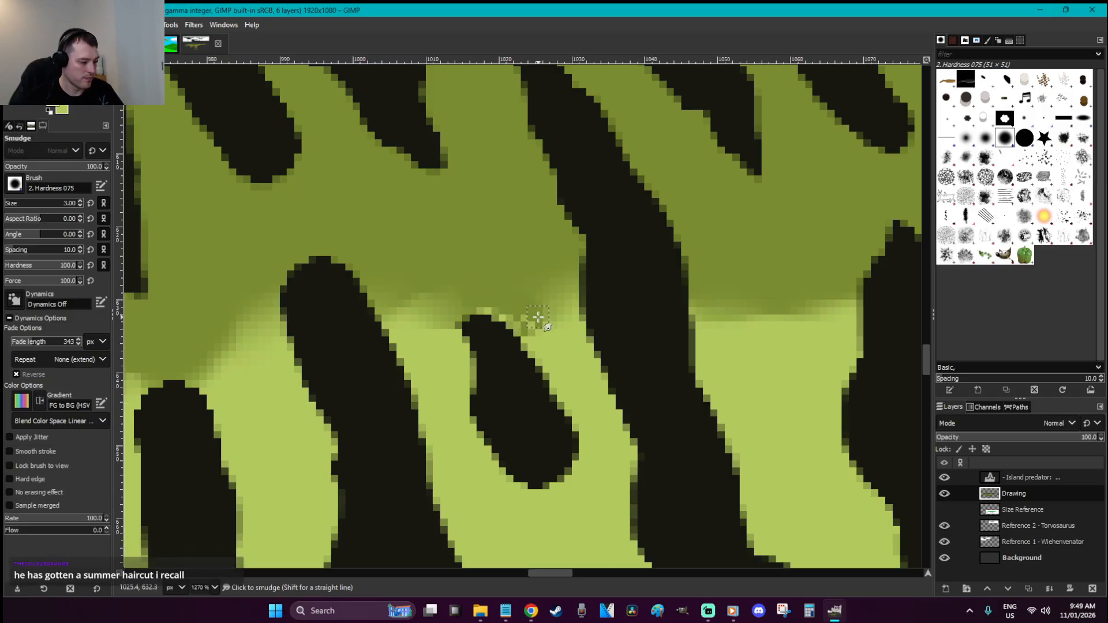
key(r)
click(513, 294)
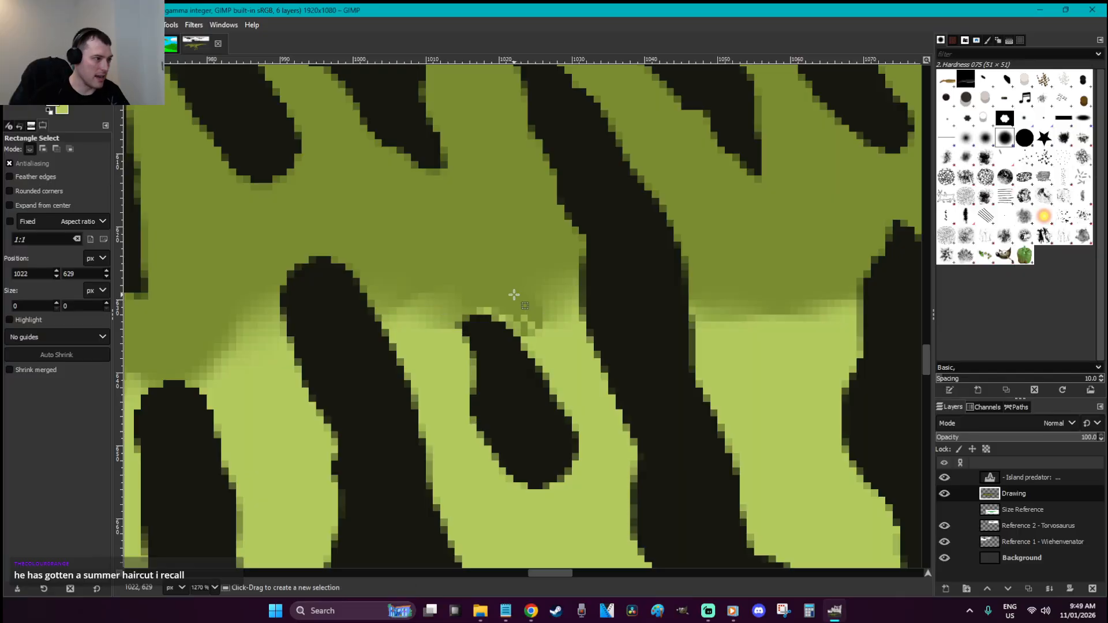
key(shift+u)
drag(509, 311, 514, 309)
Repaint the dark blob's bottom, flatten its top with green and smooth the stripe's left edge
key(p)
mouse_move(595, 453)
mouse_down()
mouse_move(548, 479)
mouse_move(477, 453)
mouse_up()
drag(456, 400, 466, 420)
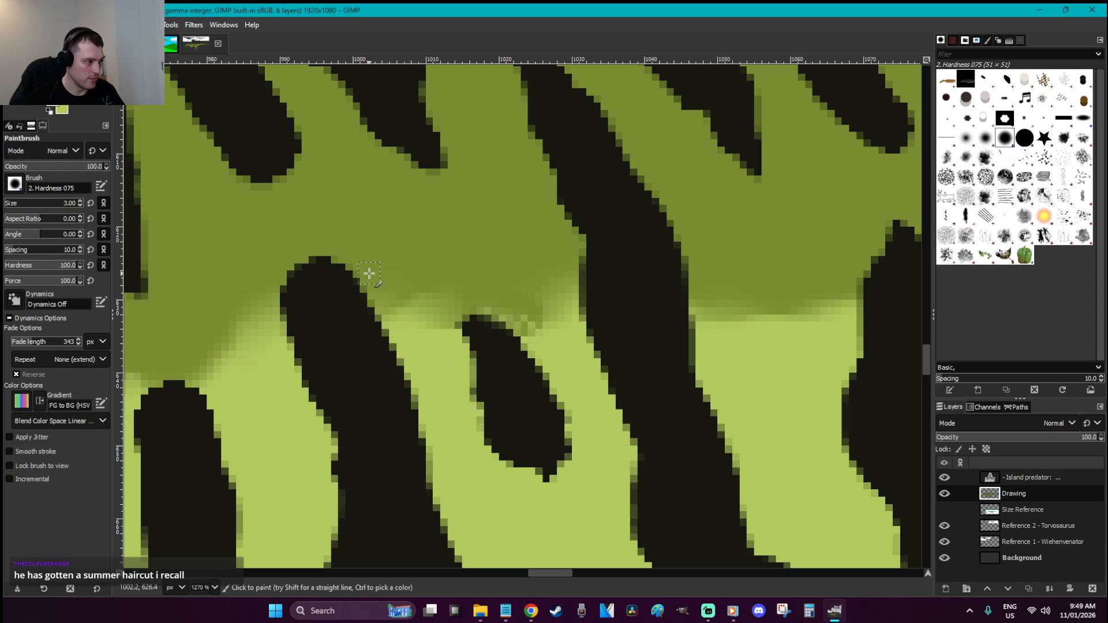
drag(354, 277, 312, 259)
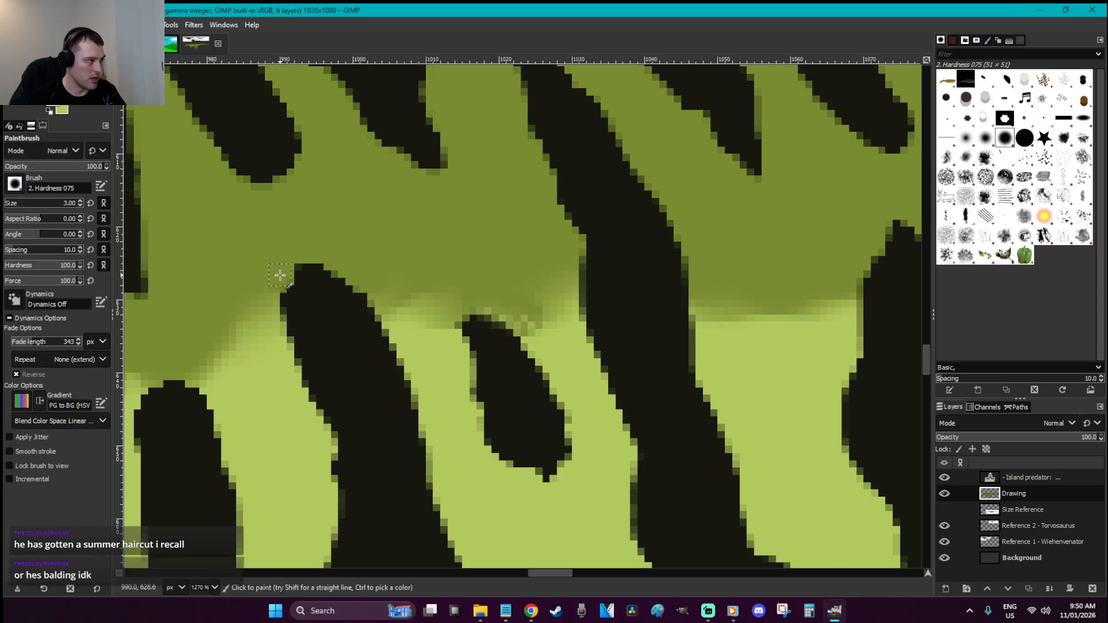
scroll(372, 230, up, 3)
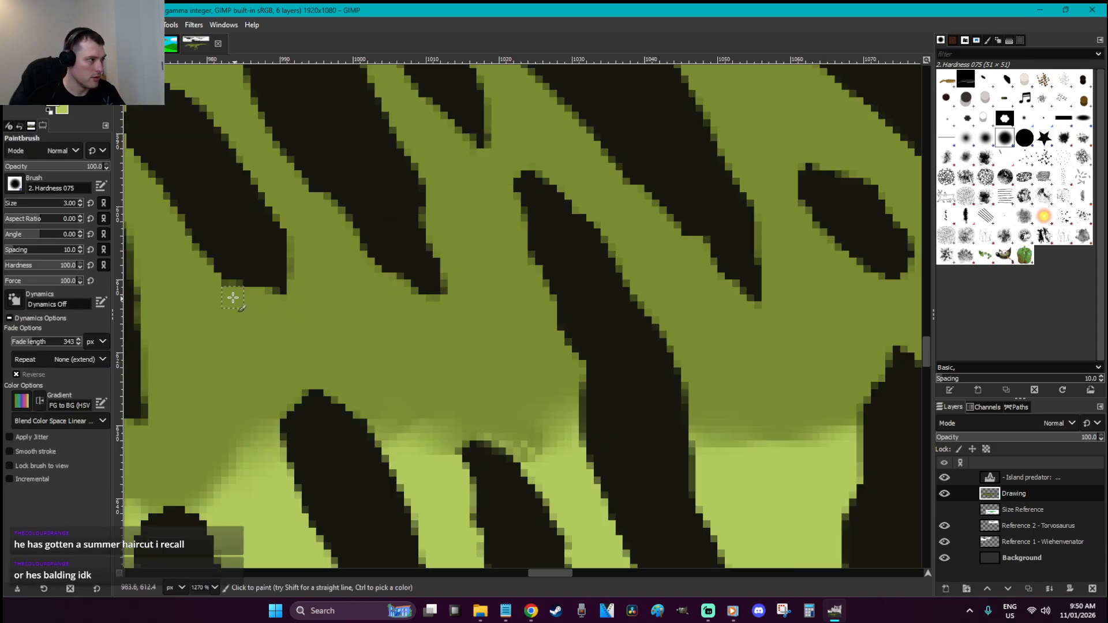
scroll(196, 260, up, 3)
scroll(537, 572, right, 2)
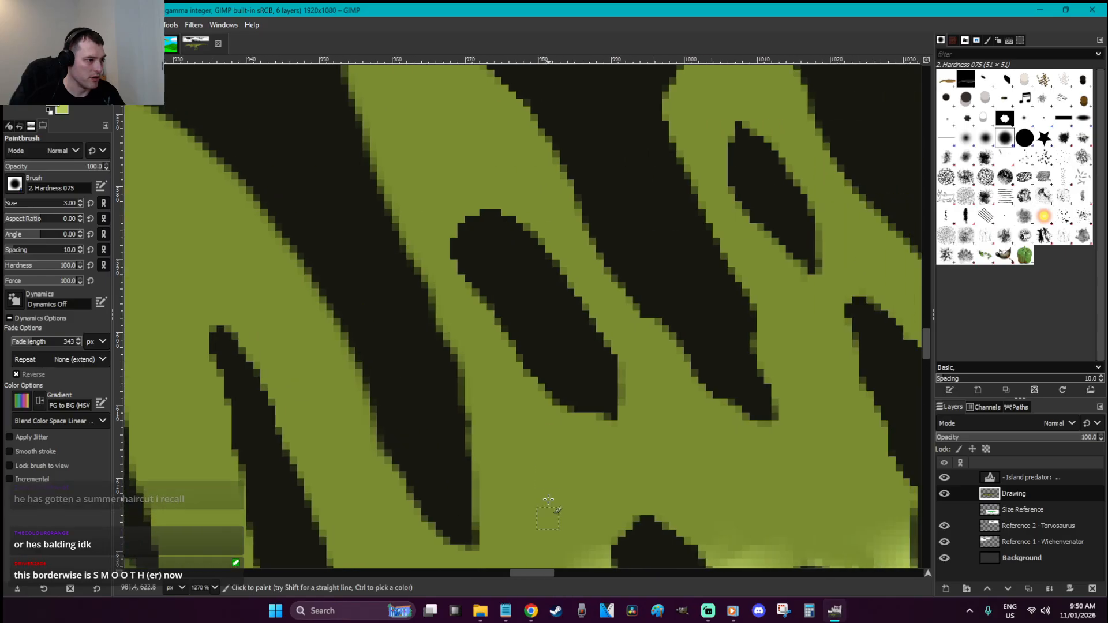
mouse_move(454, 242)
mouse_down()
mouse_move(510, 357)
mouse_move(505, 318)
mouse_move(538, 406)
mouse_up()
Zoom out to the whole drawing and save it
key(r)
key(1)
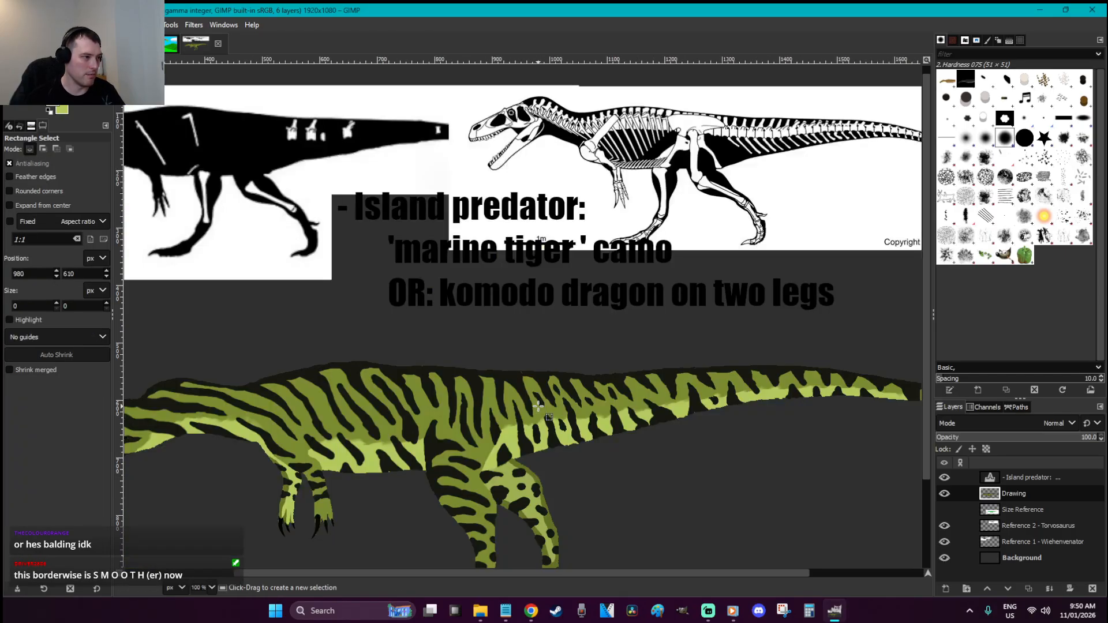
scroll(557, 394, down, 3)
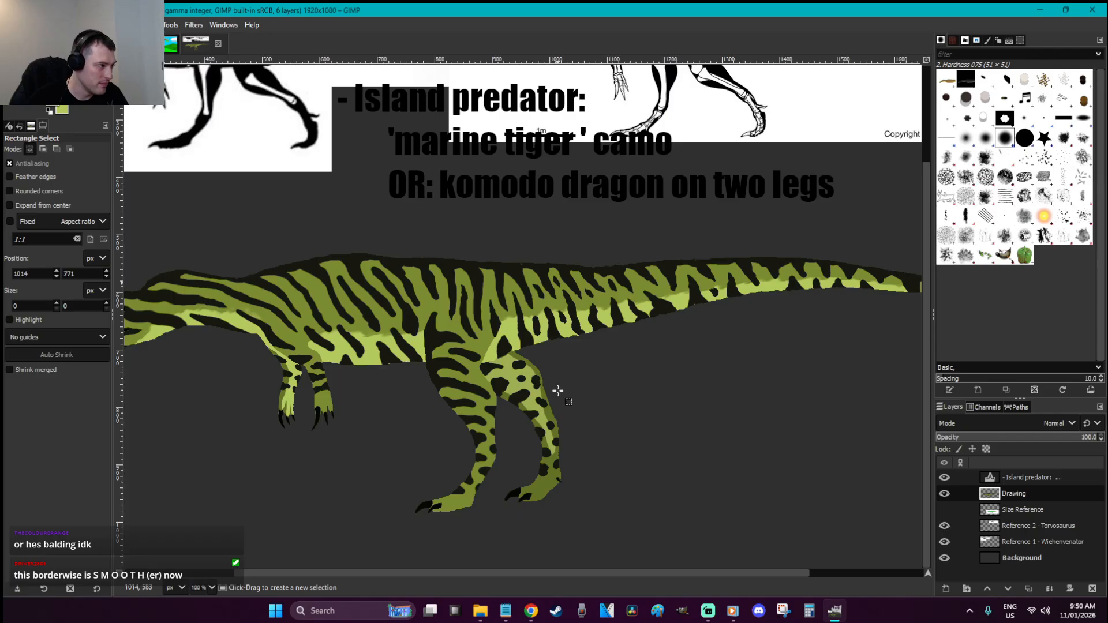
key(ctrl+s)
Zoom into the back stripes and trim their edges and tips into points with green
key(z)
mouse_move(429, 337)
mouse_down()
mouse_move(302, 257)
mouse_move(341, 217)
mouse_move(347, 173)
mouse_move(379, 199)
mouse_up()
key(p)
mouse_move(456, 438)
mouse_down()
mouse_move(449, 480)
mouse_move(431, 486)
mouse_move(365, 445)
mouse_up()
drag(431, 481, 444, 470)
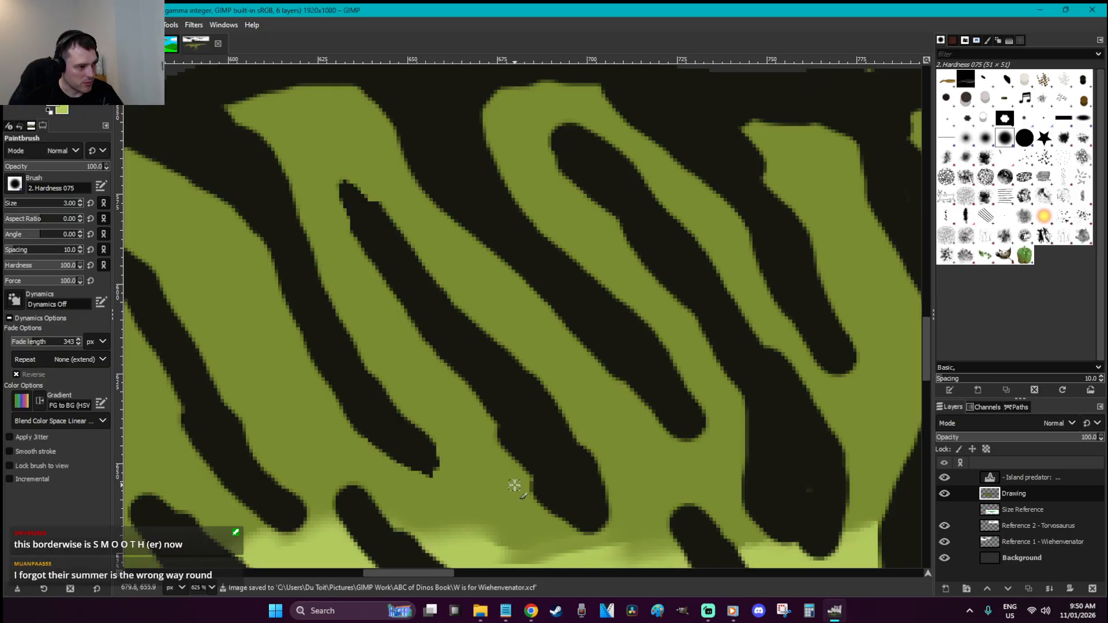
drag(522, 490, 582, 529)
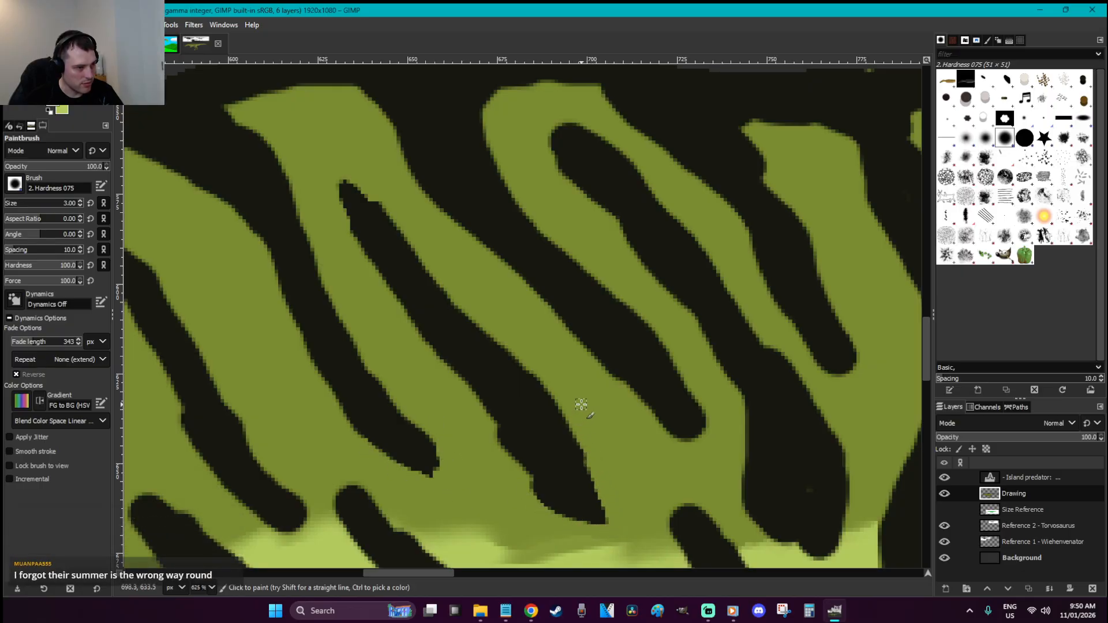
mouse_move(554, 139)
mouse_down()
mouse_move(569, 122)
mouse_move(635, 163)
mouse_up()
mouse_move(705, 403)
mouse_down()
mouse_move(683, 441)
mouse_move(609, 376)
mouse_up()
scroll(825, 384, down, 1)
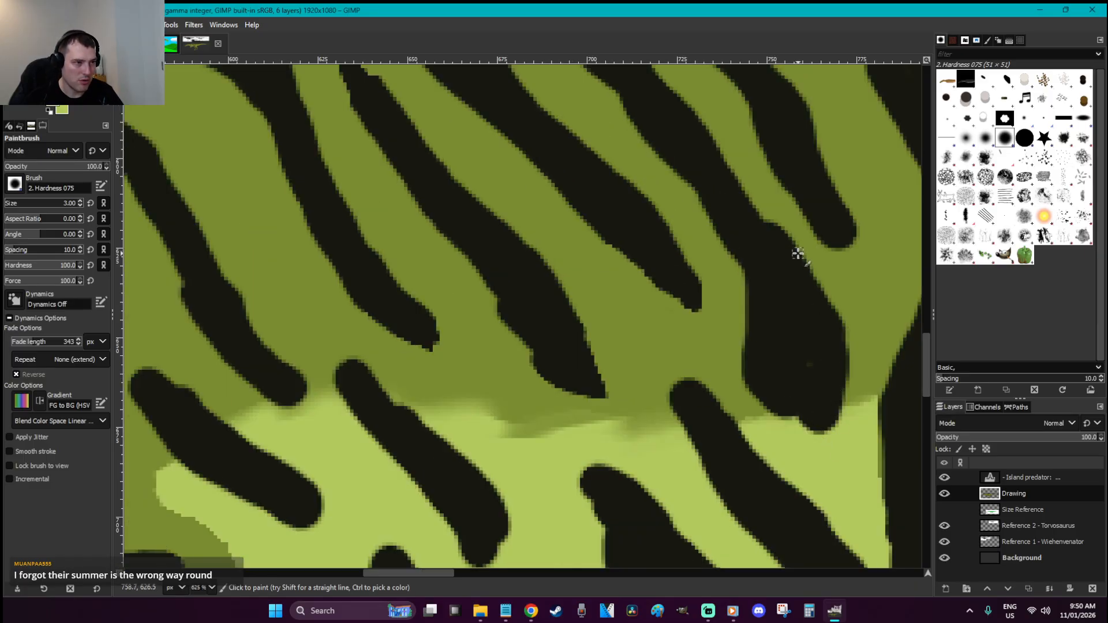
scroll(831, 256, up, 1)
mouse_move(812, 346)
mouse_down()
mouse_move(829, 371)
mouse_move(858, 359)
mouse_move(848, 323)
mouse_up()
scroll(831, 301, down, 1)
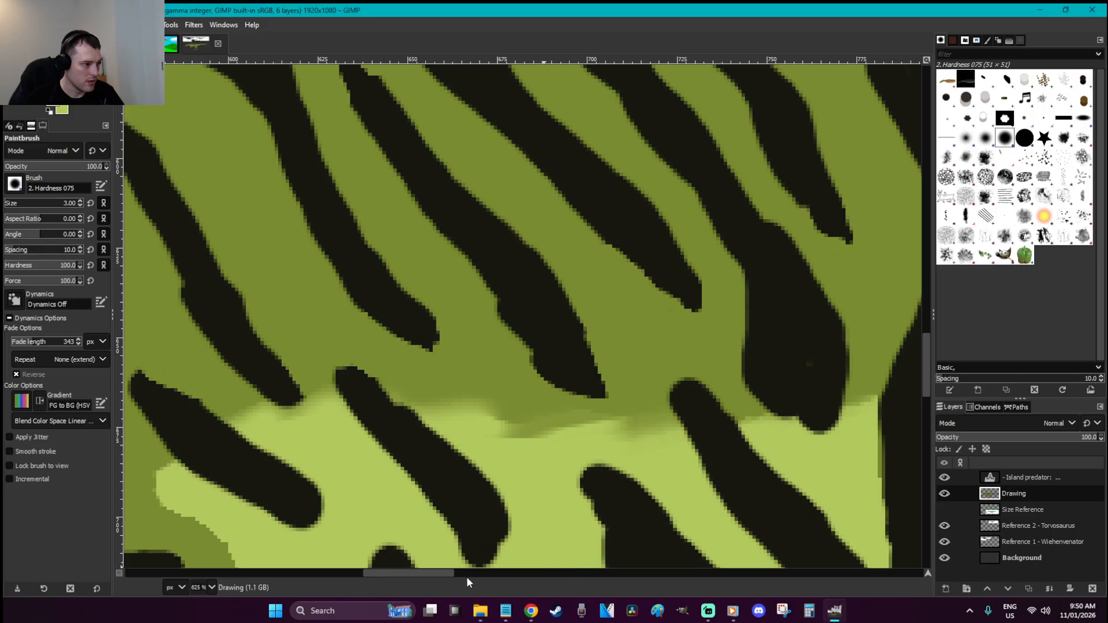
drag(442, 572, 426, 571)
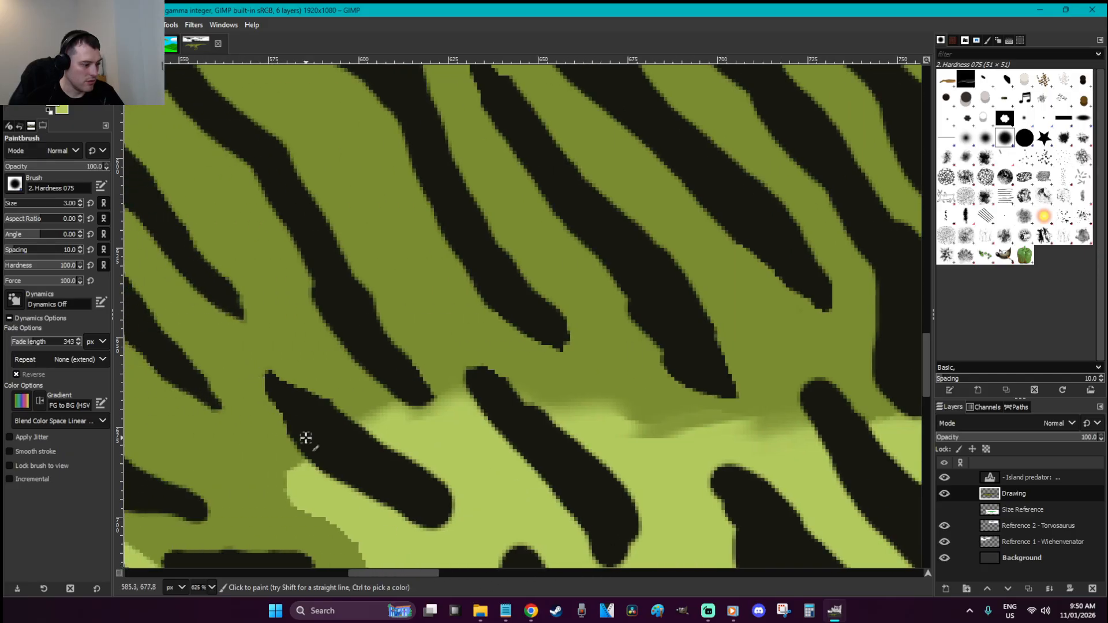
scroll(407, 462, down, 1)
Trim the black stripes' edges with light green and round off the right stripe's top with sampled olive
key(o)
key(p)
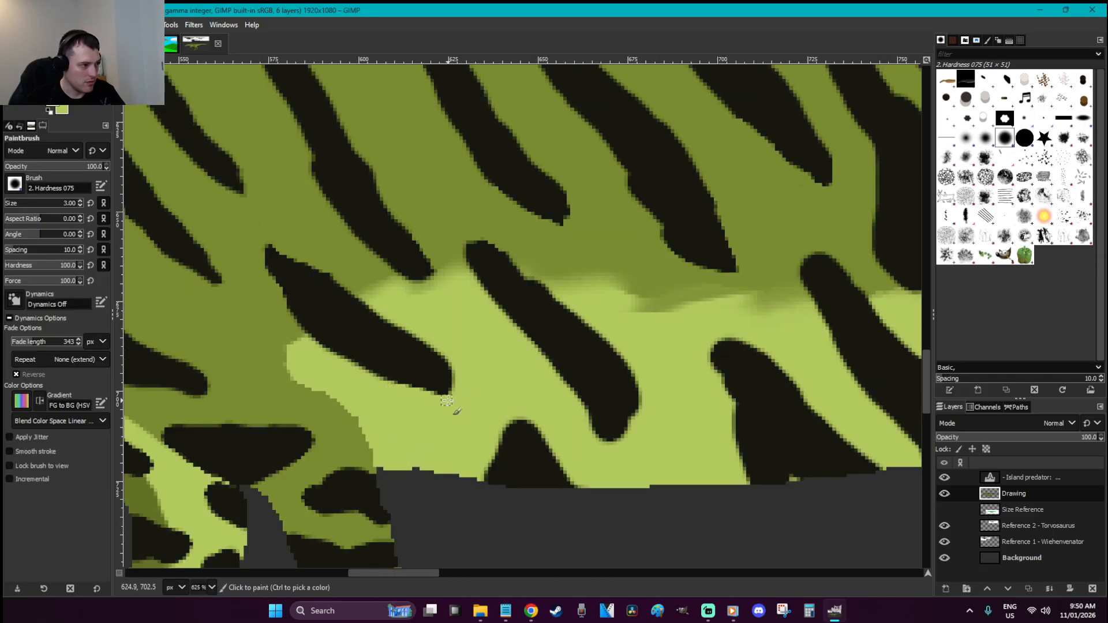
drag(442, 358, 425, 333)
mouse_move(561, 389)
mouse_down()
mouse_move(607, 446)
mouse_move(623, 440)
mouse_move(641, 396)
mouse_move(624, 343)
mouse_up()
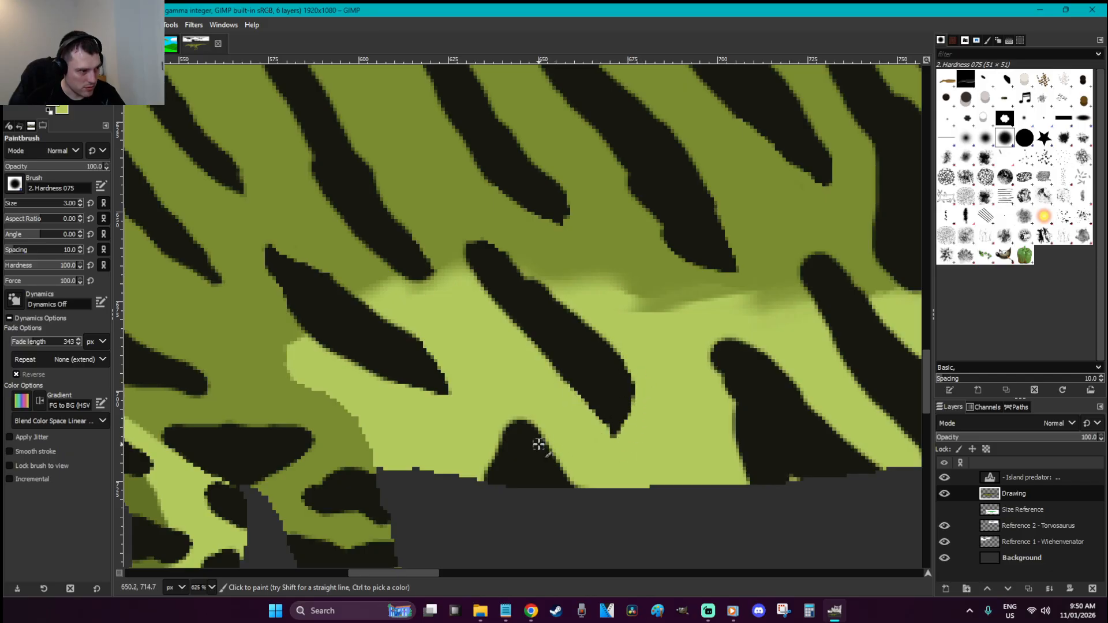
mouse_move(708, 340)
mouse_down()
mouse_move(718, 388)
mouse_move(722, 330)
mouse_move(782, 366)
mouse_up()
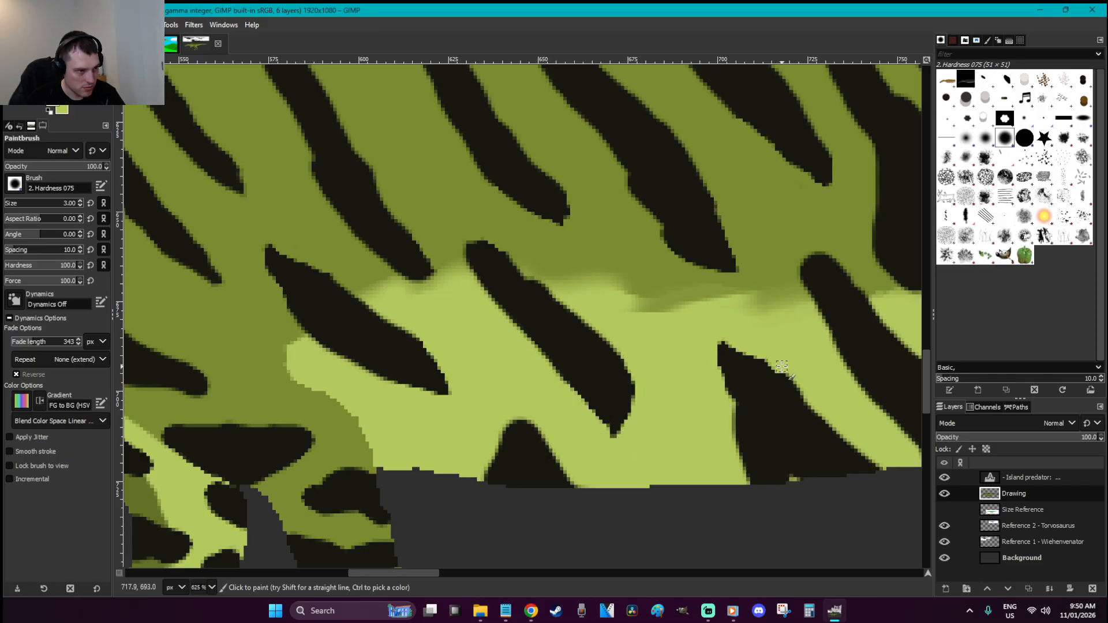
ctrl+click(859, 261)
mouse_move(857, 274)
mouse_down()
mouse_move(797, 250)
mouse_move(803, 280)
mouse_move(798, 248)
mouse_move(816, 309)
mouse_up()
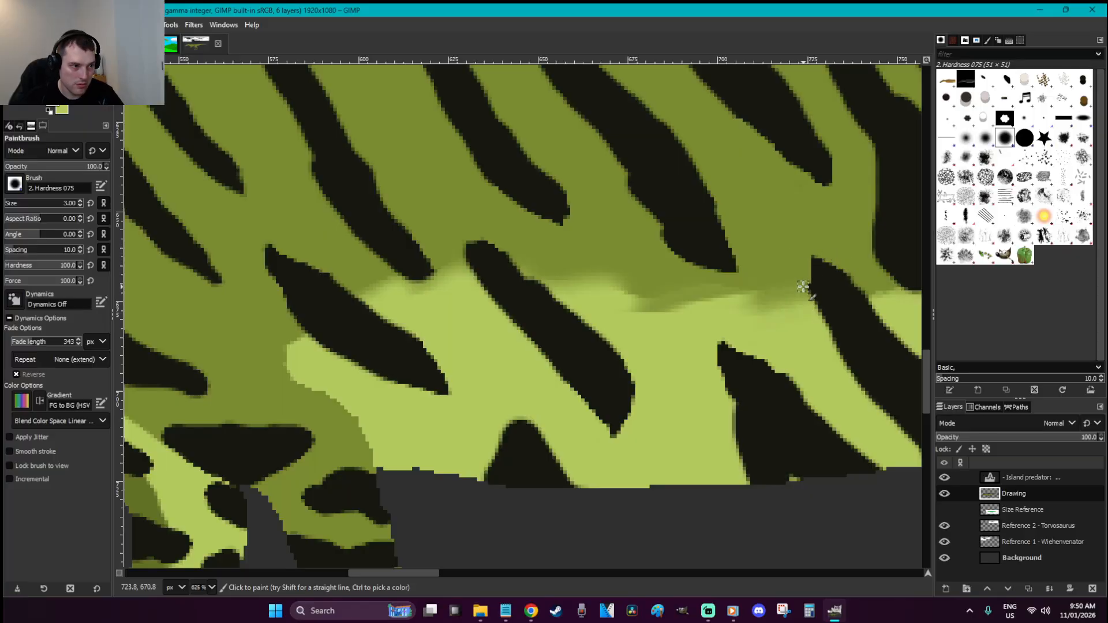
Blur the colour border between the olive skin and the light green belly
key(s)
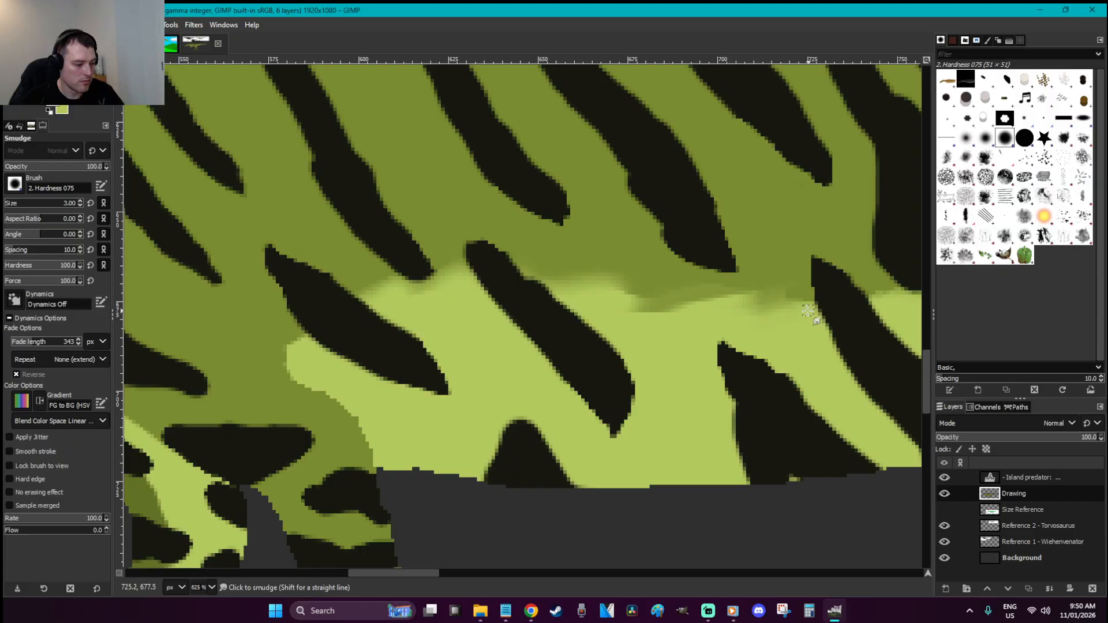
key(u)
click(791, 297)
key(r)
click(803, 327)
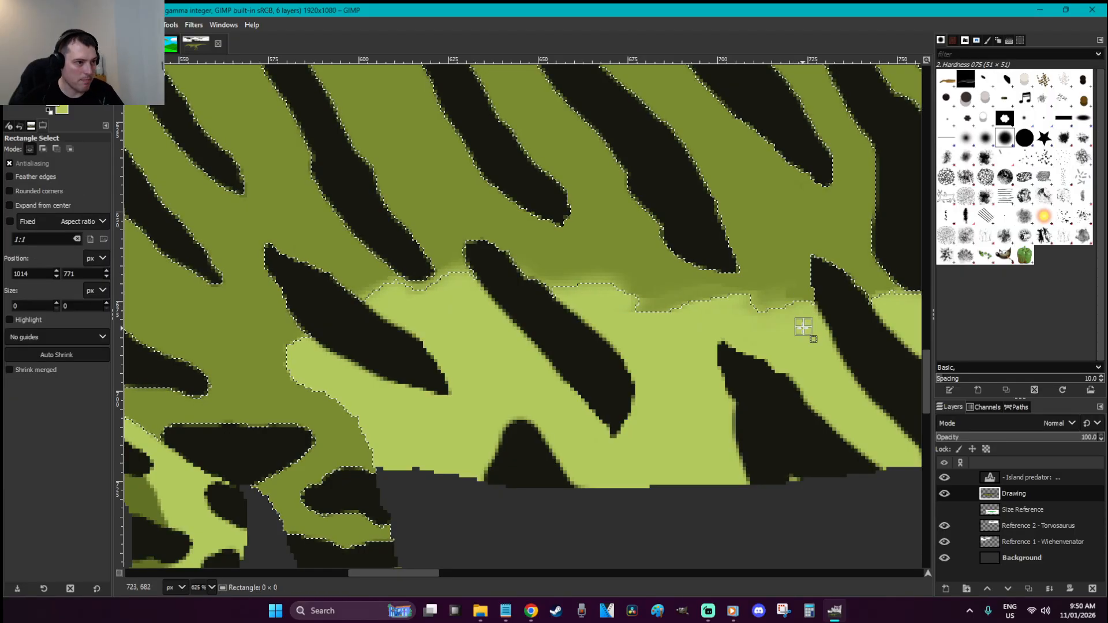
key(shift+u)
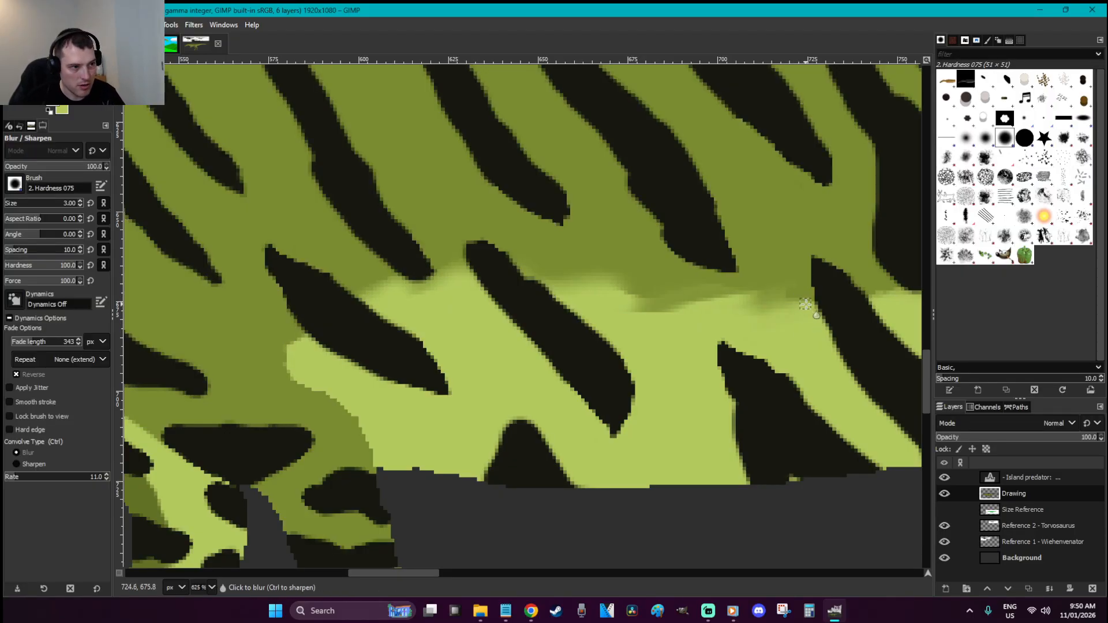
key(u)
drag(804, 329, 777, 323)
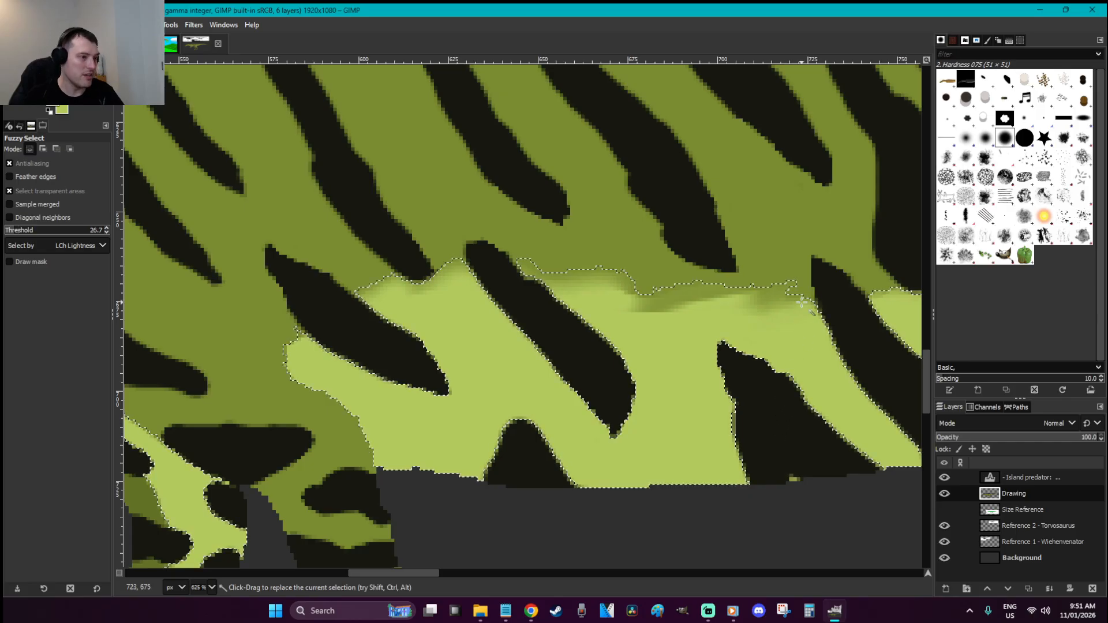
key(r)
click(789, 245)
scroll(789, 246, down, 5)
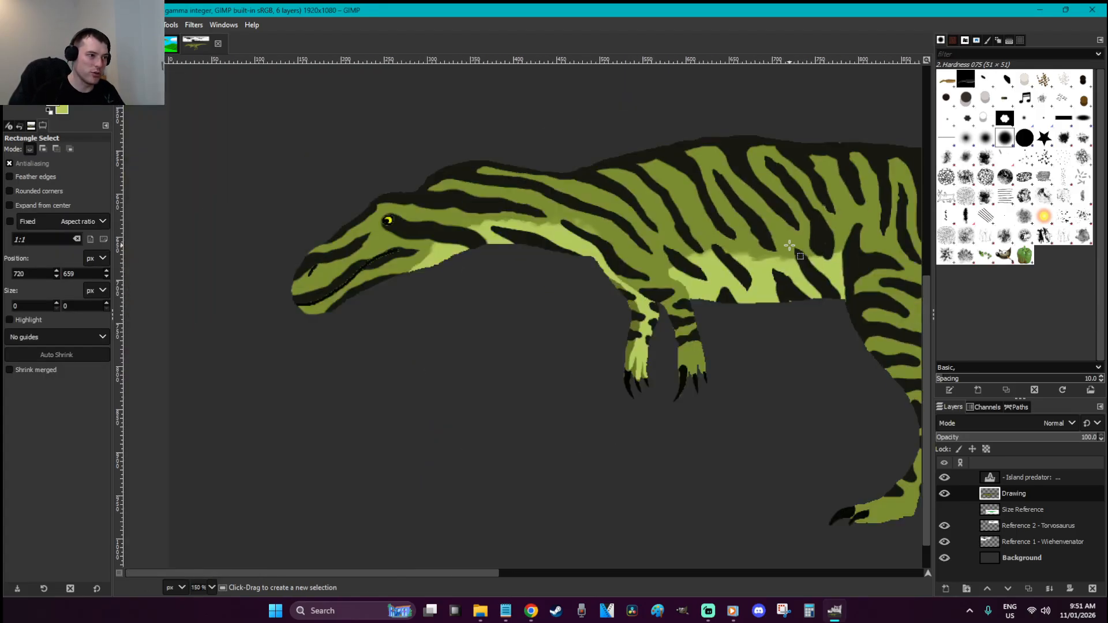
Save the drawing and scroll the view to show the full striped dinosaur and caption
key(ctrl+s)
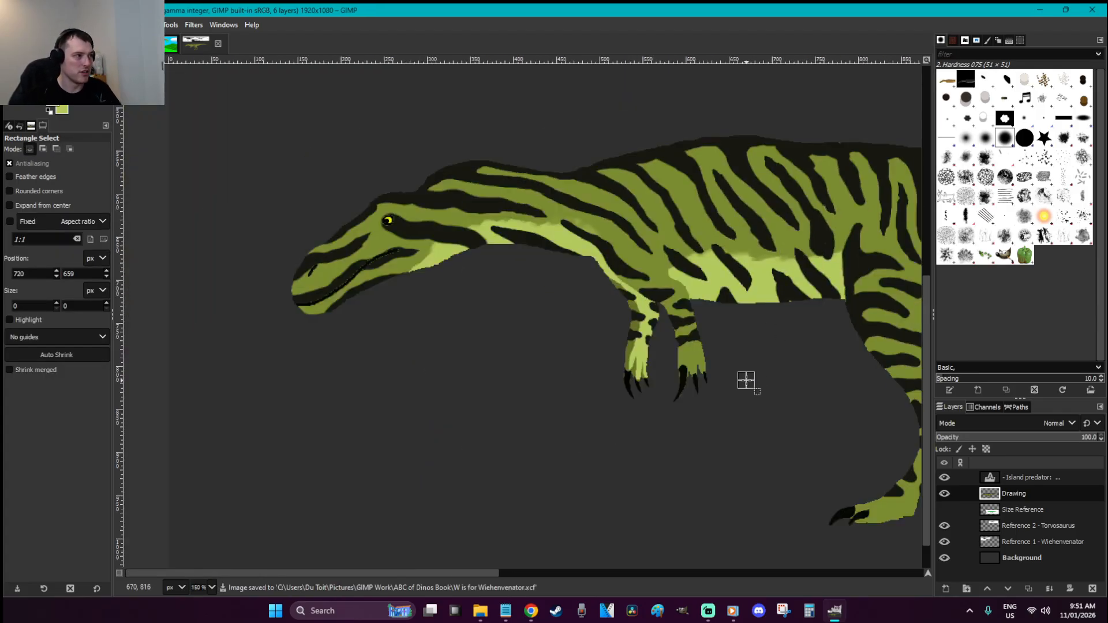
scroll(746, 381, down, 1)
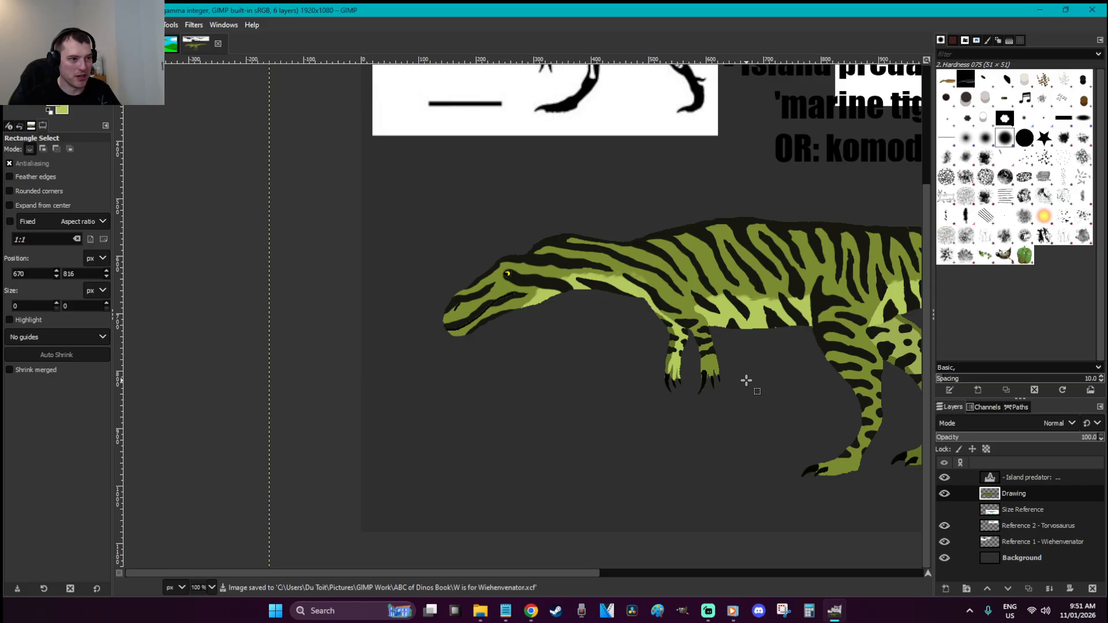
drag(590, 572, 631, 556)
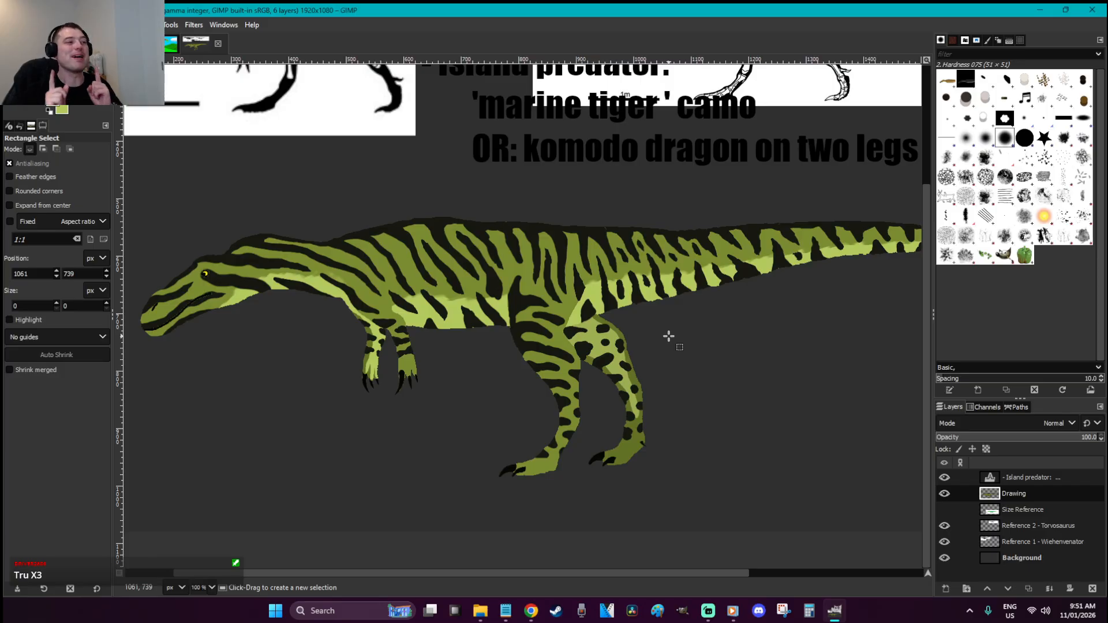
Zoom into the belly stripes, sample a colour from the drawing, and save
key(z)
drag(566, 365, 400, 267)
key(o)
click(451, 332)
key(p)
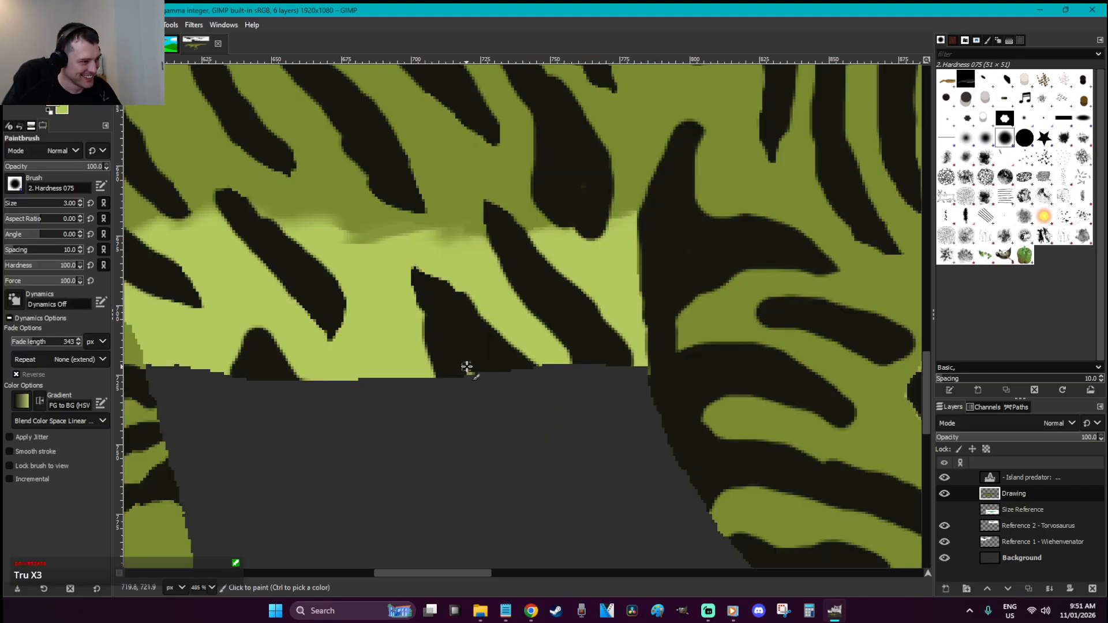
key(r)
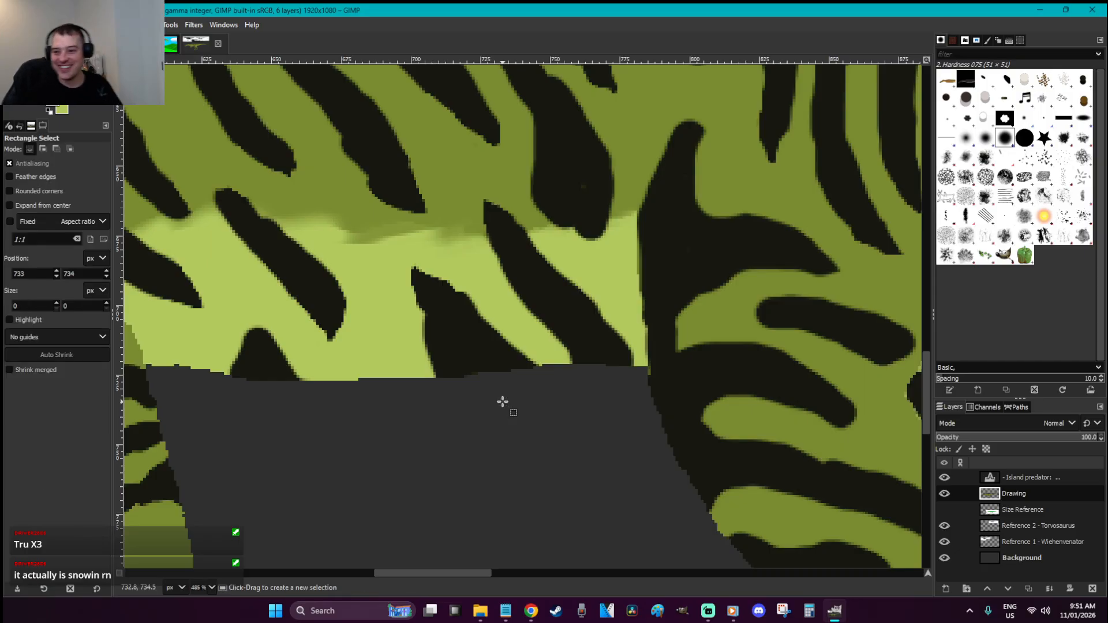
key(ctrl+s)
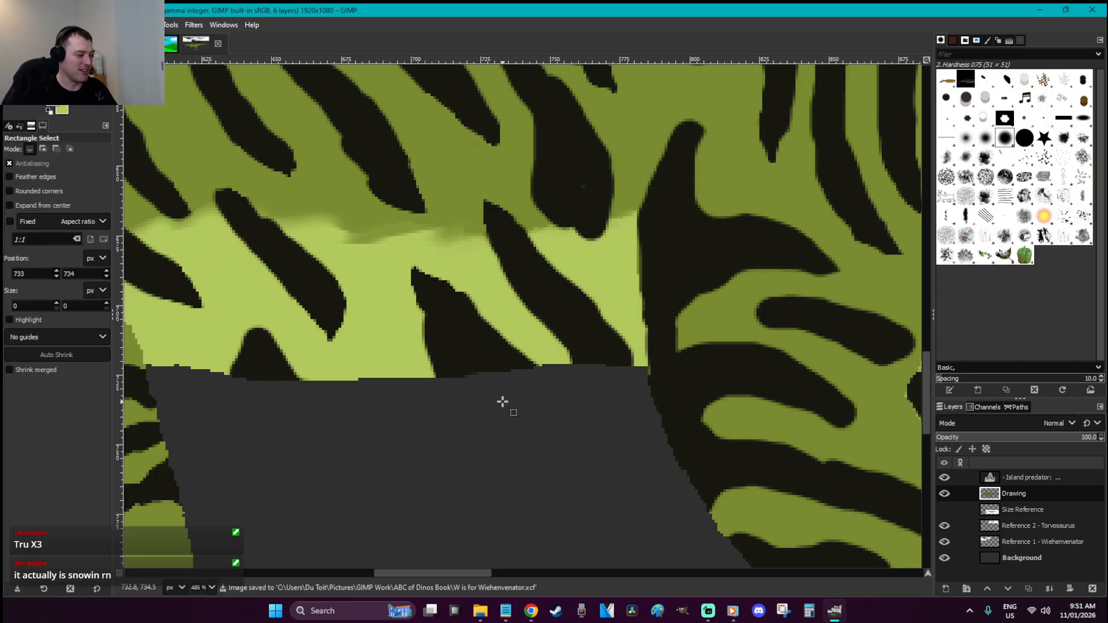
key(1)
Paint a dark stroke into the gap between the belly stripes
key(z)
drag(526, 416, 443, 353)
key(p)
mouse_move(407, 286)
mouse_down()
mouse_move(421, 360)
mouse_move(378, 323)
mouse_move(400, 339)
mouse_move(412, 336)
mouse_move(407, 328)
mouse_move(410, 350)
mouse_up()
key(r)
key(1)
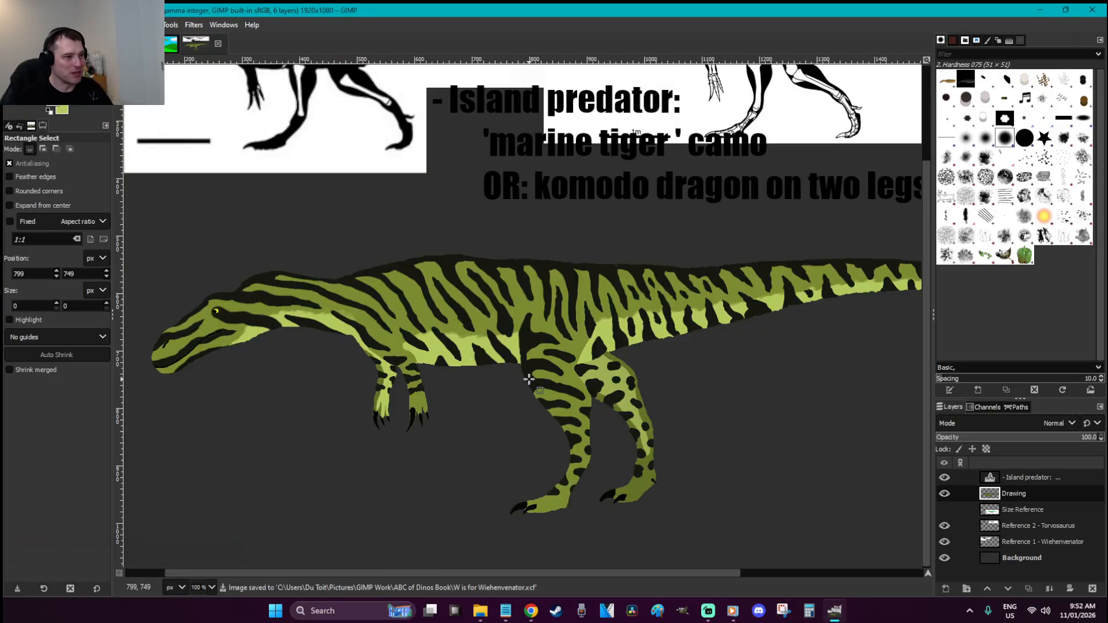
key(z)
drag(672, 484, 490, 373)
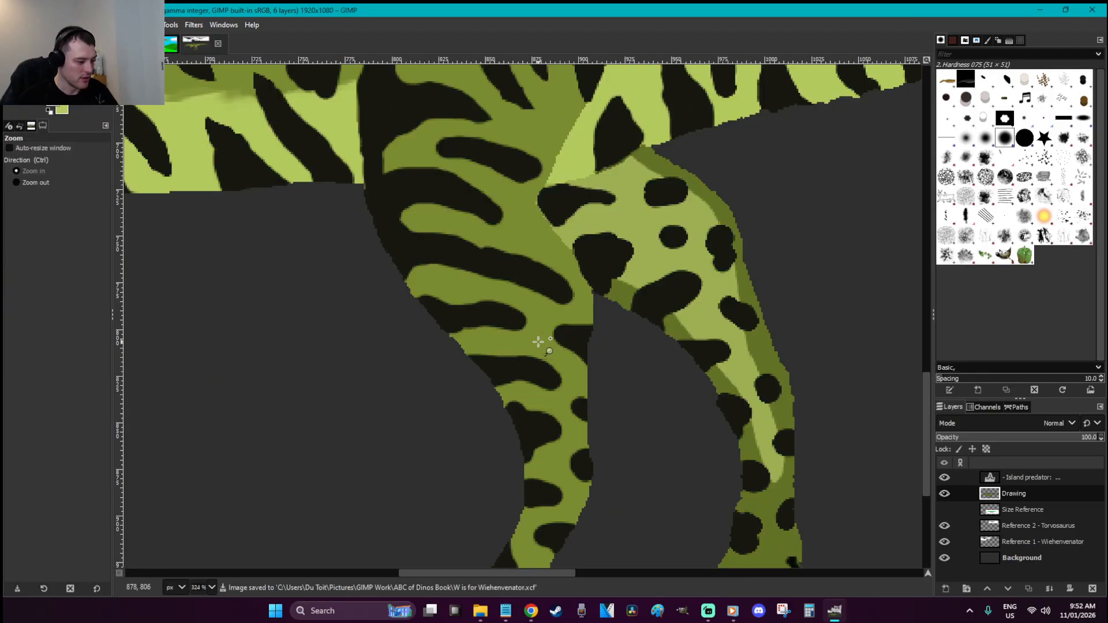
Paint the dark spot on the hind leg larger with the Paintbrush
key(p)
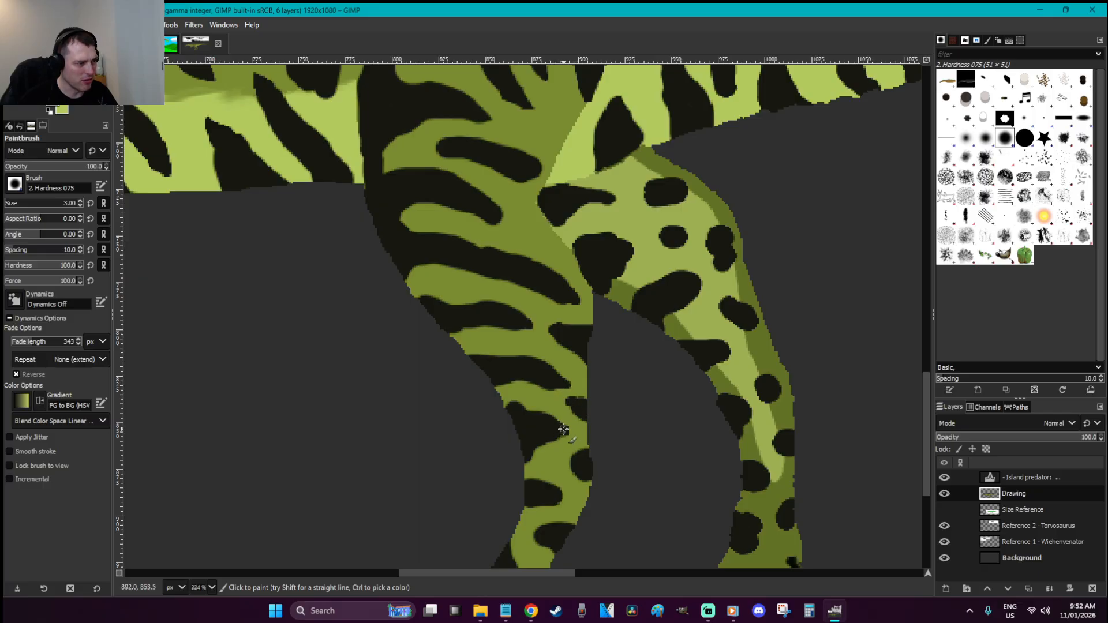
scroll(572, 421, down, 5)
mouse_move(577, 351)
mouse_down()
mouse_move(563, 340)
mouse_move(573, 335)
mouse_move(570, 346)
mouse_up()
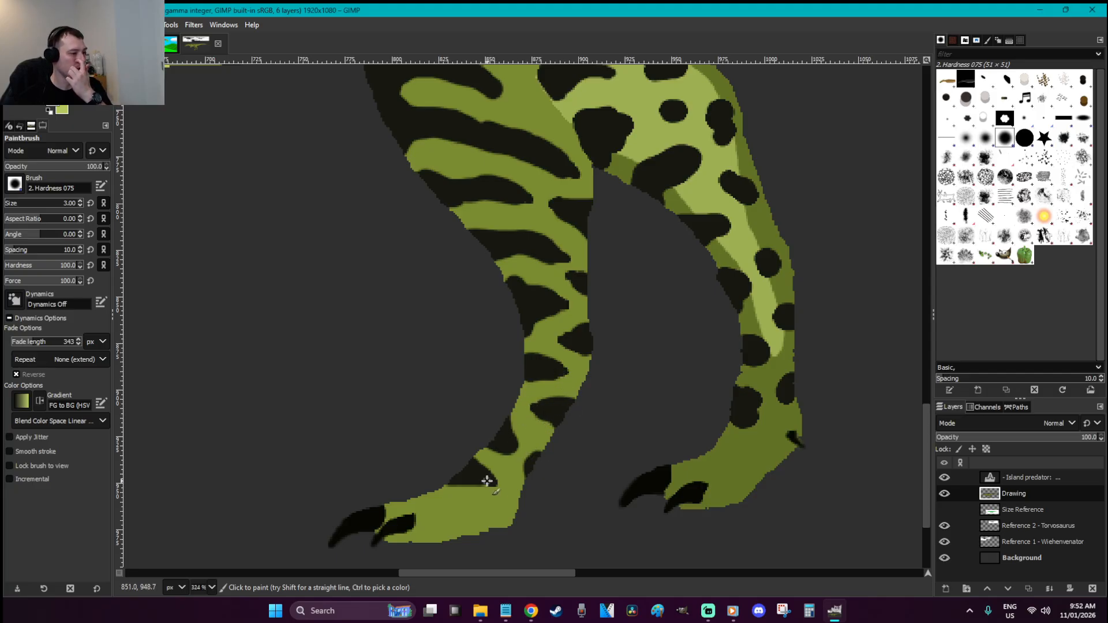
Extend the left tip of a black flank stripe
scroll(590, 406, up, 5)
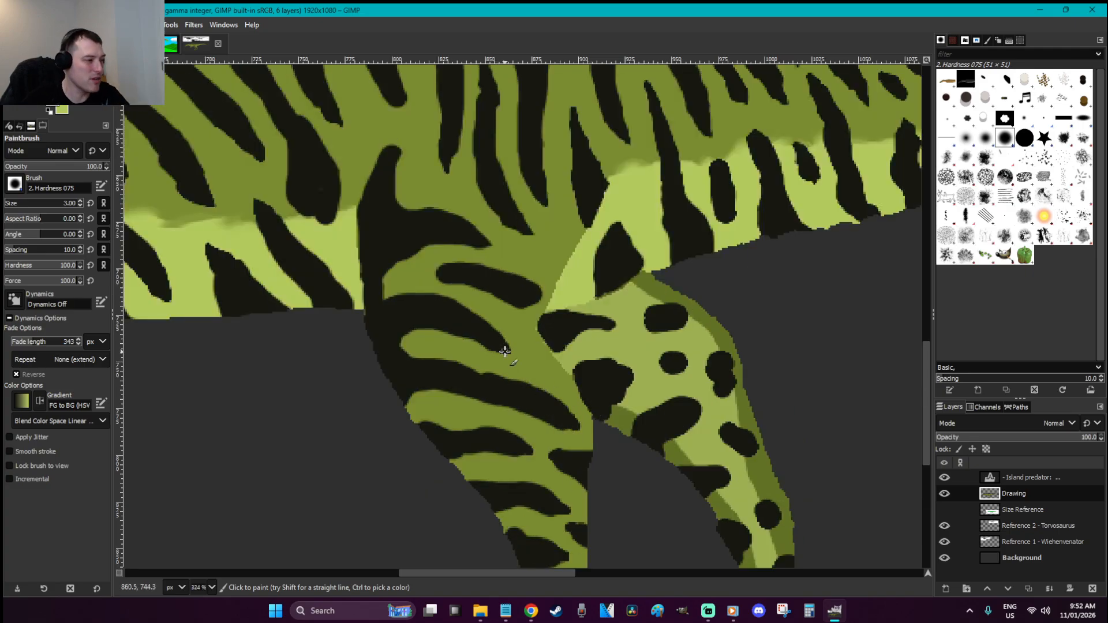
drag(438, 274, 449, 284)
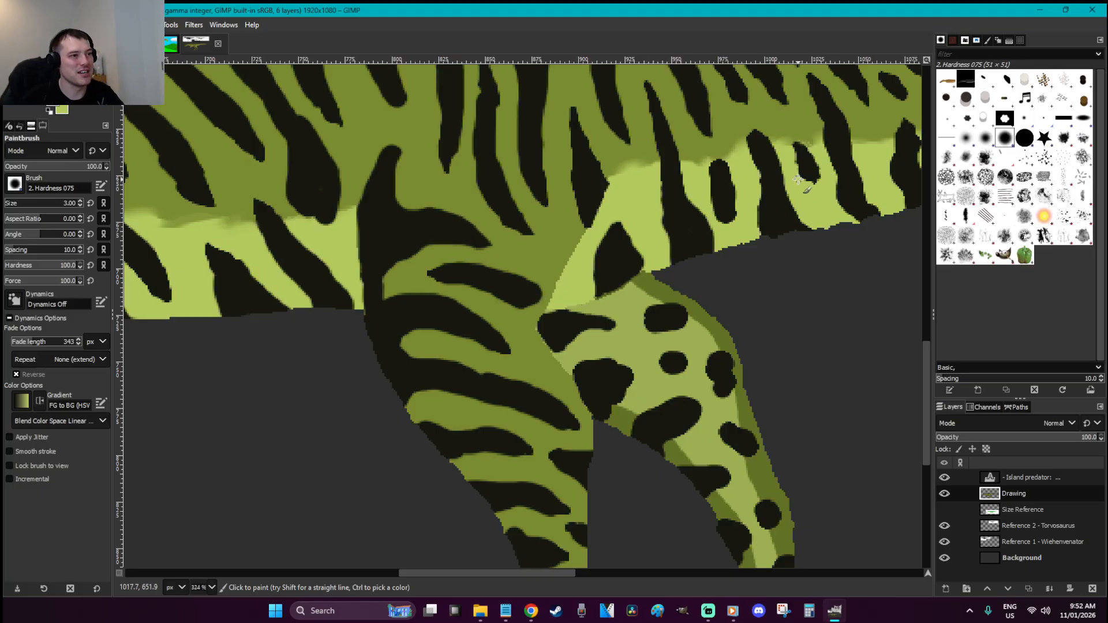
scroll(797, 179, up, 3)
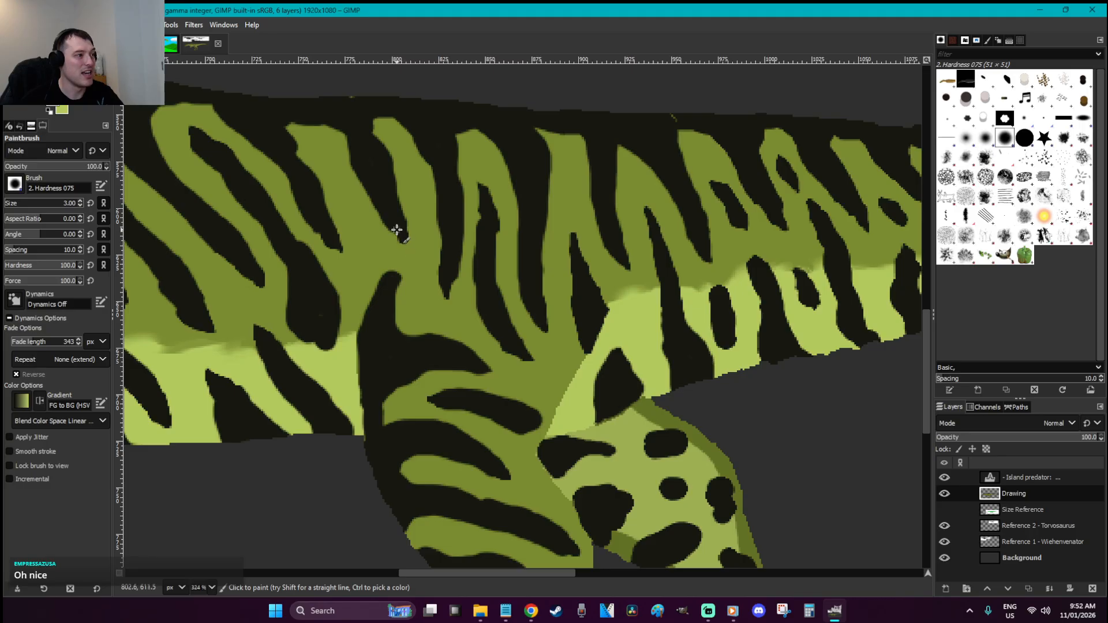
Lengthen several dark tail stripe tips down toward the belly edge
drag(549, 571, 735, 586)
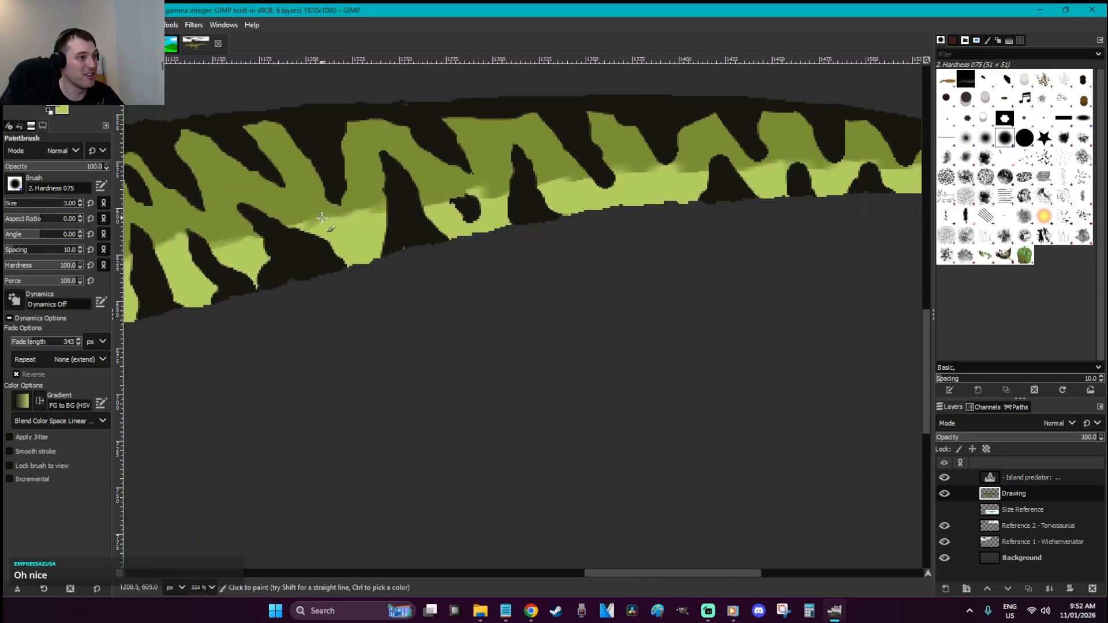
mouse_move(662, 162)
mouse_down()
mouse_move(667, 172)
mouse_move(670, 154)
mouse_up()
drag(614, 176, 617, 189)
drag(760, 153, 765, 166)
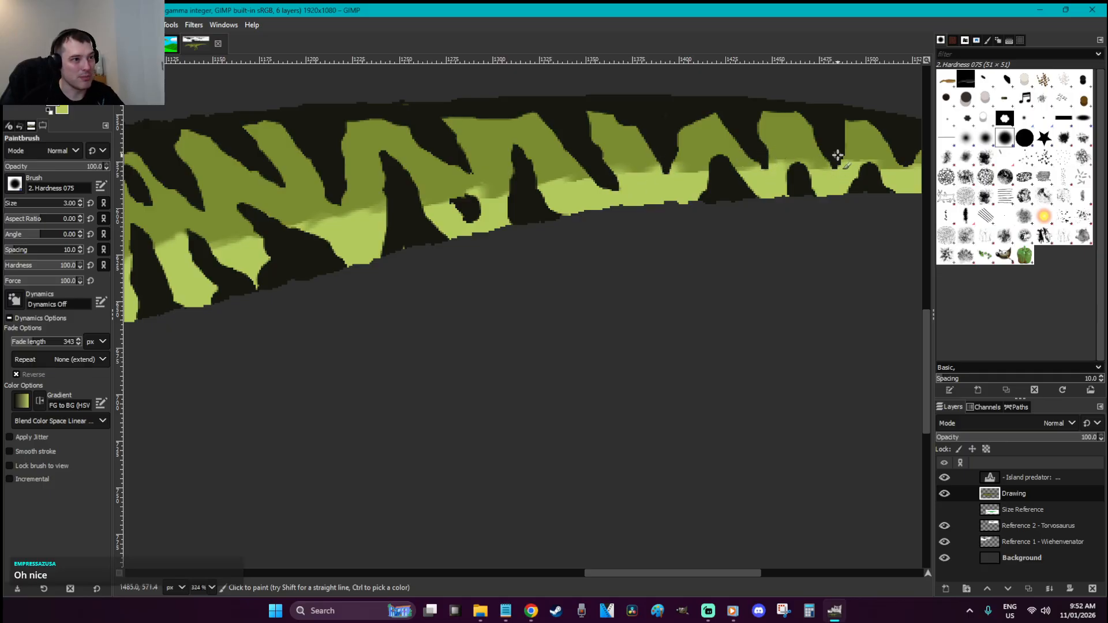
scroll(732, 570, right, 5)
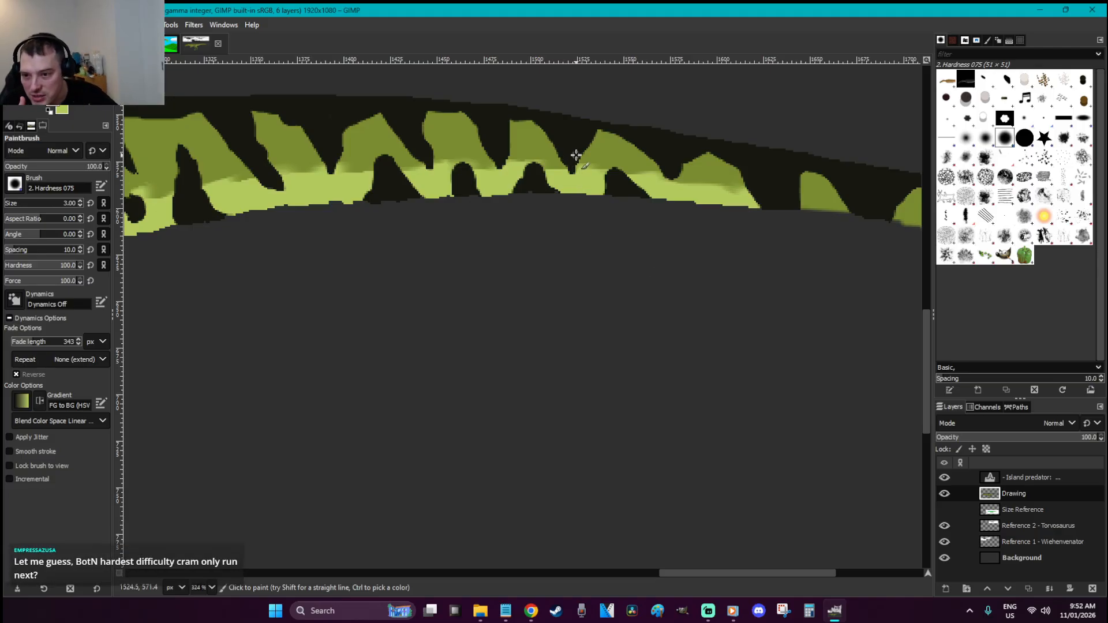
Save the drawing as W is for Wiehenvenator.xcf
key(r)
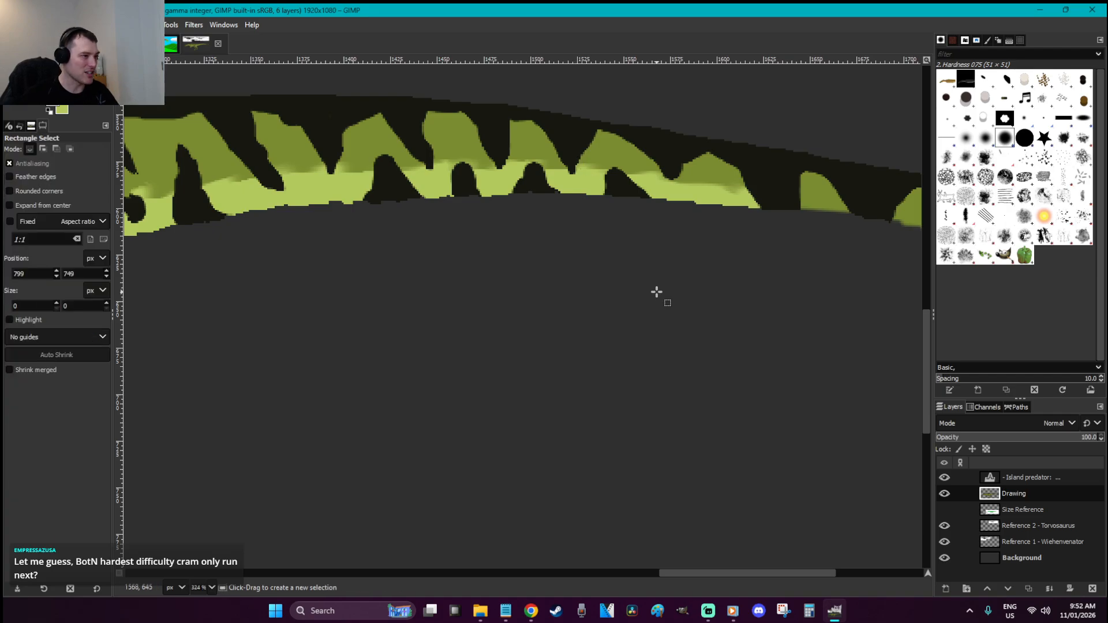
scroll(655, 293, down, 2)
key(ctrl+s)
scroll(655, 293, down, 2)
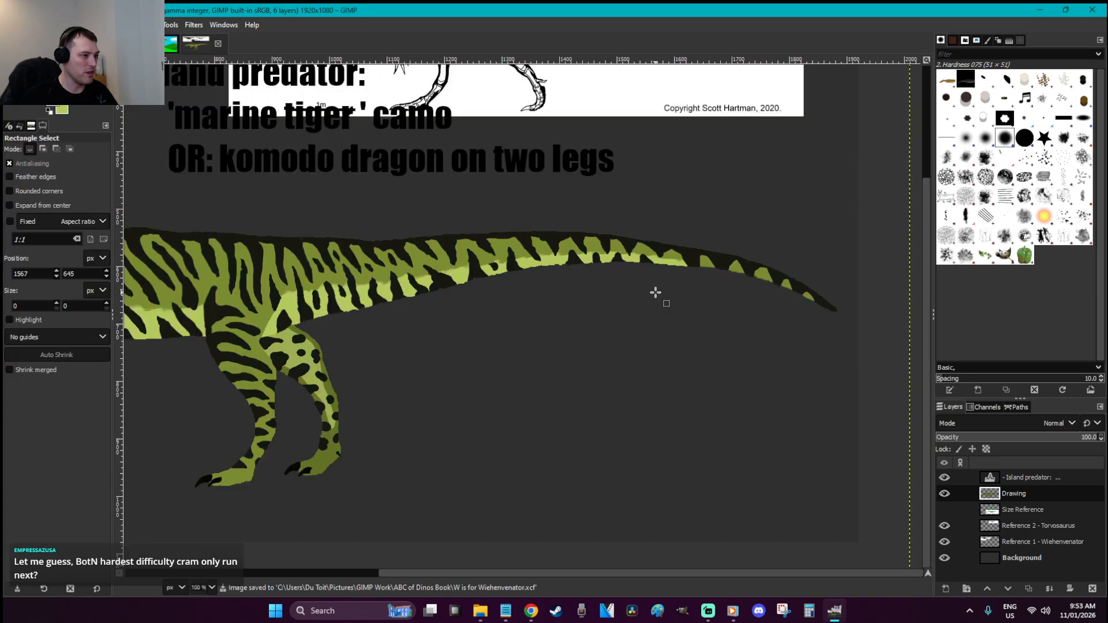
Enlarge the dark spot on the right foot
scroll(292, 480, up, 5)
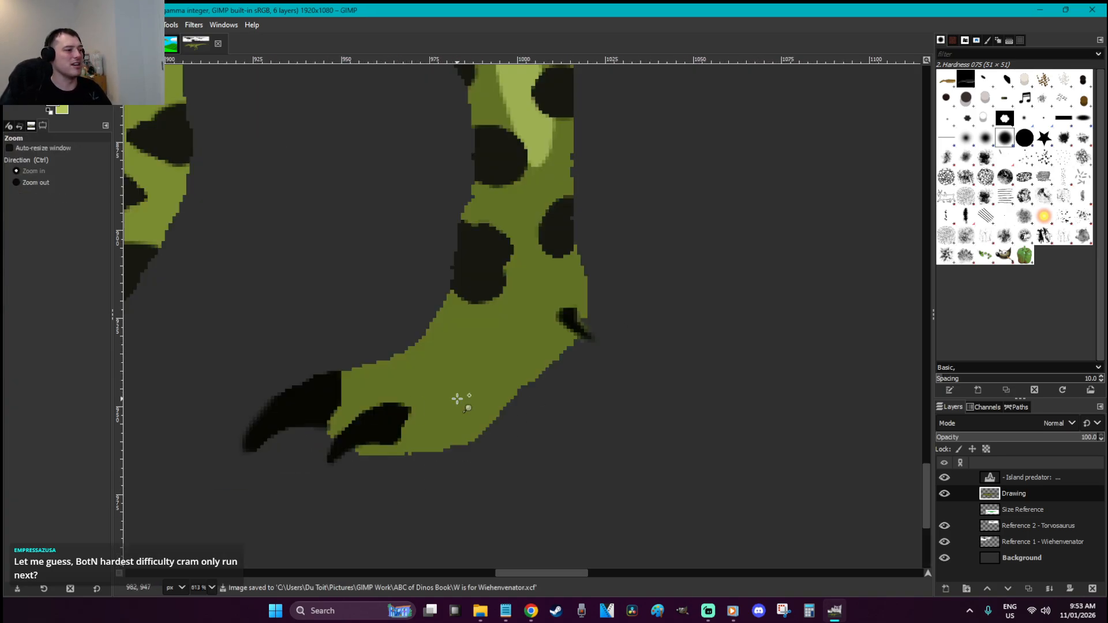
key(p)
mouse_move(500, 270)
mouse_down()
mouse_move(494, 289)
mouse_move(526, 300)
mouse_up()
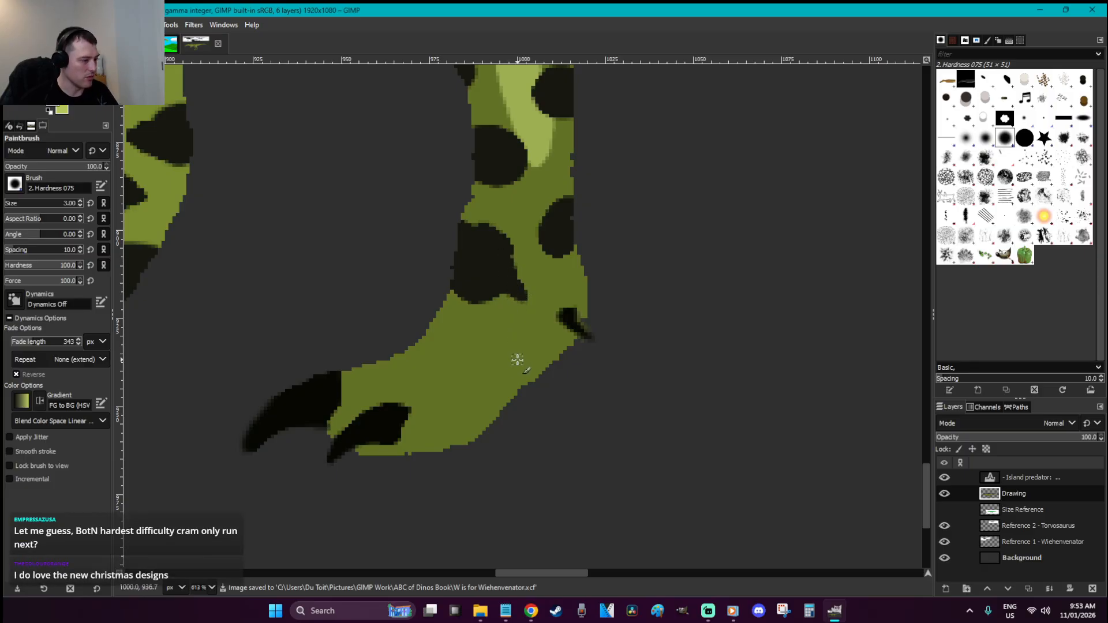
Choose a slightly darker olive foreground colour, testing and undoing a stroke across the foot
key(u)
click(452, 395)
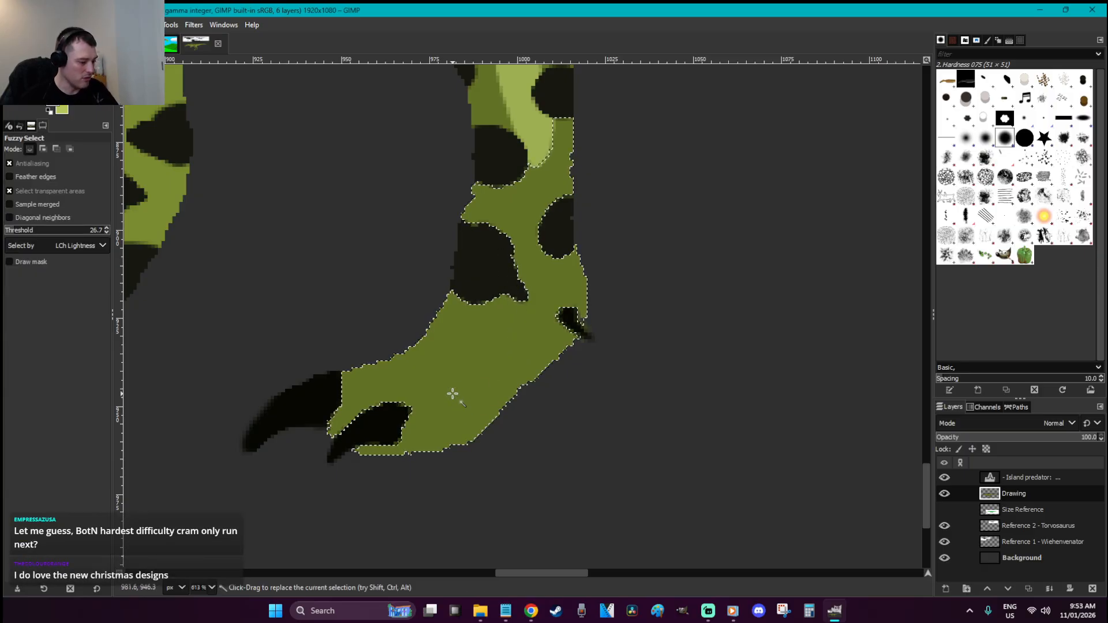
key(o)
click(53, 104)
click(163, 163)
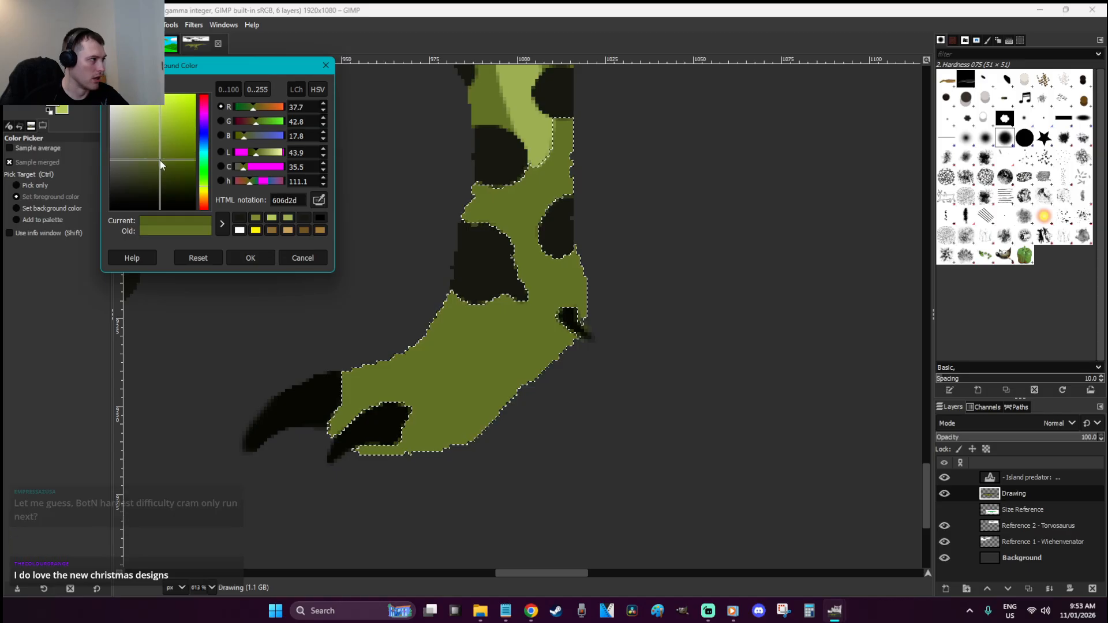
click(250, 258)
key(p)
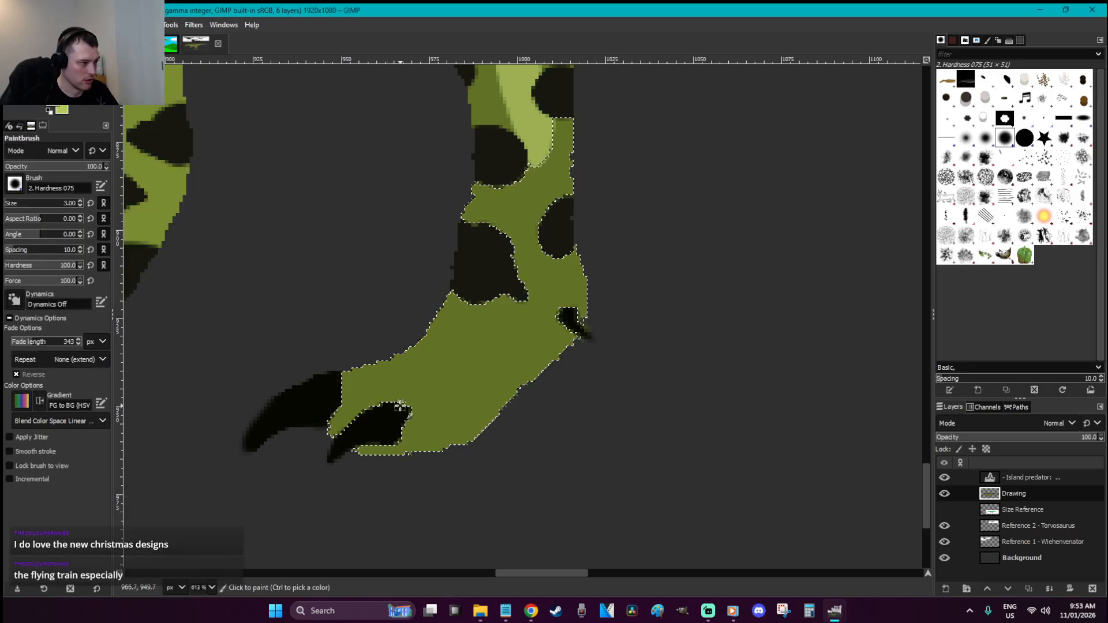
mouse_move(395, 404)
mouse_down()
mouse_move(420, 402)
mouse_move(485, 354)
mouse_up()
key(ctrl+z)
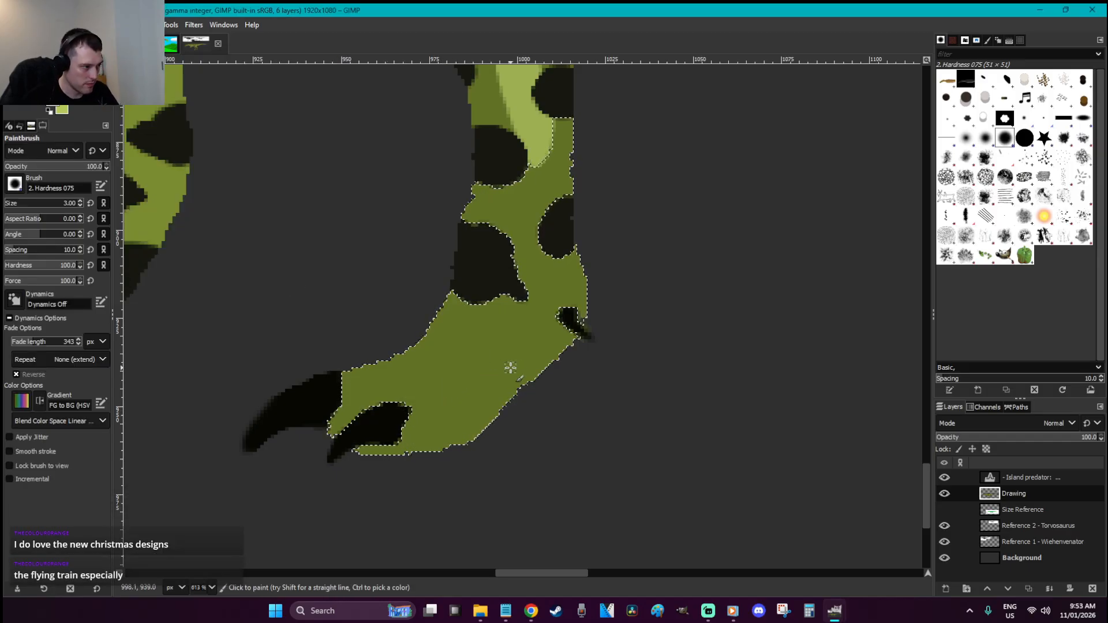
Free-select the foot's lower right and paint darker shading along its upper edge
key(r)
key(f)
mouse_move(389, 441)
mouse_down()
mouse_move(538, 446)
mouse_move(577, 392)
mouse_move(541, 352)
mouse_move(497, 333)
mouse_move(385, 413)
mouse_move(391, 443)
mouse_up()
key(Return)
key(p)
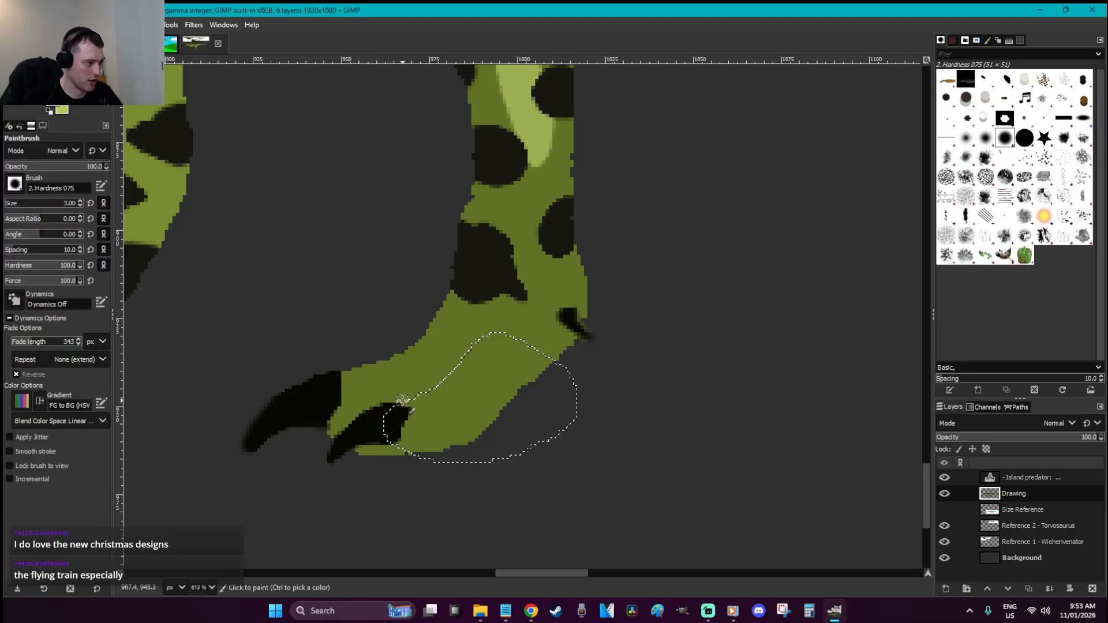
drag(410, 396, 483, 341)
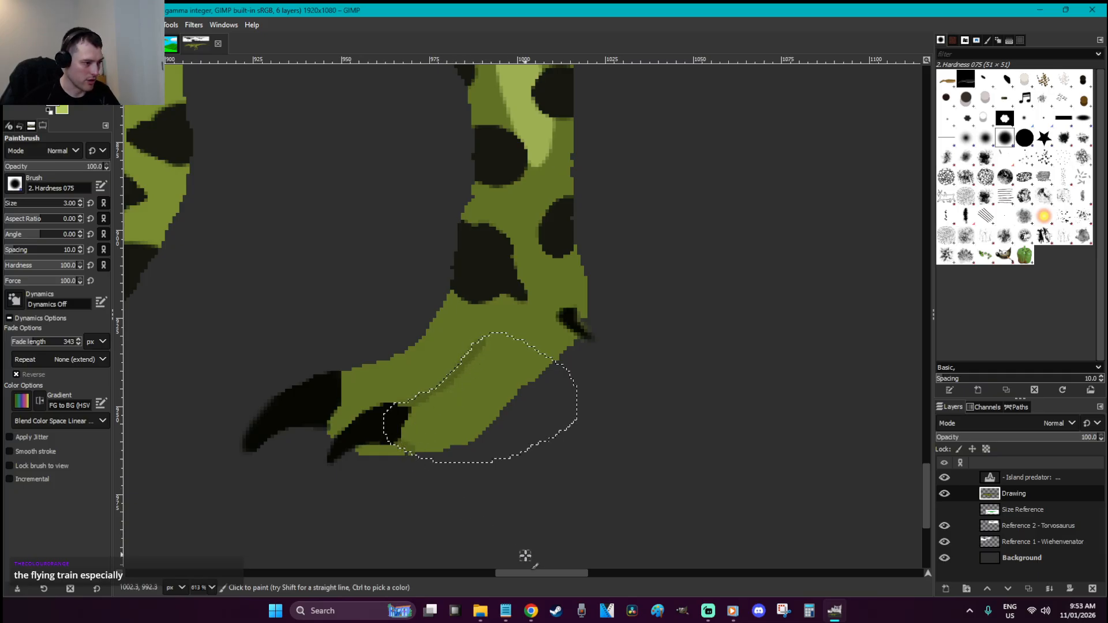
drag(531, 570, 465, 570)
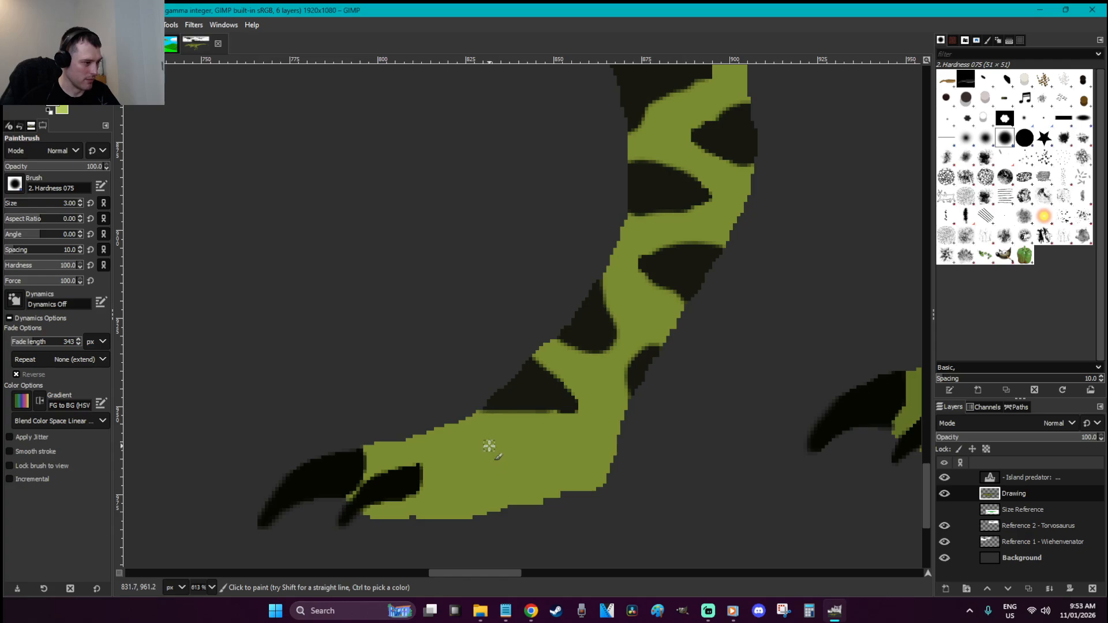
key(t)
click(489, 446)
key(Escape)
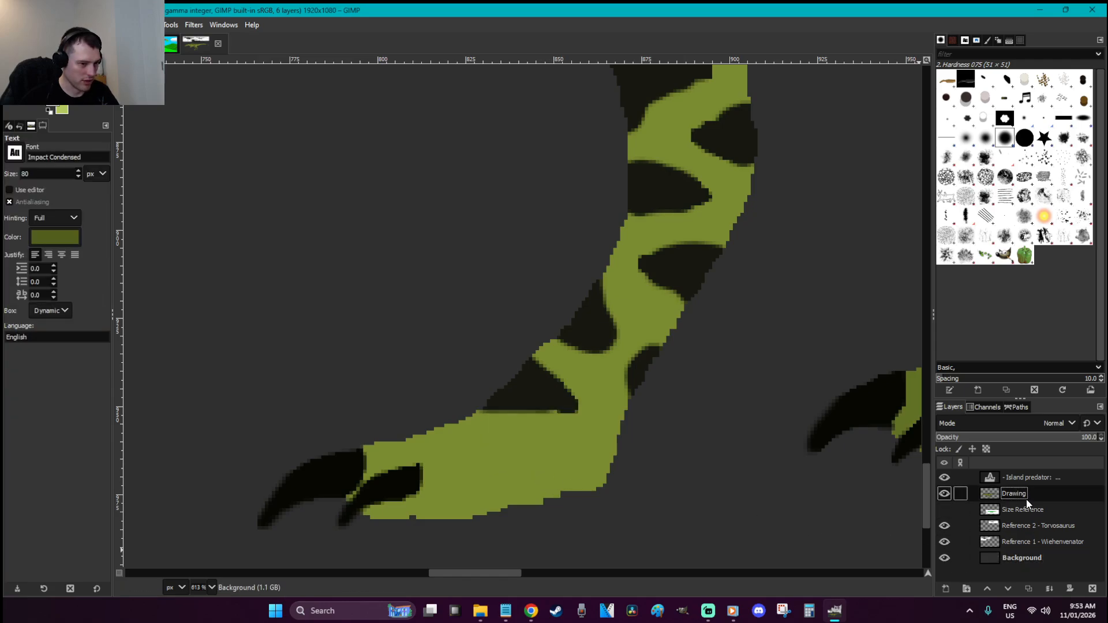
Free-select the other foot's bottom edge, shade by the claw, then clear the selection
key(f)
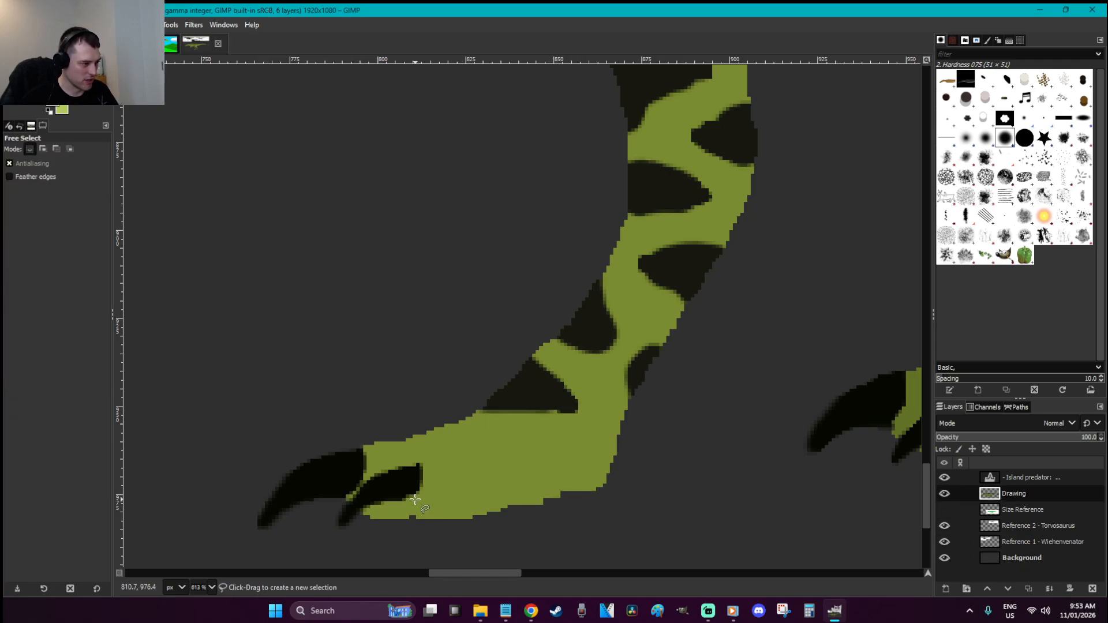
mouse_move(405, 498)
mouse_down()
mouse_move(587, 497)
mouse_move(623, 472)
mouse_move(547, 426)
mouse_up()
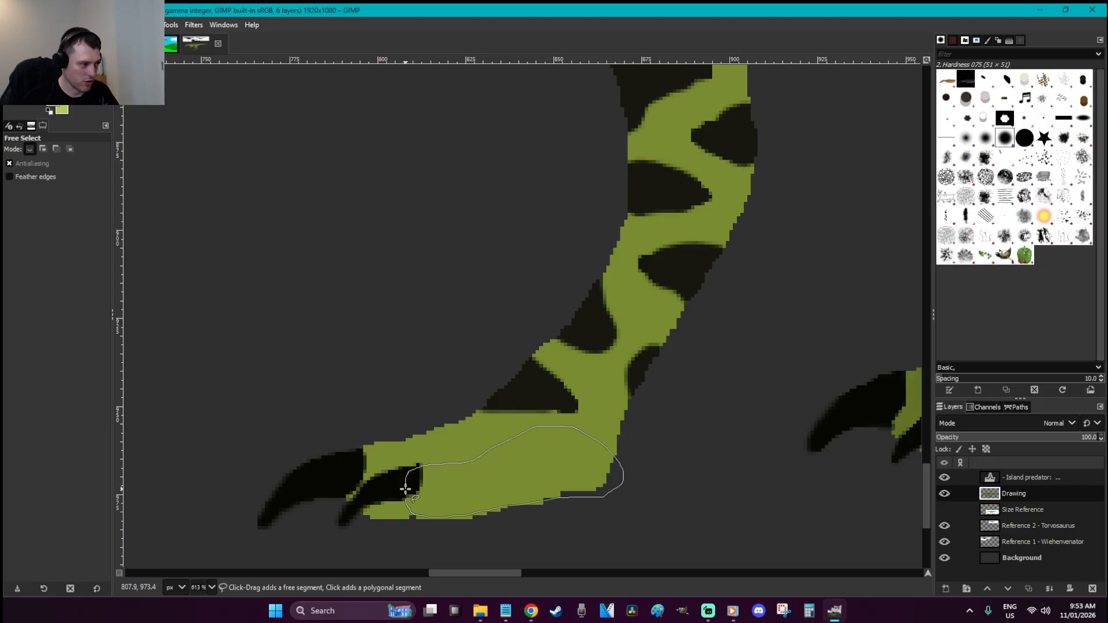
drag(404, 498, 422, 513)
key(p)
drag(425, 465, 522, 436)
key(r)
click(566, 384)
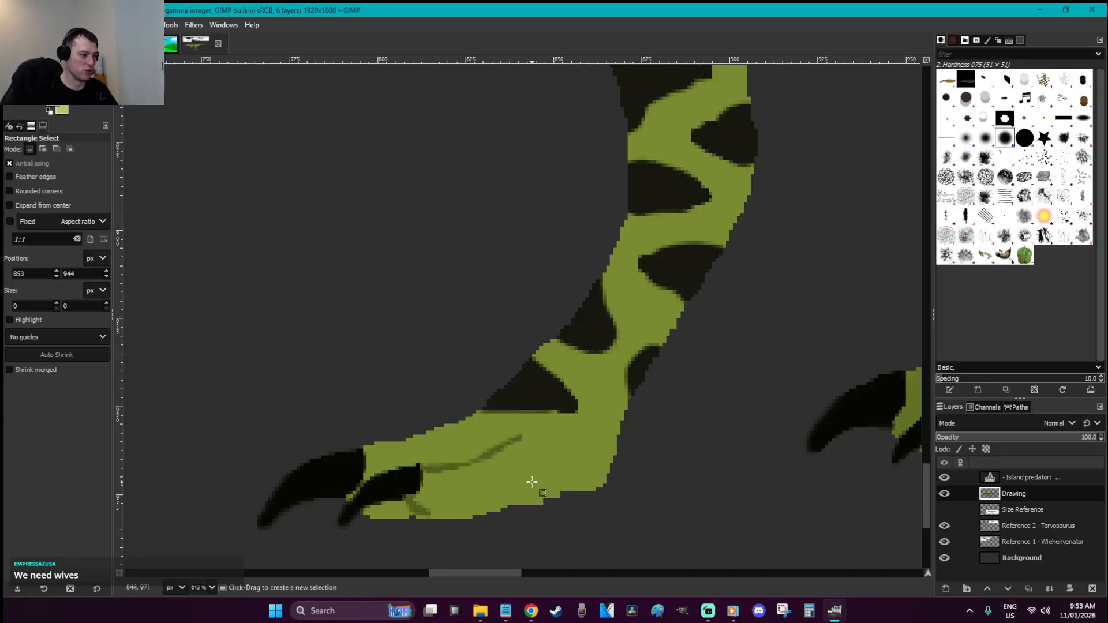
key(ctrl+z)
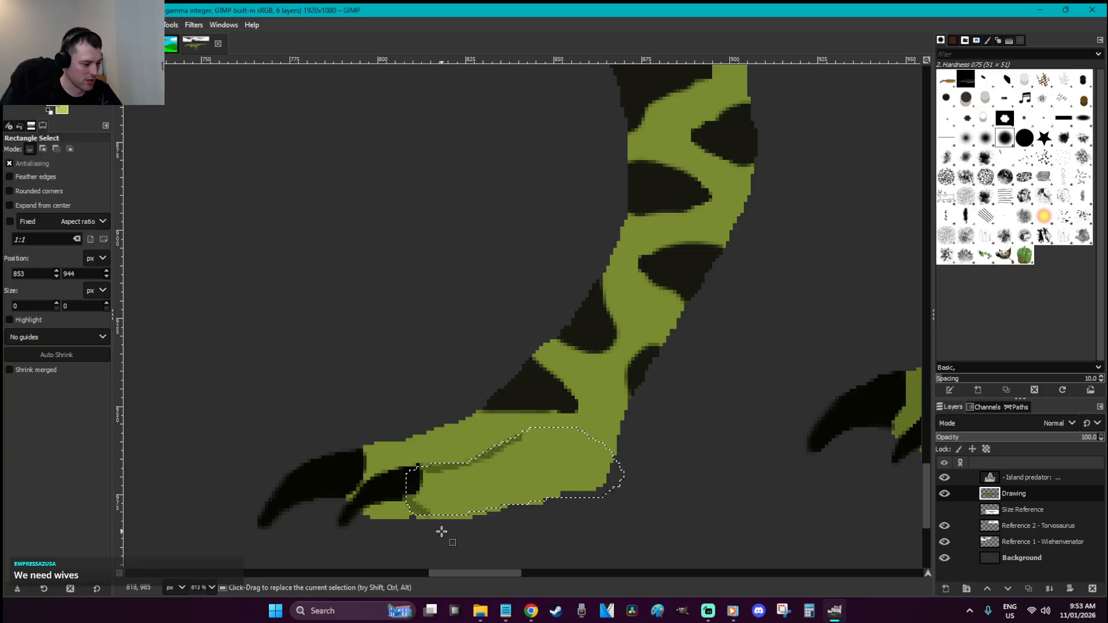
click(463, 537)
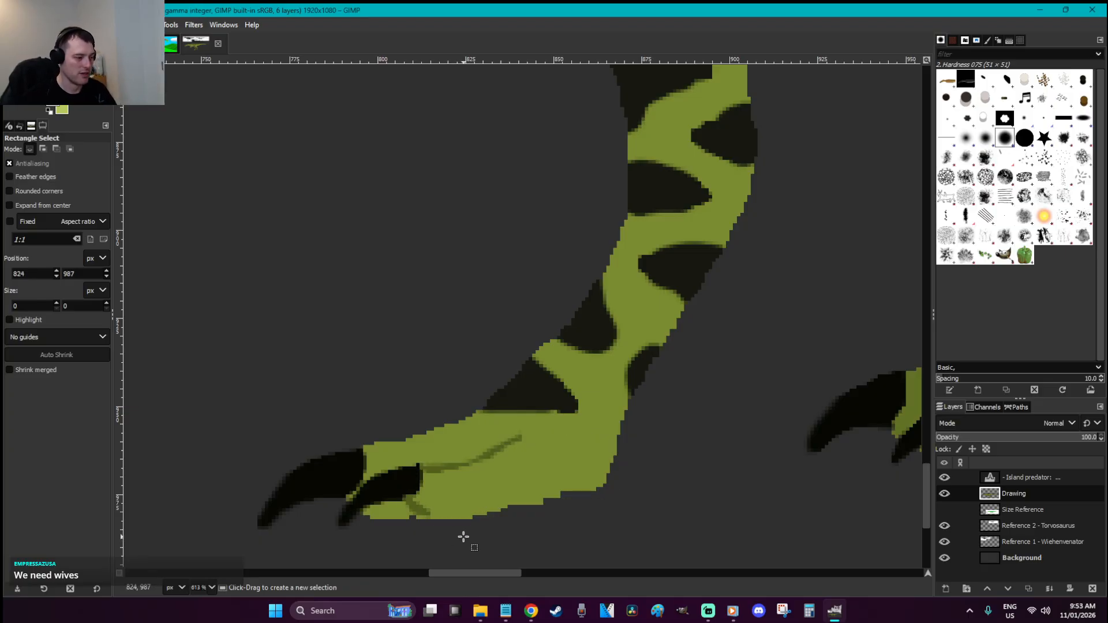
scroll(463, 537, down, 7)
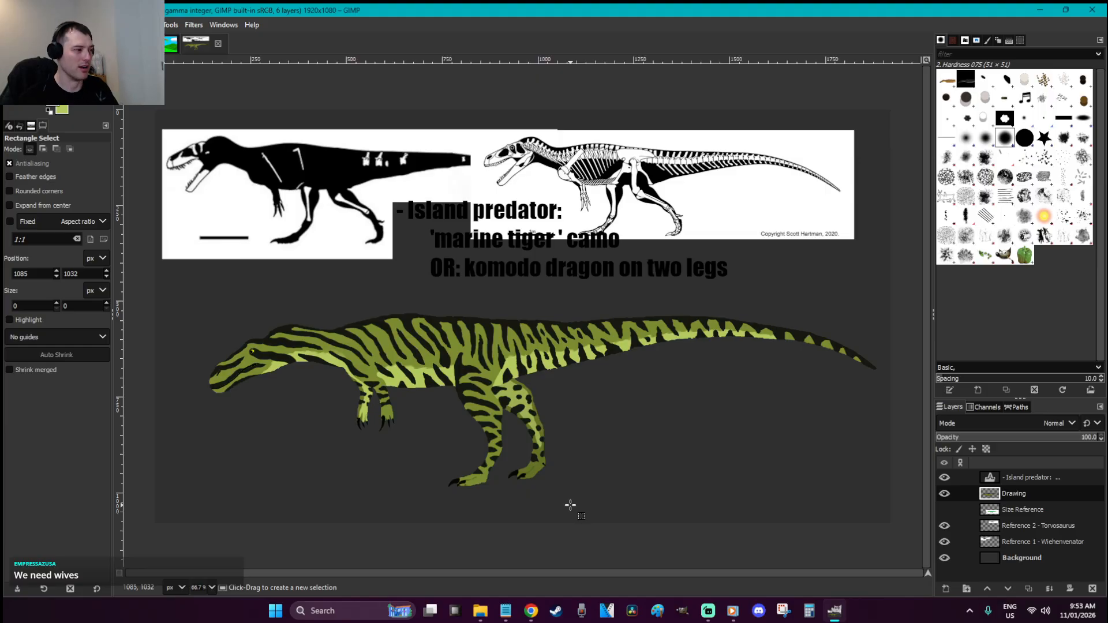
Save W is for Wiehenvenator.xcf twice with Ctrl+S
key(ctrl+s)
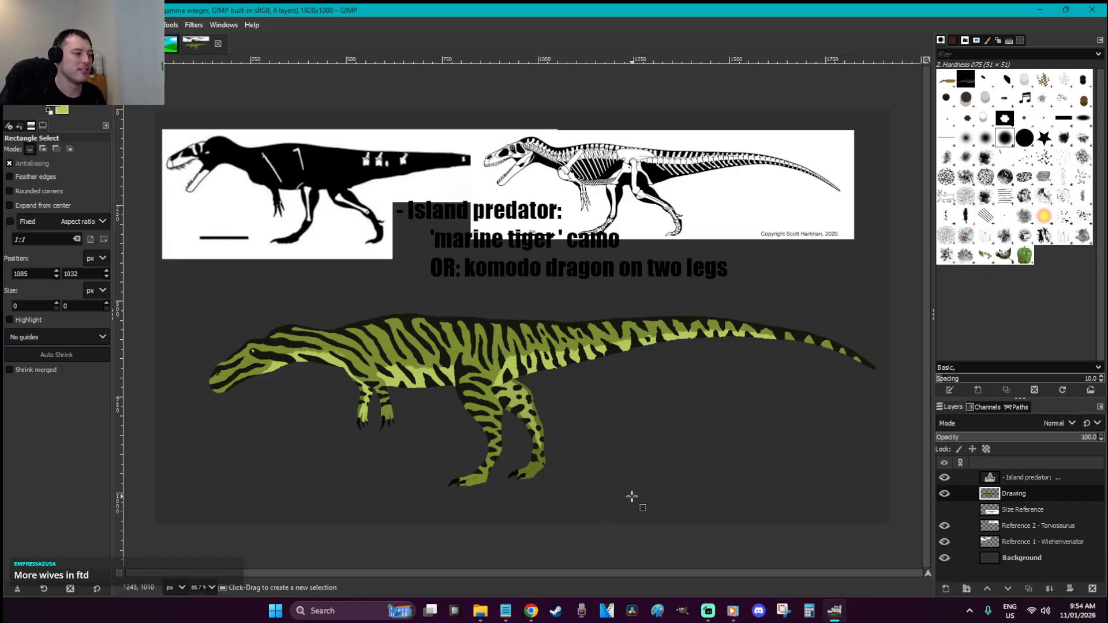
click(461, 420)
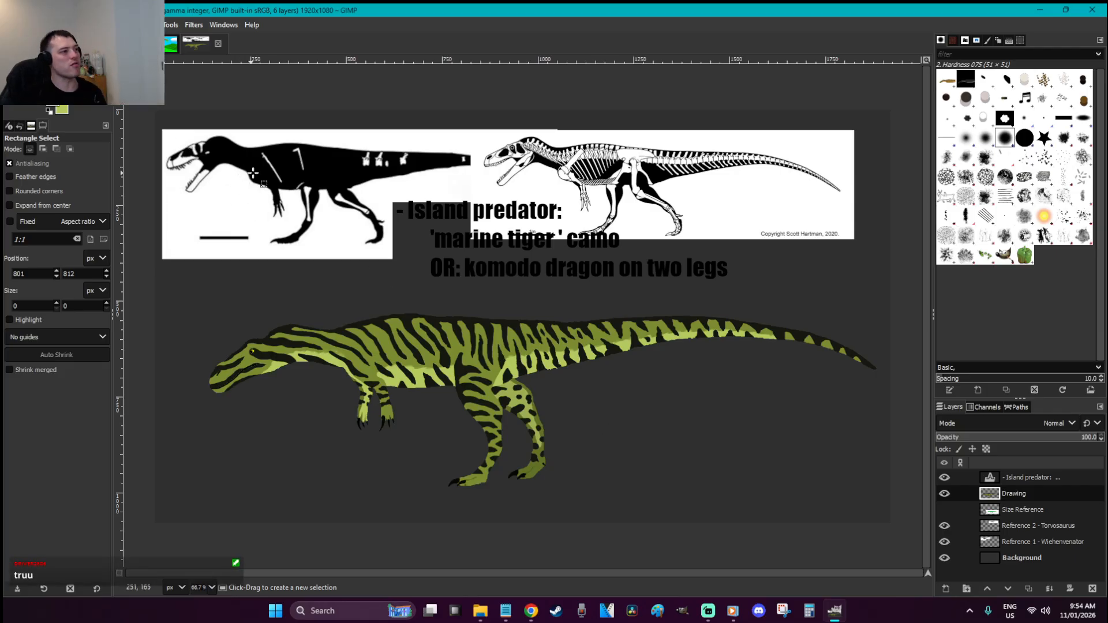
key(ctrl+s)
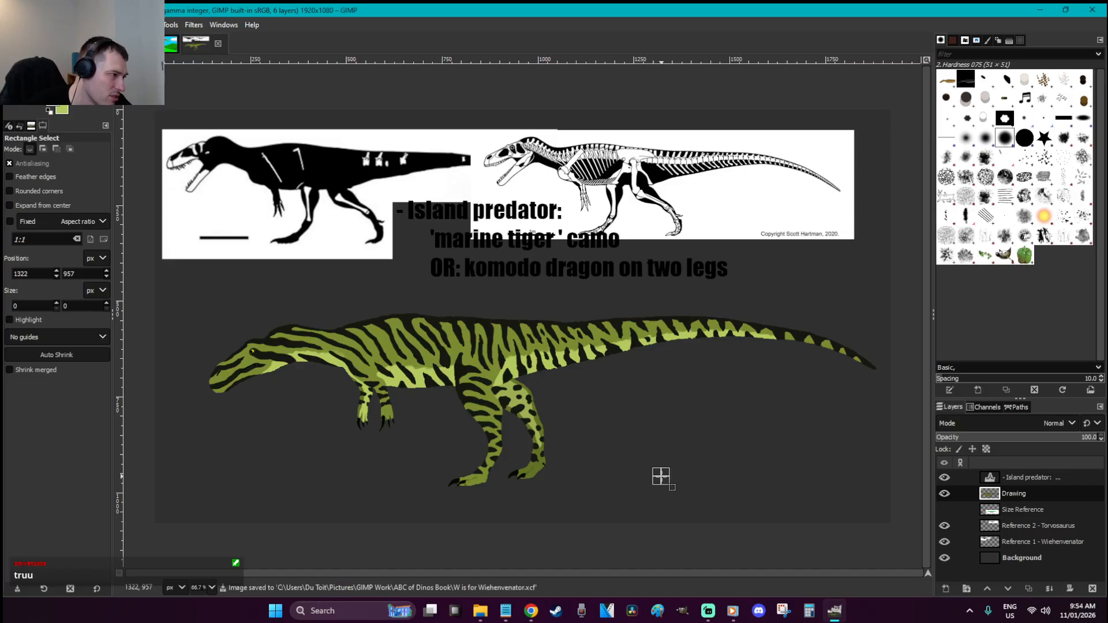
Apply Brightness-Contrast with contrast 27 and brightness about -9
right_click(567, 312)
mouse_move(628, 418)
click(709, 330)
click(353, 190)
click(350, 173)
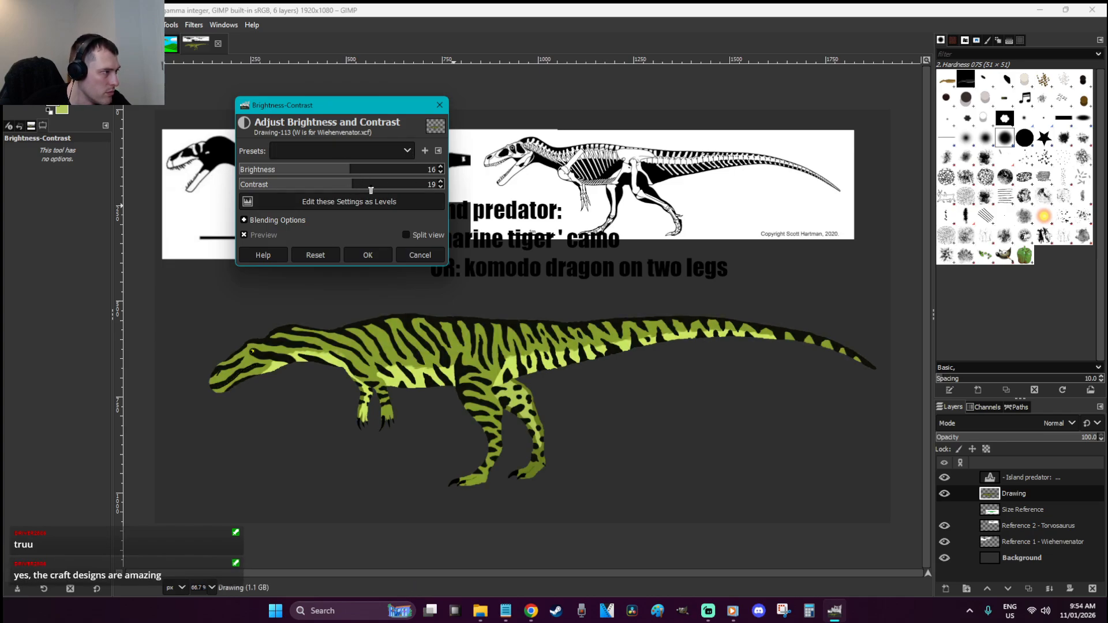
click(354, 185)
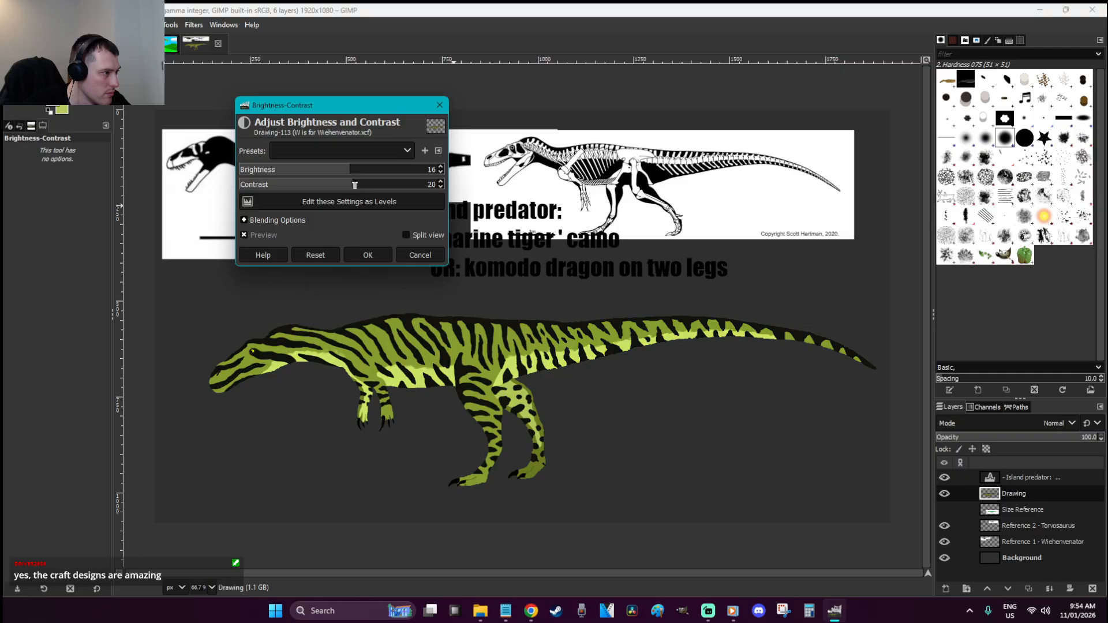
click(355, 184)
click(333, 171)
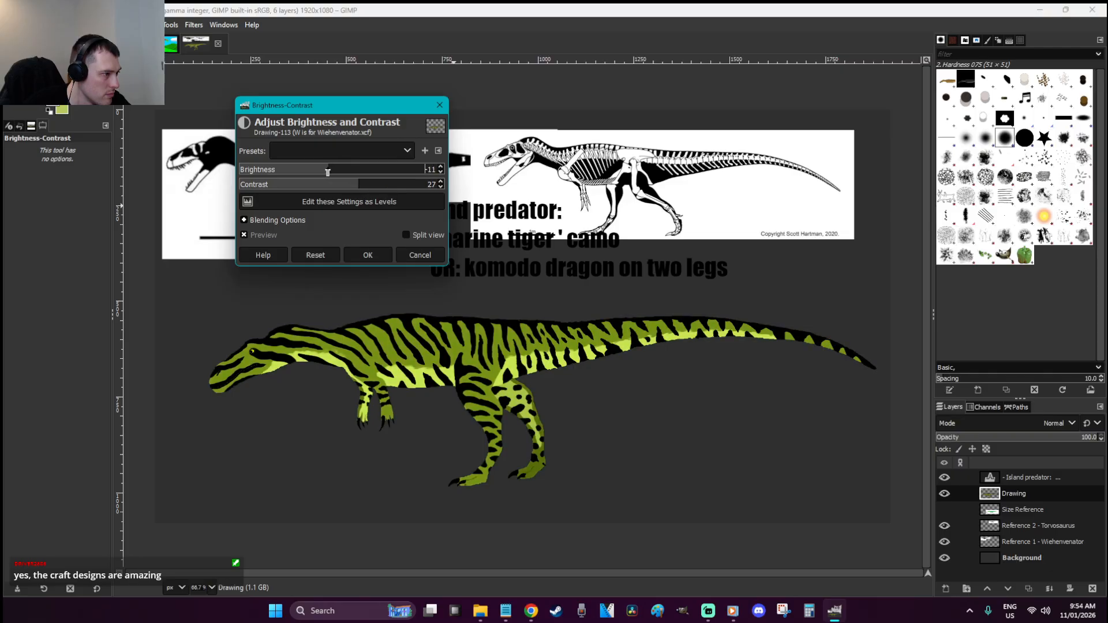
drag(333, 174, 329, 174)
click(390, 253)
click(553, 288)
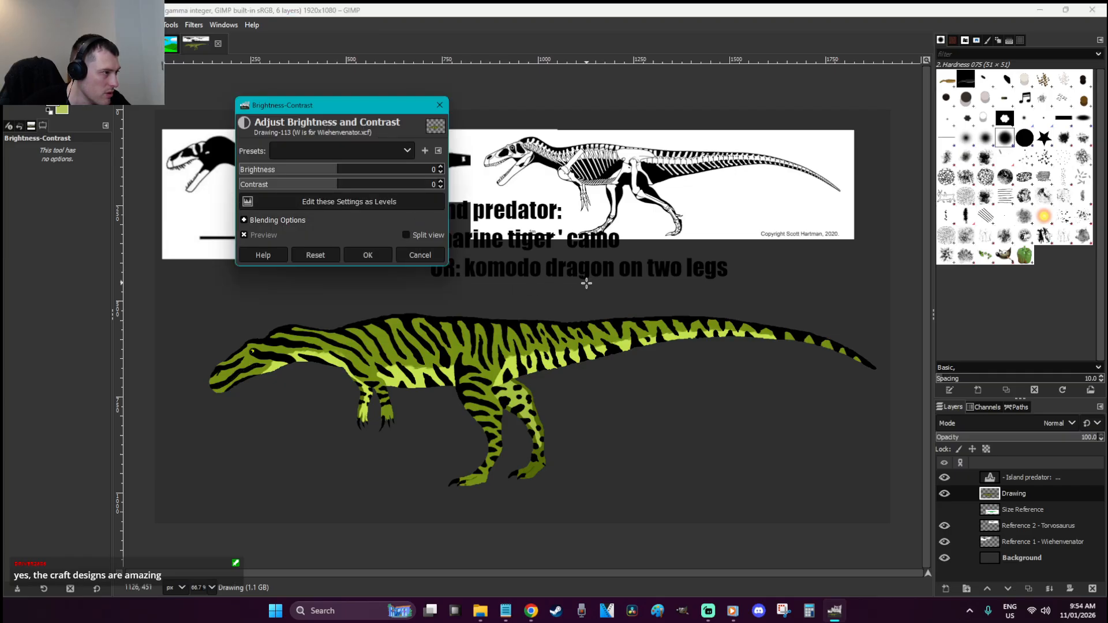
click(433, 254)
Try lowering the drawing's saturation, then cancel the change
right_click(460, 273)
mouse_move(511, 363)
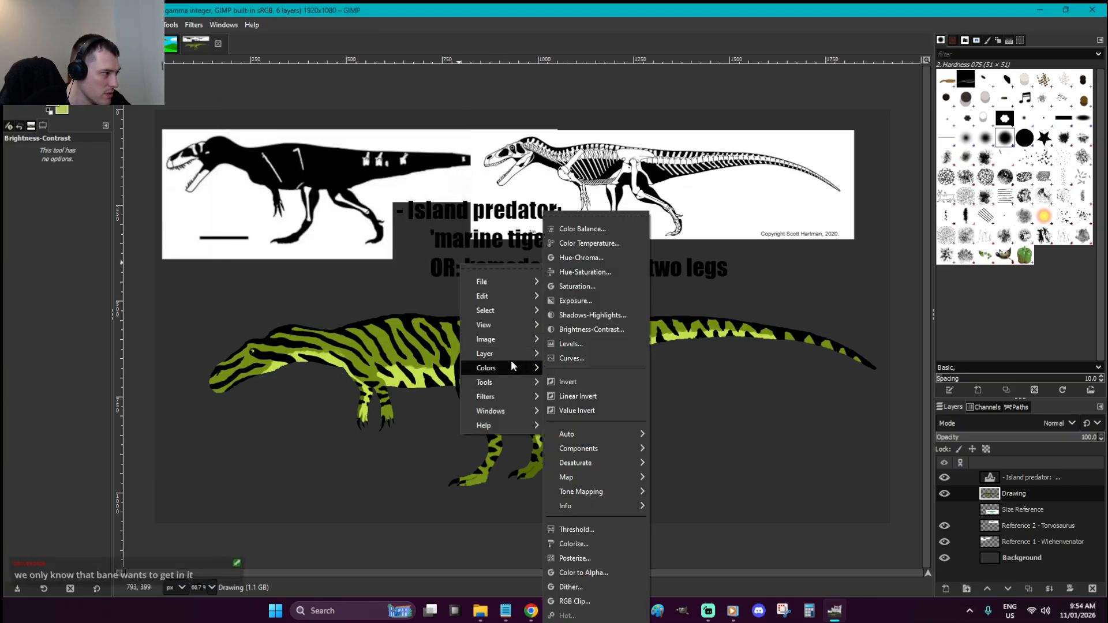
mouse_move(614, 465)
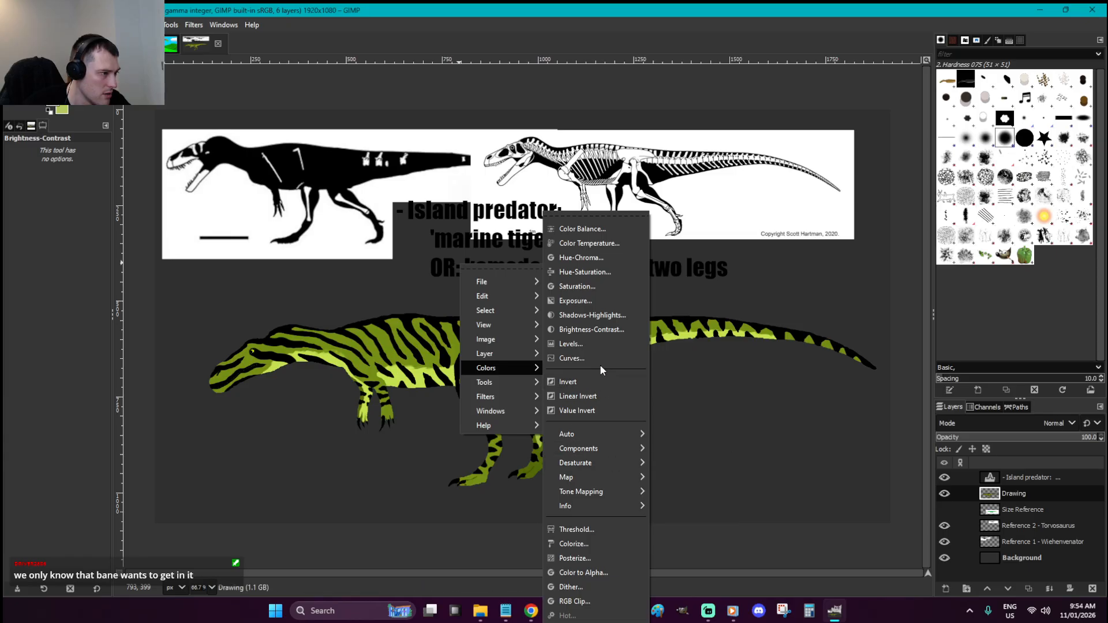
click(589, 281)
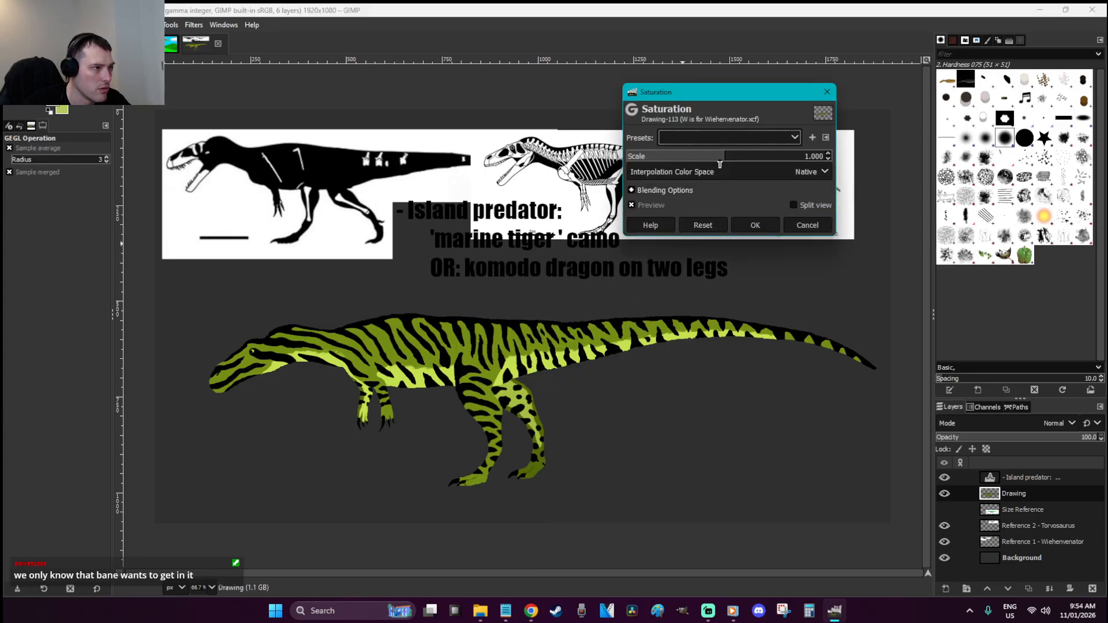
mouse_move(724, 157)
mouse_down()
mouse_move(697, 157)
mouse_move(786, 162)
mouse_move(712, 158)
mouse_up()
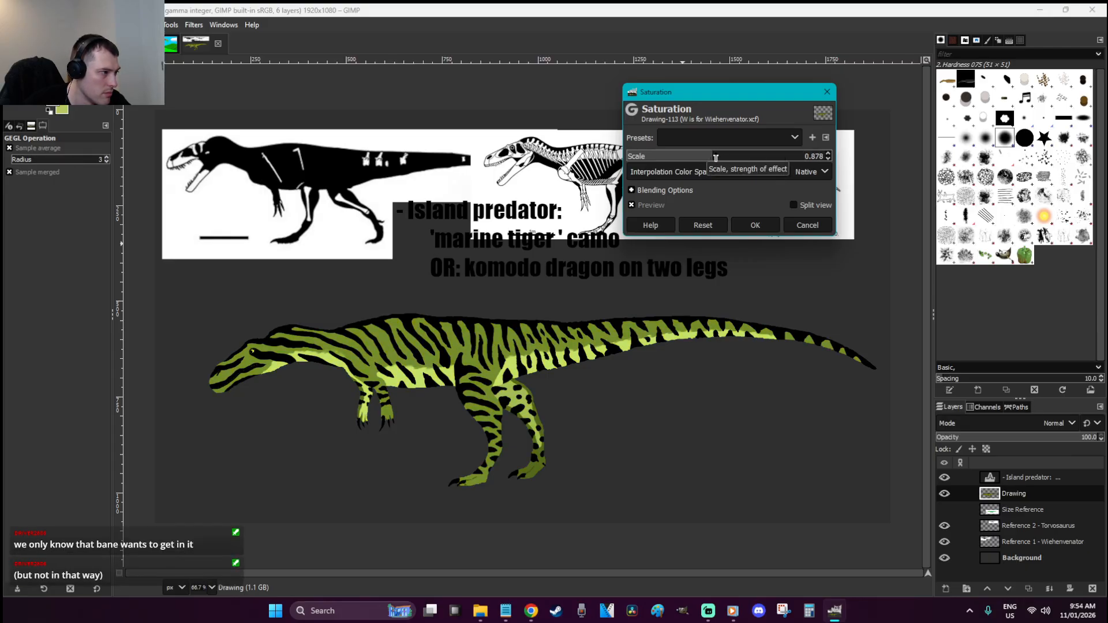
click(817, 223)
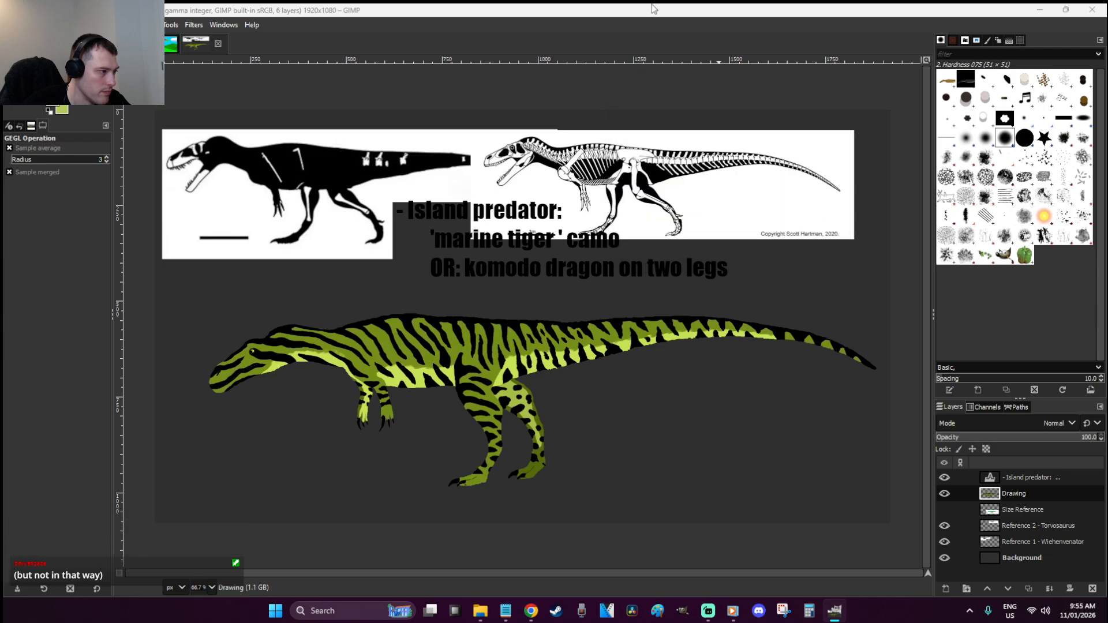
click(670, 8)
Raise the drawing's contrast slightly with Brightness-Contrast and apply it
key(r)
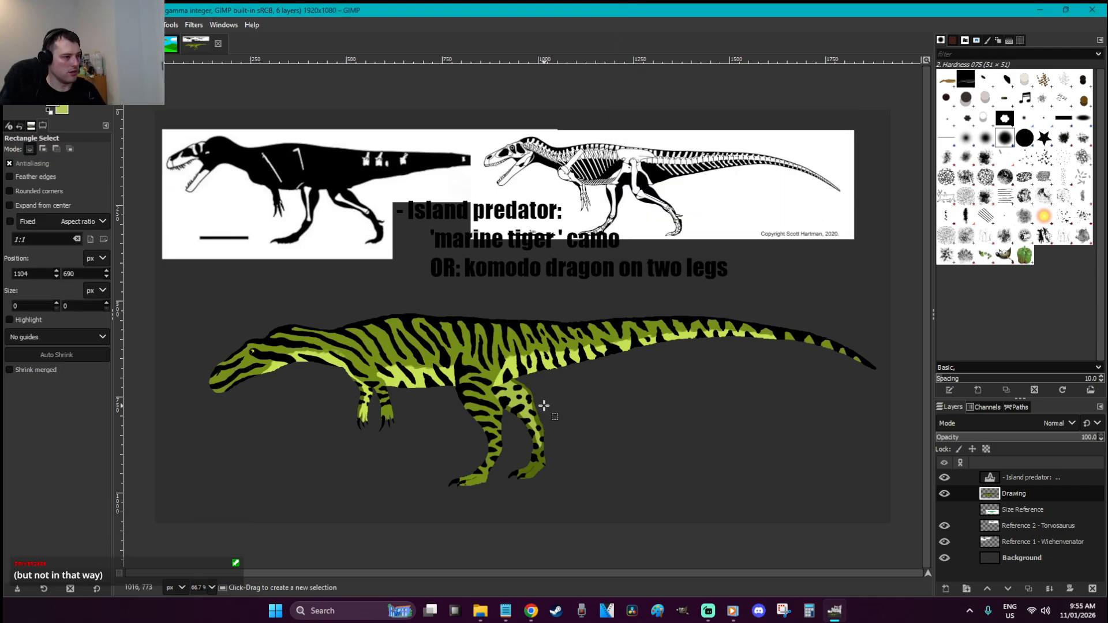
scroll(541, 406, up, 5)
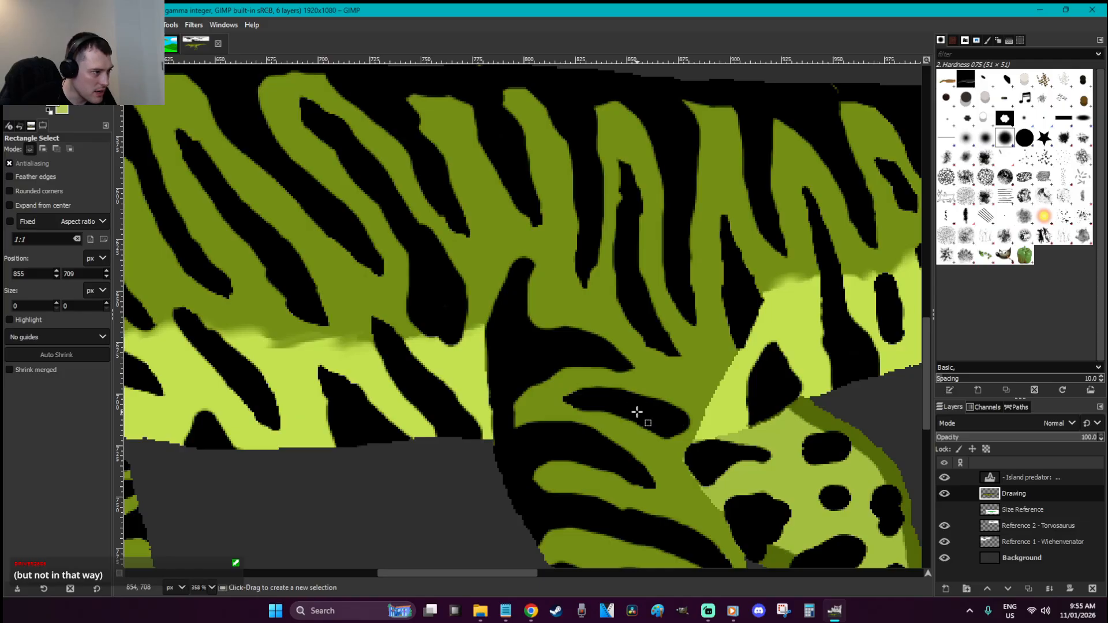
key(1)
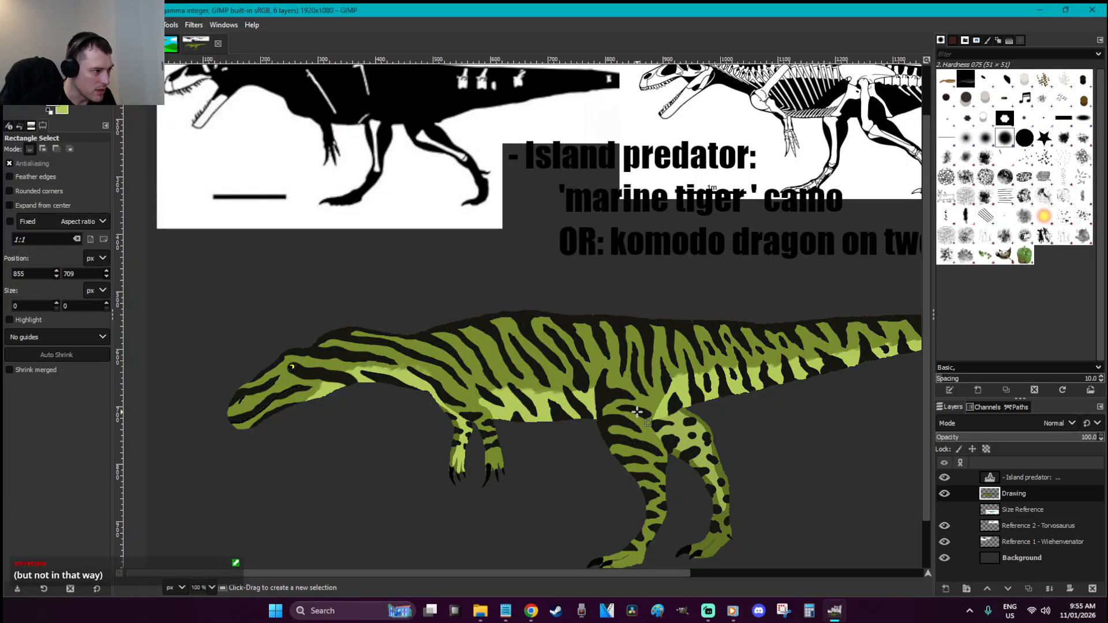
right_click(604, 262)
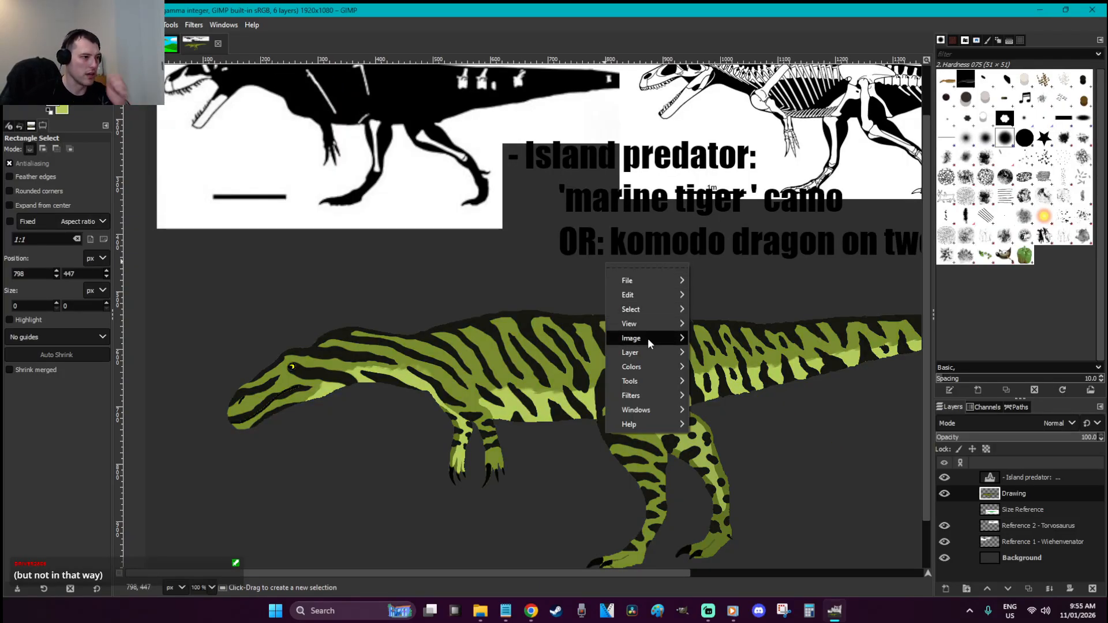
mouse_move(649, 366)
click(747, 330)
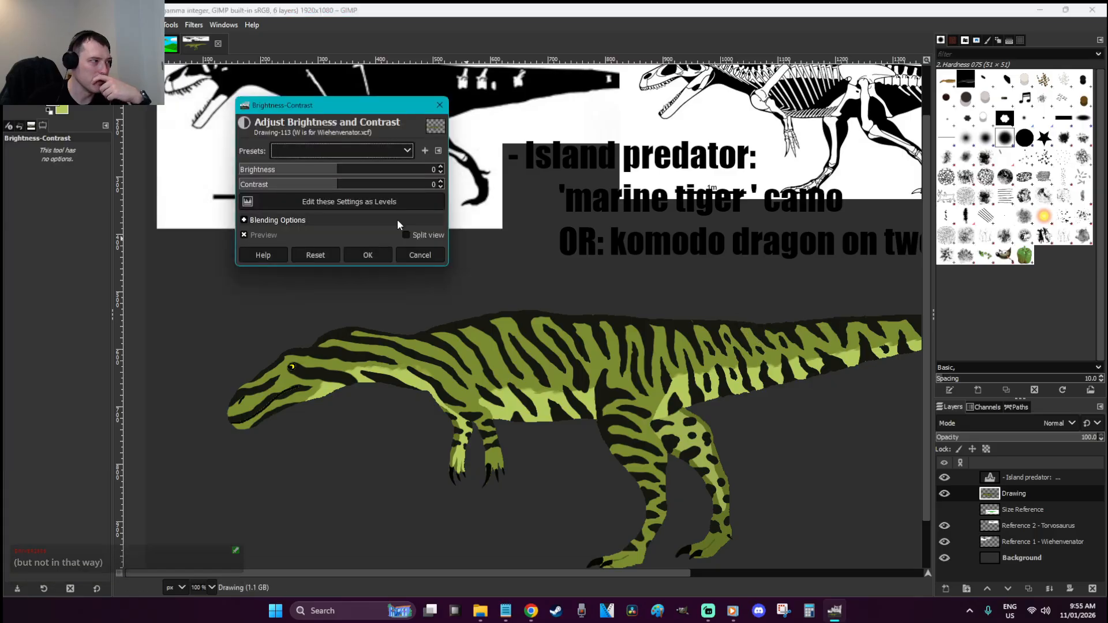
drag(339, 185, 350, 185)
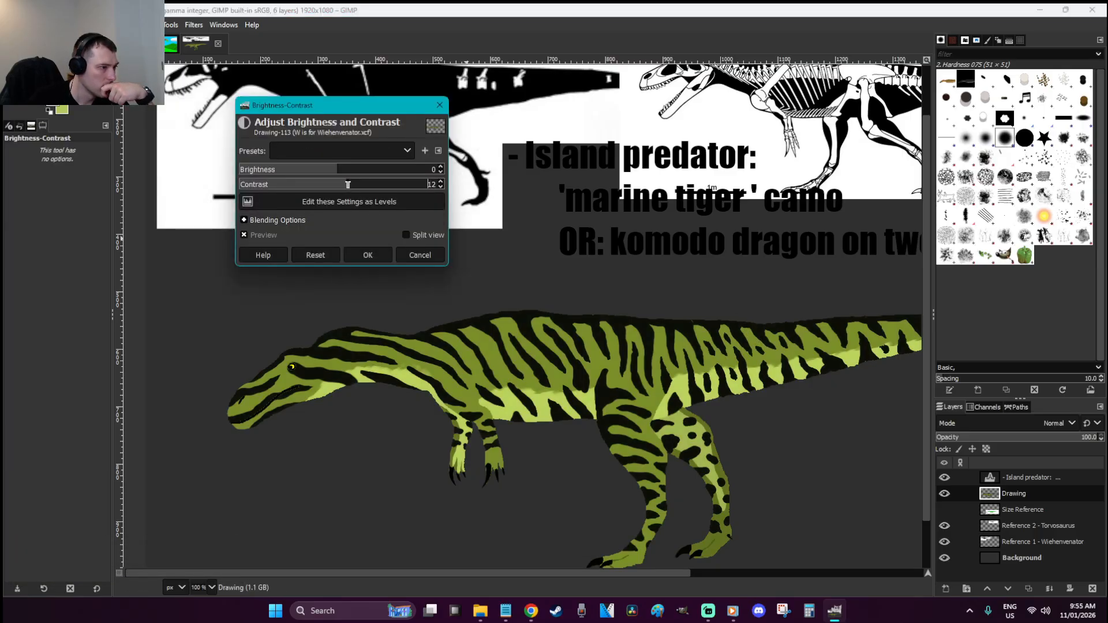
click(367, 255)
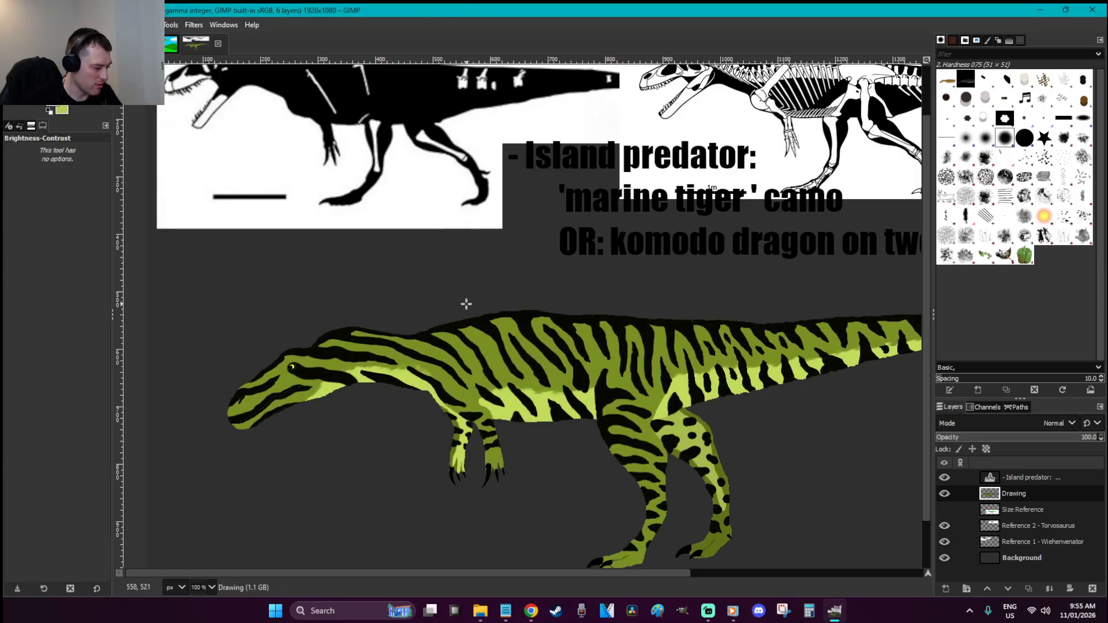
Check the head up close, view the whole image, and save the file
key(r)
key(z)
drag(355, 461, 196, 328)
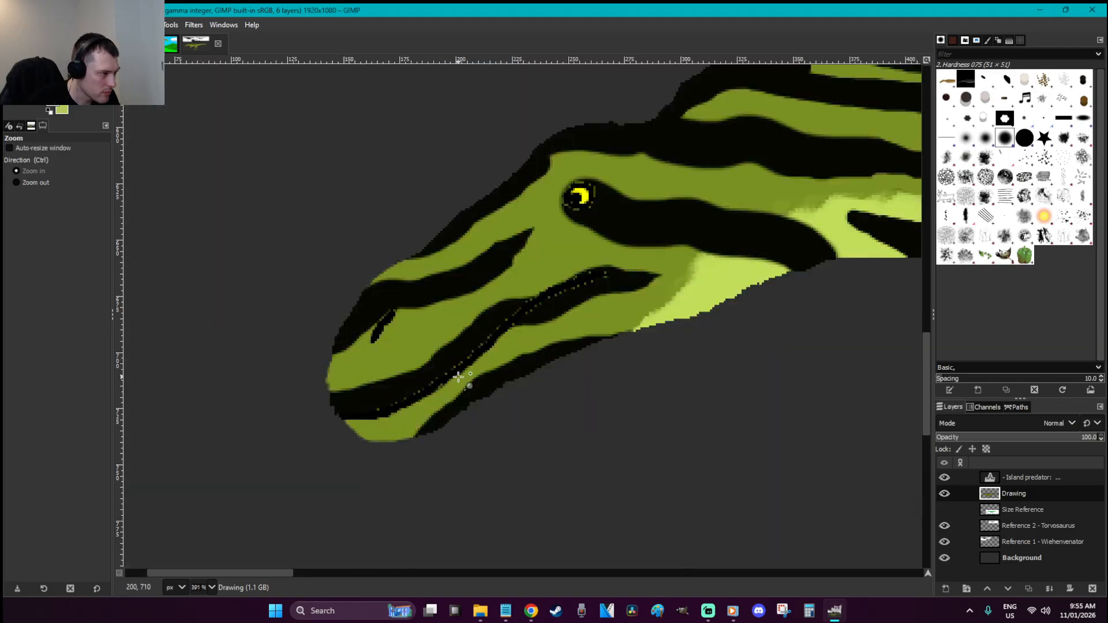
key(r)
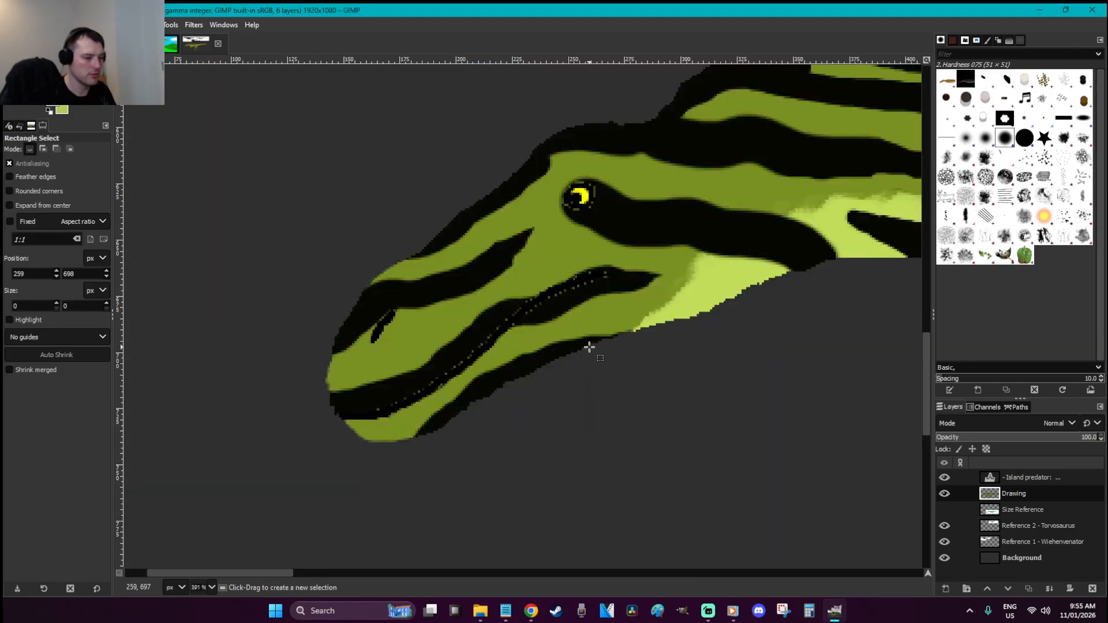
key(grave)
key(ctrl+s)
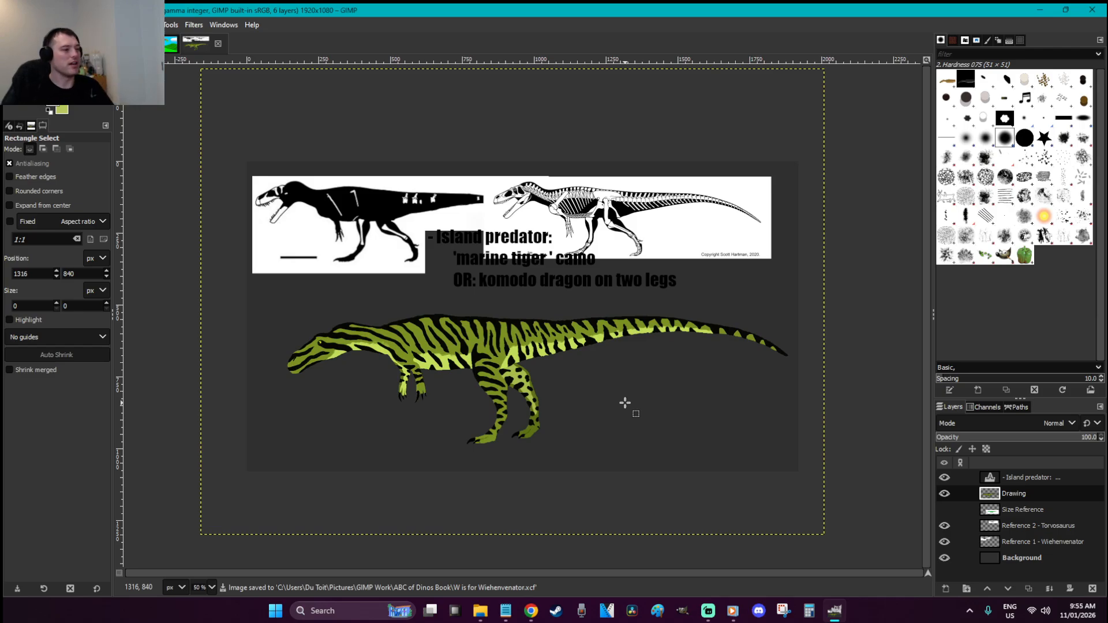
key(z)
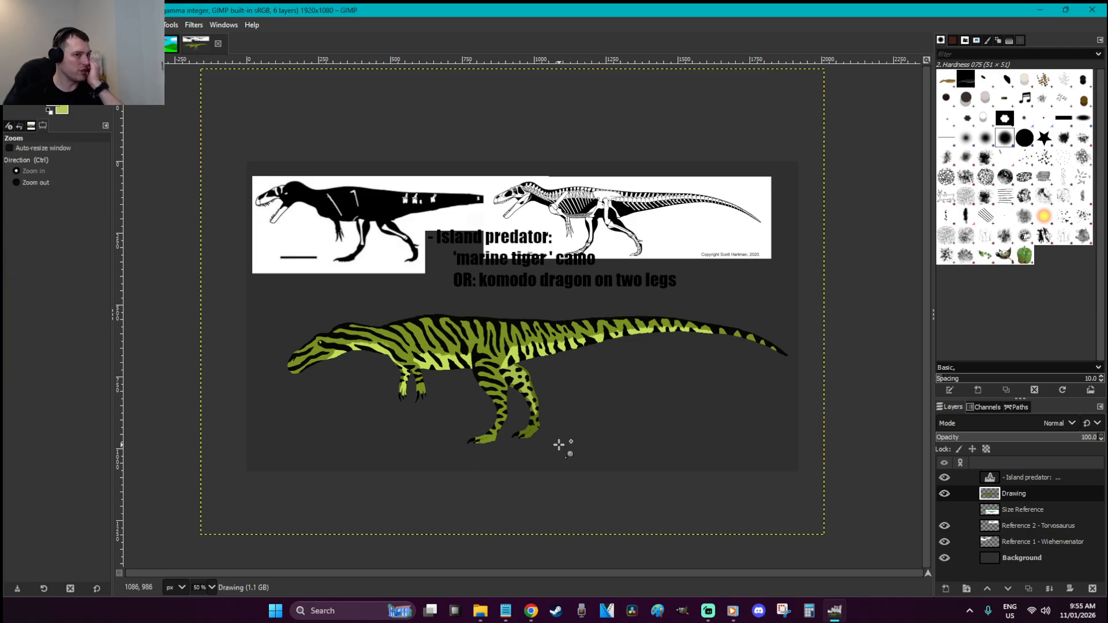
Load the Cell 02 brush with default colours, test and undo a stroke, and save
click(948, 180)
key(d)
key(p)
mouse_move(629, 395)
mouse_down()
mouse_move(694, 369)
mouse_move(702, 410)
mouse_up()
key(ctrl+z)
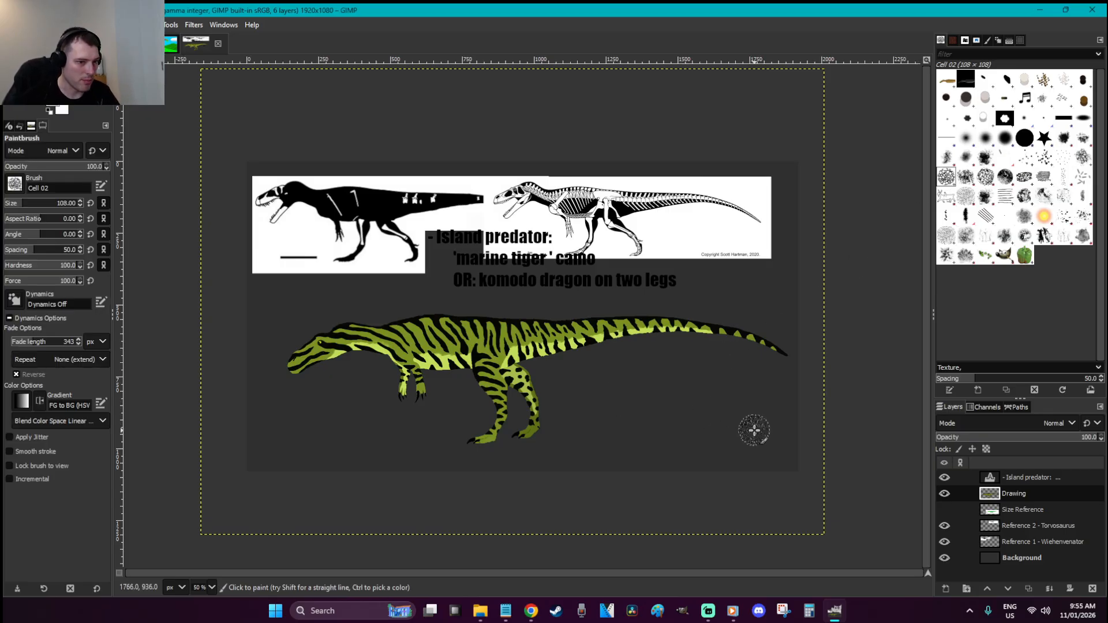
key(r)
key(ctrl+s)
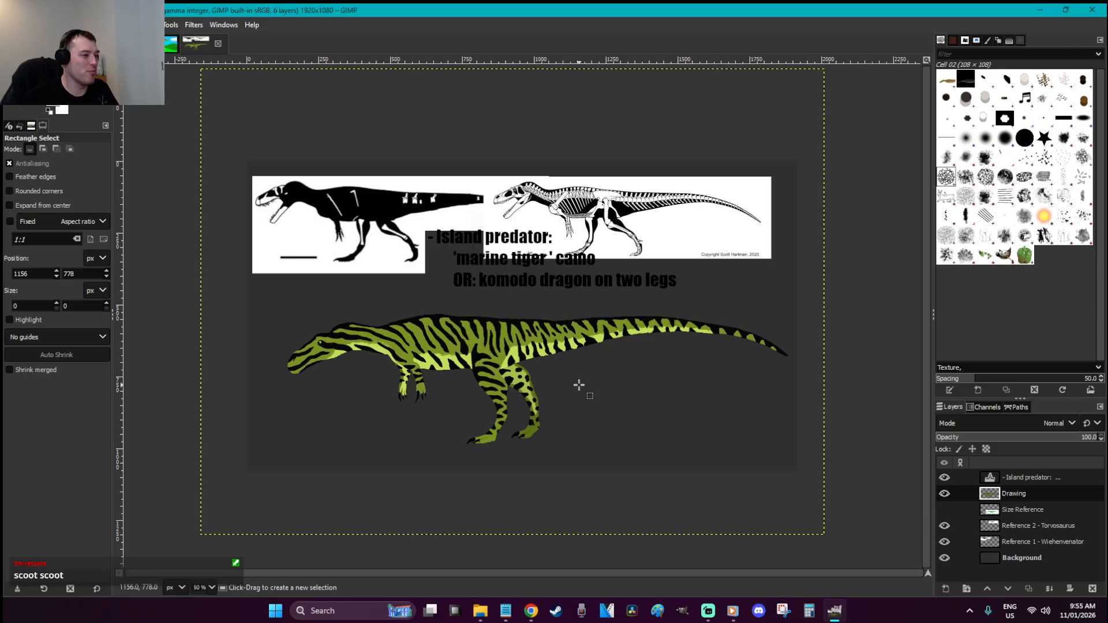
Select all, cut the dinosaur, and paste it back as a floating selection
key(ctrl+s)
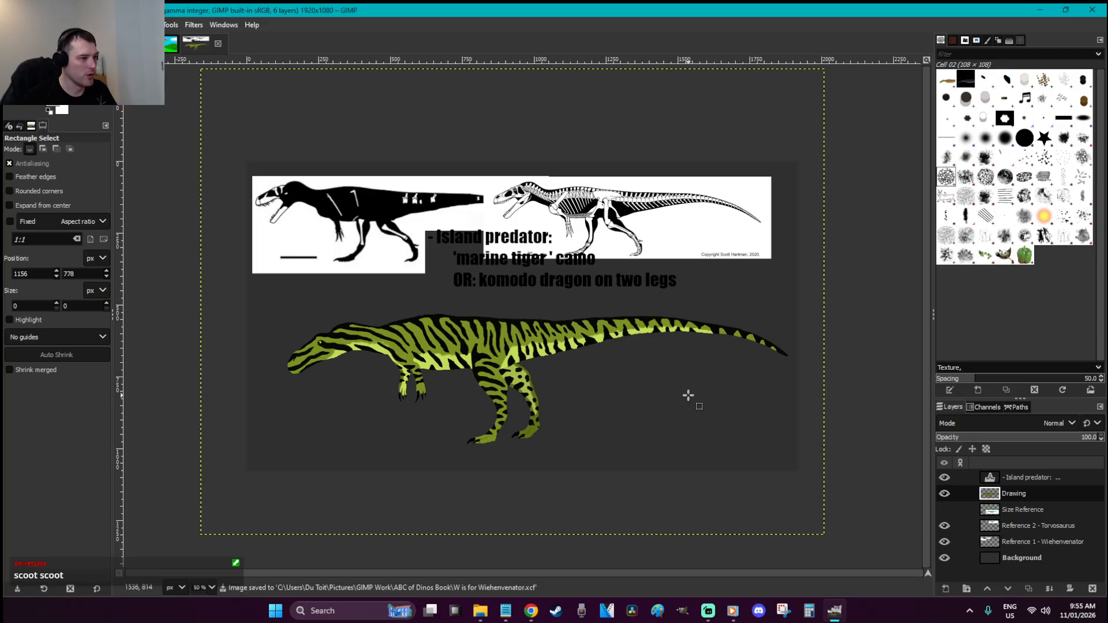
key(z)
drag(816, 483, 322, 277)
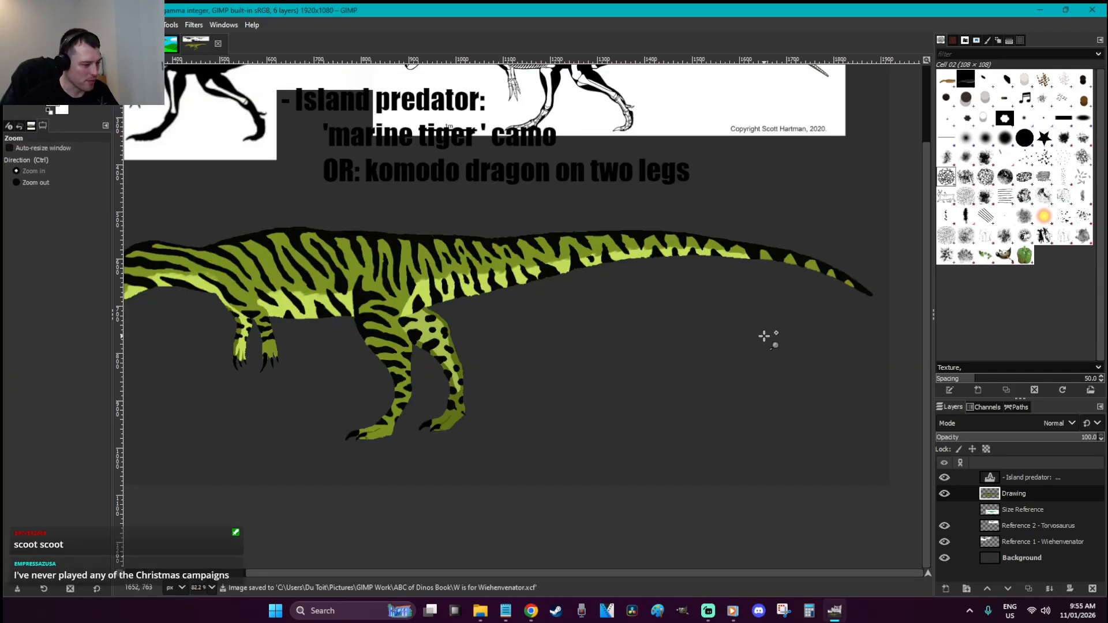
key(r)
key(ctrl+a)
key(ctrl+x)
key(ctrl+v)
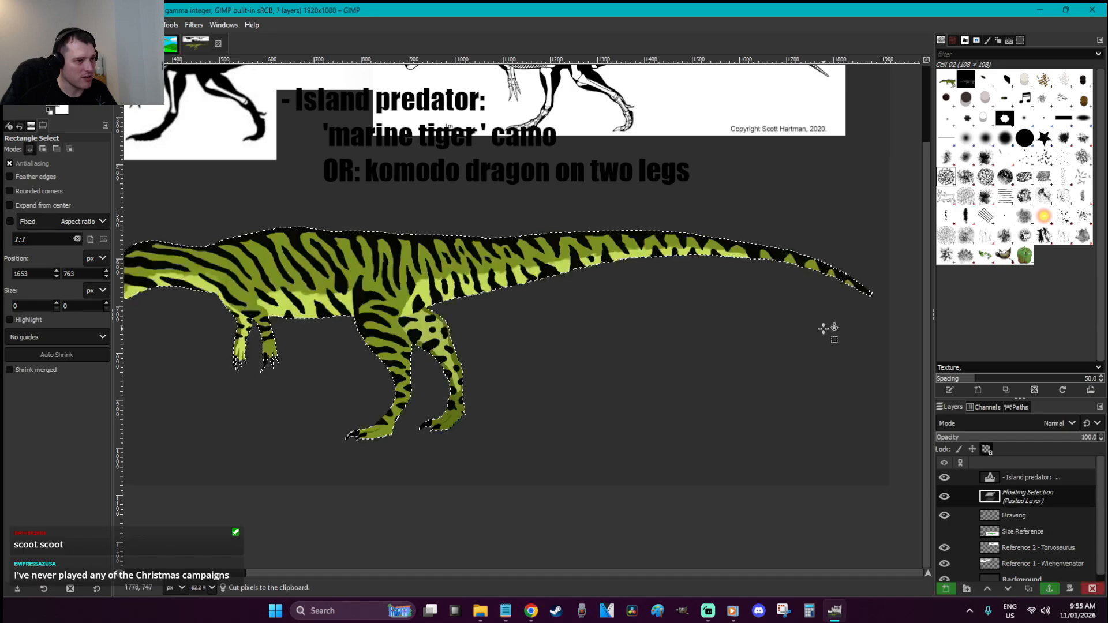
Set the Paintbrush to size 36, opacity about 46, hardness 90, dynamics Track Direction
key(z)
drag(889, 335, 717, 309)
key(p)
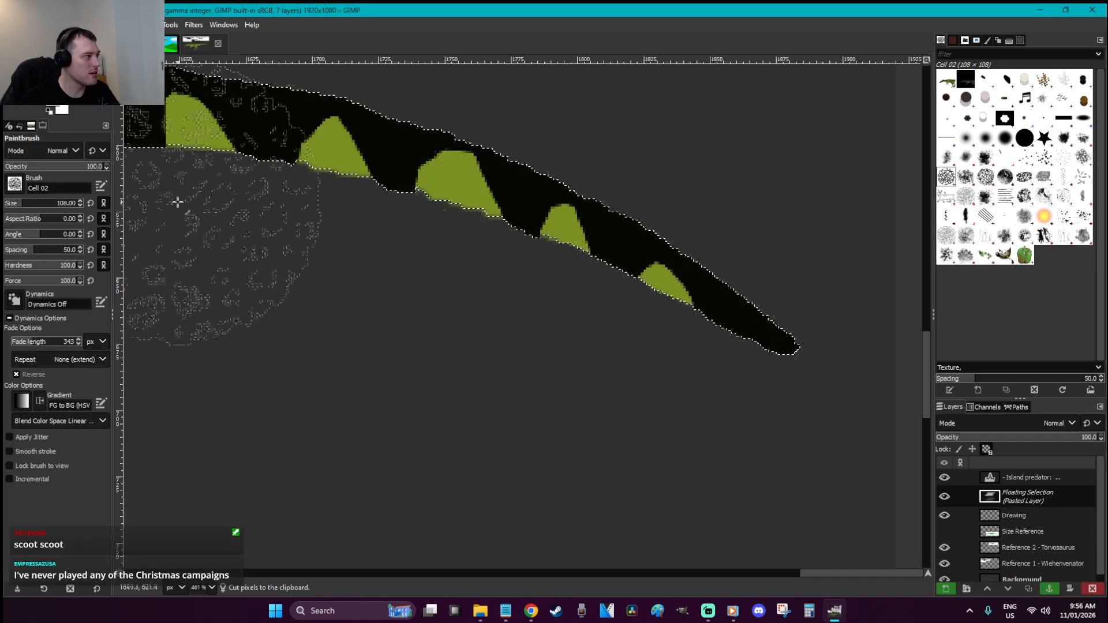
drag(25, 206, 14, 208)
click(51, 168)
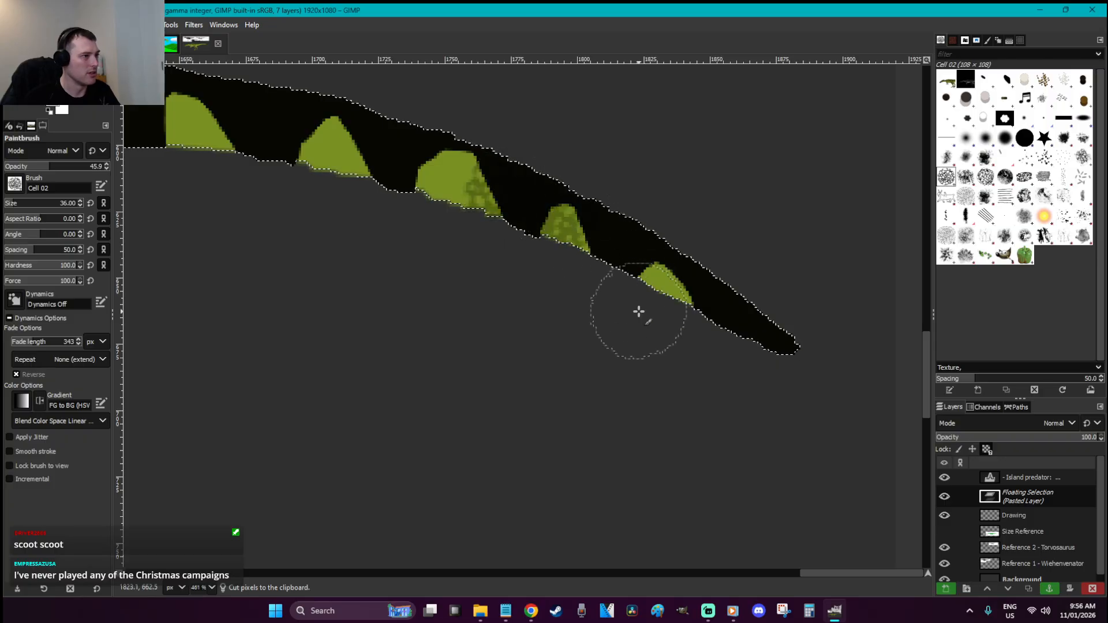
click(65, 267)
key(ctrl+z)
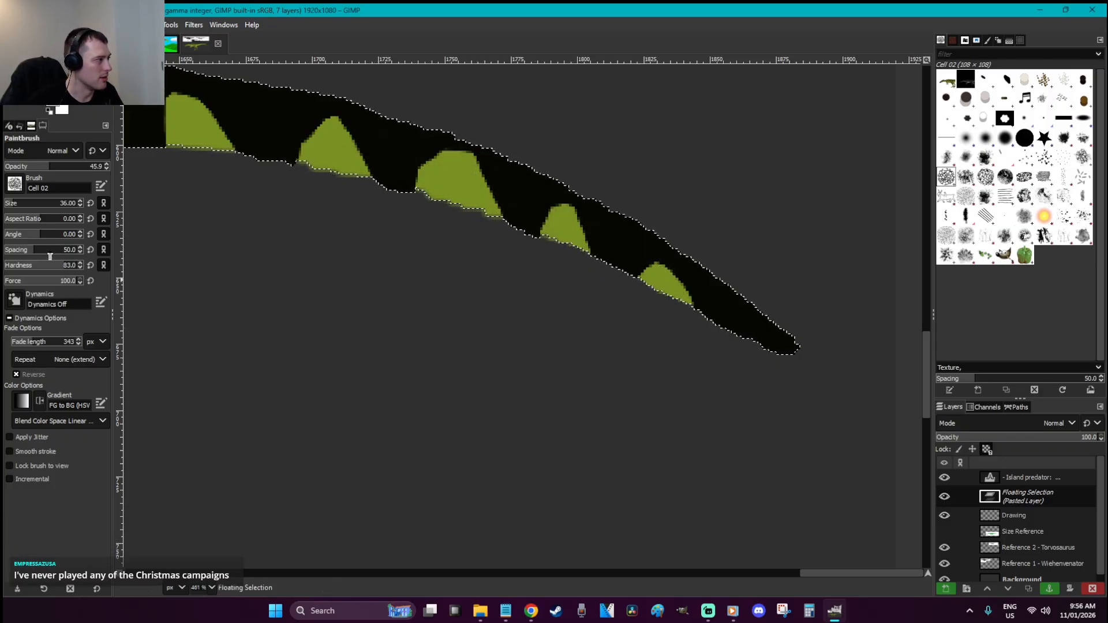
drag(67, 268, 70, 267)
click(469, 192)
key(ctrl+z)
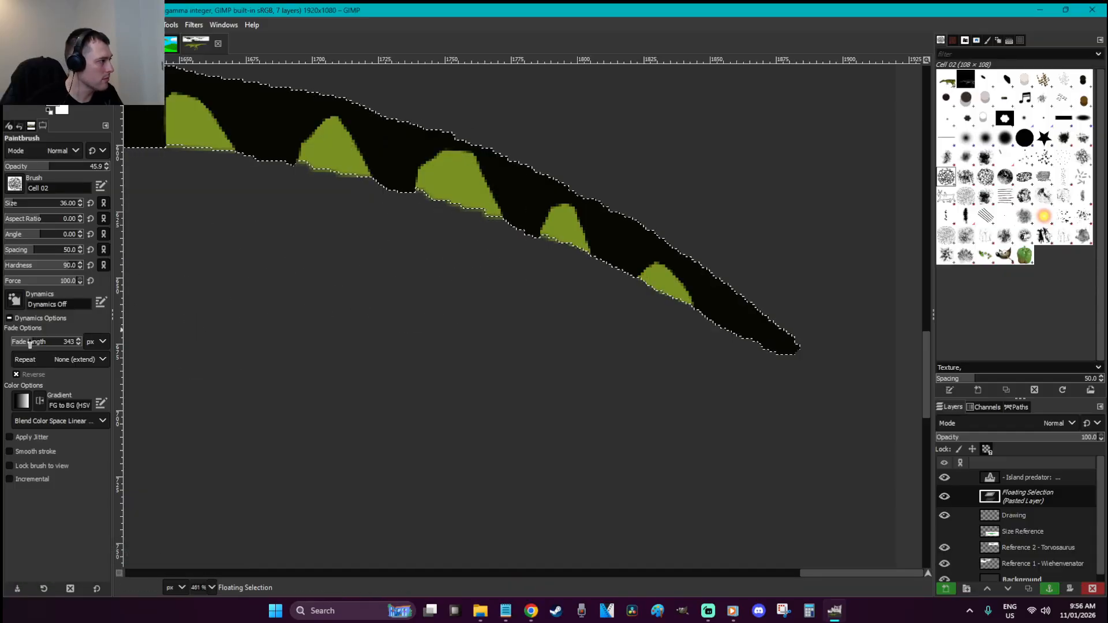
click(12, 301)
drag(101, 348, 99, 427)
click(91, 426)
Paint Cell 02 texture over the tail's green and olive bands, then anchor with Ctrl+H
mouse_move(791, 354)
mouse_down()
mouse_move(702, 312)
mouse_move(589, 227)
mouse_move(600, 270)
mouse_move(407, 189)
mouse_move(619, 204)
mouse_move(518, 166)
mouse_move(304, 130)
mouse_move(363, 186)
mouse_move(282, 109)
mouse_up()
scroll(383, 282, down, 4)
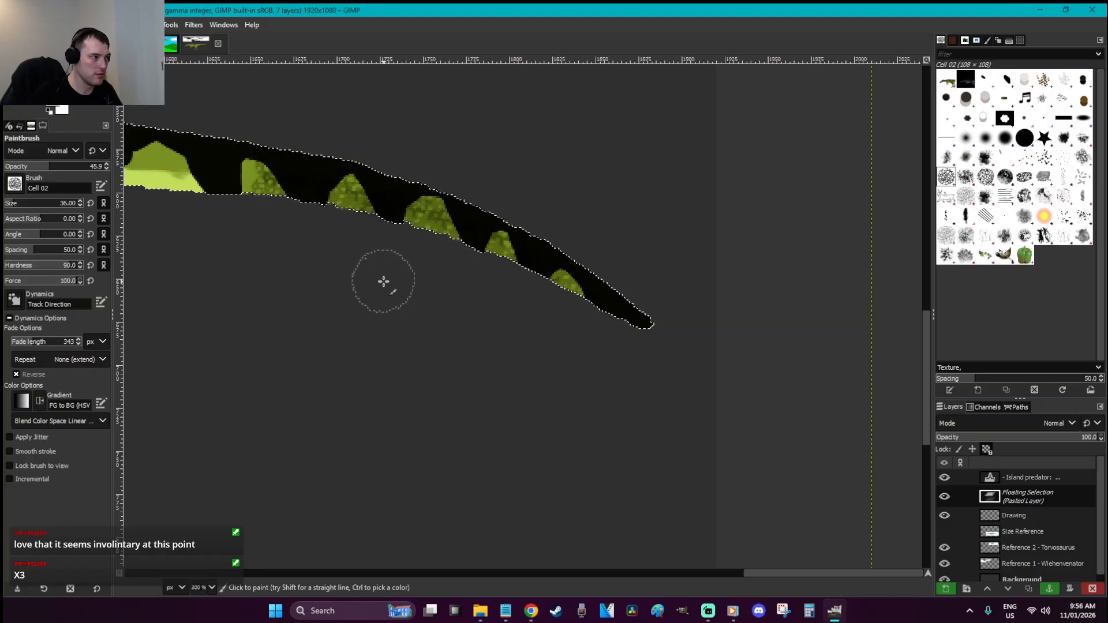
mouse_move(323, 222)
mouse_down()
mouse_move(133, 173)
mouse_move(193, 136)
mouse_up()
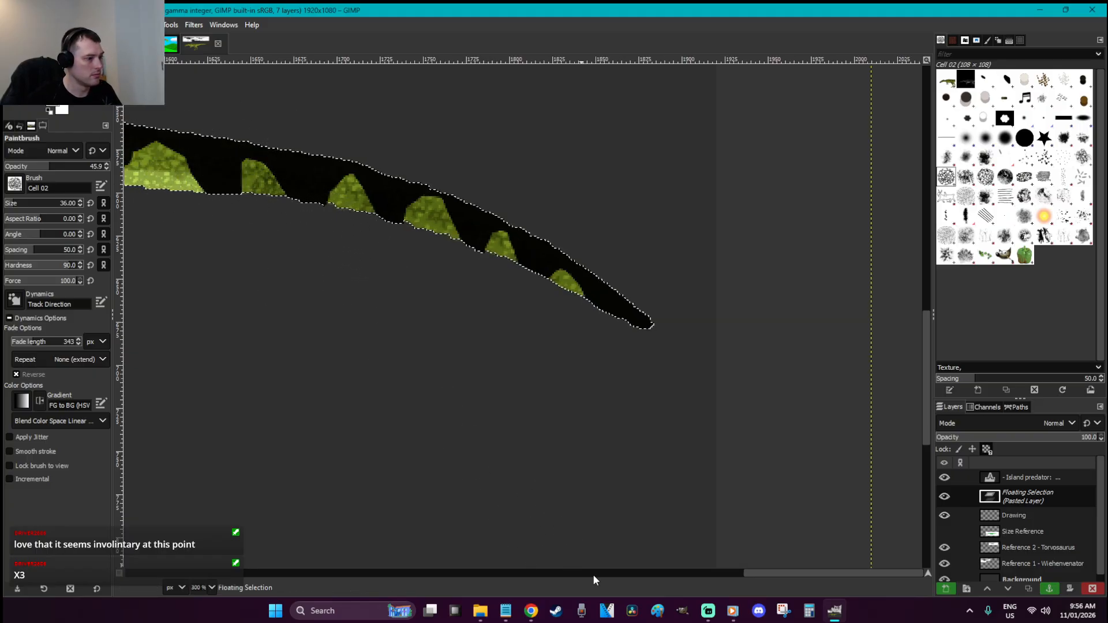
drag(781, 572, 690, 570)
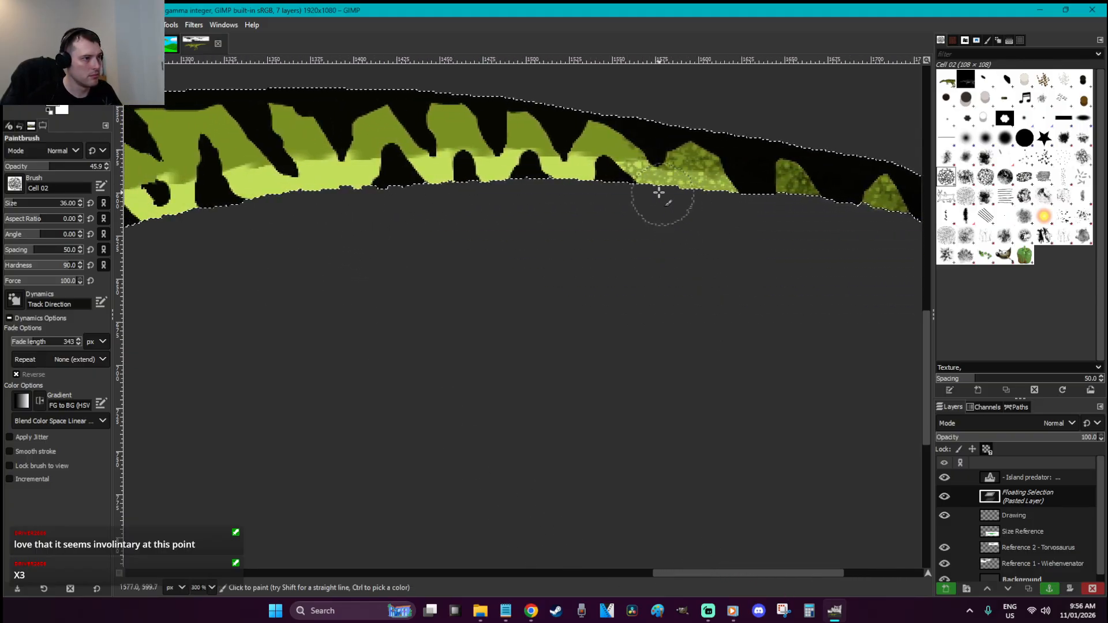
mouse_move(390, 179)
mouse_down()
mouse_move(635, 141)
mouse_move(445, 124)
mouse_move(173, 124)
mouse_move(324, 183)
mouse_move(174, 191)
mouse_move(347, 174)
mouse_move(197, 217)
mouse_up()
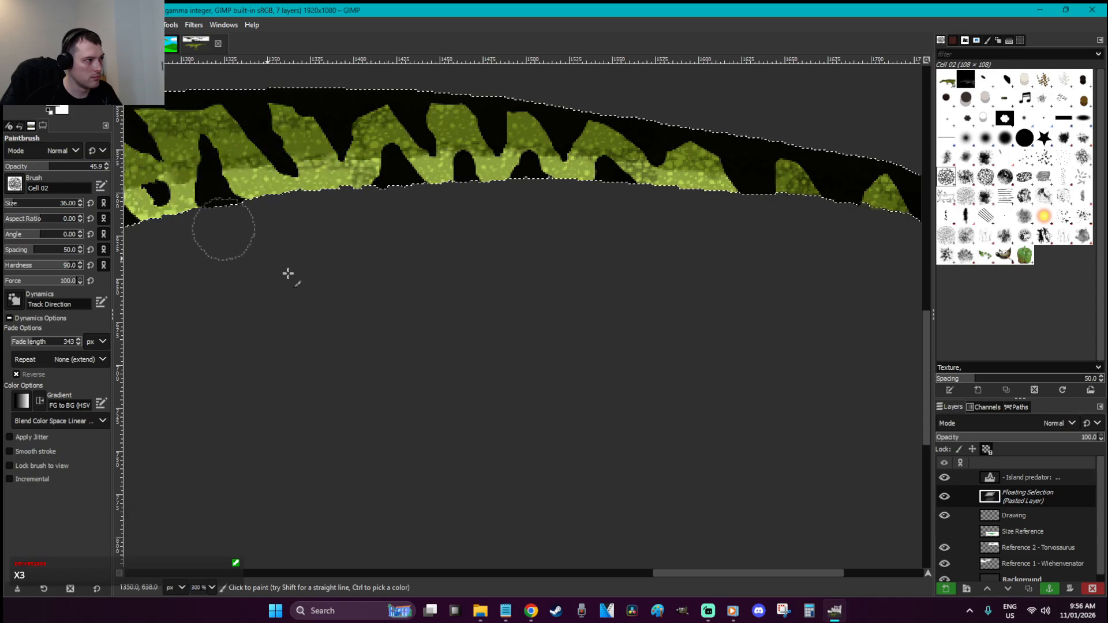
drag(662, 570, 545, 572)
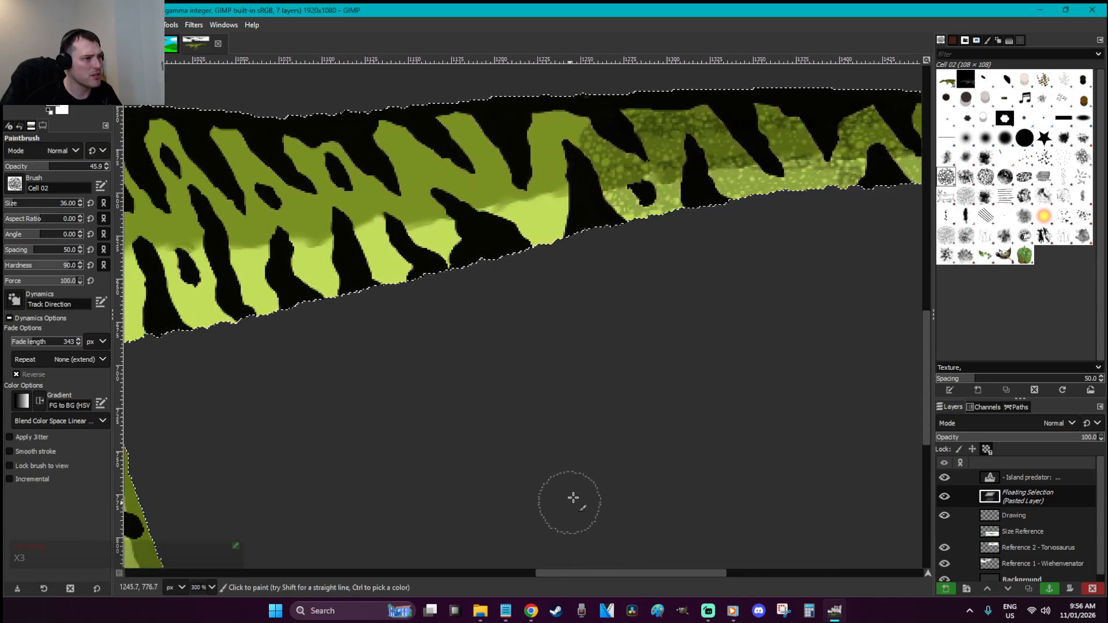
mouse_move(601, 228)
mouse_down()
mouse_move(496, 235)
mouse_move(361, 290)
mouse_move(560, 183)
mouse_move(351, 232)
mouse_move(374, 164)
mouse_move(563, 144)
mouse_move(581, 124)
mouse_move(474, 113)
mouse_move(263, 128)
mouse_move(257, 149)
mouse_move(352, 282)
mouse_move(370, 255)
mouse_move(282, 284)
mouse_move(244, 314)
mouse_move(327, 212)
mouse_move(178, 226)
mouse_move(336, 165)
mouse_move(169, 166)
mouse_move(276, 150)
mouse_move(149, 124)
mouse_up()
drag(265, 261, 144, 282)
drag(655, 576, 568, 577)
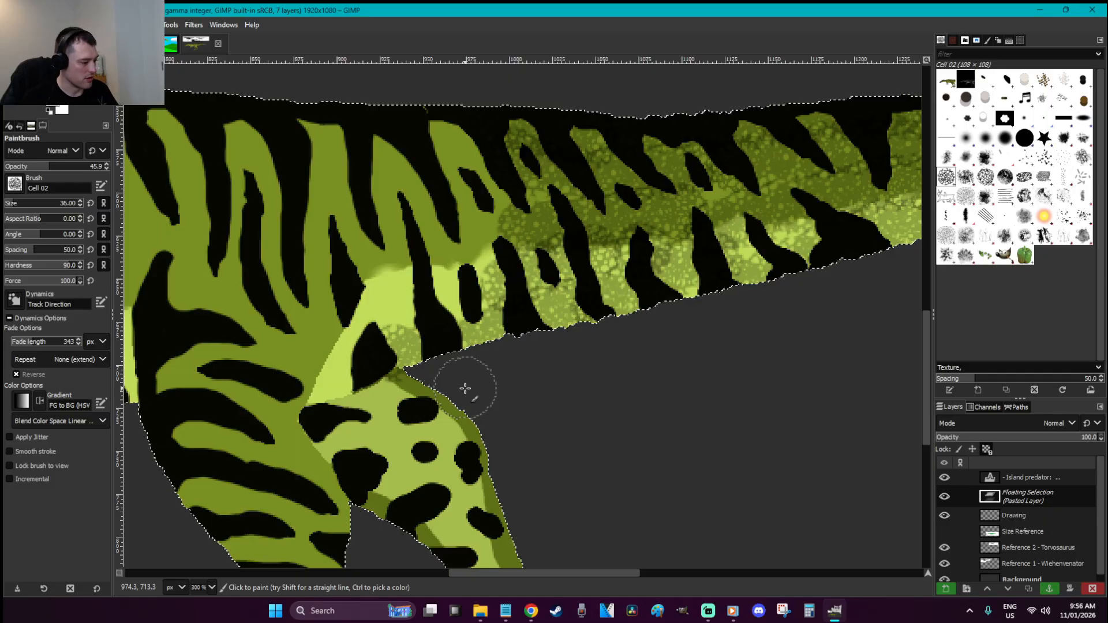
key(f)
key(ctrl+h)
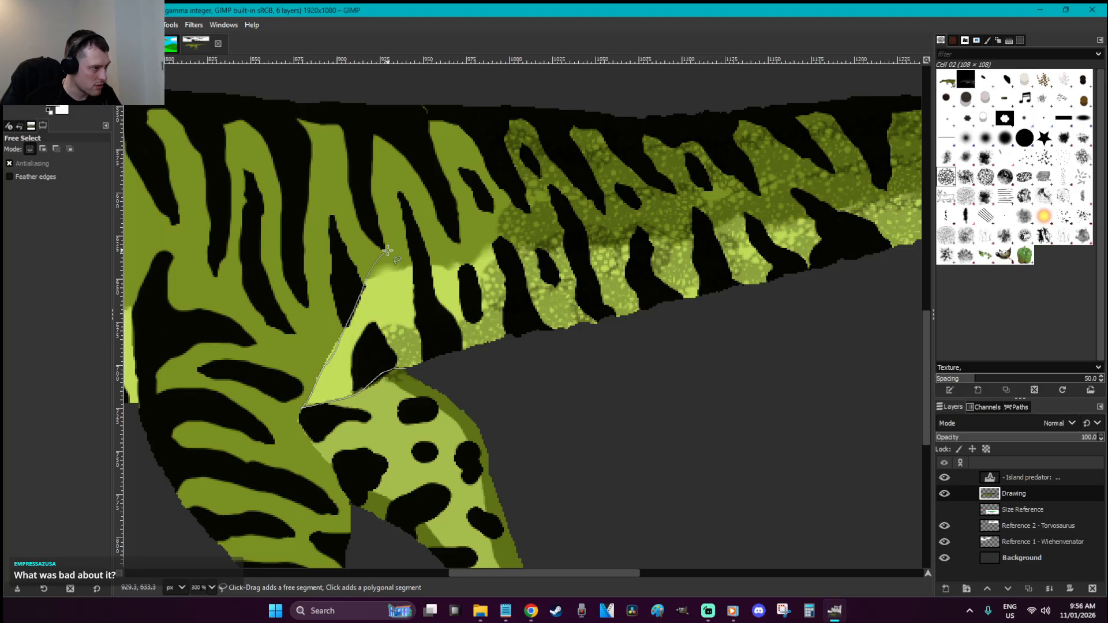
Paint cell texture inside the freehand hip selection, then deselect
click(410, 369)
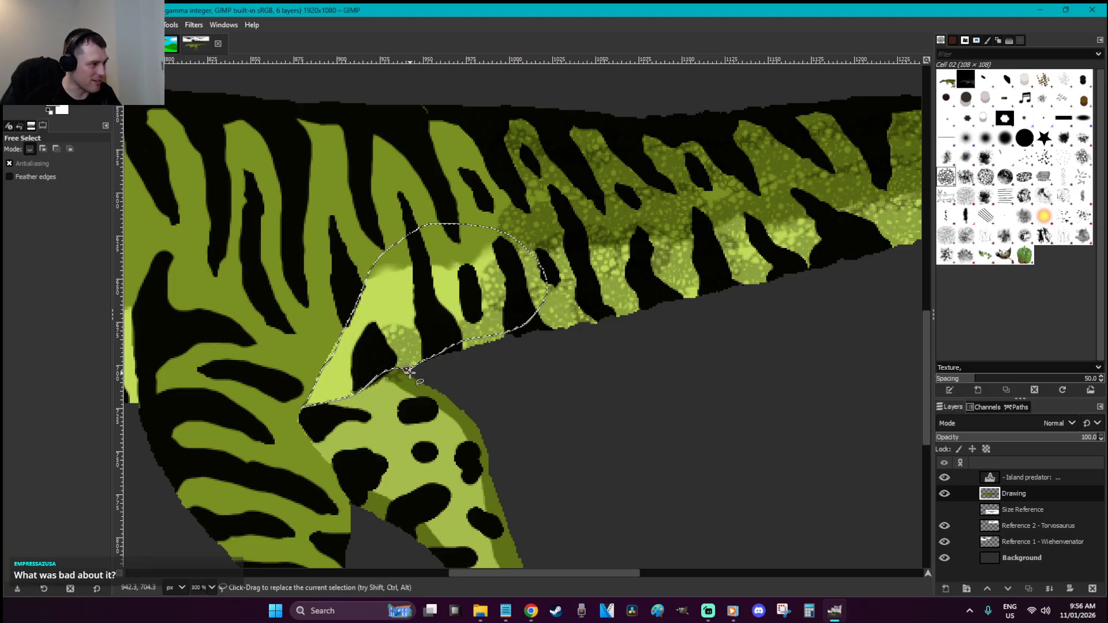
key(p)
mouse_move(407, 369)
mouse_down()
mouse_move(355, 374)
mouse_move(322, 393)
mouse_move(382, 325)
mouse_move(374, 319)
mouse_move(451, 304)
mouse_move(490, 257)
mouse_move(459, 245)
mouse_move(443, 269)
mouse_move(404, 269)
mouse_up()
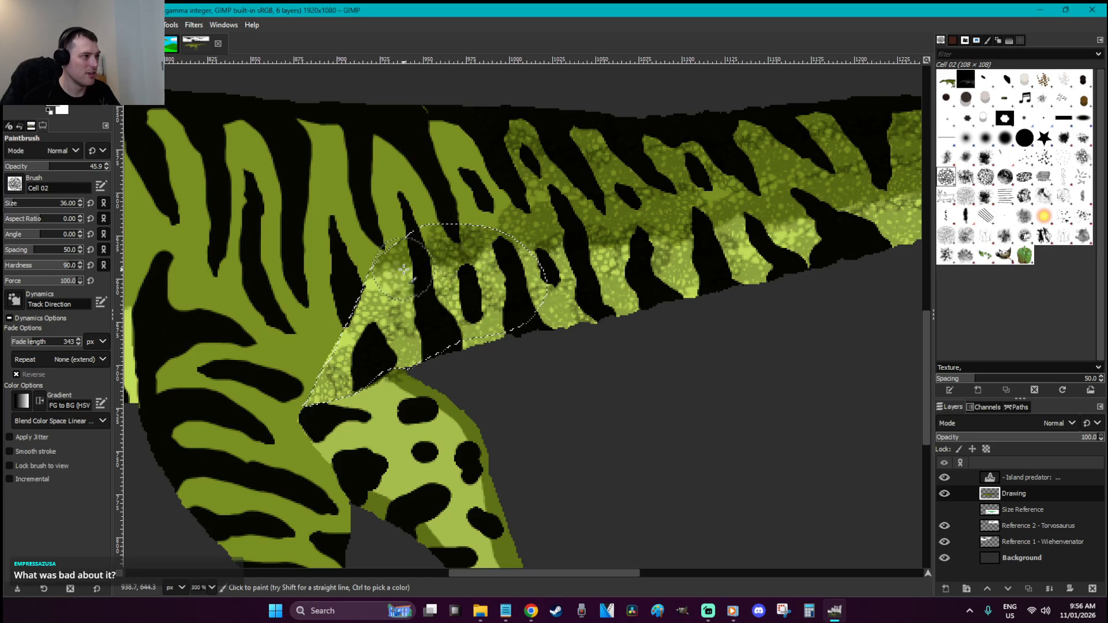
key(r)
click(565, 409)
Texture the upper right leg inside a freehand selection, deselect, and save
scroll(565, 409, down, 4)
key(f)
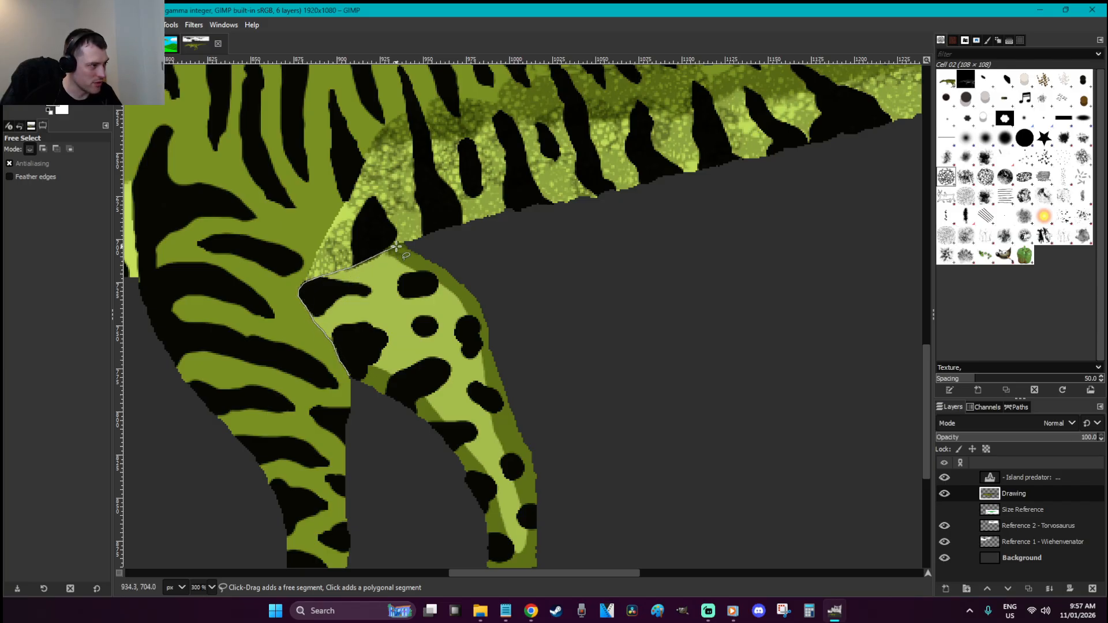
click(352, 374)
key(Return)
key(p)
mouse_move(335, 324)
mouse_down()
mouse_move(331, 294)
mouse_move(381, 260)
mouse_move(413, 283)
mouse_move(402, 282)
mouse_up()
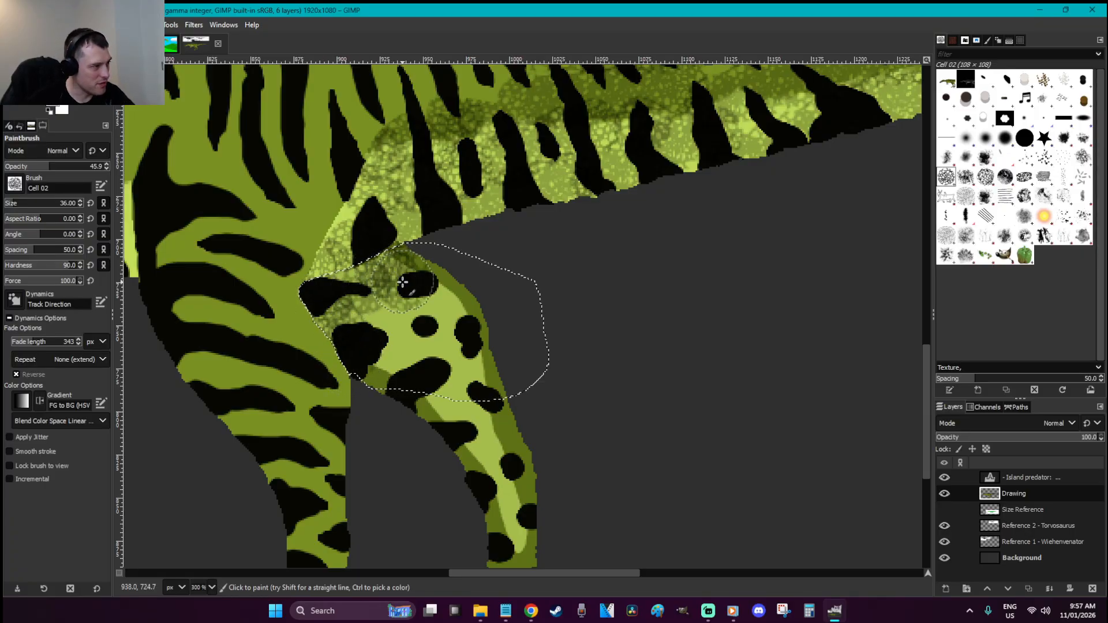
key(r)
click(584, 347)
key(ctrl+s)
Float a copy of the Drawing layer, paint cell texture over the right upper leg, and anchor it
key(ctrl+x)
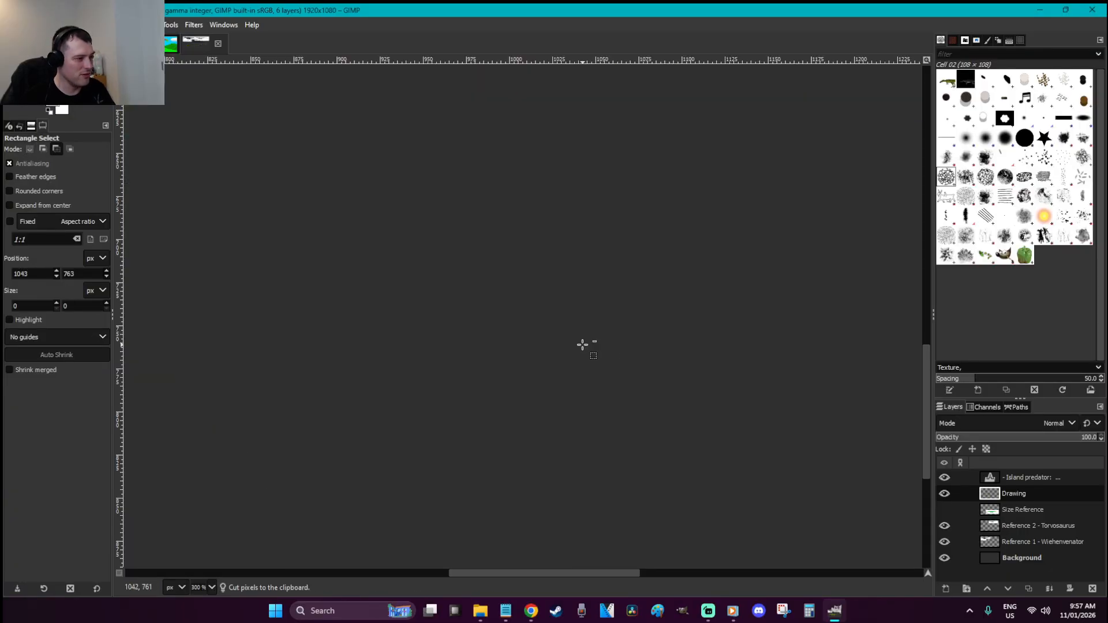
key(ctrl+v)
key(p)
mouse_move(449, 300)
mouse_down()
mouse_move(495, 414)
mouse_move(452, 392)
mouse_move(414, 338)
mouse_move(376, 315)
mouse_move(375, 355)
mouse_move(457, 438)
mouse_move(490, 427)
mouse_move(517, 467)
mouse_up()
scroll(517, 466, down, 2)
mouse_move(486, 230)
mouse_down()
mouse_move(523, 328)
mouse_move(524, 363)
mouse_move(545, 386)
mouse_move(519, 387)
mouse_move(507, 416)
mouse_move(469, 441)
mouse_move(440, 404)
mouse_up()
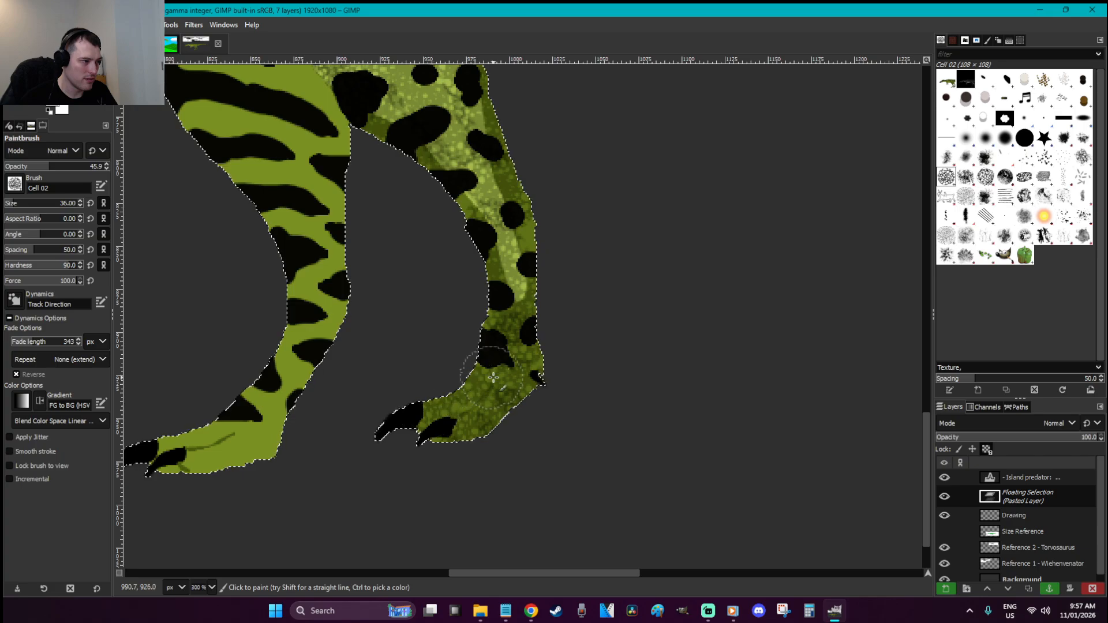
scroll(614, 468, up, 2)
scroll(614, 469, up, 2)
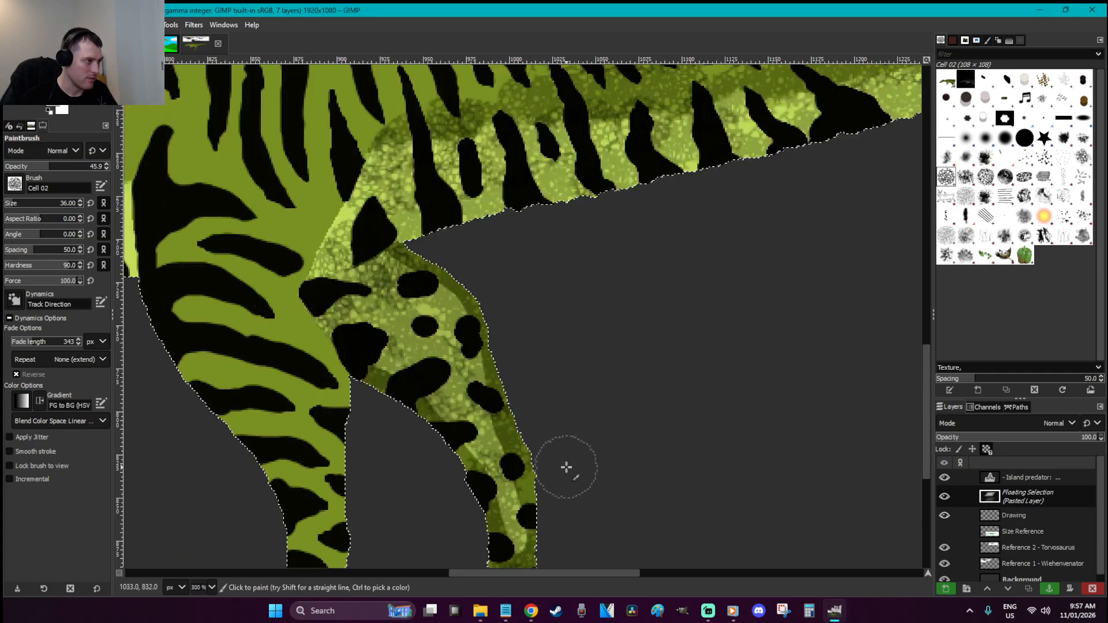
key(r)
click(374, 432)
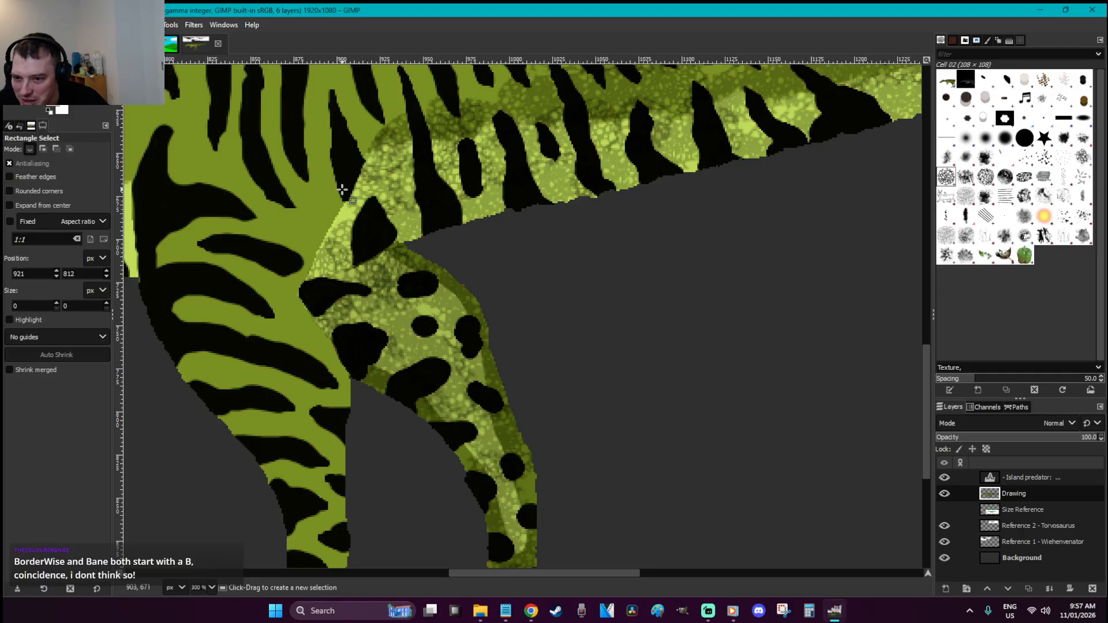
Texture the plain part of the right foot on a pasted floating layer and anchor it
key(ctrl+v)
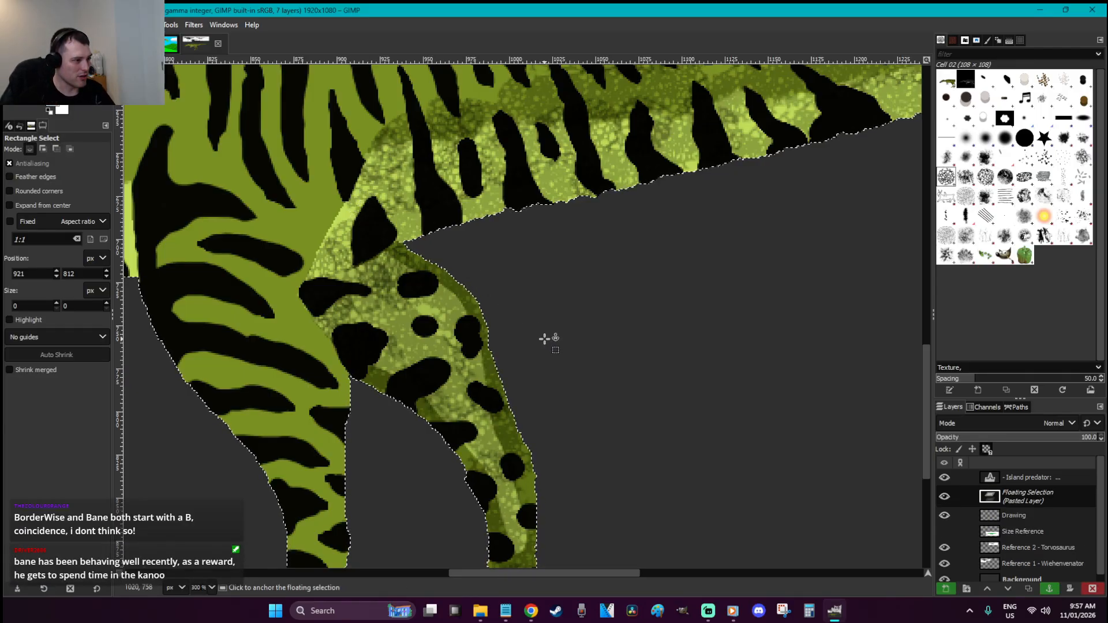
scroll(549, 339, down, 5)
key(ctrl+y)
key(ctrl+y)
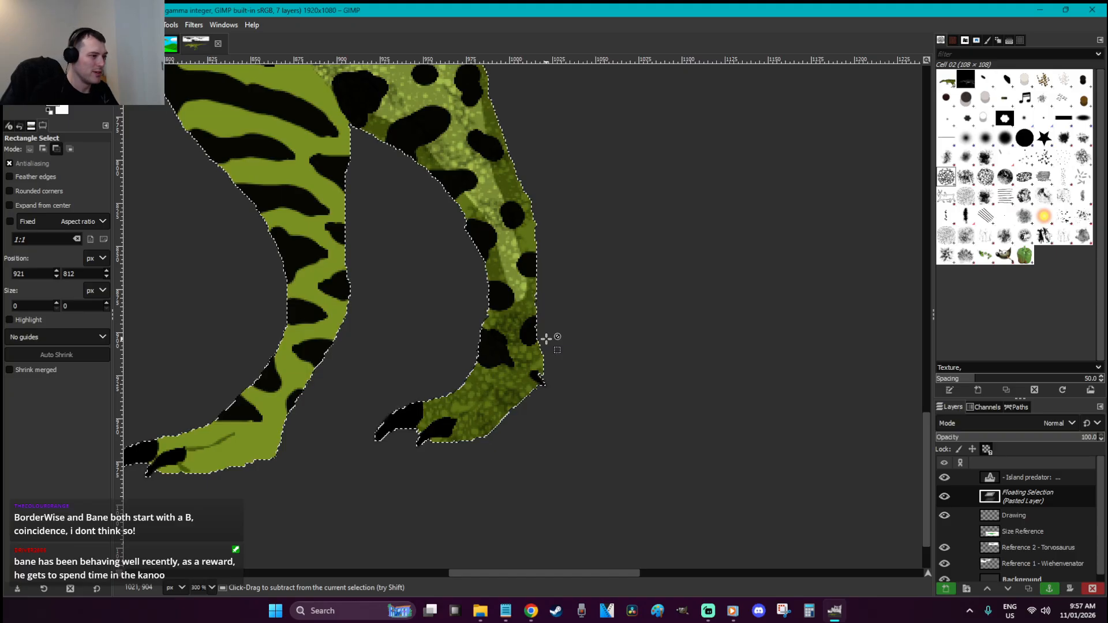
click(545, 338)
scroll(546, 339, up, 5)
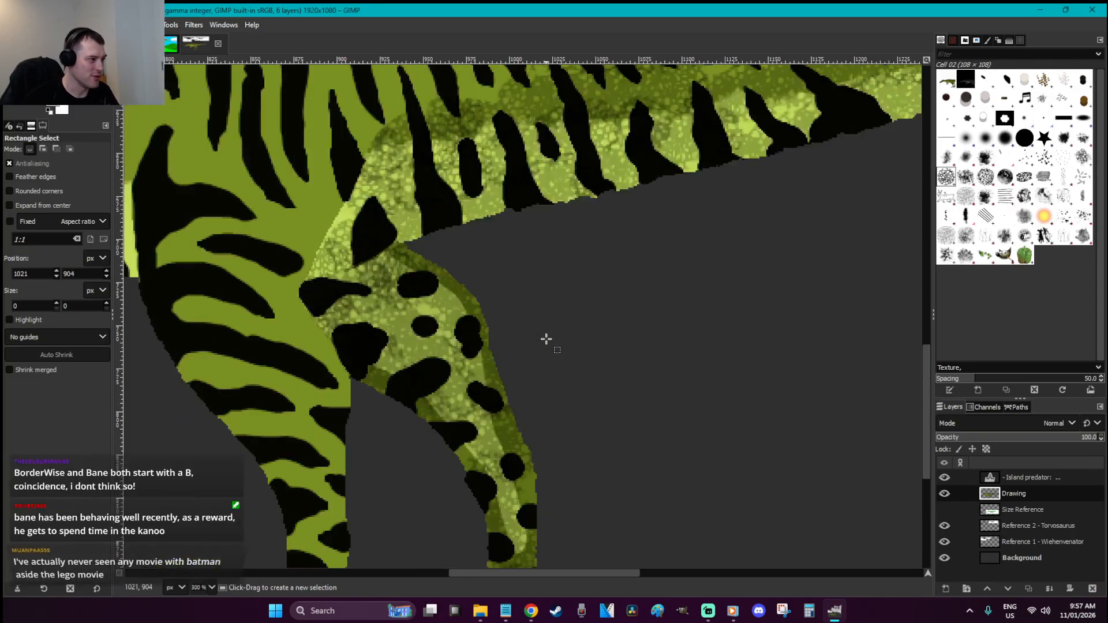
Outline the hip triangle, clear that selection, and start outlining the left thigh
key(f)
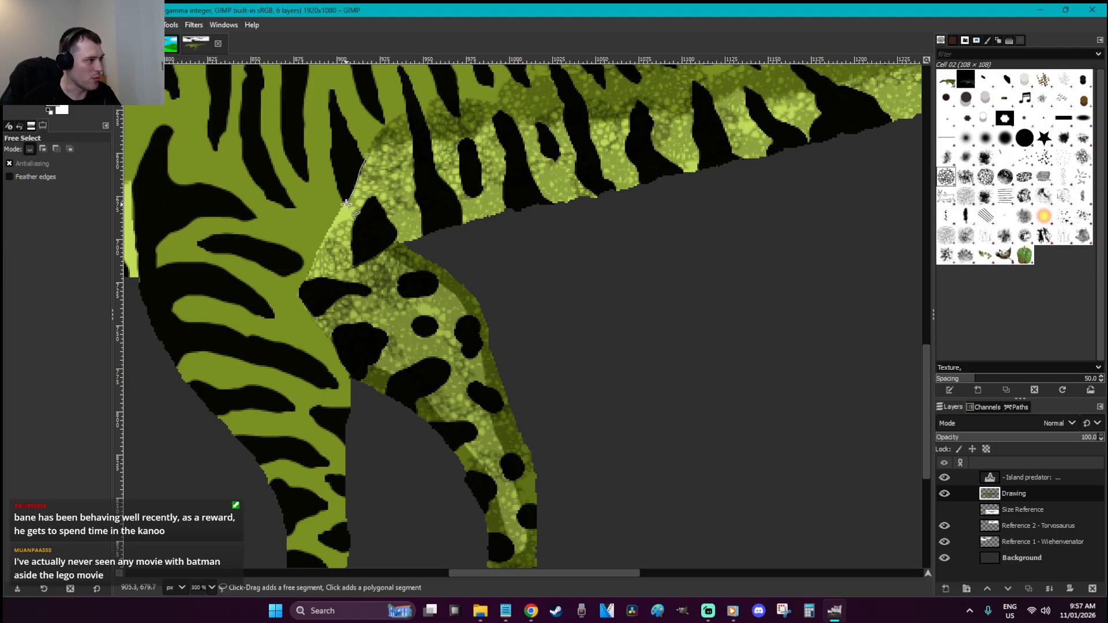
click(370, 159)
key(Return)
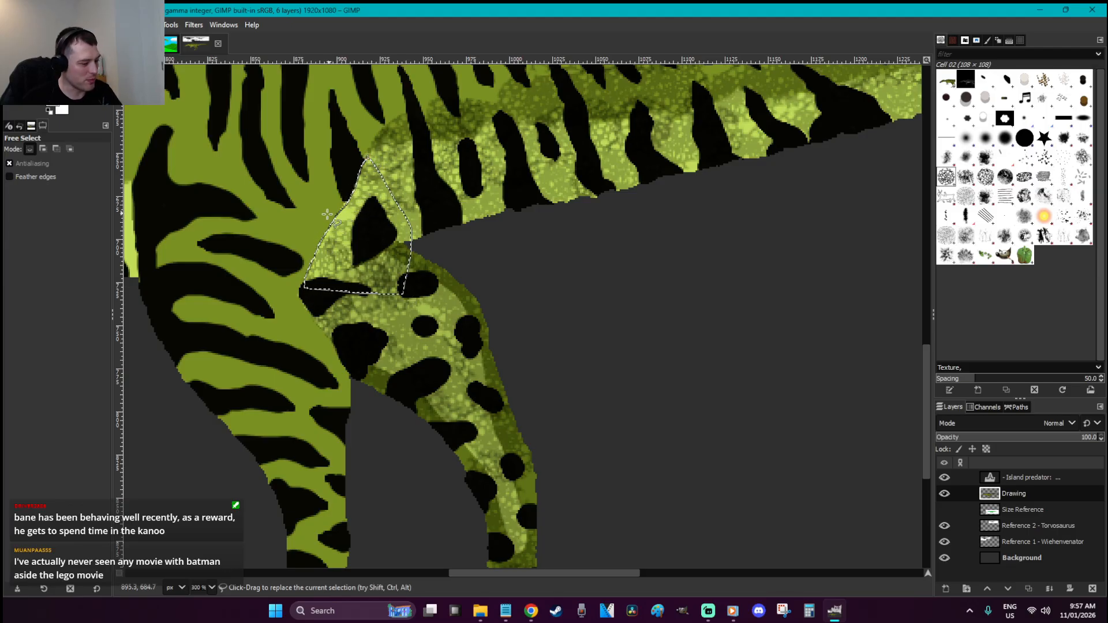
key(p)
key(ctrl+shift+a)
key(f)
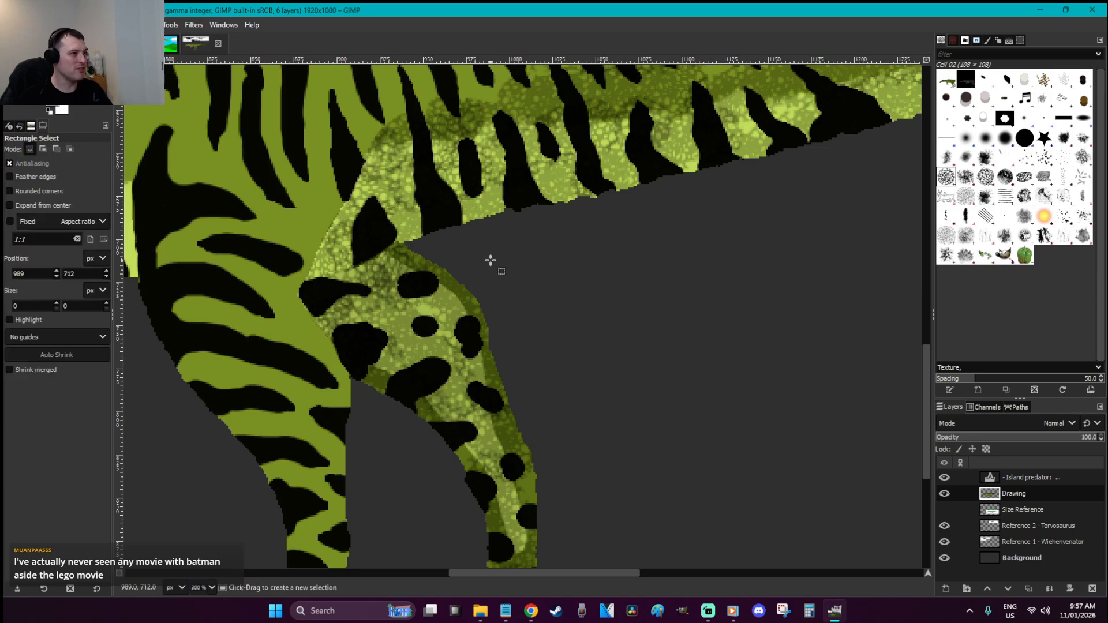
click(376, 144)
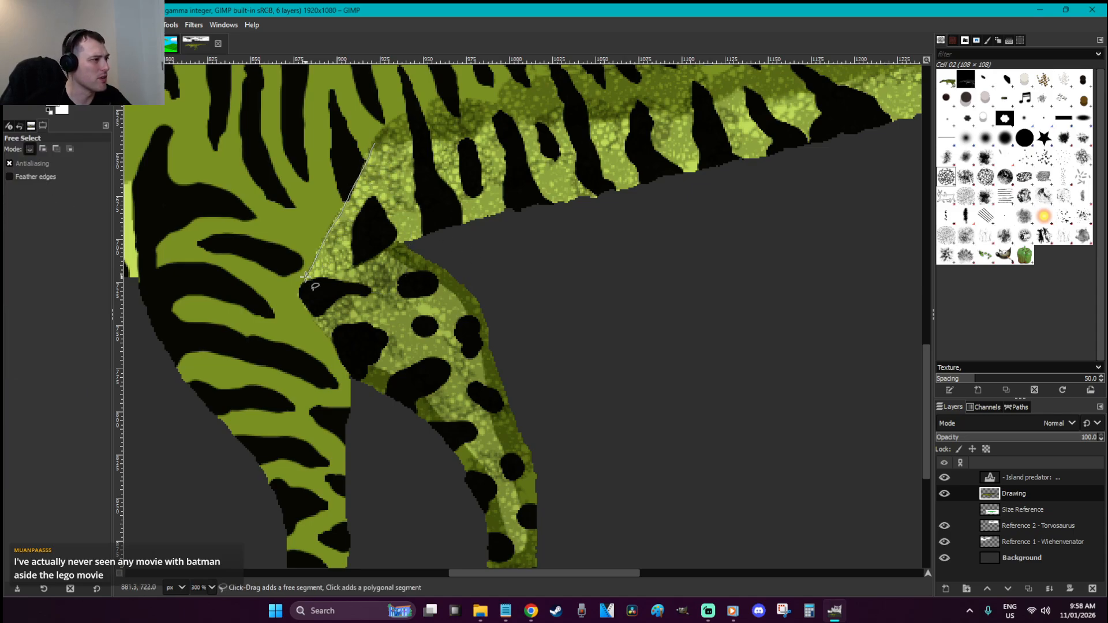
Freehand-select the left thigh, paint darker cell texture over it, deselect, and save
click(300, 295)
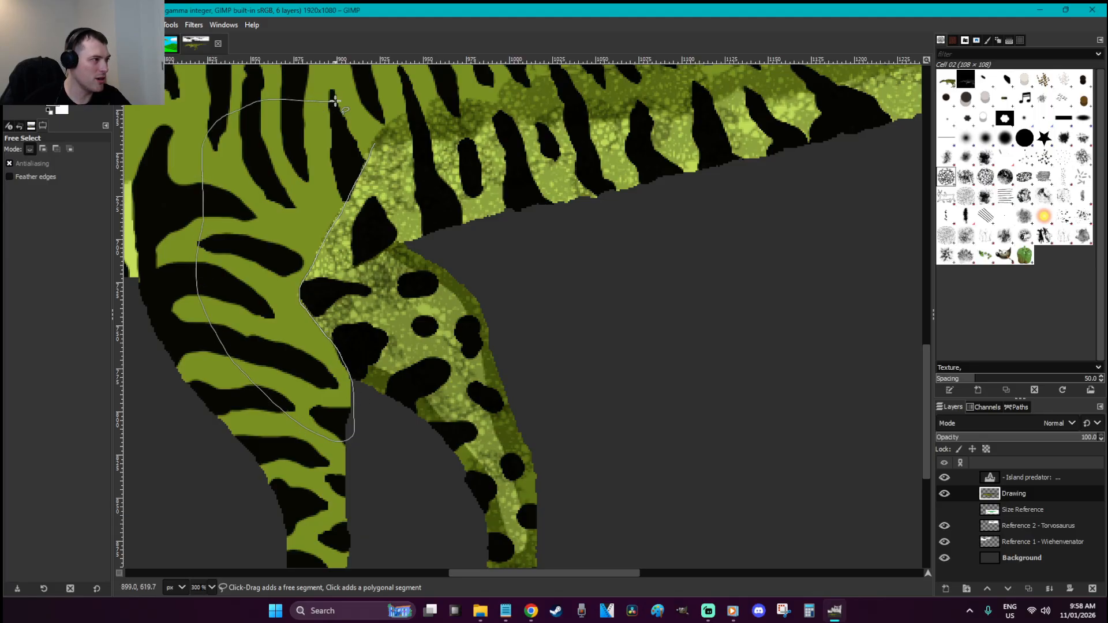
click(375, 146)
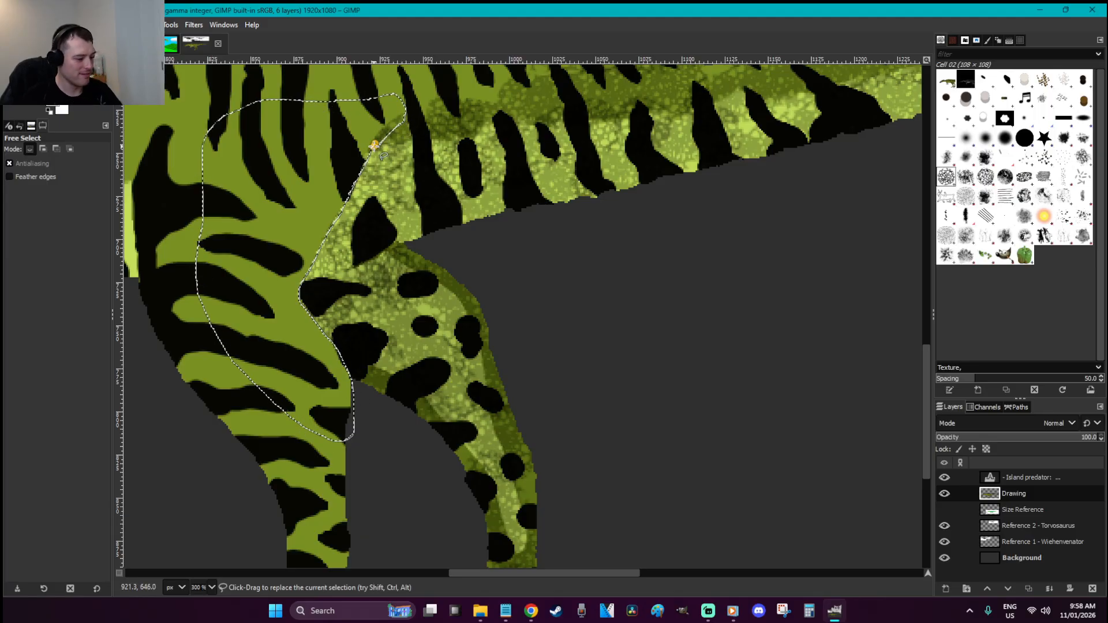
key(p)
mouse_move(318, 346)
mouse_down()
mouse_move(295, 300)
mouse_move(298, 266)
mouse_move(361, 139)
mouse_up()
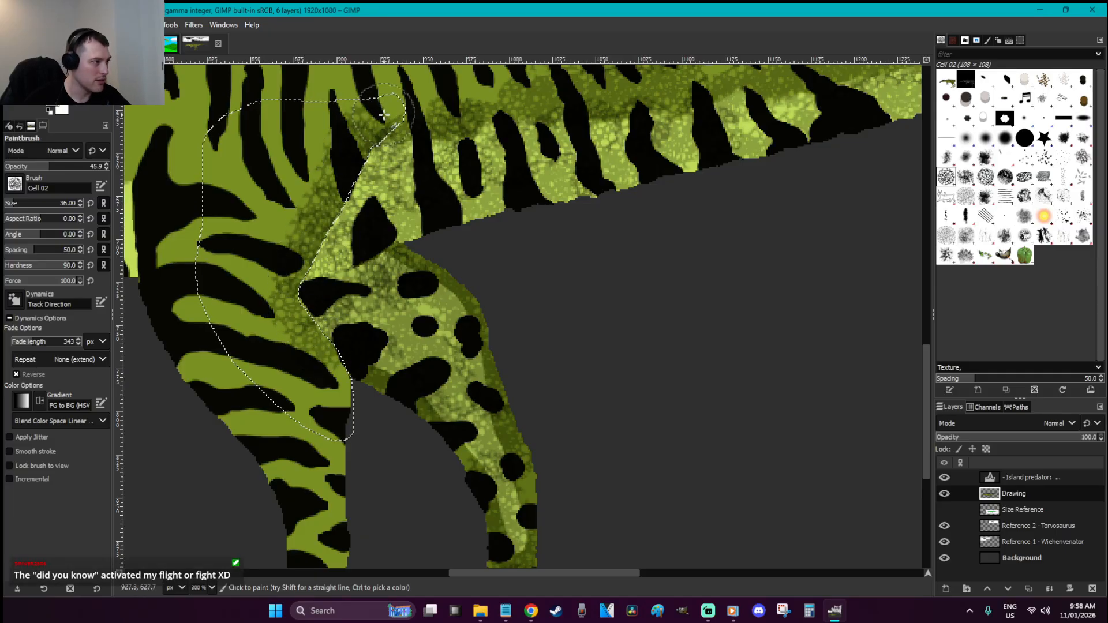
key(r)
click(454, 234)
key(ctrl+s)
Float a copy of the Drawing layer and paint cell texture down the left leg and thigh
scroll(454, 234, down, 5)
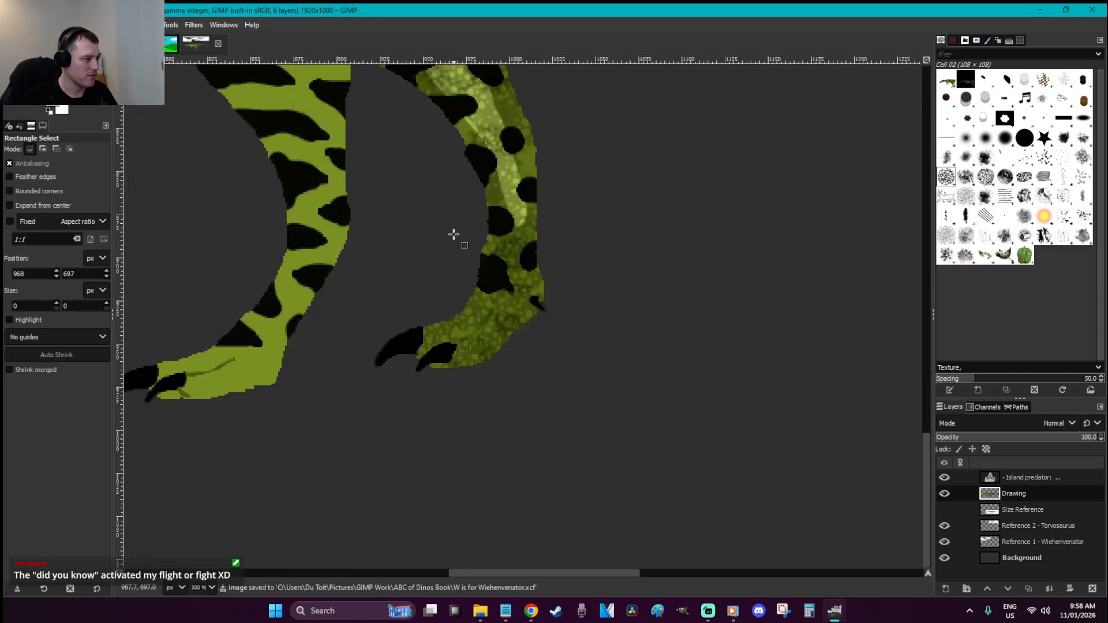
scroll(454, 233, up, 2)
key(ctrl+x)
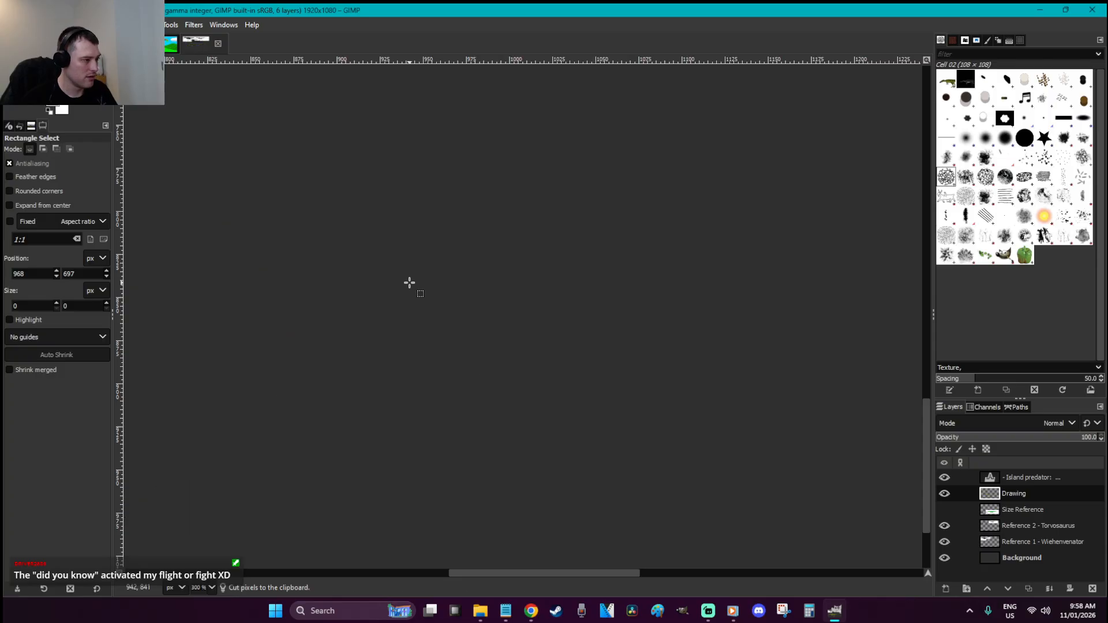
key(ctrl+v)
key(p)
mouse_move(332, 185)
mouse_down()
mouse_move(330, 347)
mouse_move(316, 394)
mouse_move(248, 509)
mouse_move(194, 519)
mouse_move(173, 506)
mouse_move(223, 493)
mouse_move(282, 351)
mouse_move(262, 274)
mouse_move(180, 175)
mouse_up()
scroll(257, 287, up, 3)
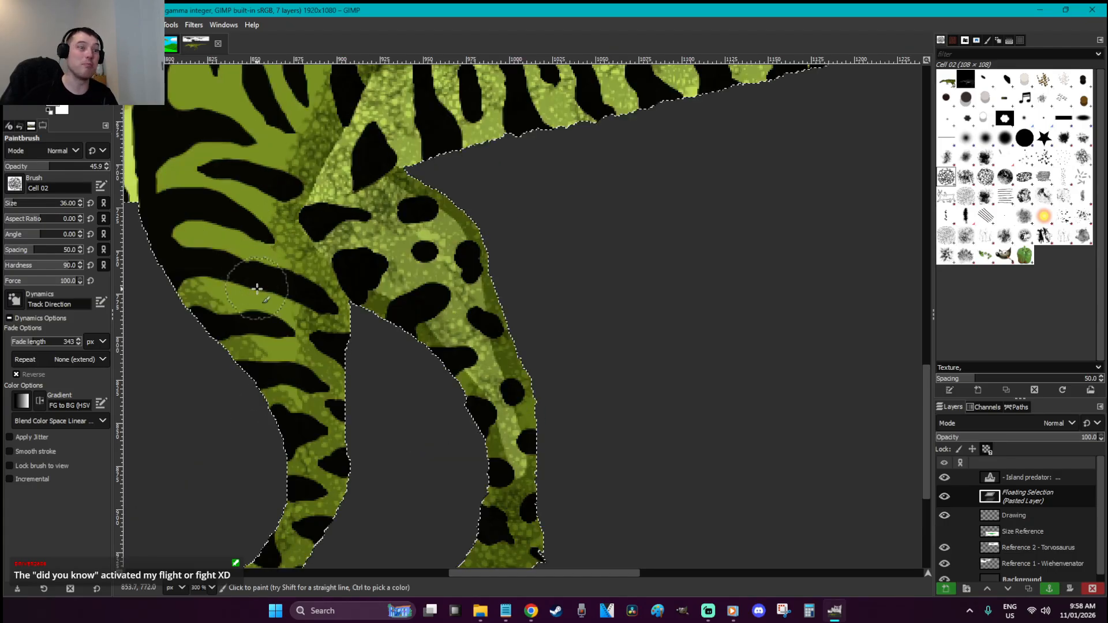
mouse_move(302, 373)
mouse_down()
mouse_move(230, 265)
mouse_move(239, 248)
mouse_move(285, 300)
mouse_move(228, 161)
mouse_up()
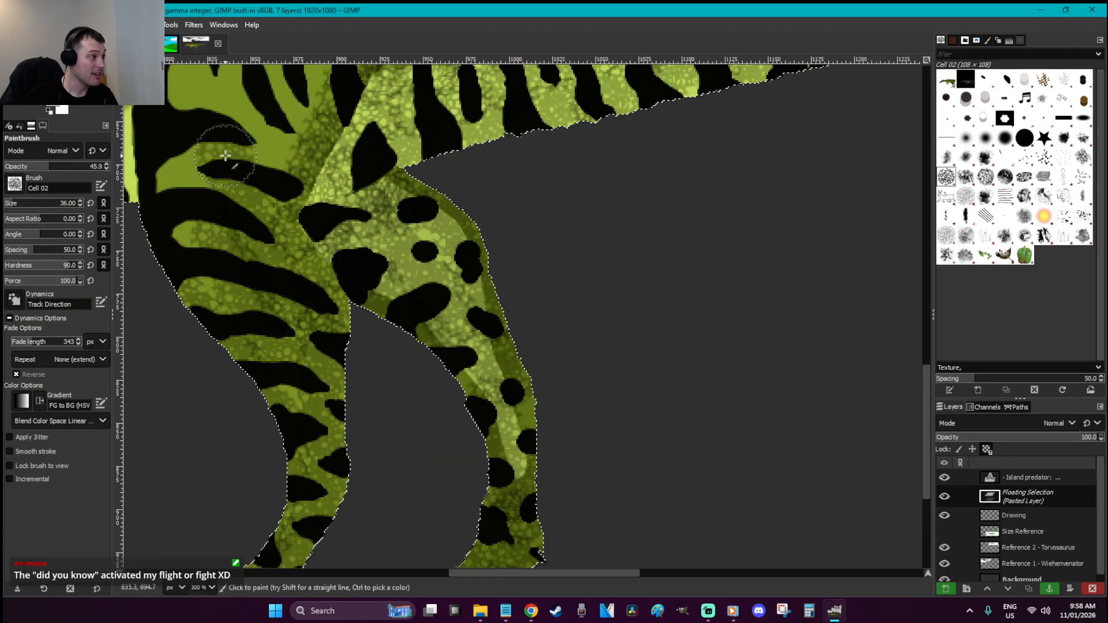
Extend the texture over the thigh stripes and upper flank stripes, then anchor the layer
drag(595, 576, 545, 576)
scroll(498, 367, up, 2)
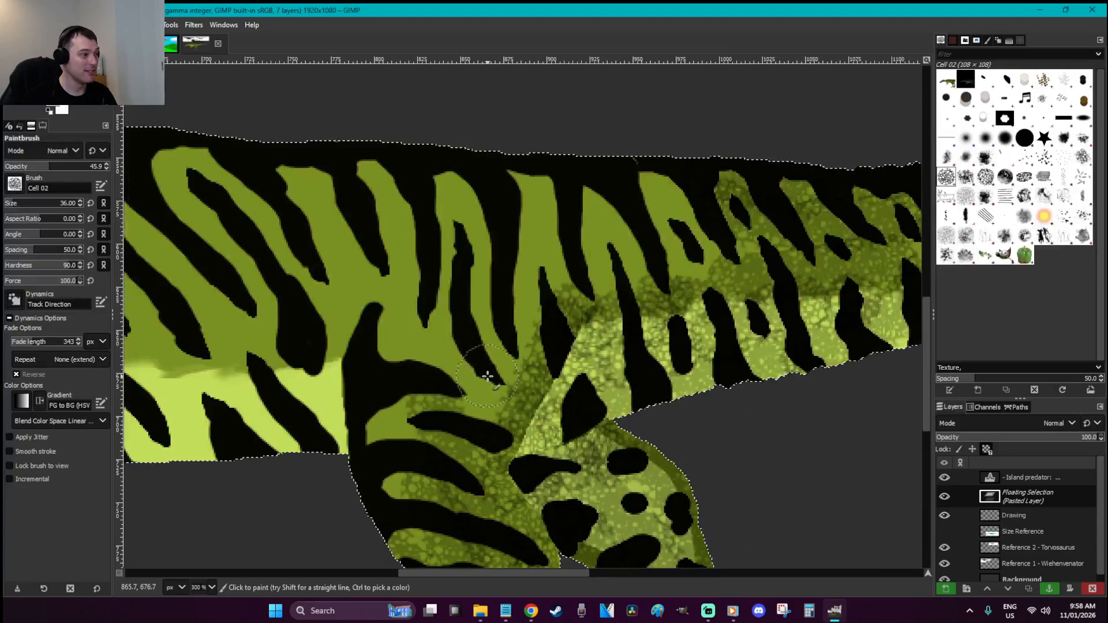
scroll(483, 360, down, 1)
mouse_move(423, 417)
mouse_down()
mouse_move(377, 352)
mouse_move(371, 294)
mouse_move(393, 208)
mouse_move(423, 283)
mouse_move(425, 251)
mouse_move(463, 188)
mouse_move(469, 281)
mouse_move(503, 199)
mouse_up()
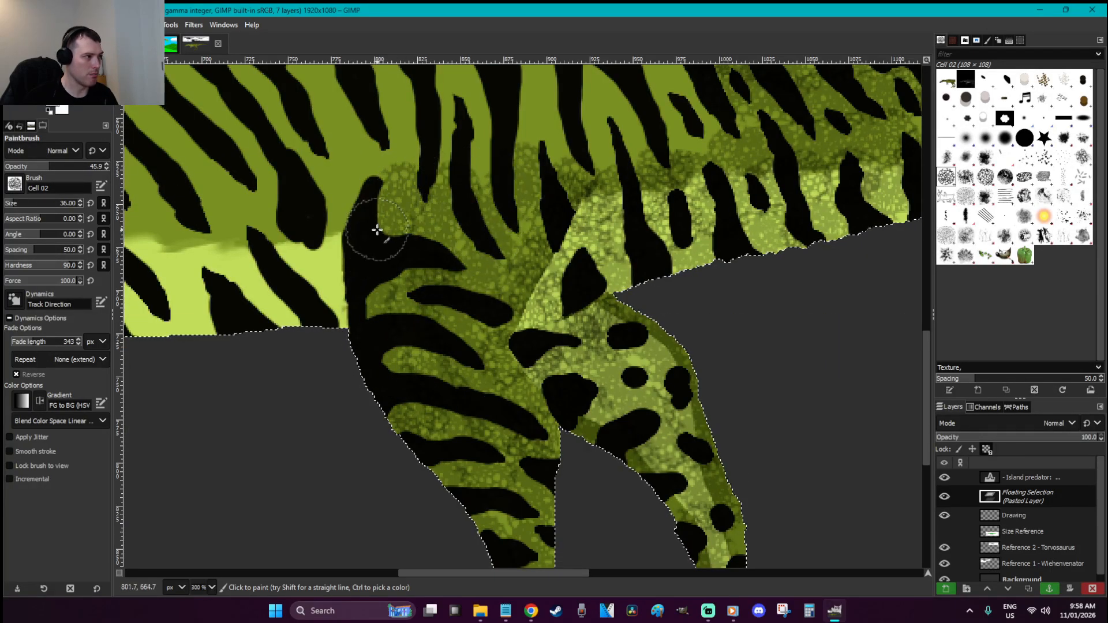
drag(379, 230, 388, 149)
scroll(398, 166, up, 2)
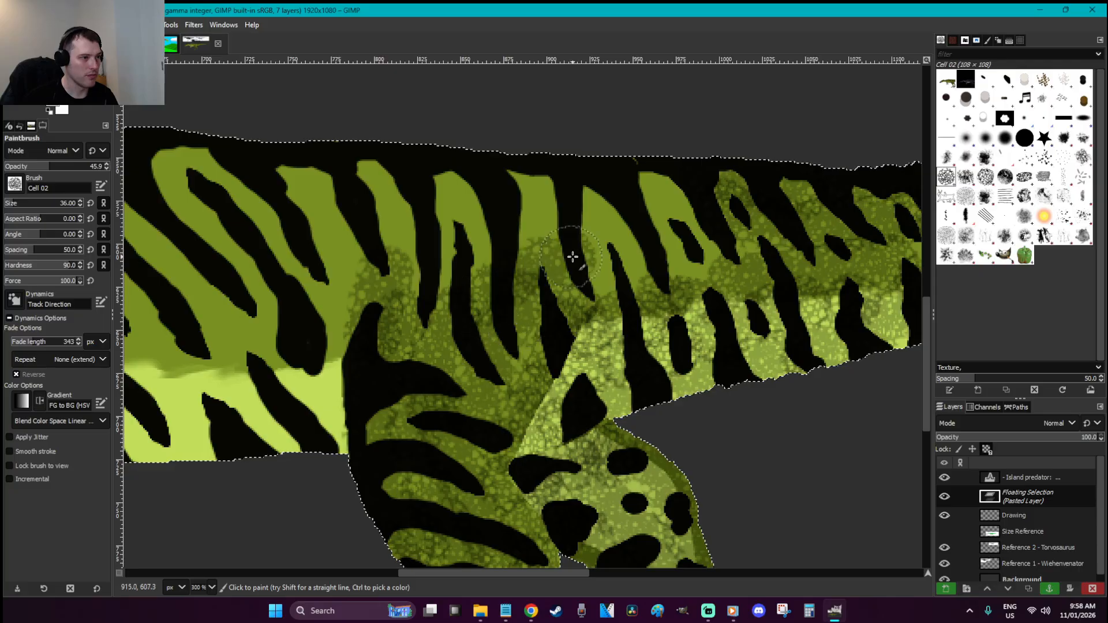
mouse_move(560, 269)
mouse_down()
mouse_move(582, 216)
mouse_move(731, 184)
mouse_move(461, 164)
mouse_move(543, 207)
mouse_move(578, 209)
mouse_move(481, 243)
mouse_move(373, 235)
mouse_move(479, 247)
mouse_move(419, 195)
mouse_move(316, 159)
mouse_move(389, 211)
mouse_move(371, 222)
mouse_move(341, 299)
mouse_up()
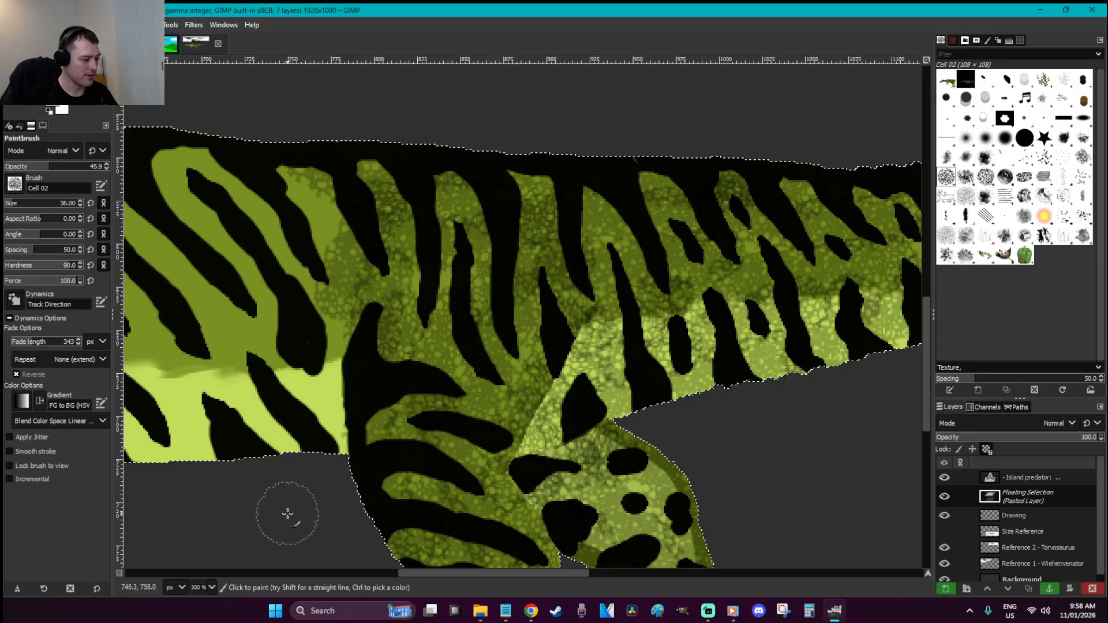
key(ctrl+h)
Outline the belly area in front of the hind legs with a freehand selection
key(f)
click(348, 340)
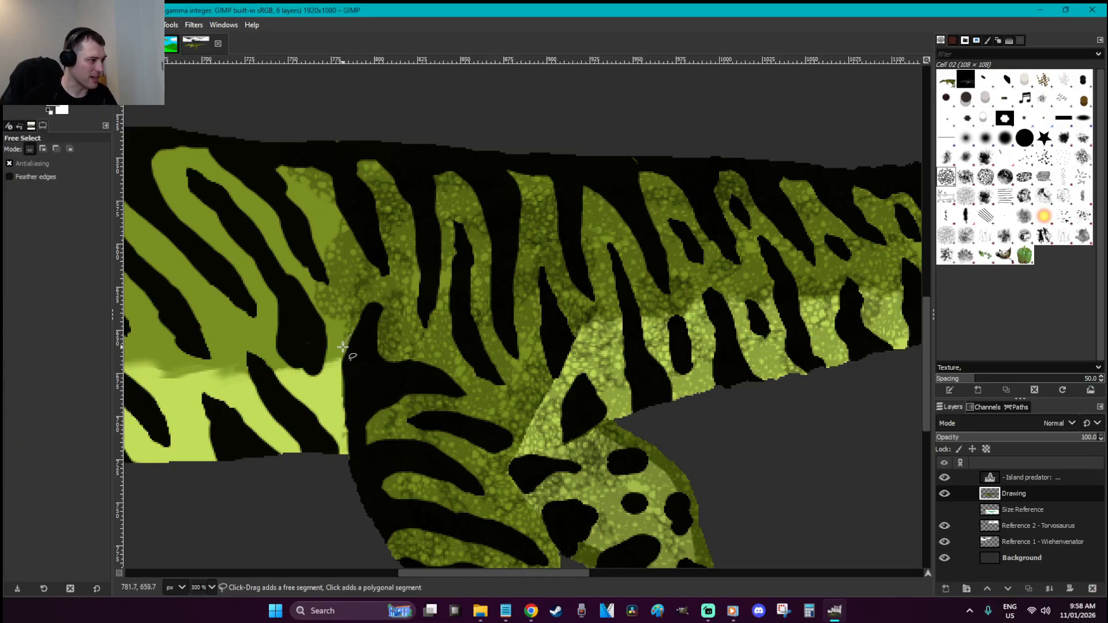
drag(342, 381, 342, 386)
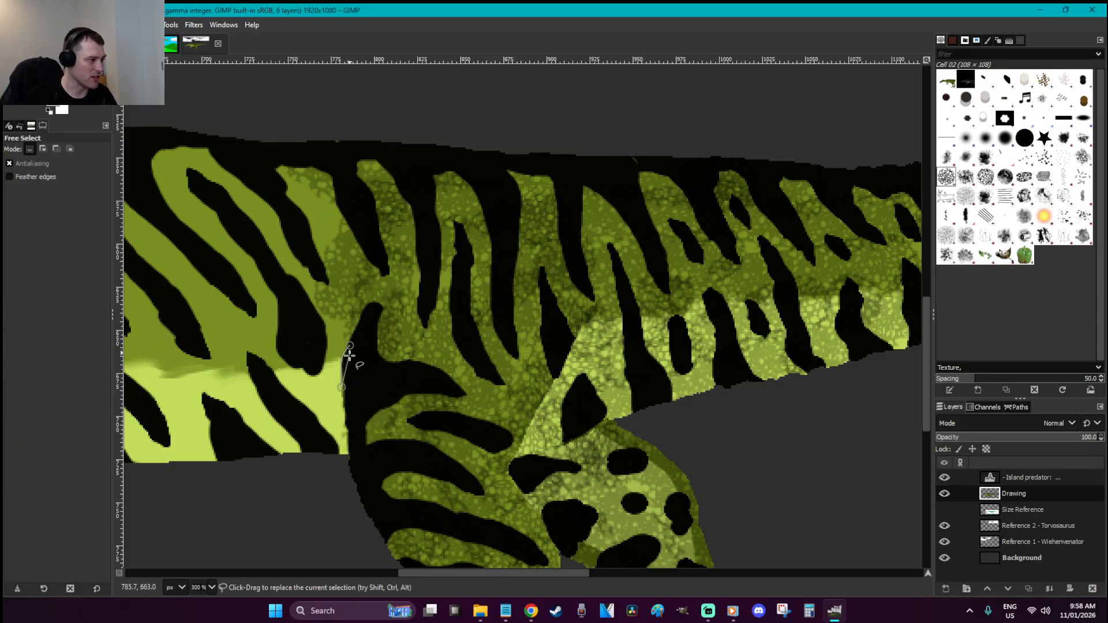
drag(346, 456, 300, 515)
drag(485, 573, 425, 574)
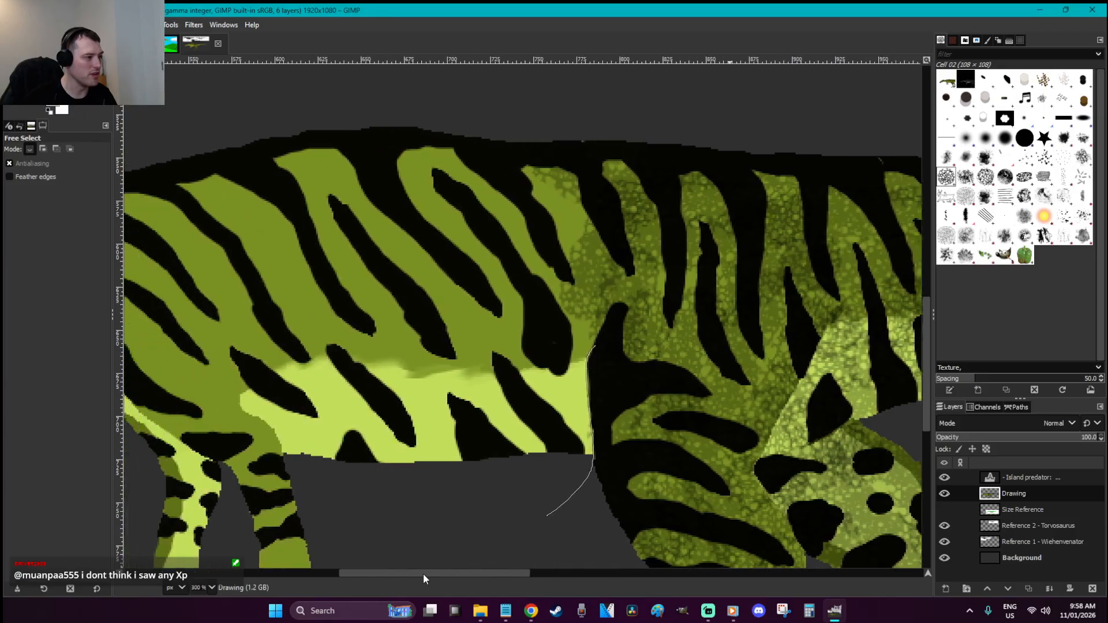
drag(372, 479, 381, 277)
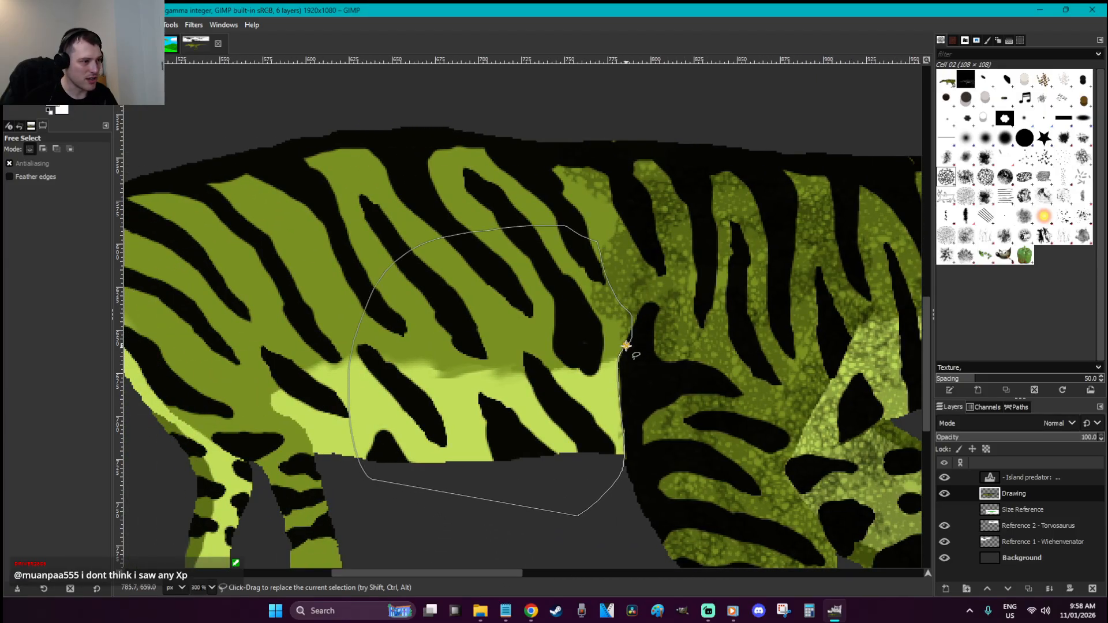
Paint cell texture along the selection's right edge, deselect, and save
key(p)
drag(614, 421, 617, 364)
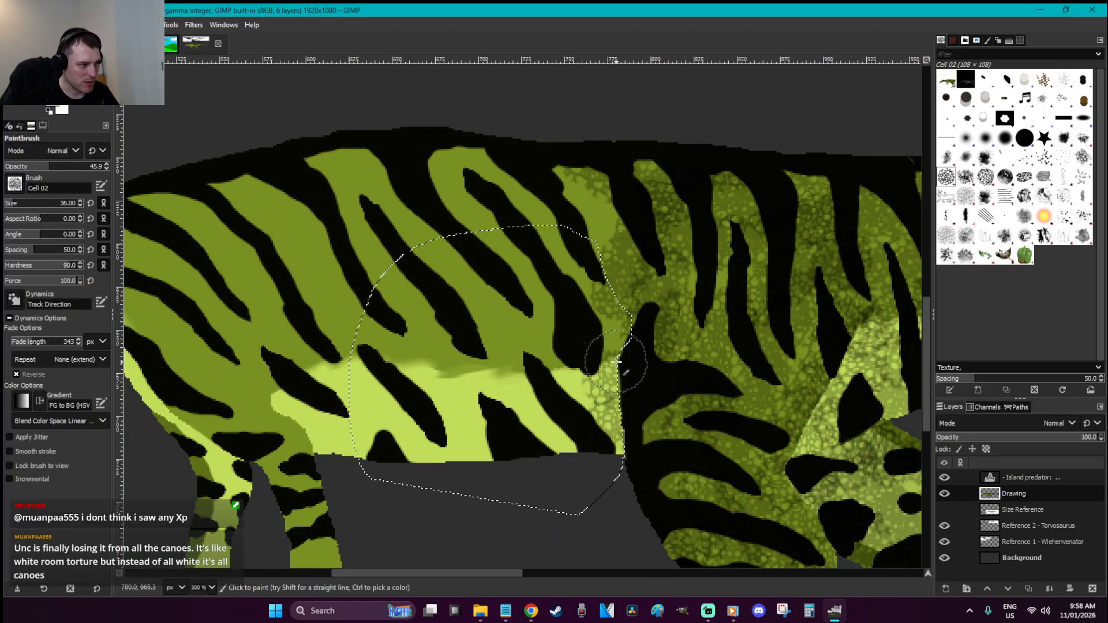
key(r)
click(662, 478)
key(ctrl+s)
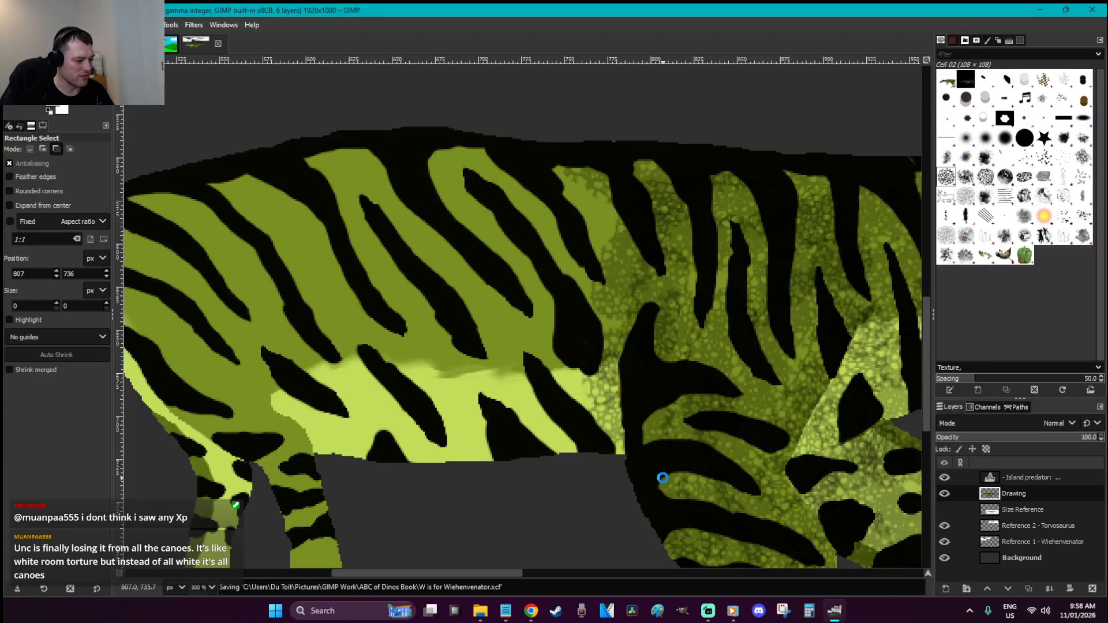
Float a copy of the Drawing layer, paint cell texture along the belly edge, and anchor it
key(ctrl+x)
key(ctrl+v)
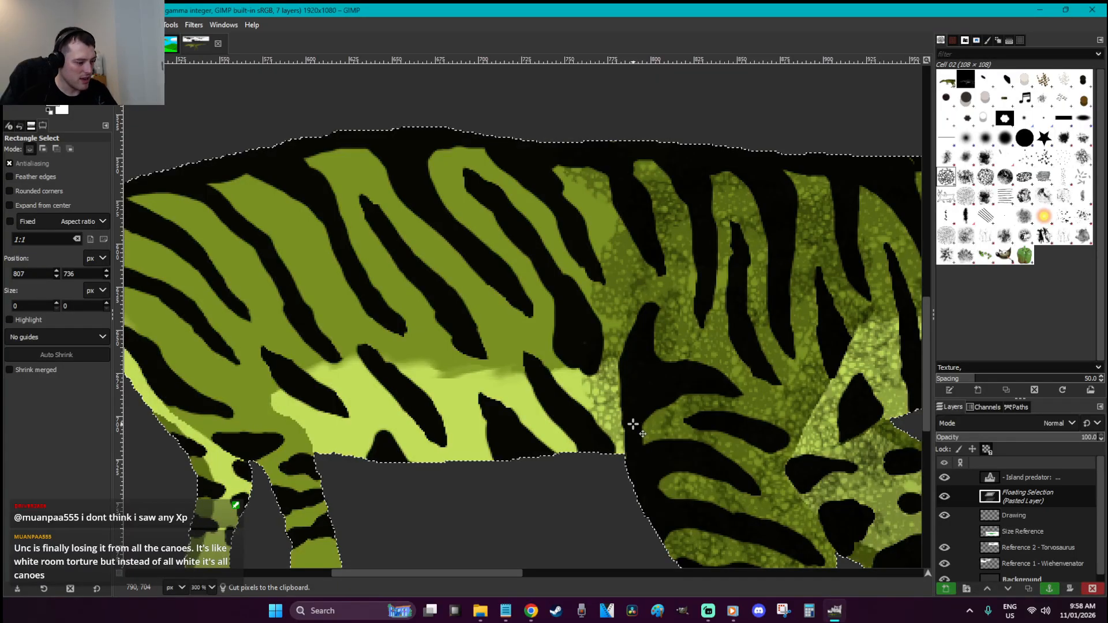
key(p)
mouse_move(632, 426)
mouse_down()
mouse_move(421, 446)
mouse_move(343, 428)
mouse_move(298, 396)
mouse_move(306, 375)
mouse_move(391, 388)
mouse_move(568, 387)
mouse_move(587, 367)
mouse_move(586, 339)
mouse_move(490, 347)
mouse_move(283, 323)
mouse_move(308, 285)
mouse_move(515, 298)
mouse_move(585, 287)
mouse_move(604, 252)
mouse_move(450, 257)
mouse_move(366, 237)
mouse_move(261, 235)
mouse_move(374, 193)
mouse_move(621, 211)
mouse_move(427, 153)
mouse_move(269, 159)
mouse_move(283, 190)
mouse_up()
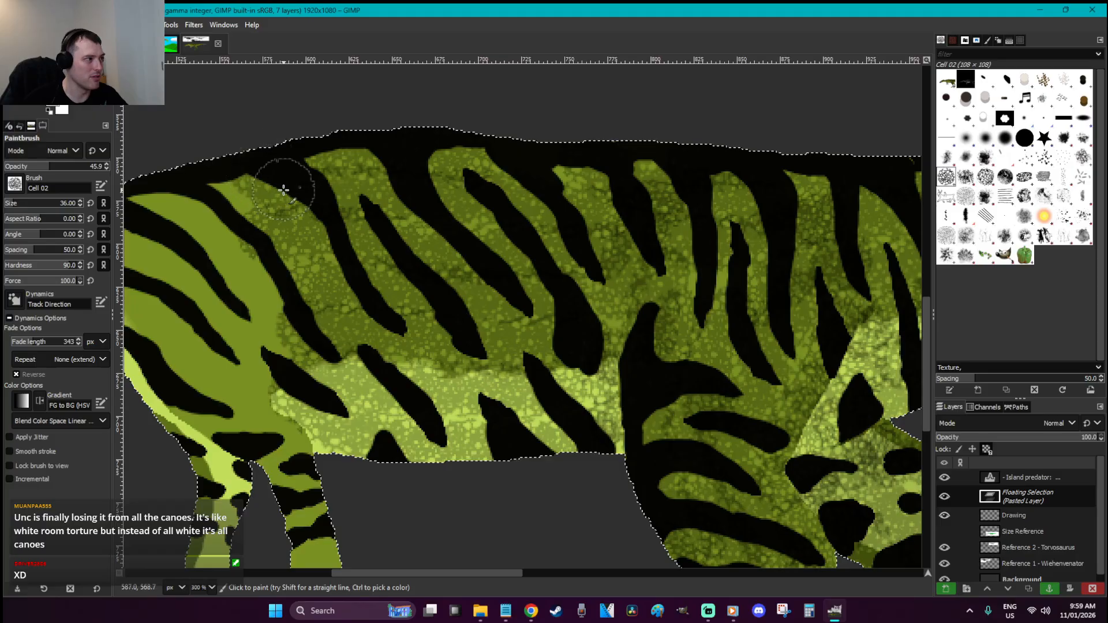
scroll(478, 354, down, 5)
scroll(478, 351, up, 3)
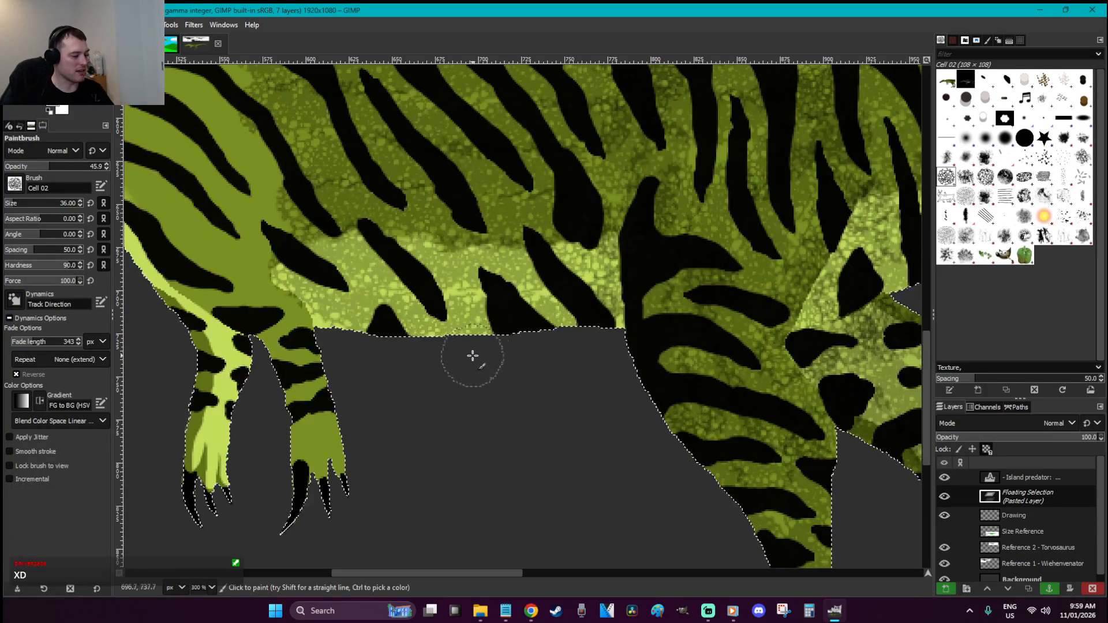
key(r)
click(345, 398)
drag(510, 576, 462, 576)
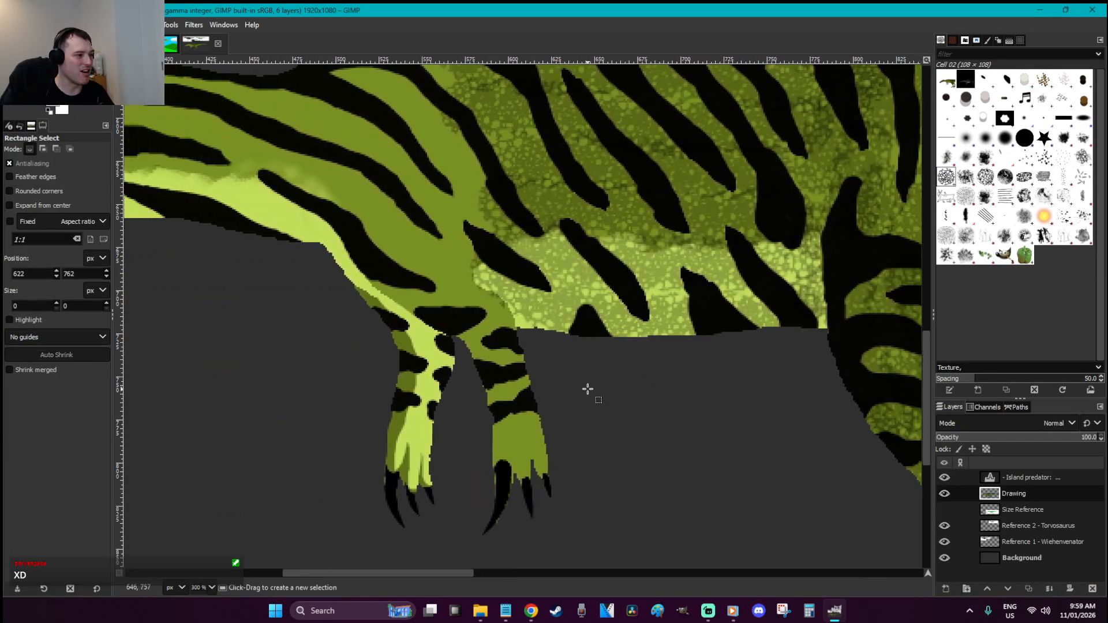
Zoom to the hind foot and set the 2. Hardness 075 brush to full opacity with a foot-sampled colour
key(z)
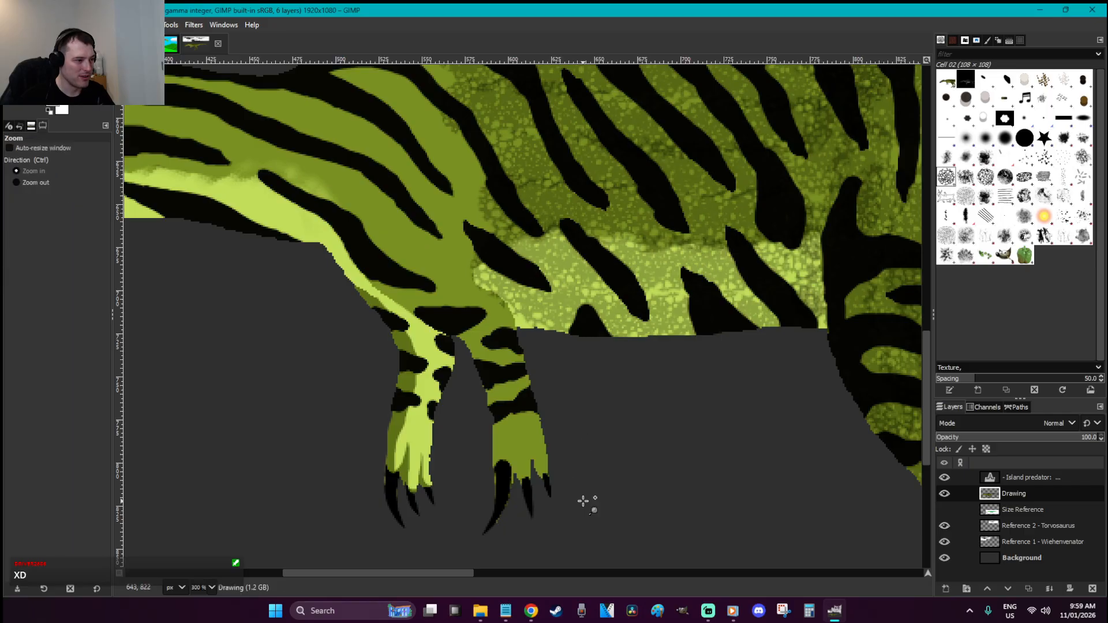
drag(591, 504, 470, 322)
key(p)
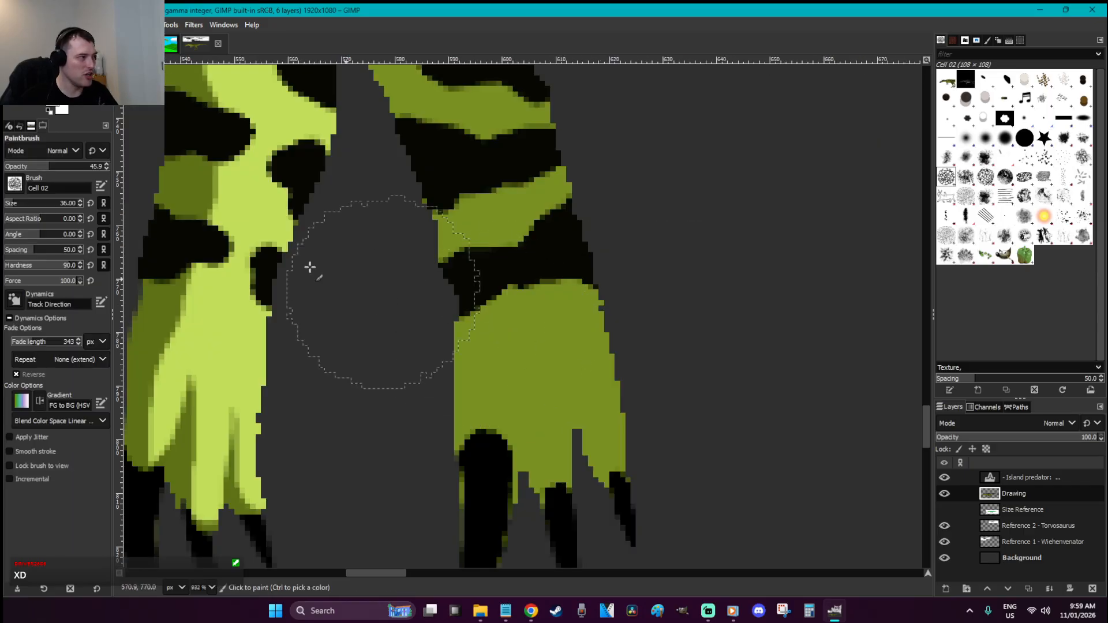
click(1005, 137)
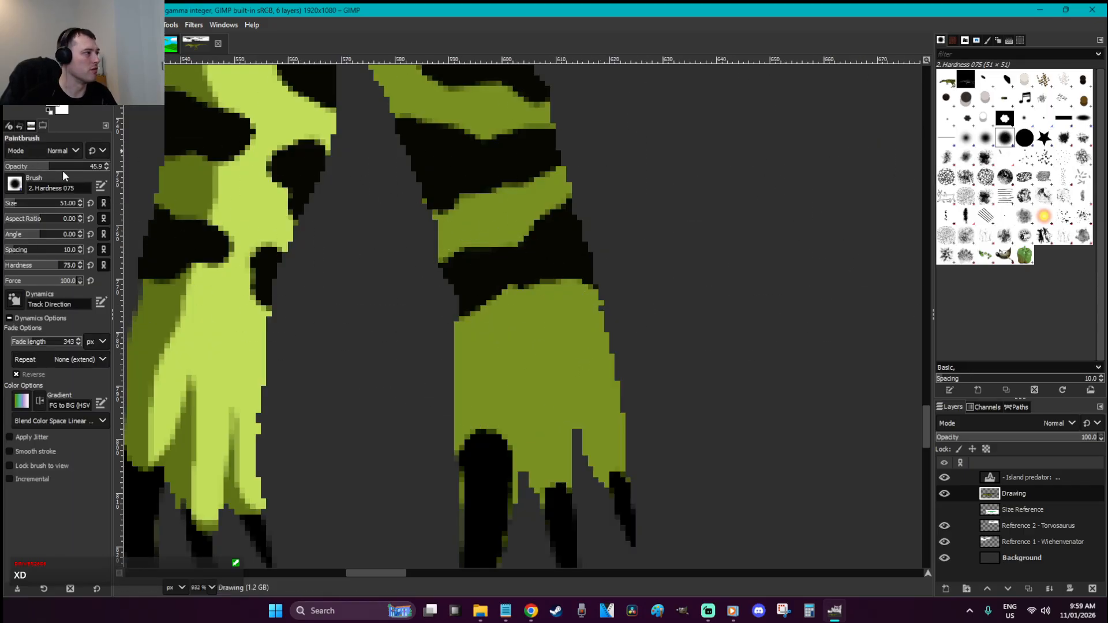
drag(62, 171, 366, 211)
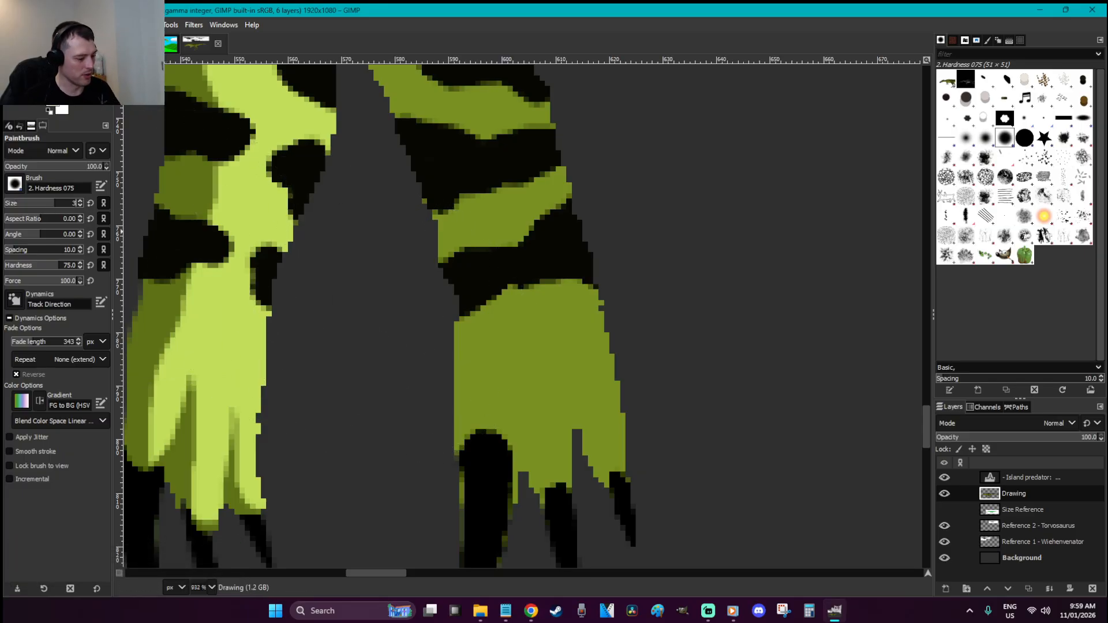
ctrl+click(565, 381)
key(o)
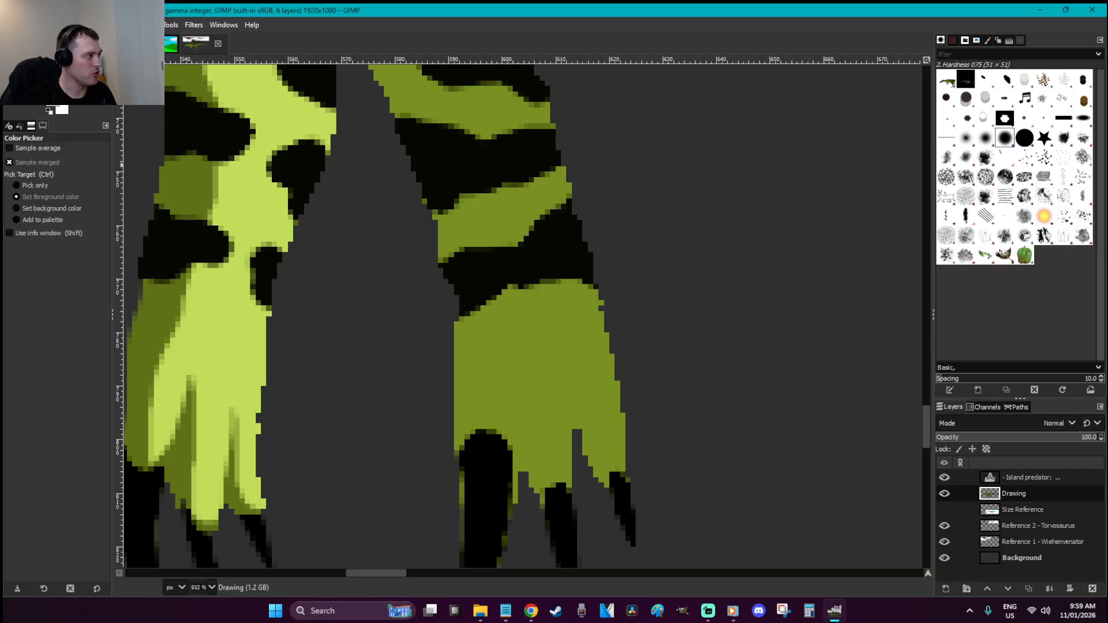
click(60, 108)
click(251, 257)
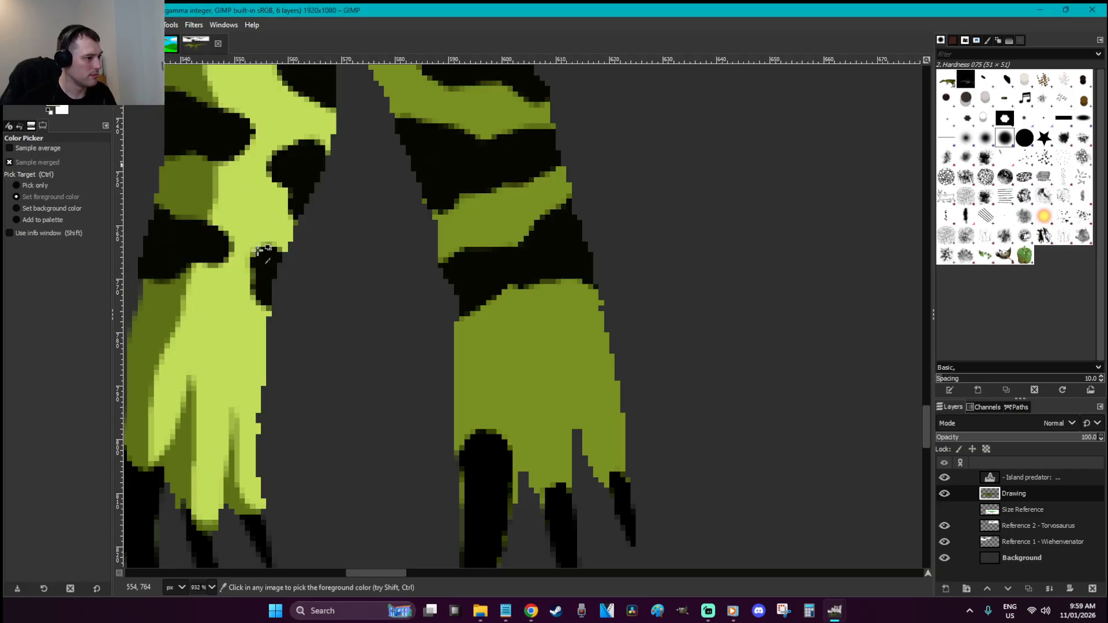
Try dark shading along a toe edge inside a lasso selection, then undo it and deselect
key(f)
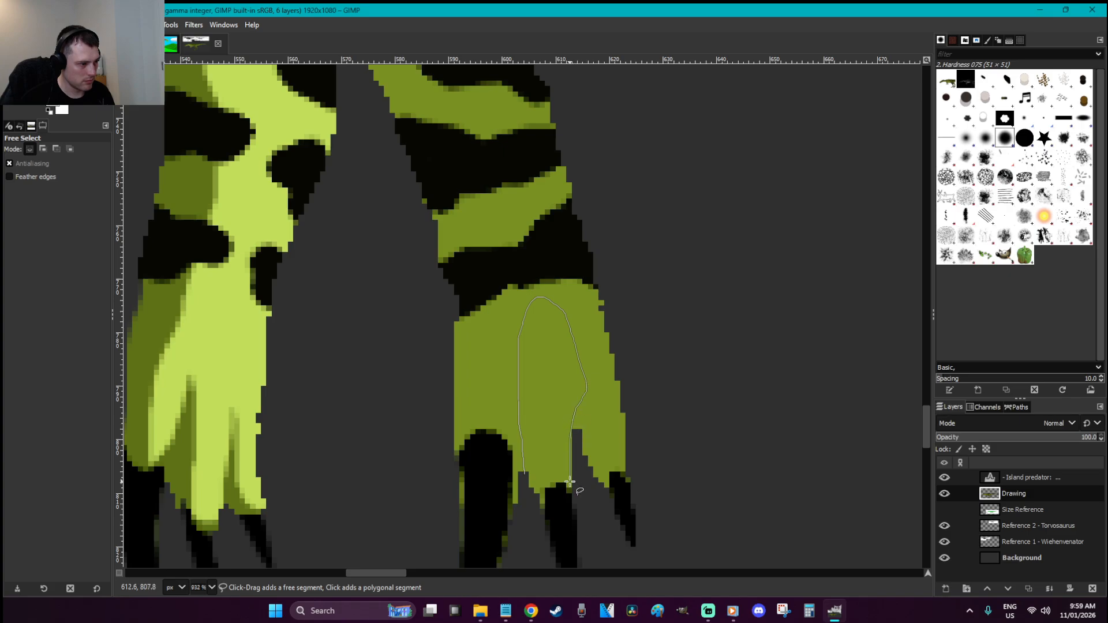
click(524, 475)
key(p)
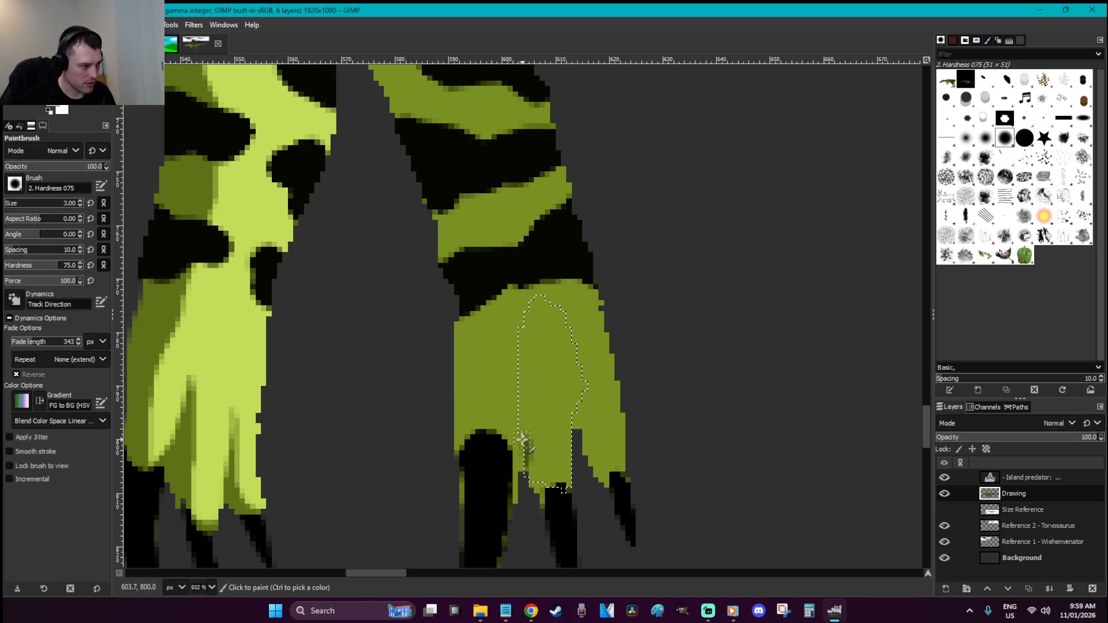
click(506, 352)
drag(580, 390, 574, 335)
key(ctrl+z)
key(r)
click(629, 427)
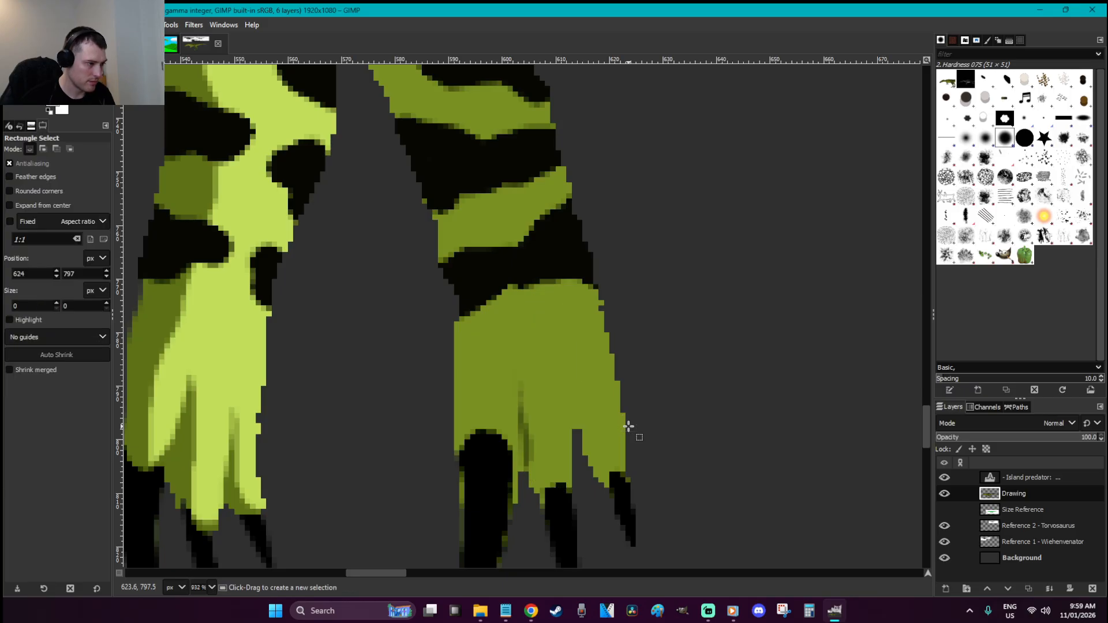
Shade the thin gap between the claws dark and save the drawing
key(f)
click(579, 431)
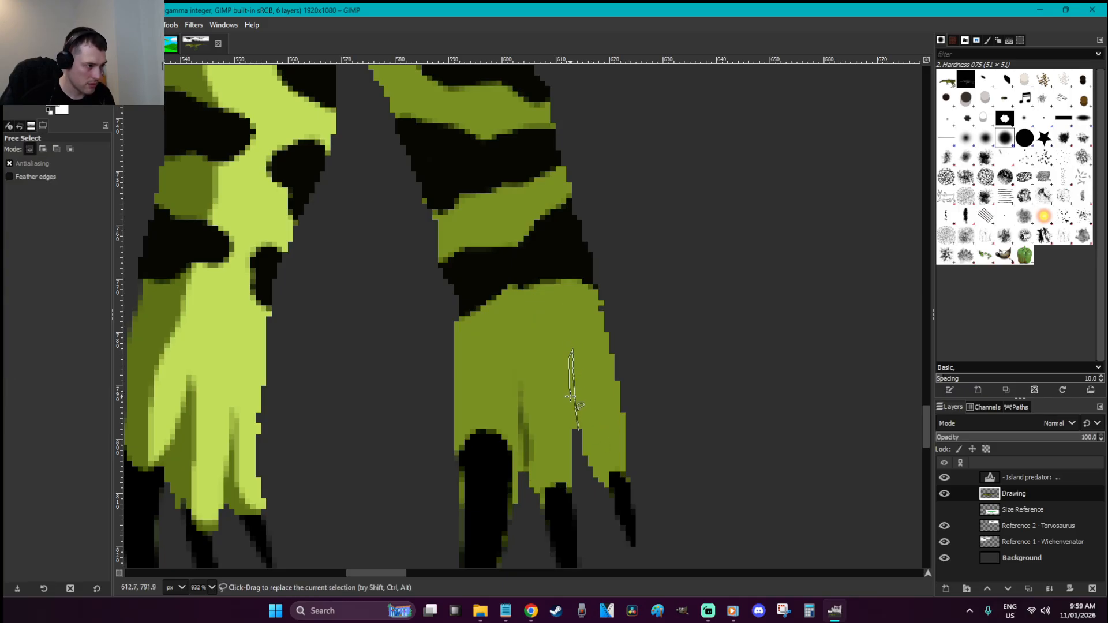
key(p)
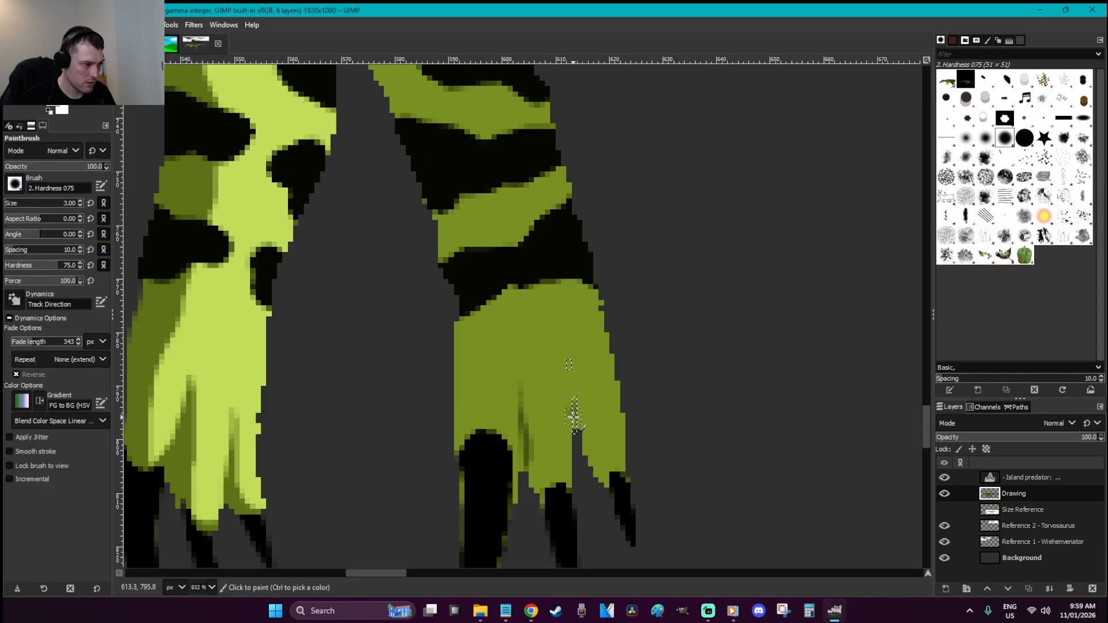
key(f)
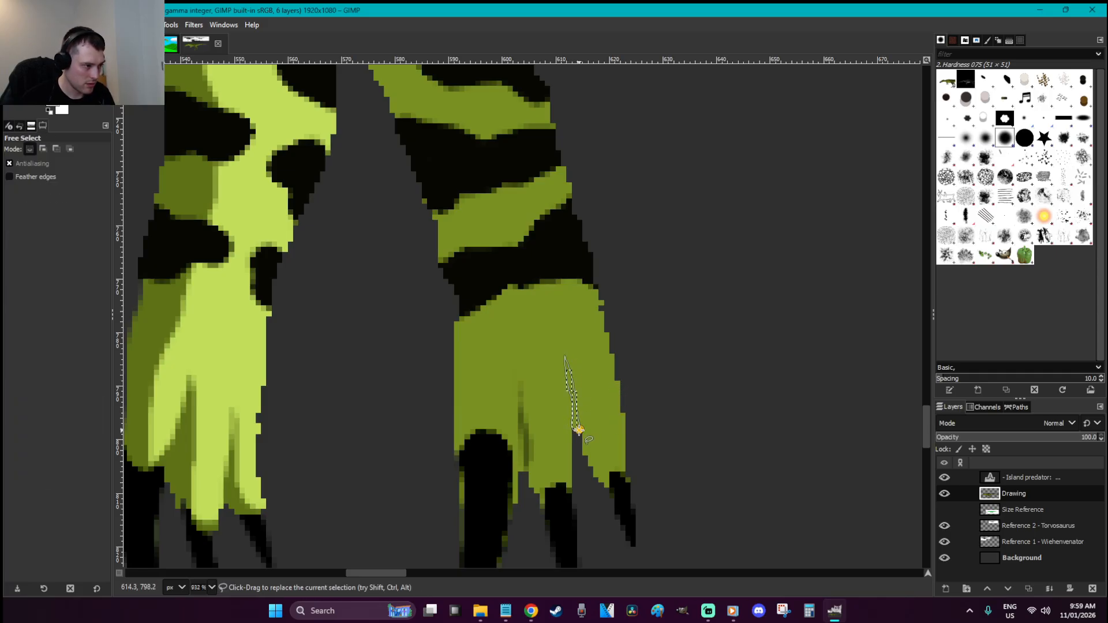
key(p)
drag(579, 428, 562, 349)
key(r)
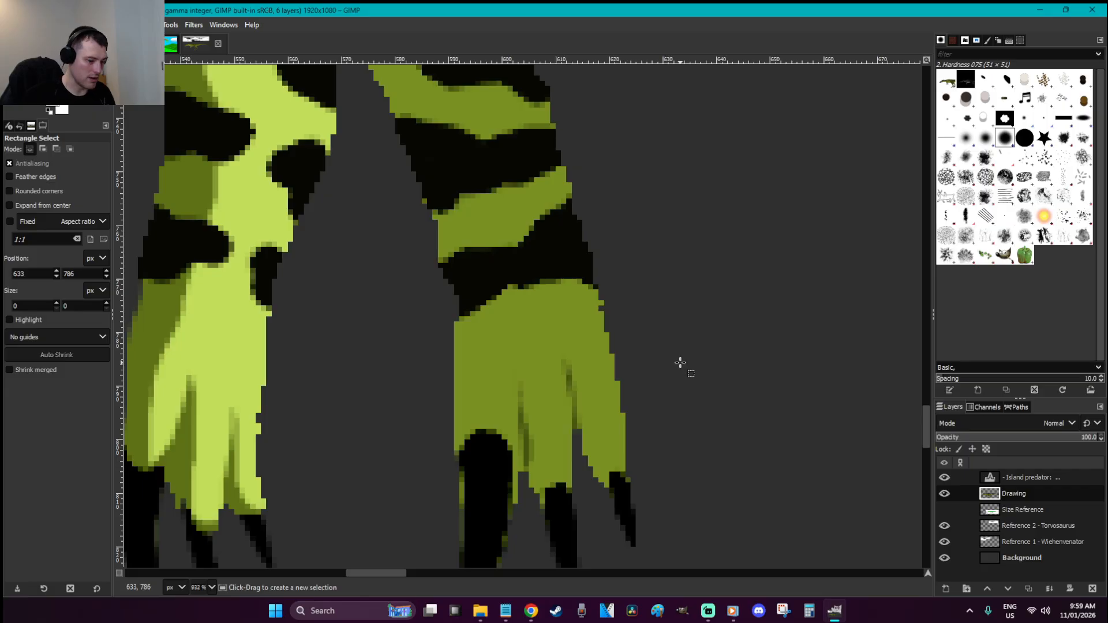
ctrl+scroll(680, 362, down, 8)
key(ctrl+s)
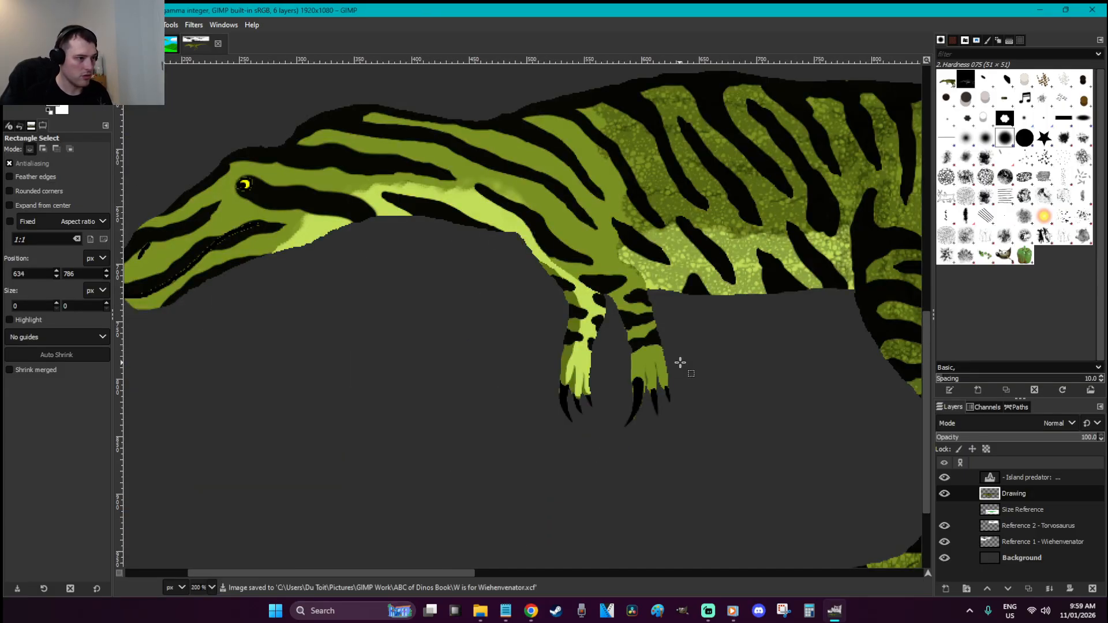
Float a copy of the dinosaur and set the Cell 02 brush to size 33, opacity ~45, spacing ~70
key(p)
key(ctrl+x)
key(ctrl+v)
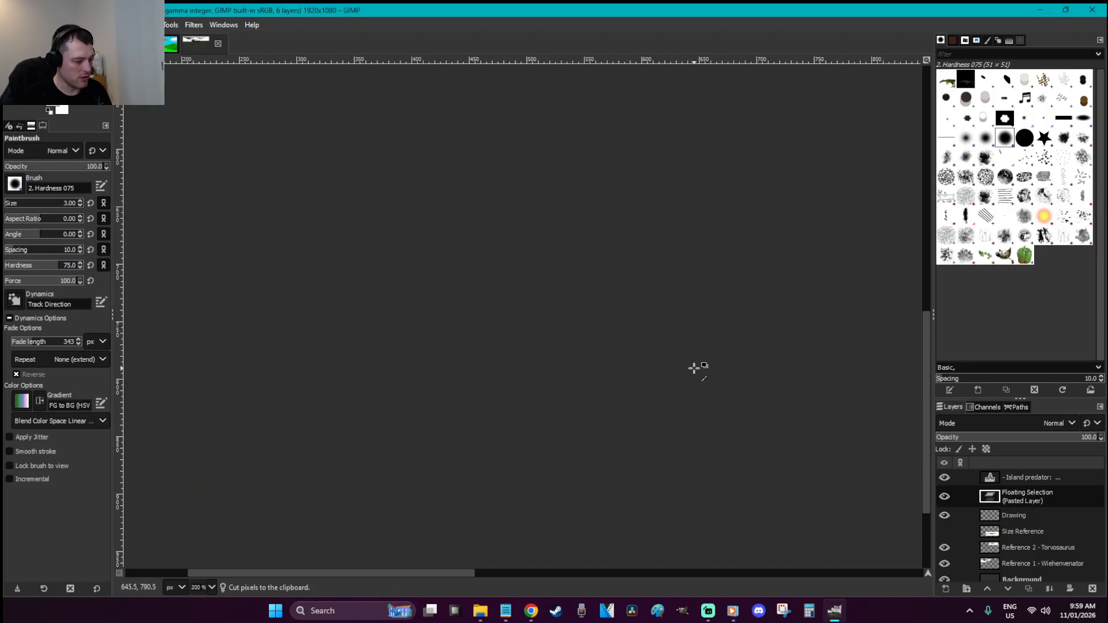
click(947, 177)
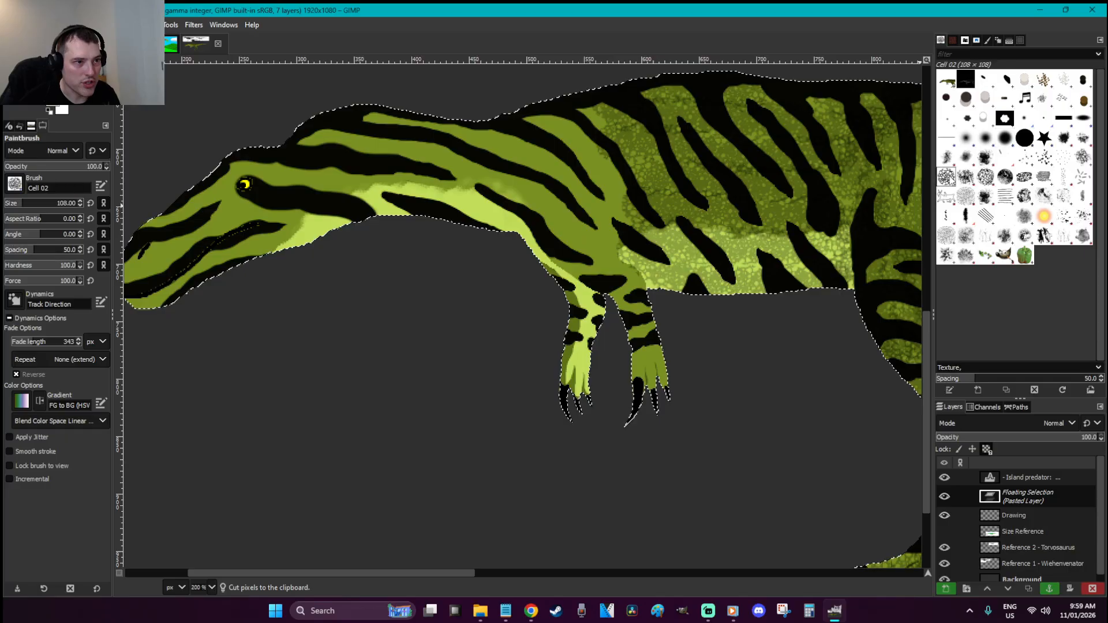
click(13, 204)
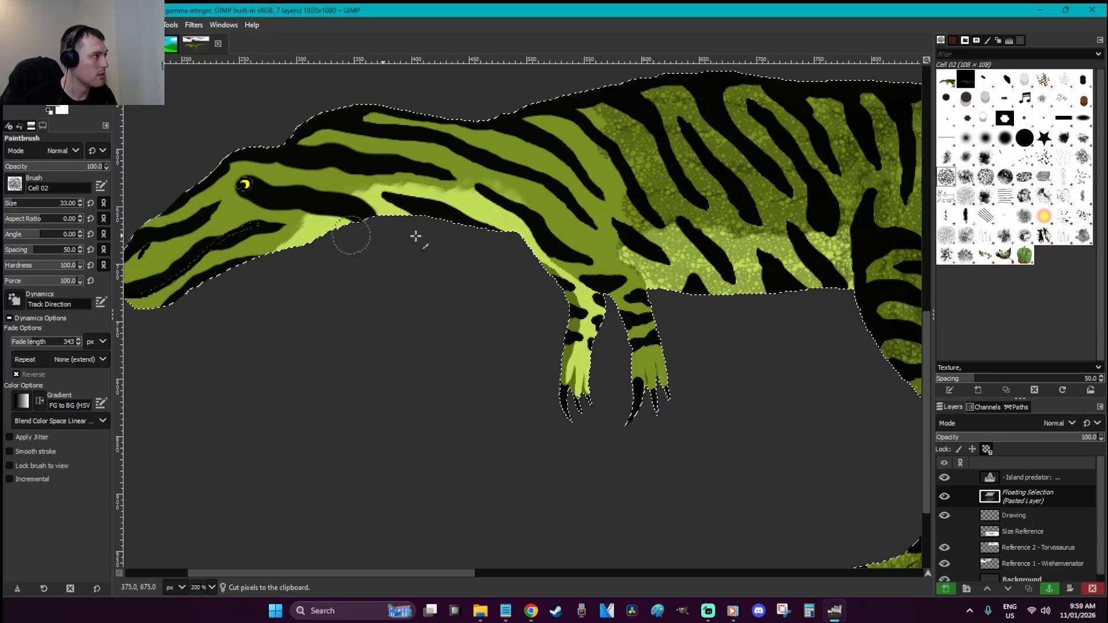
click(48, 166)
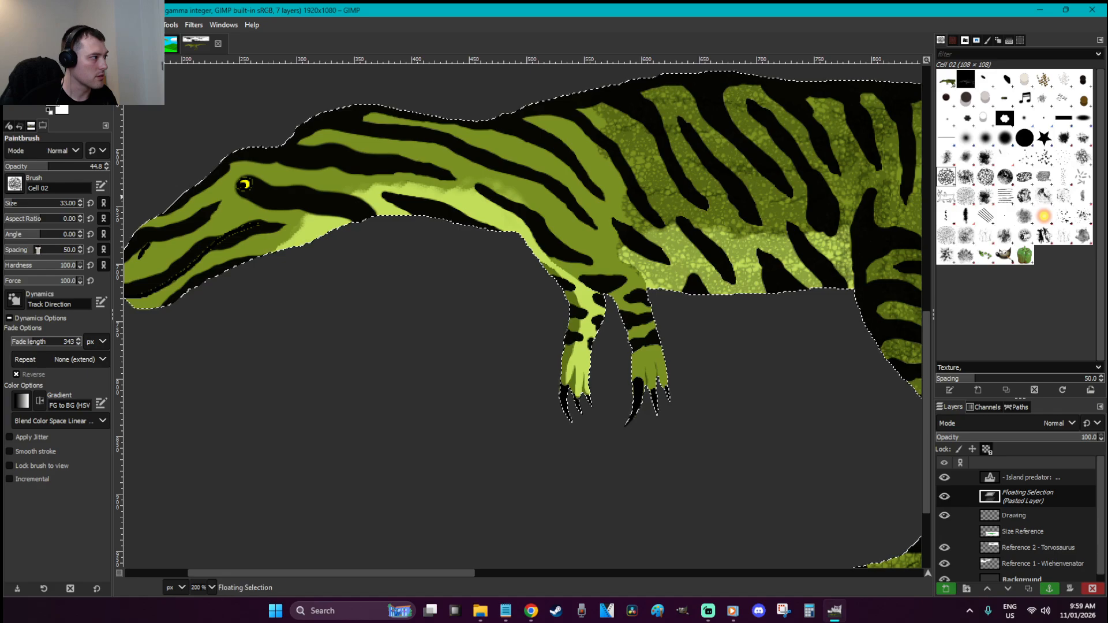
click(40, 249)
drag(39, 251, 43, 252)
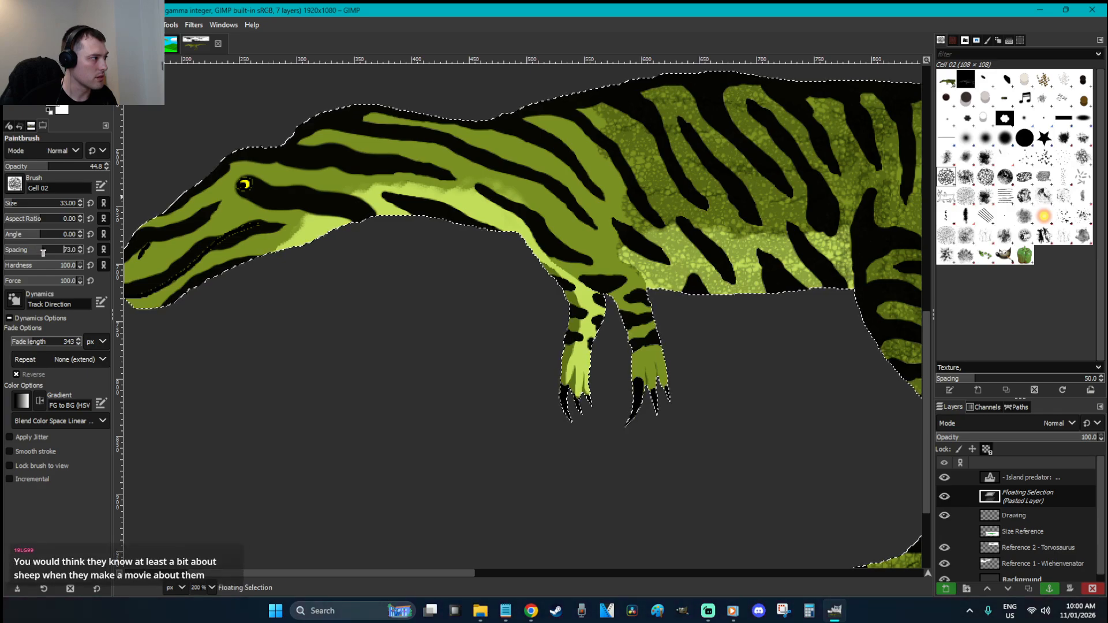
Paint translucent cell texture across the body and right leg from foot to hip, then anchor it
drag(618, 217, 524, 201)
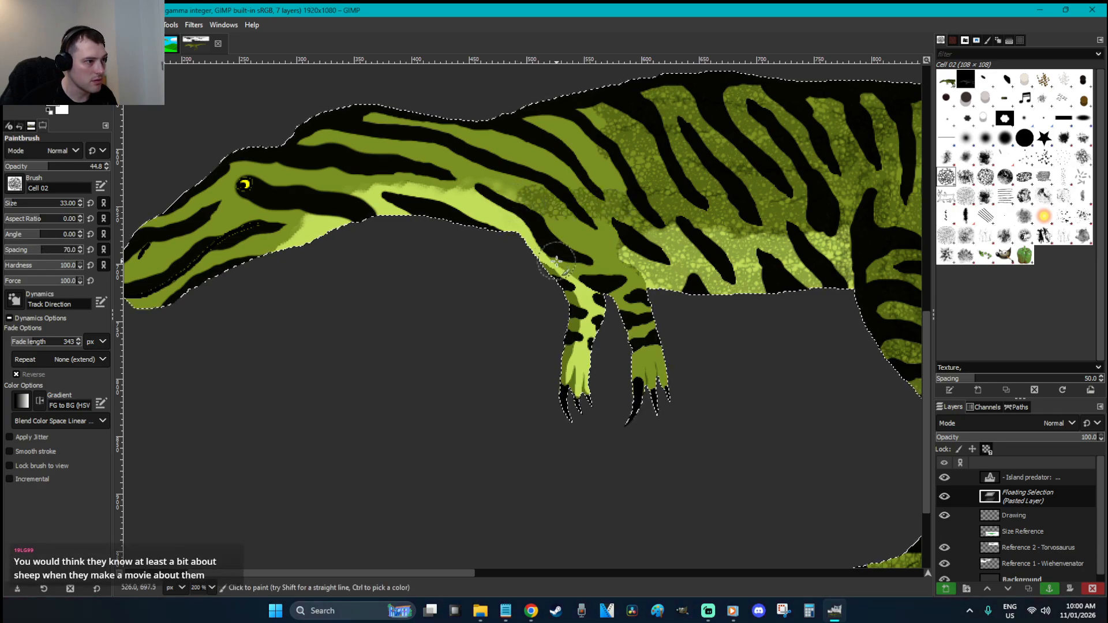
key(ctrl+z)
click(615, 192)
mouse_move(662, 332)
mouse_down()
mouse_move(649, 382)
mouse_move(645, 354)
mouse_move(668, 385)
mouse_move(630, 291)
mouse_move(547, 231)
mouse_move(591, 379)
mouse_move(585, 399)
mouse_move(579, 368)
mouse_move(596, 323)
mouse_move(533, 265)
mouse_move(527, 233)
mouse_move(614, 241)
mouse_move(528, 184)
mouse_move(623, 217)
mouse_move(557, 164)
mouse_move(627, 180)
mouse_move(569, 149)
mouse_move(596, 123)
mouse_move(542, 120)
mouse_move(580, 101)
mouse_move(474, 139)
mouse_move(518, 235)
mouse_move(418, 209)
mouse_move(509, 206)
mouse_move(415, 172)
mouse_move(468, 166)
mouse_move(532, 181)
mouse_move(544, 155)
mouse_move(430, 135)
mouse_move(440, 129)
mouse_move(568, 141)
mouse_move(714, 187)
mouse_move(405, 133)
mouse_move(445, 127)
mouse_move(316, 121)
mouse_move(296, 129)
mouse_move(427, 149)
mouse_move(360, 186)
mouse_move(407, 206)
mouse_move(350, 216)
mouse_move(294, 255)
mouse_move(276, 243)
mouse_move(338, 174)
mouse_move(239, 157)
mouse_move(211, 169)
mouse_move(214, 200)
mouse_move(277, 215)
mouse_move(254, 247)
mouse_move(144, 325)
mouse_move(239, 232)
mouse_move(207, 211)
mouse_move(225, 196)
mouse_move(202, 190)
mouse_up()
drag(472, 576, 410, 576)
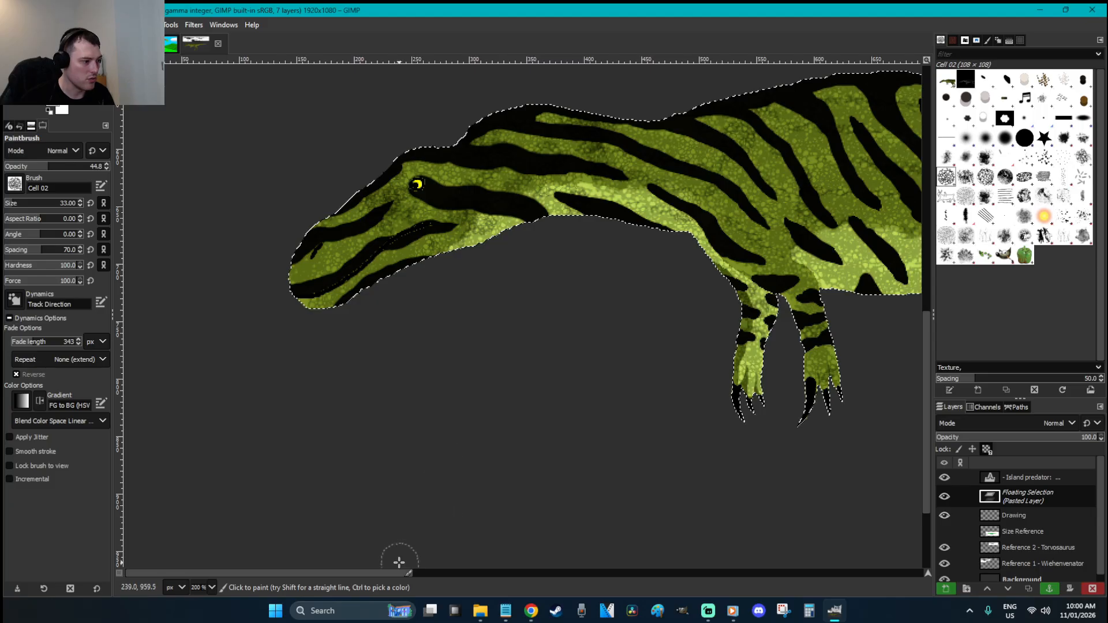
drag(404, 573, 571, 574)
scroll(540, 463, up, 3)
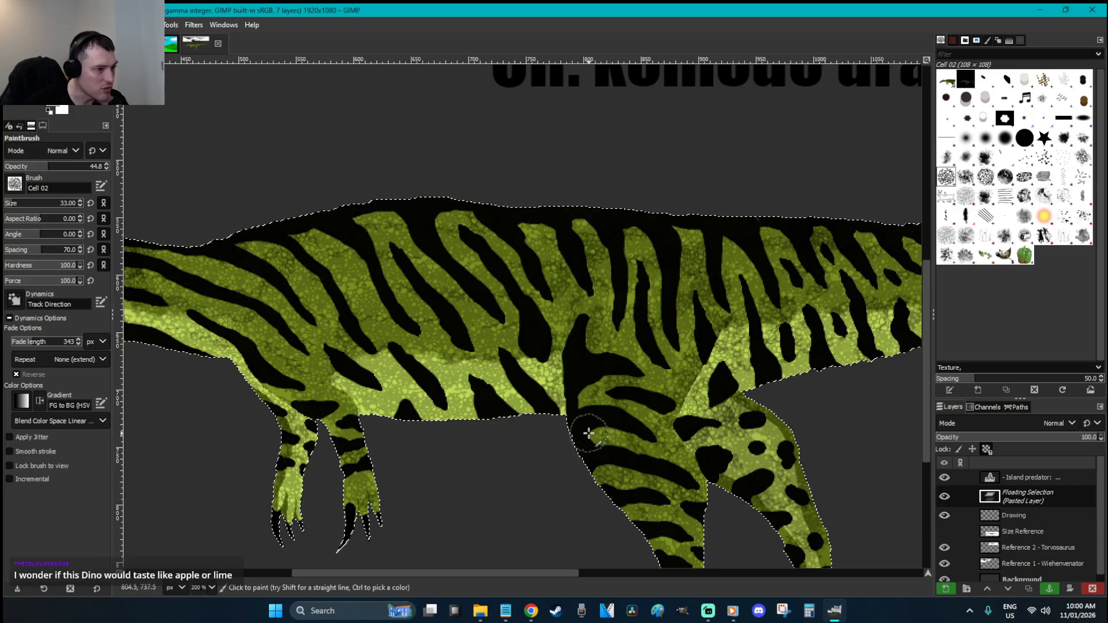
scroll(591, 438, down, 3)
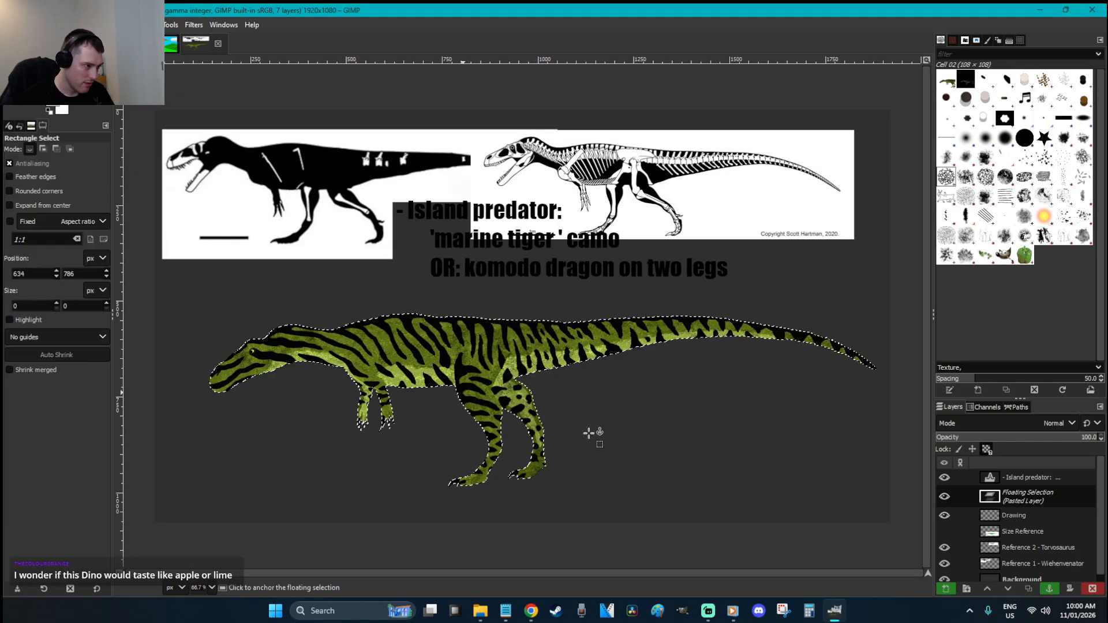
key(ctrl+h)
Save, zoom in on the dinosaur's head, and float a fresh copy of the drawing
key(ctrl+s)
key(z)
drag(283, 396, 219, 324)
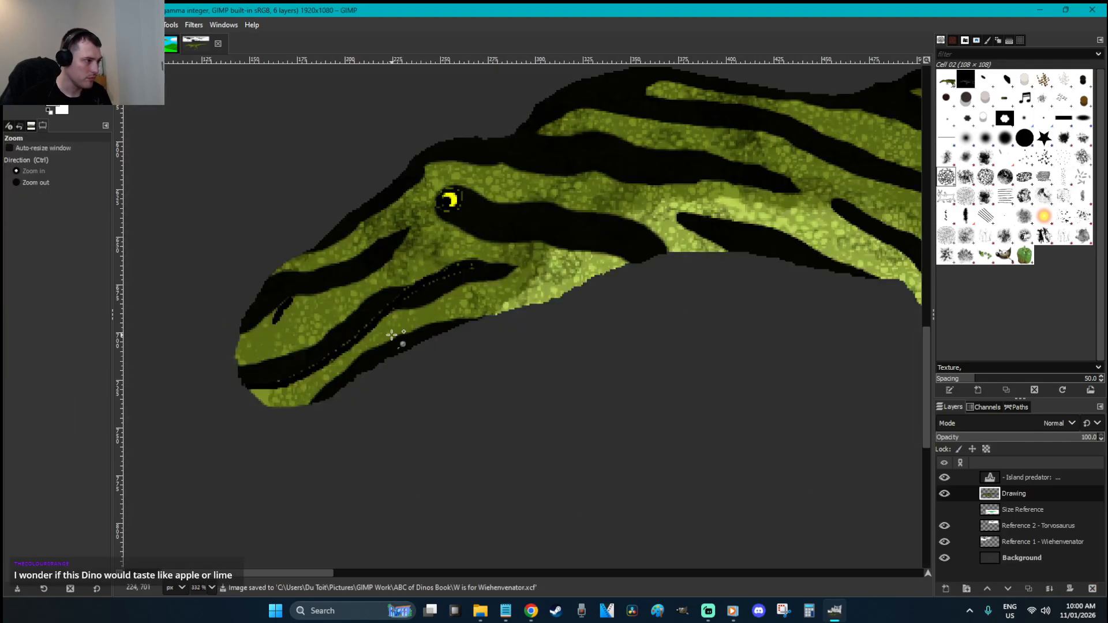
key(p)
key(ctrl+x)
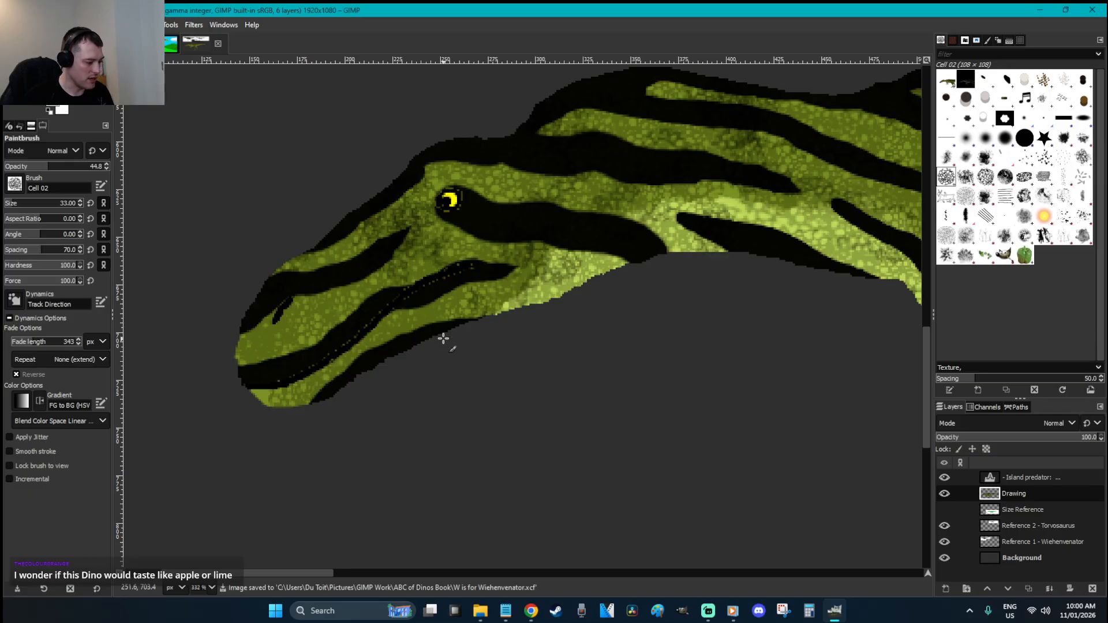
key(ctrl+v)
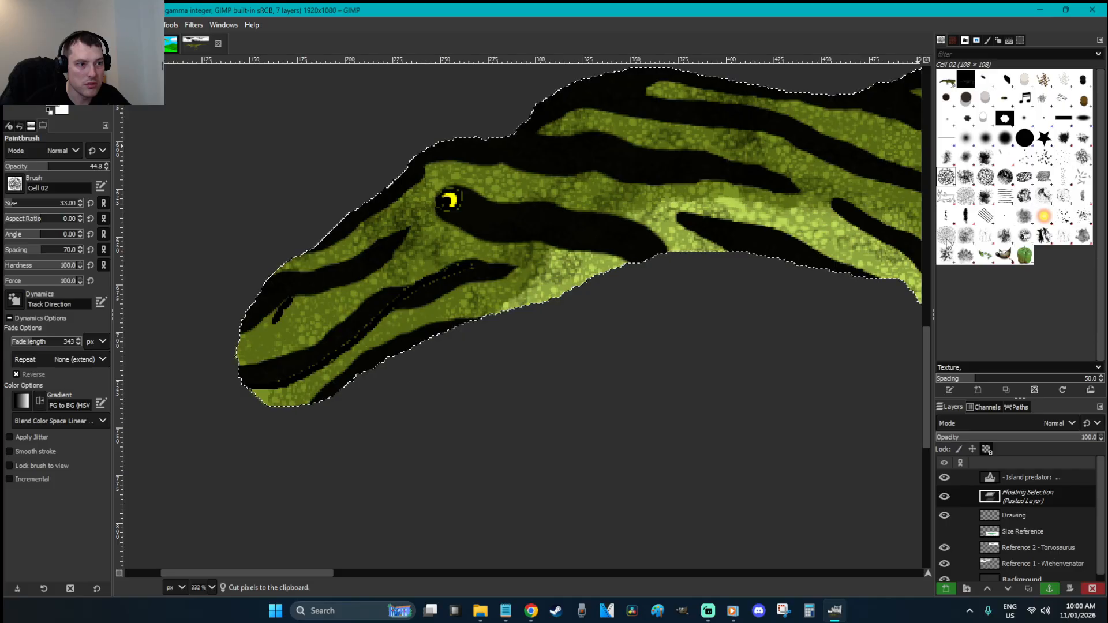
Try the Bristles 03 brush, then switch to Cell 01 at about 46 opacity
click(1064, 158)
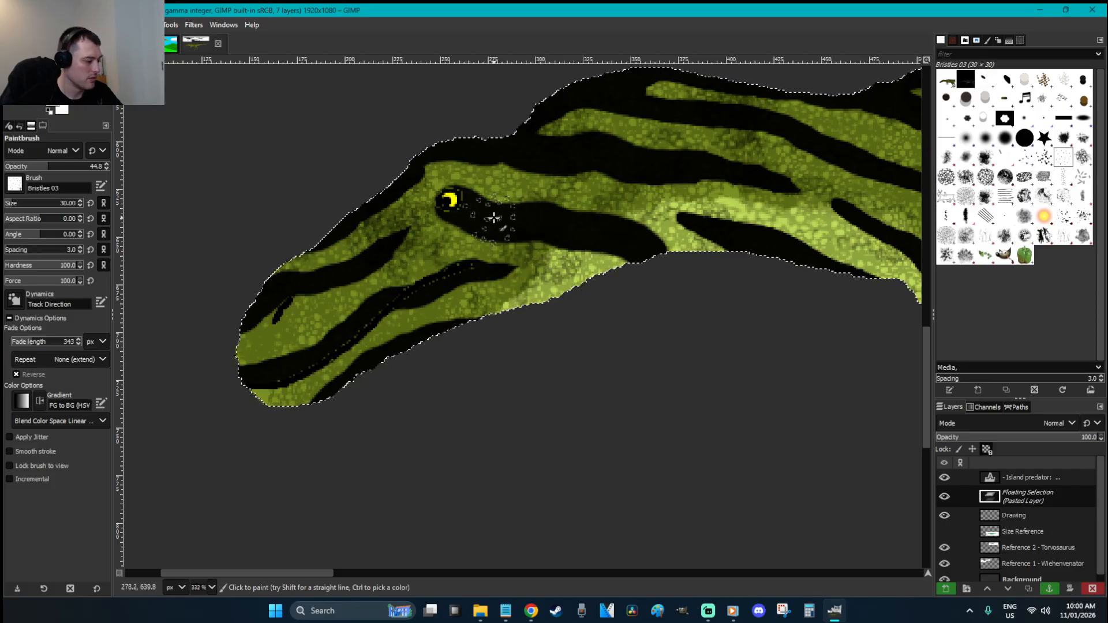
key(period)
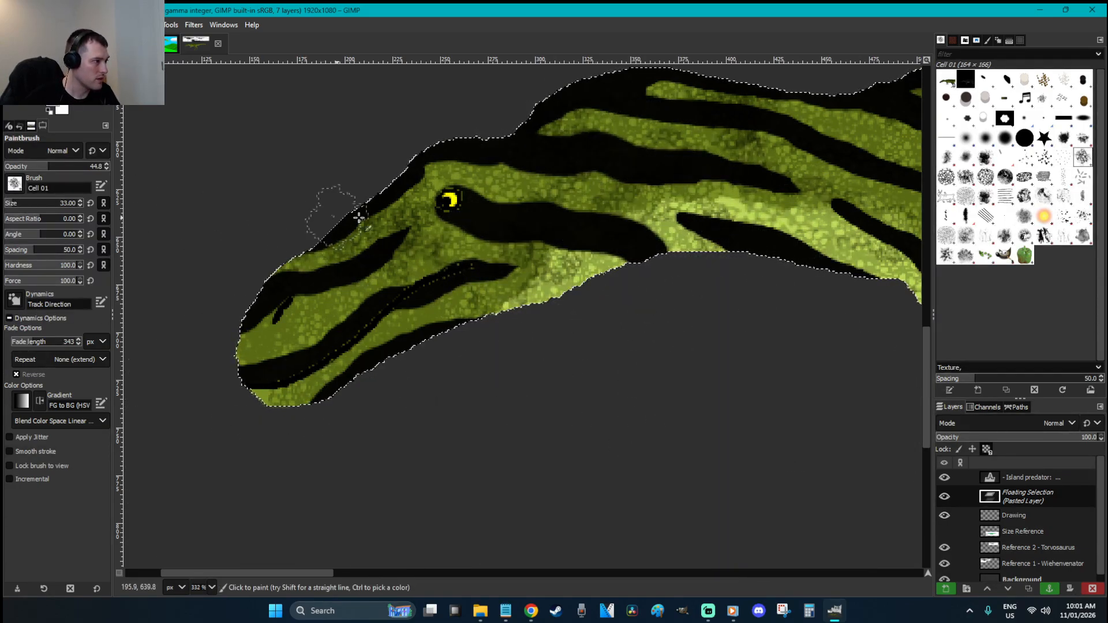
click(65, 166)
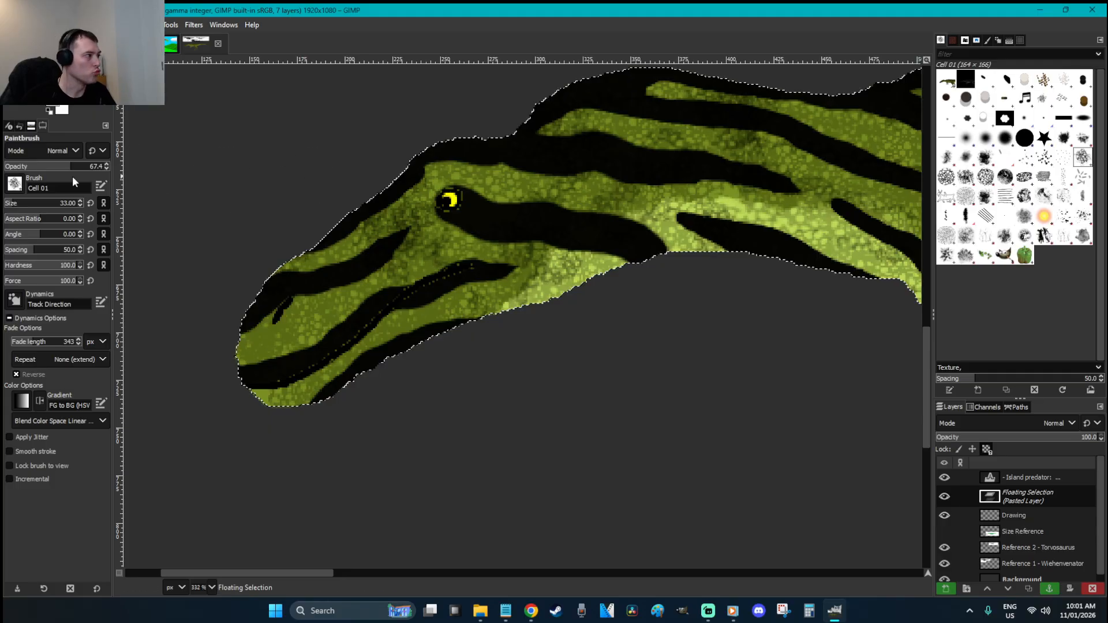
click(50, 169)
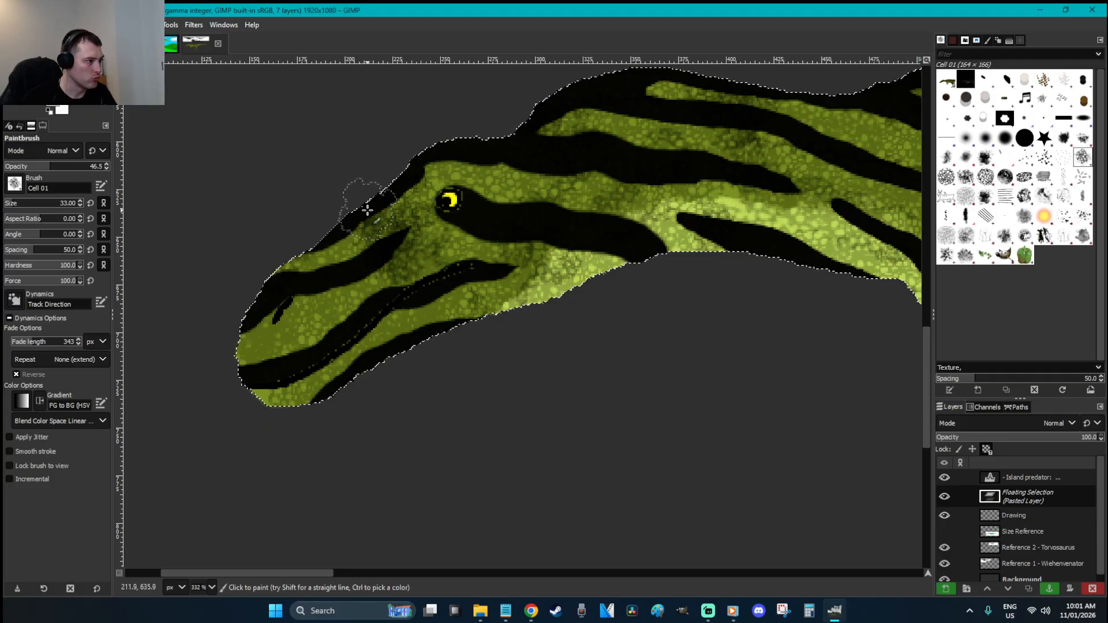
Pick the 2. Hardness 075 brush at about 83 opacity, softened and sized down for shading
click(1005, 137)
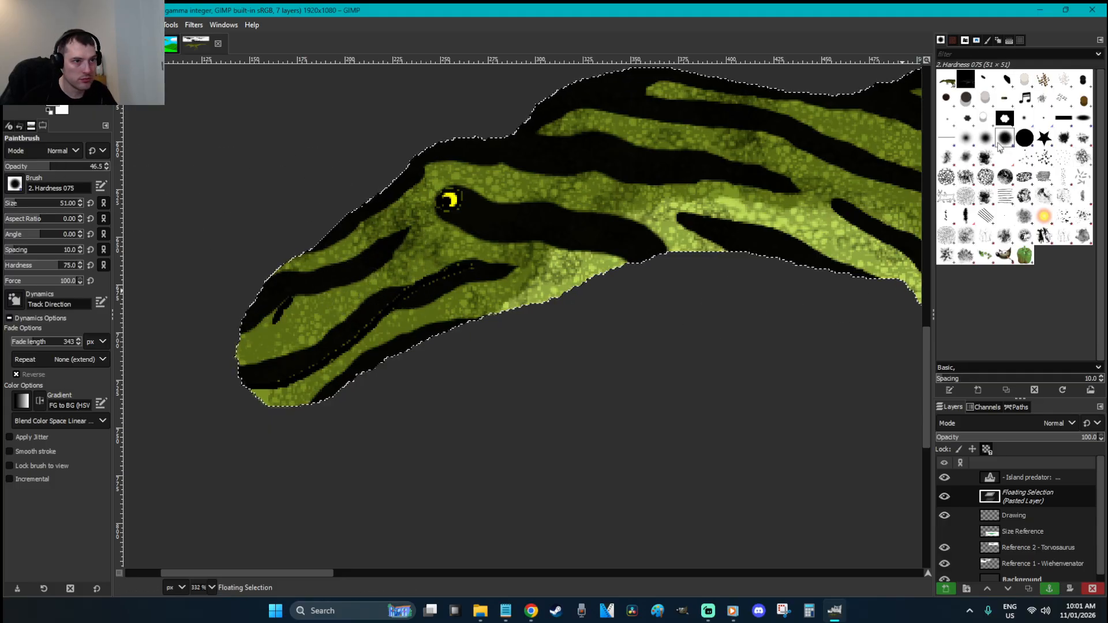
drag(40, 269, 87, 268)
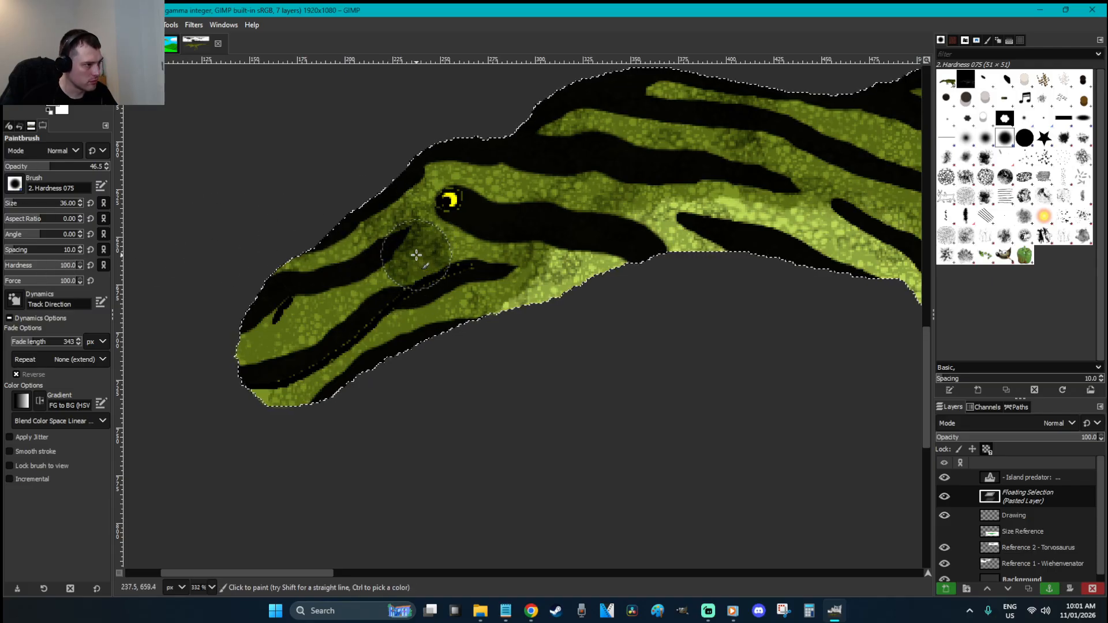
click(86, 168)
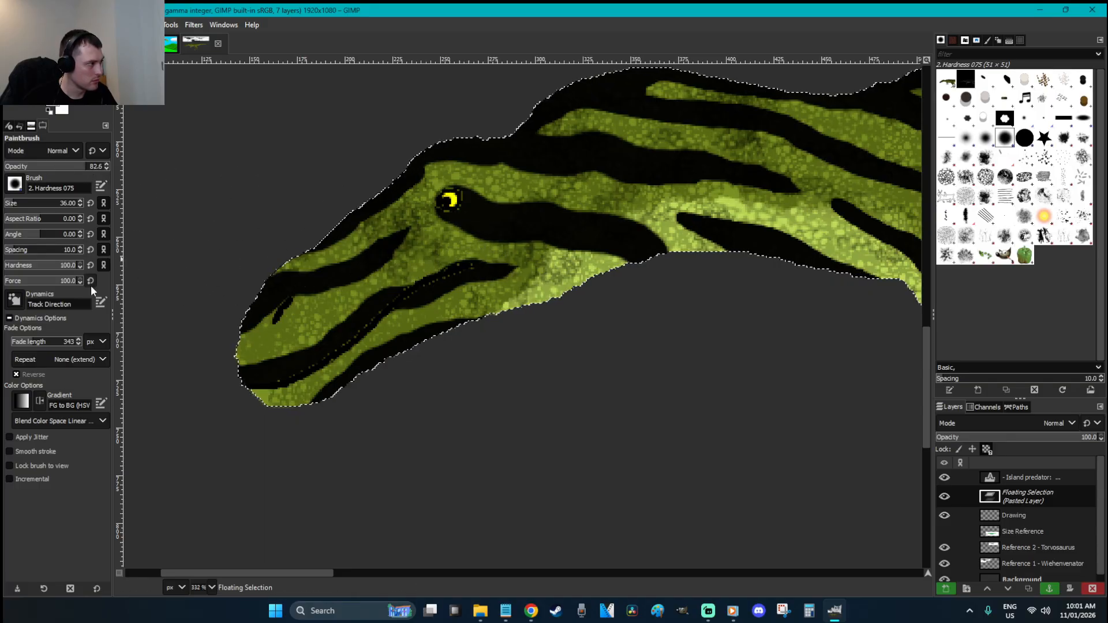
click(63, 263)
click(11, 204)
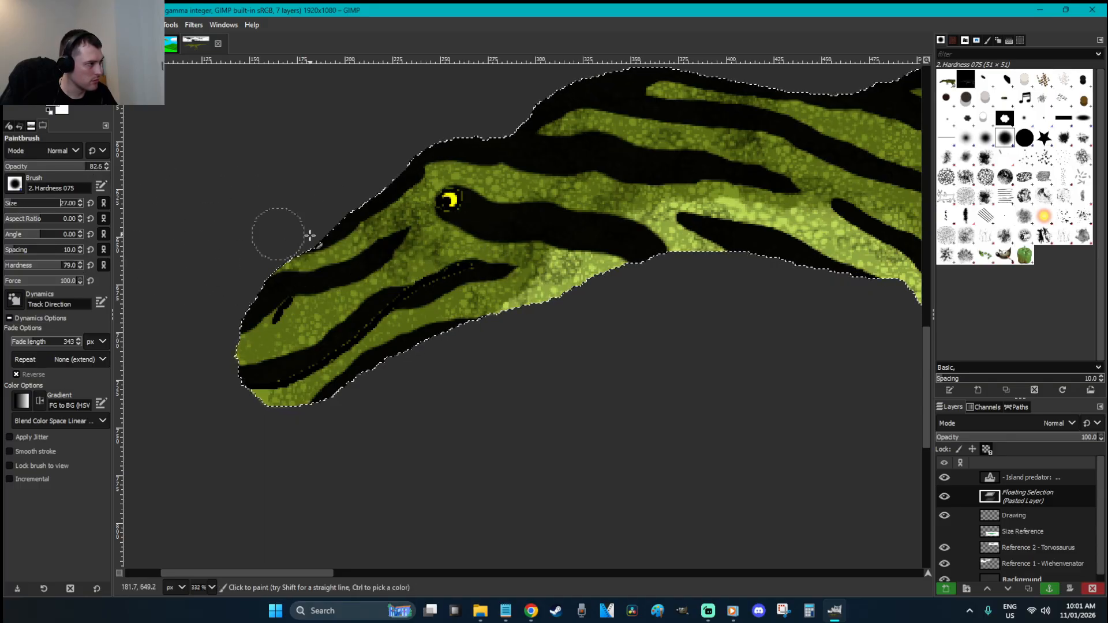
Dab soft dark shading over the snout, snout tip, jaw underside and below the eye, then anchor the paste
click(414, 247)
key(ctrl+z)
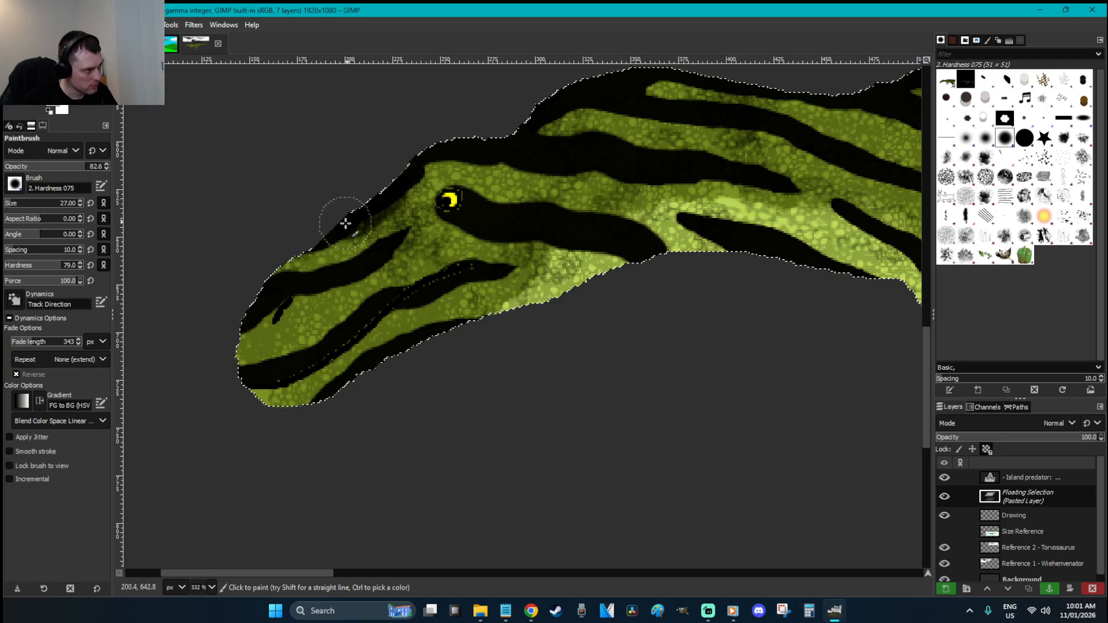
mouse_move(411, 250)
mouse_down()
mouse_move(369, 261)
mouse_move(374, 287)
mouse_move(331, 288)
mouse_move(332, 327)
mouse_move(289, 335)
mouse_up()
click(249, 363)
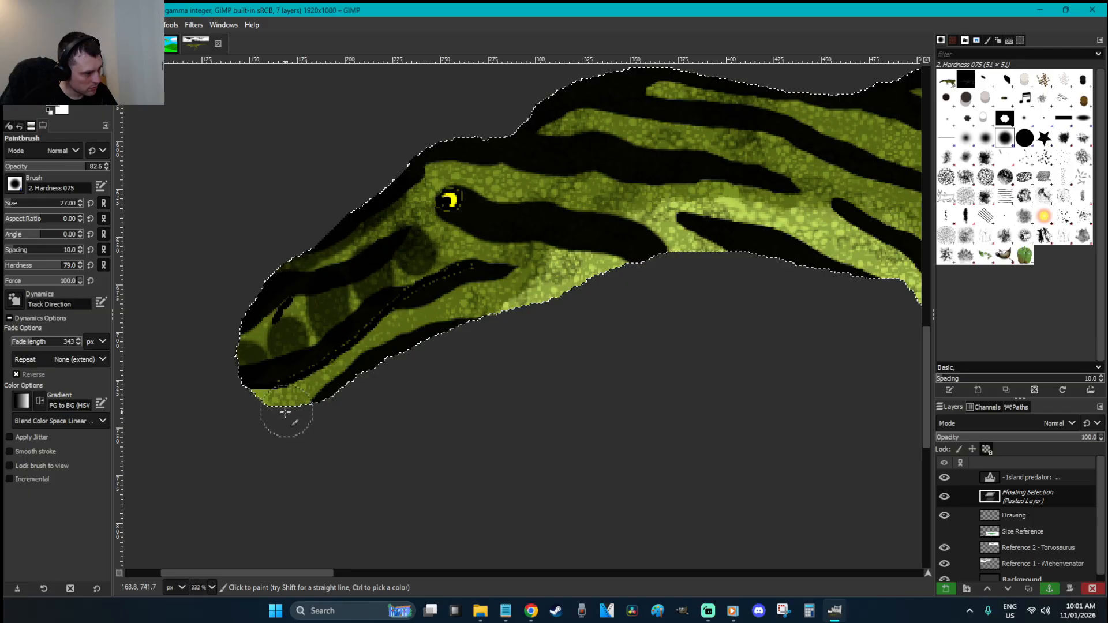
mouse_move(273, 414)
mouse_down()
mouse_move(316, 411)
mouse_move(338, 384)
mouse_move(357, 381)
mouse_move(324, 402)
mouse_up()
click(406, 341)
click(469, 306)
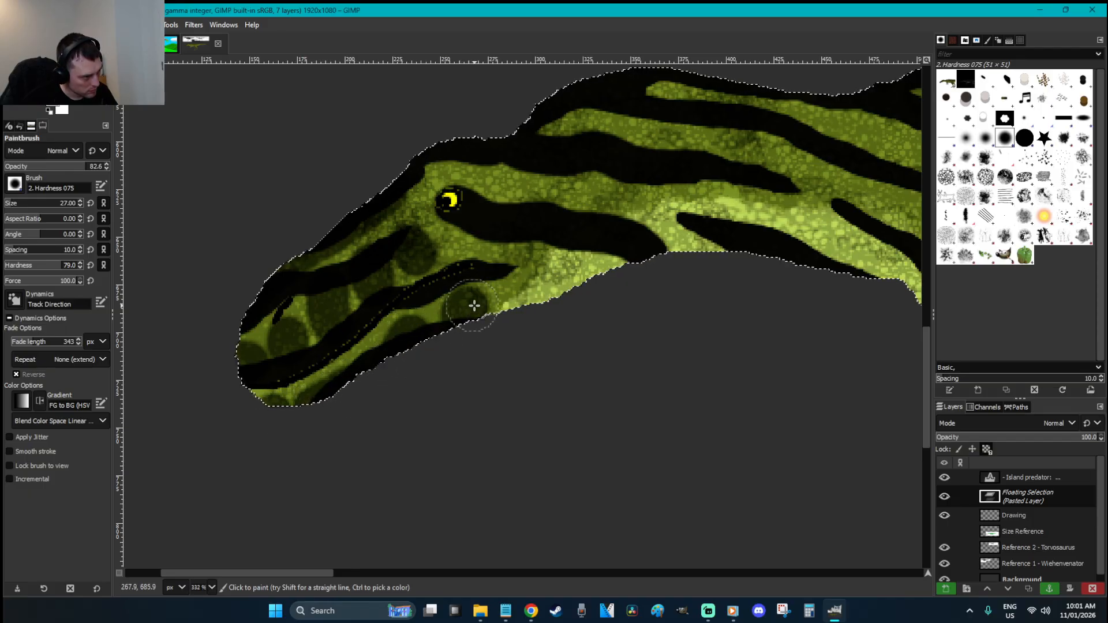
click(424, 220)
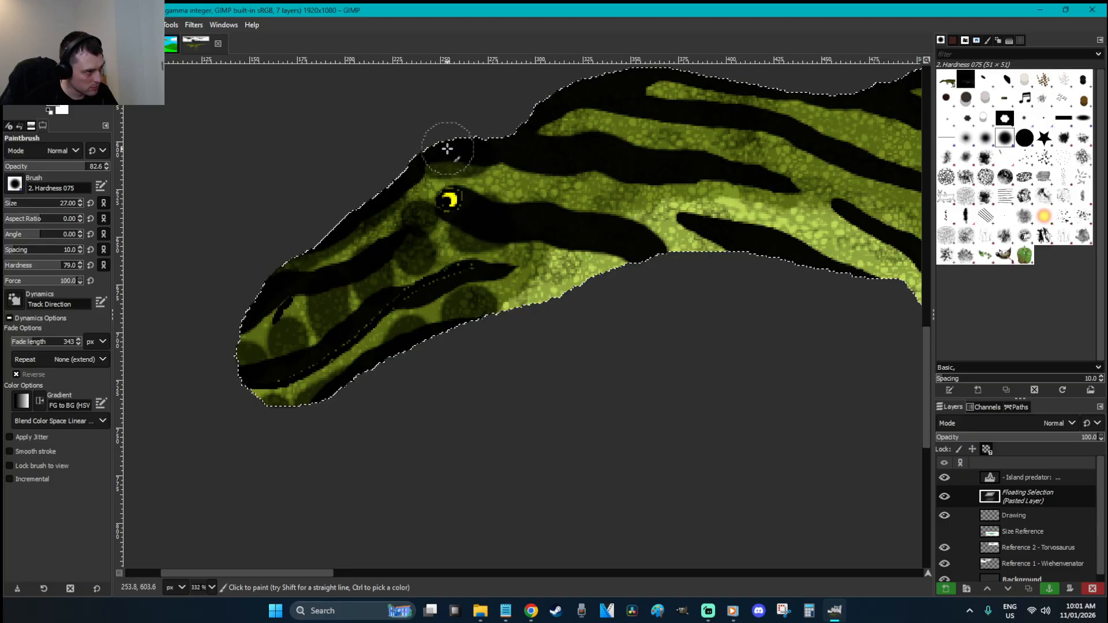
key(r)
click(525, 366)
Zoom in on the head, paste the texture layer, anchor it and paste it once more
key(minus)
key(minus)
key(minus)
key(minus)
key(minus)
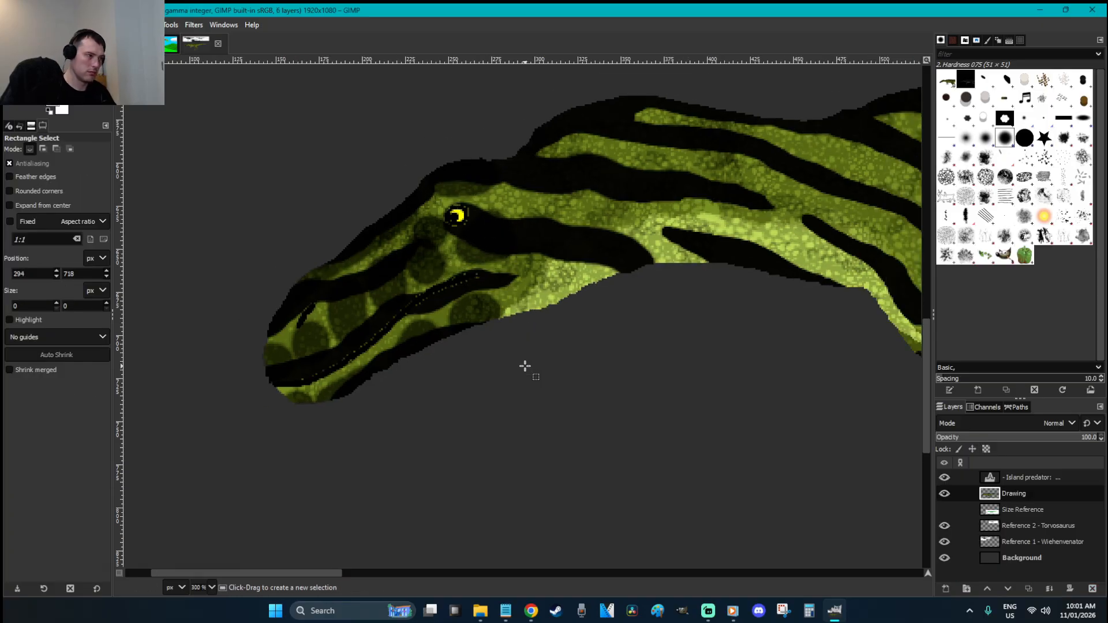
key(z)
drag(327, 424, 187, 305)
key(ctrl+v)
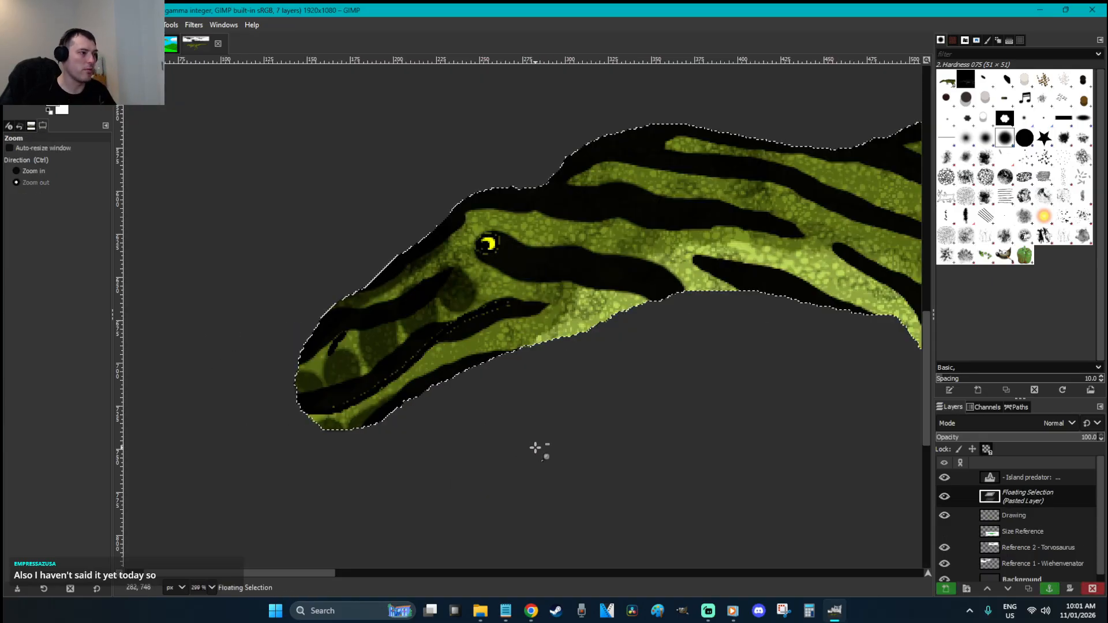
key(p)
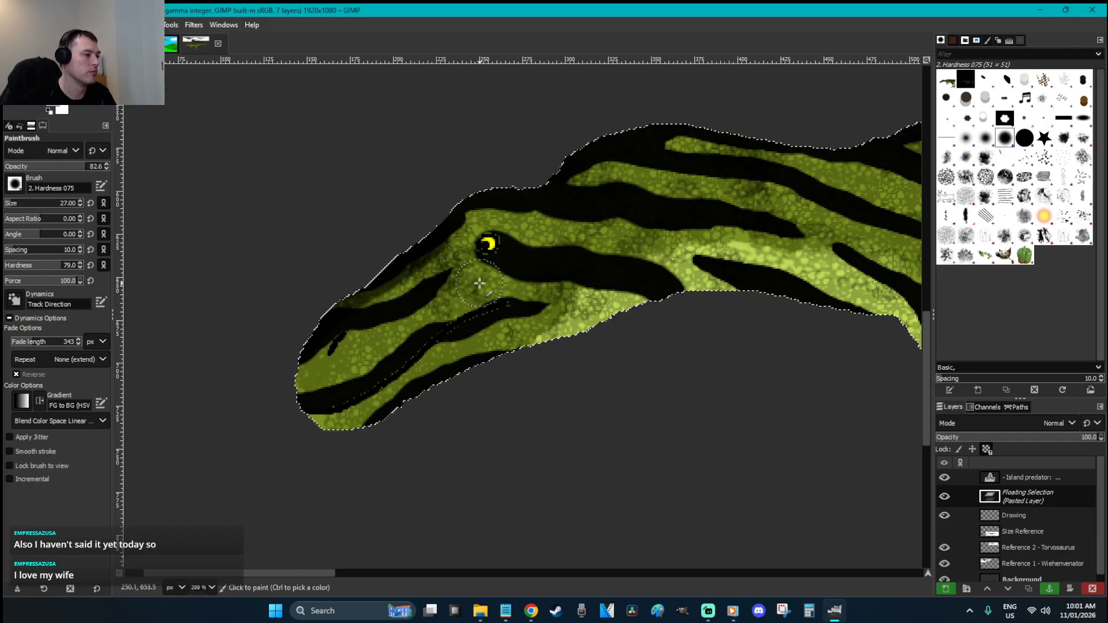
key(ctrl+h)
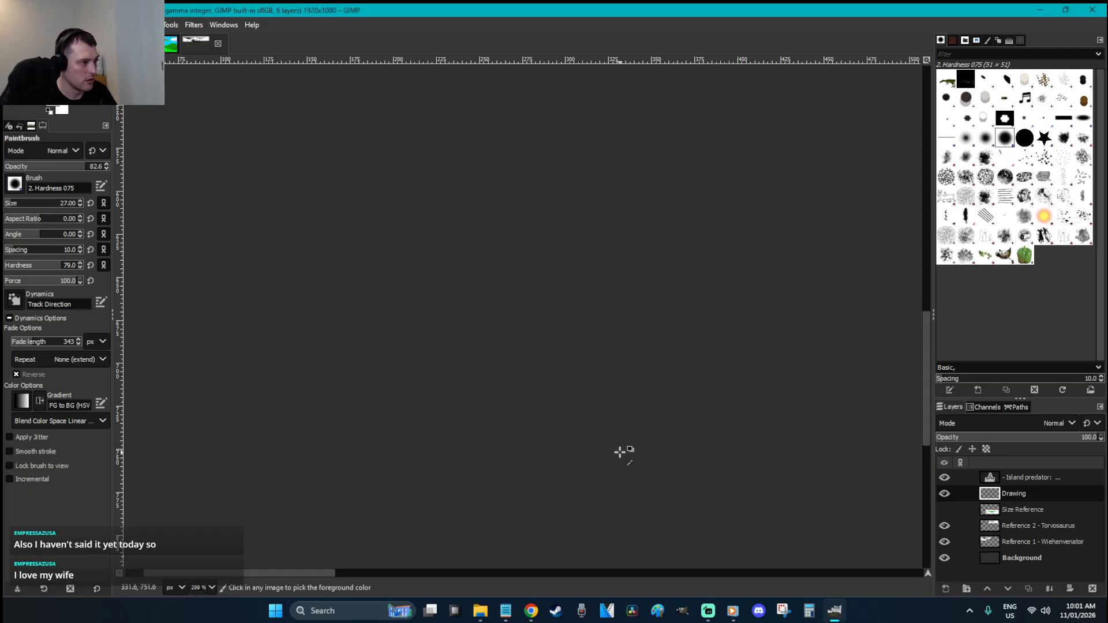
key(ctrl+v)
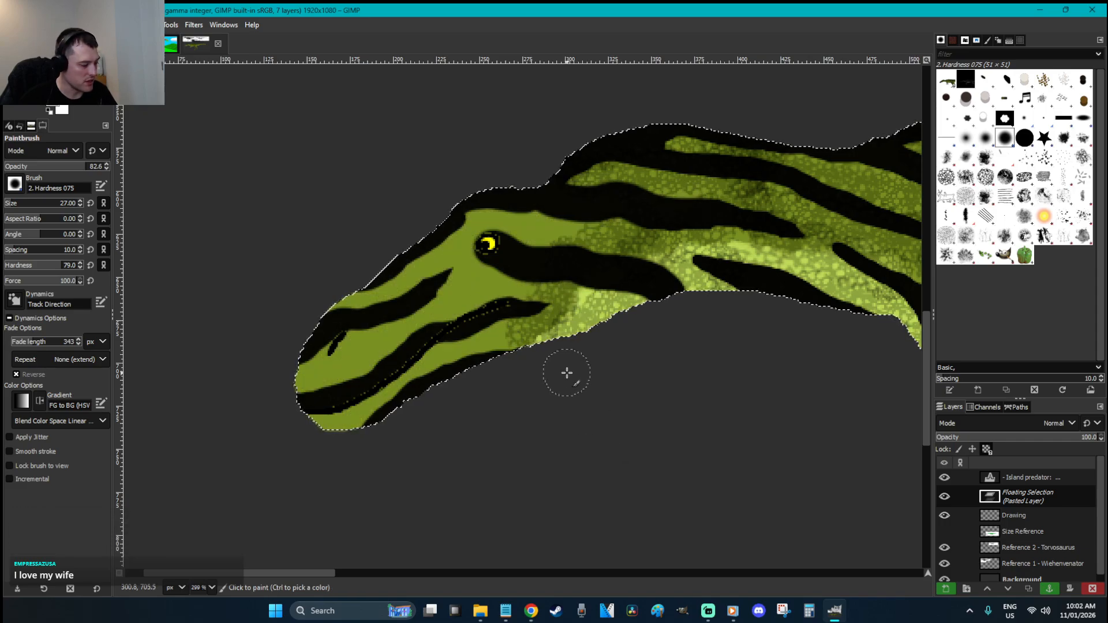
Set the brush size to 5, try a fine line on the head, and undo the stray strokes
click(64, 205)
text(5)
key(Return)
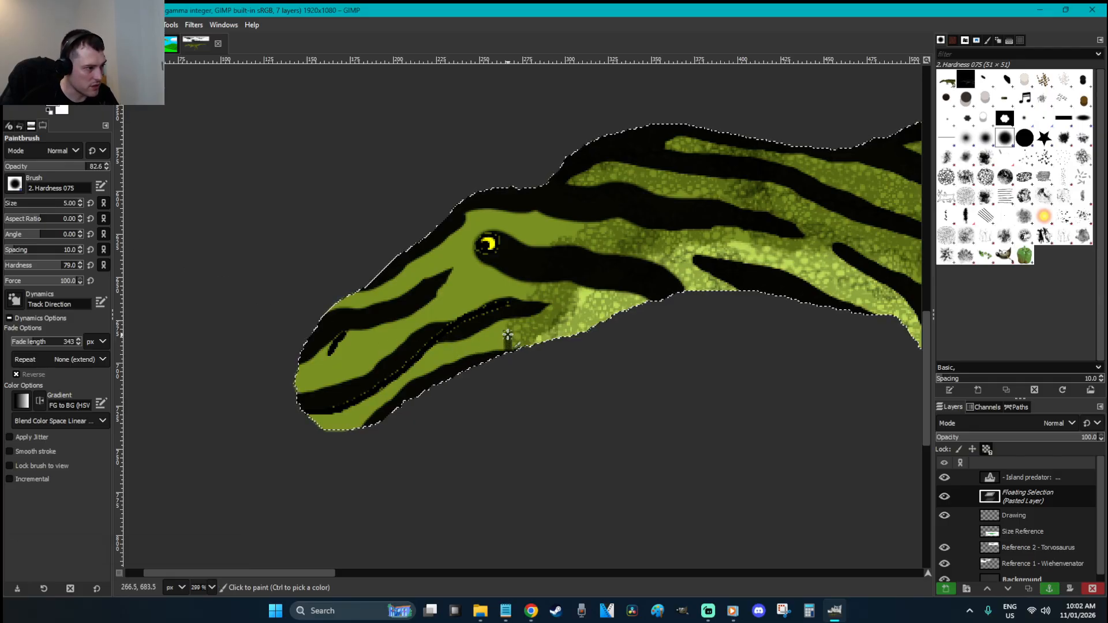
click(514, 312)
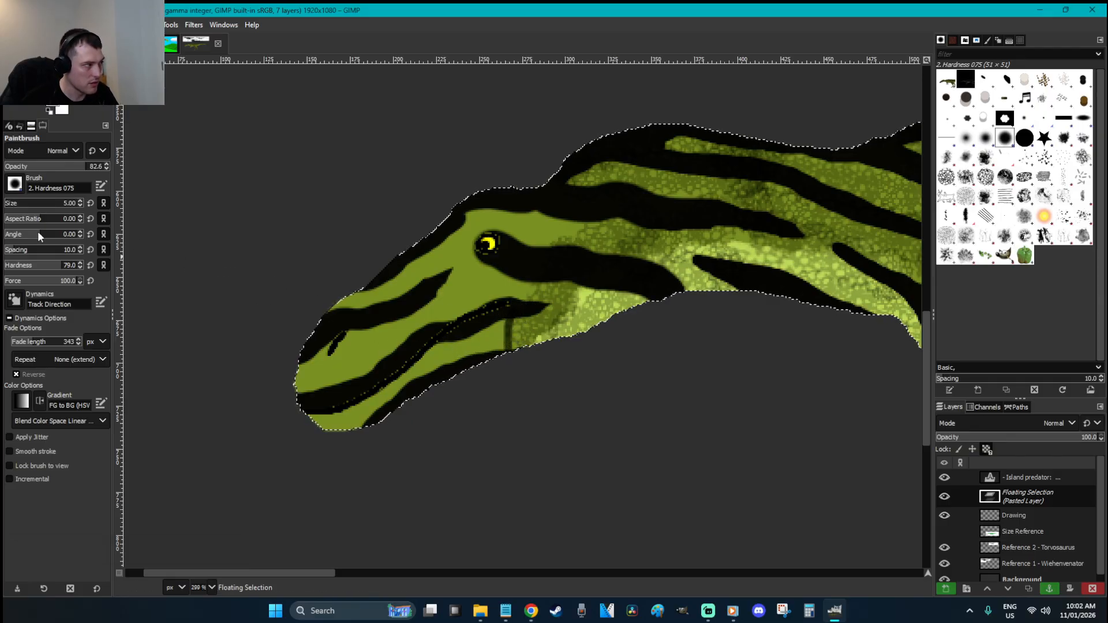
key(ctrl+z)
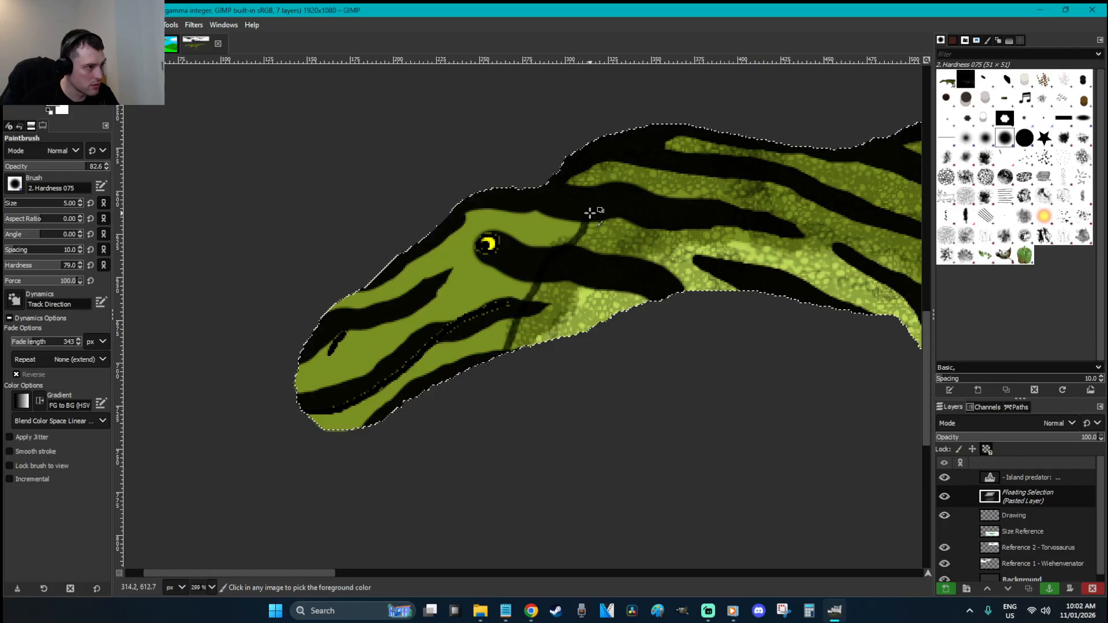
key(ctrl+z)
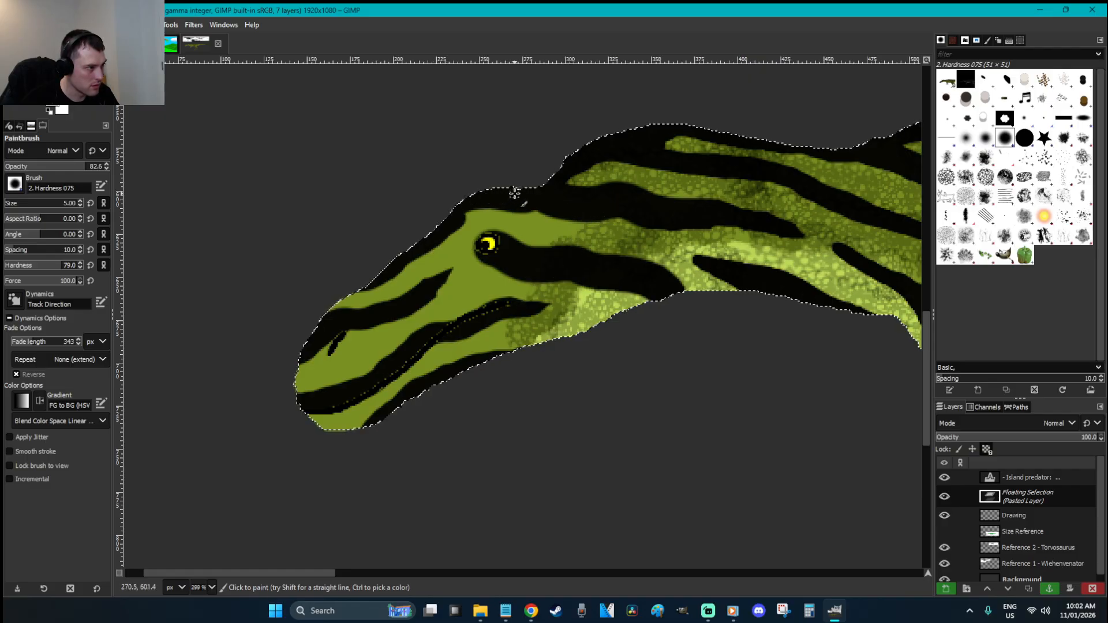
Try a full-opacity crack line below the eye, then undo and redo to restore the textured area
key(ctrl+z)
scroll(19, 206, down, 3)
drag(65, 168, 138, 175)
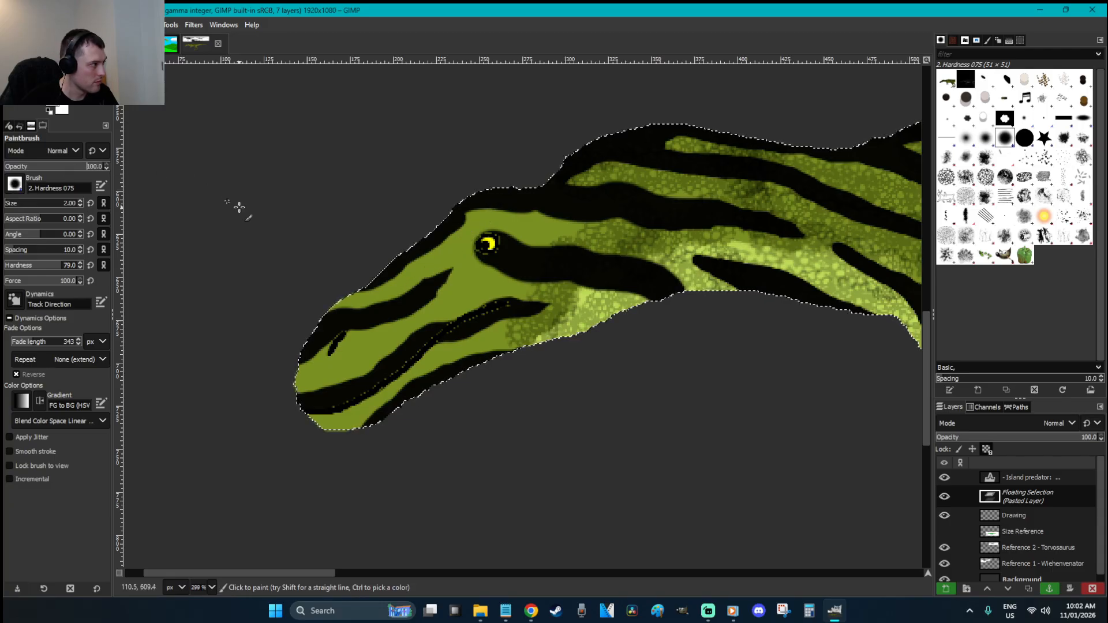
drag(479, 247, 433, 273)
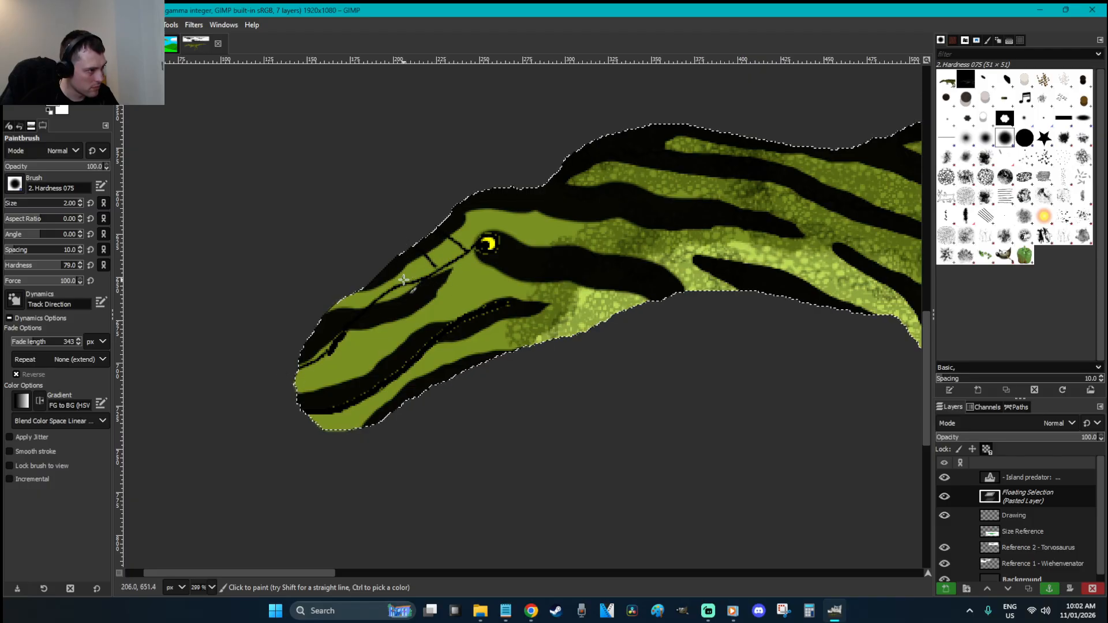
key(ctrl+z)
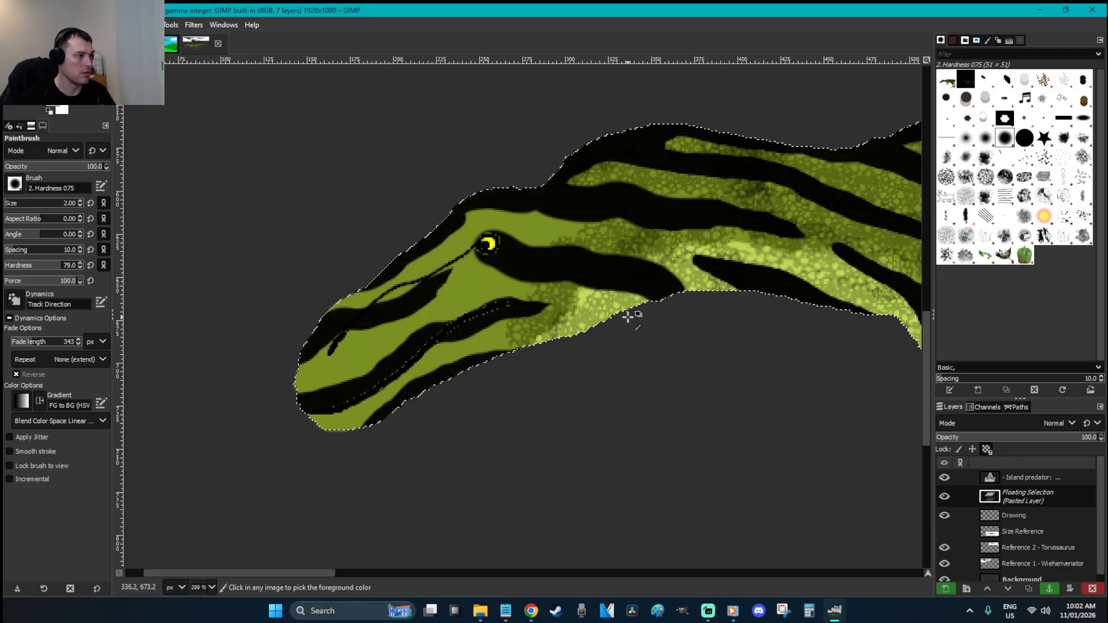
key(ctrl+z)
key(ctrl+z)
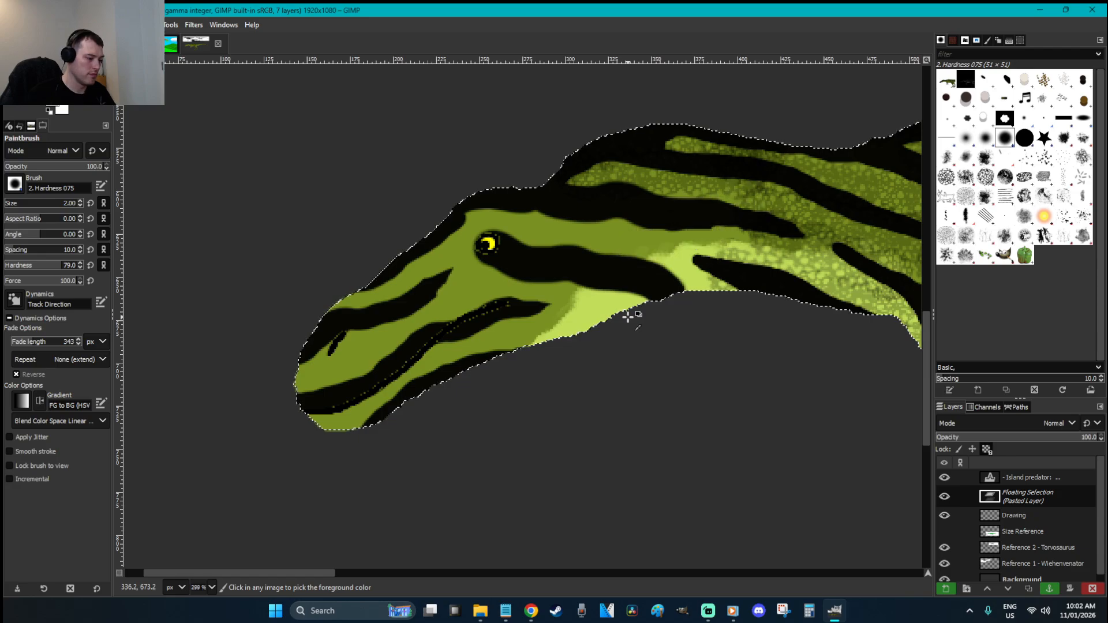
key(ctrl+y)
key(ctrl+y)
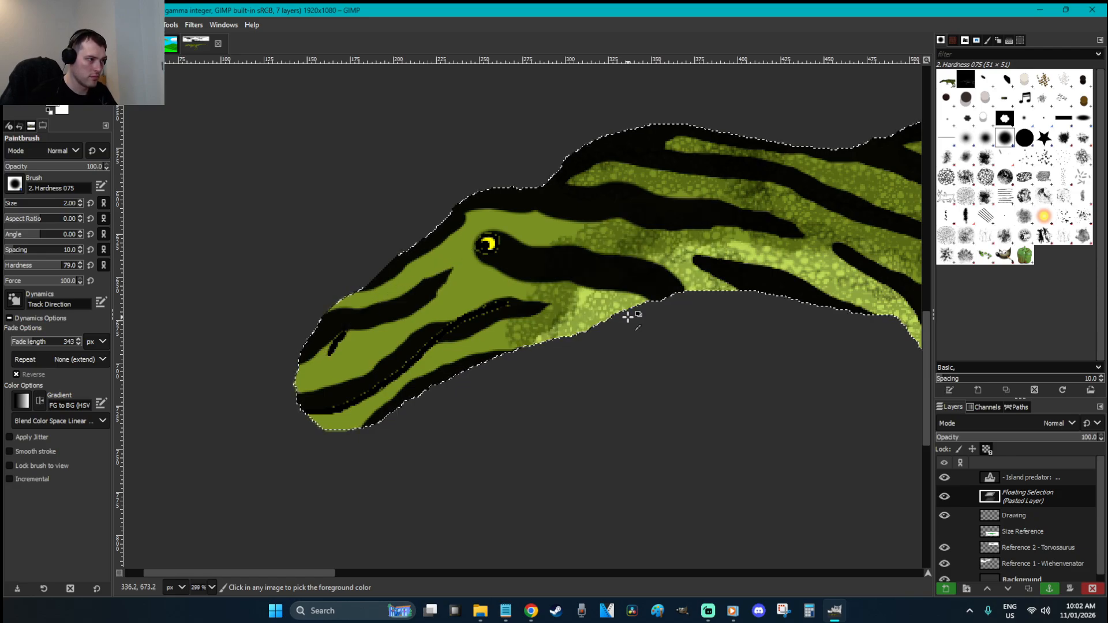
key(ctrl+z)
key(ctrl+y)
Set up the Bristles 03 brush at about 40 opacity and size 36
key(o)
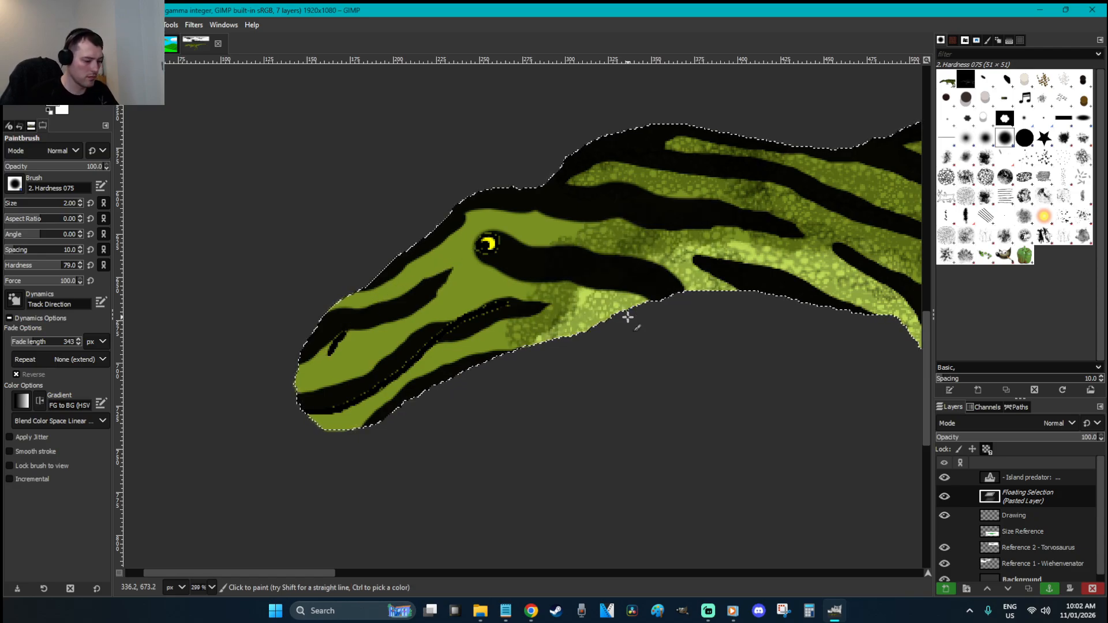
click(944, 180)
click(1063, 157)
key(p)
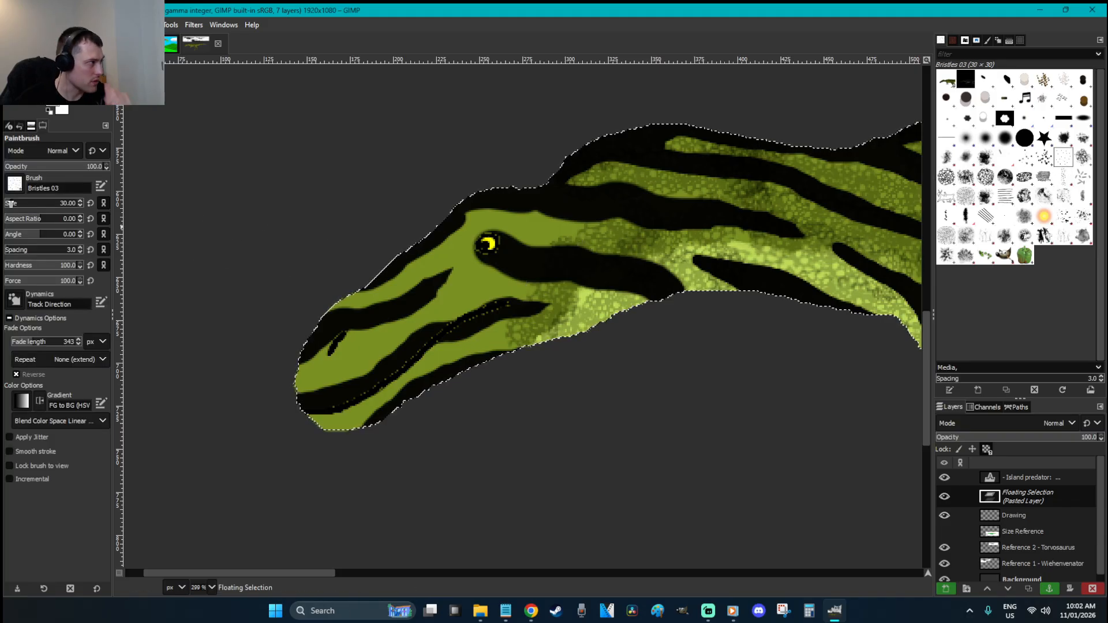
click(44, 167)
click(18, 203)
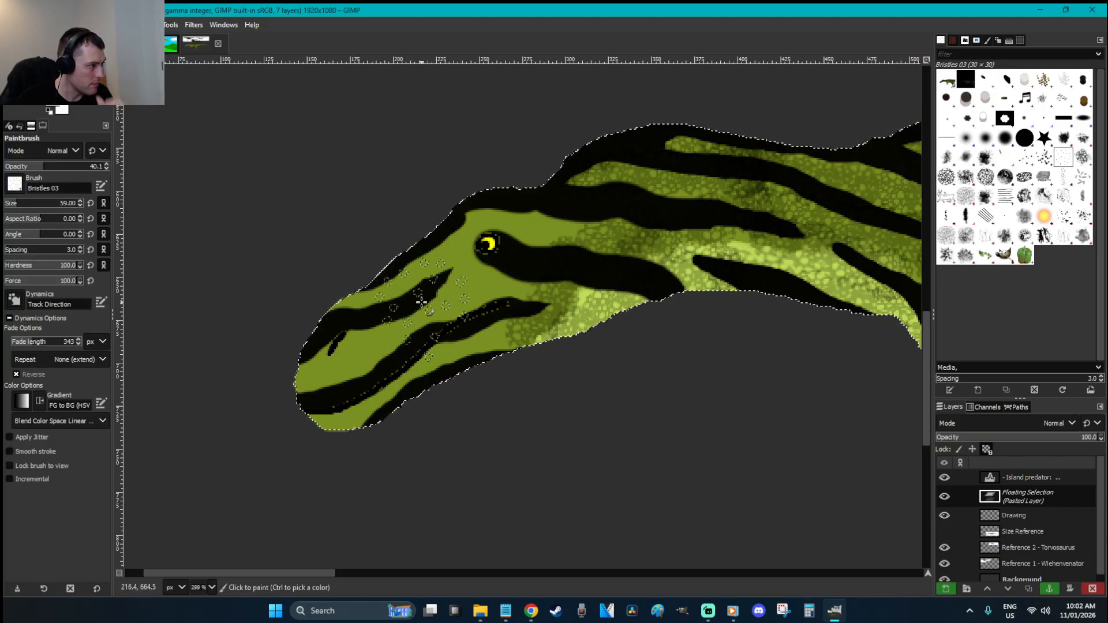
click(13, 207)
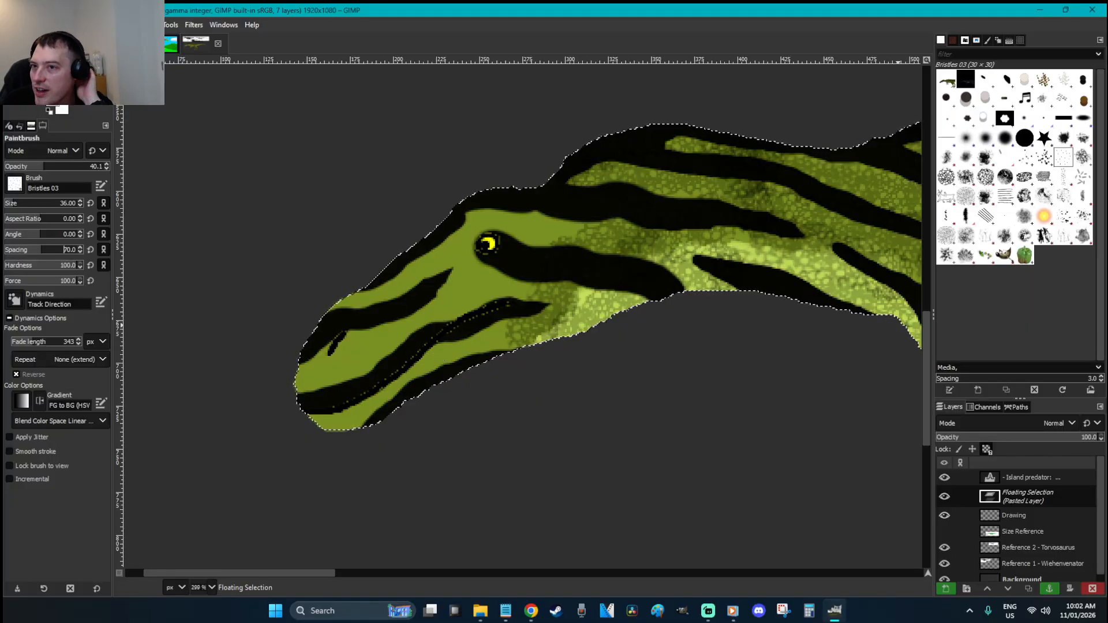
key(alt+Tab)
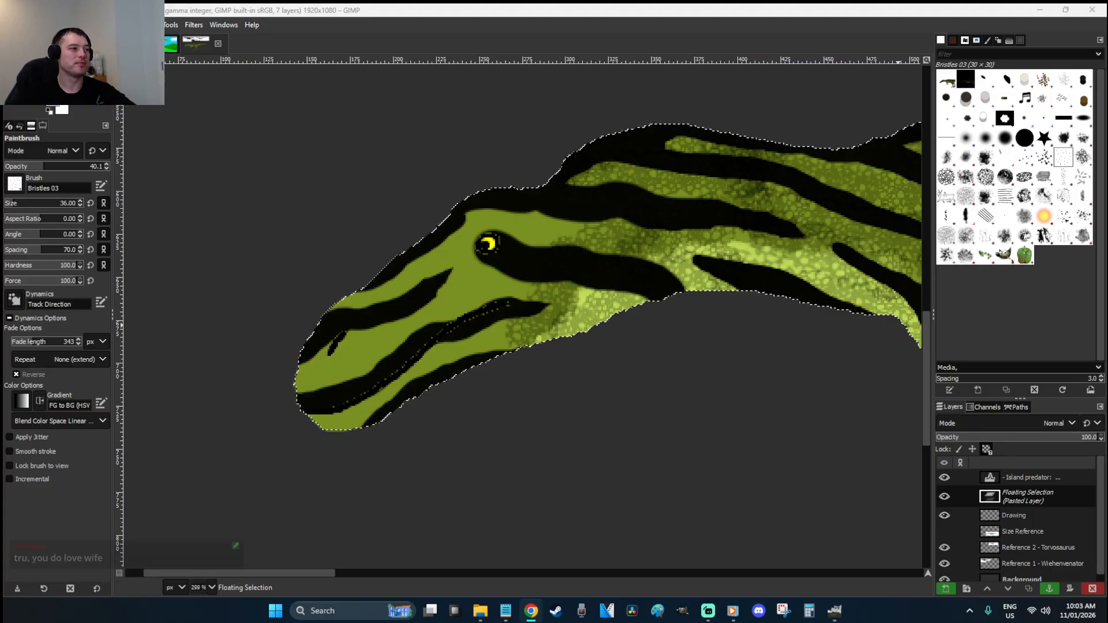
Paint dark bristly scale texture behind the eye and down the snout to the lower jaw
drag(556, 215, 538, 235)
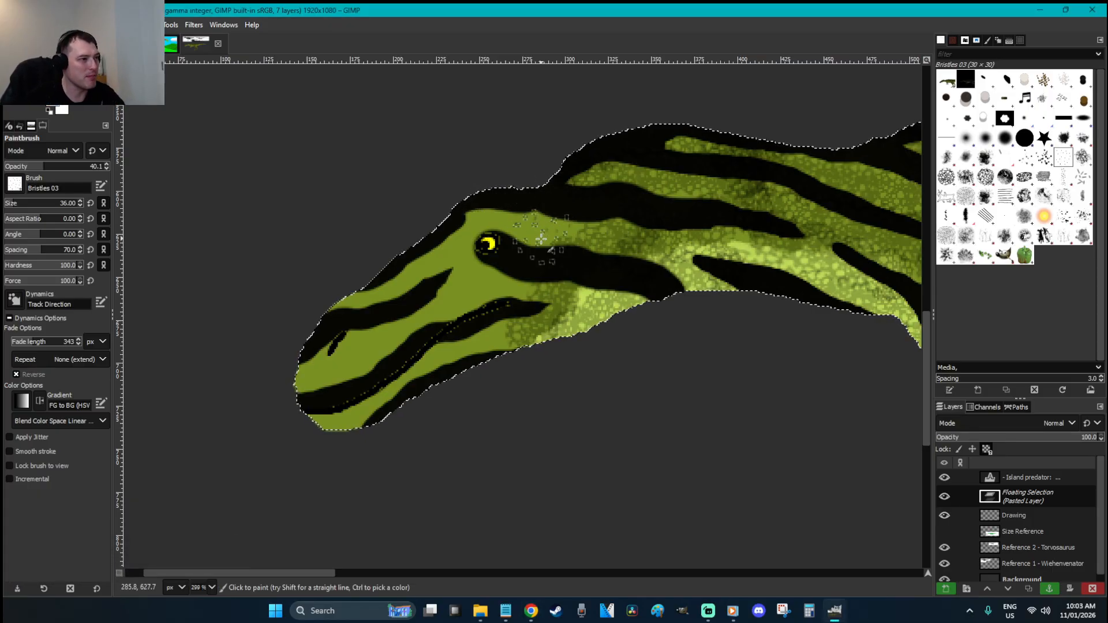
drag(516, 277, 474, 349)
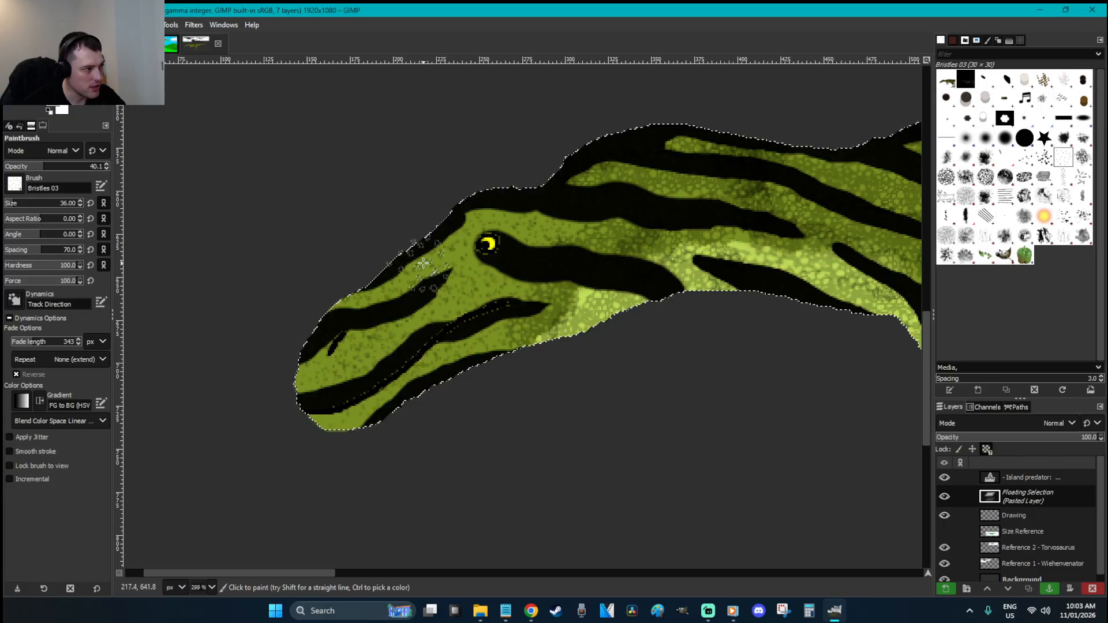
scroll(50, 204, down, 1)
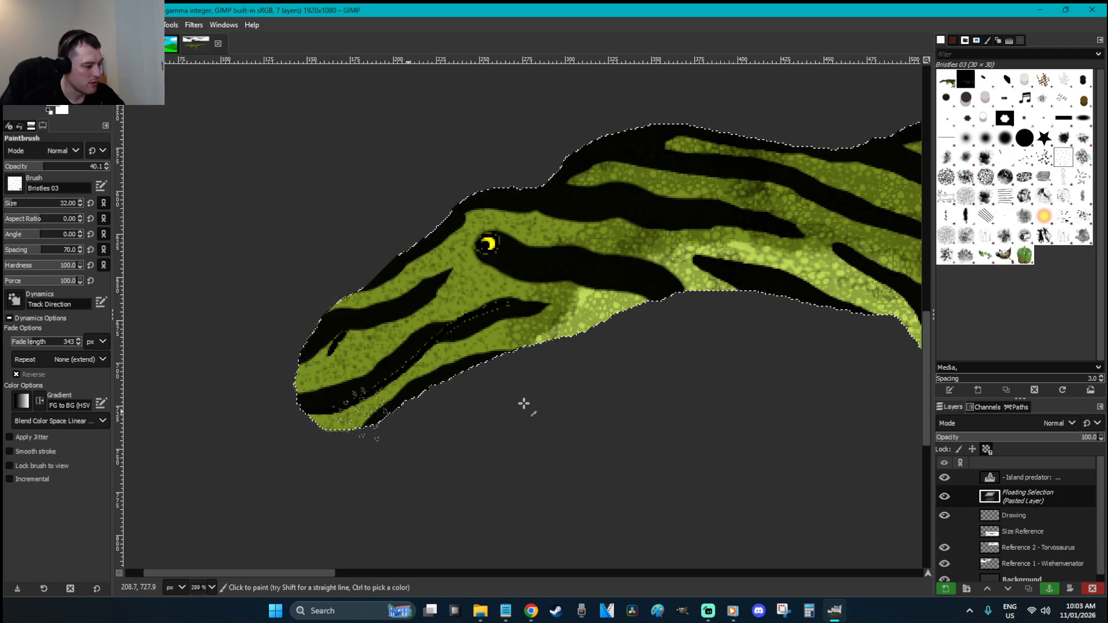
Switch back to the hard round brush and raise its opacity to 89
click(1005, 138)
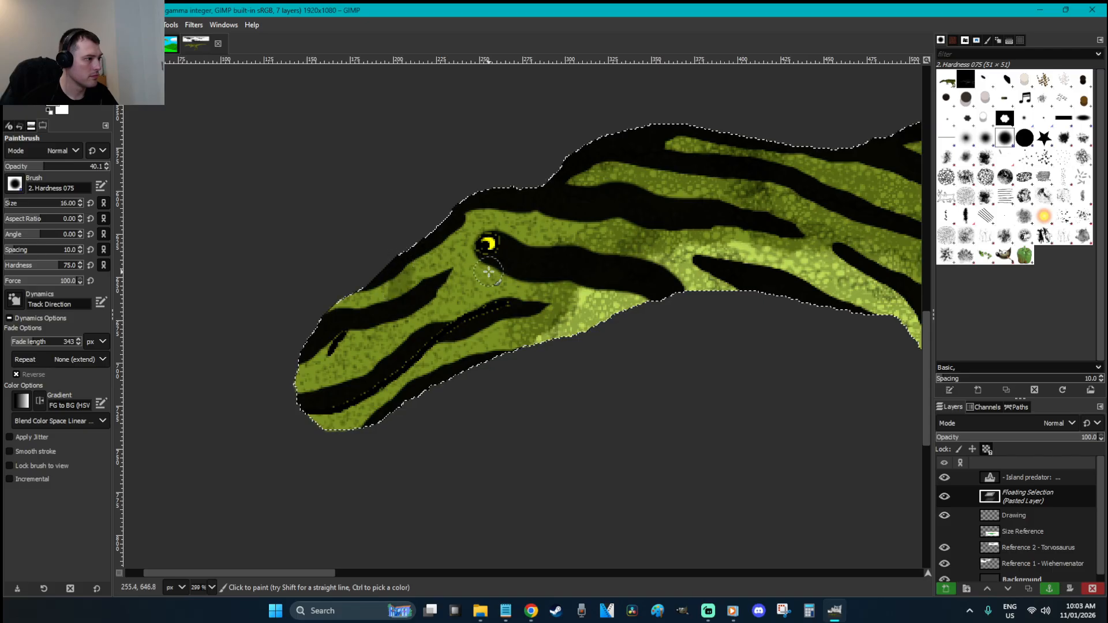
click(70, 166)
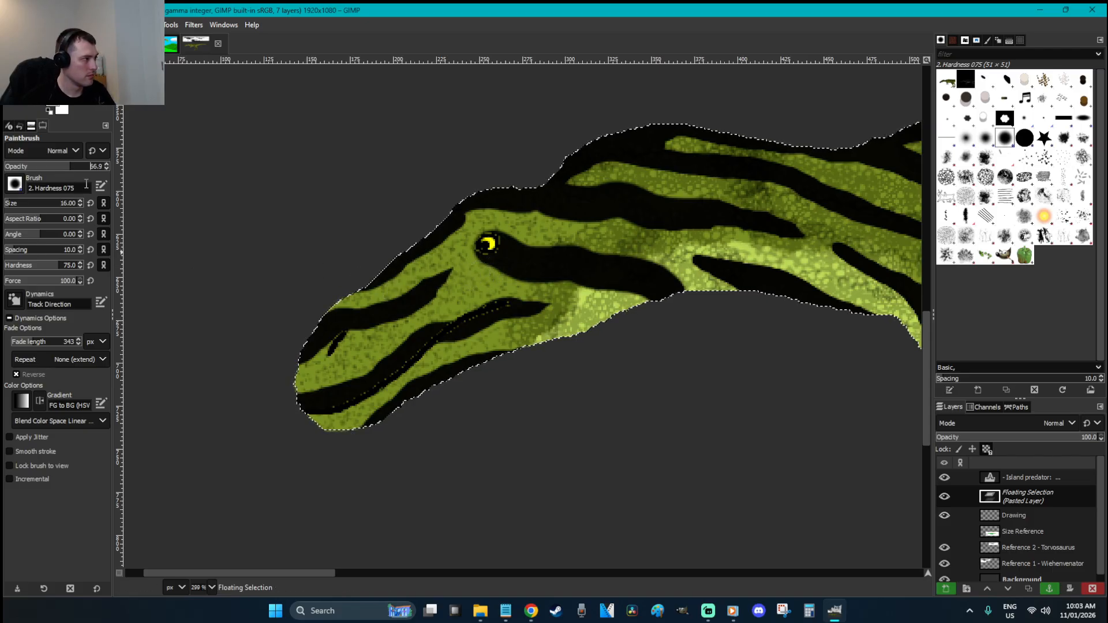
scroll(66, 208, down, 7)
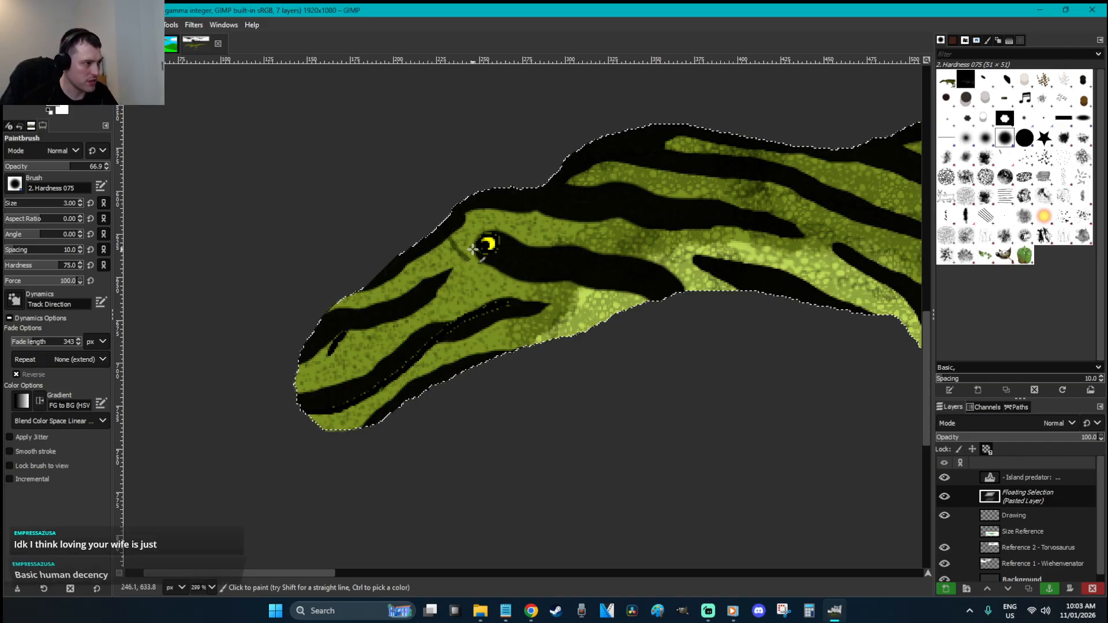
click(91, 166)
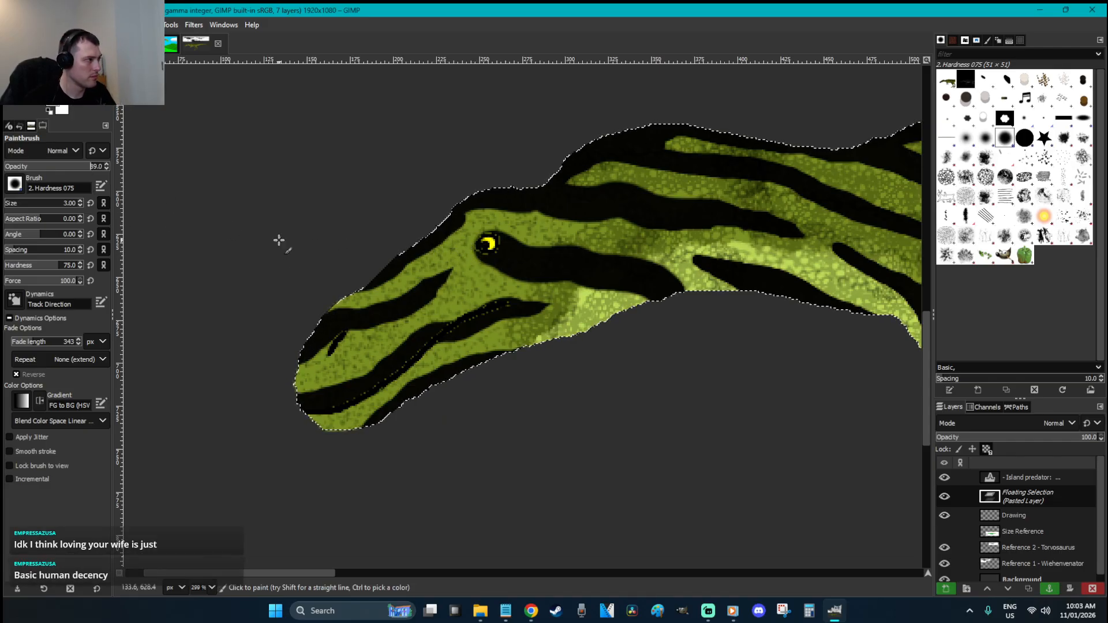
Paint thin dark crack lines from the eye down the snout and along the lower jaw, at hardness 47
drag(479, 251, 448, 237)
click(41, 265)
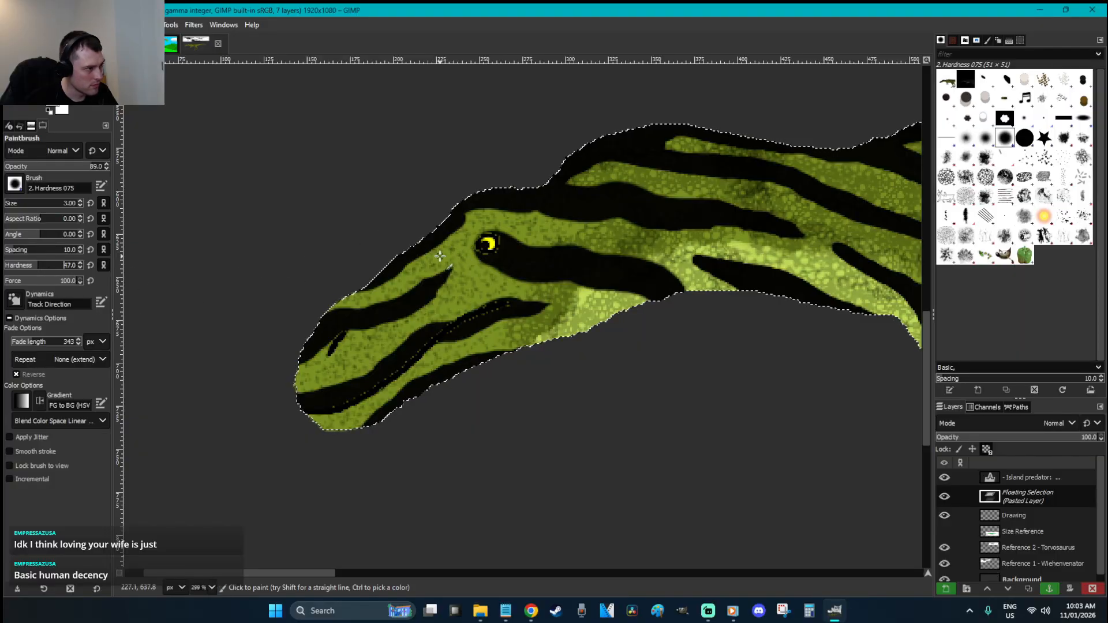
drag(459, 251, 376, 309)
drag(335, 343, 295, 376)
mouse_move(475, 249)
mouse_down()
mouse_move(460, 253)
mouse_move(488, 303)
mouse_move(457, 292)
mouse_up()
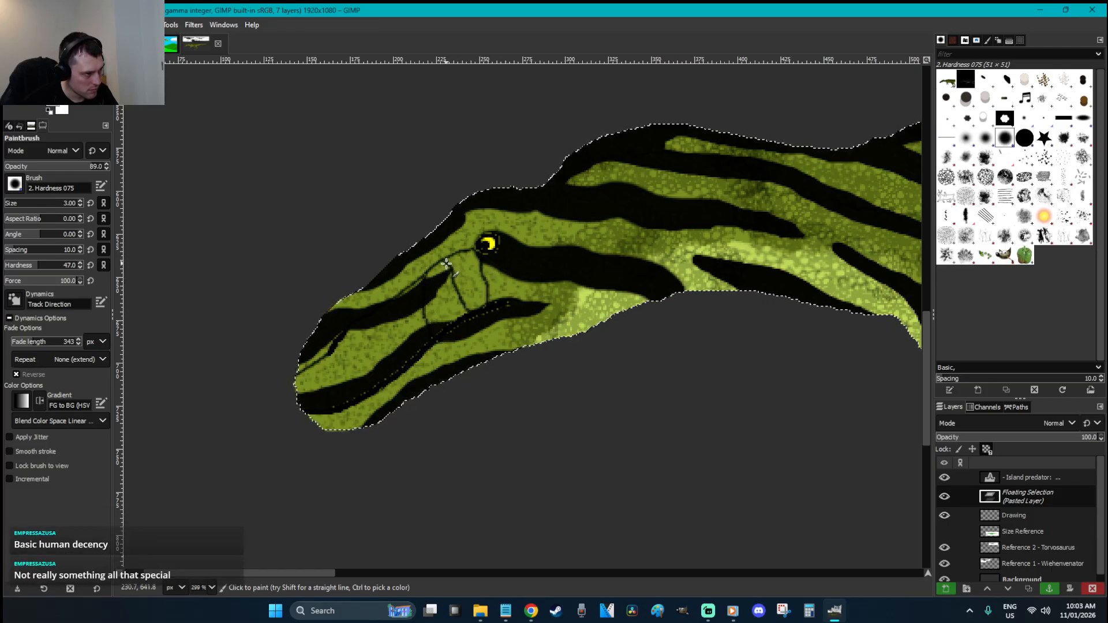
mouse_move(384, 324)
mouse_down()
mouse_move(393, 373)
mouse_move(381, 387)
mouse_move(364, 383)
mouse_move(344, 337)
mouse_move(325, 372)
mouse_up()
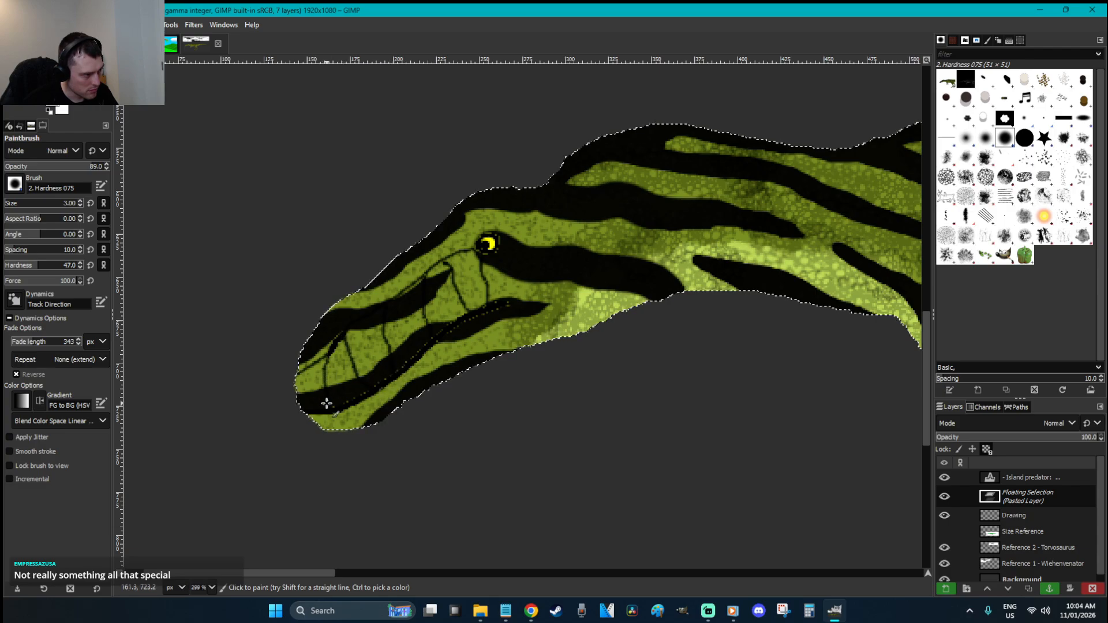
scroll(415, 398, up, 6)
scroll(415, 397, down, 7)
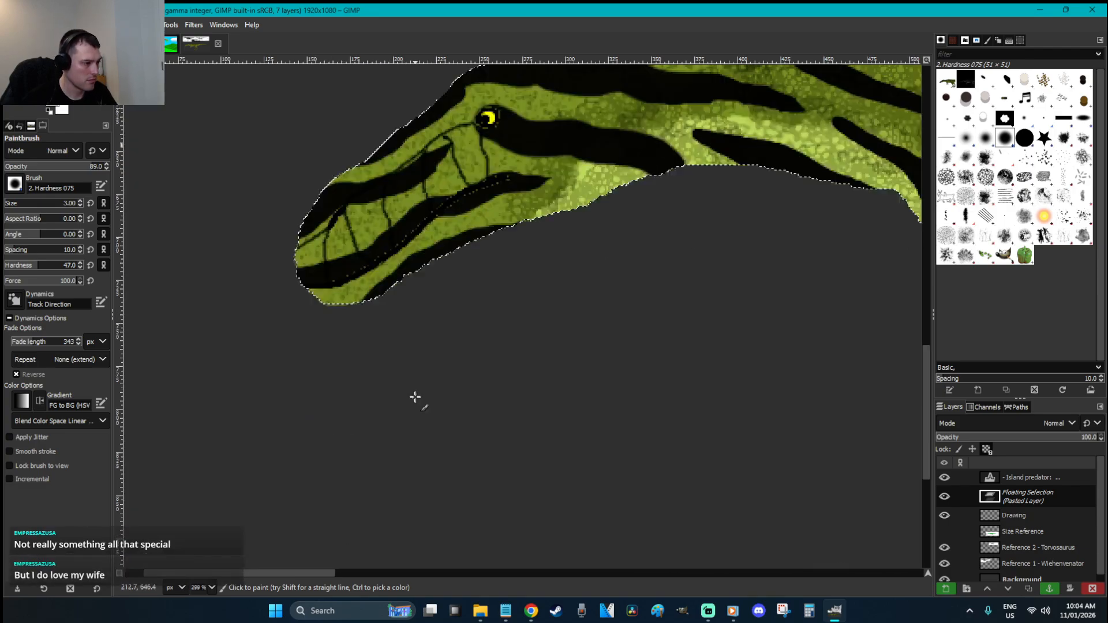
mouse_move(317, 298)
mouse_down()
mouse_move(355, 292)
mouse_move(461, 228)
mouse_up()
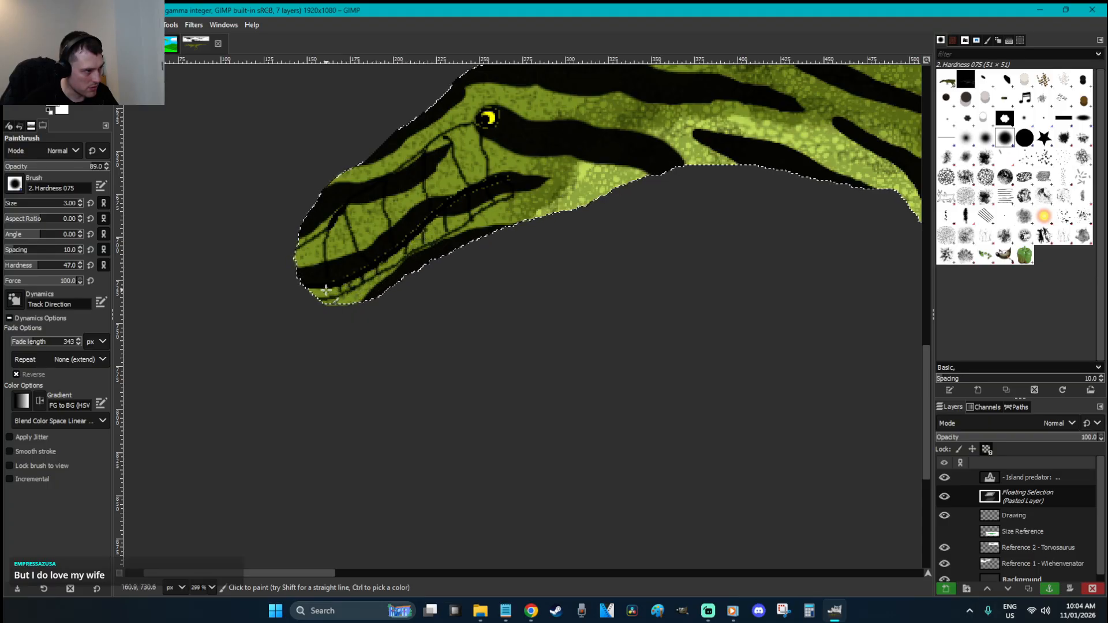
Zoom in close on the head and paint scale lines along the upper jaw
scroll(378, 272, up, 3)
key(z)
drag(643, 457, 272, 232)
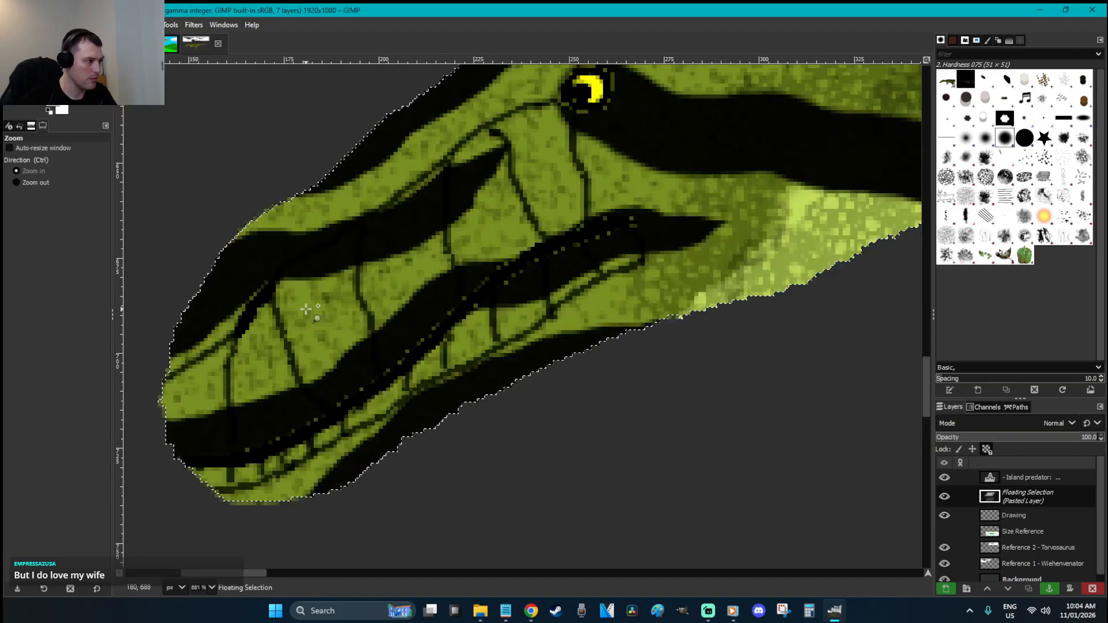
key(p)
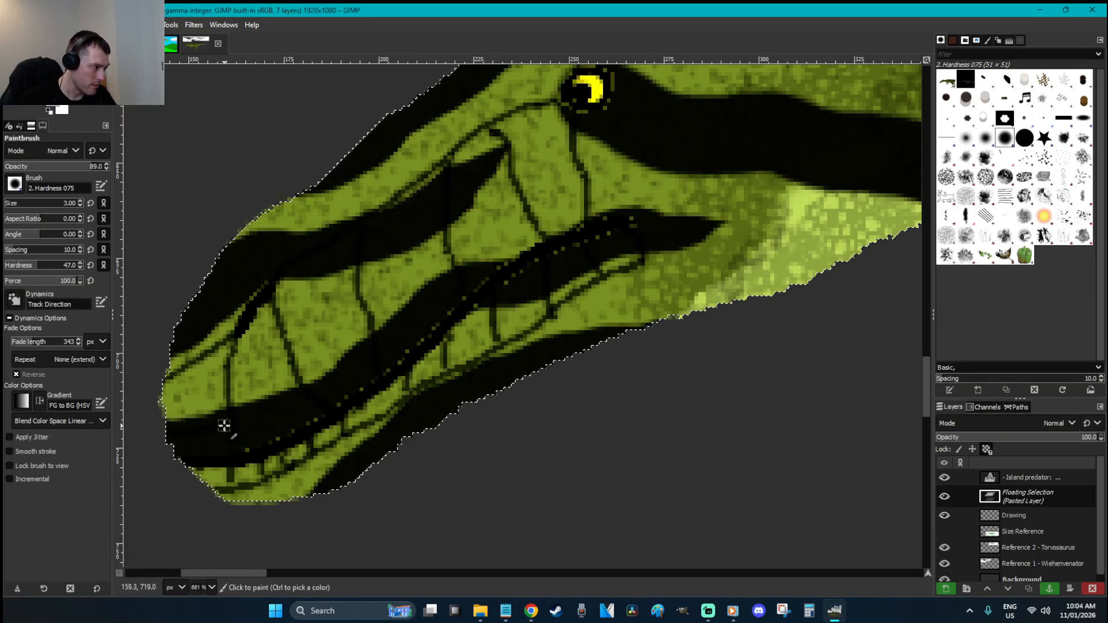
mouse_move(519, 219)
mouse_down()
mouse_move(612, 202)
mouse_move(626, 210)
mouse_move(516, 229)
mouse_move(518, 254)
mouse_up()
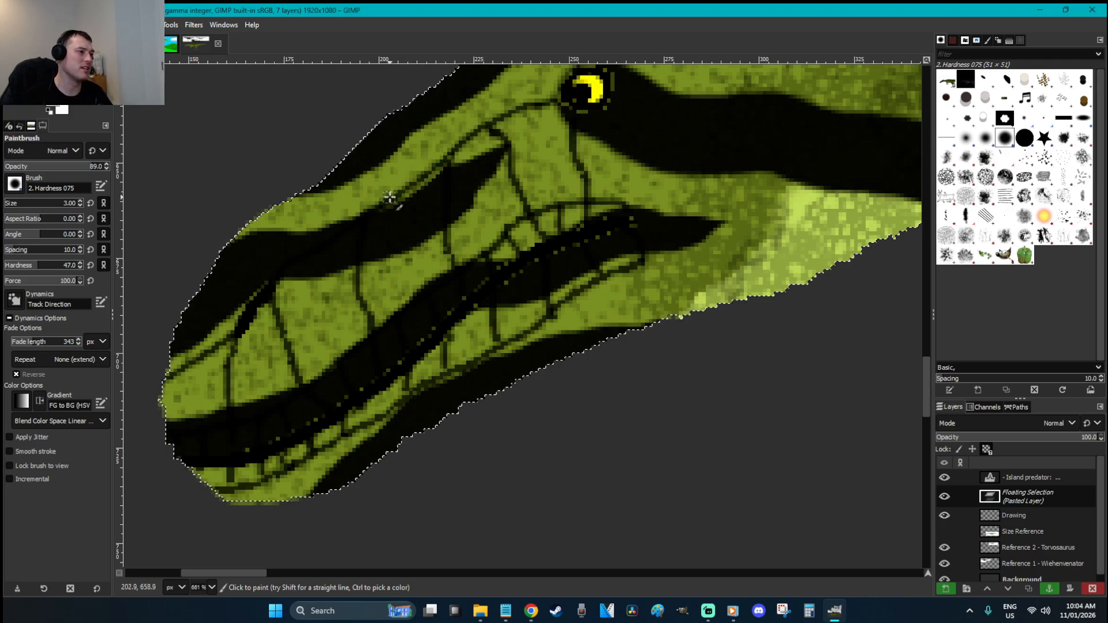
scroll(427, 185, up, 3)
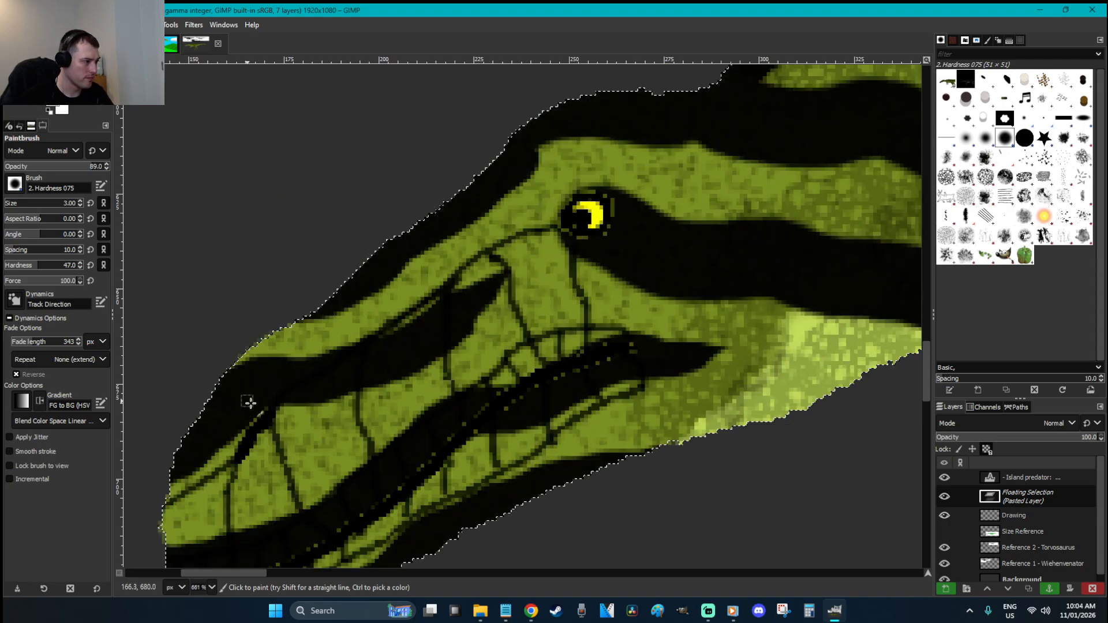
Paint crack lines across the snout's green stripe and from the eye up across the stripe
drag(284, 367, 278, 330)
drag(338, 347, 351, 307)
drag(400, 338, 426, 253)
mouse_move(495, 178)
mouse_down()
mouse_move(546, 240)
mouse_move(565, 221)
mouse_move(555, 155)
mouse_up()
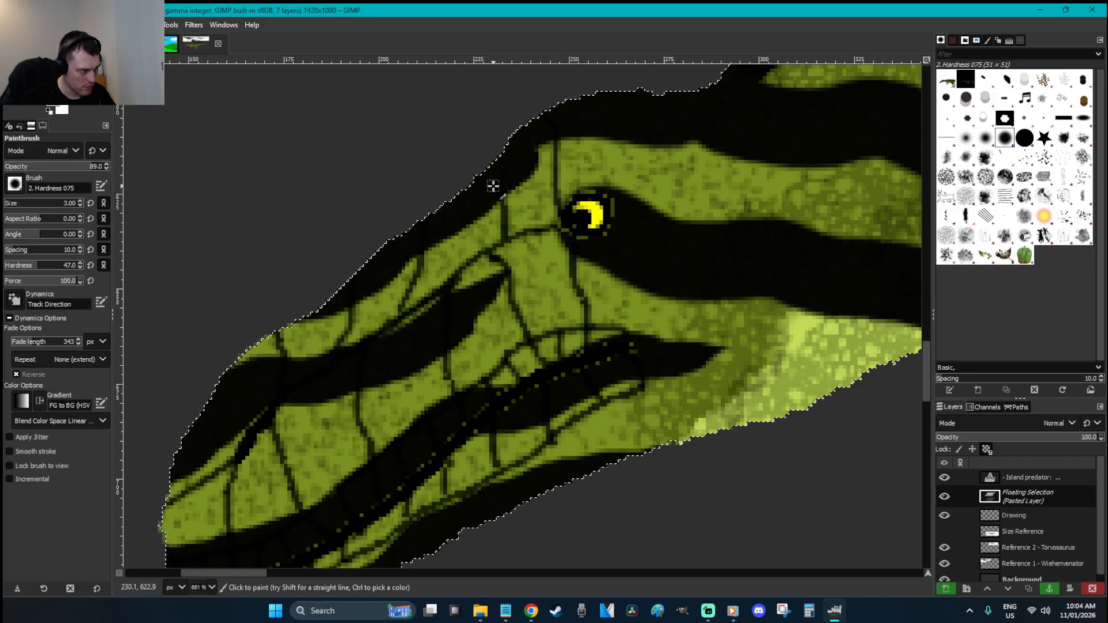
mouse_move(619, 202)
mouse_down()
mouse_move(654, 139)
mouse_move(655, 117)
mouse_move(635, 92)
mouse_up()
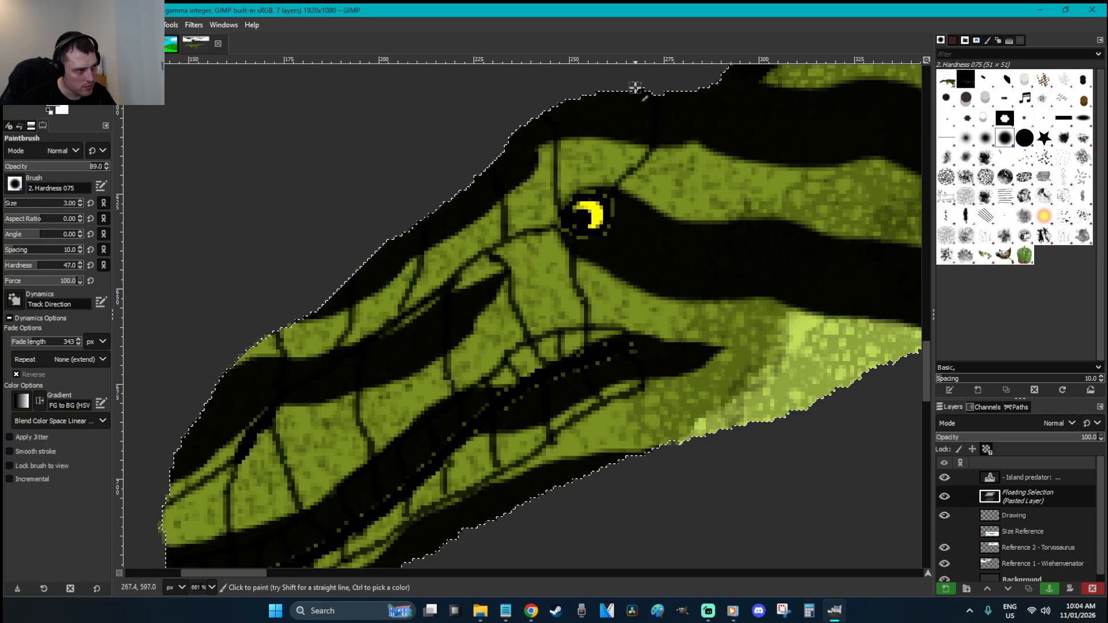
Add crack lines down the green cheek, undoing the last one
drag(652, 295, 632, 338)
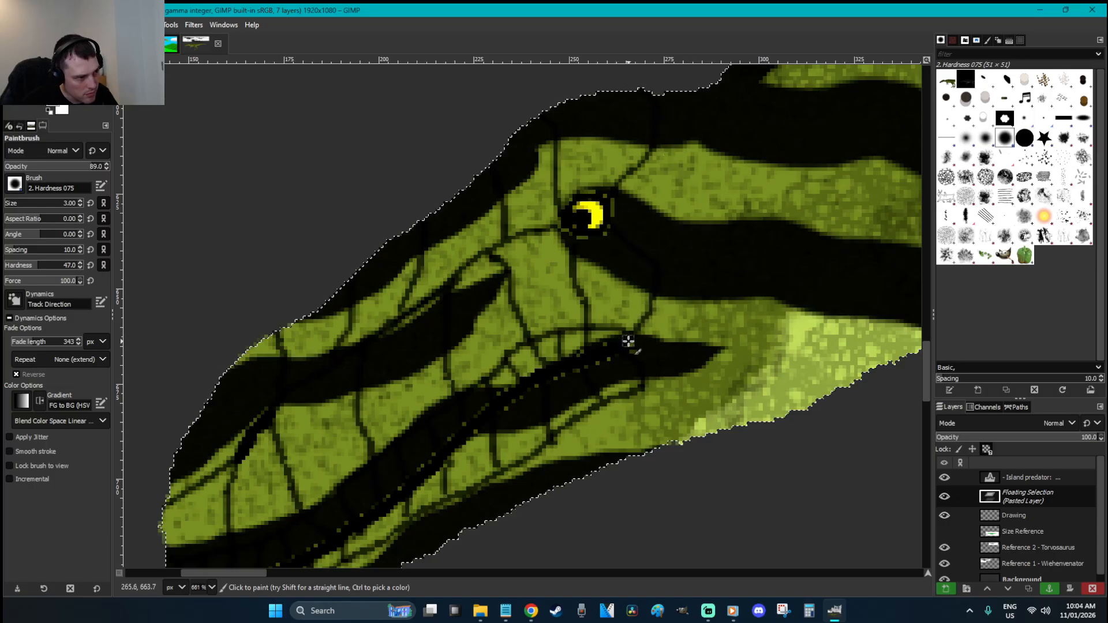
scroll(643, 379, down, 2)
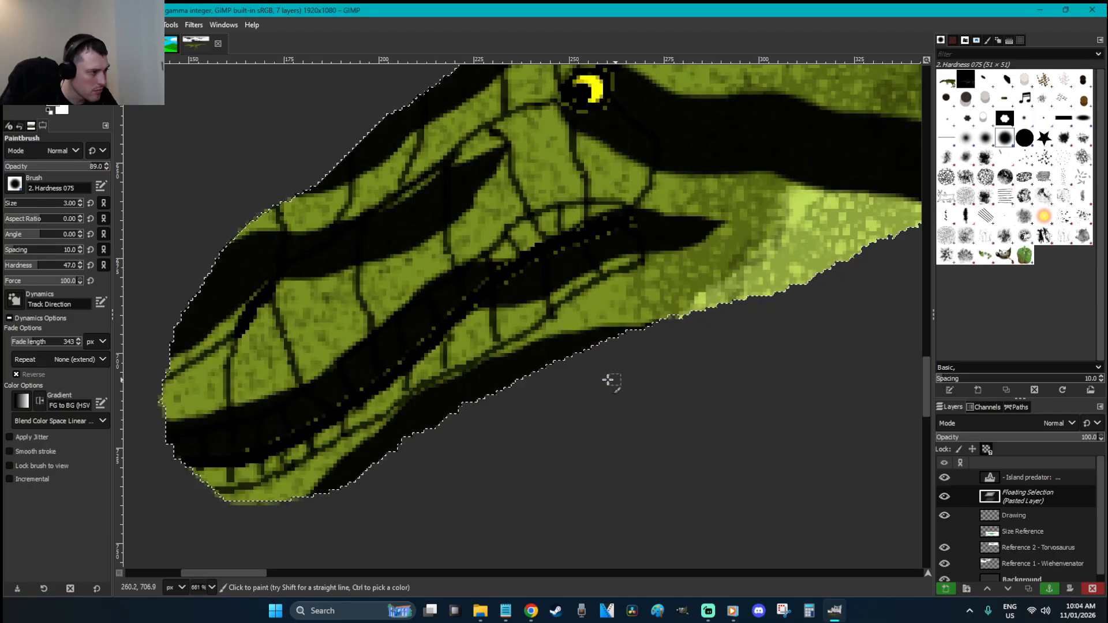
mouse_move(638, 261)
mouse_down()
mouse_move(624, 290)
mouse_move(635, 328)
mouse_up()
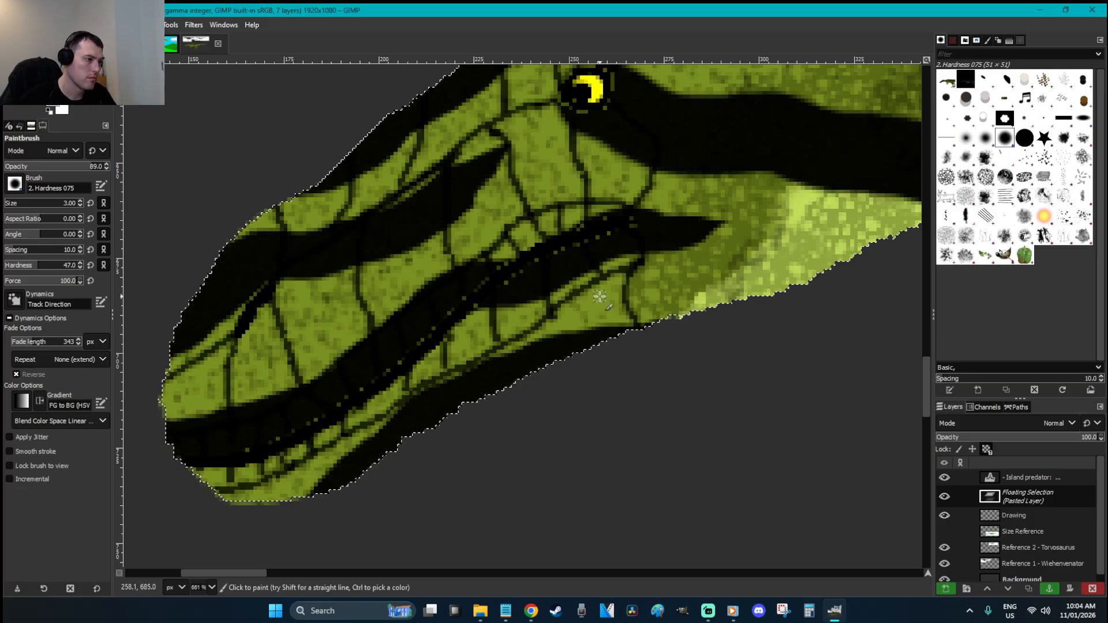
drag(593, 289, 588, 330)
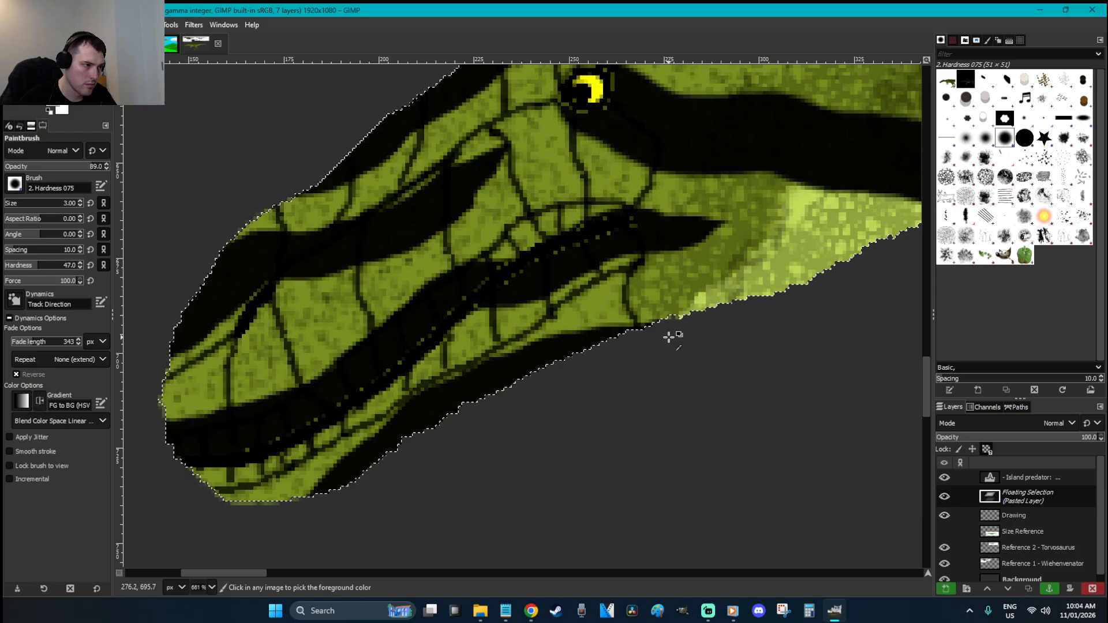
key(ctrl+z)
Set up the Cell 02 brush with opacity 46.5, size 14 and spacing 66
click(947, 177)
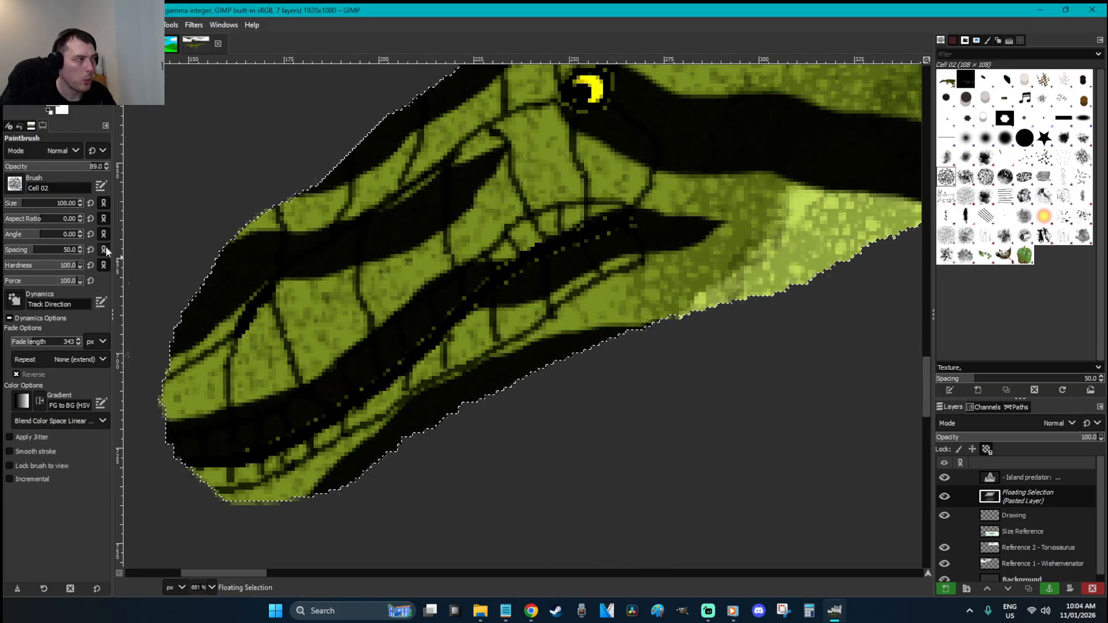
click(50, 166)
click(16, 203)
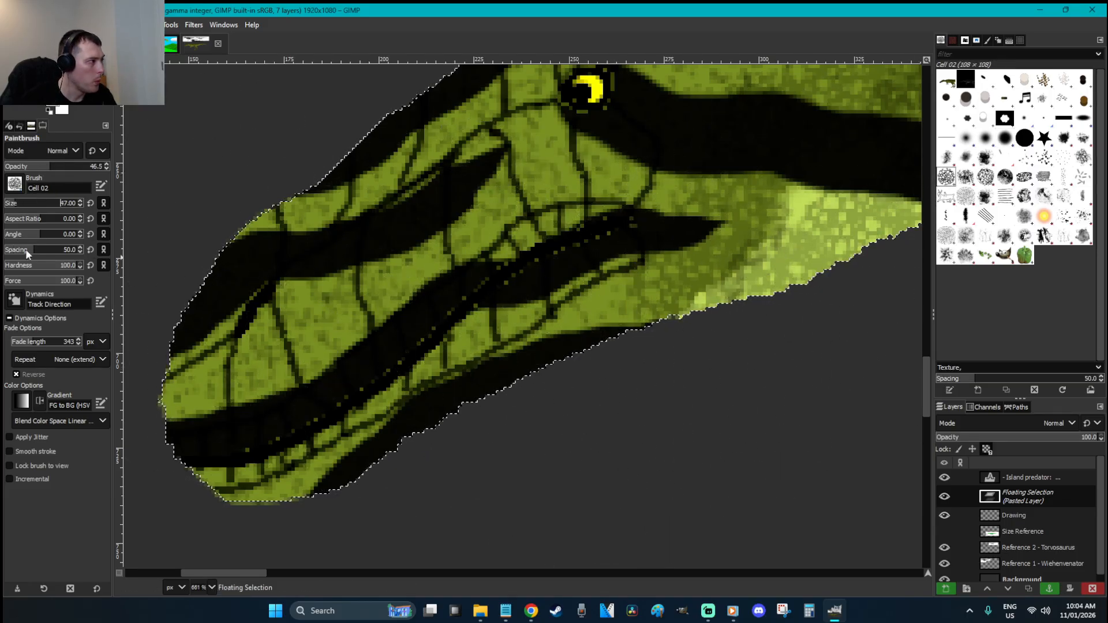
click(41, 251)
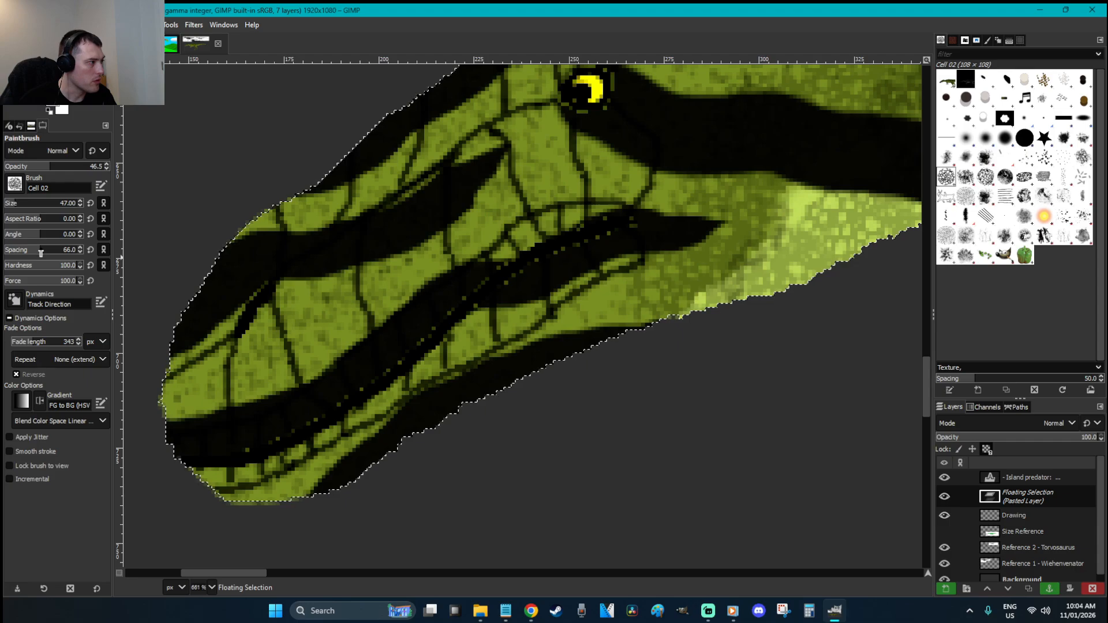
click(8, 205)
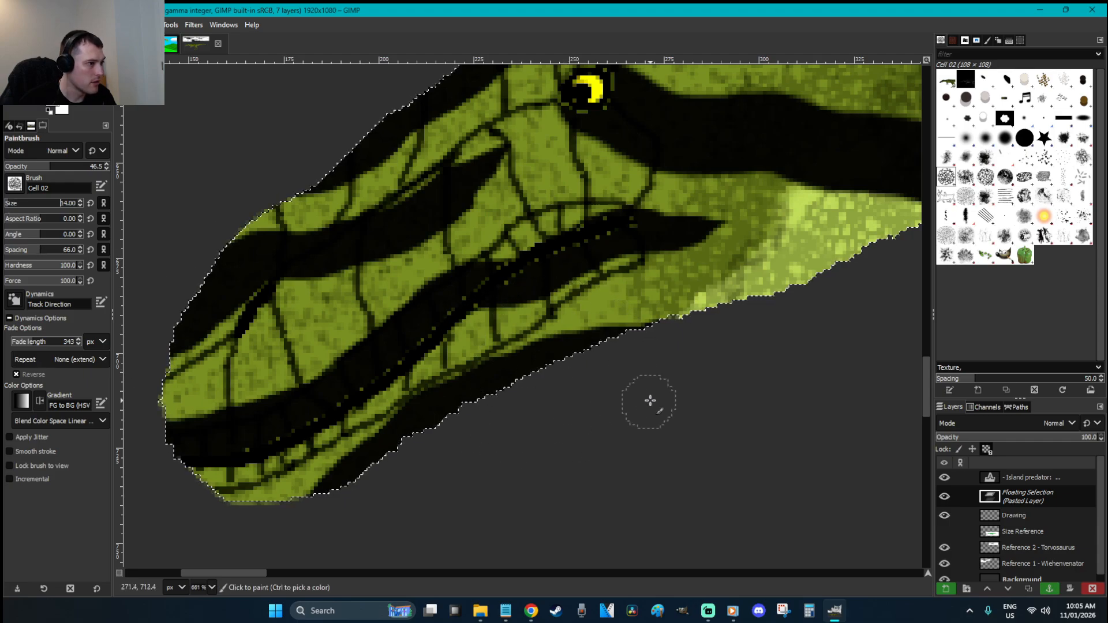
Dab faint cell texture along the lower jaw, anchor the pasted head, and save W is for Wiehenvenator.xcf
mouse_move(615, 315)
mouse_down()
mouse_move(537, 348)
mouse_move(328, 483)
mouse_move(260, 512)
mouse_move(199, 488)
mouse_up()
key(r)
click(579, 460)
scroll(579, 460, down, 1)
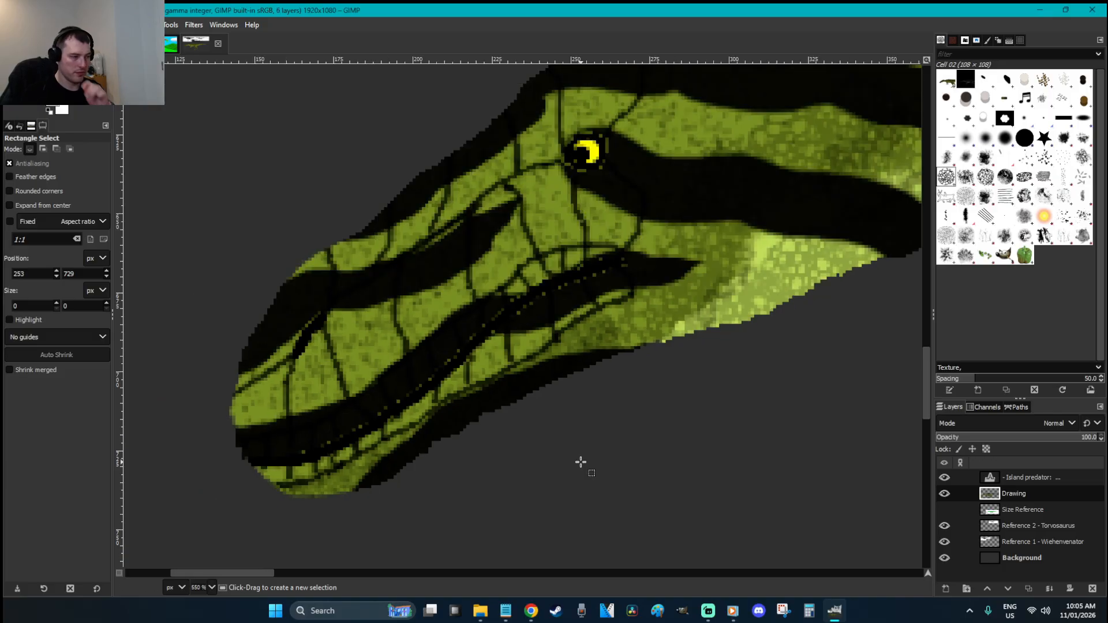
scroll(581, 461, down, 8)
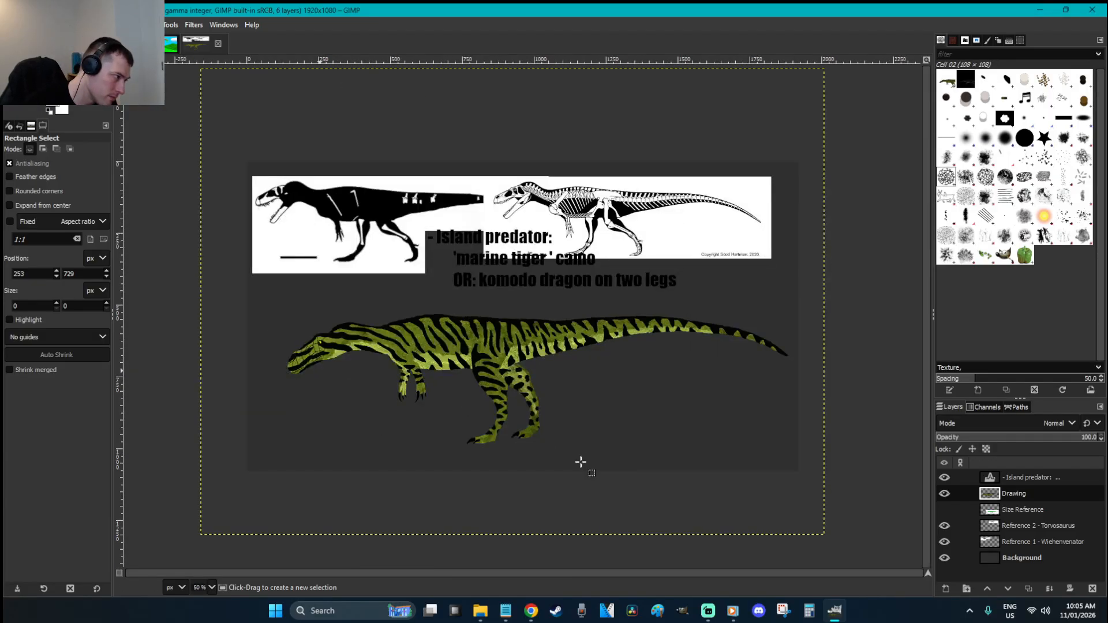
key(ctrl+s)
key(z)
drag(381, 419, 250, 299)
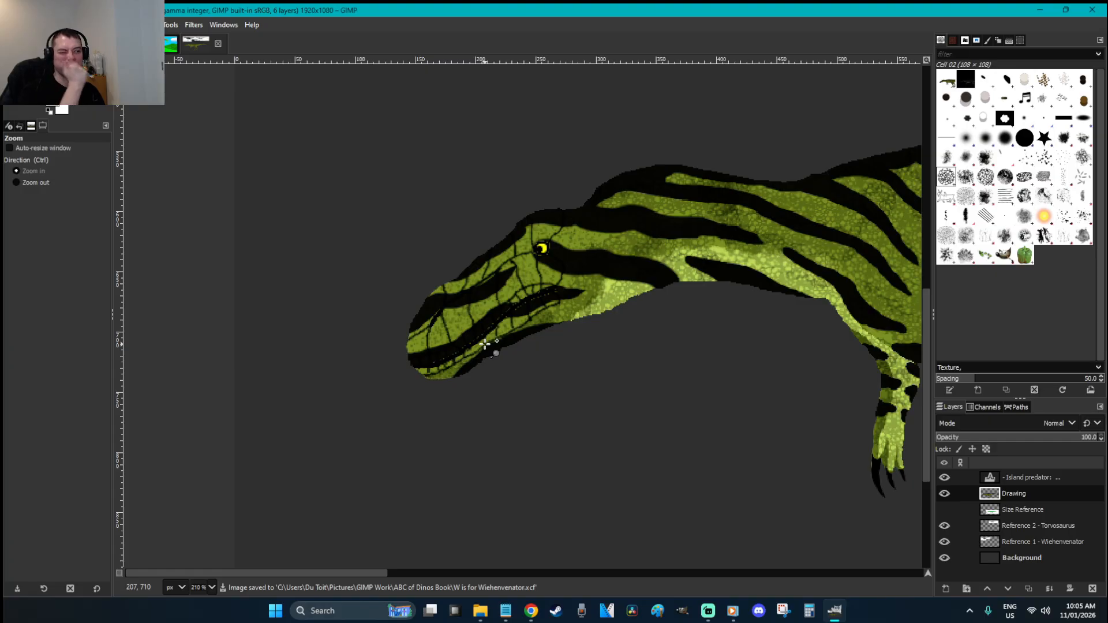
drag(718, 437, 337, 195)
Shade the snout scales using the Bristles 02 brush
click(1026, 158)
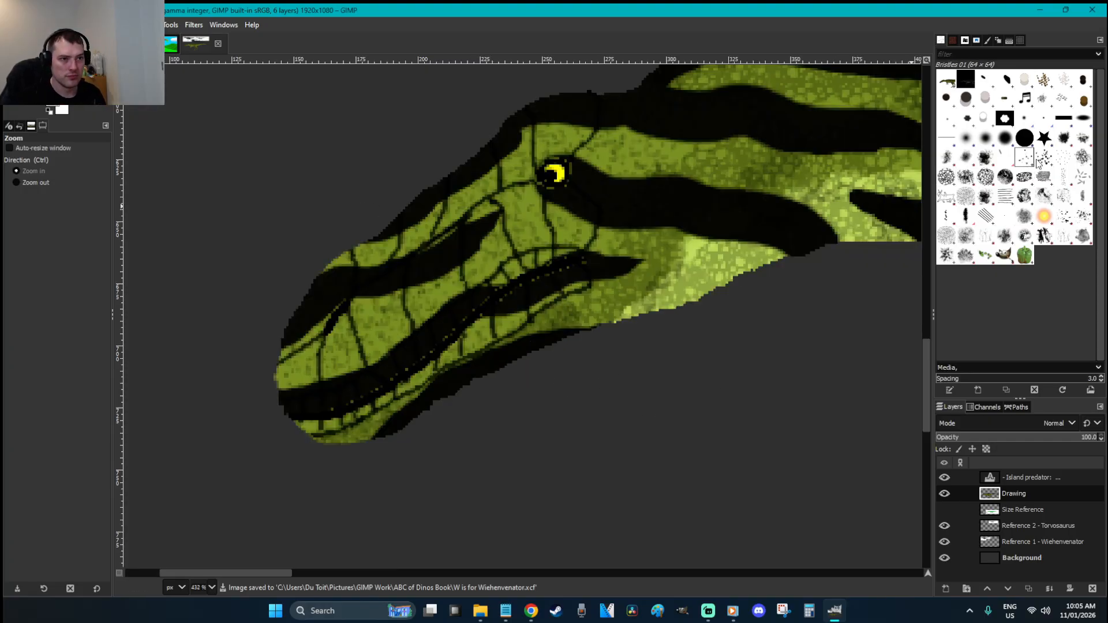
click(1044, 157)
key(p)
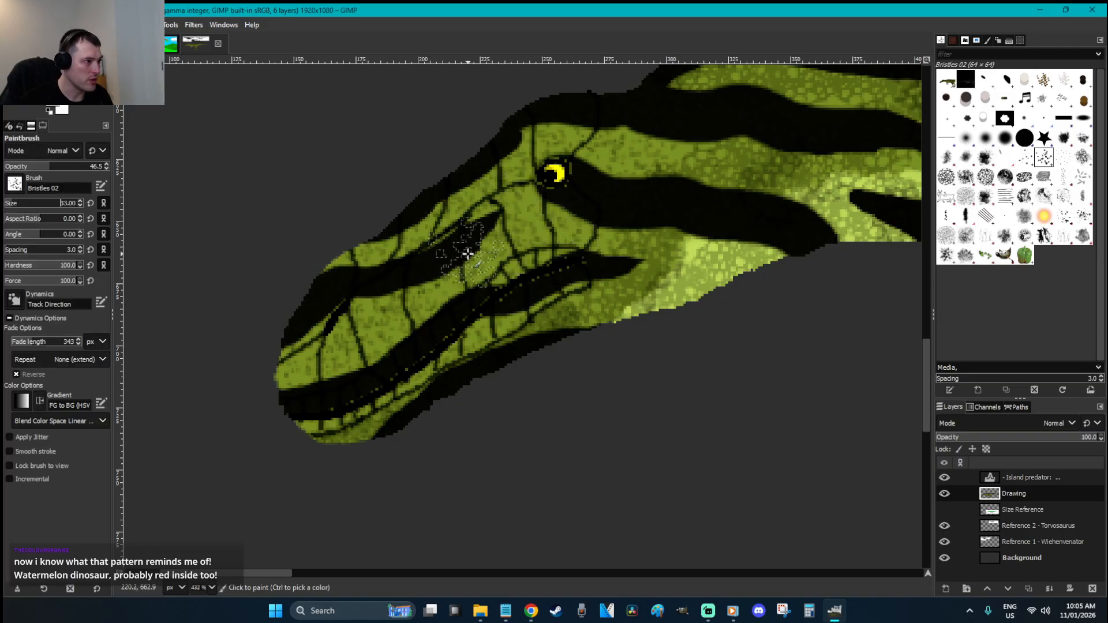
mouse_move(519, 216)
mouse_down()
mouse_move(362, 335)
mouse_move(375, 338)
mouse_move(461, 250)
mouse_move(467, 194)
mouse_move(504, 140)
mouse_up()
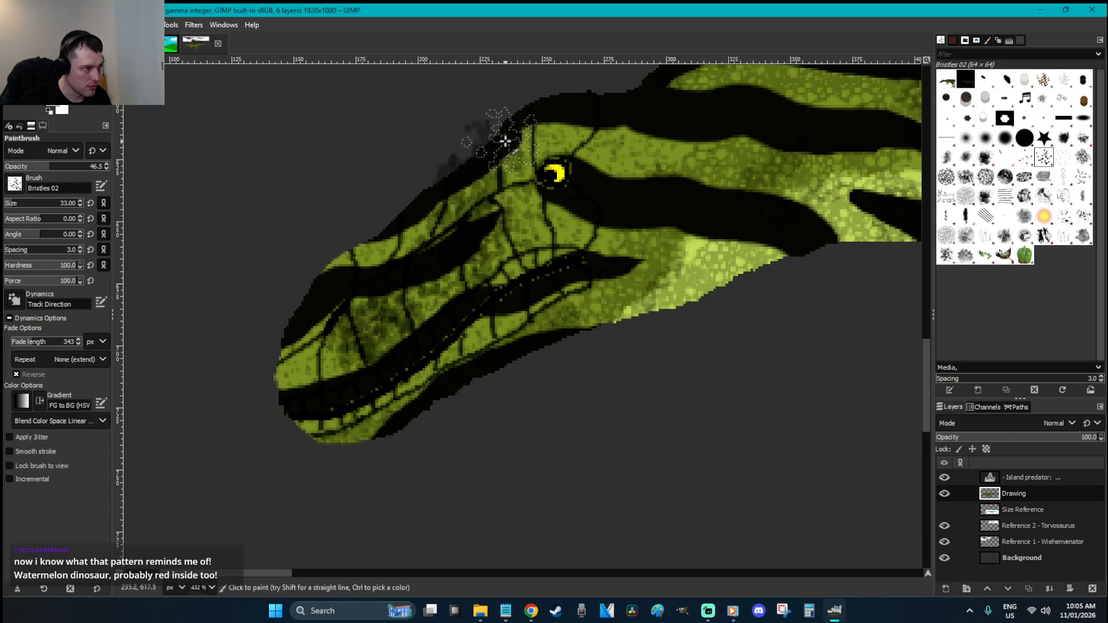
Cut and re-paste the selection, darken the mouth line and jaw tip, then anchor it
key(ctrl+x)
key(ctrl+v)
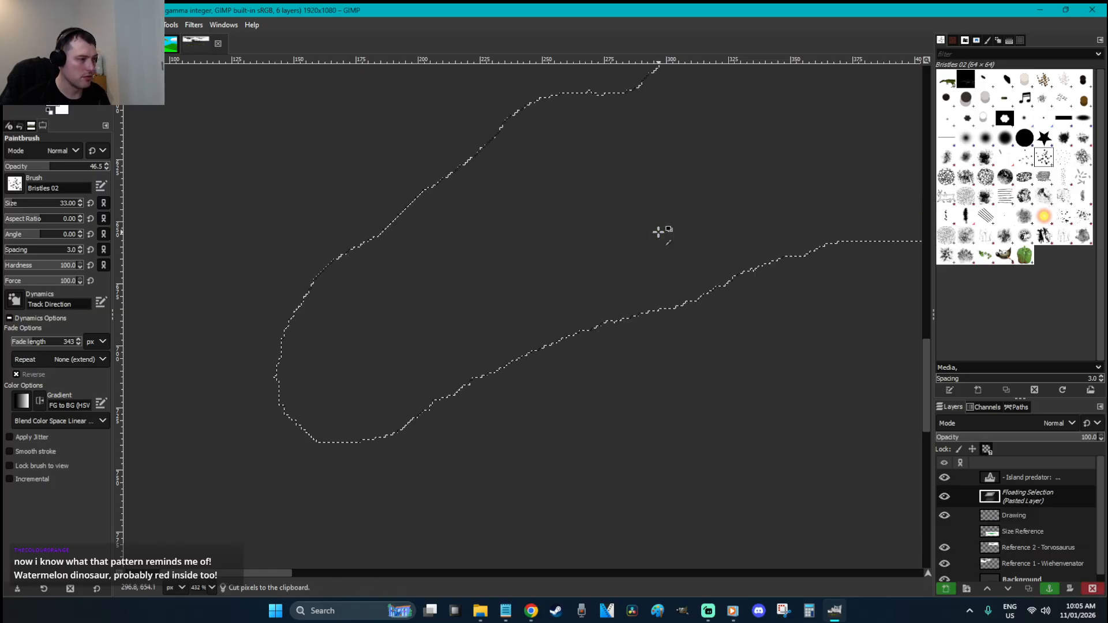
mouse_move(561, 300)
mouse_down()
mouse_move(513, 312)
mouse_move(310, 414)
mouse_move(282, 346)
mouse_move(323, 282)
mouse_move(519, 133)
mouse_move(577, 115)
mouse_move(569, 231)
mouse_move(509, 255)
mouse_up()
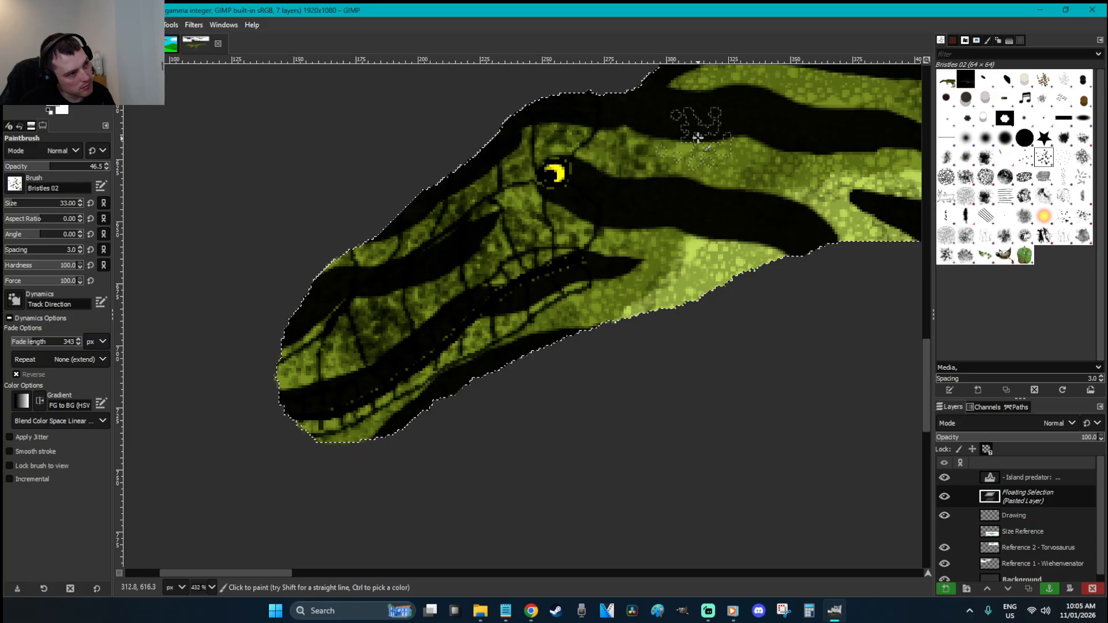
key(r)
click(657, 366)
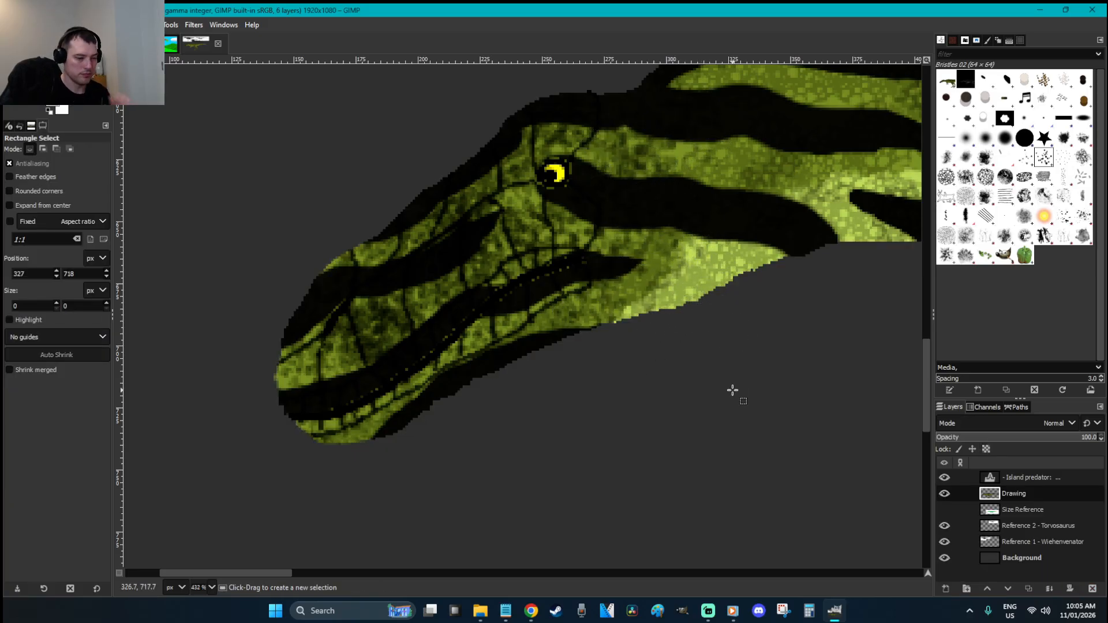
Save the image, zoom onto the head, and paste the dinosaur as a floating selection again
key(1)
key(shift+2)
key(ctrl+s)
key(z)
drag(378, 413, 230, 307)
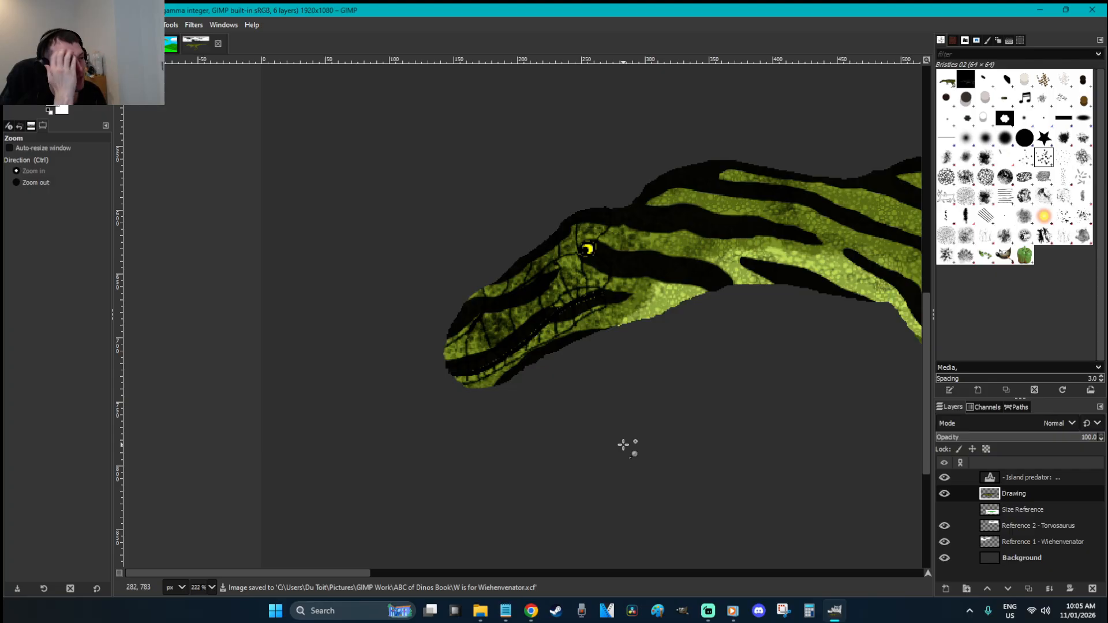
key(ctrl+v)
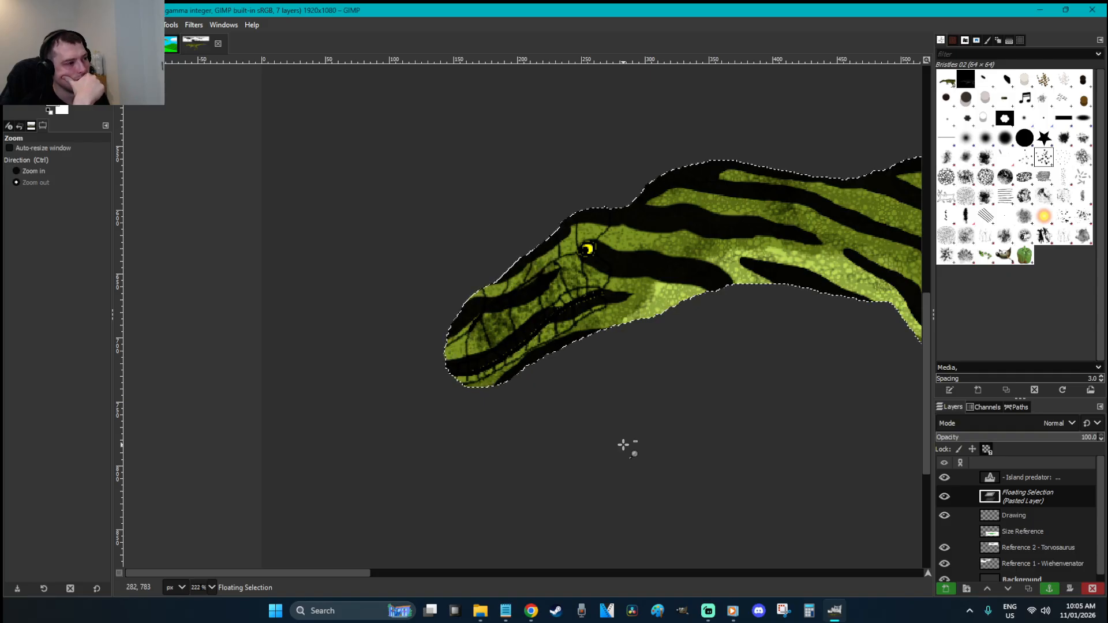
key(ctrl+z)
key(ctrl+z)
key(ctrl+z)
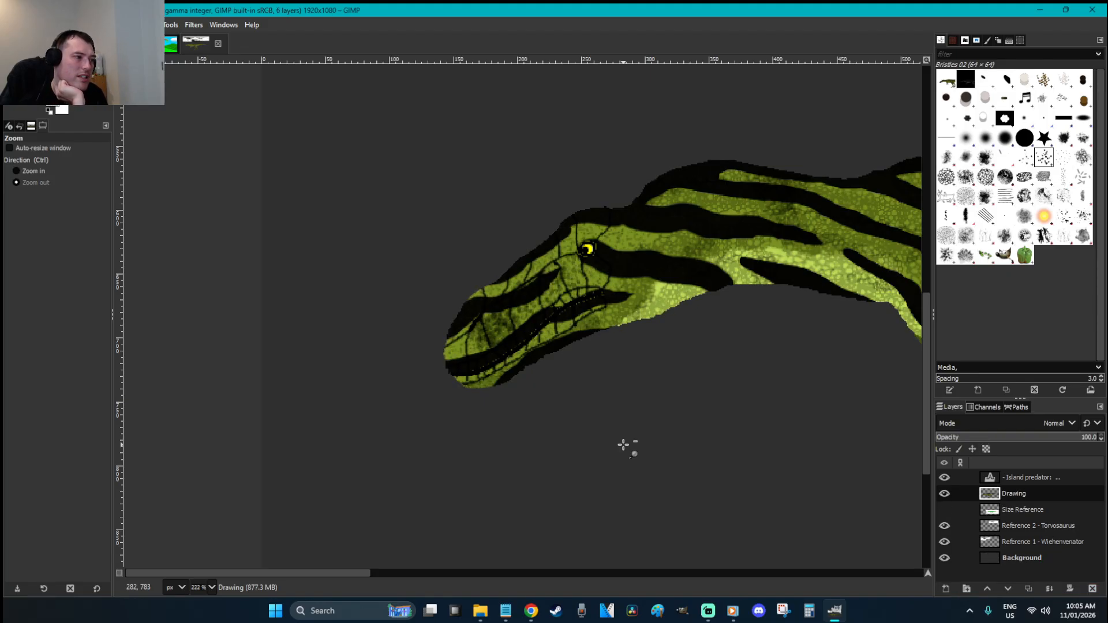
key(ctrl+v)
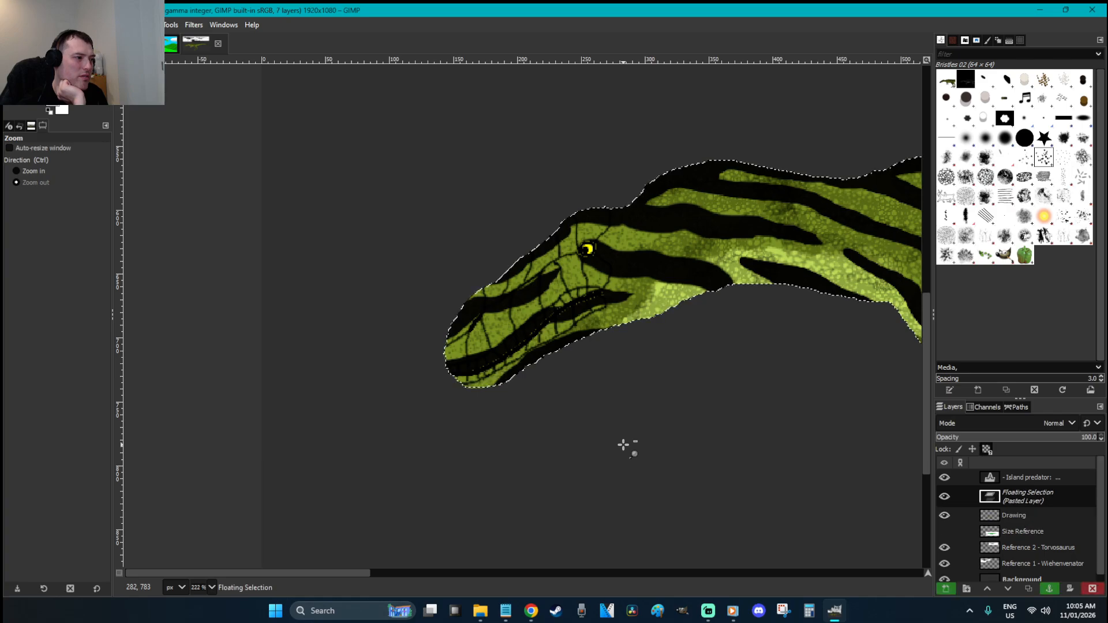
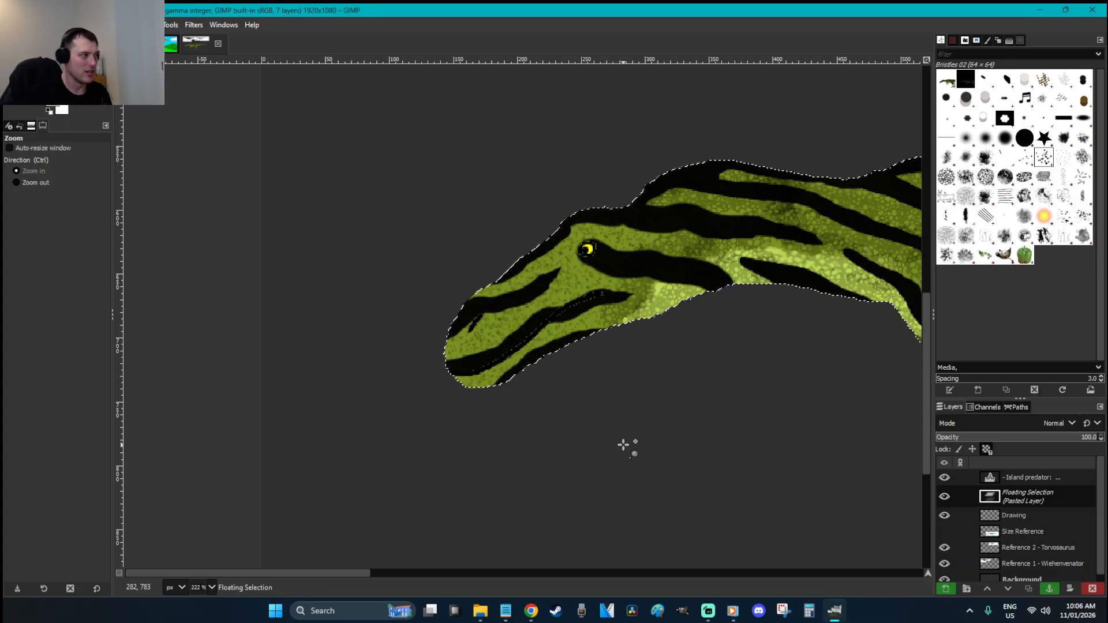
Shade the snout toward the eye with the Cell 02 brush at size 11 and opacity 68.6
click(946, 177)
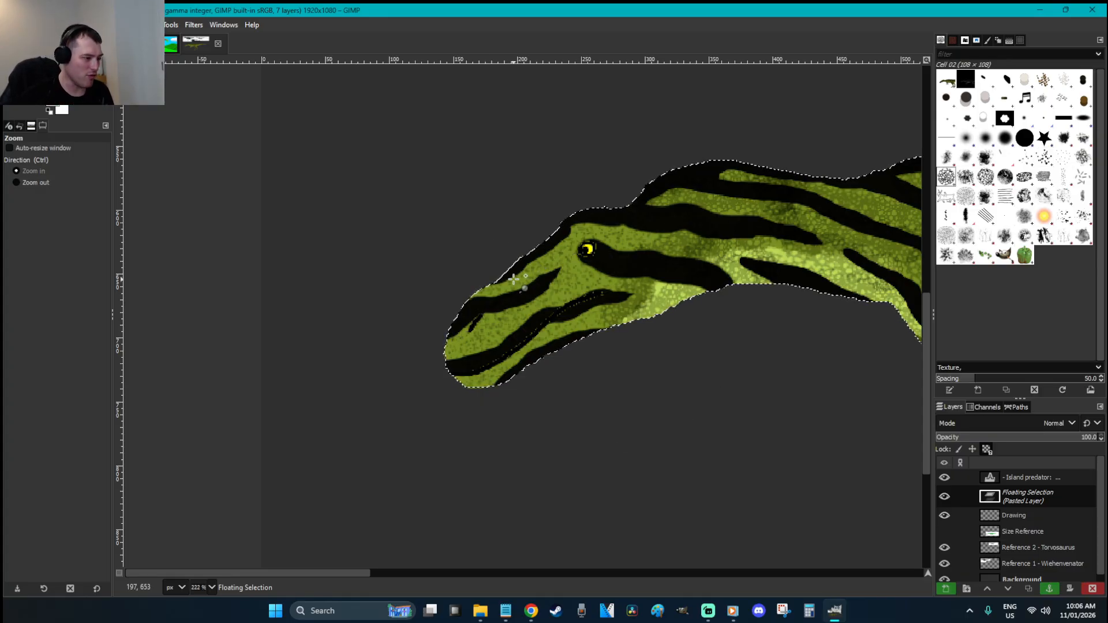
key(p)
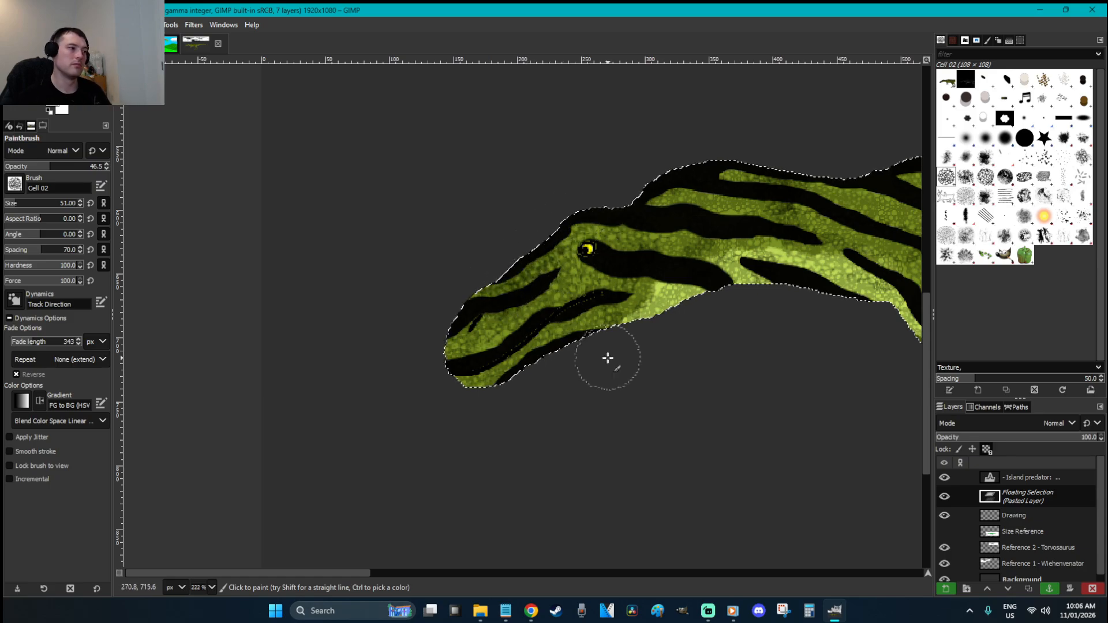
drag(22, 206, 11, 208)
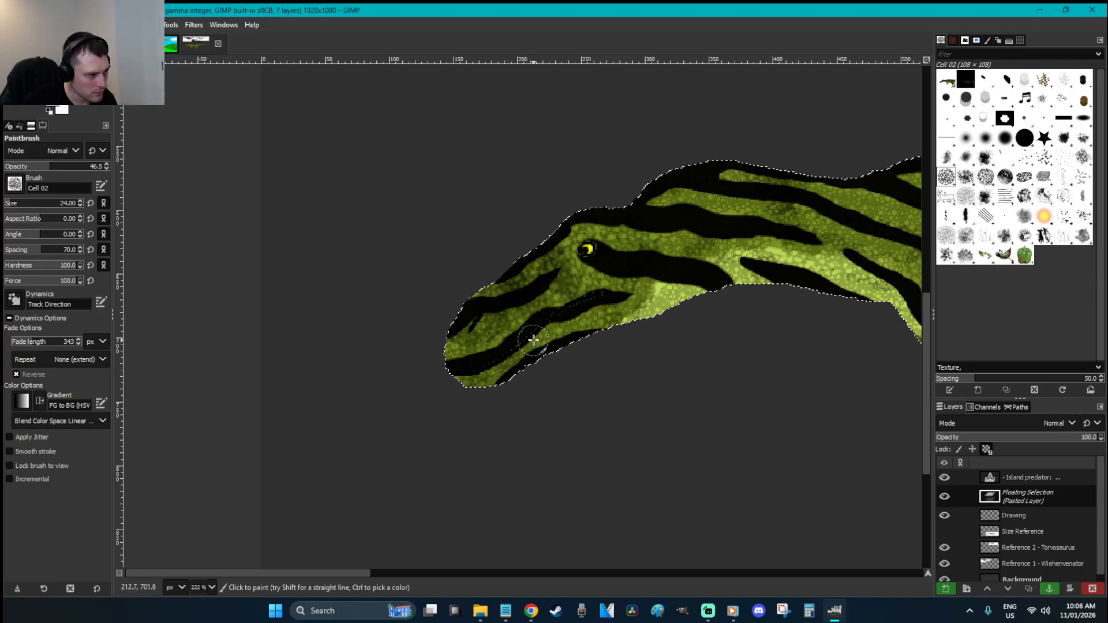
click(71, 167)
click(9, 204)
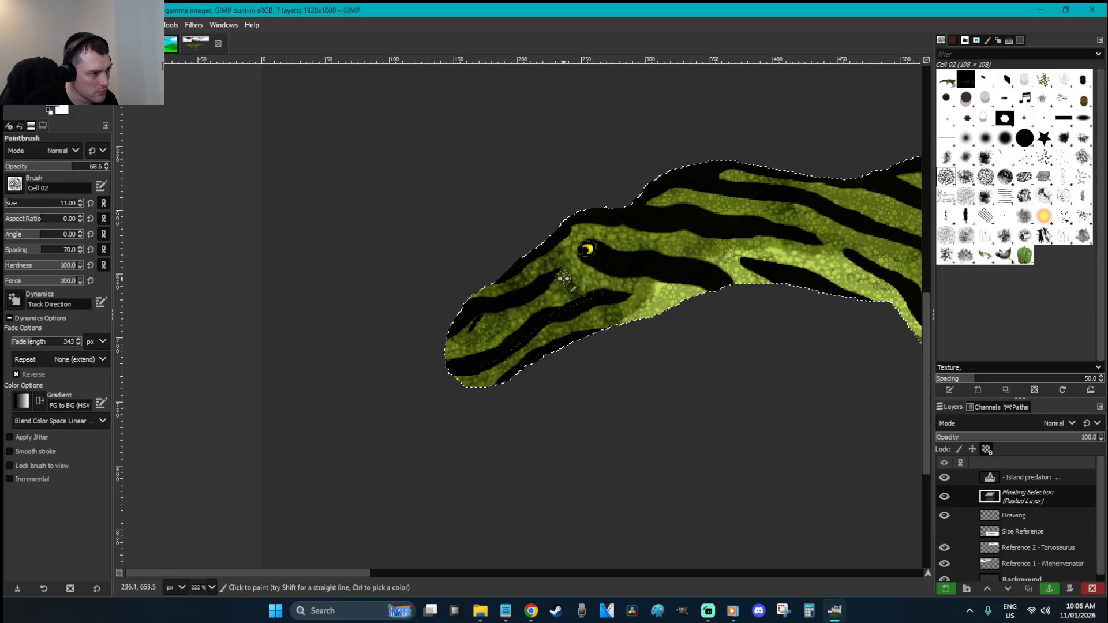
mouse_move(565, 301)
mouse_down()
mouse_move(525, 293)
mouse_move(533, 321)
mouse_move(516, 288)
mouse_move(529, 303)
mouse_move(510, 327)
mouse_move(496, 310)
mouse_move(513, 338)
mouse_move(501, 381)
mouse_move(530, 340)
mouse_move(592, 300)
mouse_move(480, 372)
mouse_move(491, 356)
mouse_move(481, 335)
mouse_move(484, 359)
mouse_move(455, 372)
mouse_up()
mouse_move(529, 260)
mouse_down()
mouse_move(582, 215)
mouse_move(600, 217)
mouse_move(614, 256)
mouse_move(607, 221)
mouse_move(587, 225)
mouse_move(618, 255)
mouse_move(604, 292)
mouse_up()
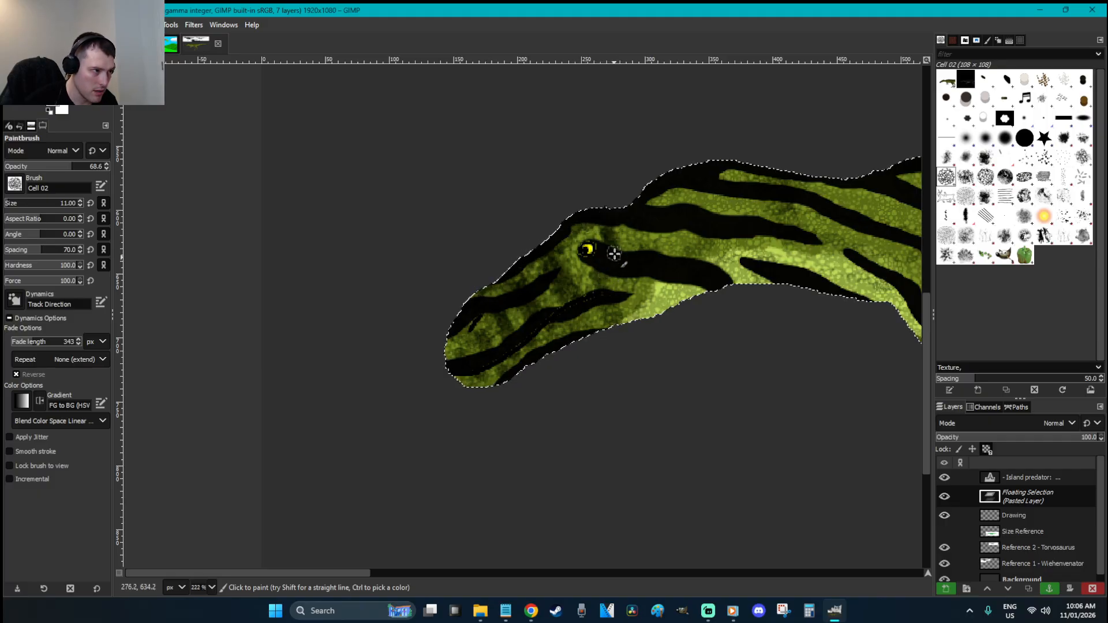
Anchor the pasted head into the Drawing layer and save the image
key(r)
click(649, 321)
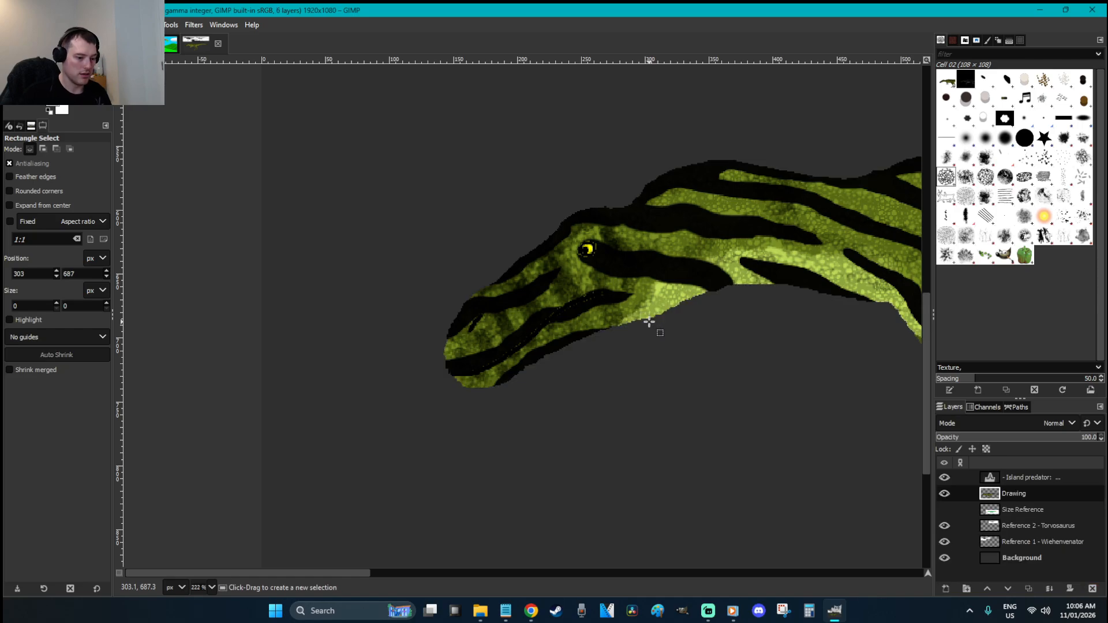
scroll(648, 322, down, 2)
scroll(649, 321, down, 3)
key(ctrl+s)
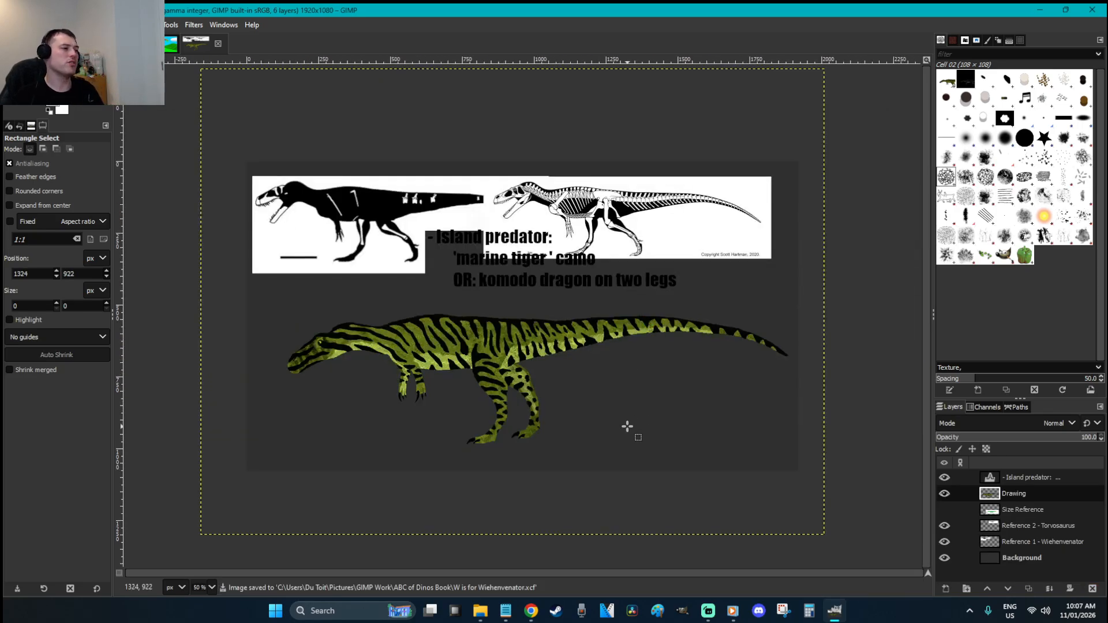
Zoom onto the feet and try dabbing dark spots on a foot, then undo them
key(z)
drag(511, 473, 254, 230)
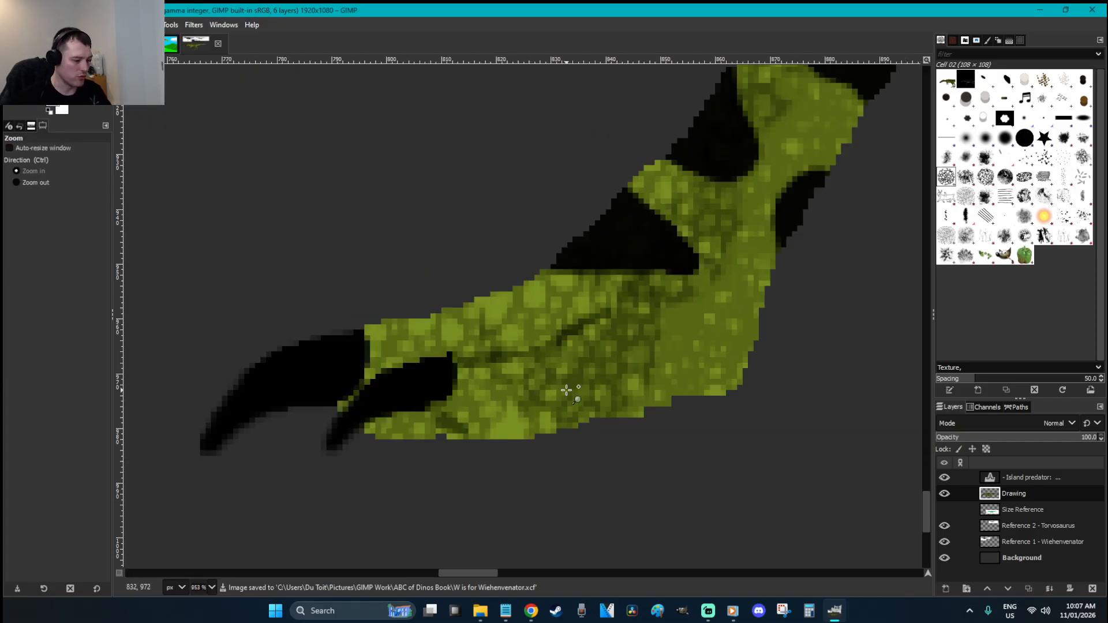
key(p)
click(488, 377)
click(492, 377)
click(490, 377)
click(490, 378)
click(562, 363)
key(ctrl+z)
key(ctrl+z)
key(ctrl+z)
key(ctrl+z)
key(ctrl+z)
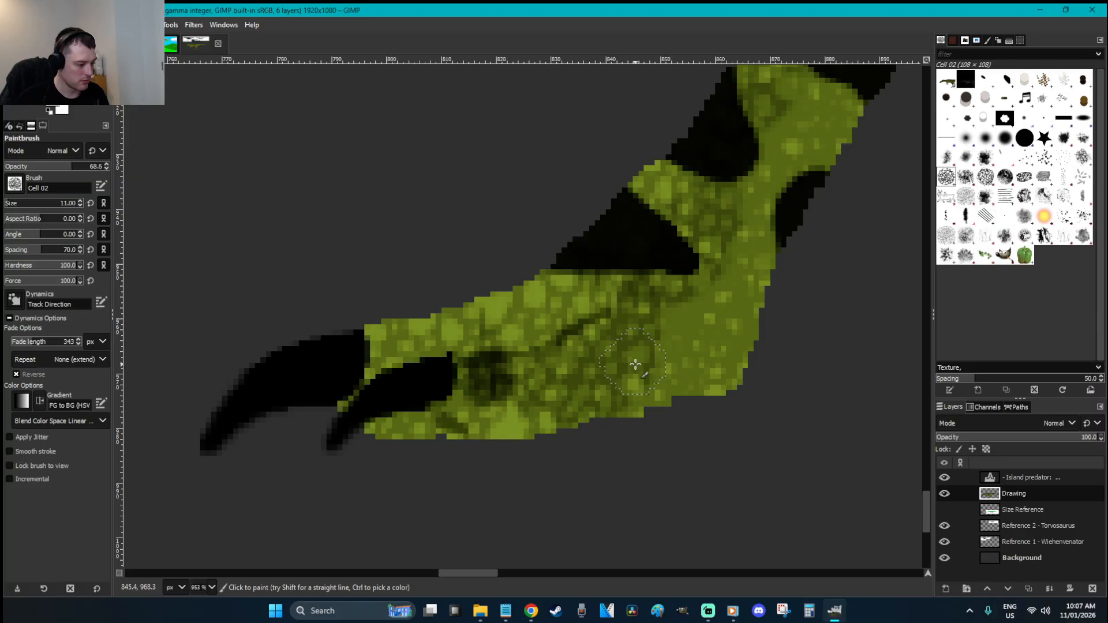
Lasso the foot area behind the claw and dab three dark spots inside it
key(f)
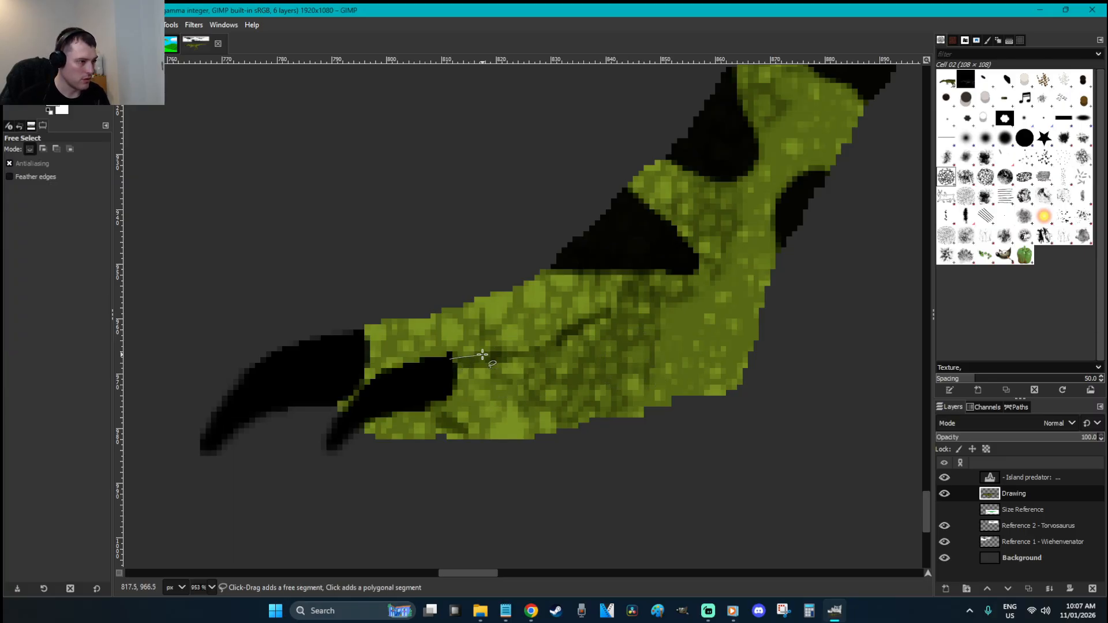
mouse_move(607, 315)
mouse_down()
mouse_move(746, 374)
mouse_move(462, 486)
mouse_move(416, 389)
mouse_up()
key(Return)
key(p)
click(508, 379)
click(505, 367)
click(504, 364)
click(578, 362)
click(571, 344)
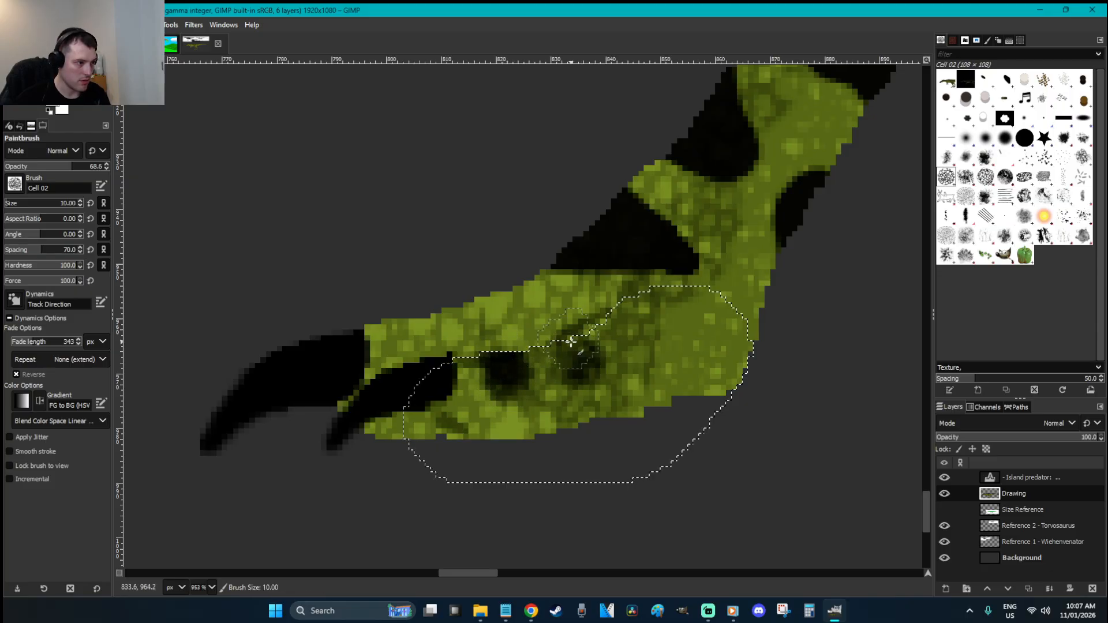
click(638, 317)
click(641, 319)
Deselect, lasso the spotted toe area again, and dab more dark spots up the foot
key(r)
click(744, 437)
key(f)
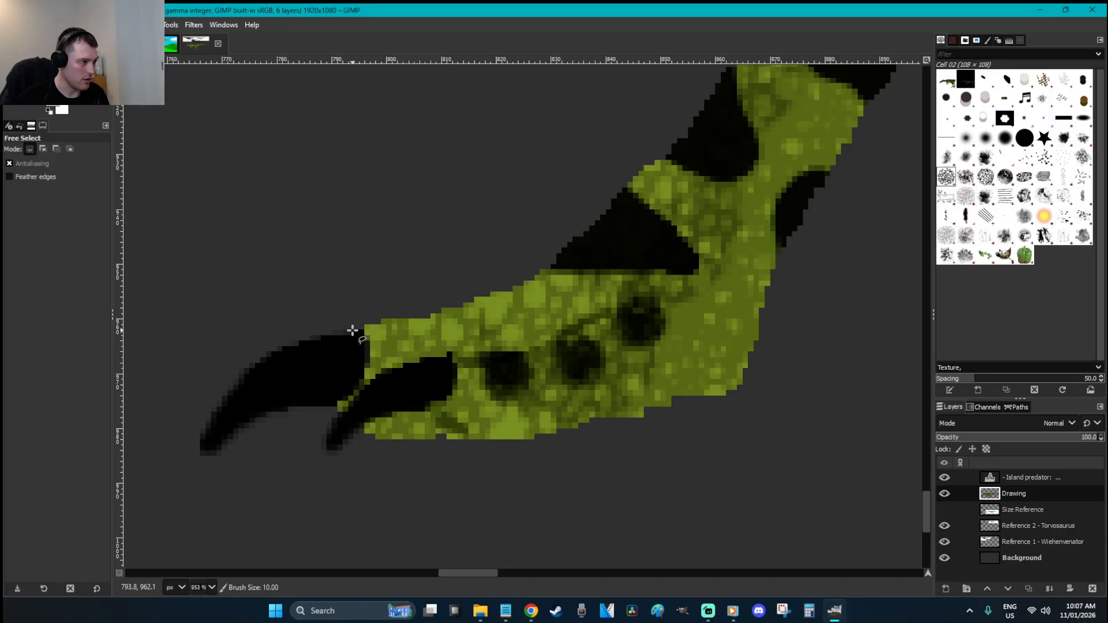
mouse_move(499, 293)
mouse_down()
mouse_move(666, 290)
mouse_move(571, 383)
mouse_move(417, 375)
mouse_up()
drag(364, 331, 364, 331)
key(p)
click(420, 319)
click(417, 316)
click(414, 312)
click(496, 312)
click(494, 306)
click(491, 304)
click(559, 292)
click(561, 290)
click(557, 287)
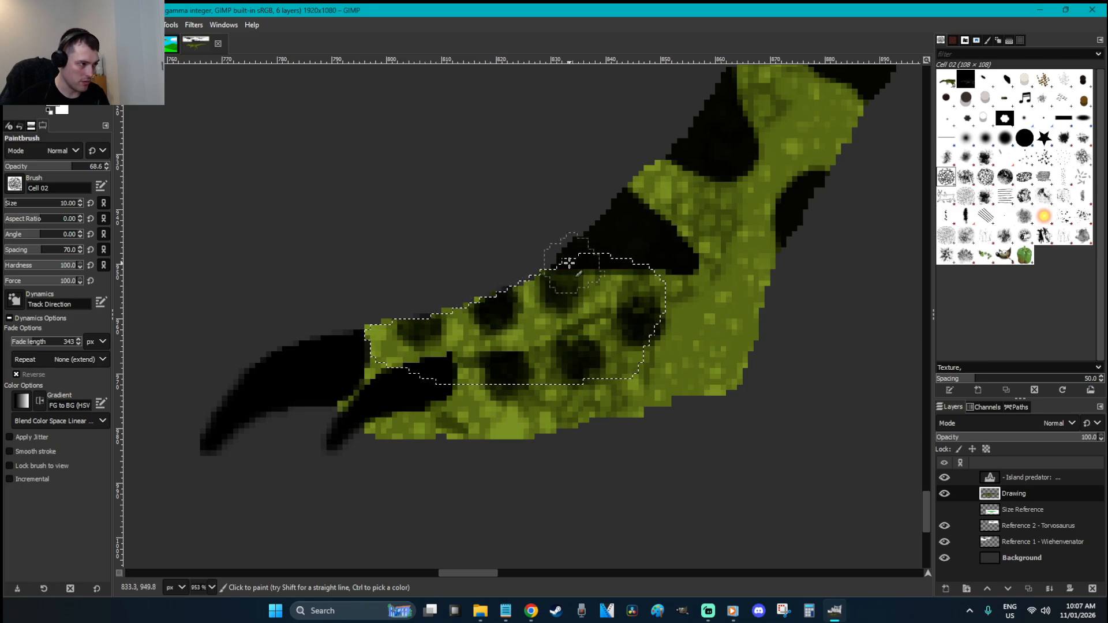
key(r)
scroll(697, 390, down, 10)
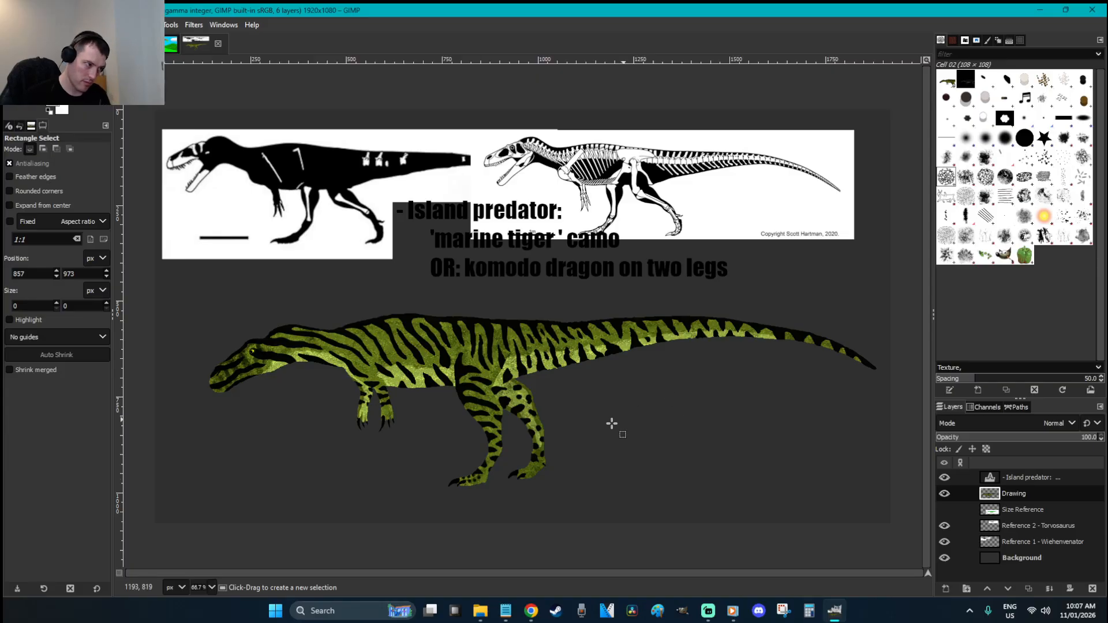
Save, zoom onto the other foot, lasso its top and dab three dark spots
key(ctrl+s)
key(z)
drag(570, 494, 449, 413)
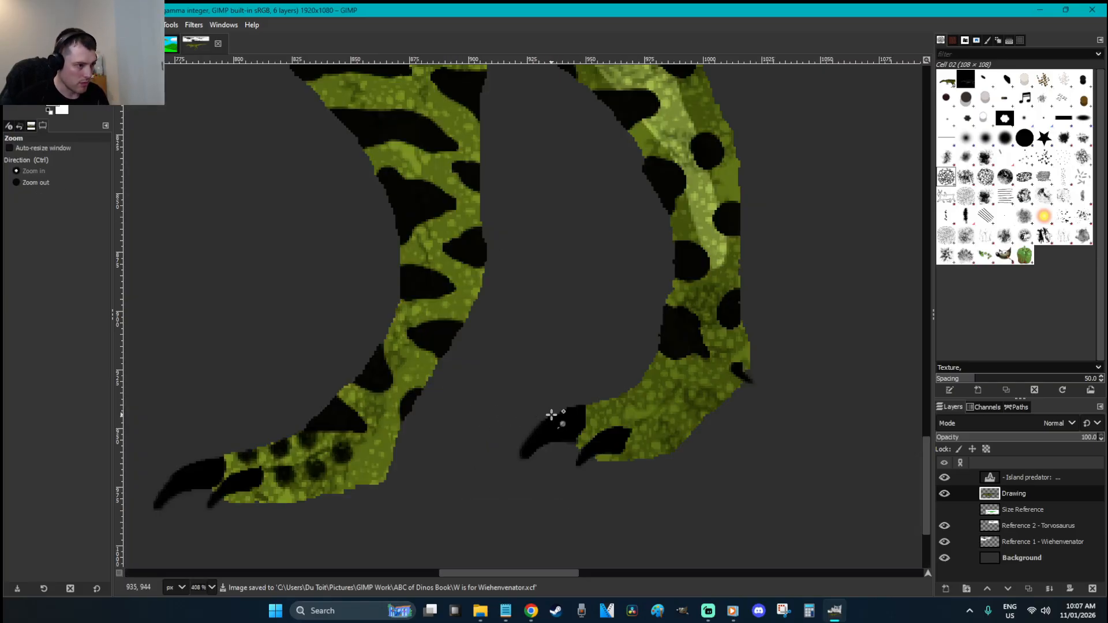
key(f)
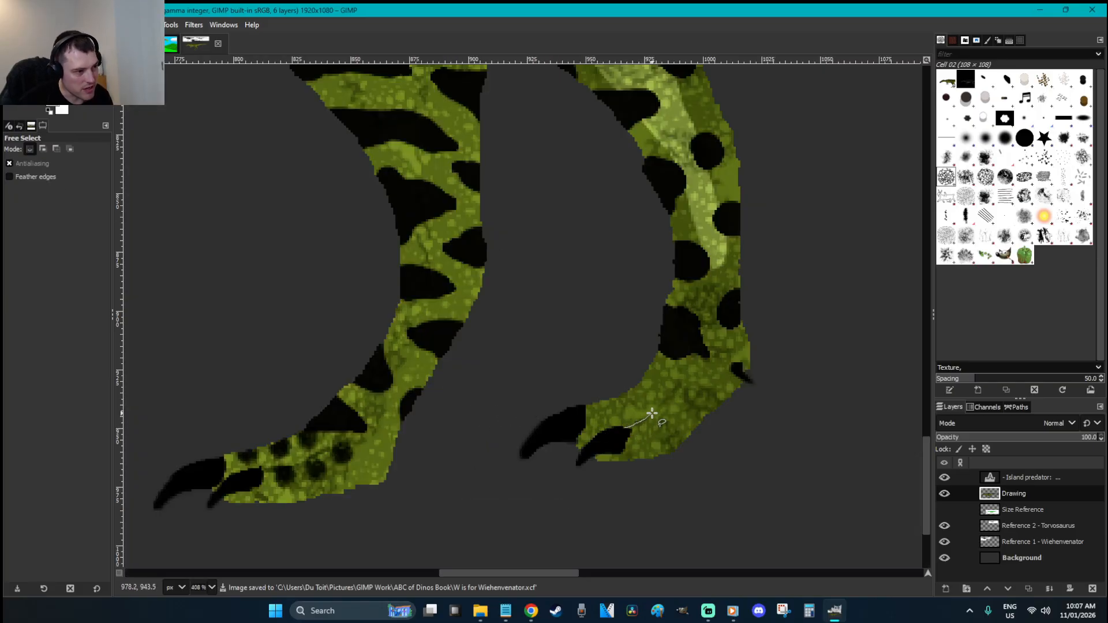
drag(626, 455, 622, 428)
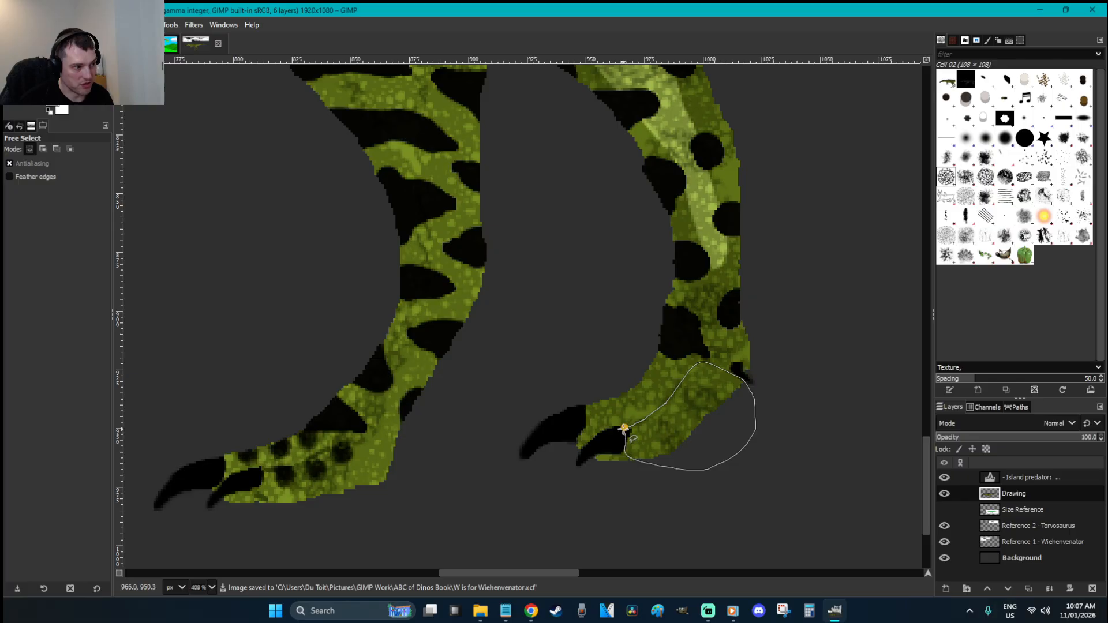
key(Return)
key(z)
drag(798, 465, 485, 292)
key(p)
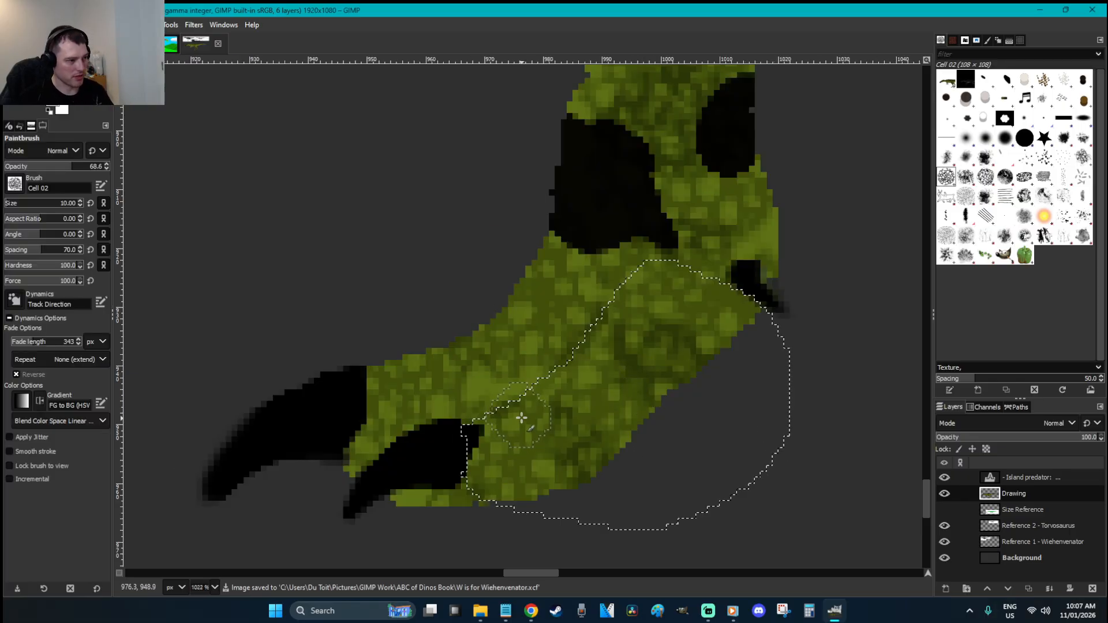
click(525, 418)
click(595, 359)
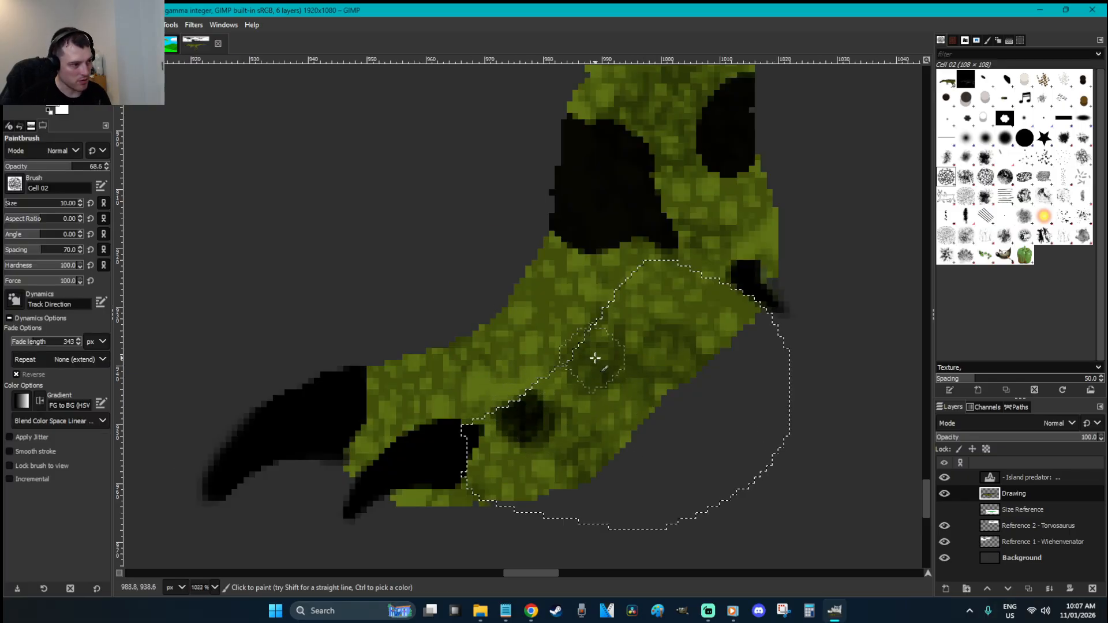
click(654, 285)
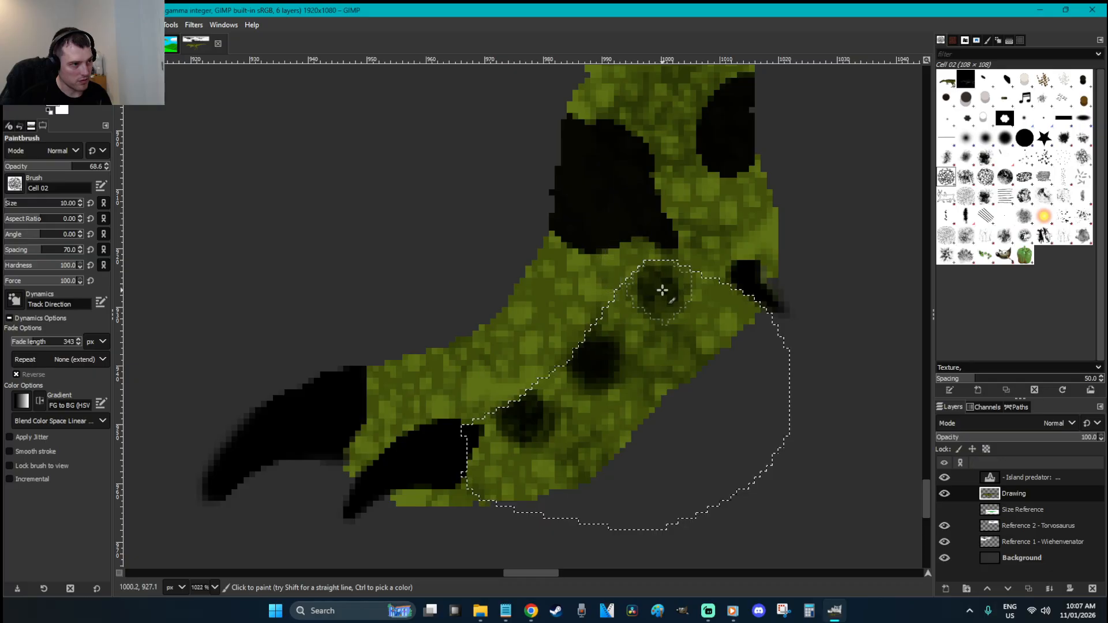
Deselect, lasso the upper part of the foot and paint three darker spots along it
key(r)
key(ctrl+shift+a)
key(f)
click(369, 366)
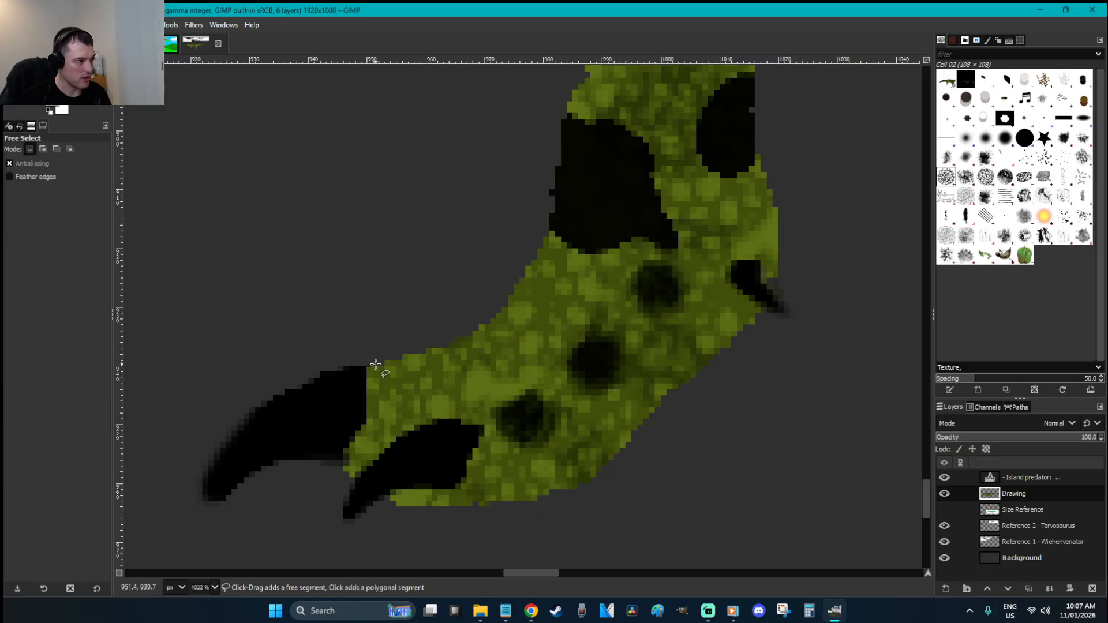
mouse_move(564, 210)
mouse_down()
mouse_move(688, 413)
mouse_move(432, 473)
mouse_move(367, 369)
mouse_up()
key(Return)
key(p)
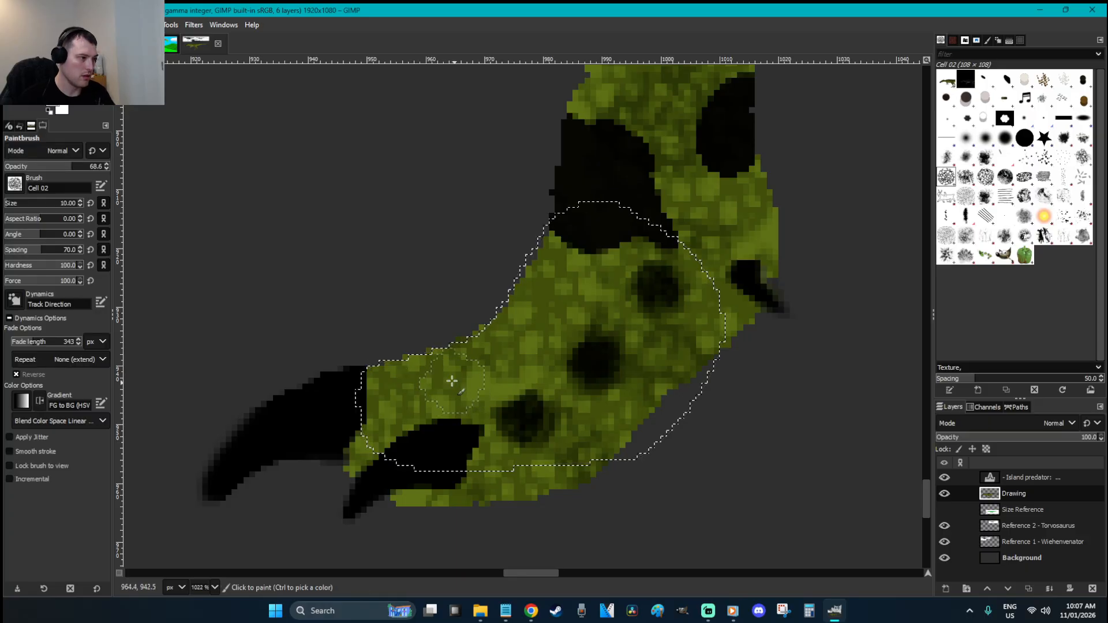
click(427, 367)
click(428, 367)
click(427, 367)
click(505, 334)
click(506, 328)
click(508, 333)
click(551, 276)
click(548, 267)
click(547, 264)
Clear the selection, zoom back out, and save as W is for Wiehenvenator.xcf
key(r)
click(750, 398)
scroll(749, 398, down, 3)
scroll(750, 398, down, 4)
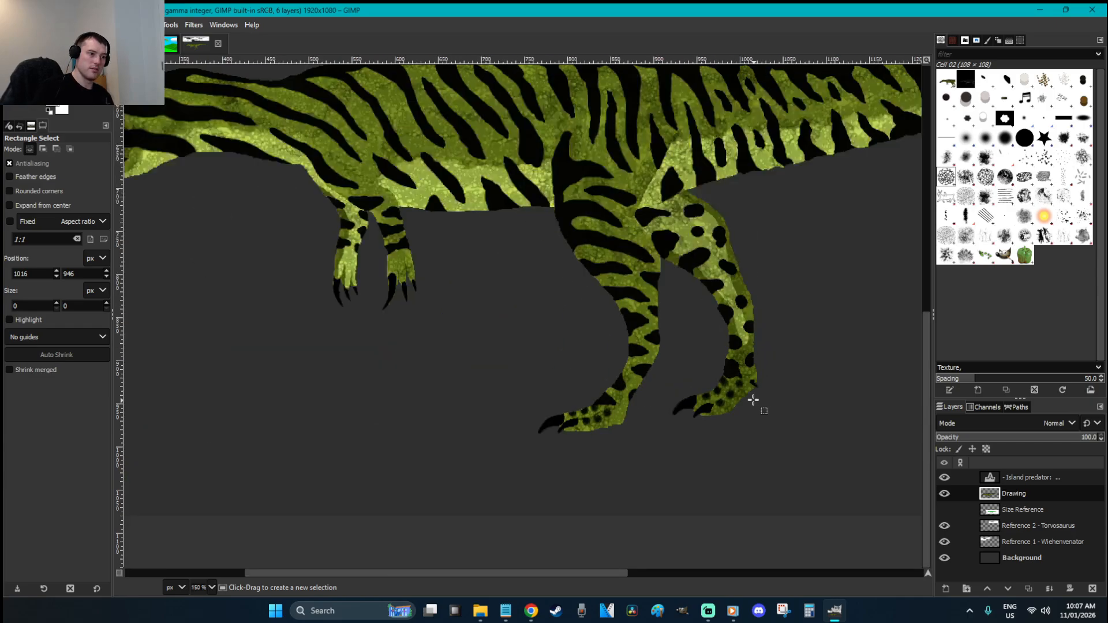
scroll(753, 400, down, 3)
key(ctrl+s)
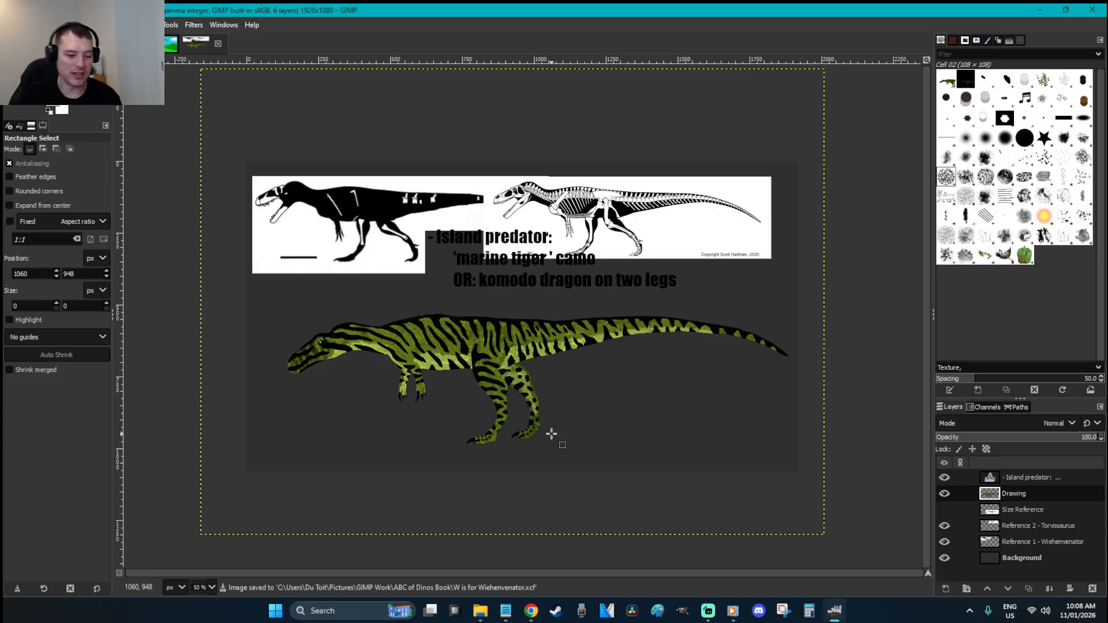
Apply a Hue-Saturation hue shift of -29.6 to turn the green dinosaur golden tan
key(plus)
key(ctrl)
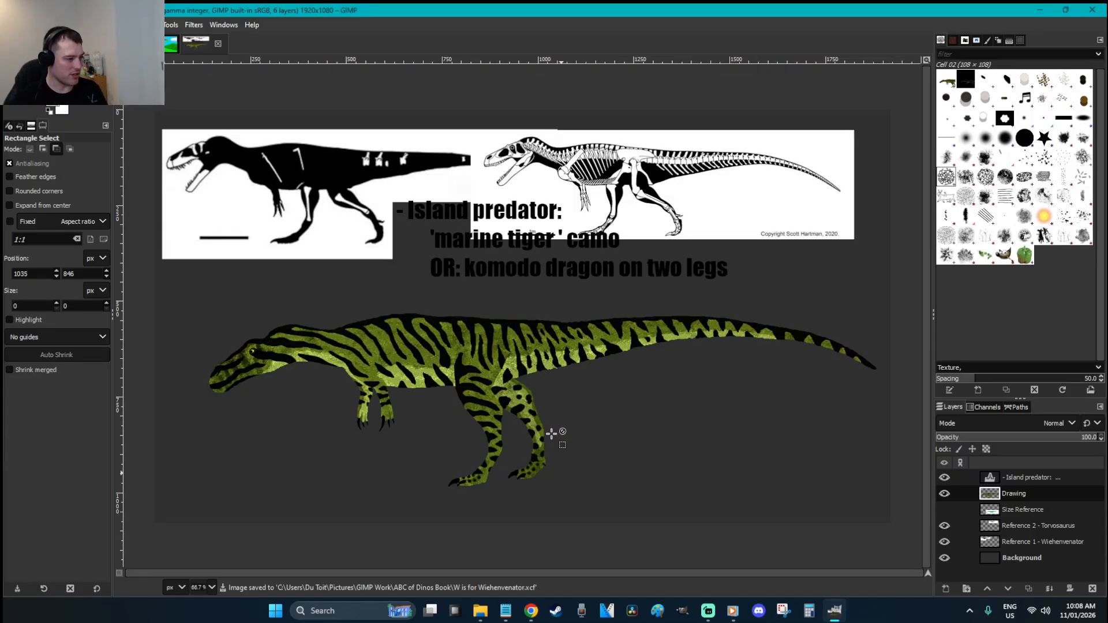
right_click(553, 383)
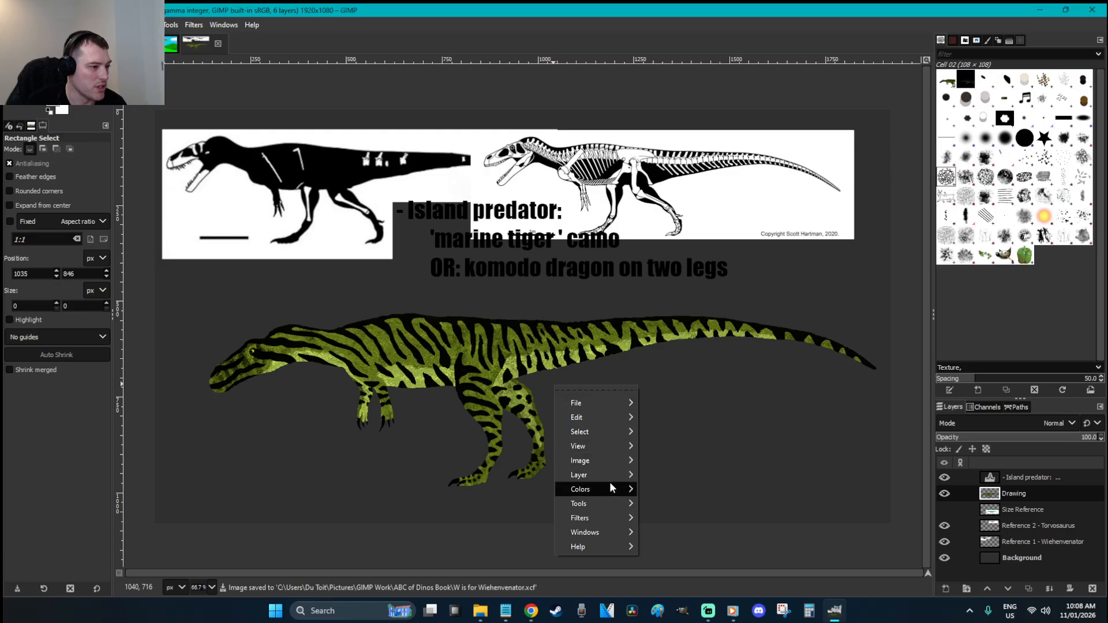
mouse_move(611, 484)
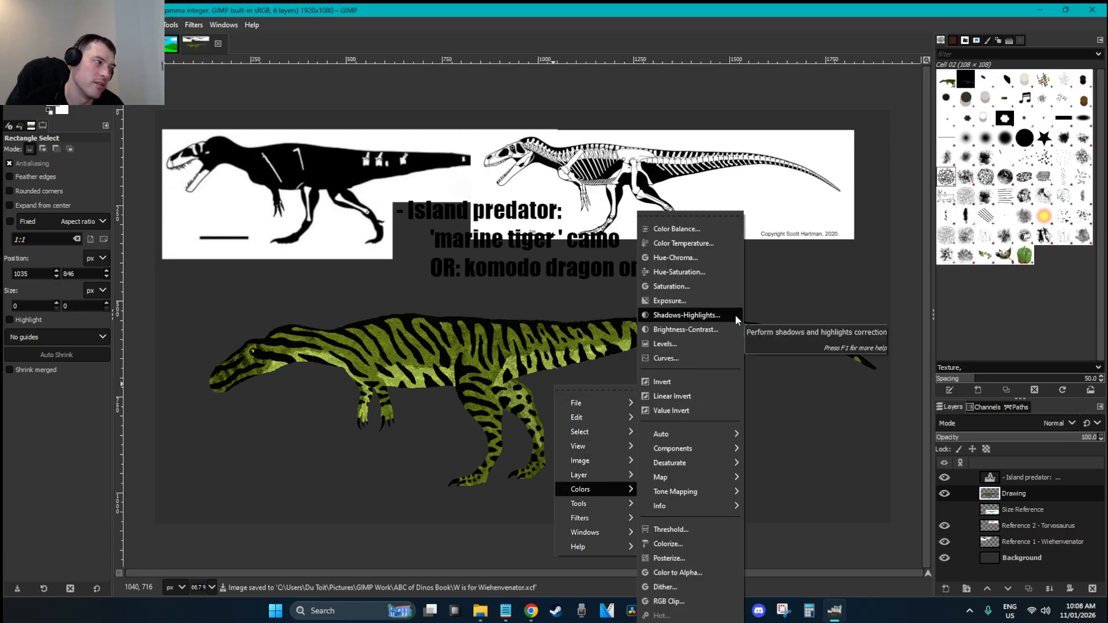
click(693, 270)
drag(730, 286, 814, 286)
mouse_move(723, 303)
mouse_down()
mouse_move(672, 303)
mouse_move(699, 303)
mouse_move(643, 287)
mouse_move(723, 292)
mouse_move(713, 292)
mouse_up()
click(801, 380)
key(ctrl+shift+f)
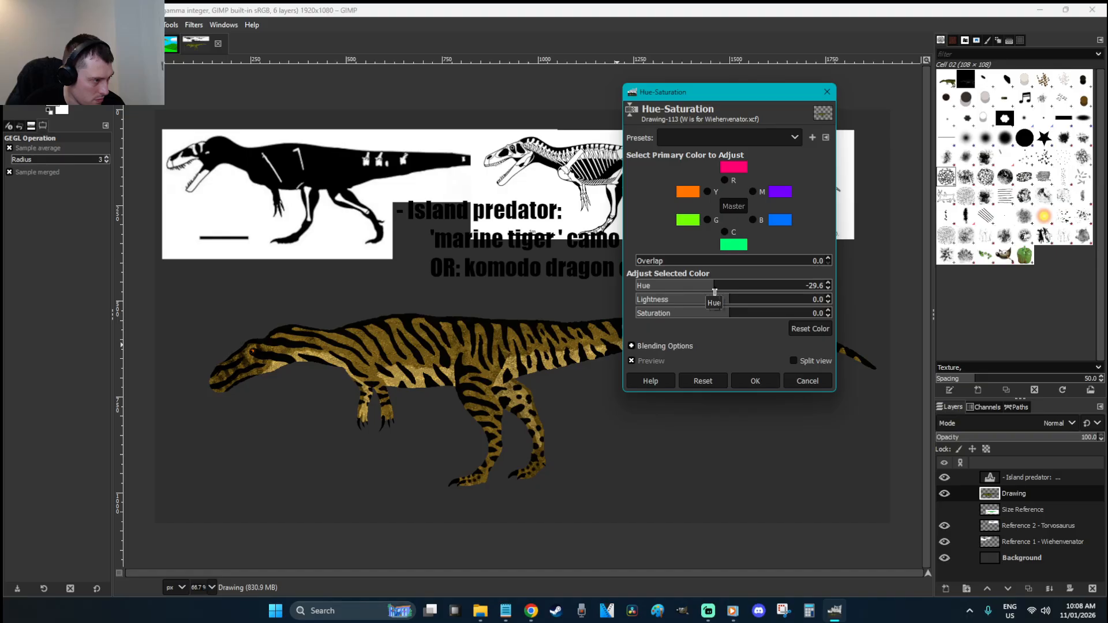
click(750, 380)
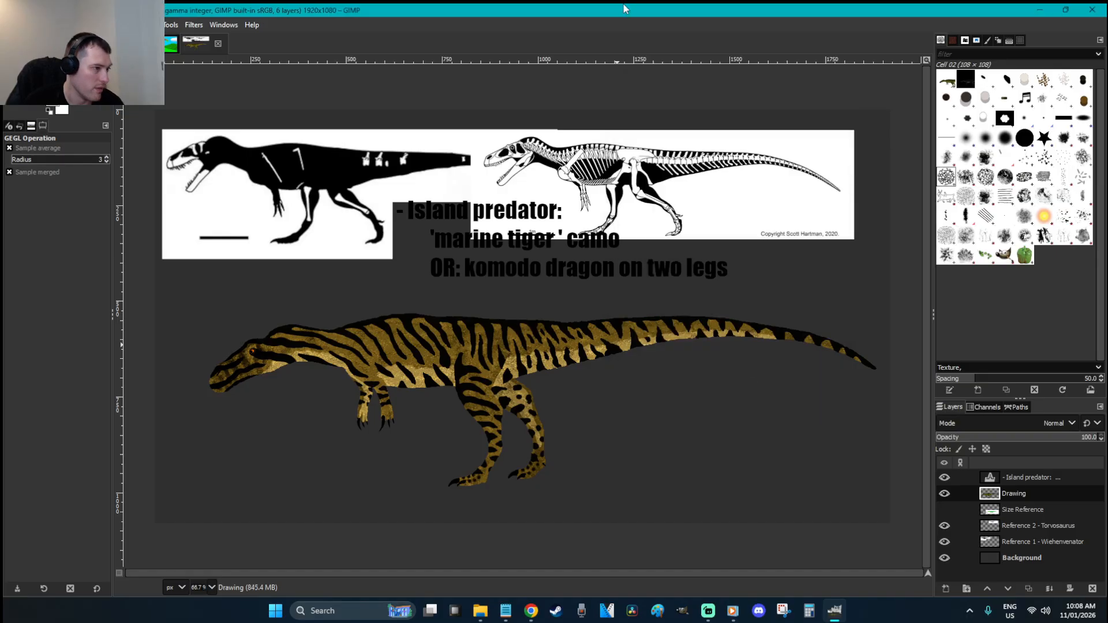
Zoom in closely on the dinosaur's eye and save the image
key(r)
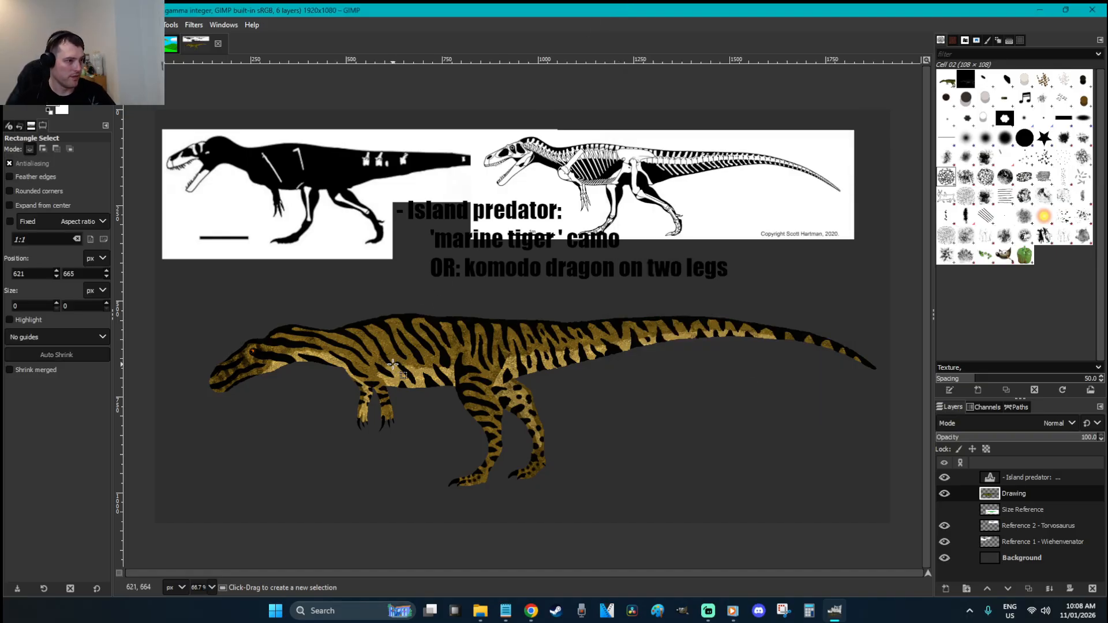
key(z)
drag(192, 328, 327, 377)
click(571, 332)
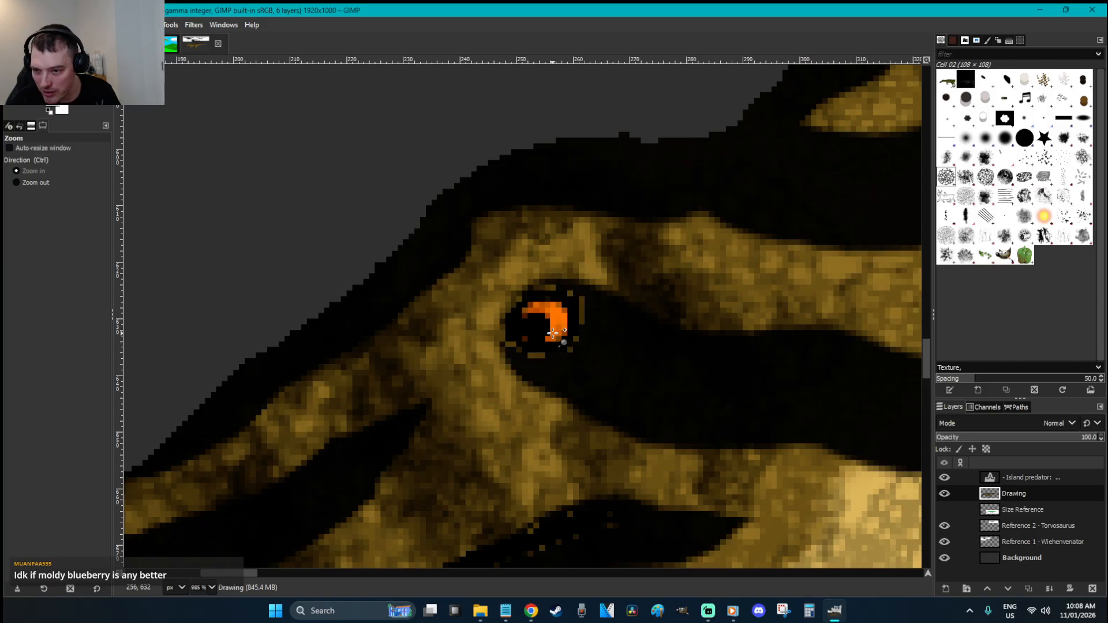
key(r)
key(ctrl+s)
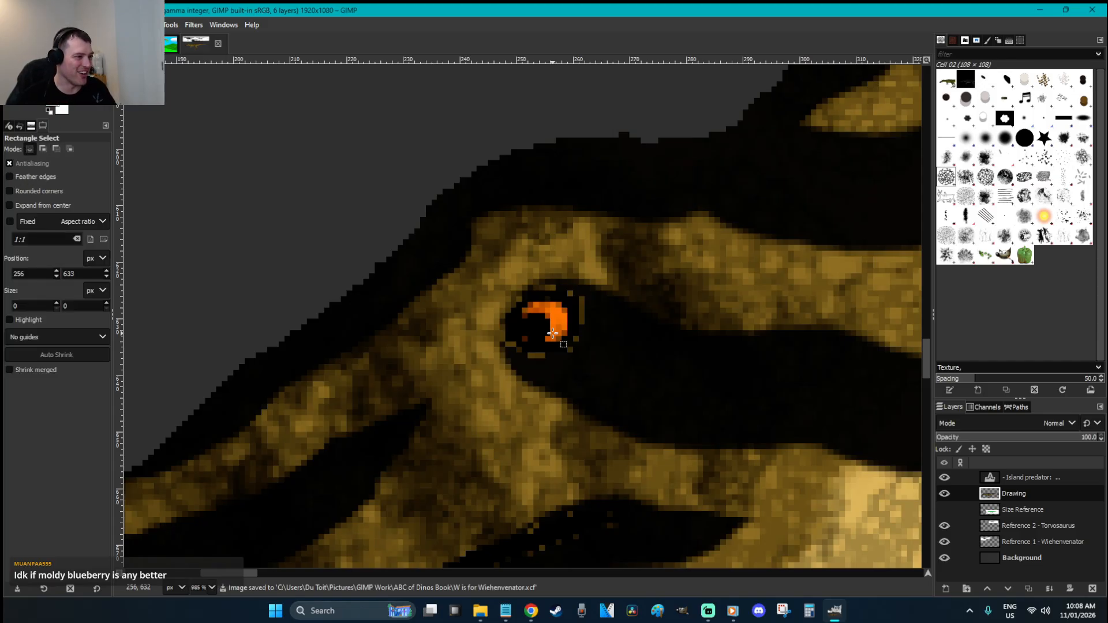
Set up the Paintbrush with no selection, dynamics off, and tool settings docked
key(p)
key(ctrl+shift+a)
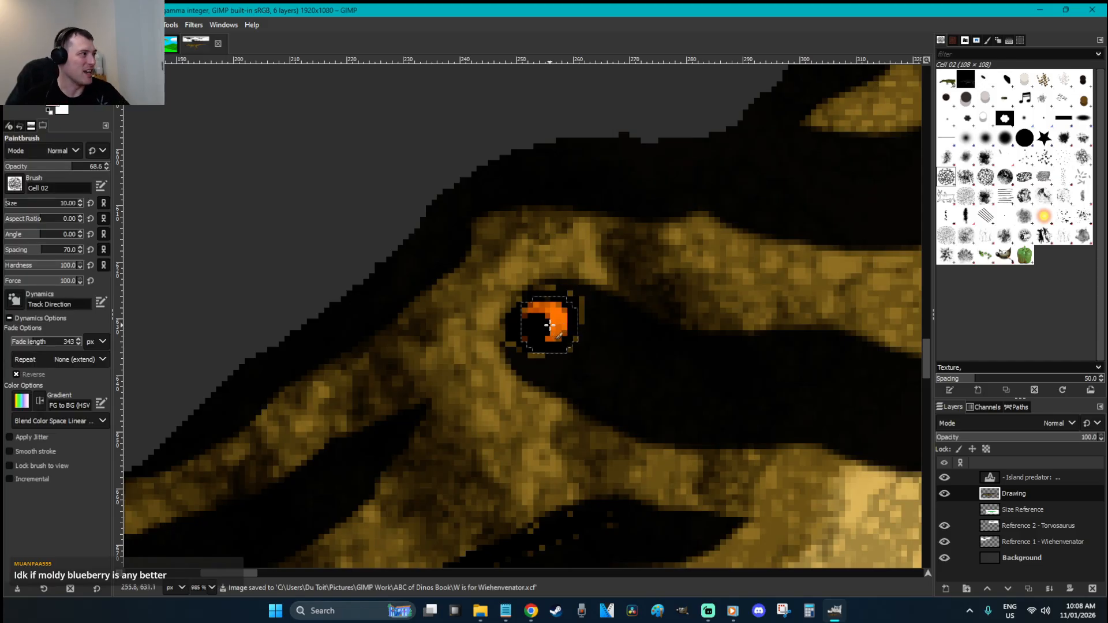
click(14, 299)
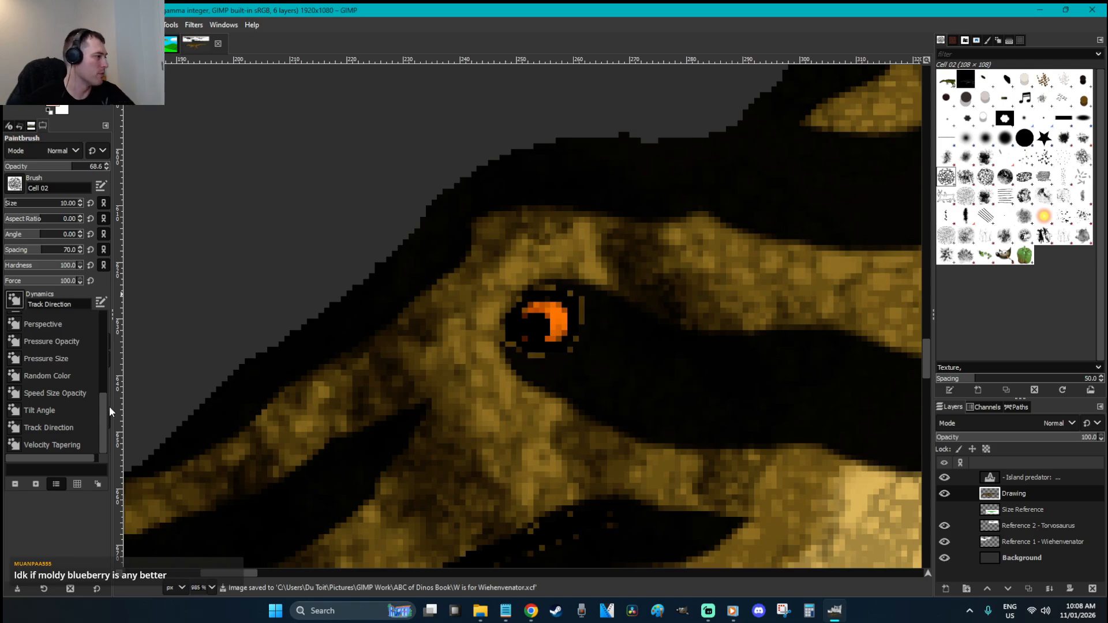
drag(106, 413, 105, 345)
click(77, 351)
drag(459, 351, 529, 347)
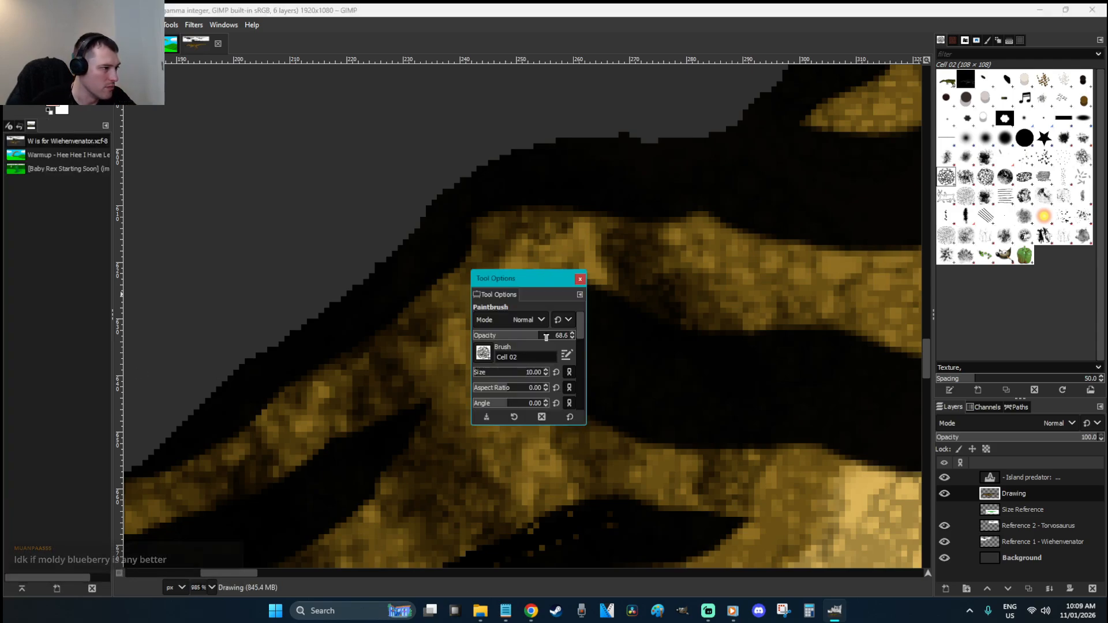
click(580, 278)
click(106, 125)
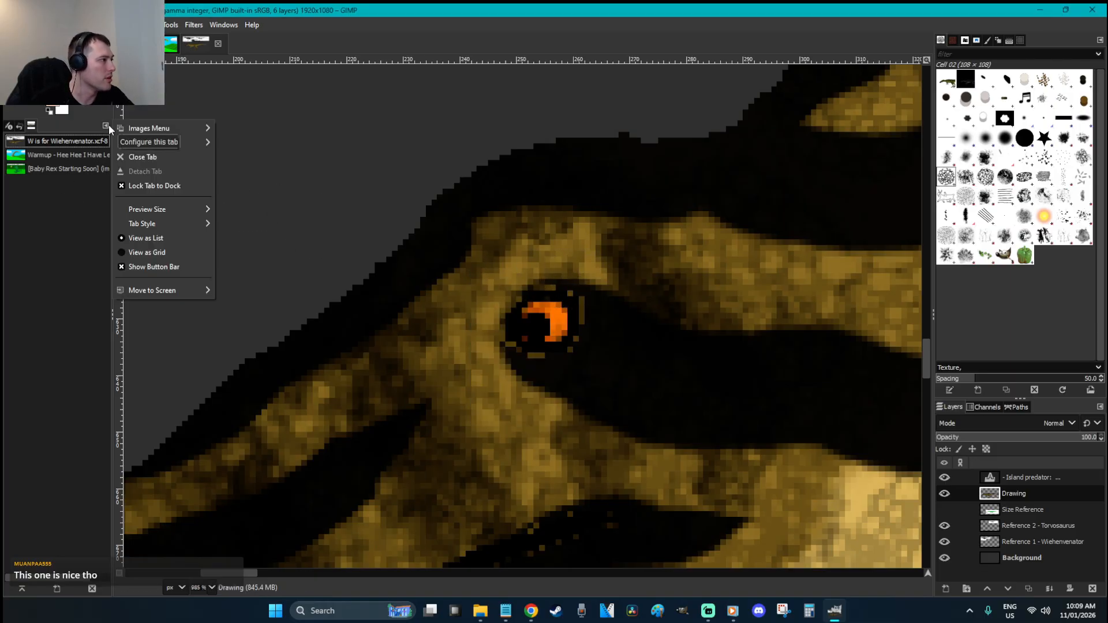
mouse_move(182, 142)
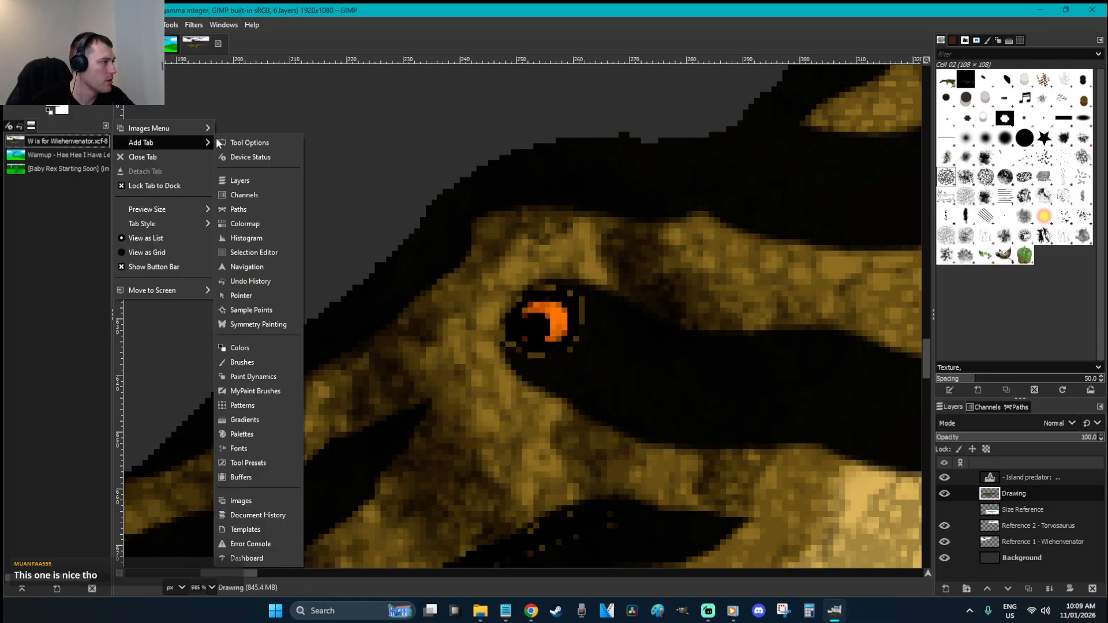
click(277, 142)
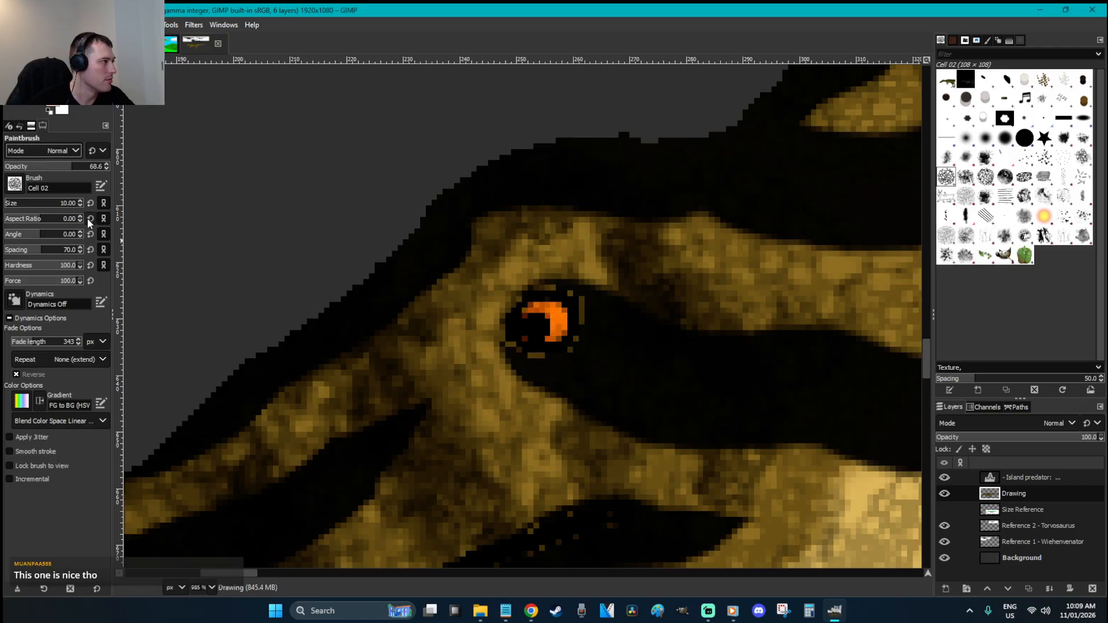
Paint the eye bright yellow with a size-7 brush at 100 opacity
click(53, 108)
drag(203, 192, 208, 195)
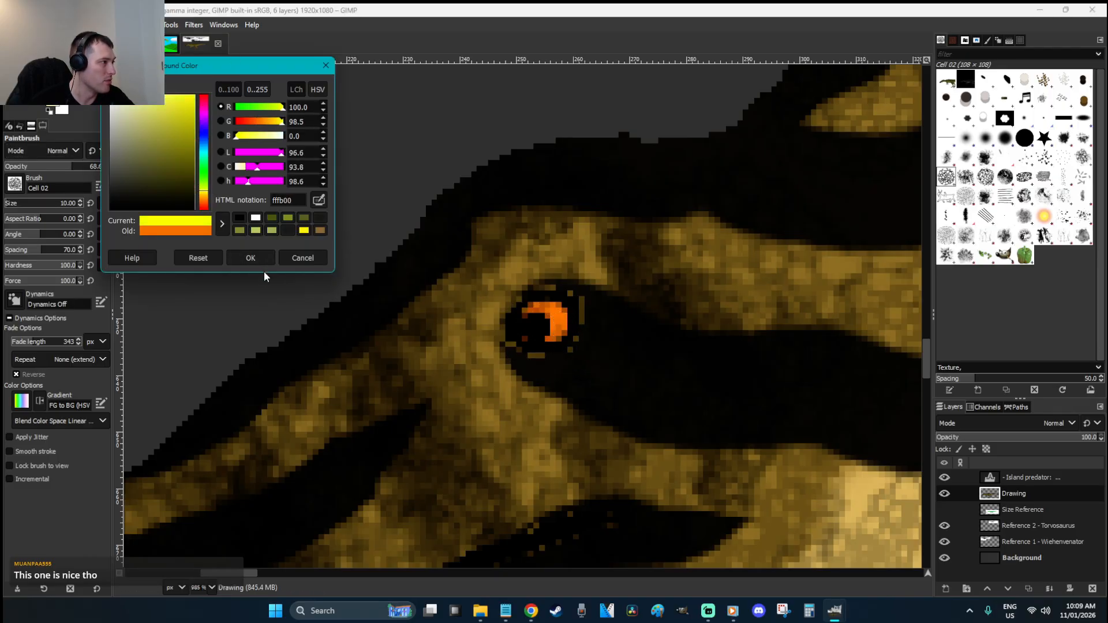
click(259, 263)
key(bracketleft)
key(bracketleft)
key(bracketleft)
click(544, 325)
click(546, 323)
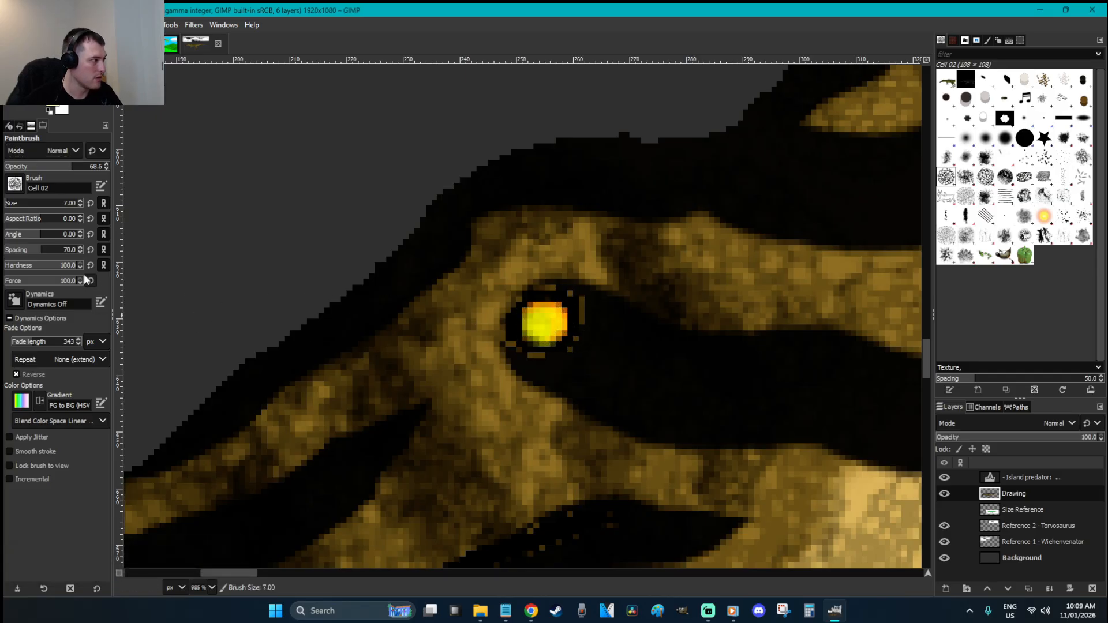
click(539, 327)
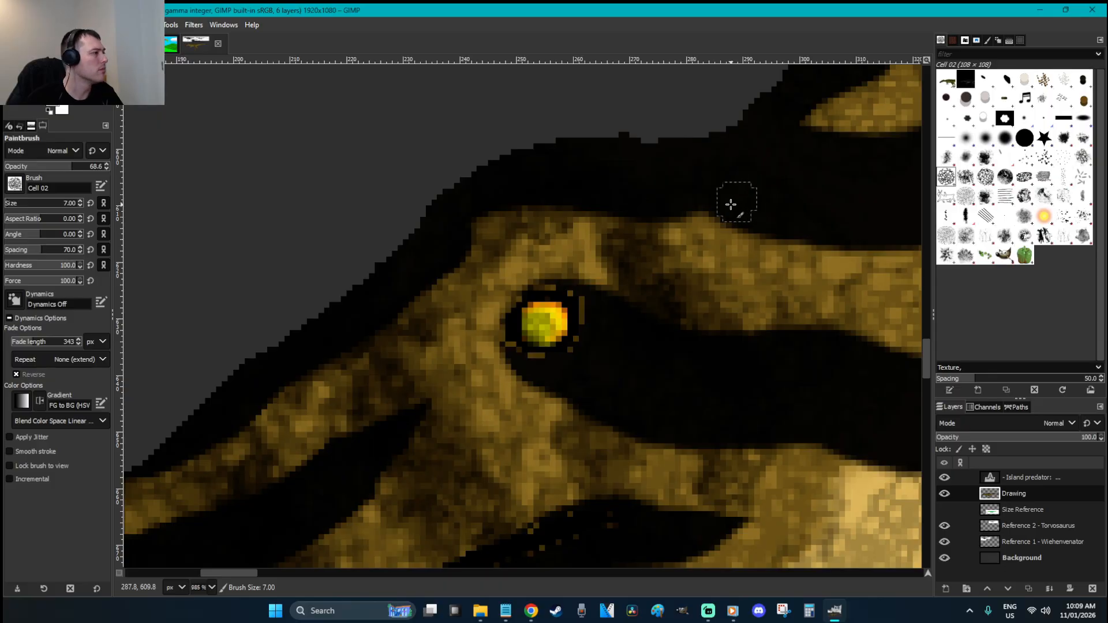
drag(81, 171, 109, 167)
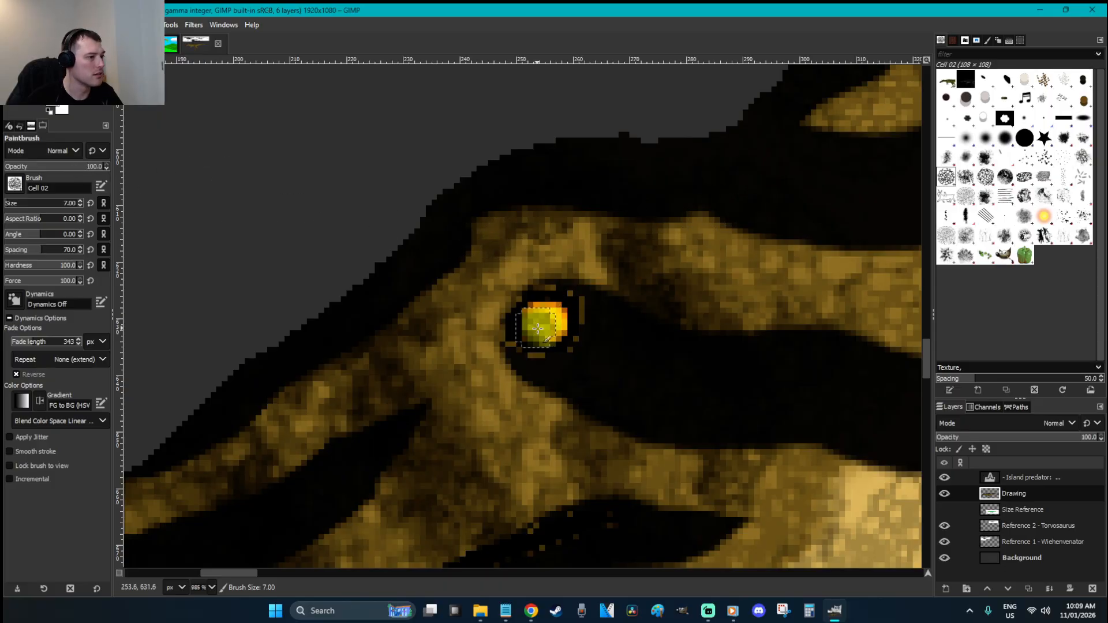
click(545, 323)
key(ctrl+z)
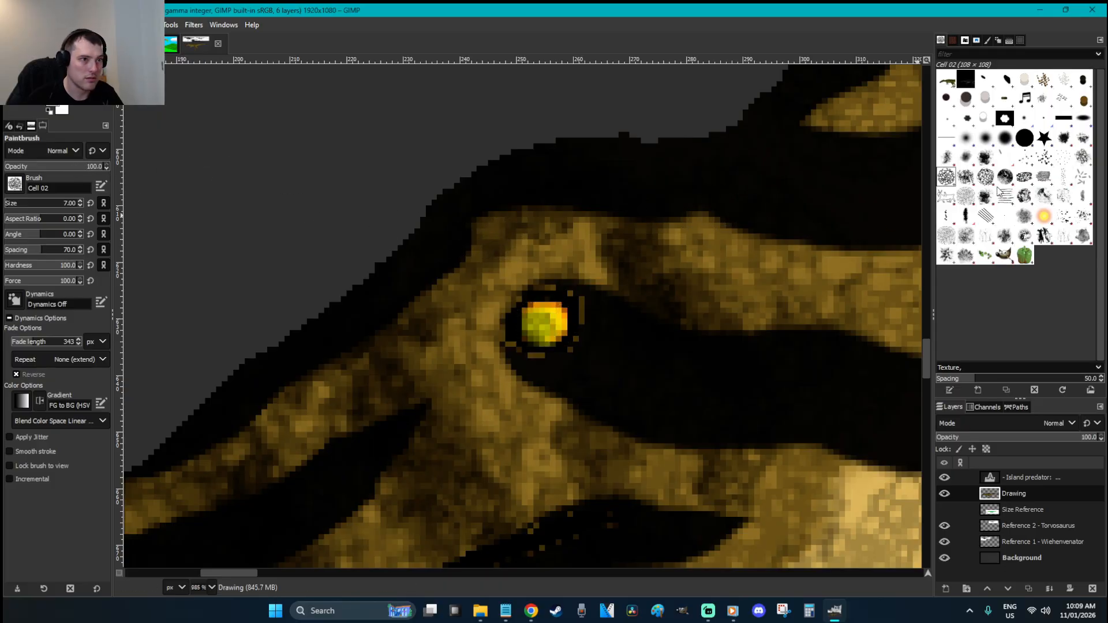
Add a small black pupil using the 2. Hardness 075 brush at size 3
click(1005, 140)
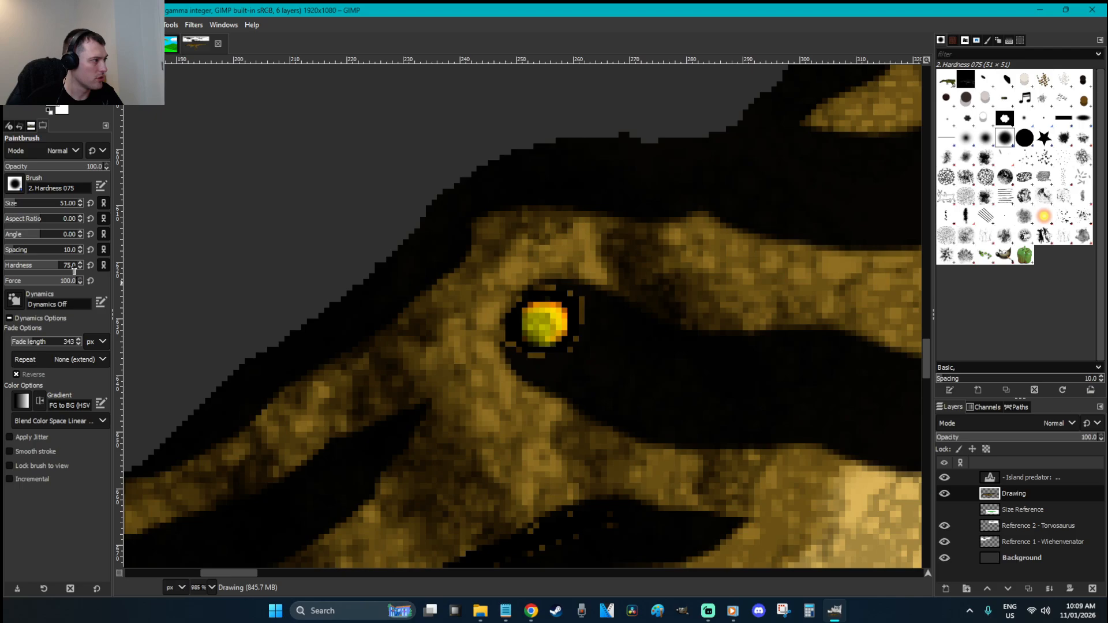
click(68, 204)
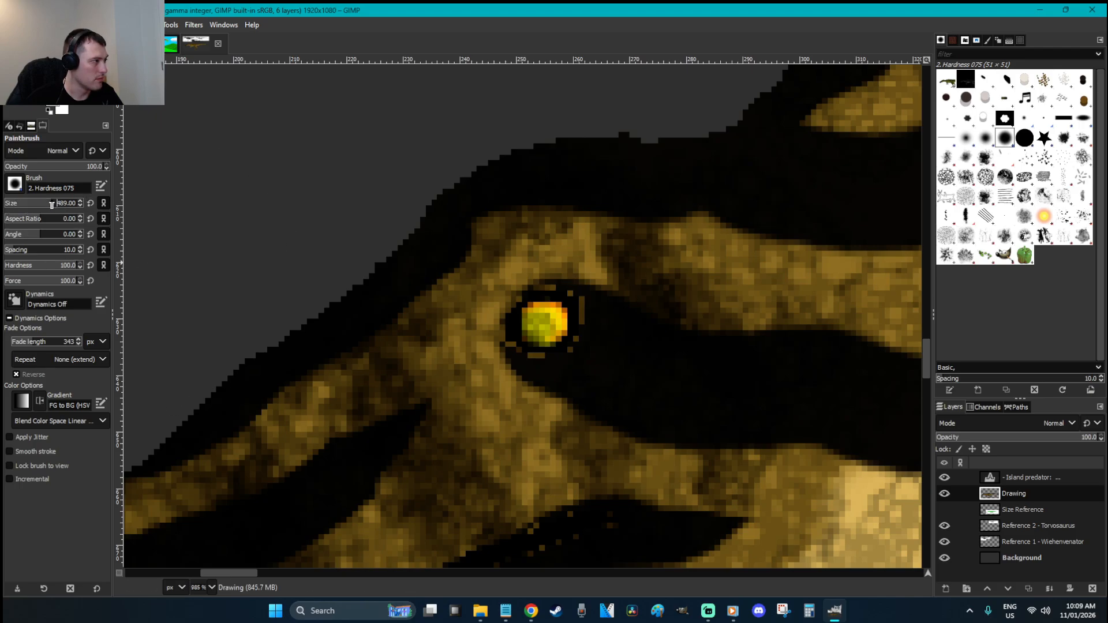
click(90, 203)
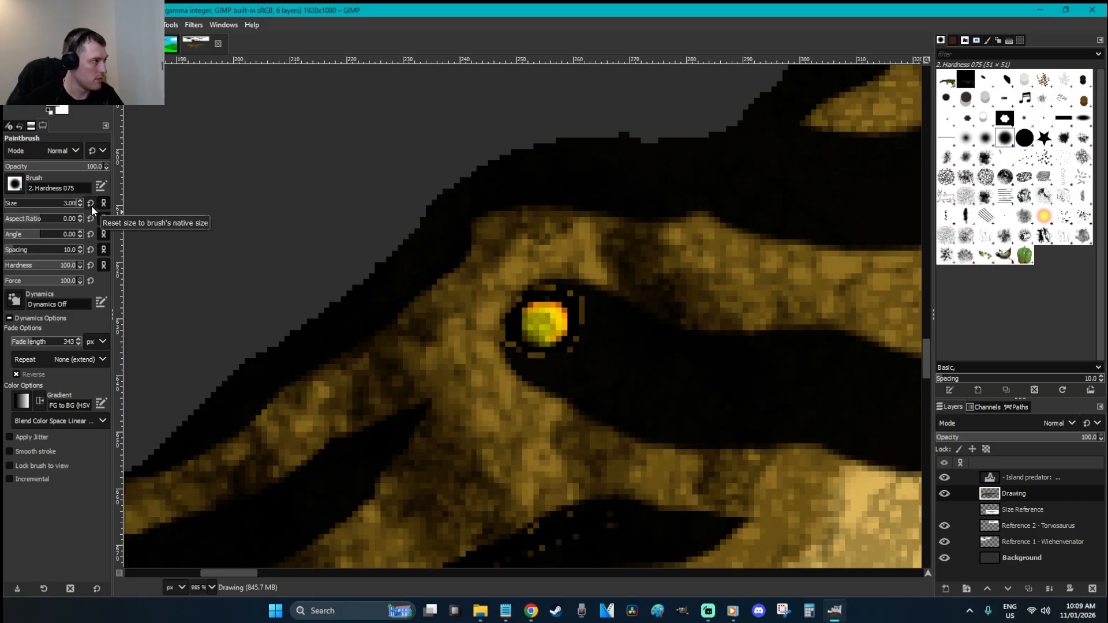
click(68, 206)
text(3)
key(Return)
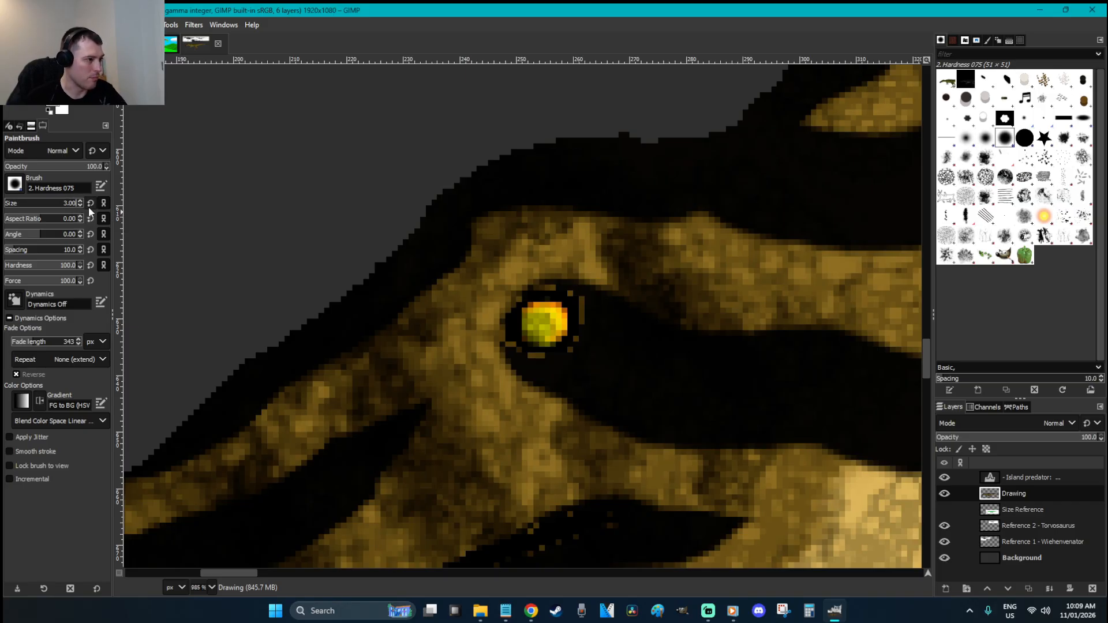
click(537, 329)
click(538, 326)
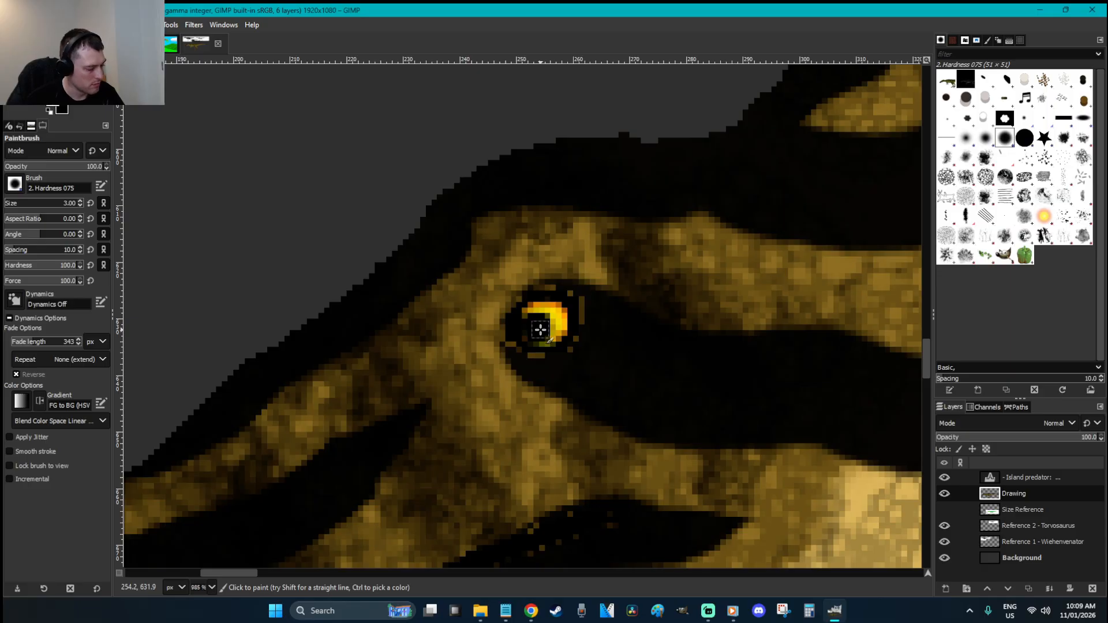
Try a soft grey airbrush highlight in the eye, then undo both attempts
key(a)
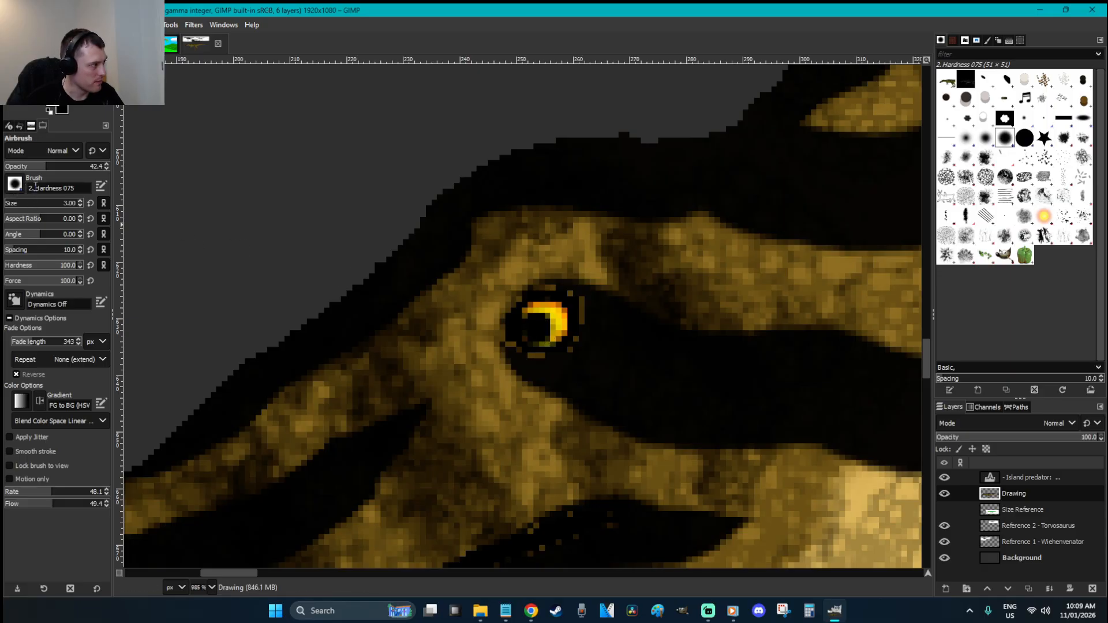
drag(47, 170, 114, 171)
drag(33, 264, 5, 266)
click(530, 317)
key(ctrl+z)
click(543, 320)
key(ctrl+z)
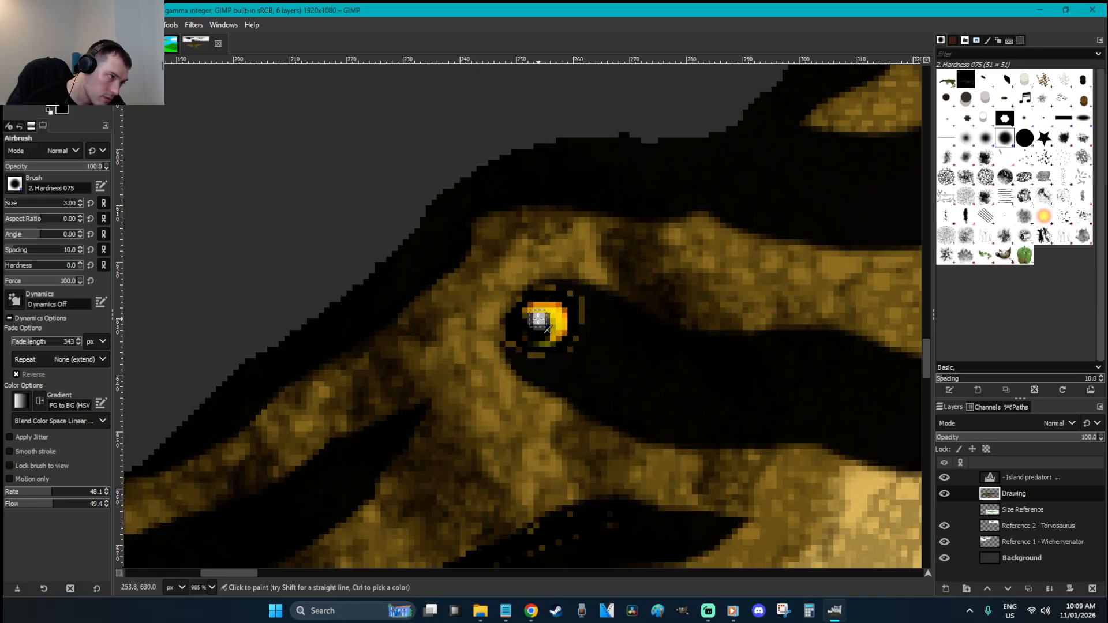
Fit the whole image in view, save, and zoom back in on the head
key(r)
key(shift+ctrl+j)
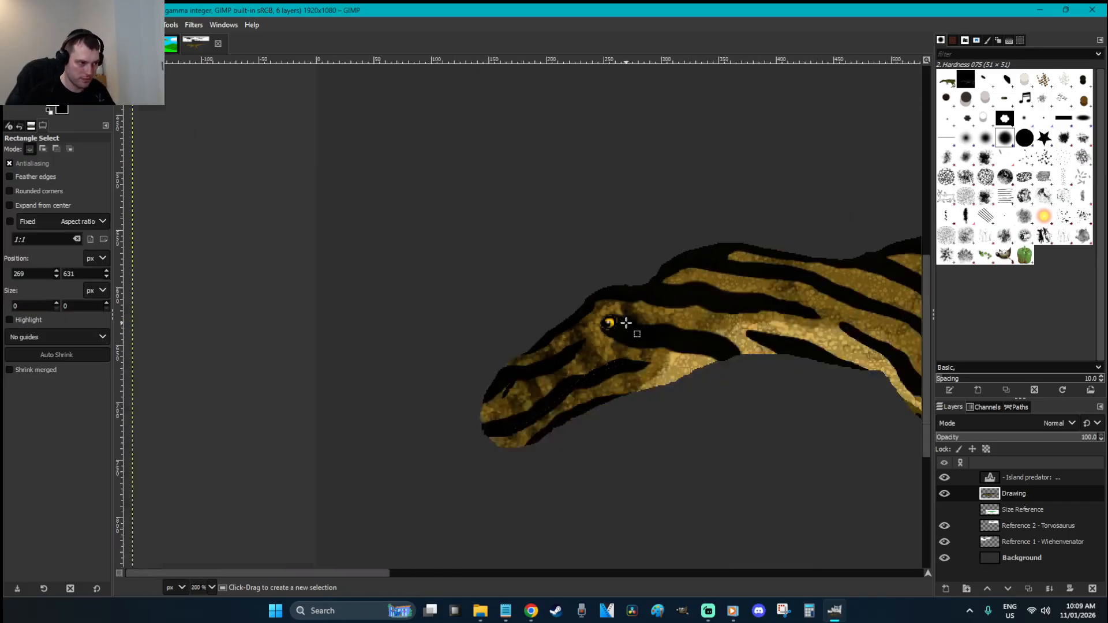
key(ctrl+s)
key(z)
drag(275, 411, 186, 343)
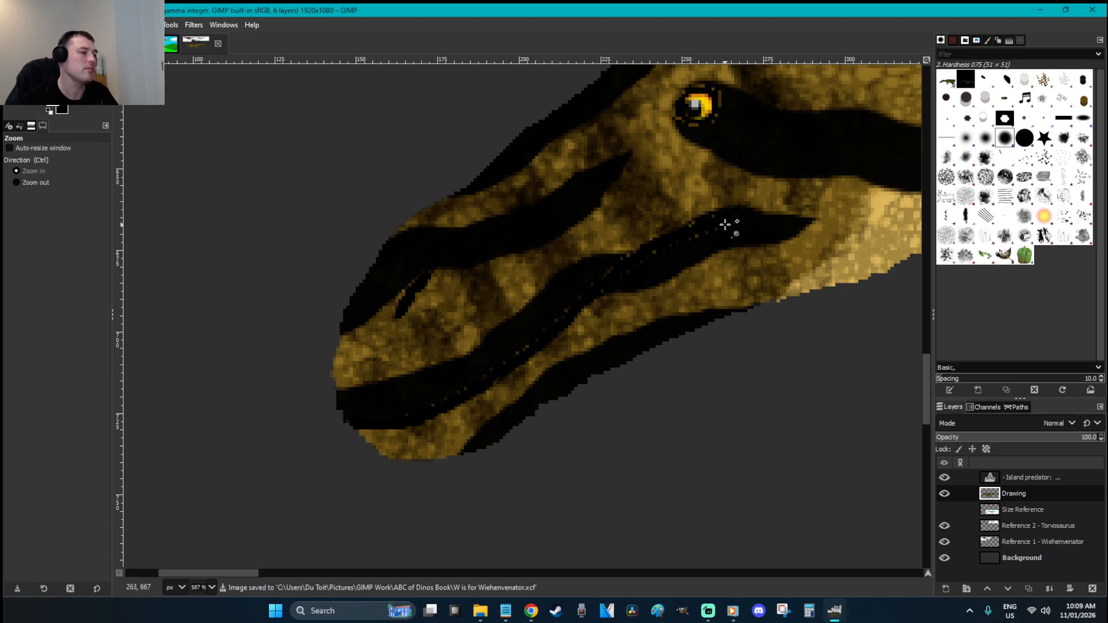
key(r)
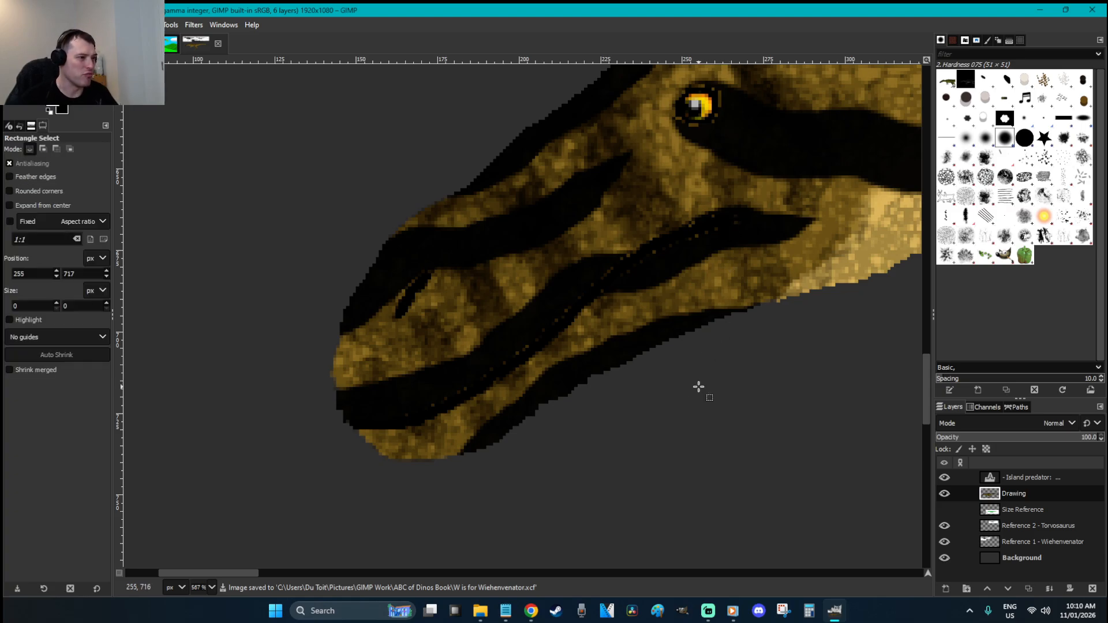
scroll(698, 387, down, 5)
Smudge brown over the dark patch above the eye, then zoom out and save
scroll(698, 387, down, 1)
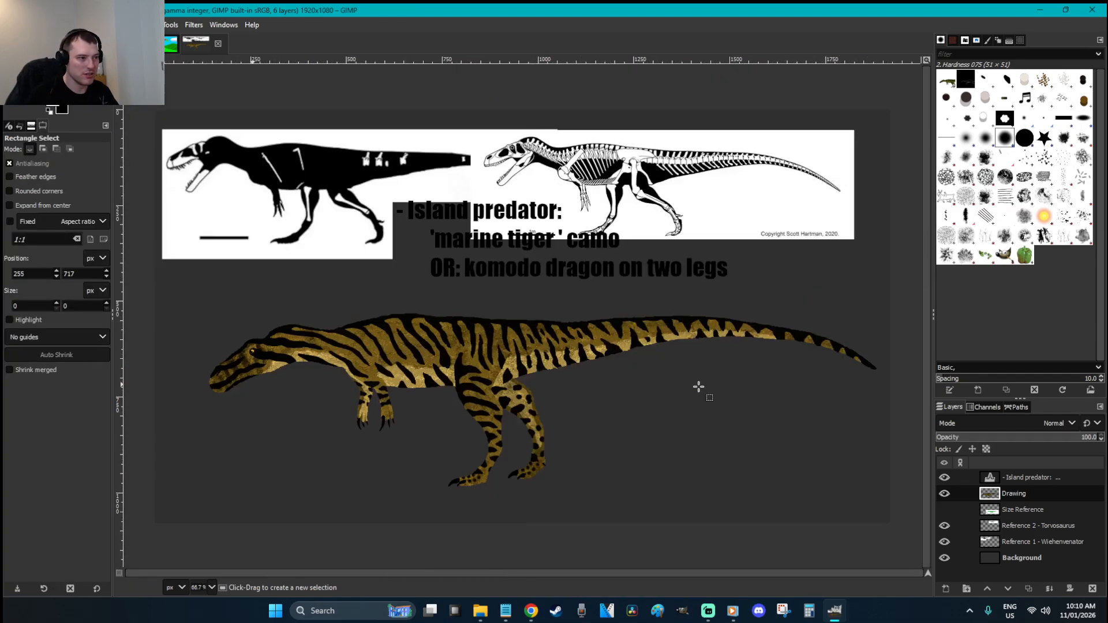
key(ctrl)
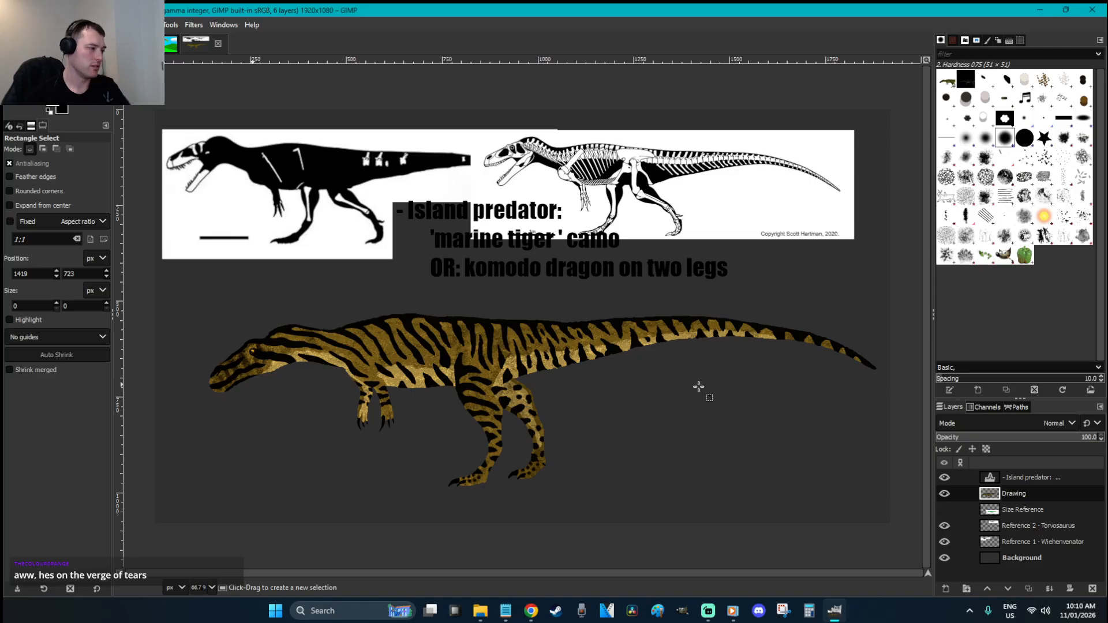
key(ctrl+s)
key(z)
drag(237, 333, 261, 374)
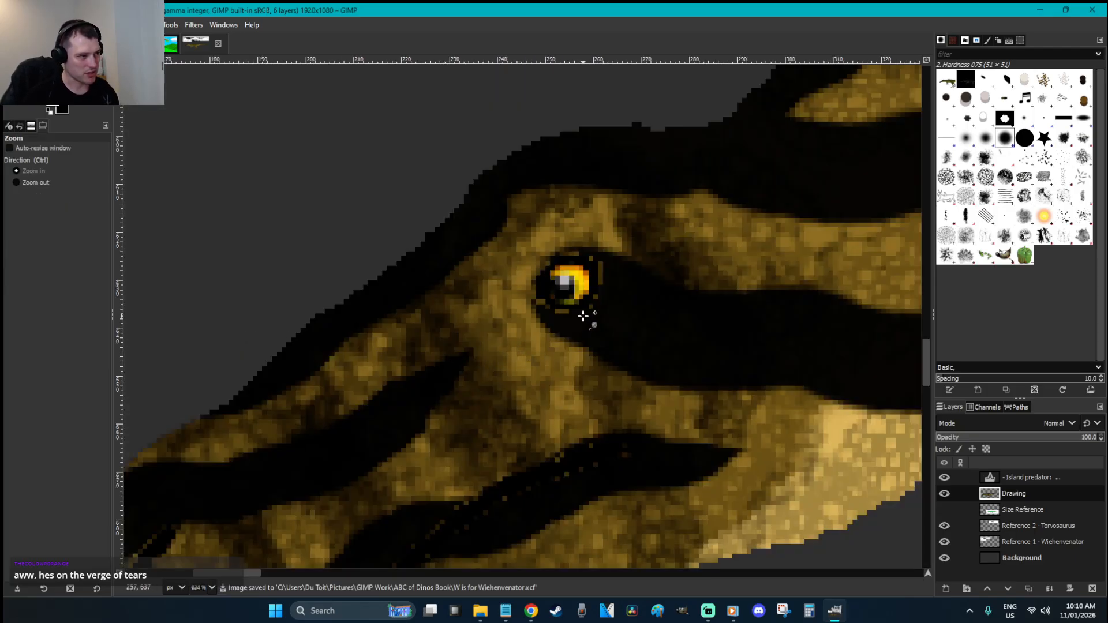
drag(650, 321, 433, 240)
key(s)
mouse_move(515, 278)
mouse_down()
mouse_move(547, 273)
mouse_move(538, 262)
mouse_move(571, 233)
mouse_move(657, 222)
mouse_move(475, 308)
mouse_move(508, 303)
mouse_move(462, 342)
mouse_move(487, 334)
mouse_move(519, 275)
mouse_move(590, 214)
mouse_move(740, 213)
mouse_up()
key(r)
scroll(742, 299, down, 6)
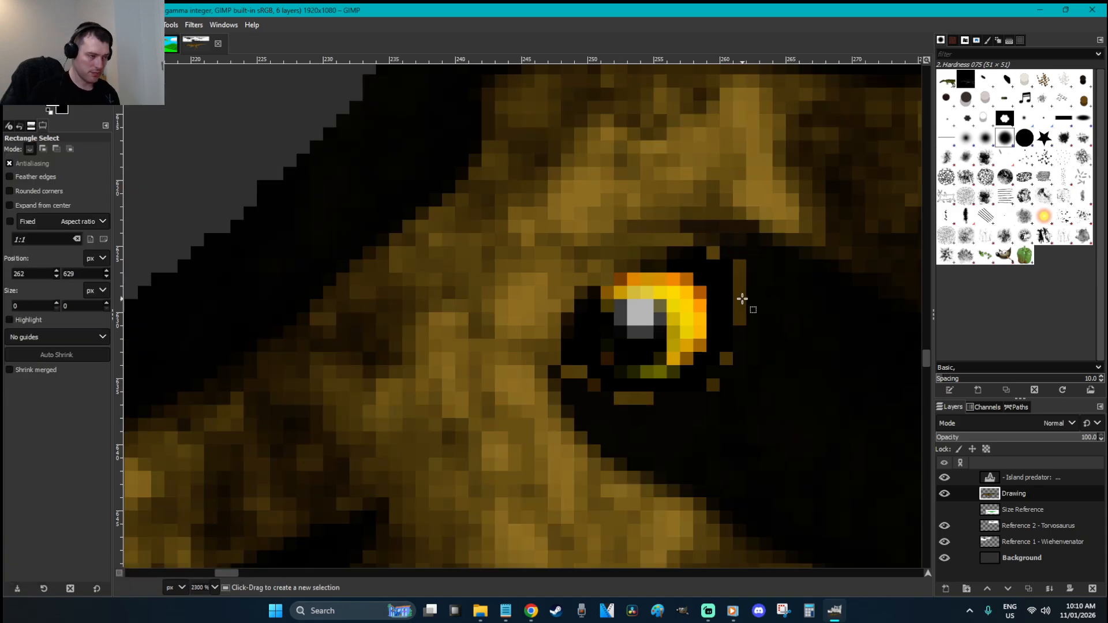
scroll(742, 299, down, 5)
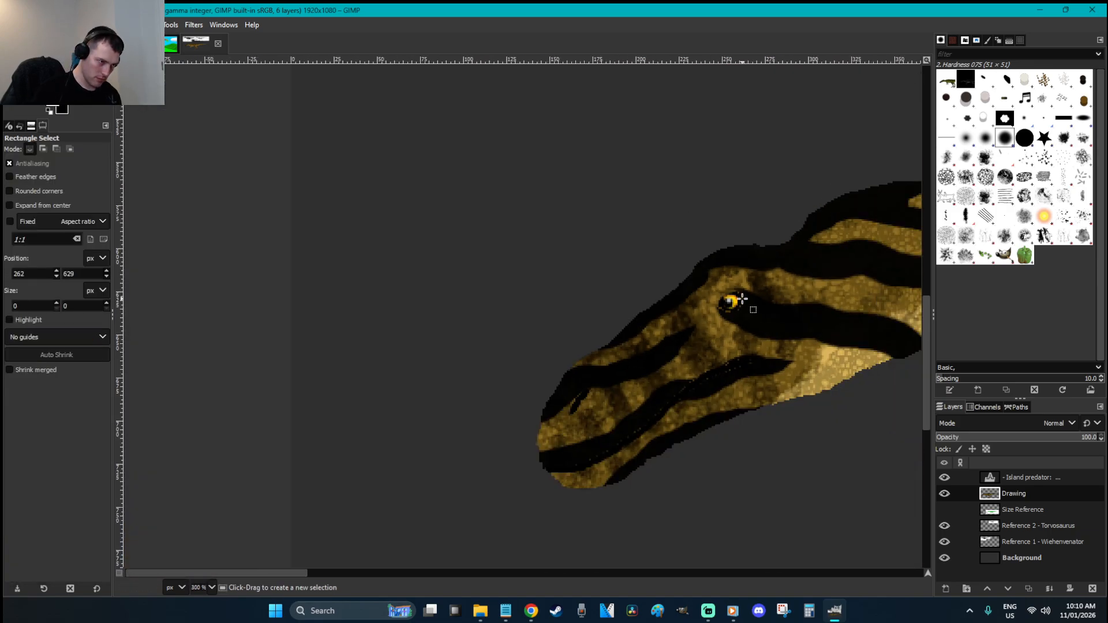
key(ctrl+s)
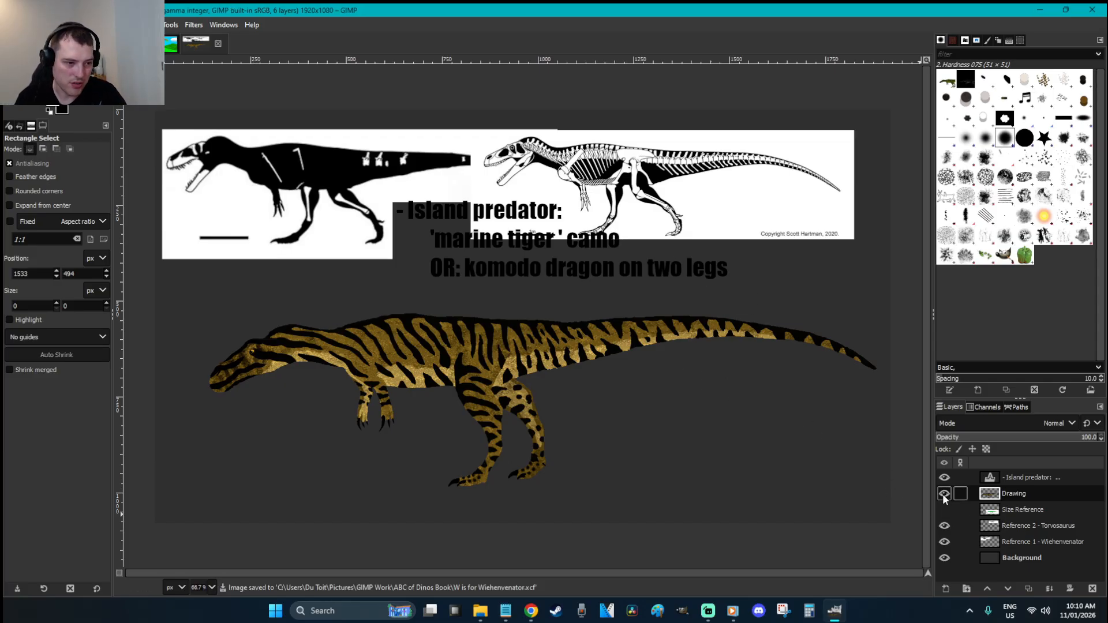
Delete the Island predator text layer and shift the striped dinosaur down-left
right_click(1027, 473)
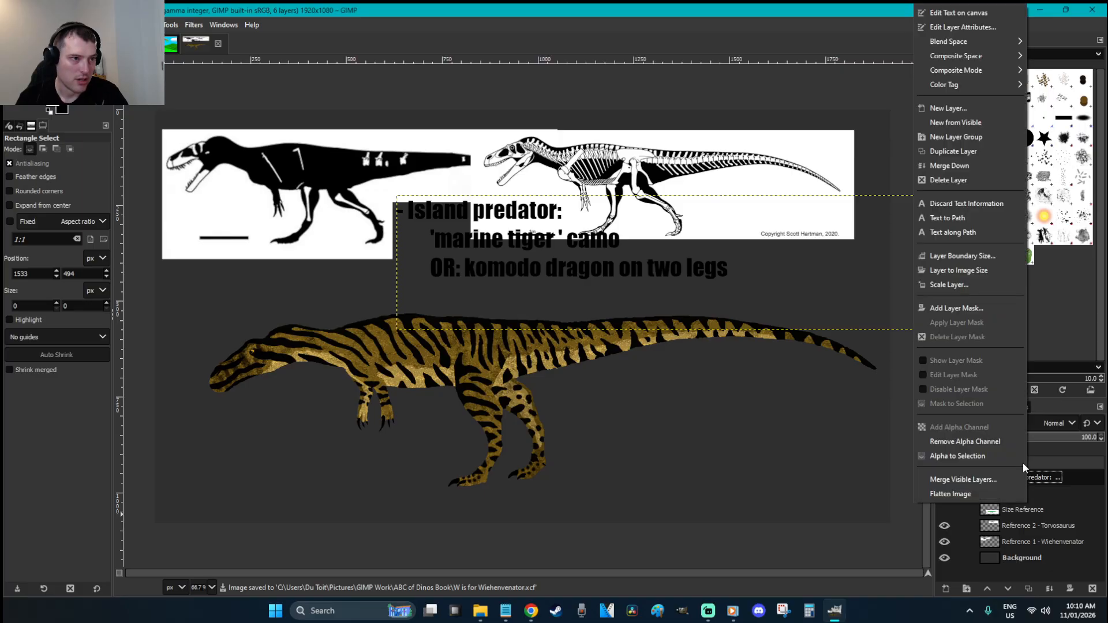
click(964, 181)
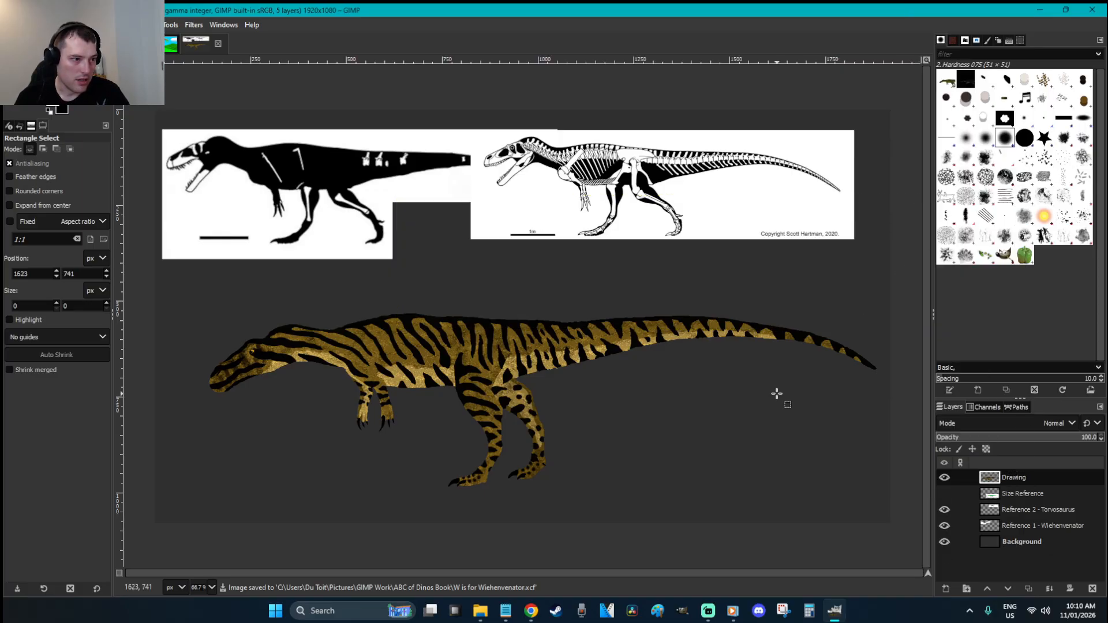
key(m)
mouse_move(517, 356)
mouse_down()
mouse_move(503, 381)
mouse_move(481, 378)
mouse_up()
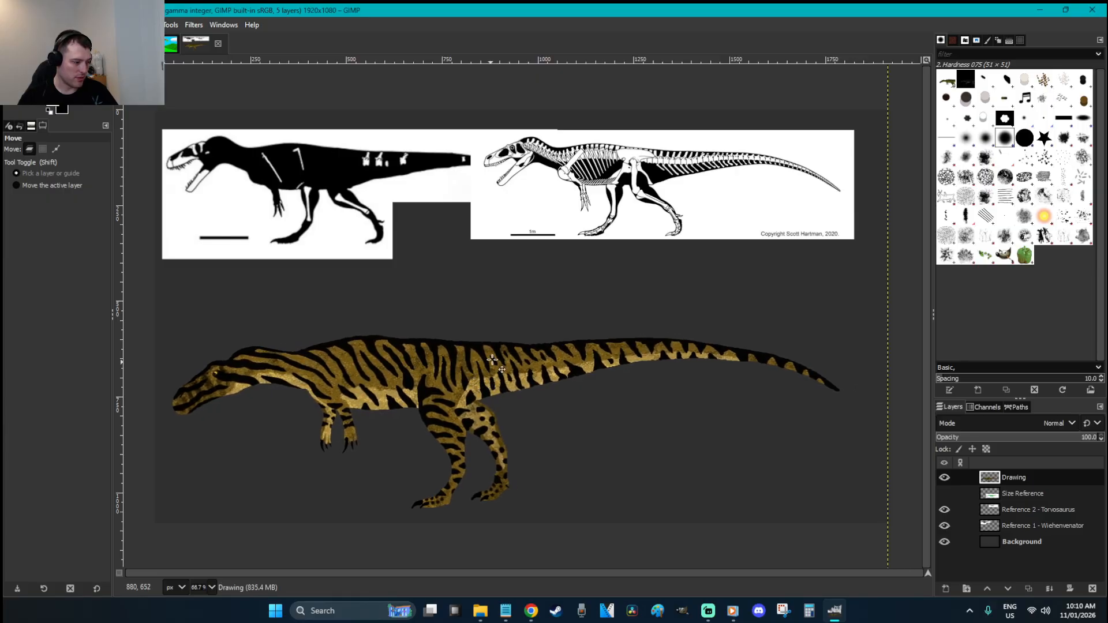
key(r)
Hide both skeleton reference layers, show the Size Reference chart, and move it above the dinosaur
click(944, 510)
click(944, 525)
click(944, 493)
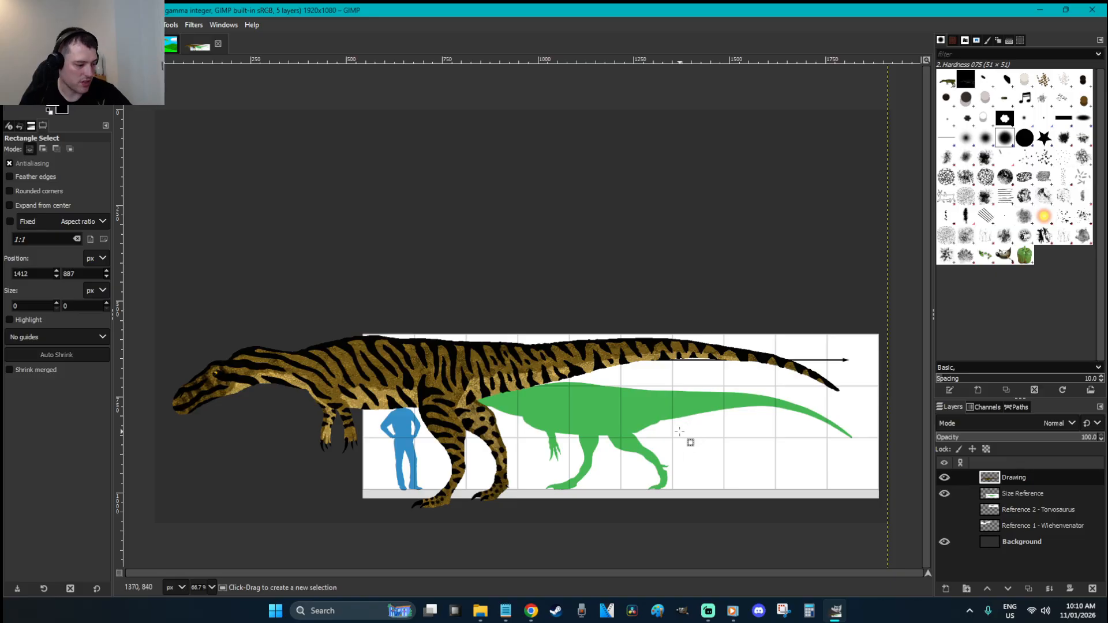
key(m)
drag(687, 441, 620, 258)
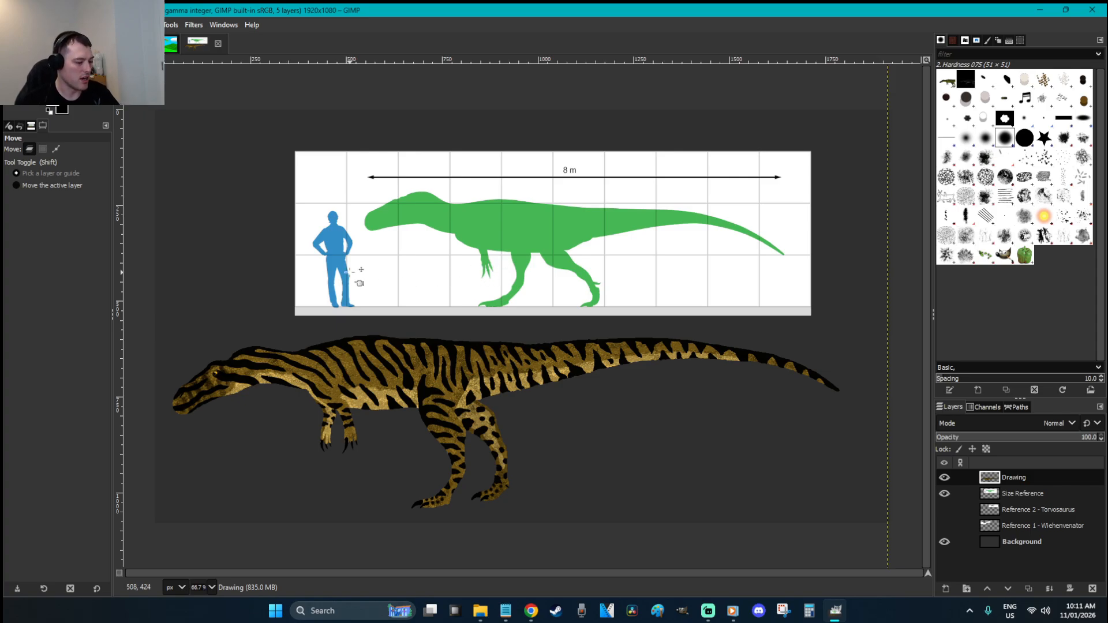
Paint blue over the grid line on the silhouette's leg at hardness 100
key(r)
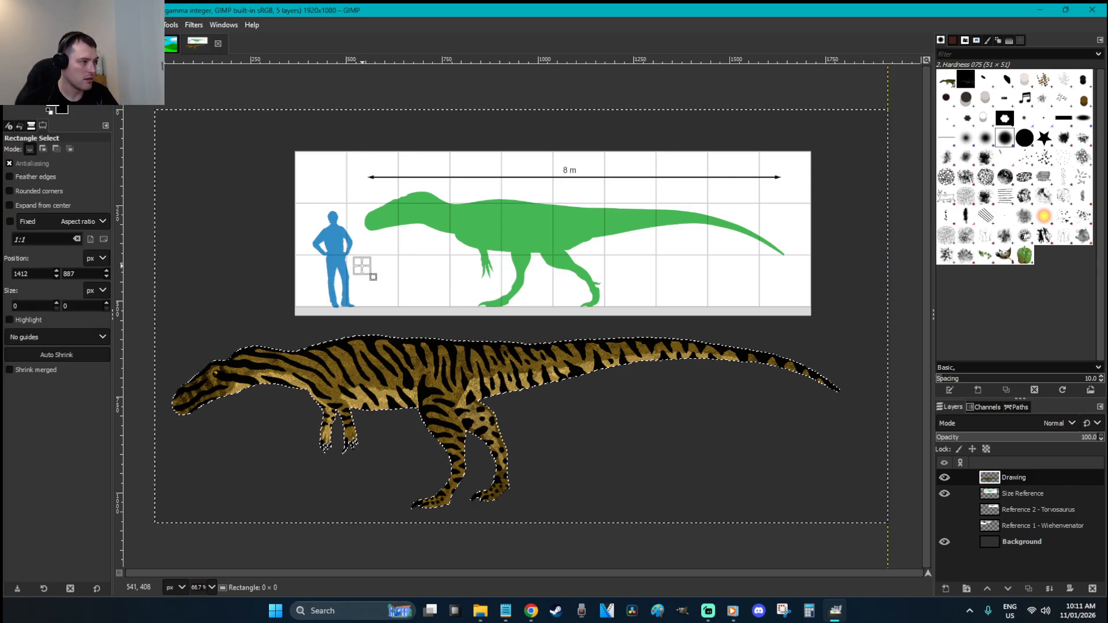
key(Page_Down)
key(z)
drag(433, 334, 268, 194)
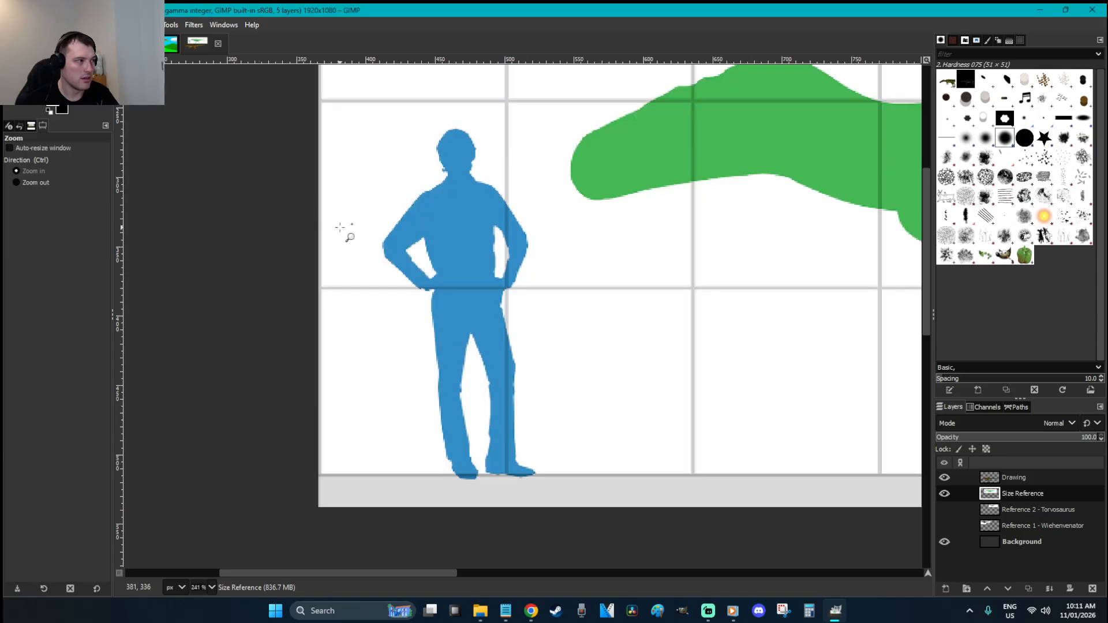
key(p)
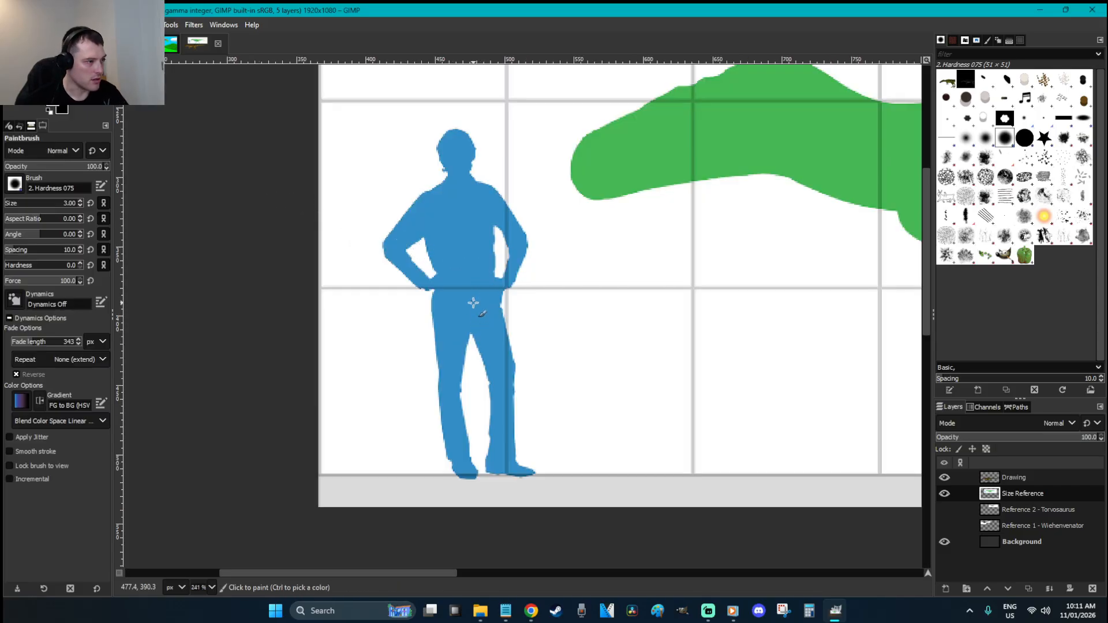
key(bracketright)
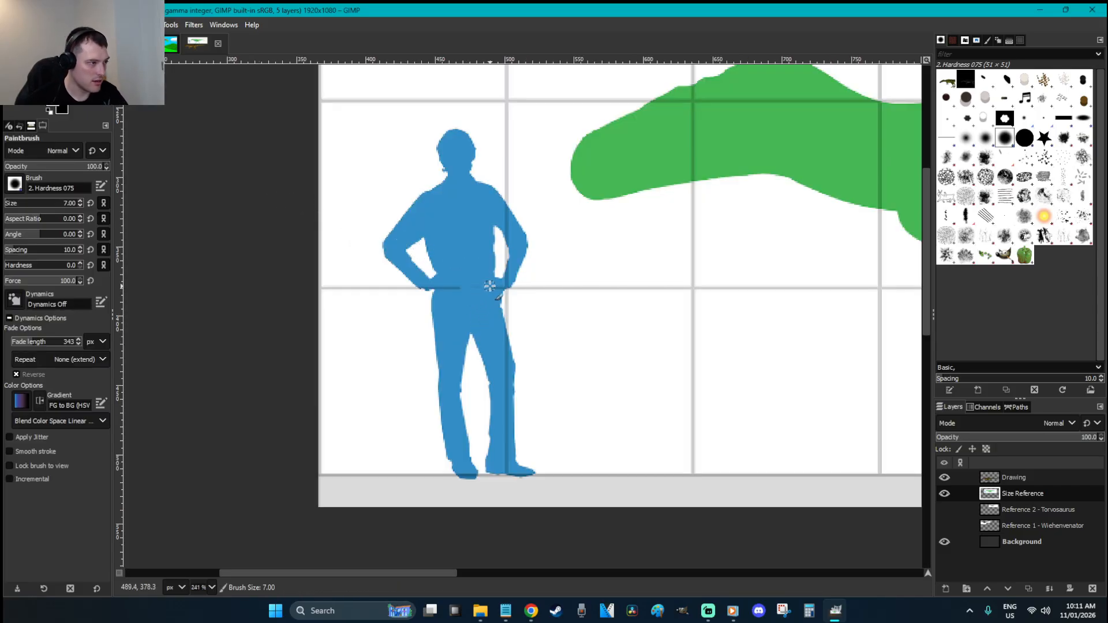
drag(505, 345, 501, 458)
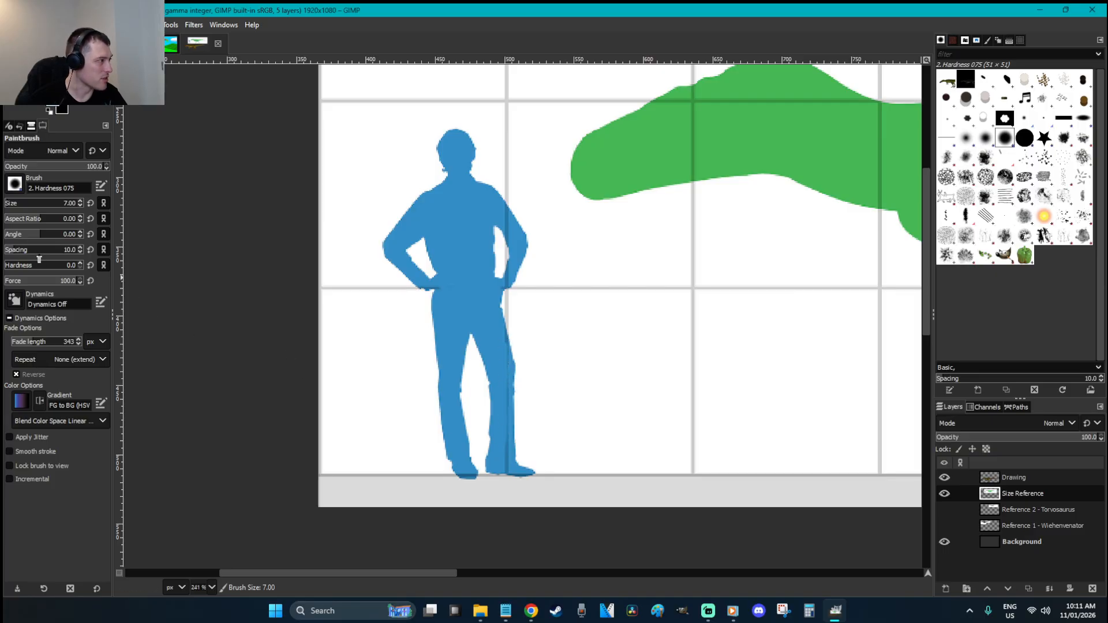
drag(45, 270, 242, 290)
mouse_move(511, 465)
mouse_down()
mouse_move(502, 340)
mouse_move(519, 236)
mouse_move(506, 206)
mouse_move(507, 230)
mouse_up()
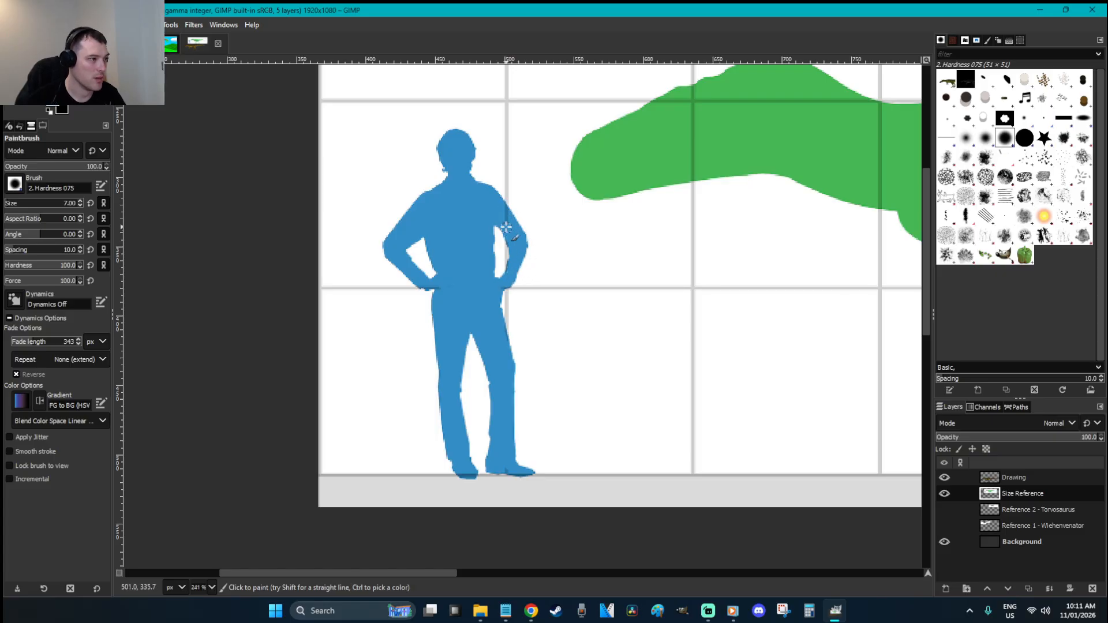
Fill out the tip of the silhouette's right foot
key(u)
click(527, 271)
key(r)
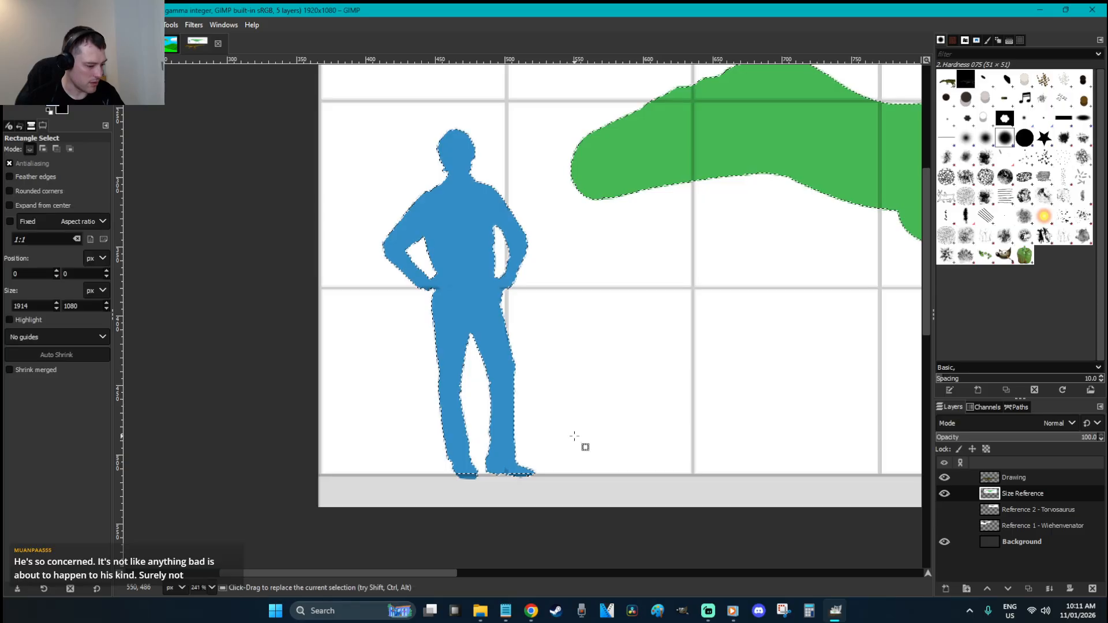
click(574, 438)
key(p)
click(528, 472)
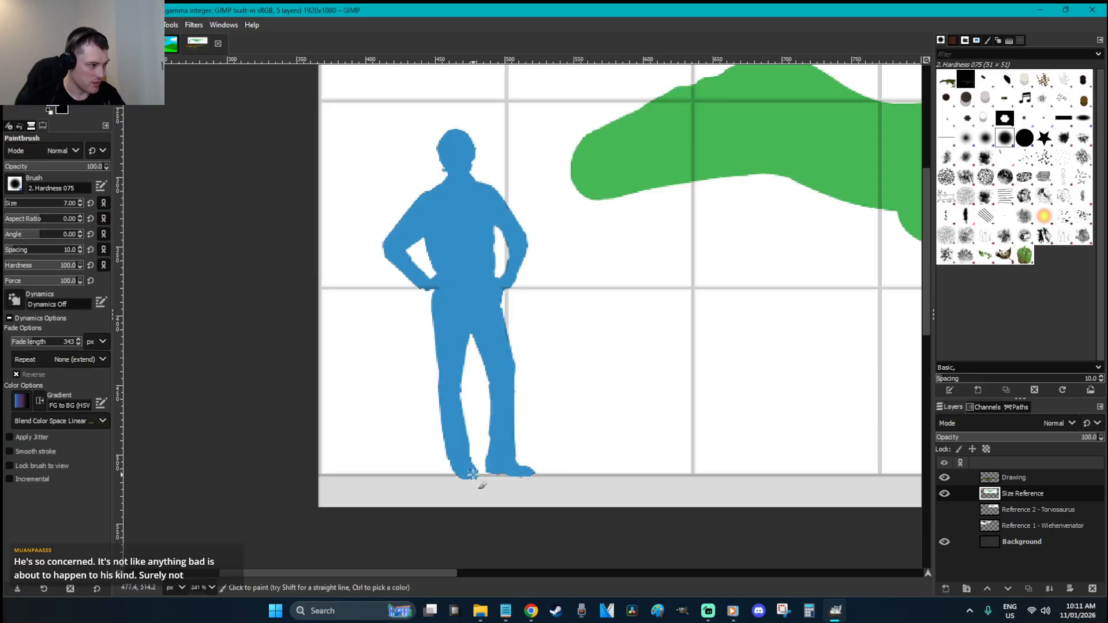
Fuzzy-select the blue silhouette at threshold 0, copy it, and zoom out
key(u)
click(519, 260)
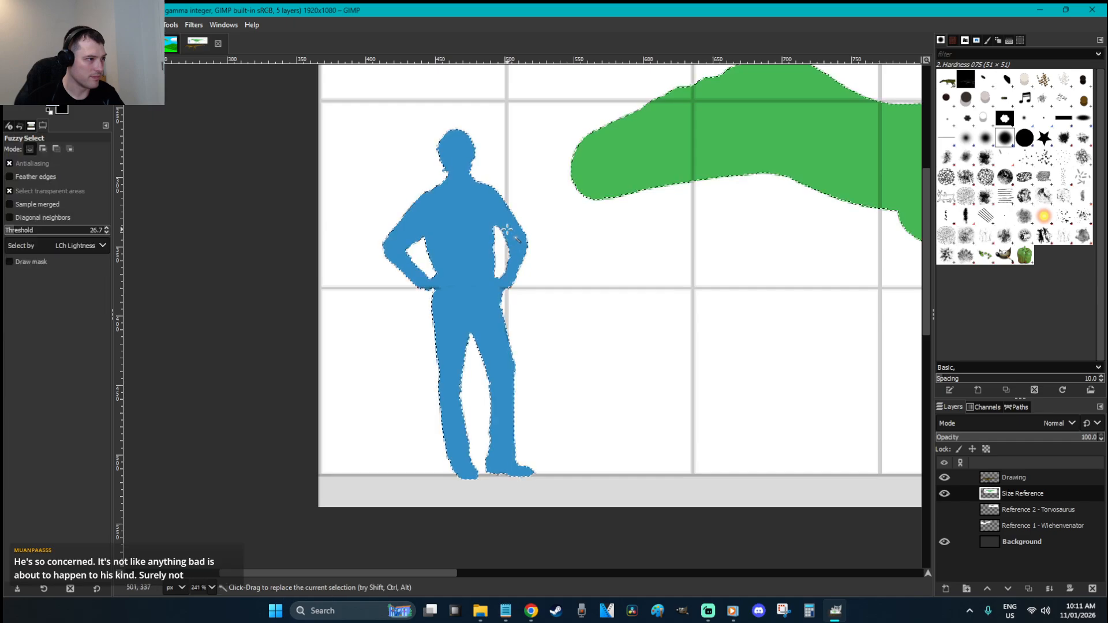
drag(34, 236, 18, 237)
click(443, 216)
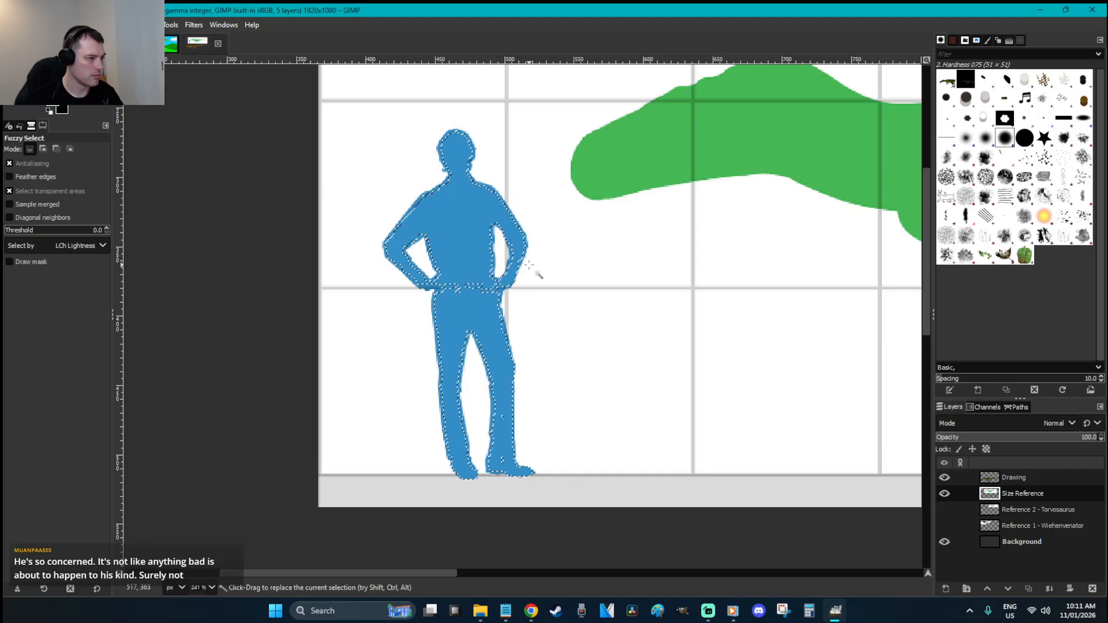
drag(522, 246, 551, 251)
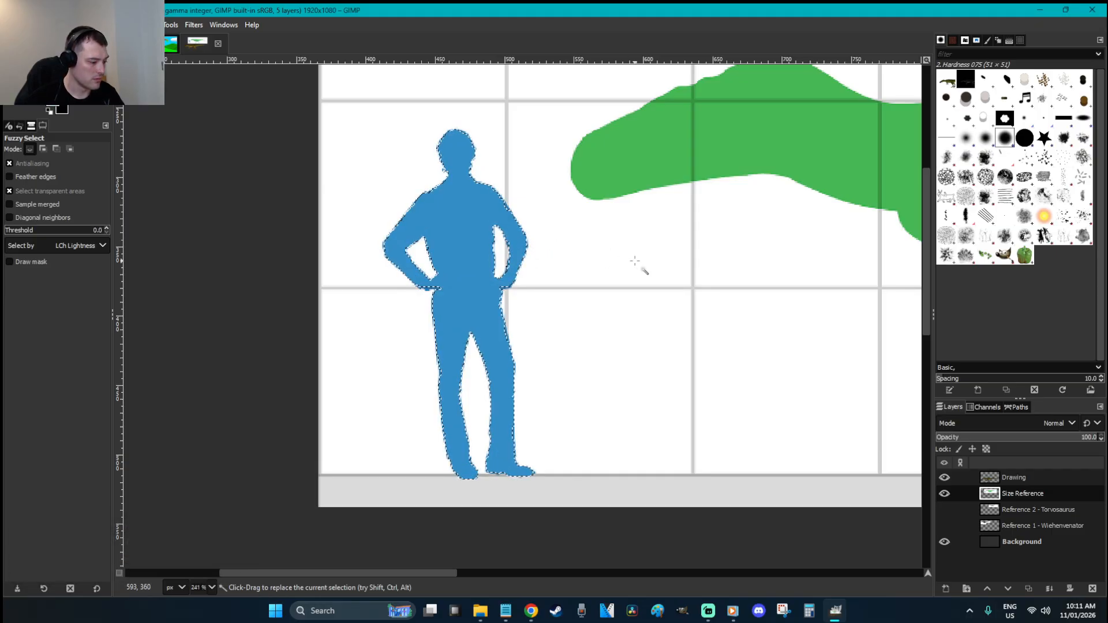
key(ctrl+c)
key(r)
click(635, 261)
key(minus)
key(minus)
key(minus)
key(minus)
key(minus)
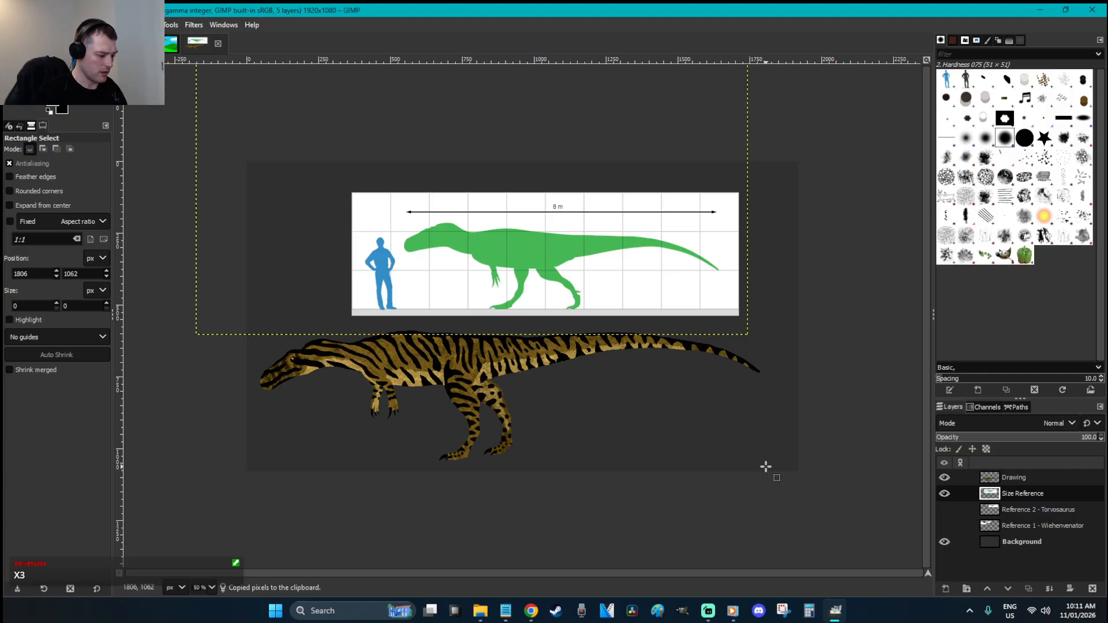
Create a new layer named 'Size Reference 2'
key(shift+ctrl+n)
text(Size R)
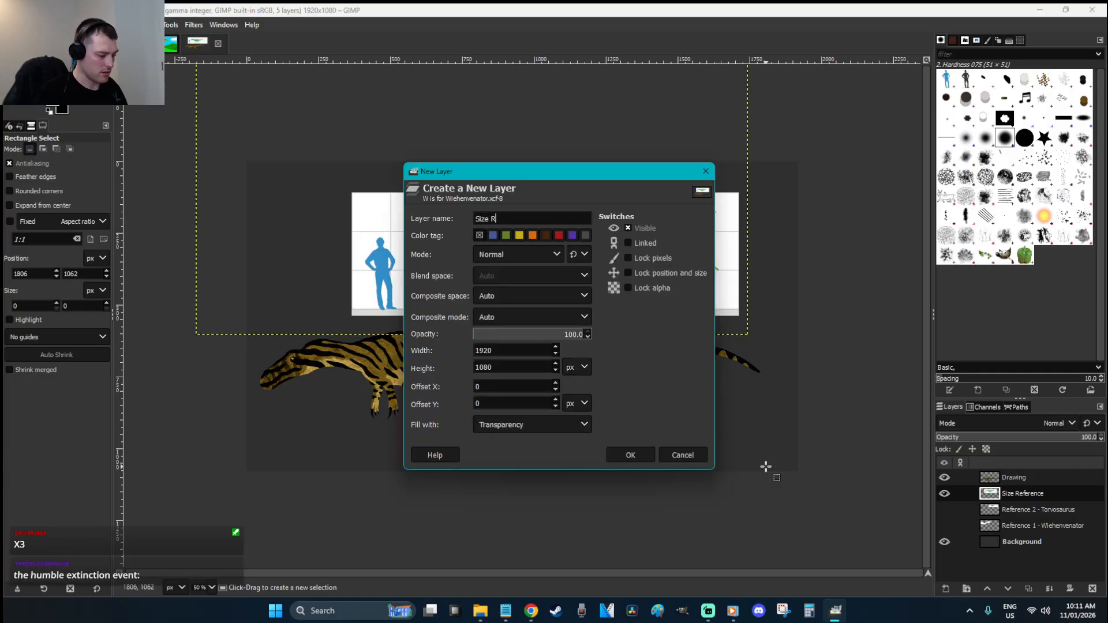
text(eference 2)
key(Return)
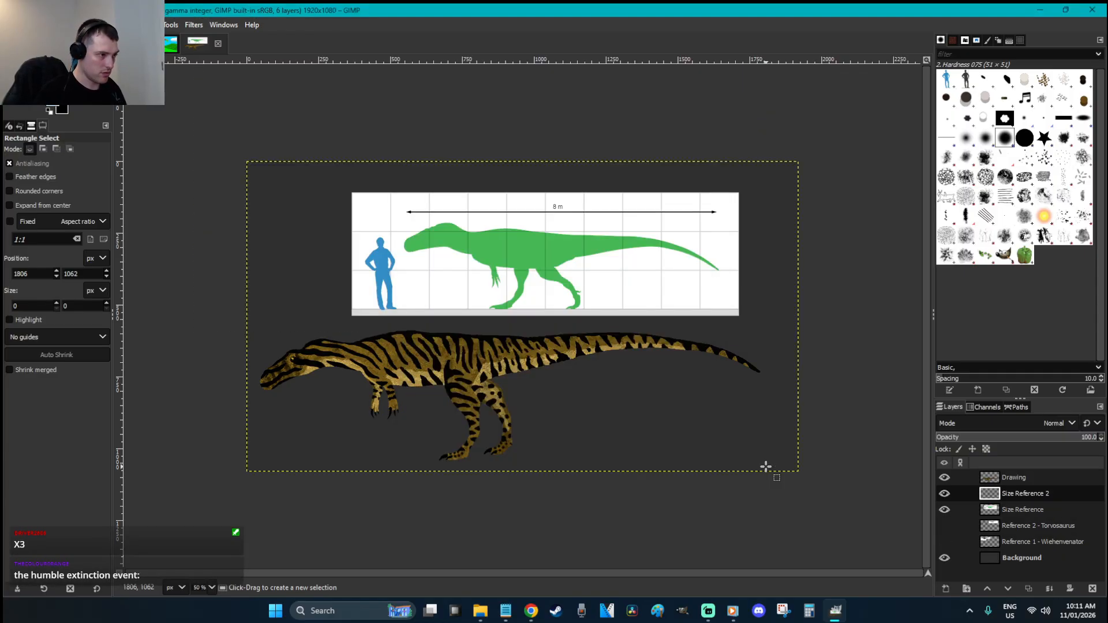
Shift the Drawing layer's dinosaur 80 px to the right
click(1019, 478)
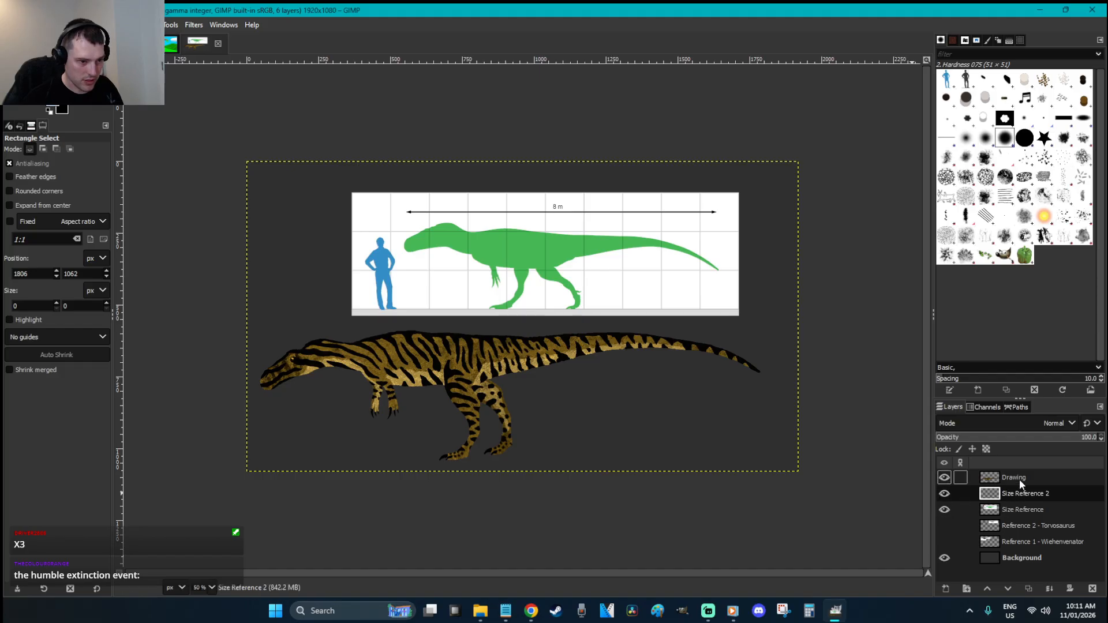
key(m)
drag(472, 371, 496, 371)
key(r)
Paste the silhouette into Size Reference 2 and place it lower-left beside the snout
click(1010, 492)
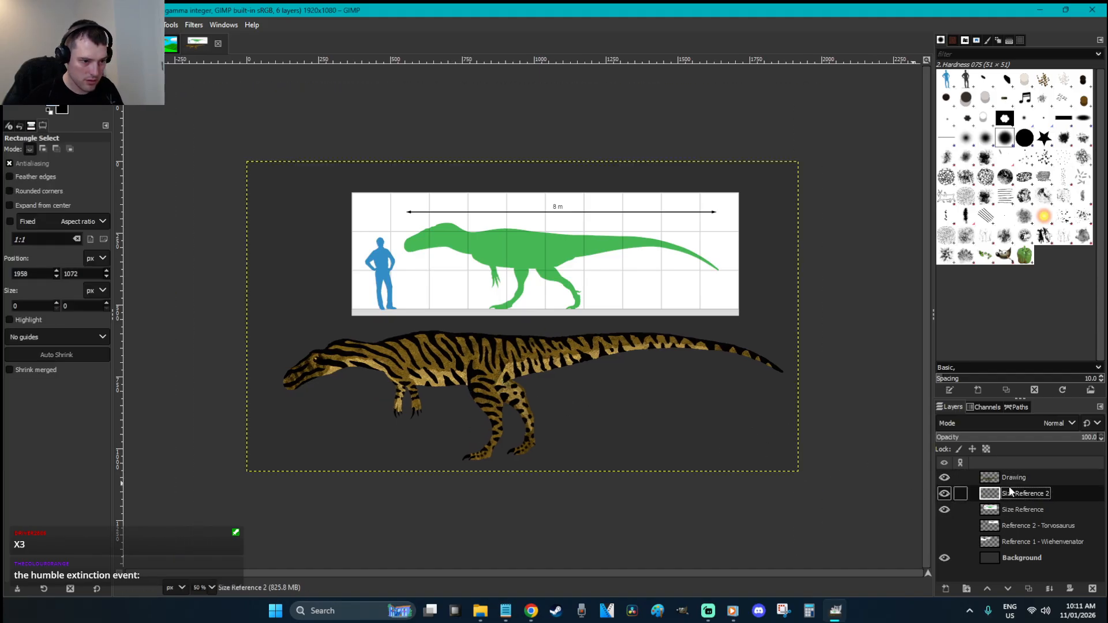
key(ctrl+v)
drag(540, 337, 307, 421)
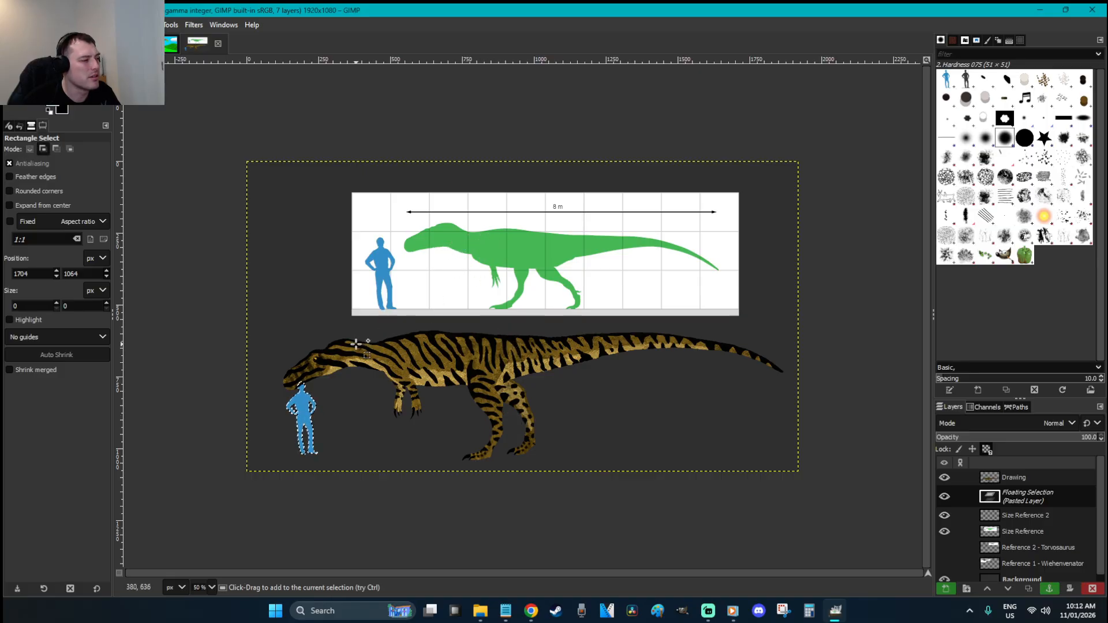
Resize the pasted silhouette, nudge it left, and enlarge it slightly
key(shift+s)
click(311, 382)
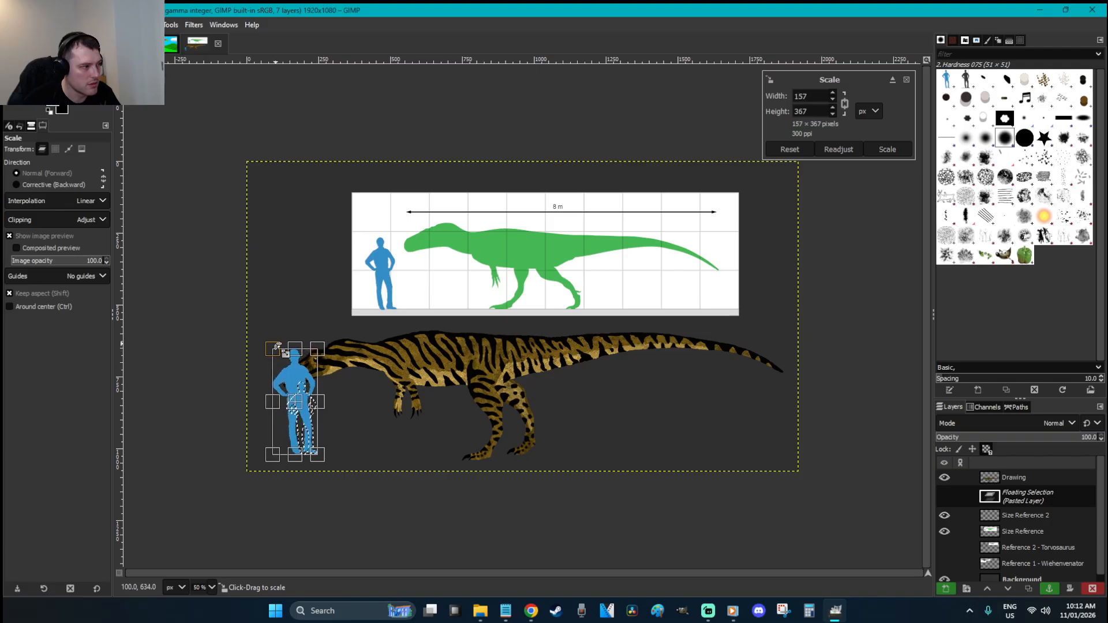
key(Return)
key(r)
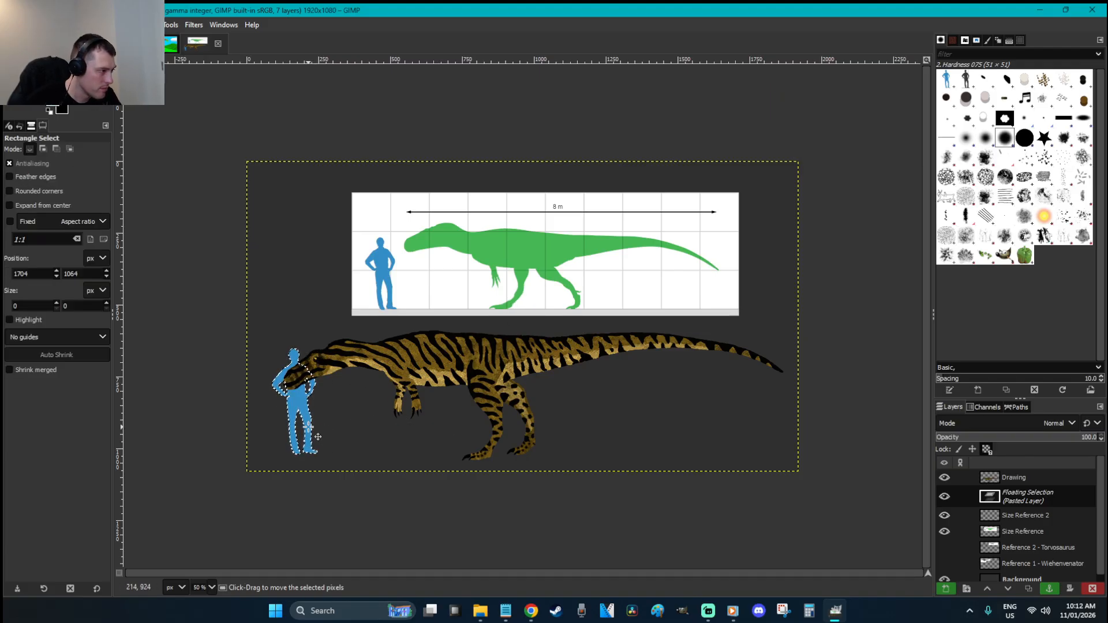
drag(318, 437, 304, 439)
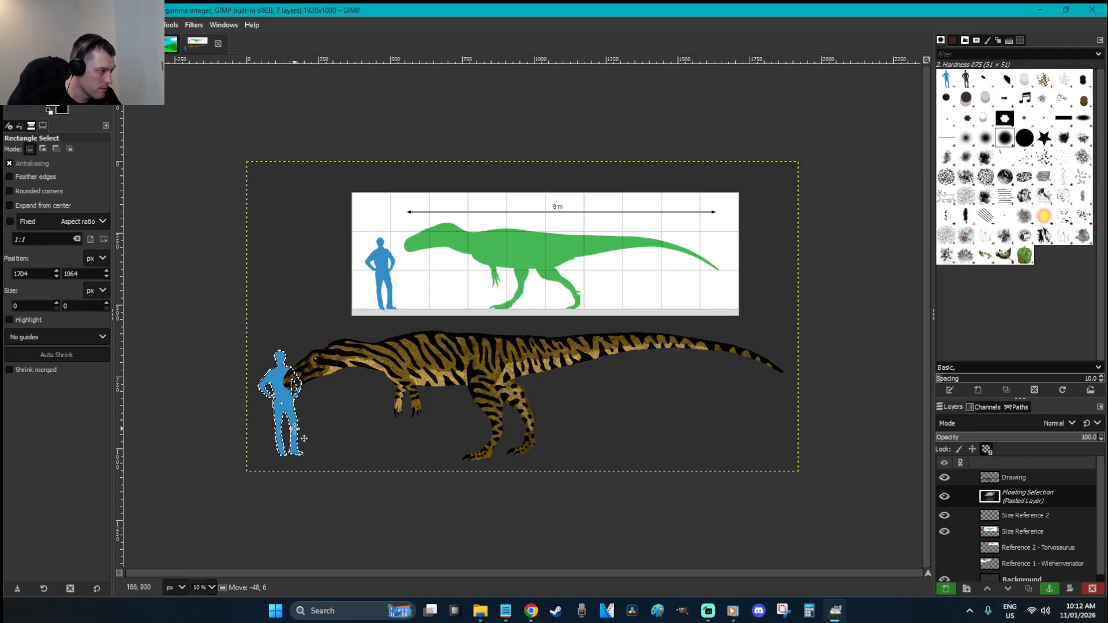
key(shift+s)
click(300, 351)
drag(300, 351, 320, 356)
key(Return)
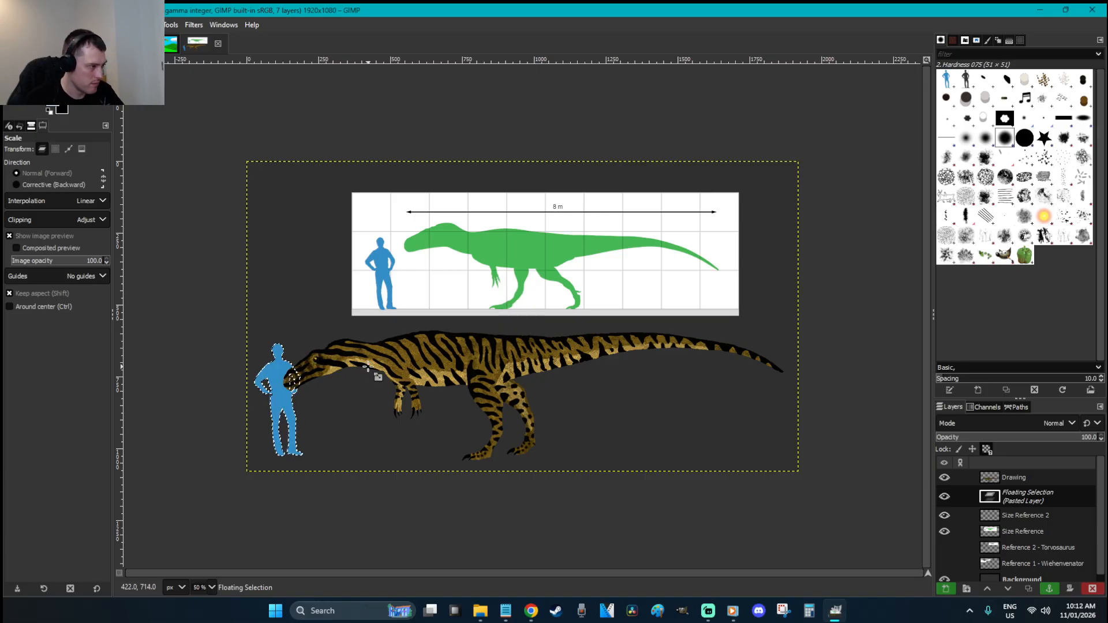
Anchor the silhouette onto Size Reference 2, save, and hide the Size Reference chart
key(e)
click(587, 423)
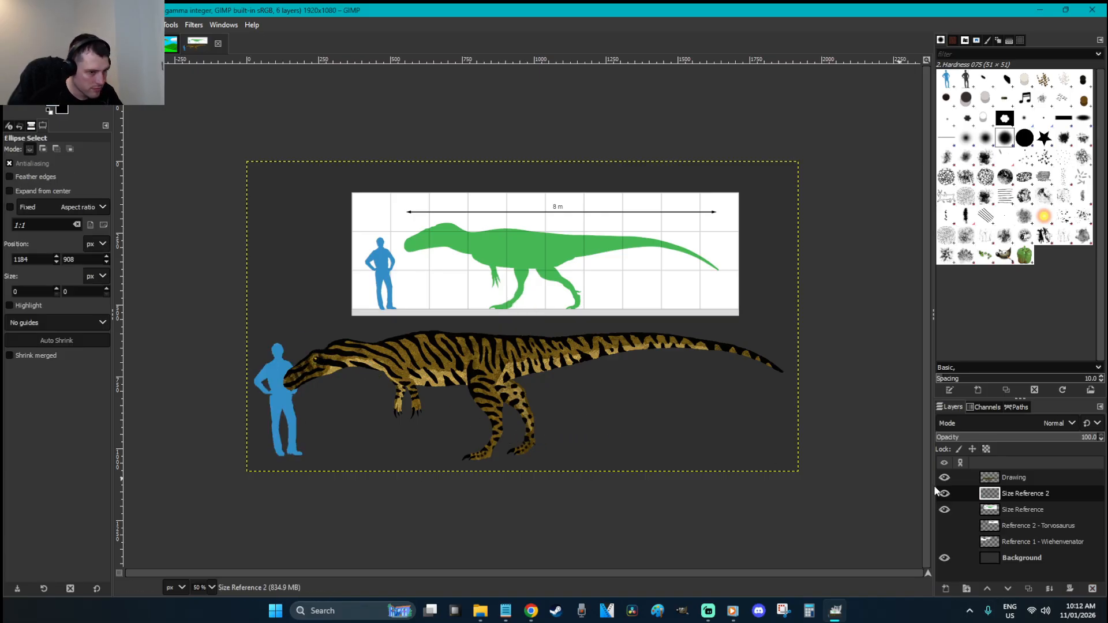
click(1055, 477)
click(697, 415)
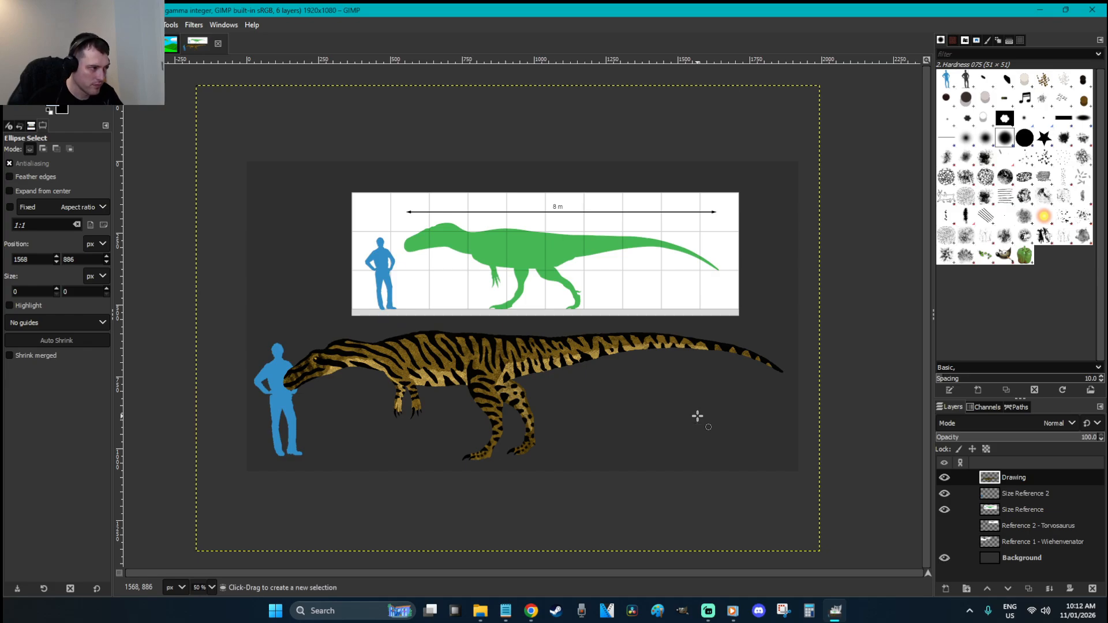
key(ctrl+s)
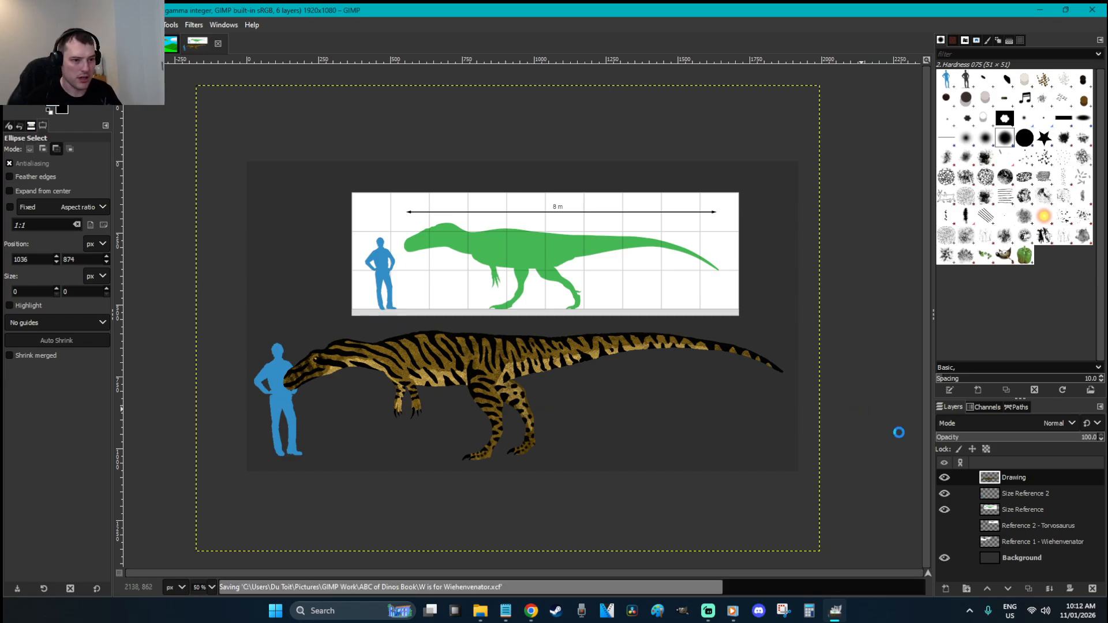
click(946, 509)
click(801, 418)
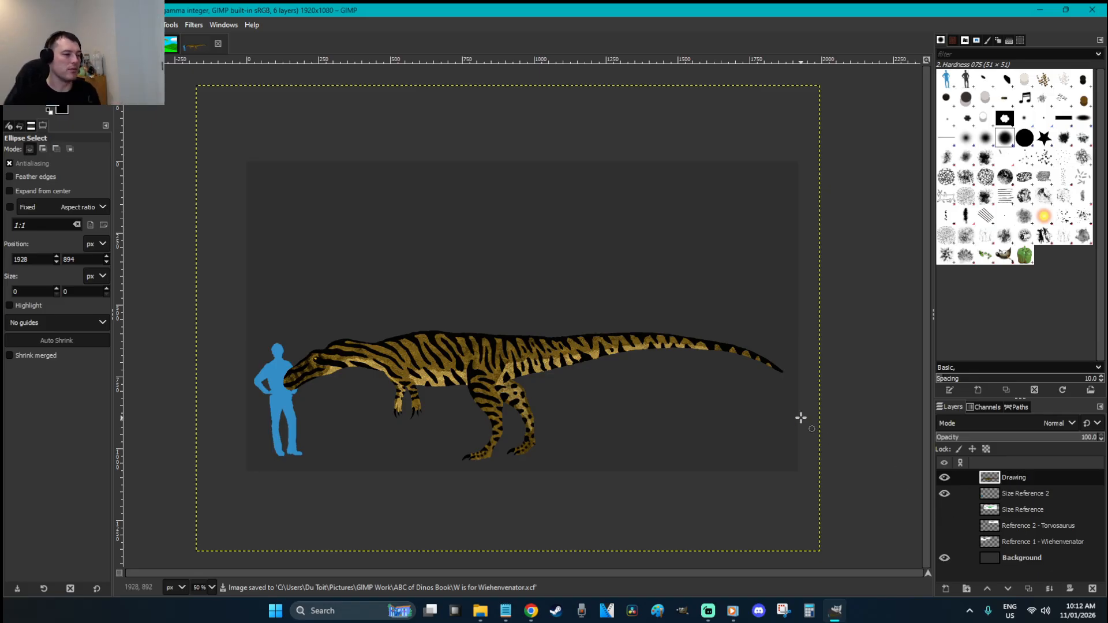
click(482, 612)
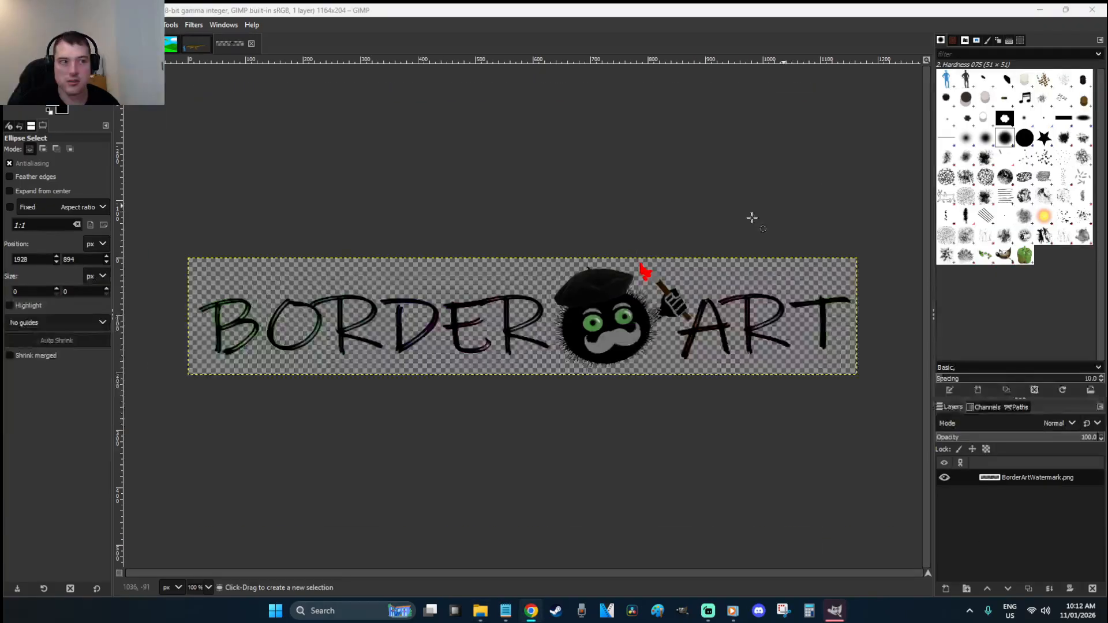
Paste the BorderArt watermark, shrink it, place it under the tail, anchor it, and save
click(637, 248)
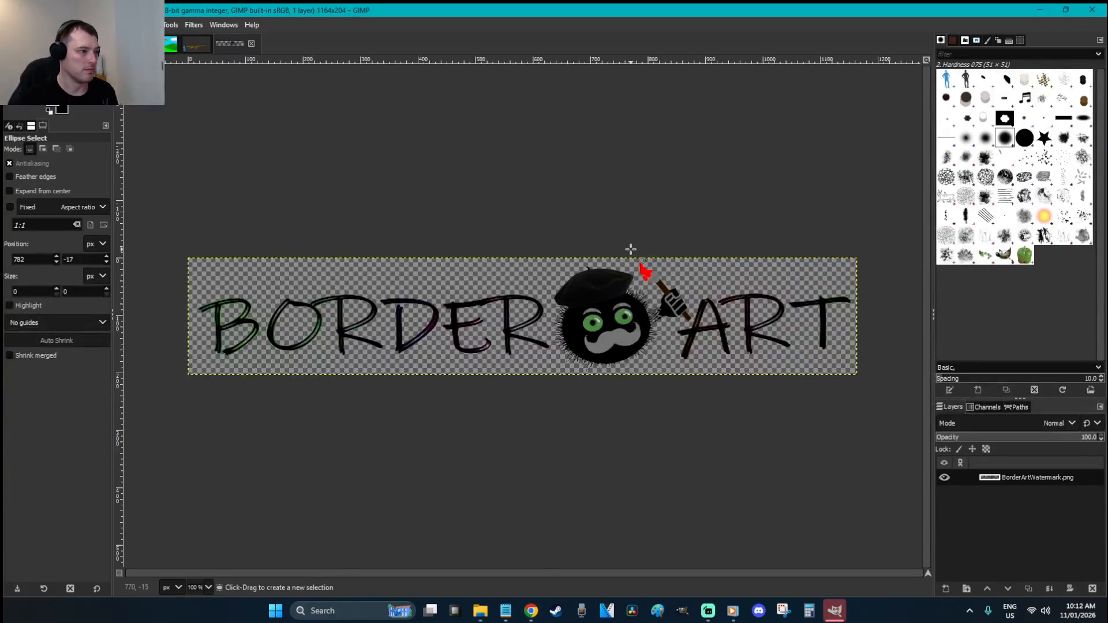
click(200, 45)
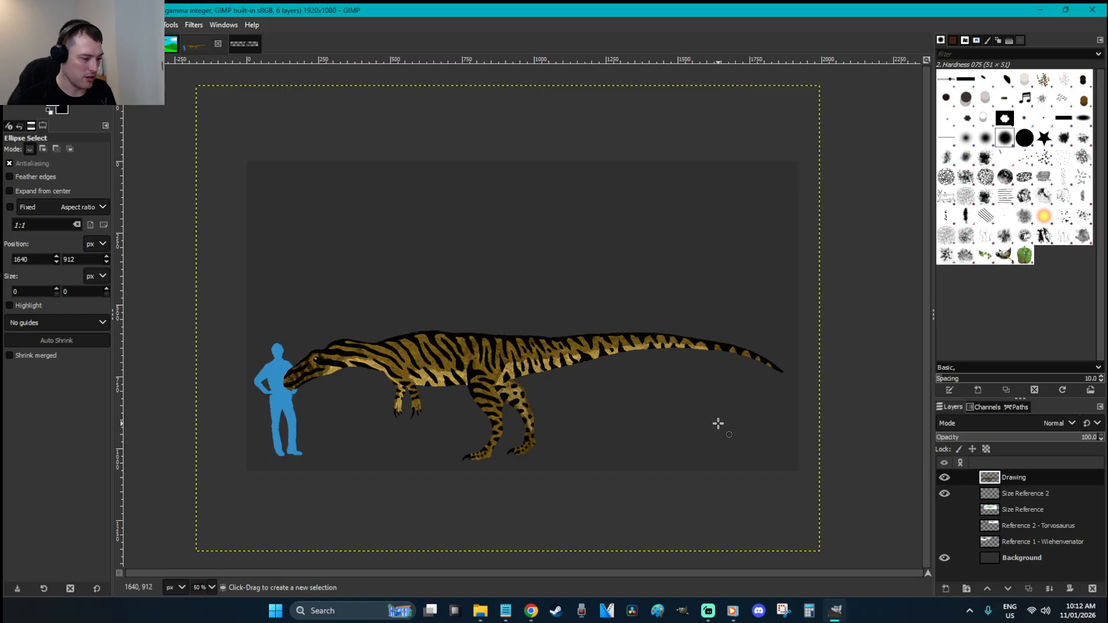
key(ctrl+v)
drag(586, 397, 759, 475)
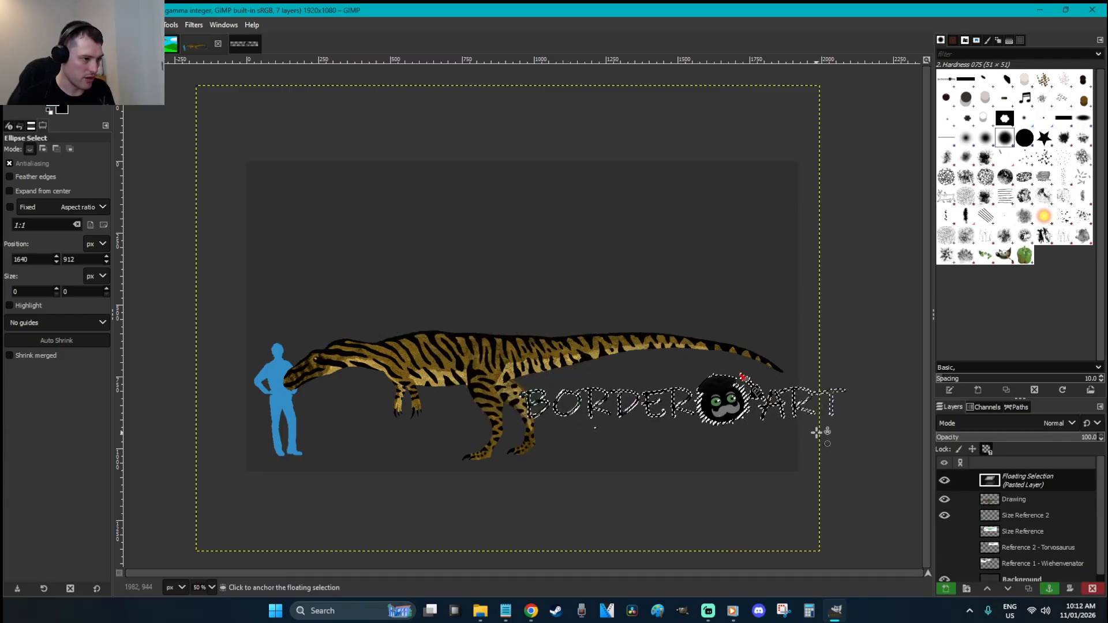
key(shift+s)
drag(818, 448, 722, 421)
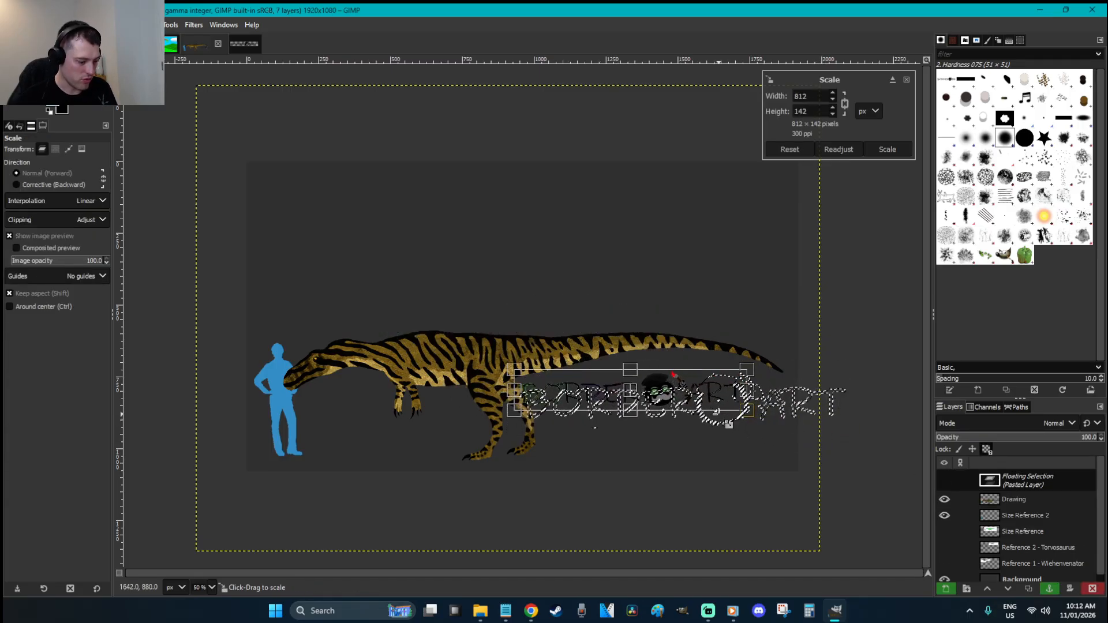
key(Return)
key(r)
drag(662, 395, 684, 395)
click(709, 459)
key(ctrl+s)
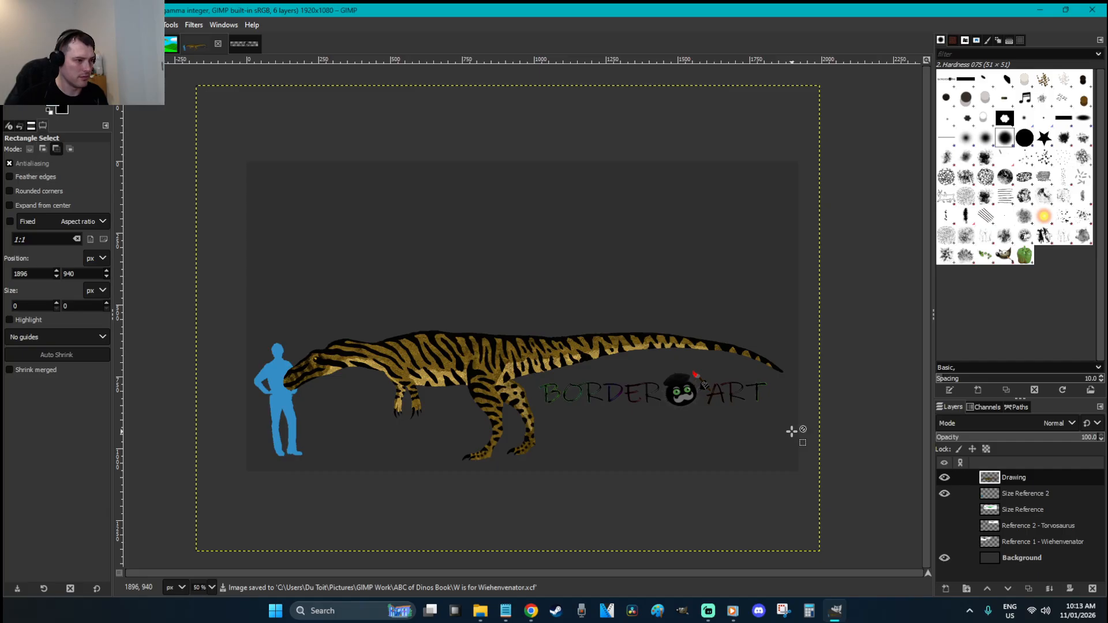
Anchor a second watermark copy over the first to darken it, and save
key(ctrl+v)
key(ctrl+c)
key(ctrl+v)
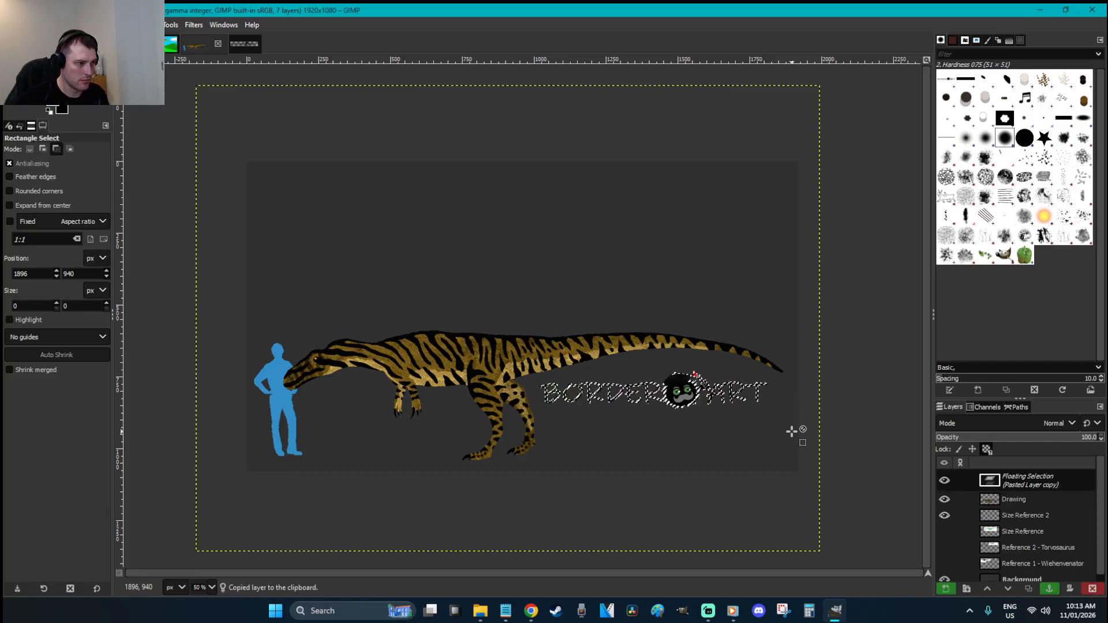
click(792, 432)
key(ctrl+s)
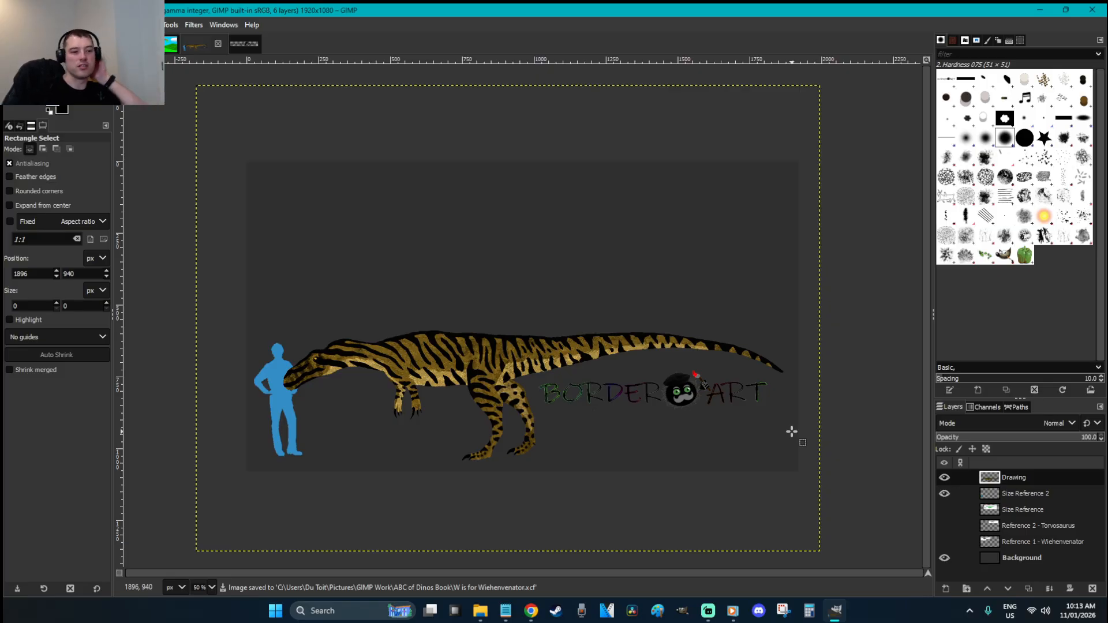
Zoom in around the dinosaur, zoom back out, save, then zoom onto the silhouette and head
key(z)
drag(787, 478, 266, 299)
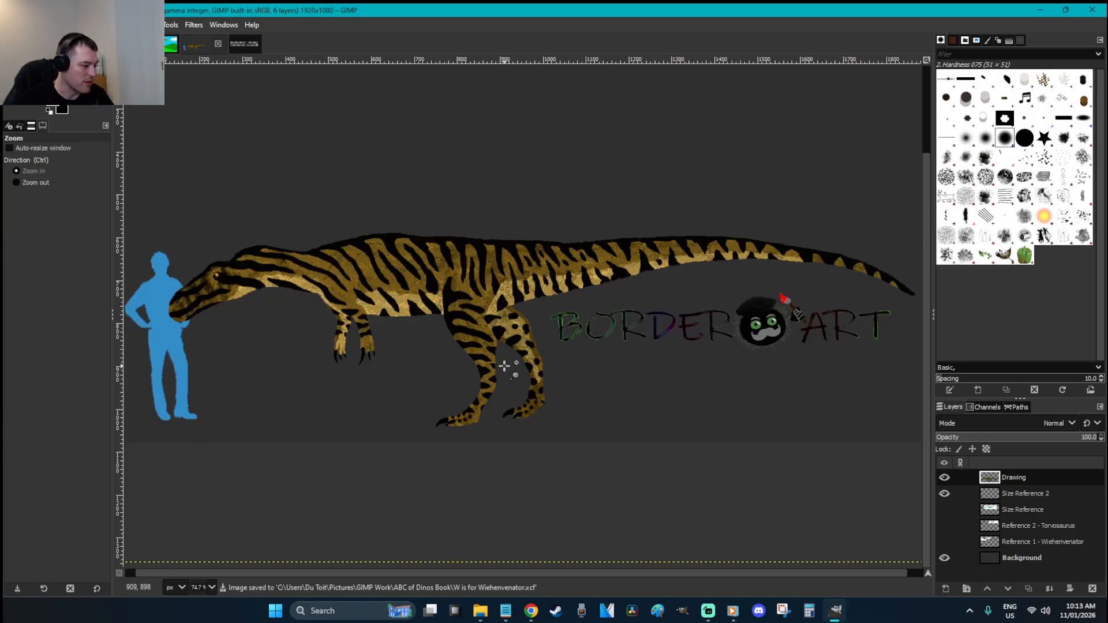
key(r)
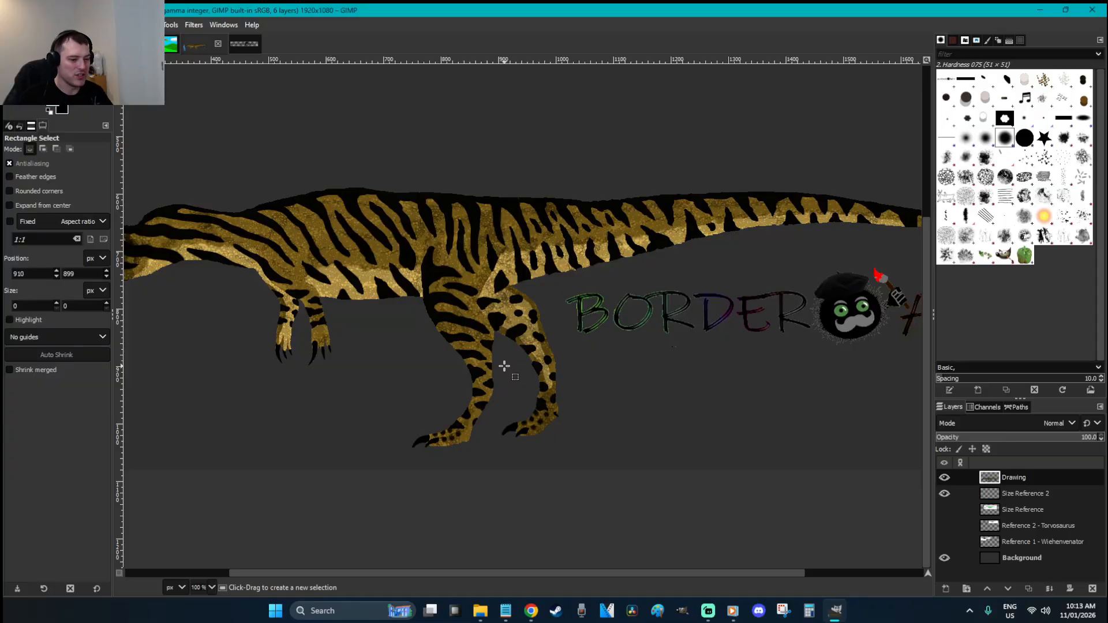
scroll(504, 365, down, 3)
key(ctrl+s)
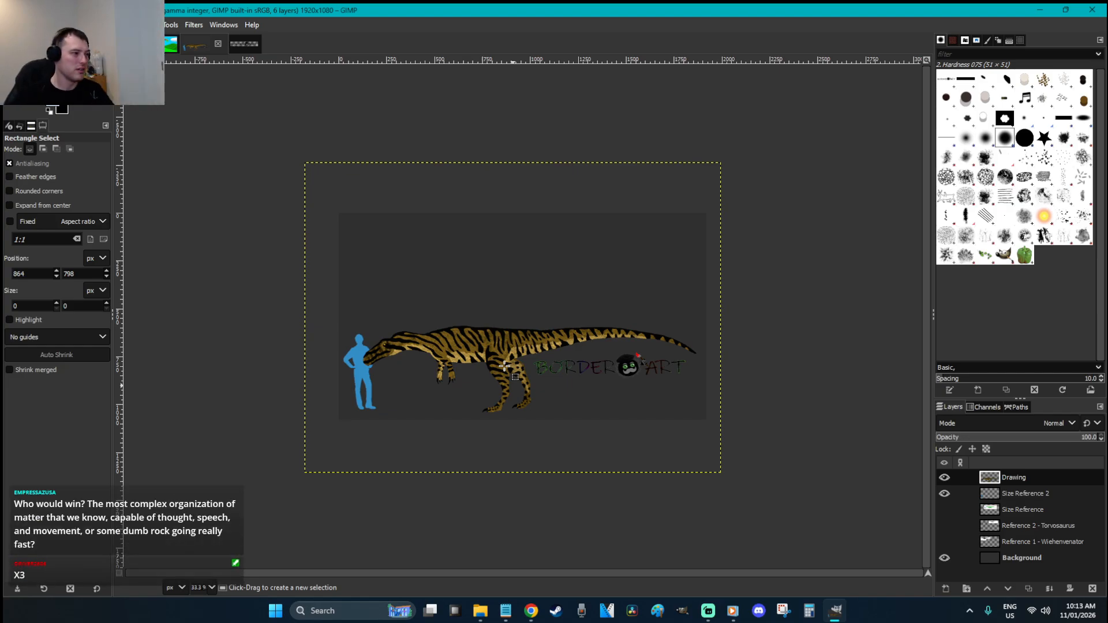
key(z)
drag(351, 320, 423, 370)
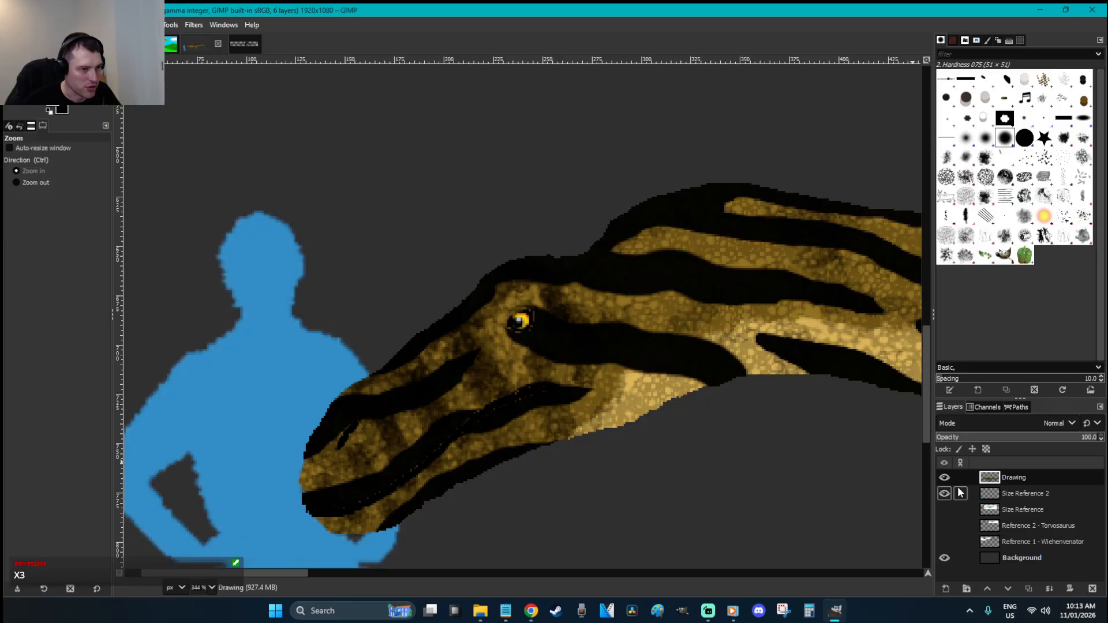
Zoom in close on the dinosaur's eye and set the Smudge brush hardness to 0
key(r)
key(z)
drag(599, 358, 414, 249)
key(s)
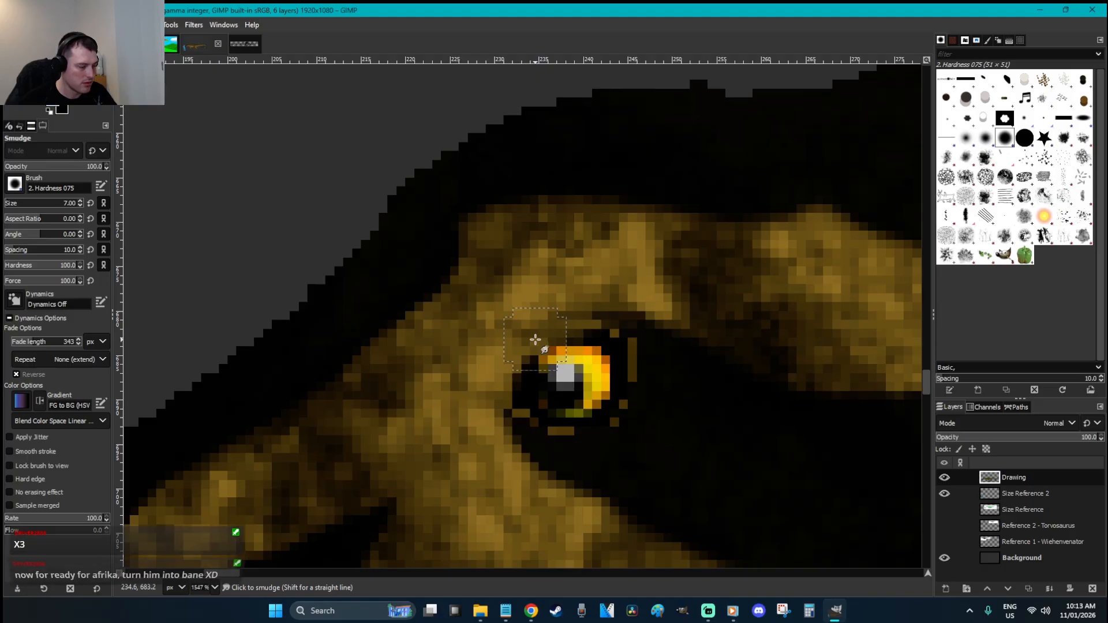
drag(42, 270, 5, 267)
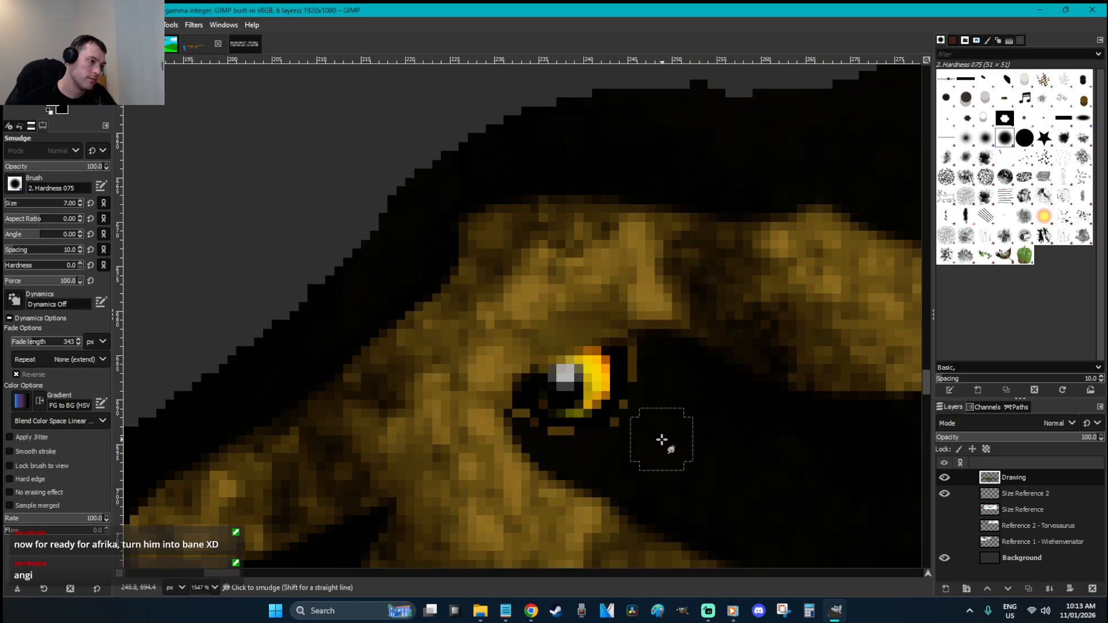
Zoom back out and save the drawing with Ctrl+S
key(r)
scroll(660, 439, down, 7)
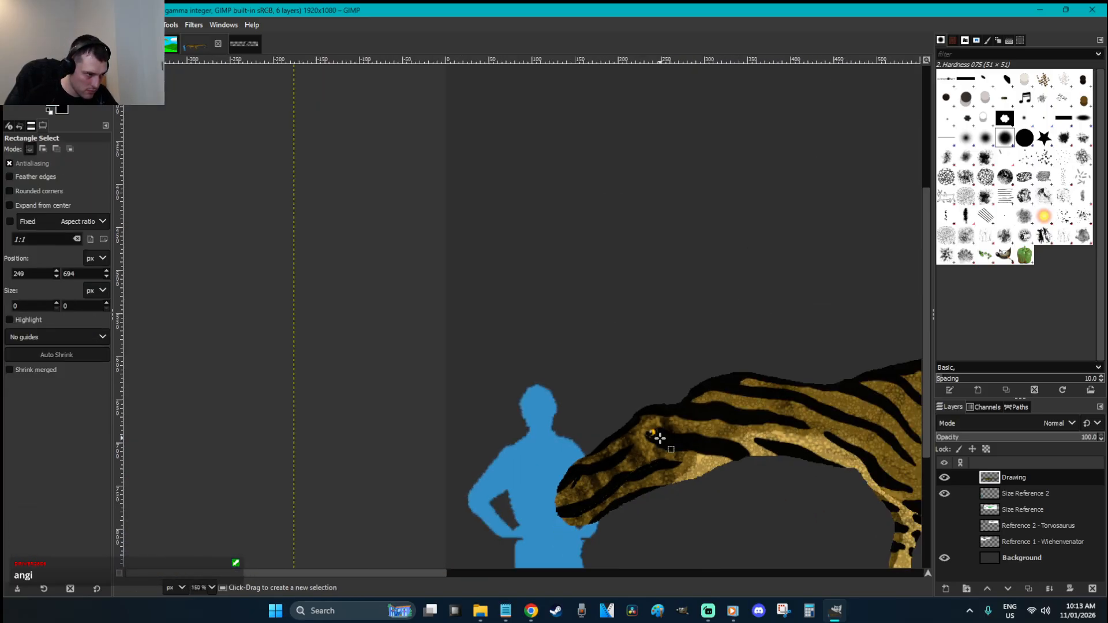
scroll(659, 439, down, 2)
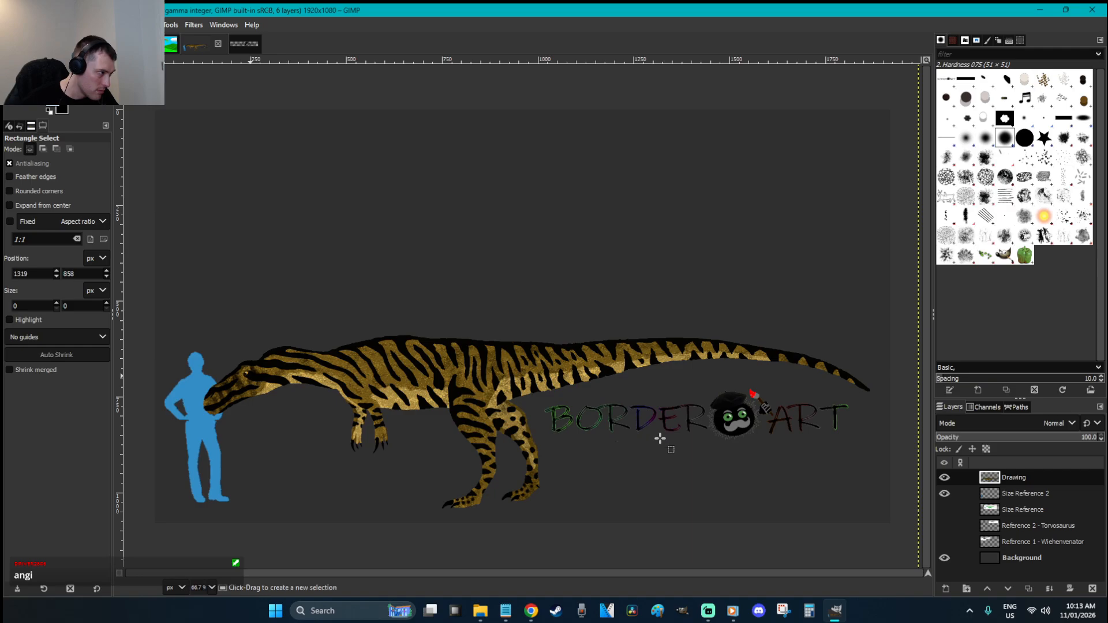
key(ctrl+s)
Zoom onto the silhouette and head, then zoom back out to 50%
key(z)
drag(327, 462, 180, 341)
key(r)
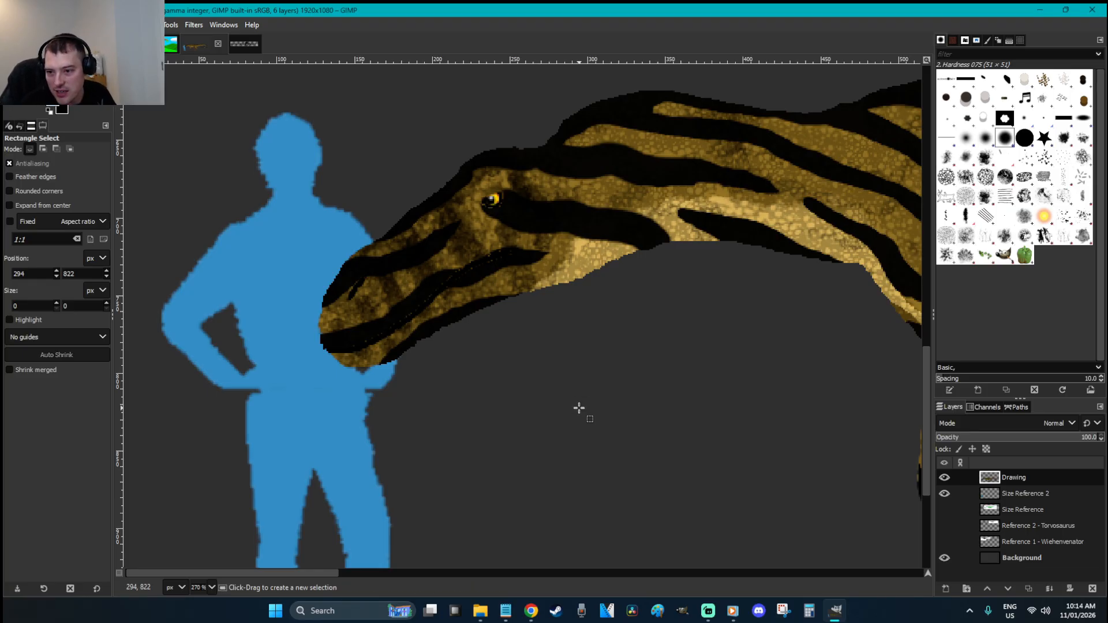
ctrl+scroll(579, 408, down, 4)
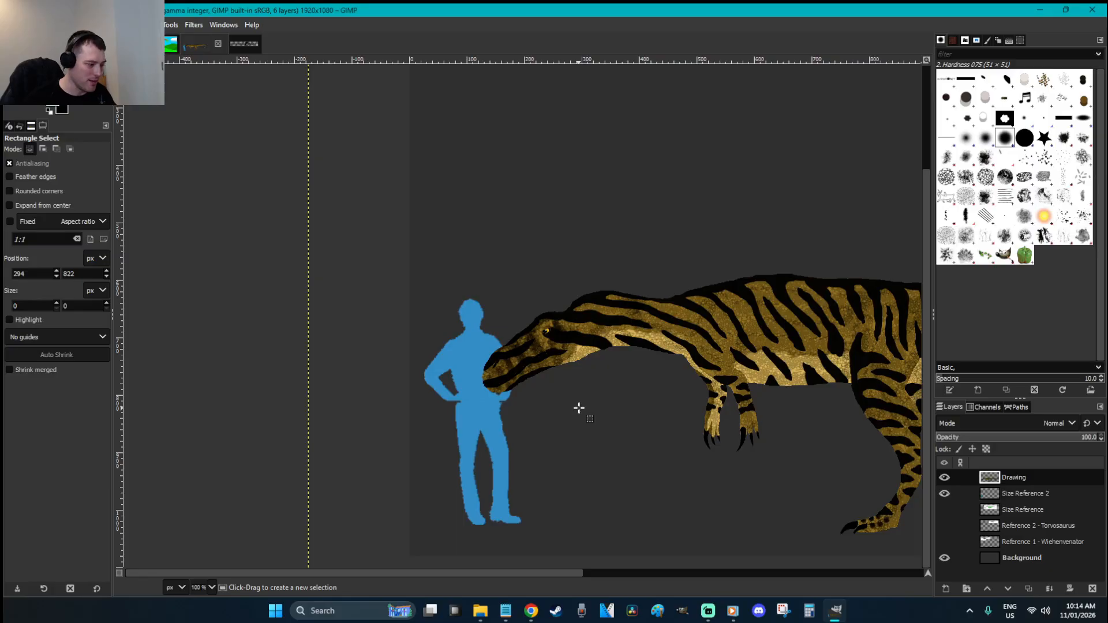
ctrl+scroll(579, 408, down, 2)
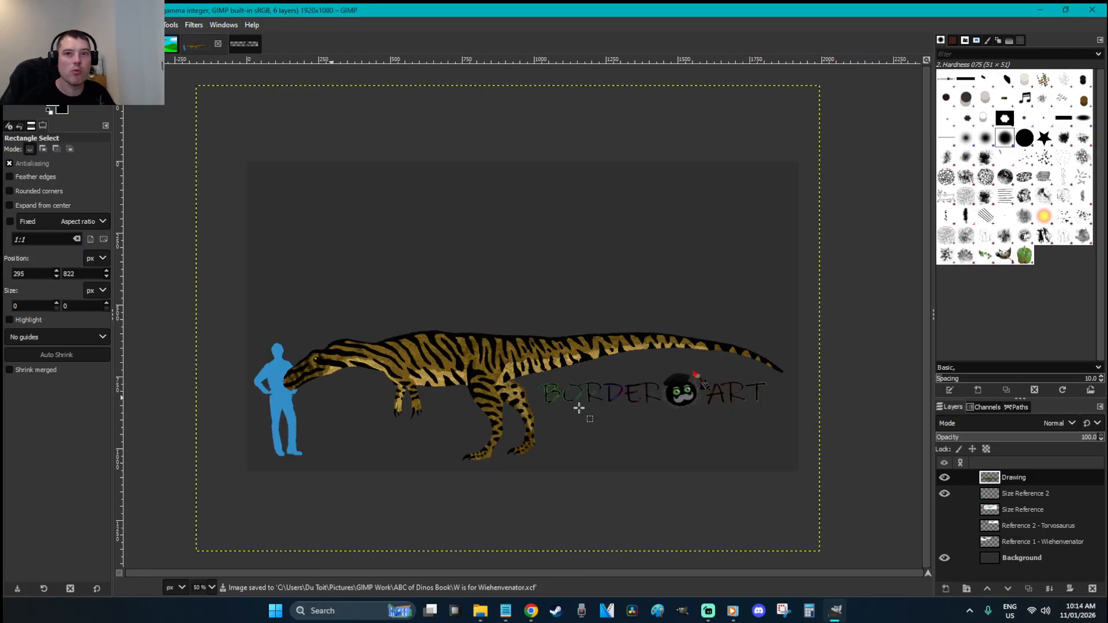
Copy the whole Drawing layer's pixels, then clear the selection
click(944, 477)
key(ctrl+a)
key(ctrl+c)
click(846, 244)
Create a new black 1920×1080 image with a layer named Dinosaur
key(ctrl+n)
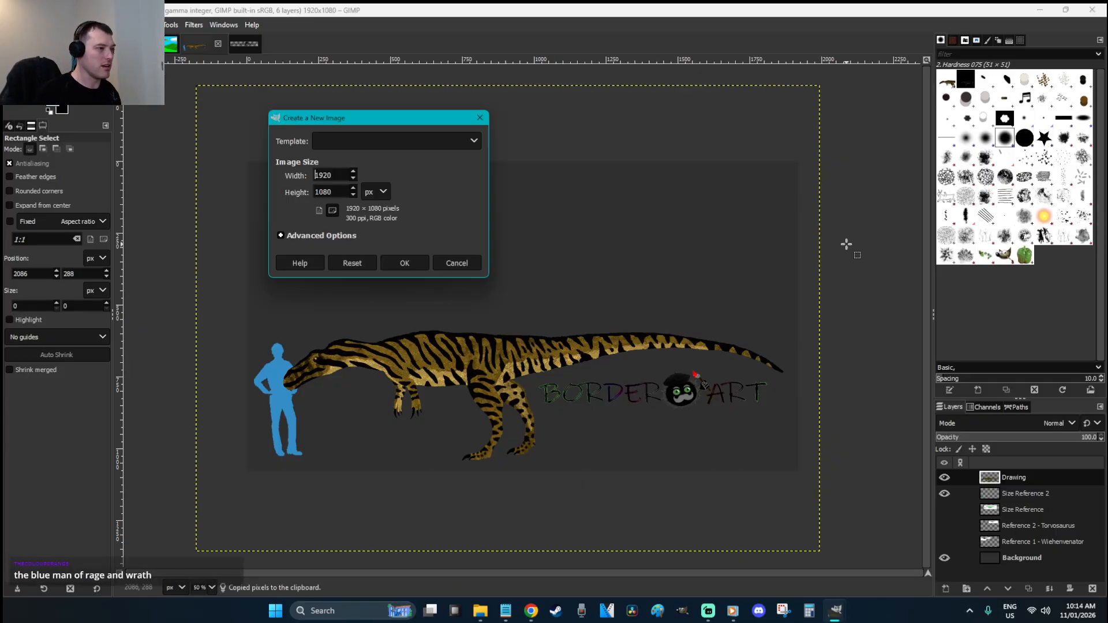
click(397, 267)
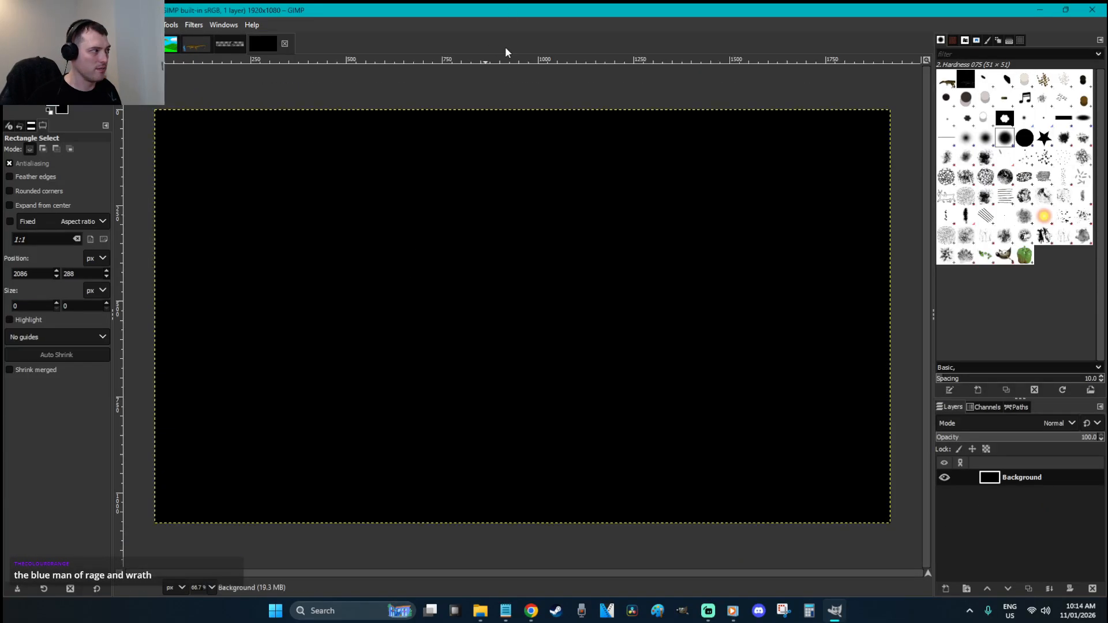
click(396, 248)
click(681, 423)
key(ctrl+shift+n)
text(Dinosaur)
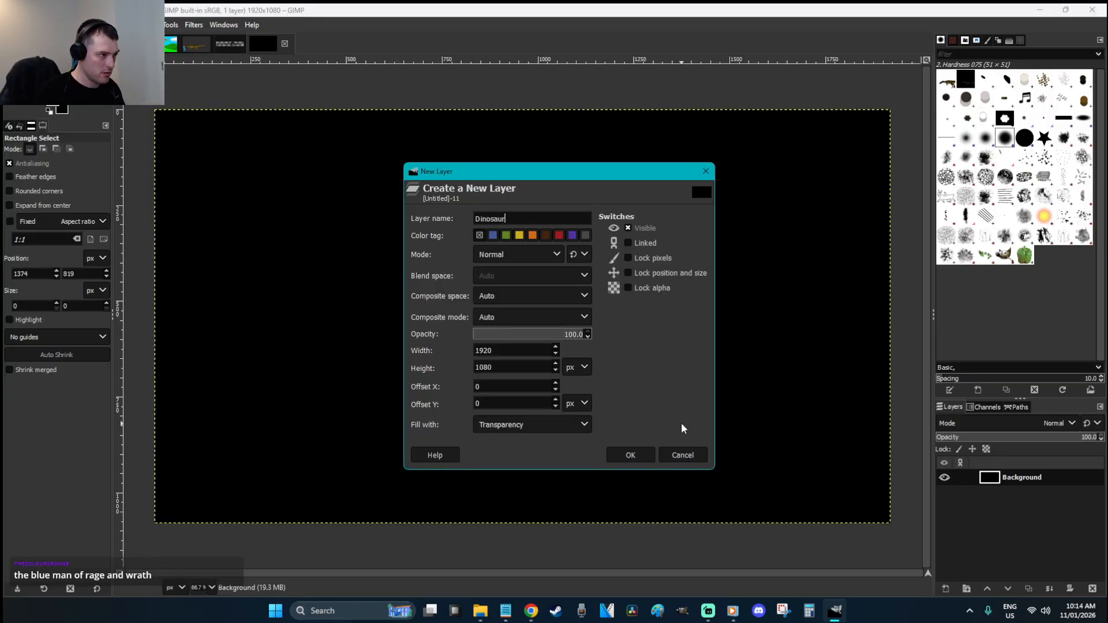
key(Return)
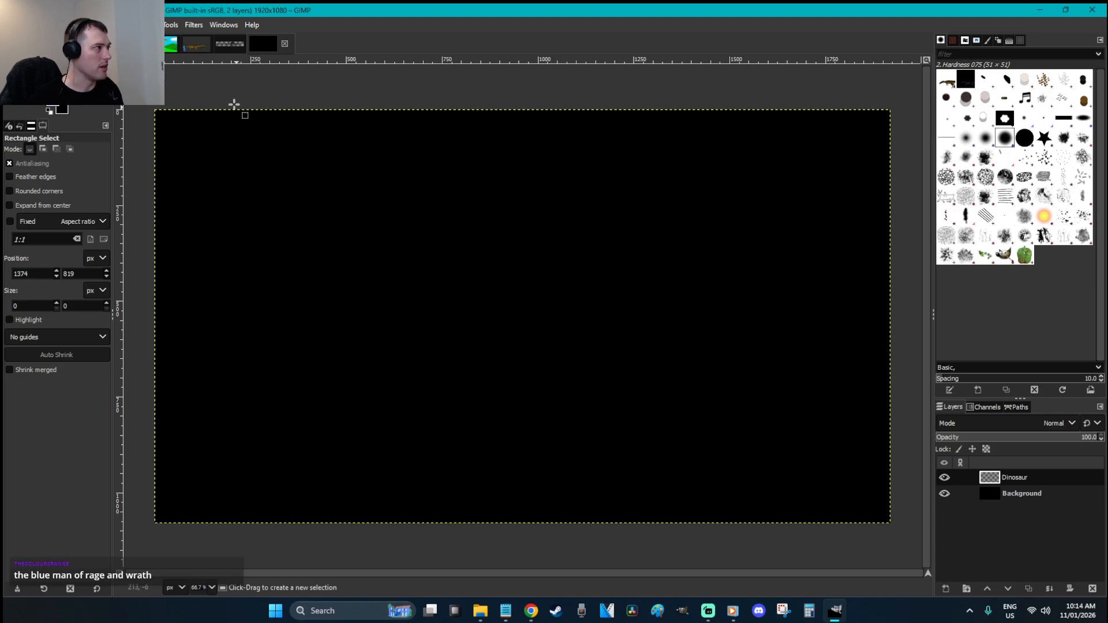
Close the watermark image without saving its changes and return to the dinosaur drawing
click(231, 45)
click(251, 43)
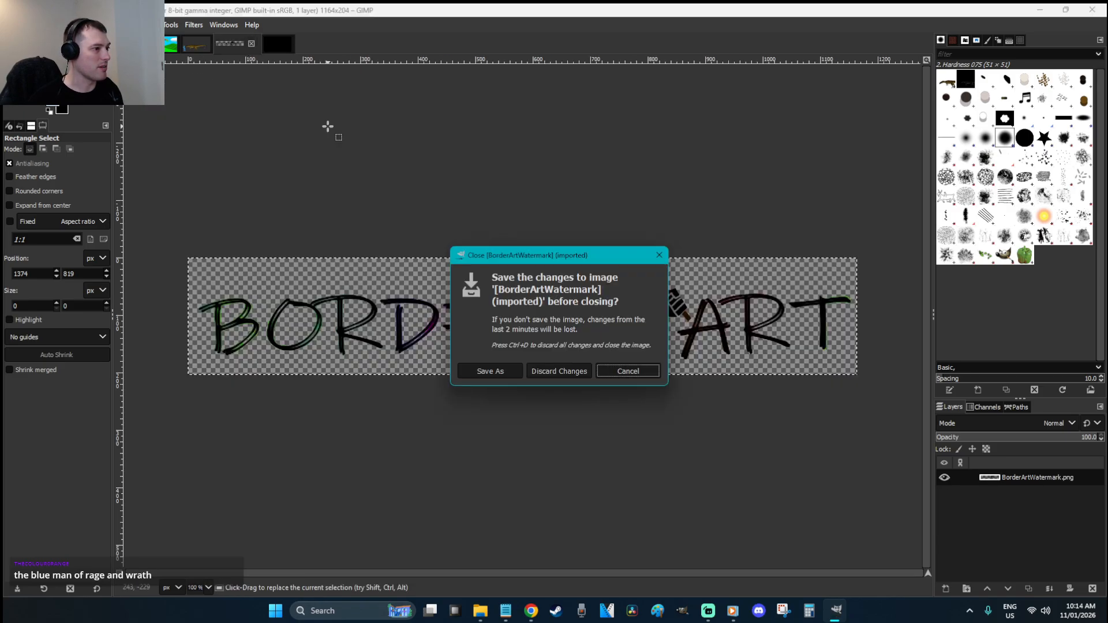
click(561, 371)
click(195, 44)
Free-select a loose outline around the dinosaur, copy it, and switch to the black image
key(f)
click(531, 388)
mouse_move(506, 501)
mouse_down()
mouse_move(242, 300)
mouse_move(617, 247)
mouse_move(805, 339)
mouse_up()
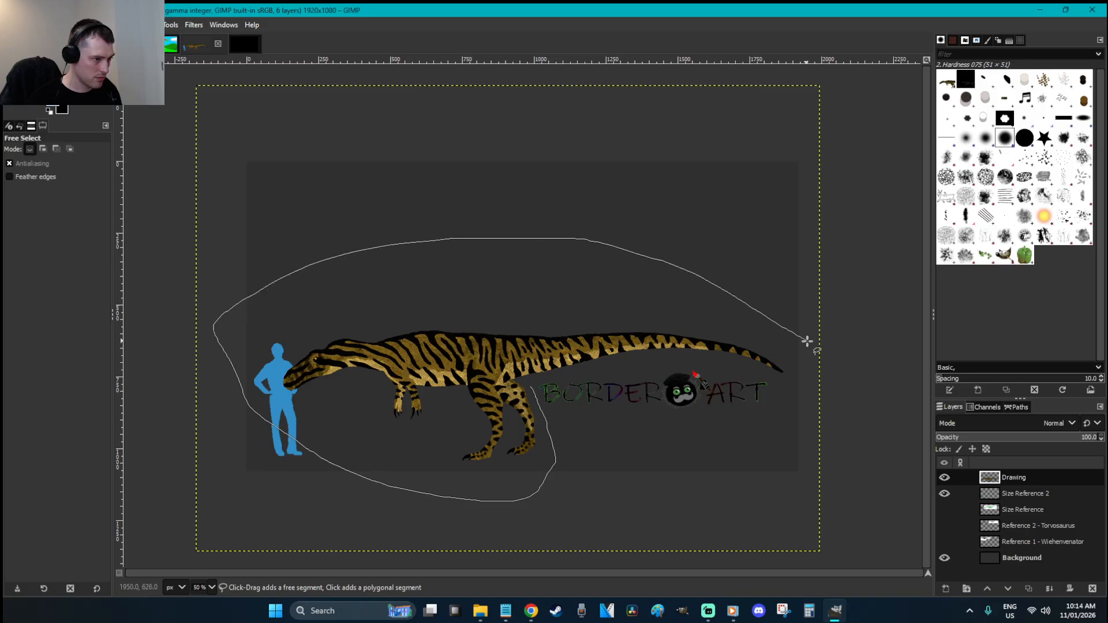
drag(533, 382, 531, 387)
key(Return)
key(ctrl+c)
key(r)
click(462, 209)
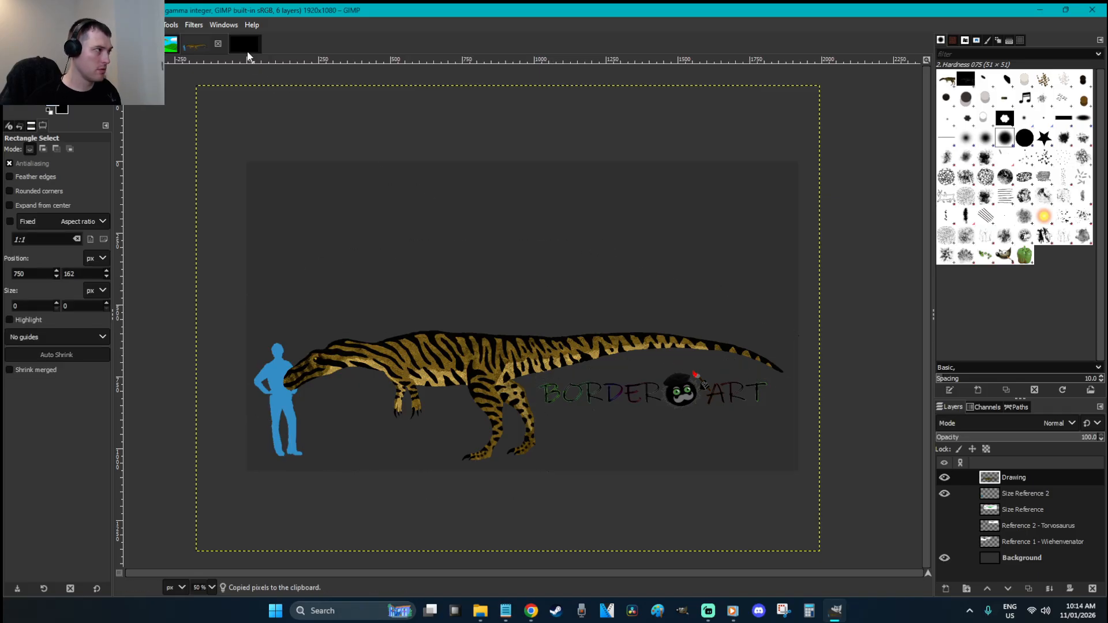
click(244, 44)
Paste the dinosaur, rotate it about 23°, nudge it right and enlarge it to 2792×2014
key(ctrl+v)
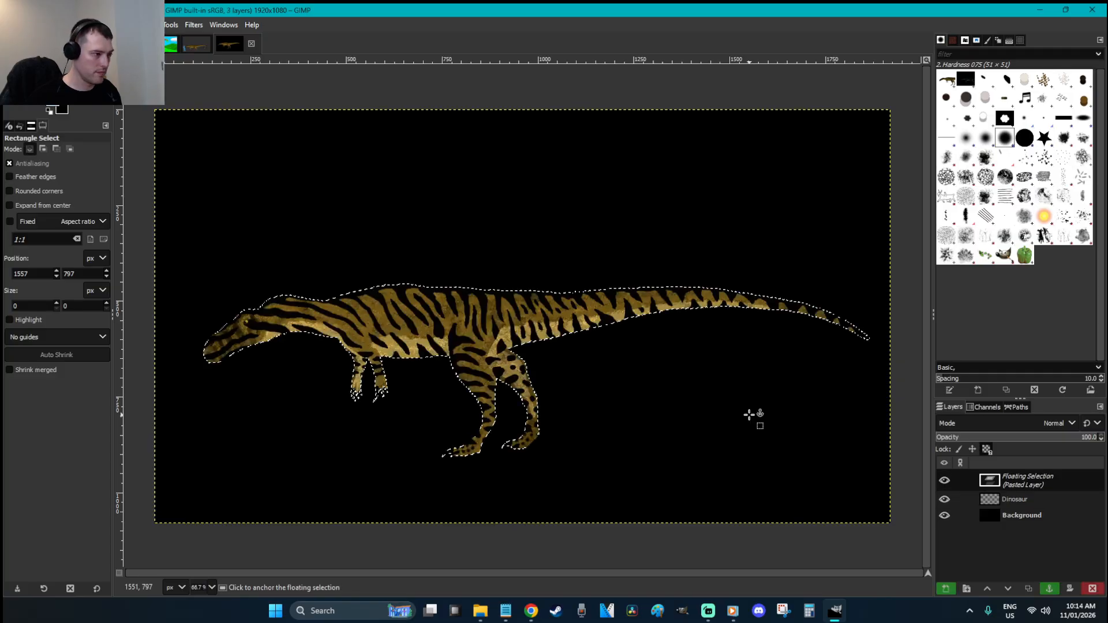
key(shift+r)
drag(812, 379, 760, 479)
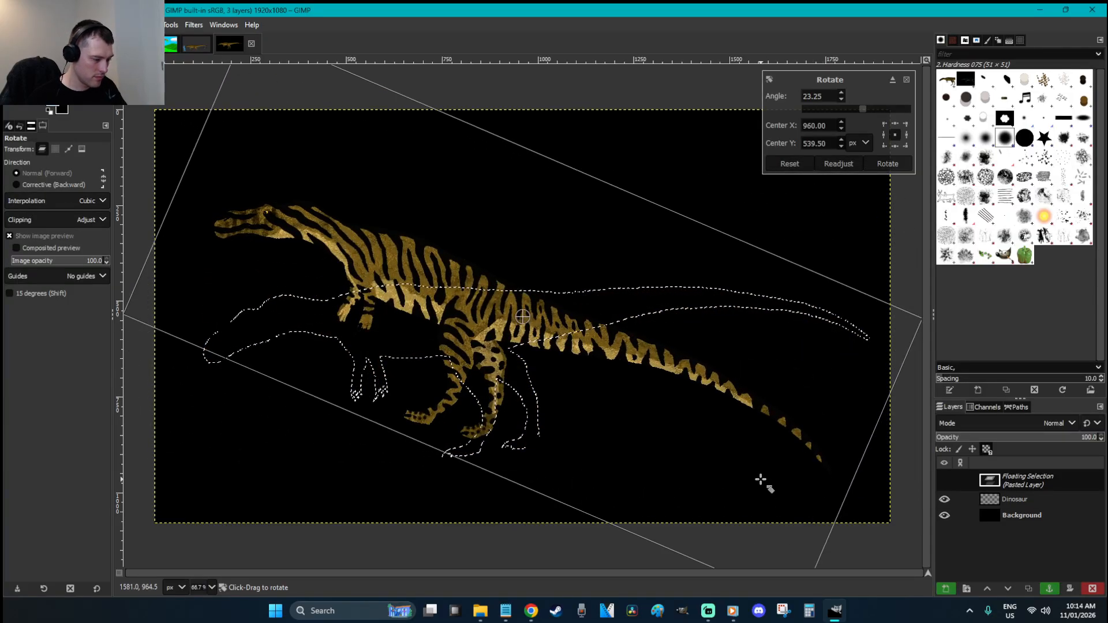
key(Return)
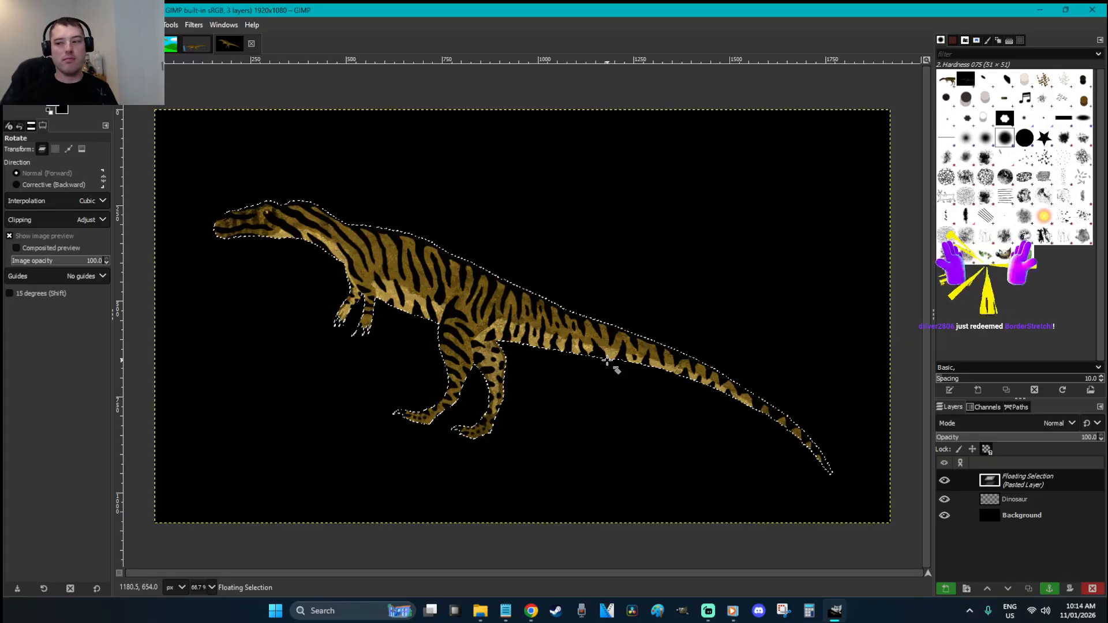
key(r)
drag(676, 377, 836, 444)
key(shift+s)
drag(658, 169, 208, 153)
key(Return)
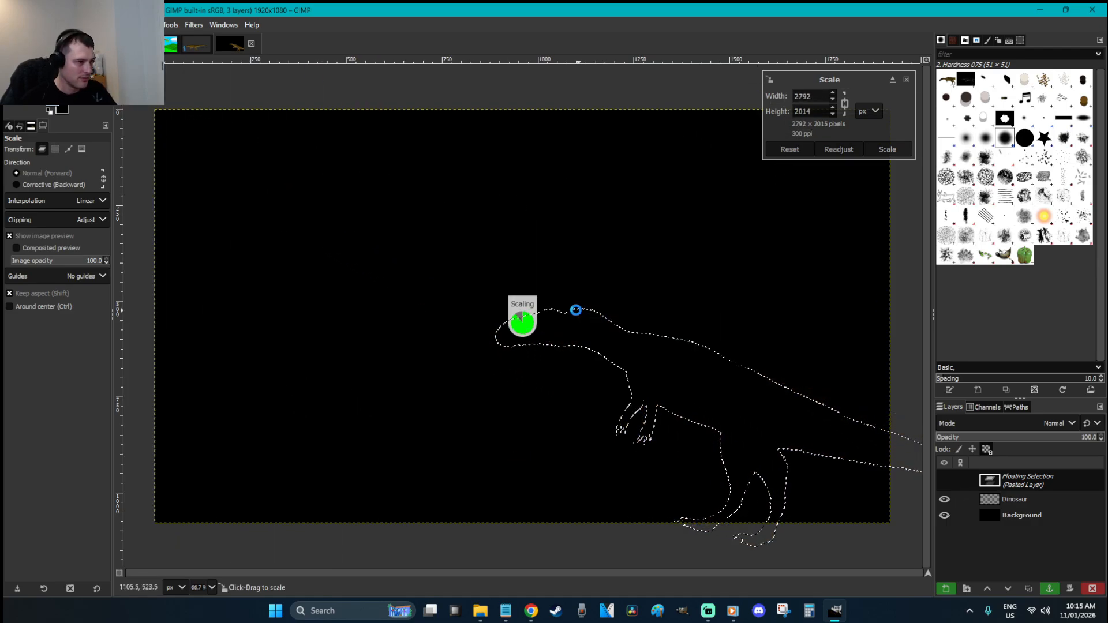
Rotate the dinosaur to about -17.8°, nudge it down-left, then tilt it about 11°
key(shift+r)
drag(891, 462, 759, 388)
key(Return)
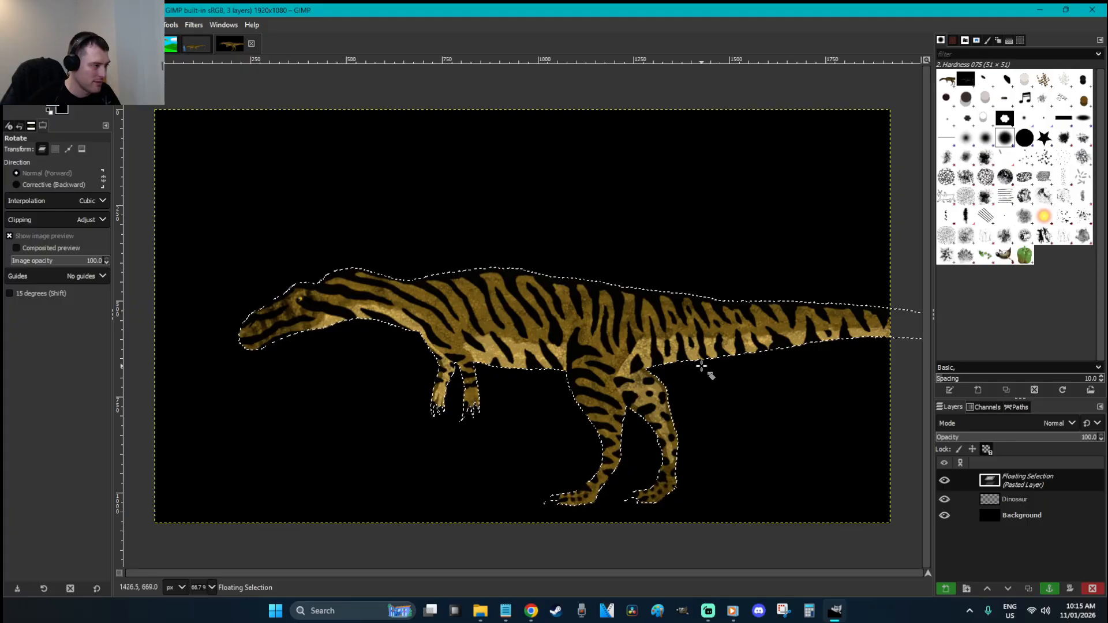
key(r)
drag(589, 336, 656, 319)
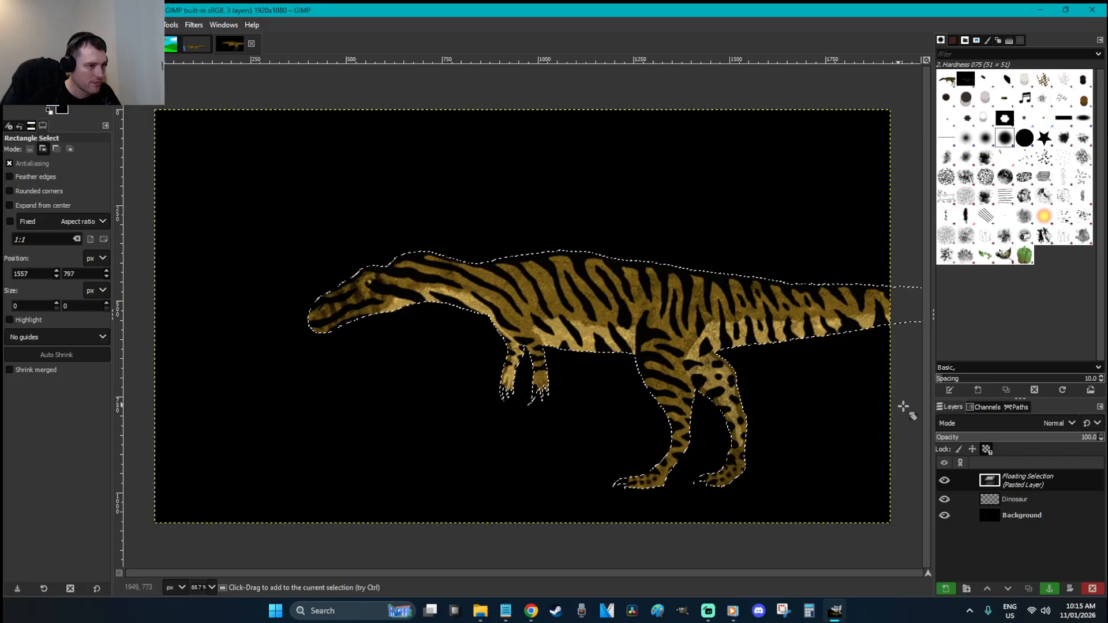
key(shift+r)
drag(871, 403, 861, 420)
key(Return)
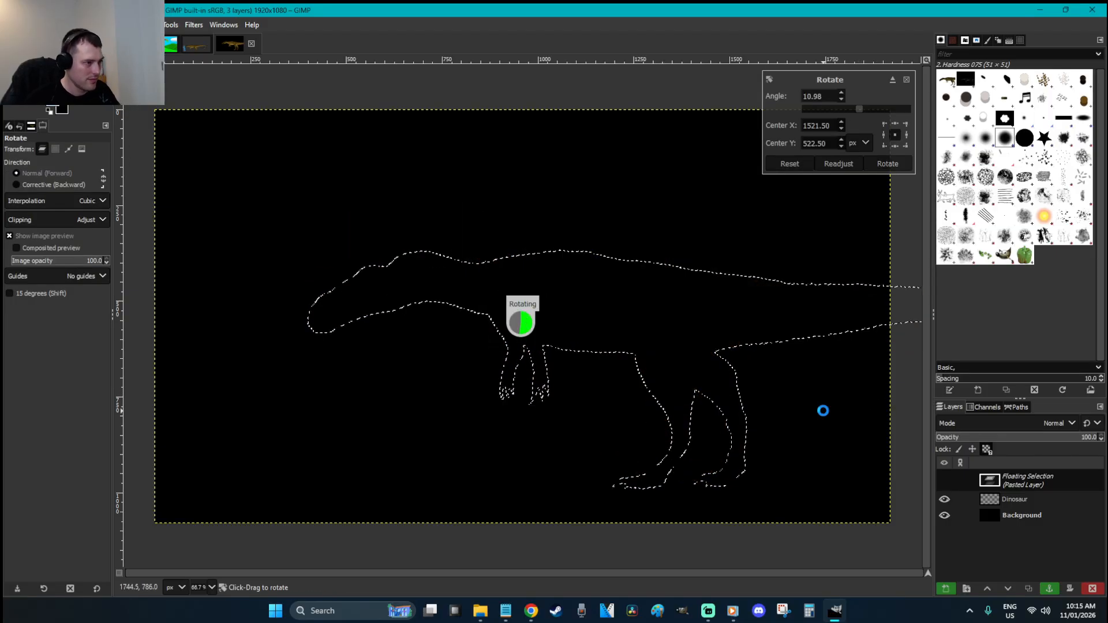
Move the dinosaur down, flip it horizontally to face right, and drag it far left
key(r)
drag(695, 313, 711, 382)
key(shift+f)
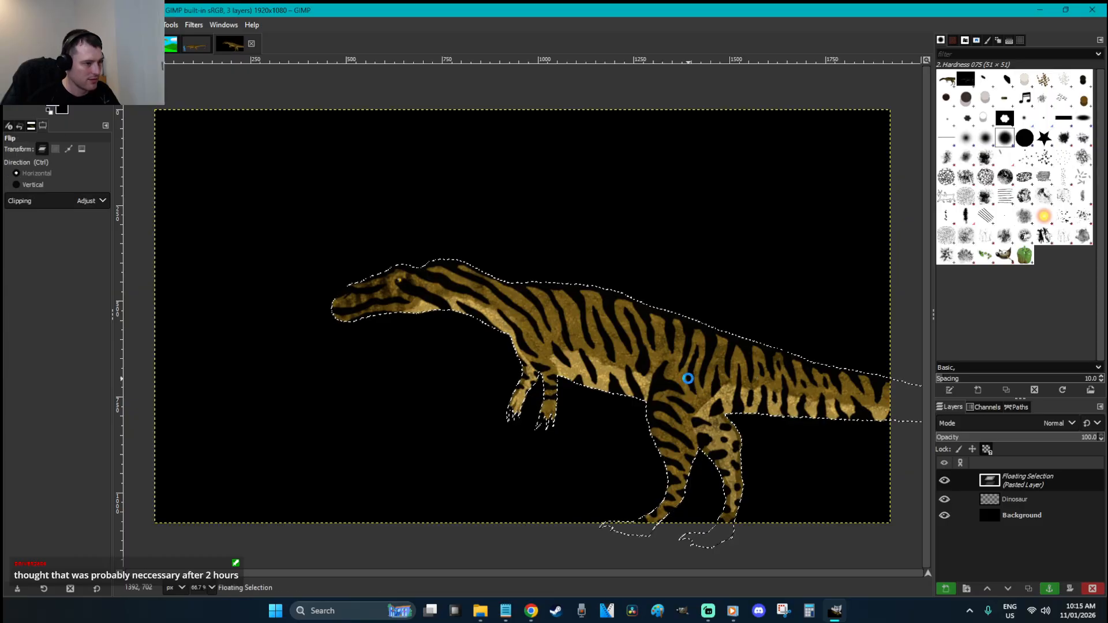
click(688, 378)
key(r)
drag(892, 400, 329, 366)
Anchor the dinosaur onto its layer and add a new layer named Background
click(903, 351)
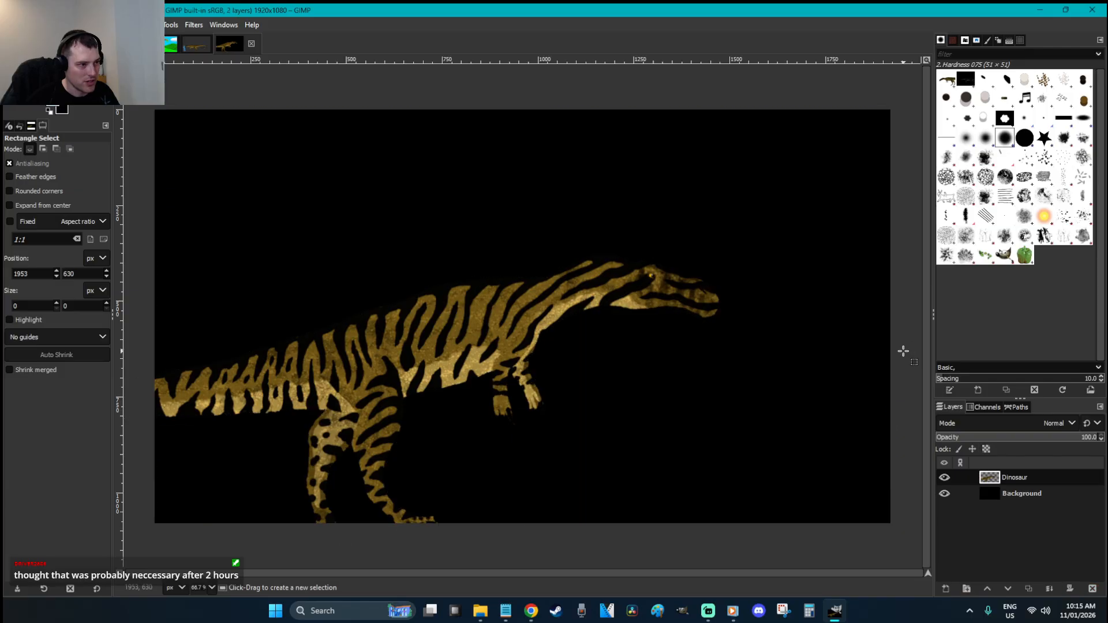
key(shift+ctrl+n)
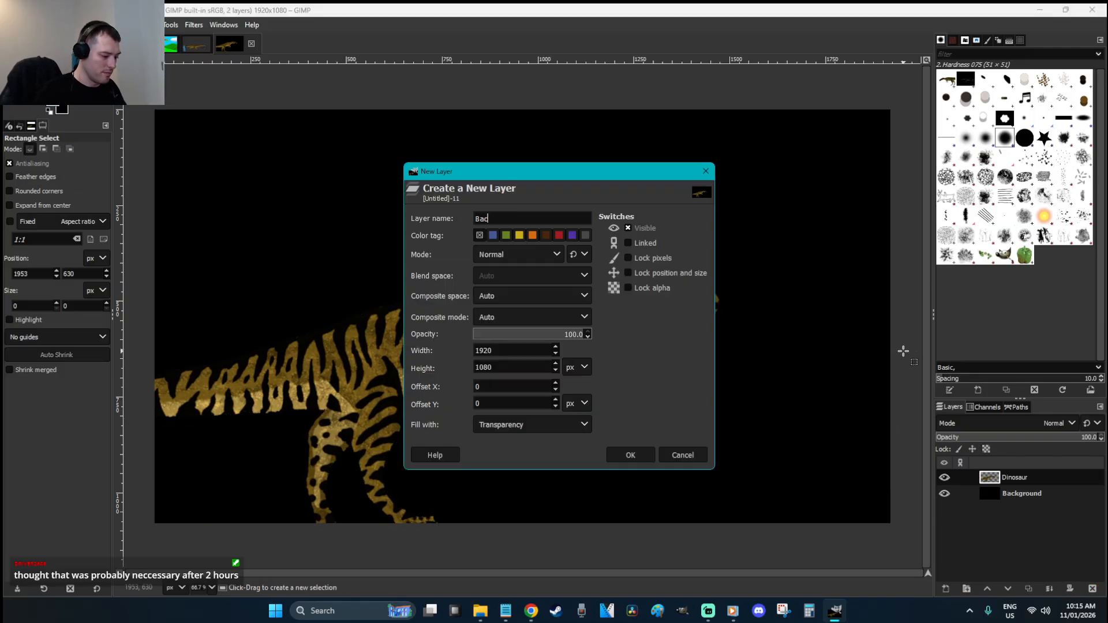
text(Background)
key(Return)
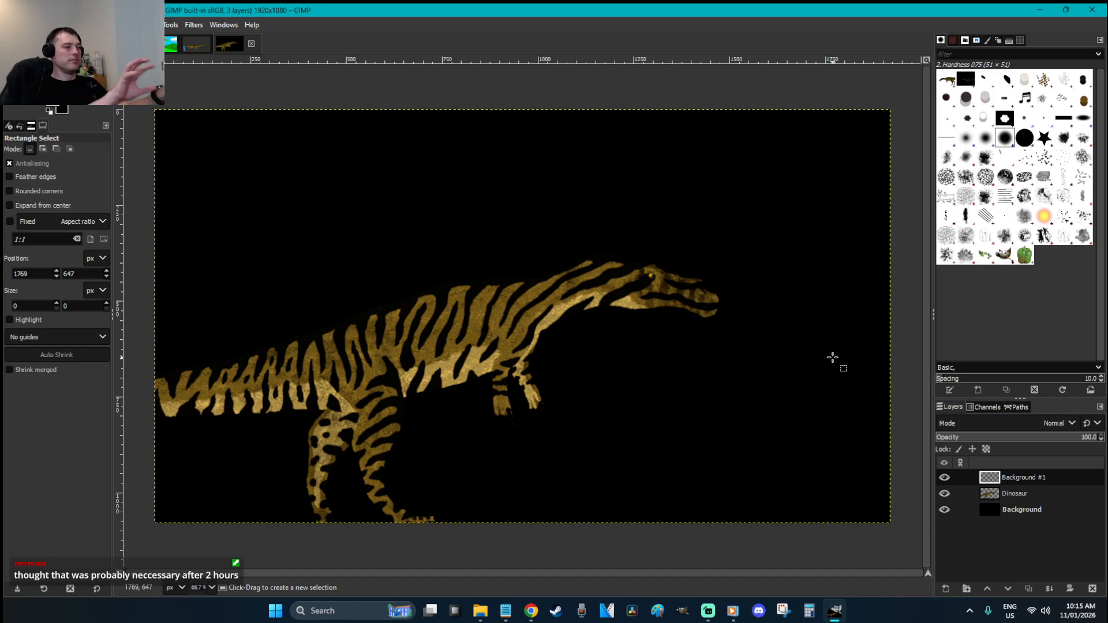
Flip the Dinosaur layer to face left, move it right and tilt it about 4°
key(Page_Down)
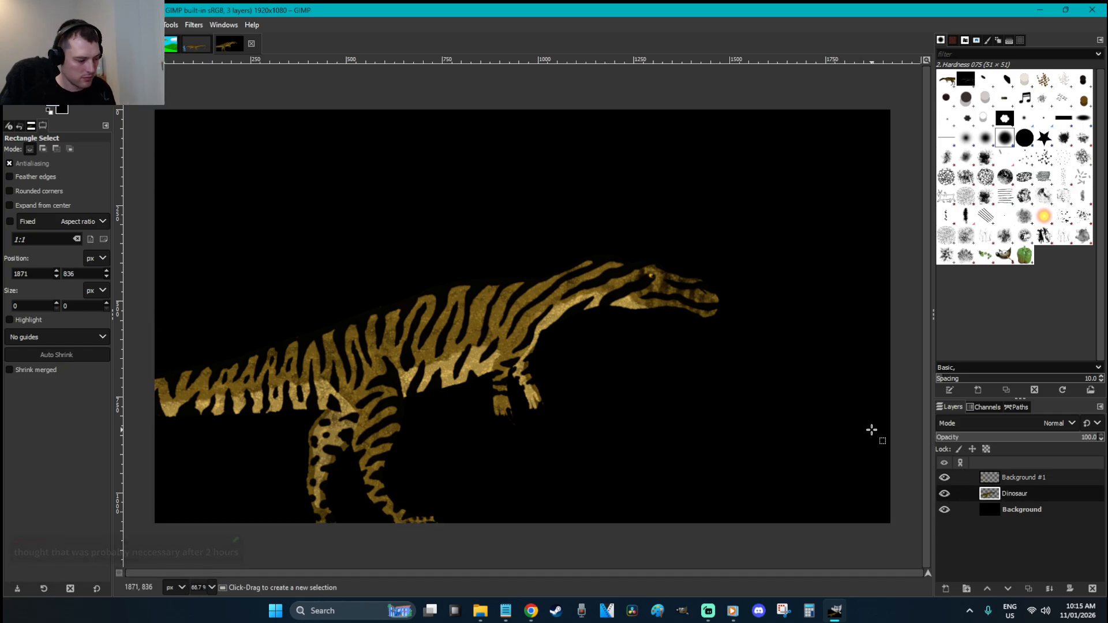
key(shift+f)
click(700, 370)
key(m)
drag(320, 391, 695, 369)
key(shift+r)
drag(811, 470, 802, 481)
key(Return)
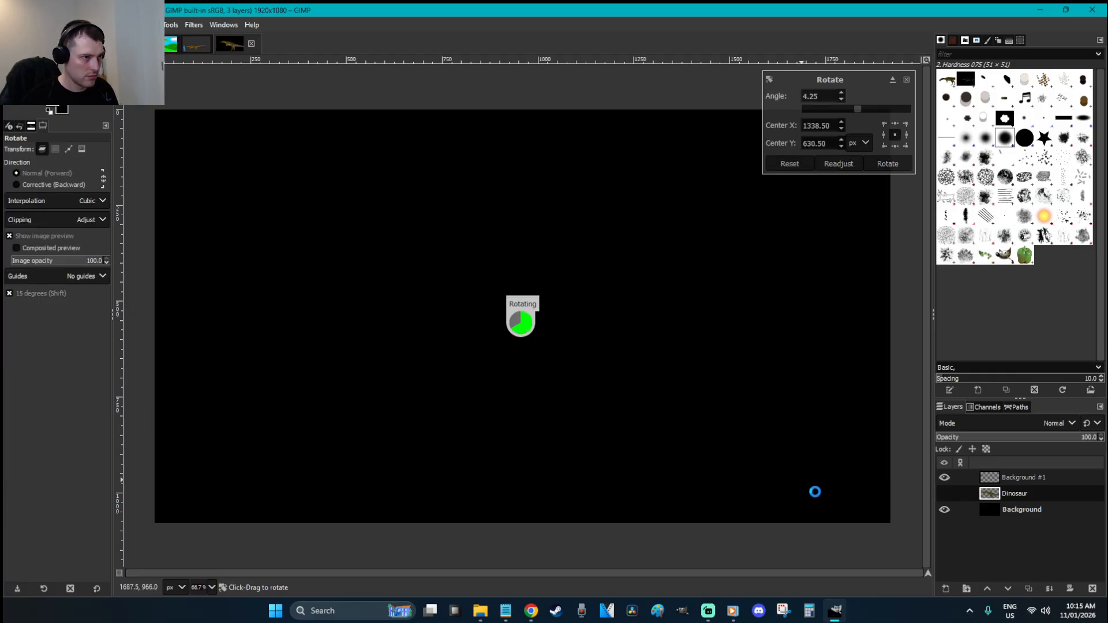
Scale the dinosaur to 4391×3986, shift it left and up, and zoom onto its head
key(shift+s)
click(813, 489)
drag(802, 489, 954, 603)
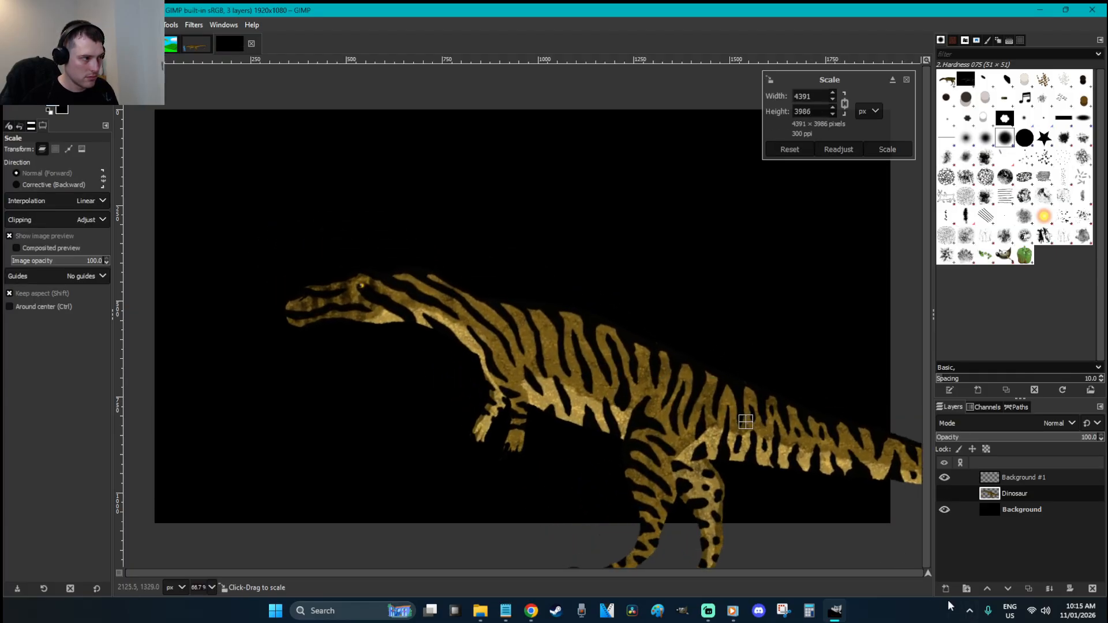
key(Return)
key(m)
drag(608, 387, 569, 360)
key(z)
drag(452, 342, 210, 210)
Free-select an outline around the dinosaur's lower jaw
key(f)
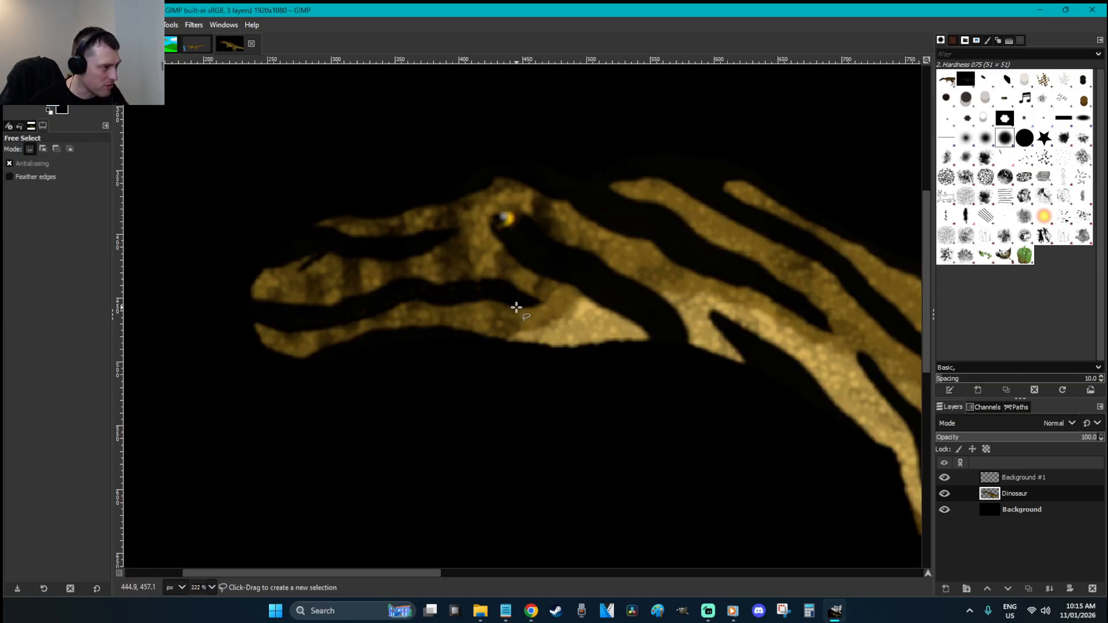
click(504, 292)
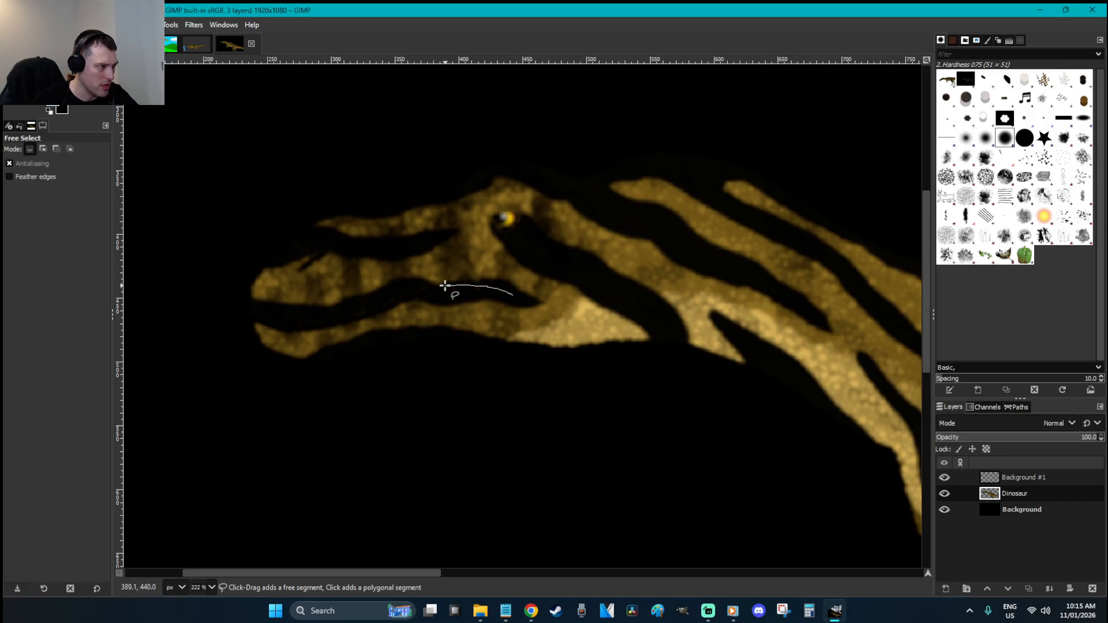
drag(415, 295, 354, 320)
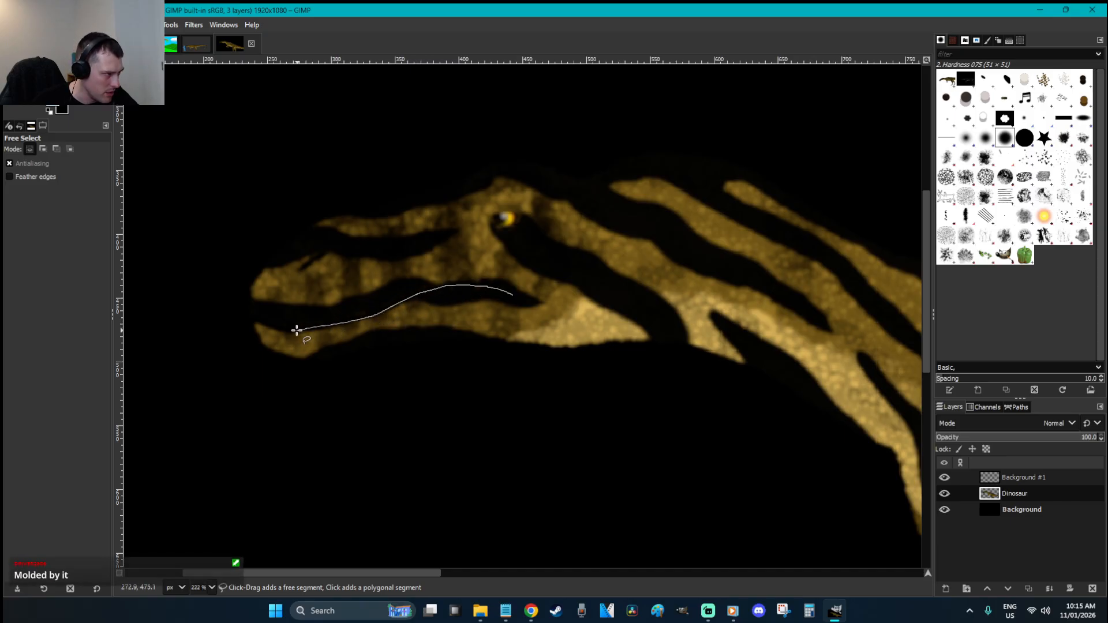
mouse_move(249, 318)
mouse_down()
mouse_move(193, 406)
mouse_move(461, 518)
mouse_up()
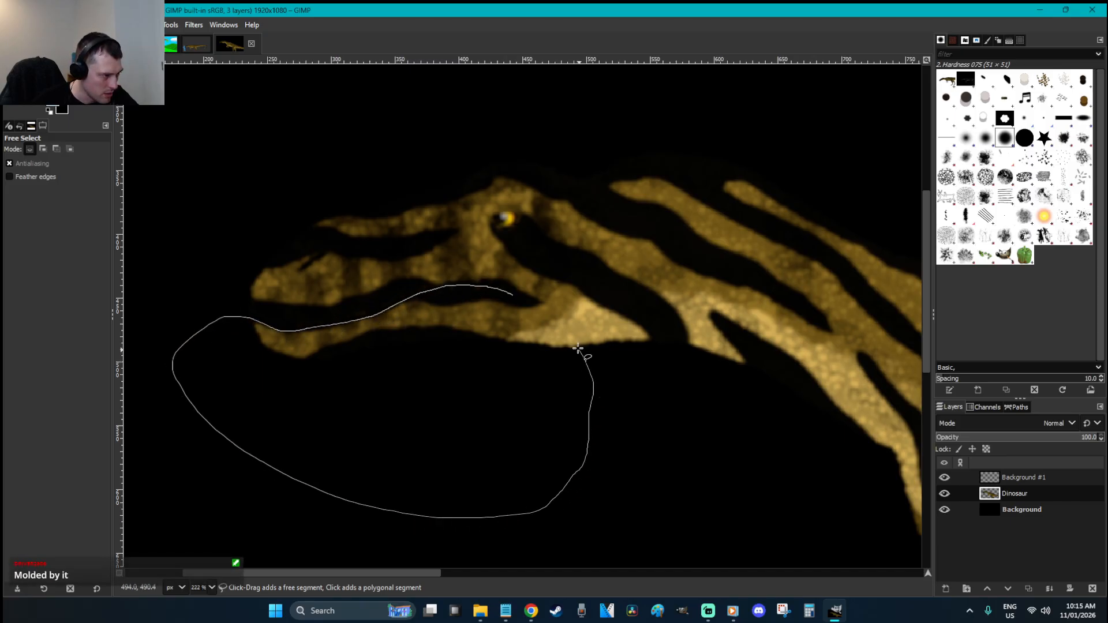
drag(521, 300, 513, 295)
Rotate the lower jaw downward, fine-tune its angle and position against the skull, then anchor it
key(shift+r)
mouse_move(663, 442)
mouse_down()
mouse_move(710, 427)
mouse_move(753, 359)
mouse_move(747, 340)
mouse_up()
key(Return)
key(r)
drag(445, 284, 491, 324)
key(shift+r)
drag(811, 435, 823, 324)
key(Return)
key(r)
drag(483, 327, 511, 354)
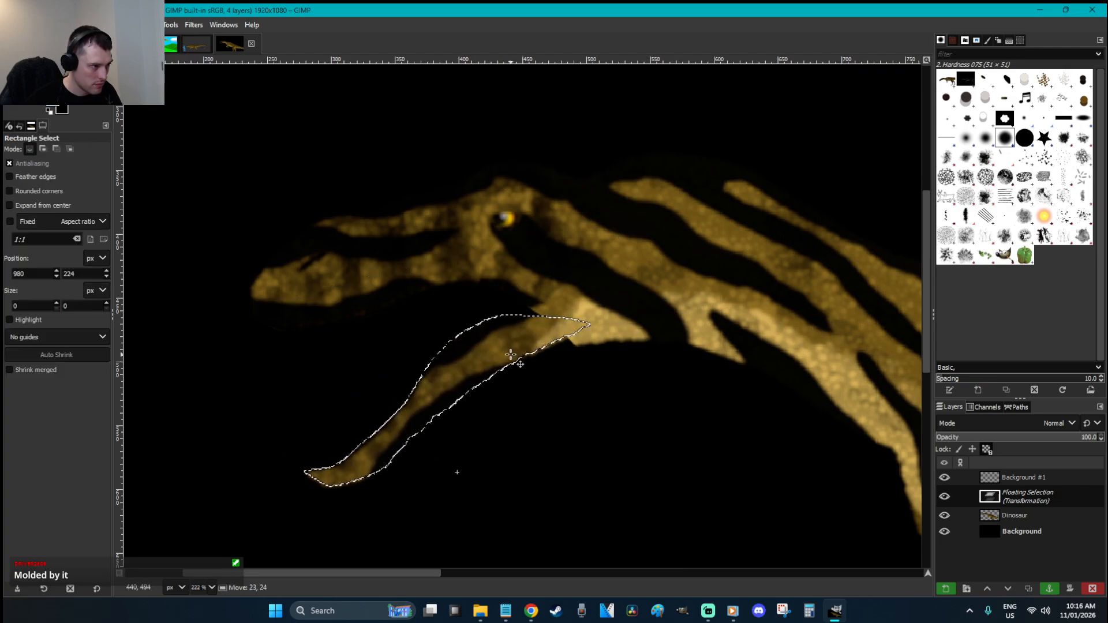
click(611, 395)
Erase the ragged throat edge and raise the eraser hardness to 100
key(shift+e)
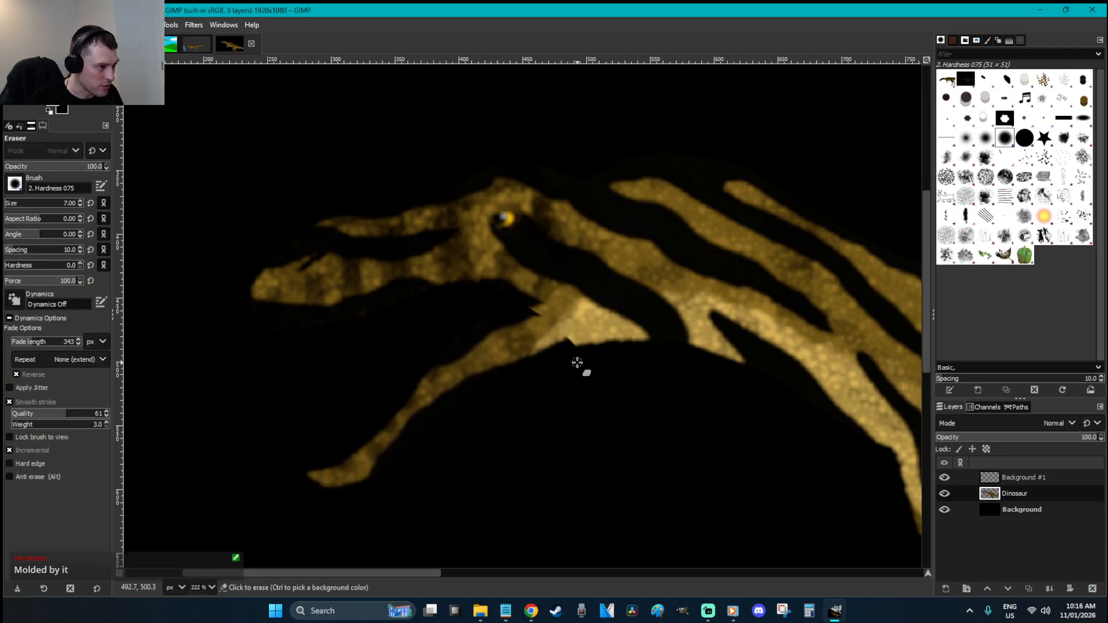
click(572, 348)
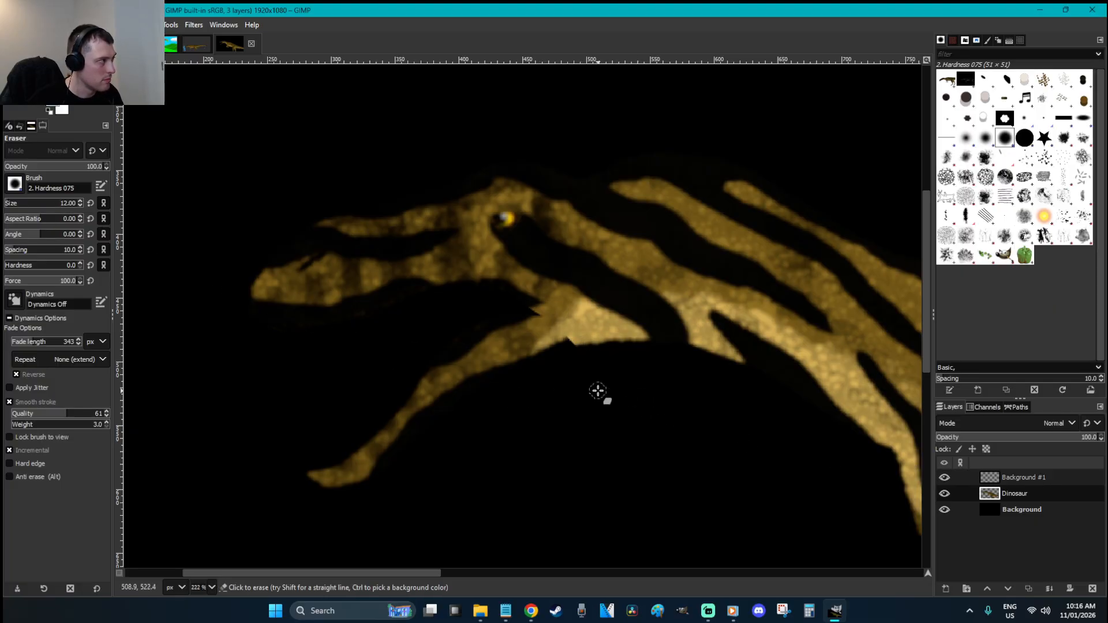
drag(590, 346, 568, 347)
drag(42, 267, 110, 270)
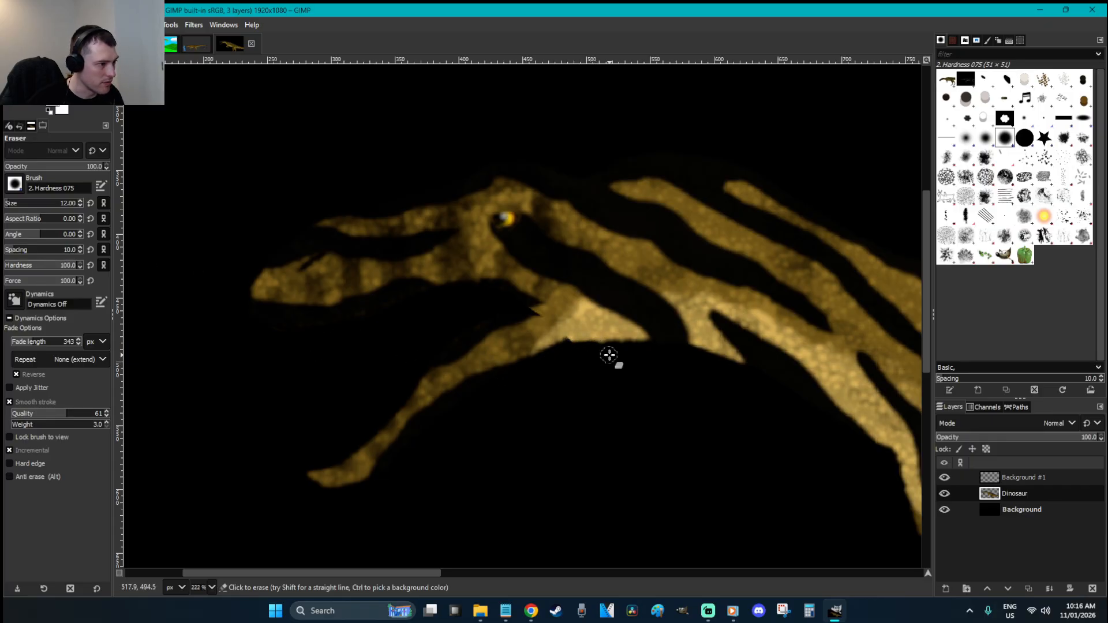
Try smudging the mouth corner, undo it, and set the brush hardness back to 0
key(s)
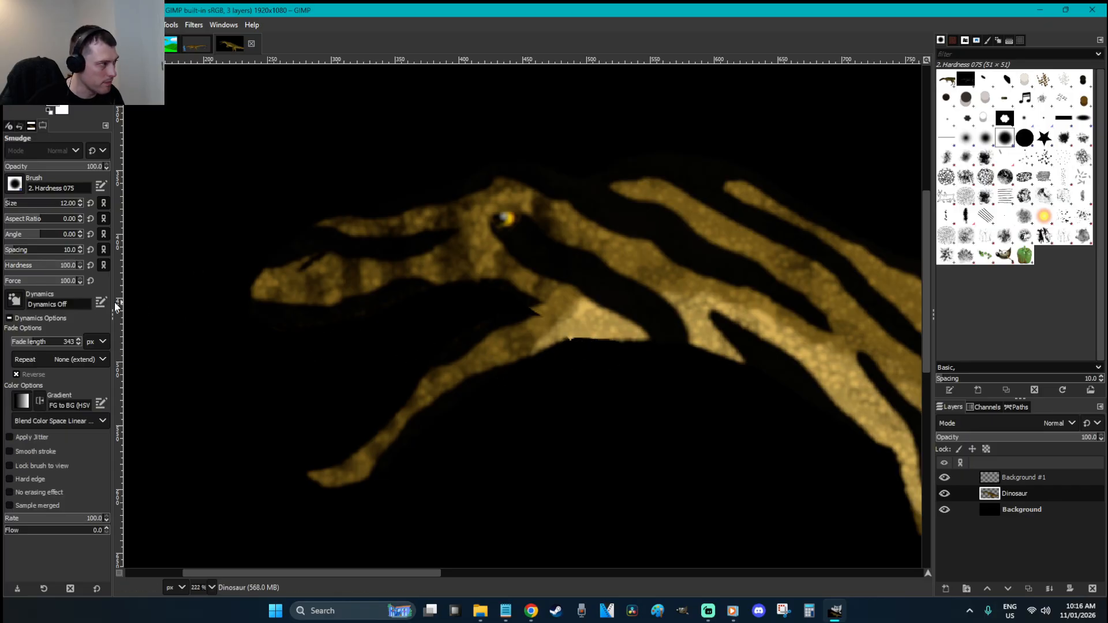
drag(517, 317, 537, 315)
key(ctrl+z)
key(ctrl+z)
drag(38, 265, 4, 265)
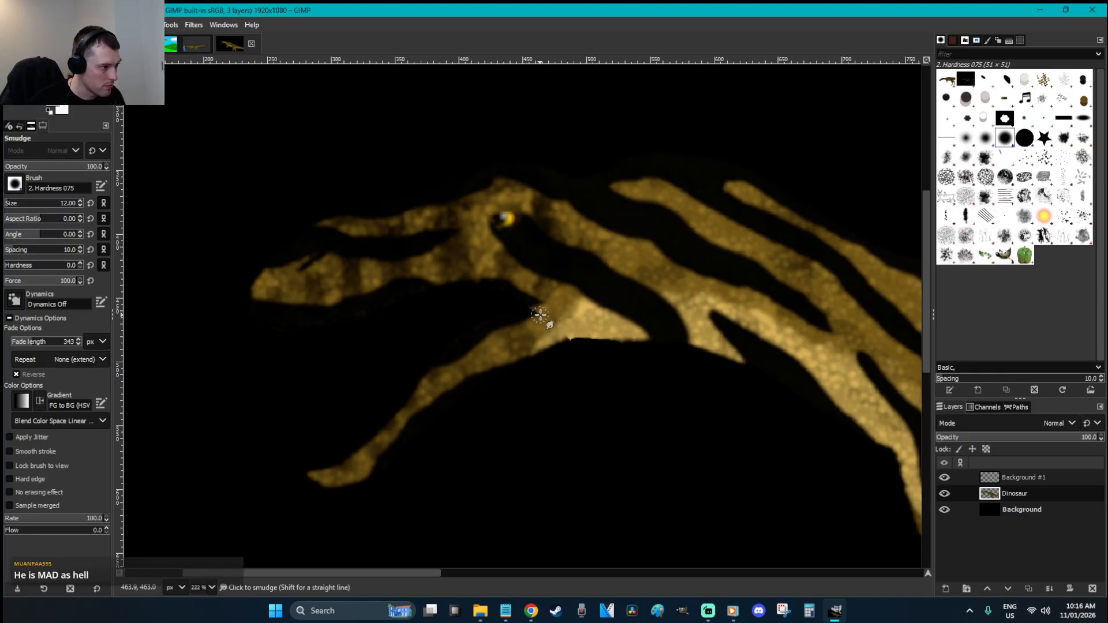
key(r)
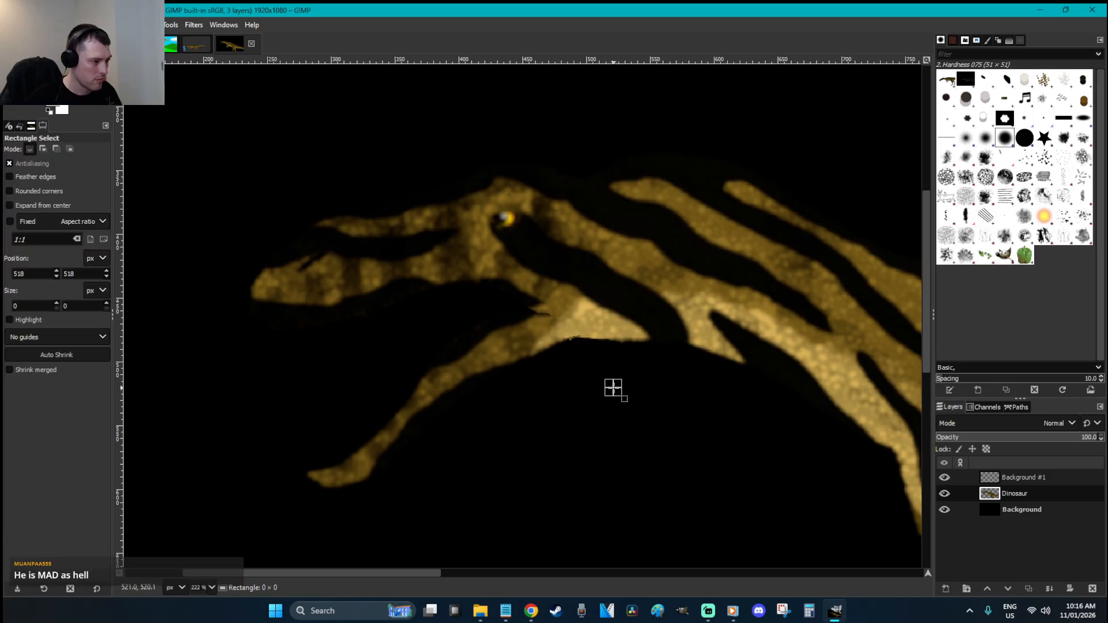
key(shift+ctrl+n)
Name the new layer Teeth and move it below the Dinosaur layer
text(Teeth)
key(BackSpace)
text(th)
key(Return)
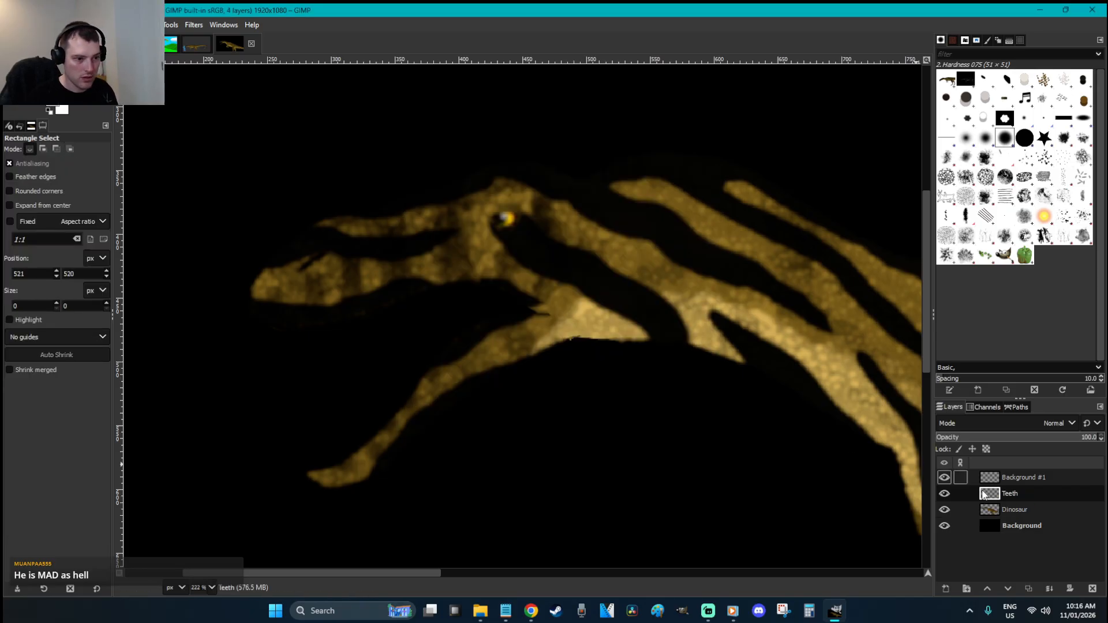
drag(1037, 495, 1016, 511)
Outline pointed teeth along both jaws, fill them white, and clear the selection
key(f)
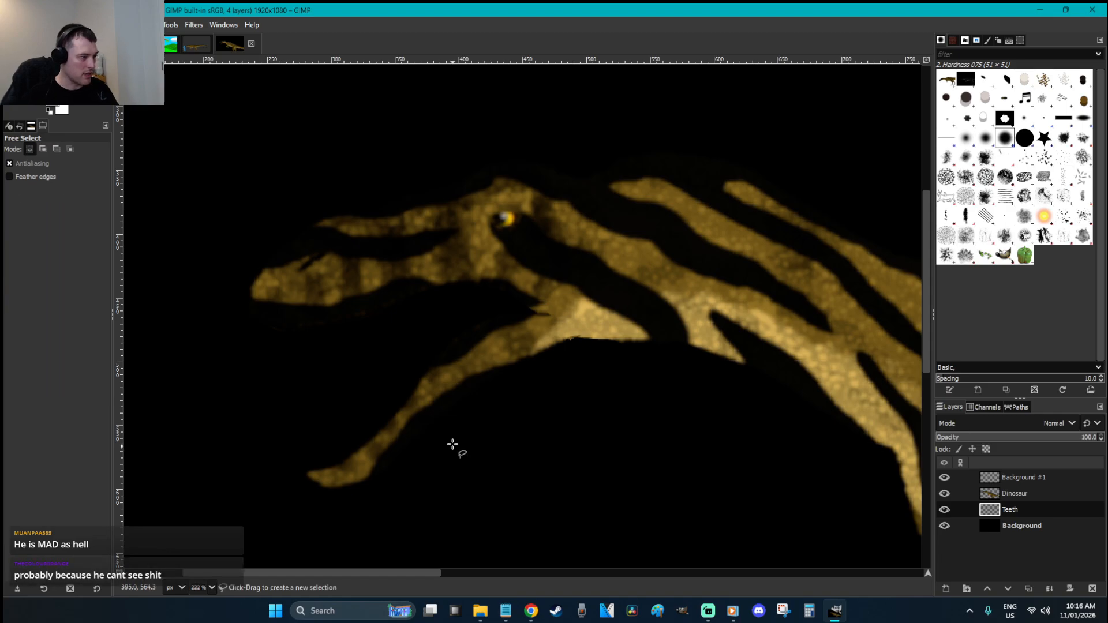
mouse_move(255, 314)
mouse_down()
mouse_move(271, 348)
mouse_move(273, 330)
mouse_move(295, 348)
mouse_move(301, 317)
mouse_move(322, 344)
mouse_move(333, 313)
mouse_move(361, 337)
mouse_move(362, 302)
mouse_move(381, 324)
mouse_up()
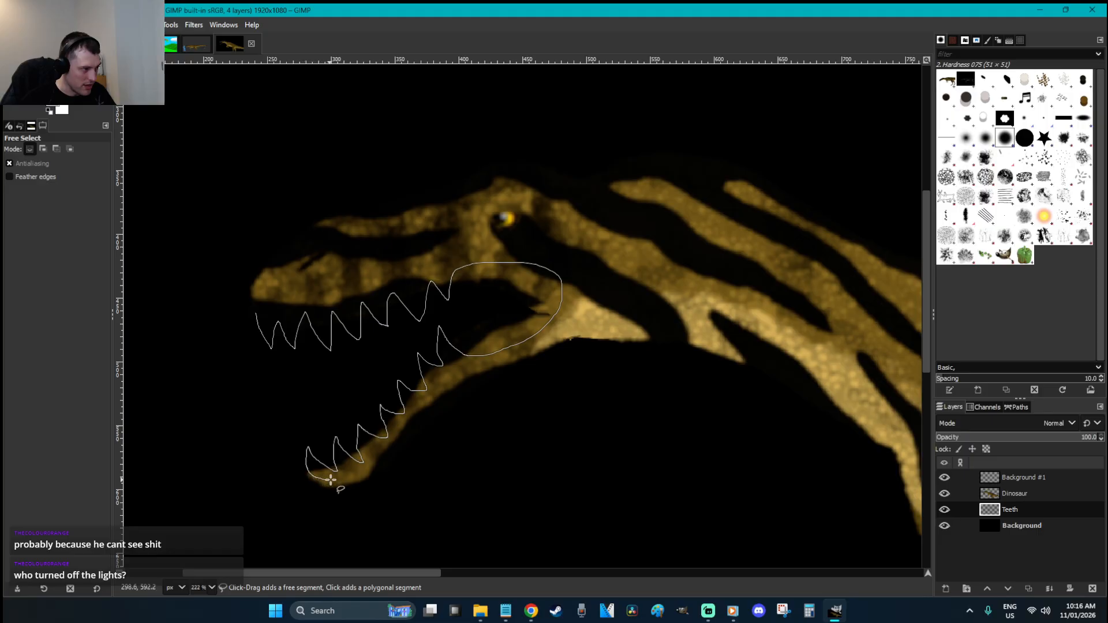
mouse_move(582, 311)
mouse_down()
mouse_move(555, 229)
mouse_move(415, 239)
mouse_move(312, 271)
mouse_move(262, 302)
mouse_up()
double_click(255, 312)
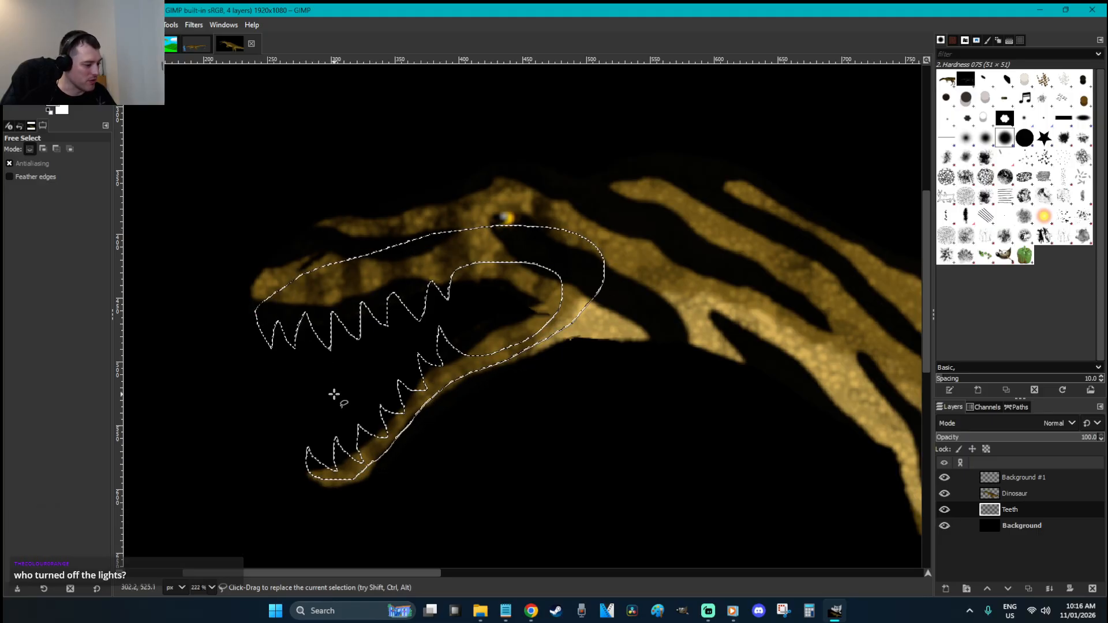
key(shift+b)
click(442, 345)
key(r)
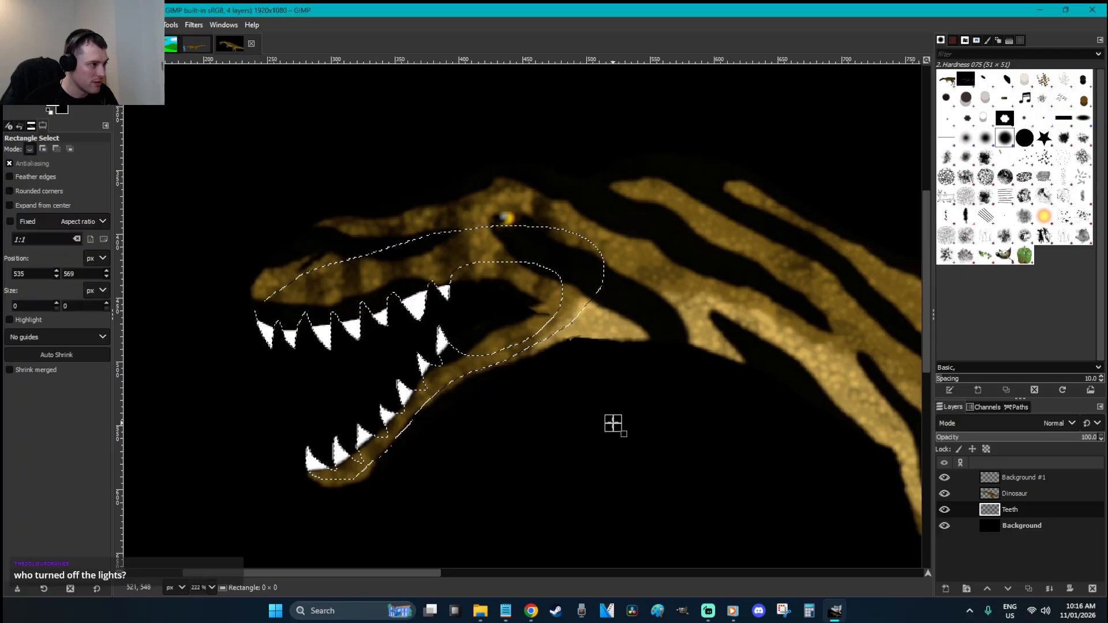
click(623, 332)
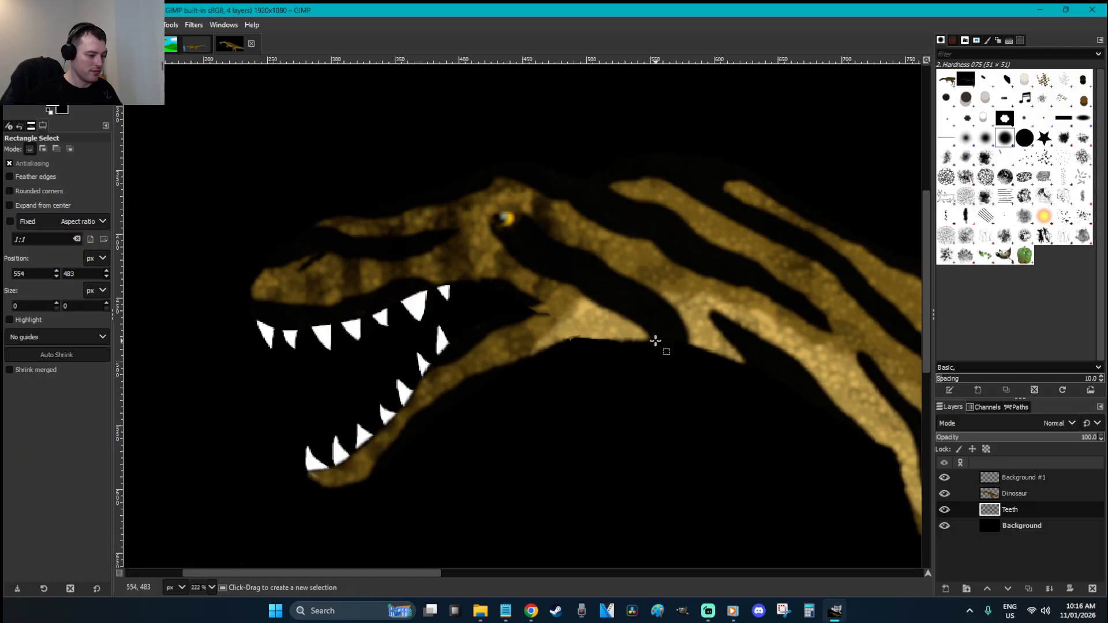
key(ctrl+shift+n)
Create an Eyes layer above the Dinosaur layer and pick red as the foreground colour
text(Eyes)
key(Return)
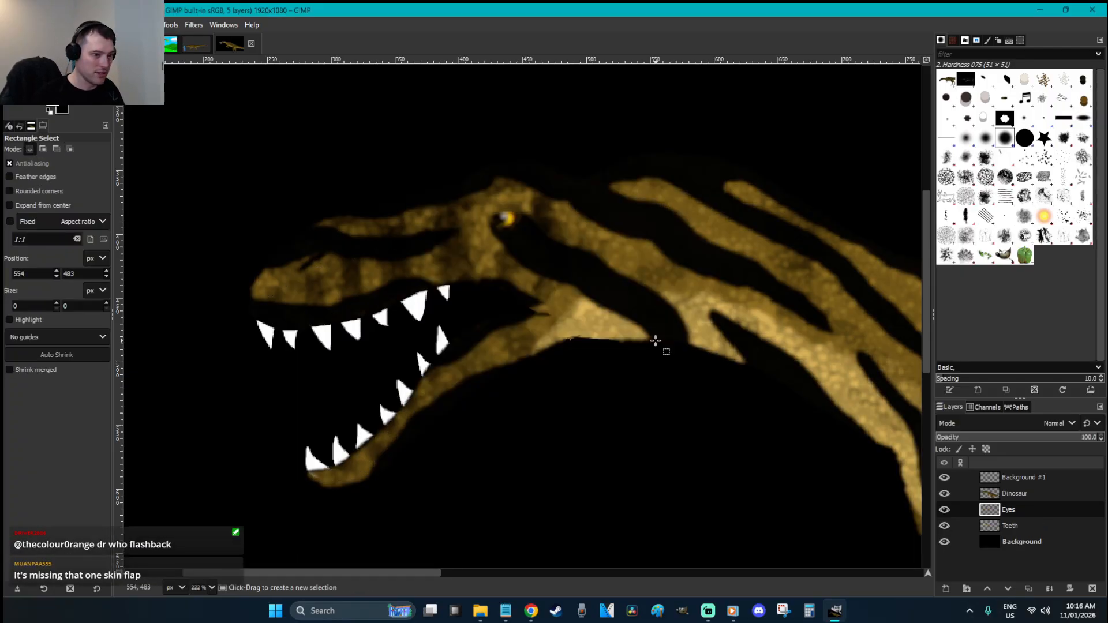
drag(1025, 499, 1019, 488)
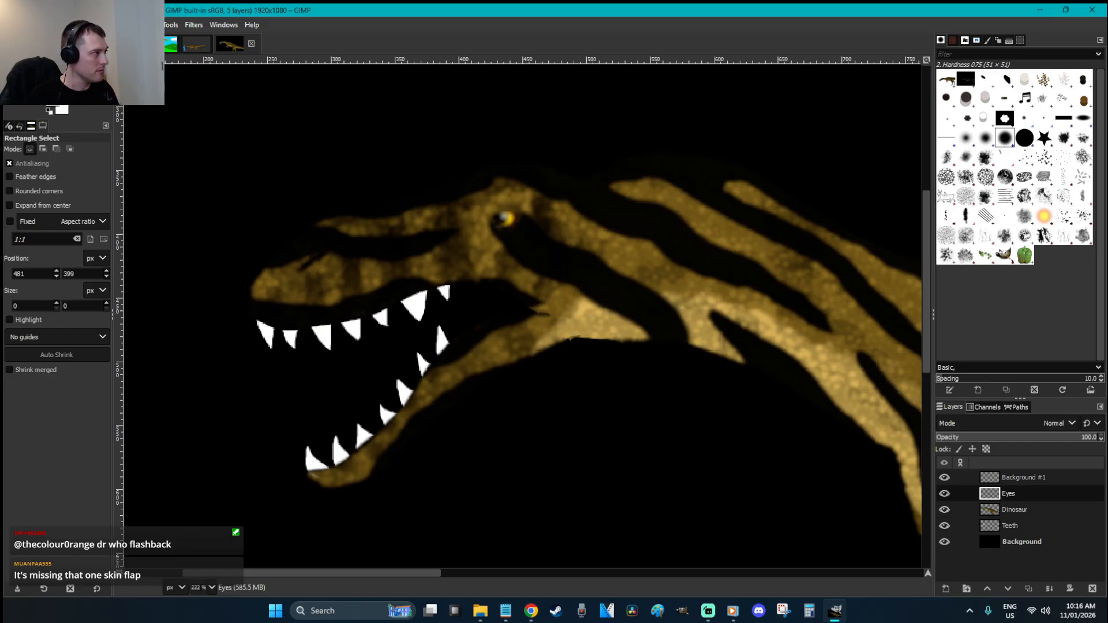
click(62, 110)
click(248, 255)
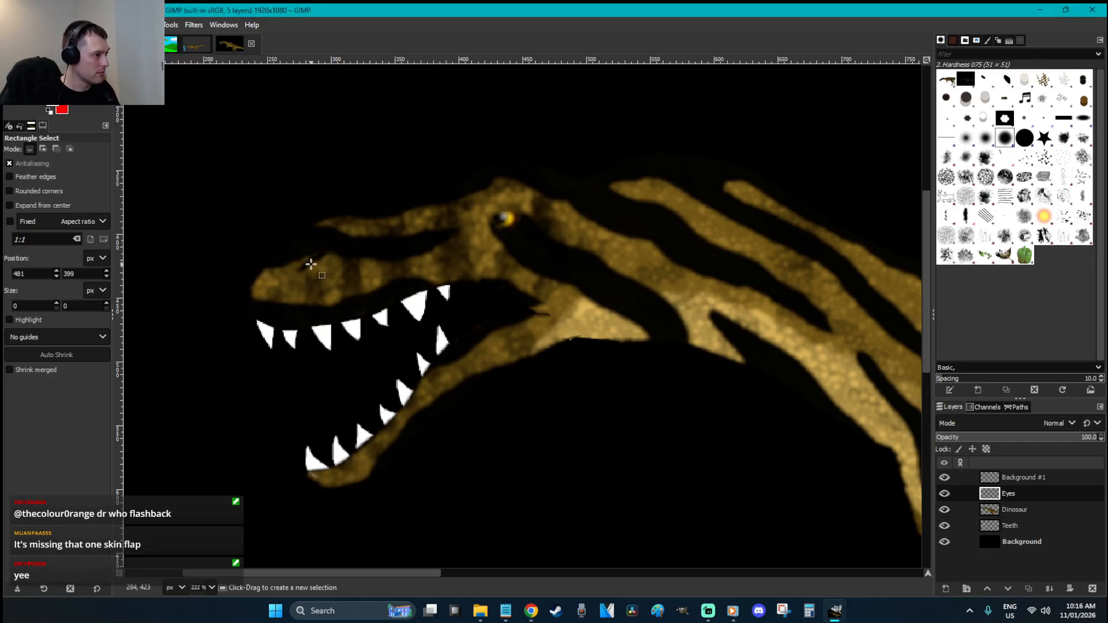
Airbrush a red glow over the eye with a size 59 brush, replacing an accidental white dab
key(a)
click(16, 201)
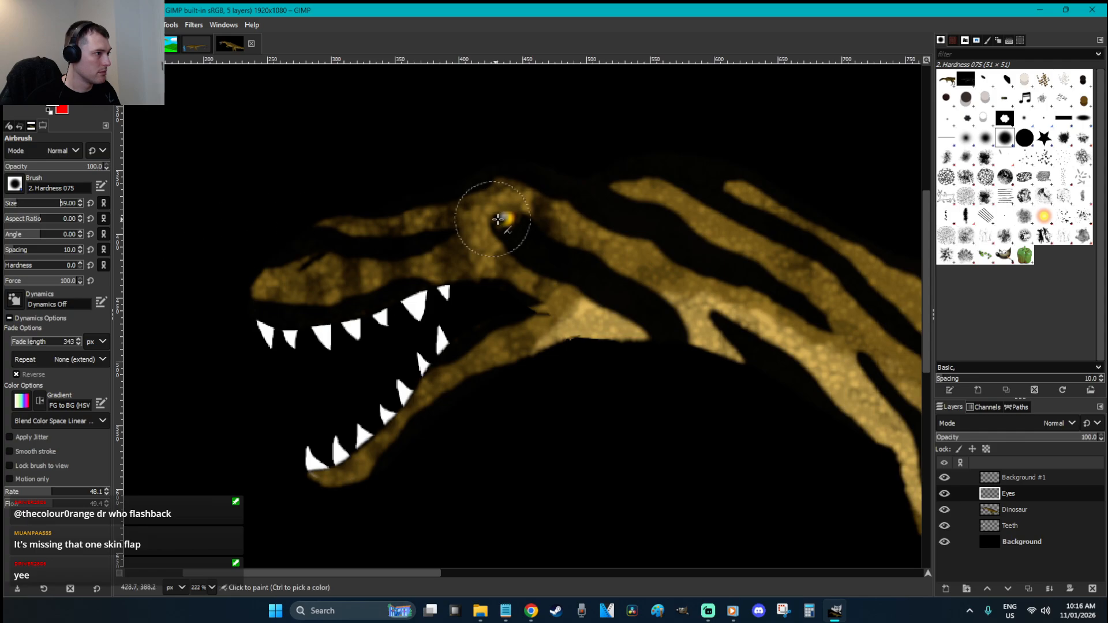
click(508, 221)
key(ctrl+z)
key(x)
drag(494, 217, 507, 218)
On the Background layer, lasso the ground area below the dinosaur with Free Select
key(r)
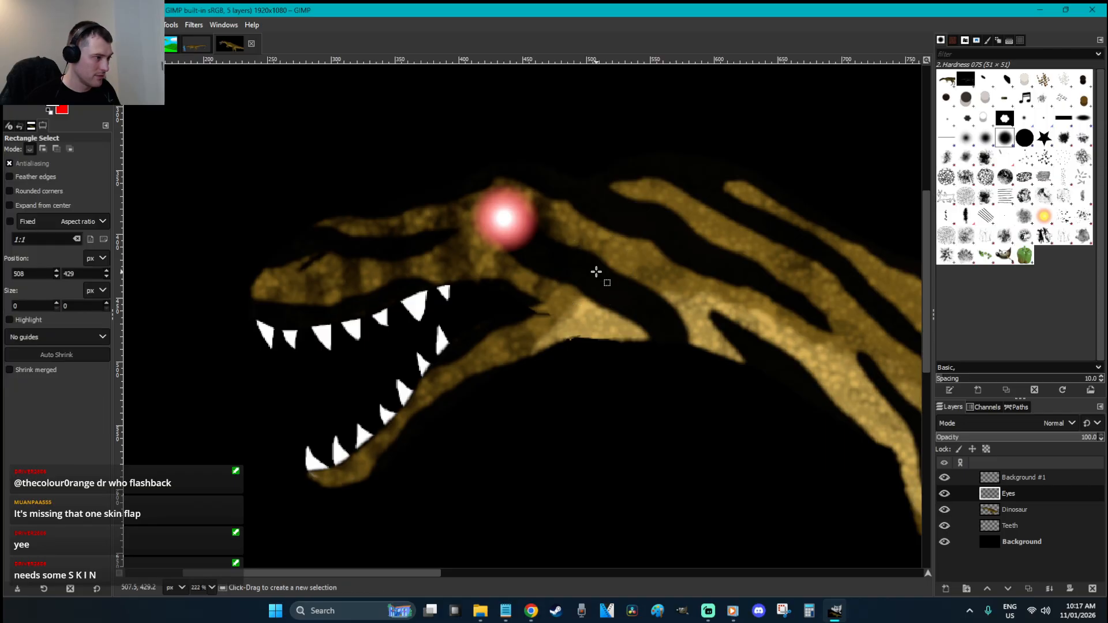
scroll(596, 272, down, 6)
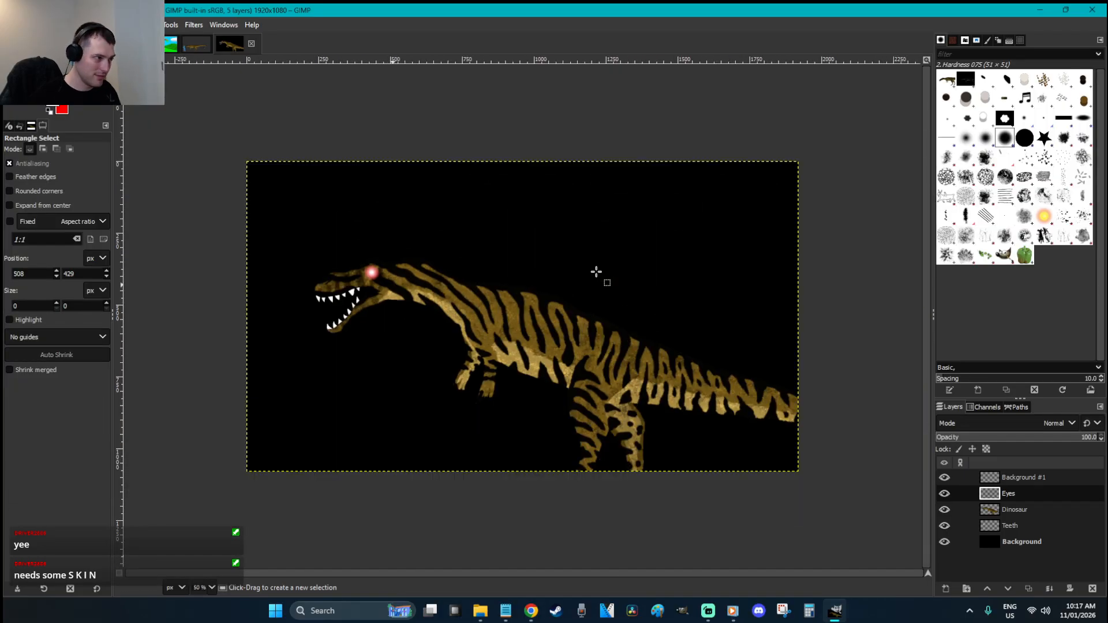
click(591, 270)
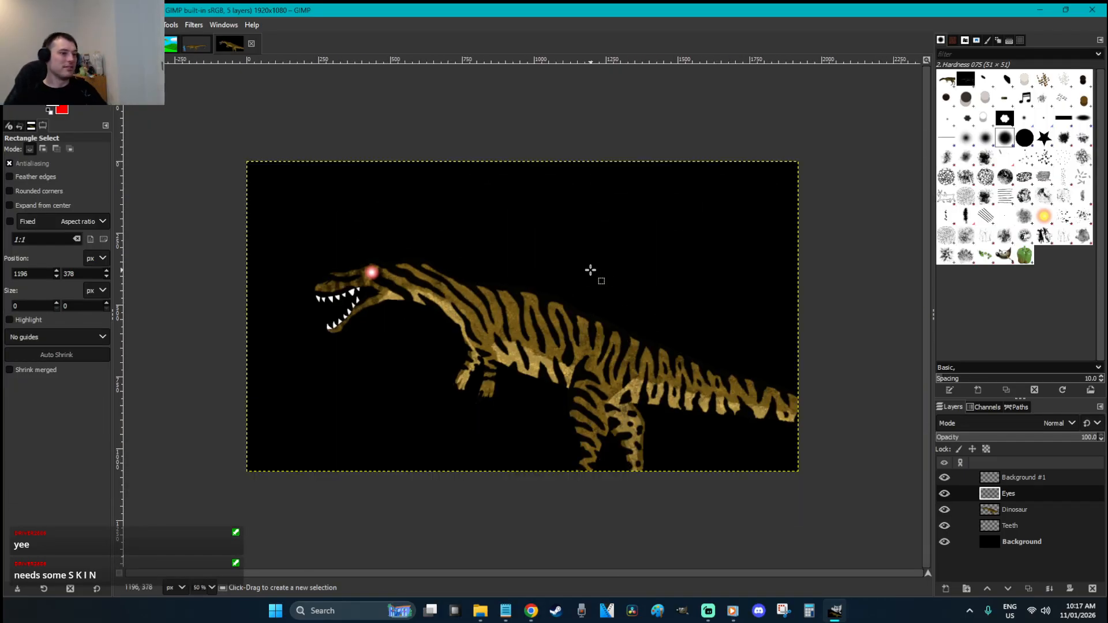
click(1027, 540)
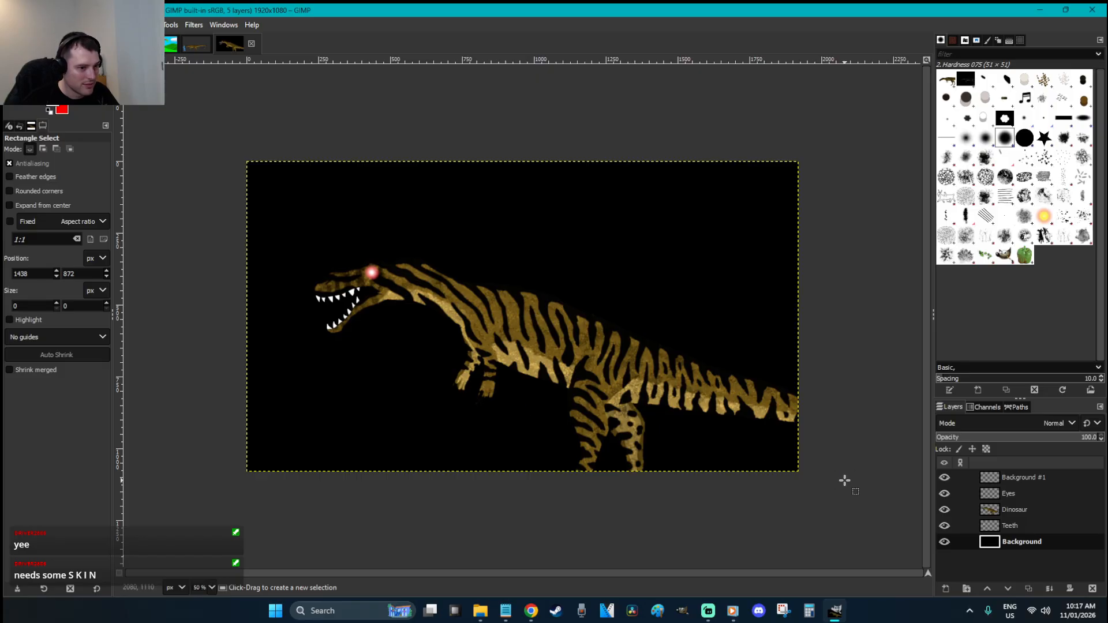
key(f)
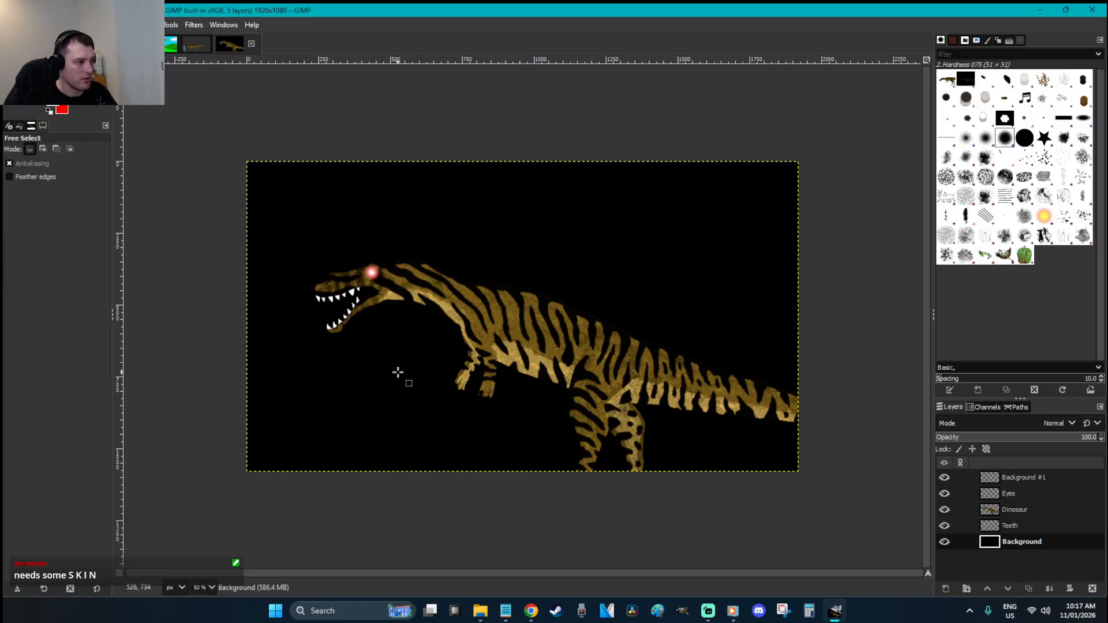
drag(219, 396, 320, 406)
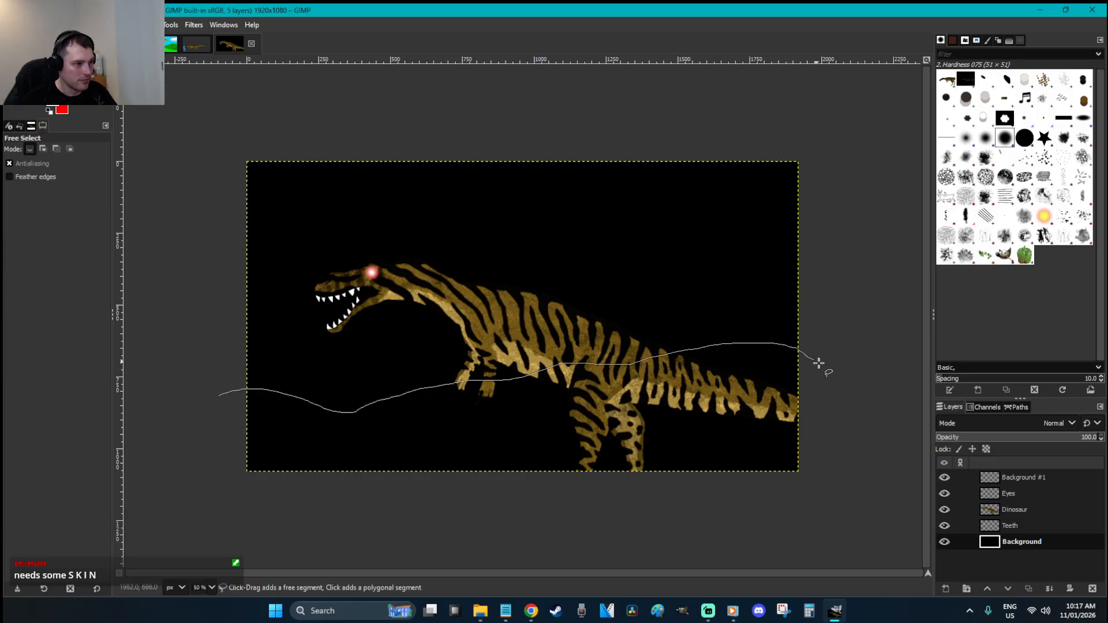
drag(778, 533, 772, 534)
key(r)
click(591, 524)
key(f)
drag(210, 375, 352, 387)
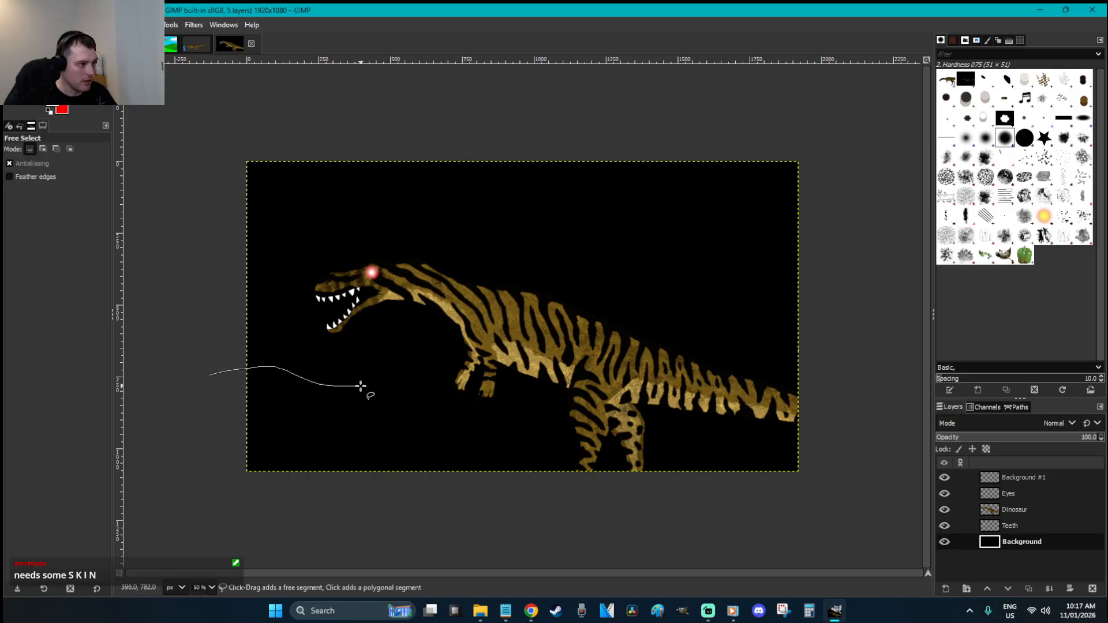
mouse_move(861, 412)
mouse_down()
mouse_move(779, 518)
mouse_move(211, 512)
mouse_move(179, 420)
mouse_move(209, 377)
mouse_up()
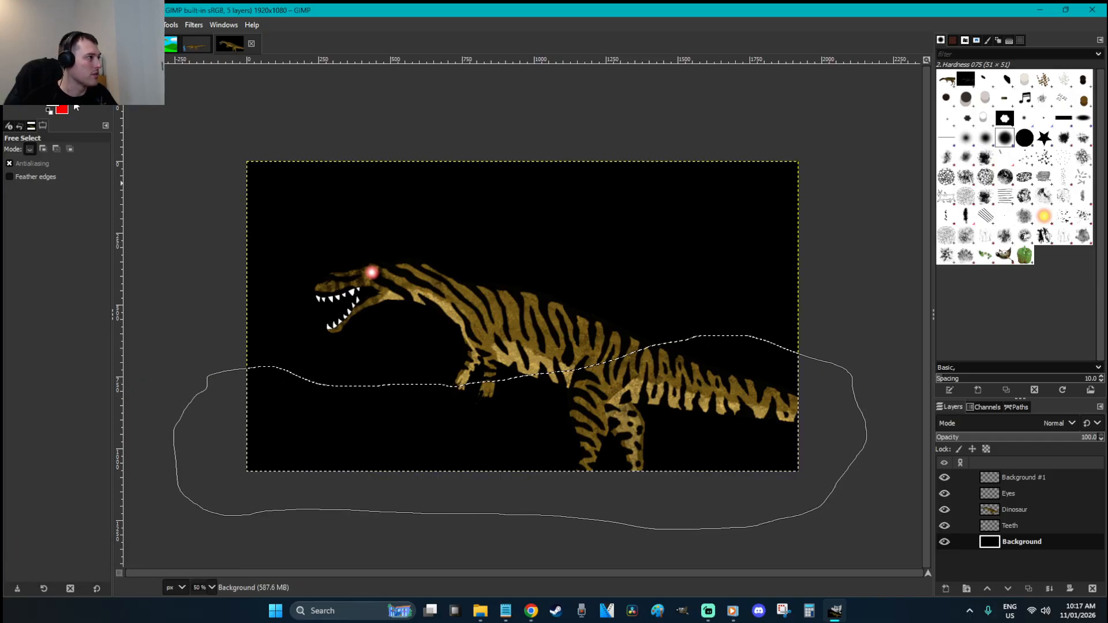
Fill the ground selection with dark green, deselect, then undo the fill
click(53, 101)
click(203, 180)
drag(179, 125, 196, 174)
click(240, 256)
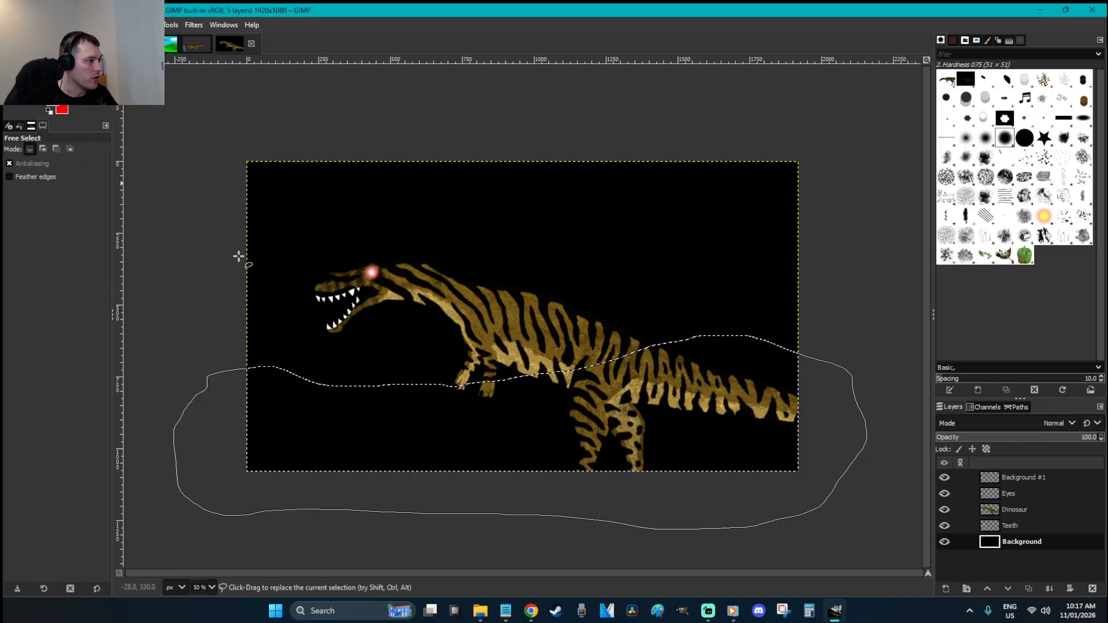
key(shift+b)
click(499, 446)
key(r)
click(664, 284)
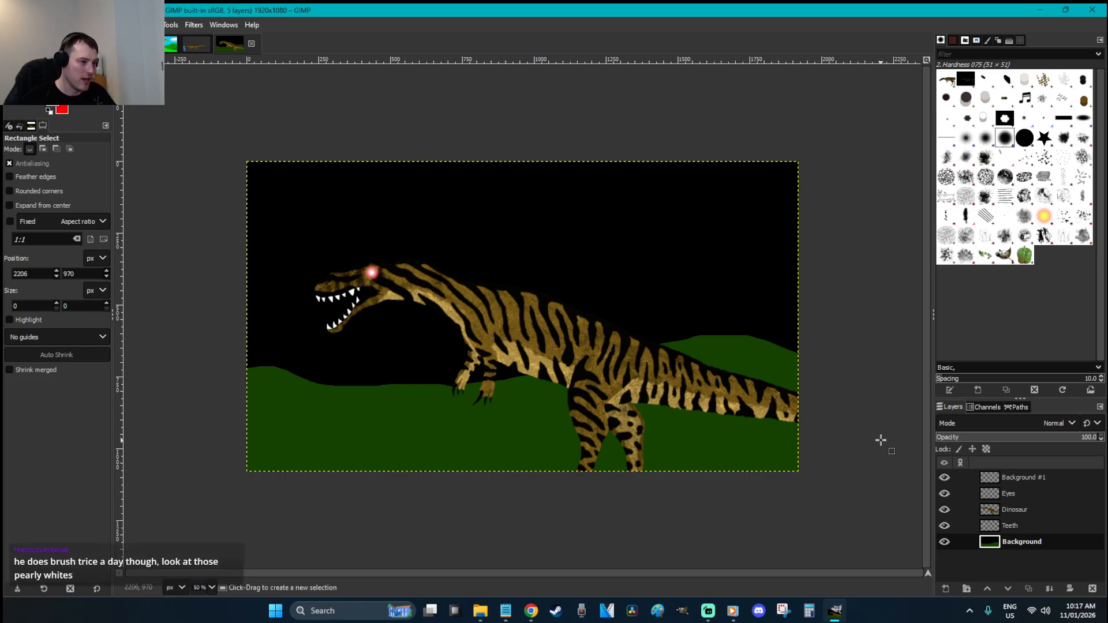
key(ctrl+z)
key(ctrl+z)
key(ctrl+z)
Create a new layer named 'Ground'
key(ctrl+shift+n)
text(Ground)
key(Return)
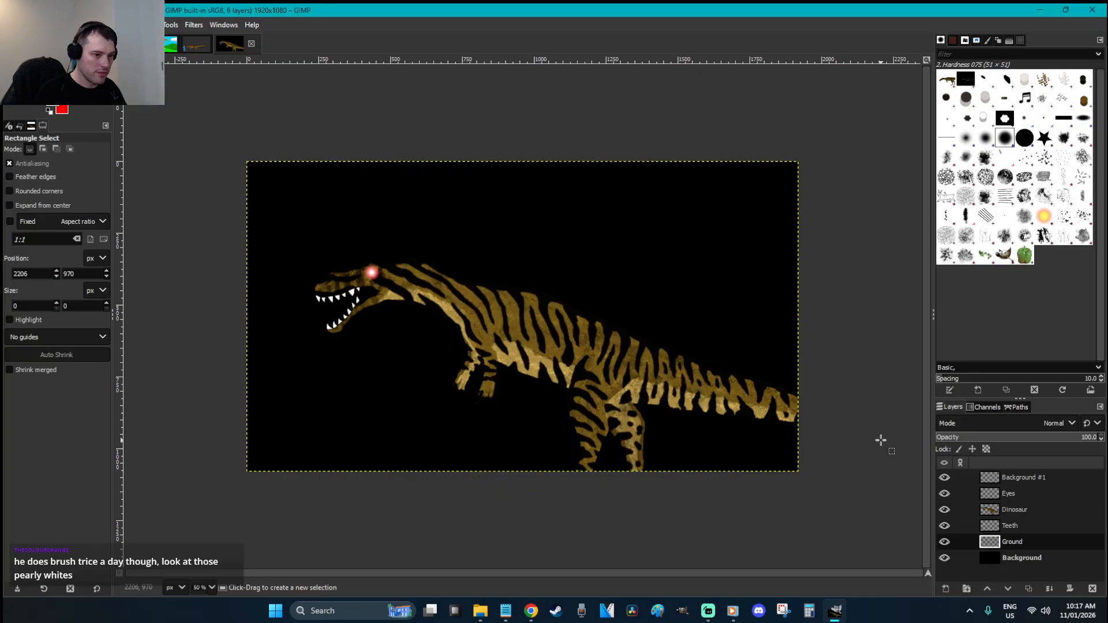
Outline the ground under the dinosaur with Free Select and bucket-fill it green
key(f)
drag(852, 388, 387, 370)
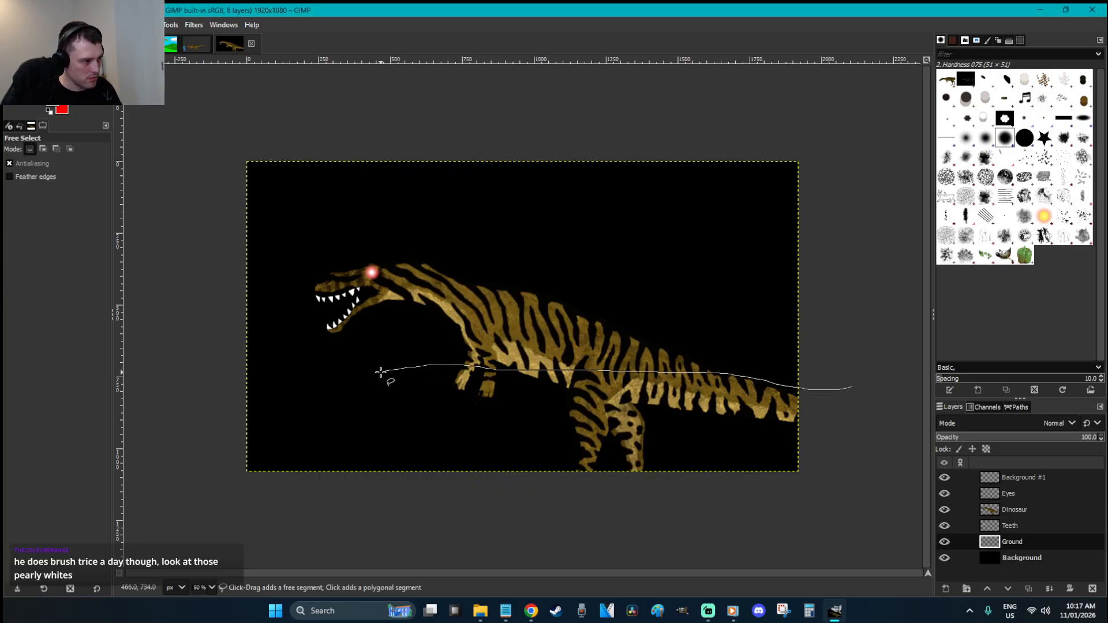
mouse_move(192, 449)
mouse_down()
mouse_move(236, 534)
mouse_move(560, 535)
mouse_up()
click(853, 387)
key(Return)
key(shift+b)
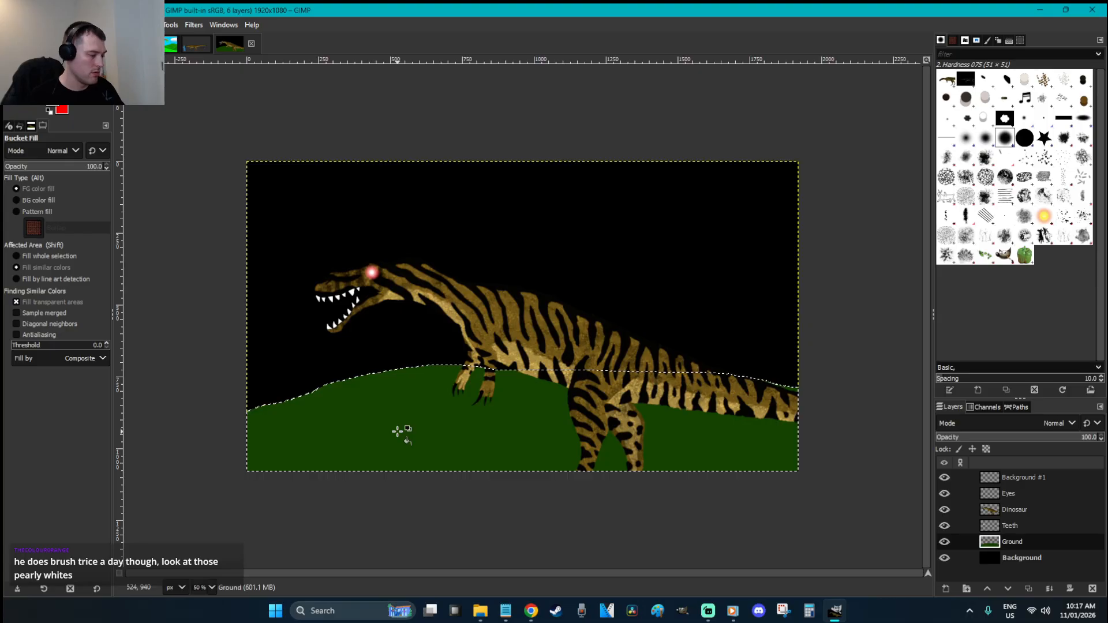
key(o)
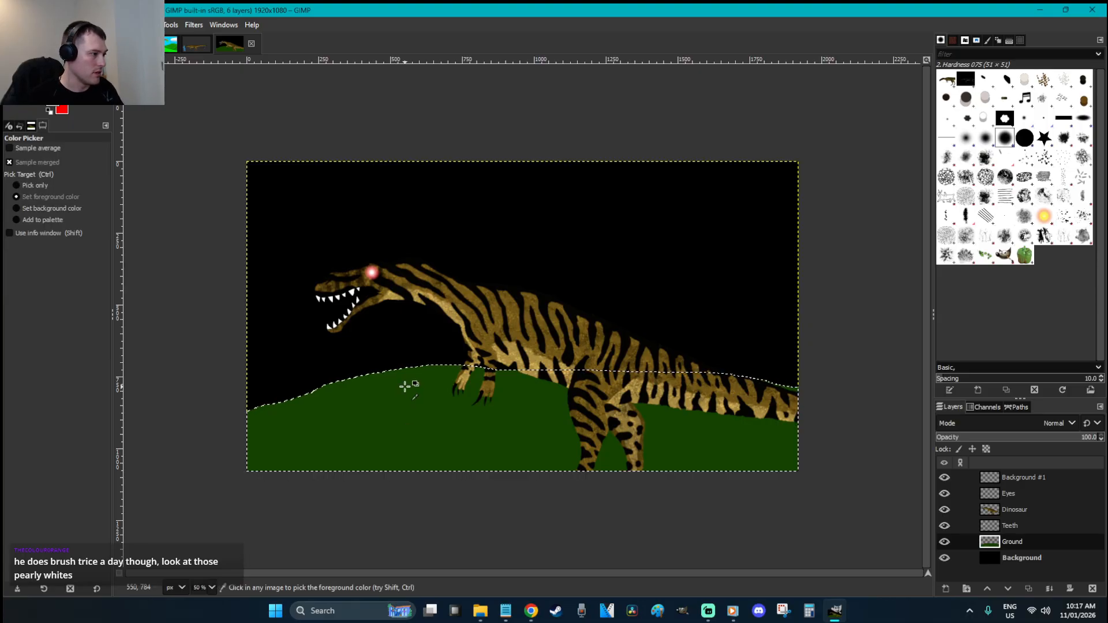
click(53, 109)
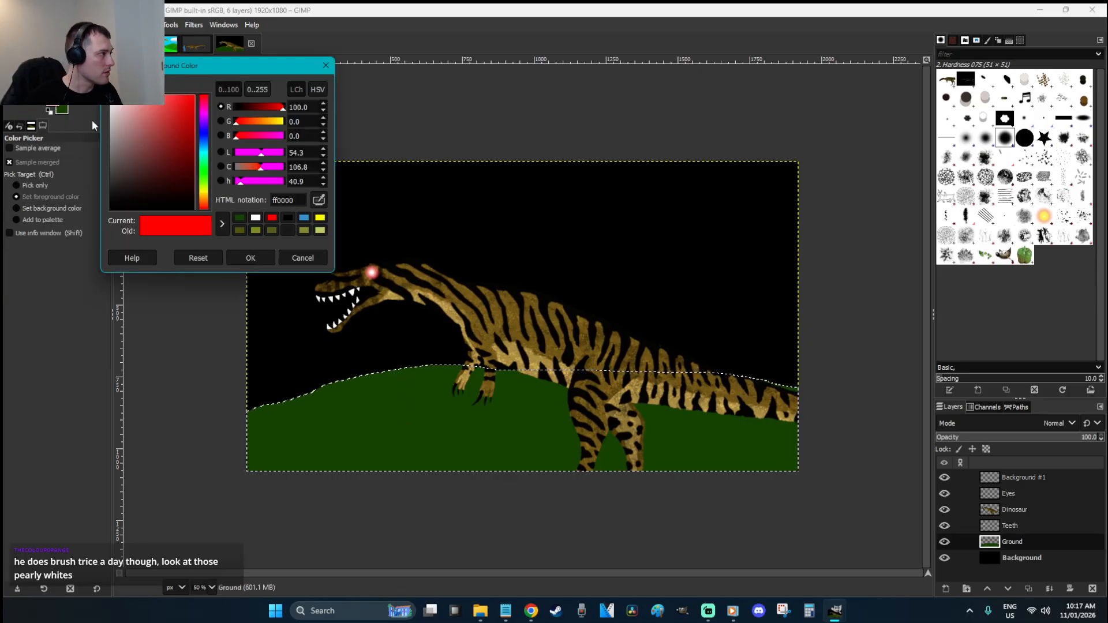
click(302, 258)
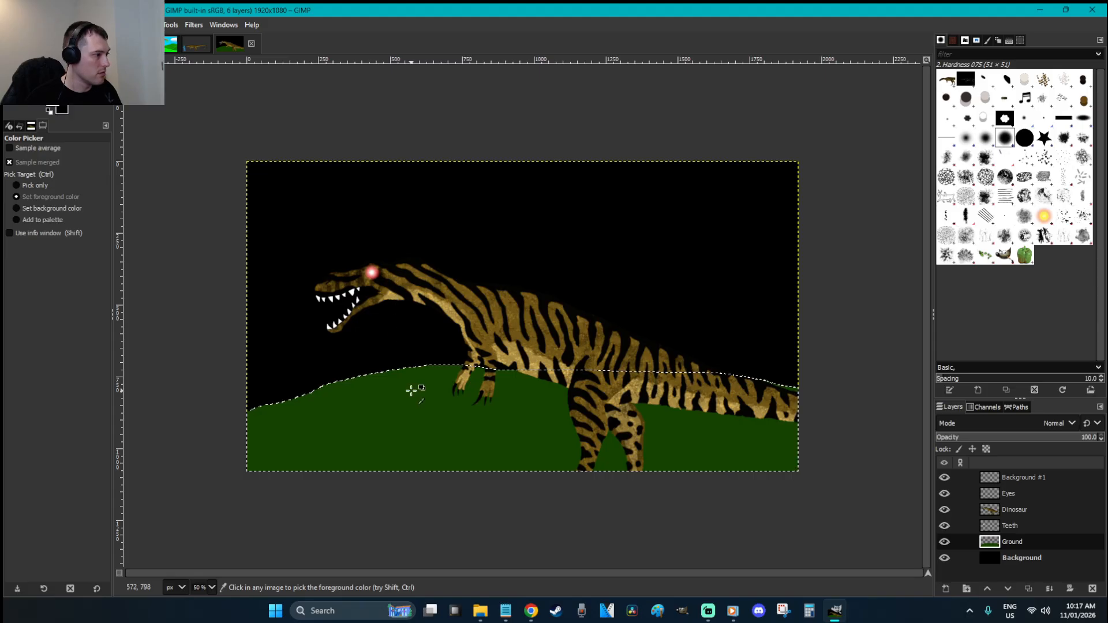
Try foreground-to-background gradients across the ground, including a radial one
key(g)
drag(437, 368, 443, 420)
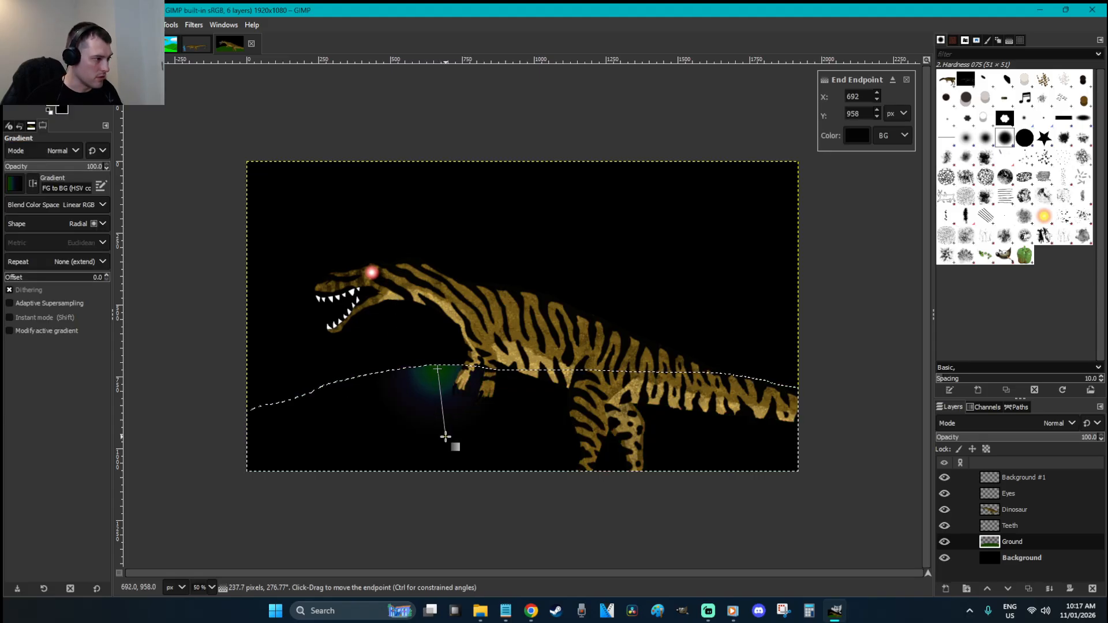
key(Return)
click(18, 185)
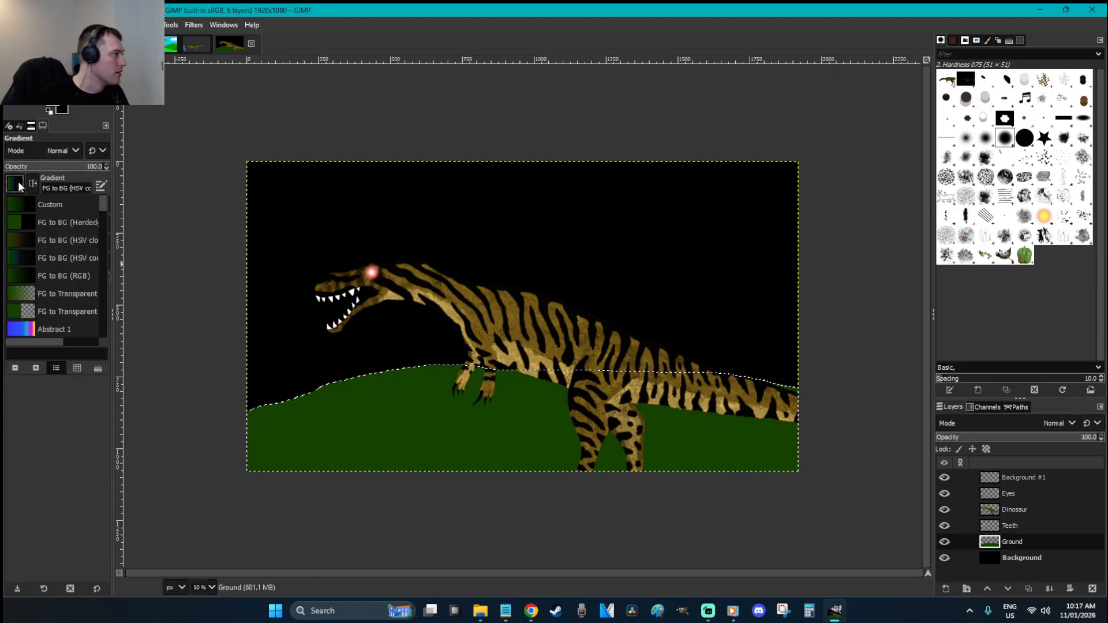
click(33, 243)
drag(473, 367, 495, 437)
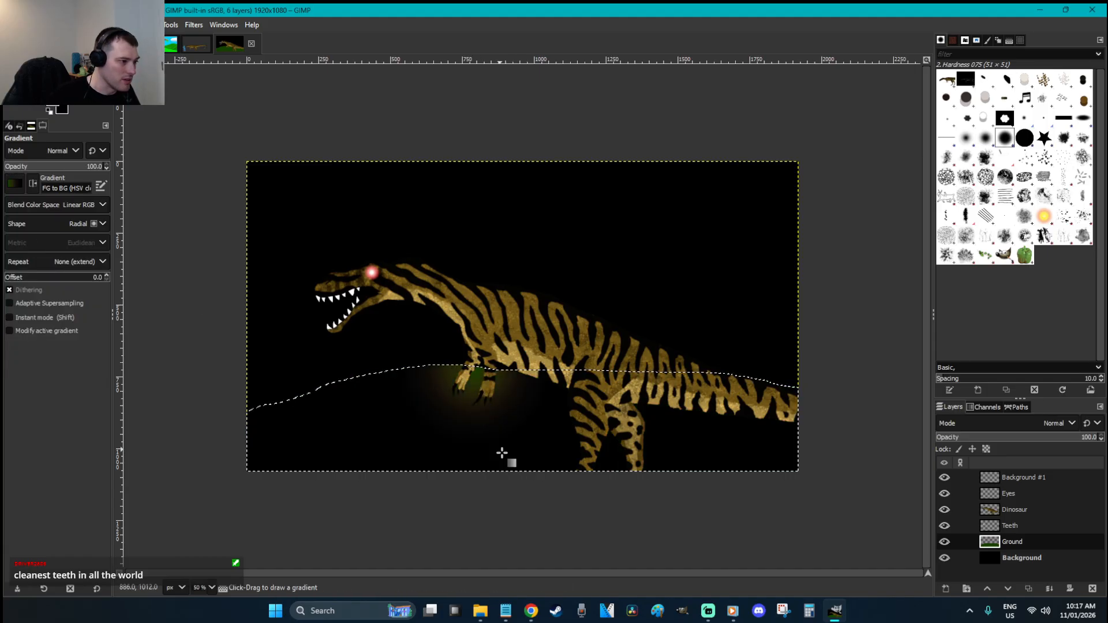
key(Return)
Apply a linear gradient down the ground starting near the hilltop, then deselect
click(96, 228)
click(23, 238)
drag(510, 359, 521, 415)
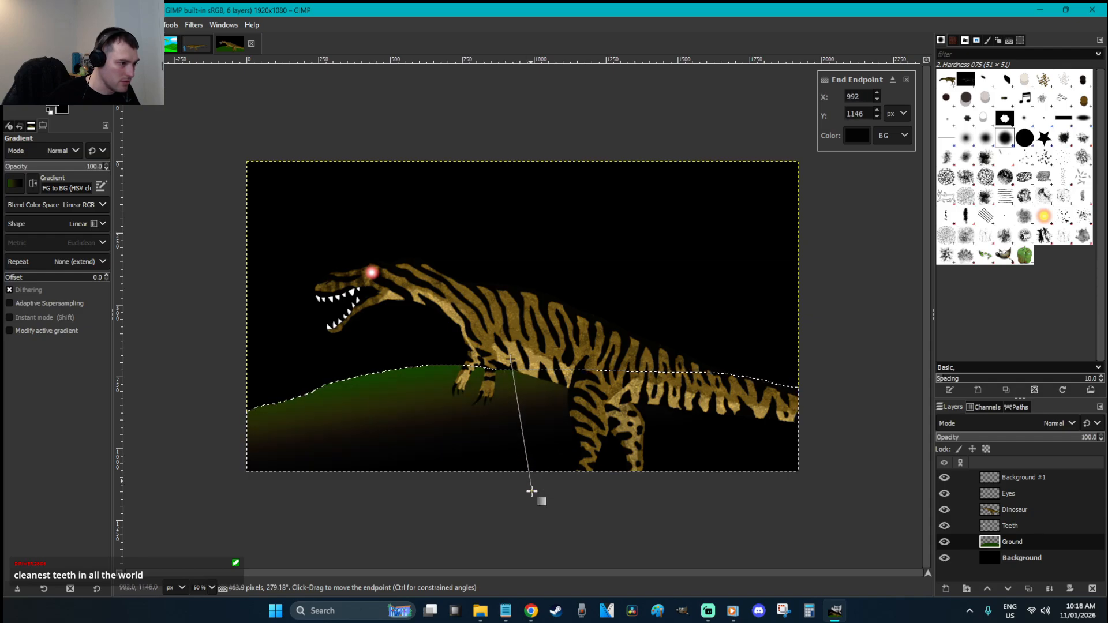
drag(510, 359, 518, 380)
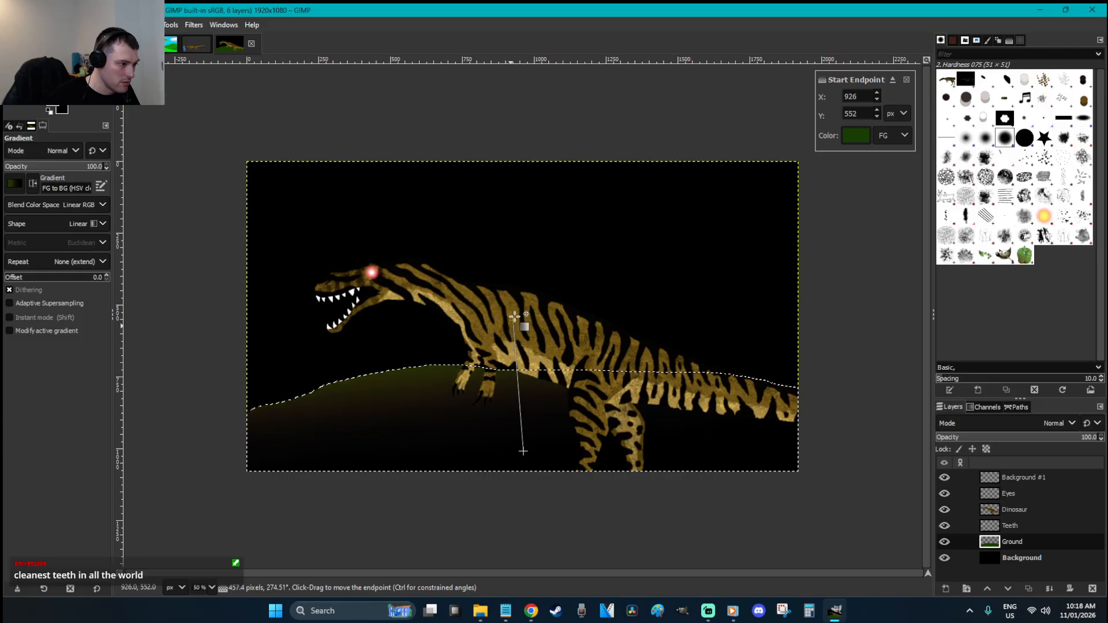
drag(525, 289, 509, 257)
key(r)
click(601, 243)
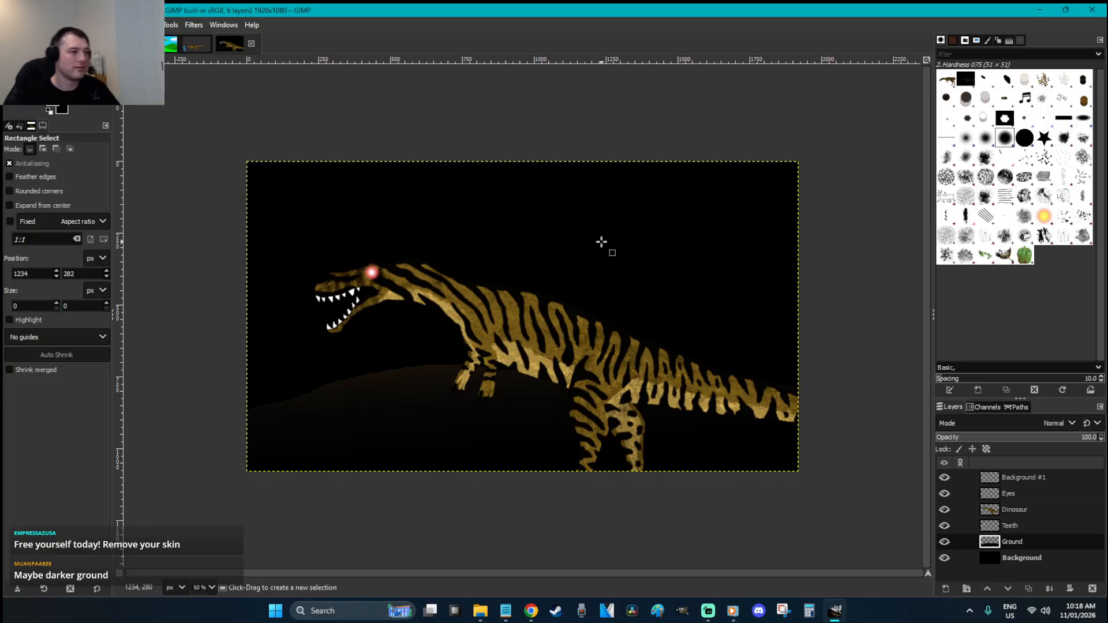
Make the Background layer active and set the foreground colour to bright orange
click(1019, 559)
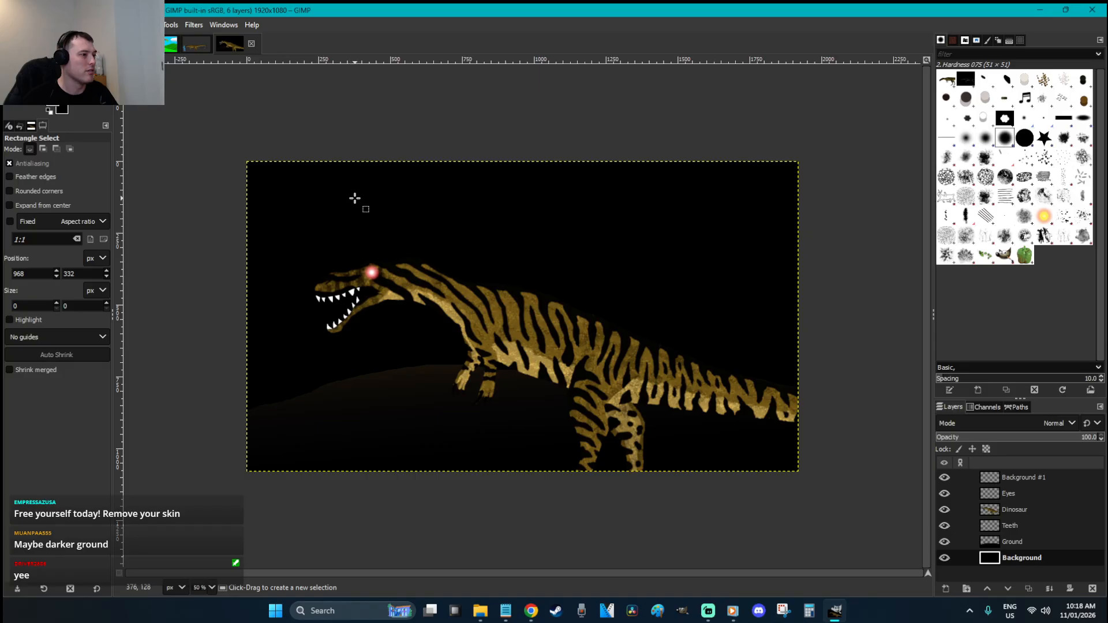
click(51, 109)
click(203, 199)
drag(188, 144, 195, 95)
click(254, 258)
Draw a radial orange gradient rising from behind the dinosaur into the sky
key(g)
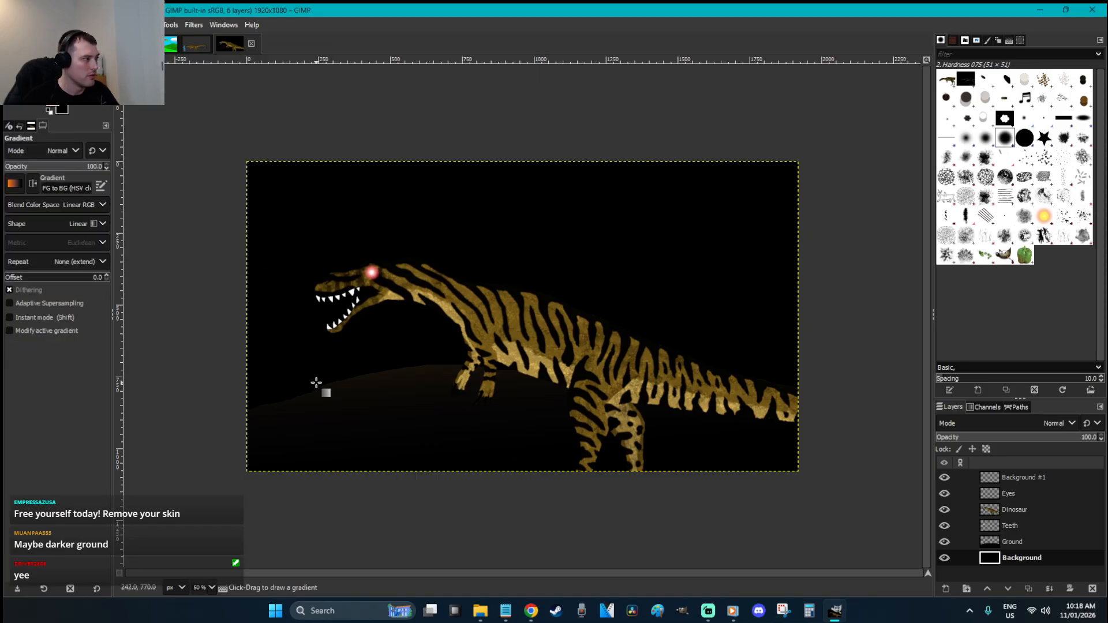
click(87, 224)
click(35, 255)
drag(526, 412, 473, 110)
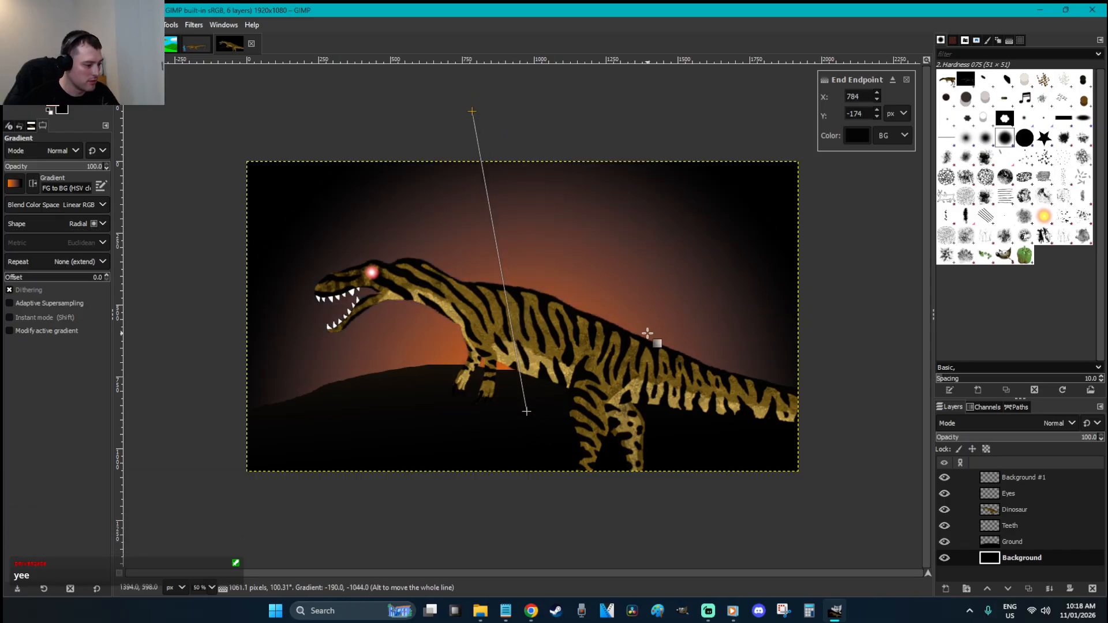
key(r)
key(z)
drag(468, 358, 260, 270)
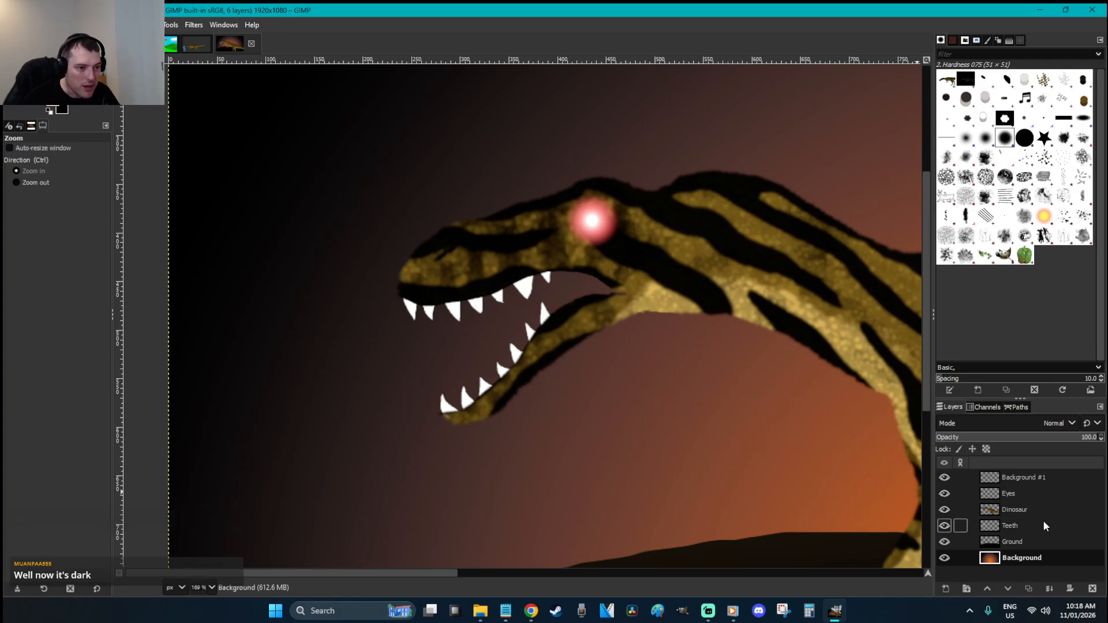
On the Teeth layer, select the white teeth by colour
click(1025, 525)
key(u)
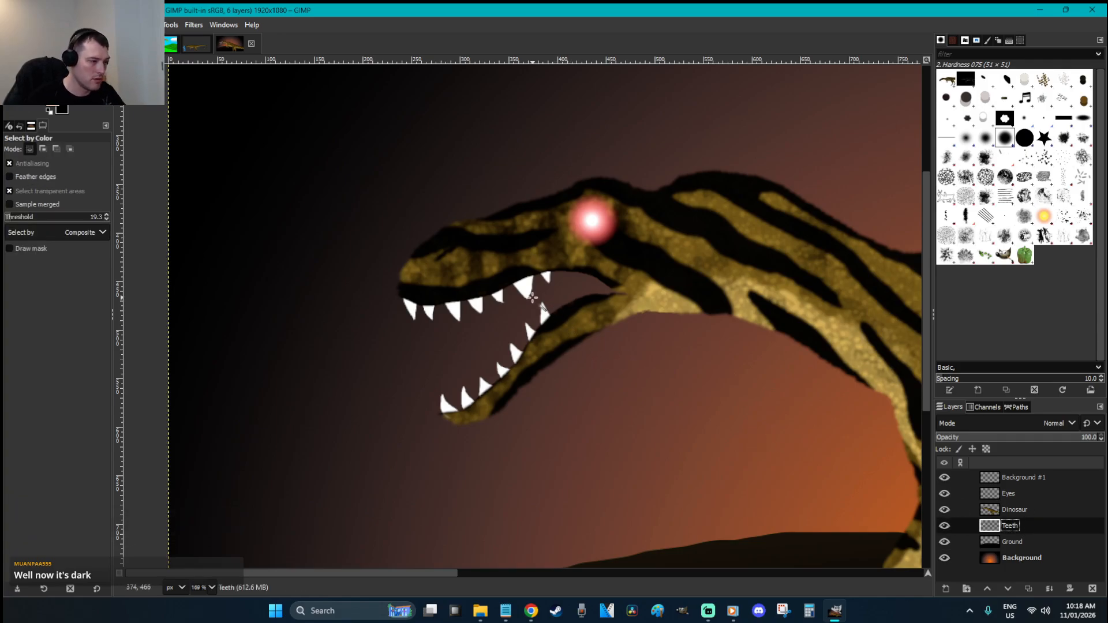
key(o)
key(shift+o)
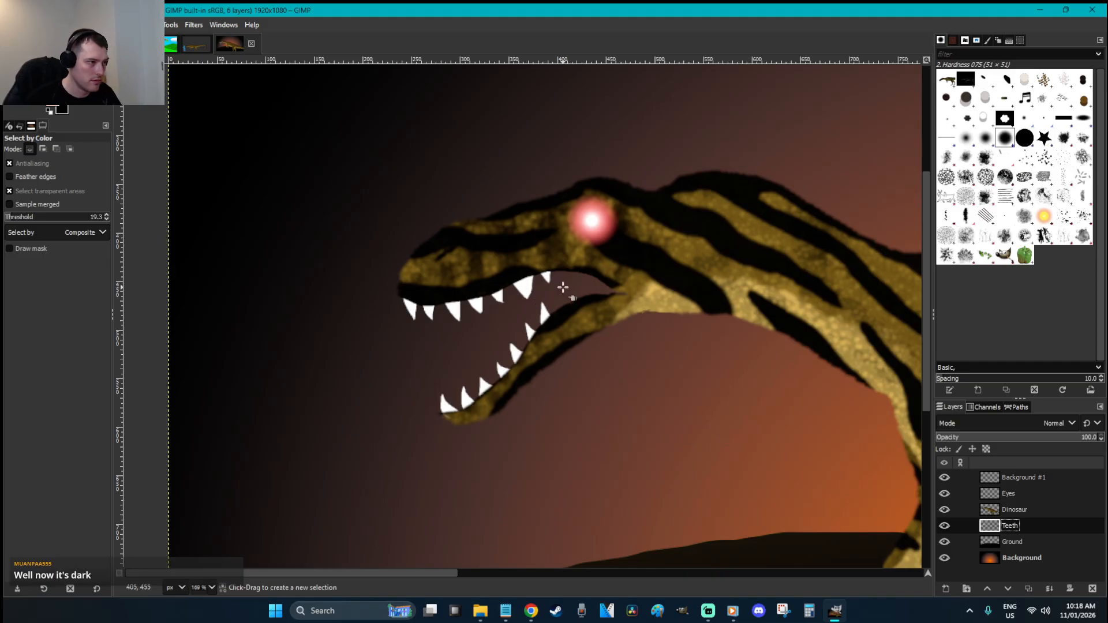
click(513, 283)
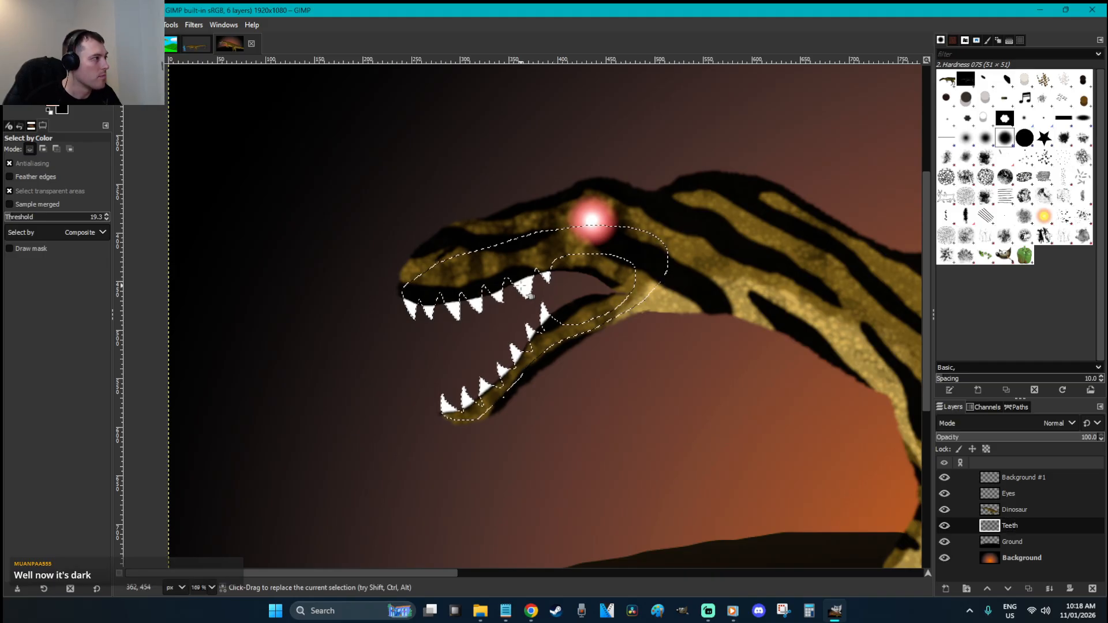
Set the foreground to pale yellow and bucket-fill the selected teeth
click(52, 100)
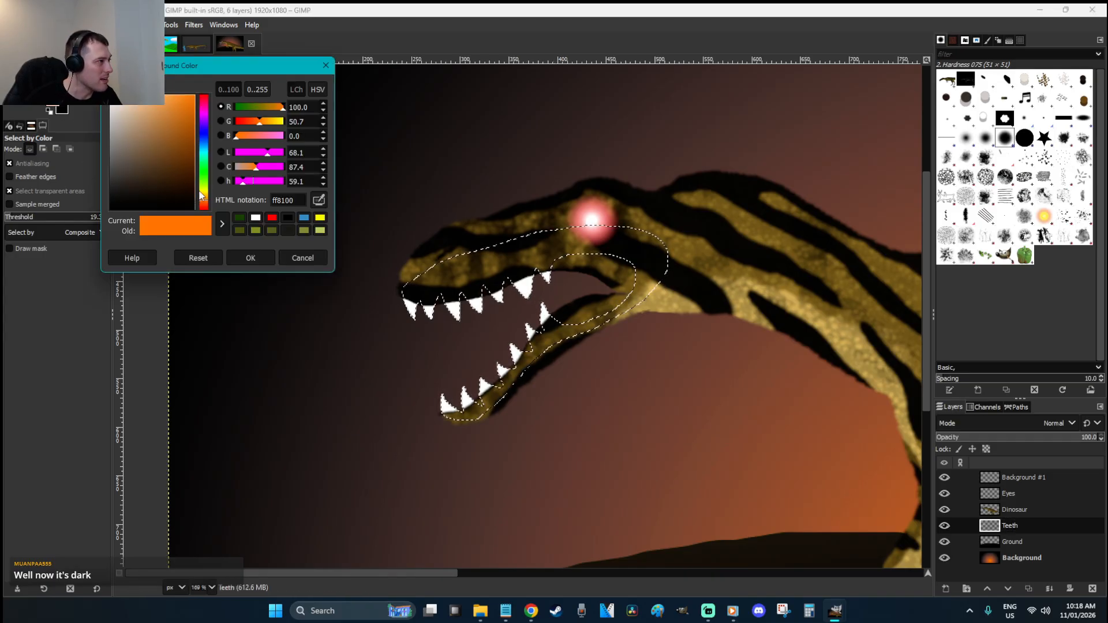
drag(204, 196, 204, 188)
drag(169, 97, 141, 94)
click(254, 261)
key(shift+b)
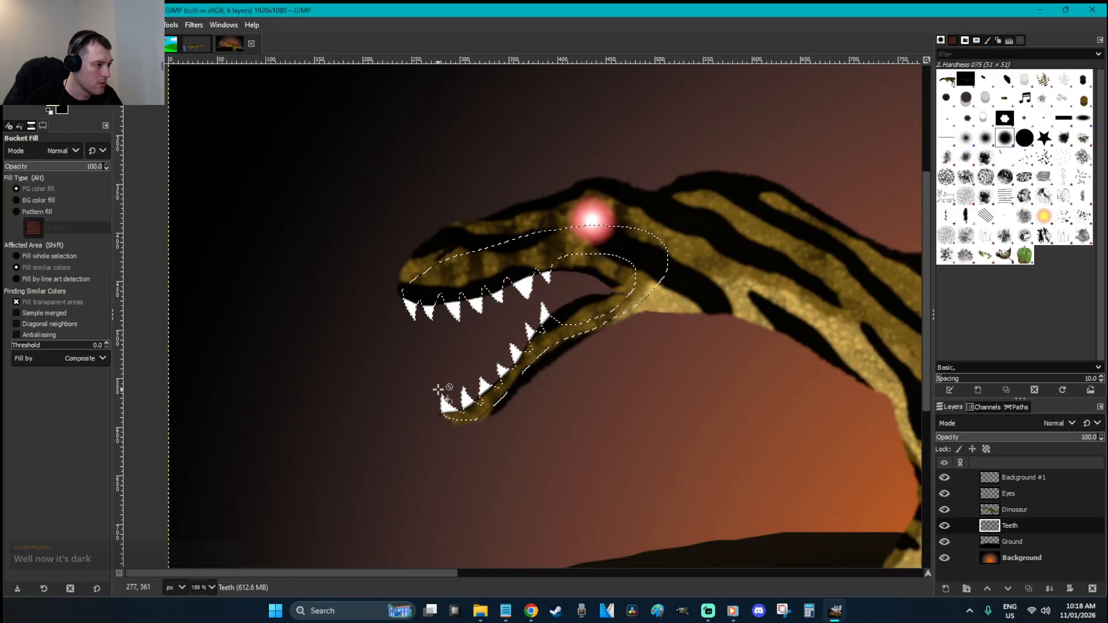
click(465, 399)
key(r)
click(625, 452)
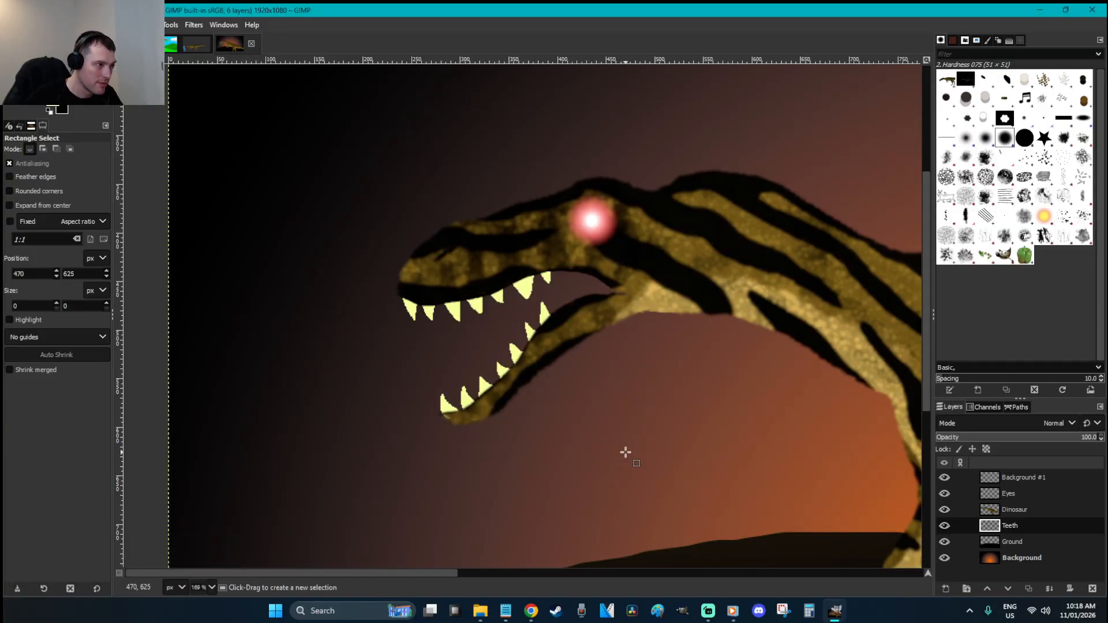
scroll(626, 453, down, 1)
scroll(626, 453, down, 3)
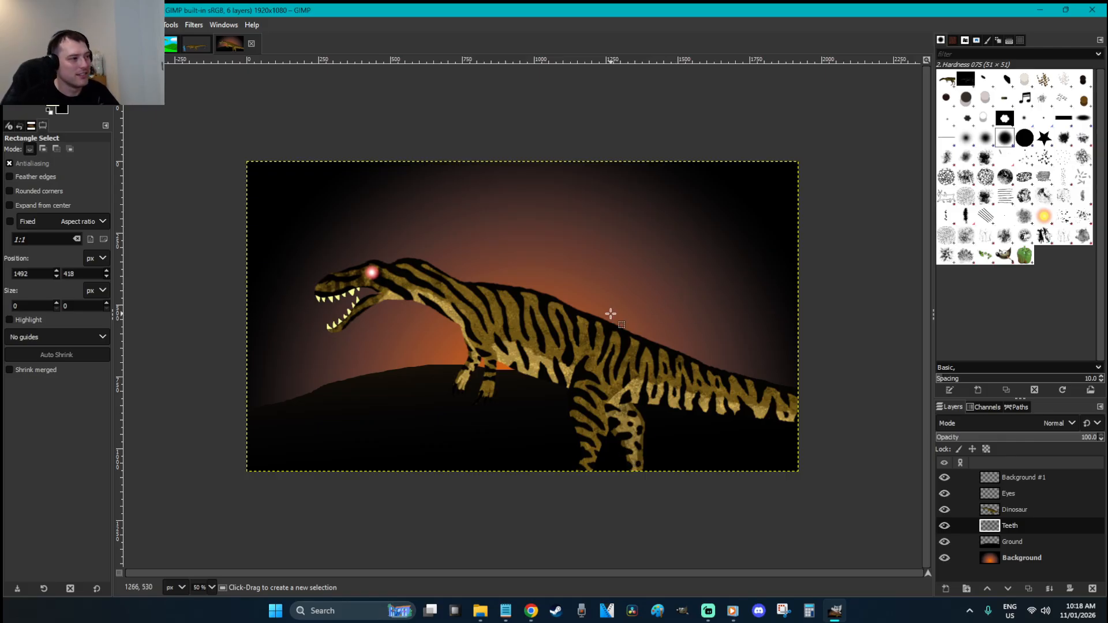
click(601, 285)
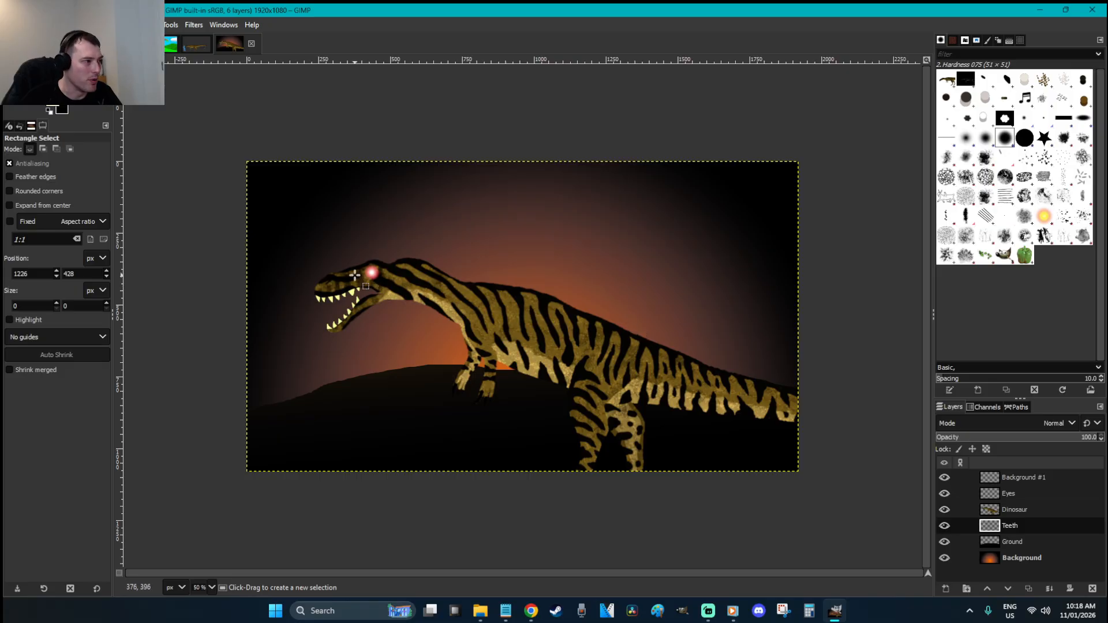
click(404, 274)
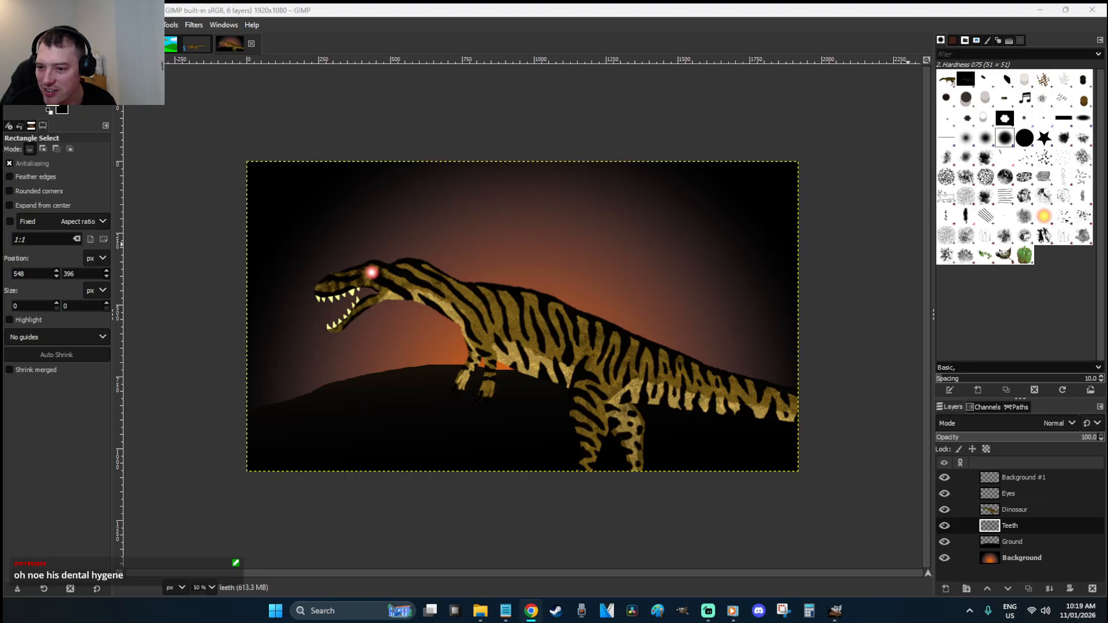
click(390, 326)
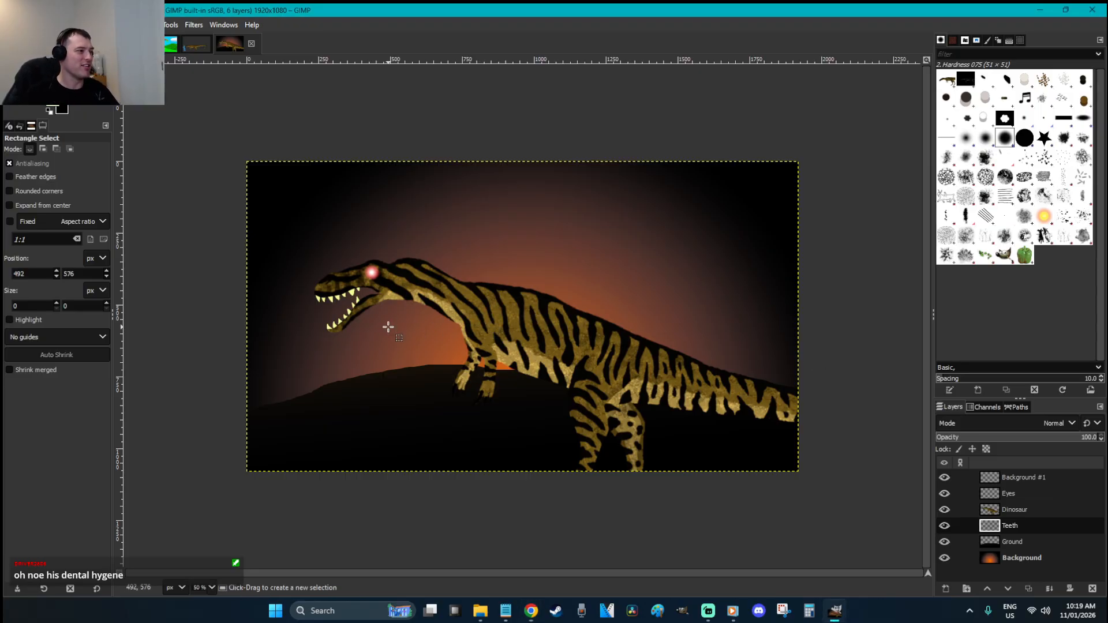
key(z)
drag(401, 329, 319, 242)
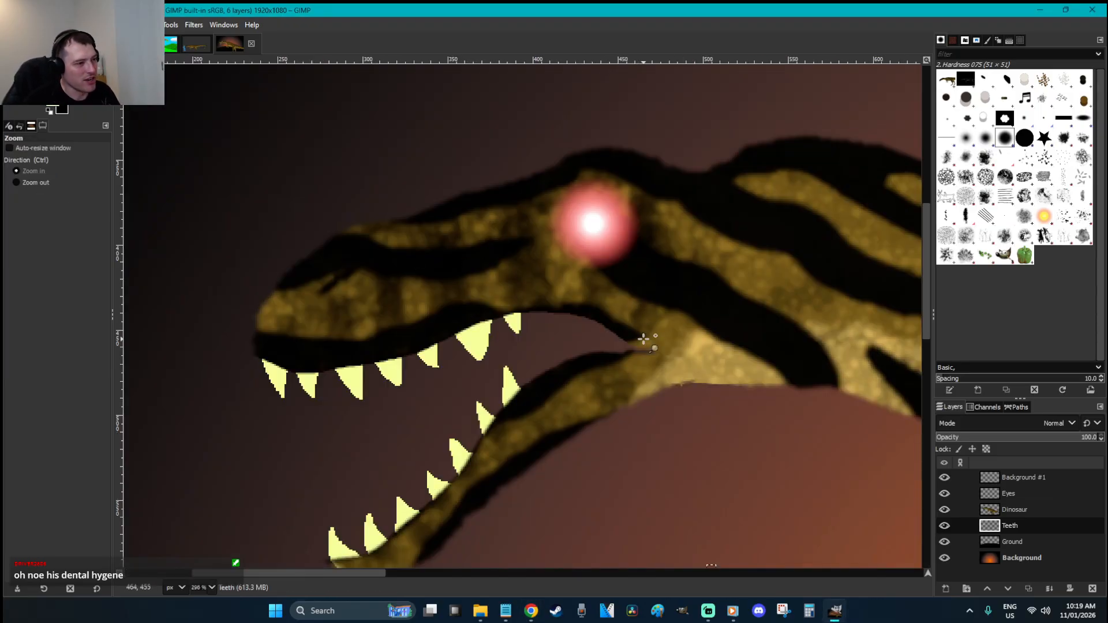
key(r)
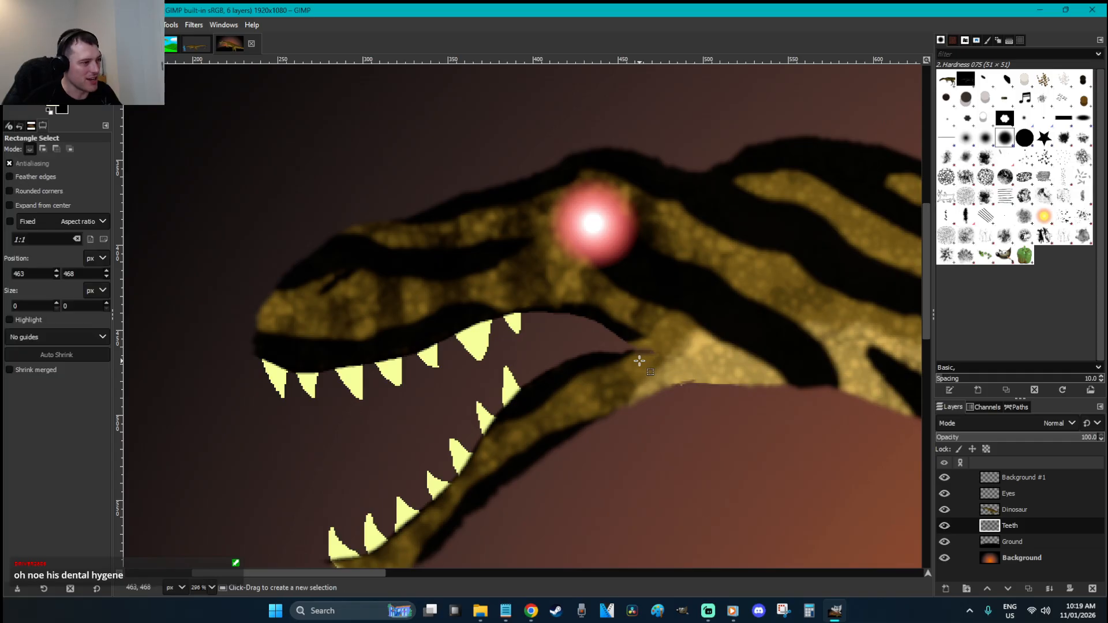
key(minus)
key(minus)
key(minus)
key(minus)
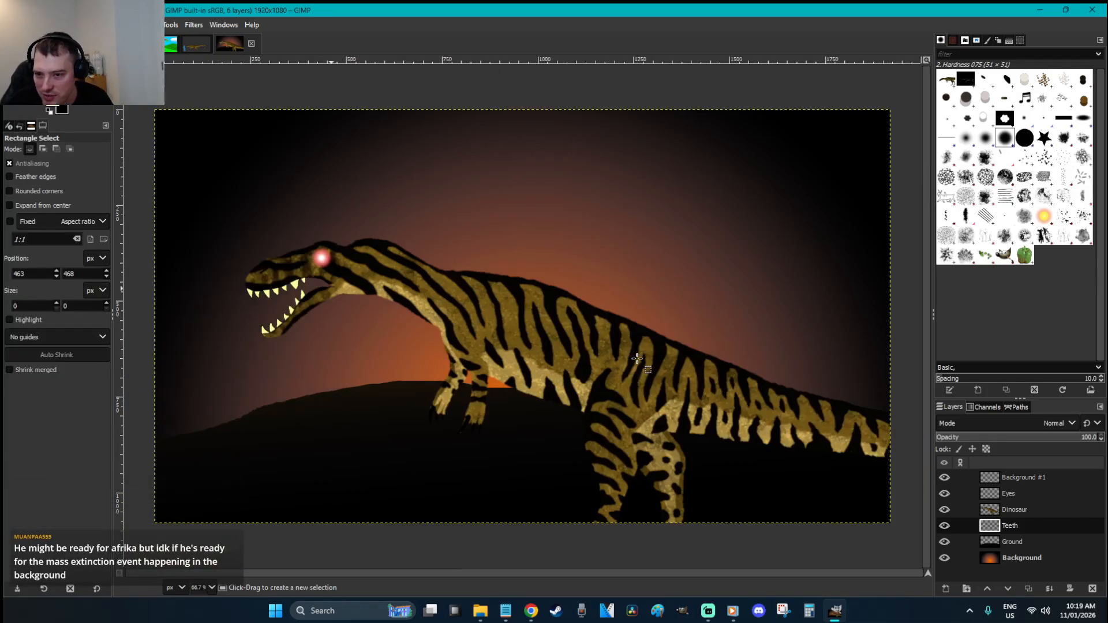
key(minus)
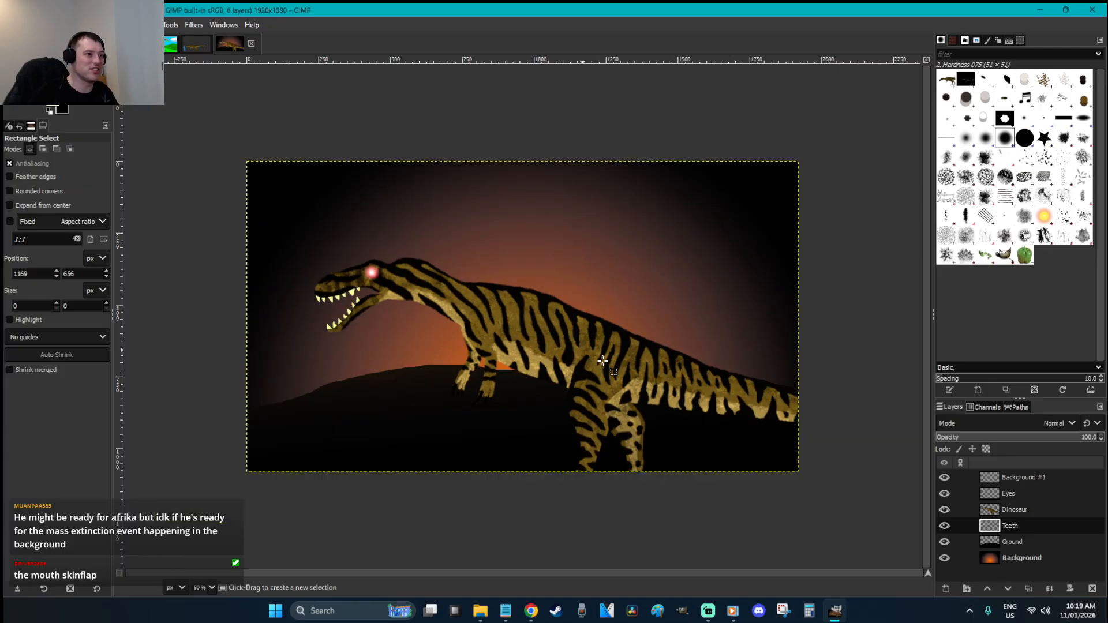
Fill the Background layer with solid black, removing the orange glow
click(1031, 557)
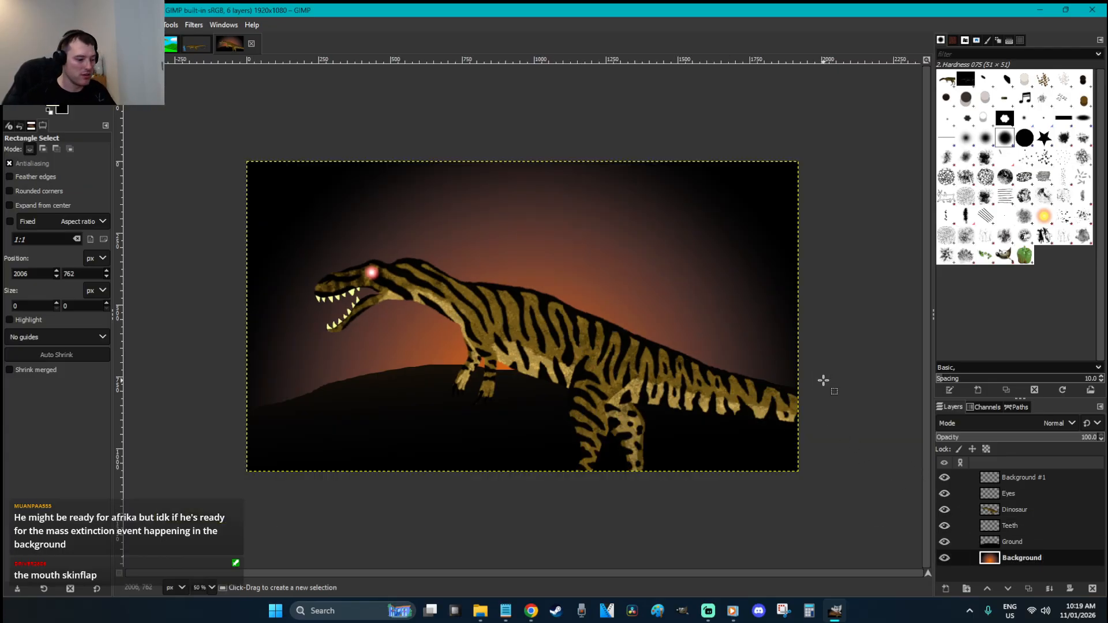
key(ctrl+shift+n)
text(Bac)
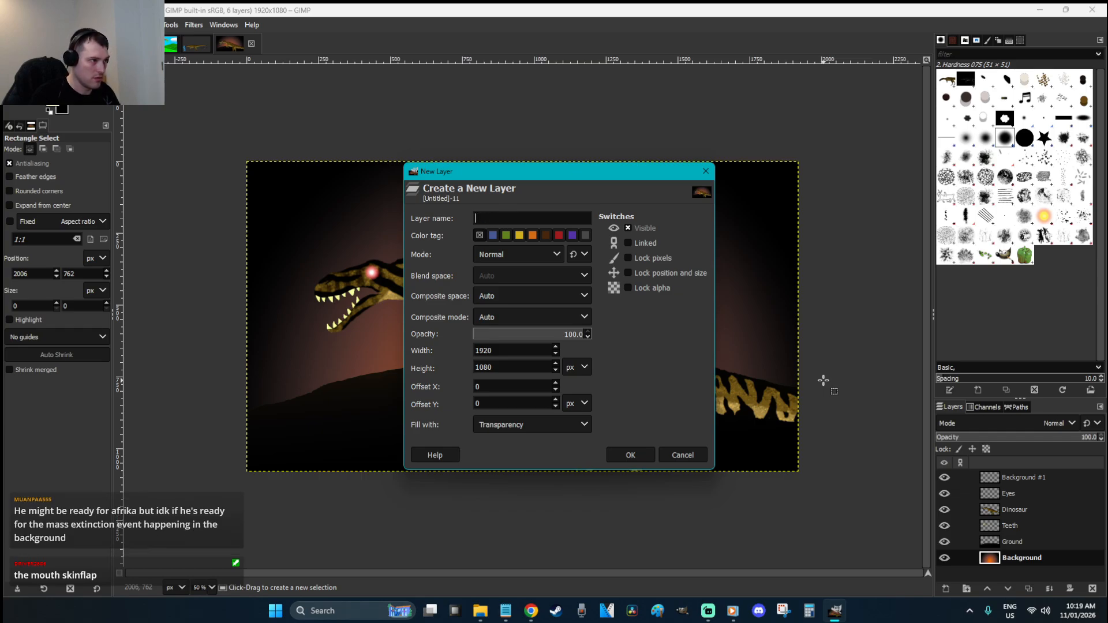
click(689, 457)
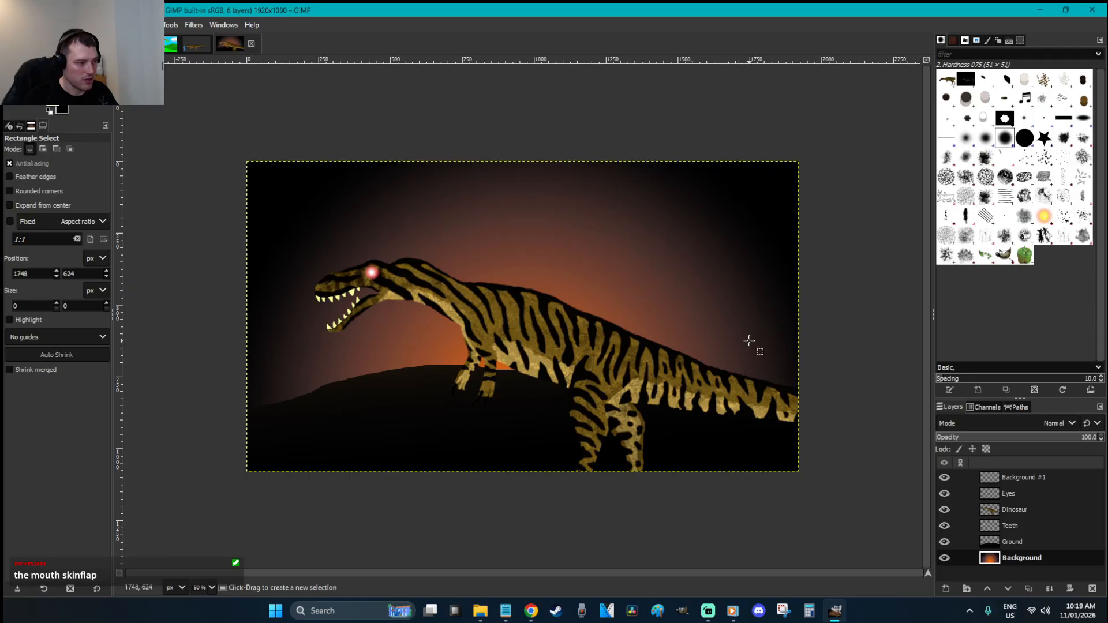
key(ctrl+comma)
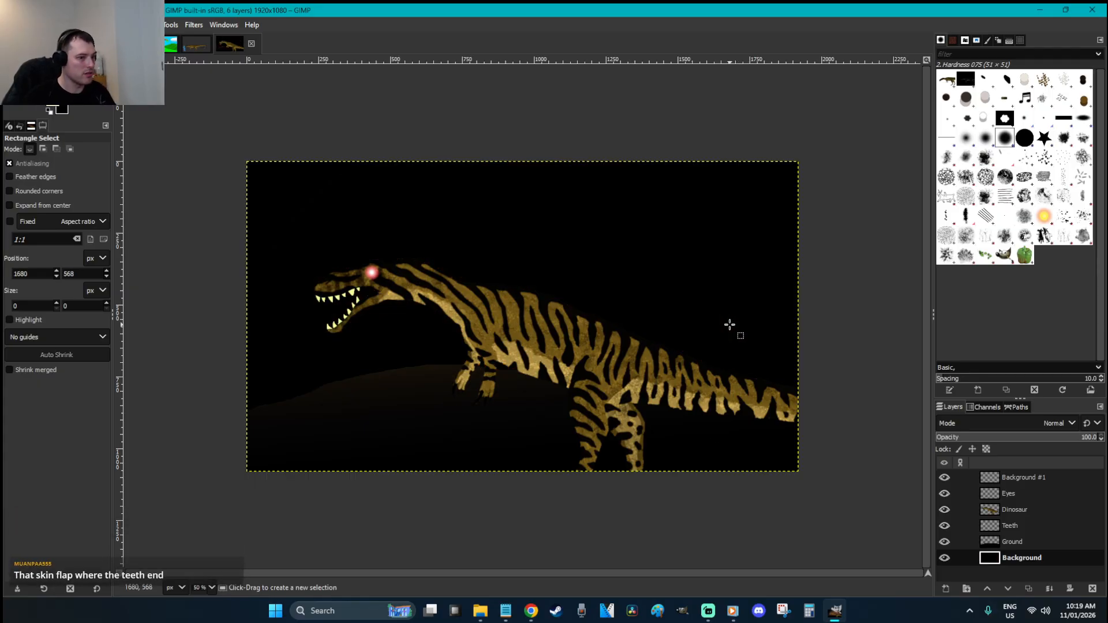
Add a new layer named 'Sun' and swap the foreground and background colours
key(shift+ctrl+n)
text(Sun)
key(Return)
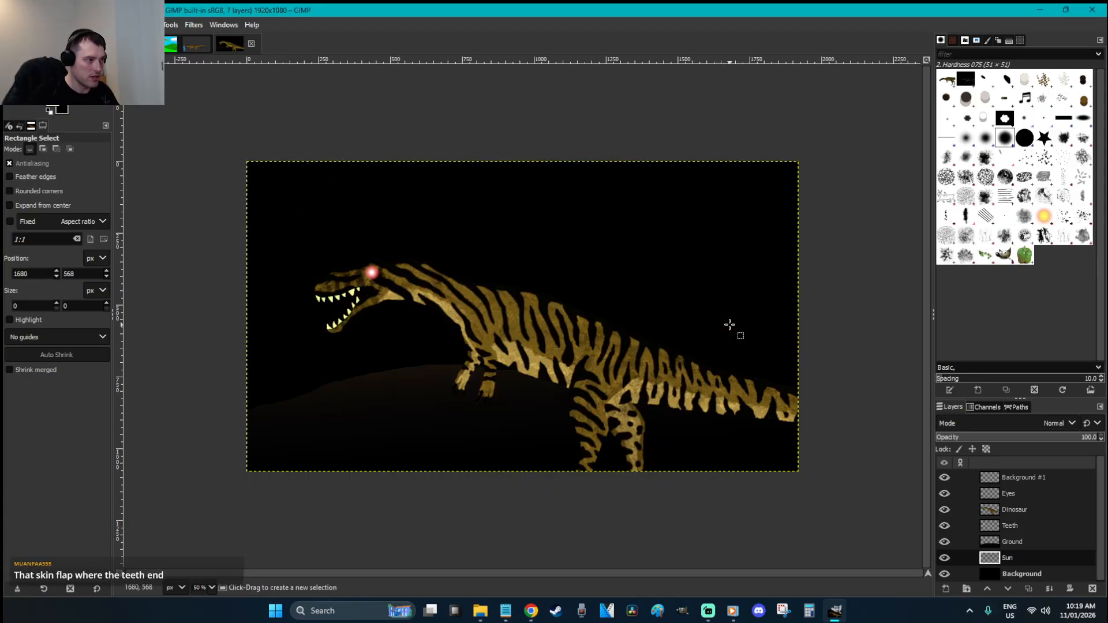
click(65, 100)
Set the foreground colour to red-orange and the background colour to white
click(60, 106)
drag(153, 128, 232, 90)
mouse_move(204, 198)
mouse_down()
mouse_move(204, 189)
mouse_move(205, 203)
mouse_up()
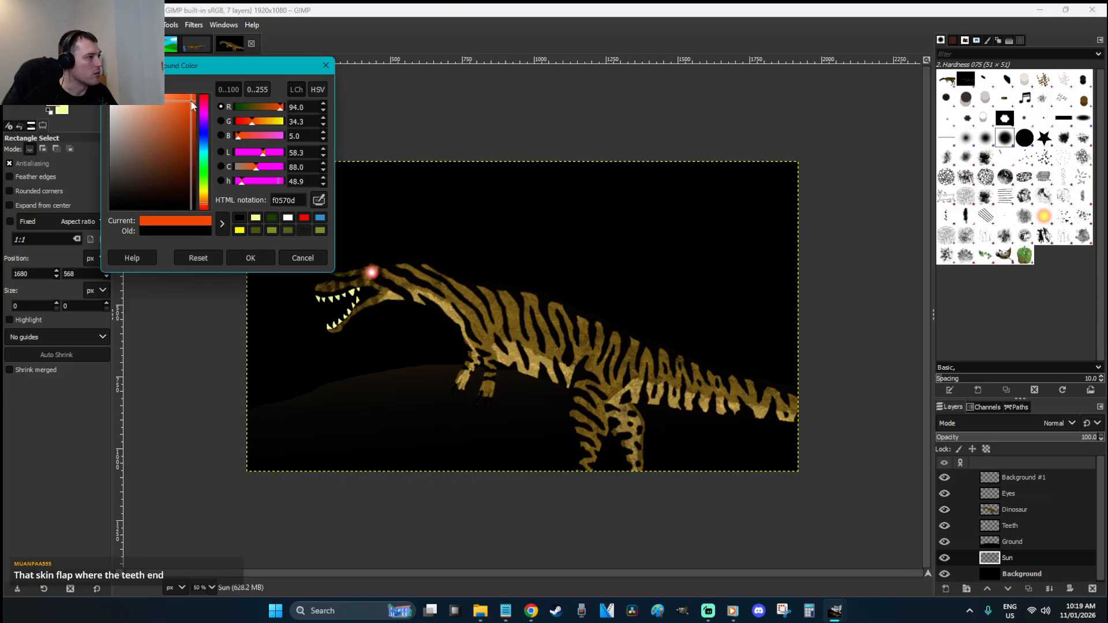
click(252, 257)
click(63, 110)
drag(140, 155, 107, 92)
click(250, 258)
Draw a radial sun glow on the Sun layer and turn its white transparent with Color to Alpha
key(g)
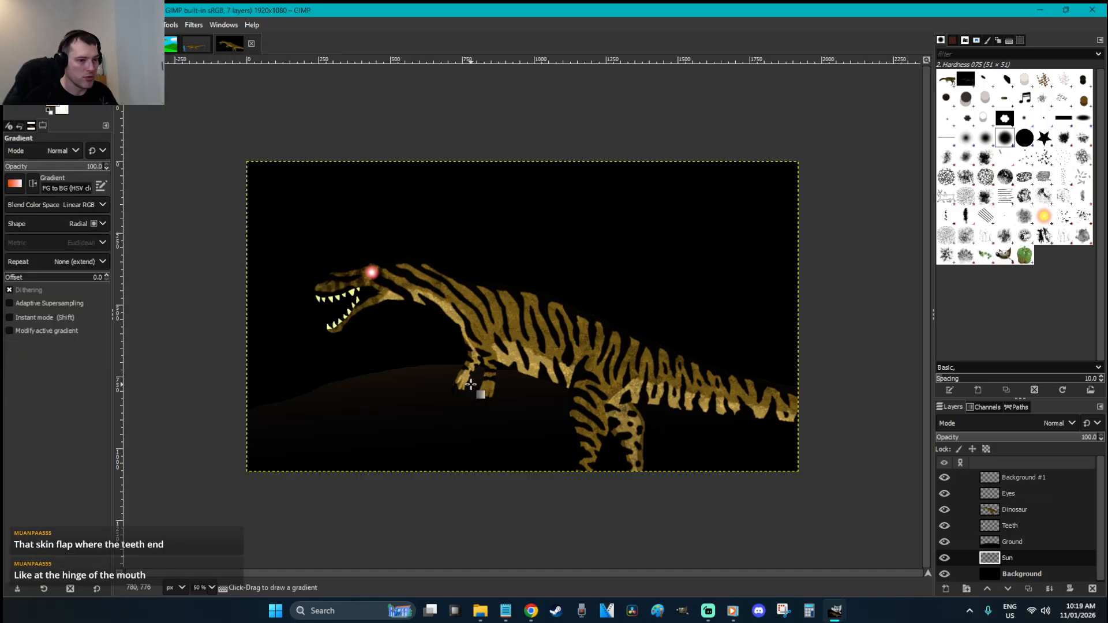
drag(512, 422, 506, 162)
key(r)
right_click(639, 238)
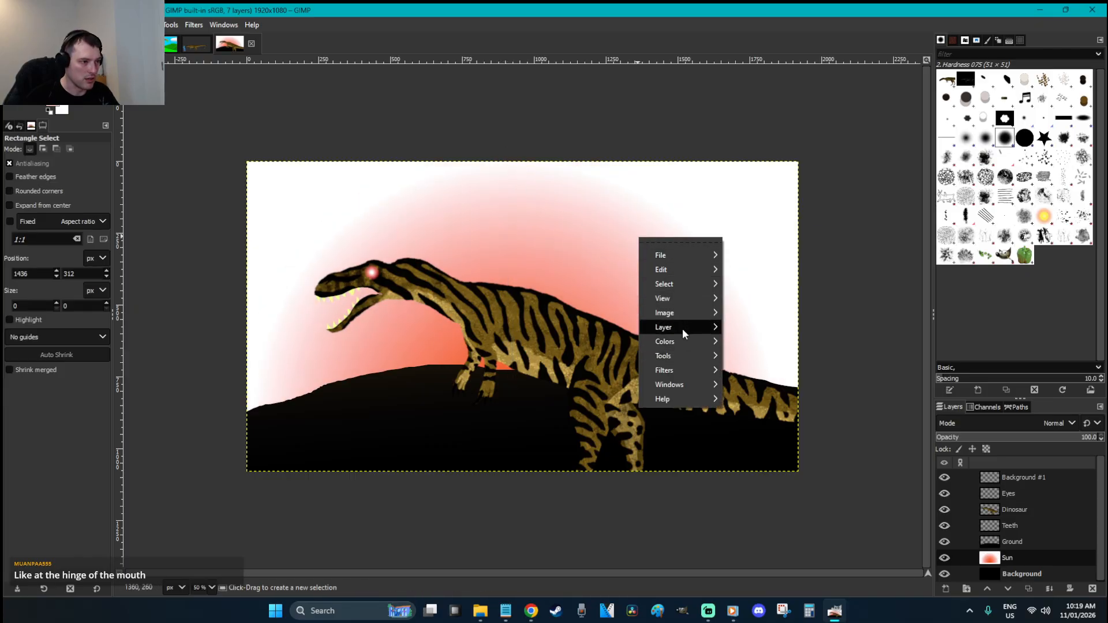
mouse_move(685, 341)
click(772, 574)
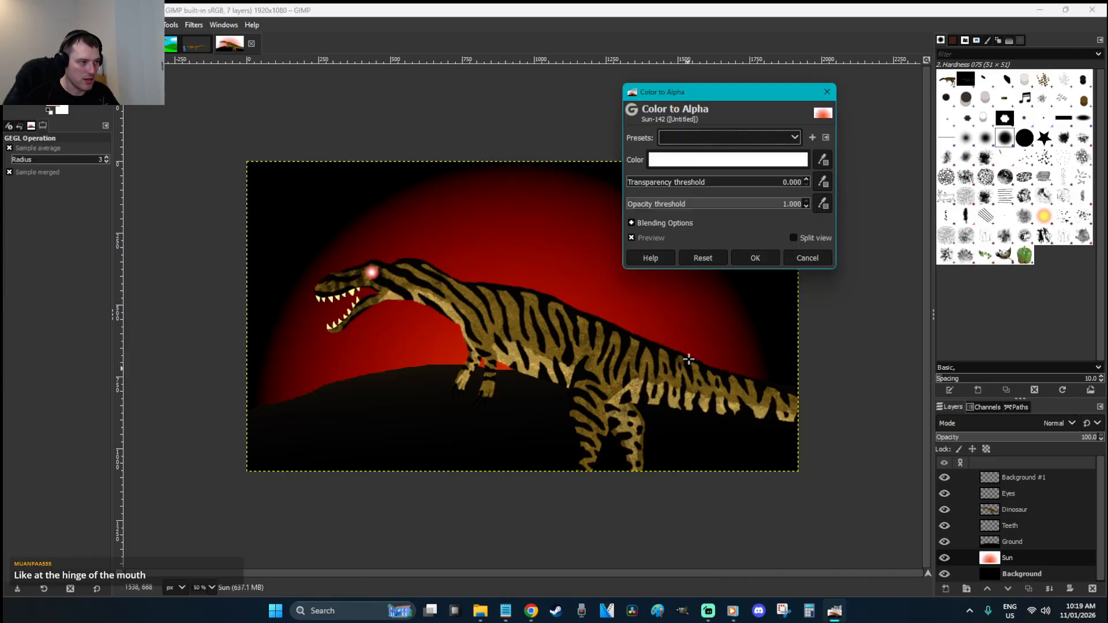
click(755, 258)
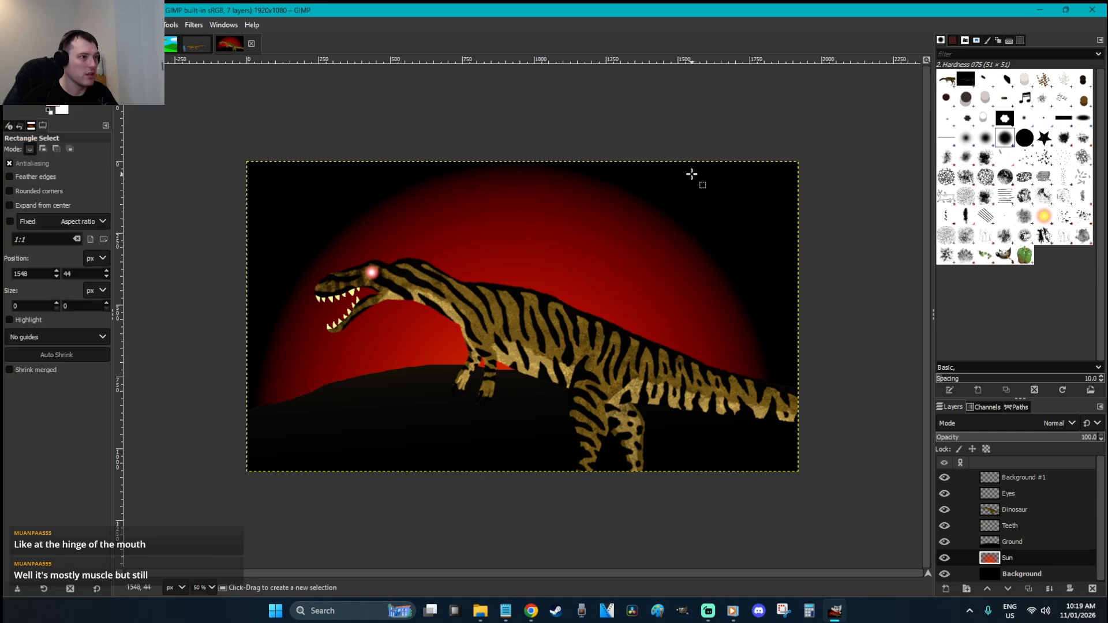
click(1009, 437)
key(ctrl+z)
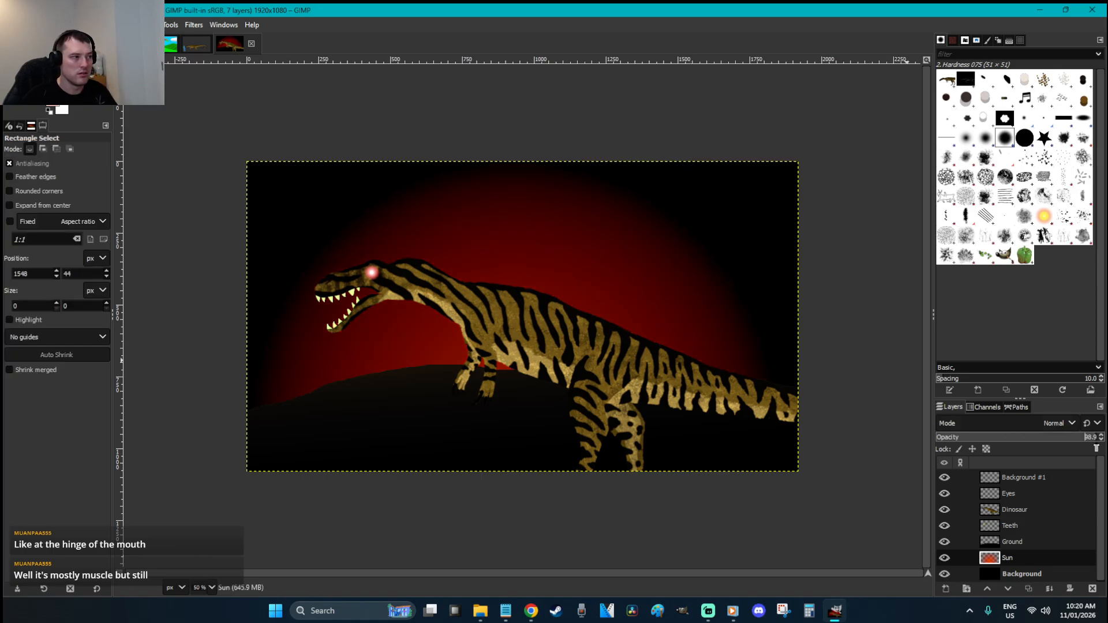
On the Background layer, set the Paintbrush to the 2. Hardness 075 tip at size 11
click(1013, 574)
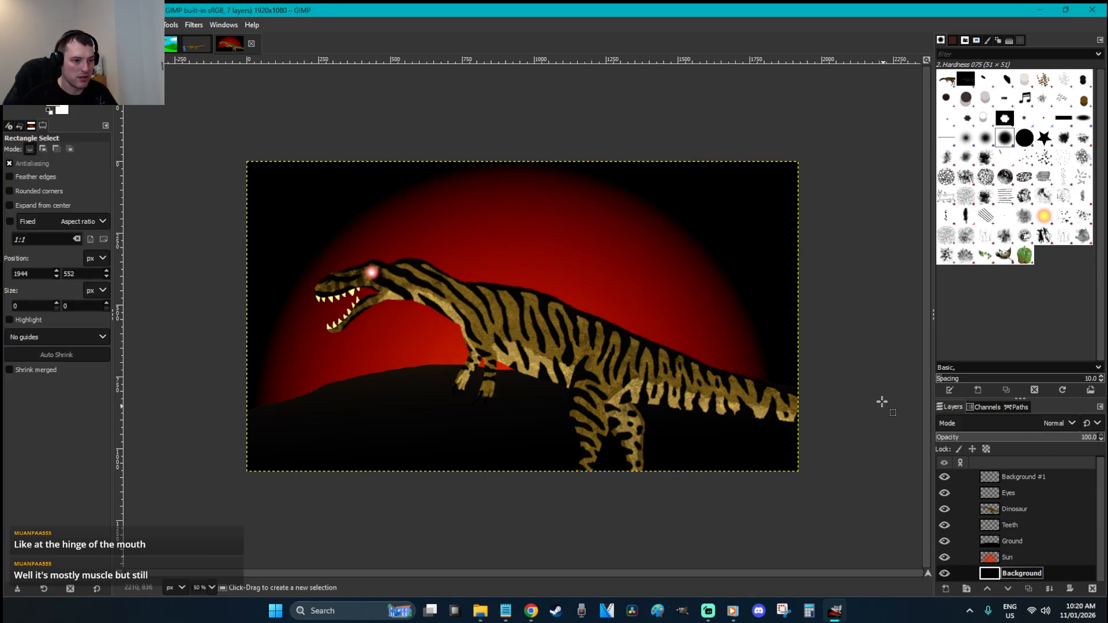
click(1063, 157)
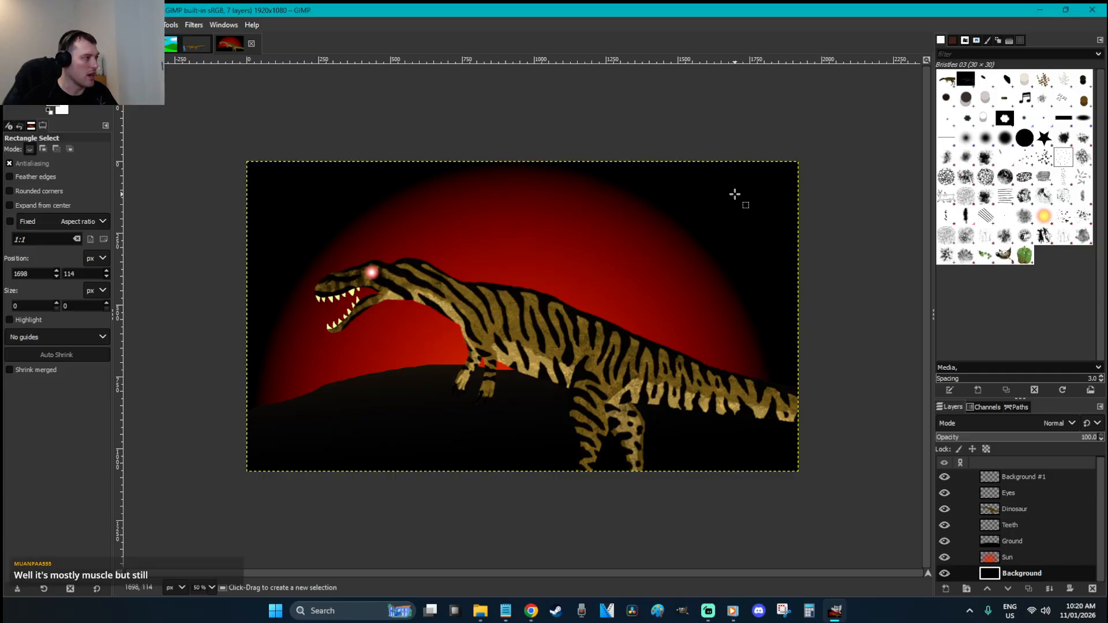
click(1045, 158)
key(p)
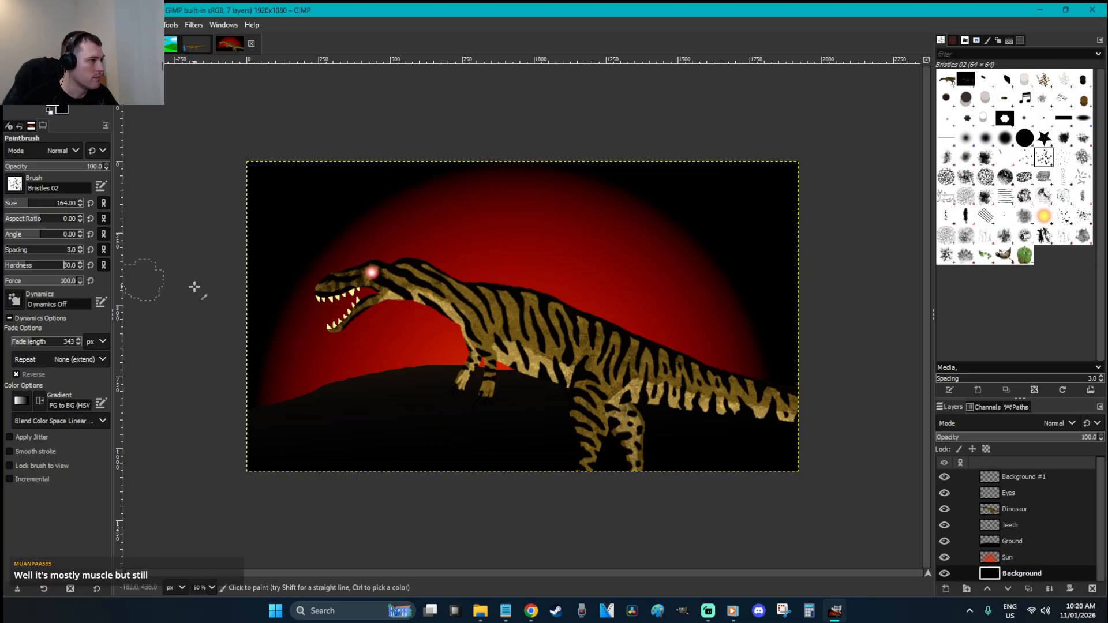
click(756, 249)
key(ctrl+z)
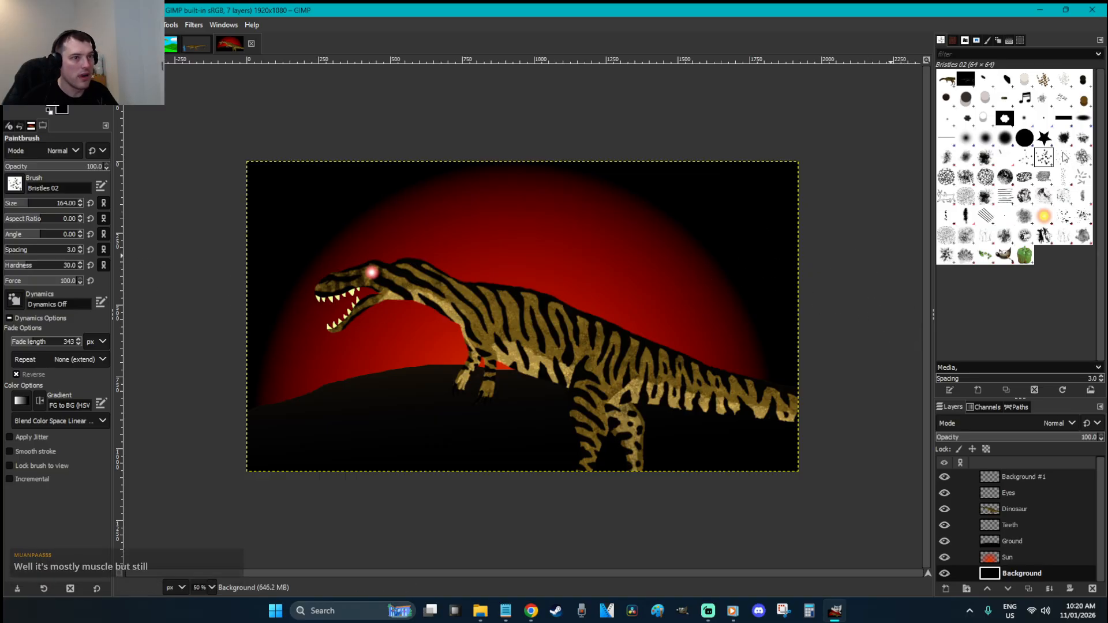
click(1005, 138)
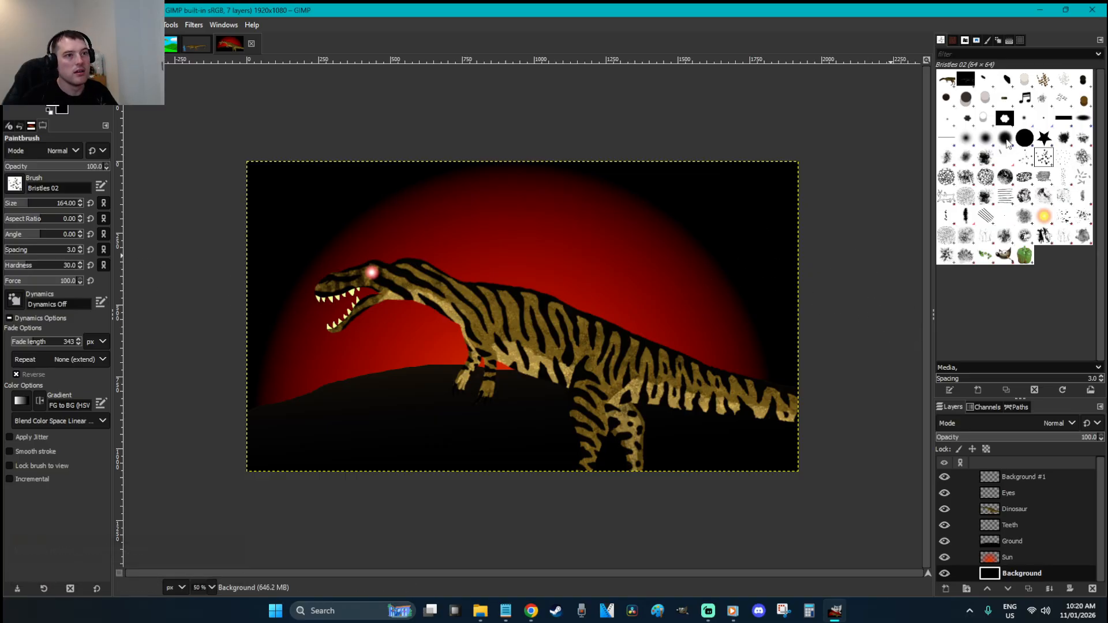
click(9, 209)
Soften brush hardness to 0 and dab white star dots across the sky
click(736, 235)
key(ctrl+z)
key(ctrl+z)
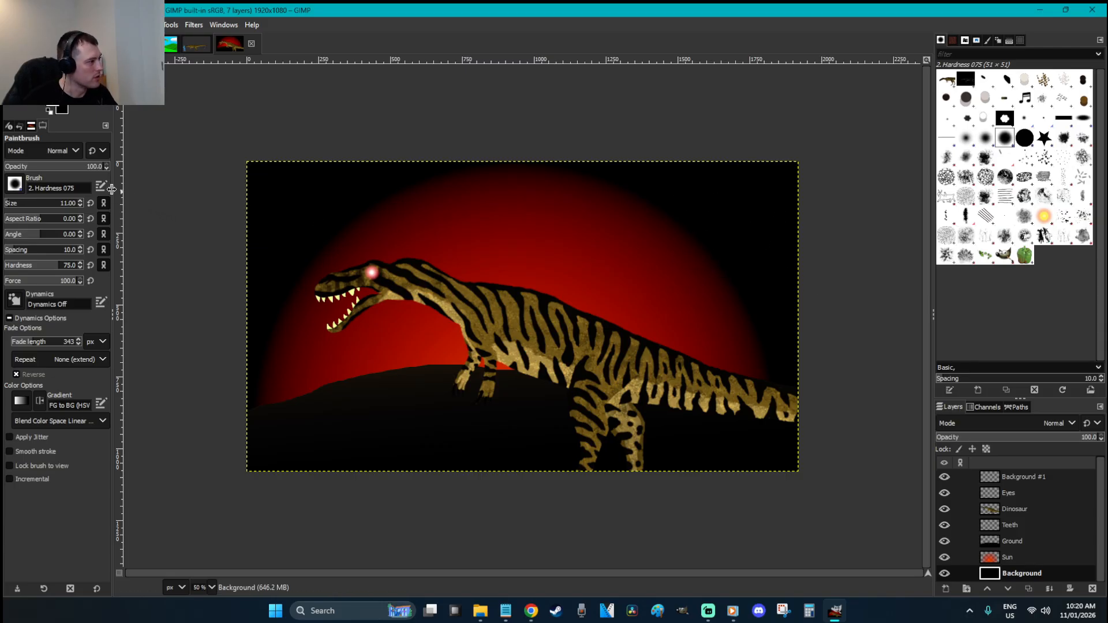
drag(38, 262, 2, 263)
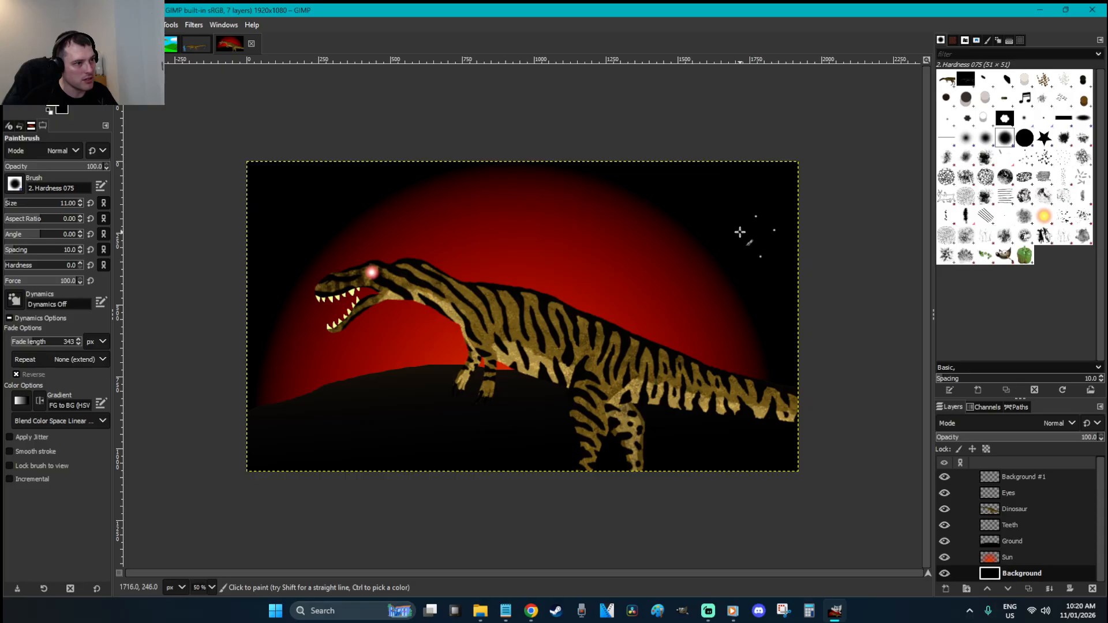
key(ctrl+z)
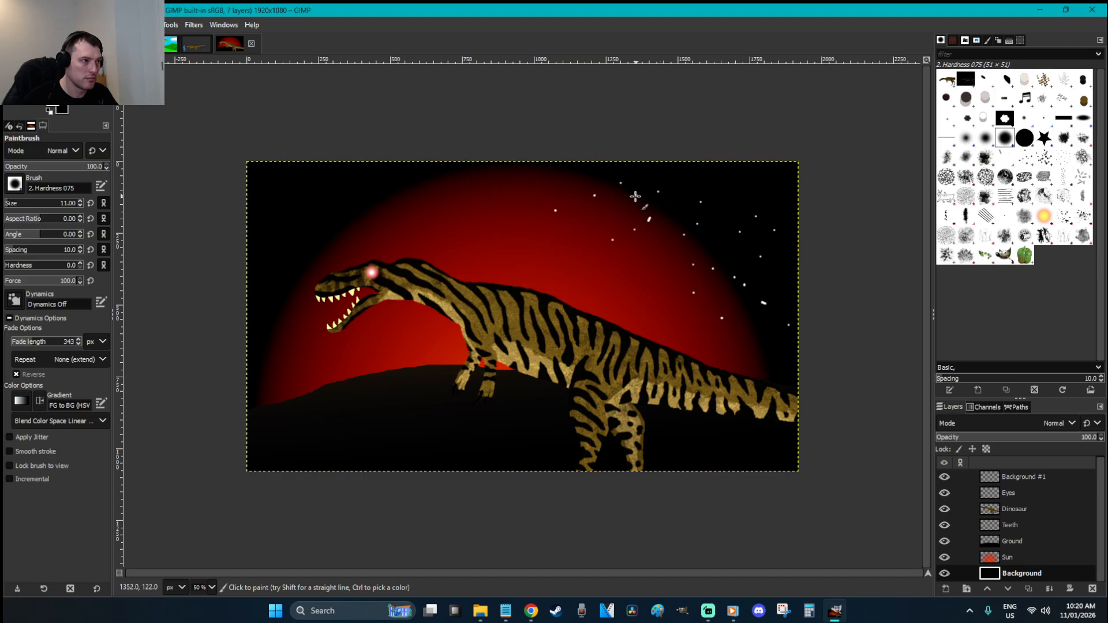
click(573, 285)
click(1035, 551)
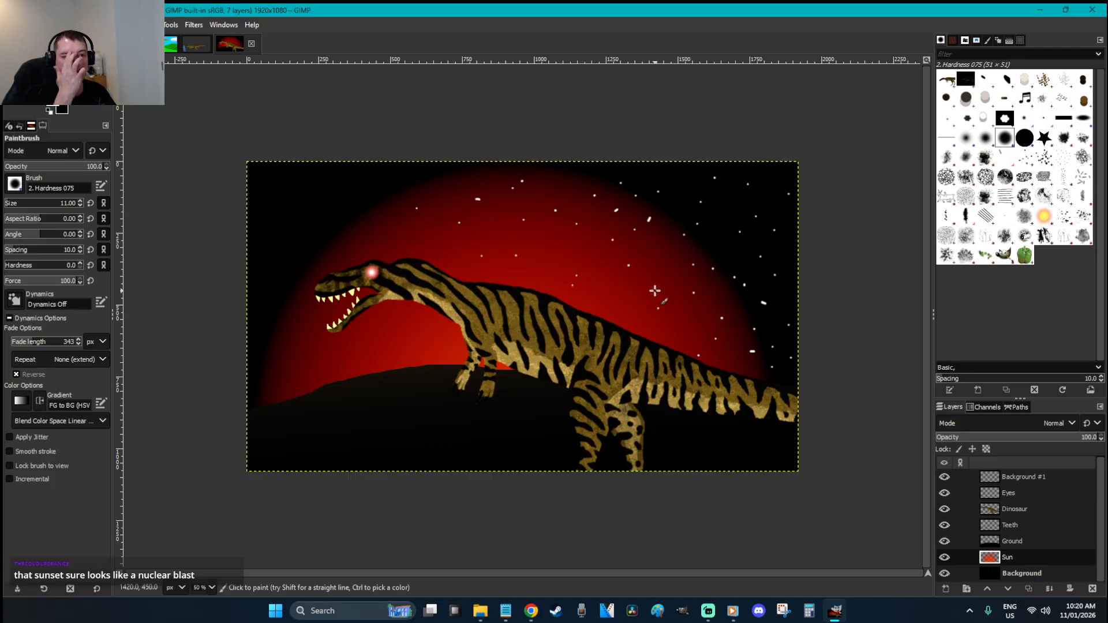
Undo the painted white stars and then the red sun gradient
key(r)
key(ctrl+z)
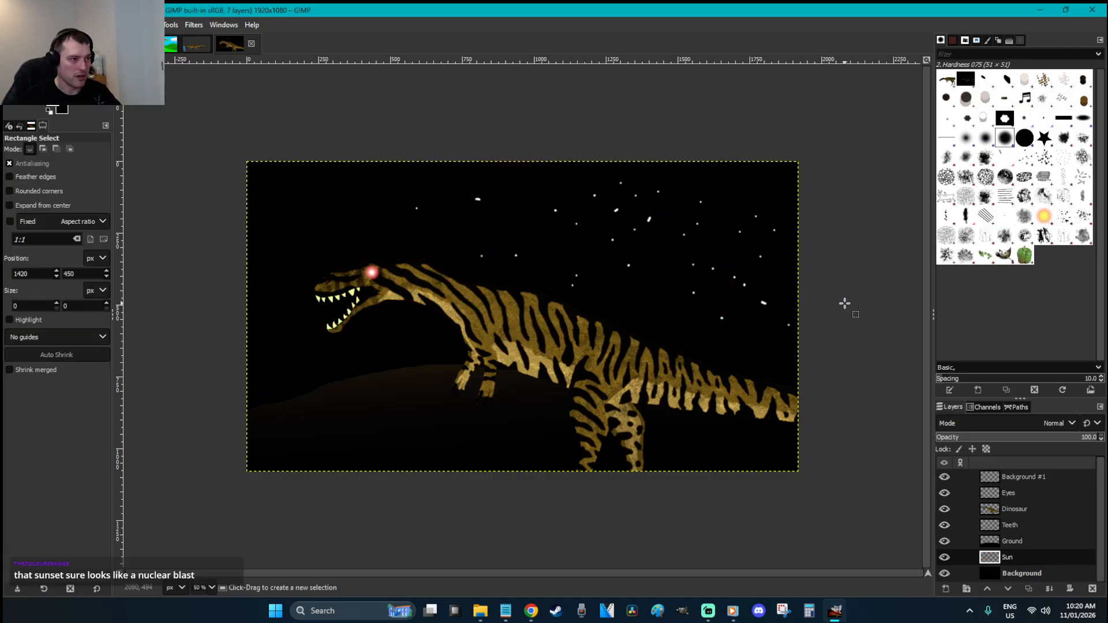
key(ctrl+y)
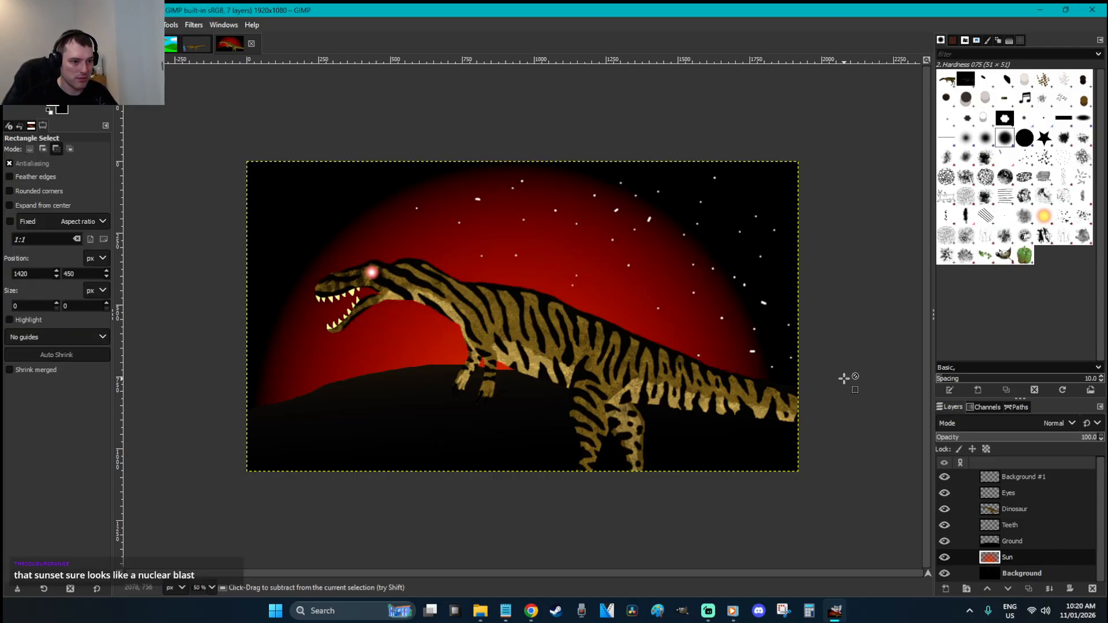
key(ctrl+z)
key(ctrl+z)
key(ctrl+z)
key(ctrl+z)
key(ctrl+z)
key(ctrl+z)
key(ctrl+z)
key(ctrl+z)
key(ctrl+z)
key(ctrl+z)
key(ctrl+z)
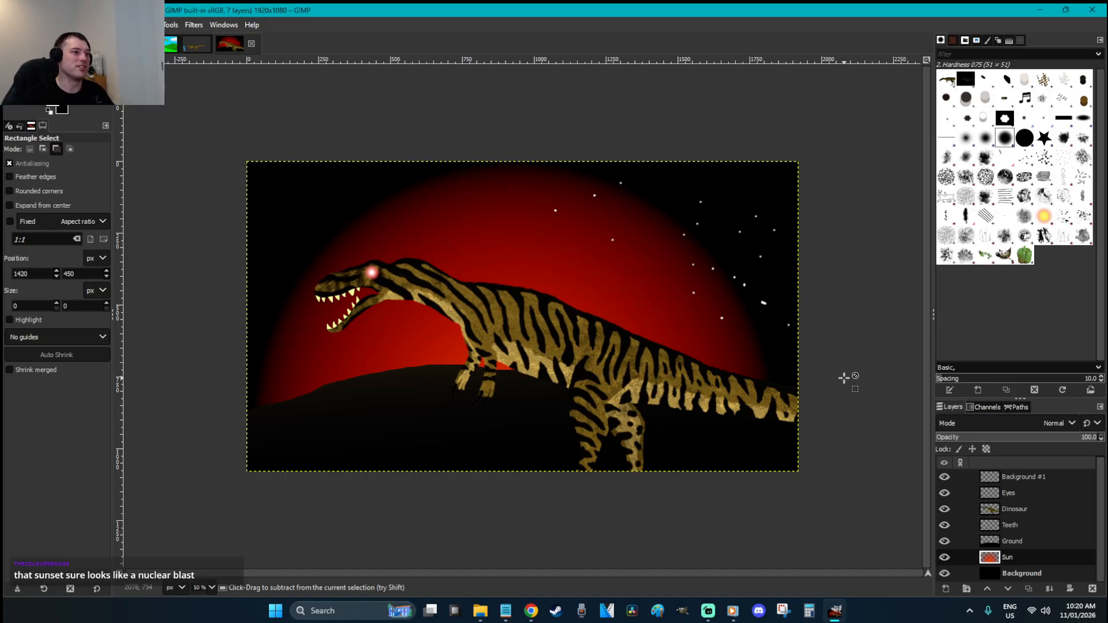
key(ctrl+z)
key(ctrl+z)
key(ctrl+z)
key(ctrl+z)
key(ctrl+z)
key(ctrl+z)
key(ctrl+z)
key(ctrl+z)
key(ctrl+z)
key(ctrl+z)
key(ctrl+z)
key(ctrl+z)
key(ctrl+z)
key(ctrl+z)
key(ctrl+z)
key(ctrl+z)
key(ctrl+z)
key(ctrl+z)
key(ctrl+z)
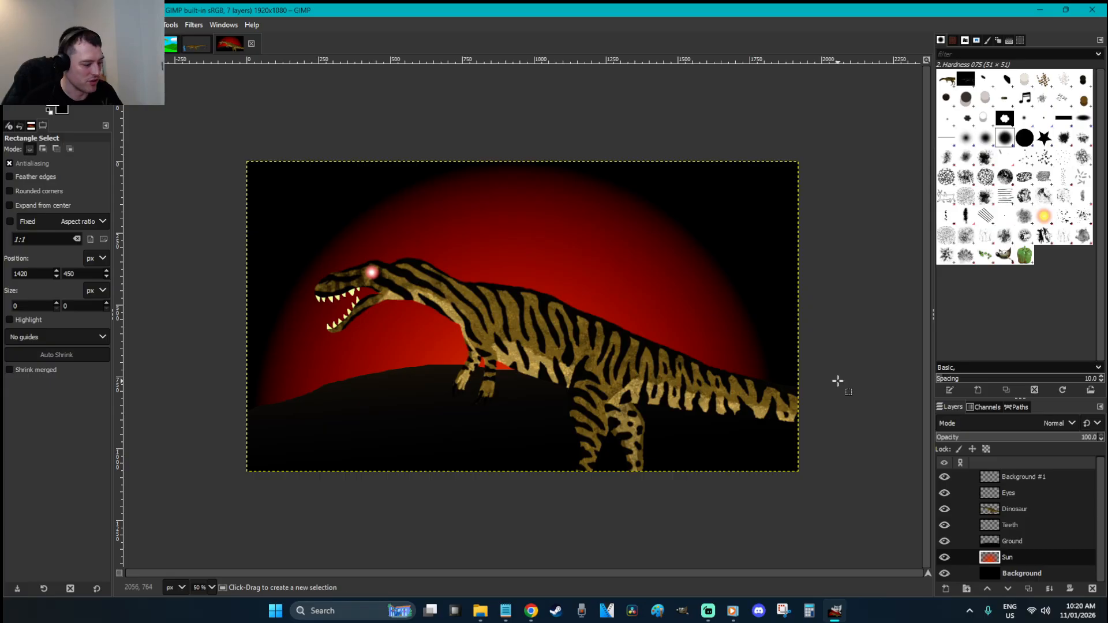
key(ctrl+z)
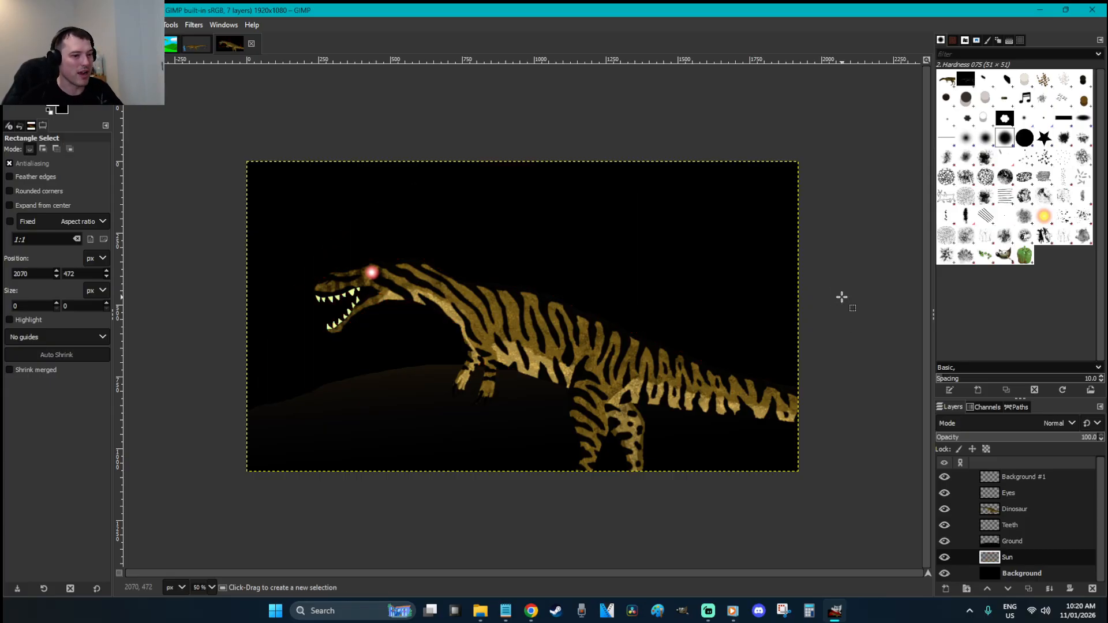
Set the background colour to bright orange ffbe00
click(63, 109)
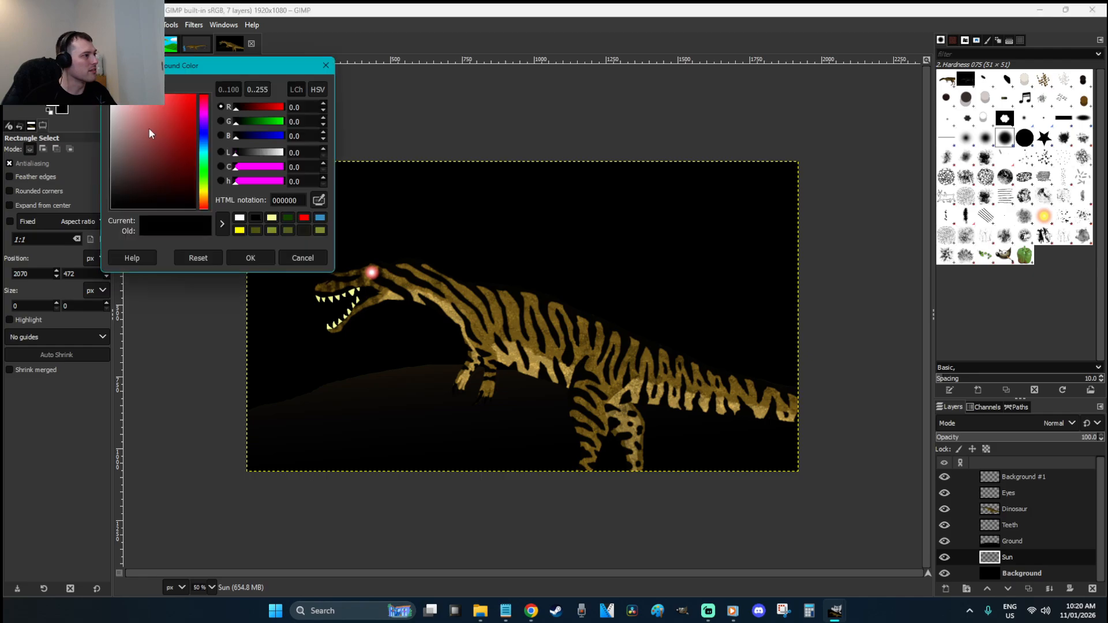
click(204, 196)
drag(171, 119, 199, 80)
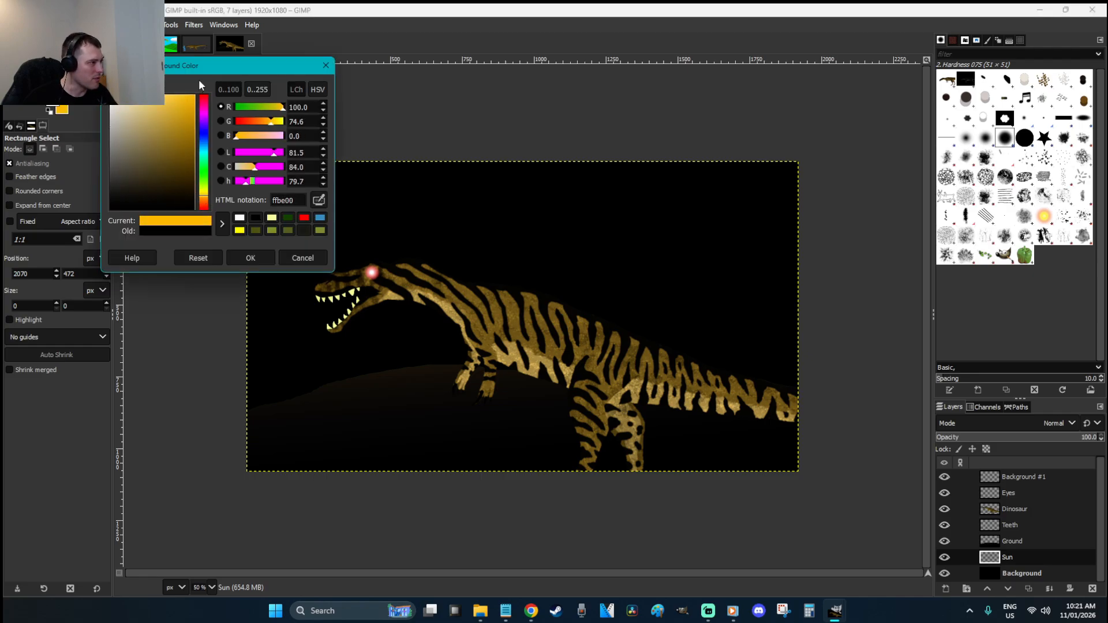
click(251, 258)
Pick the FG to BG (RGB) gradient and try radial glows rising from the hill
key(g)
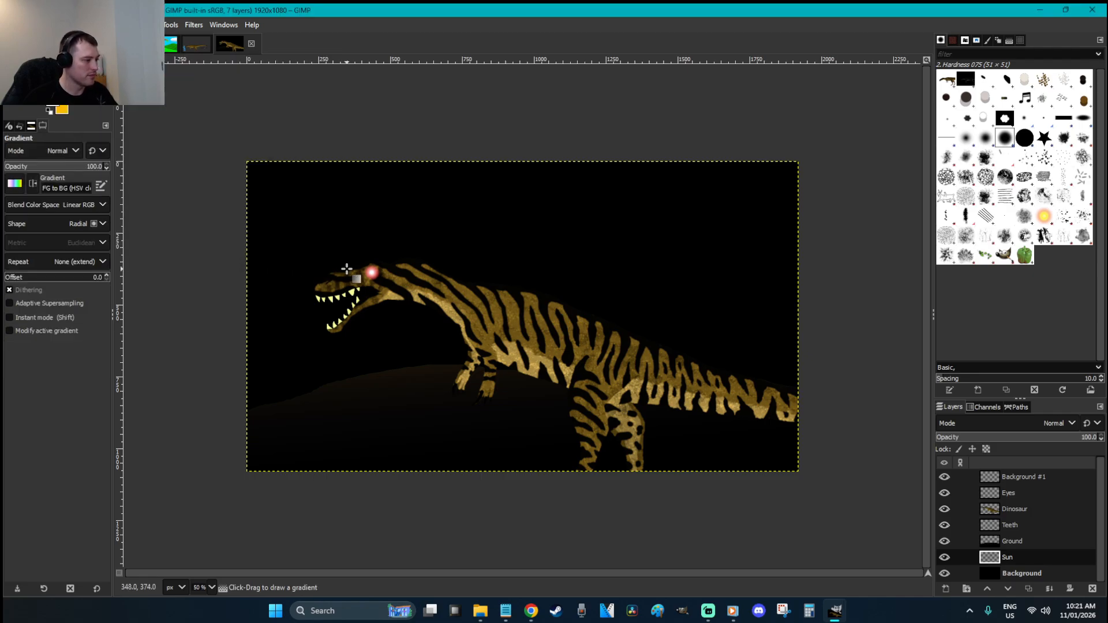
click(14, 184)
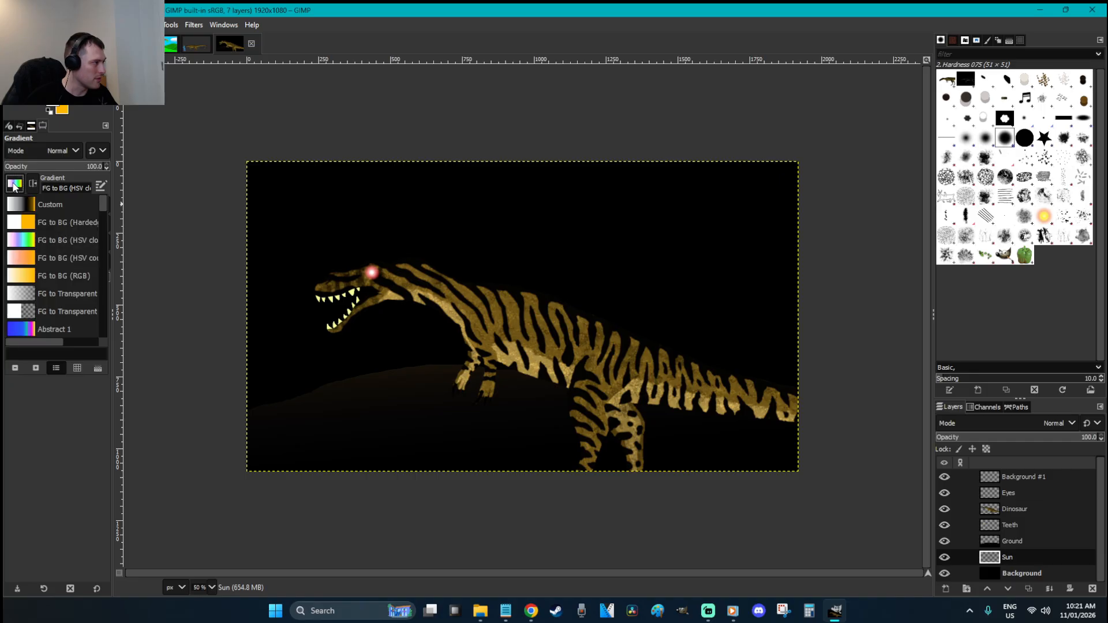
click(482, 330)
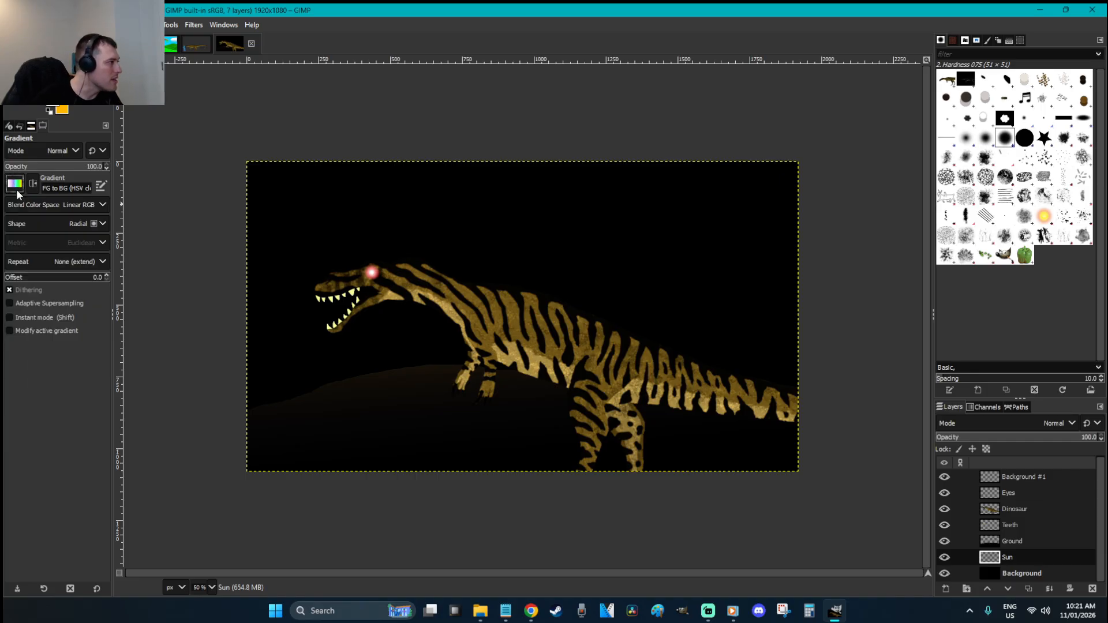
drag(482, 329, 490, 243)
key(ctrl+z)
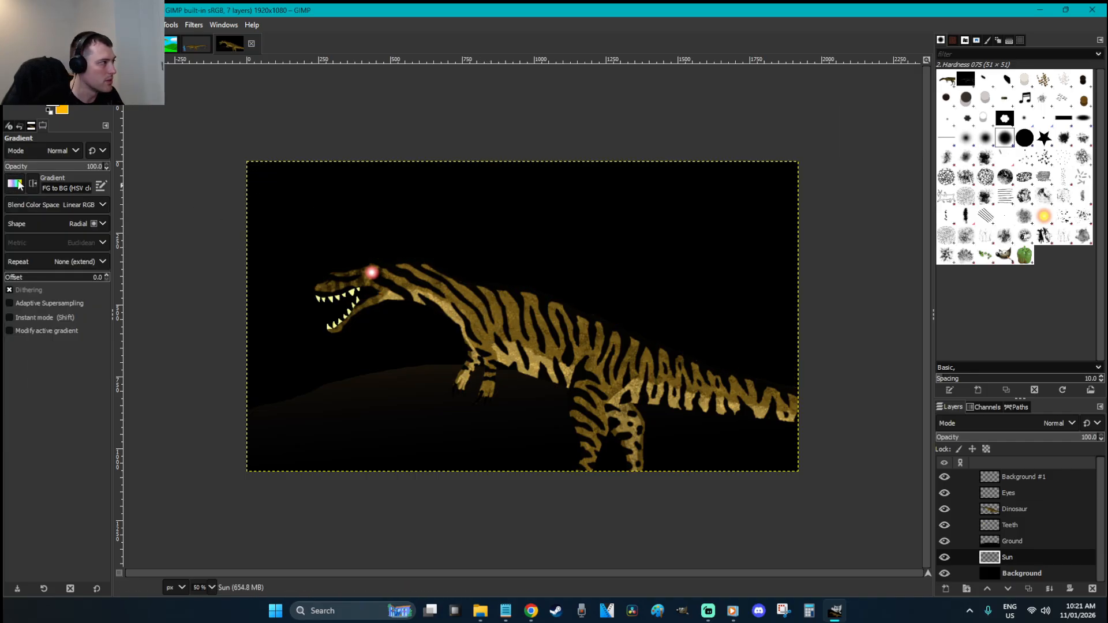
click(18, 187)
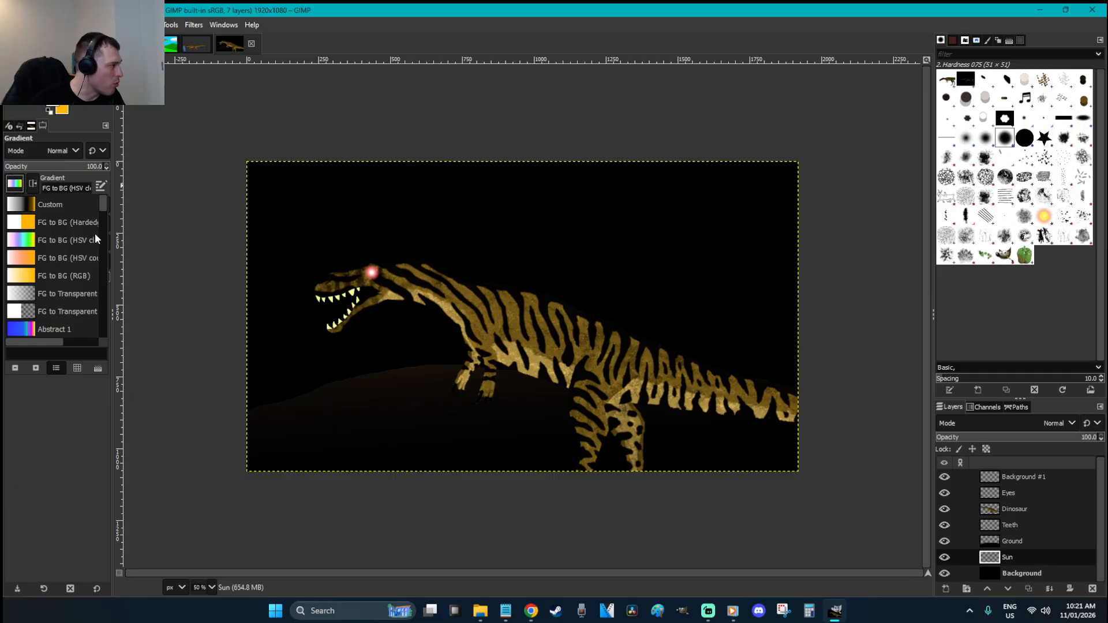
click(33, 278)
drag(560, 433, 546, 165)
key(Escape)
drag(514, 446, 520, 178)
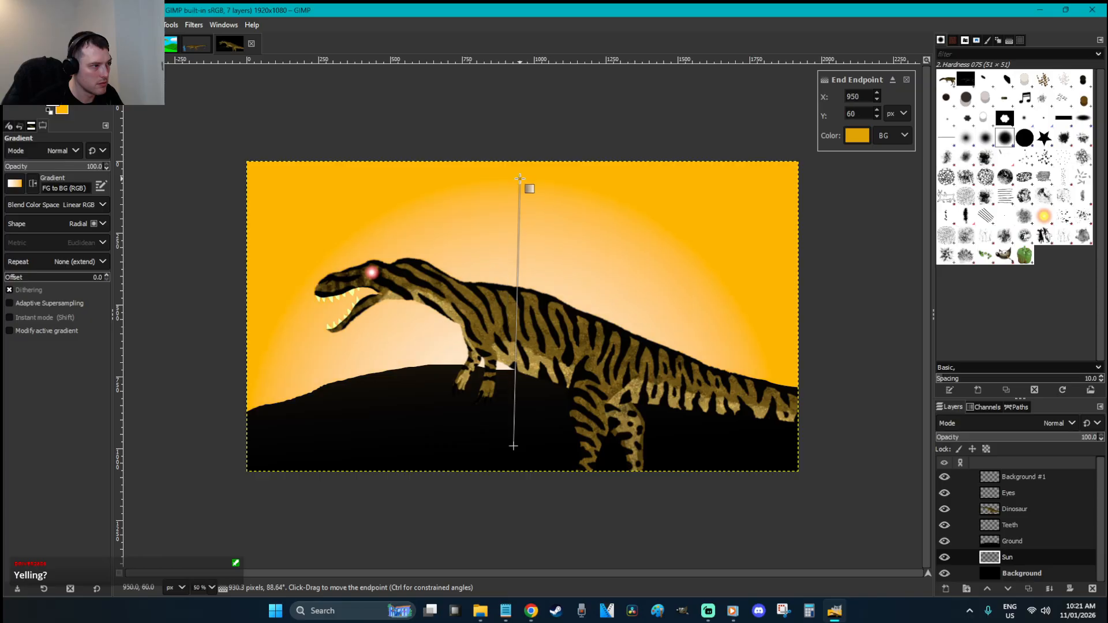
key(Escape)
With colours swapped, draw a large radial glow centred on the hill, reaching past the image top
key(x)
drag(523, 432, 521, 374)
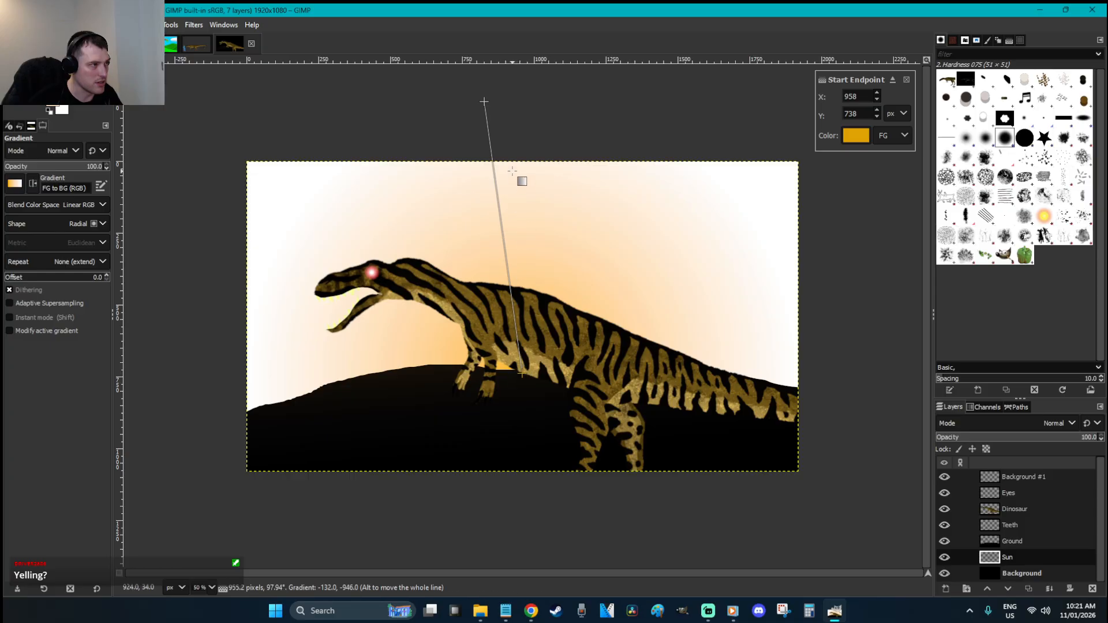
drag(485, 102, 513, 67)
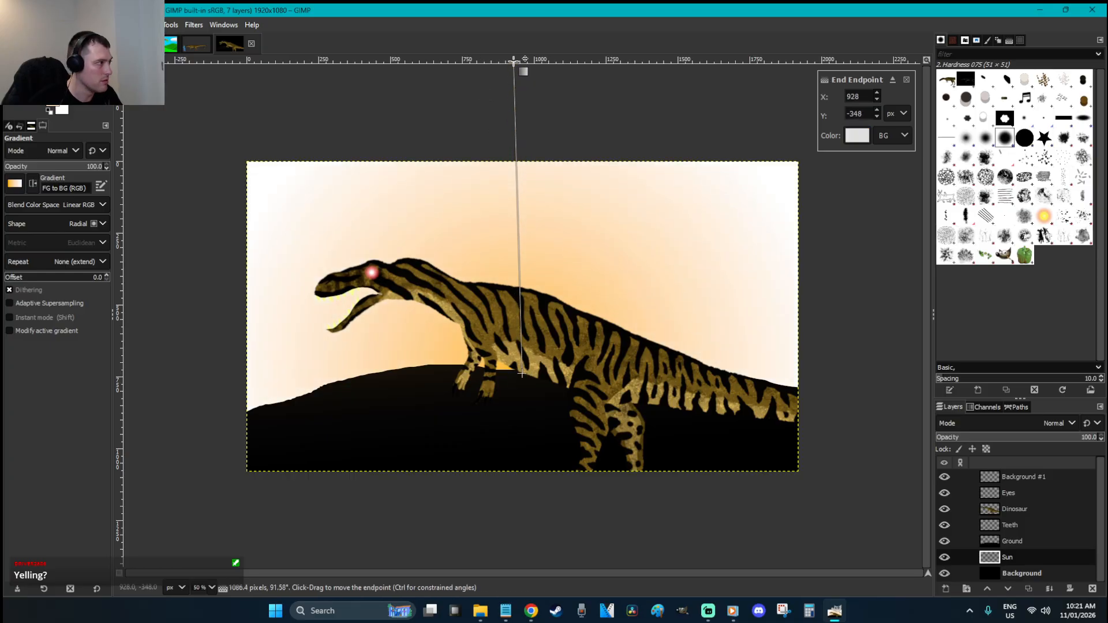
key(r)
Apply Color to Alpha to the glow, then remove the oversized glow
right_click(686, 251)
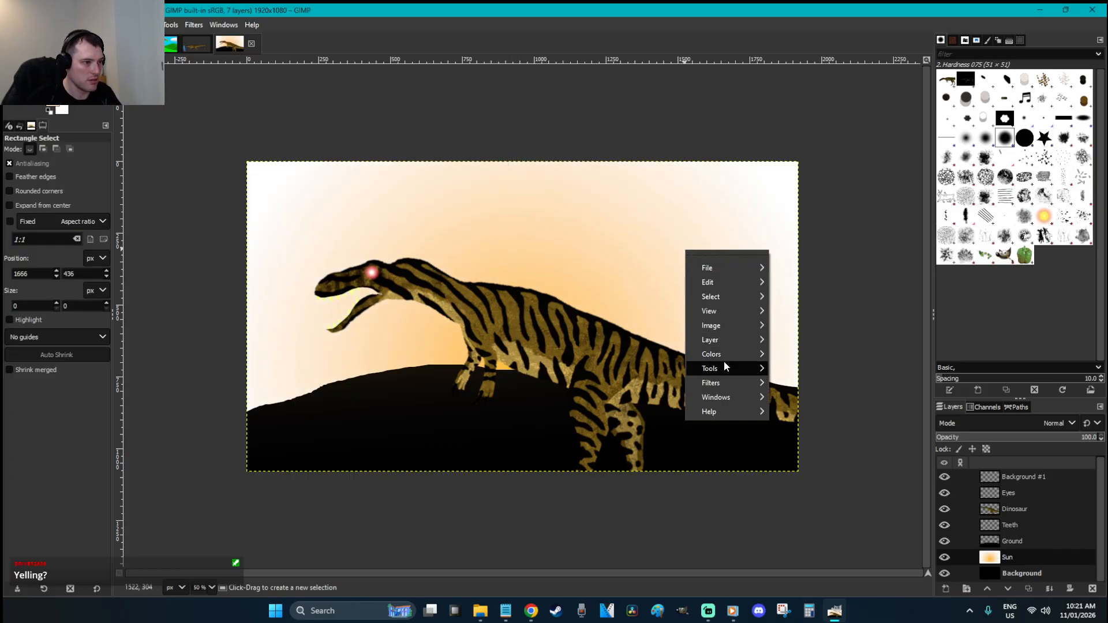
mouse_move(722, 354)
click(847, 567)
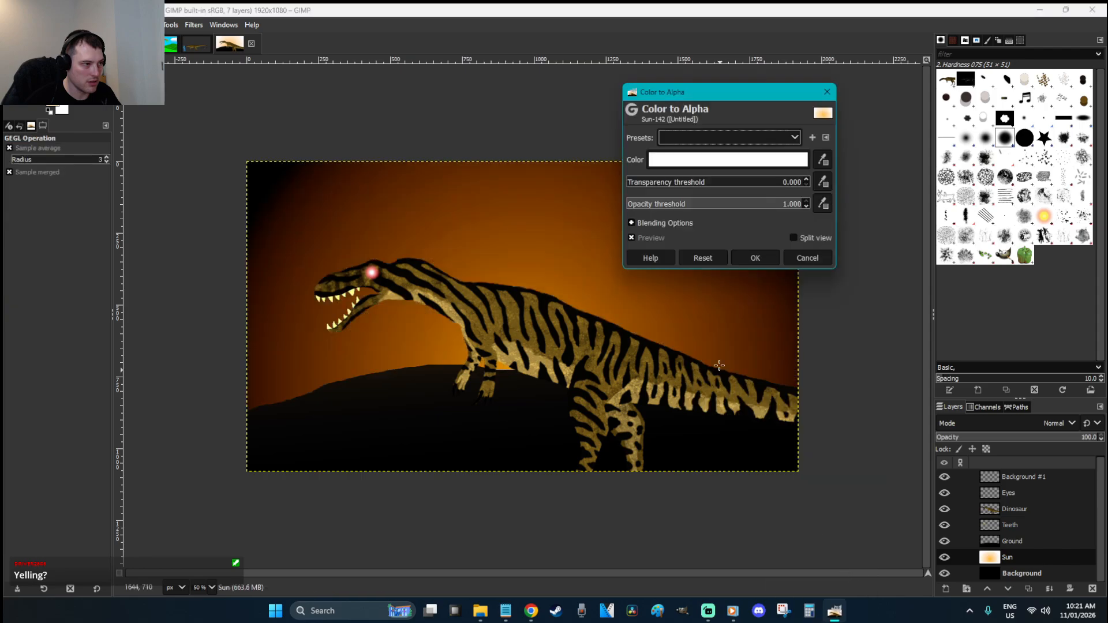
click(760, 258)
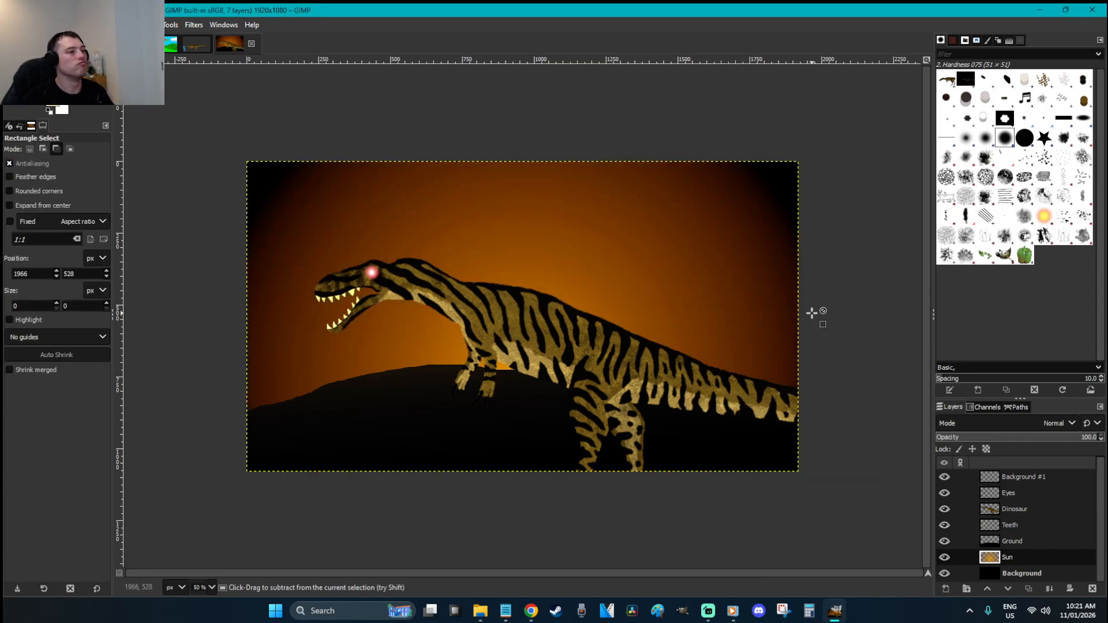
key(ctrl+z)
key(ctrl+z)
key(ctrl+y)
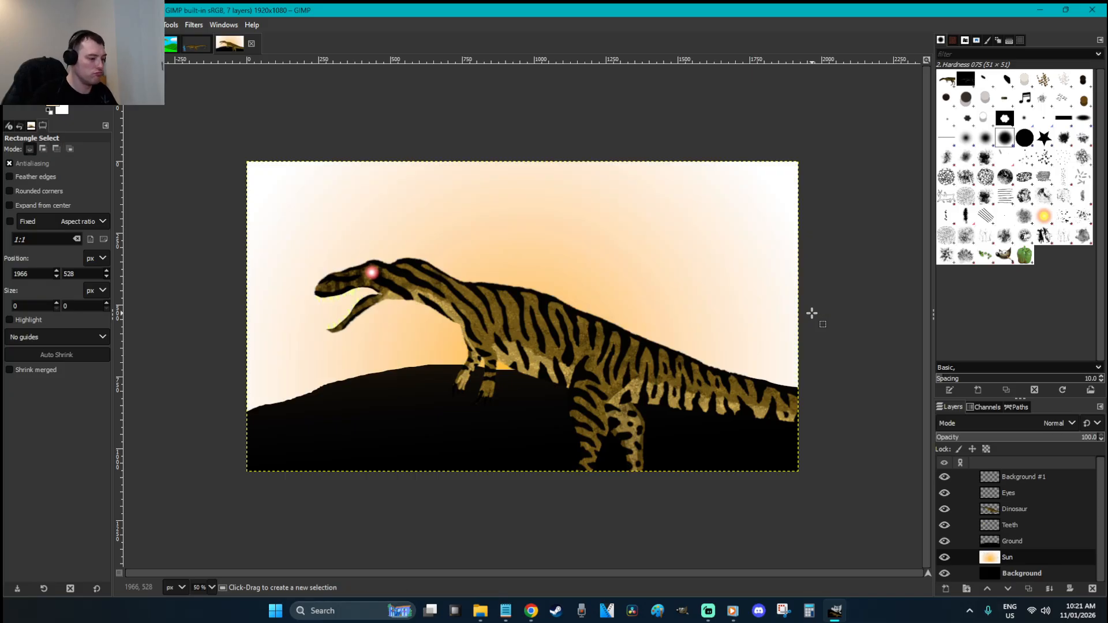
Draw a smaller radial glow behind the dinosaur and make its white area transparent with Color to Alpha
key(g)
drag(499, 375, 500, 221)
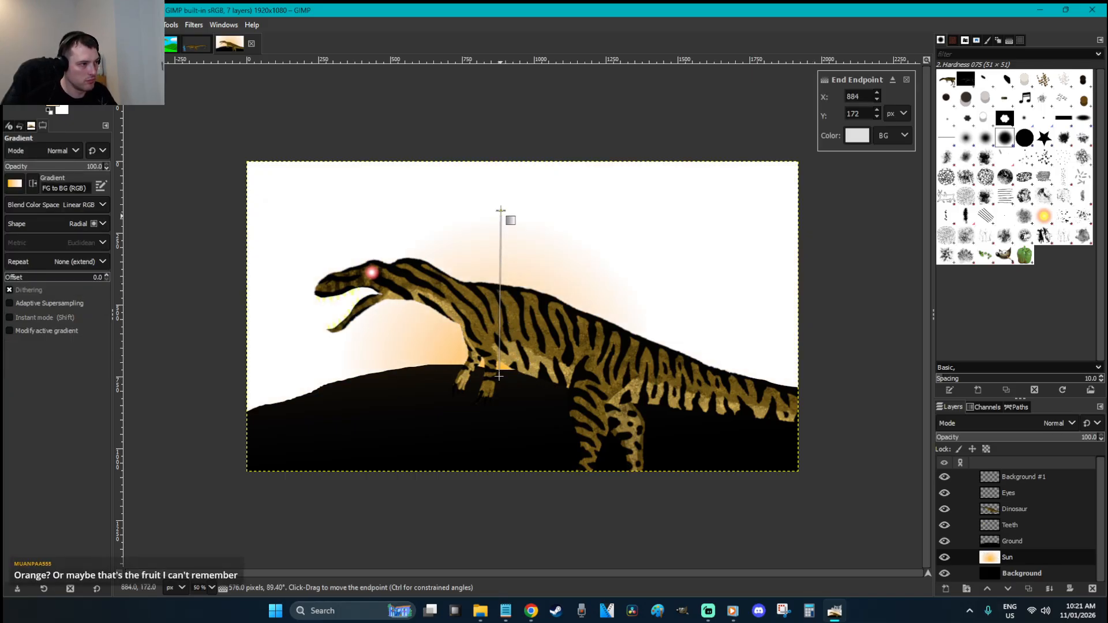
key(r)
right_click(618, 239)
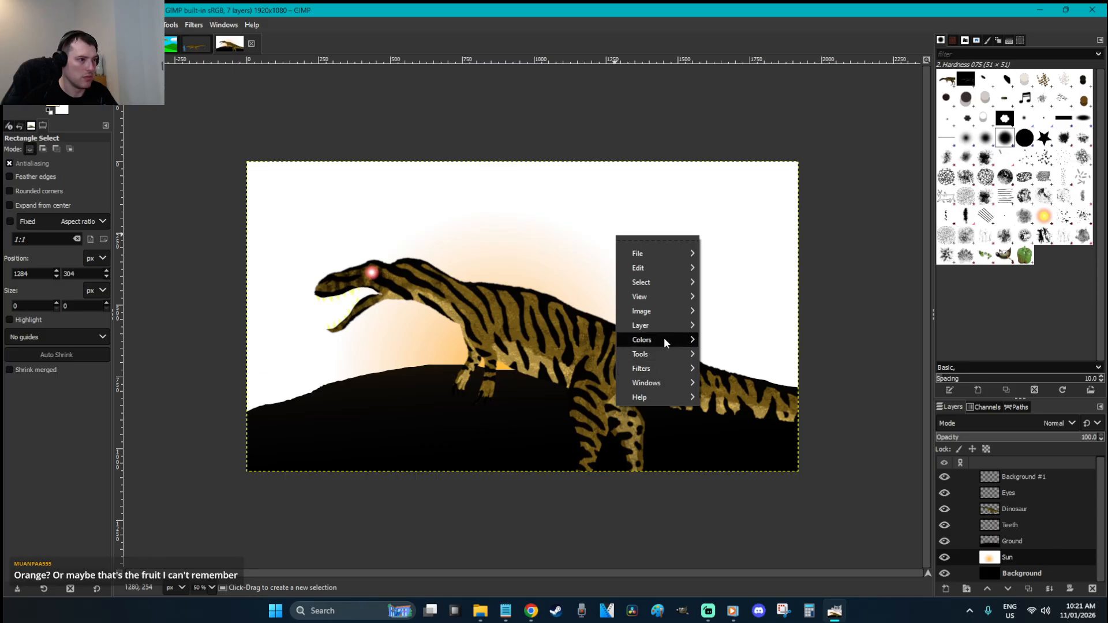
mouse_move(664, 338)
click(738, 569)
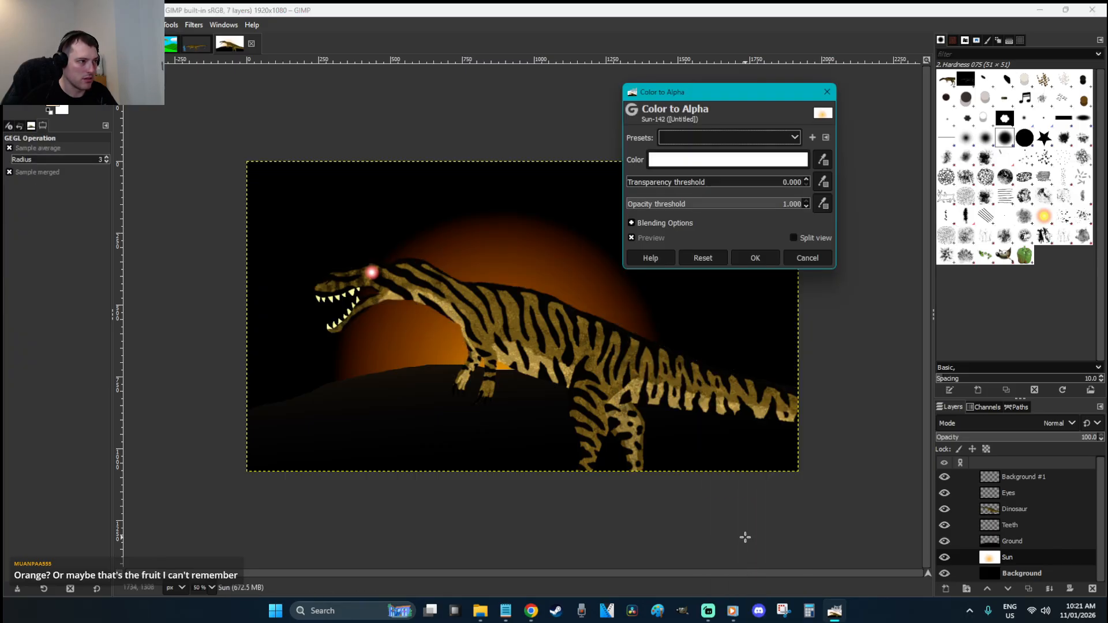
click(755, 259)
click(650, 284)
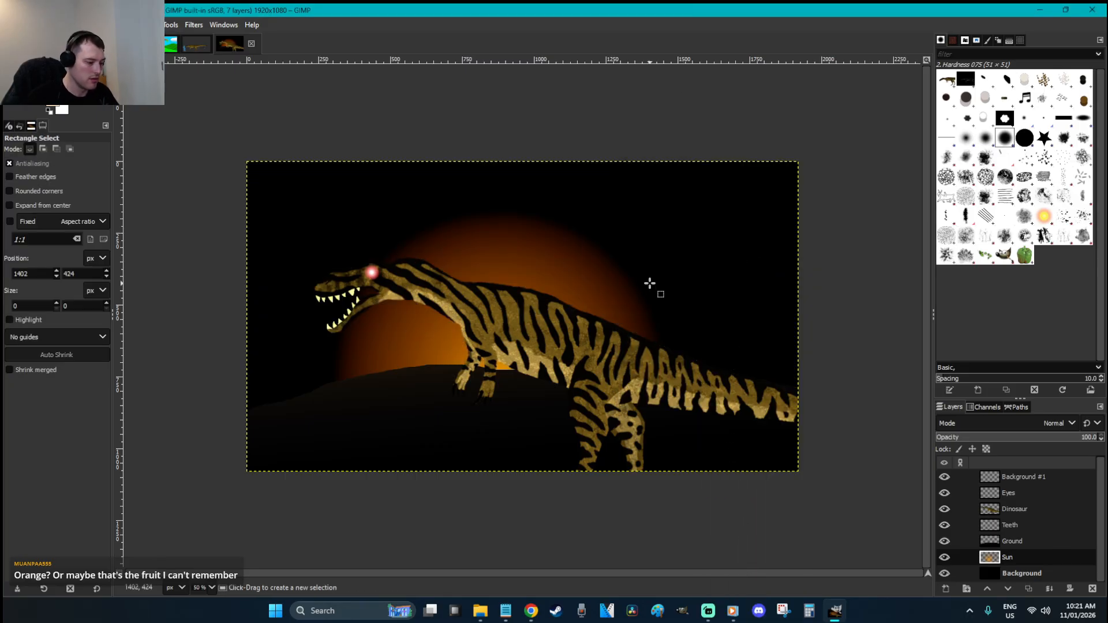
Set the Blur tool to brush size 359 and rate 100
key(shift+u)
drag(45, 205, 49, 205)
drag(24, 477, 297, 502)
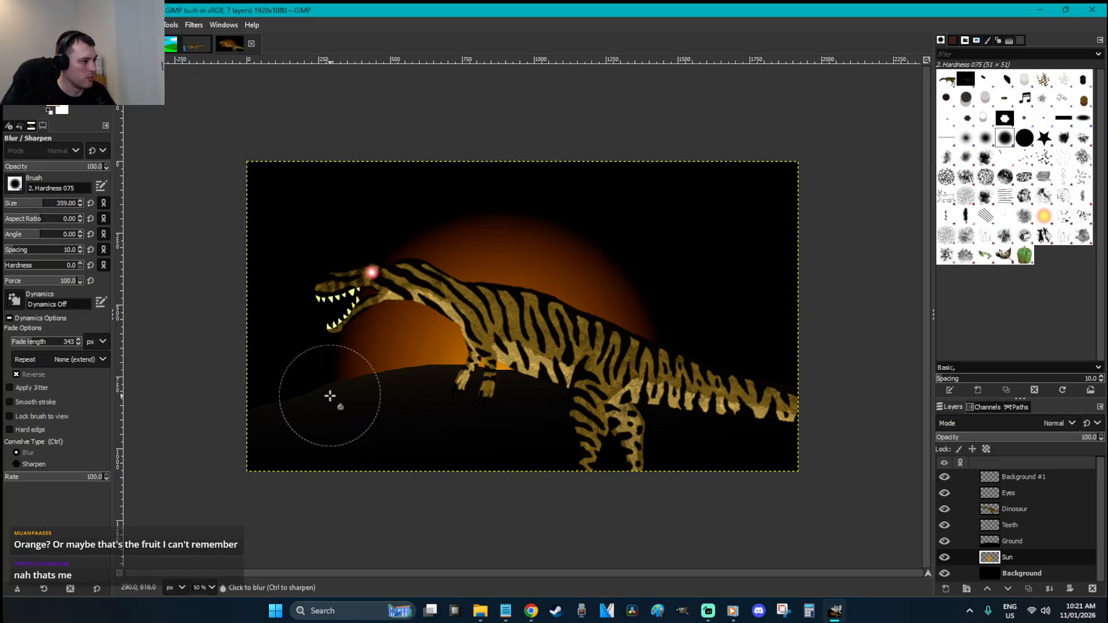
Fade the Sun layer to about 11.7 opacity
key(s)
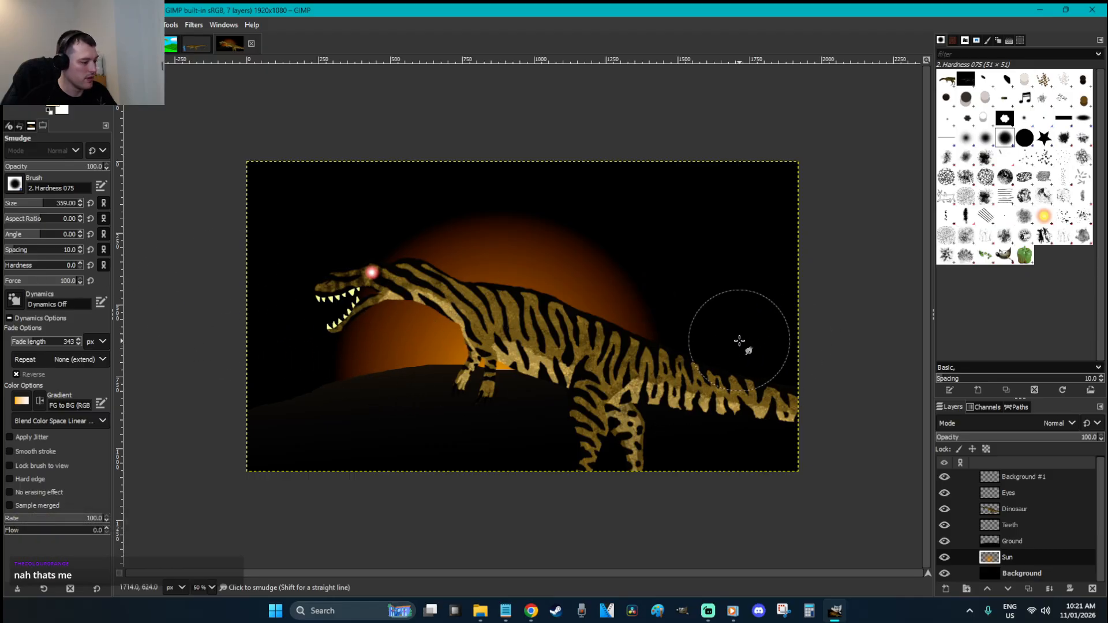
key(r)
drag(1005, 442, 952, 444)
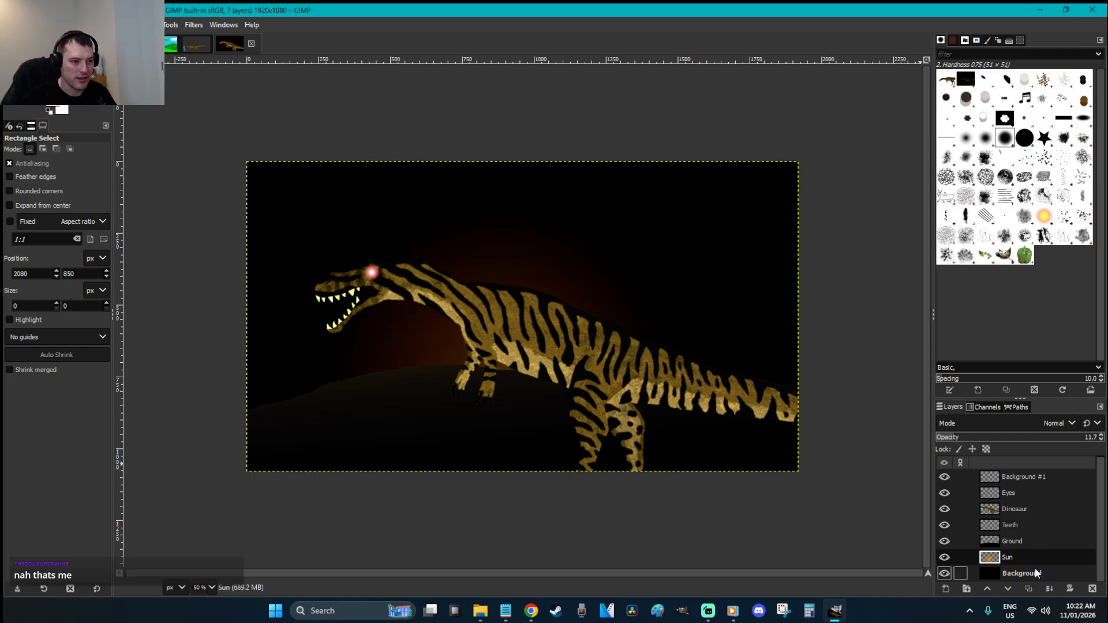
Add a new Stars layer and move it below the Sun layer
key(ctrl+shift+n)
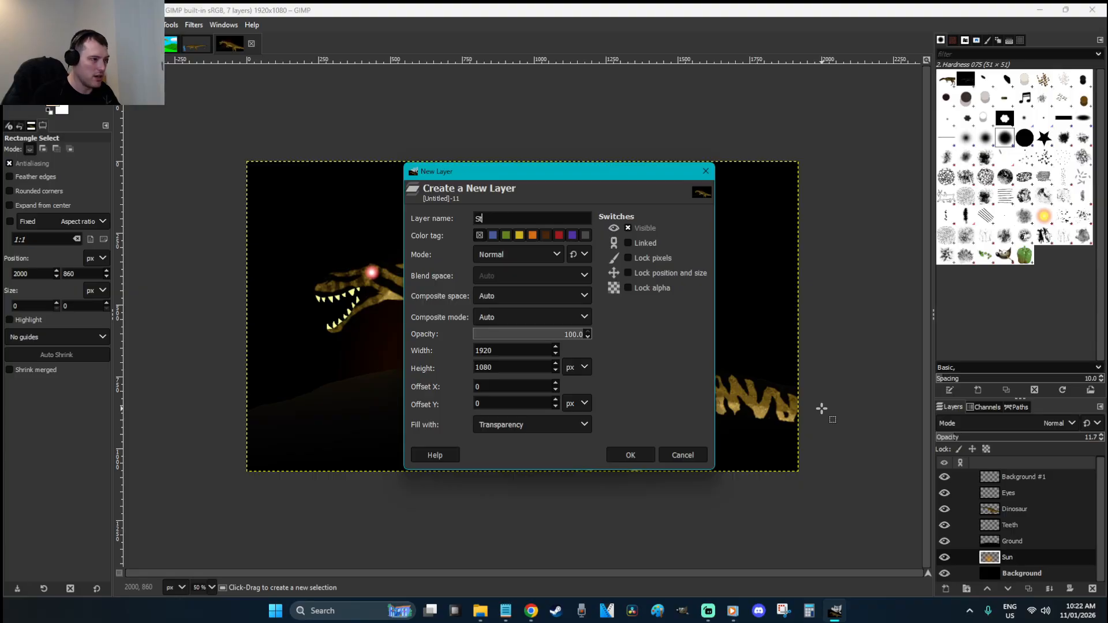
key(Return)
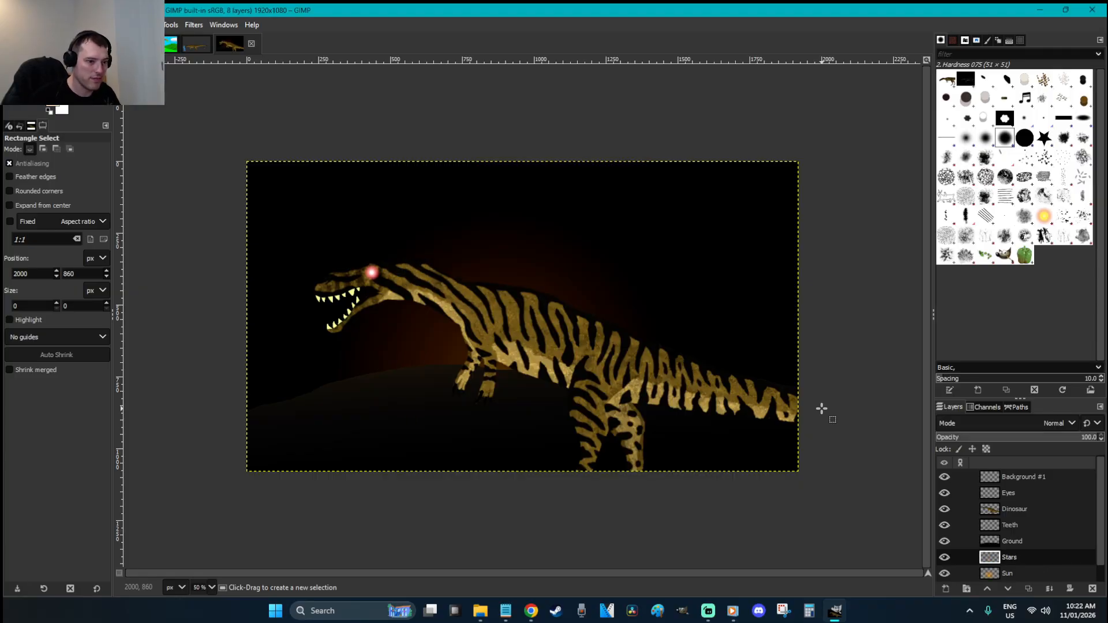
key(shift+ctrl+d)
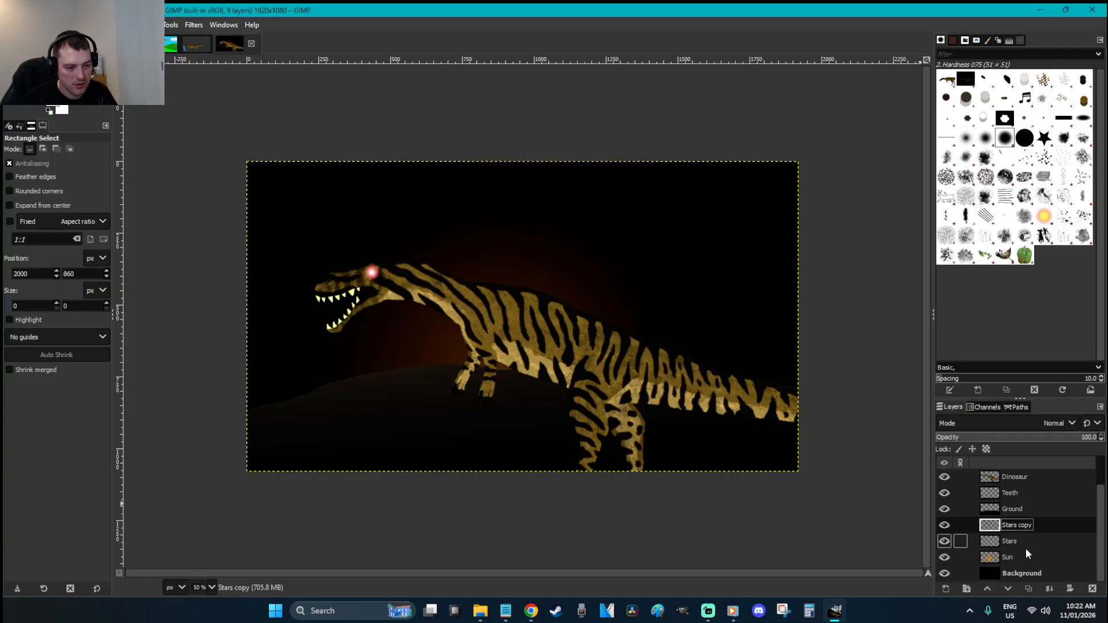
key(ctrl+z)
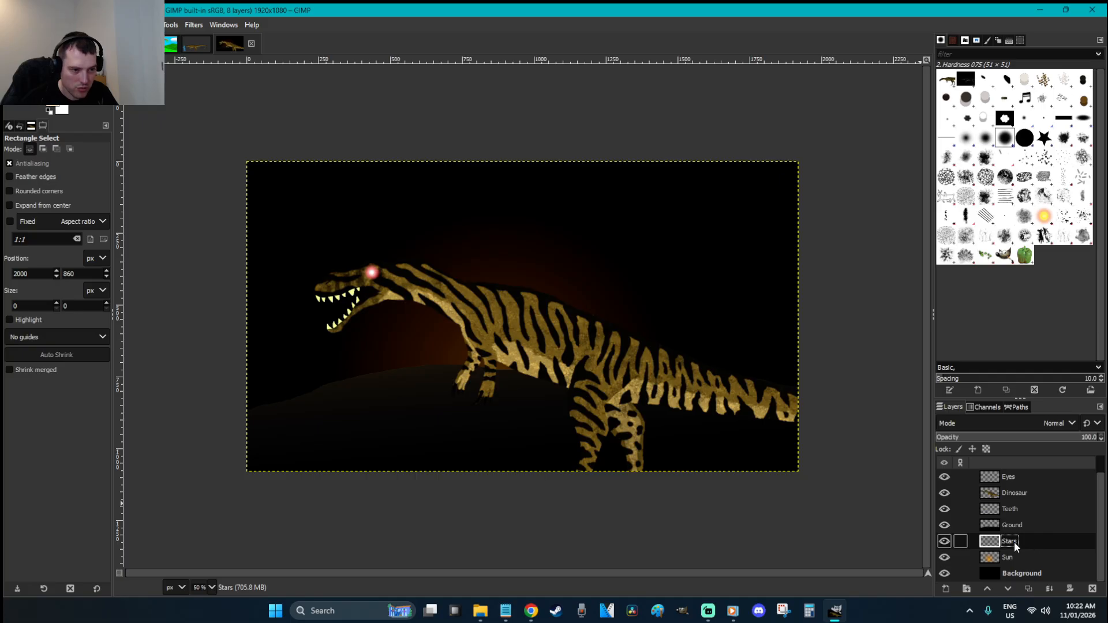
drag(1013, 542, 1016, 559)
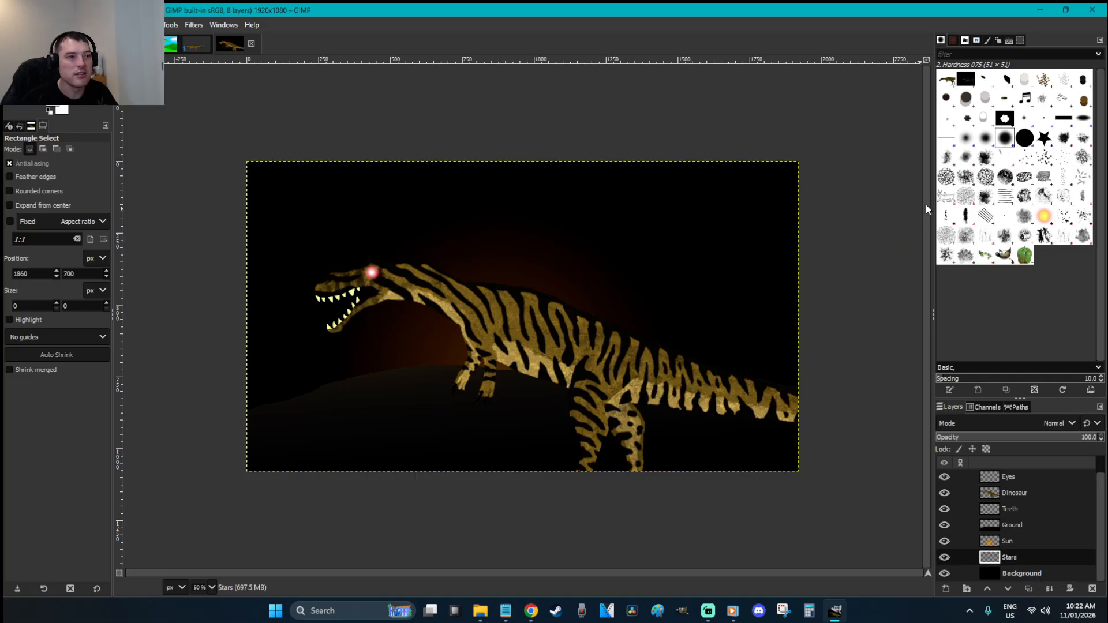
Set up the Paintbrush with the star brush, size 24, hardness 21 and Dynamics Random
click(1048, 142)
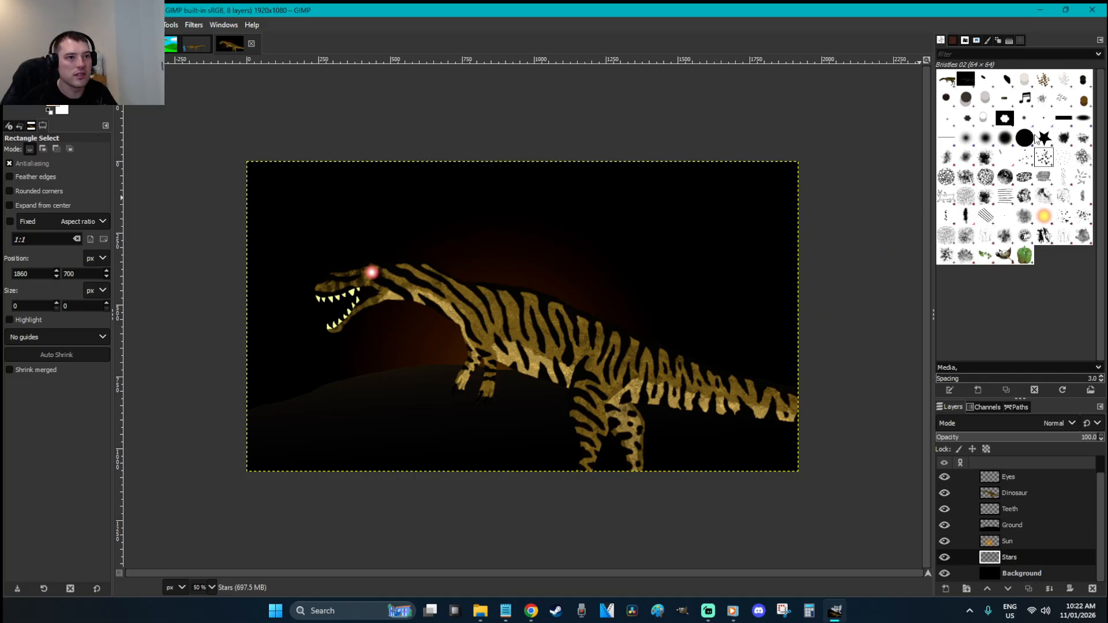
key(p)
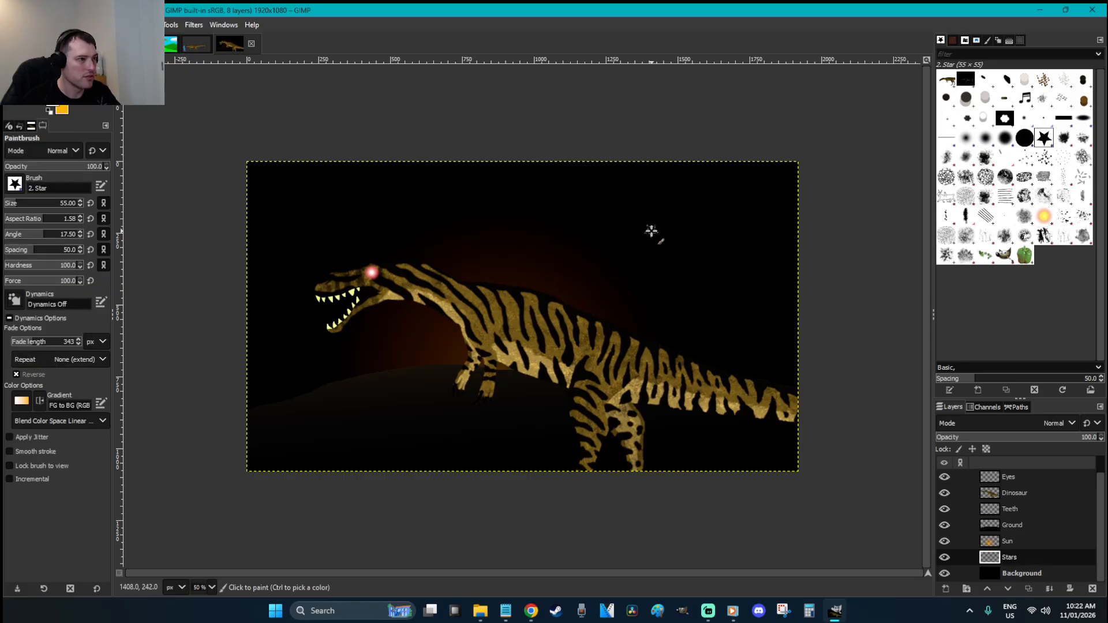
click(40, 263)
click(724, 233)
drag(27, 268, 19, 268)
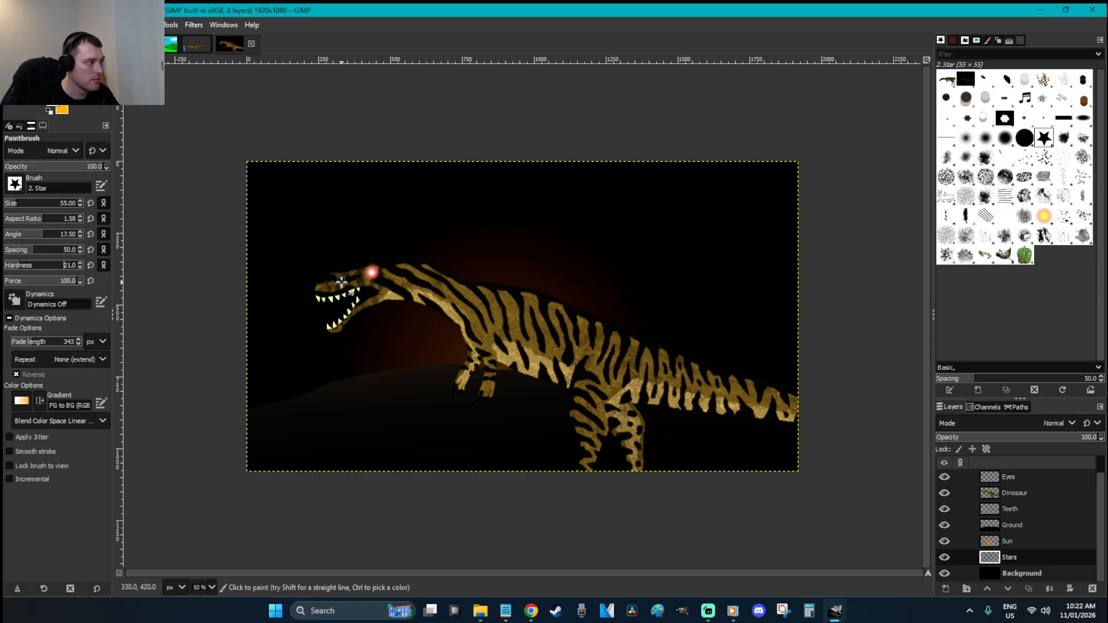
key(ctrl+z)
drag(18, 203, 12, 203)
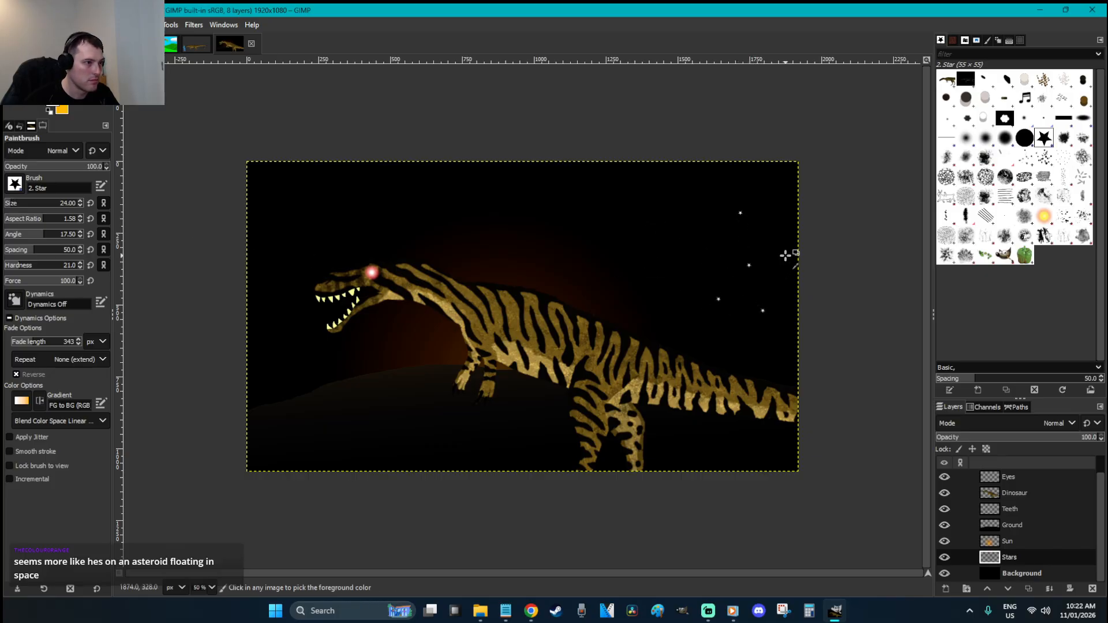
click(15, 300)
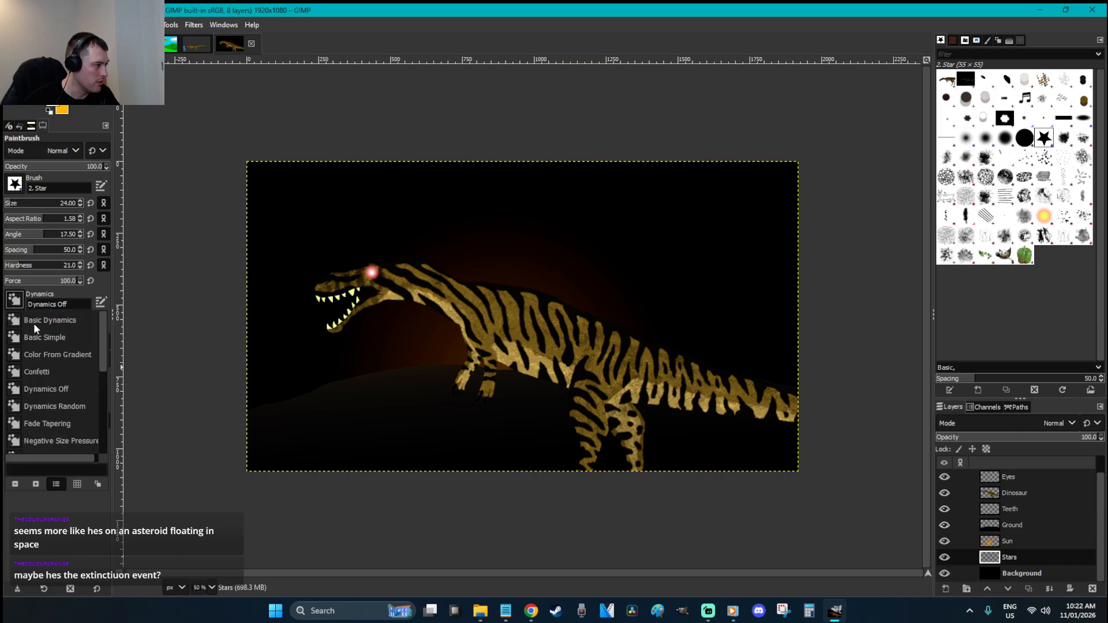
click(54, 406)
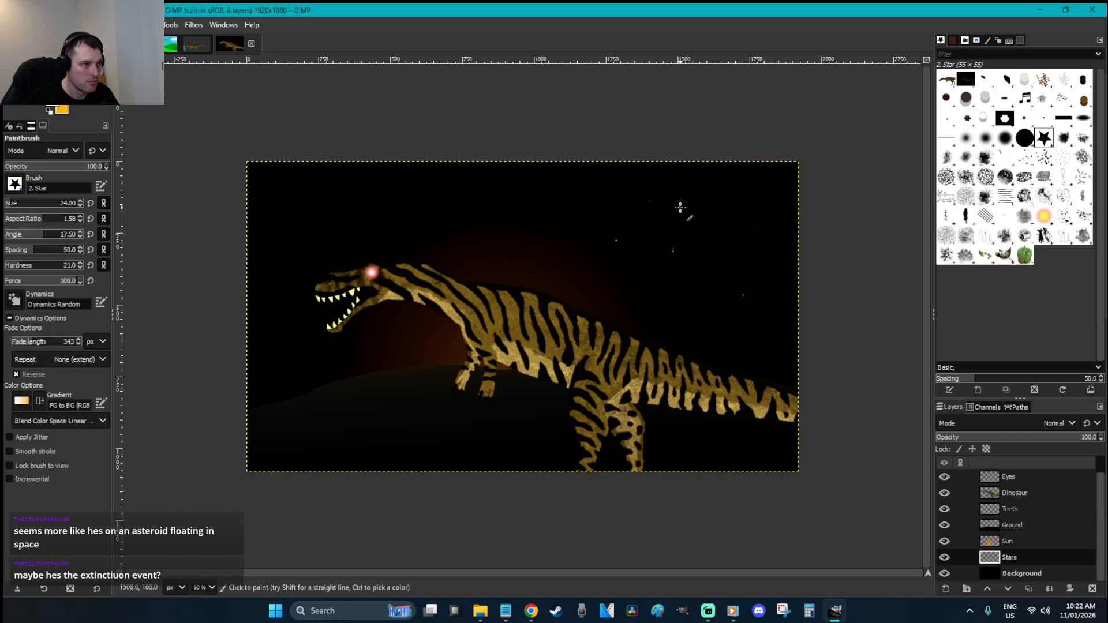
Dab six small stars across the upper sky
click(705, 272)
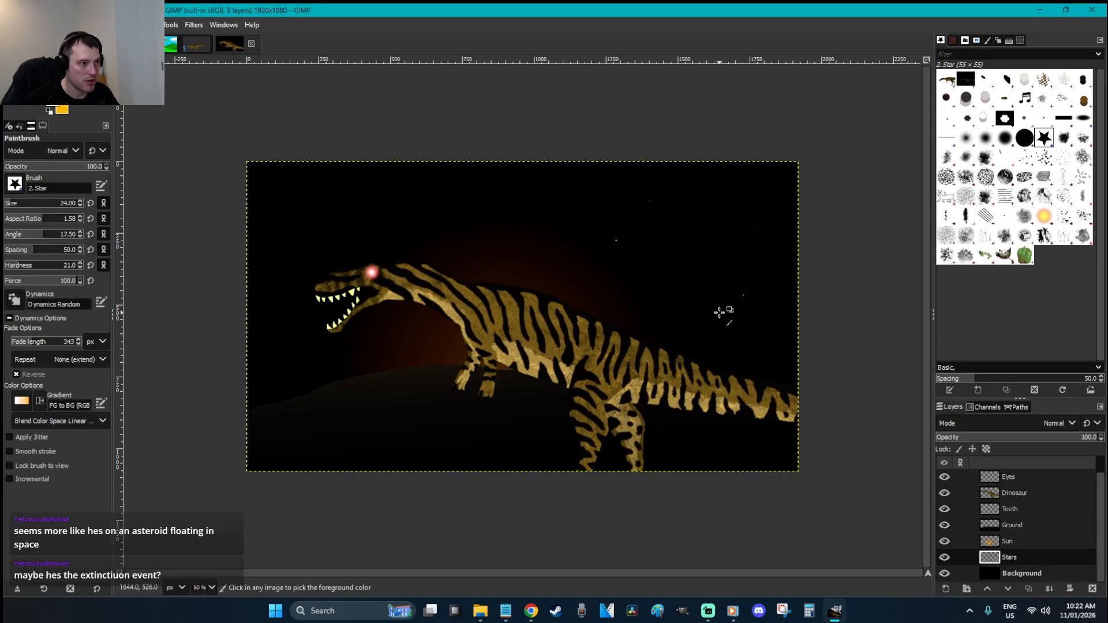
click(709, 208)
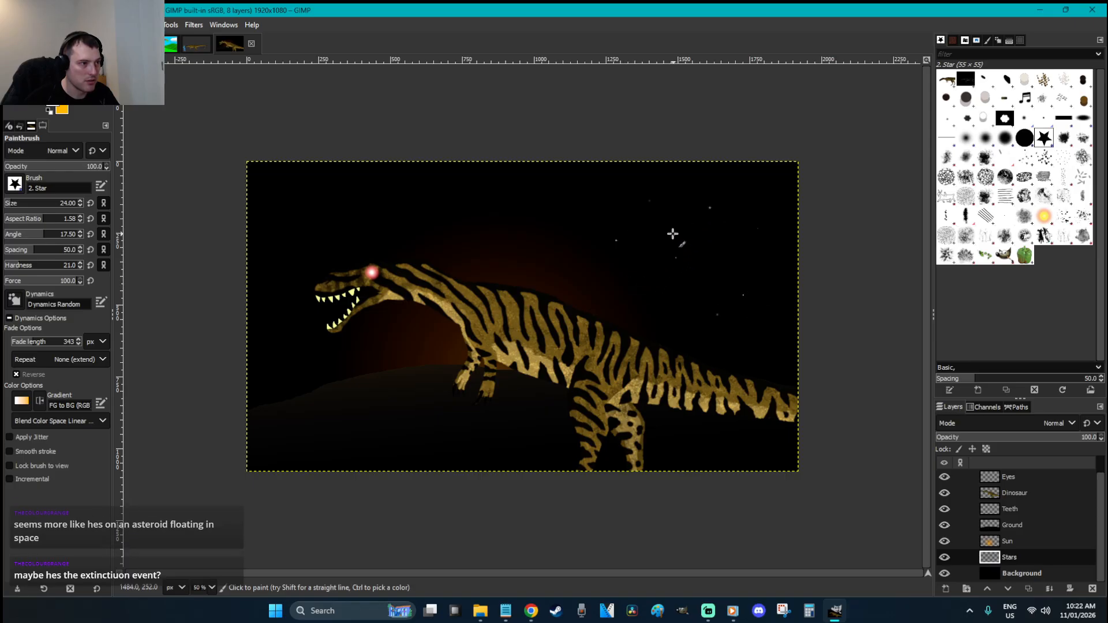
click(672, 234)
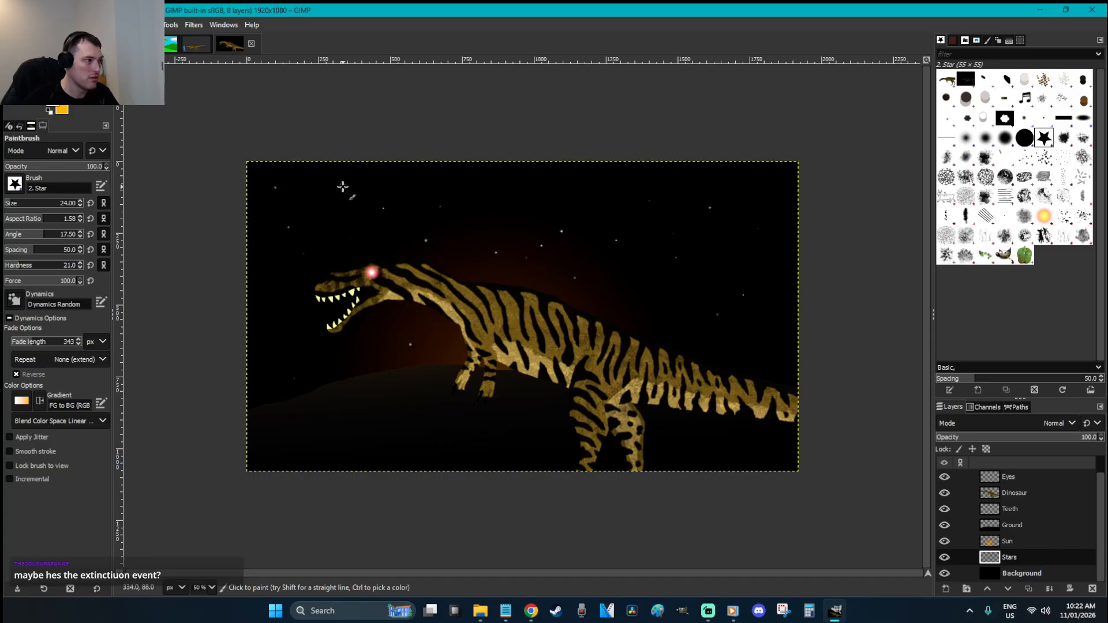
click(343, 186)
click(576, 218)
click(612, 189)
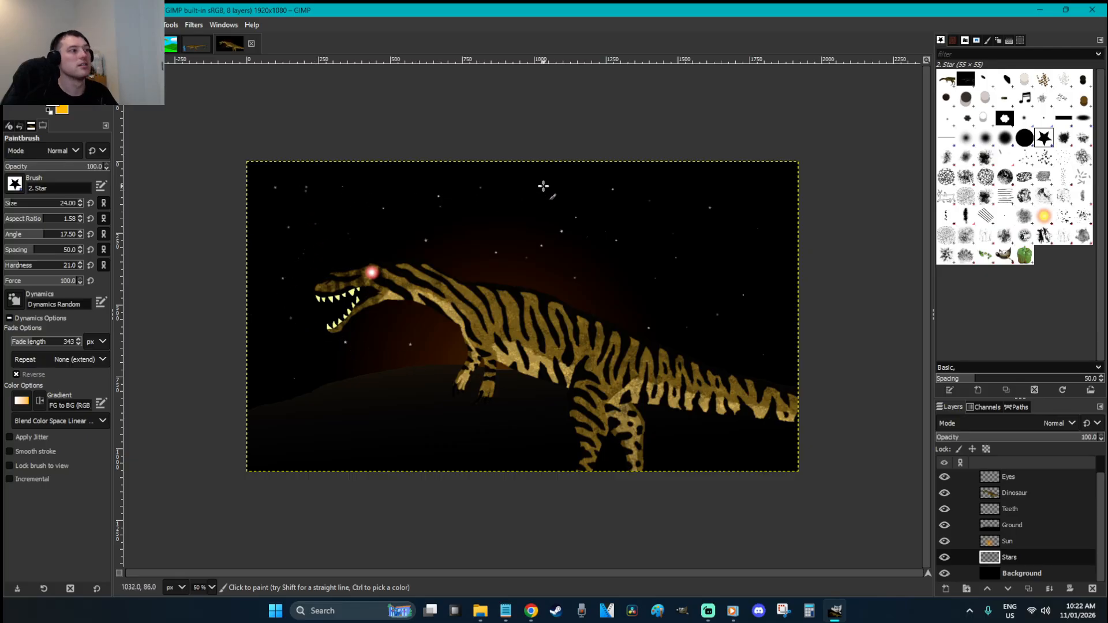
key(r)
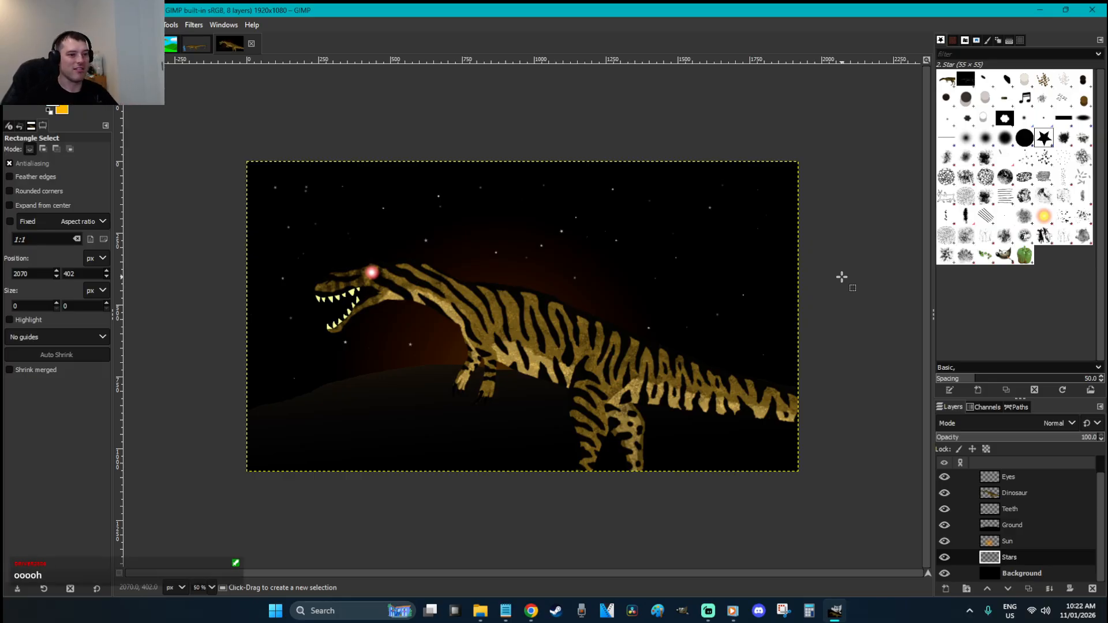
key(Page_Up)
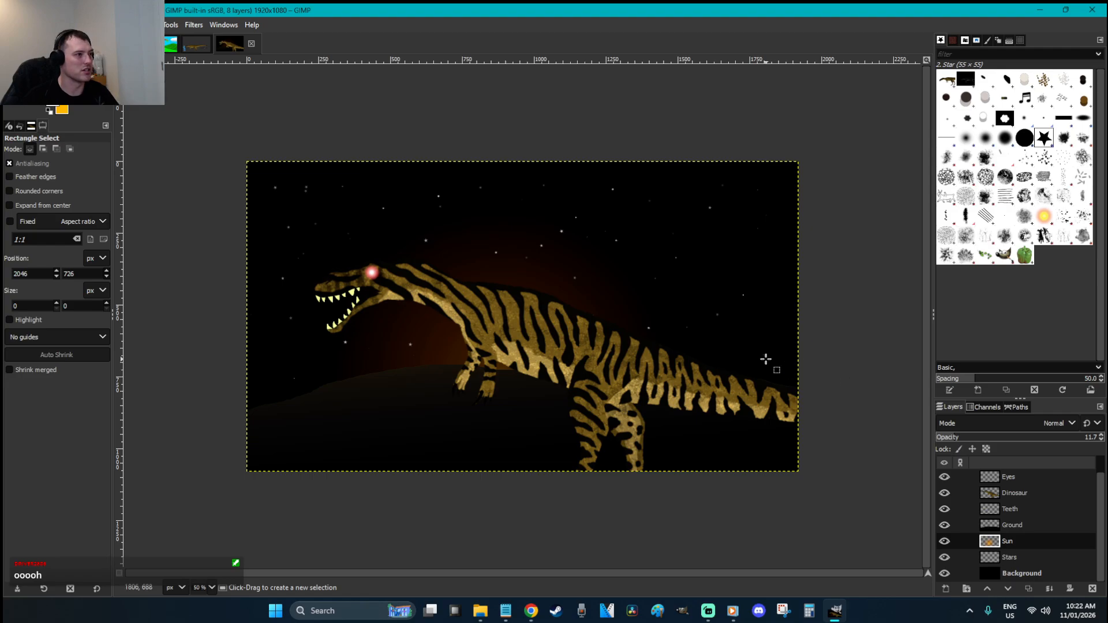
Set the foreground colour to orange ff8100
click(53, 104)
click(204, 200)
drag(186, 191, 211, 77)
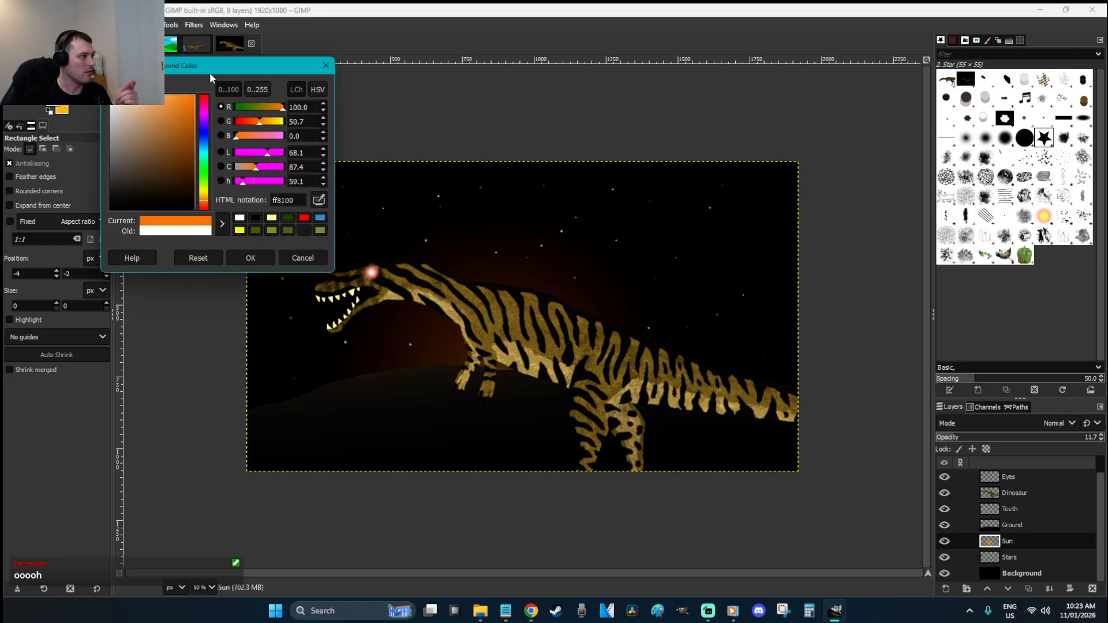
click(257, 257)
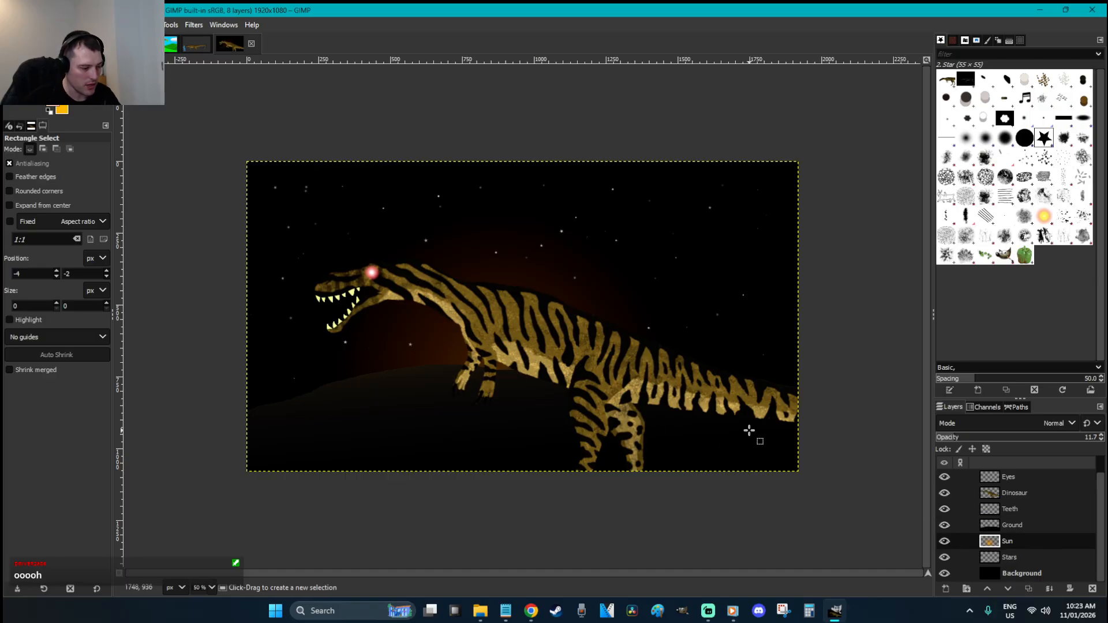
Restore the Sun layer to full opacity and draw a radial orange gradient over the sky
key(g)
drag(510, 372, 516, 184)
key(ctrl+z)
drag(1014, 440, 1099, 440)
drag(489, 393, 486, 68)
key(r)
right_click(560, 213)
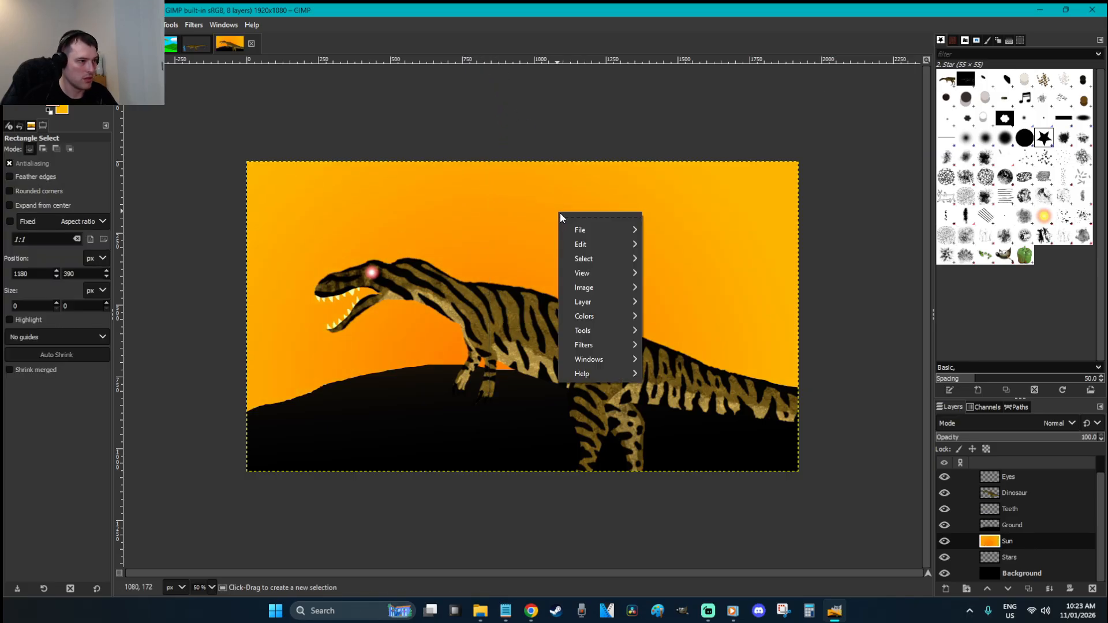
mouse_move(617, 316)
click(735, 572)
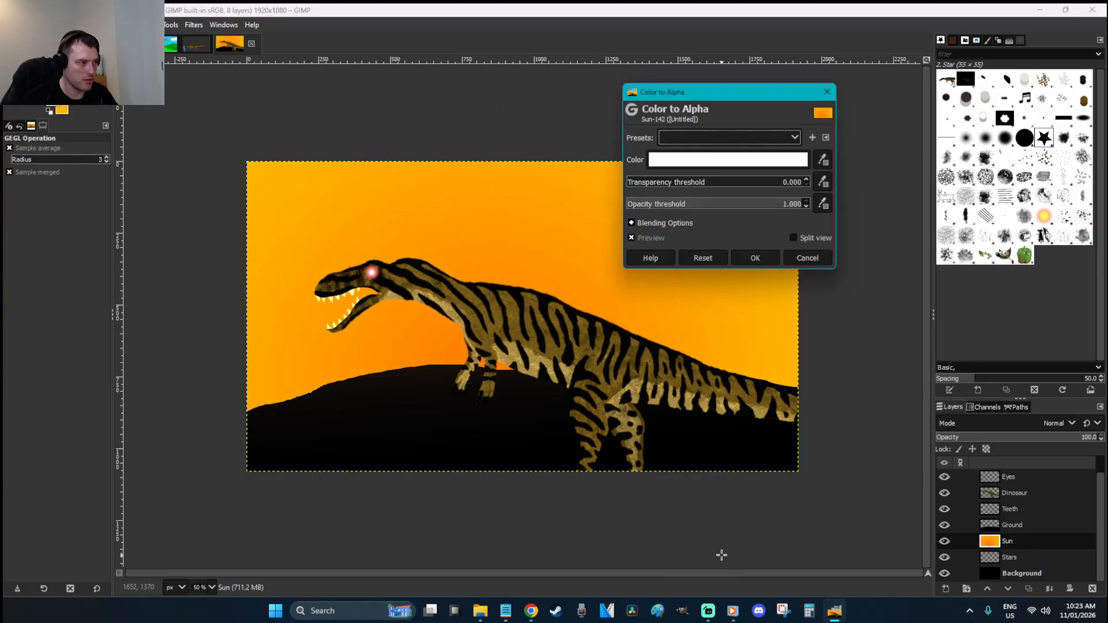
click(804, 255)
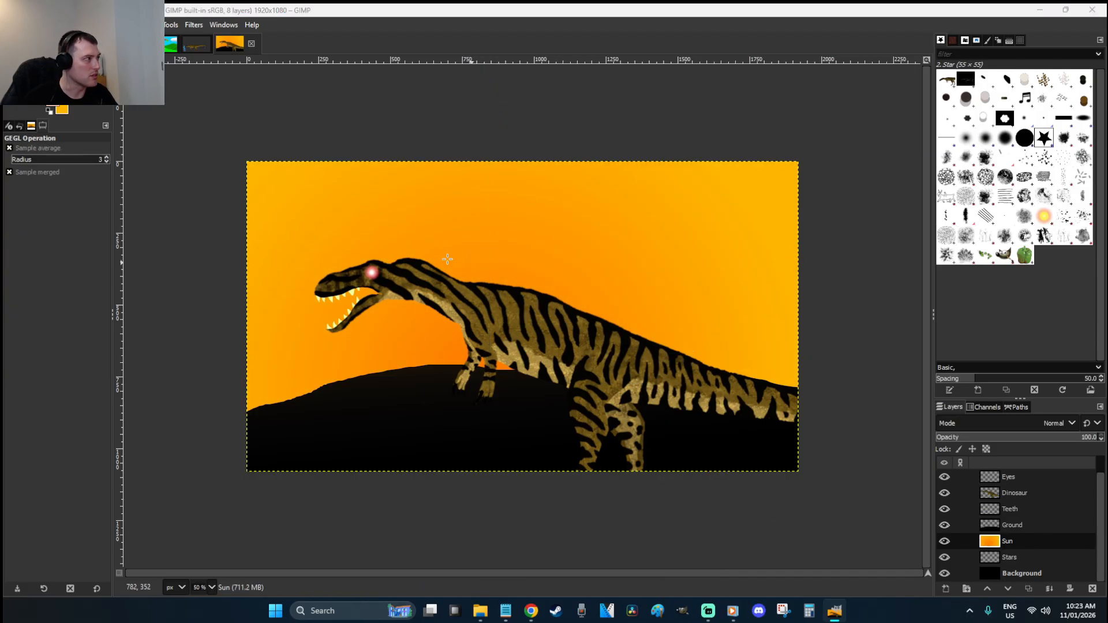
Set the background to pale yellow ffe598 and redraw an orange-to-yellow radial gradient on Sun
click(65, 111)
drag(148, 102, 144, 94)
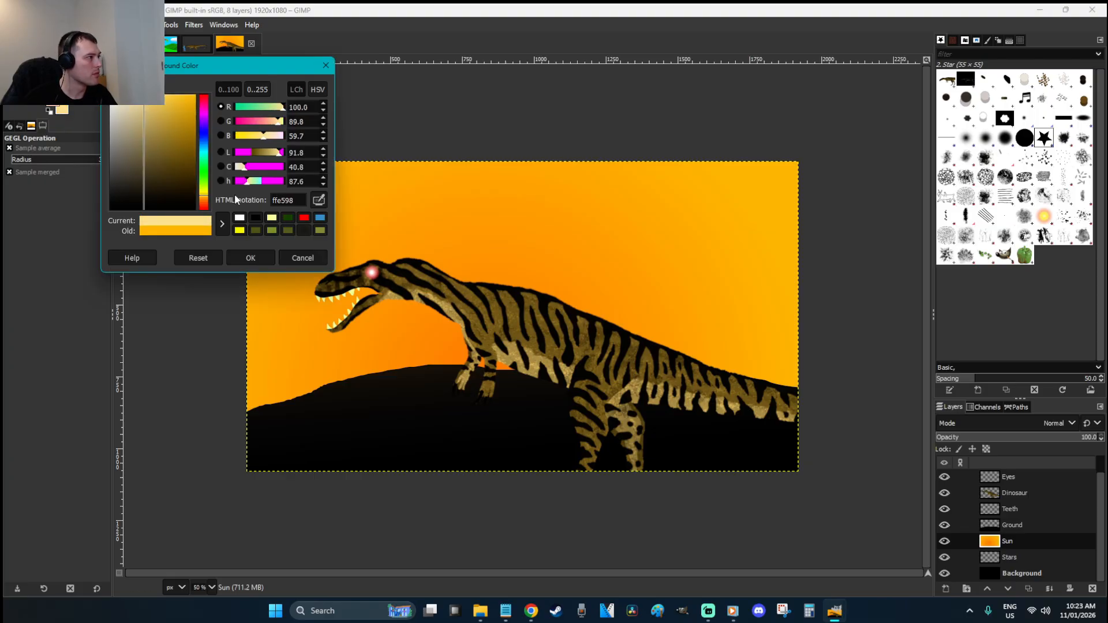
click(251, 257)
key(g)
drag(506, 391, 500, 213)
key(r)
Turn the orange-to-yellow gradient into a transparent glow with Color to Alpha
right_click(591, 233)
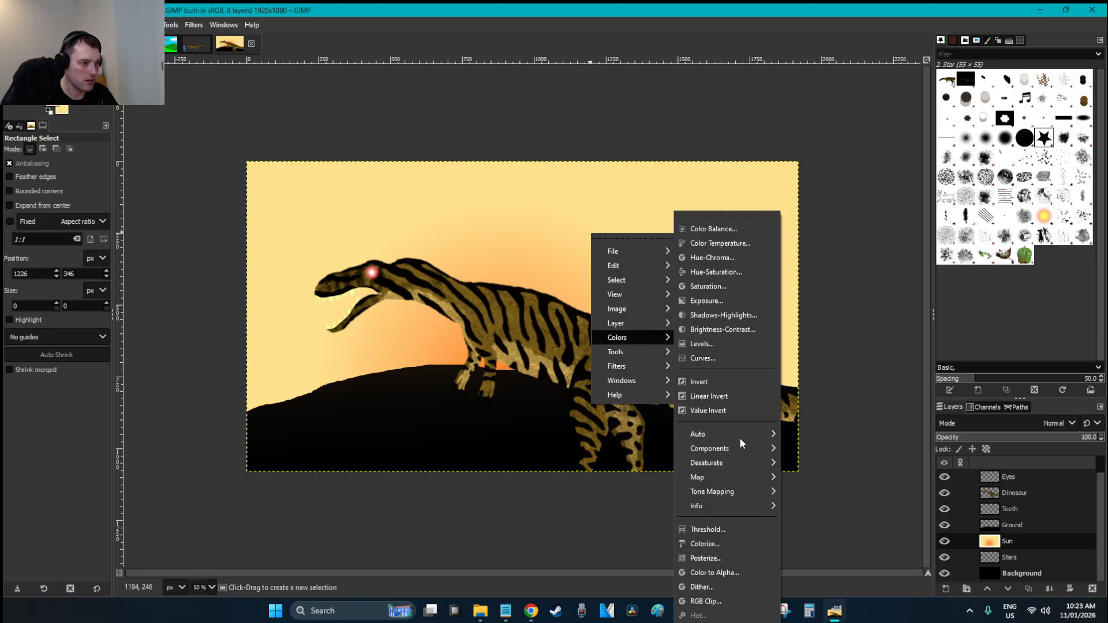
click(748, 571)
click(756, 260)
drag(1004, 439, 987, 442)
click(884, 391)
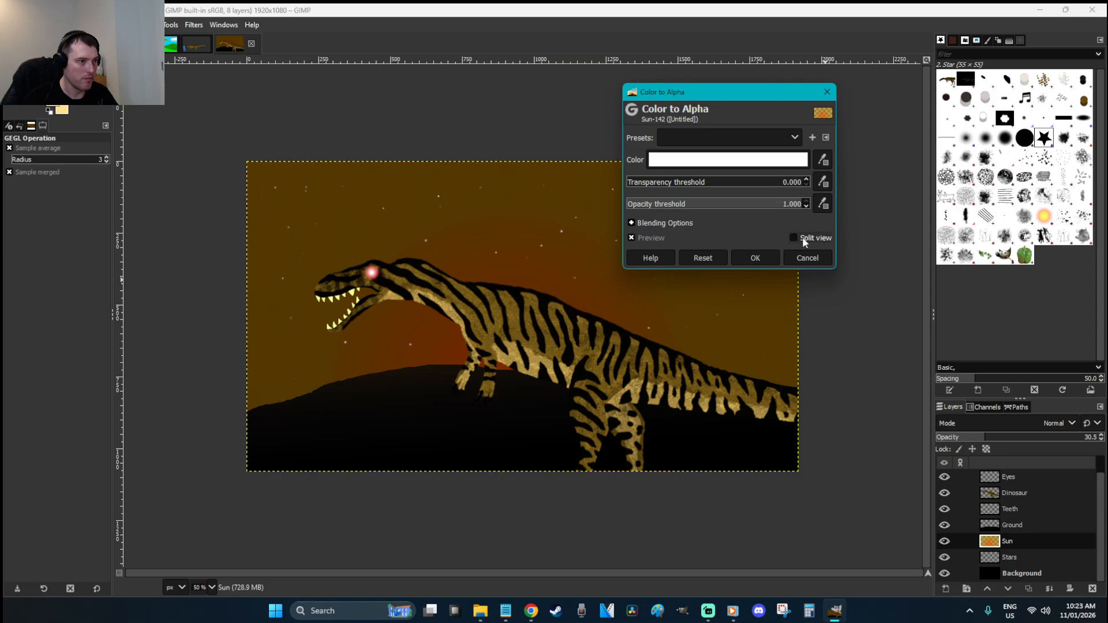
click(806, 257)
key(r)
key(ctrl+z)
key(ctrl+z)
key(ctrl+y)
key(ctrl+y)
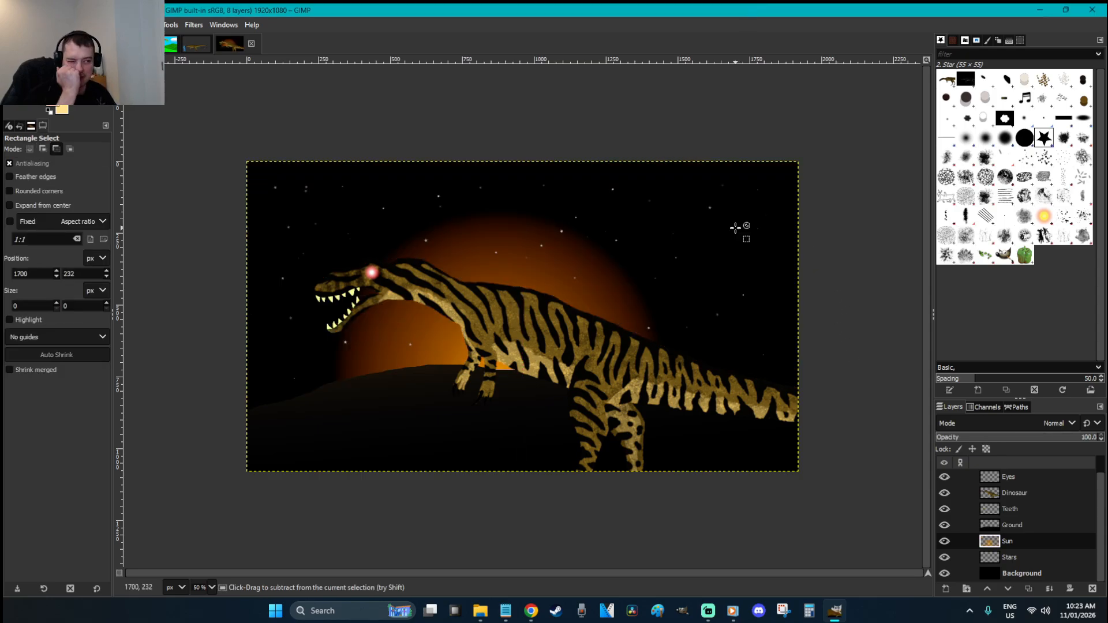
key(ctrl+y)
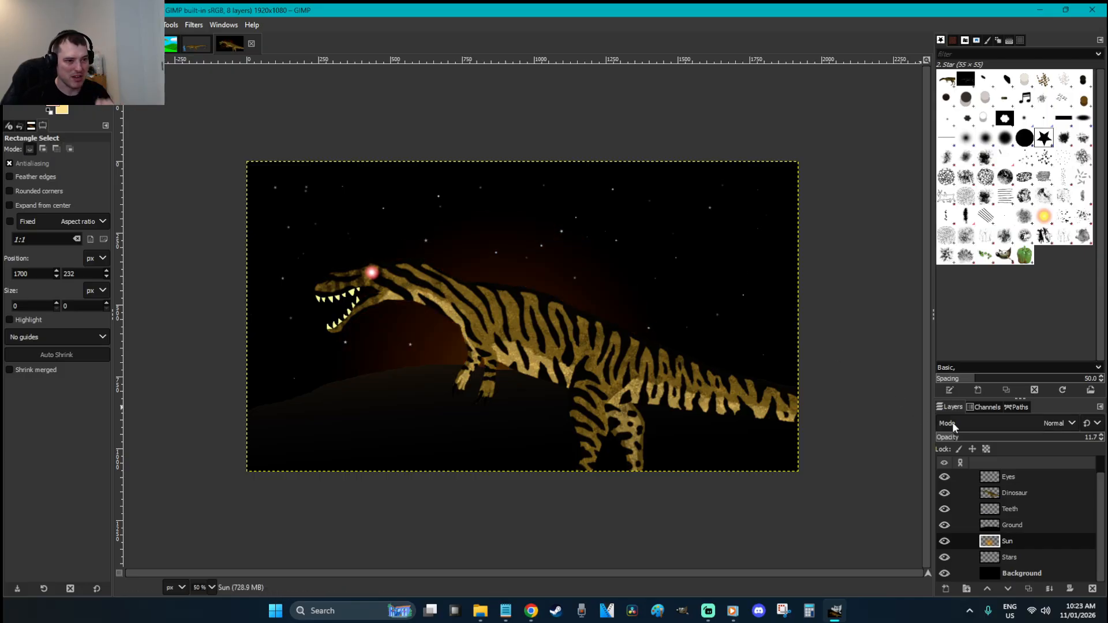
Scale the Sun layer up to about 4702×2645 so the glow spans the sky
key(shift+s)
click(592, 303)
drag(795, 166, 844, 87)
drag(295, 262, 52, 144)
drag(496, 368, 689, 522)
key(Return)
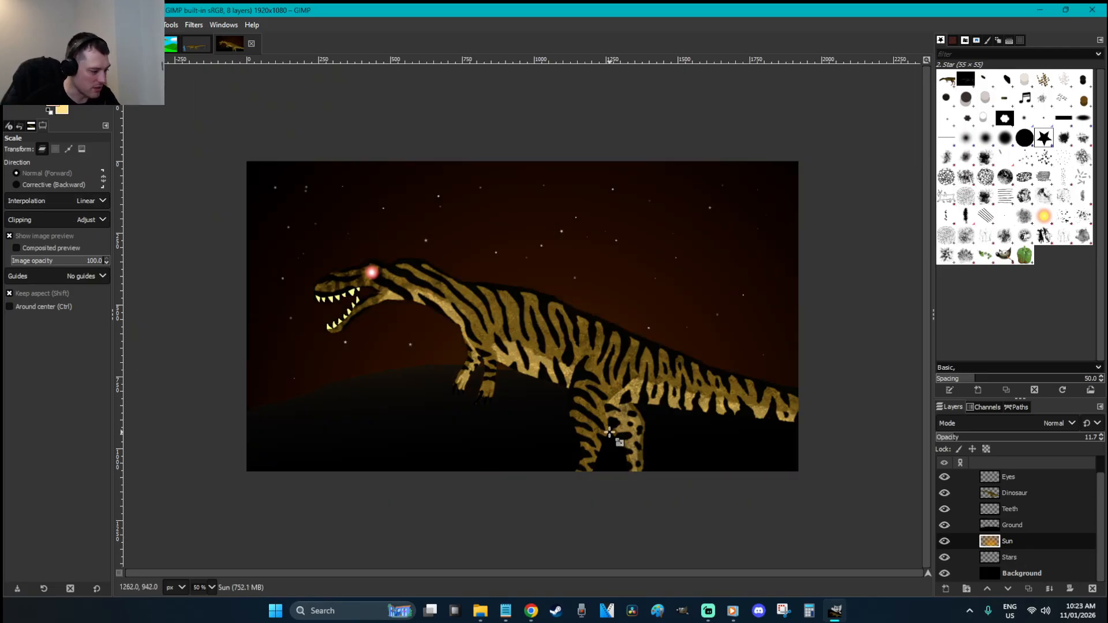
key(r)
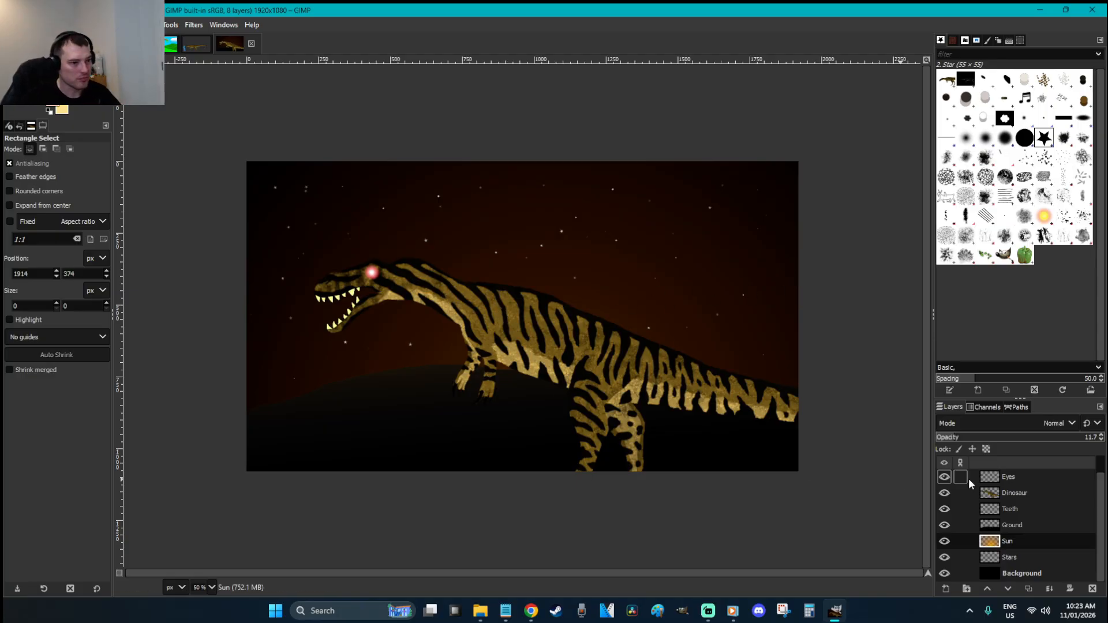
Select the Dinosaur layer and add an empty layer named Boofers above it
click(1038, 494)
key(shift+ctrl+n)
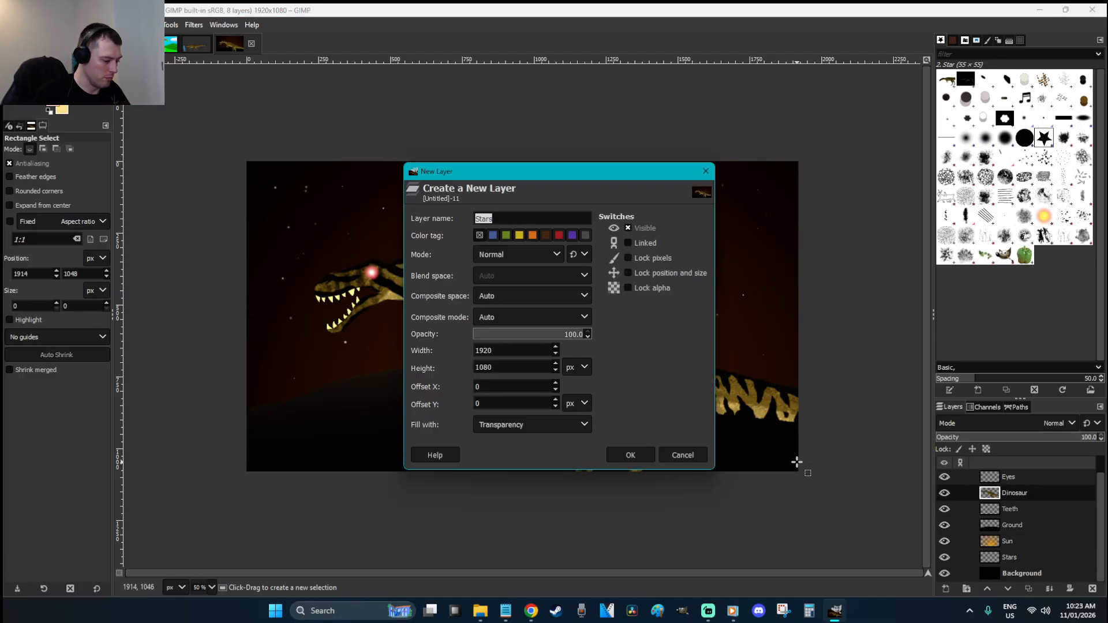
key(Return)
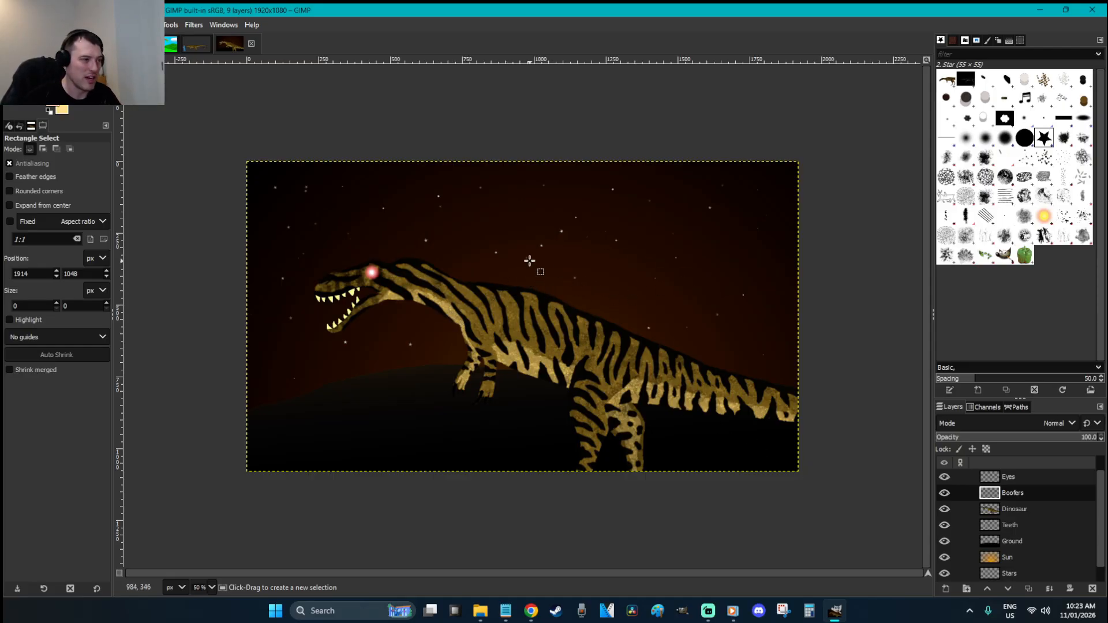
click(572, 308)
click(480, 611)
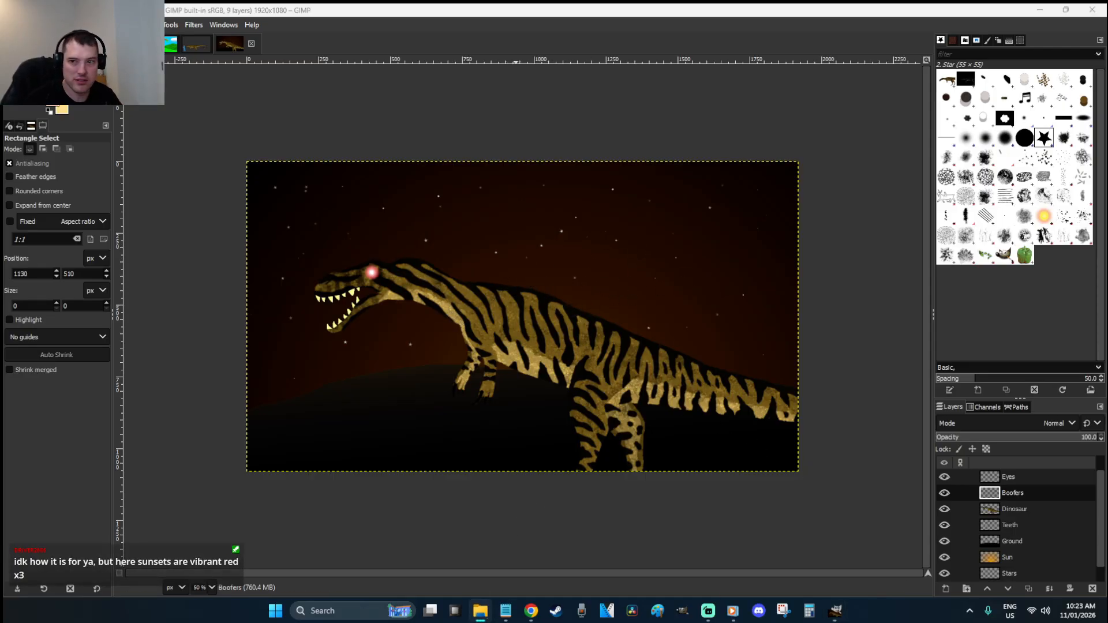
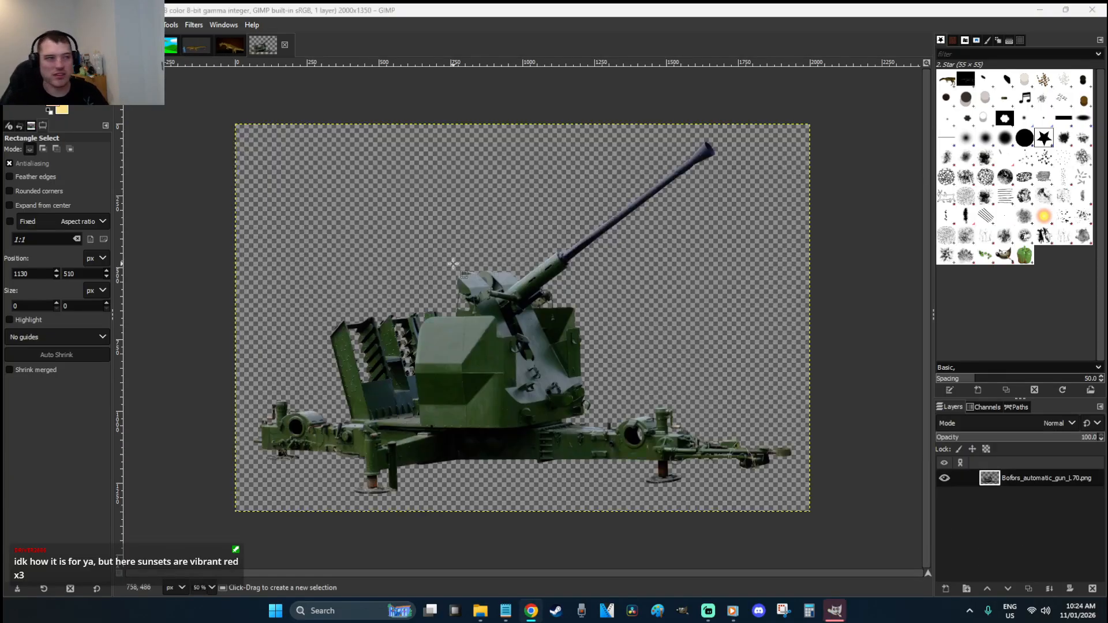
Copy the whole Bofors gun image and paste it into the dinosaur scene
click(470, 251)
key(ctrl+a)
key(ctrl+c)
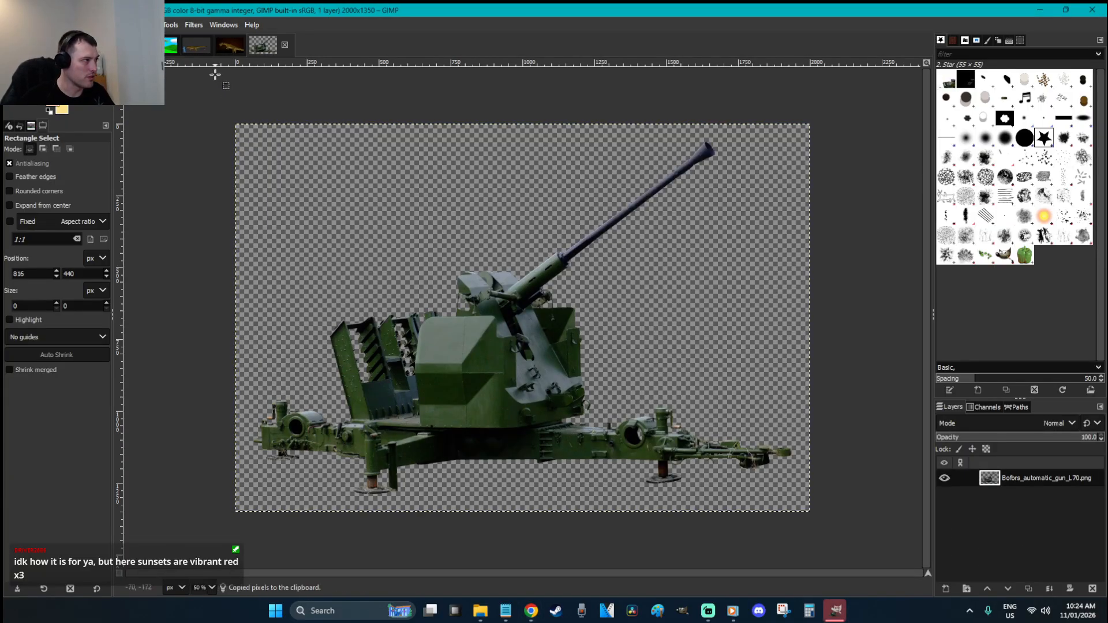
click(230, 45)
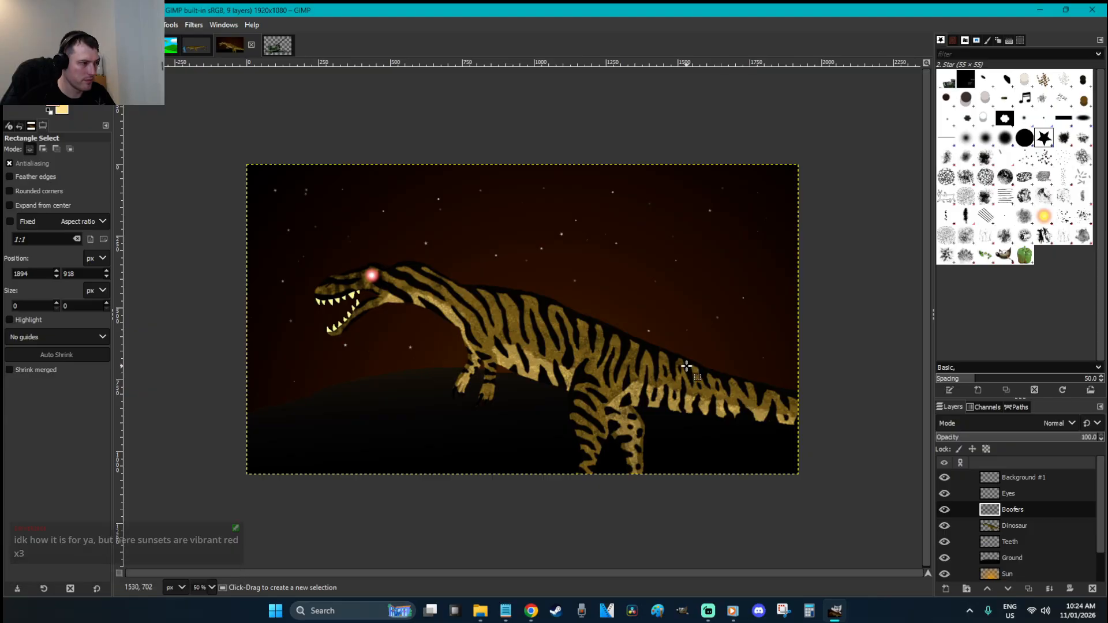
key(ctrl+v)
Shrink and rotate the pasted gun, move it onto the dinosaur's back, and anchor it
key(shift+s)
drag(236, 125, 368, 215)
drag(649, 490, 623, 460)
key(Return)
key(shift+r)
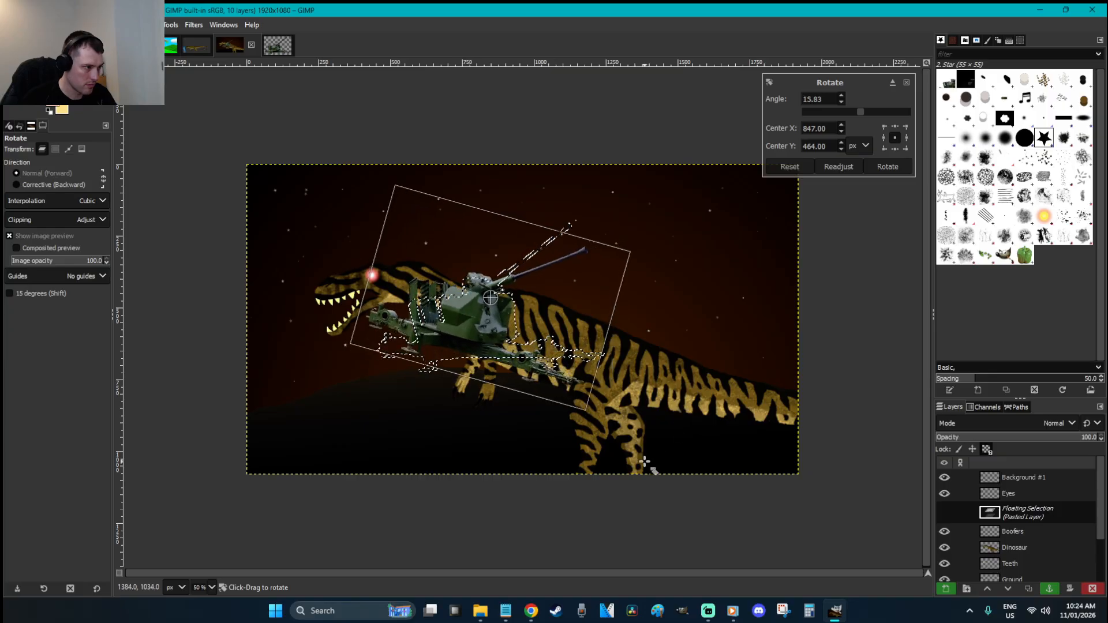
key(Return)
key(r)
drag(478, 327, 576, 301)
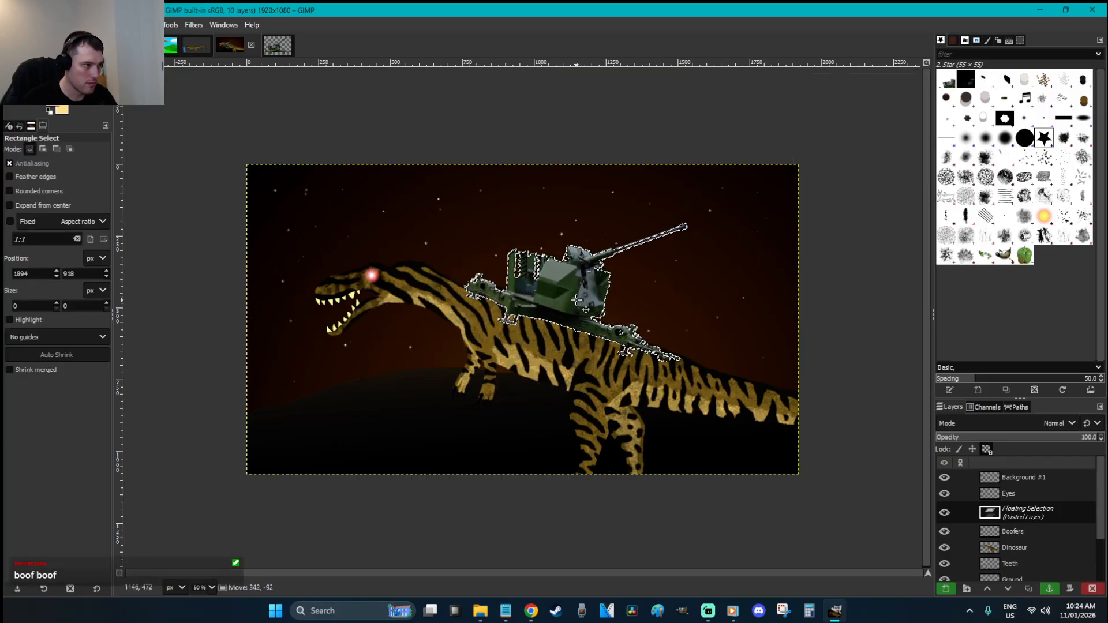
click(722, 346)
Cut away the gun's lower carriage with a freehand selection
key(z)
drag(743, 401, 434, 277)
key(f)
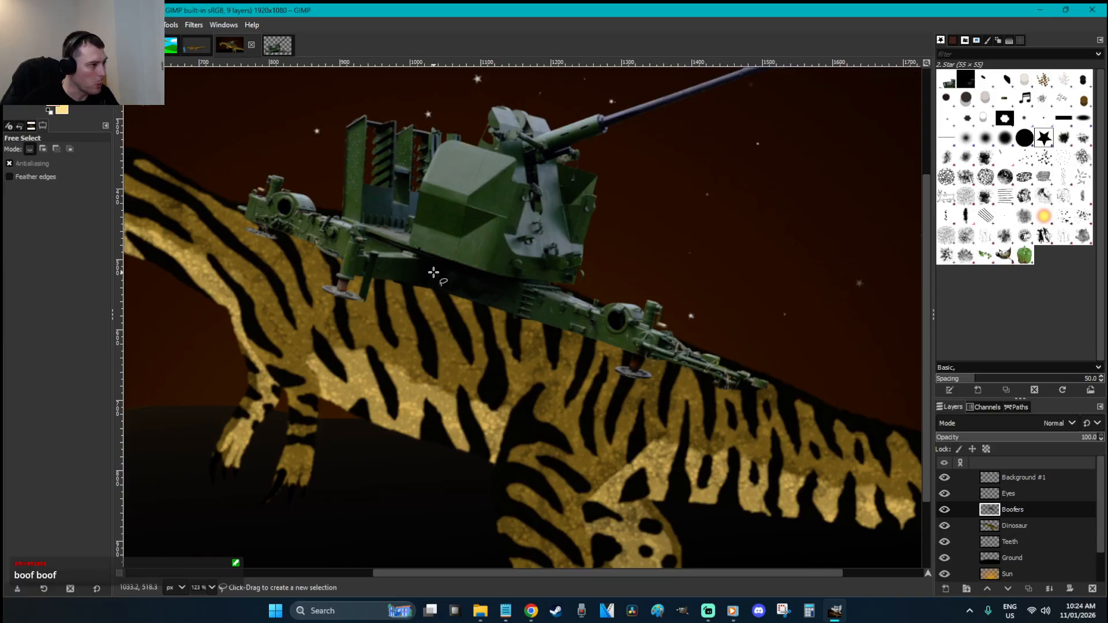
click(428, 255)
mouse_move(334, 211)
mouse_down()
mouse_move(311, 415)
mouse_move(620, 459)
mouse_move(870, 395)
mouse_move(697, 246)
mouse_move(565, 286)
mouse_up()
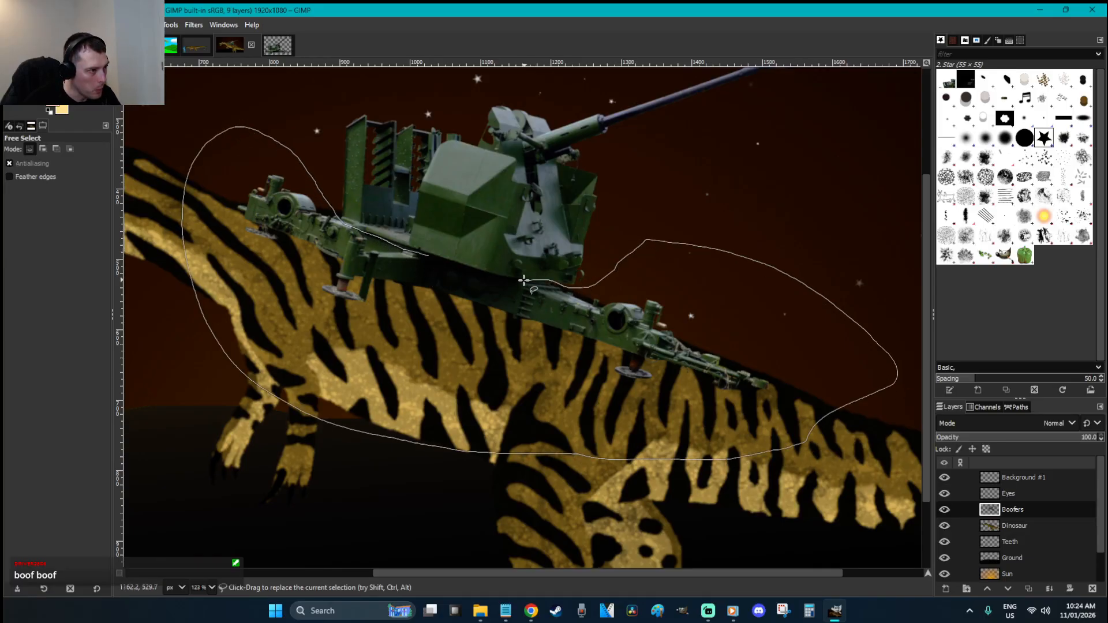
key(Return)
key(Delete)
key(ctrl+shift+a)
Settle the gun lower on the back and tilt it about 2° to match
key(m)
mouse_move(524, 221)
mouse_down()
mouse_move(512, 230)
mouse_move(517, 219)
mouse_up()
key(shift+r)
drag(656, 319, 652, 335)
key(Return)
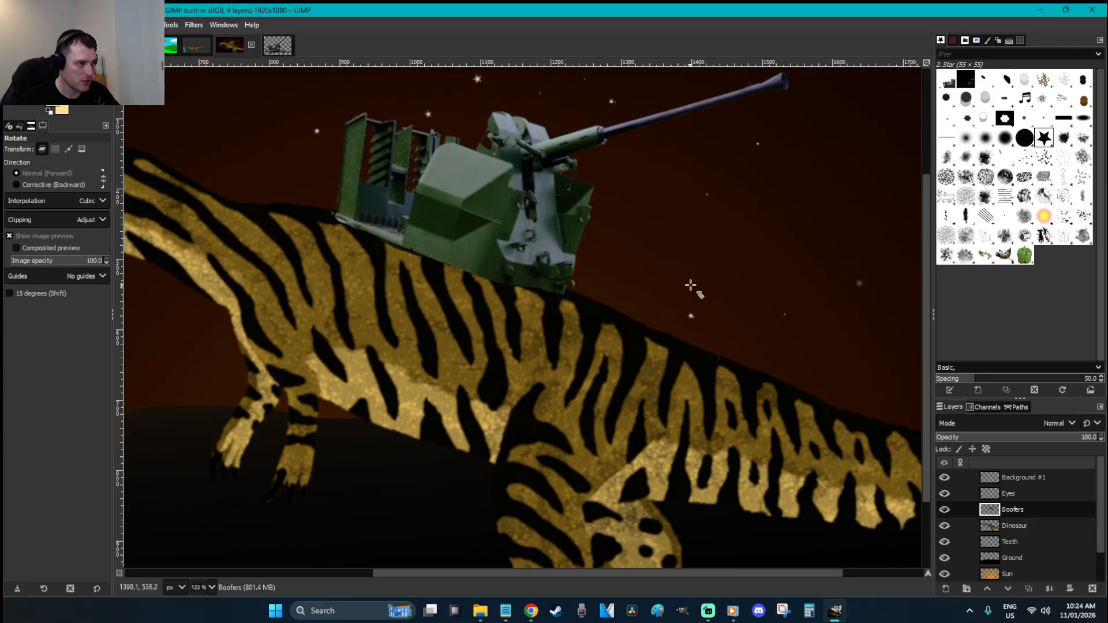
scroll(692, 289, up, 3)
Shift the gun's hue to -53.8 with Hue-Saturation
key(r)
right_click(690, 323)
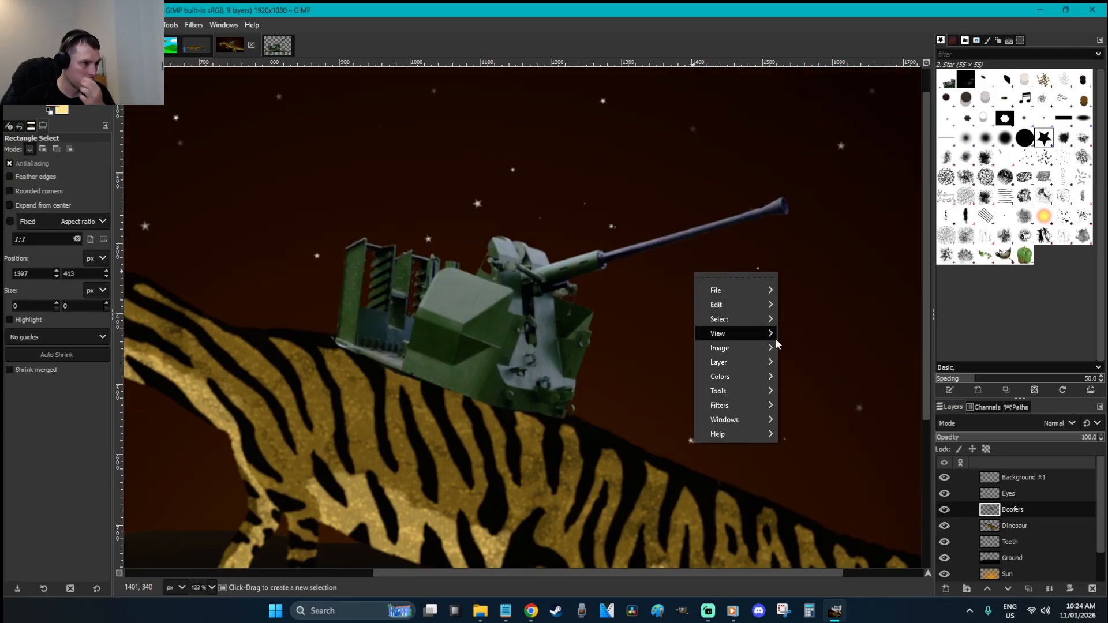
mouse_move(757, 370)
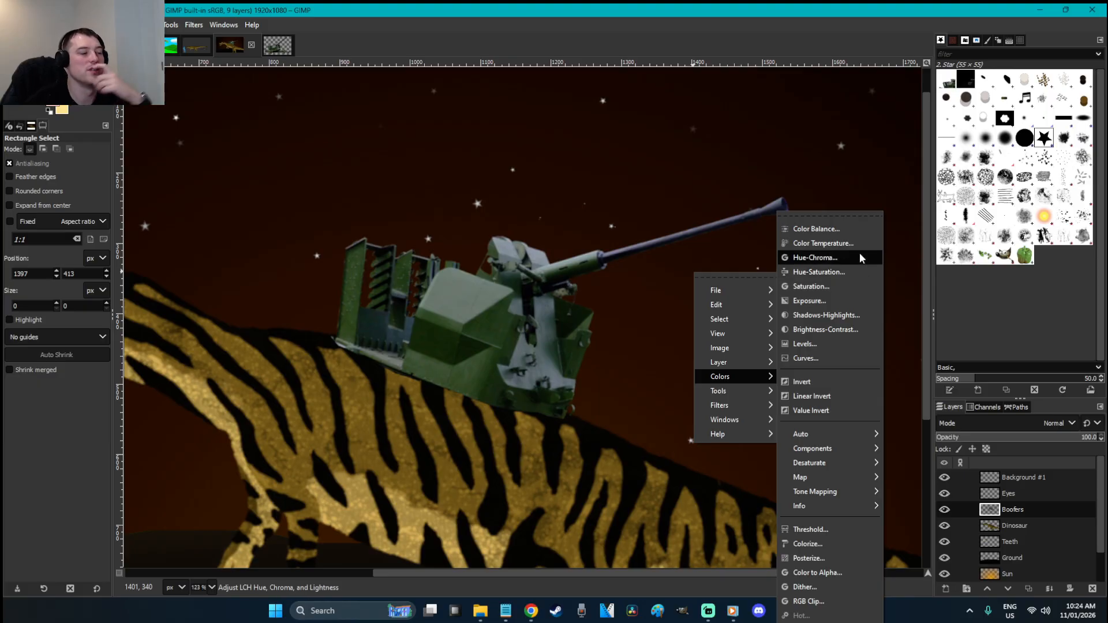
click(855, 272)
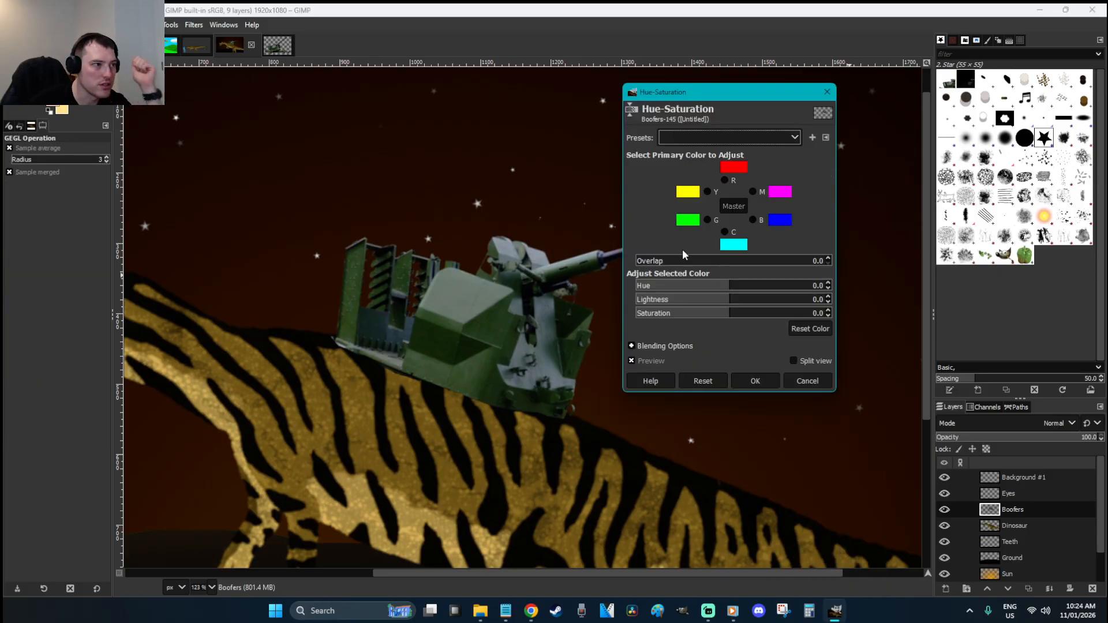
drag(667, 290, 840, 321)
mouse_move(707, 286)
mouse_down()
mouse_move(739, 288)
mouse_move(704, 286)
mouse_up()
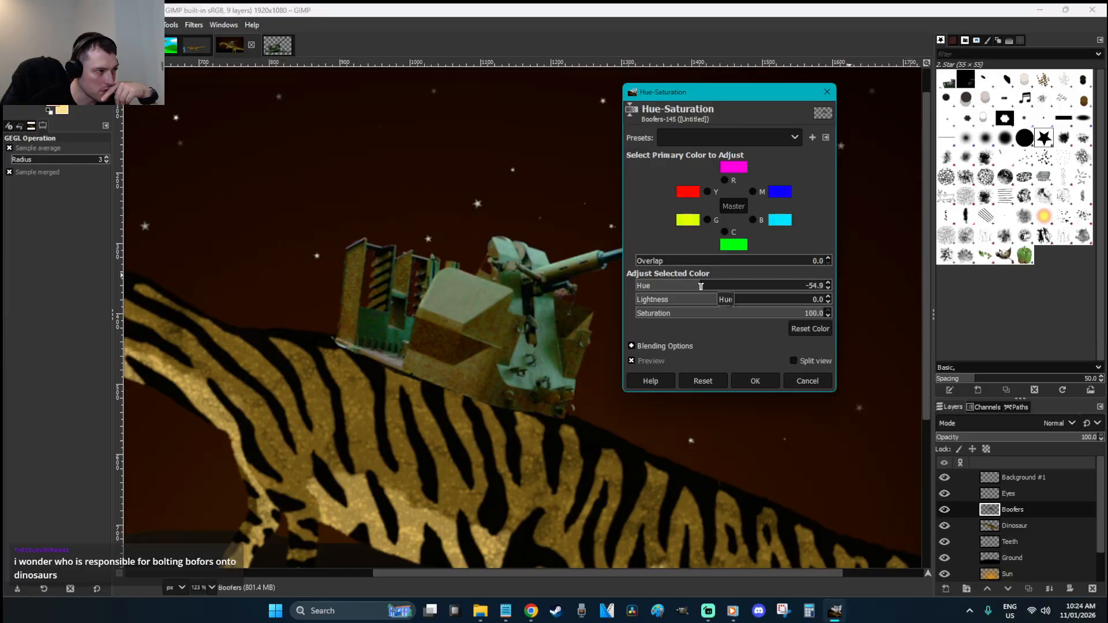
click(770, 381)
Raise the gun's contrast to 37 with Brightness-Contrast, then zoom out
right_click(617, 279)
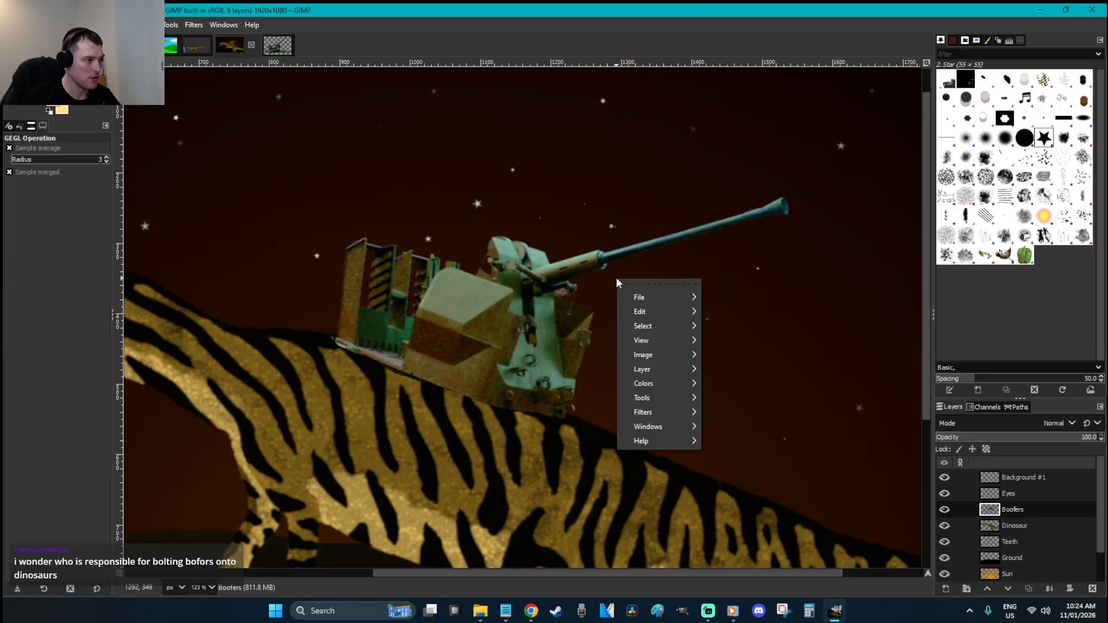
mouse_move(655, 383)
click(768, 329)
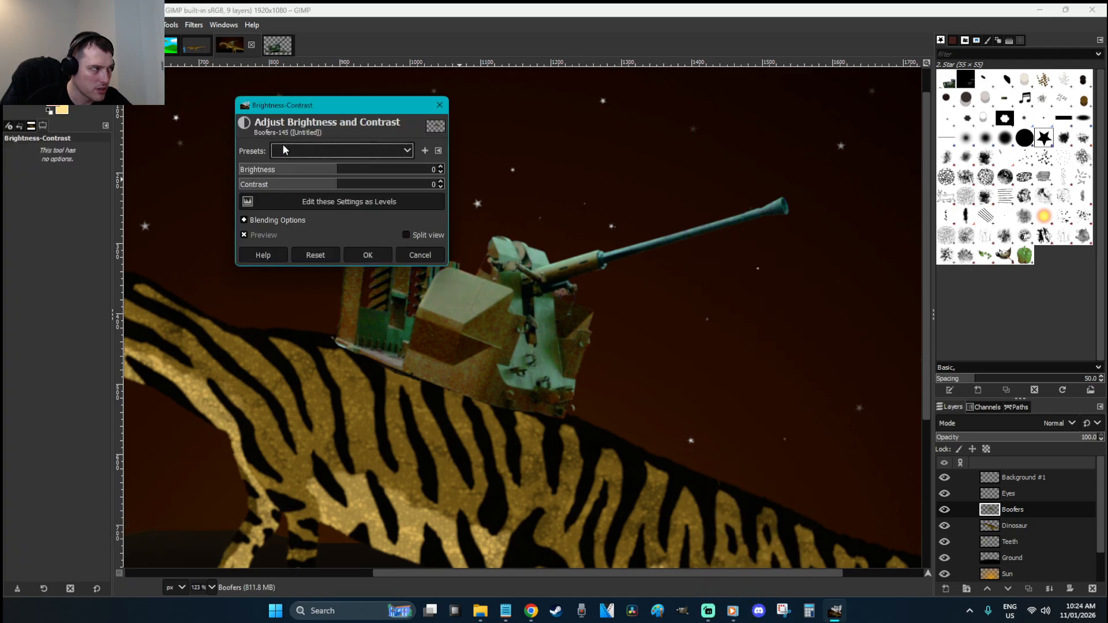
drag(337, 189, 367, 186)
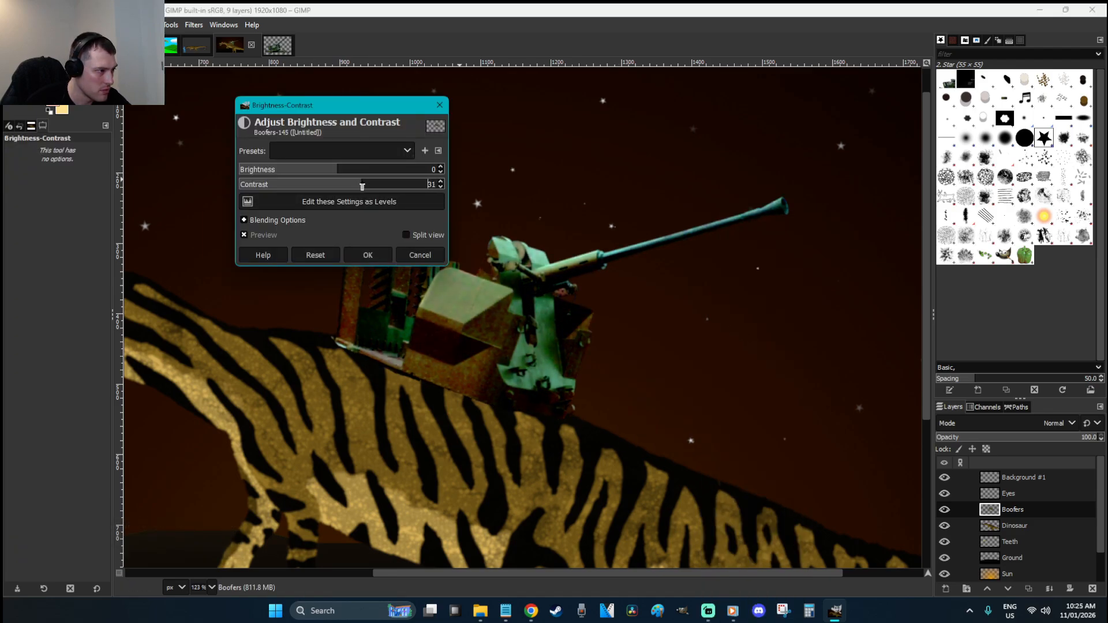
click(353, 255)
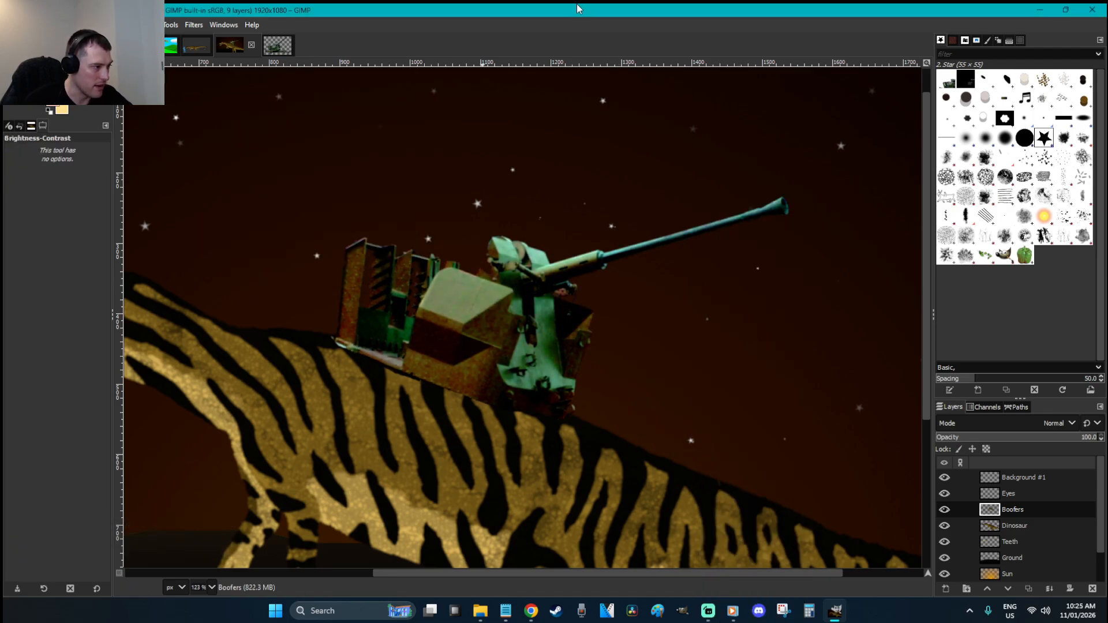
key(r)
key(minus)
key(minus)
key(minus)
key(minus)
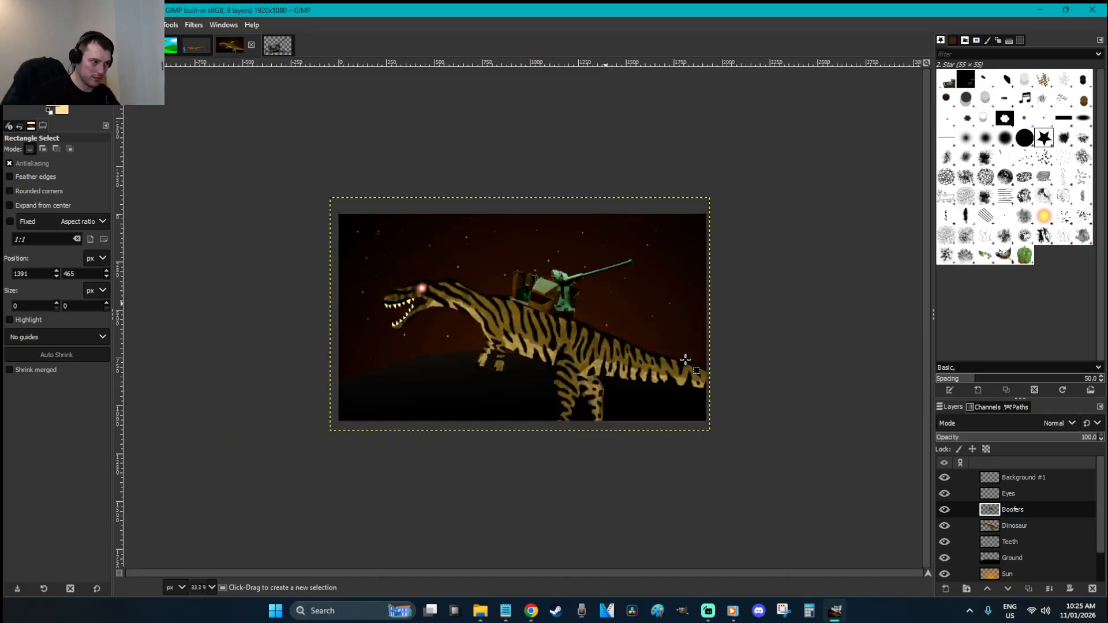
On the Eyes layer, select and copy the dinosaur's glowing red eye
key(z)
drag(617, 412, 403, 248)
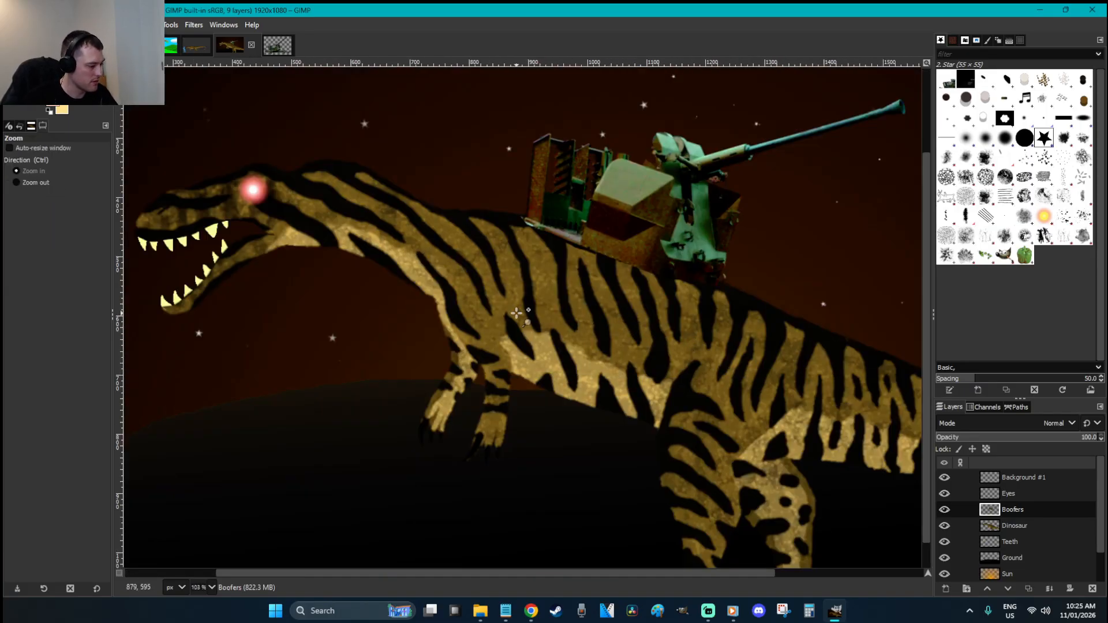
key(r)
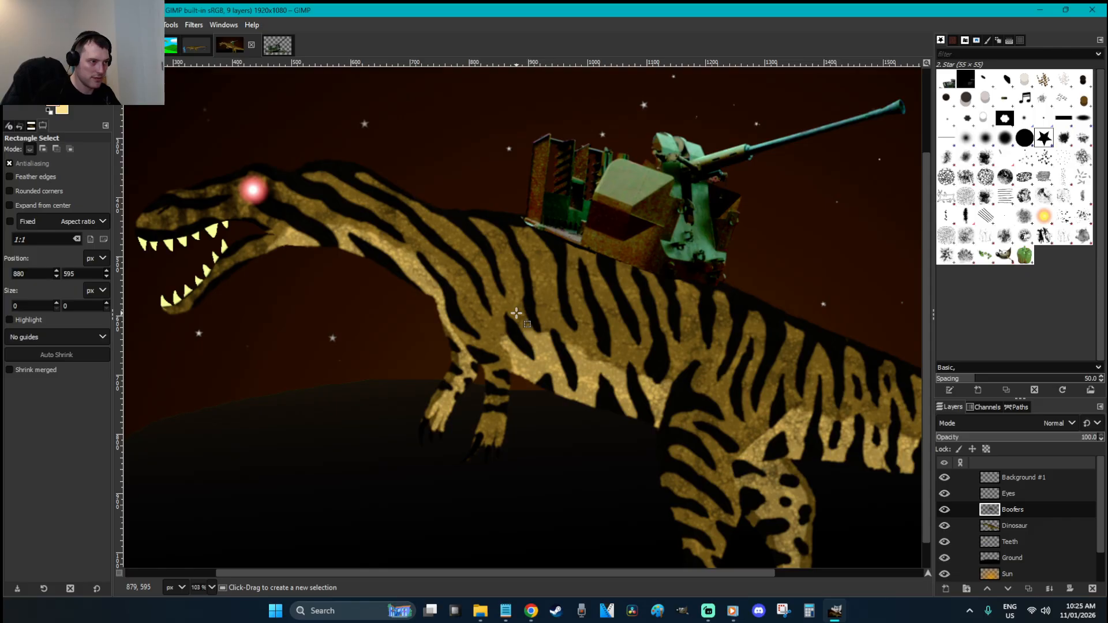
key(minus)
key(minus)
key(minus)
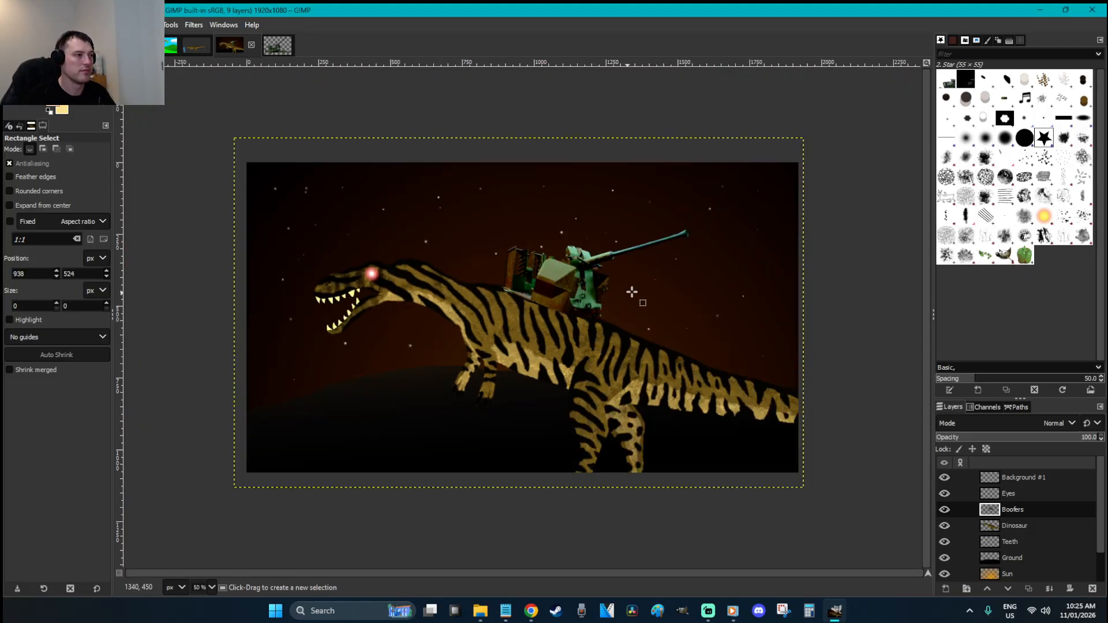
click(669, 289)
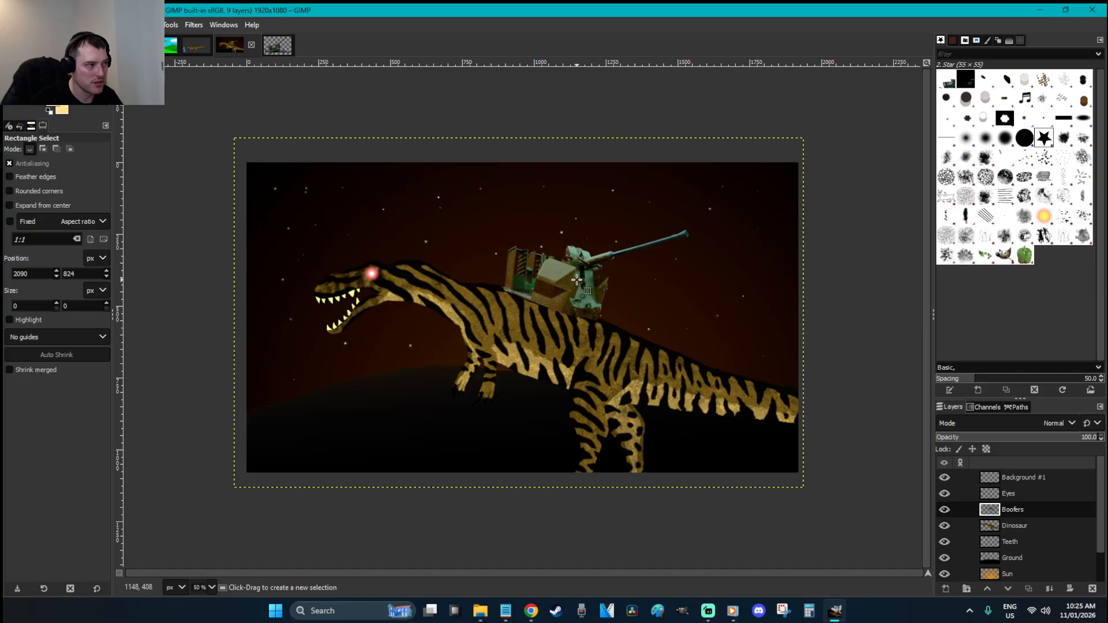
click(1029, 493)
click(589, 314)
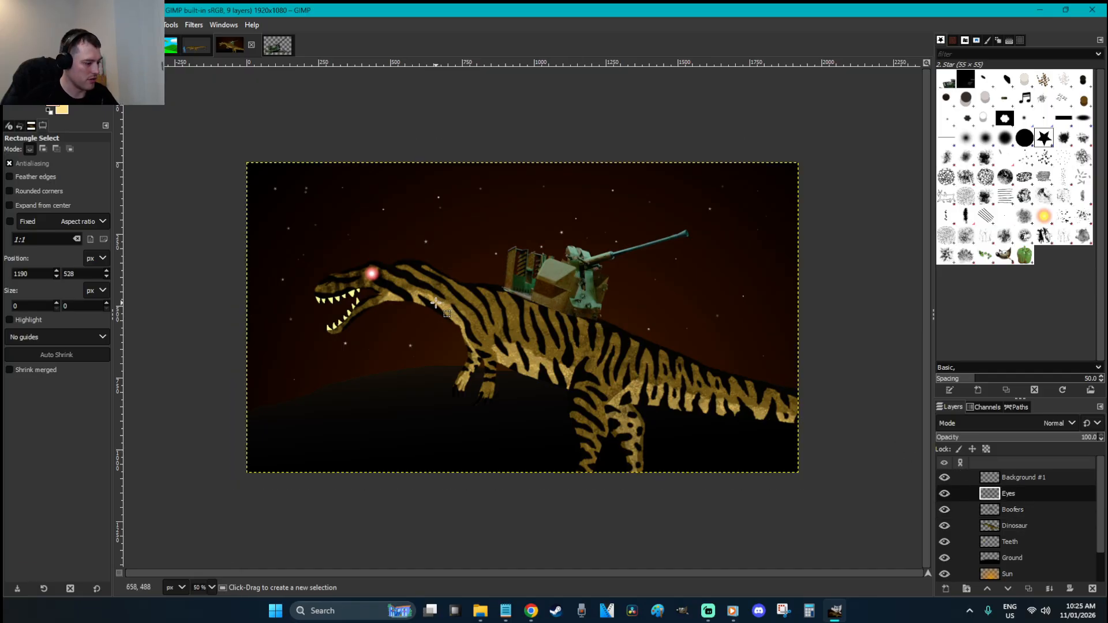
drag(395, 292, 345, 254)
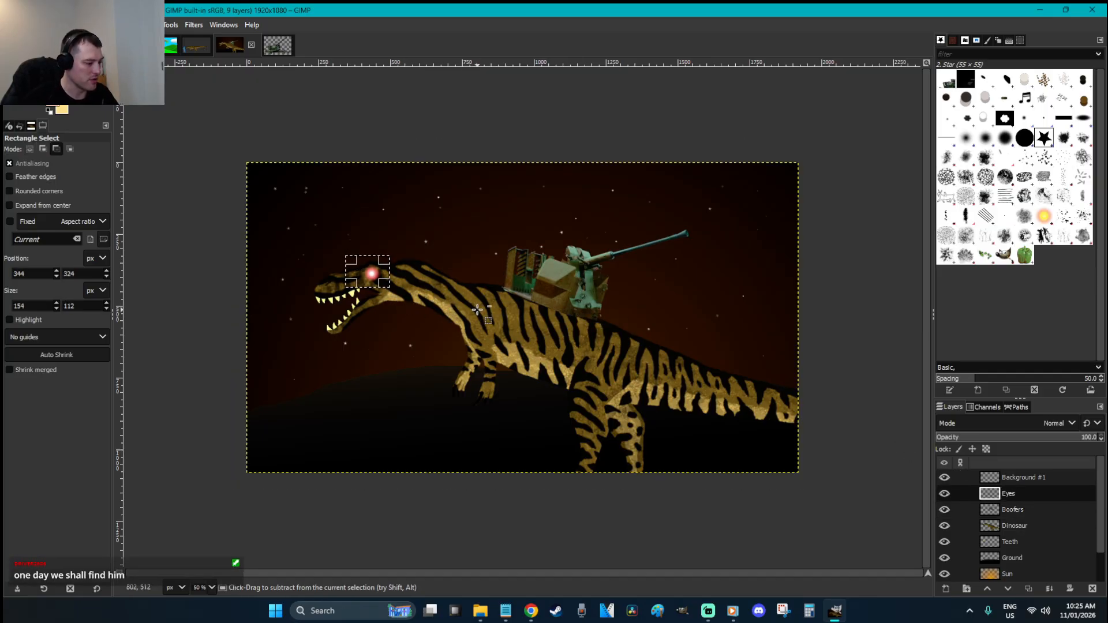
key(ctrl+c)
Paste two copies of the eye onto the gun and anchor each one
key(ctrl+v)
drag(547, 334, 583, 296)
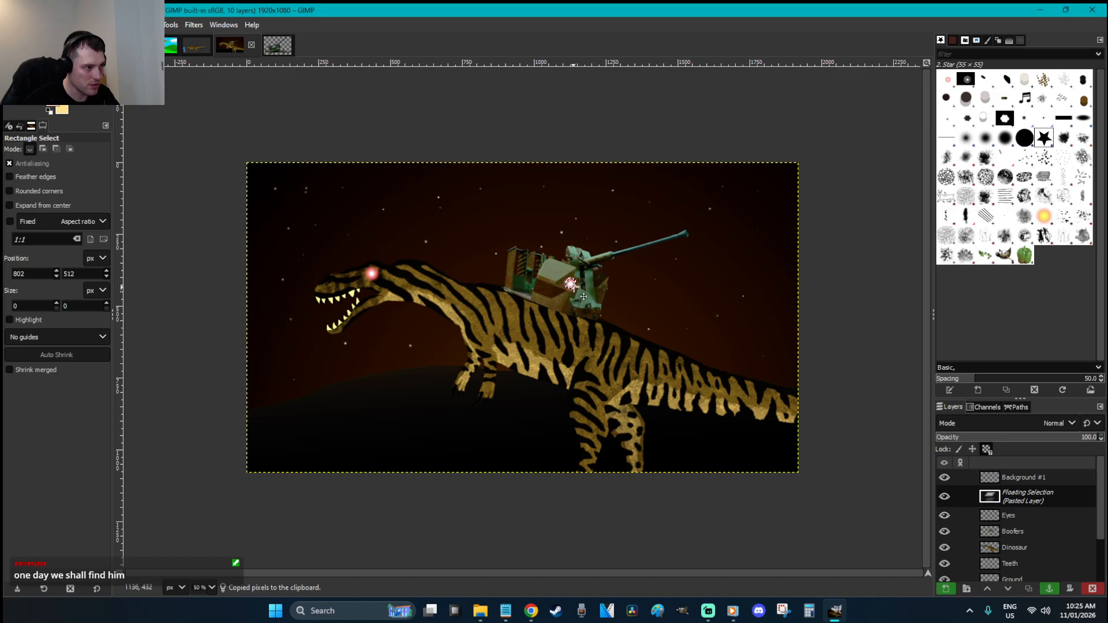
click(644, 309)
key(ctrl+v)
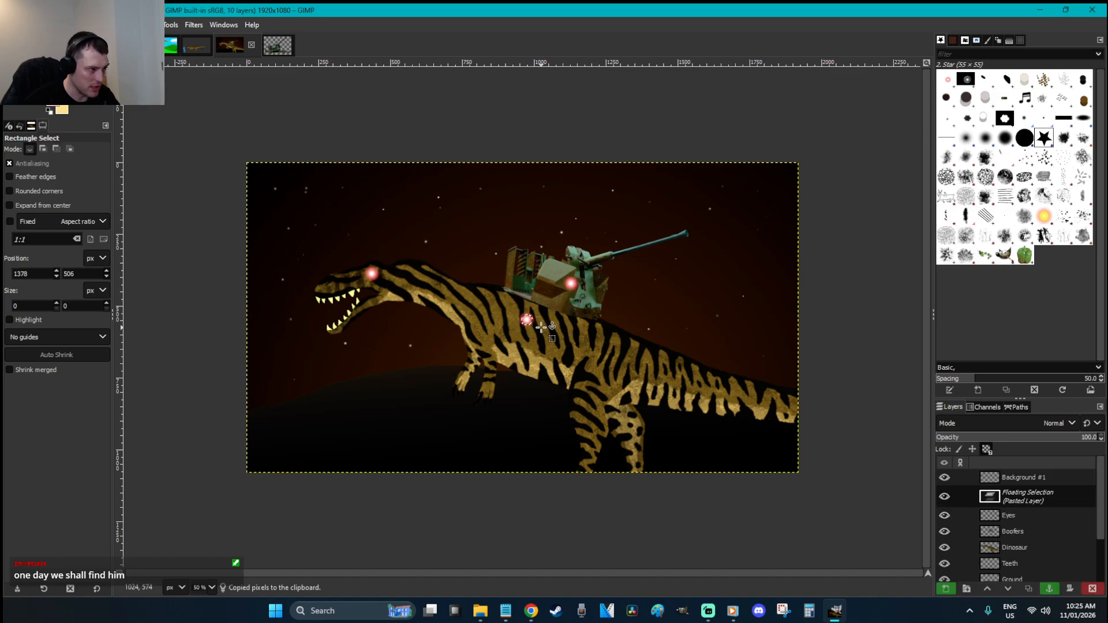
drag(538, 332, 611, 300)
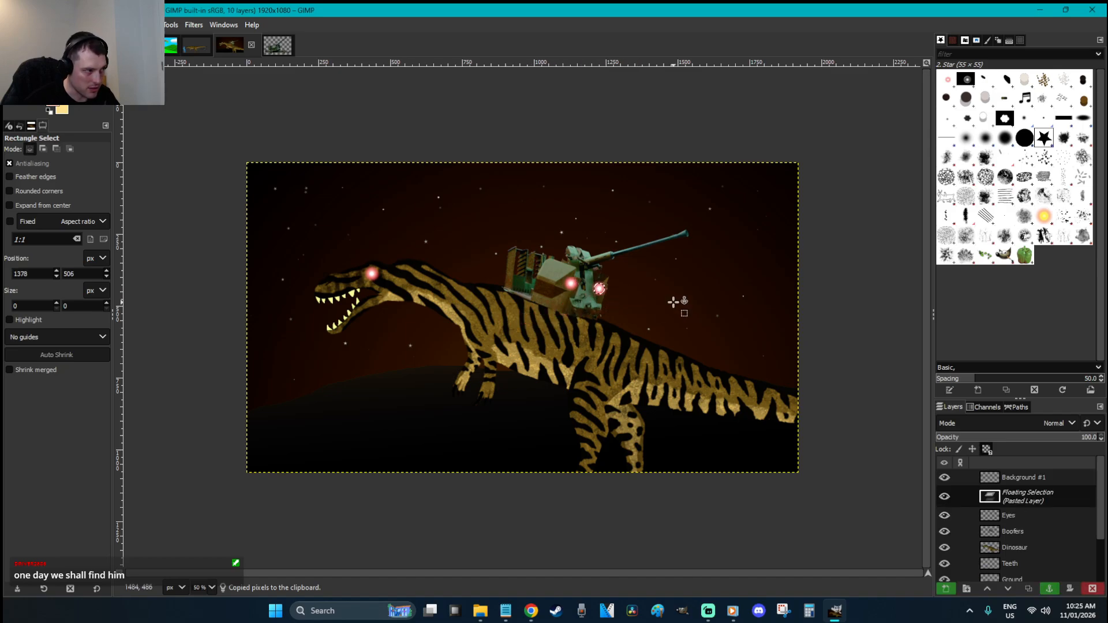
click(673, 301)
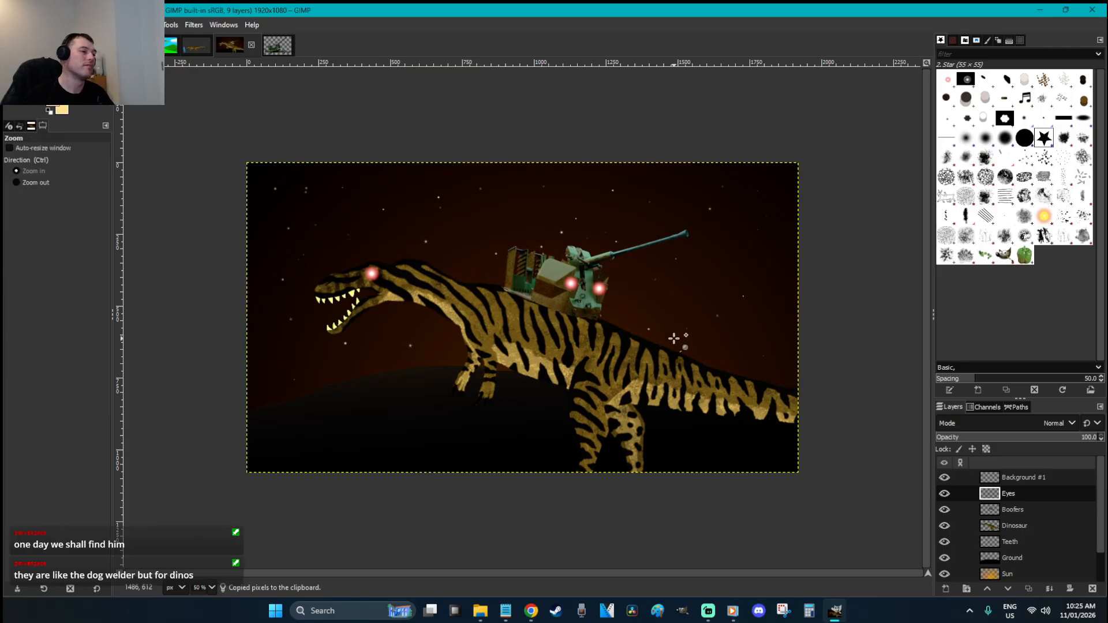
key(z)
drag(673, 329, 523, 298)
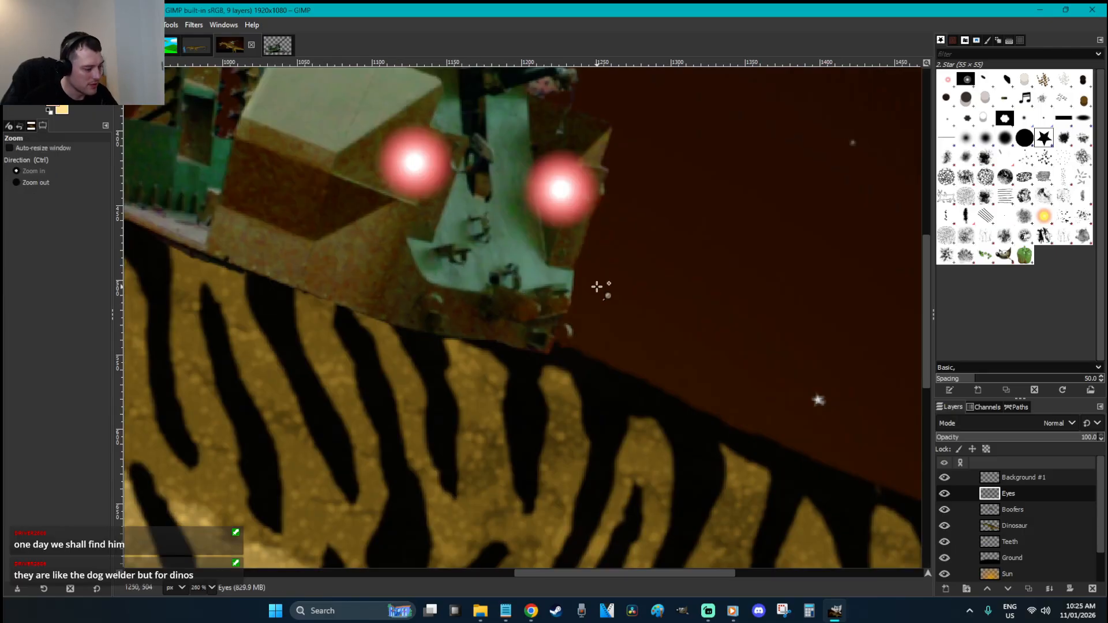
Choose the paint colour from the image with the Color Picker
drag(553, 572, 219, 496)
key(o)
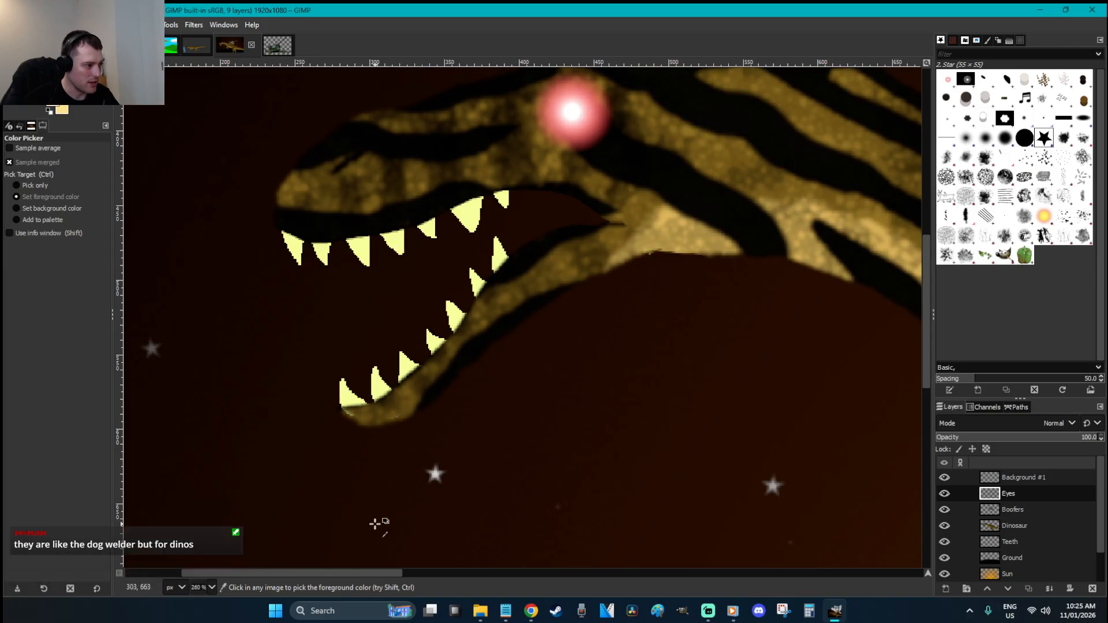
drag(378, 571, 667, 573)
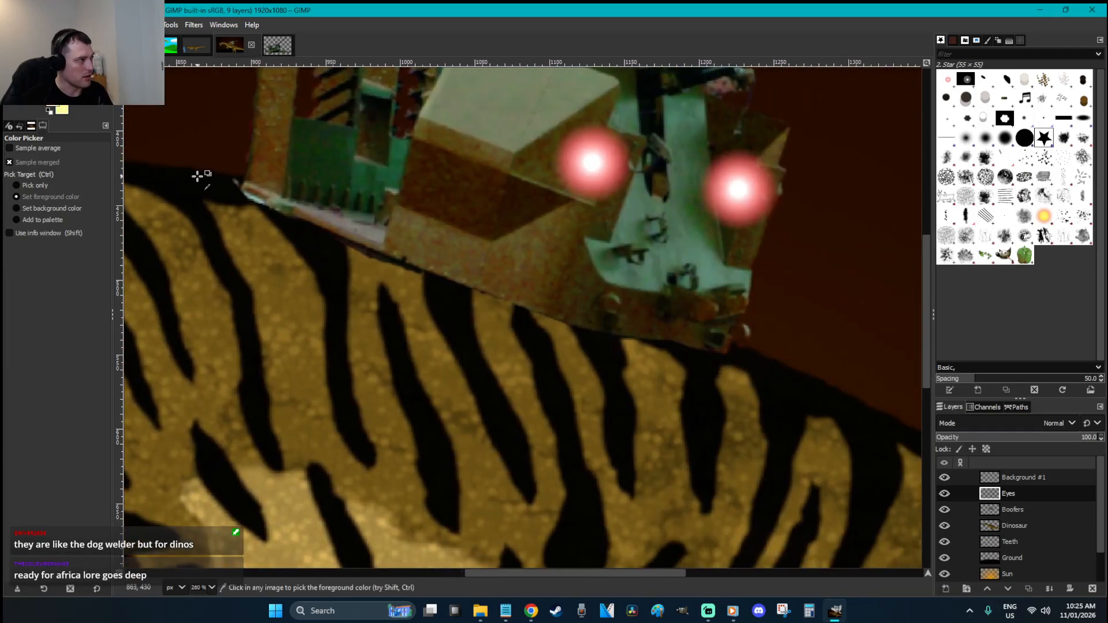
drag(519, 572, 220, 573)
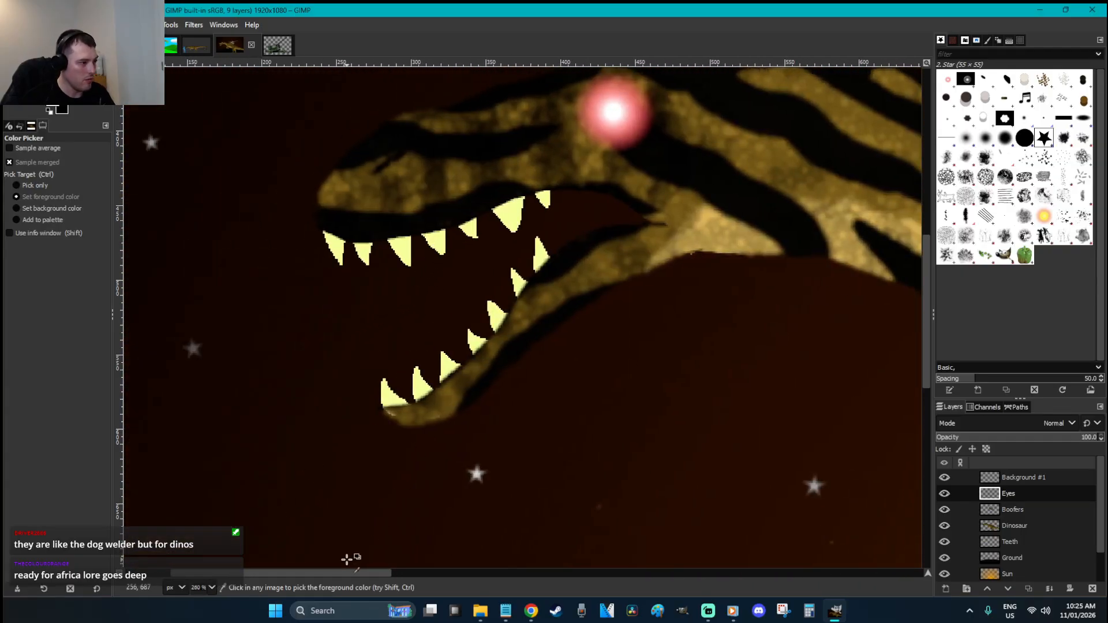
drag(351, 573, 693, 563)
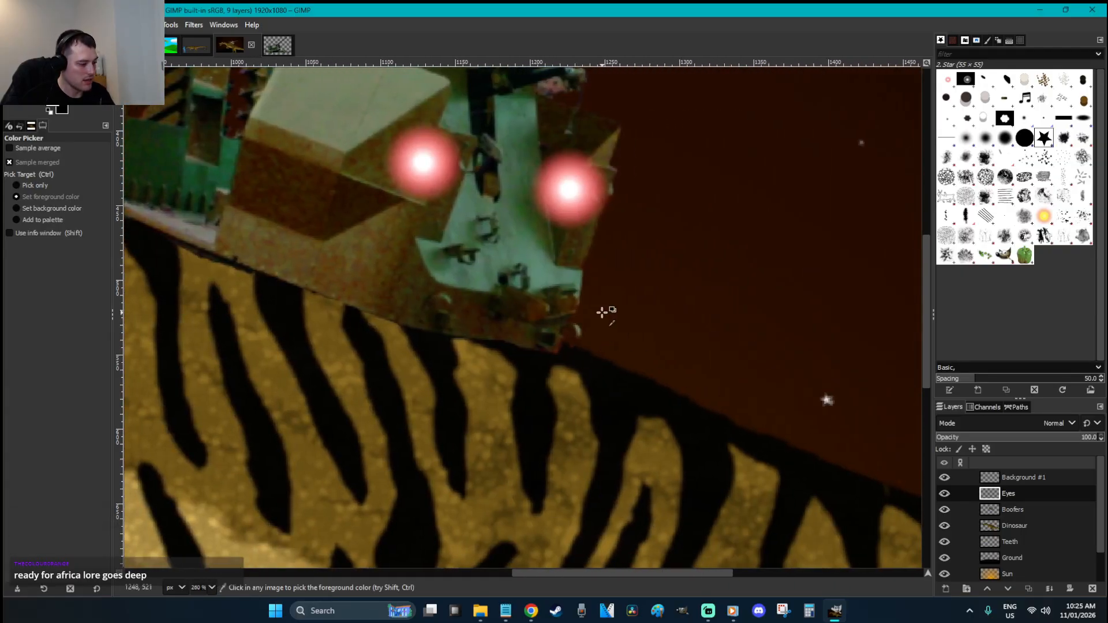
Paint a thin black mouth line using a size-4 Hardness 075 brush with dynamics off
key(p)
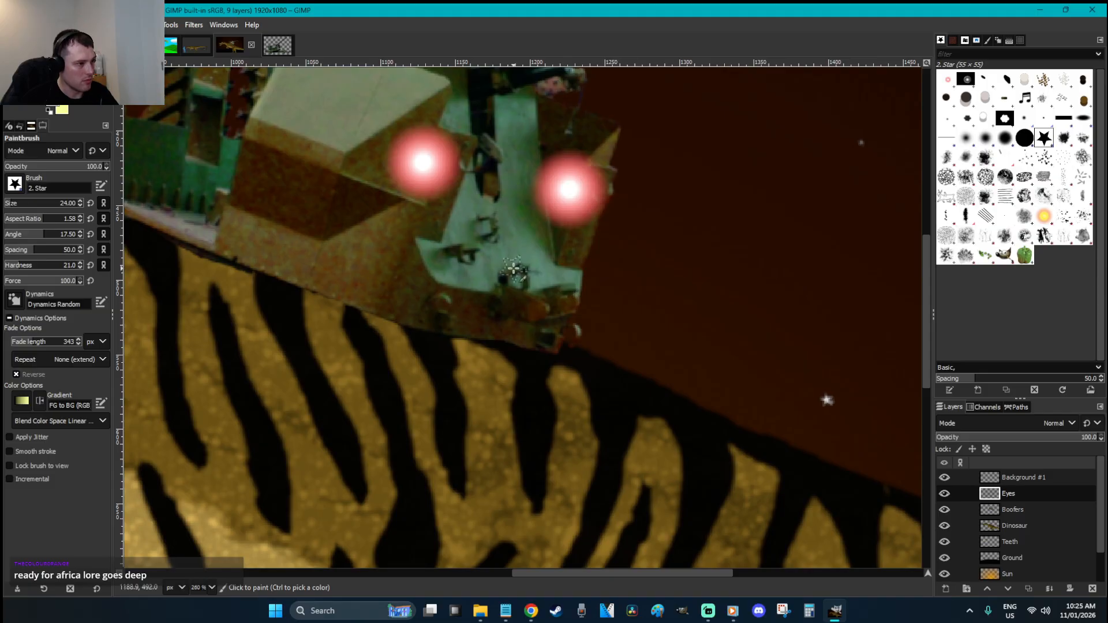
click(15, 300)
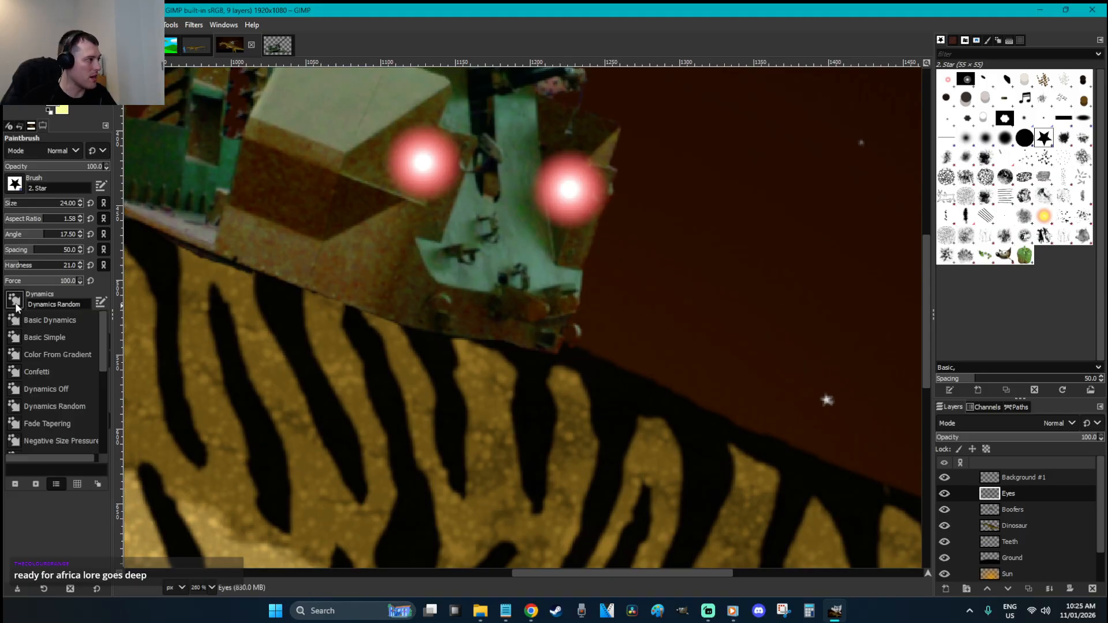
click(73, 389)
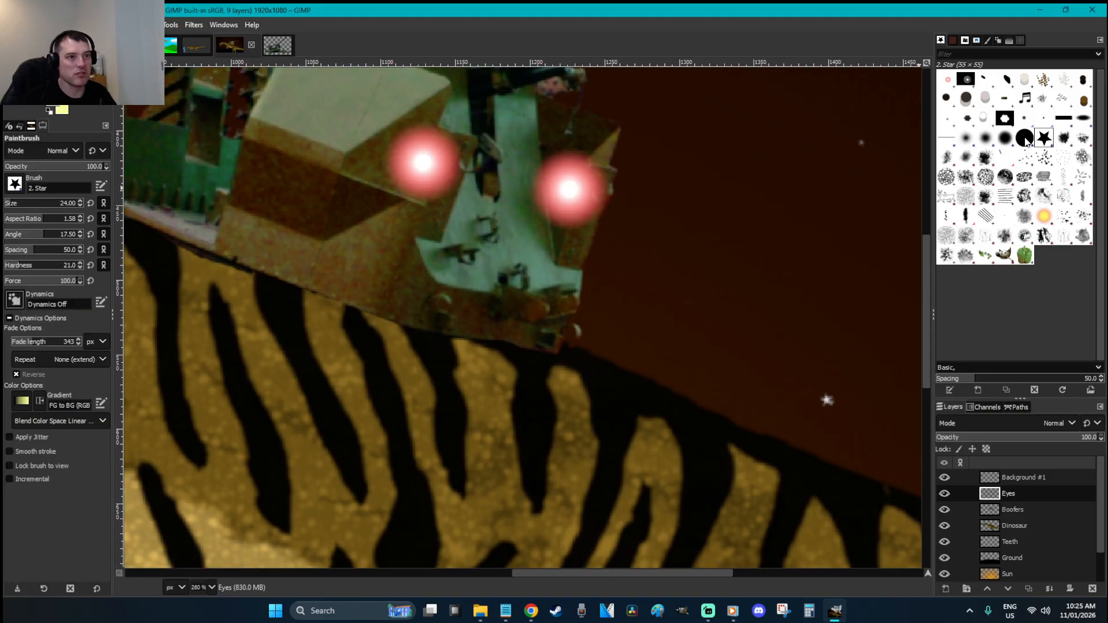
click(1004, 138)
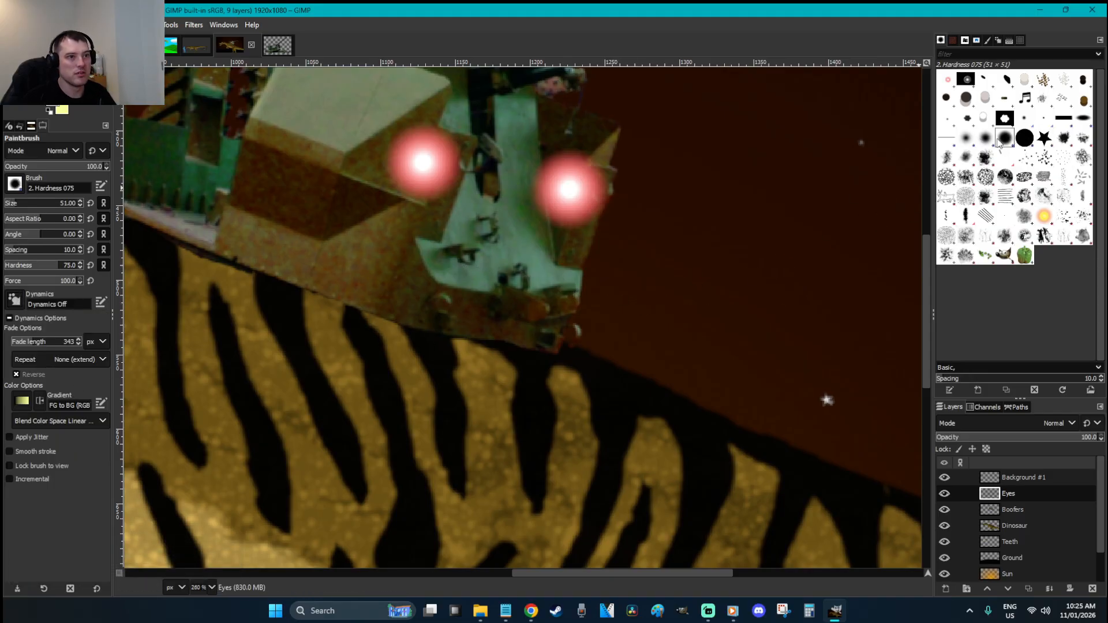
click(73, 204)
text(4)
key(Return)
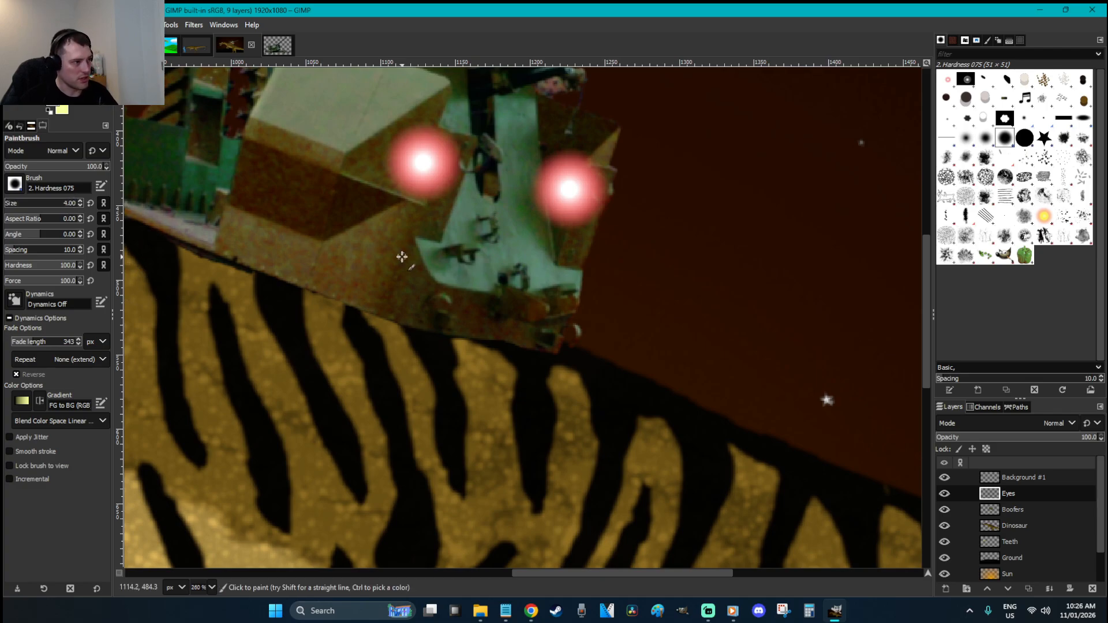
drag(370, 250, 558, 273)
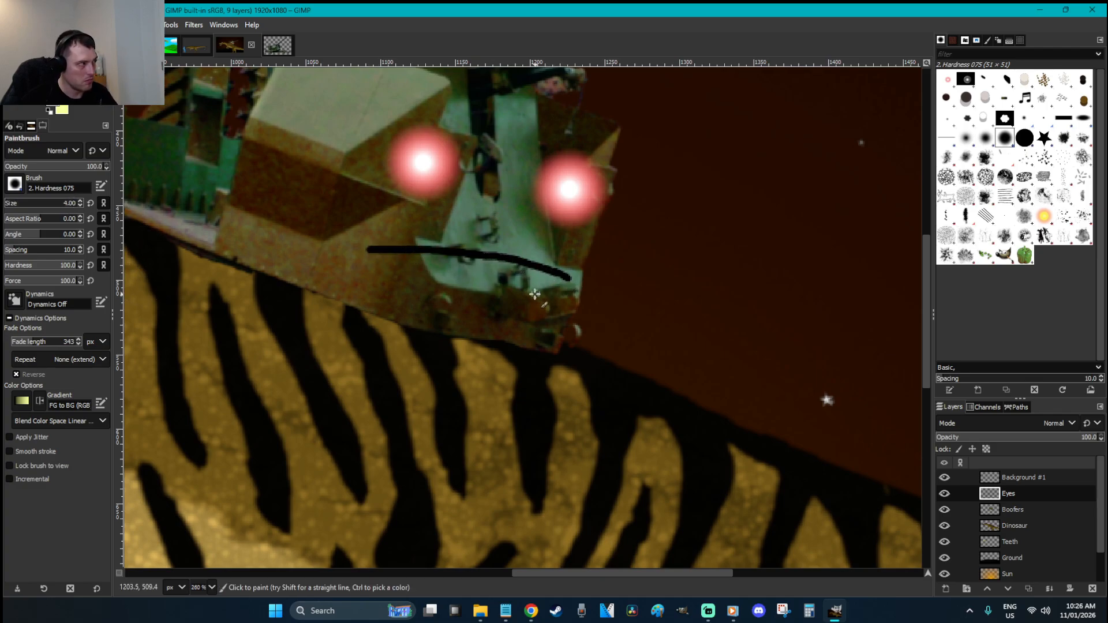
Trace a first zigzag teeth outline under the mouth, then discard it
key(f)
click(374, 234)
click(394, 275)
click(412, 233)
click(427, 275)
click(442, 238)
click(459, 276)
click(481, 240)
click(492, 282)
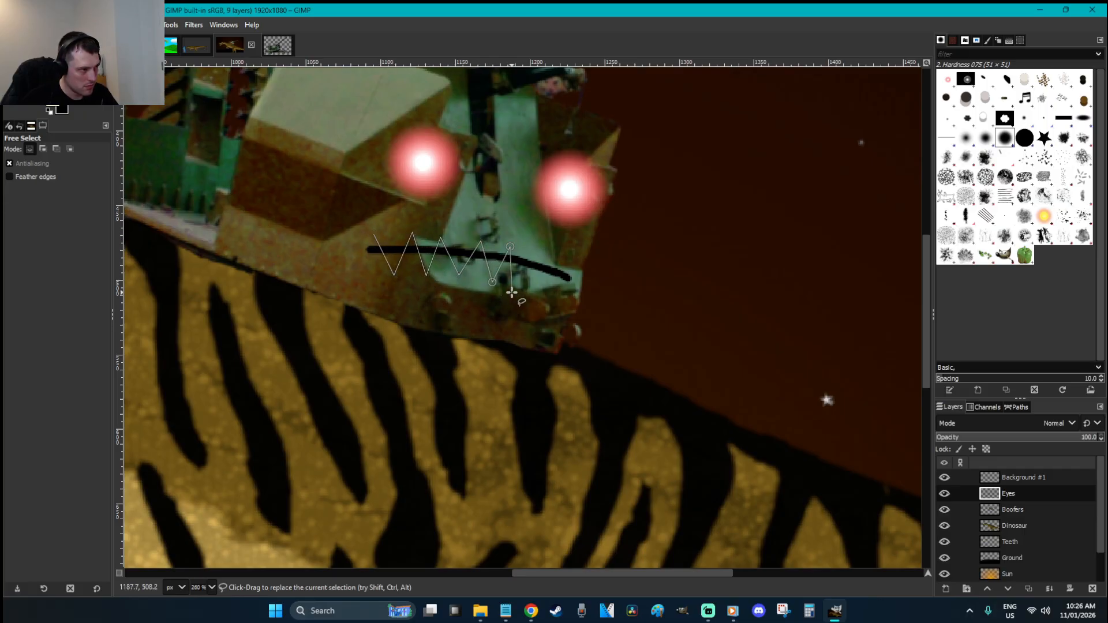
key(r)
key(ctrl+shift+a)
key(f)
Outline the teeth hanging from the mouth line as a closed polygon selection
click(568, 279)
click(514, 259)
click(465, 254)
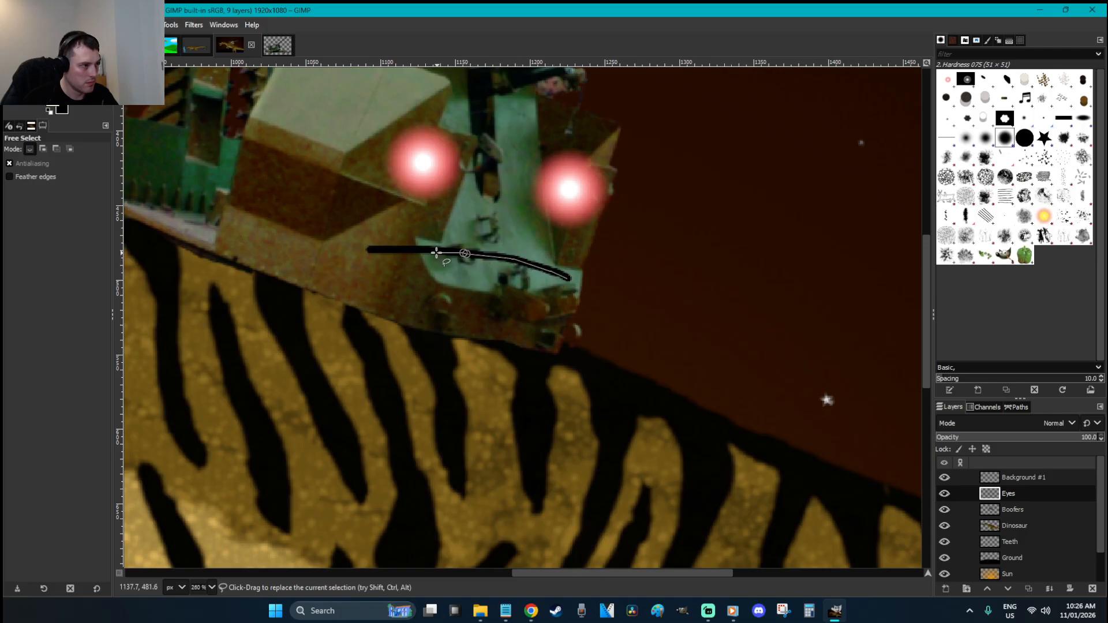
click(416, 249)
click(392, 250)
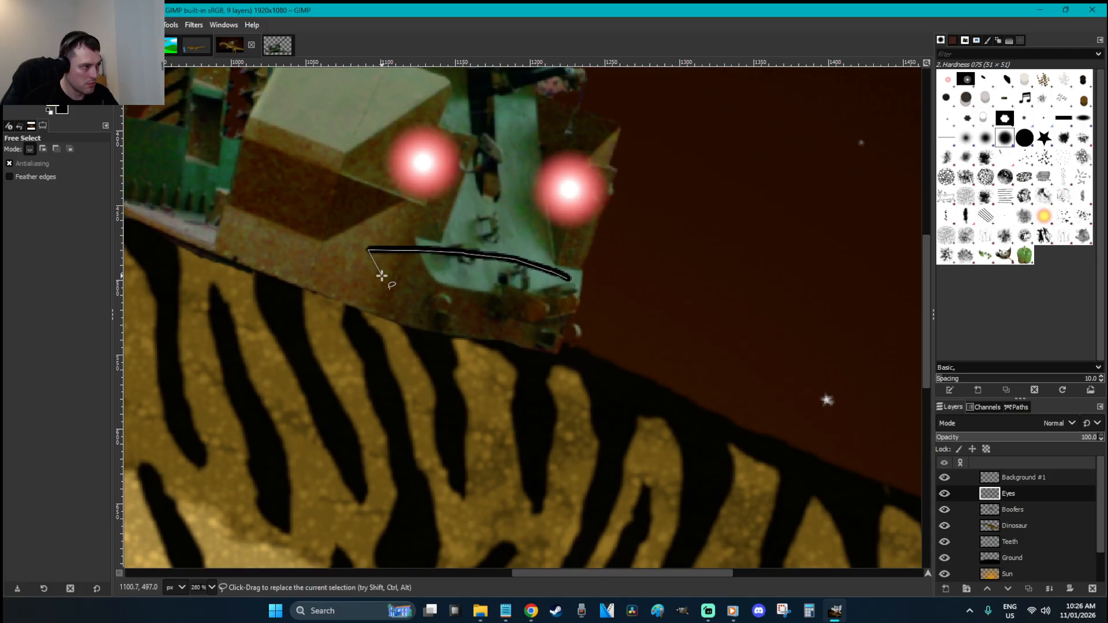
click(409, 272)
click(423, 250)
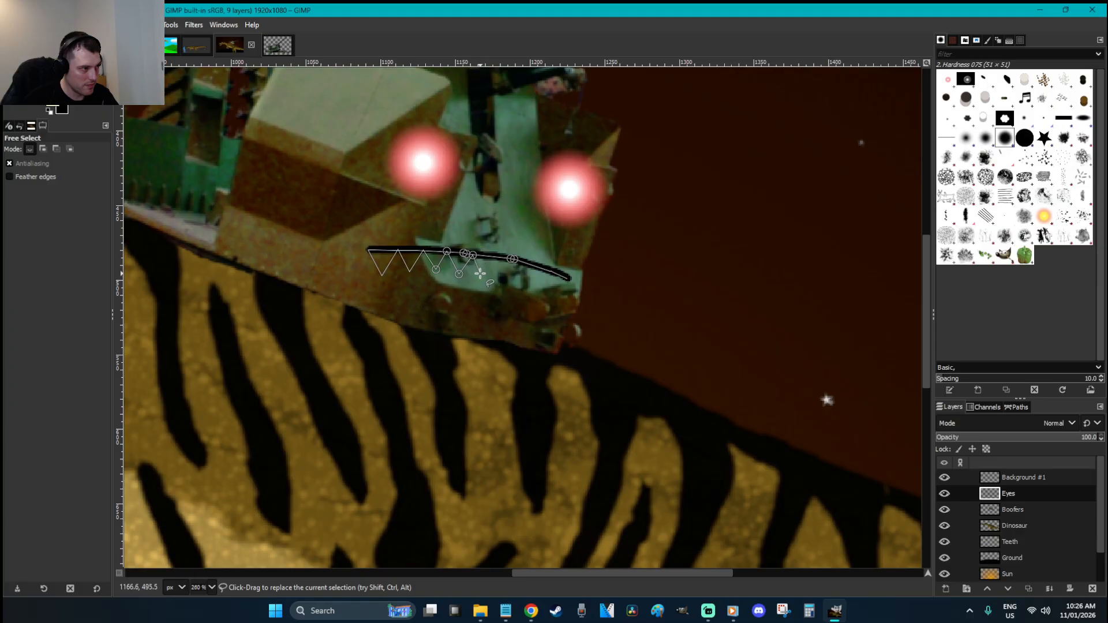
click(492, 257)
click(504, 277)
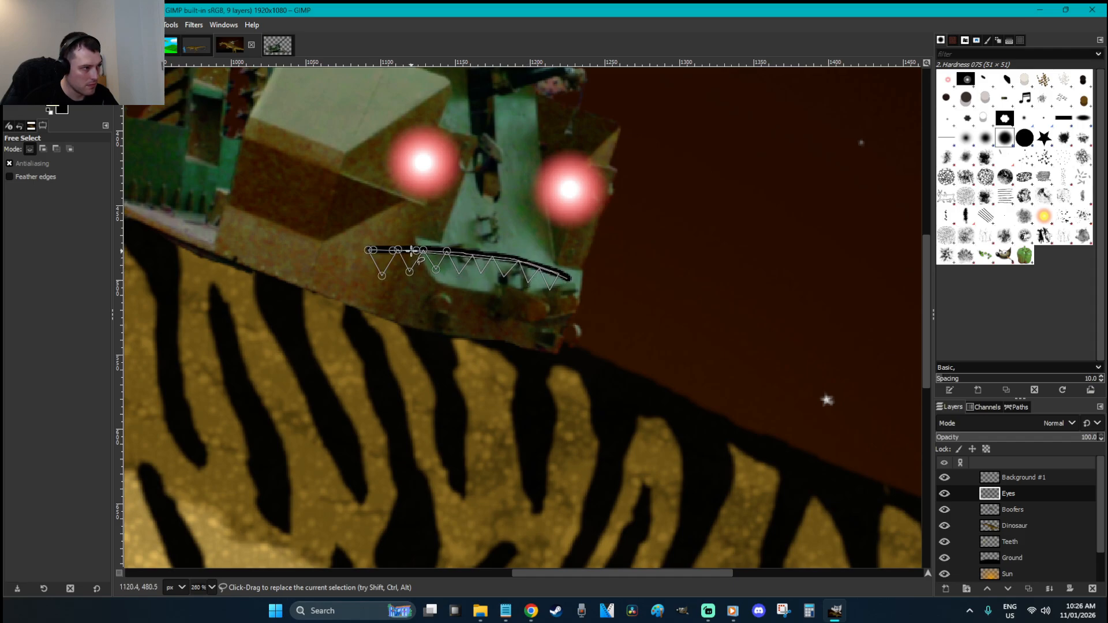
key(Return)
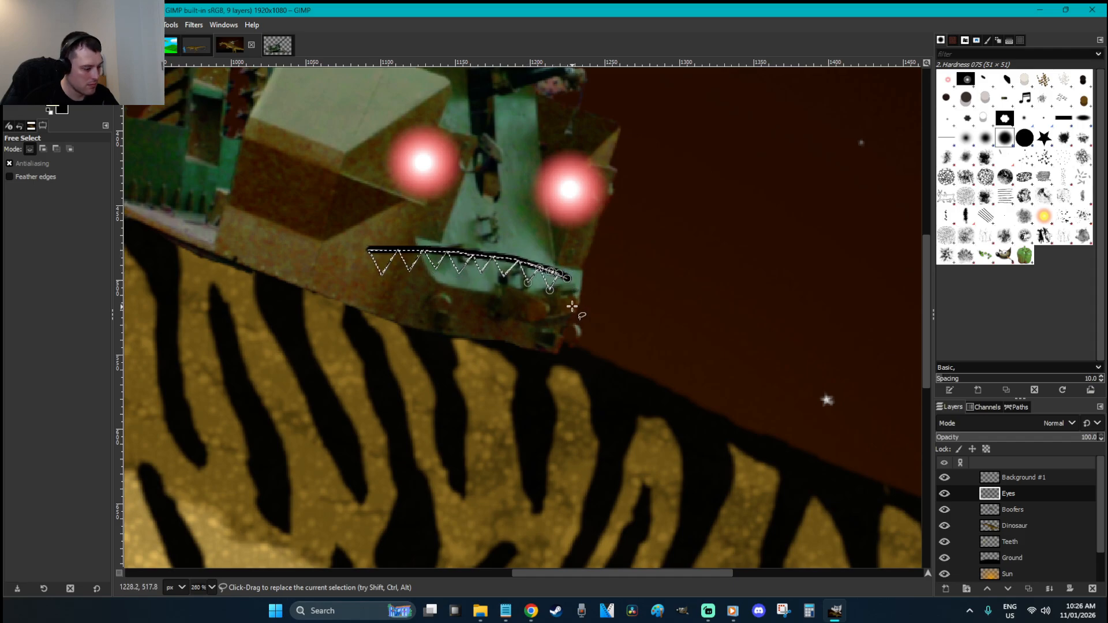
Bucket-fill the teeth pale yellow and deselect
key(shift+b)
click(561, 278)
key(r)
click(609, 308)
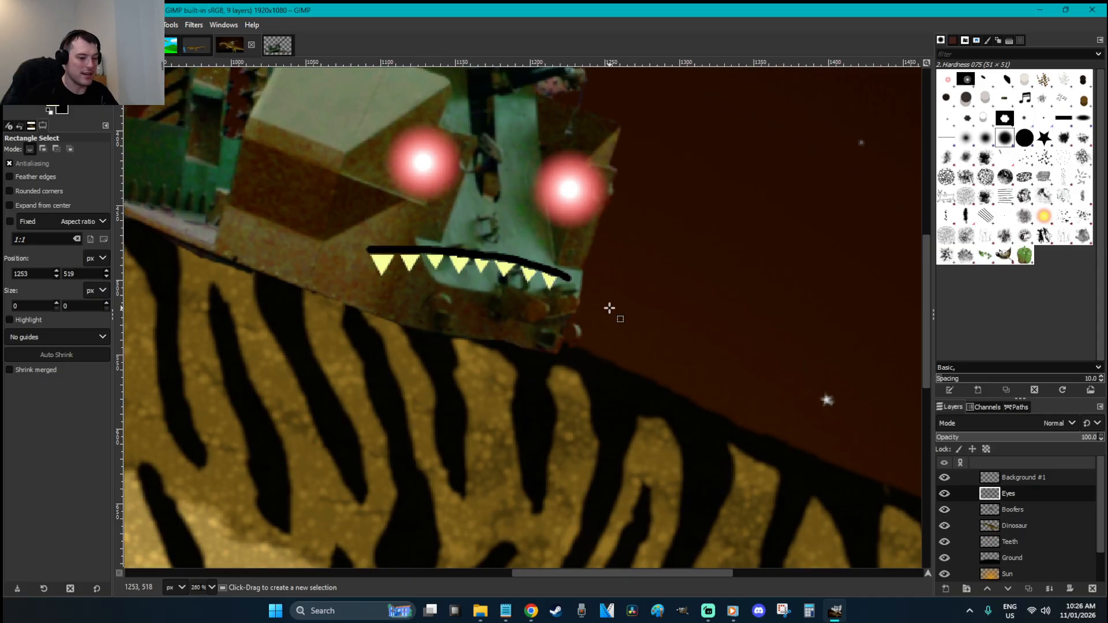
scroll(609, 309, down, 6)
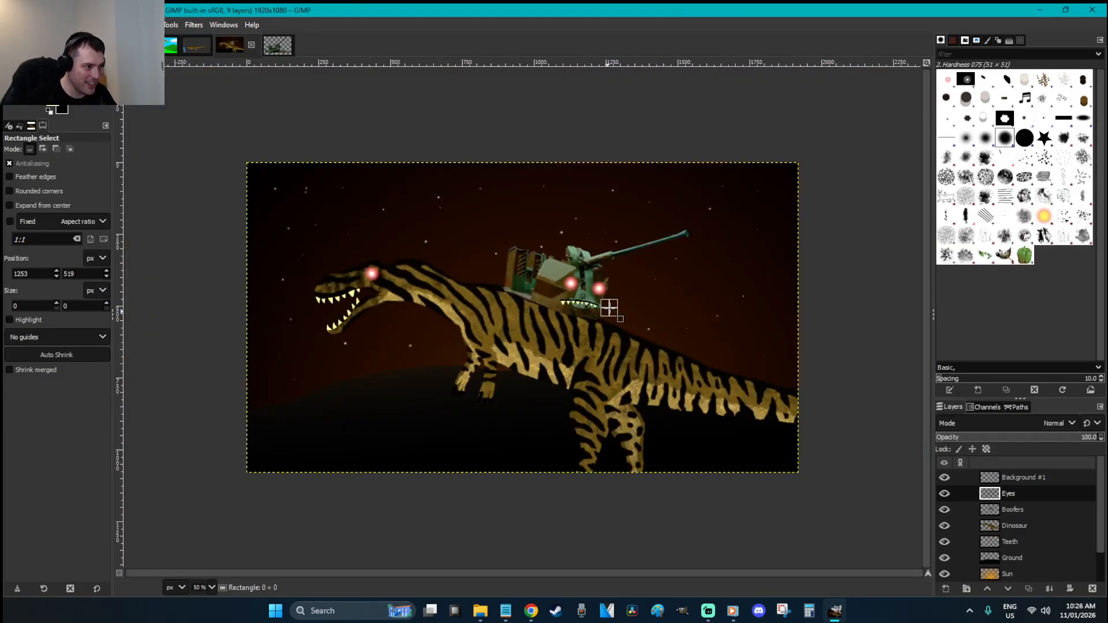
Save the image as 'Wiehenvenator Ready For Africa.xcf' in Pictures > GIMP Work
click(12, 25)
click(98, 152)
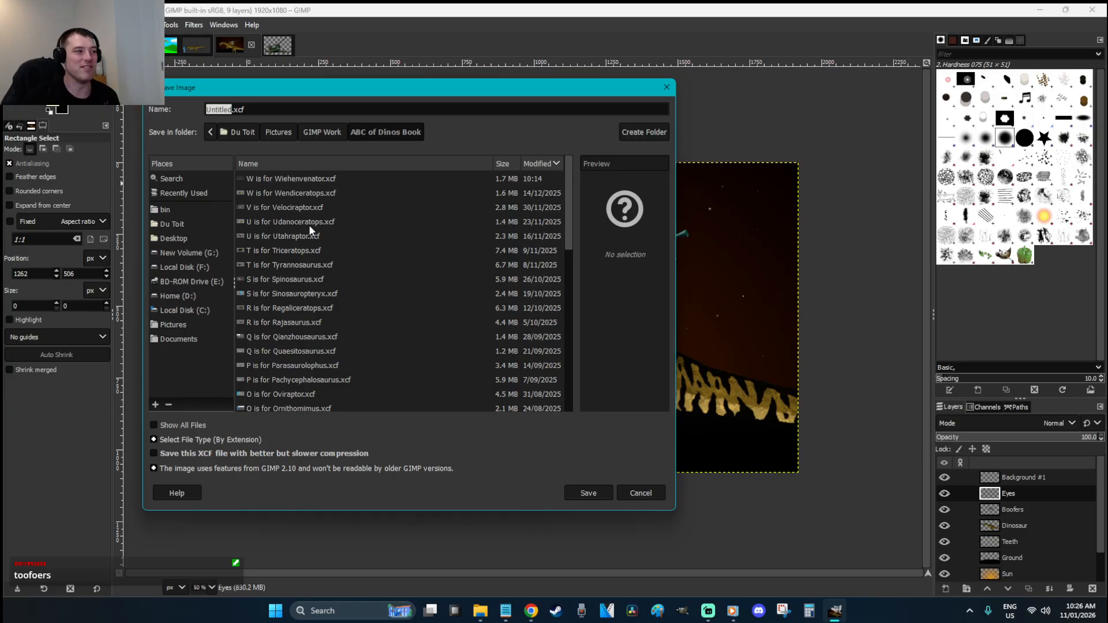
click(283, 132)
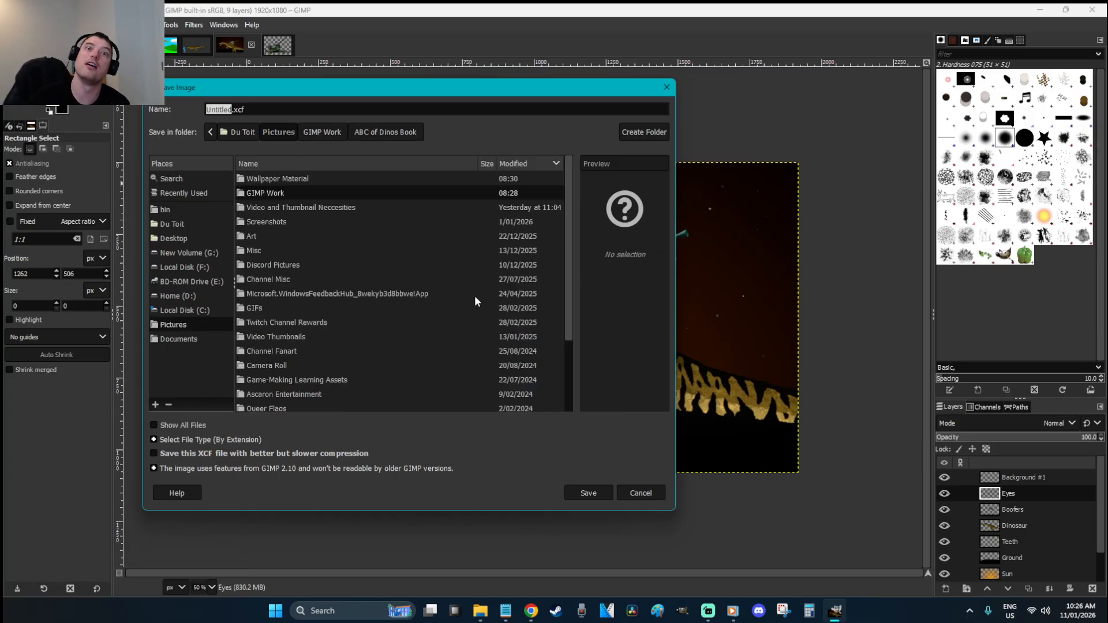
double_click(294, 237)
double_click(308, 188)
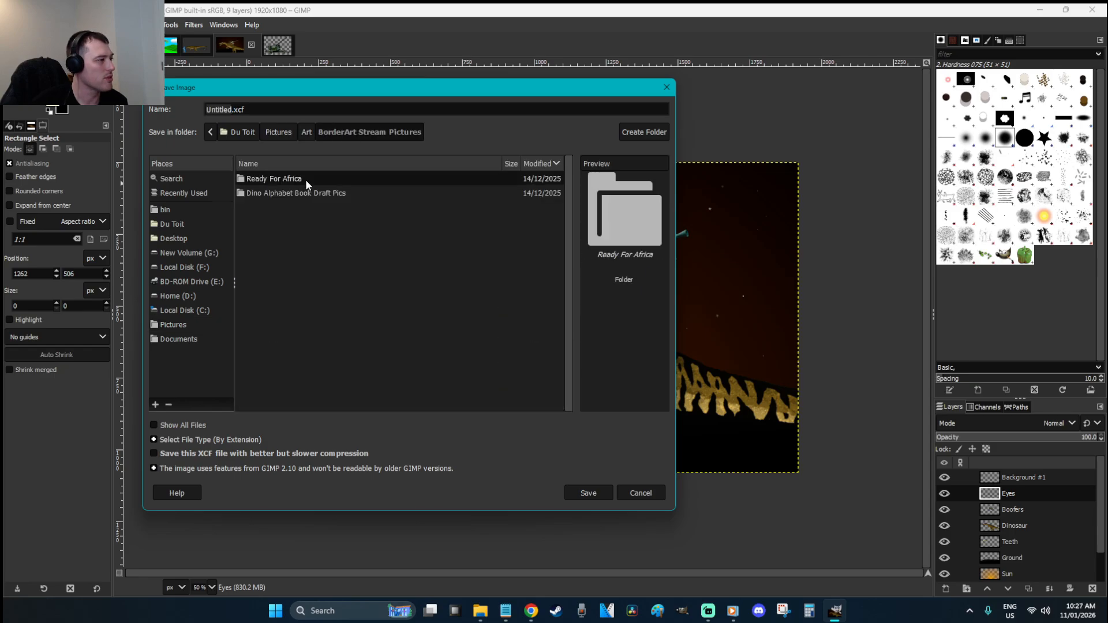
double_click(306, 179)
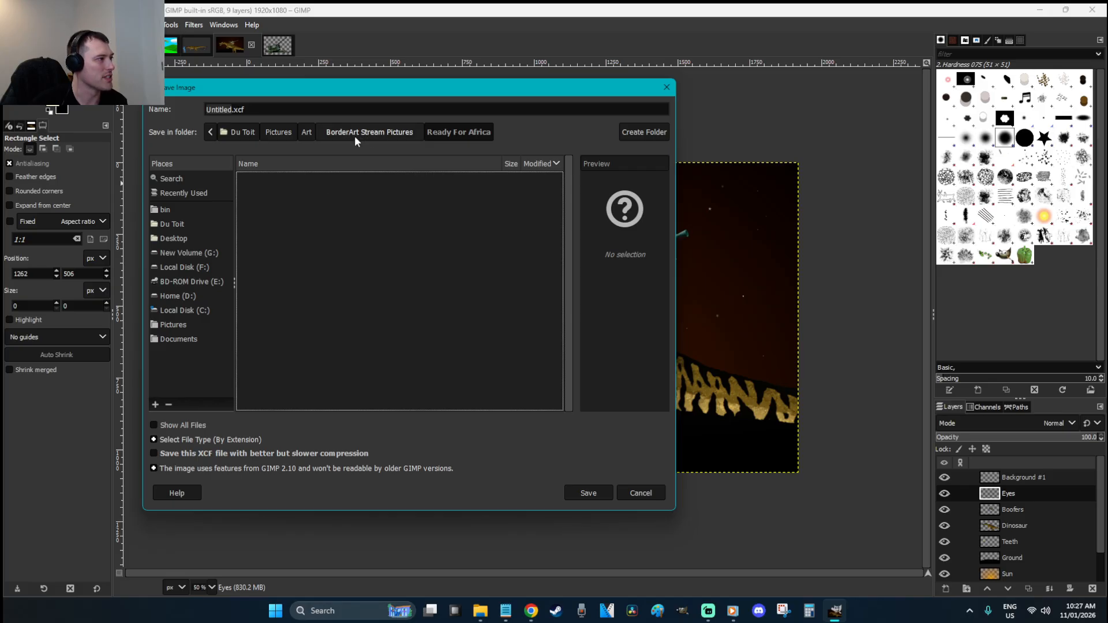
click(289, 134)
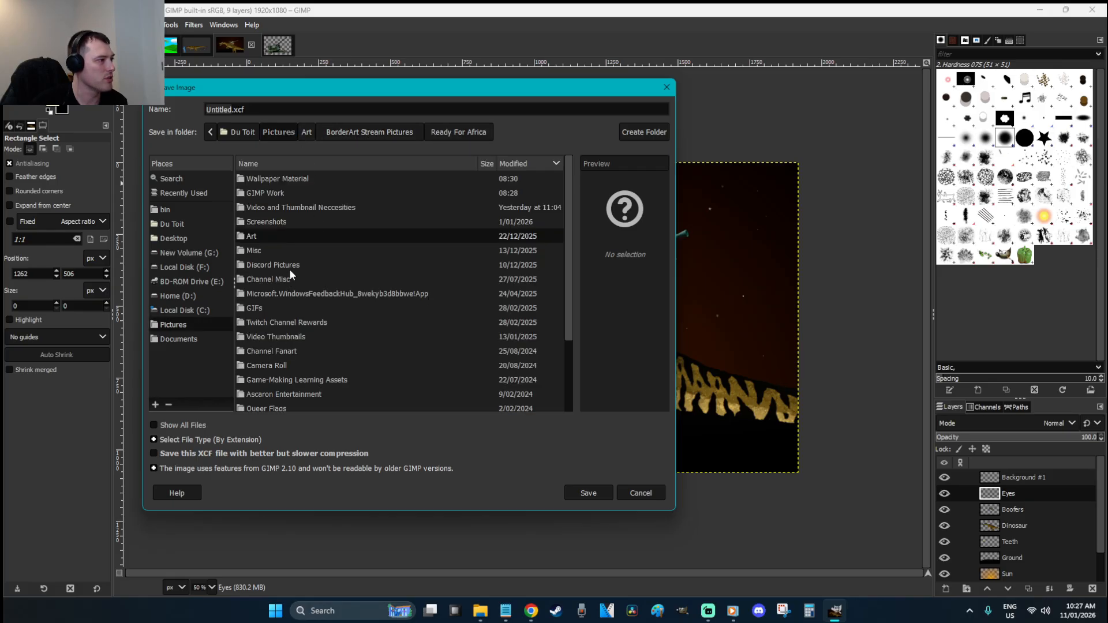
double_click(282, 195)
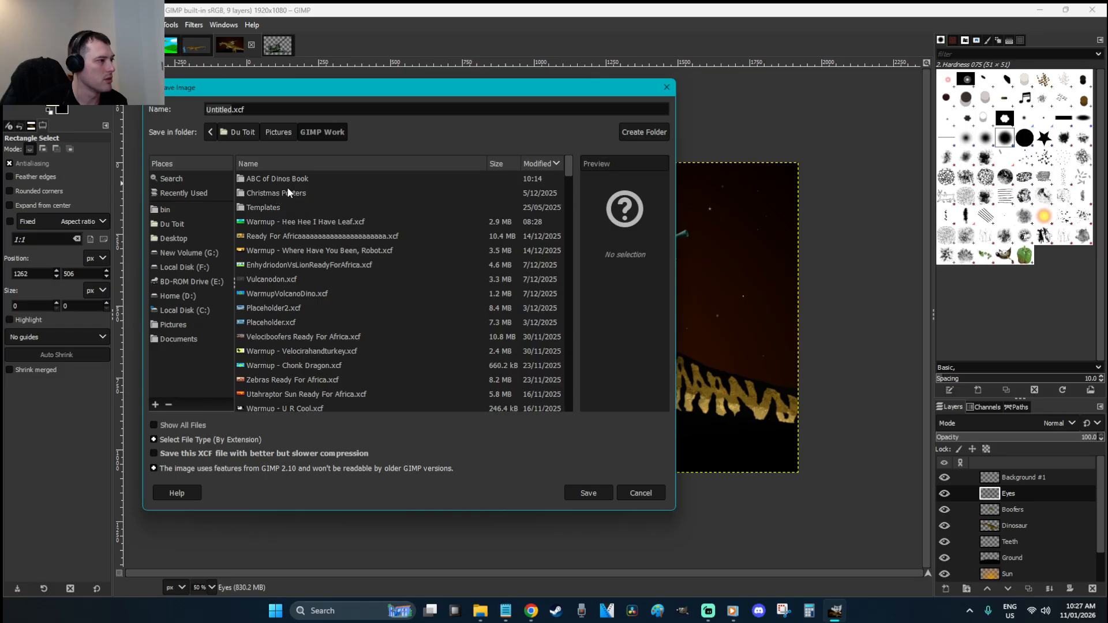
double_click(221, 110)
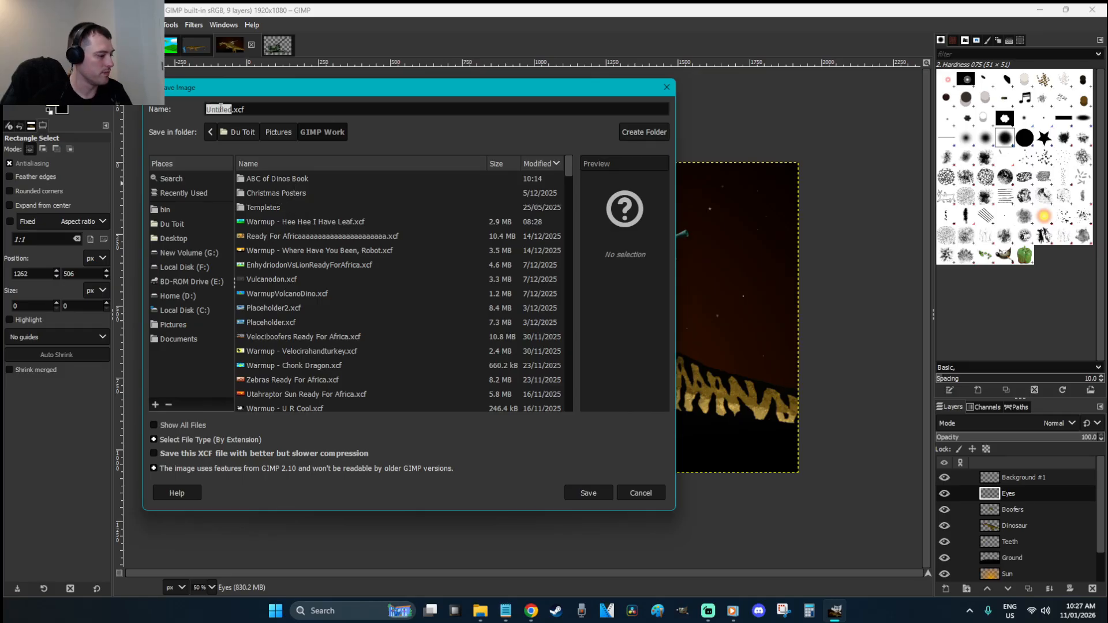
text(W)
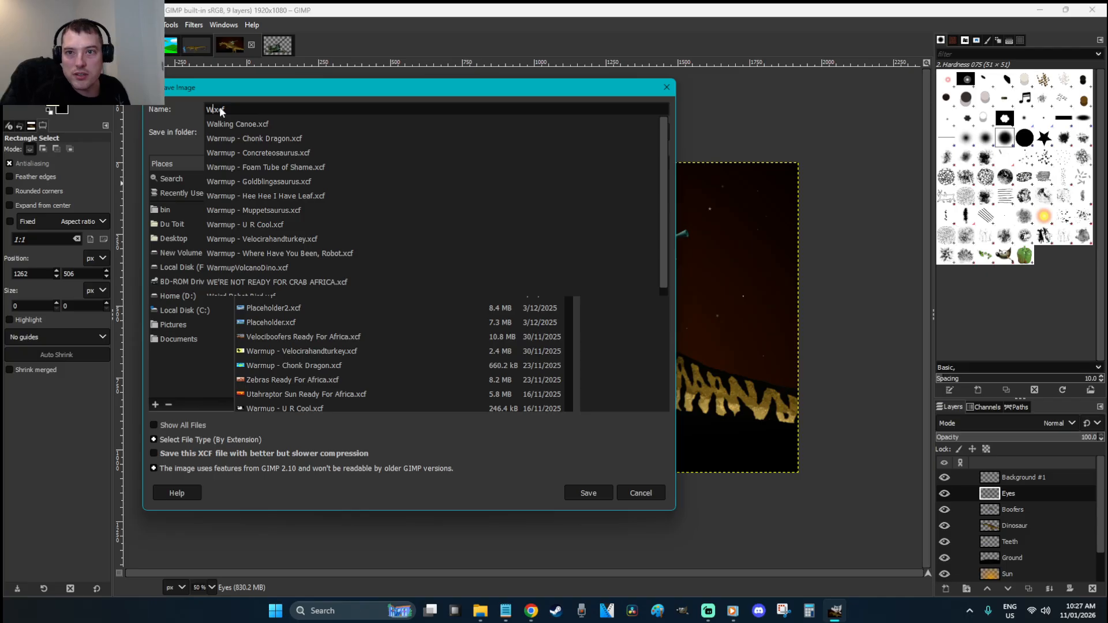
text(iehenvenator Ready For Africa)
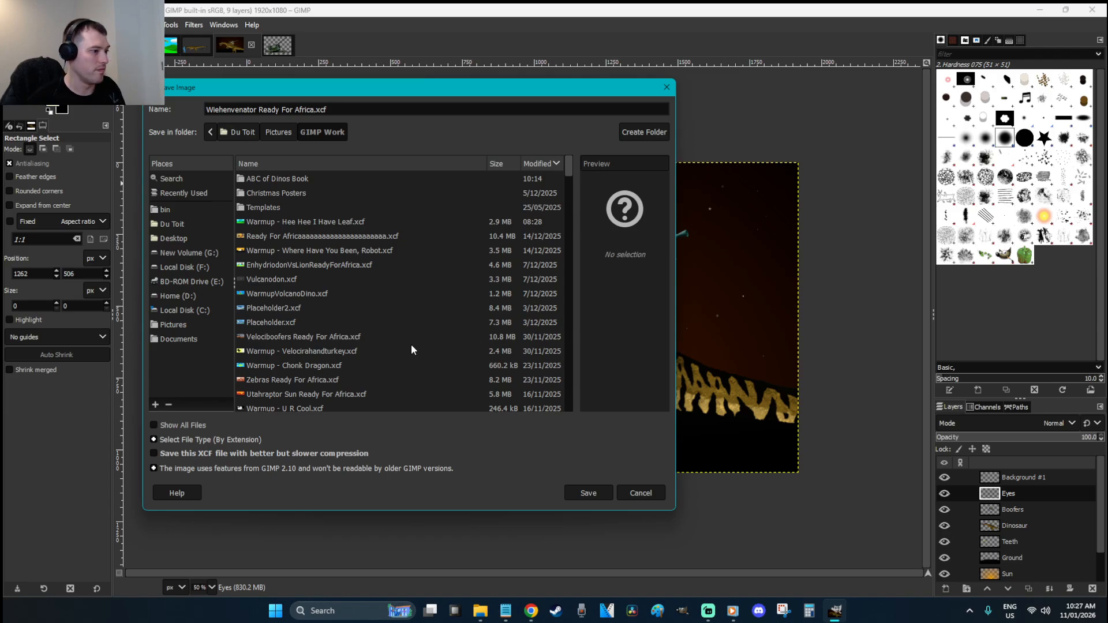
click(601, 494)
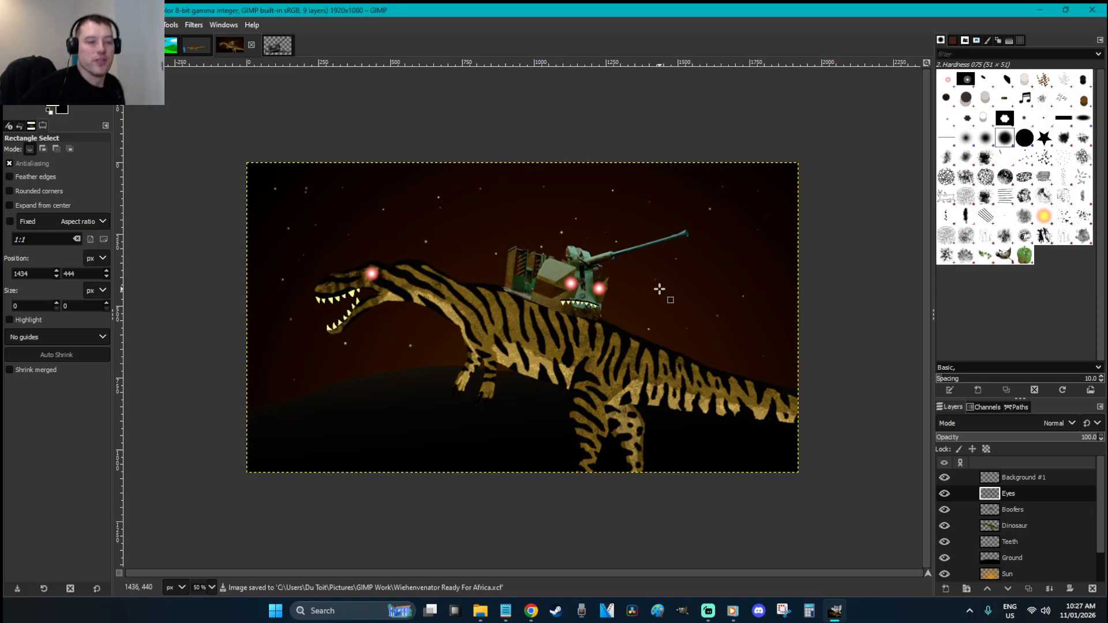
Hide and delete the Background #1 layer
click(944, 477)
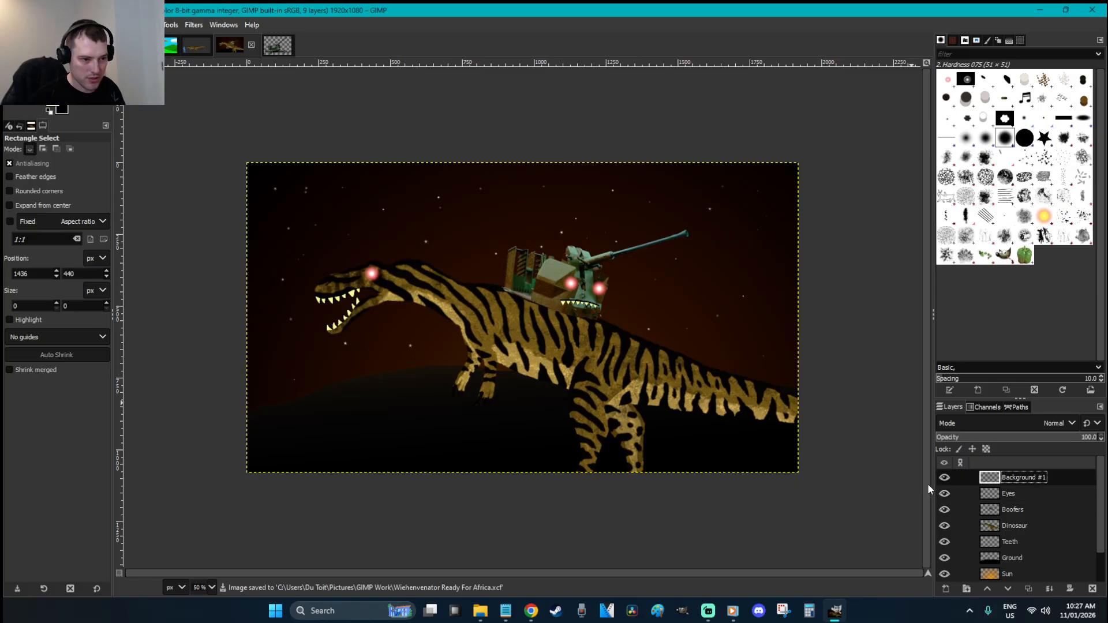
right_click(1045, 478)
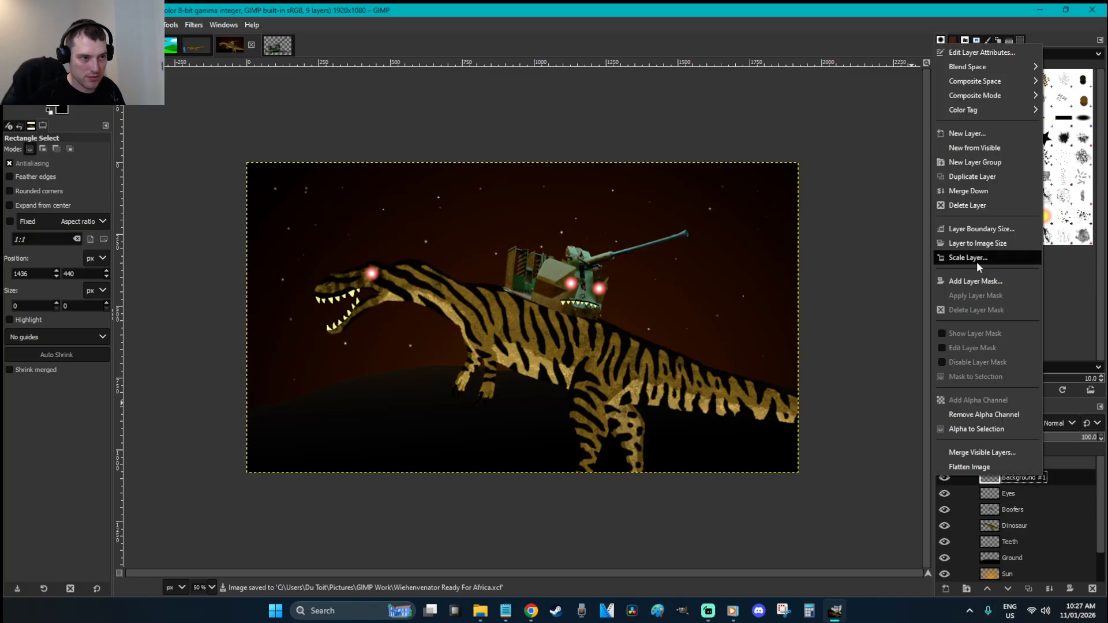
click(982, 191)
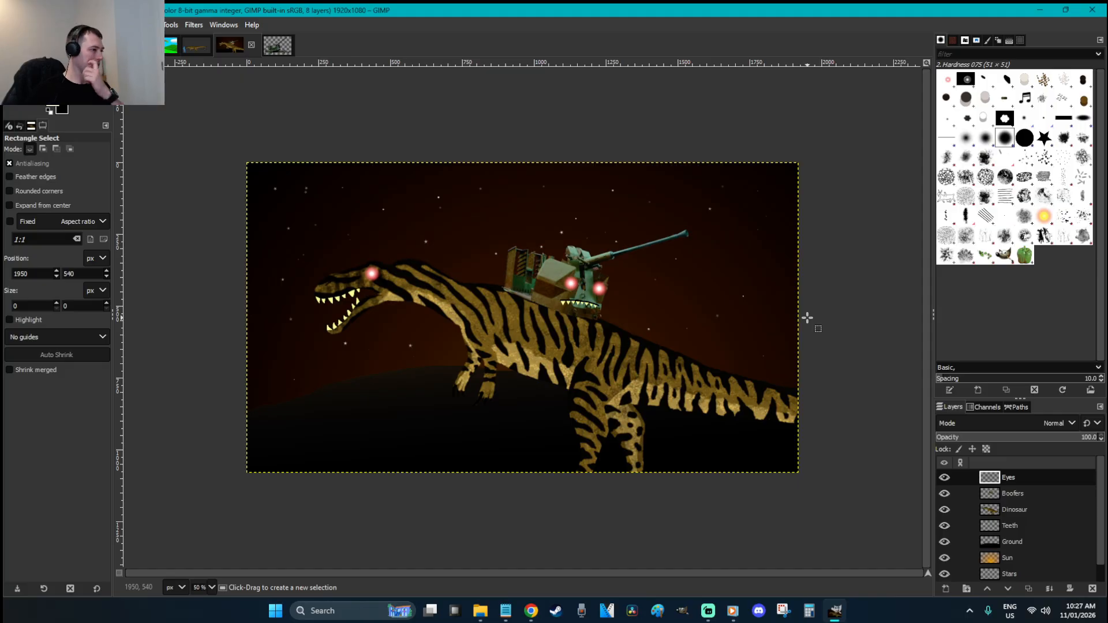
Make the Dinosaur layer active, abandon a started tail outline, and zoom in on the gun
click(1030, 510)
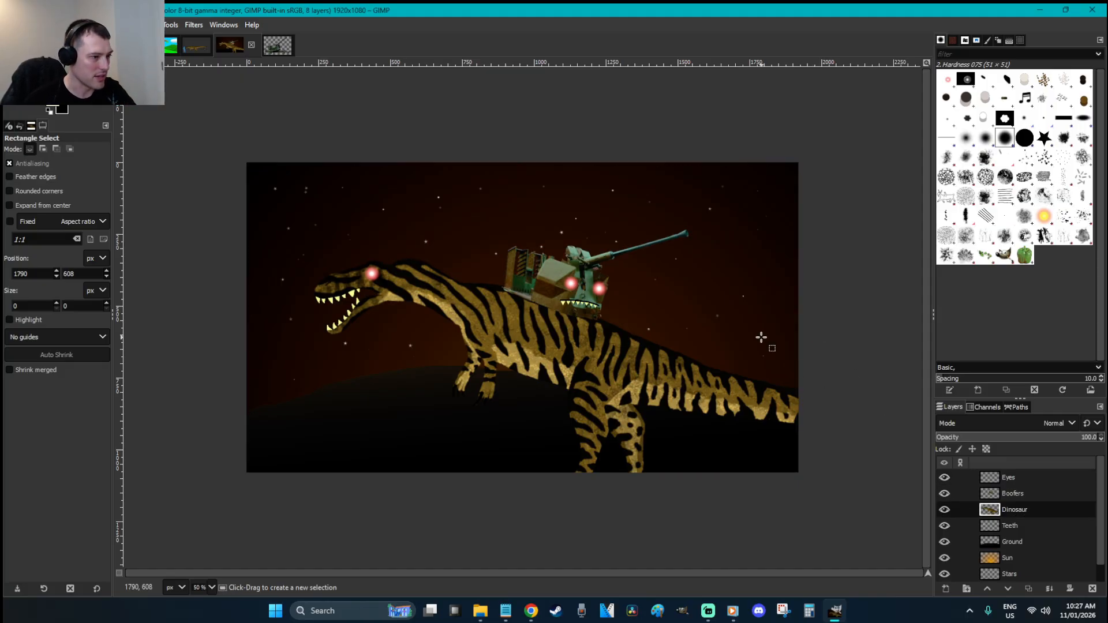
key(f)
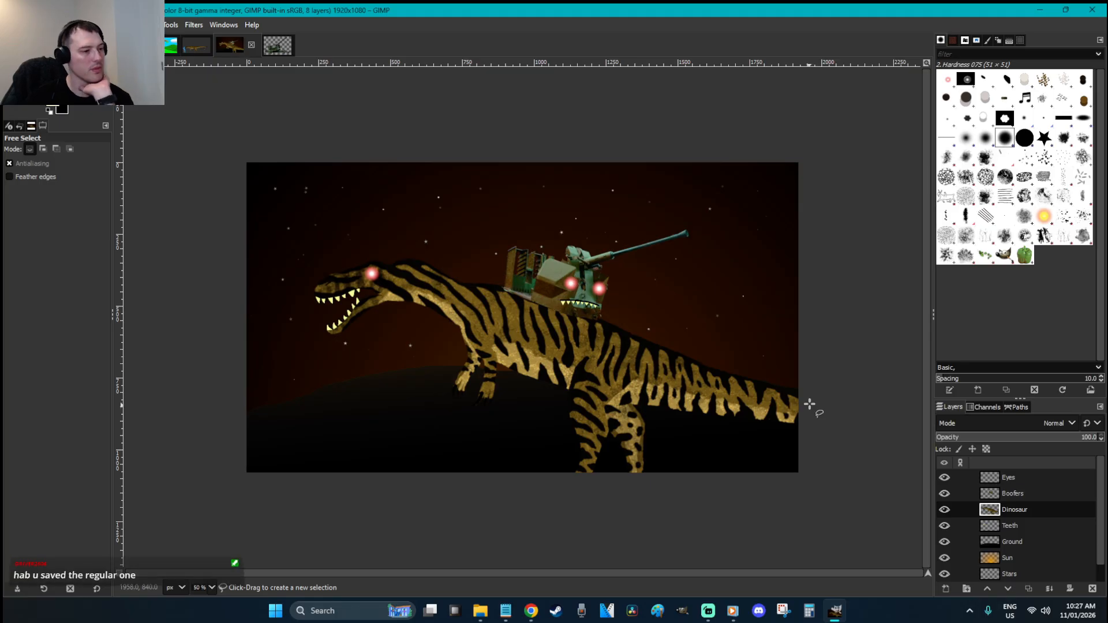
drag(809, 402, 719, 378)
key(r)
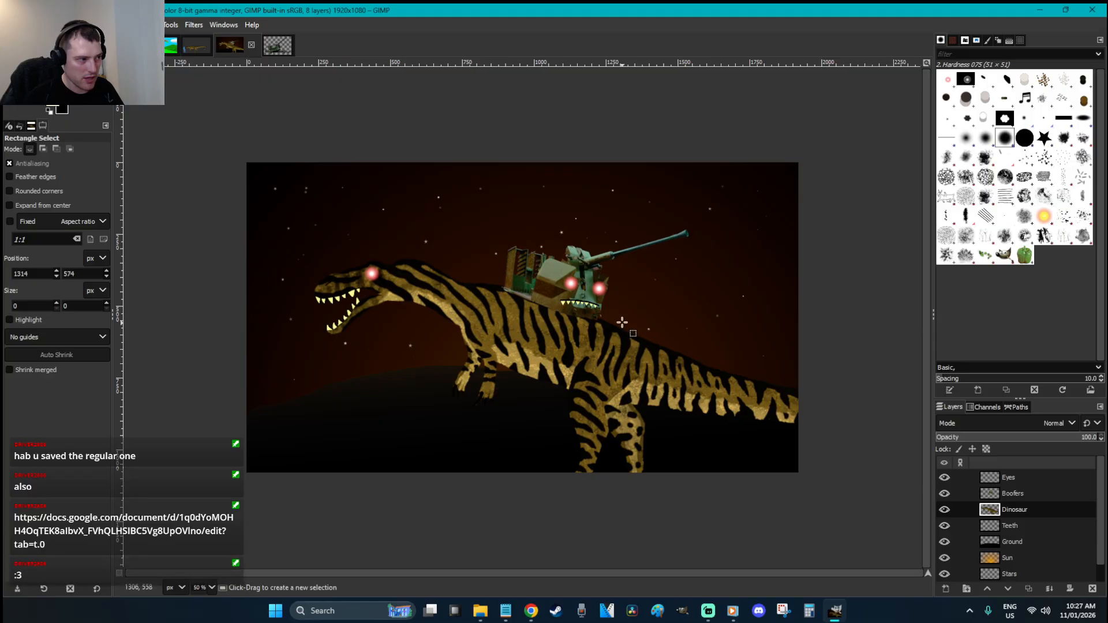
key(z)
drag(777, 453, 445, 207)
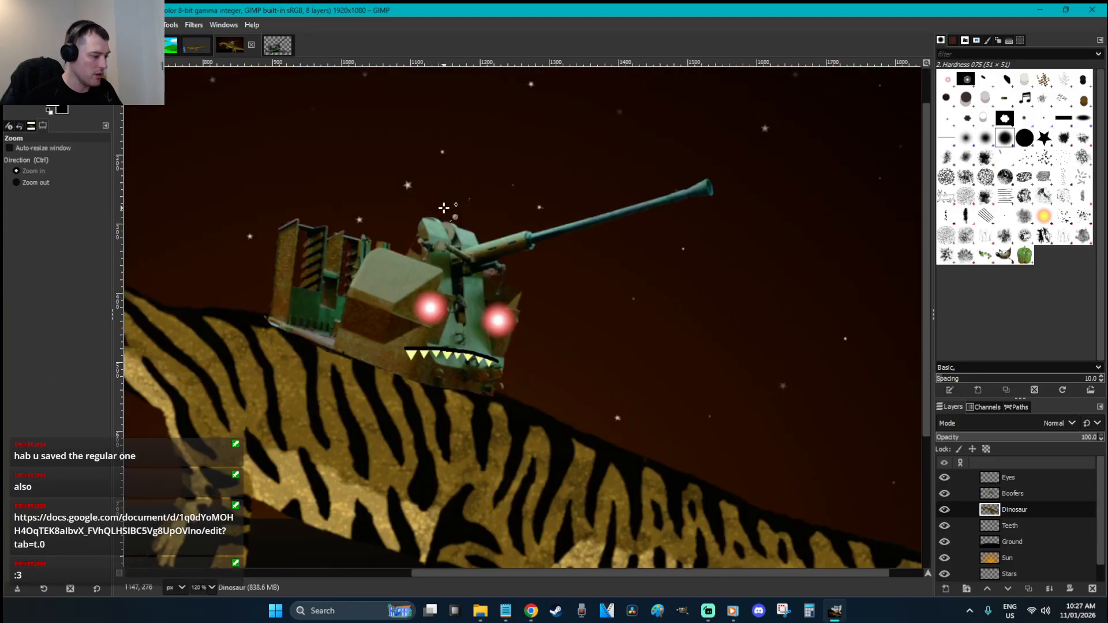
Freehand-select around the gun's barrel, turret and tank rear
key(f)
mouse_move(713, 204)
mouse_down()
mouse_move(703, 186)
mouse_move(477, 250)
mouse_up()
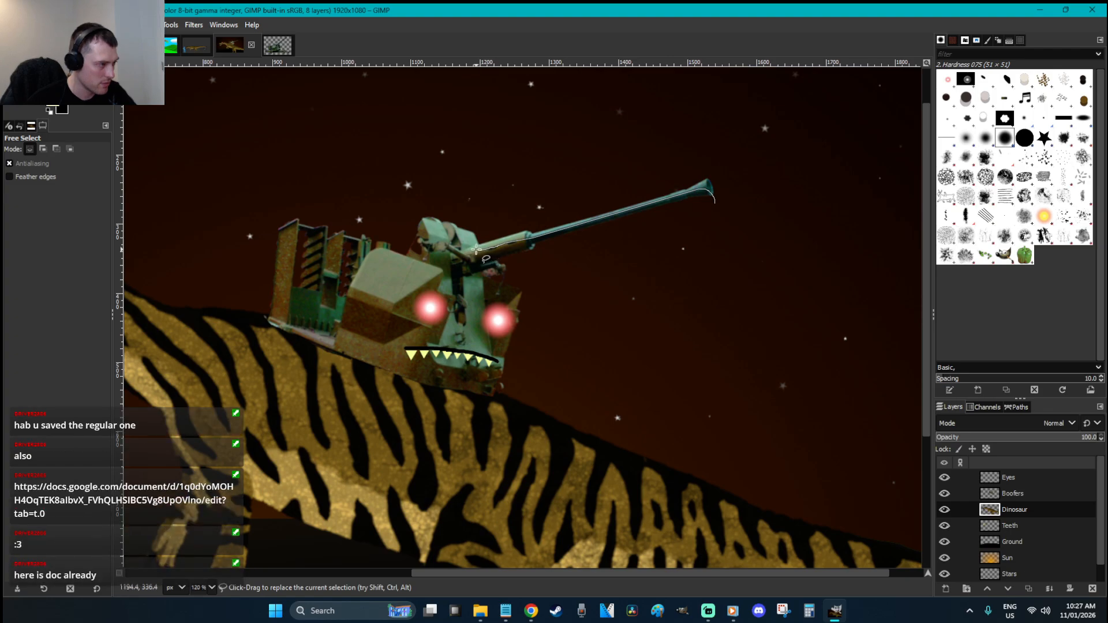
mouse_move(407, 263)
mouse_down()
mouse_move(299, 233)
mouse_move(279, 301)
mouse_move(285, 355)
mouse_move(393, 419)
mouse_move(489, 435)
mouse_move(485, 387)
mouse_move(508, 309)
mouse_move(485, 275)
mouse_move(672, 228)
mouse_move(714, 199)
mouse_up()
key(Page_Up)
Darken the gun with the Standard Shadow Brightness-Contrast preset (brightness -50), then deselect
right_click(693, 268)
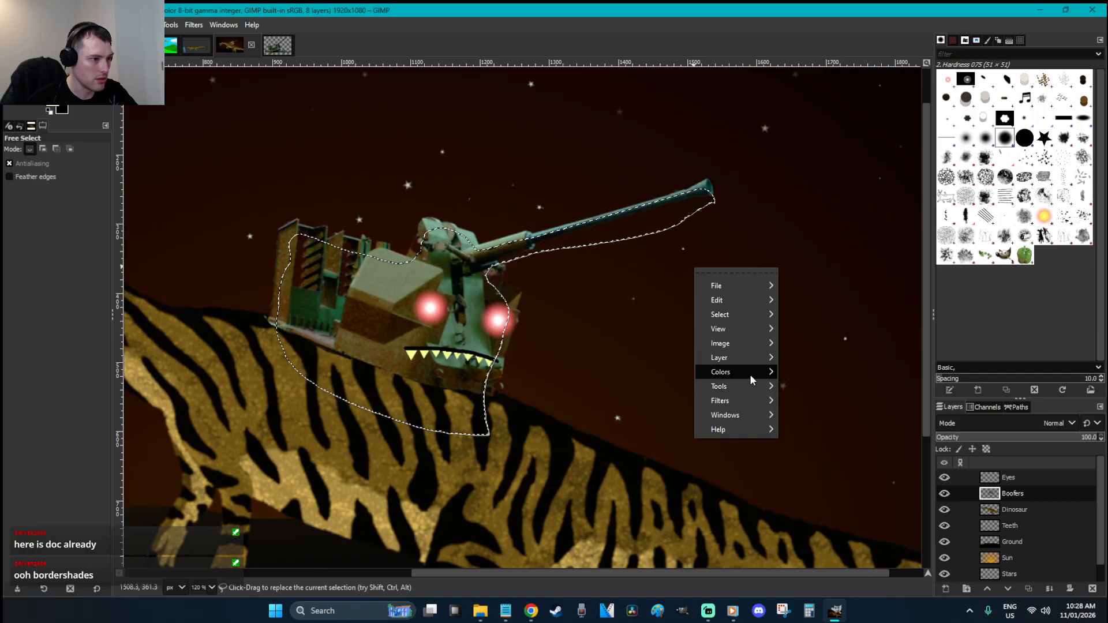
mouse_move(750, 372)
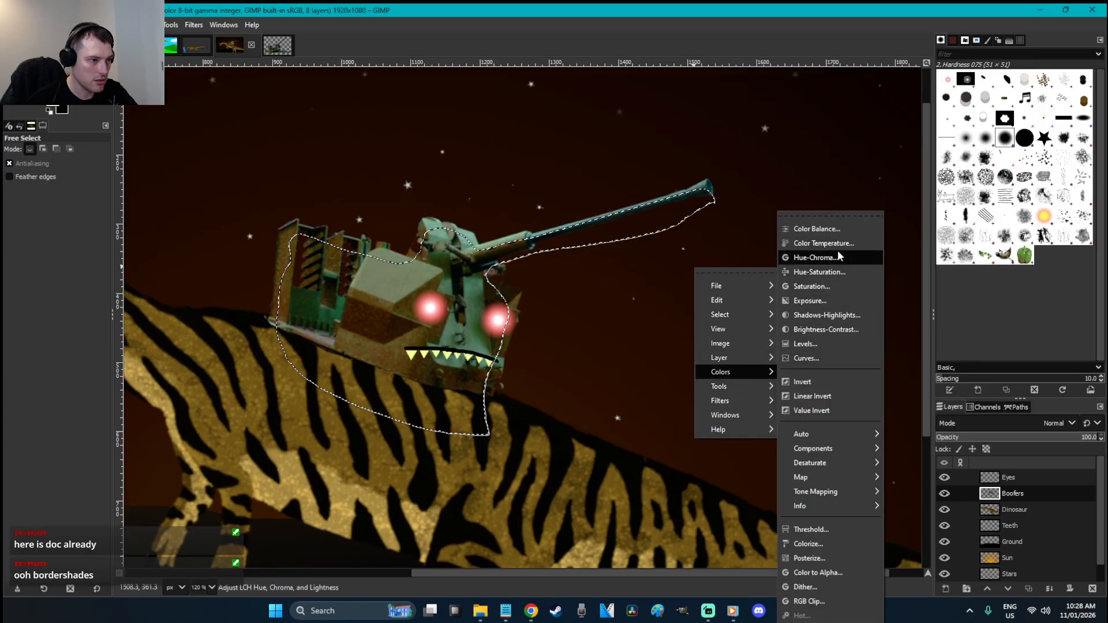
click(842, 330)
click(402, 154)
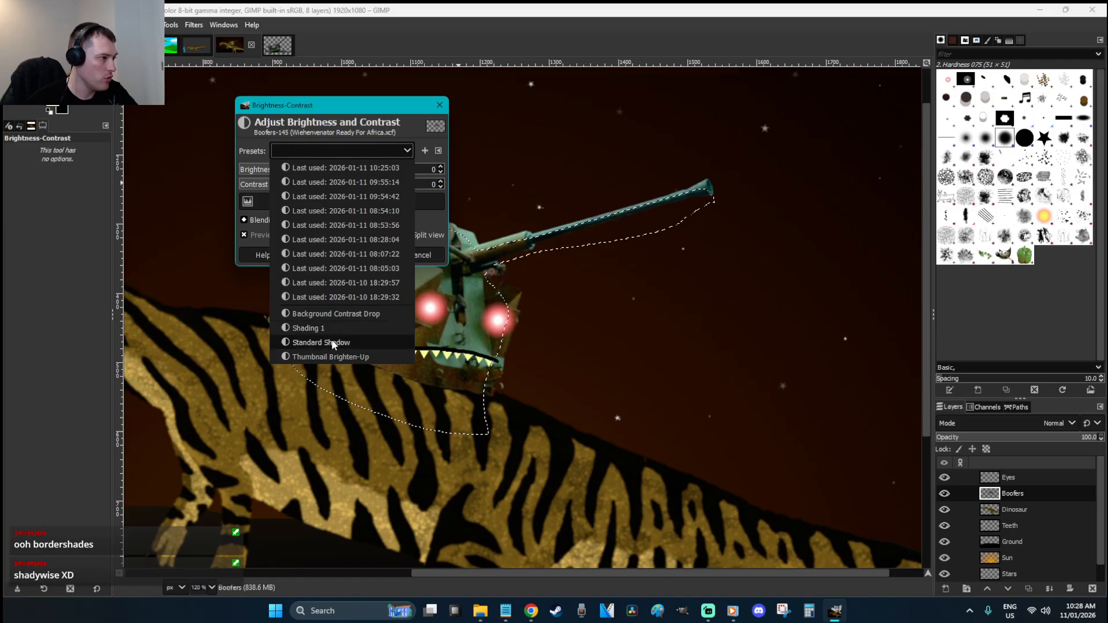
click(298, 344)
click(370, 254)
key(r)
click(703, 345)
scroll(702, 344, down, 3)
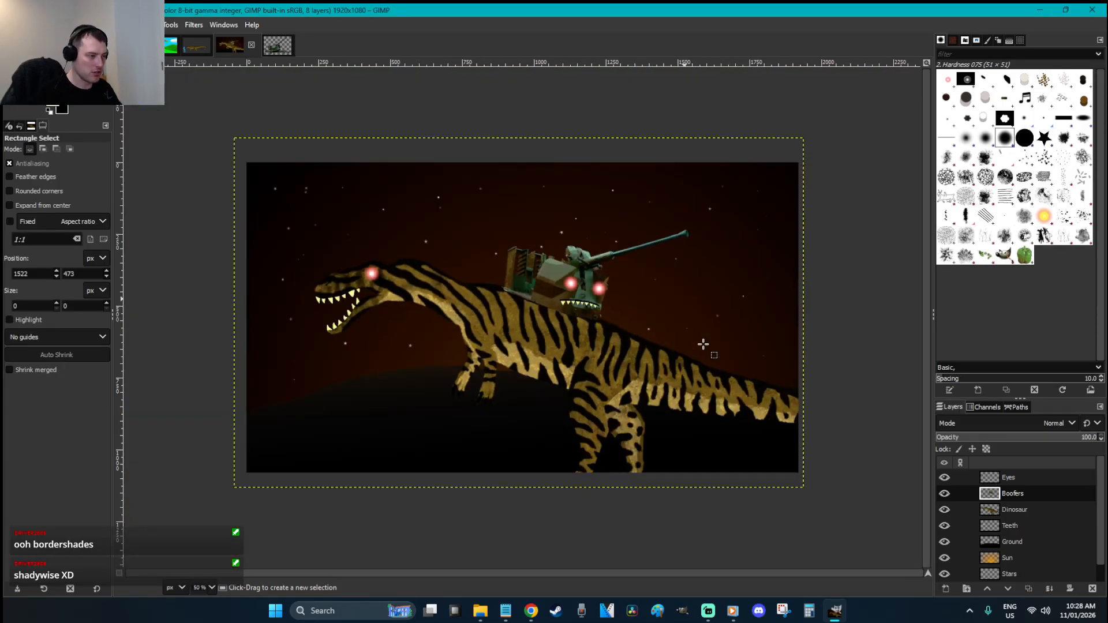
Make the Dinosaur layer active and start a freehand outline along its back from the tail
key(f)
click(1061, 510)
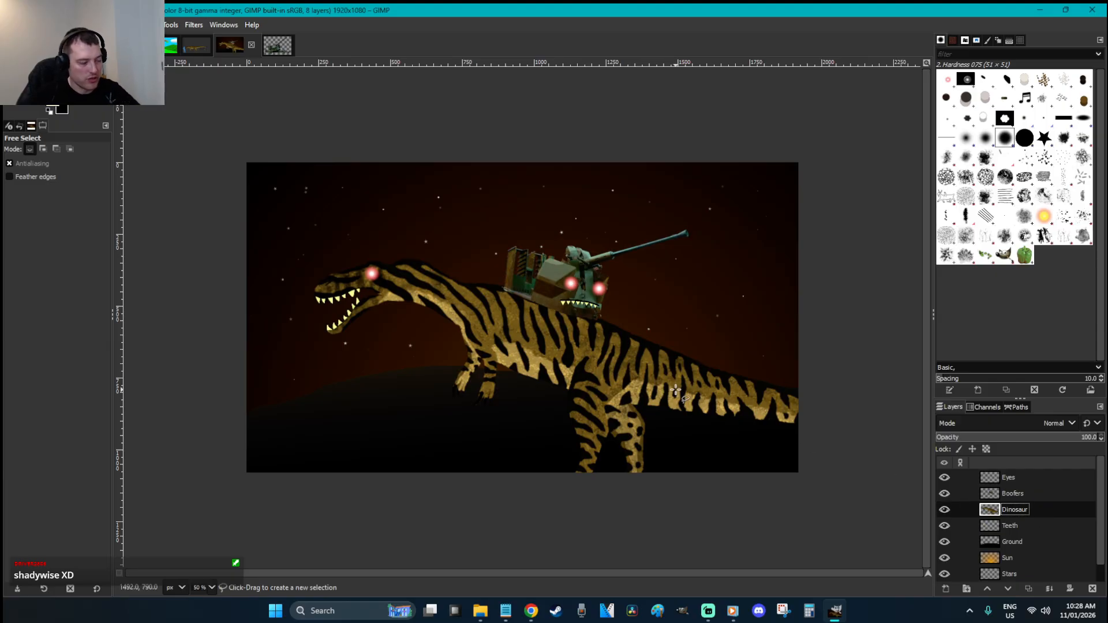
mouse_move(806, 399)
mouse_down()
mouse_move(714, 380)
mouse_move(653, 347)
mouse_up()
drag(808, 397, 809, 393)
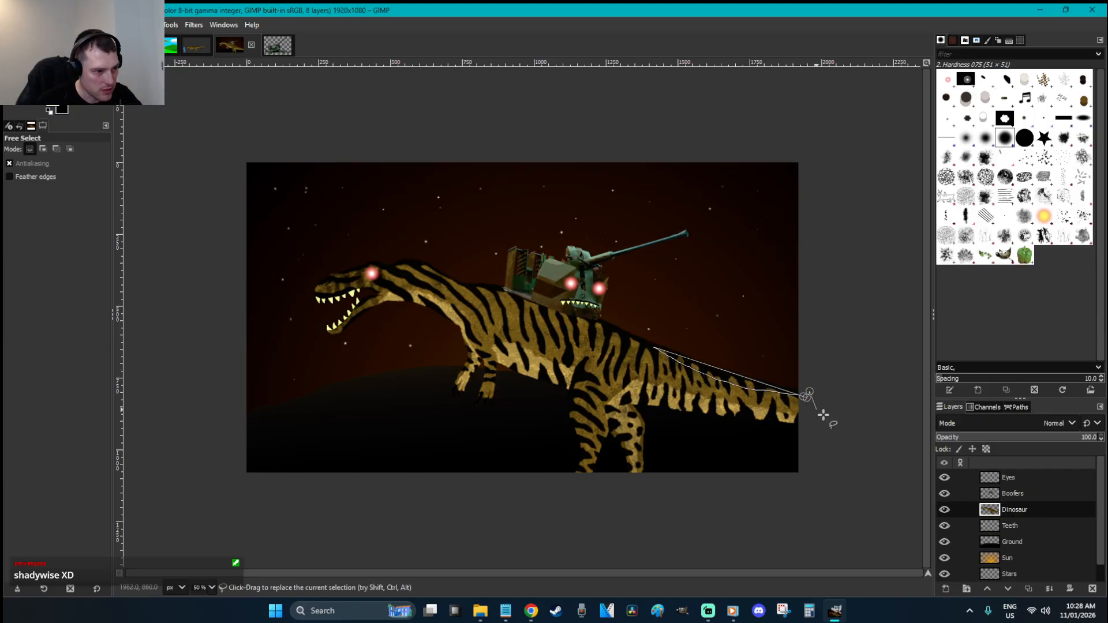
key(r)
key(f)
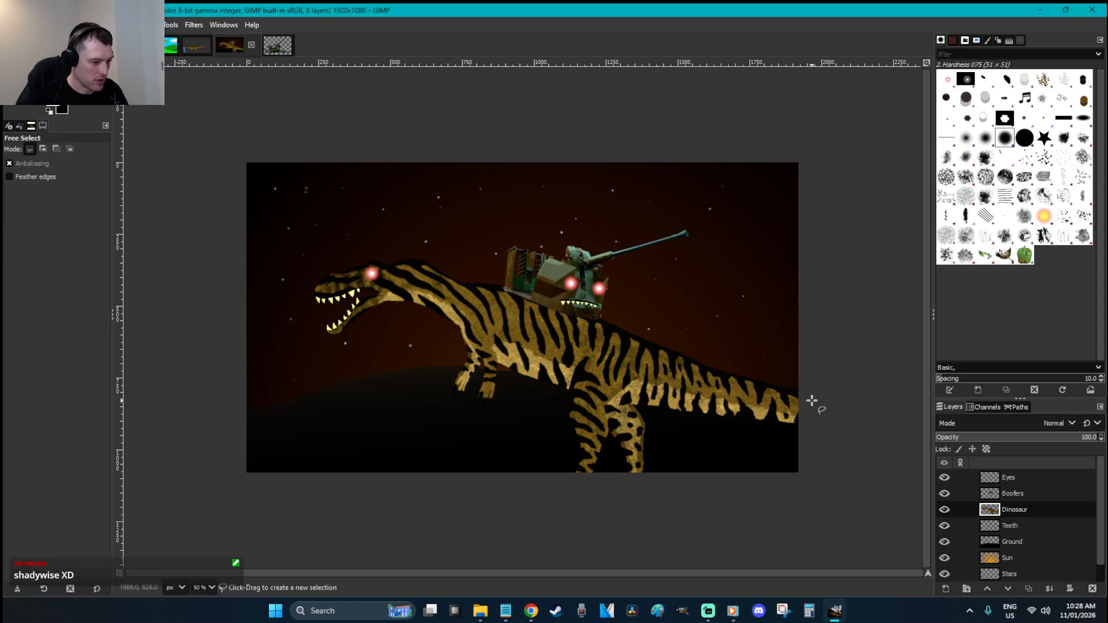
click(802, 394)
mouse_move(760, 385)
mouse_down()
mouse_move(625, 348)
mouse_move(569, 314)
mouse_move(392, 267)
mouse_move(407, 266)
mouse_move(324, 287)
mouse_up()
Complete the dinosaur outline around the snout, jaw and ground line back to the tail
scroll(324, 293, up, 2)
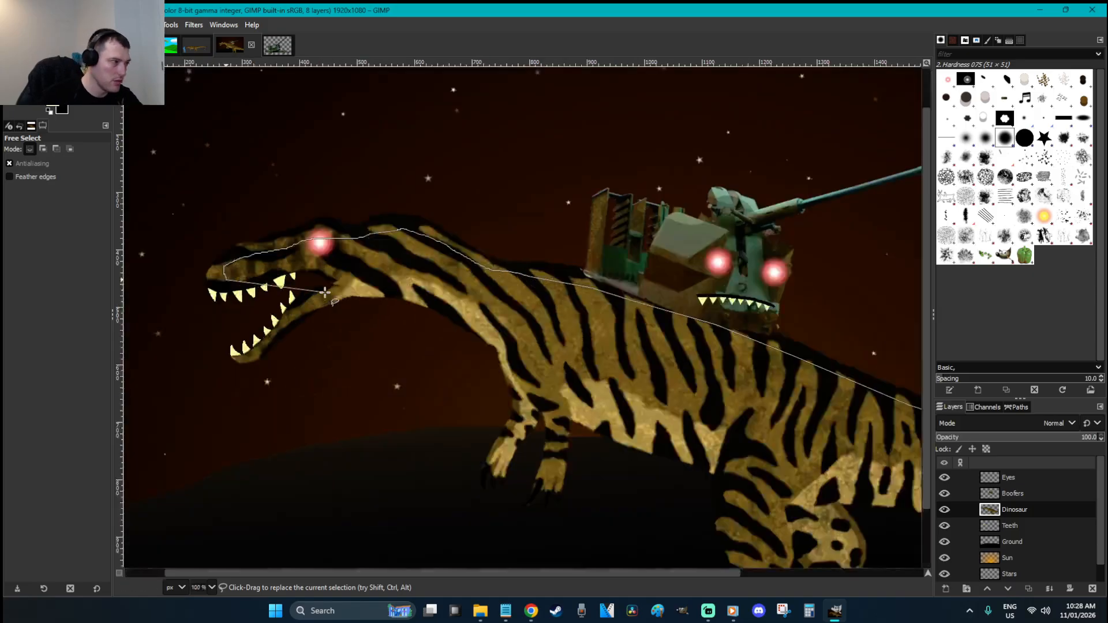
mouse_move(215, 286)
mouse_down()
mouse_move(228, 302)
mouse_move(326, 279)
mouse_move(243, 359)
mouse_move(270, 372)
mouse_move(358, 325)
mouse_move(481, 345)
mouse_move(518, 371)
mouse_move(520, 416)
mouse_move(500, 447)
mouse_move(522, 465)
mouse_move(539, 402)
mouse_move(545, 465)
mouse_move(580, 503)
mouse_move(605, 486)
mouse_up()
scroll(606, 485, down, 2)
mouse_move(653, 407)
mouse_down()
mouse_move(714, 403)
mouse_move(725, 423)
mouse_move(749, 582)
mouse_move(781, 574)
mouse_move(803, 479)
mouse_move(821, 495)
mouse_move(844, 565)
mouse_move(869, 591)
mouse_move(843, 537)
mouse_move(830, 404)
mouse_move(799, 395)
mouse_up()
key(minus)
key(minus)
right_click(740, 378)
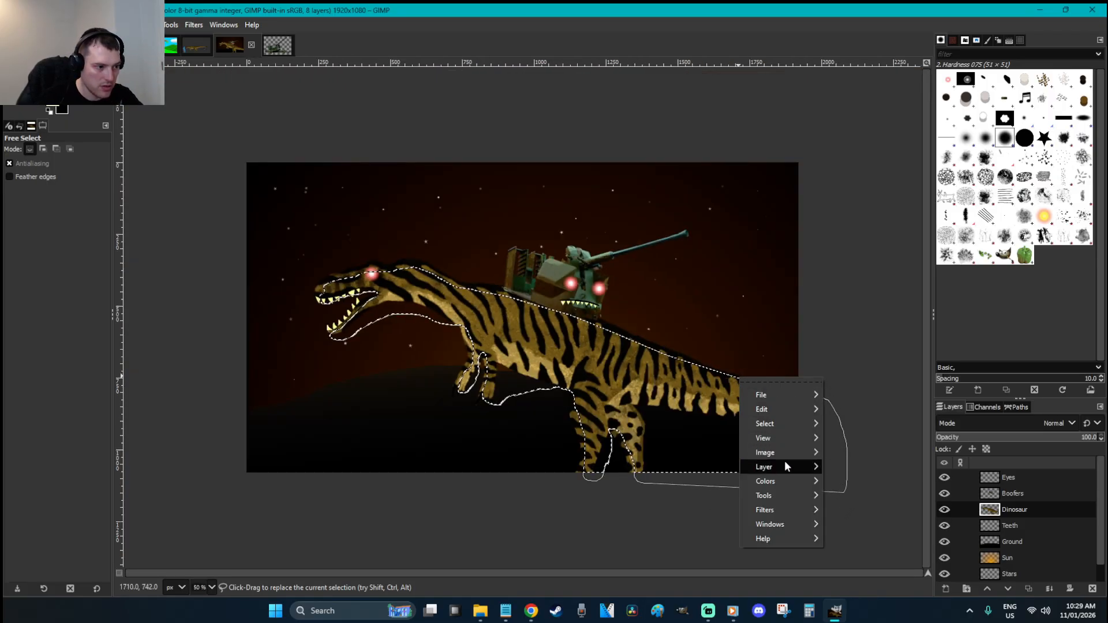
Darken the selected dinosaur with the Brightness-Contrast 'Standard Shadow' preset (brightness -50), then deselect
mouse_move(787, 475)
click(859, 342)
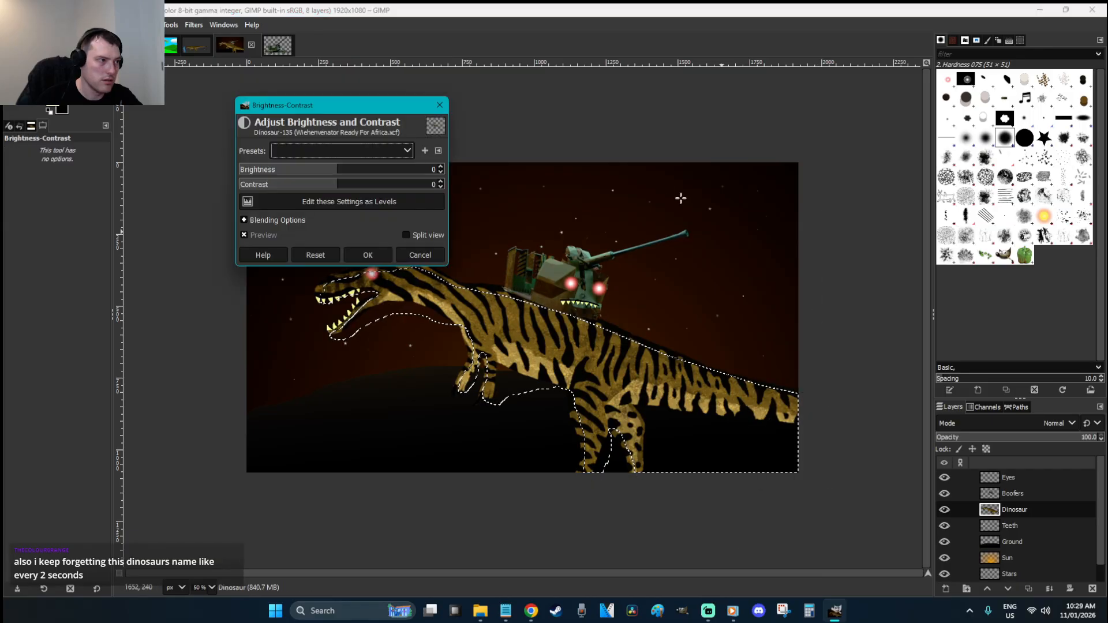
click(412, 152)
click(341, 343)
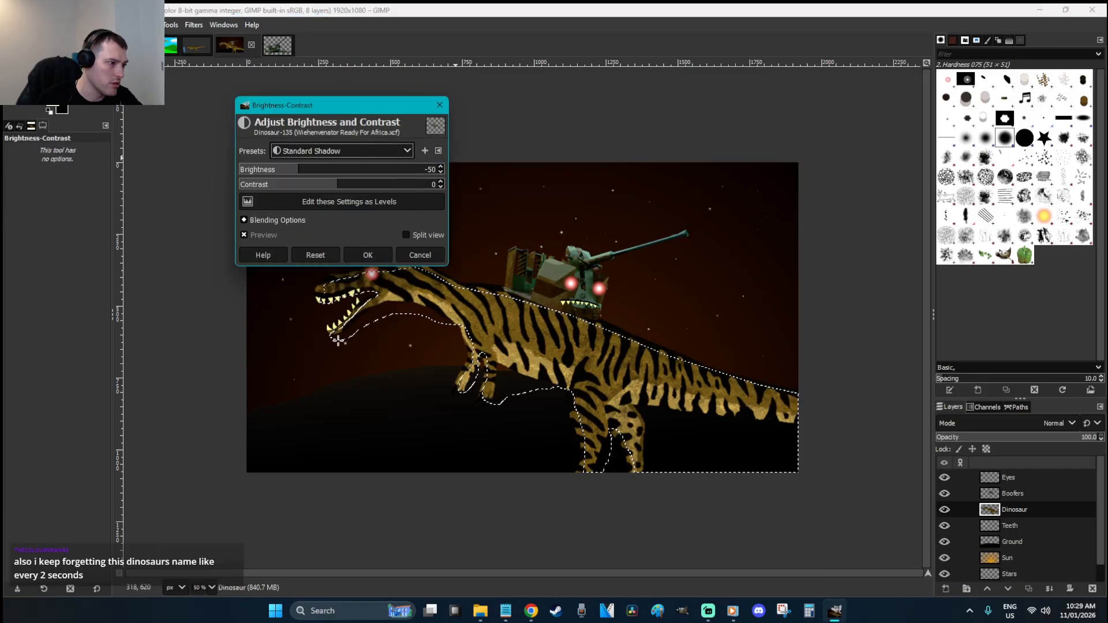
click(349, 255)
key(r)
click(519, 193)
click(519, 192)
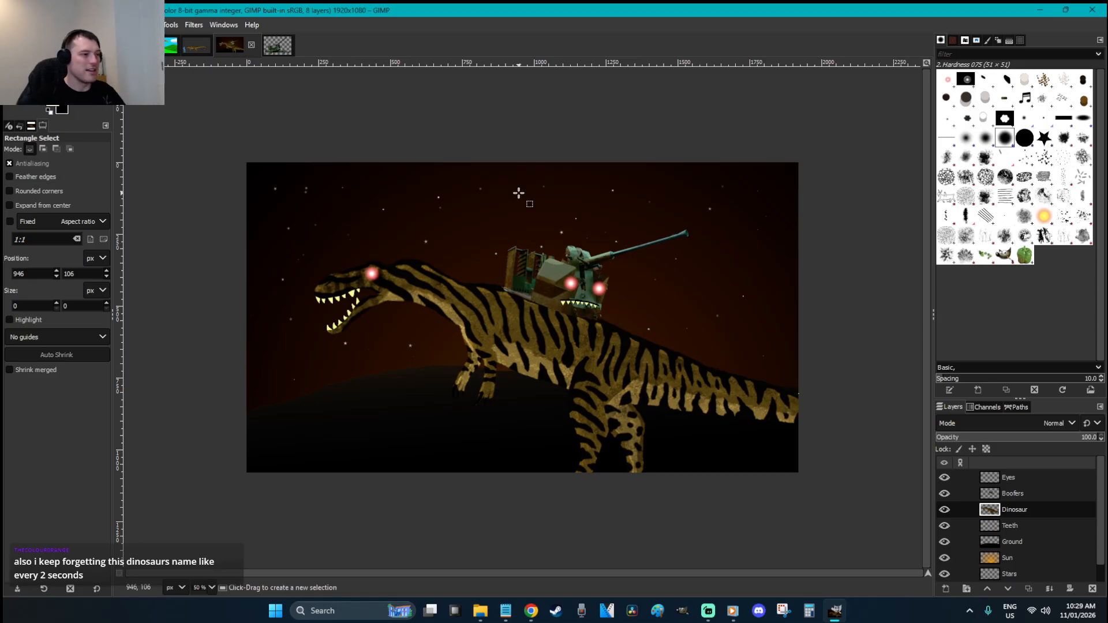
Save Wiehenvenator Ready For Africa.xcf and link the Dinosaur and Boofers layers together
key(ctrl+s)
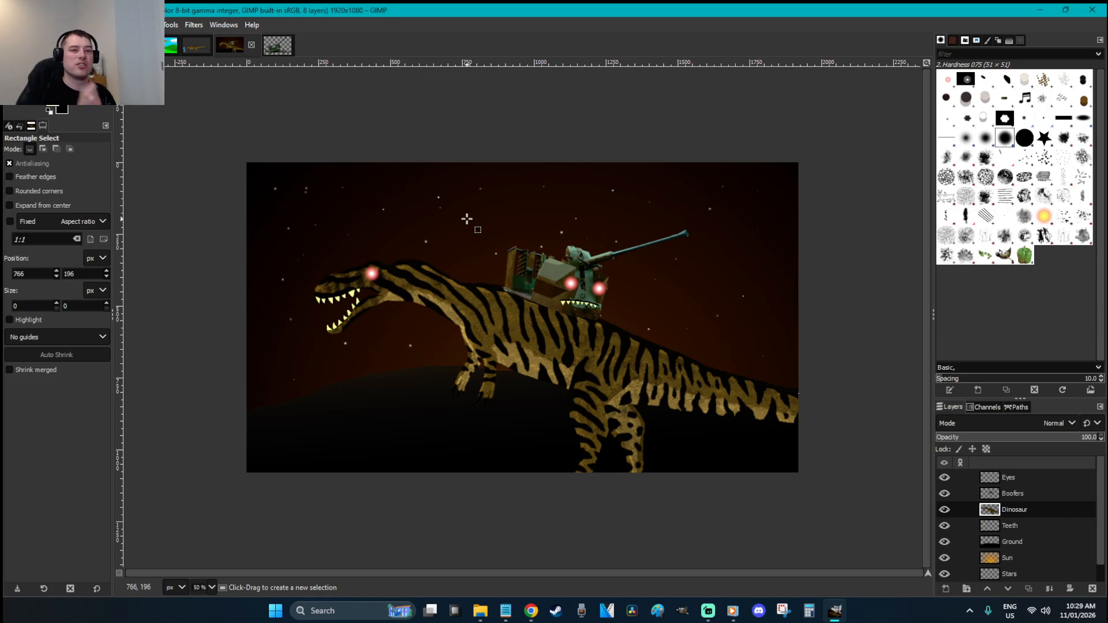
click(960, 510)
click(960, 494)
Link the Teeth and Eyes layers too and lower the whole dinosaur group in the scene
key(m)
drag(598, 354, 599, 360)
key(ctrl+z)
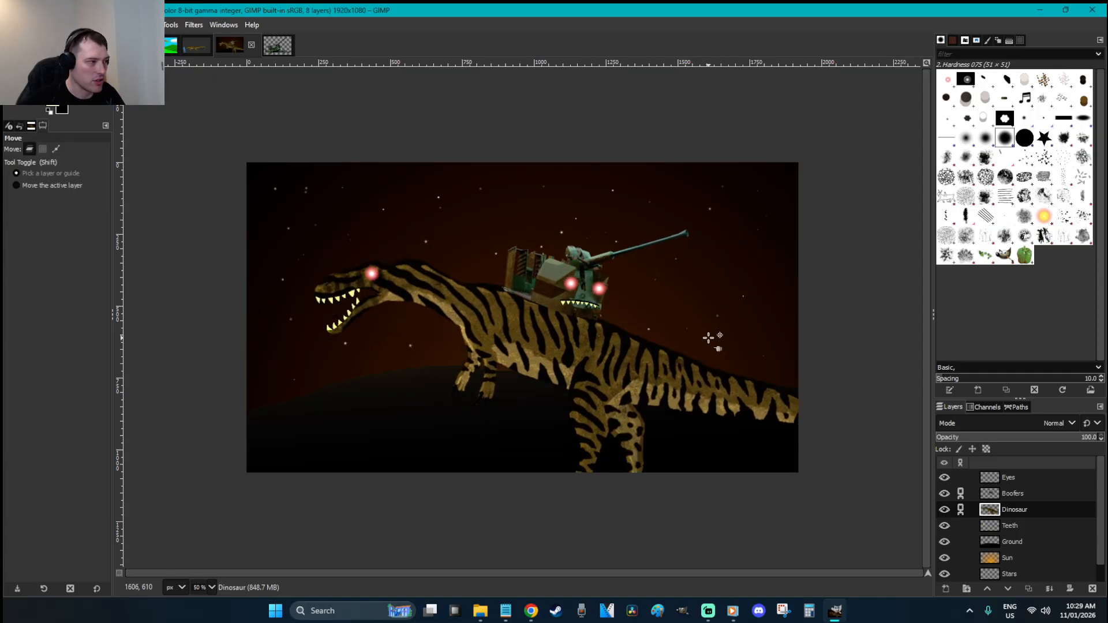
click(960, 526)
drag(588, 364, 623, 388)
key(ctrl+z)
click(961, 478)
drag(564, 363, 553, 388)
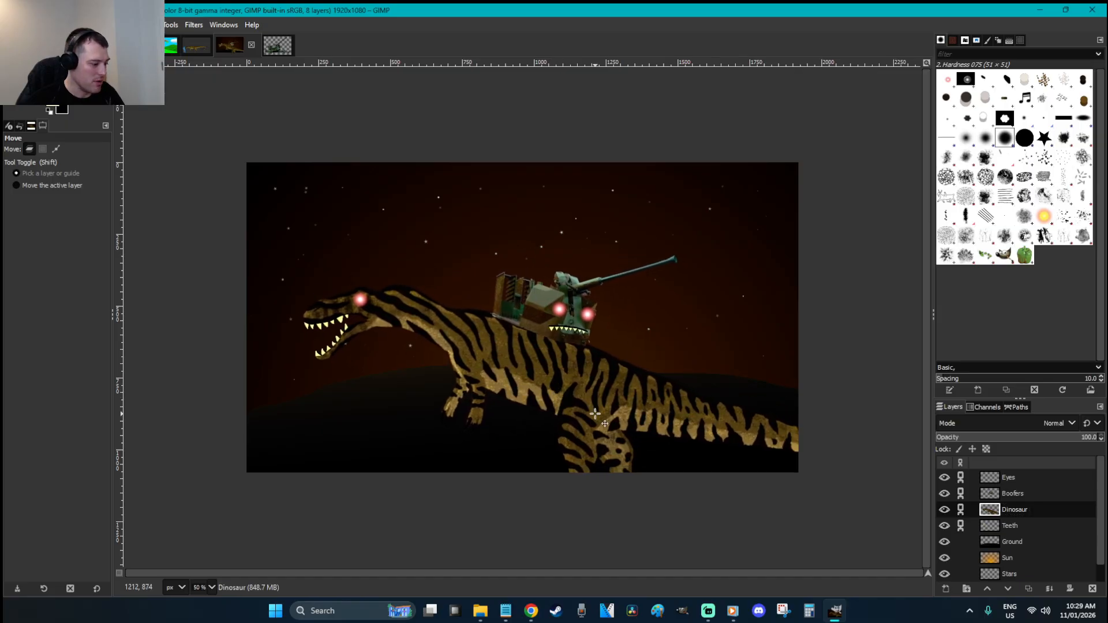
key(shift+r)
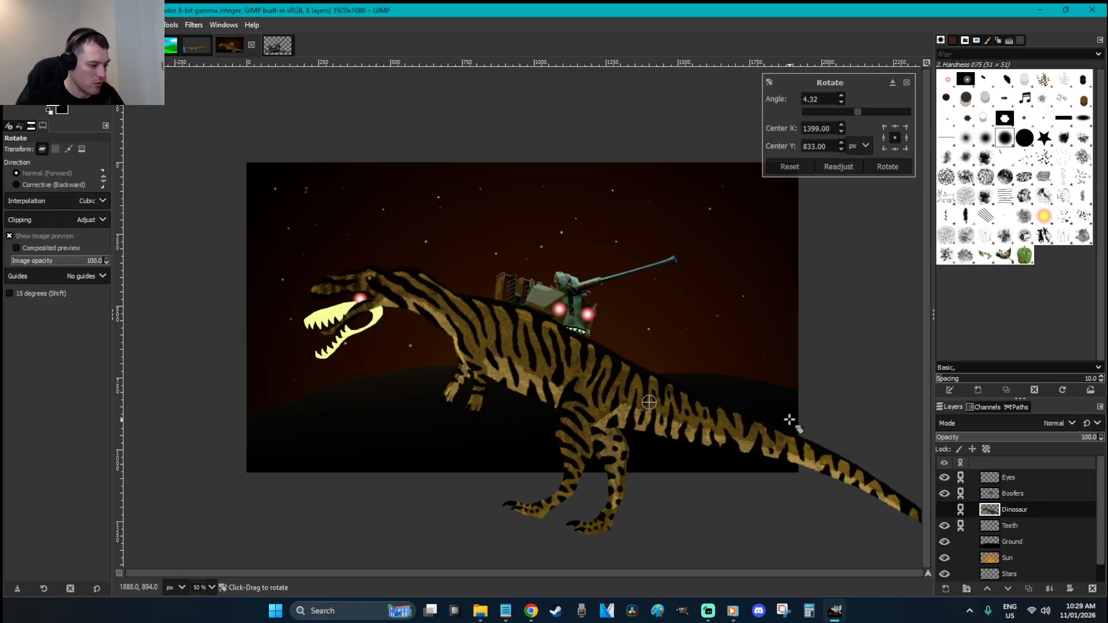
key(m)
drag(555, 368, 554, 378)
key(r)
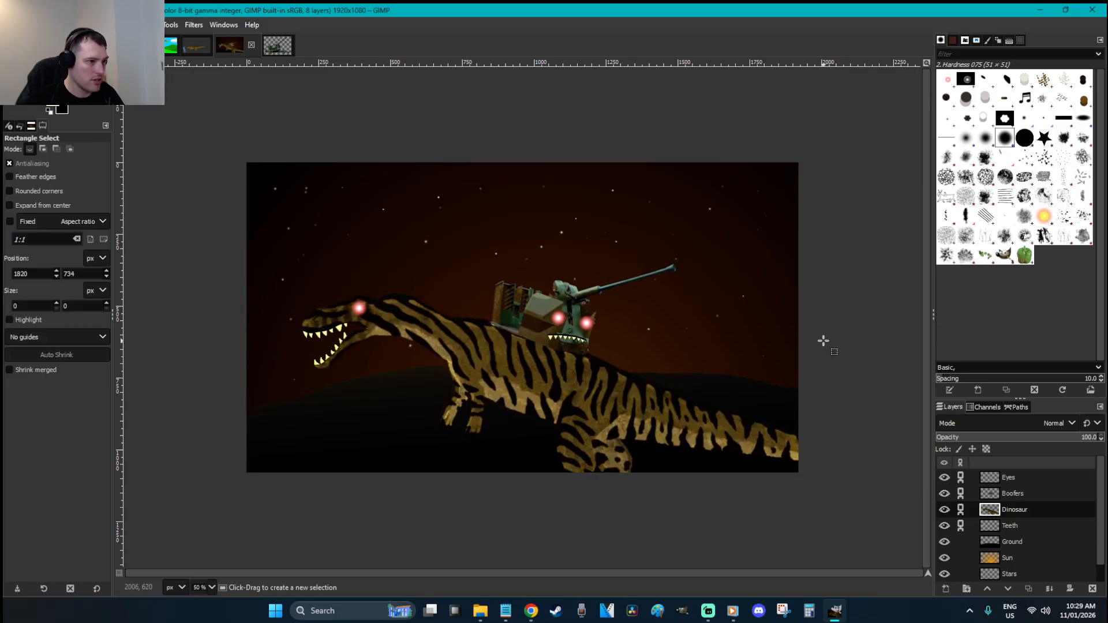
Add a new transparent layer named 'Text' and move it to the top of the stack
key(ctrl+shift)
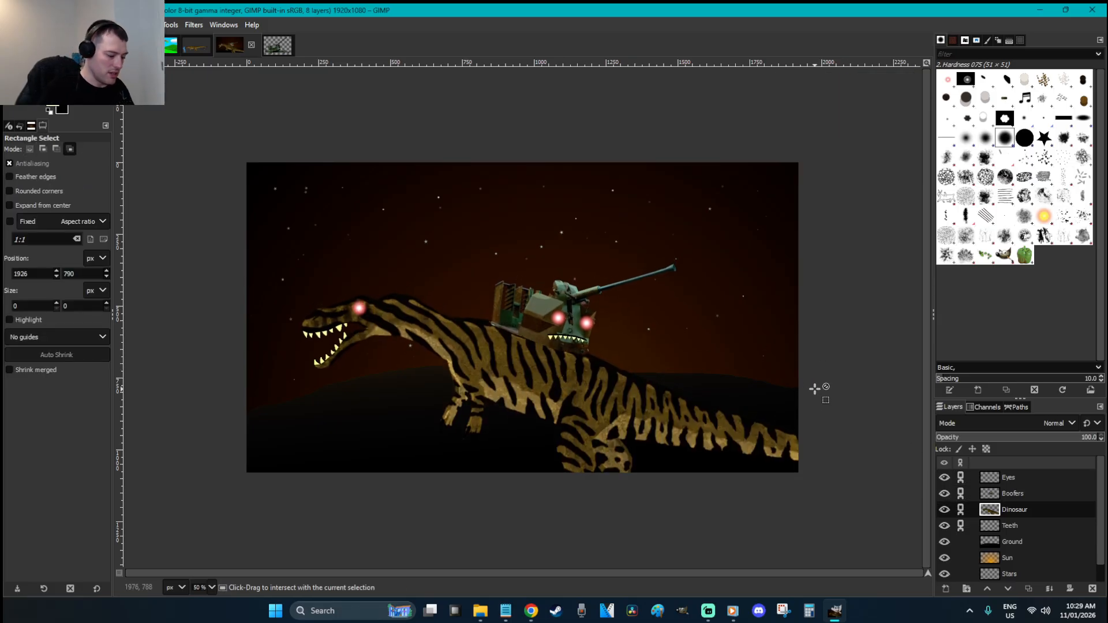
key(ctrl+shift+n)
text(Text)
key(Return)
drag(1018, 510, 1026, 474)
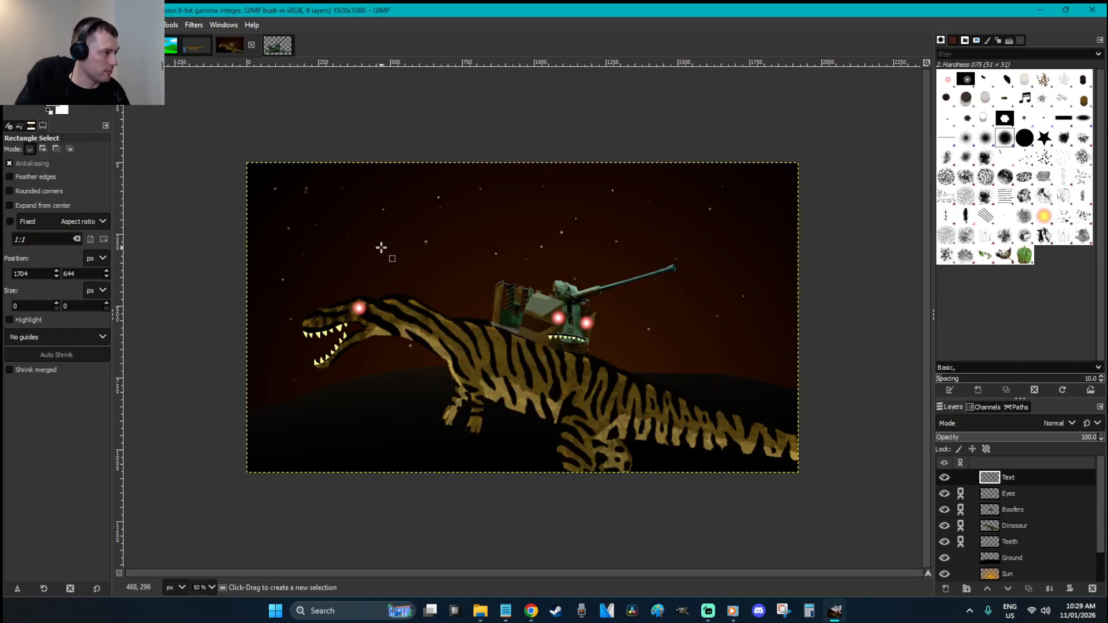
Type a white 'READY FOR AFRICA' title at the upper left and merge it into the Text layer
key(t)
key(x)
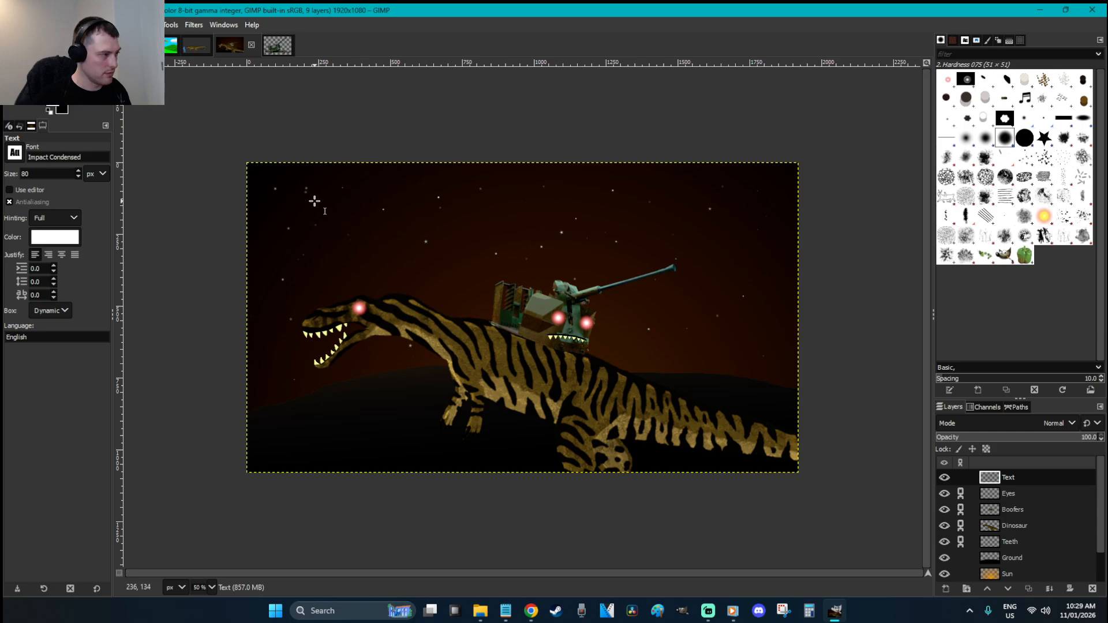
click(284, 184)
text(RE)
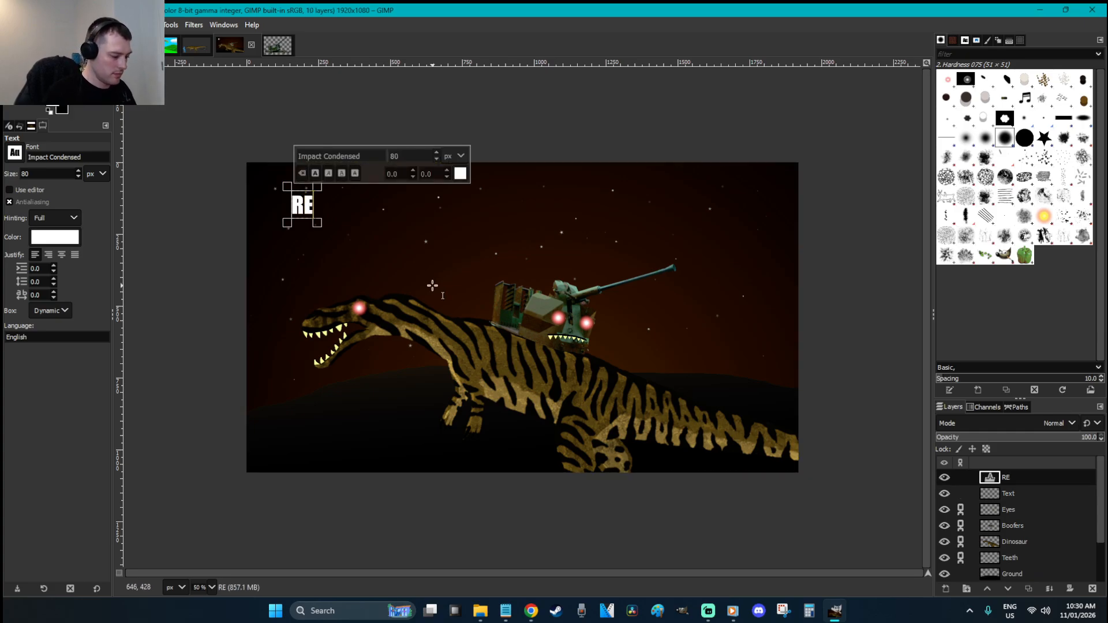
text(ADY FOR AFRICA?)
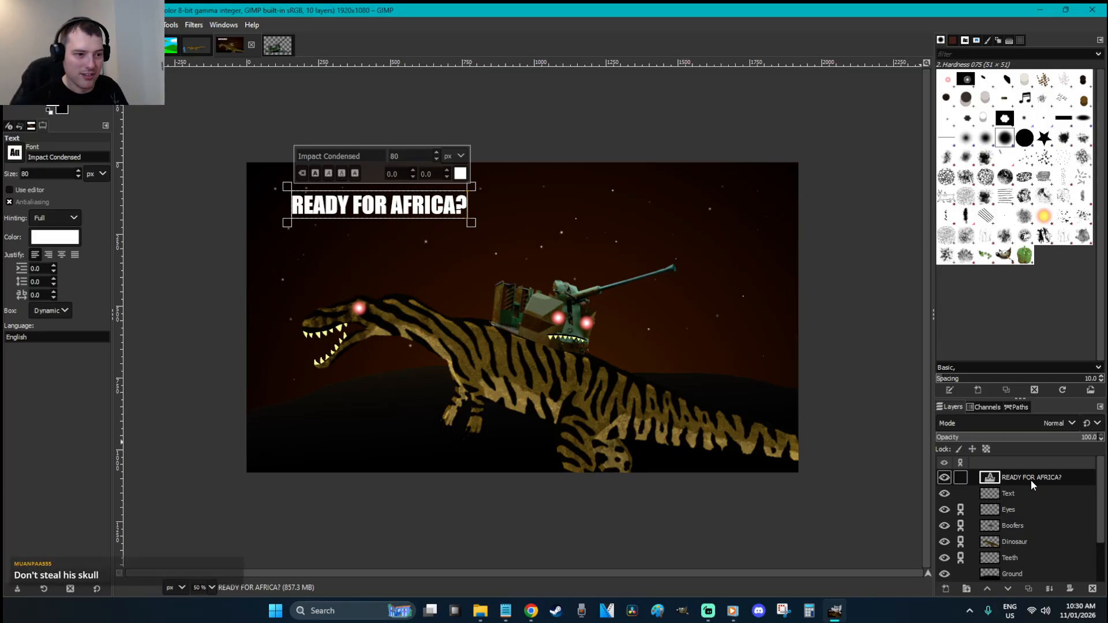
right_click(1030, 480)
click(957, 166)
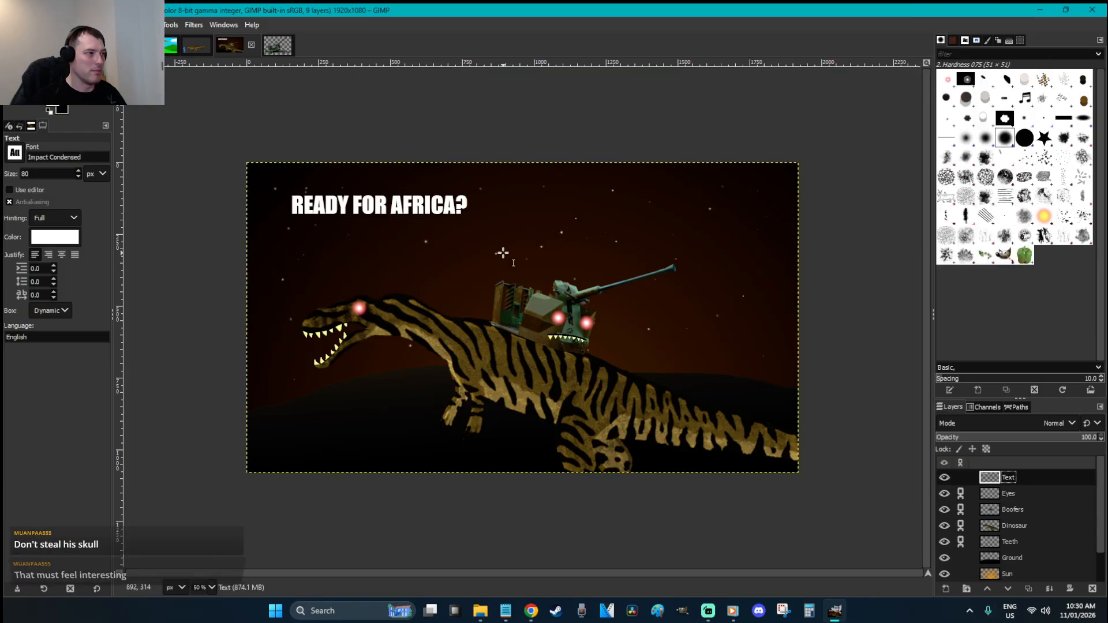
Scale the title unlinked to about 2428×754 so it spans the top of the scene
key(shift+s)
click(292, 168)
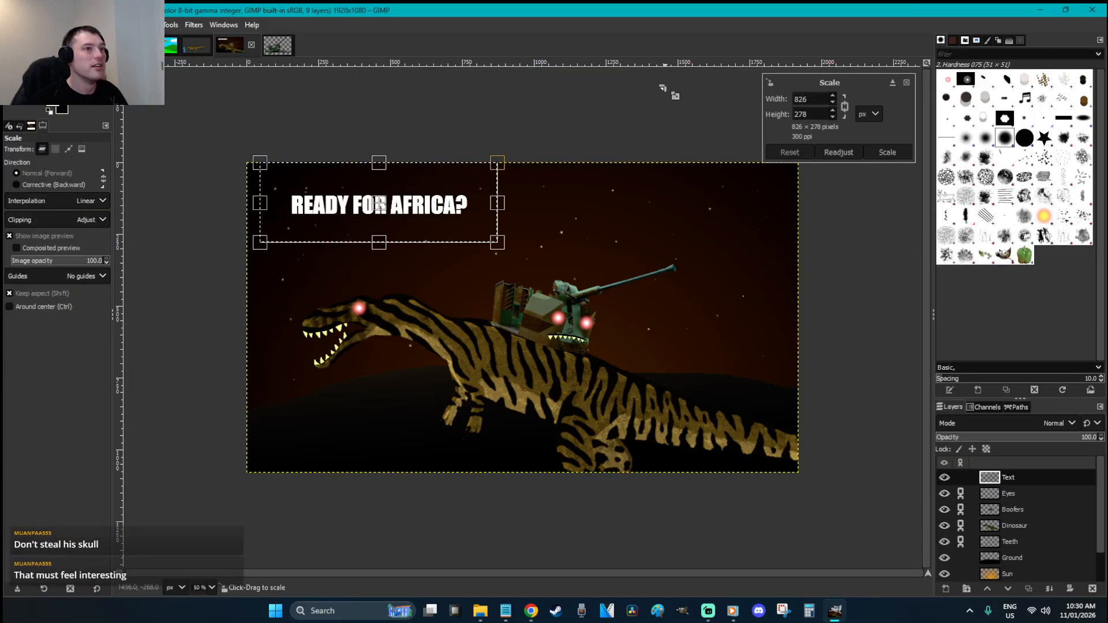
click(845, 107)
drag(497, 219, 841, 238)
drag(327, 182, 238, 155)
drag(672, 218, 681, 156)
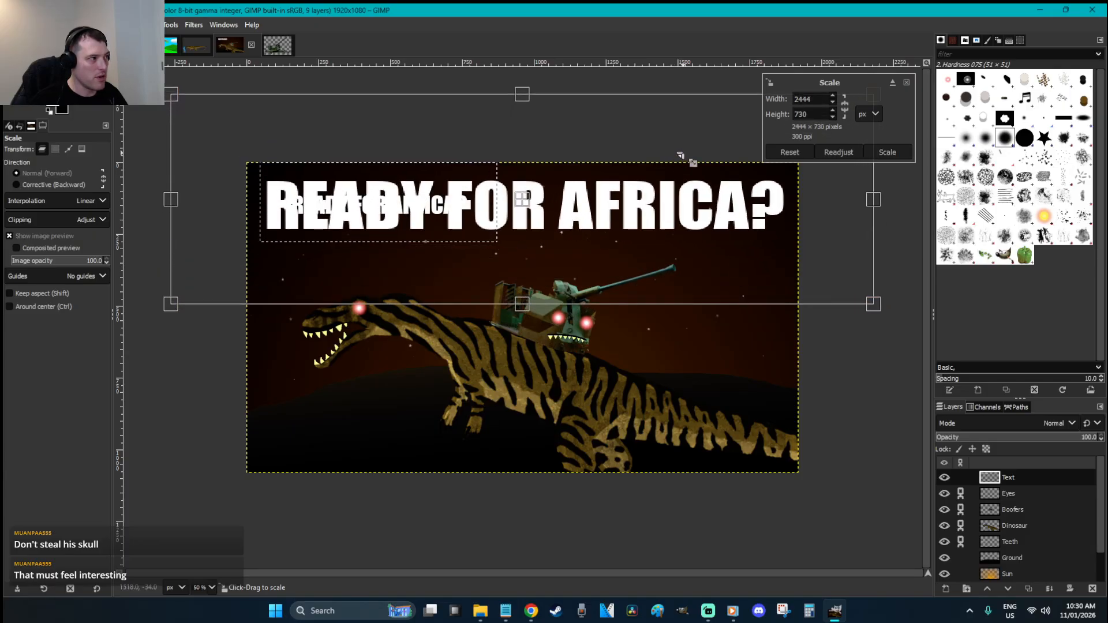
drag(700, 250, 667, 259)
key(Return)
Anchor the title into the Text layer and lower its opacity to about 3
key(r)
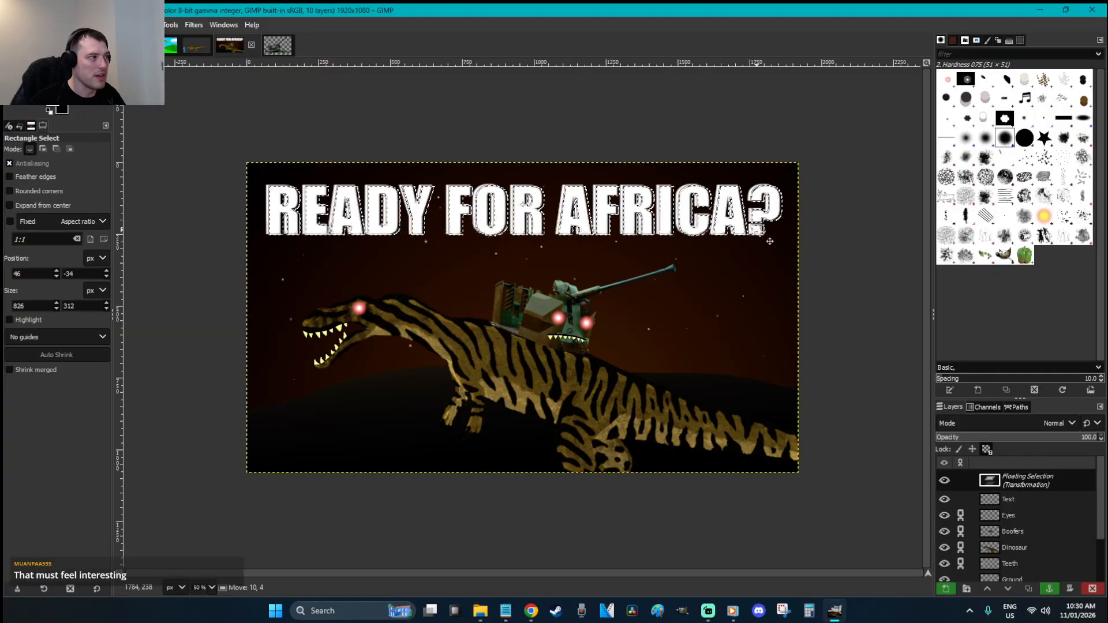
click(765, 277)
click(1017, 437)
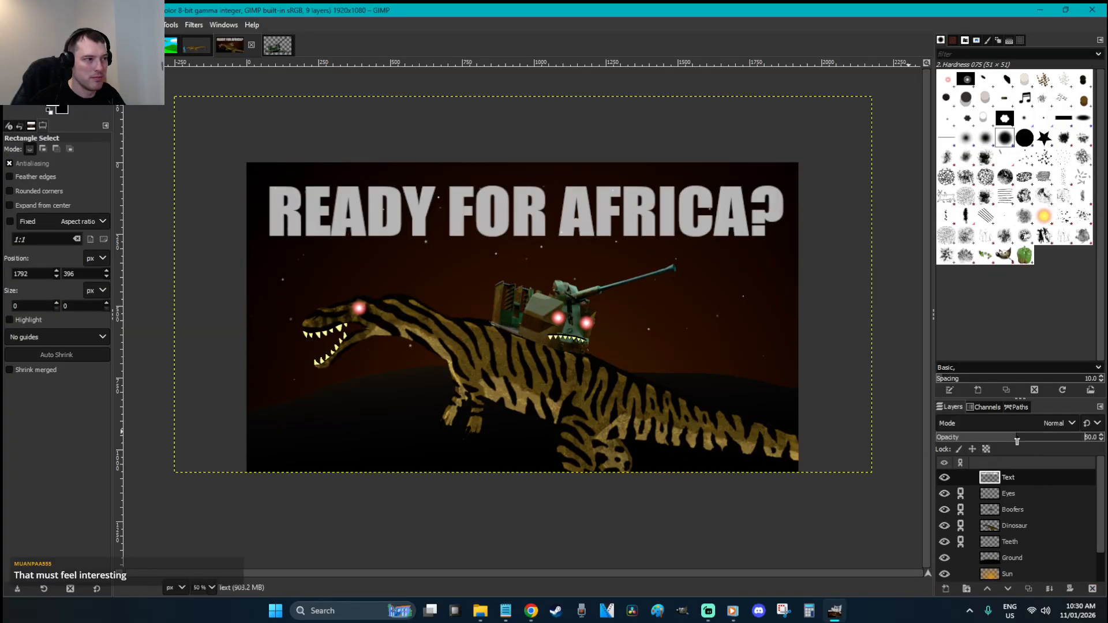
drag(1002, 442, 942, 439)
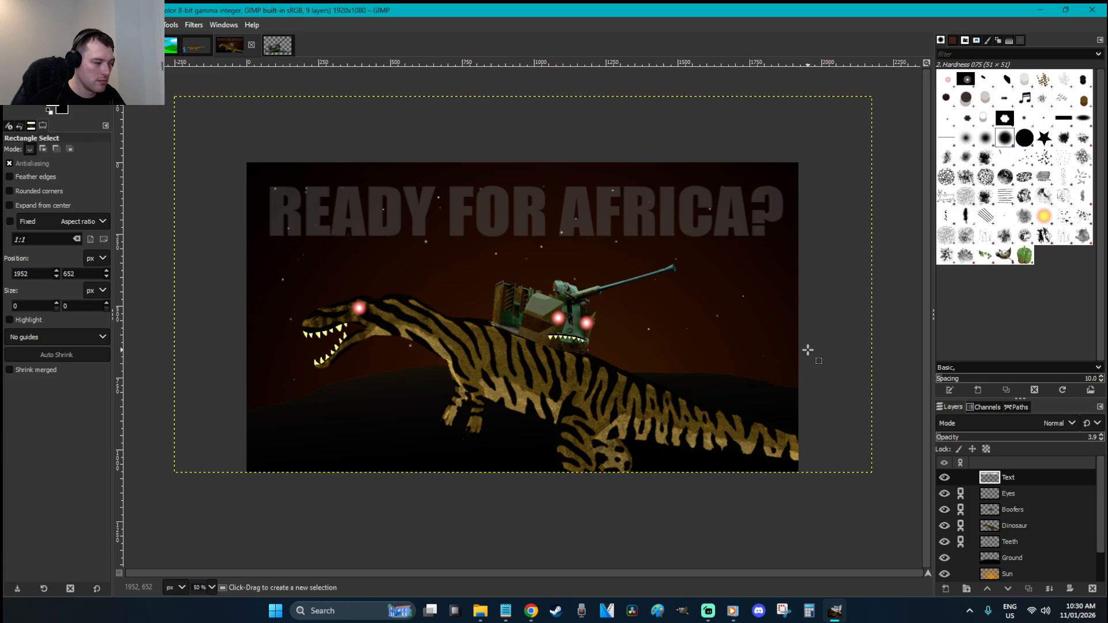
Check the faded title at different zoom levels and save the XCF
key(minus)
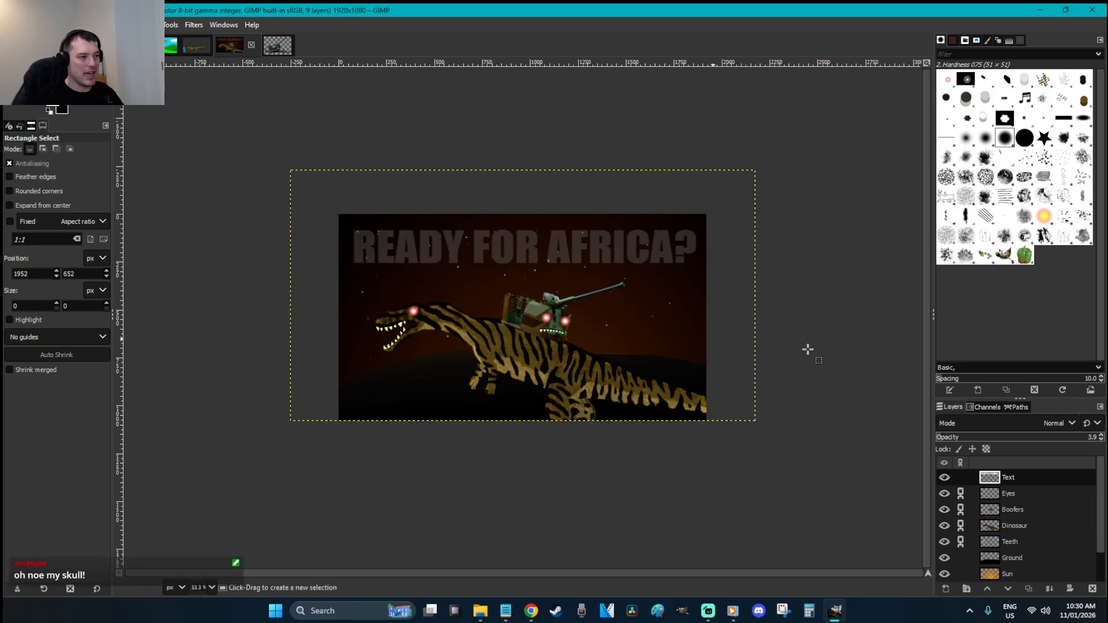
key(ctrl+s)
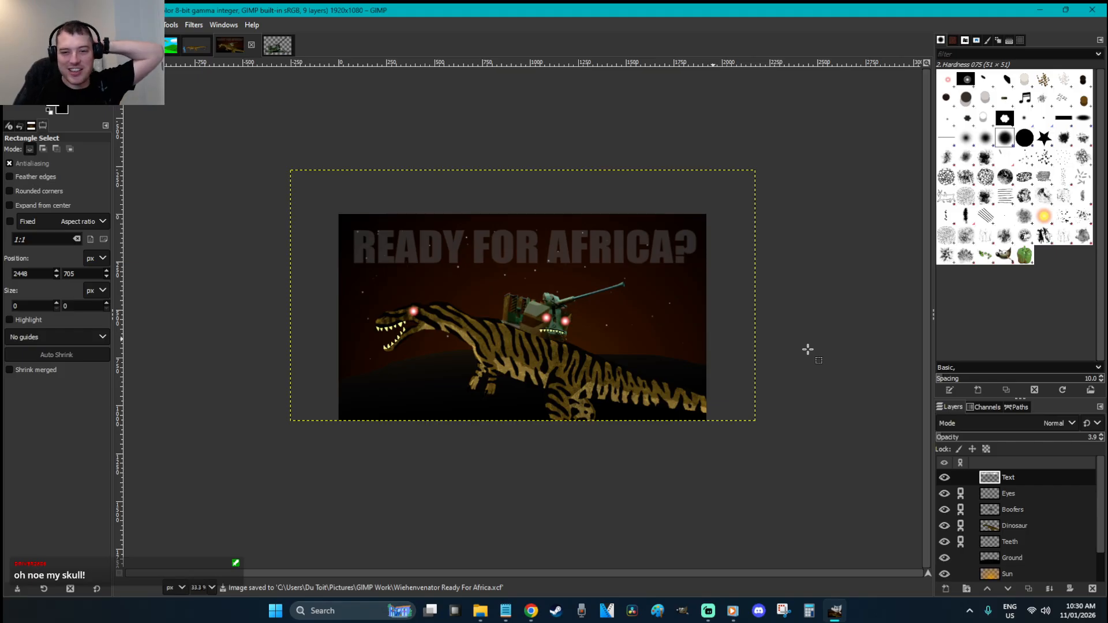
key(plus)
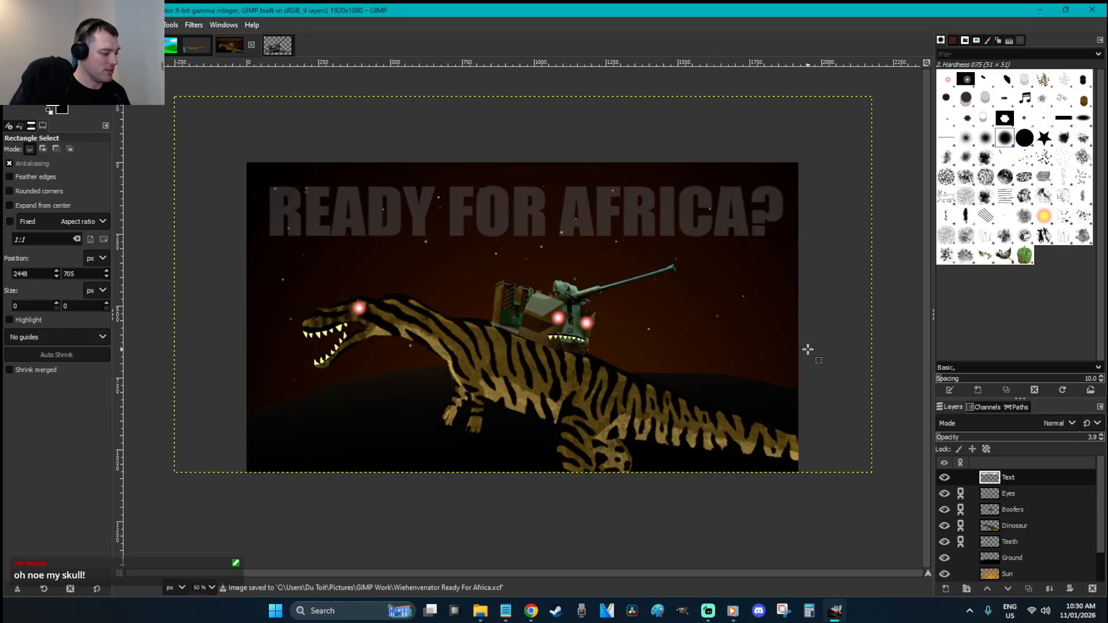
key(1)
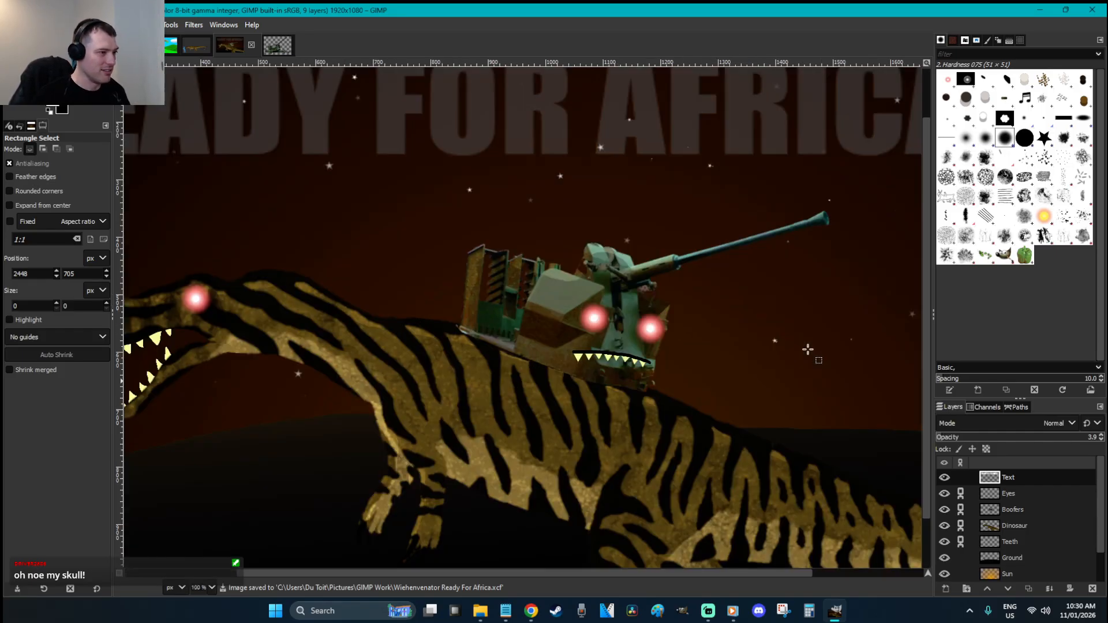
key(minus)
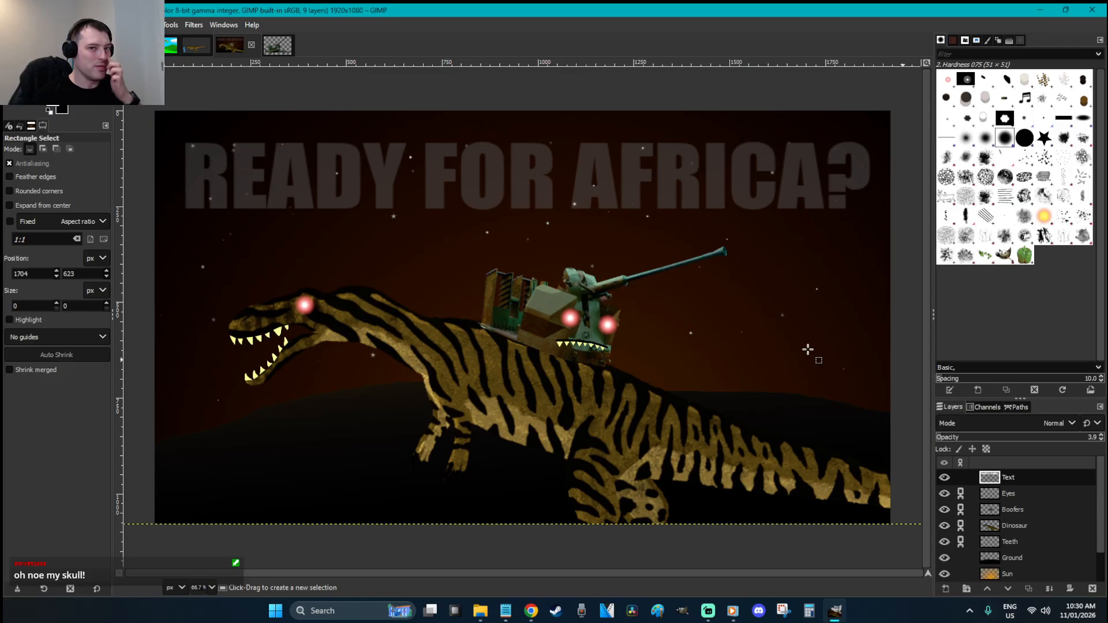
key(ctrl+s)
key(minus)
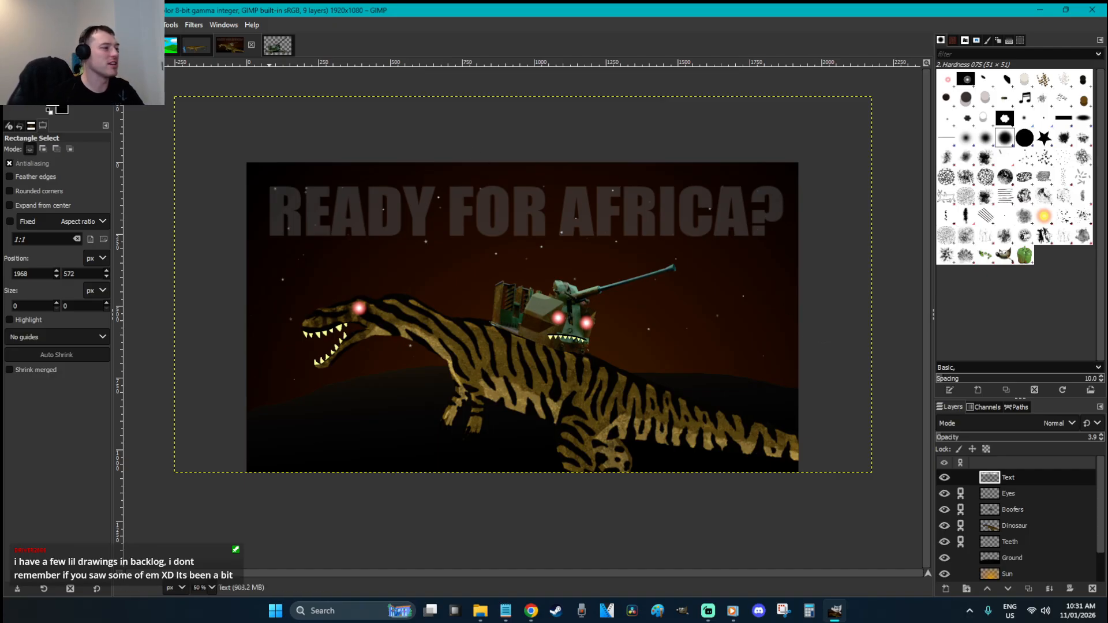
Look through the open image tabs, then close the Bofors_automatic_gun_L70 image, discarding its changes
click(131, 45)
click(175, 49)
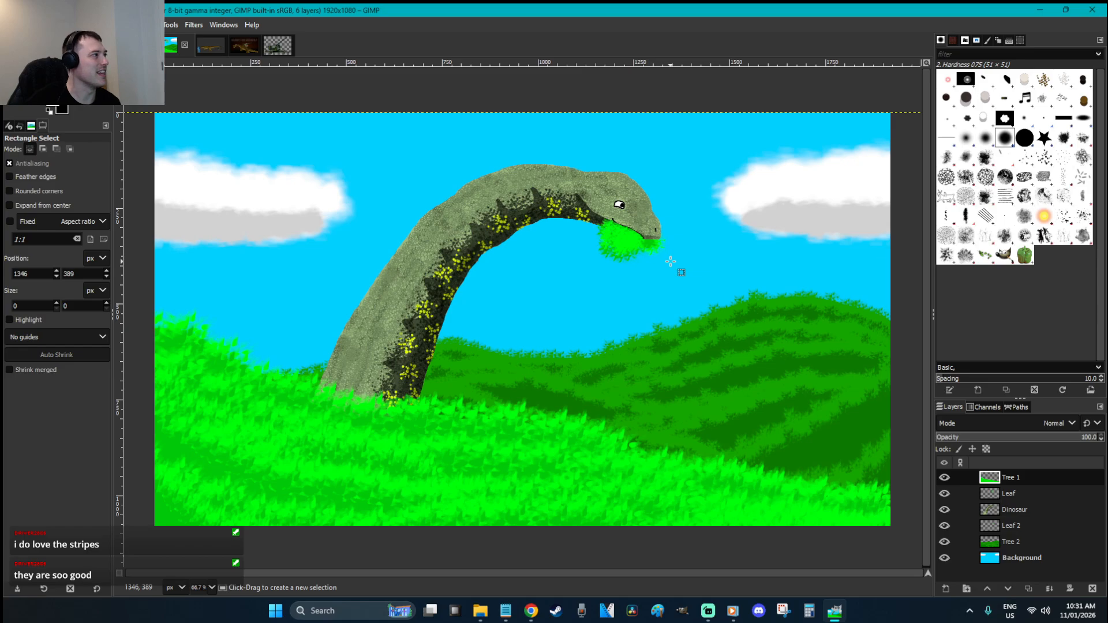
click(209, 48)
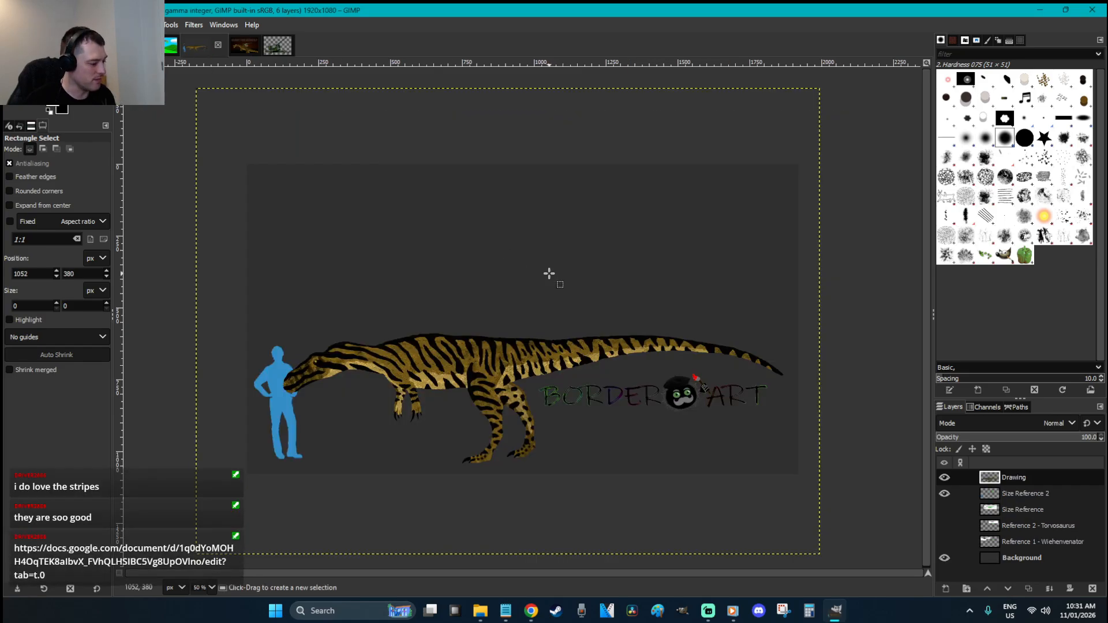
click(171, 50)
click(210, 47)
click(245, 47)
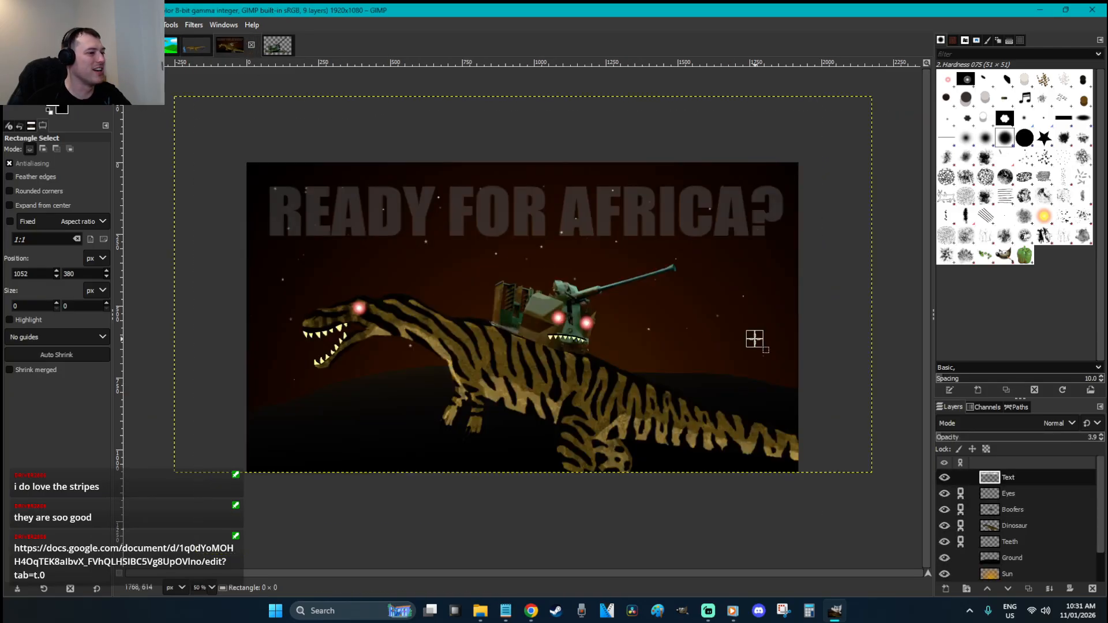
click(277, 45)
click(284, 45)
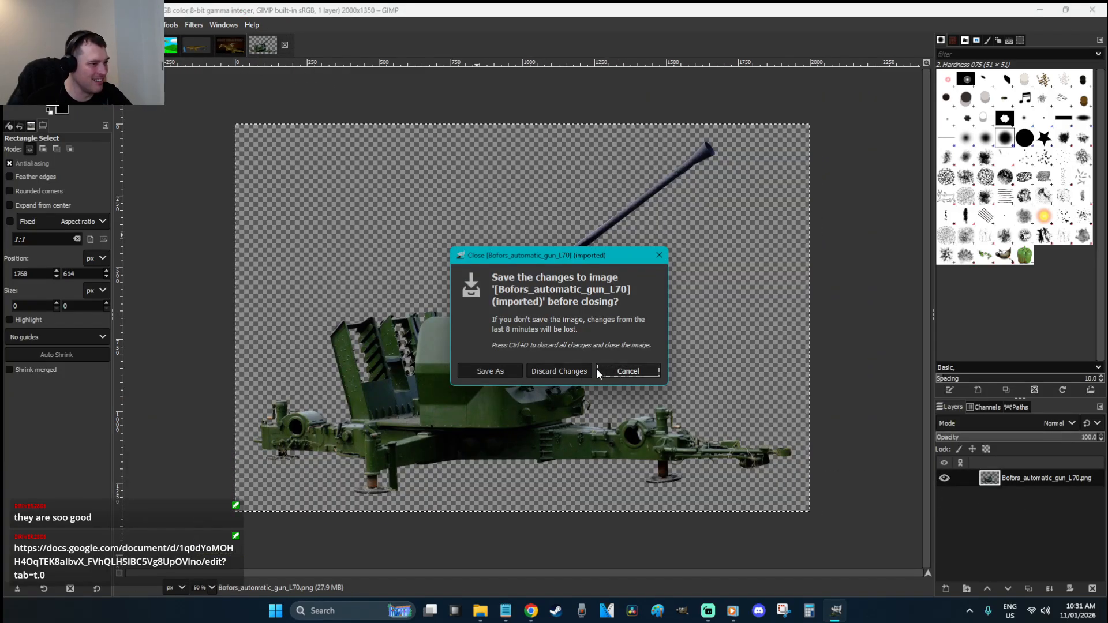
click(571, 373)
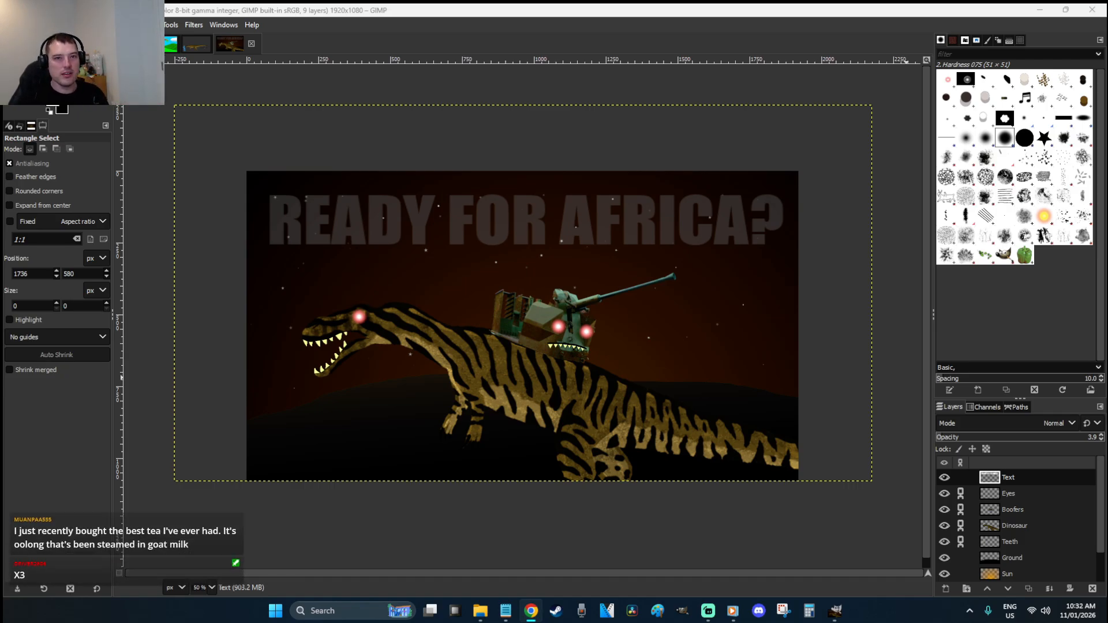
Maximise the Google Doc window and scroll past the car drawings to the 10.01.26 Sorbet sketch
drag(1107, 51, 429, 193)
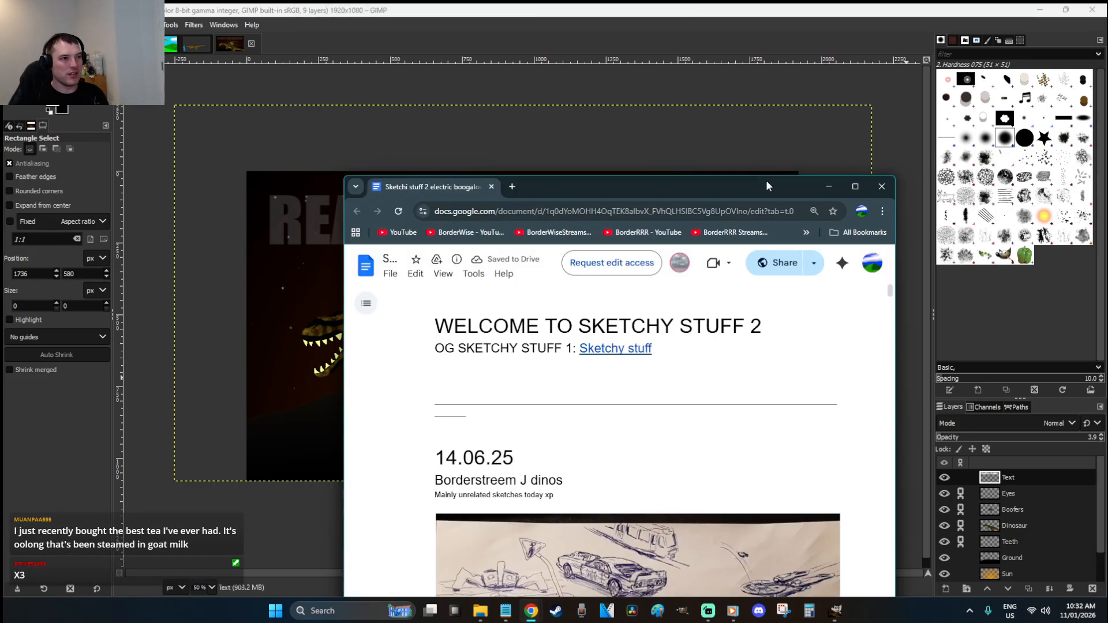
click(853, 188)
scroll(767, 278, down, 20)
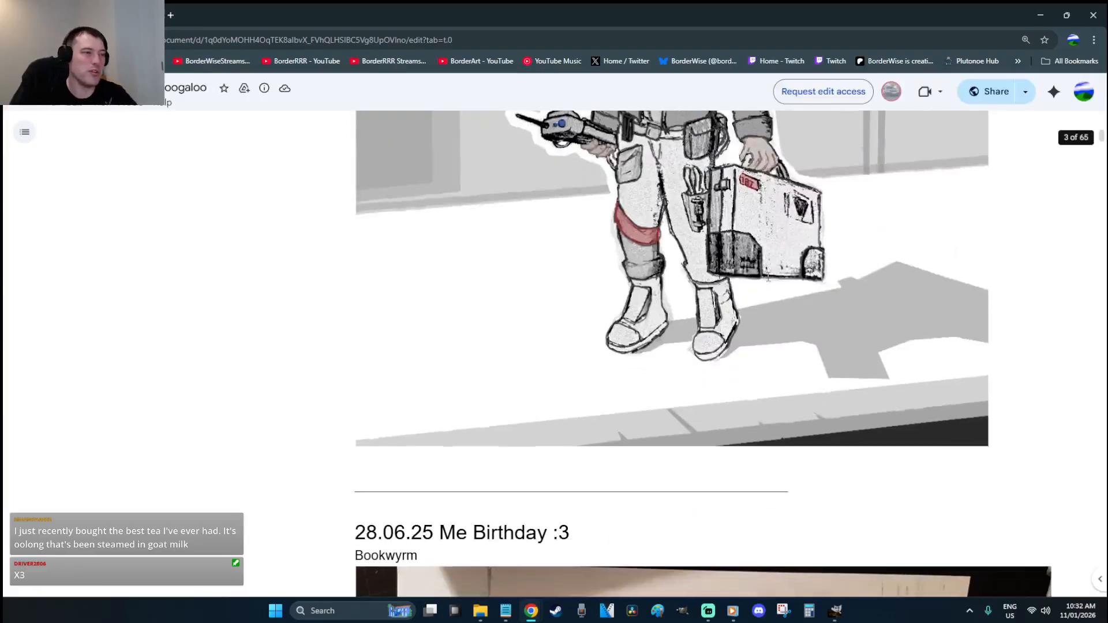
scroll(767, 276, down, 20)
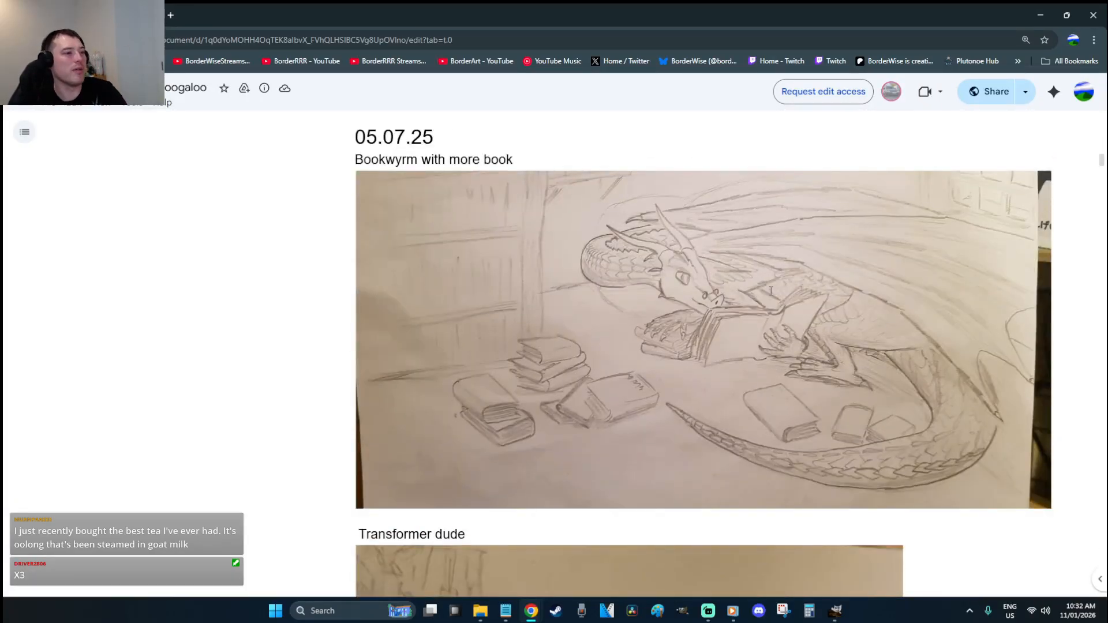
scroll(770, 290, down, 20)
scroll(772, 291, down, 20)
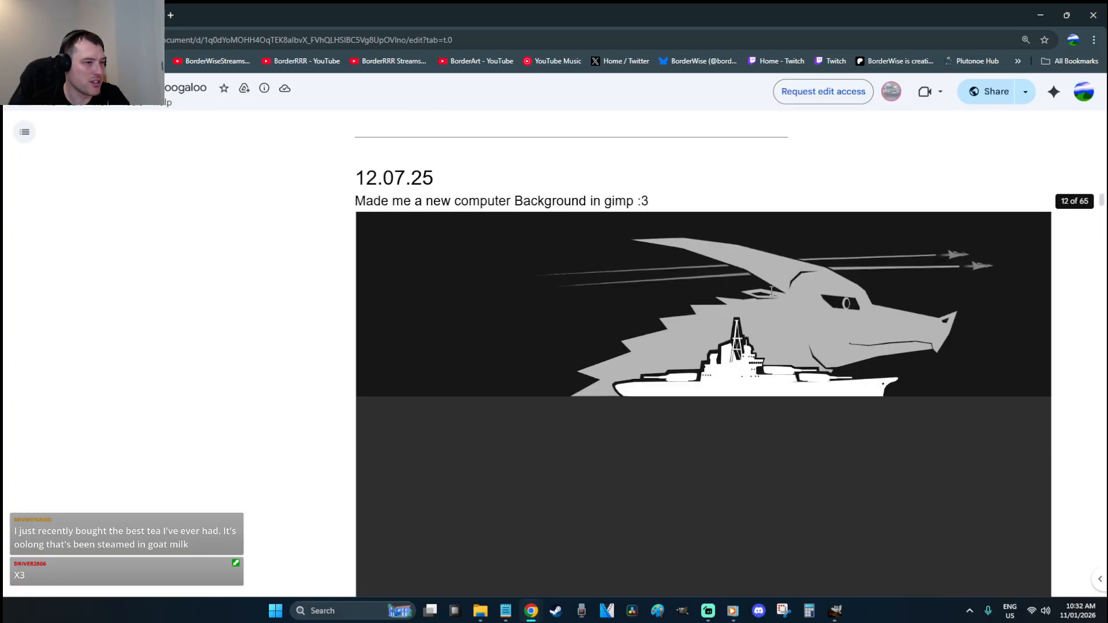
scroll(771, 290, down, 15)
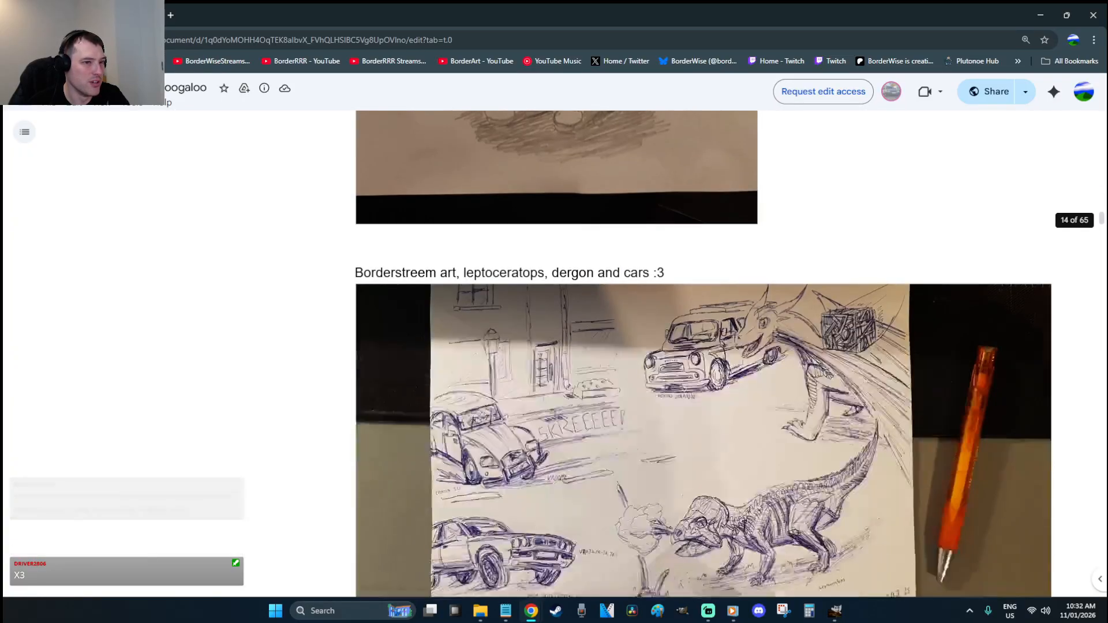
scroll(758, 315, down, 7)
scroll(758, 314, up, 4)
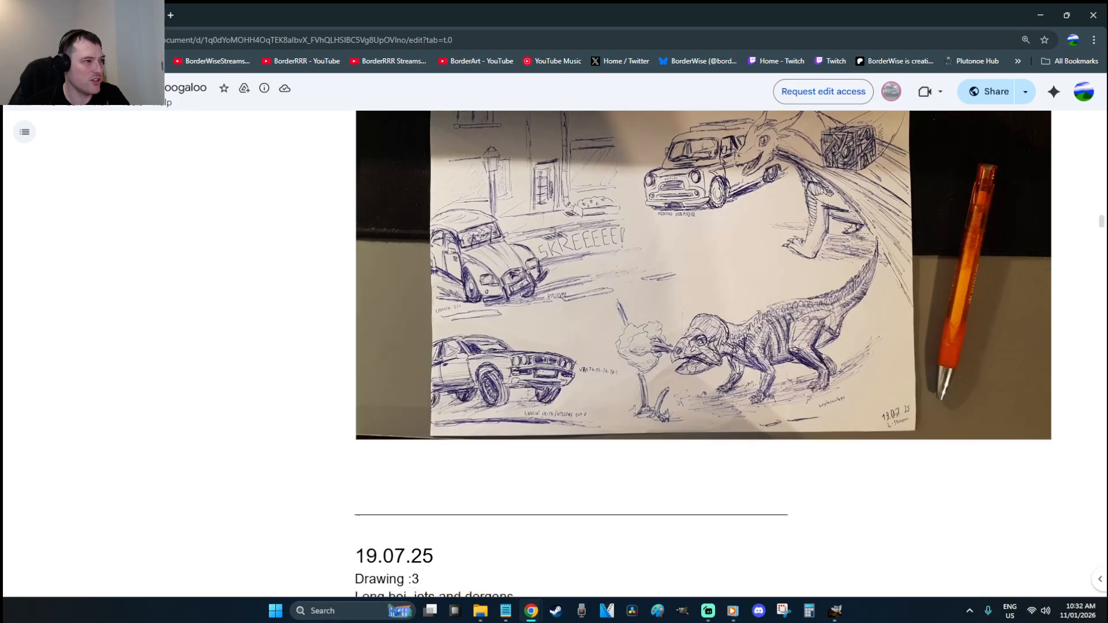
scroll(757, 314, down, 10)
scroll(758, 314, down, 6)
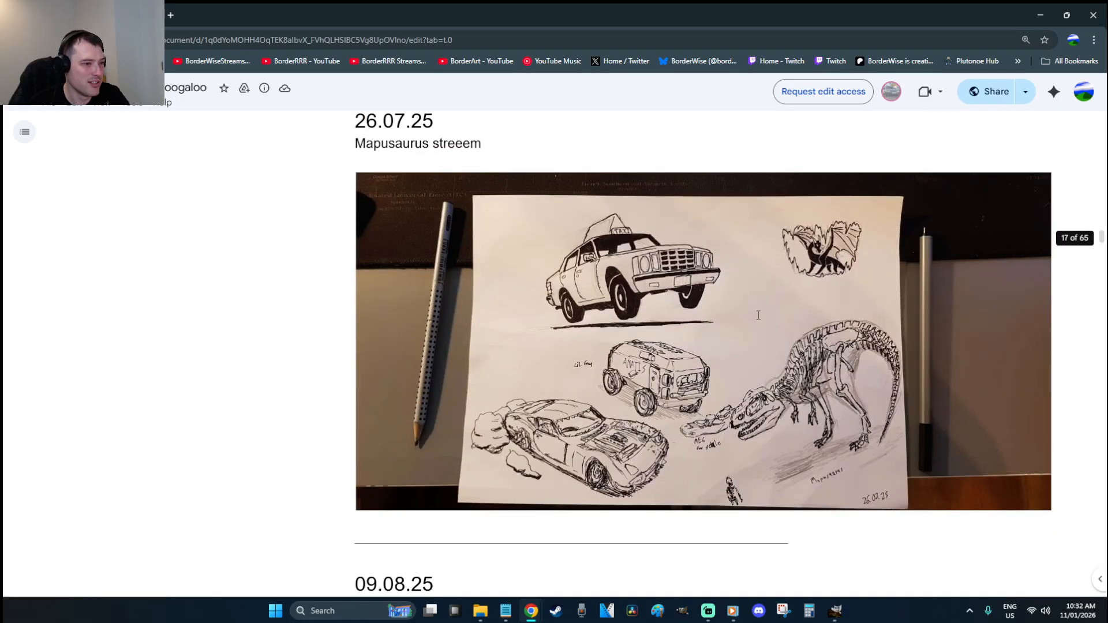
scroll(758, 315, down, 15)
scroll(758, 314, up, 6)
scroll(685, 224, down, 17)
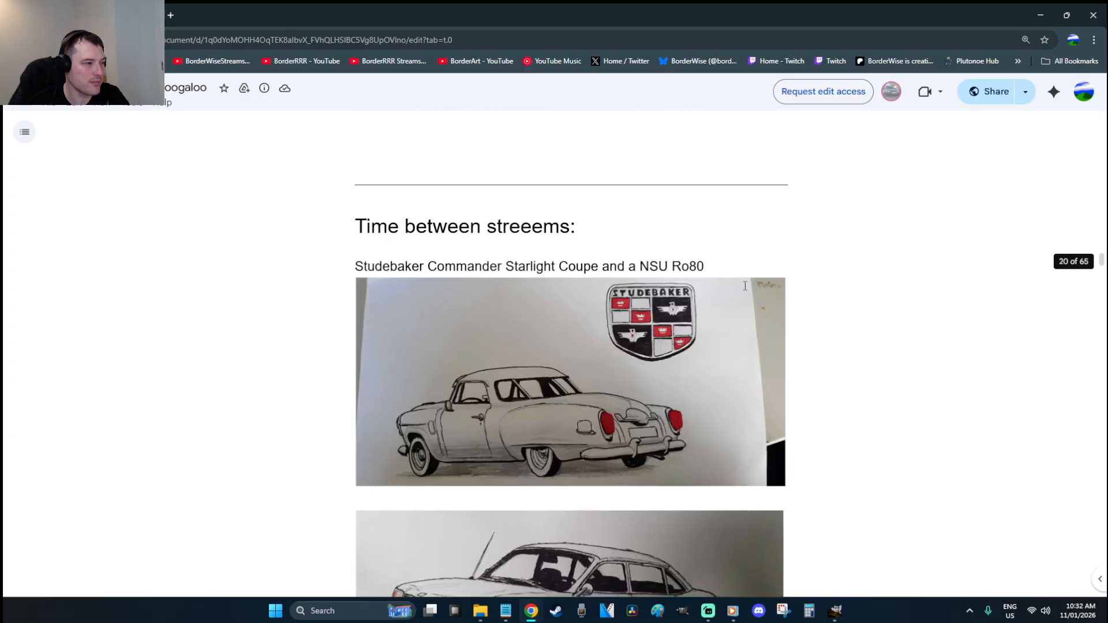
scroll(745, 285, down, 14)
scroll(745, 286, up, 4)
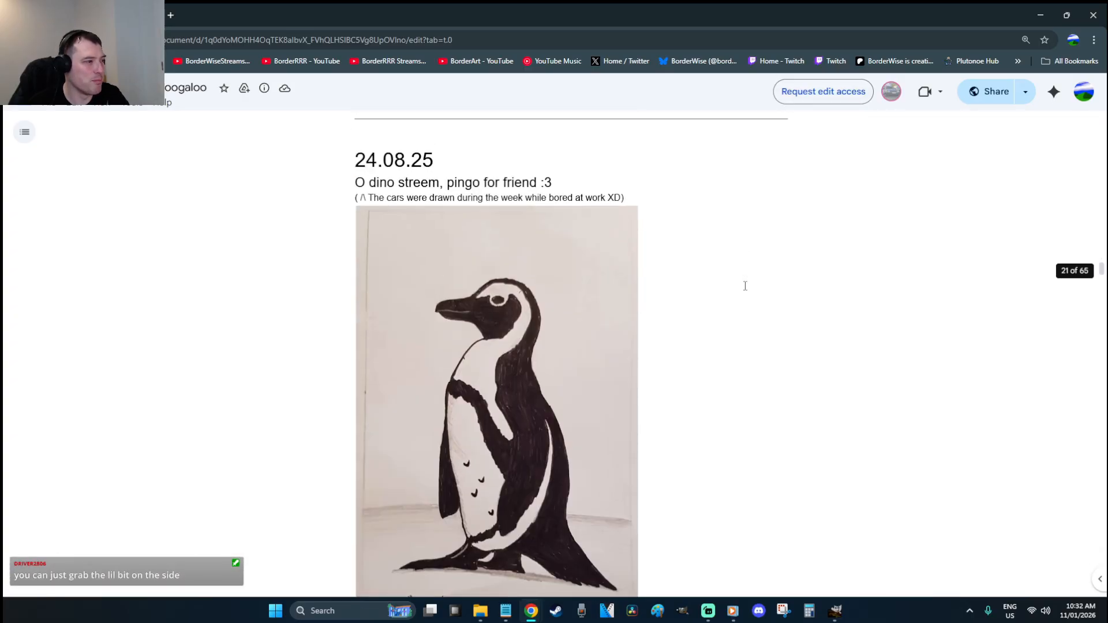
scroll(745, 285, down, 1)
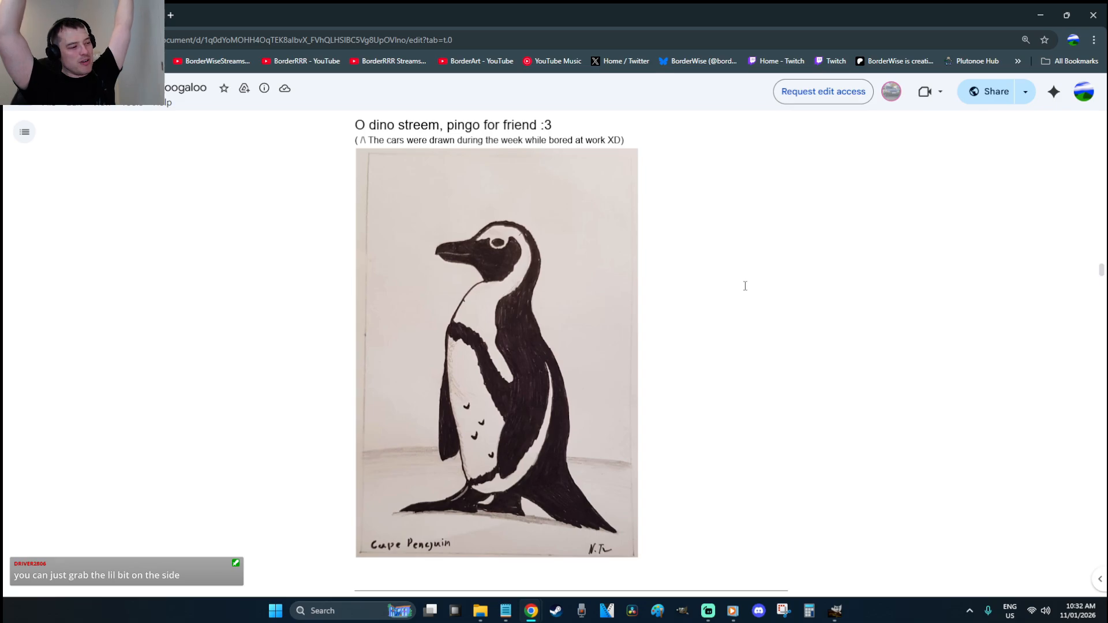
scroll(745, 286, down, 18)
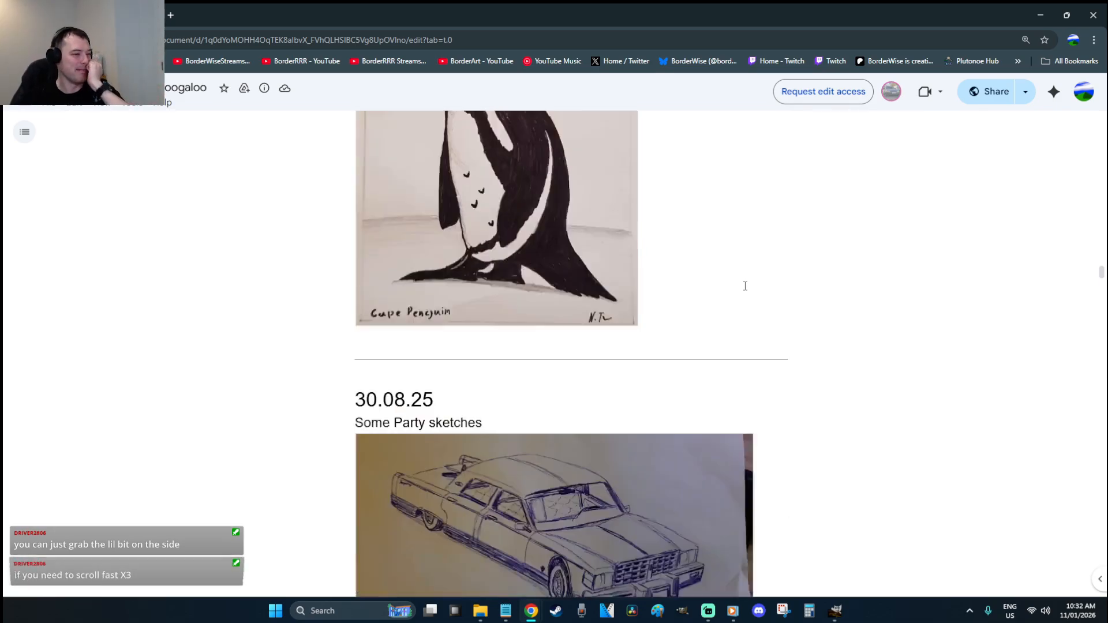
scroll(809, 315, down, 16)
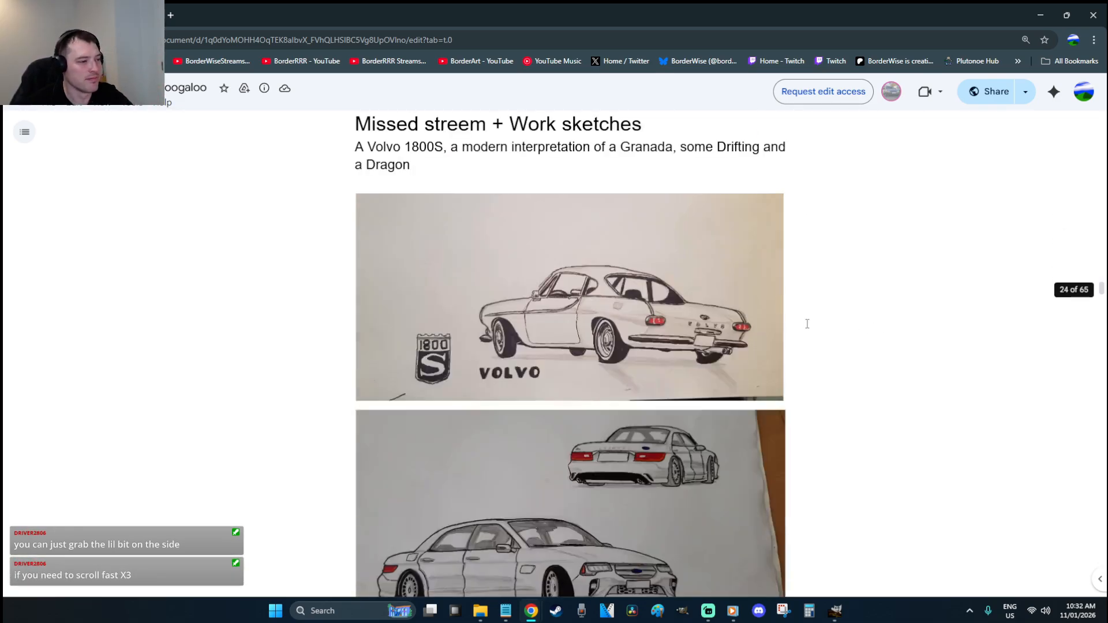
scroll(809, 315, down, 8)
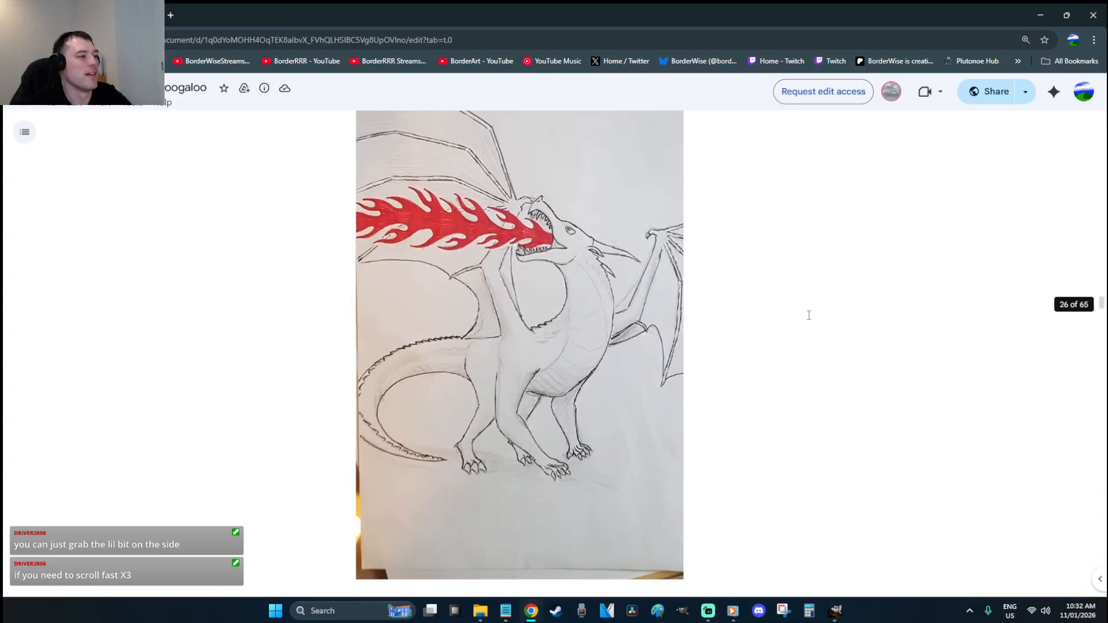
scroll(808, 315, down, 2)
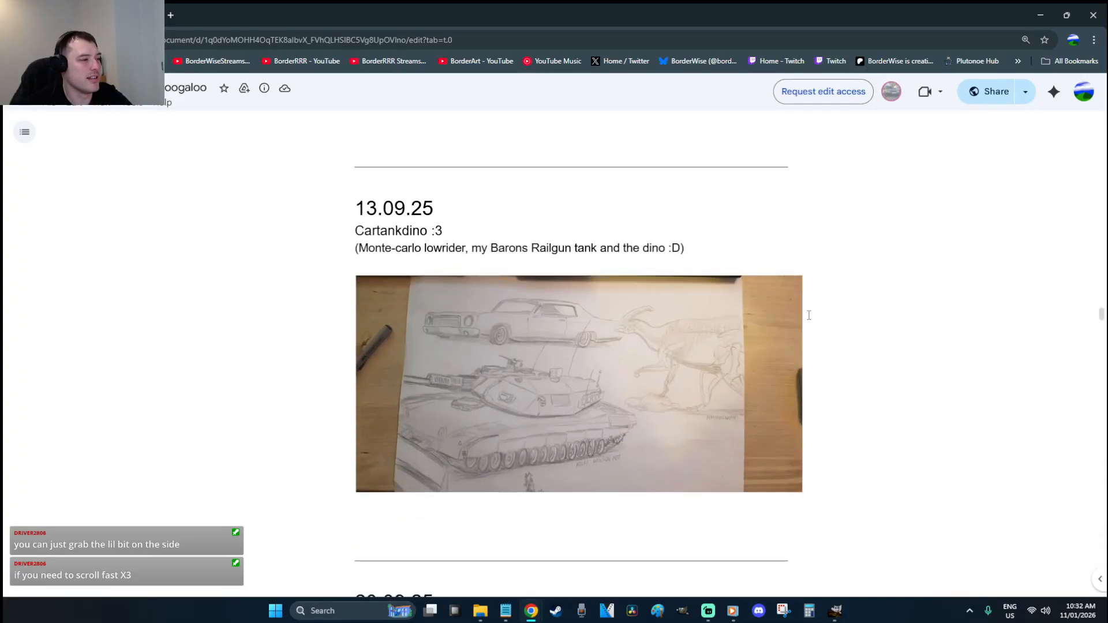
scroll(809, 315, down, 2)
scroll(809, 315, down, 20)
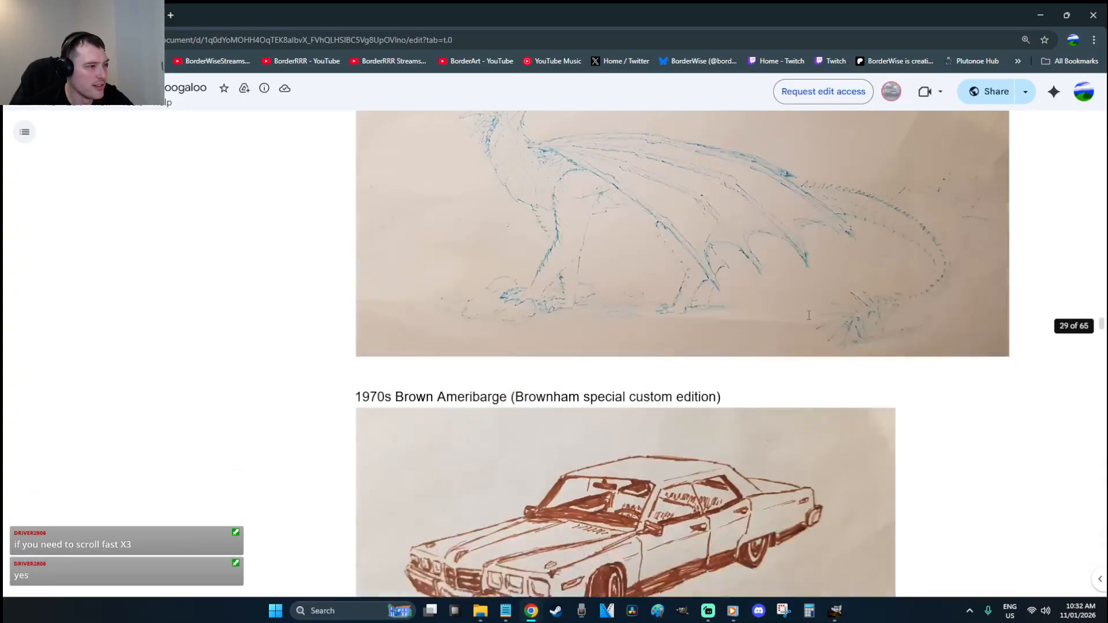
scroll(809, 315, down, 20)
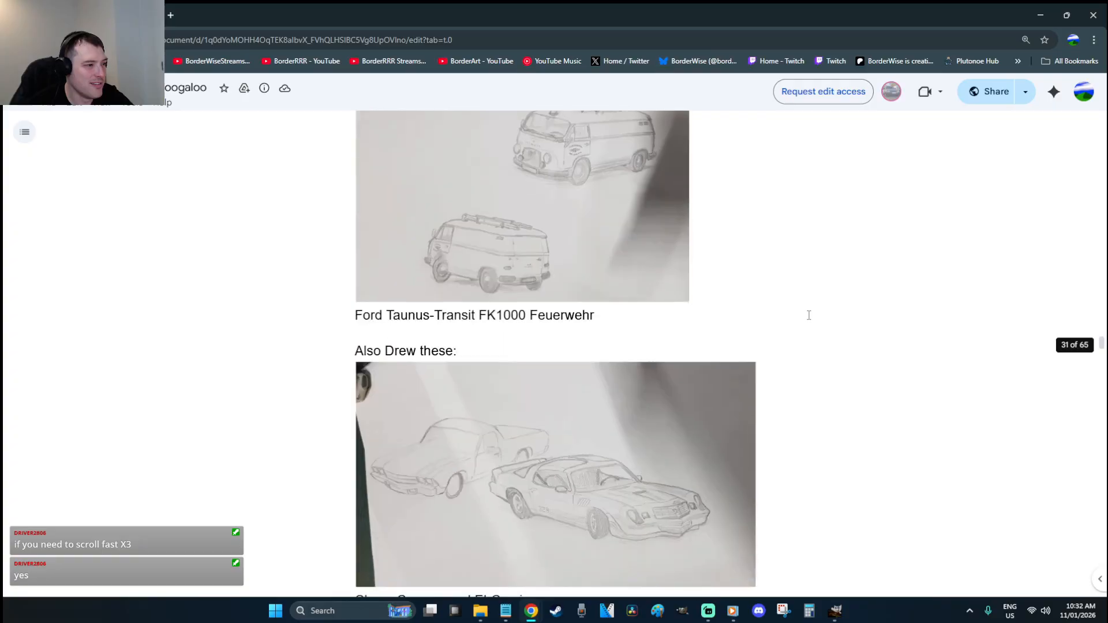
scroll(808, 315, down, 20)
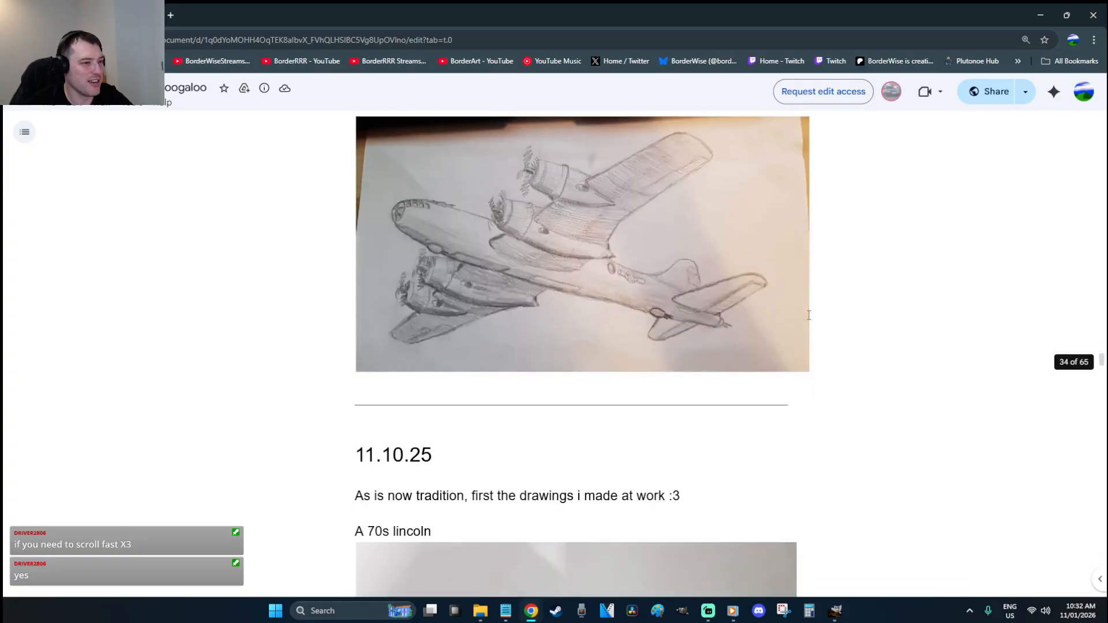
scroll(809, 315, down, 12)
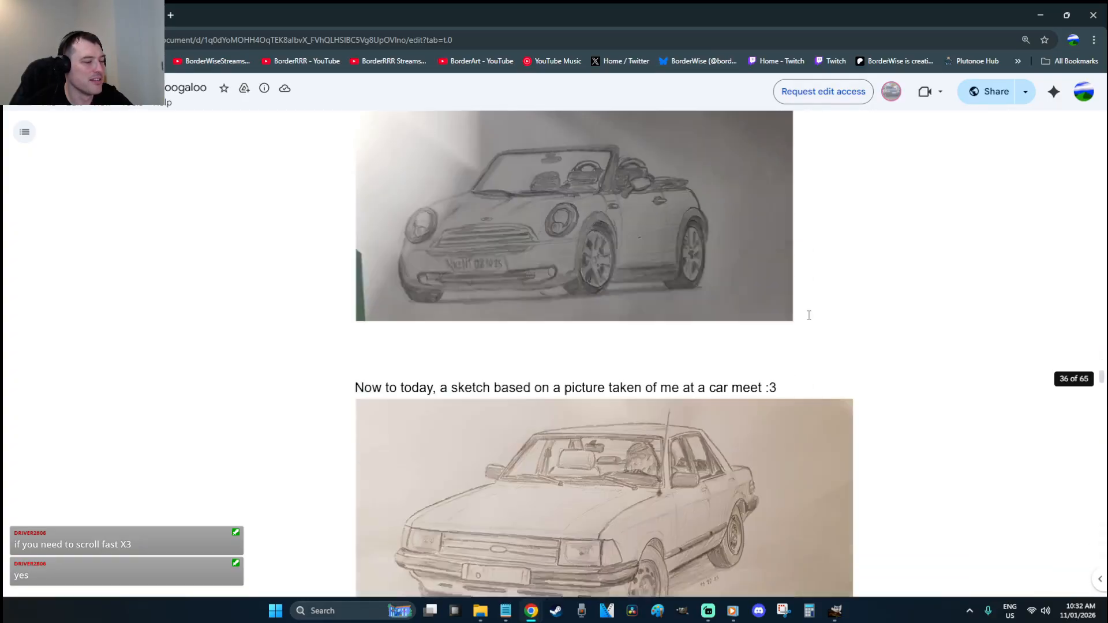
scroll(809, 315, down, 8)
scroll(808, 315, down, 4)
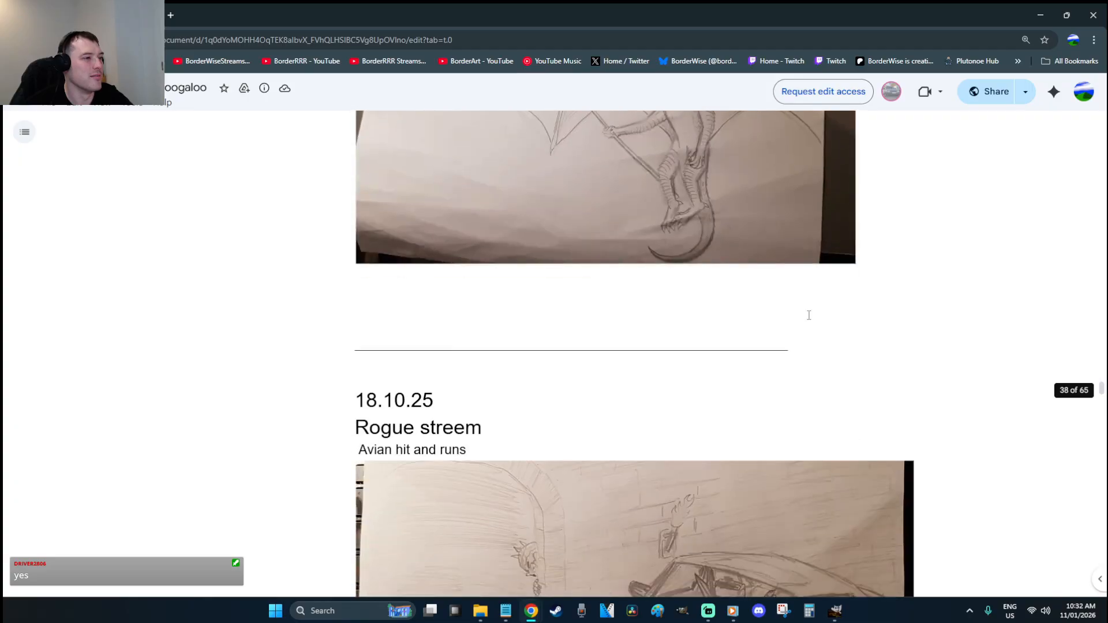
scroll(807, 315, up, 5)
scroll(895, 307, down, 10)
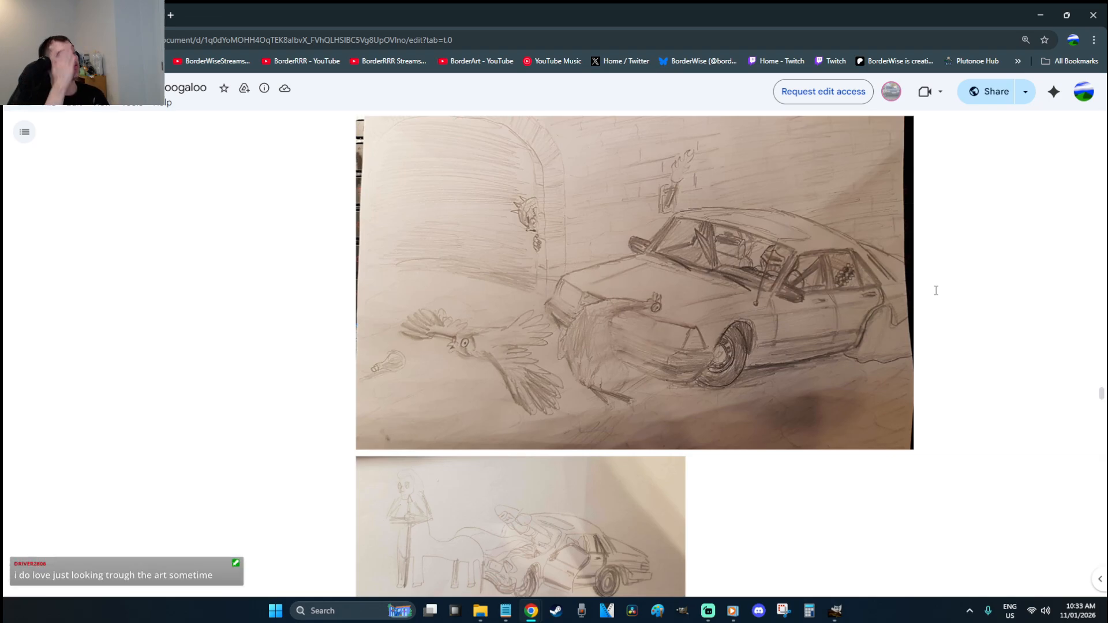
scroll(923, 289, down, 4)
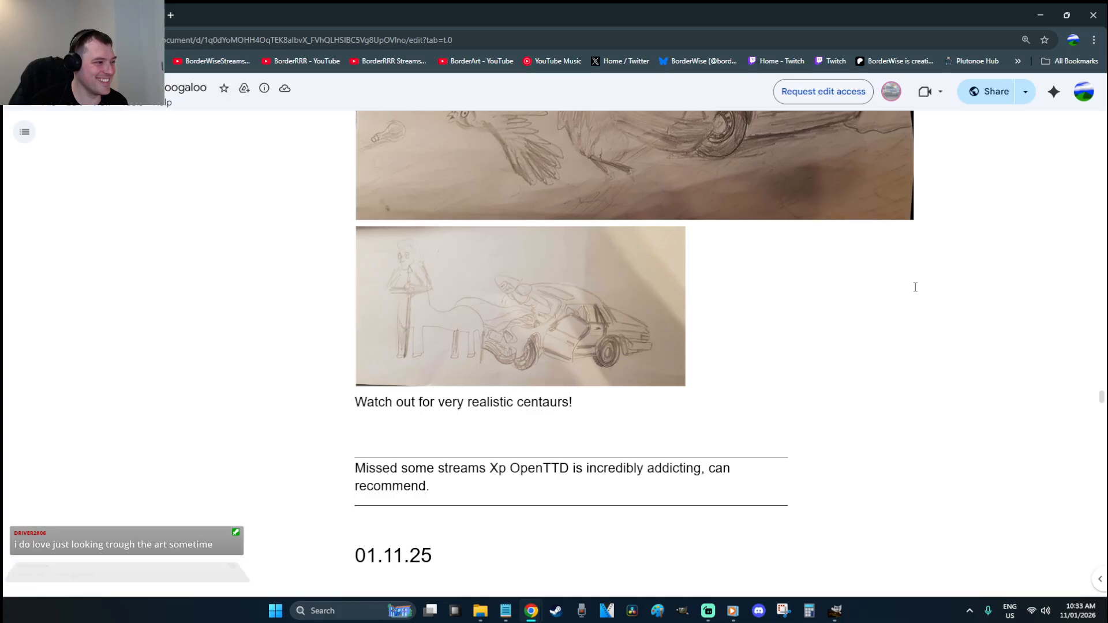
scroll(915, 287, down, 10)
scroll(915, 287, down, 6)
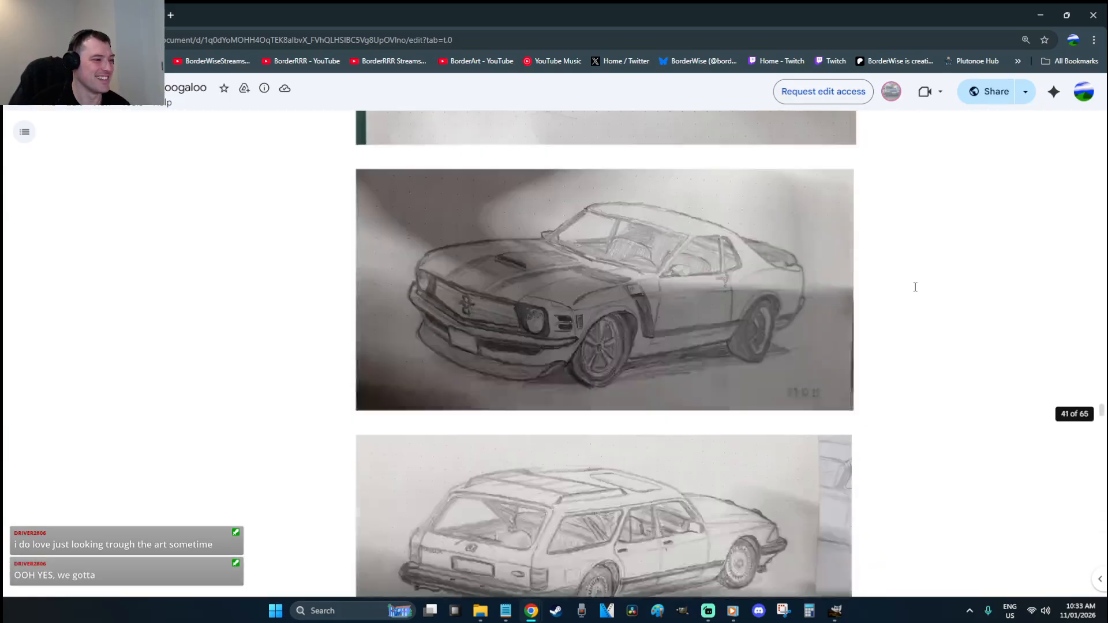
scroll(916, 286, up, 14)
scroll(916, 287, down, 20)
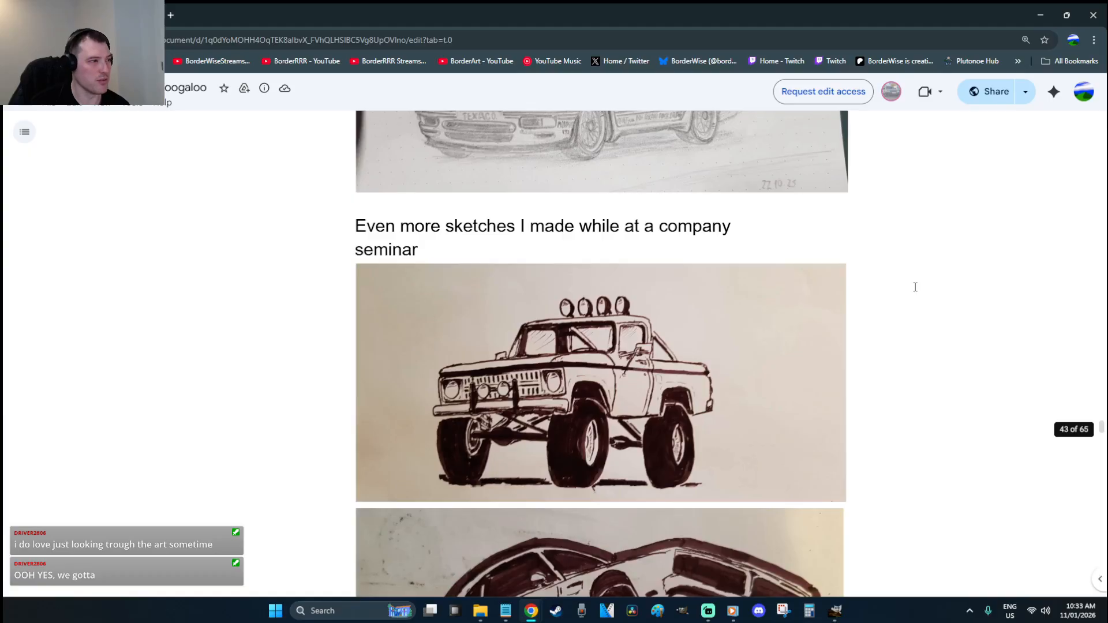
scroll(915, 287, down, 15)
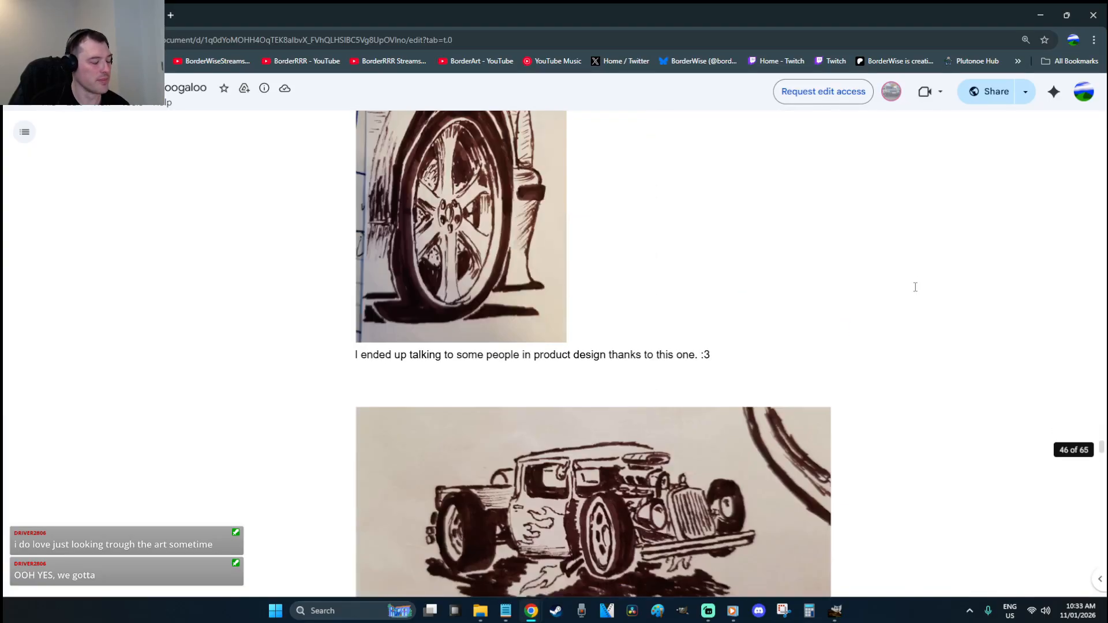
scroll(916, 287, down, 6)
scroll(915, 287, up, 2)
scroll(916, 287, up, 3)
scroll(916, 286, up, 3)
scroll(916, 287, down, 10)
scroll(915, 287, down, 12)
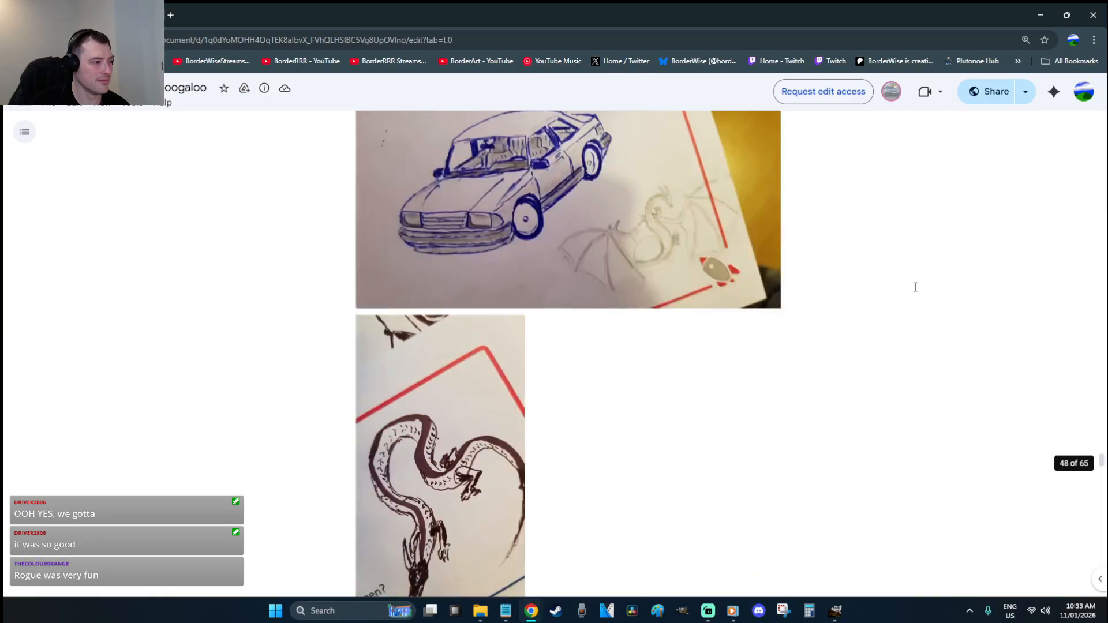
scroll(915, 287, up, 2)
scroll(915, 287, down, 16)
scroll(915, 287, down, 15)
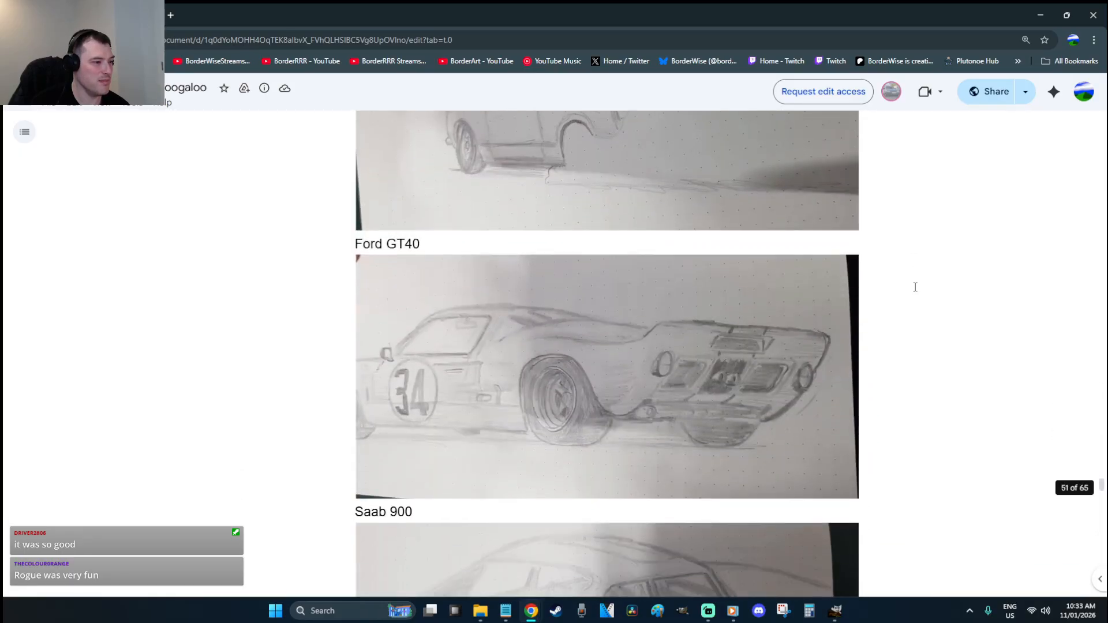
scroll(915, 286, up, 5)
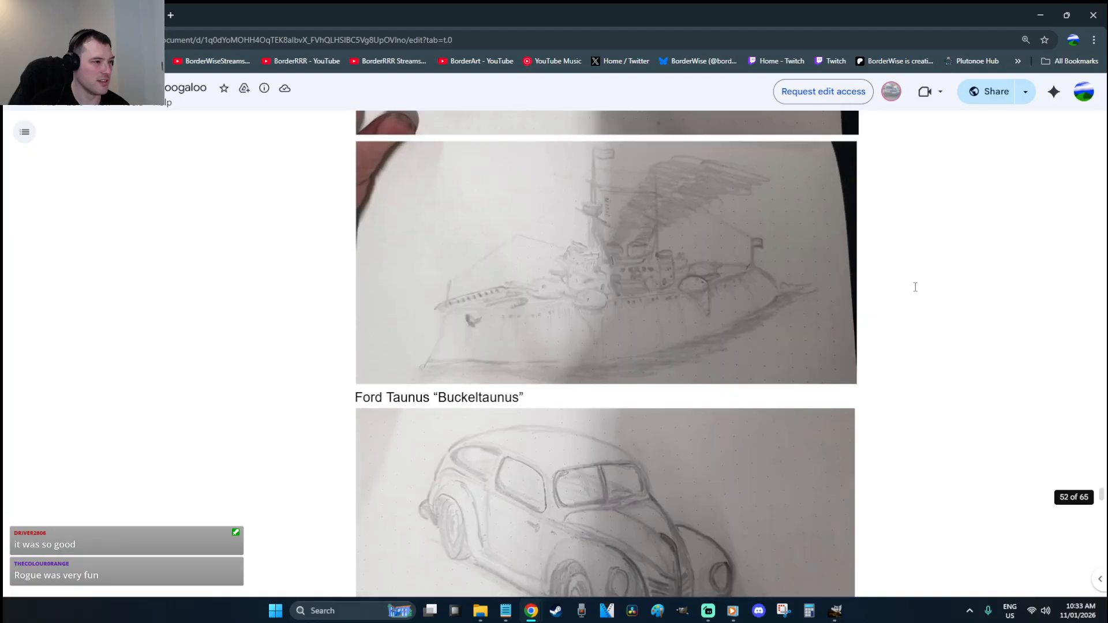
scroll(915, 287, down, 10)
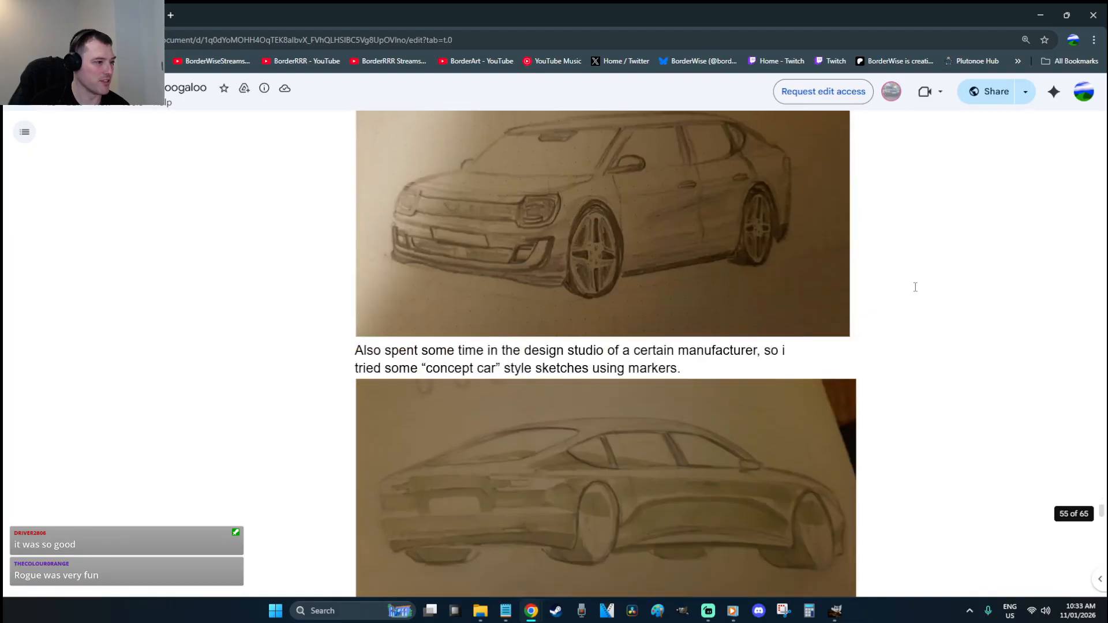
scroll(915, 287, down, 4)
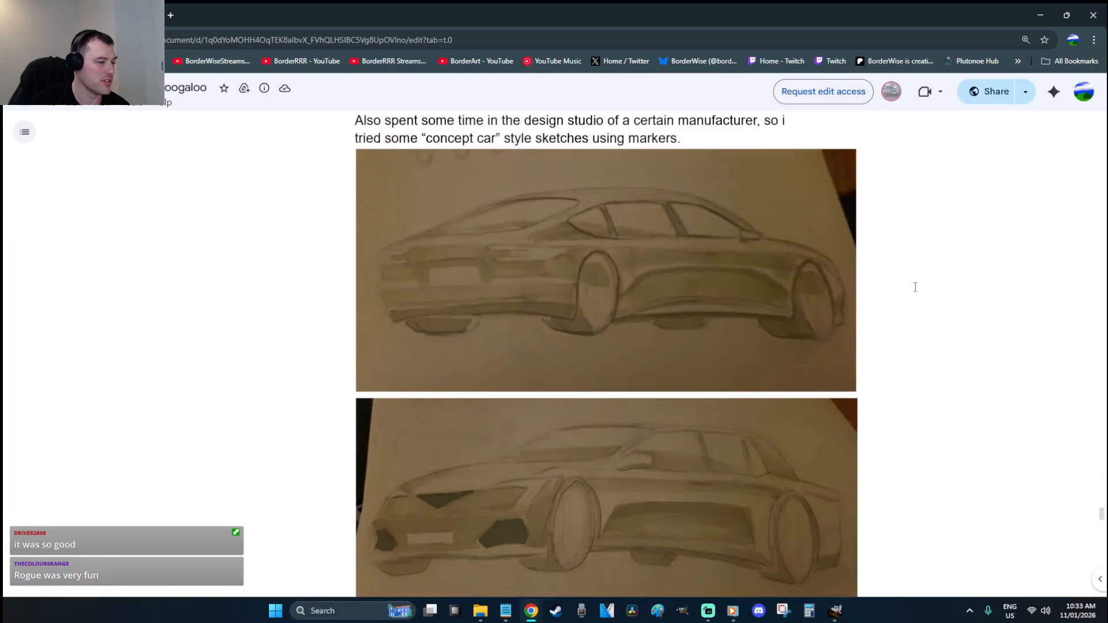
scroll(915, 287, down, 20)
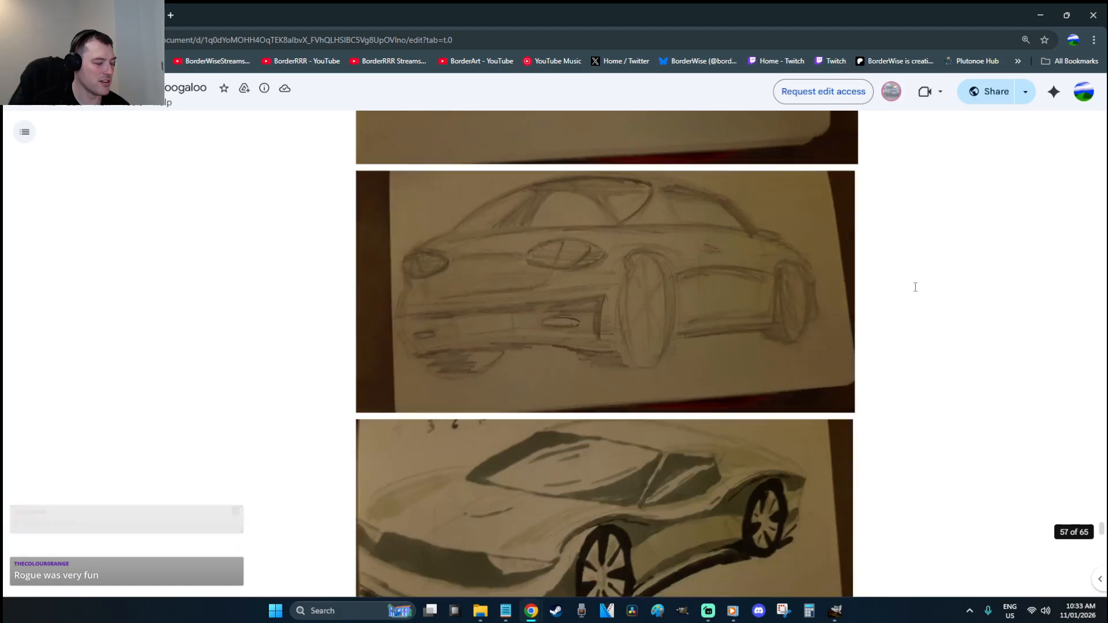
scroll(915, 287, down, 20)
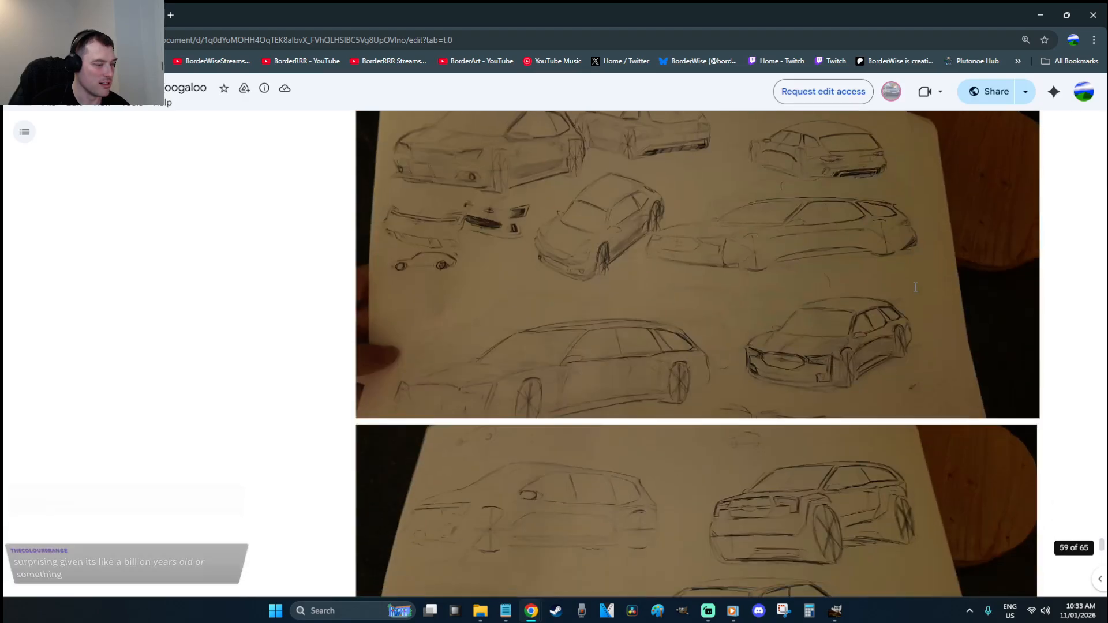
scroll(916, 286, down, 7)
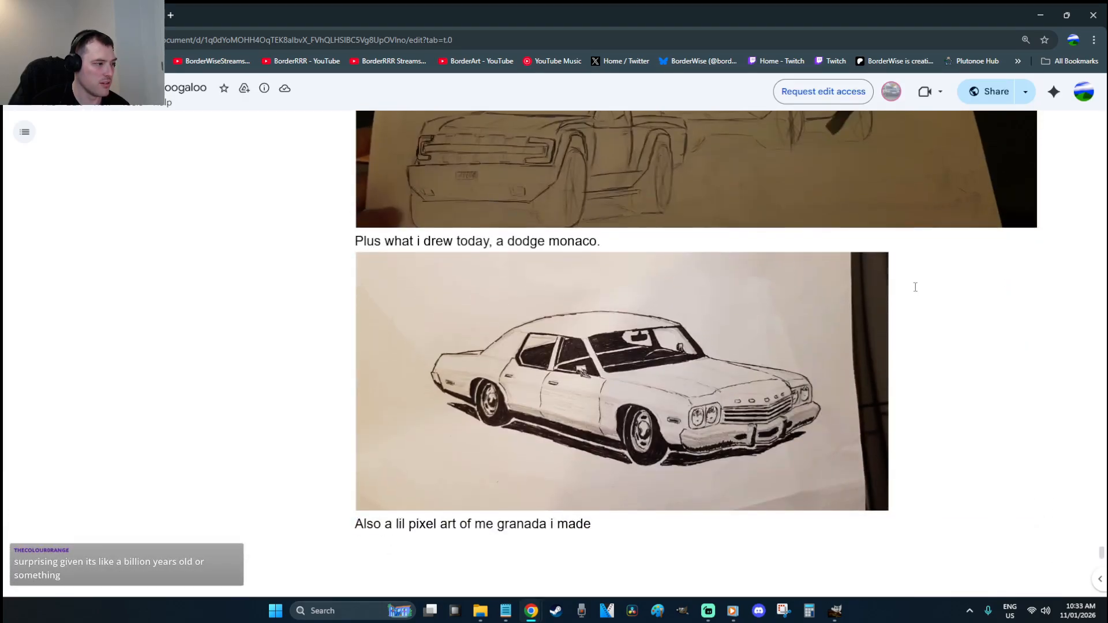
scroll(915, 286, down, 4)
scroll(876, 243, up, 1)
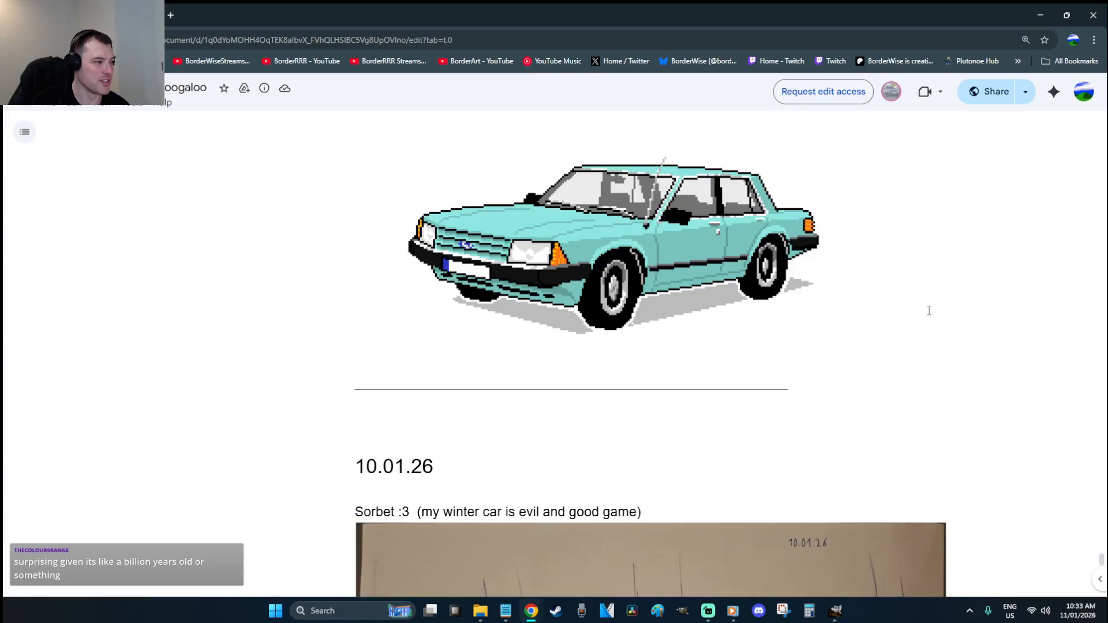
scroll(964, 302, down, 6)
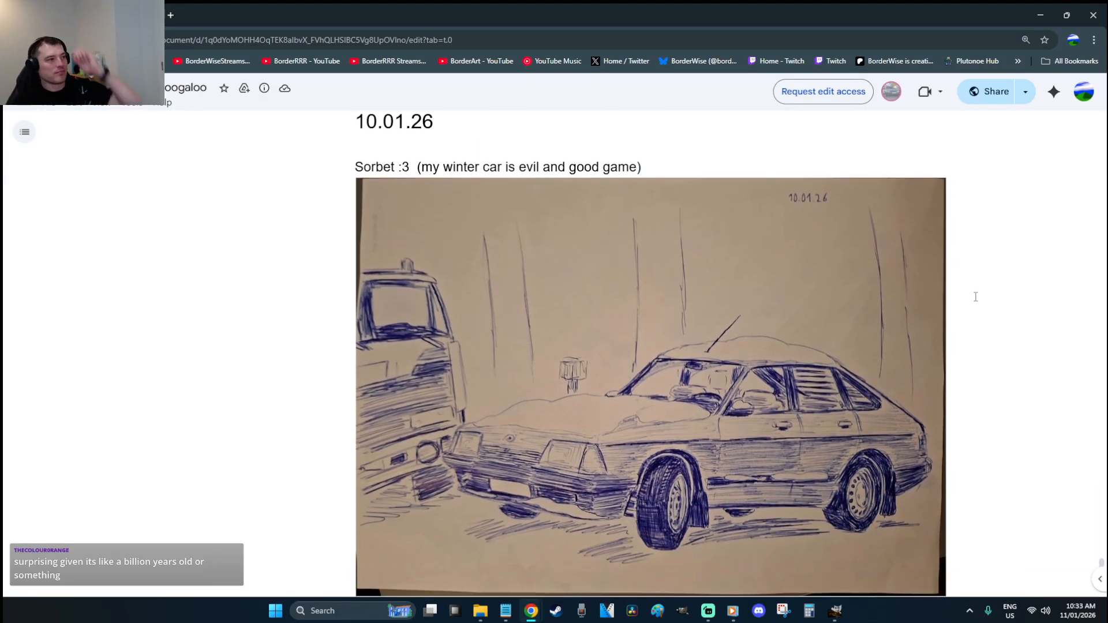
Scroll the sketch journal down to the Future heading, past the snowmobile photo, then back toward the Merry Christmas drawing
scroll(975, 296, down, 1)
scroll(975, 297, up, 1)
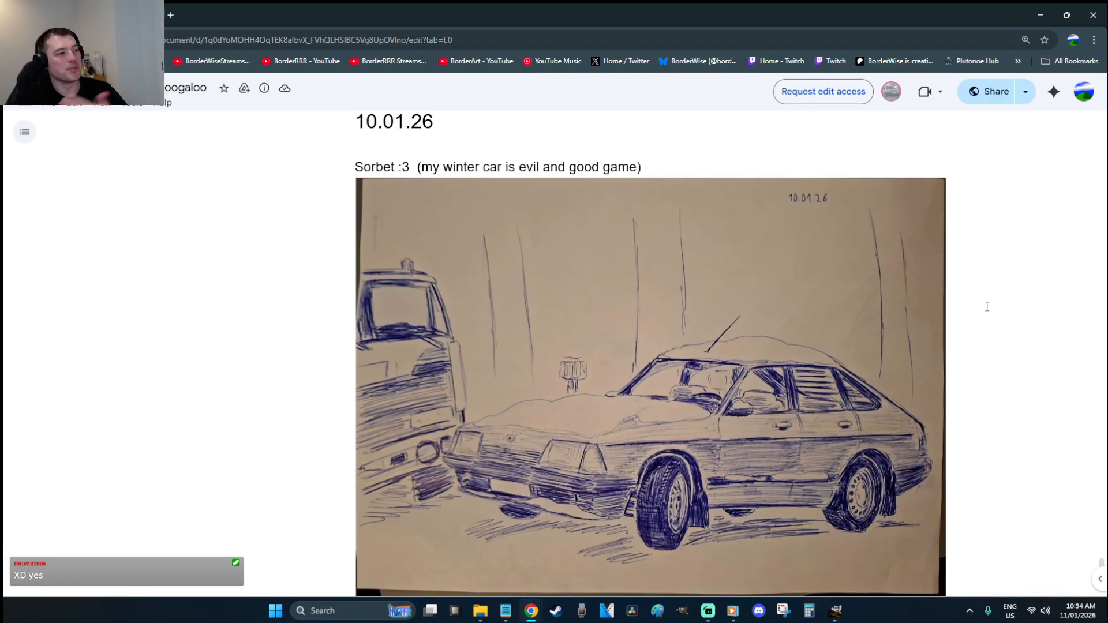
scroll(986, 306, down, 6)
scroll(987, 306, down, 4)
scroll(987, 306, up, 3)
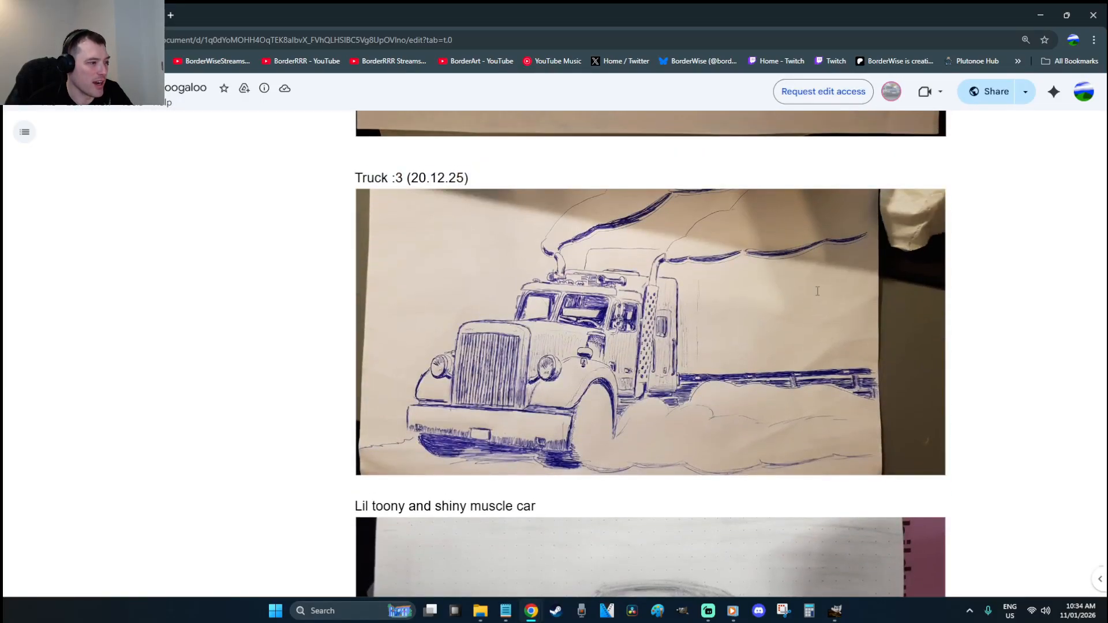
scroll(817, 291, down, 5)
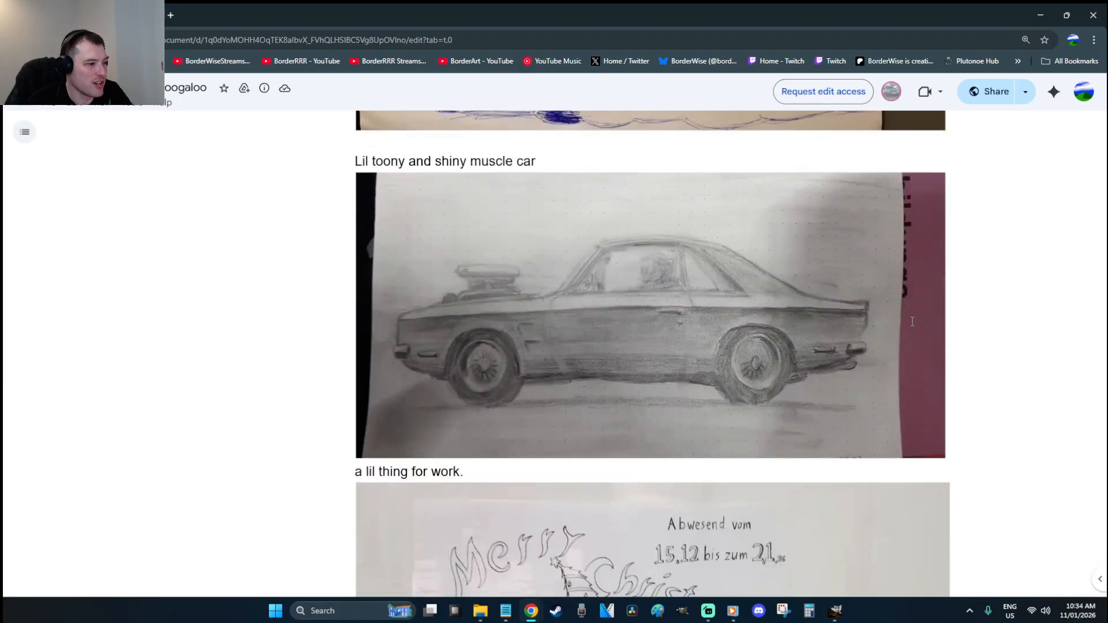
scroll(875, 328, down, 4)
scroll(875, 328, down, 2)
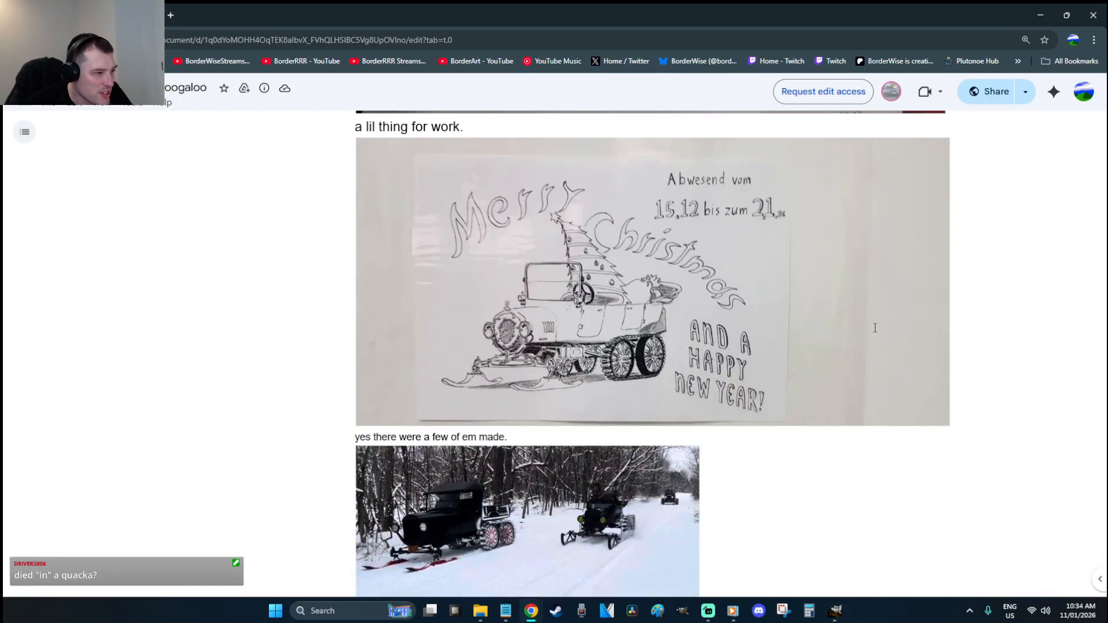
scroll(875, 328, down, 3)
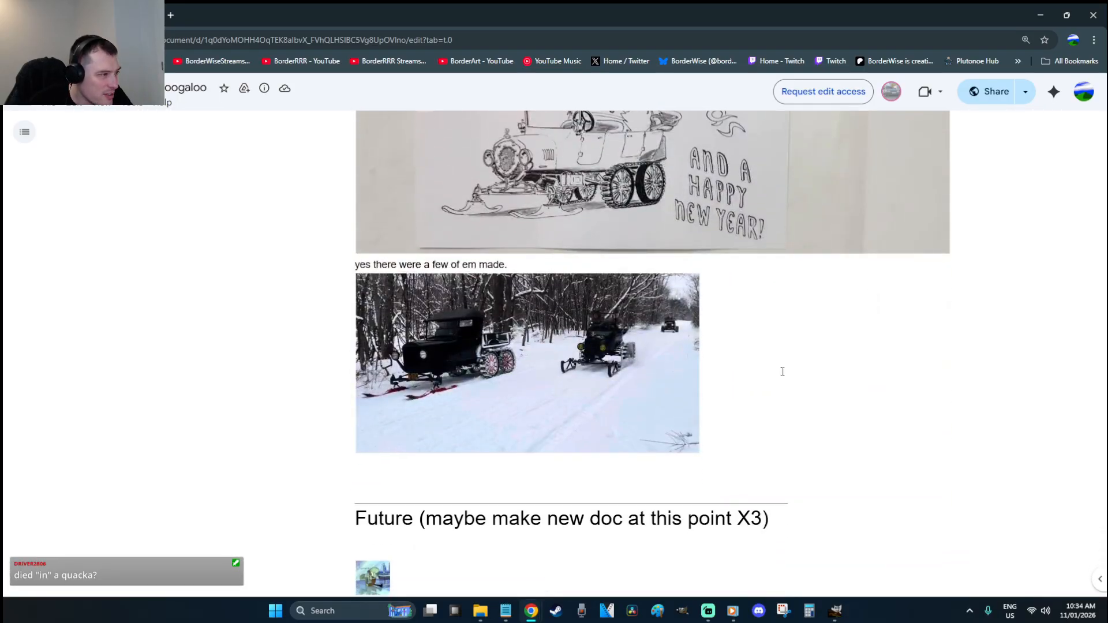
scroll(889, 377, up, 4)
scroll(890, 377, down, 8)
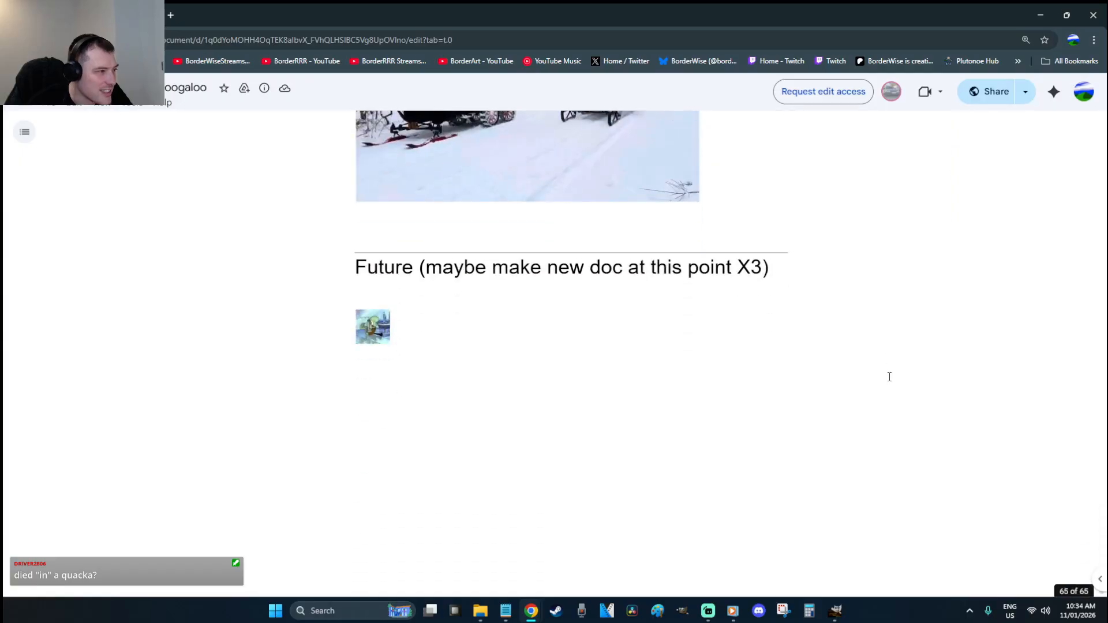
scroll(890, 377, up, 2)
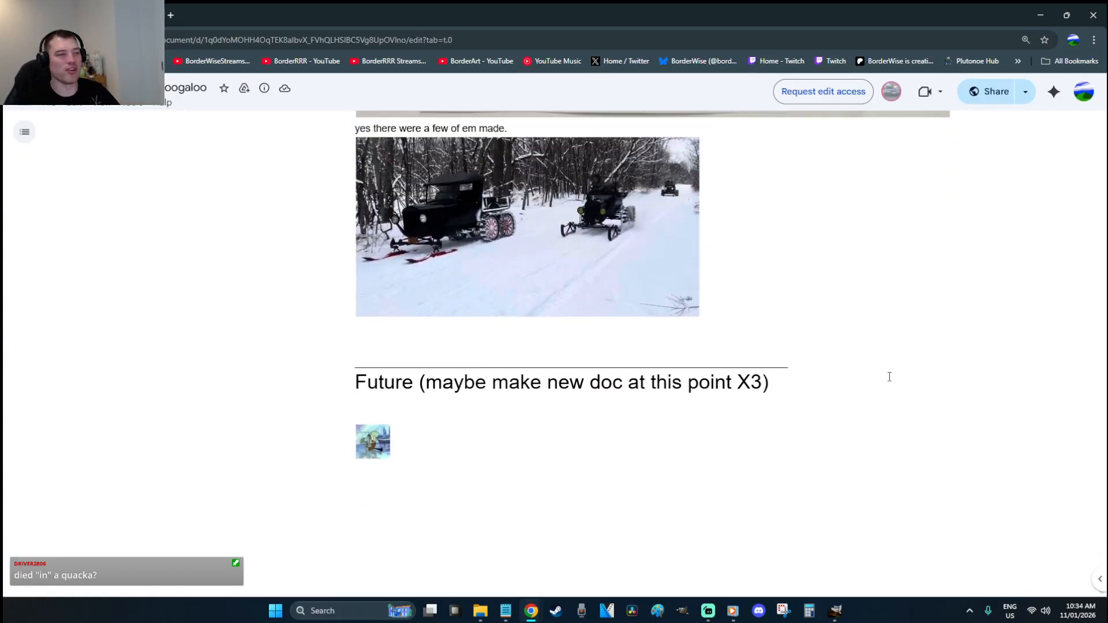
scroll(890, 377, up, 6)
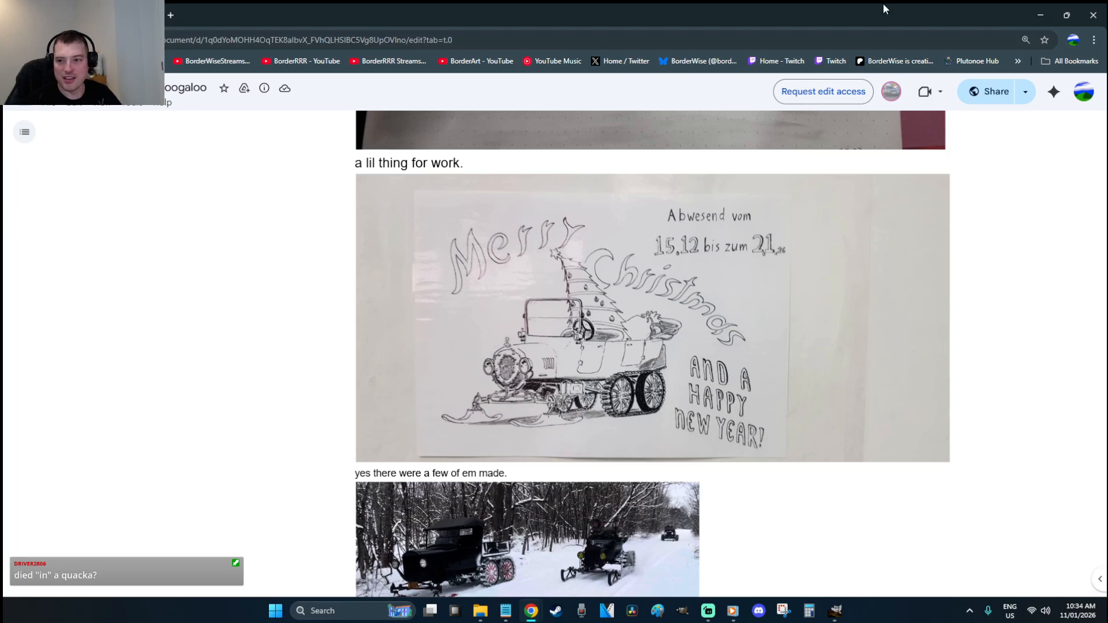
Close Chrome and the Warmup Centaur-Rogue-Quagga Sandwich image, leaving the READY FOR AFRICA? poster showing
click(1088, 12)
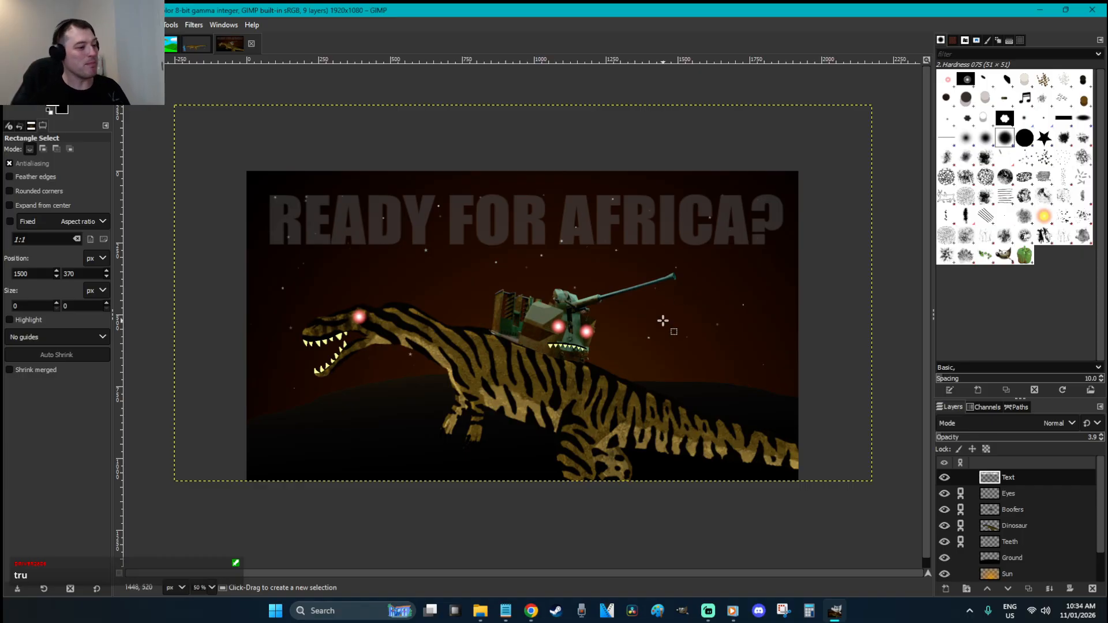
click(480, 611)
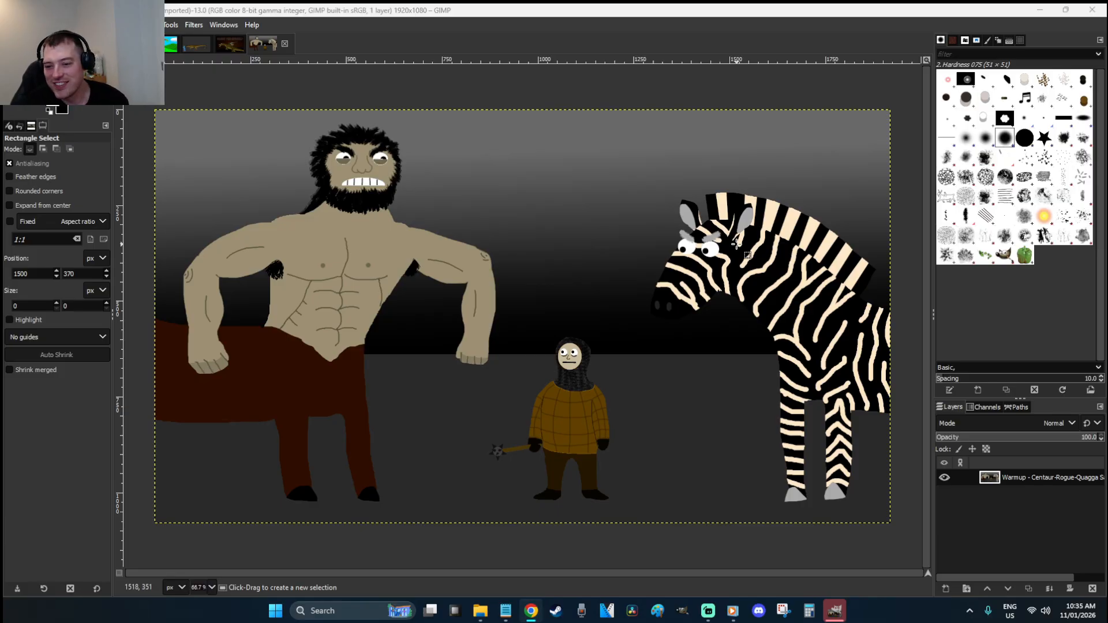
click(289, 44)
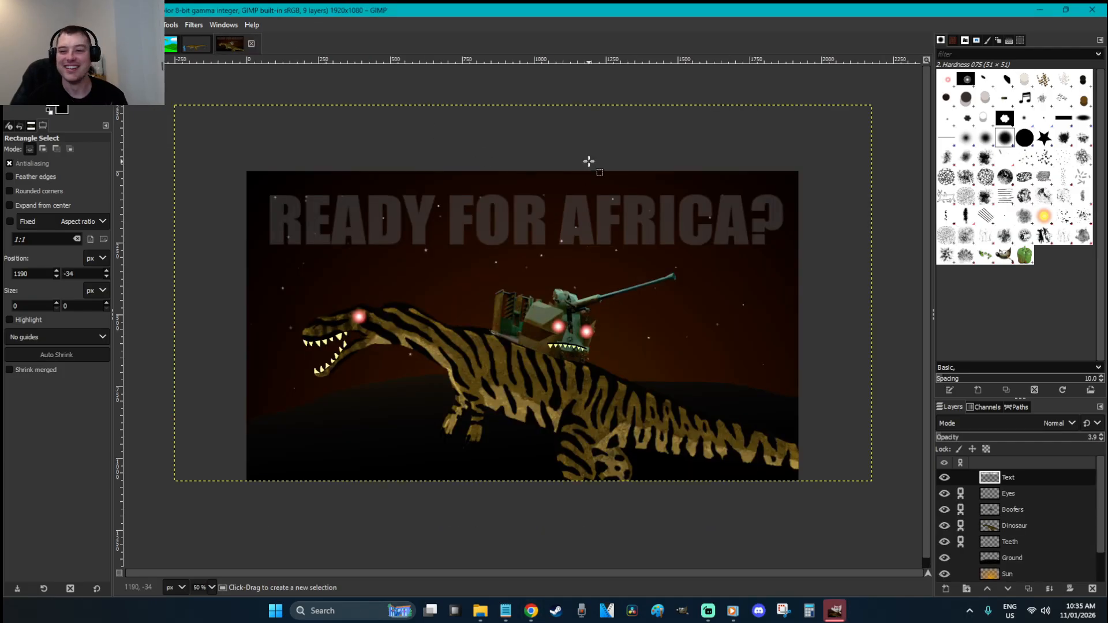